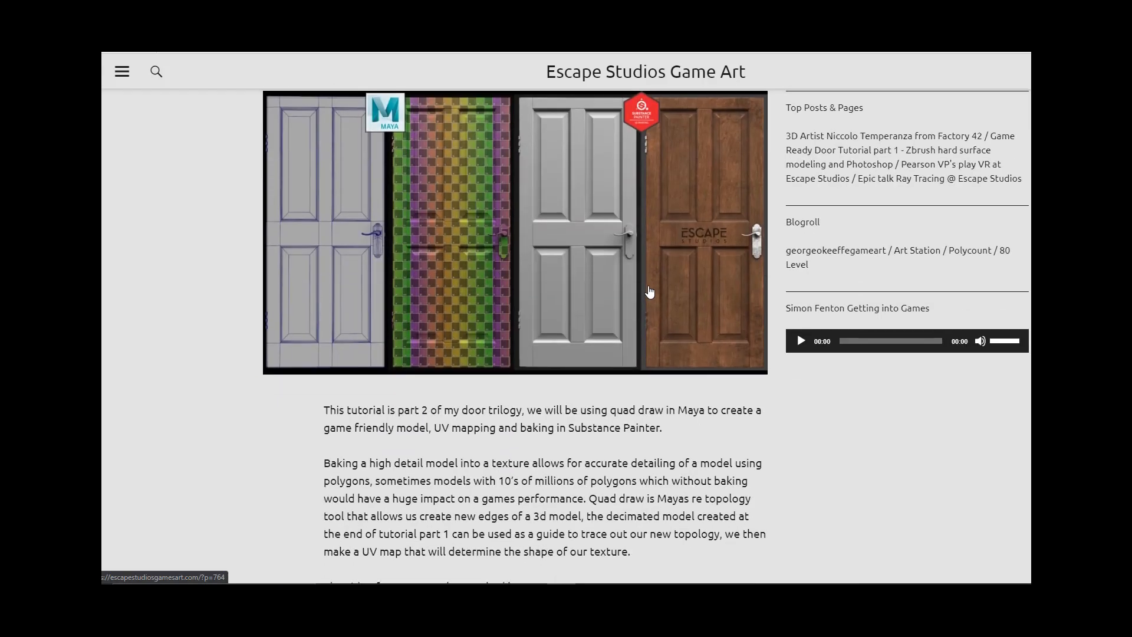
Step: Read the Game Ready Door tutorial's introduction and its written instructions for quad drawing the door panels
scroll(643, 286, up, 2)
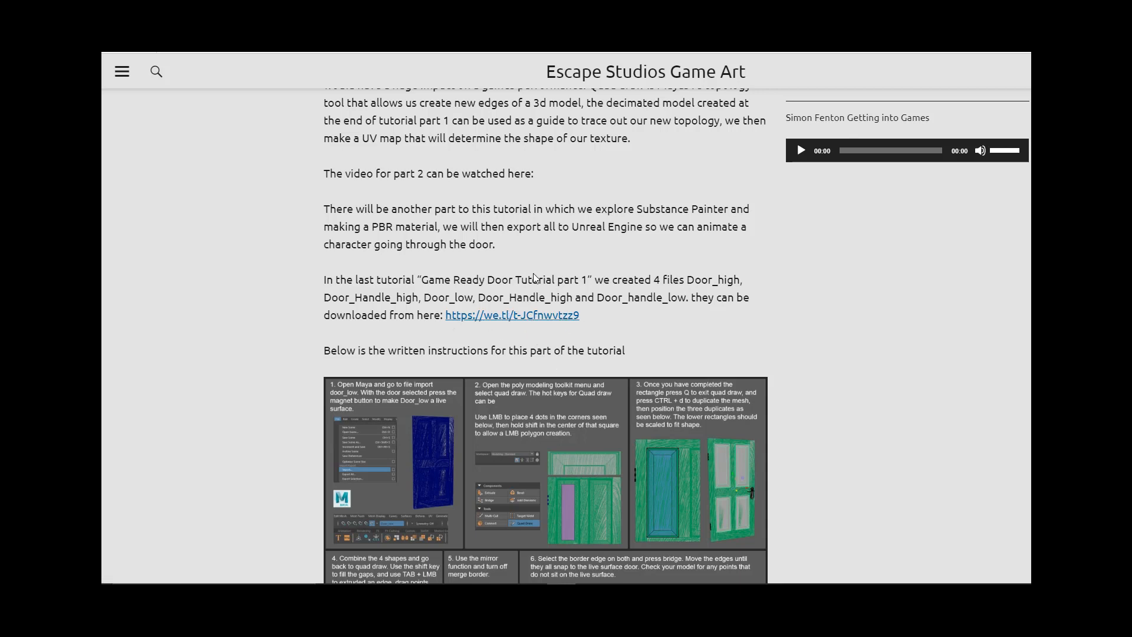
scroll(533, 274, down, 3)
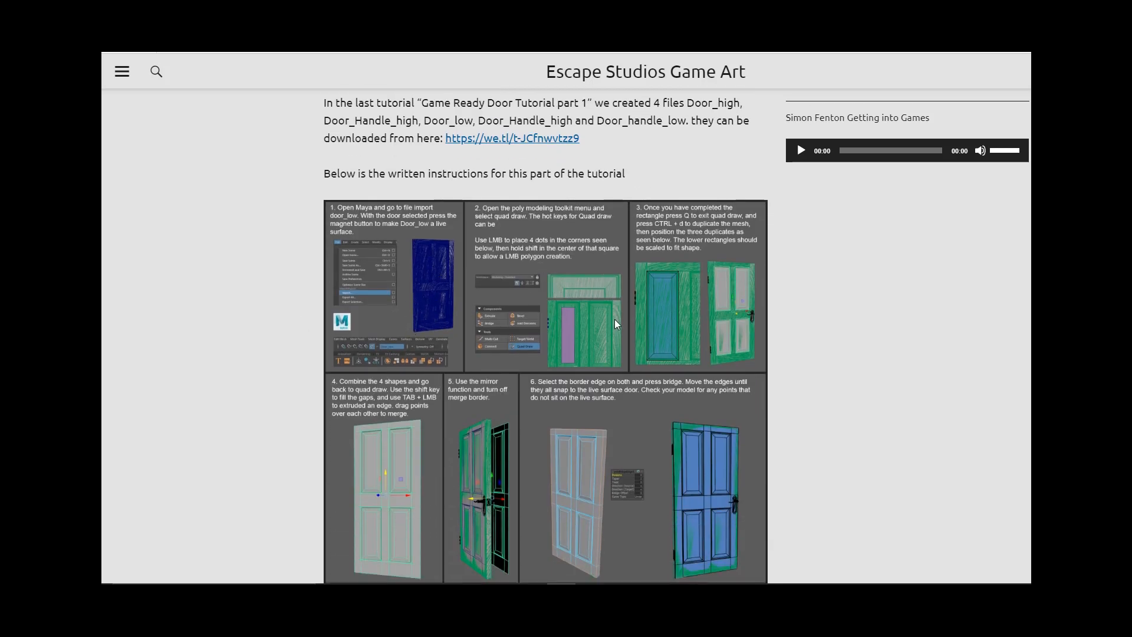
scroll(558, 282, down, 1)
scroll(591, 277, down, 5)
scroll(590, 277, down, 1)
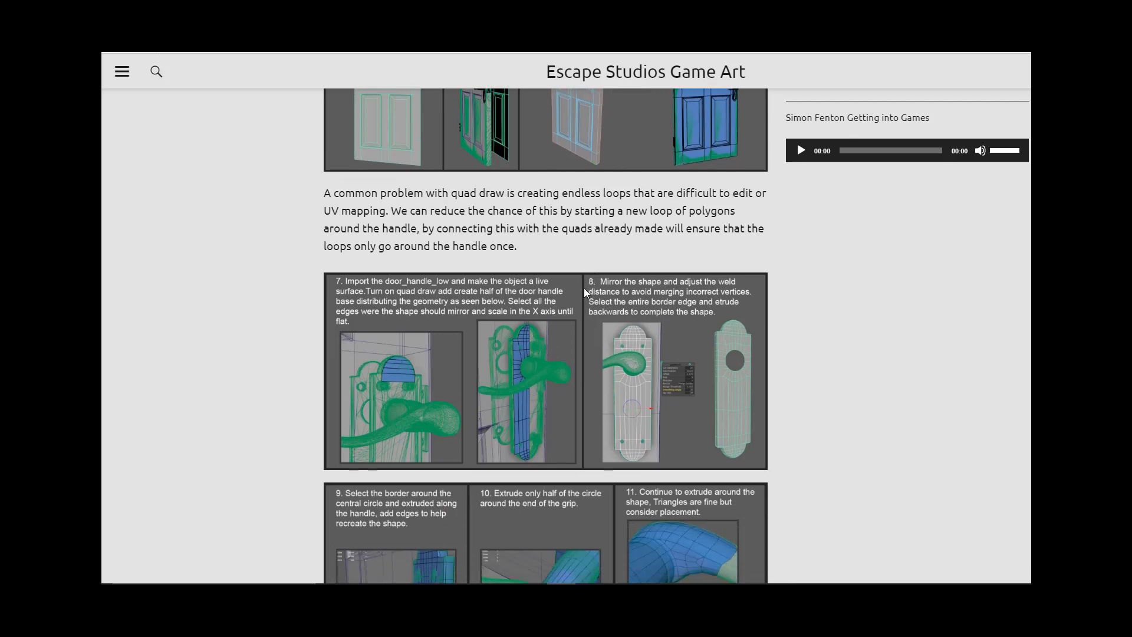
Step: Review the tutorial's retopology instructions for the door handle, locking mechanism and hinge, steps 7 to 14
scroll(561, 267, down, 3)
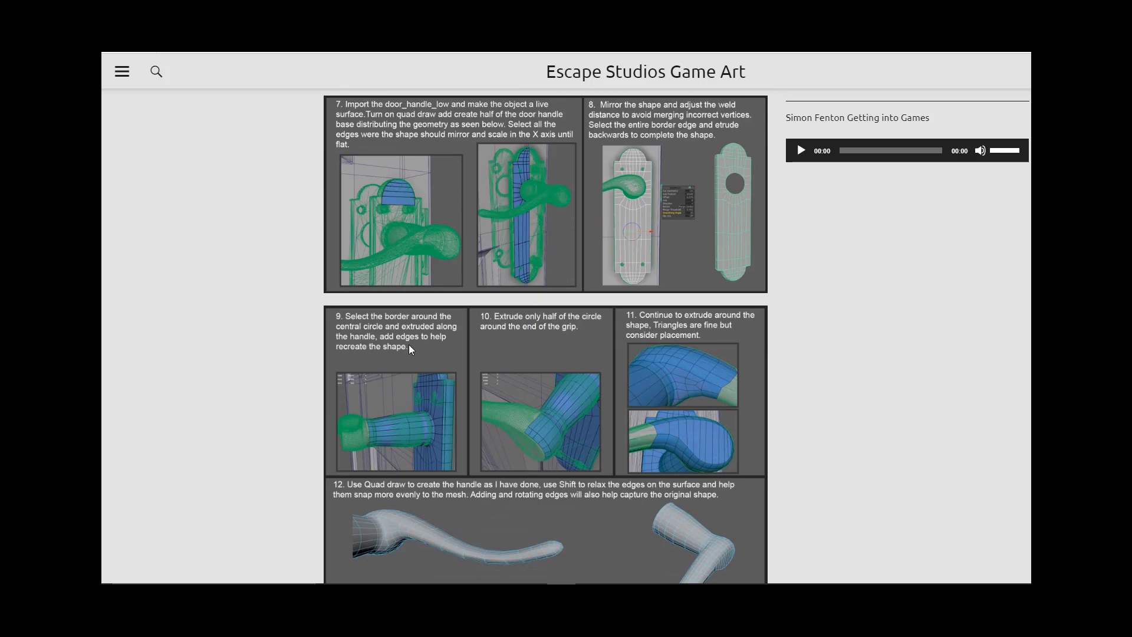
scroll(591, 394, down, 7)
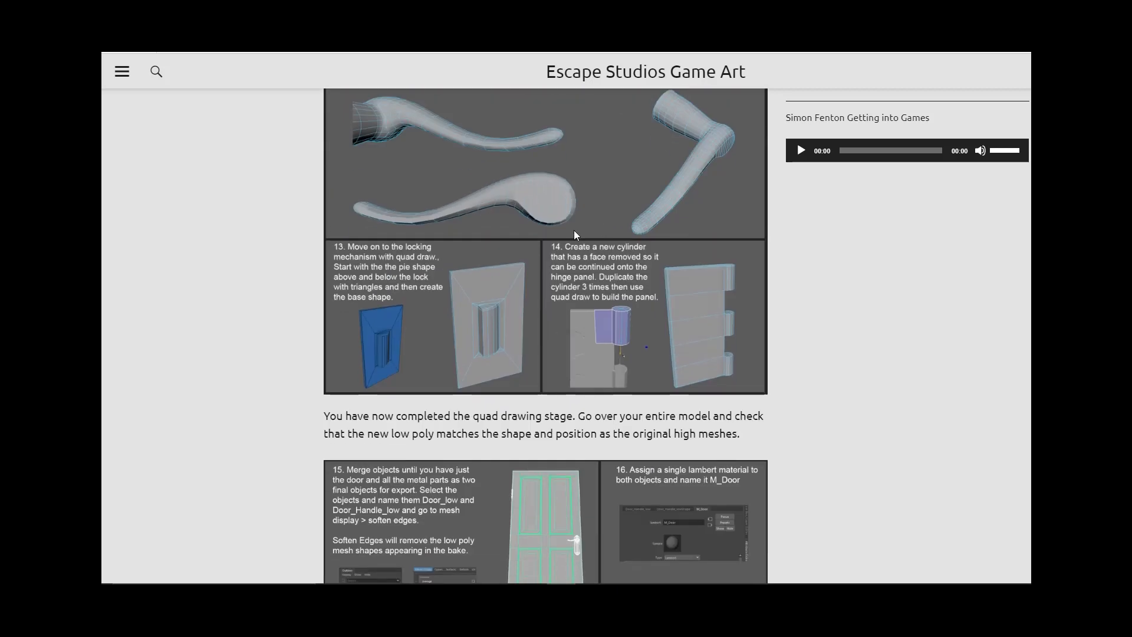
scroll(665, 243, down, 1)
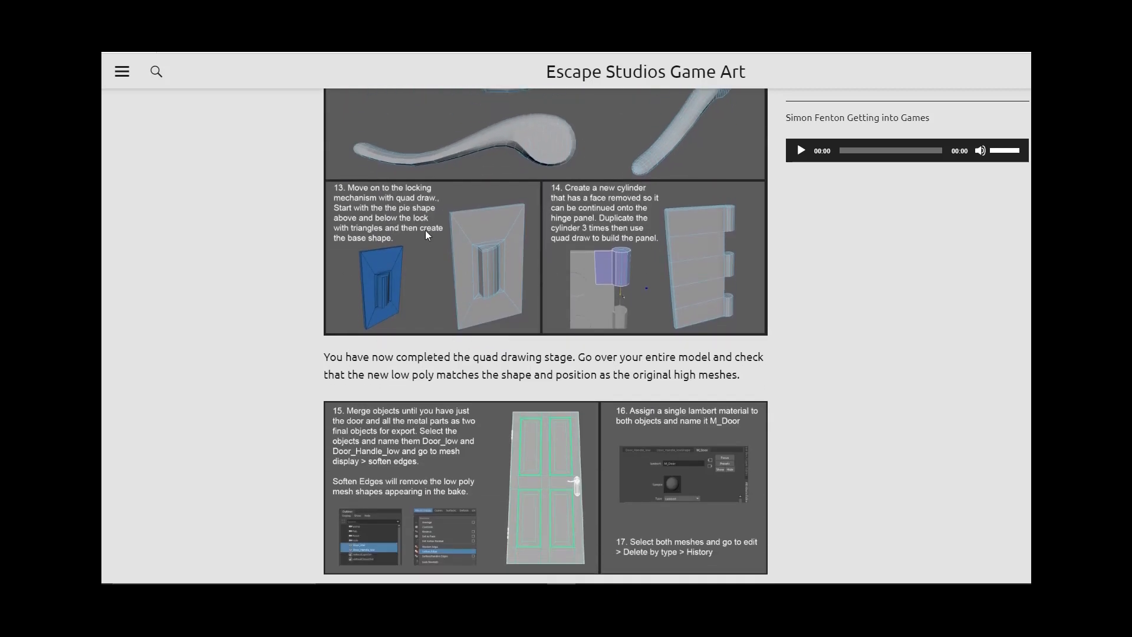
scroll(560, 271, down, 2)
scroll(554, 268, up, 7)
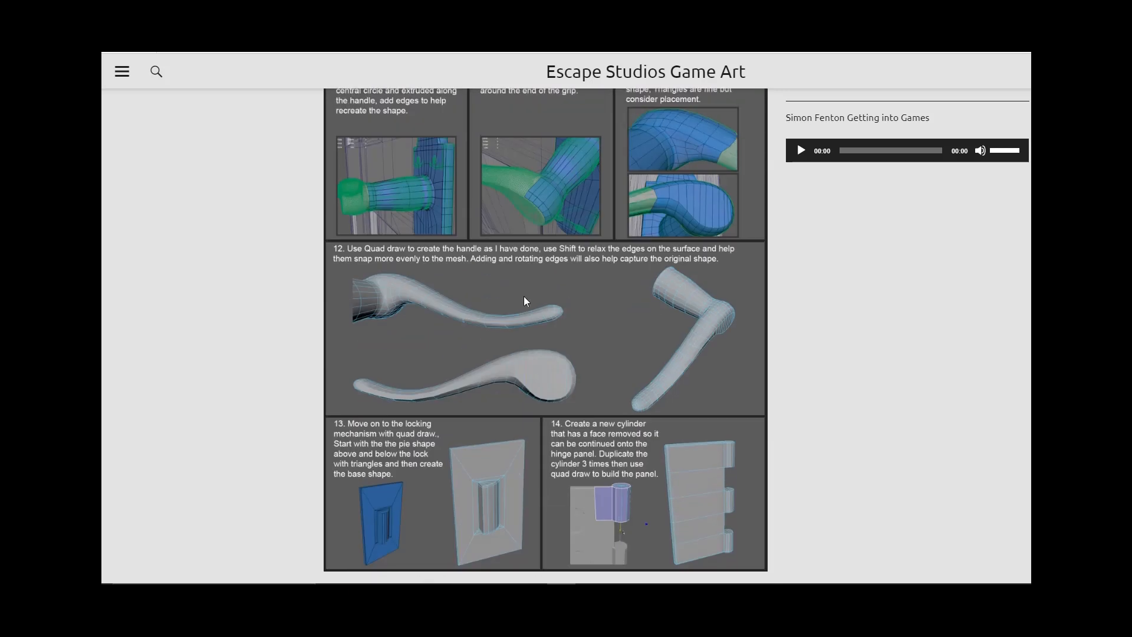
scroll(531, 277, up, 4)
scroll(522, 282, down, 9)
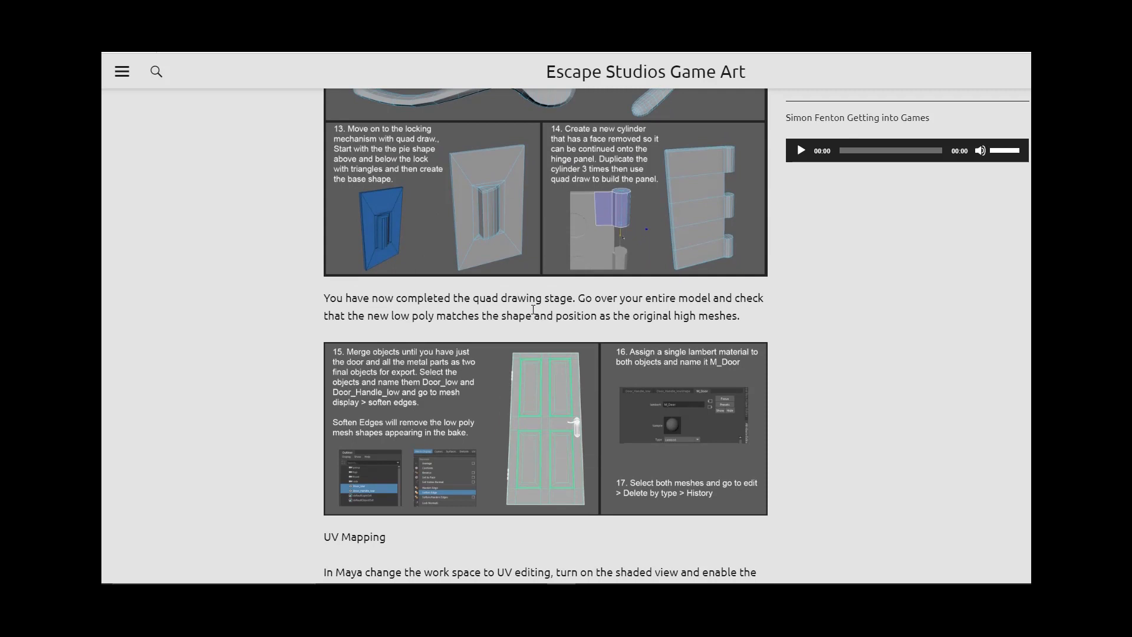
Step: Read the instructions for merging the meshes, assigning the M_Door material and UV mapping the door, lock, hinge and handle
scroll(531, 312, down, 3)
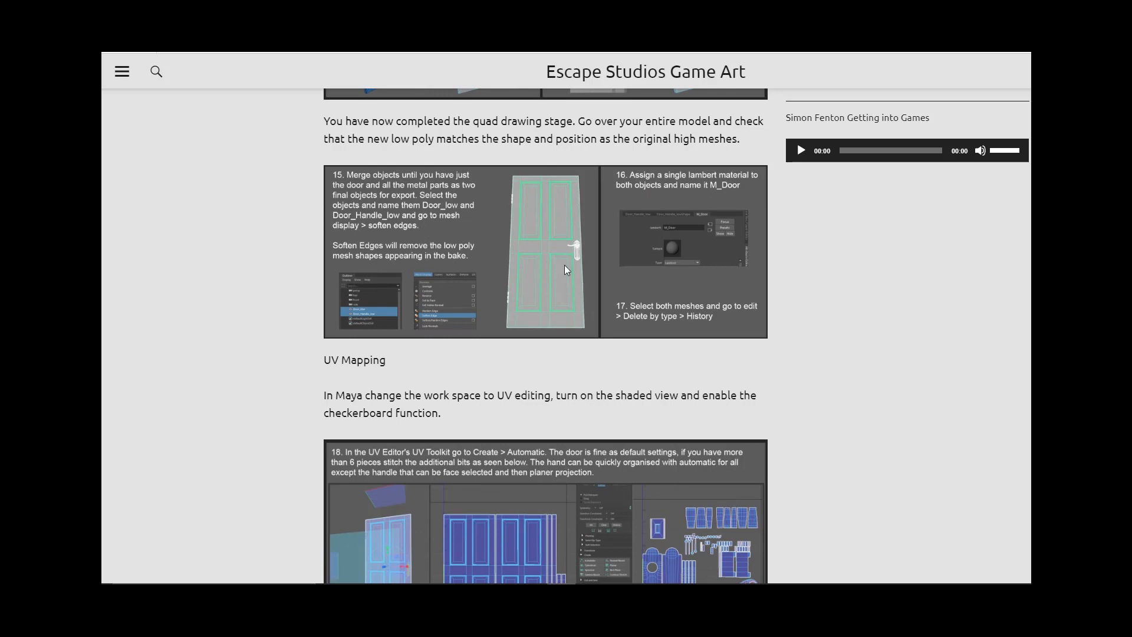
scroll(643, 259, down, 1)
scroll(634, 348, down, 4)
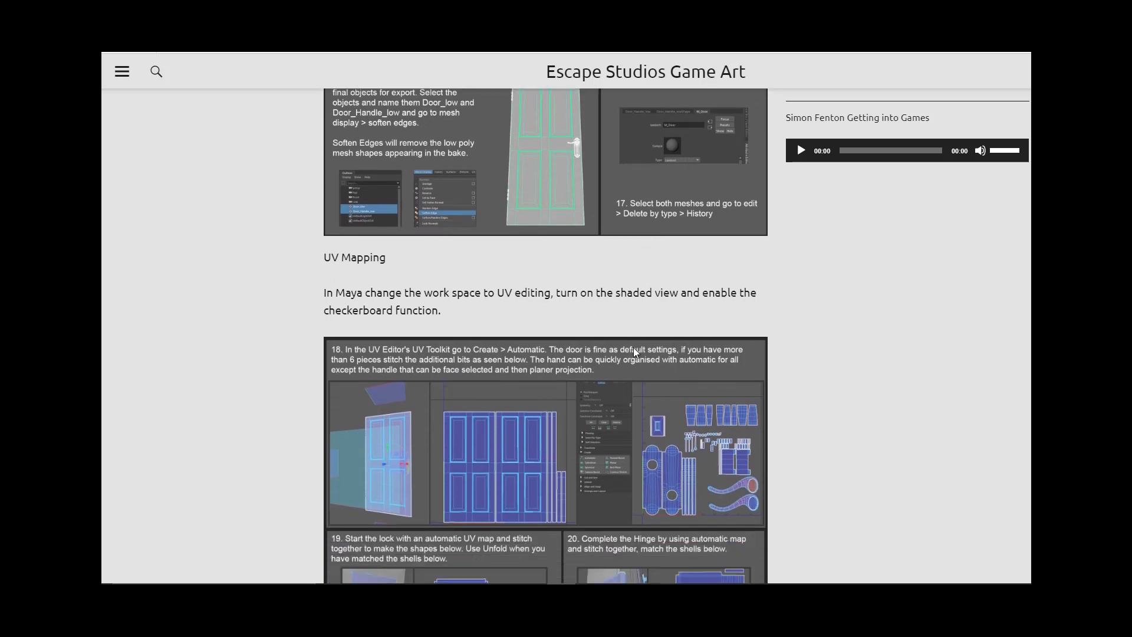
scroll(519, 260, up, 2)
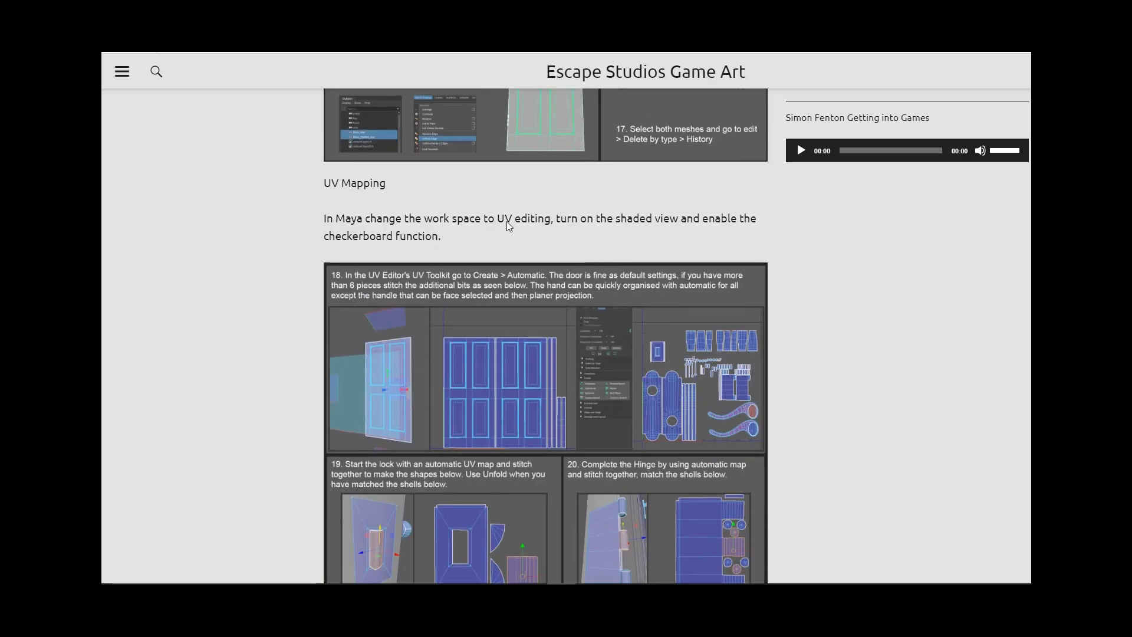
scroll(517, 223, down, 2)
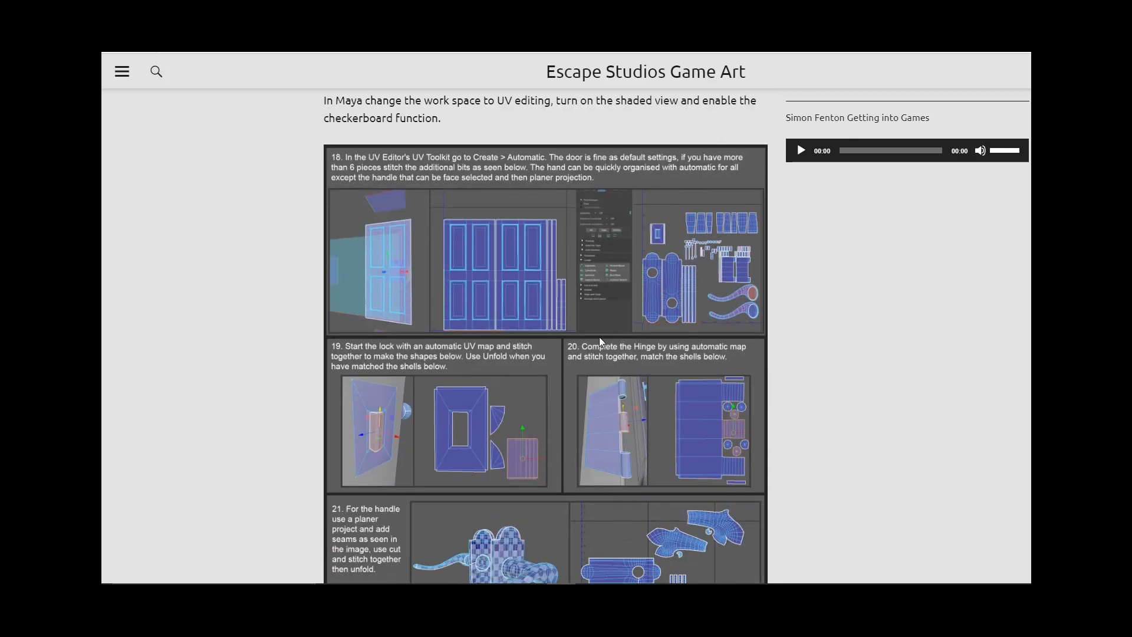
scroll(599, 340, down, 2)
scroll(601, 363, up, 1)
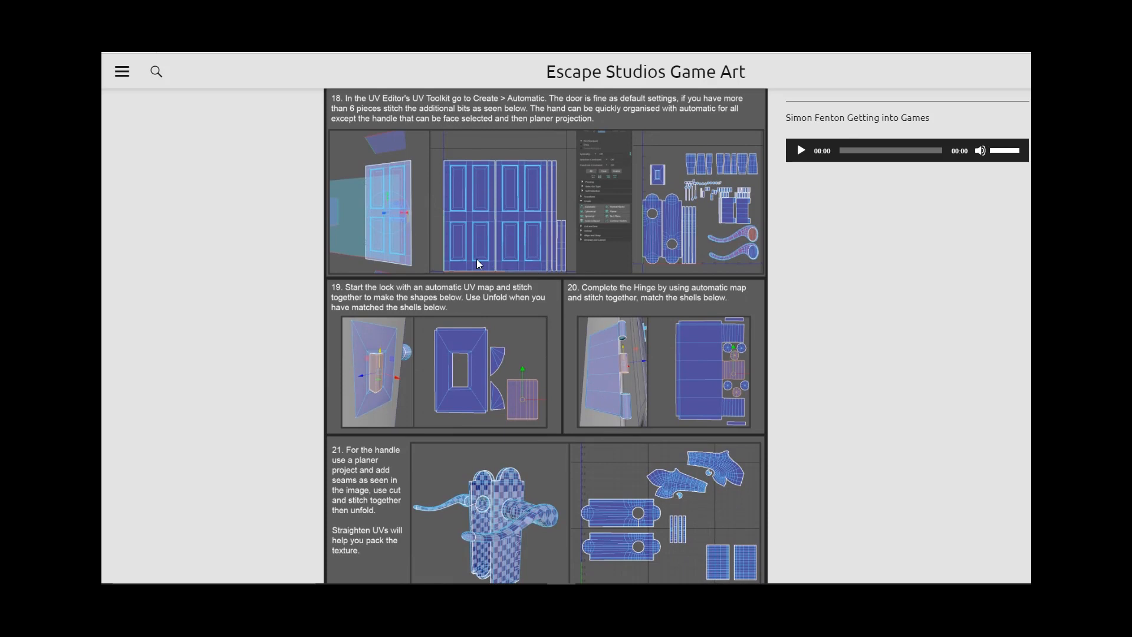
scroll(685, 236, down, 2)
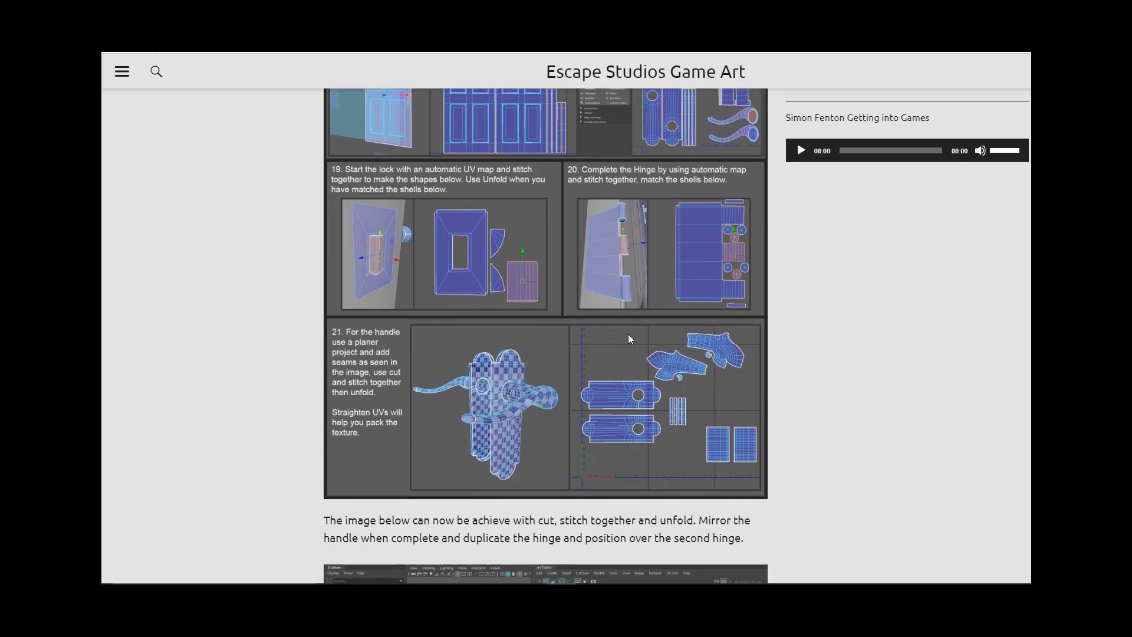
scroll(649, 447, down, 1)
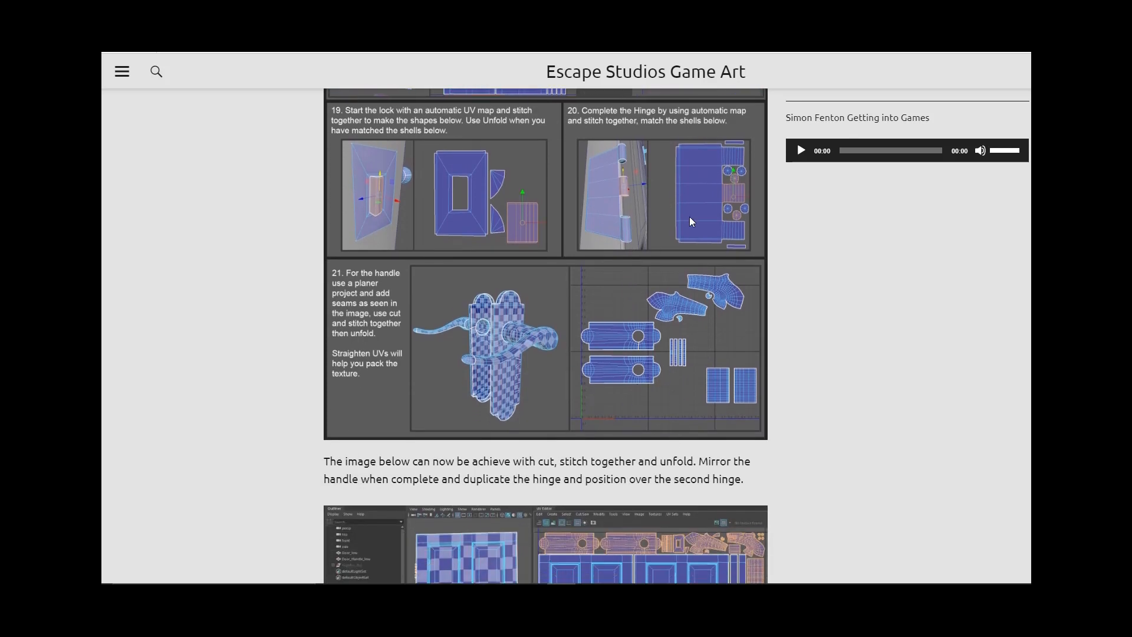
scroll(599, 322, down, 1)
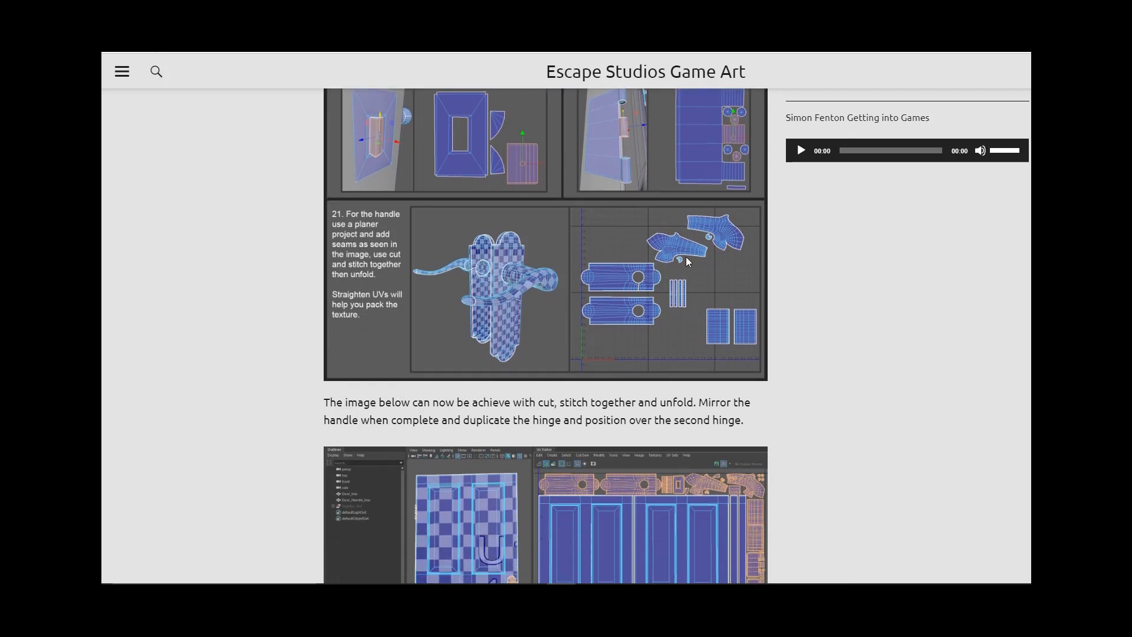
Step: Examine the finished UV layout image of the door and metal parts, up to the Substance Painter section
scroll(577, 311, down, 3)
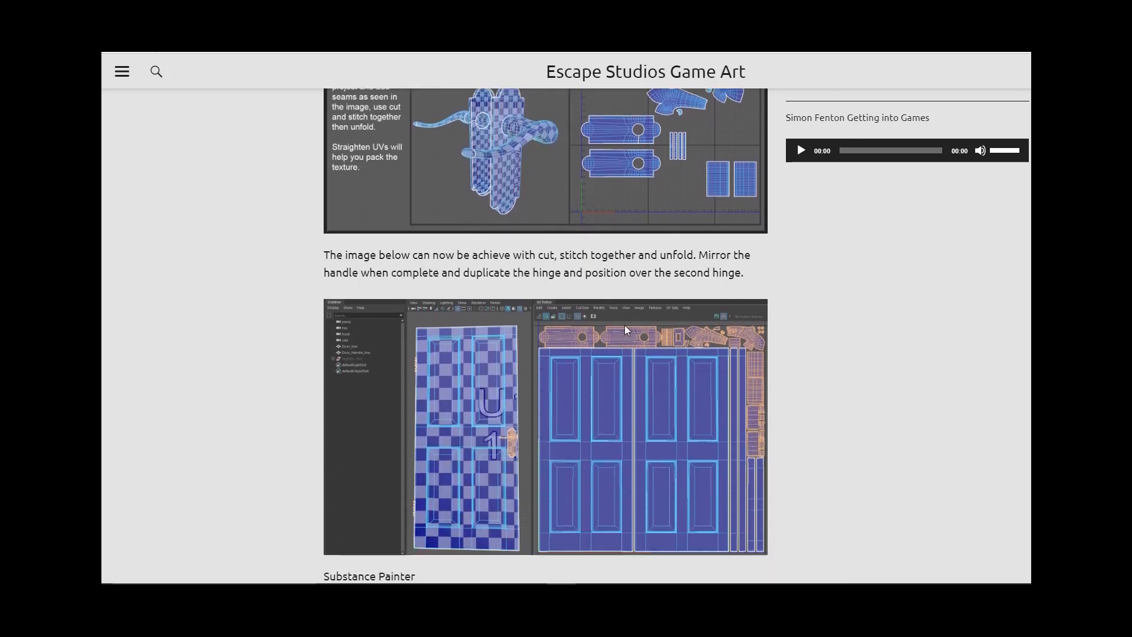
scroll(589, 306, down, 1)
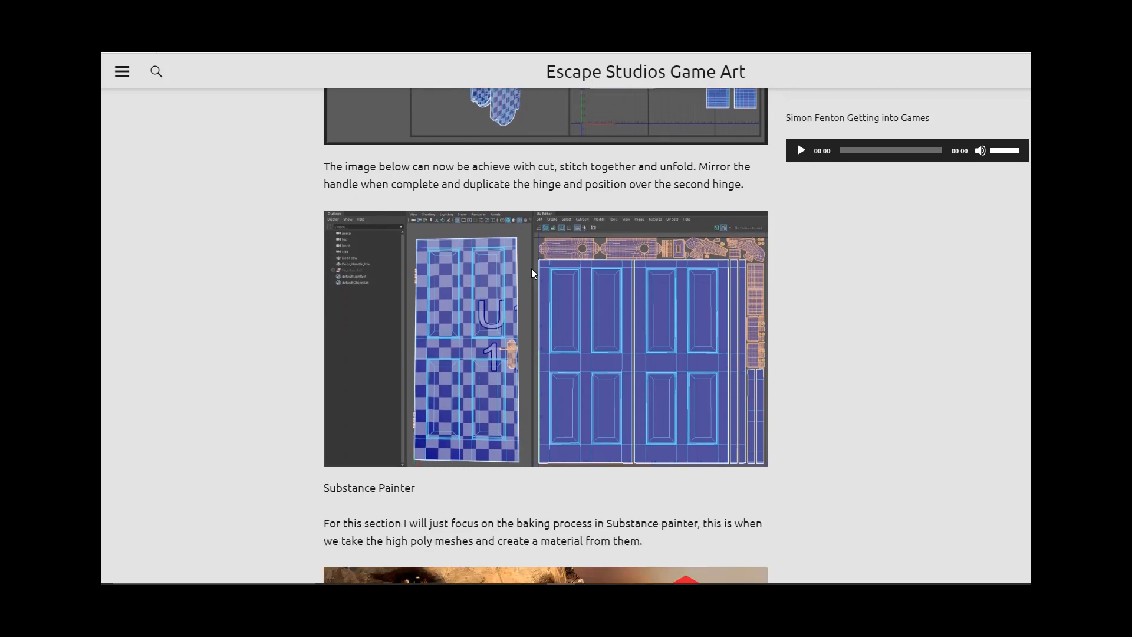
scroll(660, 217, up, 5)
scroll(663, 217, down, 3)
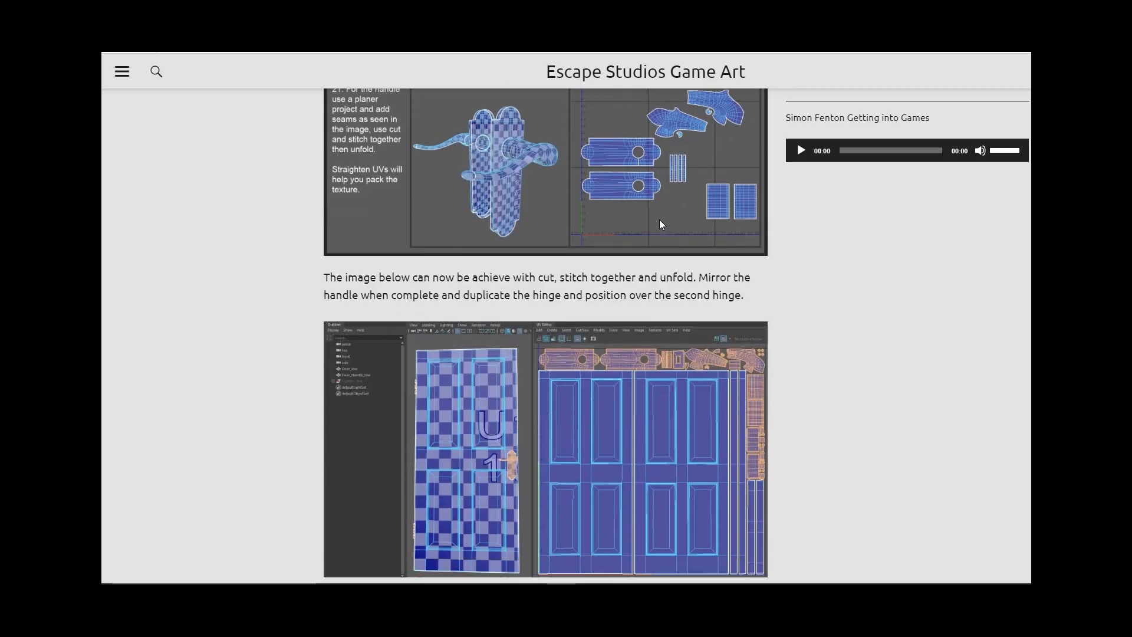
scroll(659, 222, down, 3)
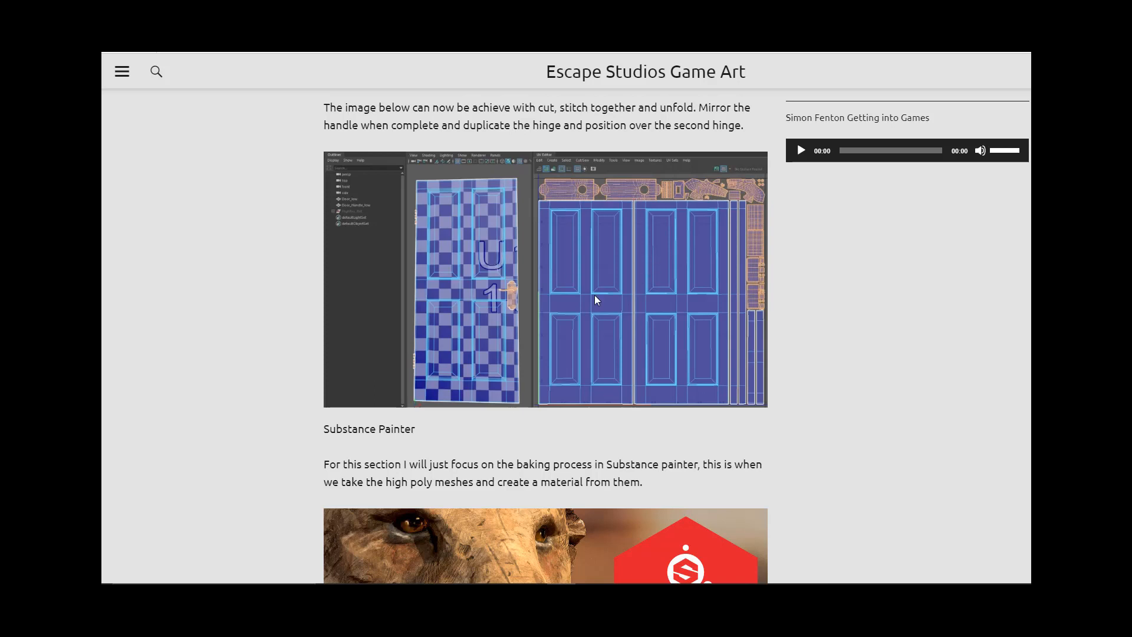
scroll(602, 291, down, 3)
scroll(648, 248, up, 2)
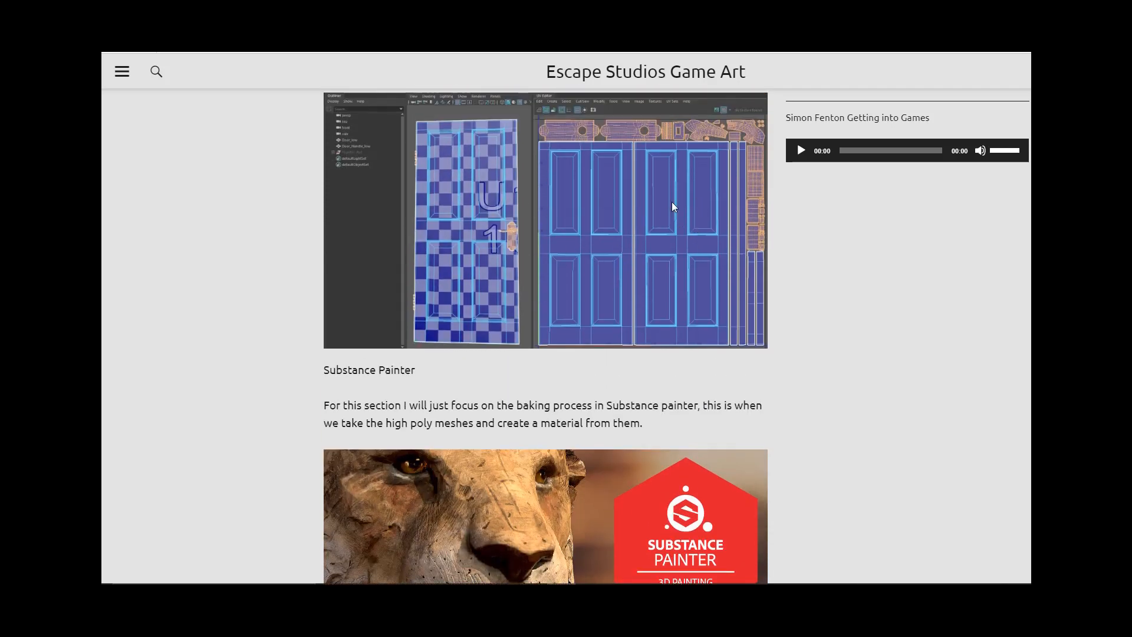
Step: Review the Substance Painter new project and baking settings, and the descriptions and images of the six baked maps
scroll(671, 204, down, 5)
scroll(585, 315, down, 15)
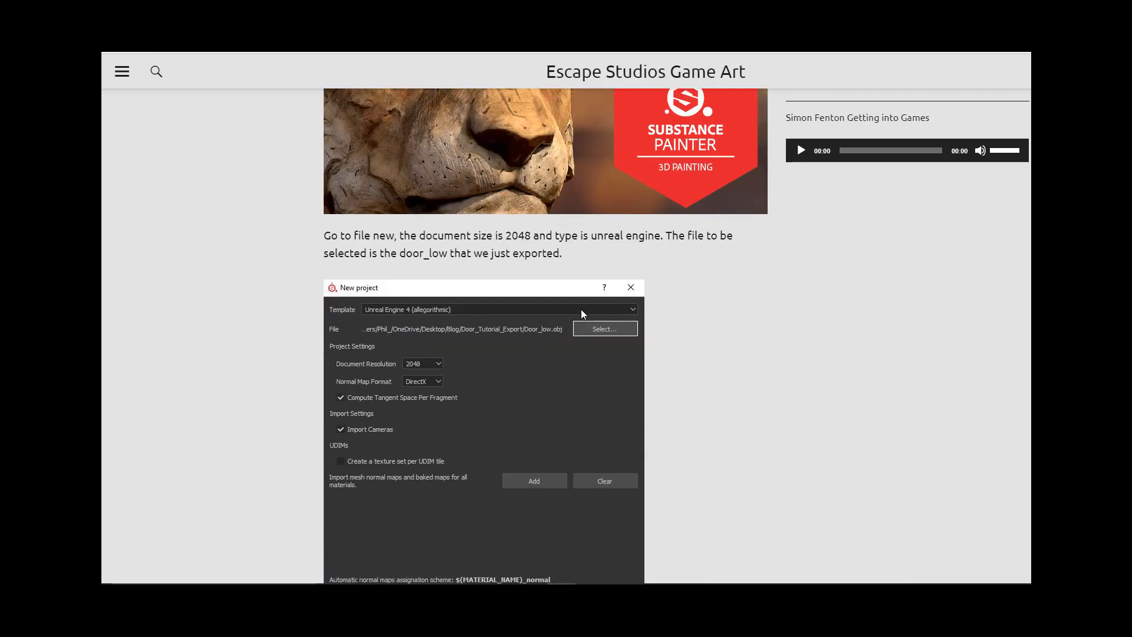
scroll(581, 226, down, 1)
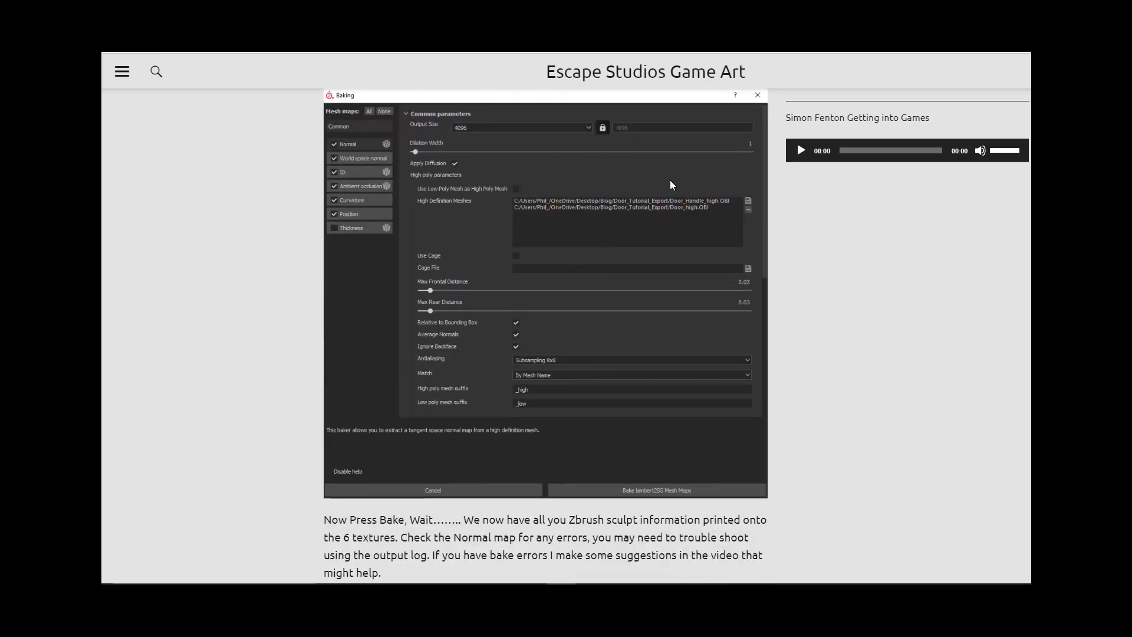
scroll(659, 244, down, 15)
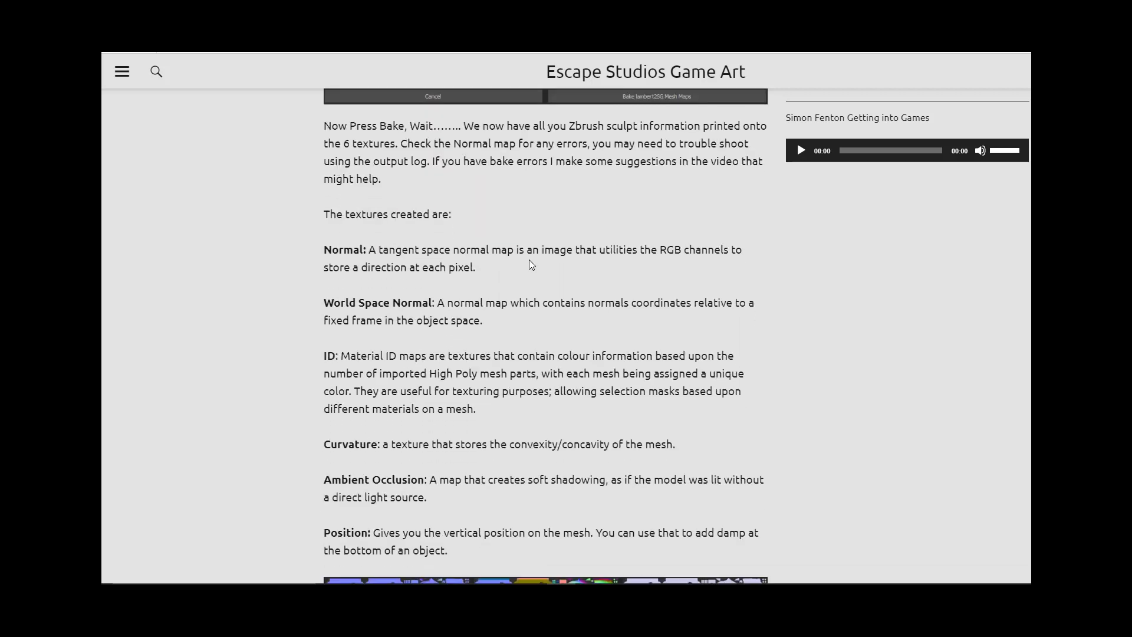
scroll(613, 247, down, 2)
scroll(497, 302, up, 2)
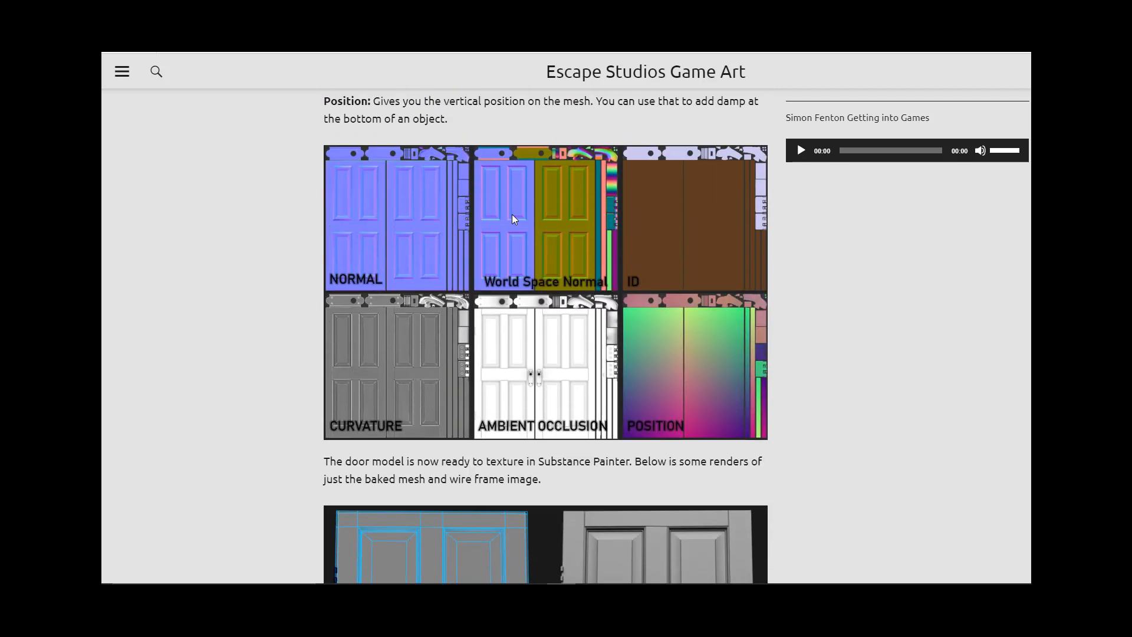
scroll(531, 207, up, 1)
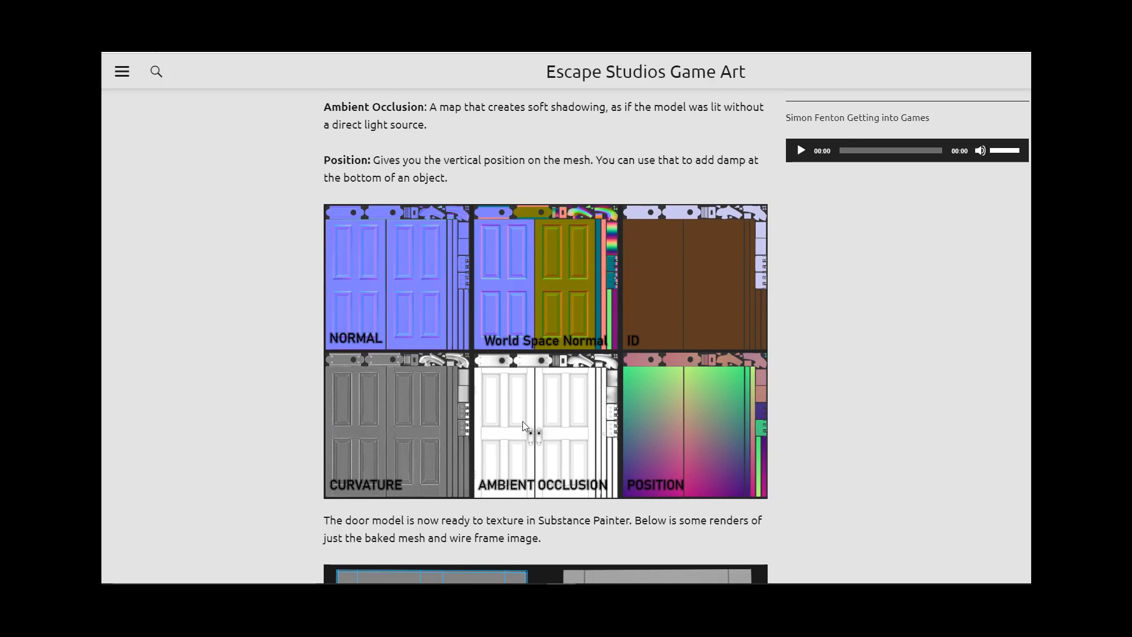
Step: Examine the wireframe and baked mesh renders and the wooden texture example at the end of the article
scroll(583, 210, down, 9)
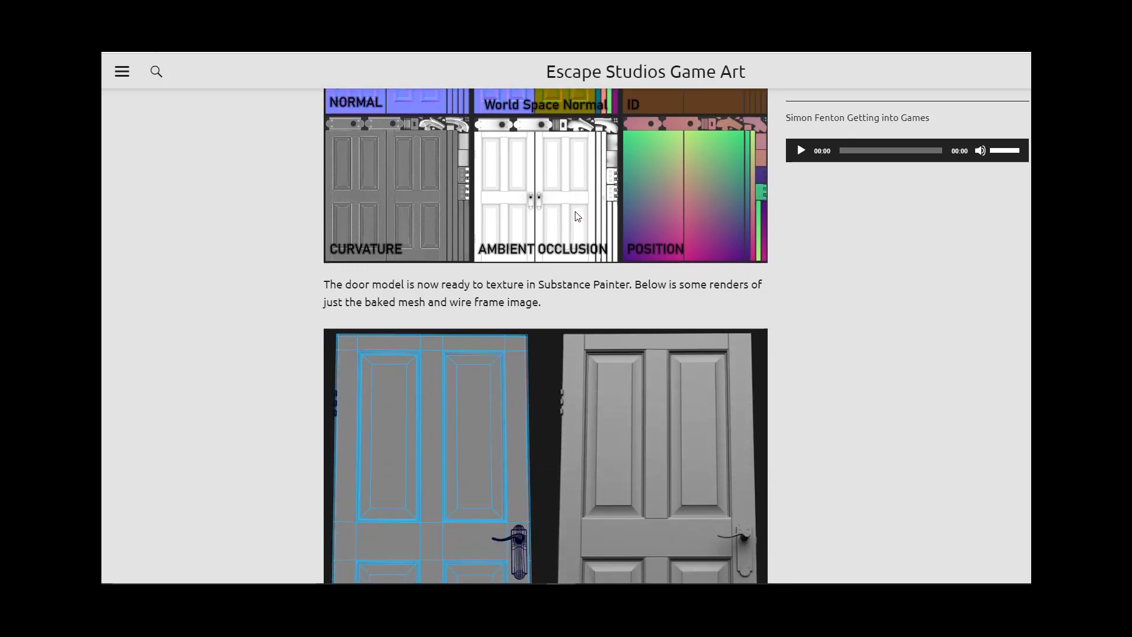
scroll(532, 277, down, 7)
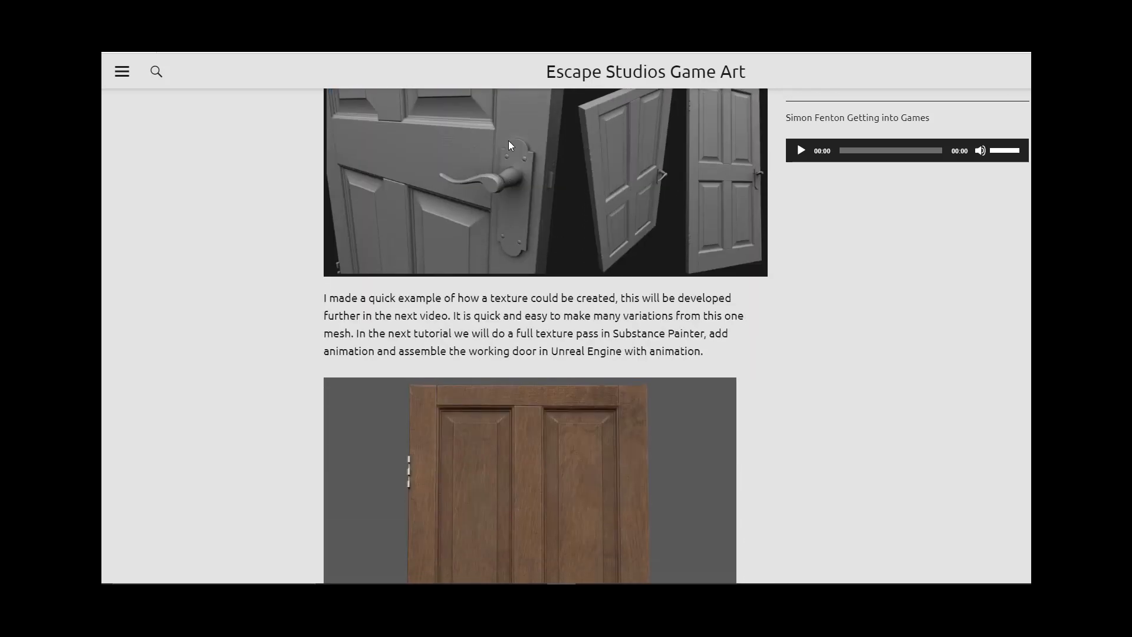
scroll(494, 209, up, 15)
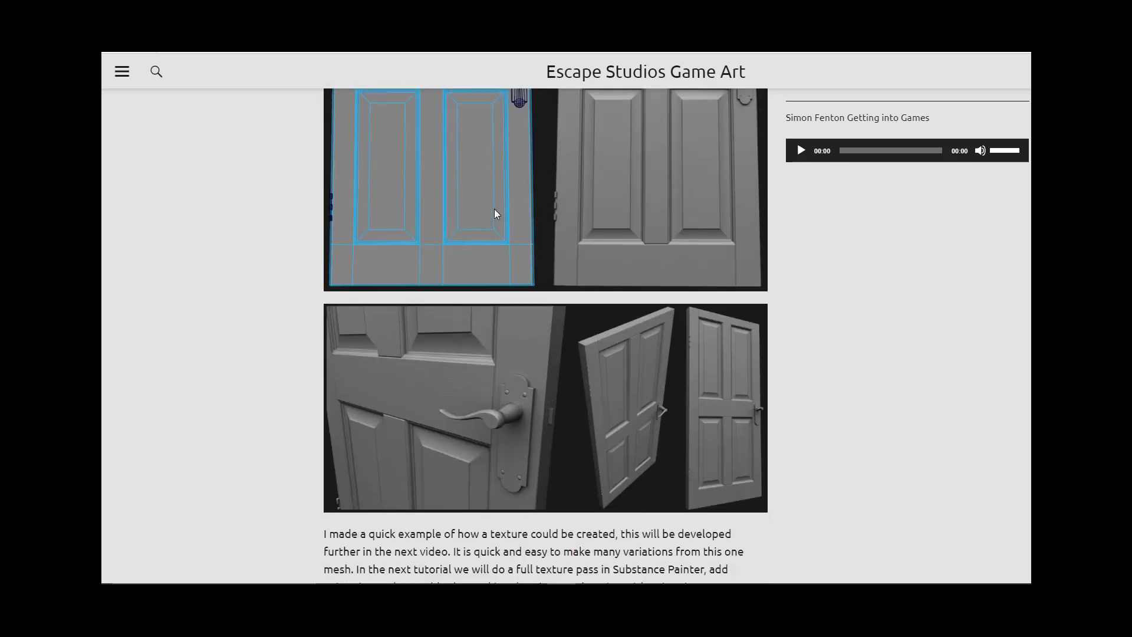
scroll(506, 203, down, 10)
scroll(508, 202, down, 15)
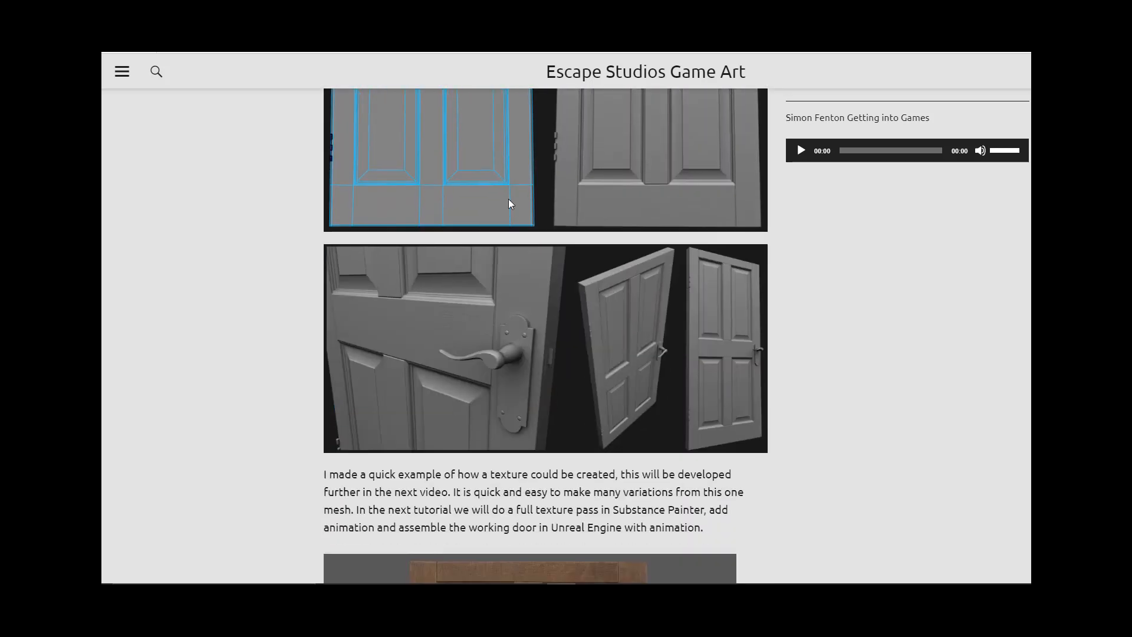
scroll(549, 407, up, 2)
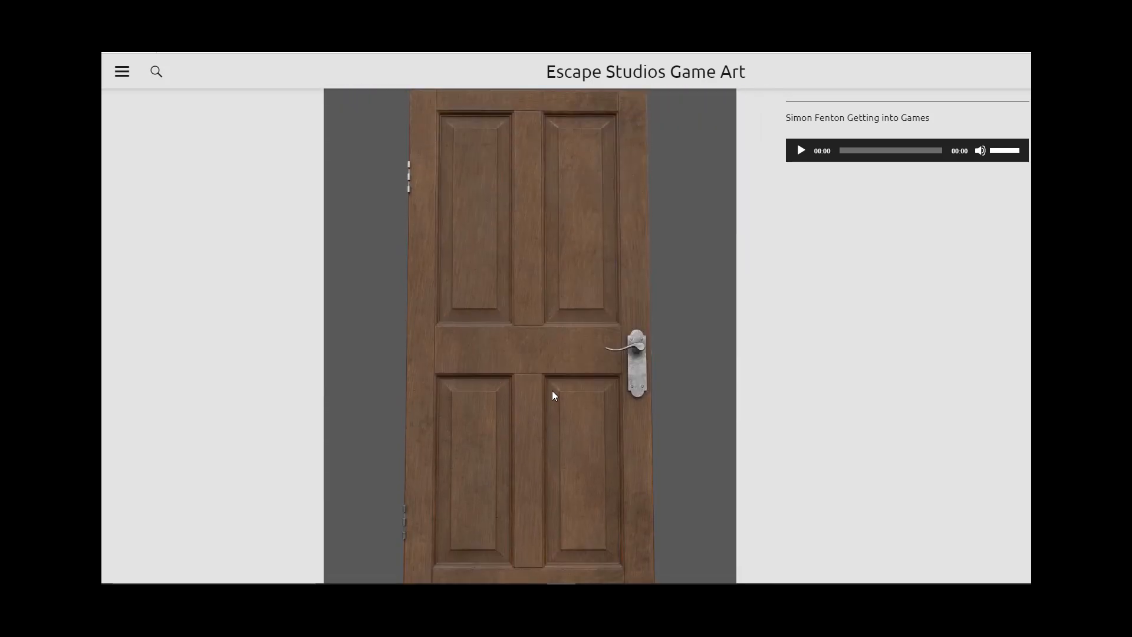
scroll(549, 368, down, 2)
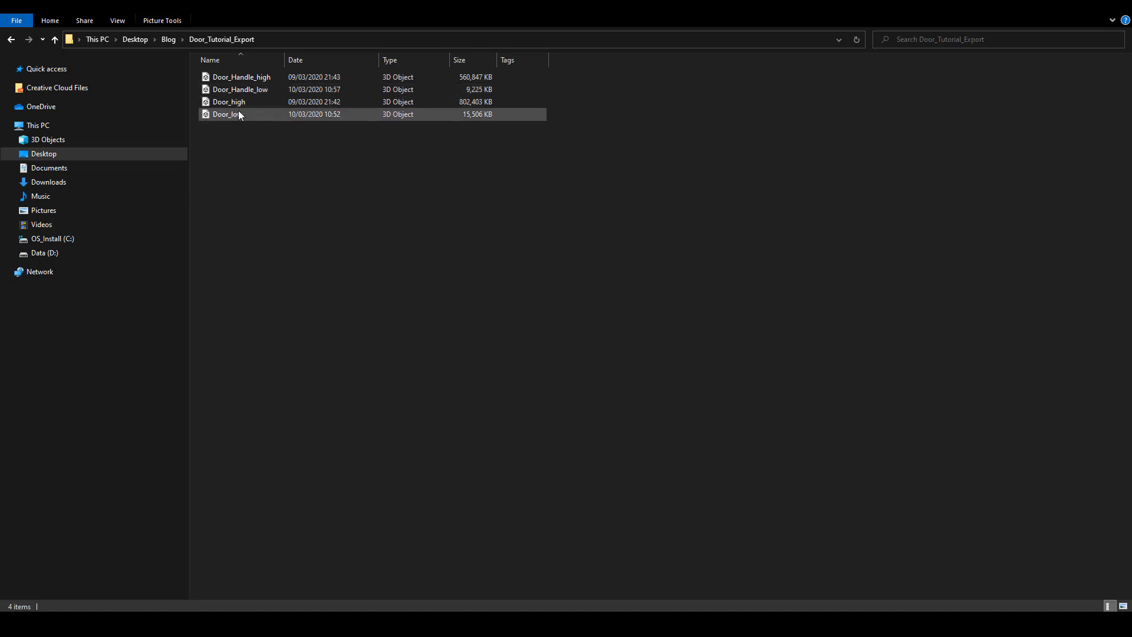
Step: Check the Door_Handle_low and Door_low files in the Door_Tutorial_Export folder, and switch to Maya
click(258, 87)
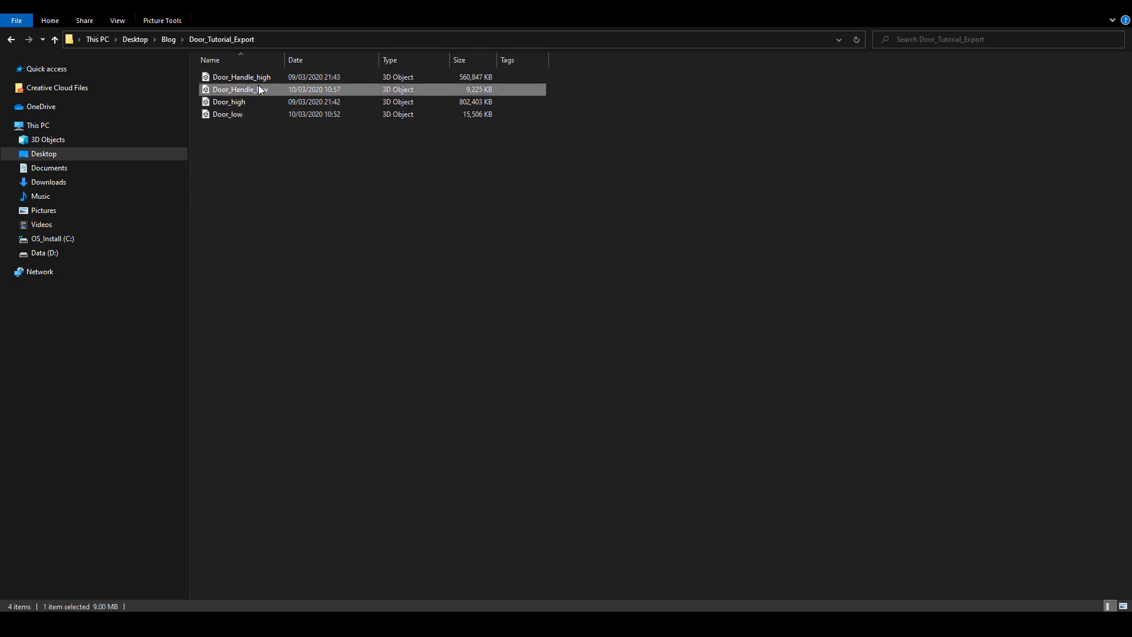
click(247, 116)
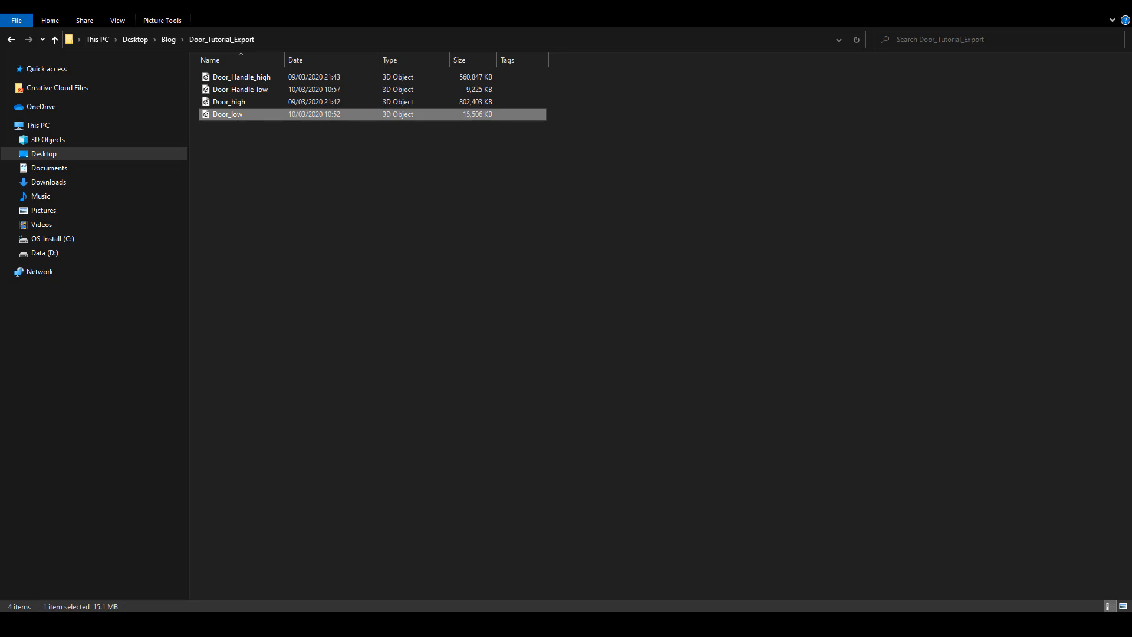
click(440, 568)
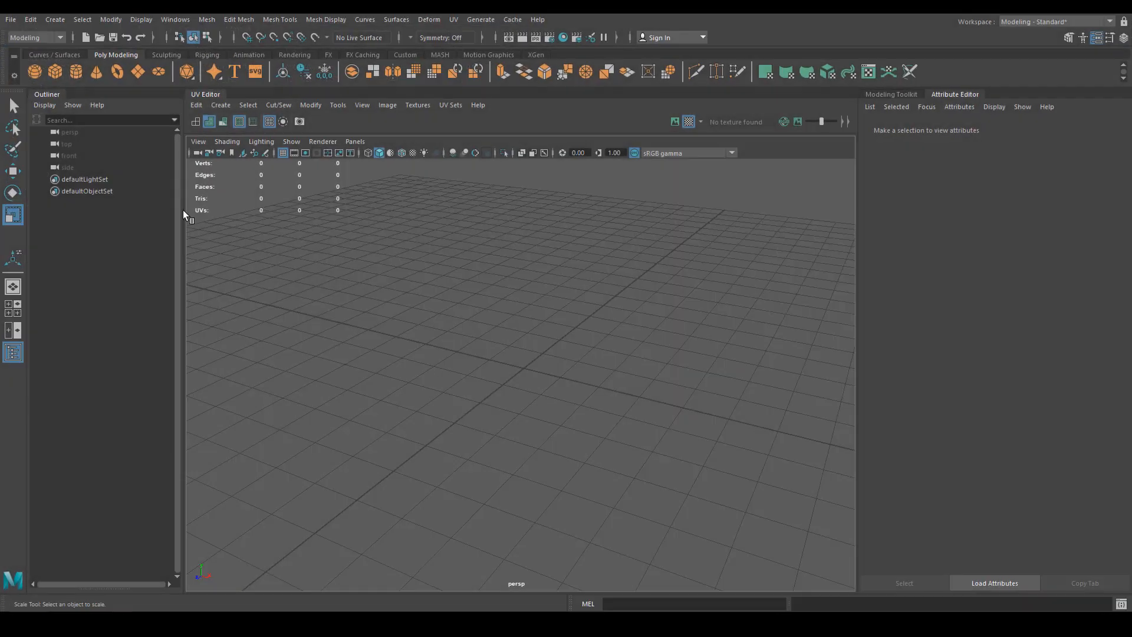
Step: Import Door_low.OBJ from the Door_Tutorial_Export folder into the empty scene
click(12, 20)
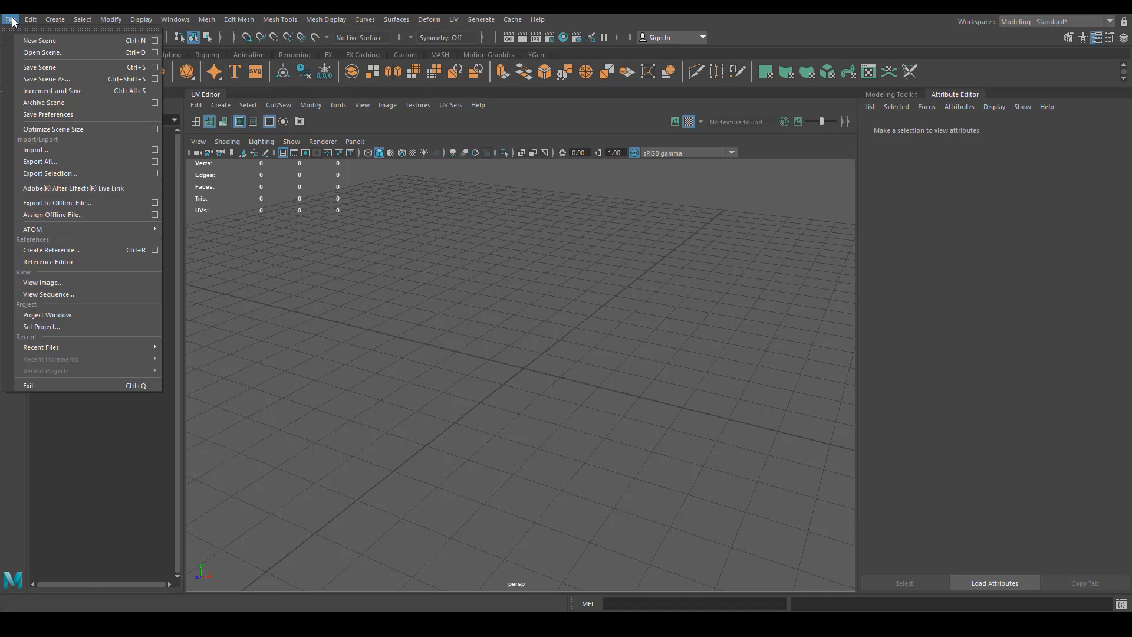
click(51, 148)
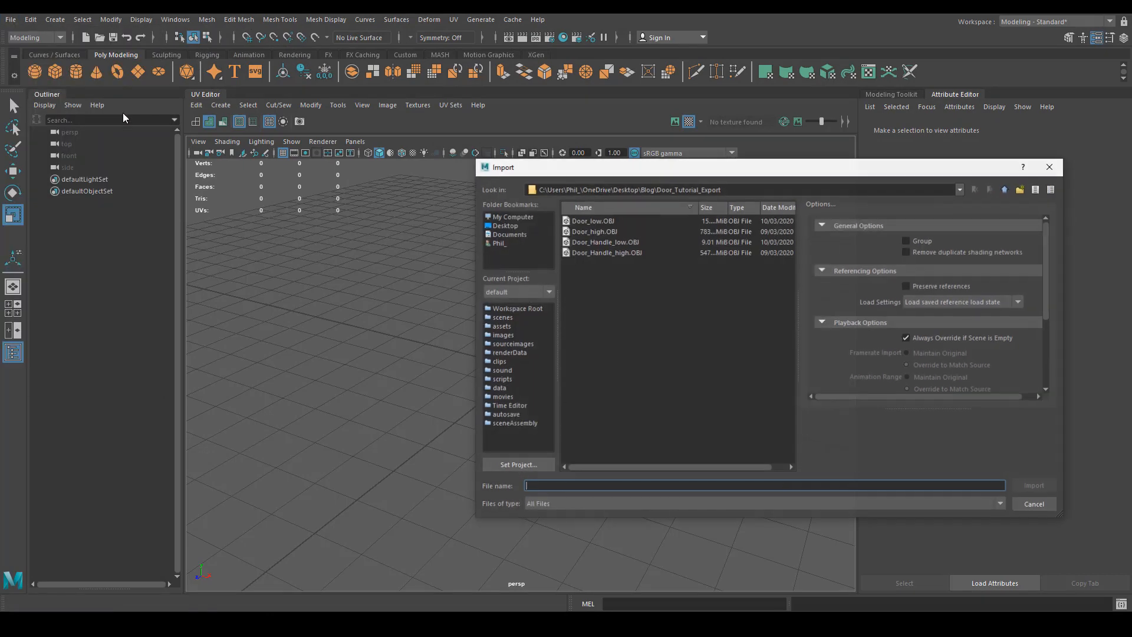
click(611, 222)
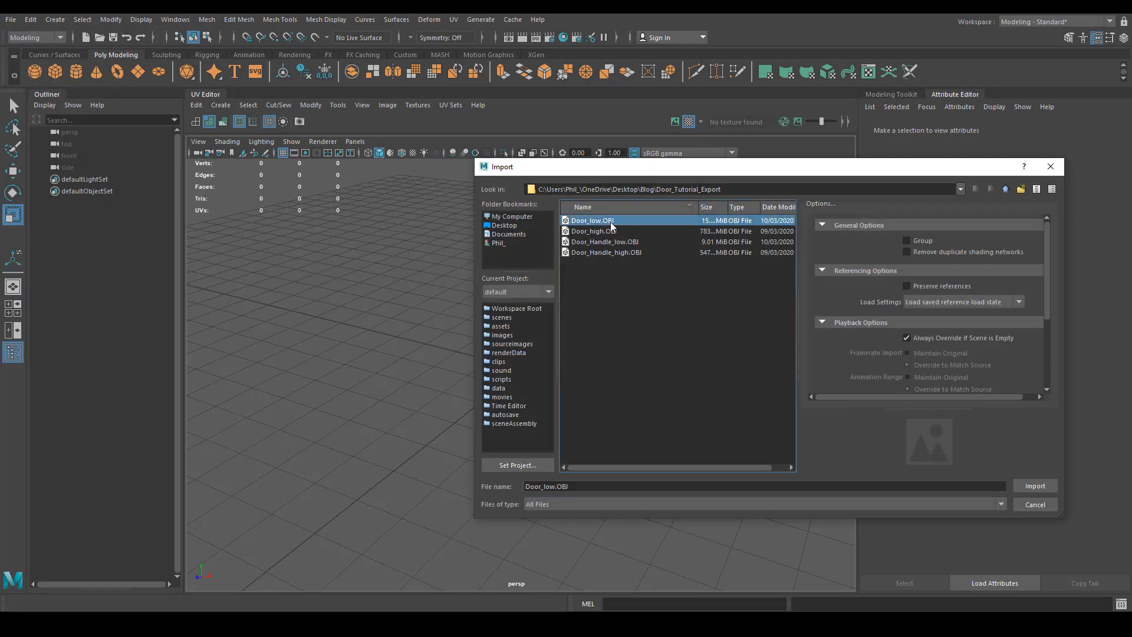
click(613, 243)
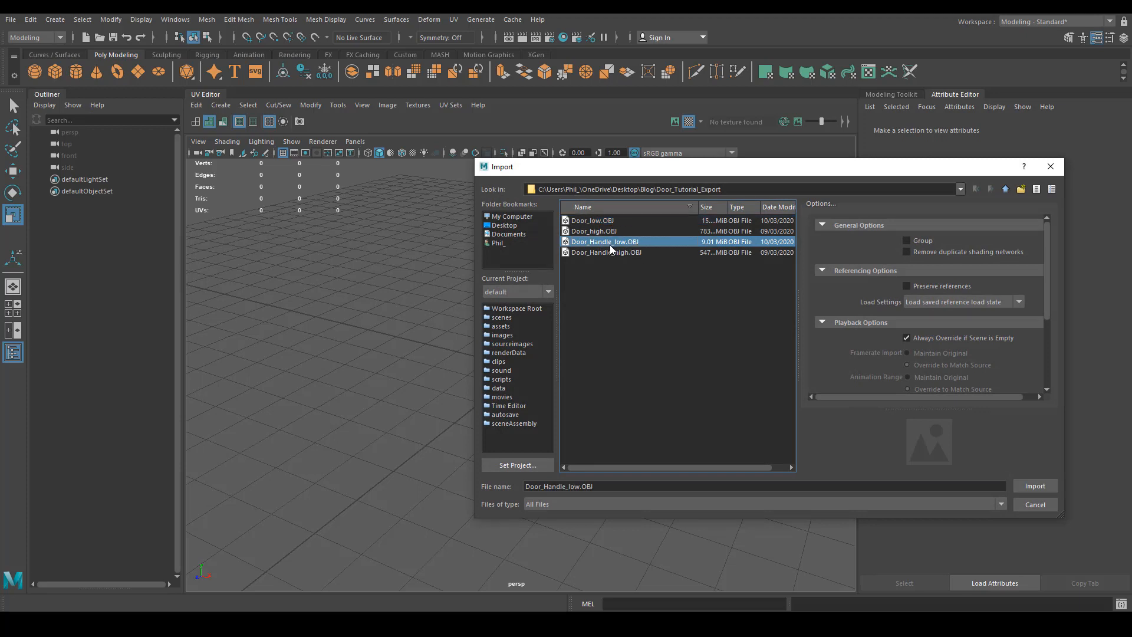
click(602, 223)
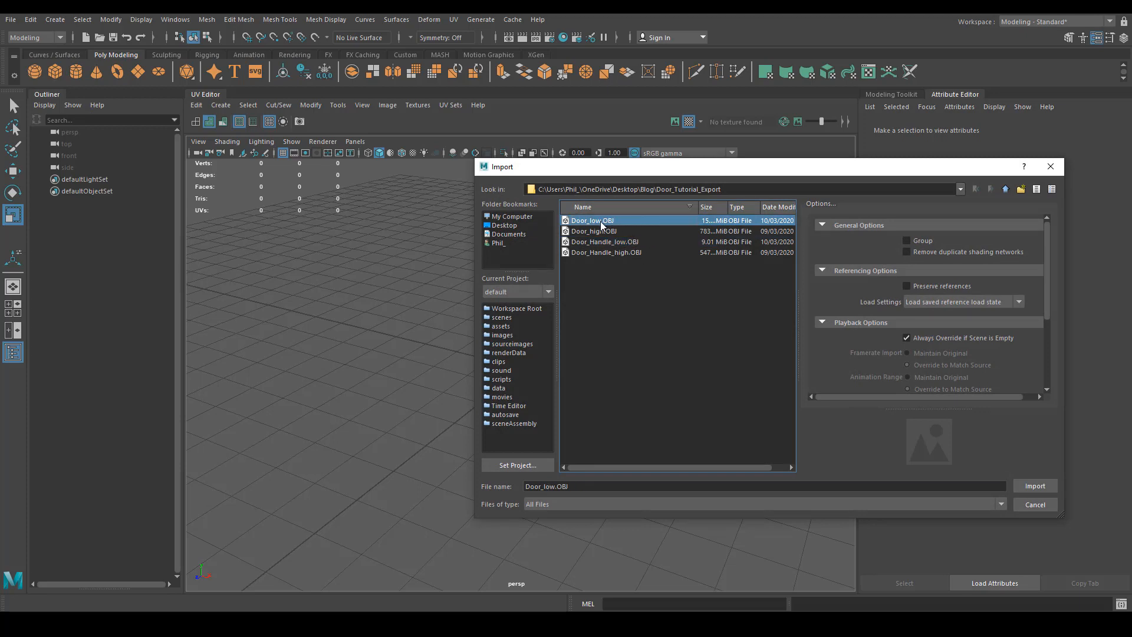
click(1036, 490)
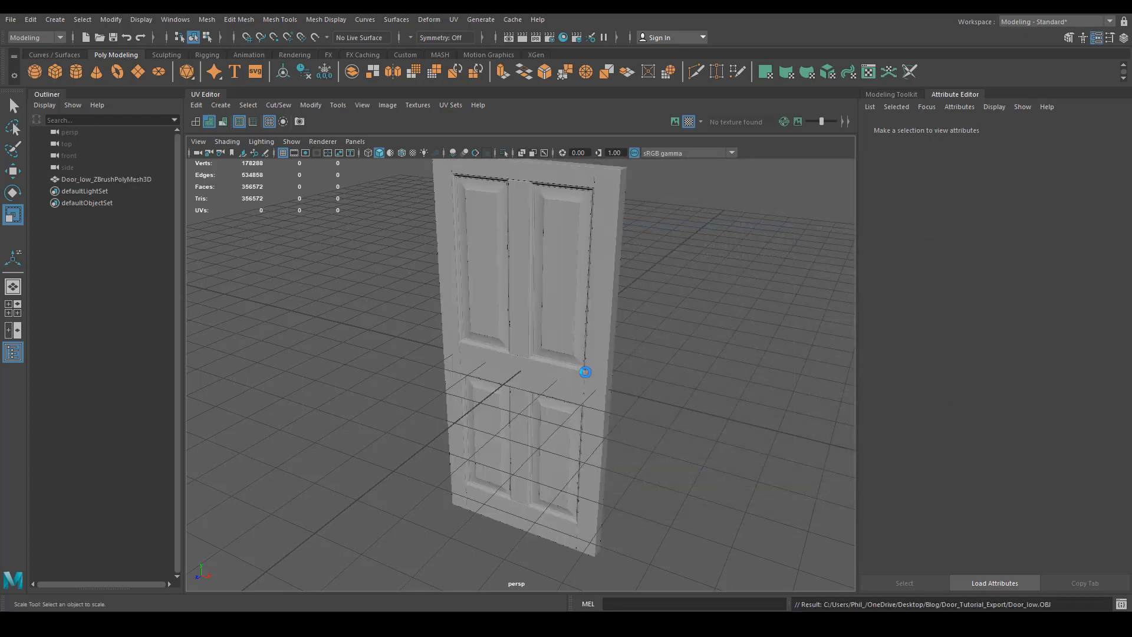
Step: Select the imported door mesh and make it the live surface
alt+drag(586, 373, 490, 365)
click(495, 366)
alt+right_drag(490, 365, 438, 359)
alt+drag(438, 359, 416, 377)
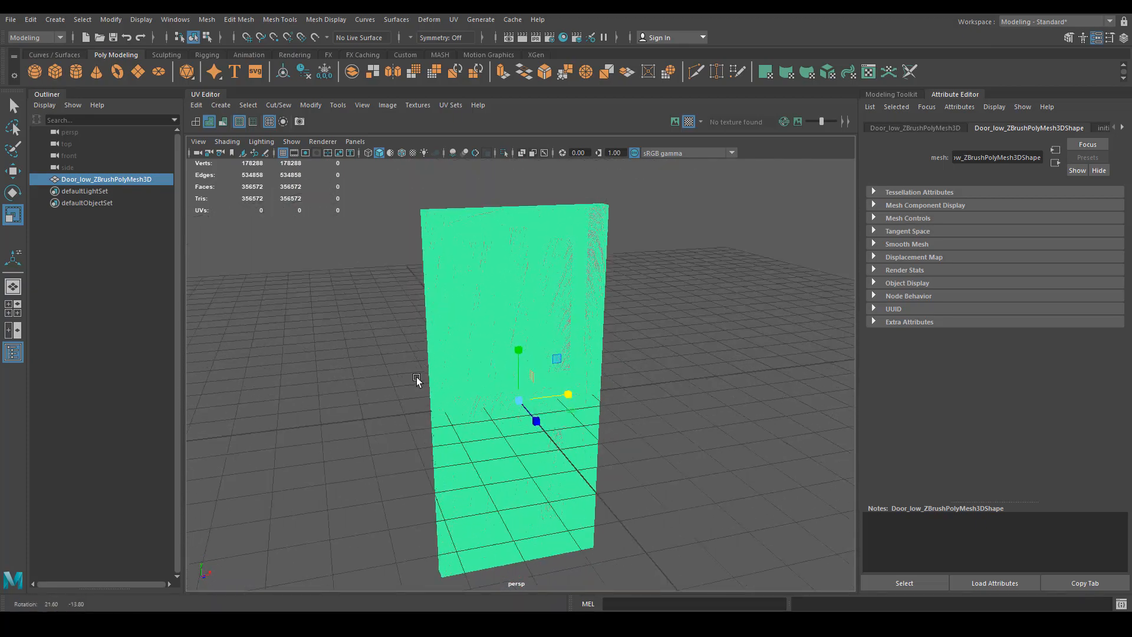
alt+right_drag(416, 377, 480, 336)
alt+drag(480, 336, 498, 277)
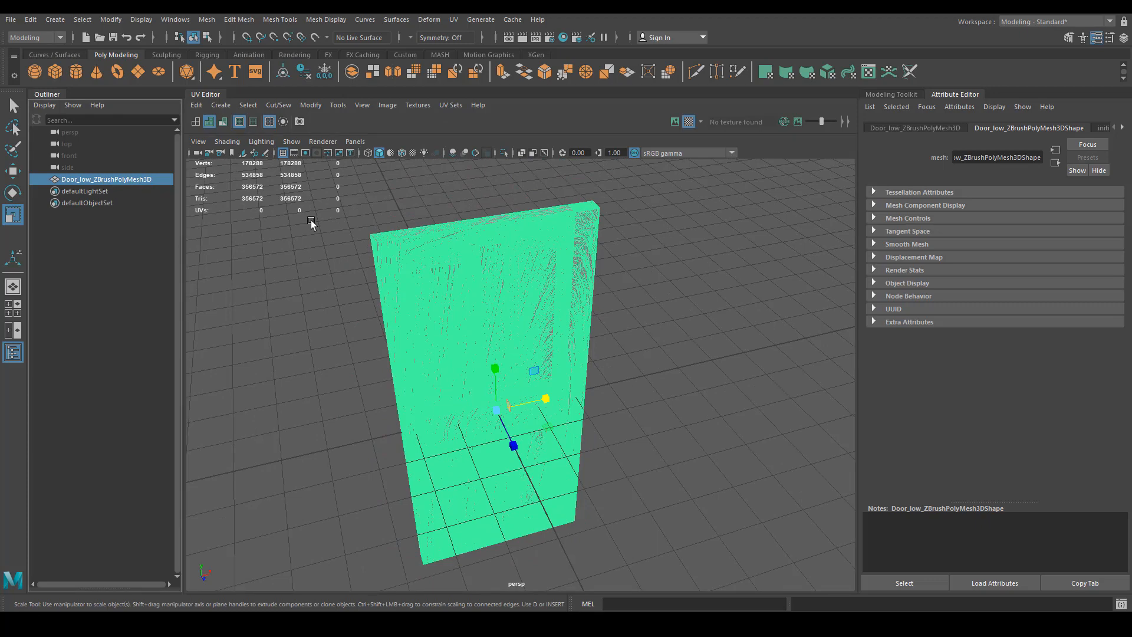
click(316, 37)
Step: Activate the Quad Draw tool for retopologizing the live door surface
alt+drag(609, 391, 425, 327)
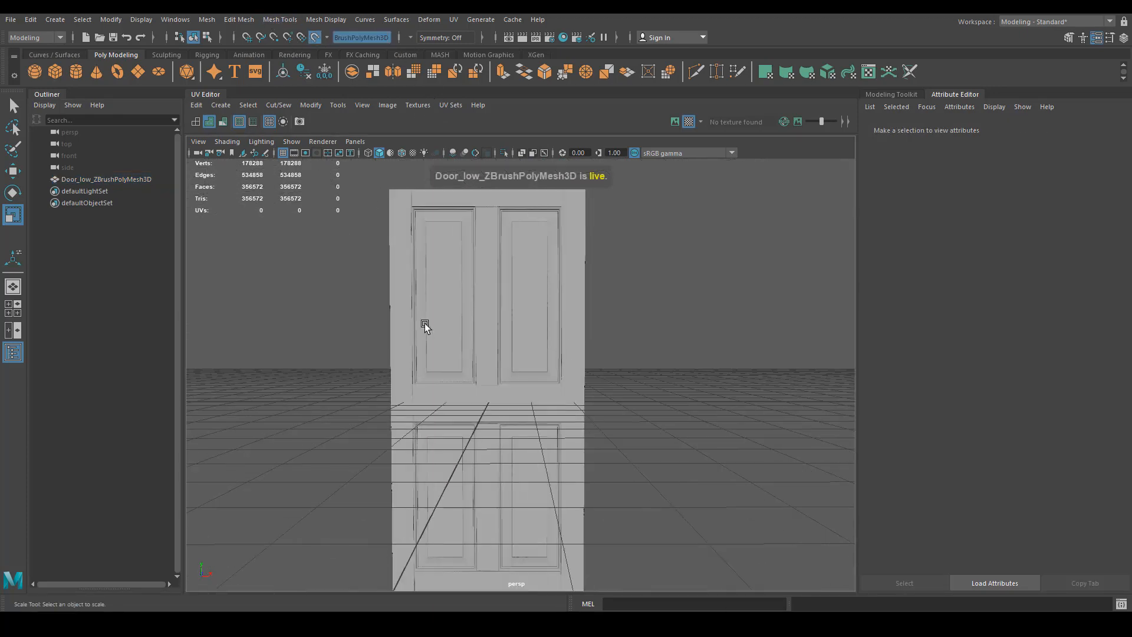
alt+right_drag(425, 326, 518, 311)
alt+drag(518, 311, 626, 220)
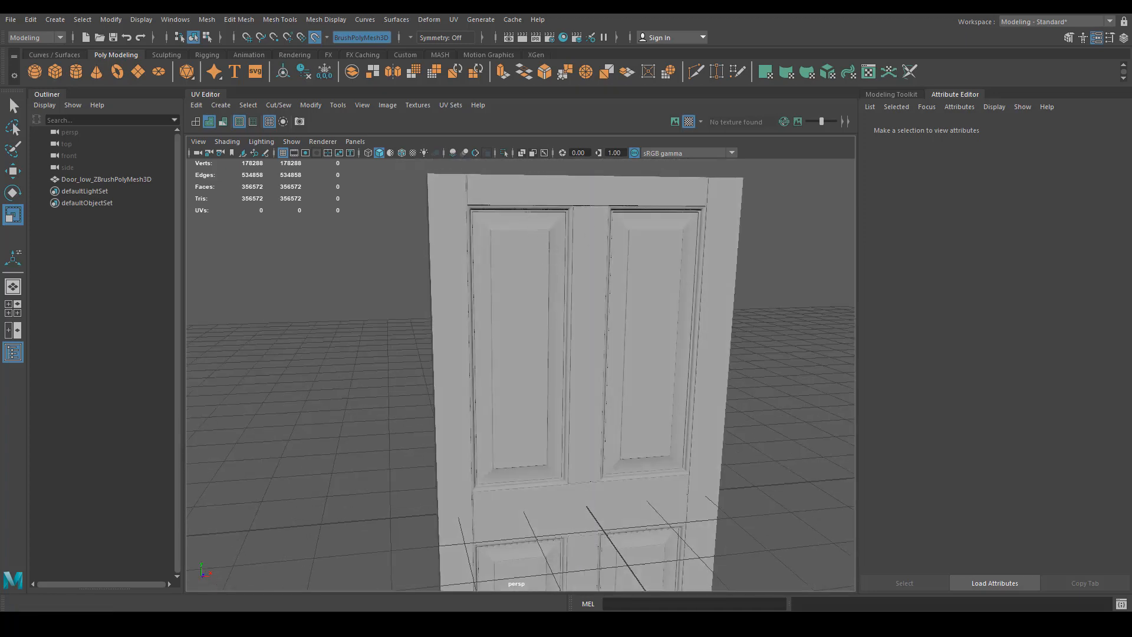
click(1069, 38)
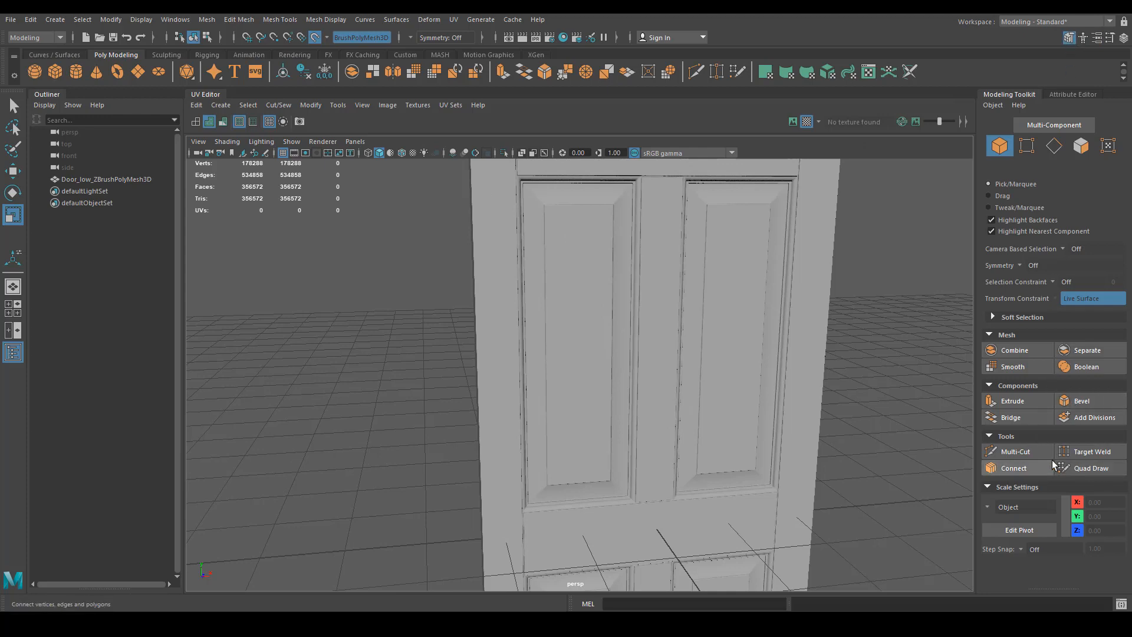
click(1097, 472)
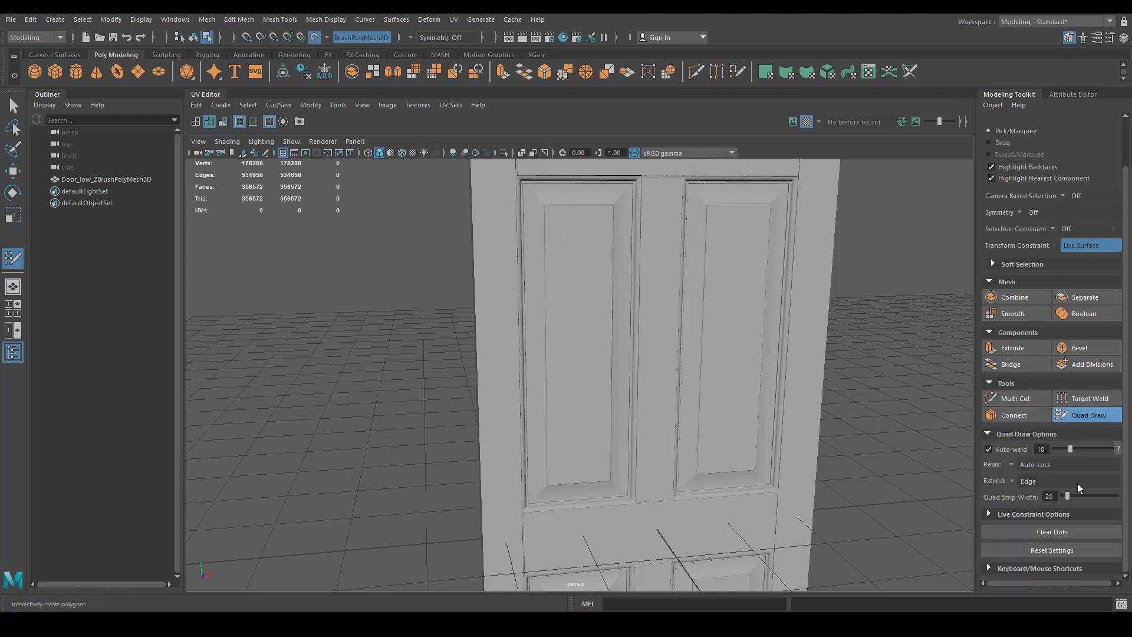
Step: Expand Quad Draw's keyboard and mouse shortcuts and review the actions for dots, quad strips, loops and relaxing
click(992, 568)
scroll(1018, 533, down, 3)
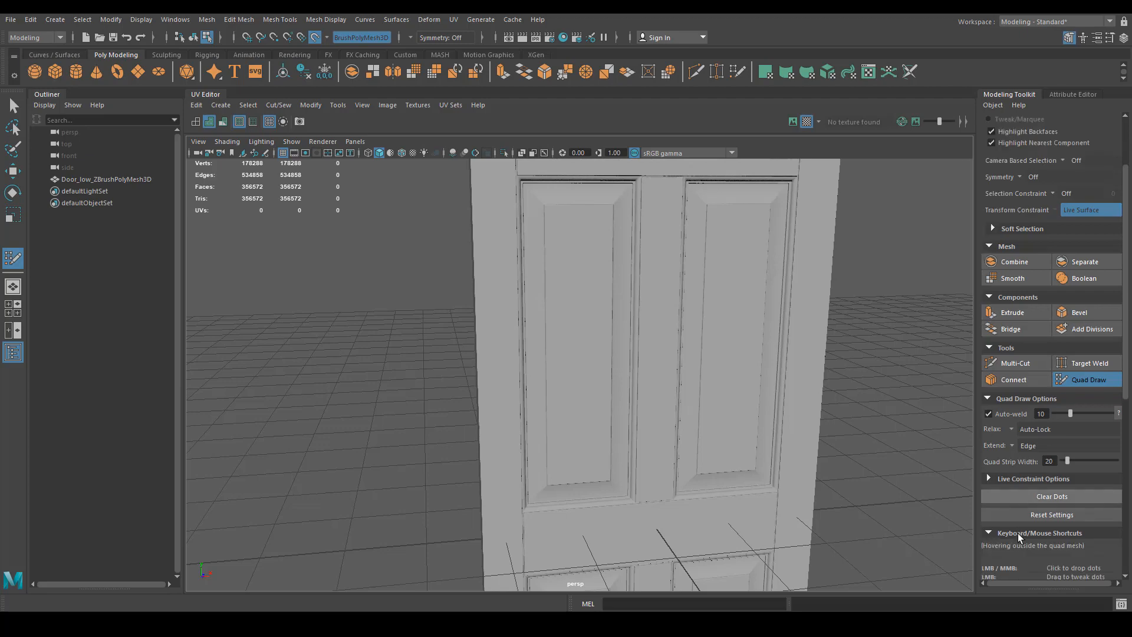
alt+drag(713, 410, 702, 353)
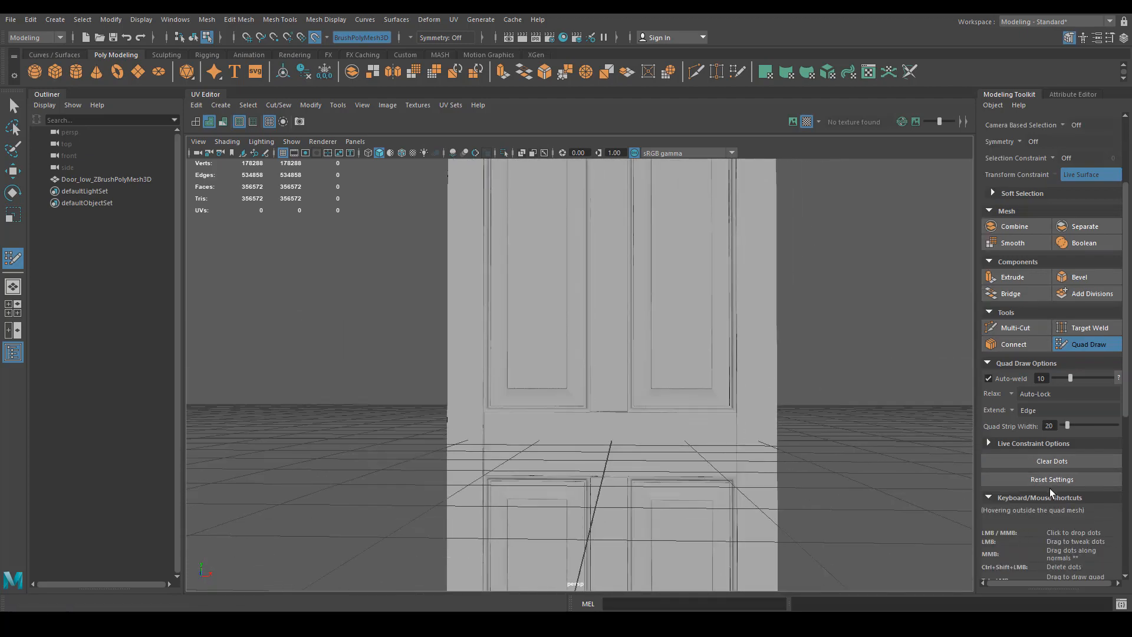
scroll(1051, 496, down, 2)
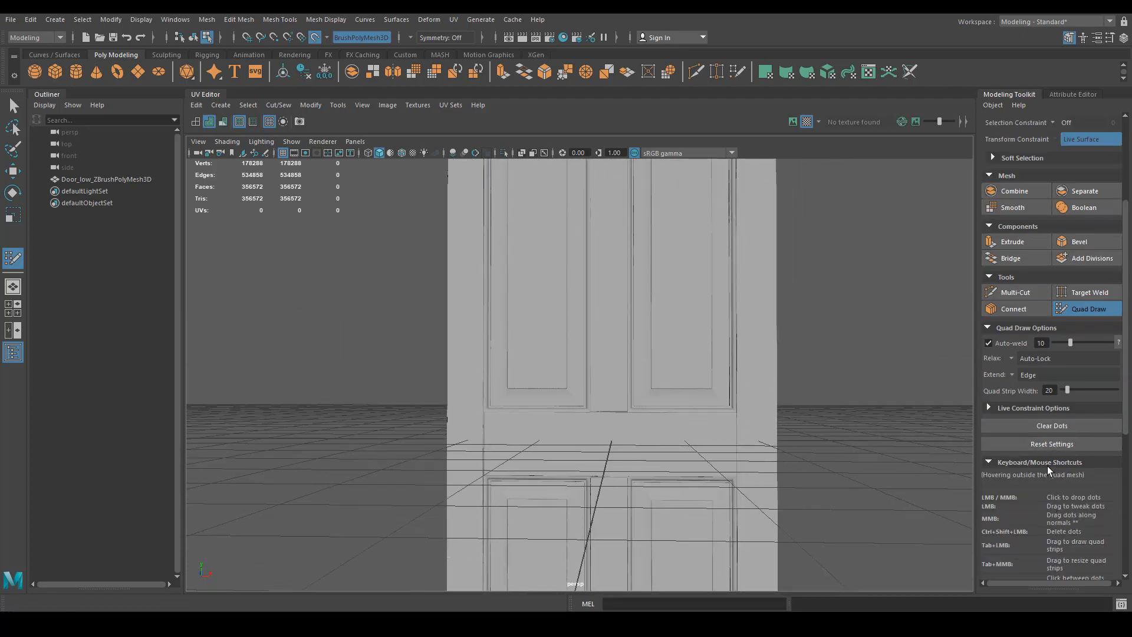
scroll(1047, 466, down, 6)
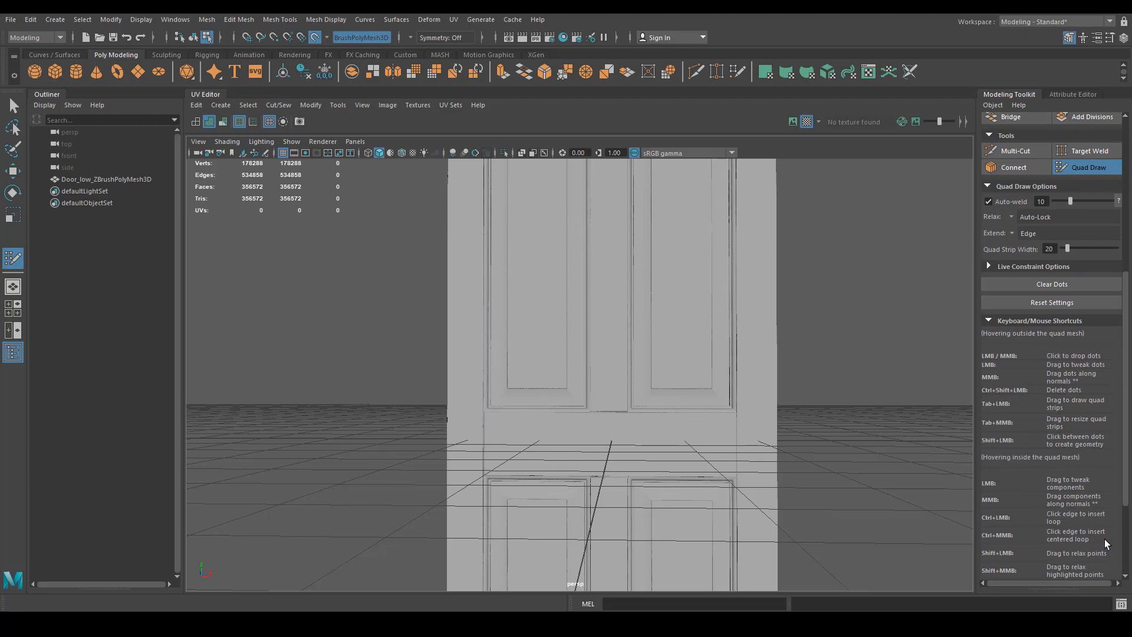
scroll(1054, 450, down, 2)
Step: In the front view, create a Quad Draw face over the upper sloped bevel of the door's upper-left panel from four corner points
alt+drag(665, 411, 664, 253)
alt+right_drag(664, 253, 649, 294)
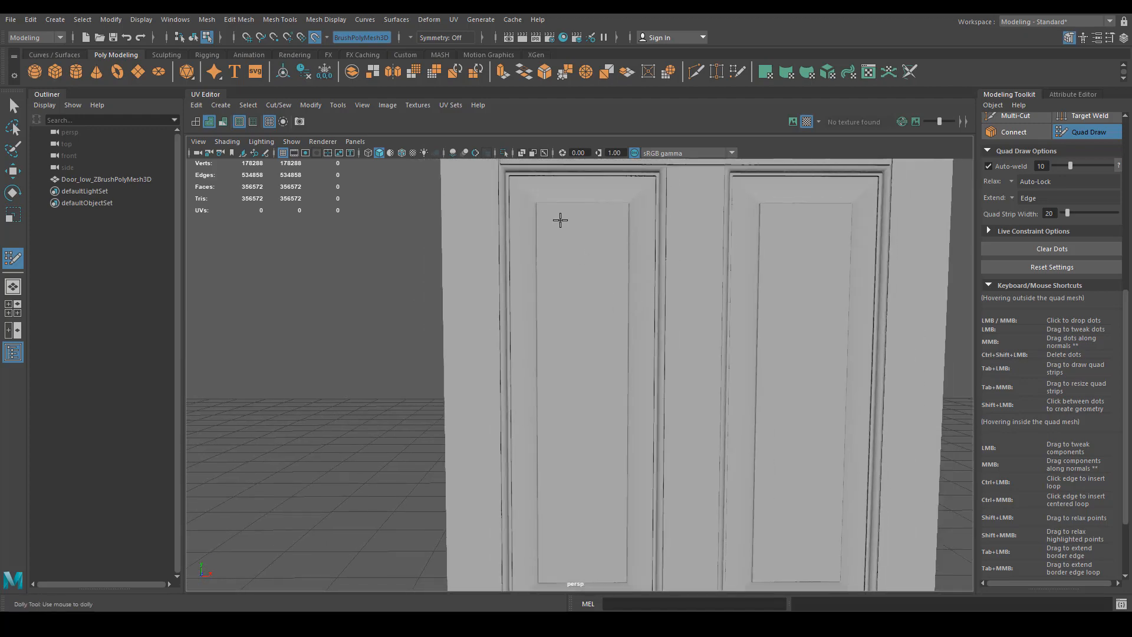
alt+right_drag(549, 236, 674, 354)
key(space)
drag(680, 357, 678, 388)
alt+right_drag(574, 362, 720, 405)
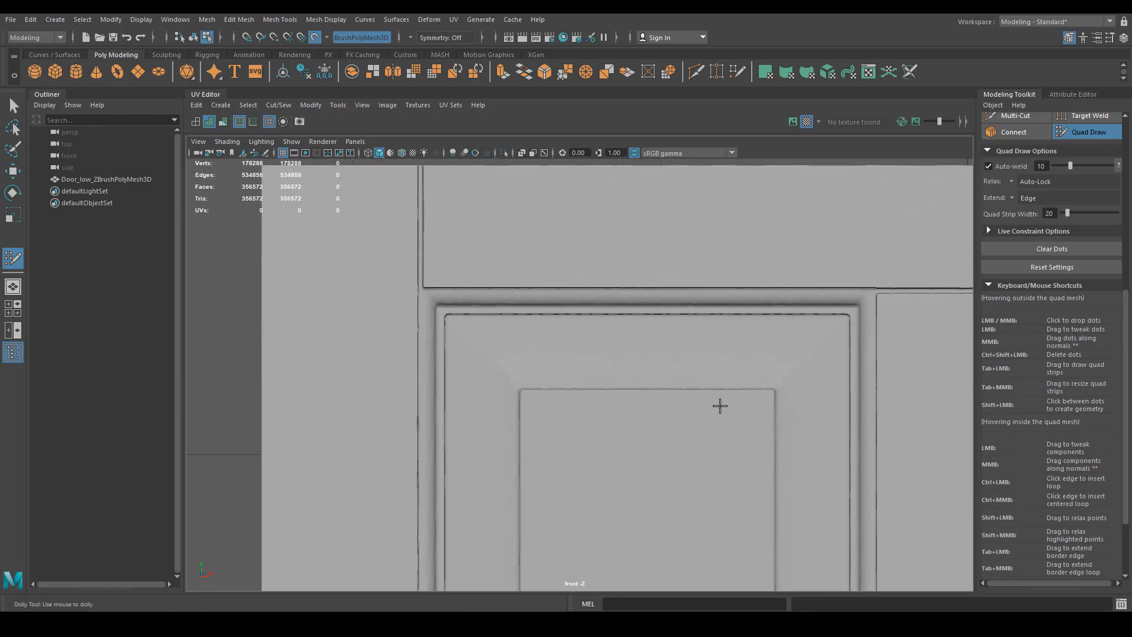
click(522, 391)
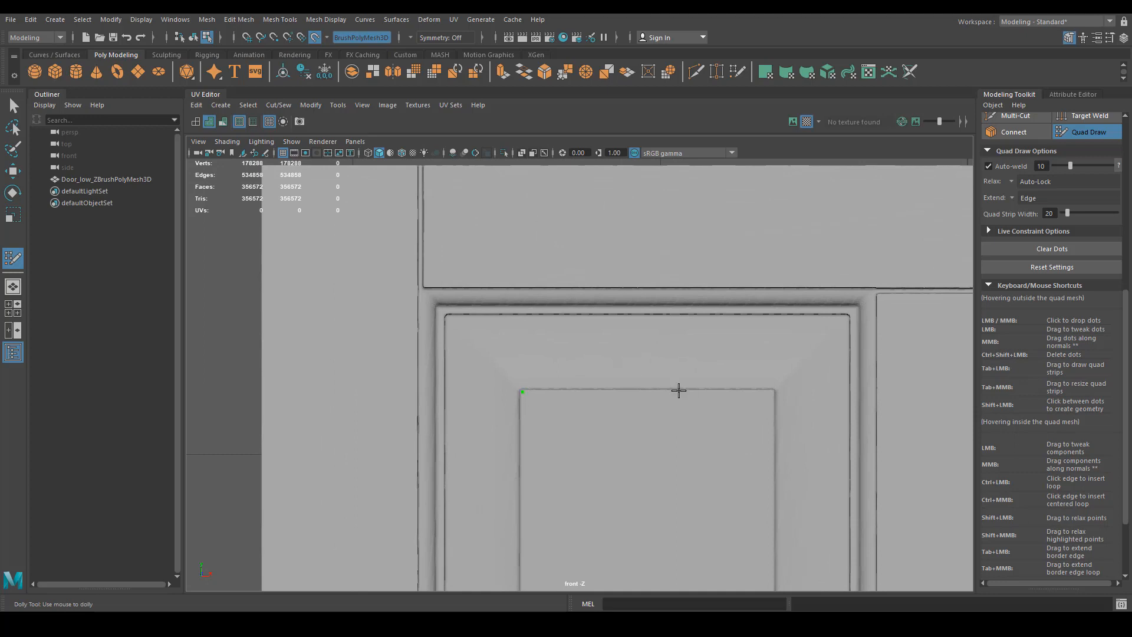
click(774, 391)
click(846, 316)
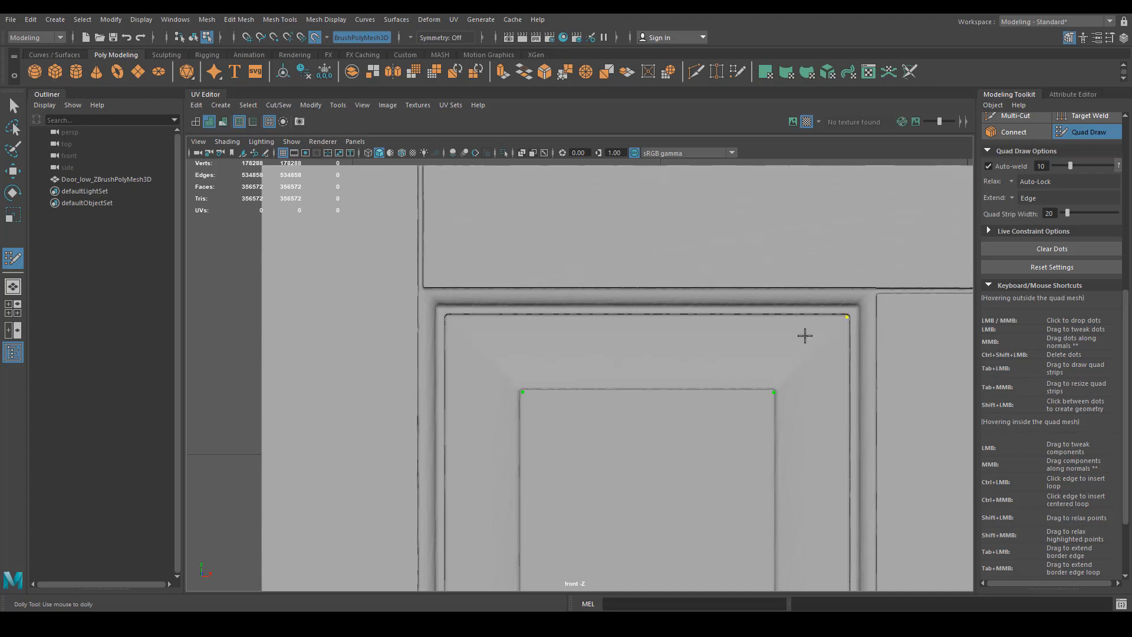
click(448, 318)
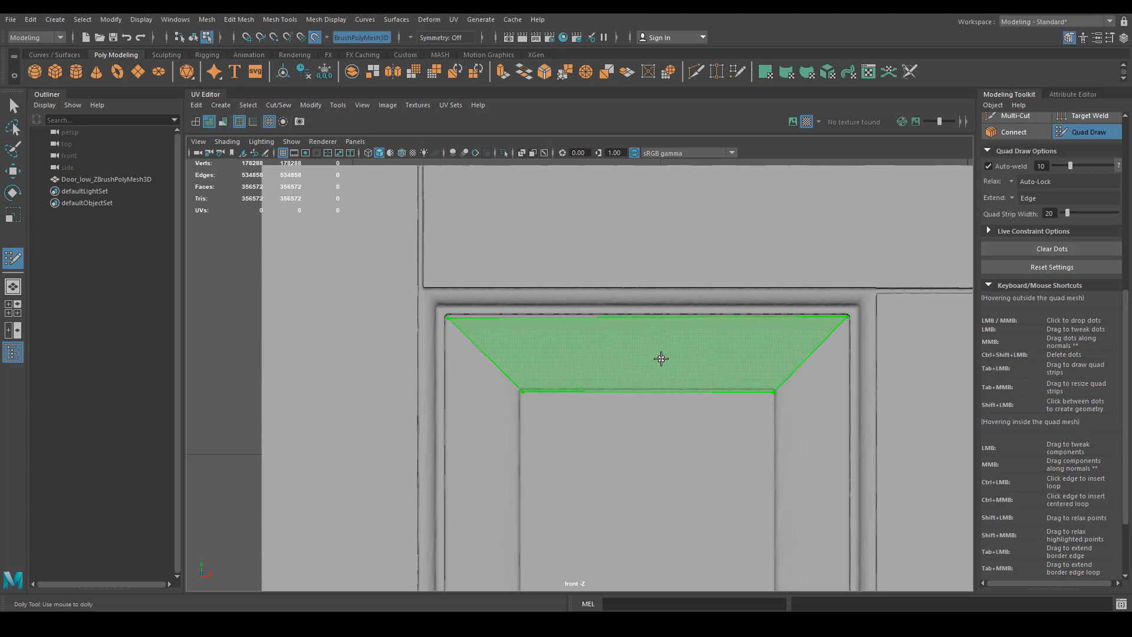
shift+click(661, 359)
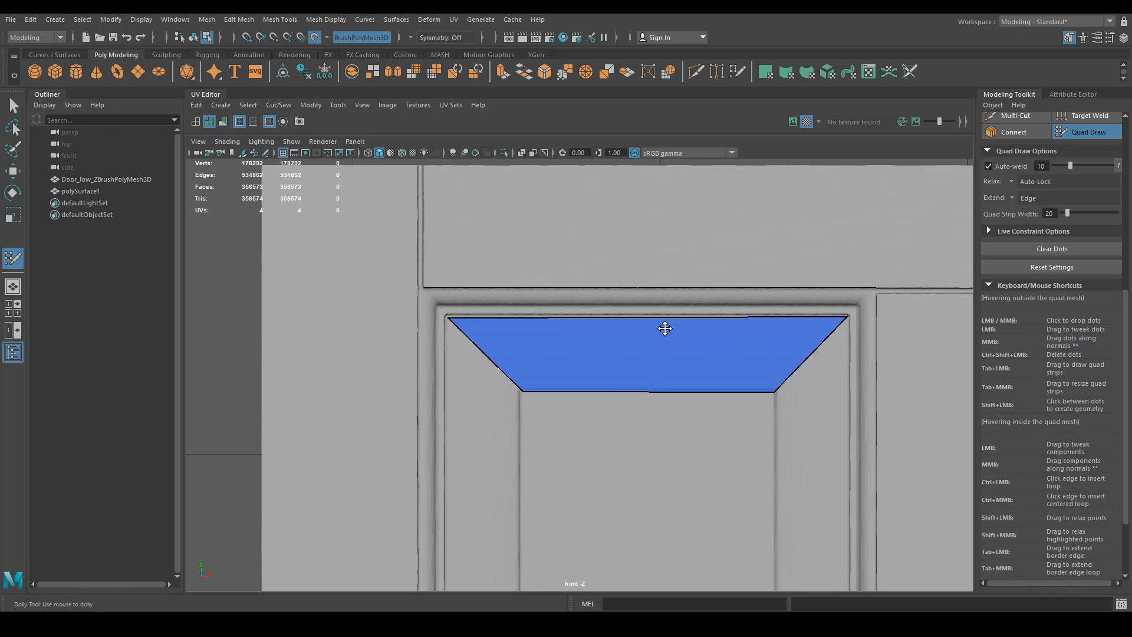
Step: Extrude the bevel face's upper edge in two strips across the moulding and align the outer corners with the panel frame
click(439, 307)
drag(662, 310, 662, 313)
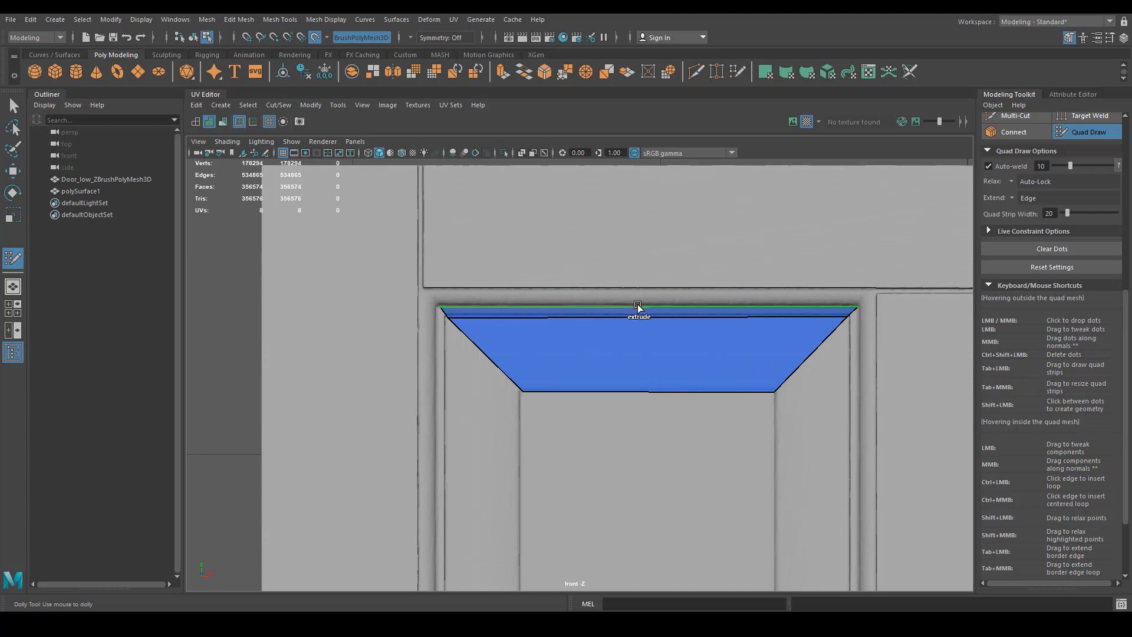
drag(638, 306, 632, 291)
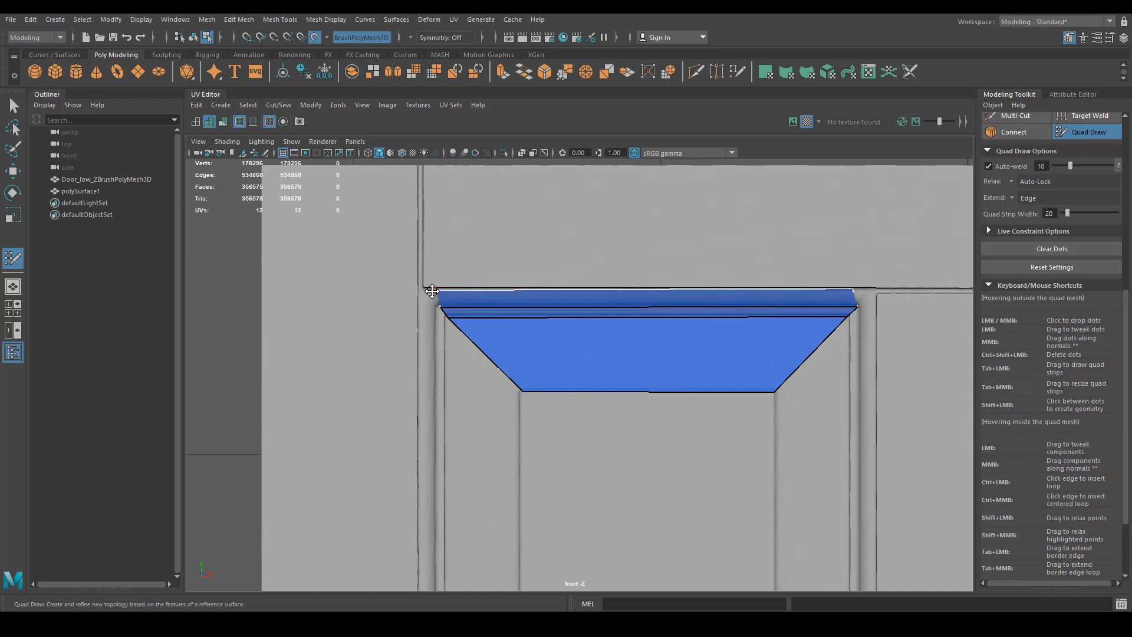
drag(854, 291, 874, 290)
drag(436, 291, 420, 291)
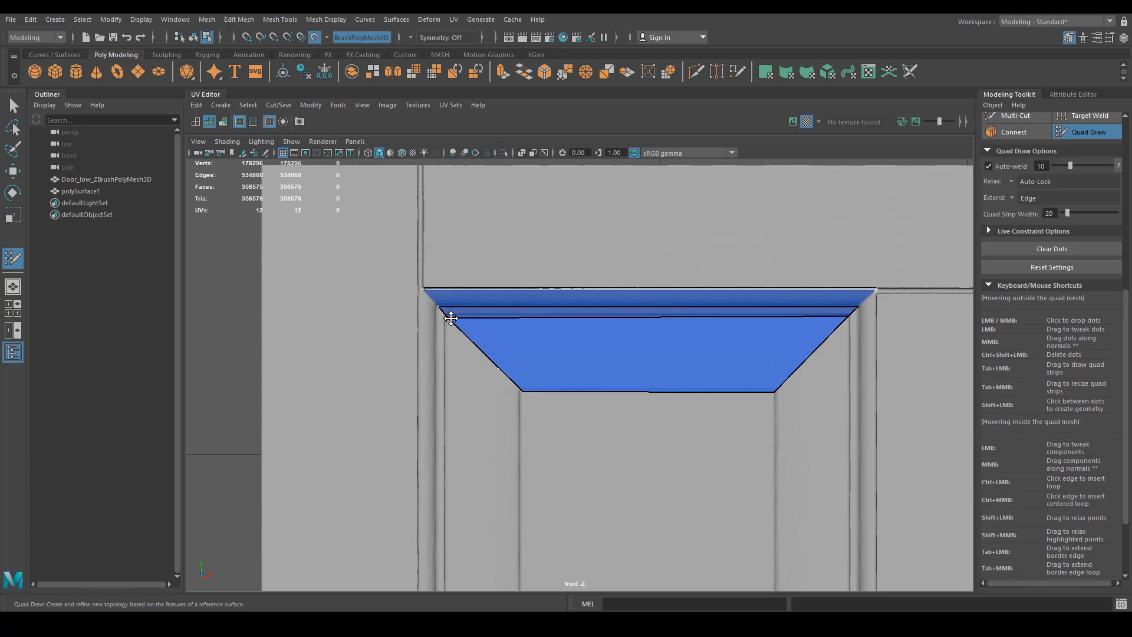
Step: Place a Quad Draw point at the lower-right corner of the upper-left panel's raised centre, undoing the two rough points there first
scroll(663, 465, down, 3)
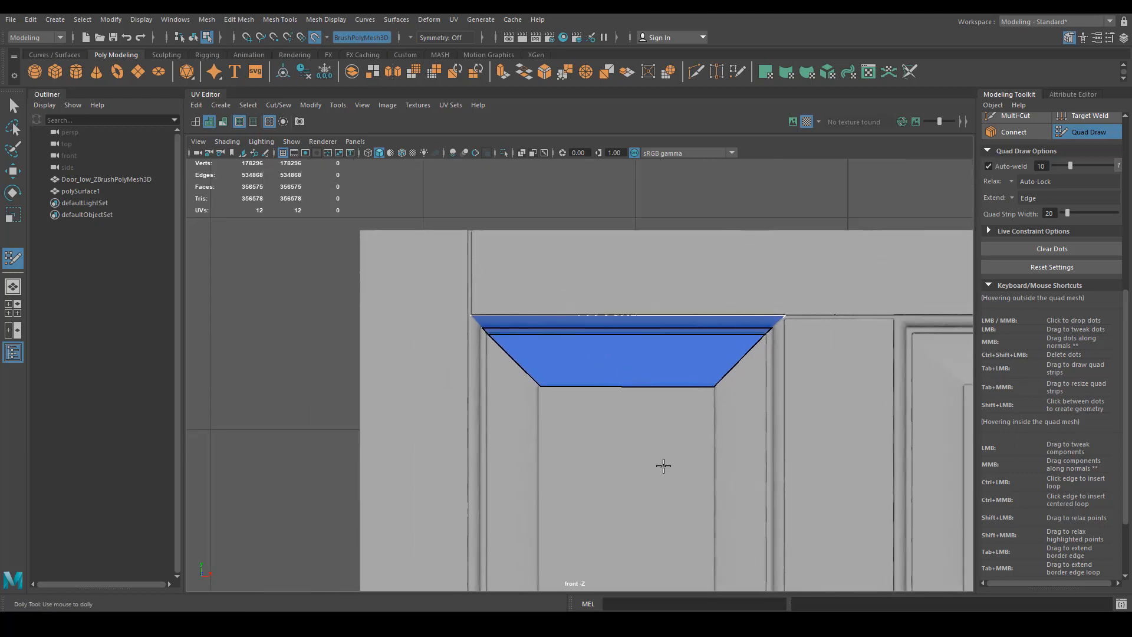
alt+middle_drag(663, 465, 561, 287)
alt+middle_drag(601, 444, 602, 444)
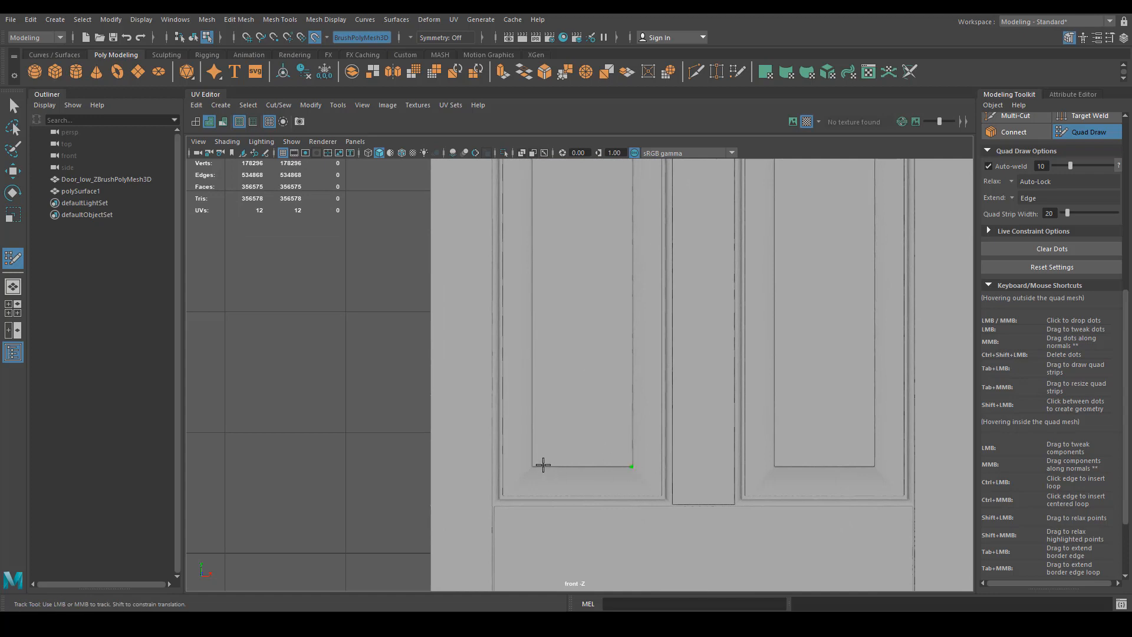
scroll(695, 496, up, 6)
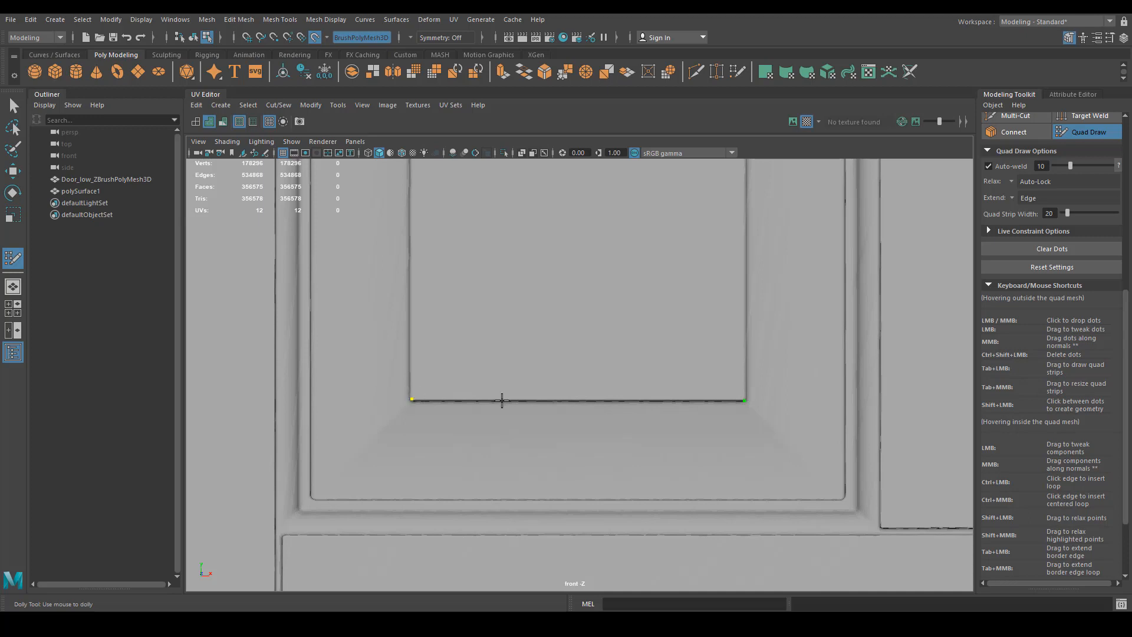
key(ctrl+z)
key(ctrl+z)
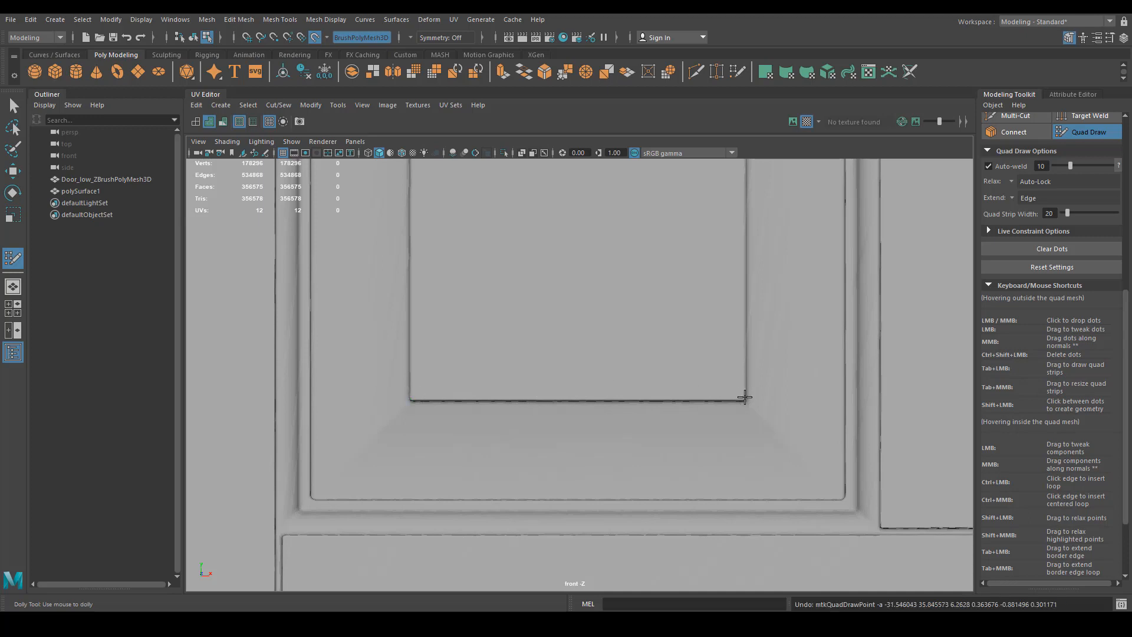
click(743, 398)
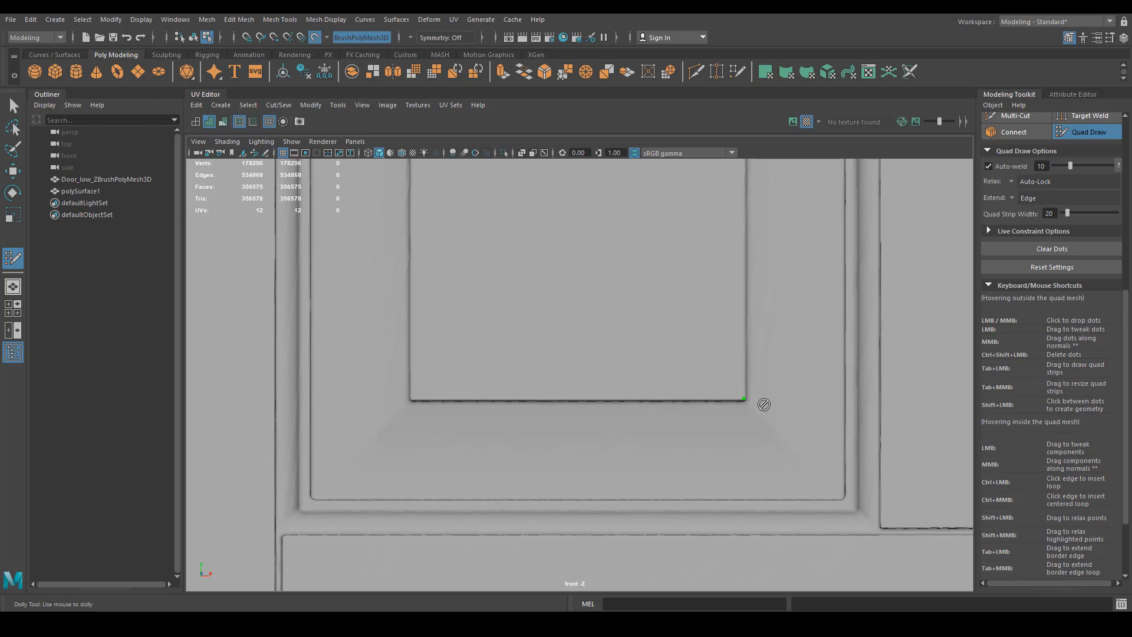
Step: Create a small test quad inside the panel's raised centre and delete it
drag(745, 400, 656, 388)
shift+click(722, 384)
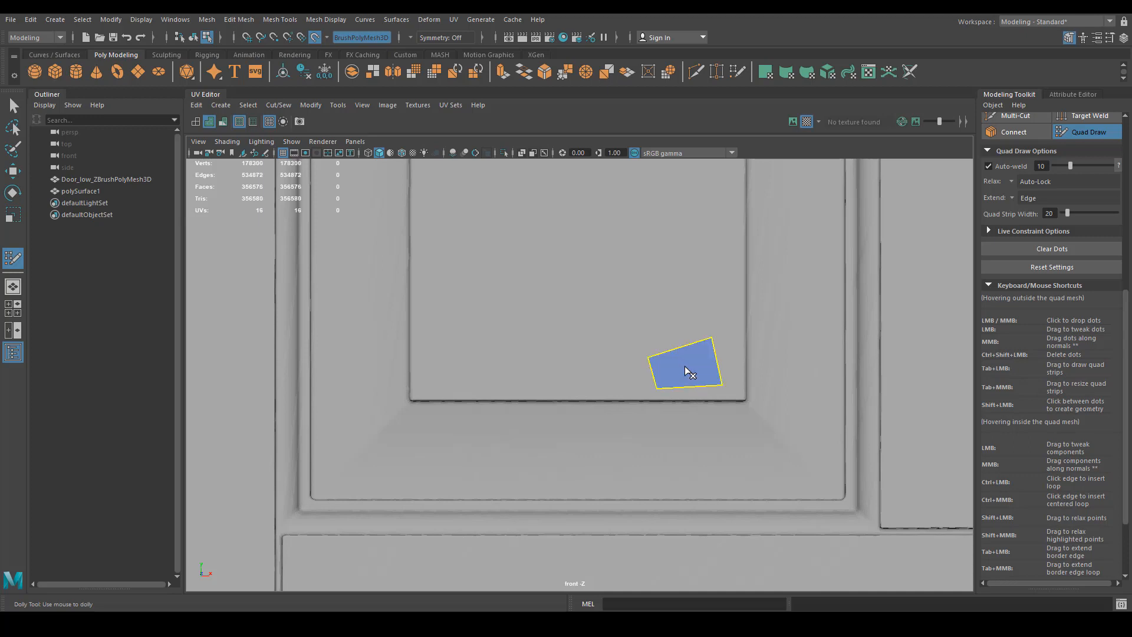
ctrl+shift+click(687, 371)
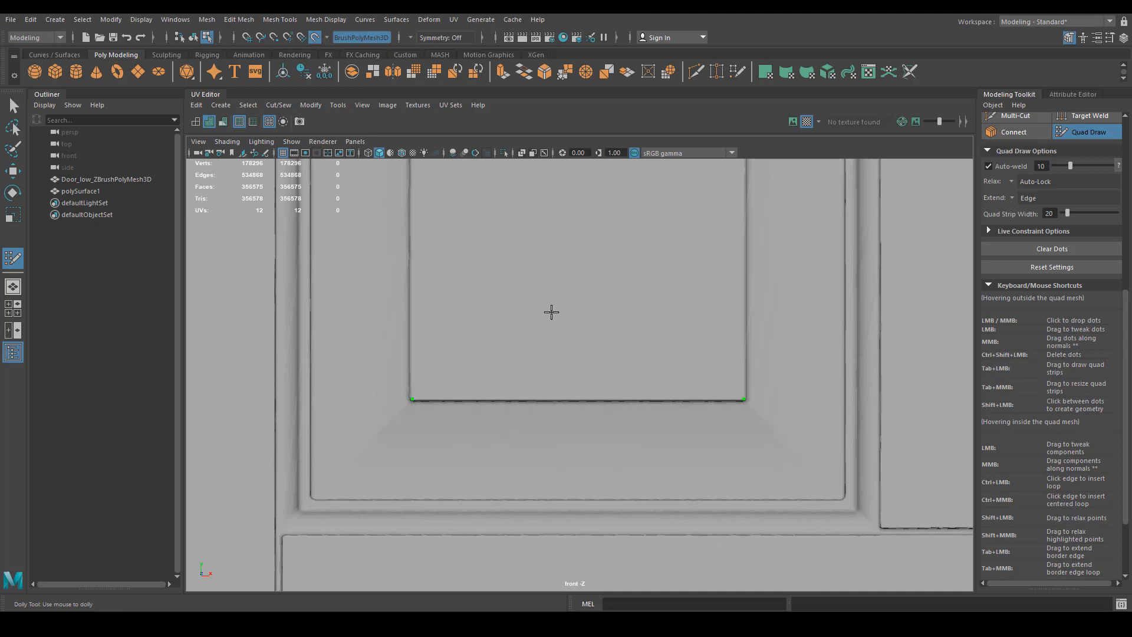
Step: Fill the raised centre of the door's upper-left panel with one Quad Draw face between the upper bevel and the two lower corner points
scroll(590, 300, down, 3)
alt+middle_drag(594, 278, 535, 379)
scroll(549, 365, down, 5)
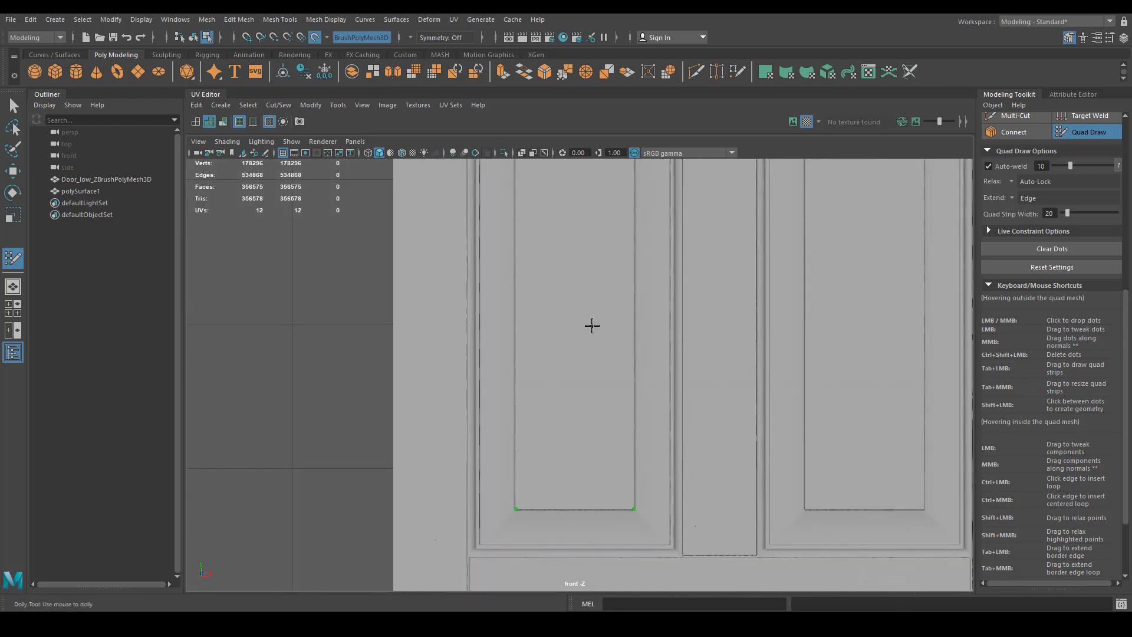
alt+middle_drag(591, 324, 636, 382)
scroll(526, 342, down, 5)
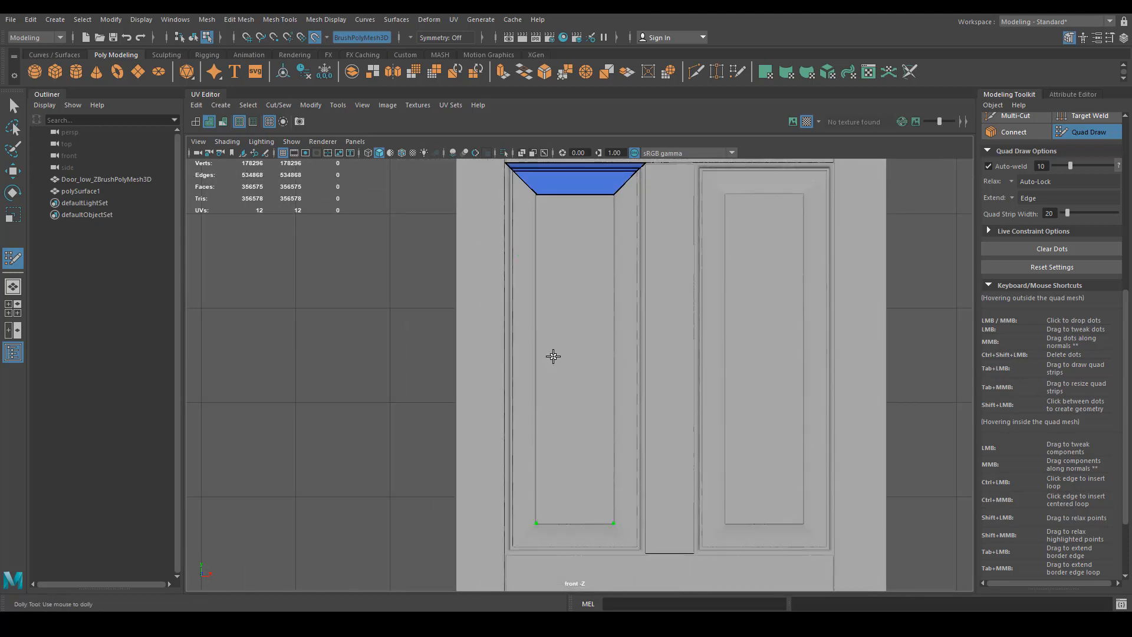
scroll(558, 346, down, 3)
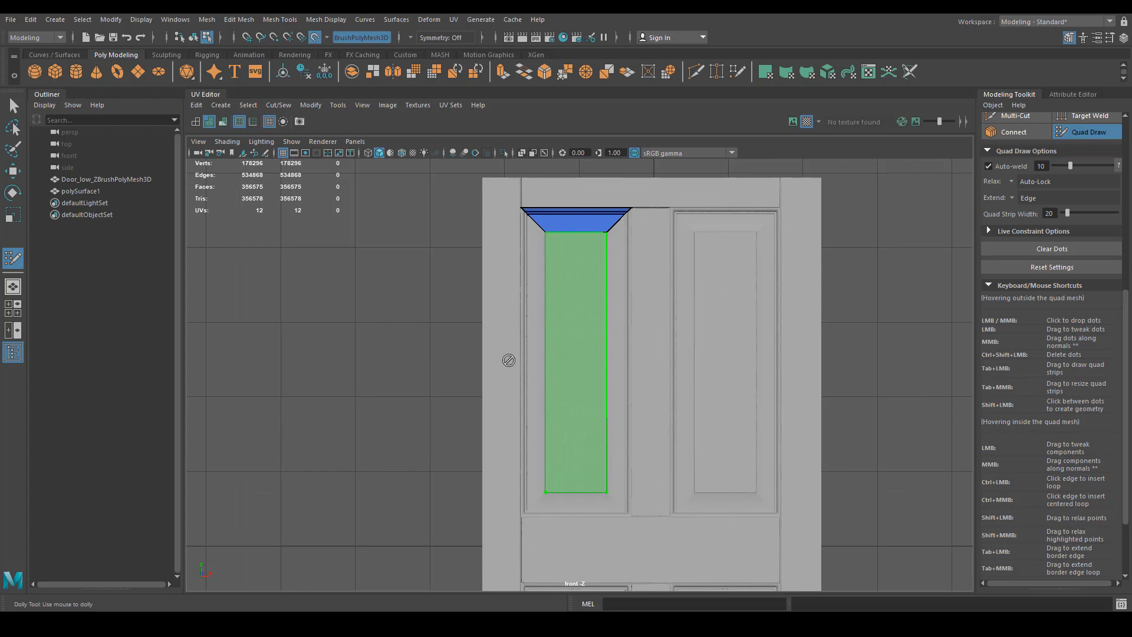
shift+click(577, 391)
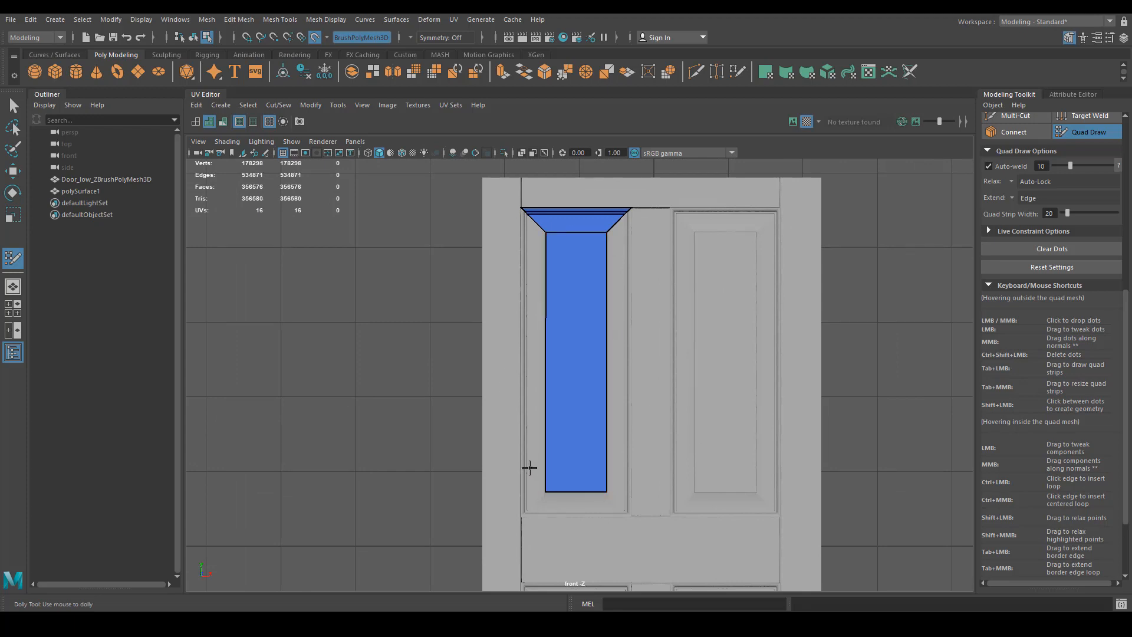
Step: Create a Quad Draw face over the lower sloped bevel of the upper-left panel, joined to the centre face
scroll(528, 465, up, 3)
alt+middle_drag(678, 445, 591, 409)
scroll(591, 409, up, 5)
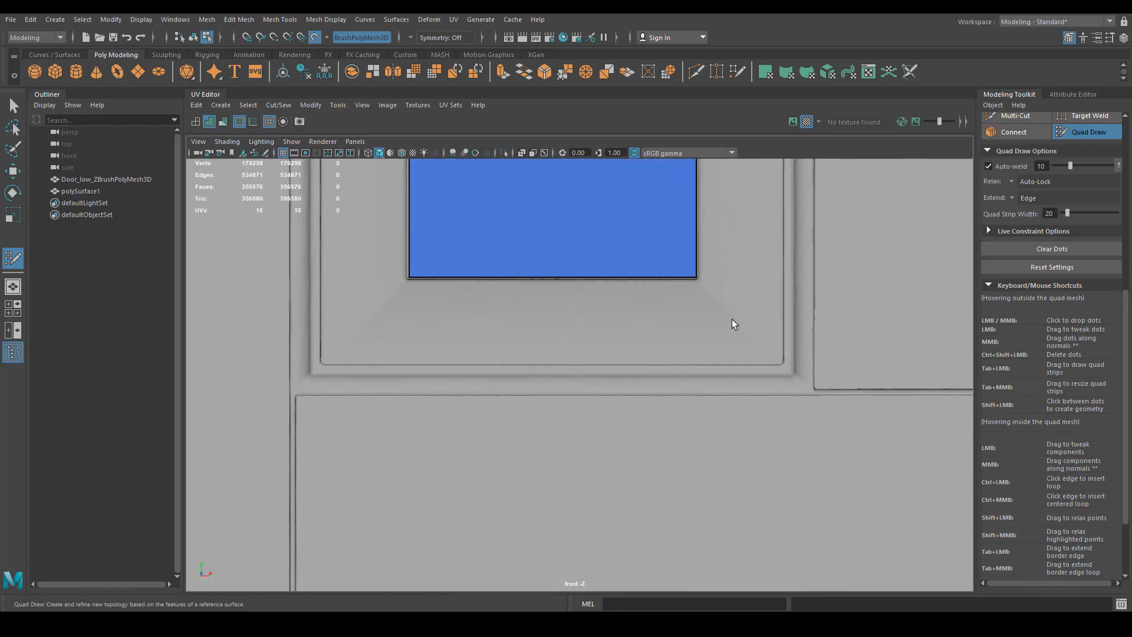
alt+middle_drag(733, 320, 806, 387)
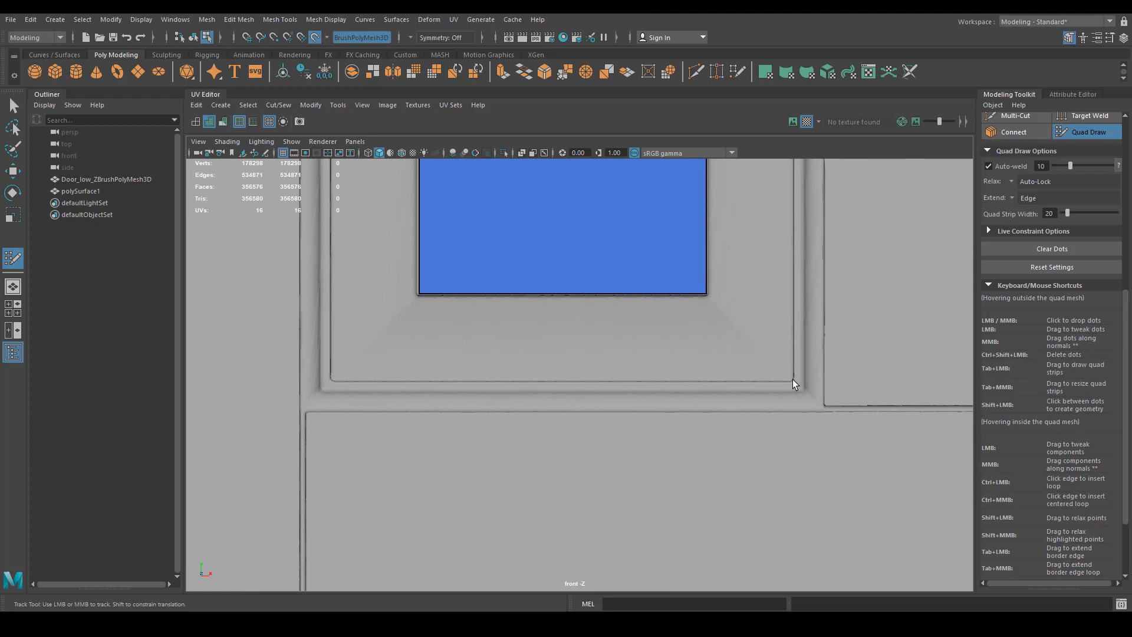
click(792, 380)
shift+click(462, 354)
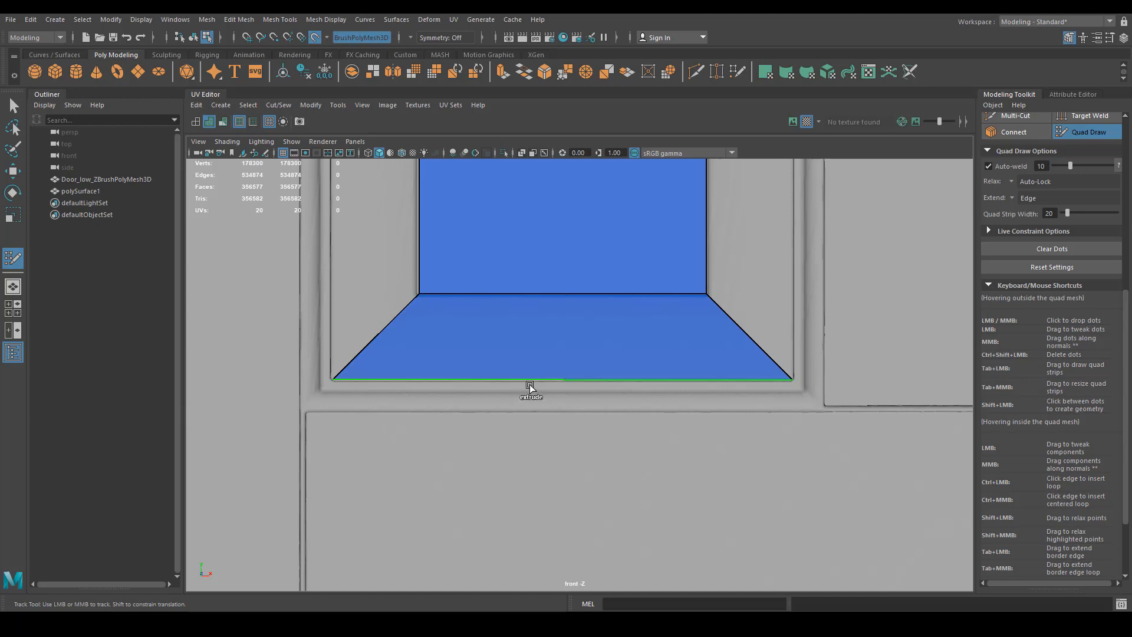
Step: Extrude the lower bevel's outer edge in two strips across the moulding and align their end corners with the panel frame
drag(530, 385, 525, 410)
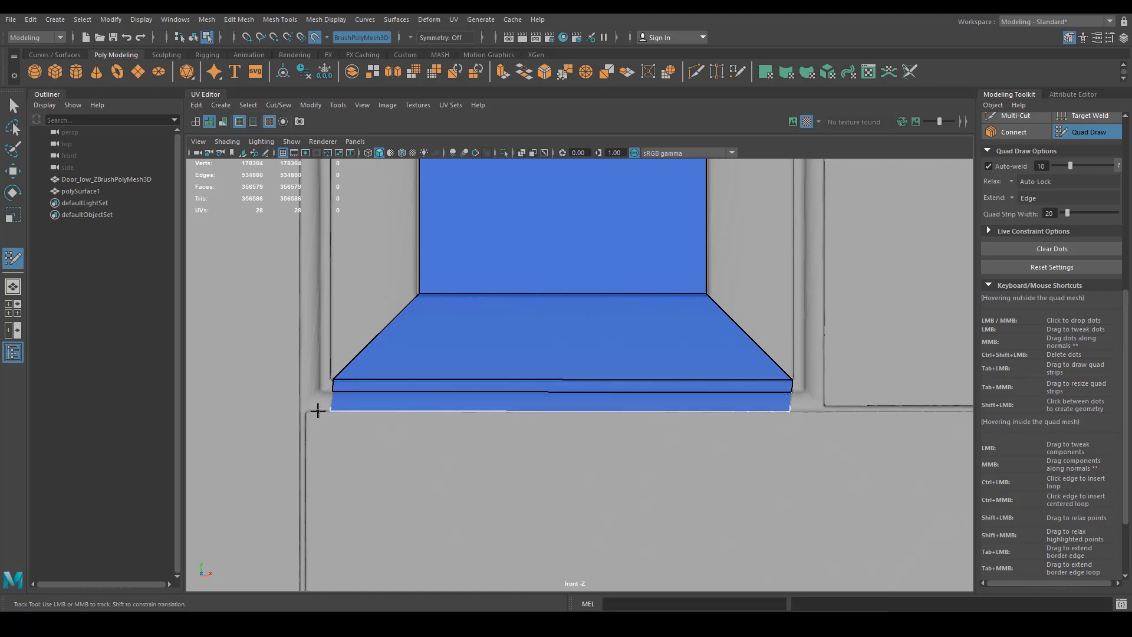
drag(318, 410, 303, 411)
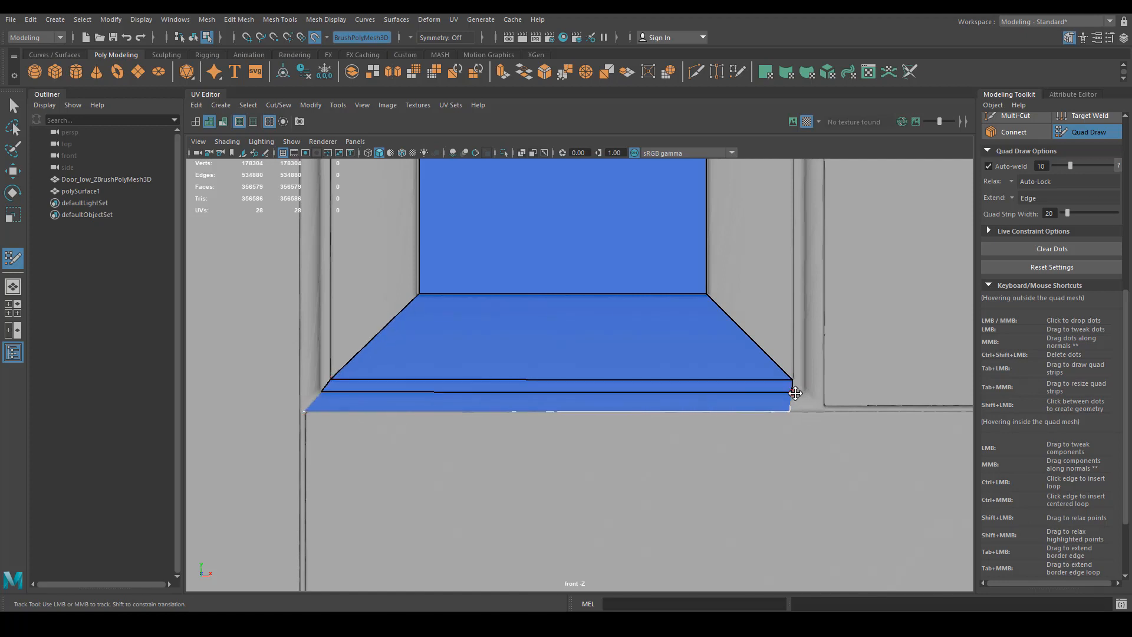
drag(792, 391, 829, 408)
alt+right_drag(764, 330, 569, 292)
alt+middle_drag(570, 292, 591, 536)
alt+right_drag(666, 377, 454, 348)
alt+middle_drag(568, 254, 559, 451)
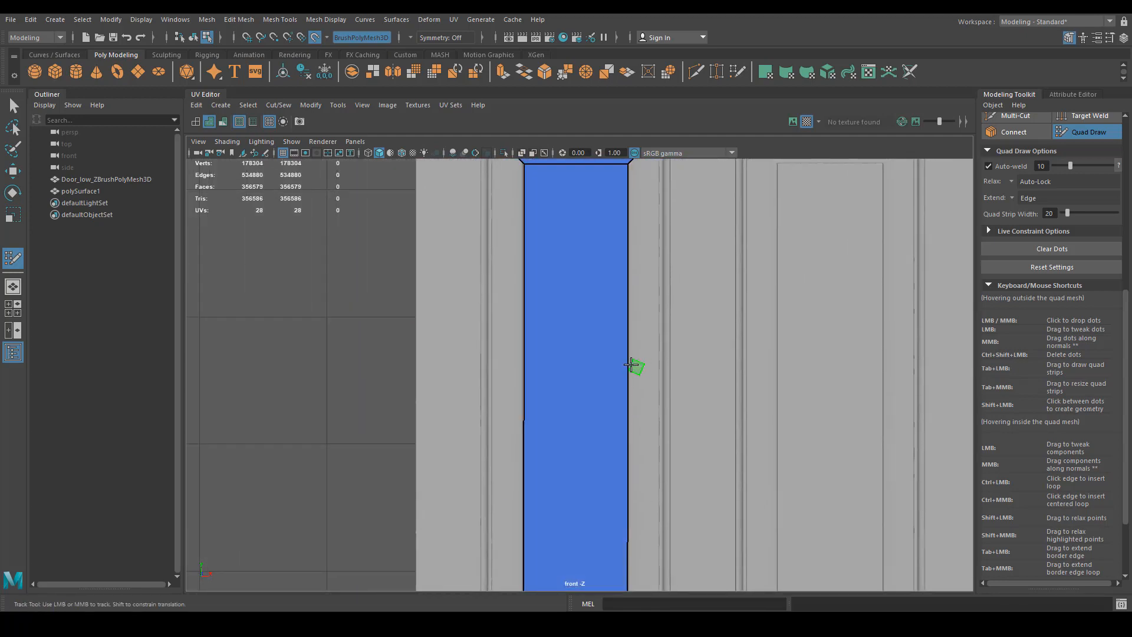
mouse_move(629, 370)
mouse_down()
mouse_move(659, 376)
mouse_move(643, 378)
mouse_up()
key(ctrl+z)
alt+right_drag(684, 396, 753, 398)
mouse_move(671, 381)
mouse_down()
mouse_move(657, 372)
mouse_move(690, 324)
mouse_move(713, 387)
mouse_up()
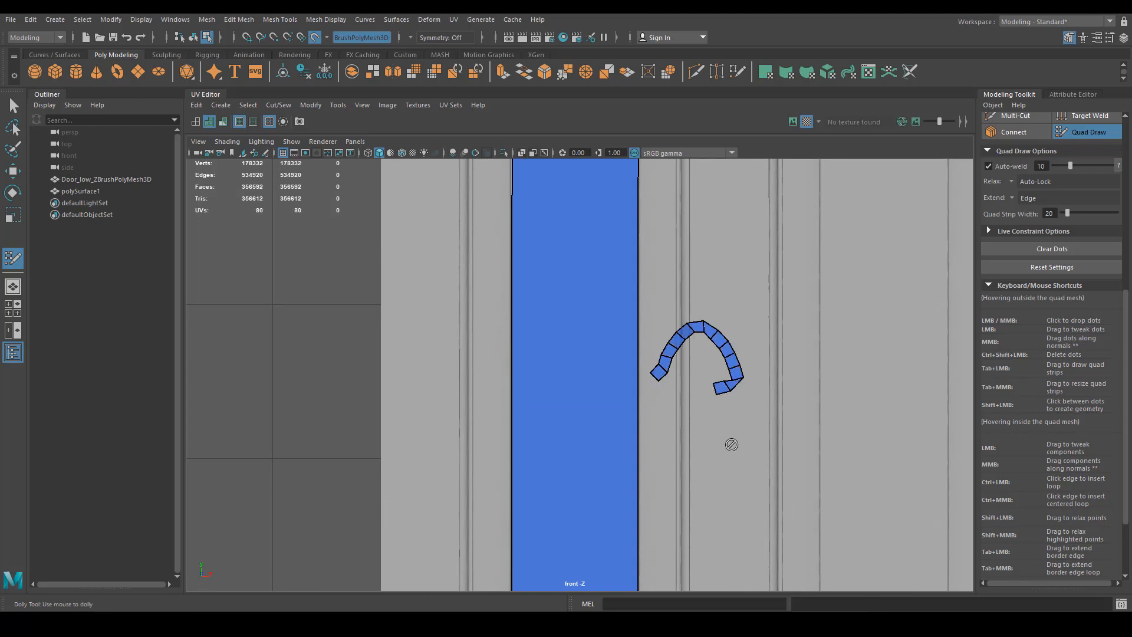
key(ctrl+z)
key(ctrl+z)
key(ctrl+z)
key(ctrl+z)
key(ctrl+z)
key(ctrl+z)
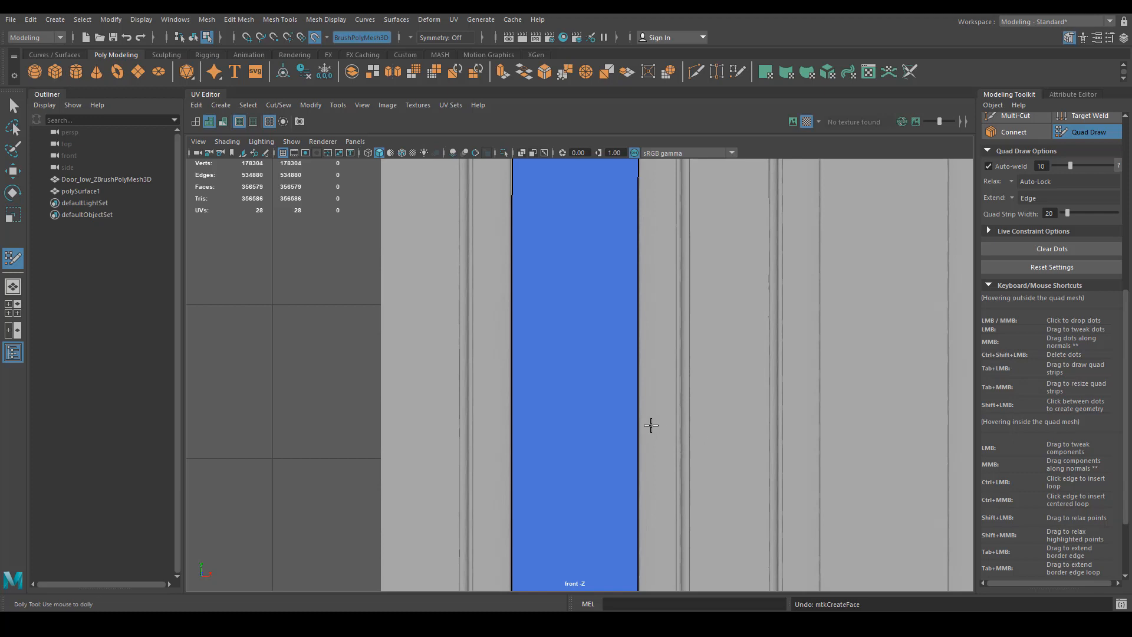
Step: Extrude both long side edges of the centre face outward in three strips each, covering the side bevels and moulding
drag(637, 413, 675, 413)
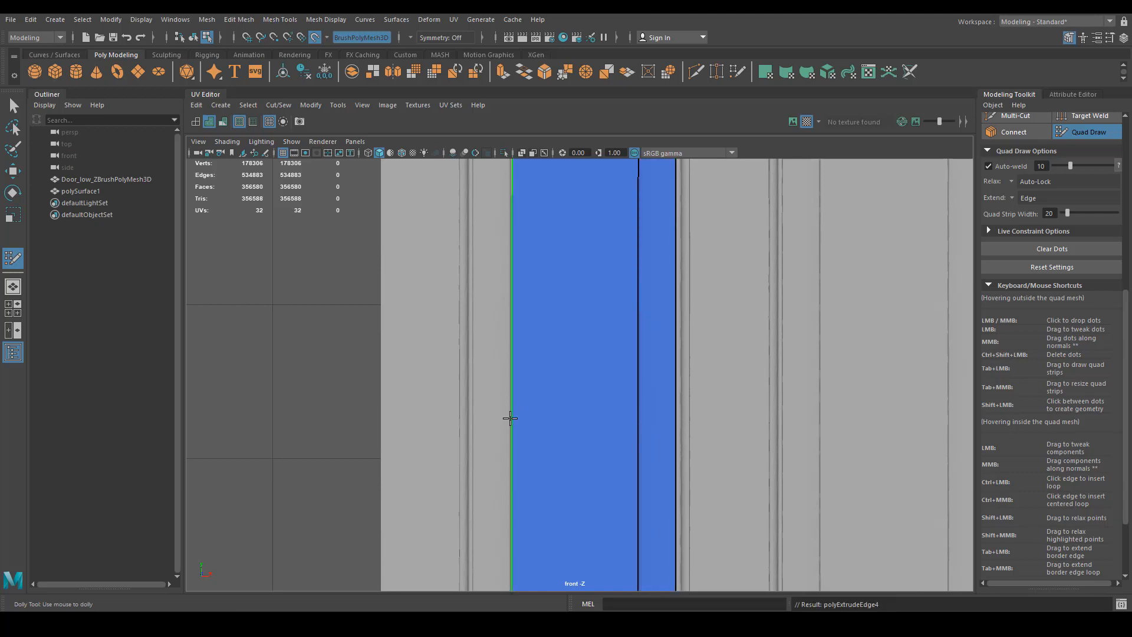
drag(508, 419, 464, 413)
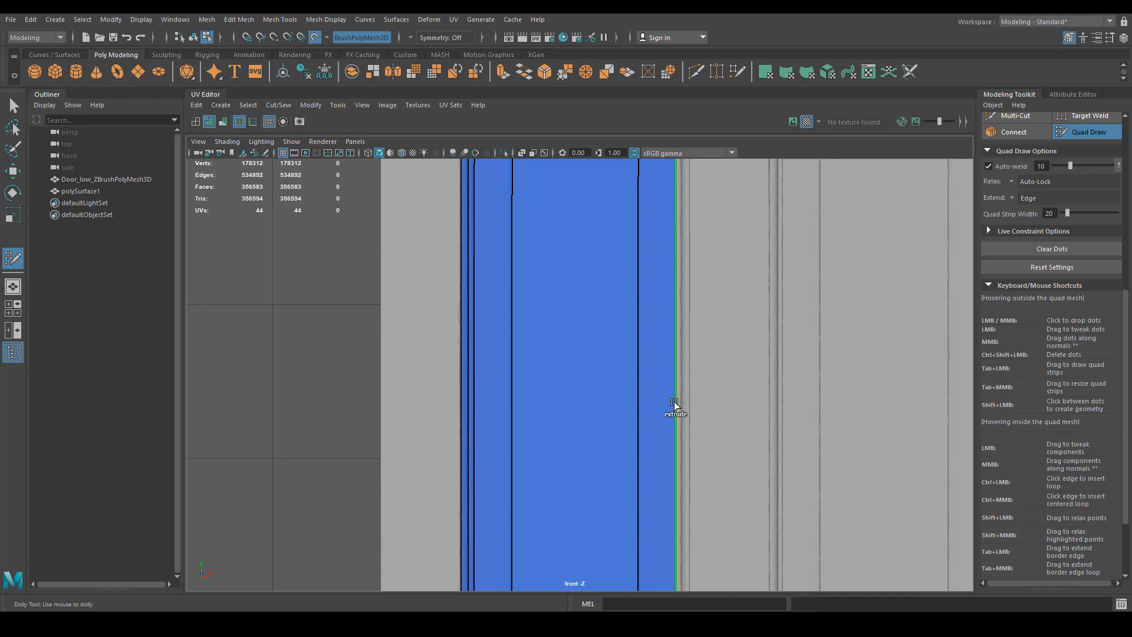
drag(675, 402, 688, 402)
Step: Weld the upper ends of both side strips to the matching corner vertices of the upper bevel and moulding strips
scroll(688, 402, down, 2)
alt+middle_drag(688, 402, 508, 486)
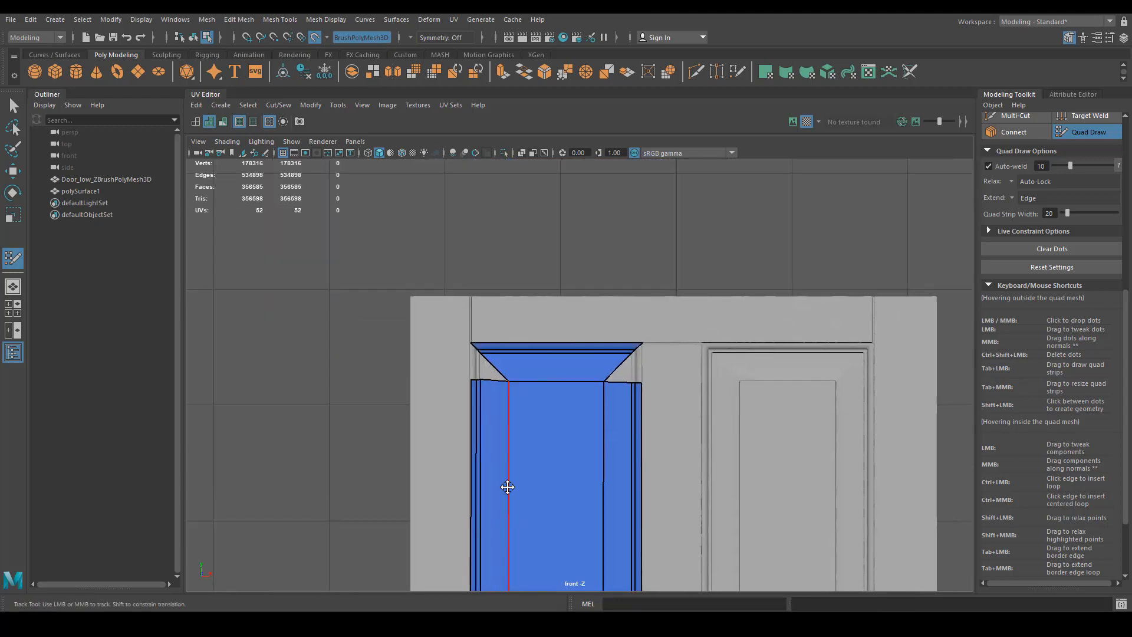
scroll(580, 374, up, 2)
drag(693, 386, 690, 324)
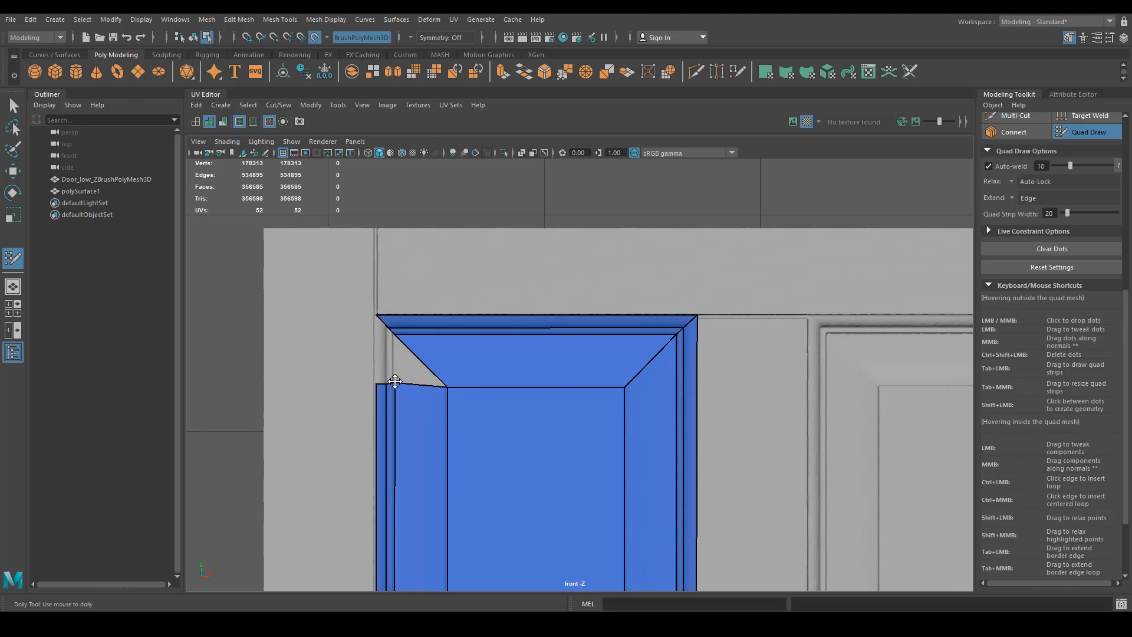
drag(393, 384, 396, 337)
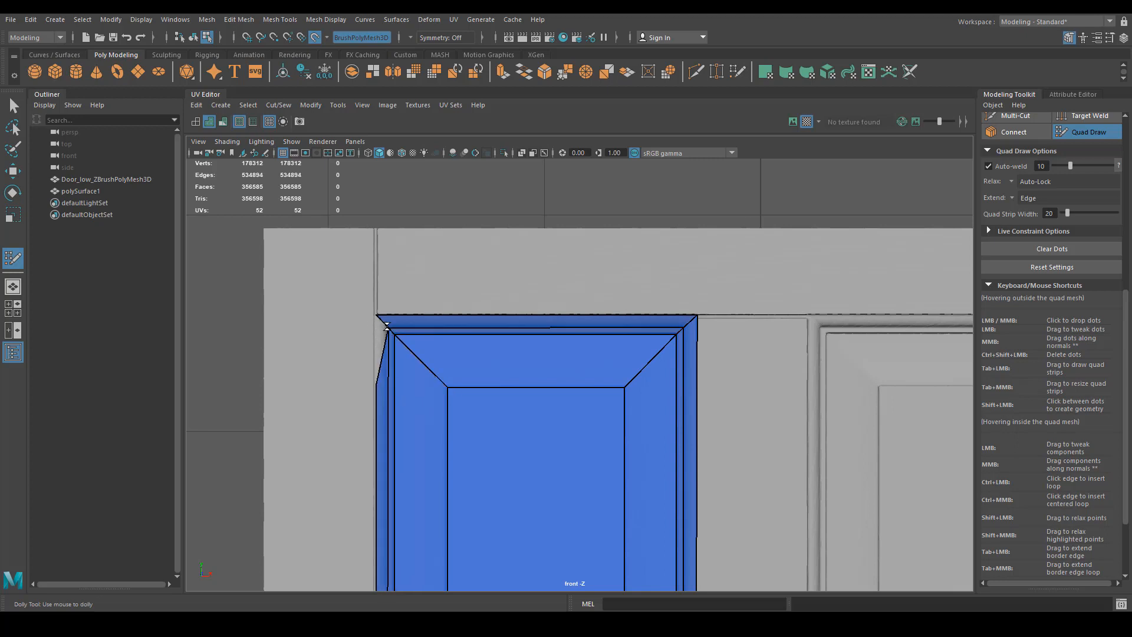
drag(379, 384, 376, 314)
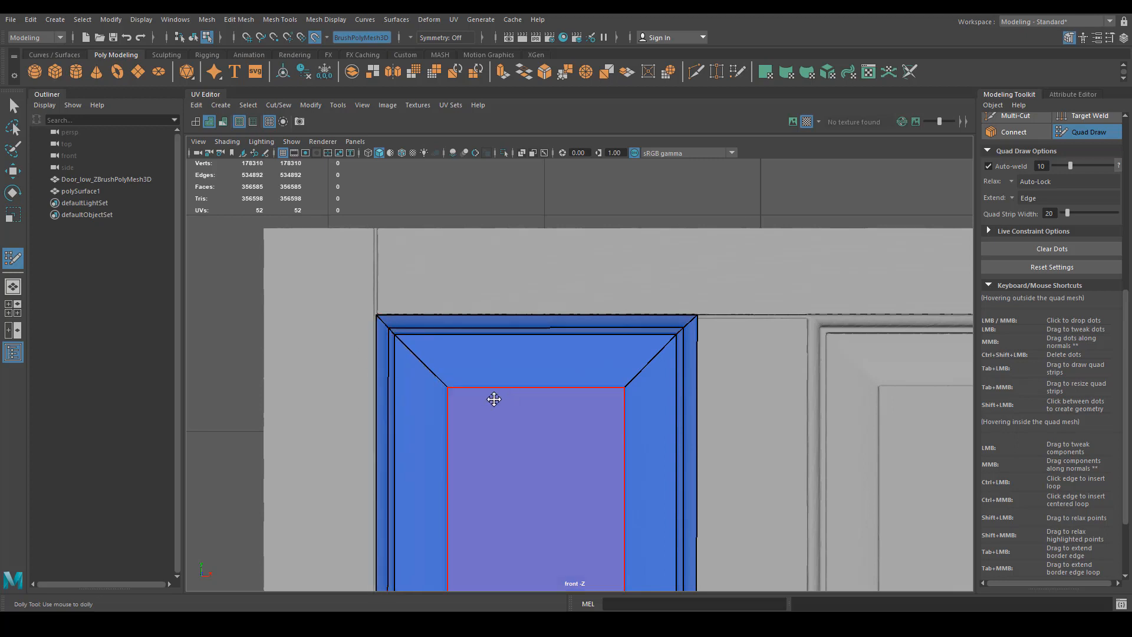
Step: Weld the lower ends of both side strips to the matching corner vertices of the lower bevel and moulding strips
scroll(495, 396, down, 2)
alt+middle_drag(545, 513, 553, 401)
alt+middle_drag(595, 505, 616, 351)
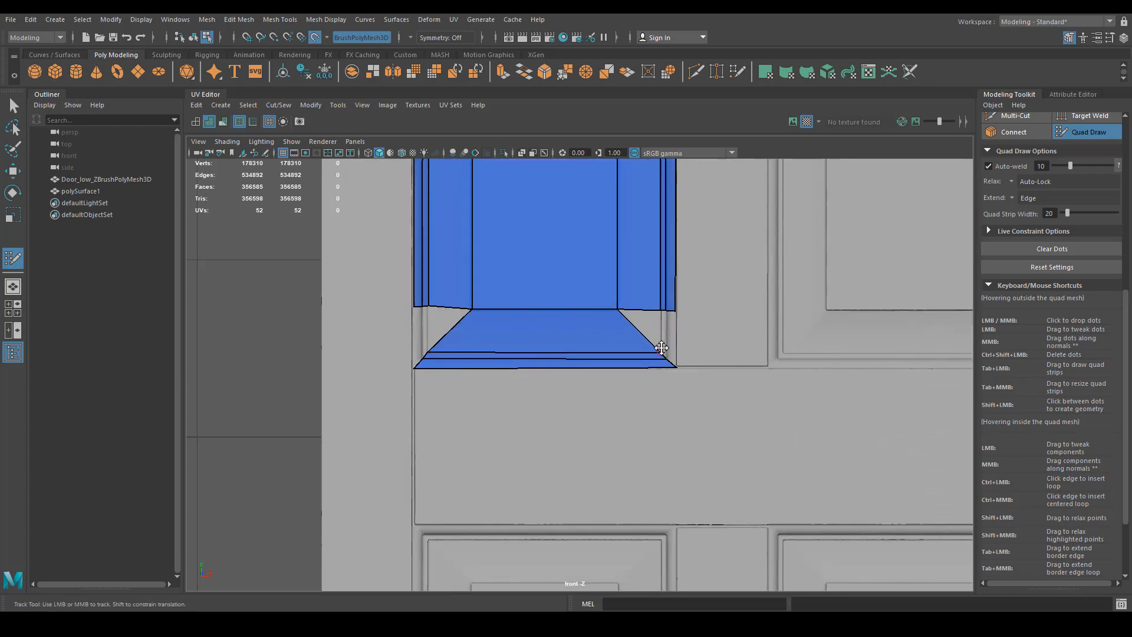
scroll(673, 336, up, 2)
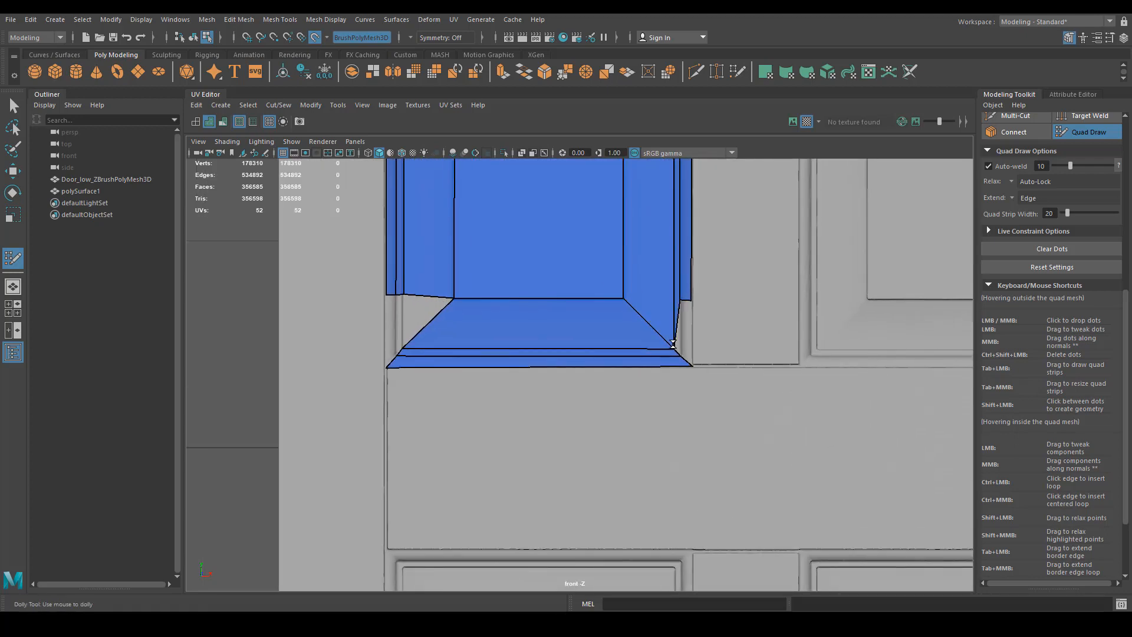
drag(677, 296, 688, 368)
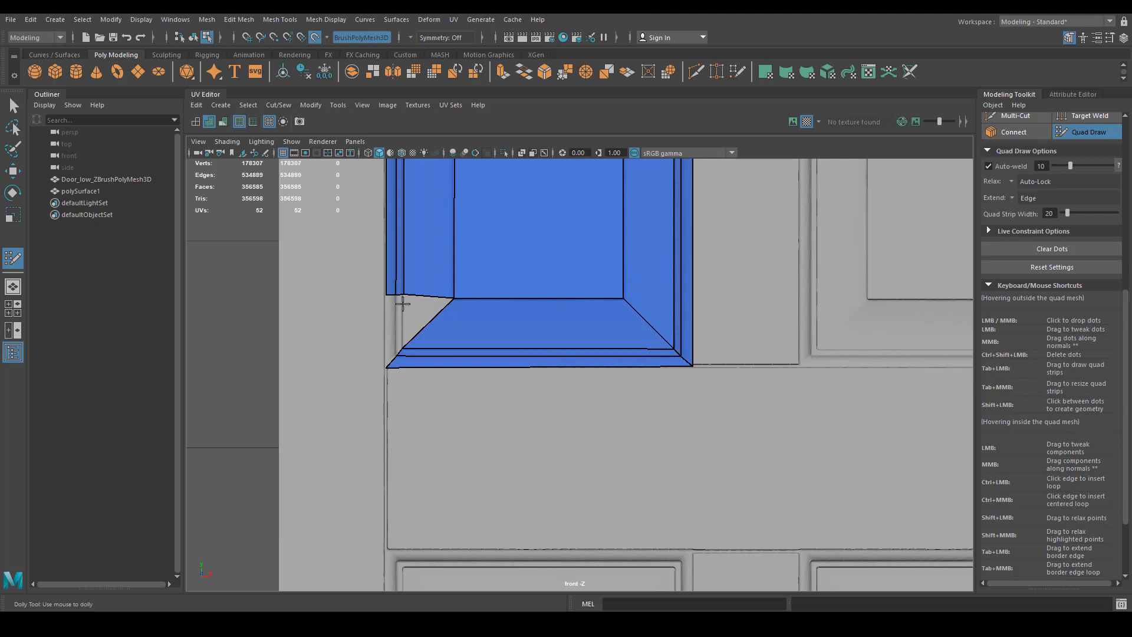
drag(404, 295, 386, 366)
Step: Insert two edge loops around the outermost moulding strip of the upper-left panel mesh
scroll(480, 407, up, 4)
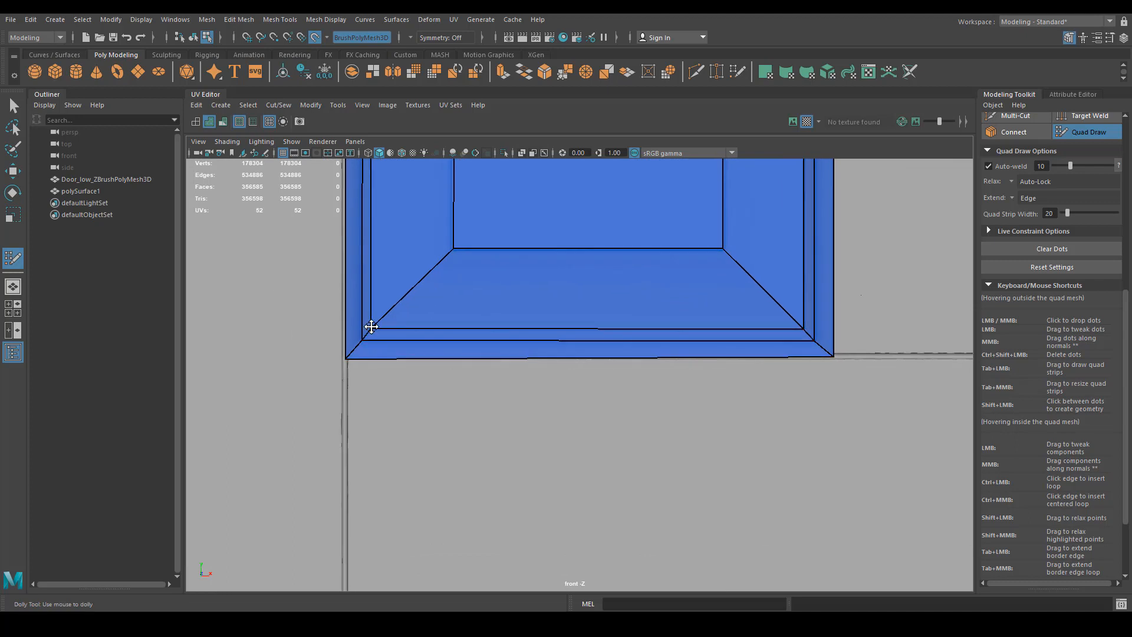
scroll(398, 366, up, 1)
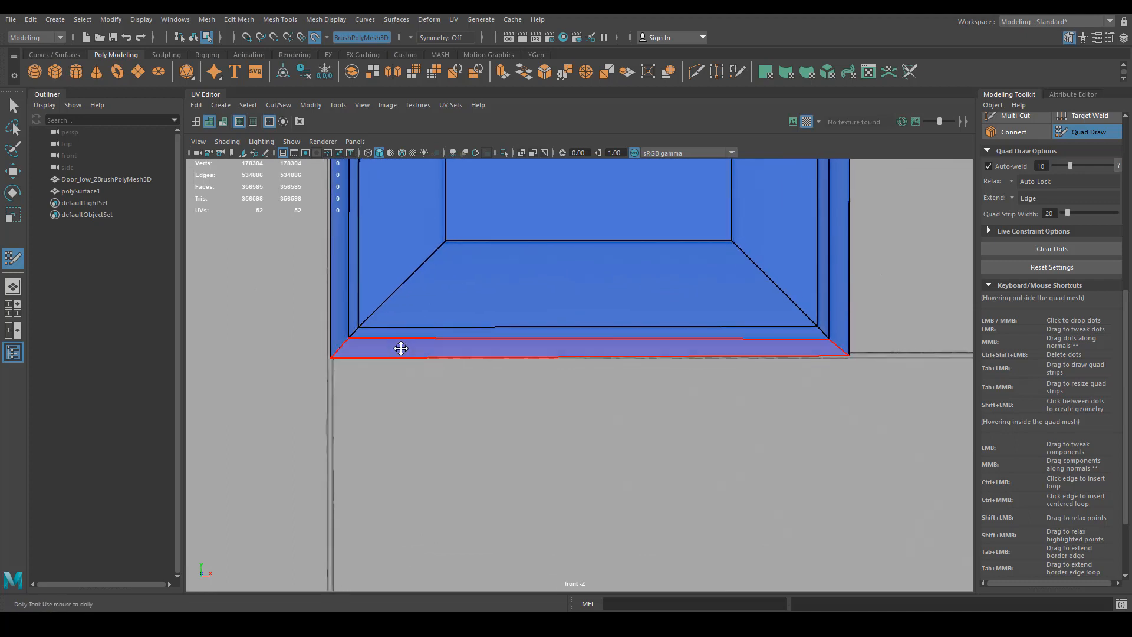
ctrl+click(346, 347)
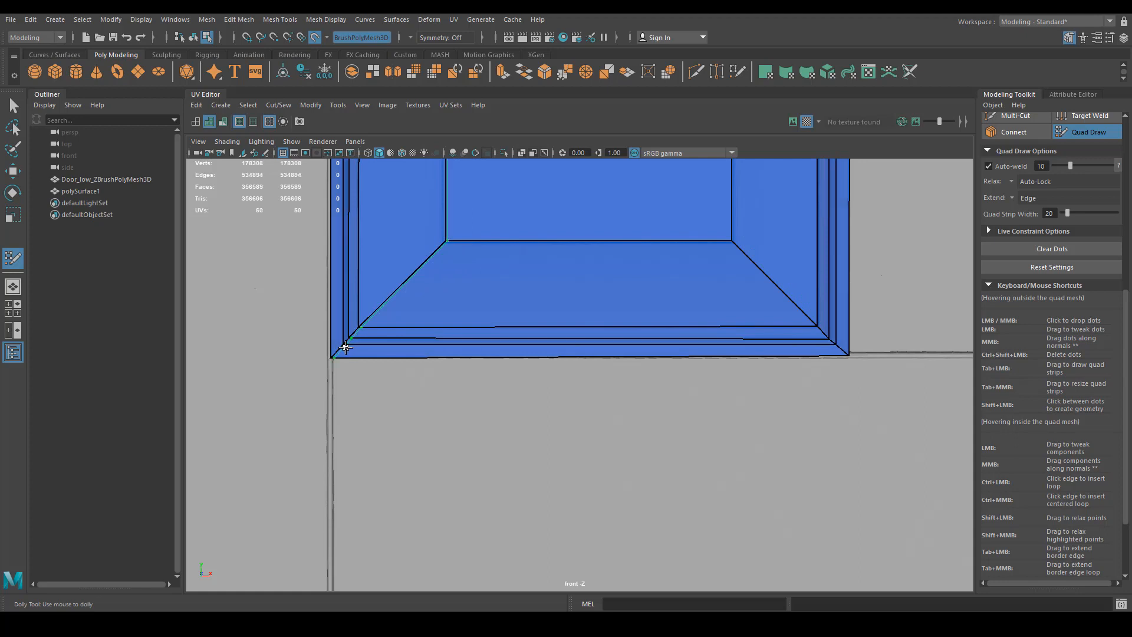
ctrl+click(335, 352)
Step: Leave Quad Draw and select the retopologized upper-left panel mesh as a whole object
scroll(472, 365, down, 4)
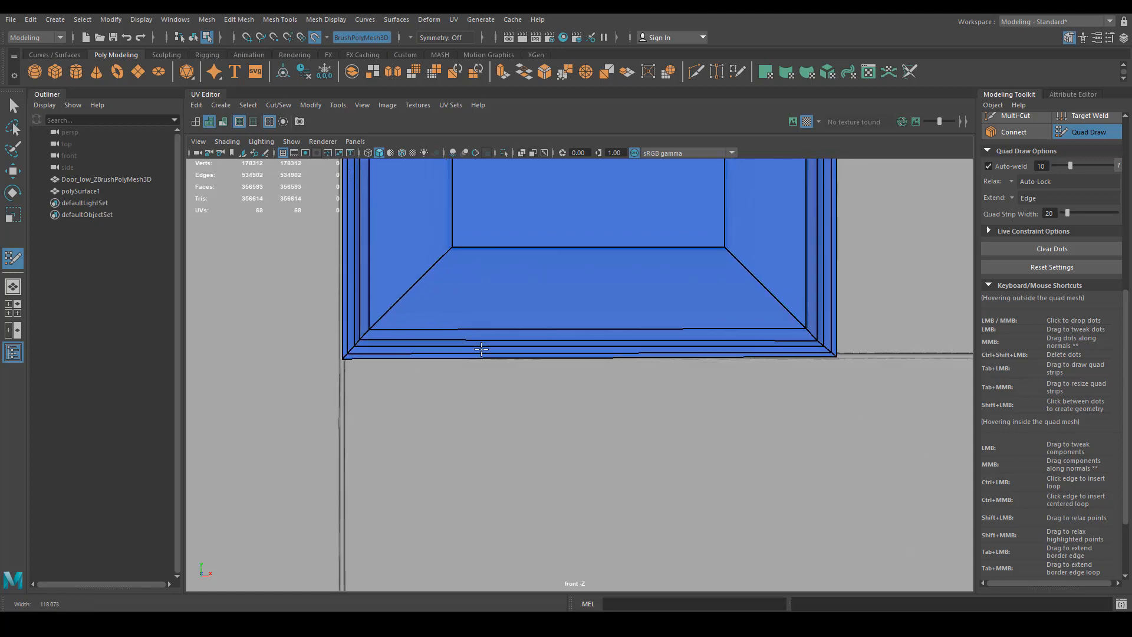
alt+middle_drag(377, 311, 639, 331)
scroll(541, 333, down, 3)
alt+middle_drag(541, 332, 547, 335)
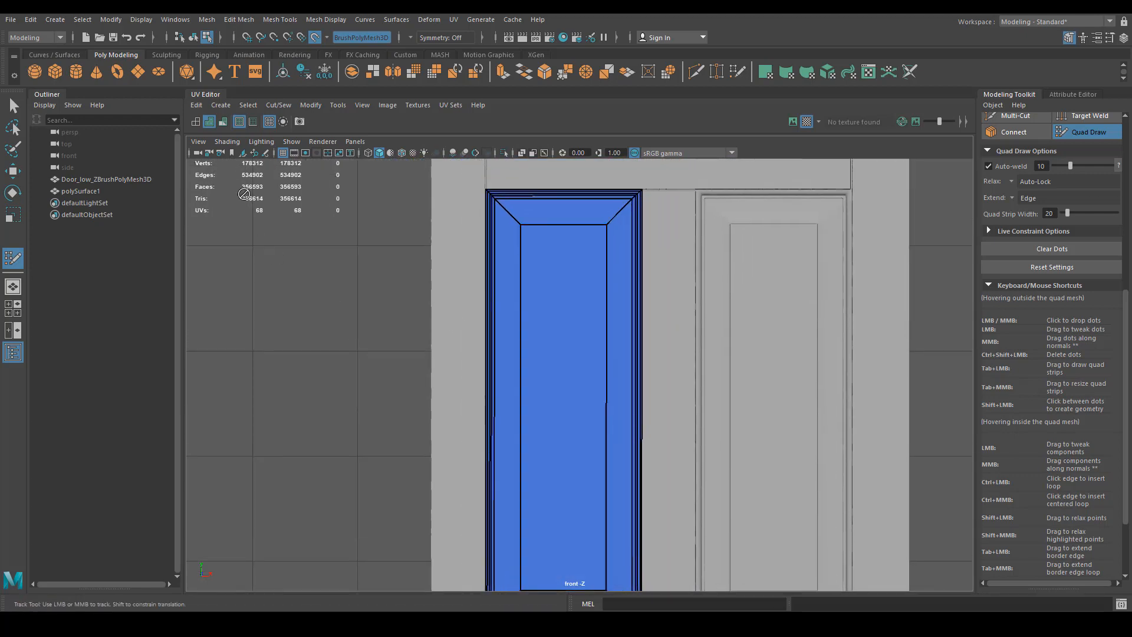
key(q)
scroll(531, 321, down, 2)
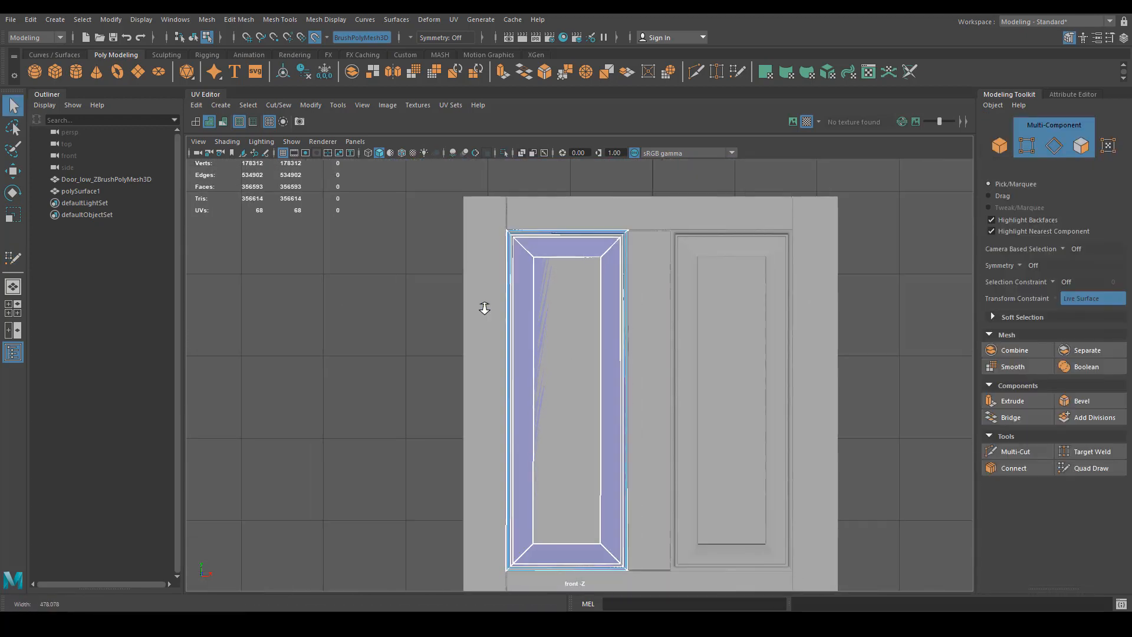
right_drag(541, 273, 625, 277)
scroll(611, 334, down, 1)
scroll(611, 335, down, 1)
right_drag(607, 332, 660, 297)
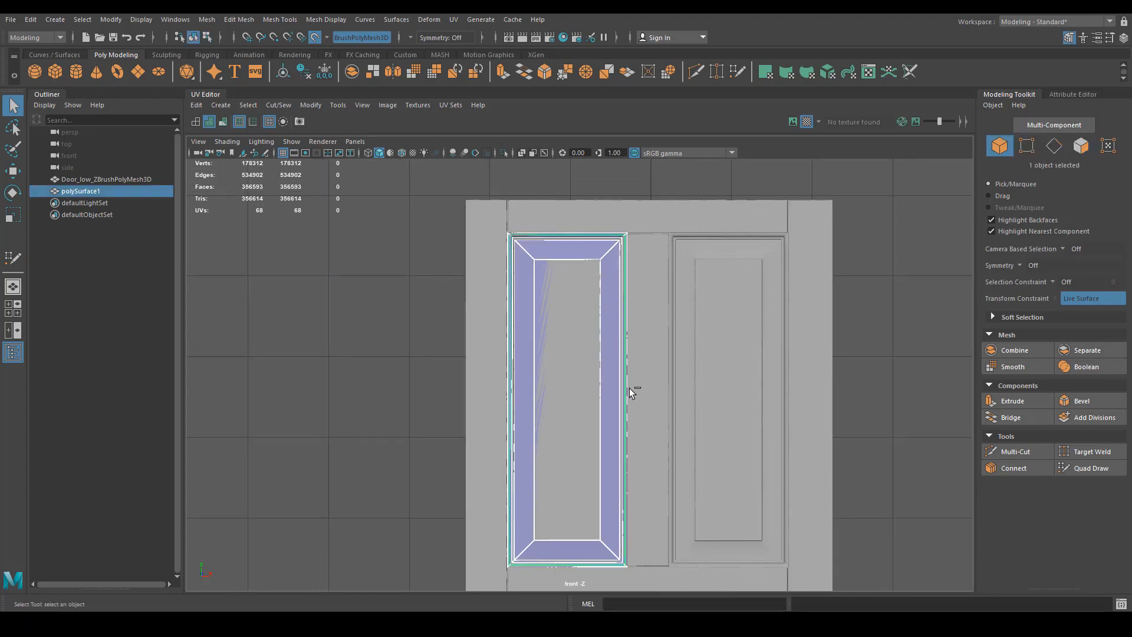
Step: Duplicate the panel mesh, centre the copy's pivot and move it along X to about 48.65, onto the upper-right panel
key(ctrl+d)
key(w)
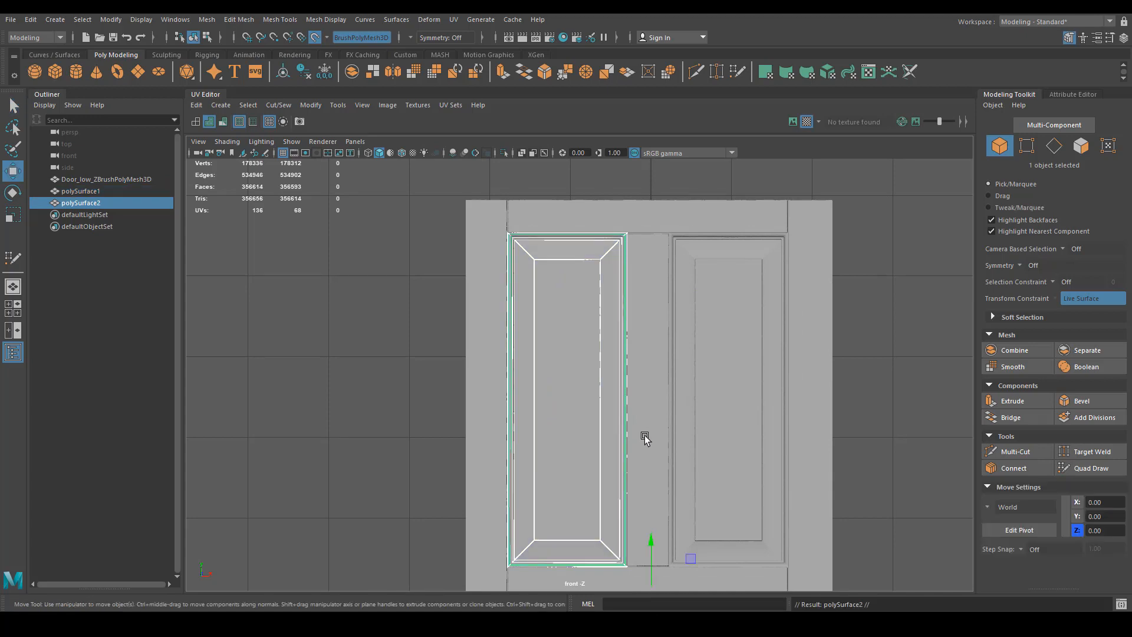
scroll(645, 442, down, 2)
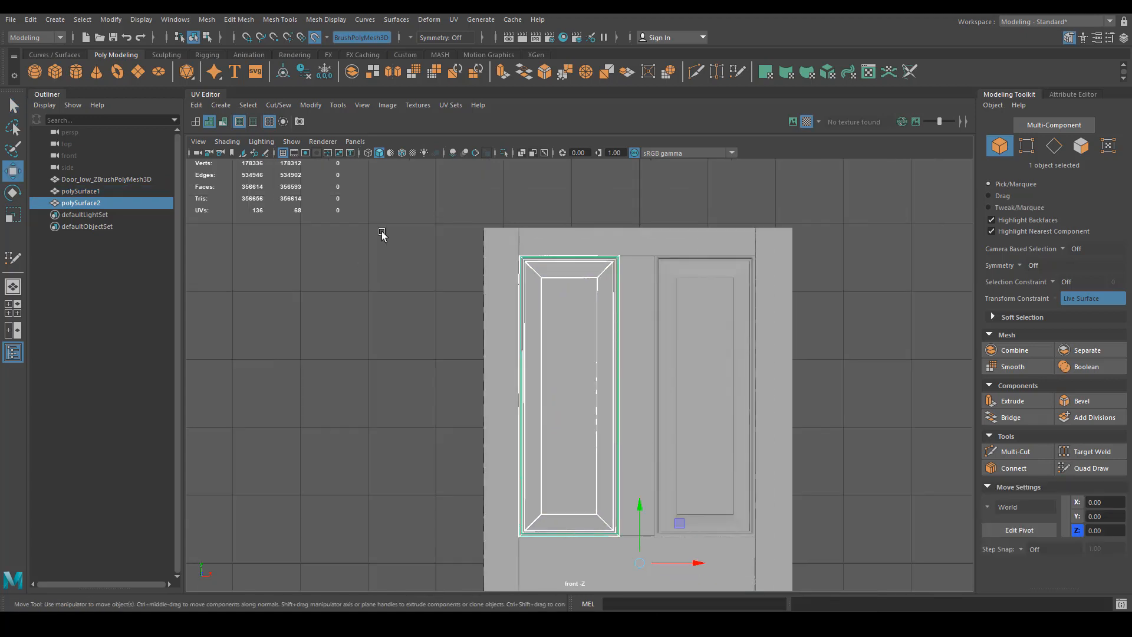
click(284, 73)
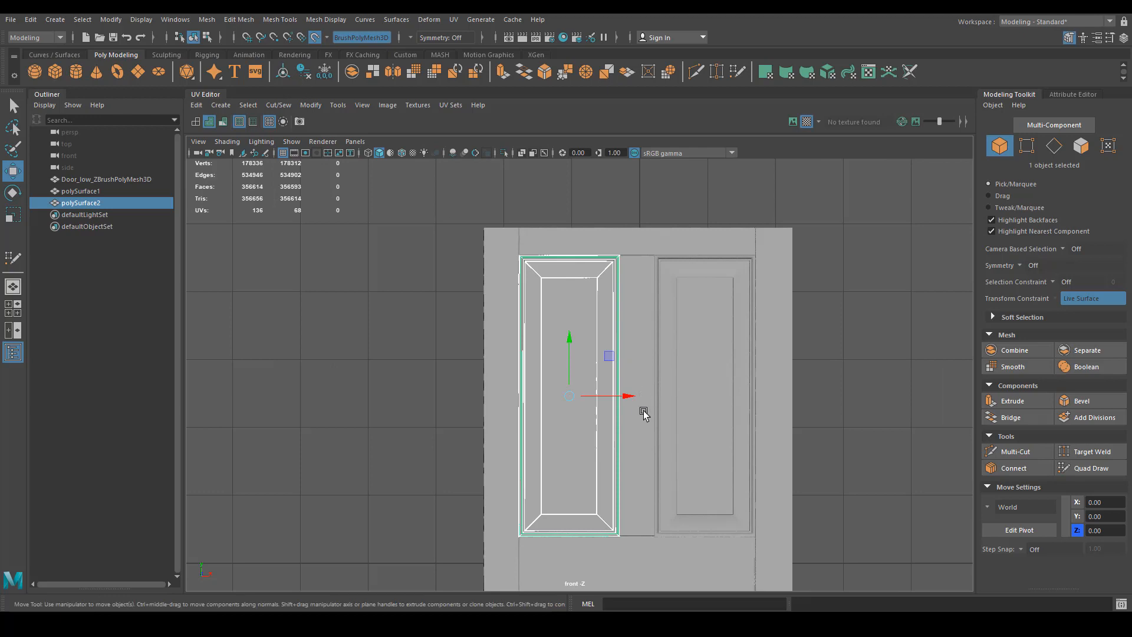
drag(632, 397, 780, 415)
scroll(767, 407, up, 5)
scroll(753, 370, down, 1)
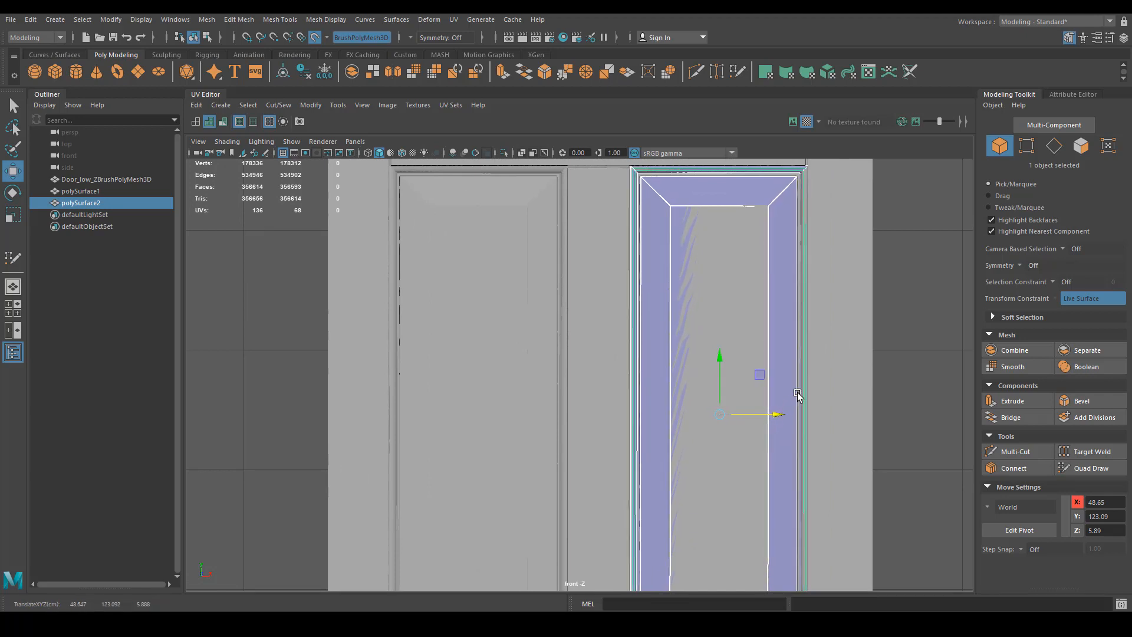
Step: Duplicate the upper-right panel copy and move it straight down onto the lower-right panel, aligning their upper edges
alt+right_drag(811, 370, 632, 478)
alt+middle_drag(632, 477, 634, 346)
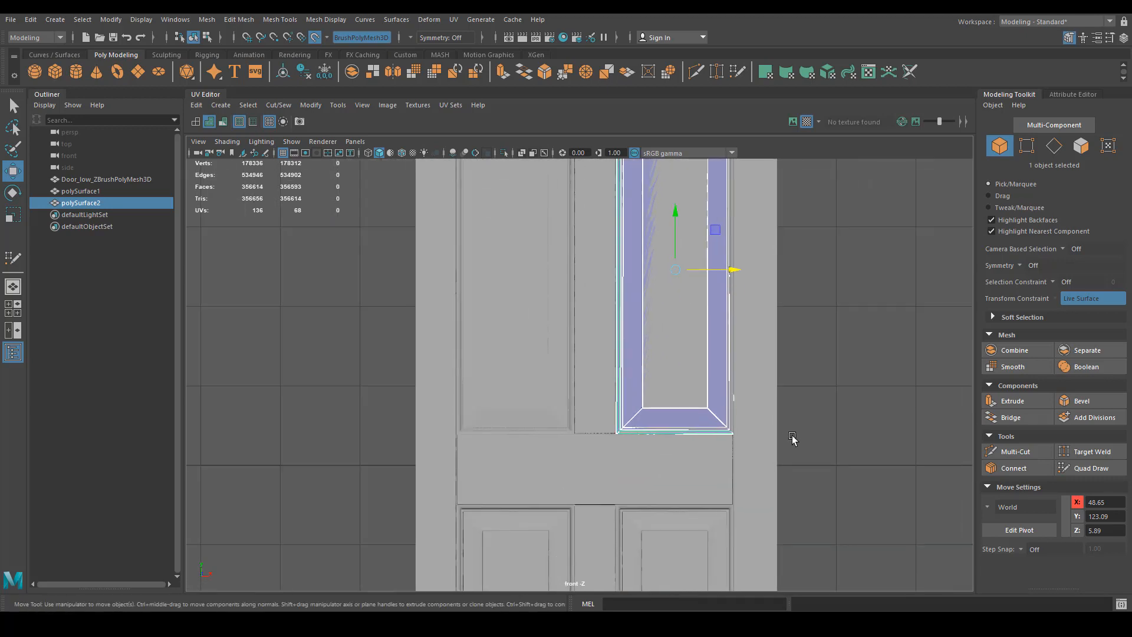
alt+right_drag(794, 440, 664, 407)
key(ctrl+d)
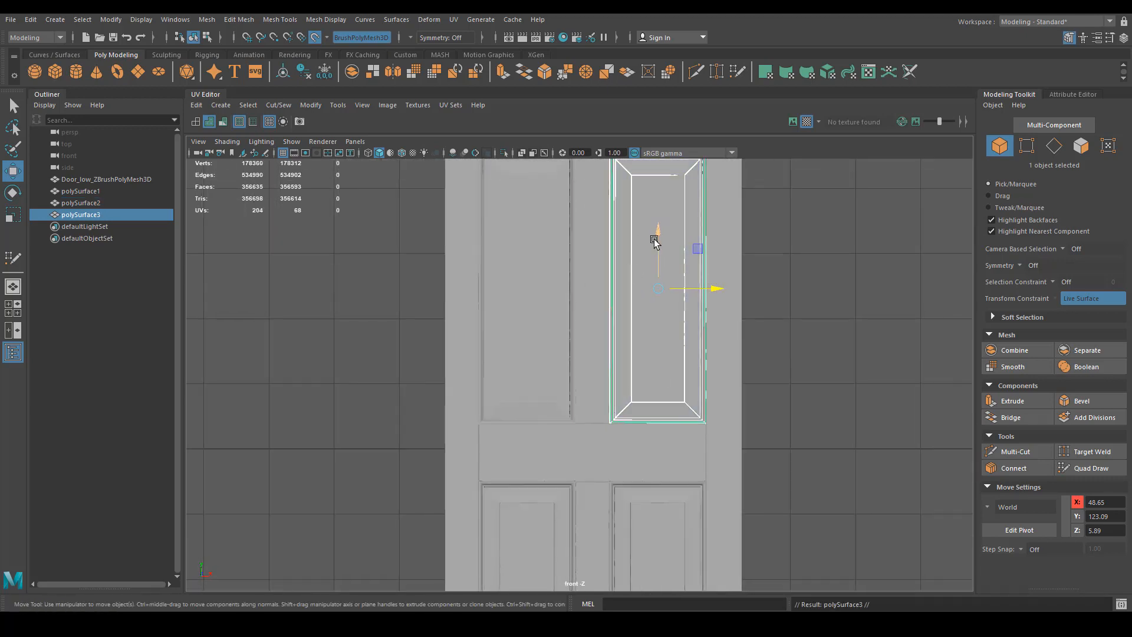
drag(653, 239, 685, 571)
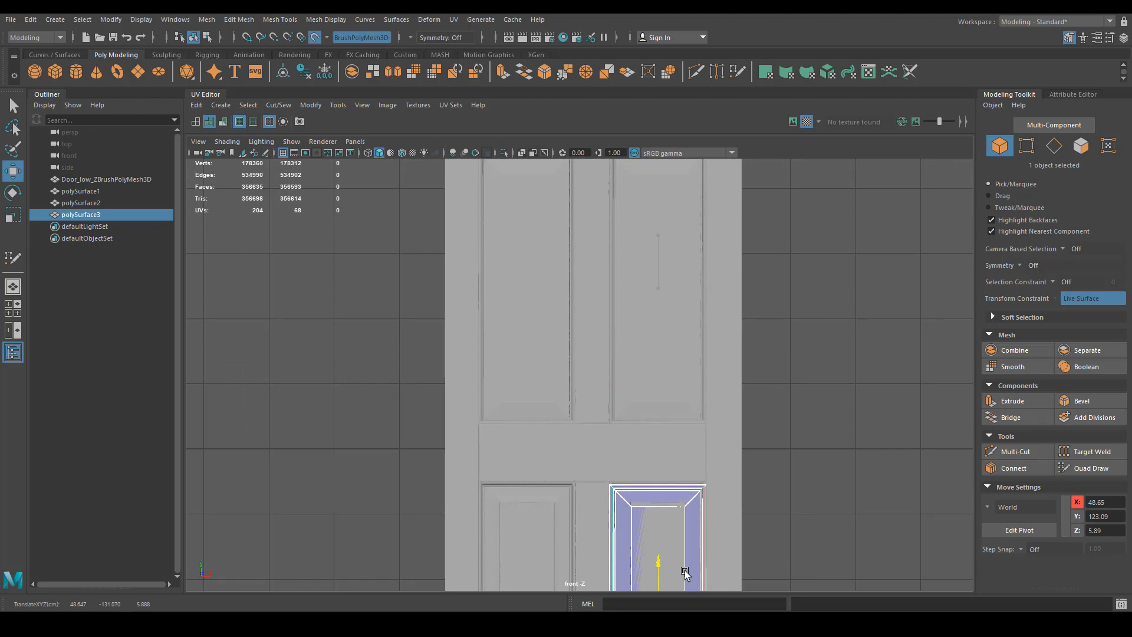
Step: Fine-tune the height of the lower-right panel copy, moving it to Y about -128.93 over the sculpted panel
alt+middle_drag(719, 526, 691, 333)
alt+right_drag(664, 372, 708, 381)
drag(648, 387, 647, 384)
alt+right_drag(647, 383, 619, 392)
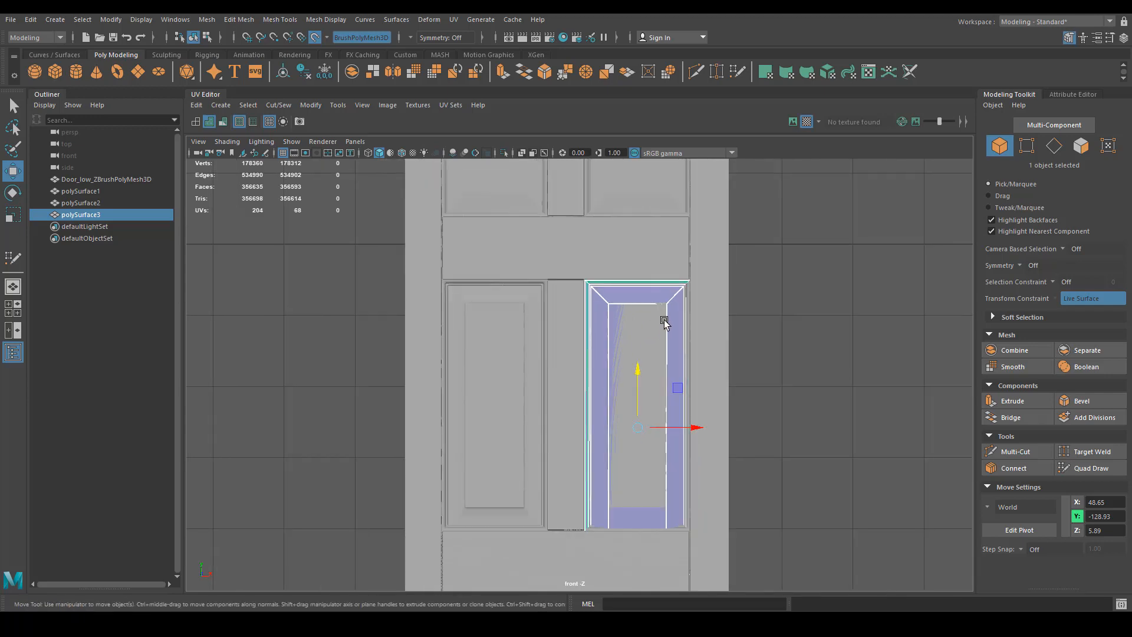
Step: Select the bottom row of vertices on the lower-right panel mesh in wireframe and raise them to Y about -193.19
right_drag(669, 314, 631, 309)
drag(596, 537, 765, 508)
alt+middle_drag(765, 508, 753, 477)
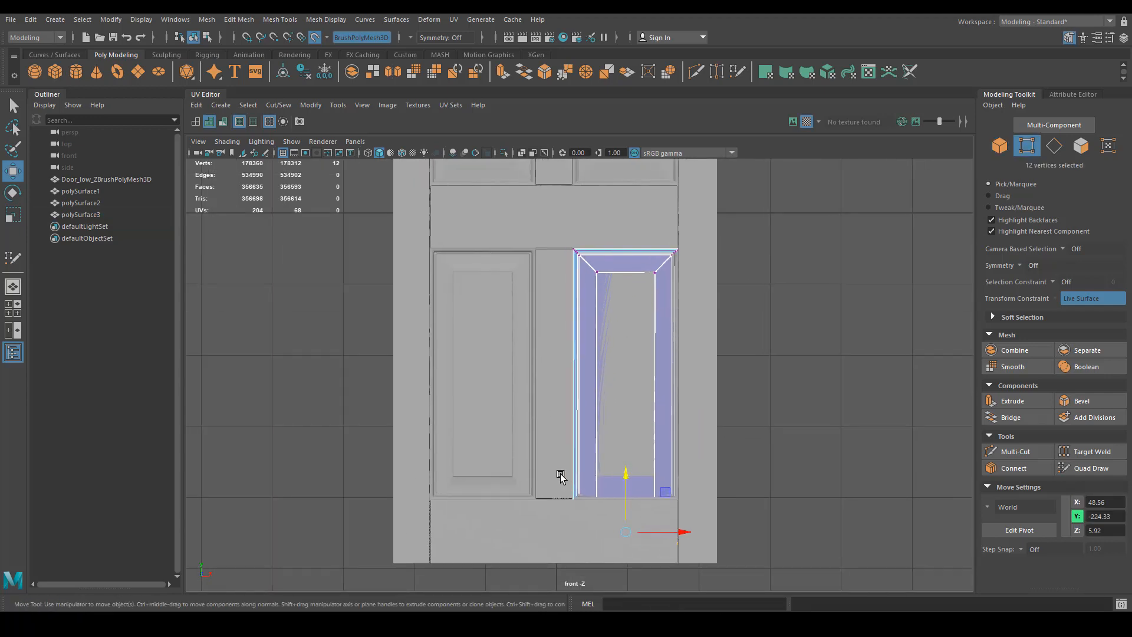
key(4)
scroll(618, 475, up, 5)
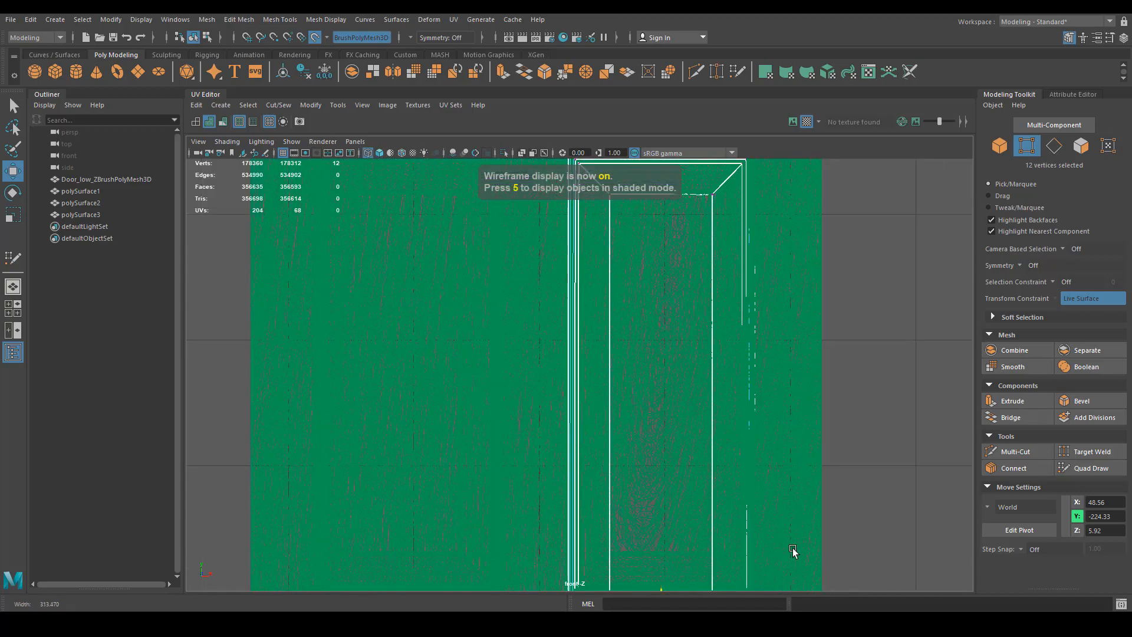
drag(644, 452, 634, 413)
drag(637, 413, 627, 314)
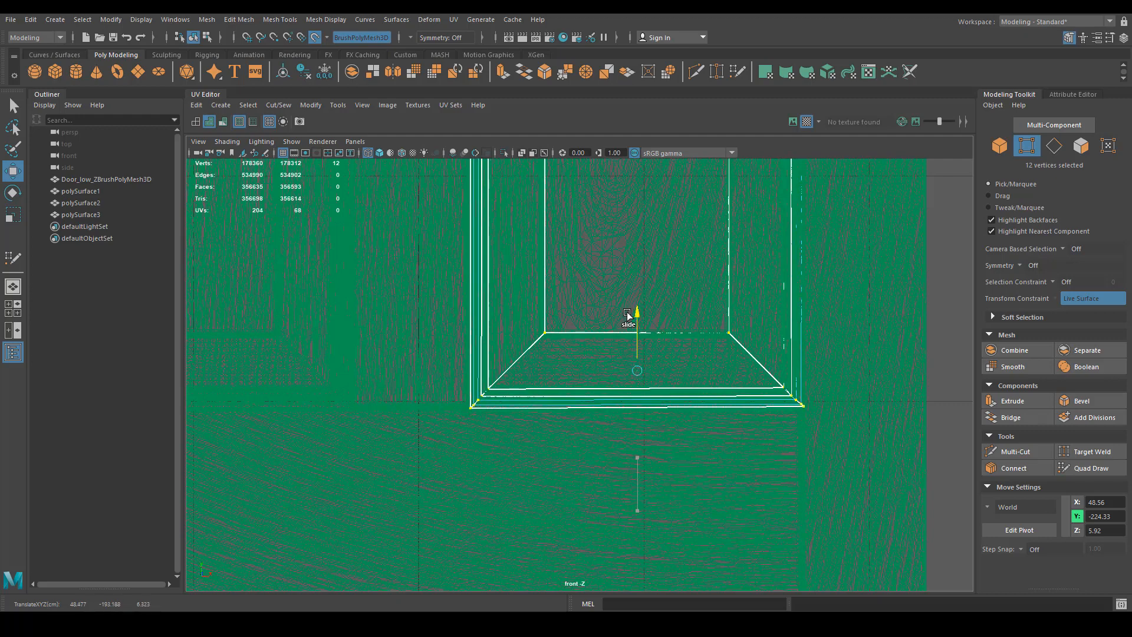
Step: Raise the two inner bottom corner vertices of the lower-right panel mesh slightly, to Y about -184.7
drag(533, 343, 678, 302)
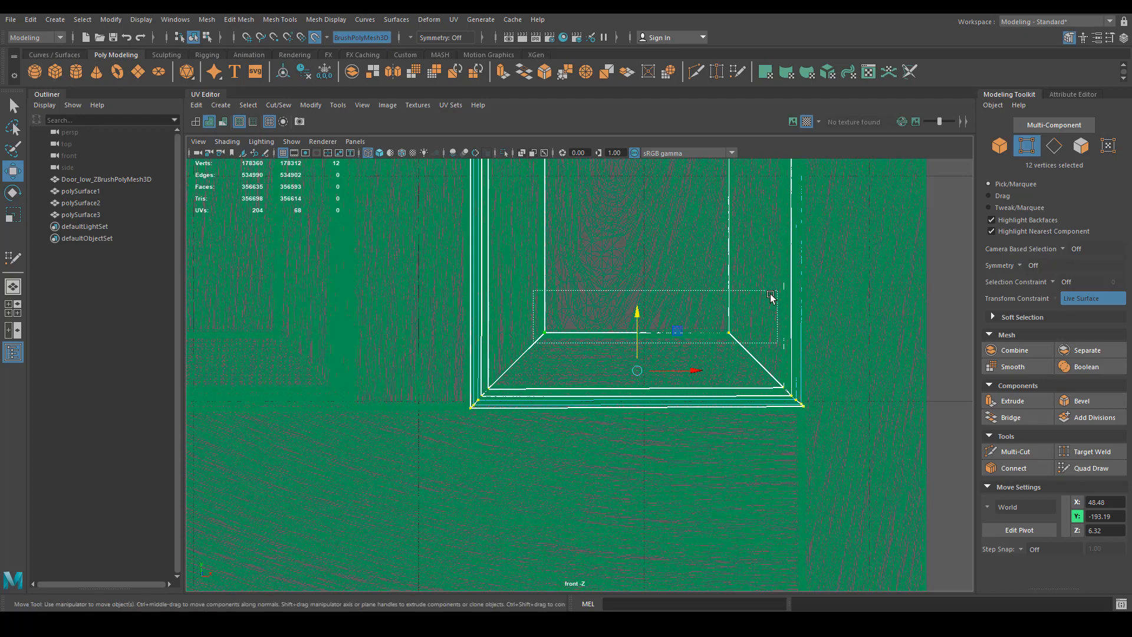
drag(771, 295, 773, 294)
drag(641, 275, 640, 273)
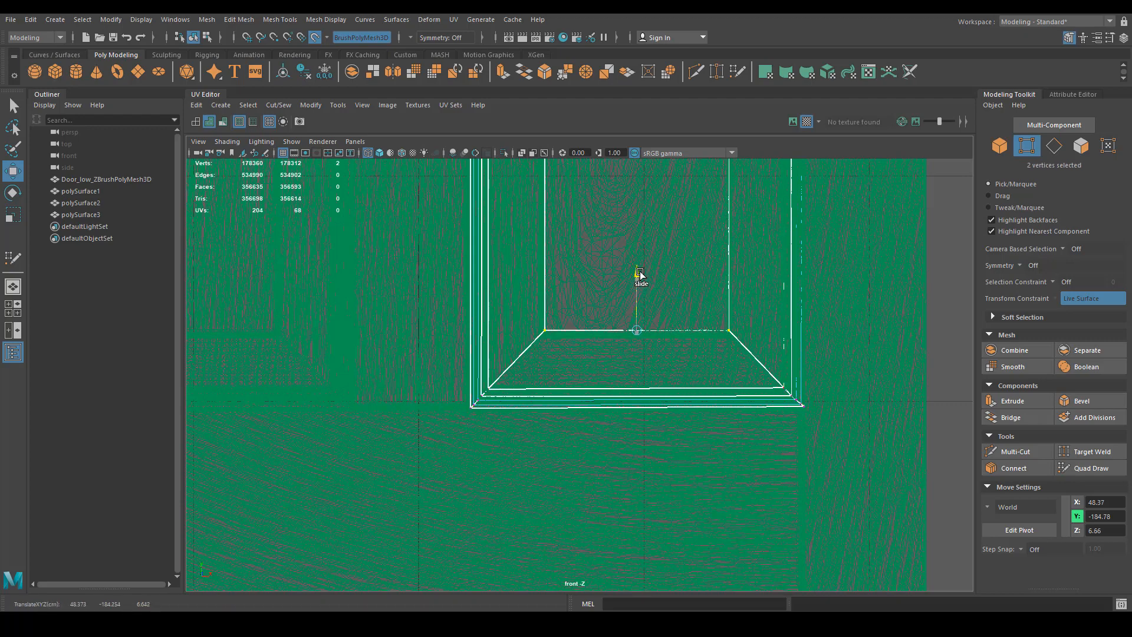
Step: Nudge the upper-left inner corner vertex of the lower-right panel mesh vertically to Y about -41.84
drag(533, 340, 544, 270)
alt+middle_drag(544, 270, 665, 489)
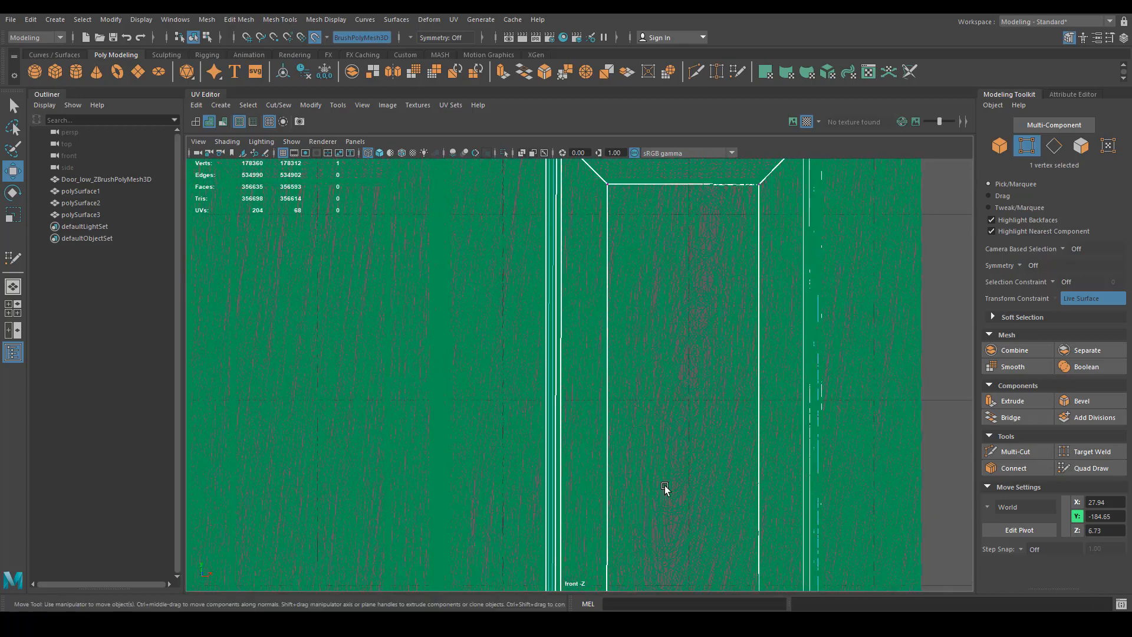
scroll(515, 384, down, 4)
scroll(600, 363, up, 8)
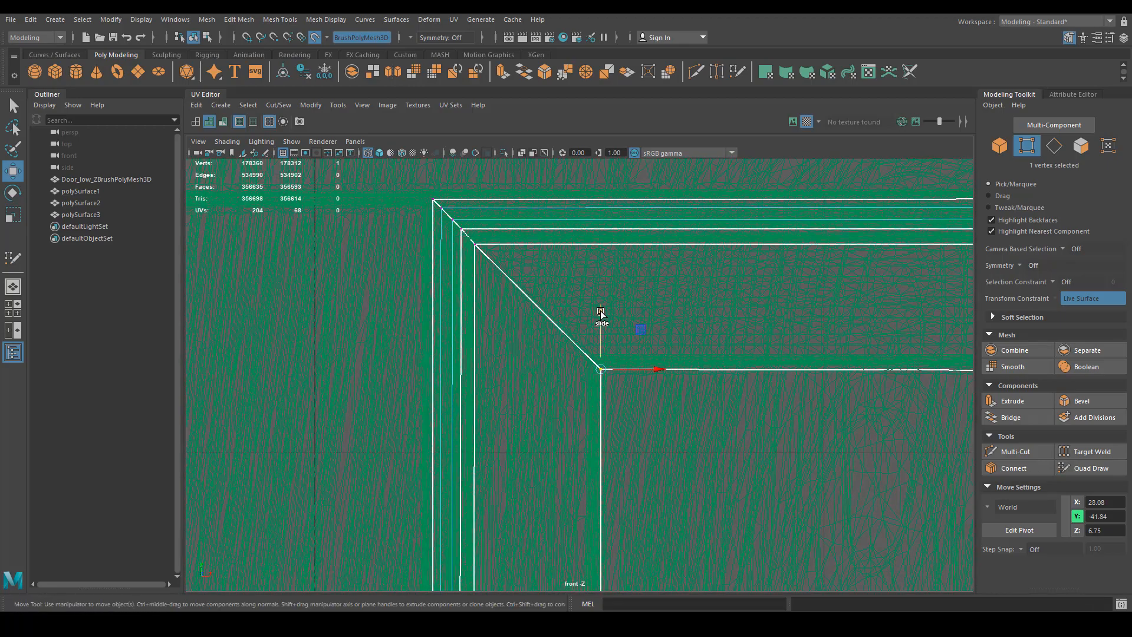
drag(601, 311, 600, 309)
alt+middle_drag(600, 309, 595, 325)
scroll(678, 387, down, 5)
Step: Duplicate the lower-right panel mesh as a whole object and move the copy along X to about -51.62, onto the lower-left panel
right_drag(671, 315, 743, 291)
scroll(743, 291, down, 3)
alt+middle_drag(743, 291, 731, 177)
key(ctrl+d)
drag(773, 361, 506, 361)
key(5)
scroll(599, 382, up, 3)
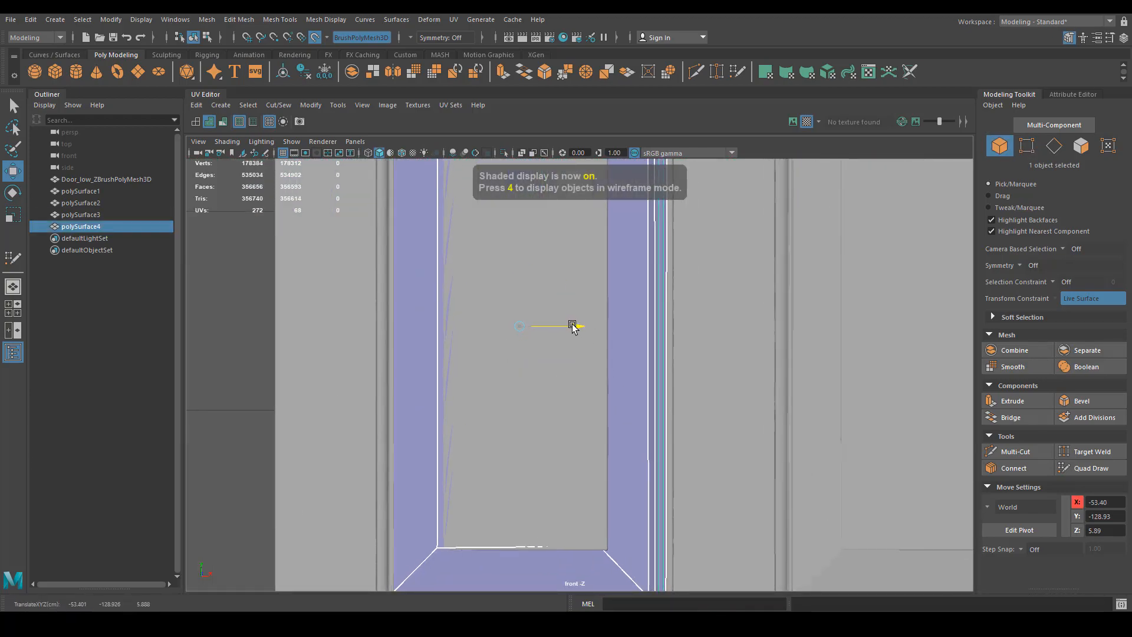
drag(572, 326, 578, 328)
scroll(571, 379, down, 4)
alt+middle_drag(455, 450, 443, 519)
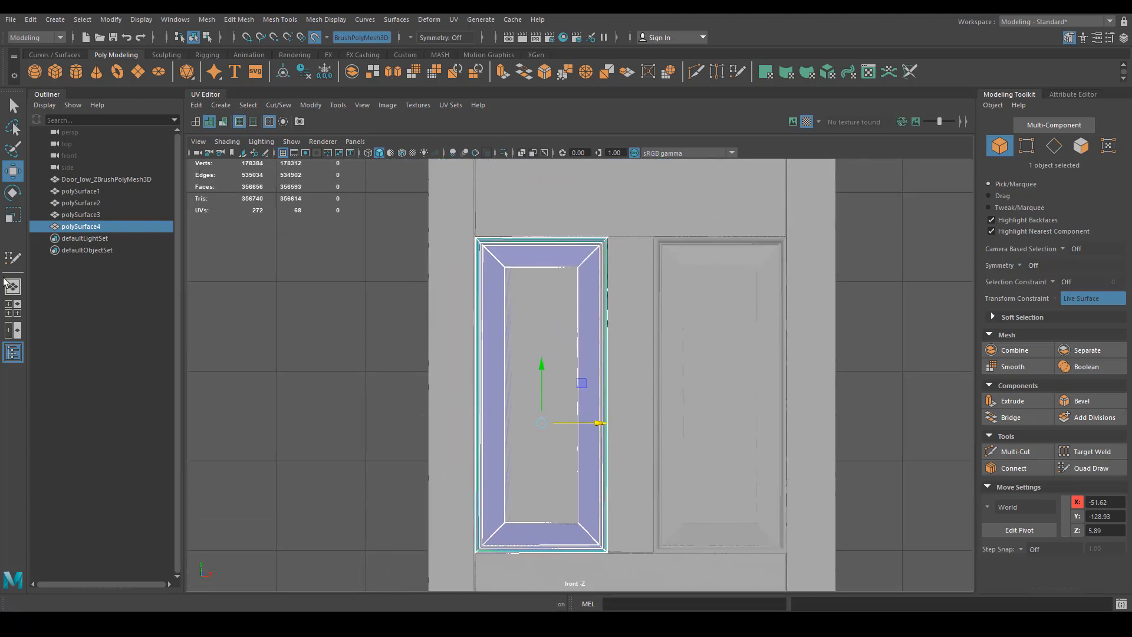
Step: Combine the four panel meshes polySurface1 to polySurface4 into one object and delete its construction history
shift+click(82, 190)
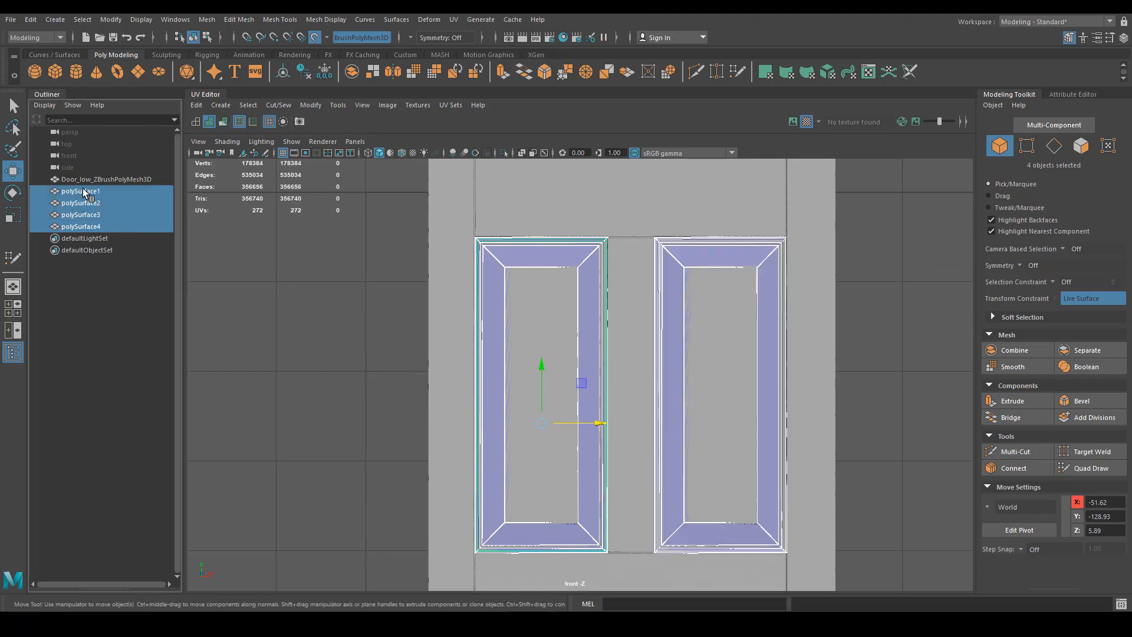
scroll(630, 348, down, 3)
alt+middle_drag(631, 348, 583, 420)
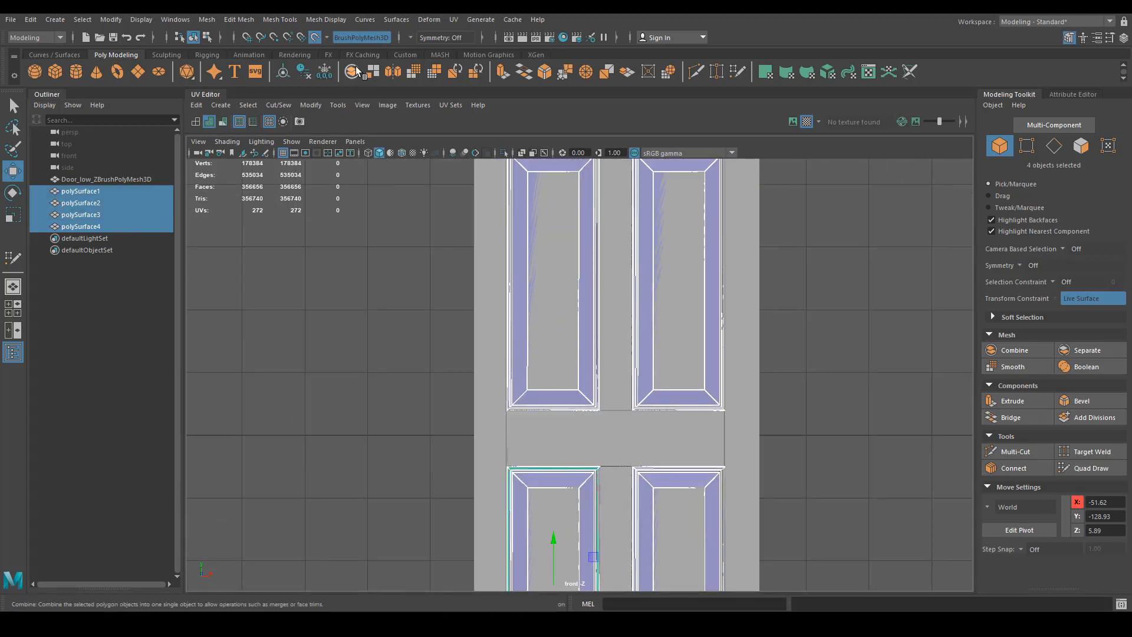
click(353, 69)
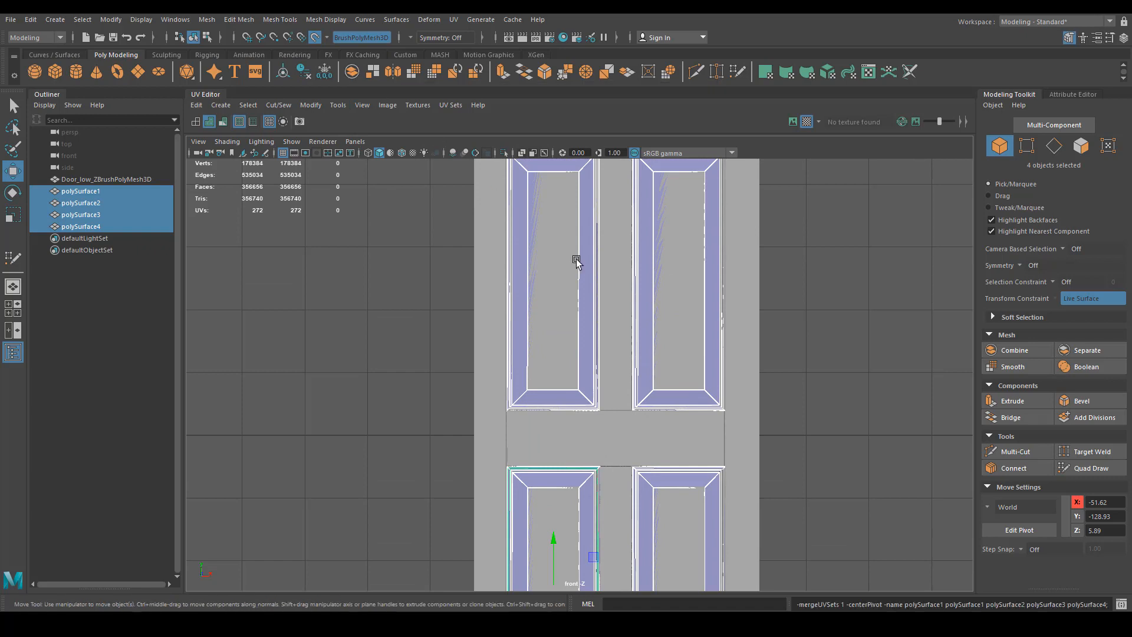
scroll(577, 260, down, 2)
scroll(492, 269, down, 1)
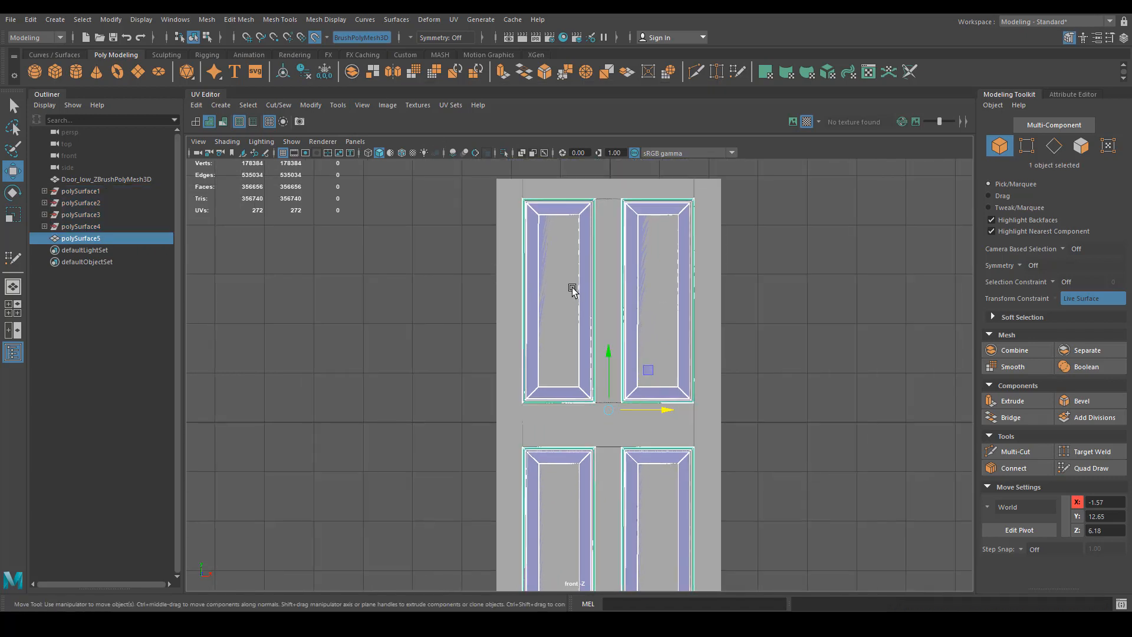
click(307, 76)
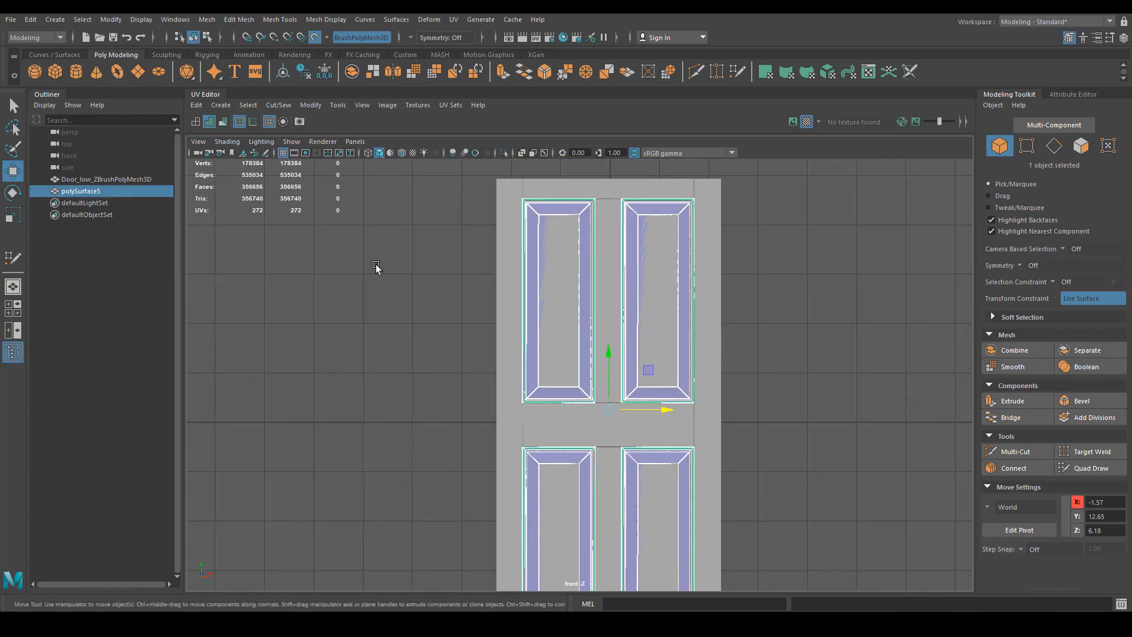
Step: Activate Quad Draw on the combined mesh and fill the vertical strip between the two upper panels with a face
scroll(375, 268, up, 3)
scroll(562, 387, down, 3)
scroll(633, 352, up, 1)
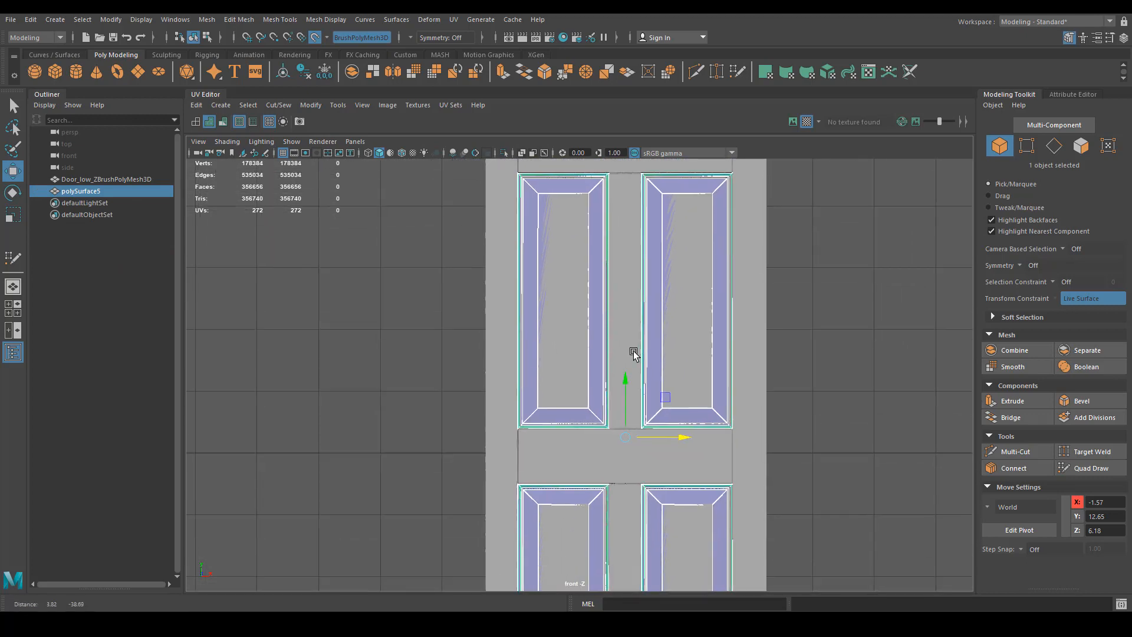
alt+middle_drag(633, 353, 631, 360)
scroll(637, 350, up, 1)
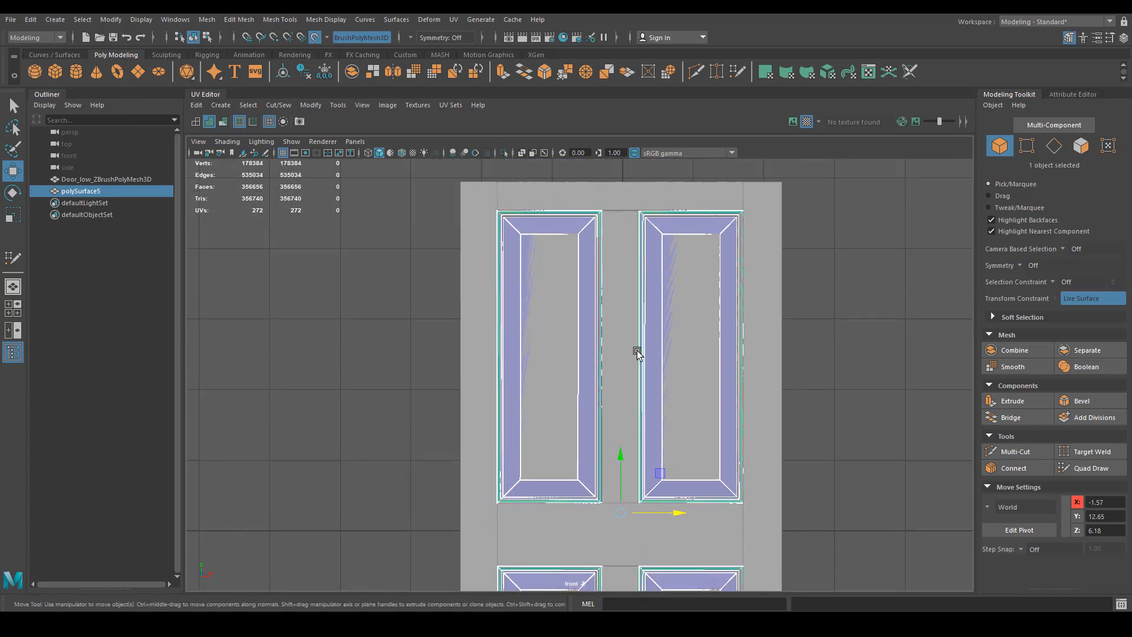
click(1090, 468)
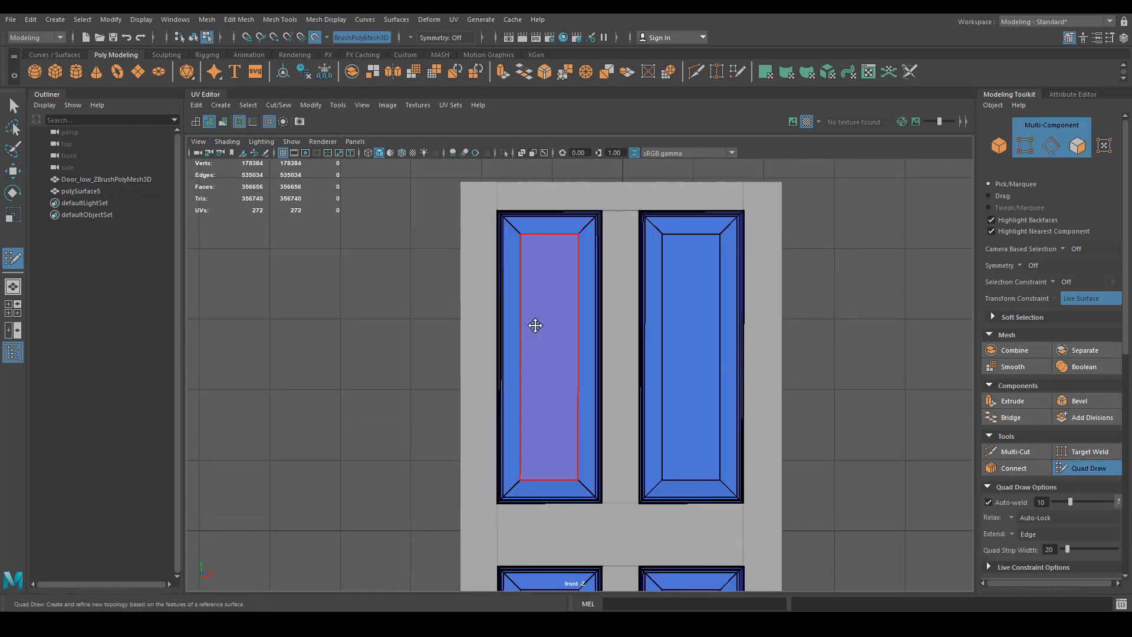
scroll(629, 368, up, 2)
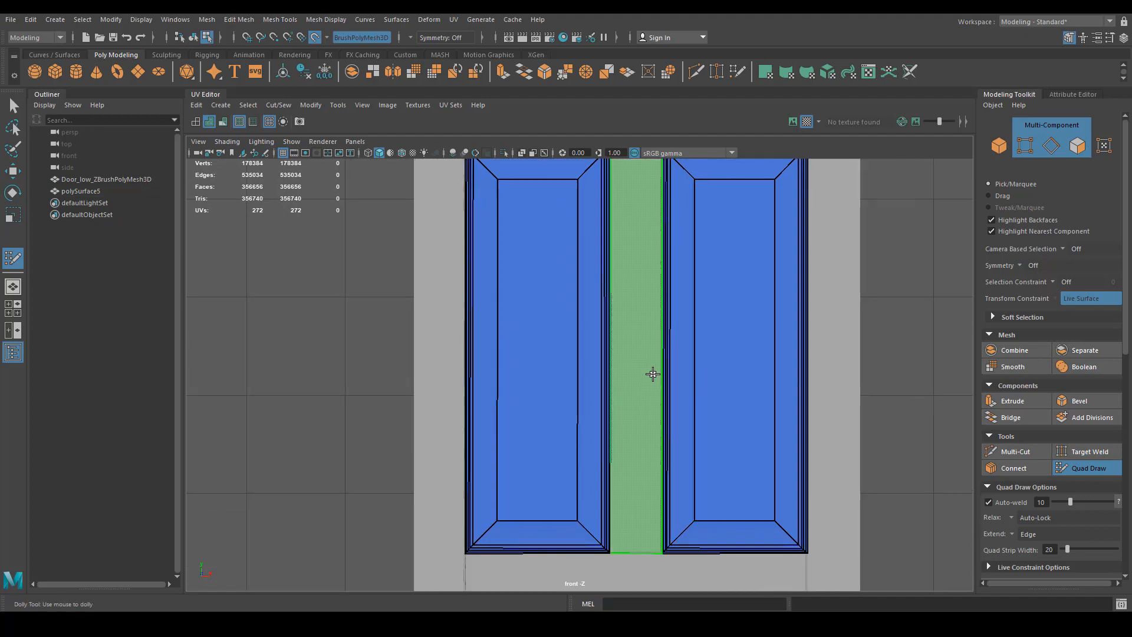
shift+click(646, 372)
Step: In the front view, fill the three sections of the middle rail and the strip between the two lower panels with faces
key(space)
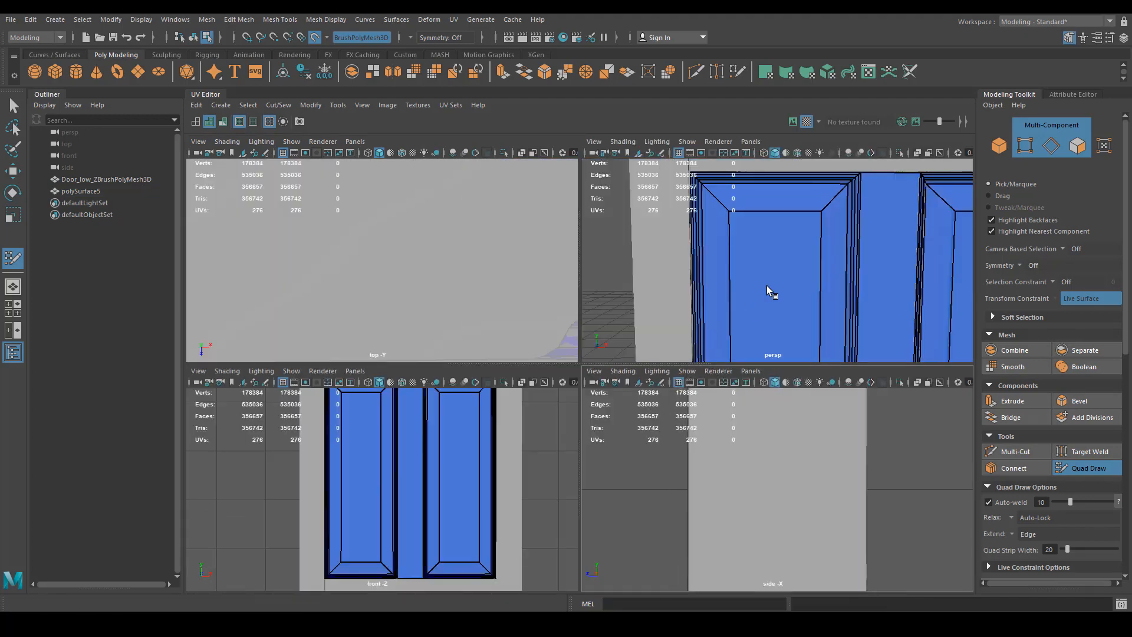
key(space)
key(space)
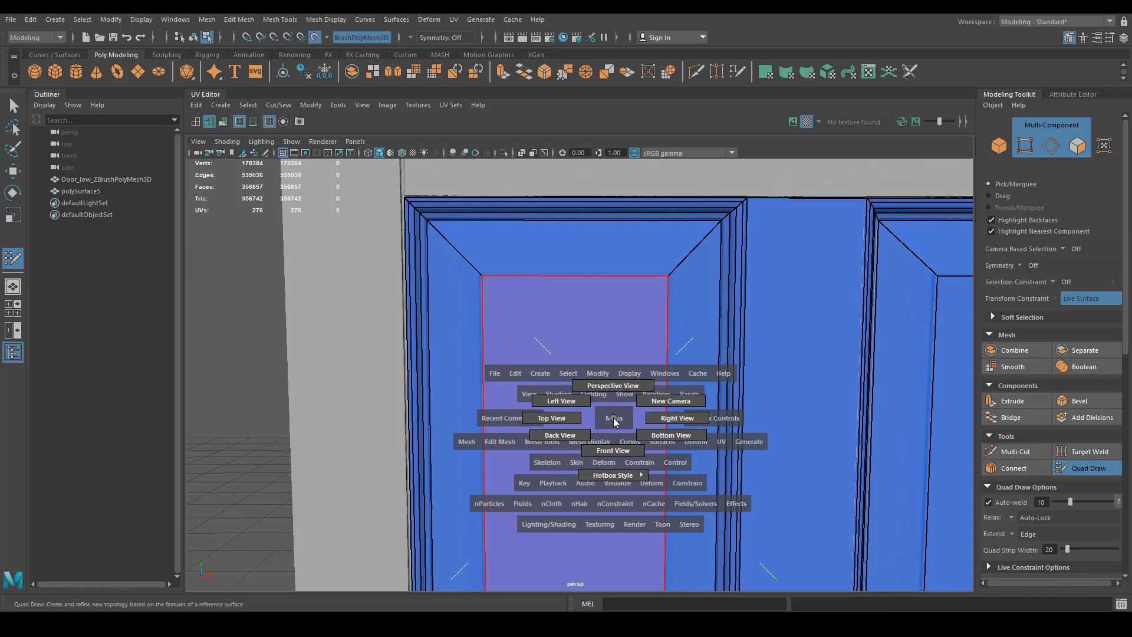
click(613, 450)
scroll(652, 410, down, 3)
alt+middle_drag(359, 387, 567, 354)
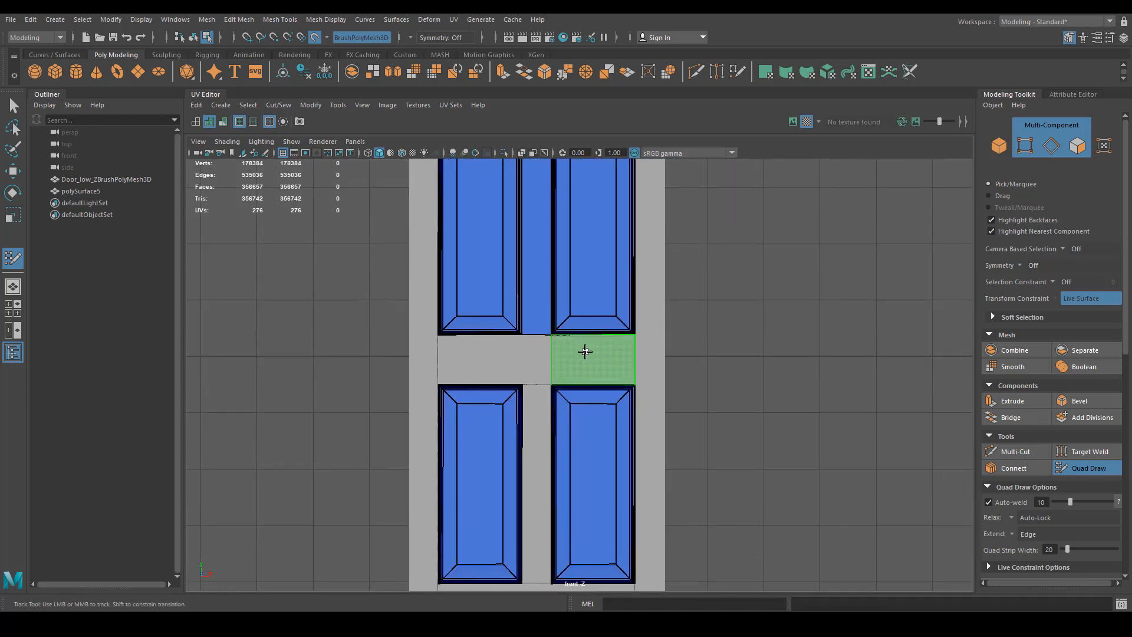
shift+click(585, 352)
shift+click(480, 359)
shift+click(536, 359)
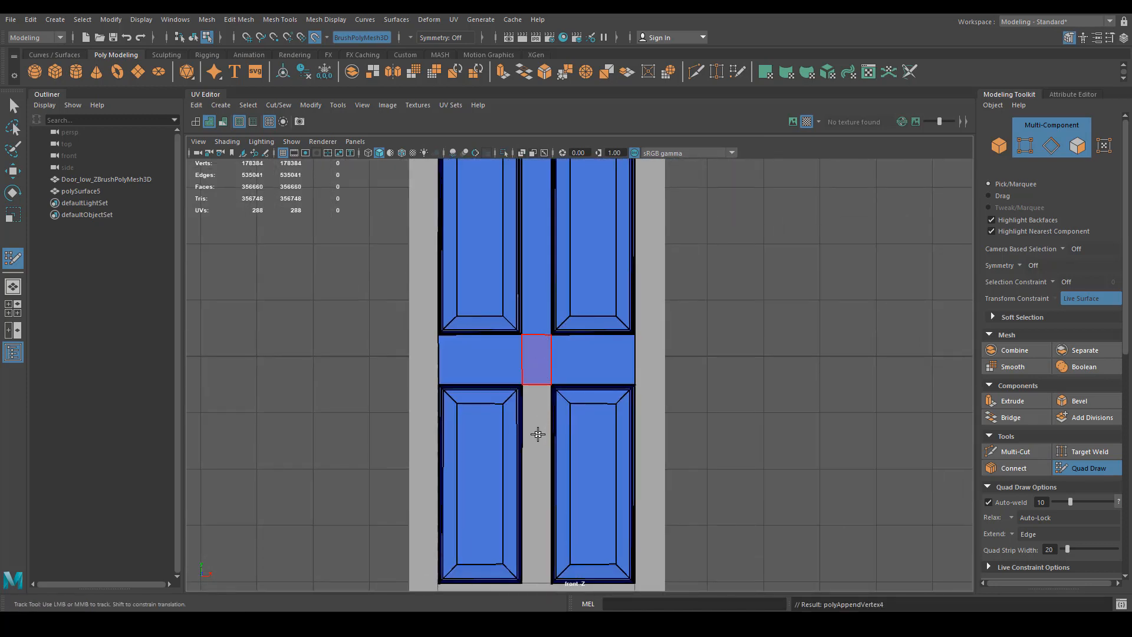
shift+click(572, 472)
Step: Extrude the mesh's three upper edges to the door's top edge and extend both ends of this rail to the door's sides
alt+middle_drag(571, 425, 476, 443)
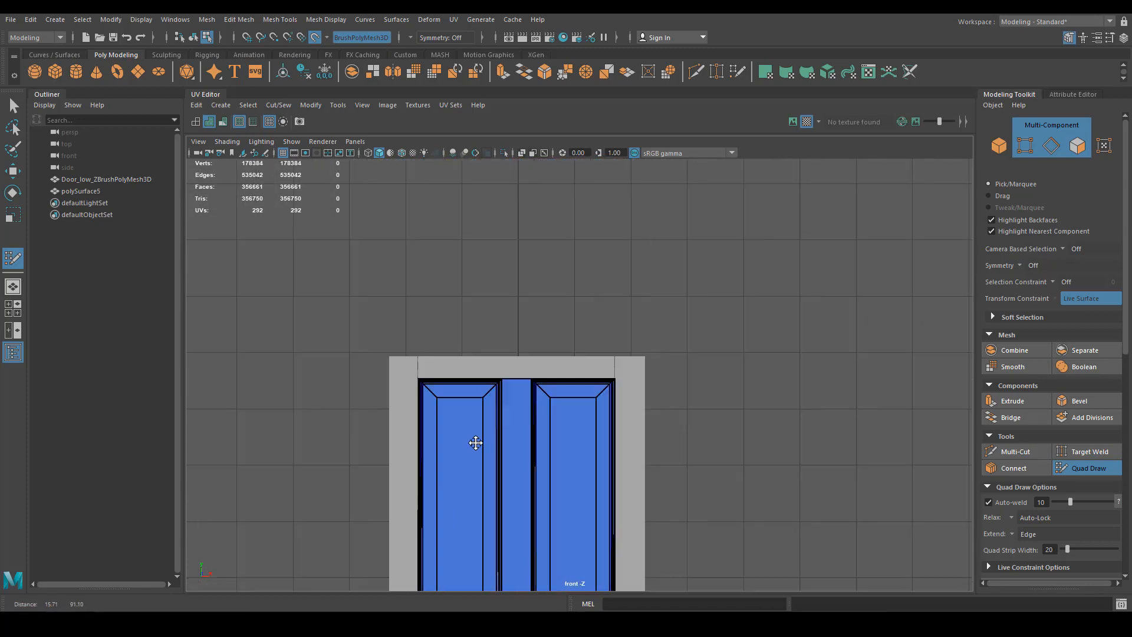
alt+right_drag(476, 442, 603, 358)
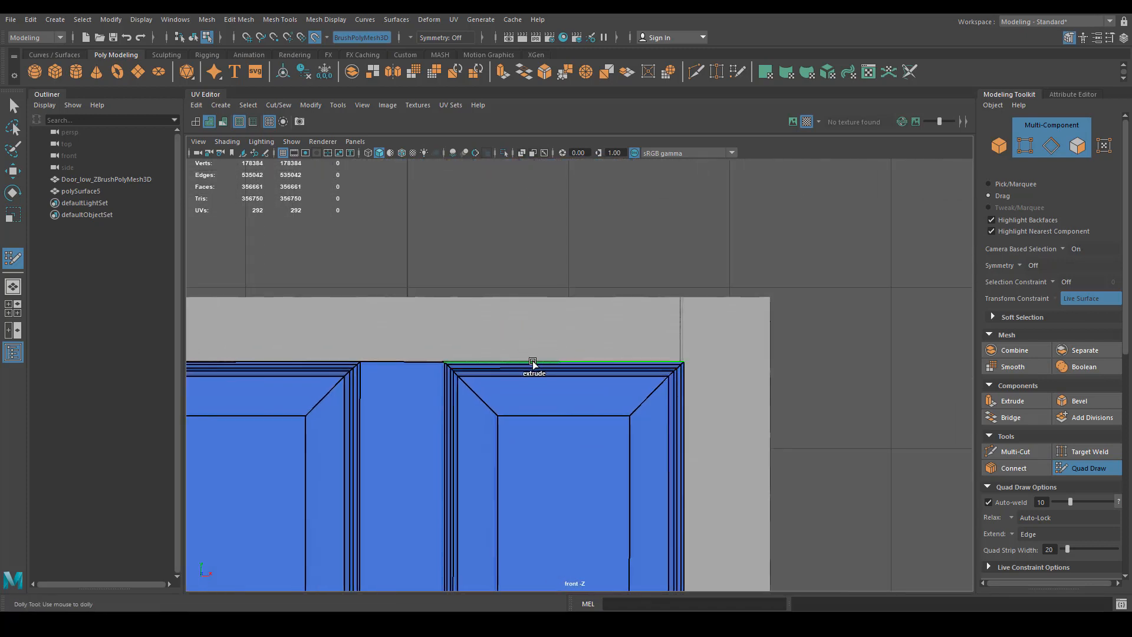
drag(531, 362, 532, 297)
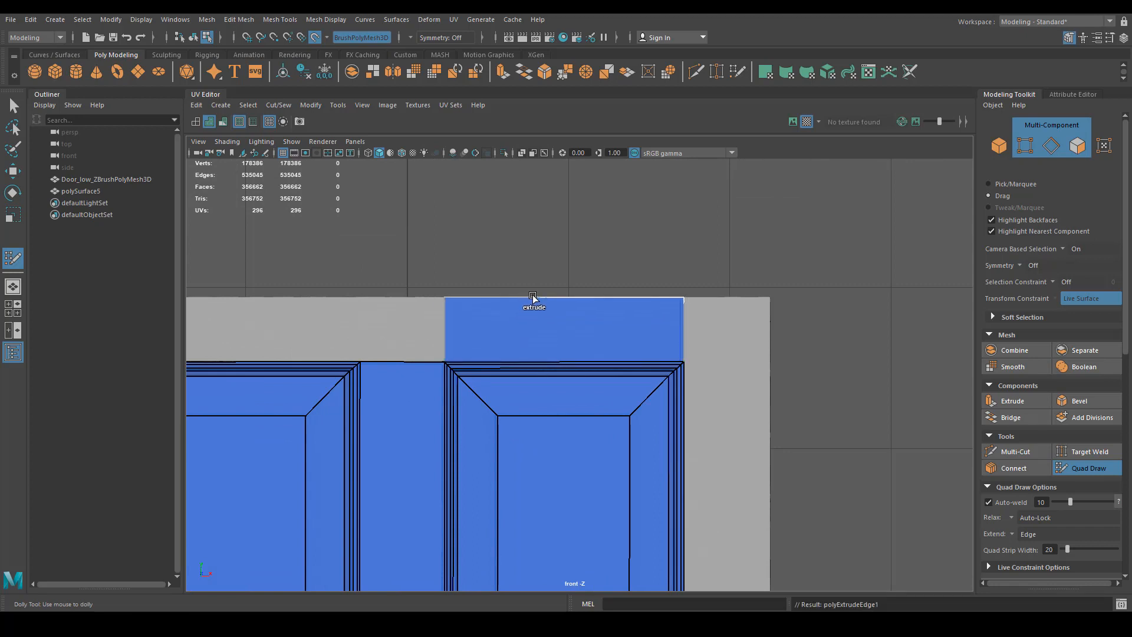
drag(409, 361, 411, 288)
alt+middle_drag(483, 366, 475, 404)
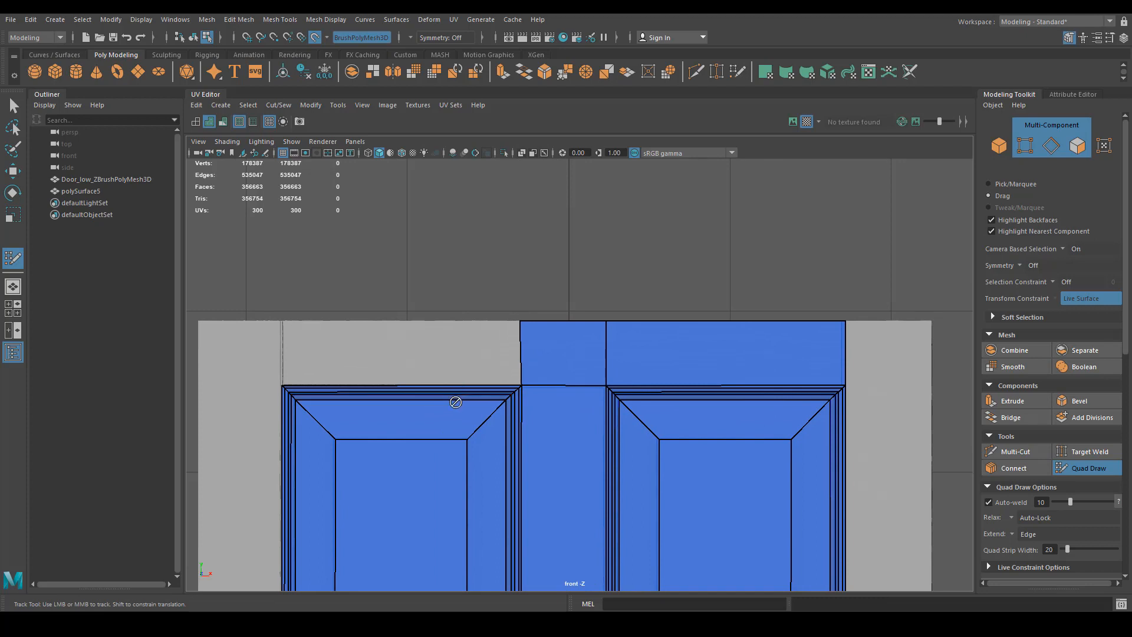
drag(438, 379, 437, 309)
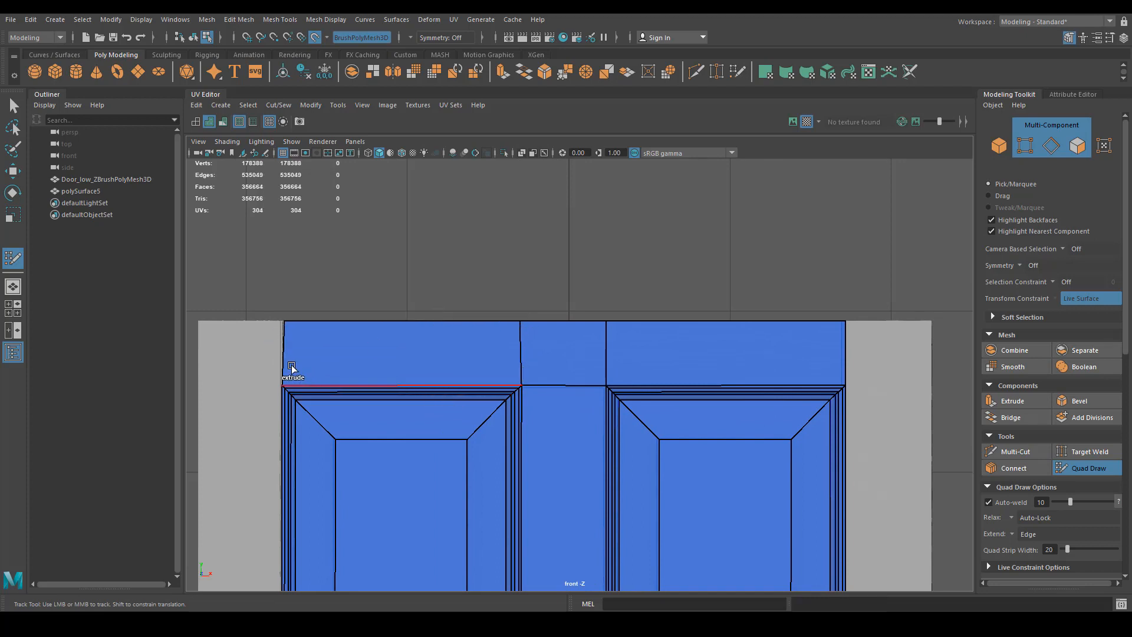
drag(285, 353, 216, 346)
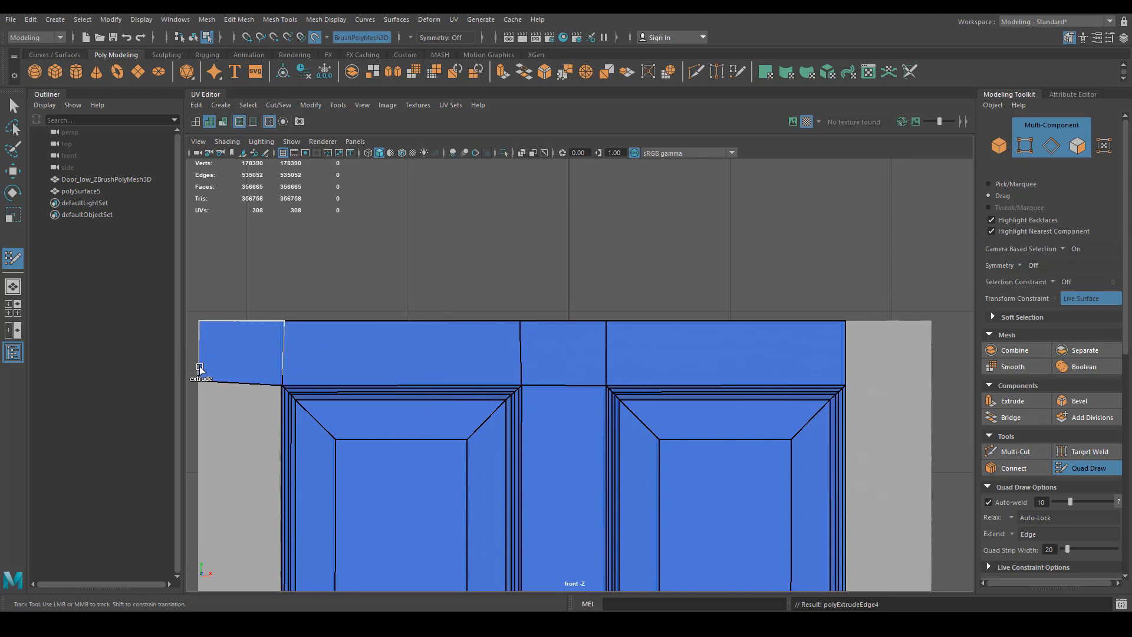
drag(844, 370, 926, 360)
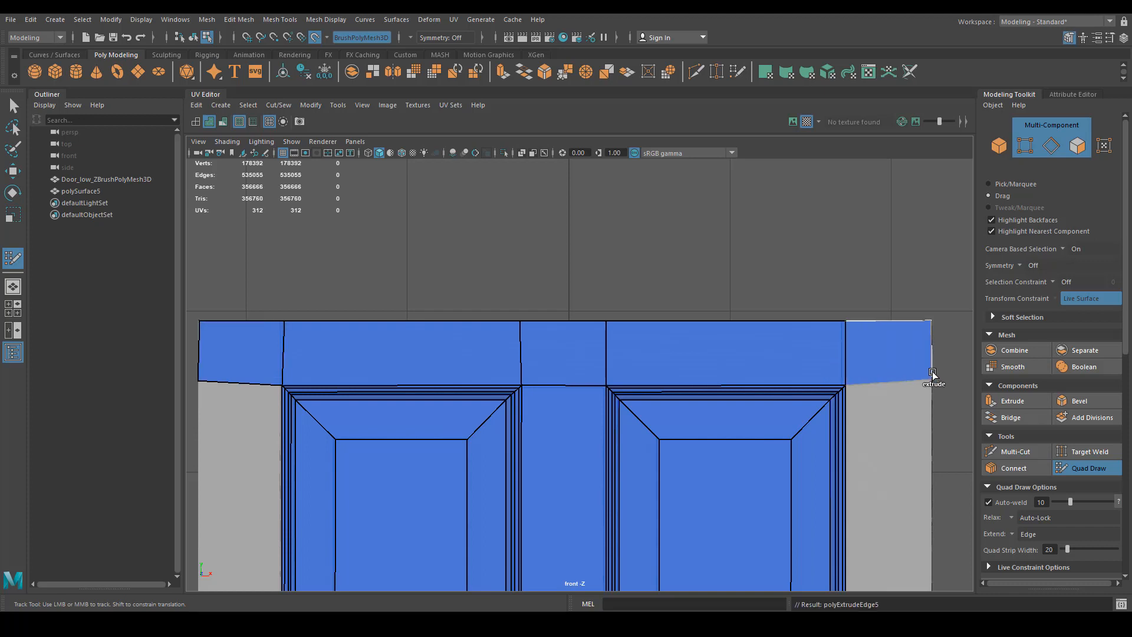
Step: Adjust the lower outer vertex of the top rail's left corner face in perspective, levelling its bottom edge with the panel's upper edge
scroll(407, 389, up, 3)
alt+middle_drag(407, 389, 833, 373)
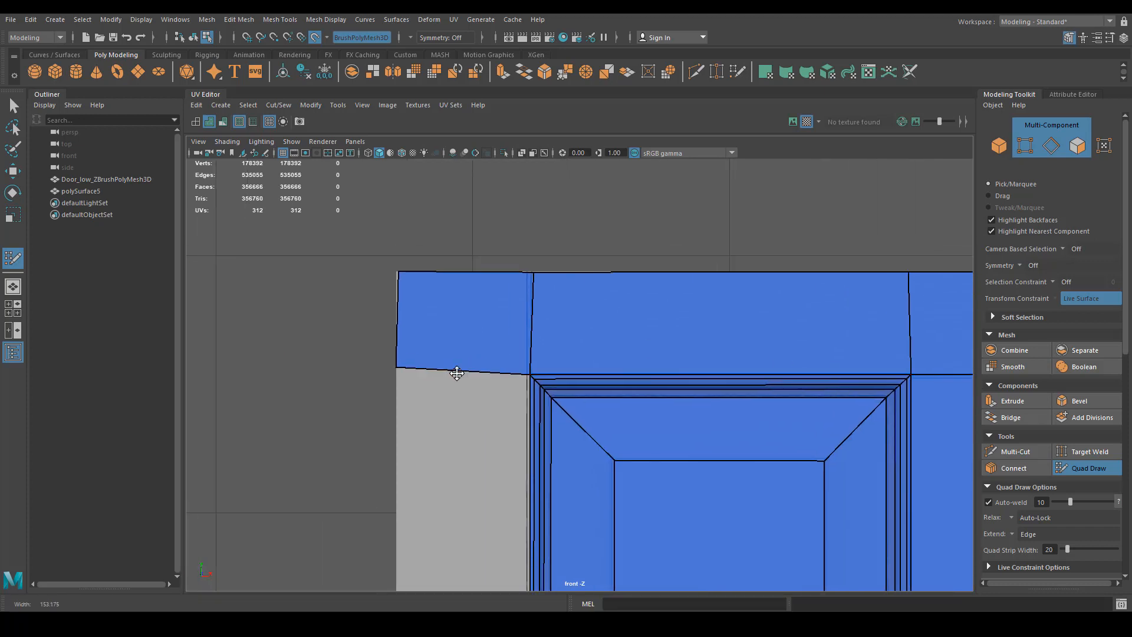
scroll(457, 373, up, 2)
alt+middle_drag(457, 353, 453, 343)
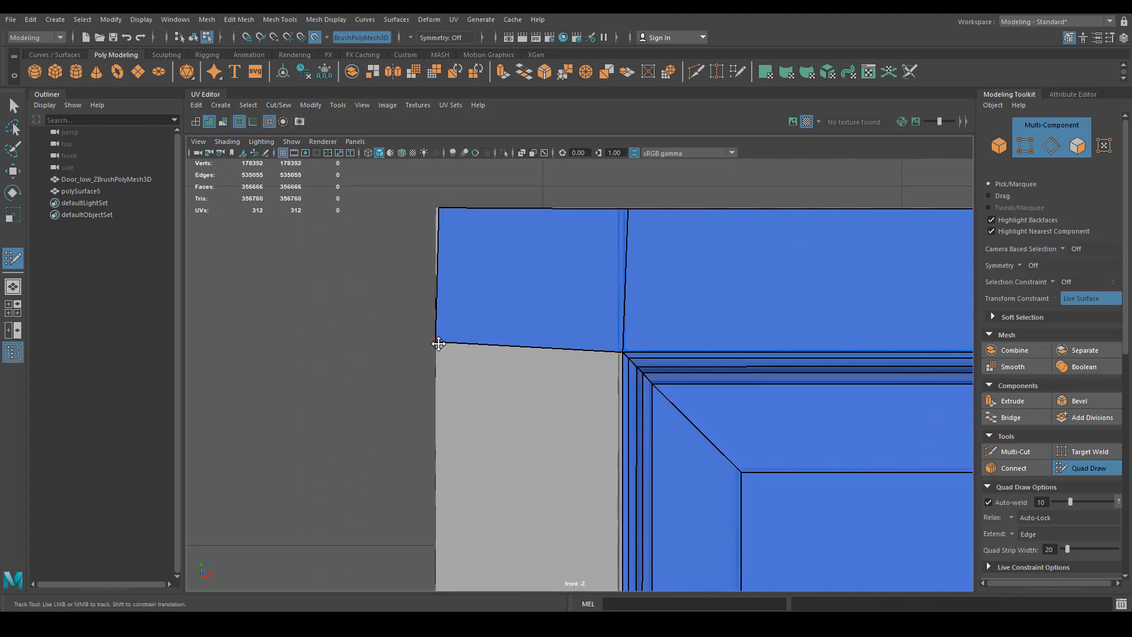
alt+drag(403, 369, 586, 384)
key(space)
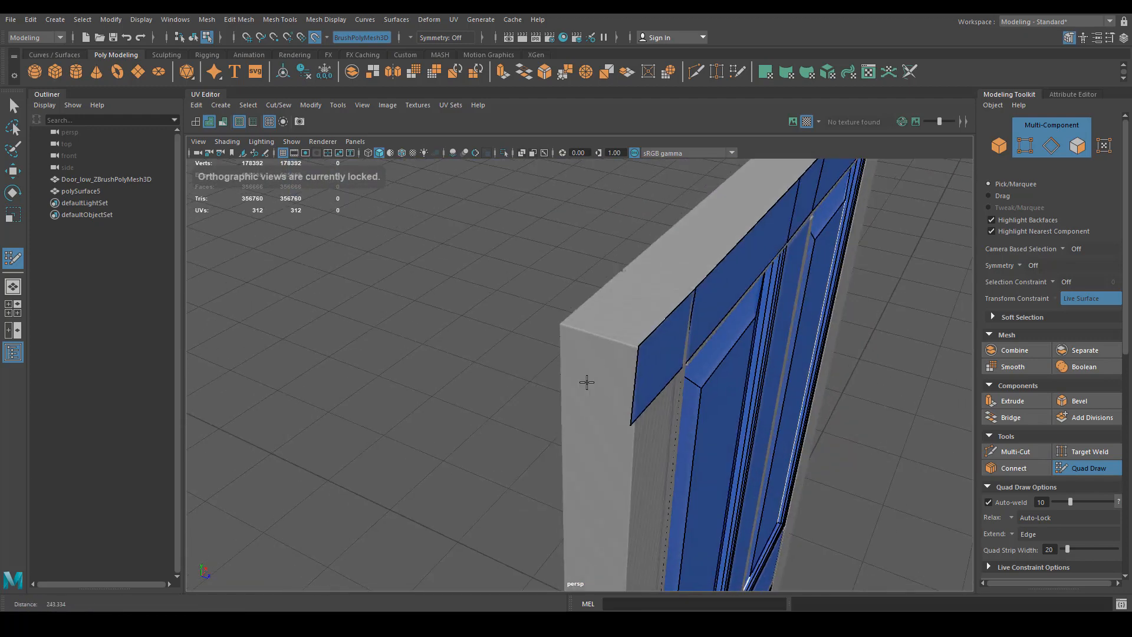
scroll(596, 384, up, 6)
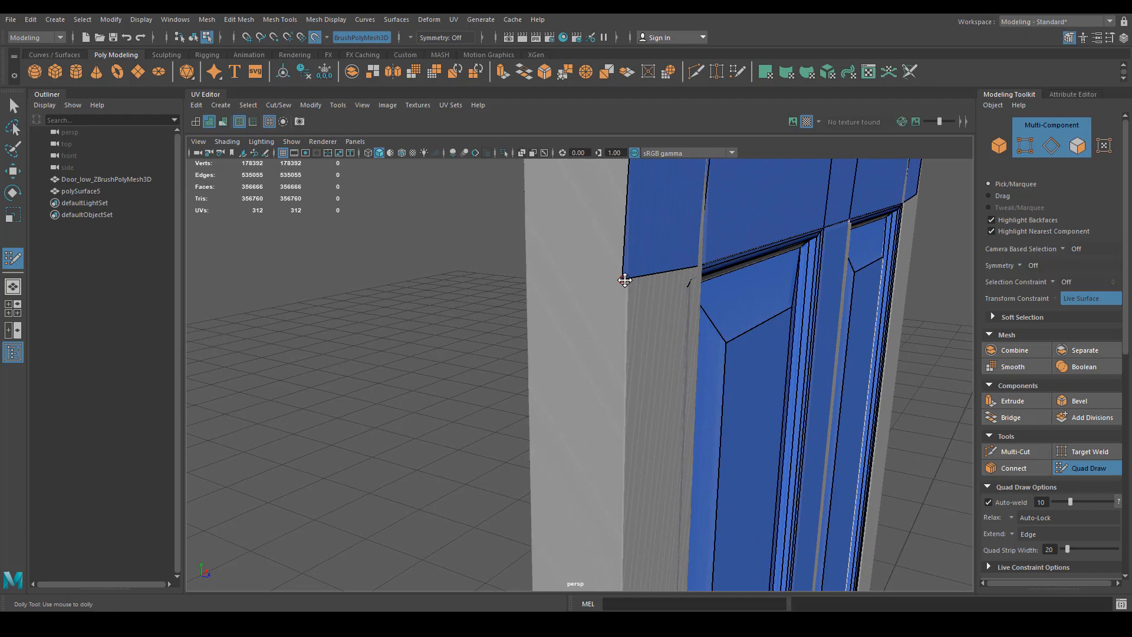
mouse_move(625, 280)
mouse_down()
mouse_move(638, 279)
mouse_move(644, 301)
mouse_move(616, 302)
mouse_up()
alt+middle_drag(272, 252, 399, 301)
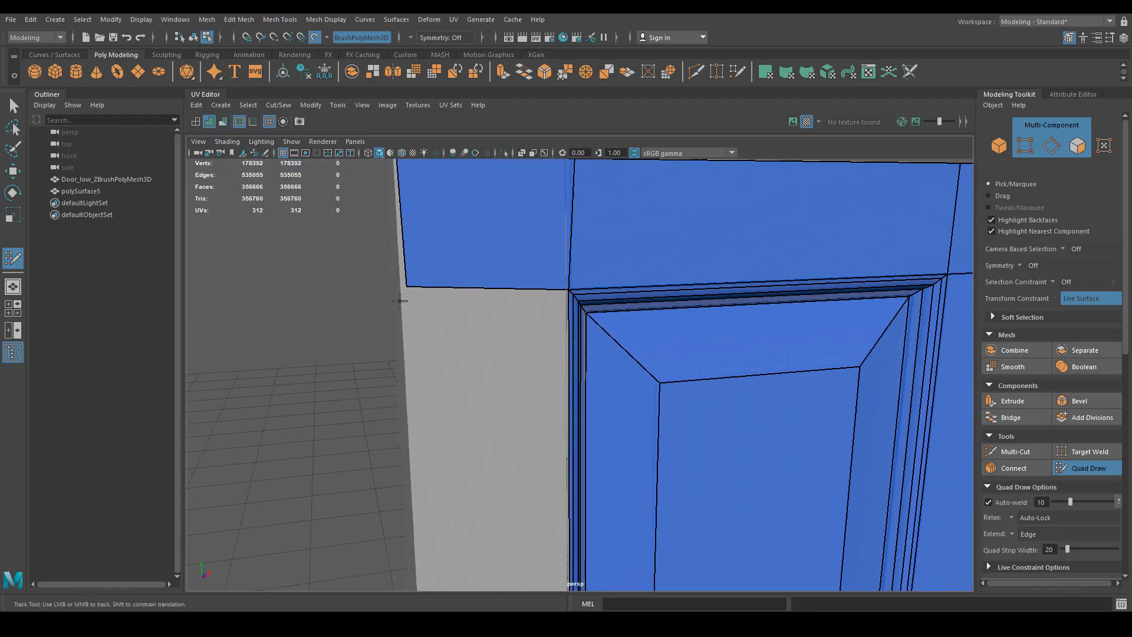
Step: Move the top-left corner face's lower outer vertex onto the door's side and align its upper inner vertex above the panel's corner
drag(411, 283, 404, 293)
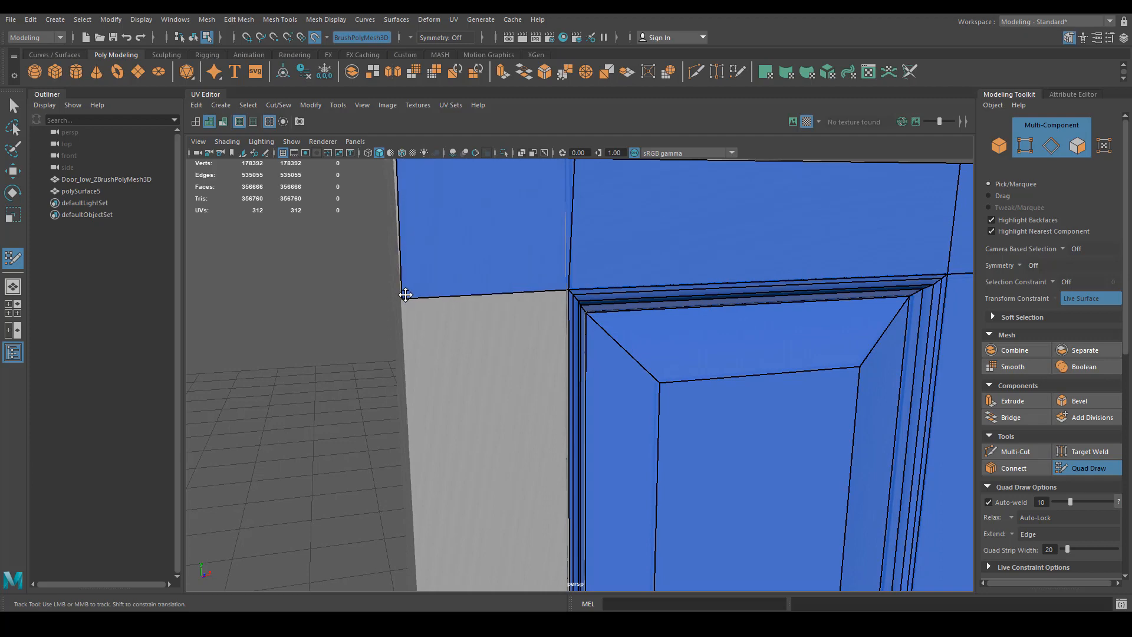
mouse_move(407, 295)
alt+right_down()
mouse_move(470, 329)
mouse_move(470, 295)
mouse_move(496, 379)
alt+right_up()
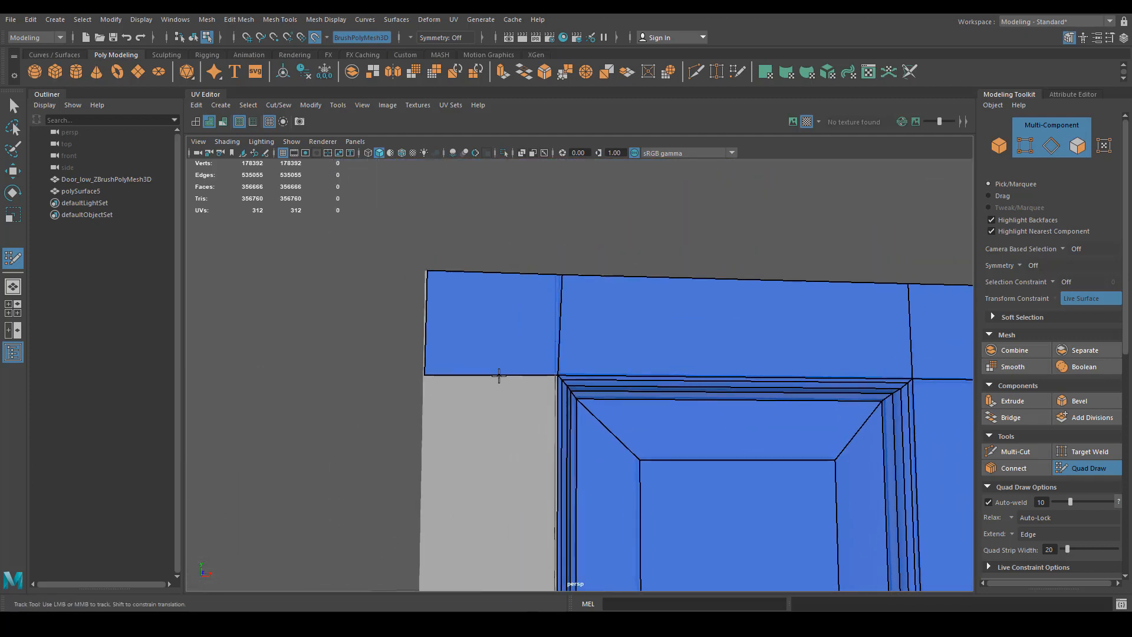
alt+right_drag(540, 305, 602, 339)
alt+middle_drag(602, 339, 551, 278)
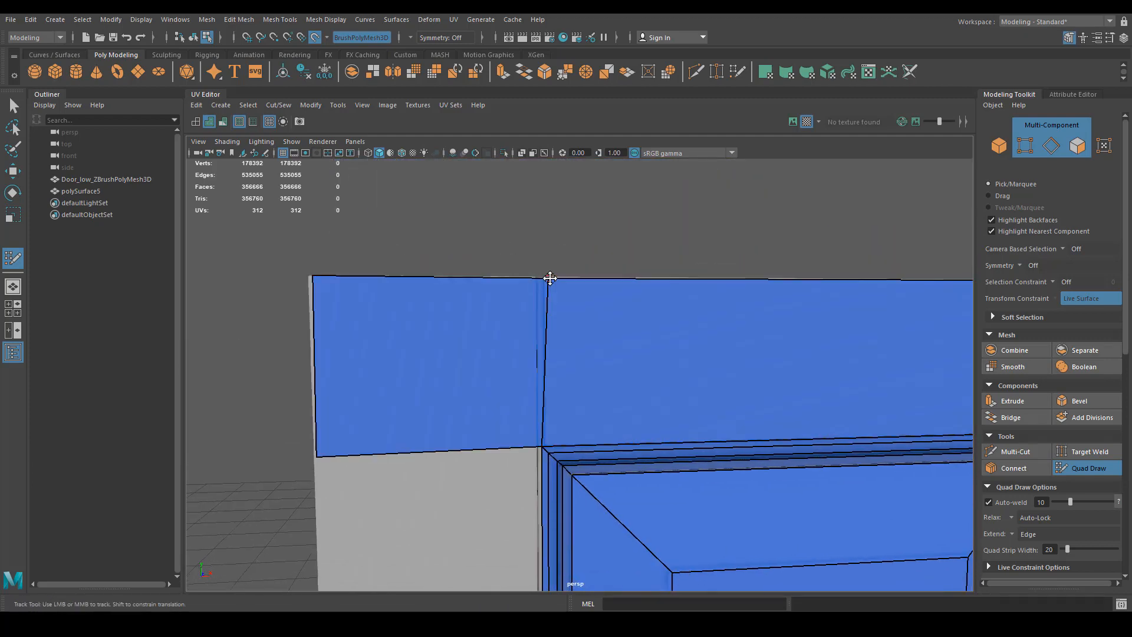
drag(551, 281, 544, 279)
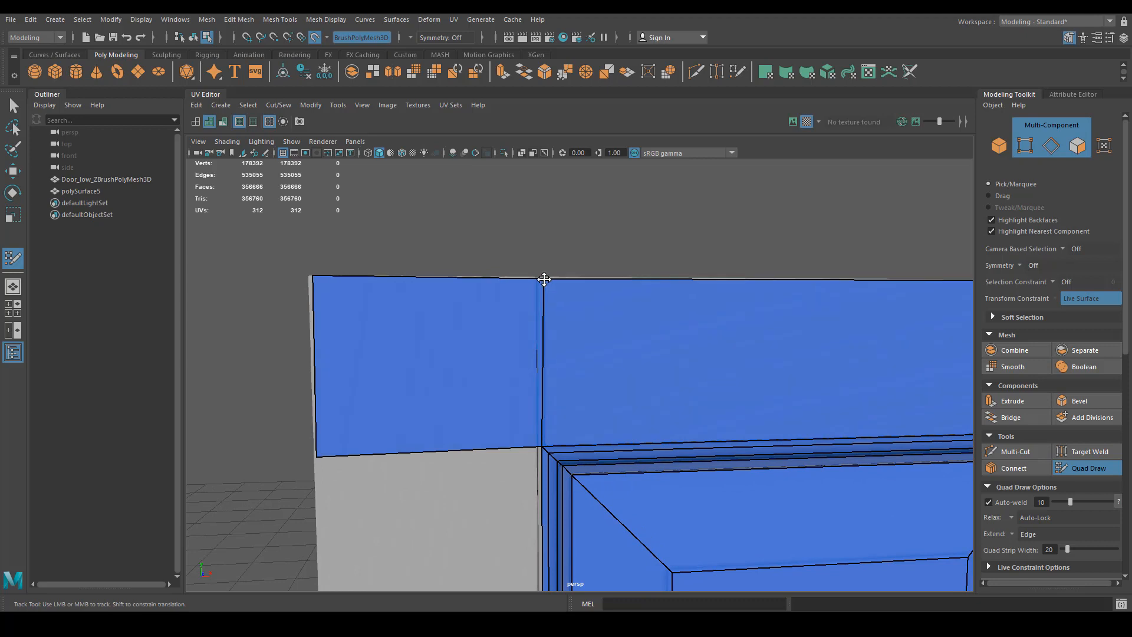
scroll(525, 422, up, 5)
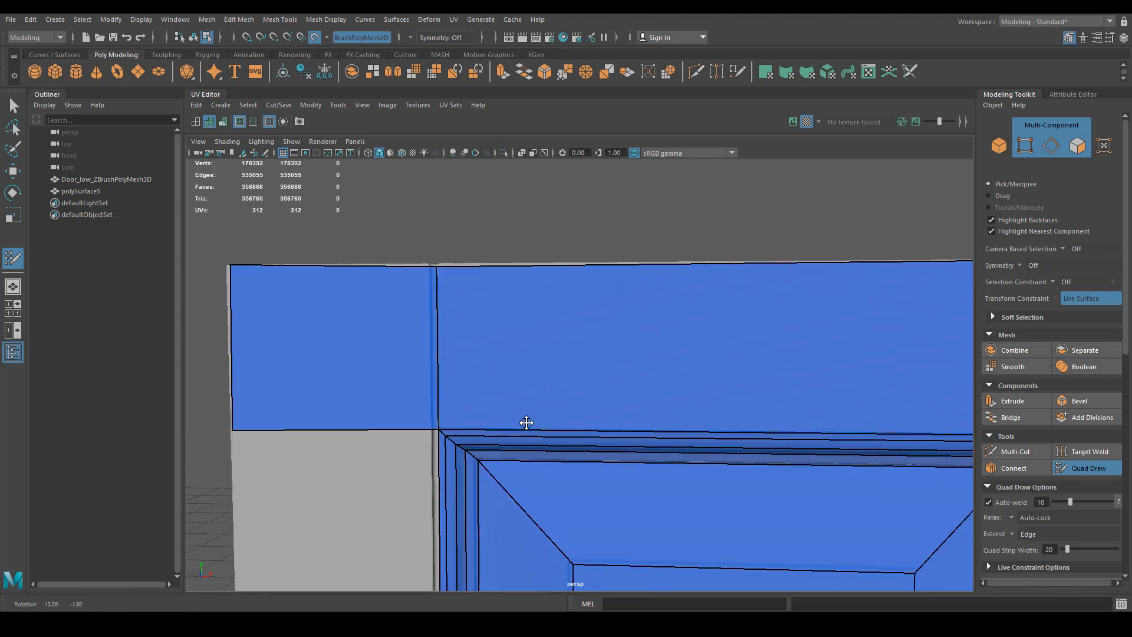
mouse_move(414, 396)
alt+right_down()
mouse_move(478, 372)
mouse_move(476, 362)
alt+right_up()
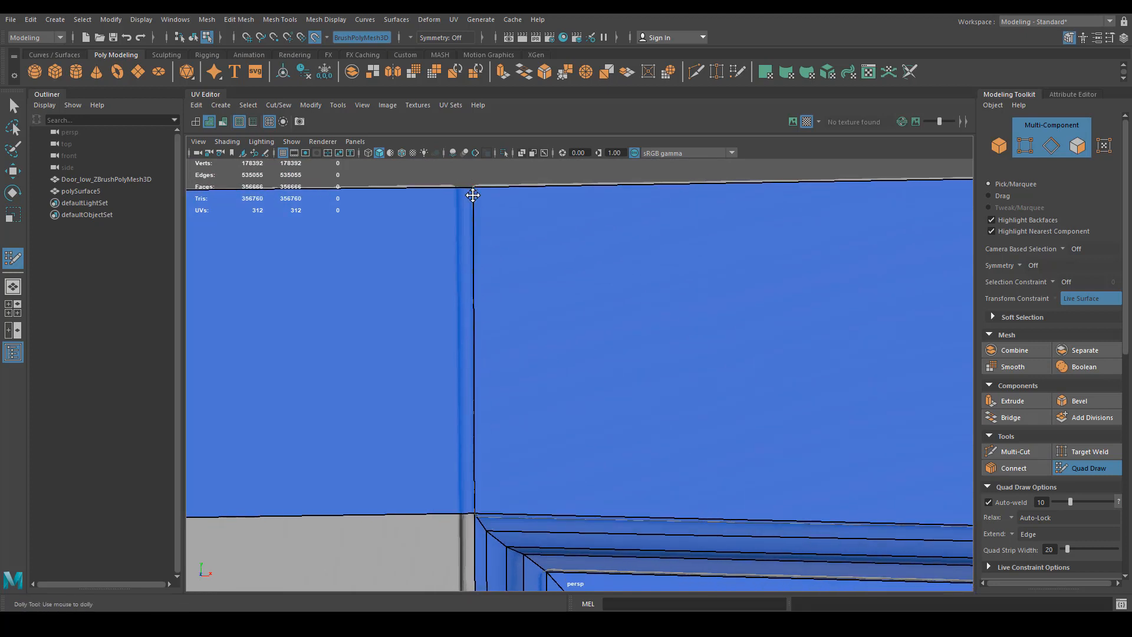
scroll(691, 349, down, 4)
alt+drag(627, 390, 629, 402)
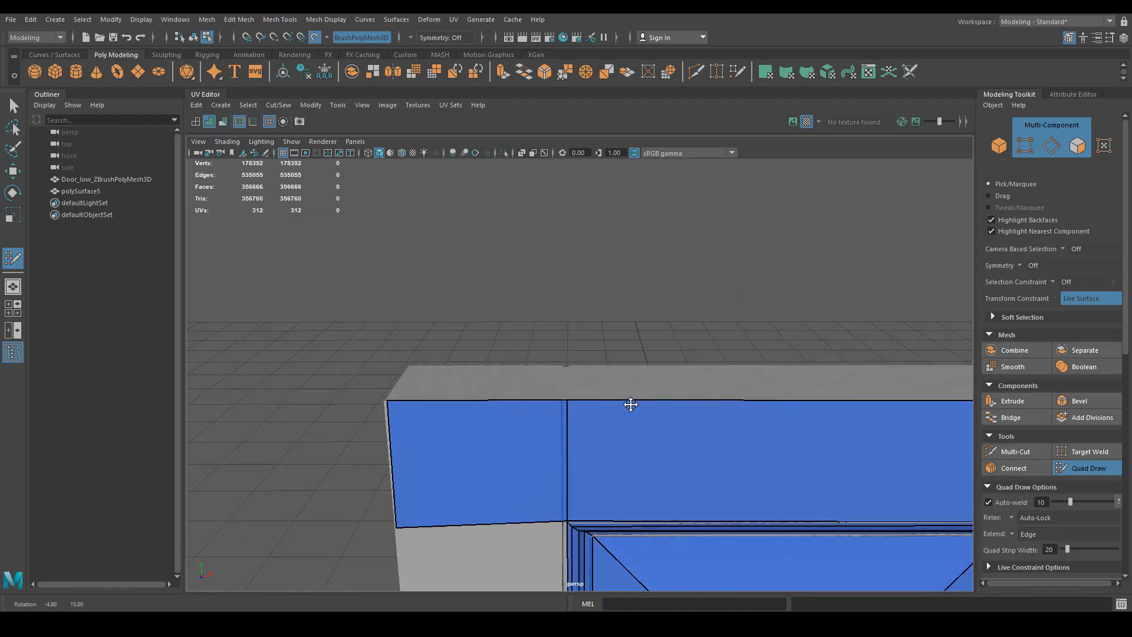
Step: Extend the upper right panel's outer edge to the door's right side, filling the upper section of that stile
alt+middle_drag(666, 408, 588, 361)
scroll(588, 361, down, 3)
alt+drag(558, 369, 430, 373)
alt+middle_drag(642, 375, 521, 387)
scroll(520, 387, up, 3)
alt+middle_drag(702, 389, 413, 389)
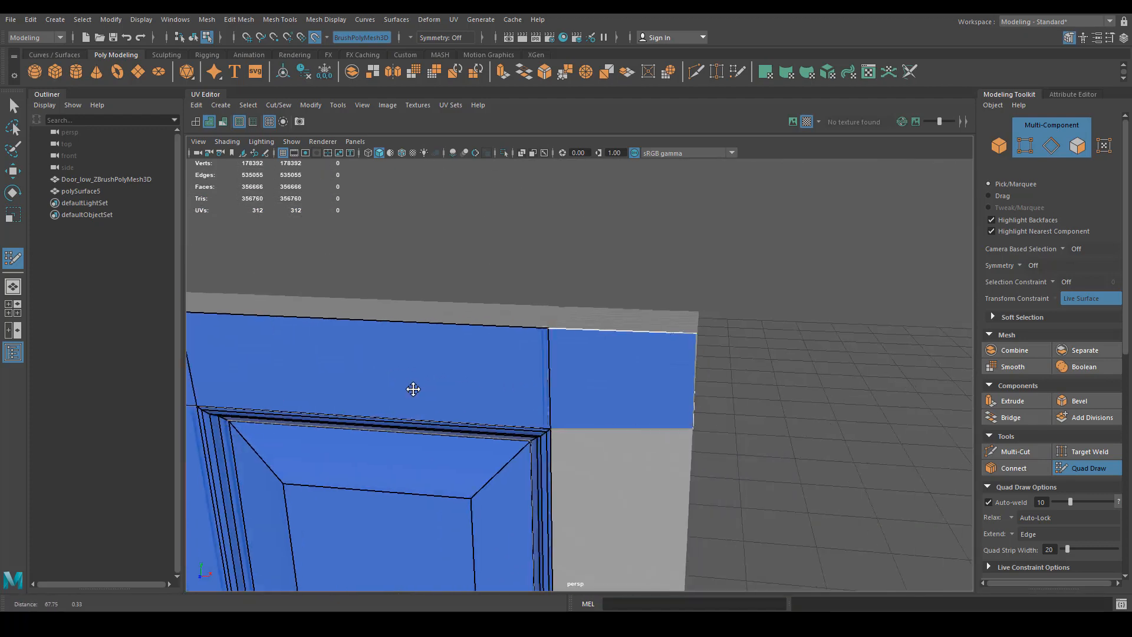
scroll(540, 388, up, 3)
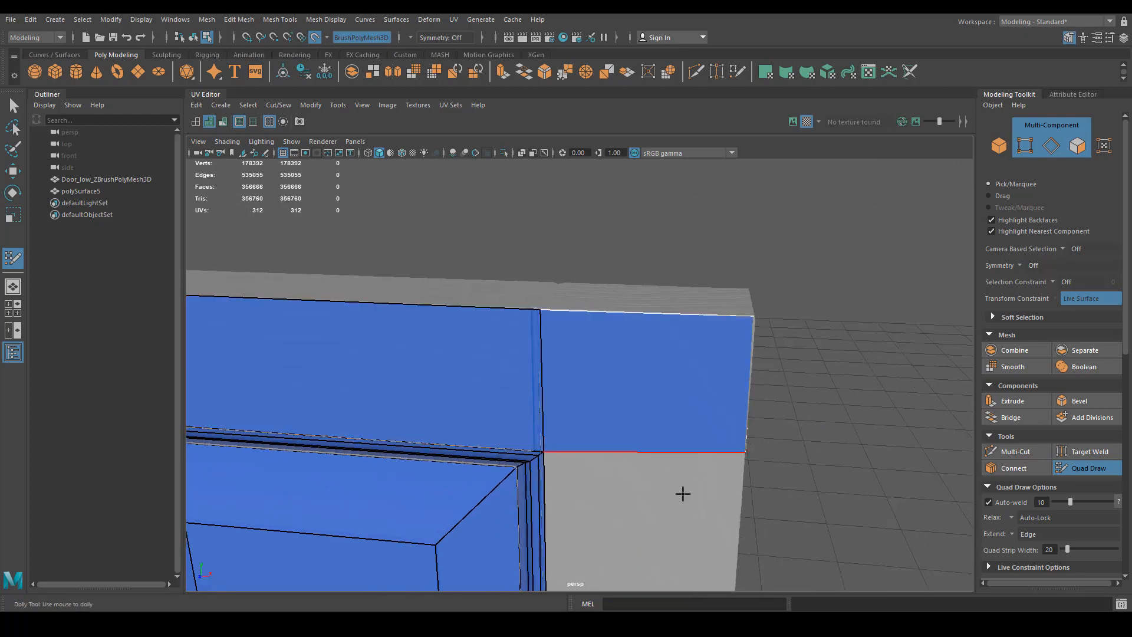
alt+drag(683, 494, 695, 284)
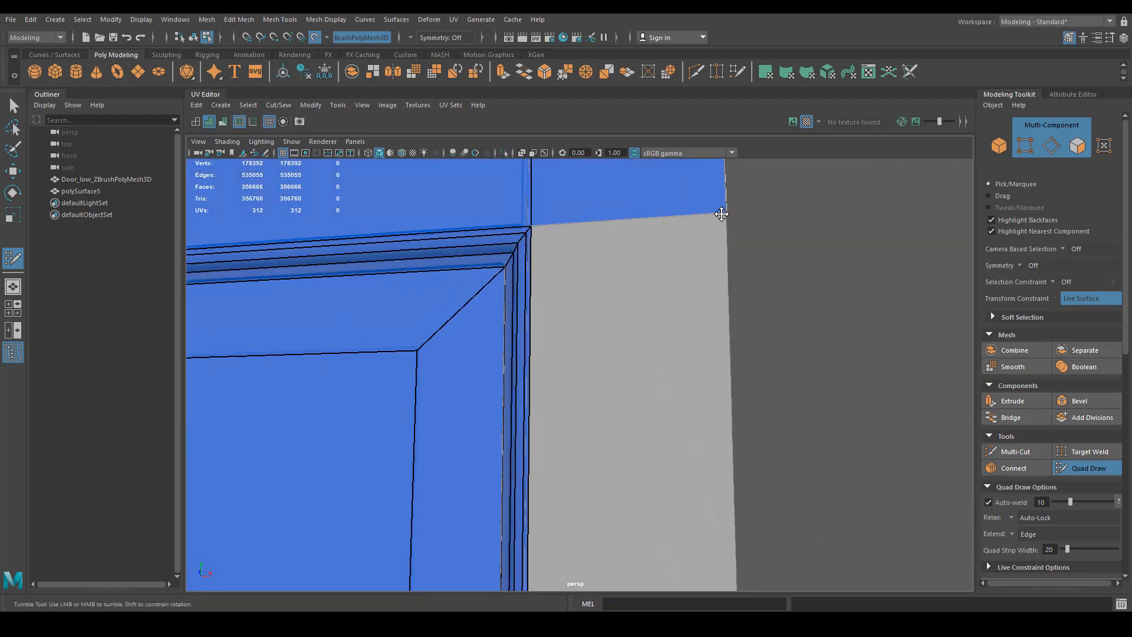
alt+right_drag(719, 230, 574, 412)
alt+middle_drag(574, 412, 586, 276)
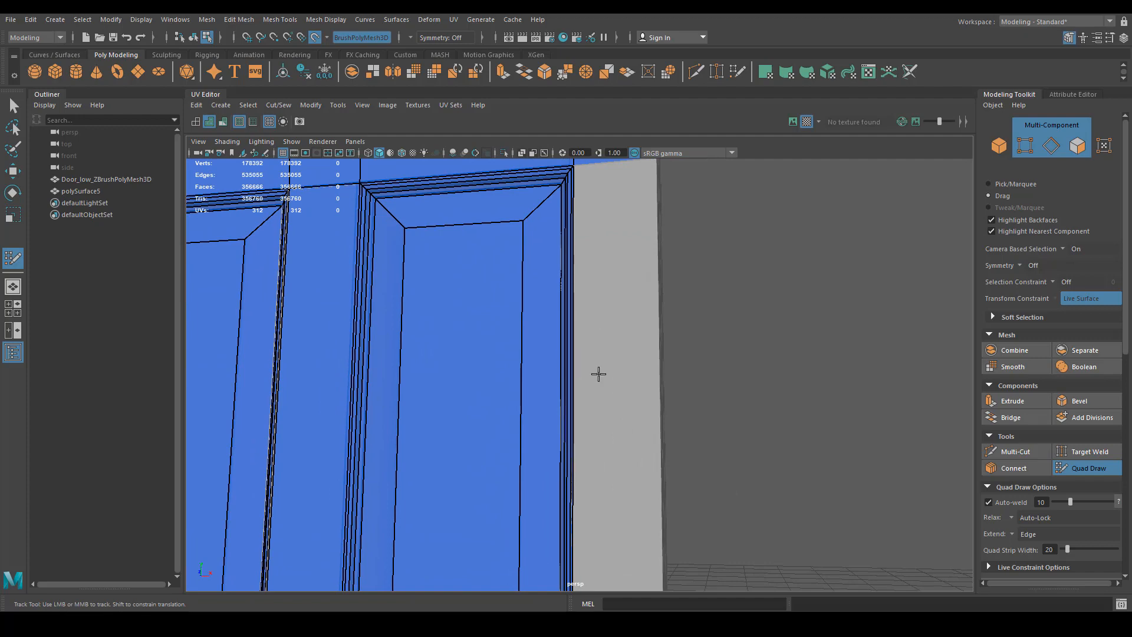
alt+right_drag(599, 374, 539, 348)
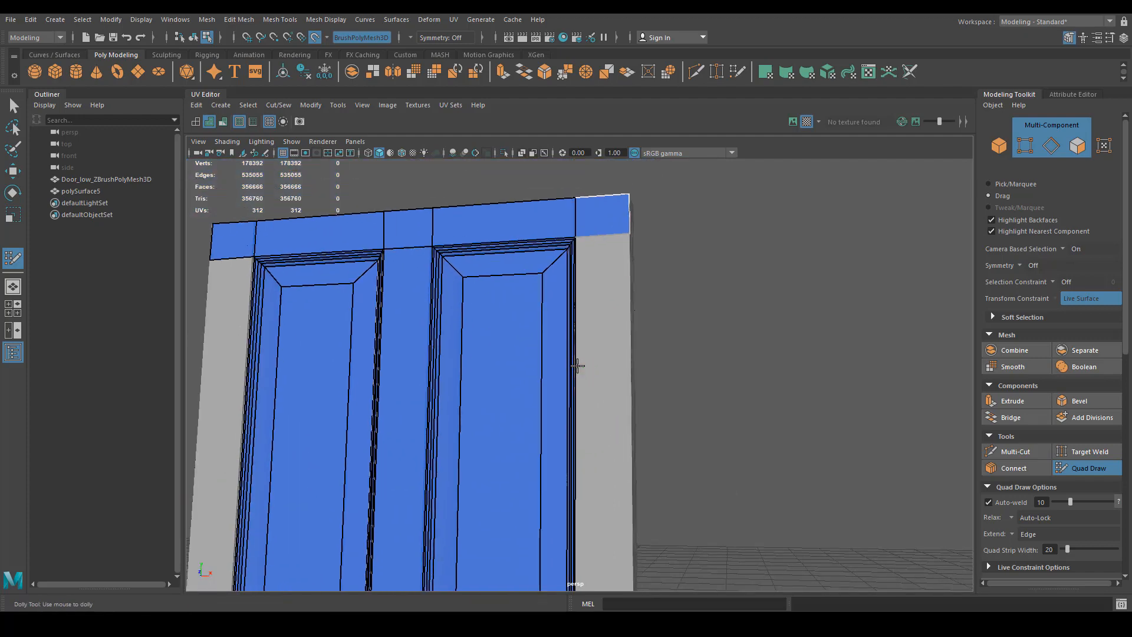
alt+right_drag(572, 372, 613, 389)
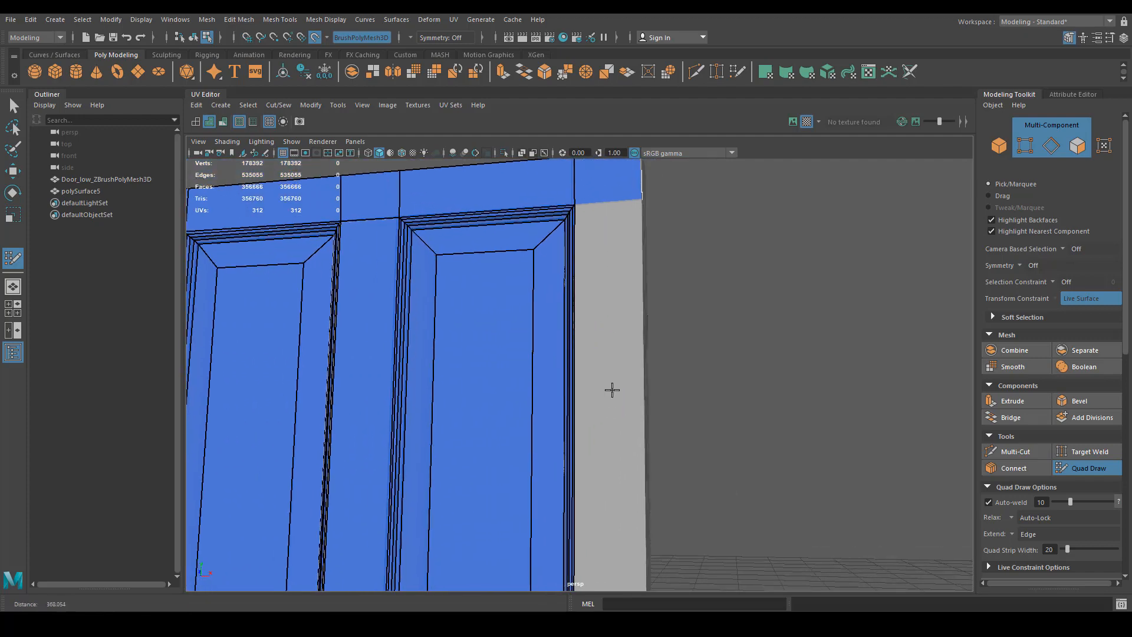
drag(573, 377, 620, 381)
Step: Extend the middle rail's right end edge to the door's right side with a new face
mouse_move(621, 381)
alt+middle_down()
mouse_move(581, 383)
mouse_move(588, 289)
alt+middle_up()
alt+right_drag(588, 289, 647, 450)
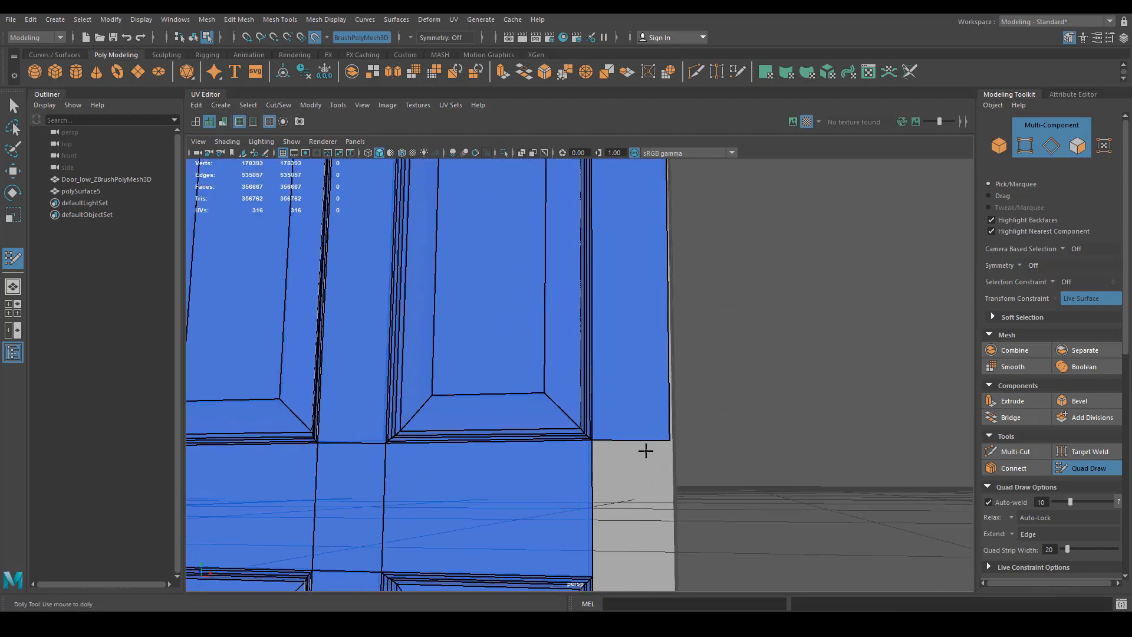
alt+middle_drag(647, 450, 608, 381)
drag(590, 384, 667, 393)
alt+middle_drag(667, 392, 597, 378)
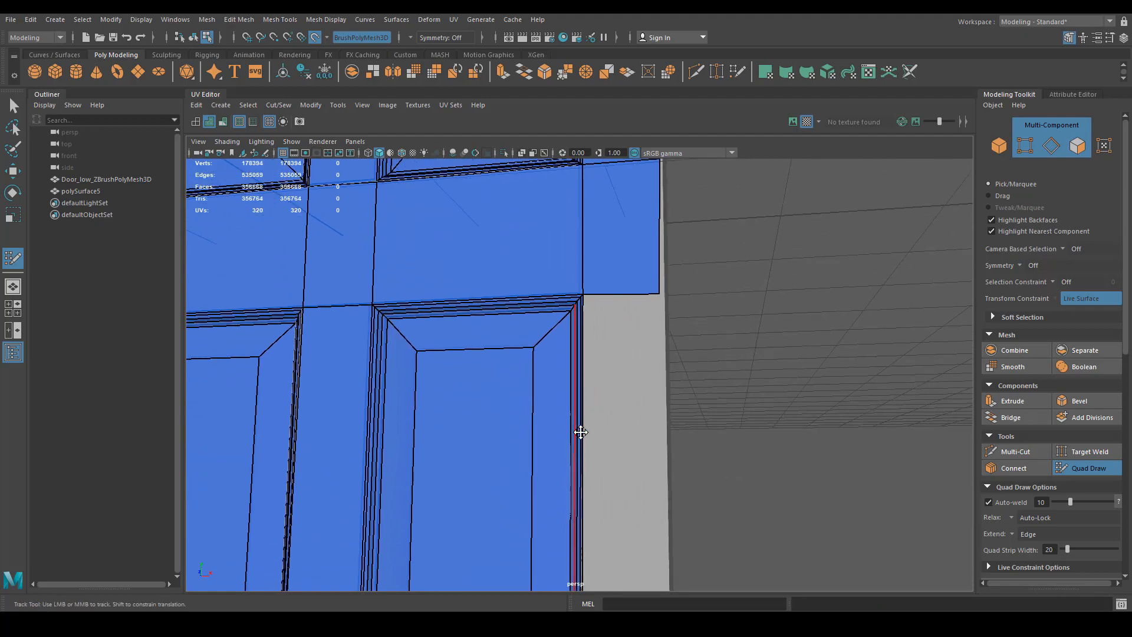
Step: Undo the last created face and extend the lower right panel's outer edge to the door's right side
alt+right_drag(578, 430, 608, 433)
key(ctrl+z)
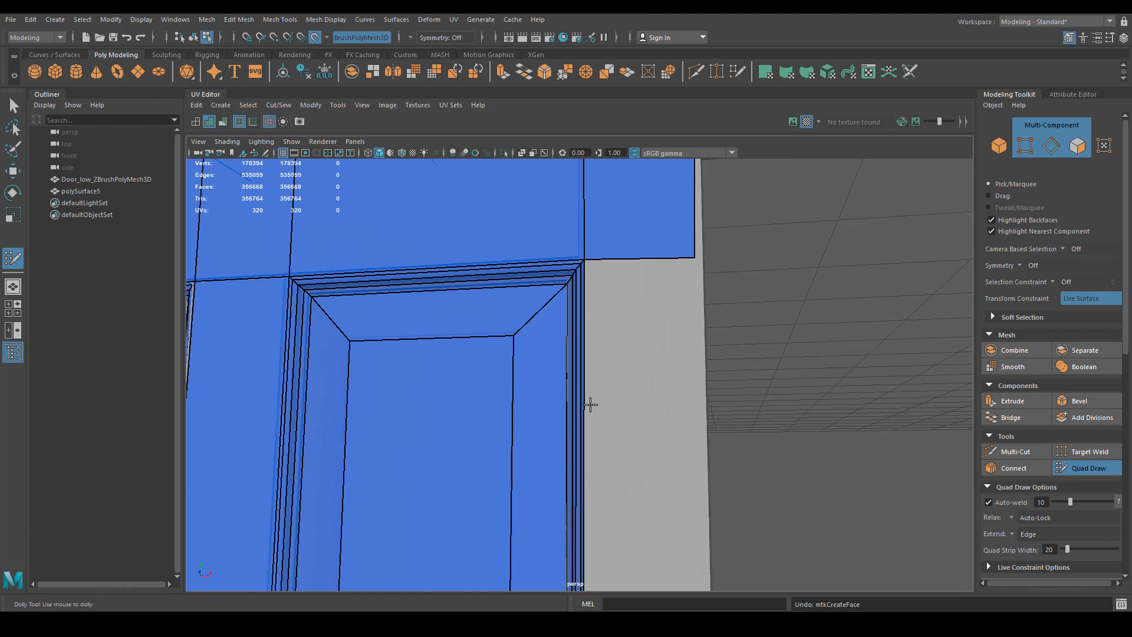
mouse_move(583, 407)
mouse_down()
mouse_move(700, 413)
mouse_move(693, 438)
mouse_up()
Step: In the front view, fill the left stile and the bottom rail with faces to complete the door's frame
key(space)
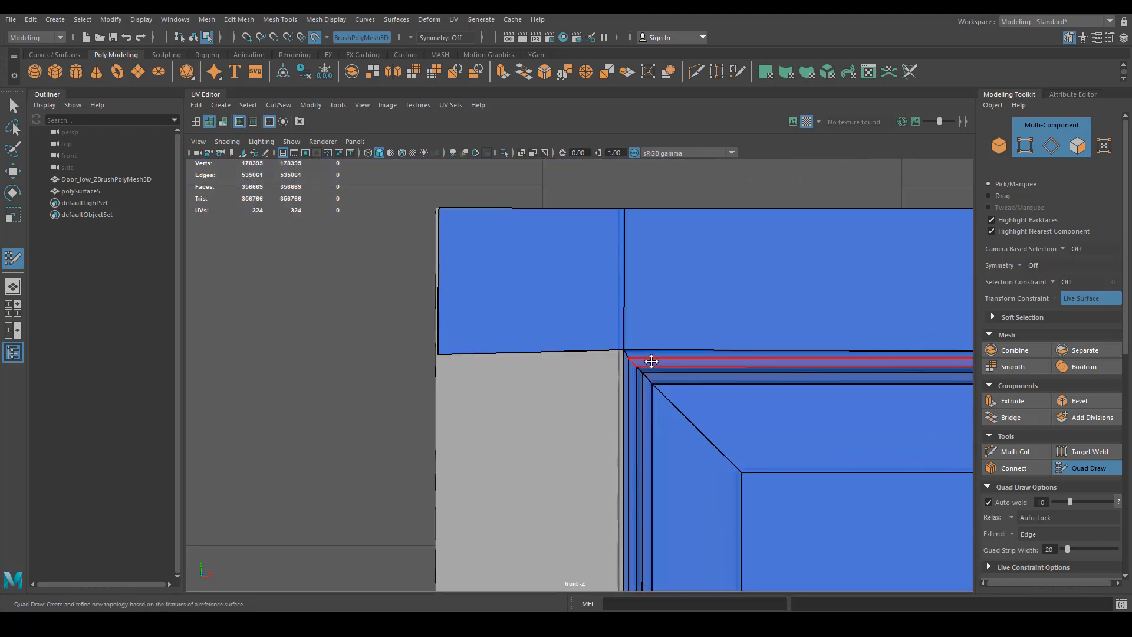
alt+right_drag(657, 386, 425, 322)
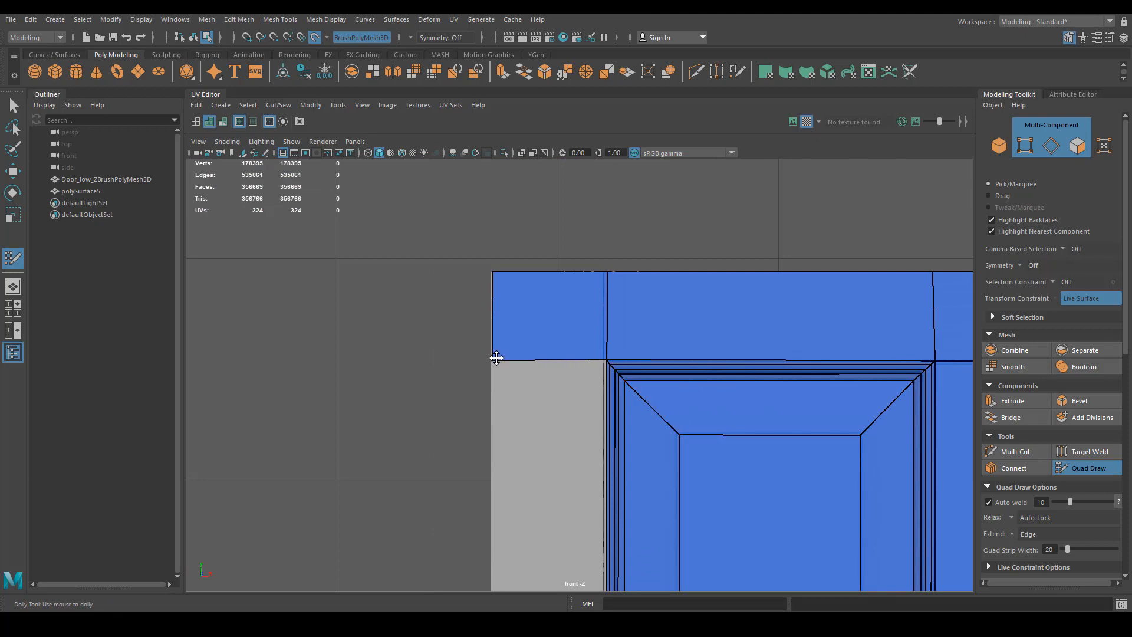
mouse_move(496, 357)
alt+middle_down()
mouse_move(539, 412)
mouse_move(579, 359)
alt+middle_up()
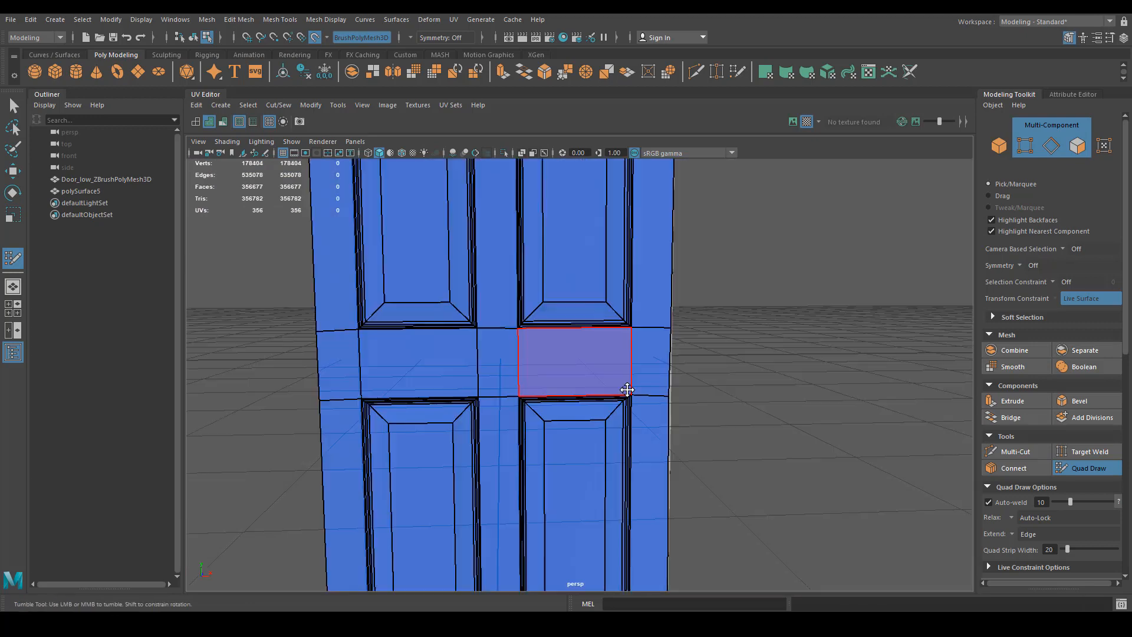
Step: Leave Quad Draw, select the six vertices along the door's right side and scale them flat in X
key(q)
right_drag(671, 315, 667, 358)
right_drag(613, 318, 614, 318)
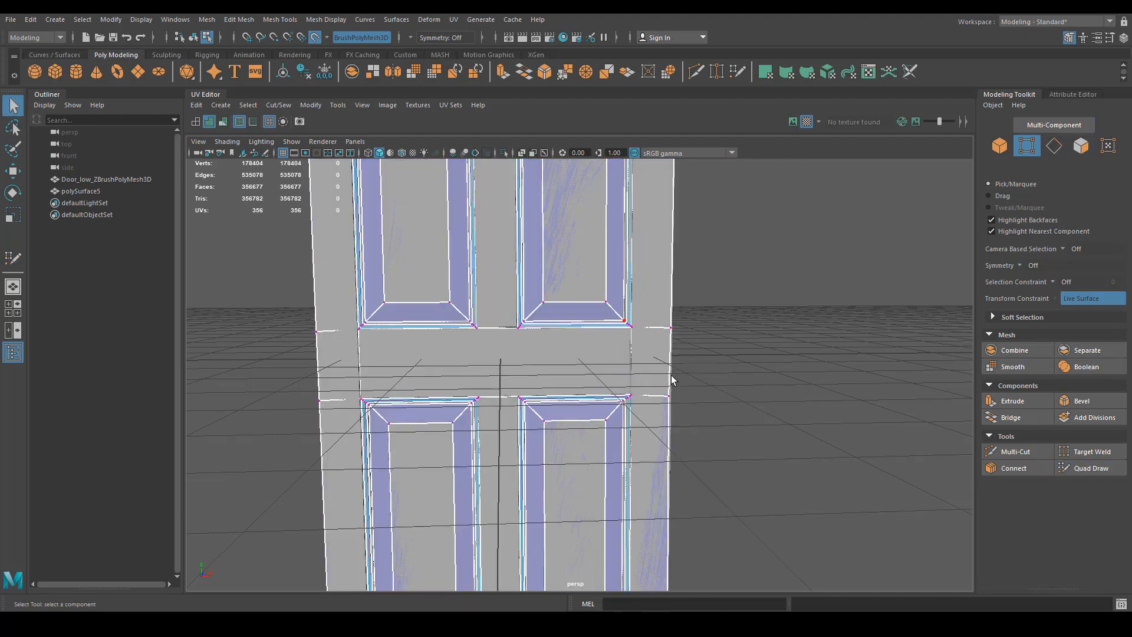
alt+middle_drag(670, 379, 690, 319)
alt+right_drag(690, 319, 590, 428)
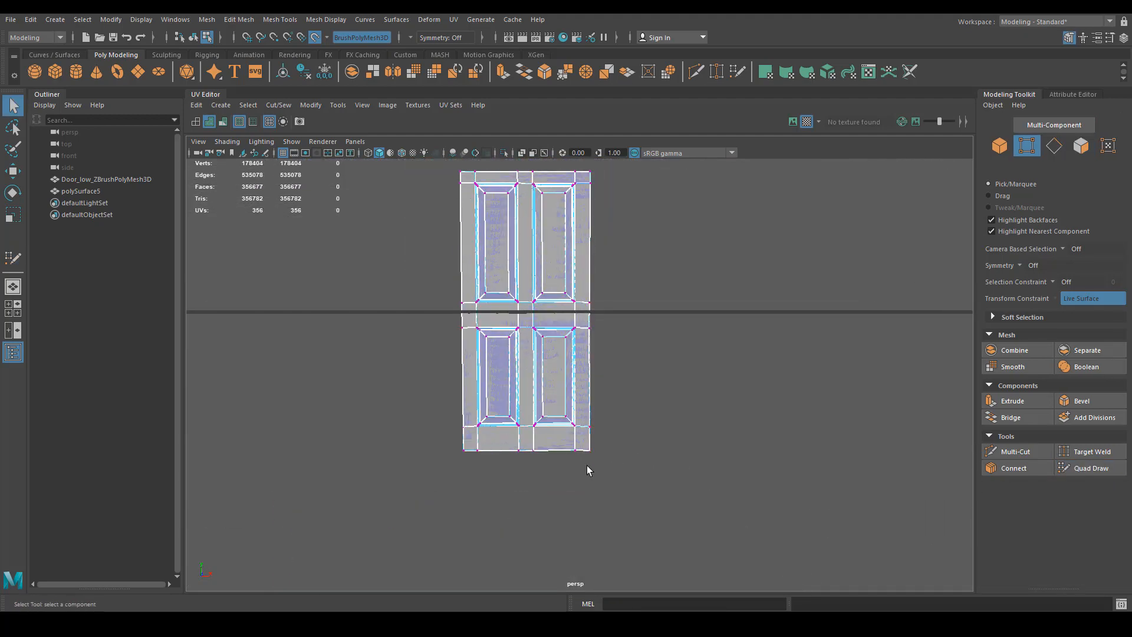
alt+drag(625, 311, 653, 306)
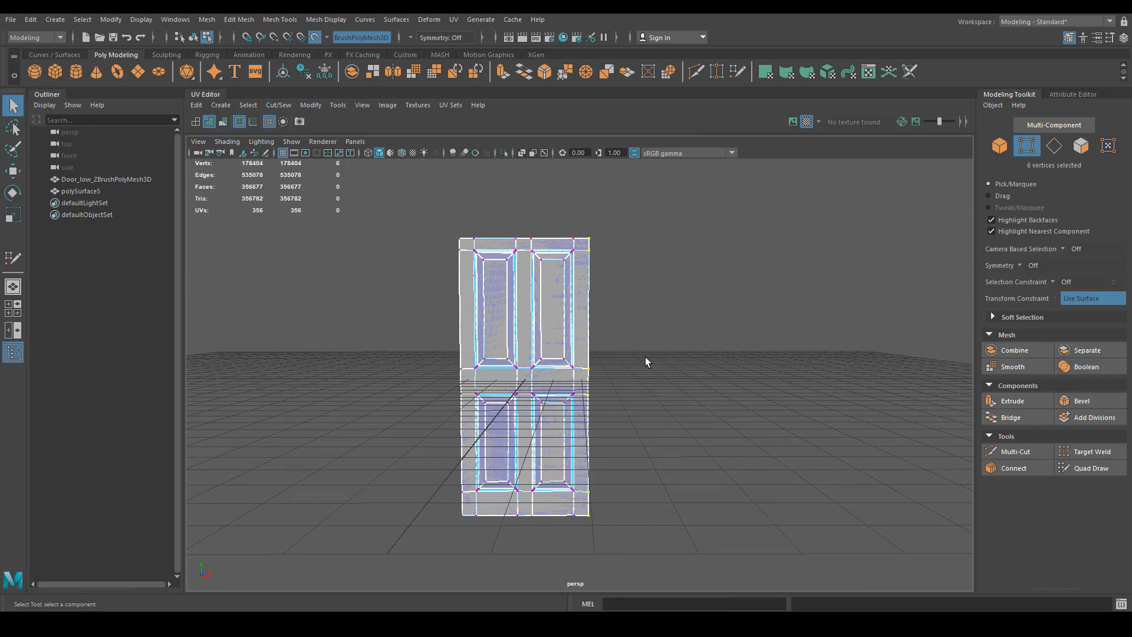
key(r)
scroll(649, 401, up, 5)
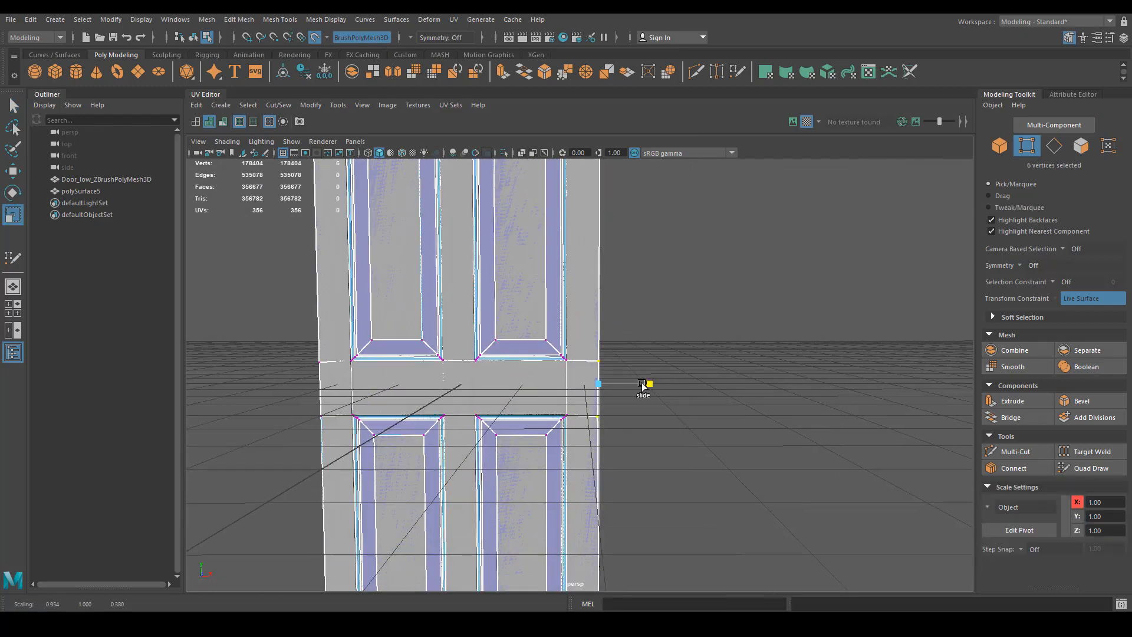
drag(643, 385, 599, 385)
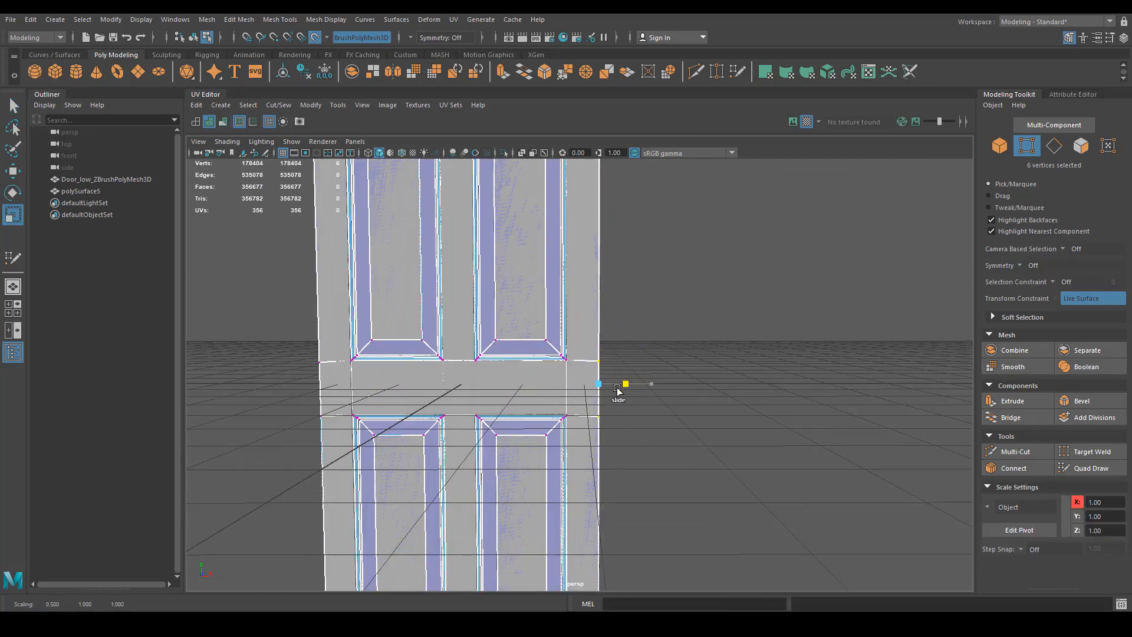
Step: Shift the flattened right-side vertices along X to about 112.13, in line with the door's side
alt+drag(671, 443, 759, 455)
scroll(645, 447, up, 3)
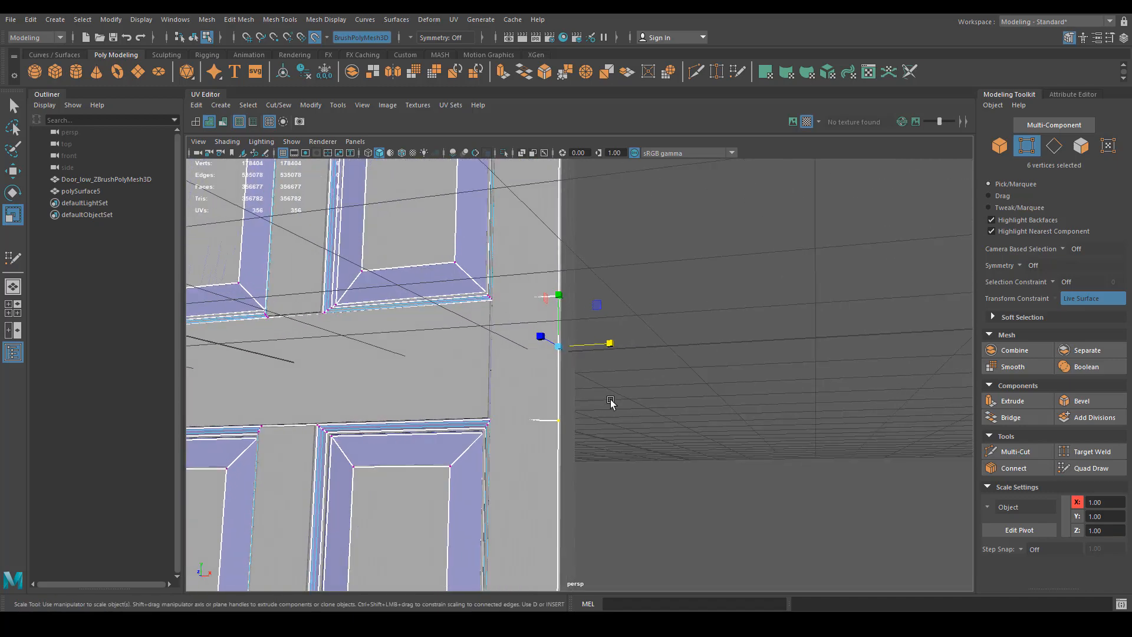
key(w)
drag(609, 346, 610, 348)
Step: Select the six vertices along the door's left side and scale them flat in X
scroll(448, 450, down, 10)
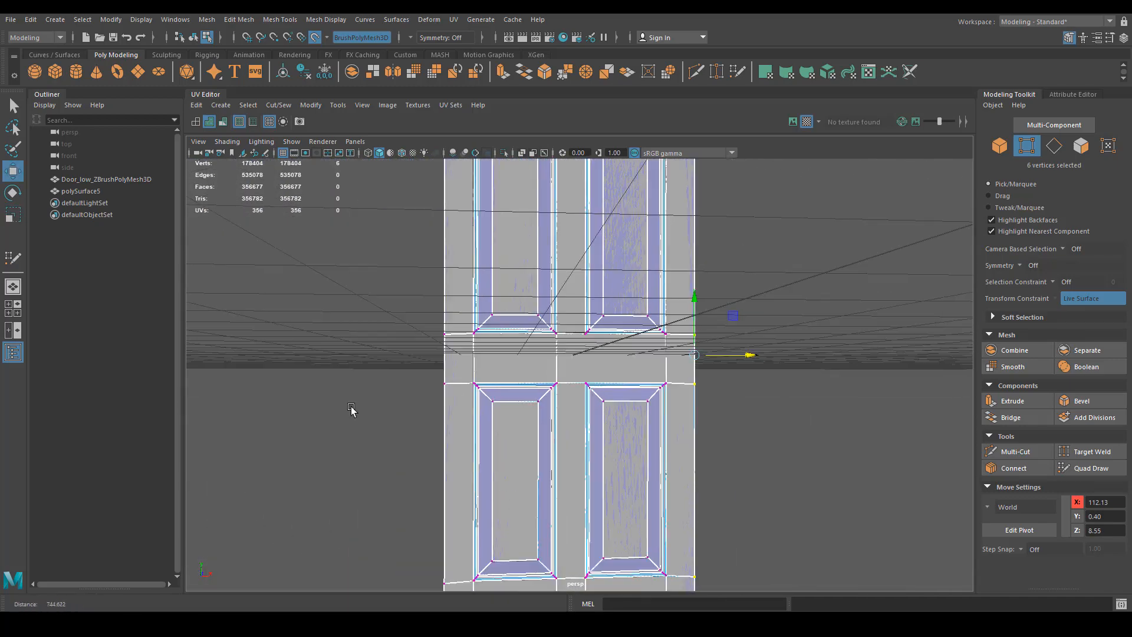
scroll(492, 434, down, 4)
drag(447, 503, 525, 197)
scroll(505, 349, up, 5)
key(e)
key(r)
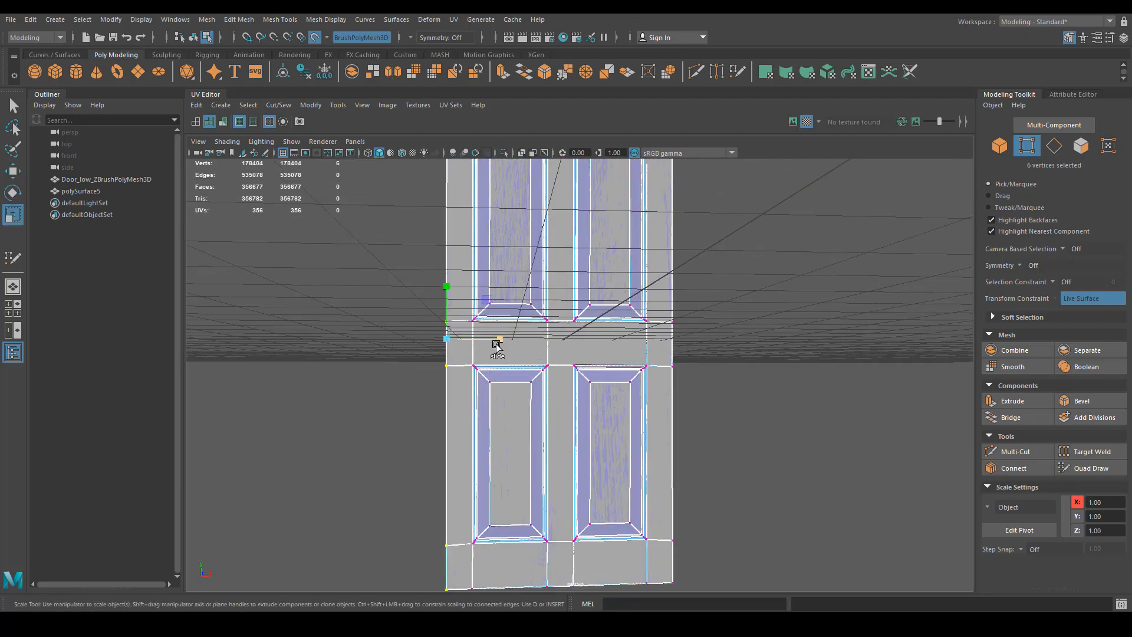
mouse_move(496, 345)
mouse_down()
mouse_move(372, 353)
mouse_move(443, 392)
mouse_move(480, 359)
mouse_up()
Step: Shift the flattened left-side vertices outward to about -114.93 in X, in line with the door's side
scroll(519, 389, up, 5)
scroll(546, 378, down, 1)
key(w)
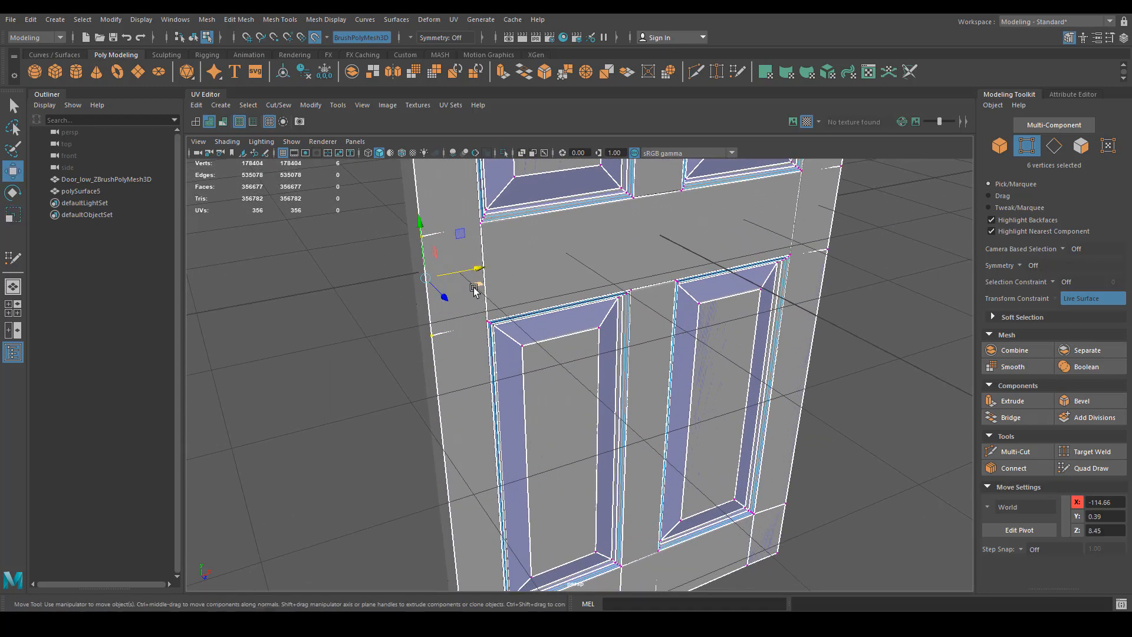
ctrl+shift+drag(473, 270, 473, 269)
alt+right_drag(486, 273, 440, 252)
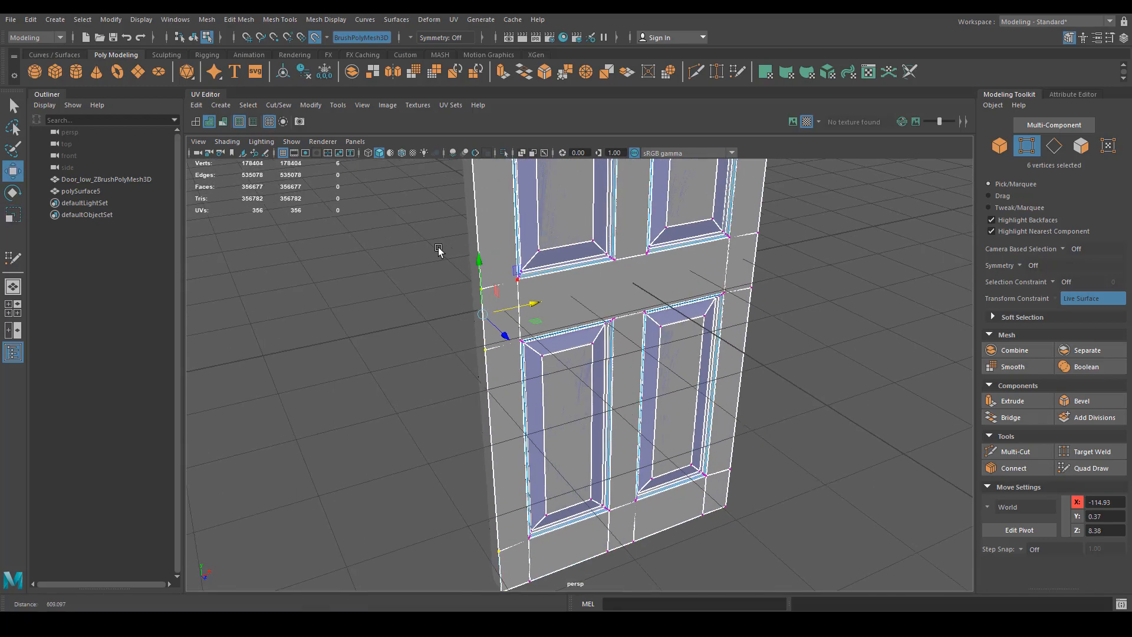
Step: Select the six vertices along the door's top edge, scale them flat in Y and fine-tune their height against the door's edge
alt+middle_drag(672, 206, 622, 403)
alt+right_drag(622, 403, 490, 354)
alt+drag(513, 367, 484, 333)
alt+middle_drag(485, 333, 459, 367)
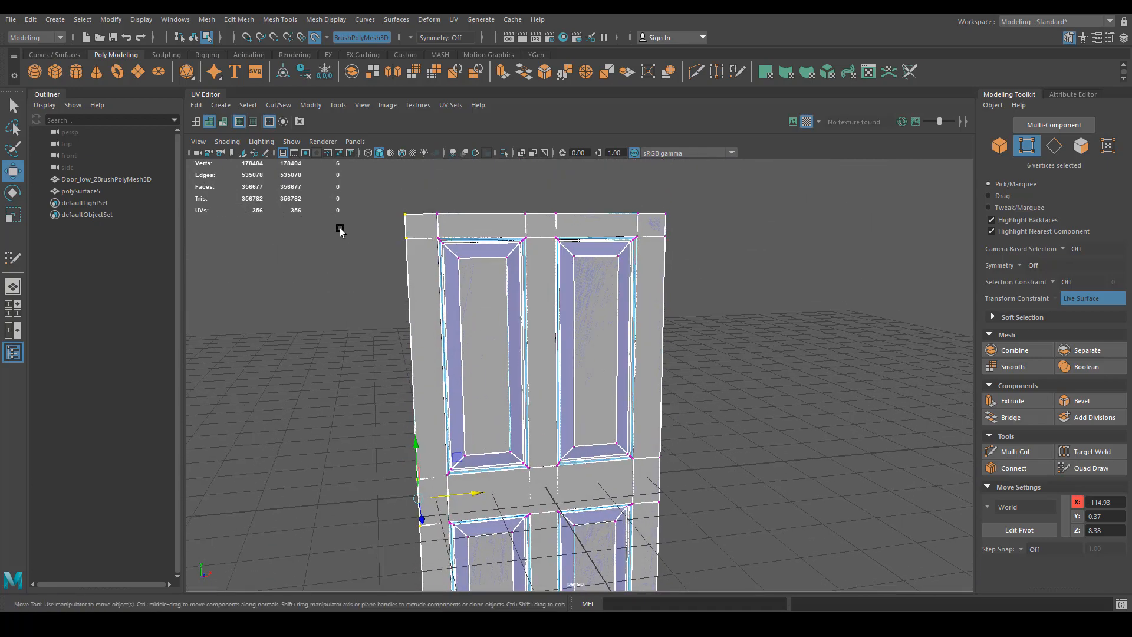
drag(780, 142, 790, 218)
key(r)
alt+middle_drag(591, 255, 583, 266)
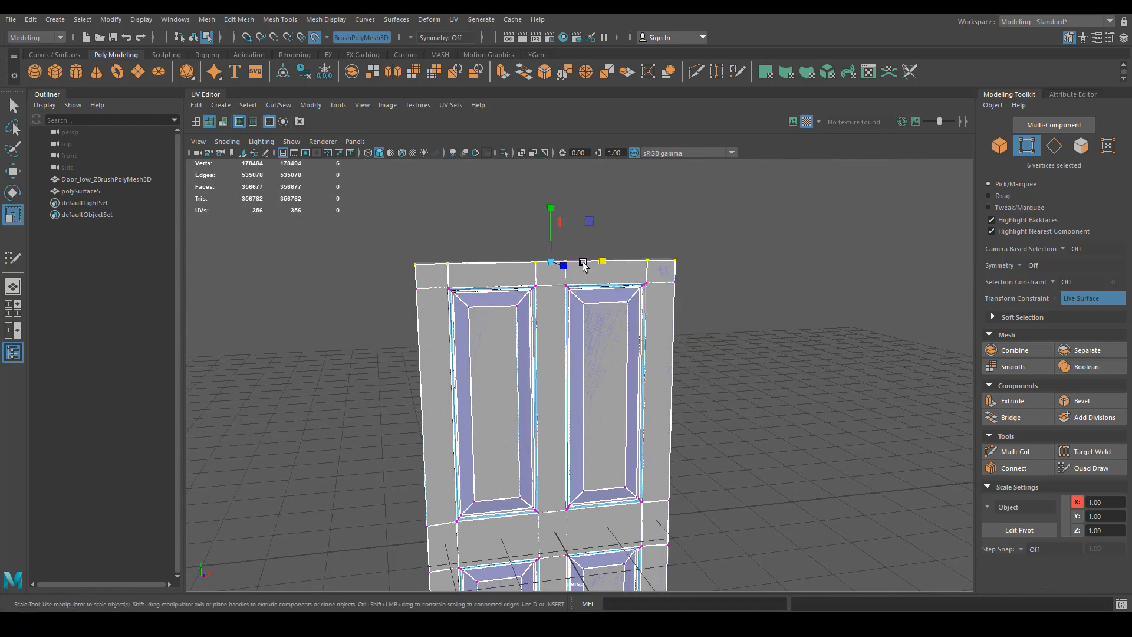
drag(547, 209, 542, 250)
key(w)
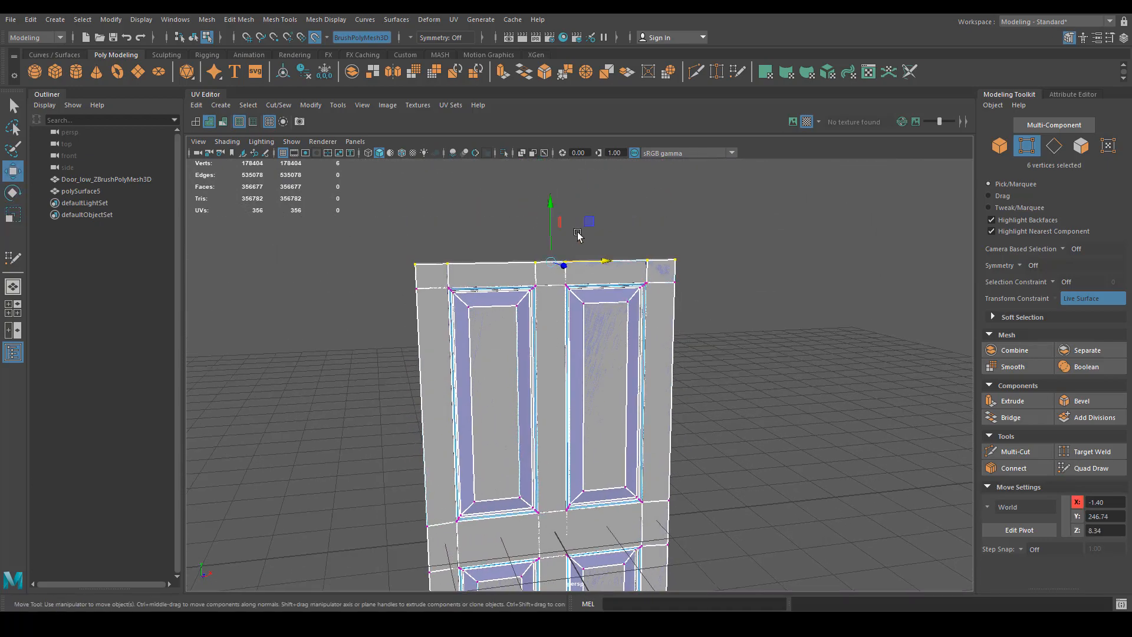
alt+right_drag(577, 239, 568, 268)
drag(549, 235, 551, 237)
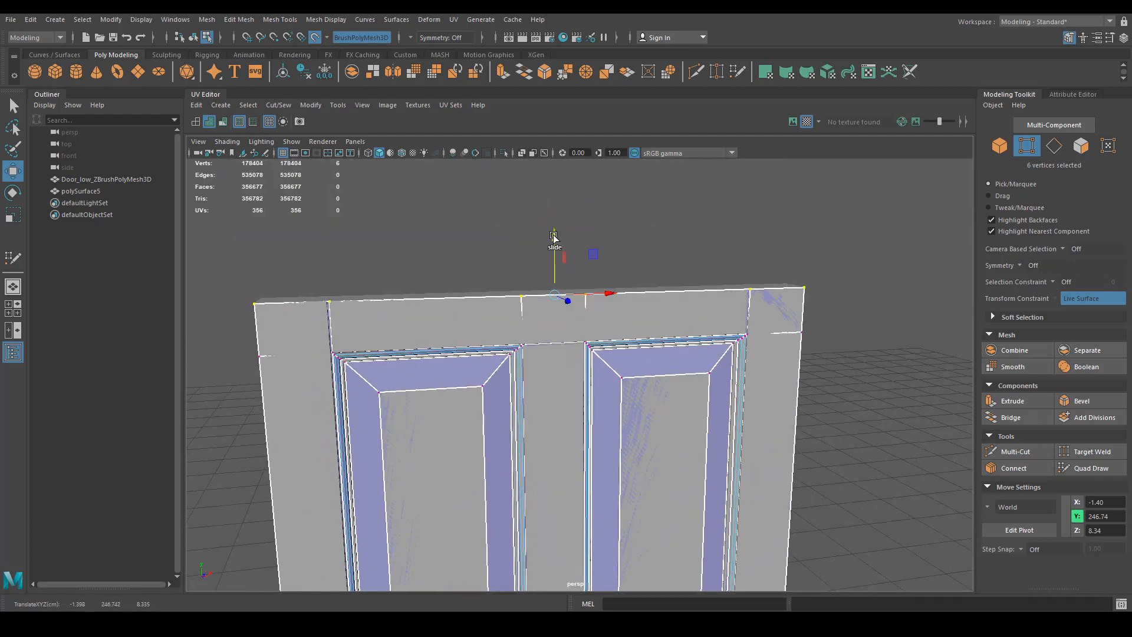
Step: Select the six vertices along the door's bottom edge and scale them flat in Y
alt+right_drag(551, 237, 503, 470)
alt+drag(503, 470, 672, 430)
key(r)
scroll(678, 462, up, 6)
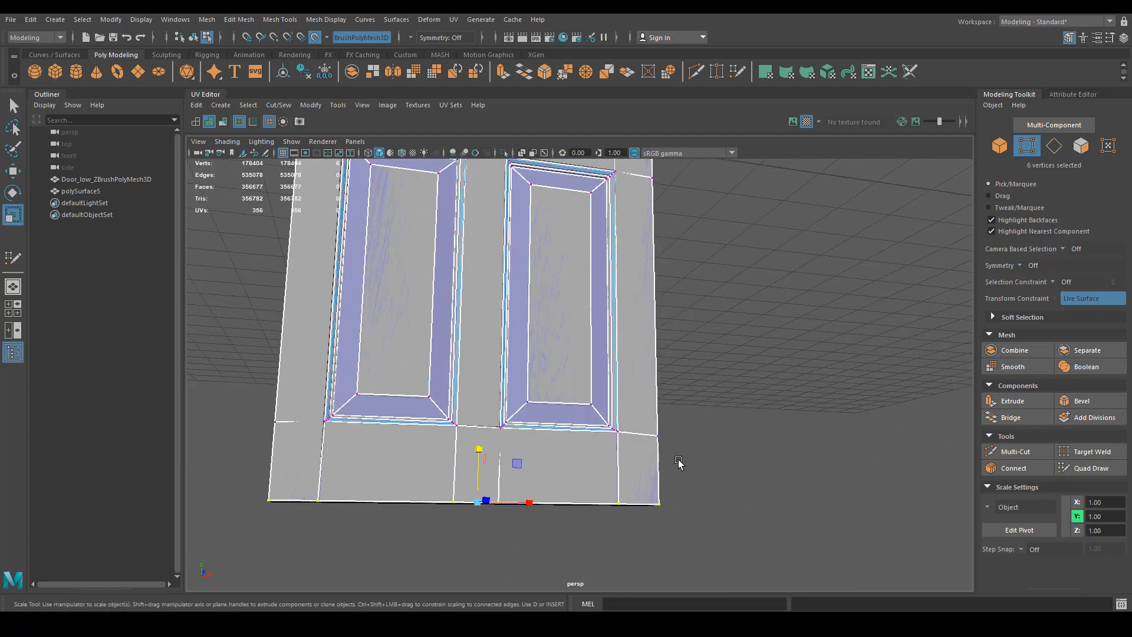
drag(523, 414, 516, 422)
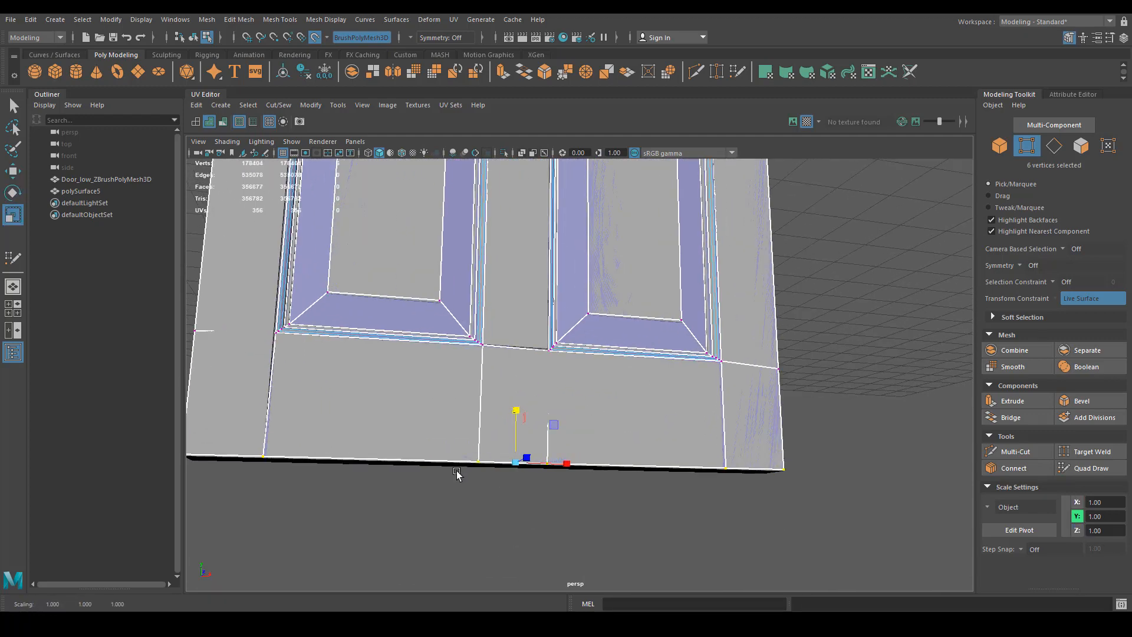
Step: Fine-tune the height of the flattened bottom-edge vertices to about -245.72 in Y, in line with the door's lower edge
alt+drag(457, 473, 668, 489)
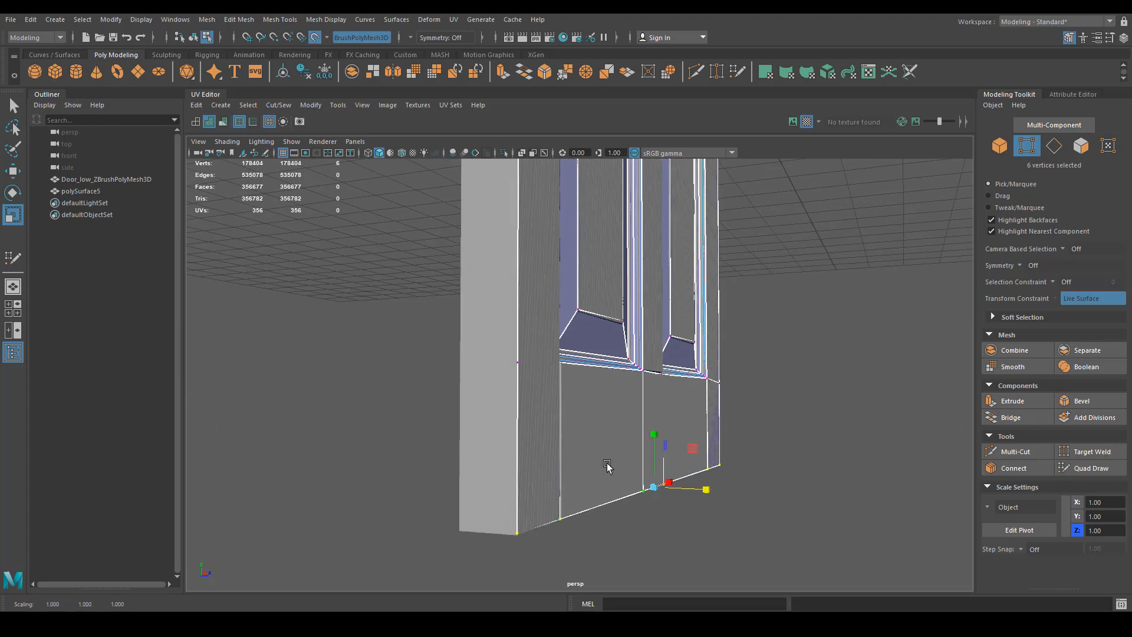
key(e)
key(w)
drag(658, 430, 656, 431)
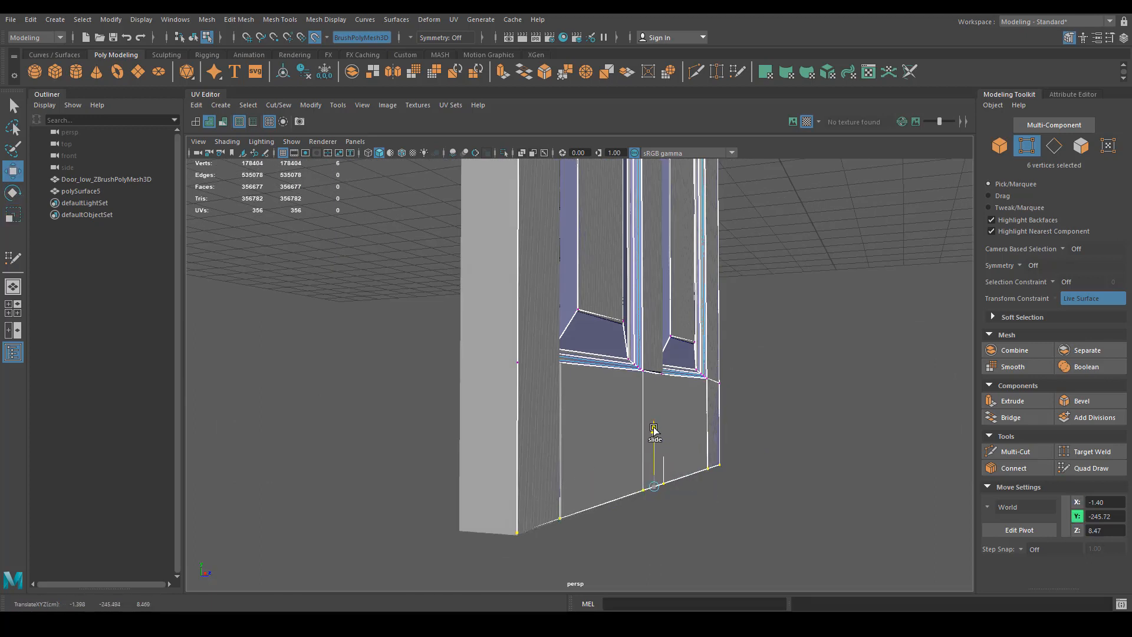
alt+right_drag(676, 400, 611, 330)
Step: Select the two outer side vertices beside the lower panels' bottom edges, scale them flat in Y and raise them to about -201.00
alt+drag(611, 331, 558, 320)
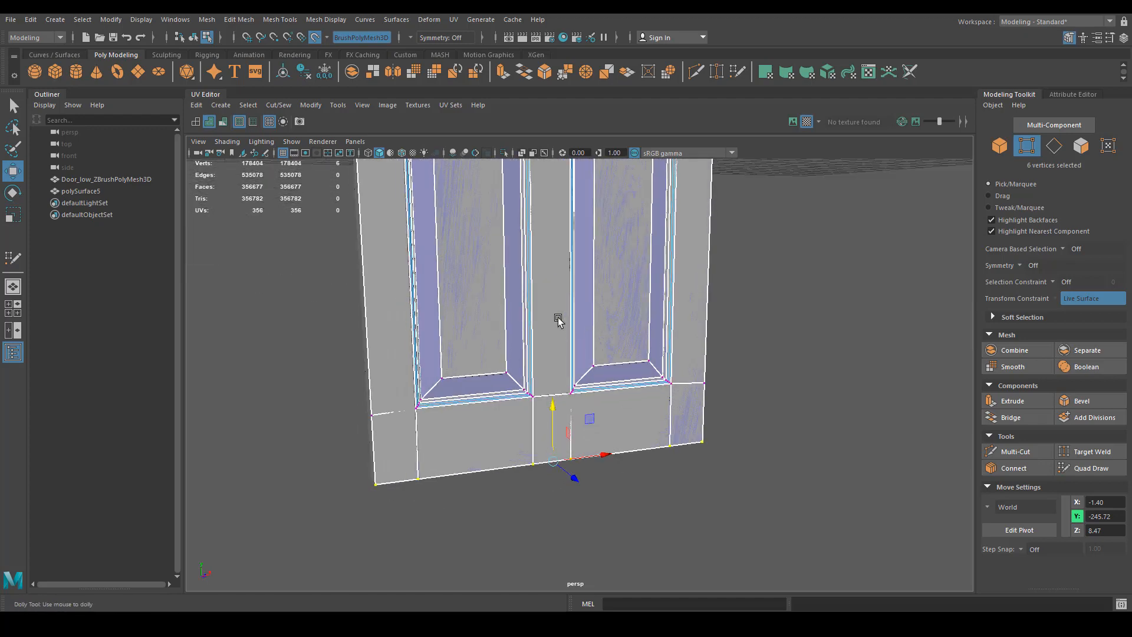
alt+right_drag(558, 321, 473, 295)
alt+middle_drag(473, 295, 455, 263)
alt+right_drag(454, 263, 387, 369)
alt+drag(387, 366, 374, 355)
alt+right_drag(373, 355, 382, 340)
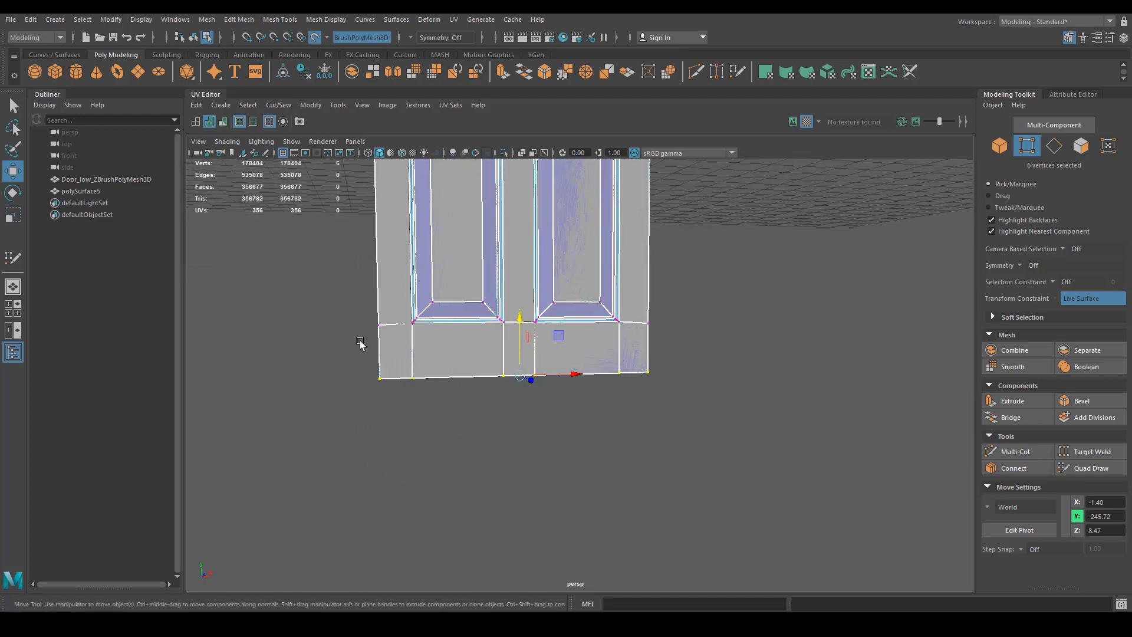
drag(359, 340, 383, 302)
shift+drag(681, 300, 681, 301)
key(e)
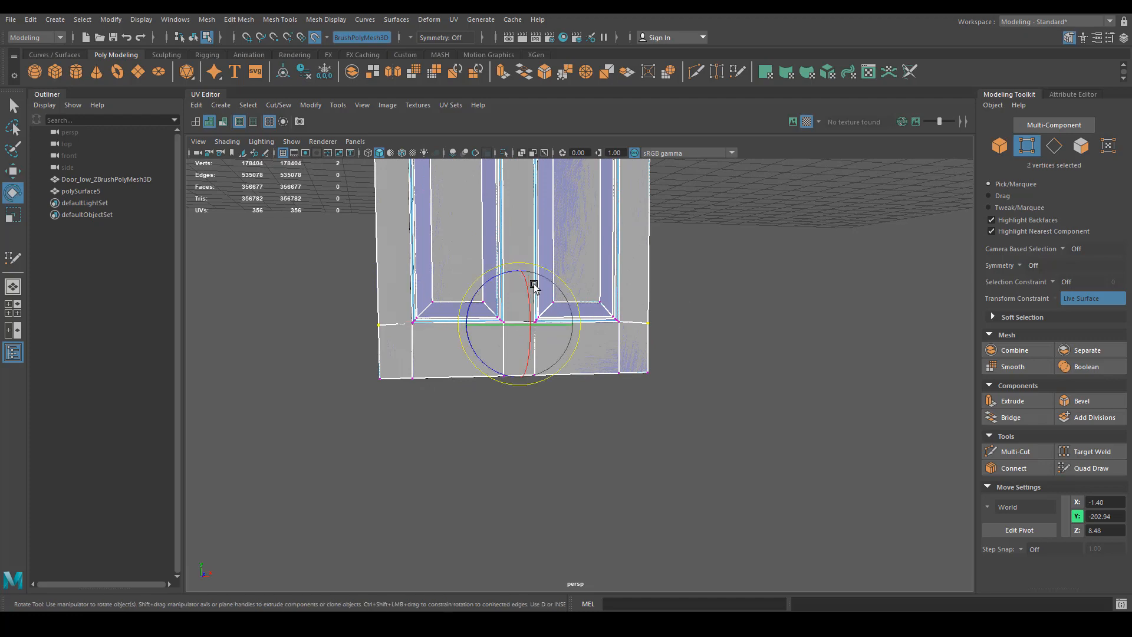
key(r)
drag(521, 270, 525, 512)
key(w)
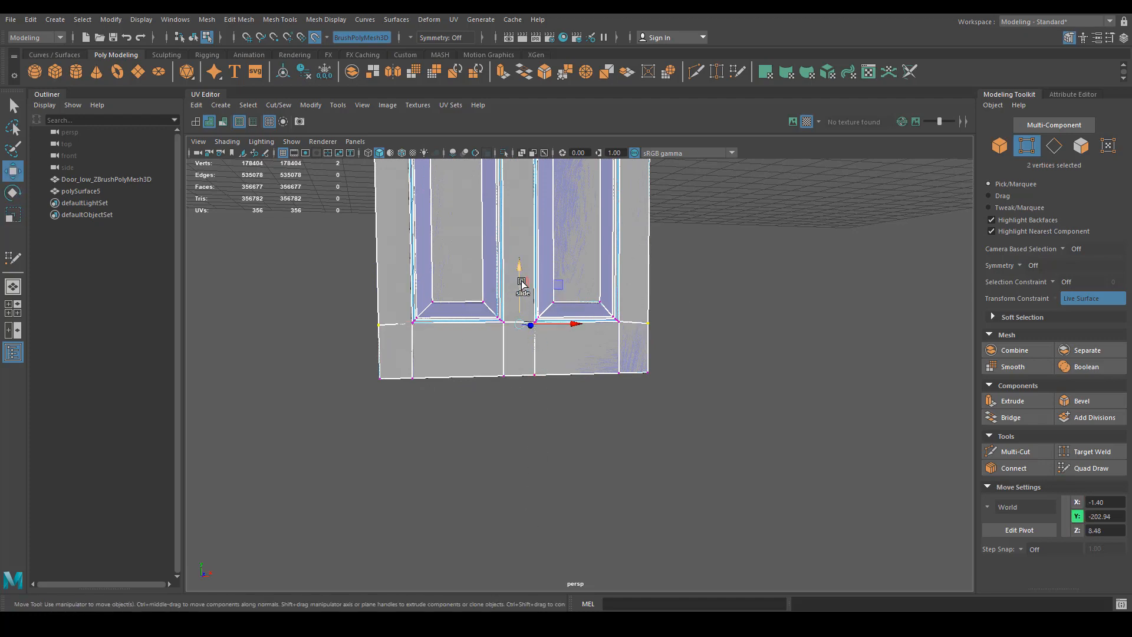
drag(522, 285, 517, 271)
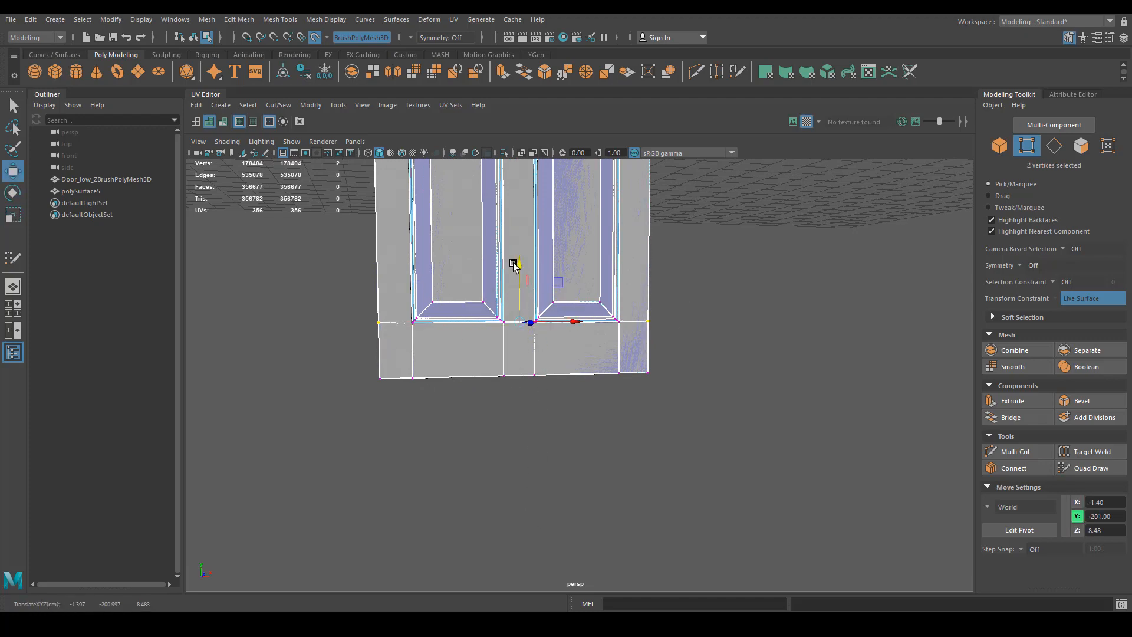
Step: Select the two outer side vertices beside the lower panels' top edges, level them in Y and shift them to about -25.07
alt+middle_drag(515, 265, 516, 474)
alt+drag(371, 416, 352, 376)
drag(341, 346, 388, 317)
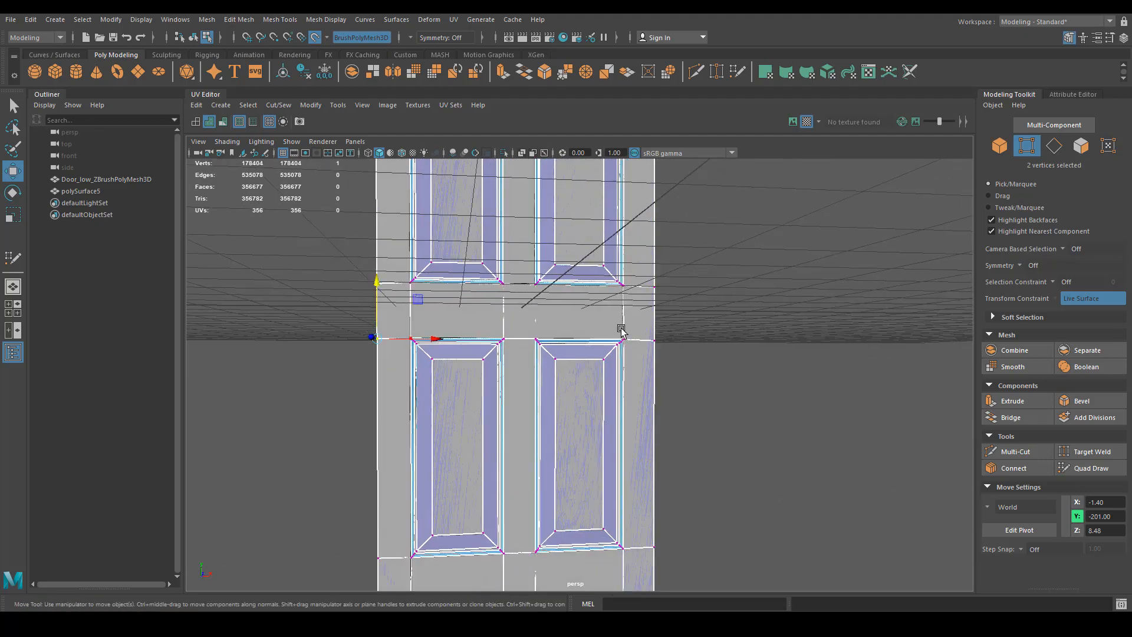
shift+drag(674, 330, 674, 329)
key(e)
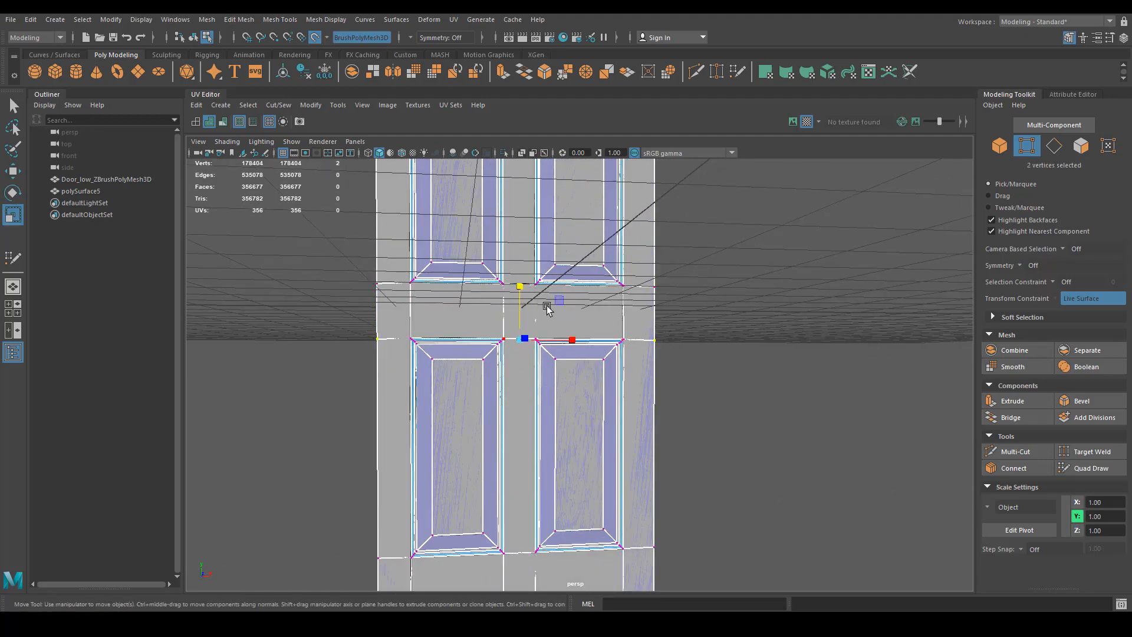
key(w)
Step: Scale the two outer side vertices beside the upper panels' bottom edges flat in Y and adjust their height to the panel line
alt+drag(521, 283, 687, 283)
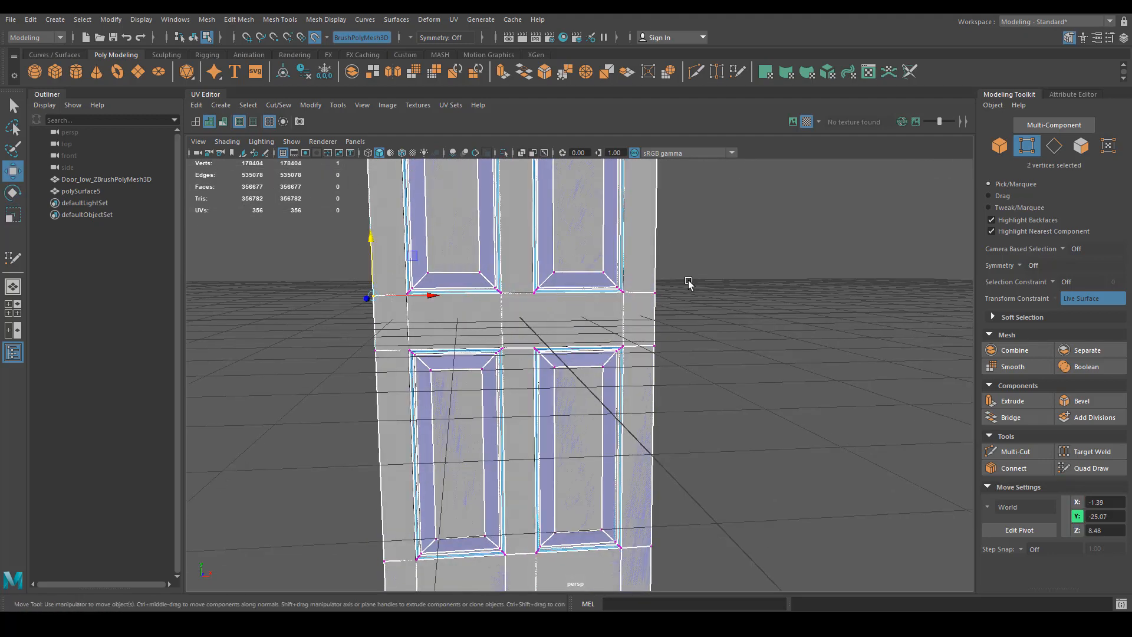
key(e)
key(r)
drag(528, 356, 528, 356)
key(w)
drag(518, 247, 518, 244)
Step: Level the two outer side vertices beside the upper panels' top edges and move them to about 226.9 in Y
alt+middle_drag(519, 236, 508, 432)
key(r)
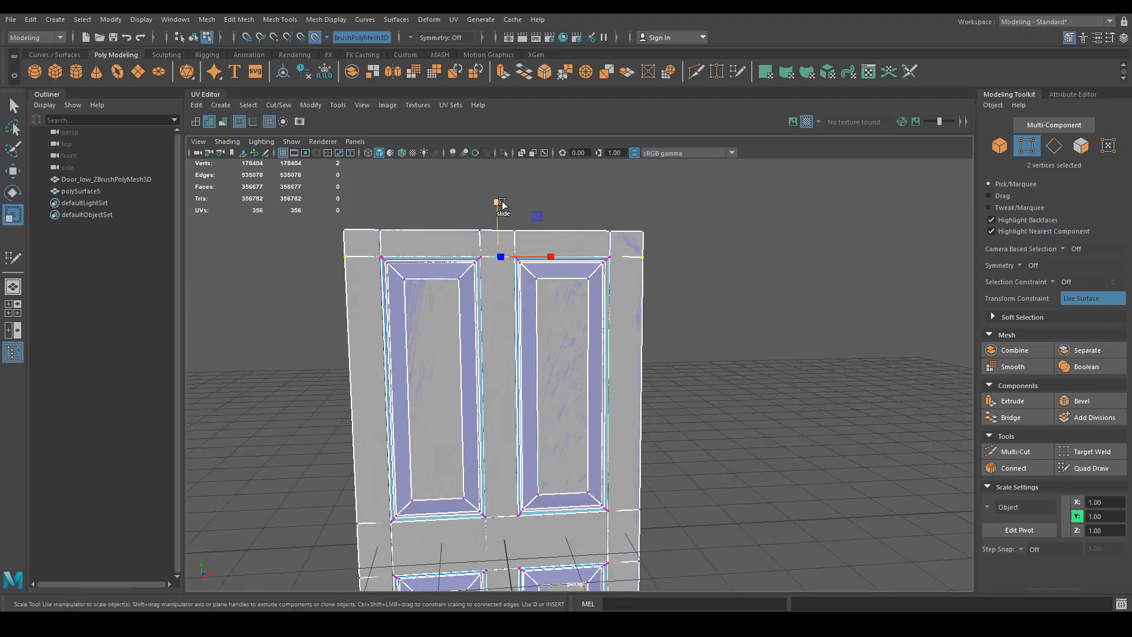
key(w)
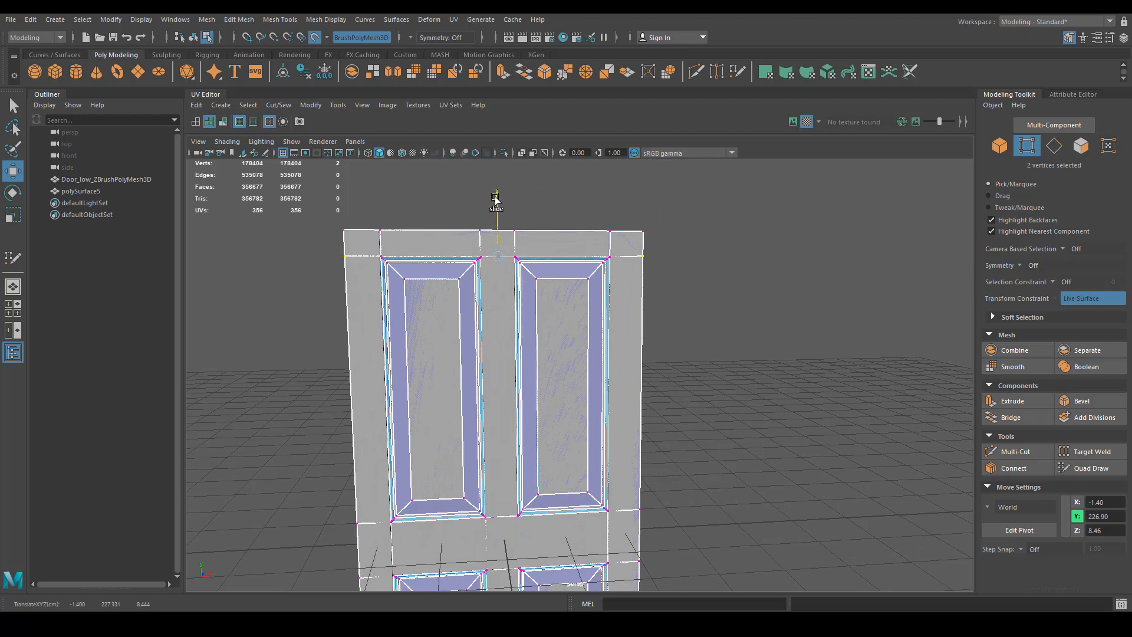
Step: Activate Quad Draw and fine-tune the vertices around the upper right panel's top corners against the door's molding
scroll(707, 402, up, 10)
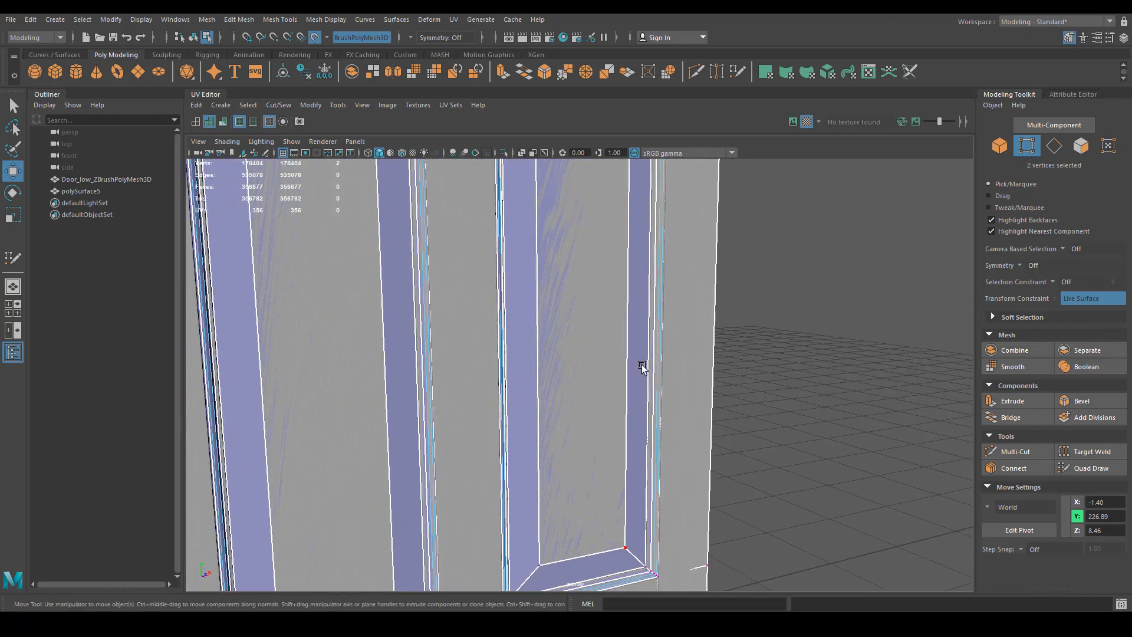
click(1104, 470)
scroll(559, 369, down, 5)
scroll(565, 319, up, 8)
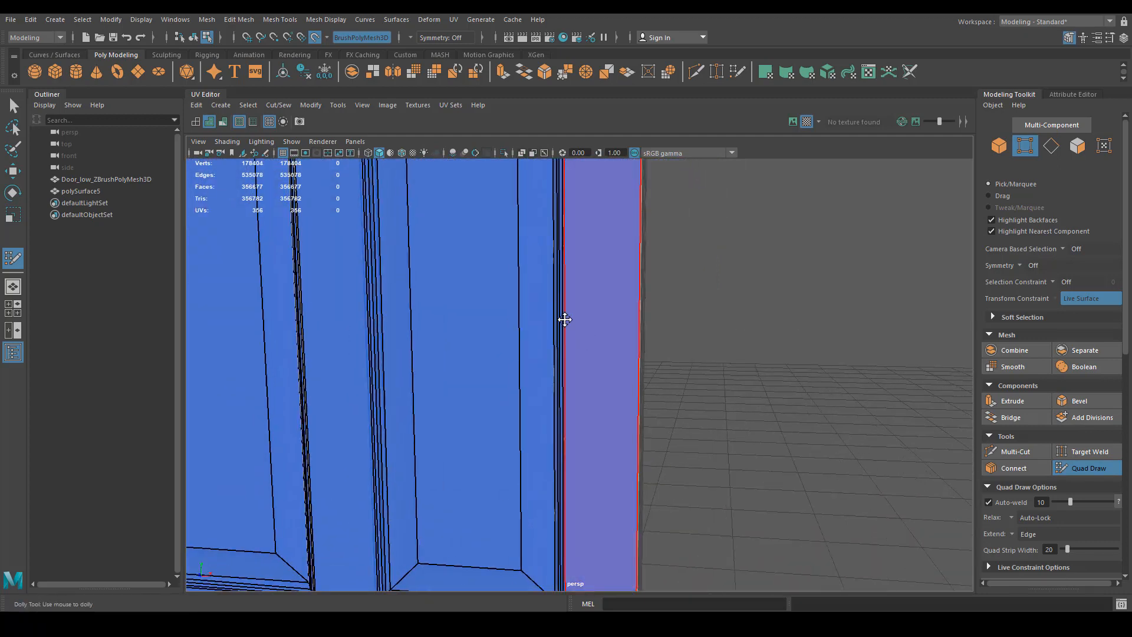
scroll(509, 352, up, 6)
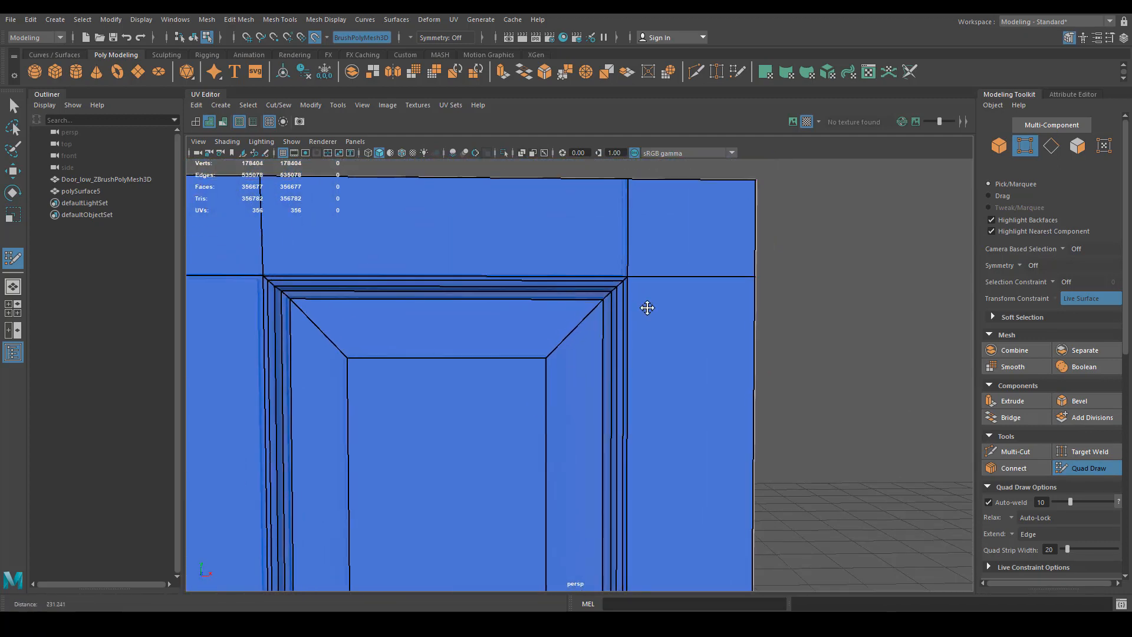
alt+middle_drag(625, 299, 660, 382)
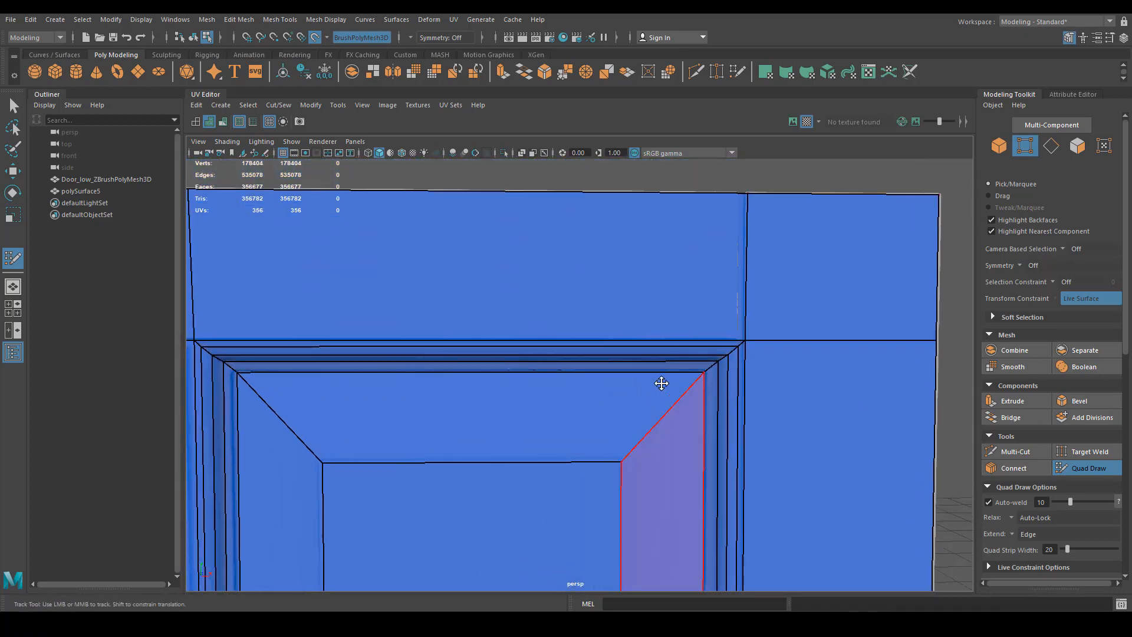
mouse_move(467, 311)
alt+right_down()
mouse_move(717, 319)
mouse_move(720, 301)
mouse_move(771, 298)
alt+right_up()
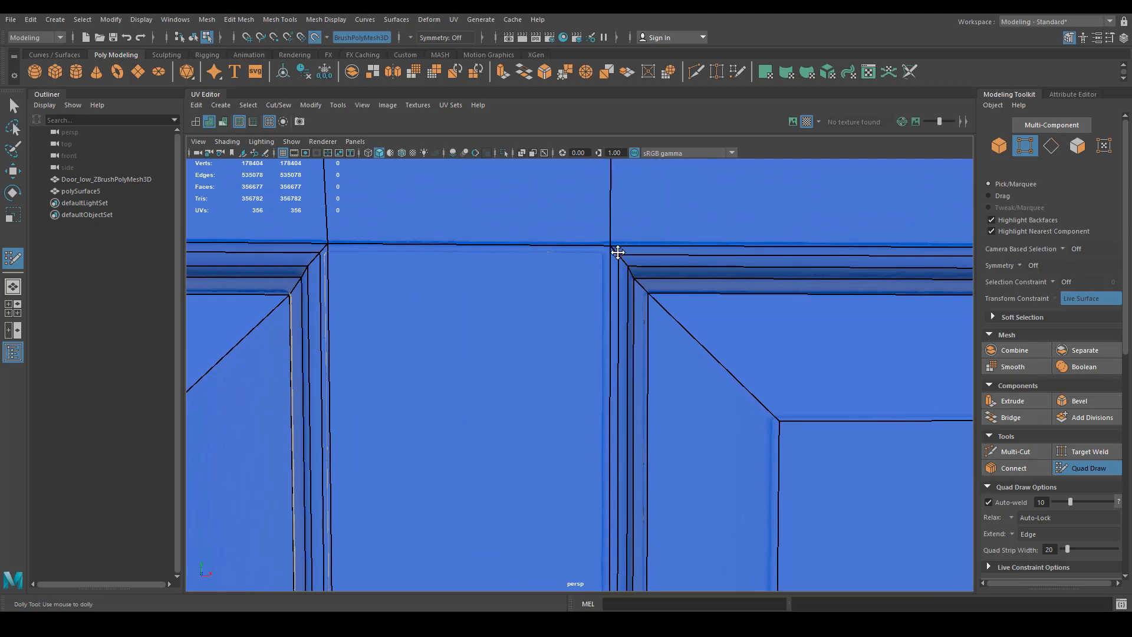
Step: Fine-tune the molding and inner-panel vertices at the upper left panel's top corners with Quad Draw
alt+right_drag(594, 265, 437, 349)
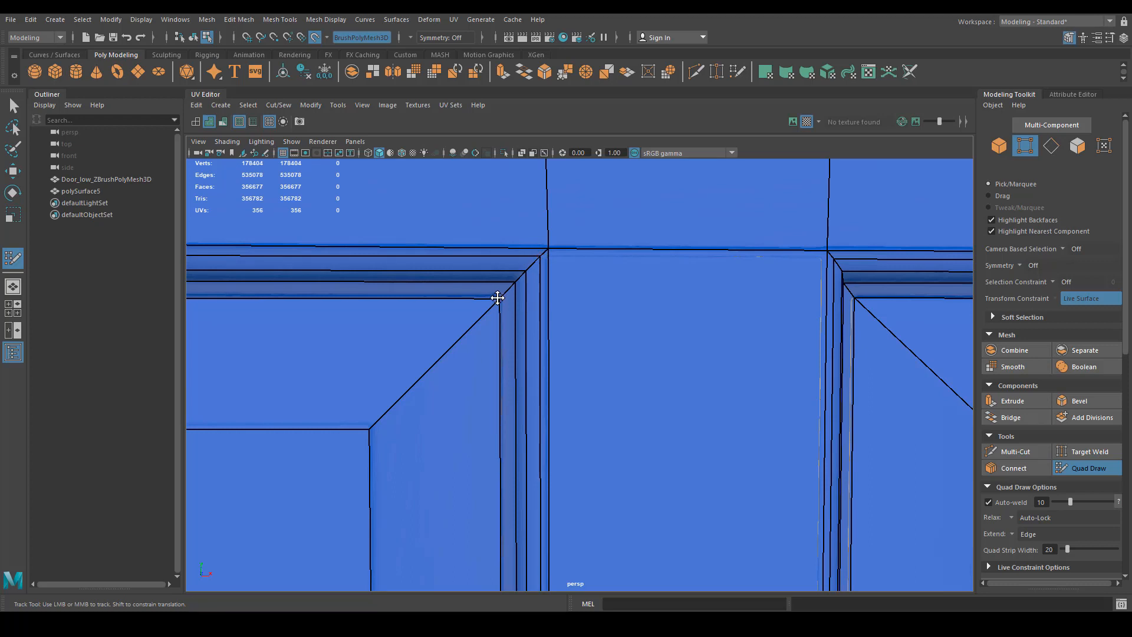
alt+middle_drag(349, 415, 548, 388)
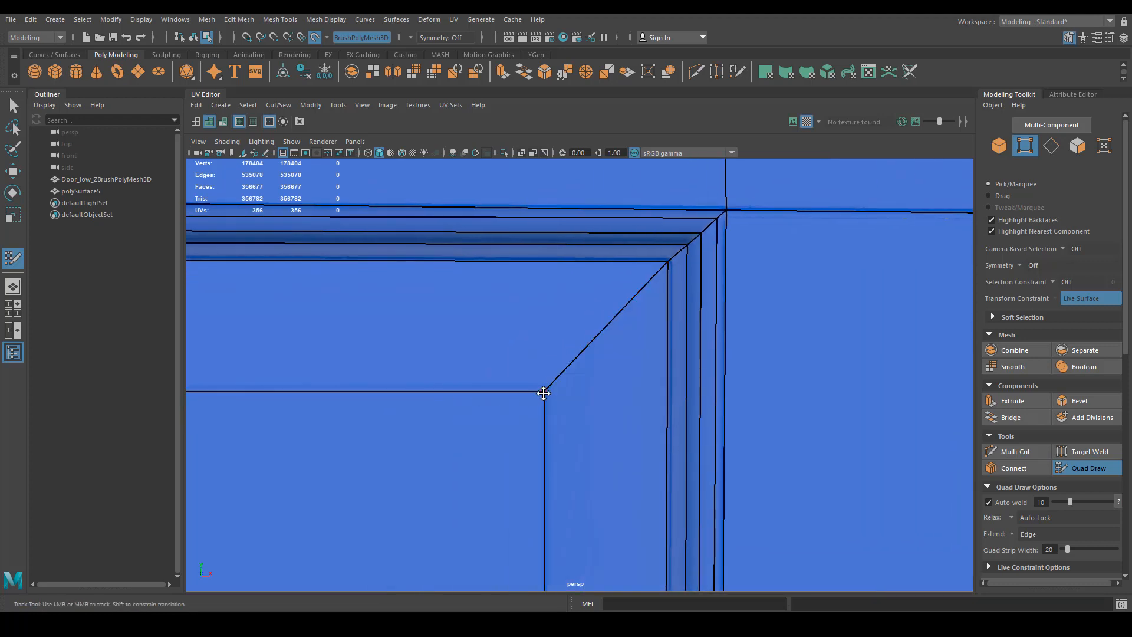
alt+middle_drag(404, 405, 525, 346)
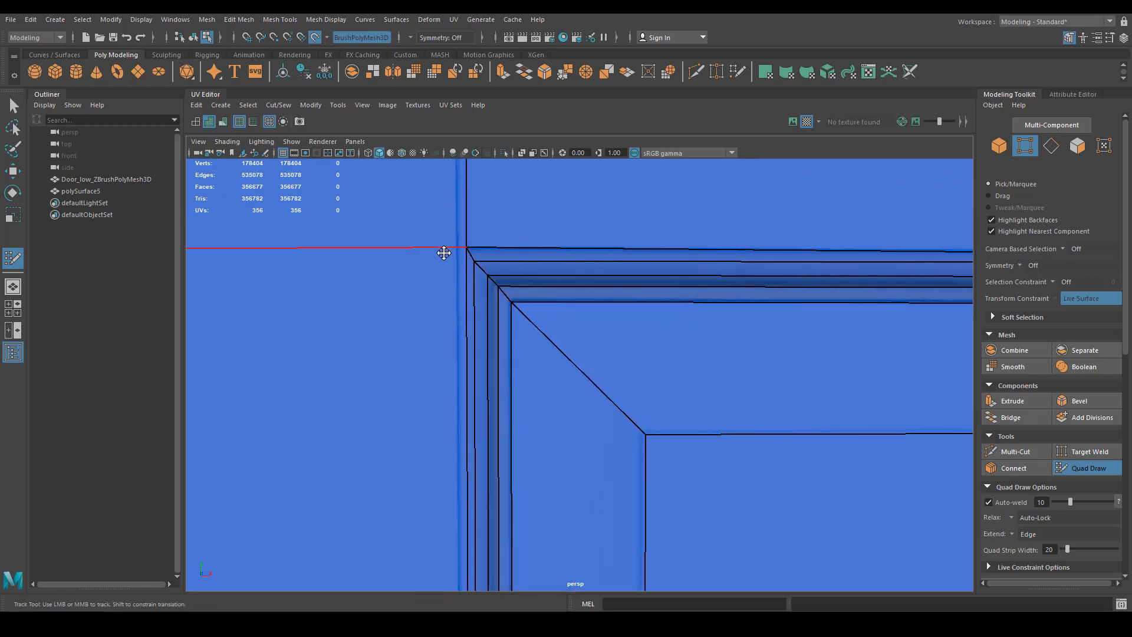
Step: Fine-tune the side, molding and inner-panel vertices along the bottom corners of both upper panels, working from left to right
alt+middle_drag(484, 272, 330, 356)
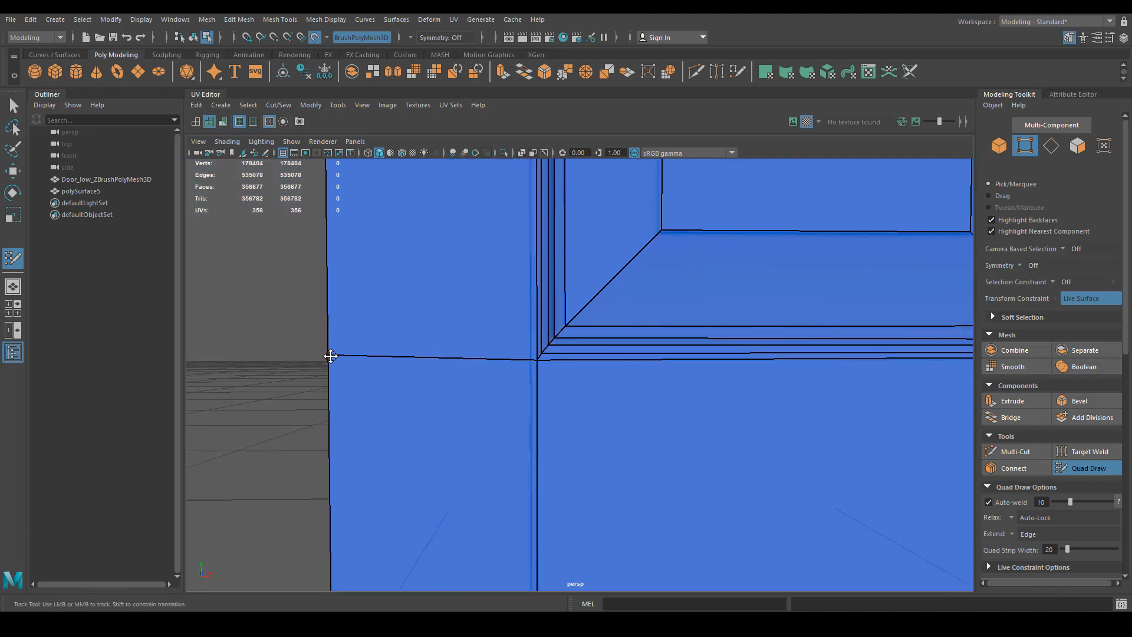
alt+right_drag(331, 358, 630, 337)
alt+middle_drag(881, 306, 518, 359)
mouse_move(636, 400)
alt+middle_down()
mouse_move(483, 372)
mouse_move(309, 390)
alt+middle_up()
alt+middle_drag(863, 374, 783, 370)
alt+middle_drag(212, 379, 363, 368)
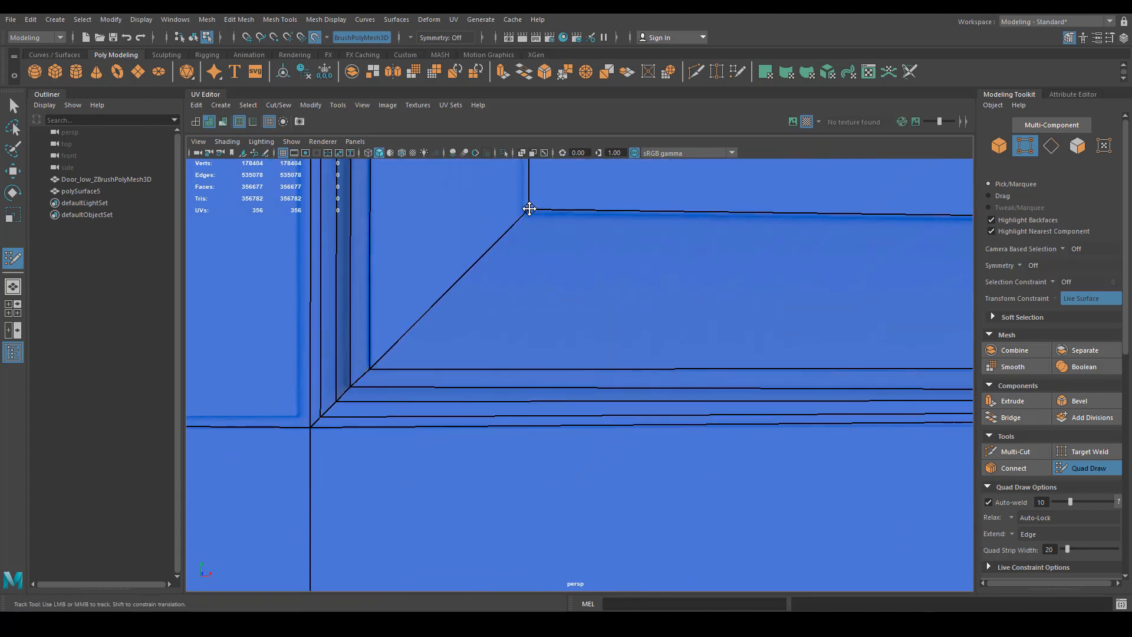
alt+middle_drag(529, 209, 713, 262)
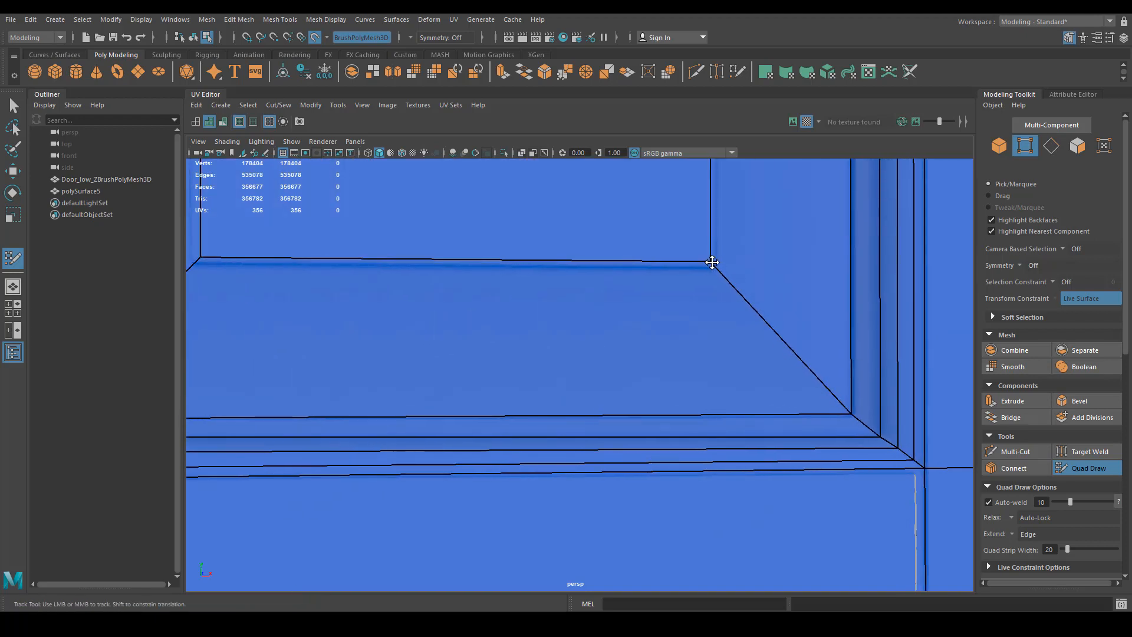
Step: Fine-tune the molding and inner-panel vertices at the lower right panel's top corners to match the sculpted edges
scroll(606, 543, down, 5)
scroll(671, 287, up, 5)
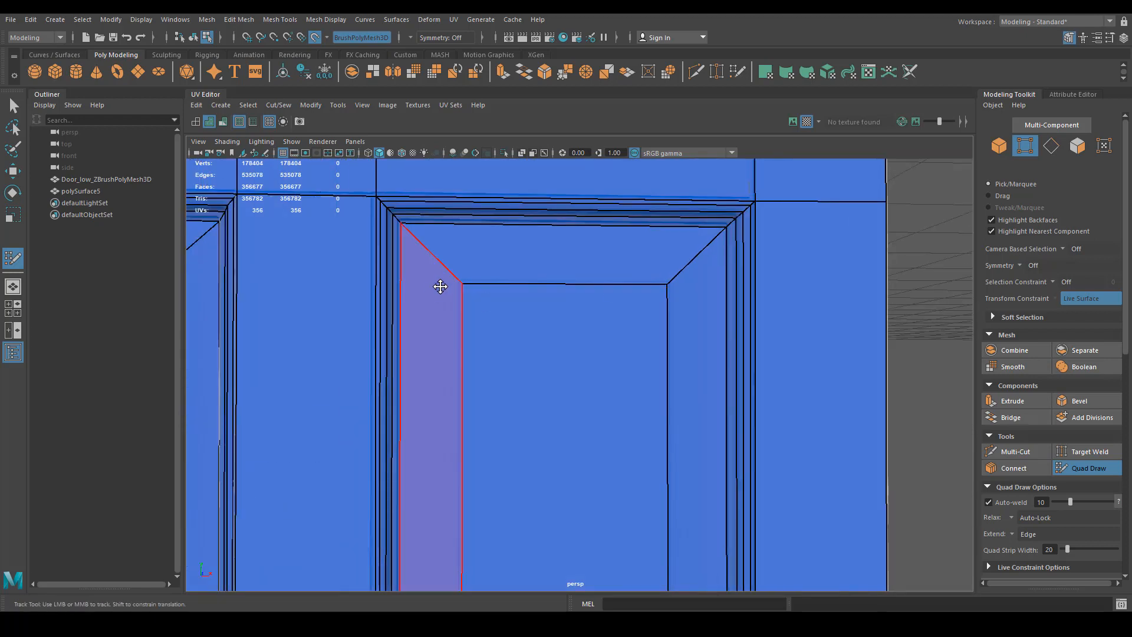
alt+middle_drag(462, 283, 543, 498)
scroll(493, 336, up, 3)
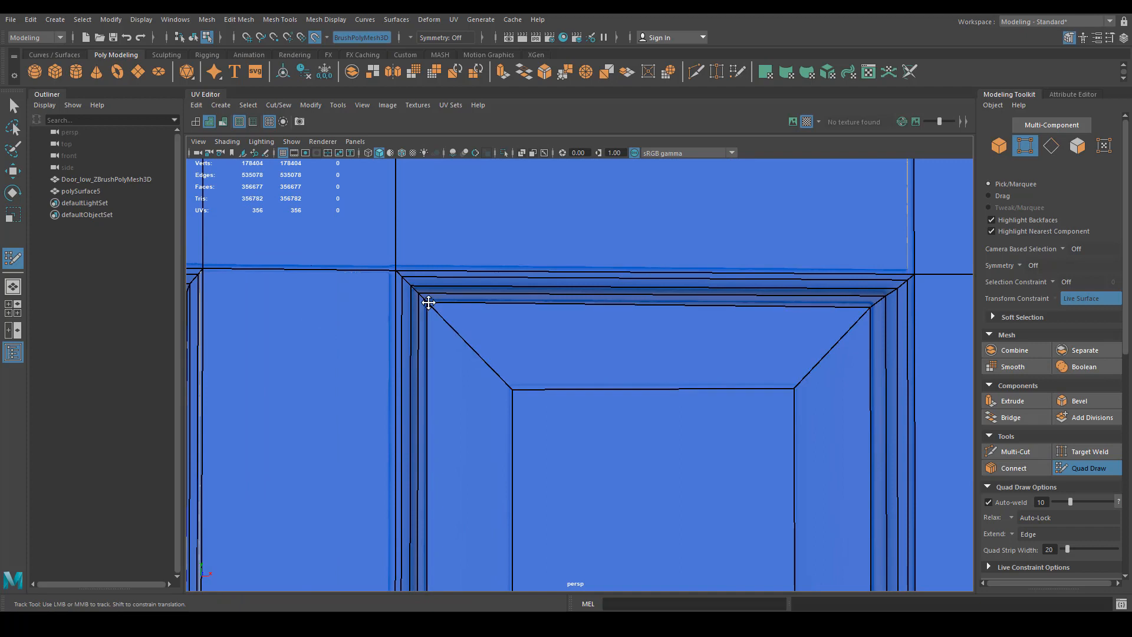
alt+middle_drag(784, 331, 682, 349)
alt+middle_drag(721, 581, 696, 330)
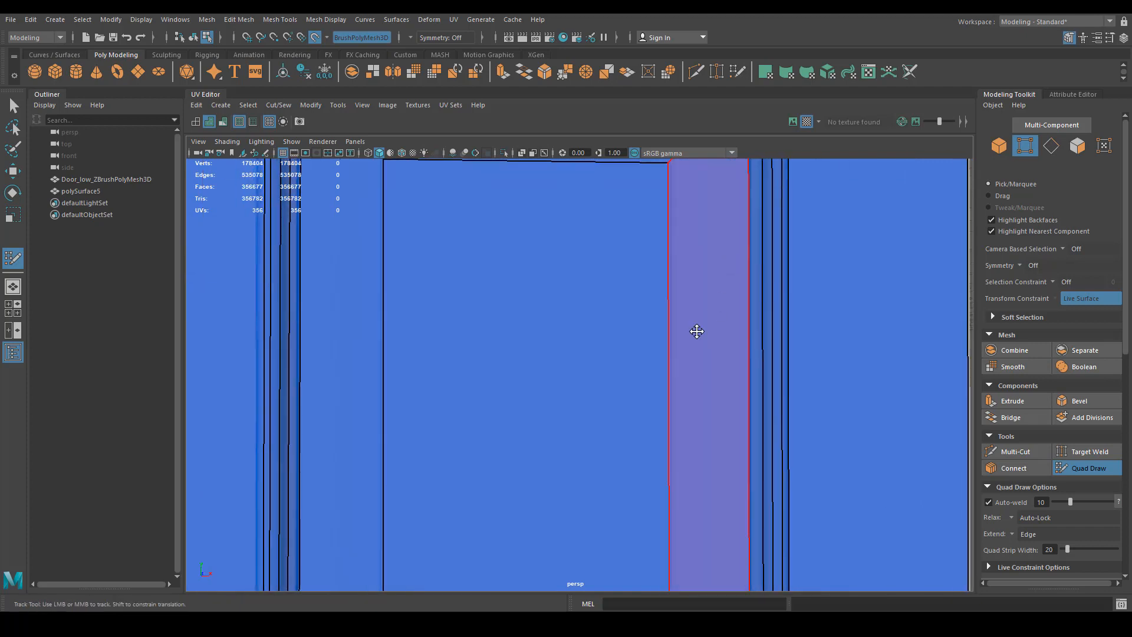
Step: Fine-tune the corner vertices along the bottom of both lower panels, working from the right panel to the left
alt+middle_drag(676, 572, 659, 263)
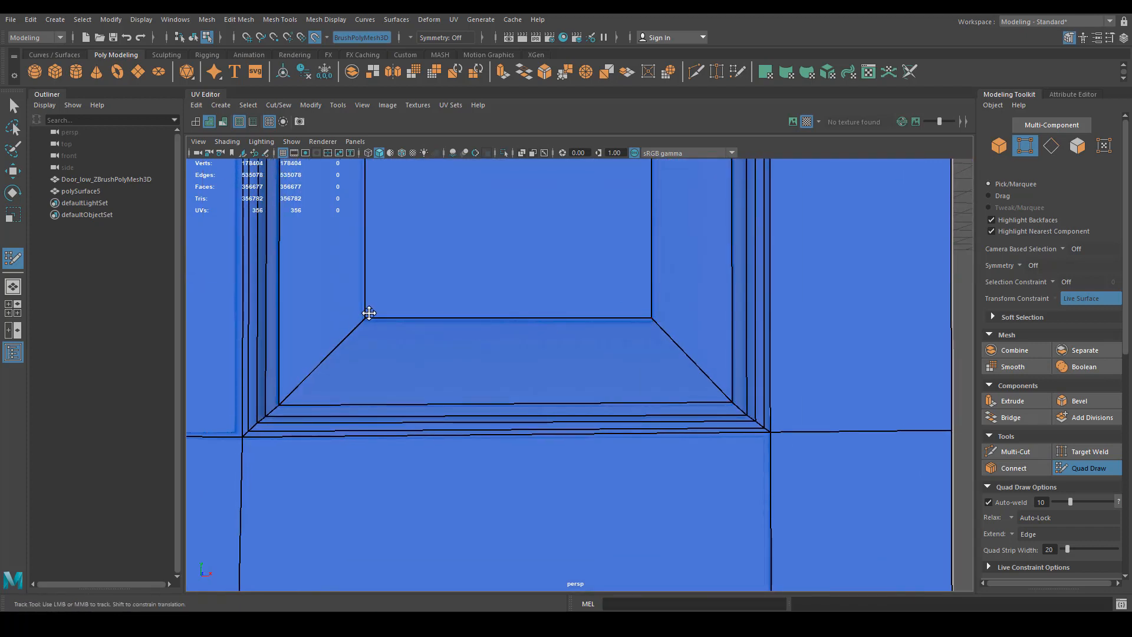
alt+right_drag(369, 313, 655, 353)
alt+right_drag(902, 328, 753, 316)
alt+middle_drag(753, 316, 808, 332)
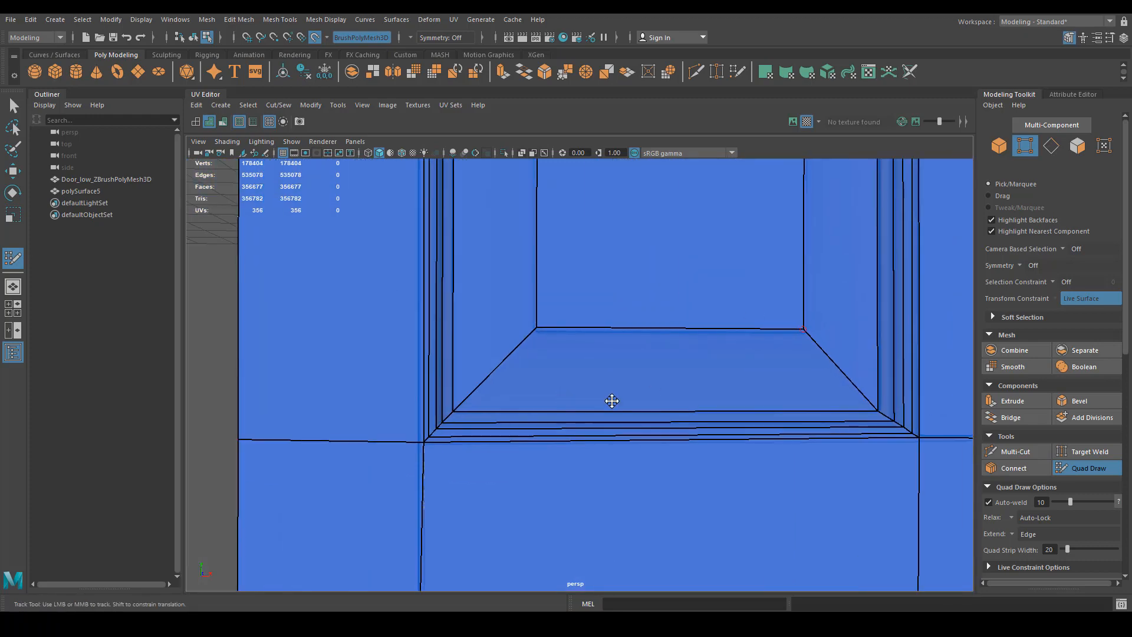
alt+right_drag(613, 401, 655, 378)
alt+middle_drag(378, 407, 536, 405)
alt+right_drag(537, 405, 413, 354)
Step: Nudge the outer molding corner vertices along the lower panels' top edges upward onto the door's groove line
alt+middle_drag(702, 248, 609, 574)
alt+right_drag(590, 366, 702, 324)
alt+middle_drag(706, 320, 677, 303)
alt+right_drag(353, 302, 503, 384)
alt+middle_drag(503, 383, 352, 311)
alt+middle_drag(545, 341, 528, 390)
drag(315, 348, 311, 340)
alt+middle_drag(607, 404, 208, 386)
drag(845, 333, 839, 326)
alt+middle_drag(854, 338, 637, 345)
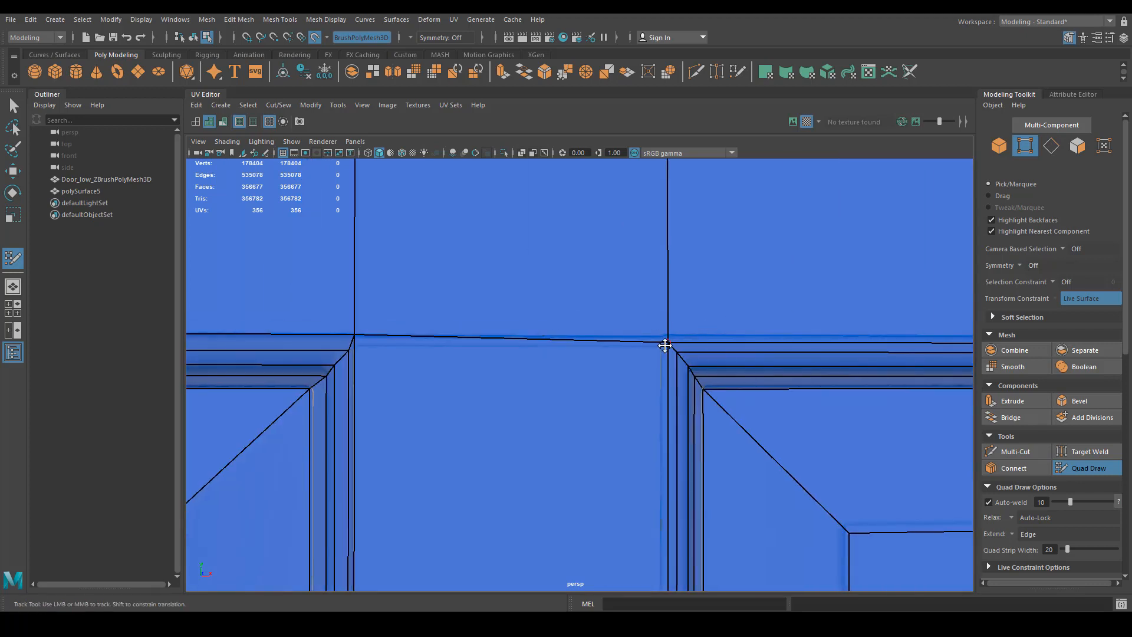
drag(667, 343, 663, 335)
alt+middle_drag(937, 376, 676, 386)
alt+middle_drag(937, 407, 680, 377)
Step: Adjust the molding vertices at the lower left panel's top right and top left corners, and exit Quad Draw
scroll(661, 369, down, 3)
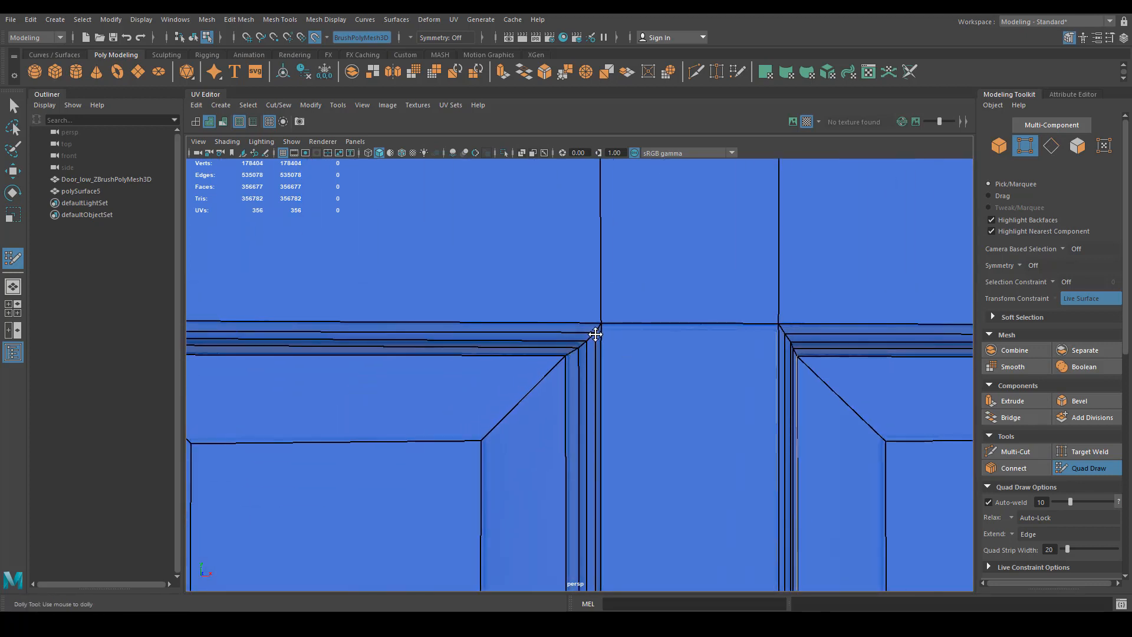
scroll(594, 330, up, 6)
drag(583, 291, 623, 248)
scroll(531, 307, down, 4)
alt+middle_drag(280, 337, 437, 357)
alt+middle_drag(790, 367, 612, 374)
scroll(611, 374, up, 3)
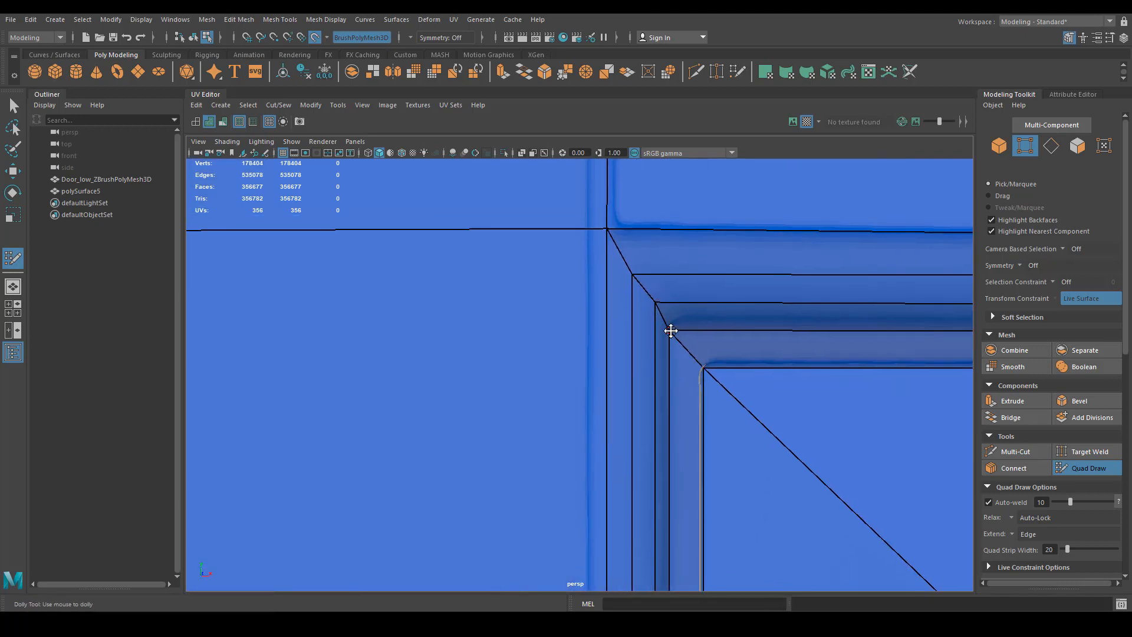
drag(658, 304, 656, 299)
scroll(633, 269, down, 8)
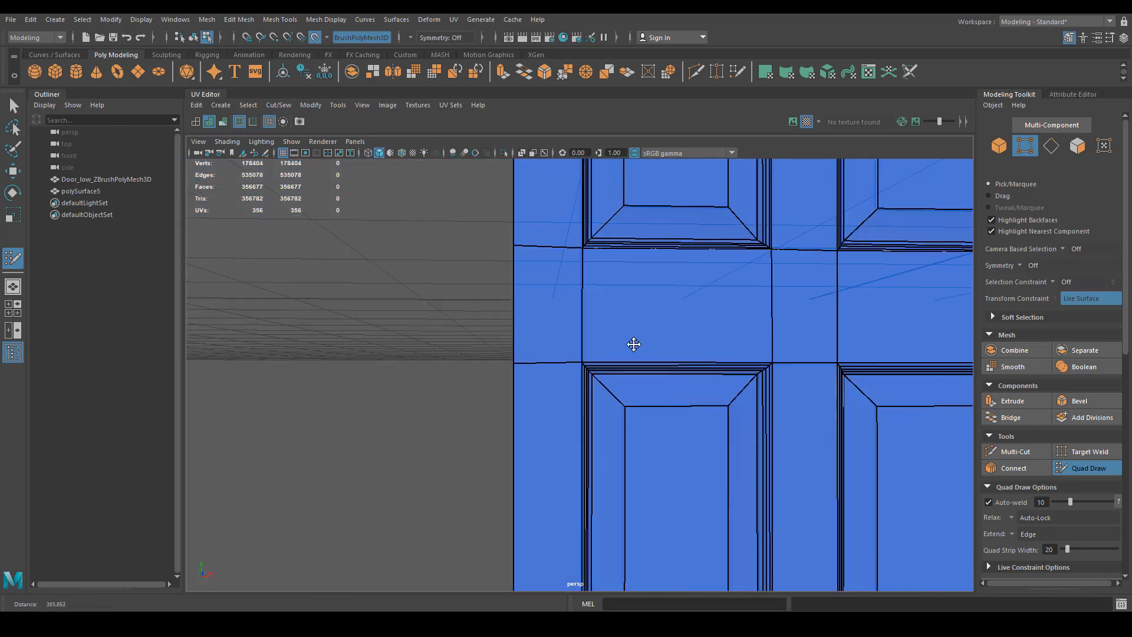
key(q)
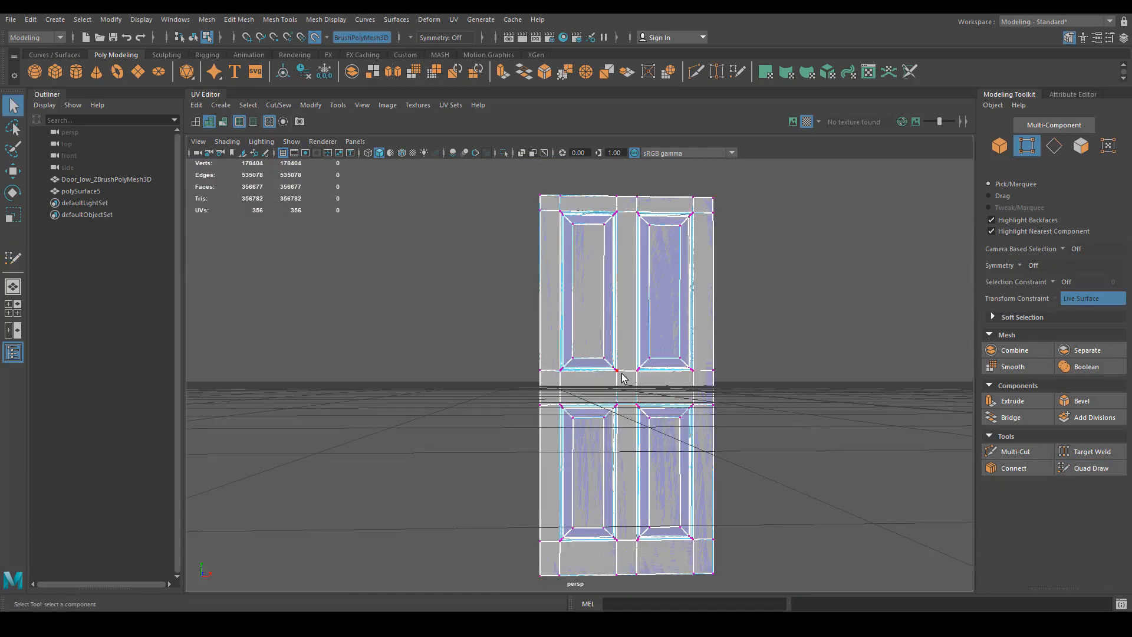
Step: Switch to object mode, duplicate the retopologized door mesh and move the copy out in front to about 122.38 in Z
right_drag(624, 315, 691, 303)
mouse_move(590, 333)
alt+mouse_down()
mouse_move(624, 377)
mouse_move(716, 388)
mouse_move(723, 527)
mouse_move(758, 500)
alt+mouse_up()
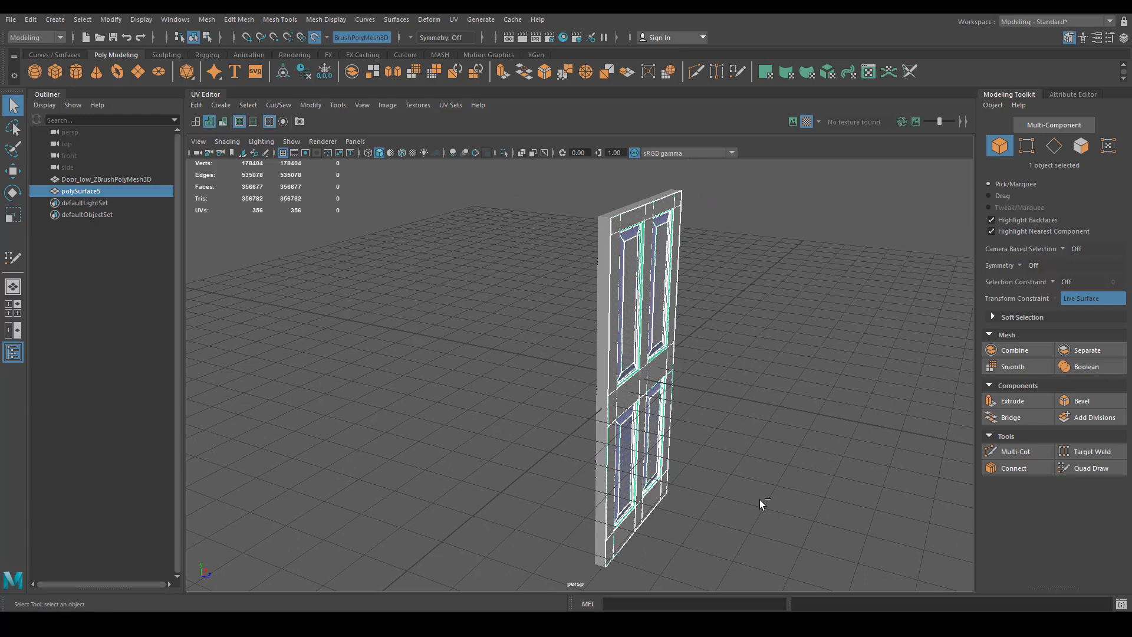
key(ctrl+d)
key(w)
drag(689, 390, 795, 422)
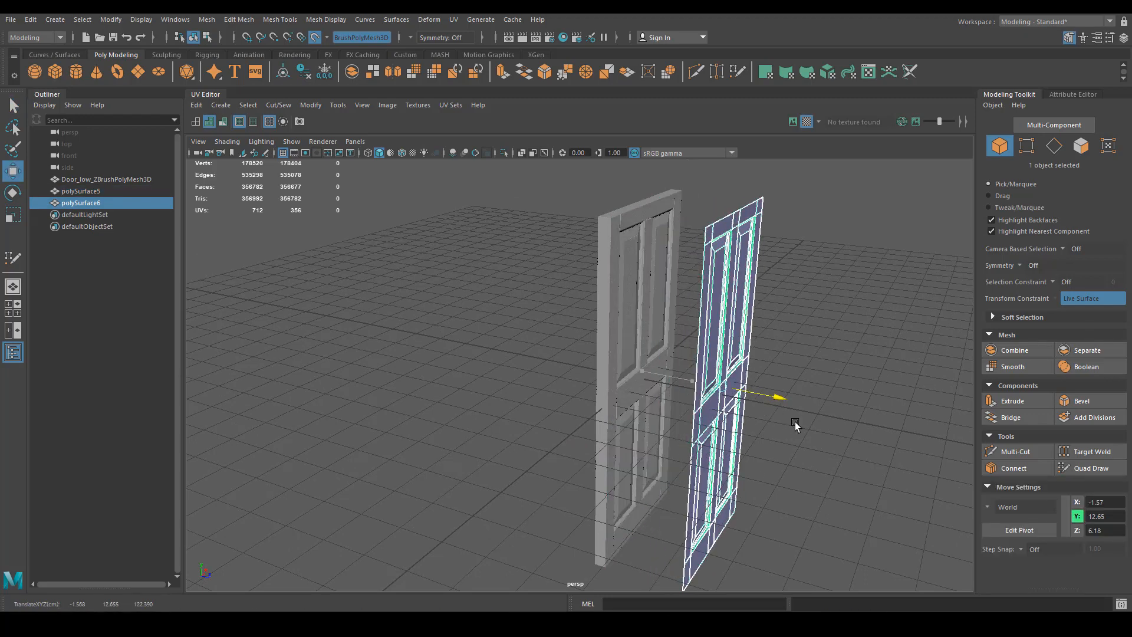
Step: Mirror the duplicated door mesh across the world Z axis with its borders set to not merge
click(394, 71)
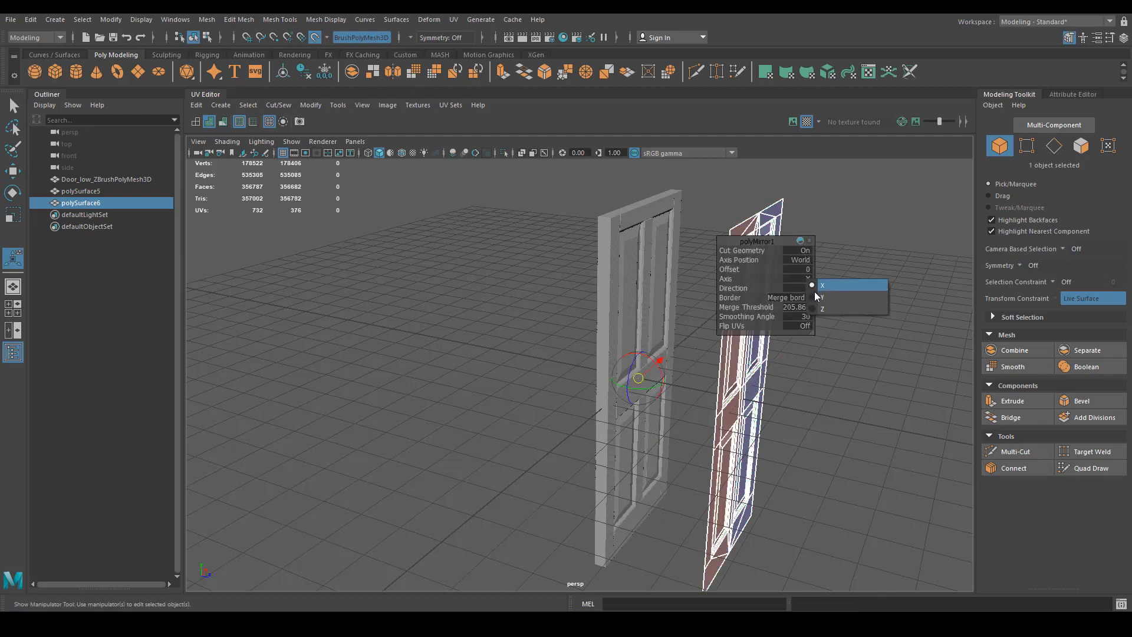
click(822, 311)
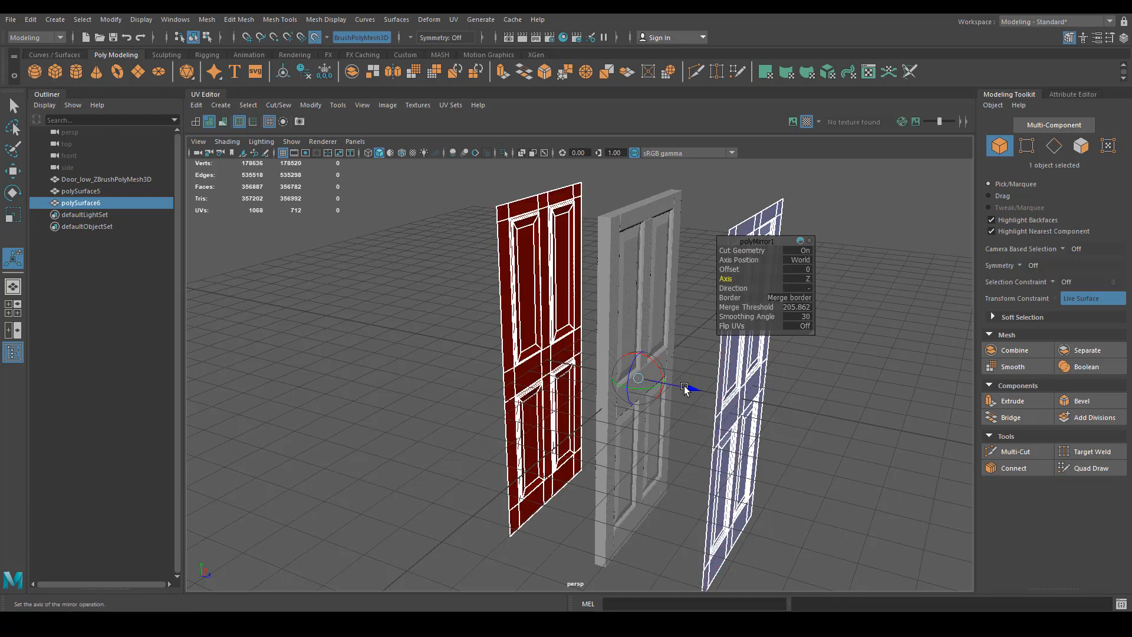
alt+drag(684, 385, 783, 277)
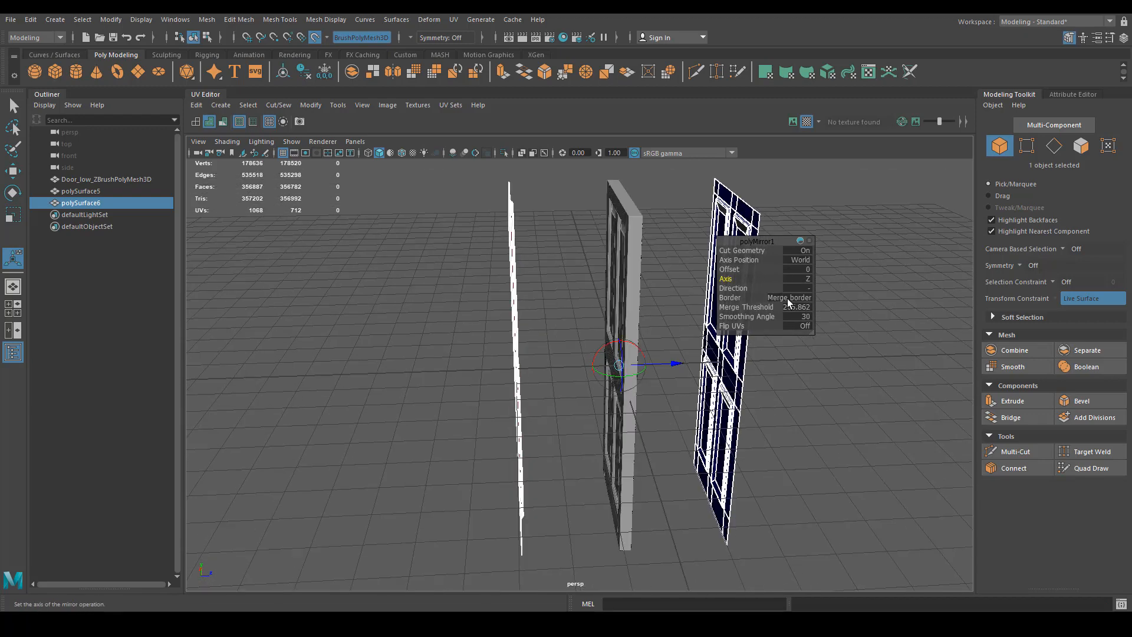
click(788, 298)
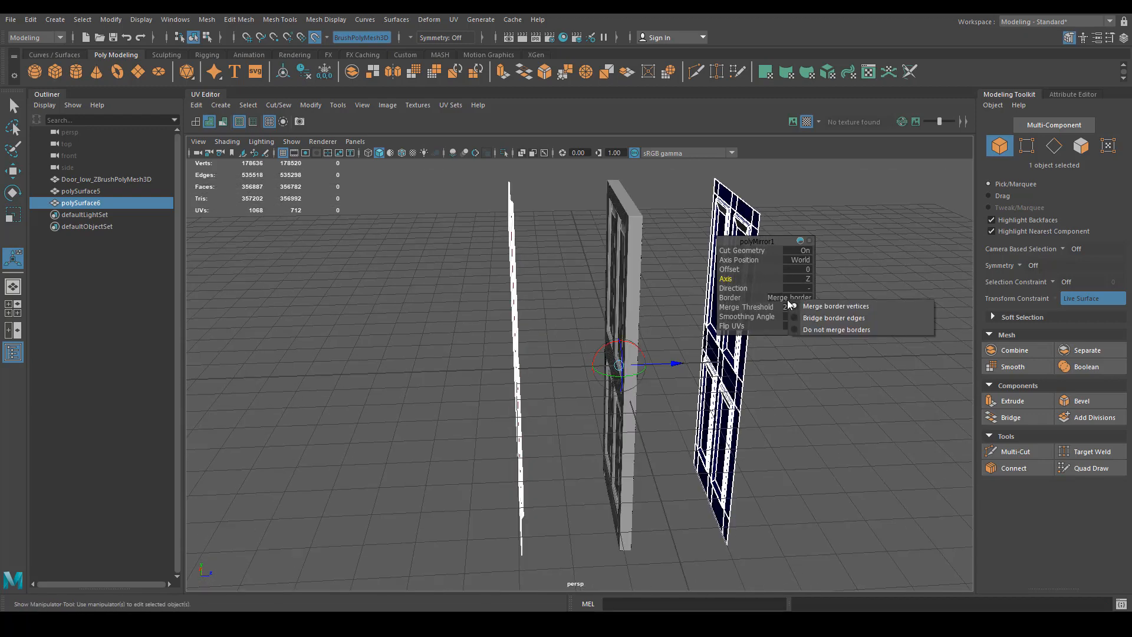
click(814, 332)
alt+drag(633, 320, 668, 358)
right_drag(507, 322, 612, 255)
alt+middle_drag(624, 317, 608, 306)
click(764, 364)
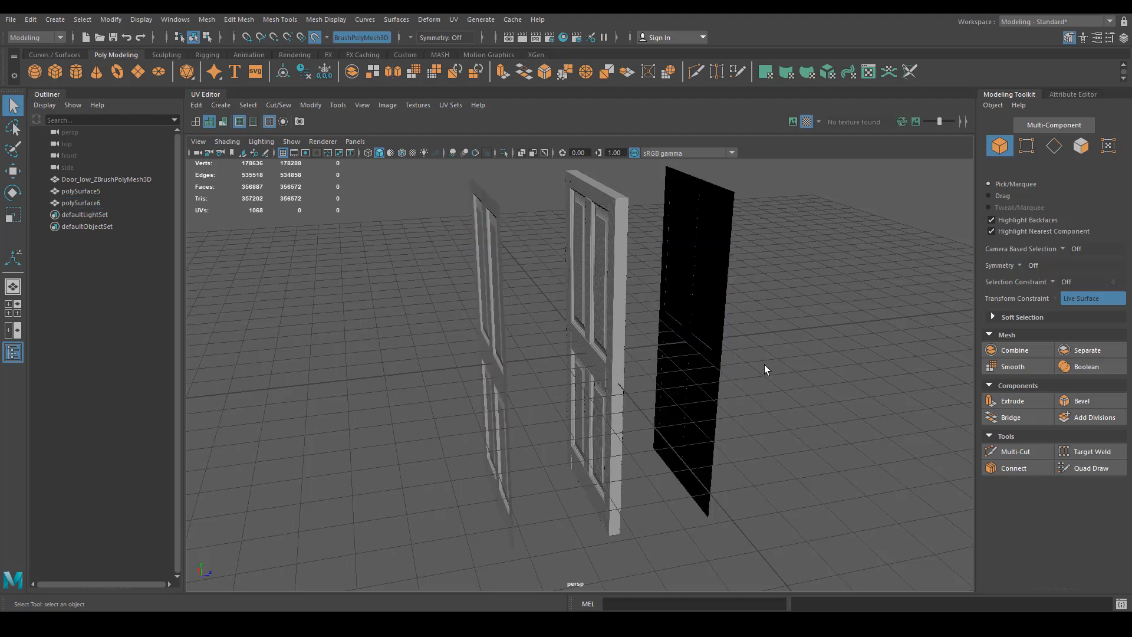
Step: Delete the original front-half faces from the mirrored mesh, keeping only the reflected half, and return to object mode
click(714, 308)
right_drag(710, 255, 710, 283)
scroll(726, 366, down, 2)
drag(596, 155, 594, 168)
key(Delete)
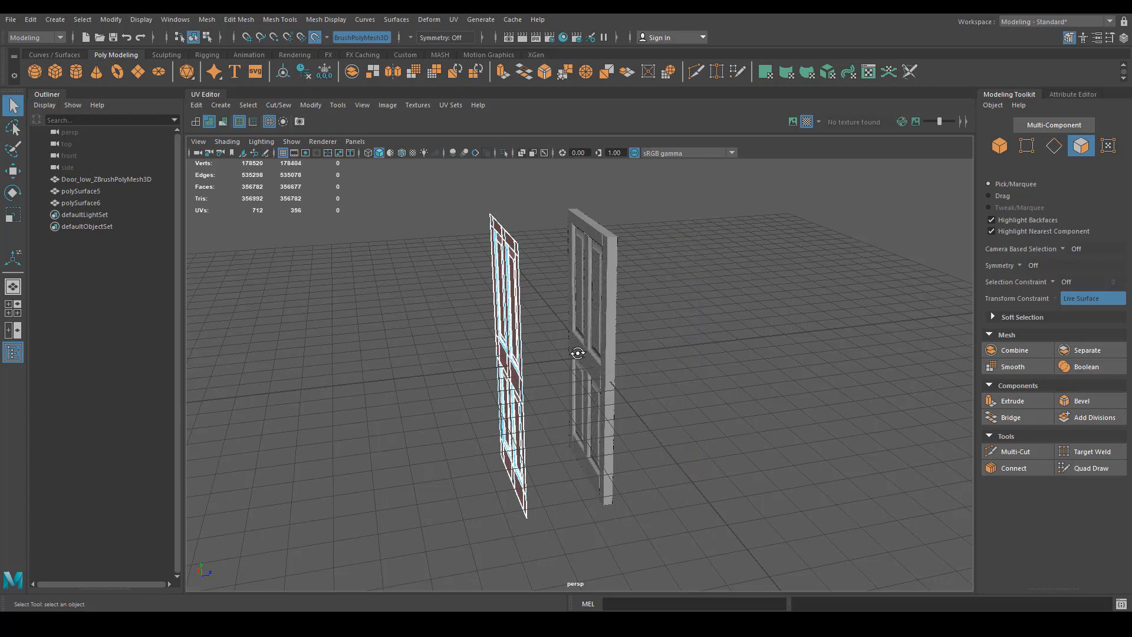
alt+drag(578, 352, 613, 289)
right_drag(634, 304, 635, 272)
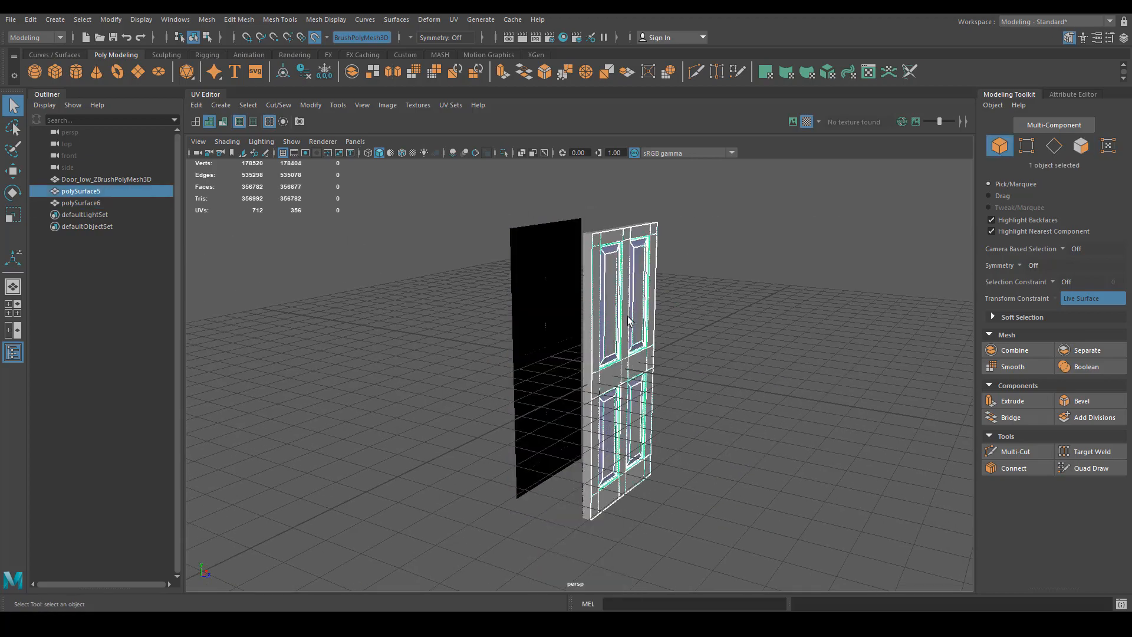
Step: Move the mirrored half along Z until it sits on the back face of the door
alt+drag(629, 320, 576, 352)
click(503, 342)
key(w)
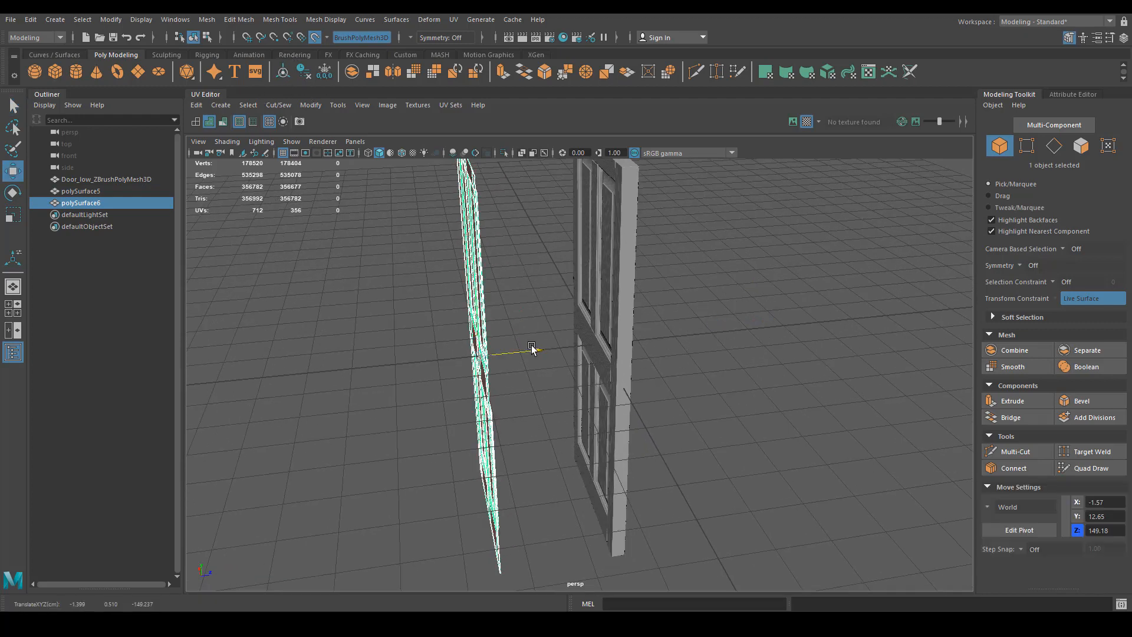
drag(532, 348, 640, 335)
alt+right_drag(605, 334, 844, 360)
alt+middle_drag(669, 323, 666, 371)
alt+right_drag(666, 370, 855, 386)
alt+middle_drag(700, 365, 692, 377)
alt+right_drag(693, 377, 849, 376)
alt+middle_drag(789, 327, 760, 352)
alt+right_drag(760, 351, 914, 345)
drag(680, 324, 687, 324)
alt+drag(688, 323, 694, 368)
alt+drag(694, 368, 593, 260)
Step: Isolate the front and back retopologized meshes, polySurface5 and polySurface6, and combine them into one object
ctrl+click(96, 192)
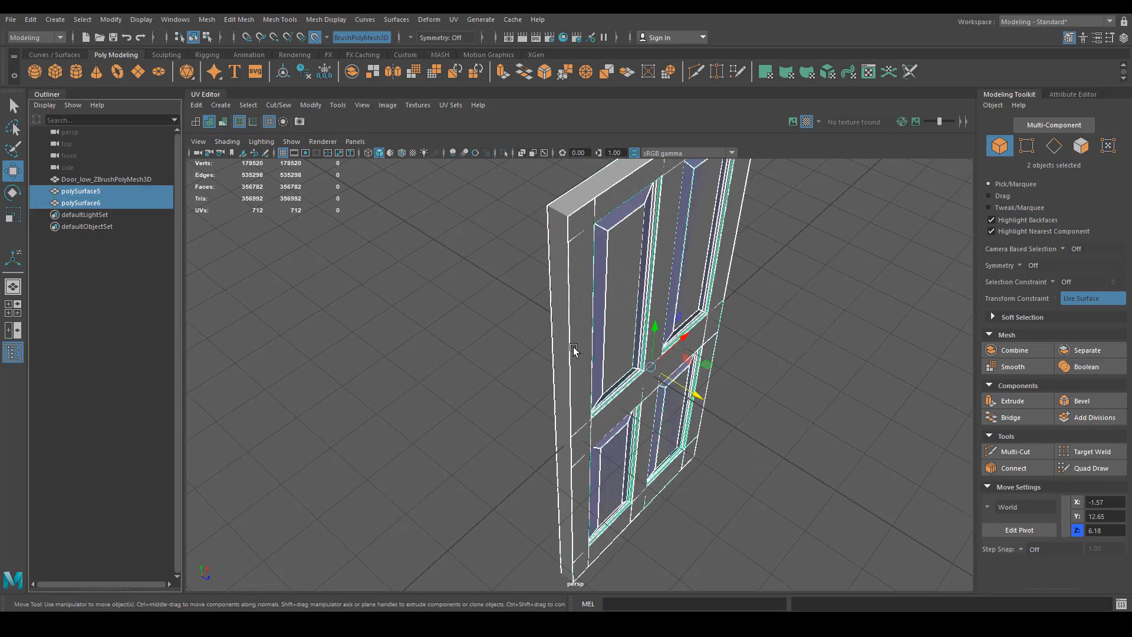
alt+drag(573, 347, 568, 335)
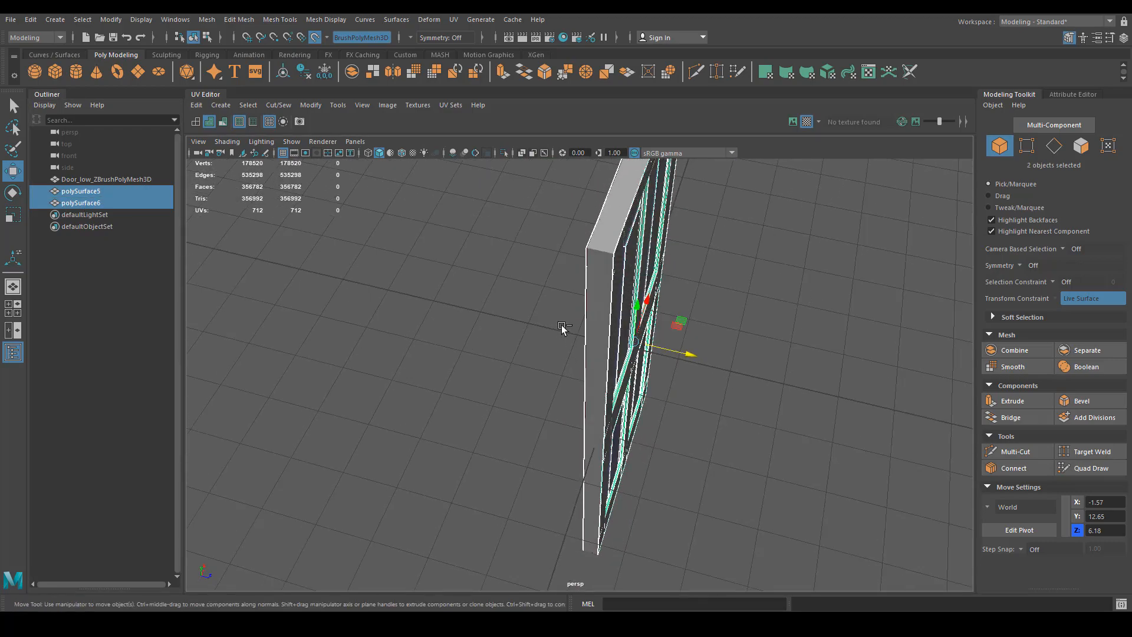
key(ctrl+1)
alt+drag(742, 451, 610, 472)
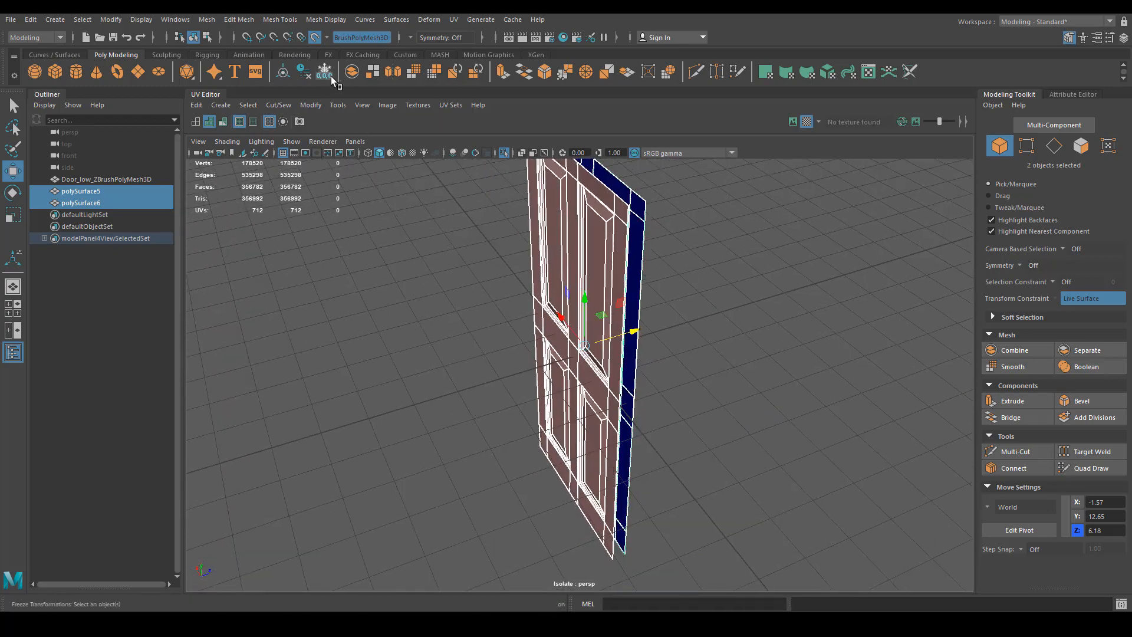
click(355, 75)
Step: Bridge the outer border edges of the front and back halves with zero divisions to close the door's sides
alt+drag(569, 299, 493, 283)
key(F10)
scroll(542, 305, up, 3)
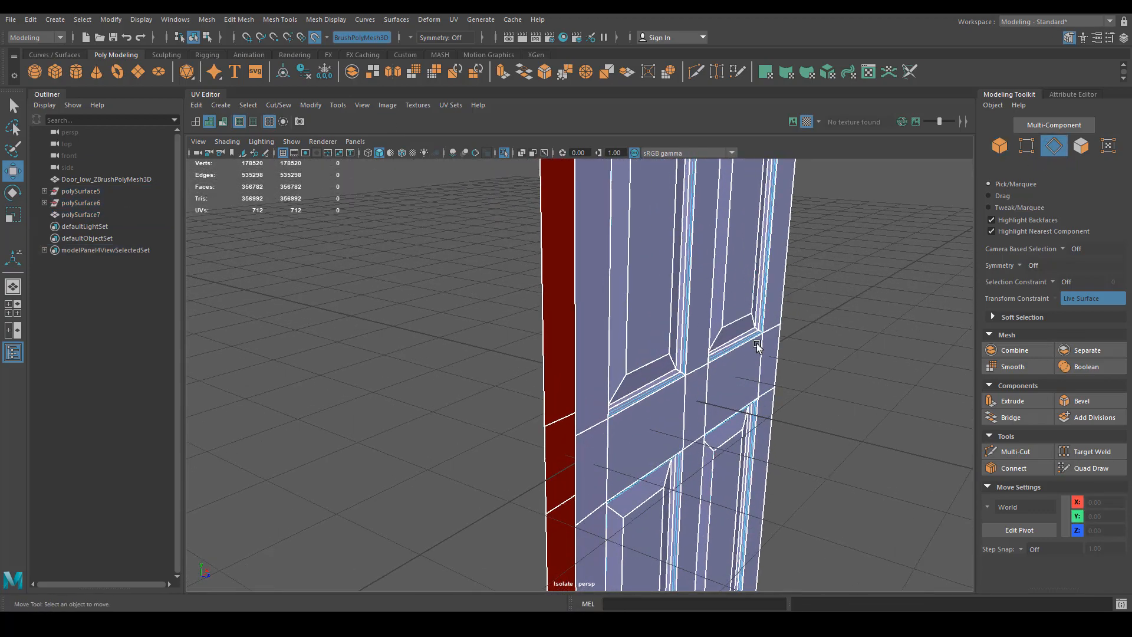
double_click(579, 343)
alt+drag(533, 380, 592, 415)
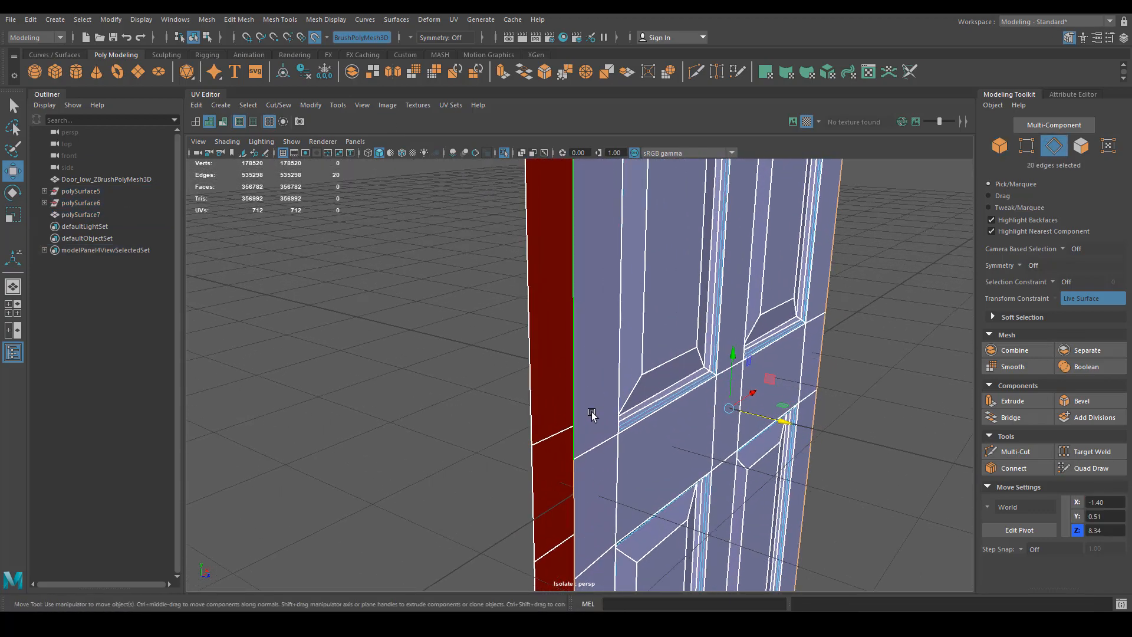
shift+click(523, 353)
mouse_move(589, 377)
alt+mouse_down()
mouse_move(497, 368)
mouse_move(607, 364)
alt+mouse_up()
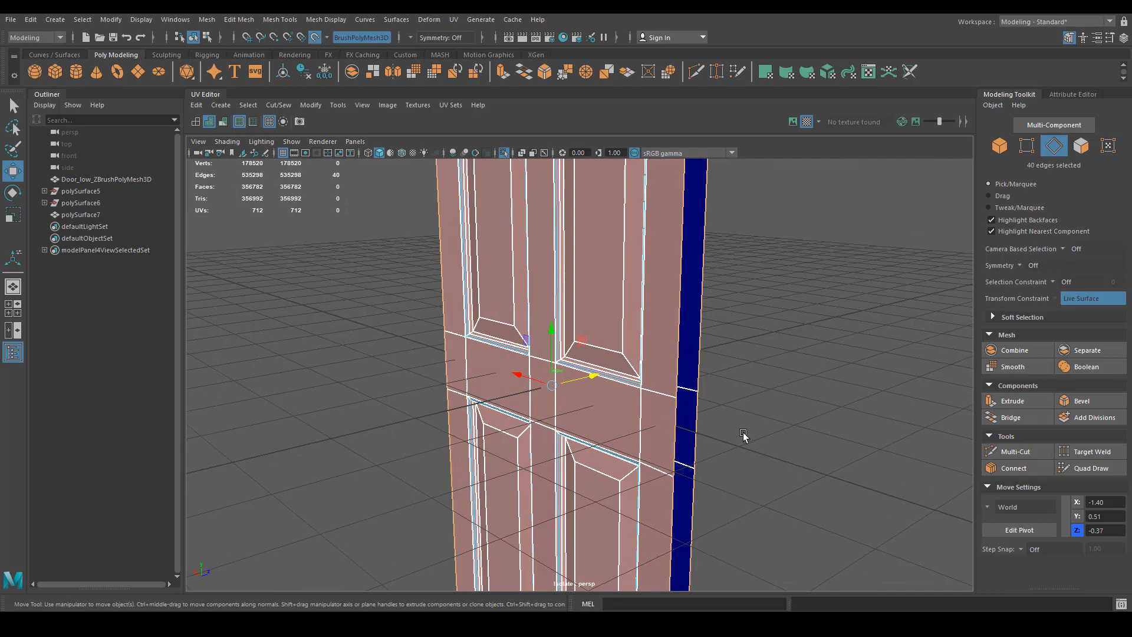
alt+drag(726, 378, 539, 92)
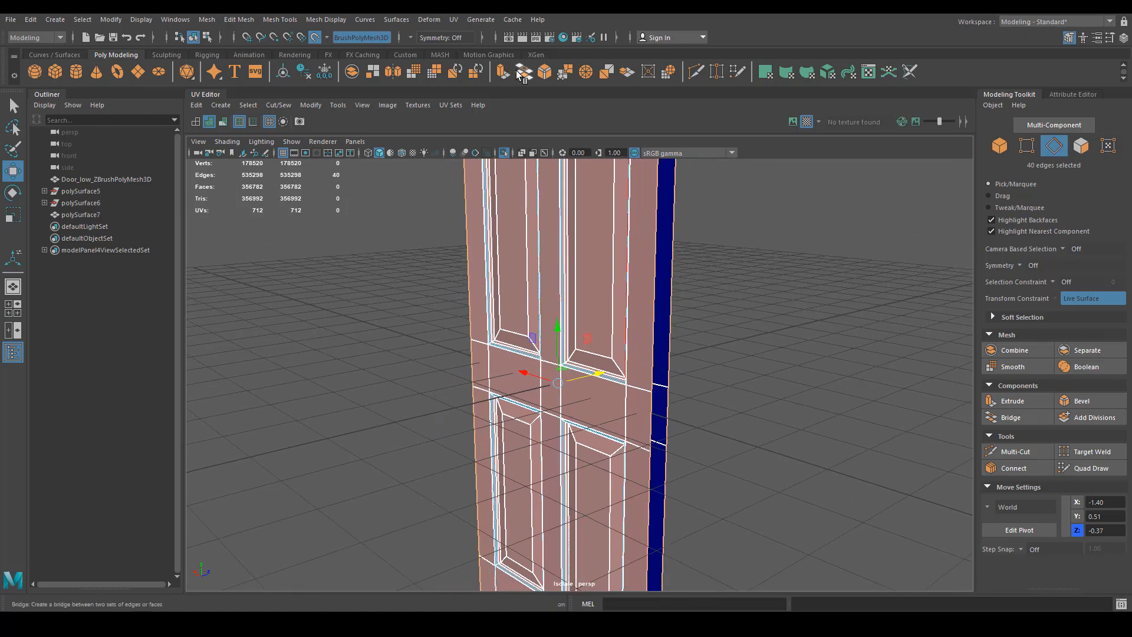
click(517, 75)
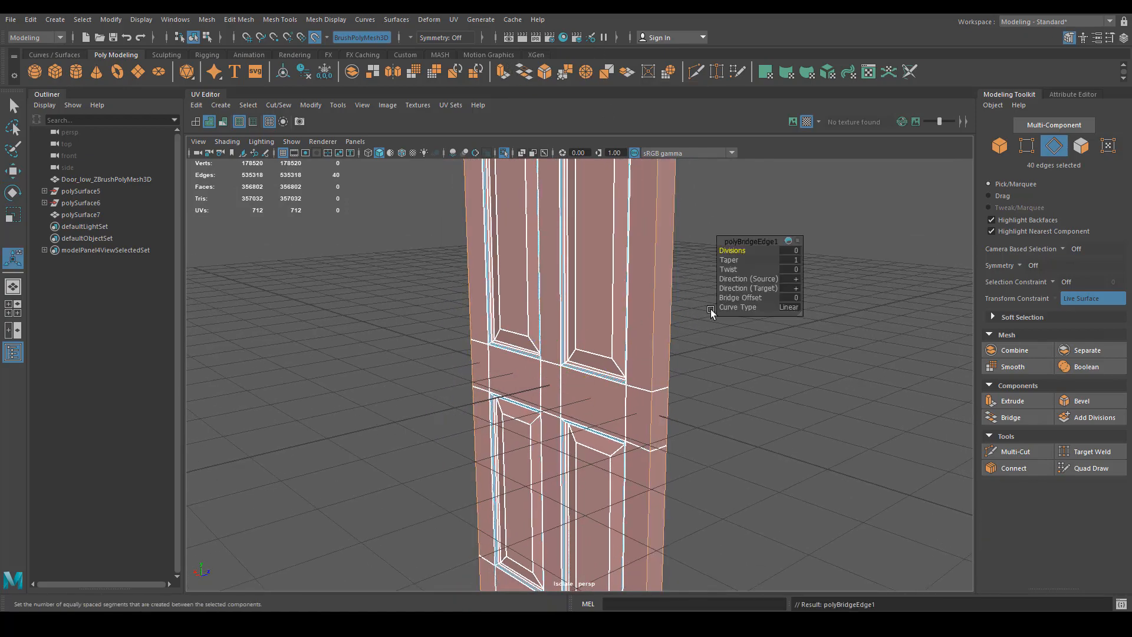
alt+drag(714, 307, 586, 354)
right_drag(586, 315, 661, 271)
alt+right_drag(660, 275, 564, 293)
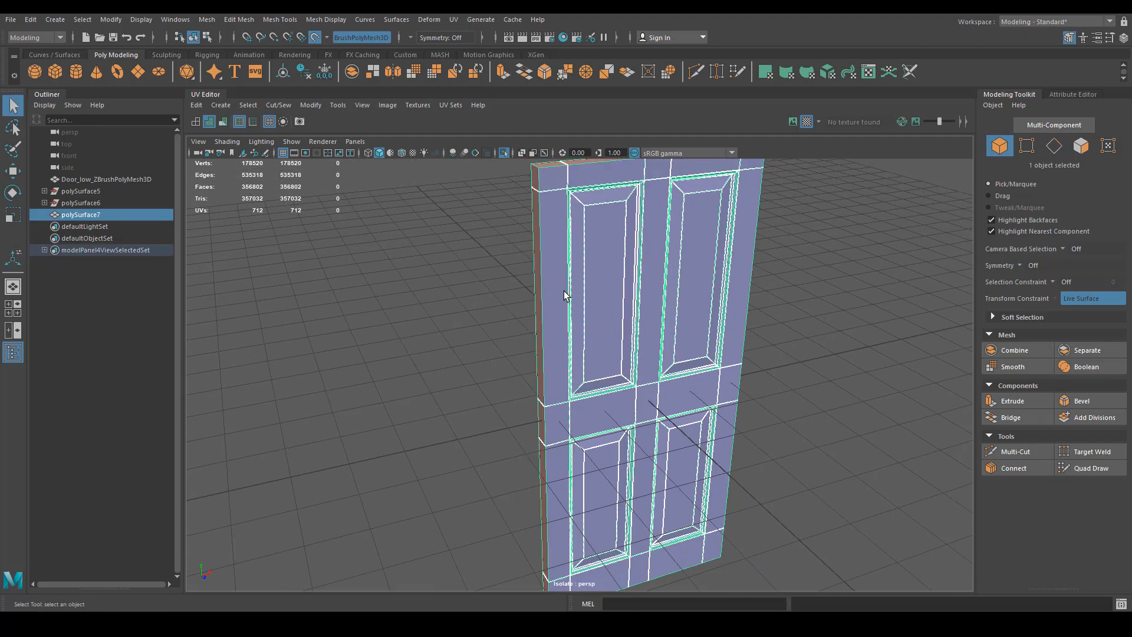
Step: Exit isolation and show the combined door in wireframe from the side view in component selection mode
alt+middle_drag(564, 293, 546, 349)
key(ctrl+1)
key(F8)
alt+drag(546, 348, 695, 293)
alt+right_drag(696, 293, 591, 366)
alt+middle_drag(592, 366, 596, 359)
alt+drag(596, 359, 634, 305)
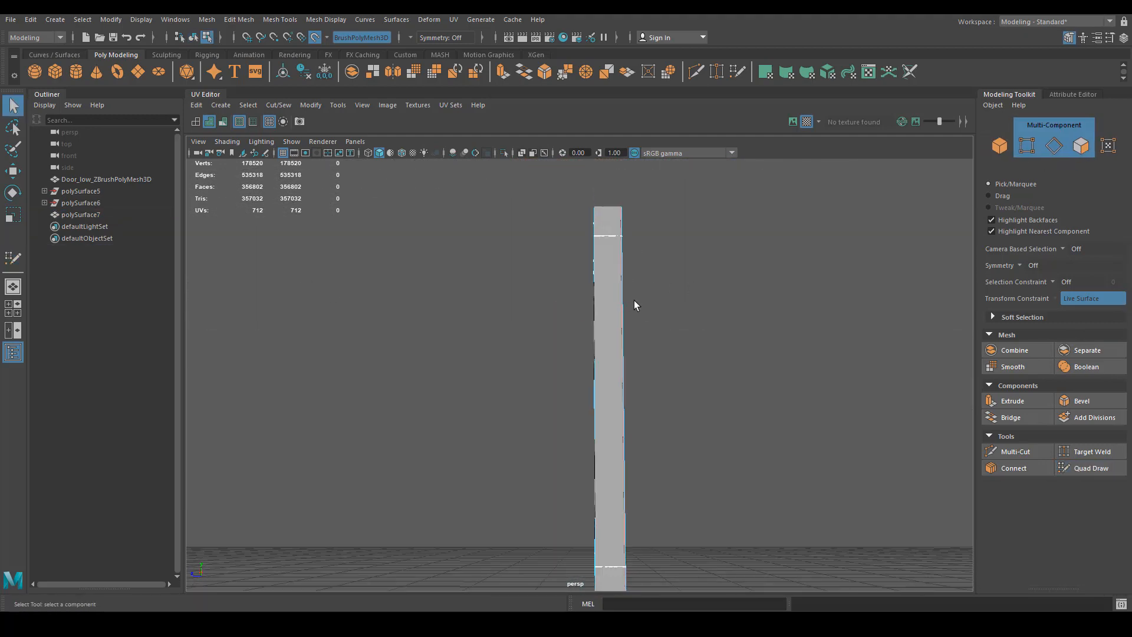
key(4)
alt+drag(691, 330, 677, 352)
key(space)
scroll(681, 342, down, 10)
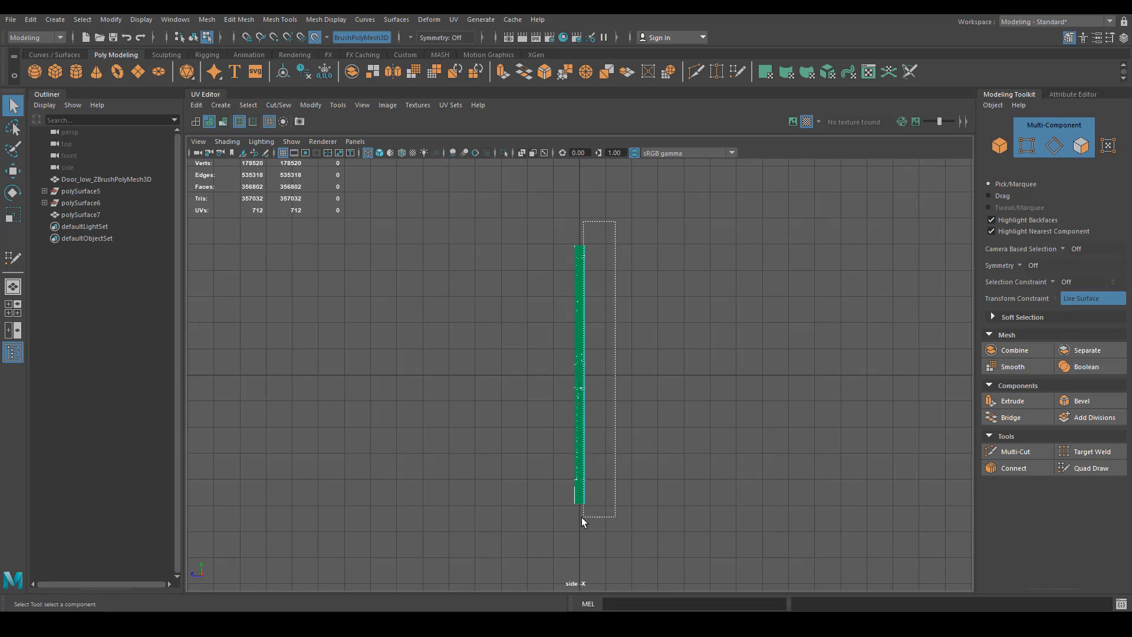
Step: Select all the back half's vertices and move them inward along Z to about -6.45, onto the original door's back face
drag(581, 519, 582, 518)
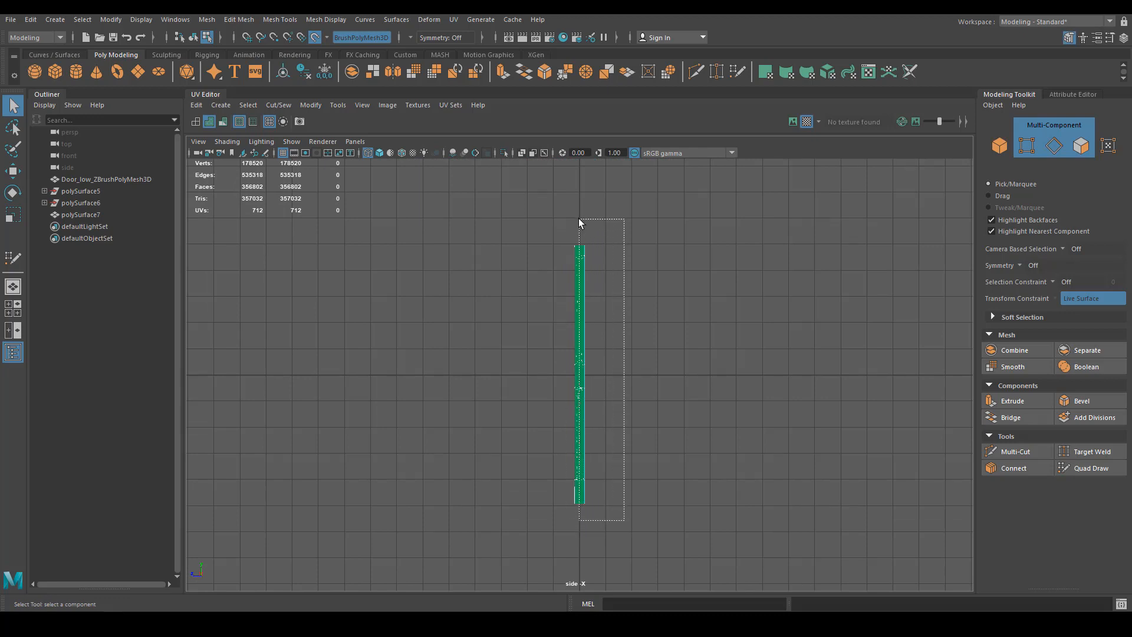
drag(579, 218, 578, 219)
alt+right_drag(549, 341, 705, 472)
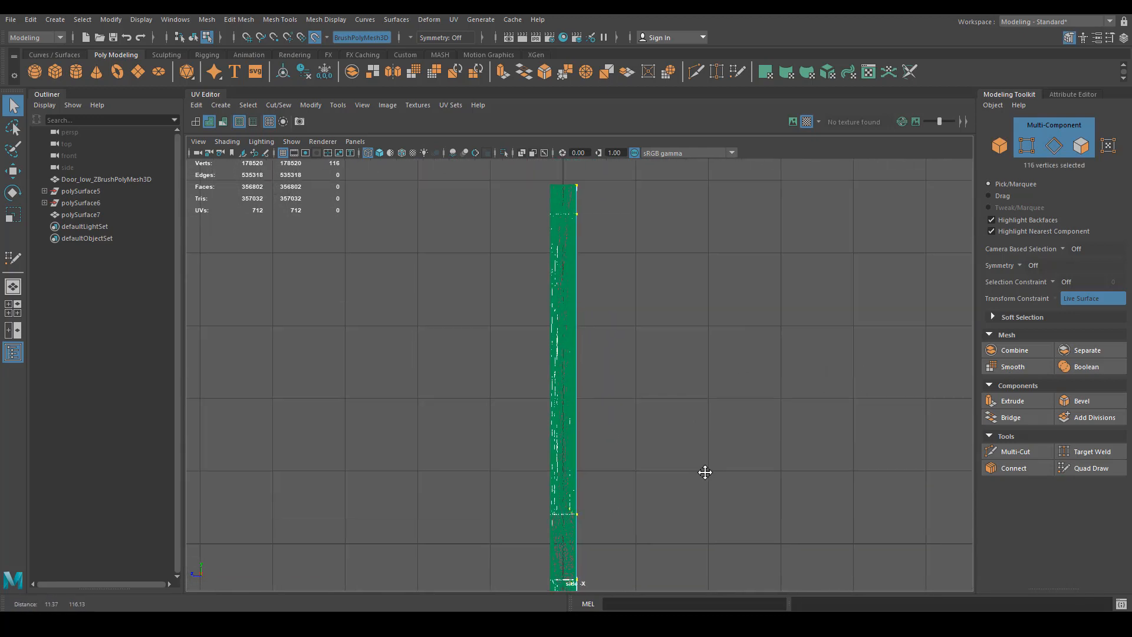
alt+middle_drag(710, 353, 619, 422)
alt+right_drag(619, 422, 773, 323)
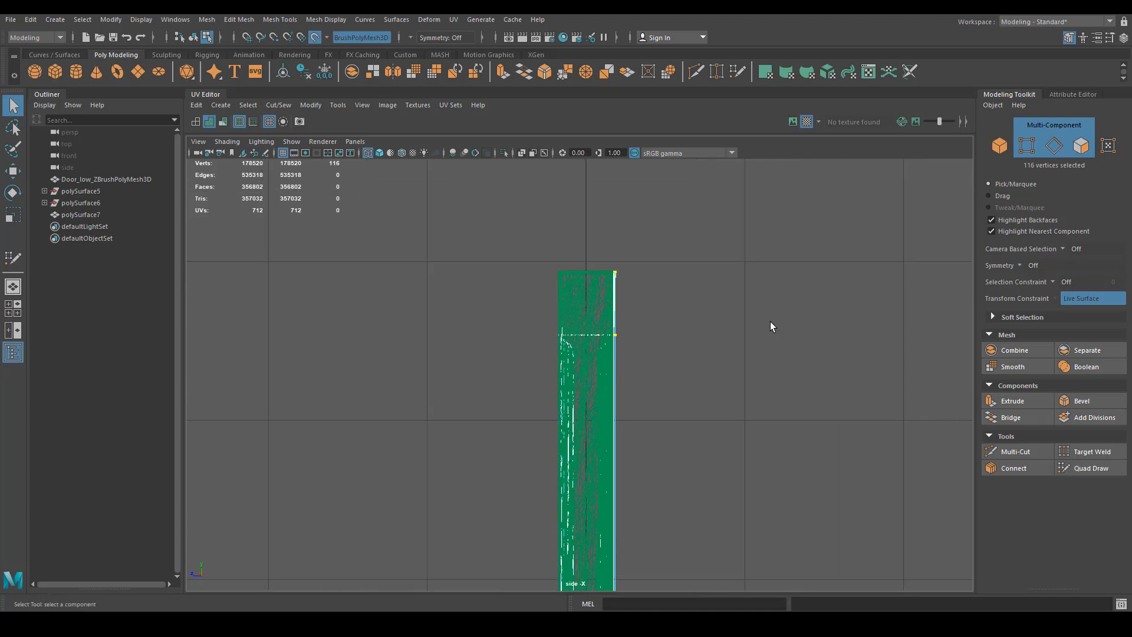
key(w)
mouse_move(657, 497)
alt+middle_down()
mouse_move(657, 384)
mouse_move(637, 407)
mouse_move(626, 313)
alt+middle_up()
alt+right_drag(626, 312, 767, 342)
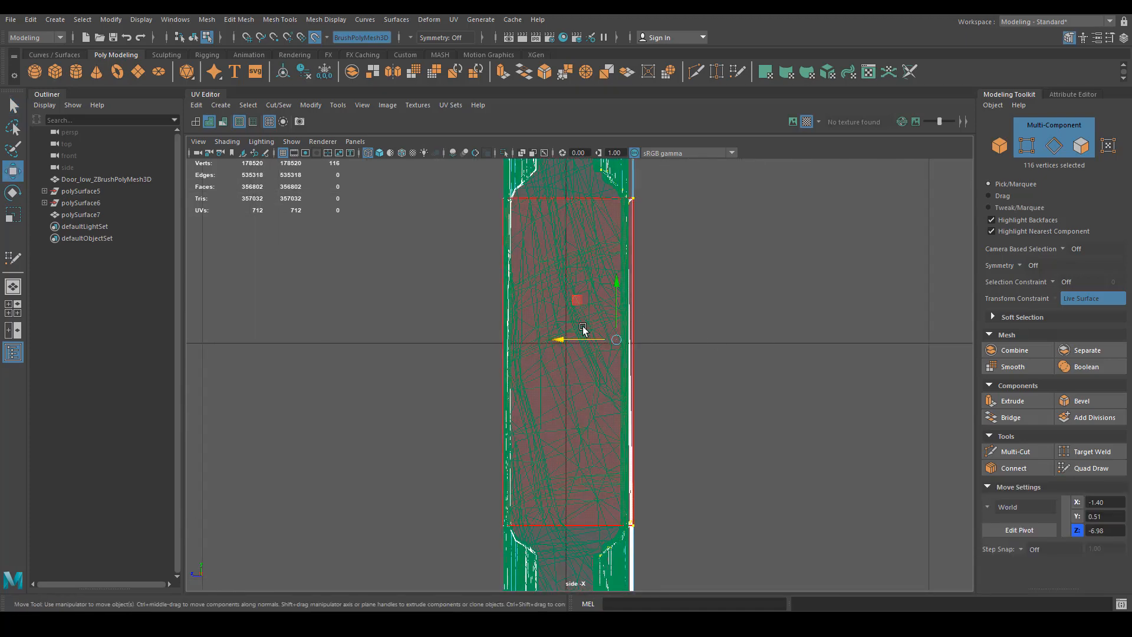
drag(570, 341, 569, 341)
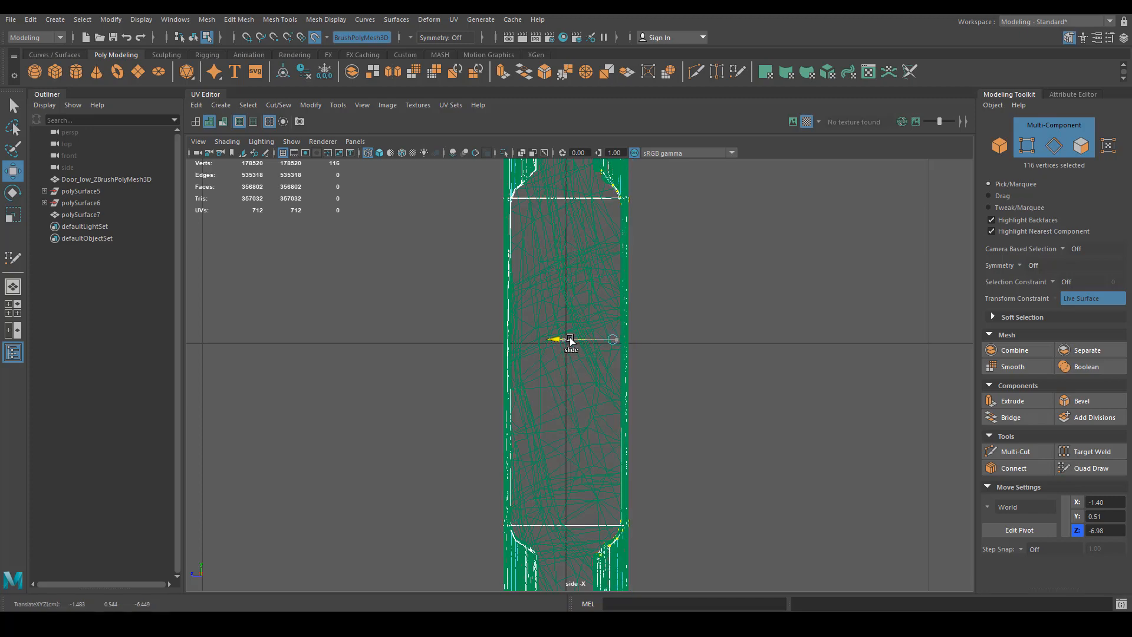
Step: Raise the six vertices along the back half's top edge to about 246.9 in Y
alt+right_drag(723, 263, 629, 266)
alt+middle_drag(644, 288, 616, 521)
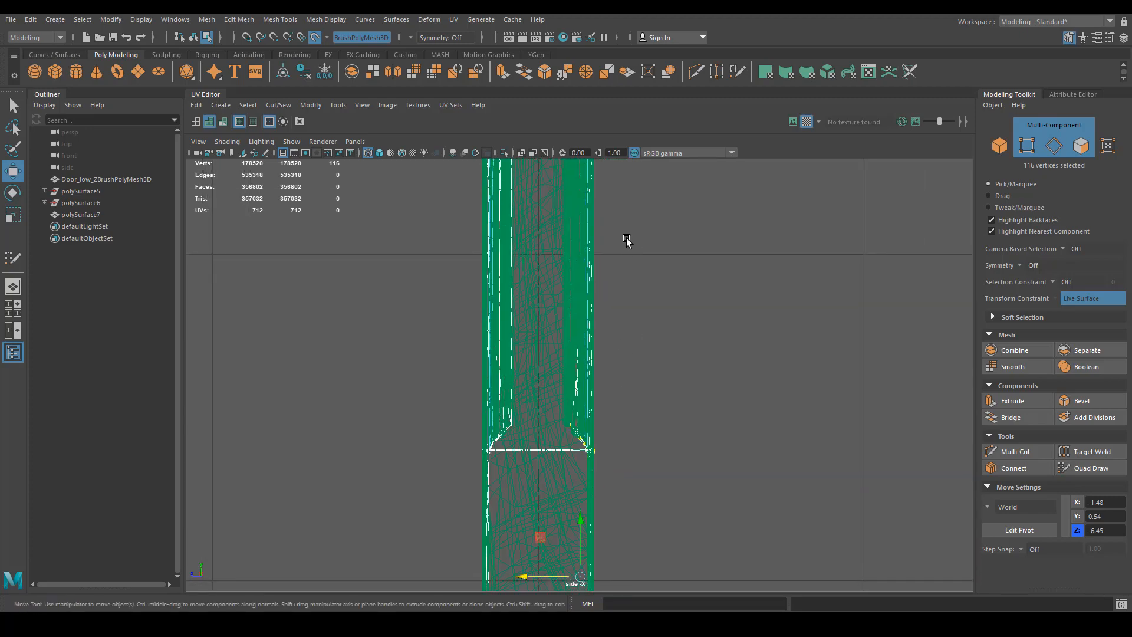
alt+middle_drag(626, 239, 644, 451)
alt+middle_drag(622, 190, 636, 422)
alt+middle_drag(620, 211, 641, 370)
drag(601, 263, 624, 184)
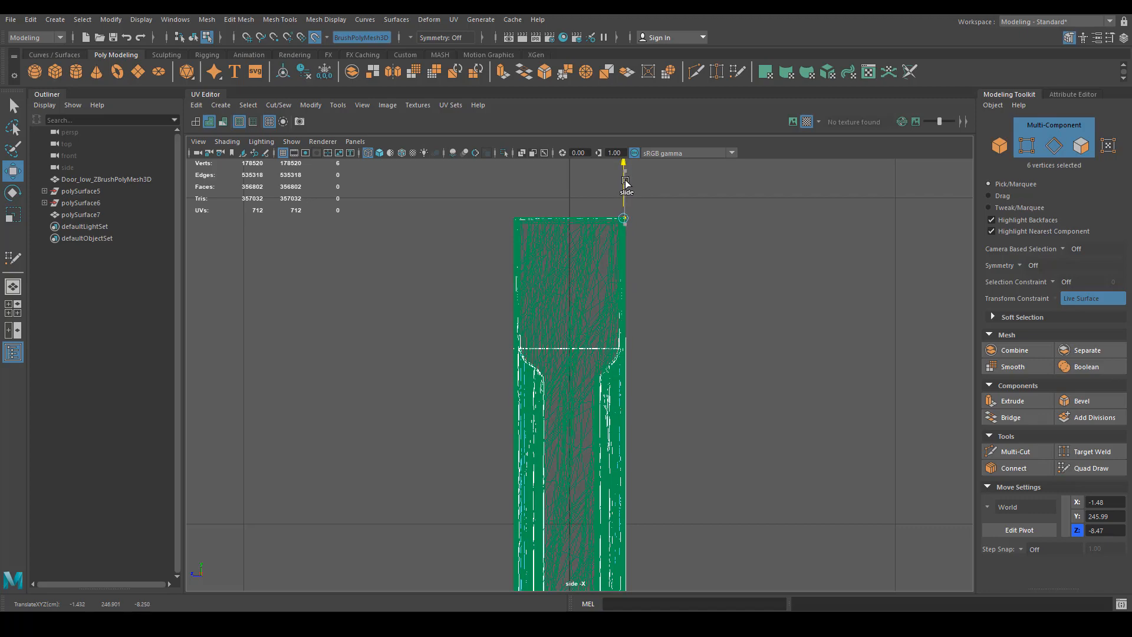
Step: Lower the back and front bottom-edge vertices onto the original door's bottom, bringing the front ones to about -246.07 in Y
alt+right_drag(693, 368, 559, 472)
alt+middle_drag(558, 473, 622, 413)
alt+right_drag(622, 412, 457, 242)
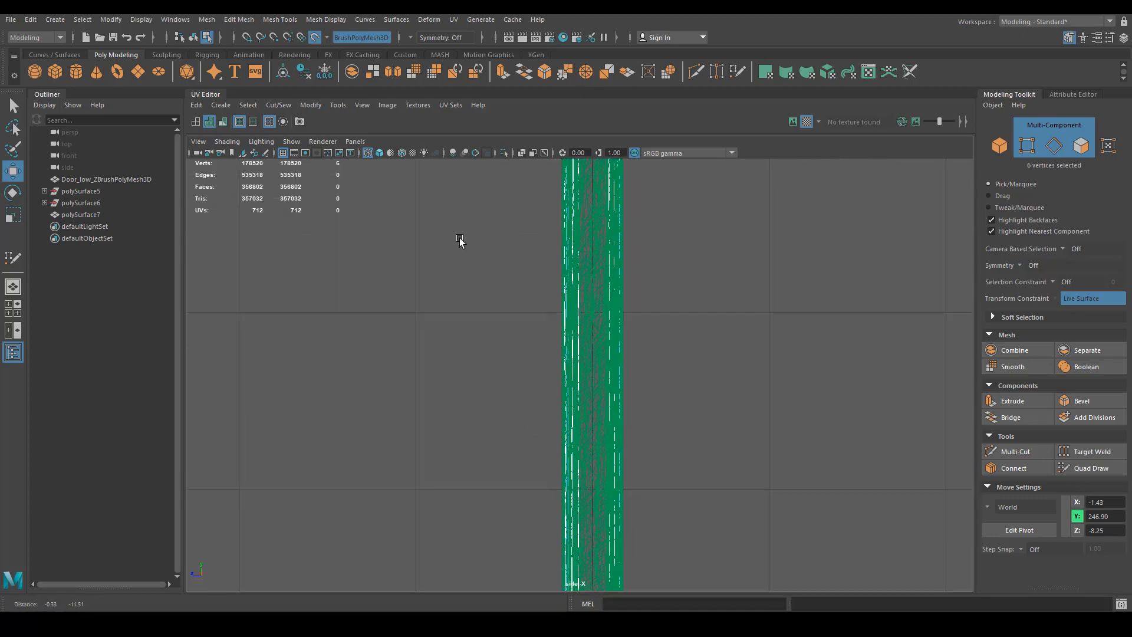
alt+middle_drag(457, 242, 543, 346)
alt+right_drag(543, 346, 839, 369)
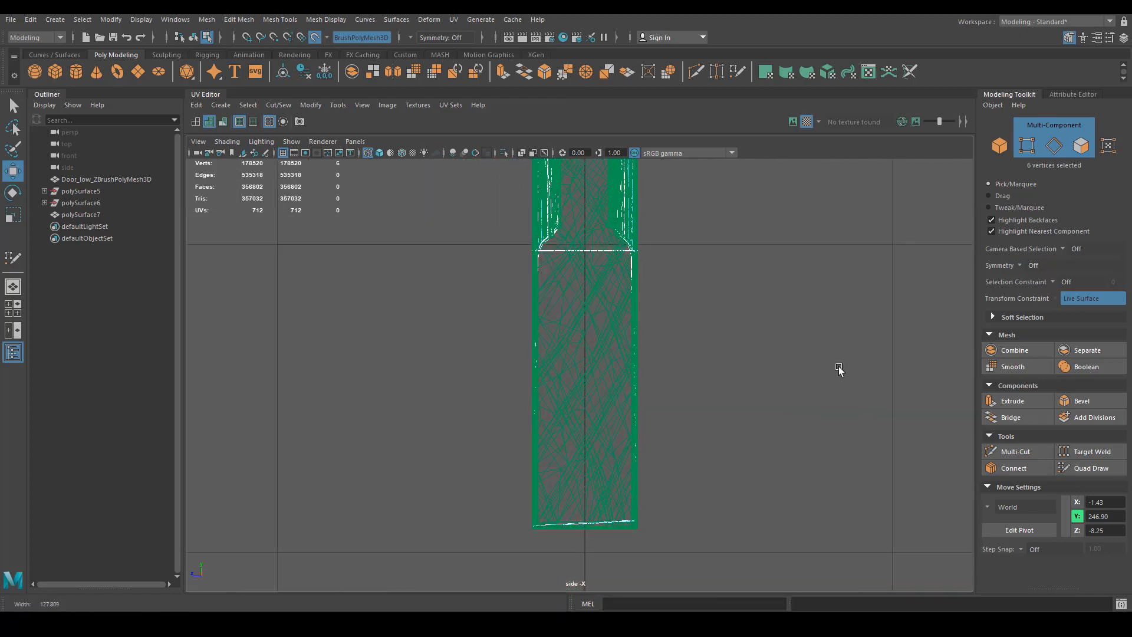
alt+middle_drag(840, 369, 470, 427)
alt+right_drag(470, 426, 632, 376)
drag(640, 318, 641, 322)
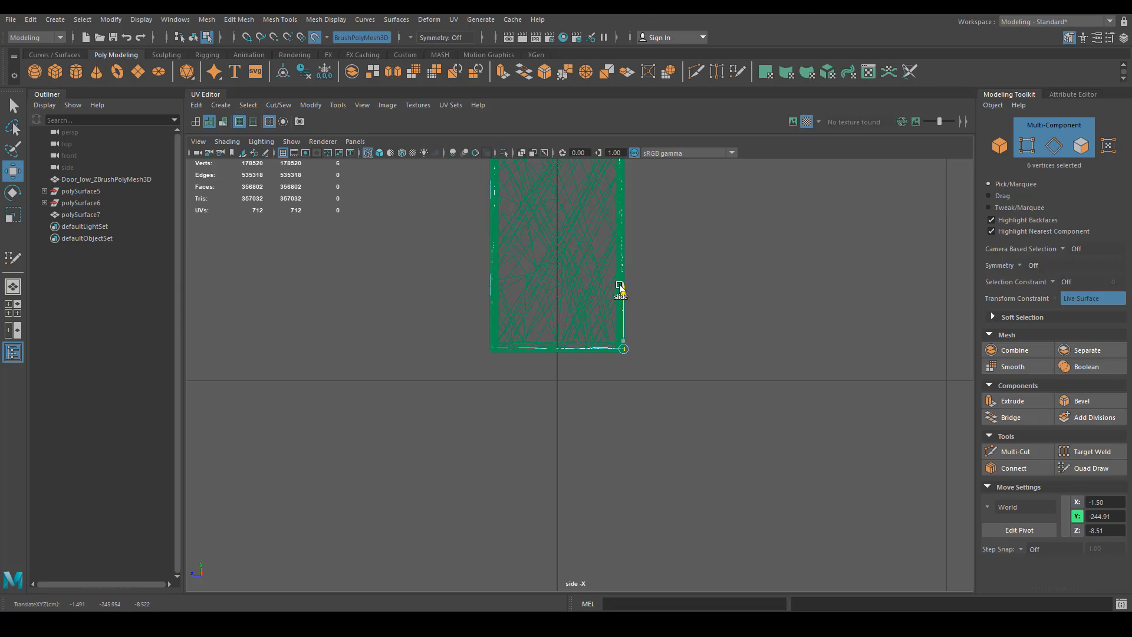
drag(475, 369, 518, 274)
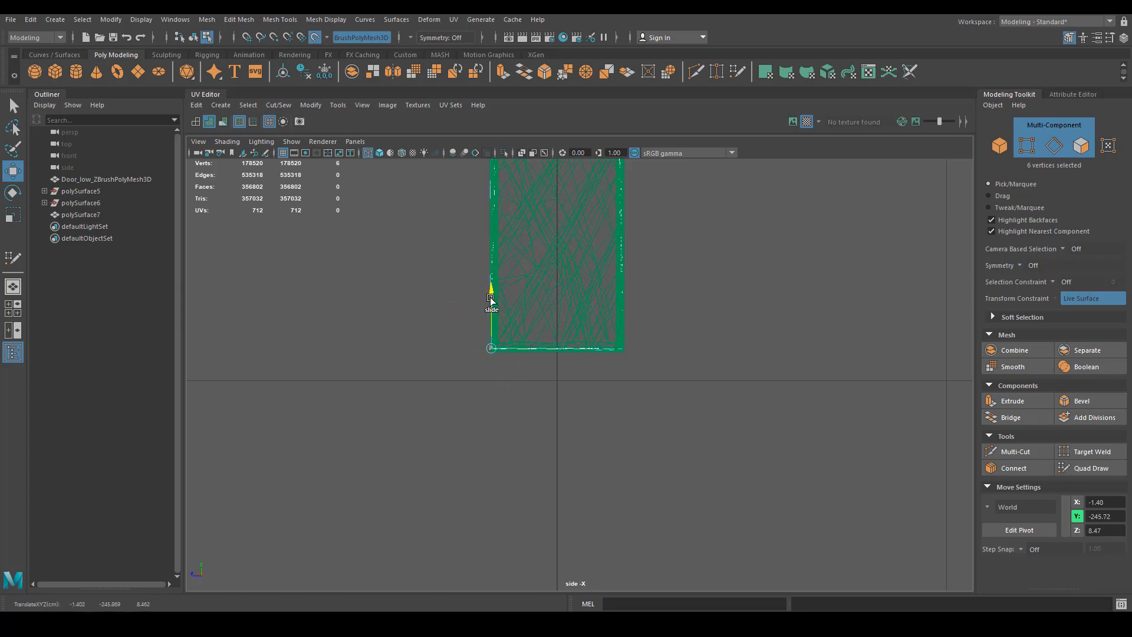
Step: In the perspective view, move the 12 vertices along the door's positive-X side edge outward to about 112.56 in X
key(space)
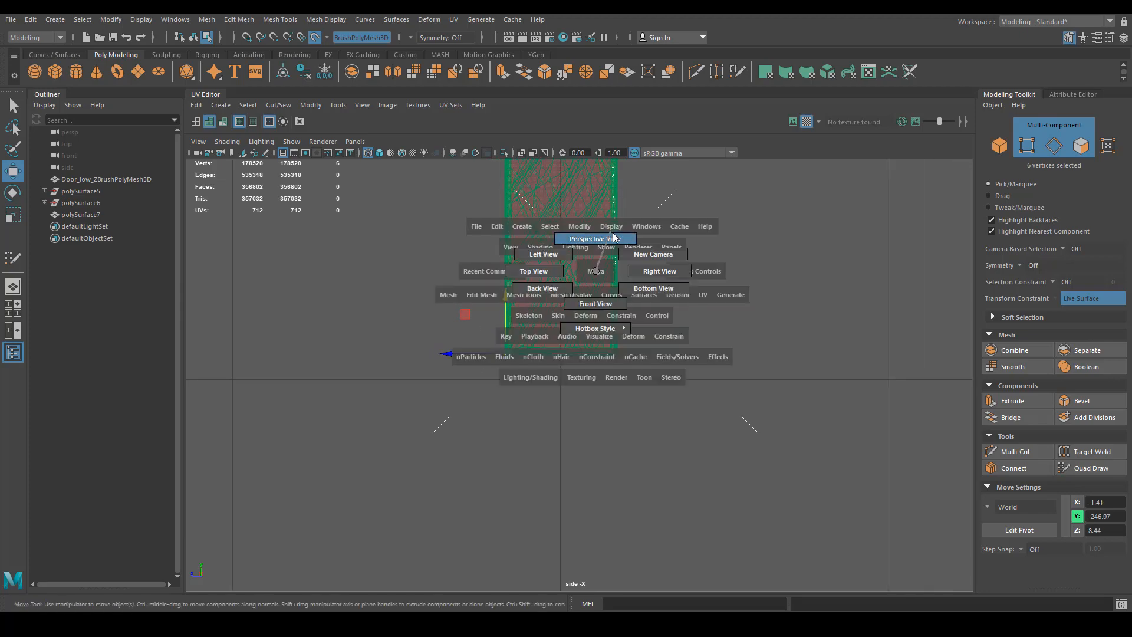
drag(603, 308, 627, 295)
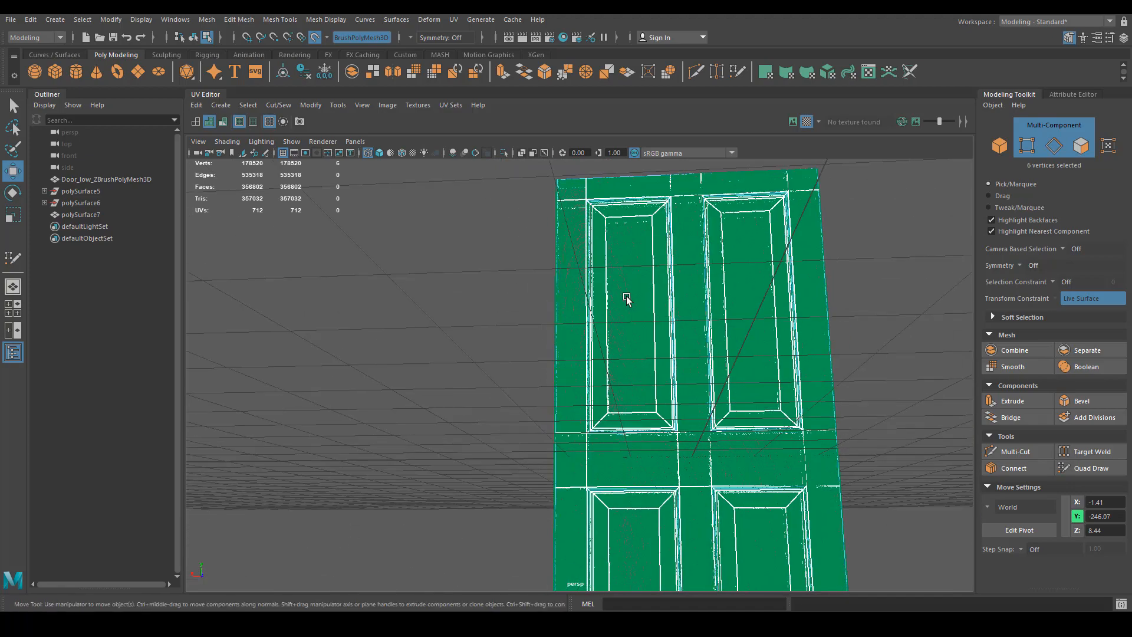
right_drag(635, 292, 607, 288)
alt+drag(566, 301, 556, 160)
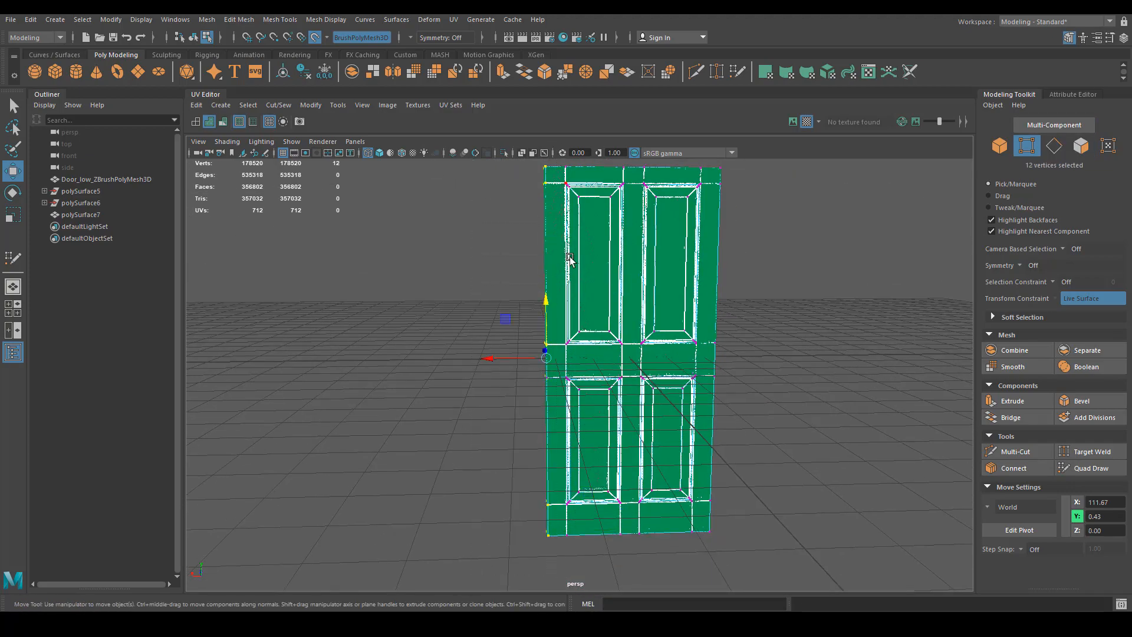
scroll(510, 372, up, 10)
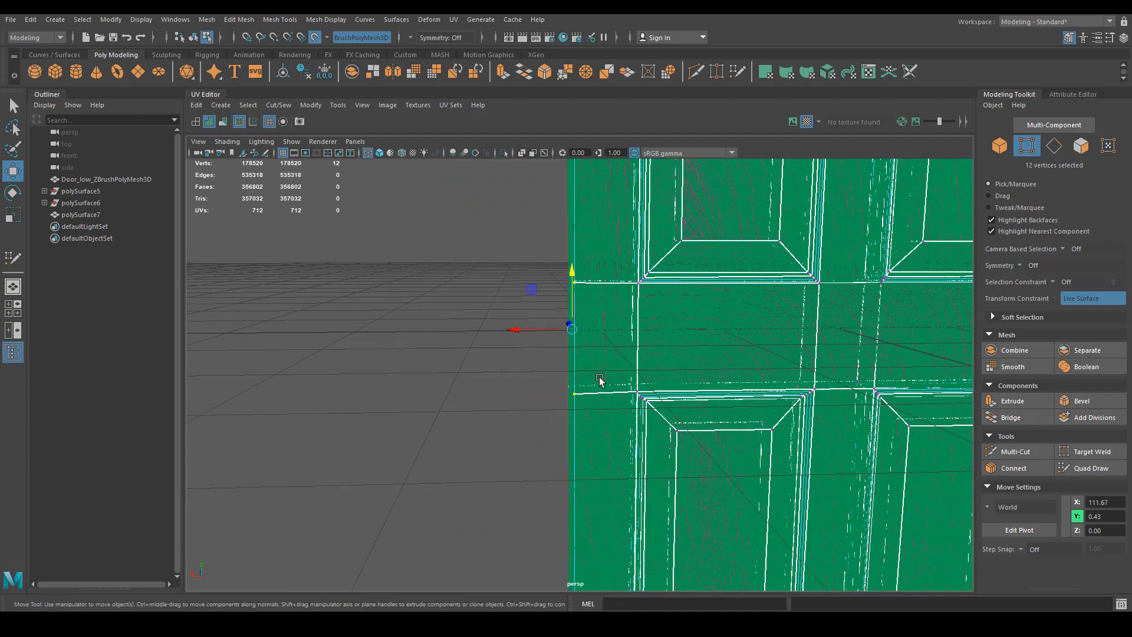
drag(516, 315, 629, 324)
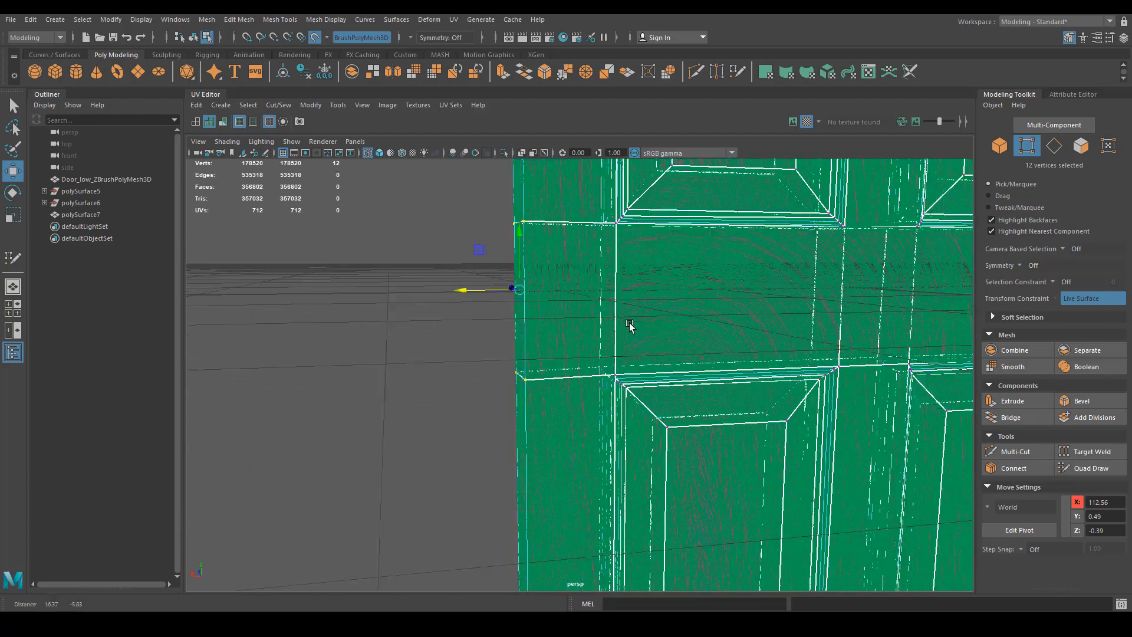
Step: Move the 12 vertices along the door's negative-X side edge outward to about -114.71 in X
scroll(648, 331, down, 6)
alt+drag(755, 467, 755, 506)
drag(667, 211, 667, 211)
scroll(731, 277, up, 6)
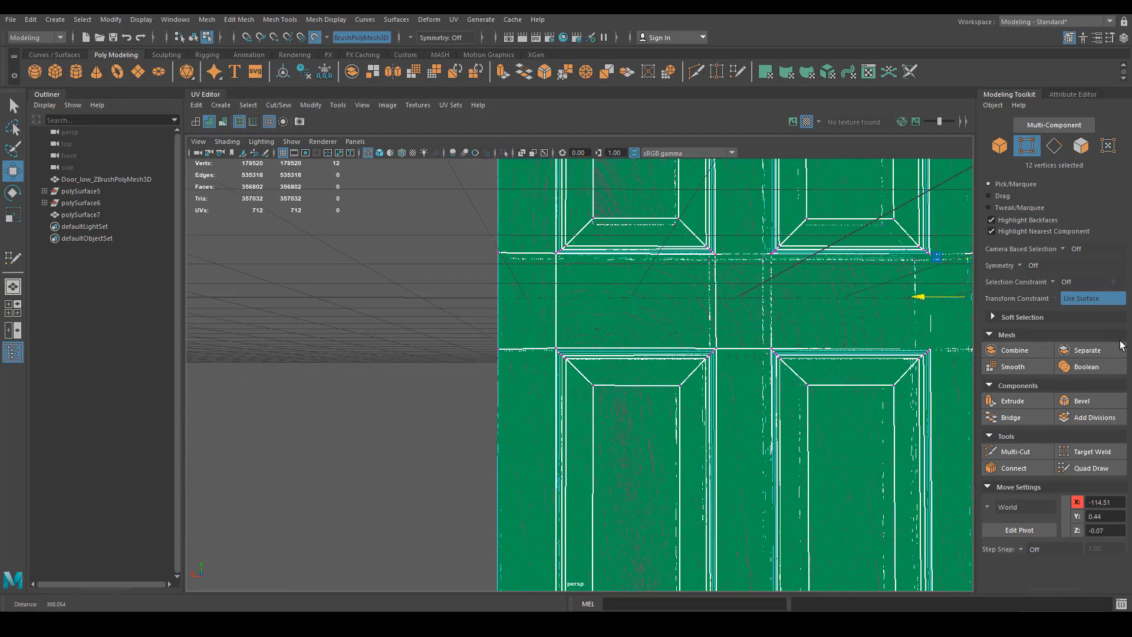
alt+drag(747, 290, 756, 330)
alt+middle_drag(755, 331, 589, 361)
scroll(589, 362, up, 2)
drag(787, 311, 785, 314)
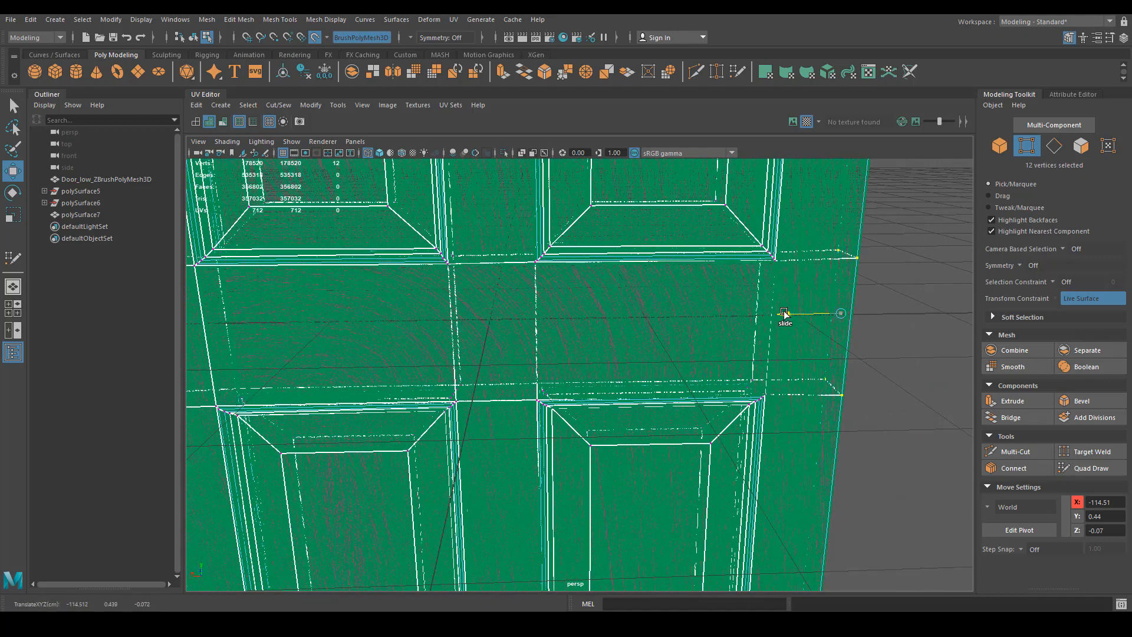
scroll(791, 339, down, 4)
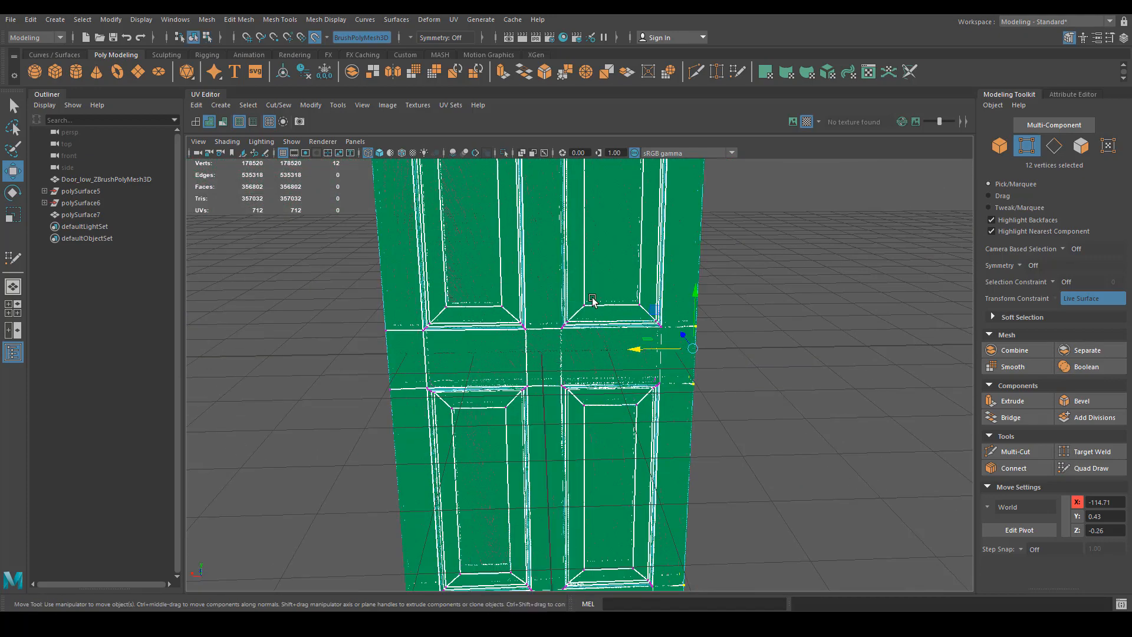
Step: With Quad Draw active in shaded display, examine the low-poly door's top corner and full side edge against the original mesh
key(F8)
key(5)
scroll(566, 356, up, 5)
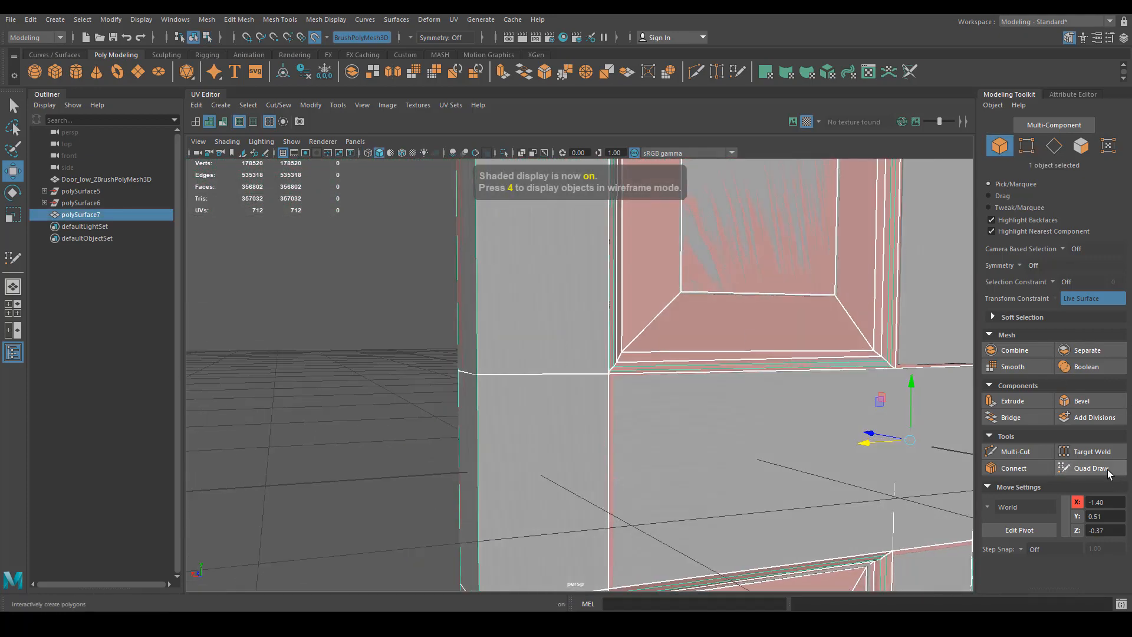
click(1090, 468)
mouse_move(715, 369)
alt+right_down()
mouse_move(548, 335)
mouse_move(531, 379)
alt+right_up()
alt+drag(531, 379, 687, 348)
alt+right_drag(688, 348, 733, 381)
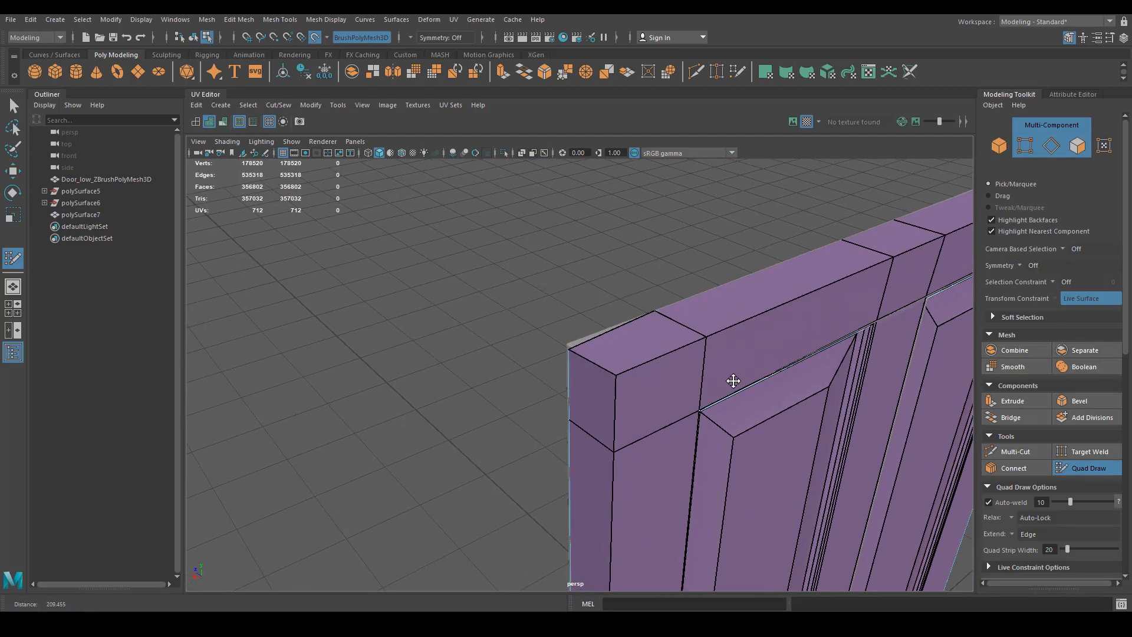
alt+drag(562, 400, 653, 381)
alt+drag(599, 487, 631, 470)
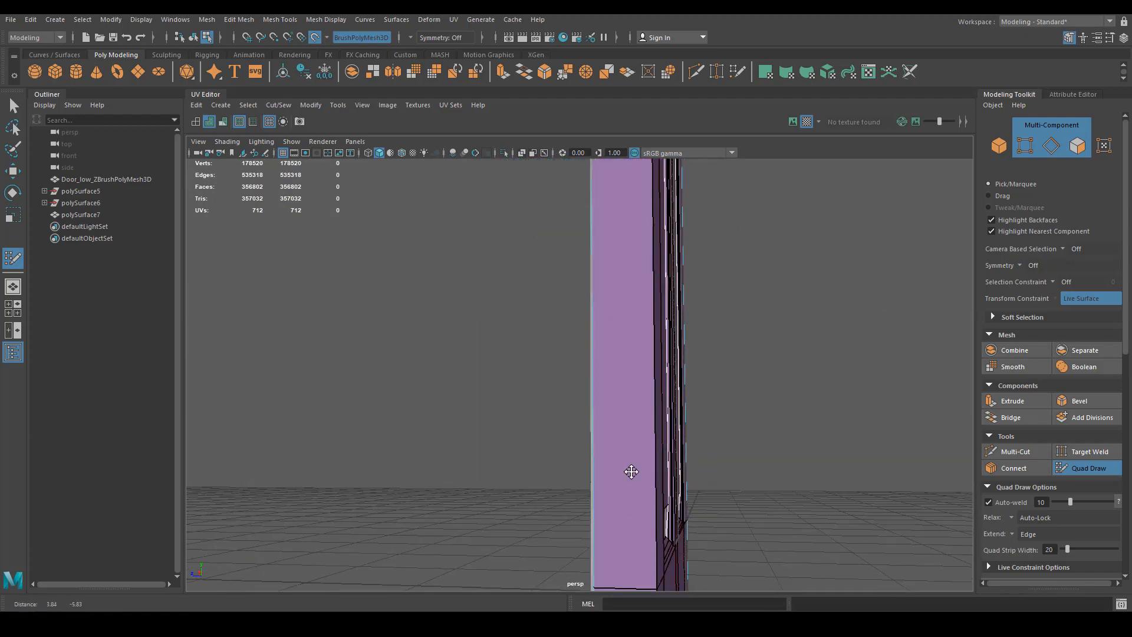
alt+middle_drag(631, 470, 611, 411)
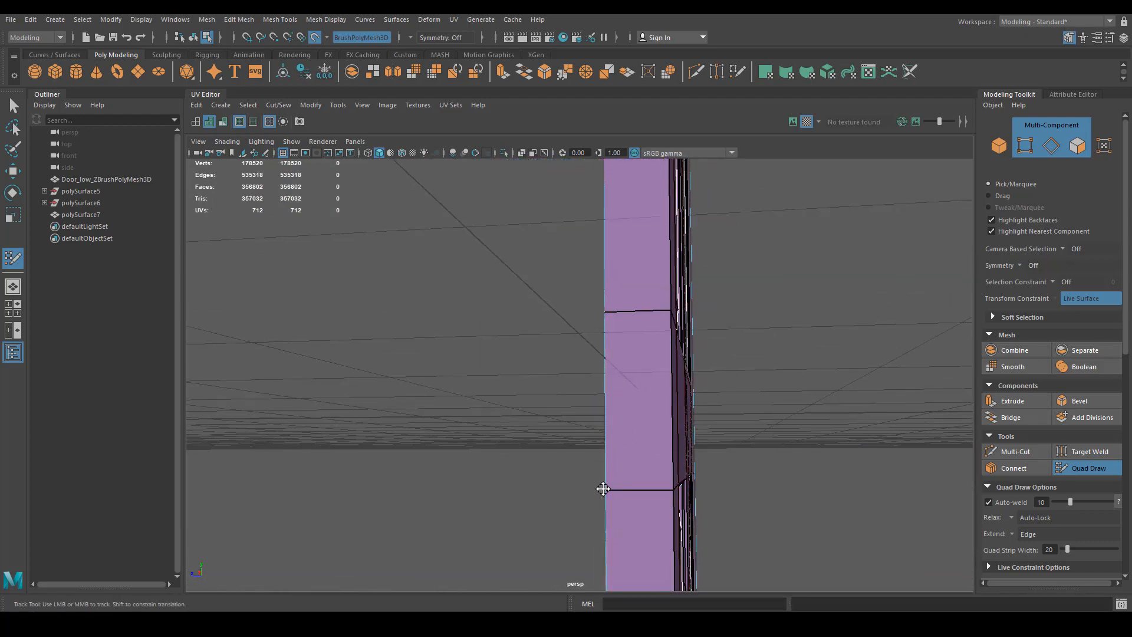
alt+middle_drag(603, 489, 581, 359)
alt+middle_drag(636, 501, 698, 409)
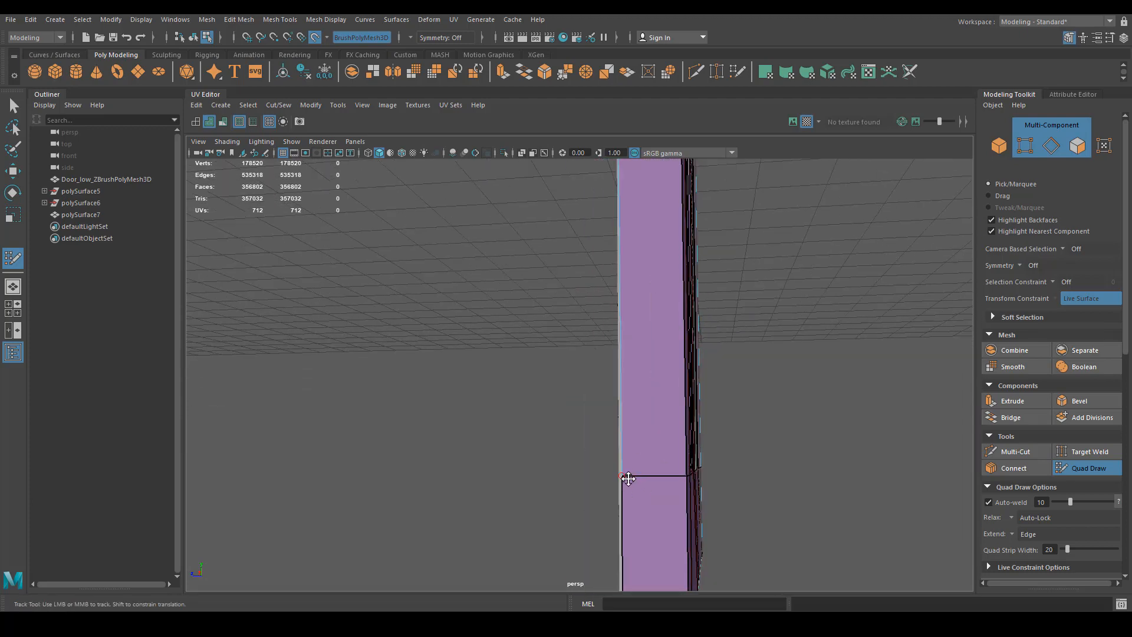
alt+middle_drag(625, 478, 637, 532)
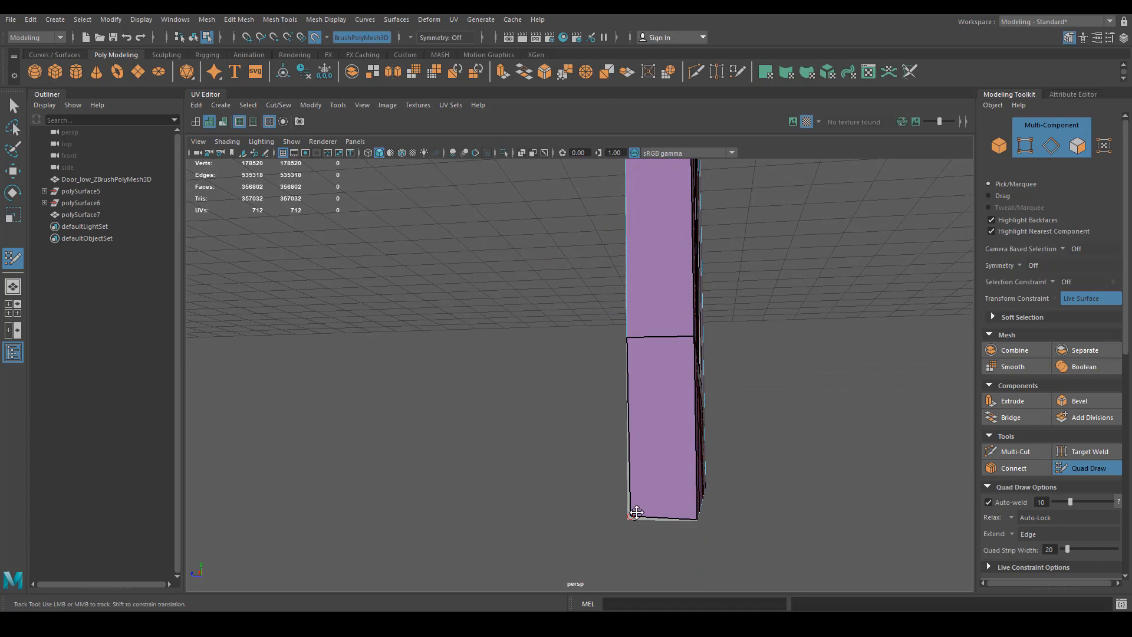
alt+drag(631, 518, 637, 518)
alt+right_drag(637, 518, 539, 462)
alt+drag(538, 462, 599, 362)
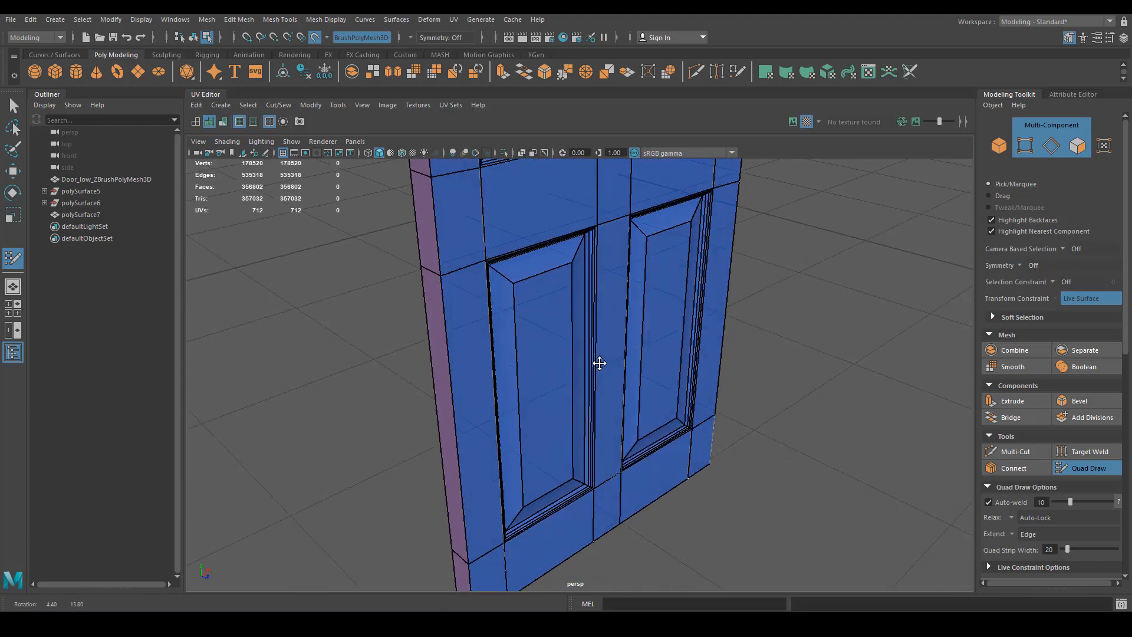
Step: Examine the low-poly door's panelled face and the whole top edge for fit with the original mesh
alt+middle_drag(600, 362, 641, 453)
alt+drag(641, 452, 584, 412)
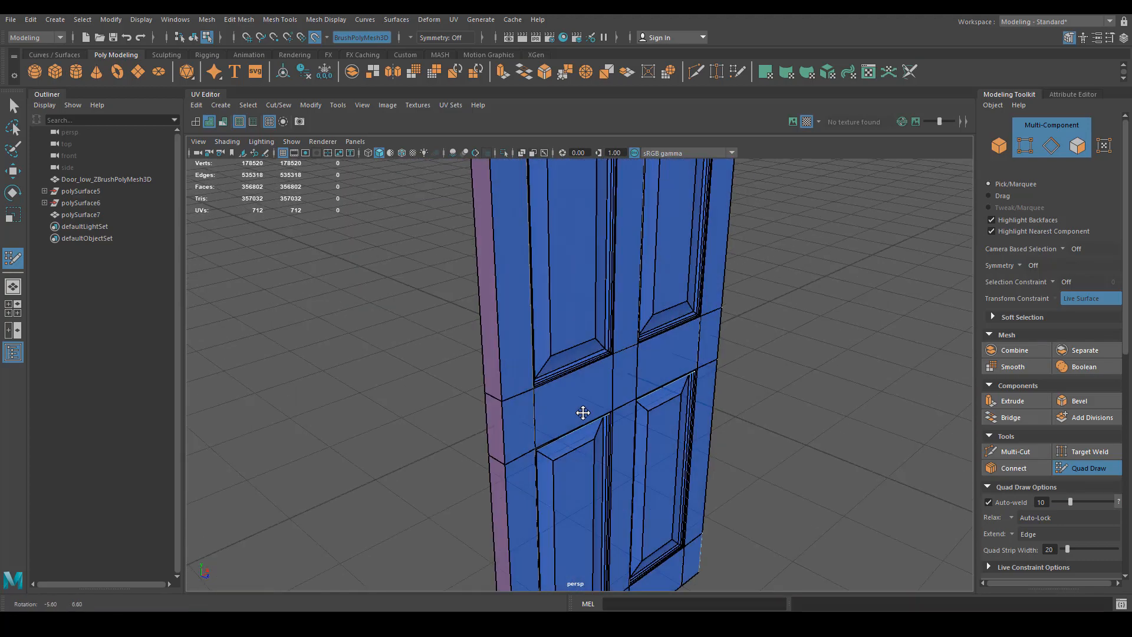
alt+right_drag(583, 412, 518, 425)
alt+drag(518, 425, 584, 422)
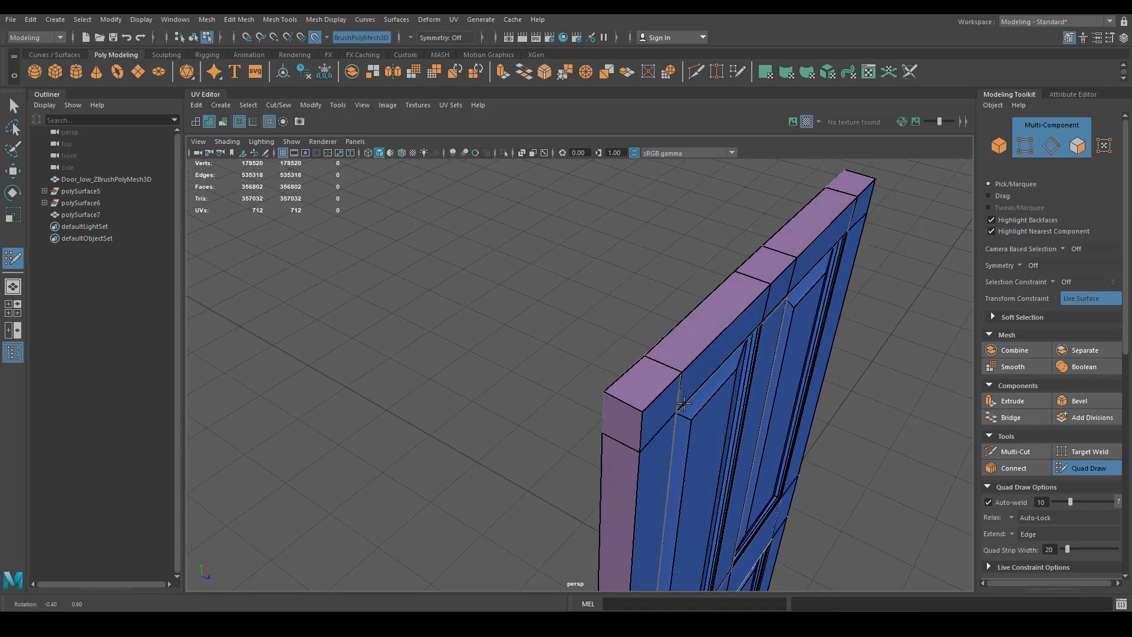
alt+right_drag(584, 423, 719, 406)
alt+drag(719, 406, 766, 407)
alt+right_drag(767, 407, 823, 411)
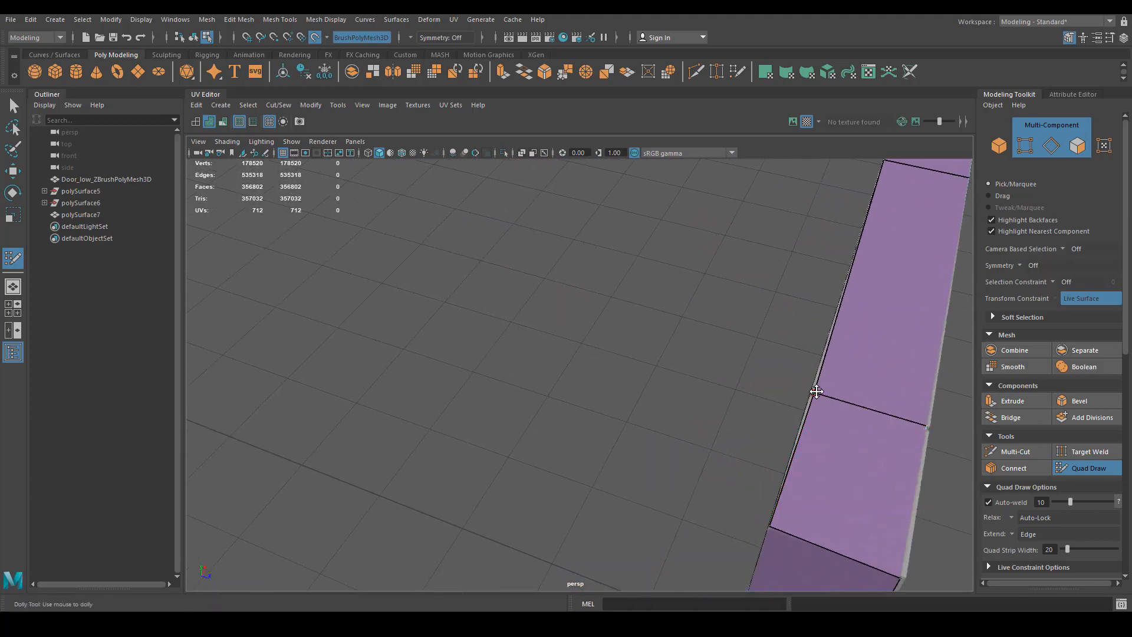
alt+middle_drag(831, 430, 753, 463)
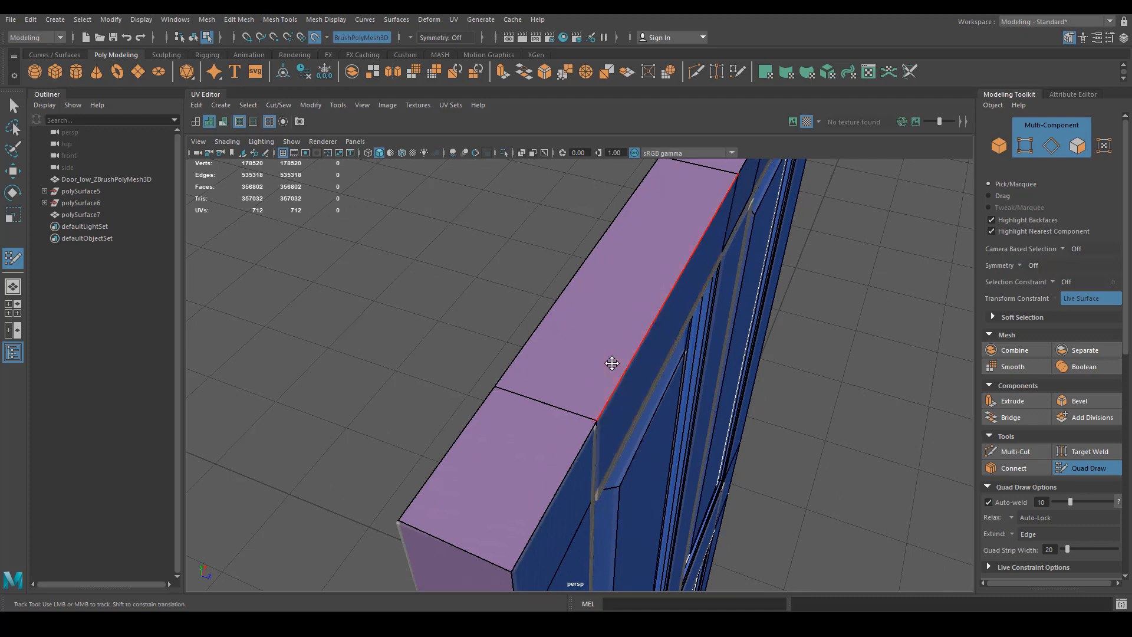
alt+right_drag(613, 363, 599, 450)
alt+drag(599, 450, 619, 412)
alt+right_drag(619, 412, 601, 414)
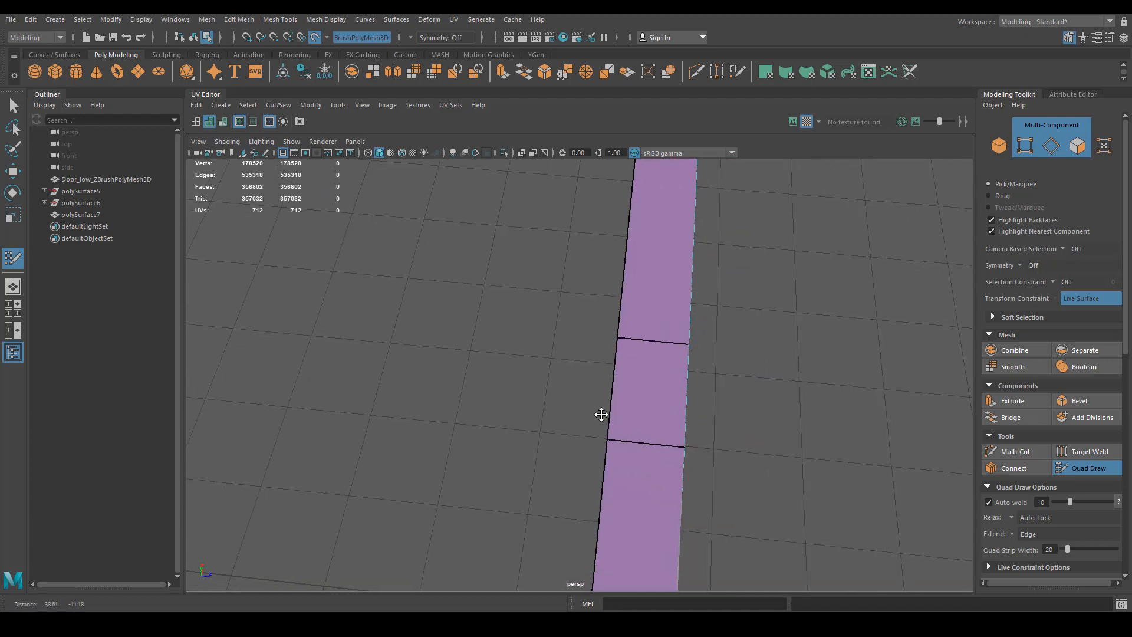
alt+drag(601, 414, 626, 399)
alt+right_drag(636, 395, 520, 374)
Step: Return to object mode with polySurface7 selected and delete its construction history
click(13, 106)
mouse_move(353, 272)
alt+mouse_down()
mouse_move(579, 434)
mouse_move(628, 396)
mouse_move(513, 390)
alt+mouse_up()
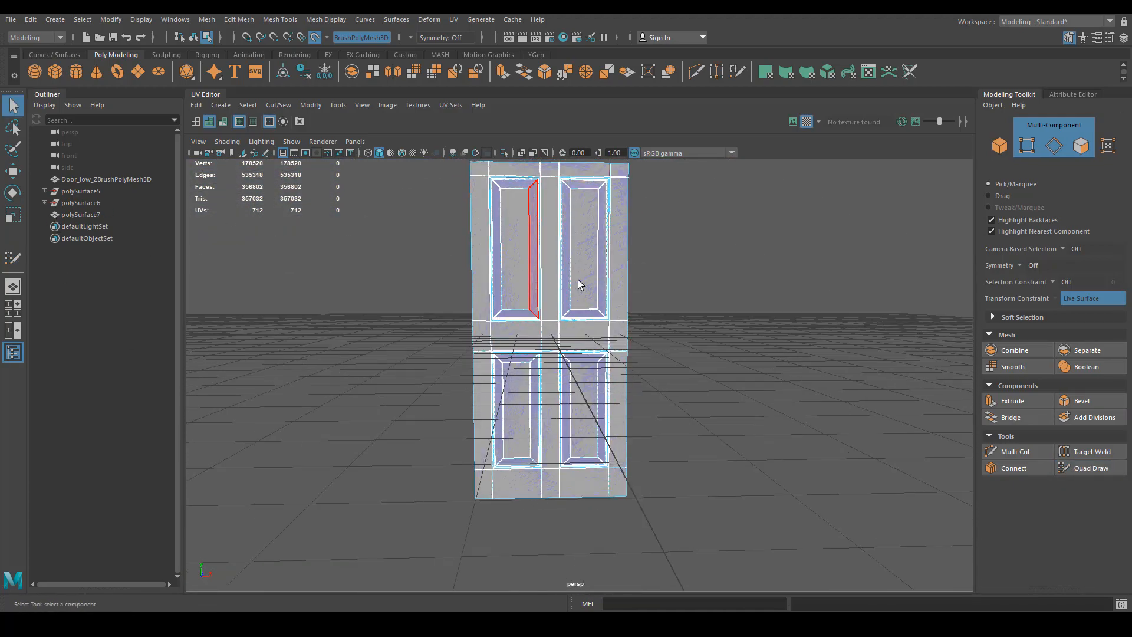
right_drag(513, 328, 563, 295)
alt+drag(564, 295, 600, 375)
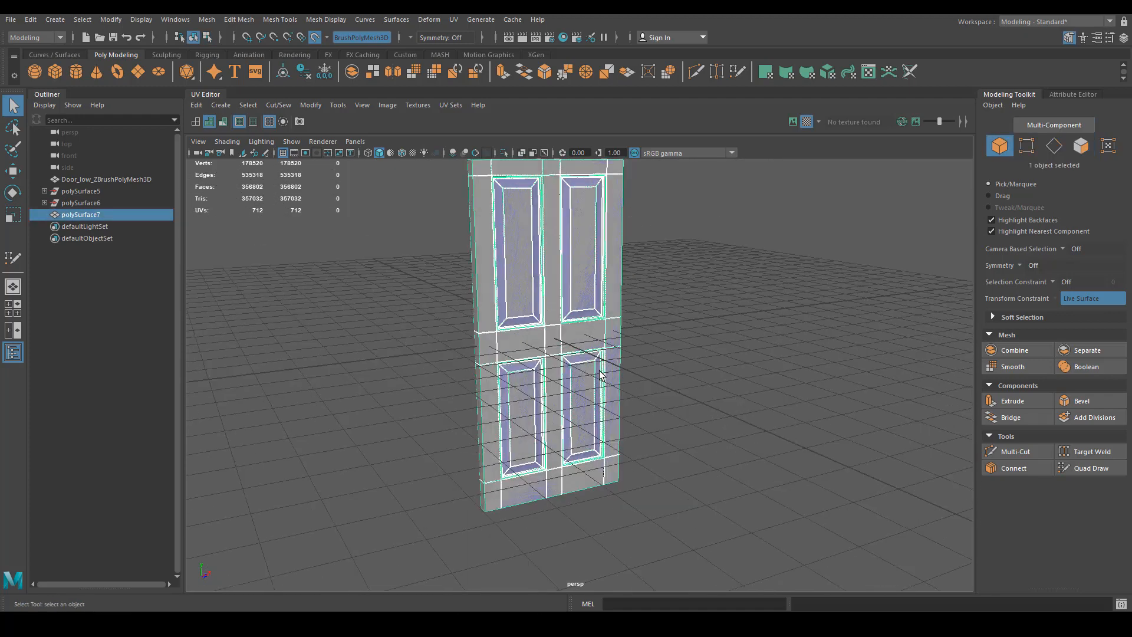
click(304, 71)
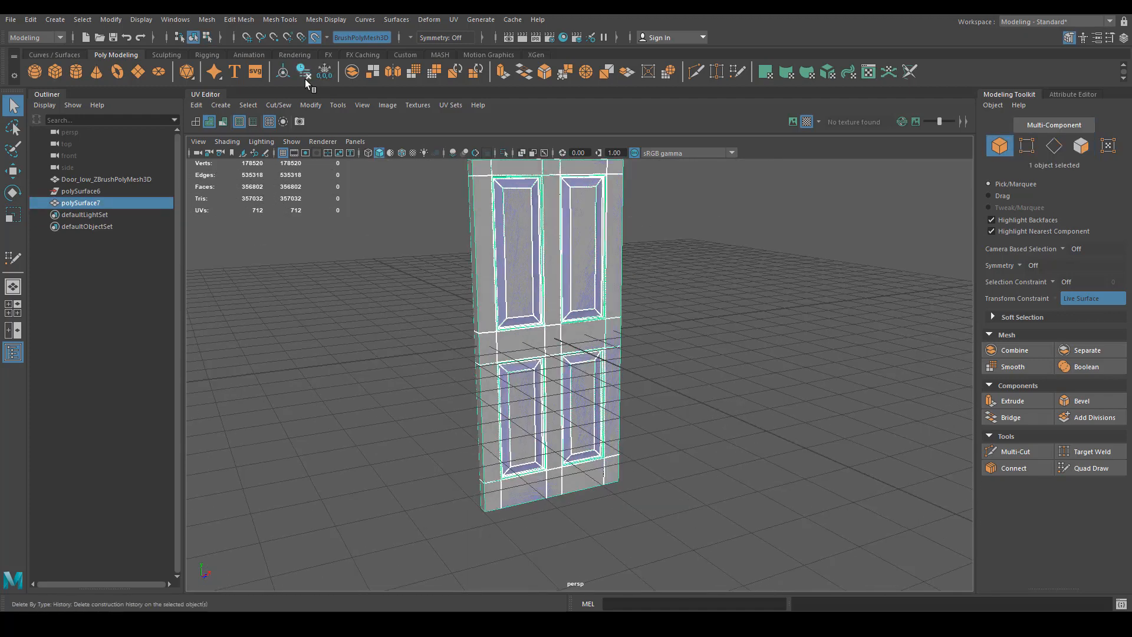
Step: Rename polySurface7 to Door_low
double_click(114, 202)
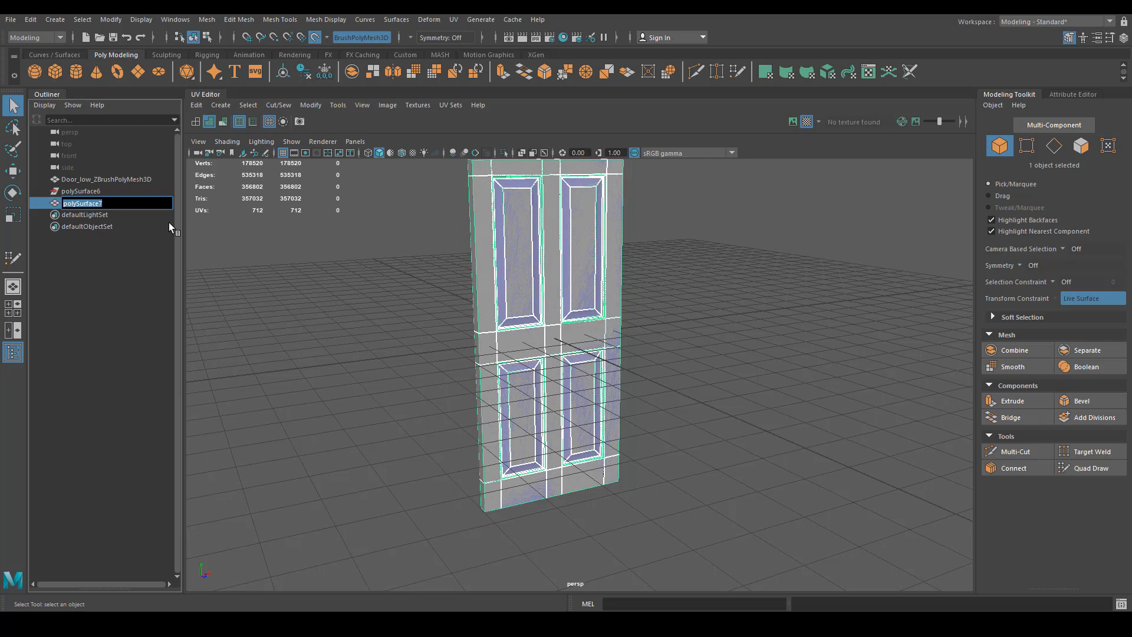
text(Door_)
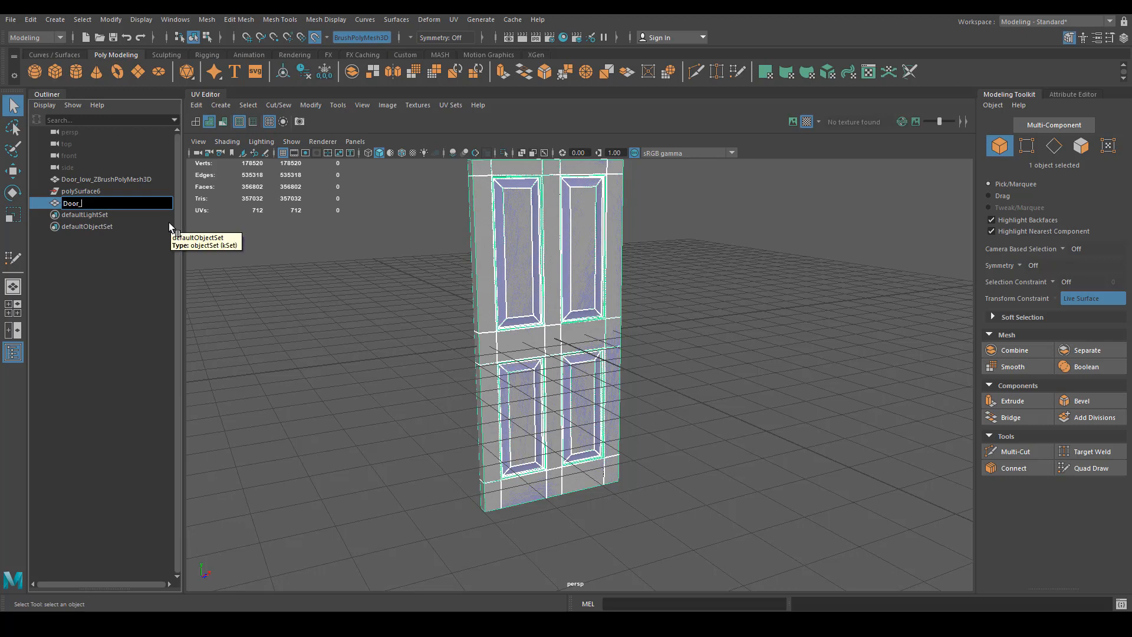
text(low)
key(Return)
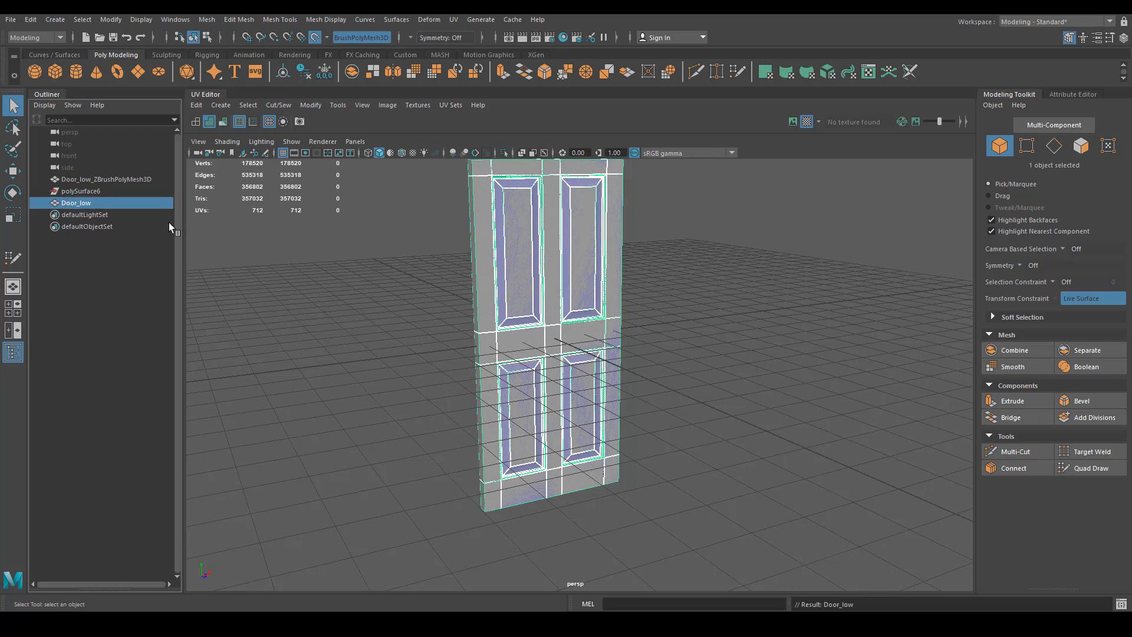
Step: Delete the leftover polySurface6 node, then select the Door_low mesh
click(105, 187)
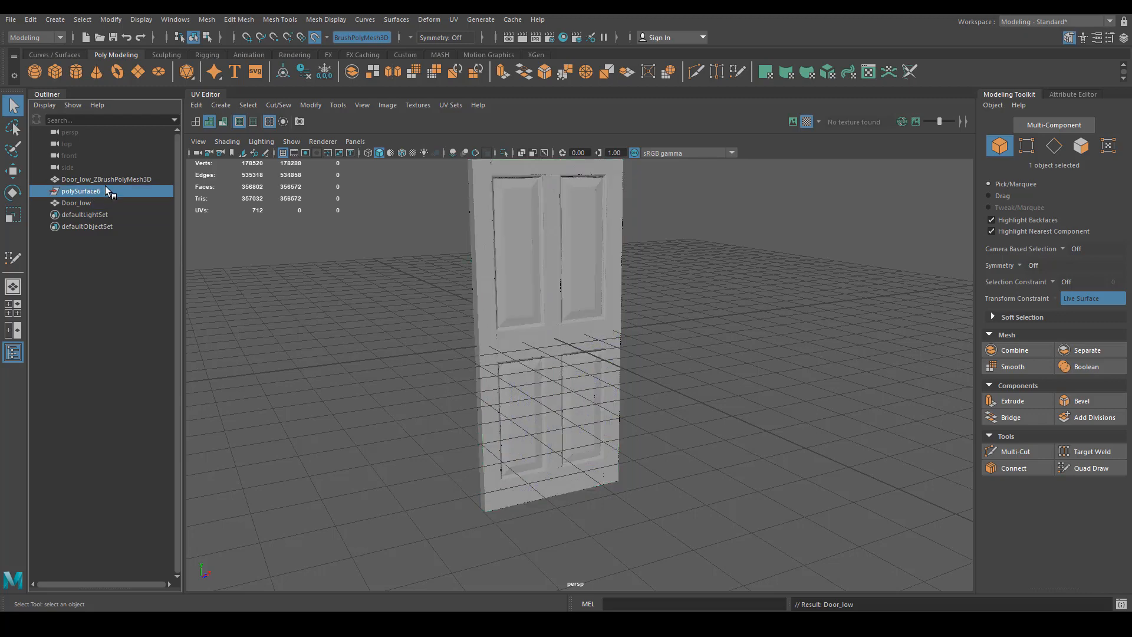
key(Delete)
click(69, 179)
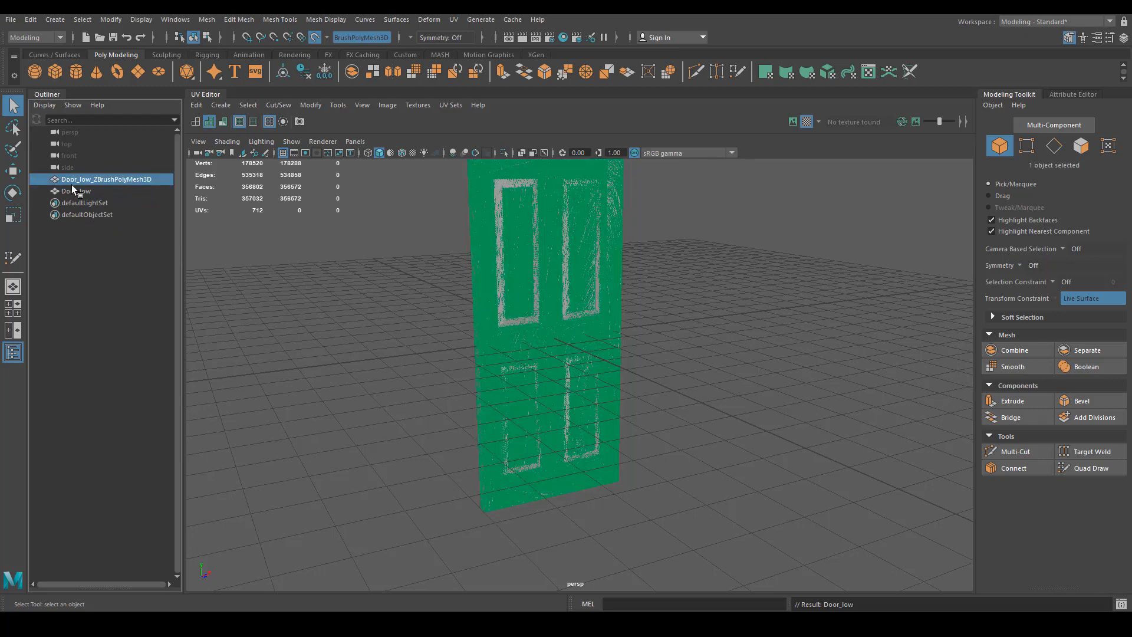
click(72, 186)
click(77, 181)
click(70, 192)
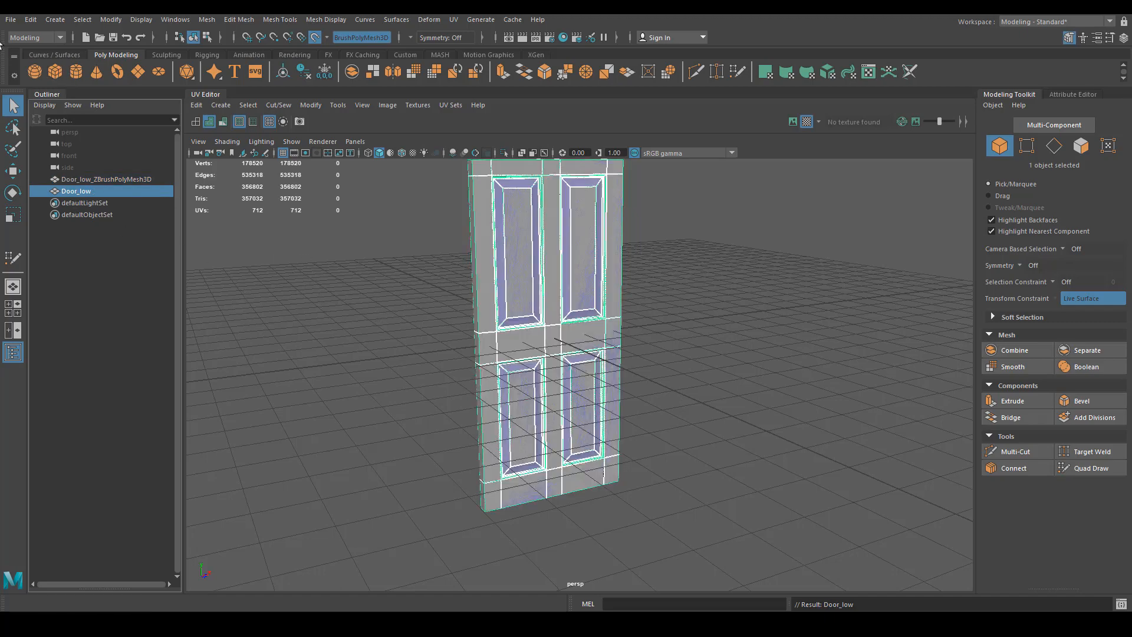
Step: Import Door_Handle_low.OBJ from the Door_Tutorial_Export folder into the scene
click(17, 21)
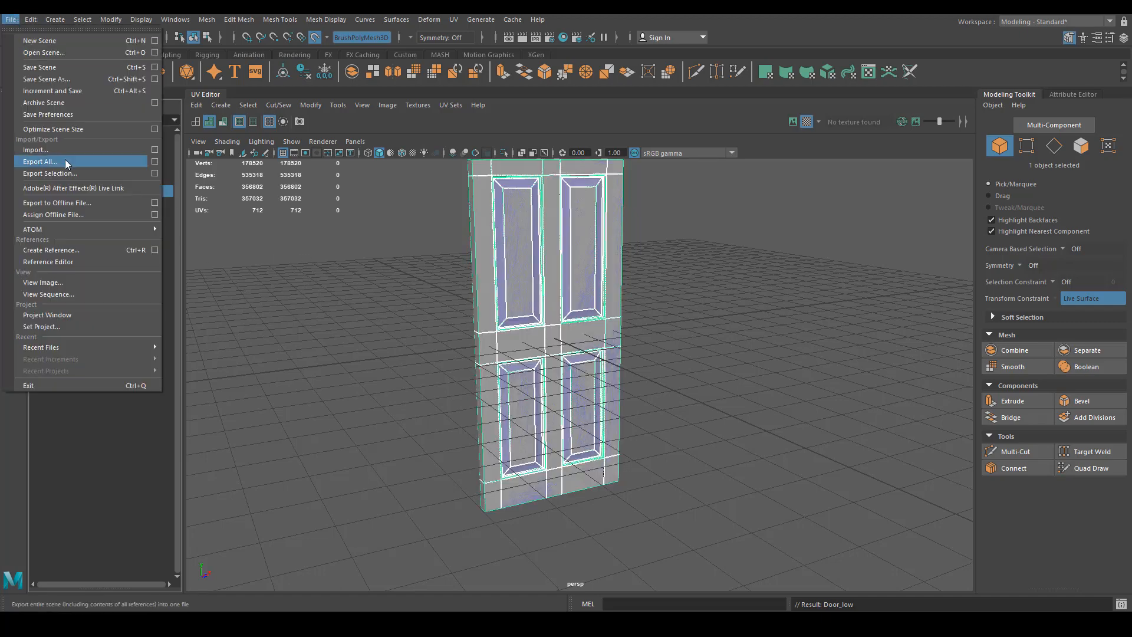
click(51, 147)
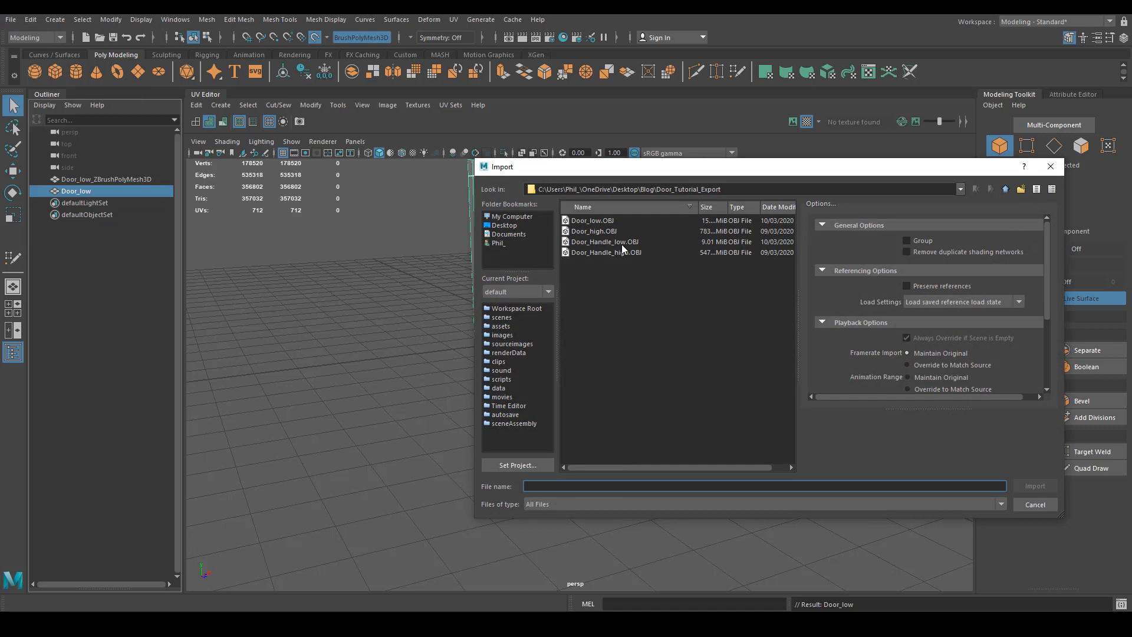
click(621, 244)
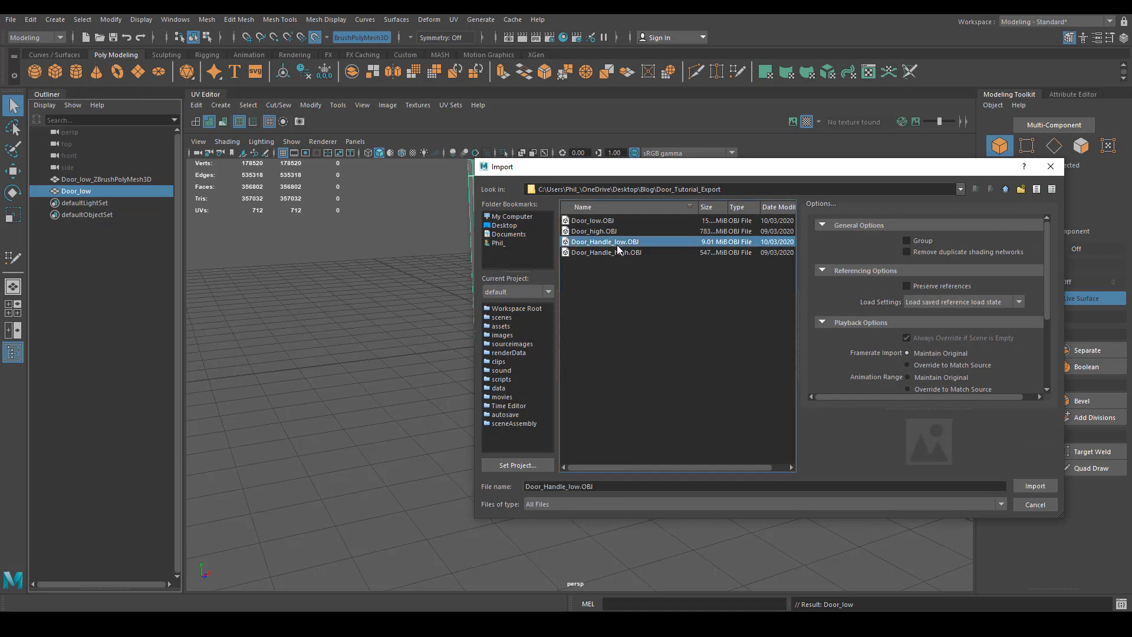
click(1036, 487)
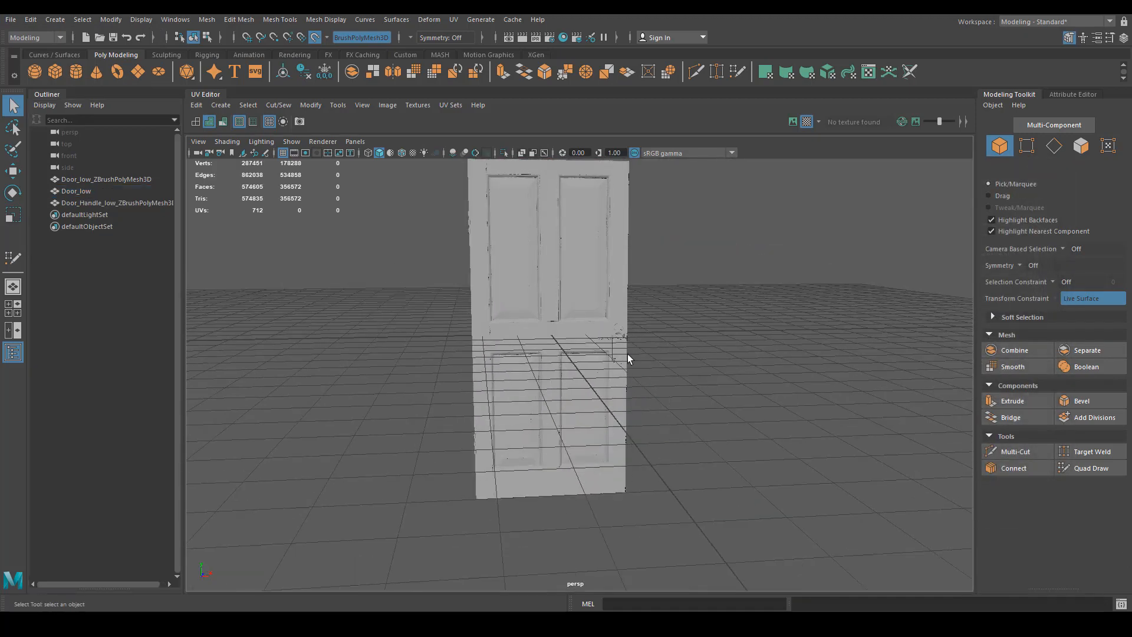
Step: Isolate the imported door handle mesh and examine its levers, backplates and latch plate
alt+drag(619, 338, 634, 408)
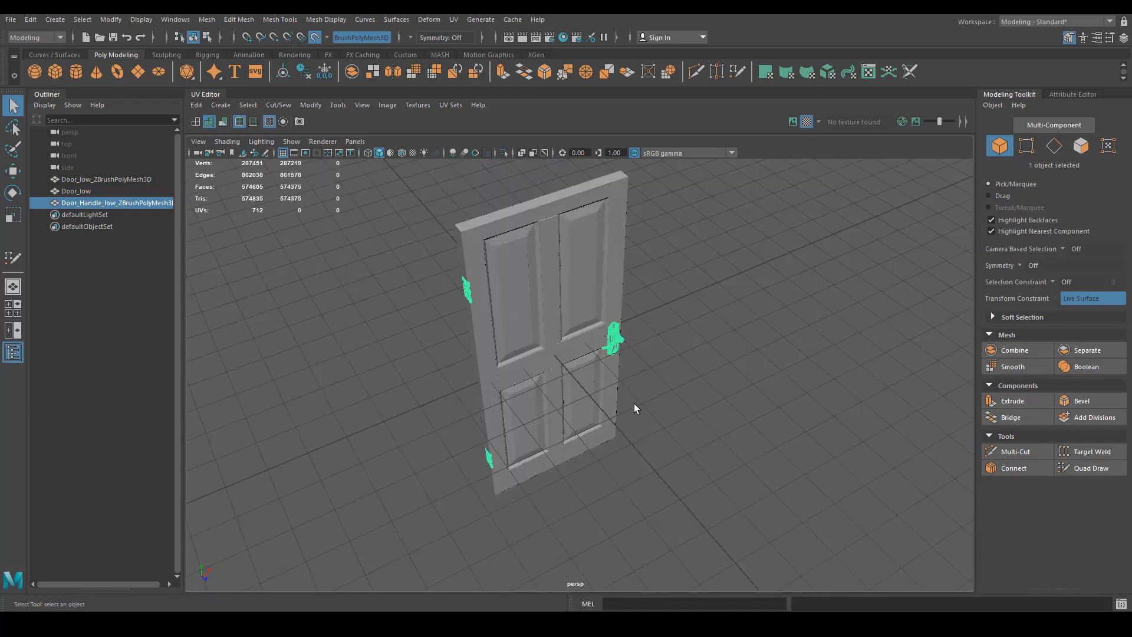
key(ctrl+1)
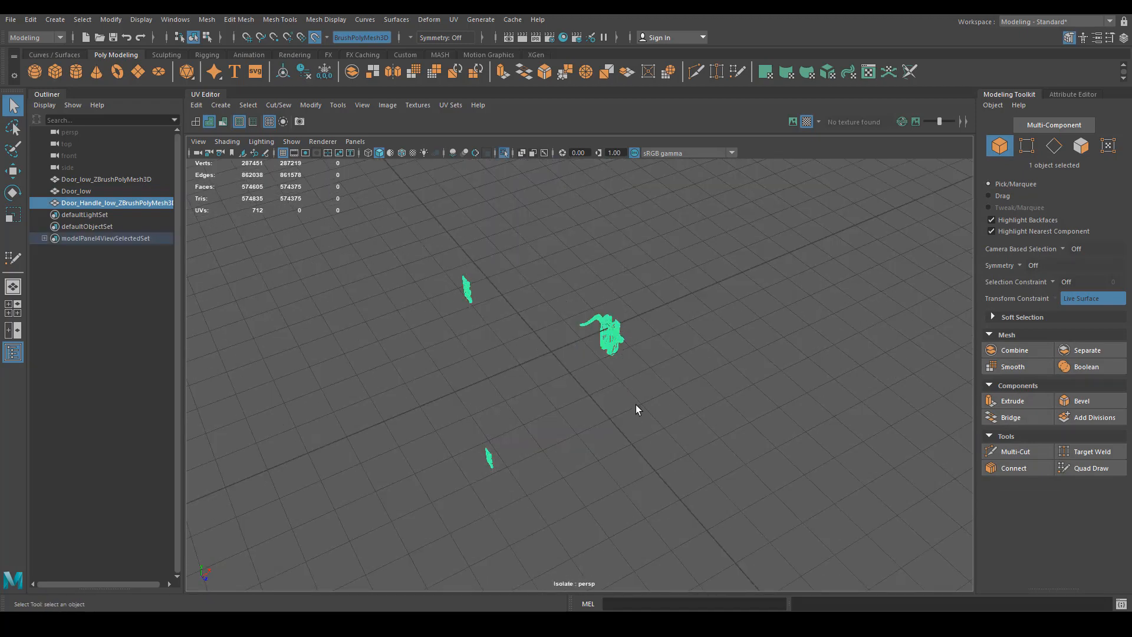
alt+drag(684, 461, 640, 368)
alt+right_drag(640, 368, 813, 373)
alt+middle_drag(768, 370, 686, 447)
alt+drag(685, 447, 629, 370)
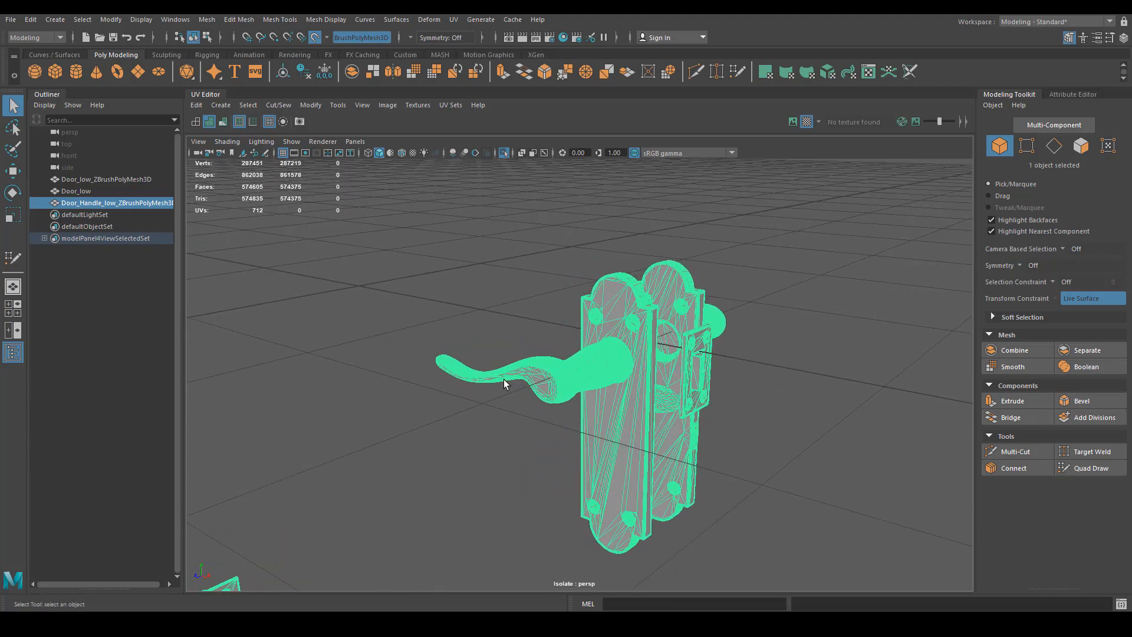
alt+drag(505, 384, 403, 435)
alt+right_drag(403, 435, 670, 458)
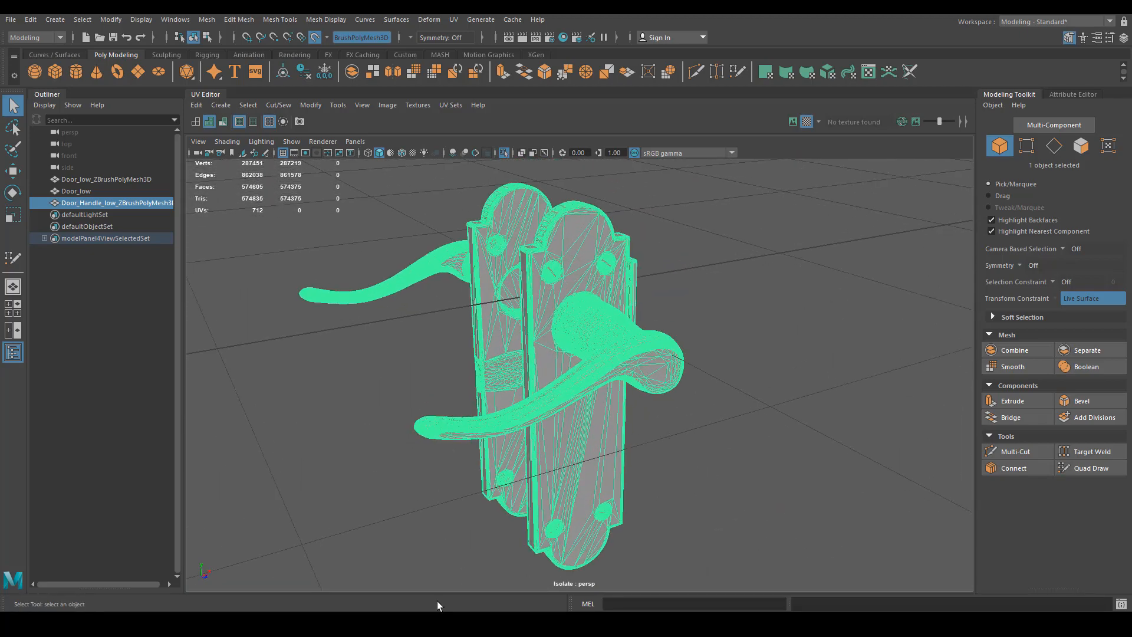
Step: Replace the live door surface with the door handle mesh and activate Quad Draw for retopologizing the handle's backplate
click(313, 36)
alt+drag(607, 397, 566, 378)
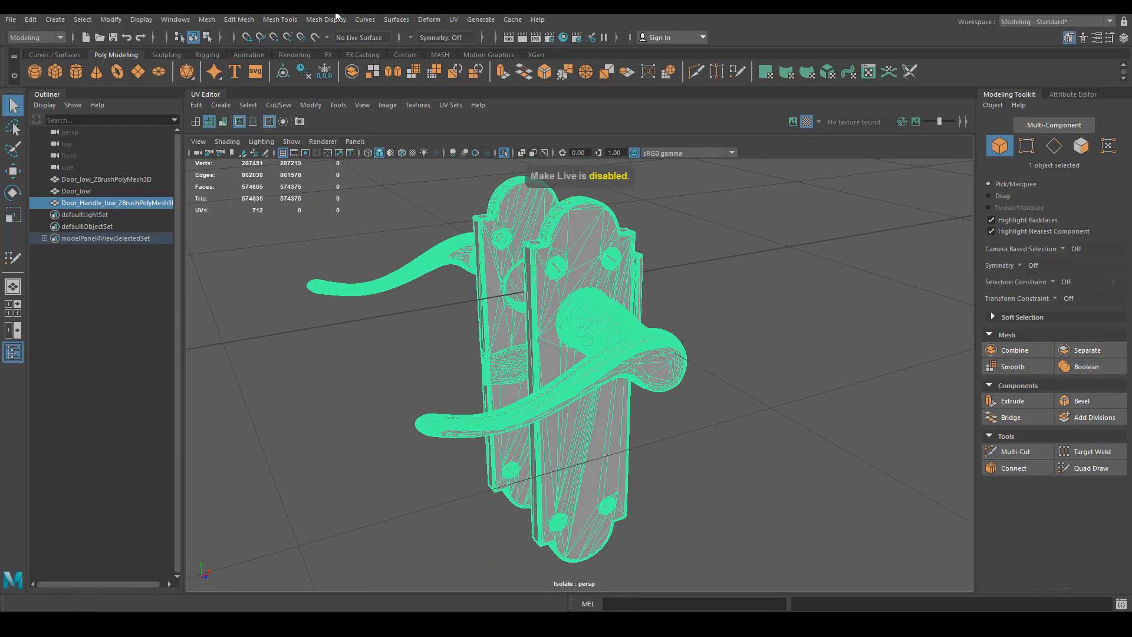
click(314, 37)
alt+drag(585, 321, 557, 370)
click(1095, 472)
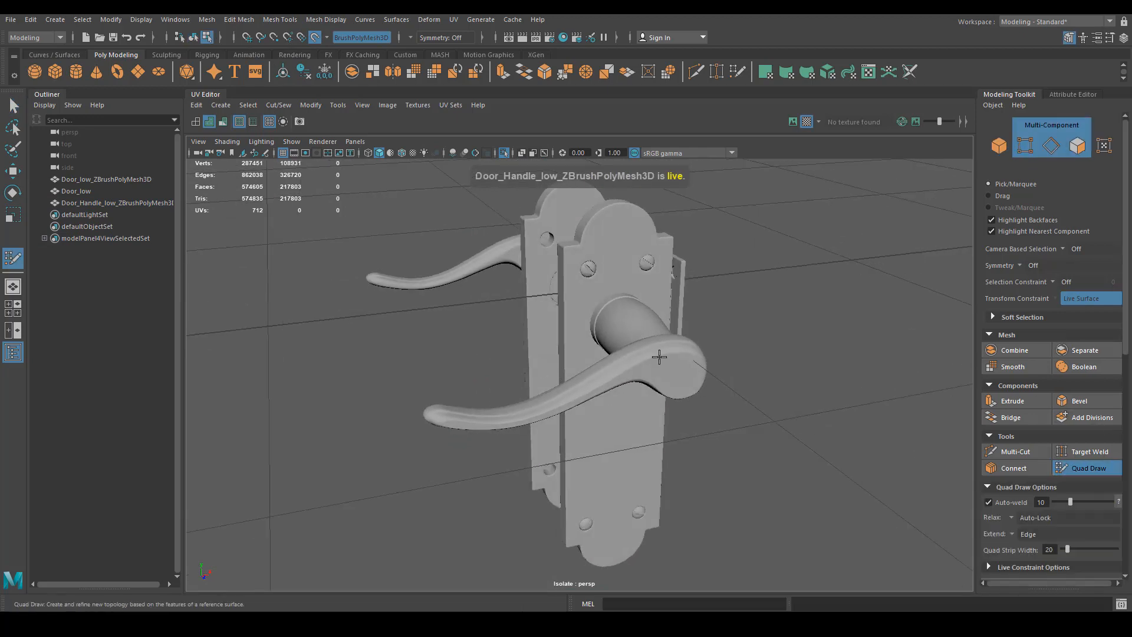
alt+right_drag(659, 356, 740, 337)
alt+middle_drag(664, 283, 642, 341)
alt+right_drag(642, 341, 683, 347)
mouse_move(683, 347)
alt+mouse_down()
mouse_move(642, 345)
mouse_move(518, 423)
alt+mouse_up()
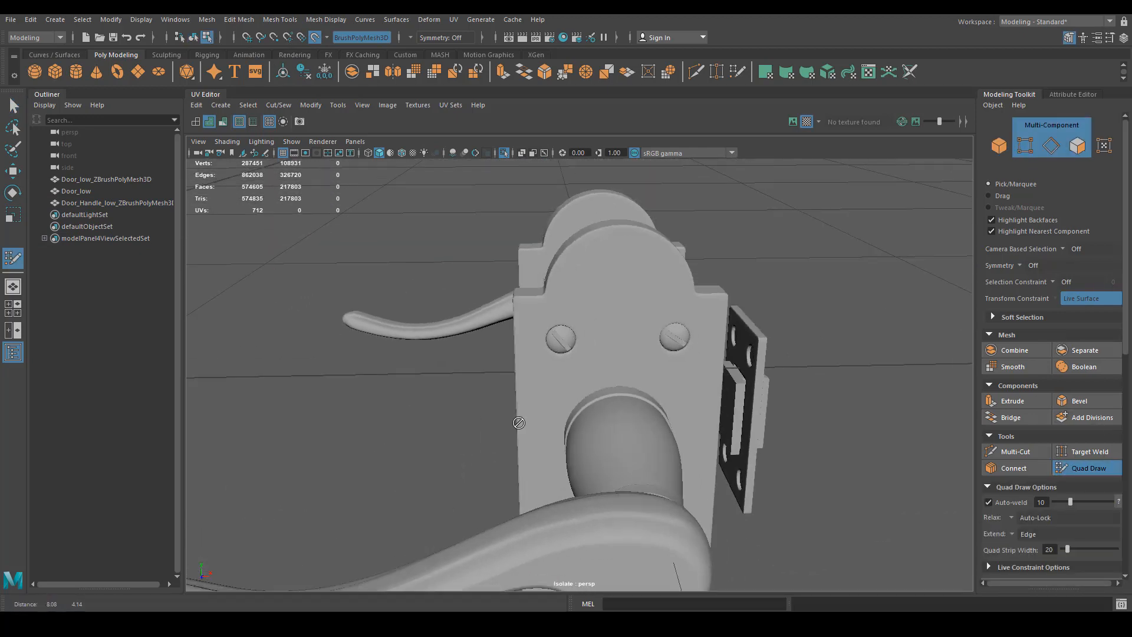
Step: In the front view, fill a quad across the backplate's rounded top from four corner points and extend a second strip upward
alt+right_drag(607, 264, 623, 387)
alt+middle_drag(624, 386, 545, 426)
key(space)
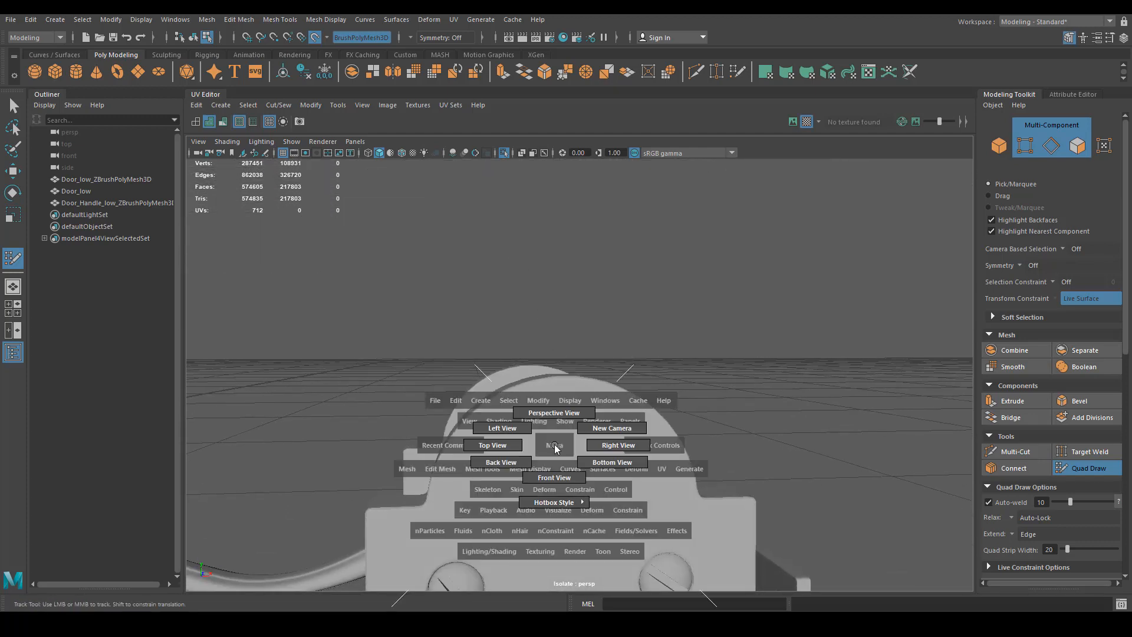
drag(554, 444, 560, 481)
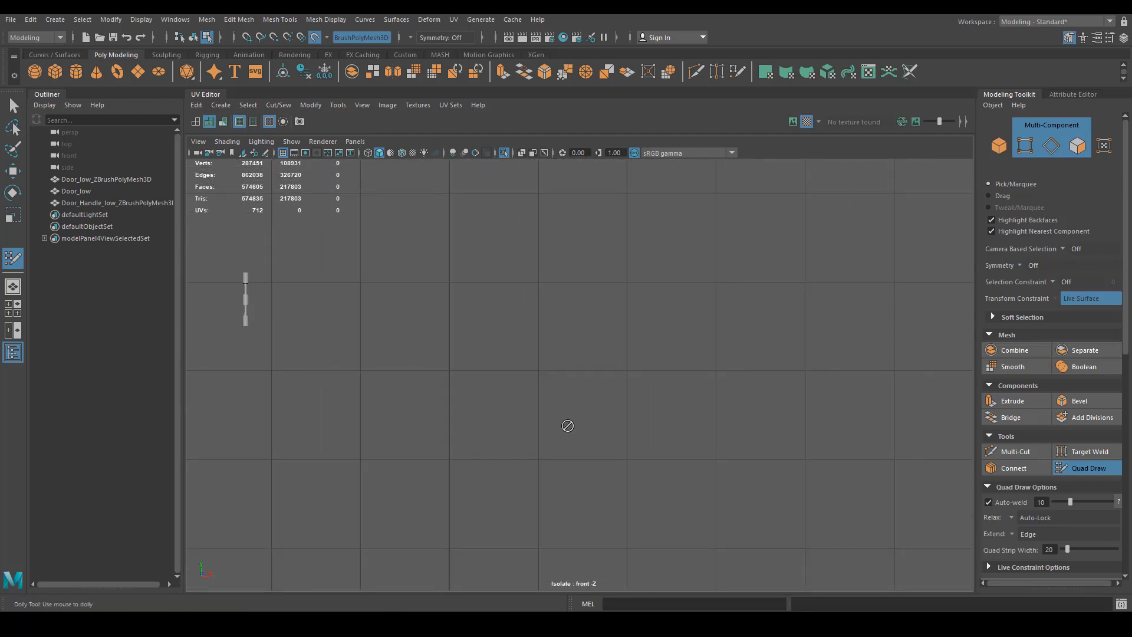
key(f)
alt+right_drag(715, 425, 721, 430)
alt+middle_drag(855, 438, 366, 435)
mouse_move(366, 435)
alt+right_down()
mouse_move(757, 479)
mouse_move(512, 453)
alt+right_up()
alt+right_drag(338, 345, 525, 290)
alt+middle_drag(525, 291, 527, 313)
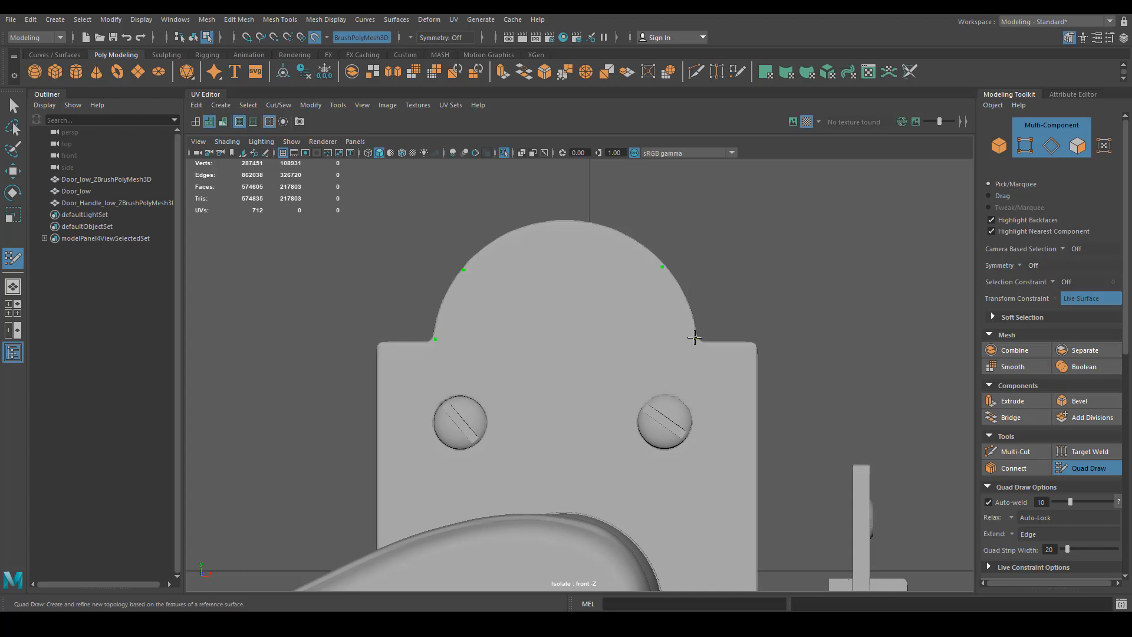
shift+click(569, 312)
mouse_move(561, 267)
mouse_down()
mouse_move(570, 209)
mouse_move(567, 230)
mouse_up()
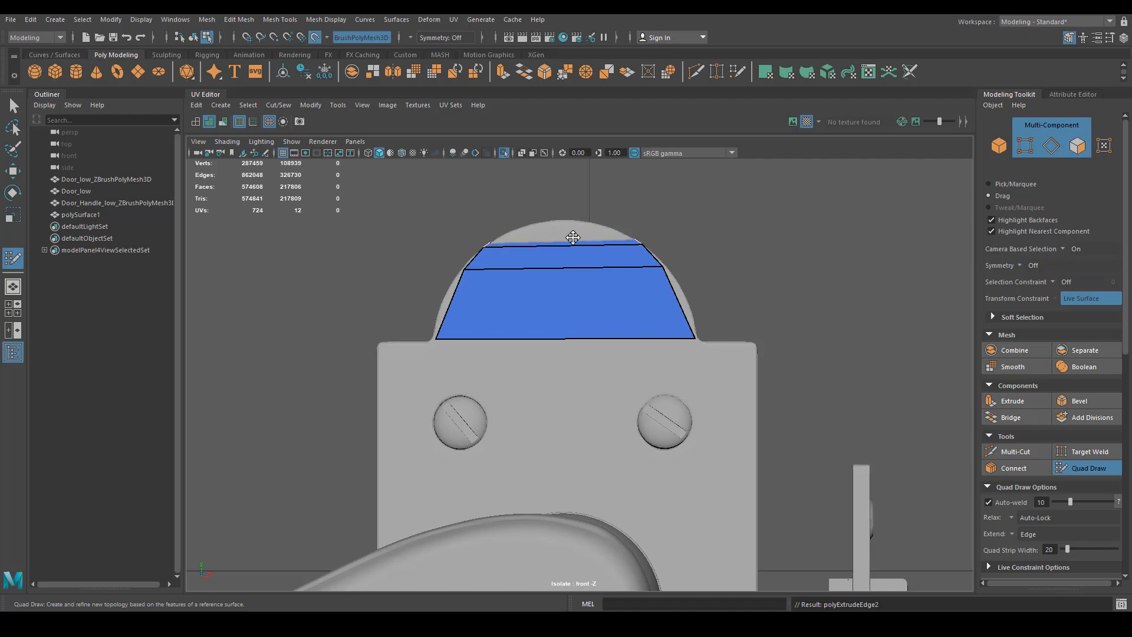
Step: In the perspective view, extend a third, narrower strip towards the top of the backplate's arch, fitting its corners to the rounded outline
scroll(586, 301, up, 1)
alt+drag(586, 301, 652, 334)
key(space)
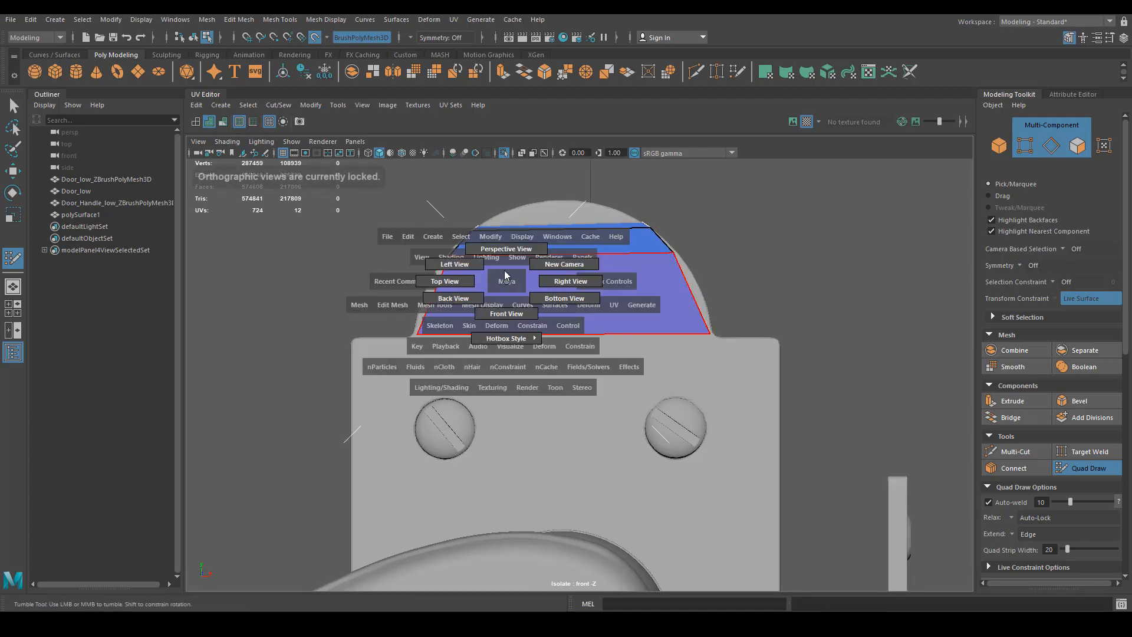
drag(505, 274, 448, 307)
scroll(442, 319, up, 1)
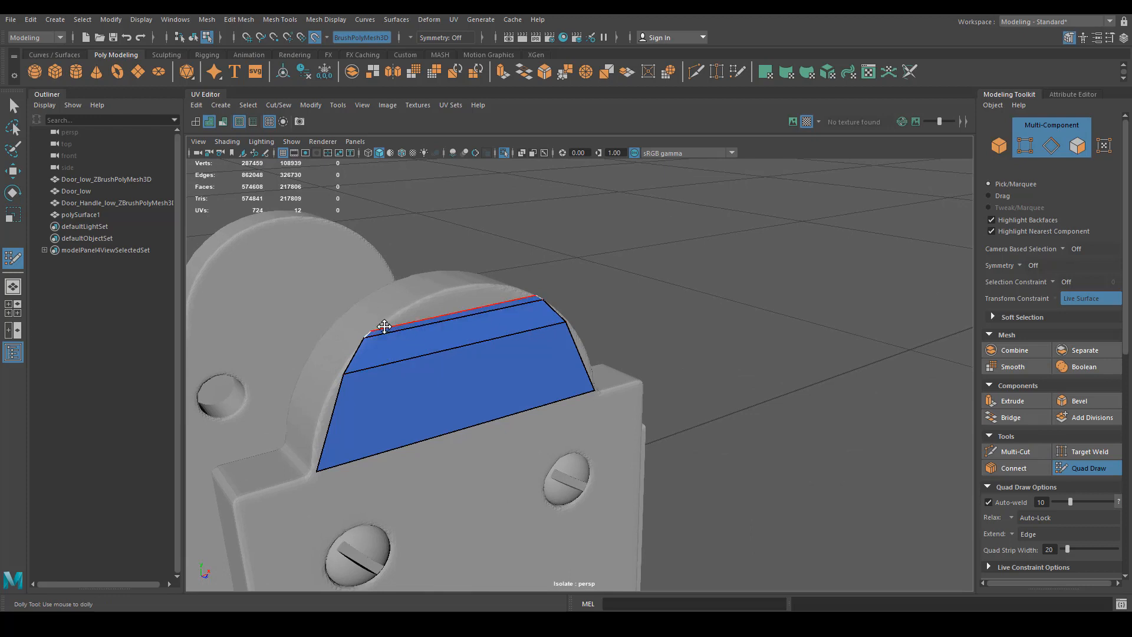
ctrl+shift+drag(372, 331, 507, 293)
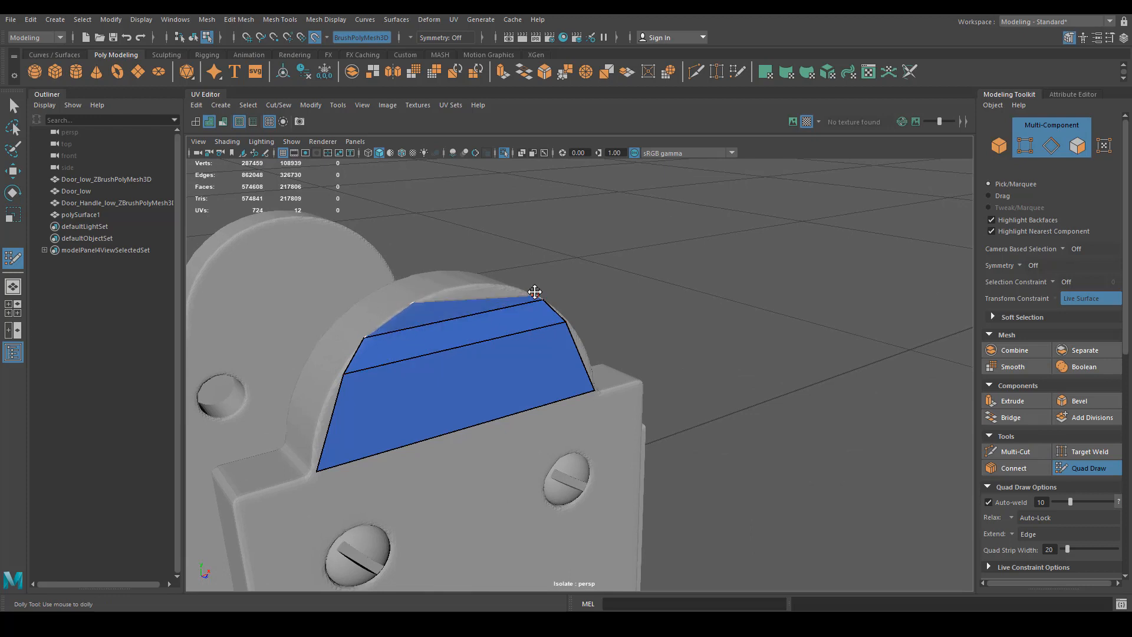
Step: Insert a central vertical edge loop and a horizontal loop in the lowest arch strip, fitting the new vertices to the arch outline
alt+drag(478, 355, 424, 280)
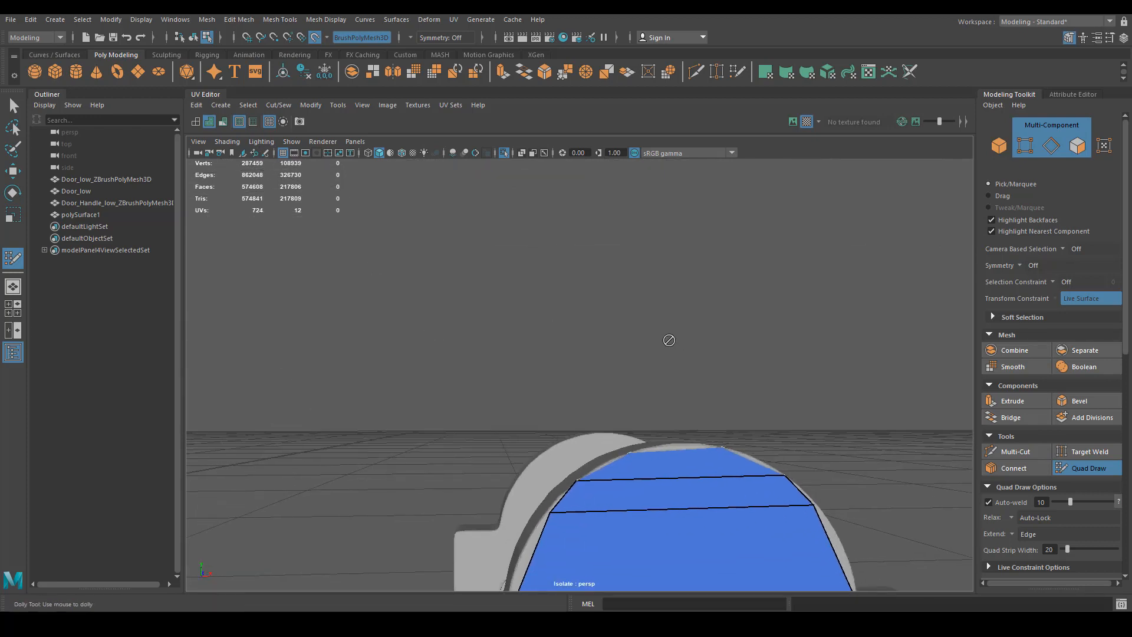
alt+right_drag(667, 338, 311, 328)
alt+drag(556, 419, 540, 417)
alt+middle_drag(539, 417, 362, 103)
alt+drag(470, 232, 469, 243)
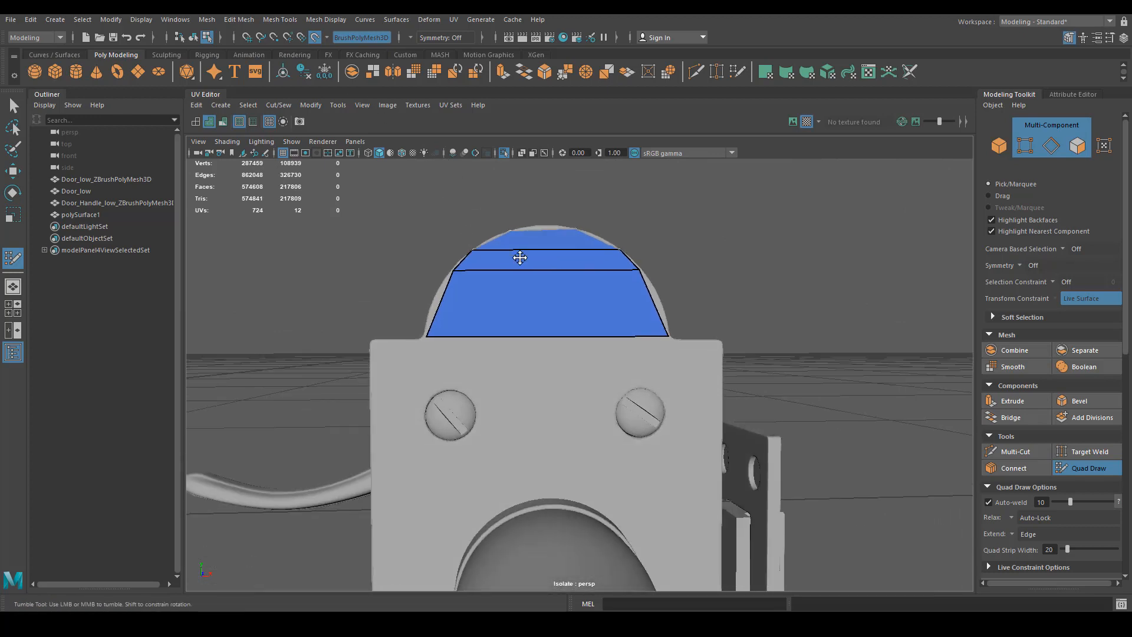
ctrl+click(543, 238)
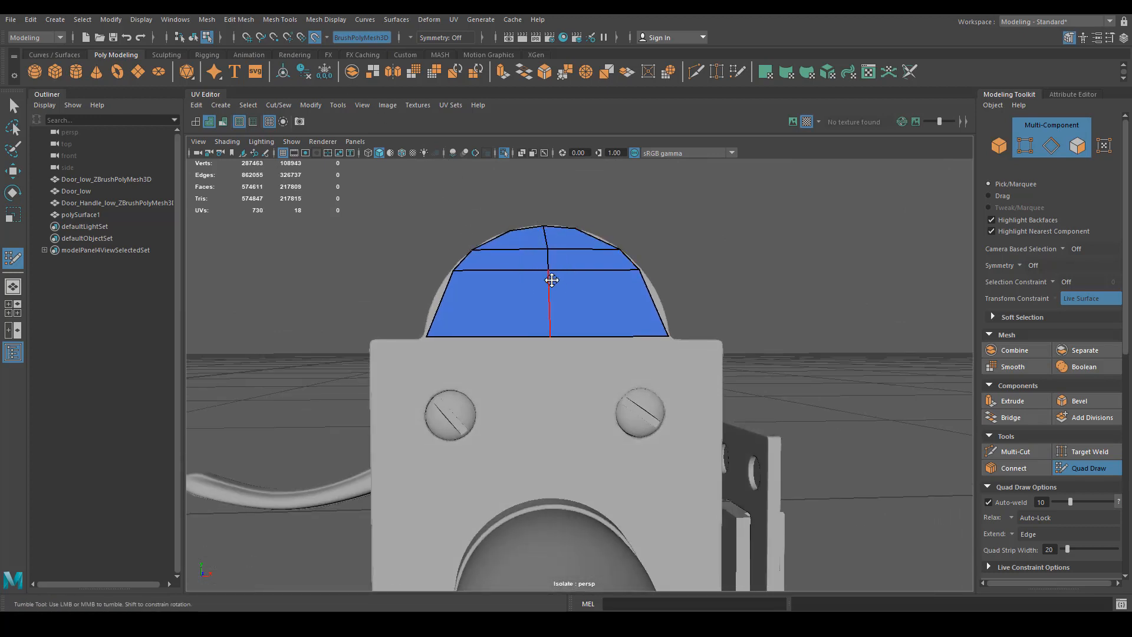
ctrl+click(460, 309)
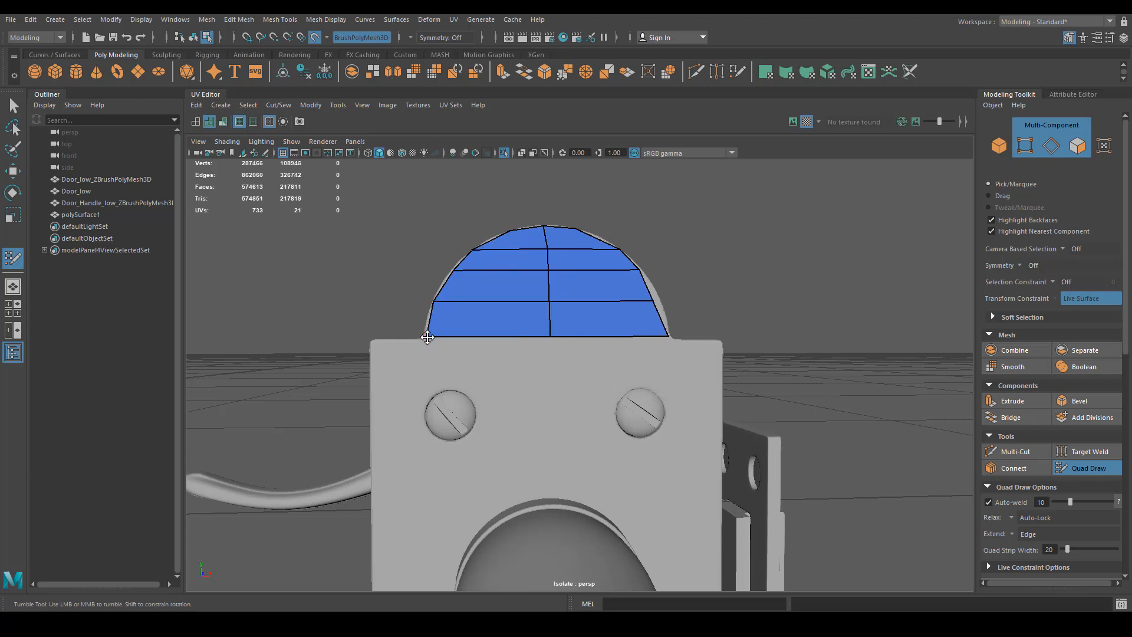
alt+drag(476, 255, 569, 227)
alt+middle_drag(675, 389, 907, 543)
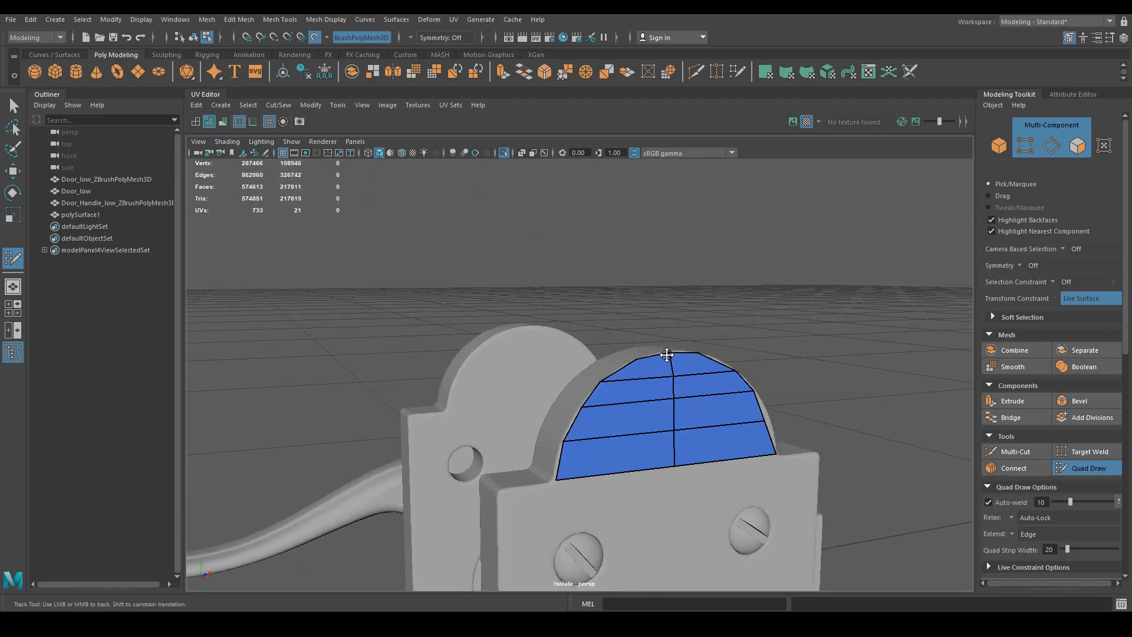
Step: Extend quads from the arch's left half down over the screw, out to the plate's left edge and further down beside the handle neck
alt+drag(675, 407, 640, 382)
alt+middle_drag(731, 472, 557, 291)
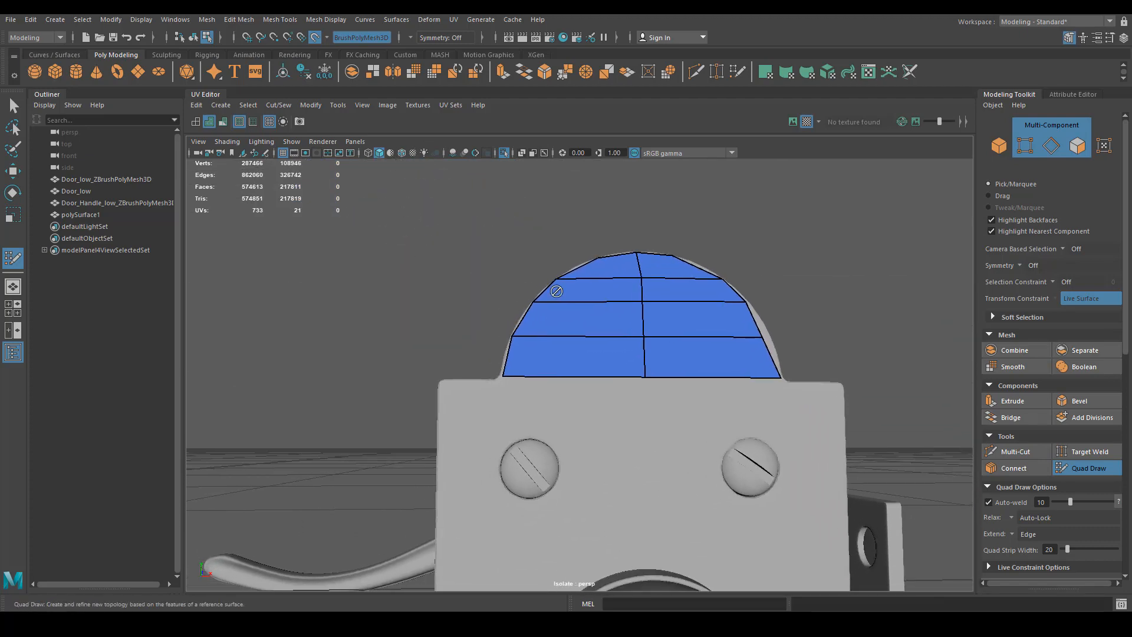
drag(606, 384, 596, 556)
drag(594, 562, 594, 571)
alt+middle_drag(664, 457, 667, 192)
alt+drag(472, 297, 495, 330)
alt+middle_drag(496, 331, 587, 435)
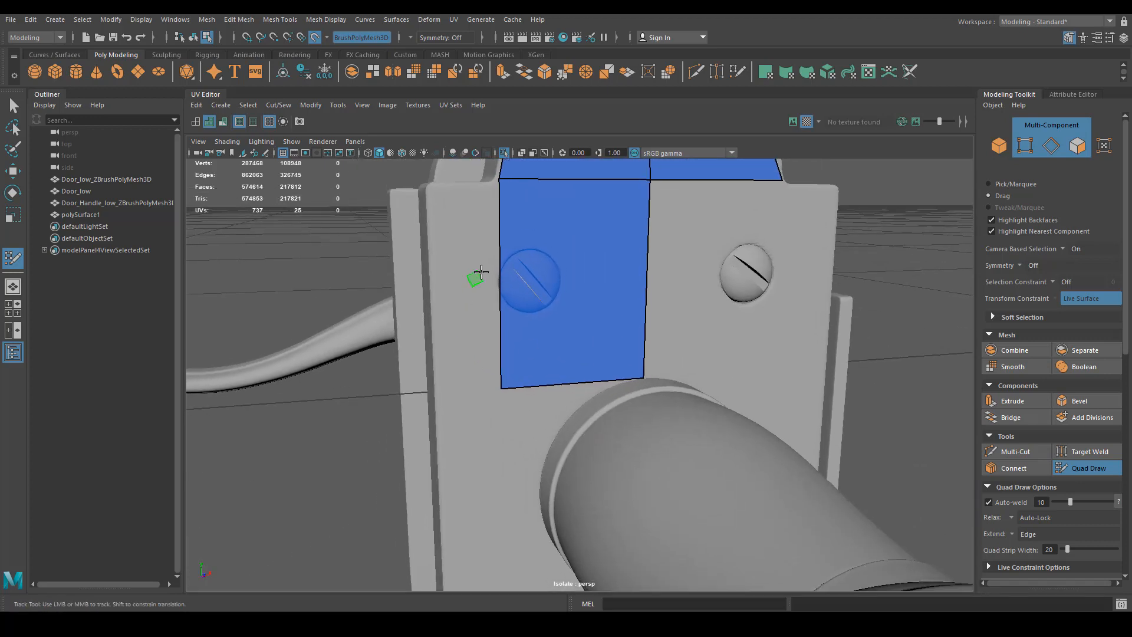
drag(497, 266, 430, 274)
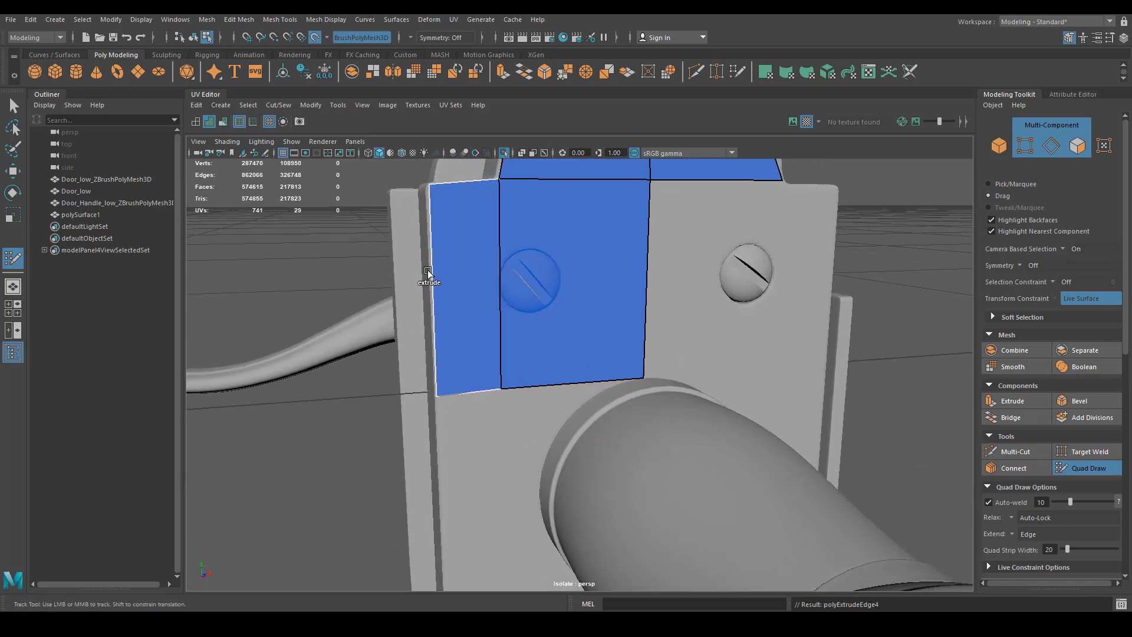
mouse_move(470, 394)
mouse_down()
mouse_move(471, 505)
mouse_move(473, 472)
mouse_up()
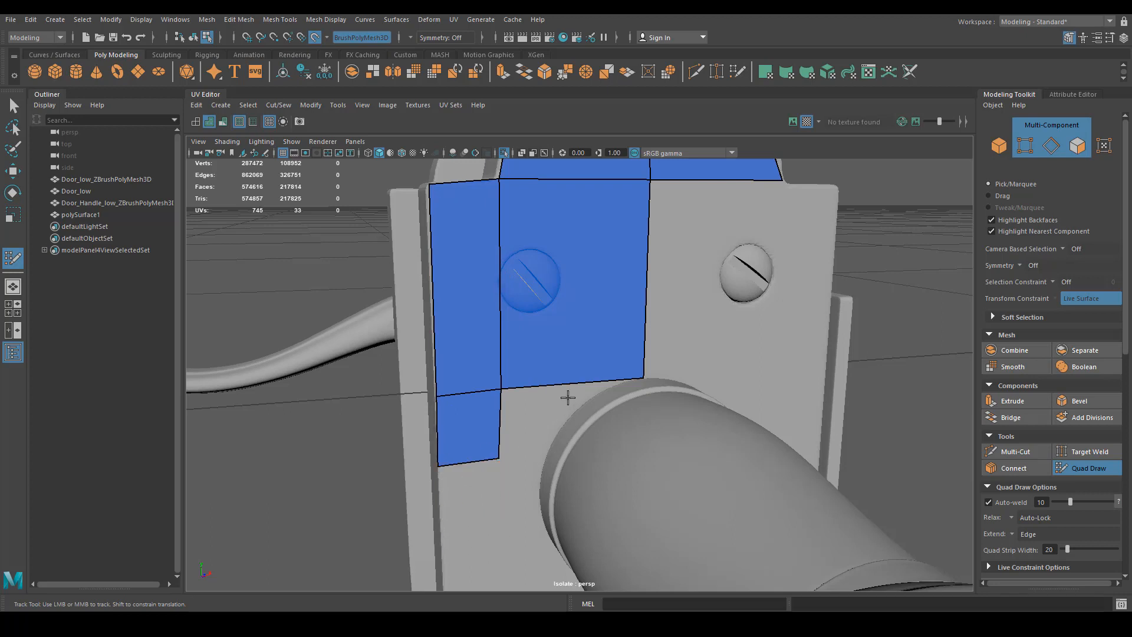
Step: Insert two vertical edge loops in the left half of the backplate mesh and fit their lower vertices to the handle collar's curve
mouse_move(599, 359)
alt+mouse_down()
mouse_move(553, 304)
mouse_move(538, 372)
mouse_move(551, 397)
alt+mouse_up()
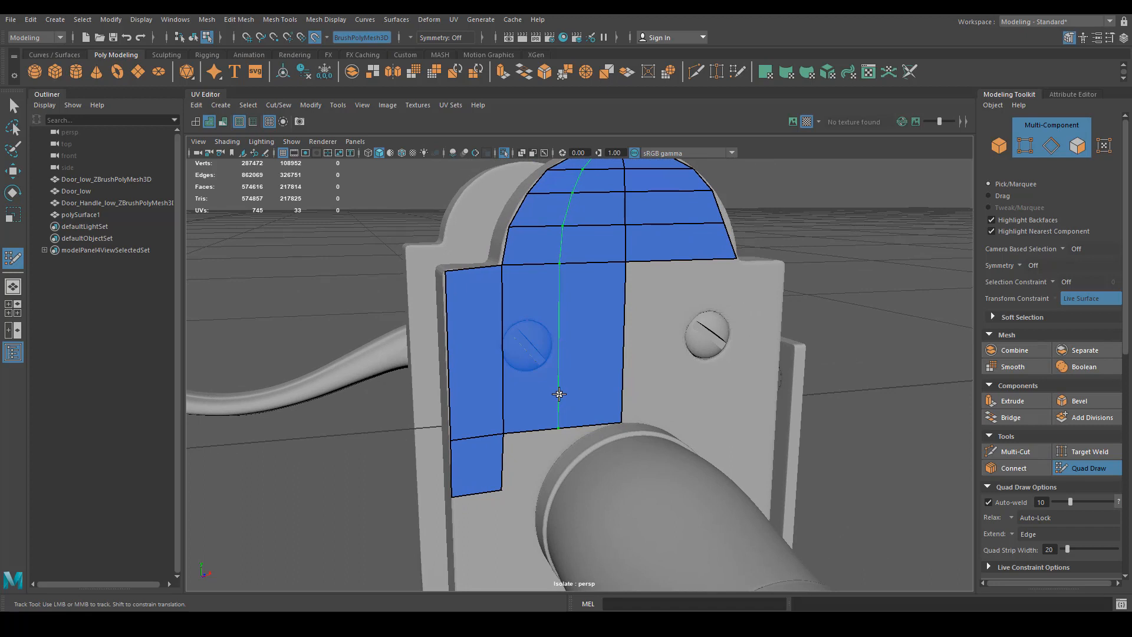
alt+middle_drag(541, 448, 538, 388)
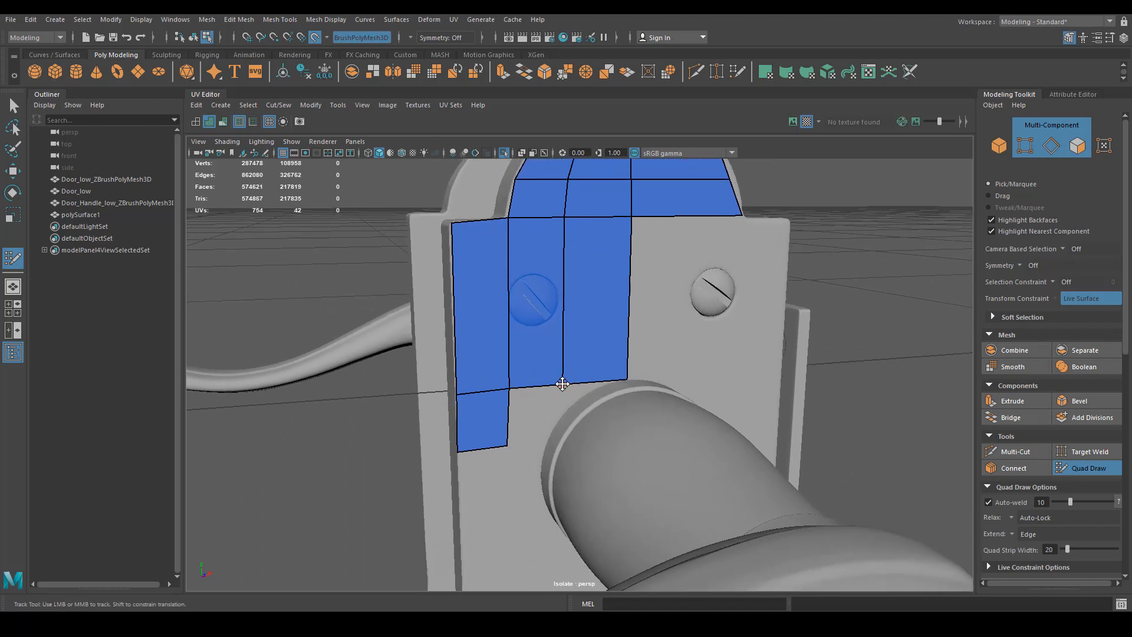
drag(563, 384, 562, 412)
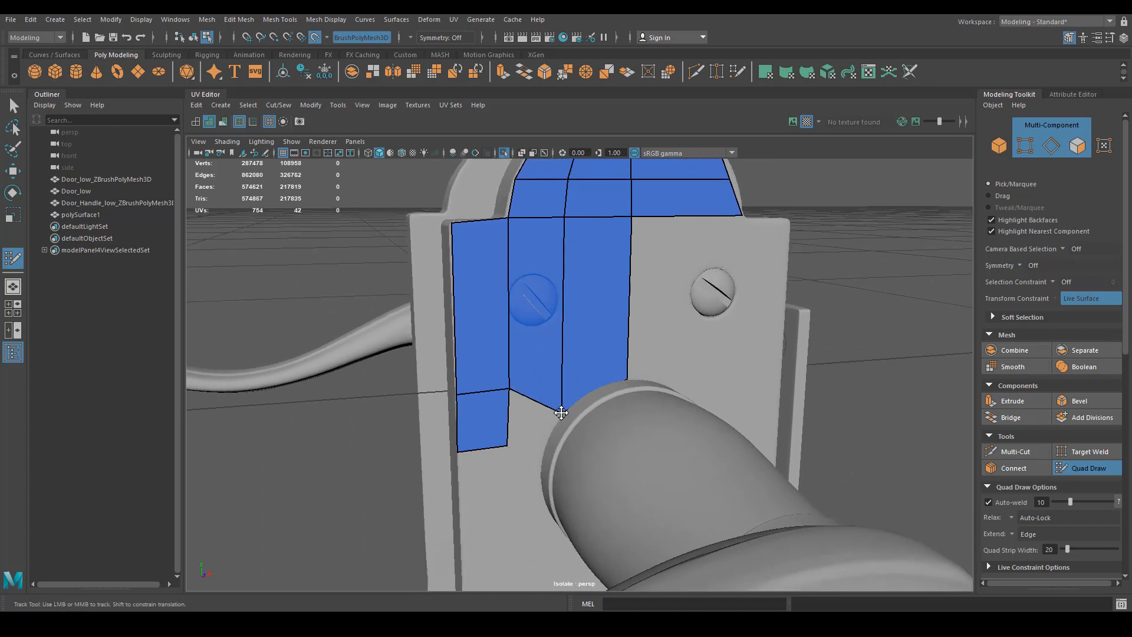
ctrl+click(605, 365)
alt+right_drag(614, 336, 663, 406)
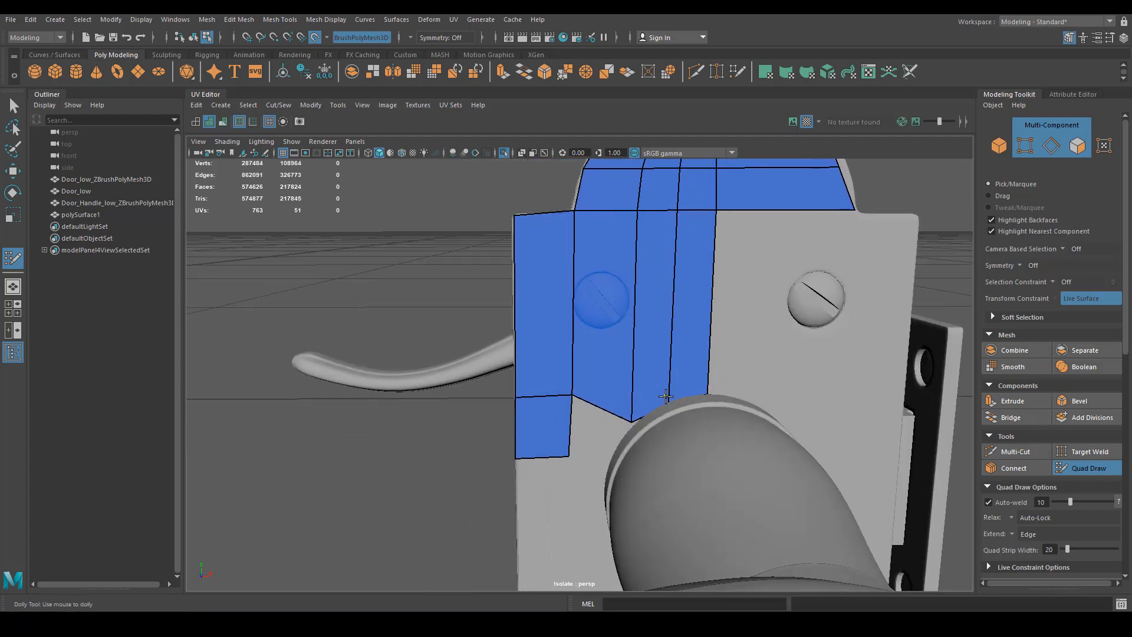
mouse_move(665, 397)
alt+mouse_down()
mouse_move(695, 406)
mouse_move(647, 413)
mouse_move(631, 395)
mouse_move(625, 407)
alt+mouse_up()
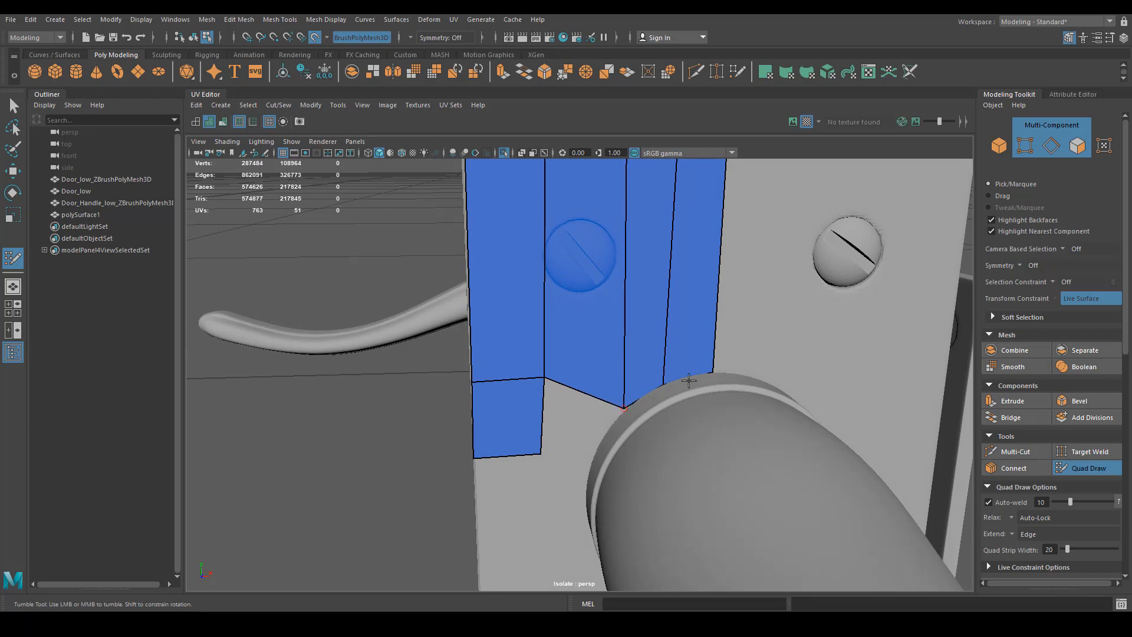
Step: Fill the area between the plate's left edge and the handle collar with rows of quads, then even out their inner vertices
mouse_move(546, 380)
mouse_down()
mouse_move(542, 395)
mouse_move(586, 452)
mouse_move(543, 466)
mouse_move(563, 441)
mouse_up()
mouse_move(566, 451)
alt+middle_down()
mouse_move(571, 462)
mouse_move(607, 374)
alt+middle_up()
mouse_move(606, 374)
mouse_down()
mouse_move(592, 435)
mouse_move(569, 400)
mouse_move(522, 401)
mouse_move(509, 376)
mouse_up()
drag(524, 461, 515, 455)
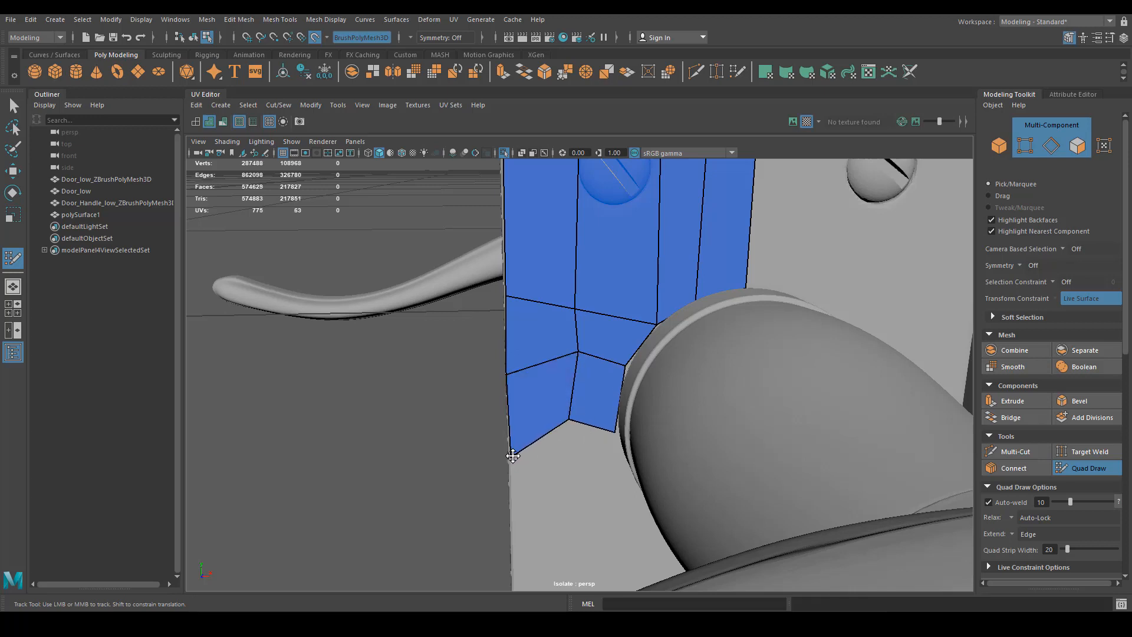
drag(570, 420, 570, 446)
alt+middle_drag(595, 466, 592, 431)
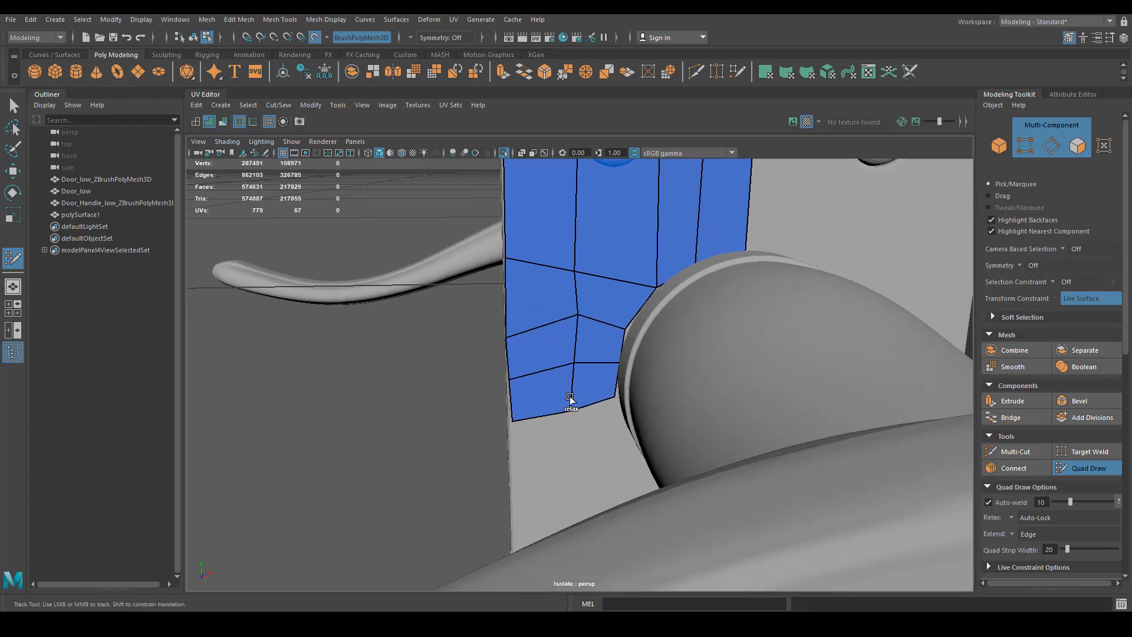
mouse_move(574, 364)
shift+mouse_down()
mouse_move(585, 289)
mouse_move(578, 323)
shift+mouse_up()
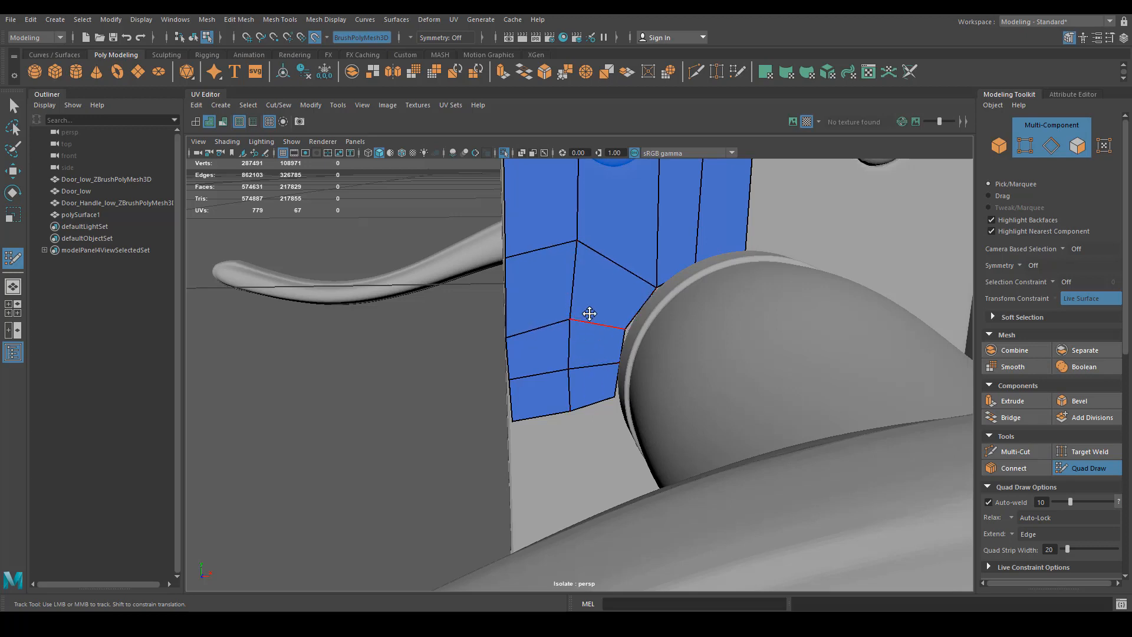
alt+middle_drag(589, 313, 568, 336)
alt+middle_drag(586, 404, 522, 411)
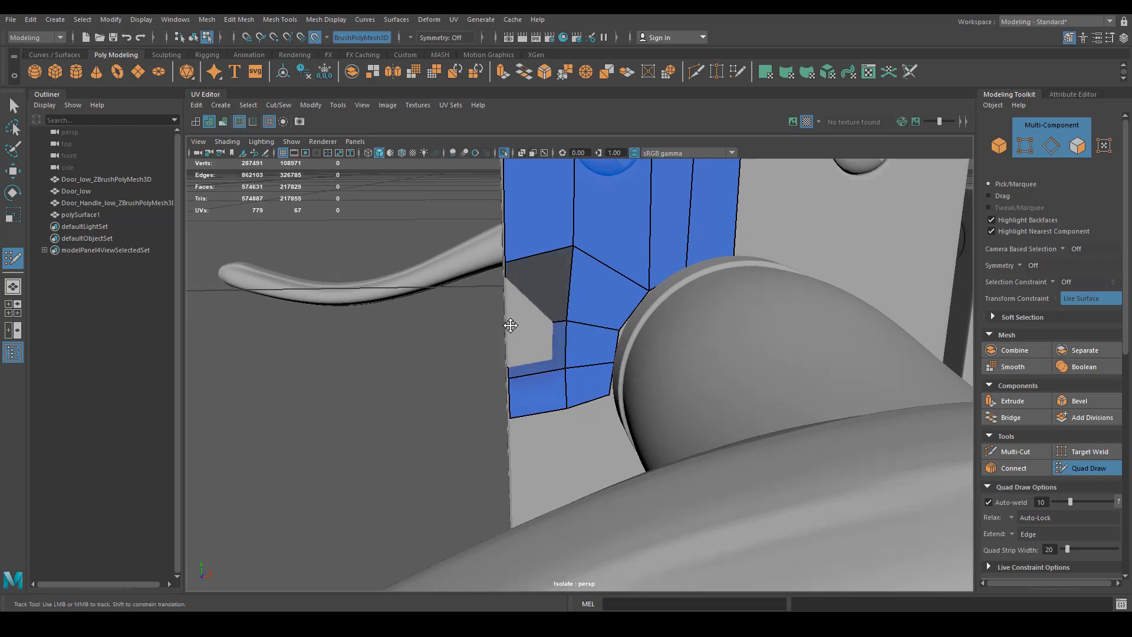
scroll(512, 326, down, 4)
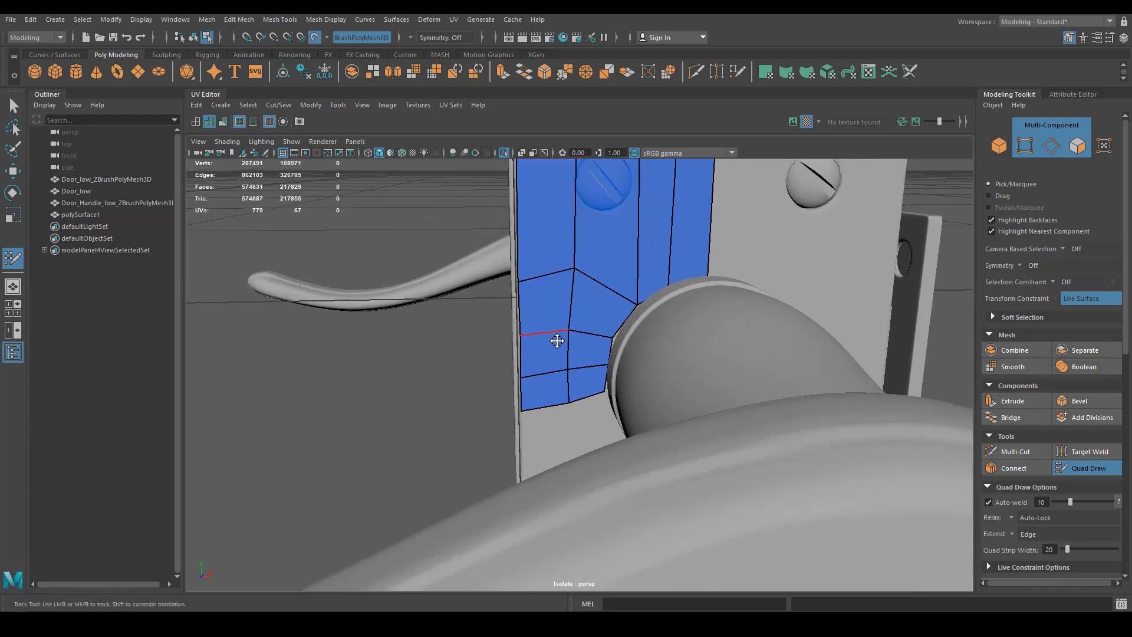
Step: Extend the two-quad-wide strip down past the collar's lower left curve, aligning its outer vertices with the plate's left edge
alt+drag(556, 337, 682, 277)
alt+middle_drag(683, 278, 558, 366)
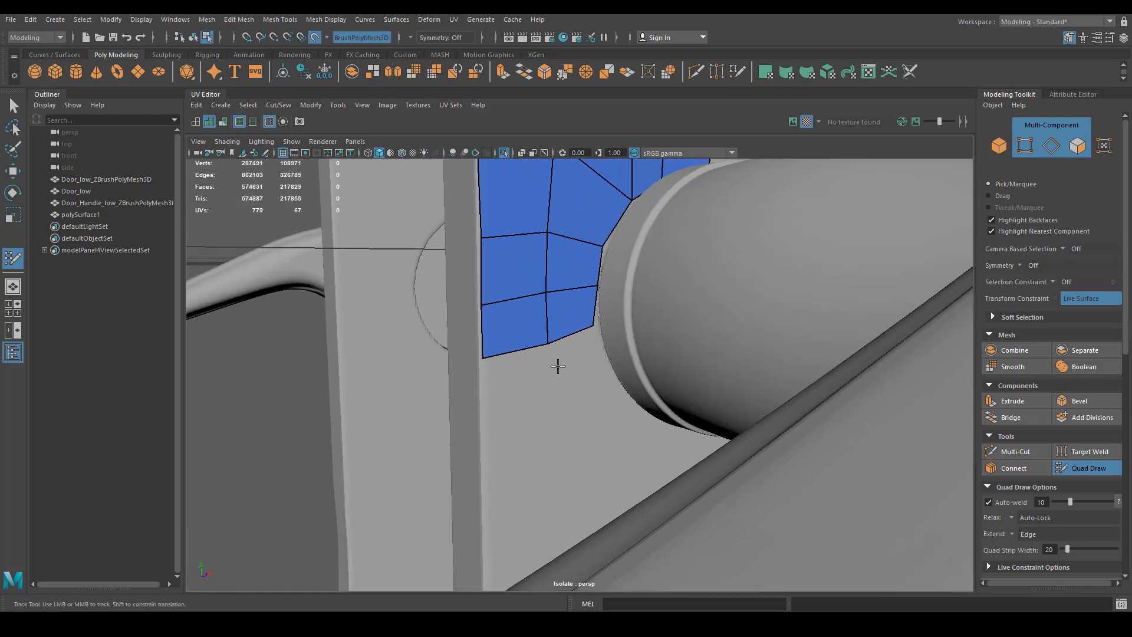
drag(563, 342, 581, 390)
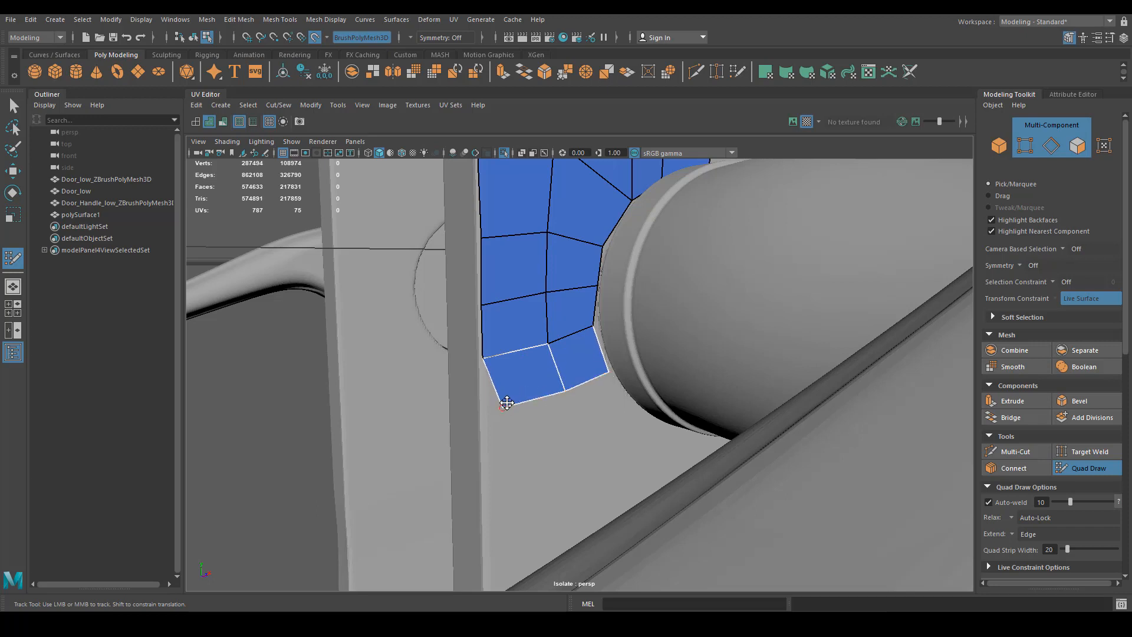
drag(507, 403, 486, 416)
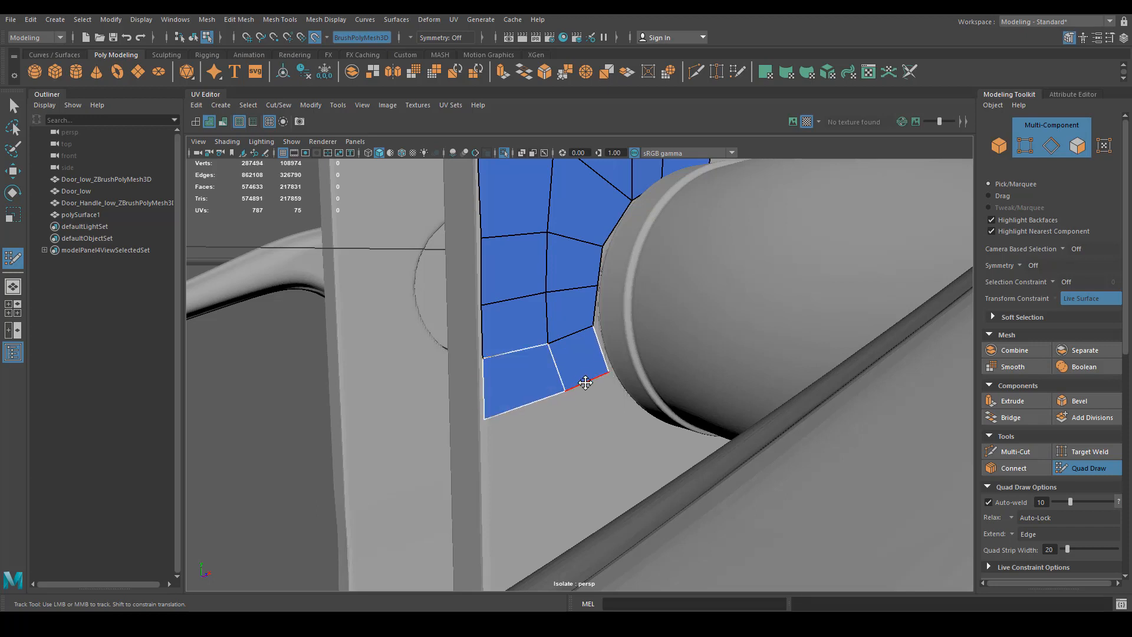
mouse_move(585, 383)
mouse_down()
mouse_move(613, 408)
mouse_move(614, 435)
mouse_move(588, 466)
mouse_move(495, 487)
mouse_up()
alt+middle_drag(494, 488, 525, 426)
alt+right_drag(525, 426, 587, 341)
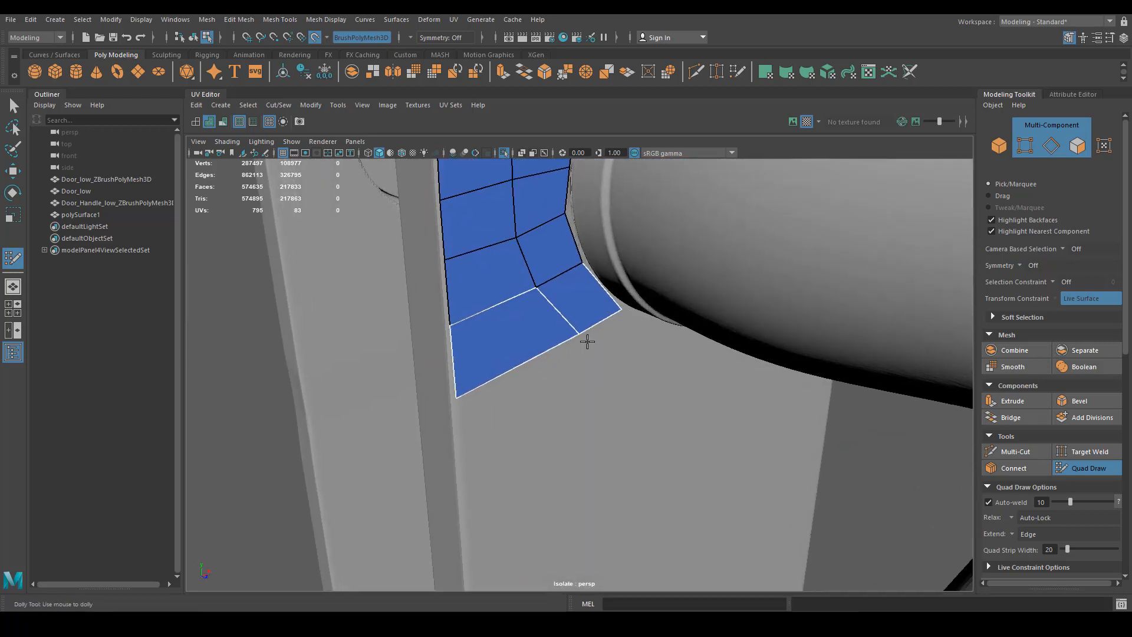
mouse_move(594, 331)
mouse_down()
mouse_move(599, 434)
mouse_move(550, 479)
mouse_move(508, 576)
mouse_up()
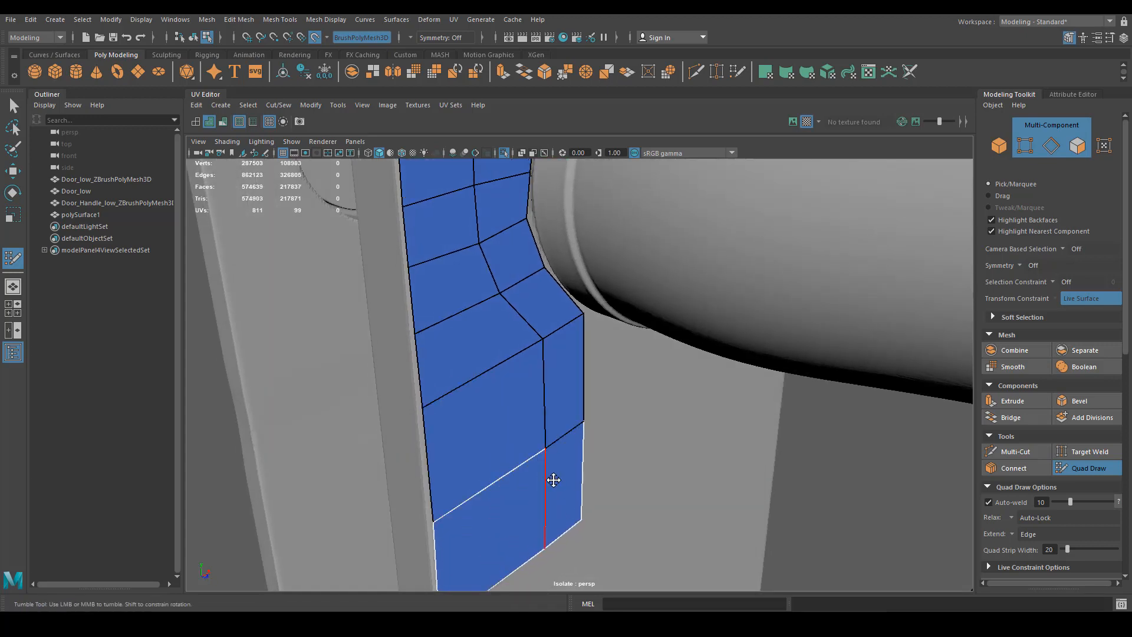
Step: Insert a horizontal edge loop below the collar, pull its end vertex to the collar's underside and extend two quads from there
ctrl+click(561, 391)
alt+drag(561, 391, 495, 275)
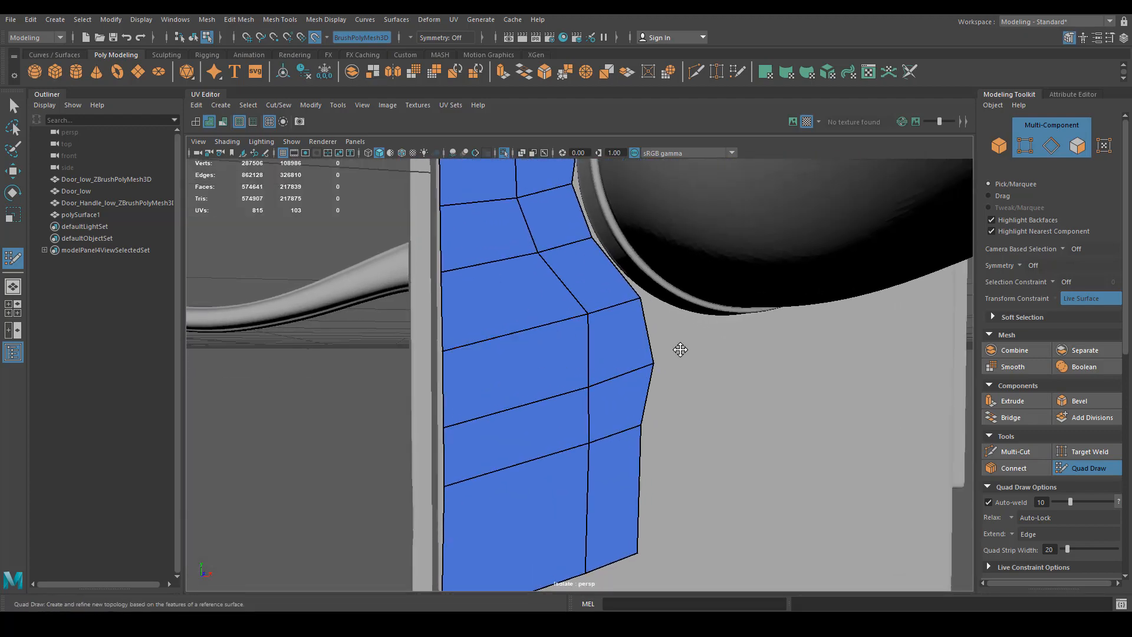
drag(653, 364, 689, 314)
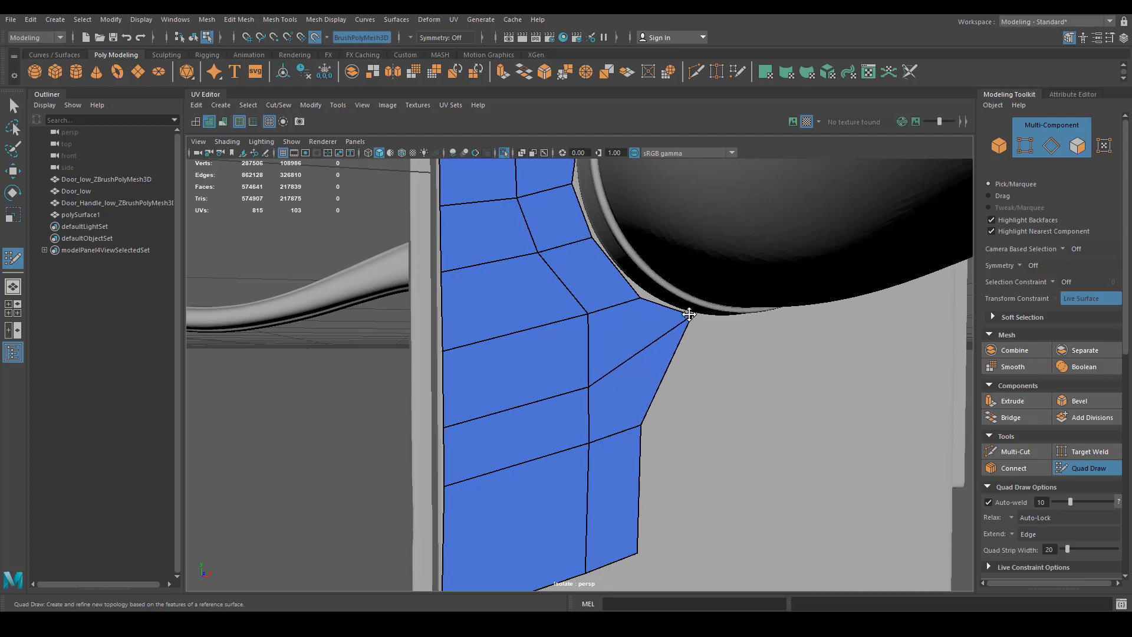
mouse_move(665, 369)
mouse_down()
mouse_move(749, 394)
mouse_move(761, 328)
mouse_move(739, 318)
mouse_up()
alt+middle_drag(680, 349, 748, 363)
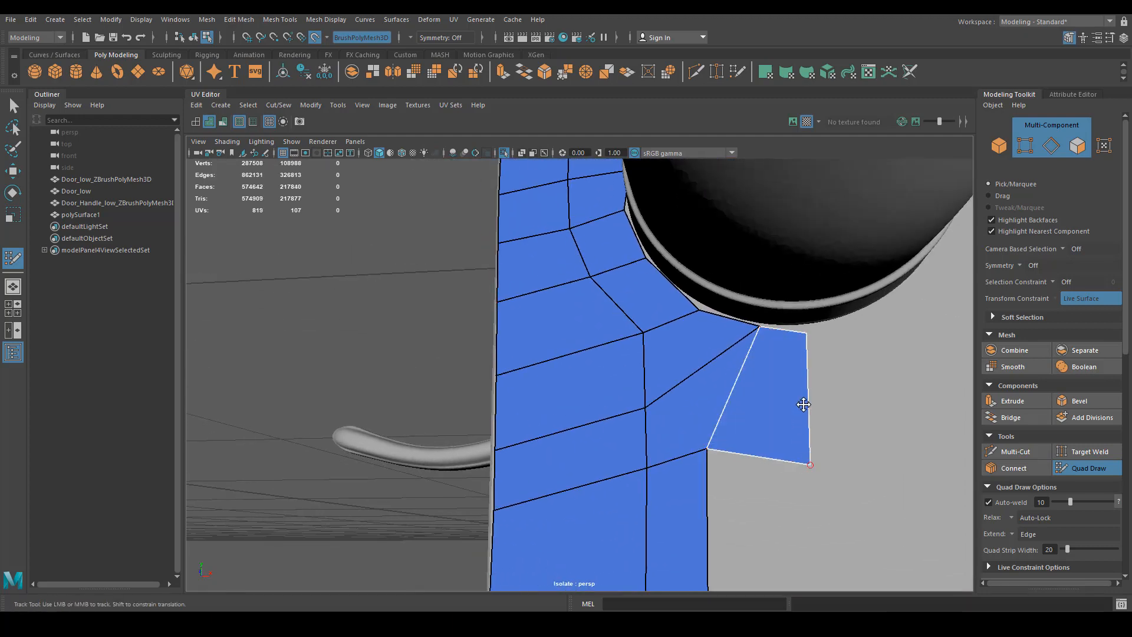
drag(788, 394, 820, 405)
drag(755, 329, 731, 324)
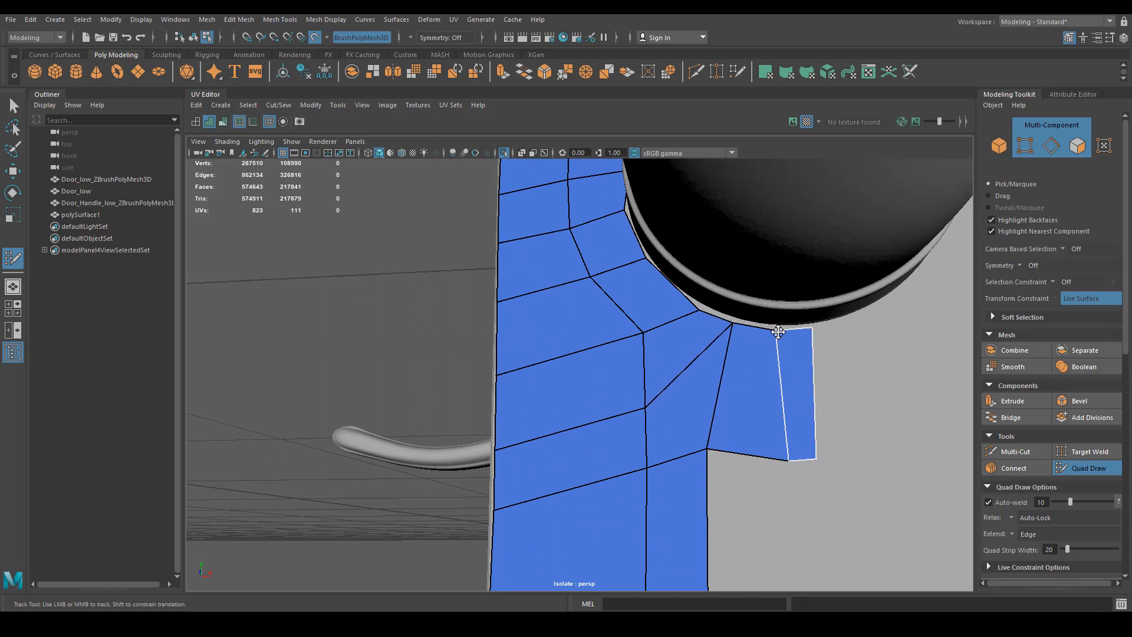
Step: Slide the vertices beneath the handle collar along its curve, add a second row of two quads there and relax the inner vertices
mouse_move(718, 353)
alt+middle_down()
mouse_move(677, 336)
mouse_move(822, 470)
mouse_move(811, 457)
alt+middle_up()
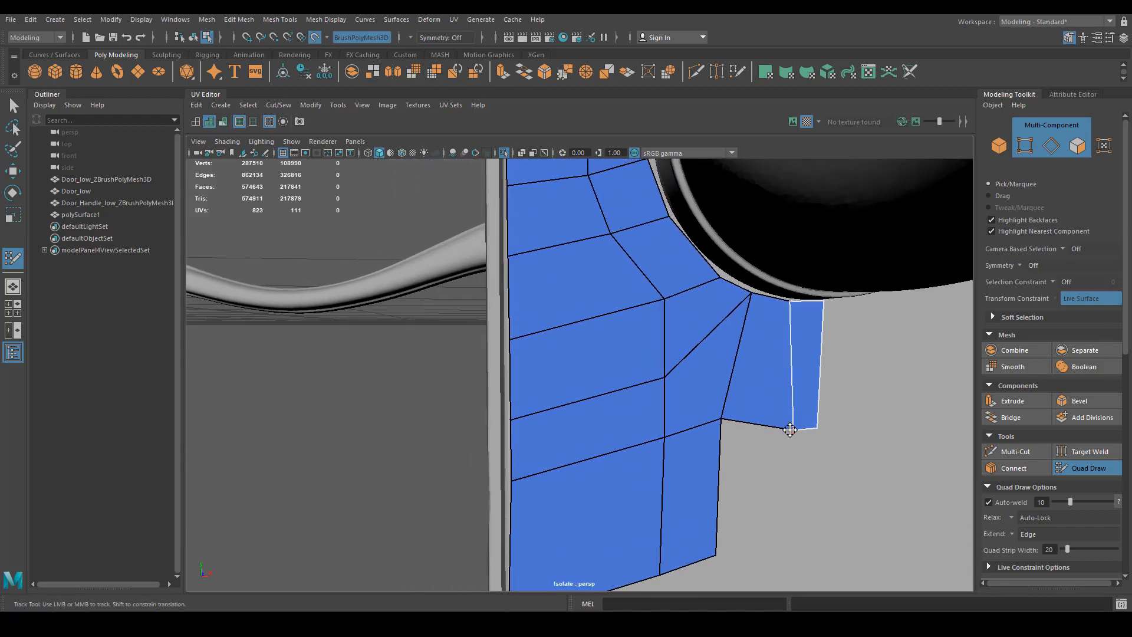
drag(765, 418, 769, 423)
drag(716, 277, 697, 255)
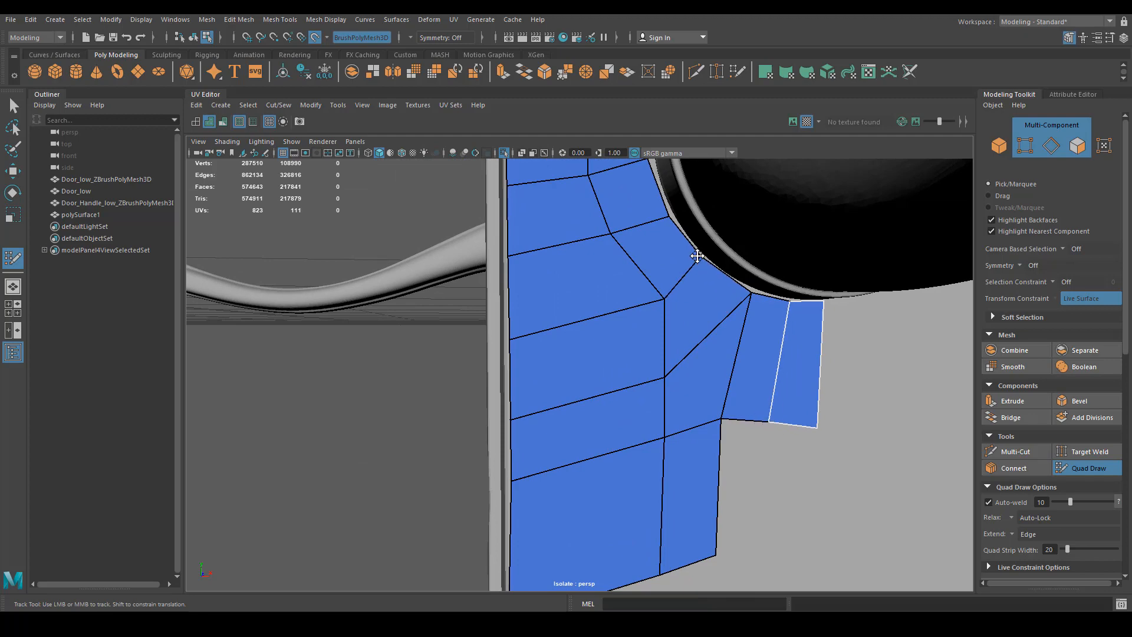
mouse_move(742, 290)
mouse_down()
mouse_move(646, 325)
mouse_move(639, 437)
mouse_move(617, 410)
mouse_move(688, 417)
mouse_up()
scroll(689, 417, down, 5)
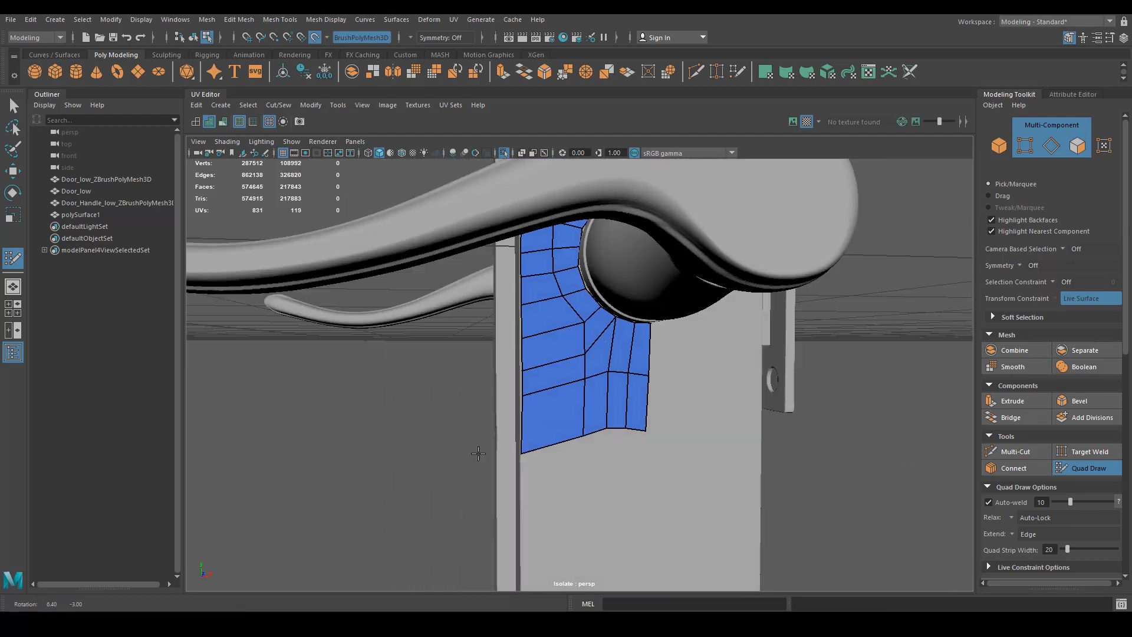
alt+middle_drag(481, 454, 562, 396)
shift+drag(562, 396, 600, 361)
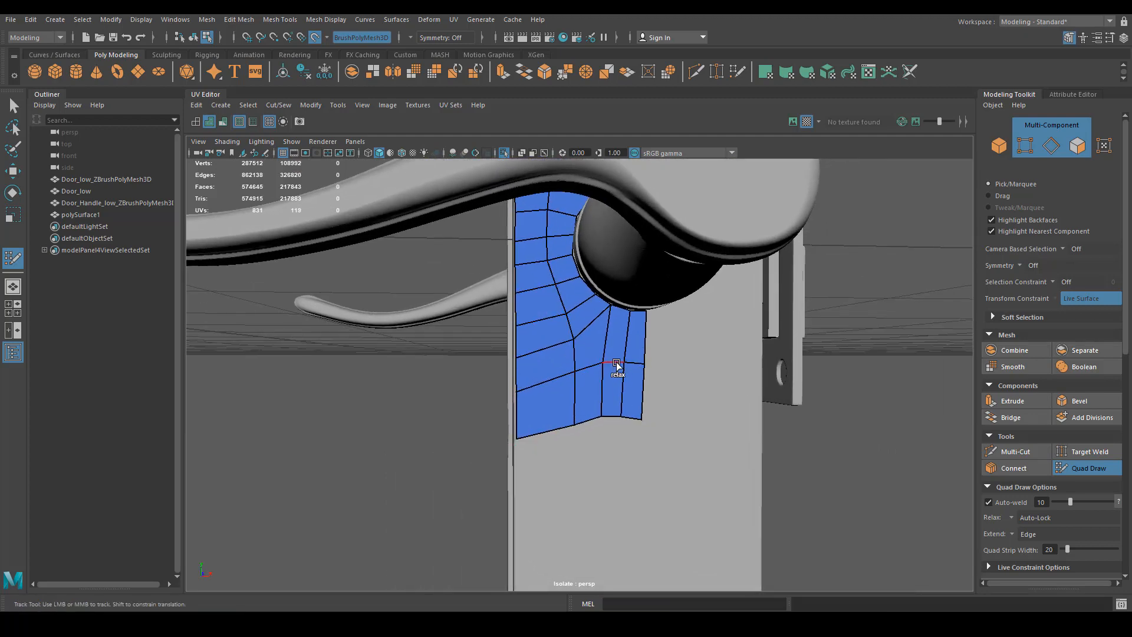
Step: Extend the four quad columns below the collar down to the backplate's lower shoulder, past the screw
scroll(635, 422, down, 3)
alt+drag(566, 413, 565, 517)
alt+middle_drag(565, 516, 625, 457)
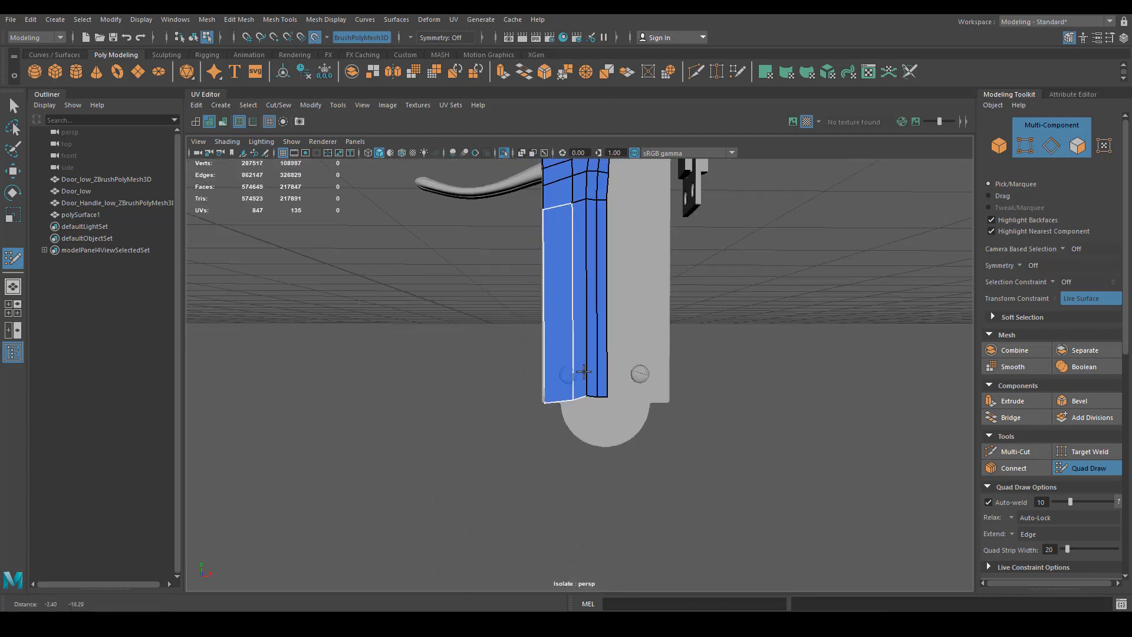
scroll(741, 407, up, 3)
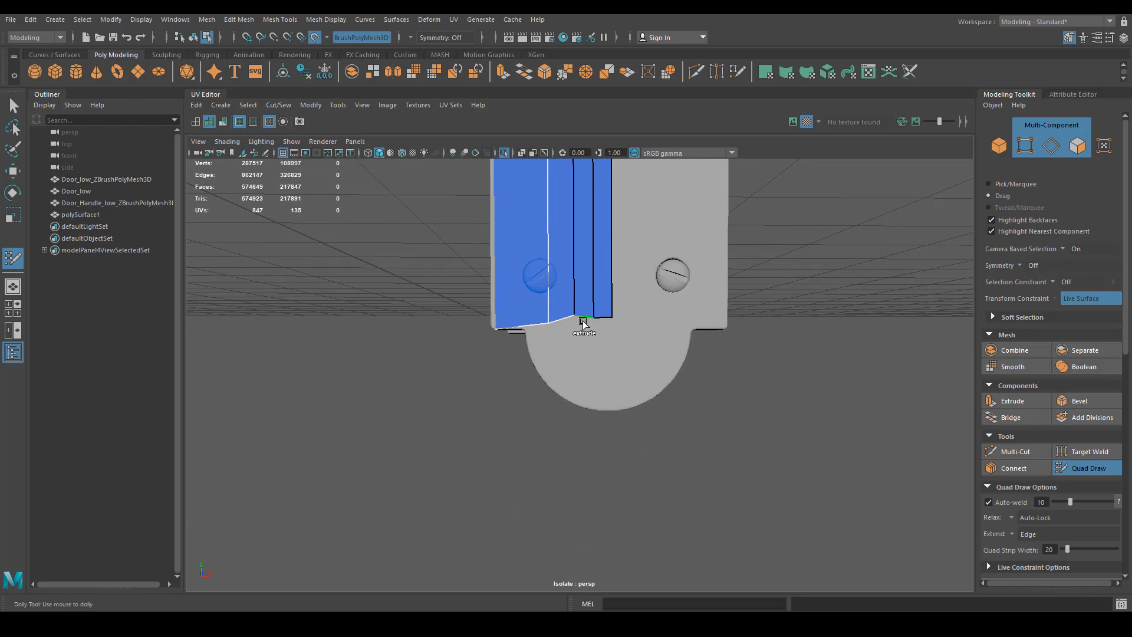
Step: Extrude three adjoining quads from the columns' lower edges down to the arc of the plate's rounded bottom end
drag(583, 324, 583, 329)
key(ctrl+z)
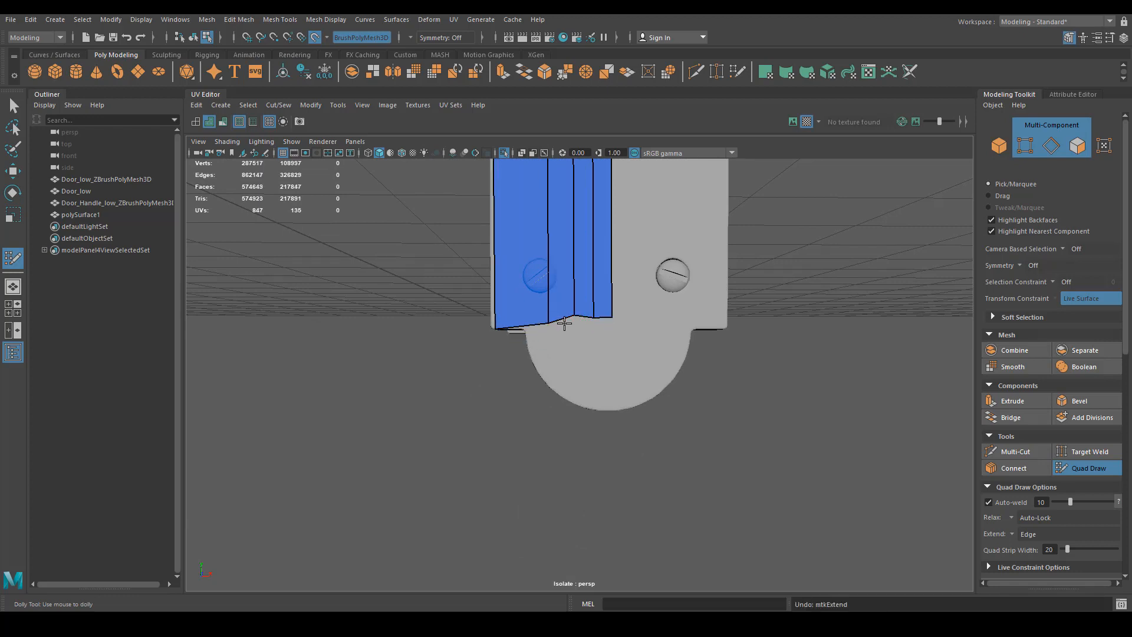
drag(564, 324, 568, 384)
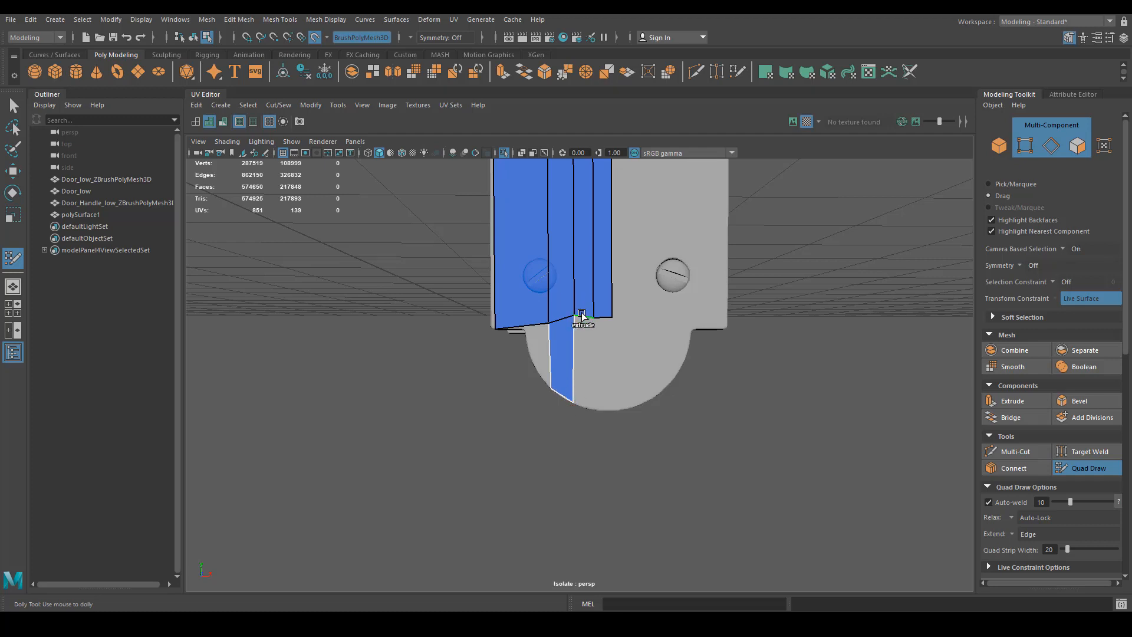
drag(582, 315, 593, 408)
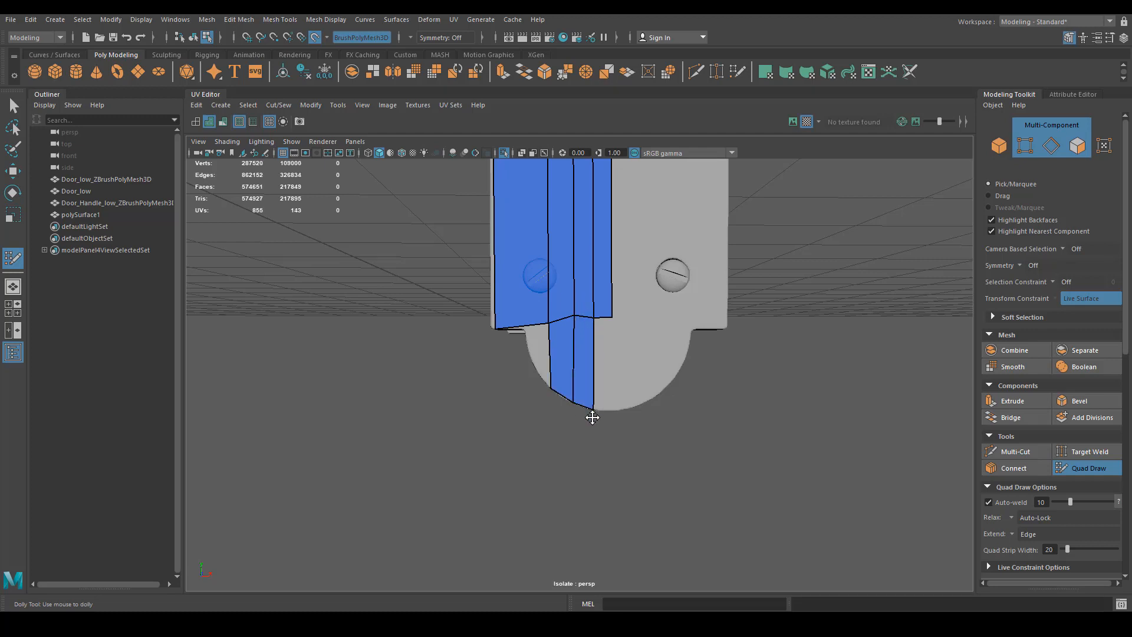
drag(595, 329, 603, 414)
key(ctrl+z)
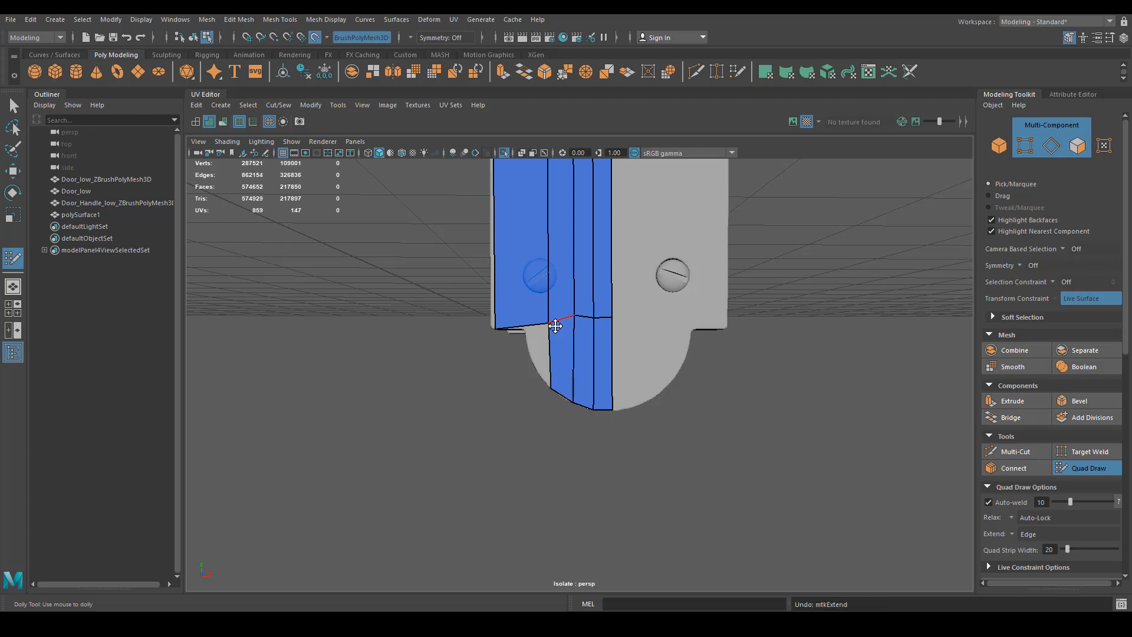
Step: Insert two horizontal edge loops in the rounded bottom end, fit the outer vertices to its shoulder and arc, and relax the inner ones
drag(551, 323, 530, 330)
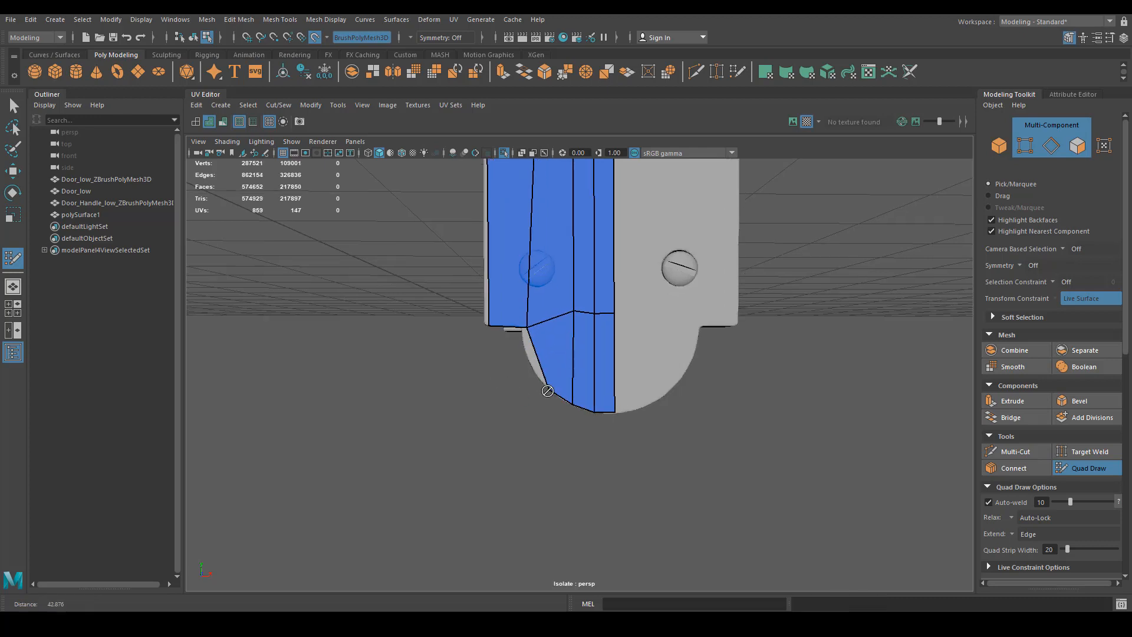
scroll(574, 350, up, 3)
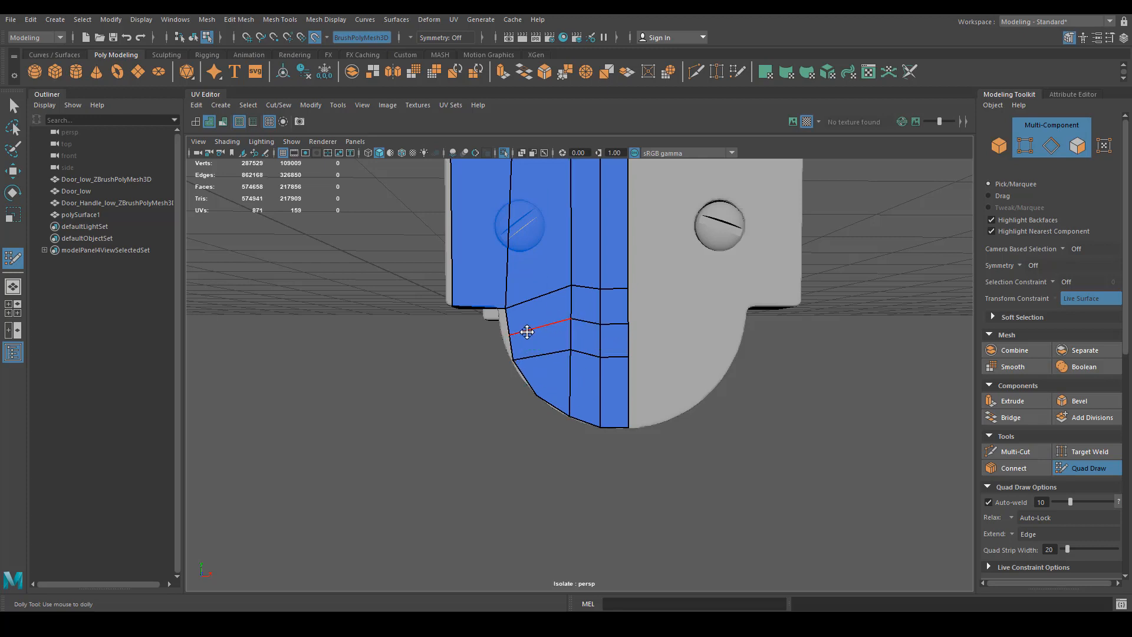
drag(508, 300, 450, 299)
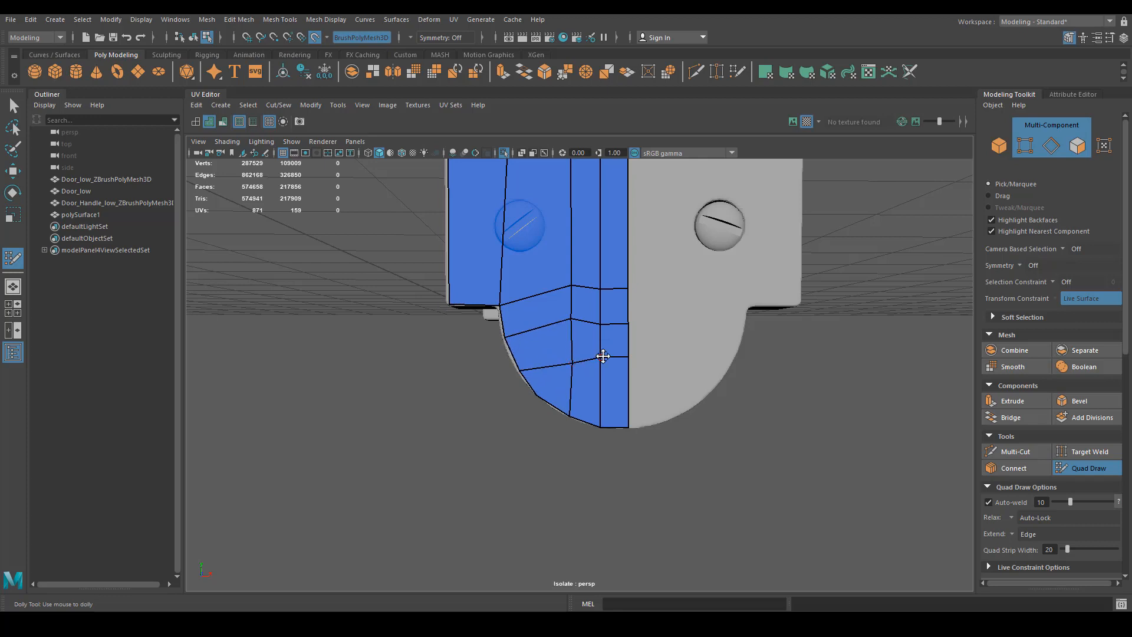
mouse_move(576, 364)
shift+mouse_down()
mouse_move(587, 369)
mouse_move(579, 322)
shift+mouse_up()
Step: Insert two horizontal edge loops across the long quads between the collar area and the rounded bottom end
scroll(539, 336, down, 3)
alt+middle_drag(539, 336, 543, 360)
scroll(543, 360, down, 2)
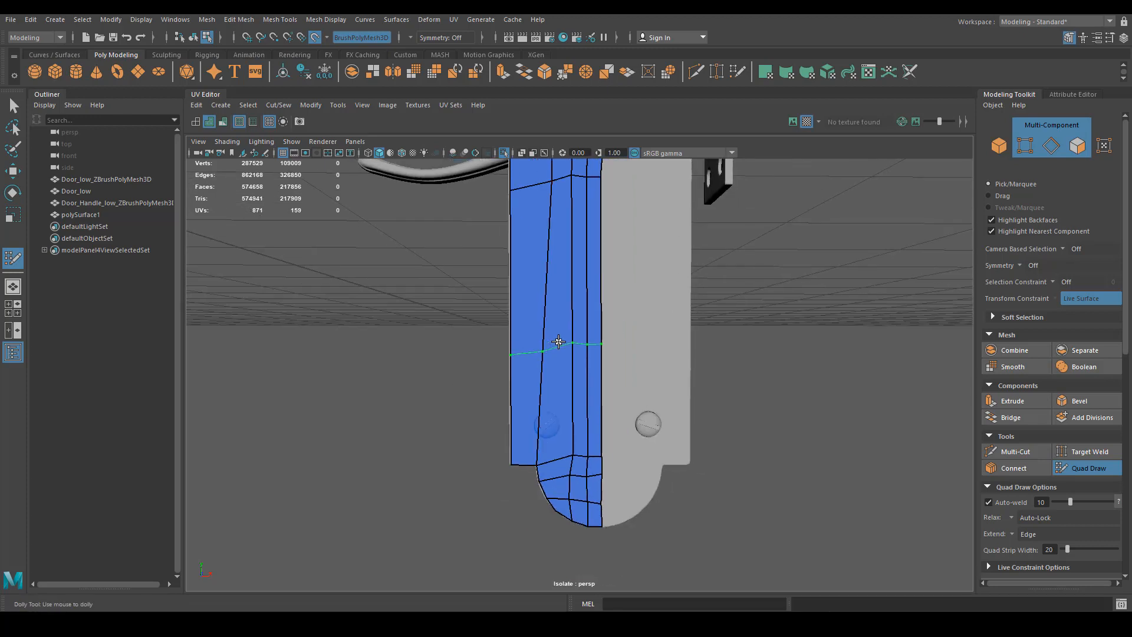
ctrl+click(570, 288)
ctrl+click(569, 401)
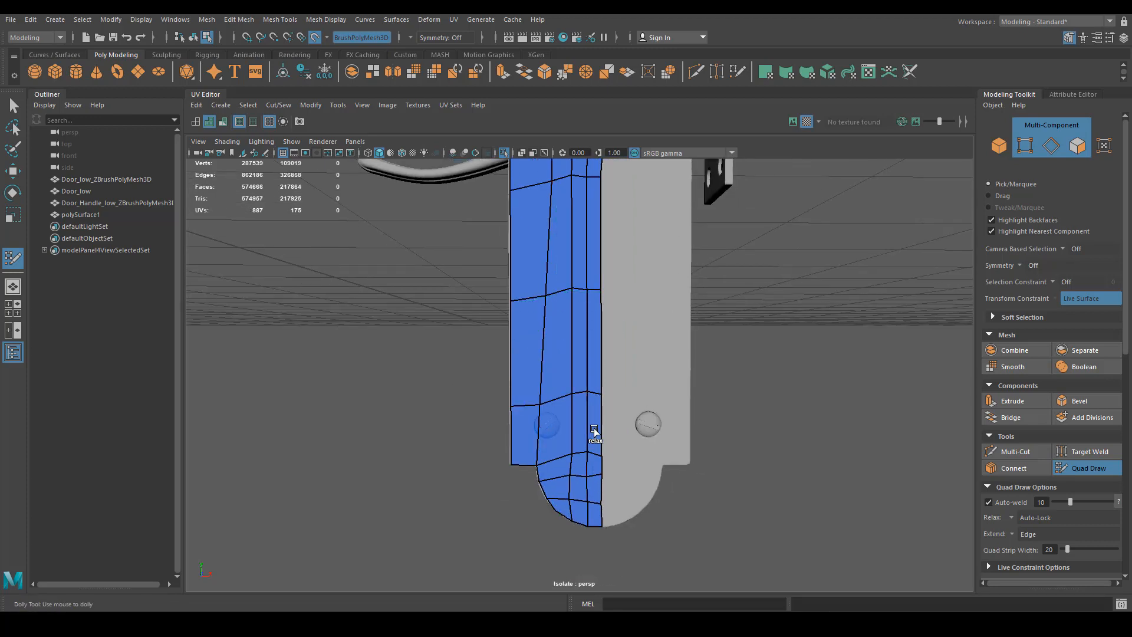
Step: Select the vertices along the mesh's left border, flatten them into a straight line by scaling and align them with the plate's left edge
scroll(569, 468, up, 2)
alt+middle_drag(523, 356, 554, 246)
mouse_move(554, 273)
alt+mouse_down()
mouse_move(566, 377)
mouse_move(558, 394)
mouse_move(548, 387)
alt+mouse_up()
key(q)
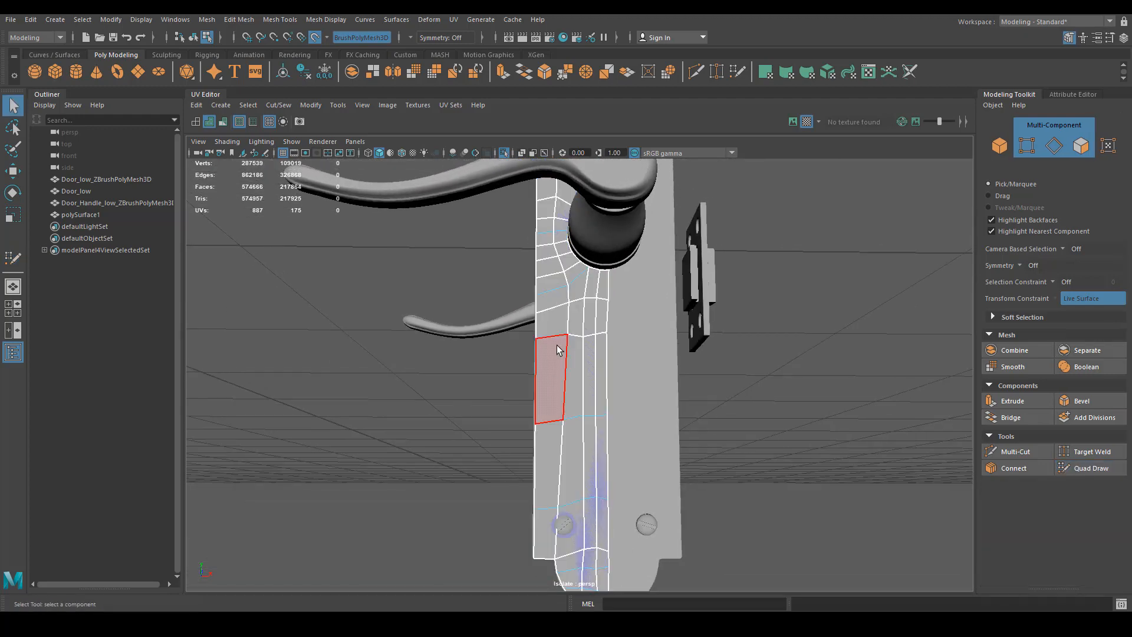
right_click(558, 349)
alt+right_drag(557, 349, 509, 475)
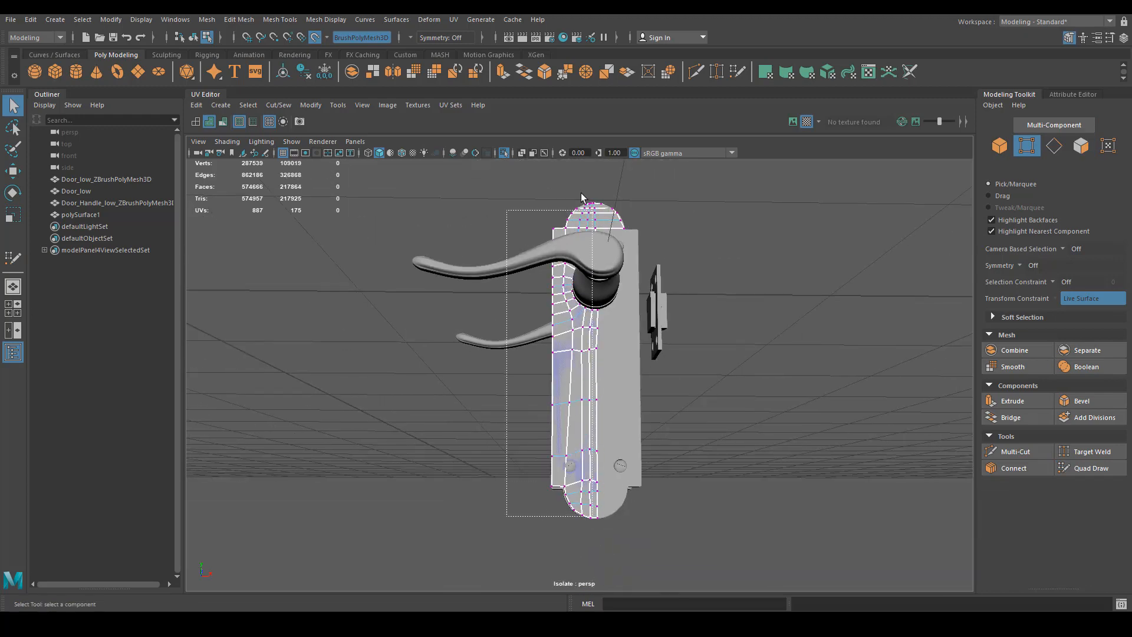
drag(553, 184, 558, 180)
key(r)
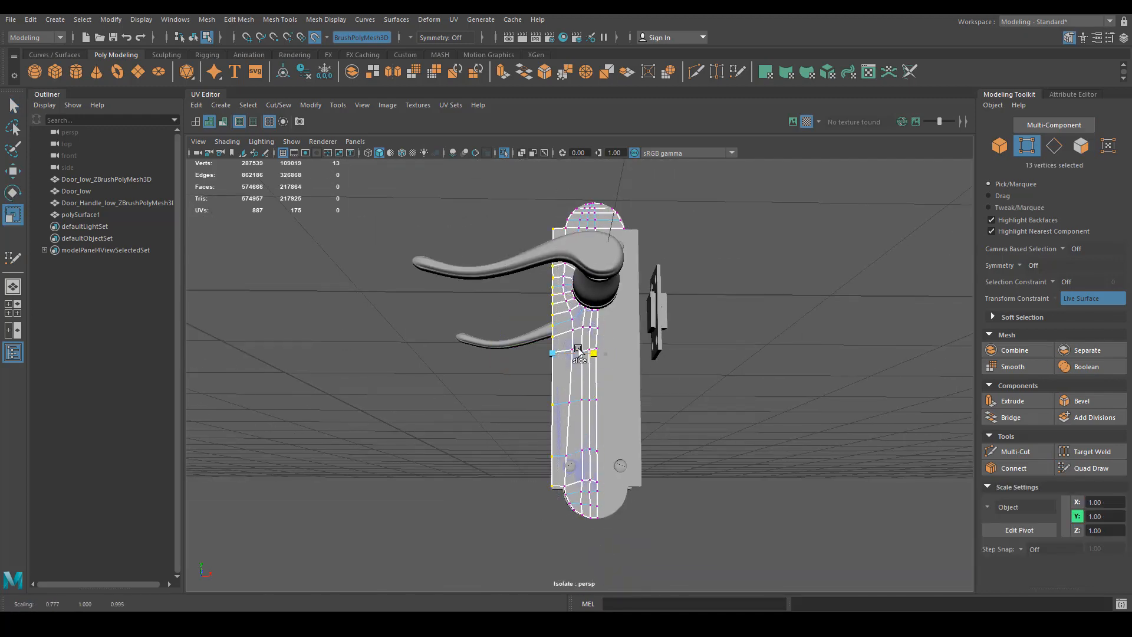
scroll(614, 407, up, 3)
scroll(613, 407, up, 5)
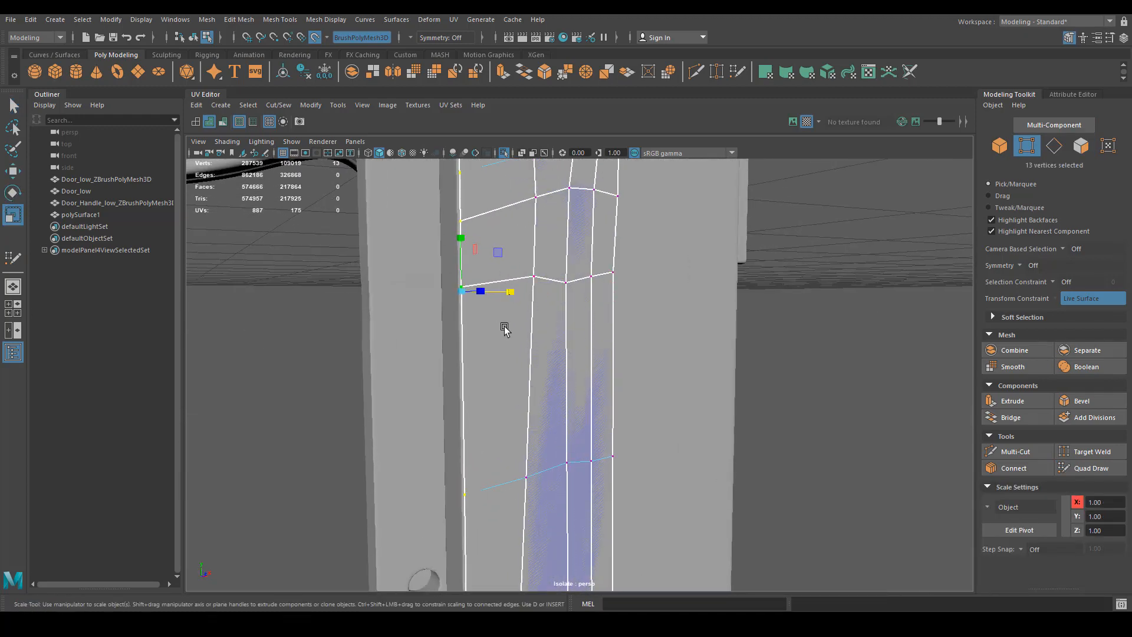
key(w)
mouse_move(529, 313)
alt+mouse_down()
mouse_move(531, 273)
mouse_move(480, 342)
mouse_move(551, 346)
mouse_move(525, 321)
alt+mouse_up()
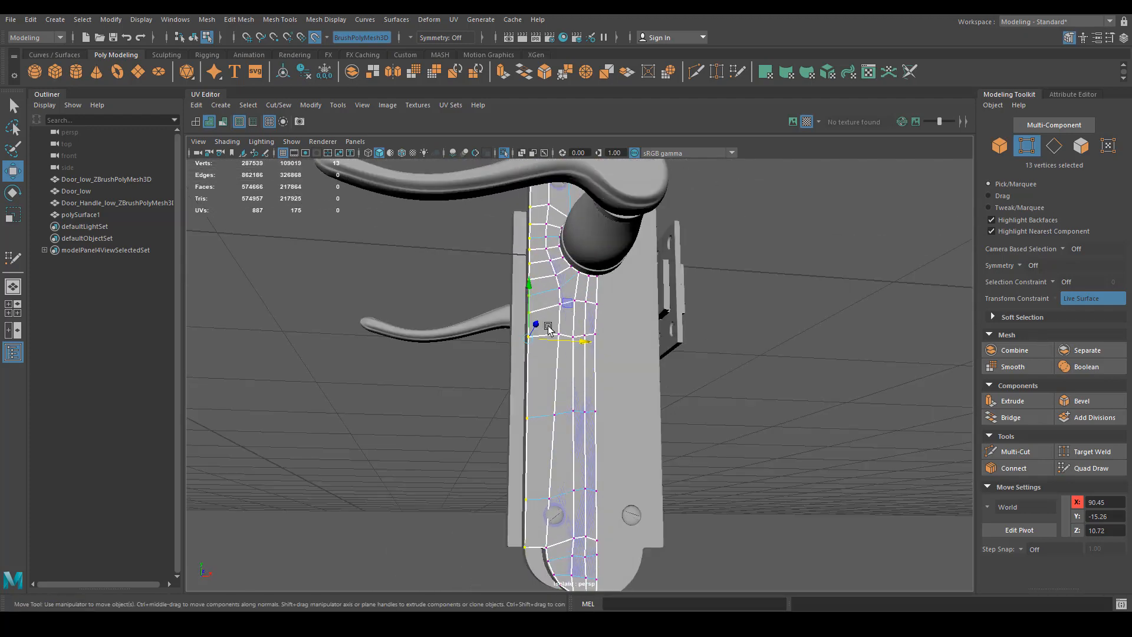
Step: Move the vertices around the collar's upper left curve onto the collar's outline, using wireframe display to find their position
scroll(551, 365, up, 5)
alt+drag(551, 365, 534, 242)
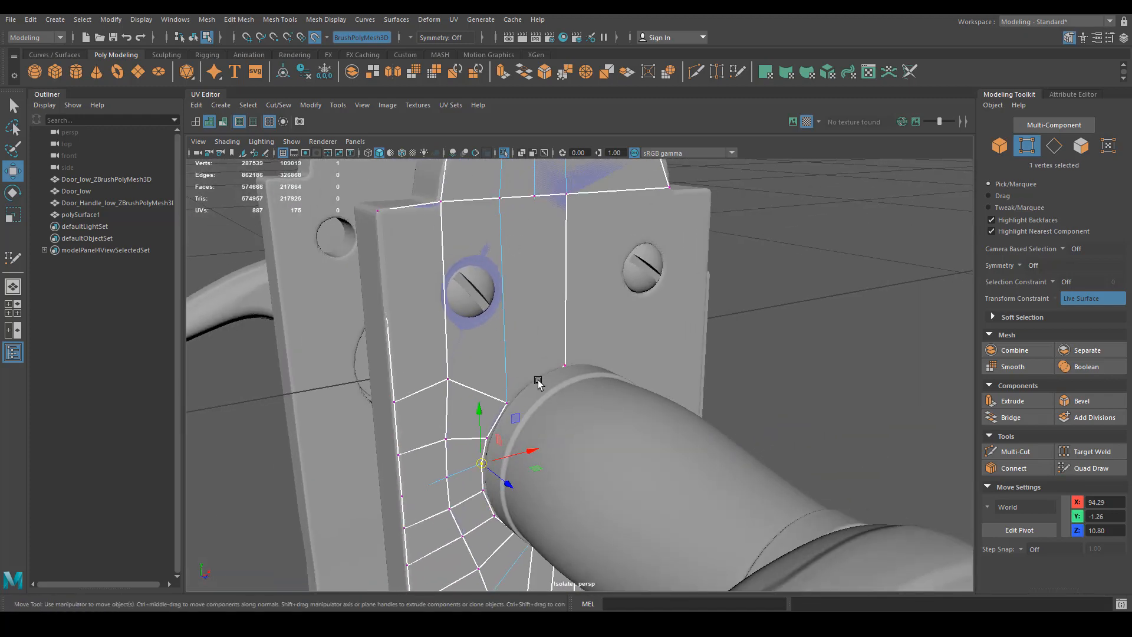
key(4)
alt+right_drag(531, 383, 477, 427)
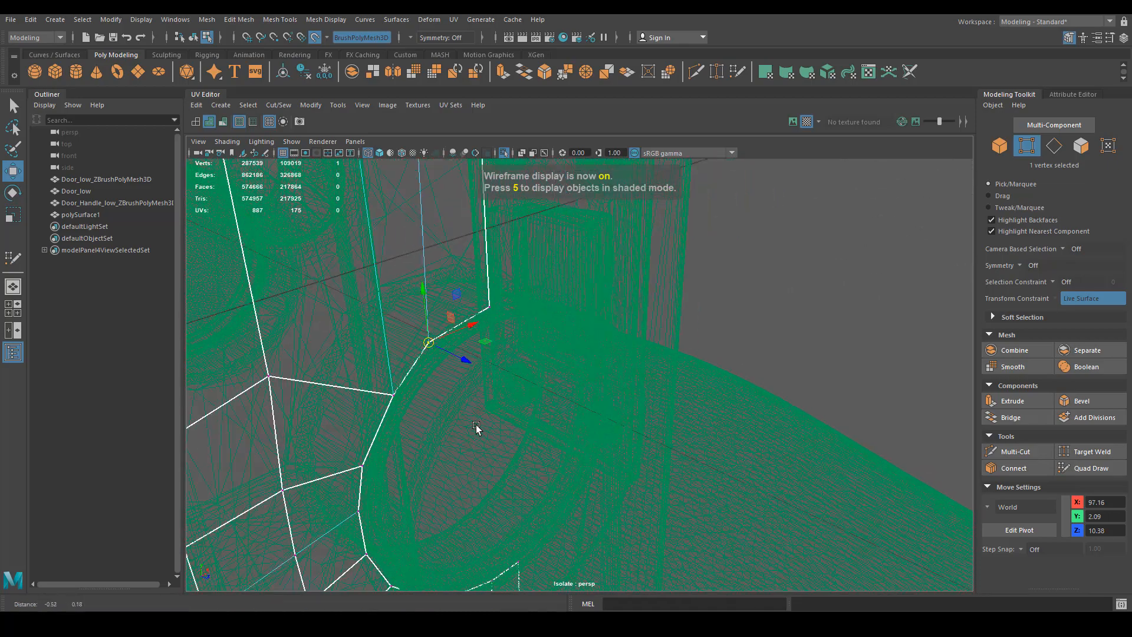
mouse_move(476, 428)
alt+mouse_down()
mouse_move(437, 336)
mouse_move(466, 325)
mouse_move(605, 413)
mouse_move(647, 390)
mouse_move(710, 408)
mouse_move(715, 370)
alt+mouse_up()
key(5)
mouse_move(648, 440)
shift+middle_down()
mouse_move(702, 430)
mouse_move(652, 399)
mouse_move(665, 384)
mouse_move(704, 433)
mouse_move(678, 407)
mouse_move(614, 470)
mouse_move(670, 450)
mouse_move(642, 461)
shift+middle_up()
drag(608, 428, 612, 421)
alt+middle_drag(506, 537, 592, 366)
Step: Insert a horizontal edge loop beside the collar's upper left with Multi-Cut, fit its inner end to the curve and raise or lower its outer end
click(695, 72)
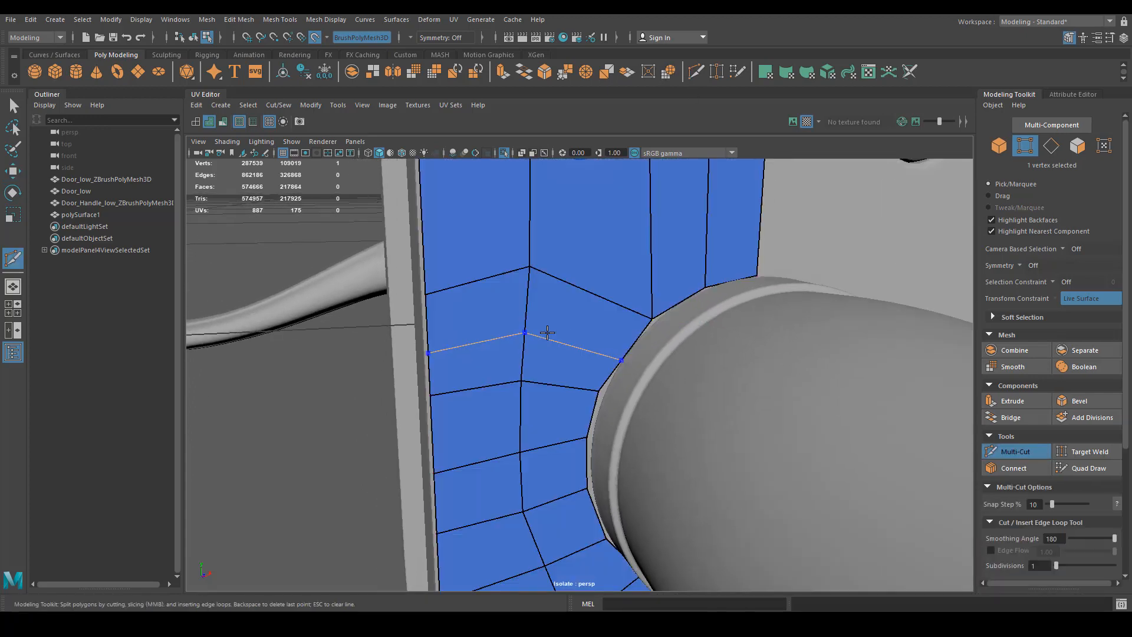
ctrl+click(549, 327)
key(q)
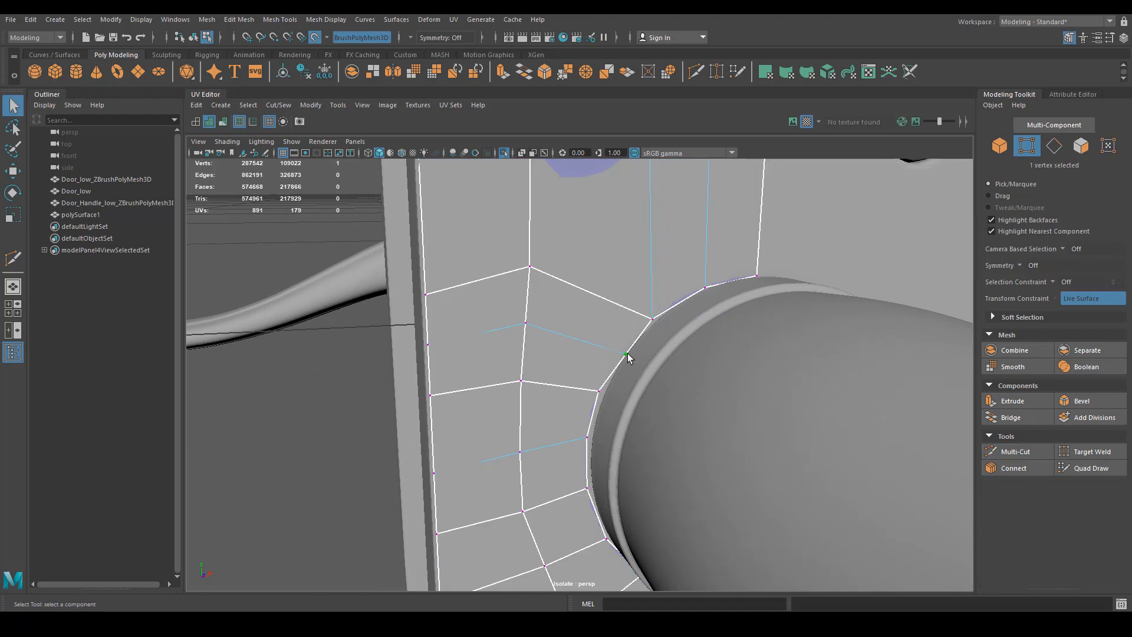
key(w)
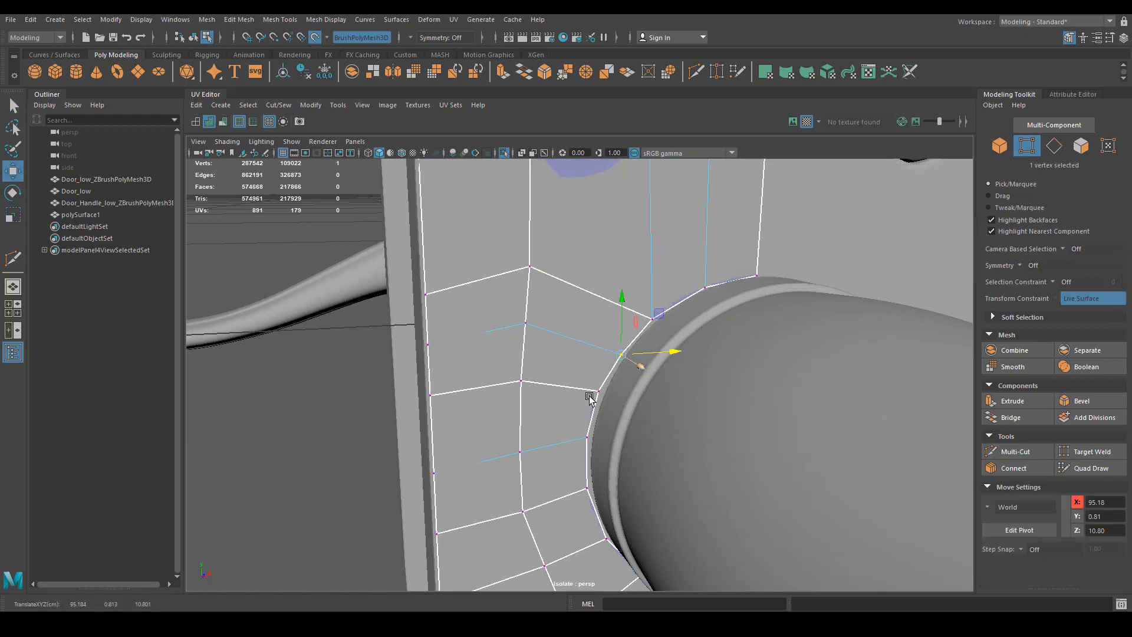
click(597, 390)
alt+drag(640, 391, 505, 309)
click(481, 255)
middle_drag(484, 208, 484, 240)
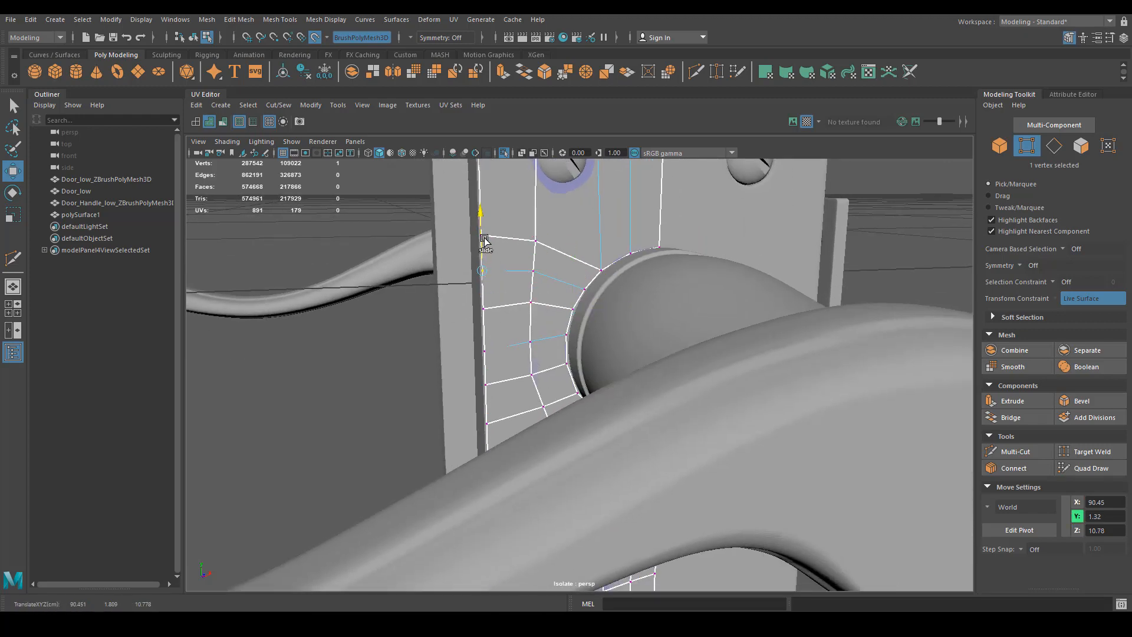
Step: Delete the faces on the right half of the backplate's top dome, leaving only the left half of the mesh
alt+drag(487, 246, 537, 361)
alt+drag(593, 440, 597, 416)
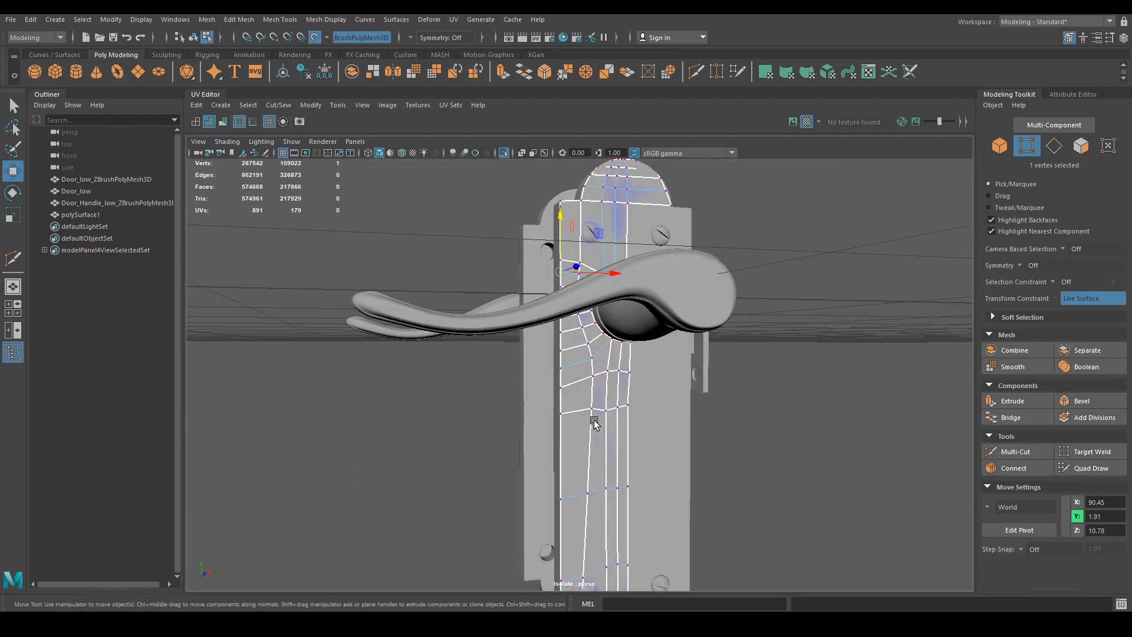
right_drag(599, 415, 657, 401)
alt+drag(657, 402, 591, 309)
right_drag(590, 309, 599, 329)
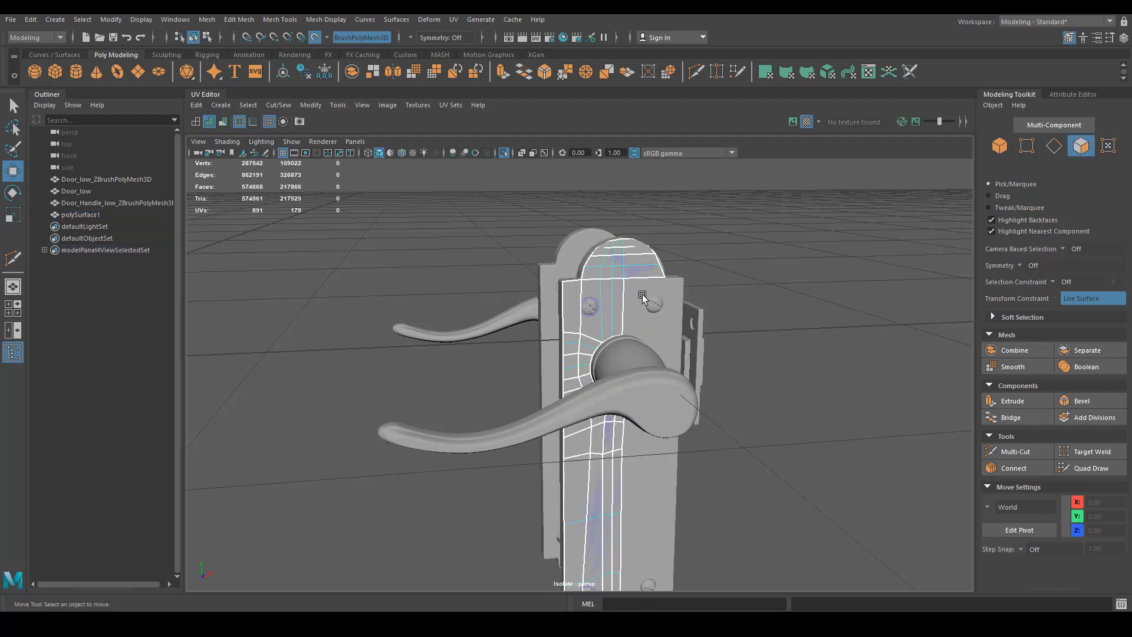
drag(627, 276, 755, 253)
click(738, 292)
Step: Select the centre-line edge above the collar, switch to the front view and change to vertex selection on the backplate mesh
alt+right_drag(554, 354, 689, 282)
scroll(687, 336, up, 3)
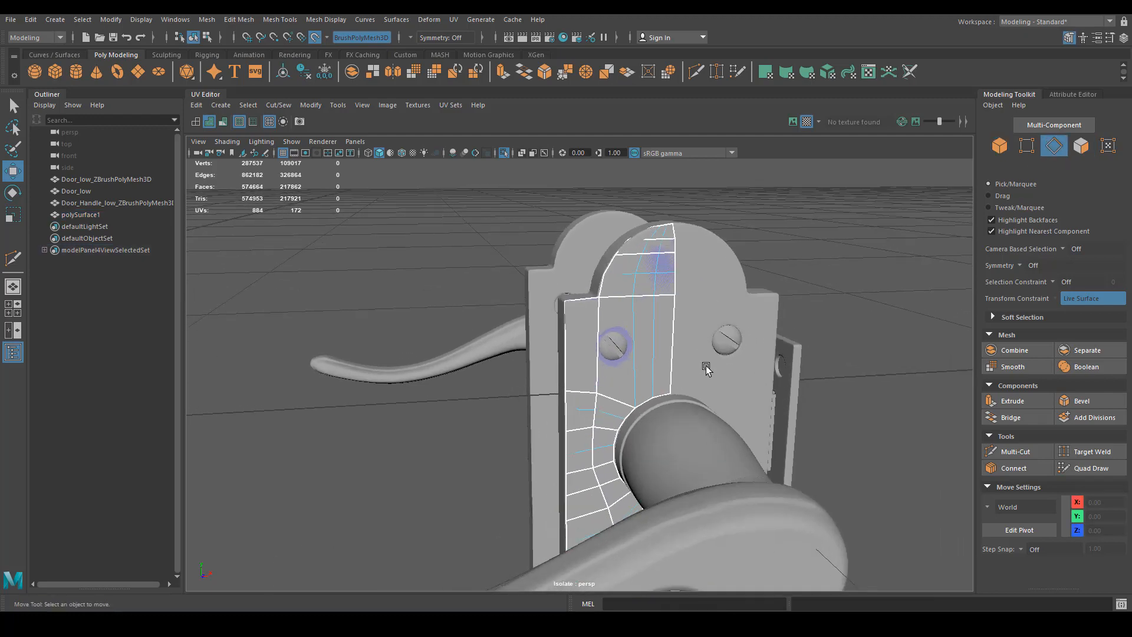
click(686, 337)
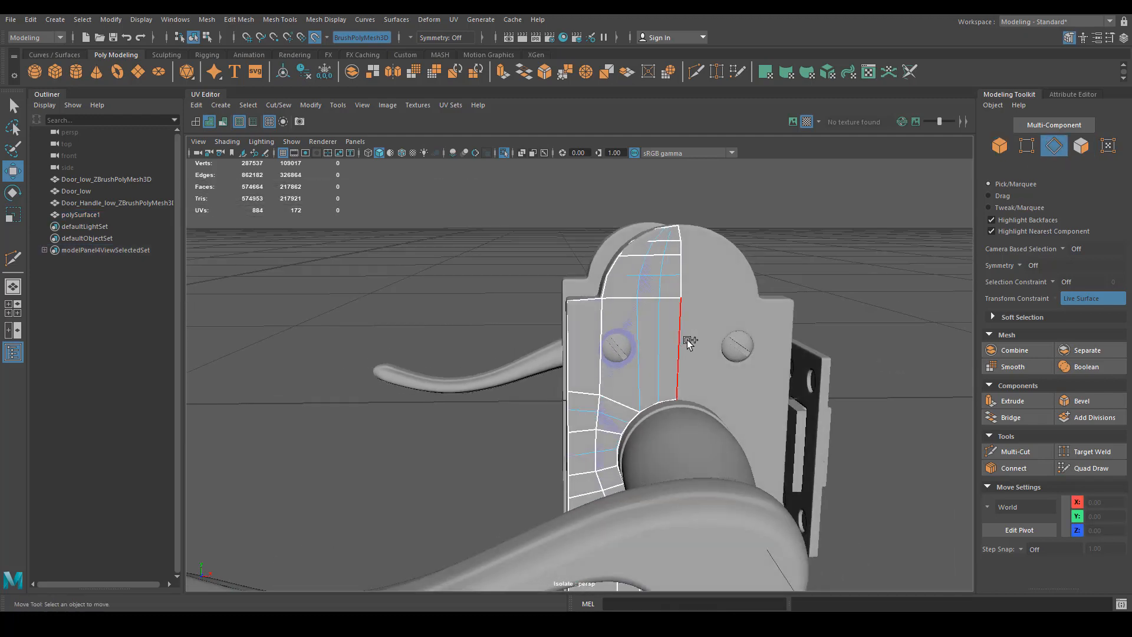
click(684, 342)
key(space)
scroll(481, 350, down, 3)
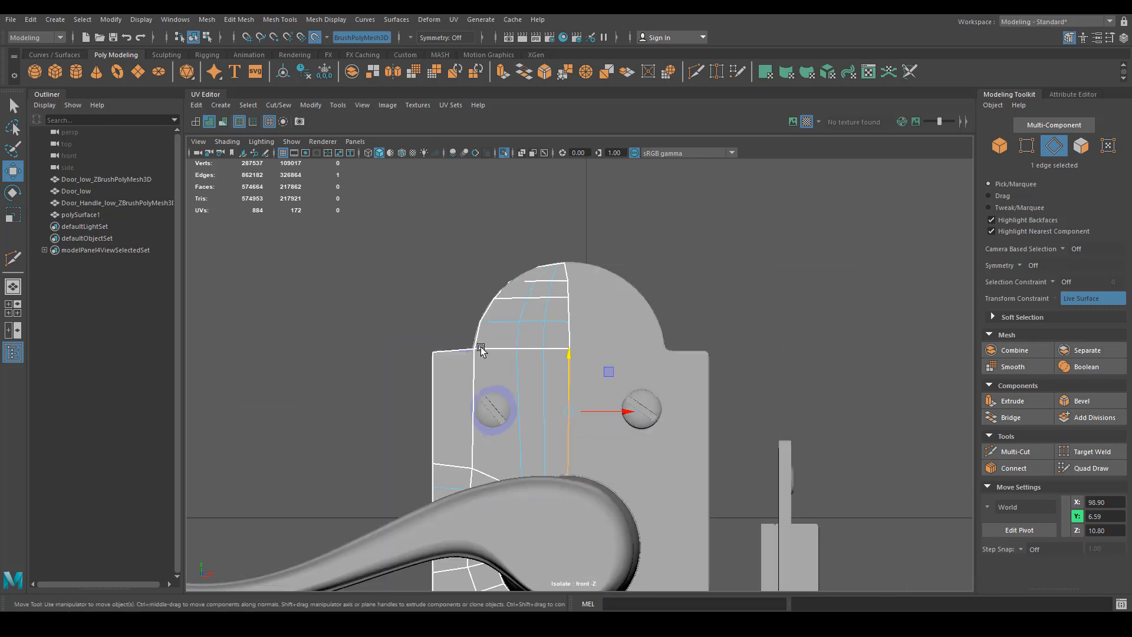
right_drag(504, 323, 446, 324)
scroll(678, 360, down, 3)
alt+middle_drag(645, 447, 726, 219)
scroll(463, 331, down, 6)
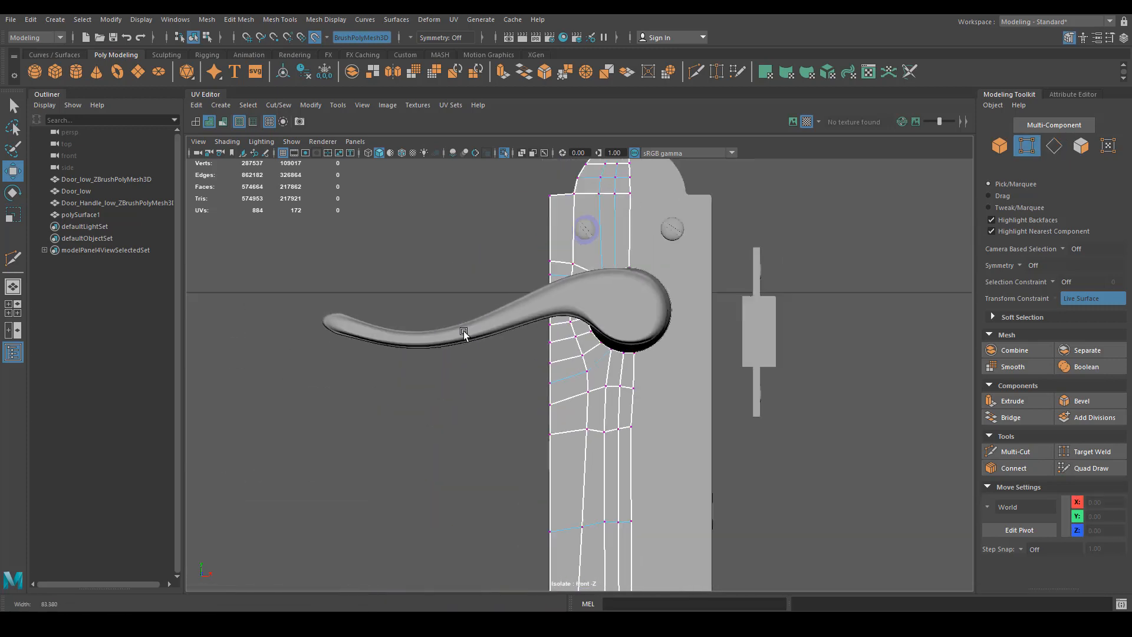
Step: Select the vertices along the half mesh's open centre edge, flatten them along X and nudge them slightly in X
scroll(597, 401, down, 5)
drag(644, 577, 603, 231)
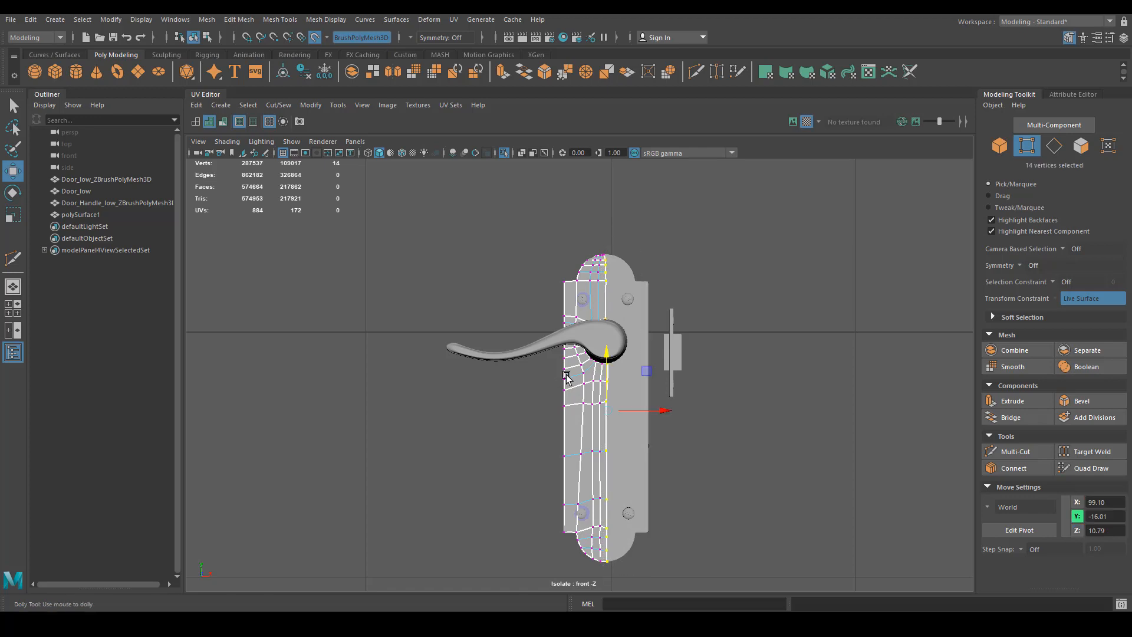
scroll(678, 448, up, 2)
key(r)
drag(663, 416, 461, 430)
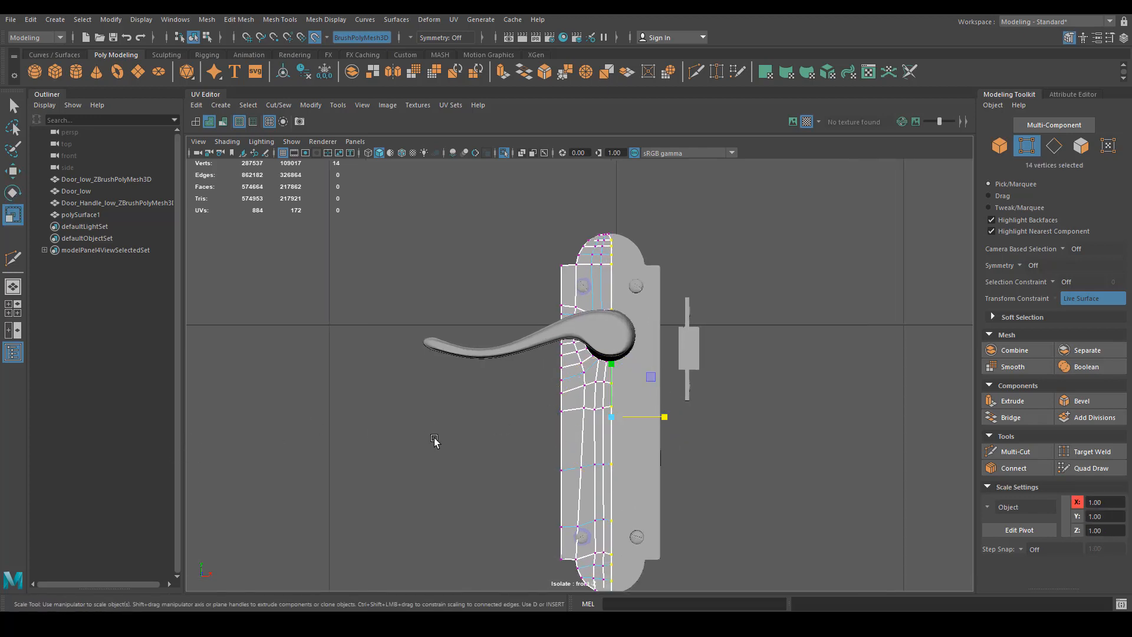
scroll(854, 458, up, 3)
key(w)
drag(696, 467, 695, 467)
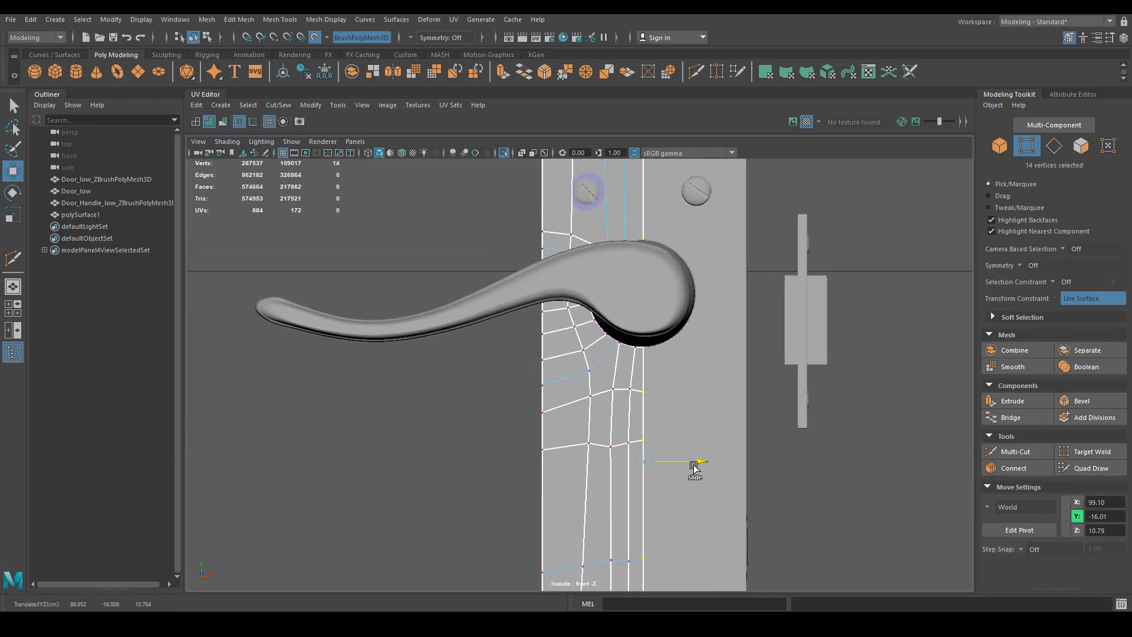
Step: Return to object mode and mirror the half plate mesh across the X axis in the positive direction
scroll(462, 397, down, 2)
right_drag(566, 392, 619, 298)
scroll(552, 394, down, 1)
key(f)
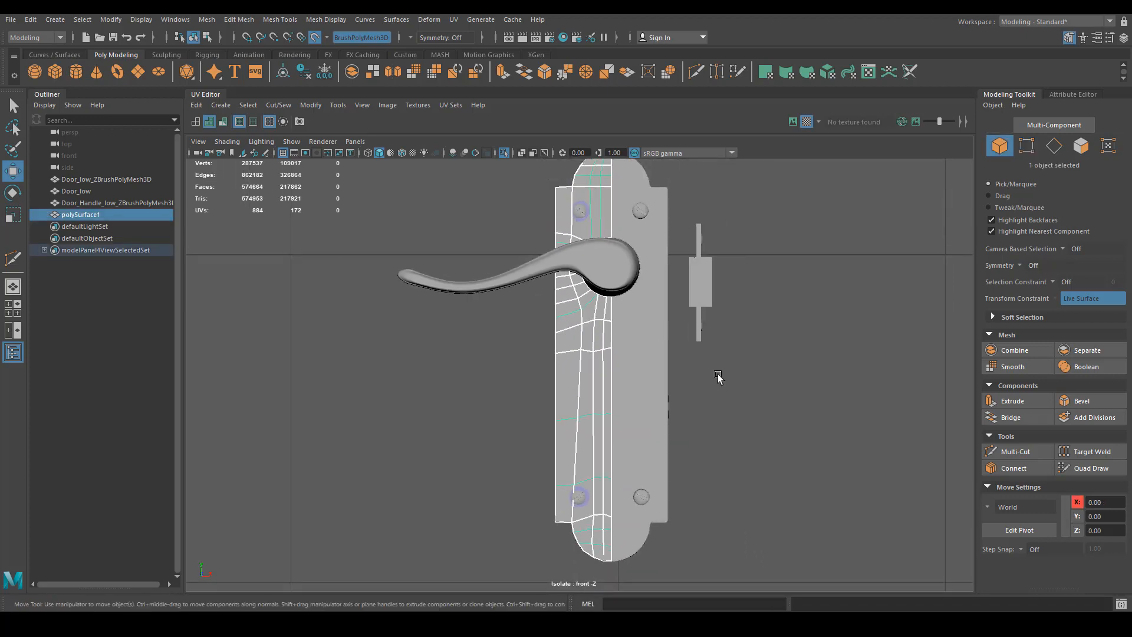
scroll(696, 407, down, 1)
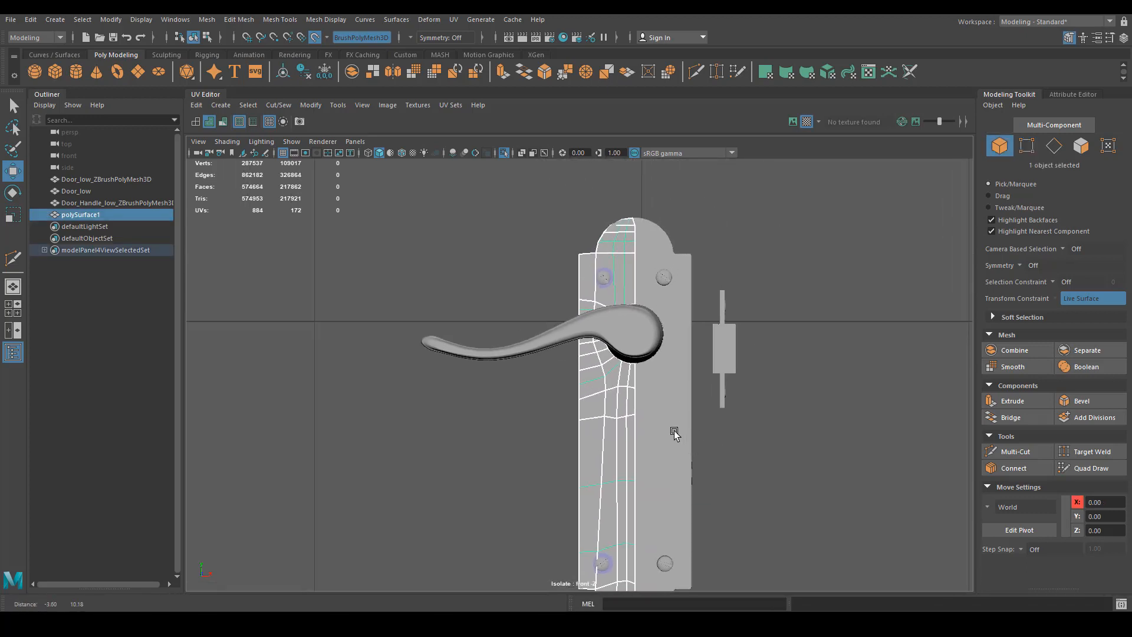
click(389, 73)
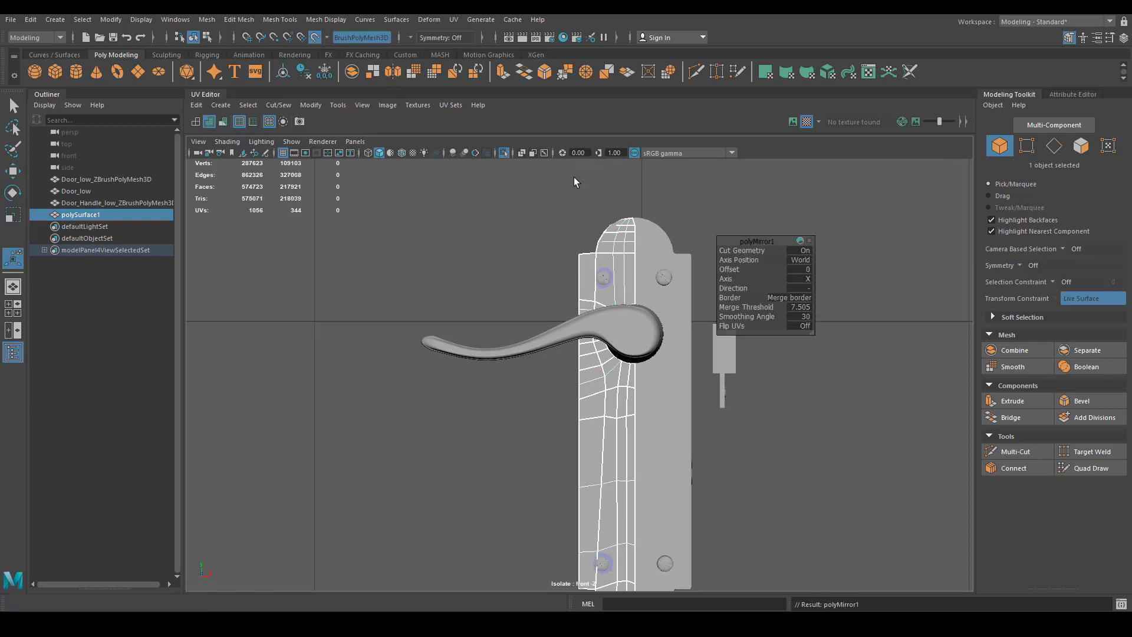
click(807, 279)
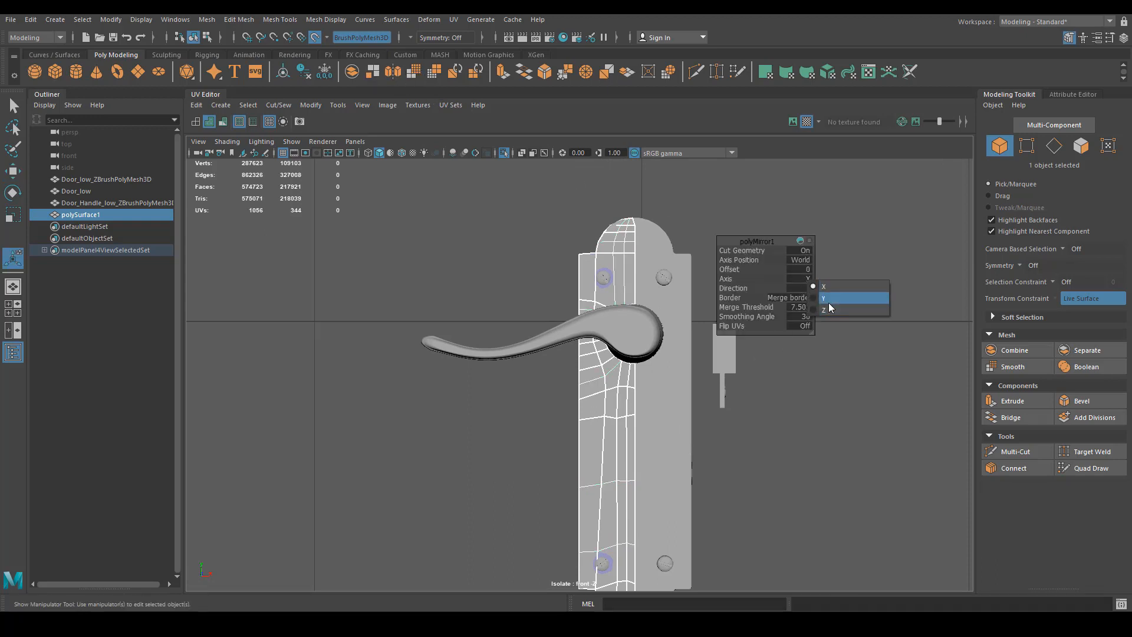
click(823, 288)
click(807, 288)
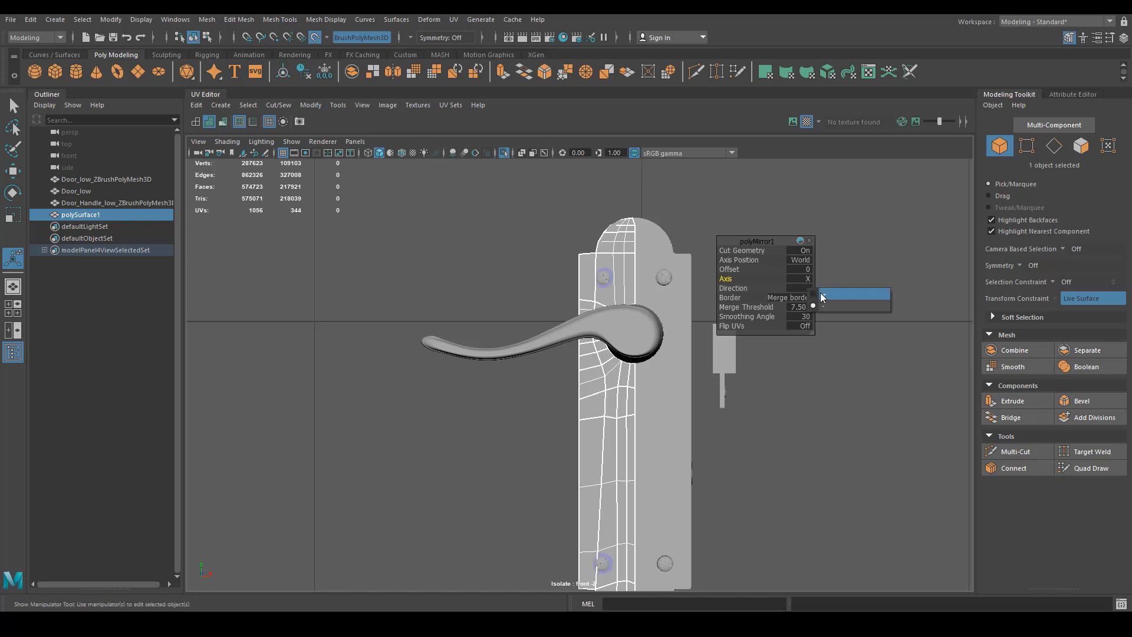
click(818, 291)
Step: Move the mirror plane to the plate's centre at an offset of about 98.93 and set the border to not merge
scroll(278, 391, down, 3)
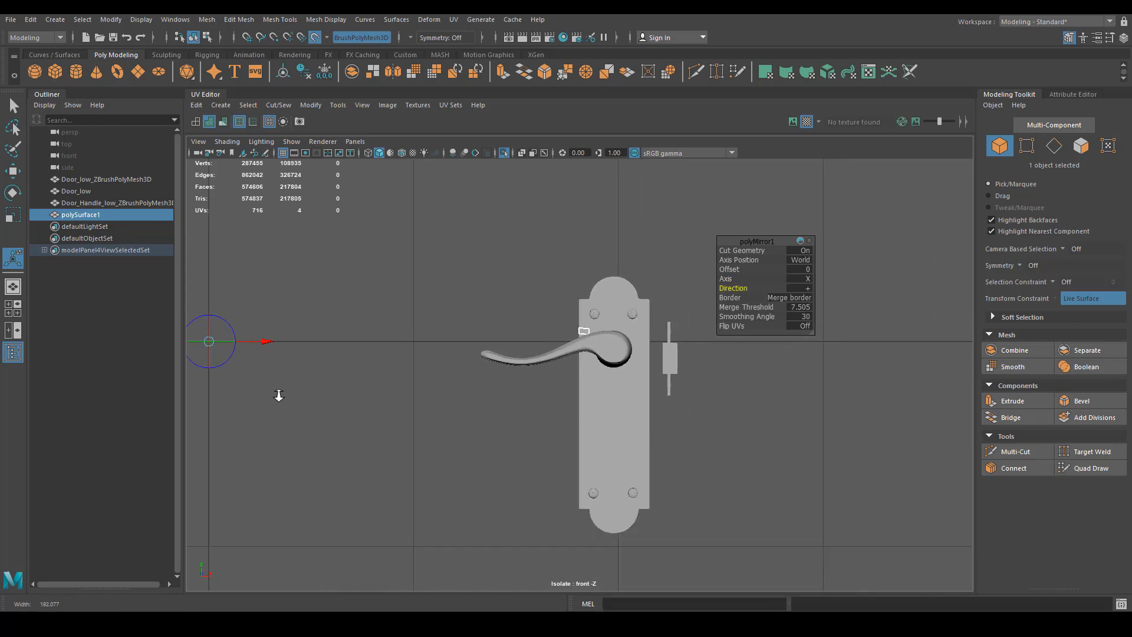
drag(283, 343, 685, 361)
scroll(859, 397, up, 6)
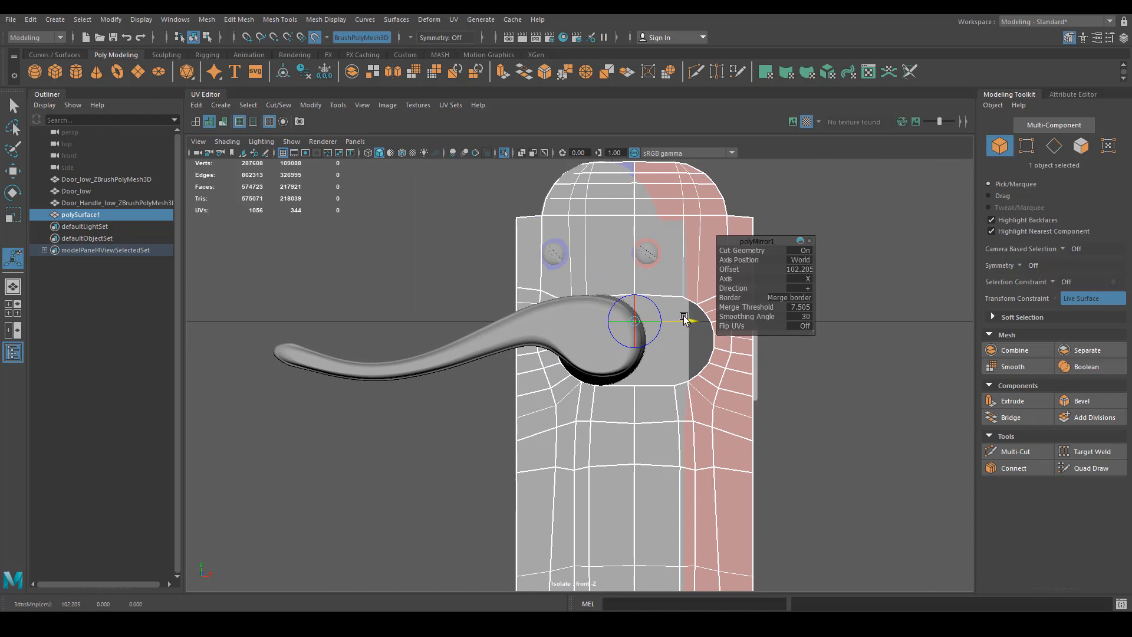
mouse_move(684, 319)
mouse_down()
mouse_move(659, 313)
mouse_move(667, 307)
mouse_up()
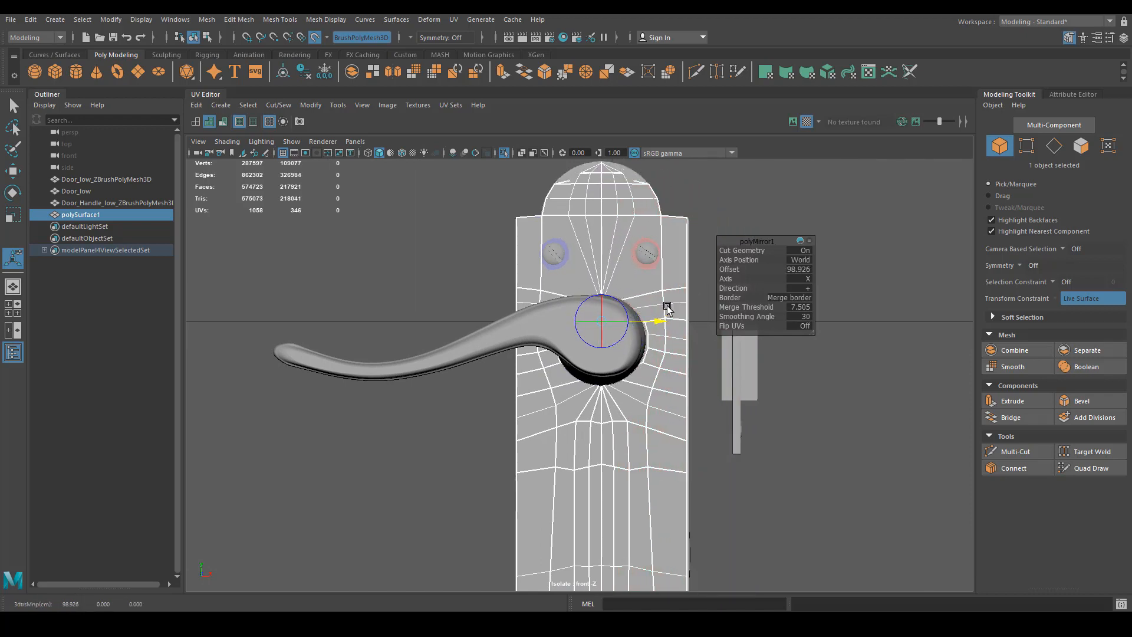
click(787, 296)
click(827, 322)
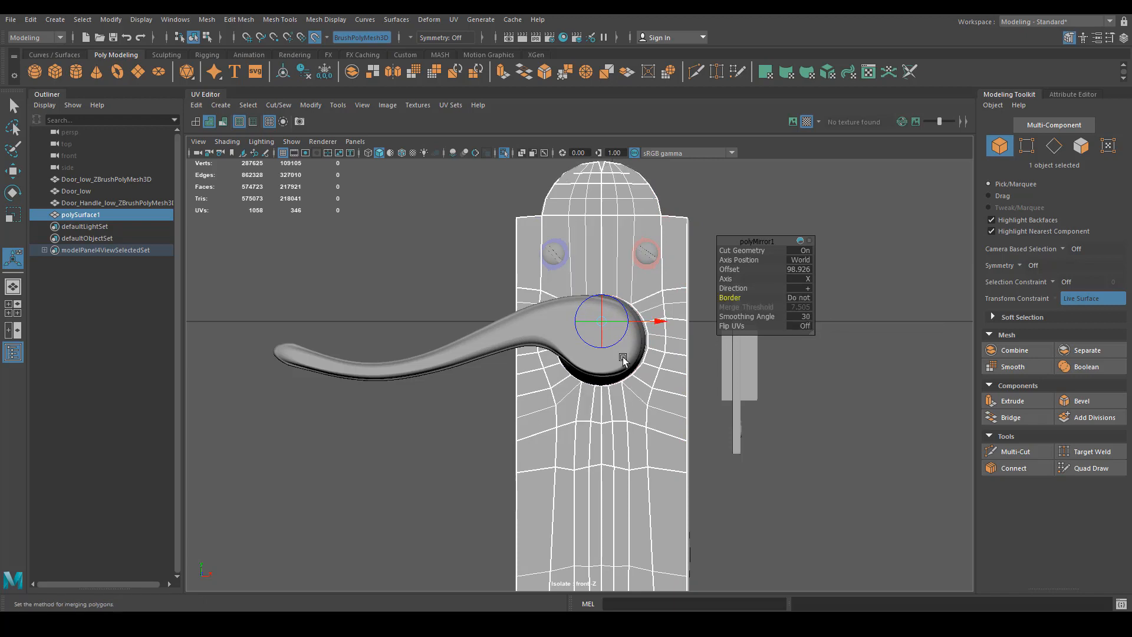
Step: Fine-tune the mirror offset to 98.871 so the two plate halves meet along the centre line
scroll(643, 354, up, 2)
drag(661, 319, 658, 317)
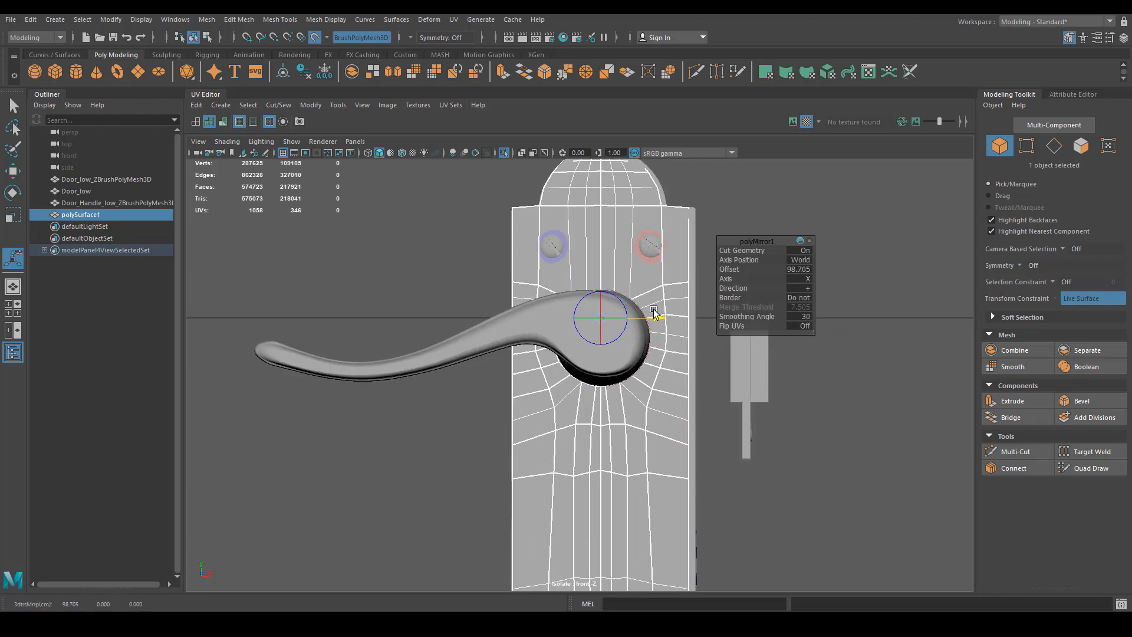
alt+middle_drag(658, 317, 661, 367)
drag(668, 378, 673, 377)
alt+middle_drag(672, 376, 640, 308)
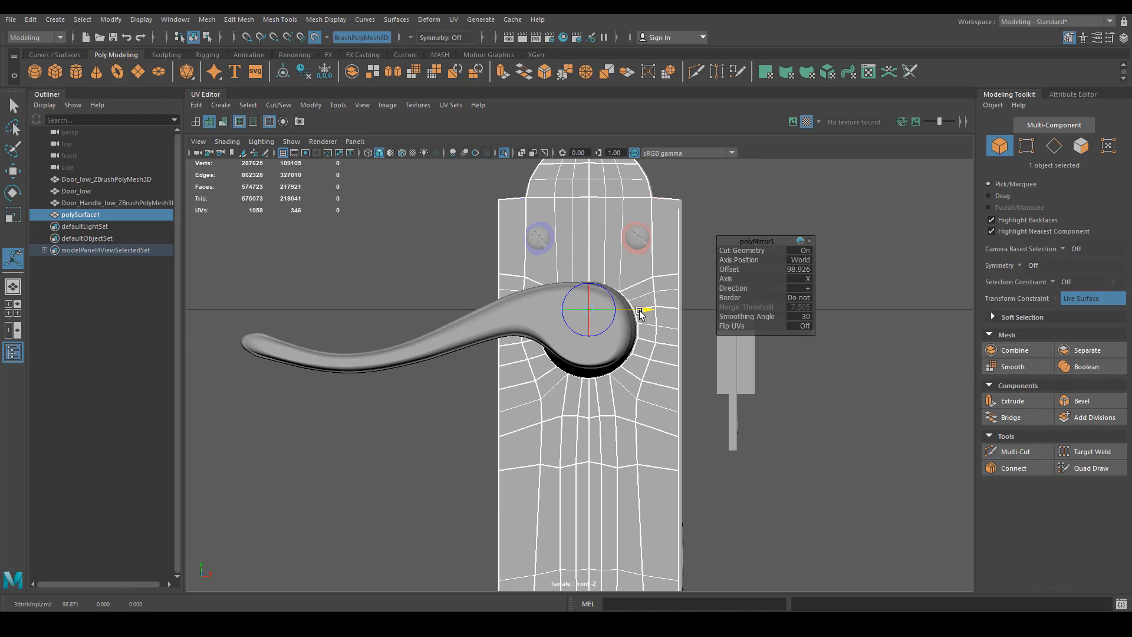
drag(640, 313, 639, 313)
scroll(627, 365, down, 1)
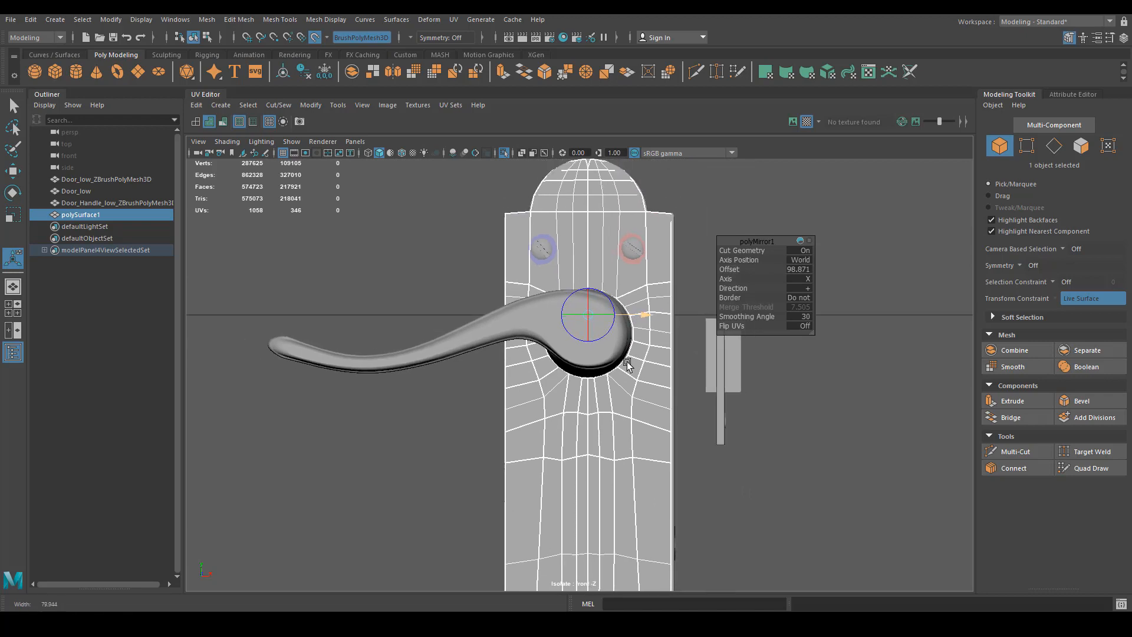
scroll(627, 364, down, 2)
alt+middle_drag(387, 387, 420, 344)
Step: Select the mirrored half's border edges to inspect the seam between the two halves
right_drag(612, 314, 607, 358)
scroll(606, 315, down, 1)
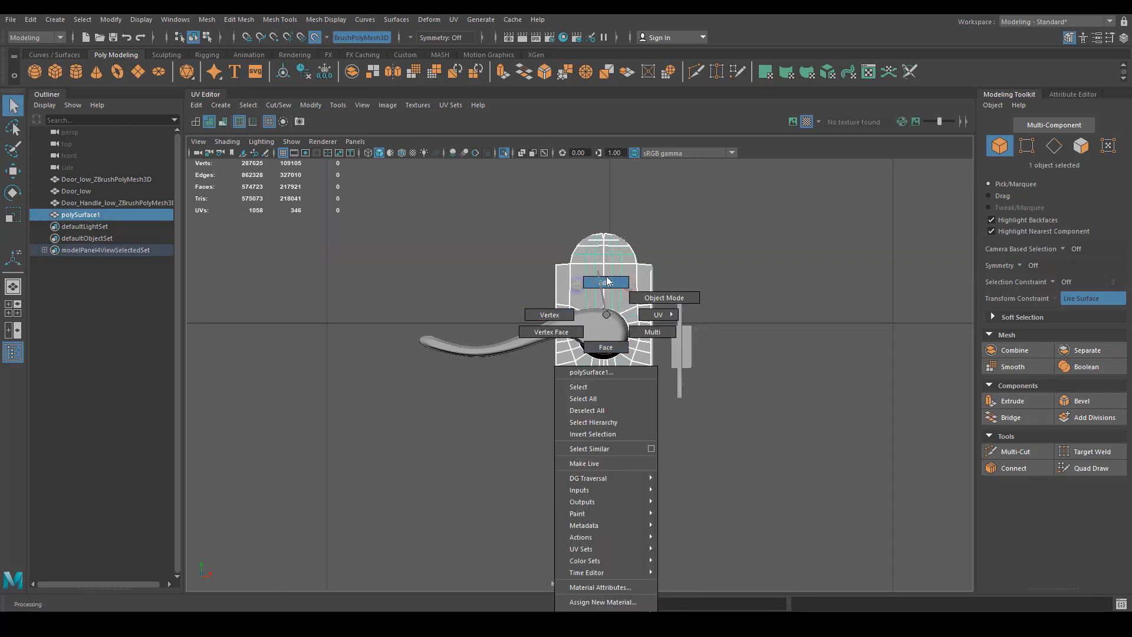
right_drag(608, 281, 609, 282)
double_click(649, 279)
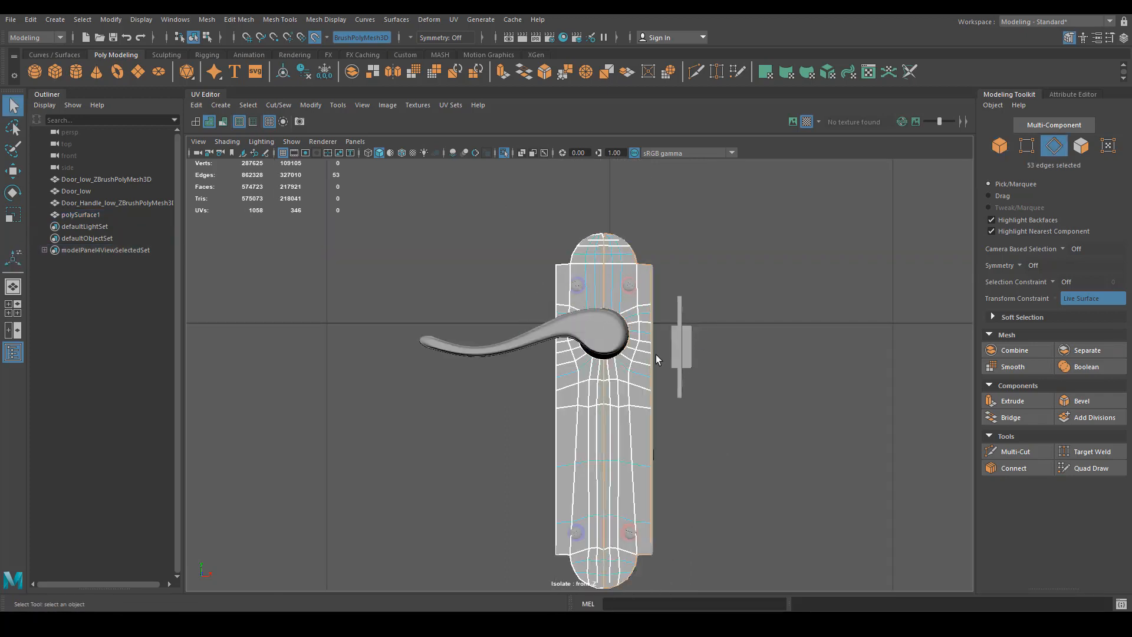
scroll(662, 354, up, 2)
scroll(776, 403, down, 1)
alt+middle_drag(775, 403, 790, 468)
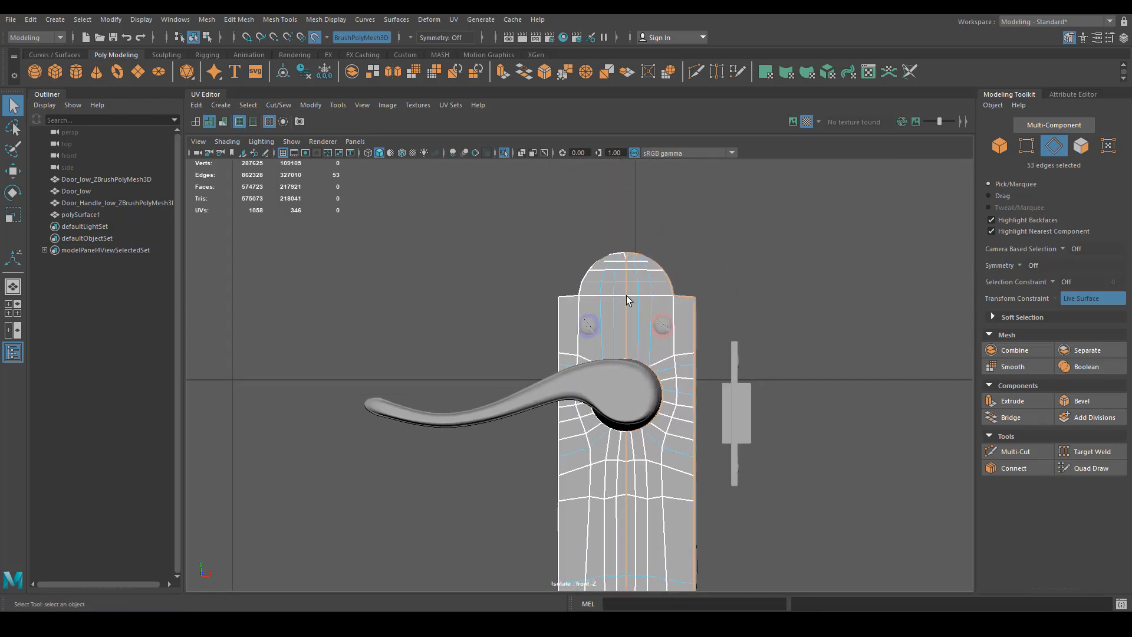
Step: Merge the two centre seam vertices at the very top of the plate's rounded end
right_drag(634, 261, 640, 282)
scroll(640, 282, up, 5)
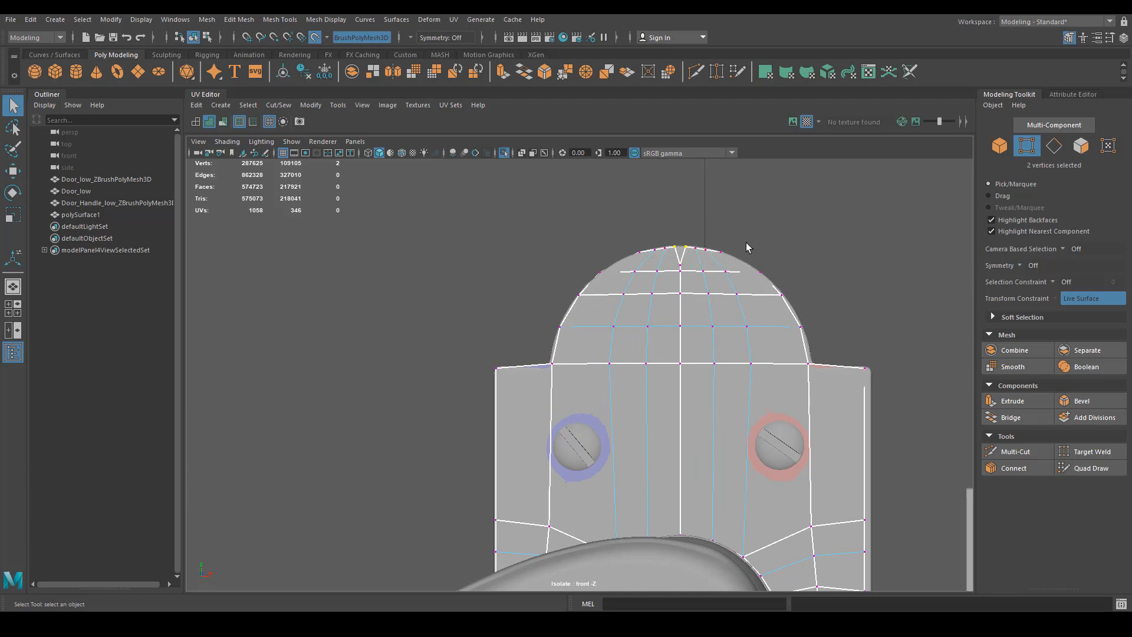
scroll(682, 391, down, 4)
scroll(790, 346, up, 3)
scroll(708, 295, down, 3)
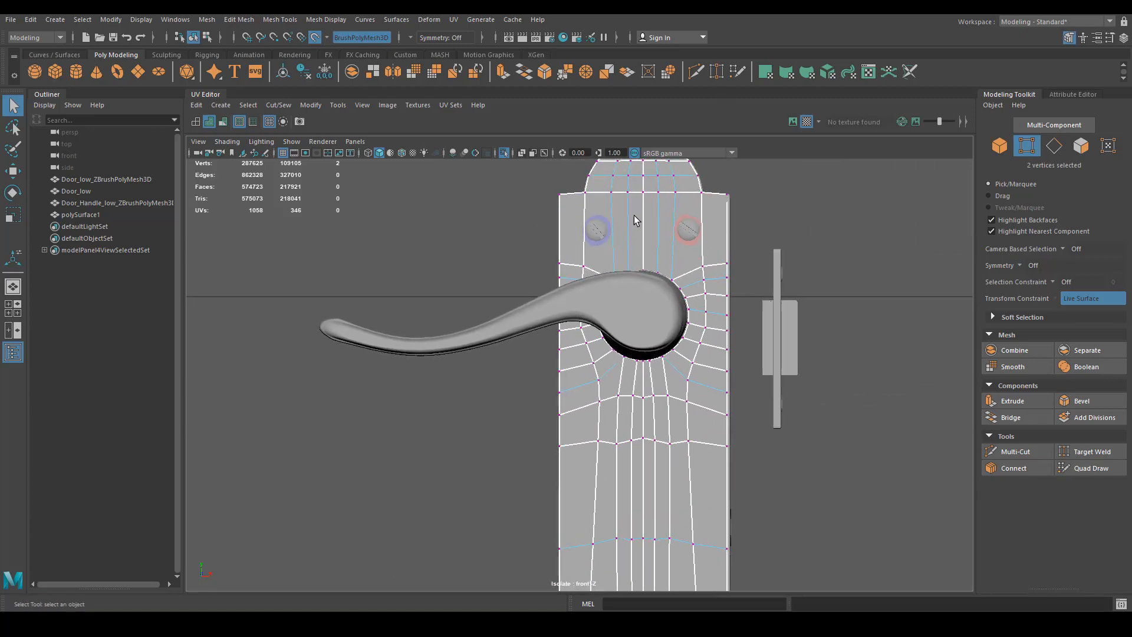
alt+middle_drag(635, 220, 625, 422)
scroll(725, 392, up, 5)
shift+right_drag(726, 391, 719, 313)
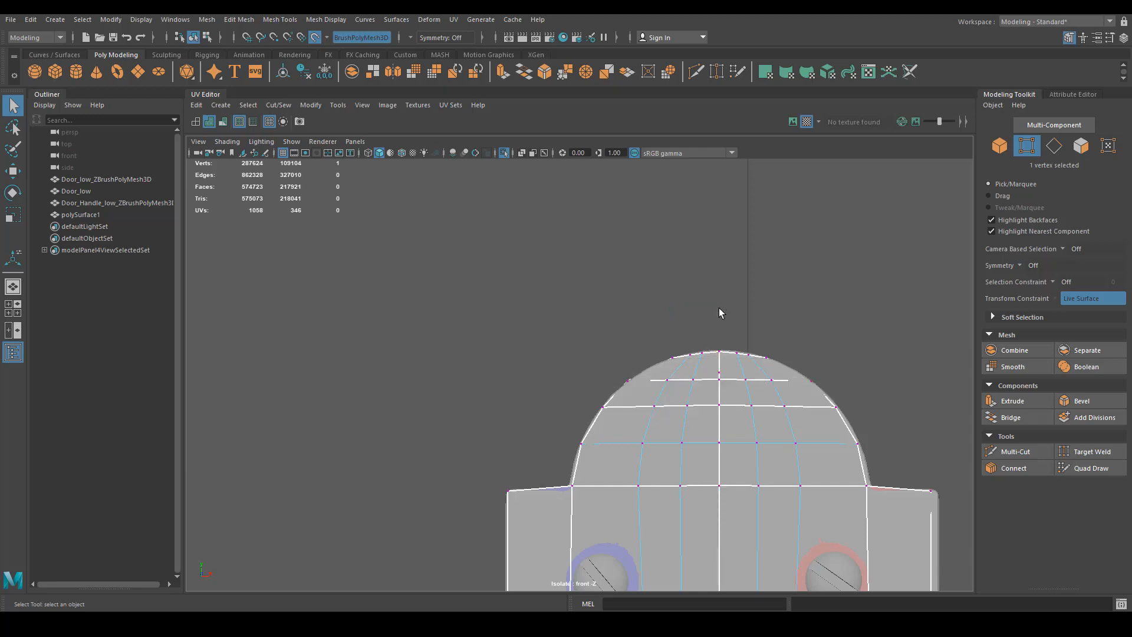
Step: Merge the centre seam vertices in the second row below the plate's rounded top
scroll(719, 313, down, 2)
alt+middle_drag(687, 425, 693, 410)
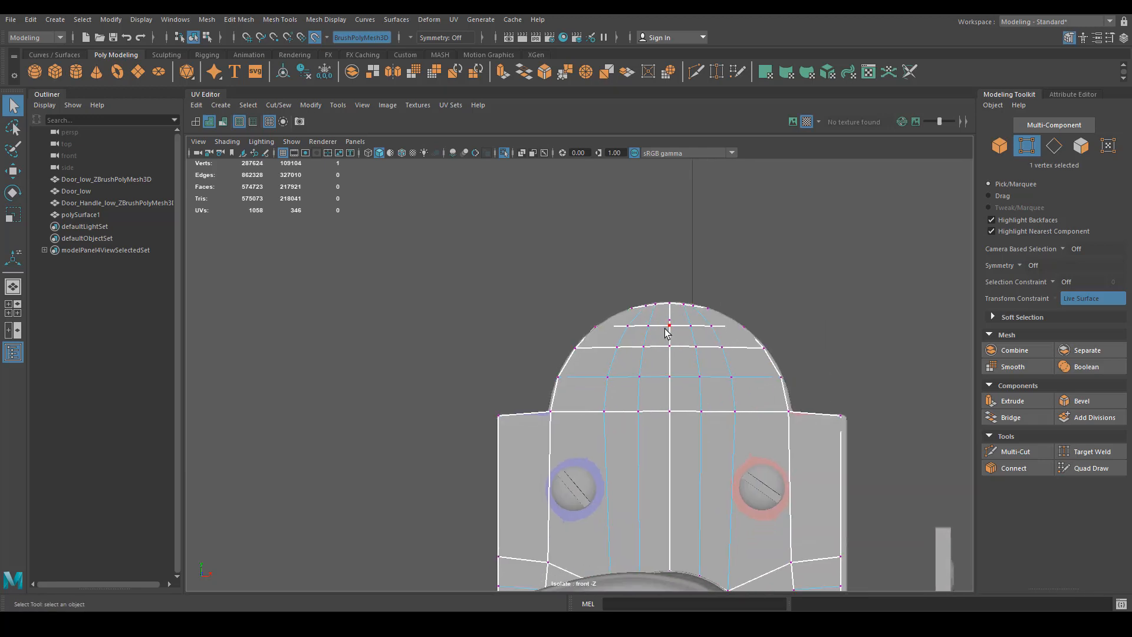
shift+right_drag(692, 326, 565, 390)
scroll(701, 321, up, 3)
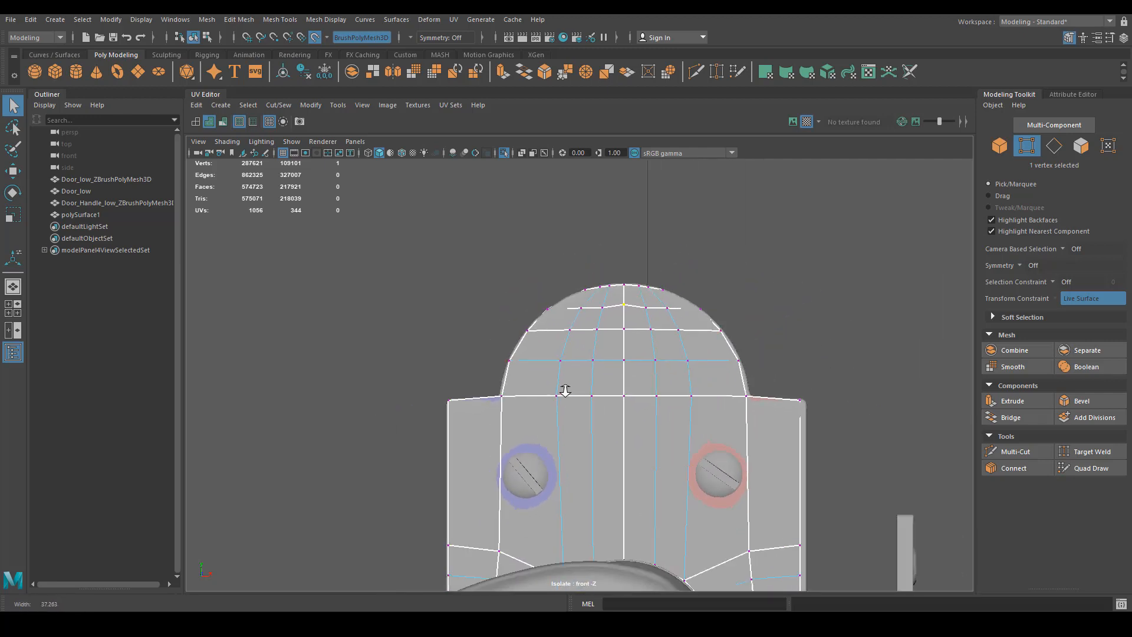
Step: Select all vertices along the plate's centre seam and merge them with a distance threshold of 1
alt+right_drag(636, 331, 481, 353)
alt+middle_drag(482, 353, 476, 403)
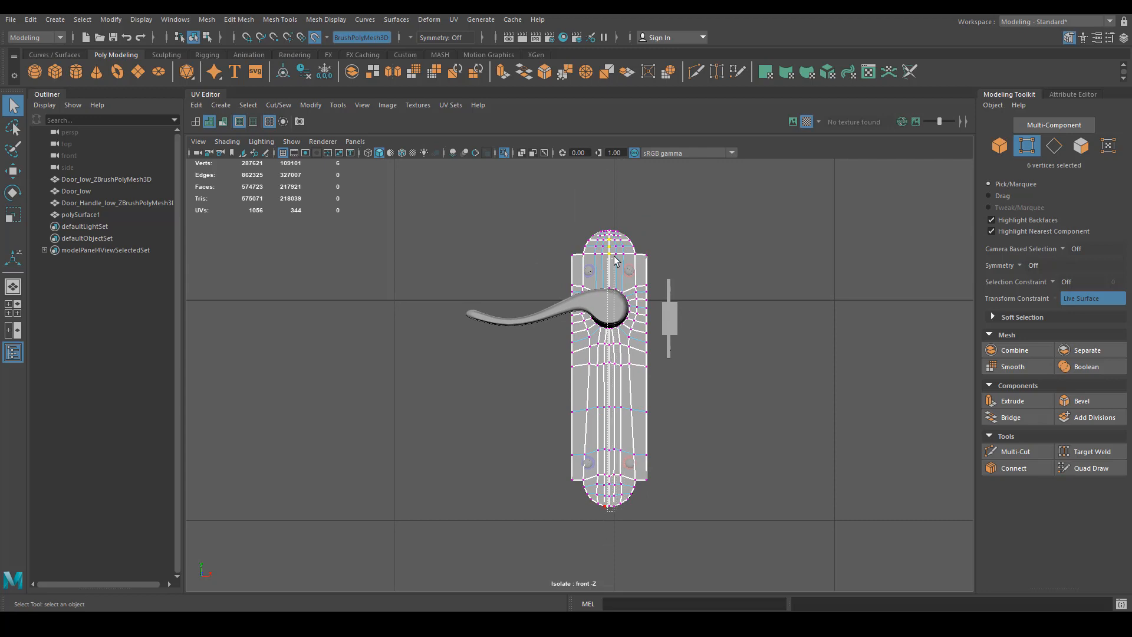
drag(610, 227, 611, 226)
alt+right_drag(615, 352, 1032, 455)
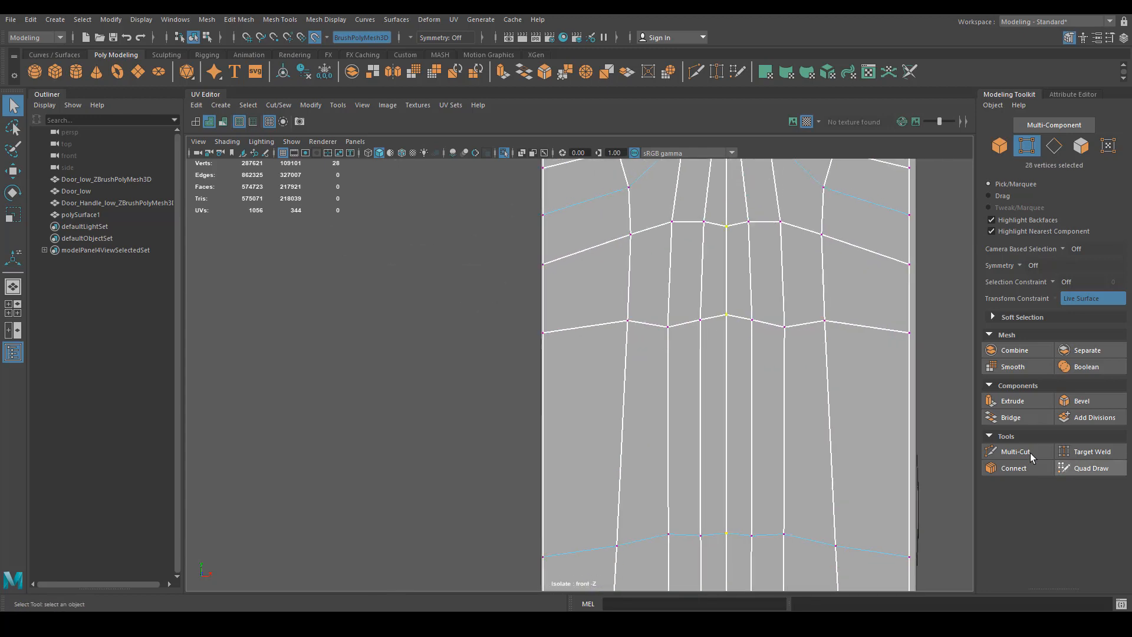
alt+middle_drag(823, 392, 773, 423)
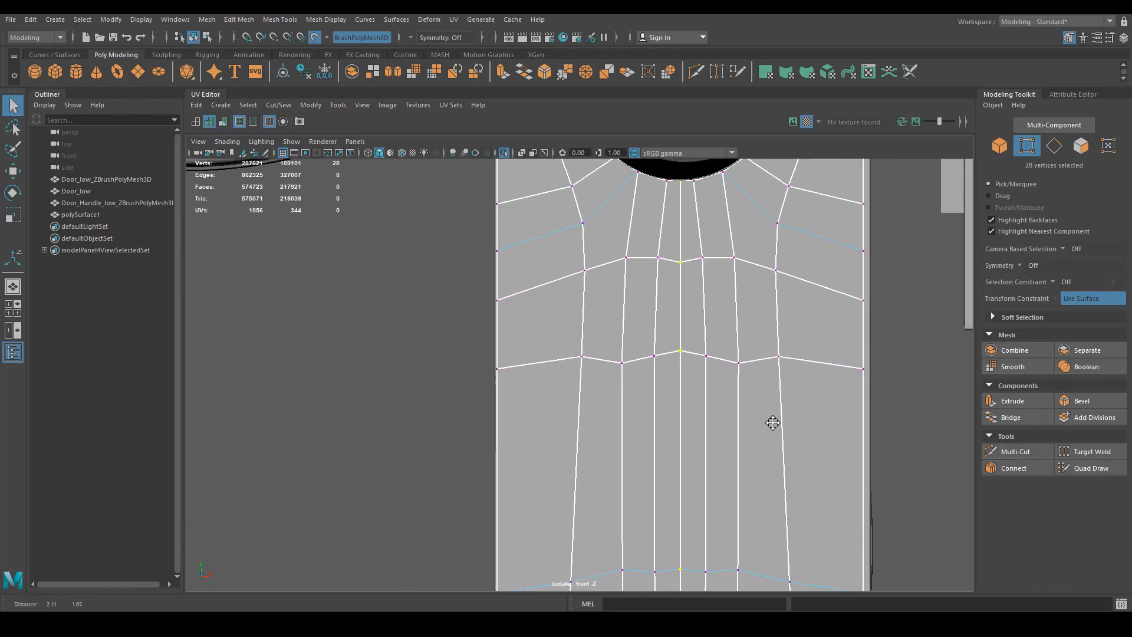
click(565, 73)
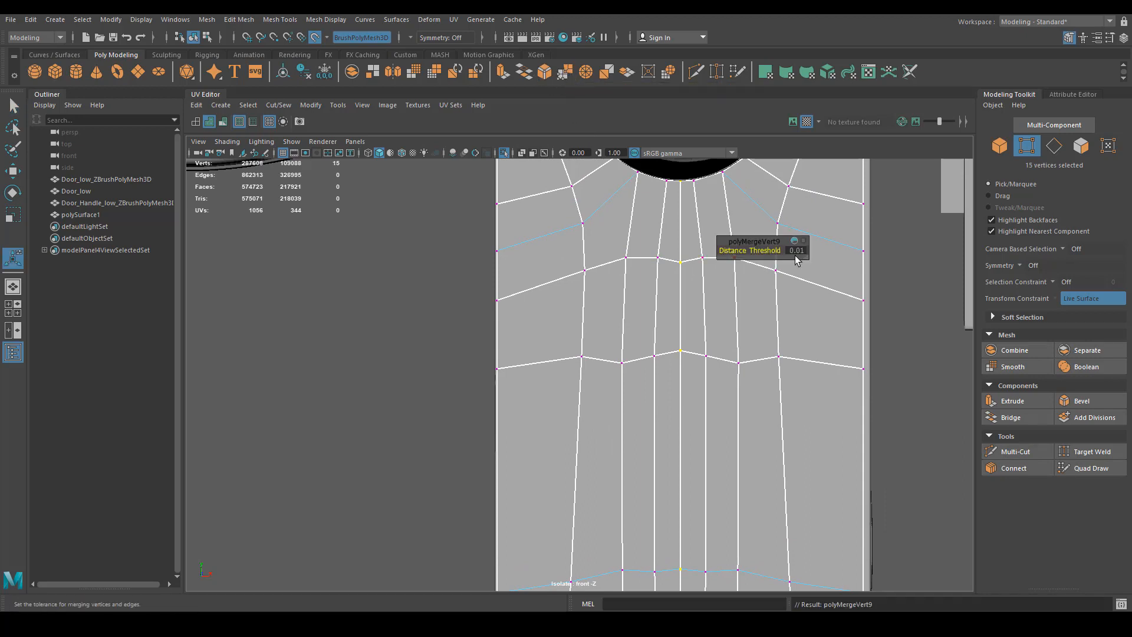
click(797, 251)
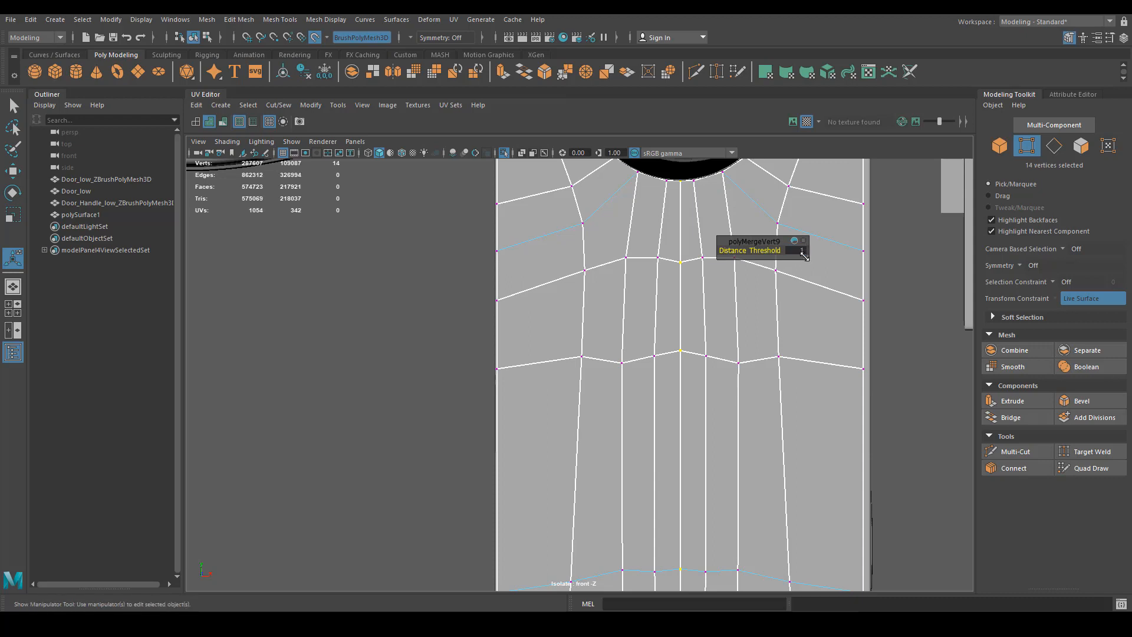
scroll(663, 354, down, 2)
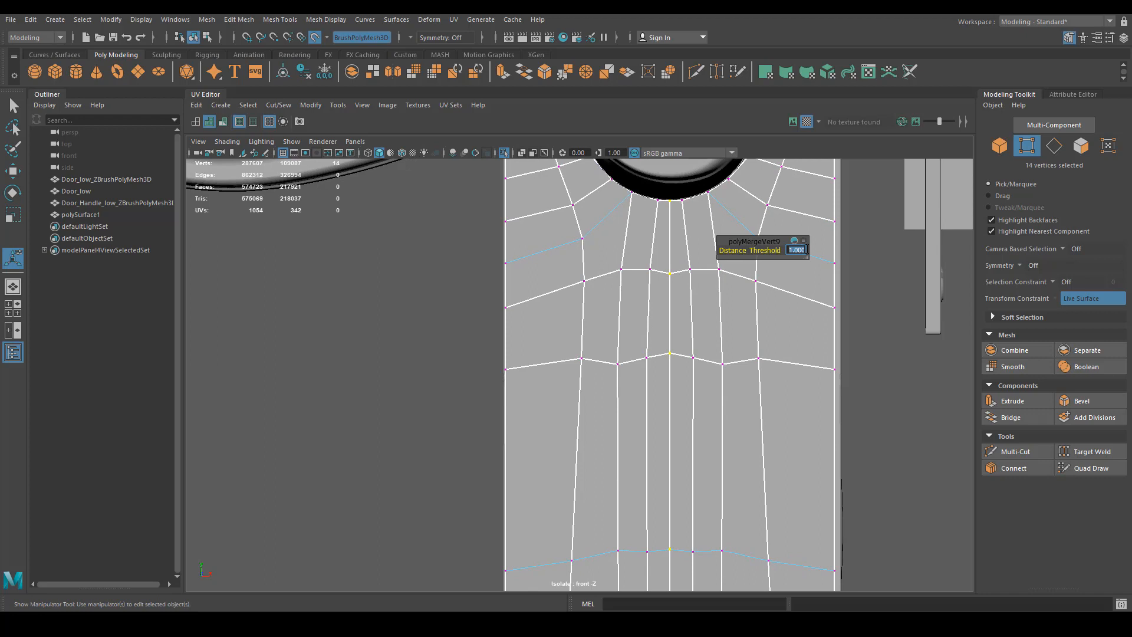
Step: Try merge distance thresholds of 100 and 10 on the centre seam vertices and return to 1
text(100)
key(Return)
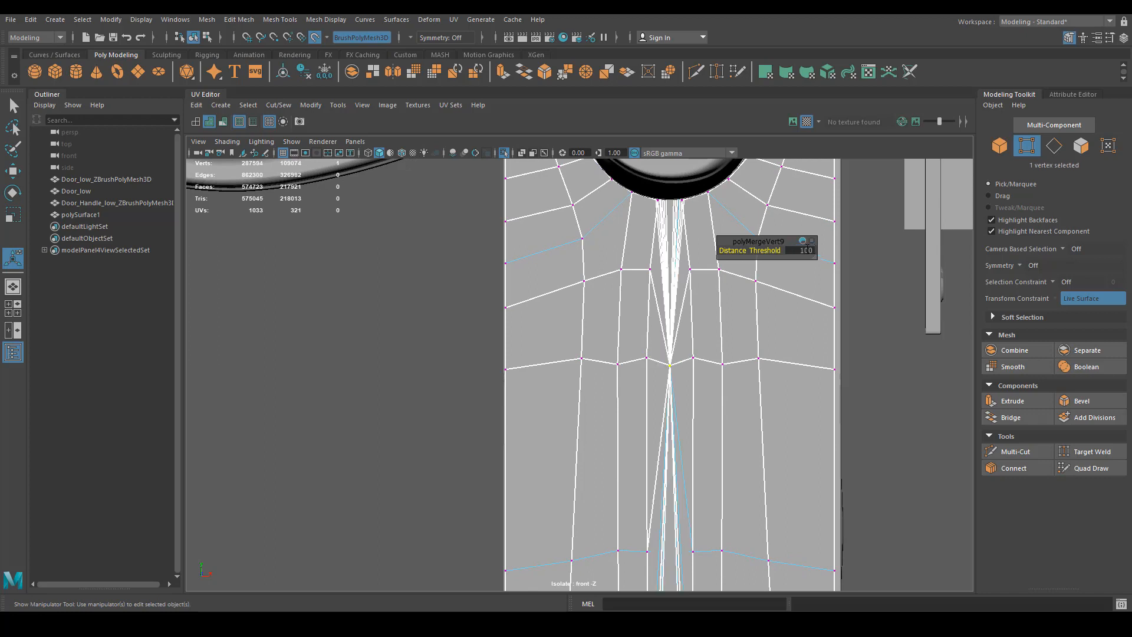
click(805, 251)
text(10)
key(Return)
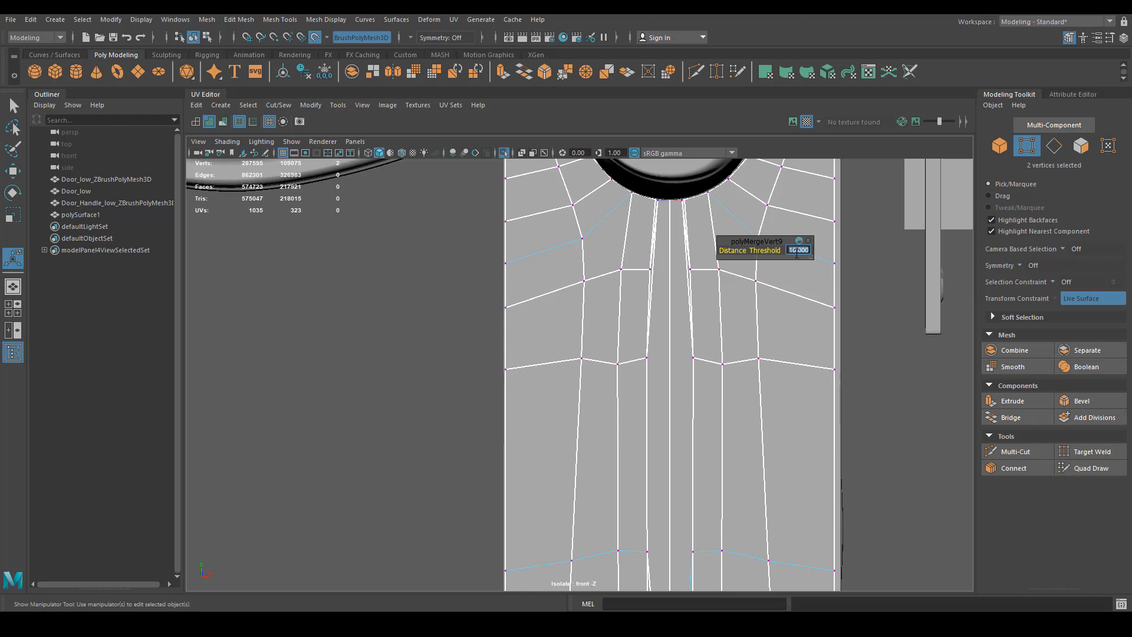
key(Return)
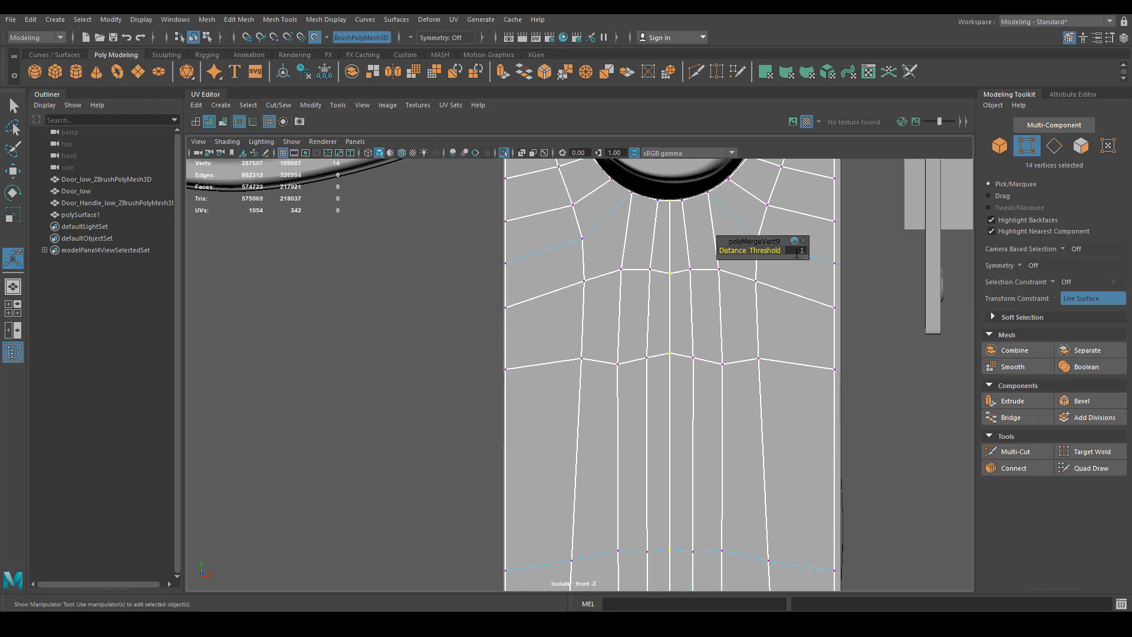
Step: Inspect the plate's merged centre seam and undo the seam vertex merge made with distance threshold 1
alt+right_drag(709, 308, 653, 212)
alt+middle_drag(653, 212, 659, 258)
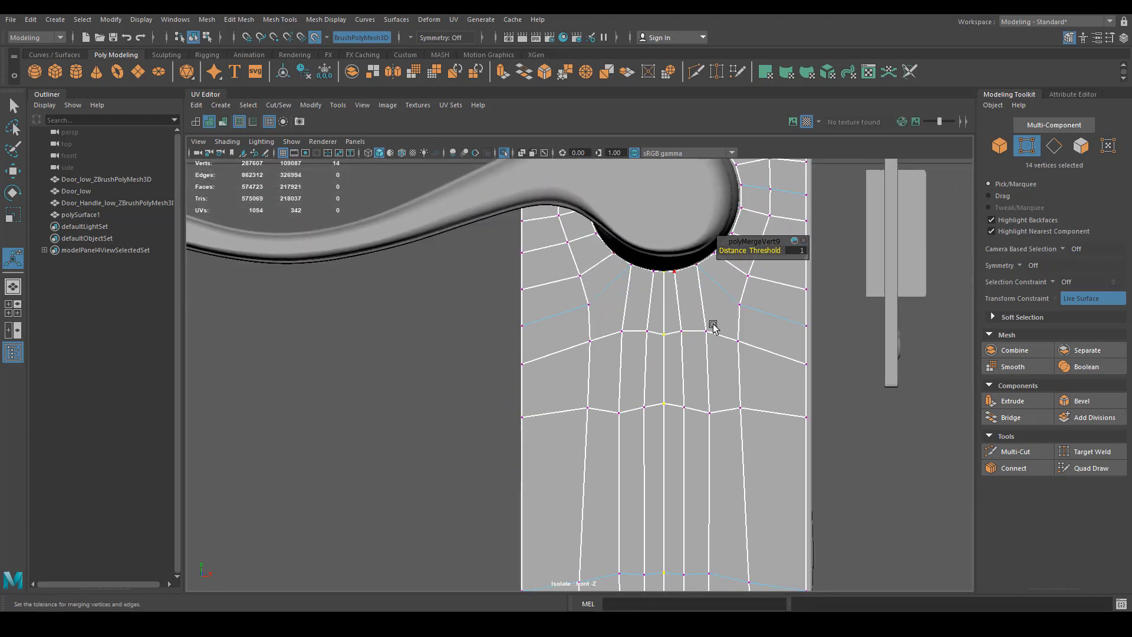
click(849, 438)
alt+right_drag(815, 427, 576, 377)
alt+middle_drag(578, 294, 441, 513)
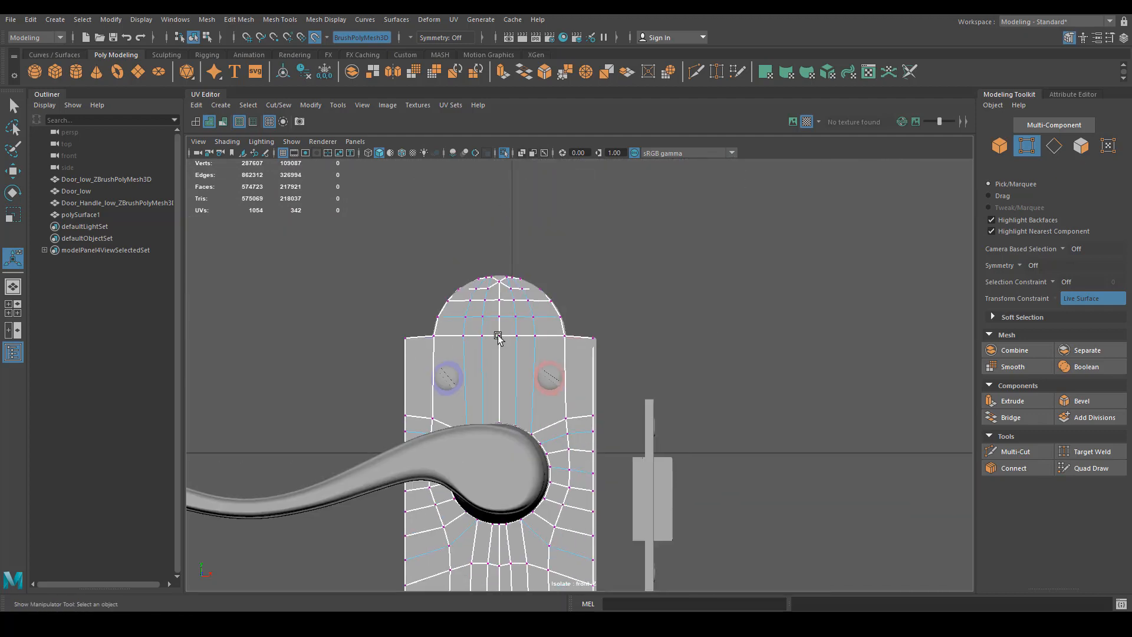
right_click(519, 305)
right_drag(519, 306, 550, 321)
key(ctrl+z)
key(ctrl+z)
key(ctrl+z)
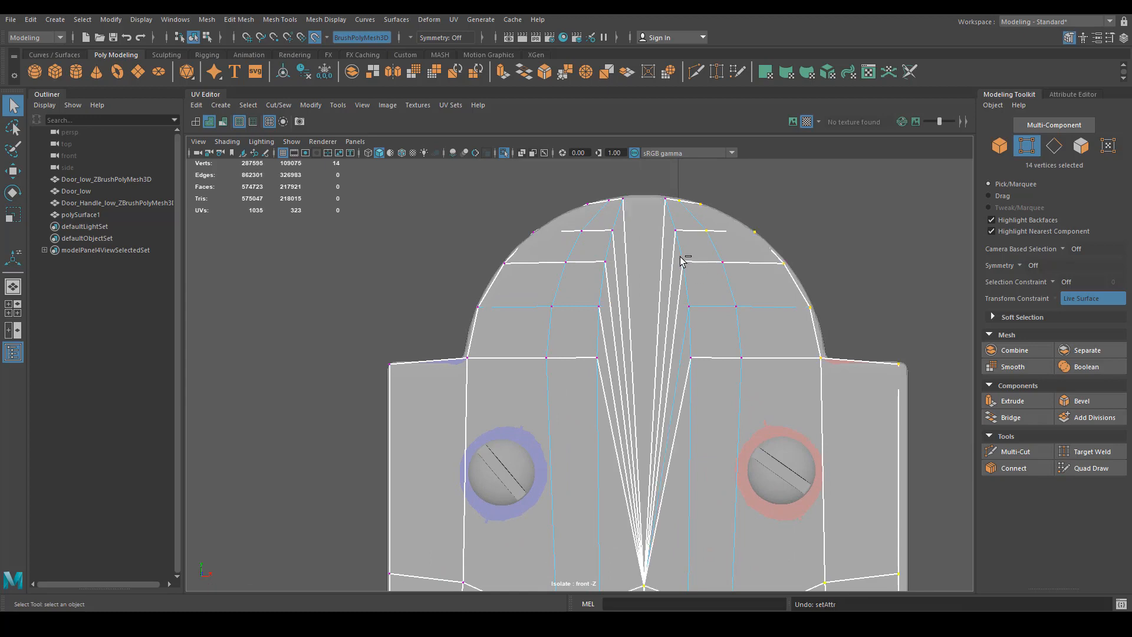
key(ctrl+z)
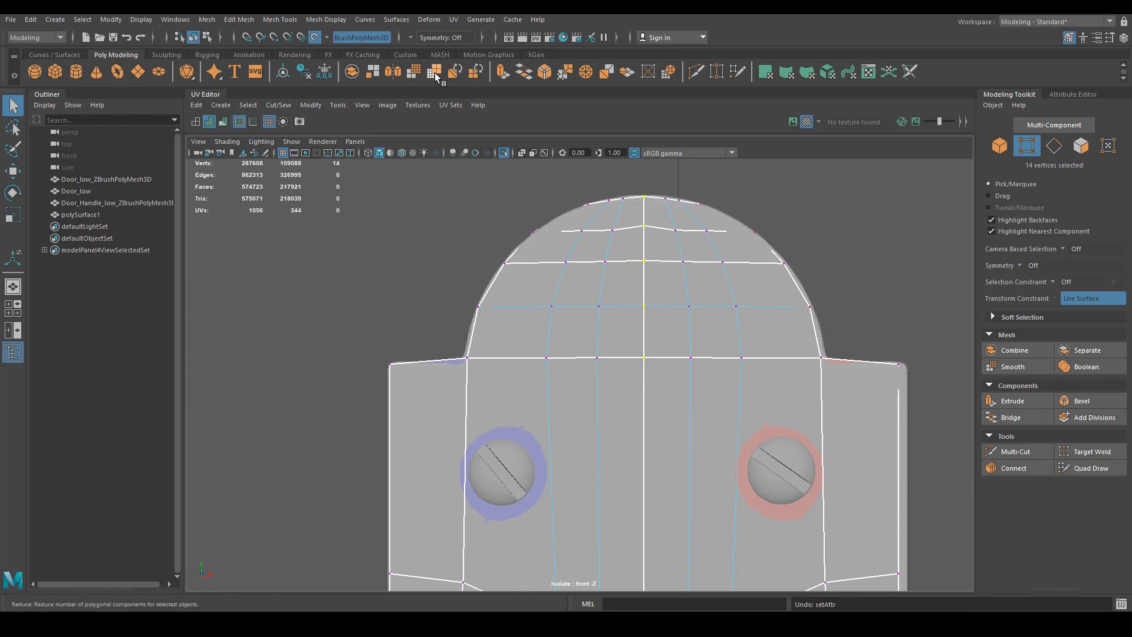
Step: Merge the selected centre seam vertices again with a distance threshold of 0.5
click(565, 71)
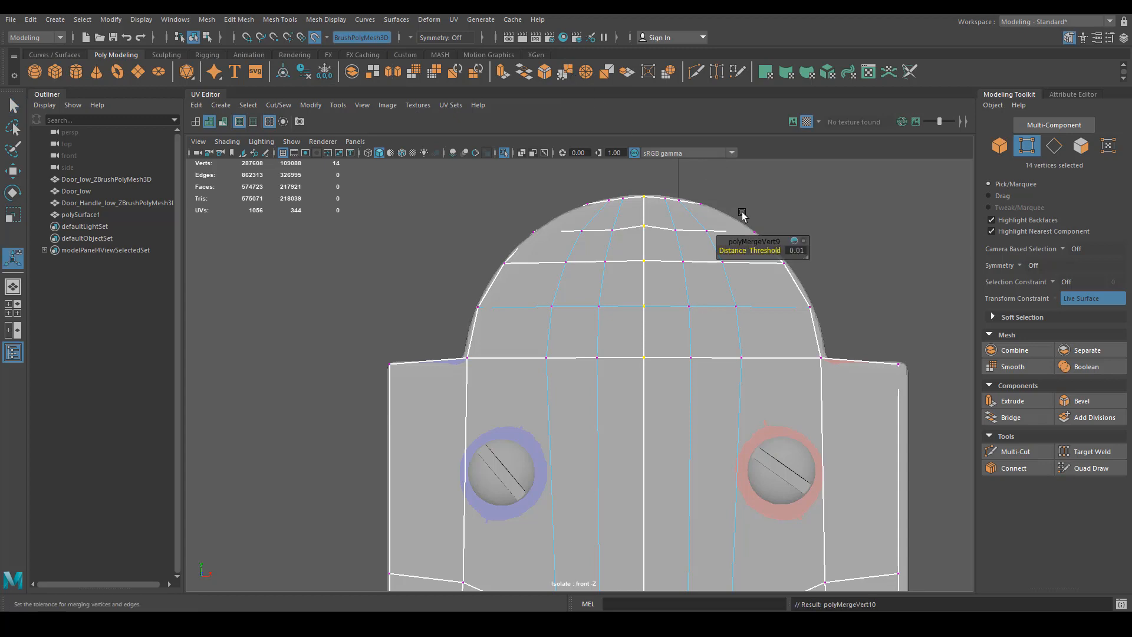
click(797, 251)
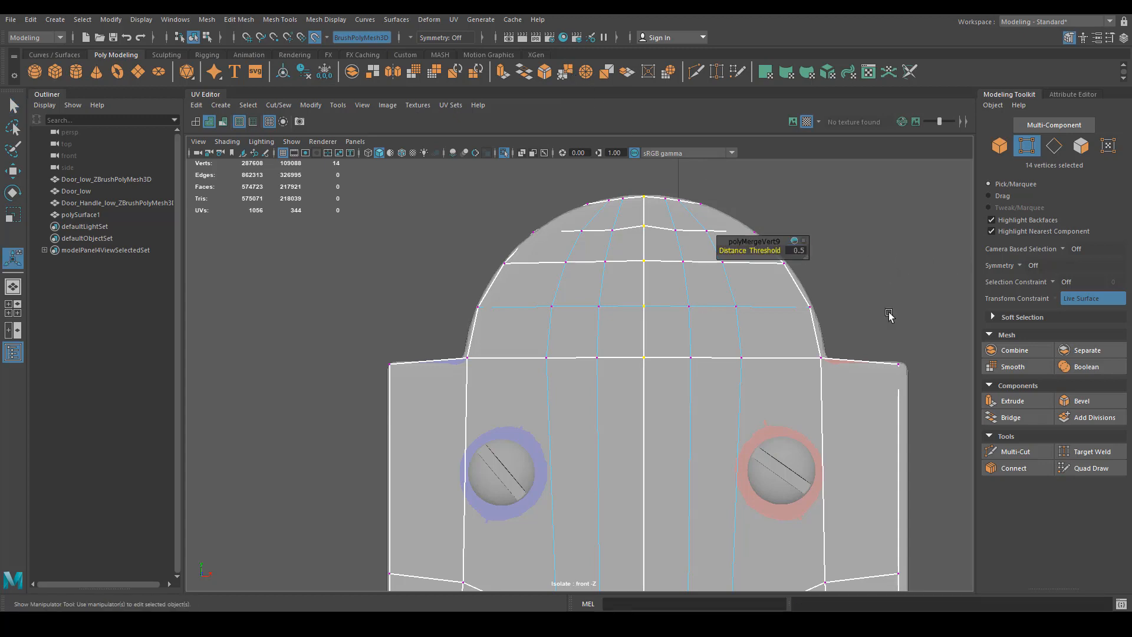
Step: Select the plate's entire outer border edge loop and check the selection down to the lower rounded end
key(q)
alt+right_drag(752, 330, 693, 294)
right_drag(685, 273, 685, 239)
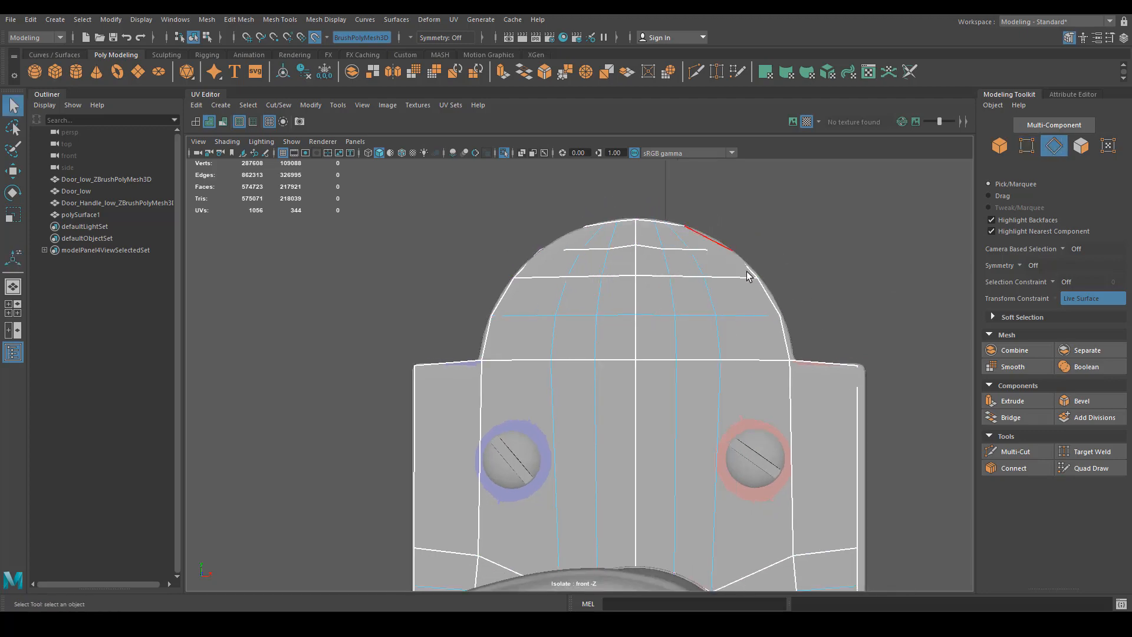
double_click(774, 310)
alt+right_drag(723, 334, 614, 307)
alt+middle_drag(491, 397, 507, 83)
alt+right_drag(678, 433, 618, 426)
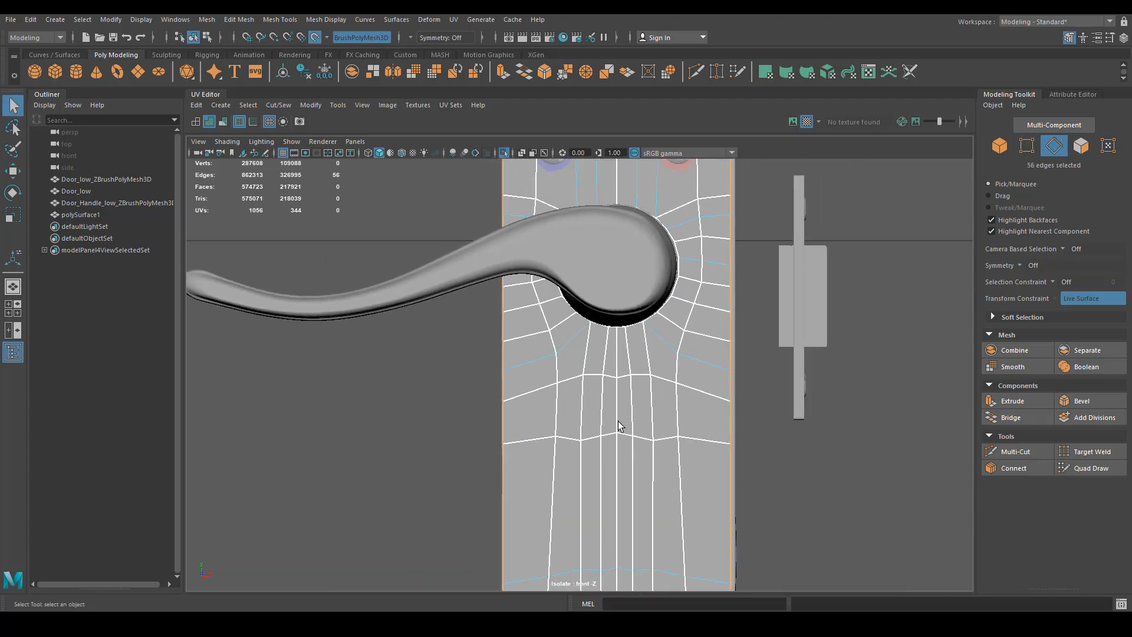
alt+middle_drag(618, 426, 691, 370)
alt+middle_drag(657, 278, 652, 318)
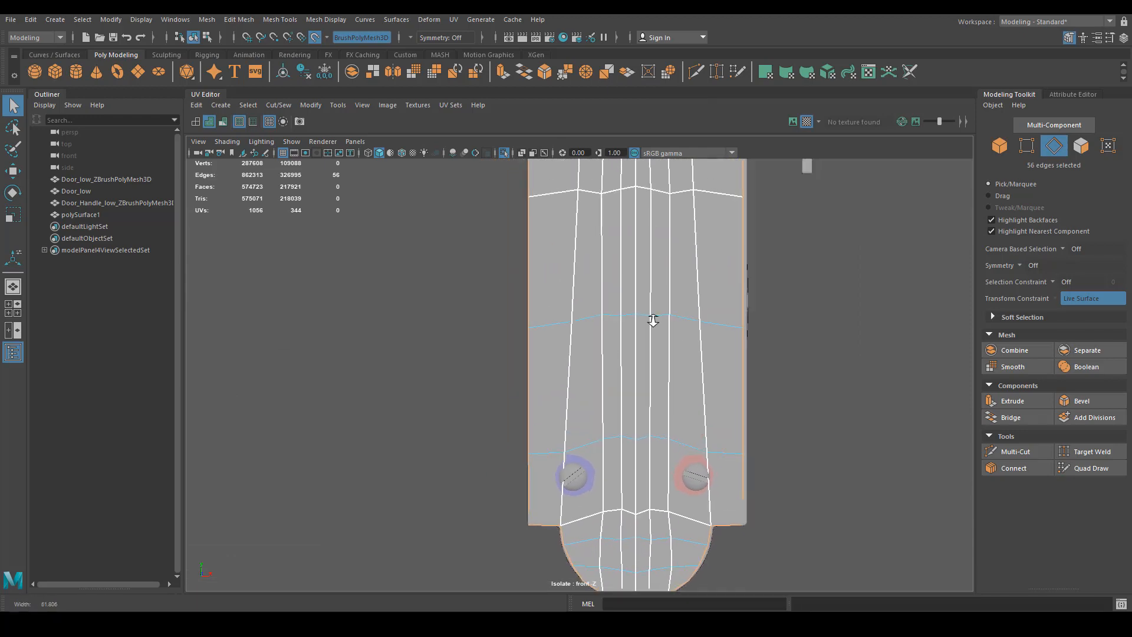
Step: Reduce the selection to the border edges on the plate's right half and nudge them slightly inward along X
alt+right_drag(653, 318, 533, 313)
alt+middle_drag(533, 313, 539, 349)
drag(556, 547, 621, 145)
alt+right_drag(737, 283, 645, 380)
key(w)
drag(720, 356, 717, 356)
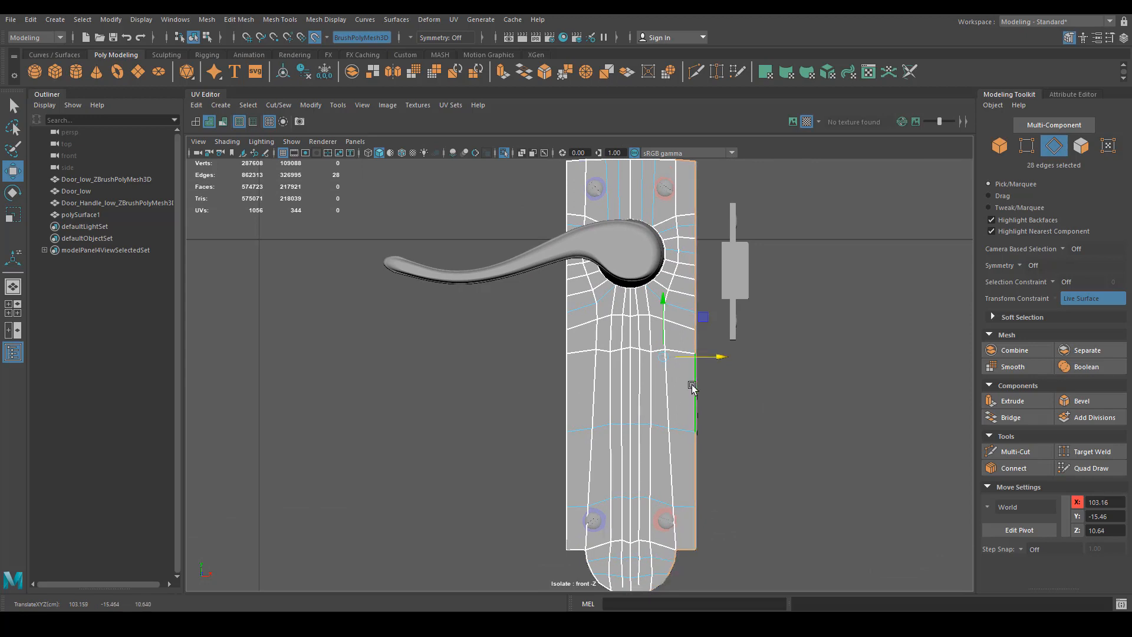
Step: Reselect the plate's whole outer border loop and extrude it backward along Z to 8.34 to form the side walls
right_drag(693, 387, 705, 324)
double_click(696, 340)
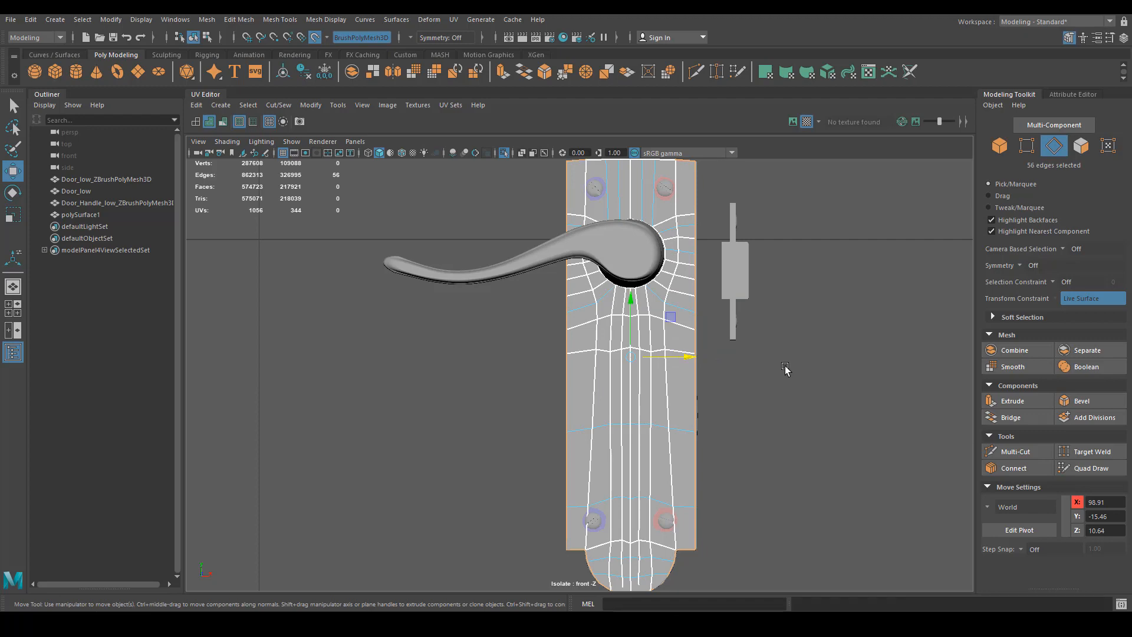
key(space)
drag(765, 425, 652, 385)
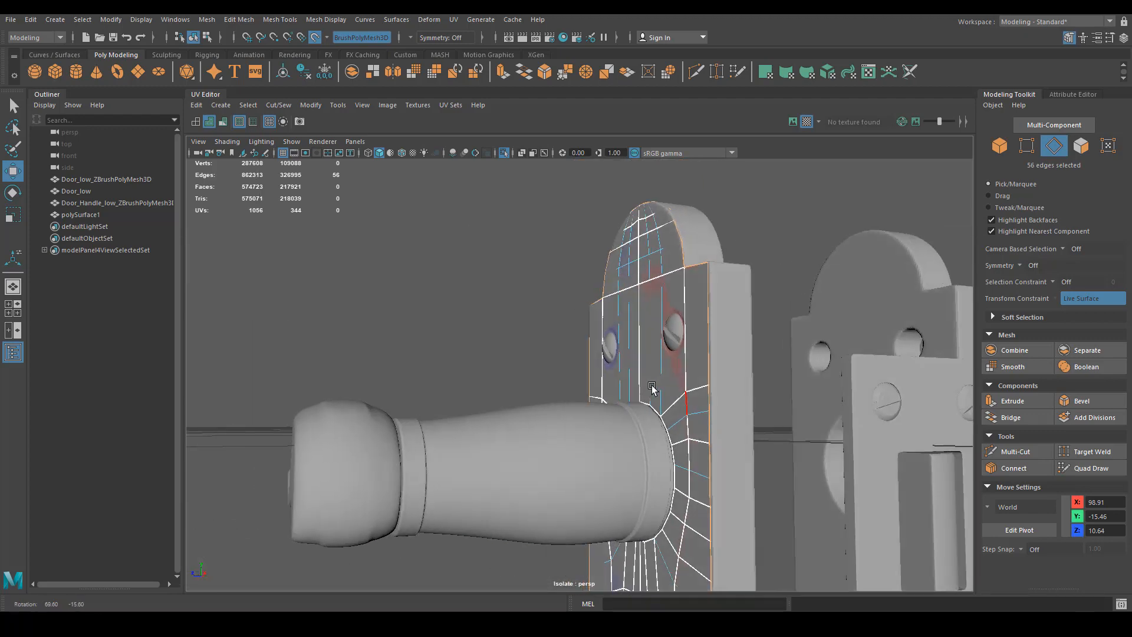
scroll(652, 387, down, 2)
alt+middle_drag(636, 470, 656, 335)
alt+drag(655, 335, 614, 338)
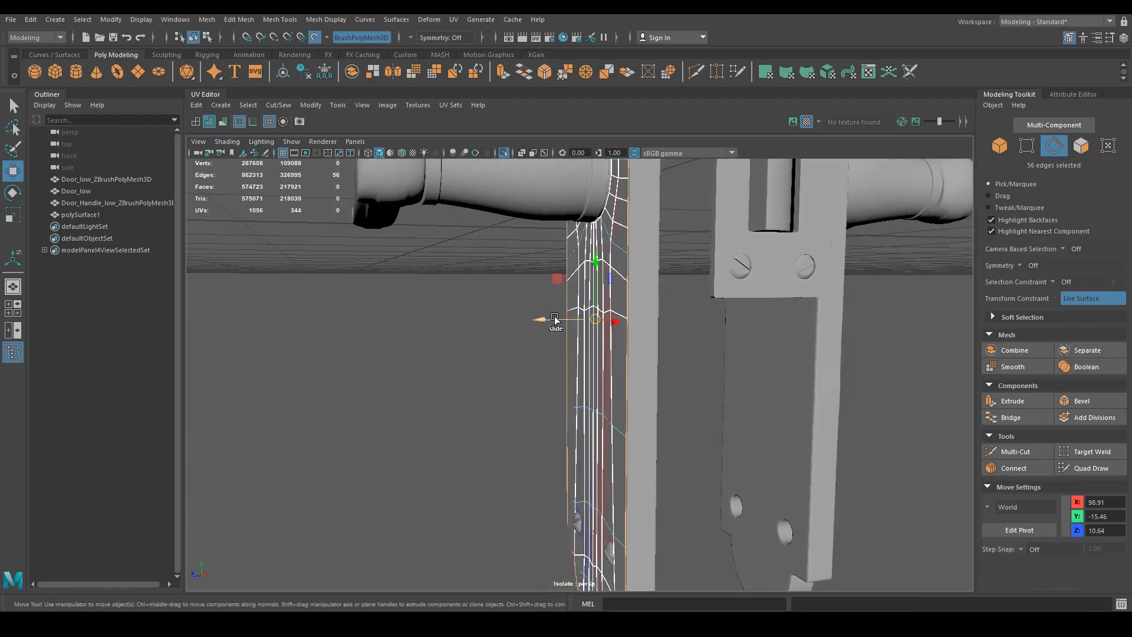
drag(542, 321, 653, 359)
key(4)
key(ctrl+z)
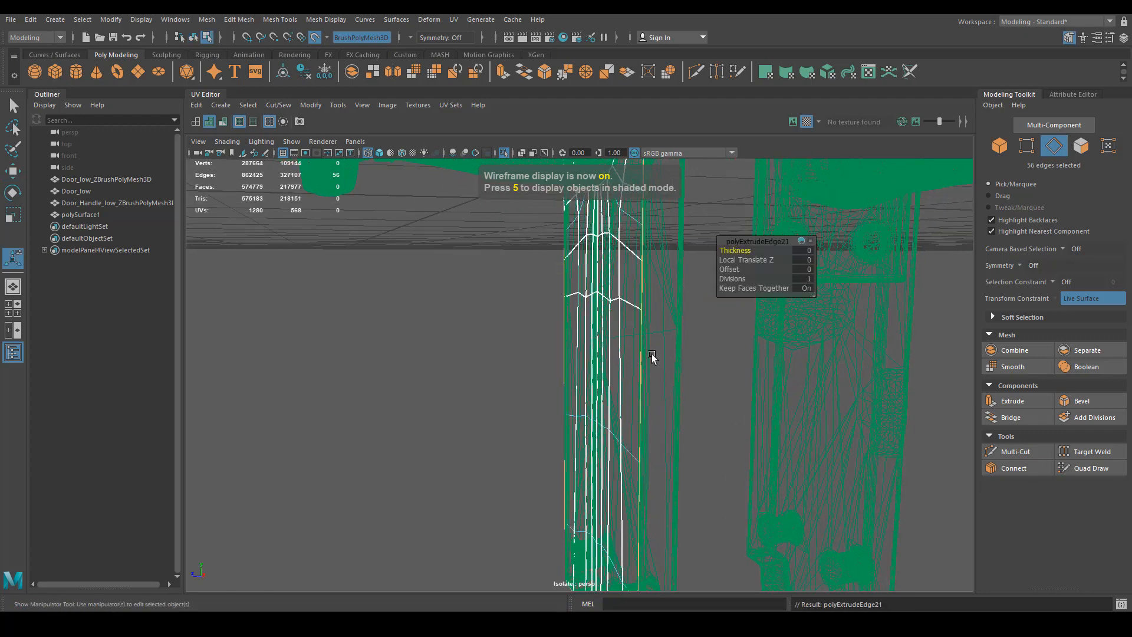
shift+drag(548, 309, 583, 312)
key(5)
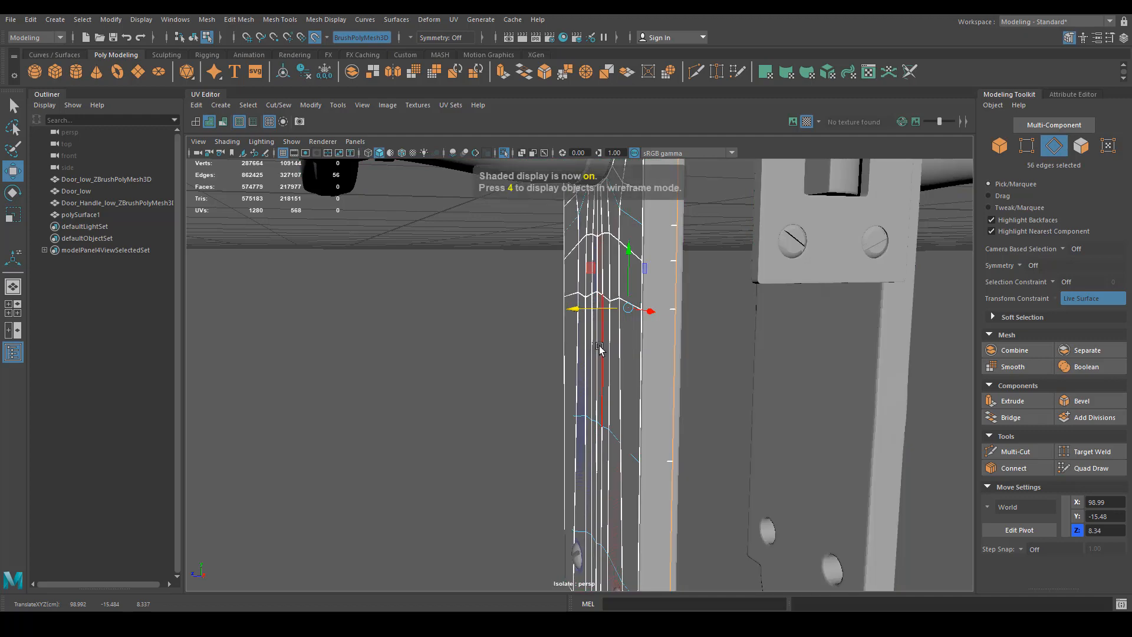
Step: Insert an edge loop around the plate's side wall near the front edge with Quad Draw
scroll(583, 313, up, 3)
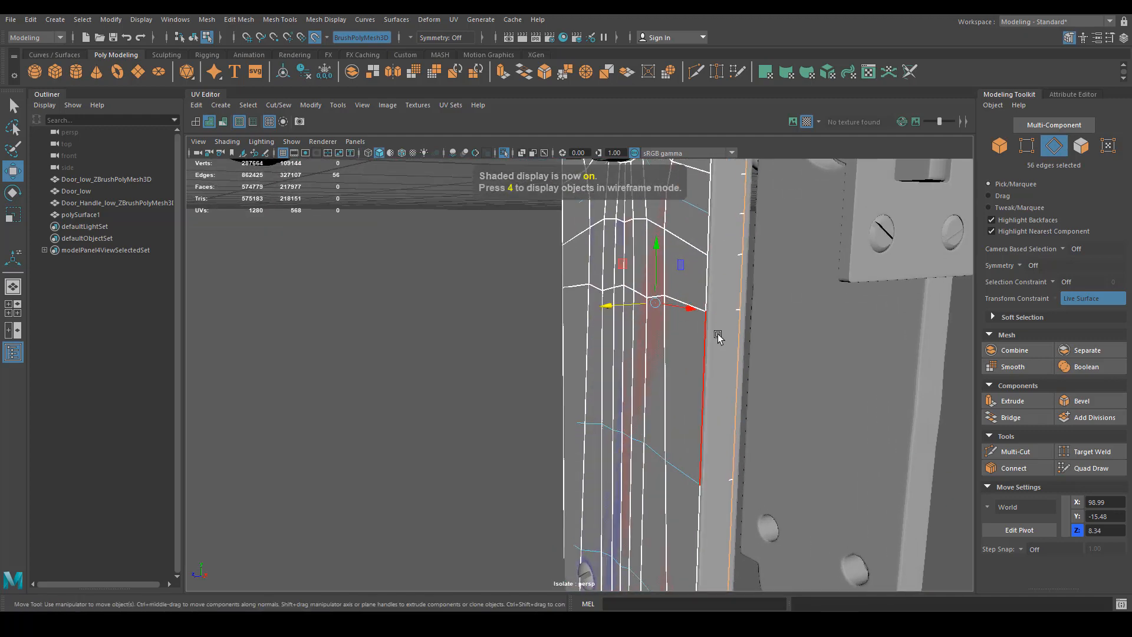
mouse_move(718, 336)
alt+mouse_down()
mouse_move(708, 318)
mouse_move(722, 317)
alt+mouse_up()
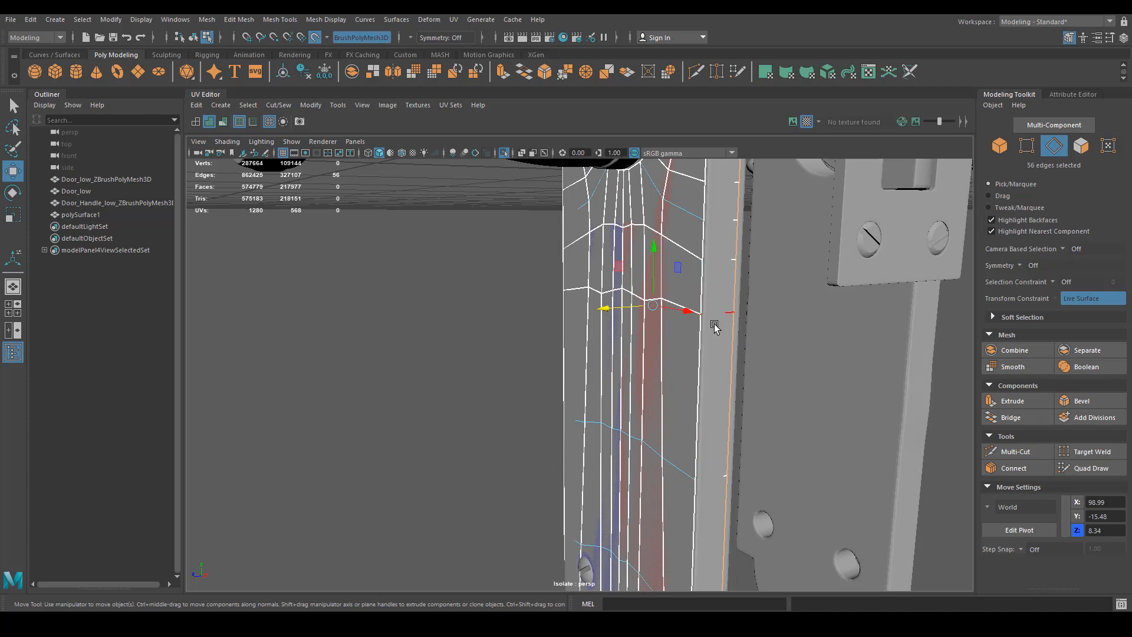
key(q)
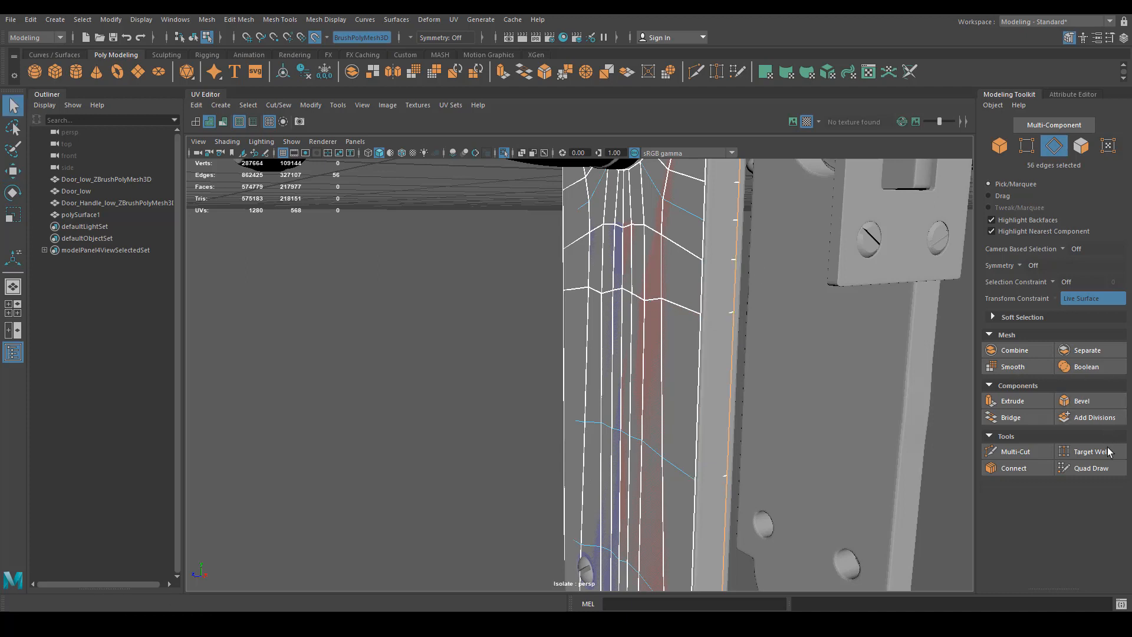
click(1090, 467)
scroll(721, 336, up, 3)
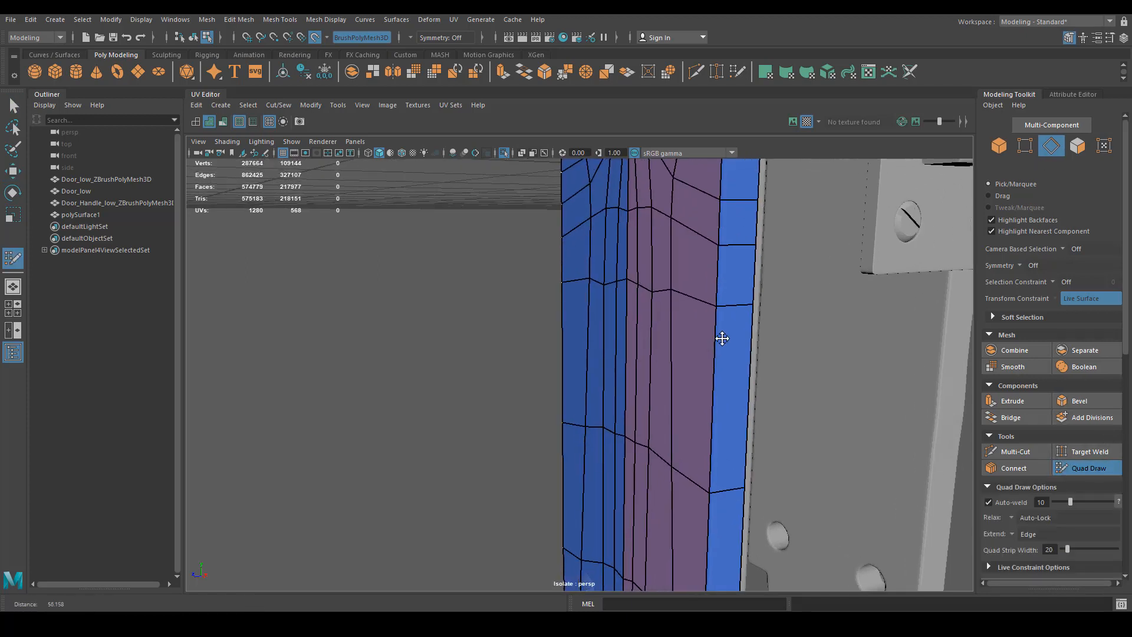
ctrl+click(725, 307)
scroll(803, 356, down, 5)
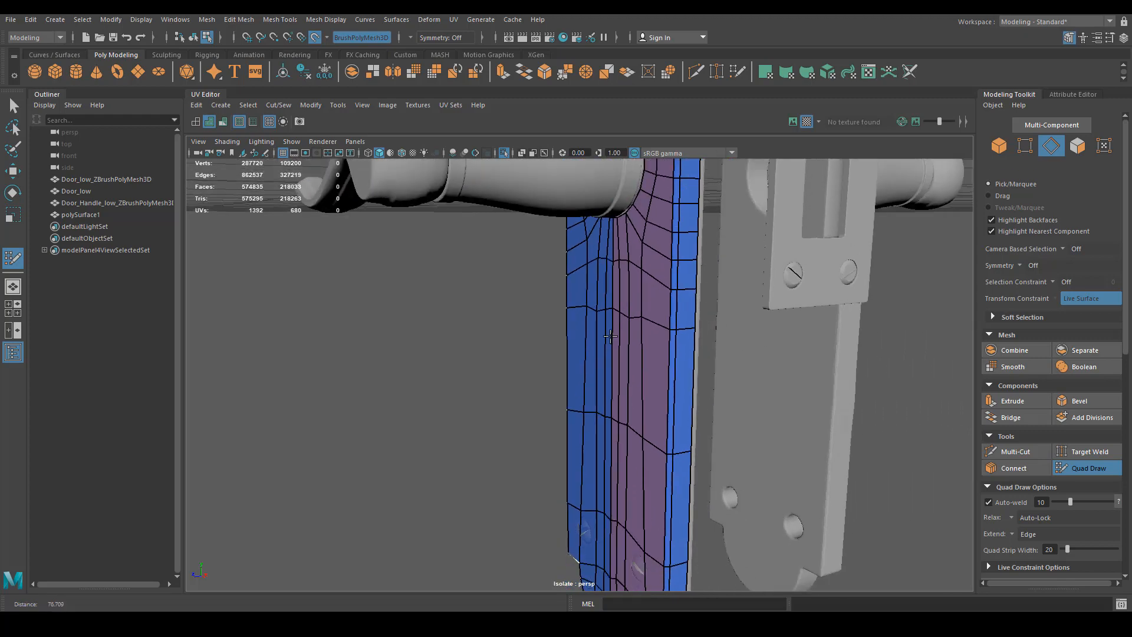
Step: Insert a horizontal edge loop across the plate just below its upper shoulders
alt+drag(803, 356, 577, 431)
scroll(577, 431, up, 5)
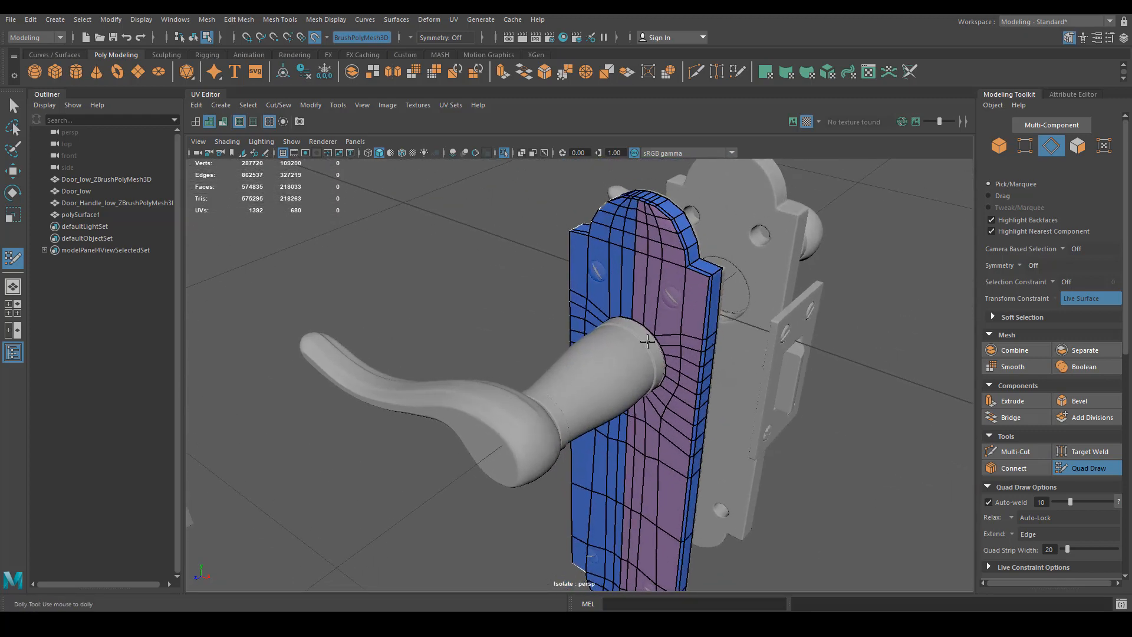
alt+middle_drag(669, 386, 669, 361)
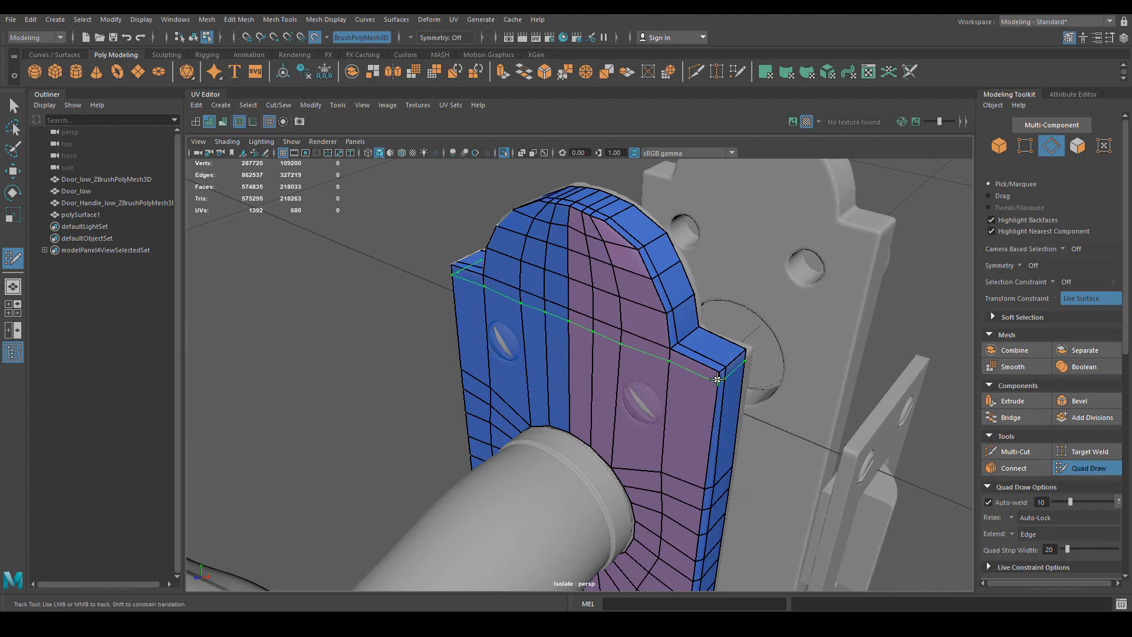
ctrl+click(718, 381)
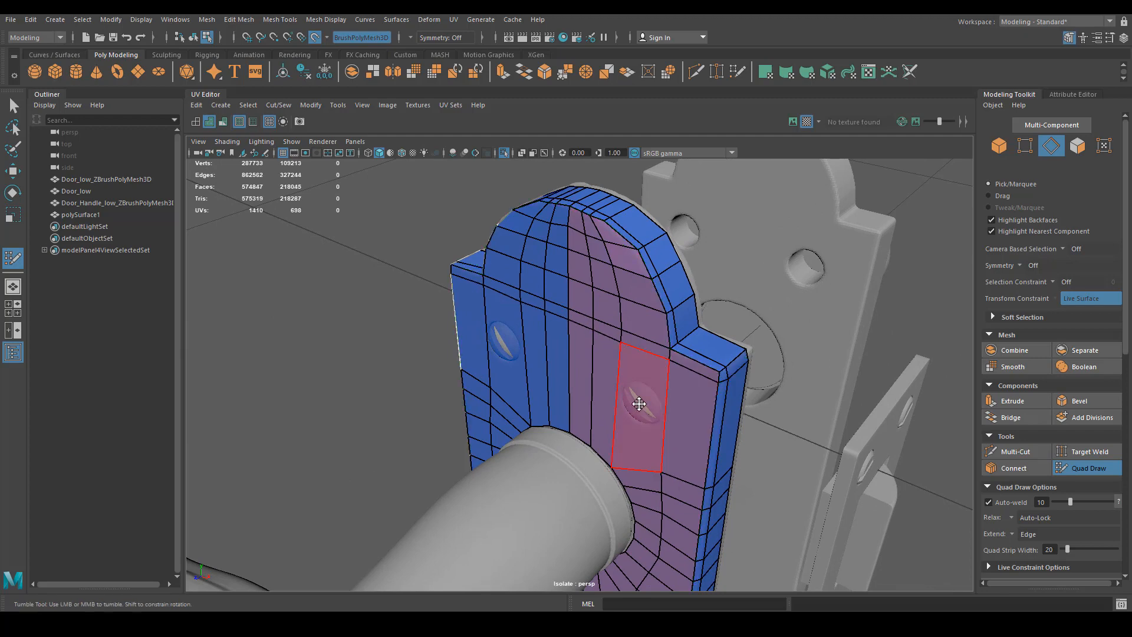
Step: Insert a horizontal edge loop across the plate just above its lower shoulders
alt+drag(645, 404, 664, 312)
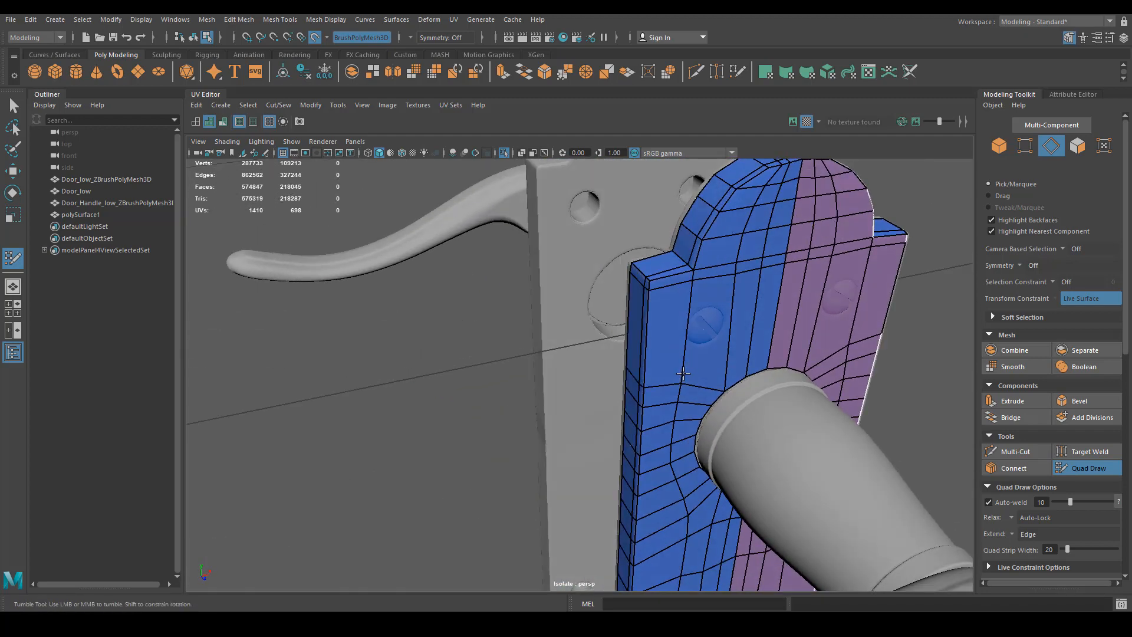
scroll(649, 366, down, 5)
alt+drag(646, 531, 605, 461)
alt+middle_drag(605, 461, 735, 401)
scroll(736, 402, up, 3)
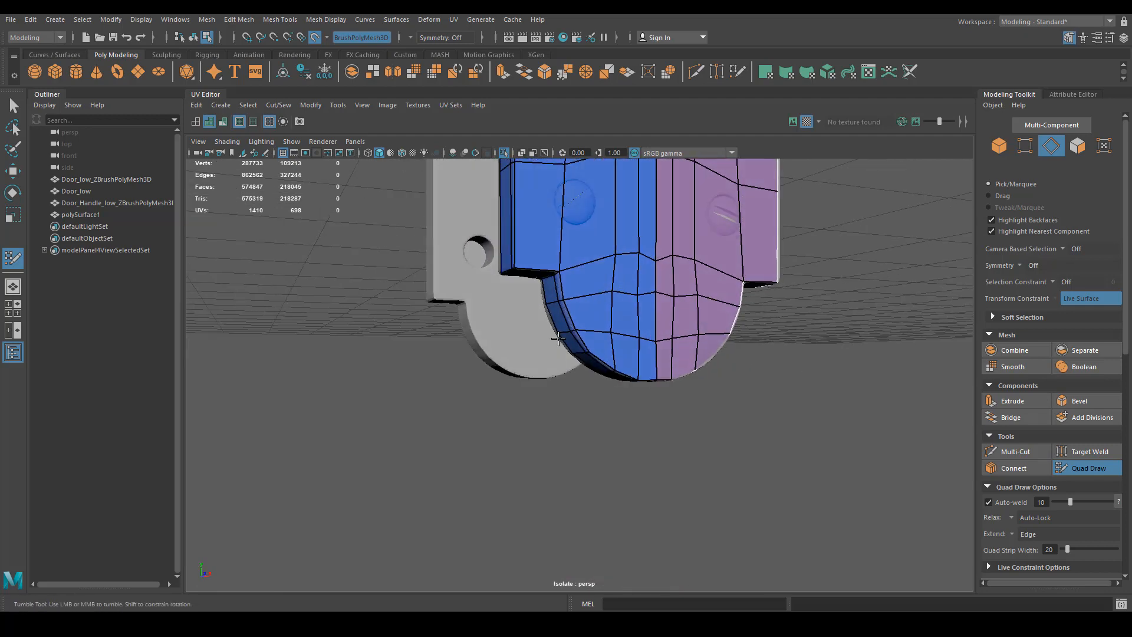
ctrl+click(516, 304)
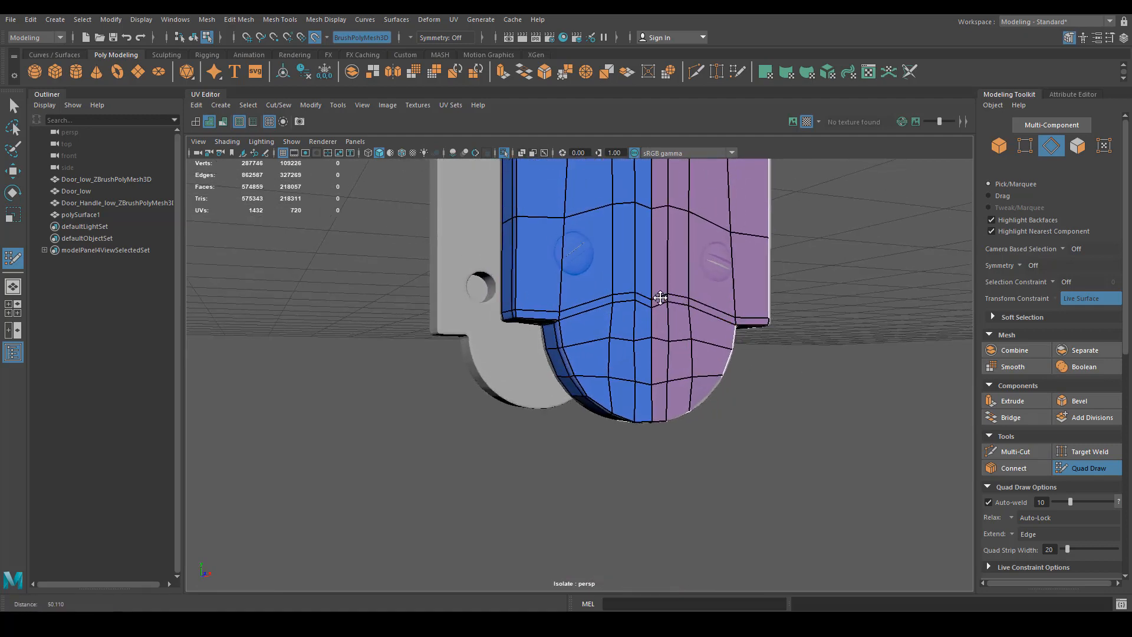
Step: Delete the two horizontal edge loops across the plate's long section between the handle and the lower screws
mouse_move(516, 305)
alt+mouse_down()
mouse_move(538, 343)
mouse_move(555, 291)
alt+mouse_up()
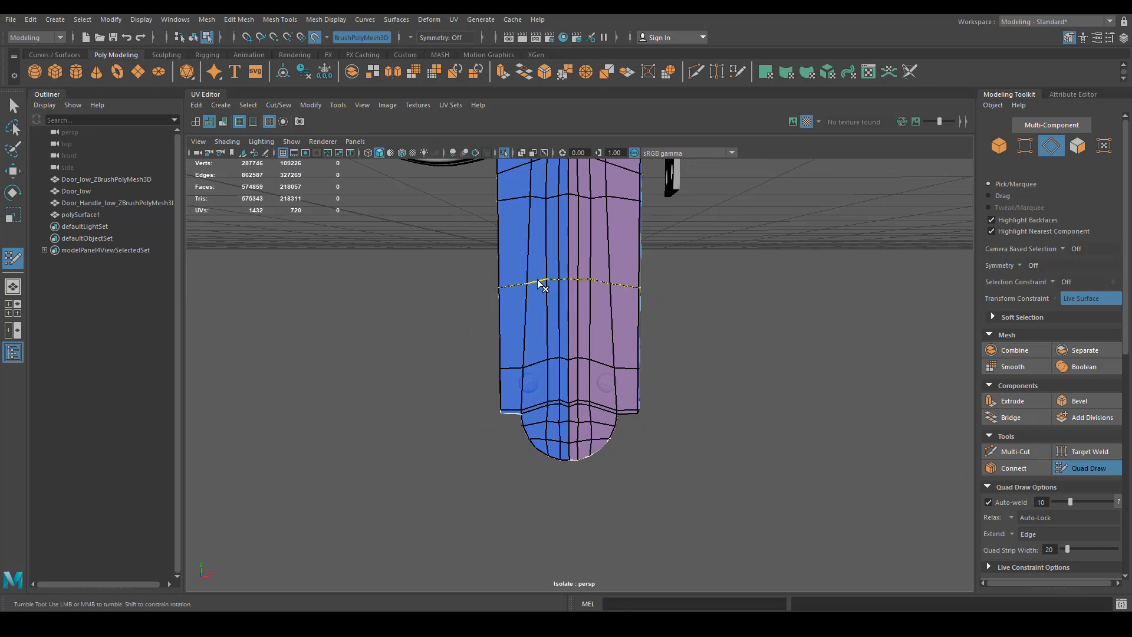
ctrl+shift+click(543, 211)
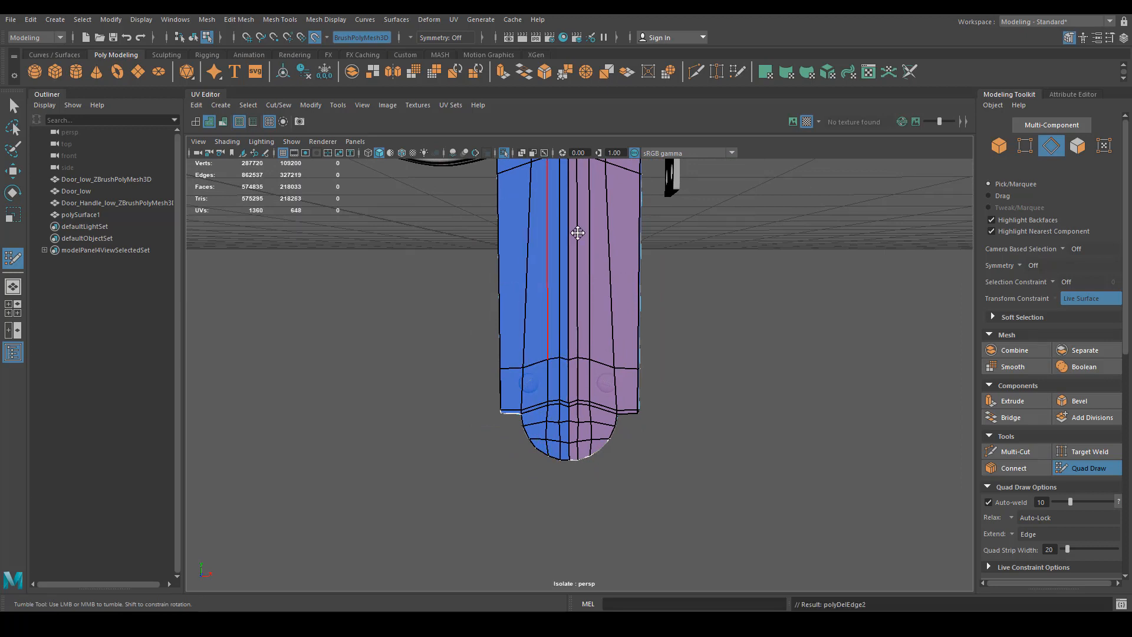
Step: Relax the edge rows around the plate's lower rounded end with Quad Draw to even out their spacing
scroll(576, 234, down, 2)
alt+middle_drag(576, 235, 556, 285)
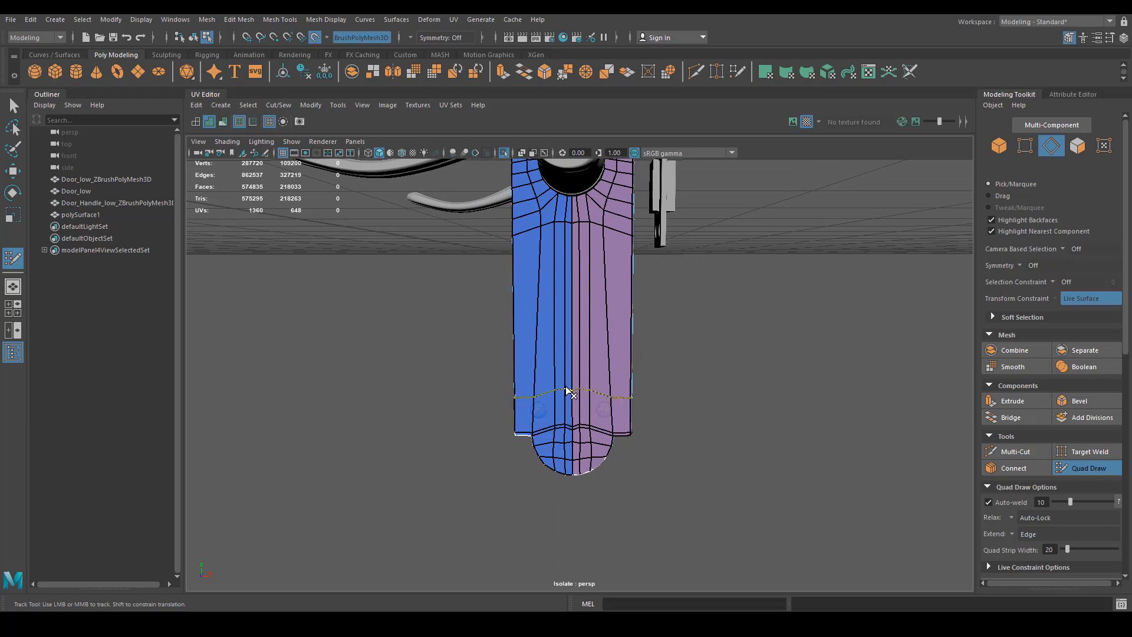
scroll(566, 407, up, 3)
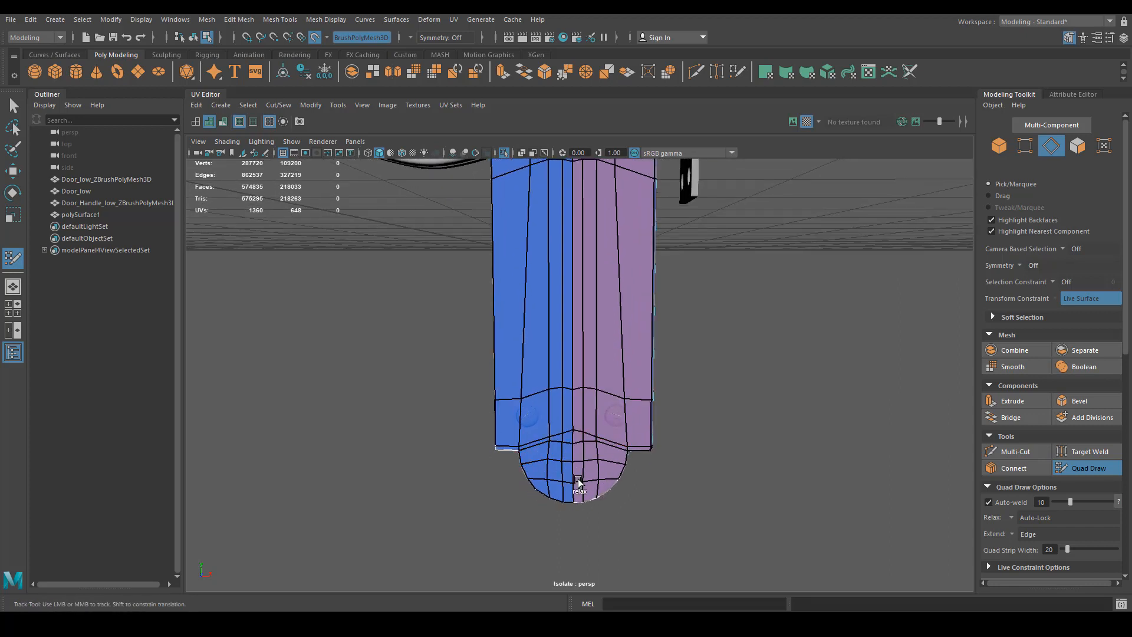
alt+right_drag(568, 436, 686, 386)
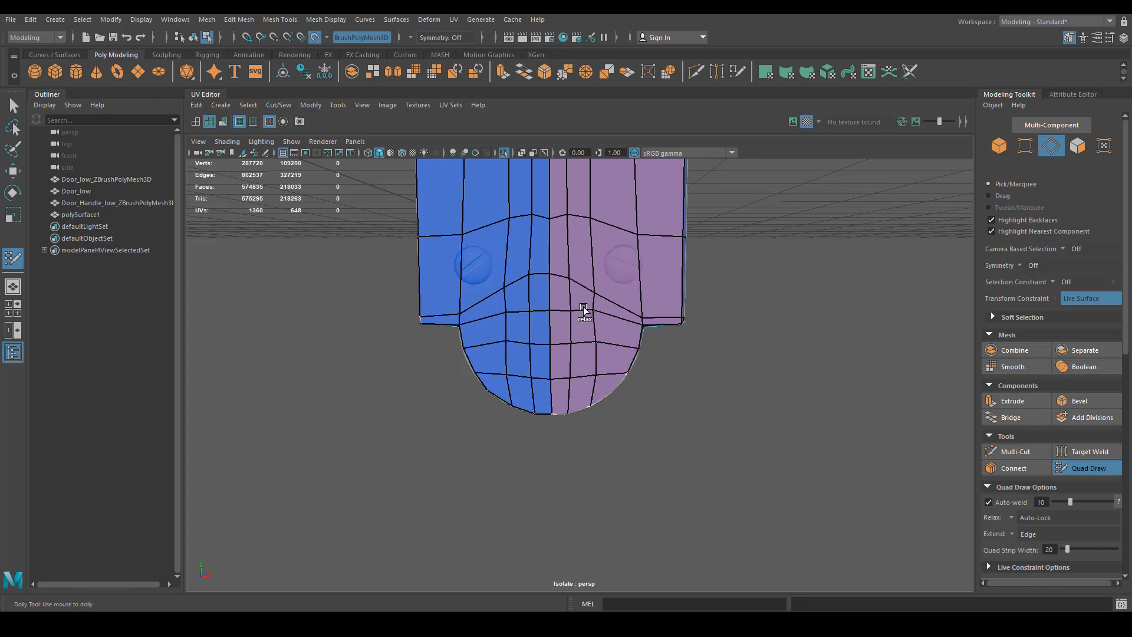
shift+drag(583, 308, 511, 317)
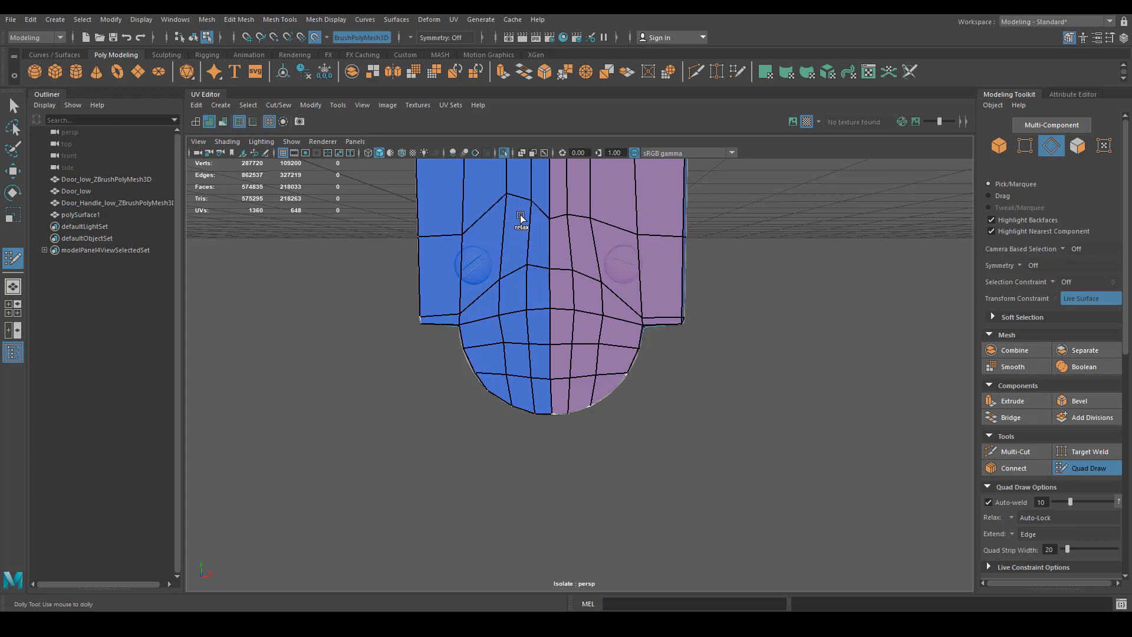
Step: Replace the uneven horizontal edge loop just above the plate's lower screws with a new loop higher on the long section
alt+right_drag(607, 240, 531, 285)
alt+middle_drag(531, 286, 548, 270)
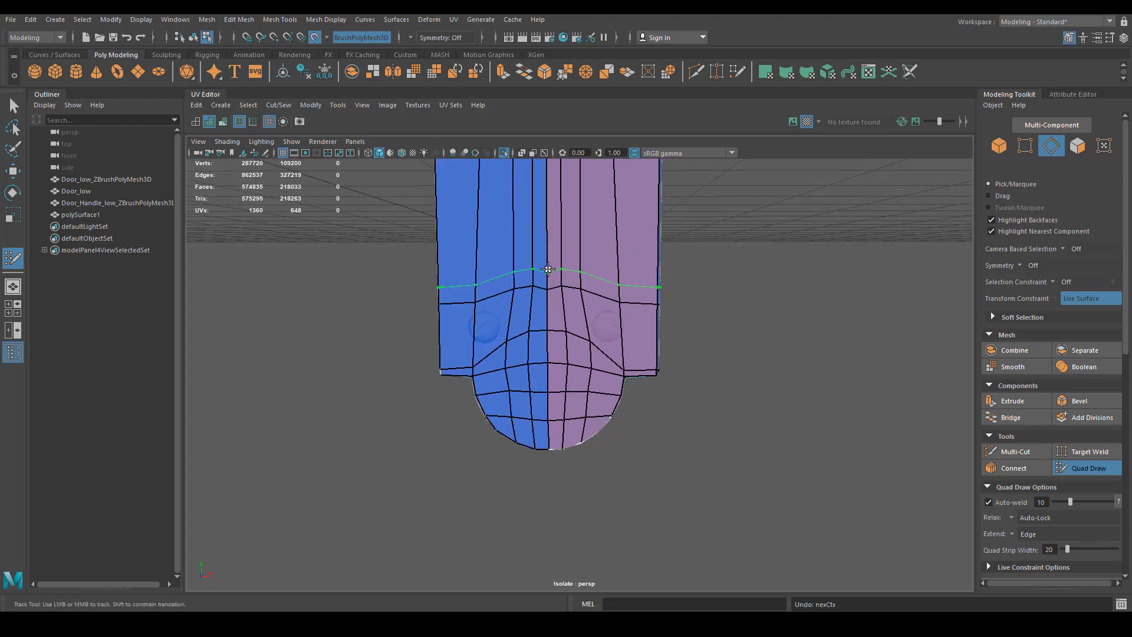
alt+right_drag(548, 269, 506, 291)
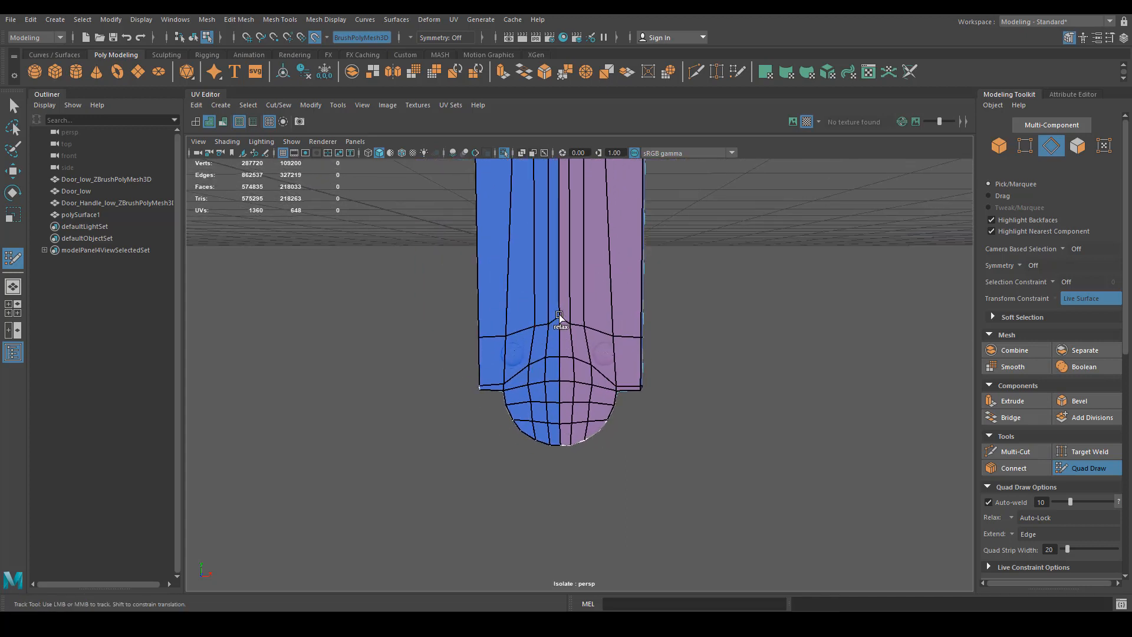
shift+drag(576, 316, 569, 320)
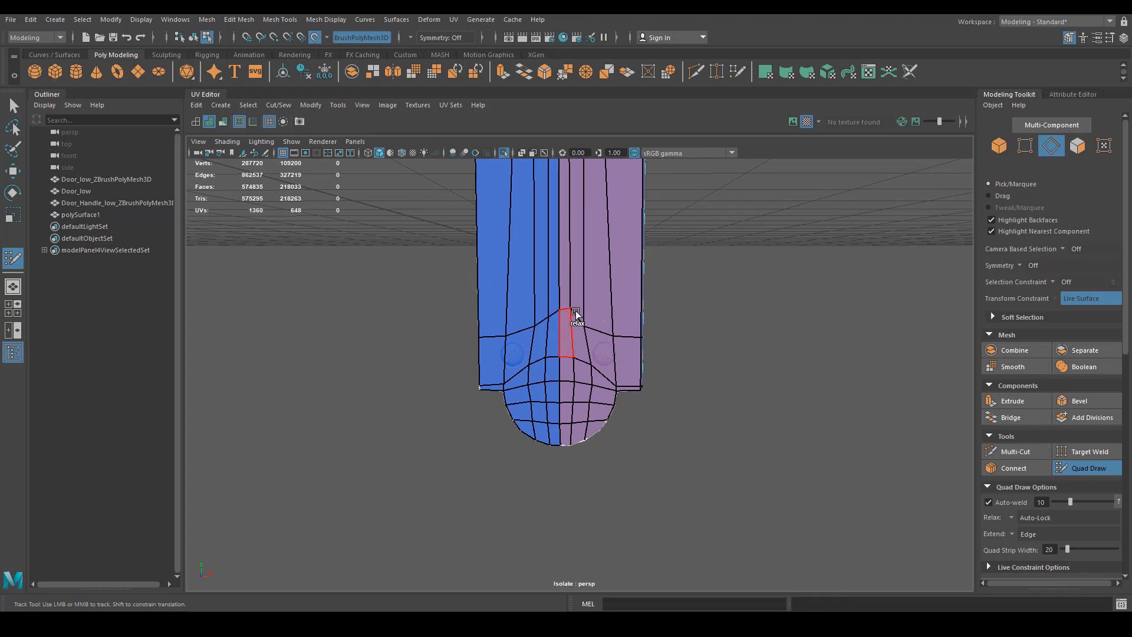
ctrl+shift+click(552, 306)
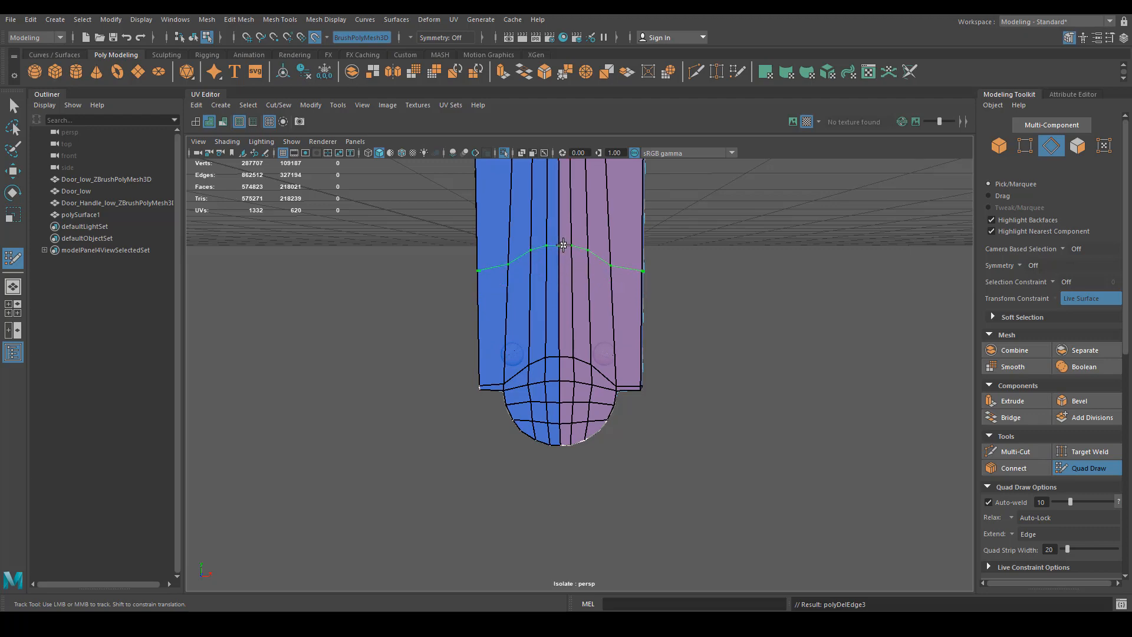
ctrl+click(563, 246)
Step: Remove the horizontal edge loop under the handle and insert a replacement loop across the upper part of the long section
alt+right_drag(660, 309, 594, 265)
ctrl+shift+click(574, 297)
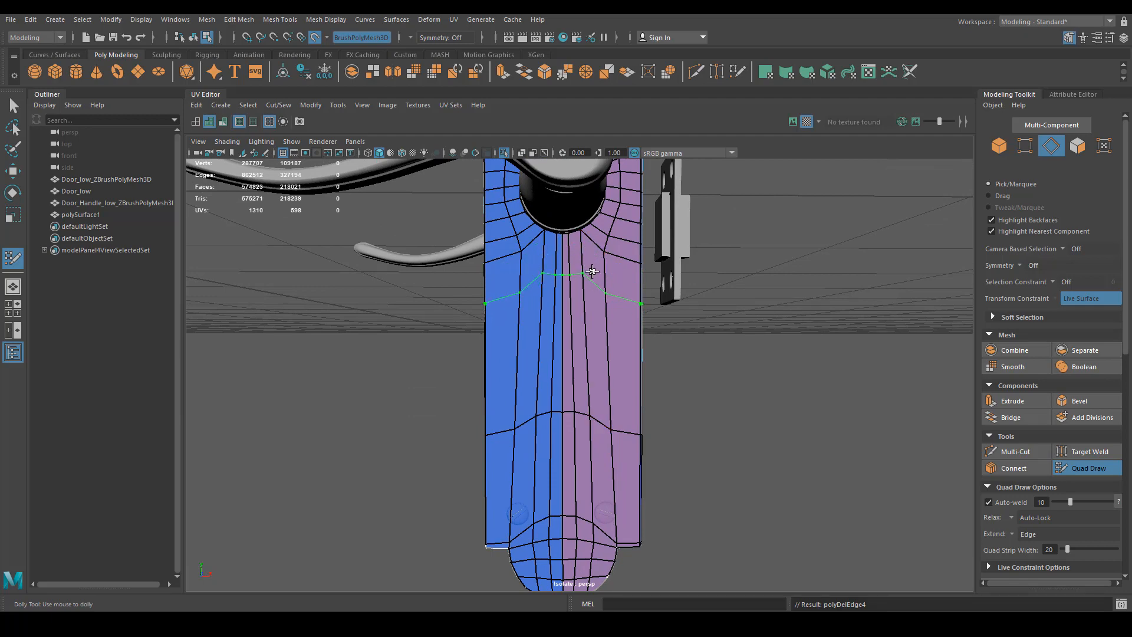
ctrl+click(590, 263)
Step: Select the open rear border loop of the plate's side walls and move it along Z to about 8.09
alt+drag(590, 264, 529, 356)
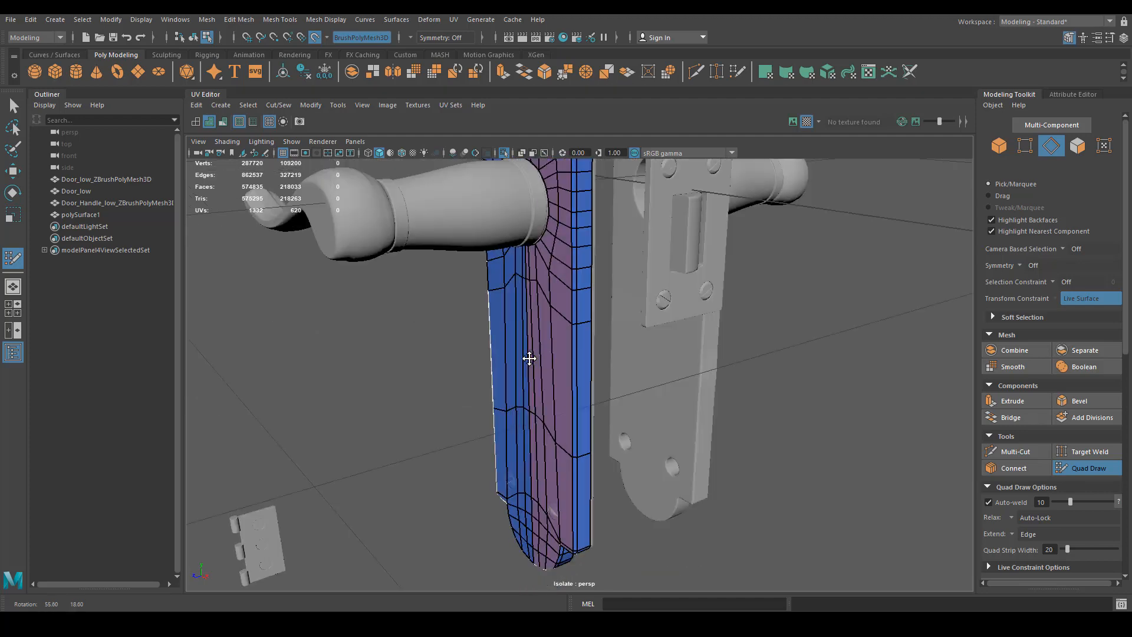
alt+right_drag(528, 356, 643, 424)
alt+drag(644, 424, 626, 397)
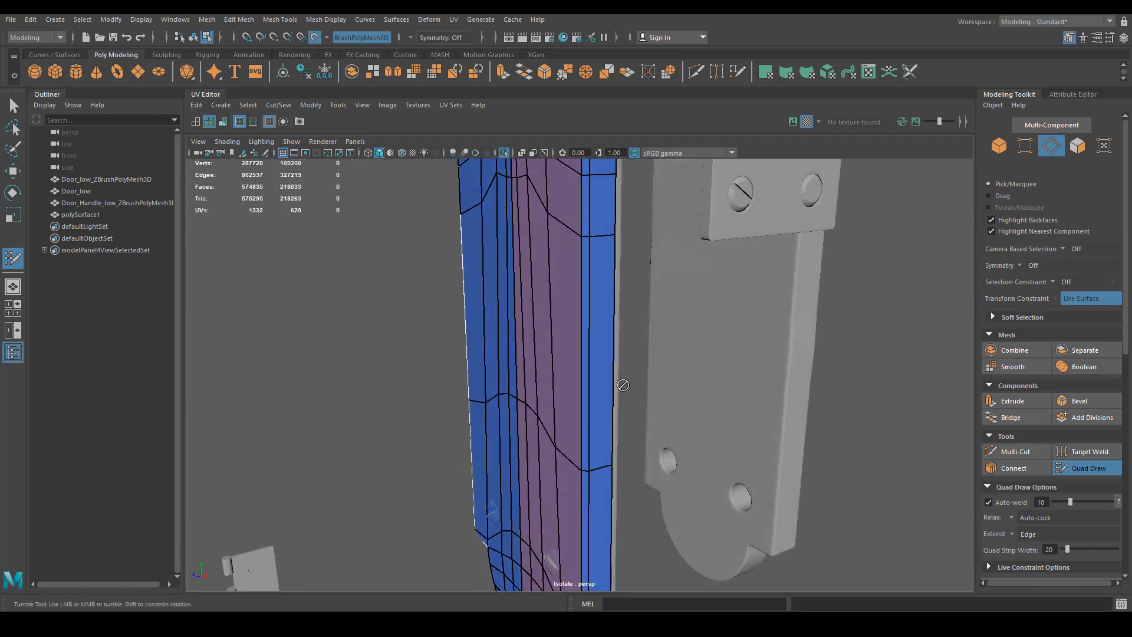
key(q)
right_drag(612, 380, 622, 301)
double_click(622, 301)
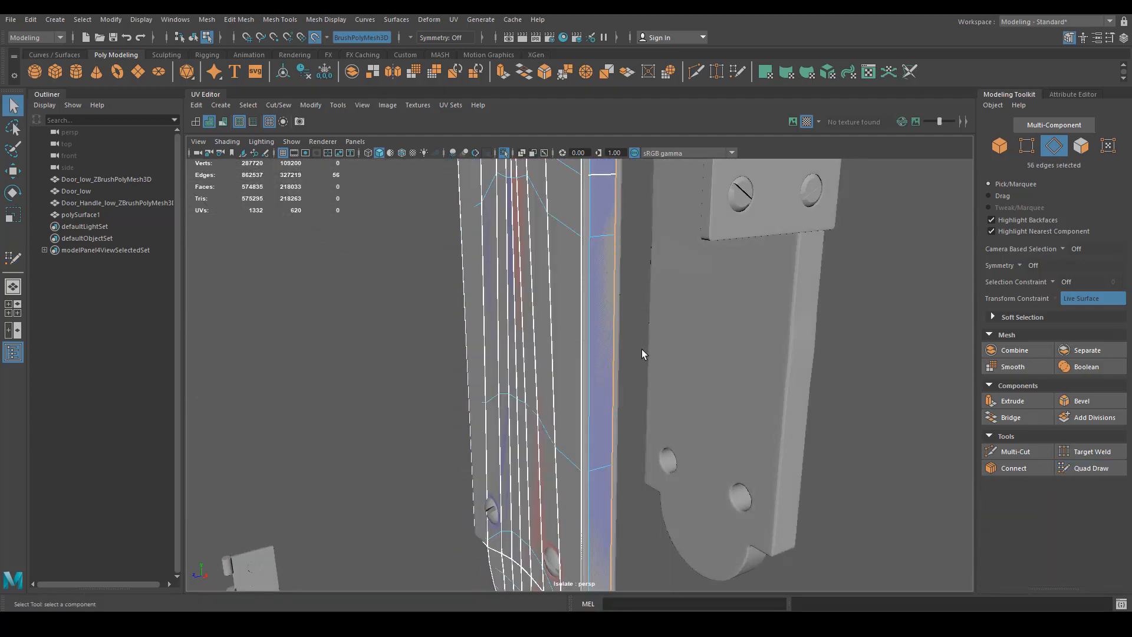
alt+drag(641, 354, 464, 186)
key(w)
key(r)
key(w)
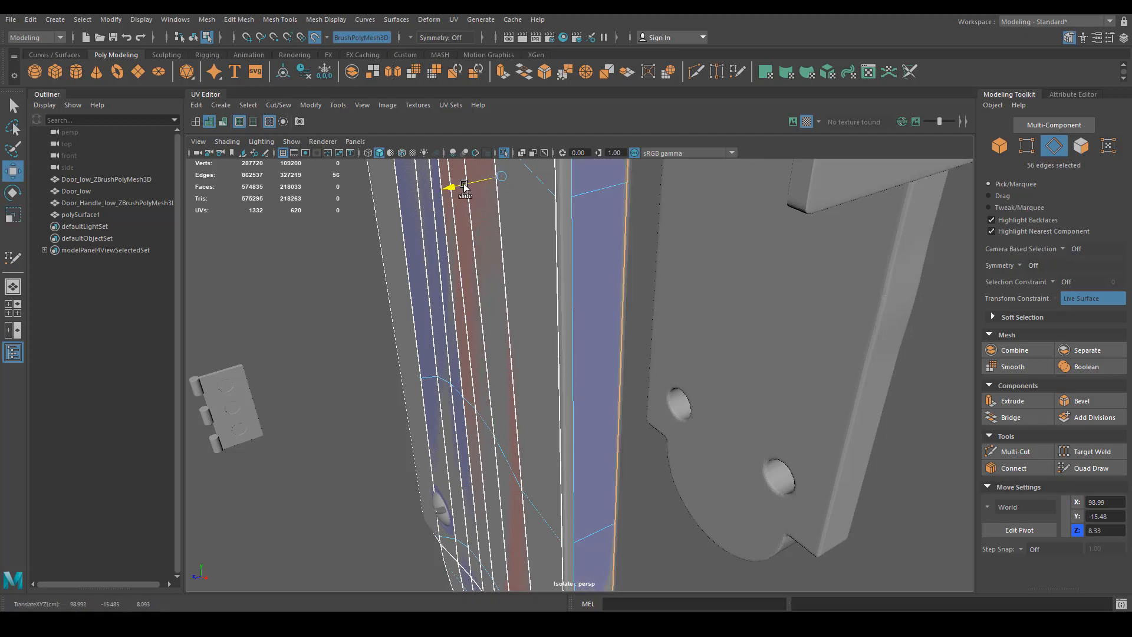
alt+drag(605, 358, 609, 391)
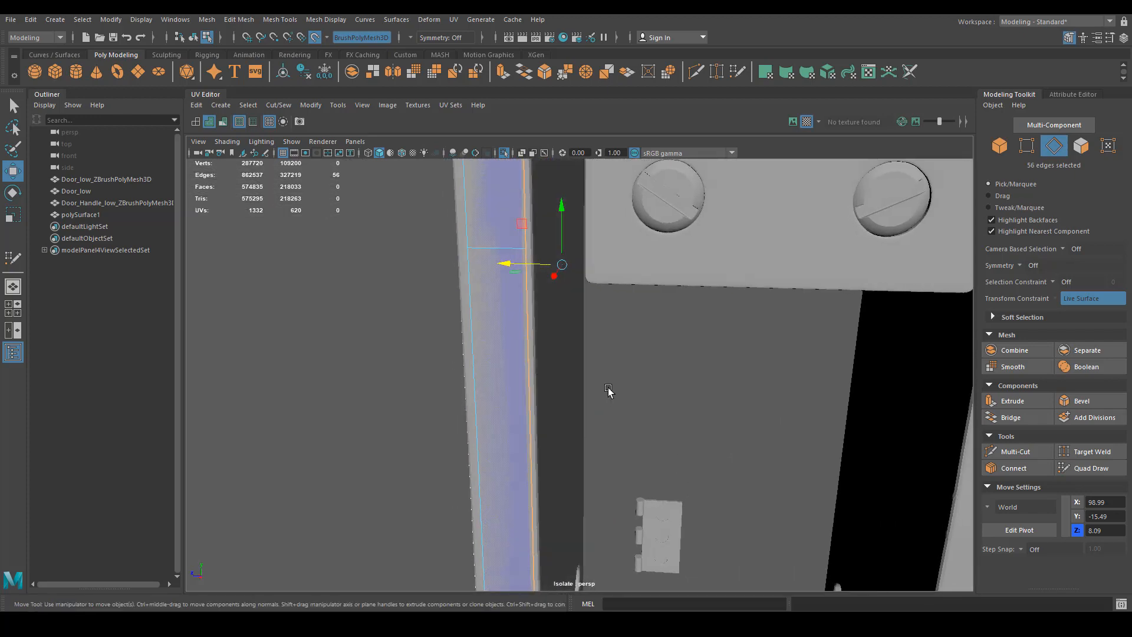
Step: Extrude the rear border loop and shift it back along Z to form a narrow strip around the plate's back rim
key(ctrl+e)
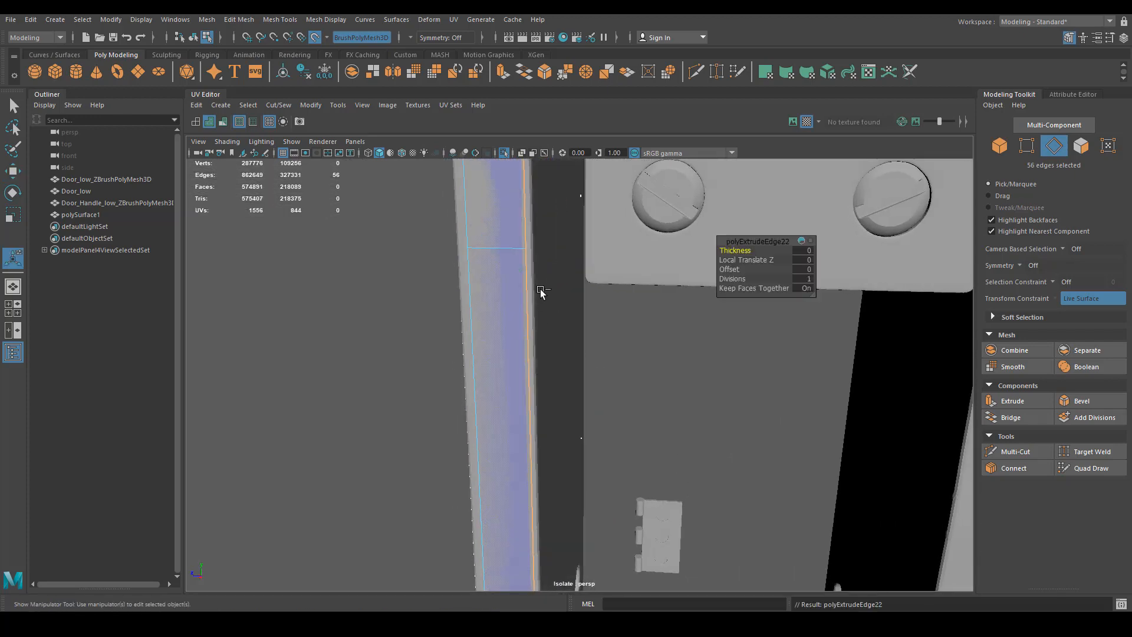
drag(506, 264, 511, 264)
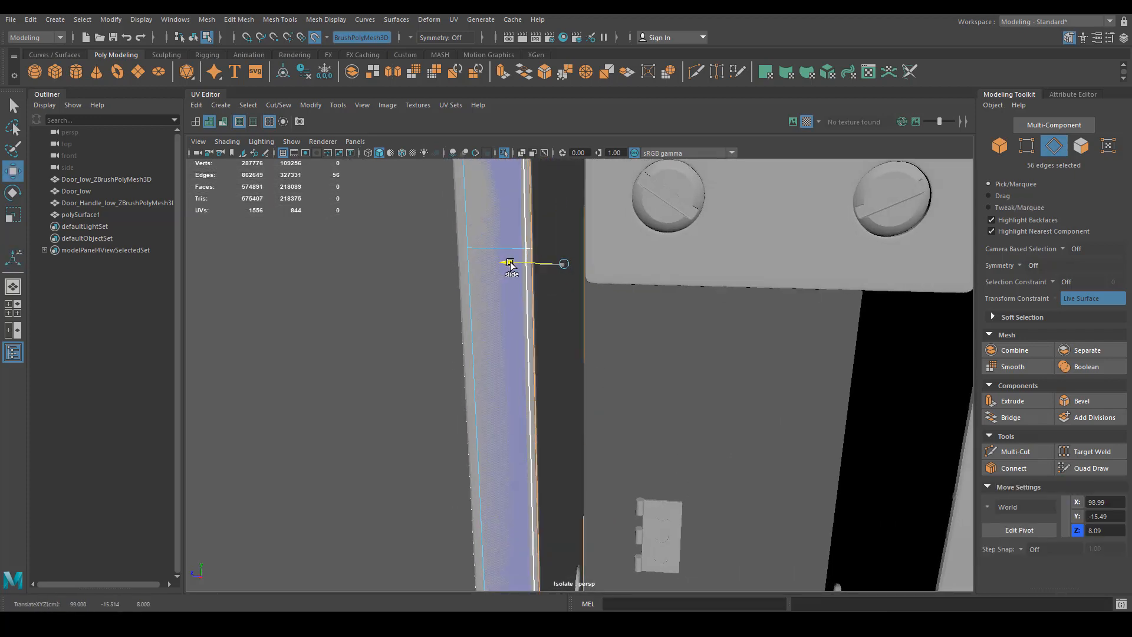
alt+drag(583, 352, 548, 359)
scroll(615, 368, down, 10)
alt+drag(615, 368, 628, 398)
key(r)
drag(602, 487, 737, 533)
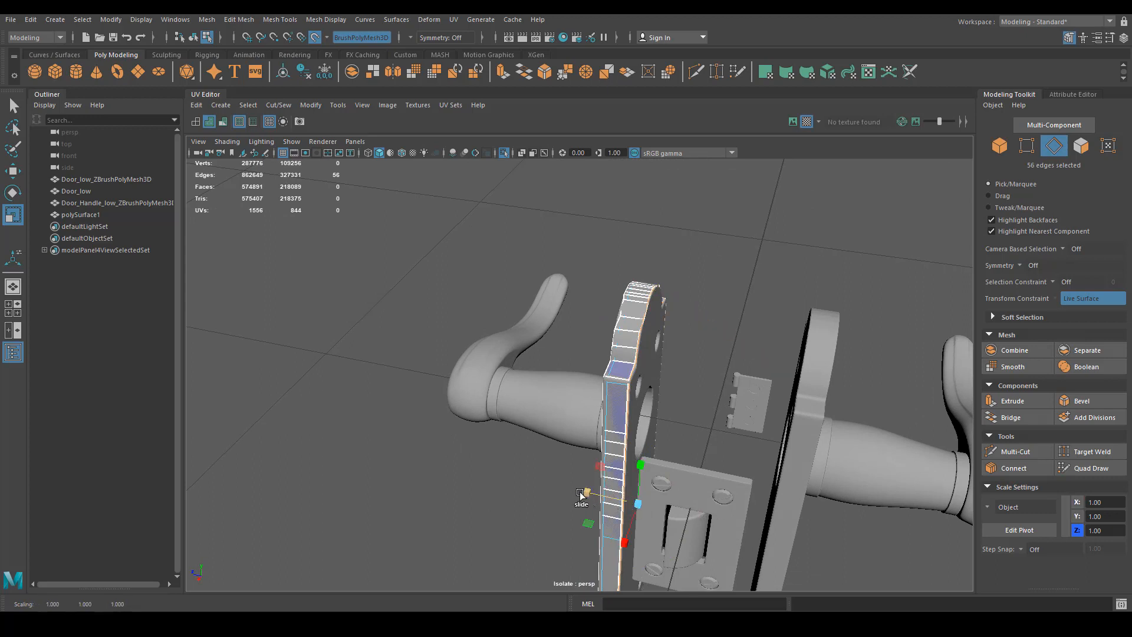
key(w)
drag(637, 509, 617, 333)
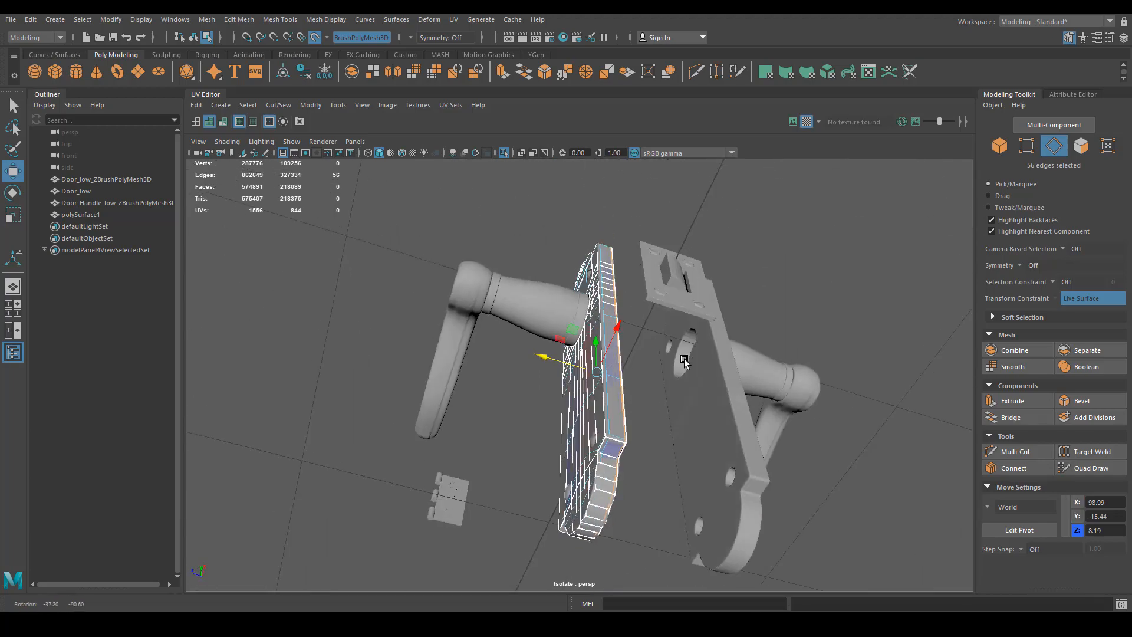
Step: Nudge the sunken border edge on the rear rim of the upper rounded end upward toward the surface
scroll(741, 429, up, 5)
alt+drag(742, 430, 692, 446)
scroll(692, 447, up, 1)
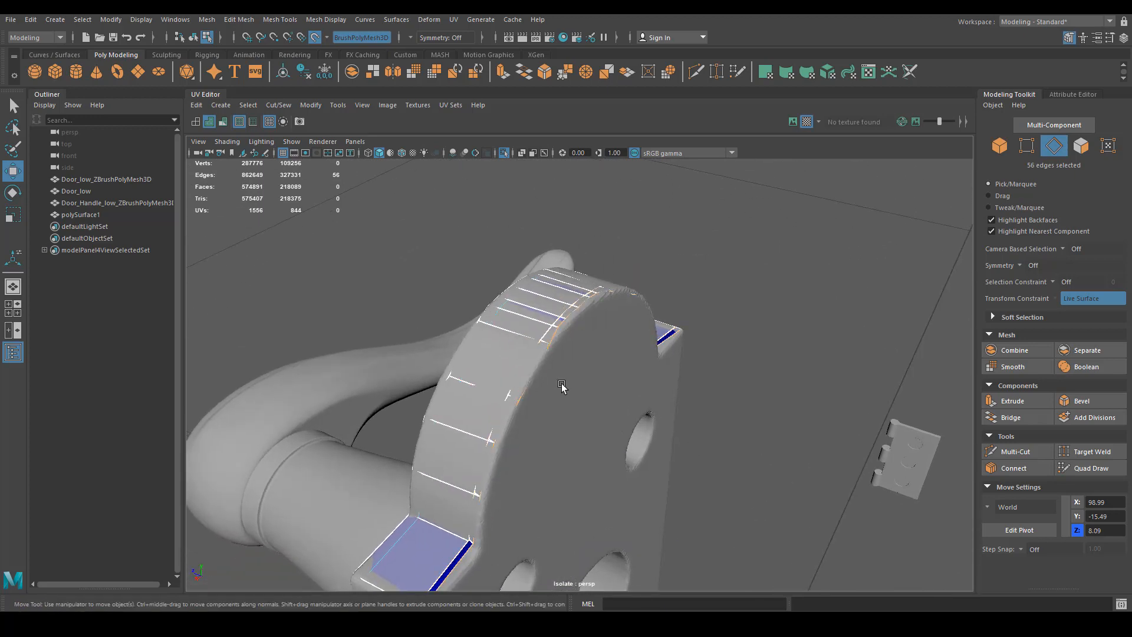
scroll(541, 395, up, 3)
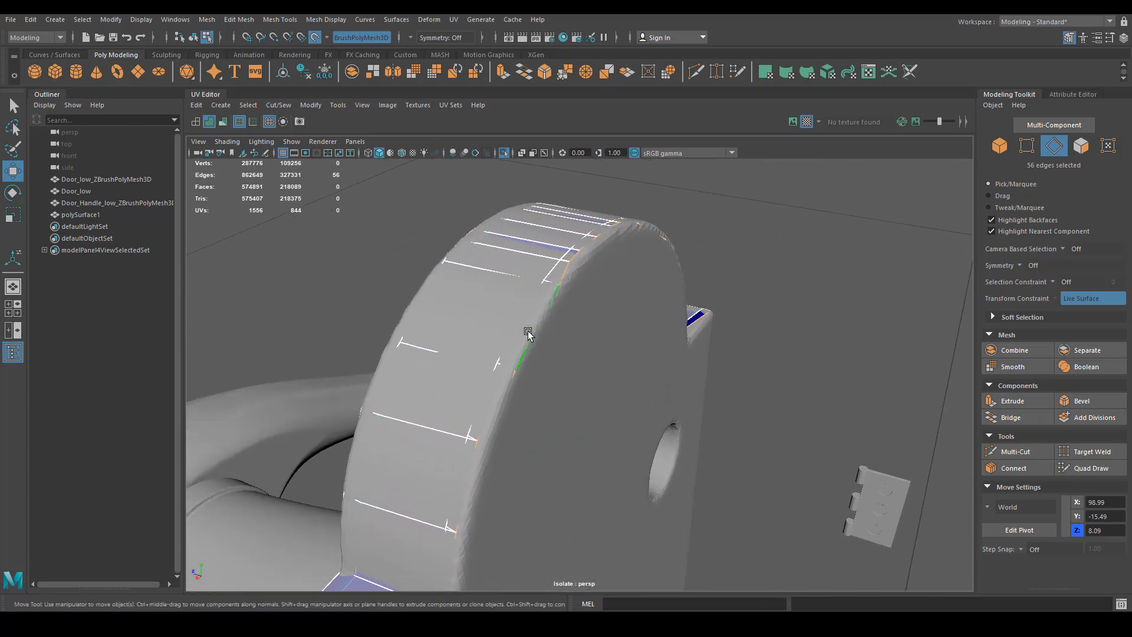
drag(520, 326, 533, 293)
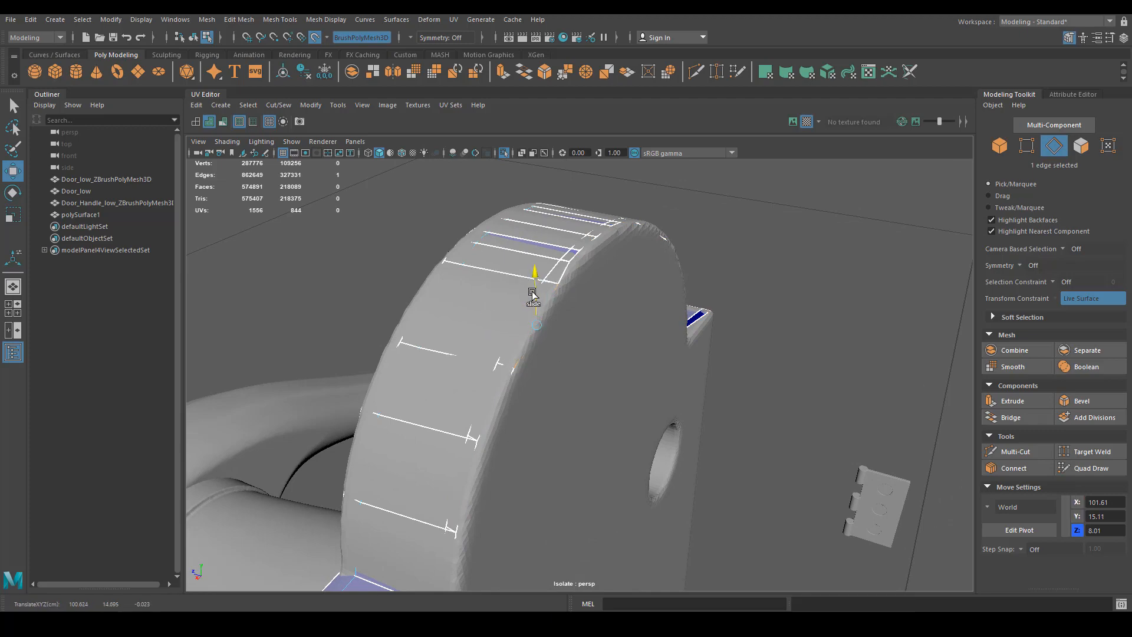
alt+drag(520, 366, 663, 313)
scroll(665, 414, down, 3)
Step: Select the whole polySurface1 back plate mesh and isolate it so the handle and door are hidden
right_drag(663, 313, 722, 301)
alt+drag(687, 336, 666, 306)
scroll(666, 306, down, 3)
scroll(667, 307, down, 3)
alt+drag(639, 412, 602, 398)
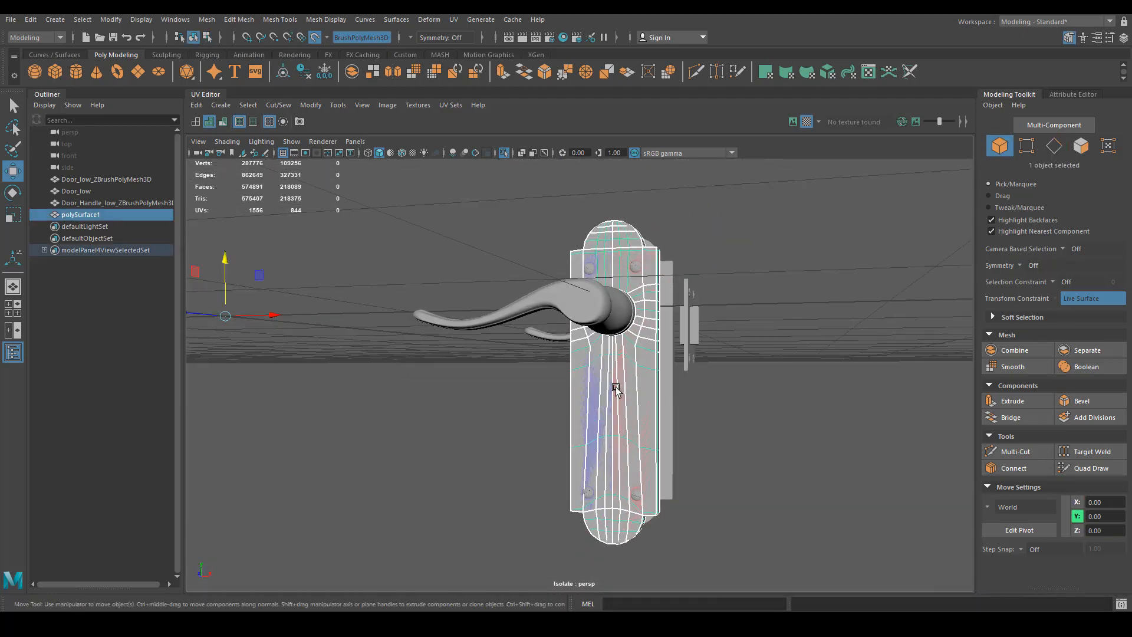
right_drag(627, 313, 679, 297)
alt+drag(614, 416, 603, 440)
click(618, 448)
key(ctrl+1)
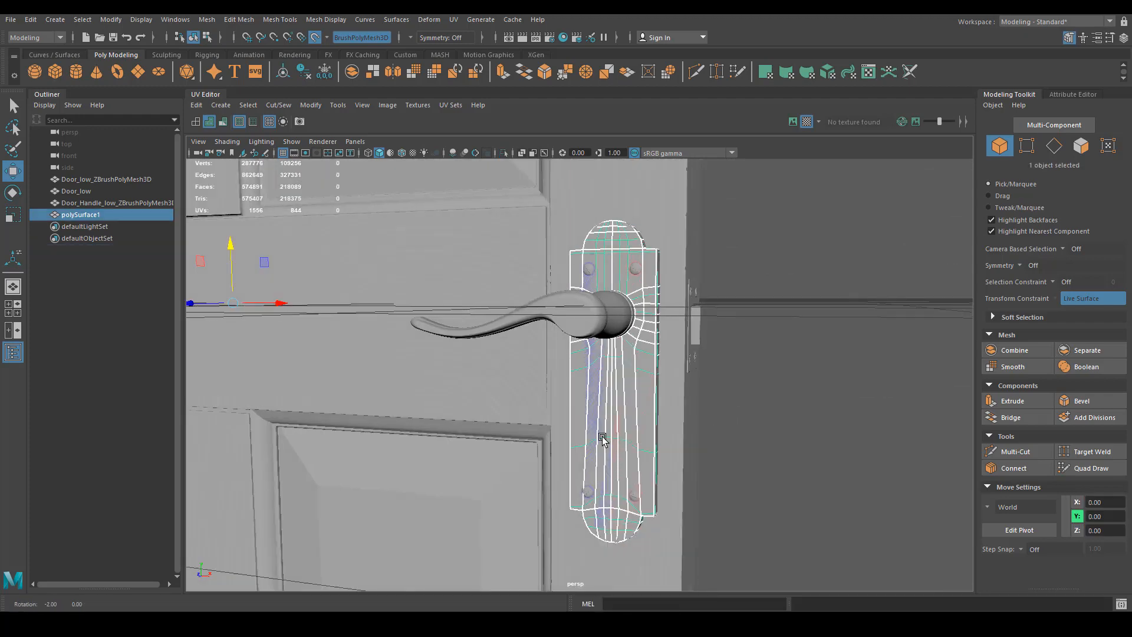
key(ctrl+1)
Step: Move the left-half vertices directly below the handle hole outward and level the central vertices of the row beneath
scroll(592, 430, up, 8)
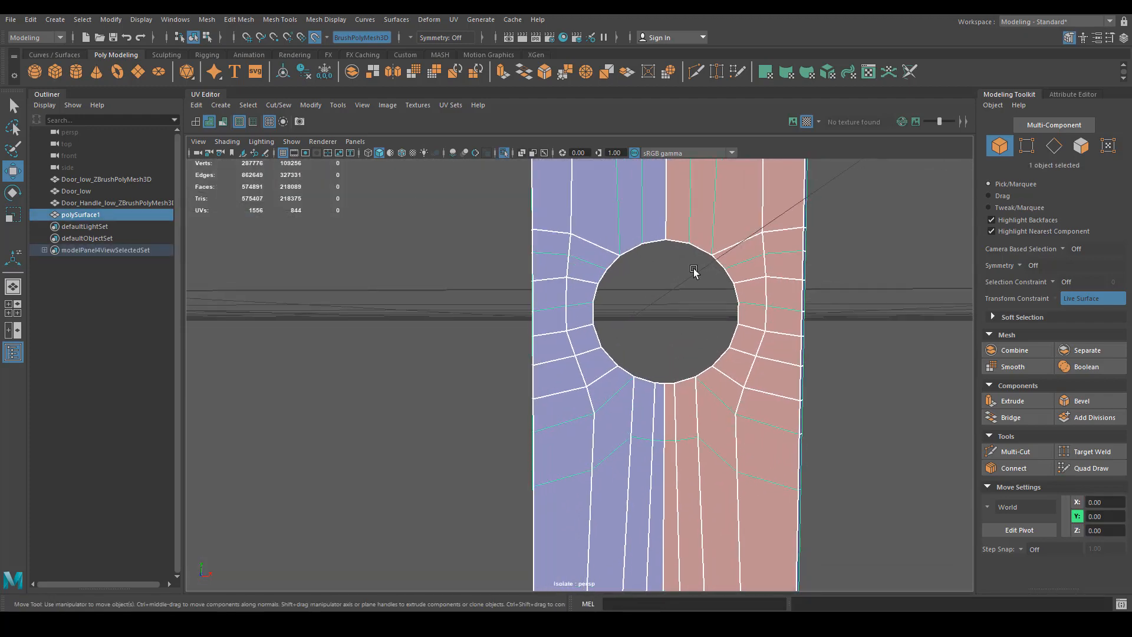
scroll(672, 430, up, 4)
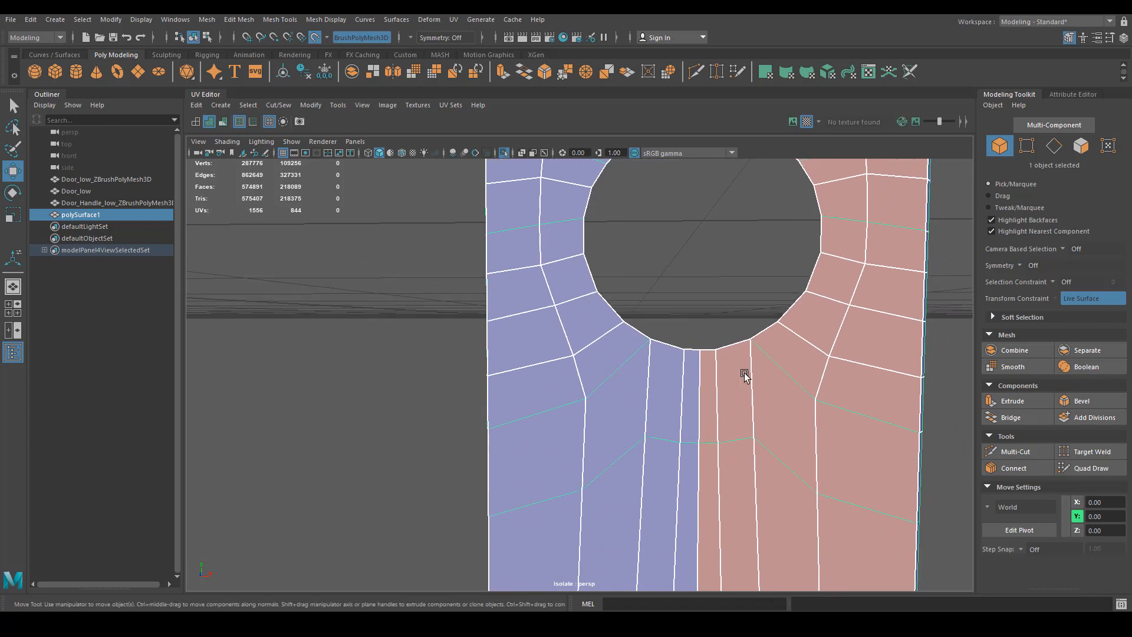
alt+drag(762, 353, 751, 417)
right_drag(761, 315, 680, 299)
click(675, 351)
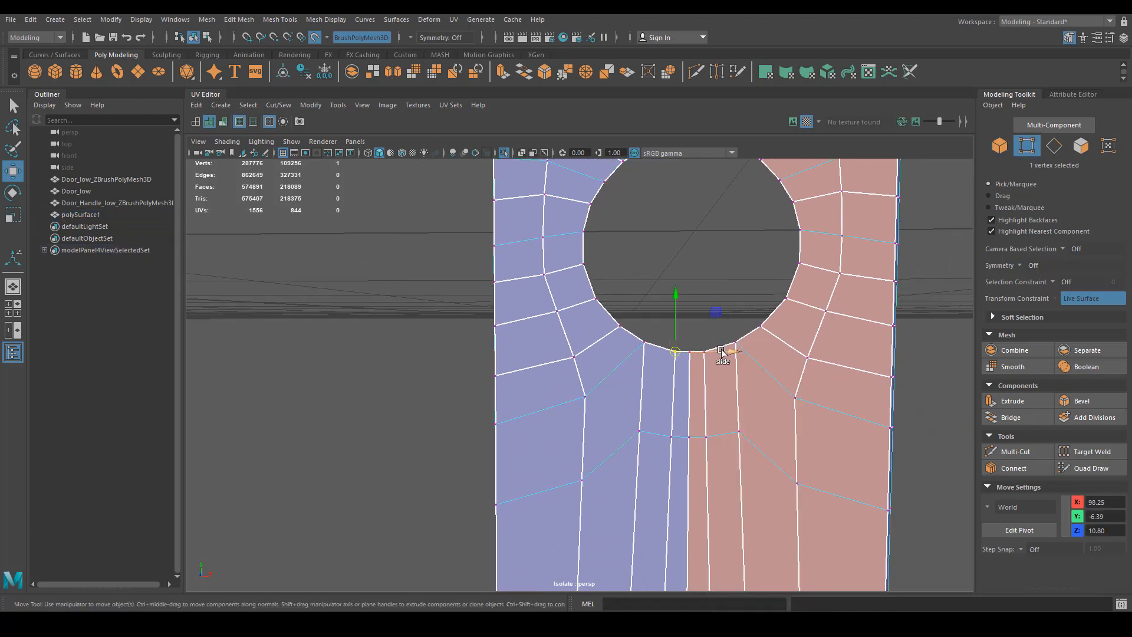
ctrl+shift+middle_drag(722, 353, 714, 352)
click(650, 461)
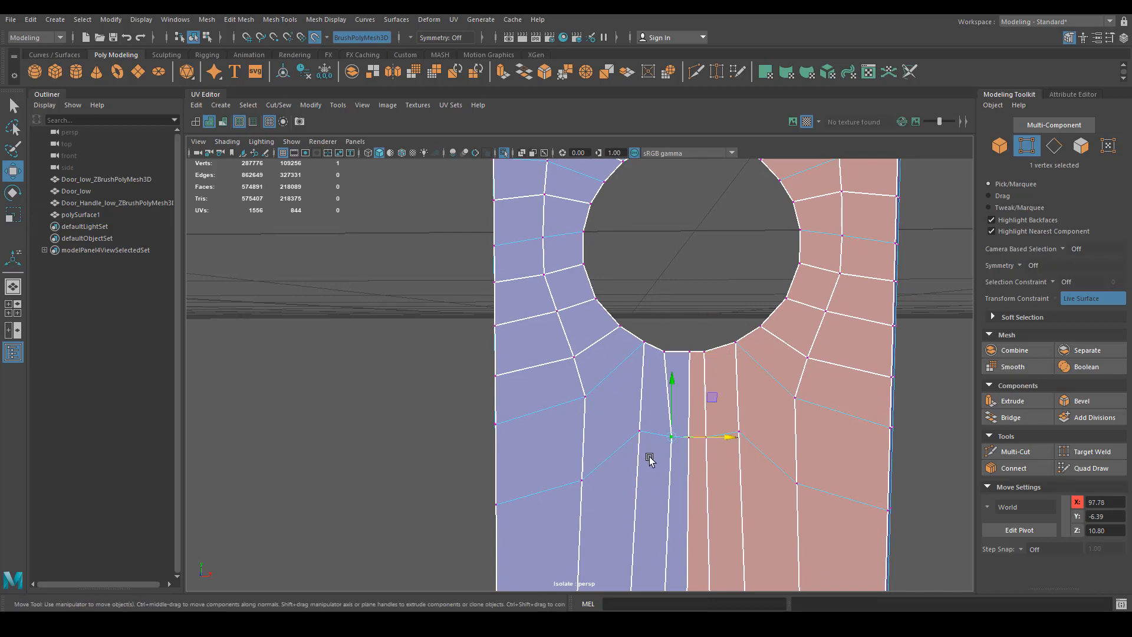
ctrl+shift+middle_drag(694, 436, 671, 449)
ctrl+shift+middle_drag(694, 391, 685, 376)
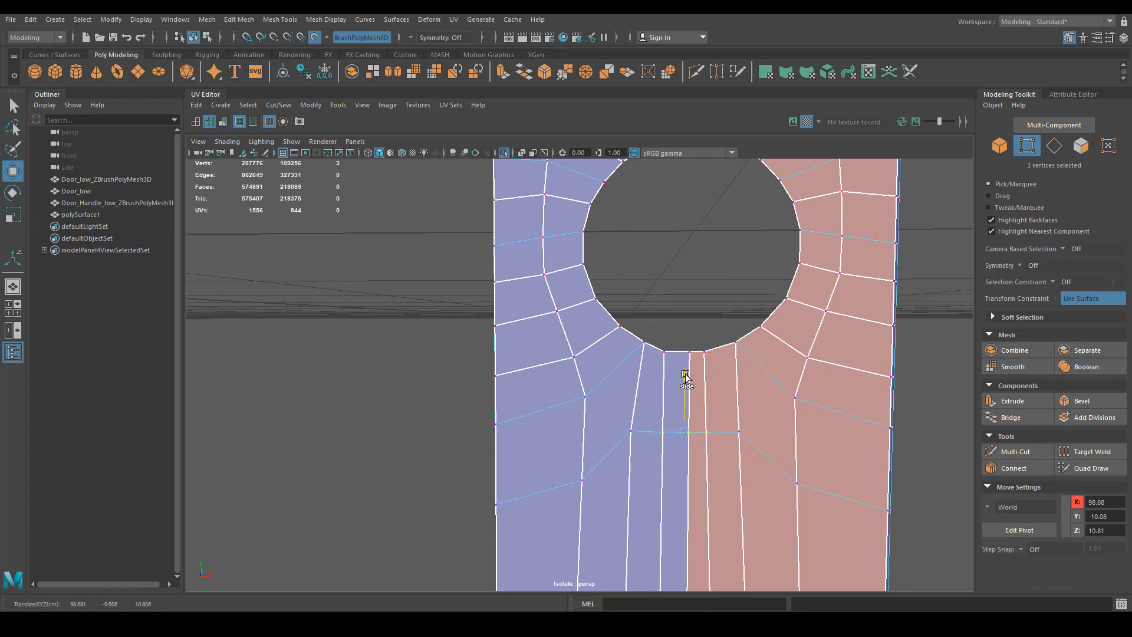
Step: Reposition the vertices along the lower-left rim of the handle hole to form a smoother, evenly spaced arc
scroll(632, 401, up, 5)
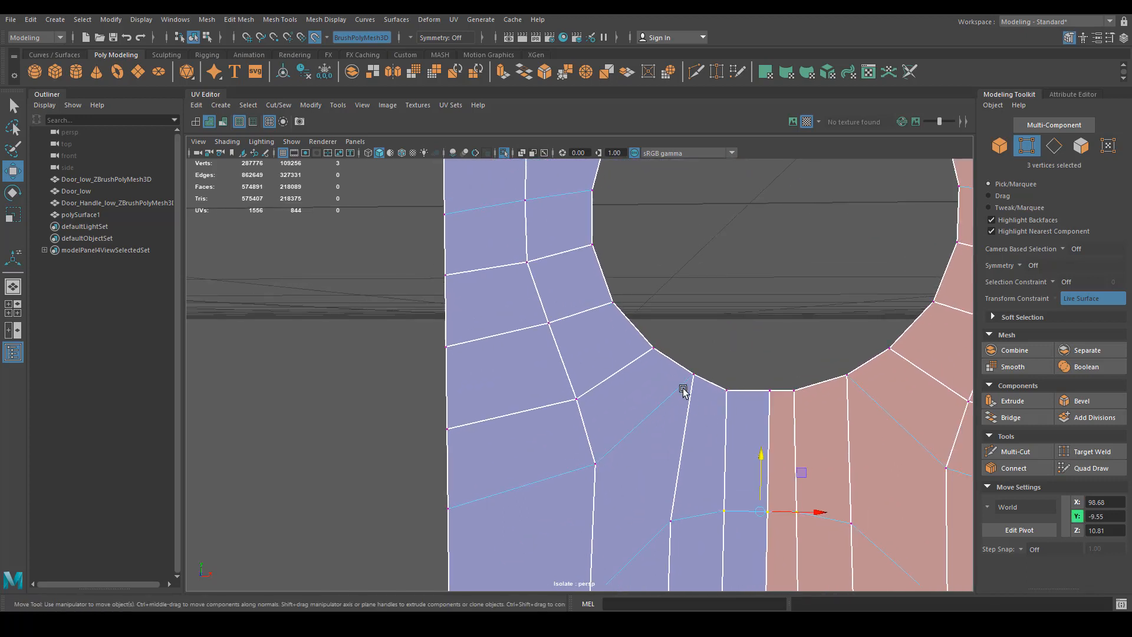
ctrl+shift+middle_drag(694, 378, 690, 376)
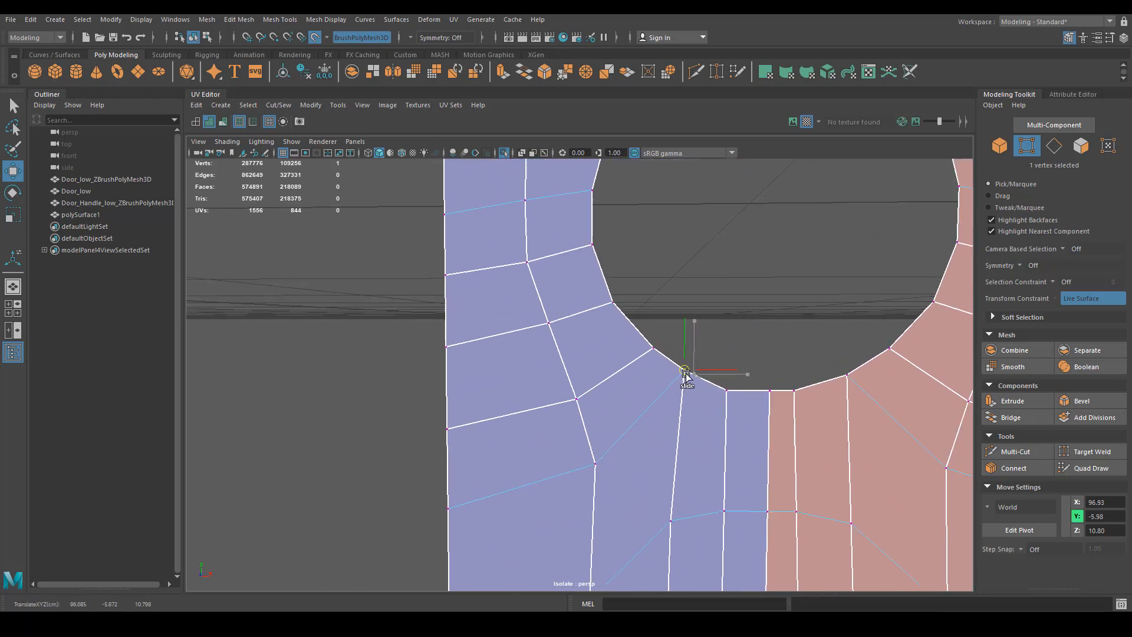
drag(629, 357, 675, 340)
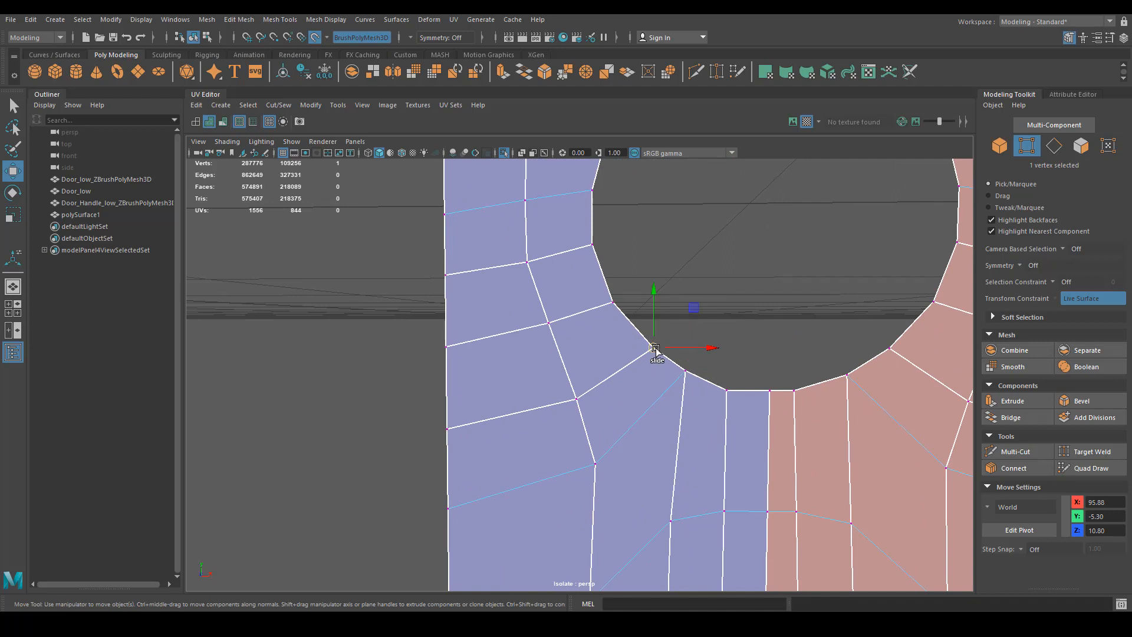
ctrl+shift+middle_drag(656, 350, 684, 367)
click(684, 369)
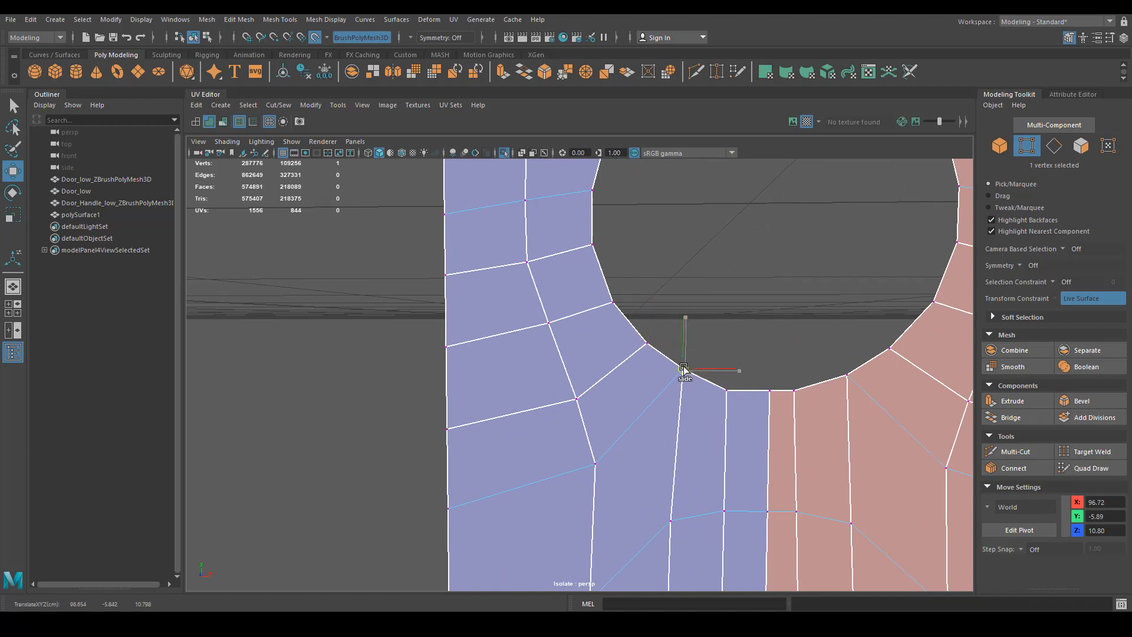
alt+middle_drag(578, 277, 600, 325)
scroll(598, 327, down, 3)
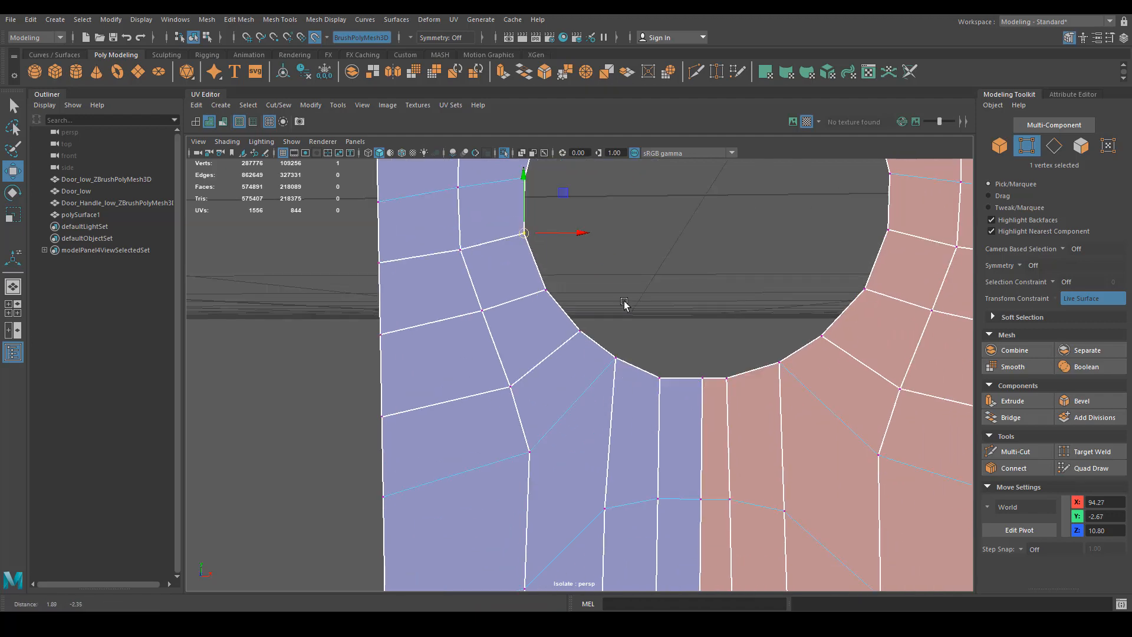
Step: Move the vertical edge column just right of the center seam outward to match the spacing on the left half
alt+middle_drag(784, 498, 716, 337)
scroll(539, 332, down, 3)
right_drag(561, 318, 562, 281)
double_click(577, 286)
double_click(588, 319)
ctrl+shift+drag(649, 500, 654, 502)
scroll(625, 347, up, 2)
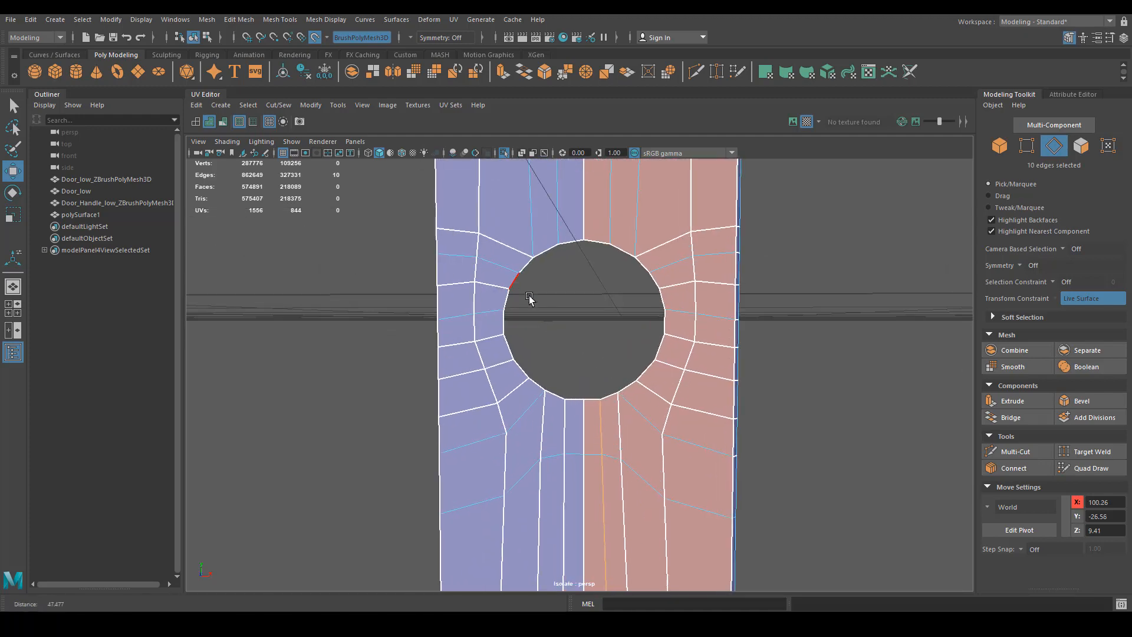
Step: Adjust the vertices along the upper-left rim of the handle hole to round out its curve
alt+middle_drag(530, 299, 632, 383)
right_drag(607, 300, 548, 299)
click(610, 388)
scroll(618, 395, up, 2)
scroll(618, 394, up, 1)
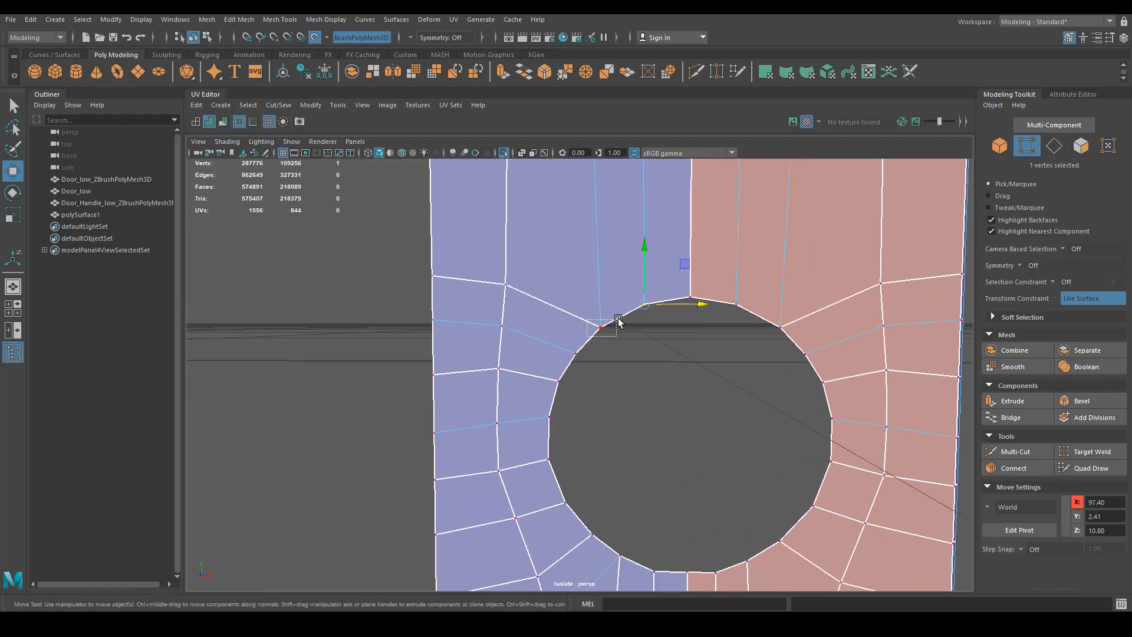
click(603, 327)
ctrl+shift+drag(602, 328, 584, 347)
click(577, 355)
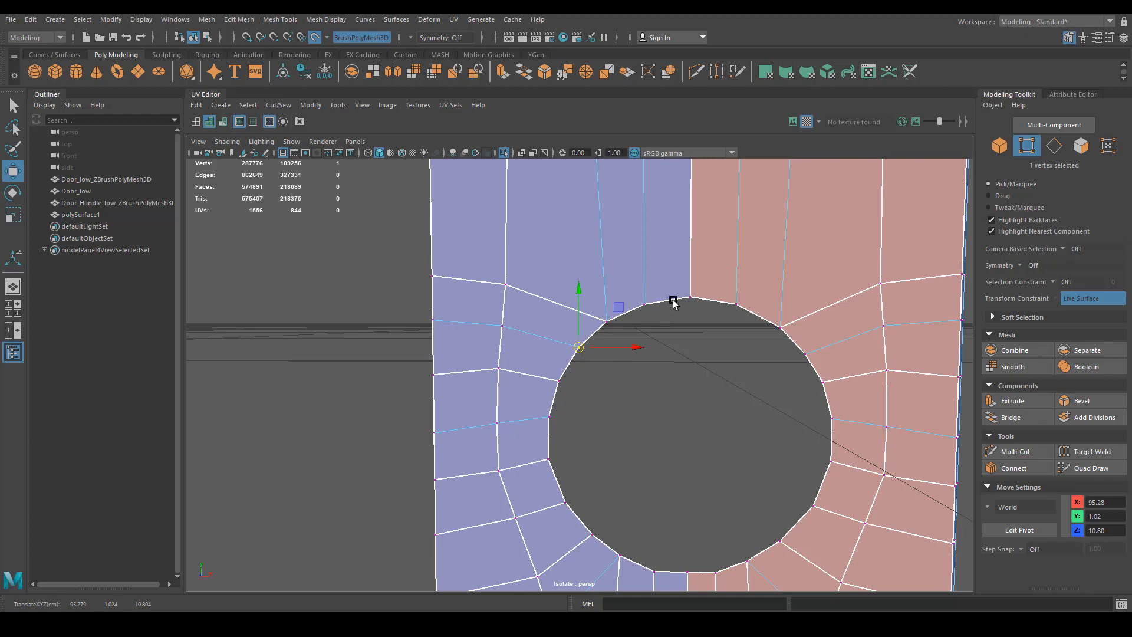
ctrl+shift+drag(673, 302, 648, 309)
click(646, 304)
Step: Delete all faces on the right half of the plate in the front view, keeping the left half up to the center seam
scroll(713, 430, down, 4)
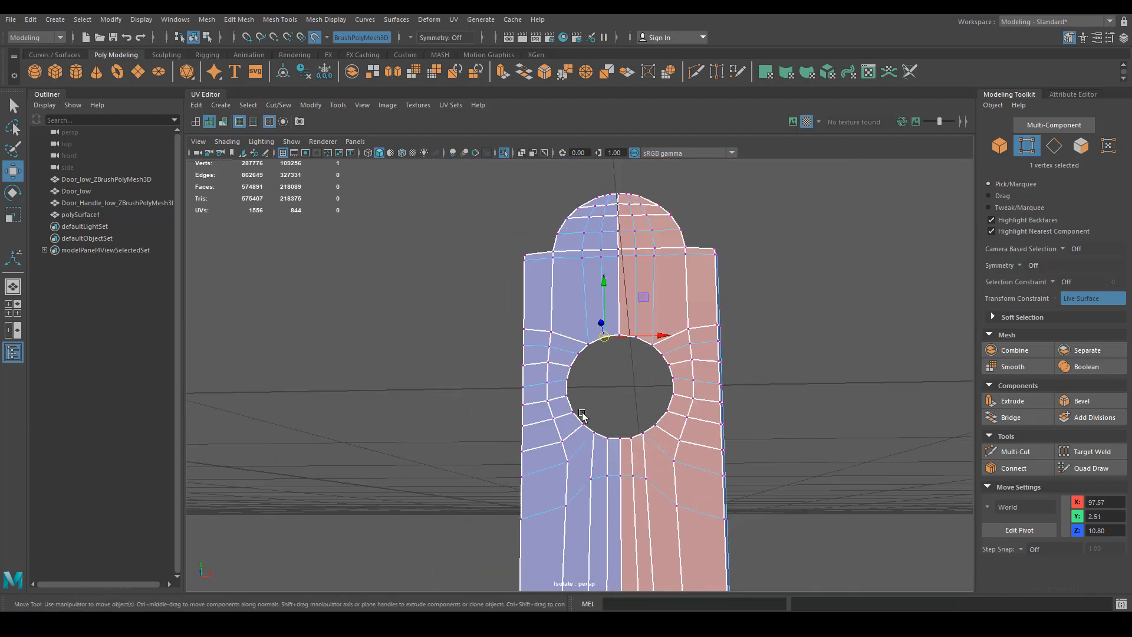
scroll(582, 414, down, 3)
right_drag(633, 314, 634, 349)
scroll(657, 391, down, 2)
shift+right_drag(674, 413, 652, 396)
scroll(640, 403, up, 2)
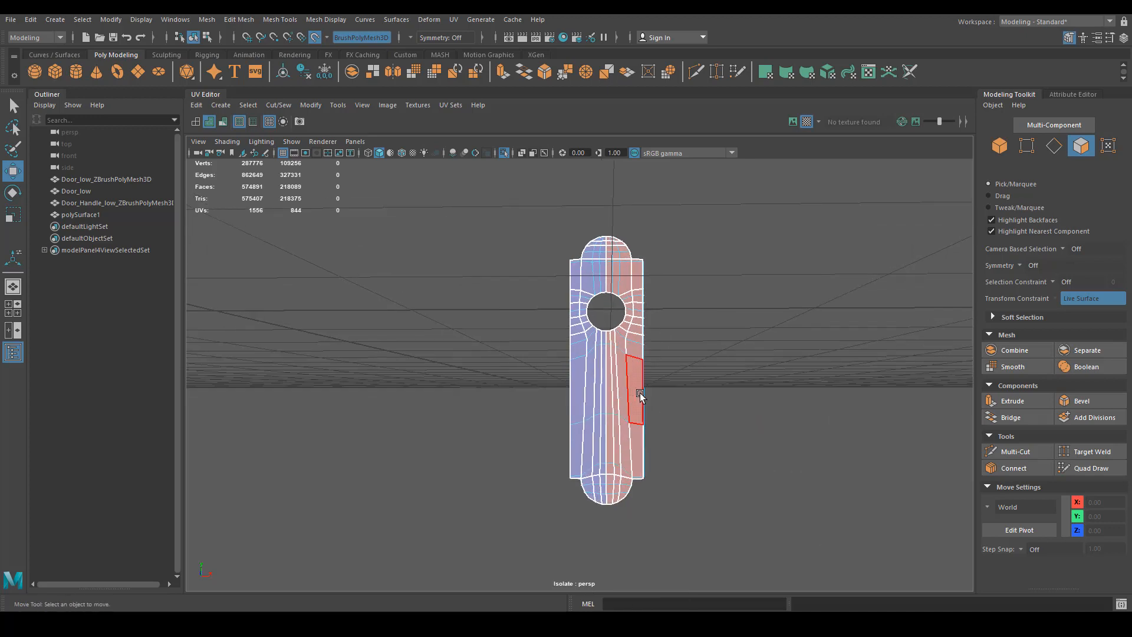
key(space)
drag(640, 395, 646, 420)
scroll(602, 357, down, 4)
right_drag(648, 253, 651, 285)
drag(769, 531, 622, 180)
key(Delete)
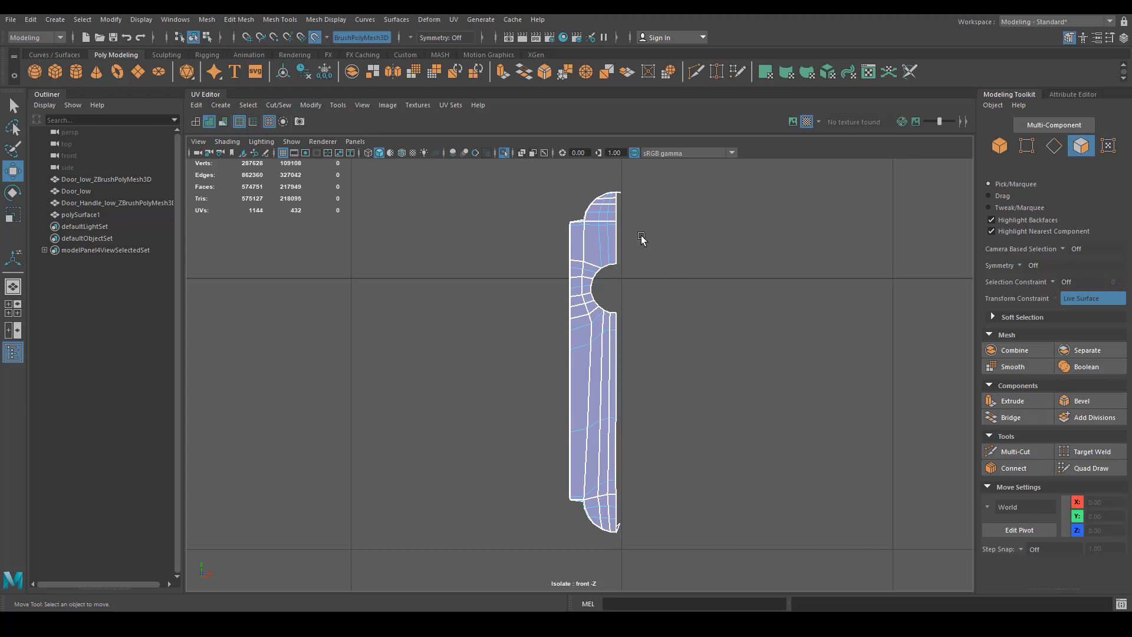
Step: Delete the four leftover faces along the center seam of the half plate
right_click(634, 237)
right_drag(629, 206, 644, 201)
drag(641, 174, 631, 274)
drag(616, 554, 616, 557)
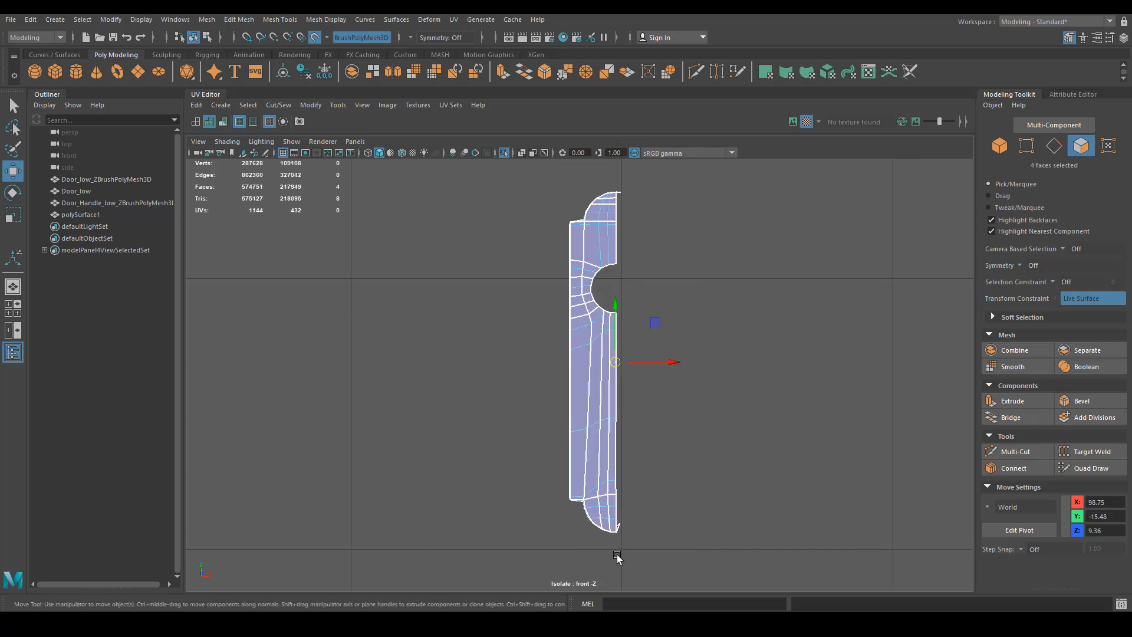
key(Delete)
Step: Examine the folded rear rim and its vertices at the rounded upper end of the half plate in perspective
key(space)
drag(627, 482, 601, 278)
alt+right_drag(601, 278, 674, 366)
scroll(674, 366, up, 3)
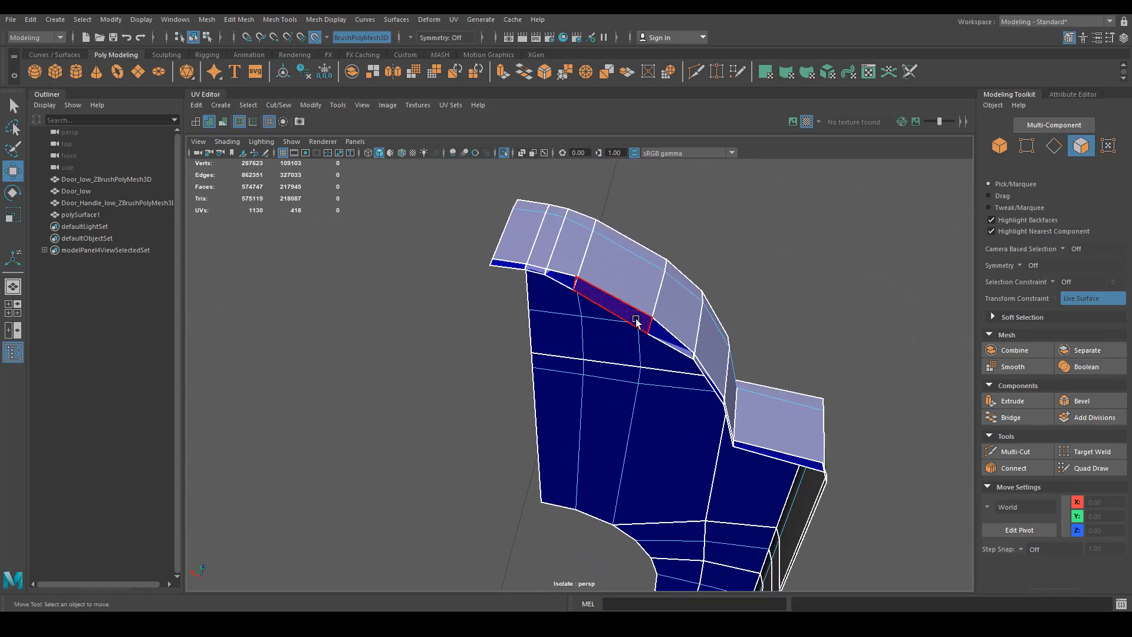
right_drag(610, 318, 581, 292)
scroll(606, 316, up, 2)
click(571, 270)
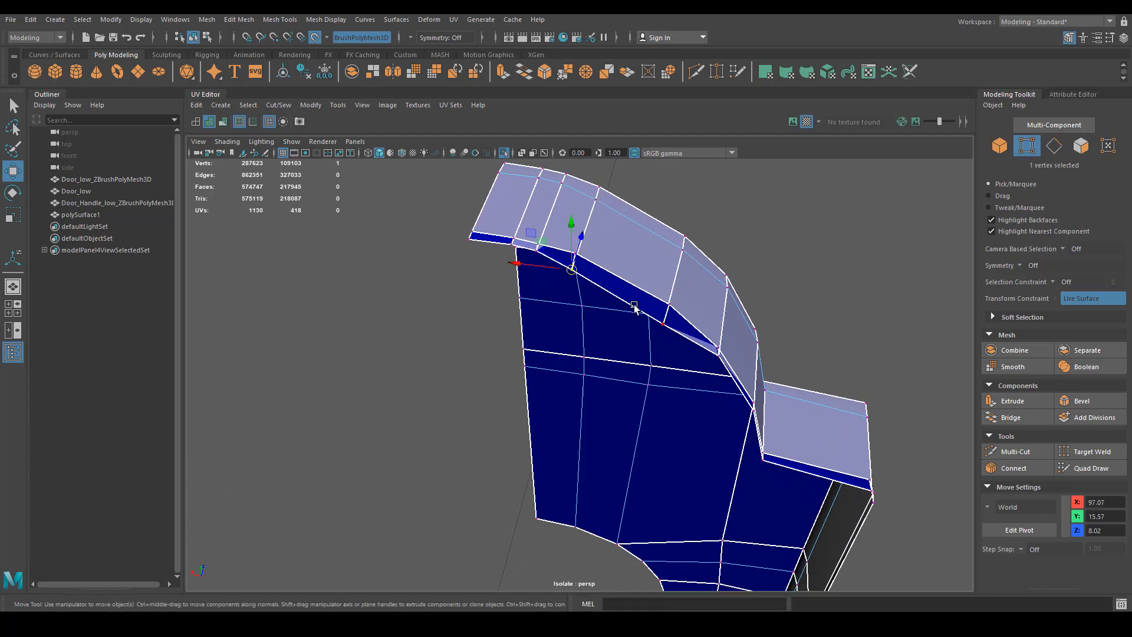
key(f)
alt+drag(582, 374, 522, 353)
alt+drag(582, 313, 493, 293)
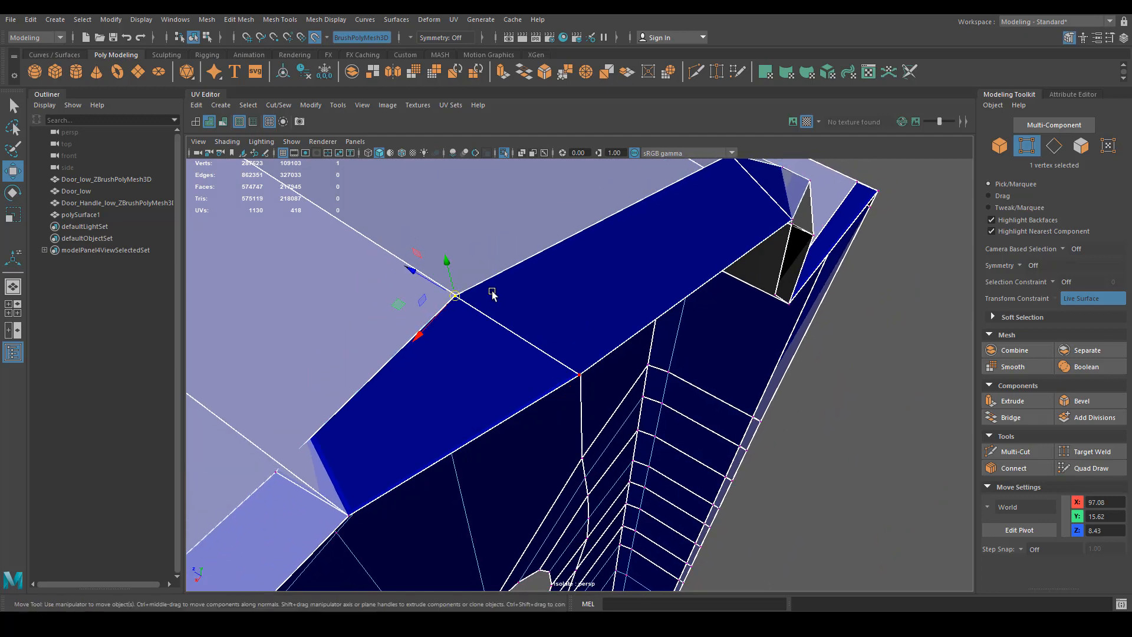
drag(401, 273, 619, 318)
Step: Try to move the five-edge run along the inner rear rim at the plate's upper end along Z
right_drag(619, 319, 606, 280)
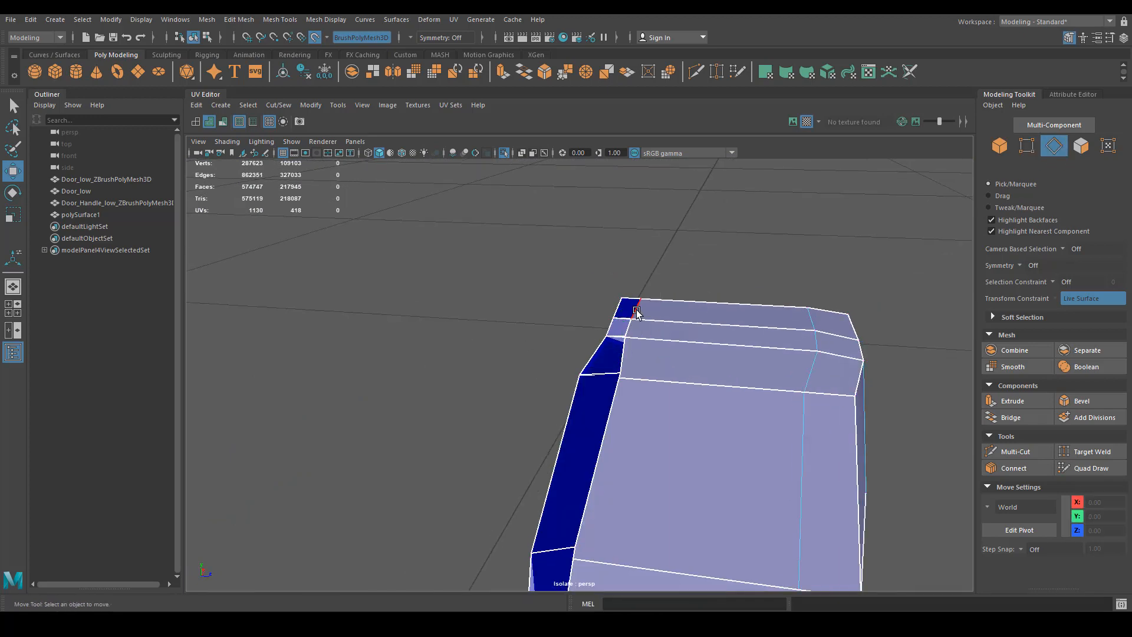
click(634, 307)
alt+drag(637, 425, 637, 361)
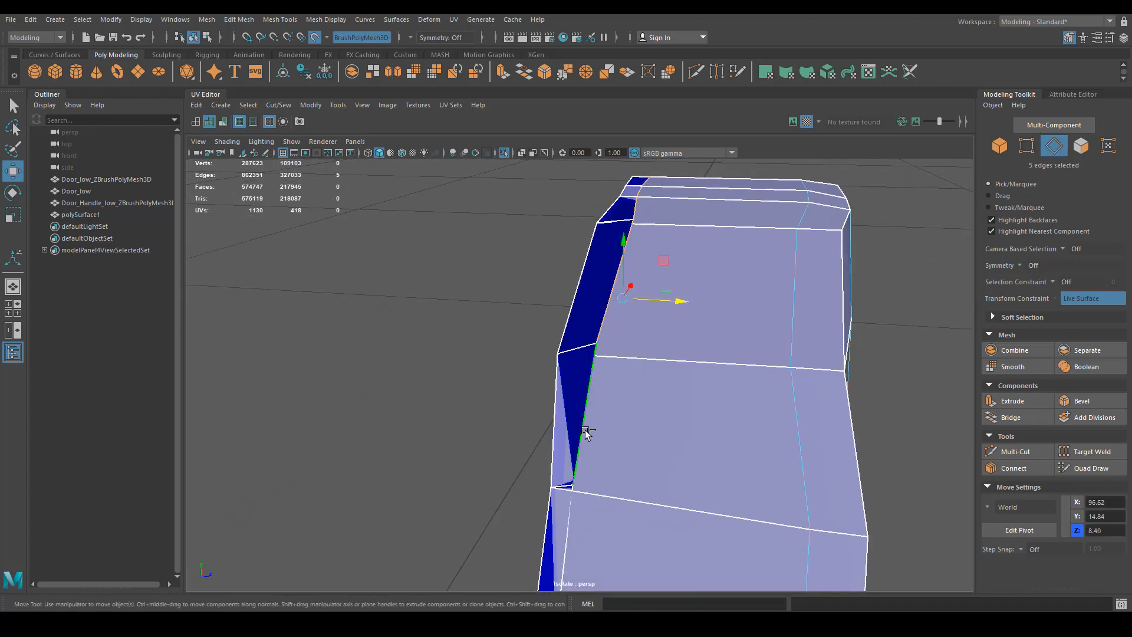
drag(680, 313, 651, 311)
key(ctrl+z)
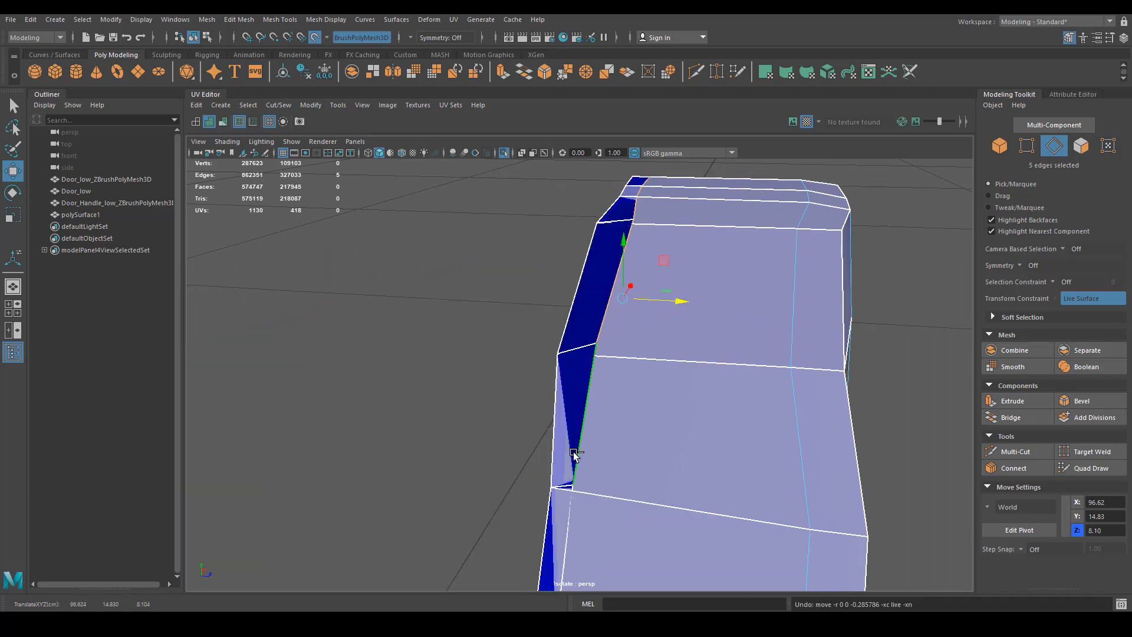
Step: Slide the plate's rear border edge loop along its connected edges to unfold the rim into a clean band
double_click(559, 452)
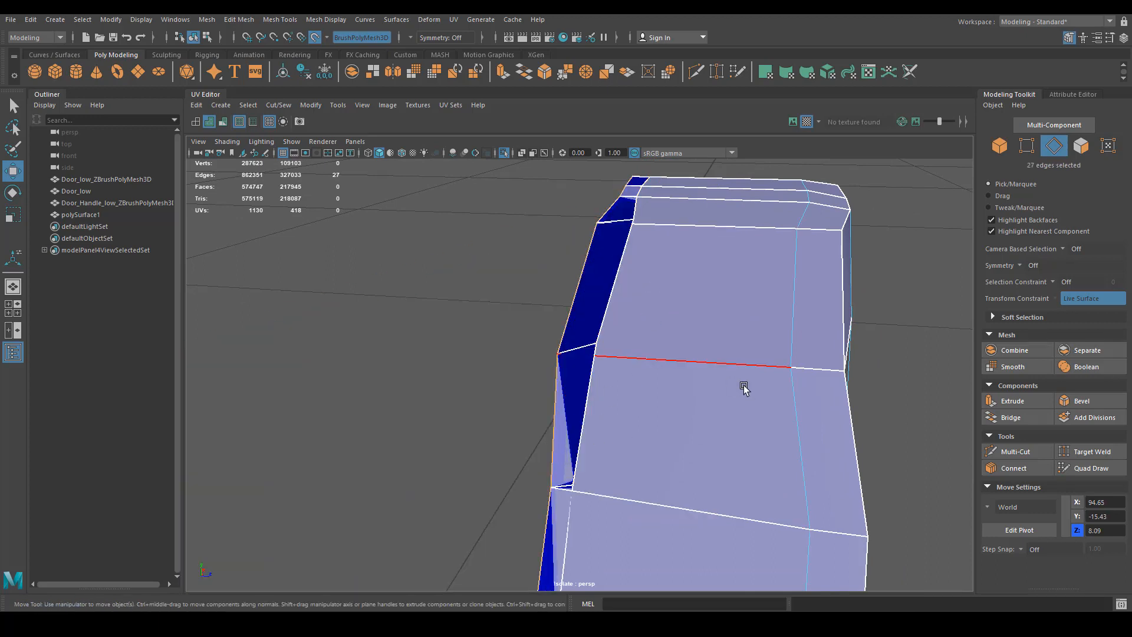
alt+right_drag(741, 383, 625, 371)
alt+drag(682, 450, 646, 326)
scroll(647, 327, up, 2)
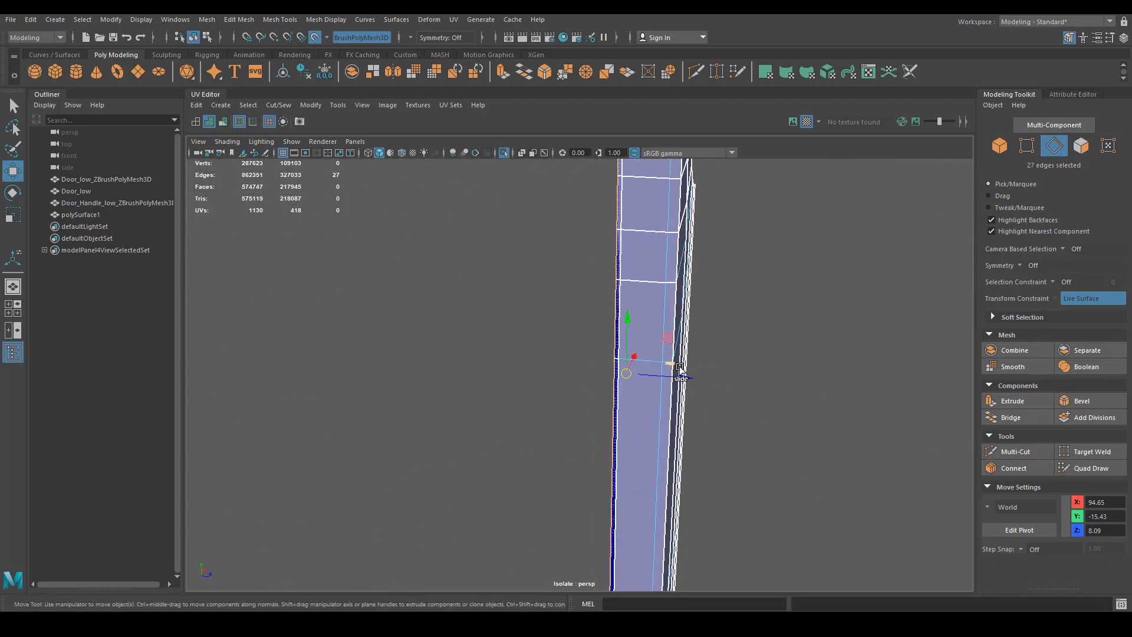
ctrl+shift+drag(695, 378, 685, 372)
alt+drag(685, 372, 628, 340)
click(584, 336)
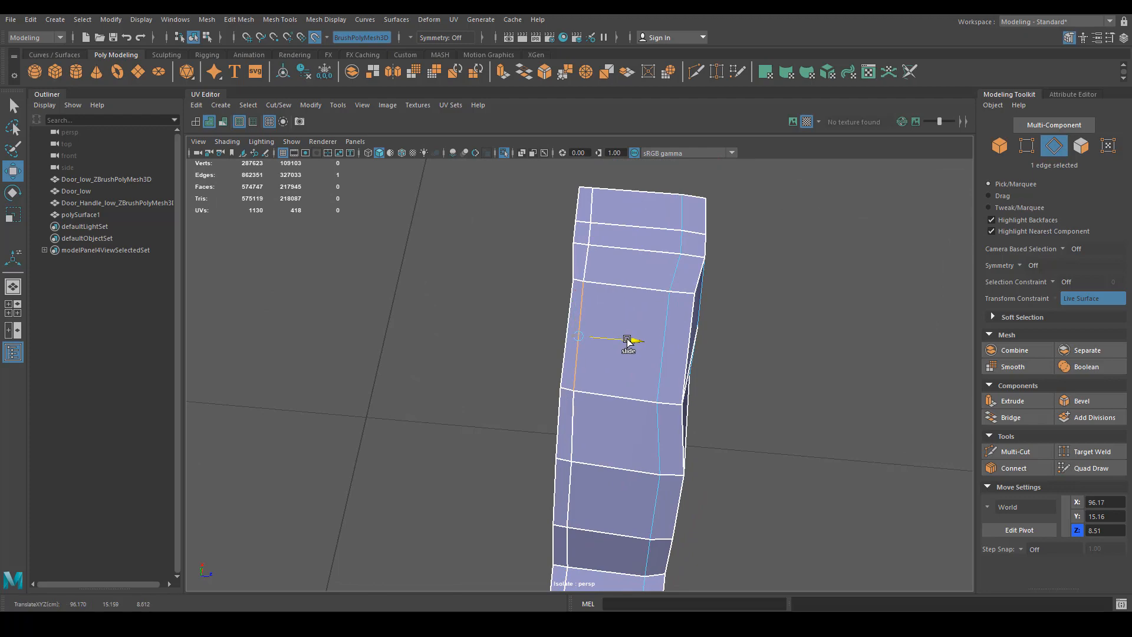
Step: Isolate the center seam edges from the border selection and flatten them along X into a straight line
double_click(567, 336)
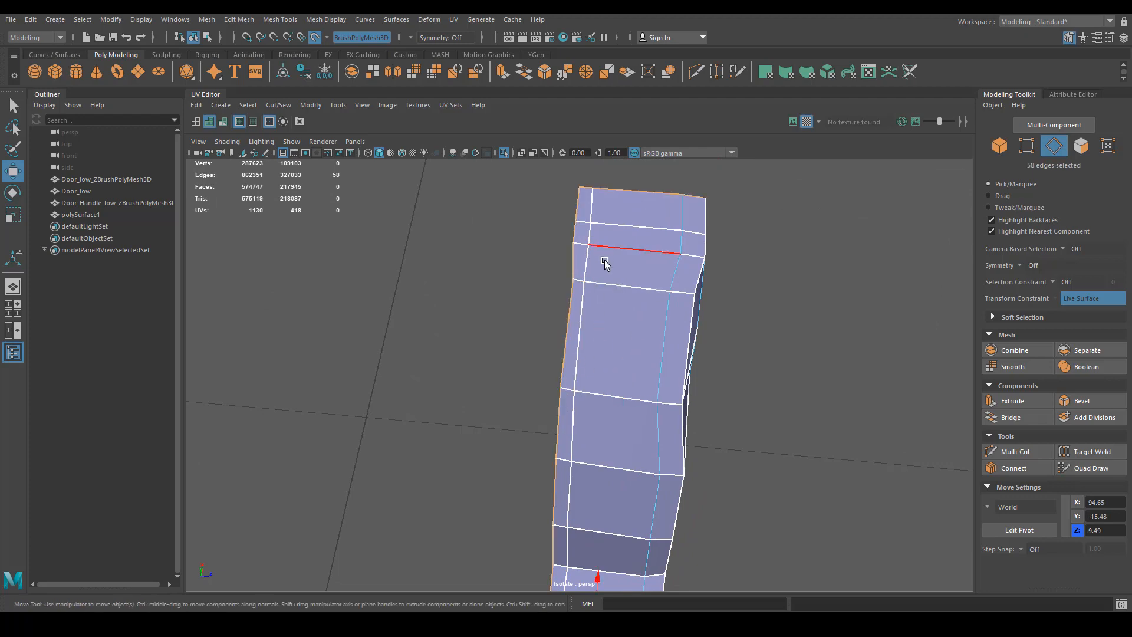
alt+right_drag(813, 279, 644, 409)
alt+drag(644, 410, 588, 433)
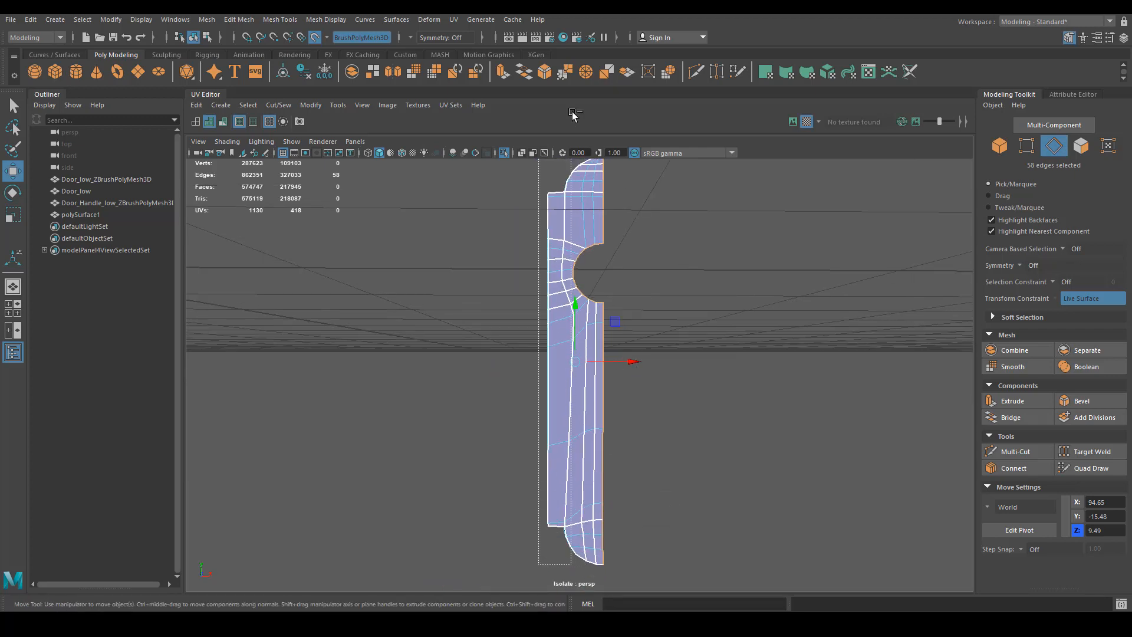
ctrl+drag(598, 142, 599, 142)
alt+drag(627, 235, 775, 379)
alt+middle_drag(663, 435, 708, 399)
alt+drag(707, 400, 553, 402)
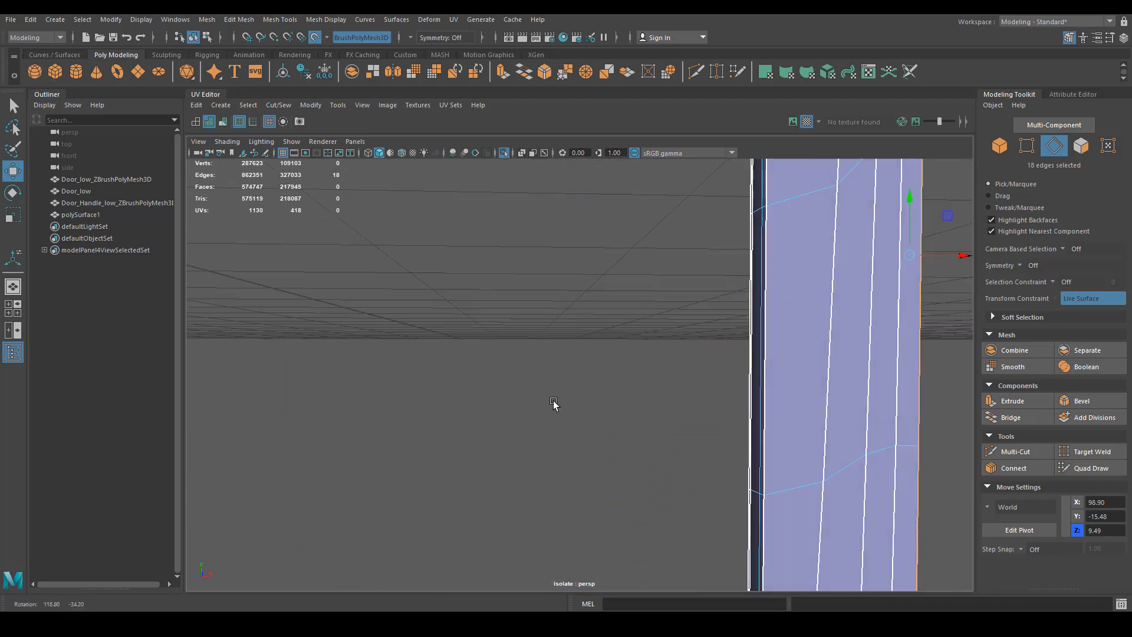
scroll(555, 401, down, 5)
alt+middle_drag(595, 385, 553, 388)
drag(759, 315, 548, 340)
alt+right_drag(633, 361, 586, 372)
alt+drag(586, 373, 615, 359)
Step: Mirror the half plate across world X in the positive direction and move the mirror plane to the center seam
right_drag(615, 359, 628, 251)
alt+drag(589, 262, 604, 264)
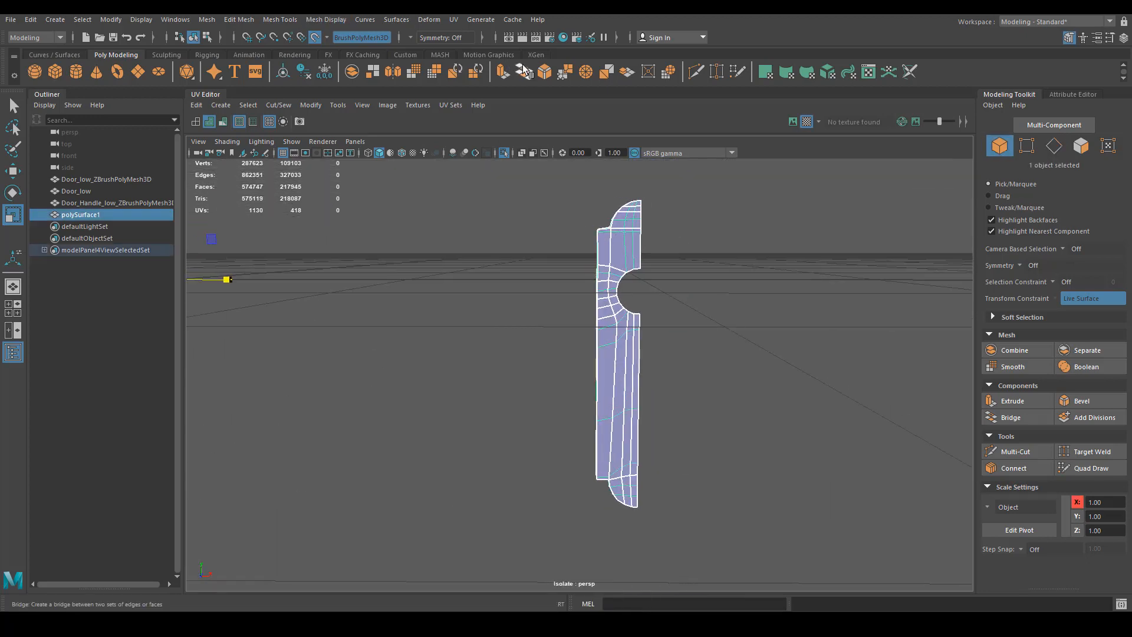
click(389, 75)
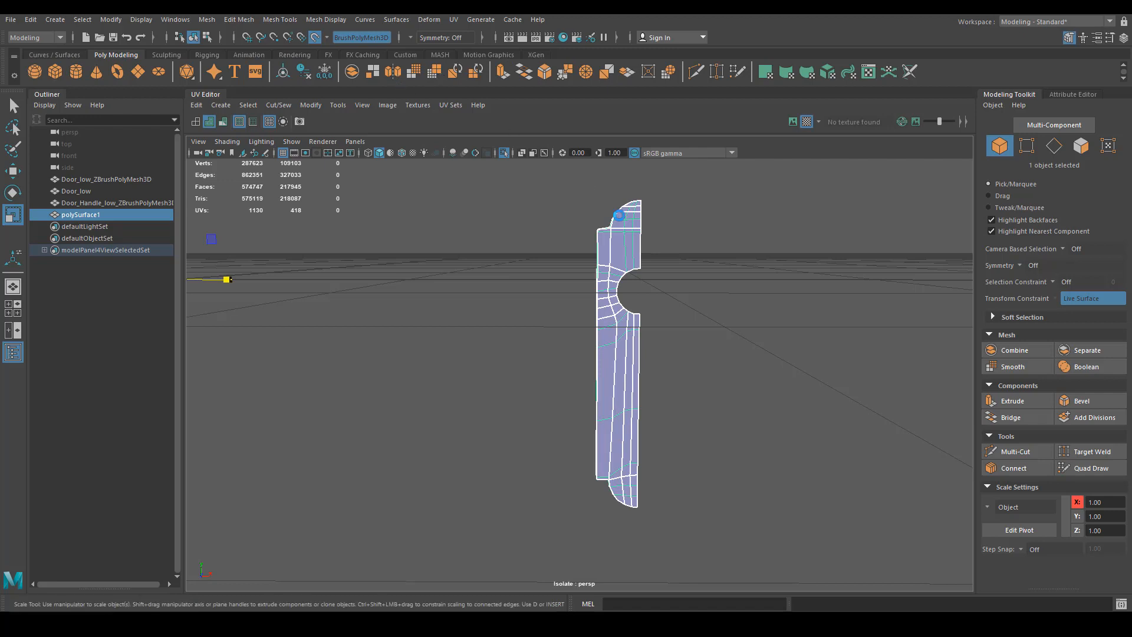
drag(366, 317, 668, 317)
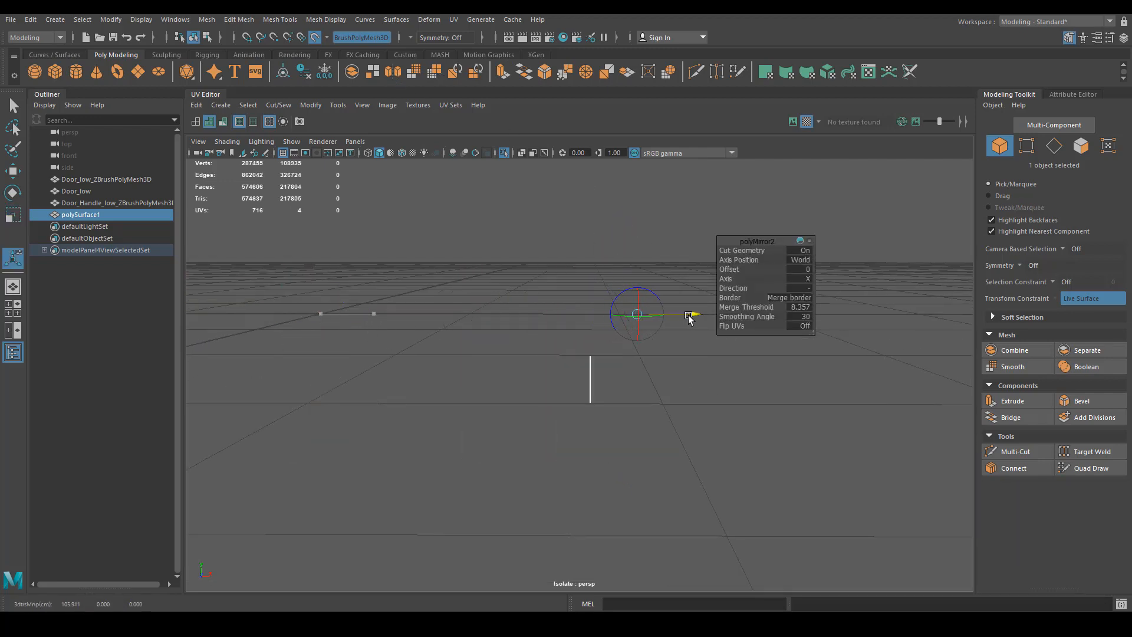
click(808, 288)
click(825, 295)
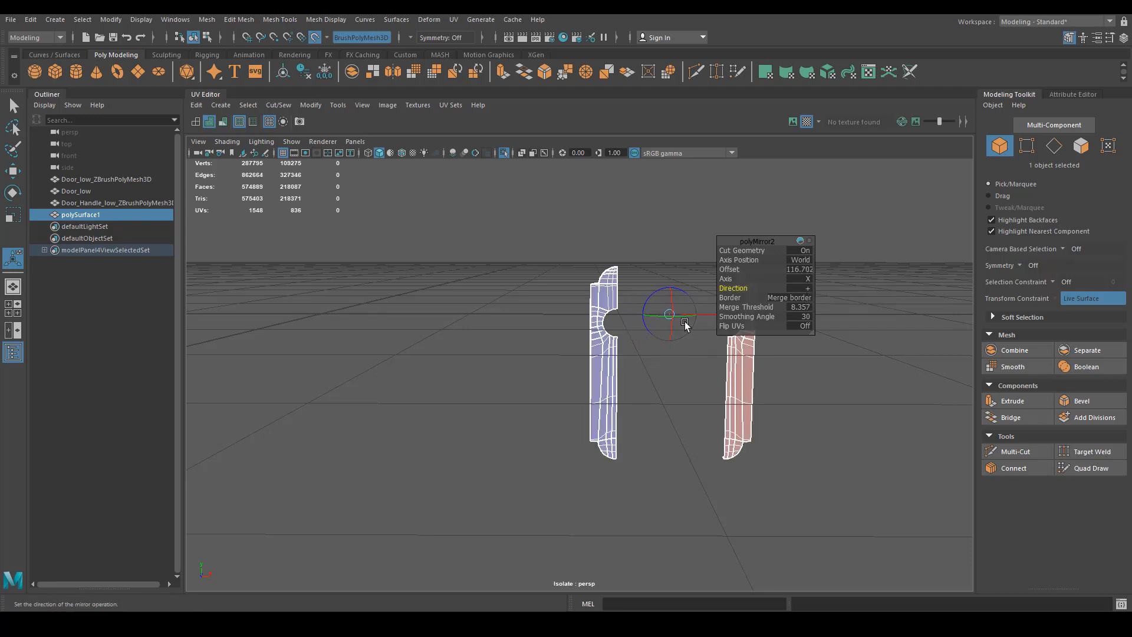
drag(710, 318, 671, 319)
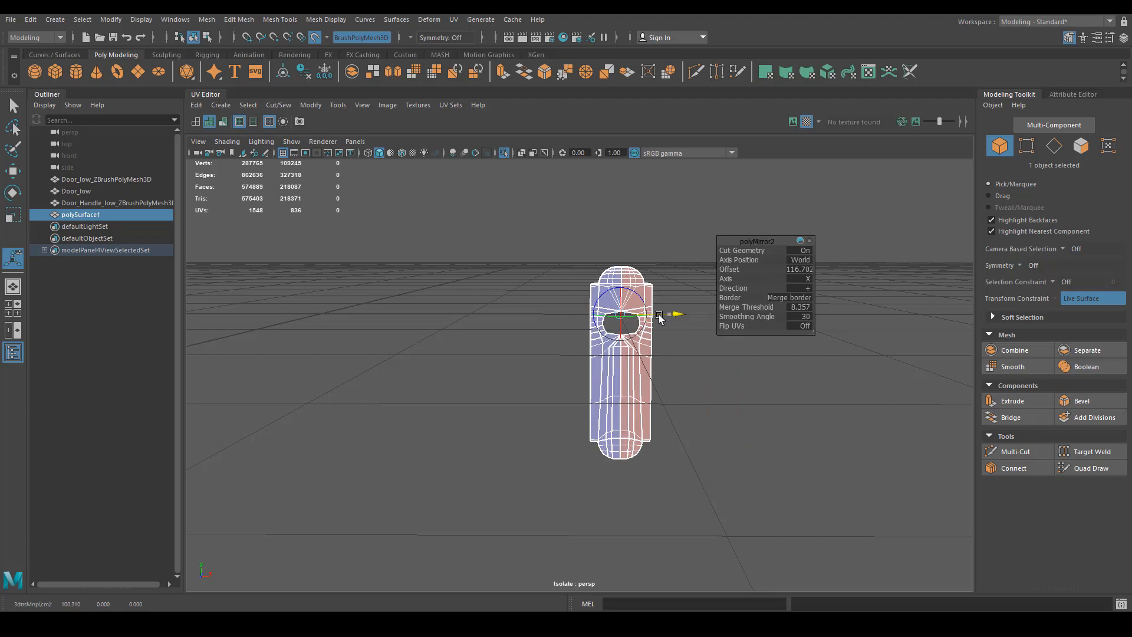
Step: Set the mirror's merge threshold to 0.01 and shift its offset to about 98.92 so the handle hole is round
scroll(618, 418, up, 2)
scroll(618, 418, up, 1)
click(803, 297)
click(801, 302)
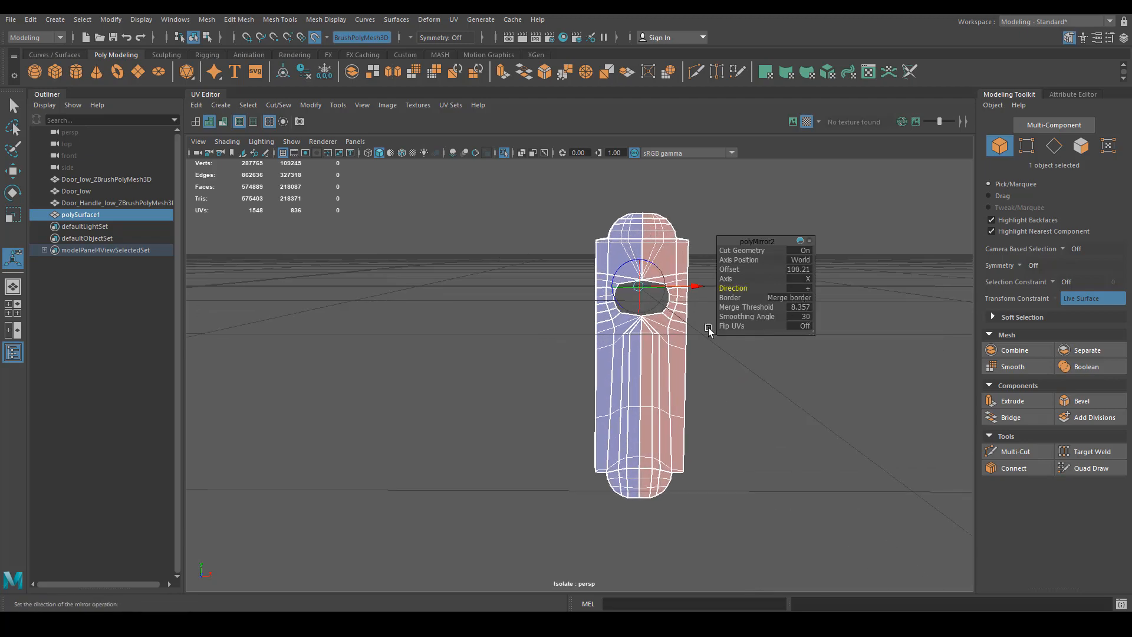
scroll(695, 327, up, 3)
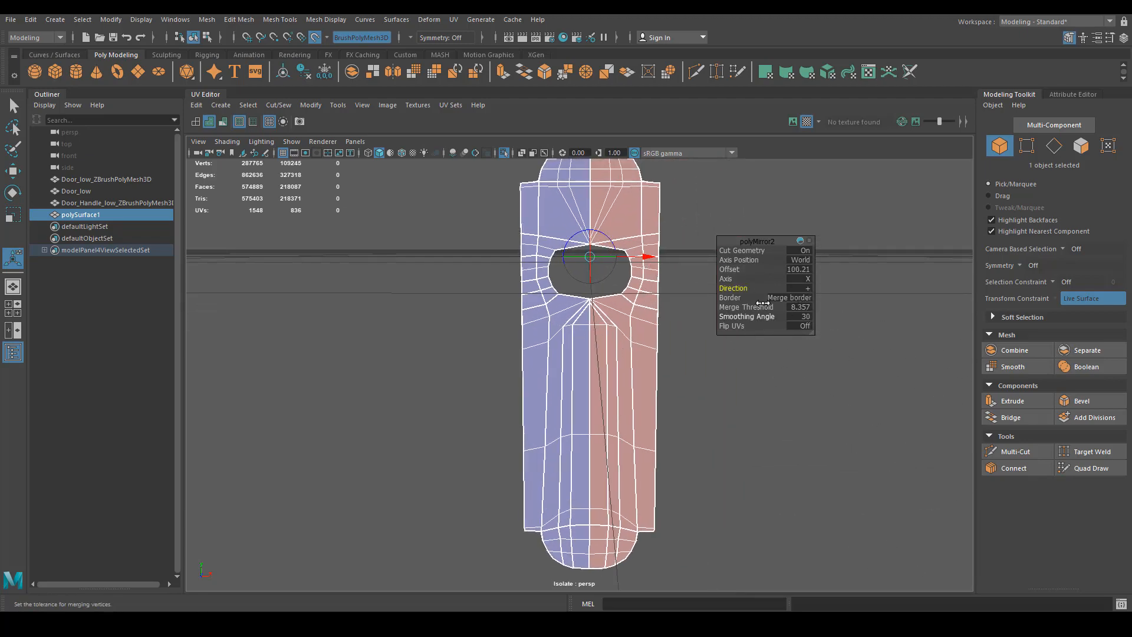
click(805, 306)
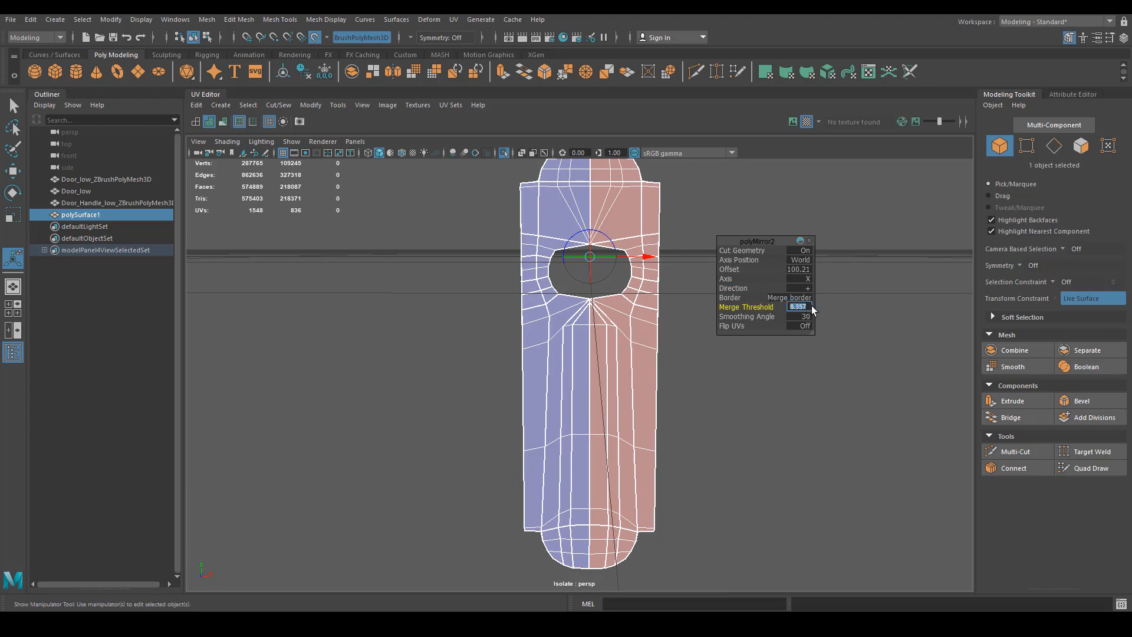
text(0.01)
key(Tab)
drag(640, 255, 636, 255)
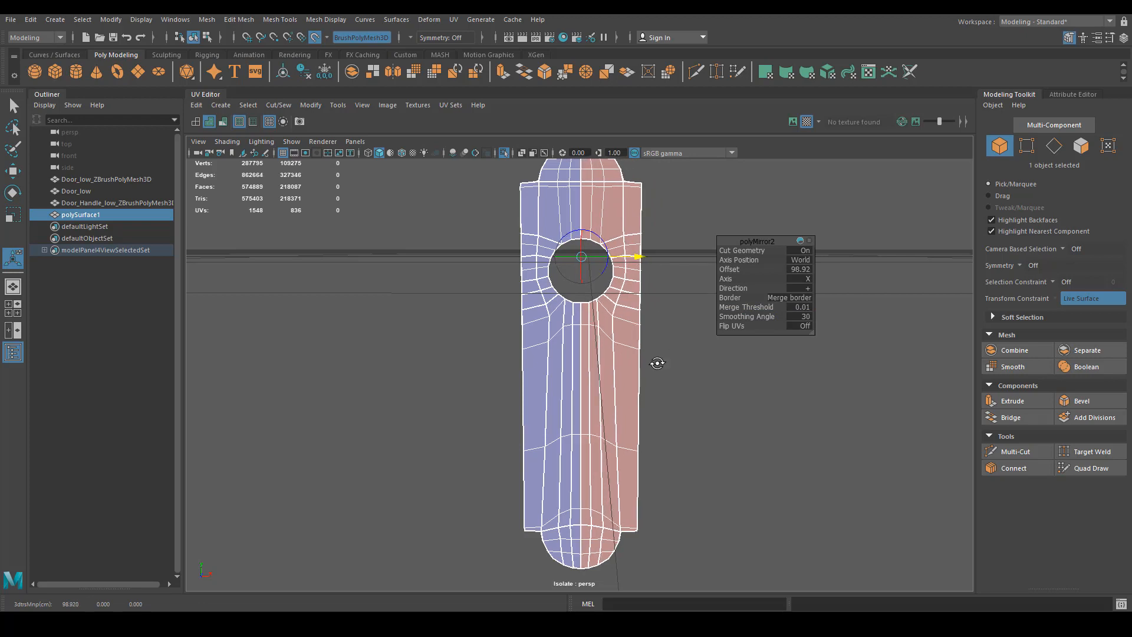
Step: With the full scene shown again, set the mirror's offset to 98.919 and its merge threshold to 0.1
alt+drag(658, 363, 653, 362)
key(ctrl+1)
alt+right_drag(526, 397, 651, 407)
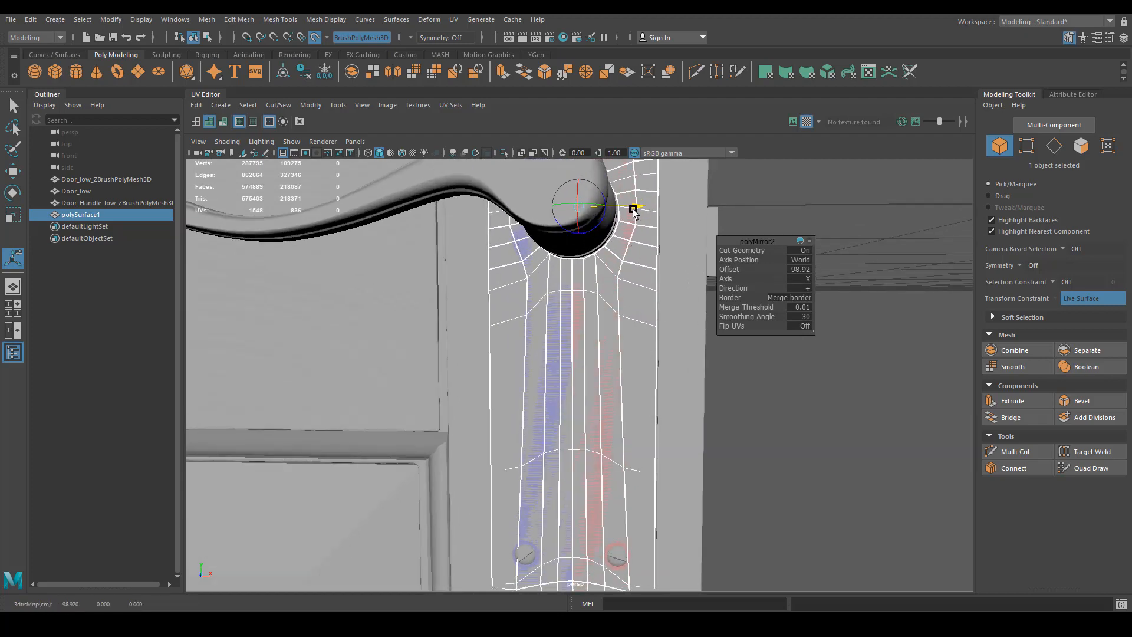
drag(634, 211, 625, 299)
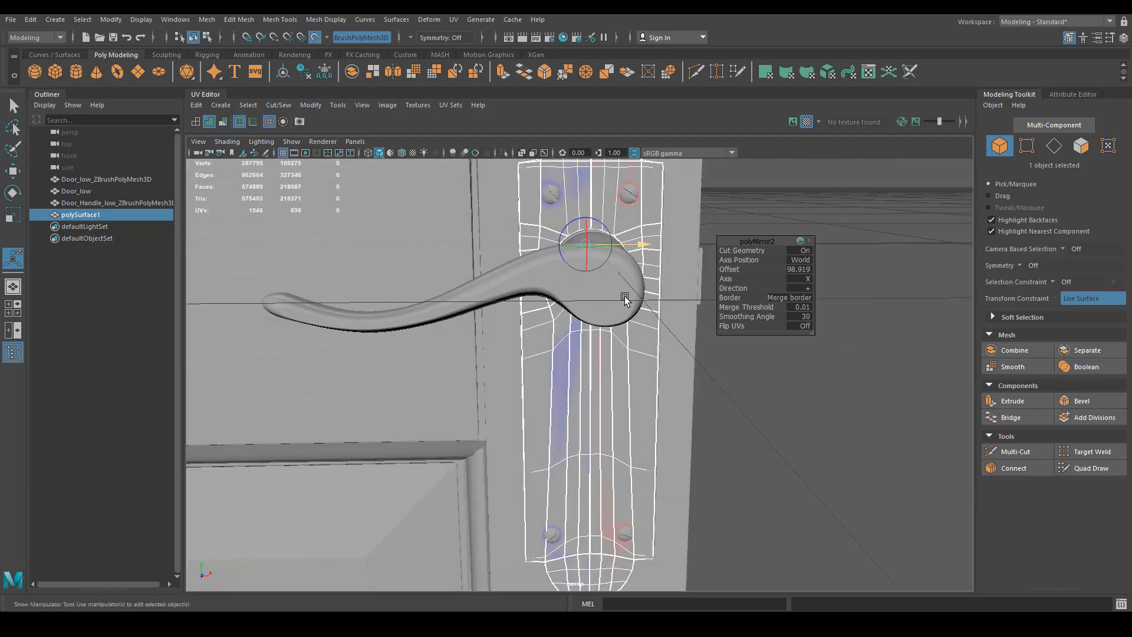
click(807, 307)
key(Return)
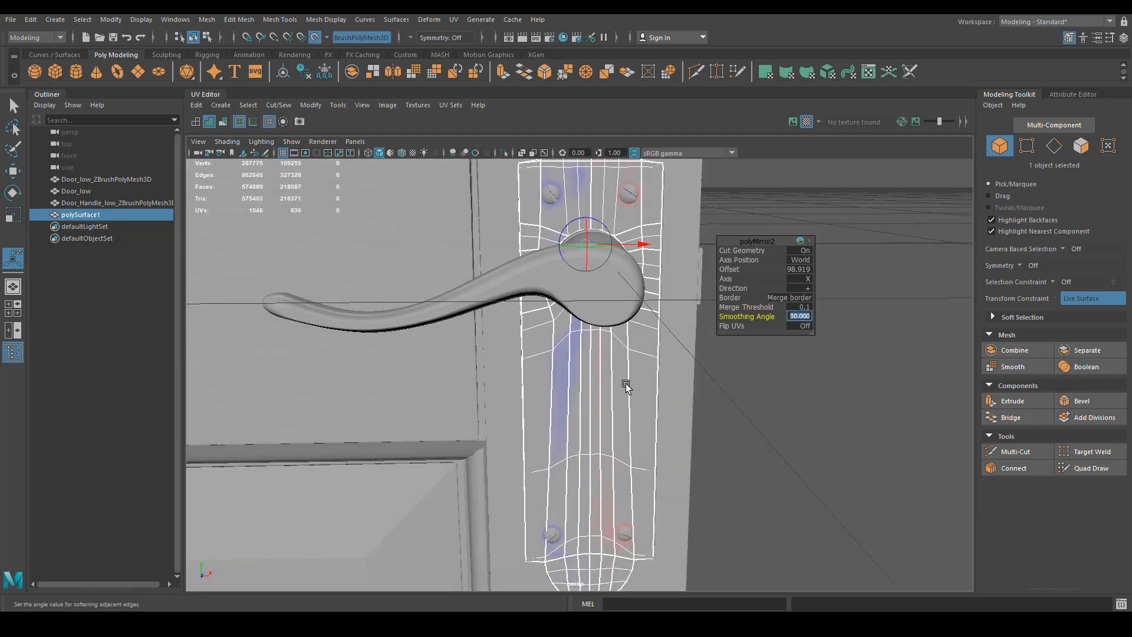
Step: Adjust the mirror's merge threshold once more while checking the upper seam, and finish the mirror operation
alt+drag(624, 387, 589, 374)
alt+right_drag(589, 375, 811, 401)
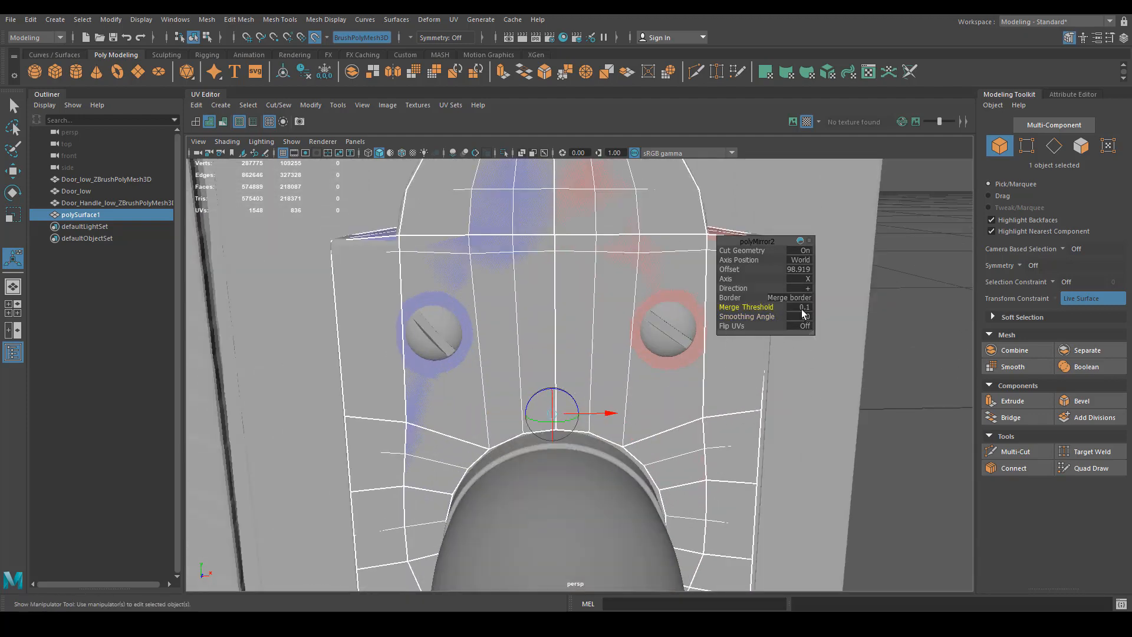
text(5)
key(Tab)
alt+right_drag(662, 316, 671, 279)
key(q)
alt+drag(671, 279, 594, 379)
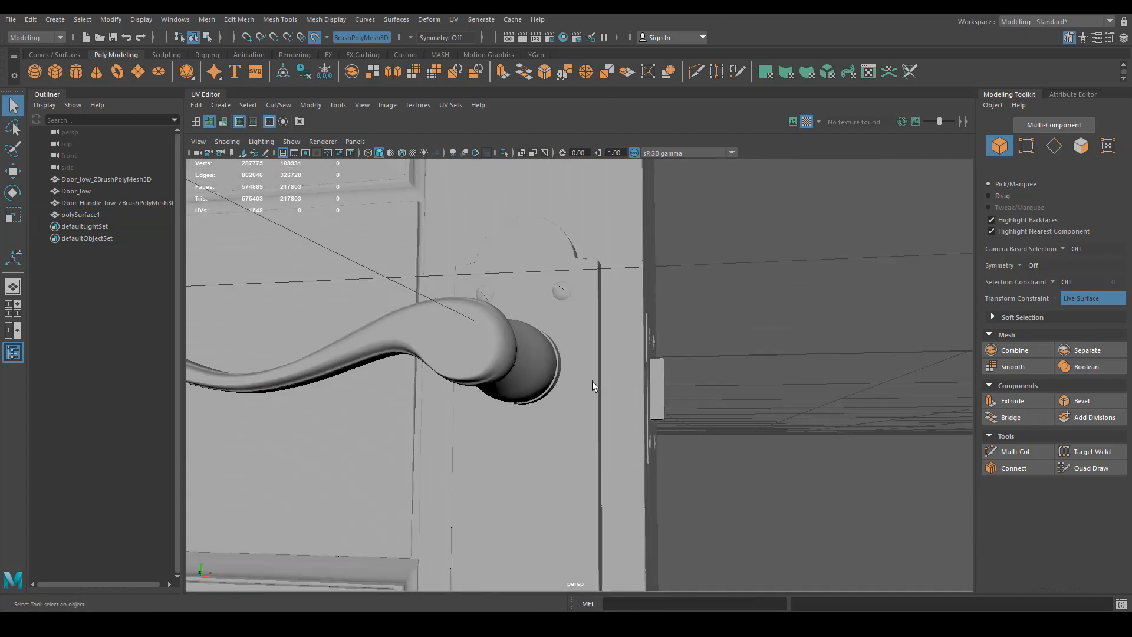
Step: Extrude the 22 border edges of the handle hole outward along the handle's neck up to its collar
alt+drag(597, 438, 537, 380)
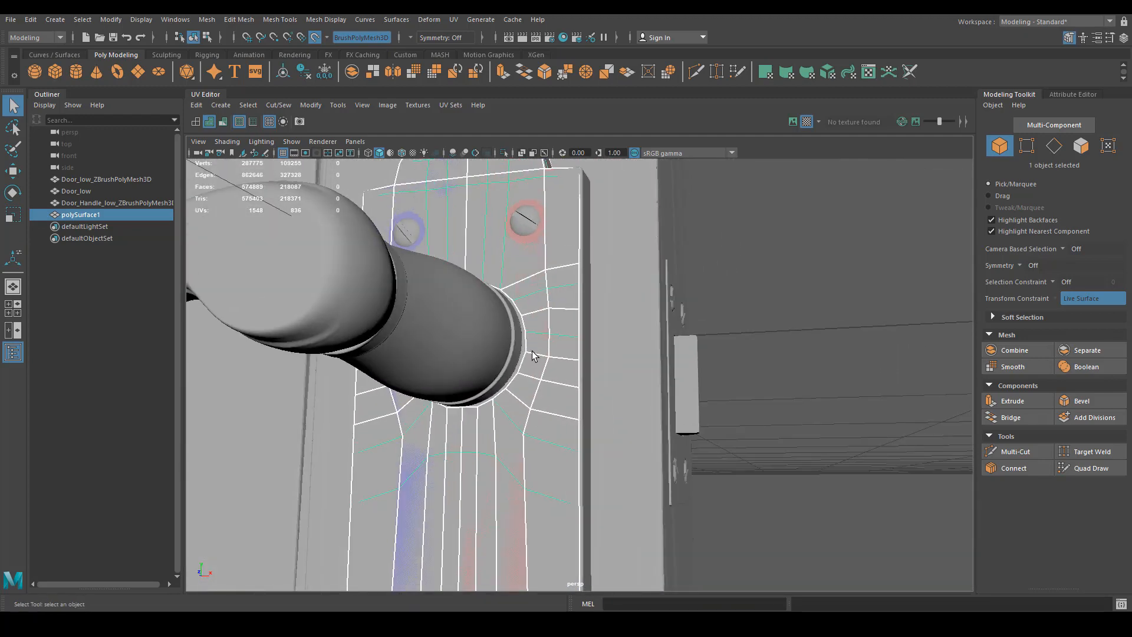
right_drag(532, 354, 533, 277)
alt+drag(533, 277, 473, 398)
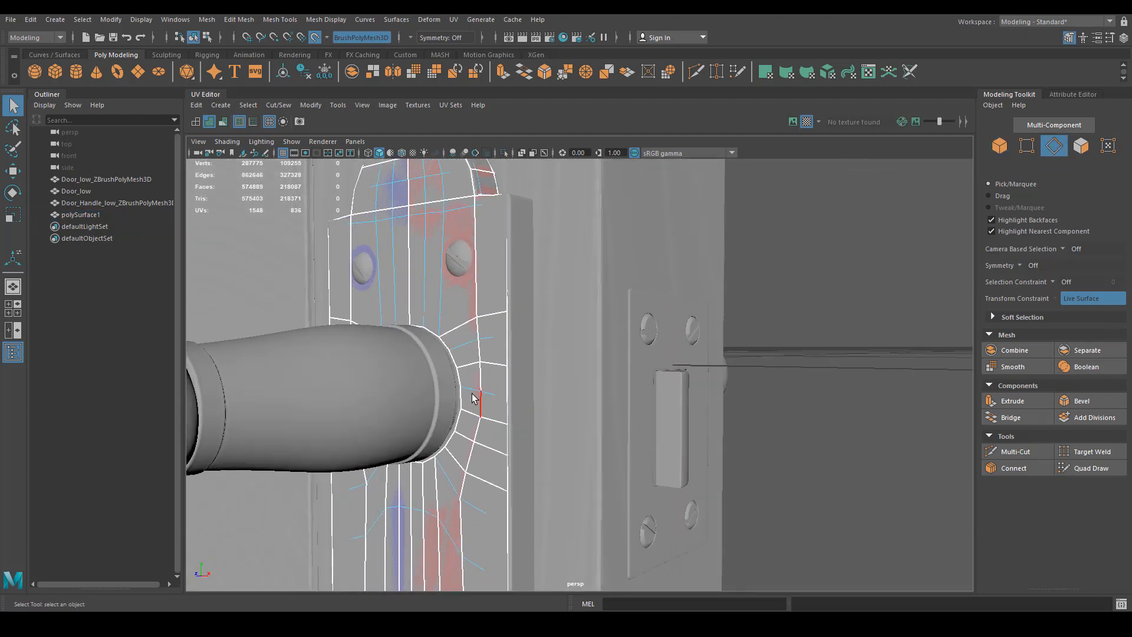
alt+drag(375, 369, 394, 422)
key(w)
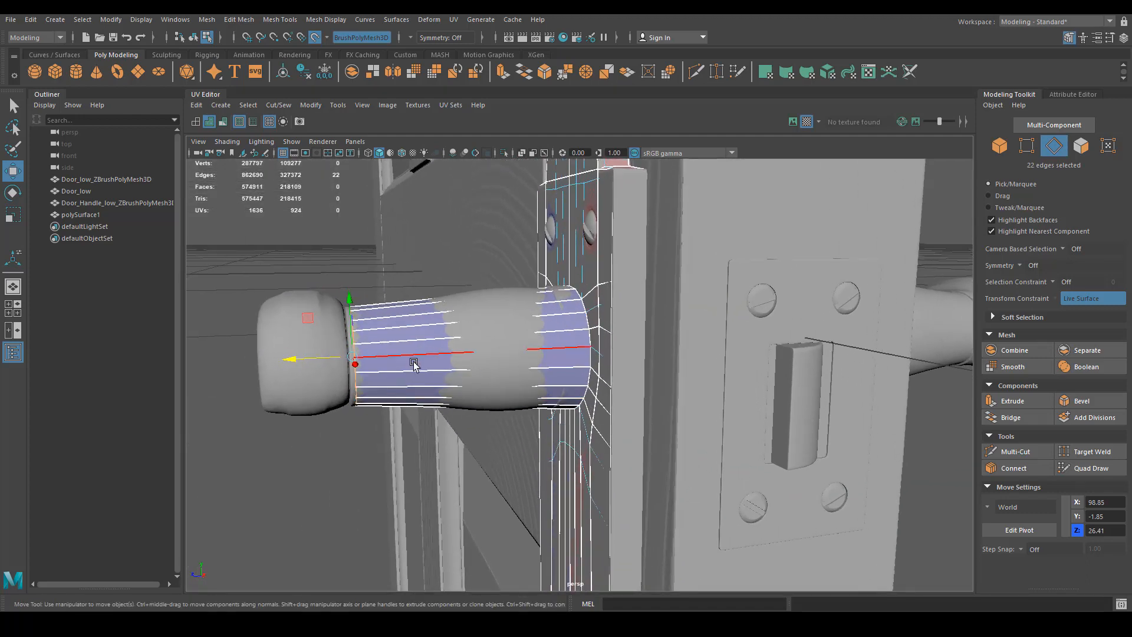
Step: Insert six edge loops around the handle's neck with Quad Draw: one near the collar, three near the back plate and two mid-length
click(1089, 472)
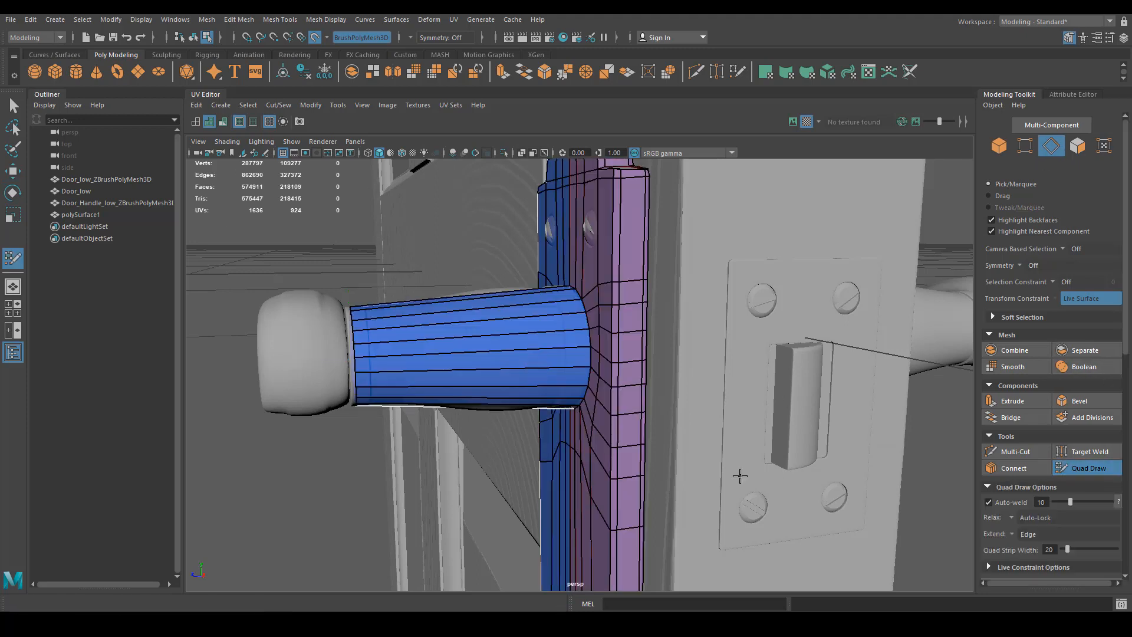
ctrl+click(370, 338)
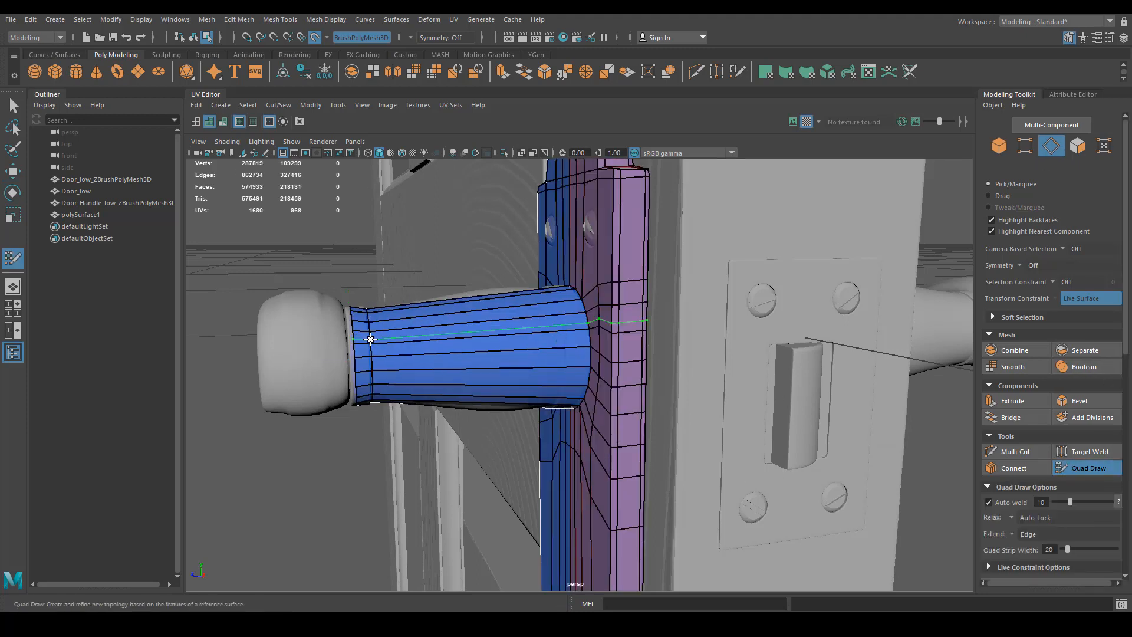
ctrl+click(579, 330)
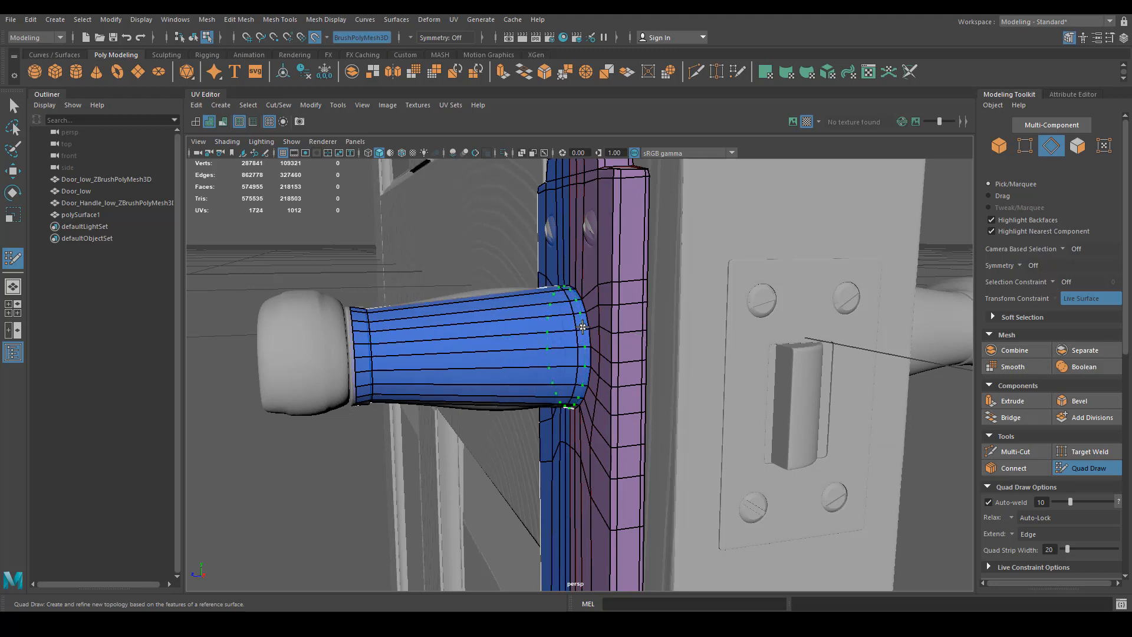
ctrl+click(582, 327)
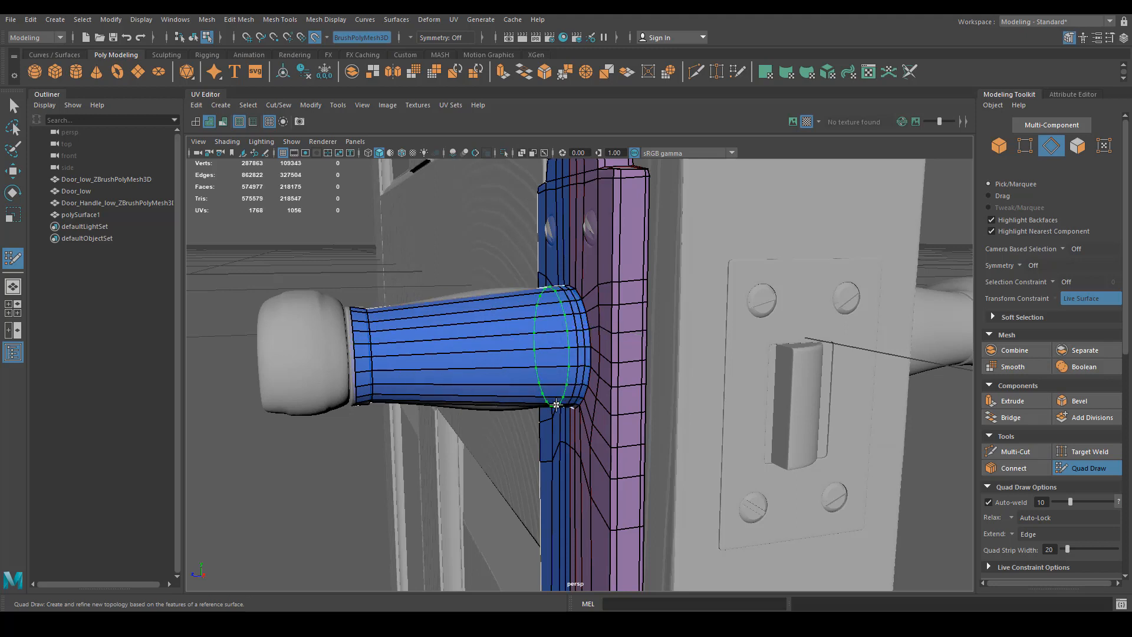
ctrl+click(554, 349)
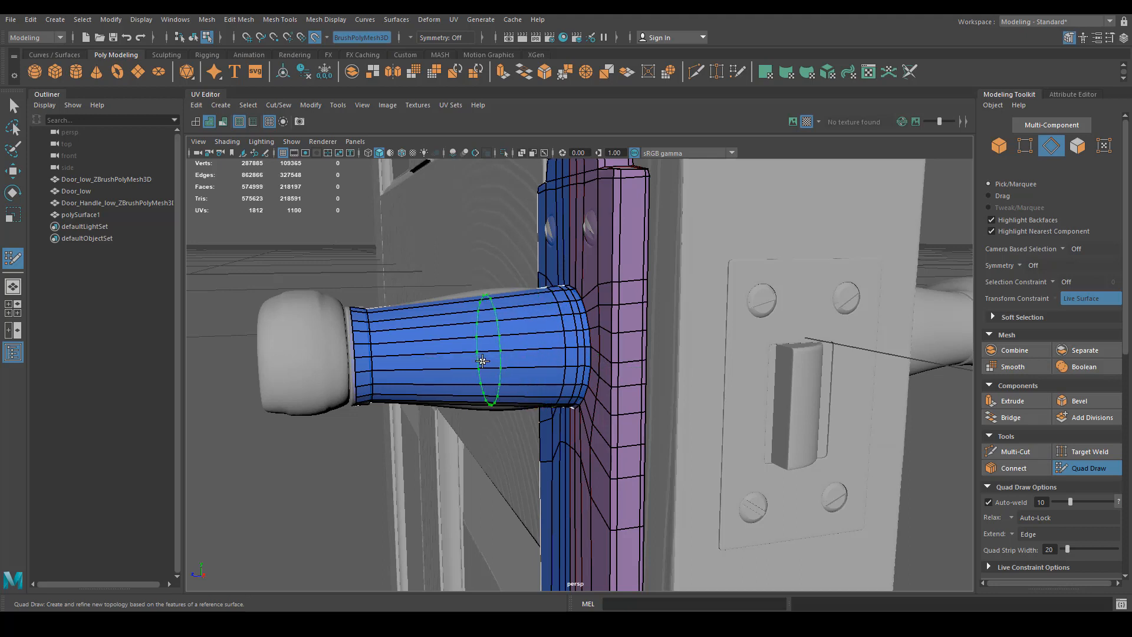
ctrl+click(492, 354)
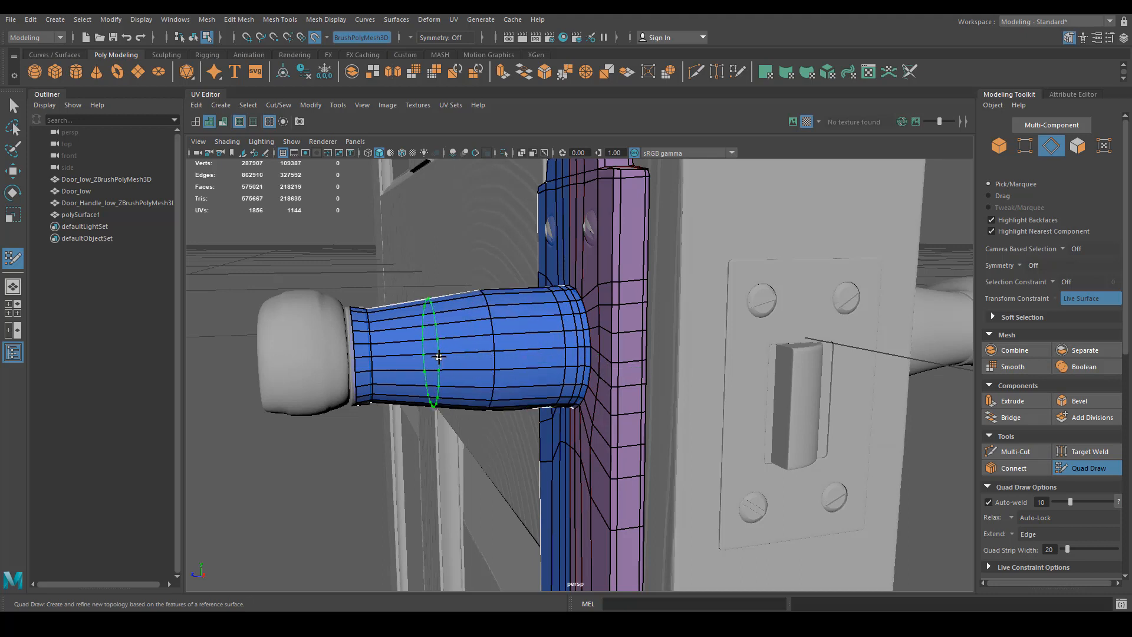
ctrl+click(443, 361)
alt+drag(443, 361, 579, 412)
alt+right_drag(578, 412, 605, 411)
alt+middle_drag(605, 411, 596, 405)
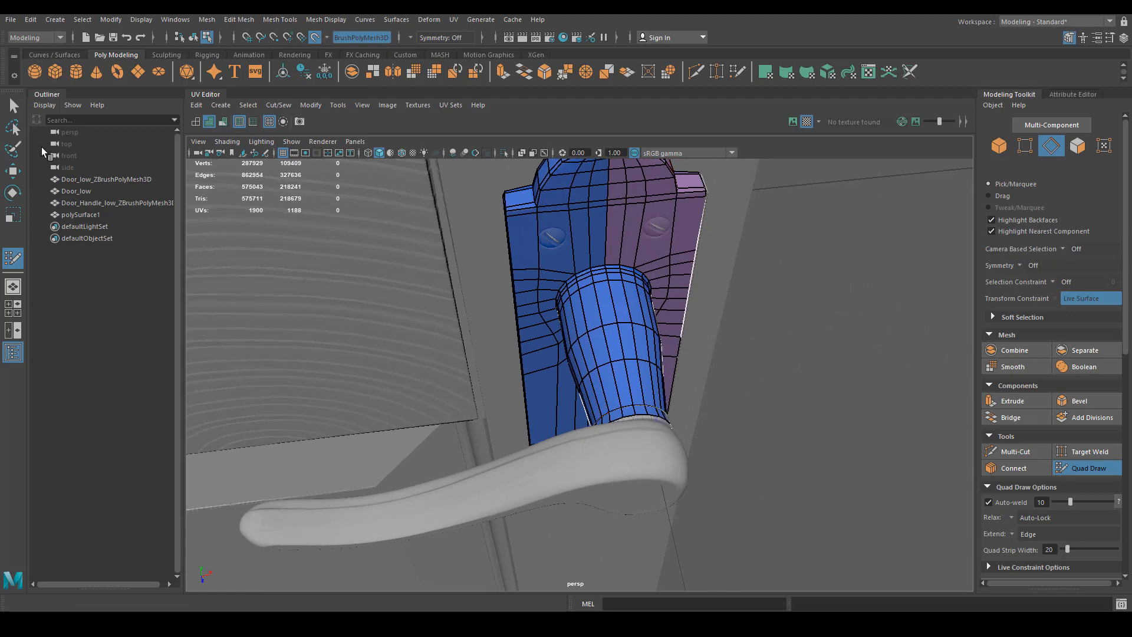
mouse_move(631, 463)
alt+mouse_down()
mouse_move(537, 452)
mouse_move(597, 360)
alt+mouse_up()
Step: Select the neck's end border edges and keep only the 11 edges on the side facing away from the lever
key(q)
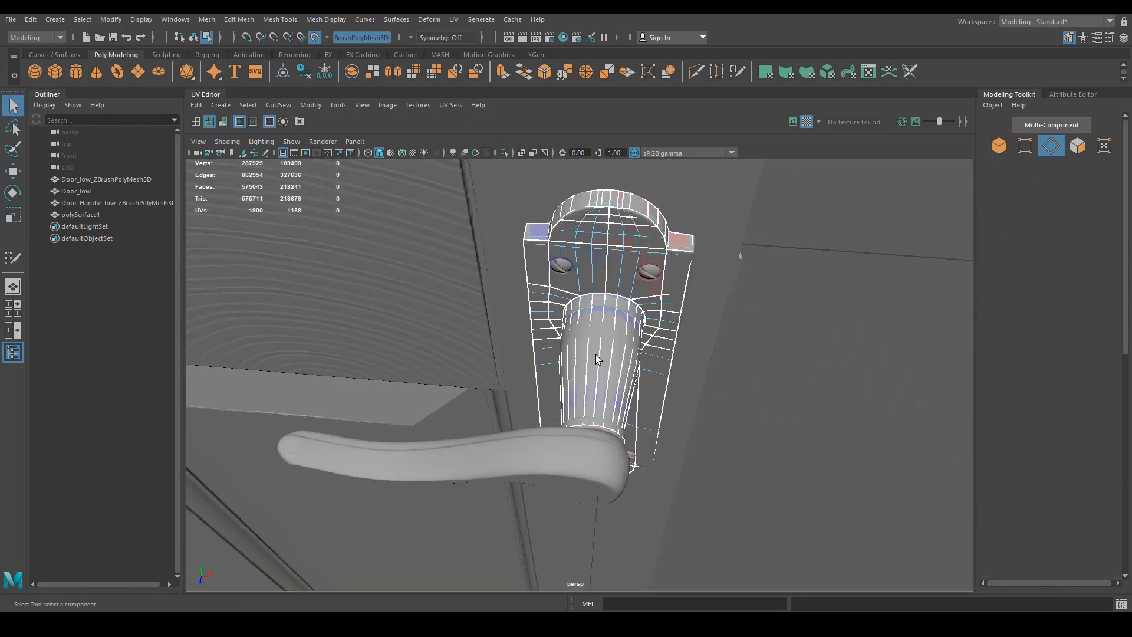
right_drag(611, 315, 607, 355)
alt+drag(607, 355, 654, 444)
right_drag(612, 415, 607, 288)
scroll(624, 448, up, 3)
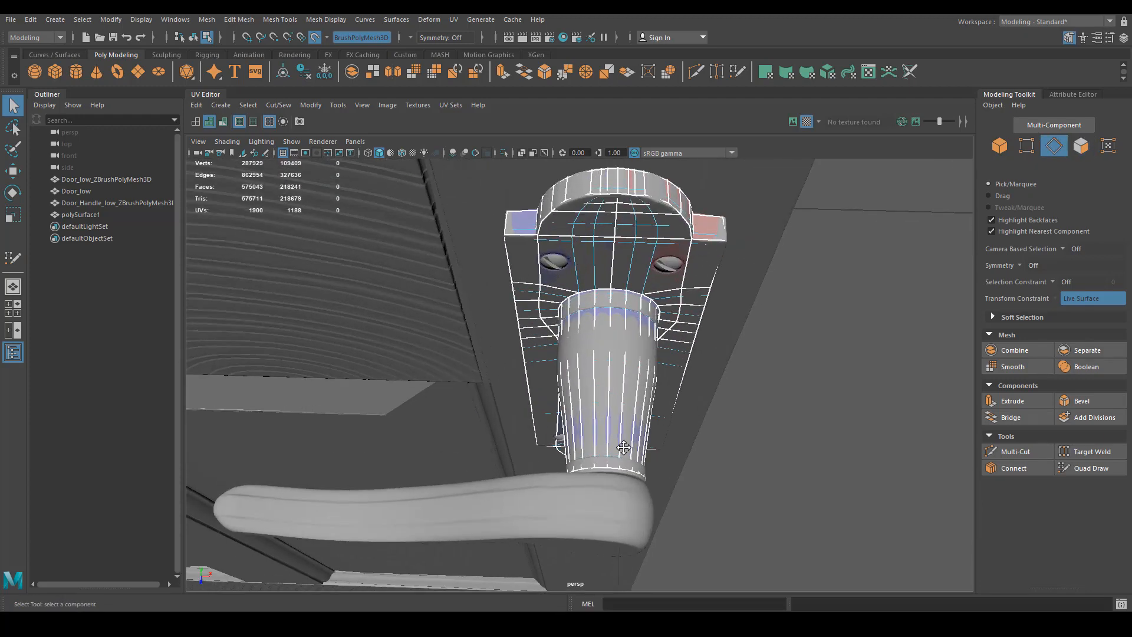
scroll(624, 447, up, 3)
scroll(585, 453, down, 2)
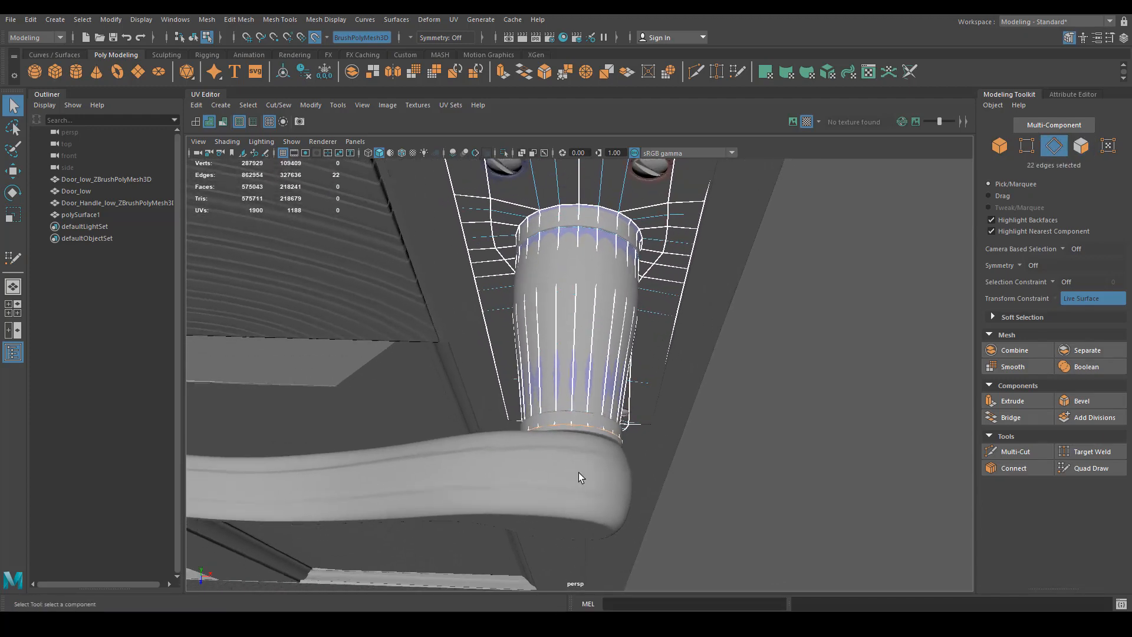
key(4)
scroll(598, 490, up, 2)
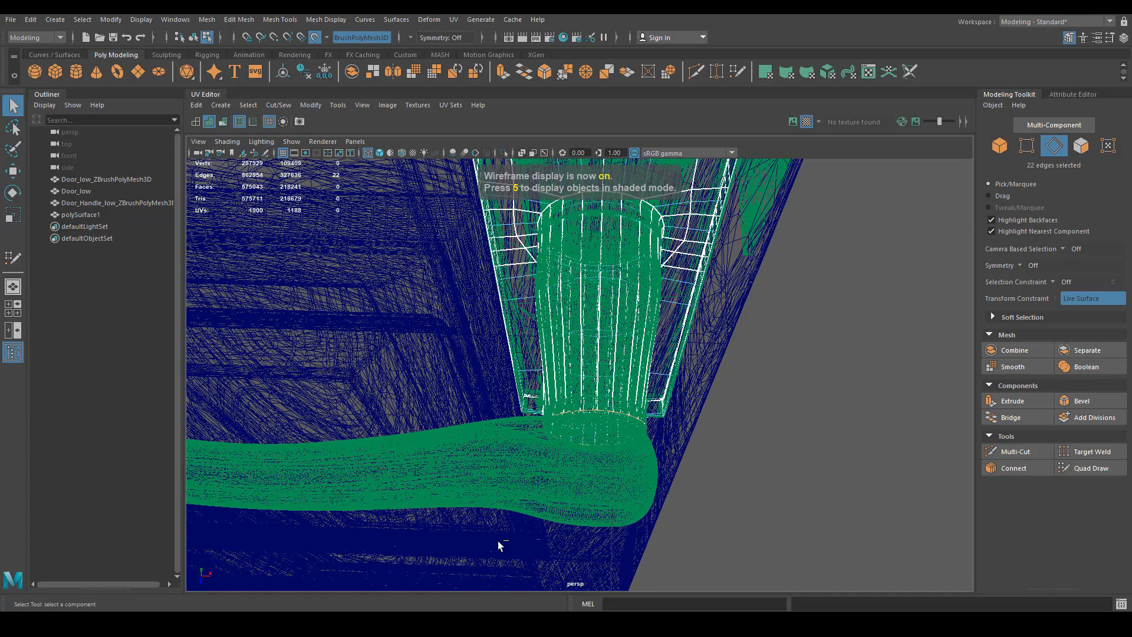
drag(496, 534, 586, 350)
alt+drag(654, 436, 547, 436)
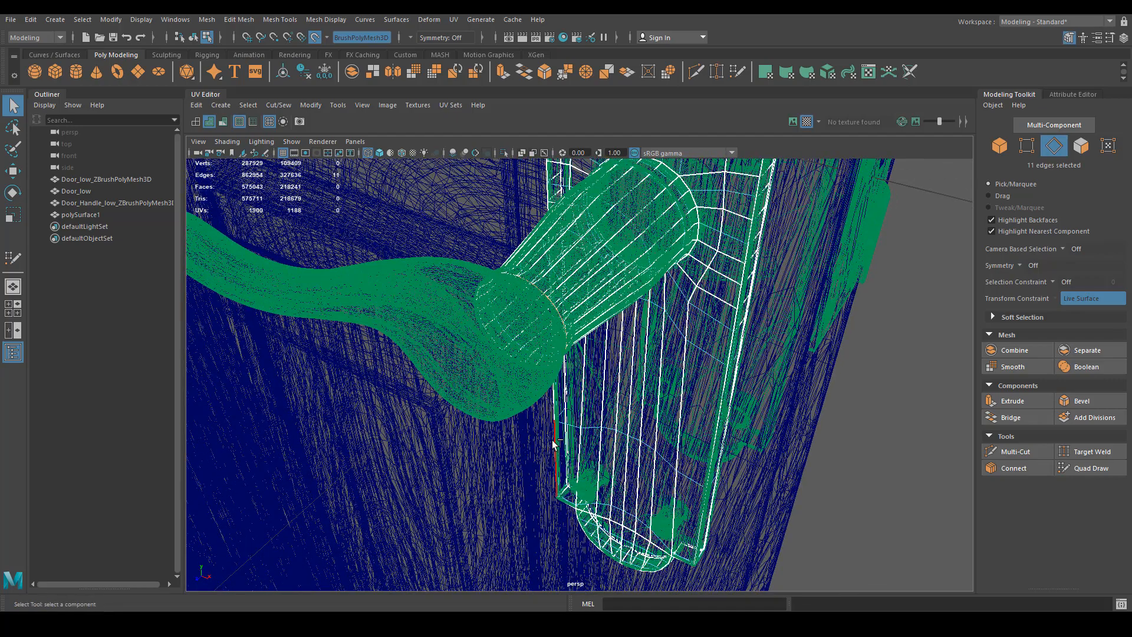
Step: Extrude the 11 selected border edges in three successive rows forward along Z over the rounded end of the handle
key(ctrl+e)
drag(522, 357, 490, 351)
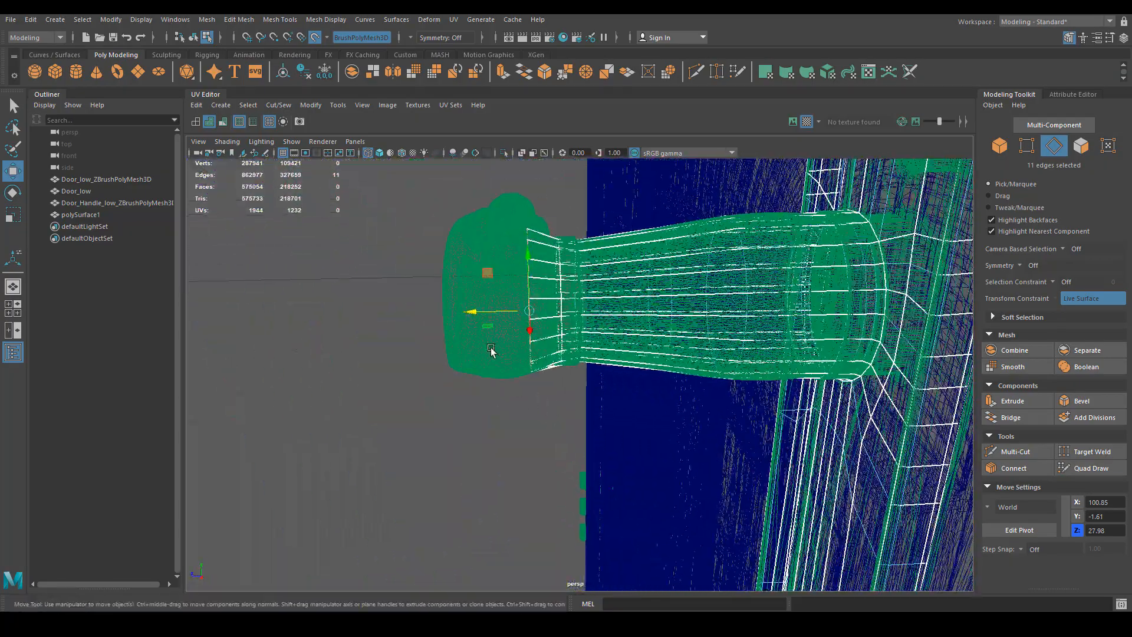
drag(471, 309, 478, 315)
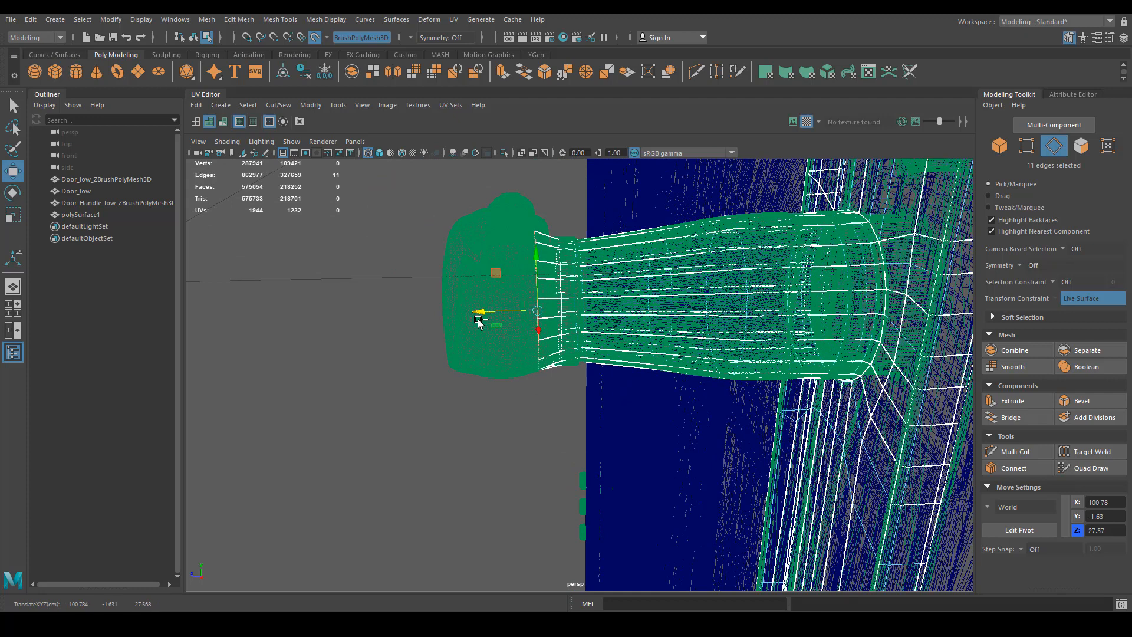
key(ctrl+e)
key(w)
drag(482, 312, 476, 309)
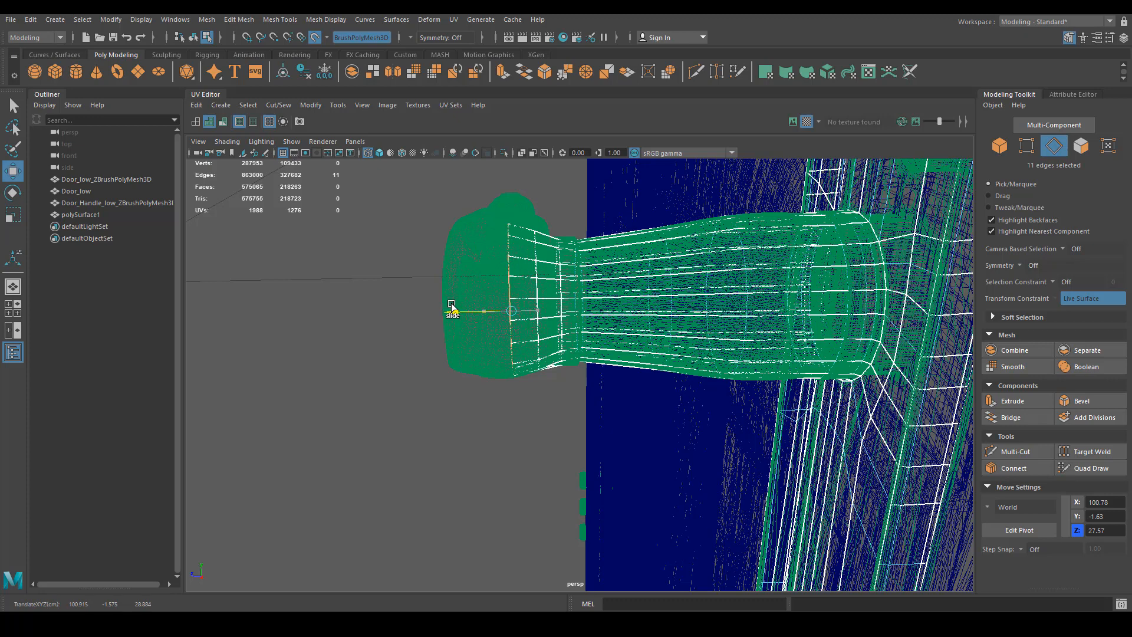
drag(452, 305, 427, 307)
key(ctrl+e)
key(w)
mouse_move(428, 308)
alt+mouse_down()
mouse_move(499, 312)
mouse_move(539, 289)
alt+mouse_up()
key(e)
key(r)
key(5)
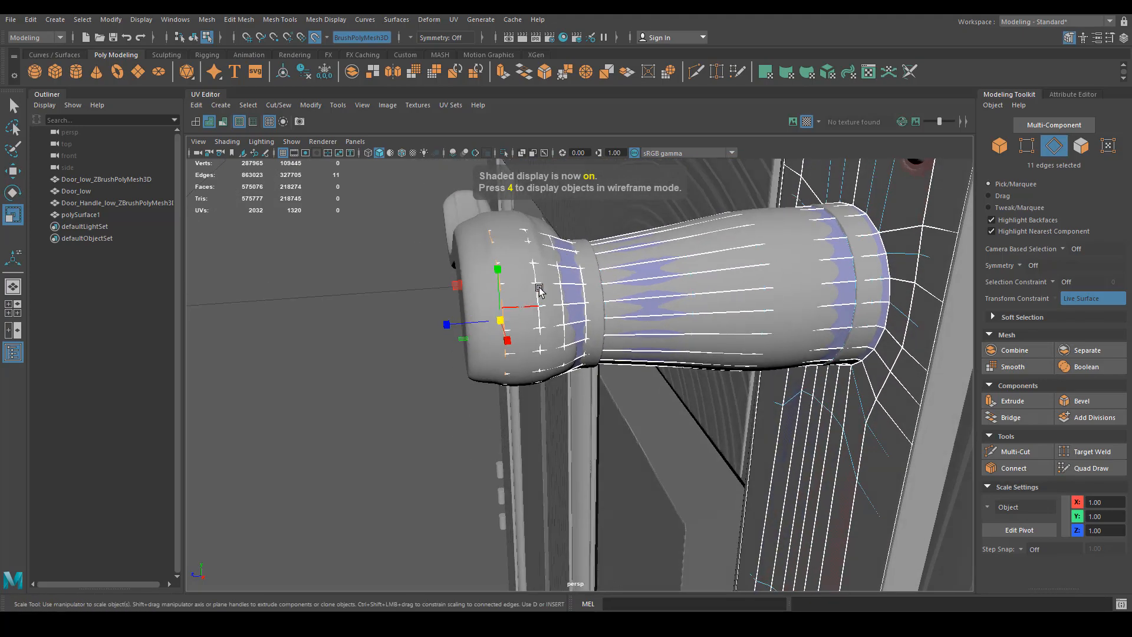
Step: Select the middle extruded row of 11 edges on the handle's rounded end and shift it slightly along the surface
shift+right_drag(539, 289, 534, 312)
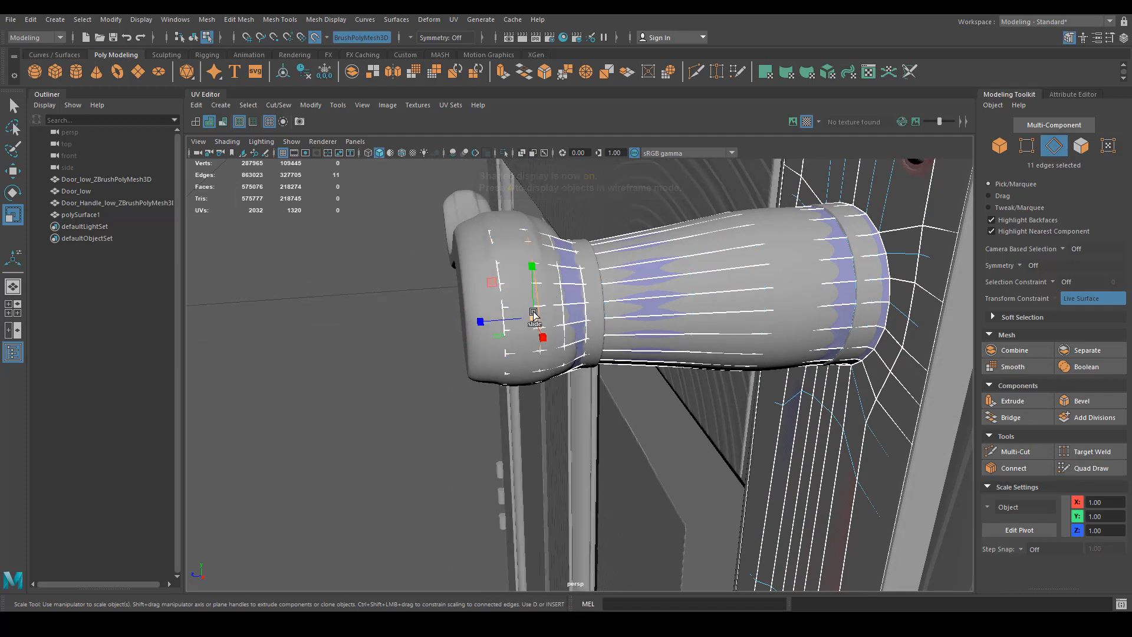
key(w)
drag(527, 323, 538, 295)
drag(499, 329, 502, 328)
alt+drag(502, 328, 559, 350)
shift+double_click(526, 325)
key(w)
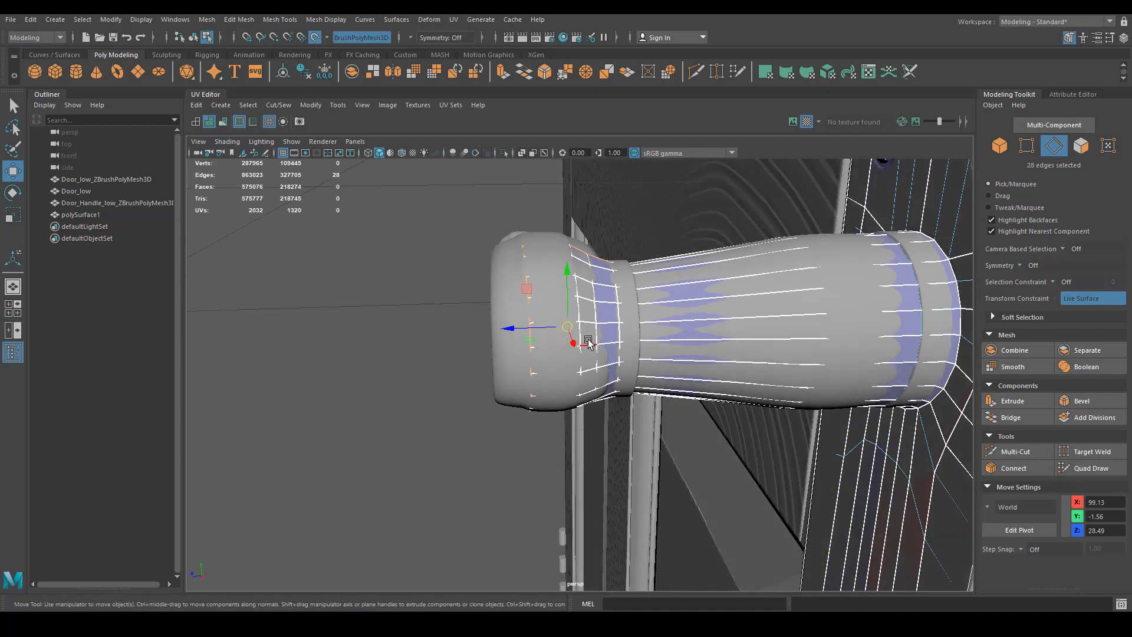
Step: Reselect the frontmost 11 border edges and extrude them once more along Z up to the handle's front face
key(4)
alt+drag(589, 341, 621, 289)
double_click(621, 289)
alt+drag(604, 381, 661, 362)
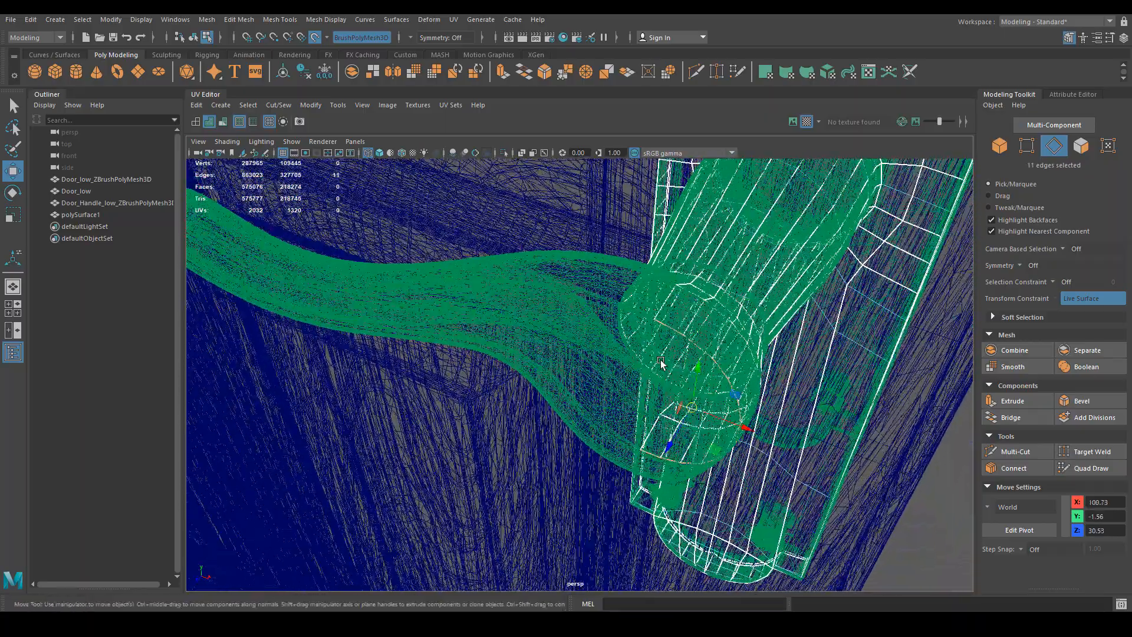
click(666, 325)
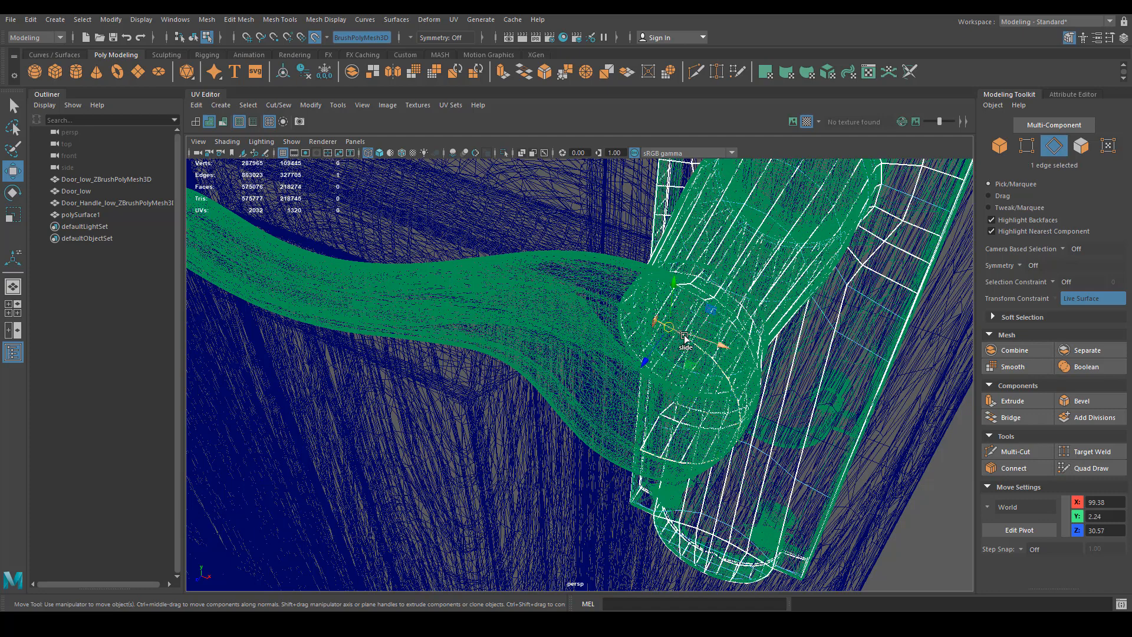
double_click(653, 455)
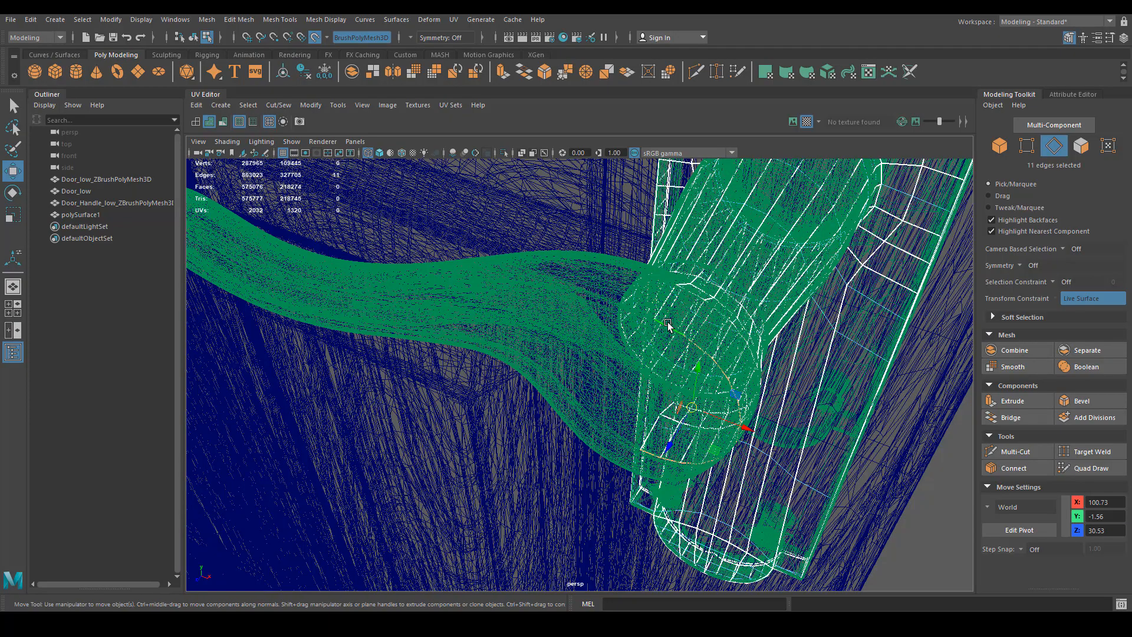
alt+drag(694, 469, 657, 504)
key(5)
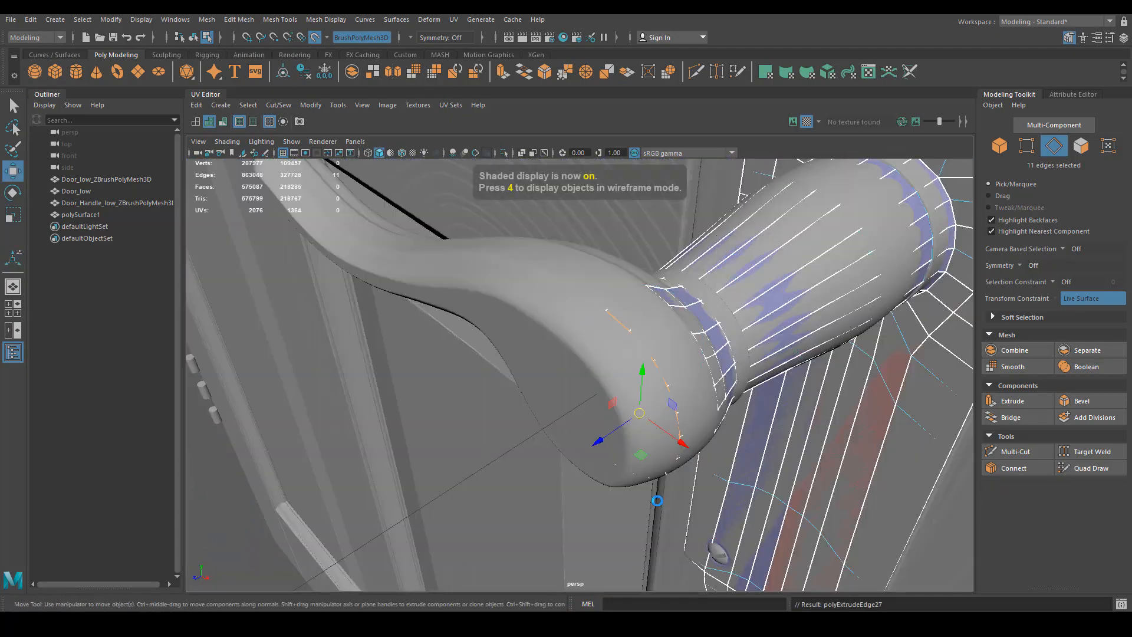
ctrl+shift+middle_drag(627, 452, 557, 448)
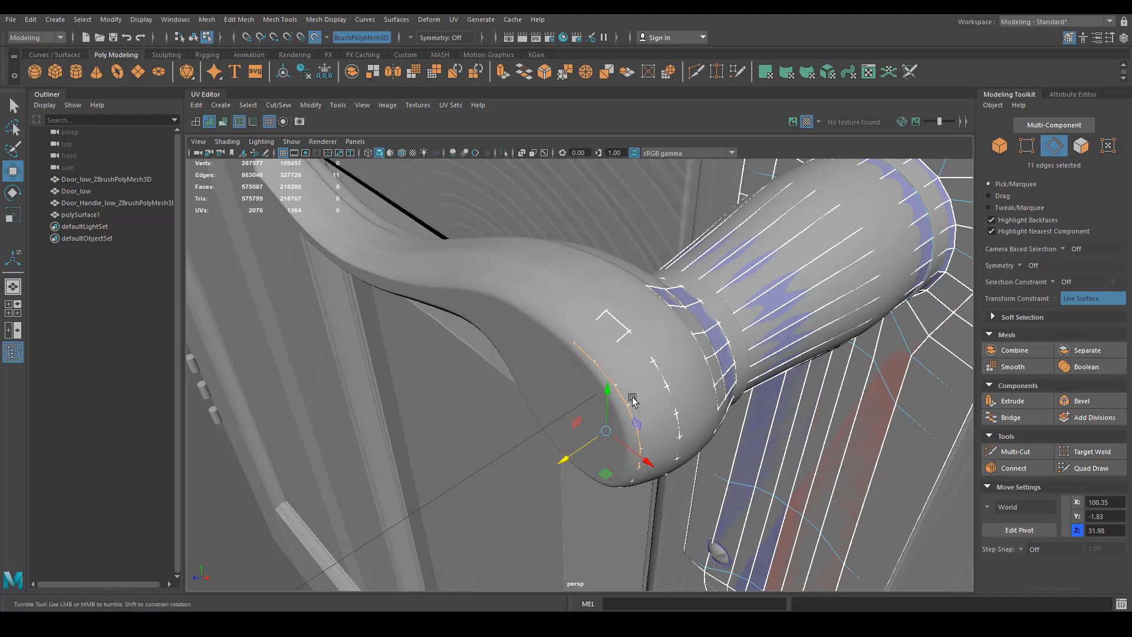
alt+drag(558, 448, 717, 351)
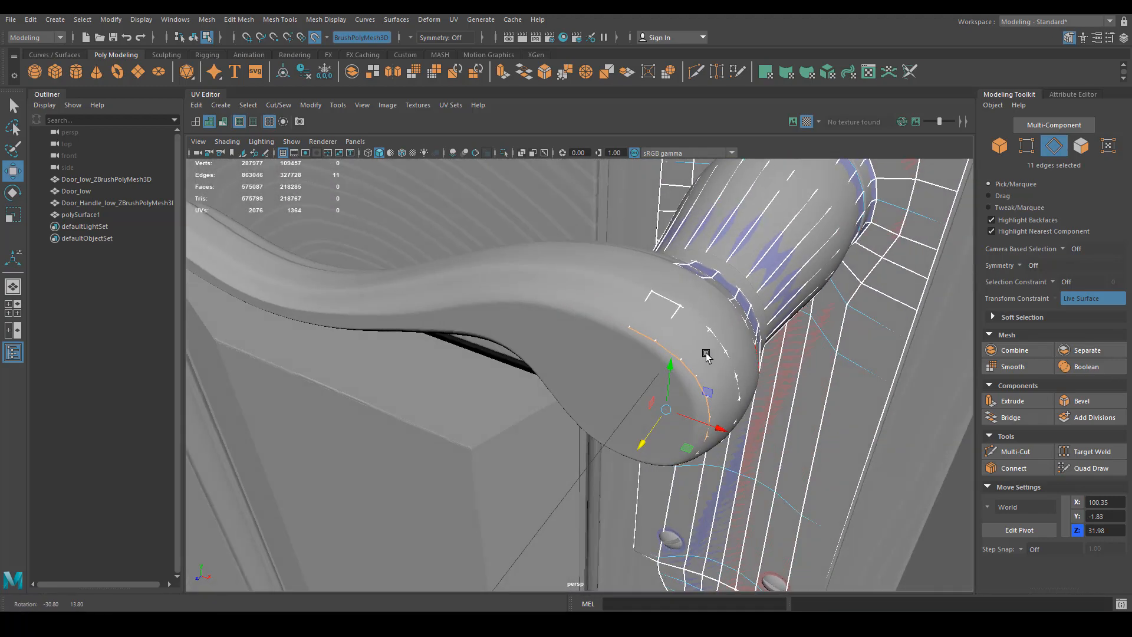
Step: Isolate polySurface1 in the viewport and inspect the open front border of the handle's rounded end
right_drag(754, 359, 793, 324)
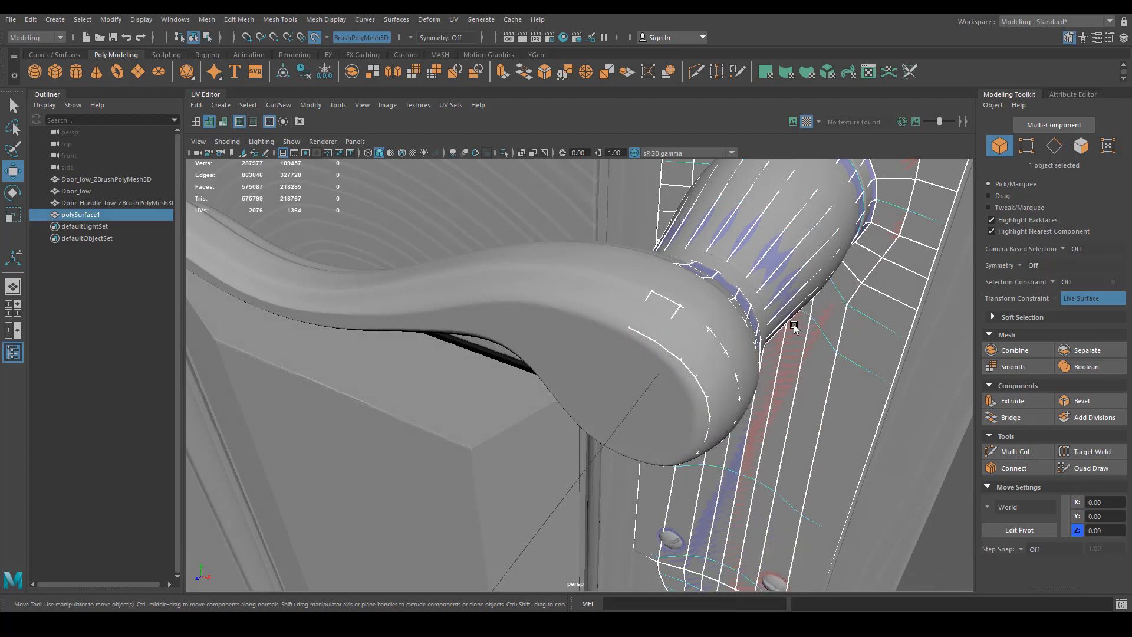
key(ctrl+1)
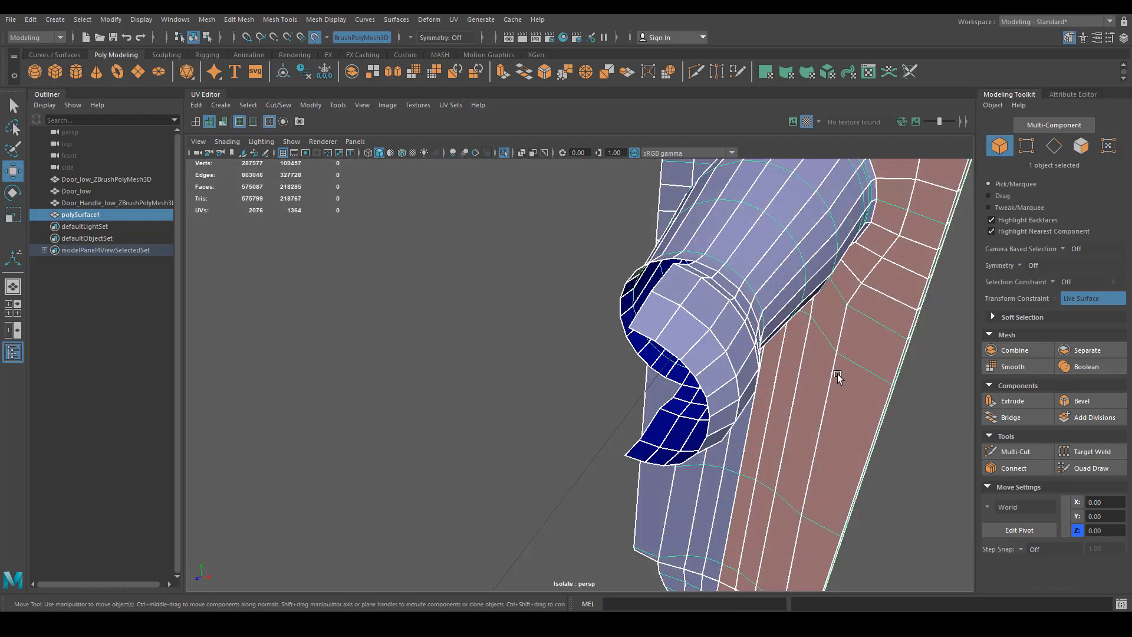
right_drag(703, 314, 763, 298)
alt+right_drag(770, 325, 616, 346)
alt+drag(616, 346, 642, 384)
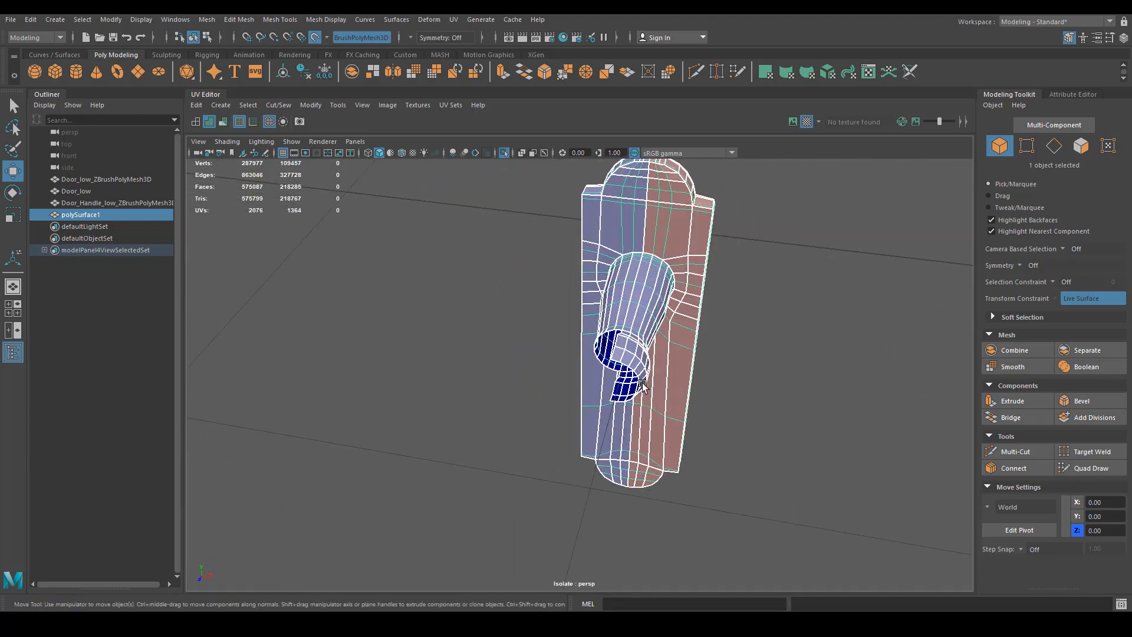
alt+drag(501, 412, 658, 353)
scroll(658, 353, up, 3)
scroll(658, 353, up, 3)
alt+drag(696, 387, 710, 369)
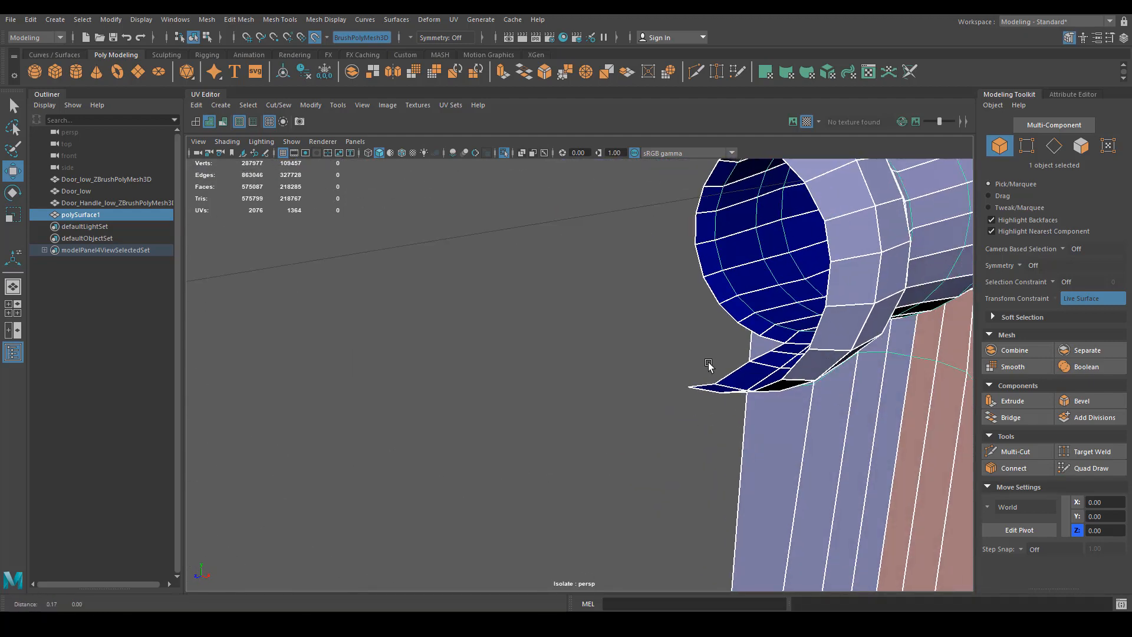
scroll(772, 320, up, 3)
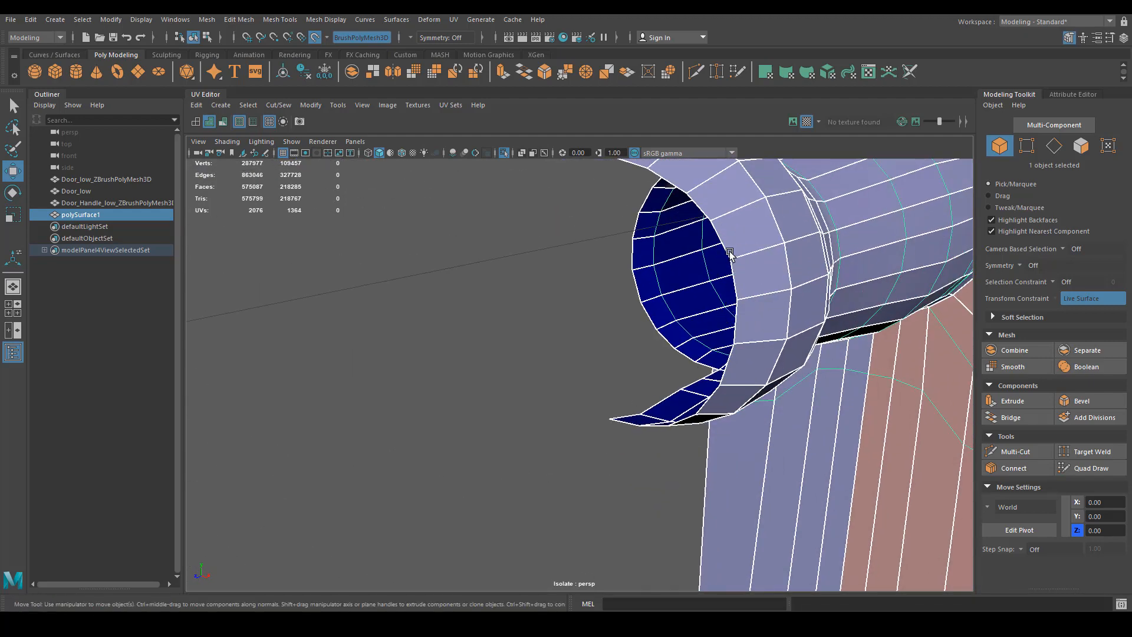
Step: Bridge two border edges on the outer side of the handle's open front to create the first face of the cap
right_drag(730, 254, 716, 207)
double_click(734, 271)
click(730, 362)
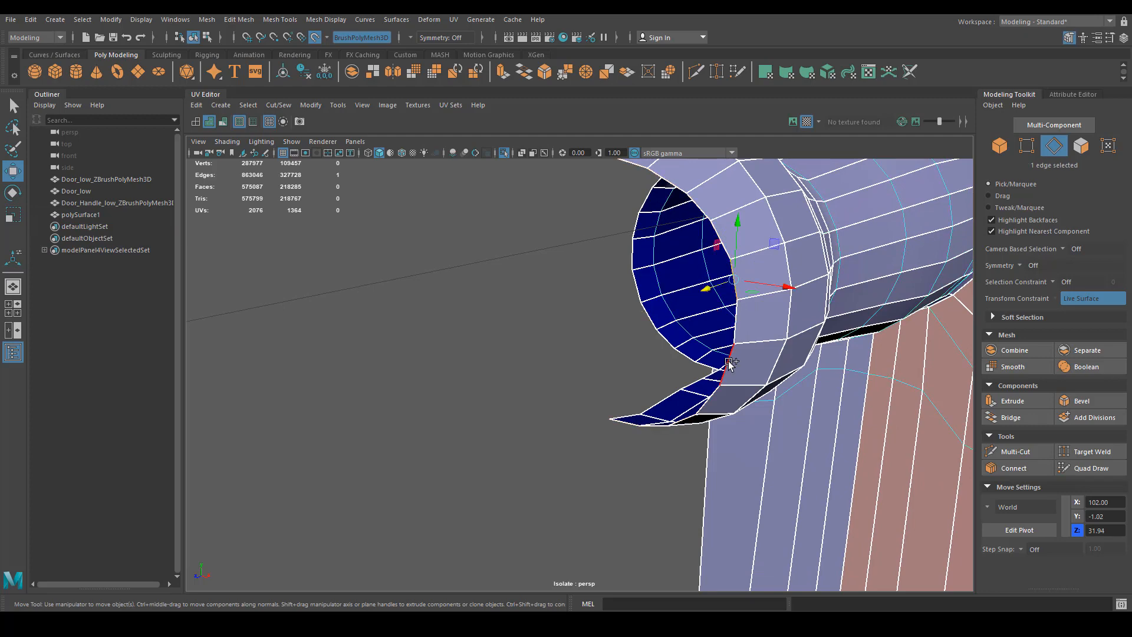
shift+click(733, 339)
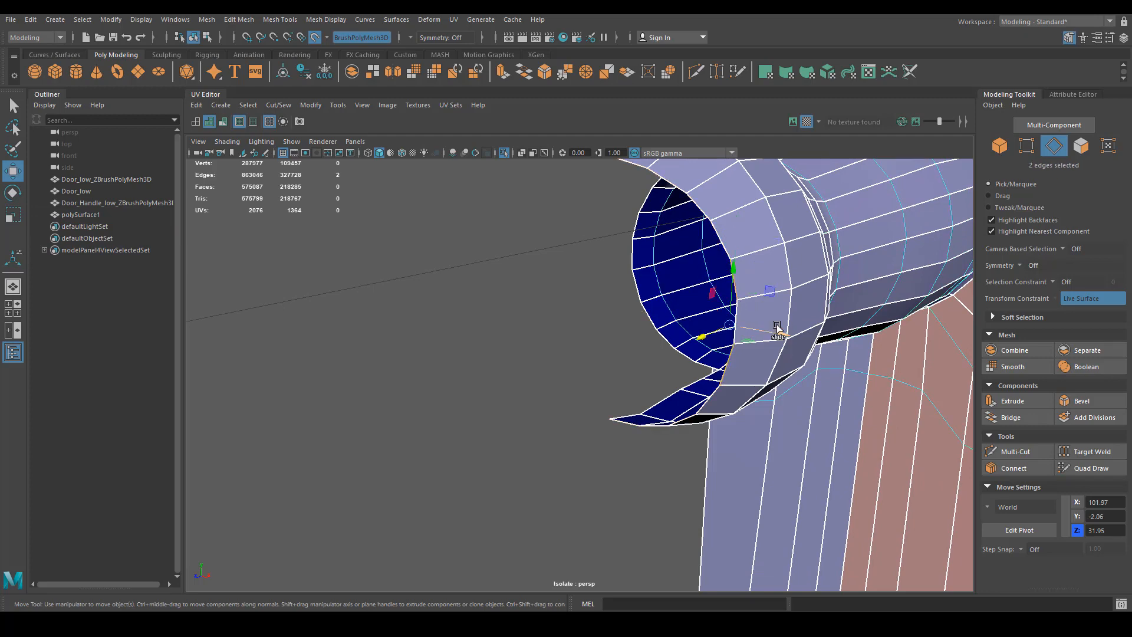
click(524, 73)
alt+drag(709, 238, 701, 271)
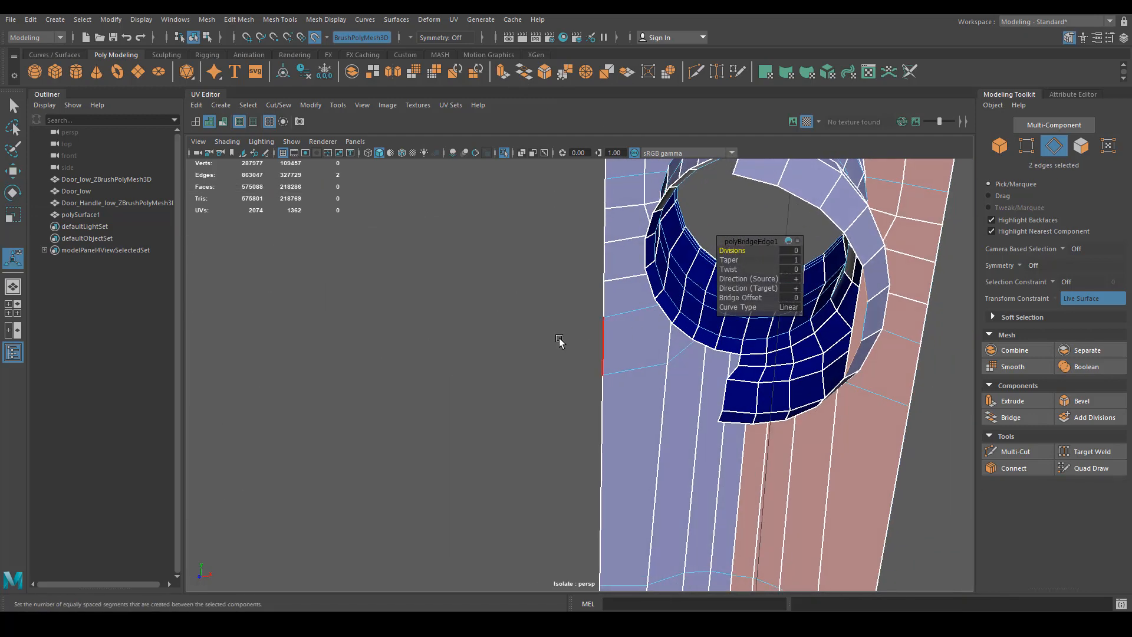
click(491, 358)
Step: Bridge the remaining upper and lower border edges of the rounded end to cover its flat front with strips of faces
alt+drag(776, 336, 872, 205)
alt+drag(833, 251, 831, 282)
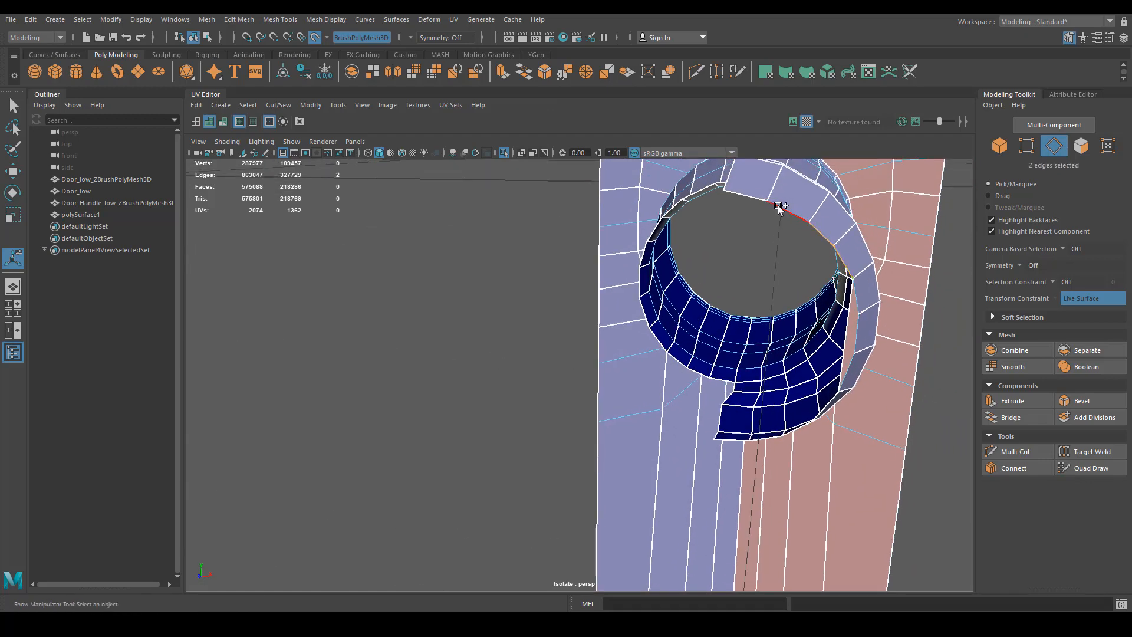
shift+click(744, 219)
alt+drag(744, 219, 730, 234)
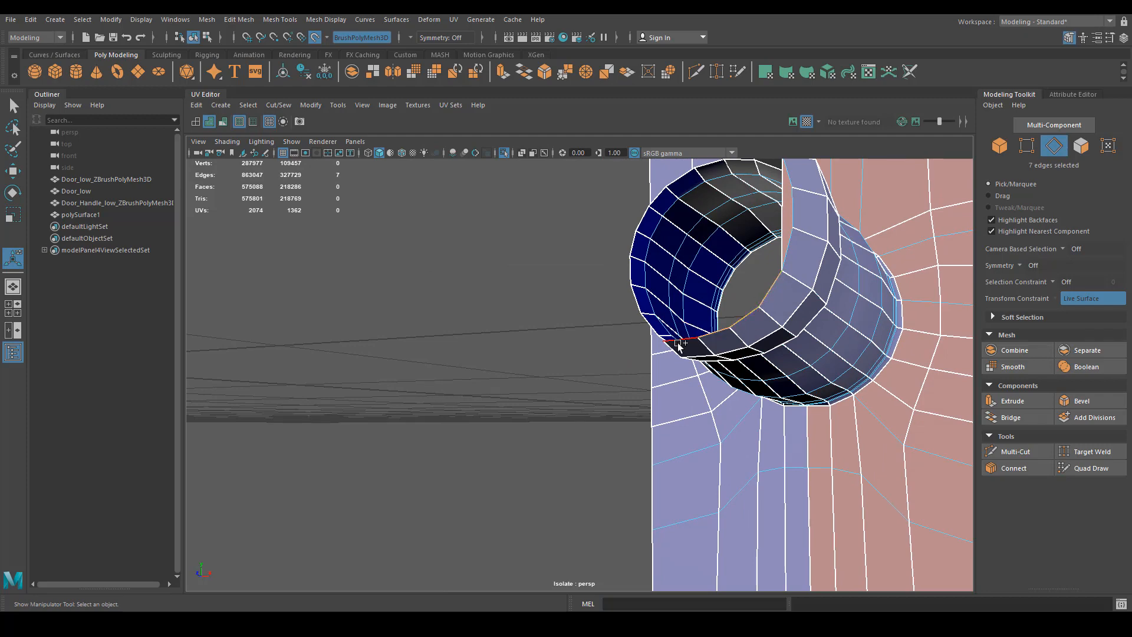
click(524, 72)
alt+drag(708, 354, 771, 275)
click(900, 357)
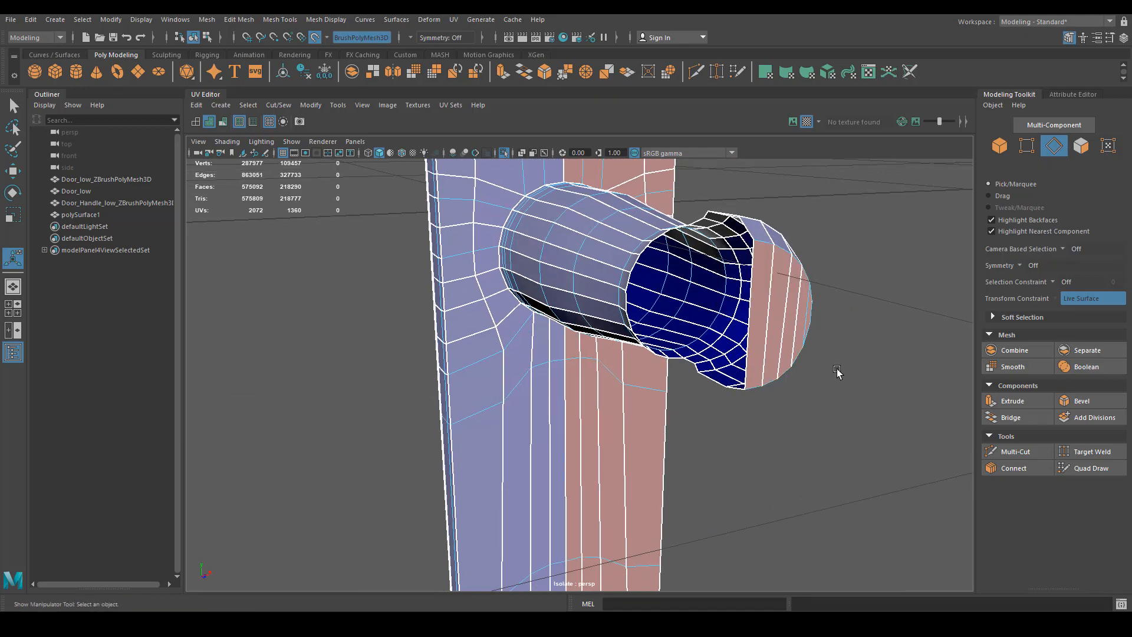
Step: Inspect the new front cap, reselect polySurface1 as a whole object, and end its isolation to show the full scene
alt+drag(837, 369, 745, 291)
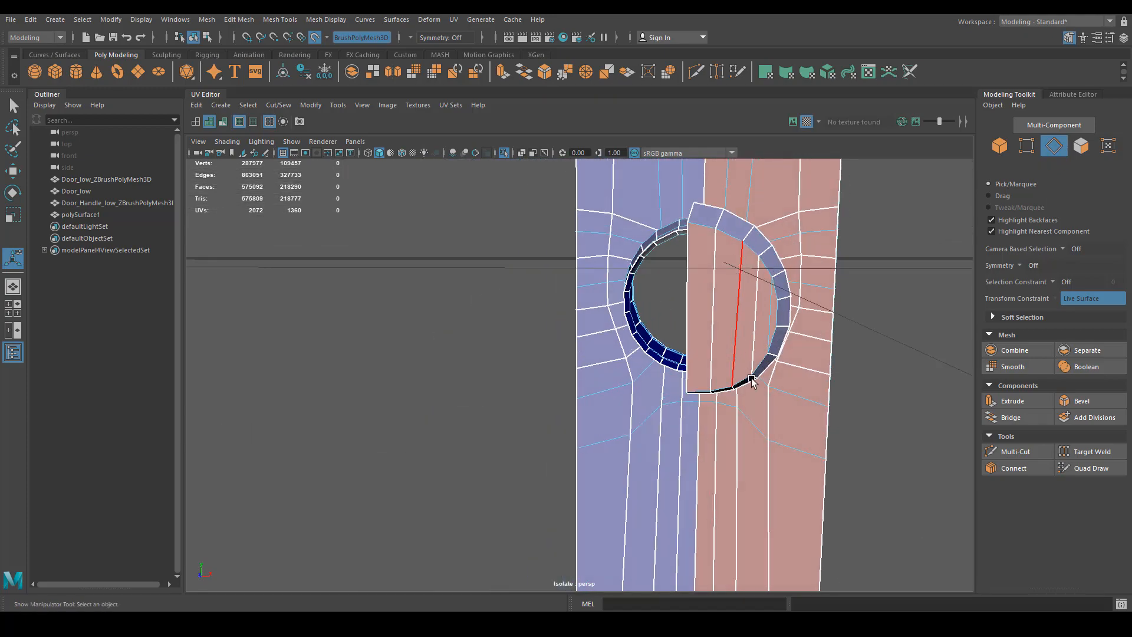
alt+drag(751, 377, 722, 407)
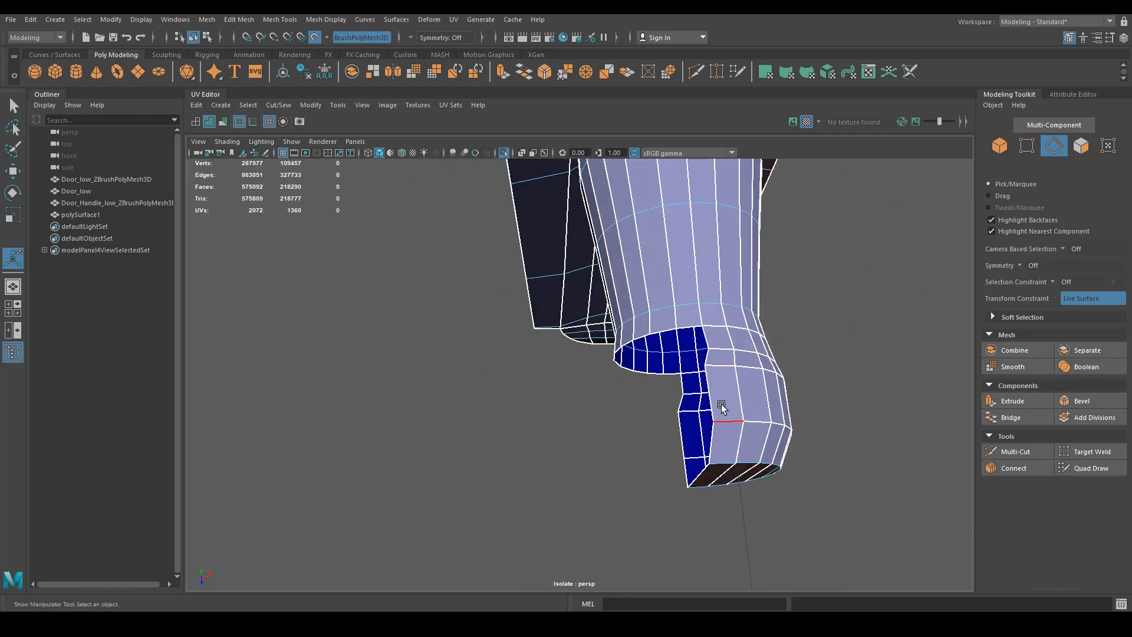
alt+drag(638, 394, 671, 314)
right_drag(670, 314, 671, 394)
key(q)
alt+drag(765, 379, 755, 386)
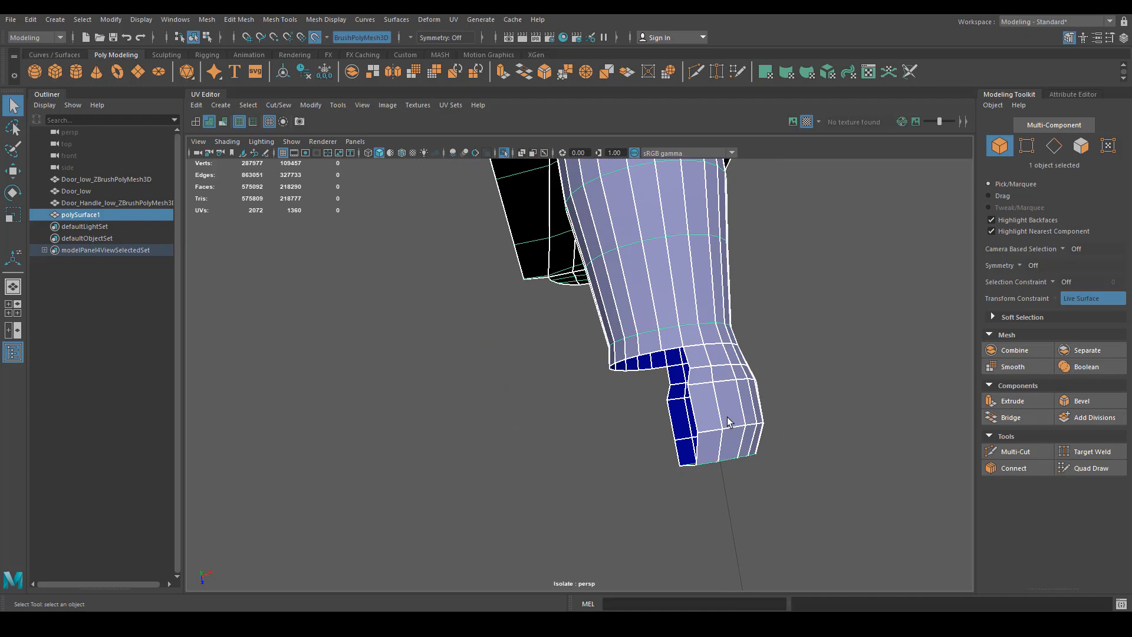
key(ctrl+1)
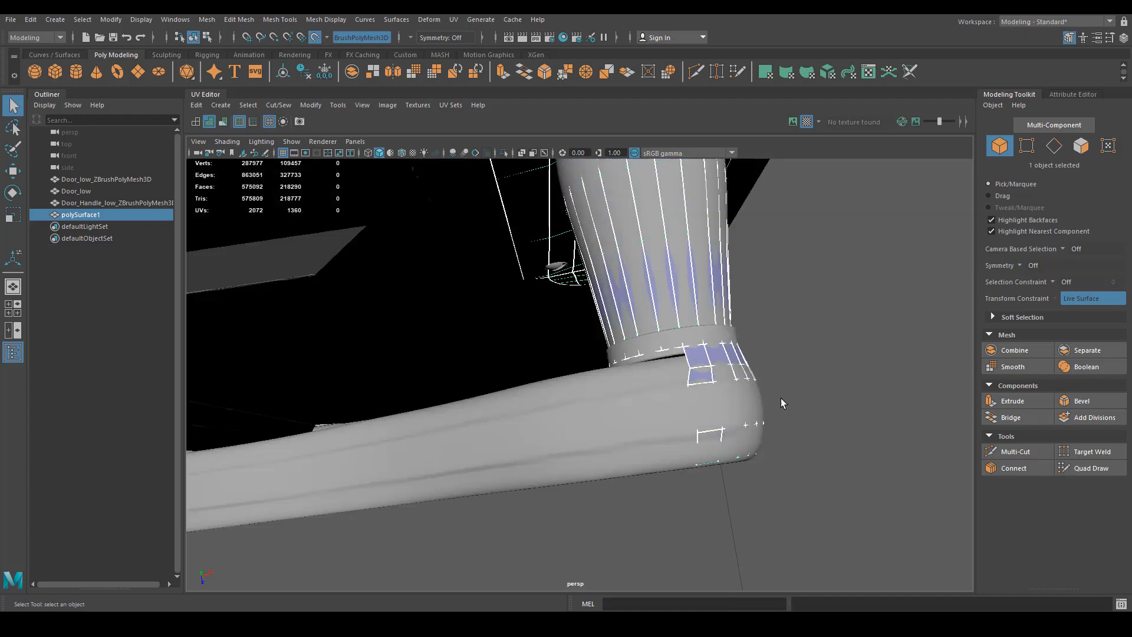
Step: With Quad Draw, extend two quads from the rounded end along the lever, and delete the one touching the rounded end
click(1092, 468)
alt+right_drag(618, 438, 683, 416)
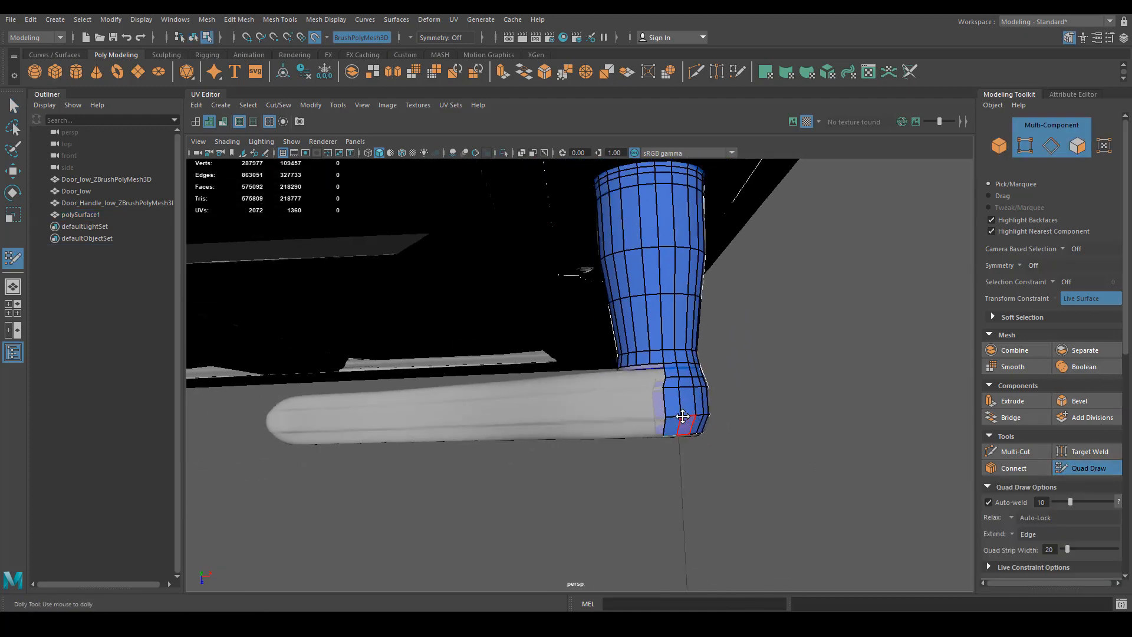
mouse_move(670, 410)
mouse_down()
mouse_move(585, 411)
mouse_move(594, 413)
mouse_up()
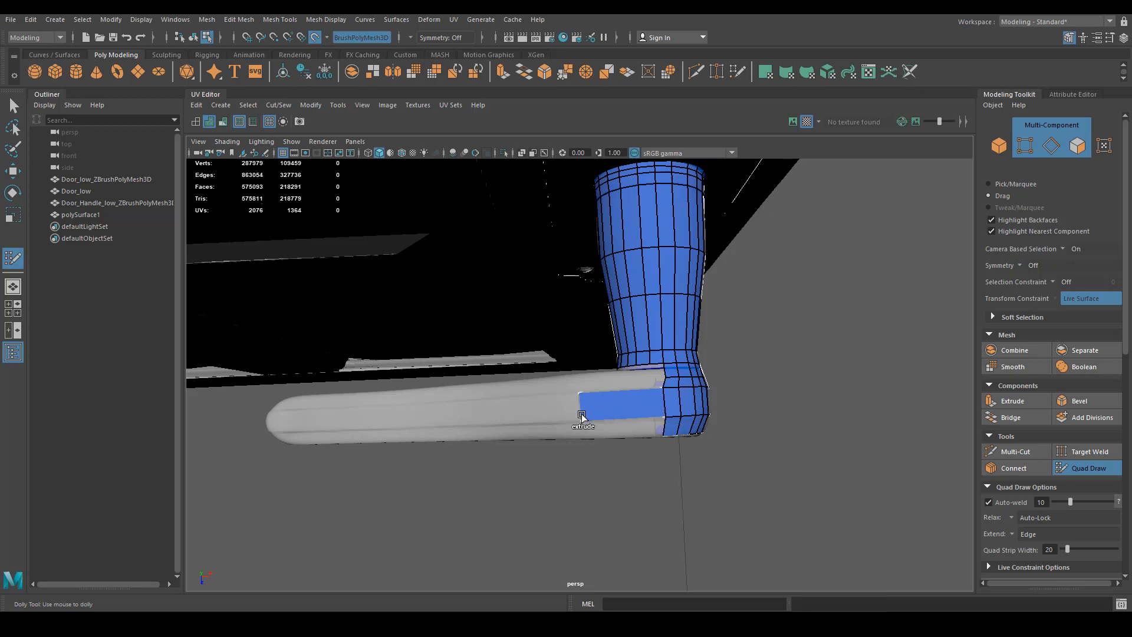
mouse_move(581, 416)
mouse_down()
mouse_move(538, 404)
mouse_move(524, 416)
mouse_up()
key(ctrl+z)
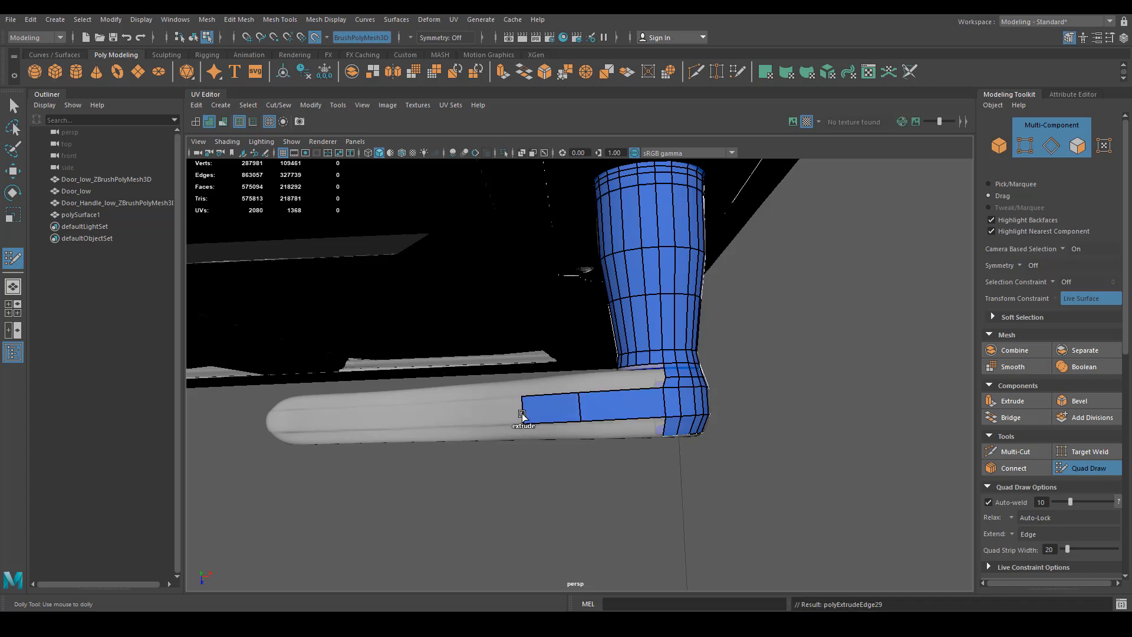
scroll(585, 436, up, 2)
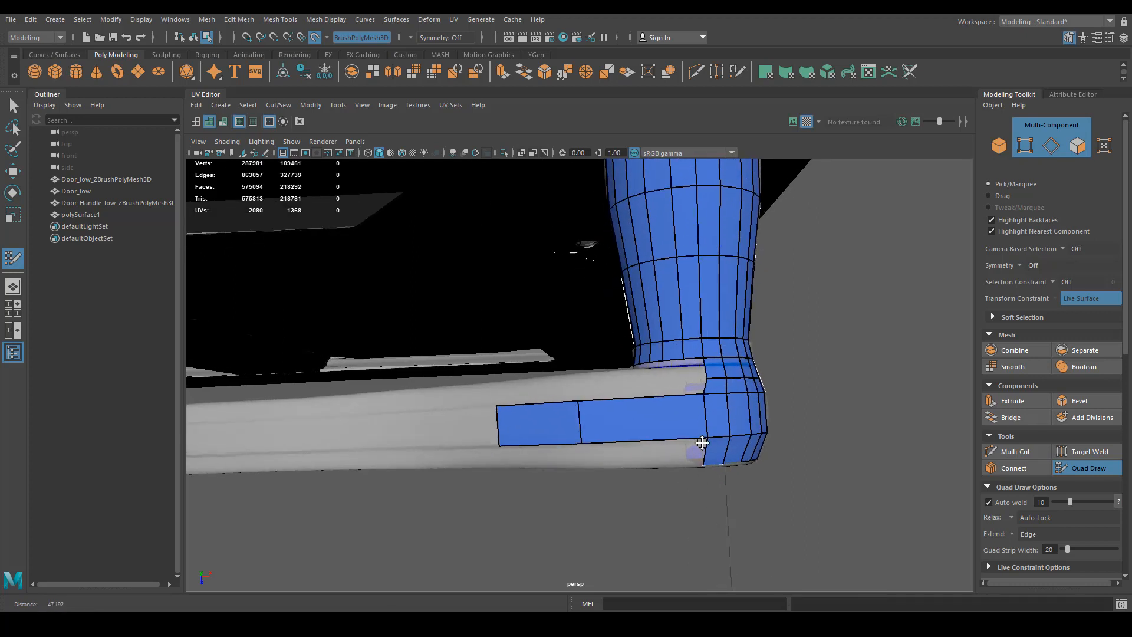
shift+click(626, 431)
Step: Extend the detached lever patch downward over the lever's front with further quads and fit its lower corner vertices to the surface
mouse_move(595, 479)
alt+mouse_down()
mouse_move(539, 363)
mouse_move(621, 412)
mouse_move(576, 392)
mouse_move(546, 352)
mouse_move(550, 369)
mouse_move(552, 348)
mouse_move(549, 361)
alt+mouse_up()
alt+right_drag(598, 354, 627, 328)
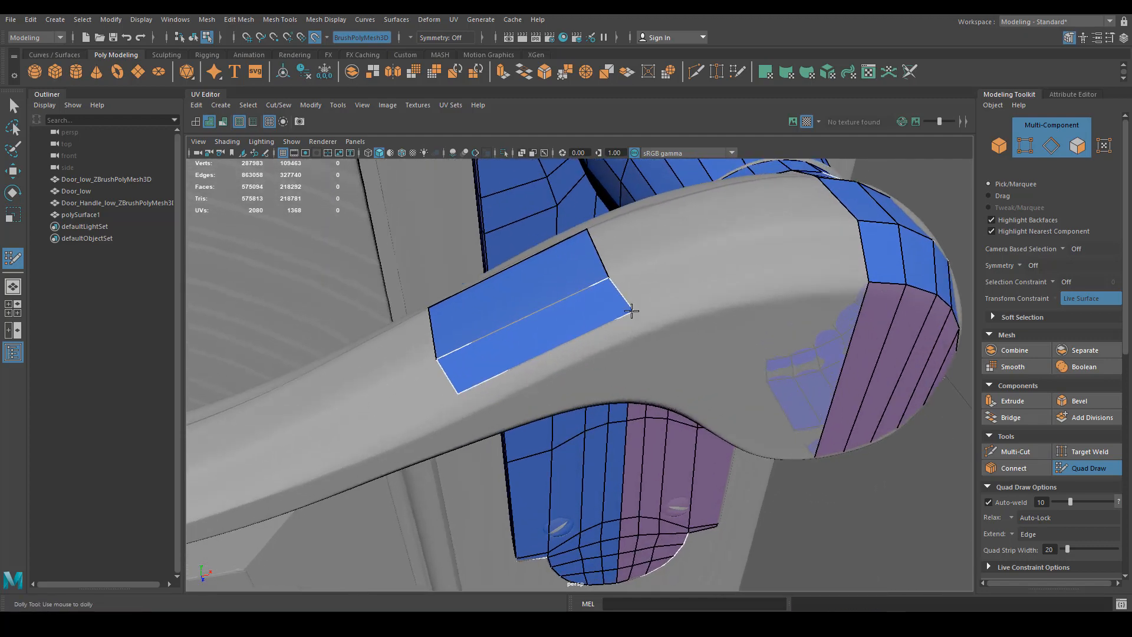
drag(631, 310, 636, 327)
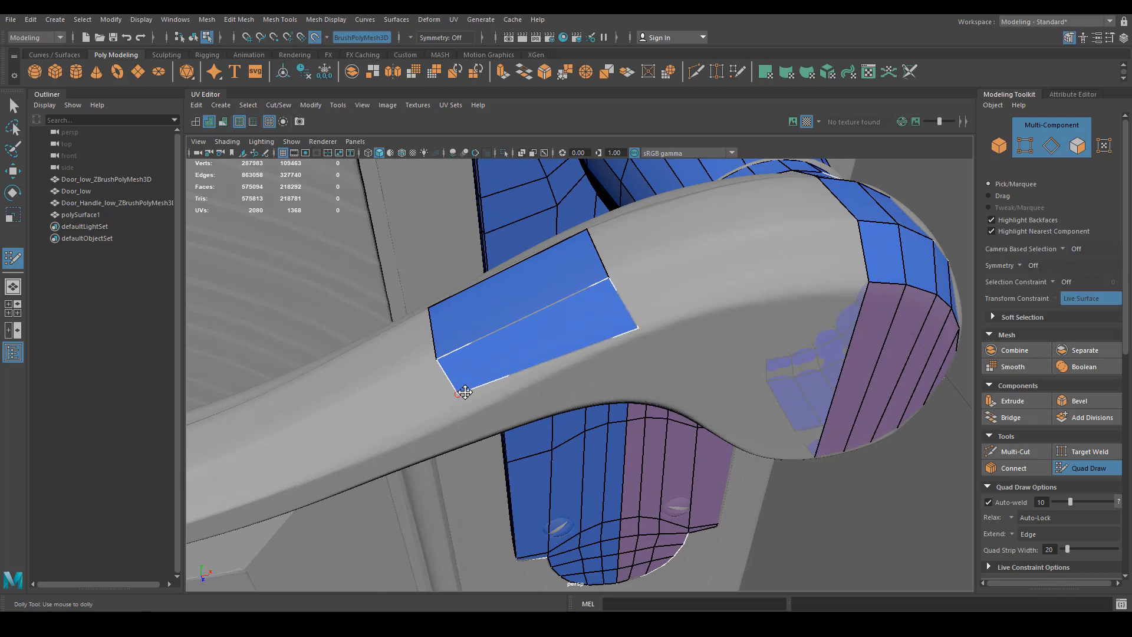
mouse_move(465, 392)
mouse_down()
mouse_move(467, 407)
mouse_move(574, 277)
mouse_move(553, 328)
mouse_up()
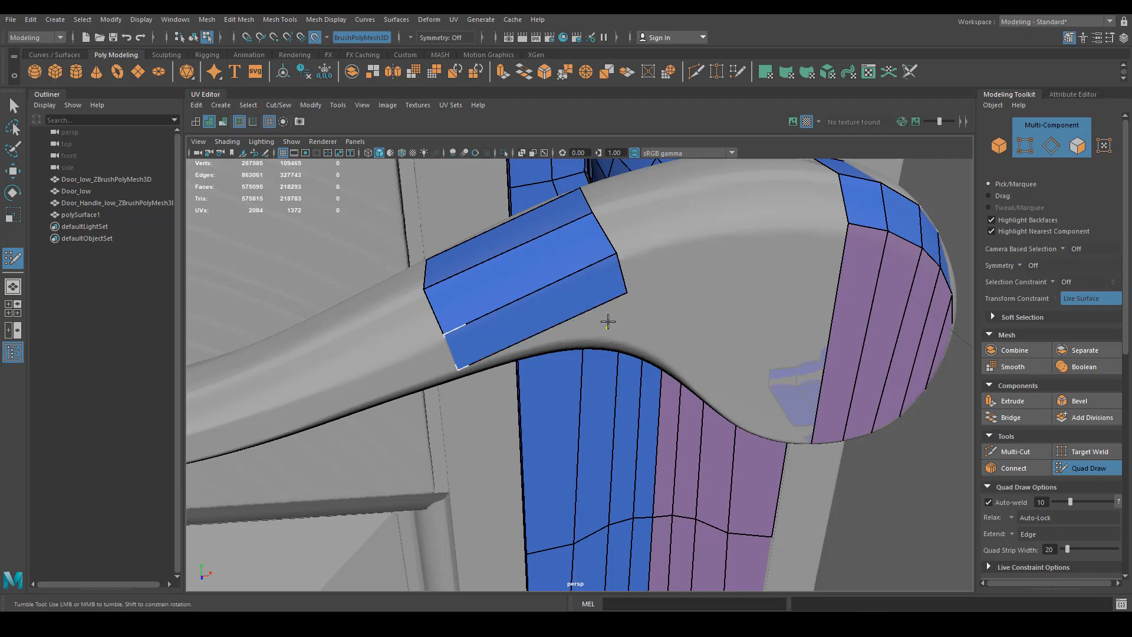
alt+drag(623, 327, 585, 282)
scroll(584, 282, up, 1)
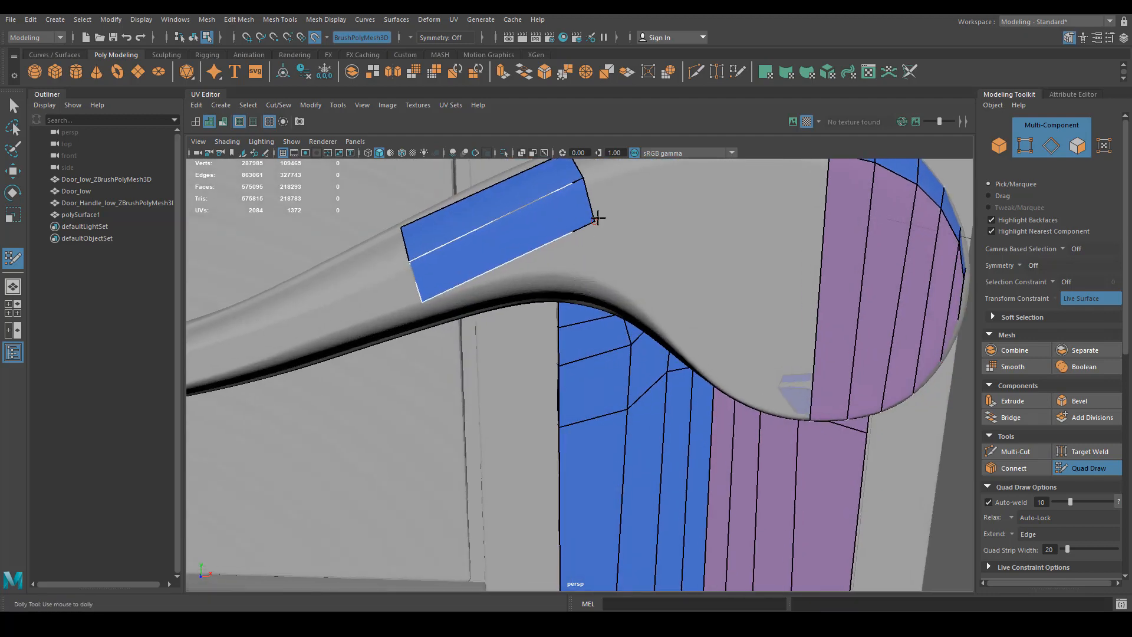
Step: Continue the patch with quads around the lever's underside and back so that it wraps the lever's cross-section
mouse_move(595, 221)
alt+mouse_down()
mouse_move(544, 254)
mouse_move(552, 282)
mouse_move(578, 299)
mouse_move(561, 270)
alt+mouse_up()
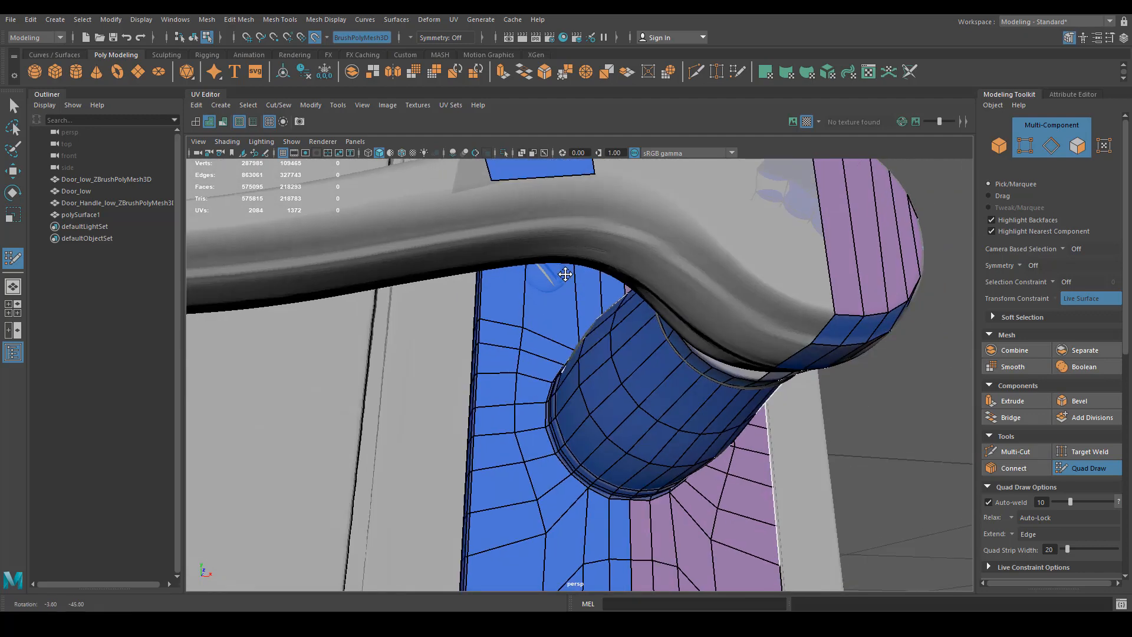
alt+right_drag(561, 271, 549, 189)
alt+middle_drag(591, 248, 599, 318)
drag(557, 237, 639, 310)
key(Caps_Lock)
key(Caps_Lock)
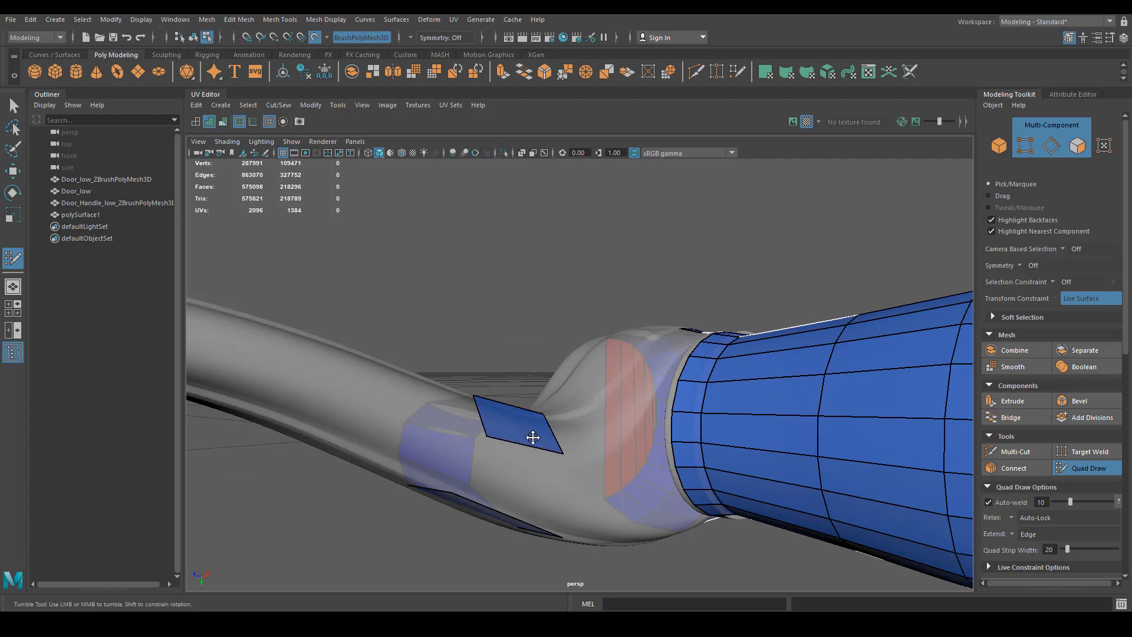
mouse_move(533, 437)
mouse_down()
mouse_move(538, 458)
mouse_move(519, 497)
mouse_move(536, 470)
mouse_move(525, 480)
mouse_move(507, 459)
mouse_move(462, 480)
mouse_move(475, 331)
mouse_move(526, 350)
mouse_move(590, 303)
mouse_move(587, 345)
mouse_up()
scroll(614, 324, up, 2)
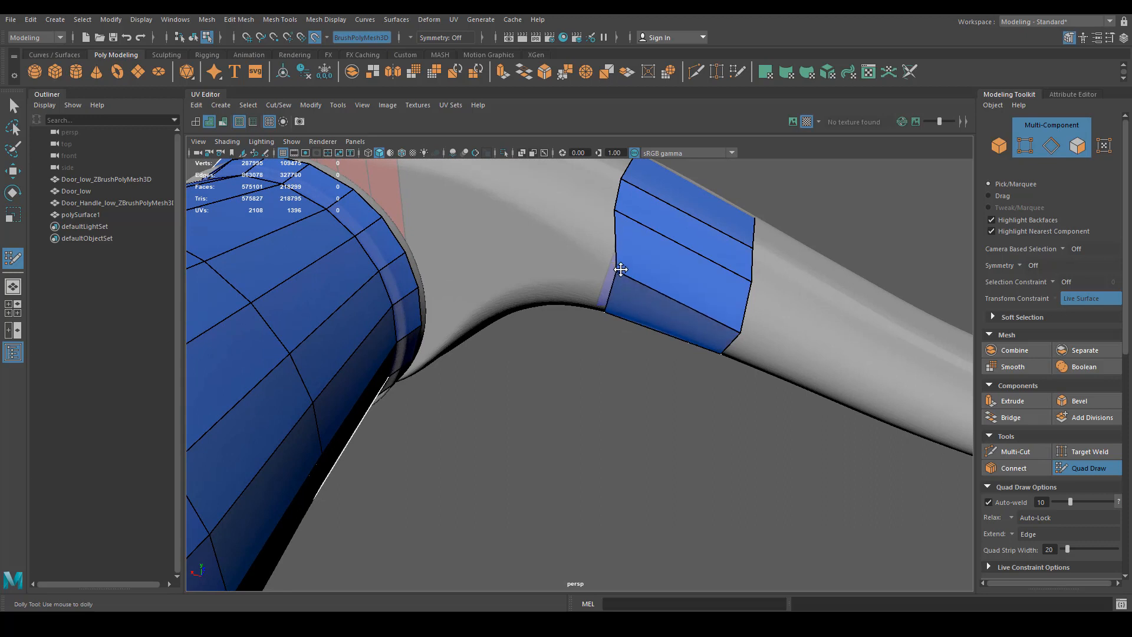
Step: Straighten the patch's border vertices on the back of the lever and insert edge loops to refine its cross-section
mouse_move(616, 279)
shift+mouse_down()
mouse_move(654, 210)
mouse_move(693, 246)
shift+mouse_up()
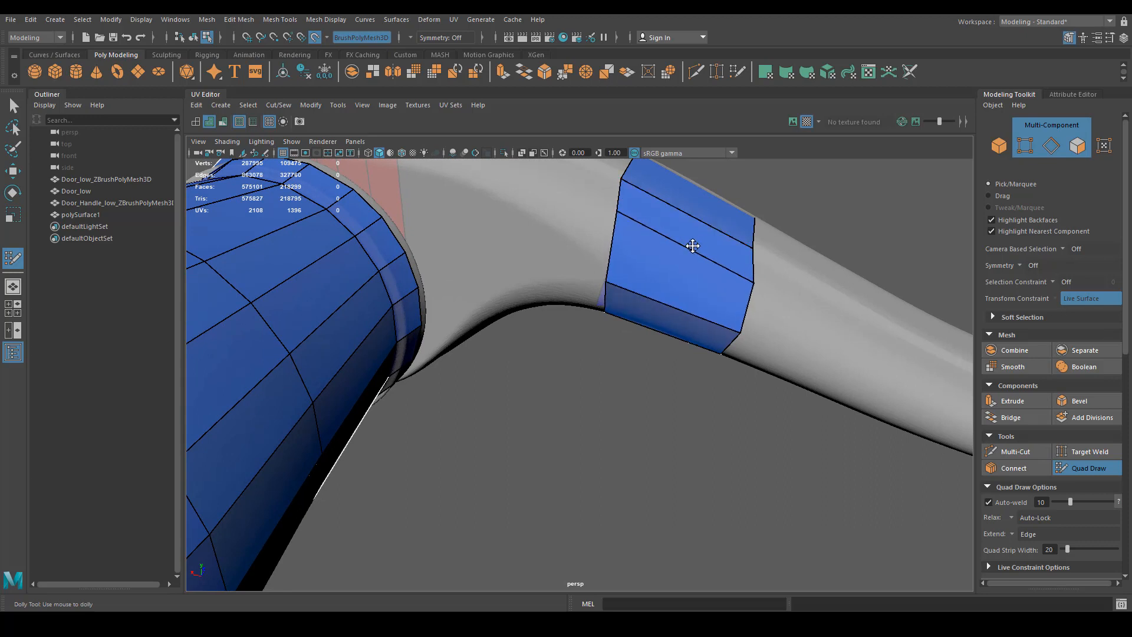
ctrl+click(731, 305)
alt+drag(684, 291, 662, 258)
ctrl+click(662, 258)
Step: Extrude quads from the neck's open border edges beside the rounded end up onto the start of the lever
alt+drag(749, 260, 430, 306)
alt+middle_drag(430, 306, 406, 337)
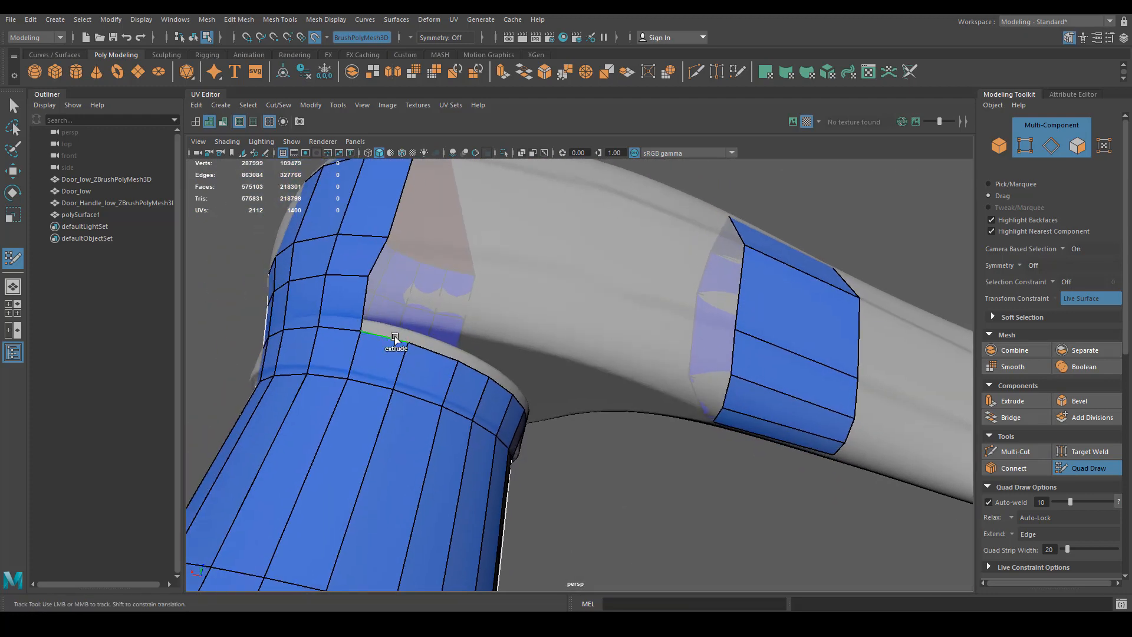
drag(388, 339, 408, 276)
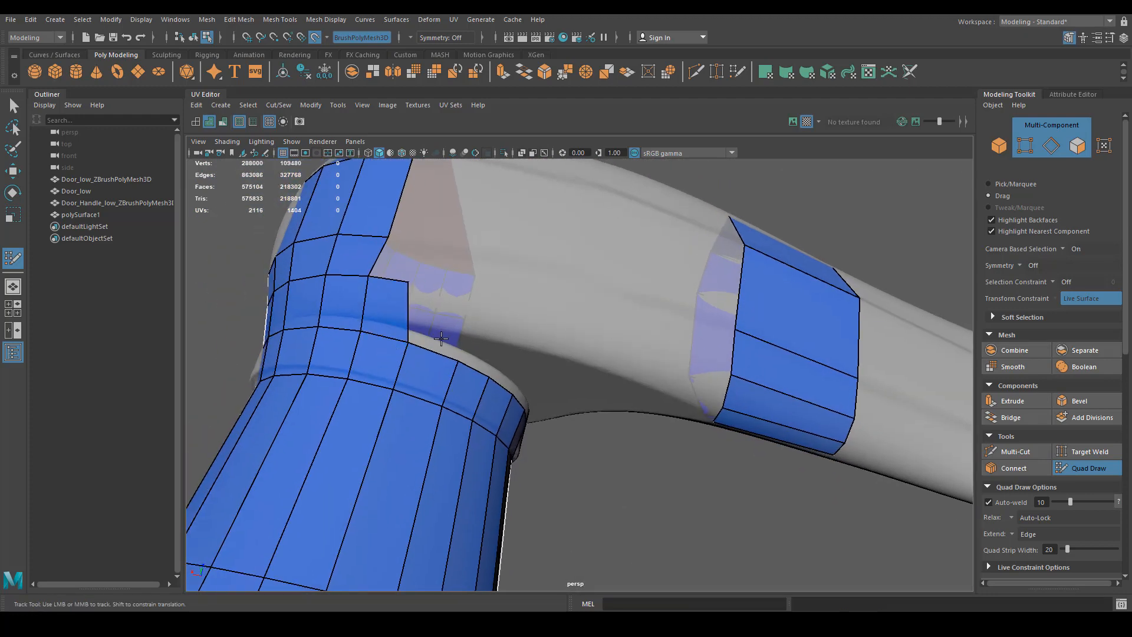
drag(443, 353, 443, 330)
mouse_move(444, 331)
alt+mouse_down()
mouse_move(424, 327)
mouse_move(450, 308)
mouse_move(509, 332)
mouse_move(483, 318)
alt+mouse_up()
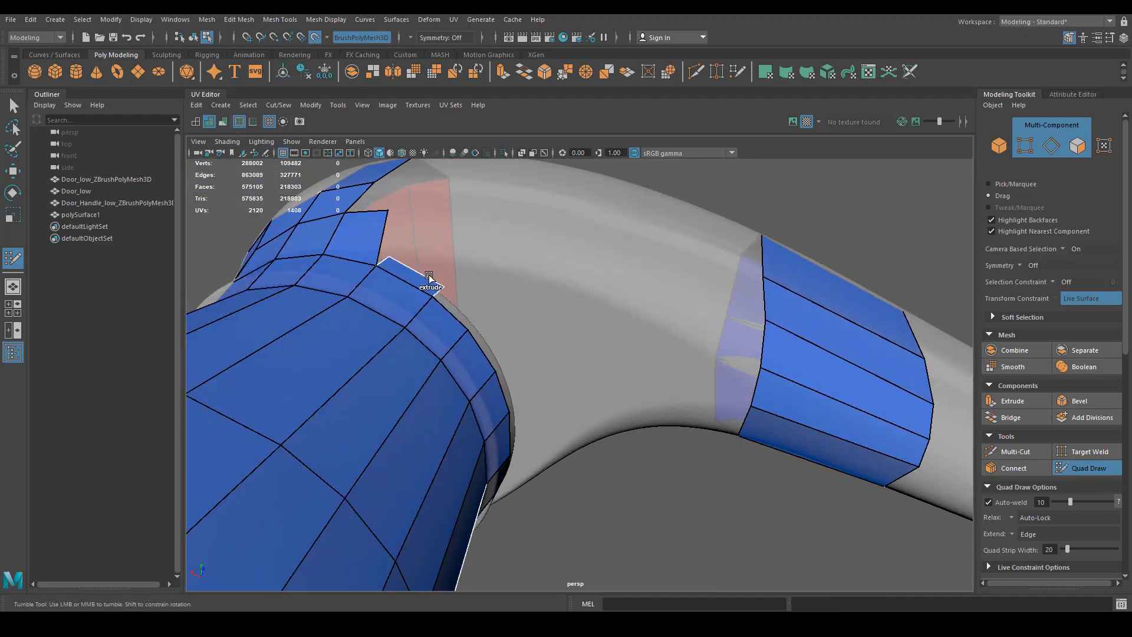
drag(429, 277, 456, 214)
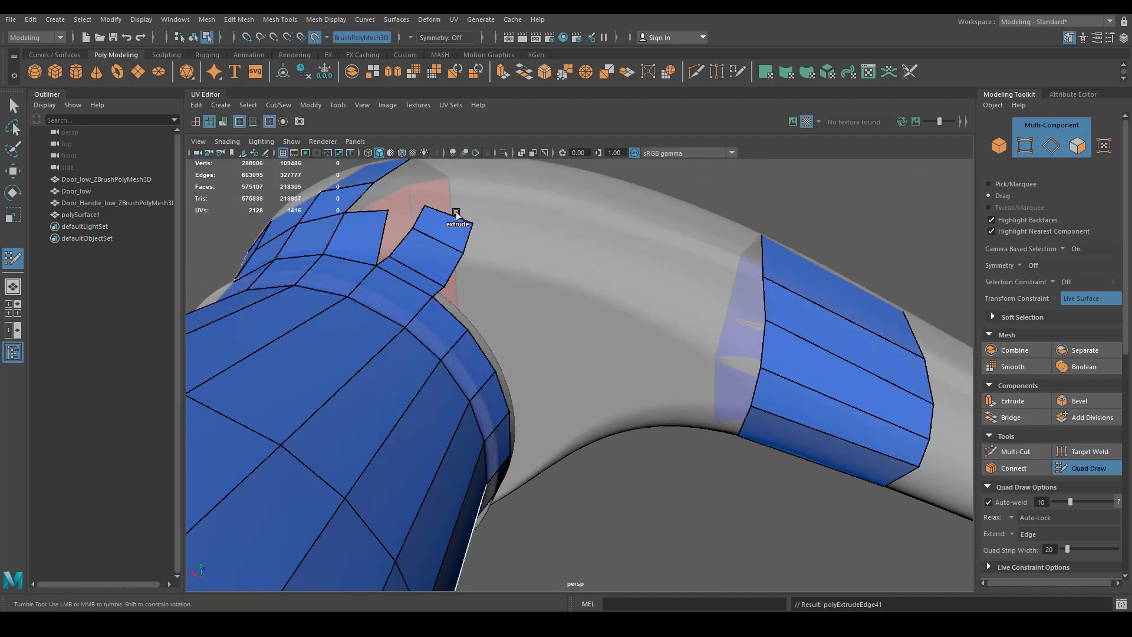
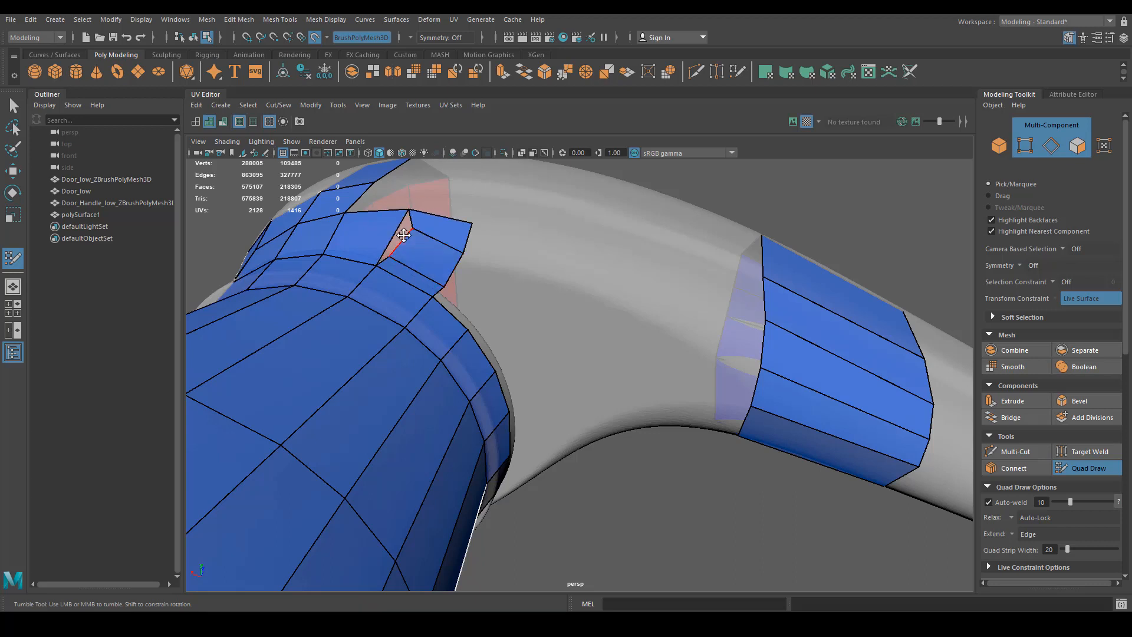
Step: Fill the narrow gap between the rounded end and the new quads with a face, and adjust the surrounding vertices
drag(389, 211, 408, 211)
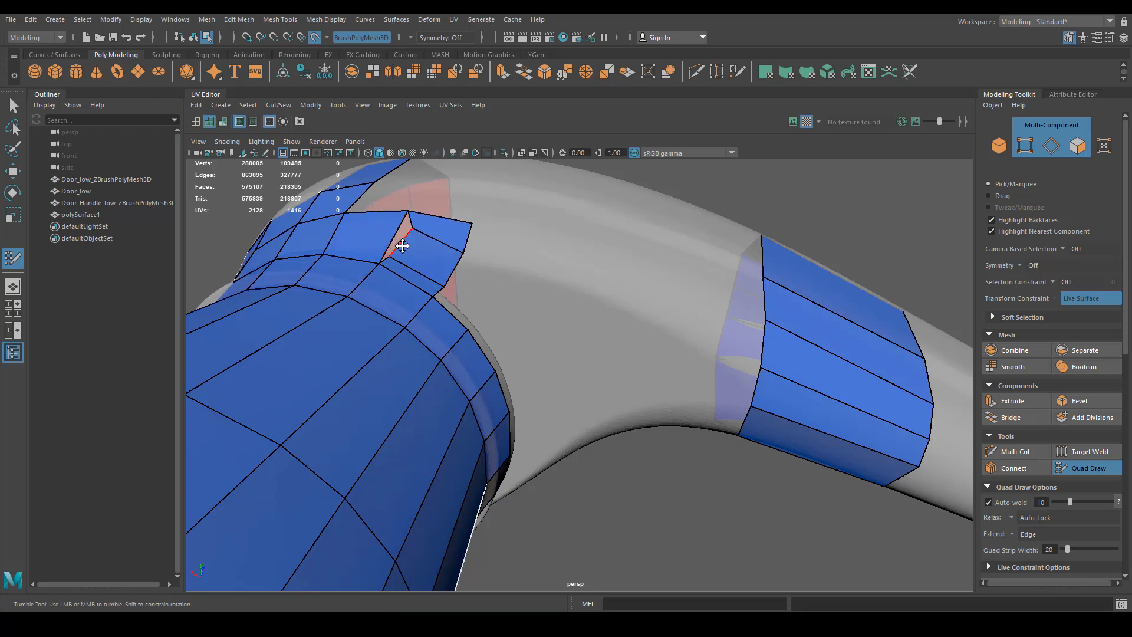
key(shift)
scroll(468, 283, up, 3)
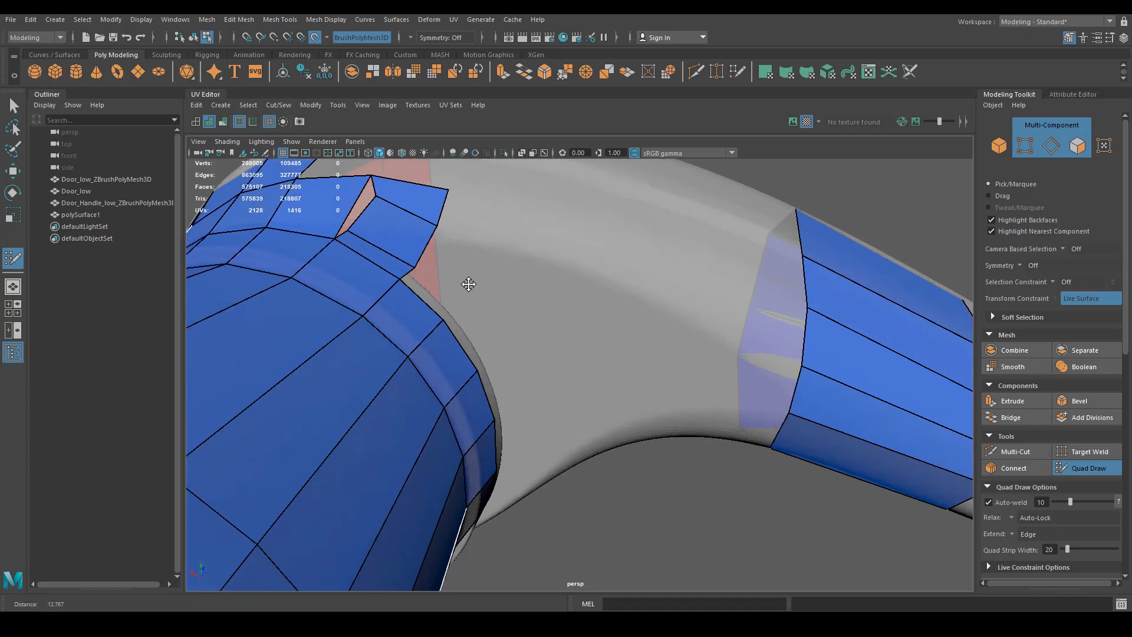
alt+middle_drag(467, 283, 335, 261)
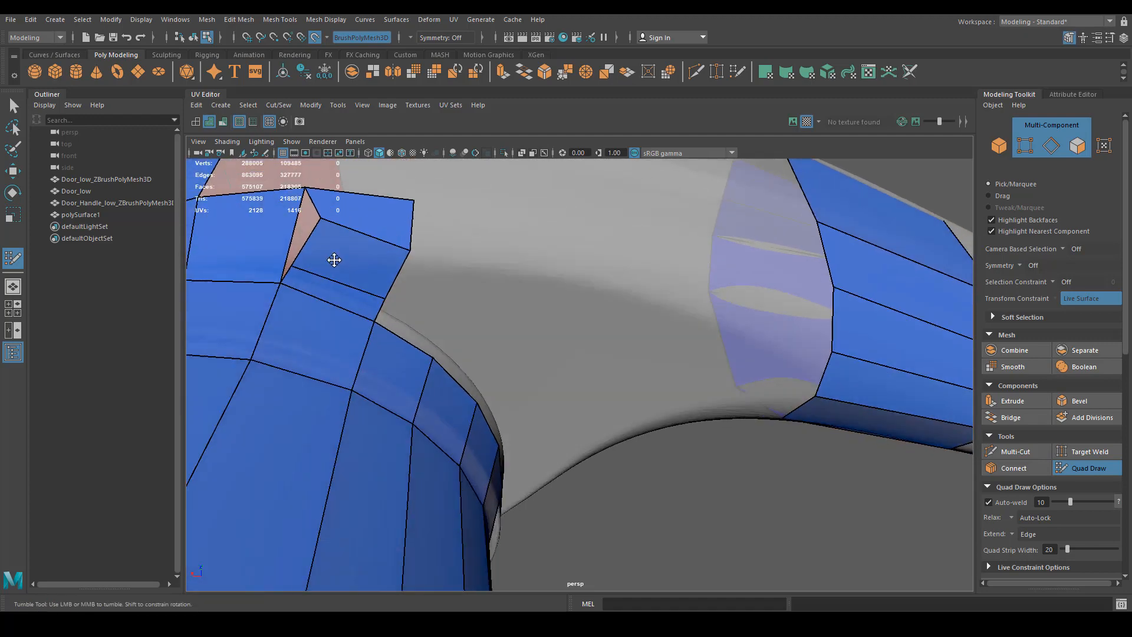
shift+click(303, 248)
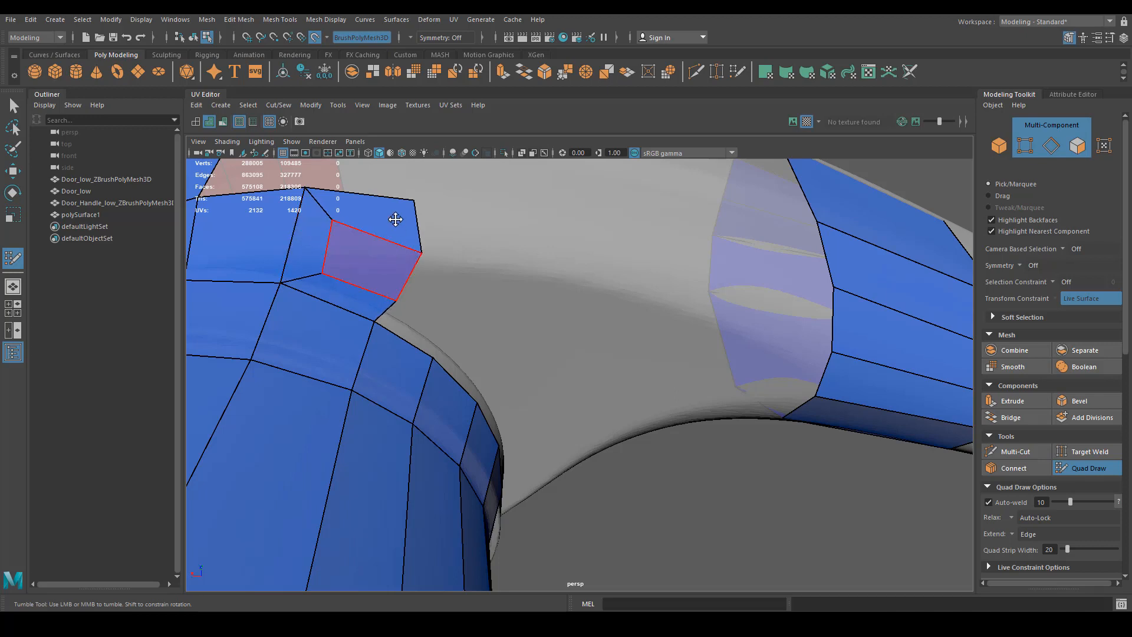
drag(414, 201, 422, 198)
drag(425, 254, 434, 252)
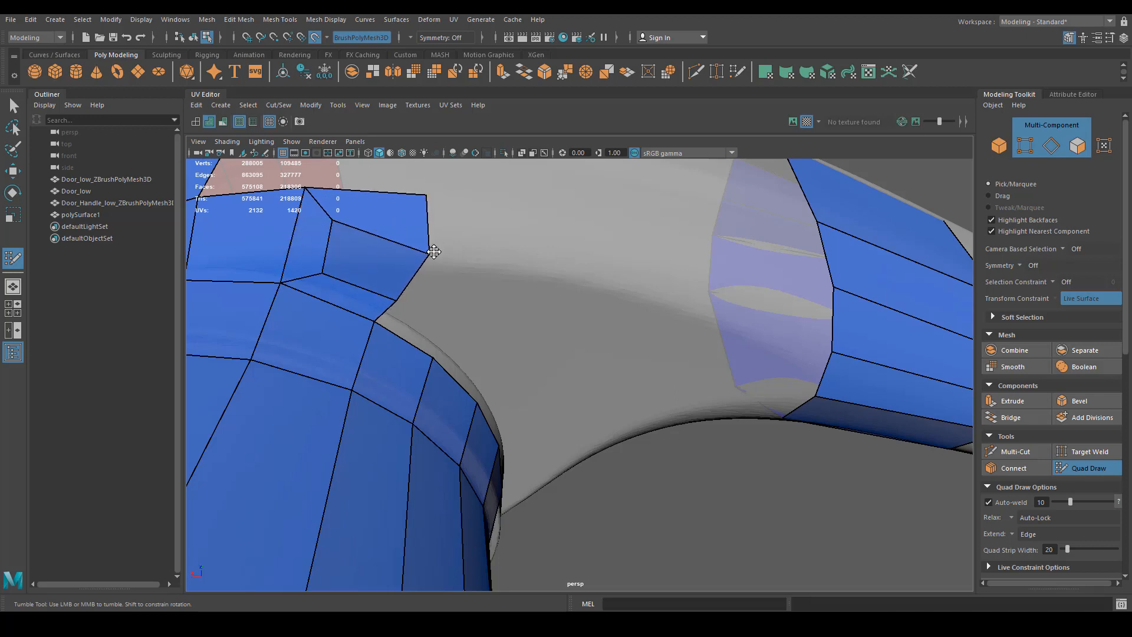
drag(400, 296, 402, 298)
Step: Extrude a long quad toward the lever patch, join a neighbouring quad from the neck border, and split the strip with an edge loop
mouse_move(414, 331)
alt+mouse_down()
mouse_move(397, 325)
mouse_move(409, 321)
alt+mouse_up()
key(Tab)
drag(411, 258, 590, 326)
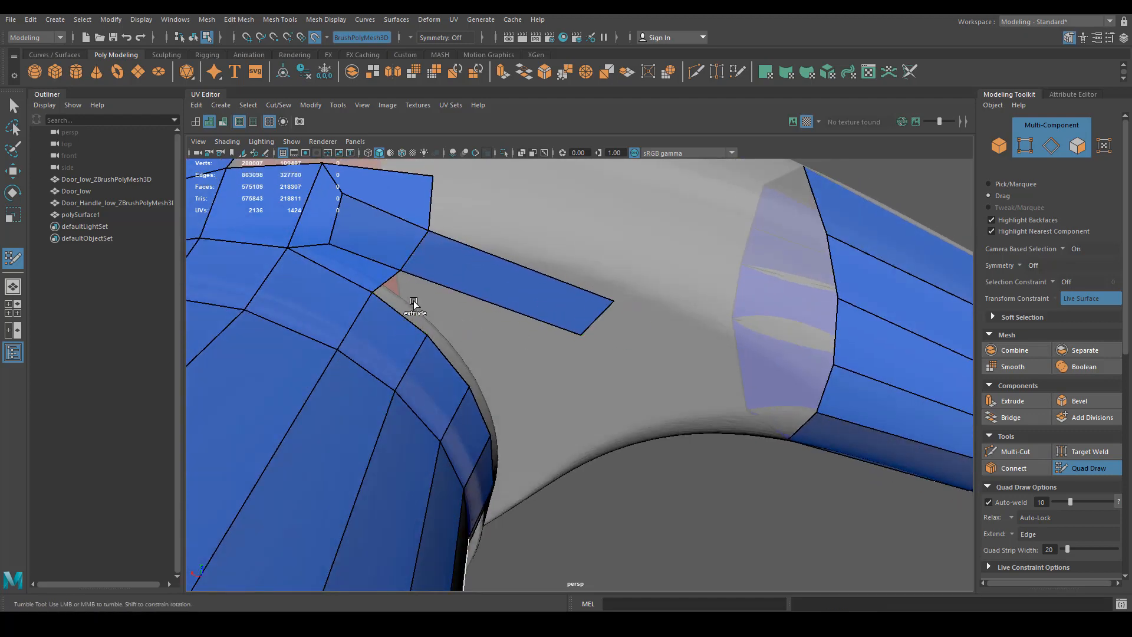
drag(414, 302, 454, 308)
ctrl+click(467, 289)
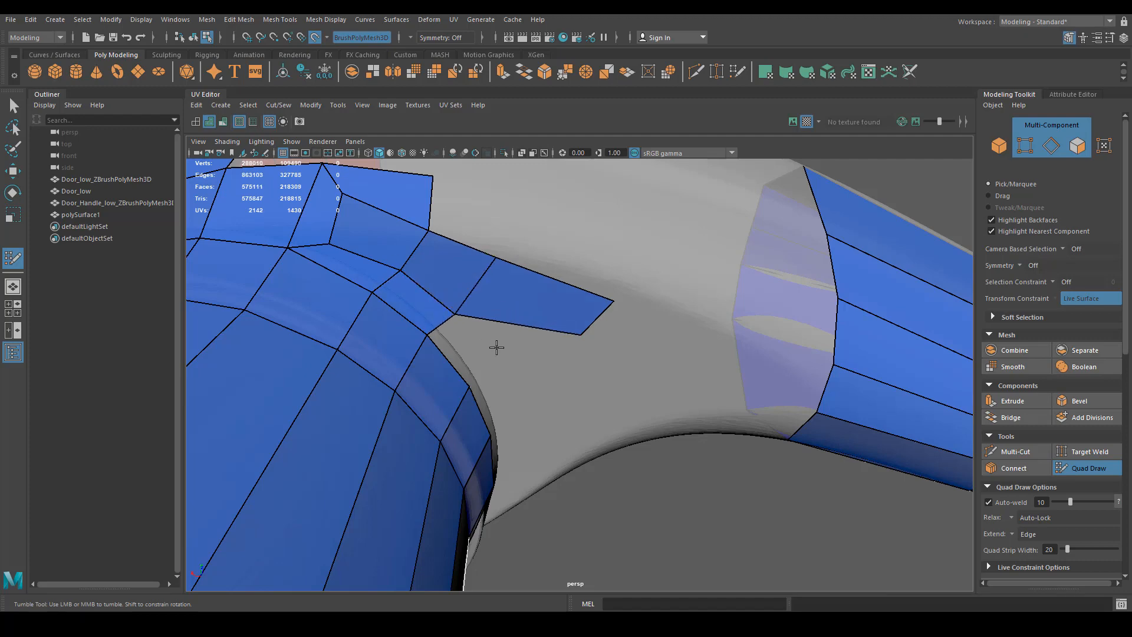
Step: Continue two rows of quads down around the neck's border on the back of the handle, welding them to the existing faces
alt+drag(495, 344, 481, 317)
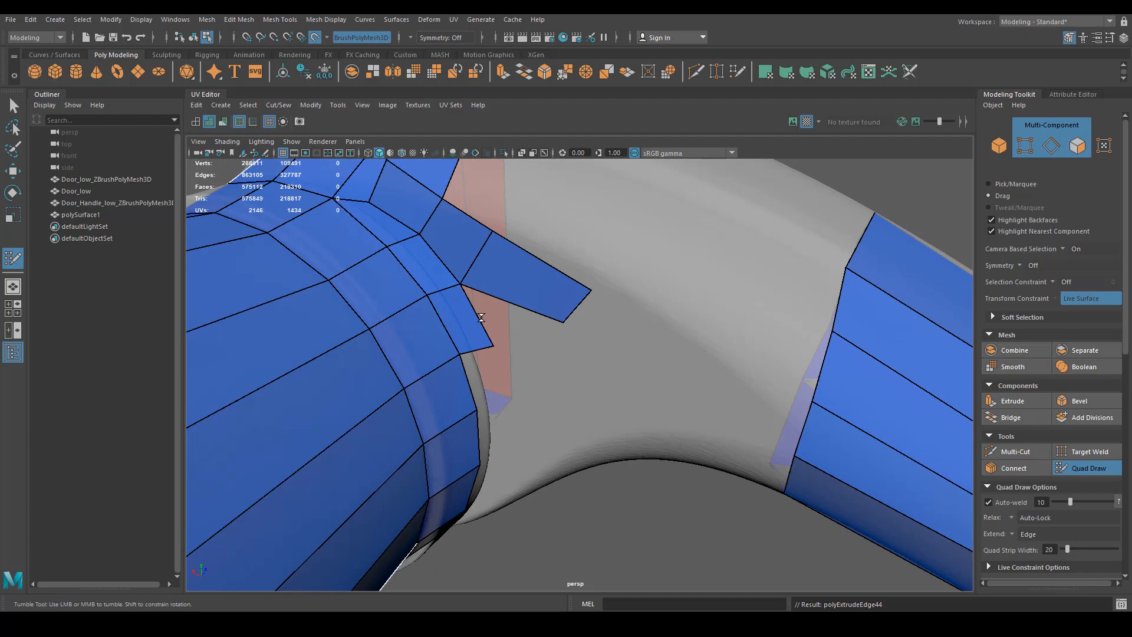
mouse_move(560, 317)
mouse_down()
mouse_move(536, 308)
mouse_move(538, 354)
mouse_up()
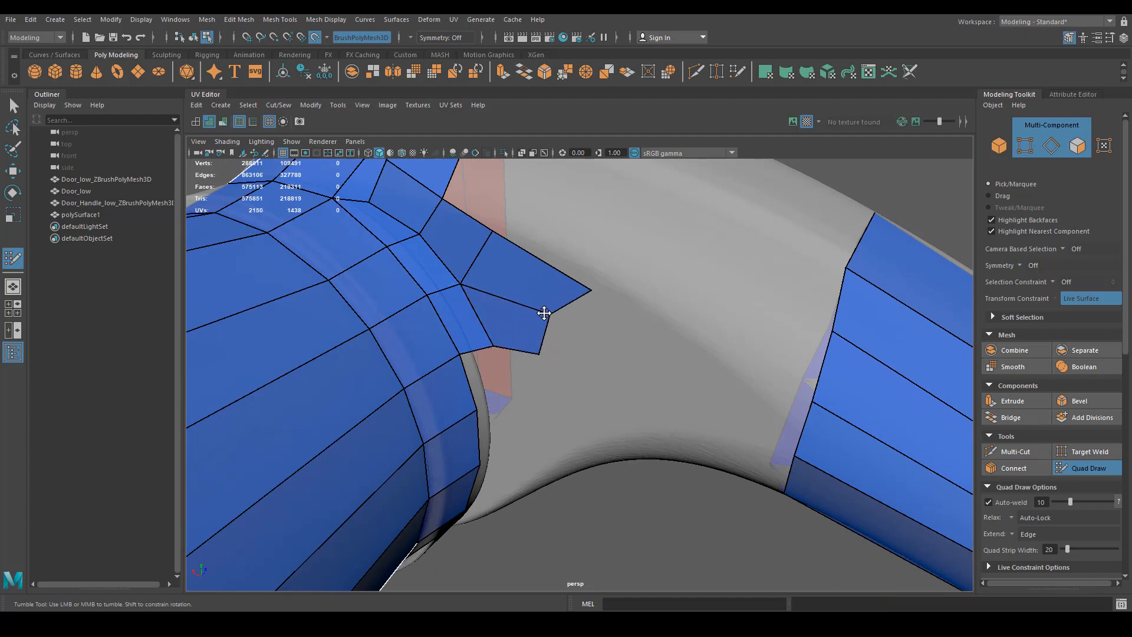
alt+drag(544, 313, 540, 394)
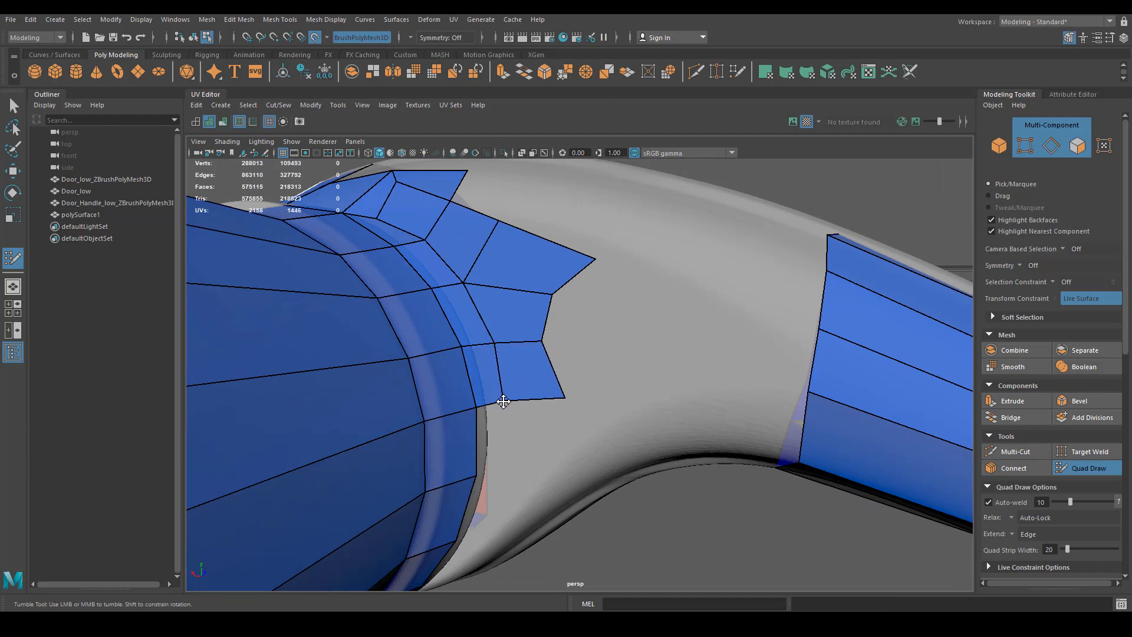
alt+middle_drag(542, 419, 515, 336)
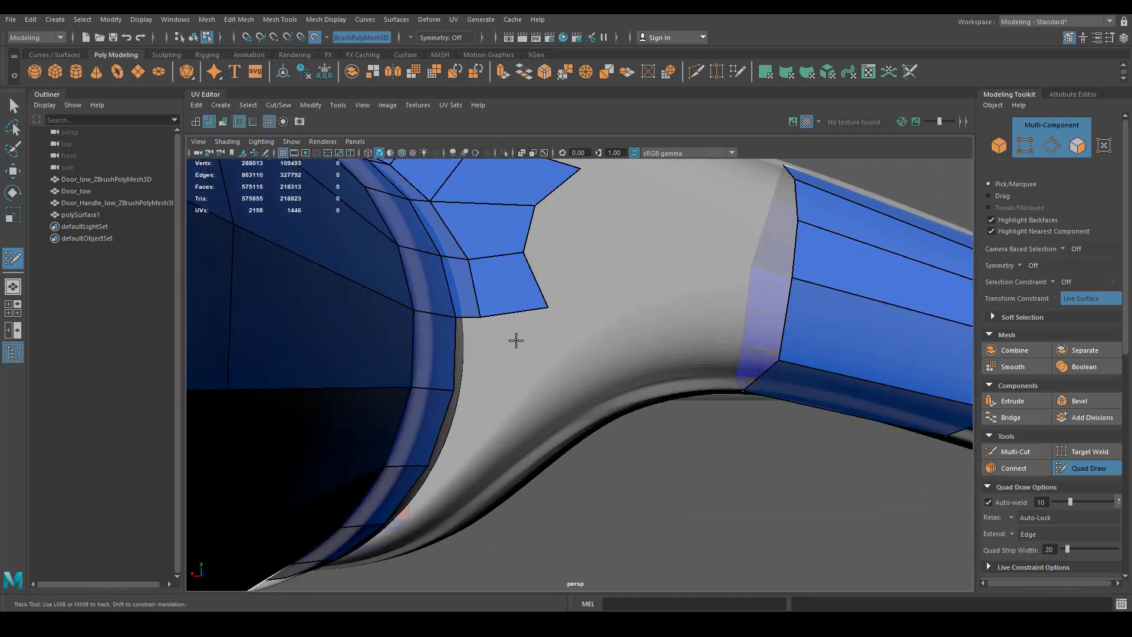
drag(515, 337, 514, 392)
shift+click(466, 353)
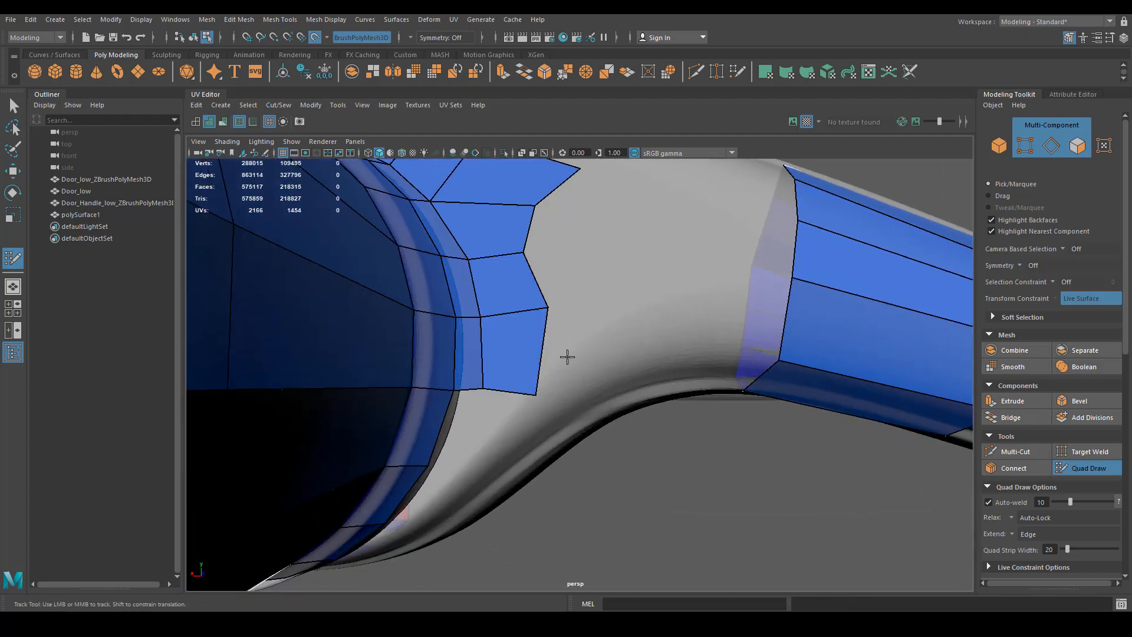
Step: Extrude two adjoining quads from the upper edges of the junction strip toward the upper side of the lever
alt+drag(569, 359, 531, 257)
alt+middle_drag(531, 257, 536, 278)
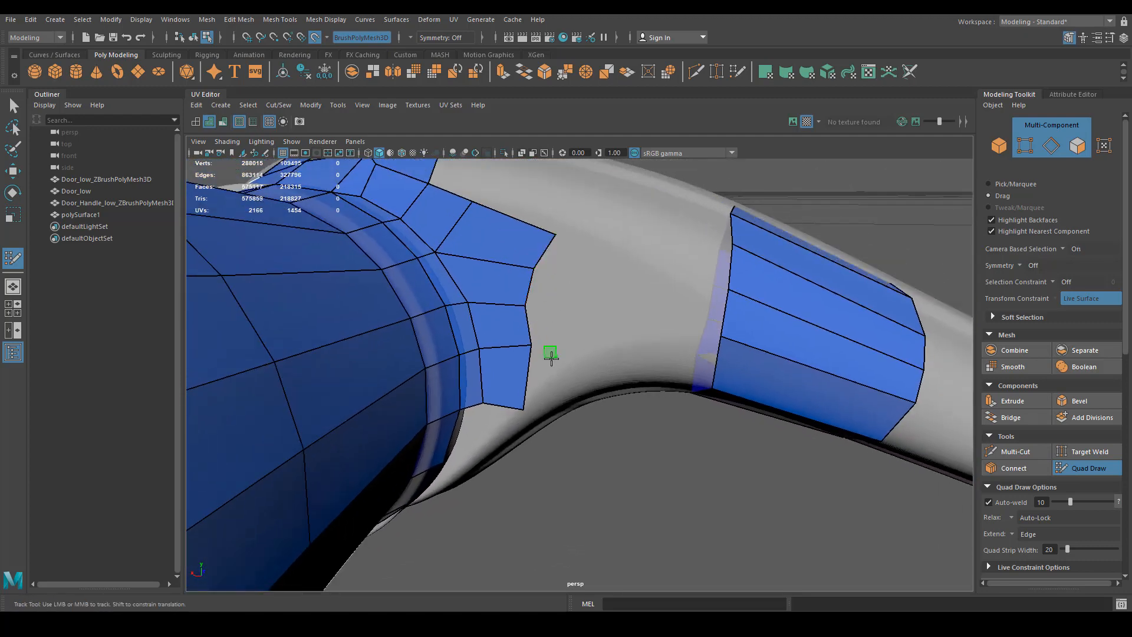
alt+right_drag(580, 258, 462, 260)
drag(463, 260, 519, 234)
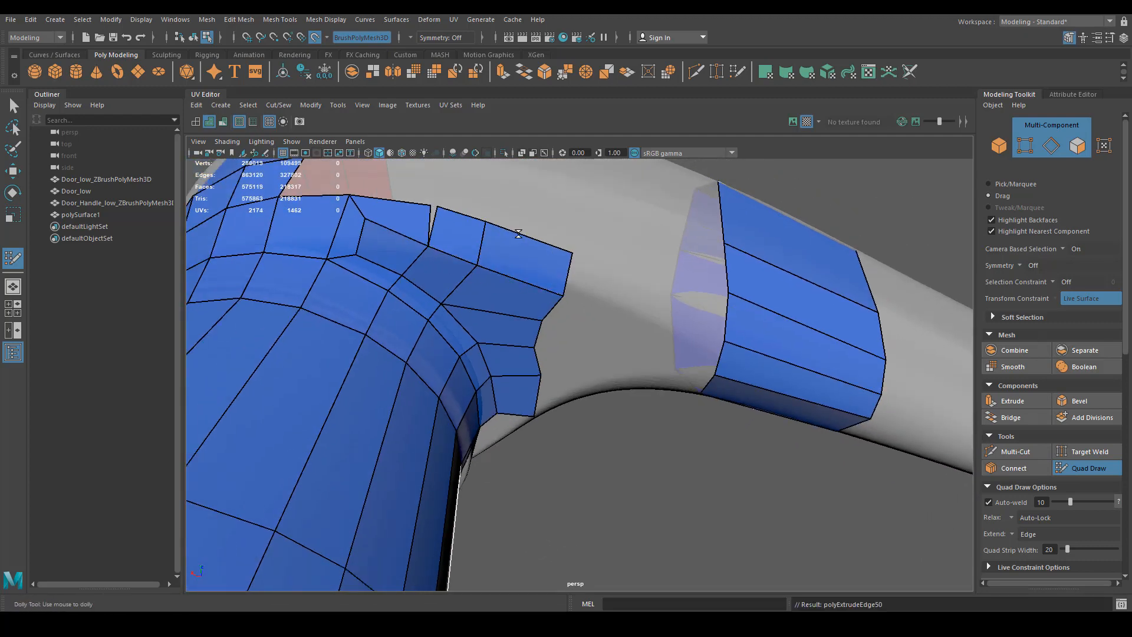
Step: Extrude rows of quads from the neck junction strip toward the lever patch and weld their shared corners
alt+drag(432, 206, 646, 295)
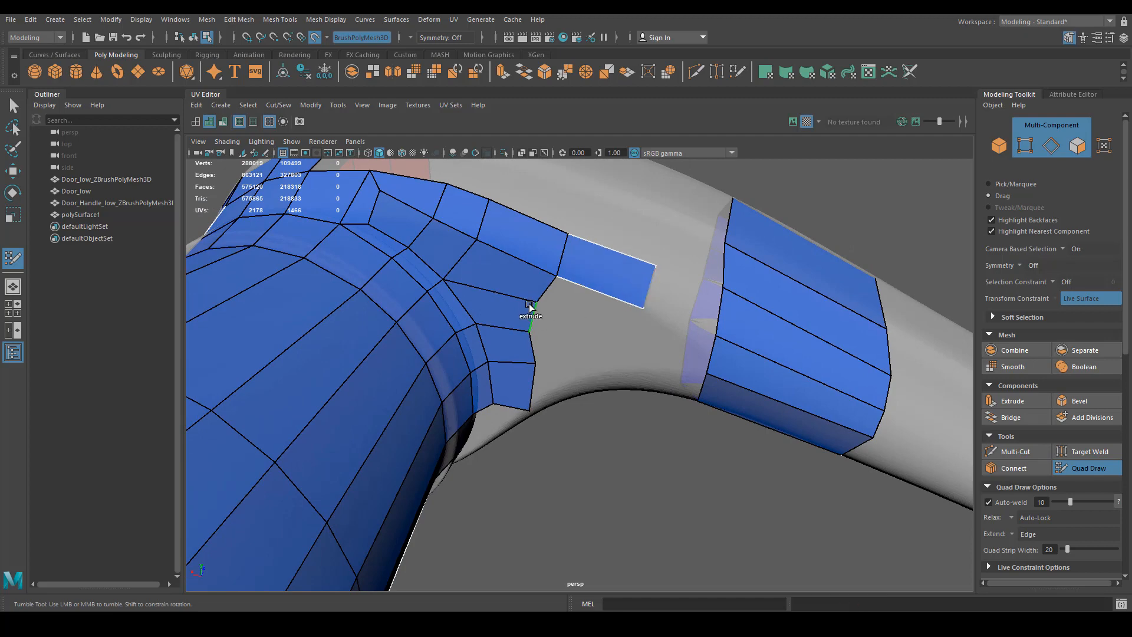
drag(536, 313, 617, 308)
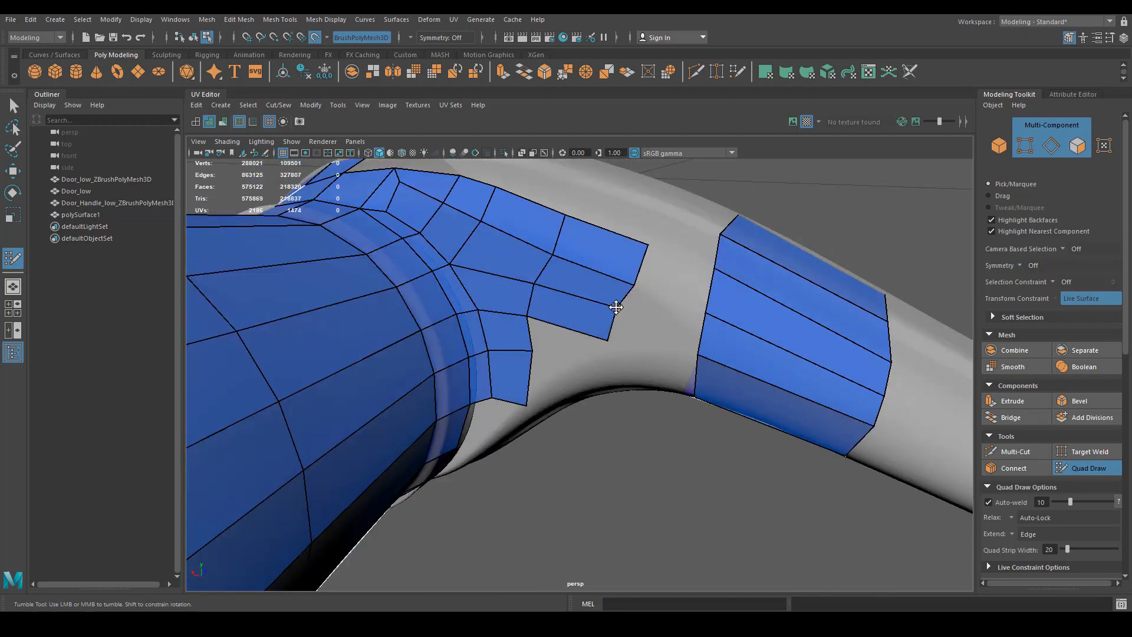
shift+click(622, 308)
drag(542, 337, 541, 366)
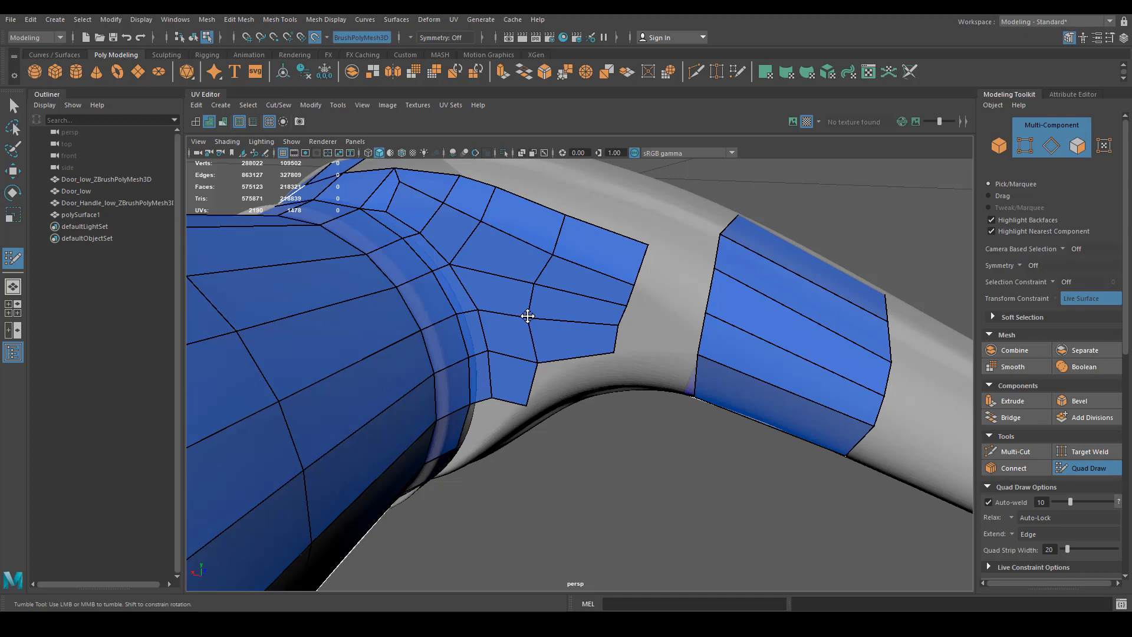
alt+drag(528, 317, 529, 400)
alt+drag(581, 370, 617, 311)
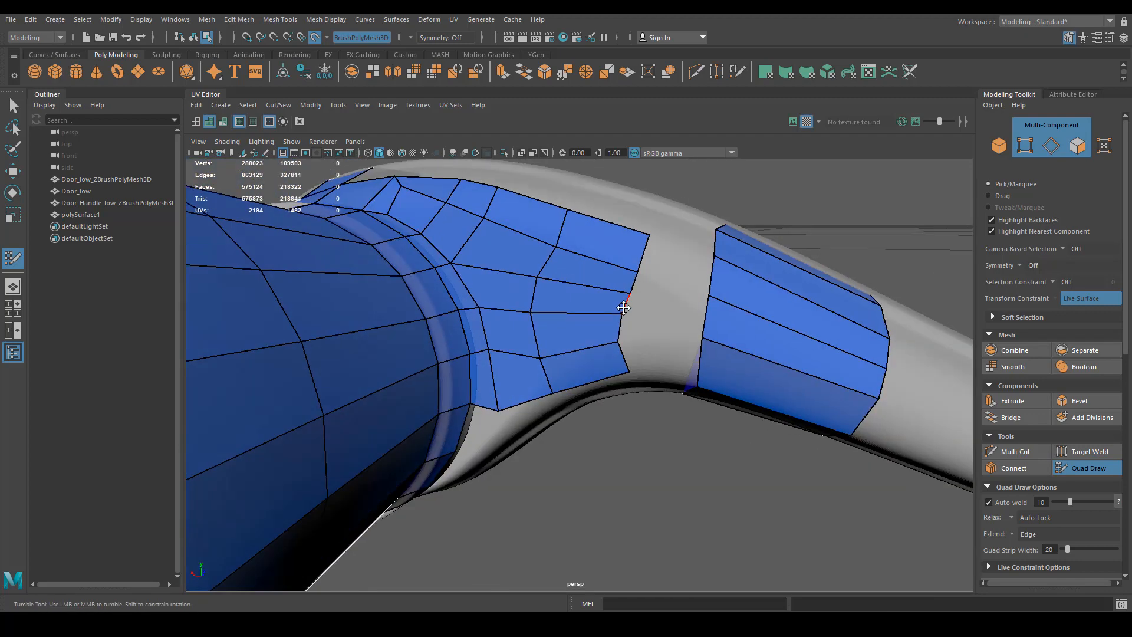
Step: Join the two middle junction rows into one with a quad and fill the gap up to the lever patch
shift+click(619, 308)
alt+right_drag(619, 309, 629, 348)
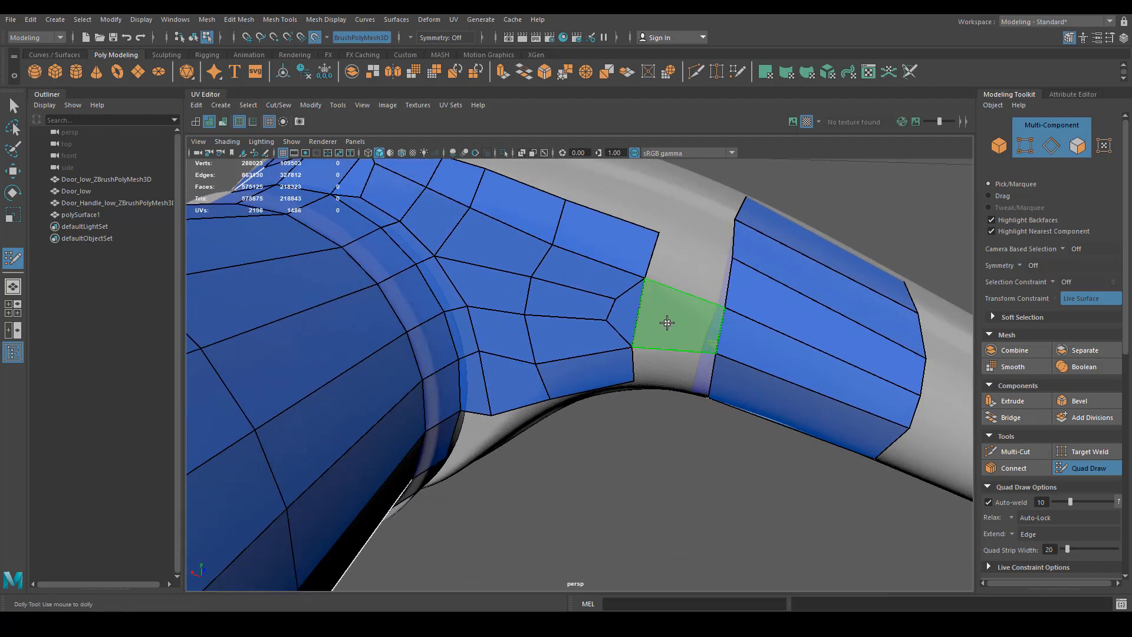
shift+click(662, 319)
shift+click(684, 263)
mouse_move(684, 263)
alt+mouse_down()
mouse_move(633, 377)
mouse_move(489, 386)
alt+mouse_up()
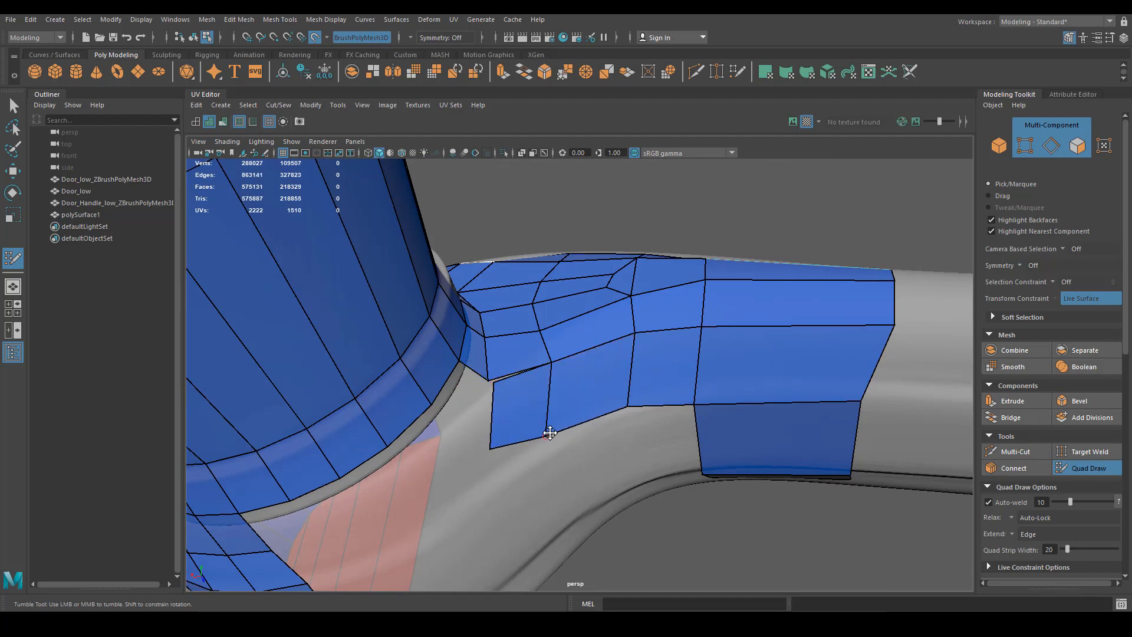
Step: Continue a row of quads around the other side of the neck border, welding it to the junction strip and the existing faces
mouse_move(550, 433)
shift+mouse_down()
mouse_move(625, 403)
mouse_move(696, 399)
mouse_move(637, 387)
mouse_move(556, 421)
mouse_move(469, 382)
mouse_move(453, 399)
mouse_move(475, 432)
mouse_move(476, 397)
shift+mouse_up()
shift+click(478, 425)
drag(470, 387, 435, 440)
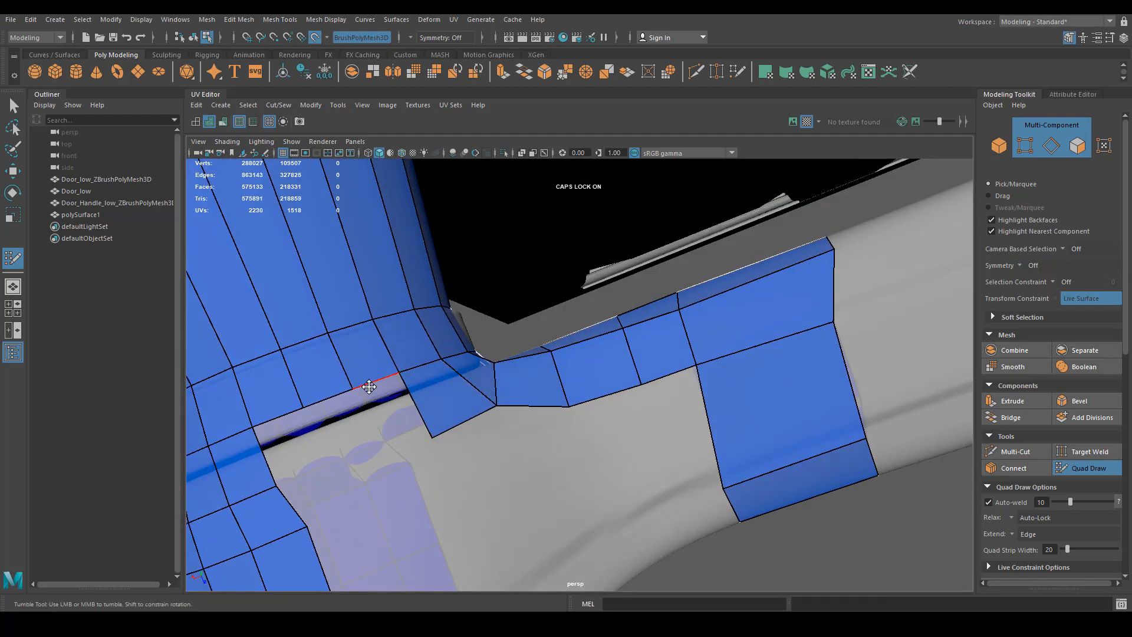
drag(369, 385, 365, 458)
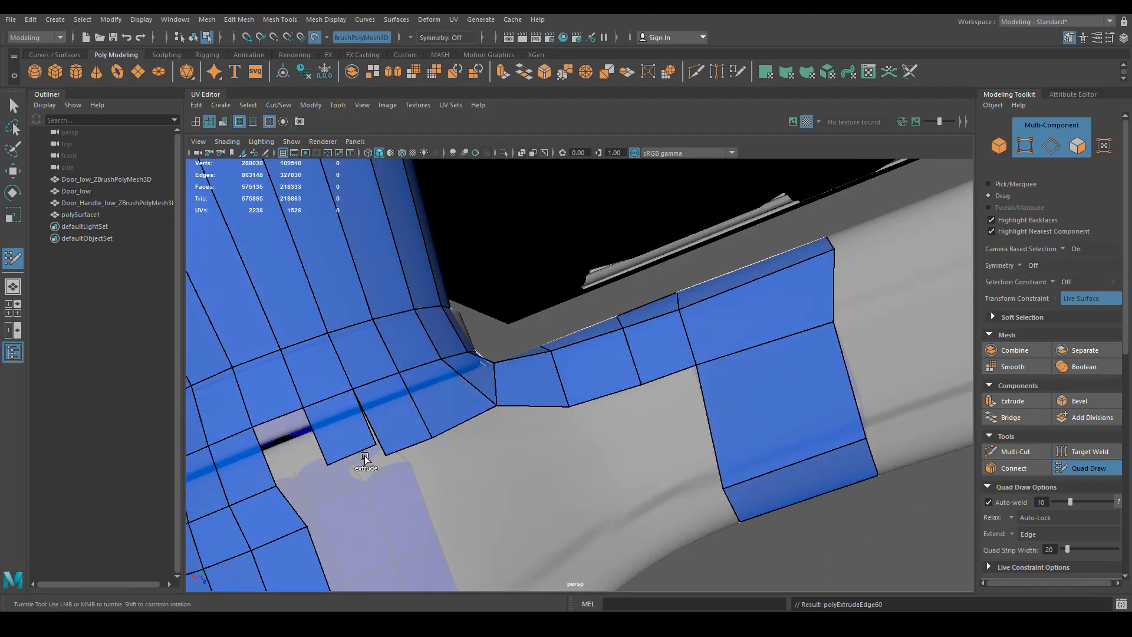
drag(278, 417, 334, 514)
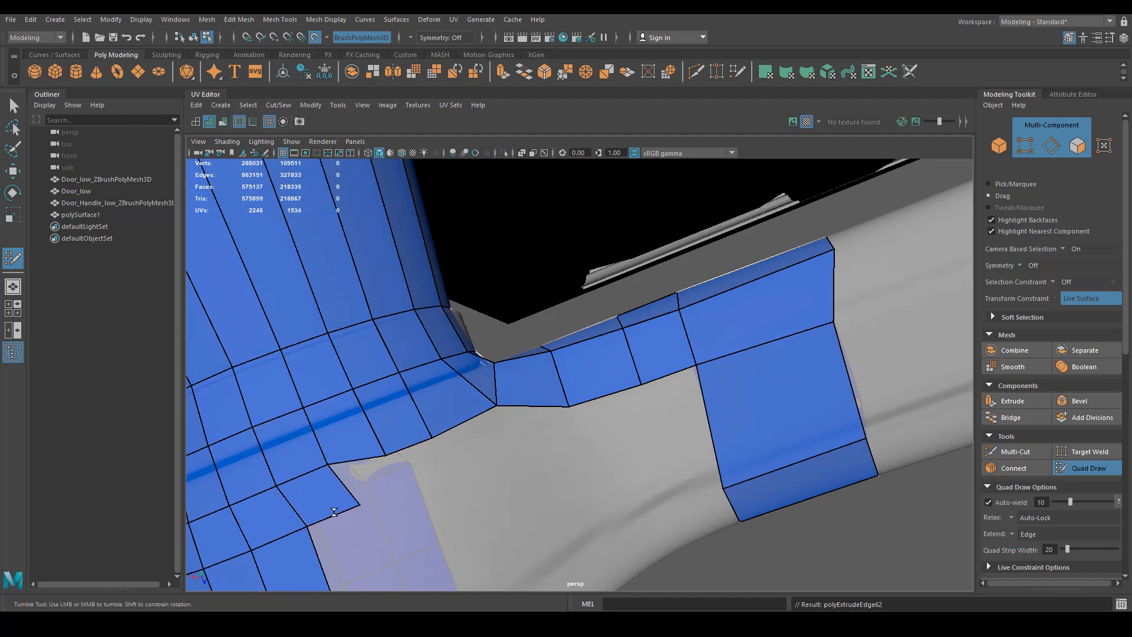
Step: Extrude a second row of quads outward from the new neck-border row and weld the neighbouring corners
drag(356, 459, 390, 498)
drag(409, 446, 443, 484)
drag(464, 421, 502, 450)
drag(534, 407, 372, 470)
mouse_move(462, 430)
alt+mouse_down()
mouse_move(555, 418)
mouse_move(558, 478)
mouse_move(478, 394)
alt+mouse_up()
Step: Replace the face at the inner corner between neck and lever with a smaller quad, and delete the adjacent triangular face
ctrl+shift+click(454, 407)
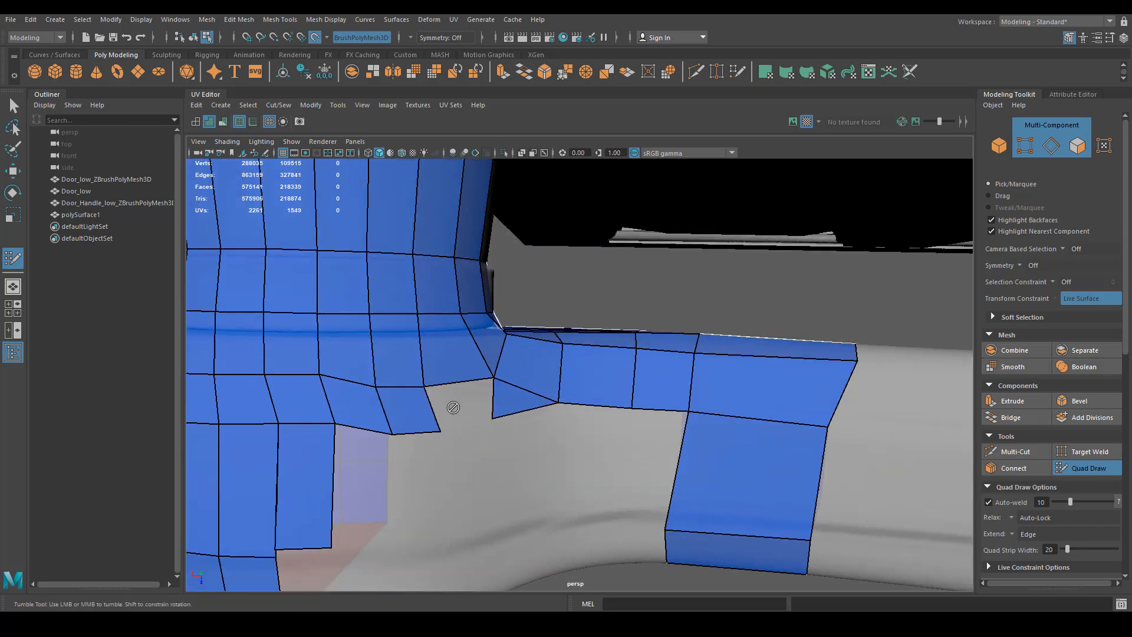
shift+click(465, 394)
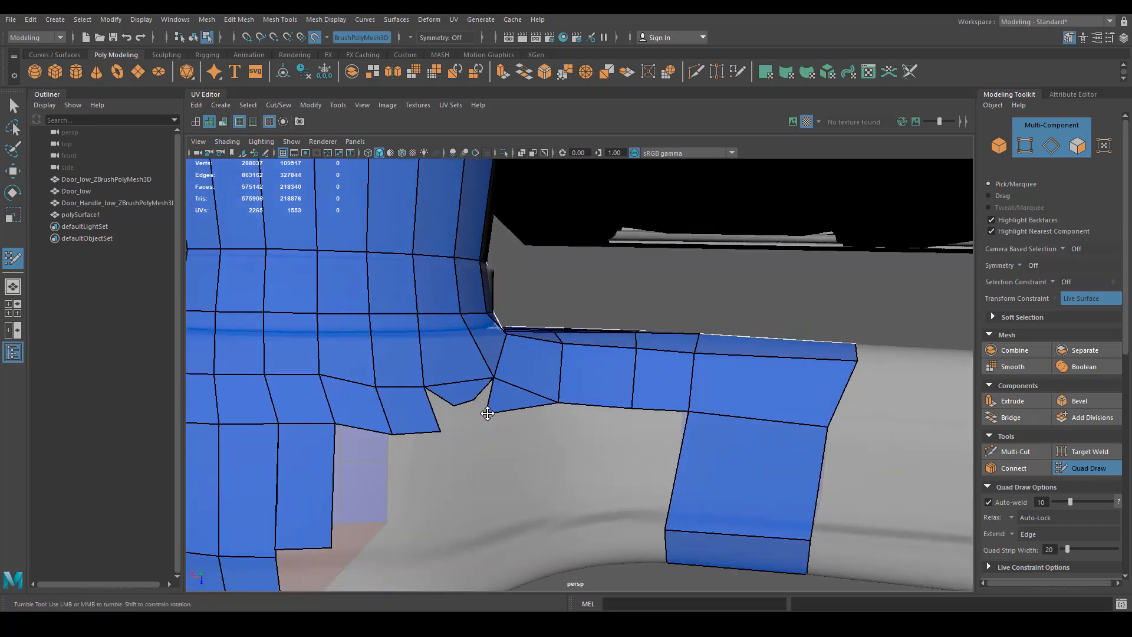
drag(487, 413, 496, 421)
ctrl+shift+click(510, 398)
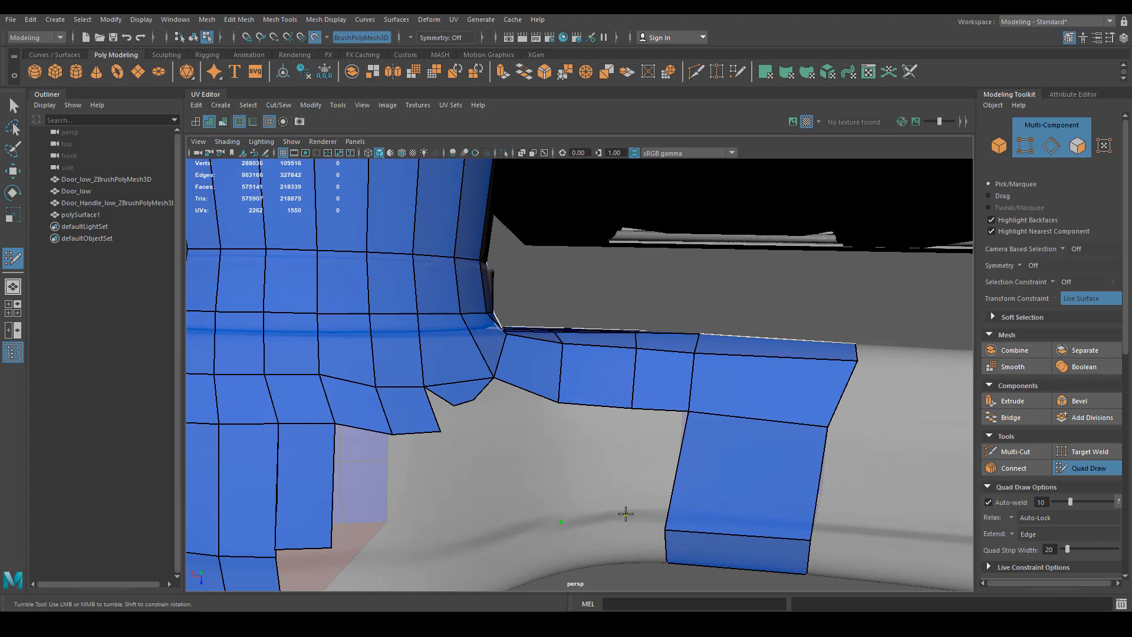
Step: Fill quads from the lever patch back toward the inner corner, and close the small opening at that corner
shift+click(657, 468)
shift+click(592, 472)
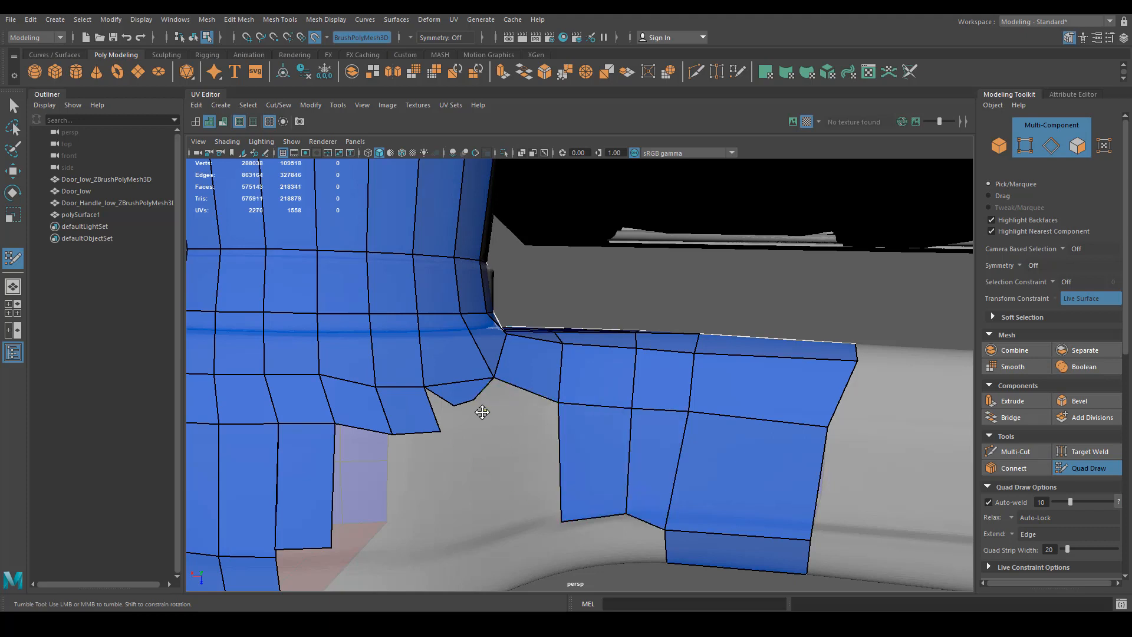
shift+click(499, 397)
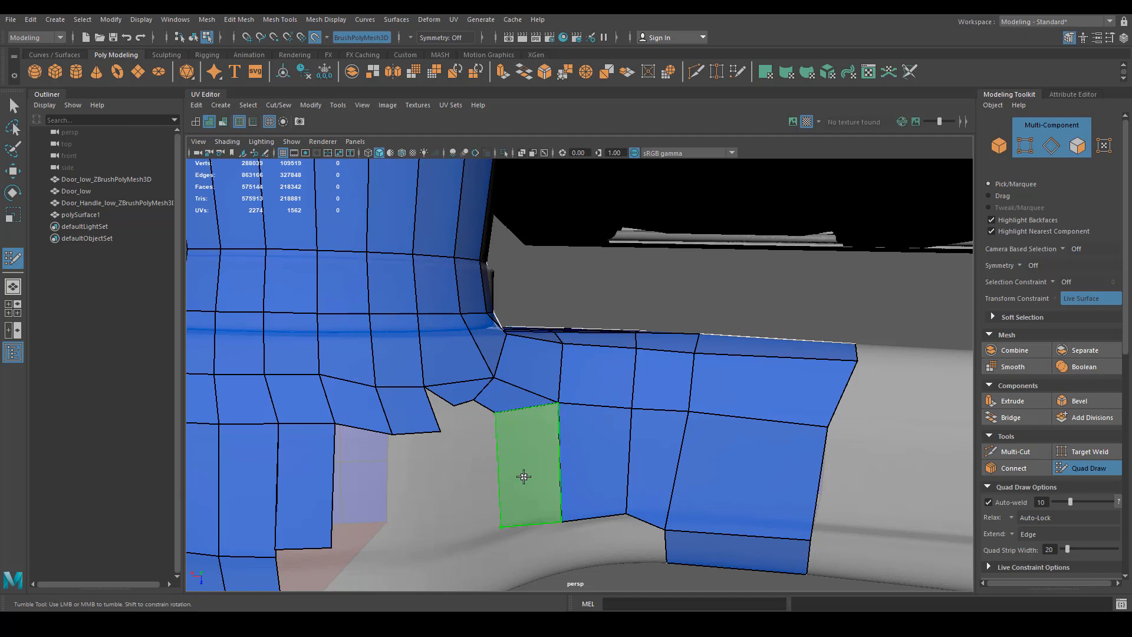
shift+click(523, 477)
Step: Extend the neck-side quads toward the handle's front edge and close the remaining gap below the inner corner
drag(496, 412, 397, 444)
shift+click(445, 407)
drag(403, 374, 404, 478)
drag(438, 382, 443, 439)
scroll(458, 361, up, 2)
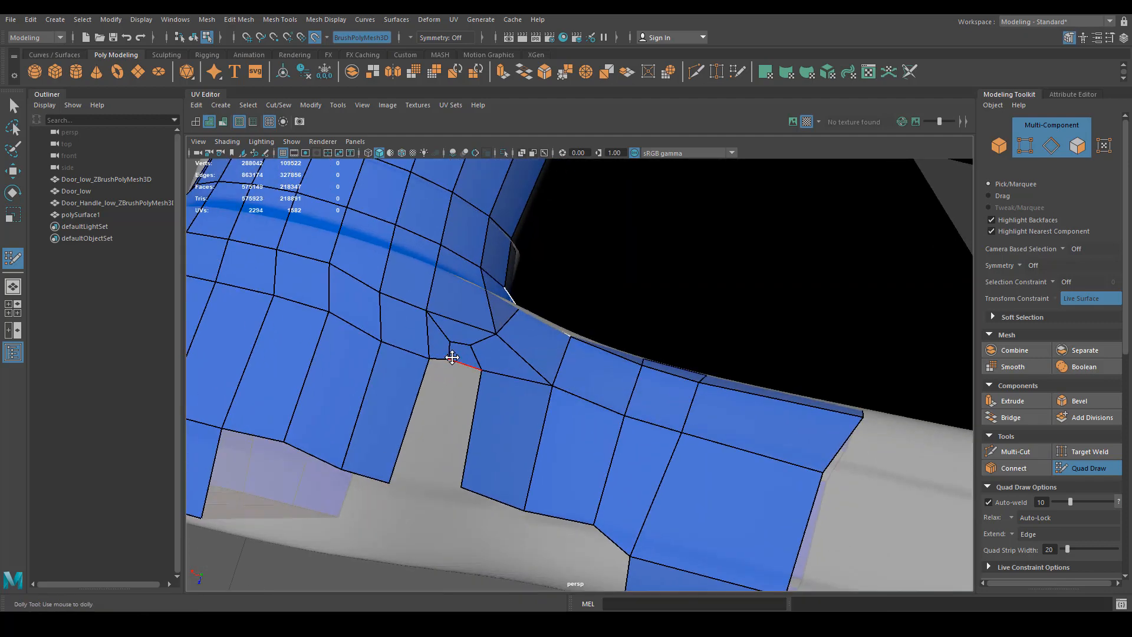
drag(454, 362, 443, 477)
drag(432, 371, 483, 384)
scroll(427, 475, down, 3)
middle_drag(513, 399, 492, 420)
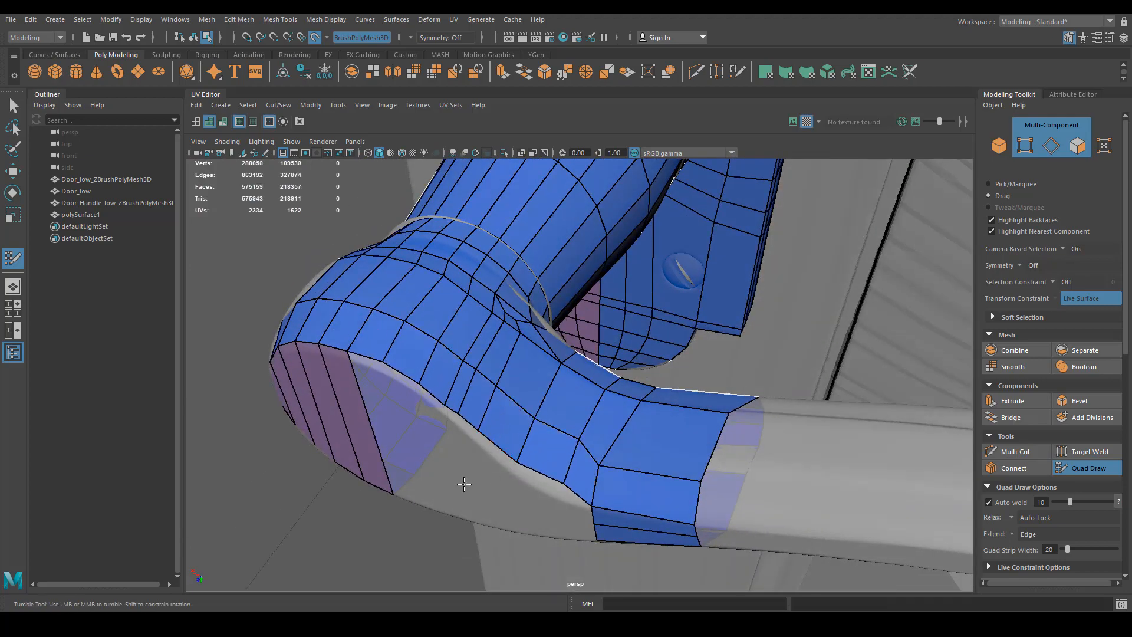
Step: Extrude the strip's open border onto the handle's front face, and remove the surplus edges from the front of the lever patch
scroll(462, 480, up, 3)
alt+drag(613, 434, 511, 420)
drag(512, 420, 500, 422)
alt+drag(500, 422, 514, 318)
alt+middle_drag(515, 319, 562, 379)
alt+drag(562, 380, 607, 359)
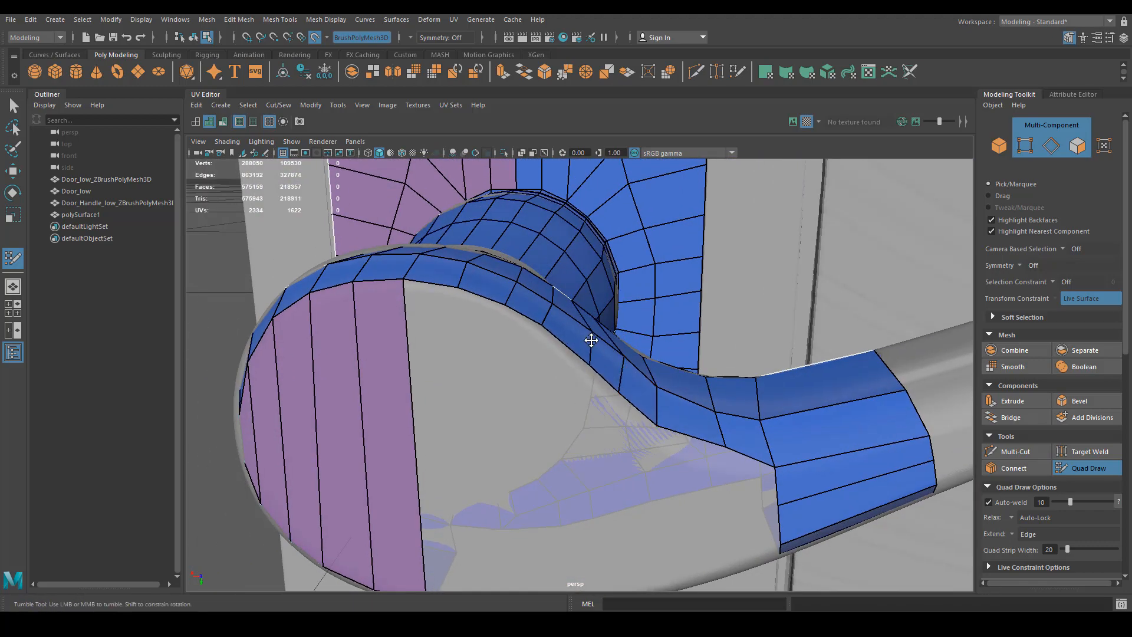
alt+drag(592, 367, 655, 392)
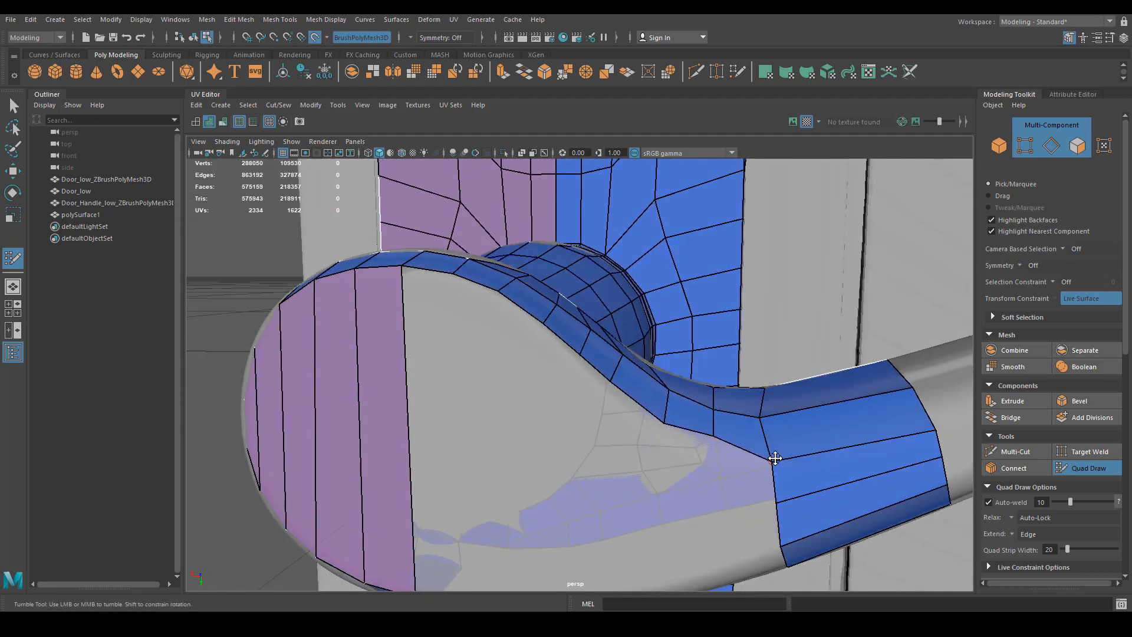
mouse_move(775, 459)
alt+mouse_down()
mouse_move(804, 450)
mouse_move(566, 330)
alt+mouse_up()
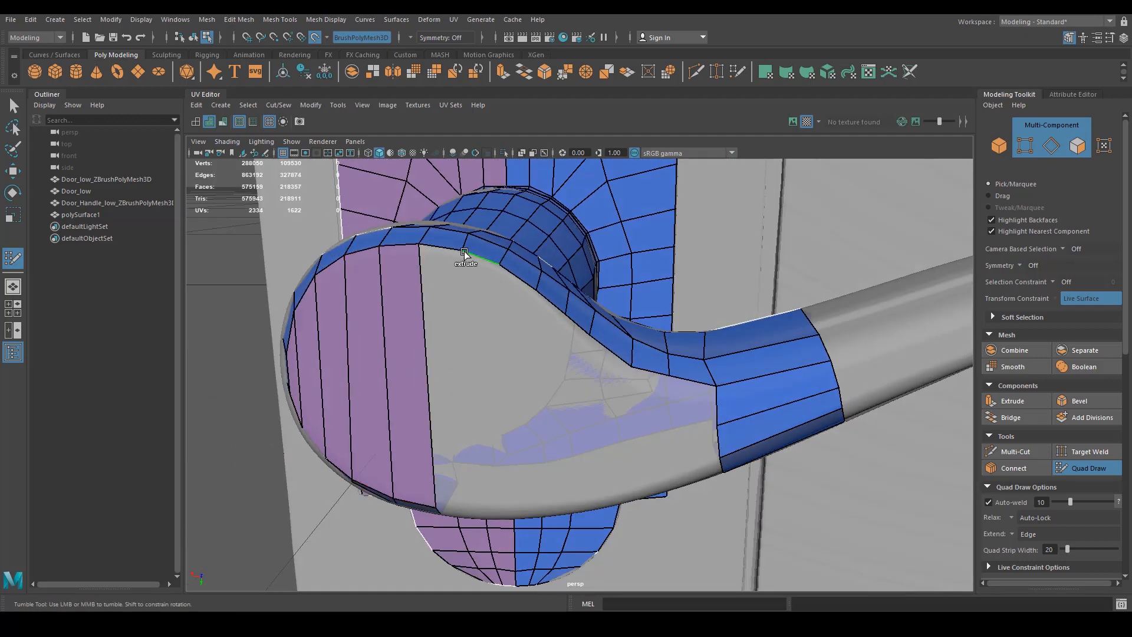
mouse_move(459, 275)
mouse_down()
mouse_move(433, 301)
mouse_move(627, 354)
mouse_move(774, 419)
mouse_up()
alt+middle_drag(774, 418, 731, 429)
ctrl+shift+click(729, 427)
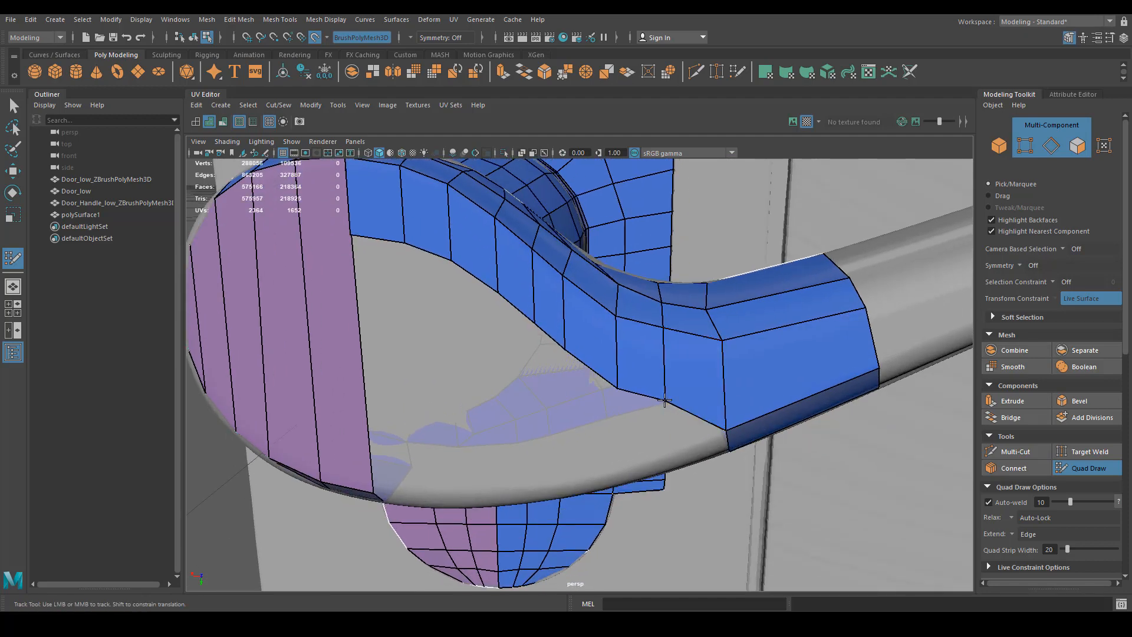
Step: Move the open border vertices of the front-face strip across to the handle's lower front edge
drag(665, 401, 664, 450)
drag(618, 388, 609, 465)
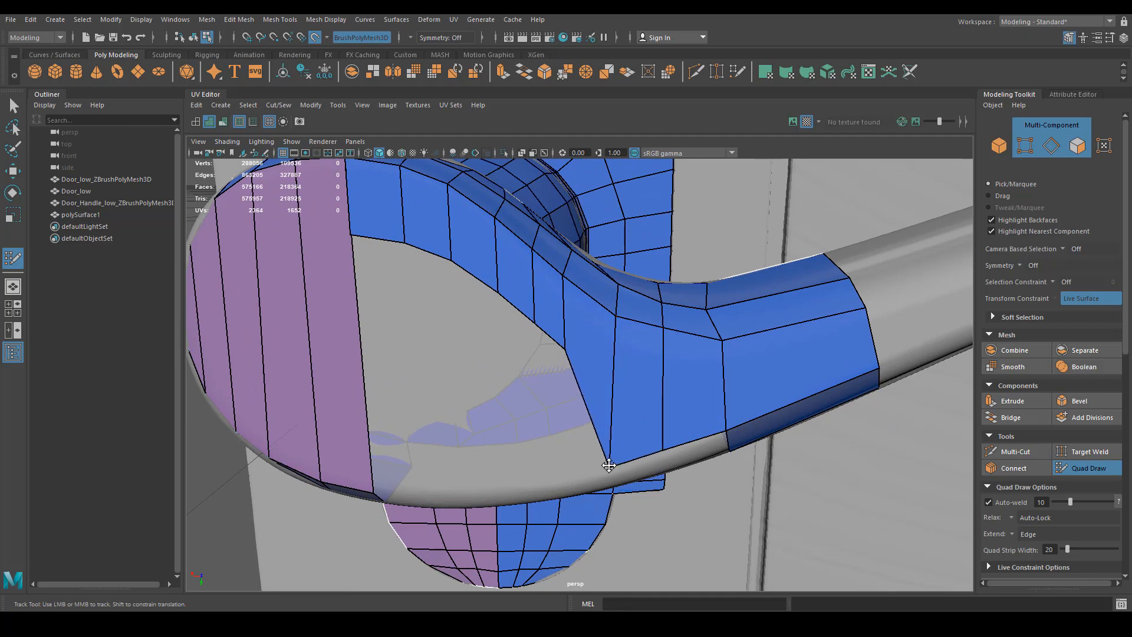
drag(565, 347, 549, 461)
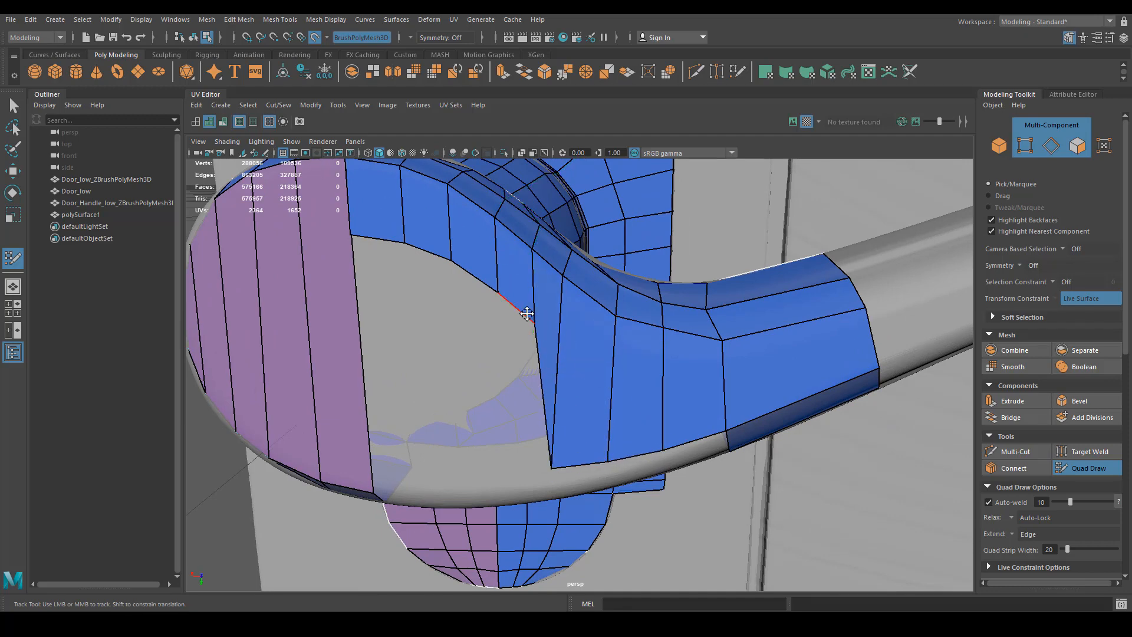
mouse_move(526, 313)
mouse_down()
mouse_move(501, 463)
mouse_move(453, 476)
mouse_up()
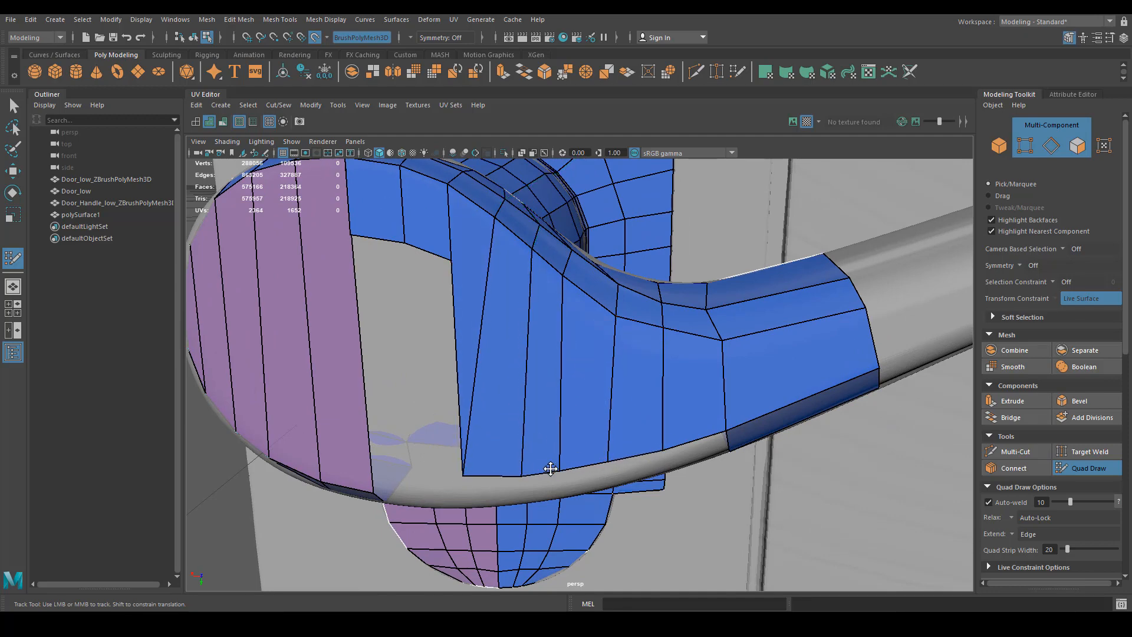
Step: Add a row of quads along the lower front edge, from the lever patch back toward the rounded end
mouse_move(587, 468)
alt+mouse_down()
mouse_move(571, 437)
mouse_move(688, 384)
alt+mouse_up()
shift+click(689, 390)
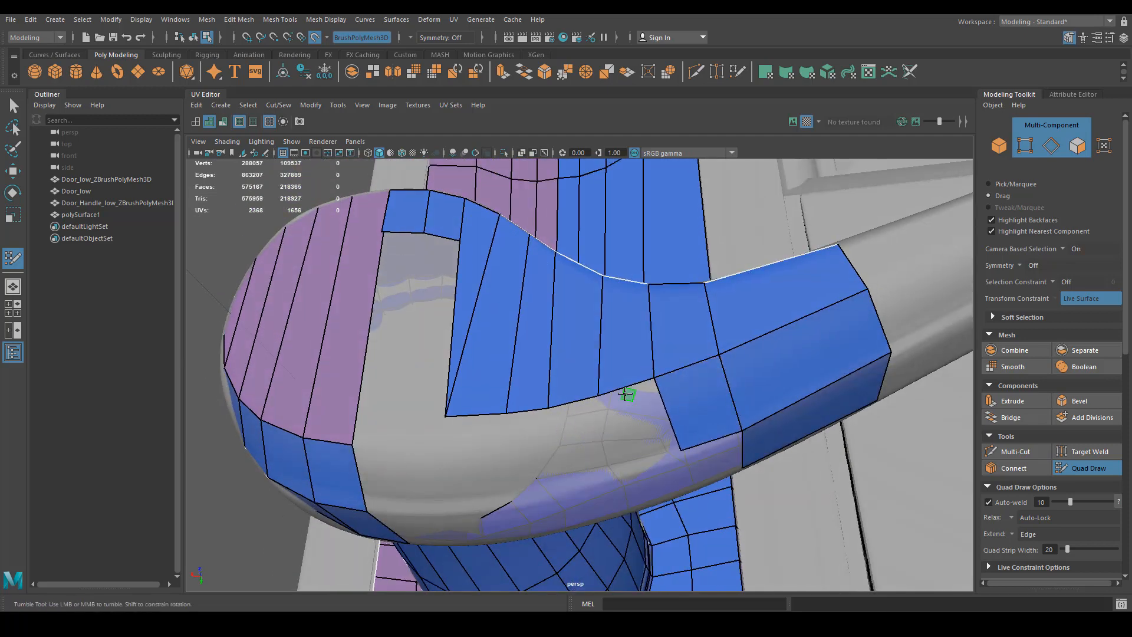
drag(633, 418, 626, 461)
drag(575, 403, 590, 475)
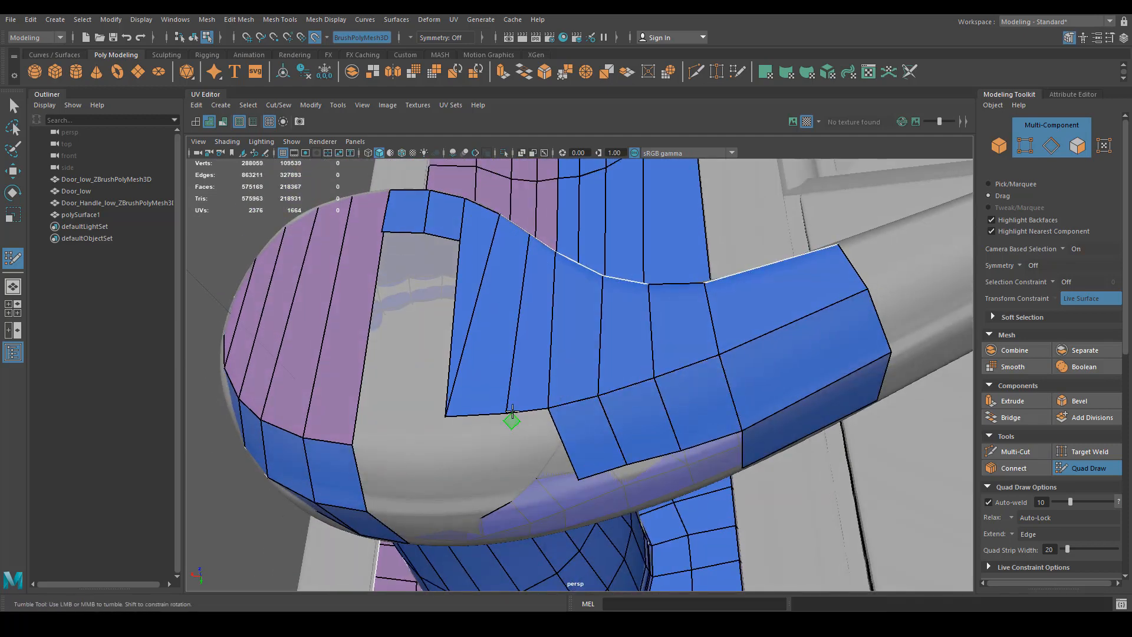
drag(511, 417, 546, 479)
shift+click(489, 454)
Step: Fill the remaining opening on the front face by extending its upper quads down to the lower edge
alt+drag(490, 454, 443, 311)
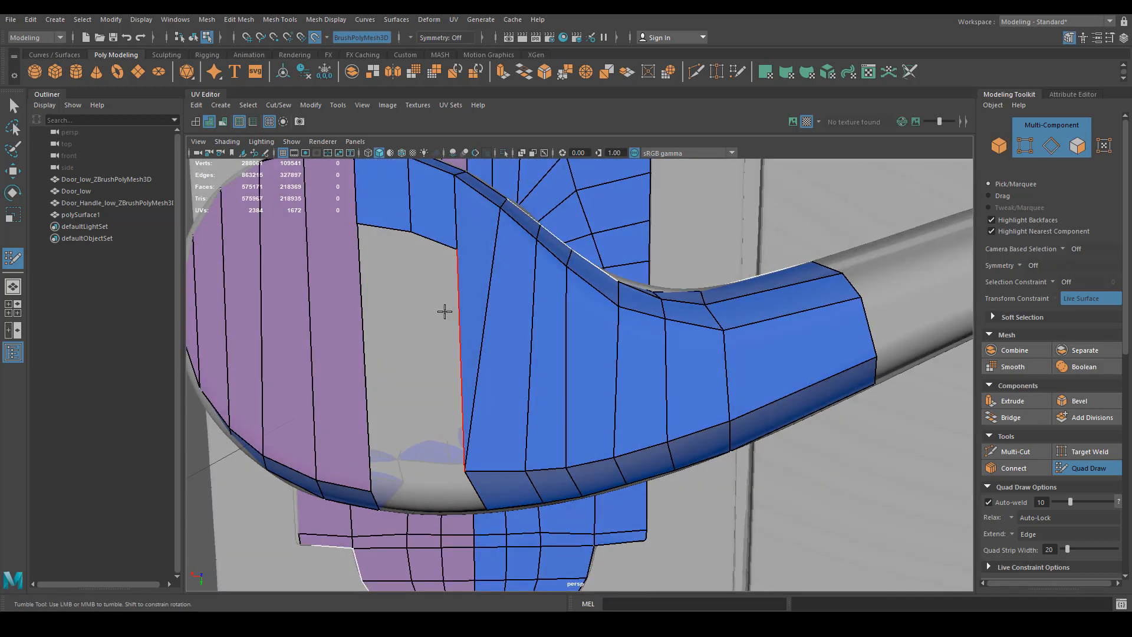
mouse_move(386, 227)
mouse_down()
mouse_move(391, 412)
mouse_move(470, 295)
mouse_move(428, 490)
mouse_up()
alt+right_drag(428, 490, 512, 428)
alt+middle_drag(511, 428, 466, 426)
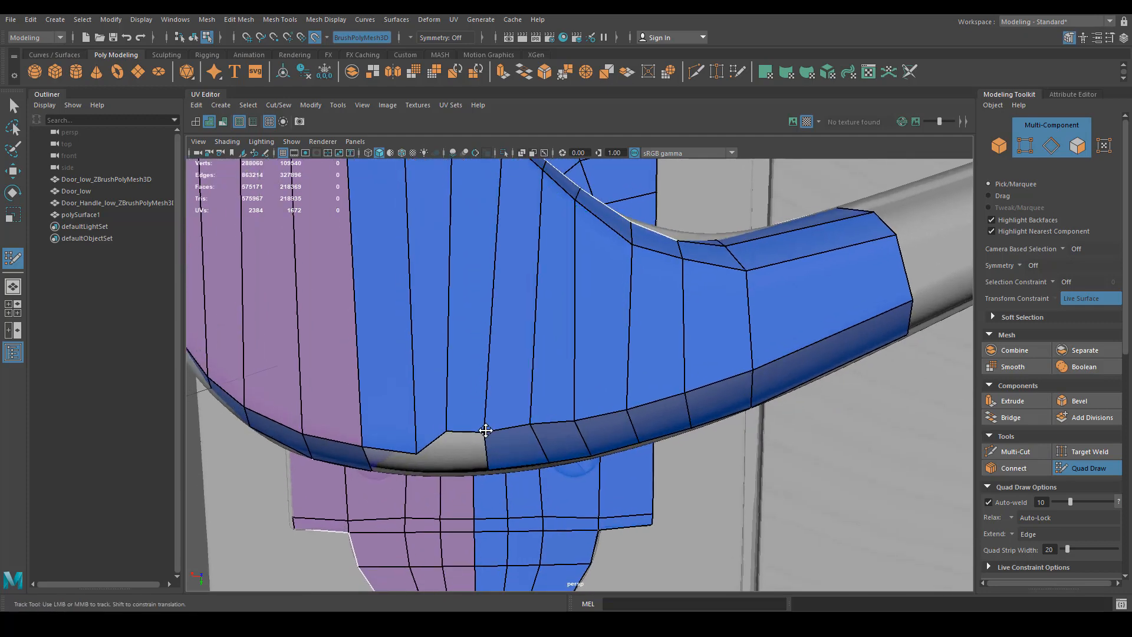
Step: Close the gap in the lower front-edge row between the rounded end and the lever quads
alt+drag(465, 423, 457, 377)
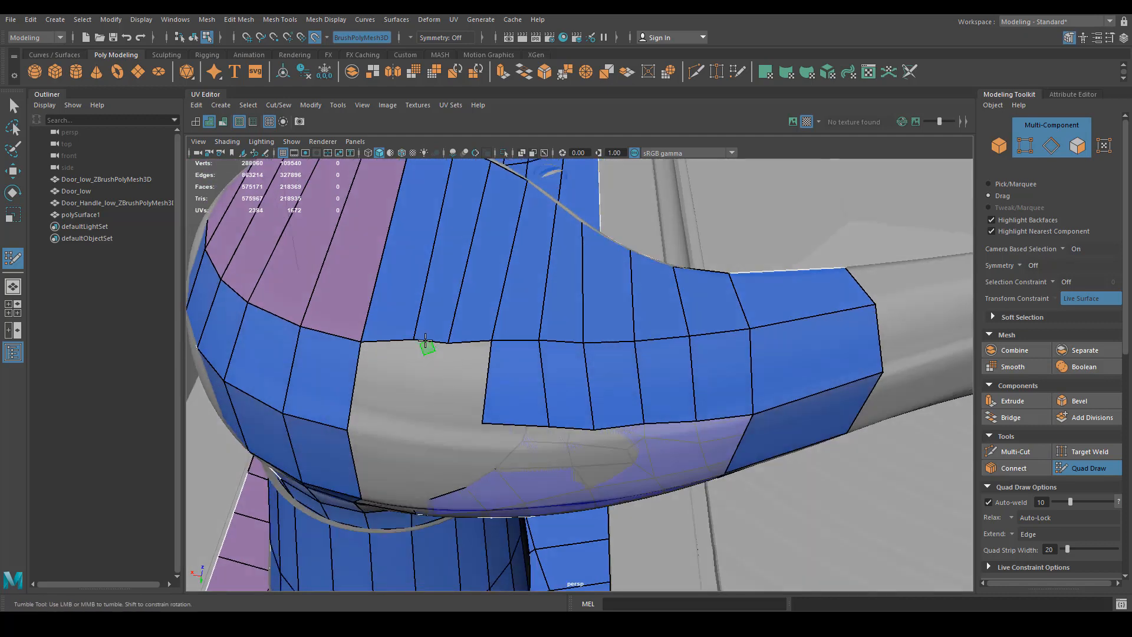
middle_drag(428, 344, 421, 422)
drag(357, 417, 413, 389)
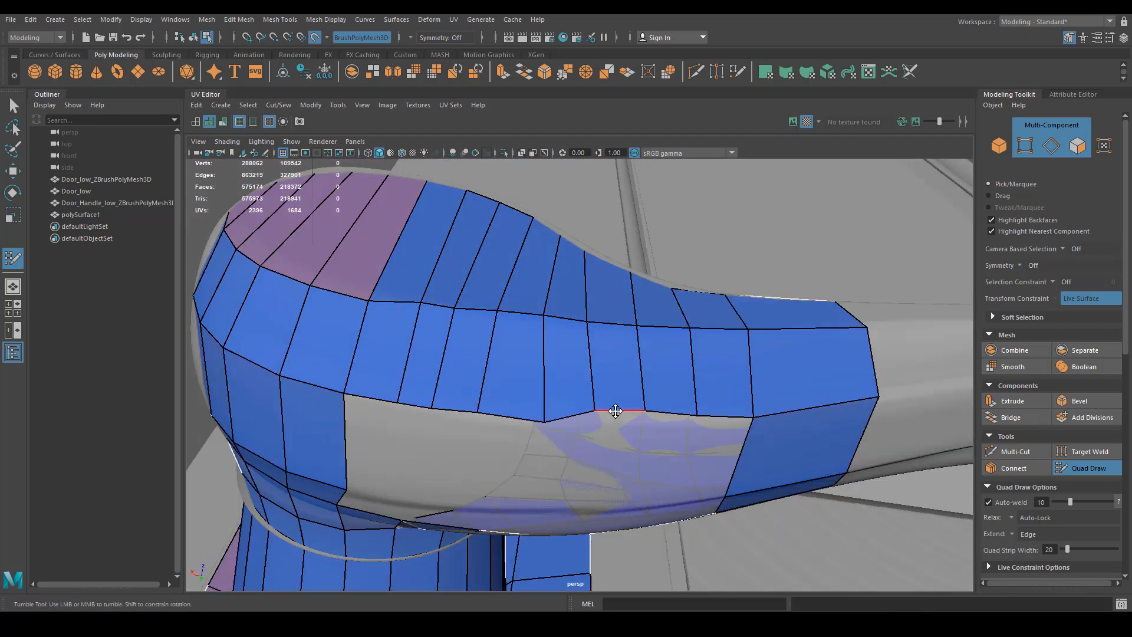
Step: Fill the opening between the front-edge row and the neck junction by extruding quads and closing the remaining gaps
alt+right_drag(693, 410, 550, 379)
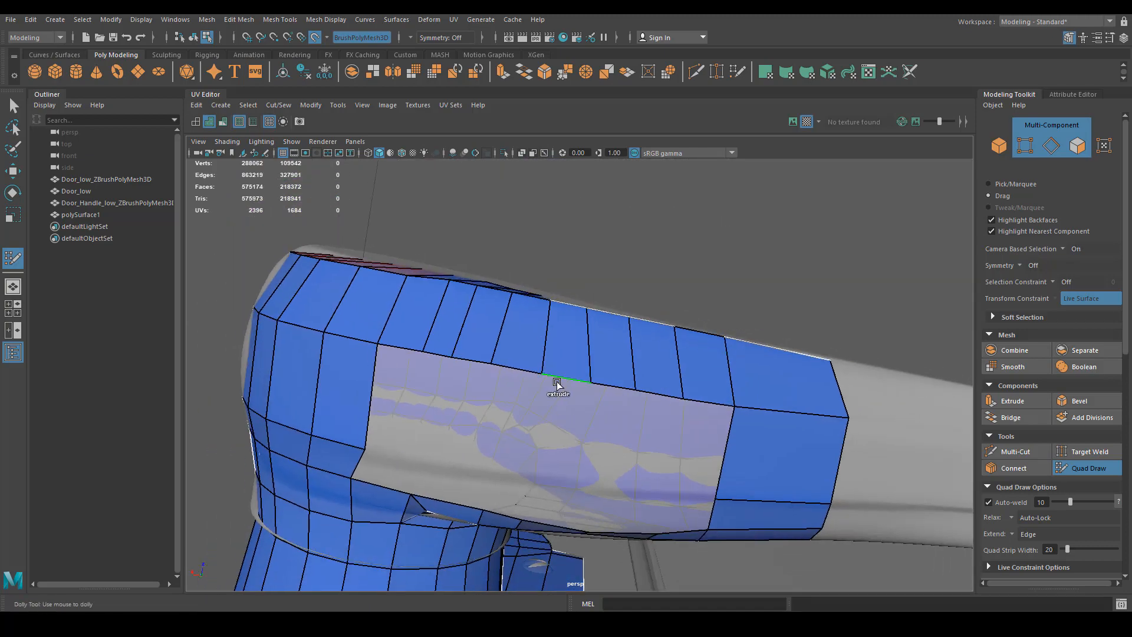
drag(556, 384, 536, 472)
mouse_move(286, 495)
alt+mouse_down()
mouse_move(354, 371)
mouse_move(399, 417)
mouse_move(447, 360)
mouse_move(465, 419)
mouse_move(437, 331)
alt+mouse_up()
shift+click(371, 386)
alt+middle_drag(437, 331, 652, 434)
shift+click(651, 415)
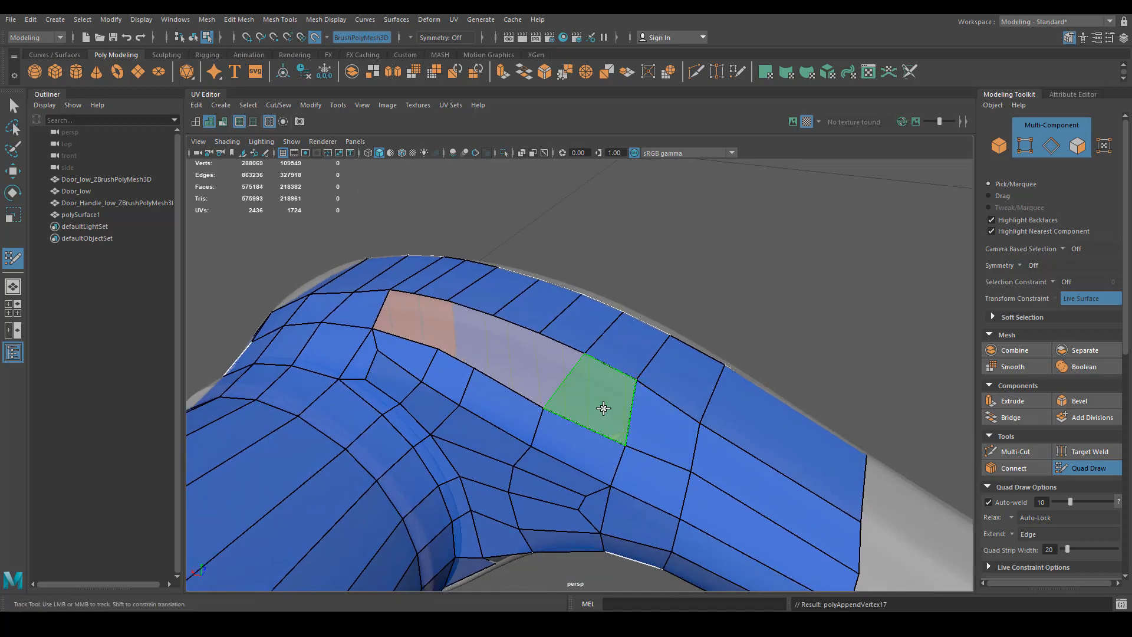
shift+click(603, 408)
Step: Simplify the dense topology at the neck-to-lever junction by welding surplus vertices into their neighbours
mouse_move(604, 408)
alt+mouse_down()
mouse_move(548, 380)
mouse_move(677, 392)
mouse_move(607, 458)
mouse_move(467, 423)
mouse_move(424, 384)
mouse_move(498, 301)
mouse_move(459, 363)
alt+mouse_up()
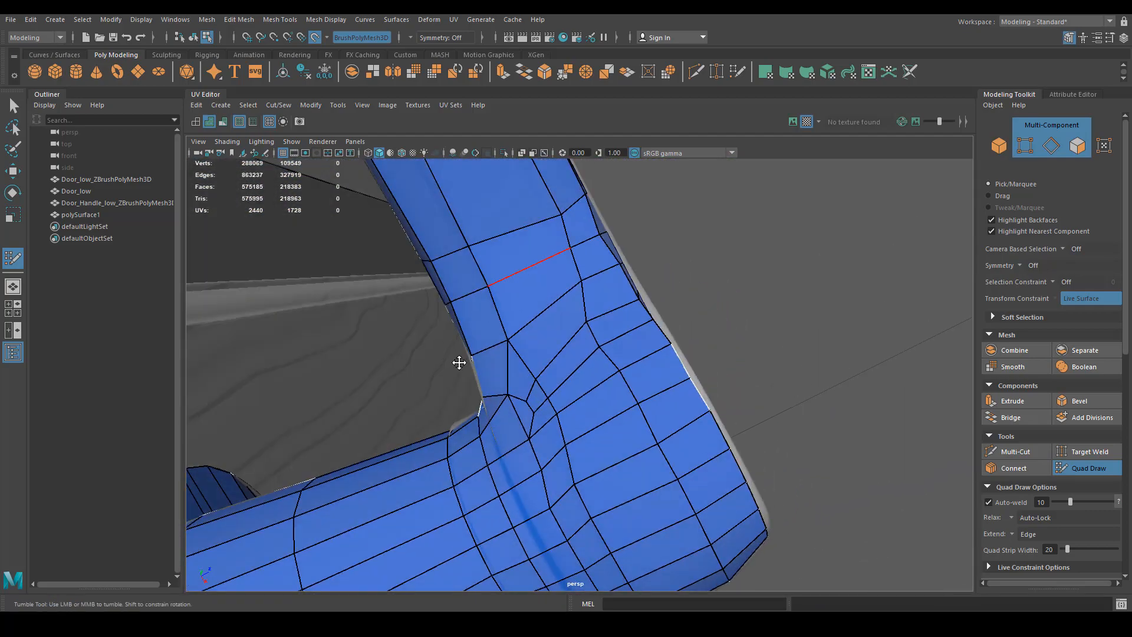
alt+right_drag(460, 363, 512, 391)
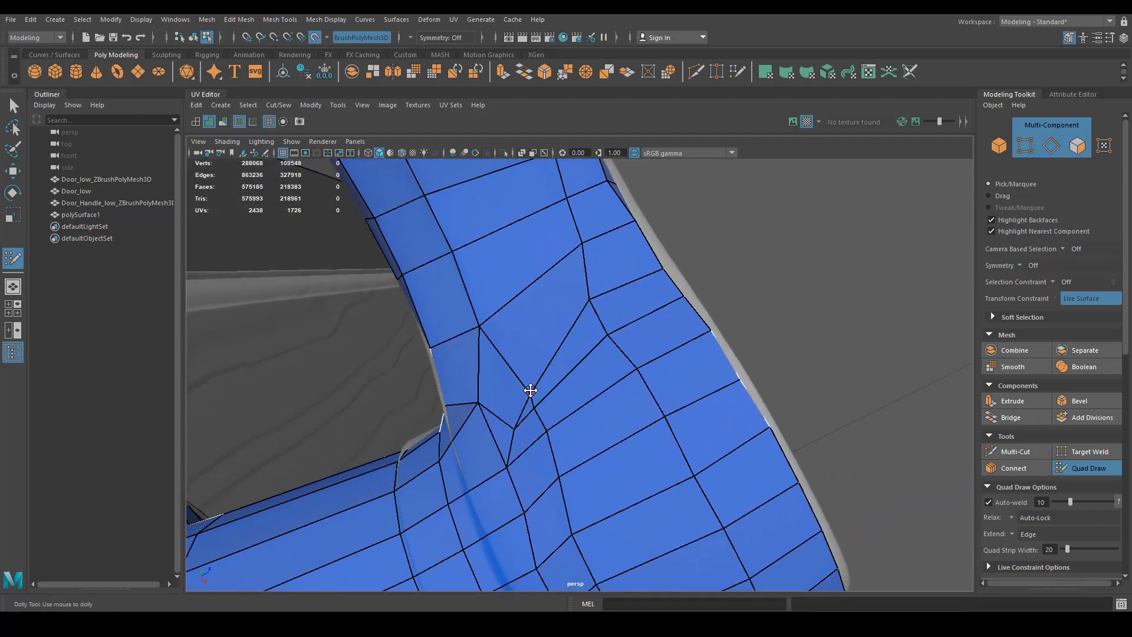
alt+drag(517, 430, 510, 404)
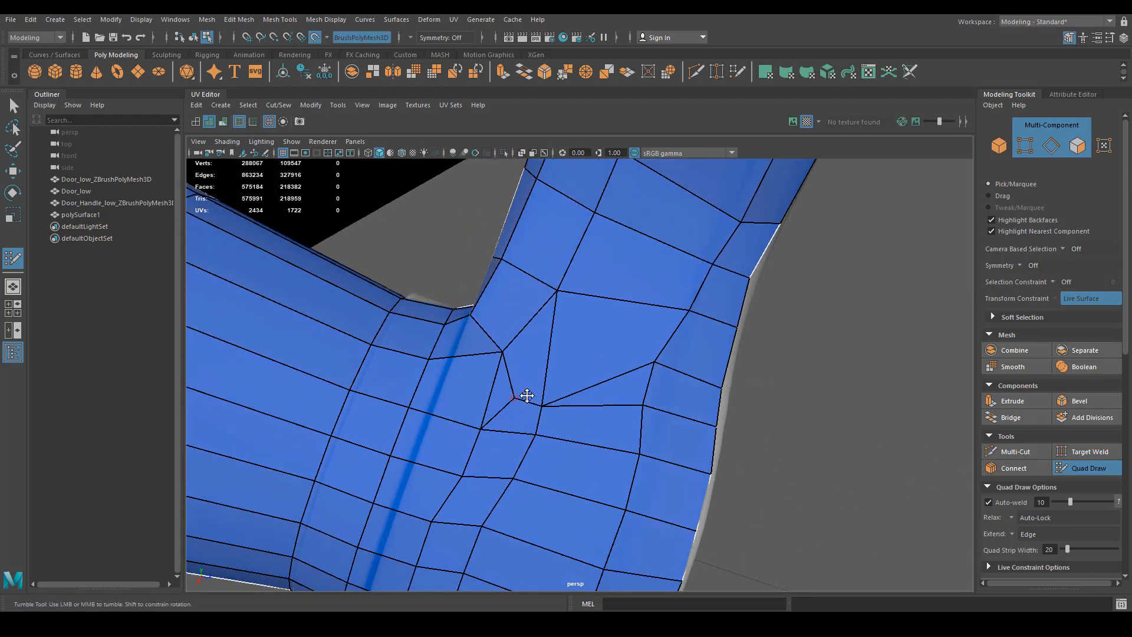
drag(656, 362, 644, 404)
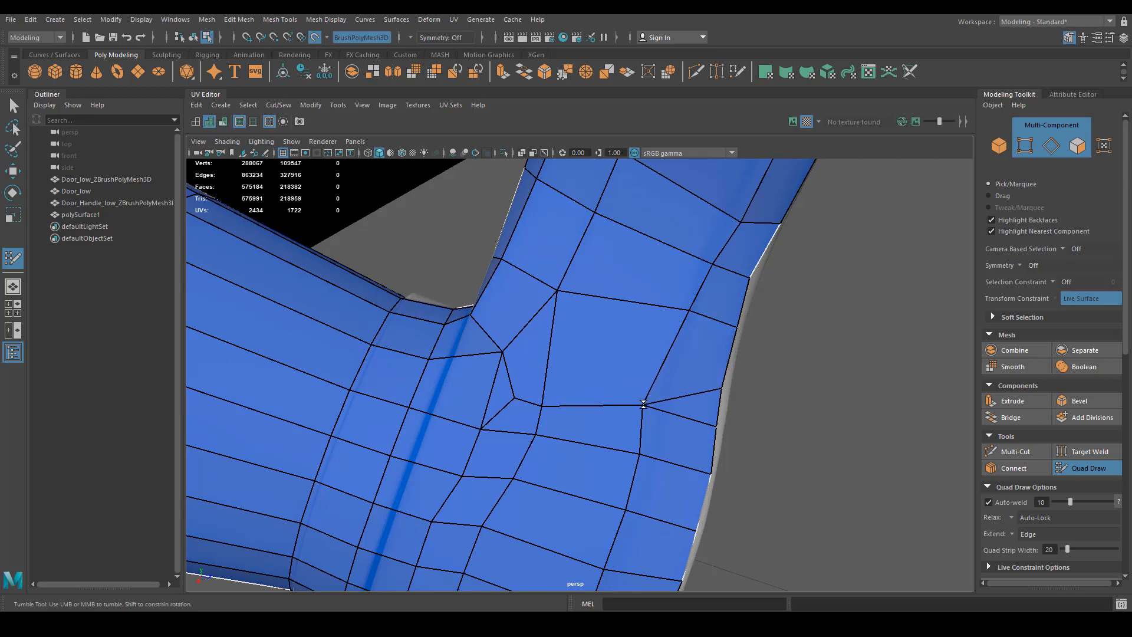
Step: Adjust the vertex at the neck-to-lever junction and weld the surplus vertex on the front face's lower edge into its neighbour
drag(542, 404, 547, 381)
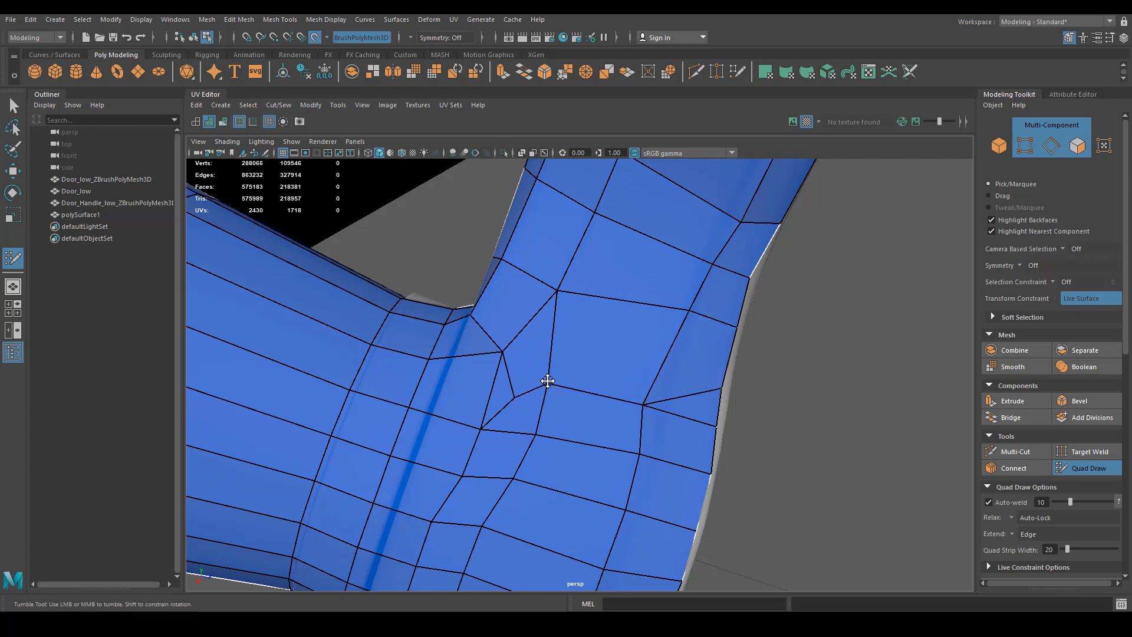
alt+drag(713, 392, 576, 462)
drag(560, 378, 595, 410)
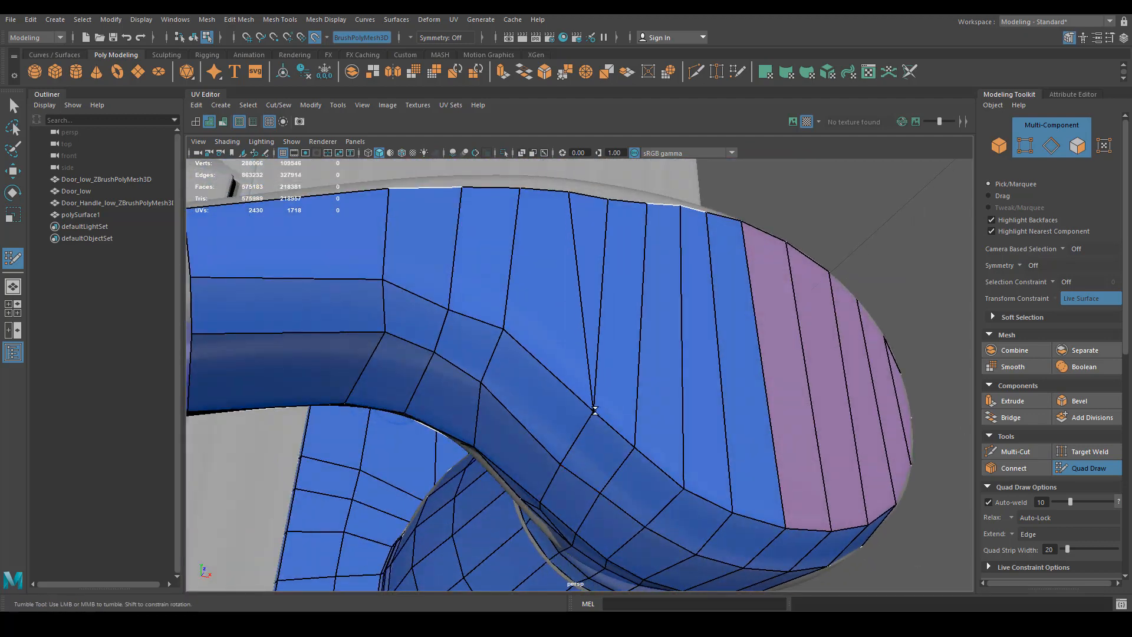
Step: Slide the vertices and cross edges along the front face's lower edge so the quads are spaced more evenly
drag(501, 329, 507, 331)
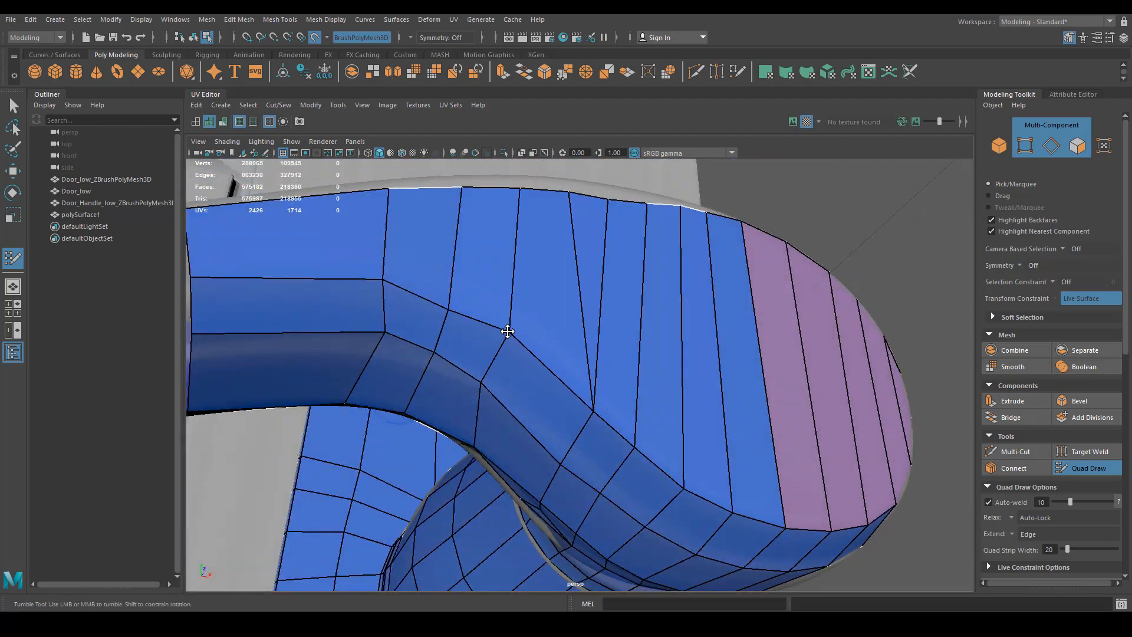
drag(482, 384, 487, 389)
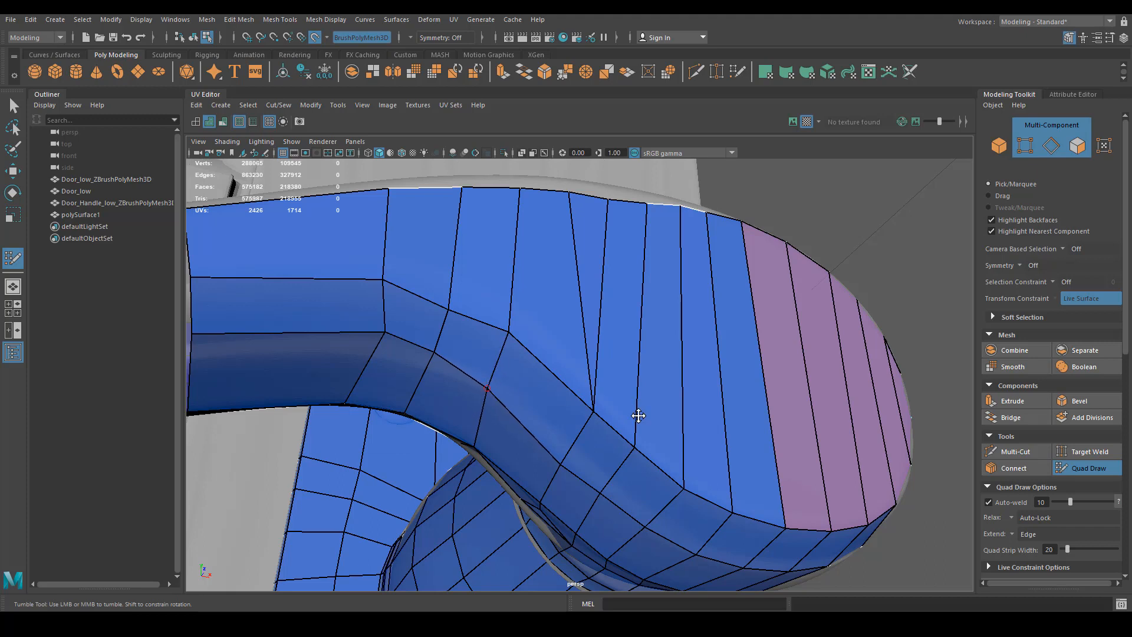
drag(582, 431, 557, 406)
drag(623, 468, 596, 444)
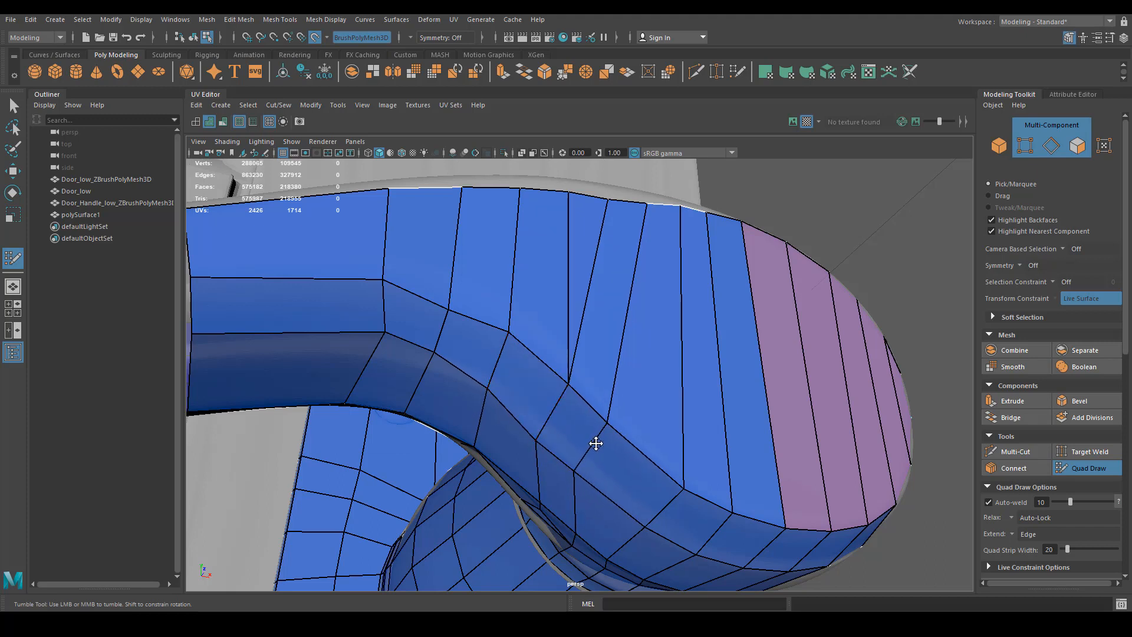
drag(671, 501, 646, 479)
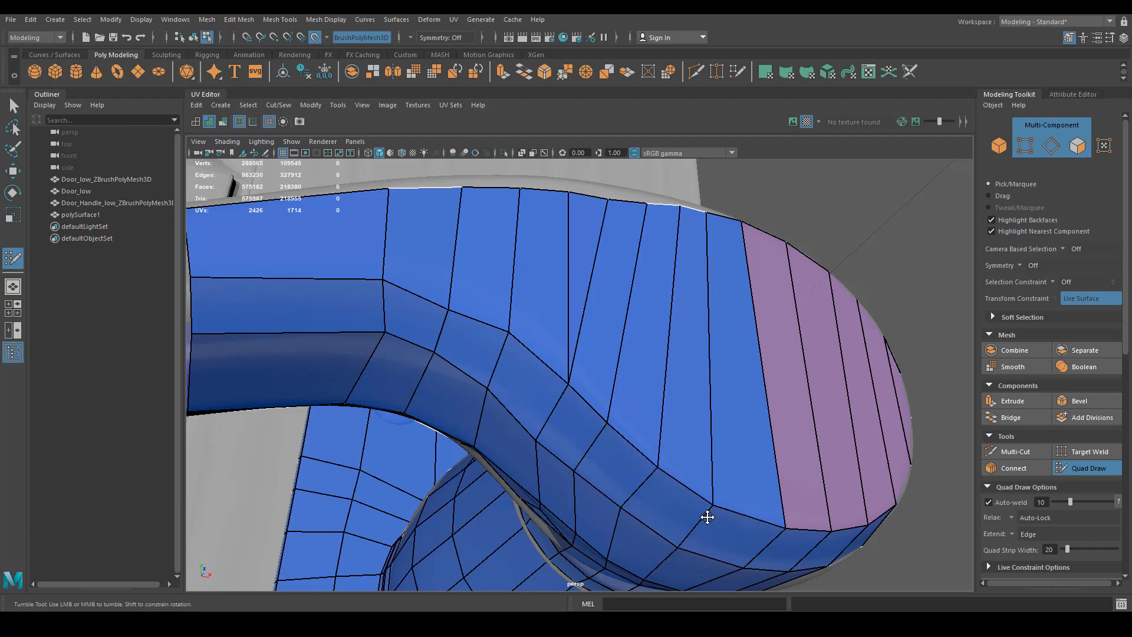
Step: Weld the surplus vertex on the front face's upper edge into the neighbouring vertex
alt+right_drag(706, 515, 696, 503)
mouse_move(696, 503)
alt+mouse_down()
mouse_move(660, 493)
mouse_move(750, 453)
alt+mouse_up()
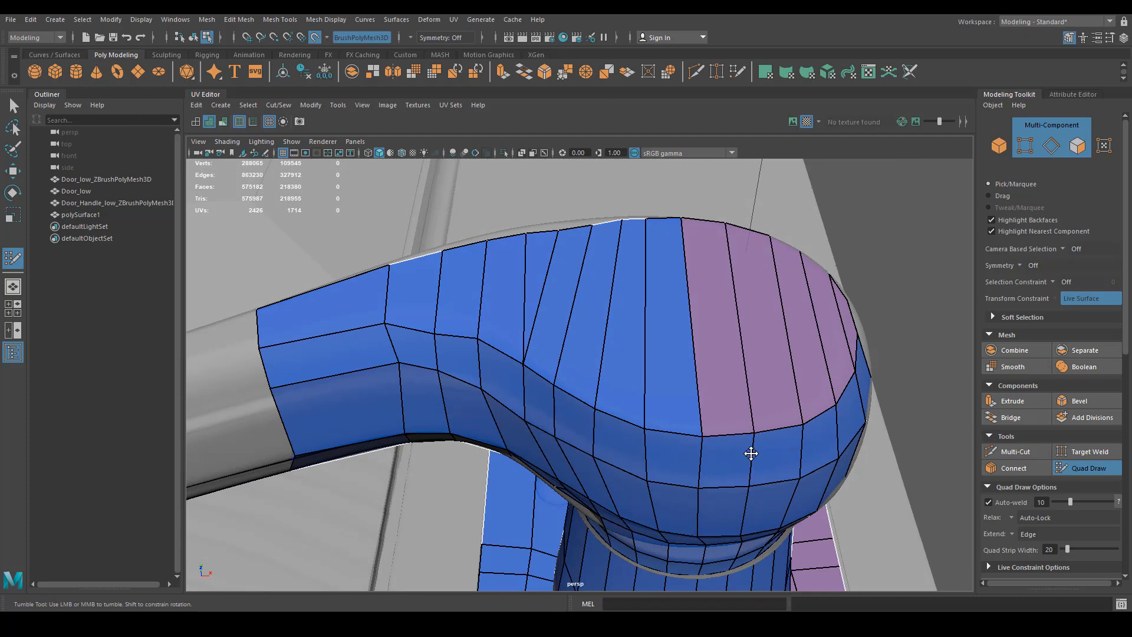
alt+drag(670, 431, 614, 430)
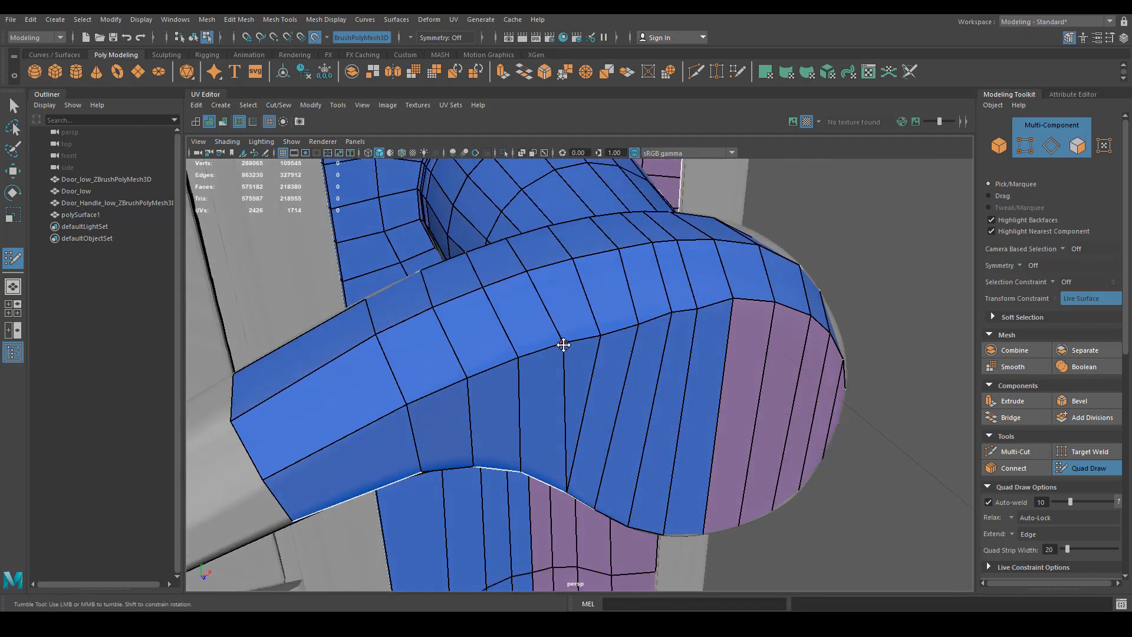
mouse_move(594, 337)
mouse_down()
mouse_move(564, 340)
mouse_move(579, 340)
mouse_move(581, 295)
mouse_move(626, 294)
mouse_up()
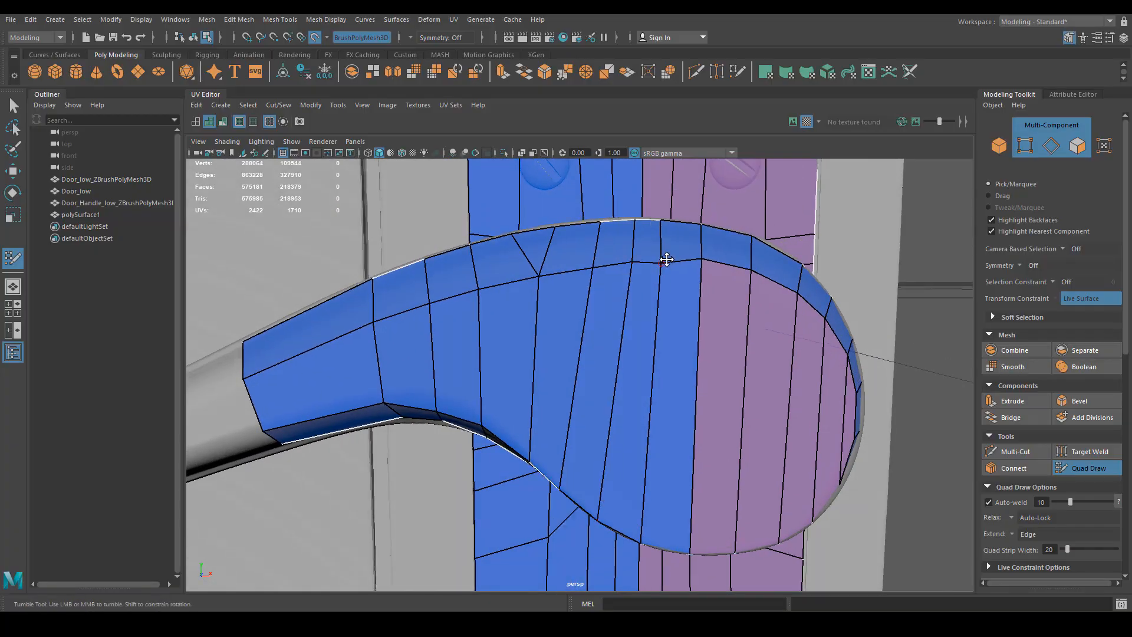
Step: Even out the spacing of the cross edges beside the opening along the handle's upper side
key(4)
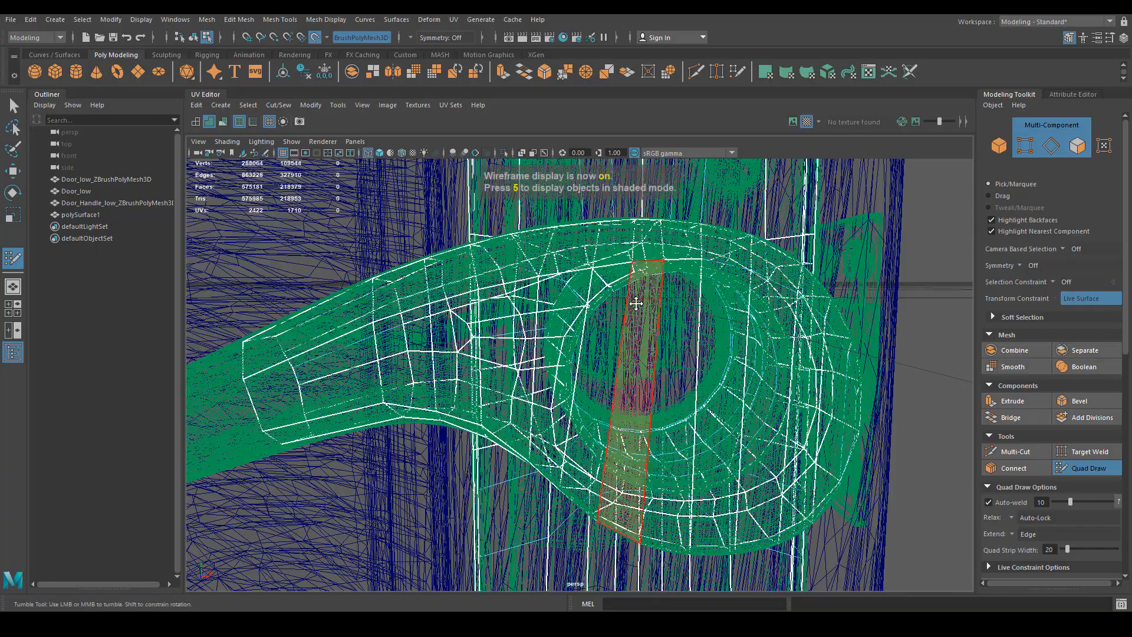
alt+drag(669, 254, 602, 341)
mouse_move(602, 340)
alt+right_down()
mouse_move(637, 336)
mouse_move(611, 320)
alt+right_up()
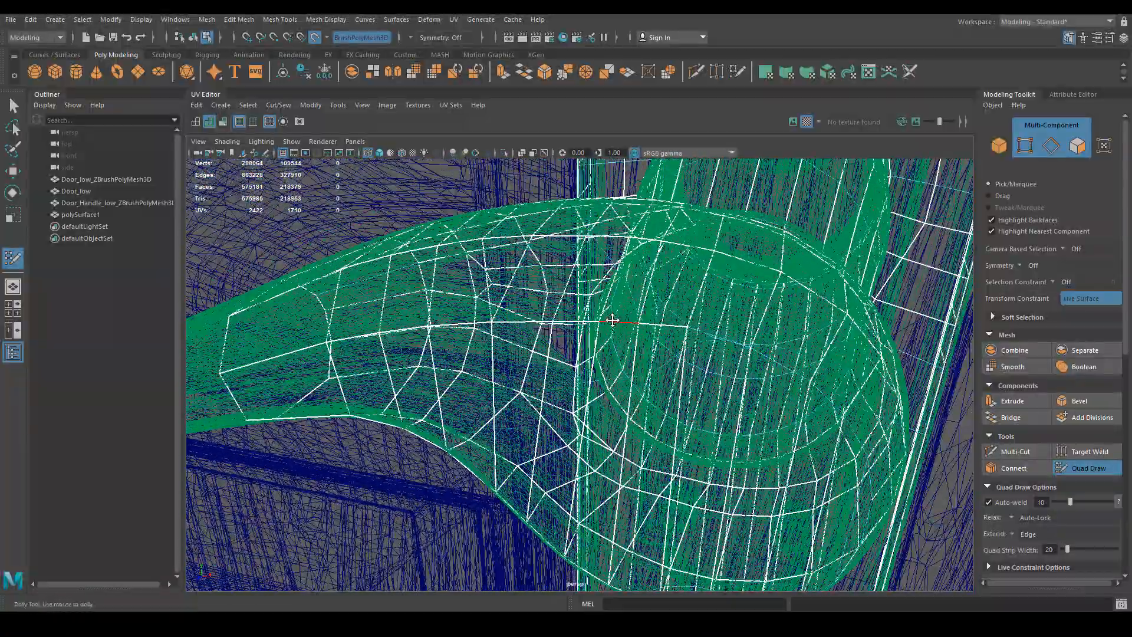
key(5)
mouse_move(564, 291)
alt+mouse_down()
mouse_move(637, 347)
mouse_move(591, 366)
mouse_move(573, 351)
alt+mouse_up()
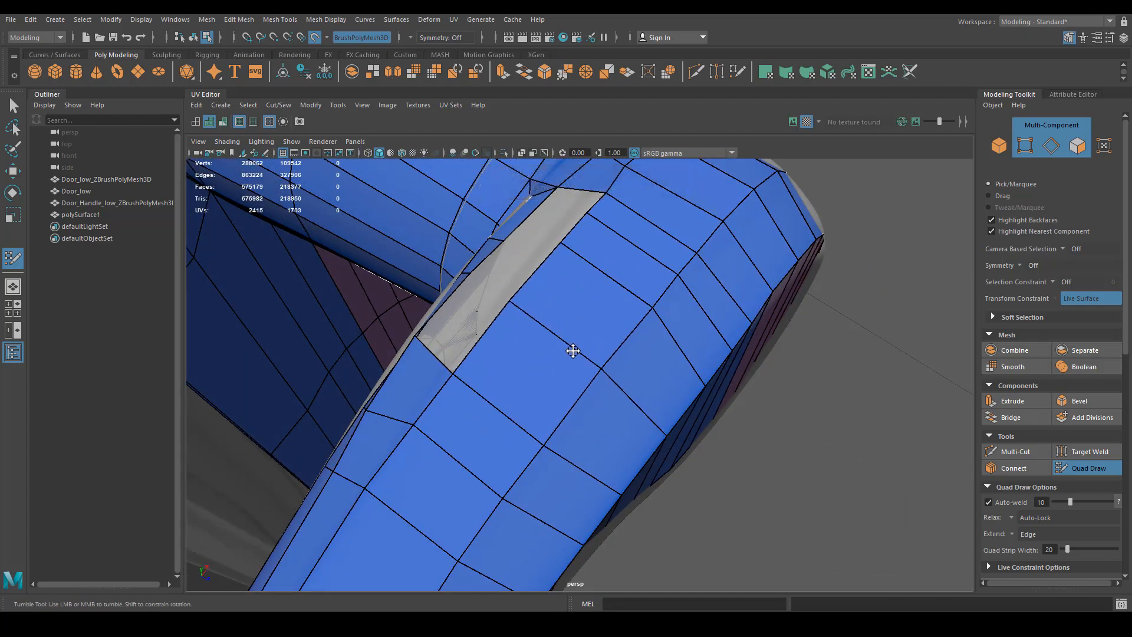
drag(624, 277, 605, 298)
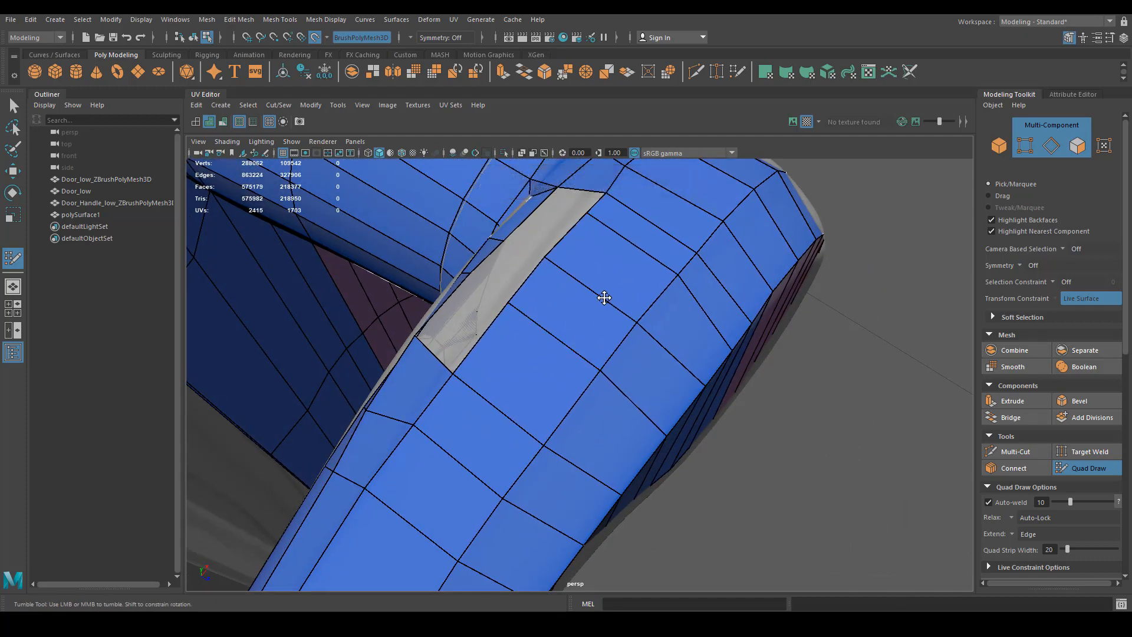
drag(567, 345, 563, 353)
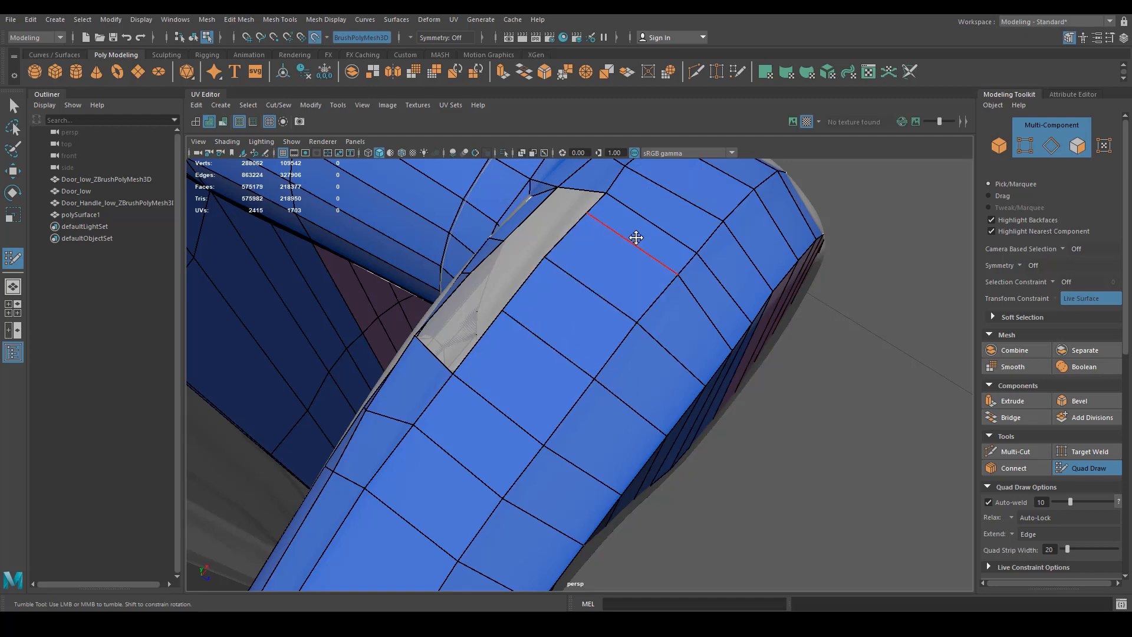
mouse_move(636, 237)
mouse_down()
mouse_move(621, 258)
mouse_move(644, 262)
mouse_up()
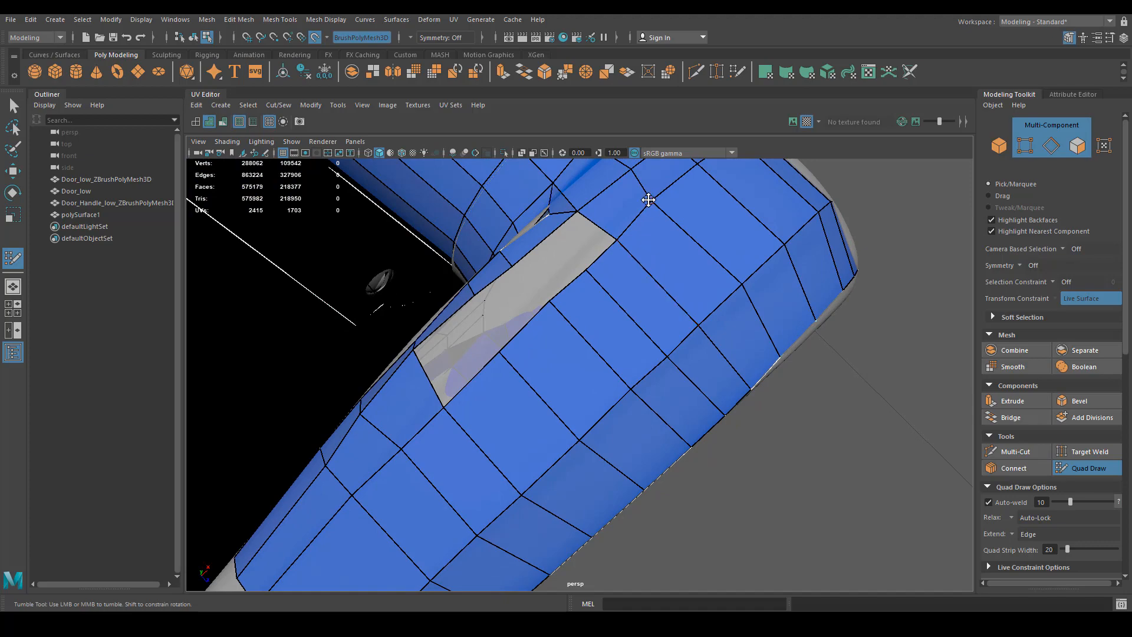
drag(648, 200, 656, 200)
Step: Delete the faces between the opening and the neck junction and rebuild the strip along the junction with smaller quads
alt+drag(549, 305, 762, 282)
alt+right_drag(612, 294, 652, 309)
alt+drag(652, 309, 589, 330)
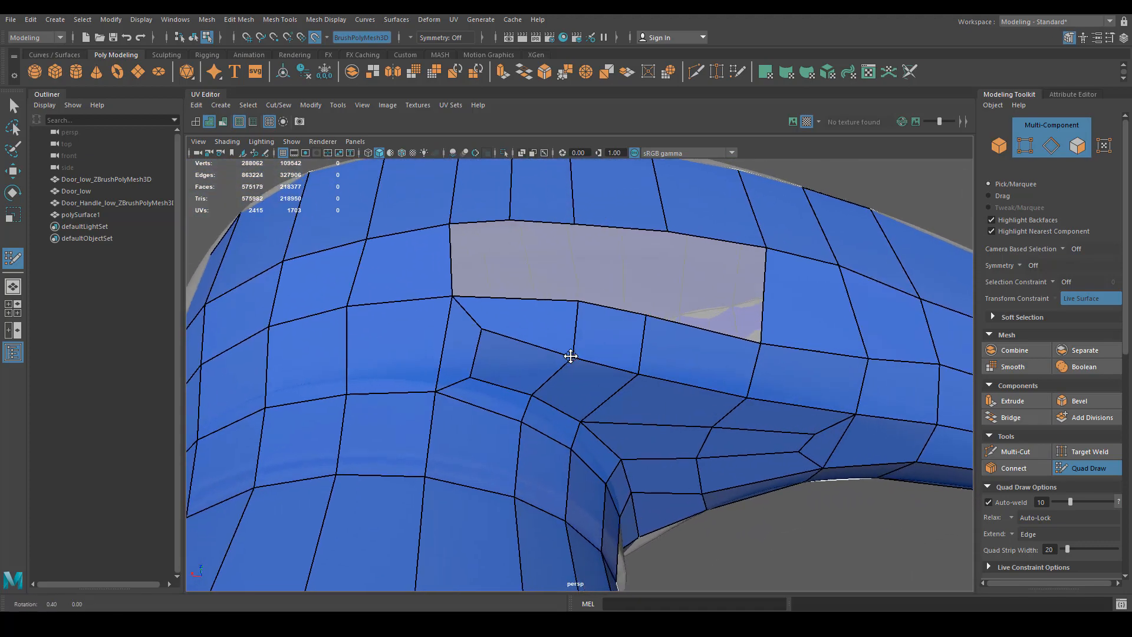
ctrl+shift+click(524, 356)
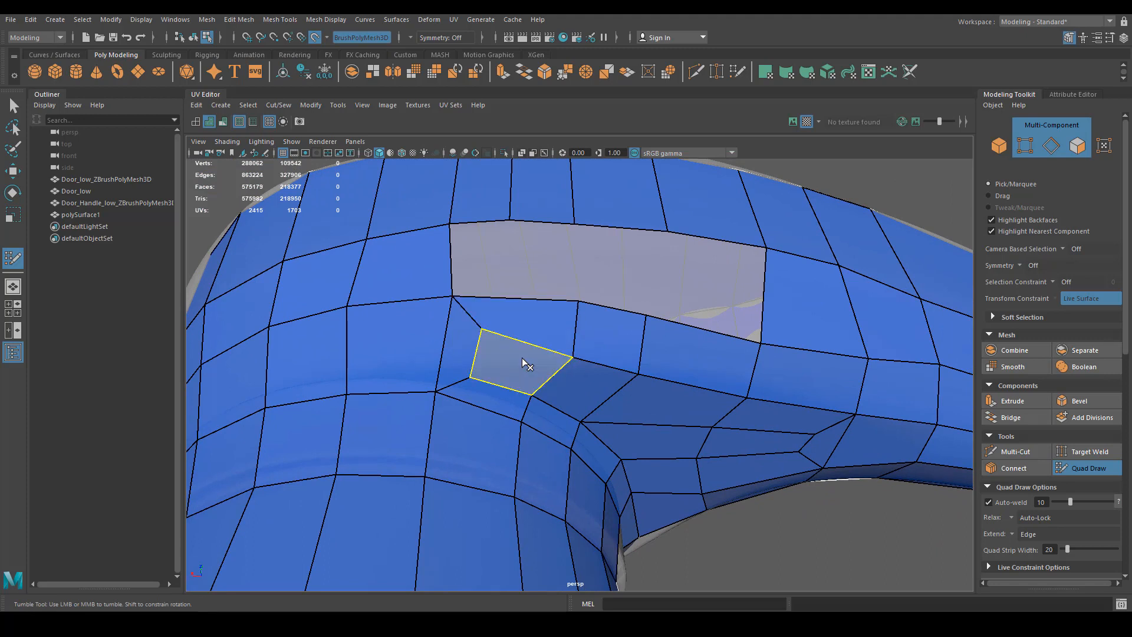
ctrl+shift+click(509, 338)
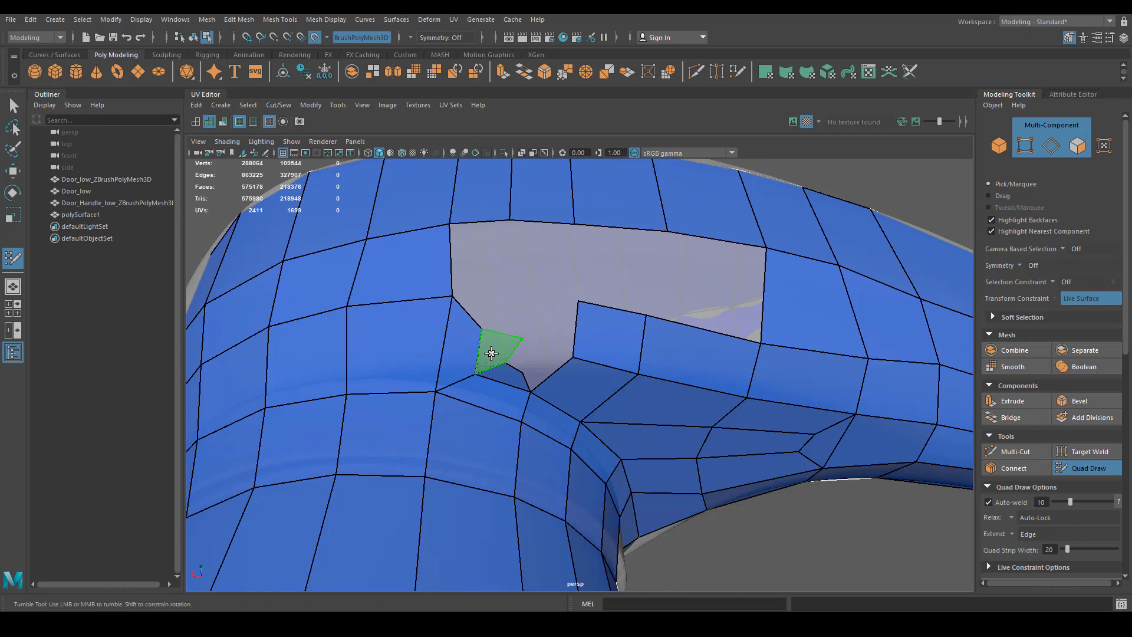
shift+click(492, 354)
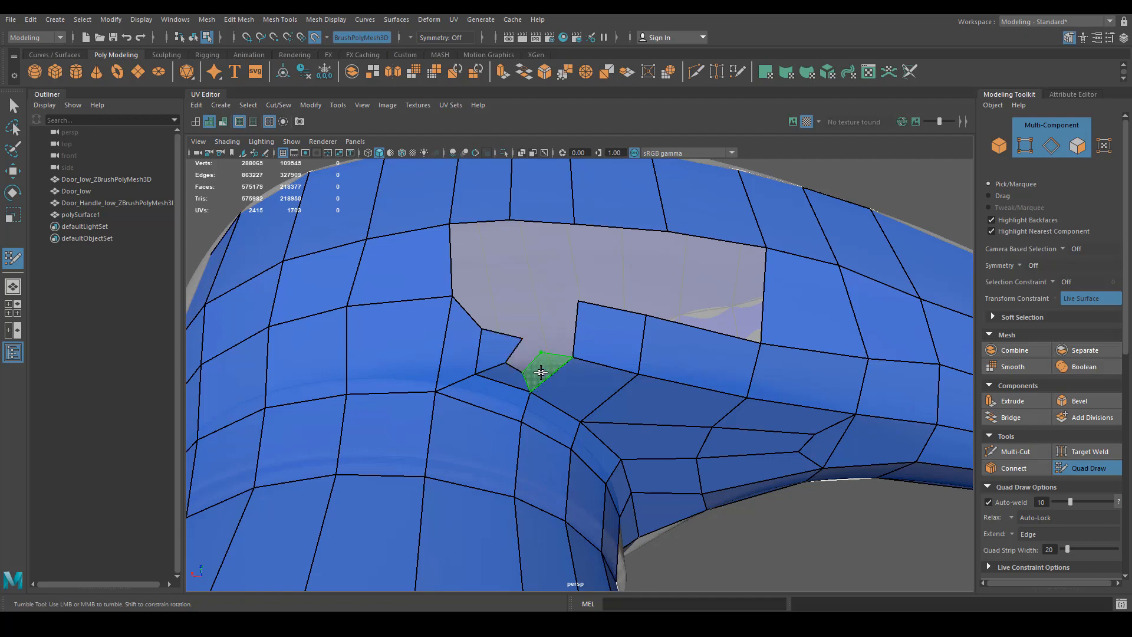
shift+click(534, 362)
shift+click(519, 353)
Step: Close the notch below the opening with new quads and straighten the vertices along its edge at the neck junction
alt+drag(535, 331, 526, 323)
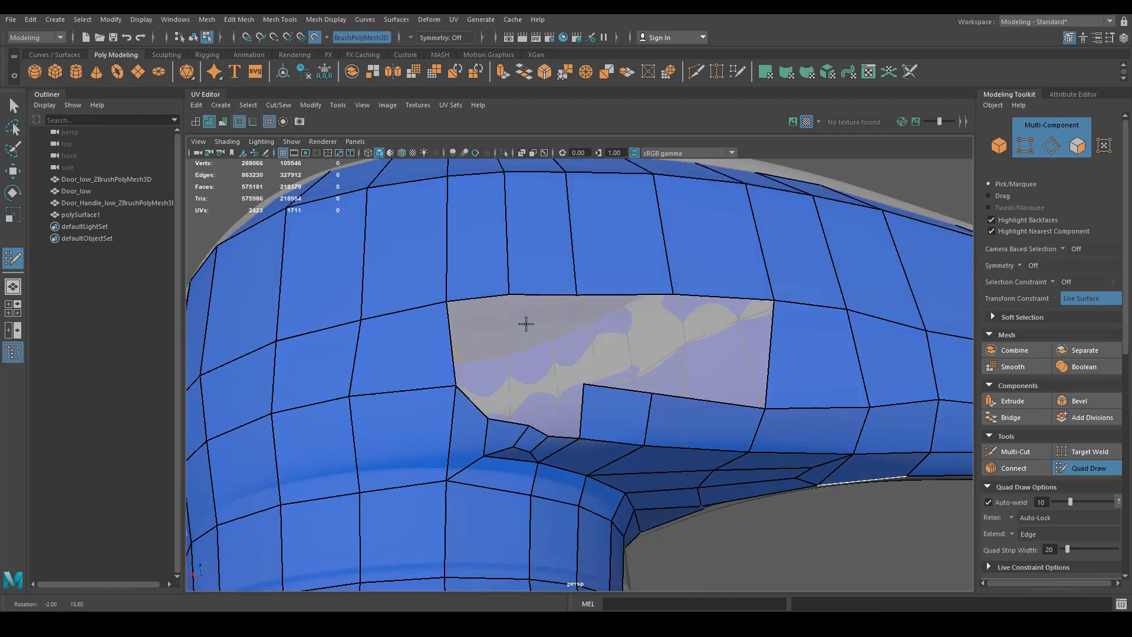
shift+click(481, 362)
key(ctrl+z)
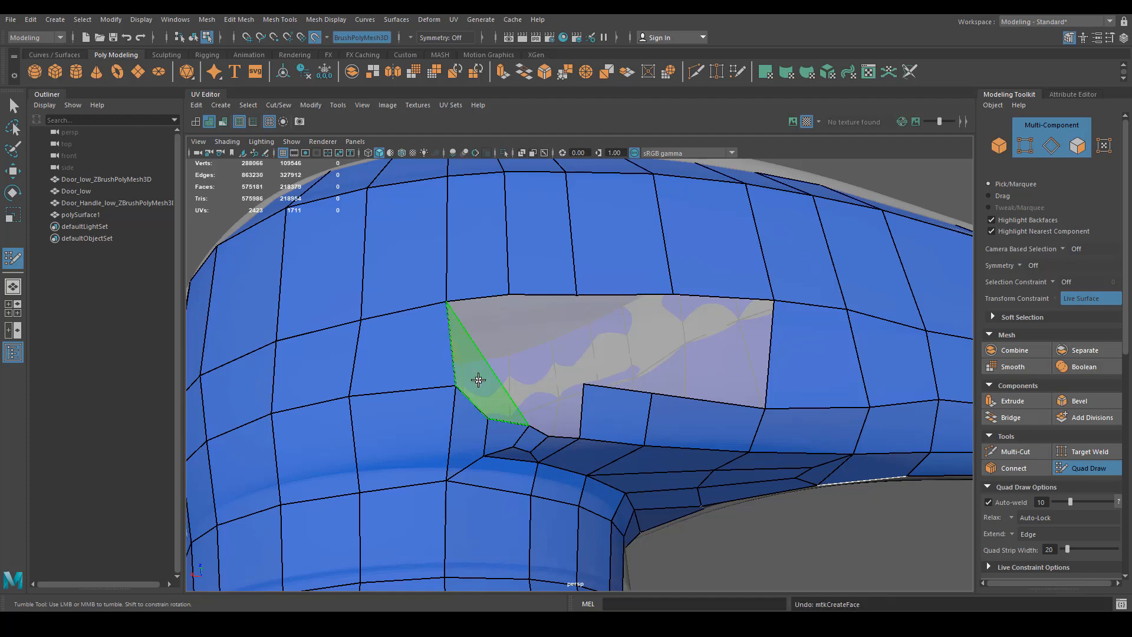
shift+click(470, 354)
mouse_move(489, 413)
mouse_down()
mouse_move(510, 384)
mouse_move(546, 386)
mouse_up()
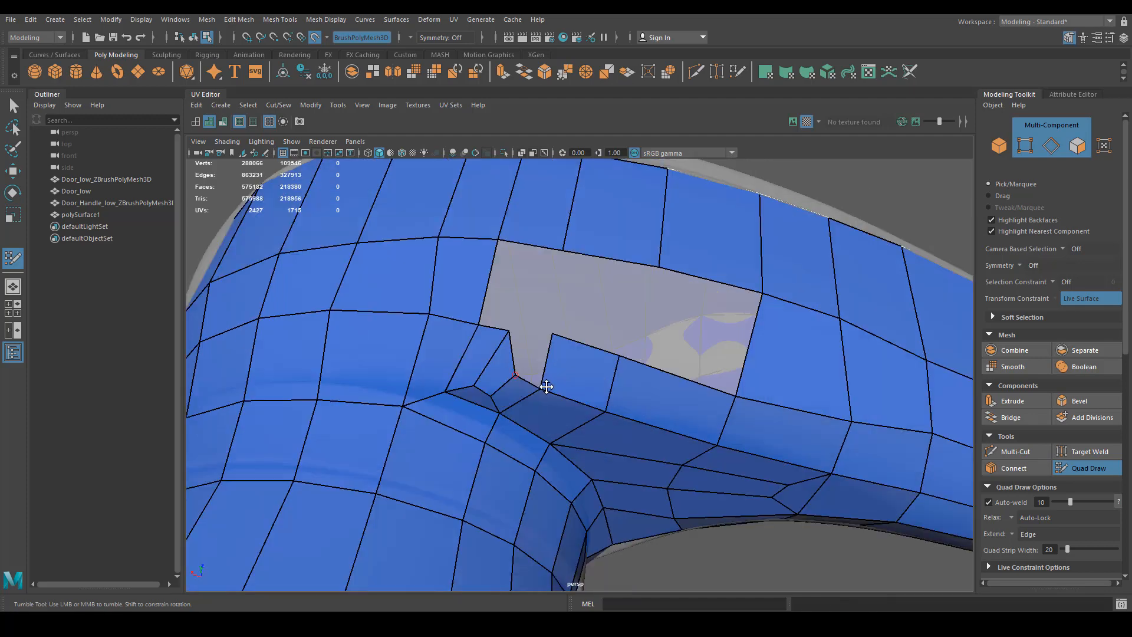
shift+click(548, 348)
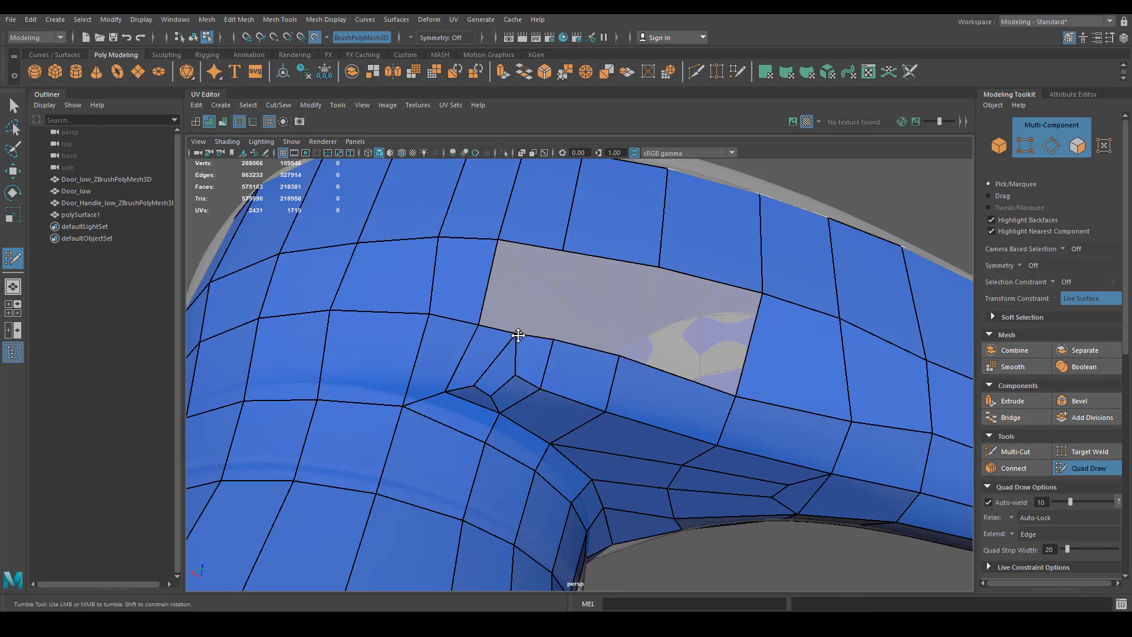
mouse_move(517, 379)
mouse_down()
mouse_move(474, 387)
mouse_move(493, 387)
mouse_up()
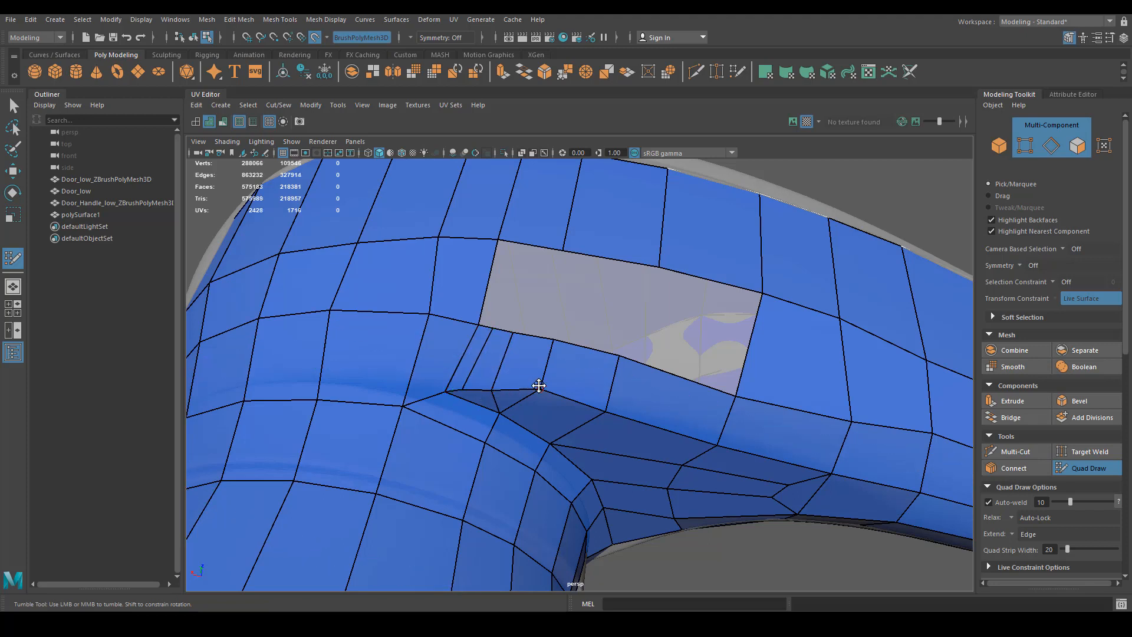
mouse_move(539, 385)
mouse_down()
mouse_move(534, 397)
mouse_move(611, 391)
mouse_up()
Step: Delete the two surplus cross edges below the opening and fill the opening with quads
alt+drag(533, 326, 474, 293)
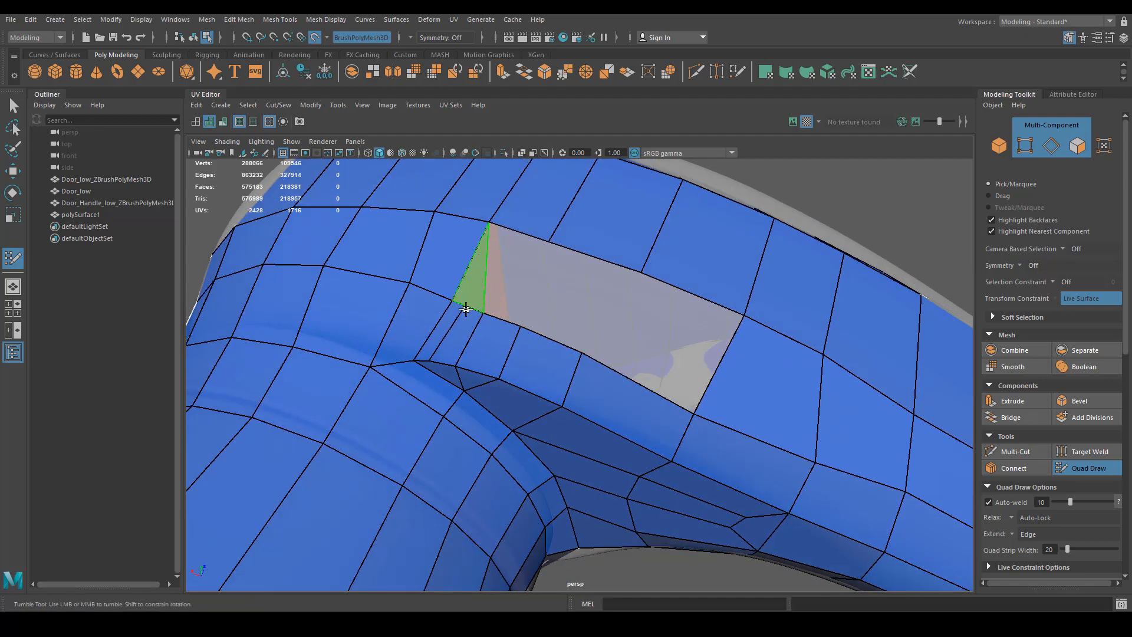
ctrl+shift+click(449, 334)
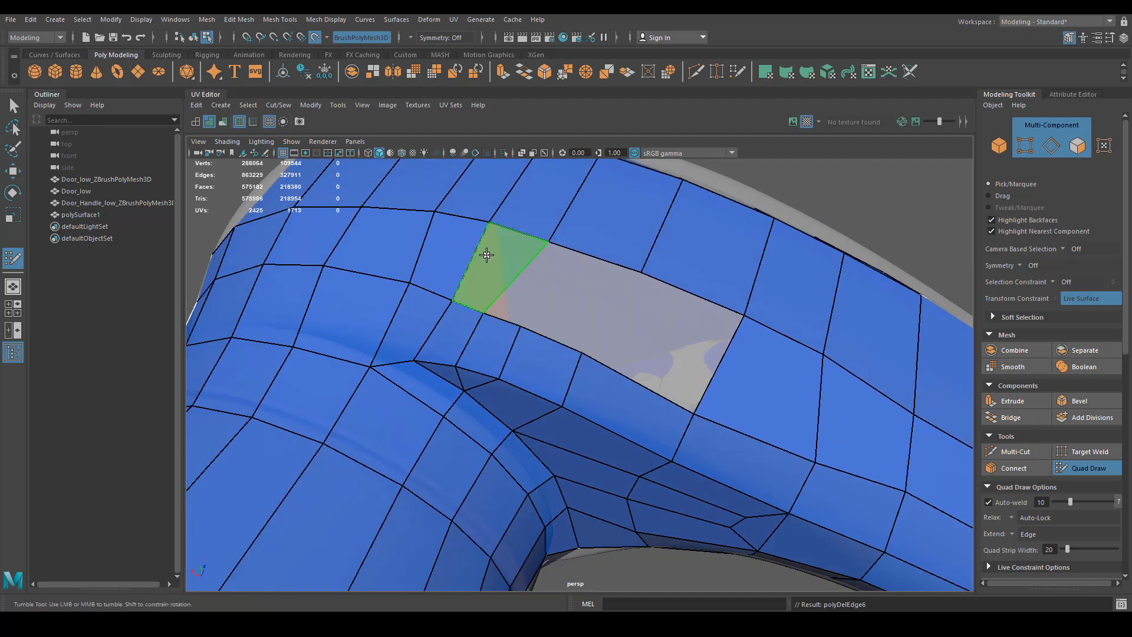
shift+click(487, 256)
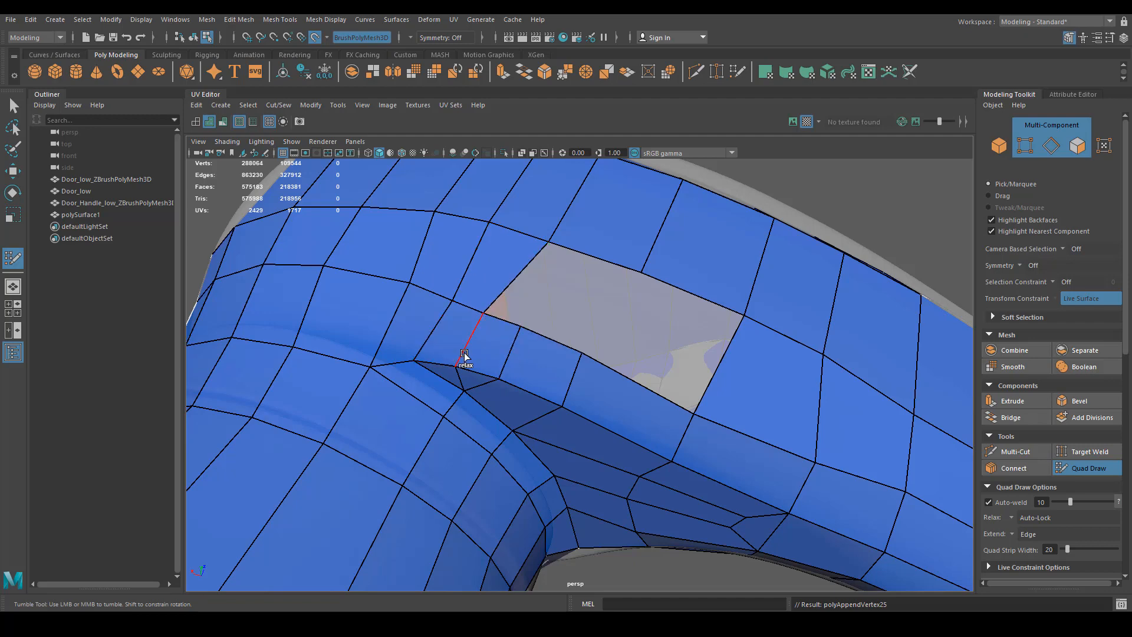
ctrl+shift+click(512, 361)
shift+click(551, 310)
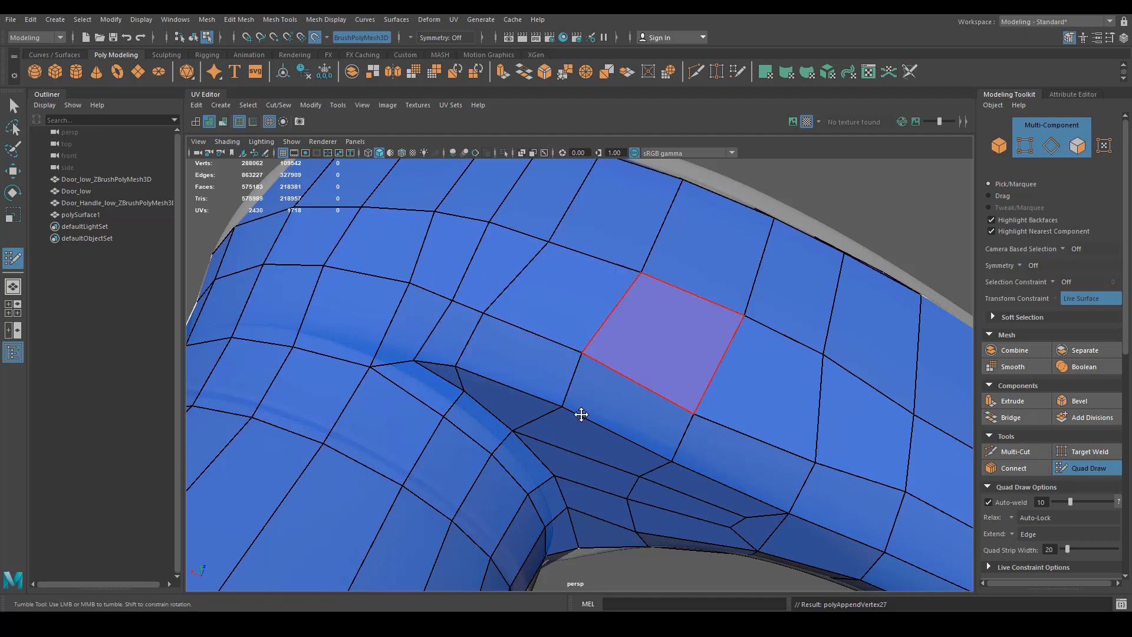
Step: Relax the vertices along the front face's upper edge to smooth their spacing
alt+drag(582, 409, 493, 290)
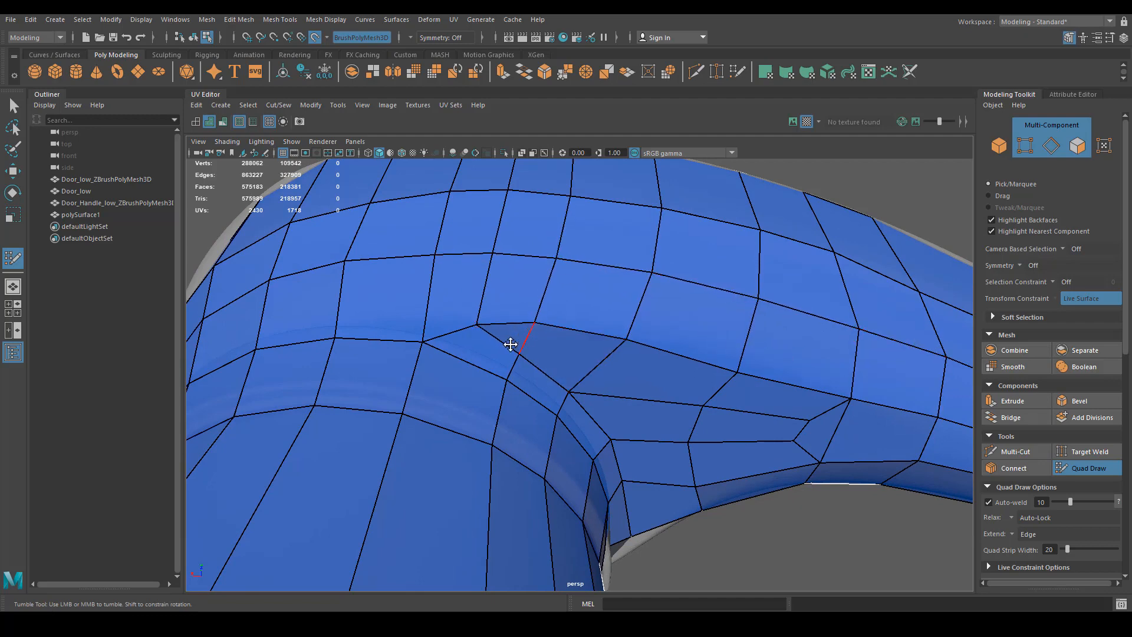
alt+drag(510, 343, 531, 306)
alt+drag(688, 403, 675, 324)
mouse_move(624, 254)
shift+mouse_down()
mouse_move(477, 271)
mouse_move(650, 247)
shift+mouse_up()
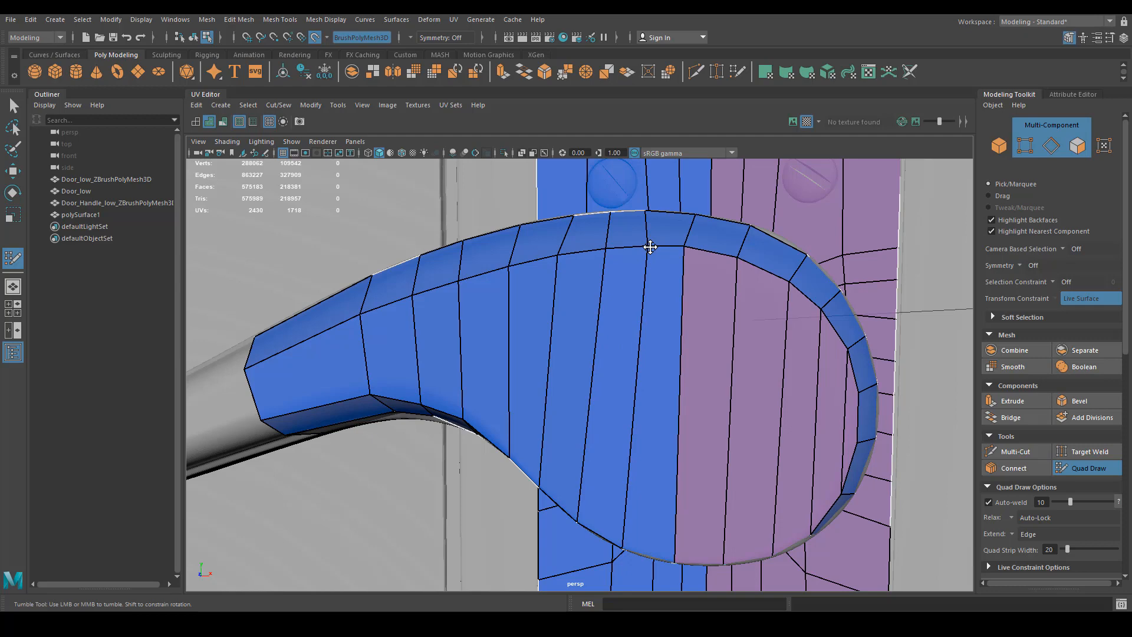
Step: Select the crosswise edge loop nearest the lever's open end and display the handle in wireframe
mouse_move(596, 362)
alt+mouse_down()
mouse_move(604, 346)
mouse_move(616, 361)
mouse_move(571, 422)
mouse_move(589, 444)
mouse_move(571, 446)
alt+mouse_up()
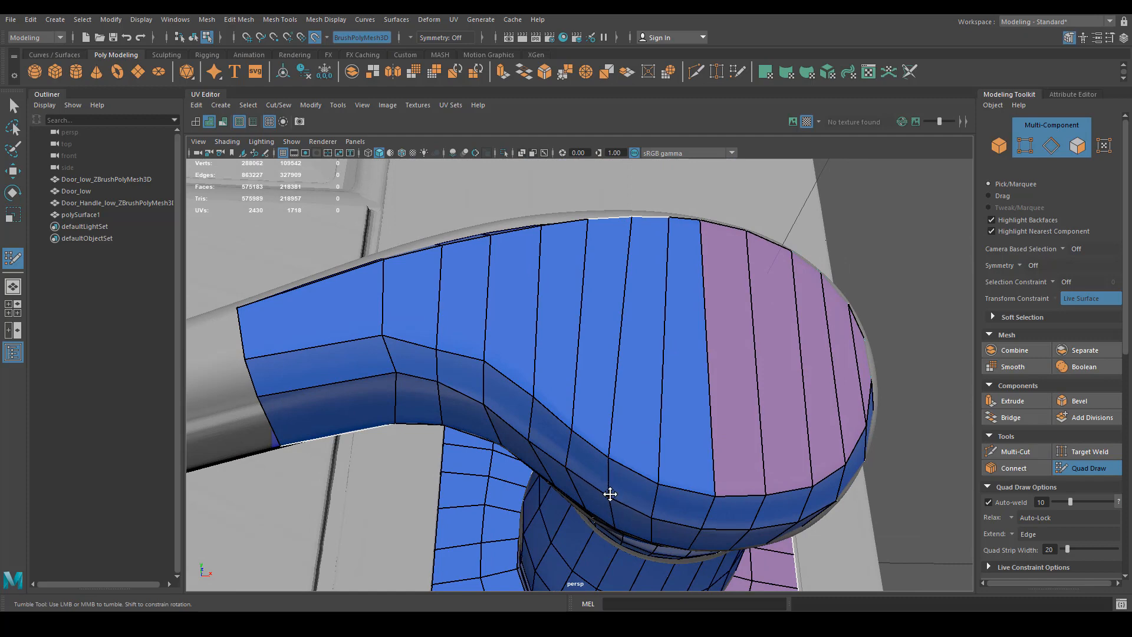
alt+right_drag(671, 422, 578, 401)
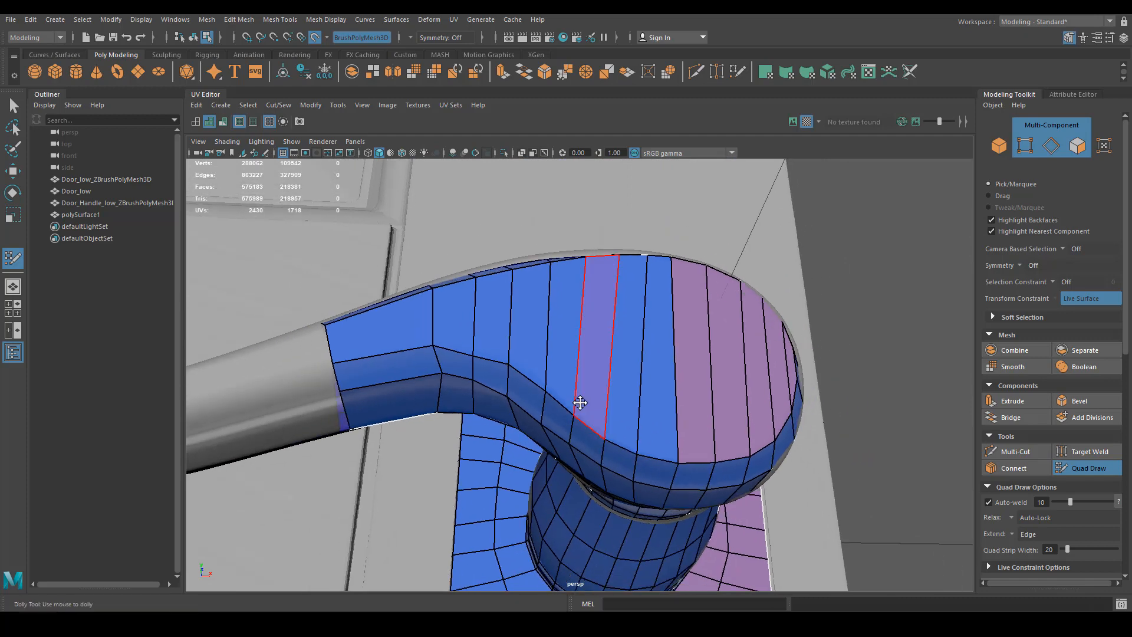
alt+drag(578, 402, 471, 373)
alt+right_drag(472, 372, 458, 376)
alt+drag(458, 376, 458, 354)
key(q)
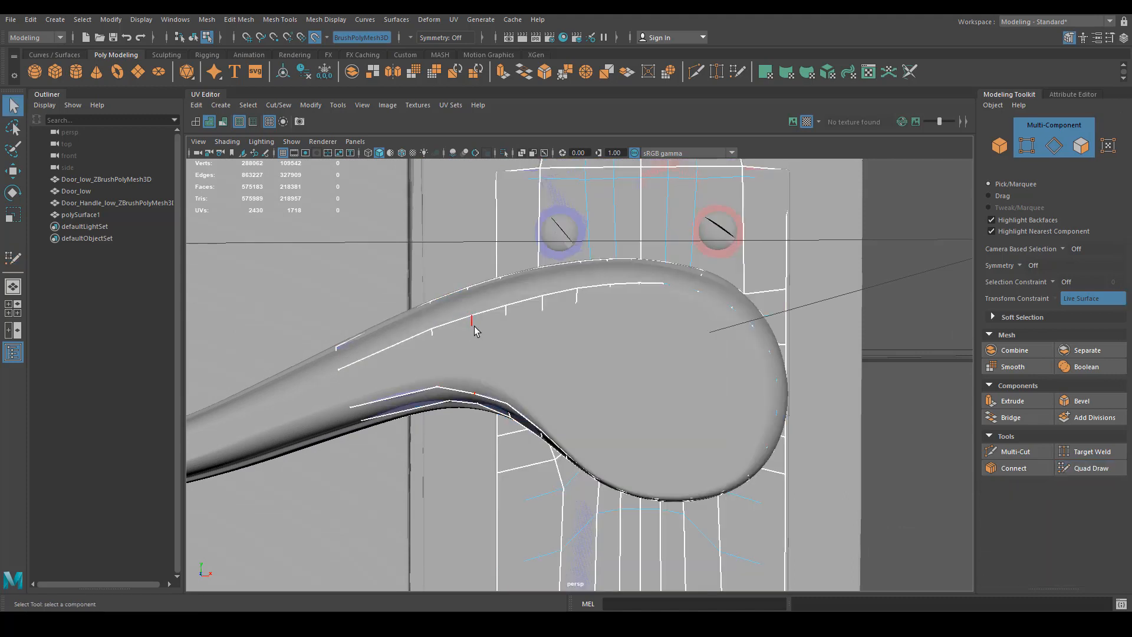
mouse_move(475, 315)
right_down()
mouse_move(446, 313)
mouse_move(475, 282)
right_up()
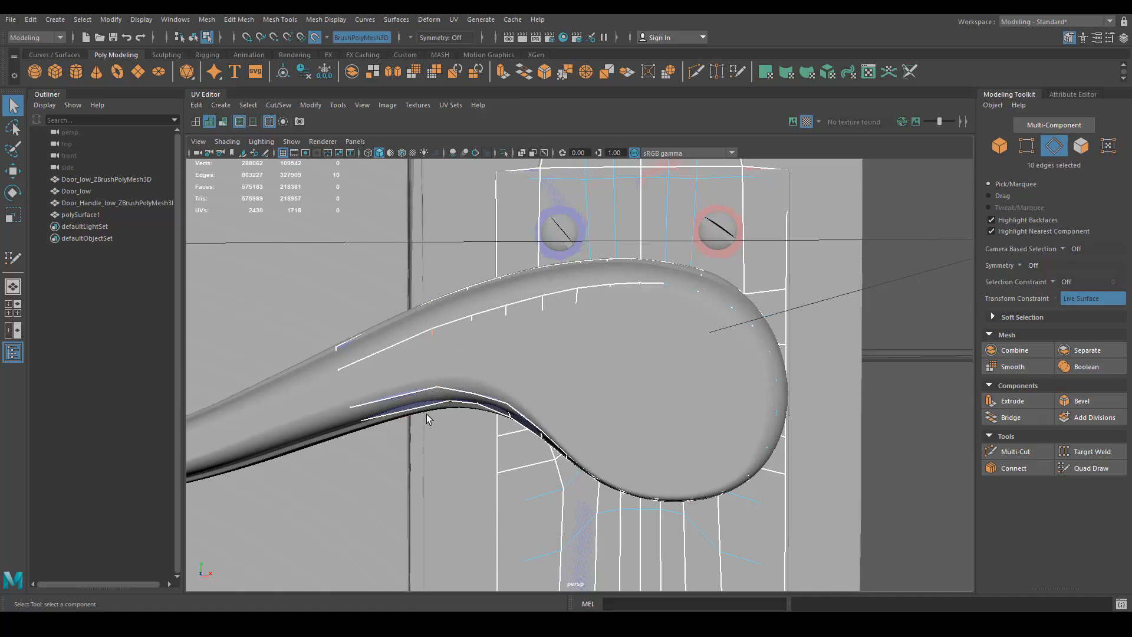
key(4)
alt+drag(450, 421, 555, 446)
key(w)
scroll(588, 417, up, 3)
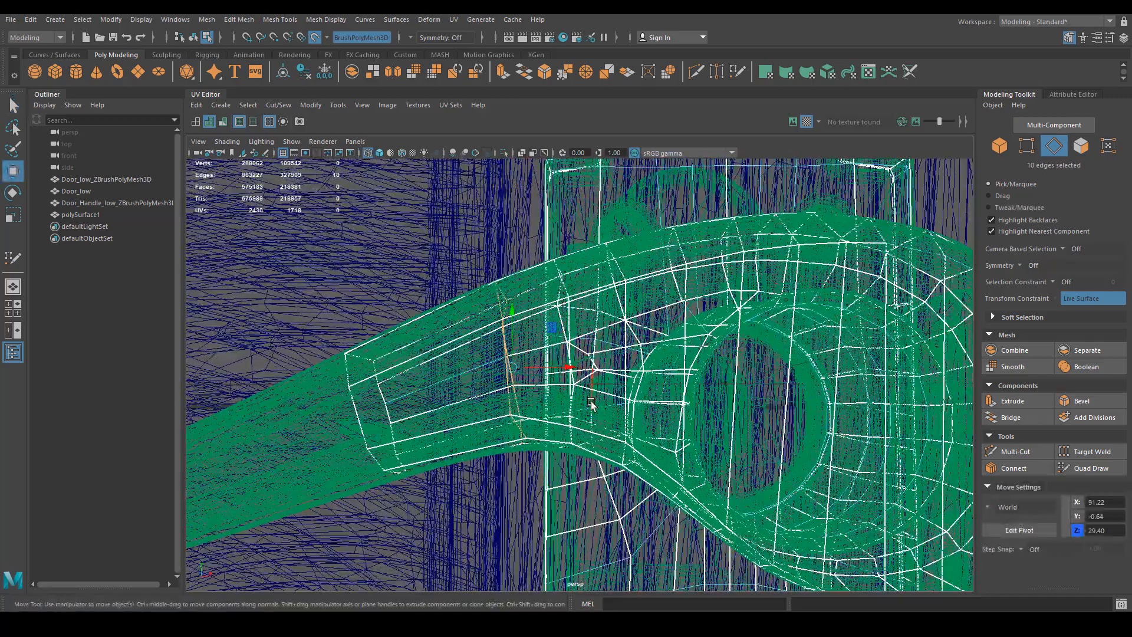
Step: Rotate the selected loop's pivot to follow the lever's direction and try flattening the loop along it
key(d)
drag(533, 352, 530, 347)
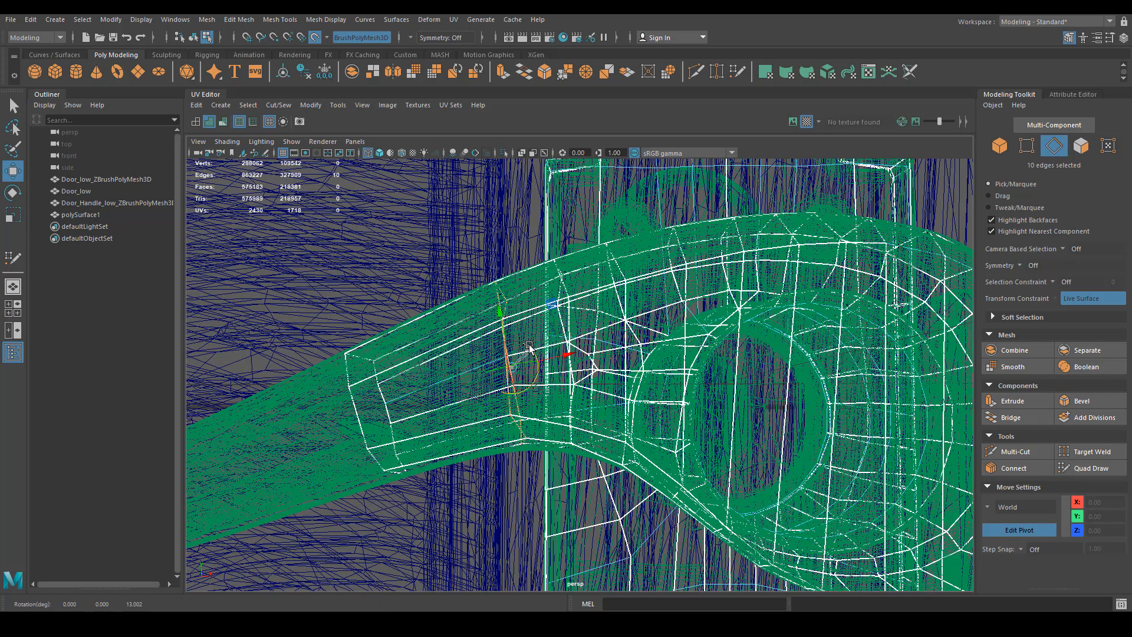
key(d)
key(r)
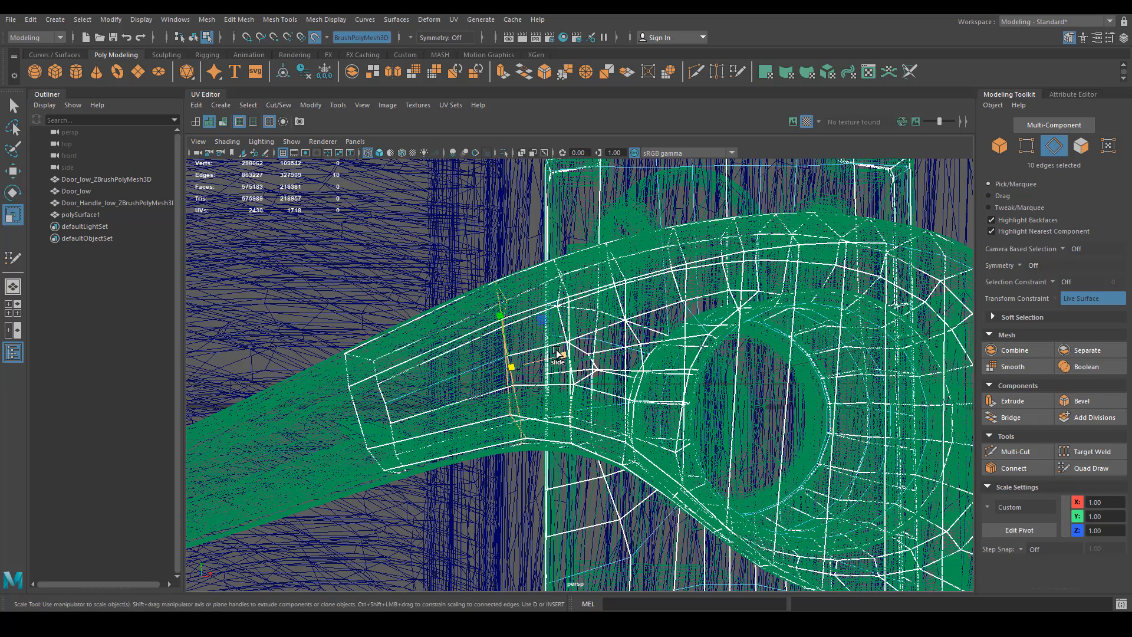
drag(556, 351, 532, 358)
key(ctrl+z)
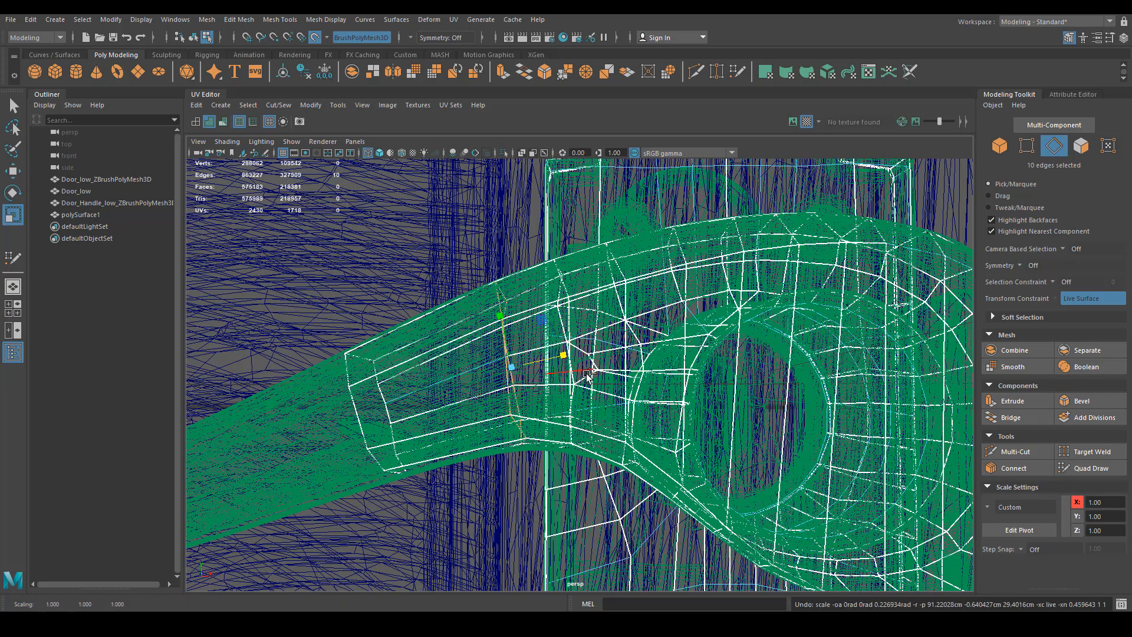
Step: In the front view, flatten the selected edge loop by scaling it along the lever's direction
key(space)
drag(661, 403, 644, 419)
key(f)
scroll(608, 373, down, 5)
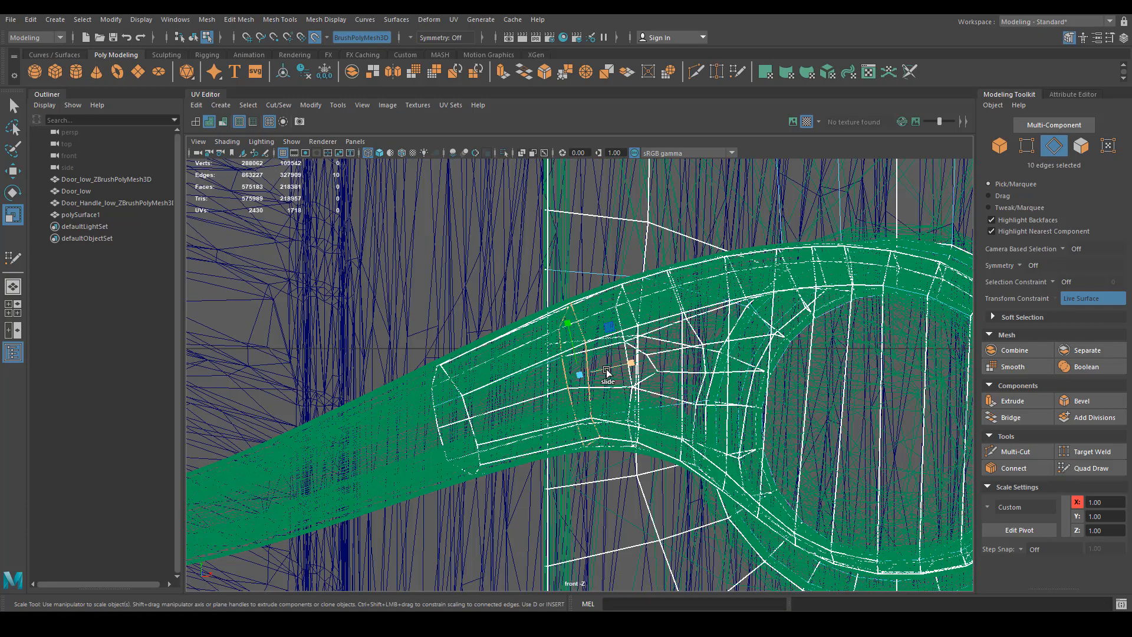
scroll(607, 373, up, 2)
mouse_move(636, 367)
mouse_down()
mouse_move(610, 380)
mouse_move(628, 369)
mouse_up()
key(w)
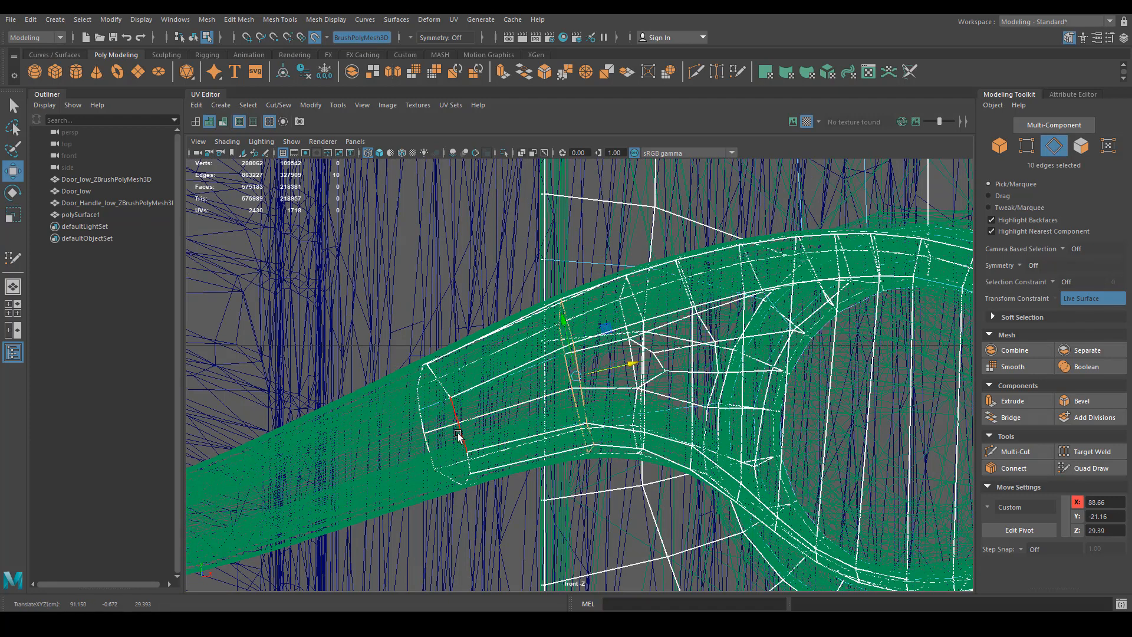
Step: Select the edge loop at the lever's open end, align its pivot with the lever and scale the loop flat
double_click(458, 435)
key(e)
key(r)
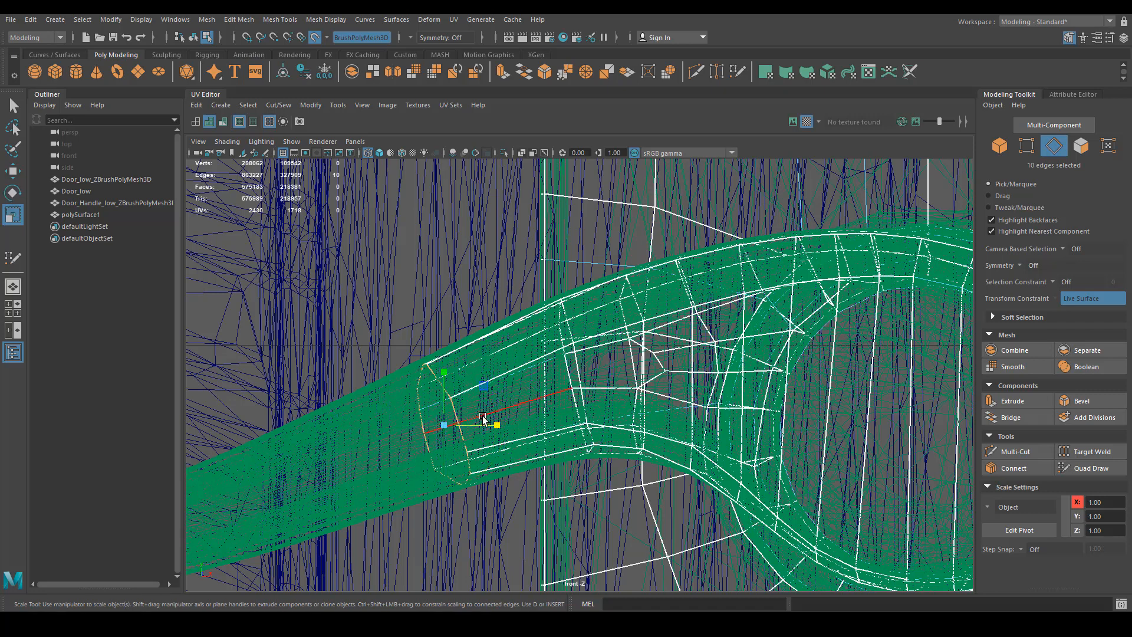
key(d)
drag(469, 417, 461, 407)
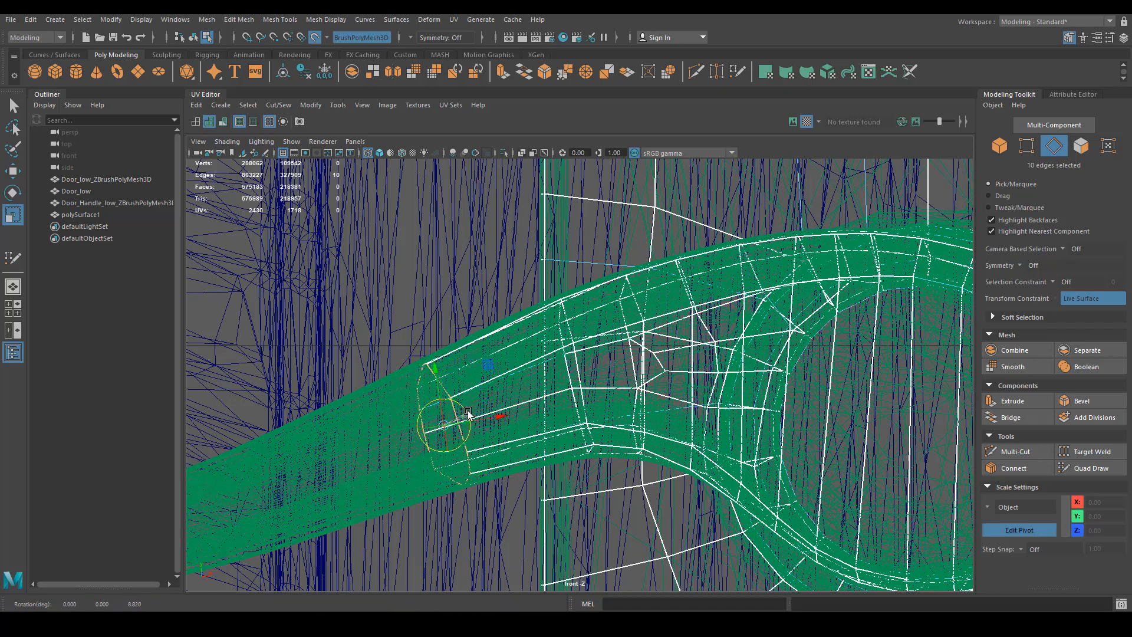
key(w)
key(e)
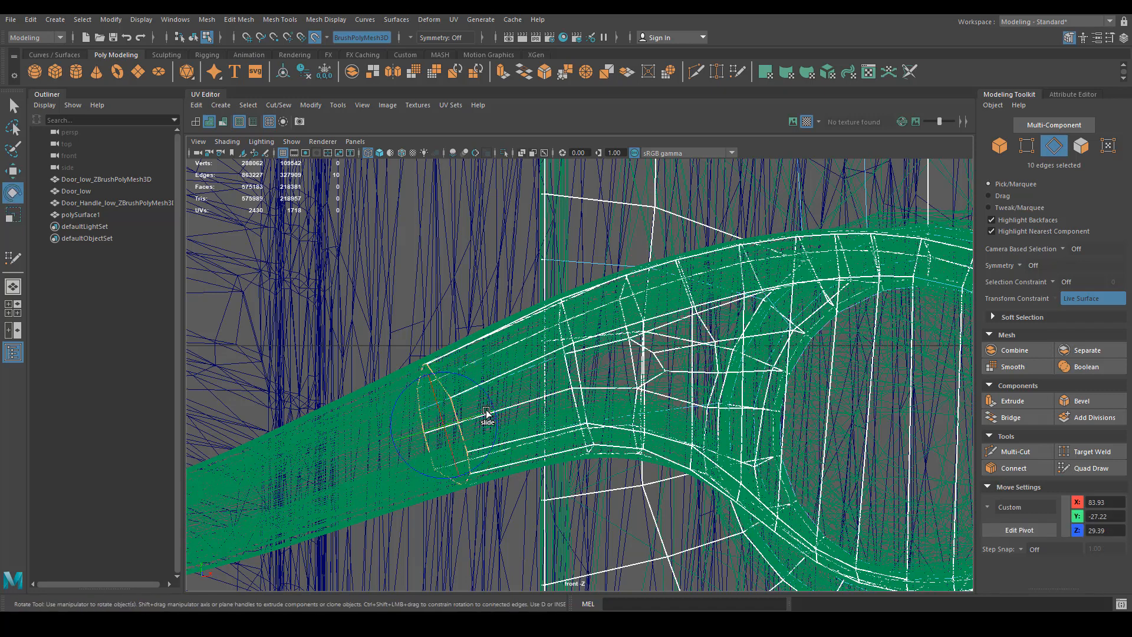
key(r)
drag(493, 410, 464, 421)
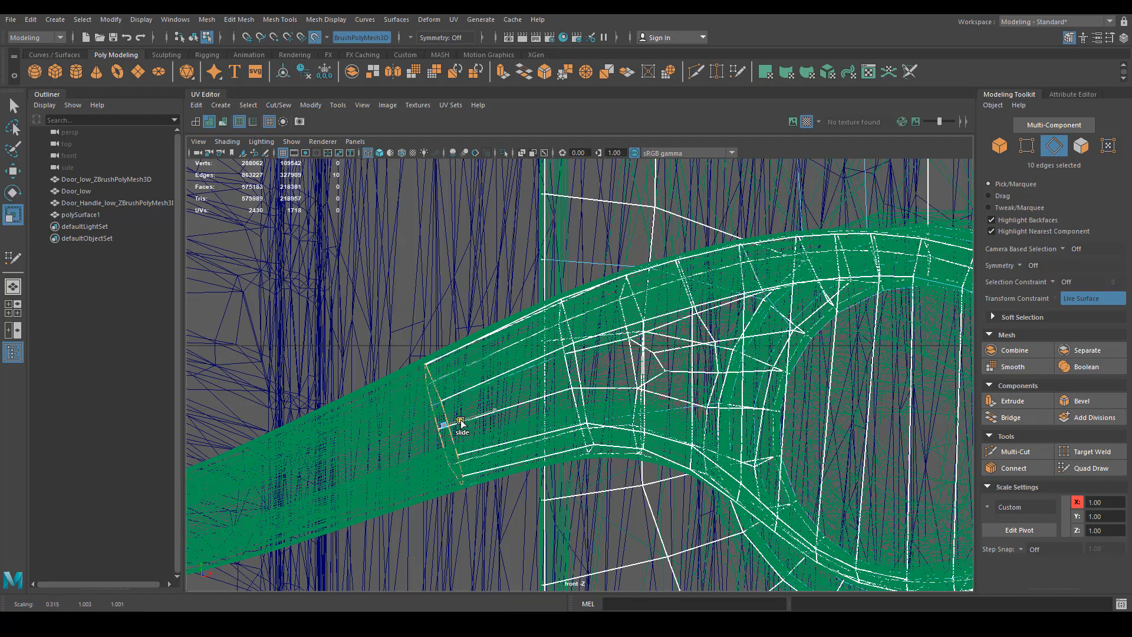
Step: Extrude the flattened end loop outward and slide it along the lever with its pivot aligned to the lever's slope
alt+middle_drag(457, 423, 610, 413)
key(w)
shift+drag(609, 412, 605, 391)
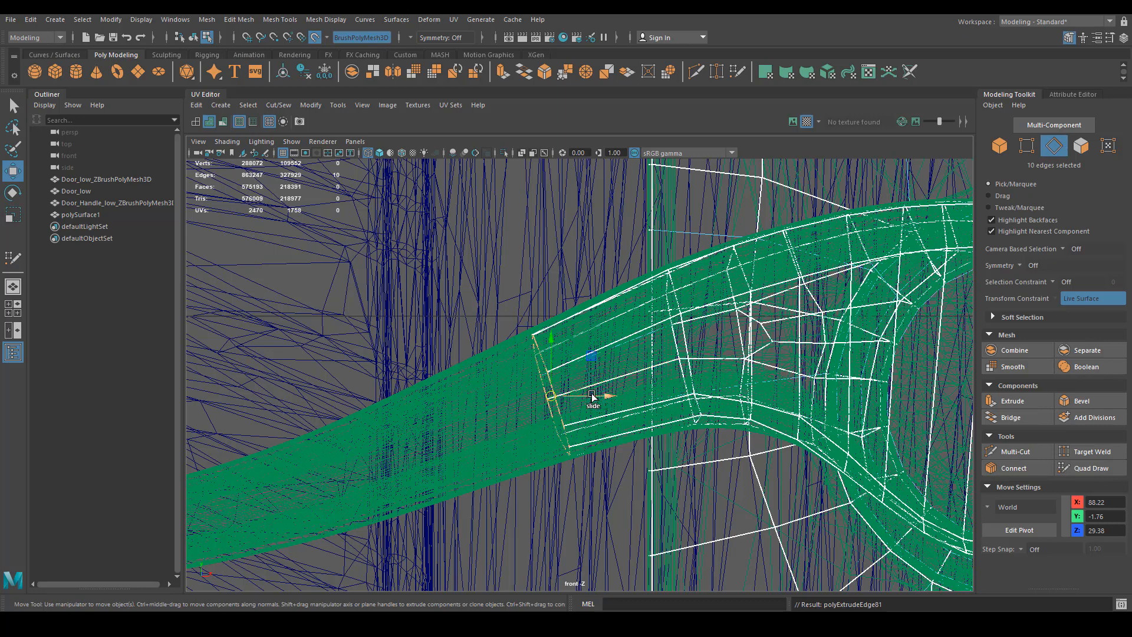
key(d)
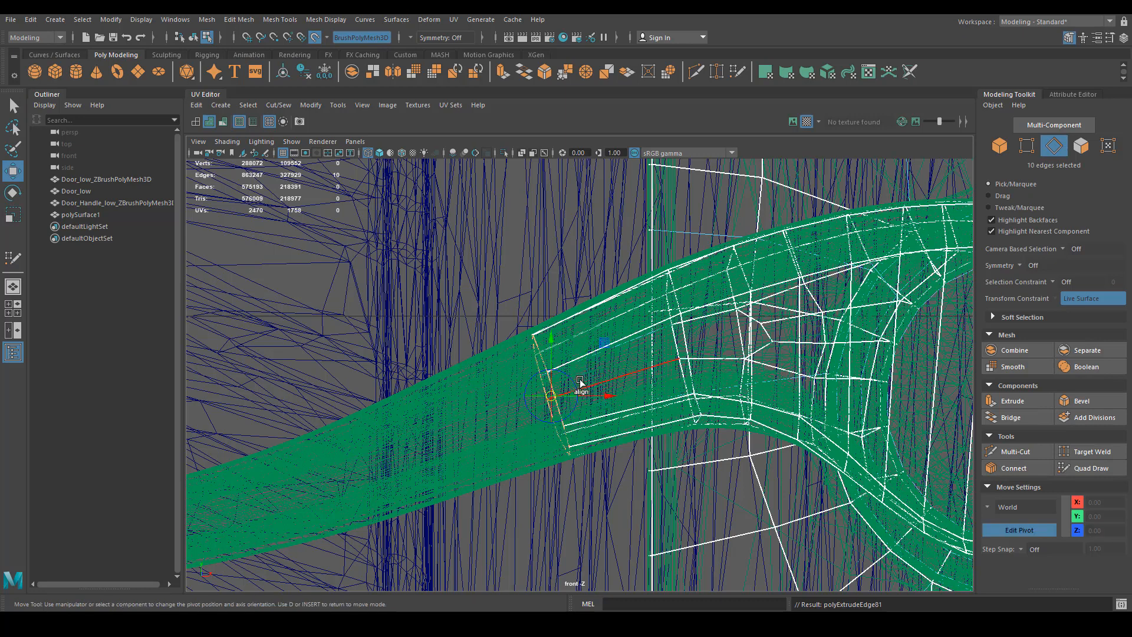
drag(580, 382, 436, 448)
key(d)
alt+middle_drag(482, 464, 588, 394)
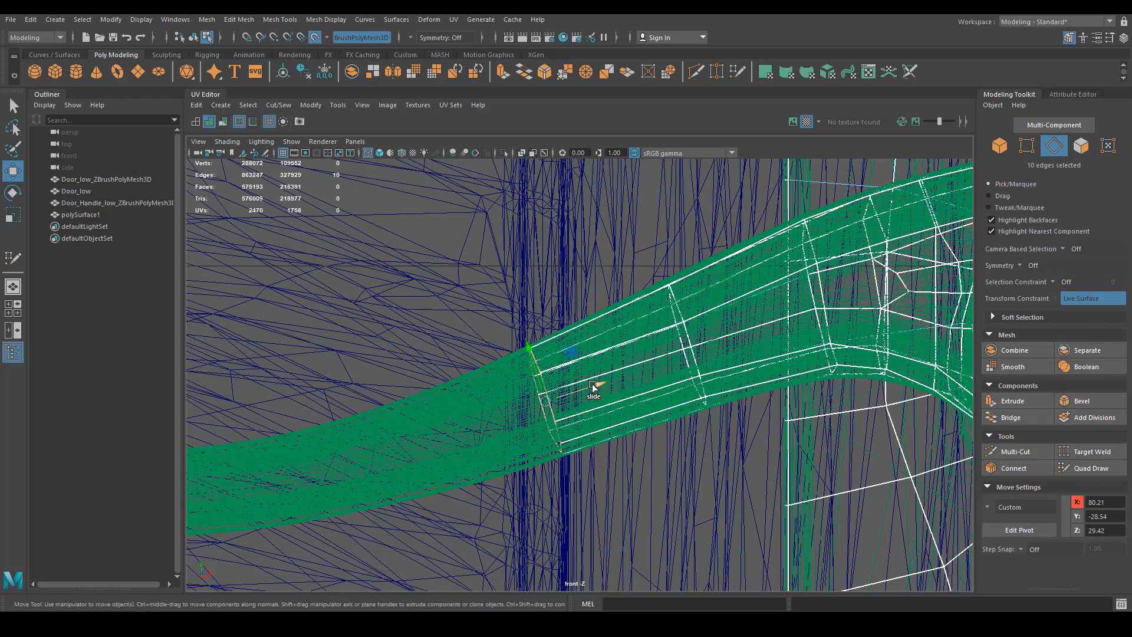
drag(592, 386, 575, 397)
alt+middle_drag(564, 441, 619, 420)
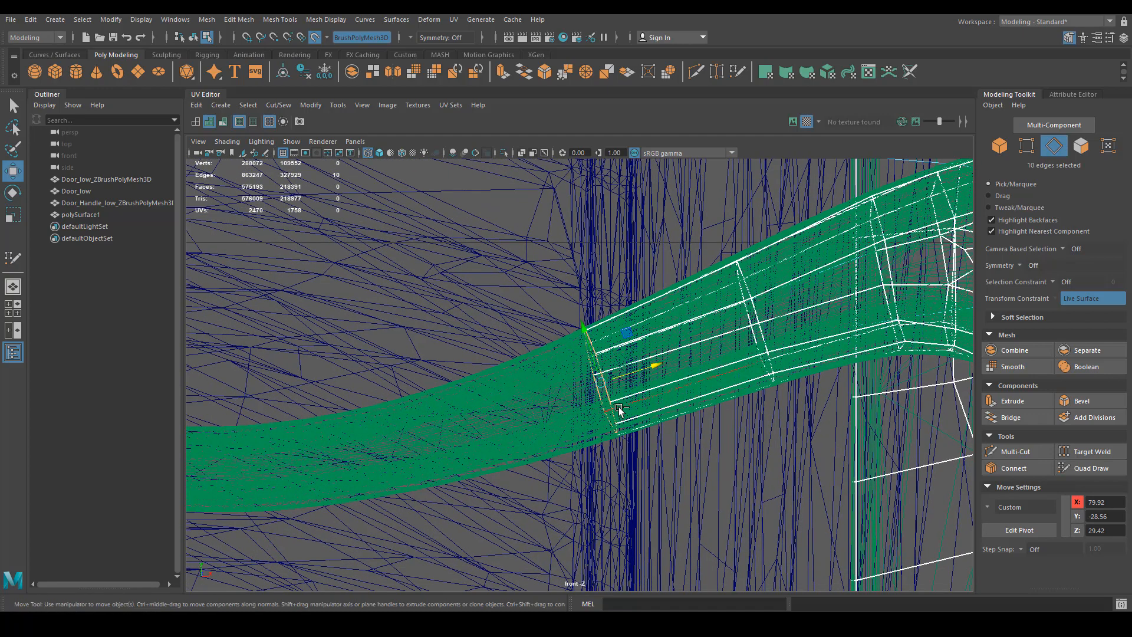
Step: Extrude the open end loop again and move the new segment down the lever along a realigned pivot axis
key(ctrl+d)
key(ctrl+e)
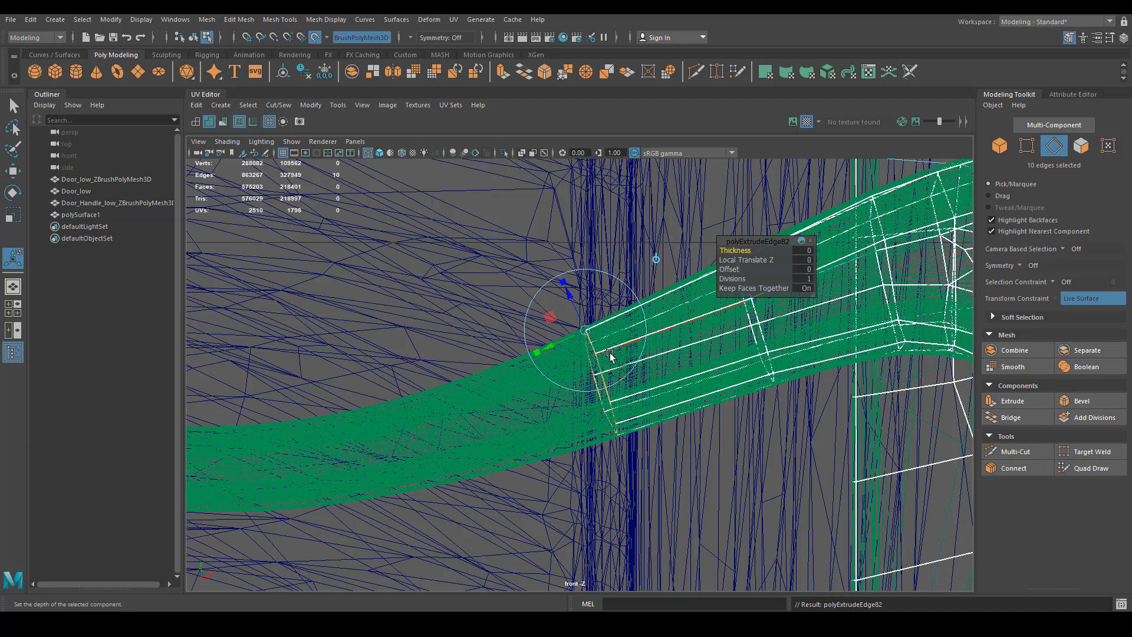
key(w)
key(d)
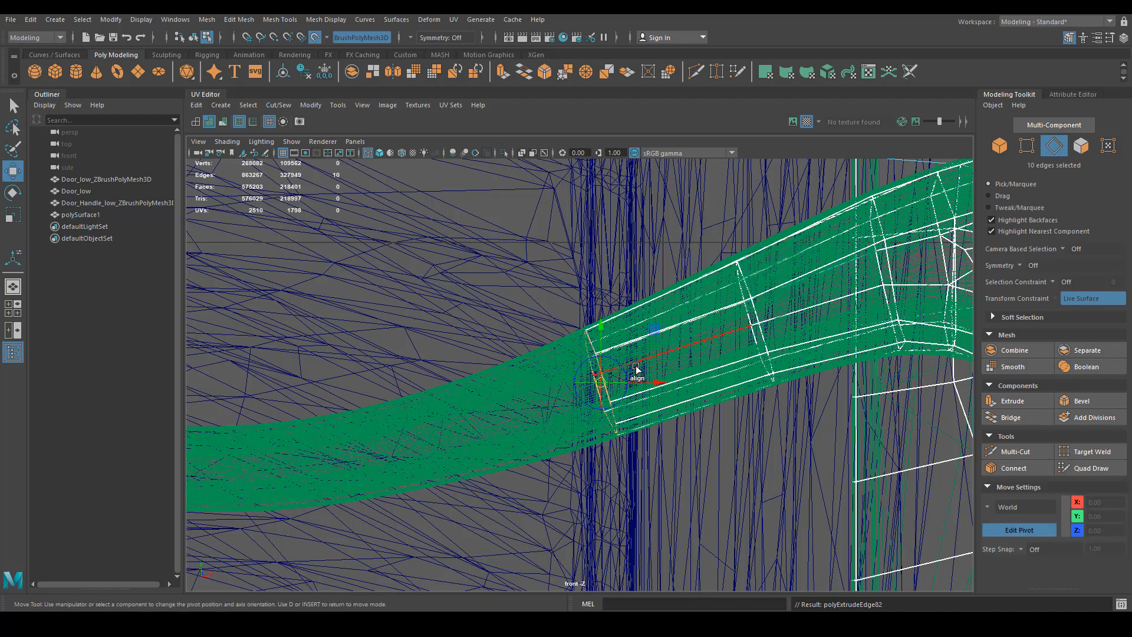
mouse_move(626, 367)
mouse_down()
mouse_move(616, 359)
mouse_move(593, 389)
mouse_move(640, 370)
mouse_up()
key(ctrl+e)
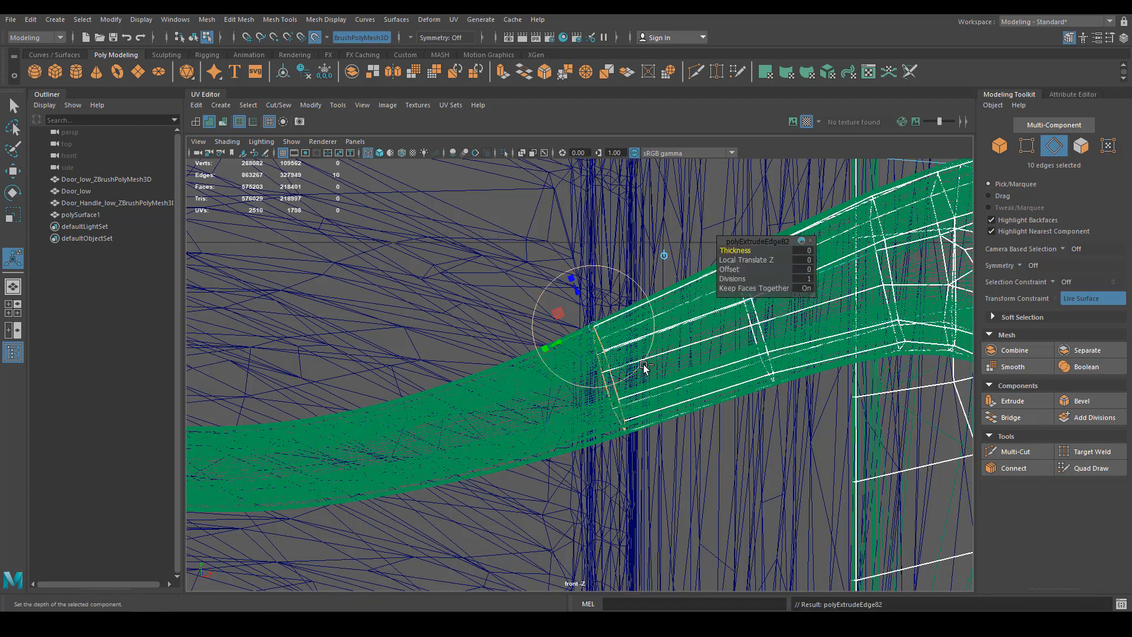
key(w)
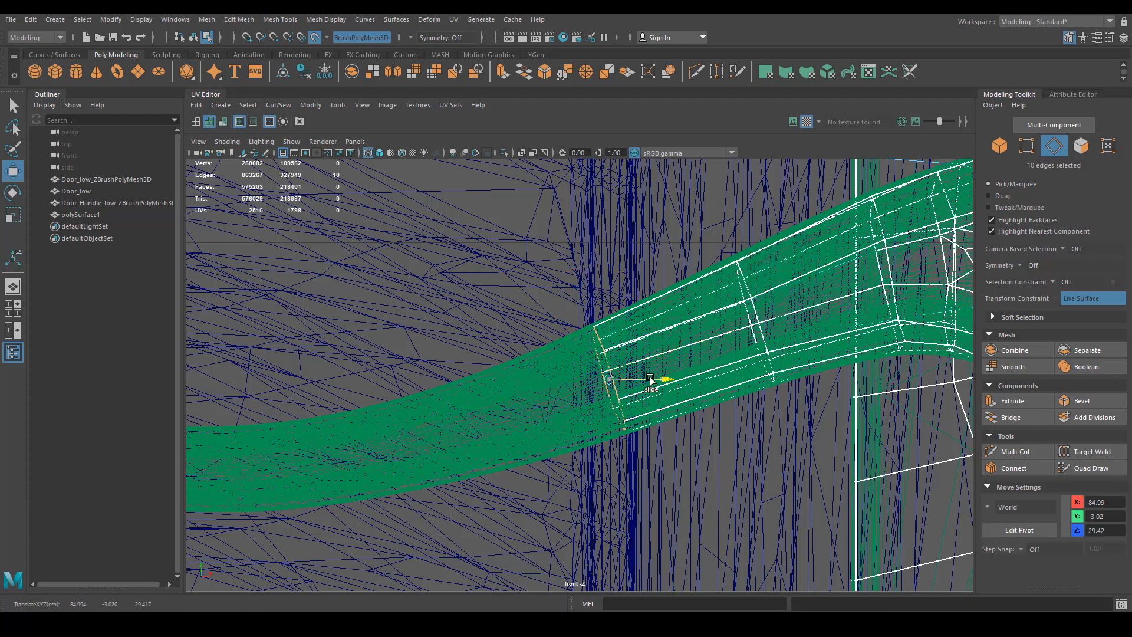
drag(645, 380, 493, 430)
key(ctrl+z)
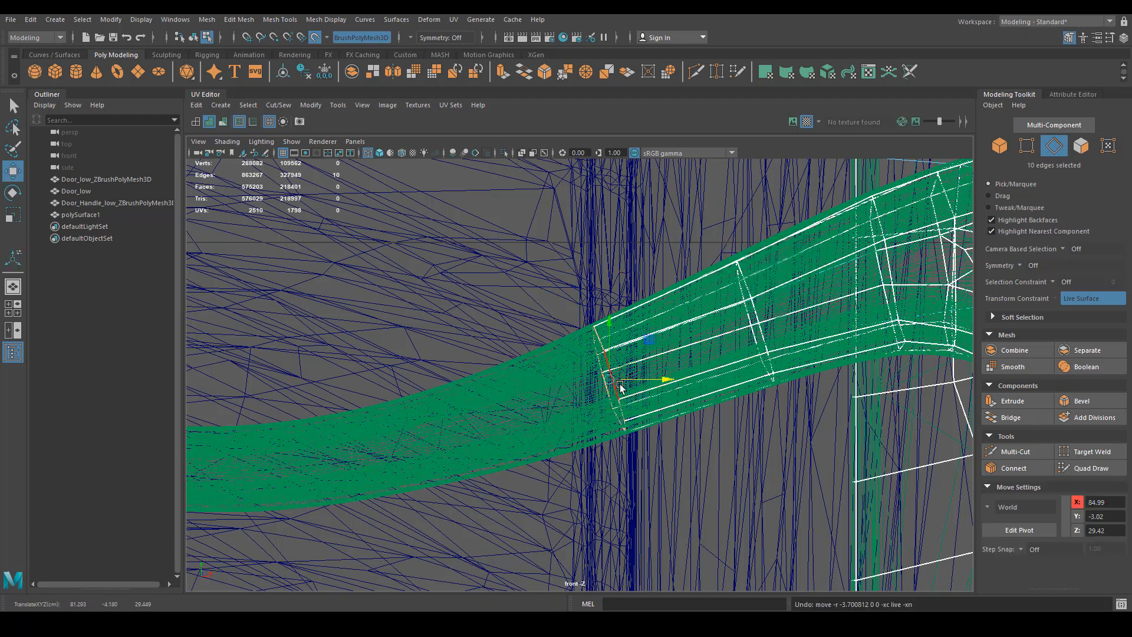
key(d)
drag(629, 370, 462, 439)
key(d)
Step: Extrude another segment from the open end loop and move it along a realigned axis to the lever's lowest bend
scroll(463, 444, down, 3)
alt+middle_drag(406, 439, 633, 425)
shift+right_drag(669, 407, 725, 407)
drag(735, 411, 662, 416)
key(d)
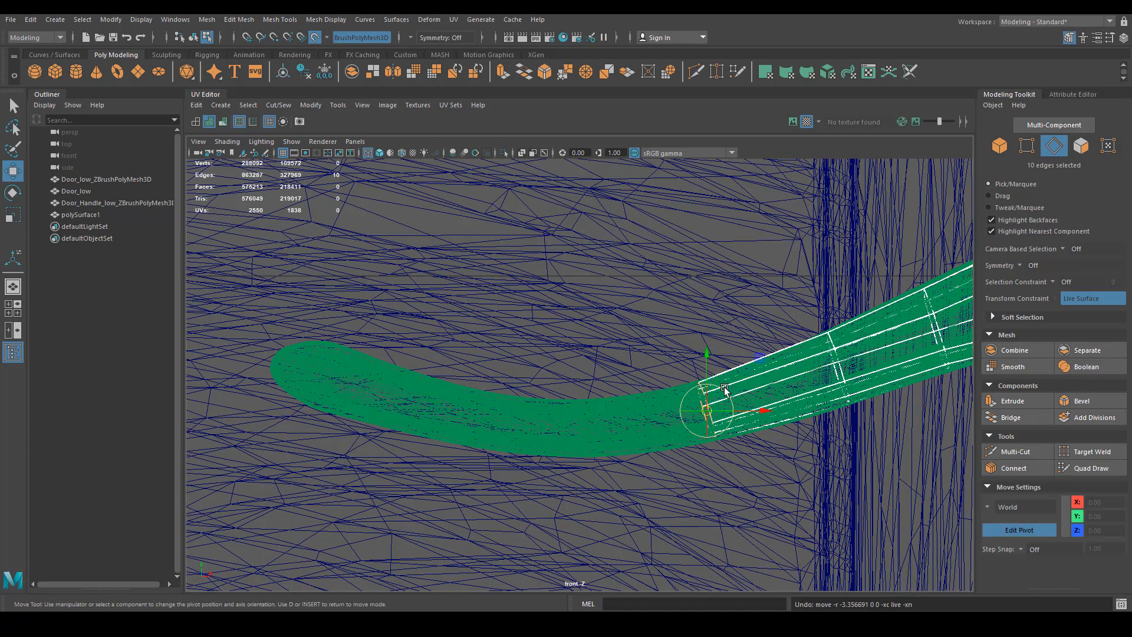
drag(724, 387, 647, 393)
key(e)
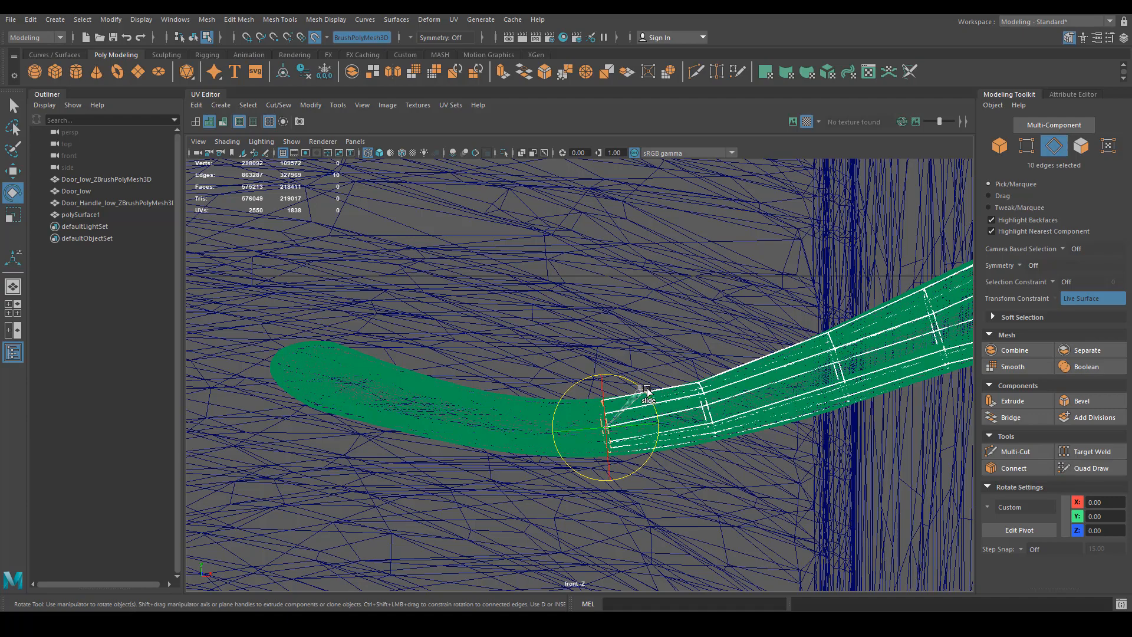
scroll(637, 460, up, 3)
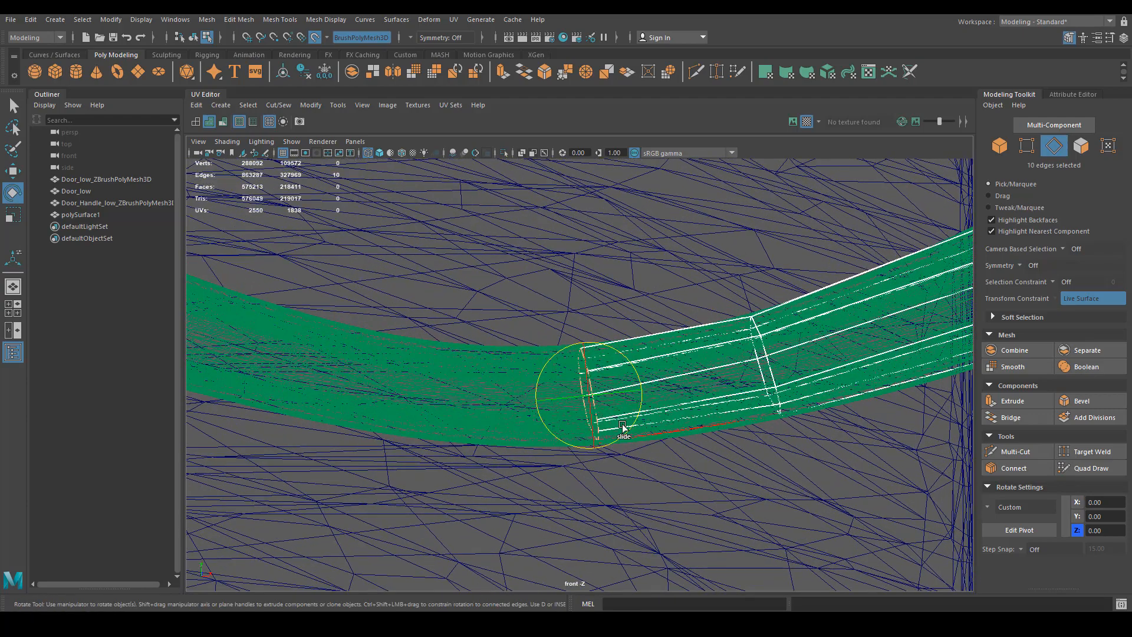
key(r)
ctrl+shift+drag(585, 401, 585, 402)
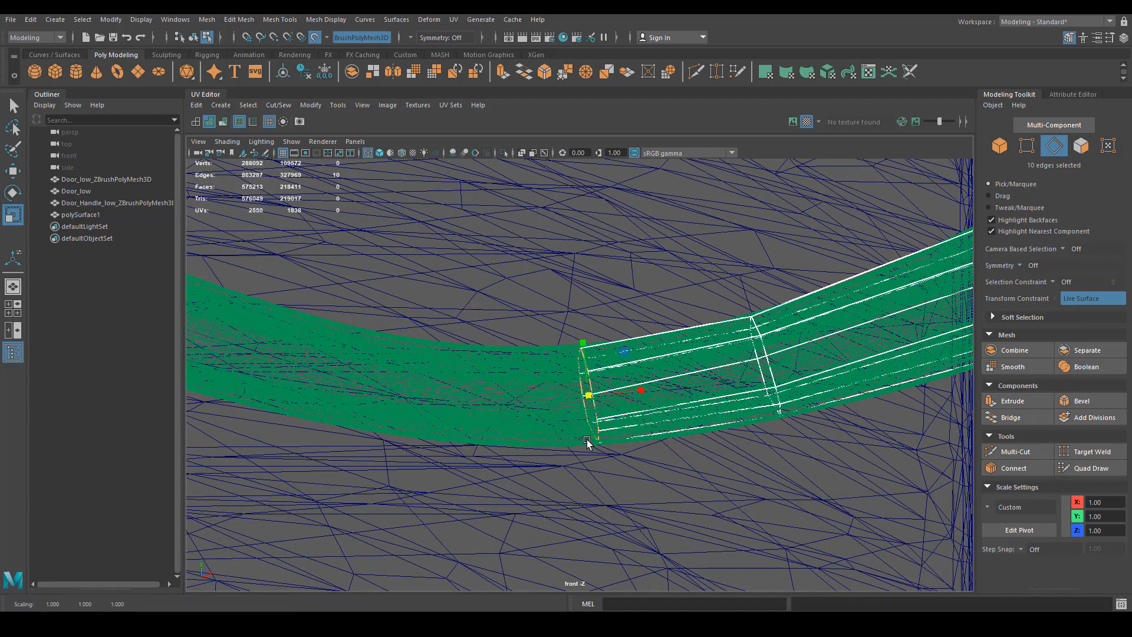
Step: Return to the shaded perspective view and examine the isolated low-poly handle mesh from several sides
key(5)
key(space)
mouse_move(614, 471)
mouse_down()
mouse_move(602, 439)
mouse_move(615, 443)
mouse_up()
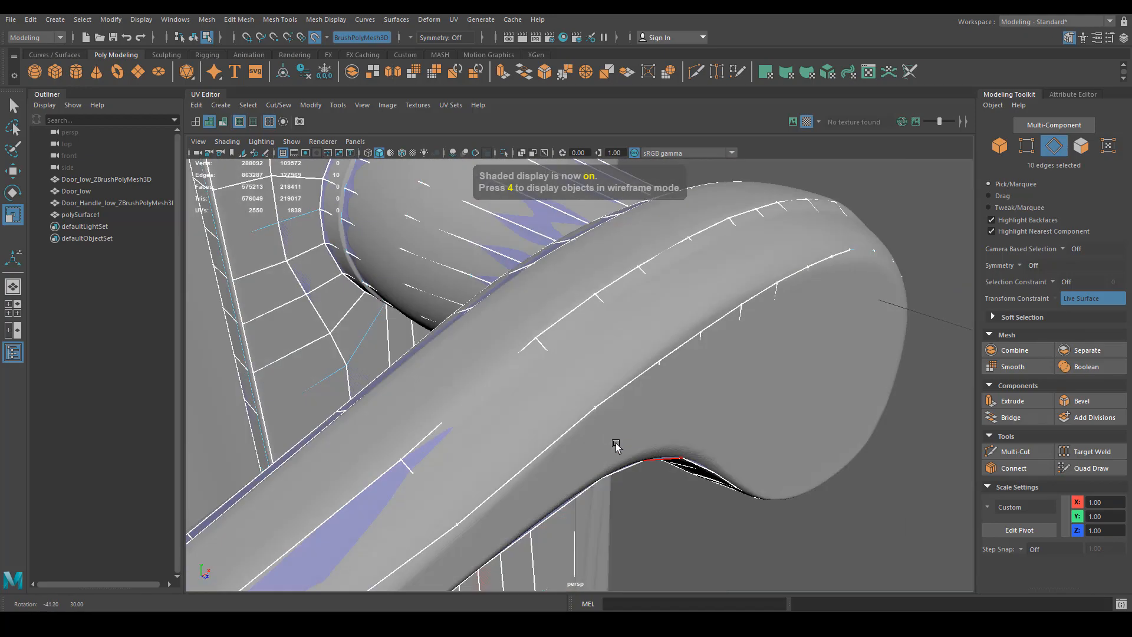
scroll(615, 444, down, 3)
alt+drag(669, 480, 539, 314)
right_drag(539, 314, 603, 293)
key(ctrl+1)
alt+drag(610, 418, 711, 459)
scroll(711, 458, up, 5)
alt+middle_drag(695, 440, 665, 405)
alt+drag(666, 406, 536, 338)
alt+middle_drag(493, 340, 543, 370)
alt+drag(544, 370, 518, 408)
key(ctrl+1)
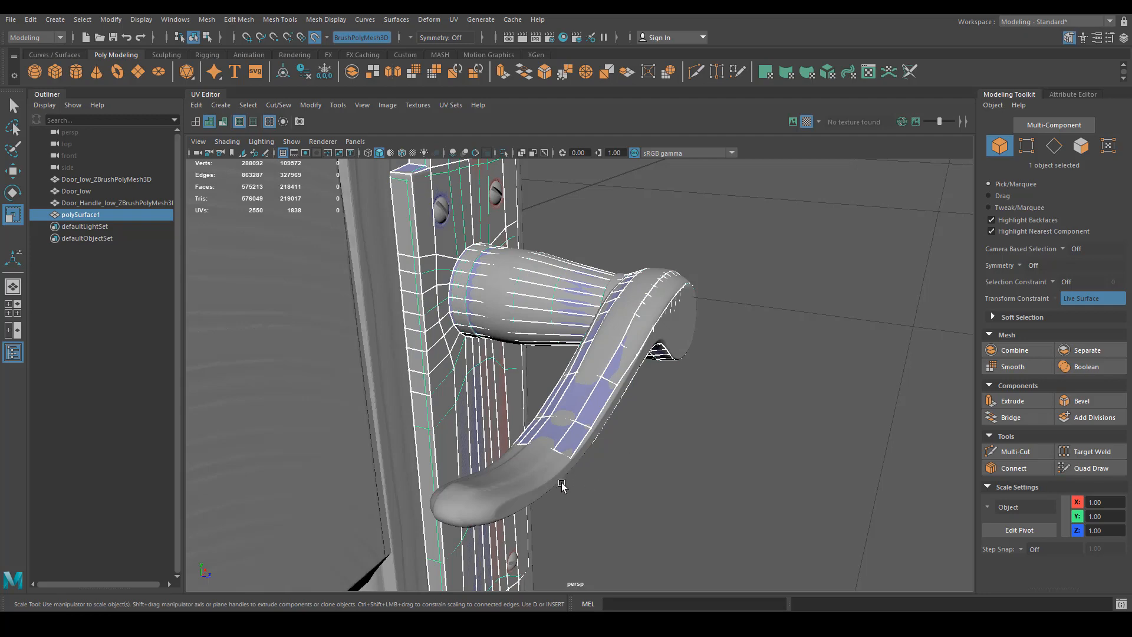
Step: Extrude the lever's open end loop past the bend and rotate it in the front view to follow the curve
scroll(561, 485, up, 4)
key(F10)
double_click(570, 387)
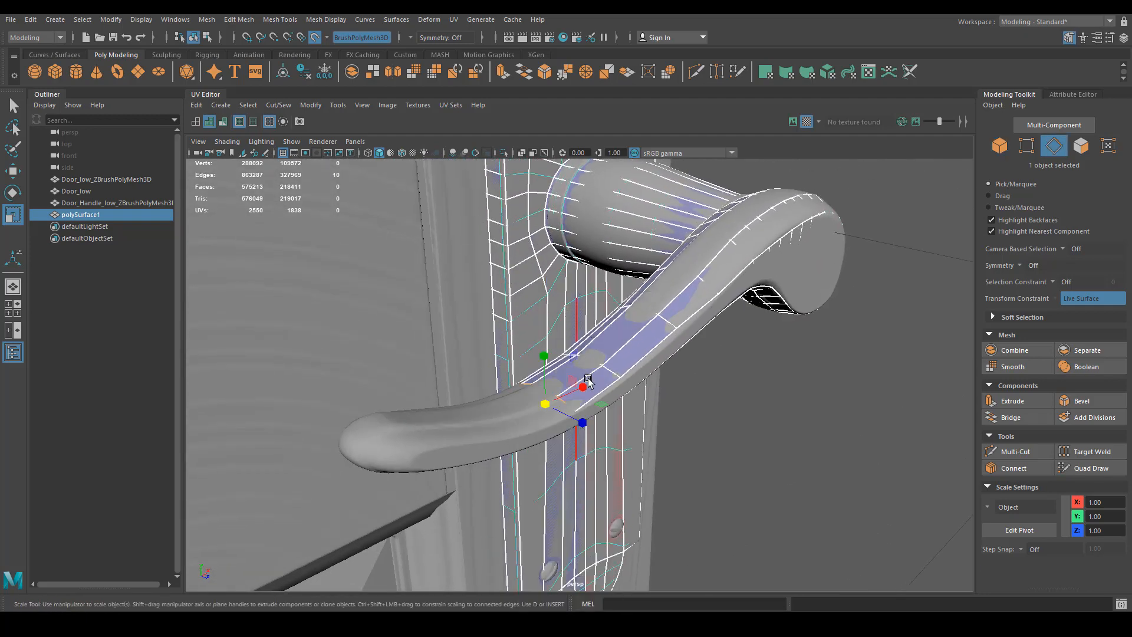
scroll(610, 422, up, 2)
key(w)
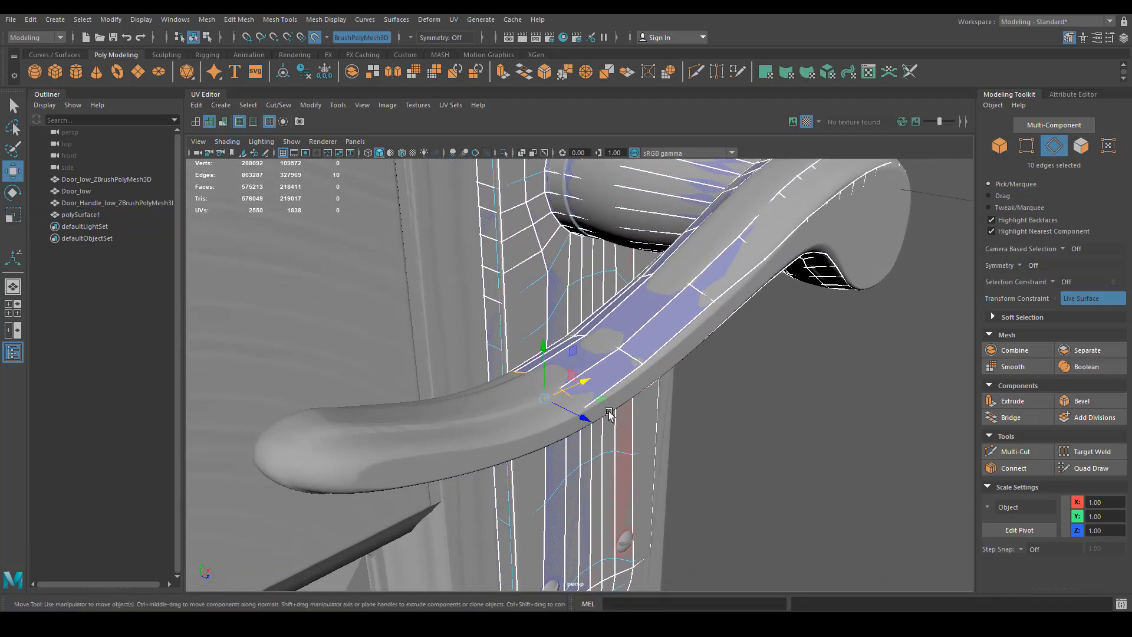
shift+drag(614, 400, 476, 451)
key(space)
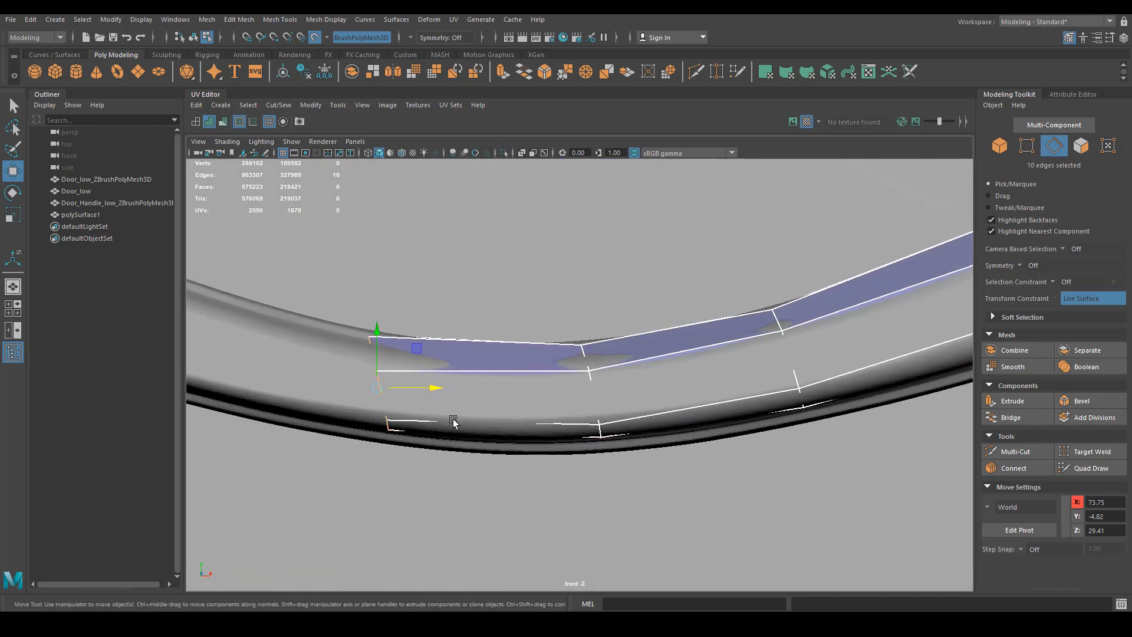
key(e)
drag(421, 358, 429, 367)
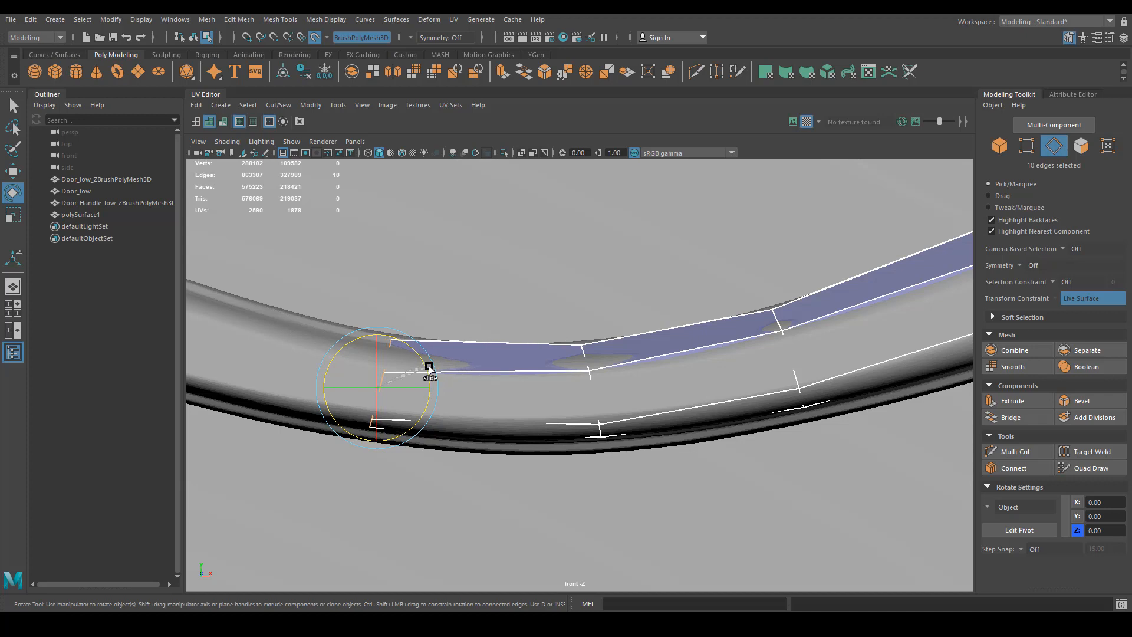
Step: Realign the end loop's pivot to the rising curve and extrude a further segment toward the lever's tip
alt+right_drag(502, 393, 462, 388)
alt+middle_drag(463, 388, 525, 412)
key(w)
shift+drag(559, 410, 428, 389)
key(ctrl+z)
key(d)
drag(529, 386, 533, 391)
shift+drag(558, 440, 466, 406)
Step: Extend the strip of quads close to the rounded tip and scale its end loop down to the narrowing surface
key(d)
drag(425, 371, 301, 348)
key(r)
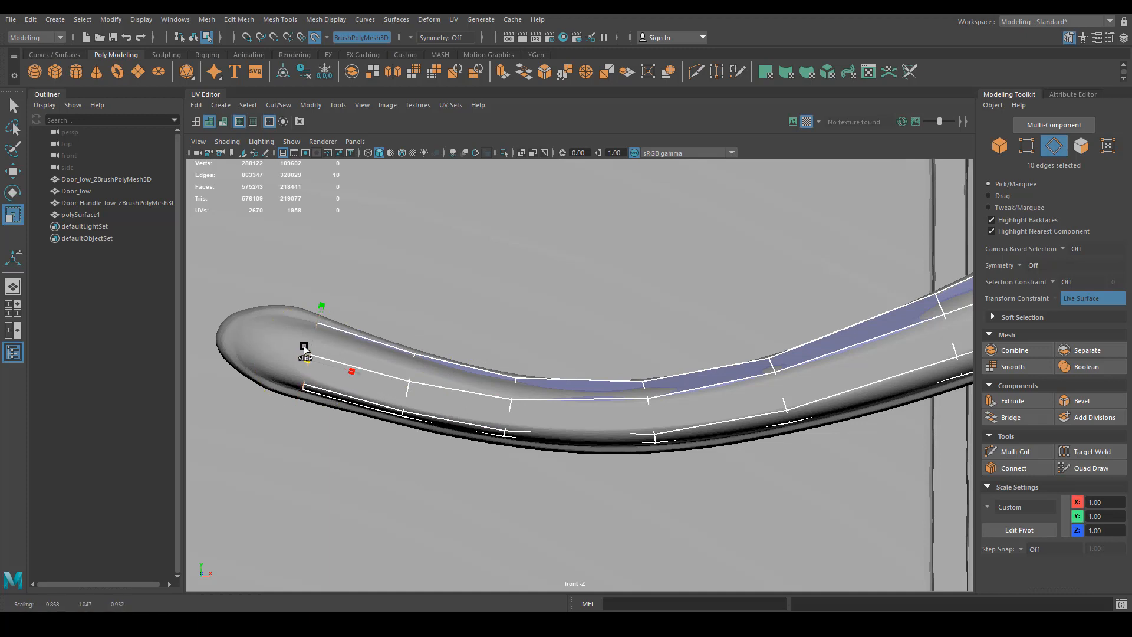
Step: Extrude the lever's end loop one more short segment into the rounded tip, following the surface in the front view
key(ctrl+e)
key(w)
key(d)
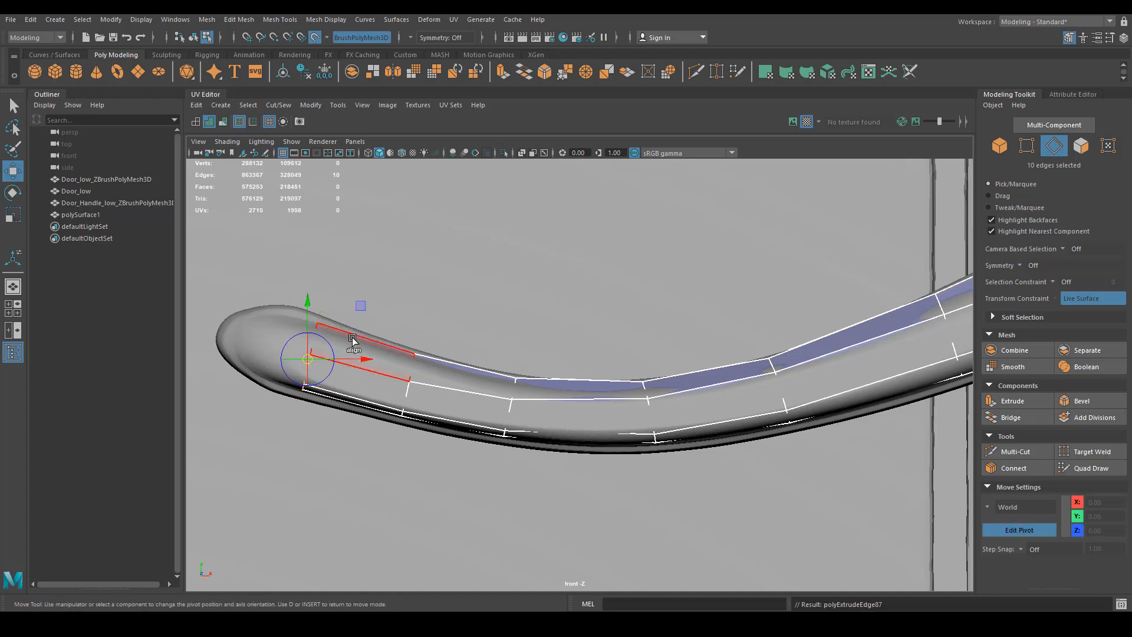
shift+middle_drag(338, 352, 248, 337)
key(r)
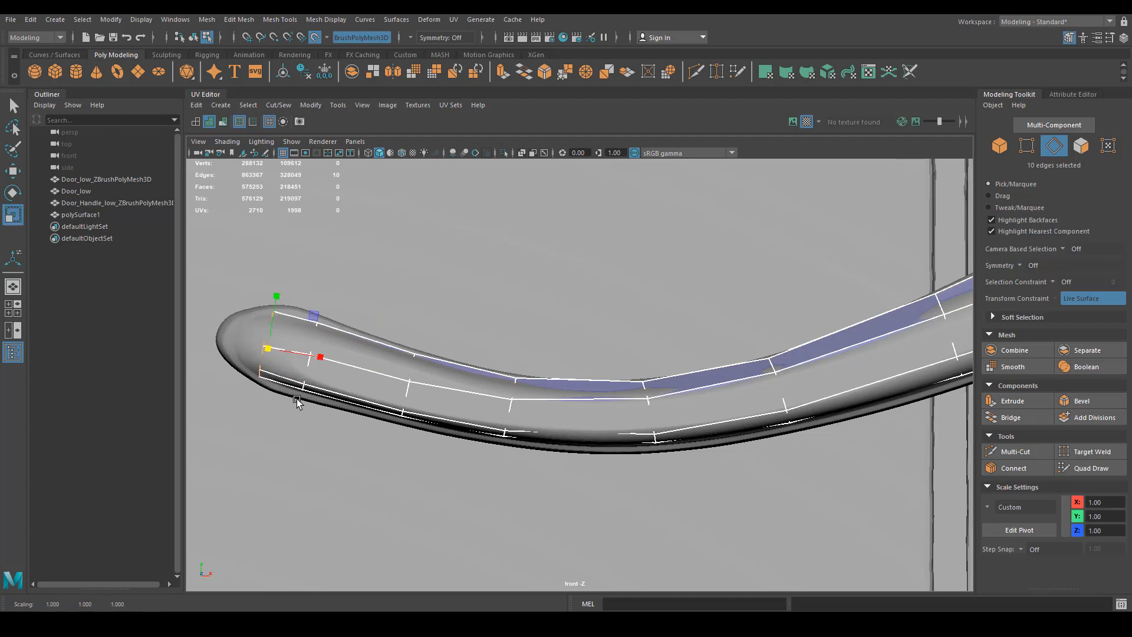
Step: Isolate the low-poly handle in perspective and extrude one corner edge of the lever's open end inward across the opening
alt+drag(296, 398, 435, 420)
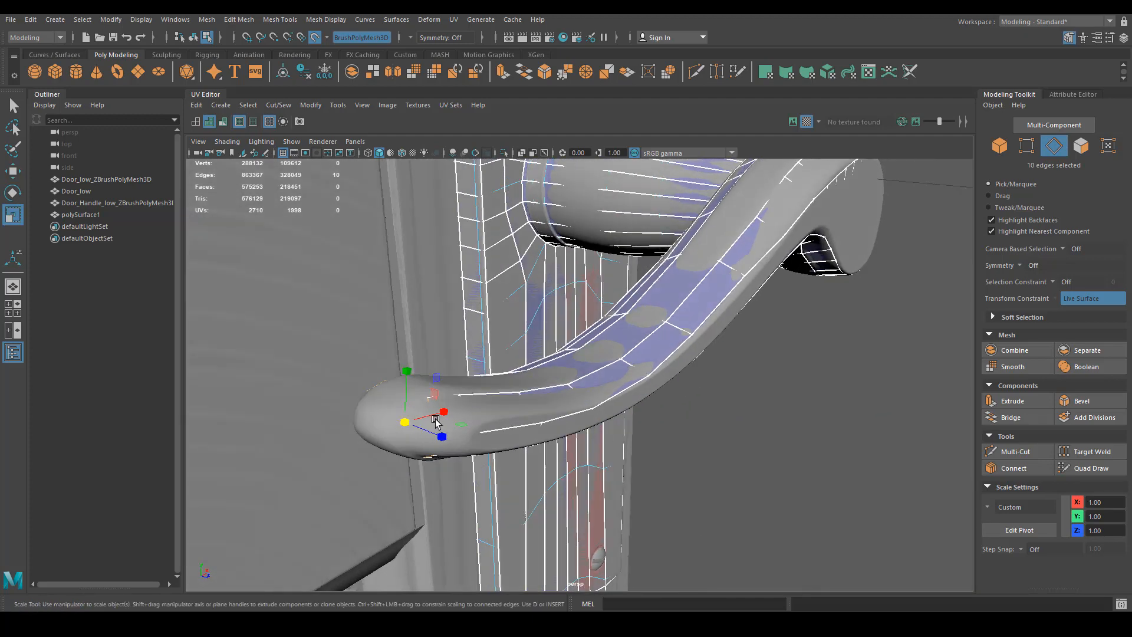
alt+right_drag(435, 420, 555, 307)
key(ctrl+1)
alt+drag(459, 436, 612, 443)
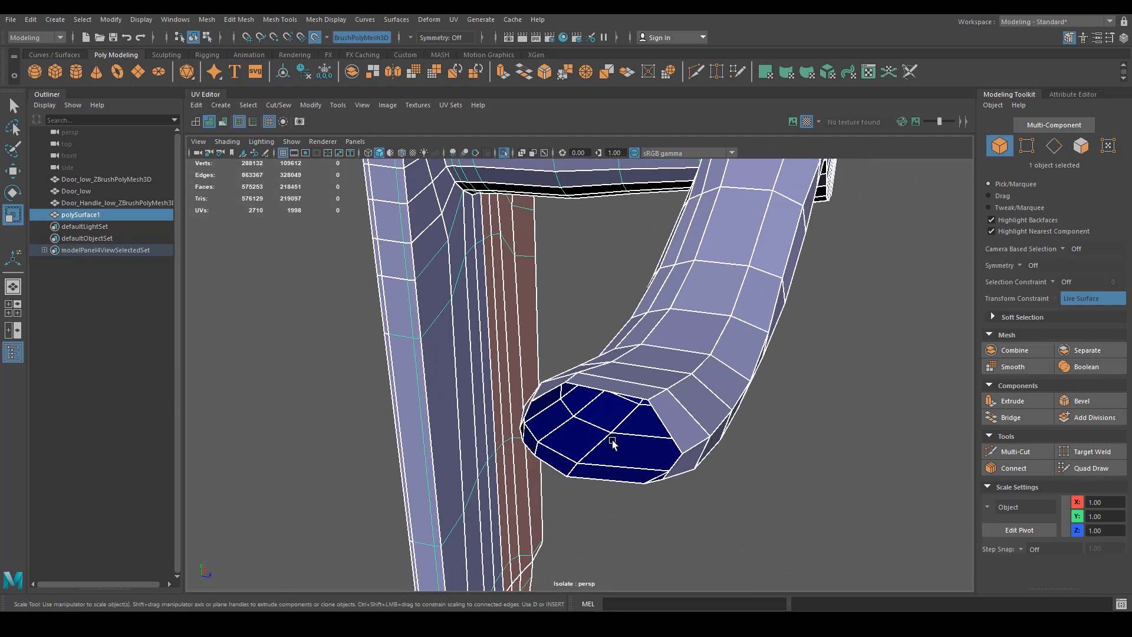
right_drag(682, 323, 686, 277)
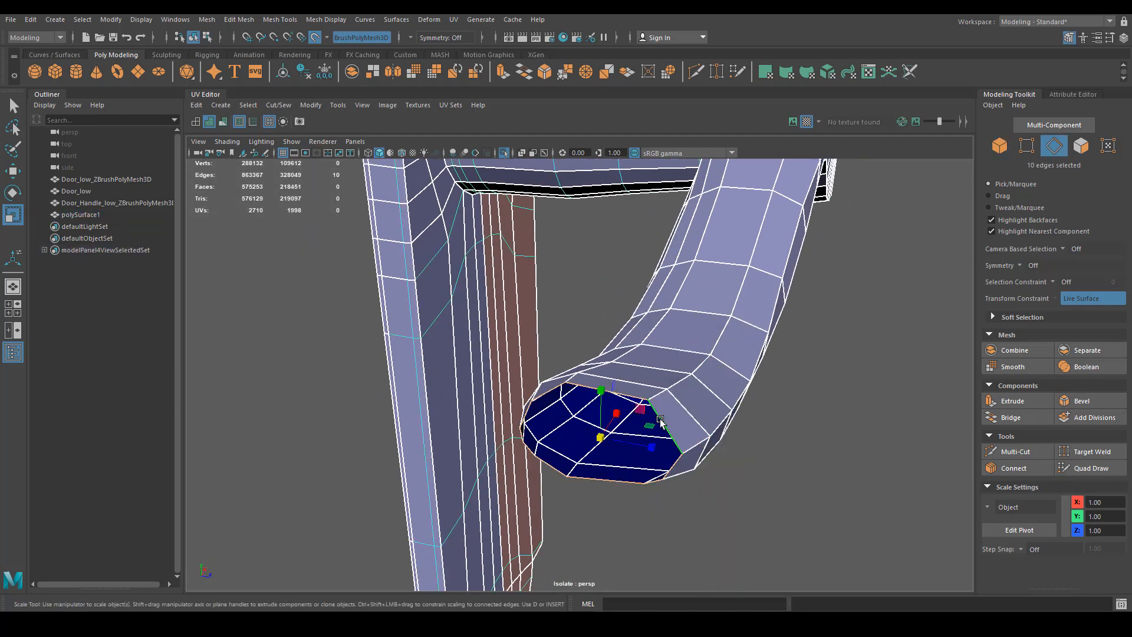
click(671, 429)
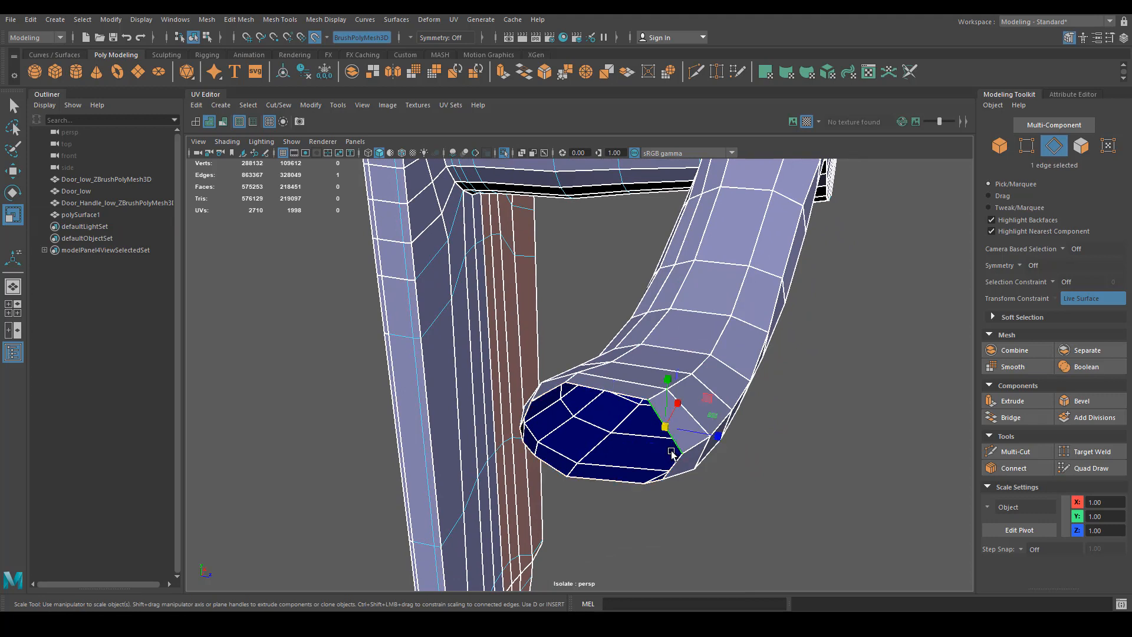
key(w)
mouse_move(671, 451)
shift+middle_down()
mouse_move(696, 438)
mouse_move(652, 453)
shift+middle_up()
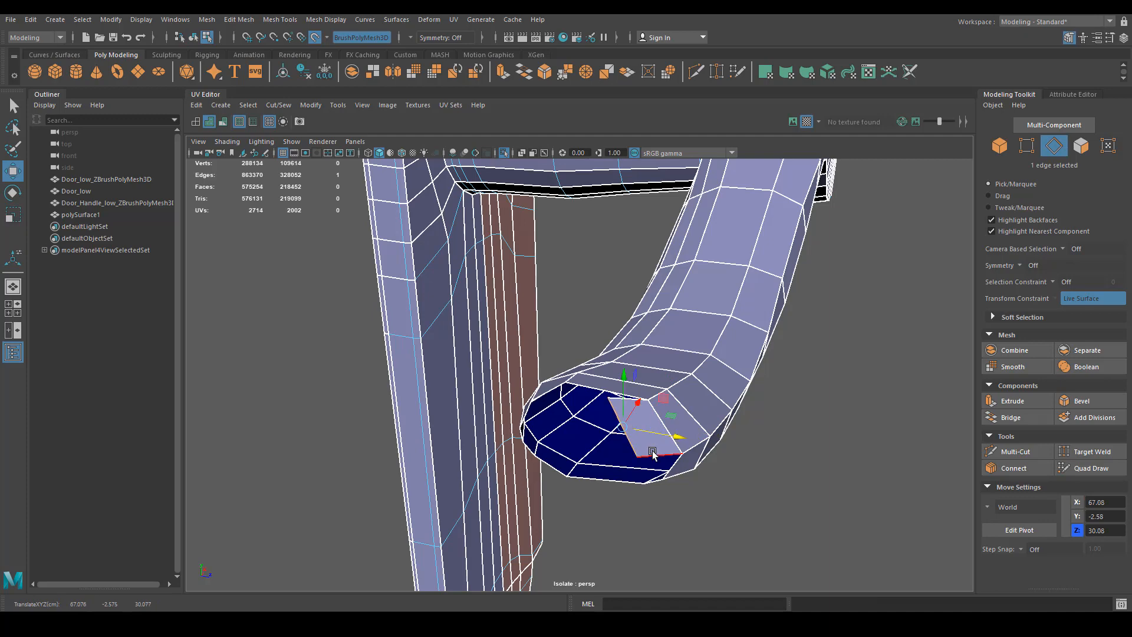
Step: Move the upper free vertex of the new corner quad to tighten its shape inside the opening
alt+drag(647, 451, 634, 378)
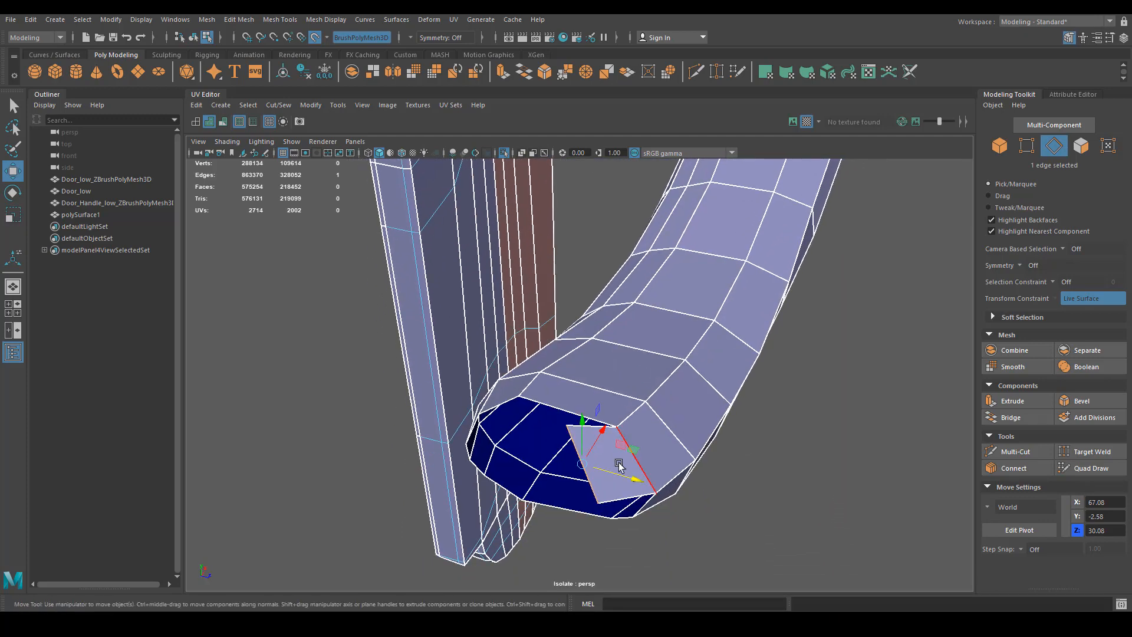
right_drag(619, 314, 562, 315)
click(565, 427)
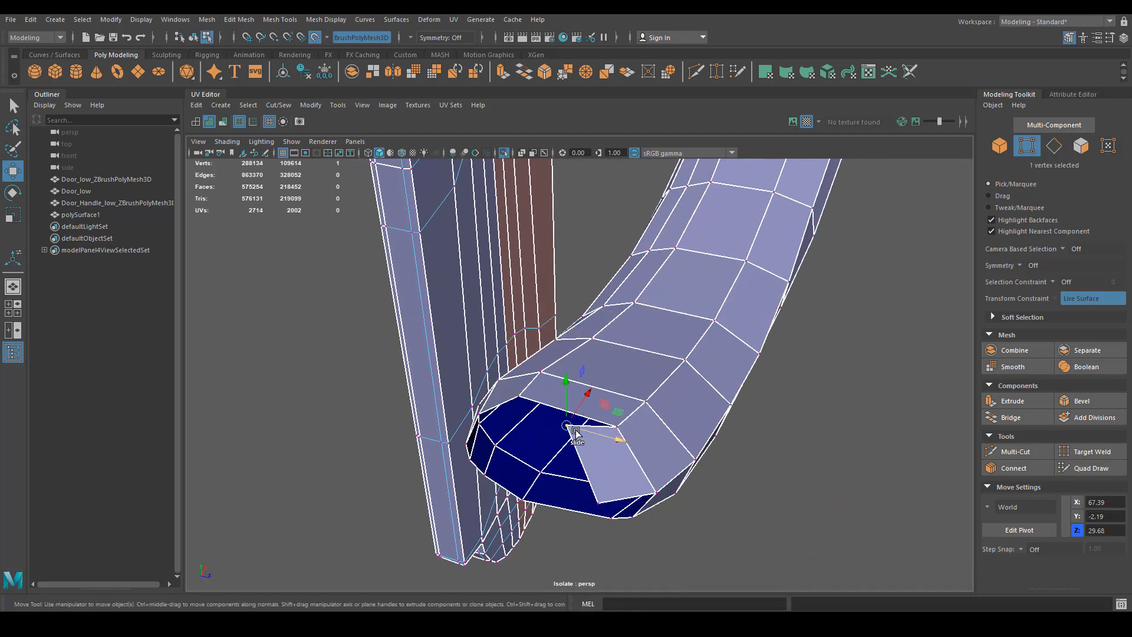
middle_drag(579, 433, 598, 438)
Step: Extrude the edge at the opposite corner of the open end inward and shift it to face the first quad
alt+drag(599, 439, 669, 314)
right_drag(669, 315, 639, 284)
click(687, 420)
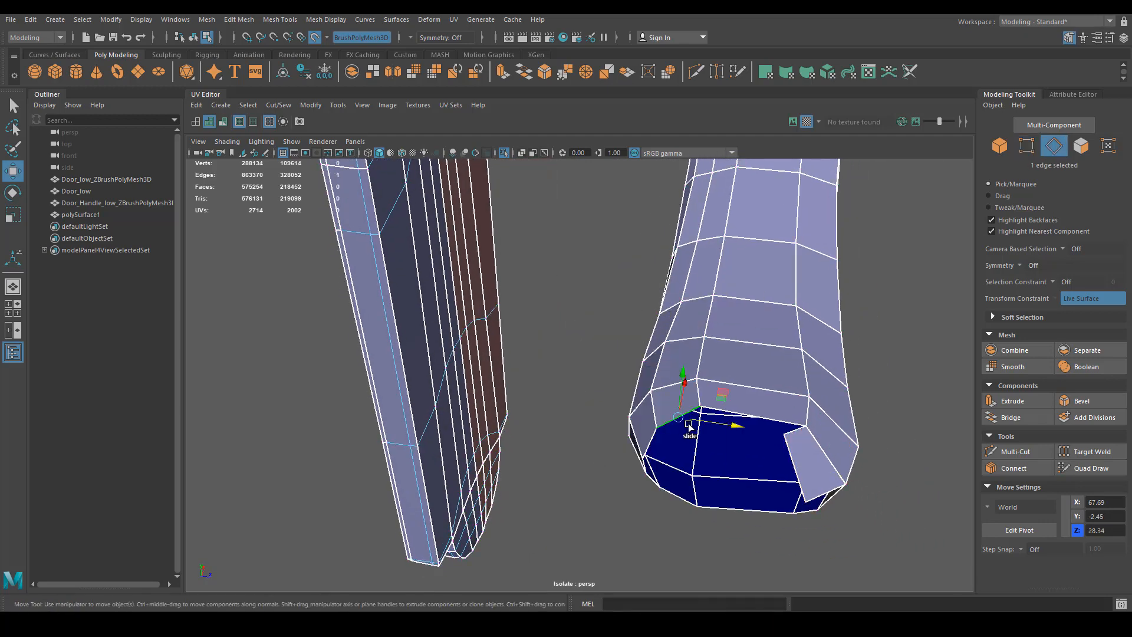
shift+middle_drag(699, 439, 742, 432)
alt+drag(740, 410, 647, 416)
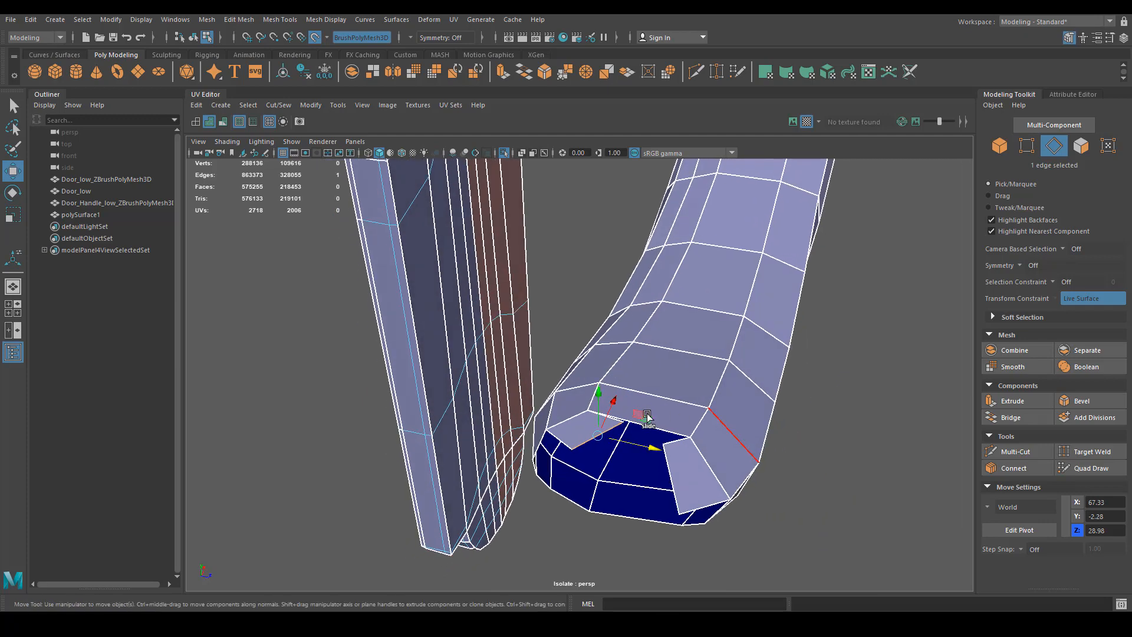
shift+middle_drag(601, 396, 604, 464)
alt+drag(604, 465, 659, 418)
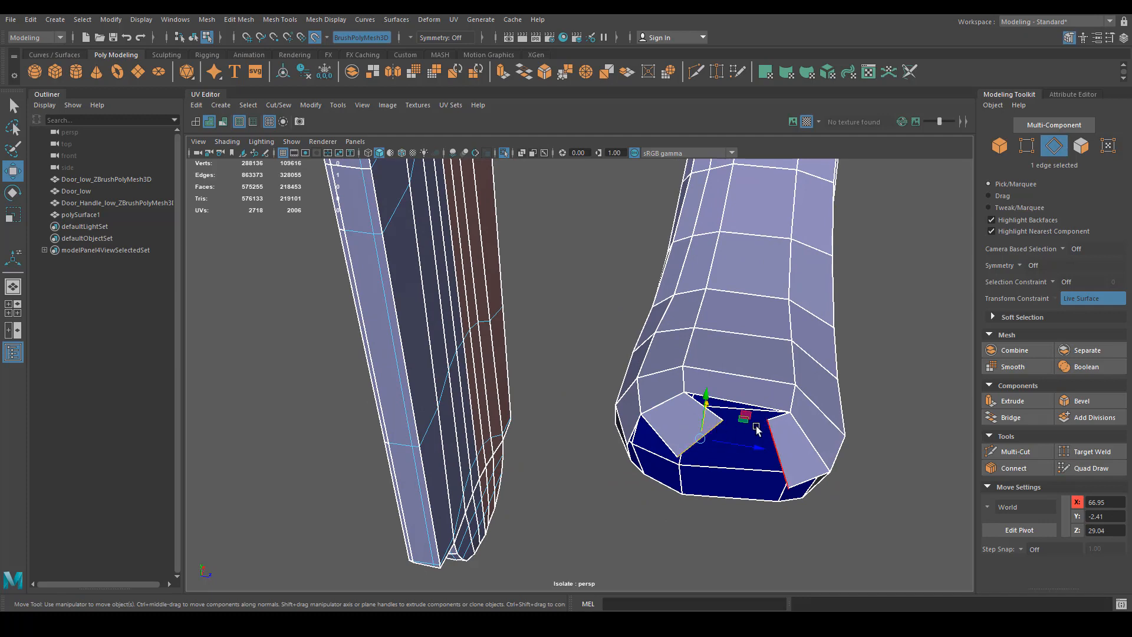
Step: Use Quad Draw to fill the gaps between the two corner quads and the upper rim, and even out their vertices
click(1089, 467)
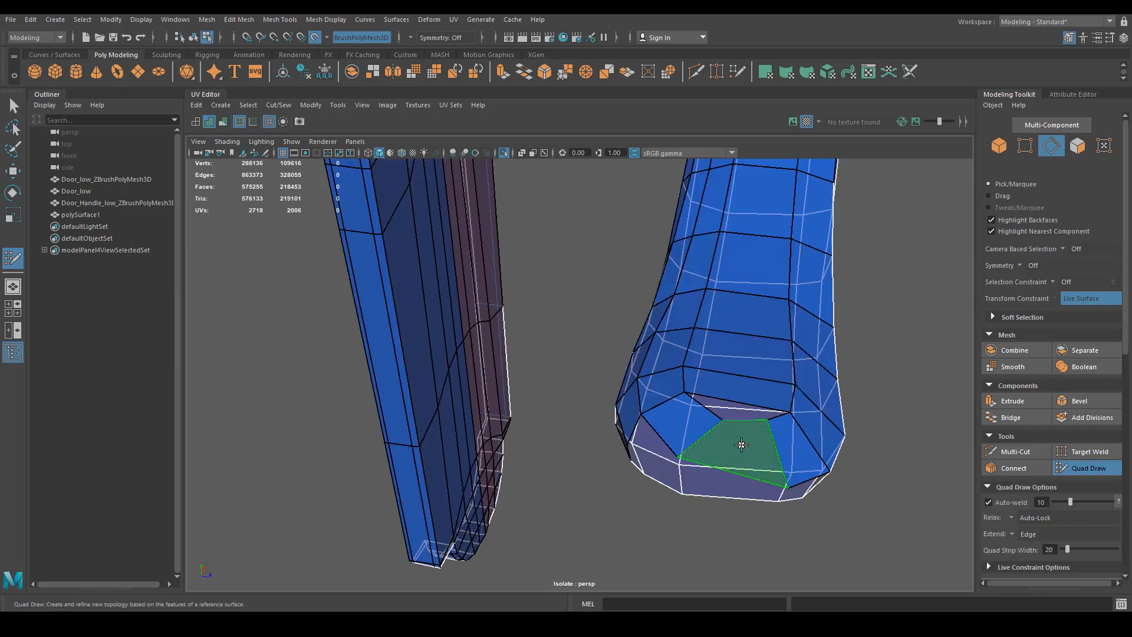
shift+click(707, 422)
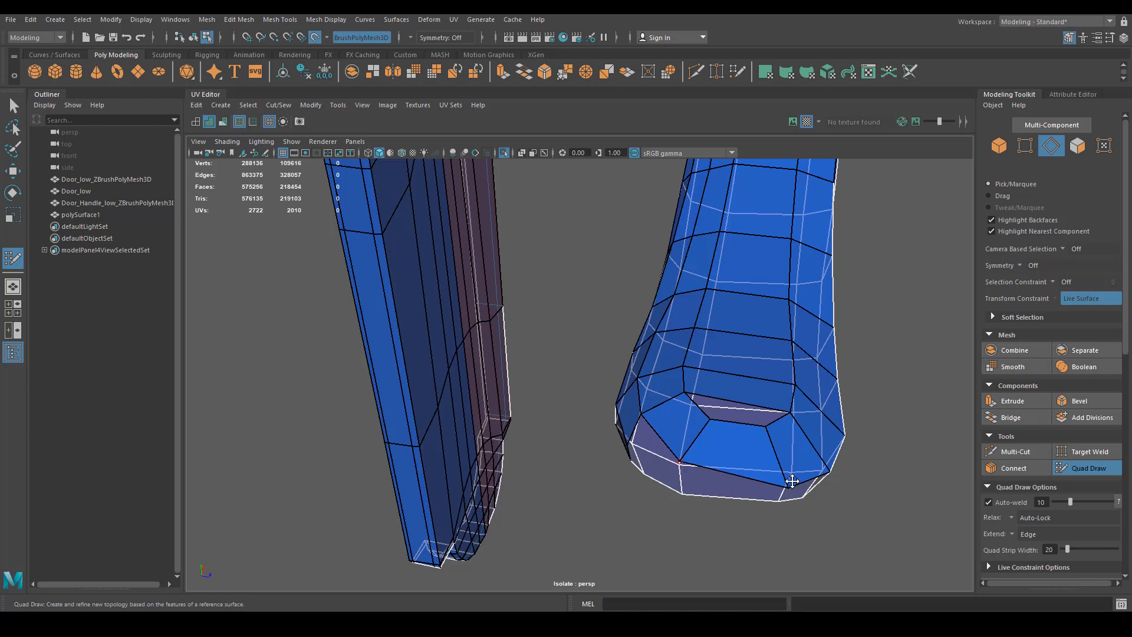
drag(788, 483, 787, 468)
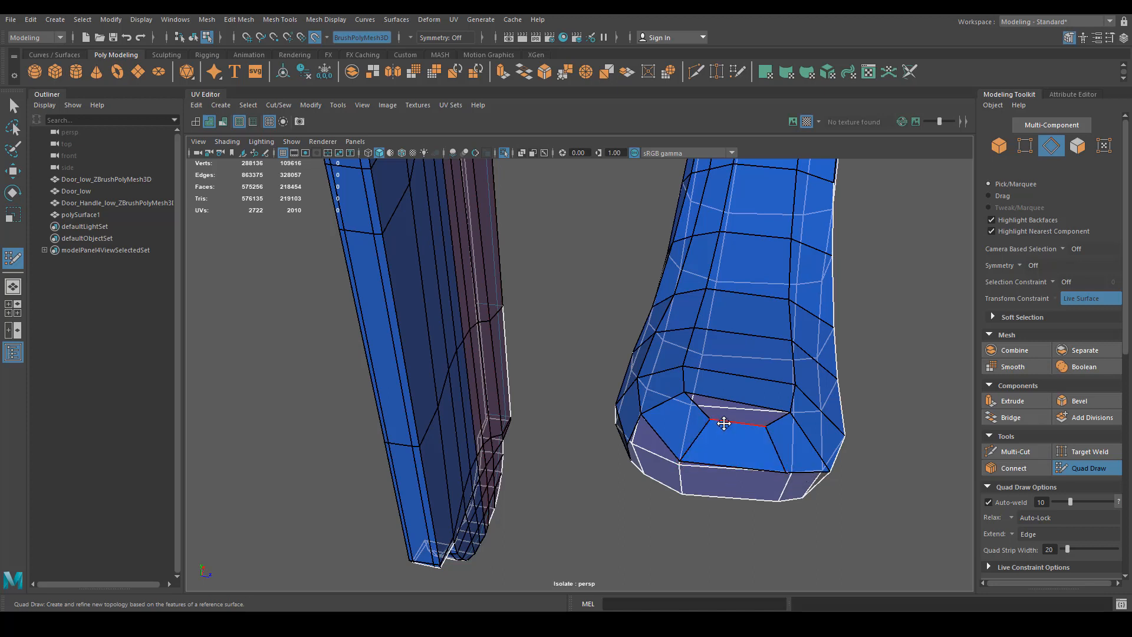
shift+click(741, 409)
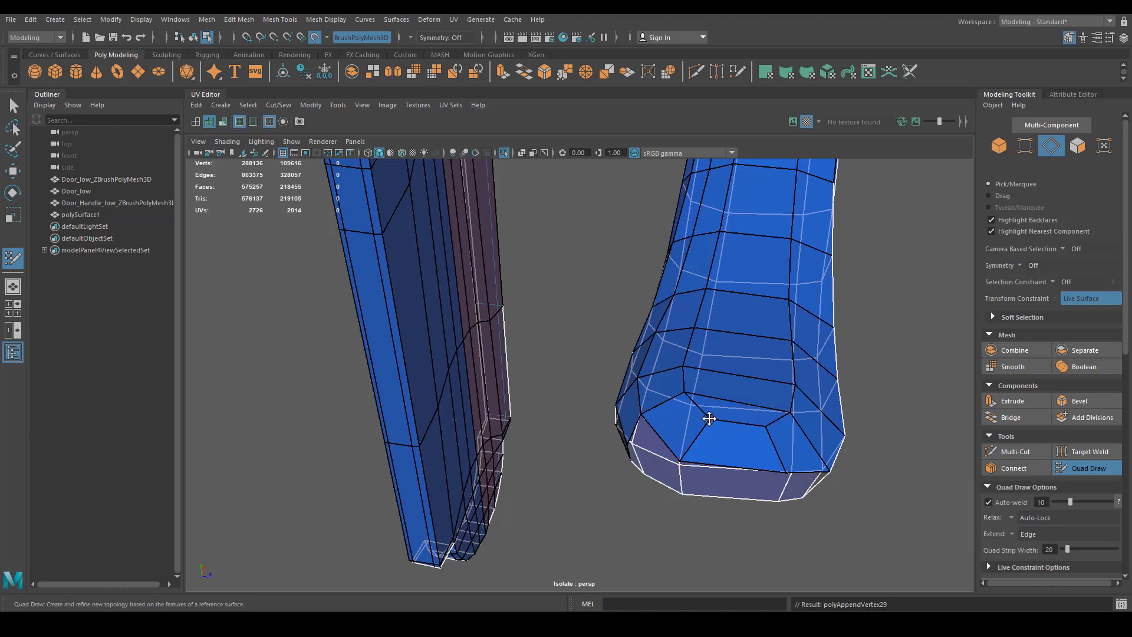
drag(709, 419, 695, 420)
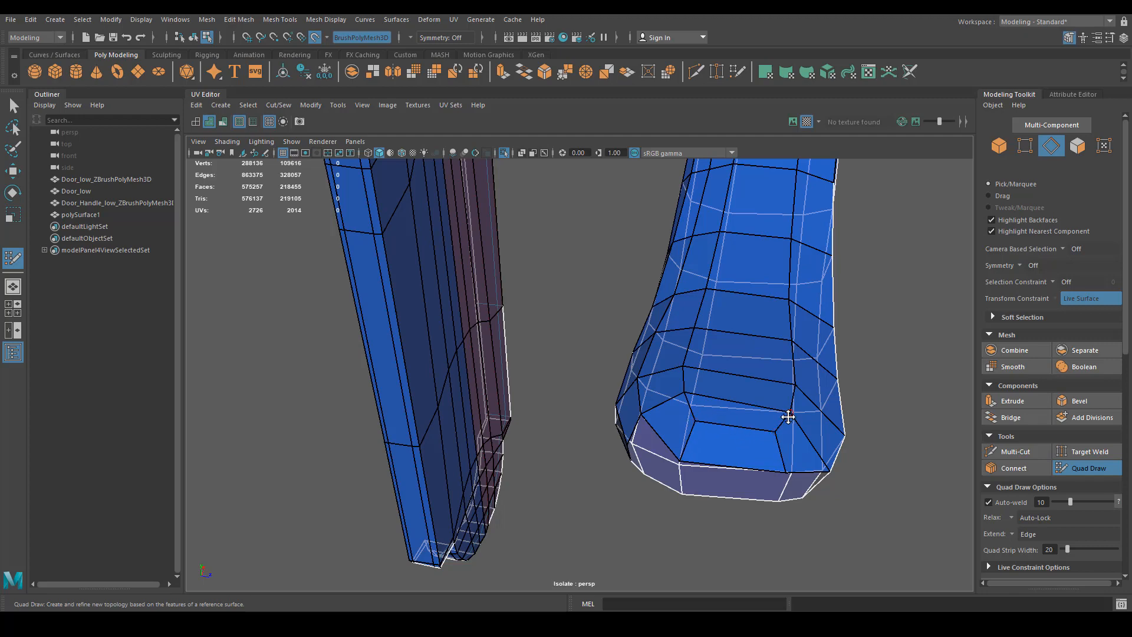
Step: Continue the ring of quads around the remaining inner rim of the lever's open tip and weld its loose vertices
alt+drag(788, 417, 502, 423)
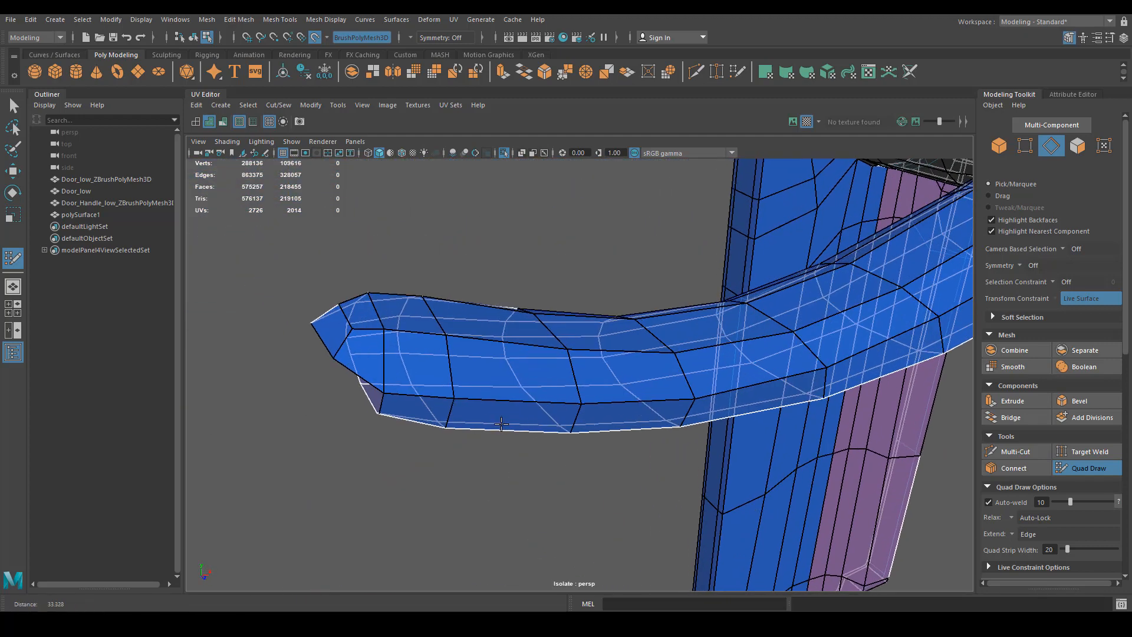
alt+drag(475, 388, 629, 369)
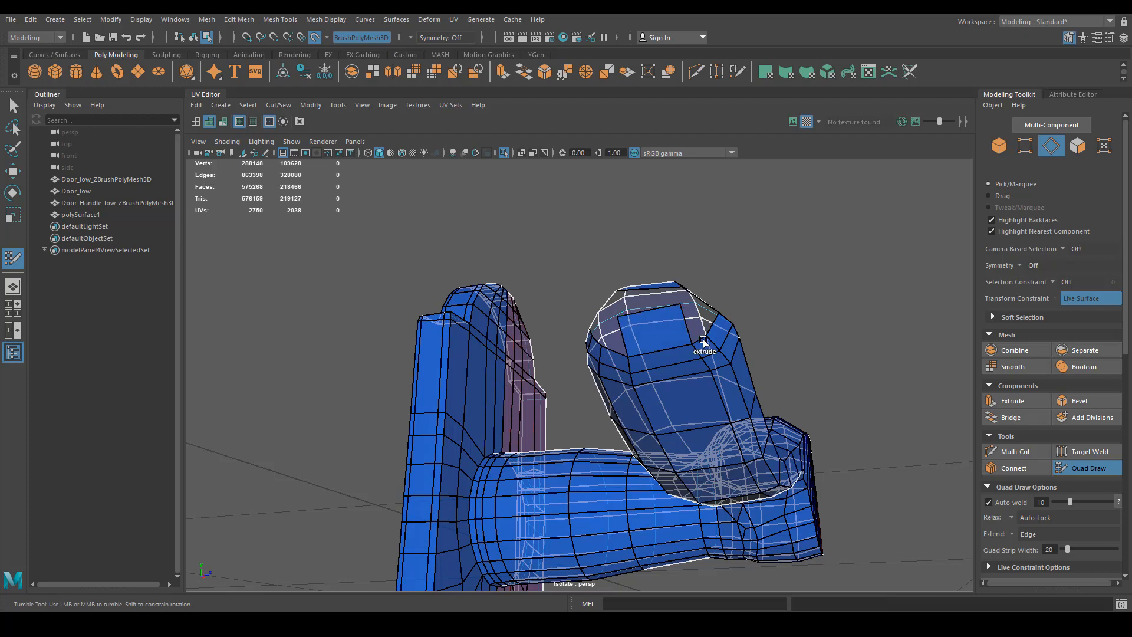
alt+drag(698, 325, 655, 383)
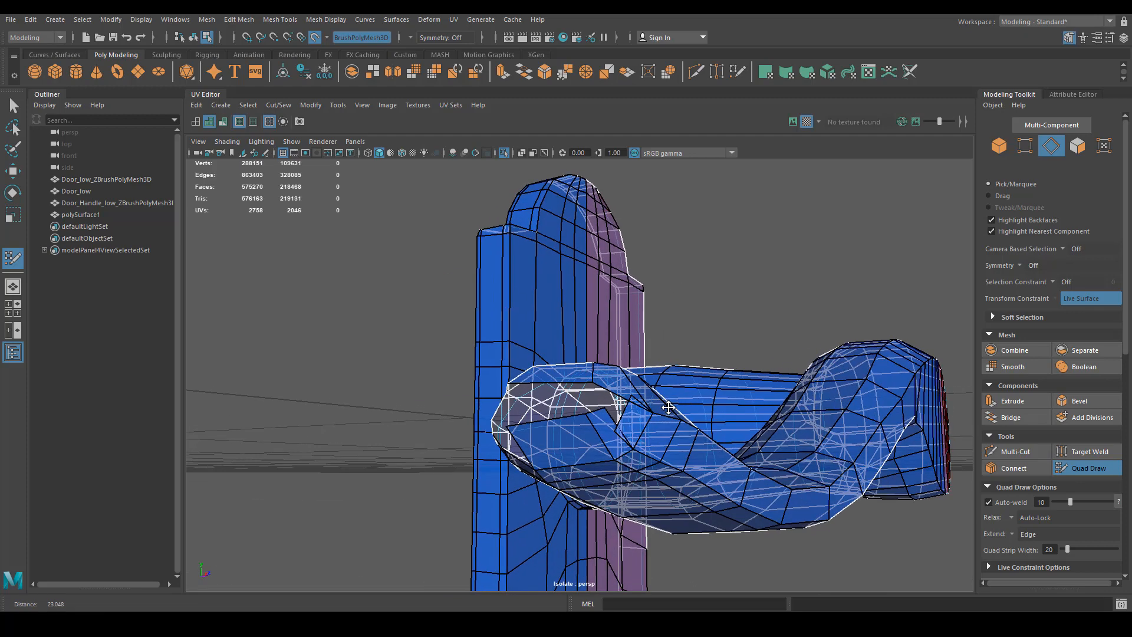
alt+right_drag(655, 384, 655, 427)
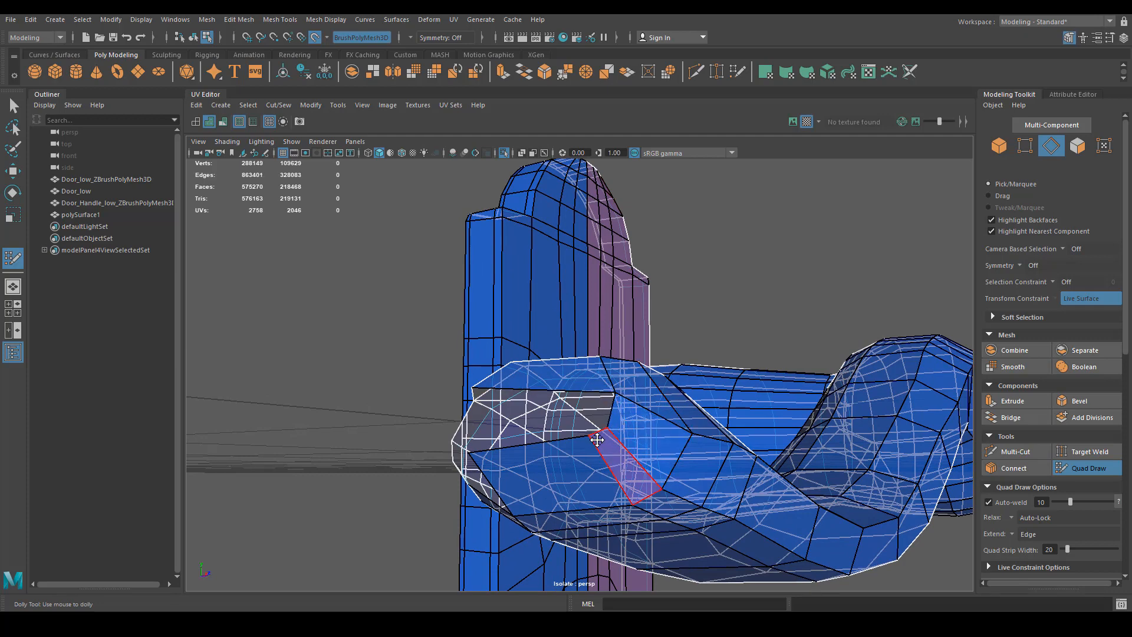
Step: Fill the remaining holes in the lever's tip with Quad Draw faces until the end is fully closed
alt+drag(605, 467, 596, 502)
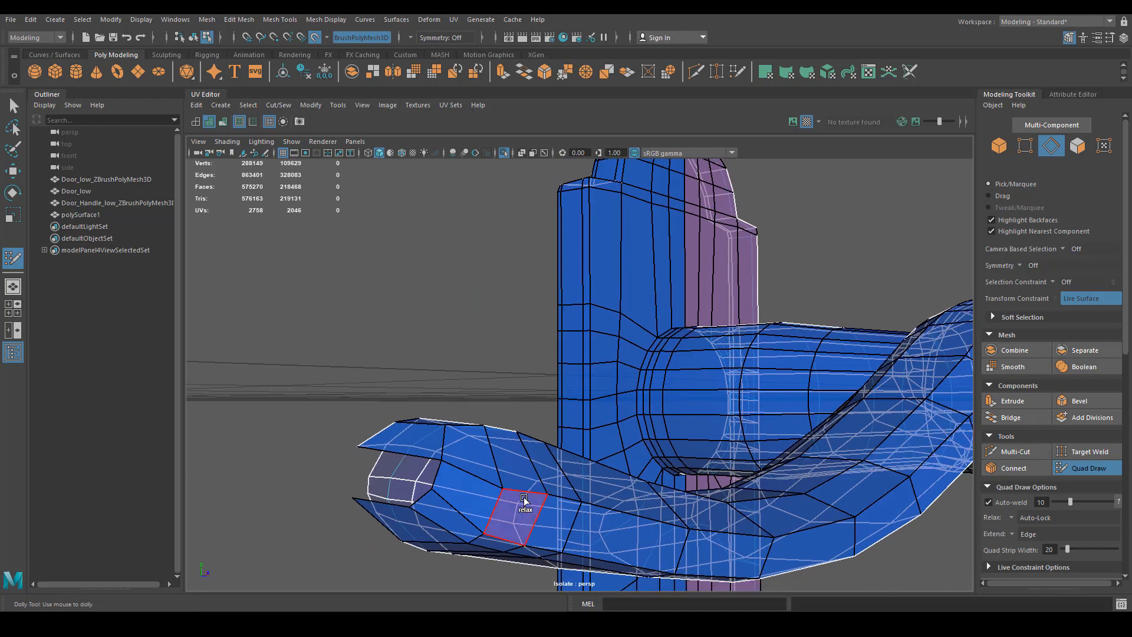
mouse_move(524, 497)
alt+mouse_down()
mouse_move(545, 471)
mouse_move(578, 495)
alt+mouse_up()
alt+right_drag(578, 495, 757, 470)
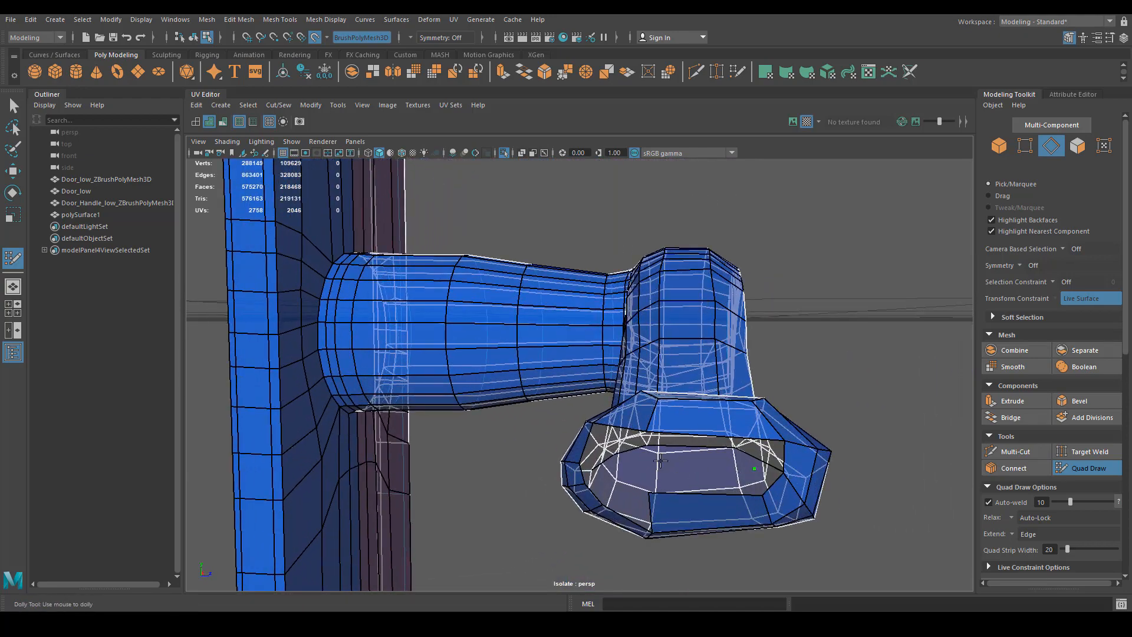
shift+click(702, 463)
shift+click(716, 480)
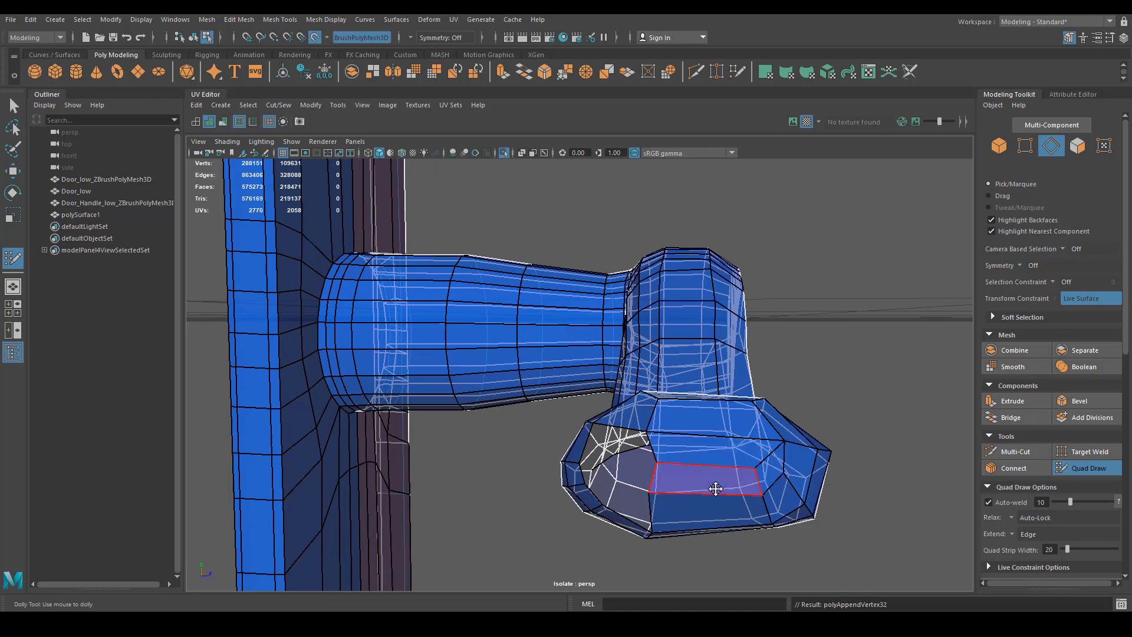
shift+click(646, 463)
alt+drag(617, 495, 626, 501)
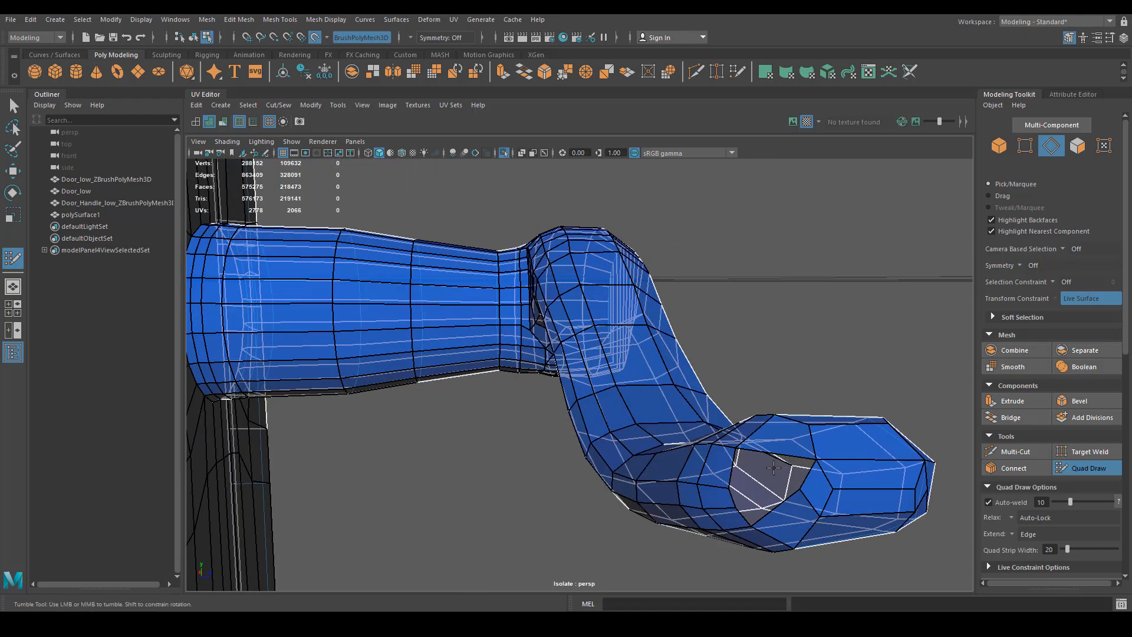
mouse_move(773, 467)
alt+mouse_down()
mouse_move(776, 479)
mouse_move(792, 461)
mouse_move(758, 470)
mouse_move(737, 418)
alt+mouse_up()
shift+click(776, 501)
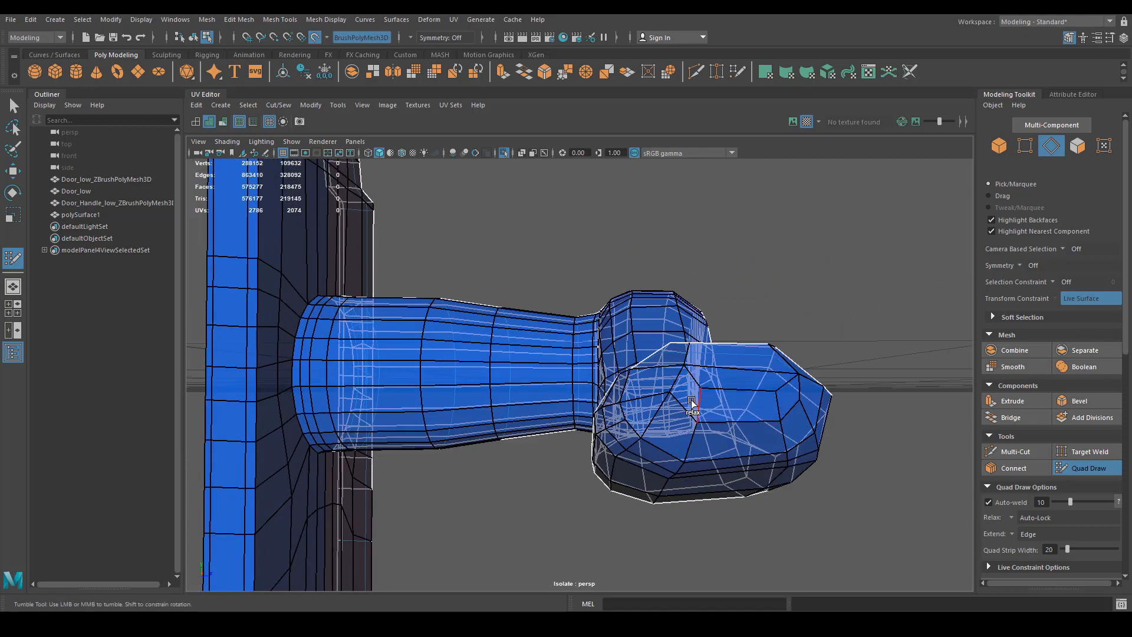
Step: Insert an extra edge loop around the lever just before its tip and relax the surrounding edges
alt+drag(682, 390, 702, 448)
alt+middle_drag(702, 447, 715, 490)
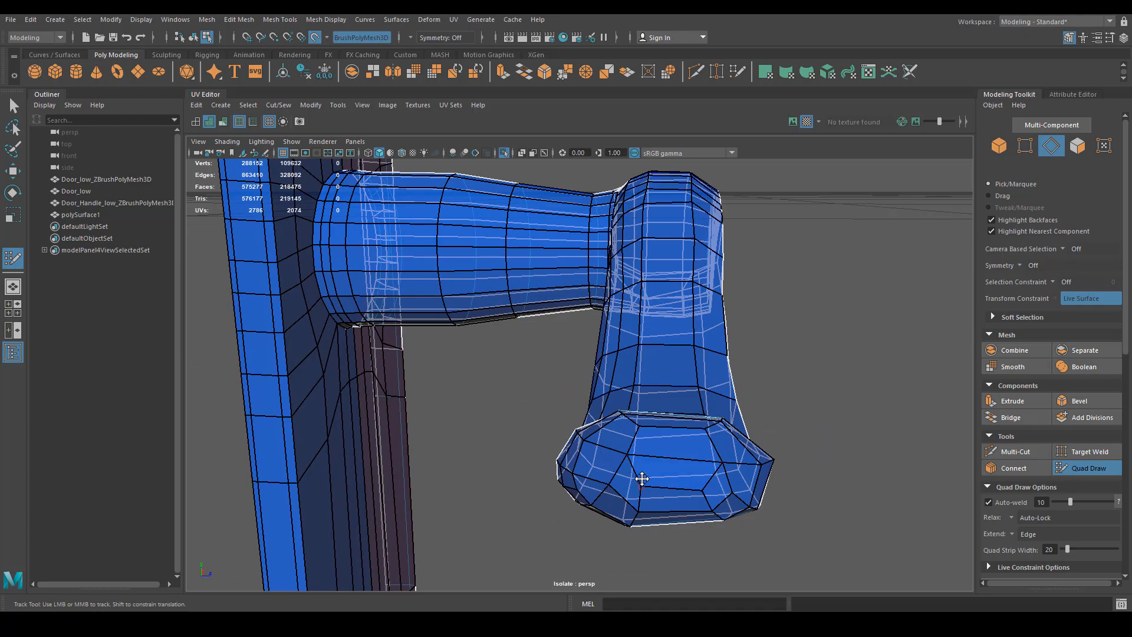
alt+drag(642, 479, 322, 412)
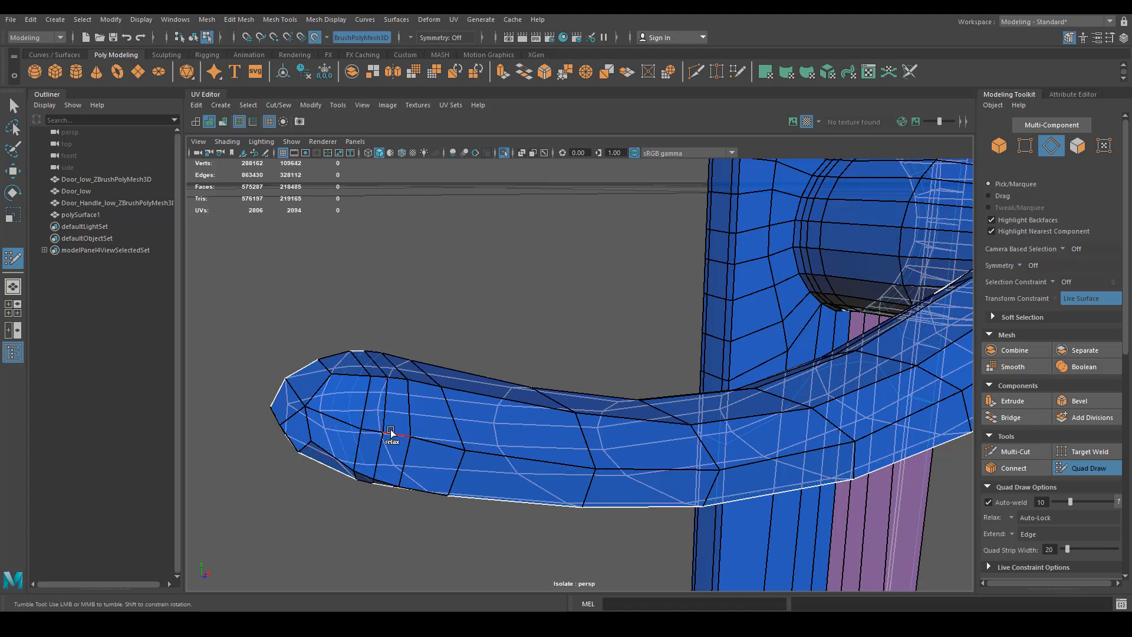
mouse_move(385, 406)
shift+mouse_down()
mouse_move(331, 405)
mouse_move(348, 391)
mouse_move(518, 434)
mouse_move(457, 455)
mouse_move(329, 430)
mouse_move(324, 449)
mouse_move(641, 481)
shift+mouse_up()
alt+middle_drag(641, 481, 626, 493)
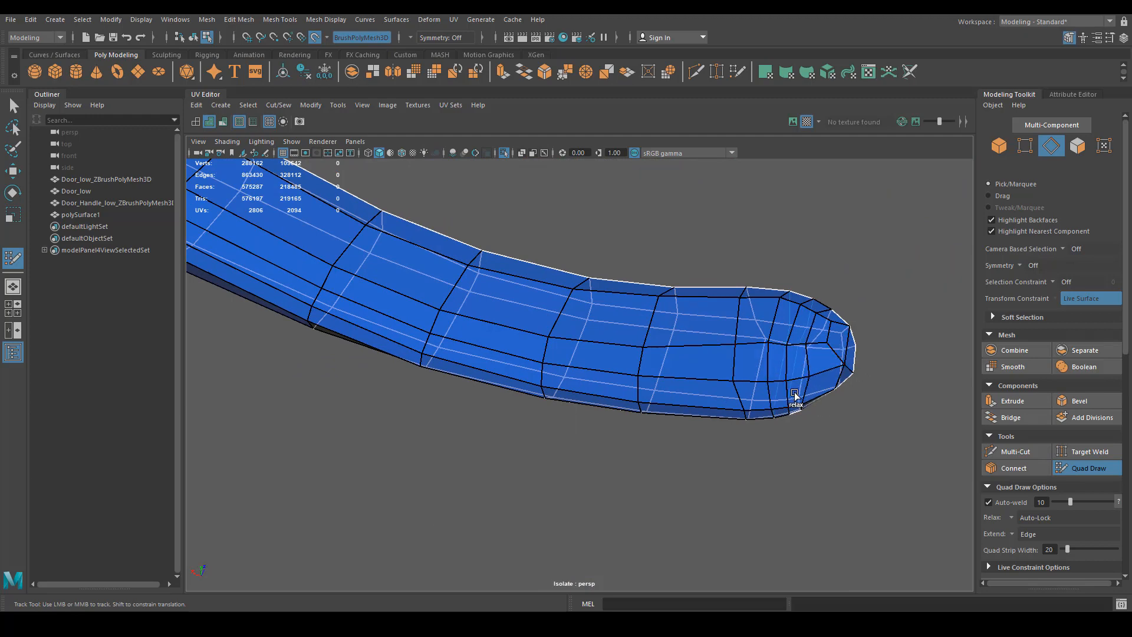
Step: Select the lengthwise edge loop on the lever's side farther from the door plate and slide it slightly along the surface
alt+drag(794, 395, 730, 397)
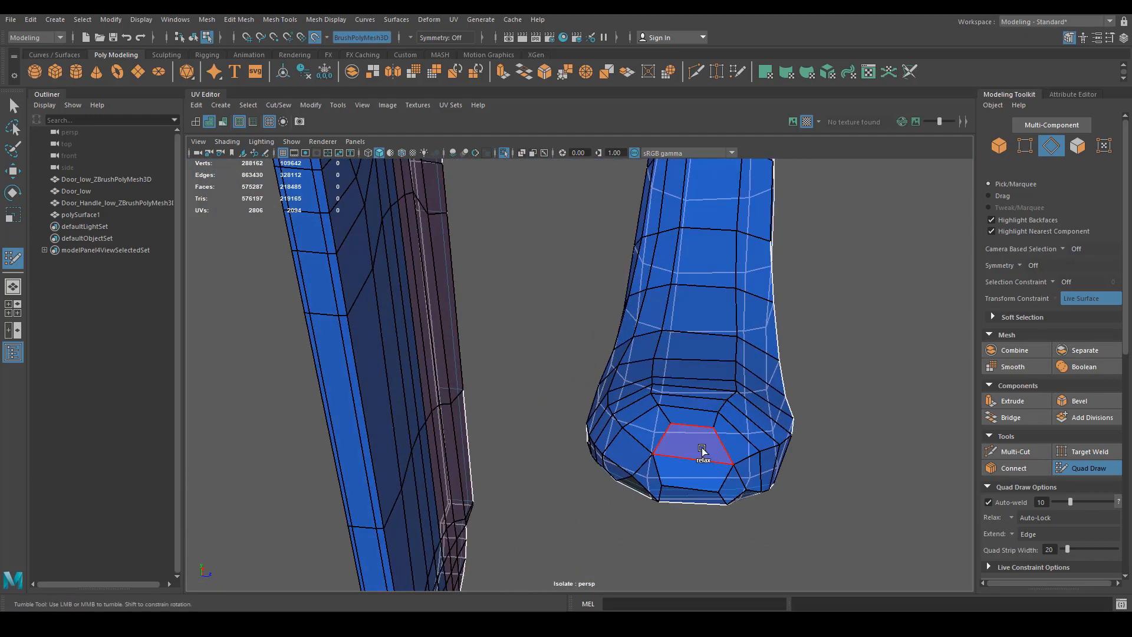
mouse_move(653, 476)
alt+mouse_down()
mouse_move(688, 468)
mouse_move(693, 427)
mouse_move(675, 374)
mouse_move(678, 301)
mouse_move(652, 305)
mouse_move(751, 336)
mouse_move(758, 369)
mouse_move(676, 238)
alt+mouse_up()
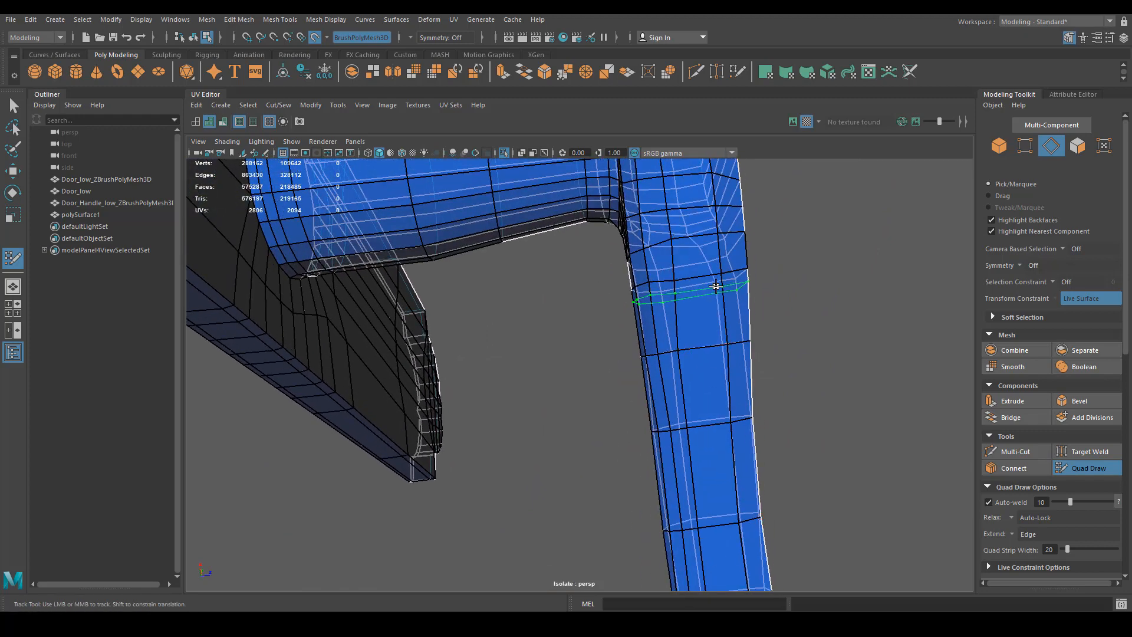
mouse_move(716, 287)
alt+mouse_down()
mouse_move(662, 298)
mouse_move(695, 324)
mouse_move(674, 342)
alt+mouse_up()
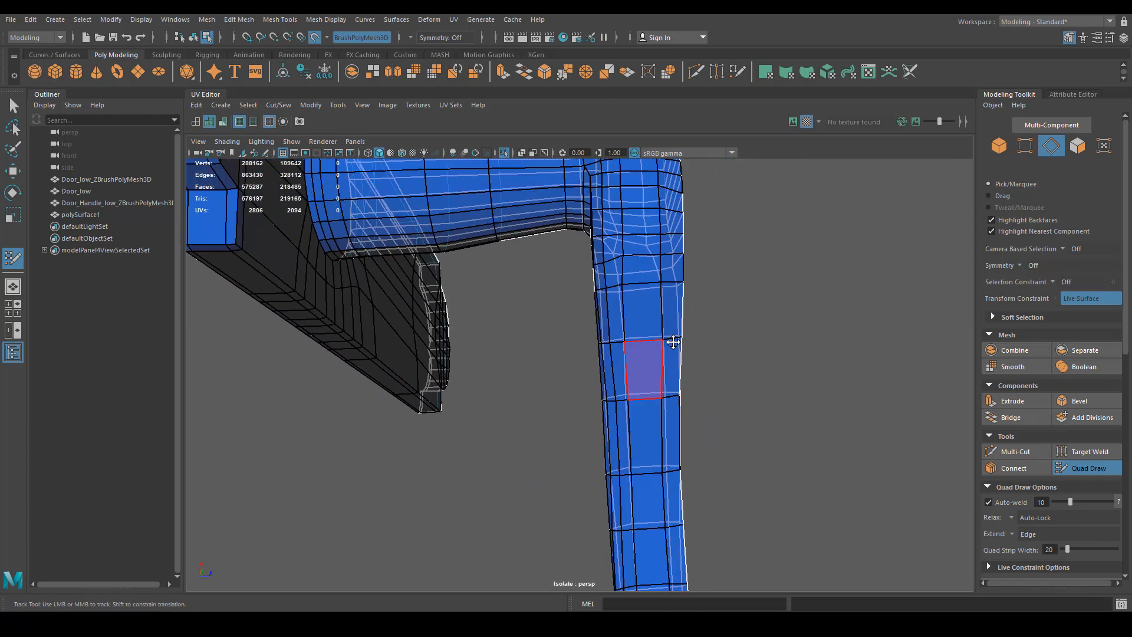
alt+right_drag(674, 342, 662, 362)
key(q)
right_click(630, 311)
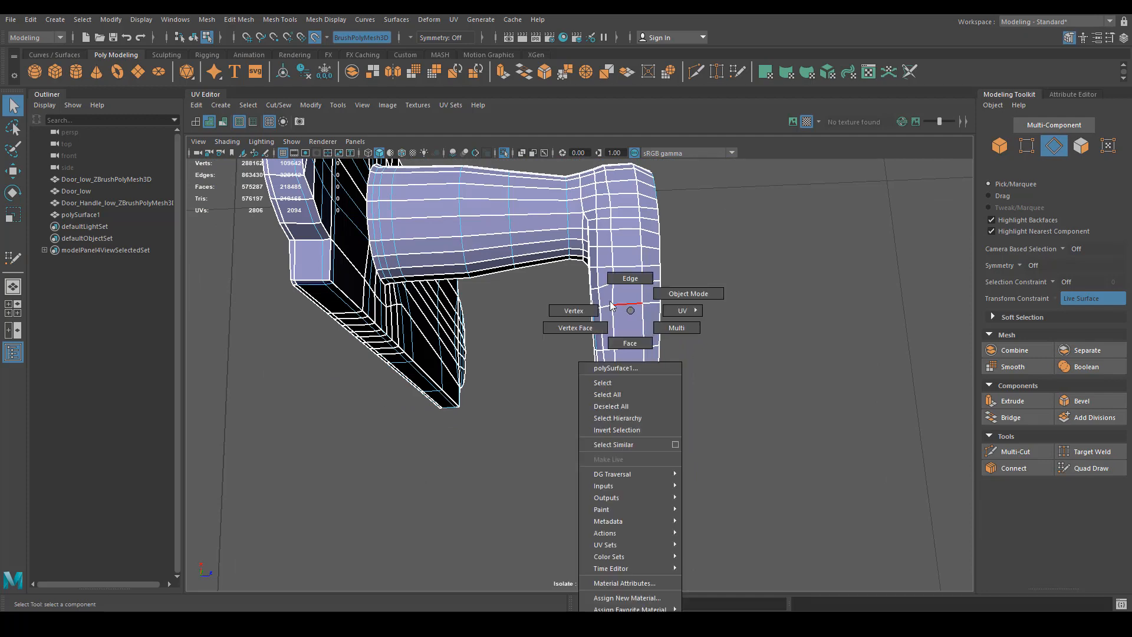
click(632, 277)
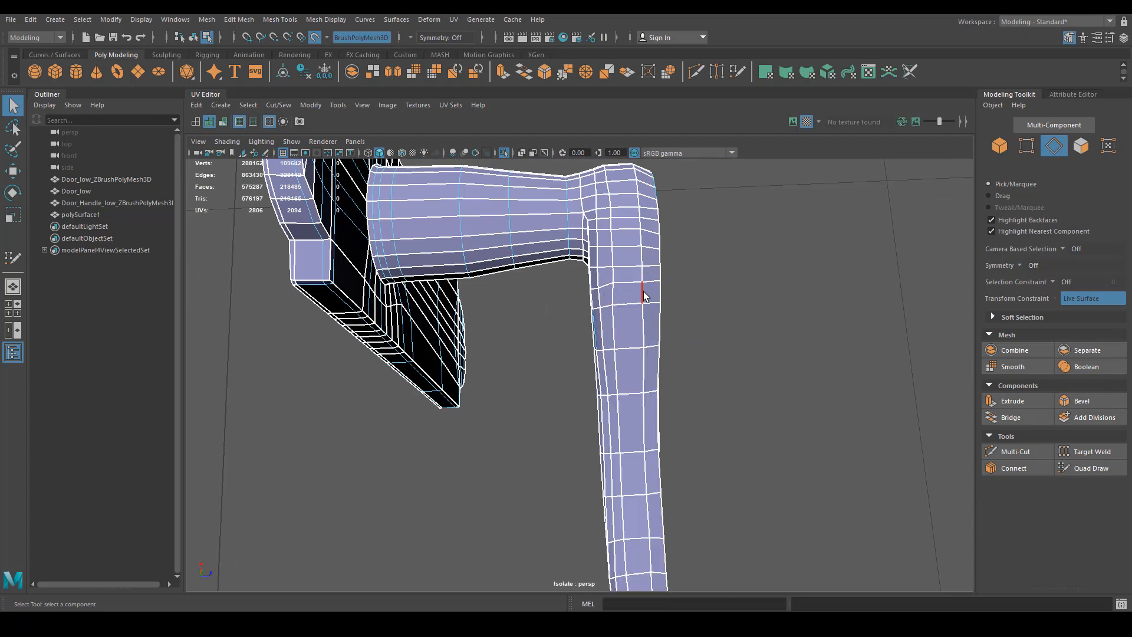
double_click(647, 295)
alt+drag(647, 295, 670, 423)
key(e)
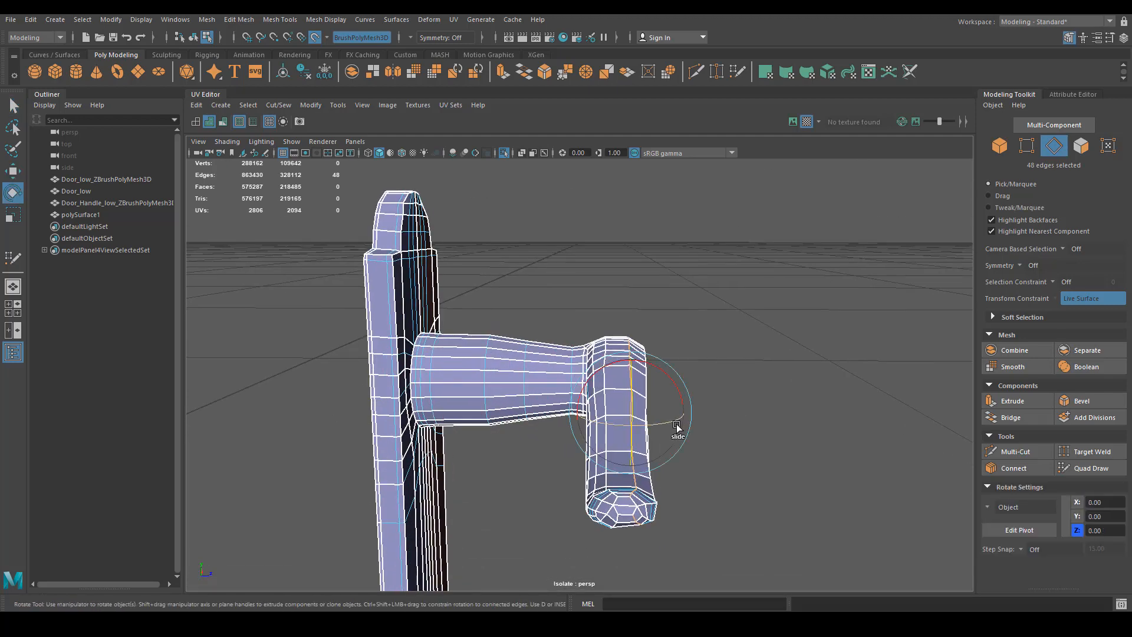
key(w)
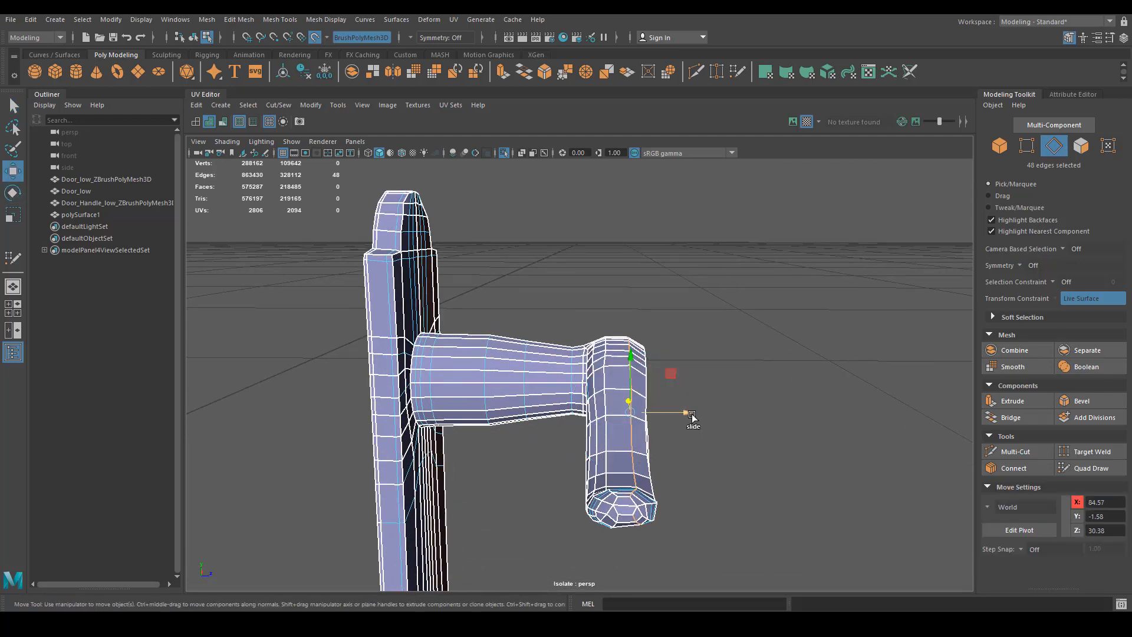
key(e)
key(r)
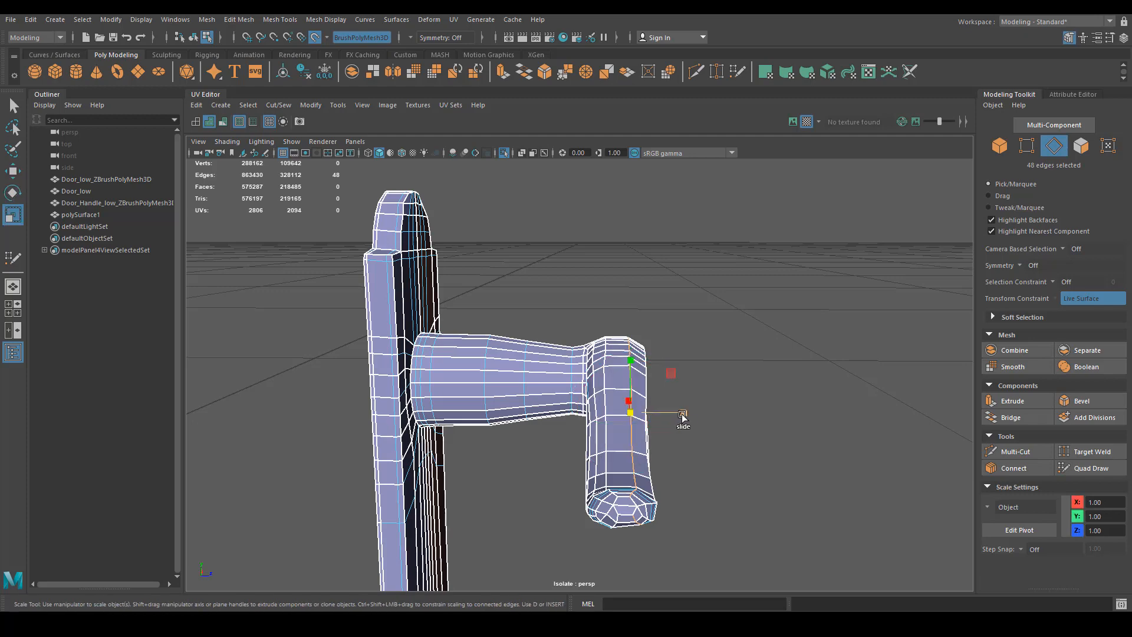
mouse_move(682, 416)
mouse_down()
mouse_move(634, 416)
mouse_move(659, 448)
mouse_move(648, 439)
mouse_move(713, 379)
mouse_move(691, 420)
mouse_up()
key(w)
key(e)
key(w)
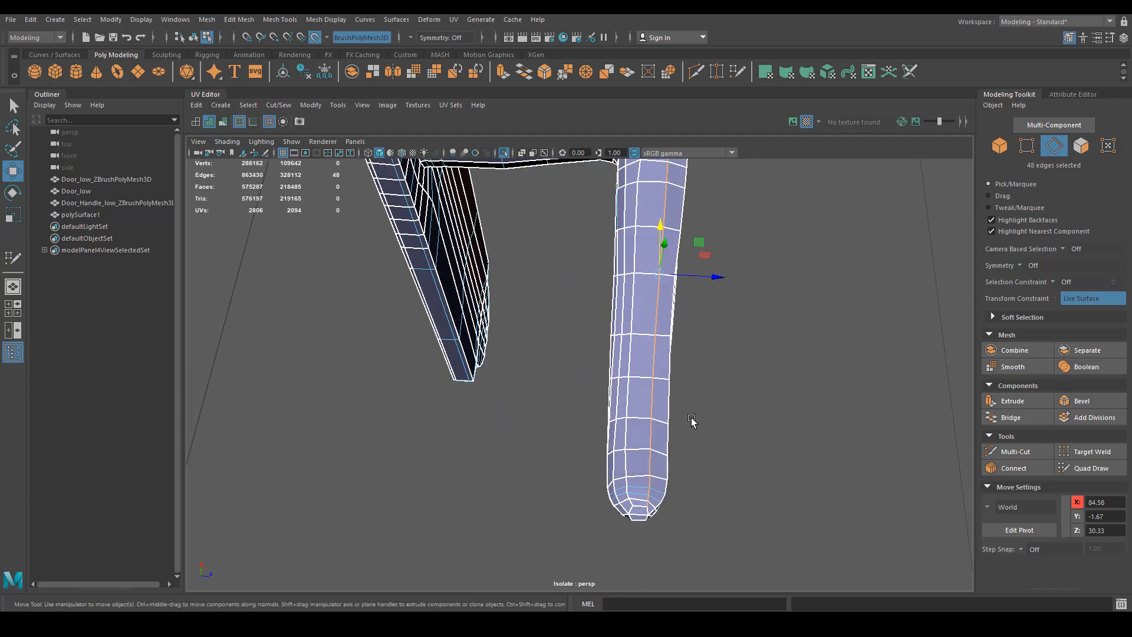
Step: Select the neighbouring lengthwise edge loop nearer the door plate and scale it with the slide constraint to adjust its spacing
double_click(628, 365)
key(e)
key(r)
ctrl+shift+drag(690, 271, 668, 276)
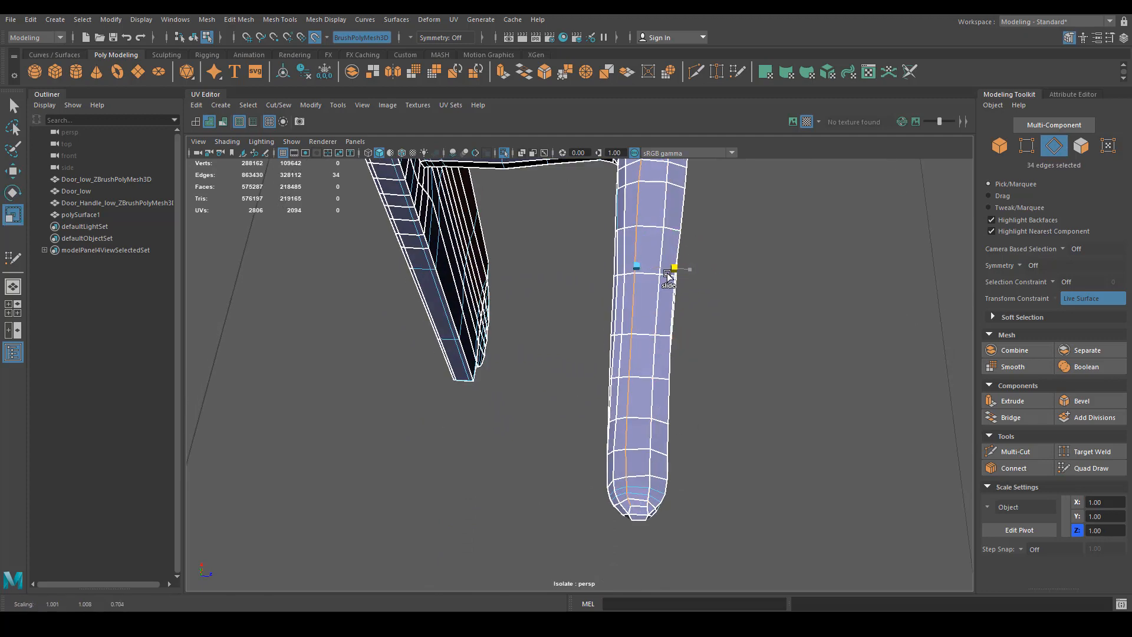
key(e)
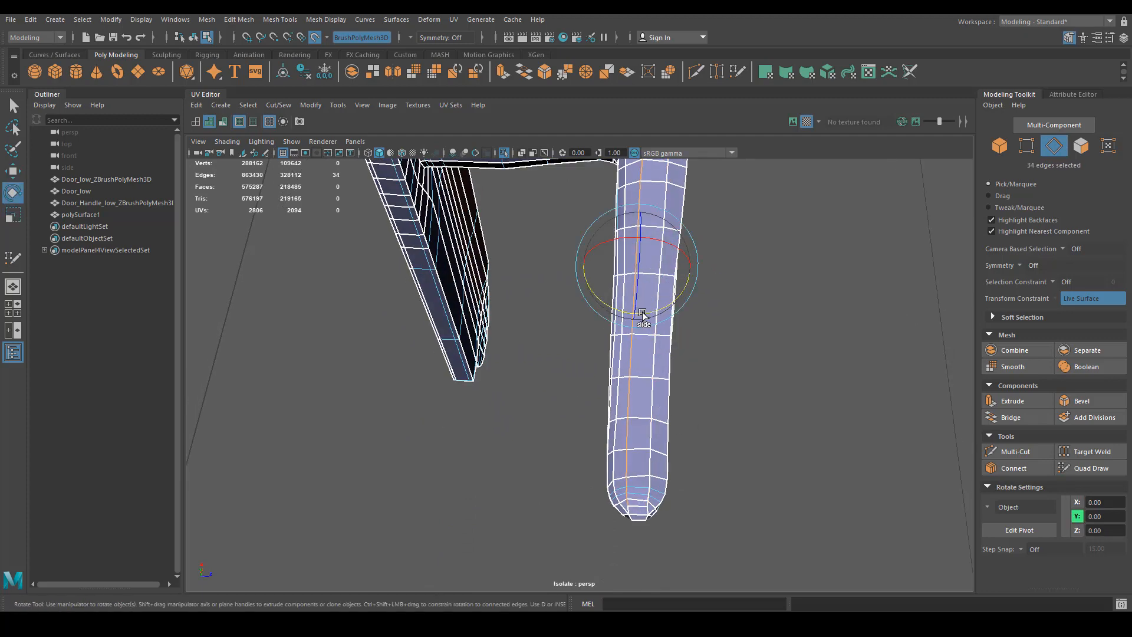
Step: Return to Quad Draw and insert two lengthwise edge loops within the wide middle strip of faces along the lever
alt+drag(644, 314, 720, 346)
right_drag(677, 328, 673, 258)
click(696, 71)
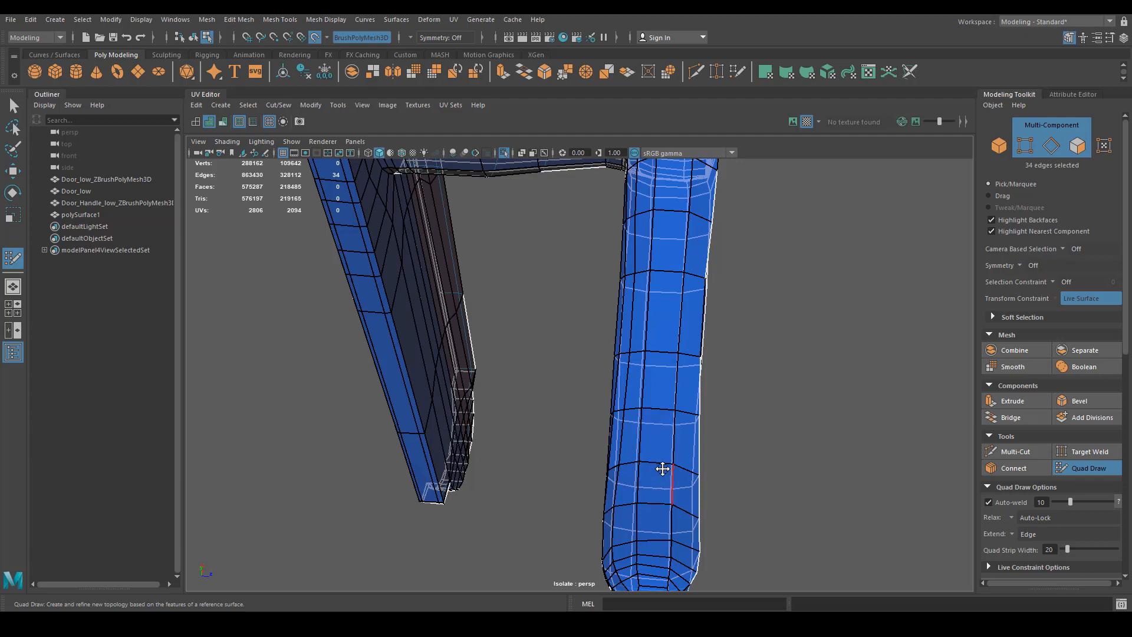
alt+drag(663, 469, 647, 466)
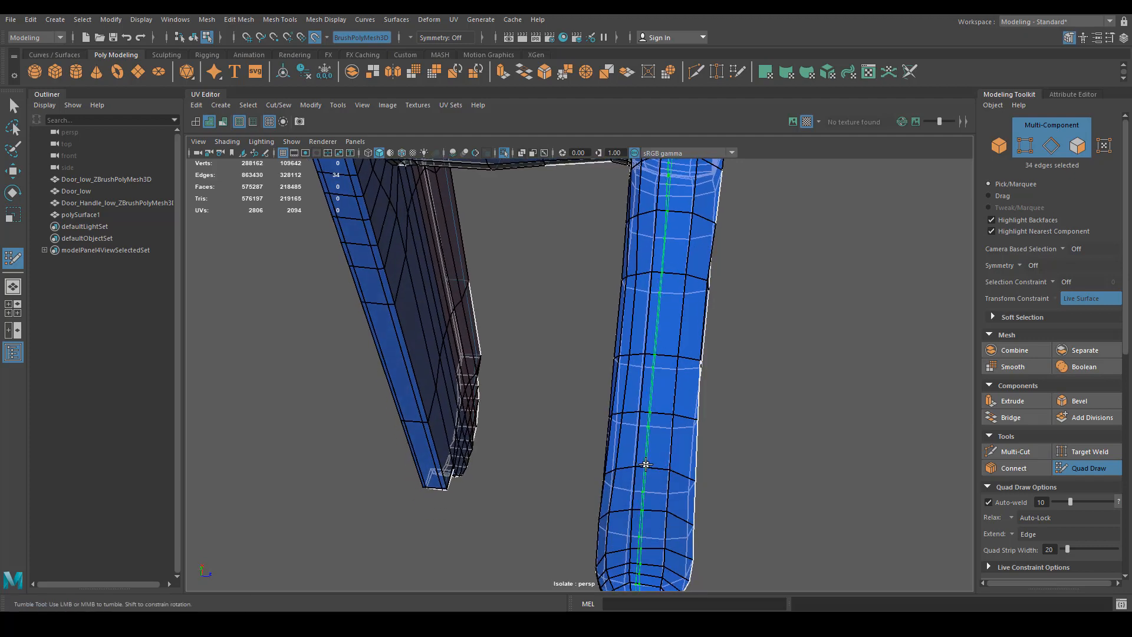
ctrl+click(646, 465)
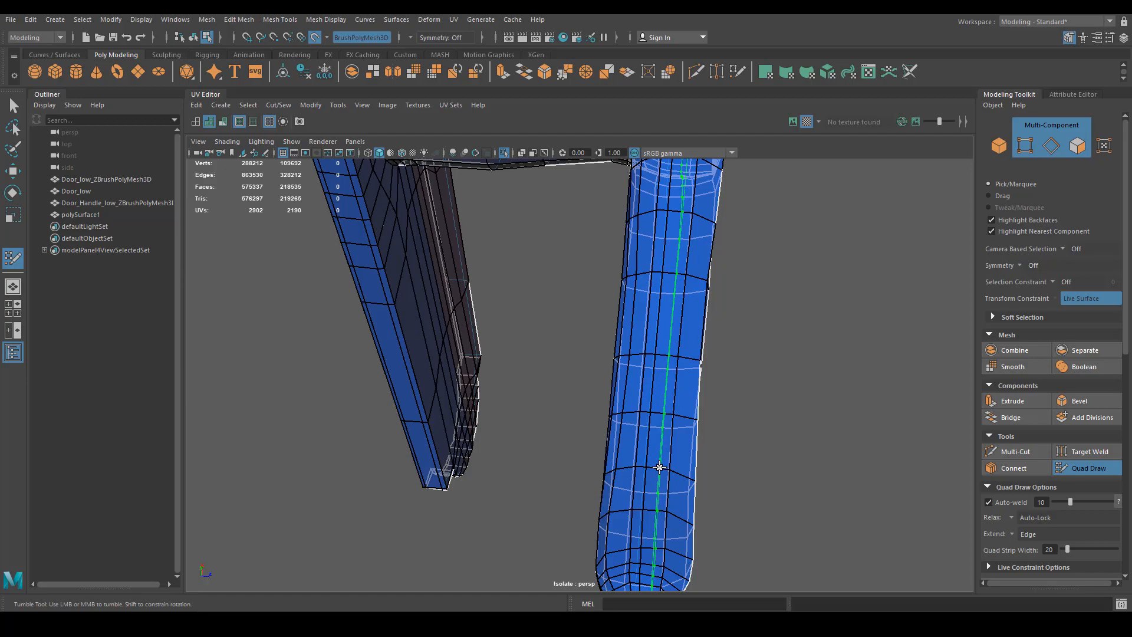
ctrl+click(657, 468)
Step: Examine the spacing of the new lengthwise loops along the lever and around its rounded tip
alt+drag(704, 497, 708, 417)
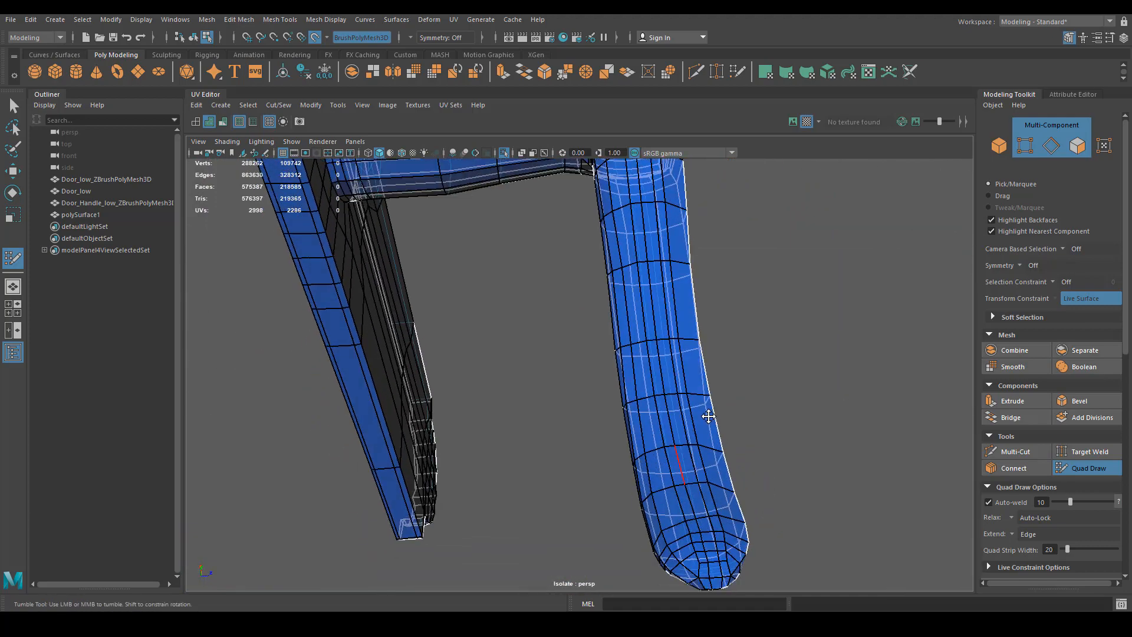
alt+right_drag(707, 417, 665, 417)
mouse_move(665, 417)
alt+mouse_down()
mouse_move(652, 379)
mouse_move(663, 429)
alt+mouse_up()
mouse_move(662, 430)
alt+right_down()
mouse_move(679, 408)
mouse_move(661, 377)
alt+right_up()
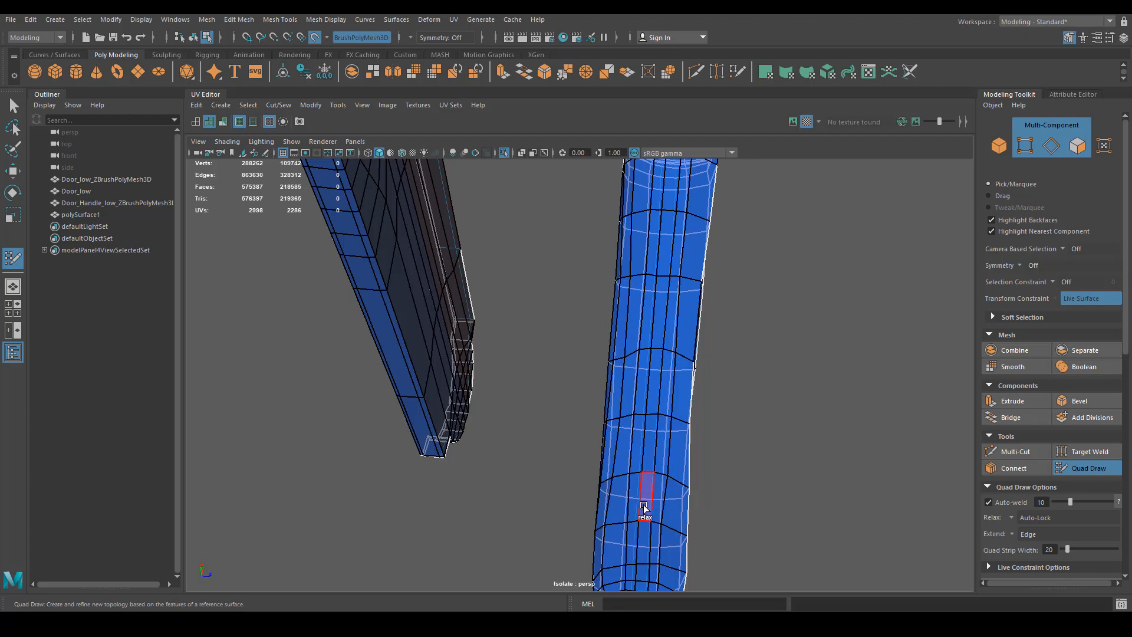
alt+right_drag(648, 540, 647, 473)
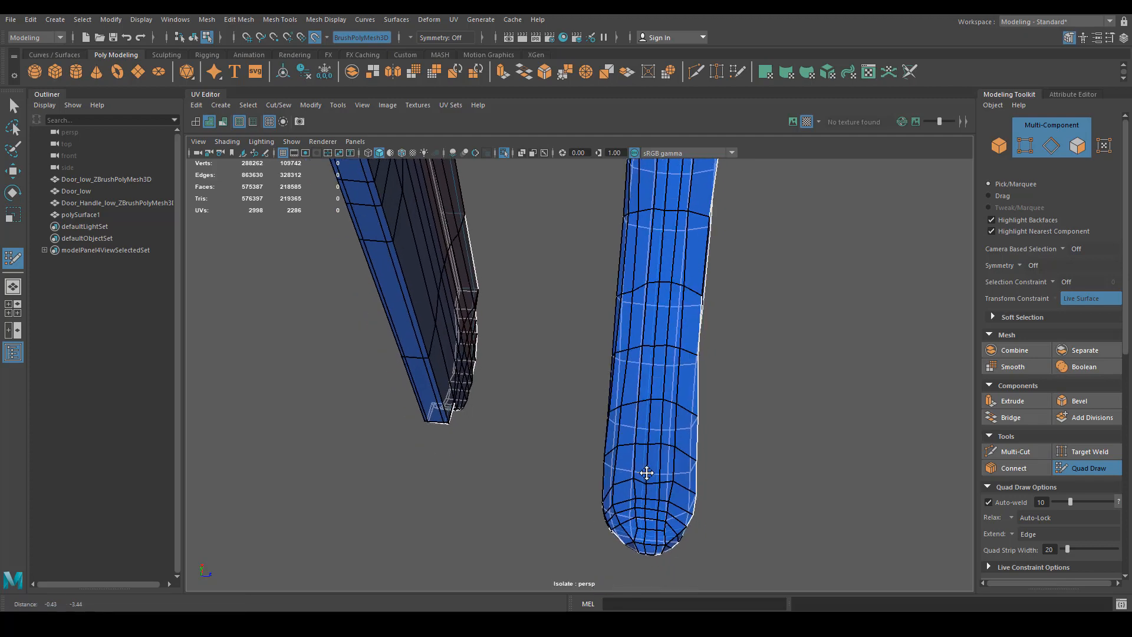
alt+drag(625, 495, 691, 492)
alt+drag(767, 465, 680, 492)
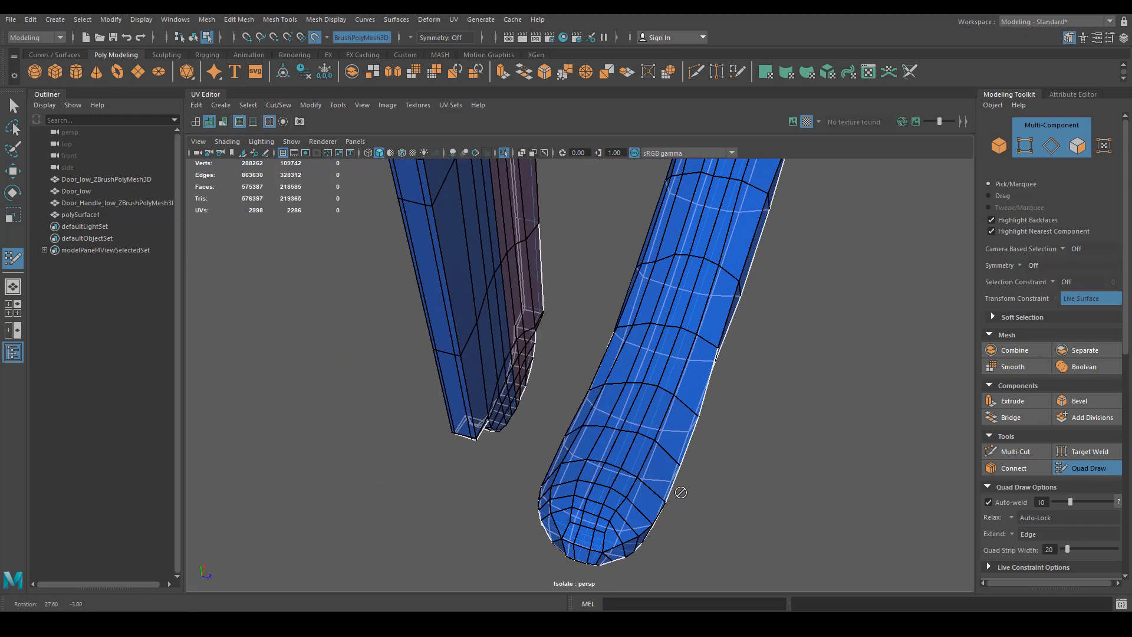
Step: Inspect the handle's retopology from the lever's rounded tip, along the arm and around the bend at the hub
alt+drag(579, 454, 668, 406)
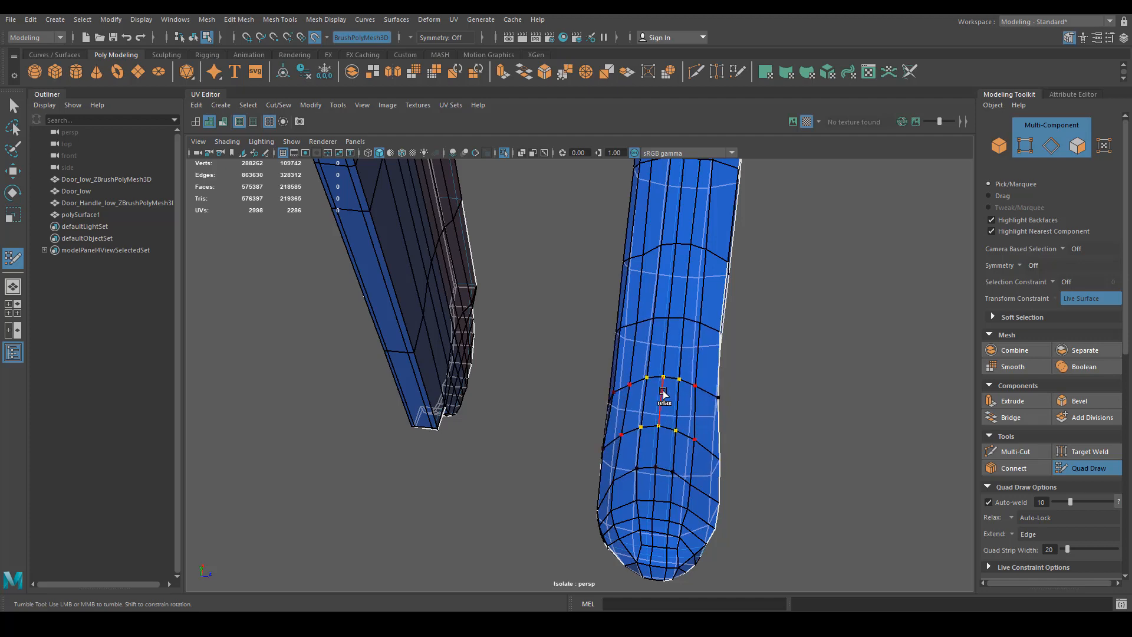
alt+drag(690, 310, 627, 403)
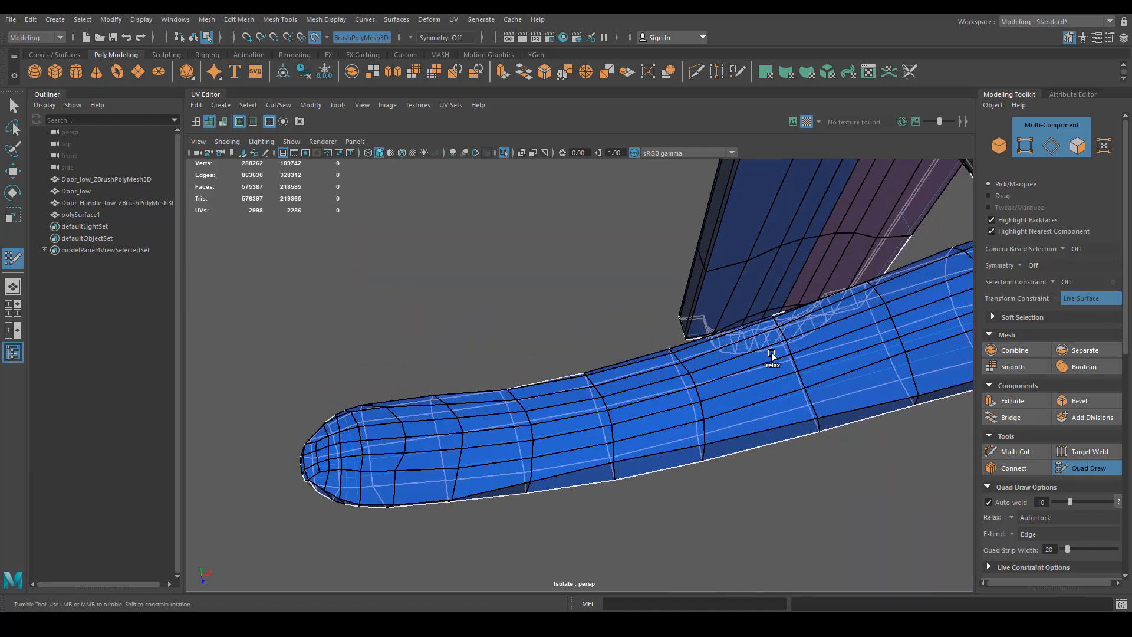
scroll(711, 412, up, 3)
alt+drag(711, 412, 469, 297)
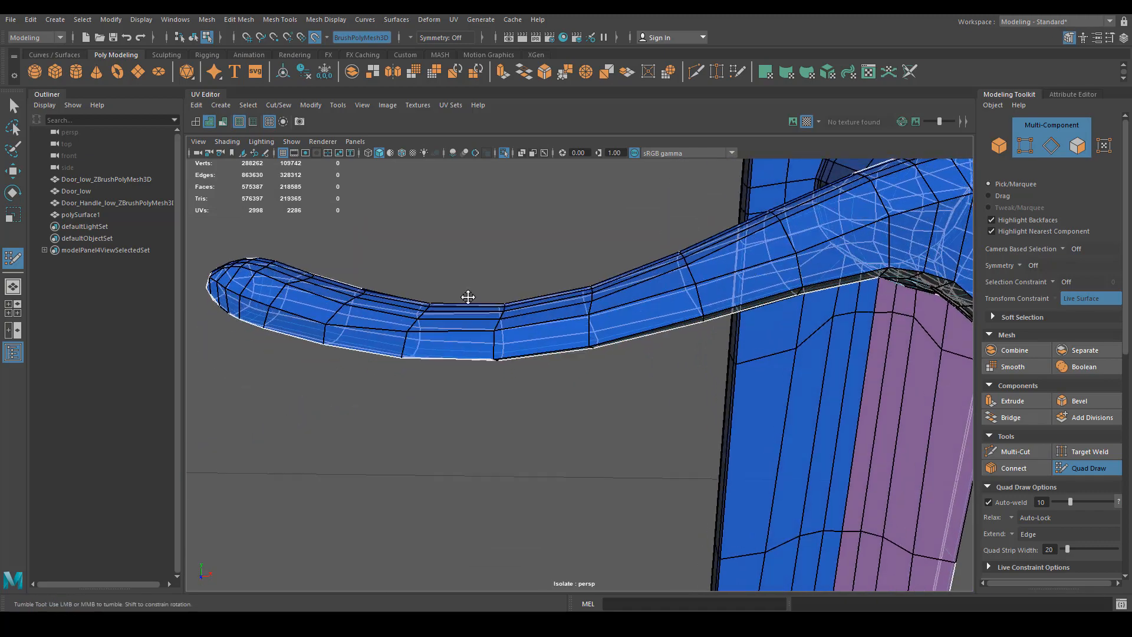
alt+drag(479, 334, 572, 419)
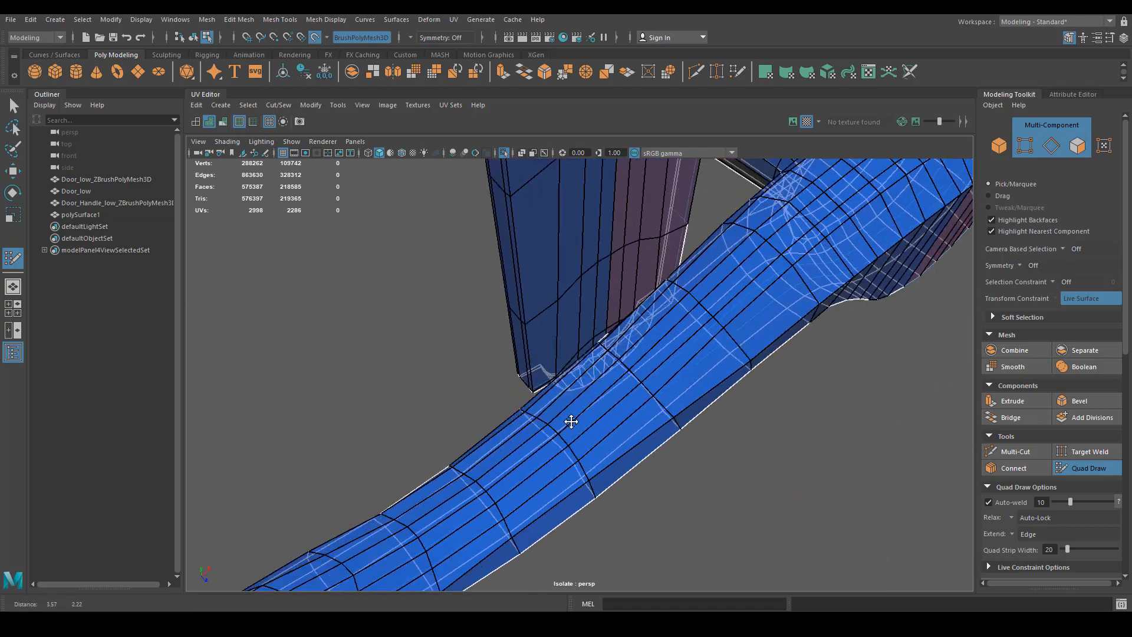
alt+middle_drag(571, 419, 701, 322)
alt+drag(784, 240, 731, 283)
alt+middle_drag(731, 283, 682, 329)
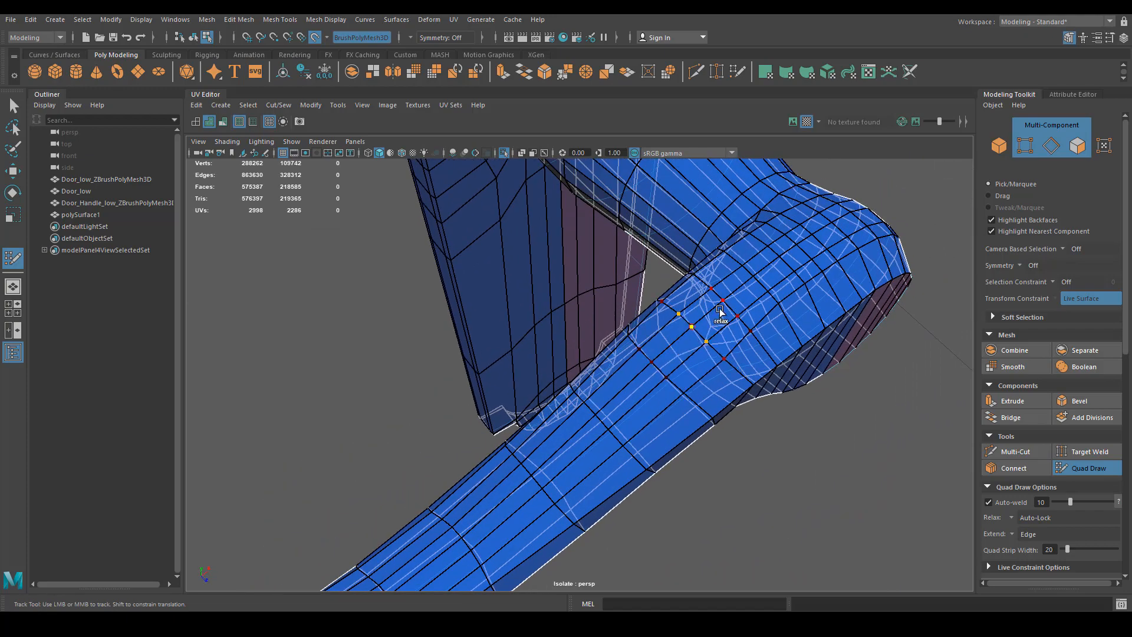
alt+drag(752, 280, 725, 321)
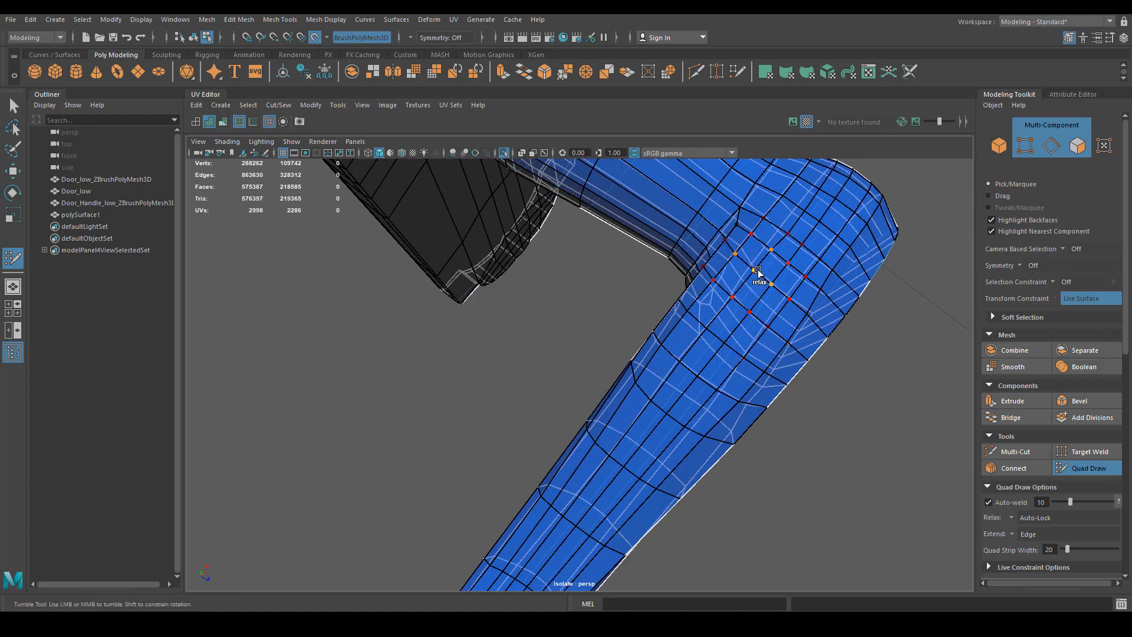
alt+drag(786, 274, 688, 264)
alt+middle_drag(689, 264, 745, 366)
mouse_move(765, 396)
alt+mouse_down()
mouse_move(725, 225)
mouse_move(716, 309)
mouse_move(662, 321)
mouse_move(665, 349)
mouse_move(652, 336)
mouse_move(735, 396)
mouse_move(767, 373)
alt+mouse_up()
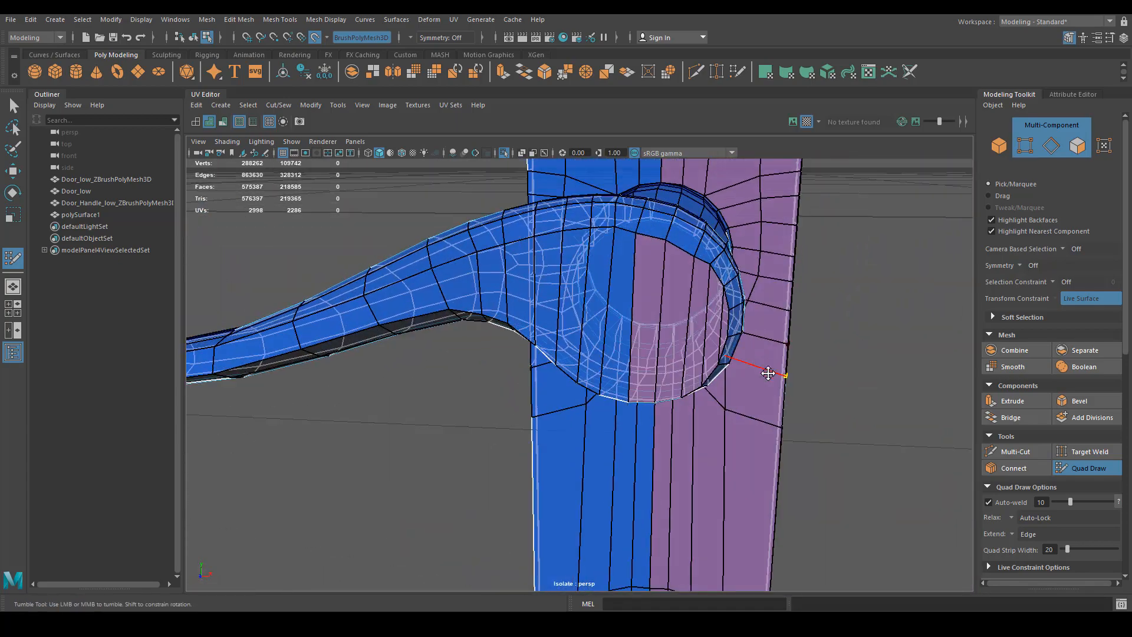
Step: Relax the Quad Draw topology along the lower edge of the lever's curved outer section
mouse_move(627, 400)
alt+mouse_down()
mouse_move(425, 430)
mouse_move(639, 407)
alt+mouse_up()
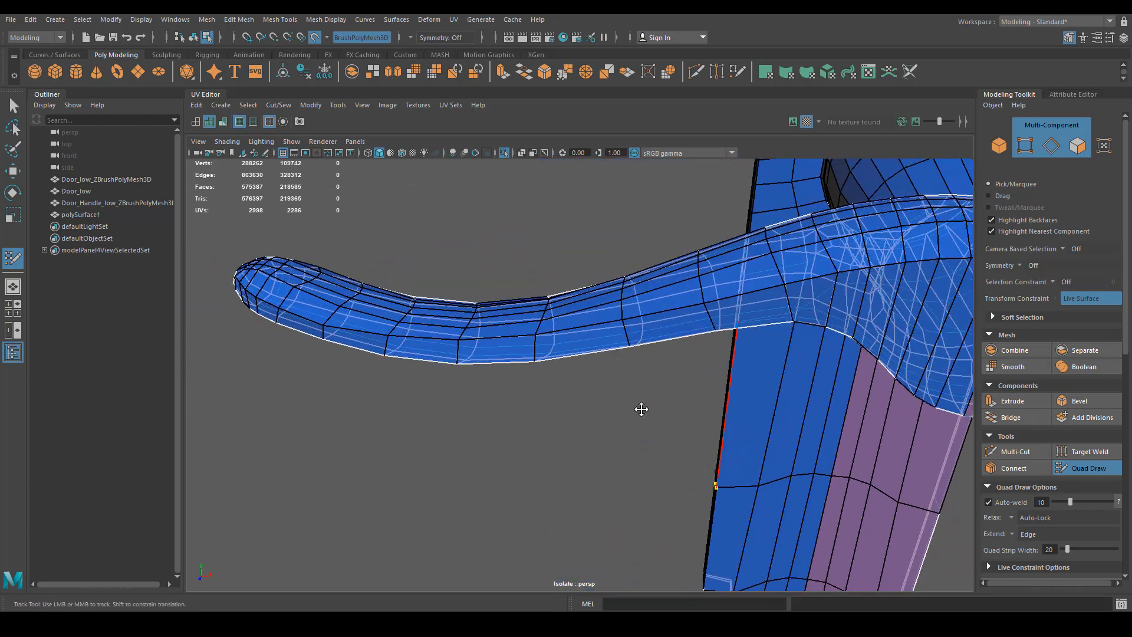
alt+middle_drag(639, 407, 547, 439)
mouse_move(338, 399)
shift+mouse_down()
mouse_move(341, 374)
mouse_move(354, 371)
mouse_move(372, 399)
mouse_move(351, 409)
mouse_move(348, 389)
mouse_move(379, 388)
mouse_move(372, 407)
shift+mouse_up()
mouse_move(375, 446)
shift+mouse_down()
mouse_move(444, 417)
mouse_move(440, 392)
shift+mouse_up()
alt+right_drag(440, 392, 416, 416)
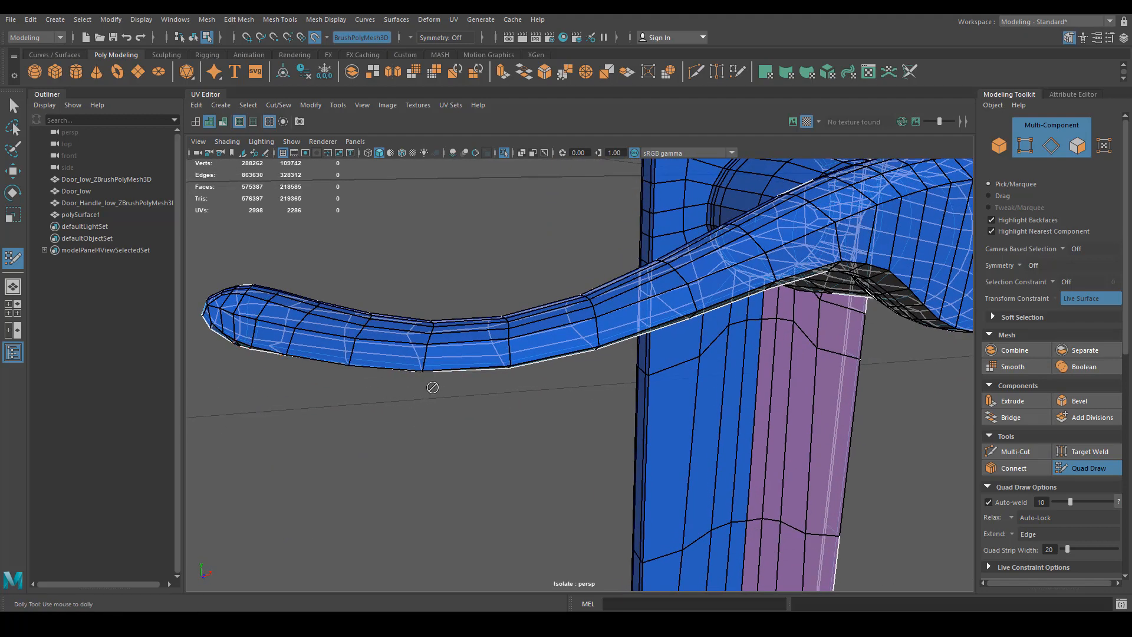
Step: Reposition a vertex on the side of the lever's curved section to even out the edge flow
alt+drag(453, 355, 417, 344)
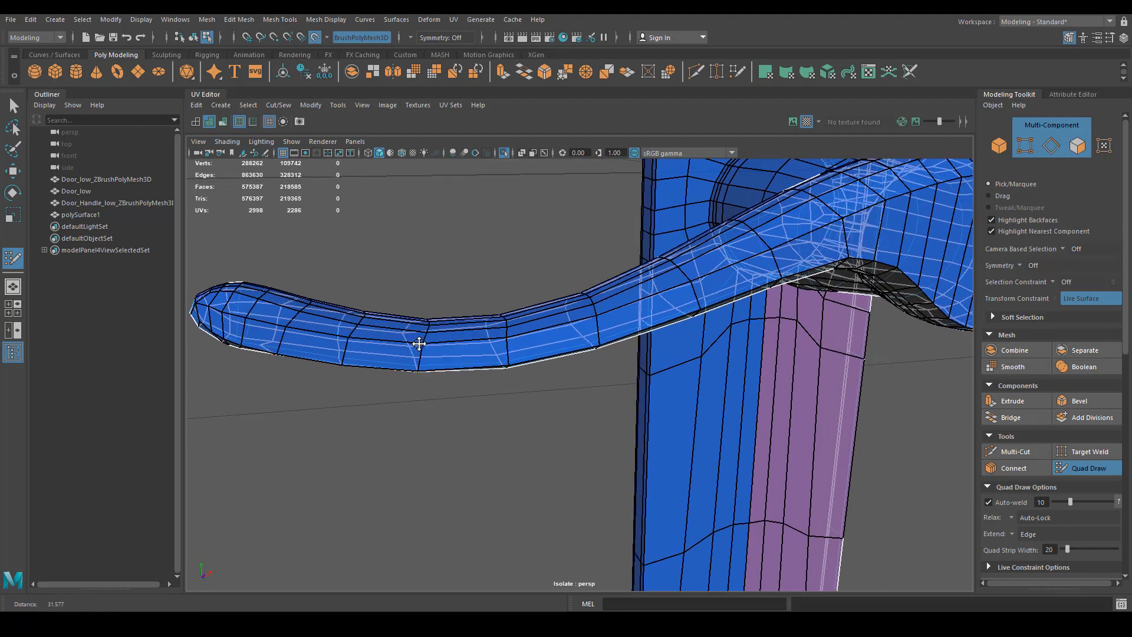
alt+right_drag(417, 344, 480, 349)
alt+middle_drag(480, 350, 586, 359)
alt+right_drag(413, 348, 485, 341)
drag(501, 334, 440, 369)
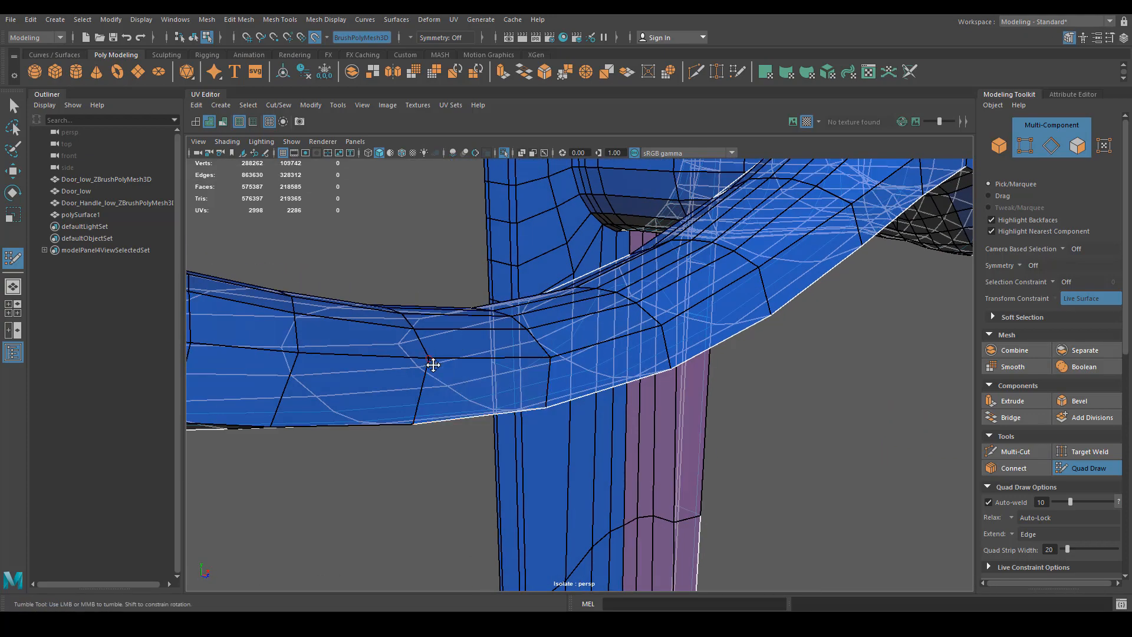
Step: Turn off isolation and check the lever's low-poly surface against the full door, up to the hub
key(ctrl+1)
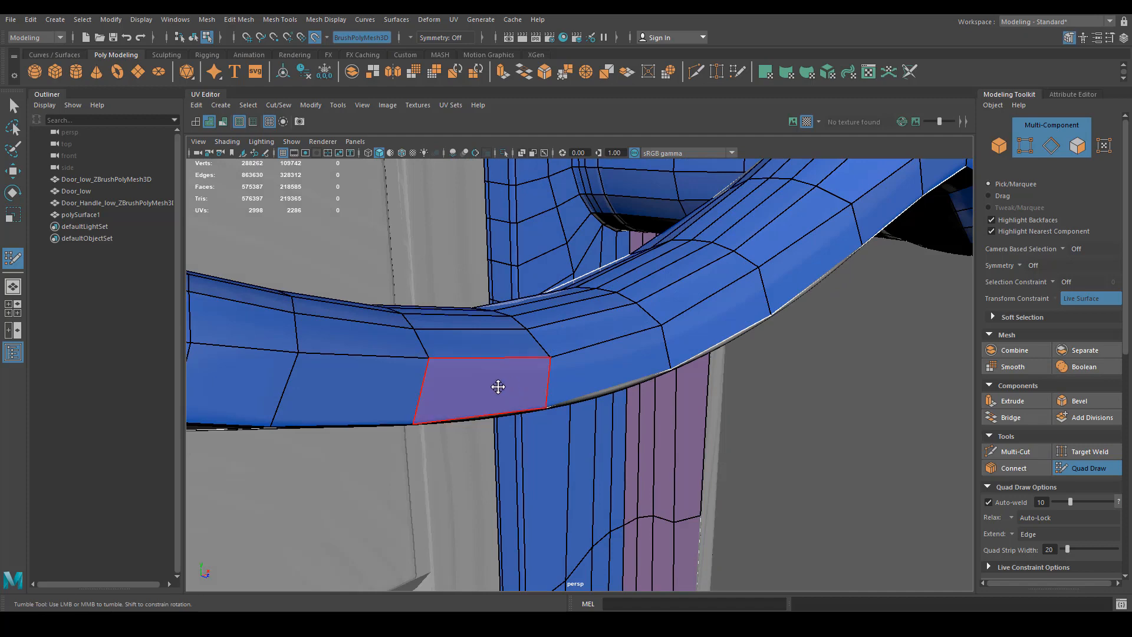
alt+drag(497, 384, 445, 397)
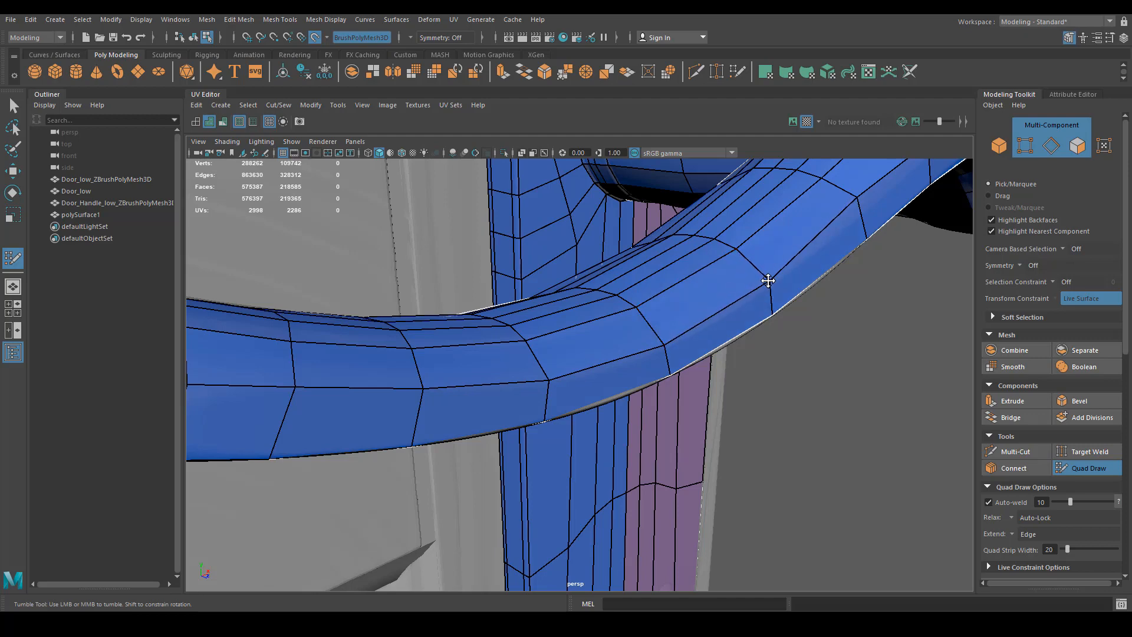
alt+middle_drag(766, 273, 750, 255)
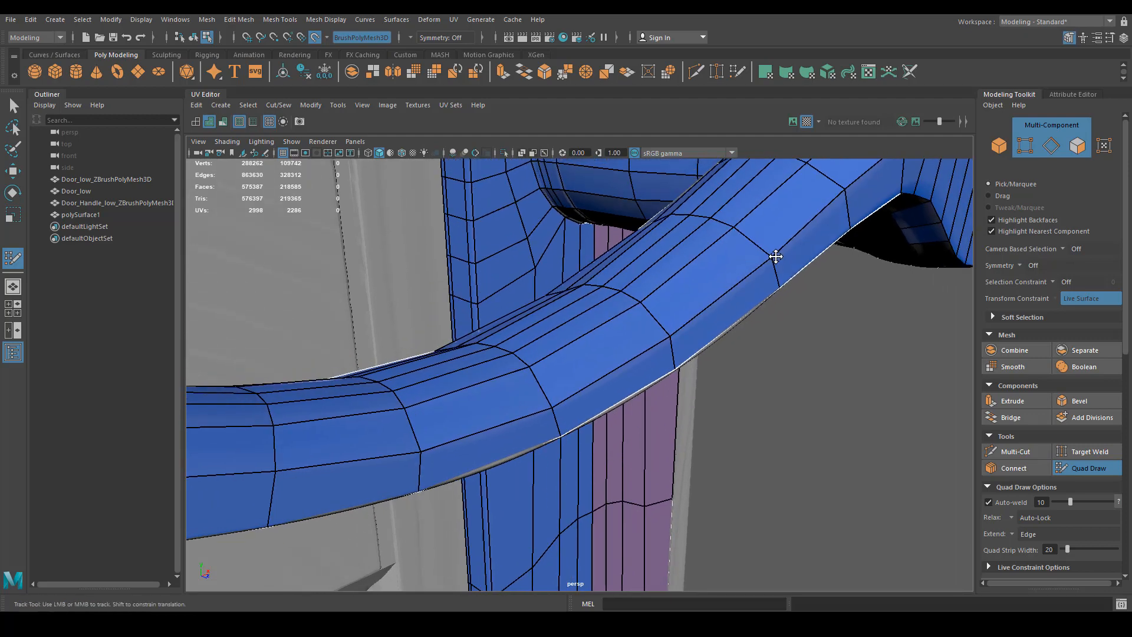
alt+middle_drag(793, 212, 686, 285)
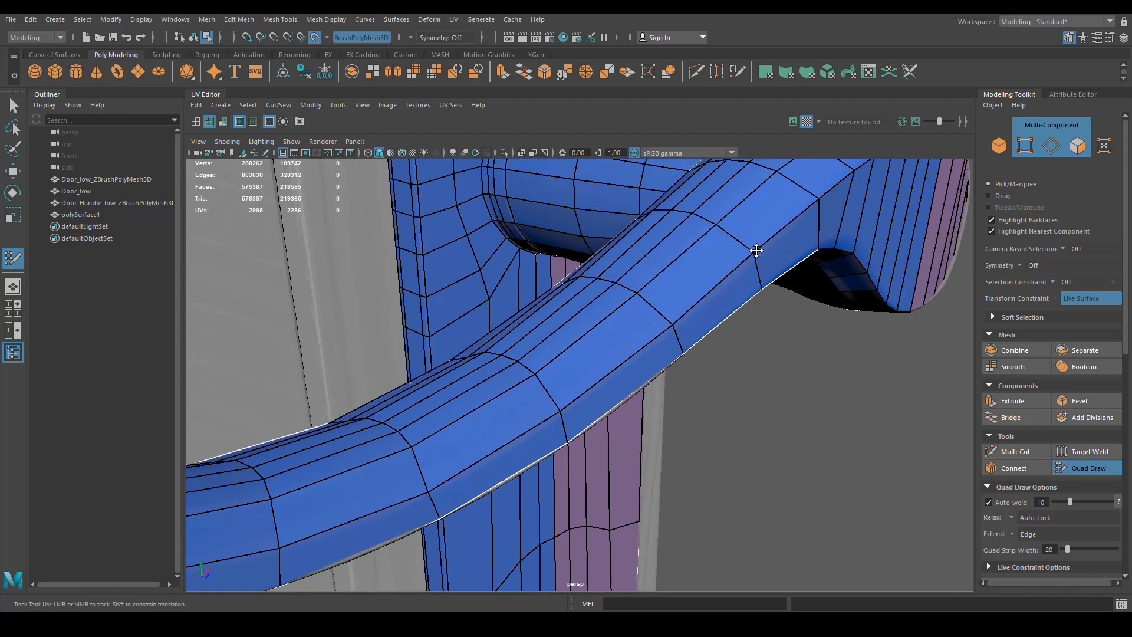
alt+middle_drag(797, 220, 755, 354)
alt+drag(755, 354, 604, 351)
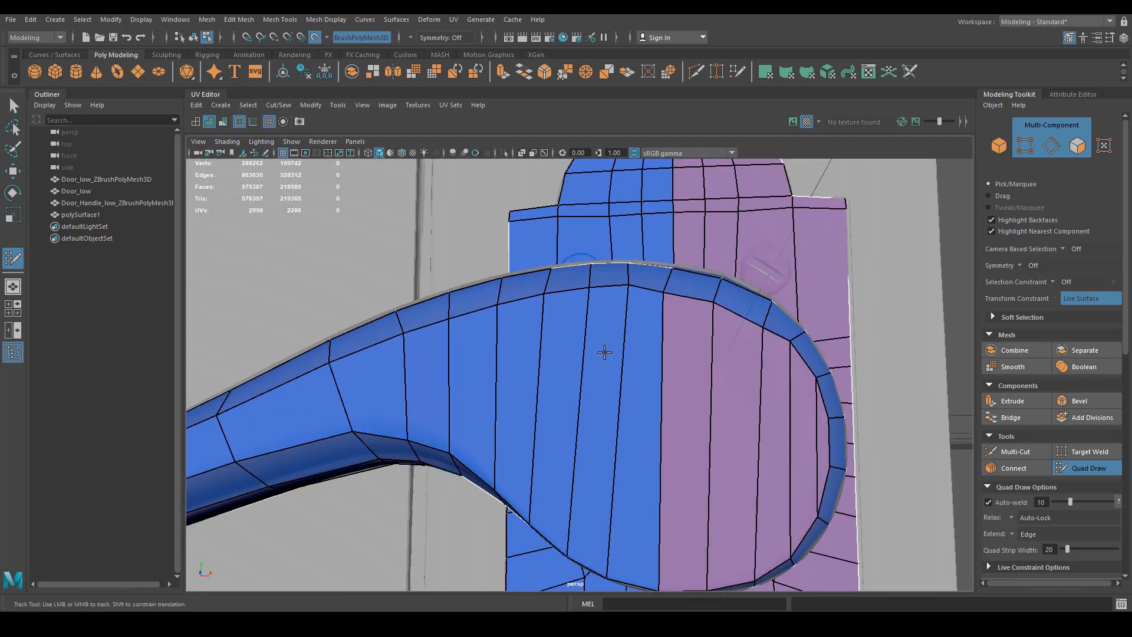
Step: Adjust the vertices along the upper front rim of the handle's rounded hub
alt+middle_drag(603, 352, 557, 298)
alt+right_drag(557, 298, 606, 278)
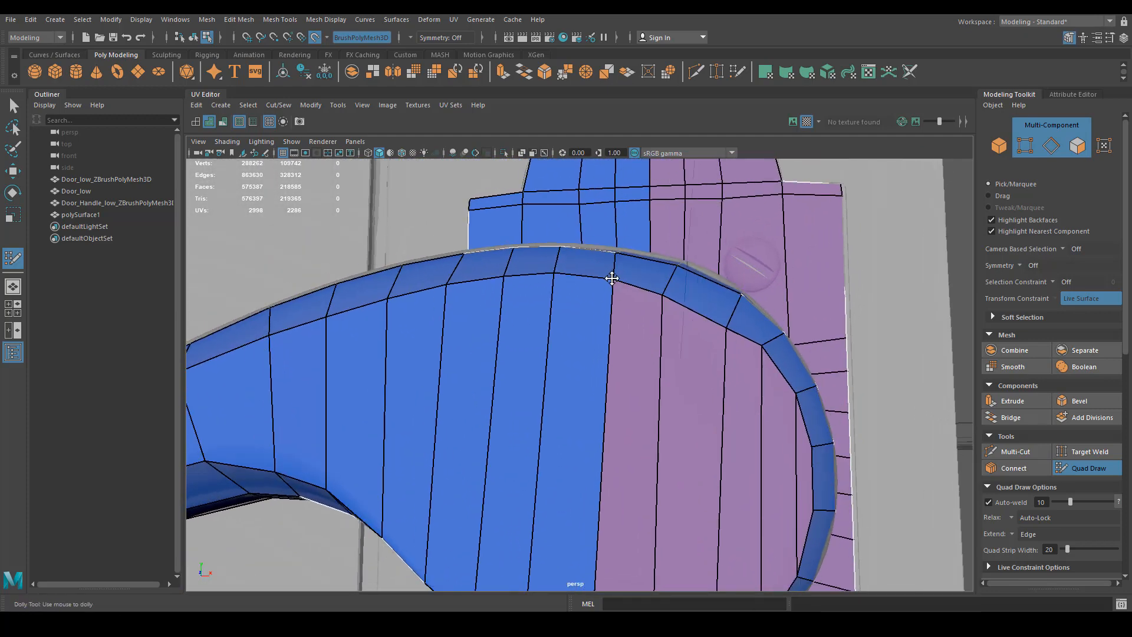
ctrl+drag(658, 291, 672, 293)
mouse_move(728, 323)
ctrl+mouse_down()
mouse_move(736, 309)
mouse_move(649, 316)
mouse_move(675, 341)
mouse_move(695, 397)
mouse_move(602, 409)
mouse_move(637, 413)
mouse_move(472, 379)
mouse_move(514, 360)
ctrl+mouse_up()
Step: Select the lengthwise edge loop near the lever's front edge, flatten it along Z and shift it slightly
right_drag(523, 366, 522, 283)
scroll(581, 373, up, 2)
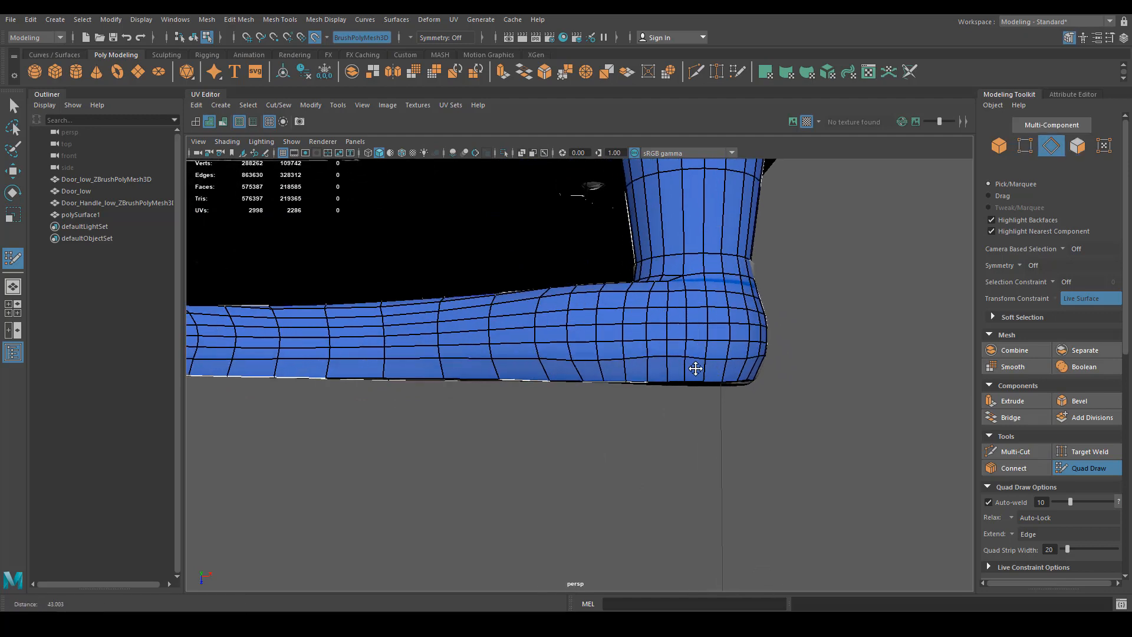
key(q)
double_click(516, 362)
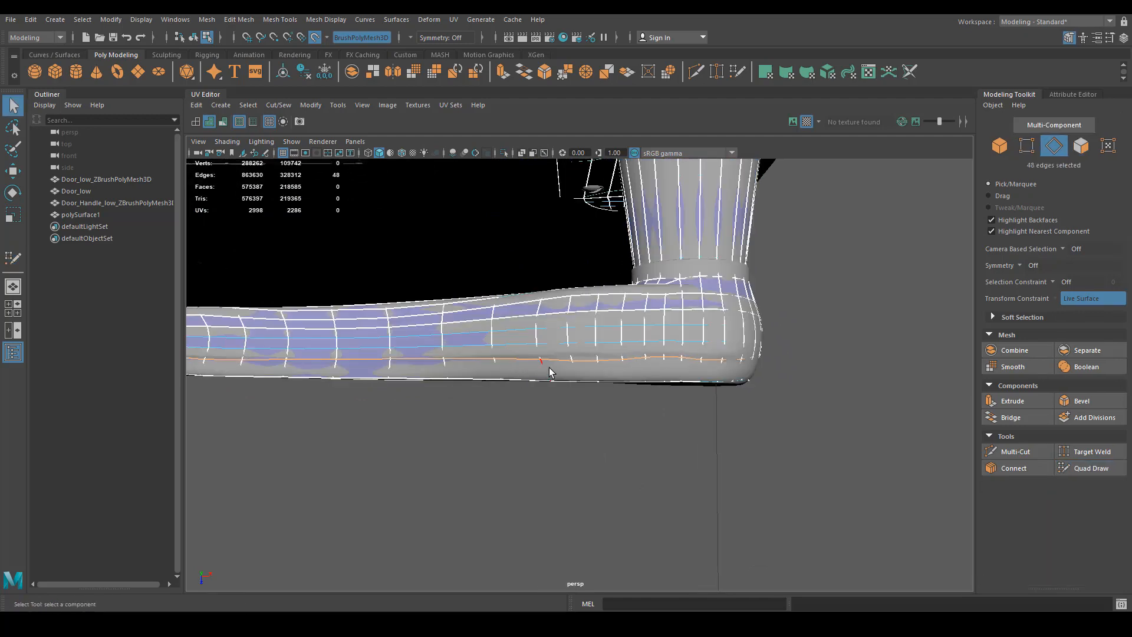
key(4)
key(r)
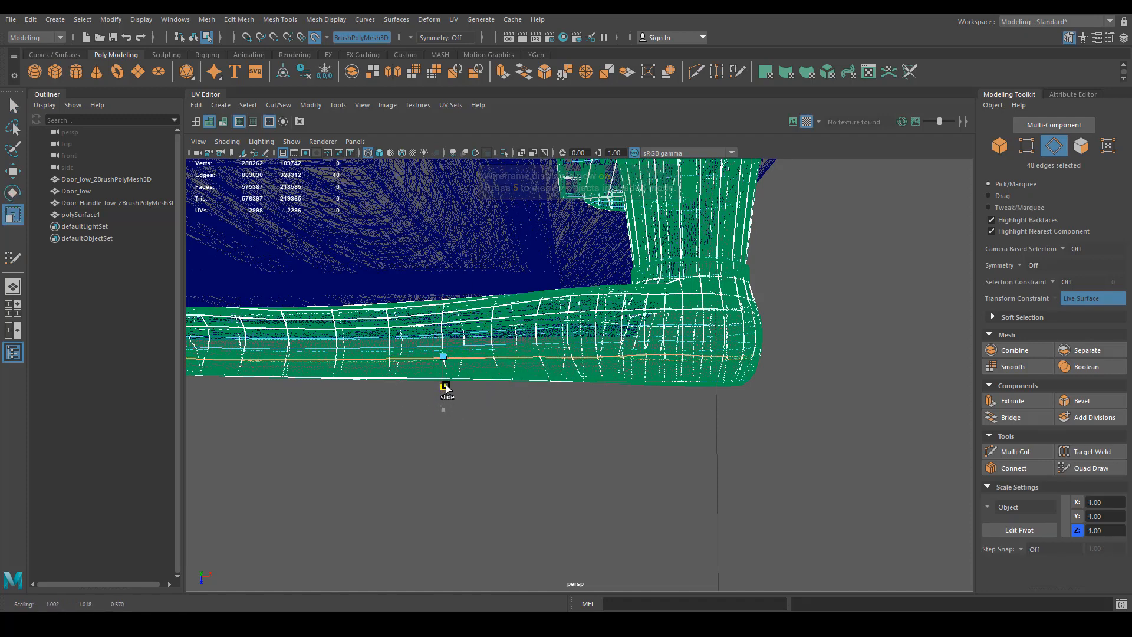
key(w)
drag(452, 403, 444, 411)
Step: Rotate the selected lever edge loop slightly about Y, then return polySurface1 to shaded display and object selection
key(e)
key(r)
alt+middle_drag(404, 426, 497, 432)
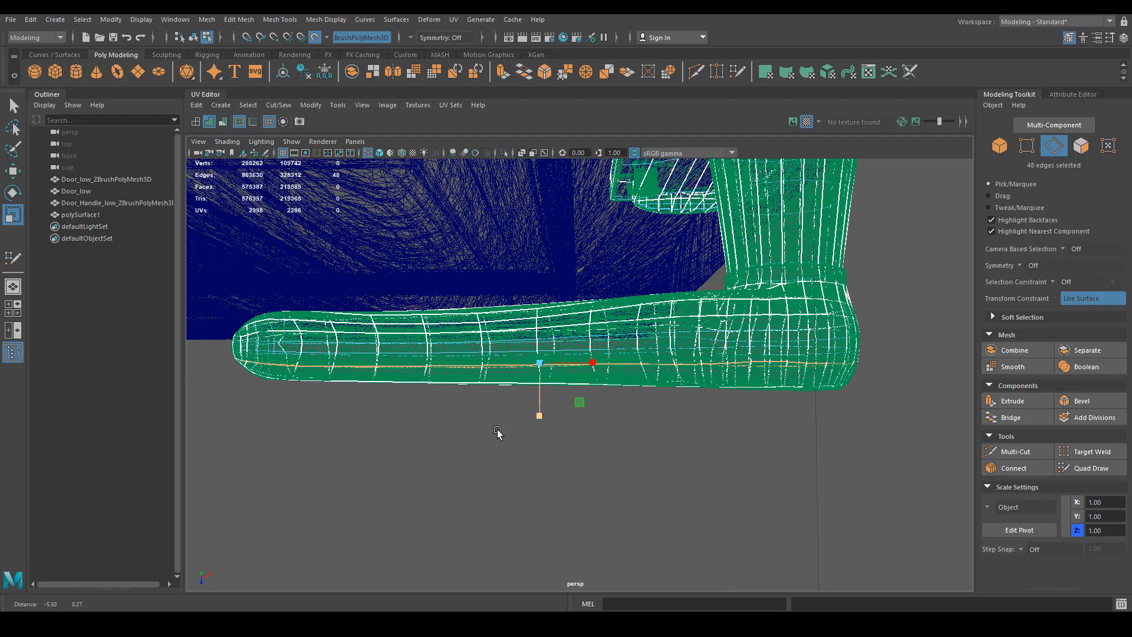
key(e)
drag(570, 407, 569, 408)
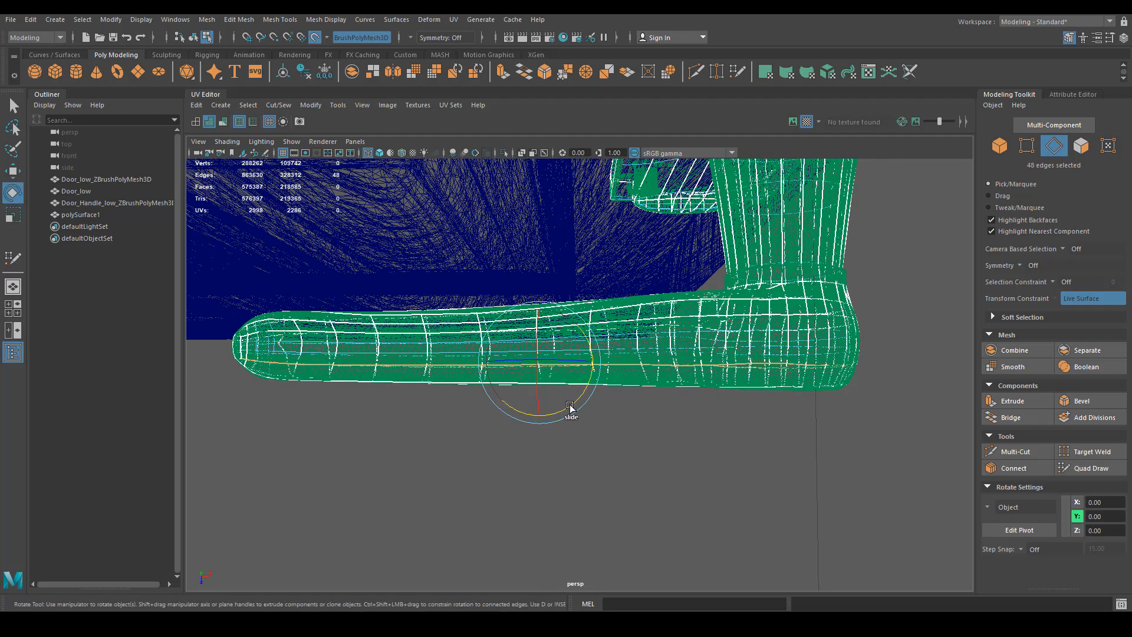
key(5)
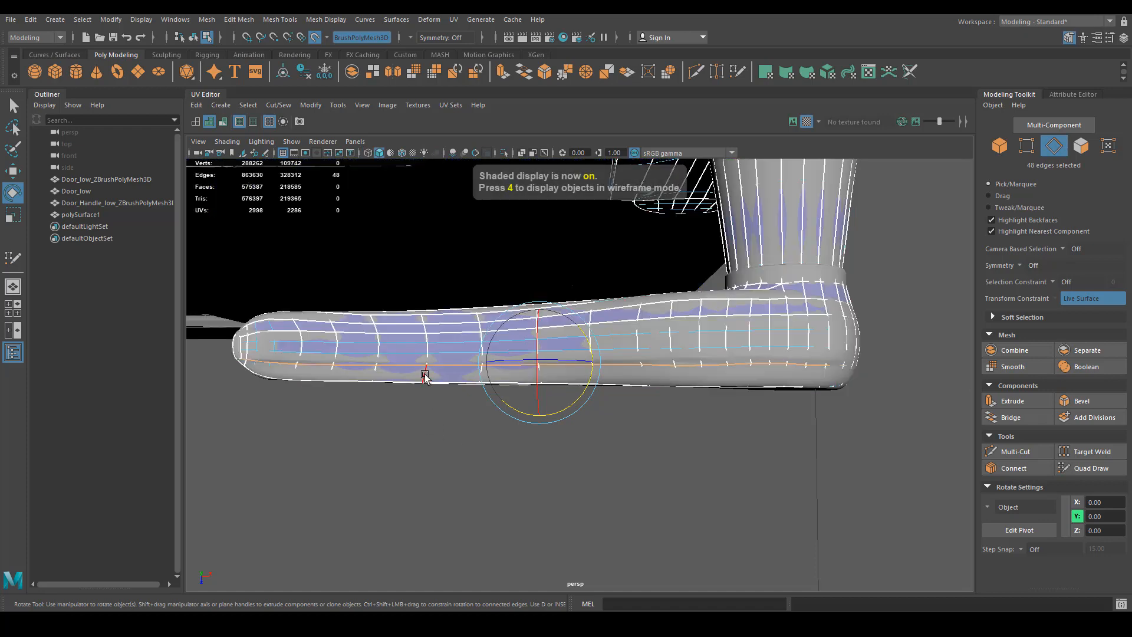
right_drag(424, 378, 491, 414)
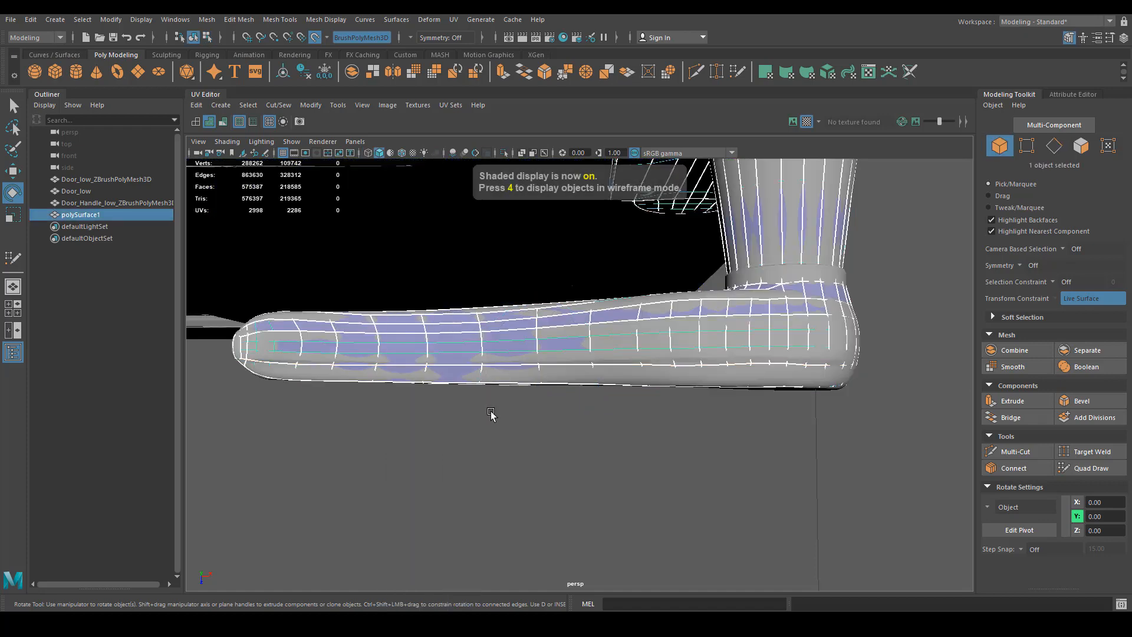
Step: Isolate polySurface1 and switch it to vertex editing, with the lever's rounded tip in close view
right_drag(435, 345, 465, 351)
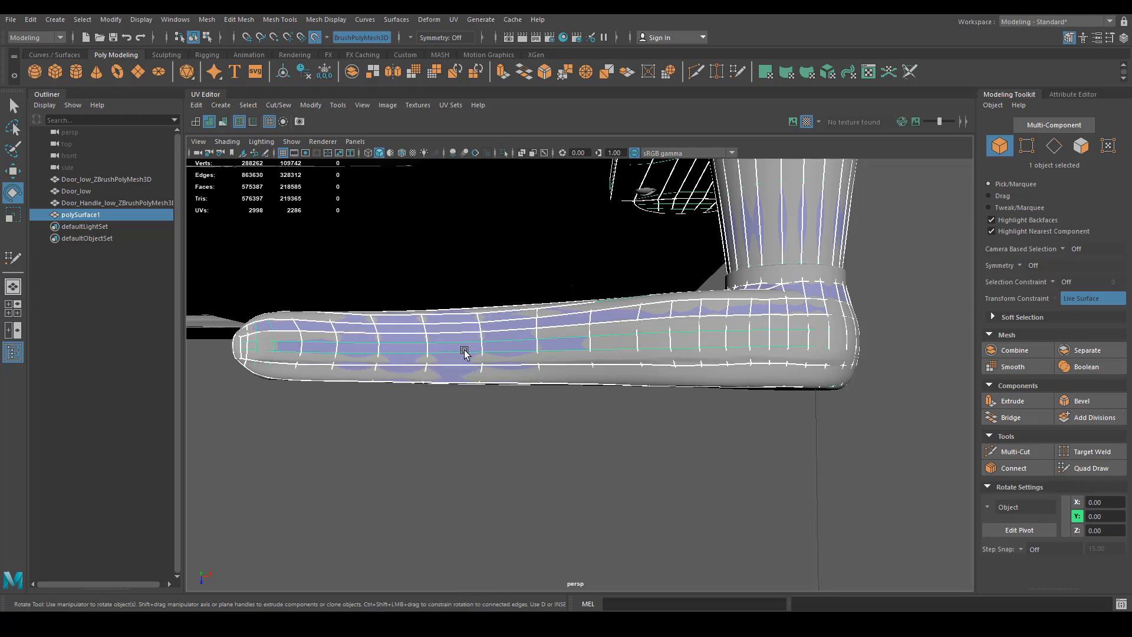
key(ctrl+1)
alt+drag(460, 444, 477, 411)
right_drag(479, 349, 479, 281)
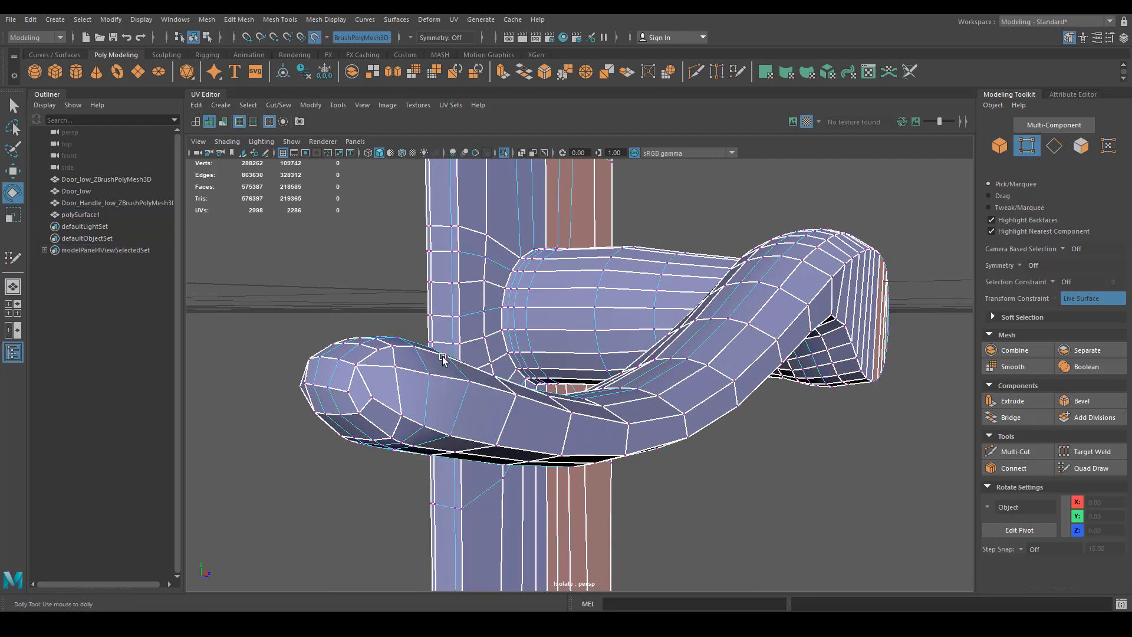
alt+drag(479, 330, 495, 351)
Step: Move individual vertices on the lever's side behind the rounded tip to smooth its edge flow
click(536, 324)
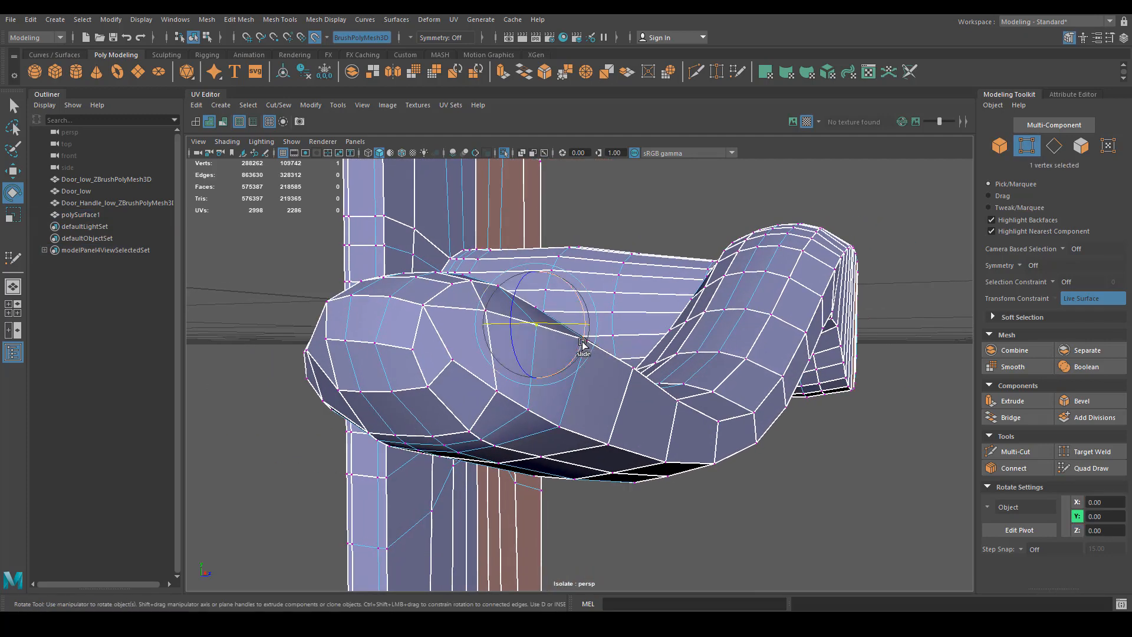
click(755, 517)
click(587, 342)
alt+drag(587, 343, 612, 443)
key(w)
alt+drag(563, 511, 585, 371)
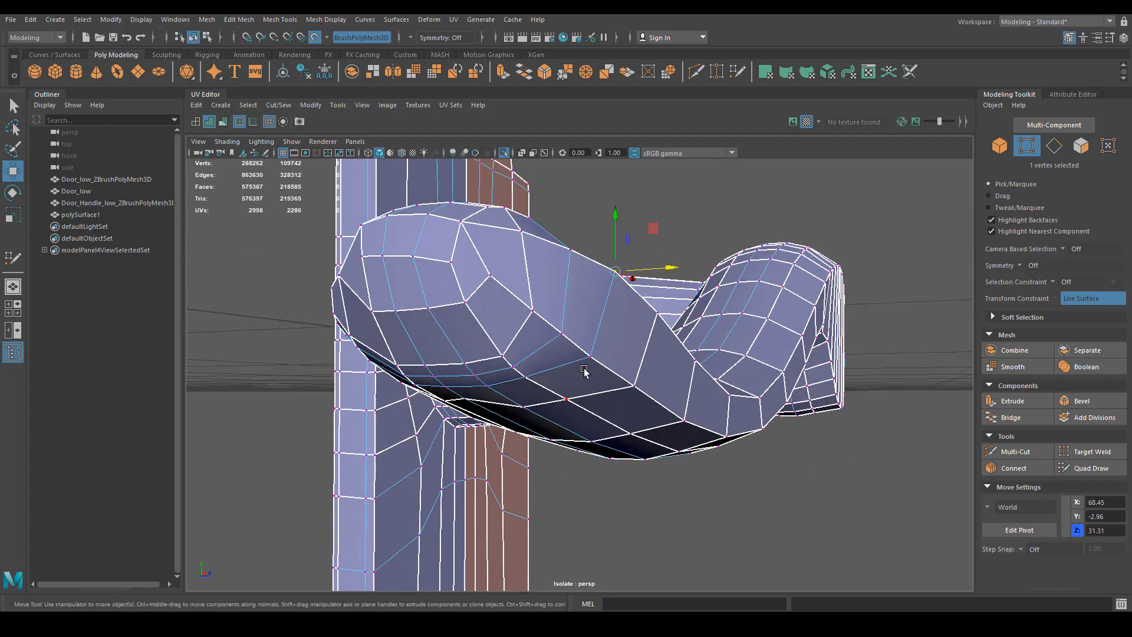
click(632, 382)
drag(634, 338, 497, 232)
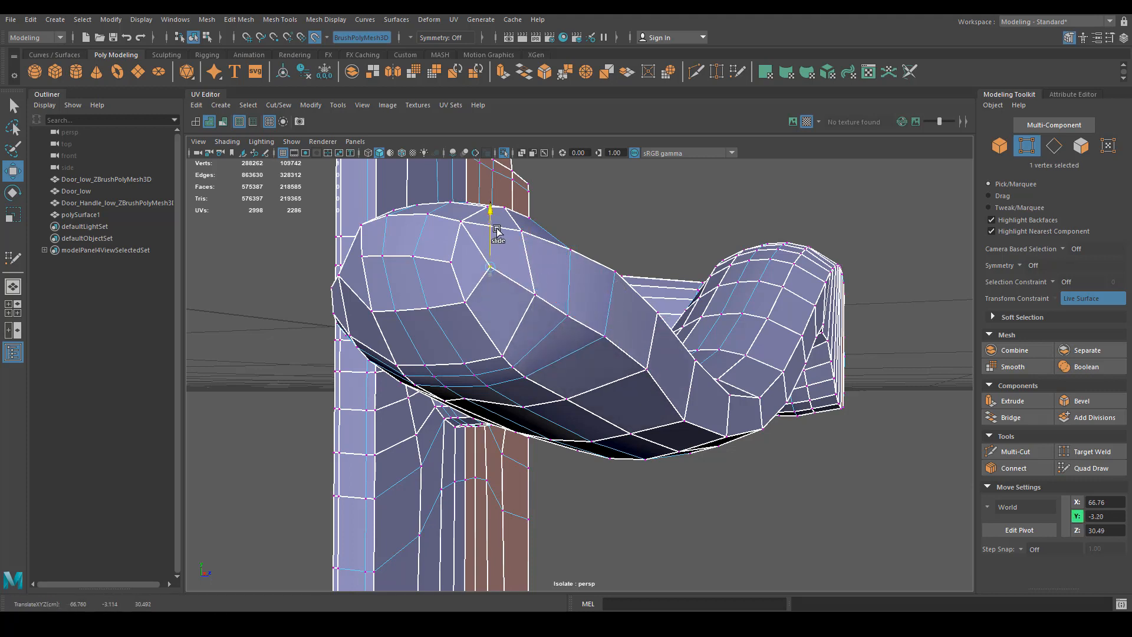
Step: Reposition single vertices on the end cap and underside of the lever's rounded tip
alt+drag(466, 308, 552, 296)
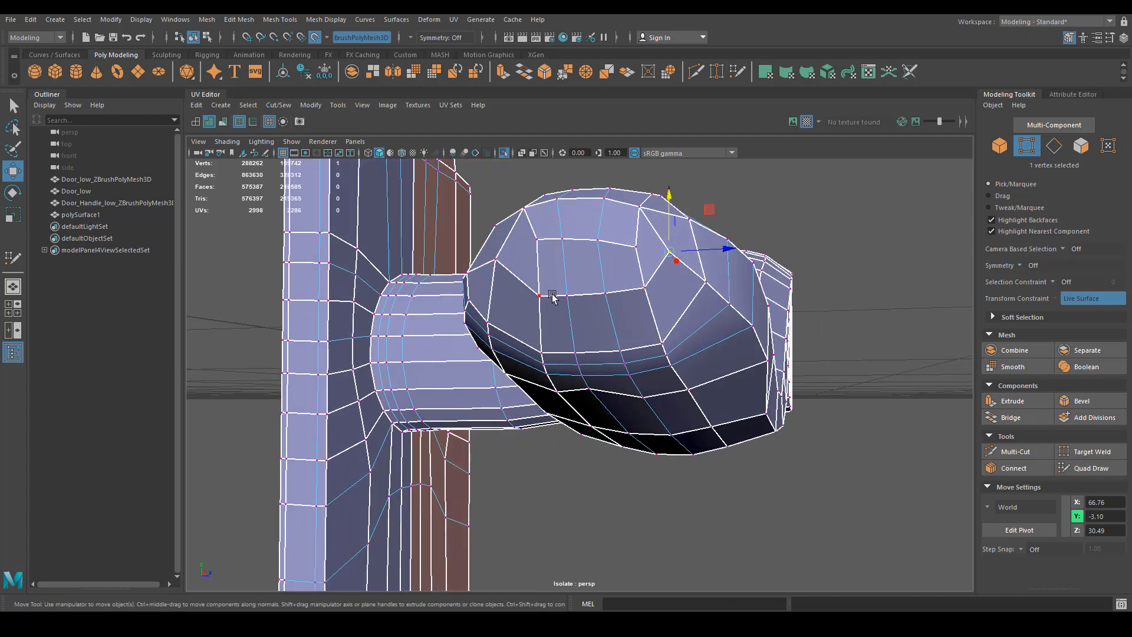
click(636, 246)
drag(637, 245, 634, 242)
alt+drag(616, 369, 608, 318)
click(533, 333)
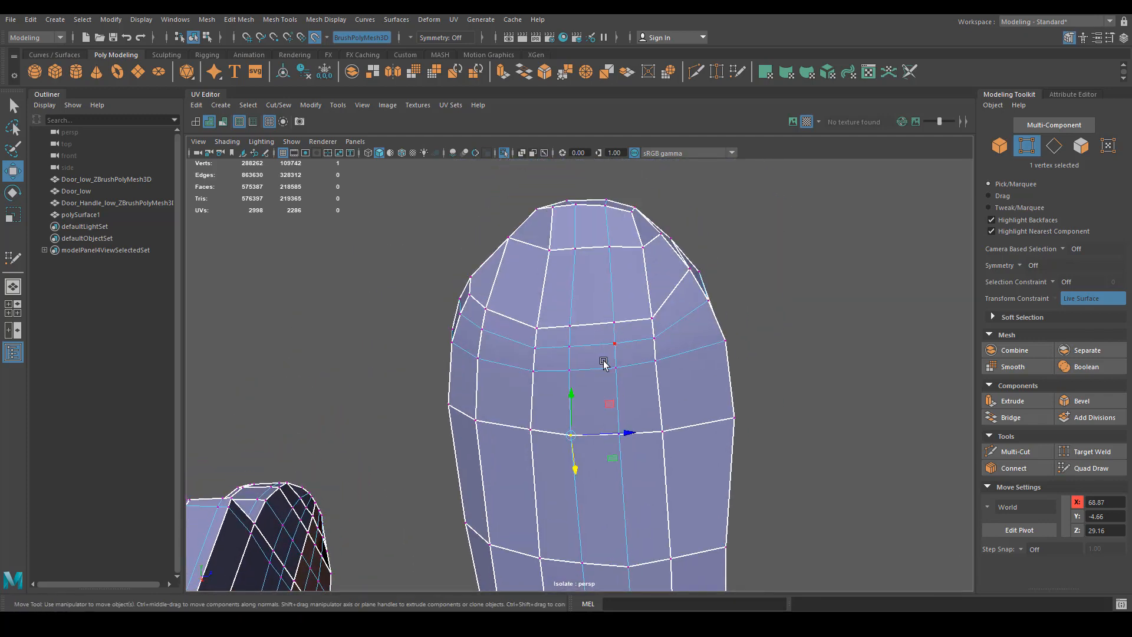
Step: Relax the topology around the underside of the lever's rounded tip with Quad Draw
click(1090, 468)
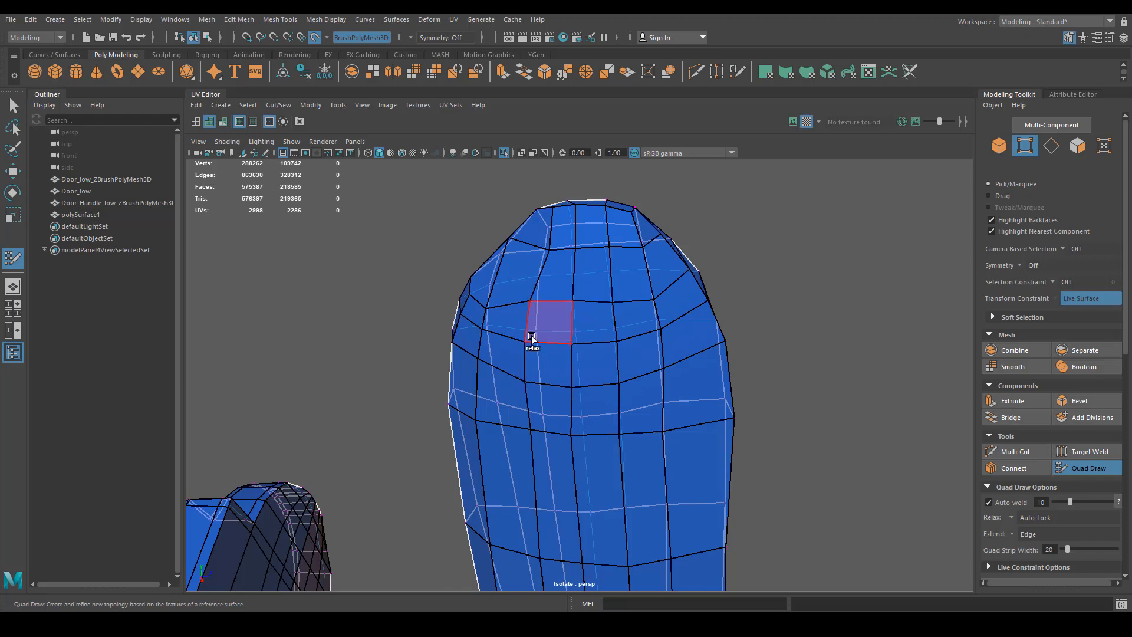
mouse_move(532, 338)
shift+mouse_down()
mouse_move(515, 328)
mouse_move(567, 328)
mouse_move(692, 379)
mouse_move(531, 434)
mouse_move(551, 310)
mouse_move(602, 265)
shift+mouse_up()
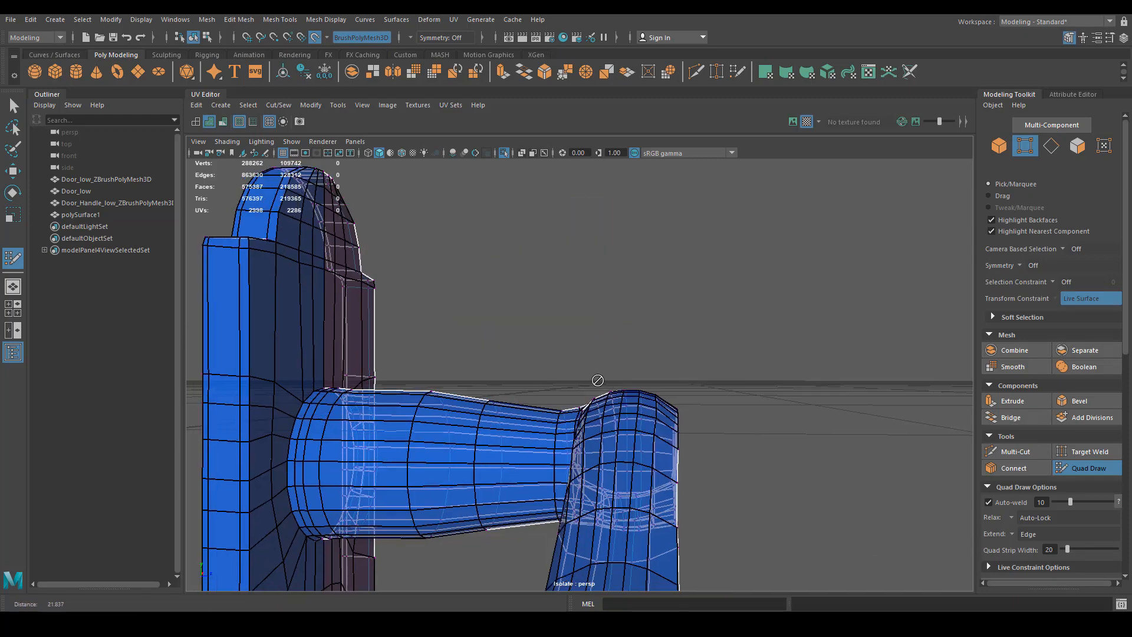
alt+drag(597, 380, 486, 388)
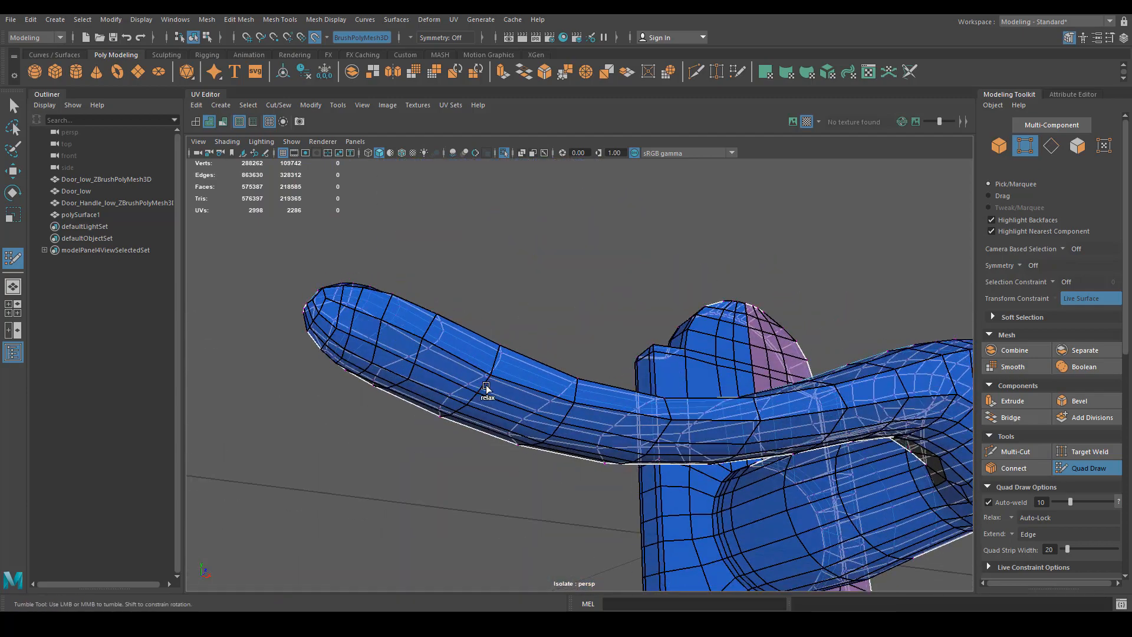
alt+drag(552, 422, 576, 374)
alt+right_drag(576, 374, 803, 374)
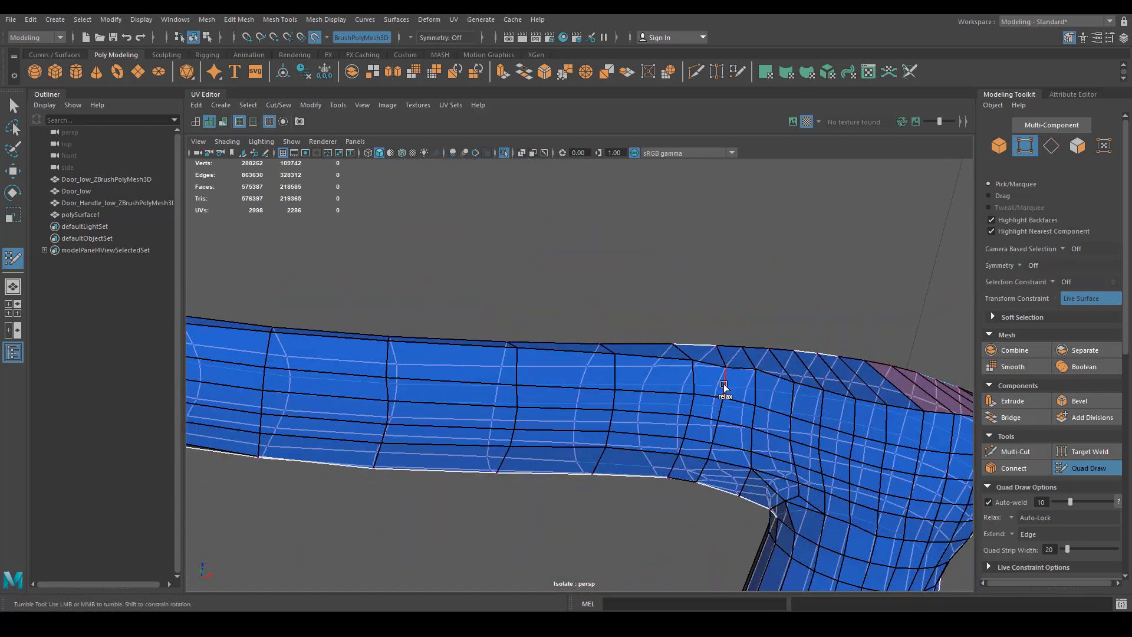
Step: Return polySurface1 from component editing to object mode and exit its isolated view to show the whole door
mouse_move(721, 379)
alt+mouse_down()
mouse_move(713, 450)
mouse_move(582, 384)
mouse_move(716, 440)
alt+mouse_up()
alt+drag(637, 439, 556, 401)
alt+drag(513, 370, 525, 443)
right_drag(511, 415, 570, 299)
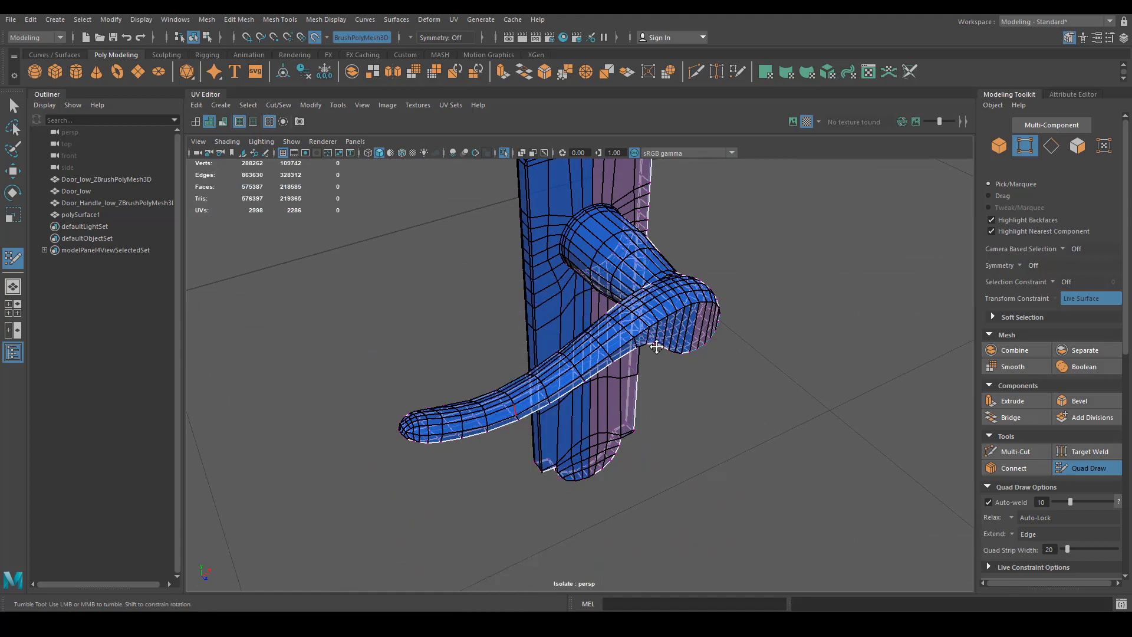
alt+drag(649, 406, 653, 487)
scroll(712, 418, down, 1)
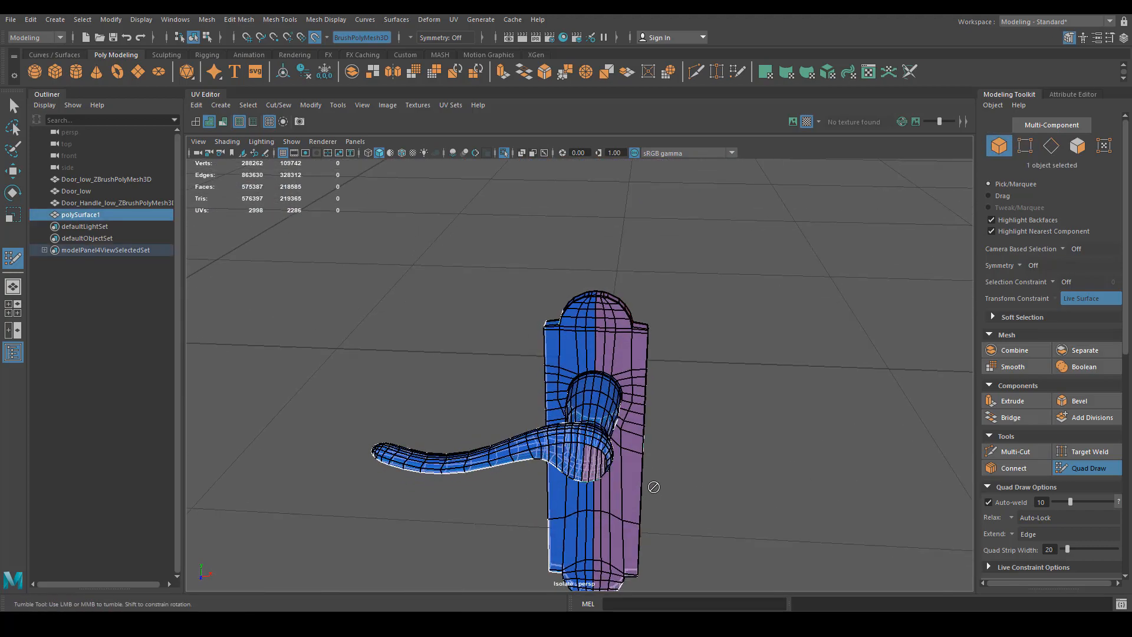
key(ctrl+1)
Step: Leave Quad Draw on the handle mesh and clear the selection, with the latch plate on the door's edge in close view
alt+drag(691, 449, 546, 463)
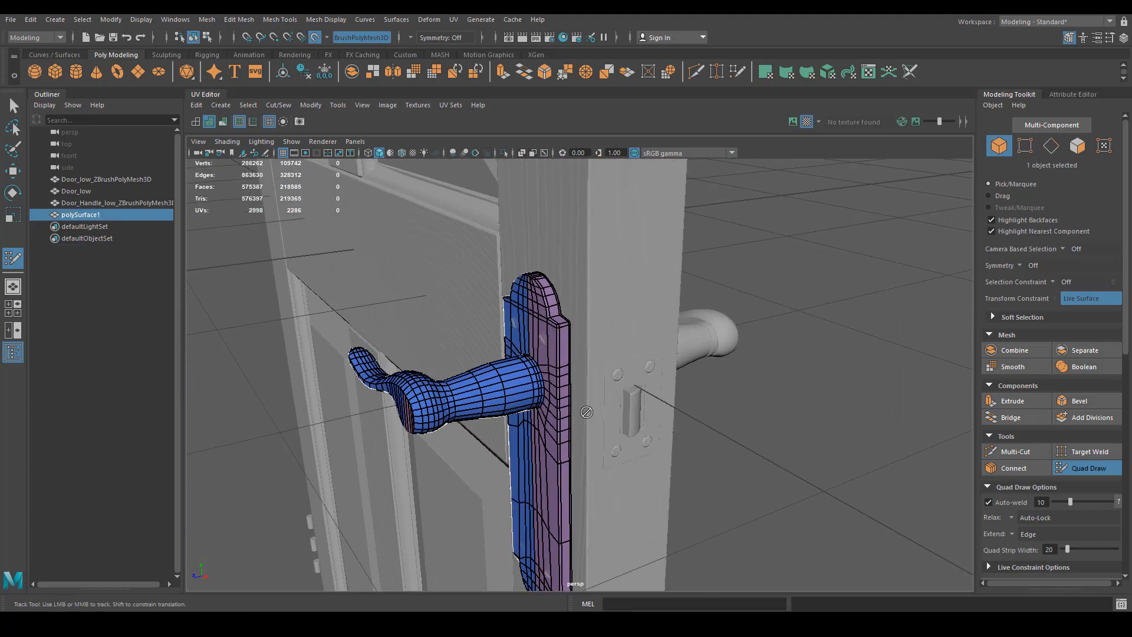
alt+right_drag(595, 439, 702, 412)
alt+drag(701, 411, 750, 422)
mouse_move(686, 323)
alt+mouse_down()
mouse_move(652, 366)
mouse_move(672, 372)
mouse_move(663, 362)
mouse_move(627, 380)
alt+mouse_up()
key(q)
click(660, 351)
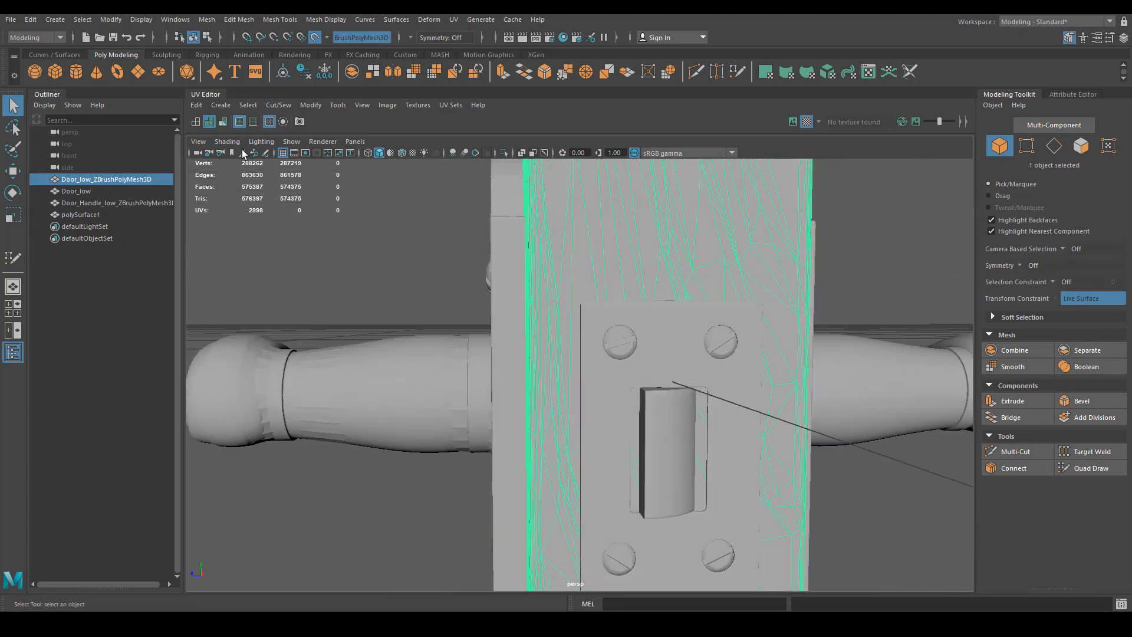
click(411, 272)
scroll(652, 336, up, 5)
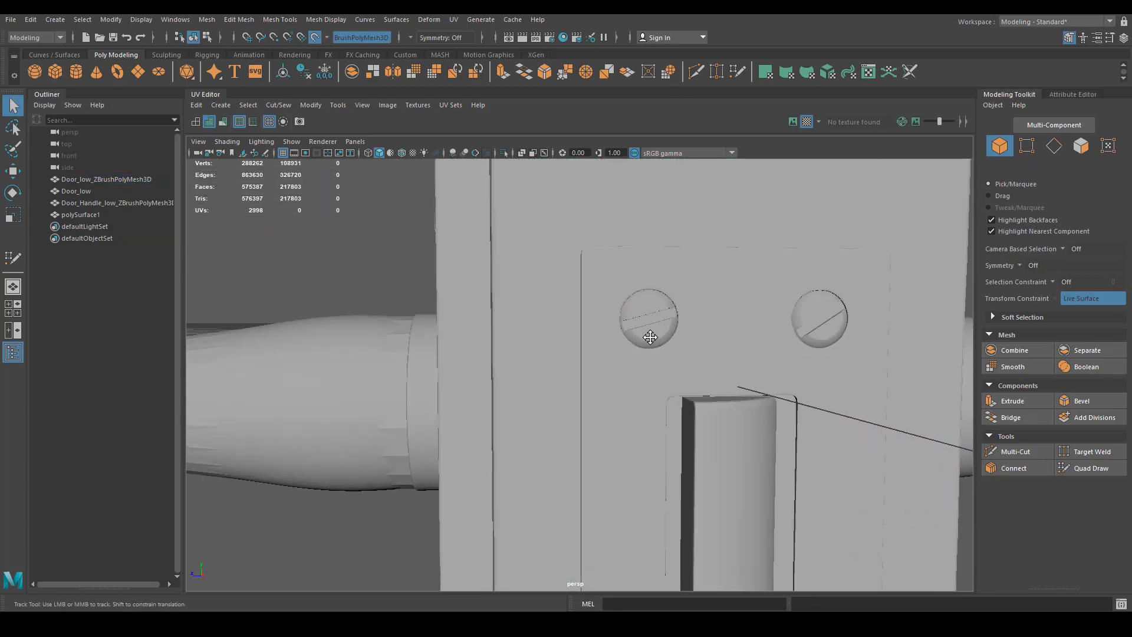
Step: Start a new Quad Draw mesh with a quad between the latch plate's upper corners and the top of the latch opening
click(1097, 476)
scroll(554, 242, up, 2)
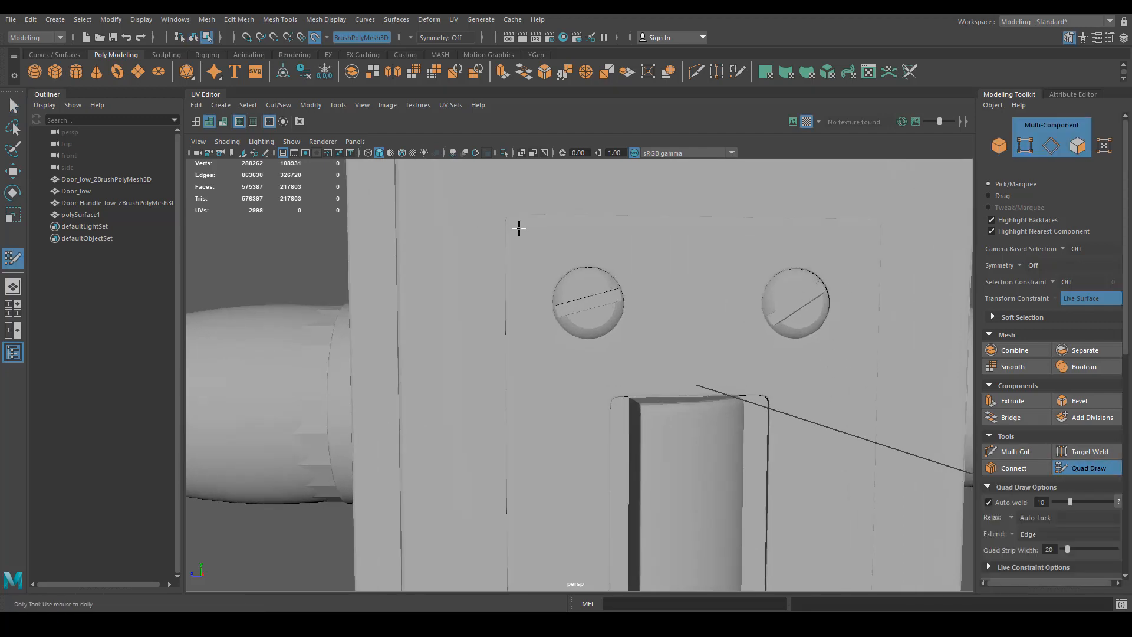
alt+middle_drag(758, 239, 674, 250)
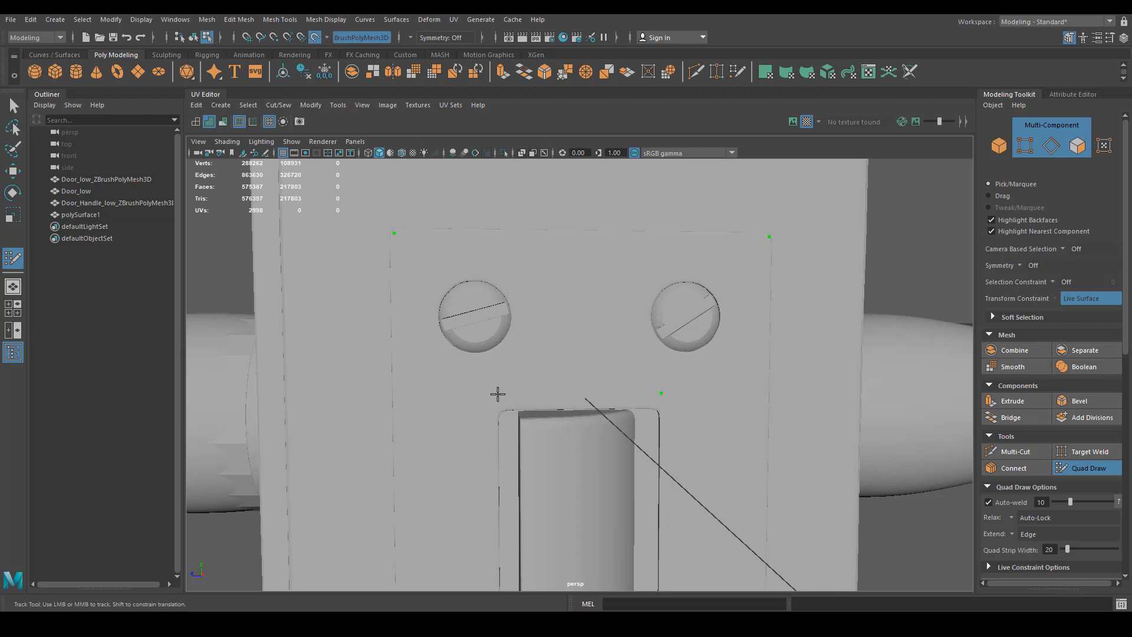
shift+click(536, 377)
Step: Complete the ring of quads on the latch plate by filling the remaining two sides and the bottom around the latch opening
mouse_move(524, 339)
alt+mouse_down()
mouse_move(480, 435)
mouse_move(513, 473)
mouse_move(548, 470)
alt+mouse_up()
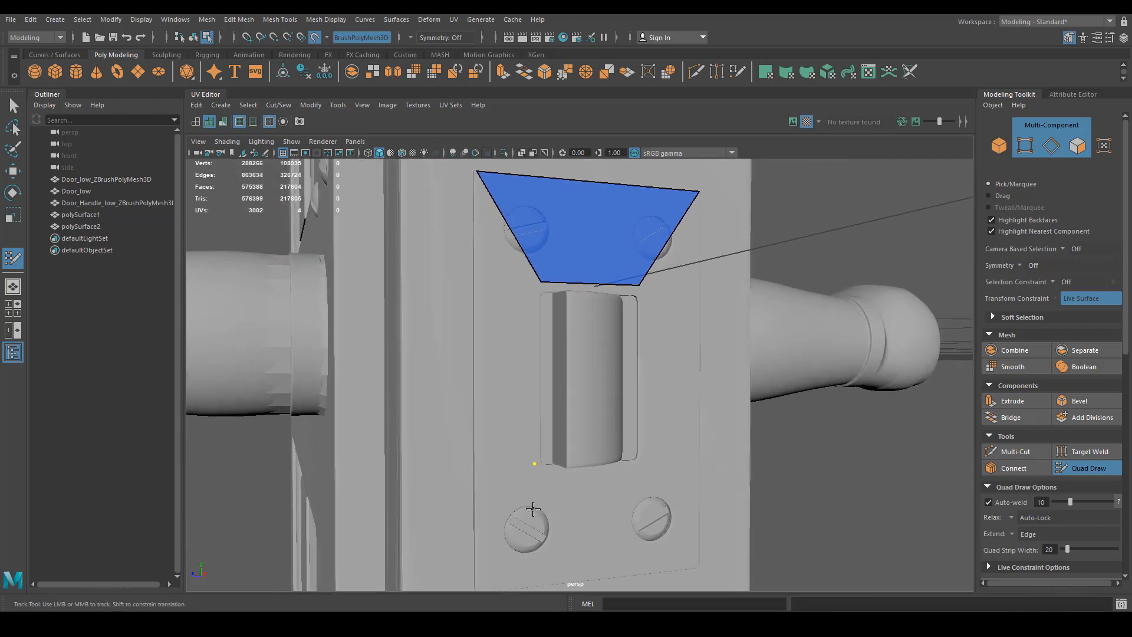
alt+middle_drag(535, 462, 497, 433)
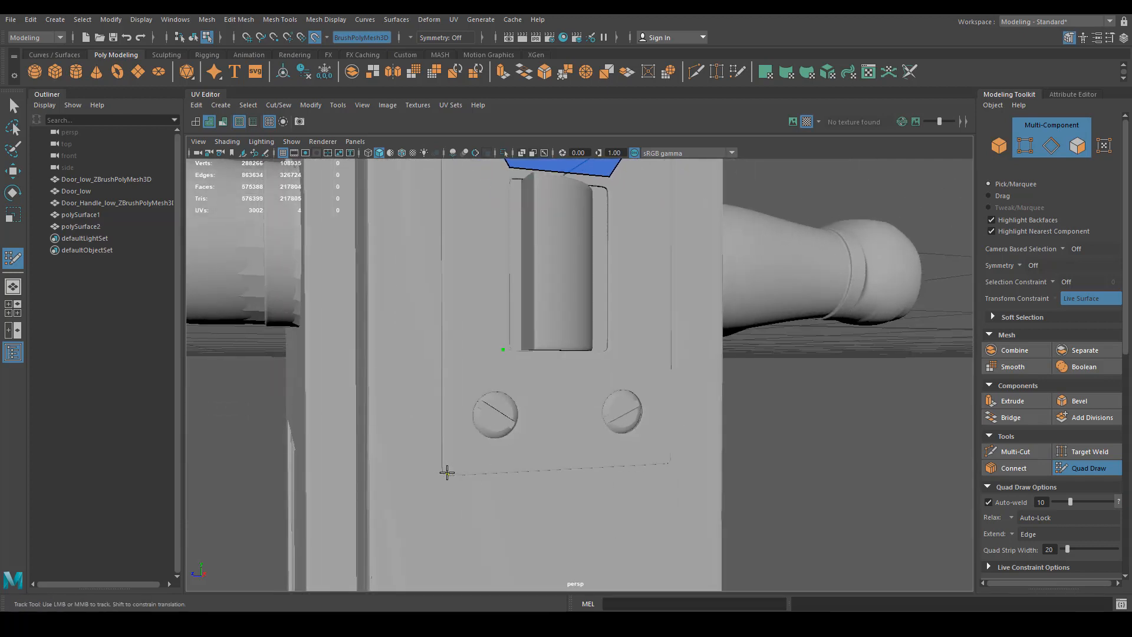
alt+drag(447, 473, 472, 480)
shift+click(457, 387)
mouse_move(561, 470)
alt+mouse_down()
mouse_move(527, 443)
mouse_move(557, 414)
alt+mouse_up()
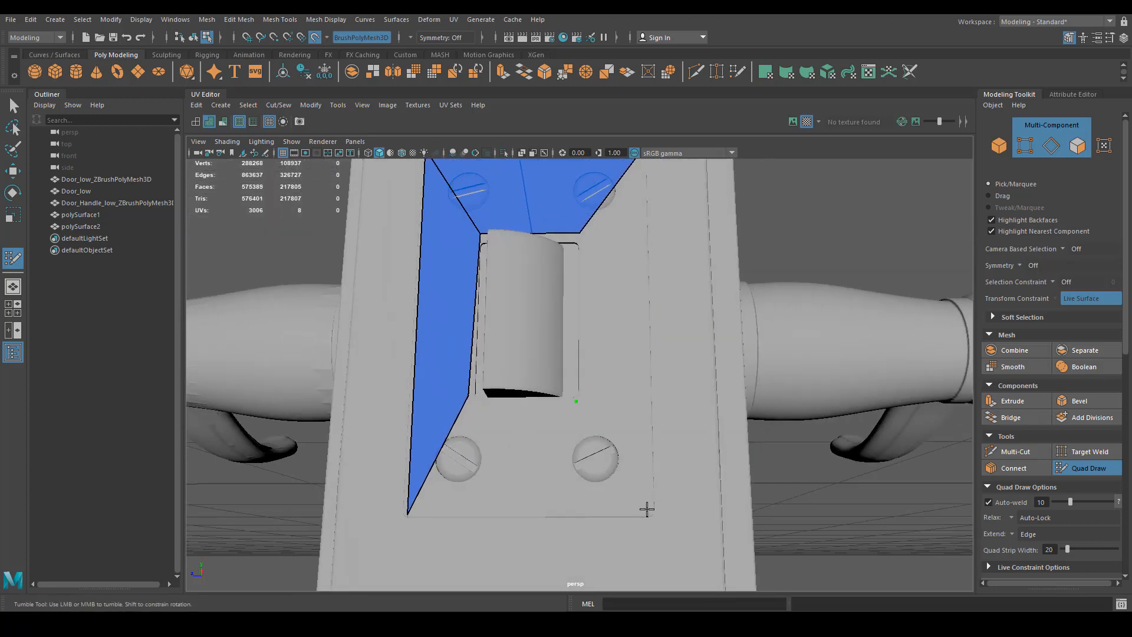
shift+click(540, 480)
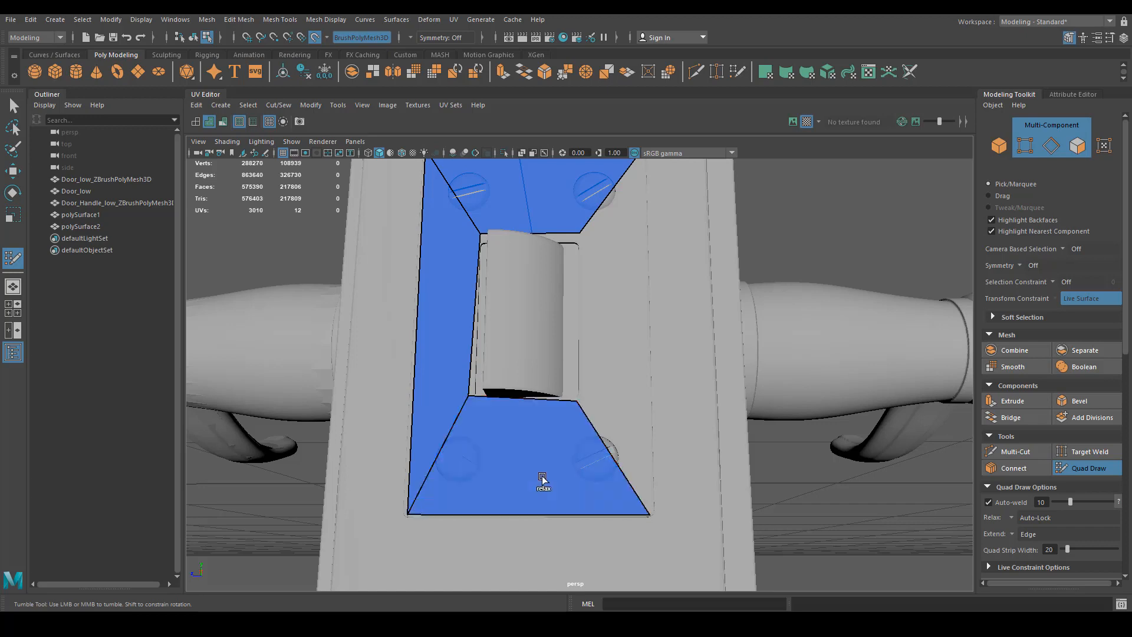
alt+drag(540, 480, 603, 379)
shift+click(608, 342)
alt+right_drag(609, 342, 584, 332)
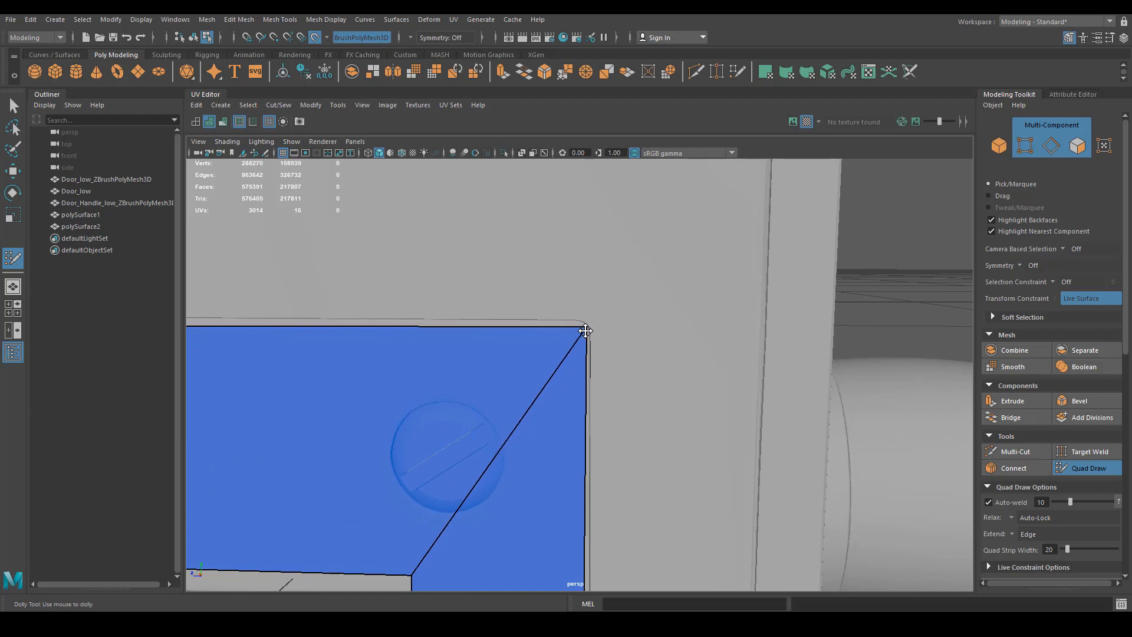
alt+middle_drag(584, 332, 547, 331)
alt+right_drag(547, 331, 419, 329)
alt+drag(473, 363, 455, 400)
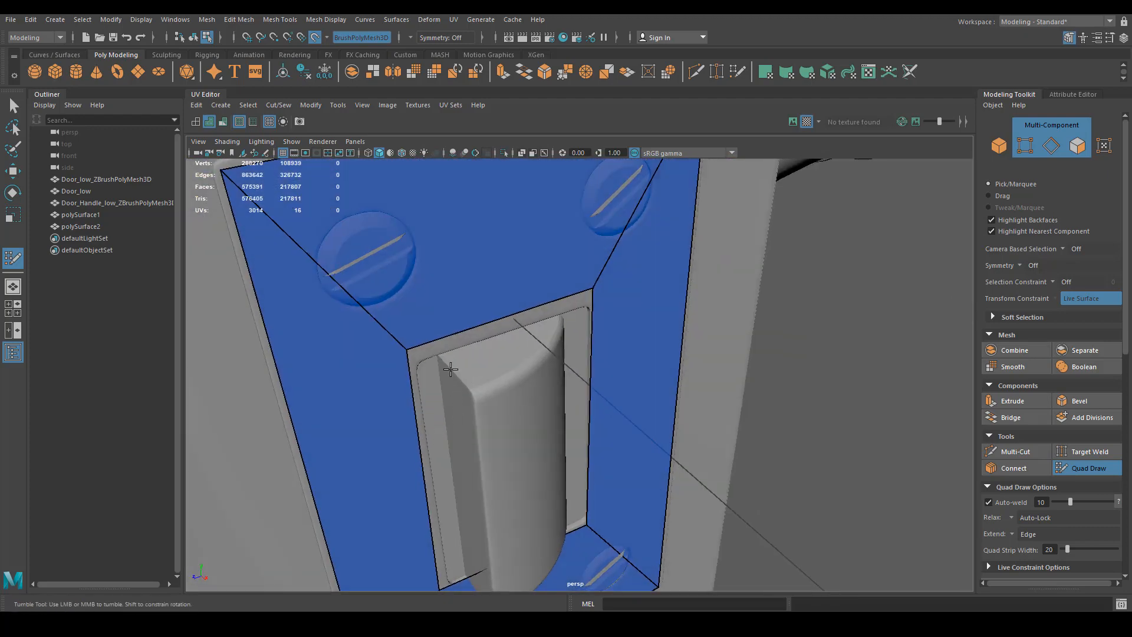
mouse_move(442, 358)
alt+right_down()
mouse_move(480, 374)
mouse_move(424, 352)
alt+right_up()
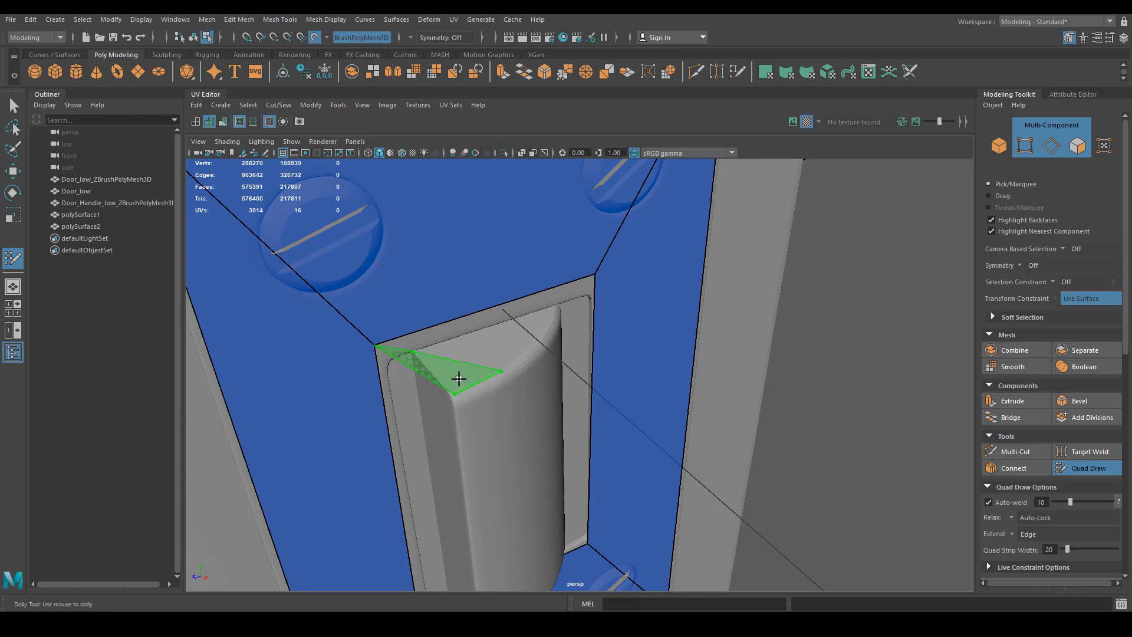
alt+drag(459, 379, 526, 386)
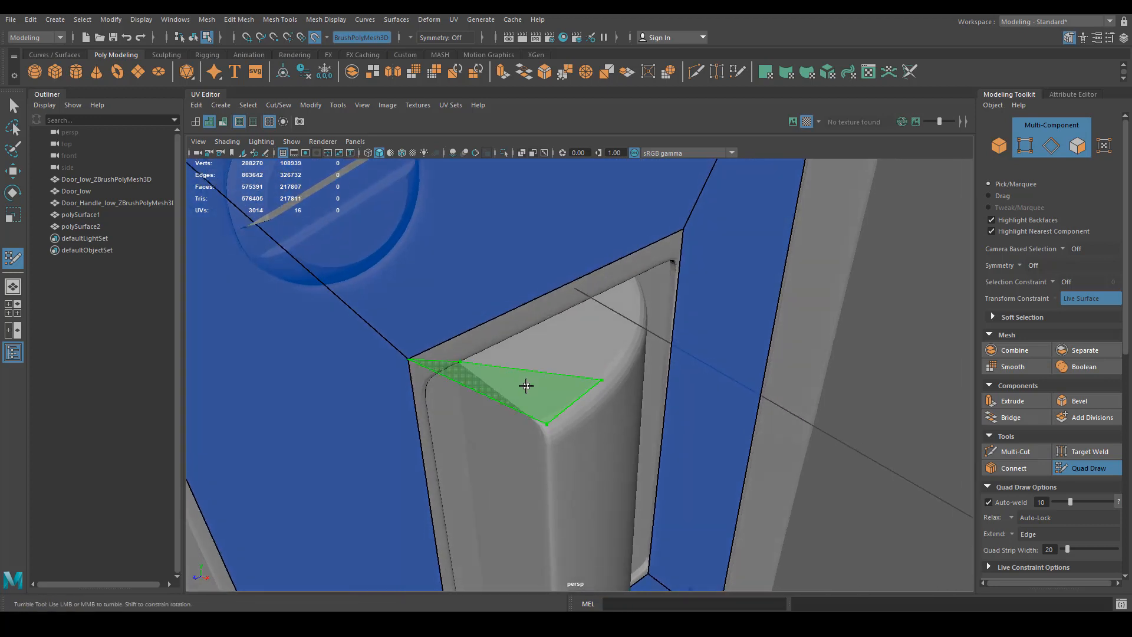
alt+middle_drag(450, 399, 397, 331)
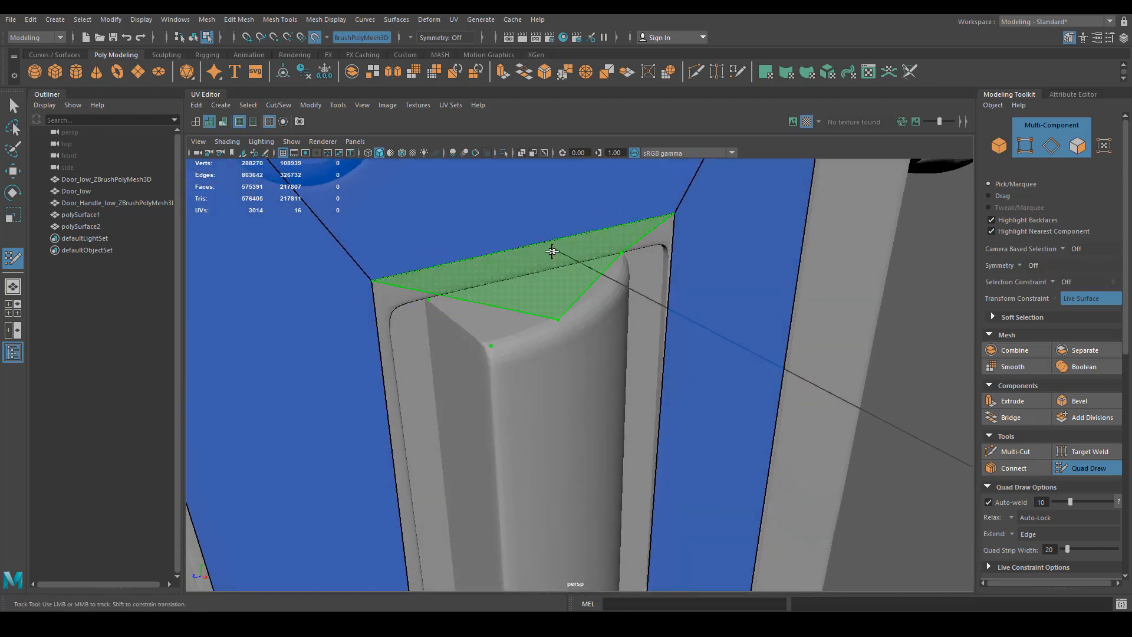
mouse_move(551, 247)
alt+mouse_down()
mouse_move(506, 298)
mouse_move(518, 400)
mouse_move(576, 314)
mouse_move(577, 333)
alt+mouse_up()
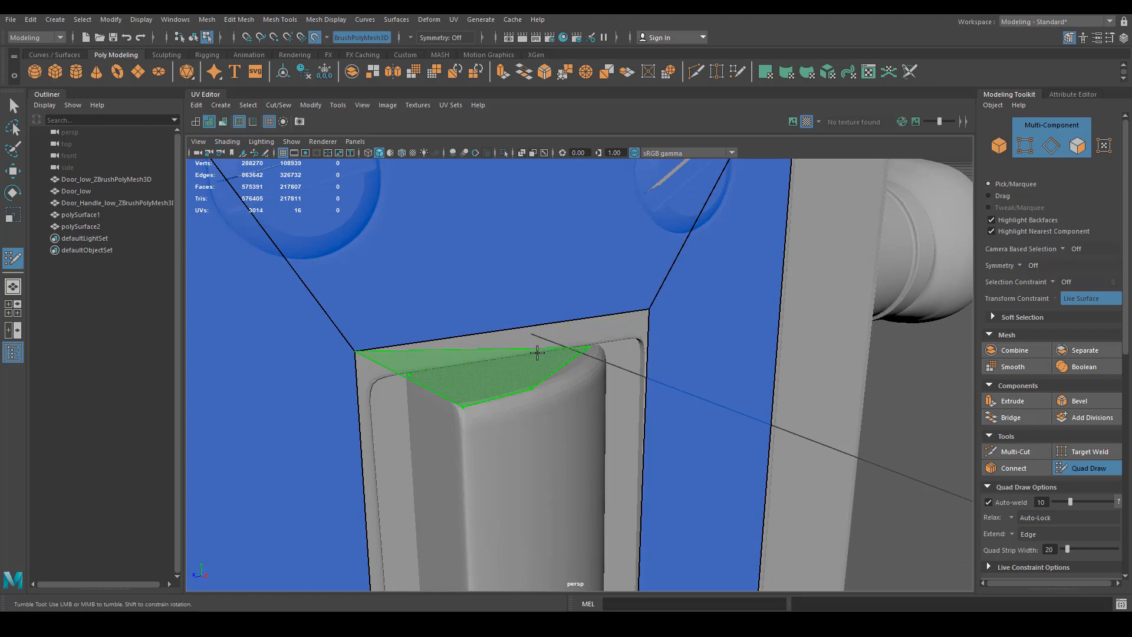
key(ctrl+z)
key(ctrl+z)
key(ctrl+z)
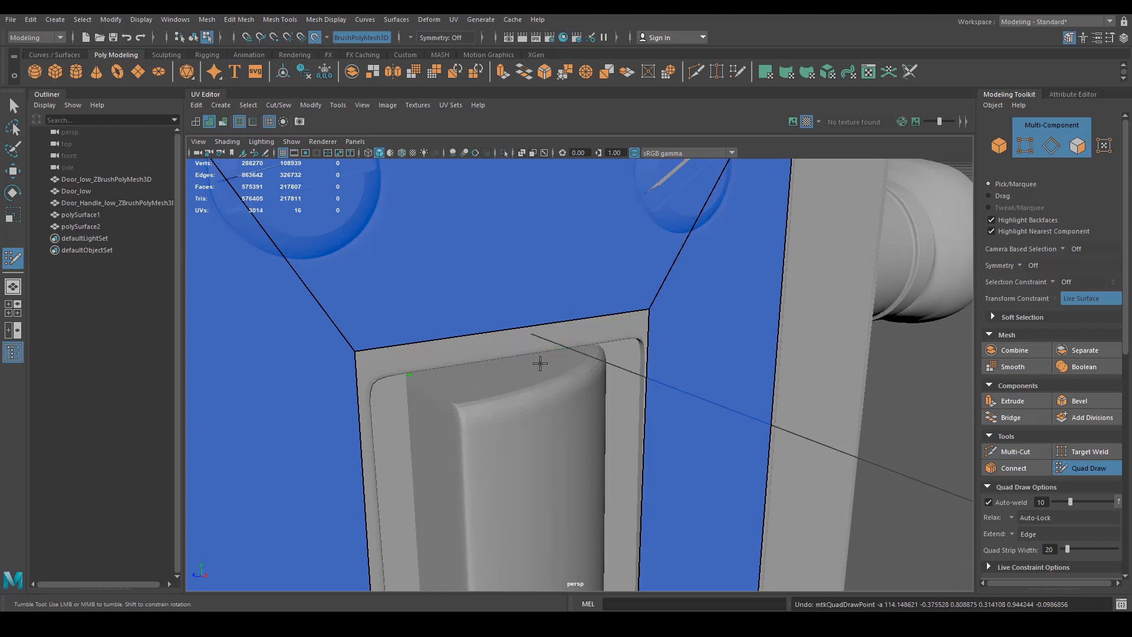
key(ctrl+z)
Step: Add a narrow quad along the top of the latch opening and a separate small quad on the latch's top face
click(380, 370)
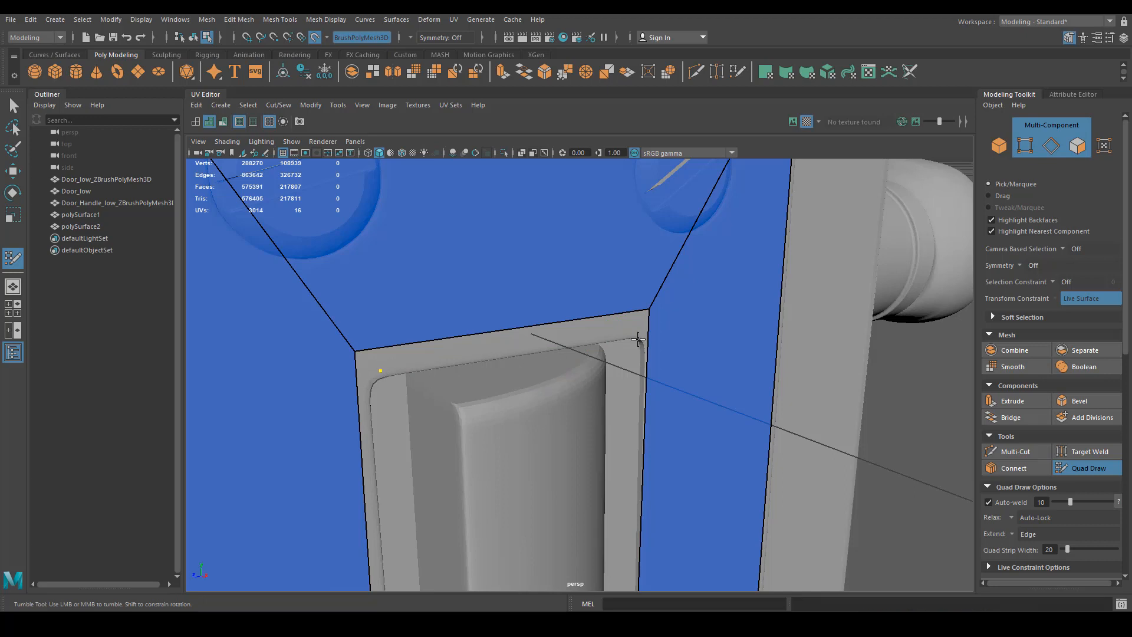
shift+click(525, 336)
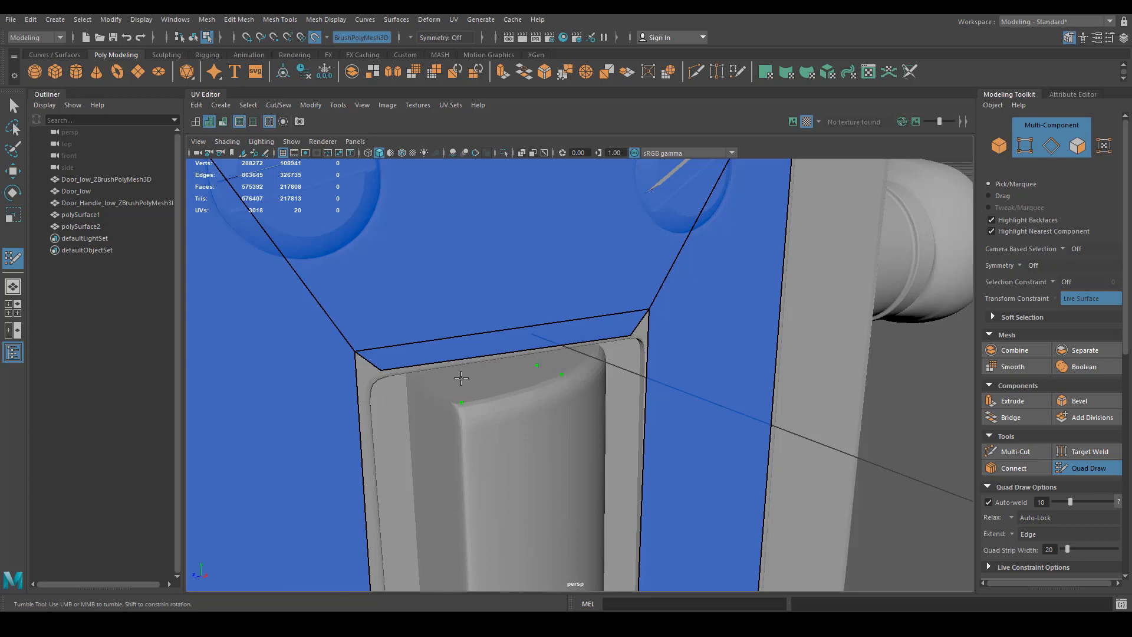
shift+click(507, 385)
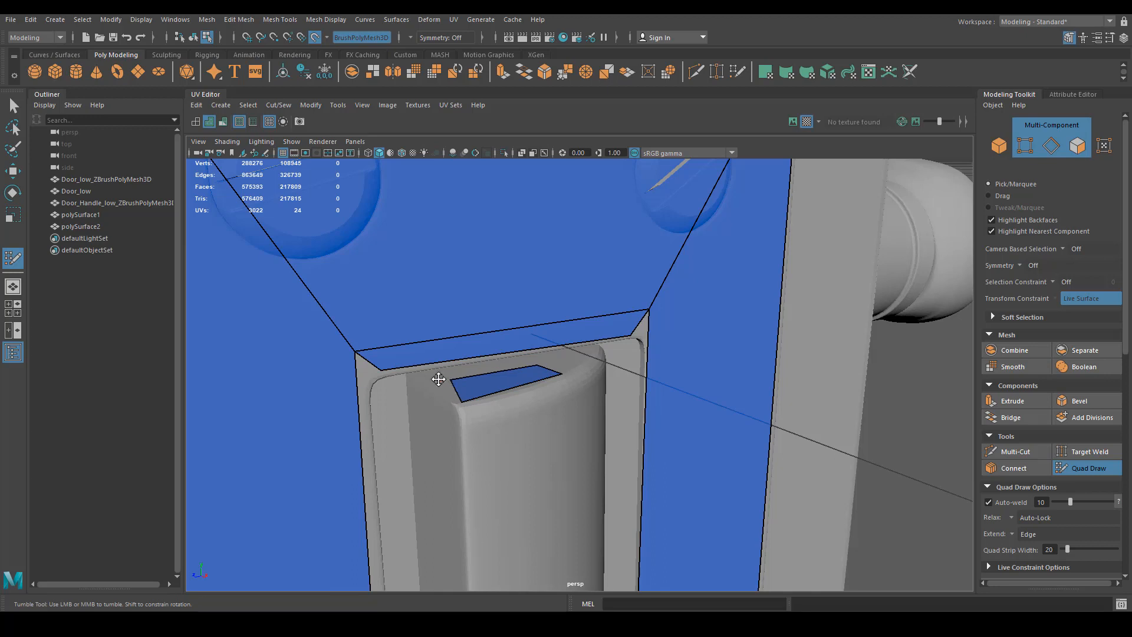
Step: Move the latch top quad's vertices to the latch's corners and weld its back corners to the narrow strip above
mouse_move(439, 379)
mouse_down()
mouse_move(415, 372)
mouse_move(416, 423)
mouse_up()
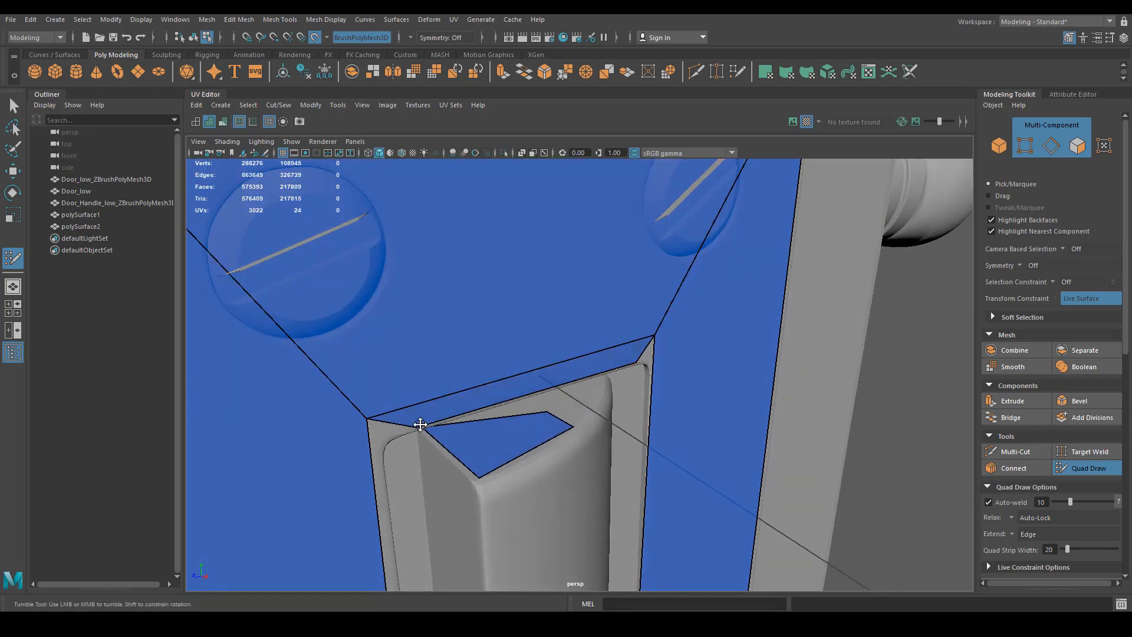
drag(429, 429, 427, 422)
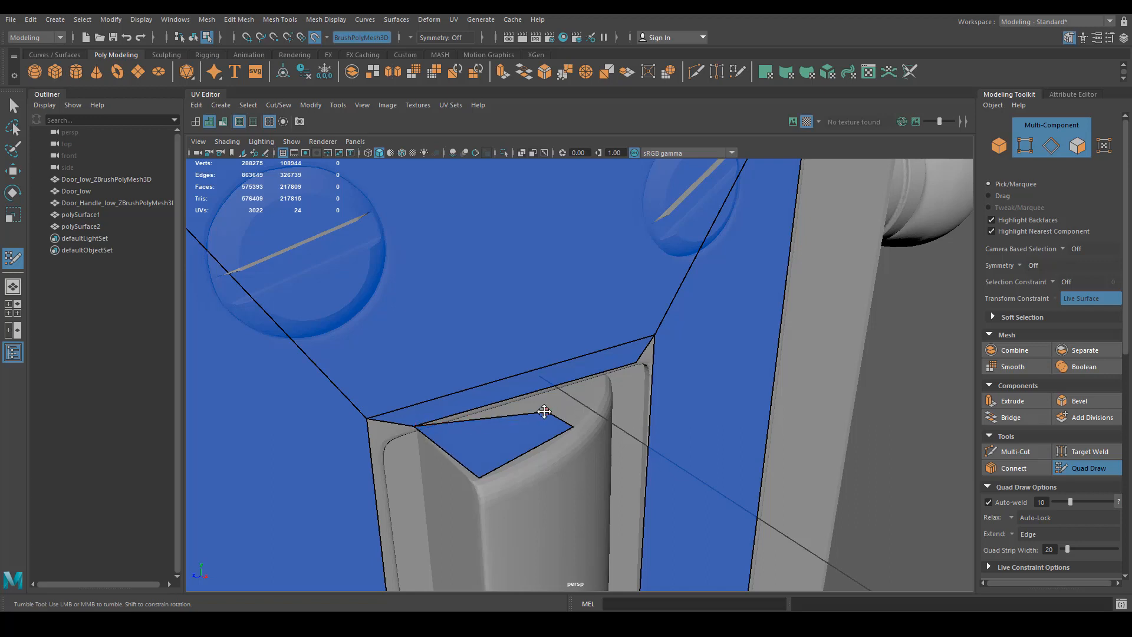
mouse_move(544, 412)
mouse_down()
mouse_move(605, 372)
mouse_move(596, 386)
mouse_move(551, 381)
mouse_up()
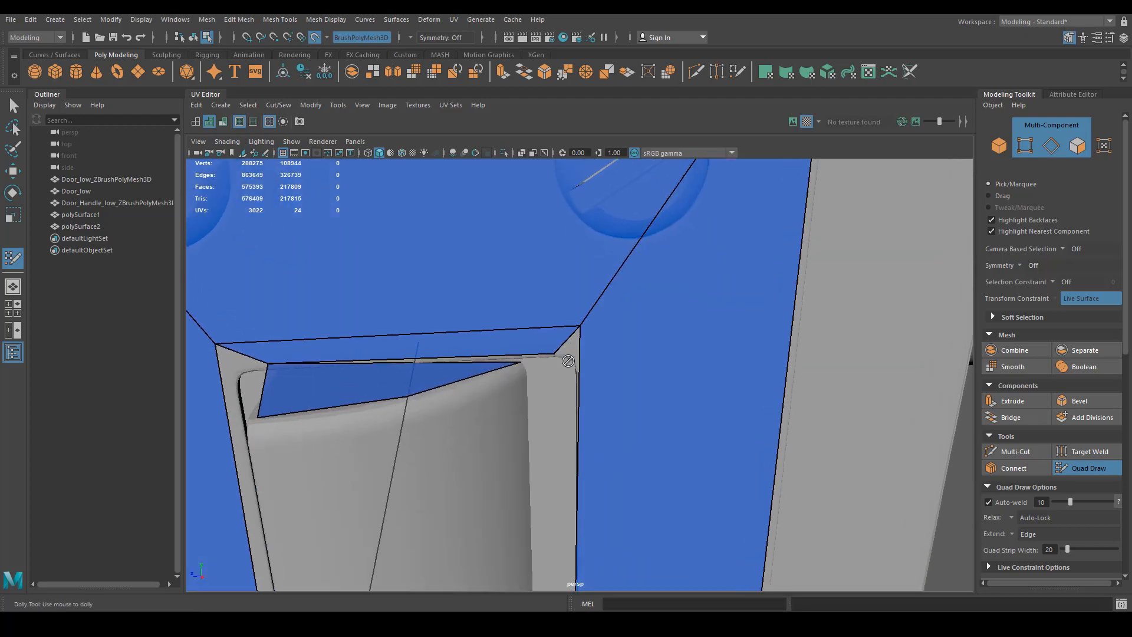
alt+middle_drag(568, 361, 567, 356)
drag(565, 355, 530, 361)
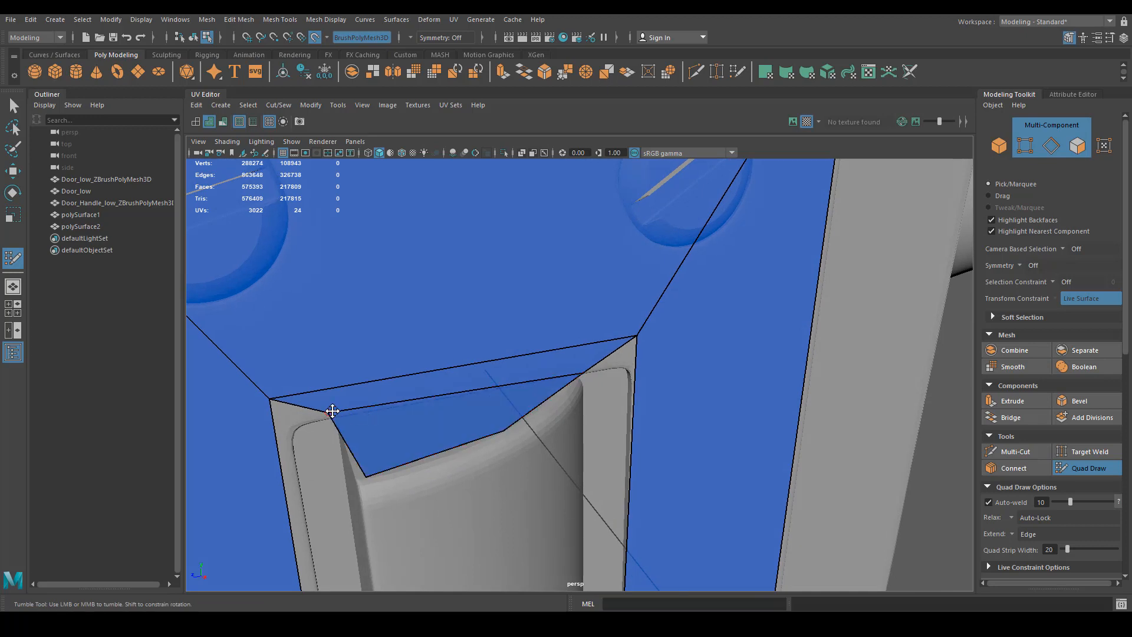
Step: Delete the narrow strip above the latch and split the latch's top face into a triangle fan along its curved edge
alt+drag(513, 417, 547, 421)
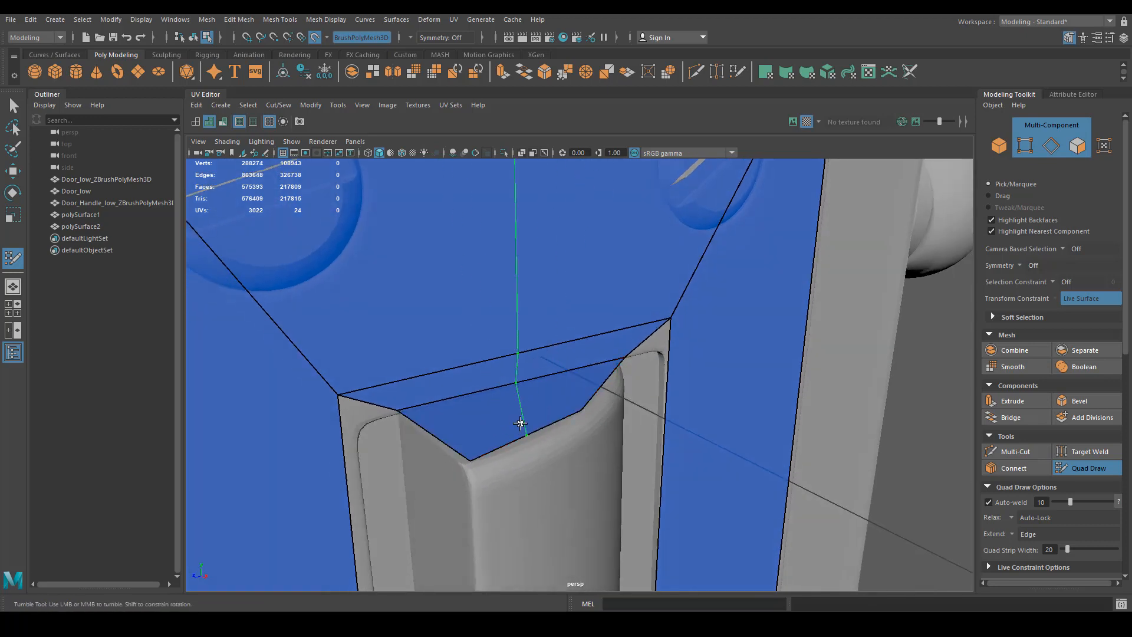
ctrl+shift+click(491, 383)
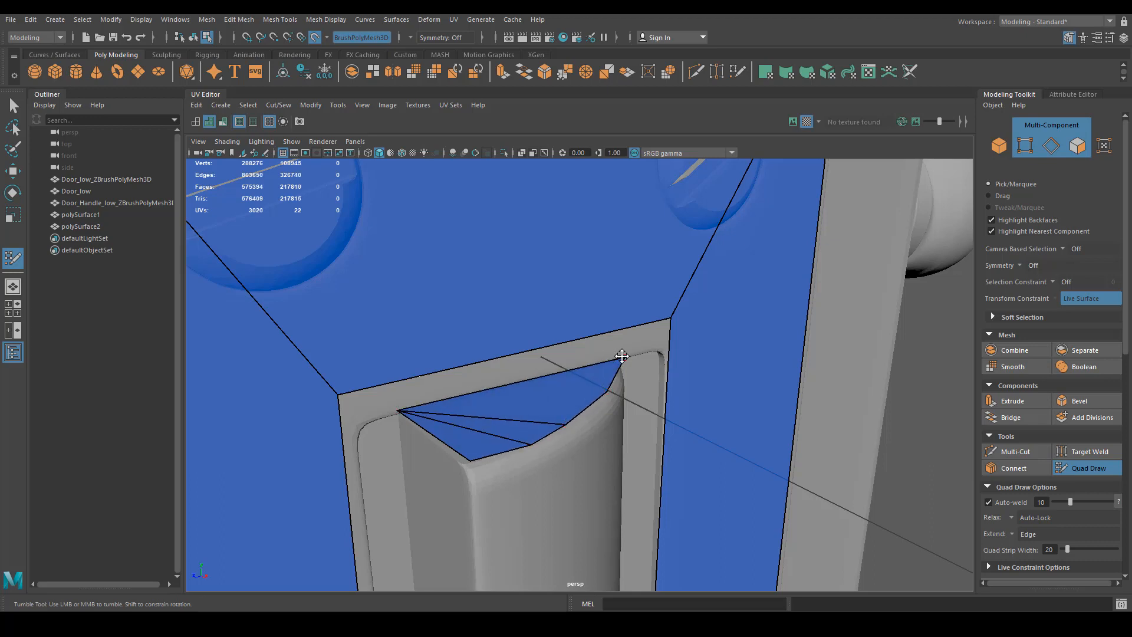
Step: Extend quads from the curved top edge down the latch's front face to its lower end
alt+drag(571, 424, 555, 435)
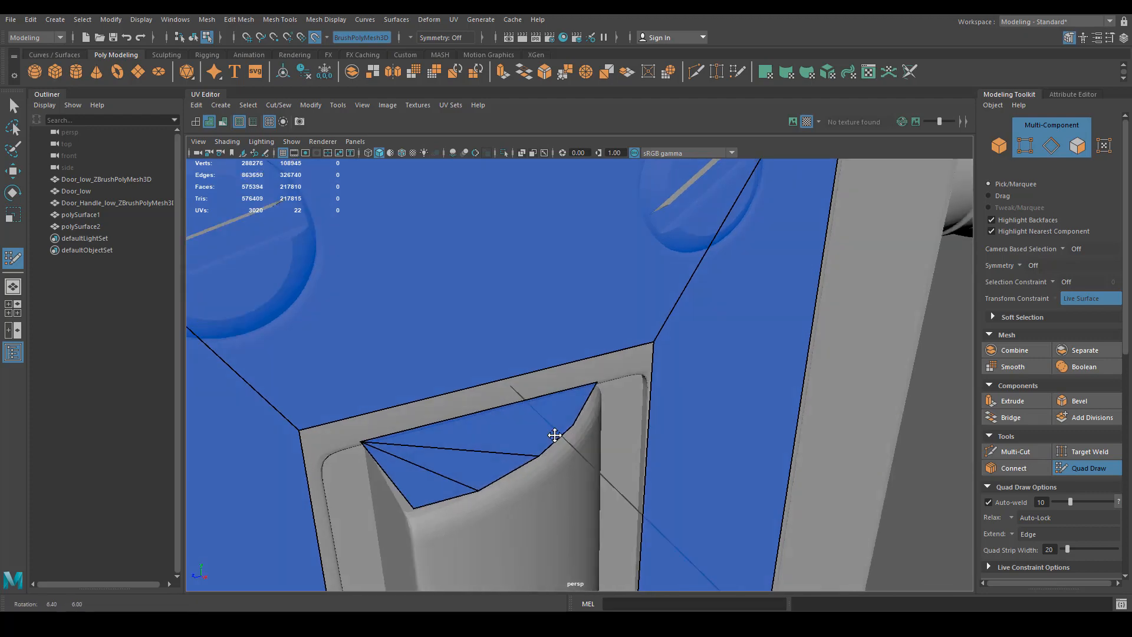
alt+drag(472, 449, 477, 413)
shift+click(480, 359)
alt+drag(480, 360, 510, 429)
alt+right_drag(511, 428, 417, 400)
mouse_move(533, 386)
mouse_down()
mouse_move(548, 494)
mouse_move(536, 589)
mouse_move(516, 430)
mouse_move(484, 424)
mouse_up()
alt+right_drag(484, 424, 519, 421)
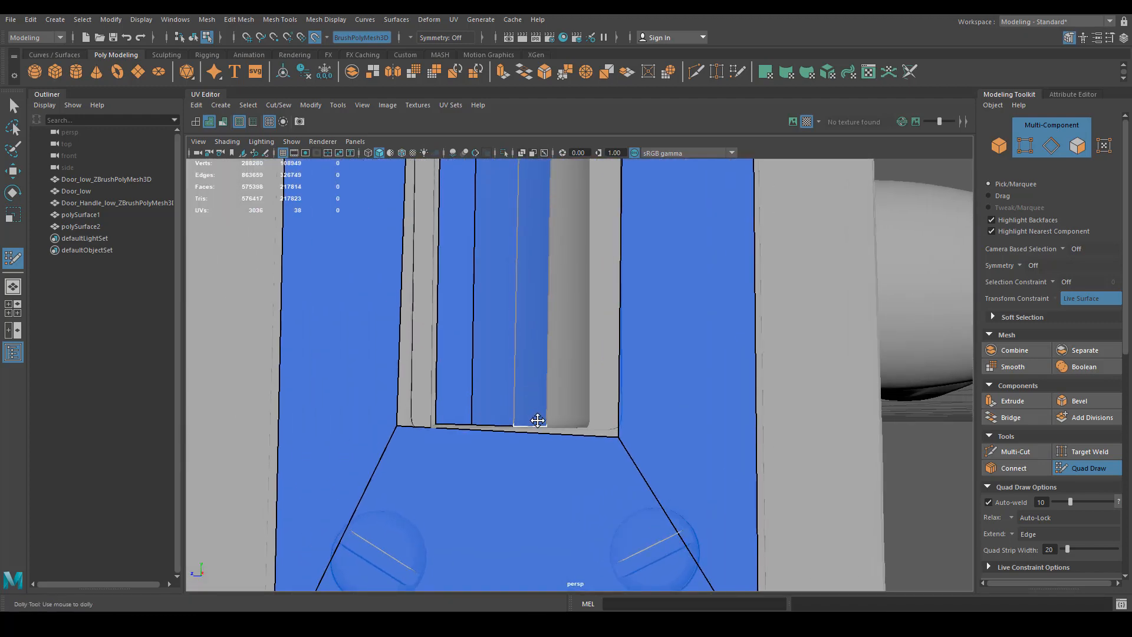
Step: Extend the lower edges of the latch's front quads into a triangle fan across its bottom end, welded at the back corner
alt+drag(536, 419, 450, 331)
alt+middle_drag(450, 330, 522, 348)
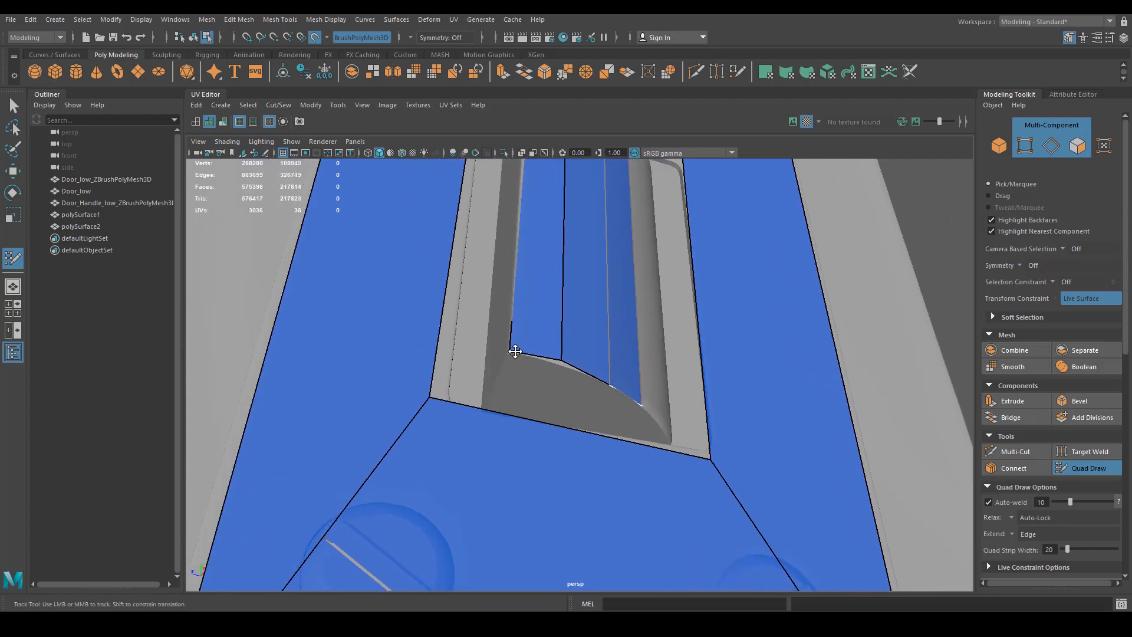
alt+drag(563, 362, 533, 342)
mouse_move(542, 288)
mouse_down()
mouse_move(560, 372)
mouse_move(517, 362)
mouse_move(538, 402)
mouse_up()
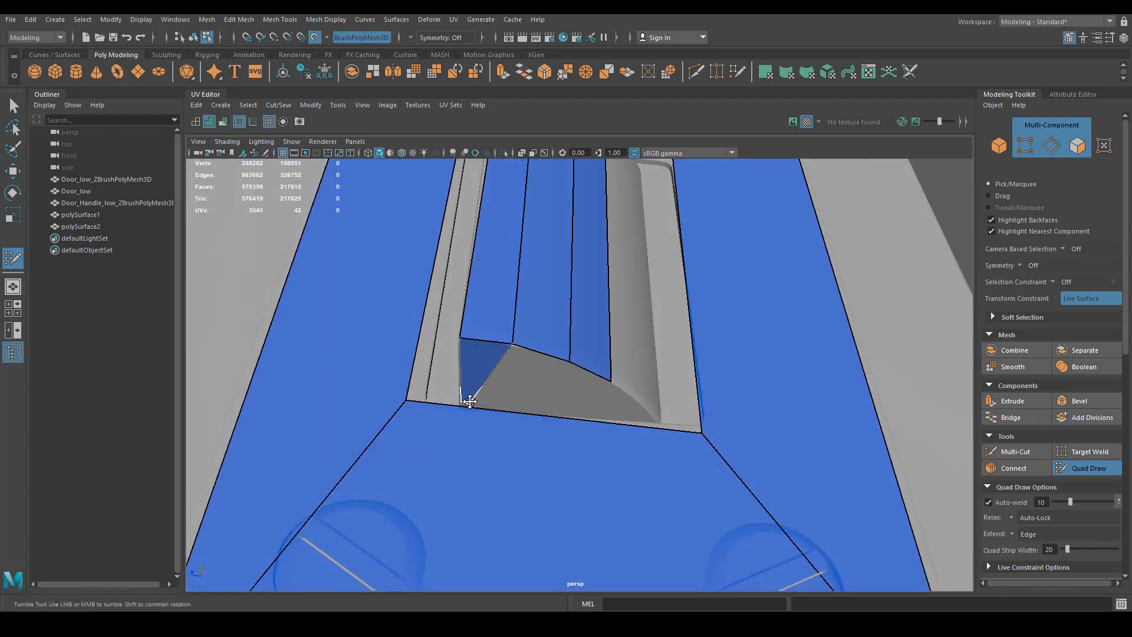
drag(542, 352, 527, 395)
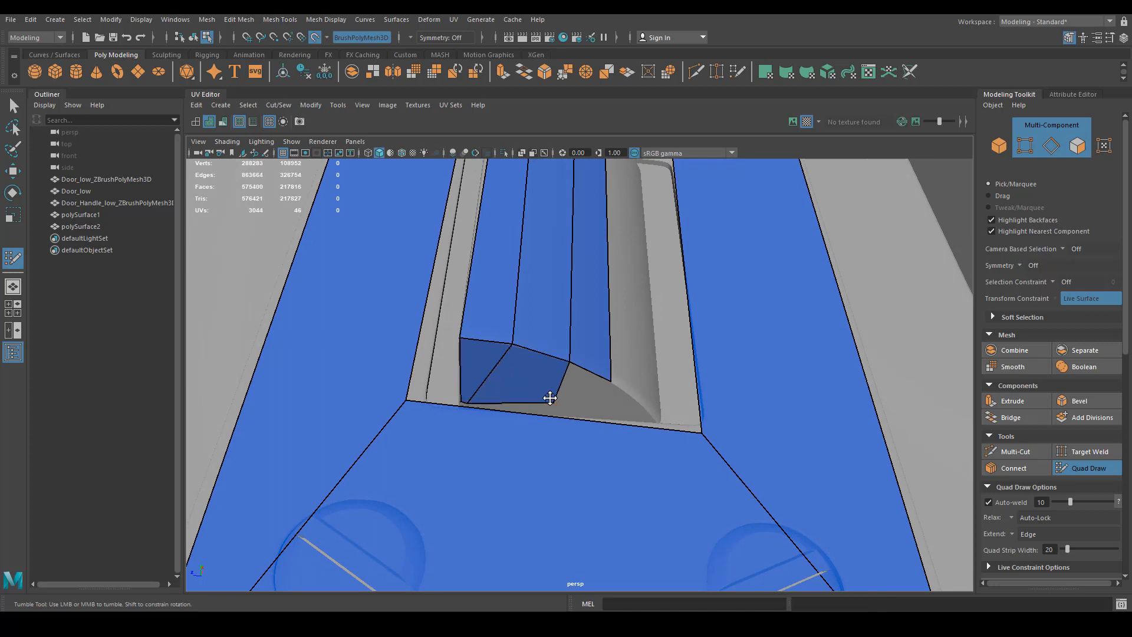
mouse_move(590, 371)
mouse_down()
mouse_move(553, 406)
mouse_move(471, 402)
mouse_up()
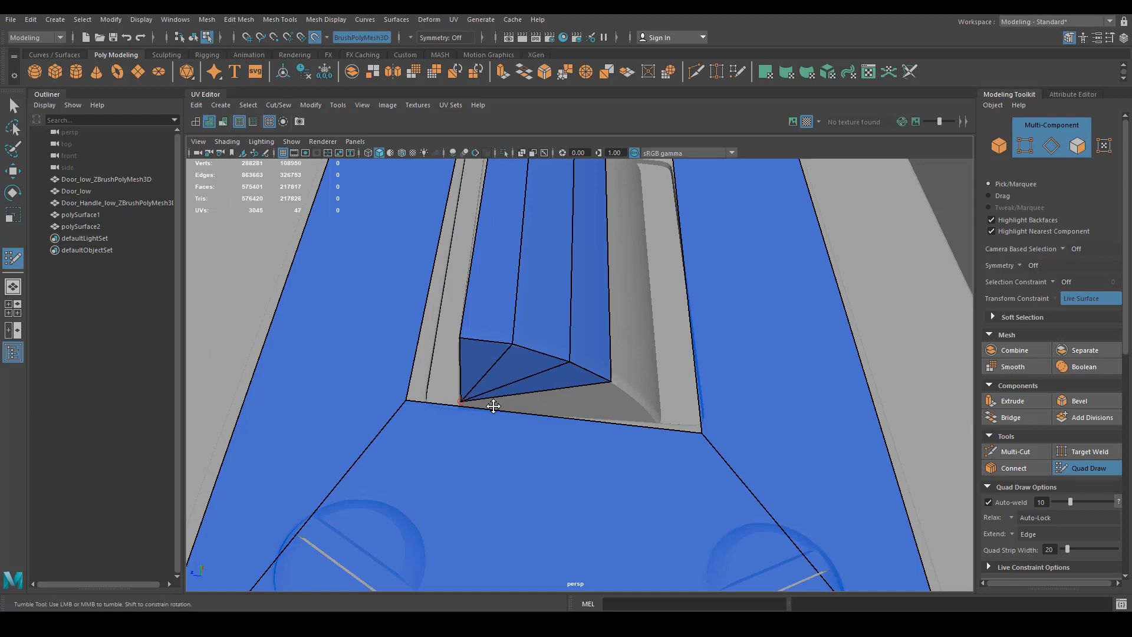
Step: Add a narrow quad along the lower edge of the latch opening, just below the latch
alt+right_drag(494, 405, 659, 433)
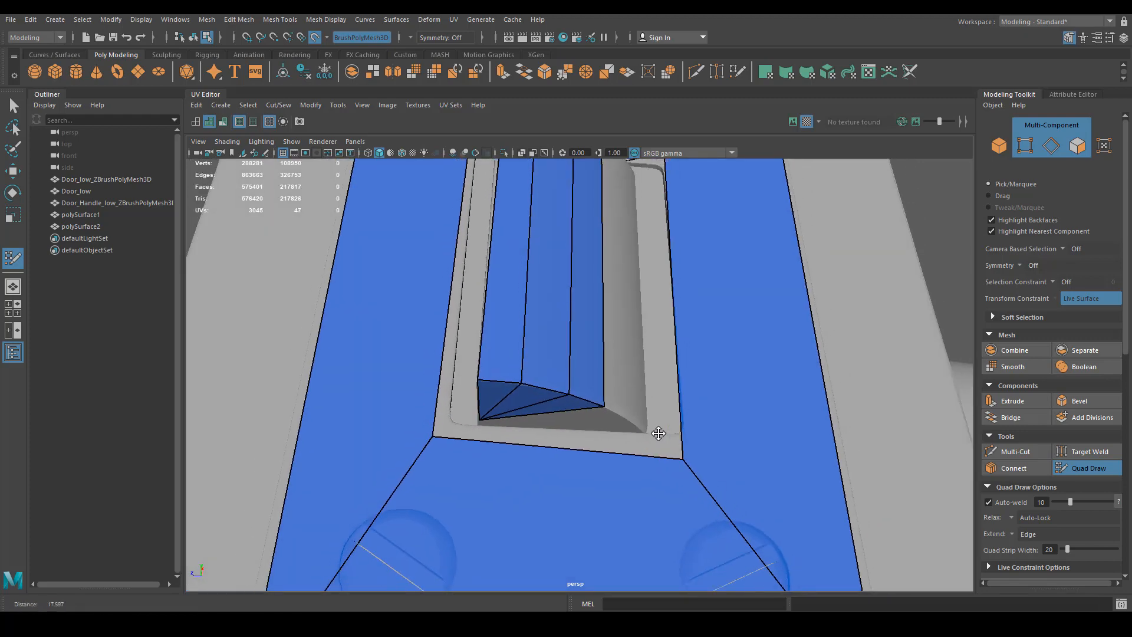
alt+drag(659, 434, 590, 435)
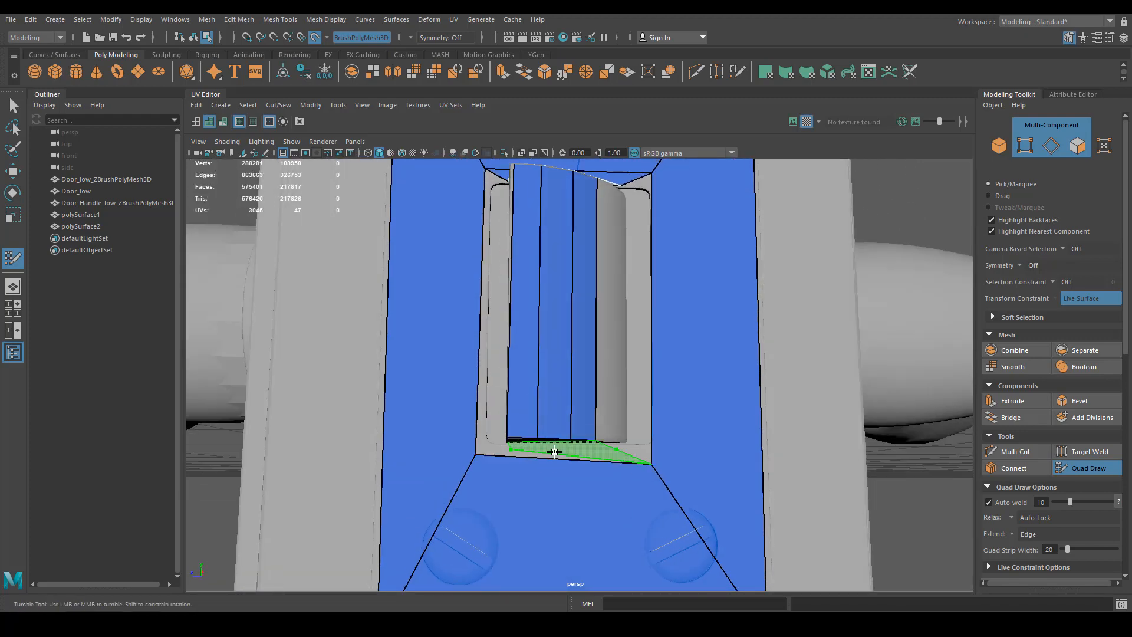
alt+right_drag(555, 452, 526, 427)
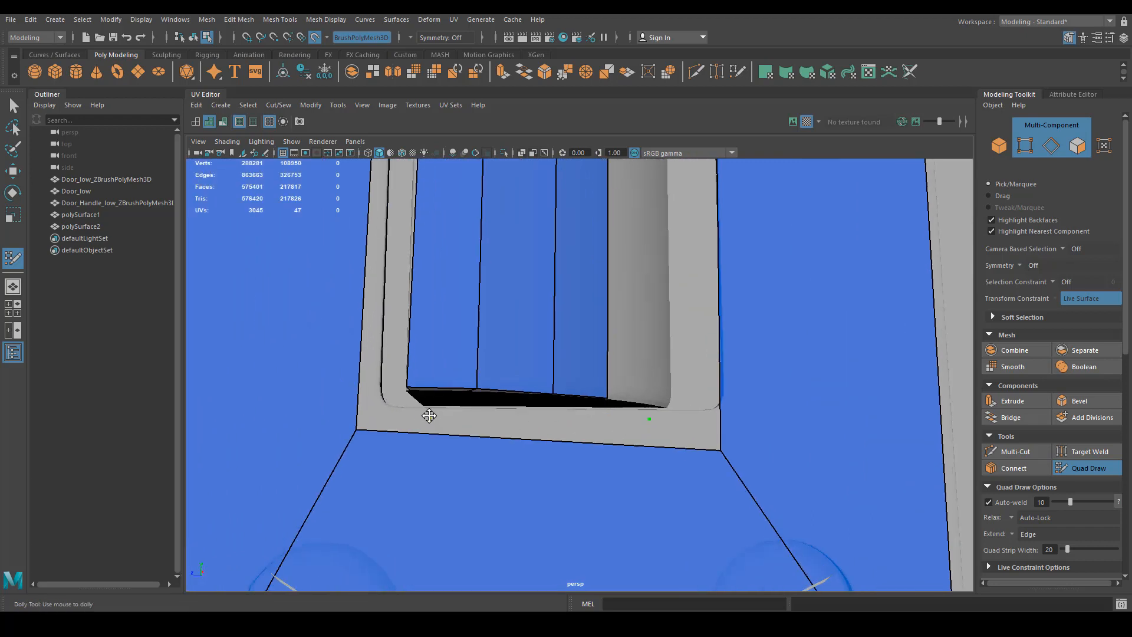
alt+drag(486, 433, 579, 419)
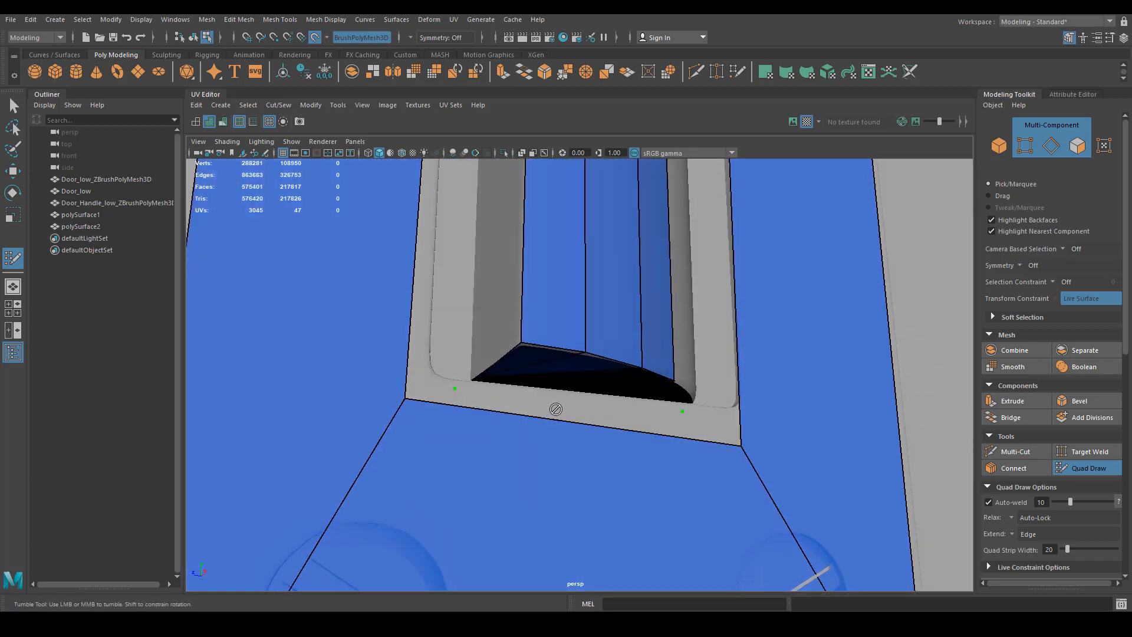
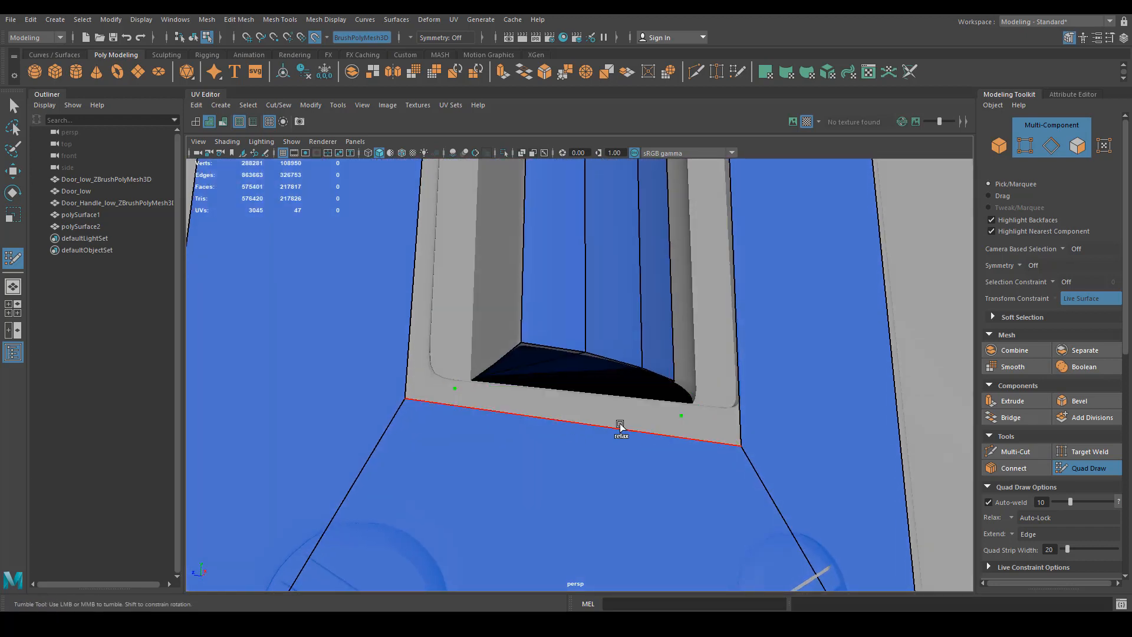
alt+drag(620, 430, 487, 376)
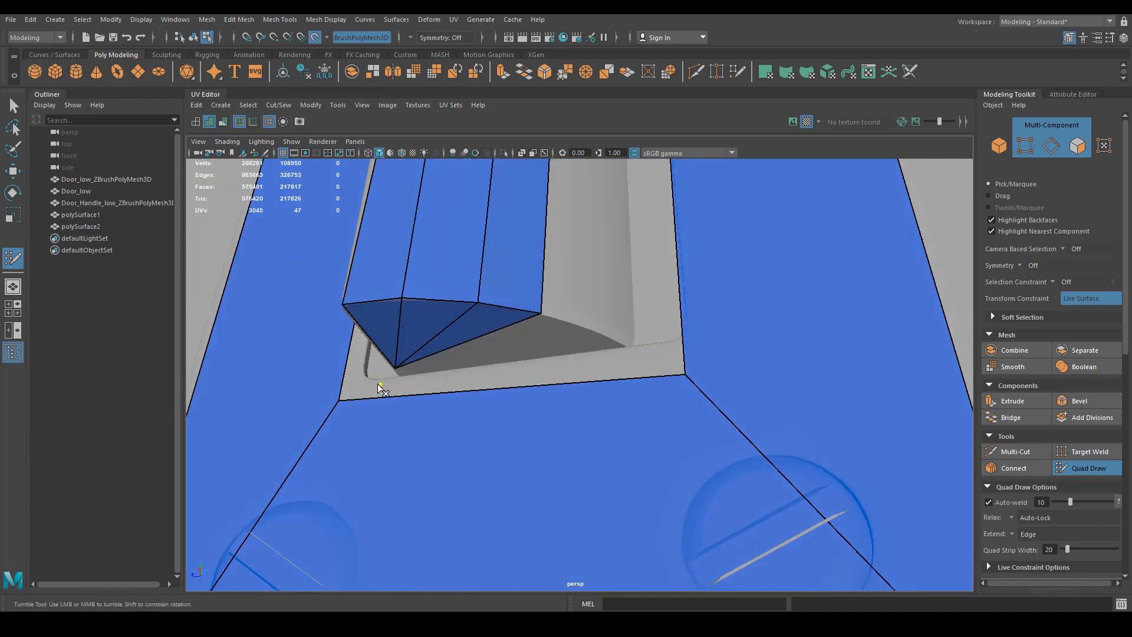
key(ctrl+z)
ctrl+click(450, 387)
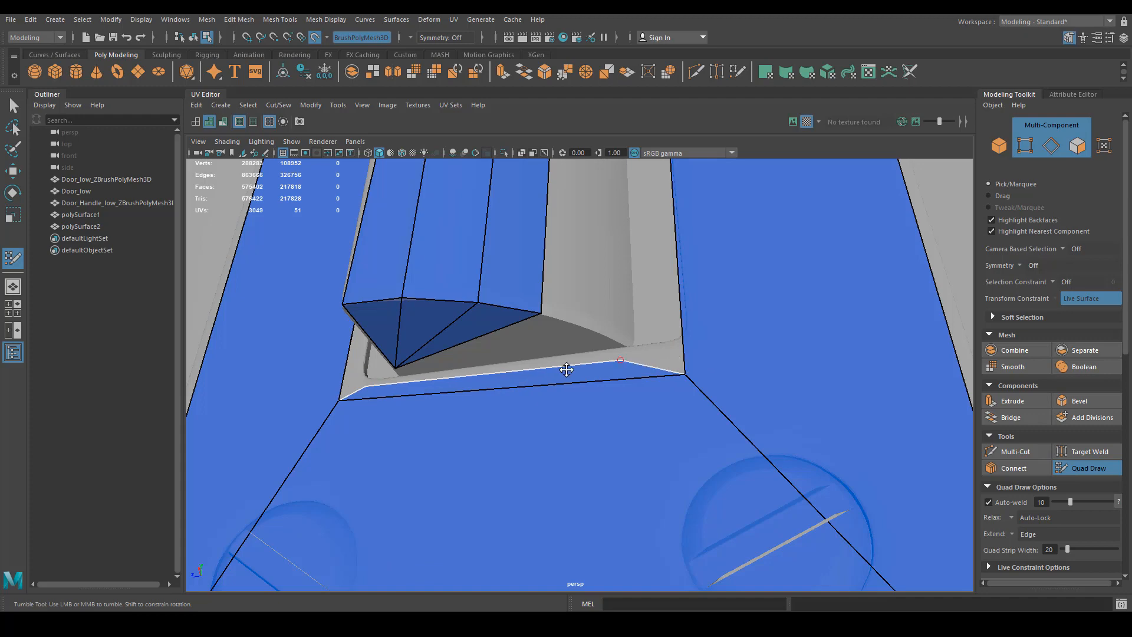
Step: Try to extend the narrow strip's inner edge in toward the latch's bottom end
alt+drag(569, 371, 507, 370)
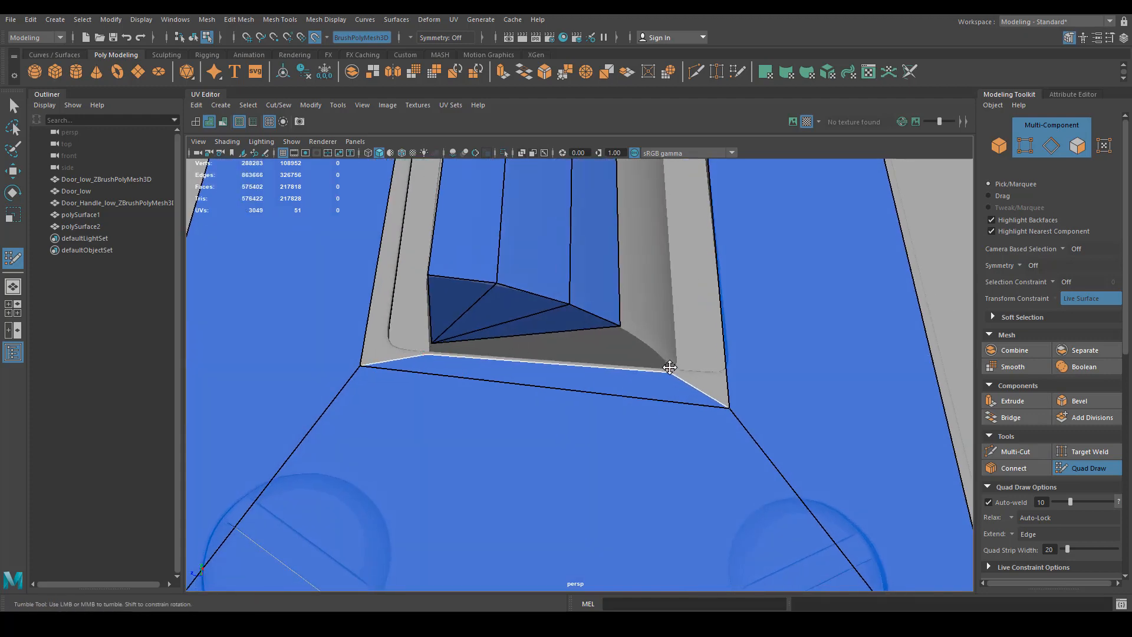
alt+right_drag(670, 368, 528, 381)
ctrl+click(545, 362)
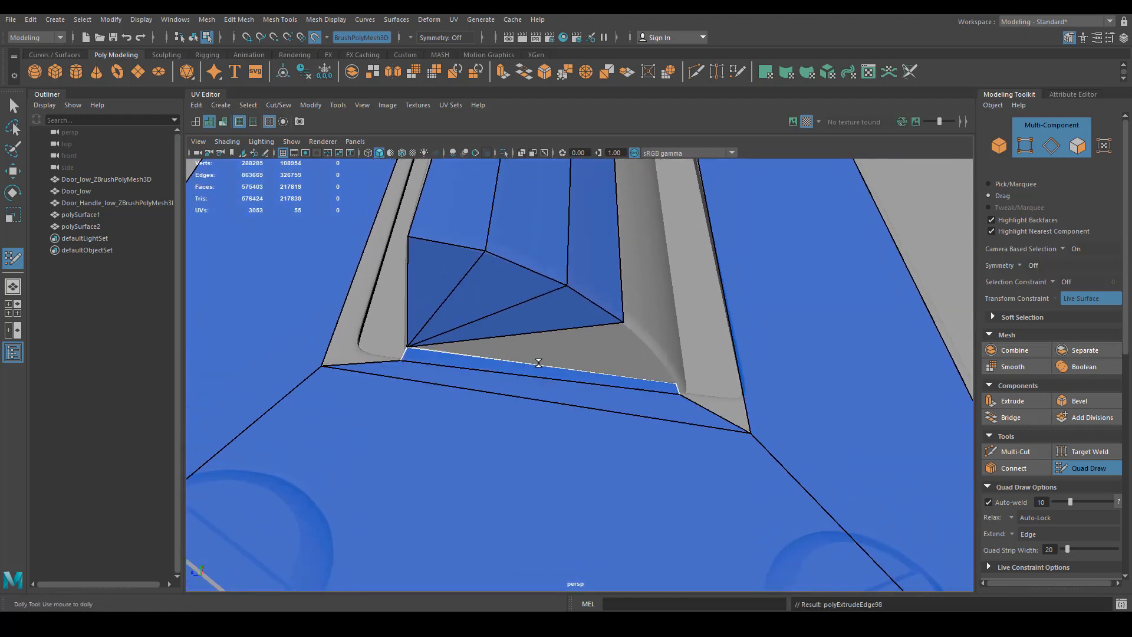
key(ctrl+z)
Step: Insert an edge loop through the top fan's last segment and the short quad below it, welding its back end to the fan's corner
mouse_move(399, 356)
alt+mouse_down()
mouse_move(629, 352)
mouse_move(561, 409)
mouse_move(539, 391)
mouse_move(556, 297)
mouse_move(565, 454)
alt+mouse_up()
ctrl+click(553, 266)
alt+drag(553, 266, 448, 268)
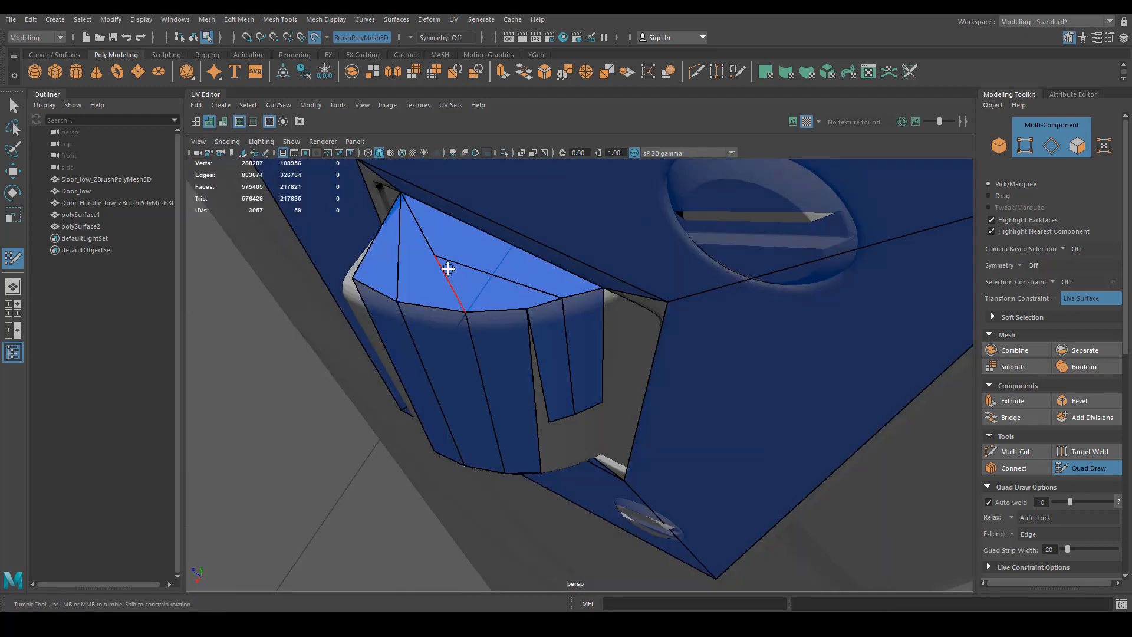
alt+drag(421, 231, 478, 270)
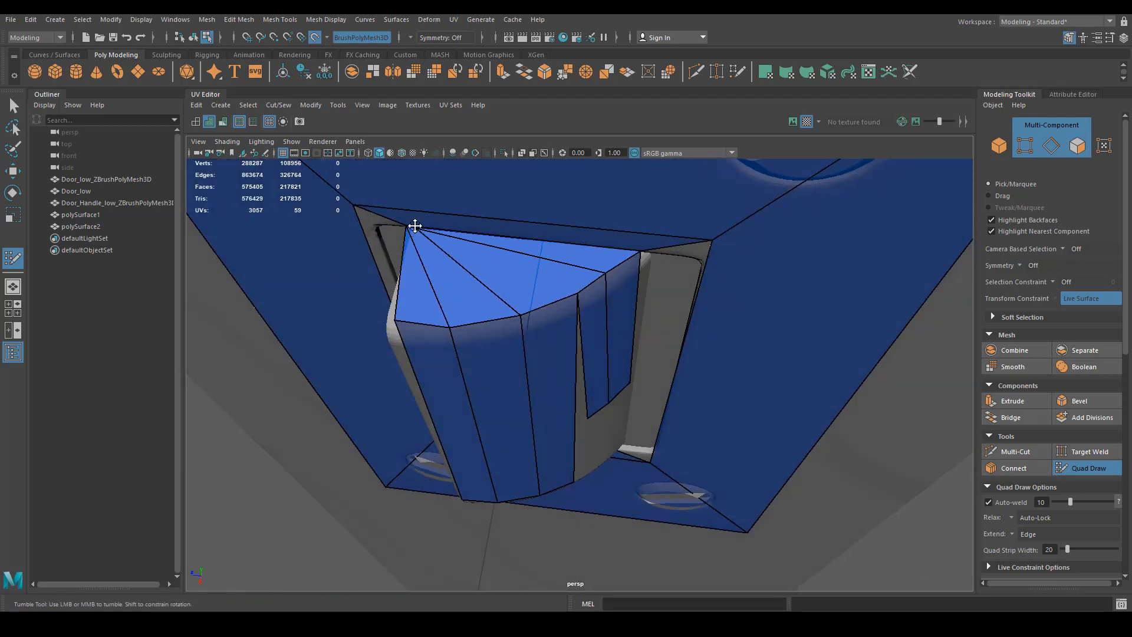
drag(415, 226, 408, 227)
alt+drag(474, 277, 519, 206)
alt+drag(526, 313, 572, 275)
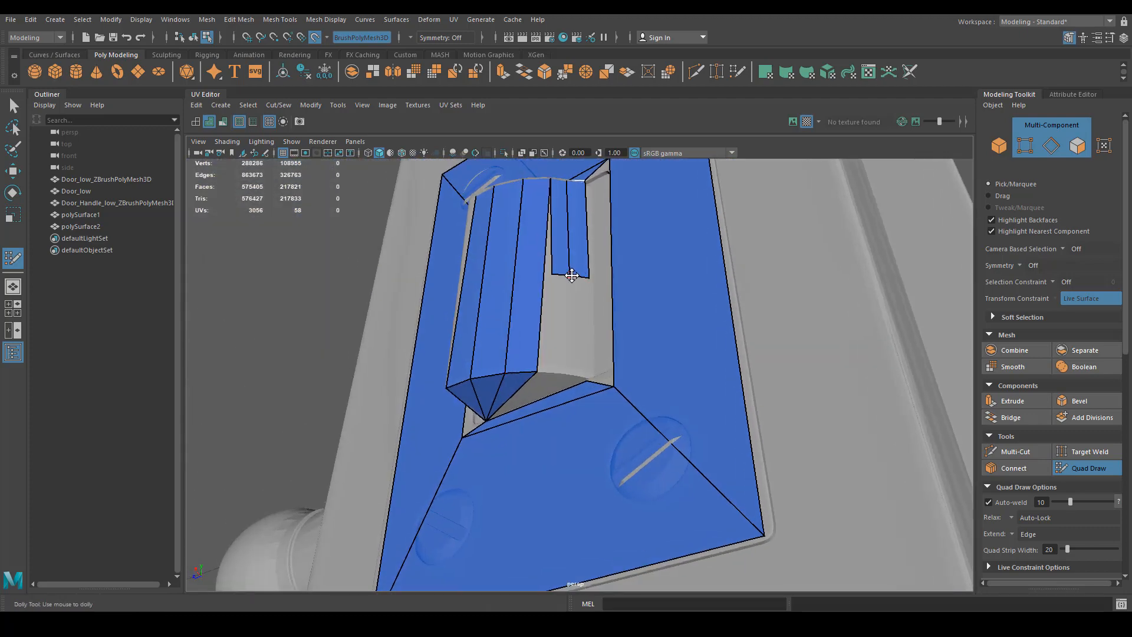
Step: Extend the two short front quads to the latch's lower end and fill the adjoining bottom and side gaps
mouse_move(586, 337)
mouse_down()
mouse_move(574, 372)
mouse_move(530, 371)
mouse_move(551, 300)
mouse_move(548, 338)
mouse_move(613, 325)
mouse_move(576, 324)
mouse_move(581, 379)
mouse_move(635, 319)
mouse_move(595, 305)
mouse_move(601, 371)
mouse_up()
shift+click(530, 371)
shift+click(614, 325)
Step: Fill the long gap between the latch's flat side and the edge of the opening
alt+right_drag(602, 372, 569, 413)
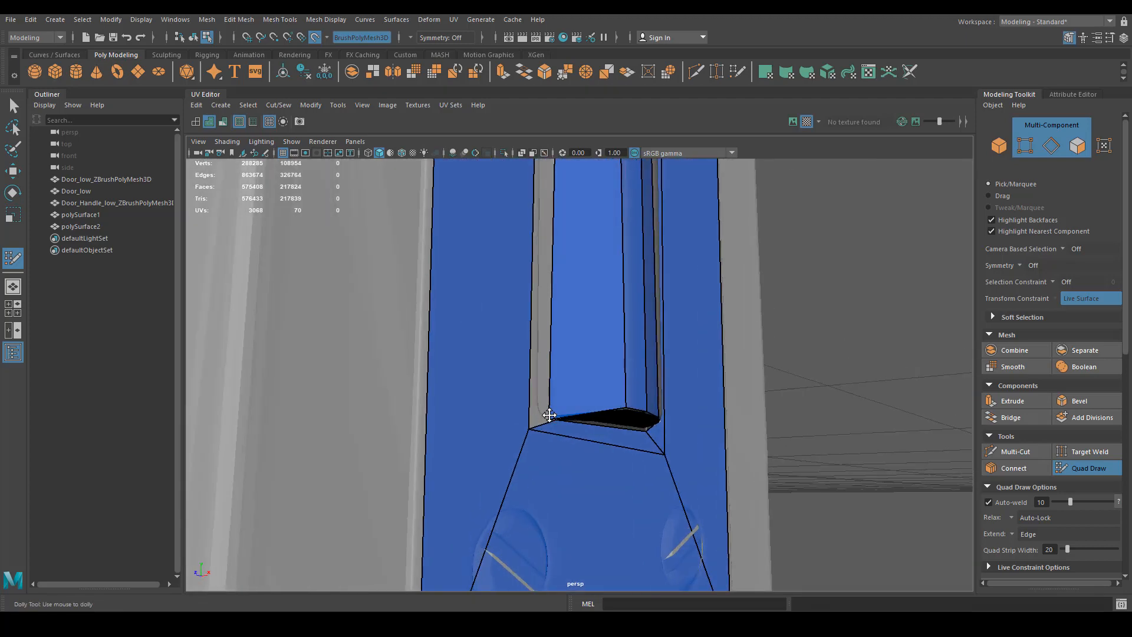
mouse_move(562, 333)
alt+mouse_down()
mouse_move(531, 374)
mouse_move(511, 348)
alt+mouse_up()
shift+click(534, 376)
alt+right_drag(512, 348, 561, 448)
alt+drag(561, 447, 568, 523)
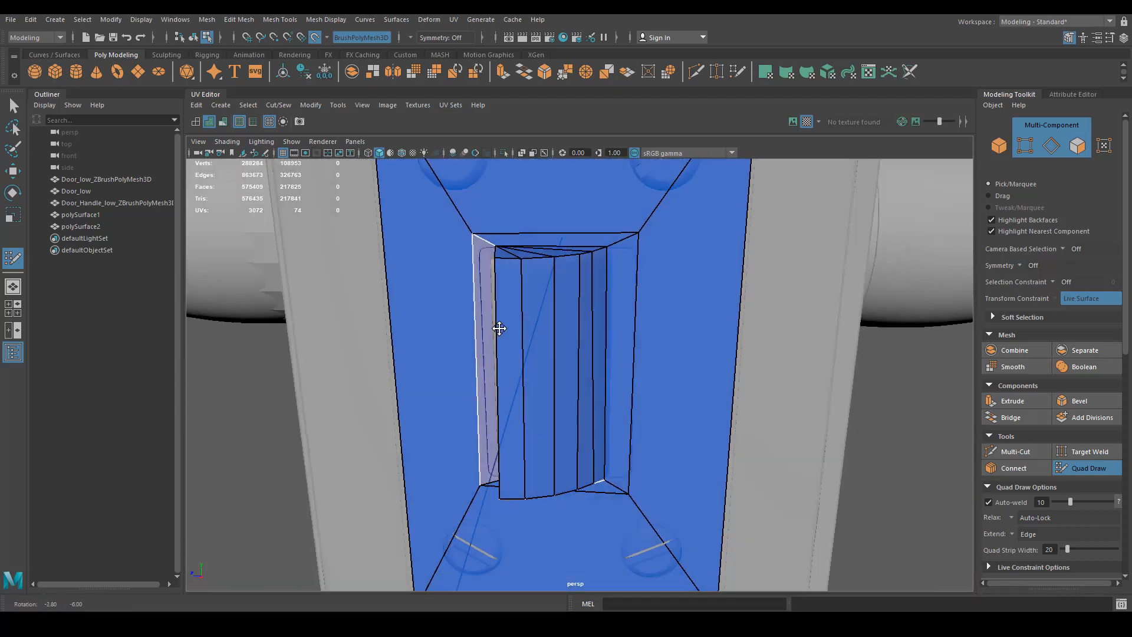
alt+drag(607, 308, 508, 337)
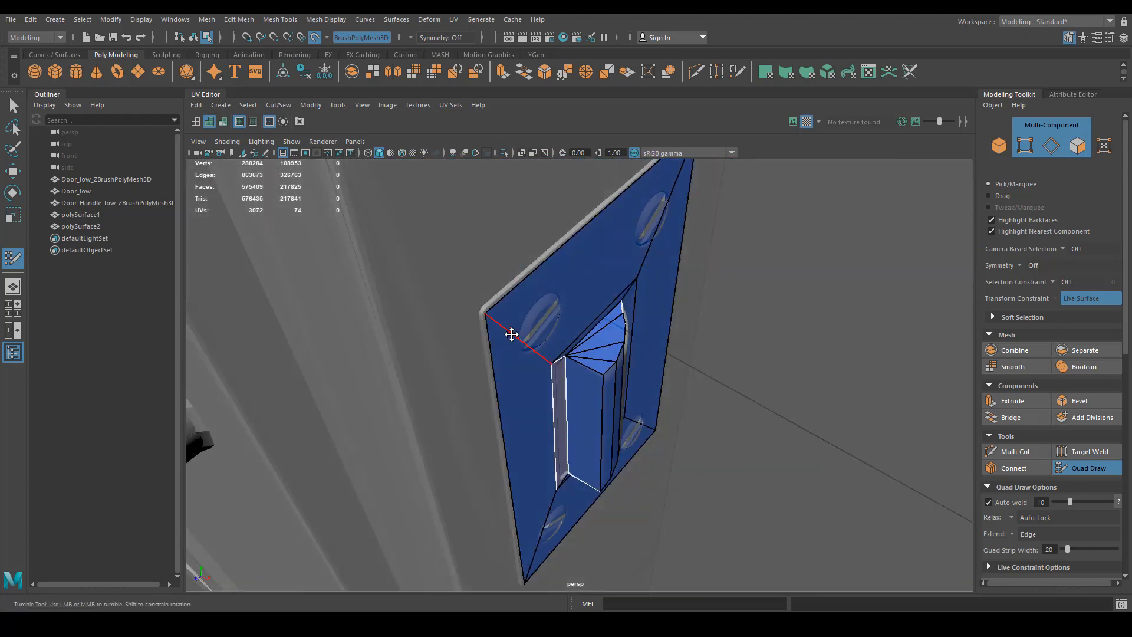
Step: Leave Quad Draw, extrude the latch plate's four outer border edges, and move them back toward the door in wireframe display
key(q)
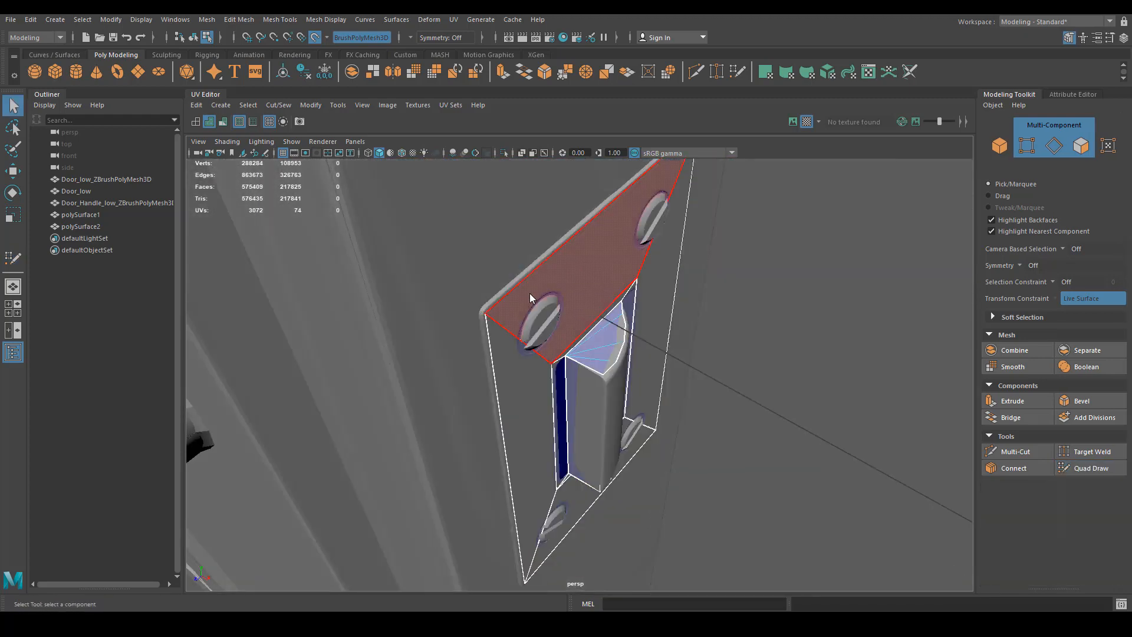
double_click(544, 262)
alt+drag(529, 345, 525, 330)
key(ctrl+e)
key(w)
alt+drag(624, 373, 570, 338)
key(4)
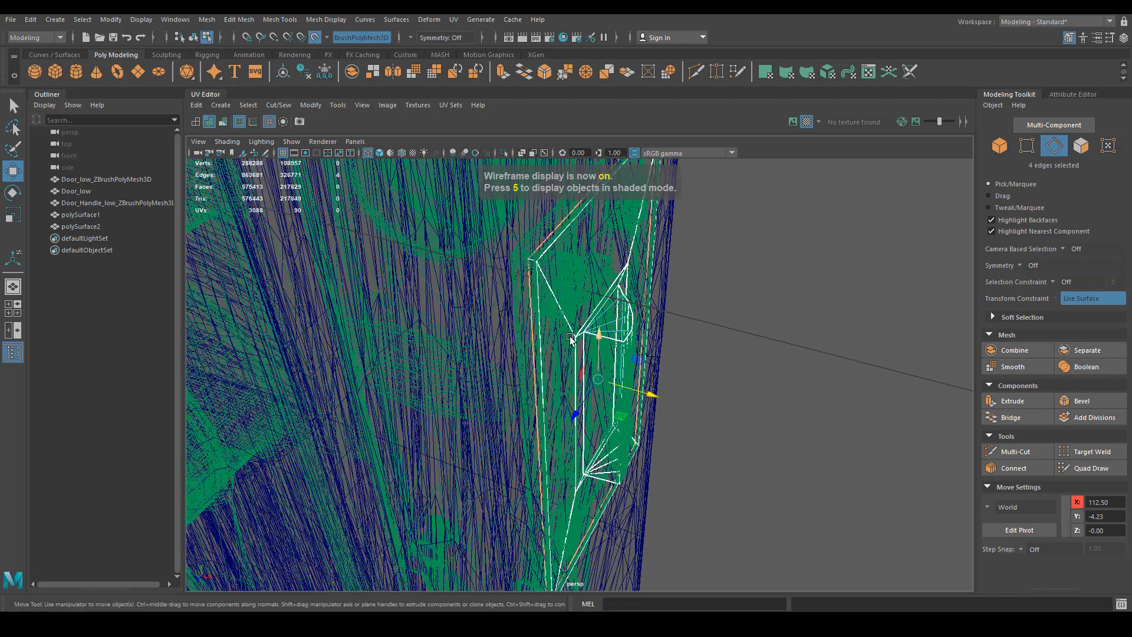
drag(638, 391, 581, 299)
Step: Move the latch plate's four upper corner vertices up to Y 4.75 to match the sculpted plate's upper edge
right_drag(581, 299, 563, 254)
alt+drag(566, 264, 528, 262)
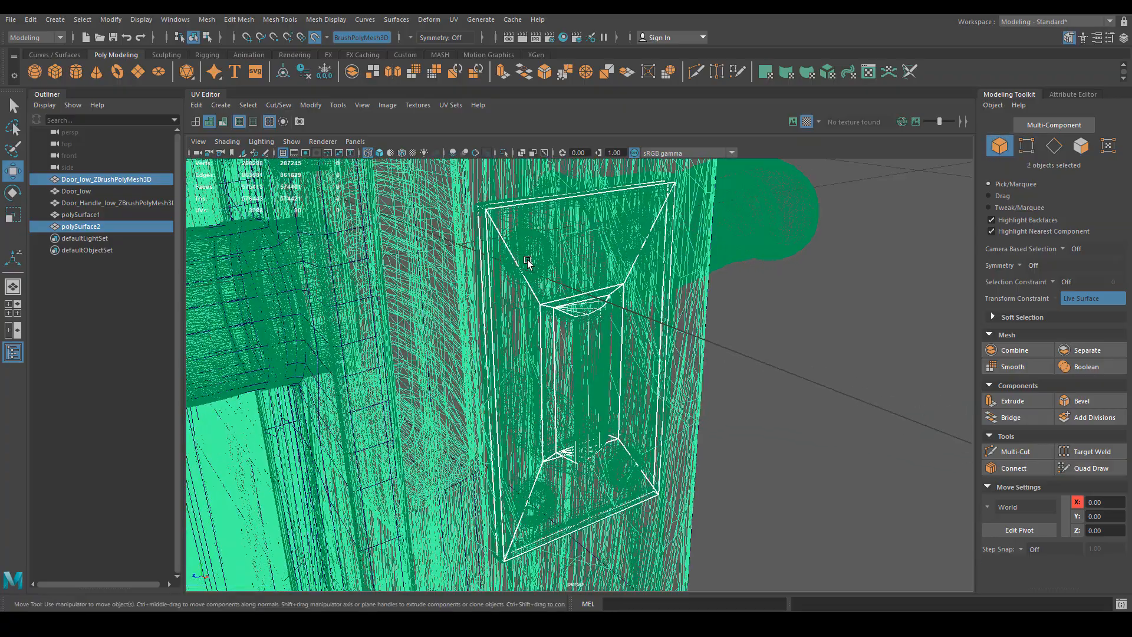
right_drag(508, 254, 506, 221)
alt+drag(506, 221, 468, 220)
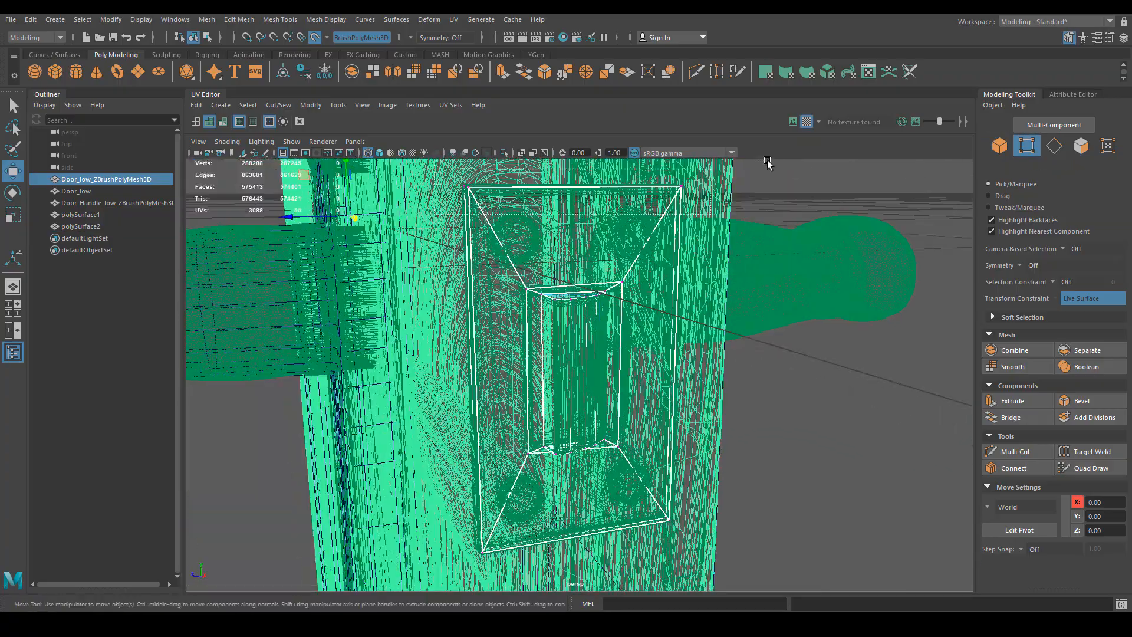
alt+middle_drag(616, 226, 636, 334)
scroll(637, 334, up, 4)
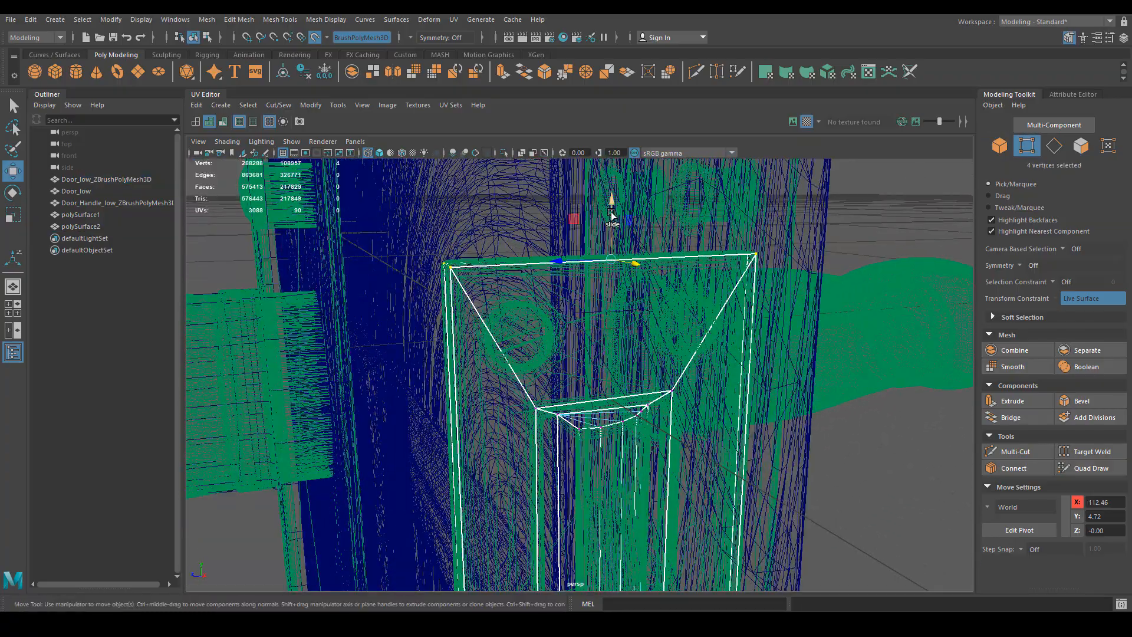
drag(611, 215, 611, 214)
alt+drag(603, 277, 630, 266)
alt+right_drag(630, 266, 498, 324)
alt+drag(497, 323, 541, 455)
scroll(566, 317, up, 5)
alt+drag(566, 316, 614, 468)
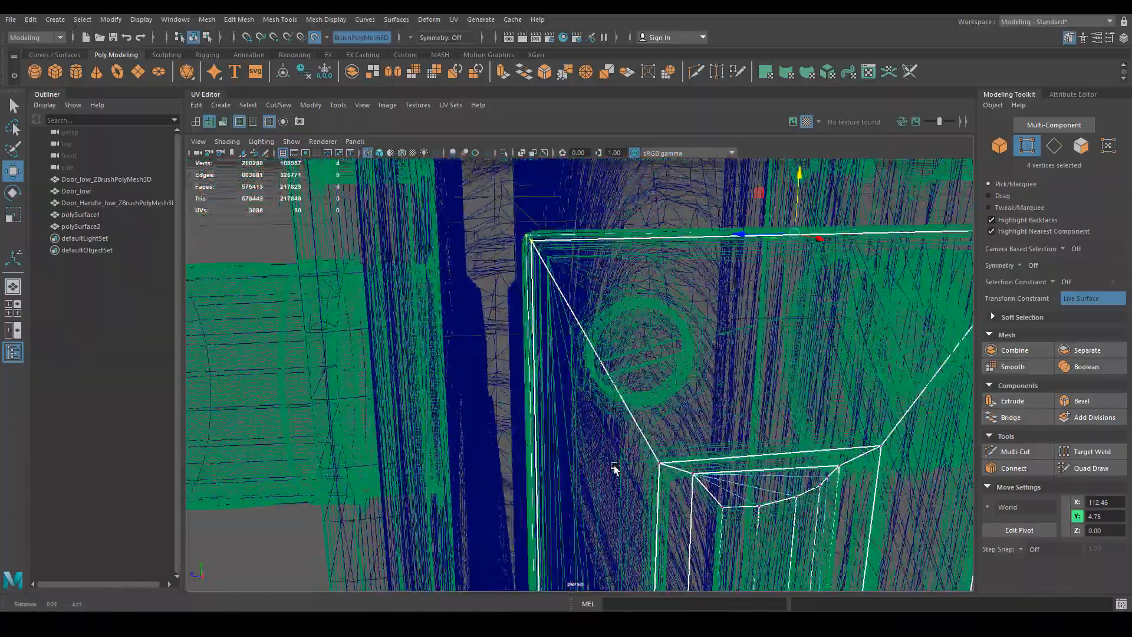
drag(727, 236, 620, 387)
Step: Move the vertex pair at one lower corner of the latch plate to Y -13.19 and Z 5.35, matching the sculpted corner
alt+middle_drag(620, 387, 632, 213)
drag(556, 495, 703, 464)
alt+middle_drag(608, 457, 587, 317)
scroll(586, 317, up, 3)
scroll(586, 317, up, 2)
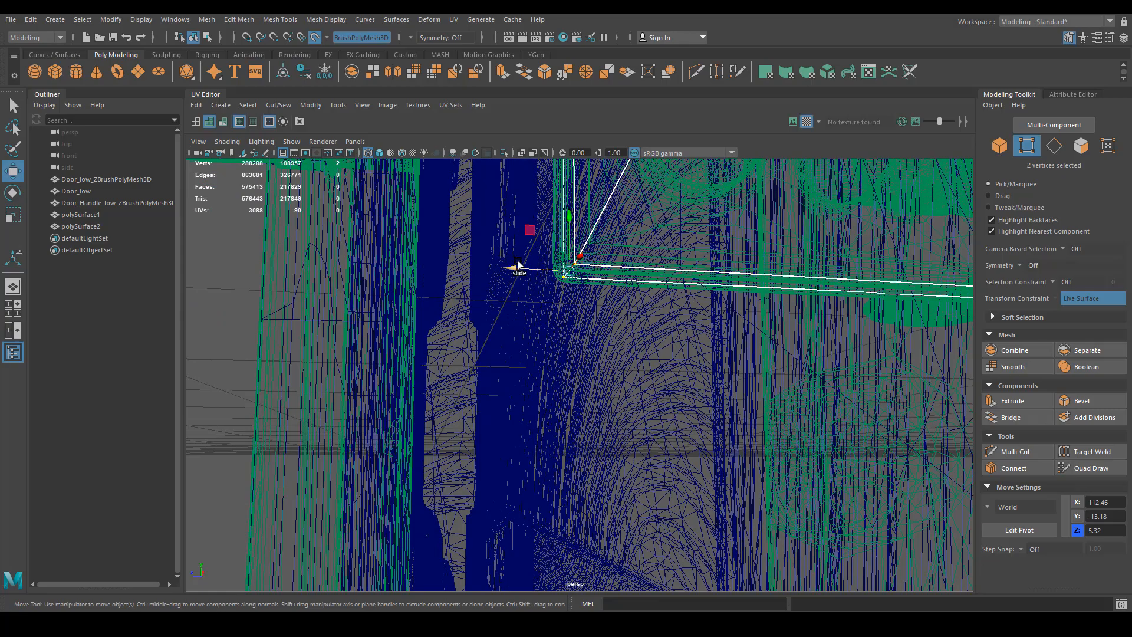
drag(517, 265, 487, 295)
drag(555, 232, 555, 229)
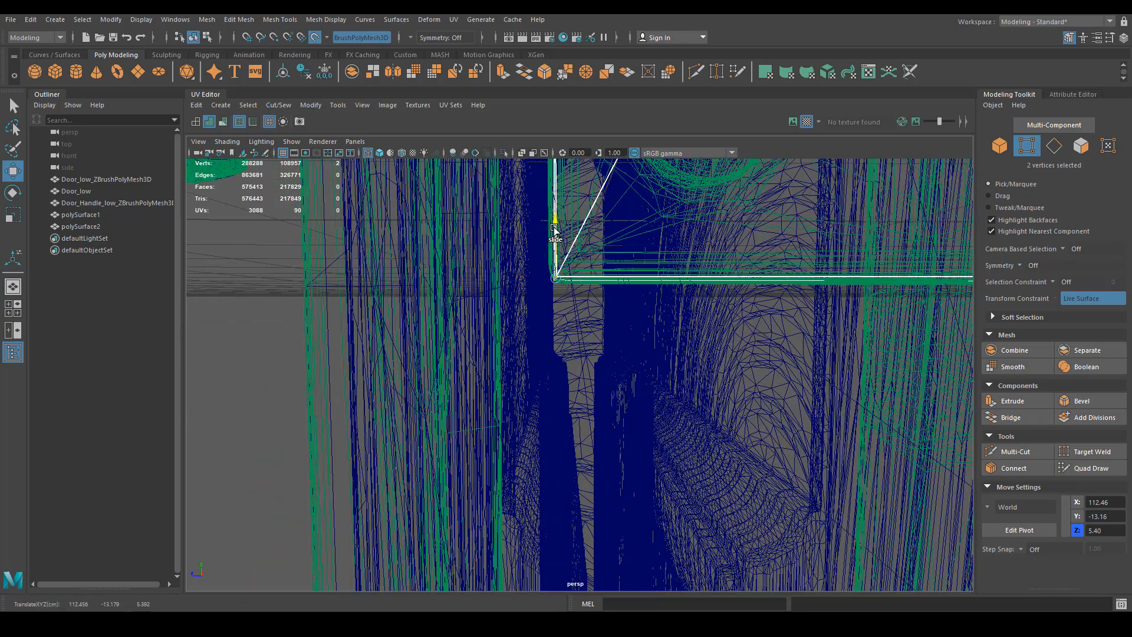
drag(523, 279, 526, 279)
scroll(733, 281, down, 3)
alt+middle_drag(884, 367, 745, 384)
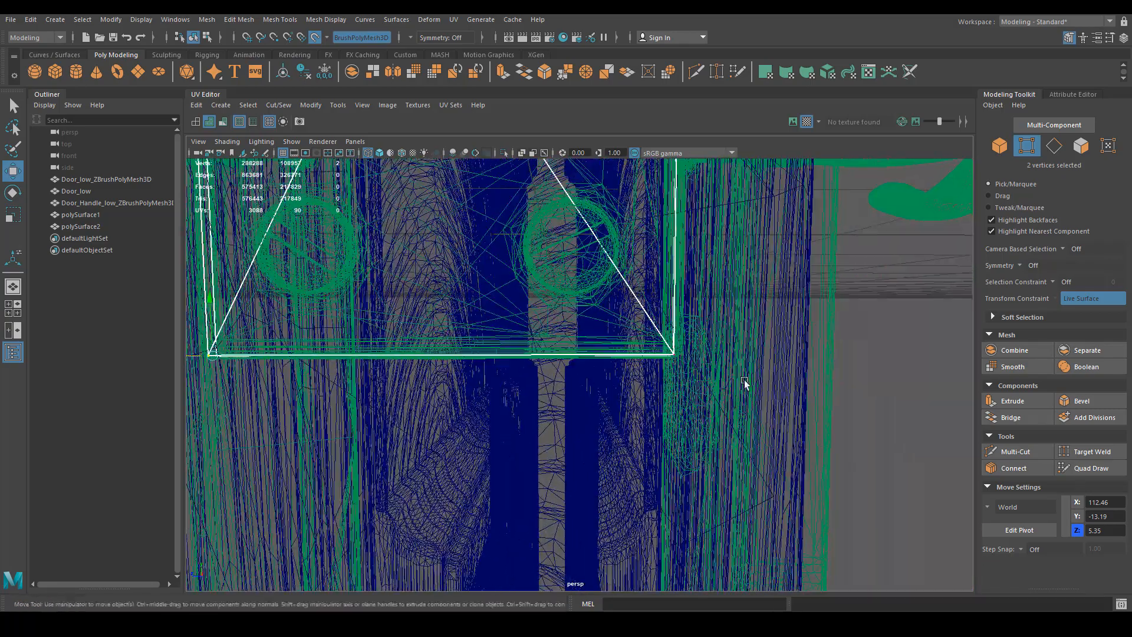
Step: Level the latch opening's lower corner vertices and its upper corner vertices by scaling each pair flat in height
alt+drag(713, 334, 700, 364)
drag(614, 349, 646, 378)
alt+drag(646, 378, 495, 399)
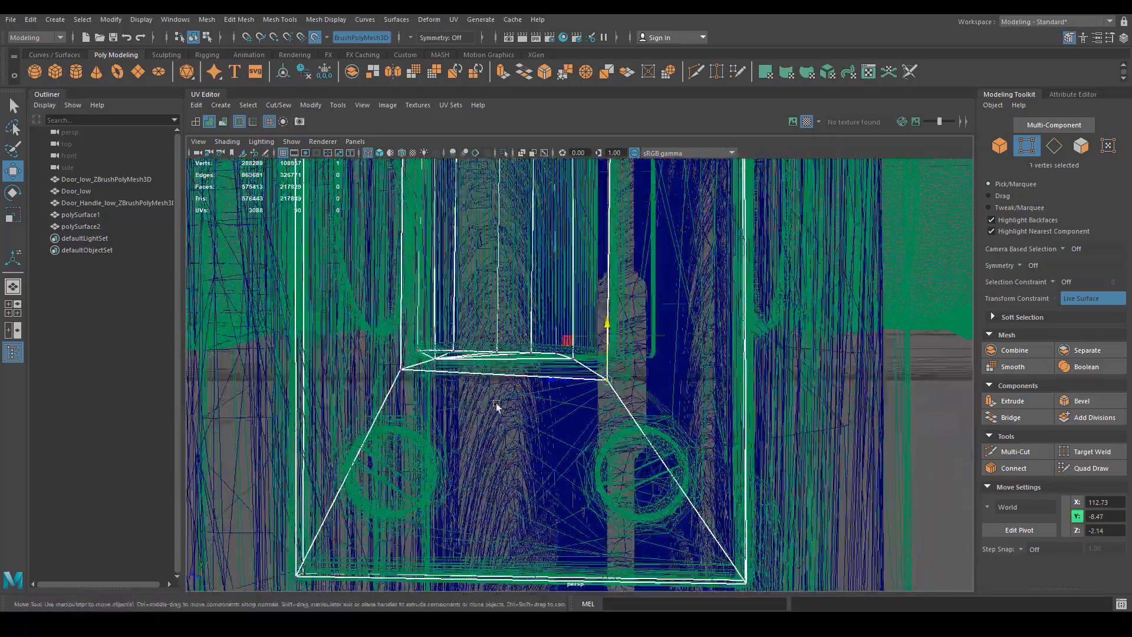
key(r)
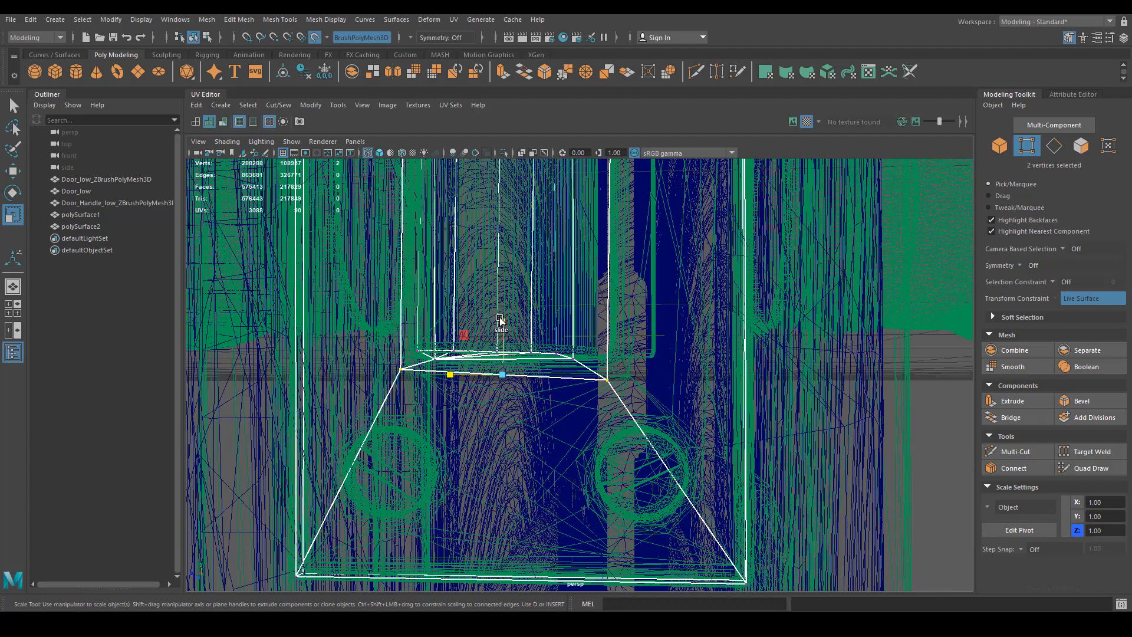
key(w)
alt+drag(502, 321, 401, 229)
shift+click(643, 214)
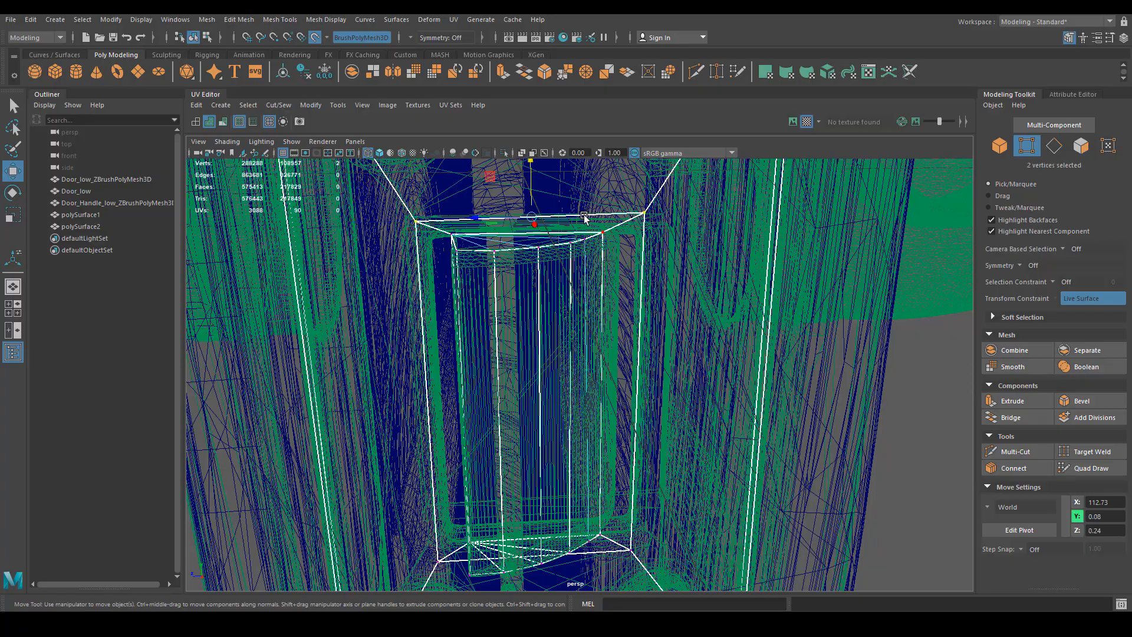
key(r)
middle_drag(551, 183, 561, 273)
alt+drag(560, 273, 544, 346)
Step: Isolate the latch plate mesh in shaded display and delete the long face between the opening's edge and the latch's flat side
right_drag(544, 346, 575, 298)
alt+drag(575, 298, 570, 326)
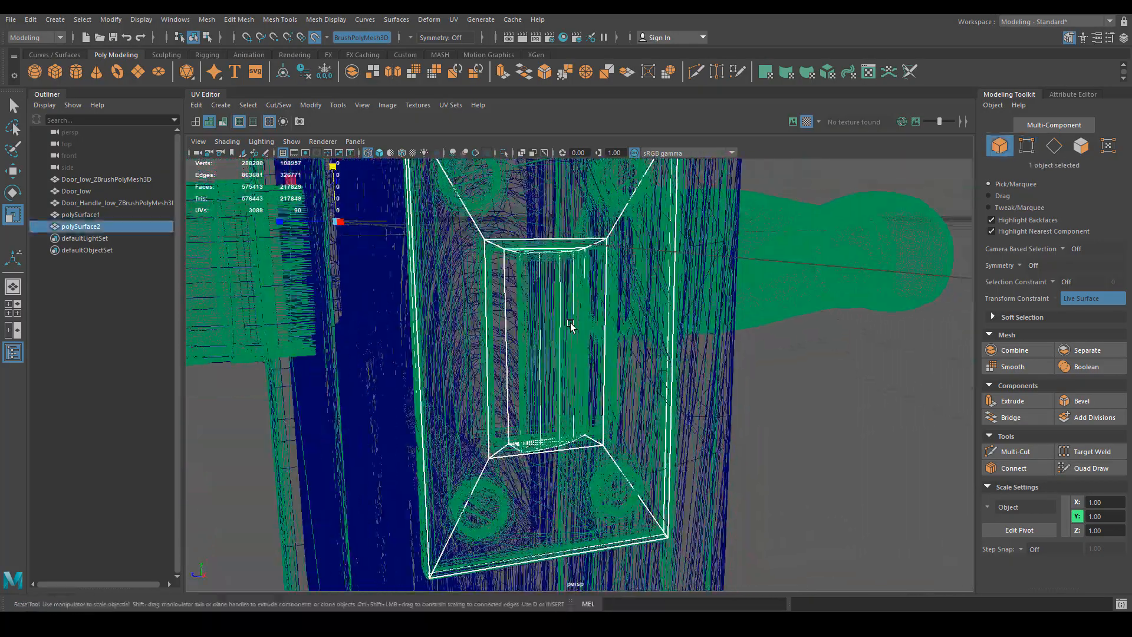
key(ctrl+1)
mouse_move(586, 371)
alt+mouse_down()
mouse_move(674, 384)
mouse_move(635, 410)
mouse_move(538, 410)
mouse_move(733, 405)
mouse_move(647, 231)
alt+mouse_up()
key(5)
right_drag(647, 232, 650, 264)
click(678, 292)
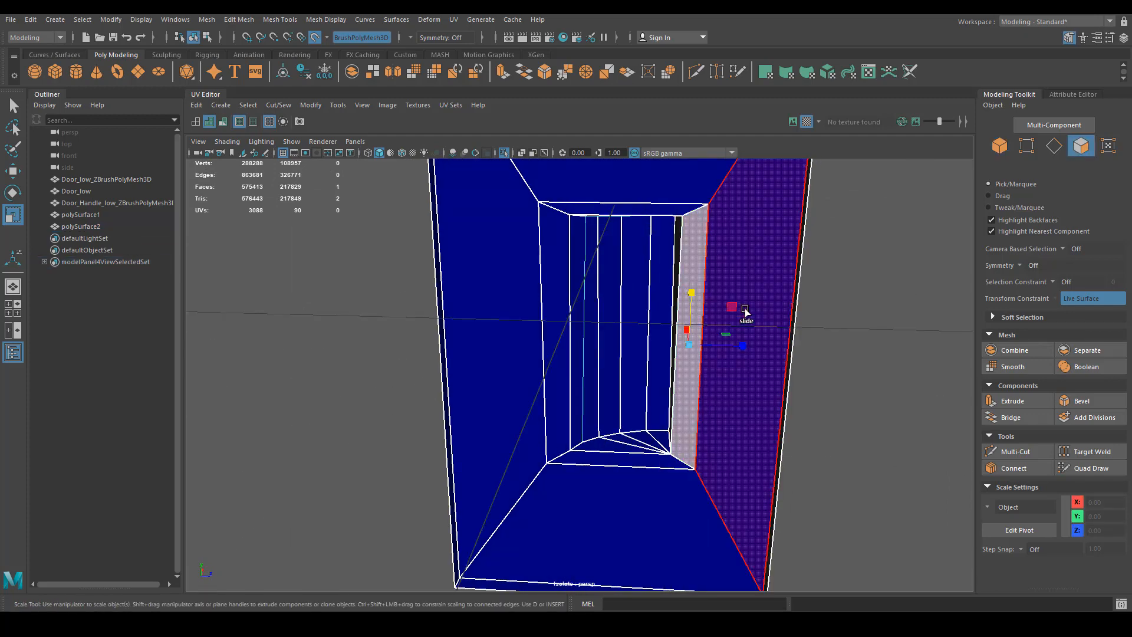
alt+drag(746, 316, 480, 379)
key(Delete)
Step: Fill the gap between the latch opening's edge and the latch's flat side with a new Quad Draw face
right_drag(488, 341, 956, 365)
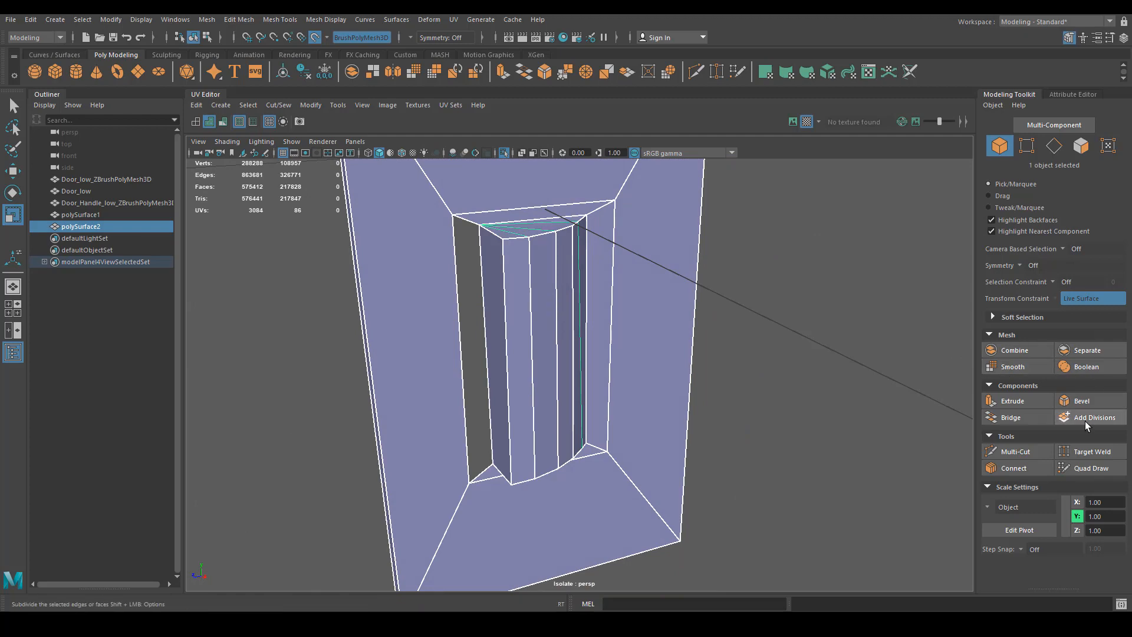
click(1097, 472)
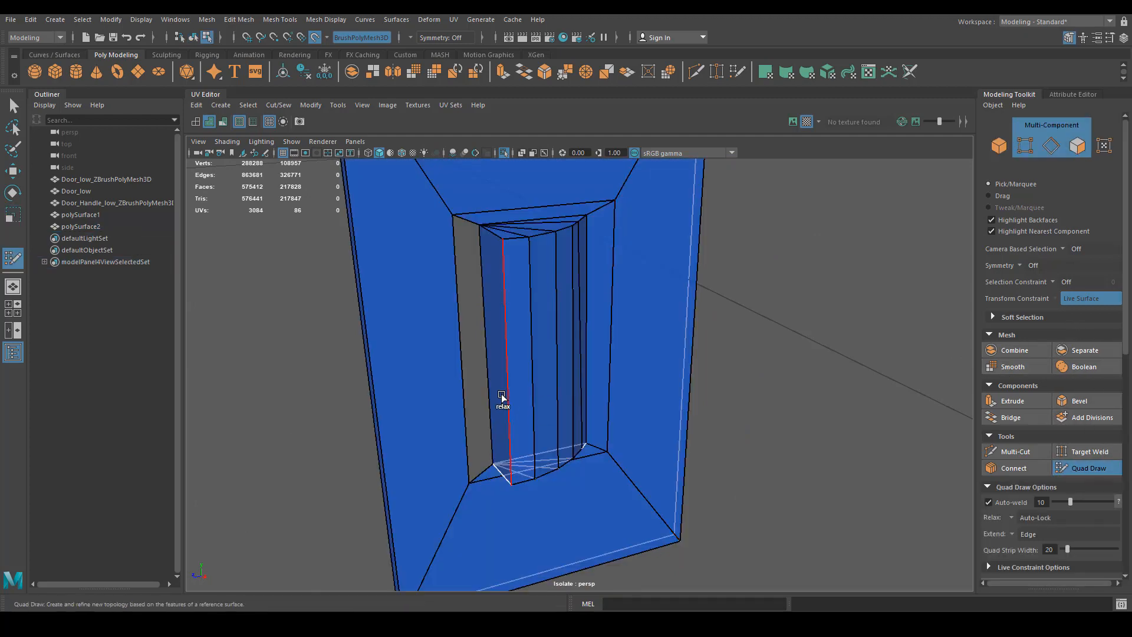
shift+click(472, 392)
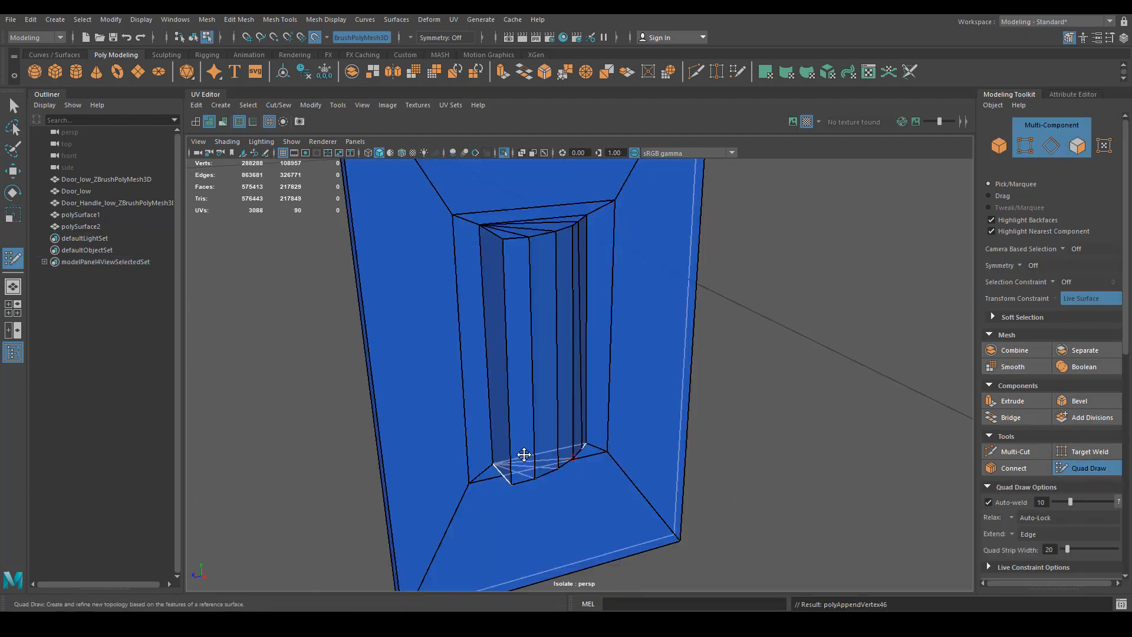
Step: Try inserting Quad Draw edge loops close to the latch plate's outer border, and undo each one
alt+drag(517, 458, 490, 316)
alt+right_drag(490, 317, 519, 354)
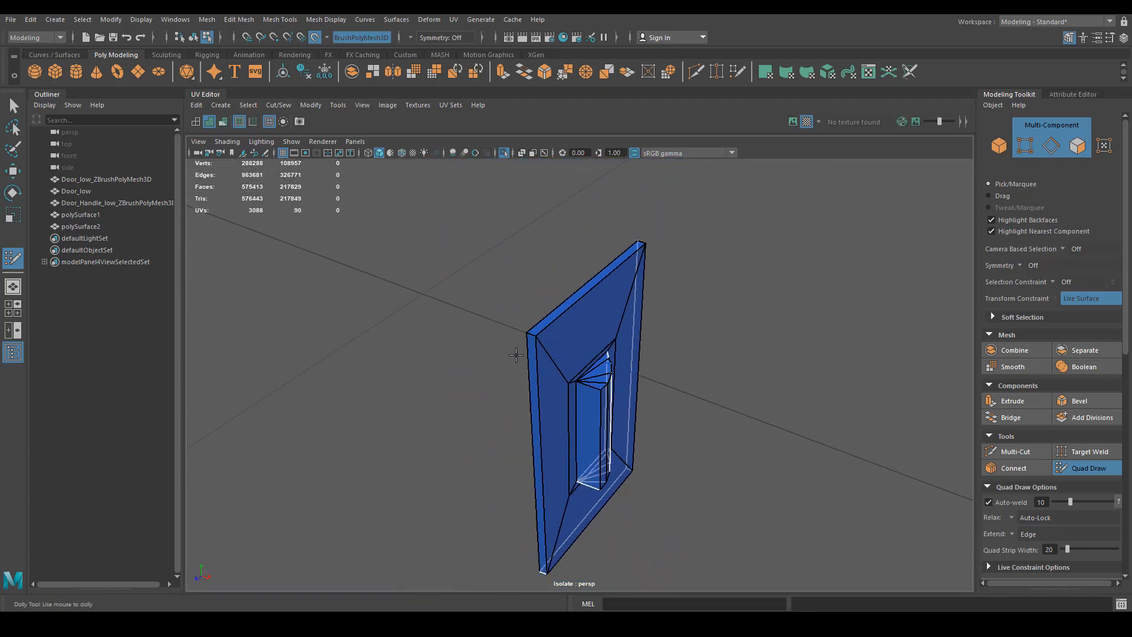
alt+drag(519, 354, 655, 273)
alt+right_drag(655, 273, 565, 224)
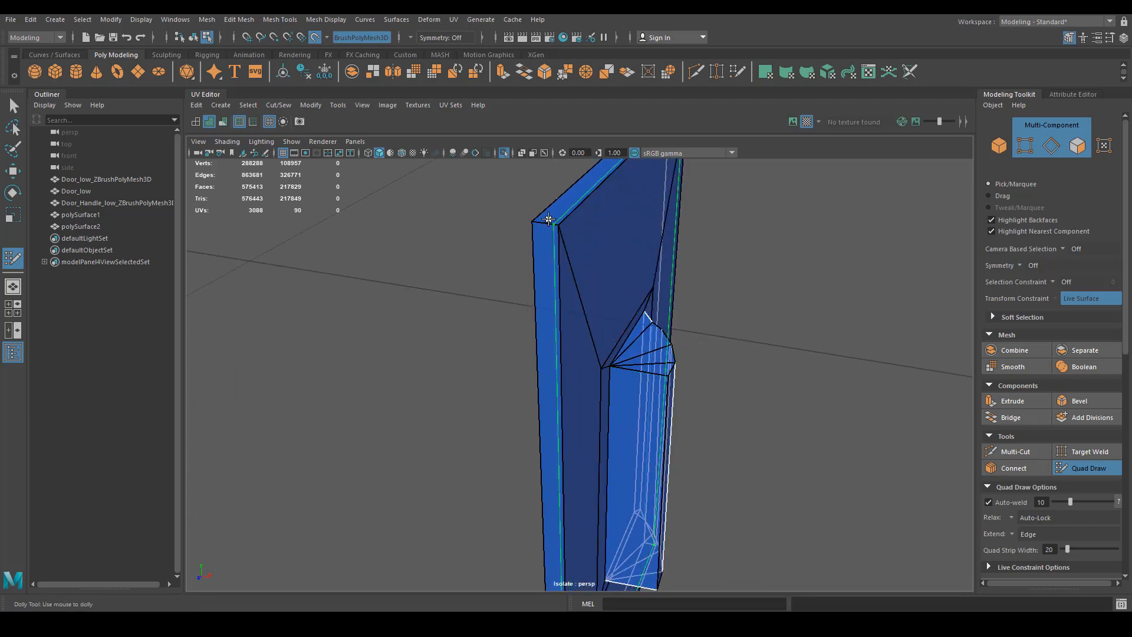
alt+drag(602, 242, 556, 300)
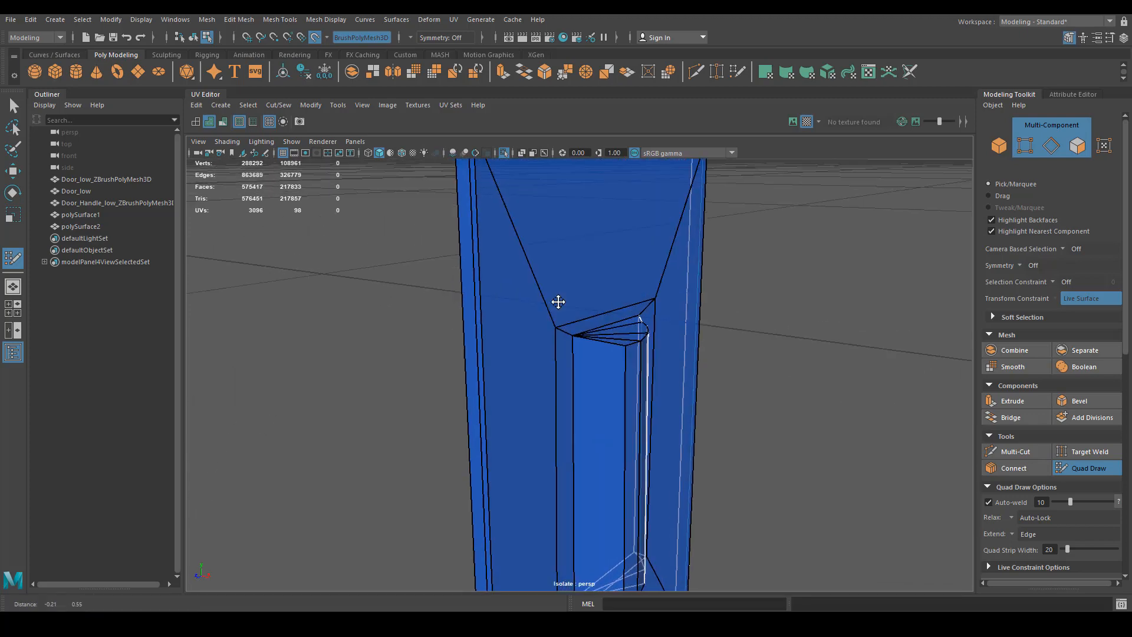
alt+middle_drag(556, 301, 551, 372)
key(ctrl+z)
alt+right_drag(522, 341, 526, 283)
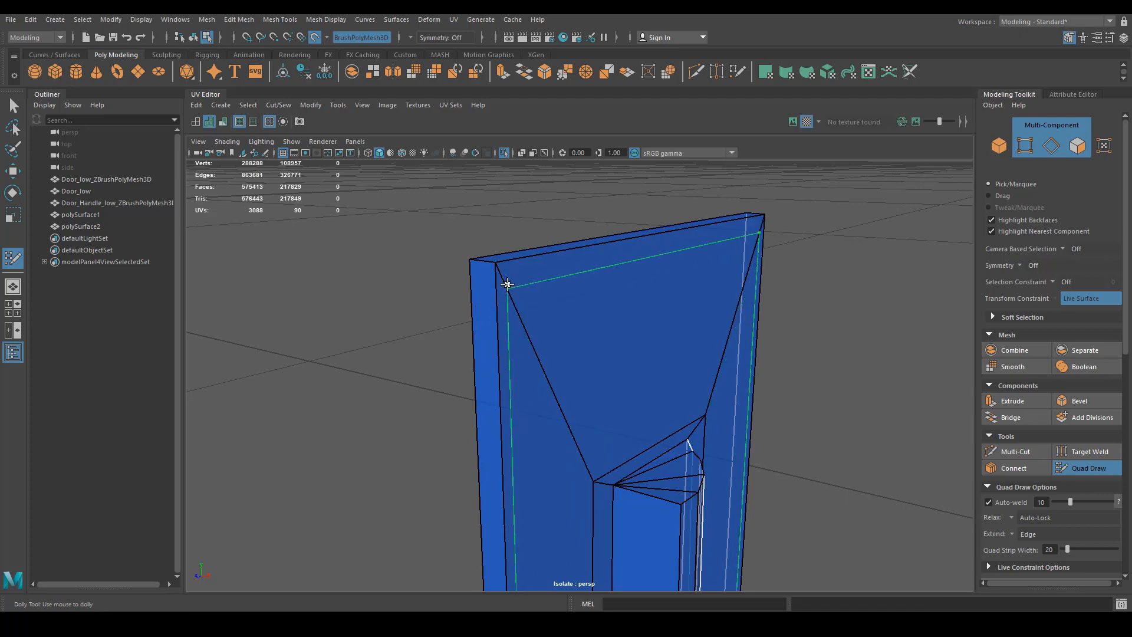
ctrl+click(498, 271)
mouse_move(503, 281)
alt+mouse_down()
mouse_move(529, 328)
mouse_move(550, 327)
alt+mouse_up()
key(ctrl+z)
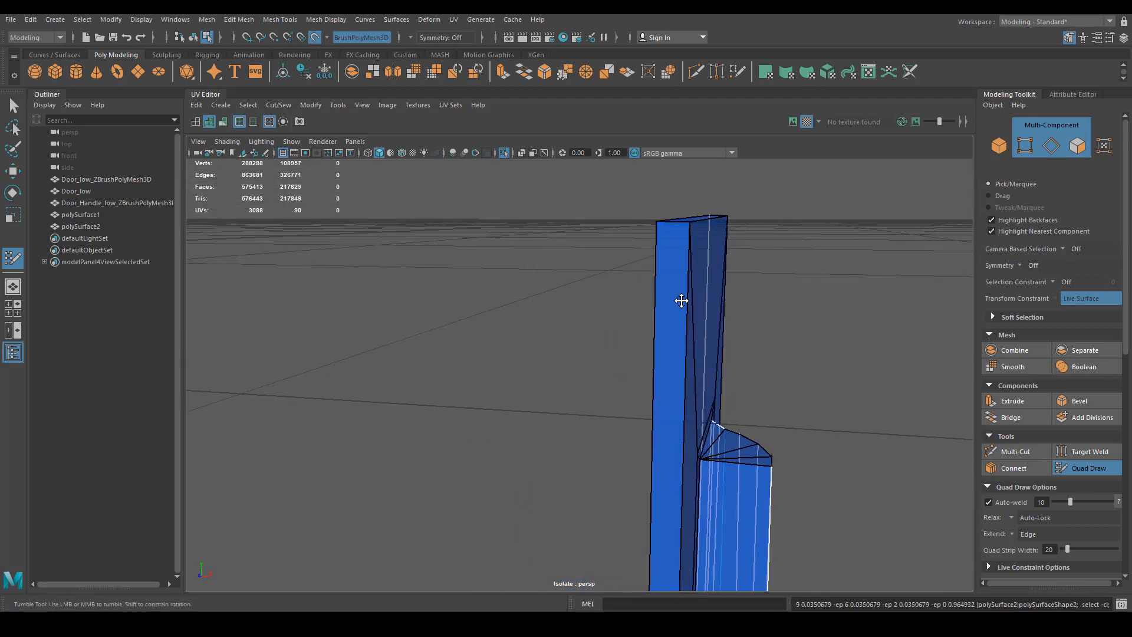
Step: Leave Quad Draw and turn off isolation of the latch plate to show the whole door scene
alt+right_drag(682, 298, 533, 330)
alt+drag(533, 331, 614, 395)
alt+middle_drag(614, 395, 638, 400)
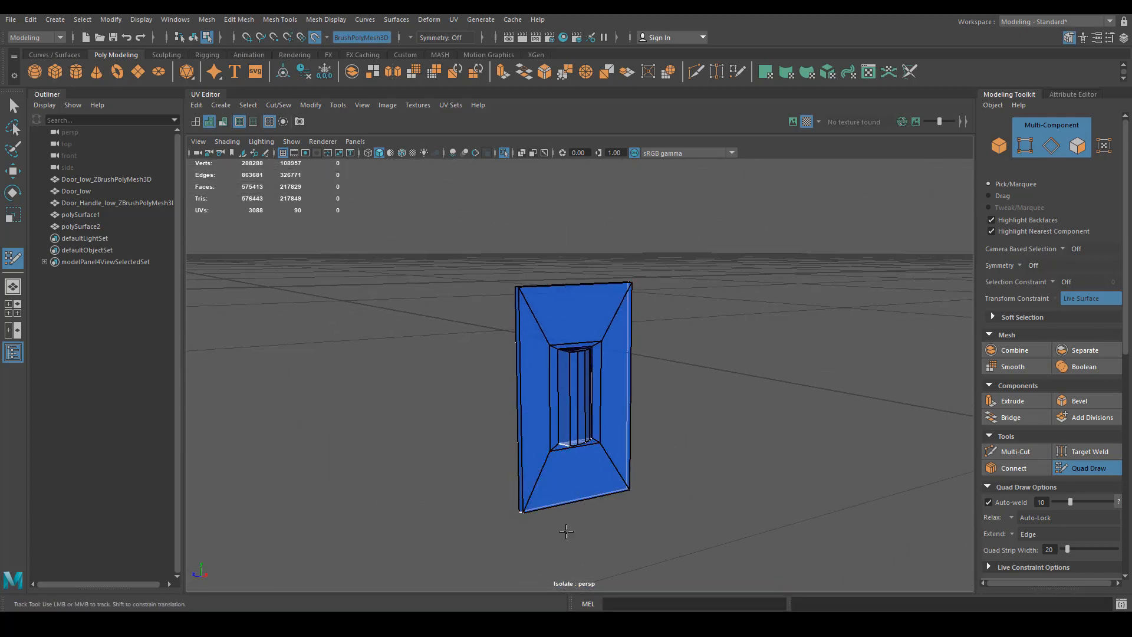
key(q)
key(ctrl+1)
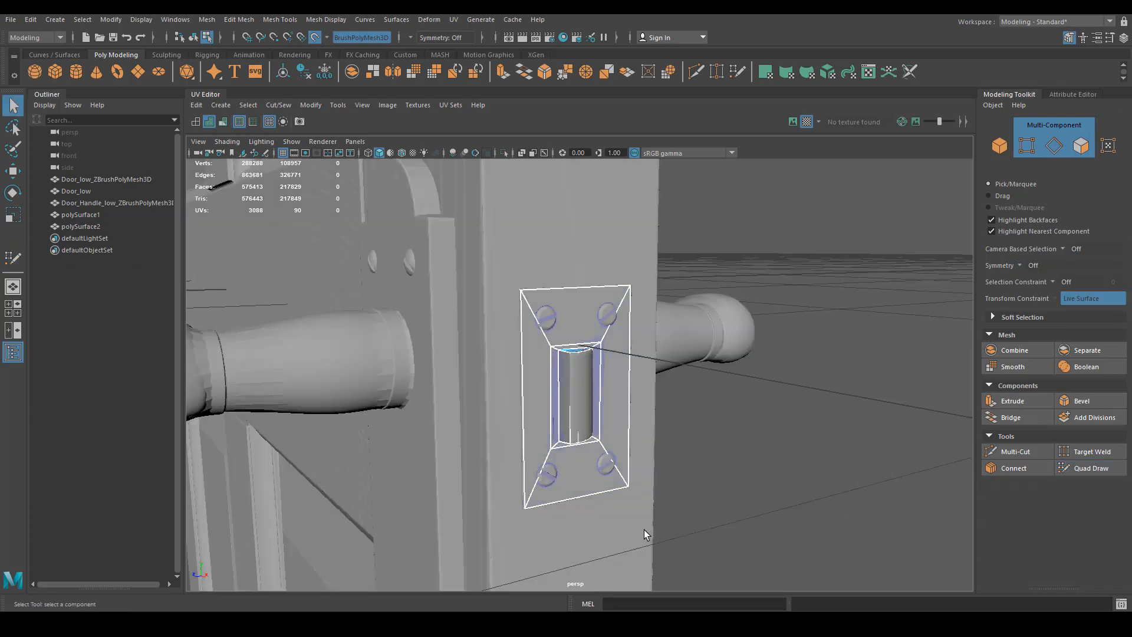
Step: Hide the sculpted door mesh and the Door_low mesh around the hinge on the door's side edge
alt+drag(643, 530, 359, 328)
alt+right_drag(359, 328, 445, 506)
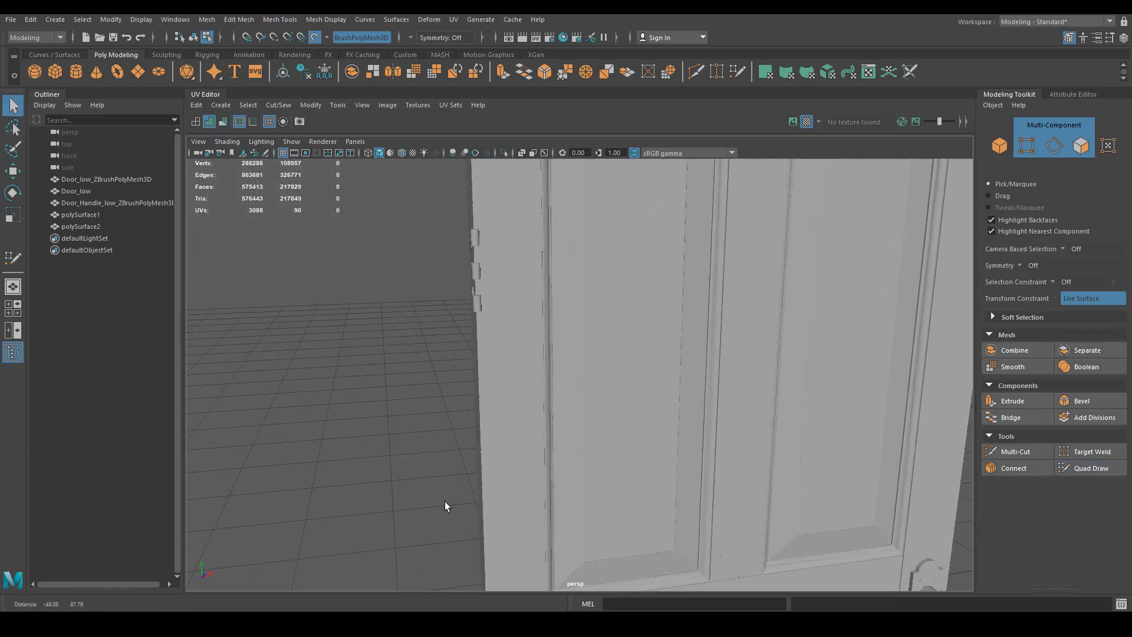
alt+drag(444, 503, 440, 399)
alt+right_drag(440, 399, 525, 424)
alt+middle_drag(524, 424, 490, 510)
alt+right_drag(490, 511, 505, 519)
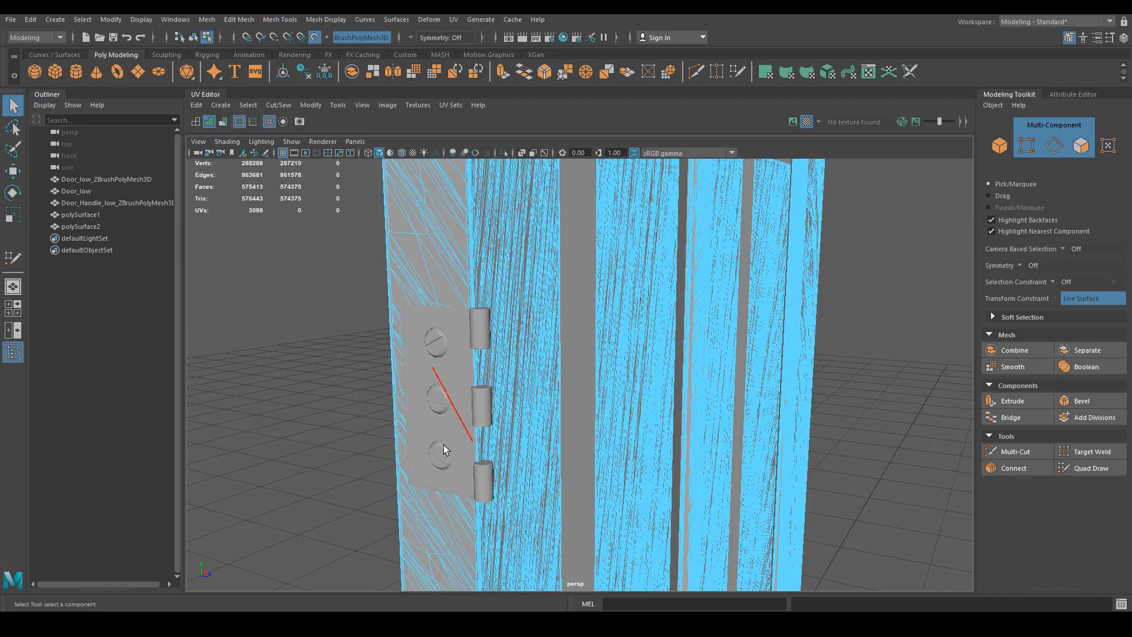
alt+drag(443, 445, 441, 406)
key(F8)
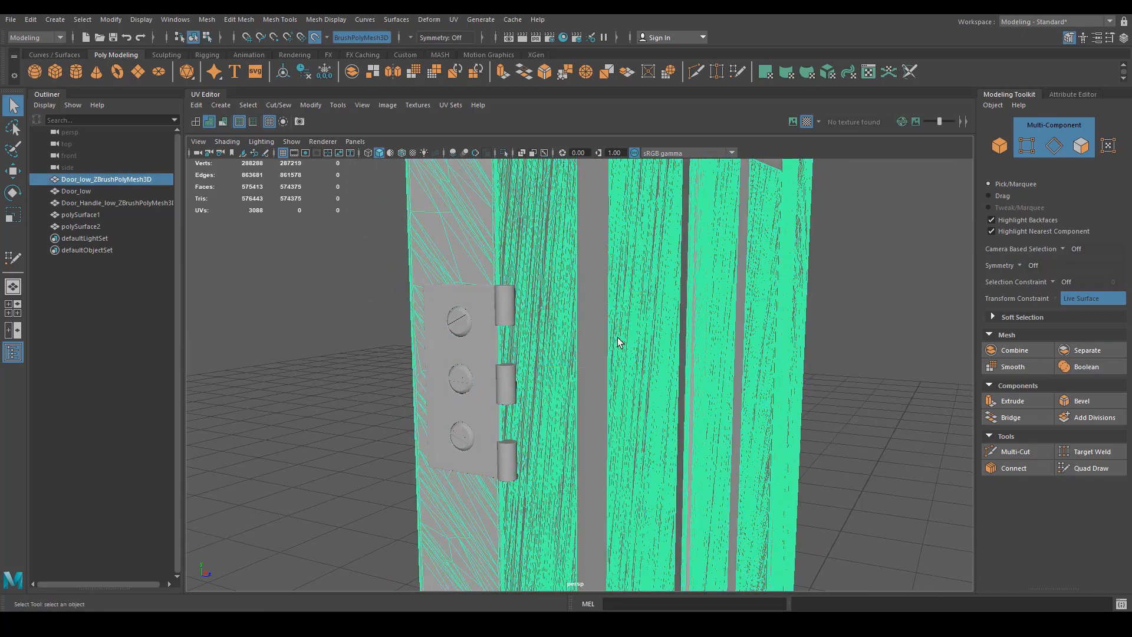
key(ctrl+h)
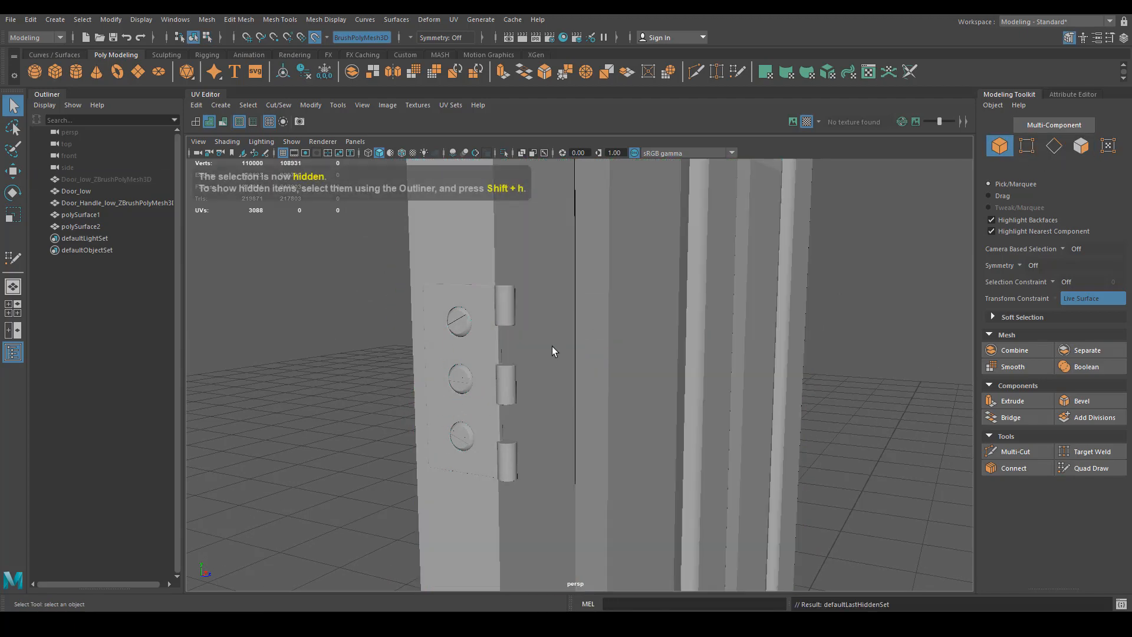
click(592, 406)
key(ctrl+h)
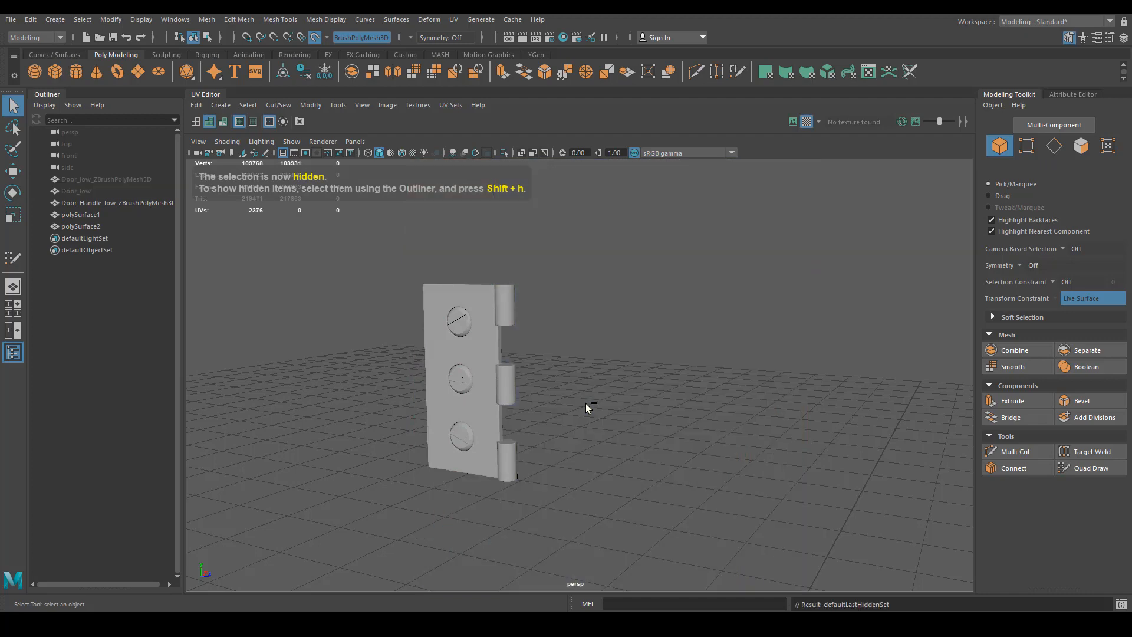
Step: Create a polygon cylinder and snap it onto the hinge's uppermost knuckle
scroll(487, 396, up, 3)
alt+middle_drag(554, 419, 713, 476)
mouse_move(713, 482)
alt+mouse_down()
mouse_move(695, 462)
mouse_move(695, 478)
alt+mouse_up()
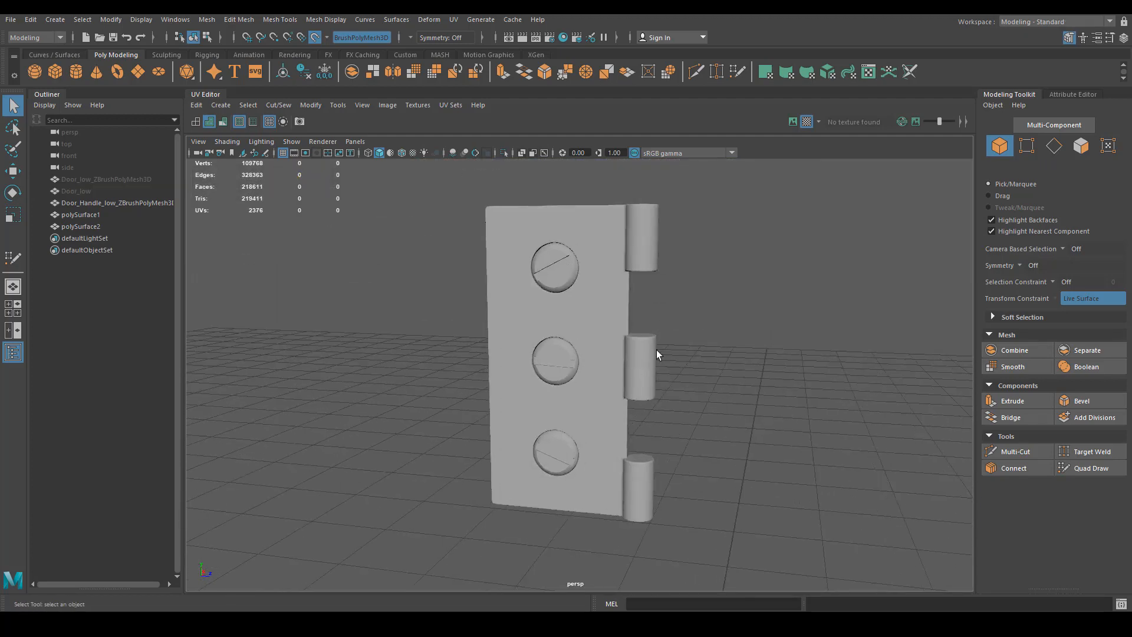
alt+drag(669, 314, 645, 314)
alt+right_drag(645, 314, 681, 353)
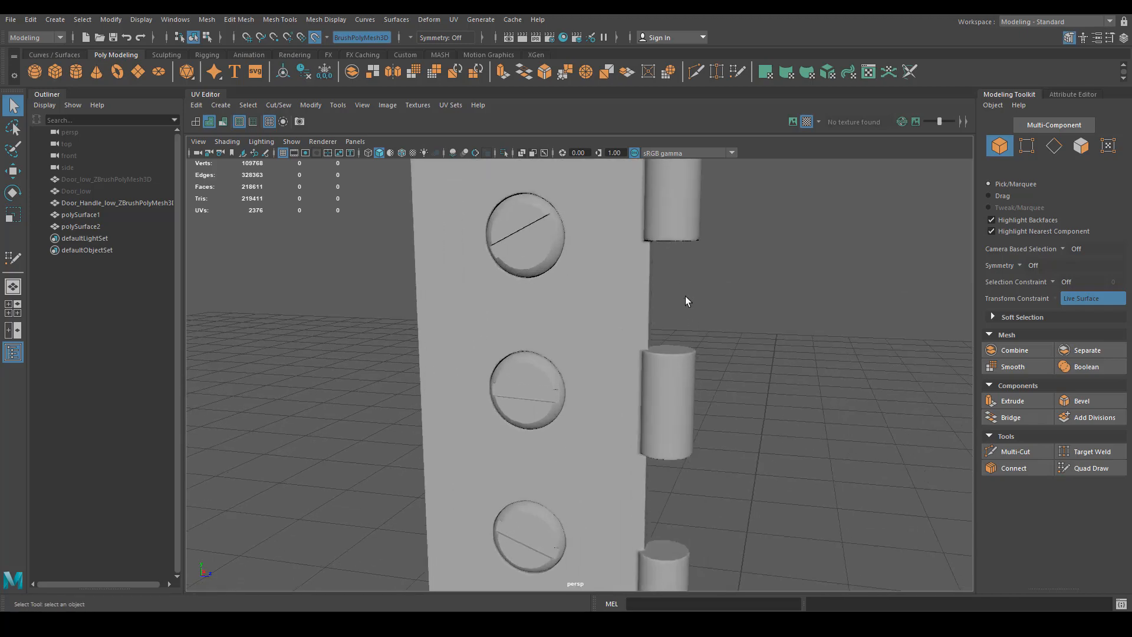
alt+right_drag(685, 296, 659, 364)
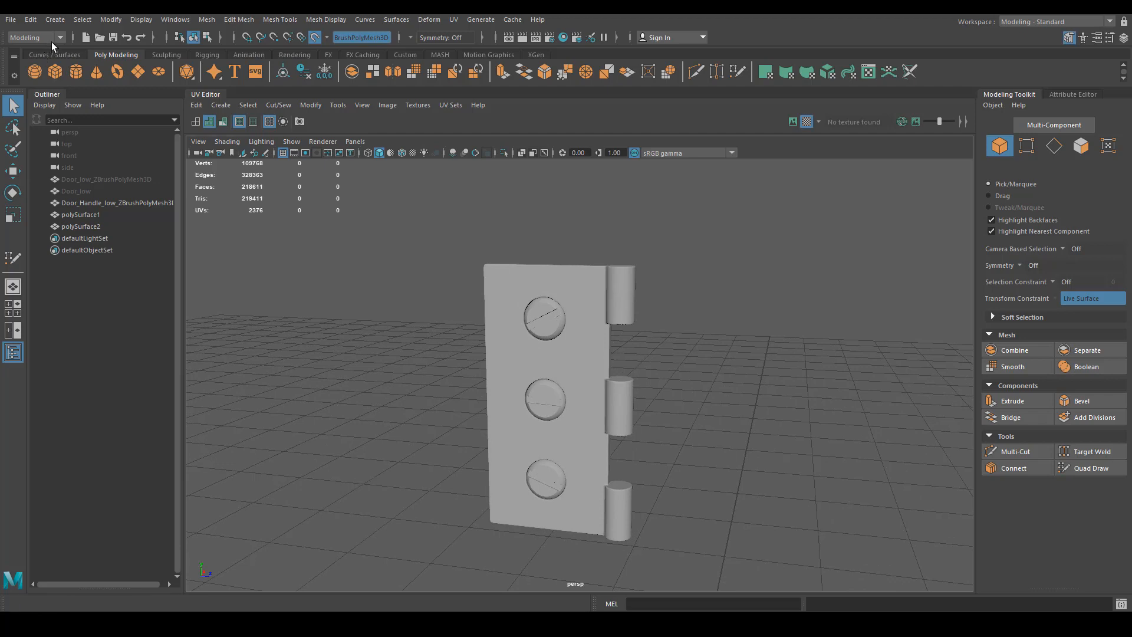
click(75, 75)
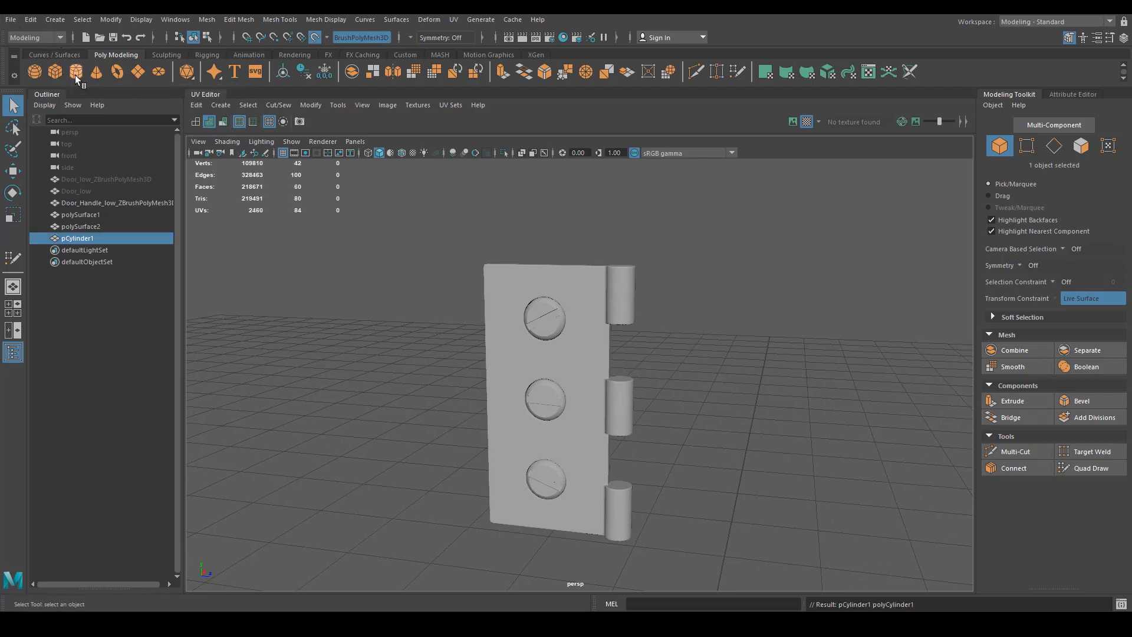
scroll(264, 223, down, 5)
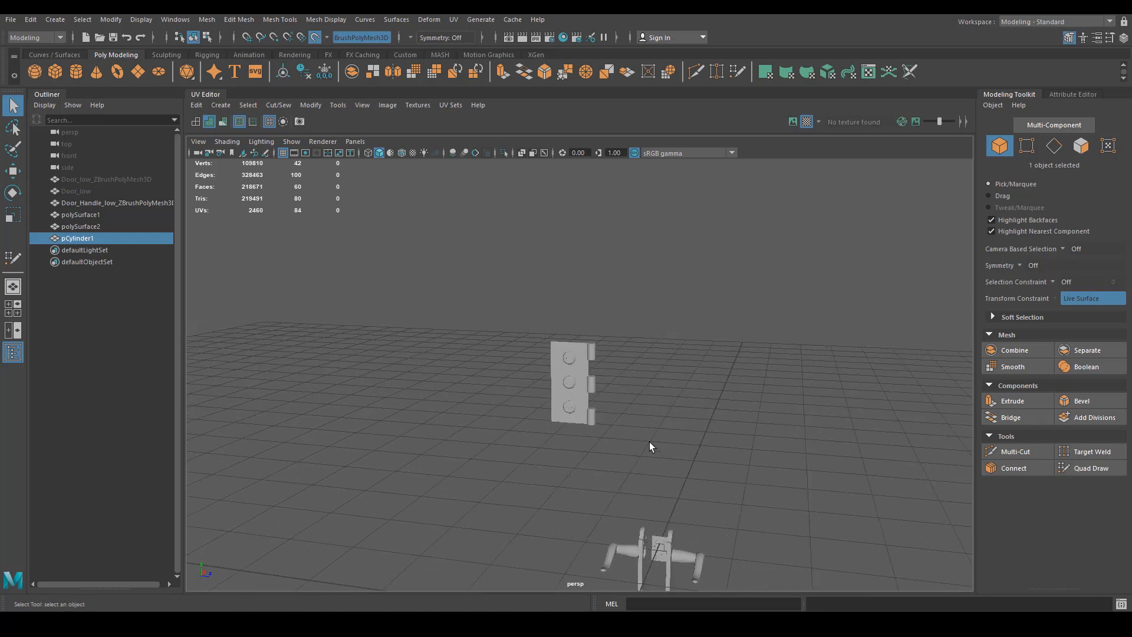
key(w)
scroll(651, 446, down, 4)
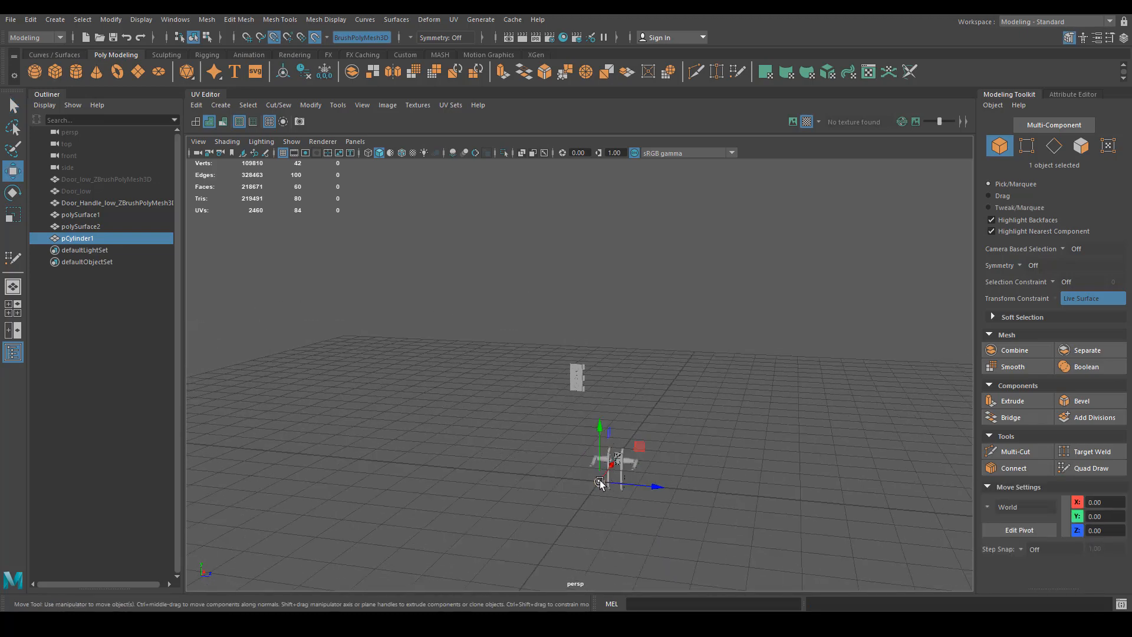
drag(597, 483, 585, 372)
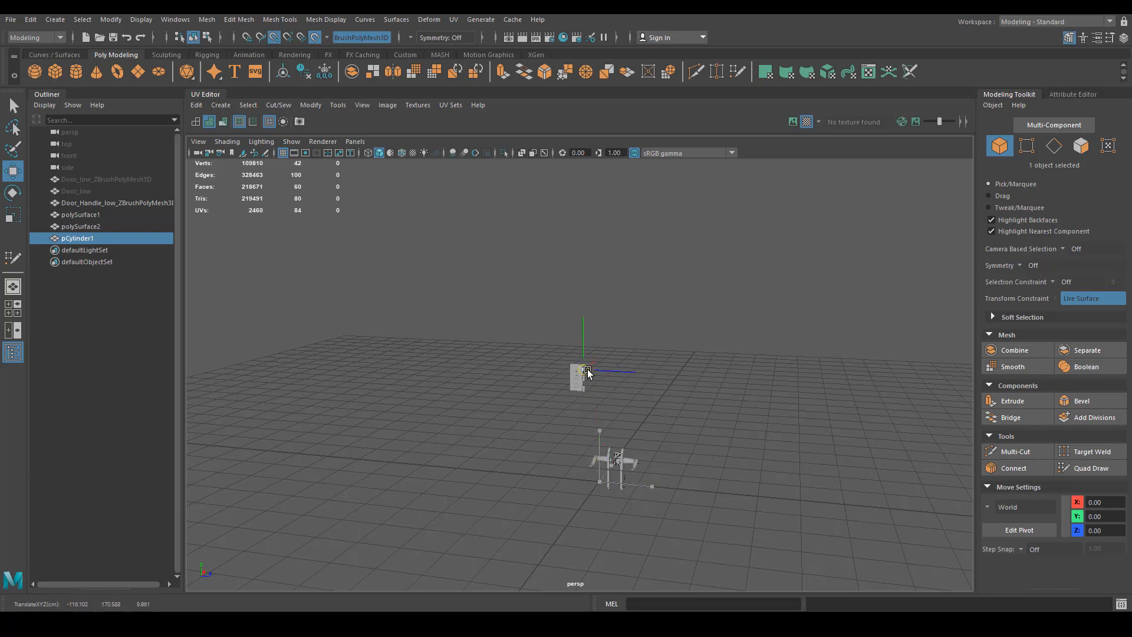
alt+right_drag(586, 396, 912, 457)
scroll(708, 406, up, 6)
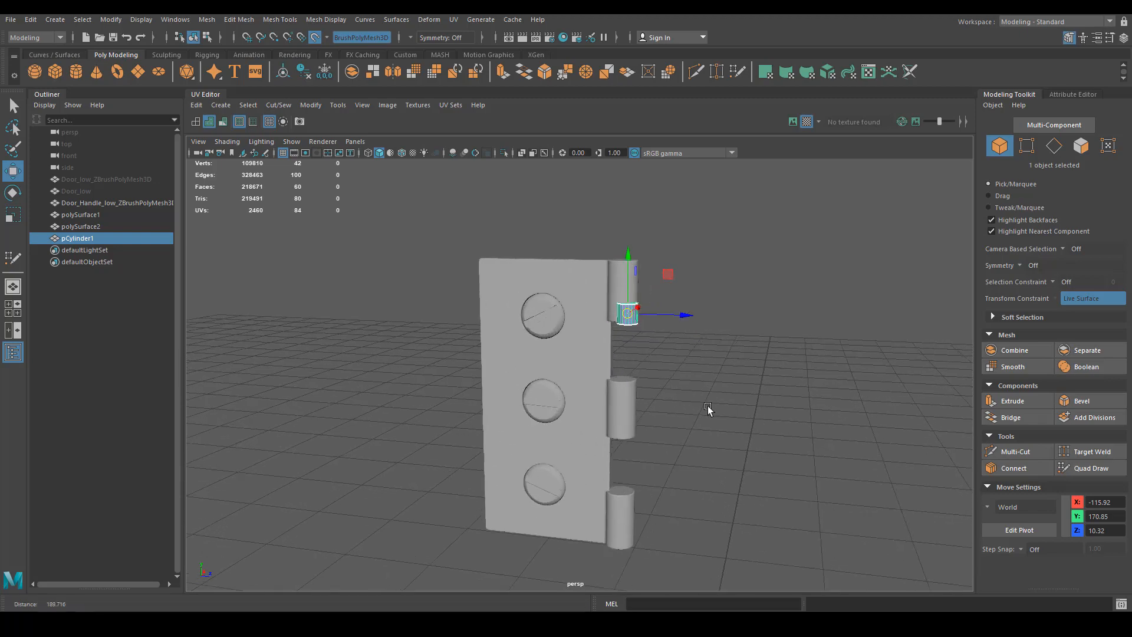
Step: Raise the cylinder along the upper hinge knuckle and scale it uniformly to 1.45
drag(610, 328, 607, 290)
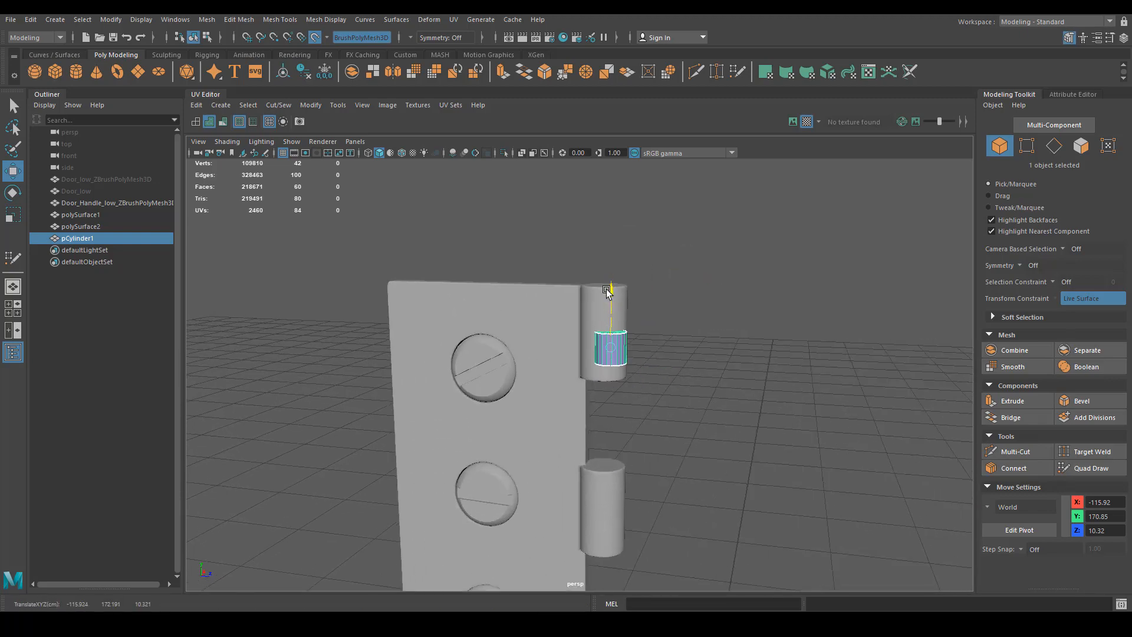
key(r)
drag(611, 332, 578, 477)
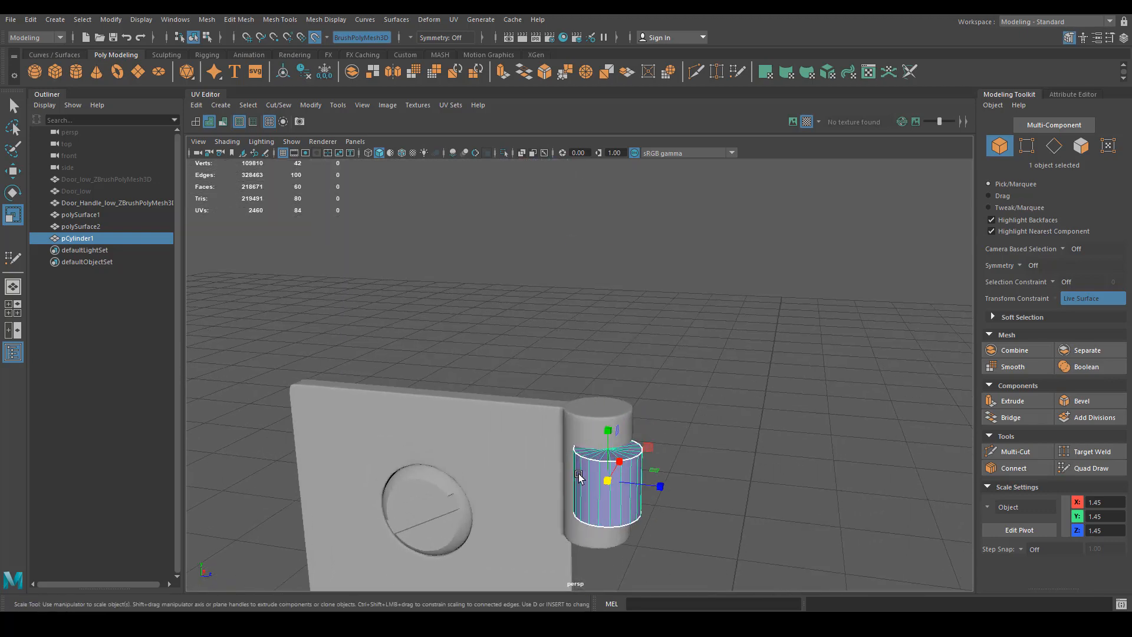
Step: Set the cylinder's axis subdivisions to 10
click(1067, 95)
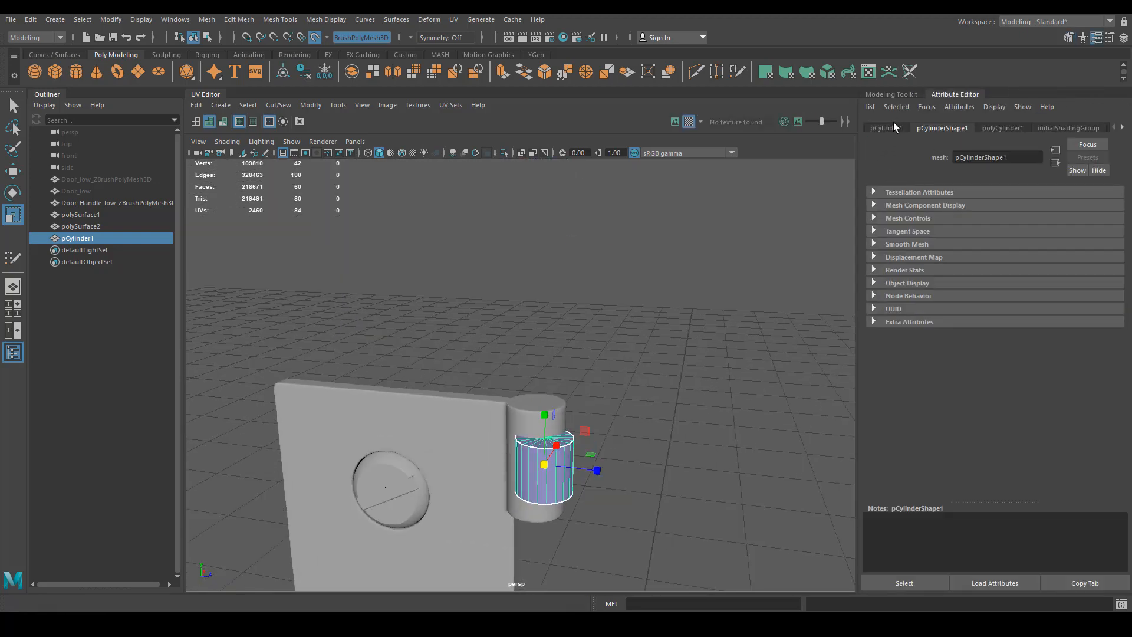
click(893, 127)
click(1003, 127)
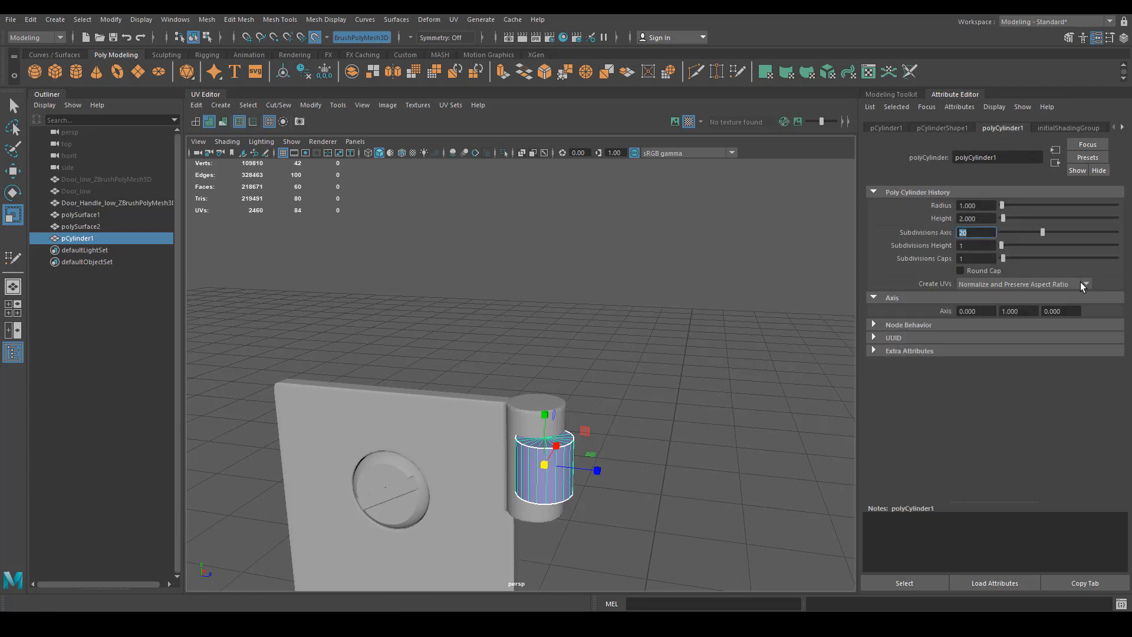
text(10)
key(Tab)
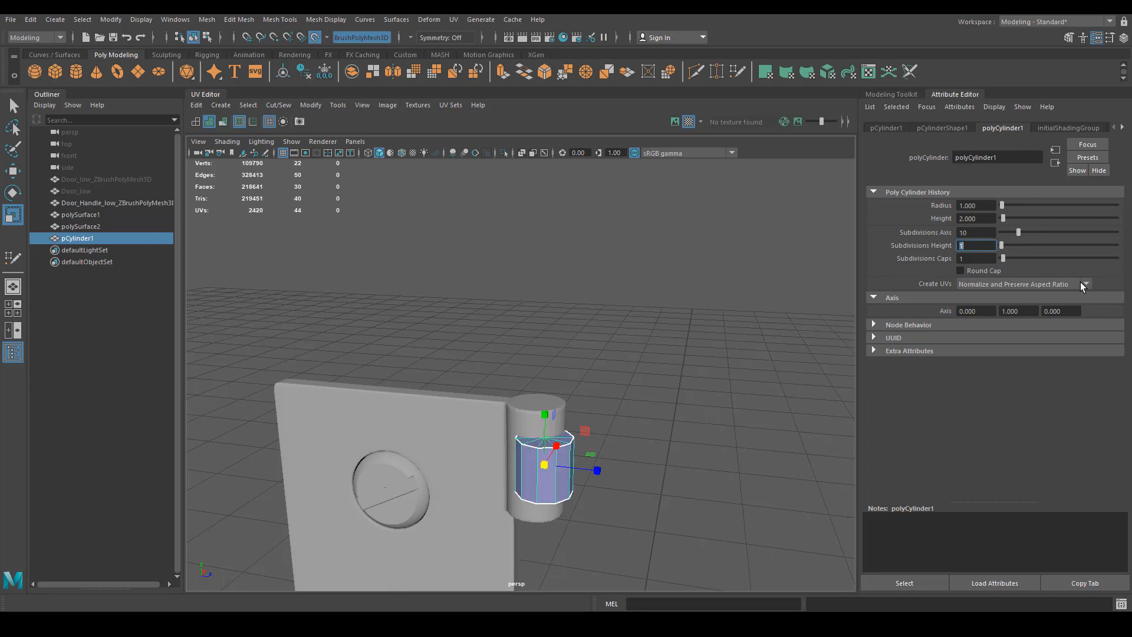
Step: Move the cylinder clear of the hinge along Z and place its pivot at the centre of its top cap
alt+right_drag(705, 470, 659, 449)
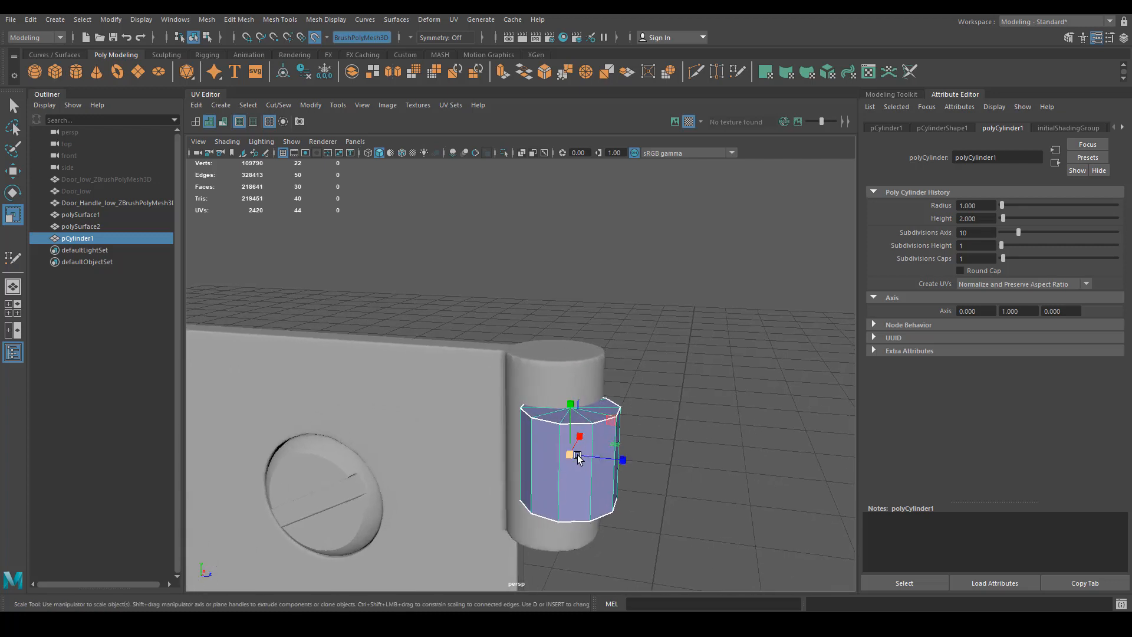
key(w)
drag(619, 463, 729, 477)
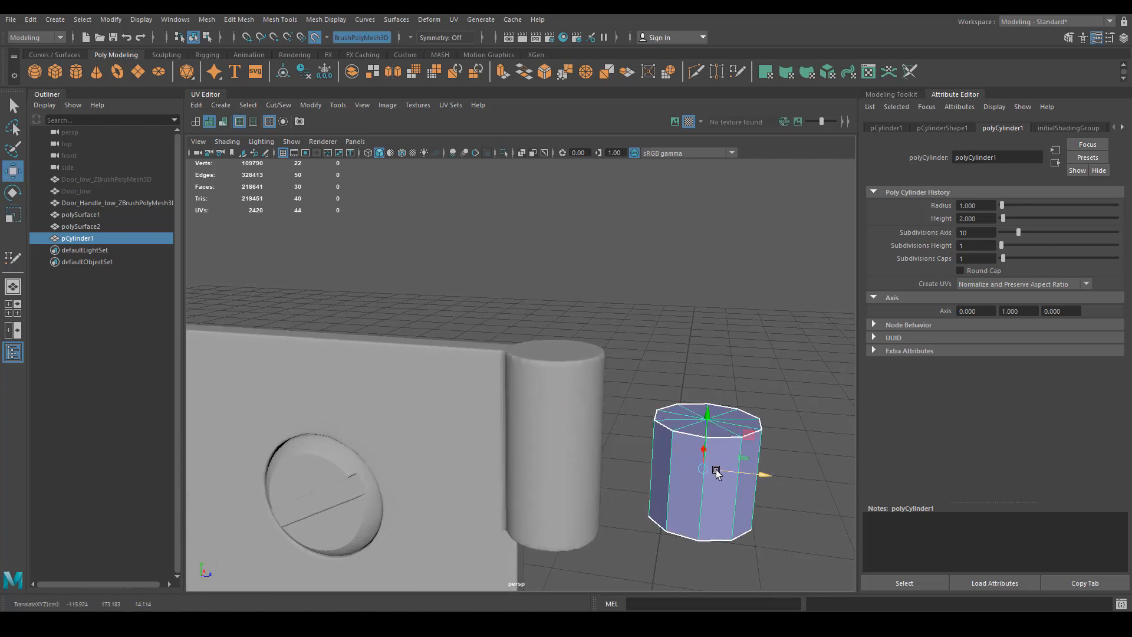
key(d)
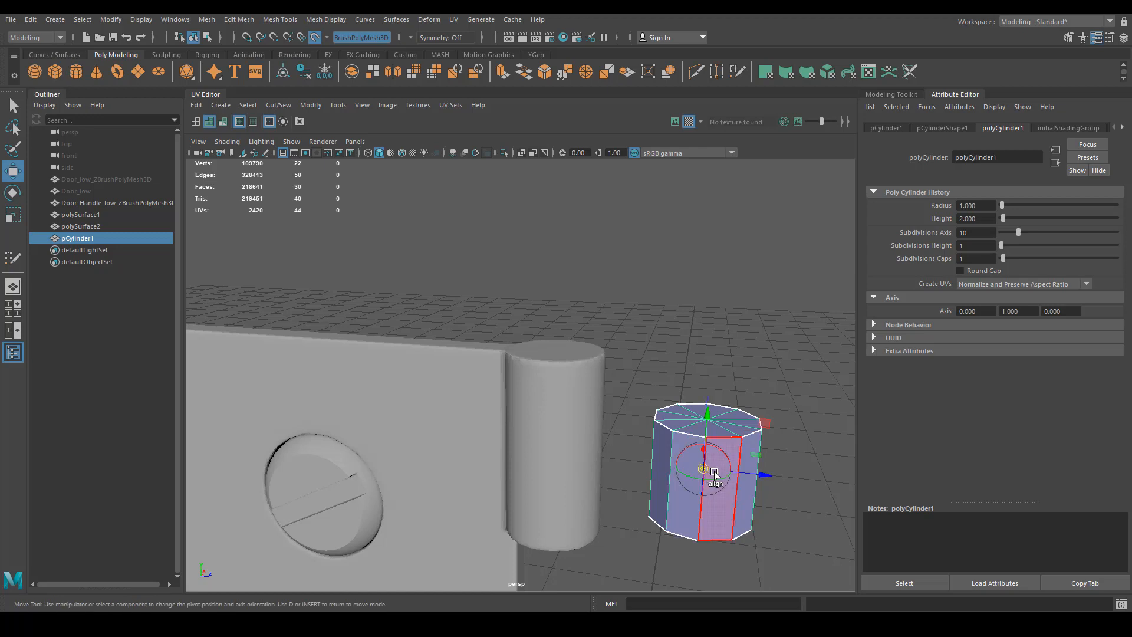
drag(712, 475, 704, 459)
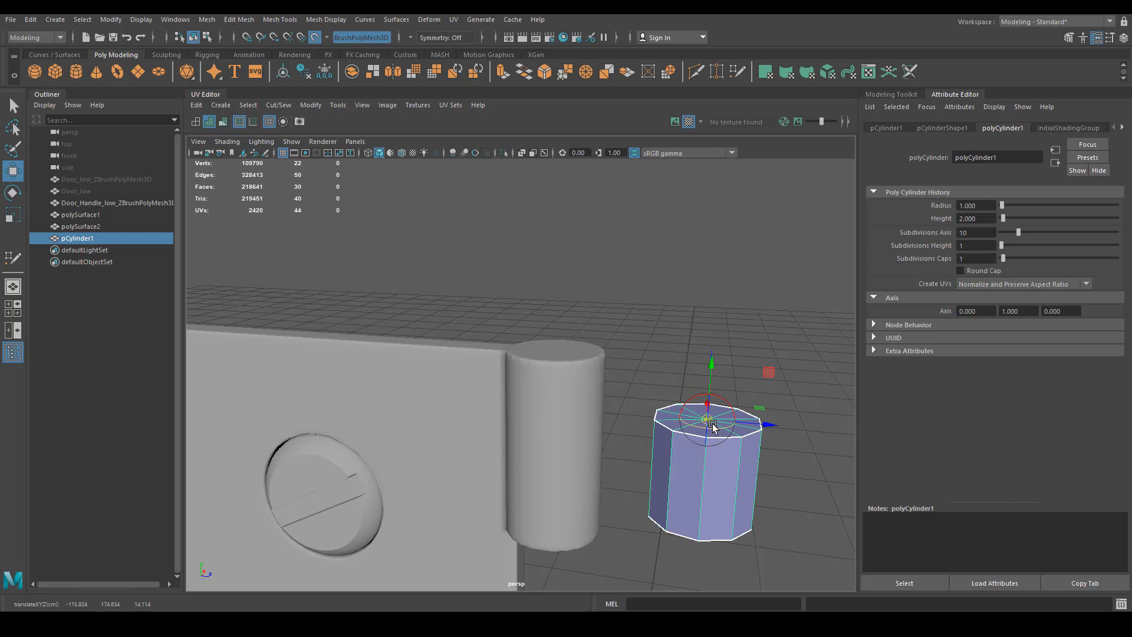
key(d)
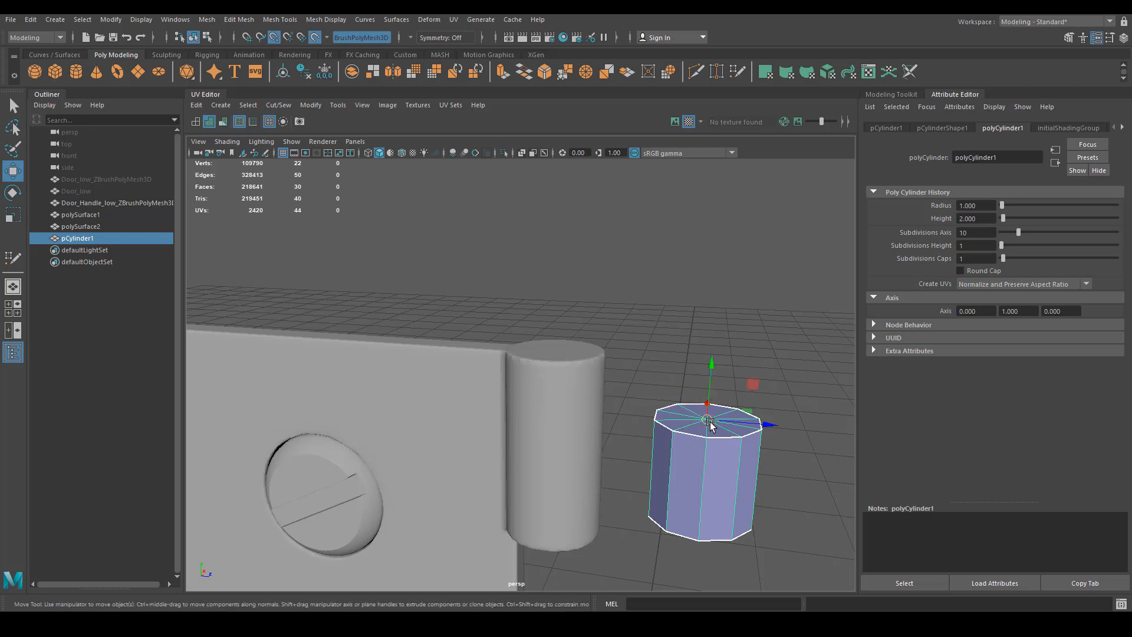
Step: Snap the cylinder by its pivot onto the top of the upper hinge knuckle and frame it in wireframe display
drag(710, 423, 556, 349)
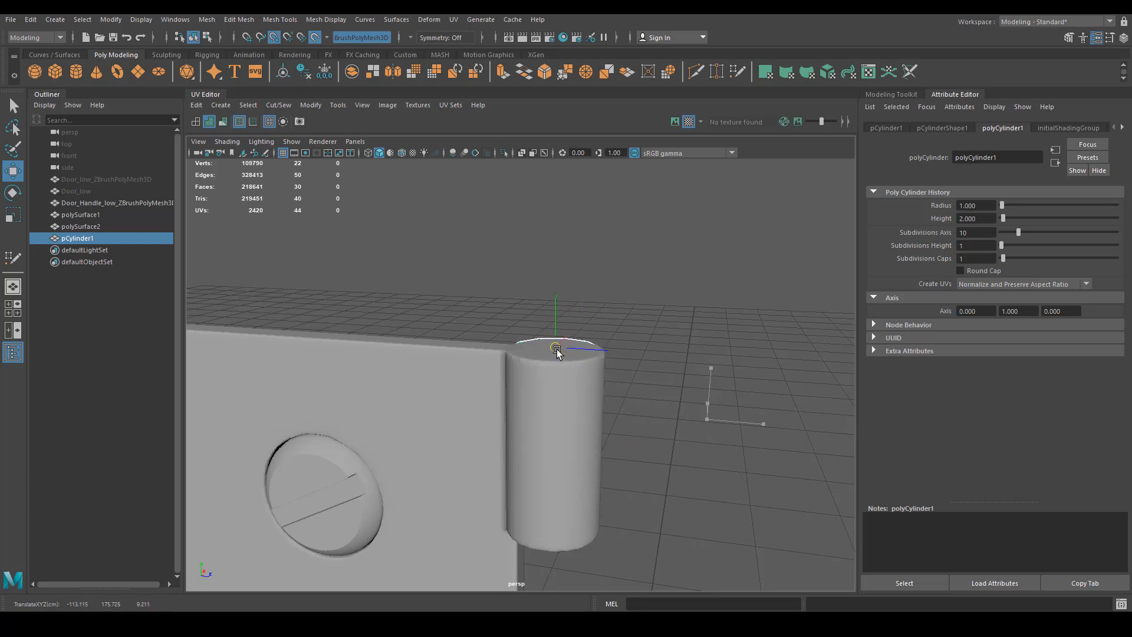
mouse_move(560, 401)
alt+mouse_down()
mouse_move(633, 455)
mouse_move(579, 416)
mouse_move(576, 450)
mouse_move(531, 339)
alt+mouse_up()
key(f)
key(4)
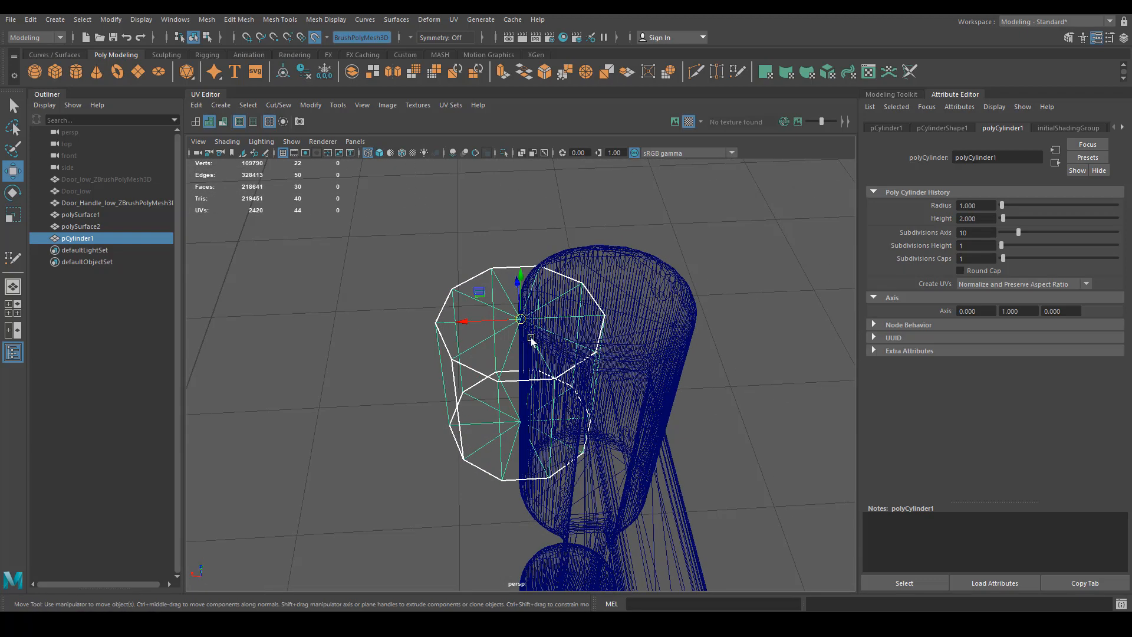
Step: Move the cylinder horizontally until it is centred over the sculpted upper hinge knuckle
drag(463, 320, 591, 295)
key(r)
key(w)
drag(597, 245, 590, 230)
alt+drag(530, 392, 544, 326)
key(e)
key(r)
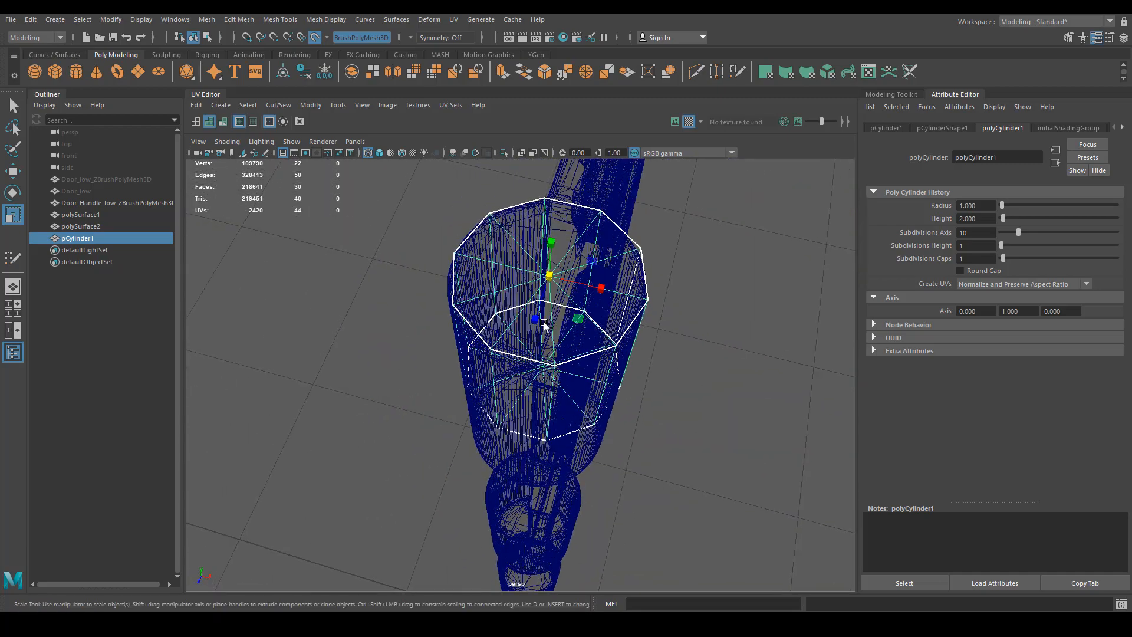
alt+drag(550, 284, 526, 323)
alt+drag(550, 261, 521, 257)
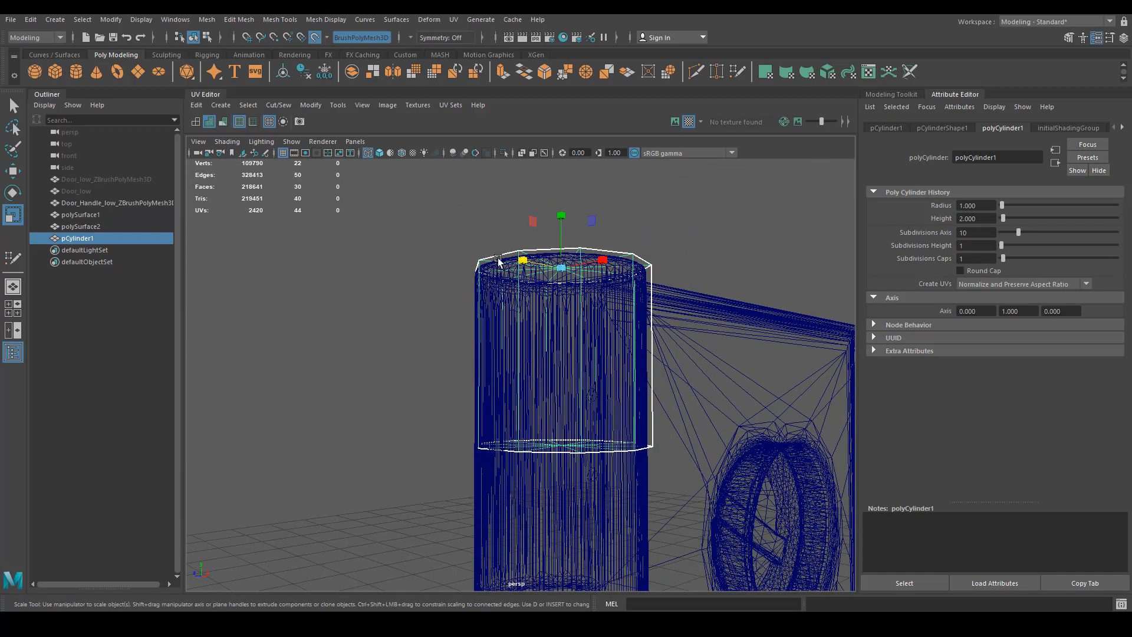
right_click(499, 262)
right_drag(457, 254, 454, 250)
alt+drag(573, 283, 538, 301)
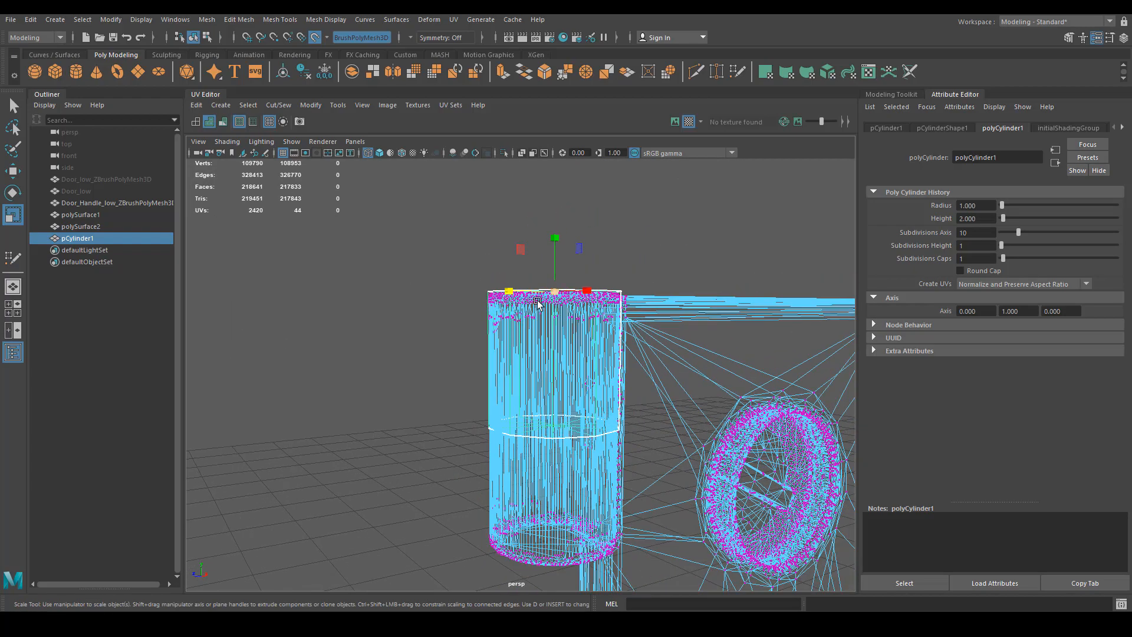
right_drag(538, 301, 614, 275)
click(616, 275)
click(592, 290)
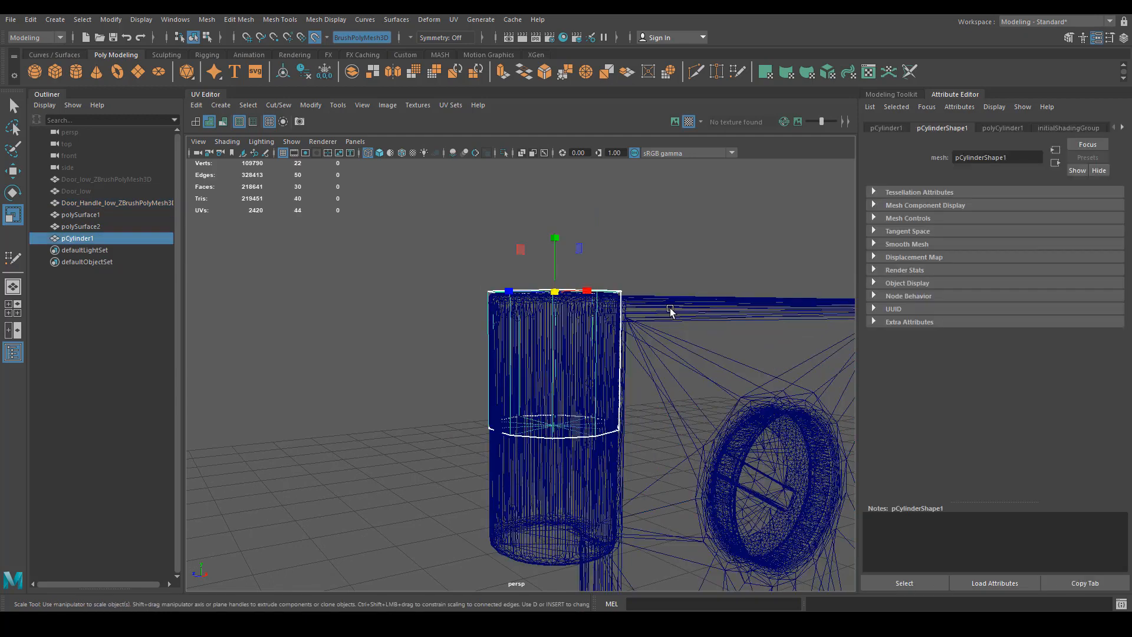
Step: Release the door handle mesh from being the live surface and reselect the cylinder
click(673, 311)
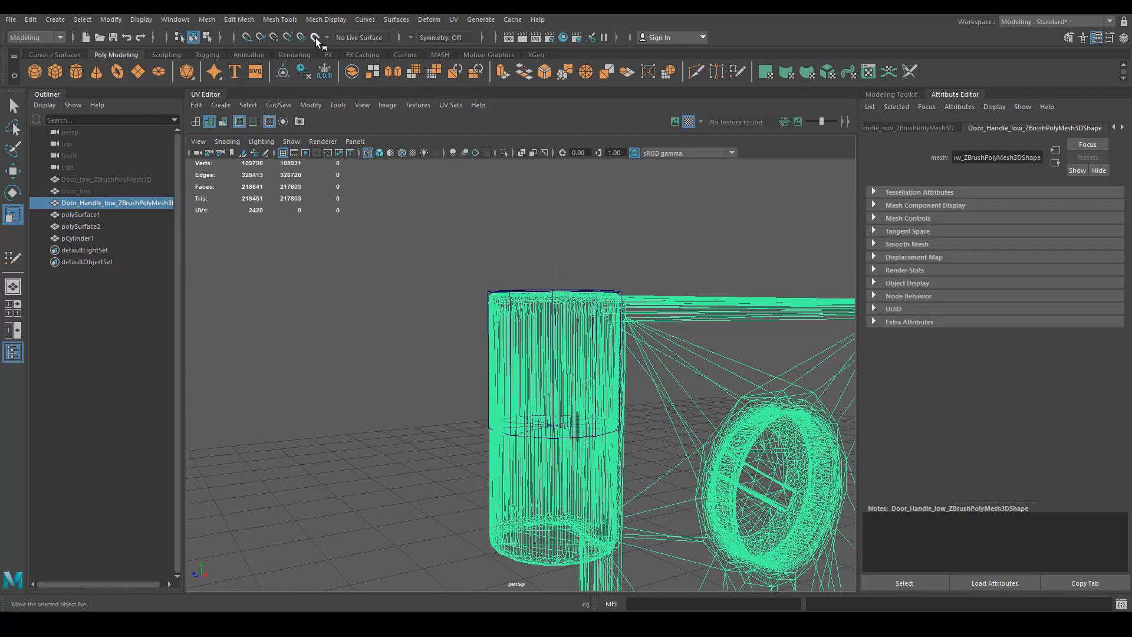
click(315, 38)
click(539, 290)
Step: Move the cylinder's bottom ring of vertices along Y to the lower end of the upper knuckle and return to shaded display
alt+right_drag(559, 323, 499, 303)
drag(440, 466, 733, 387)
key(w)
drag(557, 396, 542, 445)
click(313, 38)
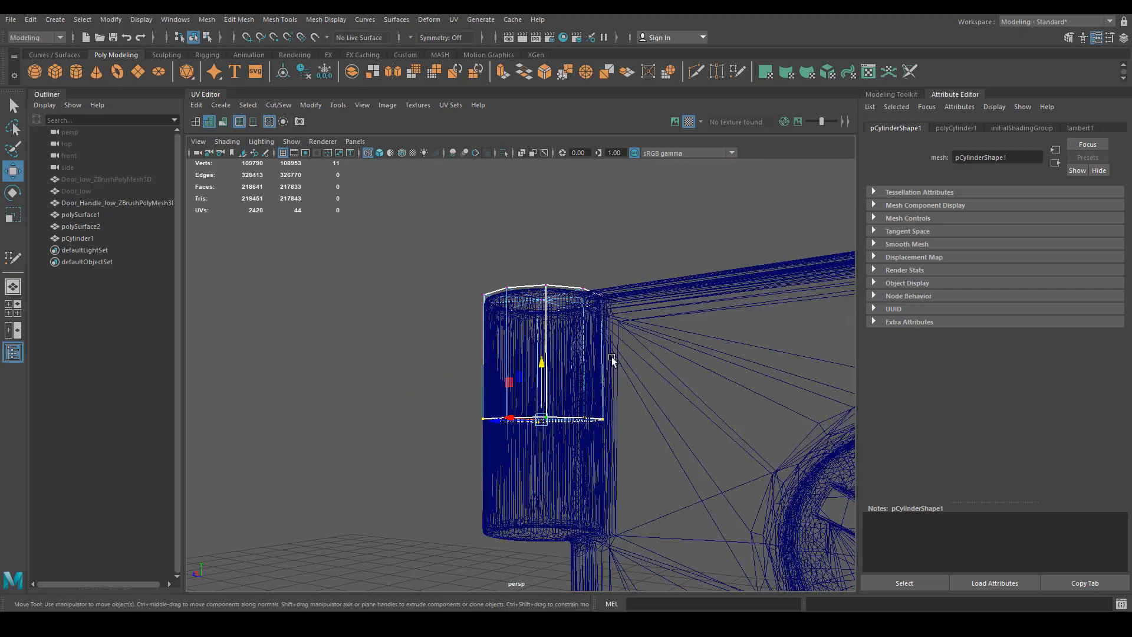
mouse_move(547, 362)
mouse_down()
mouse_move(557, 477)
mouse_move(602, 487)
mouse_move(612, 432)
mouse_move(596, 384)
mouse_move(529, 385)
mouse_move(507, 330)
mouse_up()
key(5)
scroll(508, 329, up, 3)
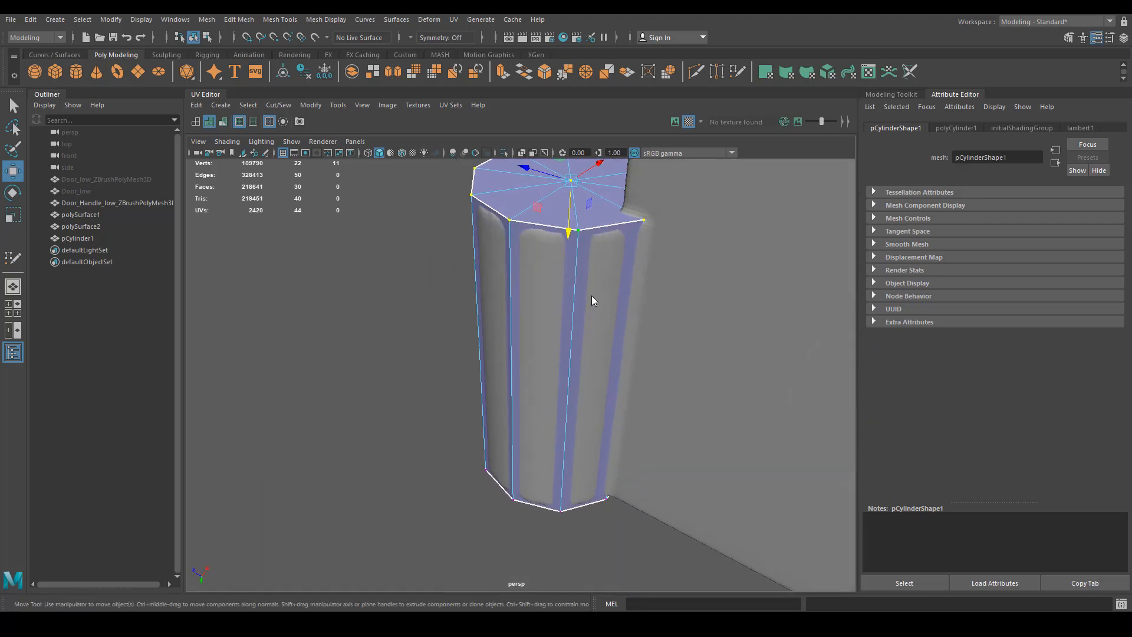
right_drag(592, 297, 599, 325)
click(601, 326)
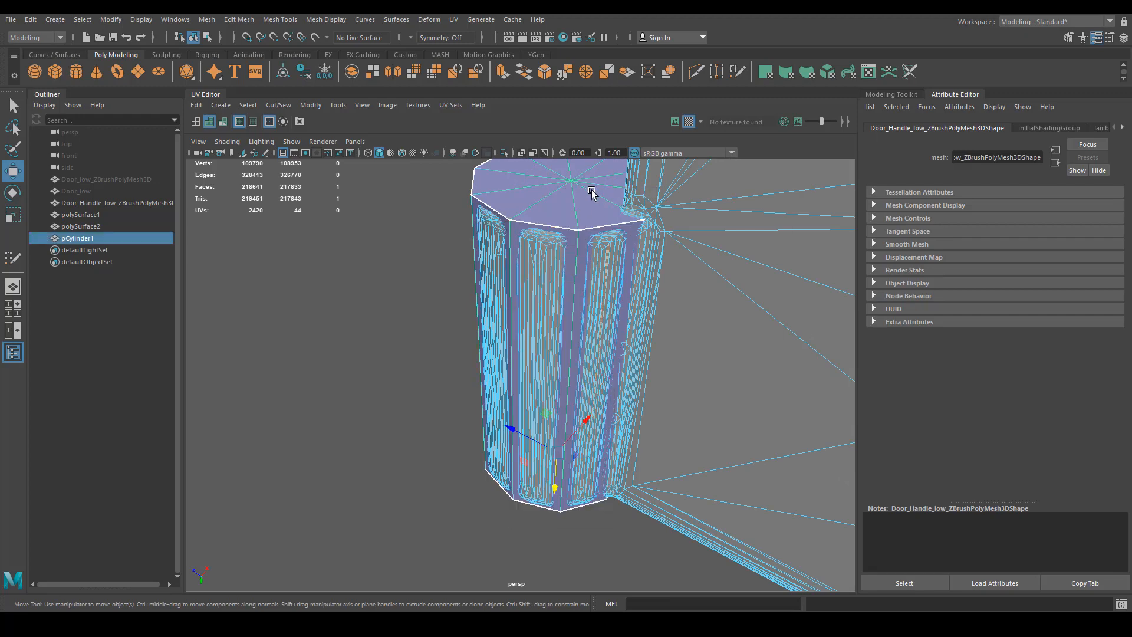
click(589, 216)
key(F8)
Step: Delete the cylinder's side face next to the hinge plate
click(608, 210)
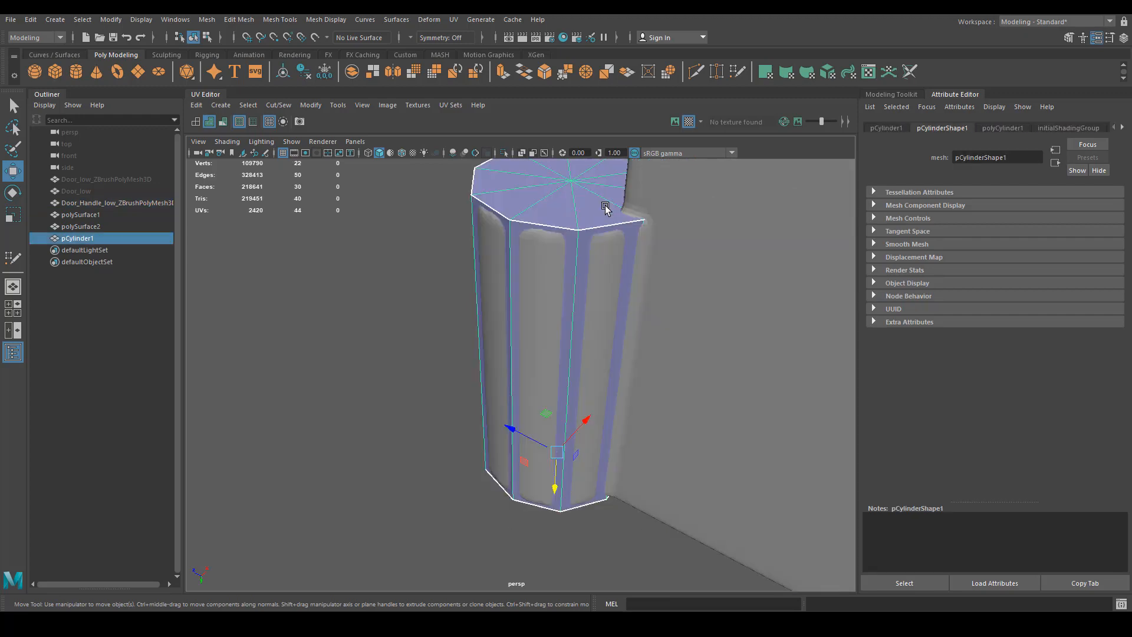
right_drag(608, 211, 617, 237)
click(622, 242)
key(Delete)
alt+drag(622, 241, 656, 381)
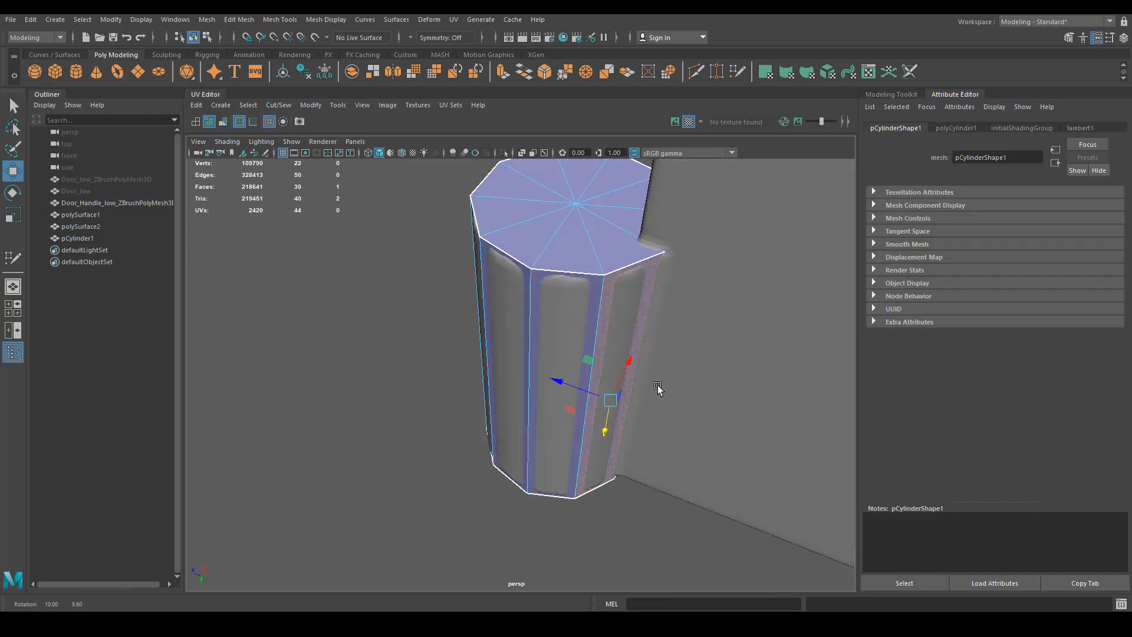
click(655, 384)
Step: Select the vertical border edge of the opening beside the plate and move it outward along X, clear of the plate surface
alt+drag(666, 318, 513, 323)
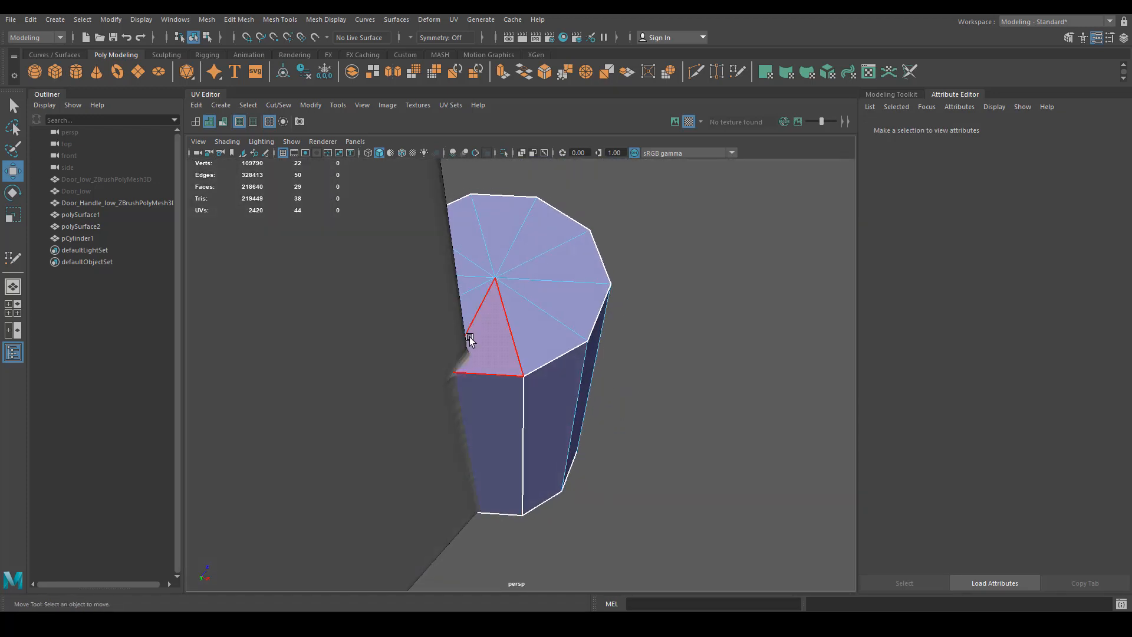
right_drag(472, 315, 471, 283)
alt+drag(472, 282, 490, 424)
key(4)
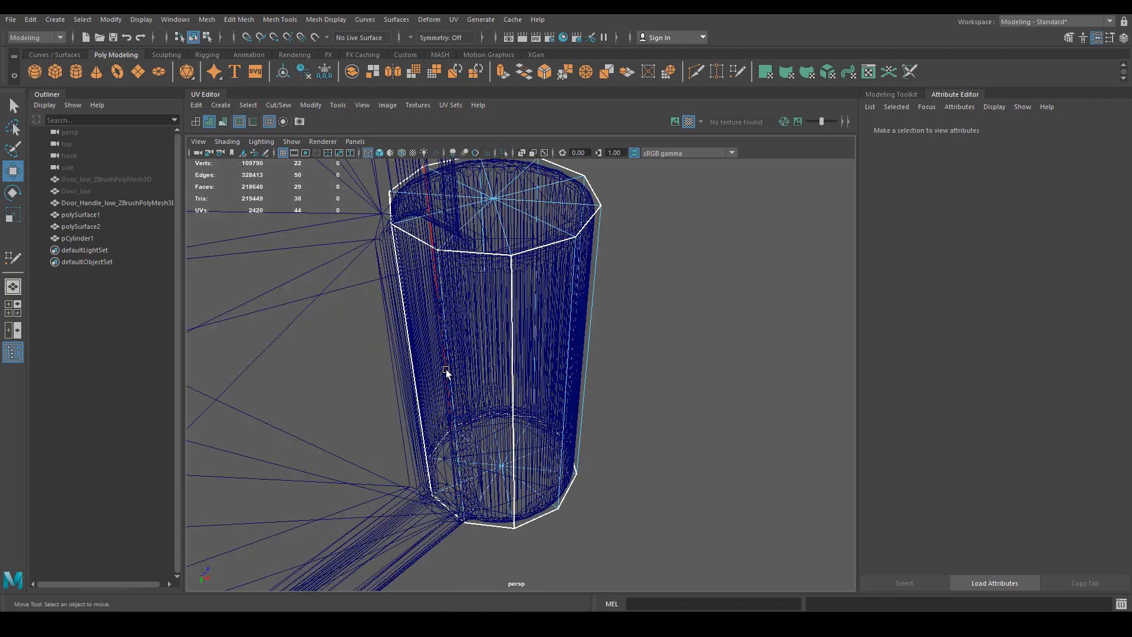
click(446, 371)
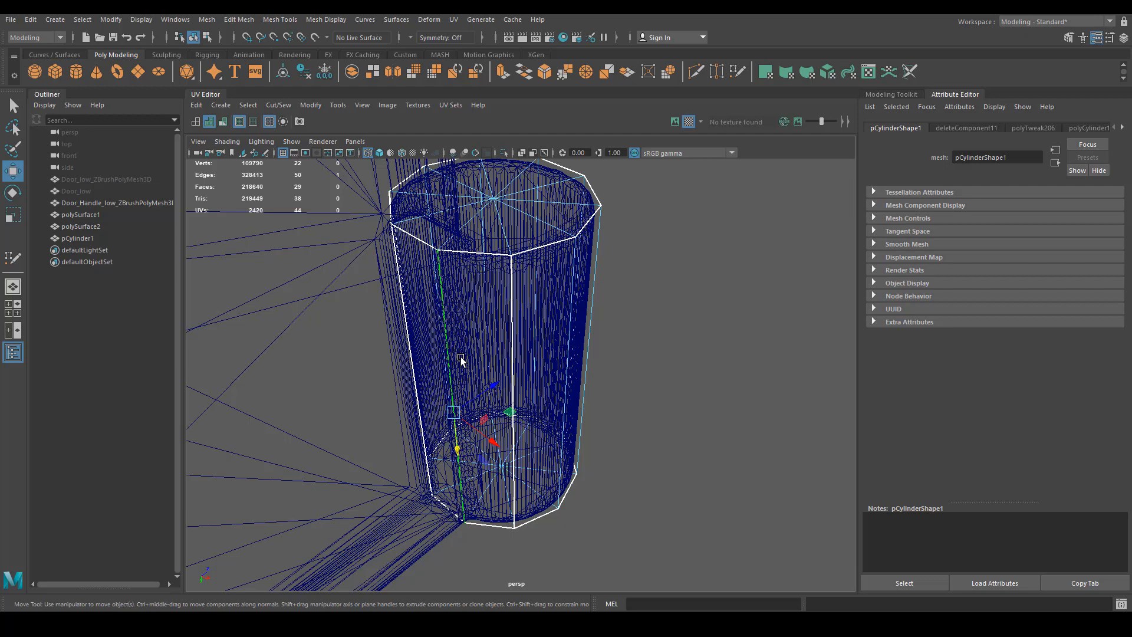
key(f)
key(5)
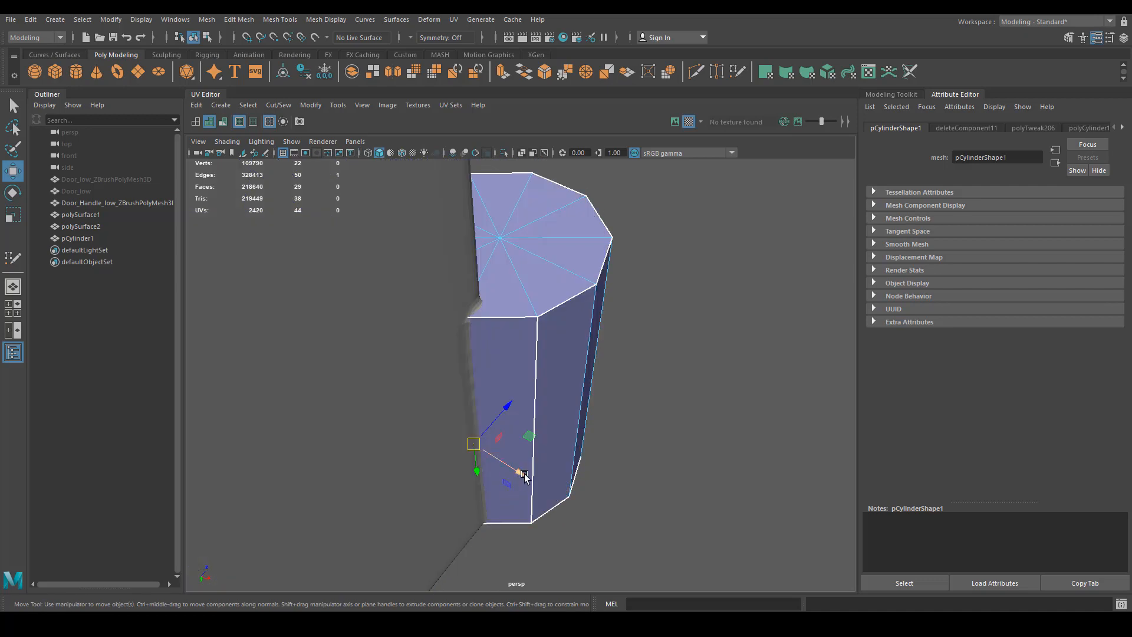
drag(520, 473, 533, 471)
alt+drag(507, 366, 557, 260)
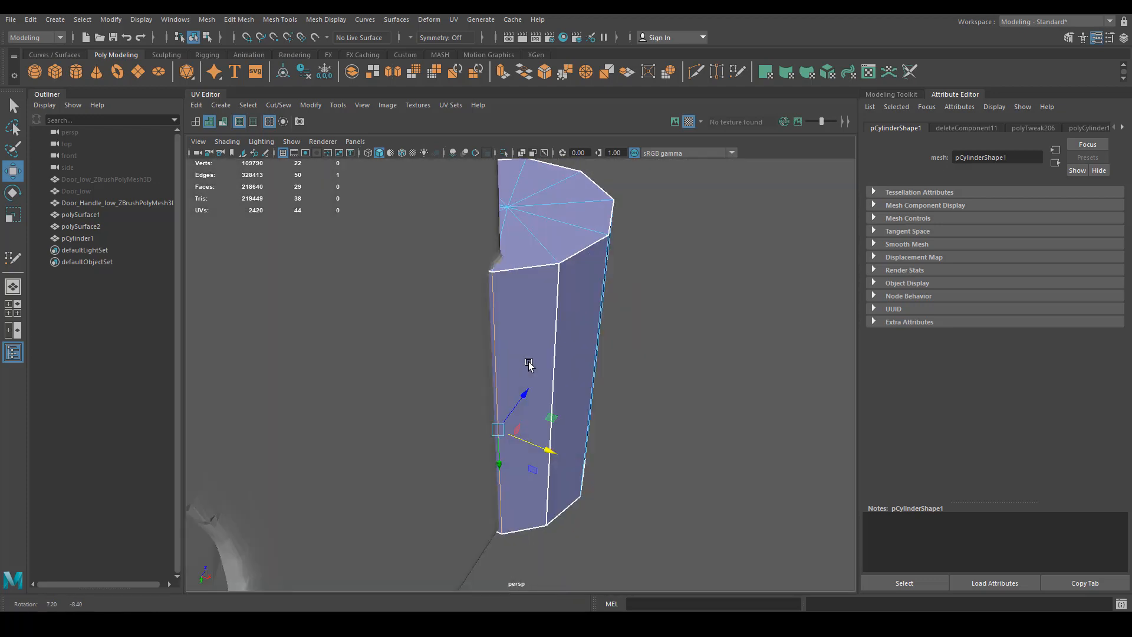
Step: Delete the cylinder side face adjoining the moved border edge
right_drag(558, 259, 565, 289)
alt+drag(525, 331, 503, 304)
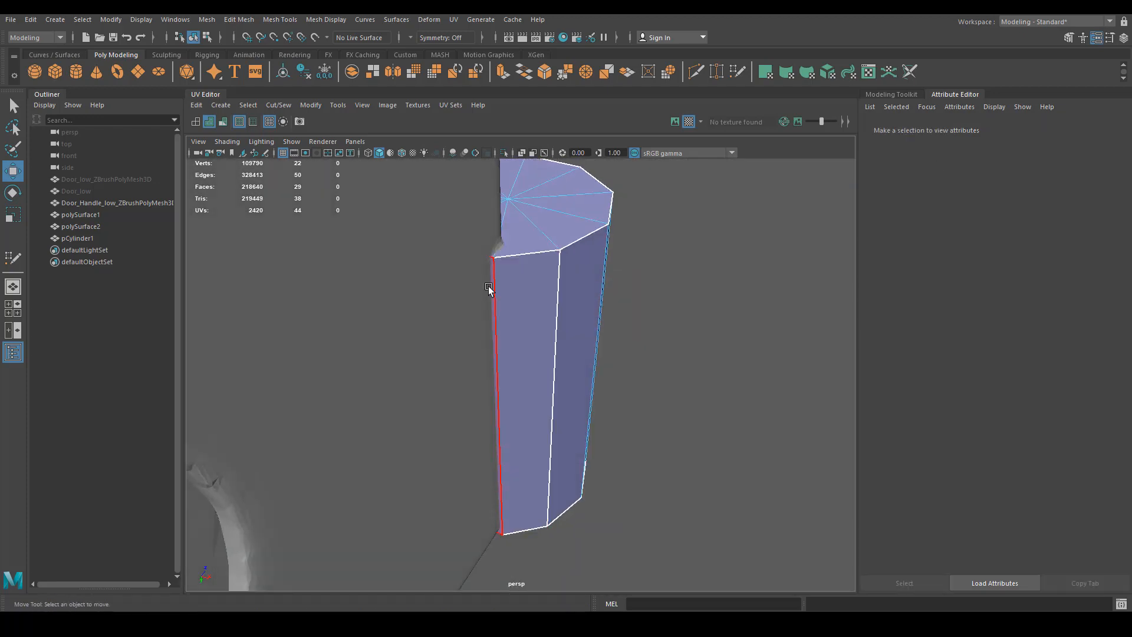
click(517, 304)
key(Delete)
Step: Extrude the cylinder's vertical border edge across the hinge plate to form a flat flap
right_drag(511, 338, 512, 279)
alt+drag(513, 280, 375, 355)
click(504, 354)
alt+drag(430, 379, 497, 409)
key(e)
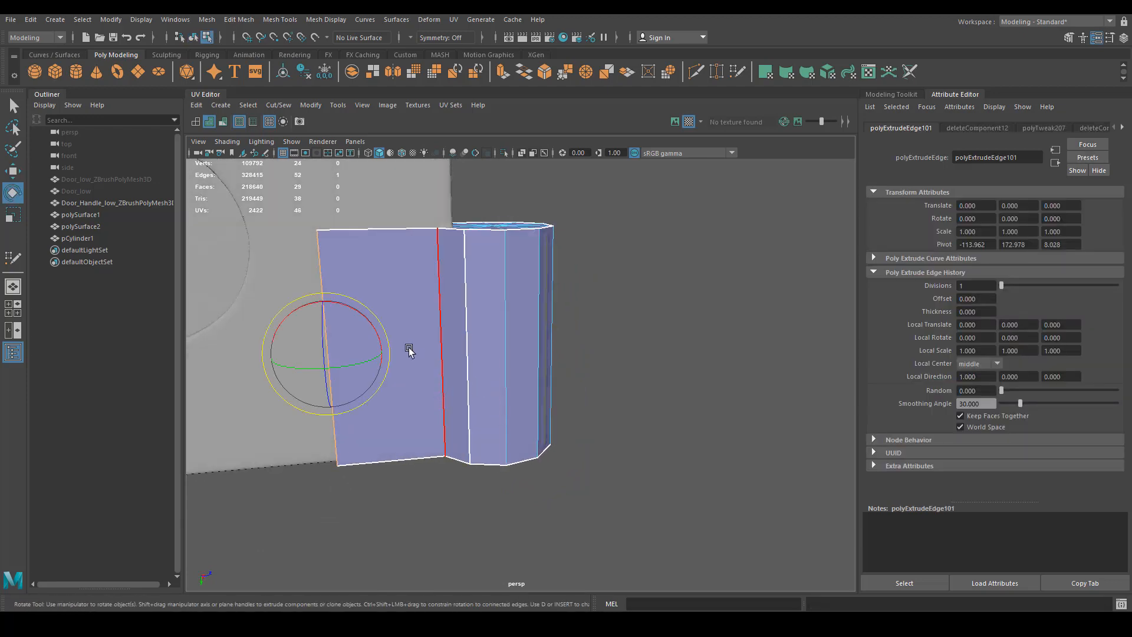
alt+drag(400, 389, 399, 382)
key(r)
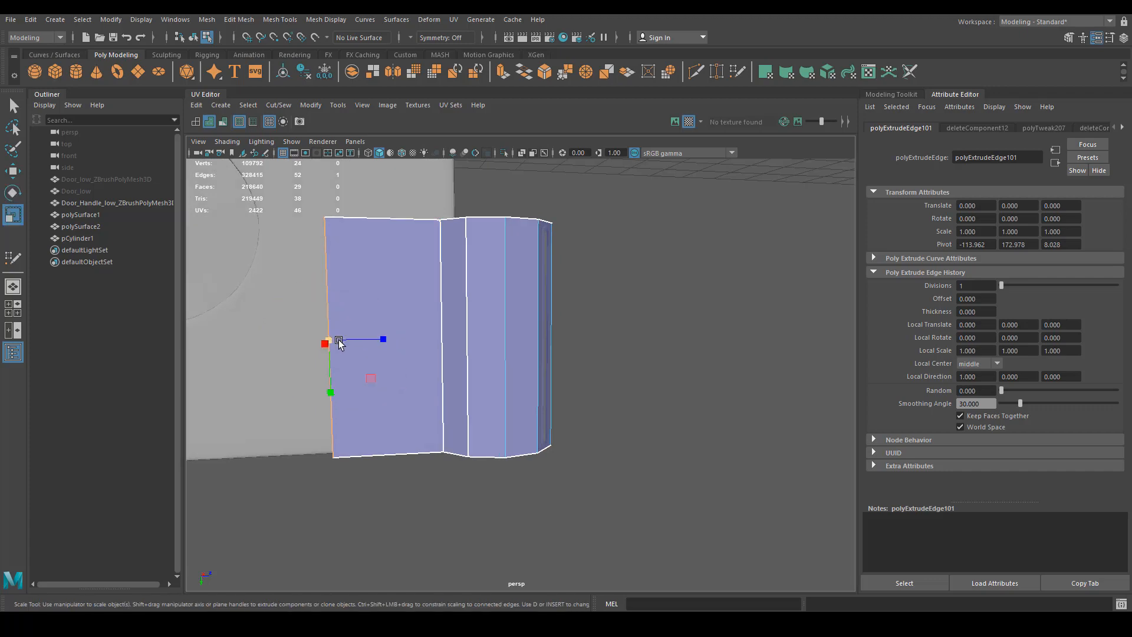
drag(378, 341, 362, 337)
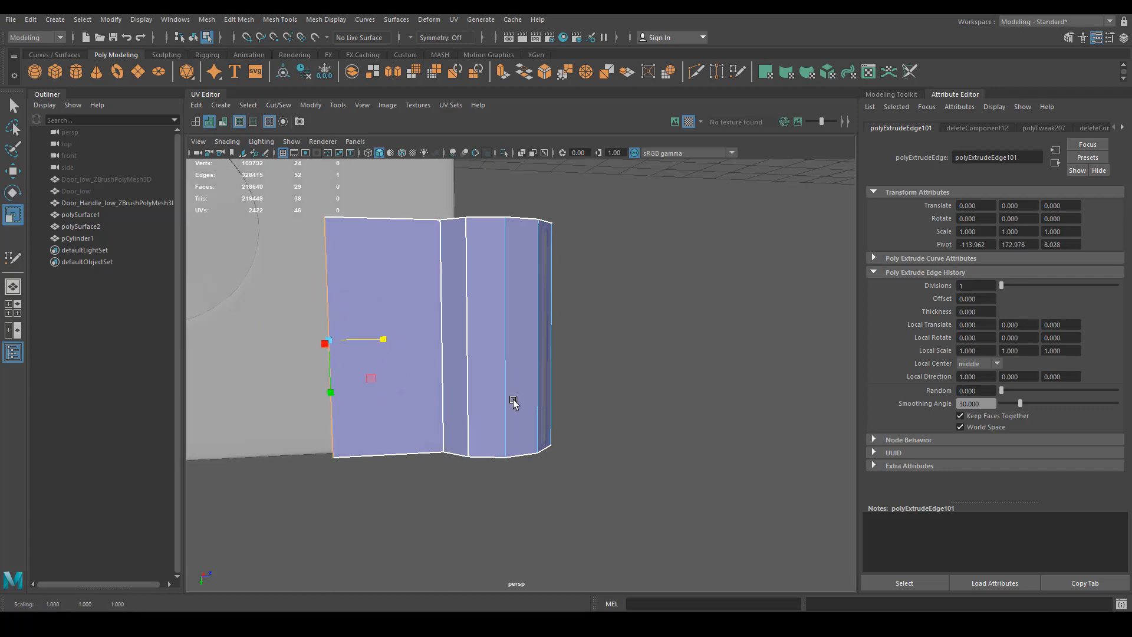
alt+drag(513, 402, 492, 377)
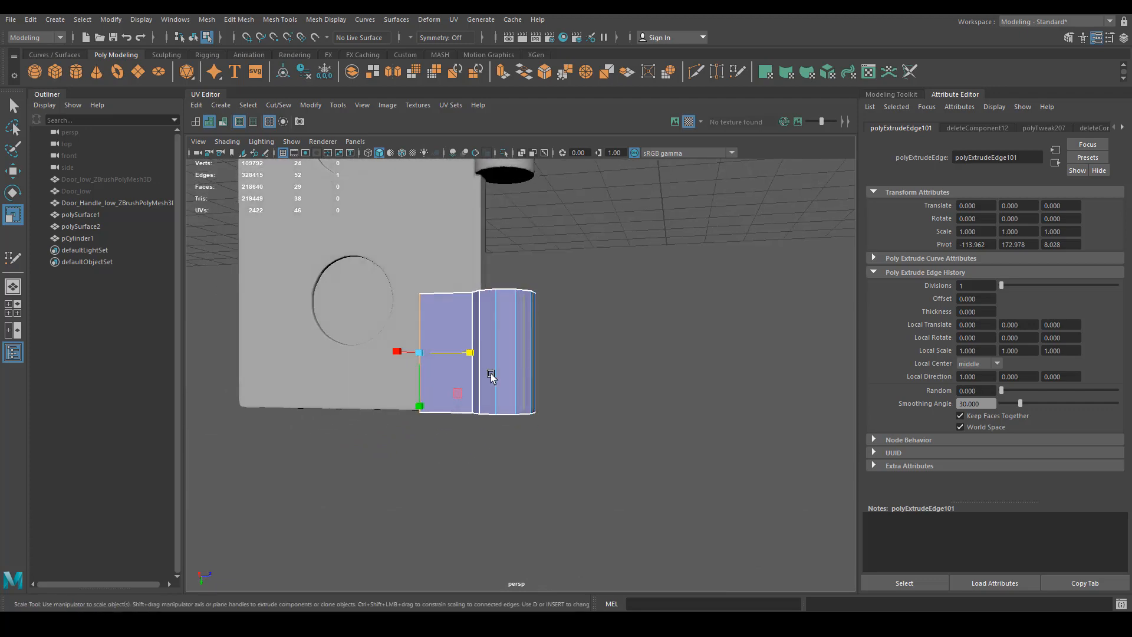
Step: Duplicate the finished knuckle with its flap and move the copy along Y onto the middle hinge knuckle
right_drag(491, 378, 546, 345)
alt+drag(545, 345, 555, 432)
key(w)
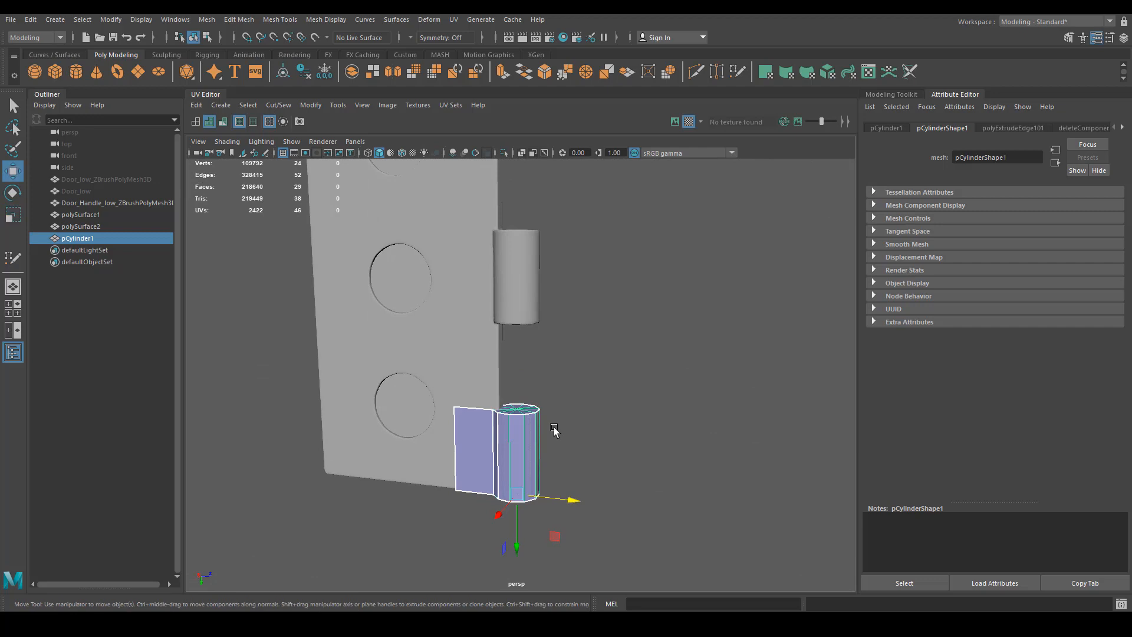
key(ctrl+d)
drag(517, 545, 609, 440)
scroll(671, 418, up, 4)
drag(519, 378, 527, 384)
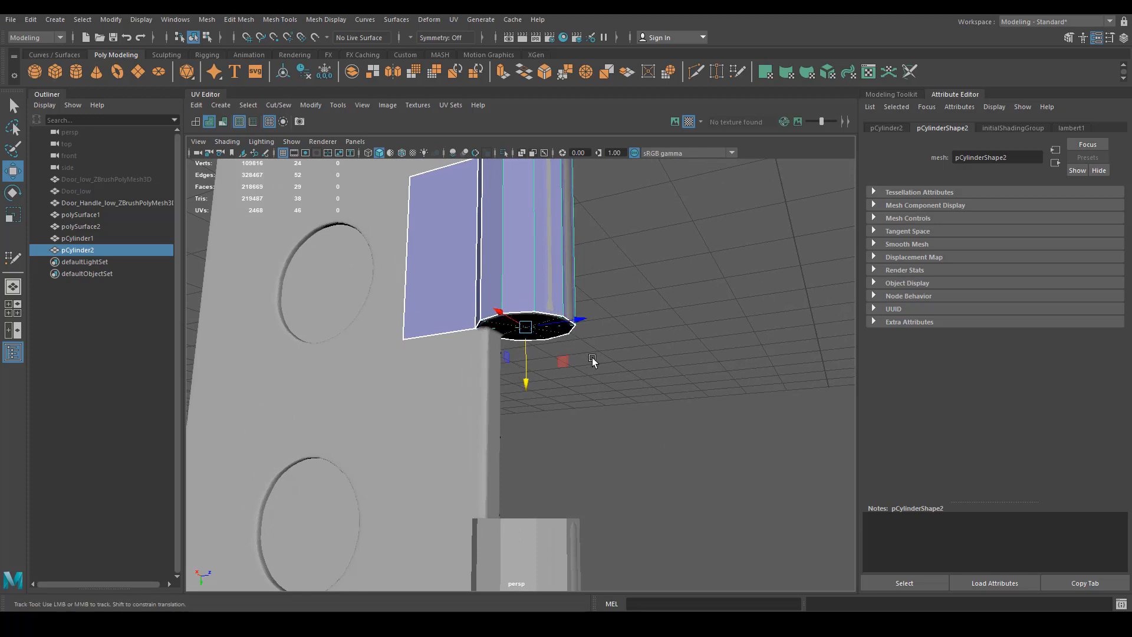
alt+drag(592, 357, 594, 391)
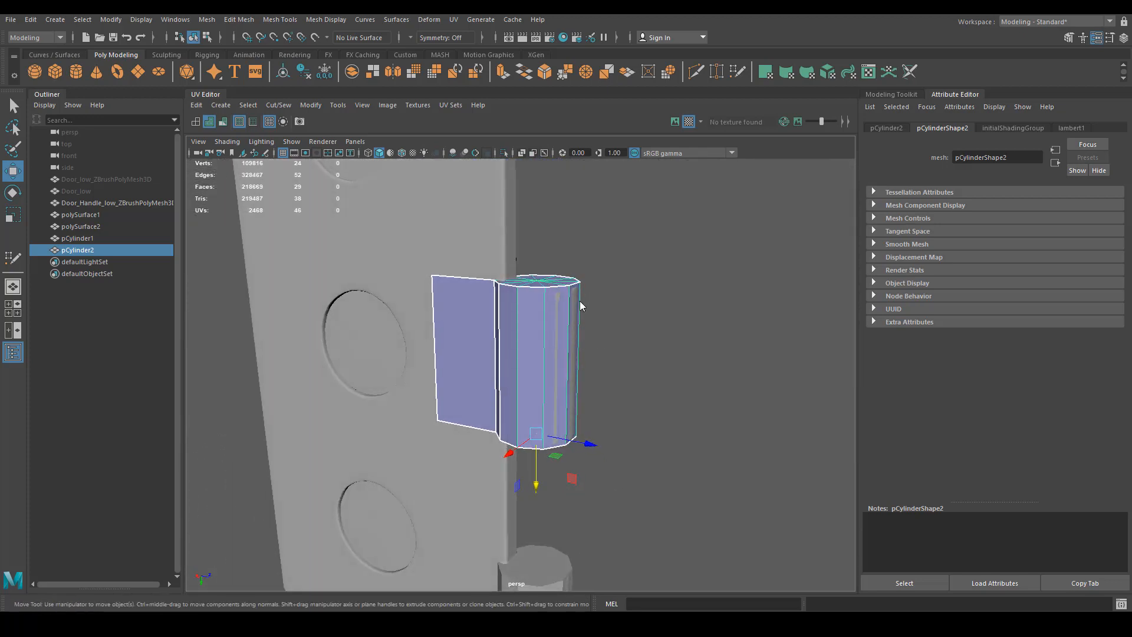
right_drag(581, 306, 450, 308)
click(489, 285)
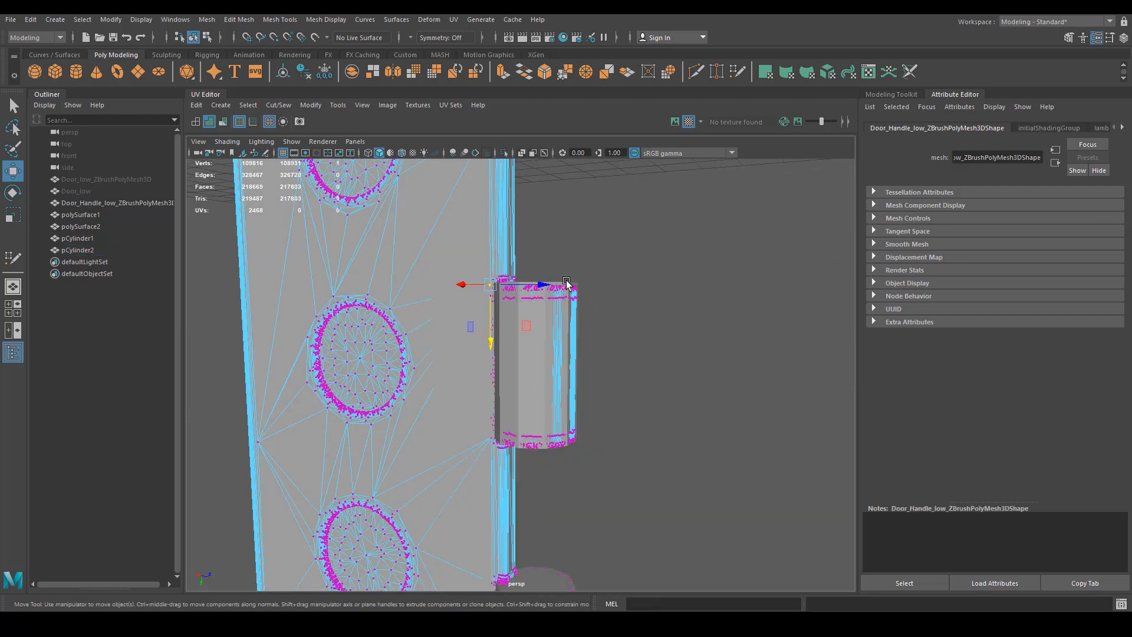
right_drag(458, 306, 474, 255)
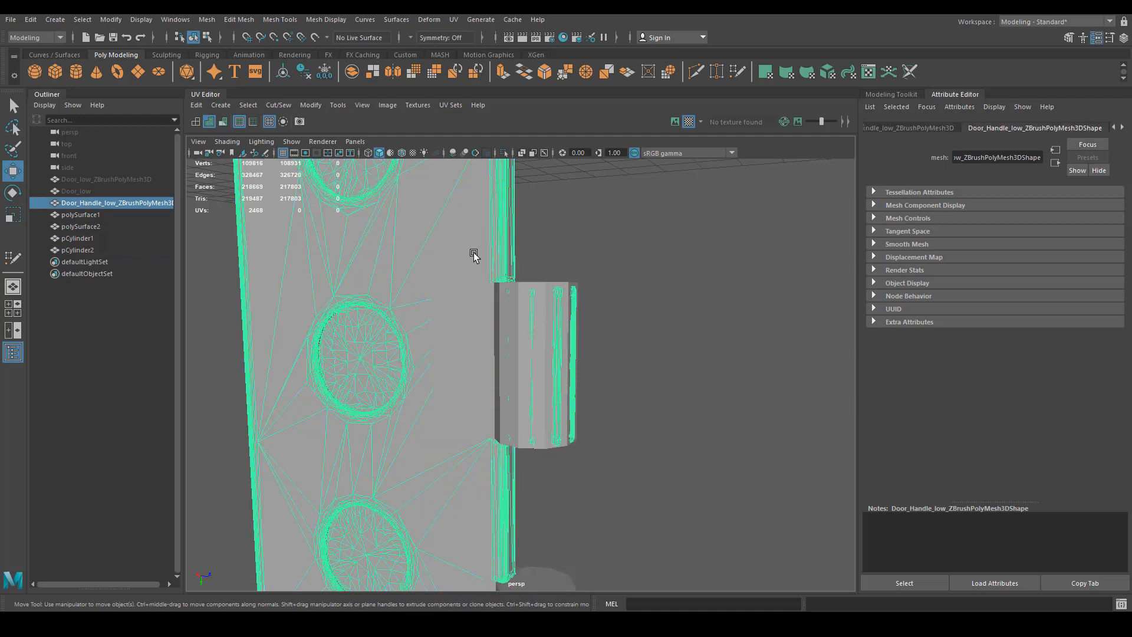
Step: Move the vertices at the copy's end opposite its pivot along Y to match the middle knuckle's length
scroll(546, 260, up, 3)
click(527, 222)
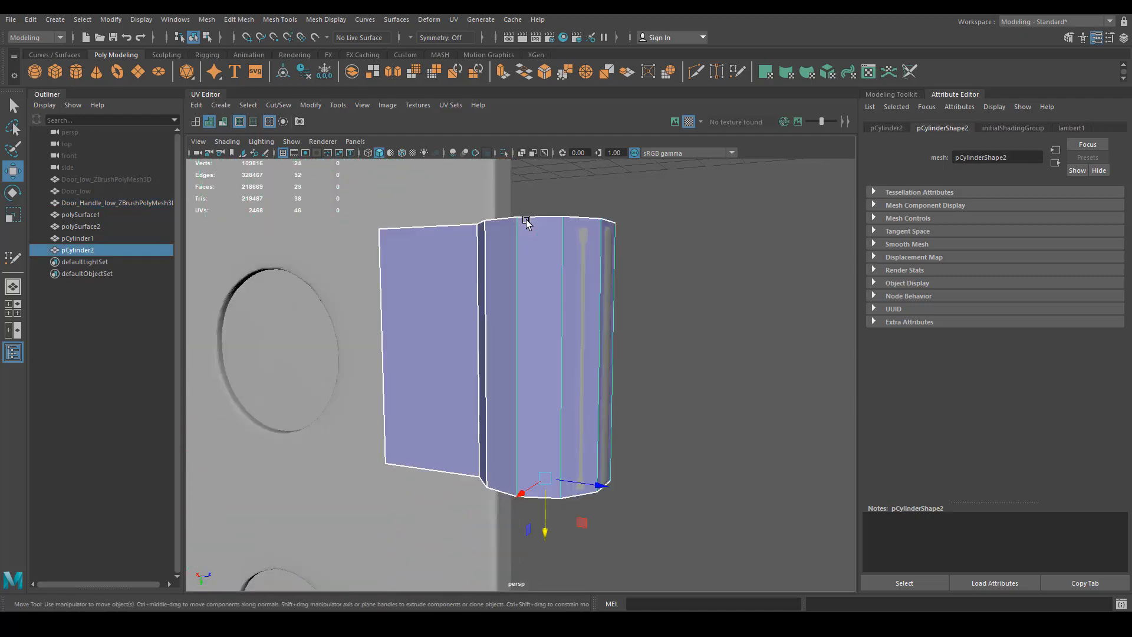
right_drag(526, 221, 474, 208)
drag(319, 295, 804, 147)
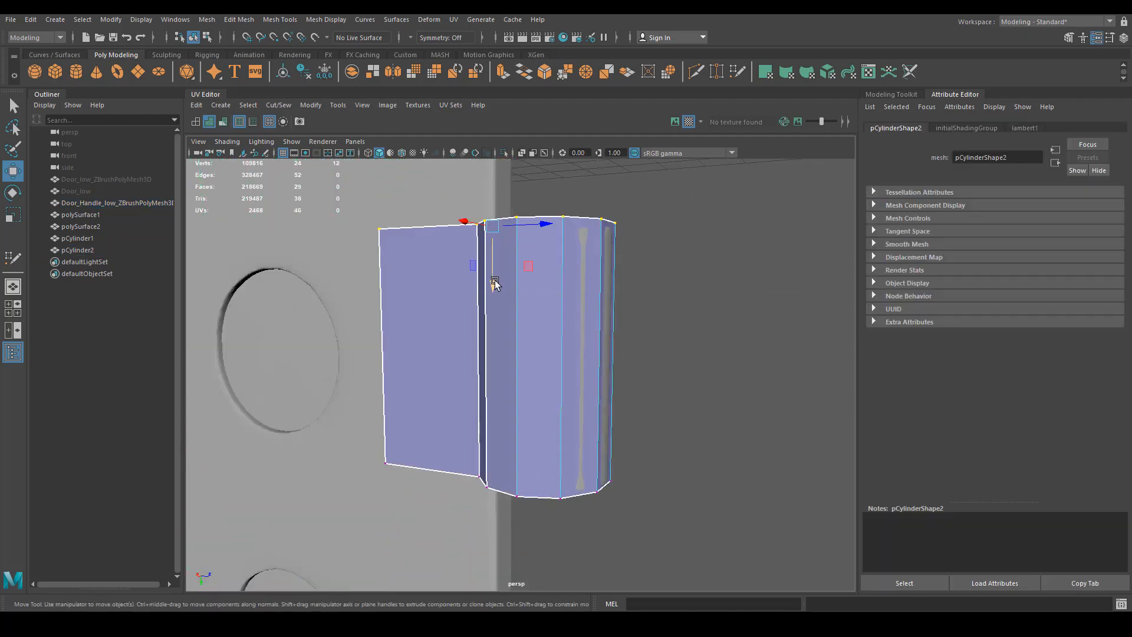
drag(495, 284, 492, 288)
scroll(674, 260, down, 4)
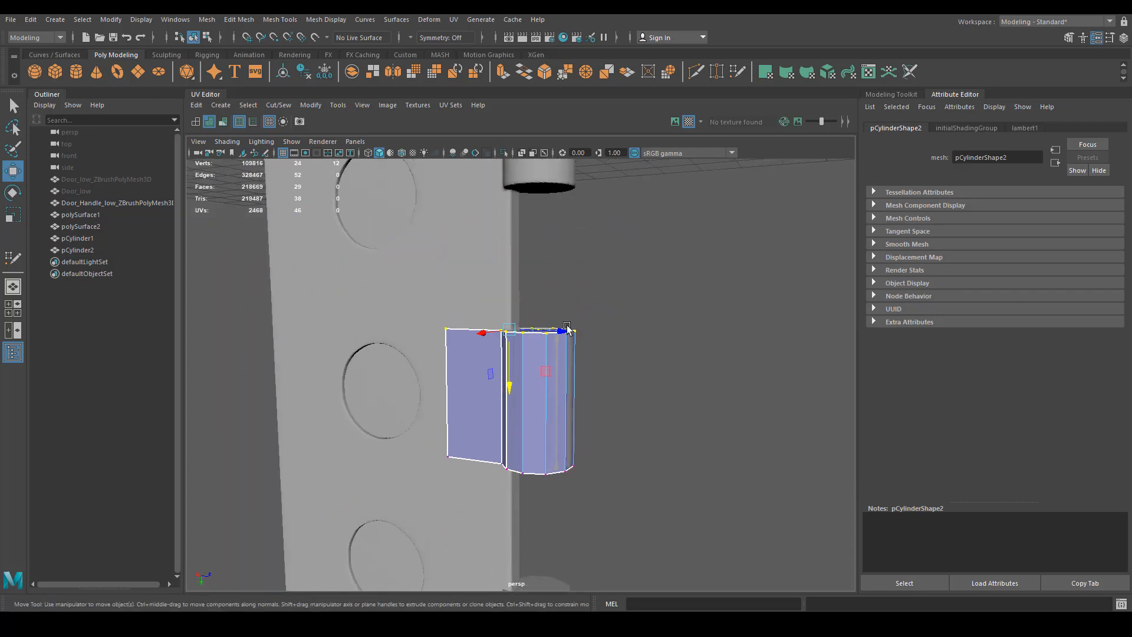
Step: Duplicate the middle knuckle piece and move the copy along Y onto the remaining hinge knuckle
right_drag(472, 352, 571, 245)
key(ctrl+d)
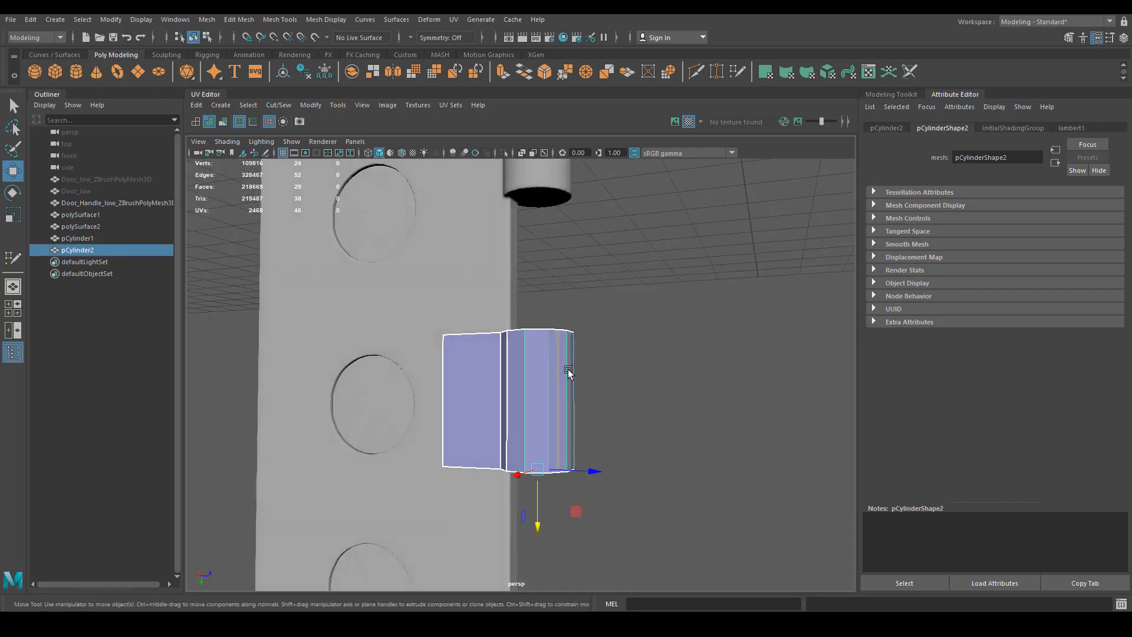
drag(541, 523, 556, 414)
Step: Select only the sculpted door handle mesh and make it the live surface again
shift+click(557, 414)
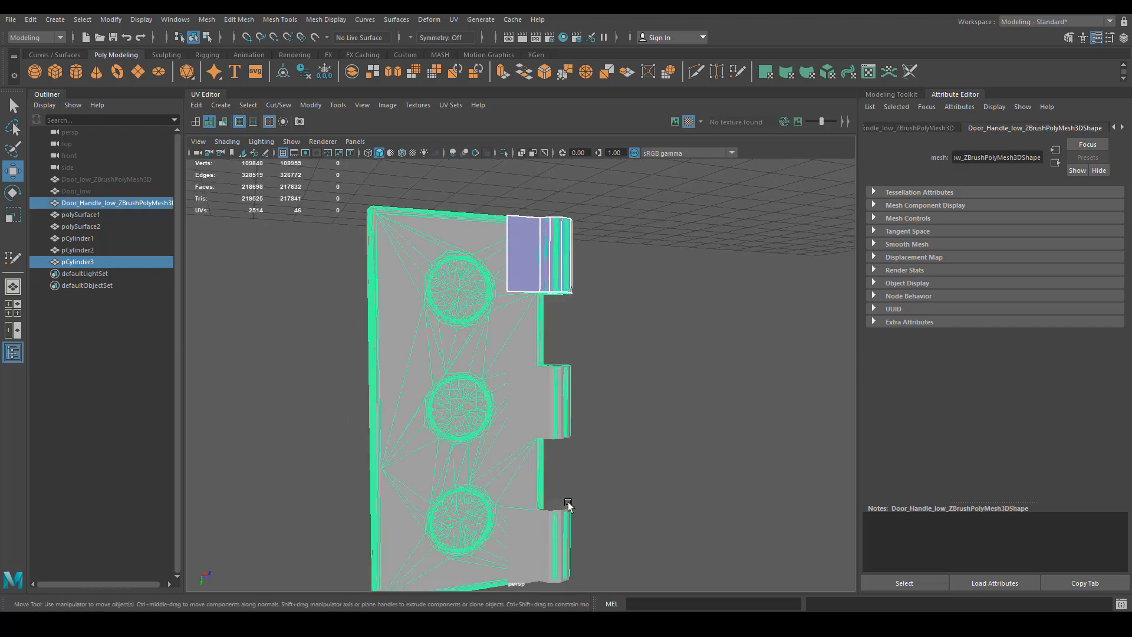
click(475, 394)
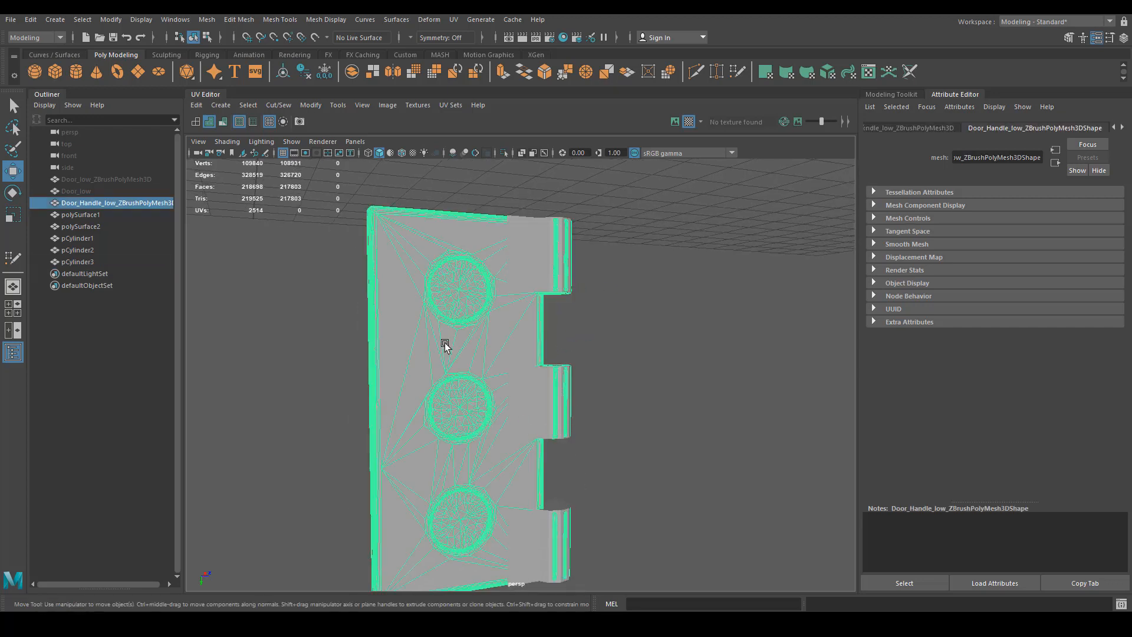
click(314, 38)
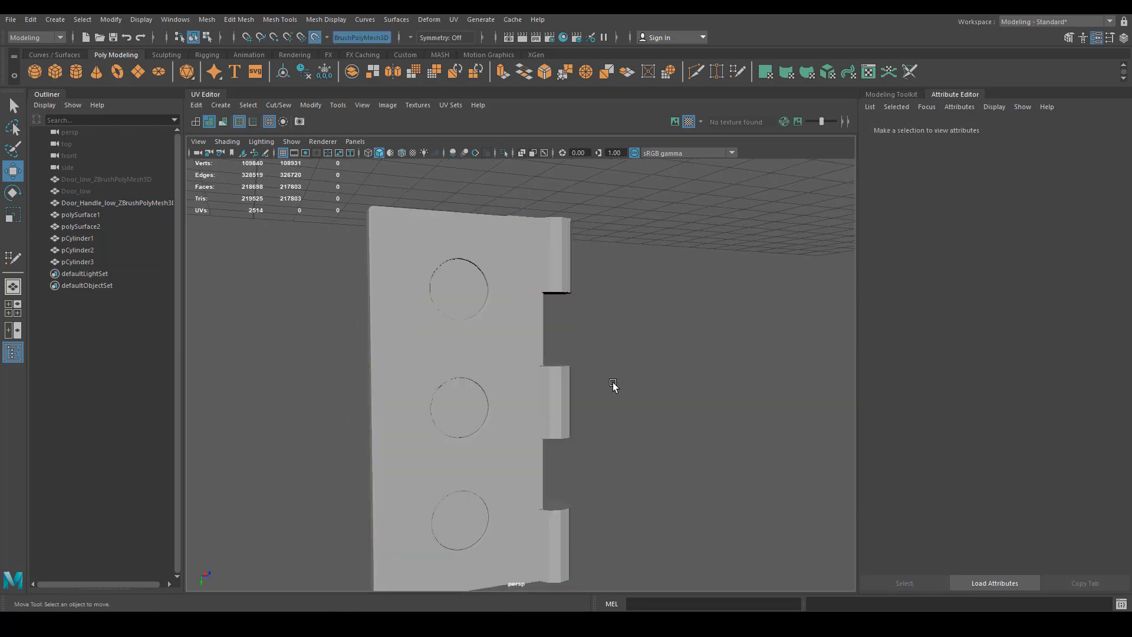
Step: Select all three low-poly knuckle pieces and combine them into one mesh
click(550, 387)
shift+click(564, 263)
shift+click(549, 531)
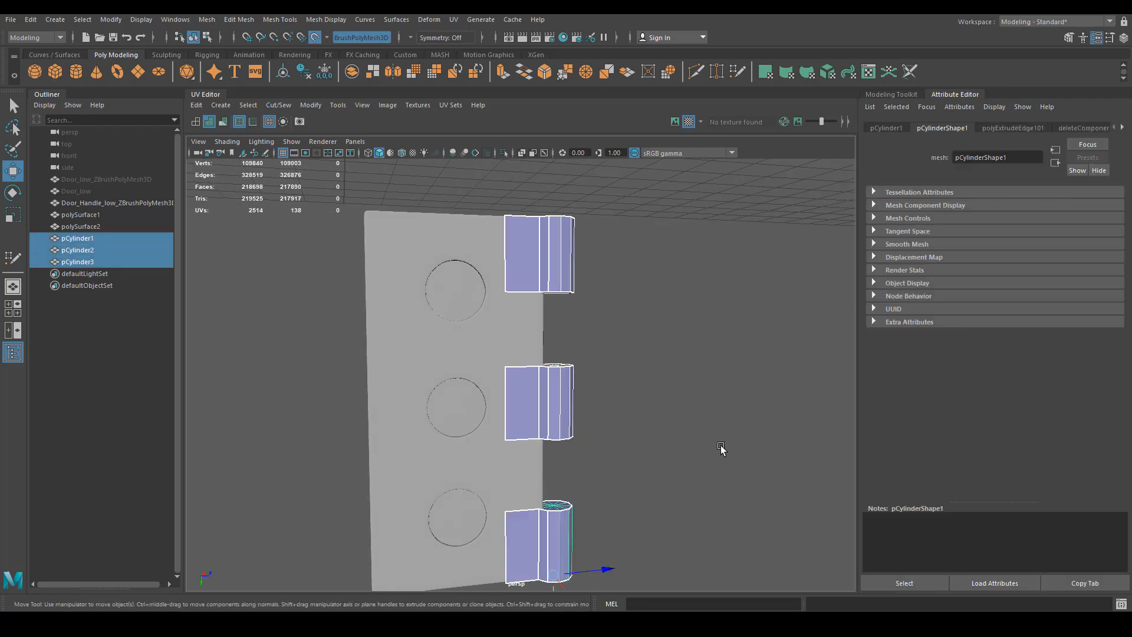
alt+drag(650, 274, 561, 182)
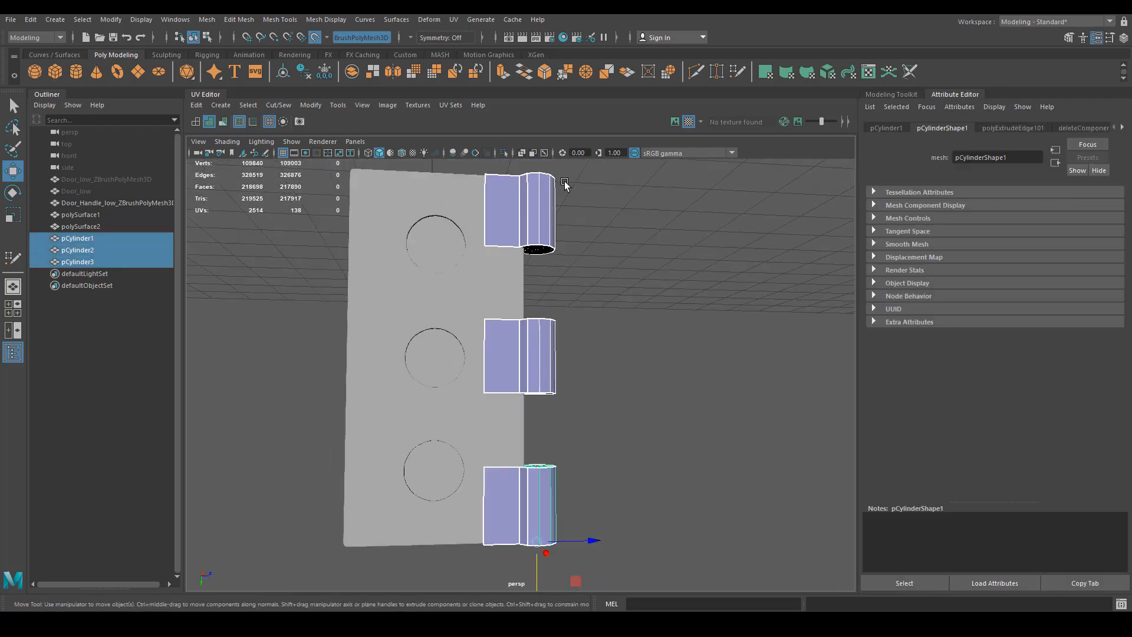
click(352, 71)
alt+drag(566, 268, 548, 298)
alt+drag(540, 230, 732, 303)
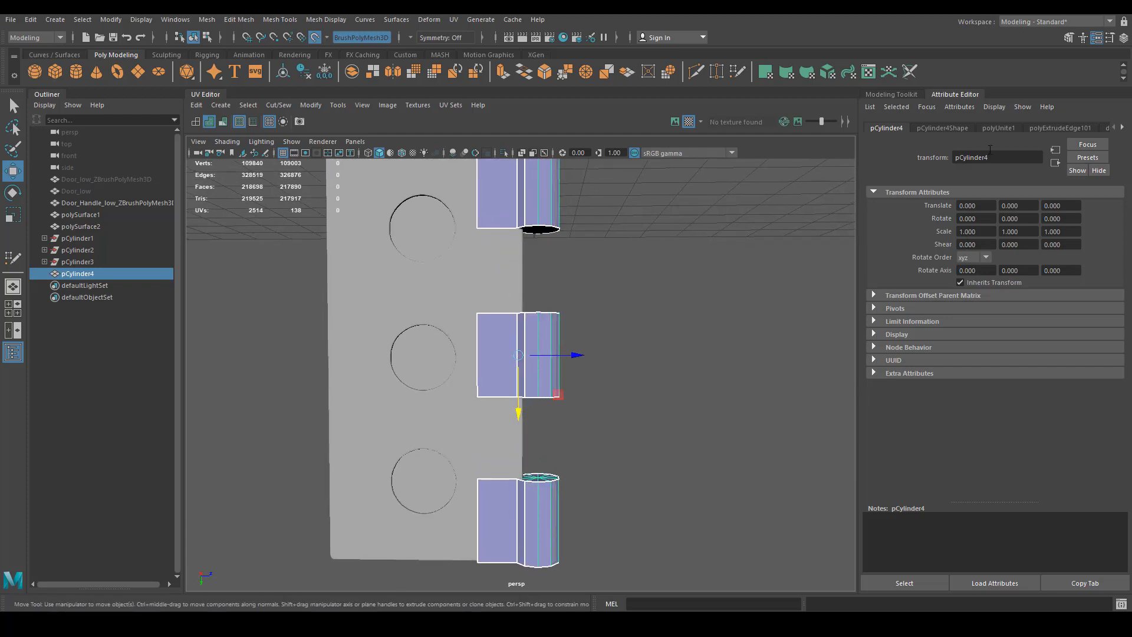
Step: Use Quad Draw to fill the two plate gaps between the three hinge knuckle pieces
click(737, 72)
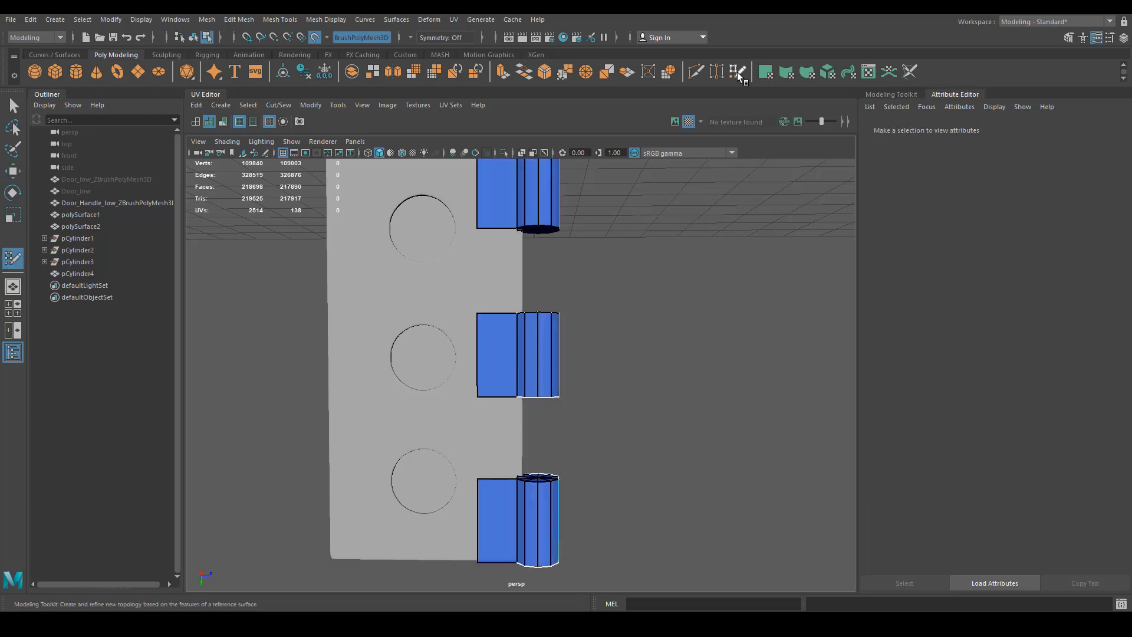
scroll(391, 367, up, 3)
alt+middle_drag(500, 473, 515, 398)
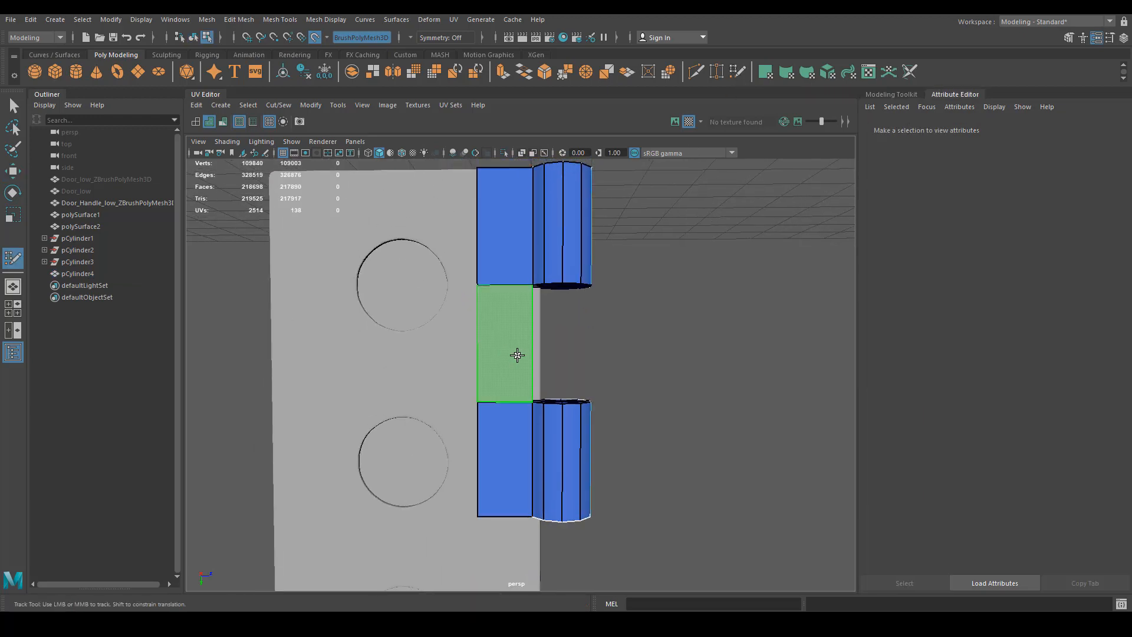
shift+click(517, 355)
alt+middle_drag(515, 516, 515, 327)
shift+click(529, 387)
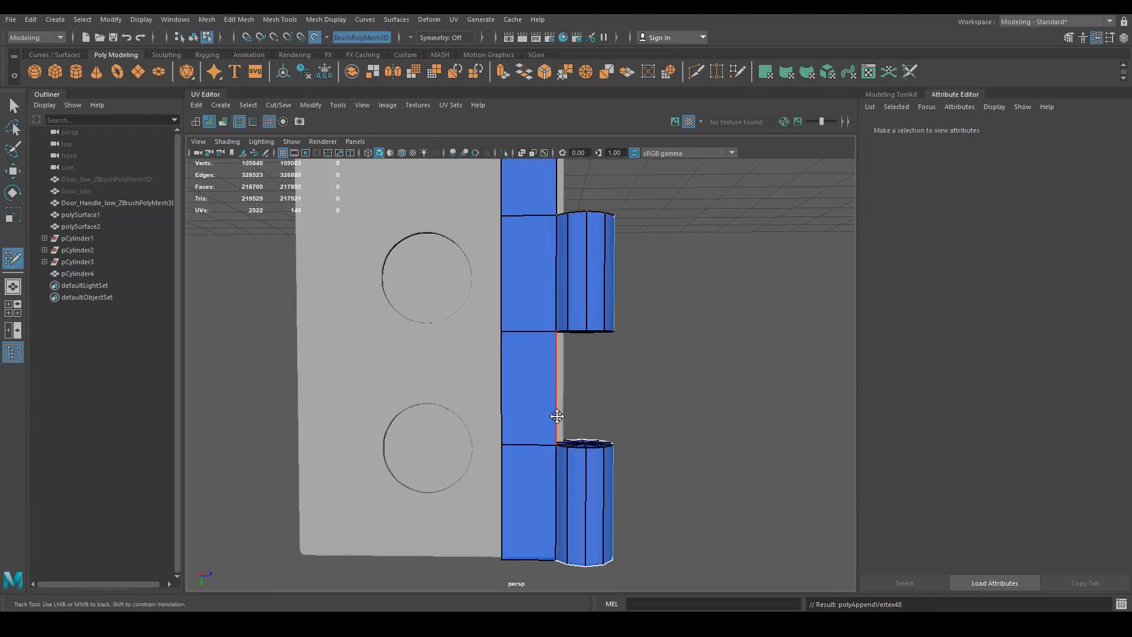
Step: Extrude the plate strip's long edge loop across the sculpted hinge plate to its far side
scroll(481, 387, down, 3)
alt+drag(481, 387, 503, 420)
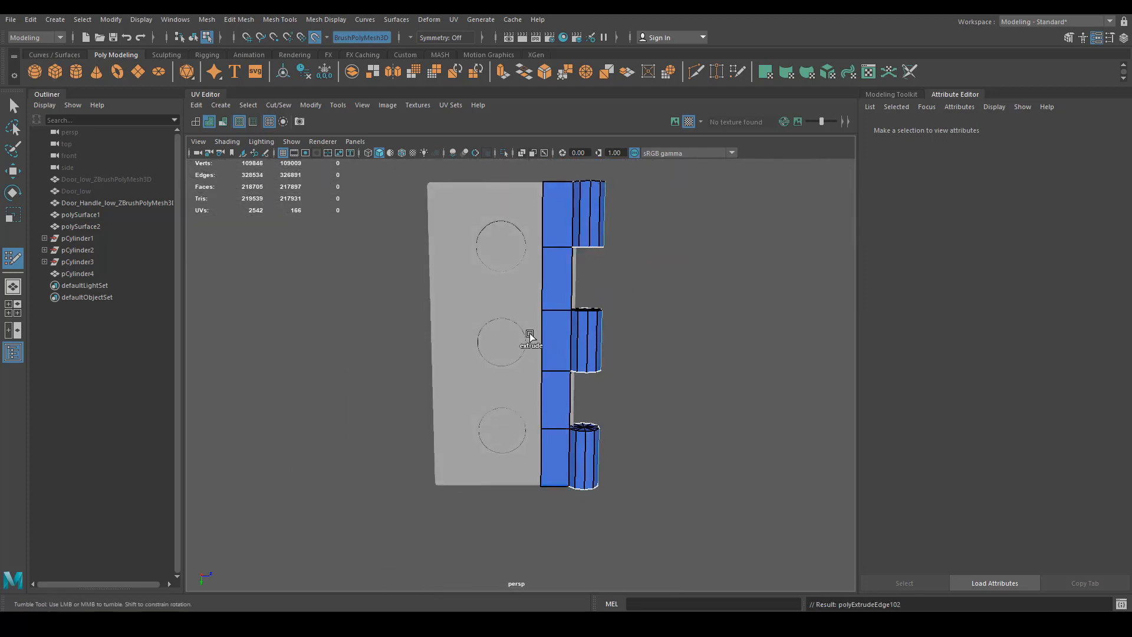
drag(530, 336, 433, 334)
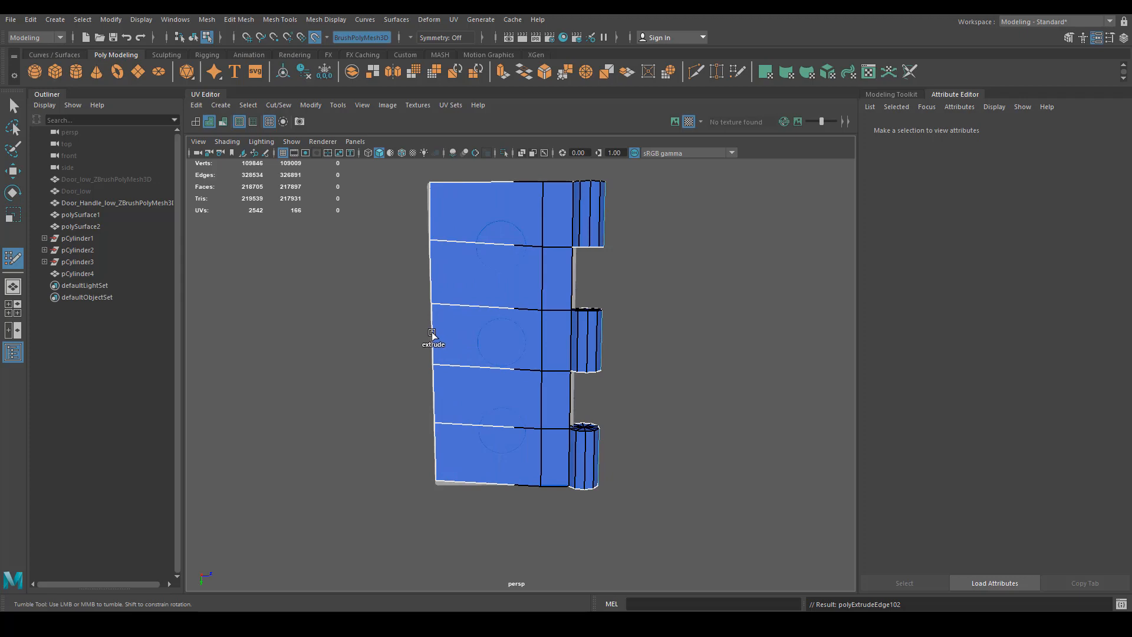
Step: Examine the joins between the knuckle caps and the plate's side edge from several angles
mouse_move(461, 402)
alt+mouse_down()
mouse_move(392, 405)
mouse_move(465, 404)
alt+mouse_up()
alt+right_drag(465, 405, 498, 399)
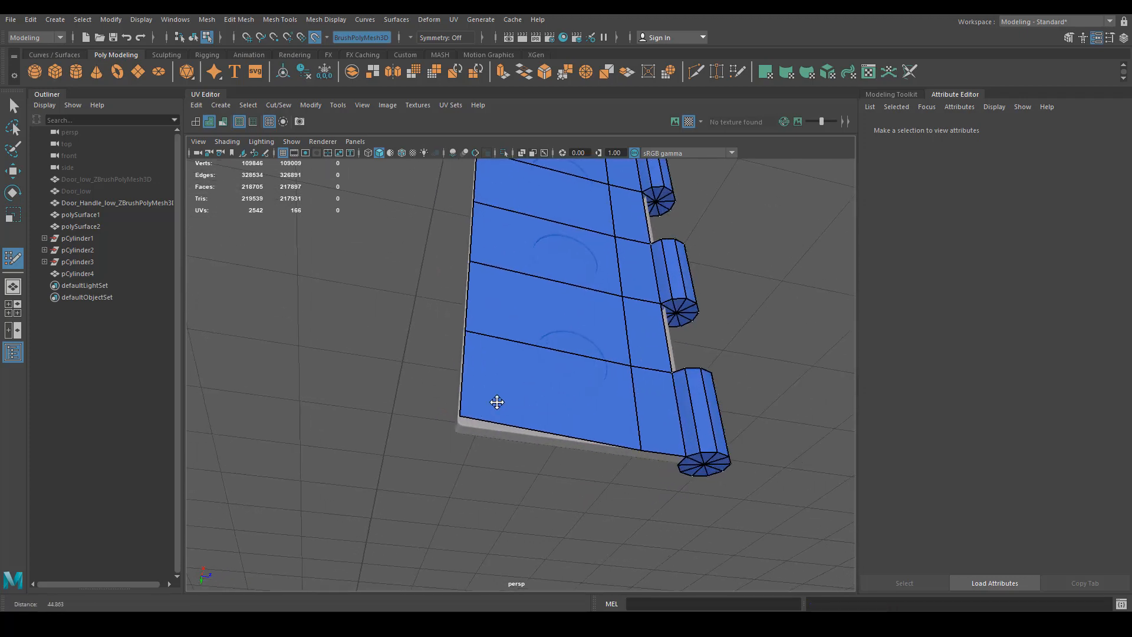
mouse_move(460, 366)
mouse_down()
mouse_move(480, 440)
mouse_move(433, 448)
mouse_move(549, 430)
mouse_move(480, 381)
mouse_move(590, 380)
mouse_up()
scroll(720, 374, up, 6)
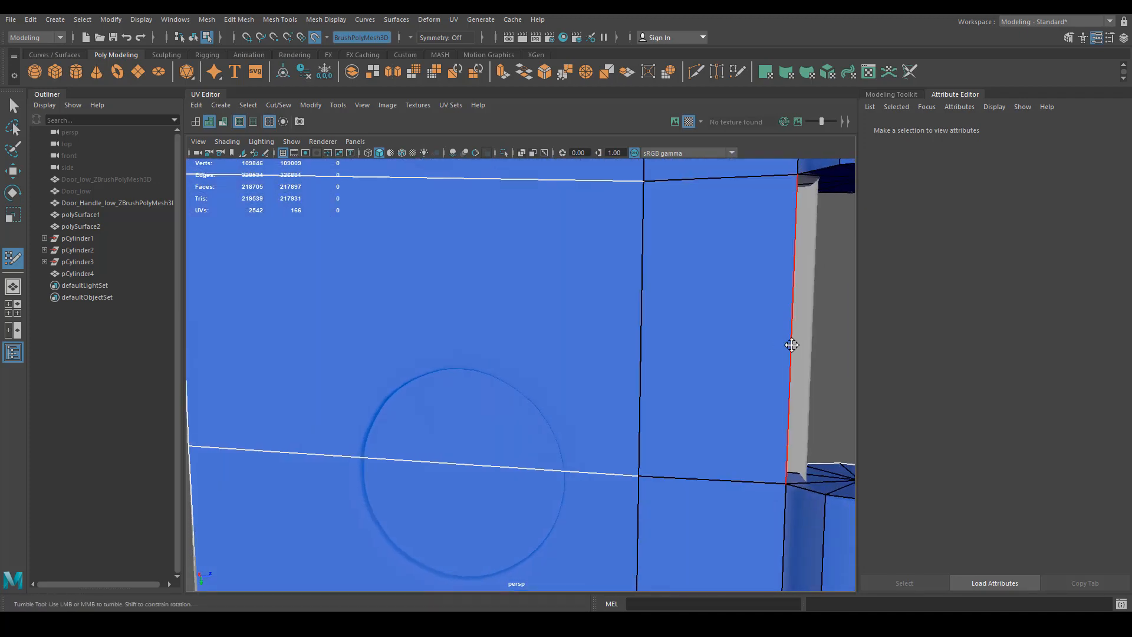
alt+drag(797, 341, 722, 397)
alt+middle_drag(661, 430, 705, 348)
alt+drag(704, 347, 590, 392)
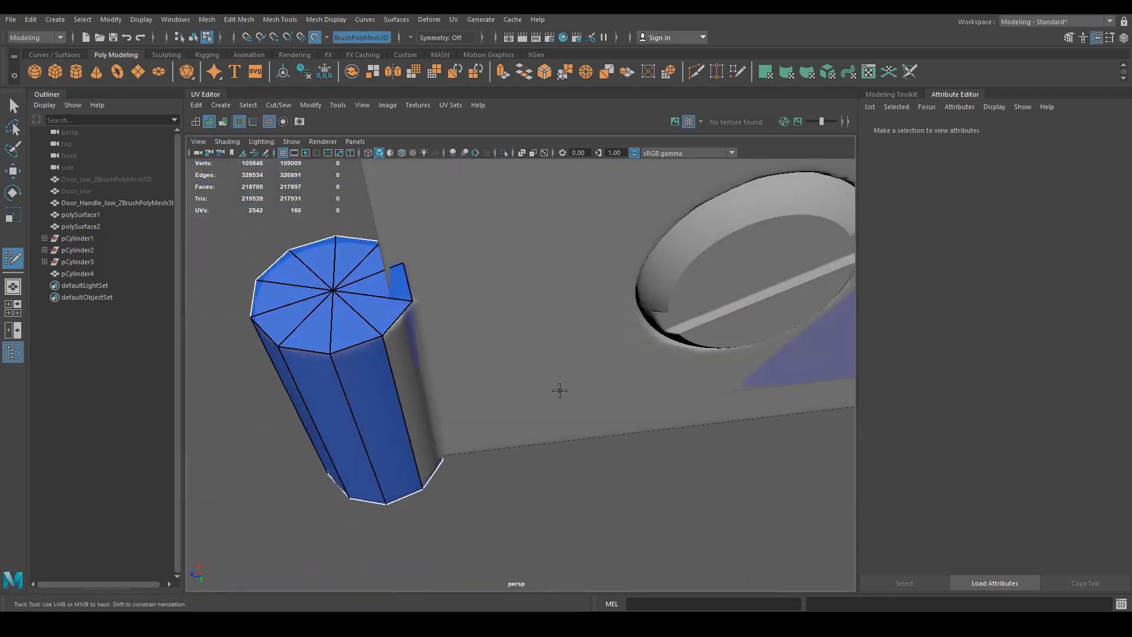
alt+right_drag(560, 390, 629, 393)
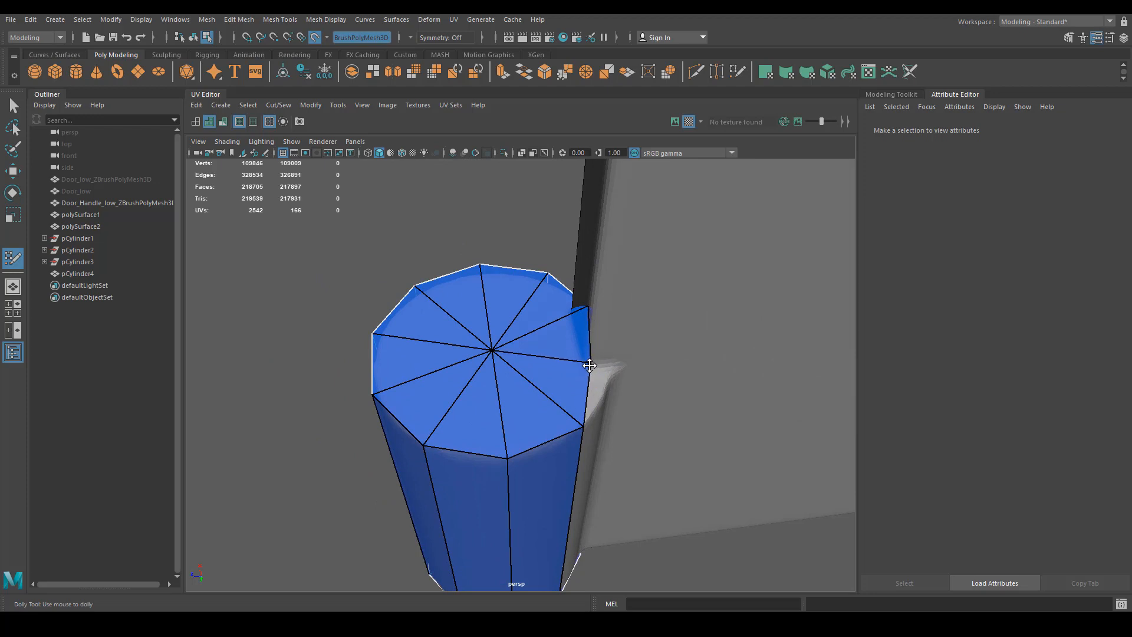
alt+drag(590, 366, 710, 313)
alt+middle_drag(710, 313, 518, 227)
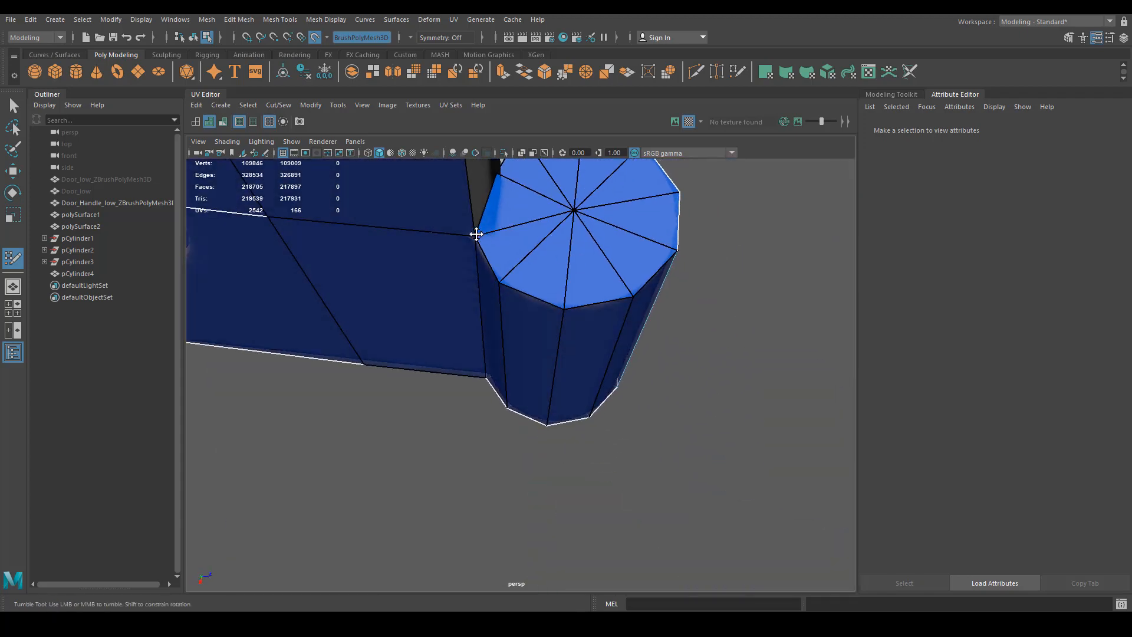
alt+drag(498, 237, 561, 371)
alt+right_drag(561, 372, 609, 248)
alt+drag(609, 248, 561, 278)
alt+middle_drag(561, 278, 525, 252)
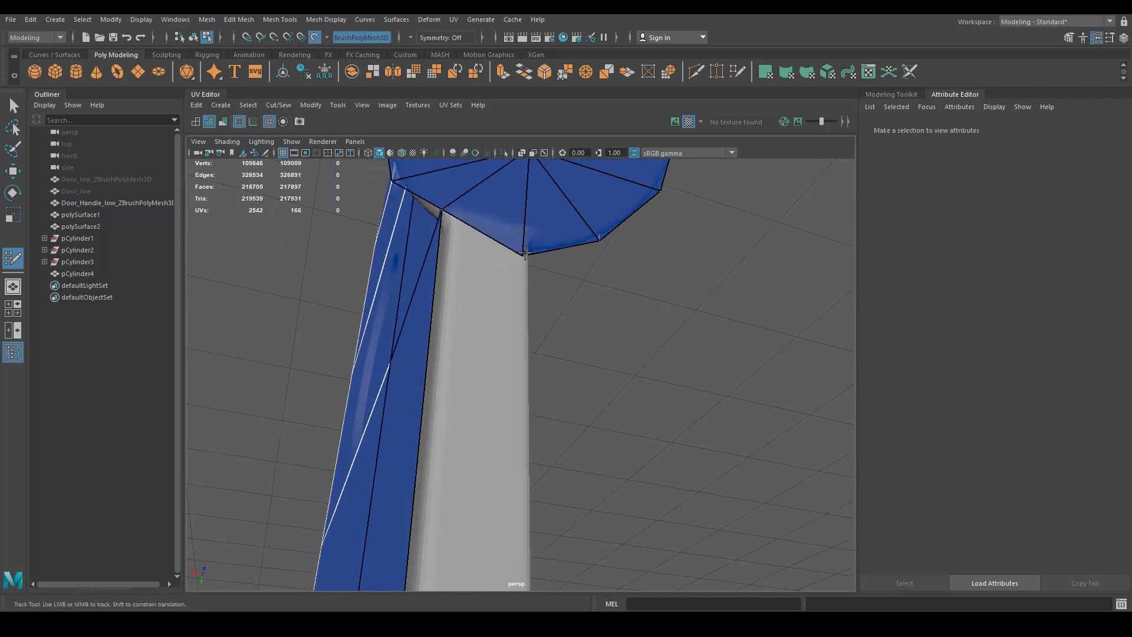
mouse_move(518, 248)
alt+mouse_down()
mouse_move(536, 399)
mouse_move(502, 388)
mouse_move(533, 397)
mouse_move(525, 389)
mouse_move(435, 417)
mouse_move(586, 429)
mouse_move(543, 419)
mouse_move(511, 257)
alt+mouse_up()
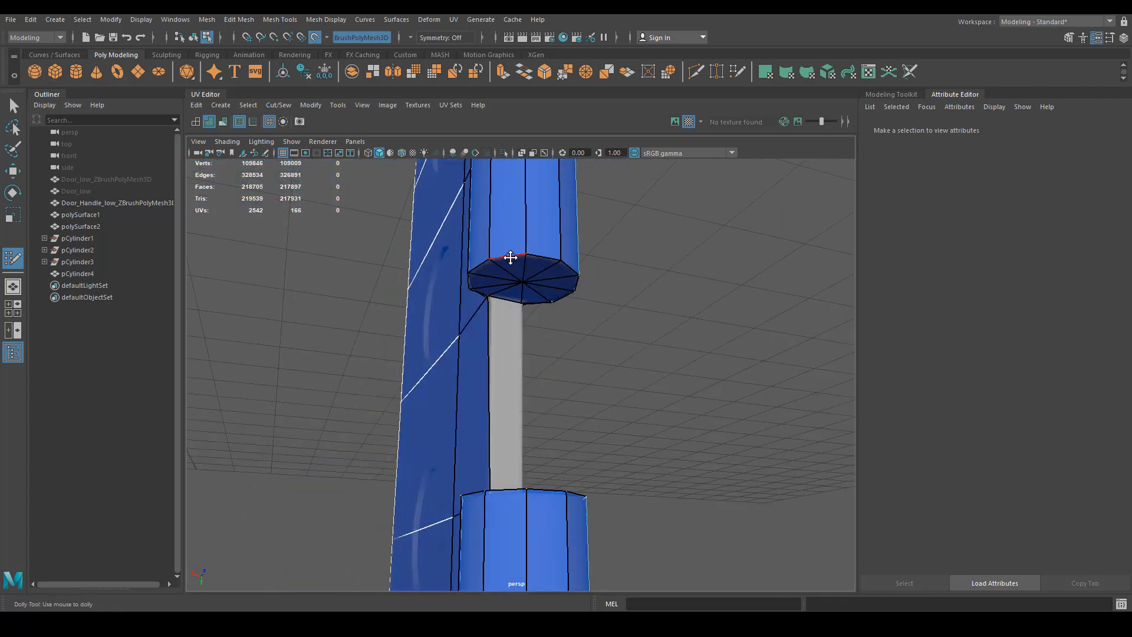
Step: Fill the side face across the plate's thickness in one gap between neighbouring knuckles
alt+drag(515, 379, 520, 416)
alt+drag(520, 415, 498, 384)
alt+right_drag(498, 384, 511, 430)
alt+drag(510, 431, 581, 417)
alt+right_drag(582, 416, 503, 500)
alt+drag(573, 452, 485, 474)
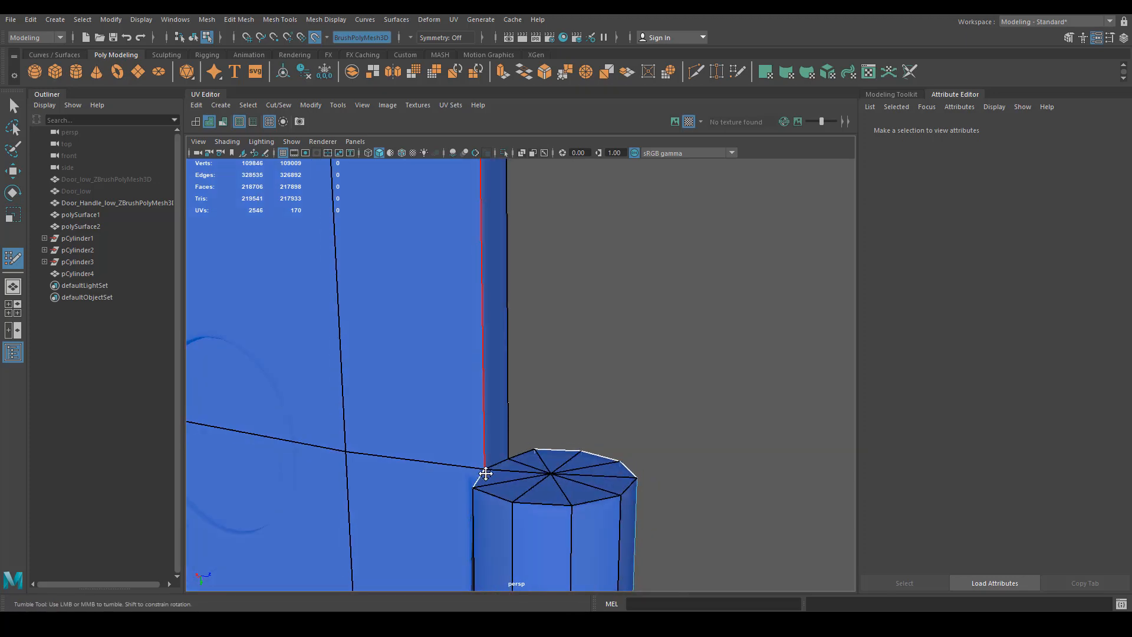
Step: Check in wireframe and shaded view how the knuckle cap meets the plate's side corners at the other gap
alt+right_drag(483, 474, 477, 387)
alt+drag(478, 387, 450, 412)
alt+right_drag(450, 412, 487, 368)
alt+drag(487, 368, 472, 472)
alt+right_drag(473, 472, 487, 405)
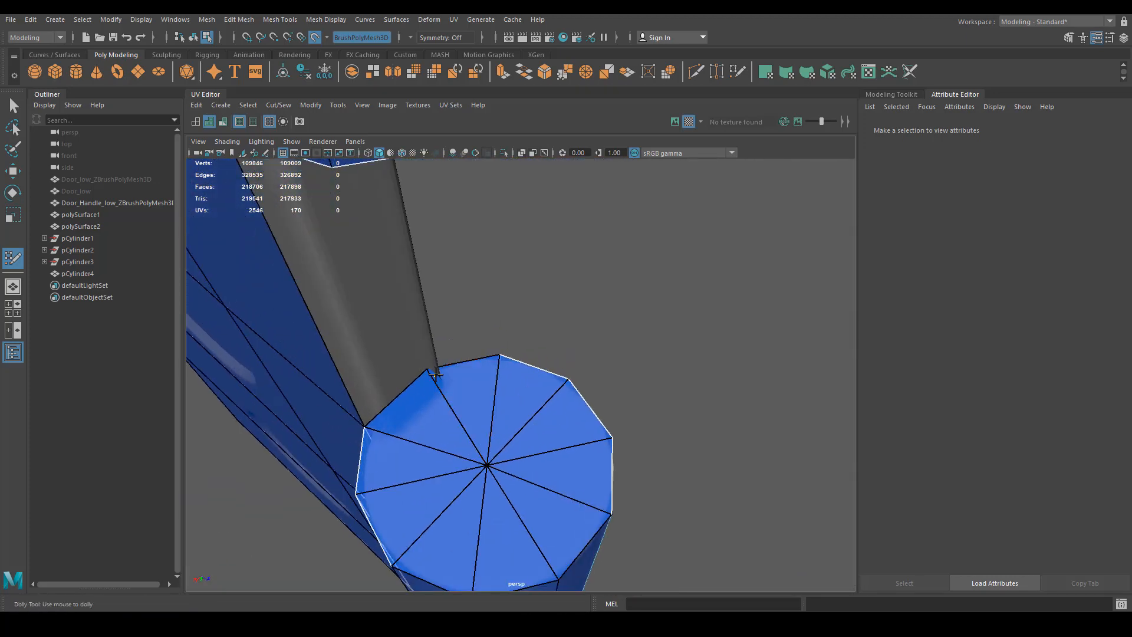
alt+drag(487, 400, 435, 400)
alt+right_drag(434, 400, 575, 315)
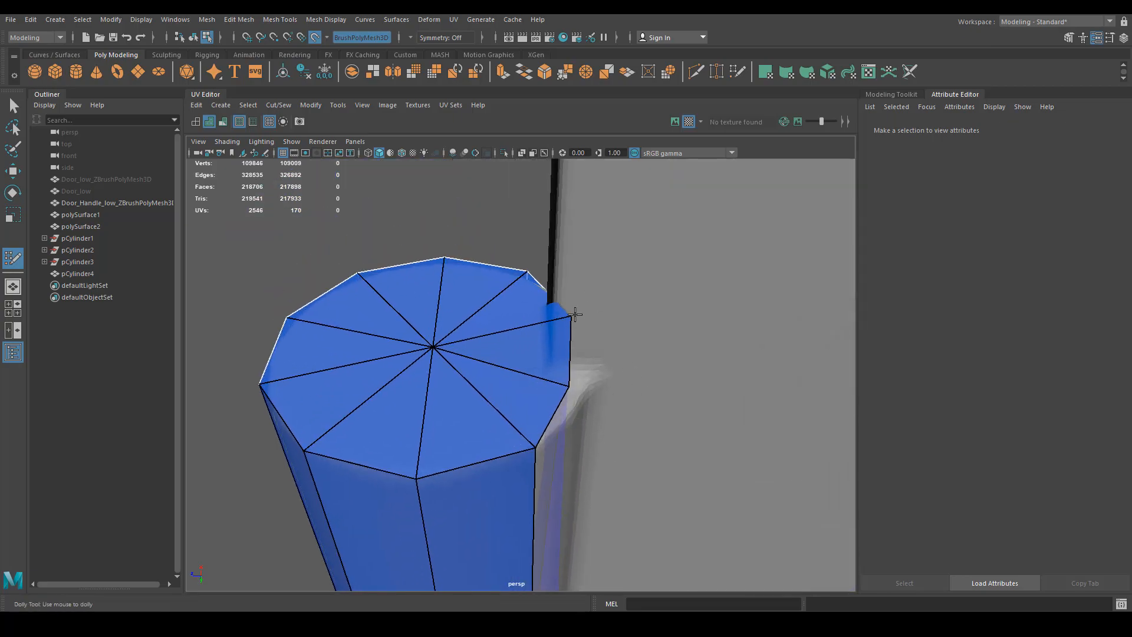
key(4)
mouse_move(575, 315)
alt+mouse_down()
mouse_move(484, 345)
mouse_move(493, 362)
mouse_move(480, 372)
alt+mouse_up()
key(5)
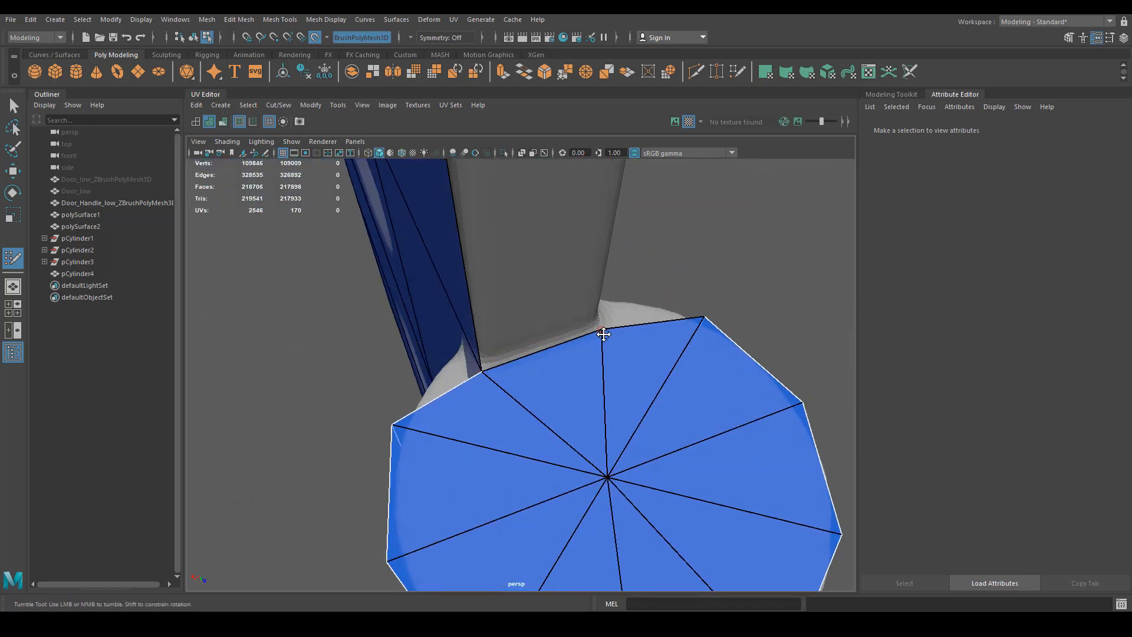
Step: Add the side face across the plate's thickness in the remaining gap between knuckles
alt+drag(603, 334, 492, 294)
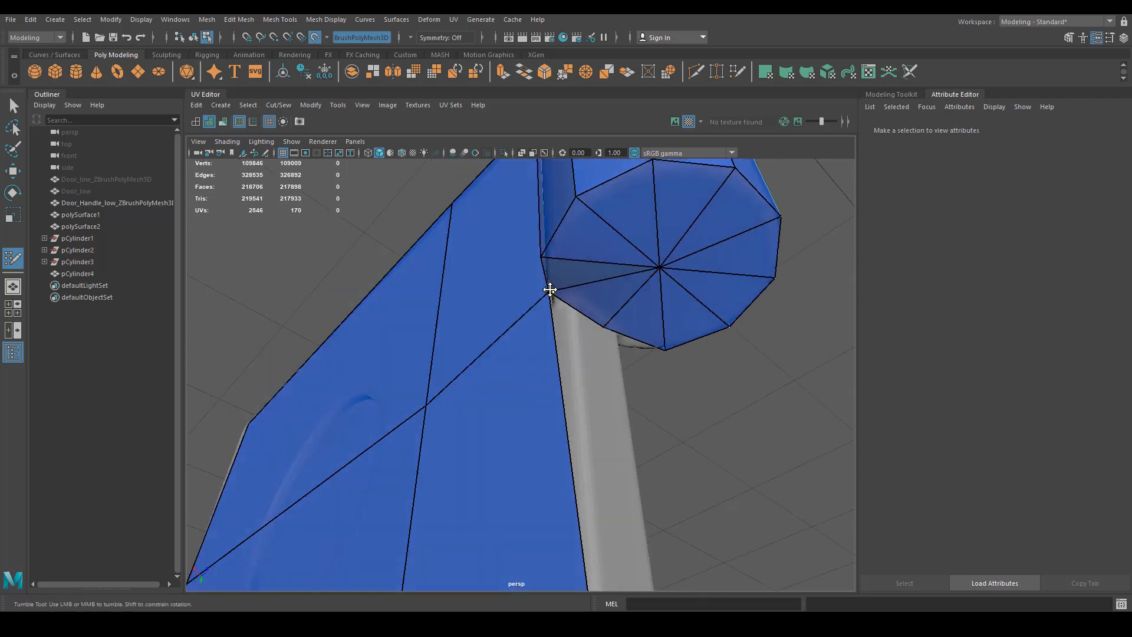
alt+right_drag(576, 303, 602, 404)
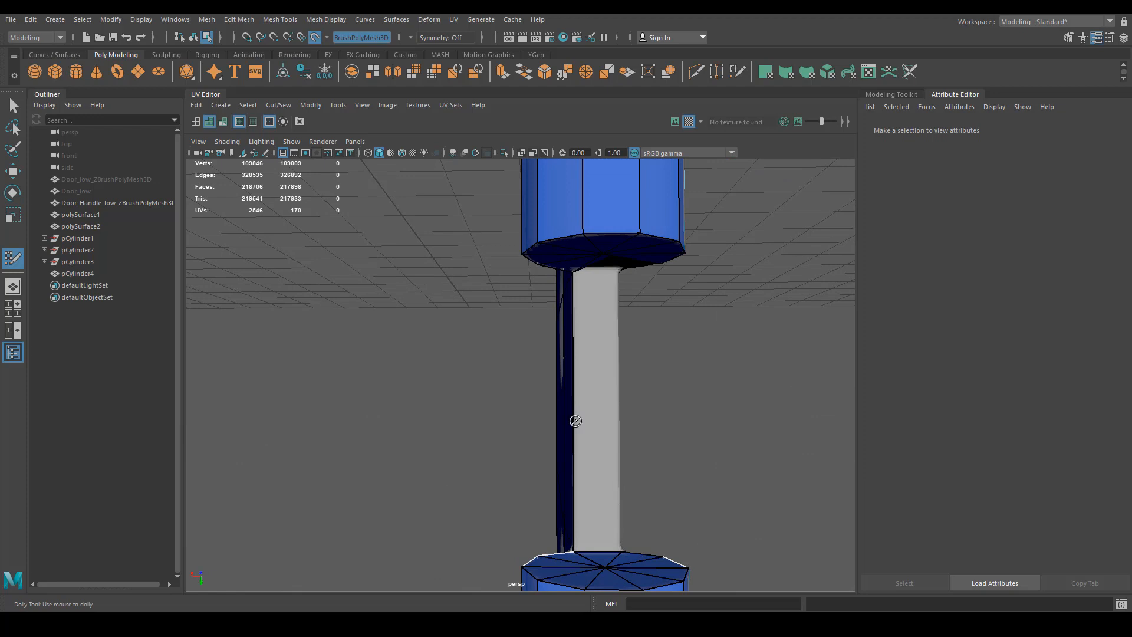
alt+drag(546, 423, 622, 296)
key(ctrl+z)
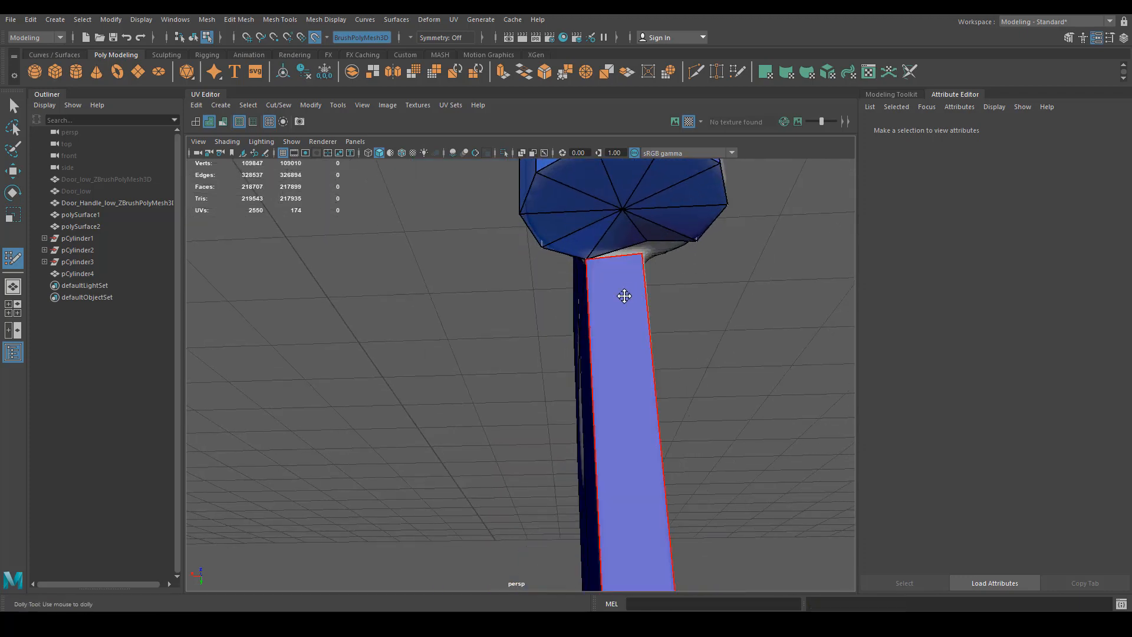
alt+right_drag(622, 295, 684, 303)
alt+right_drag(640, 361, 644, 406)
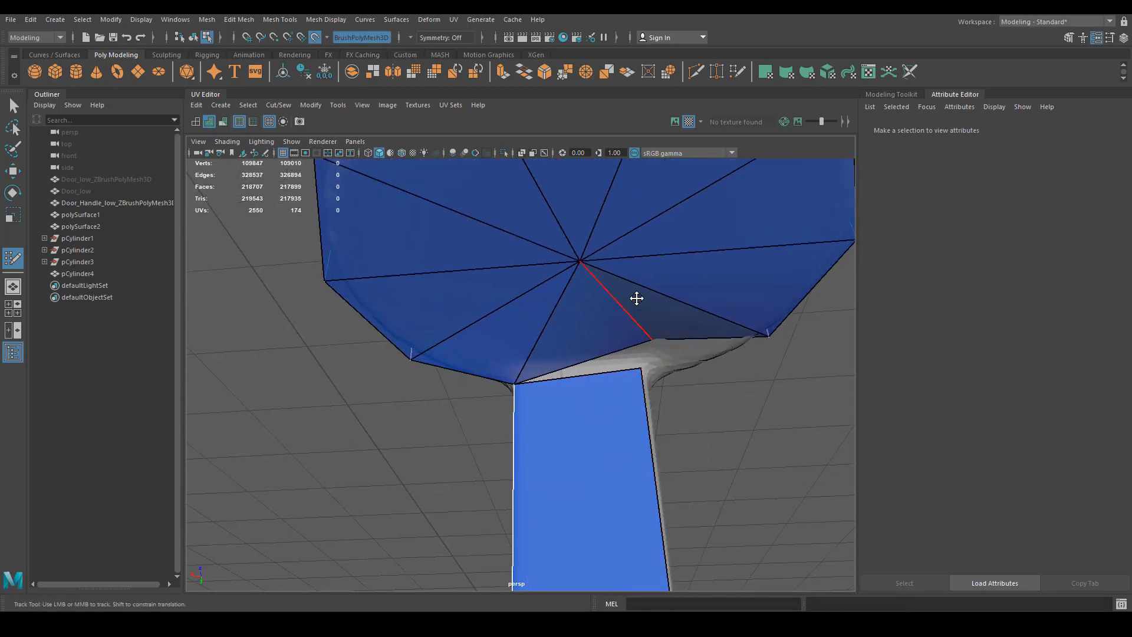
click(641, 318)
key(Delete)
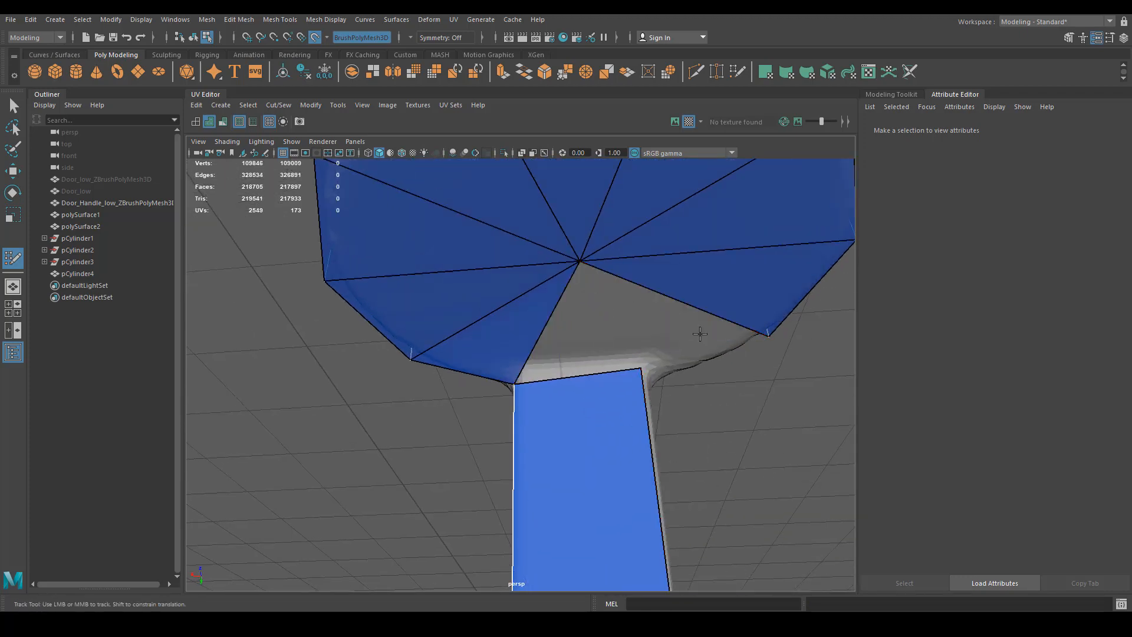
alt+drag(700, 334, 551, 316)
key(ctrl+z)
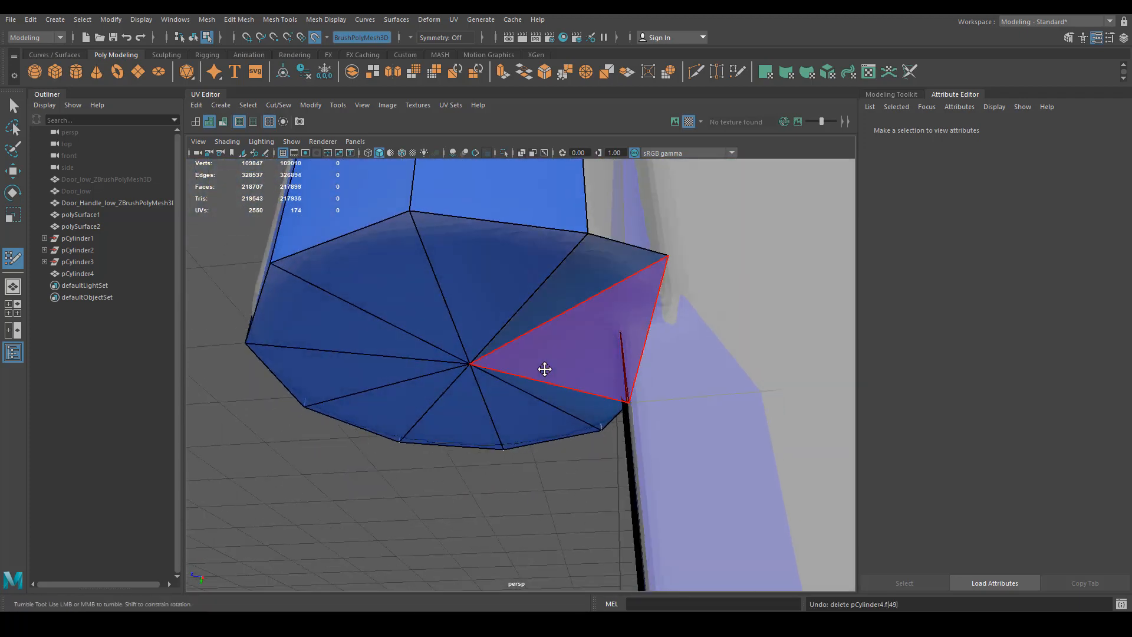
Step: Weld the new side face's loose corner onto the adjoining knuckle cap vertex
alt+drag(544, 369, 519, 485)
scroll(572, 409, up, 3)
alt+middle_drag(572, 410, 525, 397)
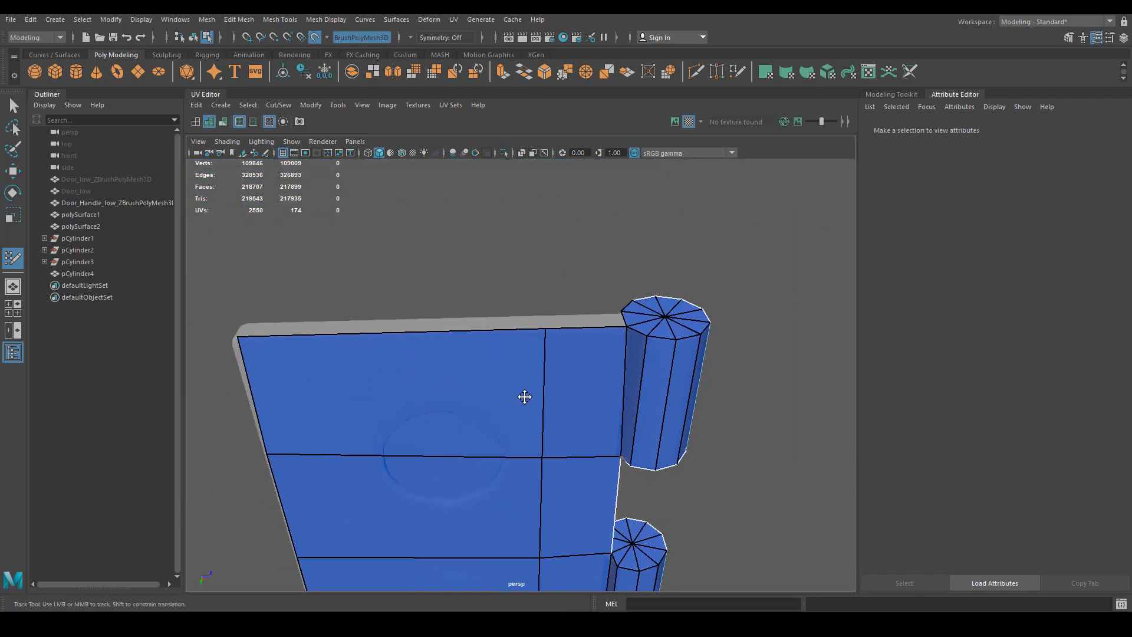
Step: Extrude the plate's far long edge loop across the sculpted plate's thickness to form the outer side wall
alt+drag(525, 396, 483, 338)
alt+drag(541, 255, 476, 364)
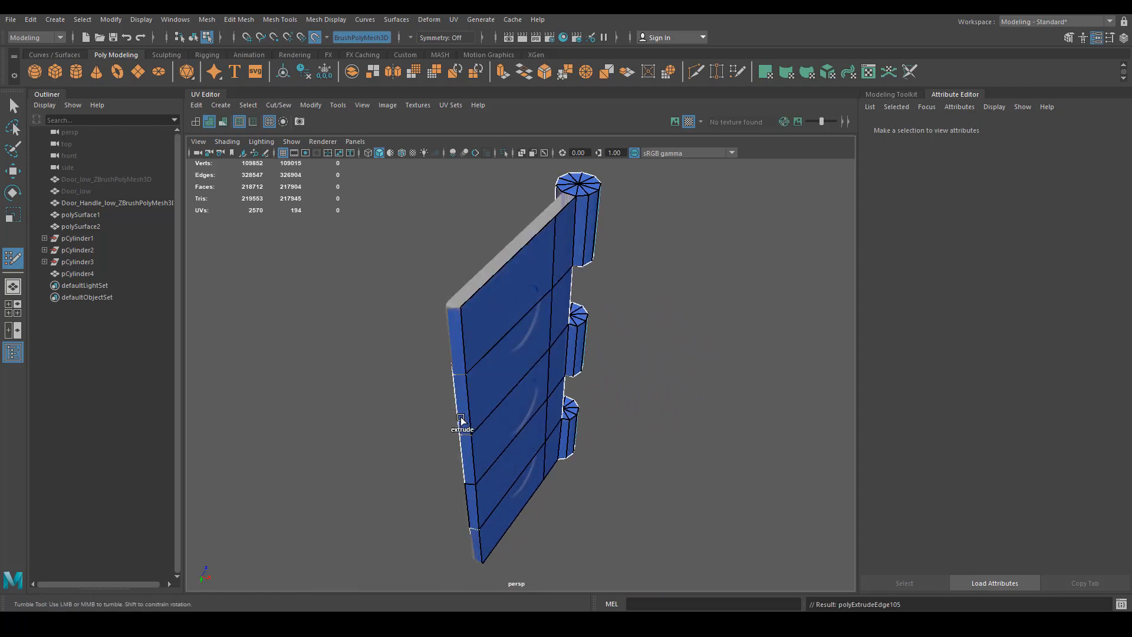
alt+drag(425, 439, 504, 362)
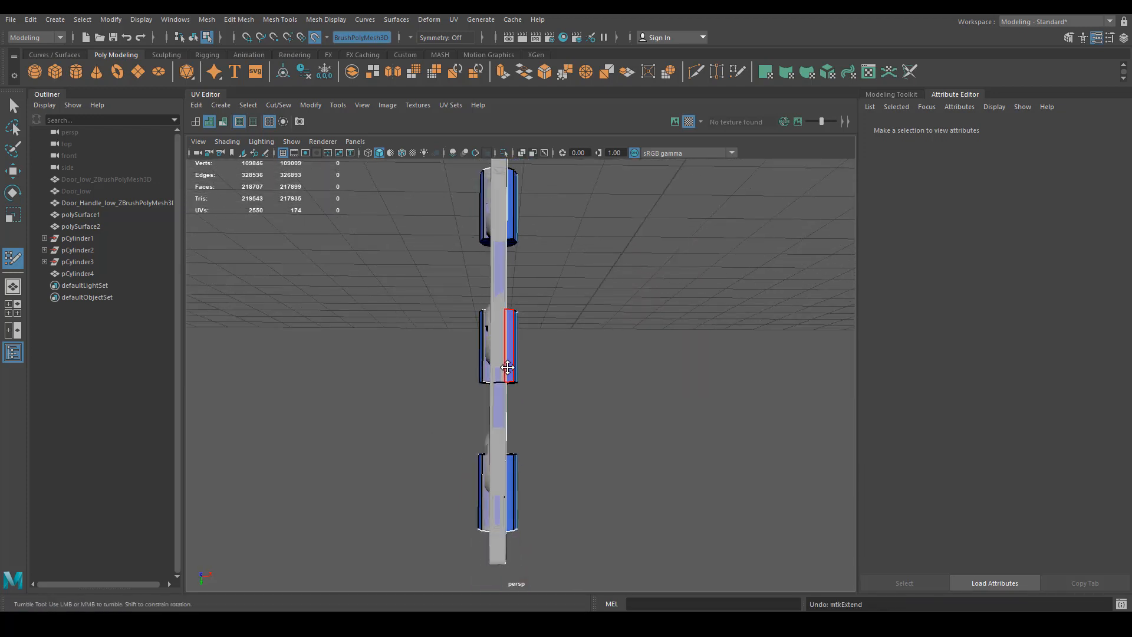
alt+drag(576, 446, 477, 374)
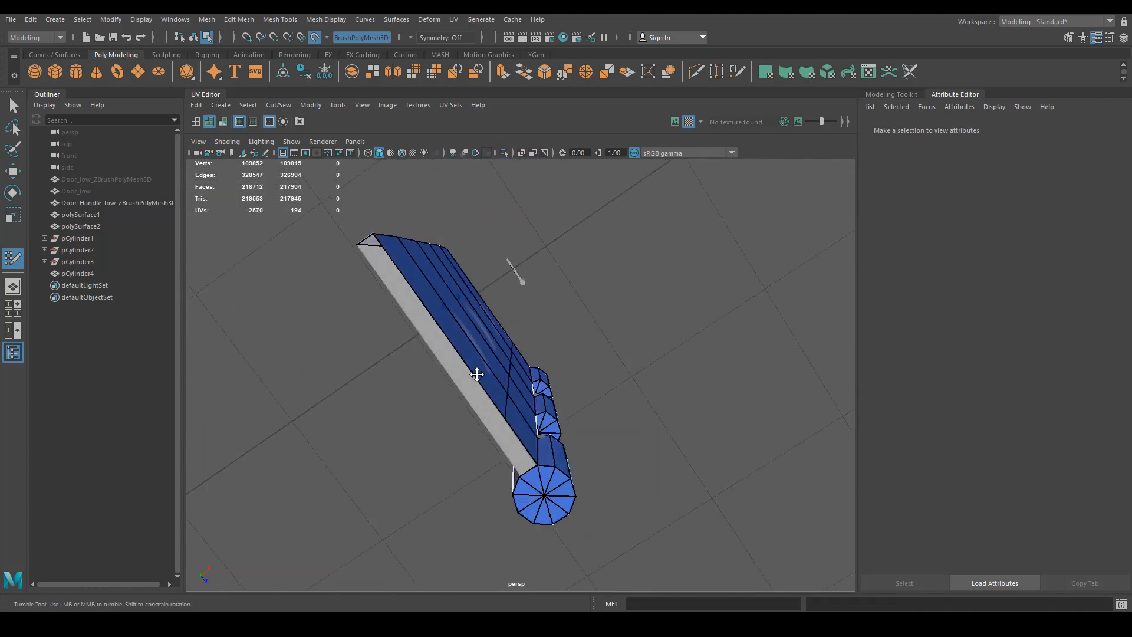
Step: Extend the plate's first short end across its thickness as a wall reaching the knuckle
key(ctrl+z)
shift+drag(457, 356, 438, 364)
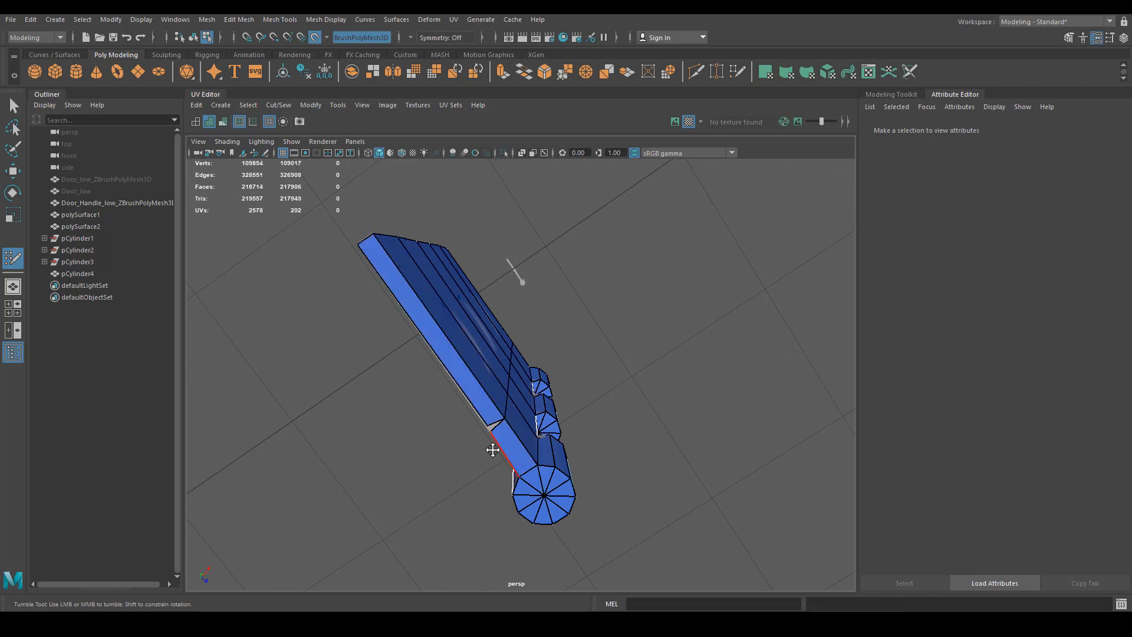
alt+drag(493, 450, 502, 430)
Step: Extrude the opposite short end's edge across the plate's thickness and fill the remaining face up to the knuckle
alt+right_drag(502, 429, 348, 285)
alt+drag(348, 285, 566, 472)
alt+right_drag(567, 472, 558, 449)
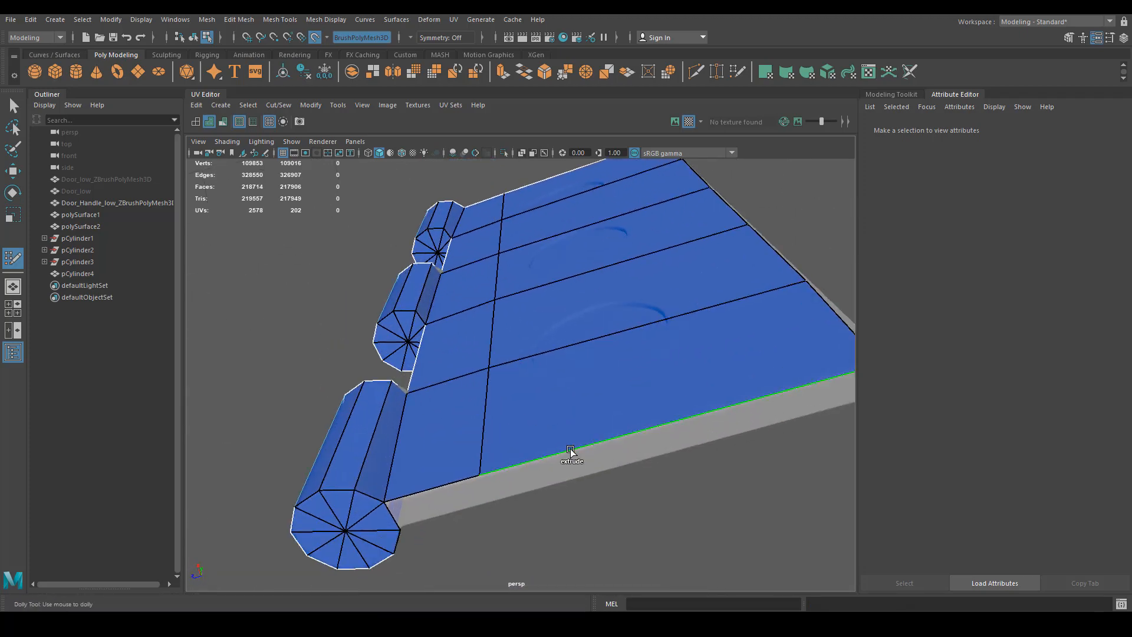
shift+drag(570, 448, 590, 485)
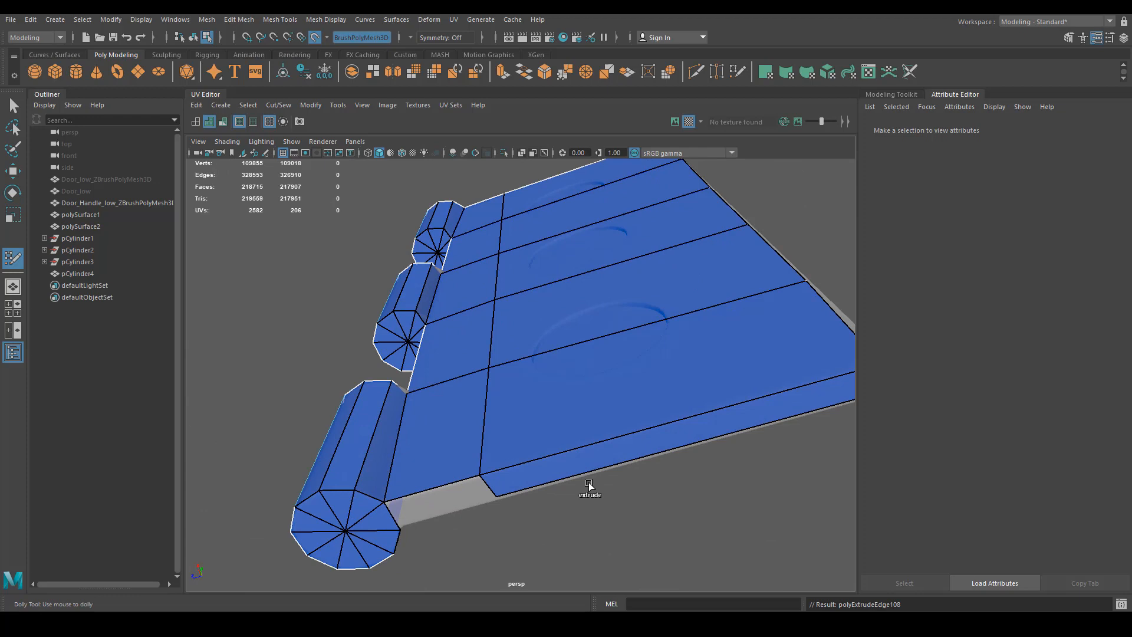
shift+click(441, 482)
Step: Weld the open corner where the plate's end wall meets its outer side wall
alt+drag(399, 525, 405, 493)
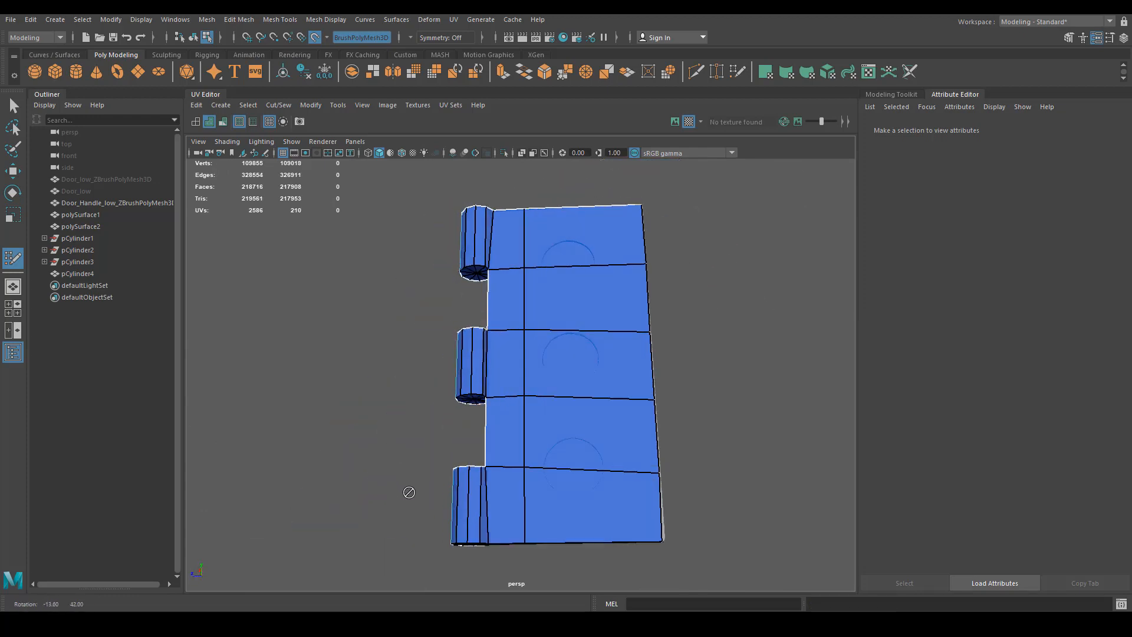
alt+right_drag(405, 493, 430, 463)
alt+middle_drag(430, 462, 441, 470)
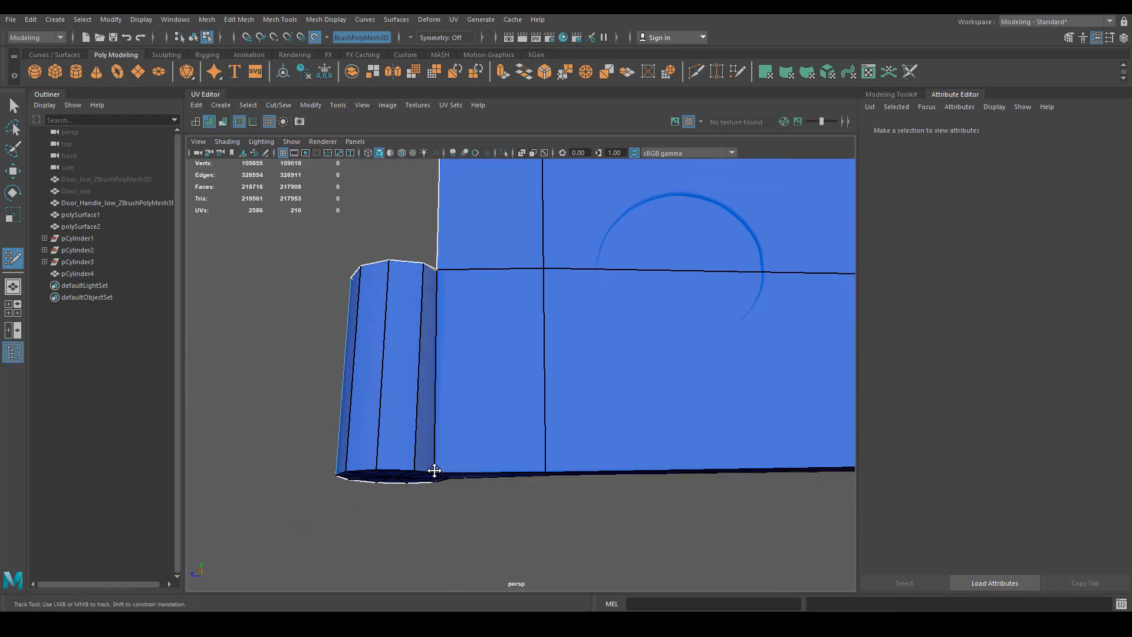
alt+drag(434, 470, 472, 369)
alt+right_drag(472, 369, 494, 533)
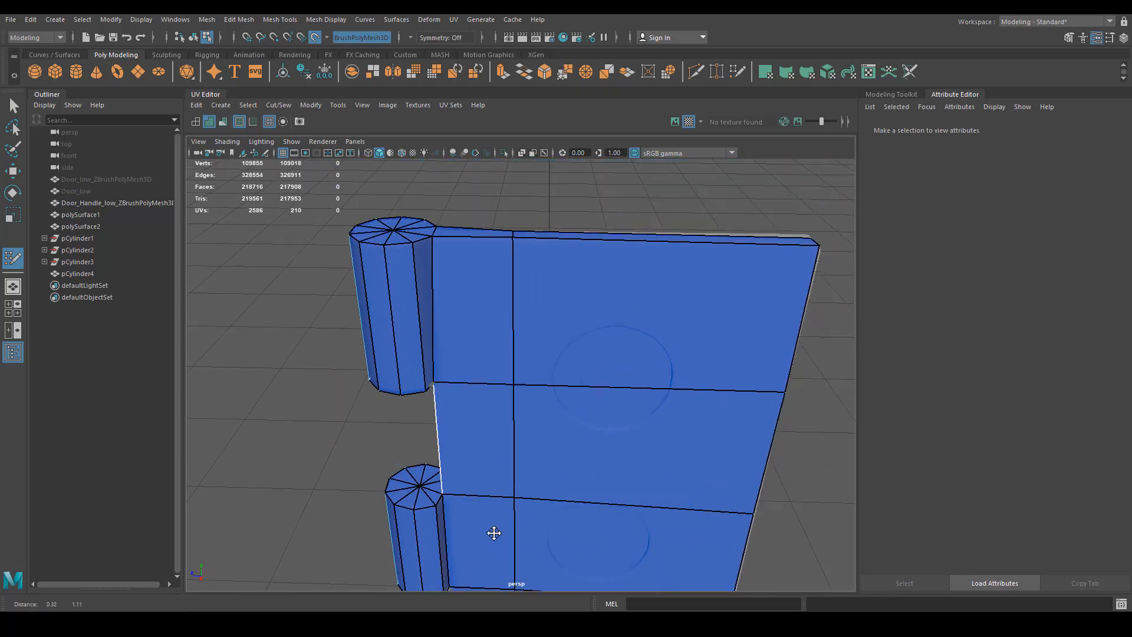
alt+drag(494, 533, 435, 363)
alt+right_drag(434, 364, 349, 322)
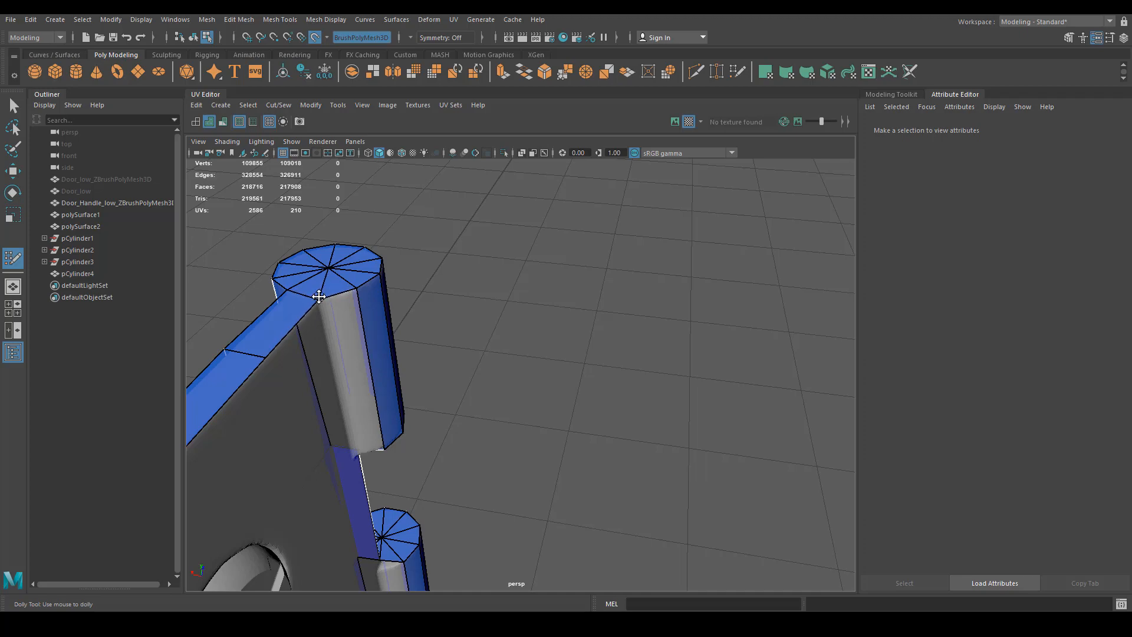
alt+drag(318, 296, 526, 386)
alt+right_drag(525, 386, 611, 427)
alt+drag(612, 427, 531, 384)
alt+right_drag(531, 383, 467, 403)
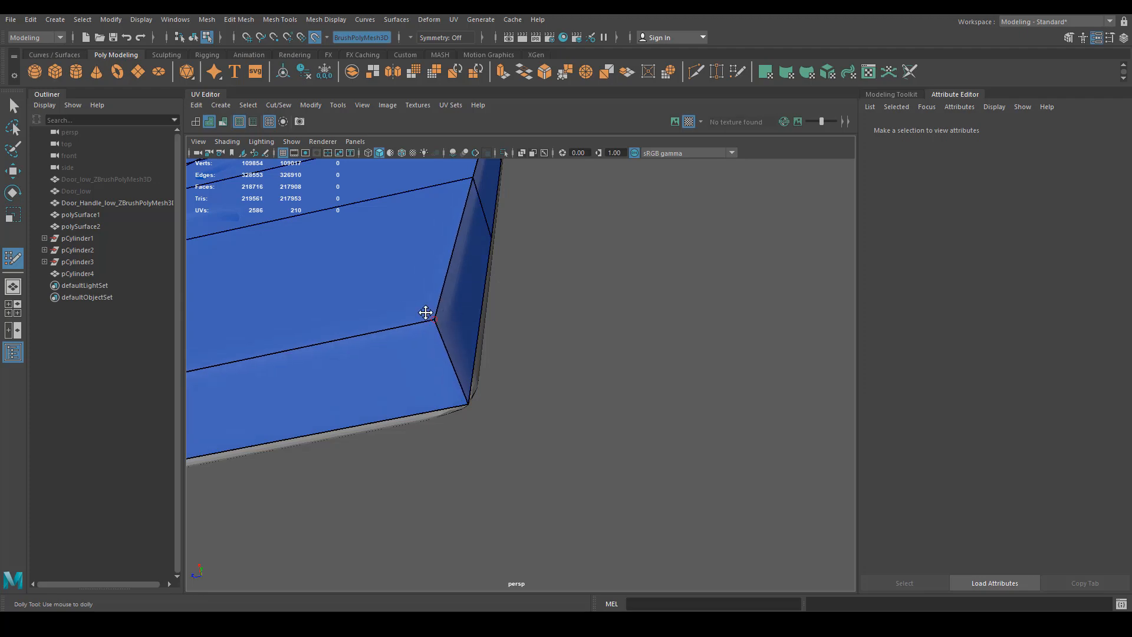
Step: Insert an edge loop around the plate and upper knuckle just below their top end
alt+right_drag(426, 313, 460, 341)
alt+drag(460, 341, 473, 369)
alt+right_drag(530, 371, 505, 480)
alt+drag(506, 481, 672, 366)
alt+middle_drag(672, 366, 591, 367)
alt+drag(592, 366, 546, 320)
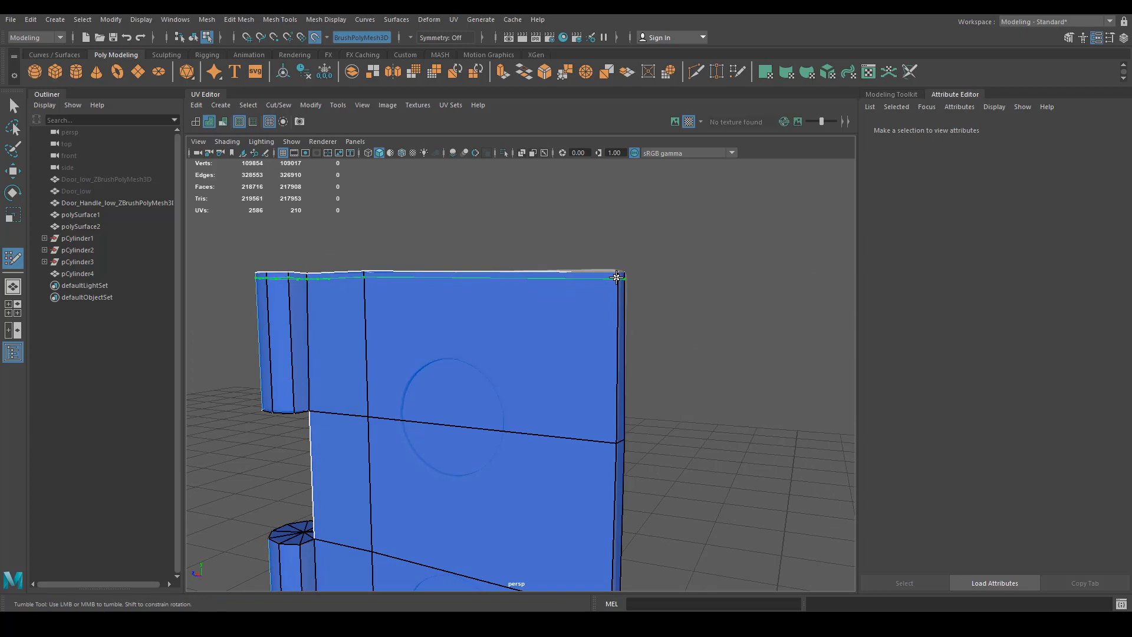
alt+drag(506, 320, 493, 369)
alt+right_drag(493, 369, 556, 380)
alt+drag(558, 381, 520, 399)
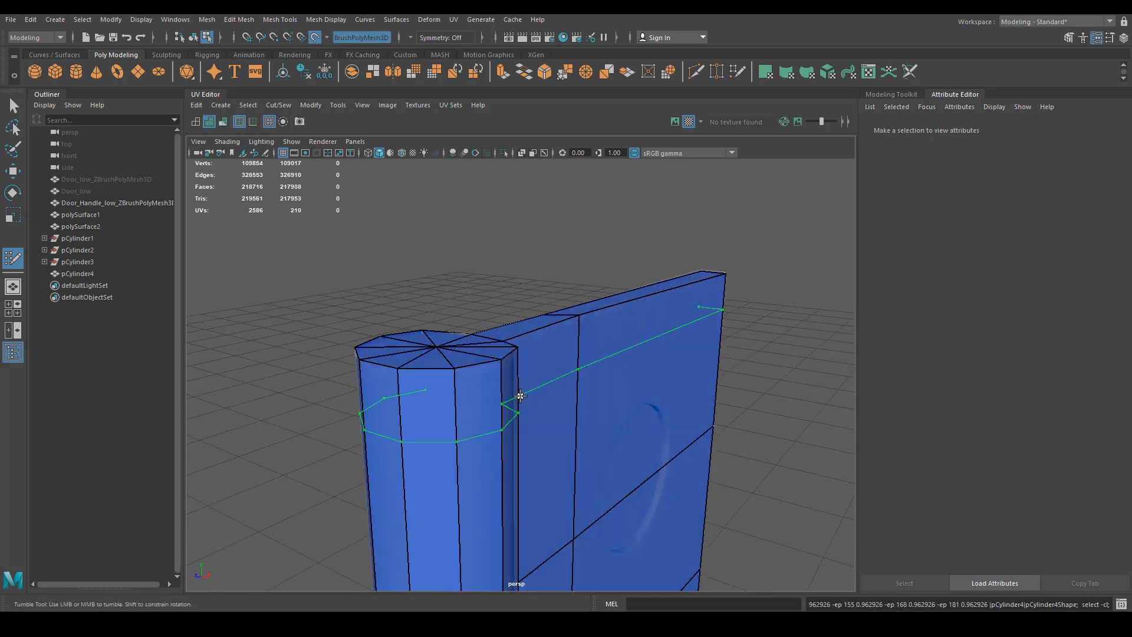
alt+right_drag(516, 411, 506, 372)
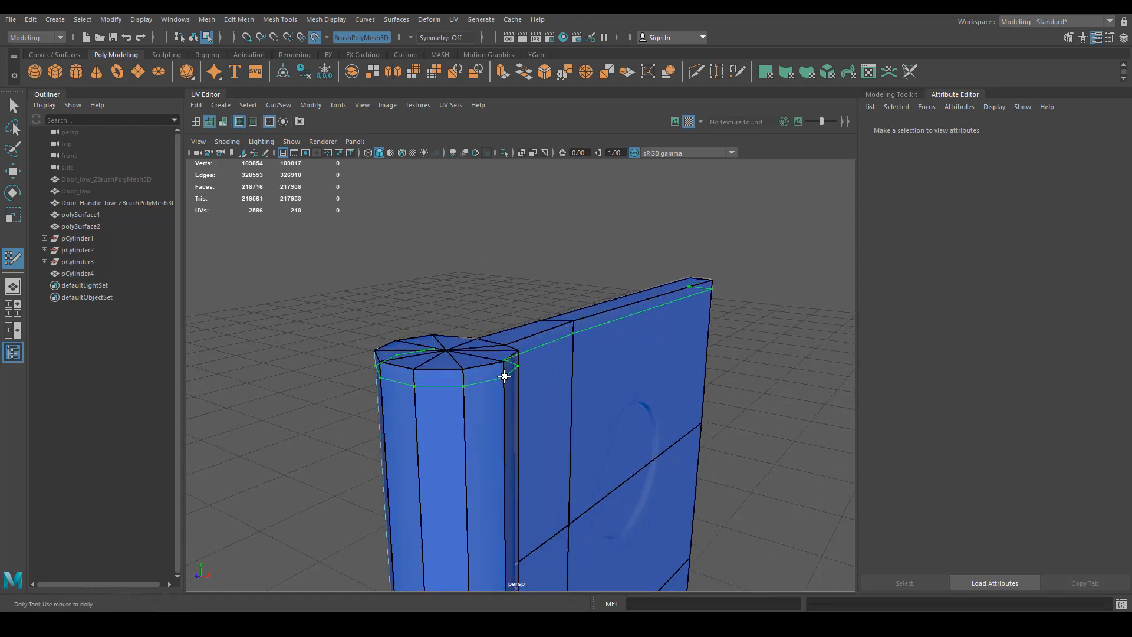
click(505, 376)
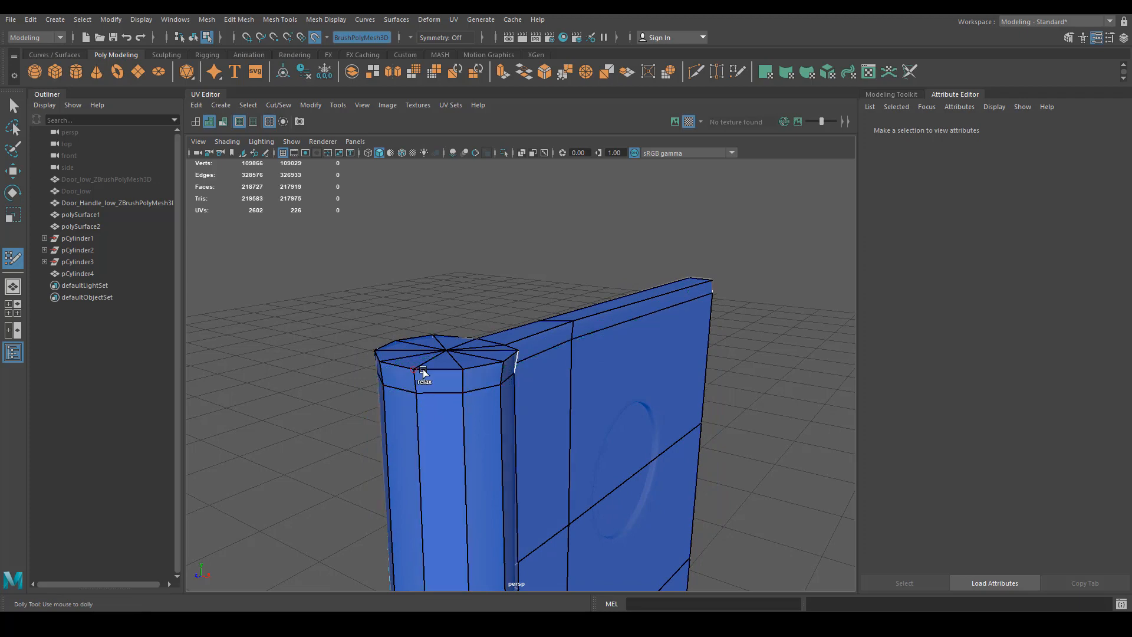
Step: Try relaxing the upper knuckle's top rim vertices with Quad Draw, and undo the changes
alt+drag(424, 372, 427, 417)
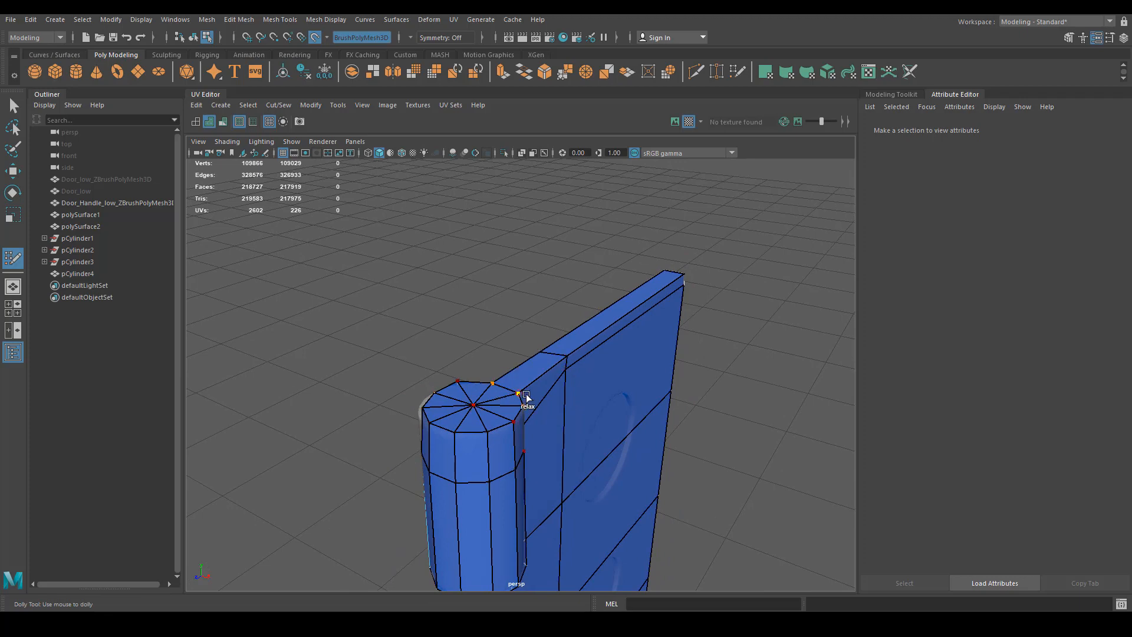
alt+drag(553, 427, 477, 478)
alt+drag(420, 413, 467, 441)
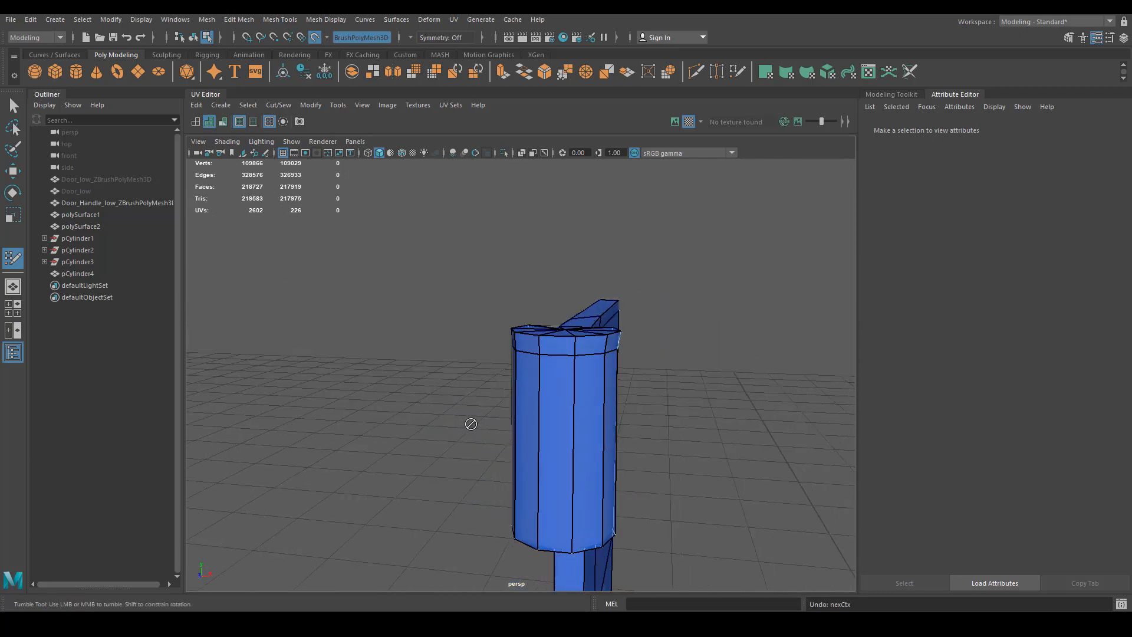
alt+drag(559, 414, 418, 352)
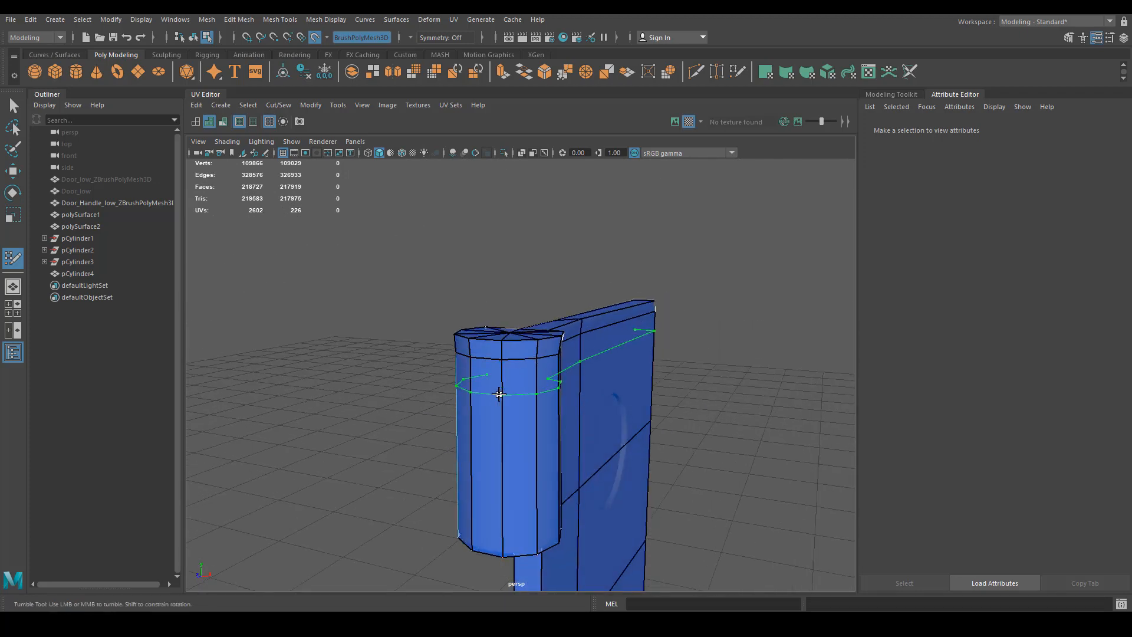
key(ctrl+z)
alt+drag(505, 394, 493, 348)
click(428, 313)
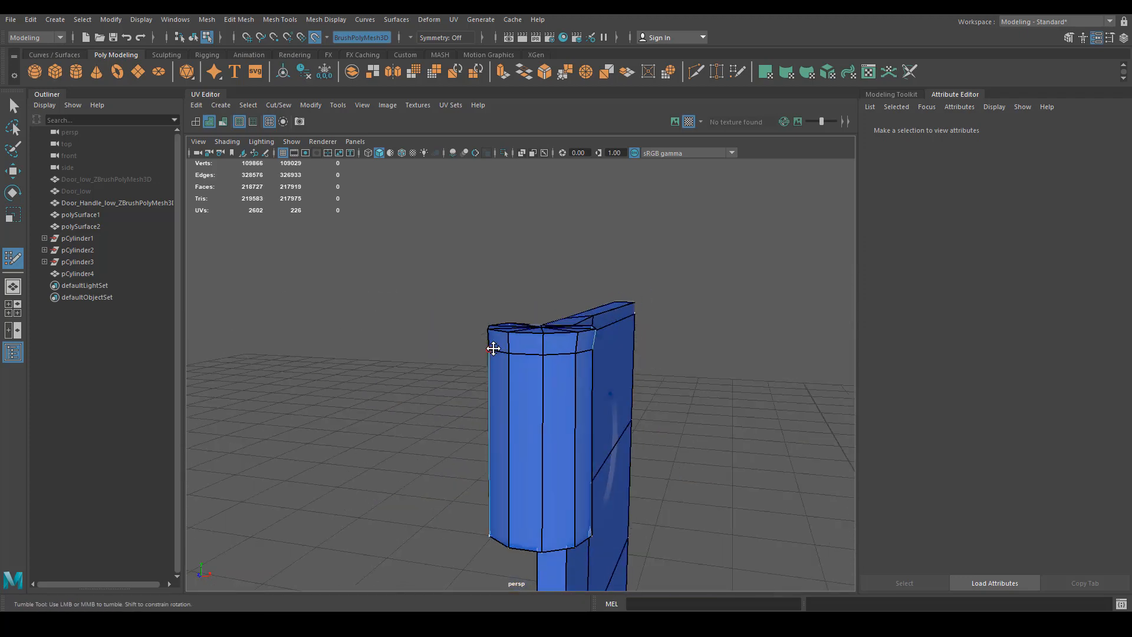
Step: Select all vertices along the plate and upper knuckle's top end and scale them flat along the vertical axis
key(q)
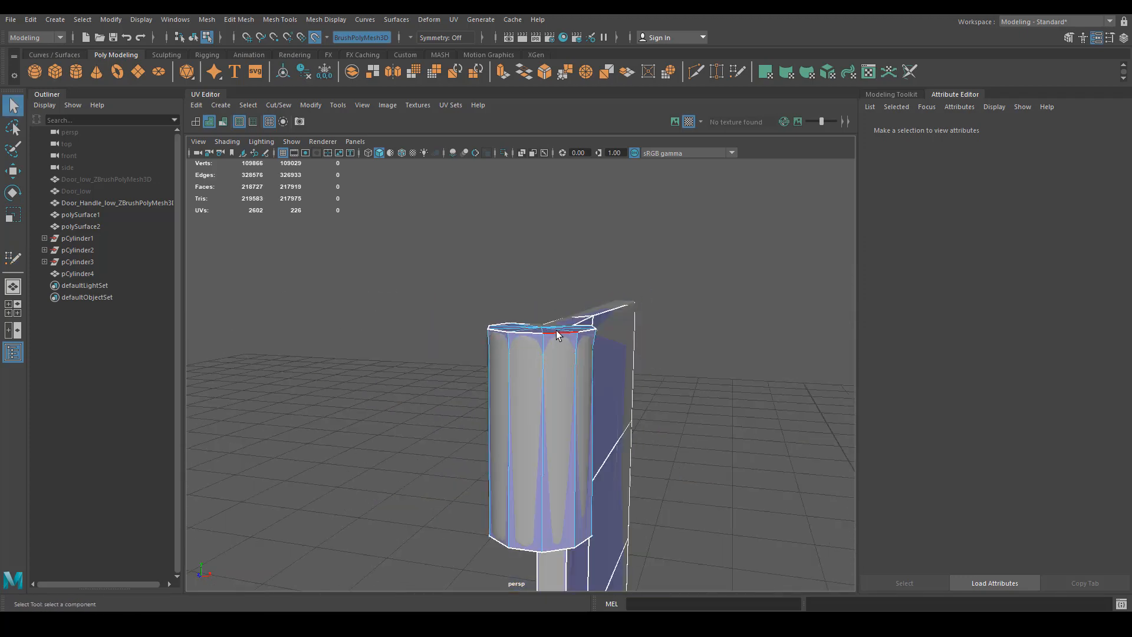
click(742, 69)
right_drag(611, 309, 567, 298)
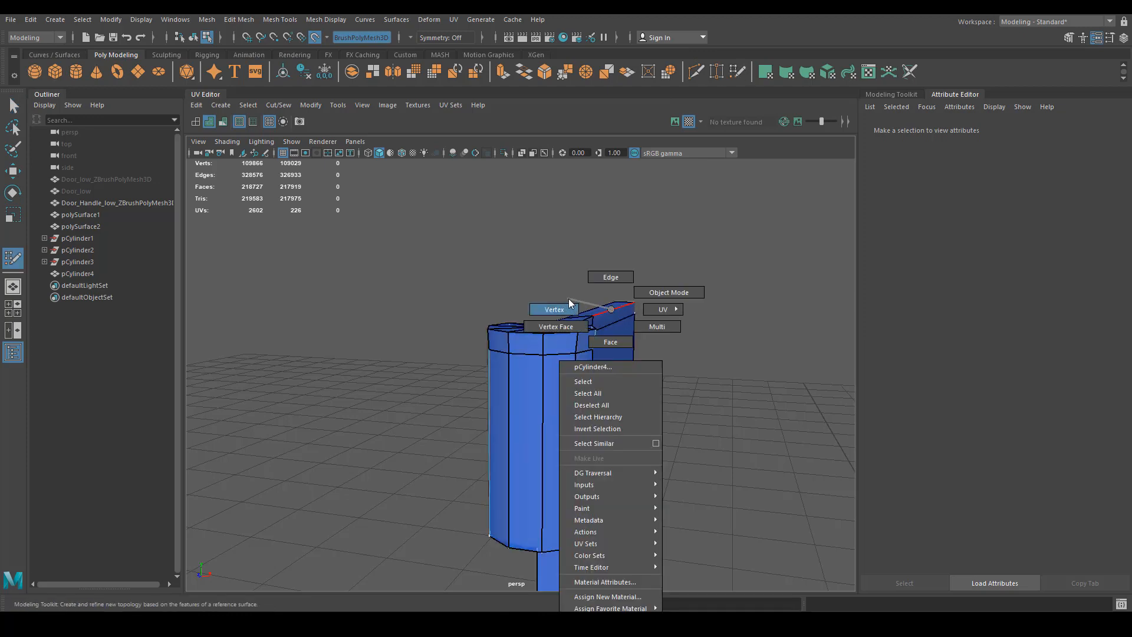
alt+drag(569, 303, 573, 309)
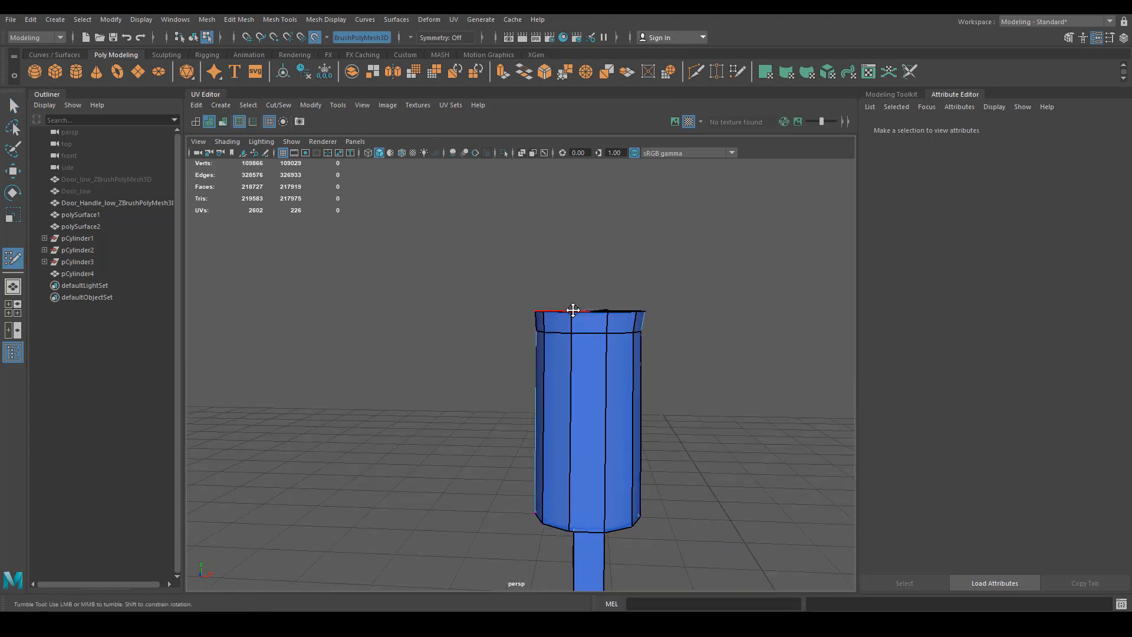
key(q)
drag(652, 287, 710, 355)
alt+drag(645, 334, 542, 351)
key(e)
key(r)
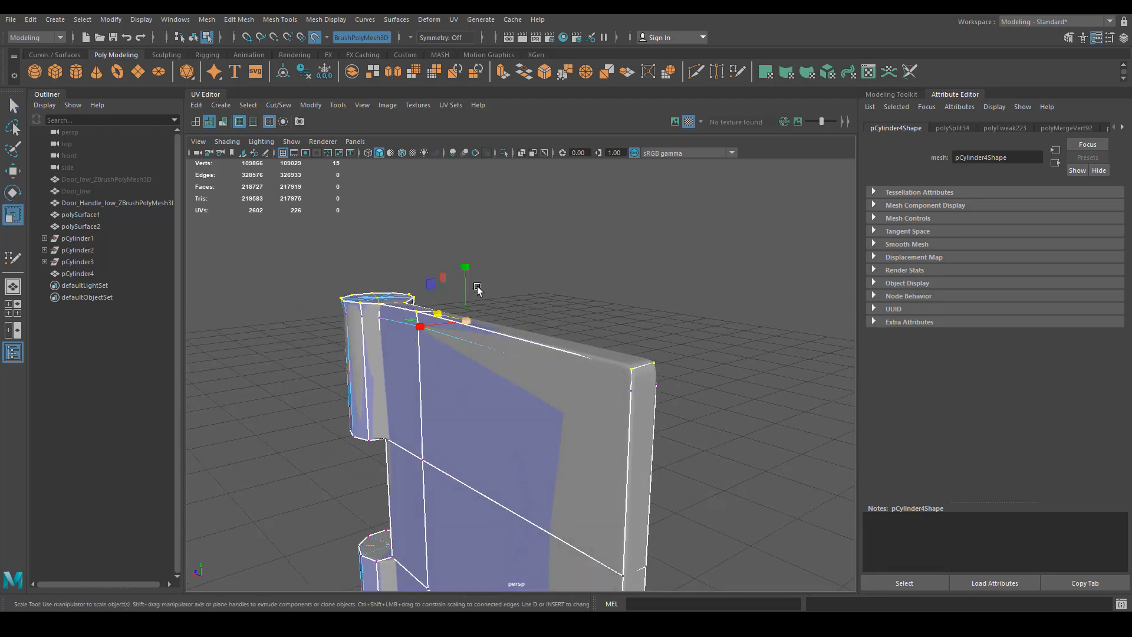
drag(465, 269, 475, 305)
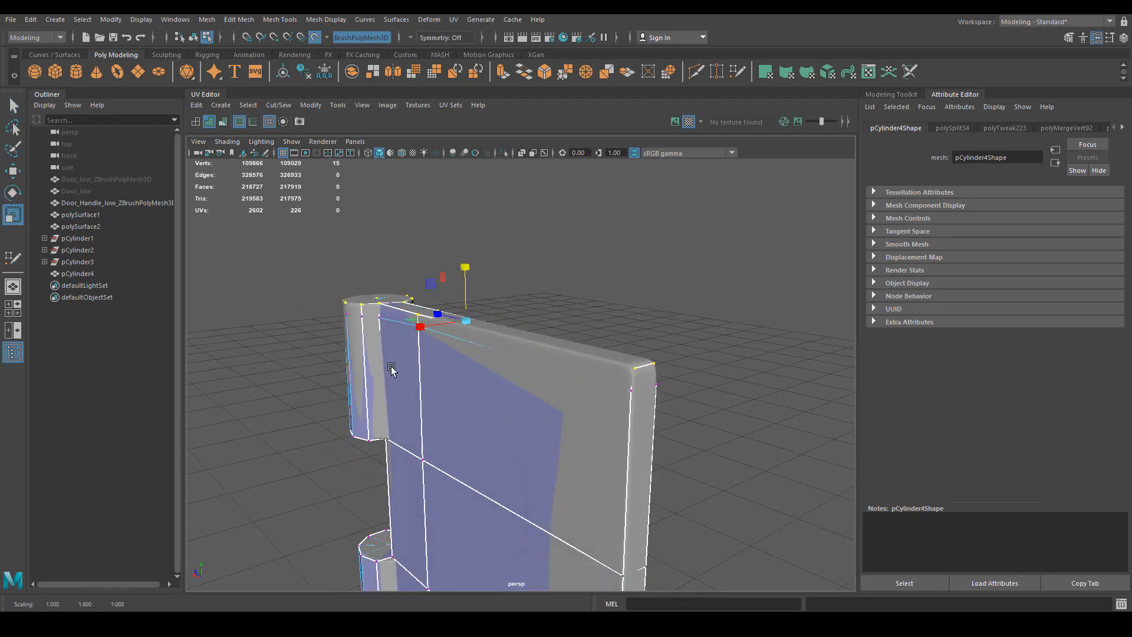
Step: Delete the edge loop running just below the top end of the plate and upper knuckle
alt+drag(392, 369, 484, 335)
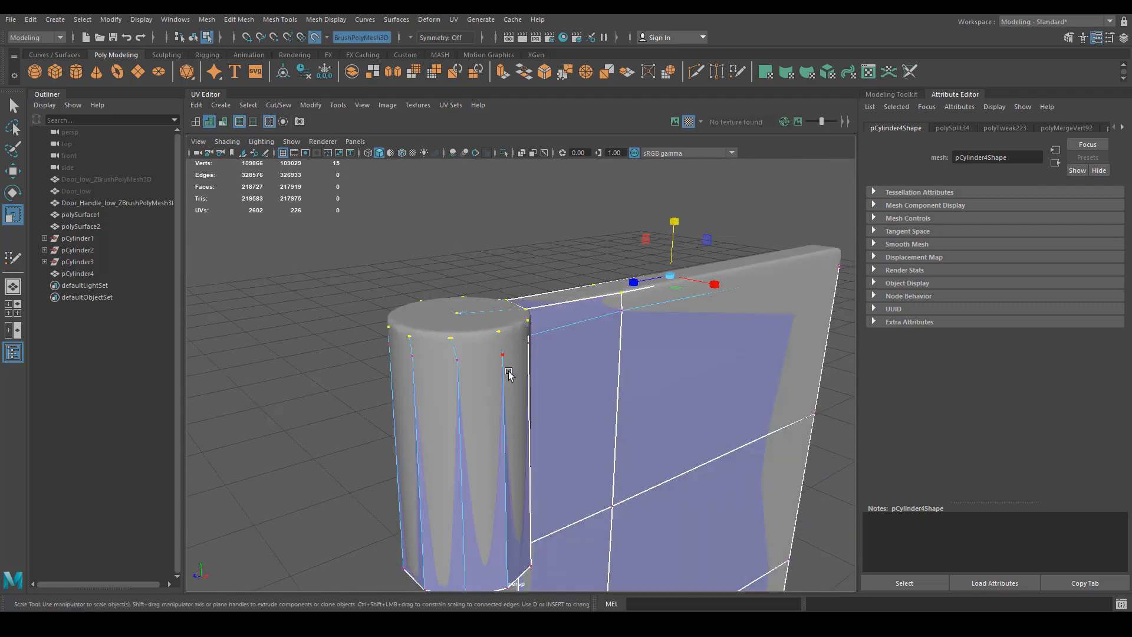
alt+drag(509, 375, 528, 311)
right_click(531, 297)
right_drag(532, 296, 529, 262)
shift+right_click(546, 298)
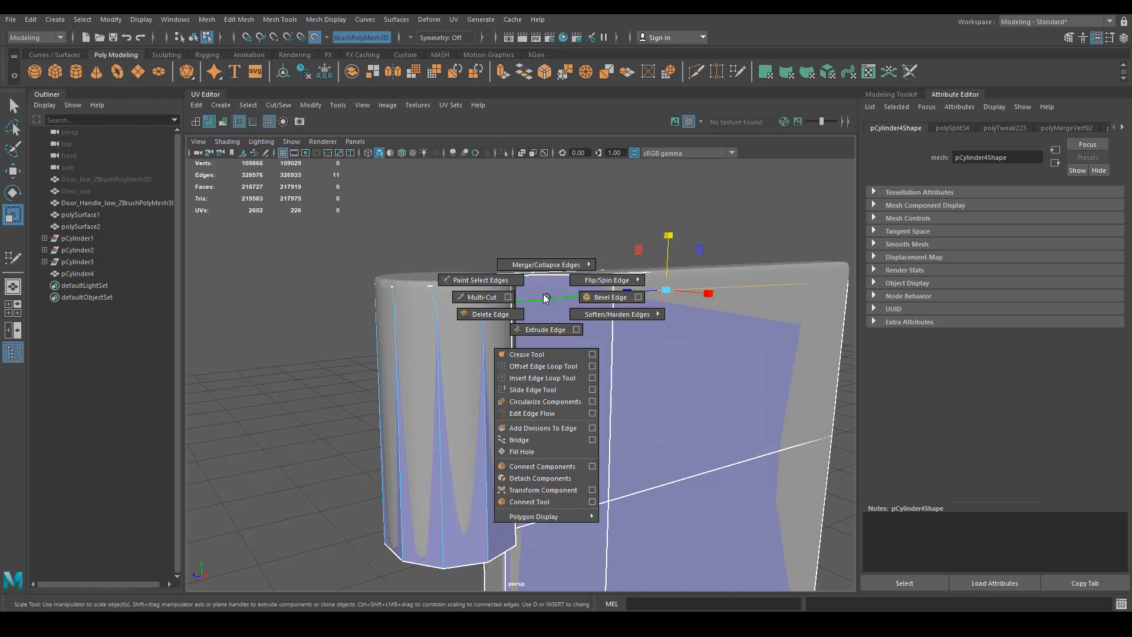
click(493, 314)
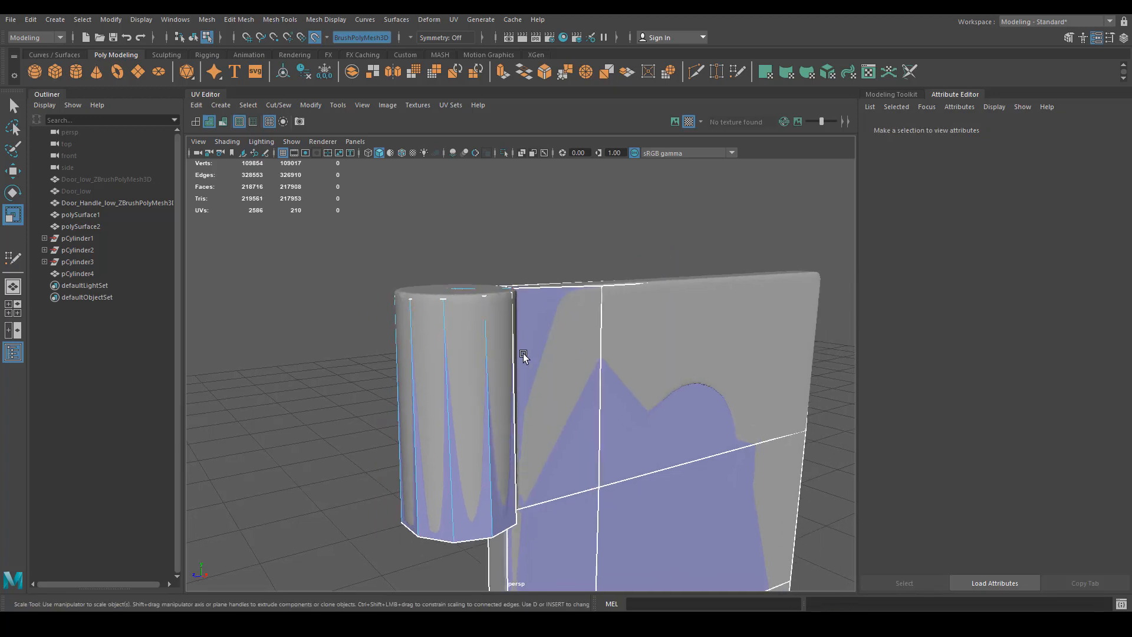
Step: Examine how the upper knuckle's cap, sides and lower rim fit the sculpted surface with Quad Draw active
right_drag(522, 349, 563, 295)
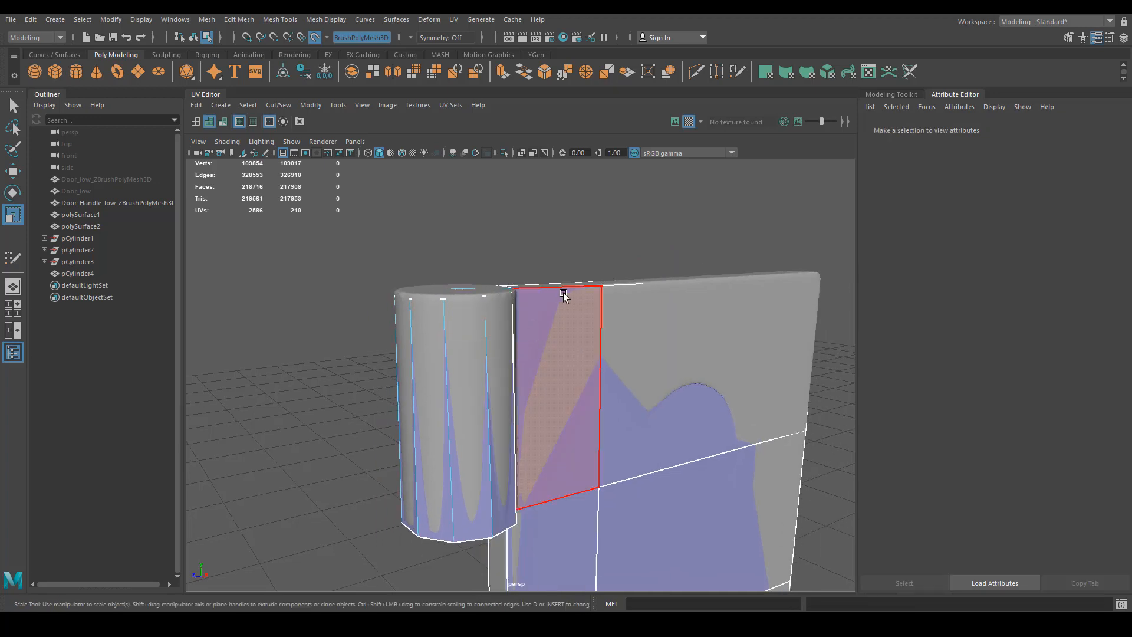
click(734, 73)
mouse_move(579, 293)
alt+mouse_down()
mouse_move(544, 384)
mouse_move(556, 395)
mouse_move(562, 383)
mouse_move(554, 396)
alt+mouse_up()
alt+right_drag(554, 397, 561, 331)
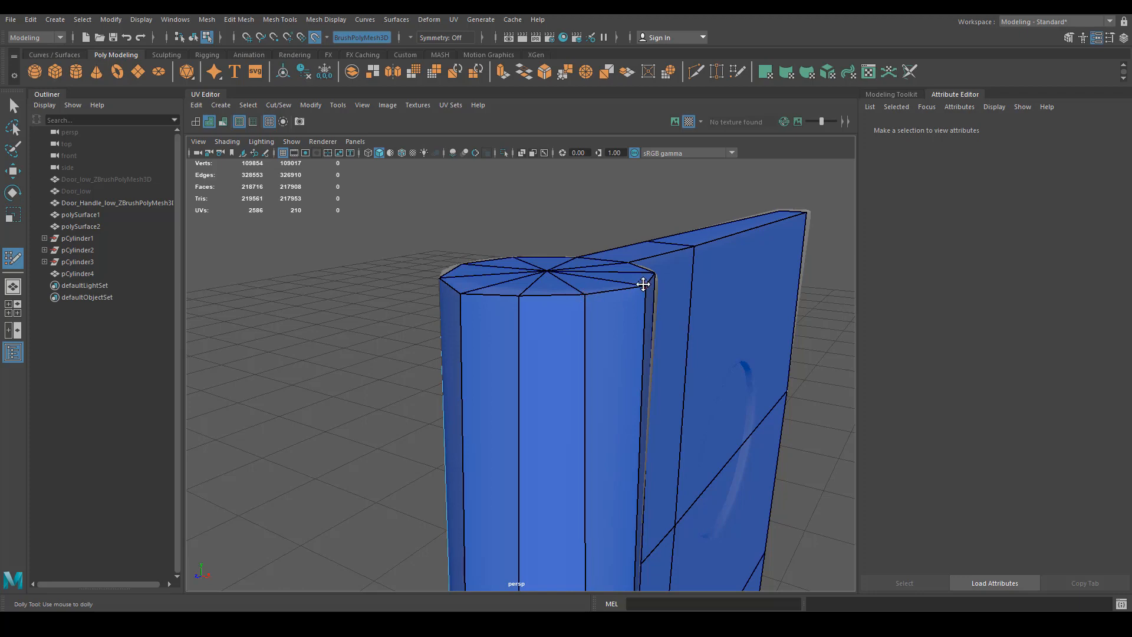
alt+drag(637, 285, 528, 324)
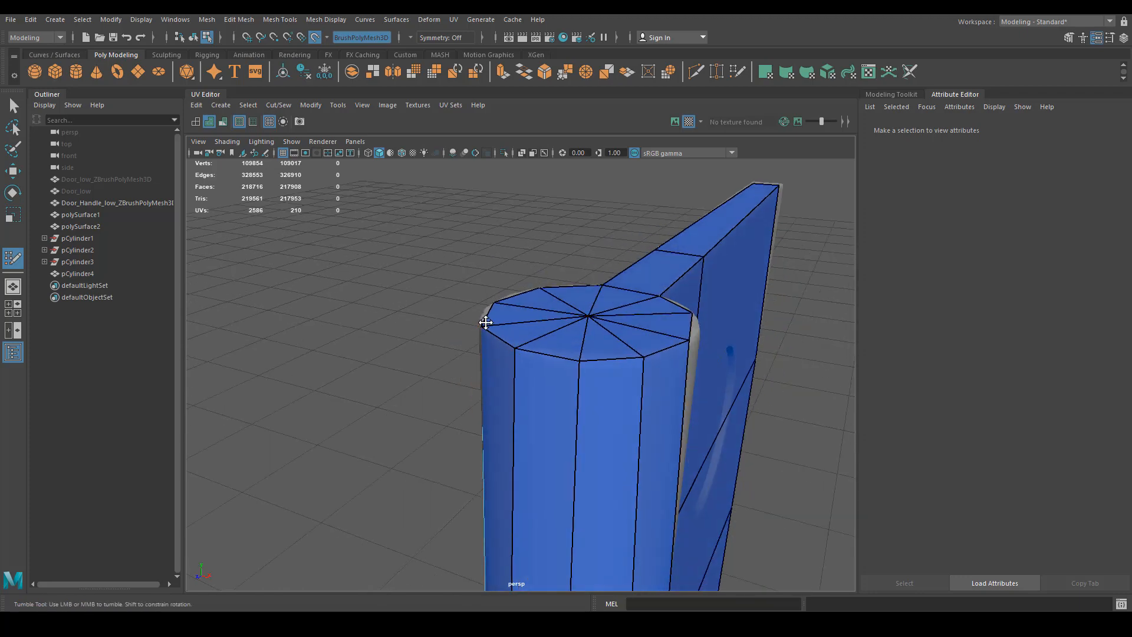
alt+drag(465, 328, 598, 400)
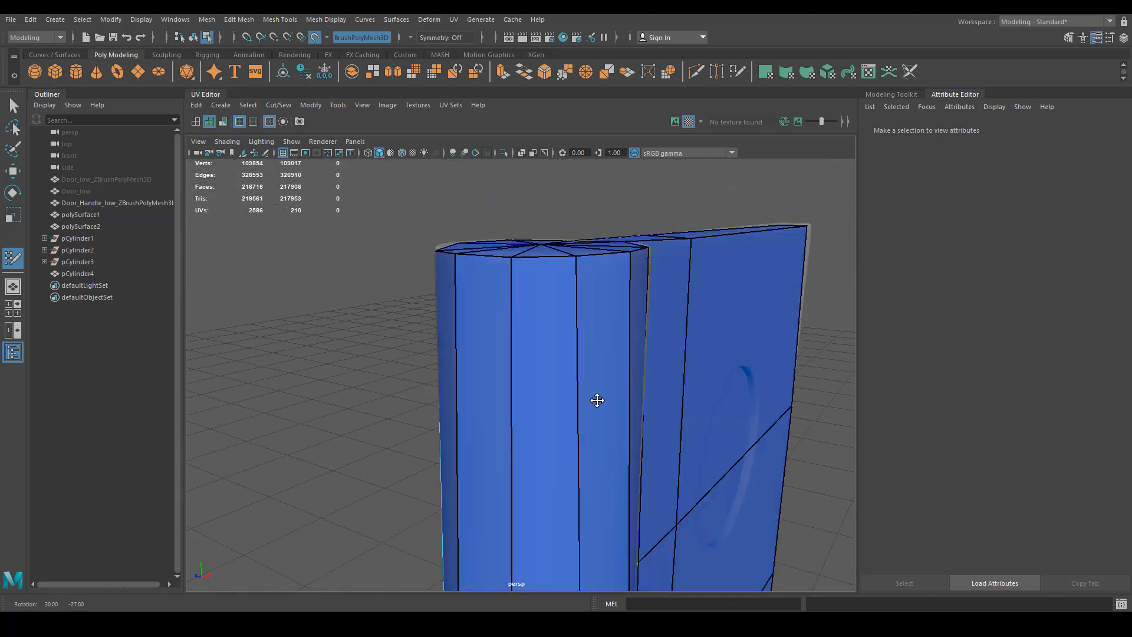
alt+middle_drag(597, 400, 592, 483)
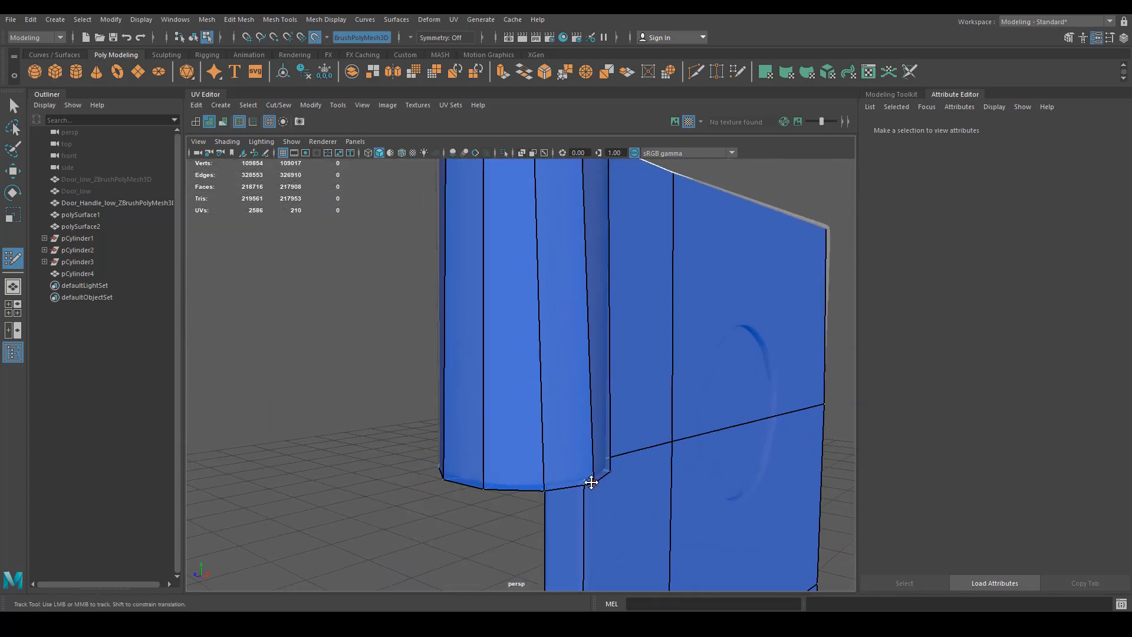
drag(591, 482, 436, 473)
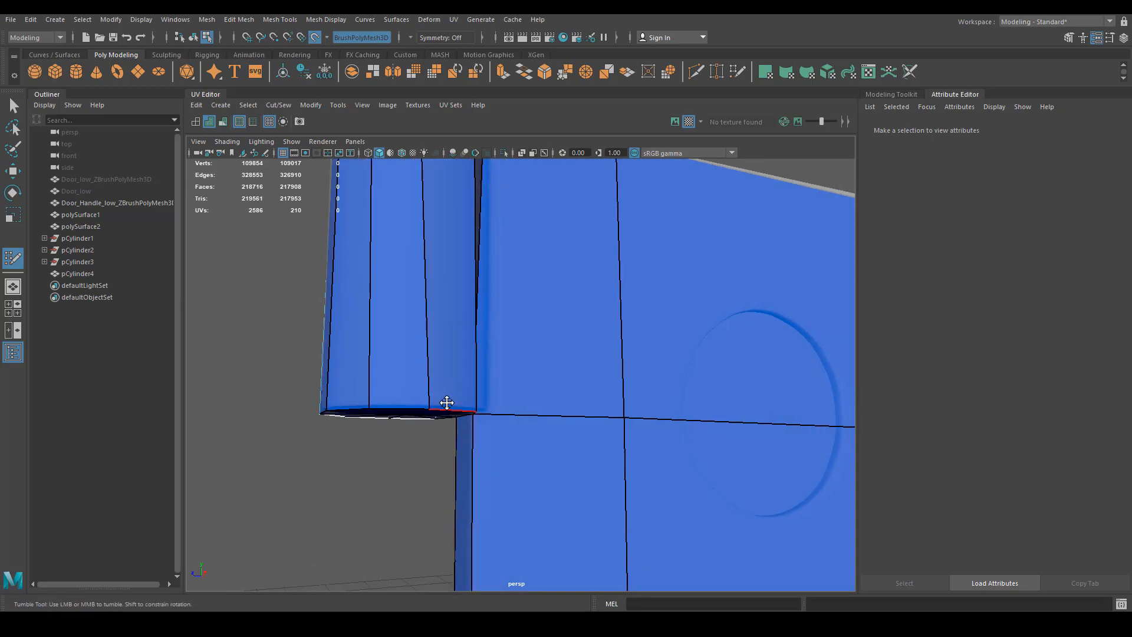
Step: Select the upper knuckle's lower rim vertices, then reposition and enlarge them slightly to match the sculpted cylinder
key(q)
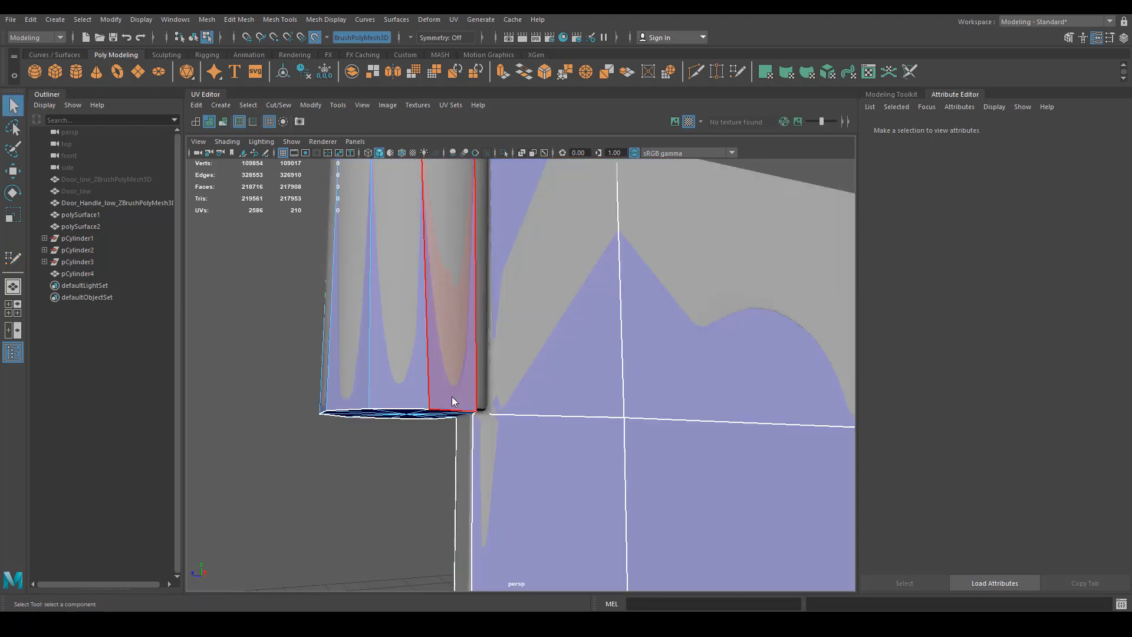
right_drag(451, 316, 391, 315)
drag(278, 475, 471, 373)
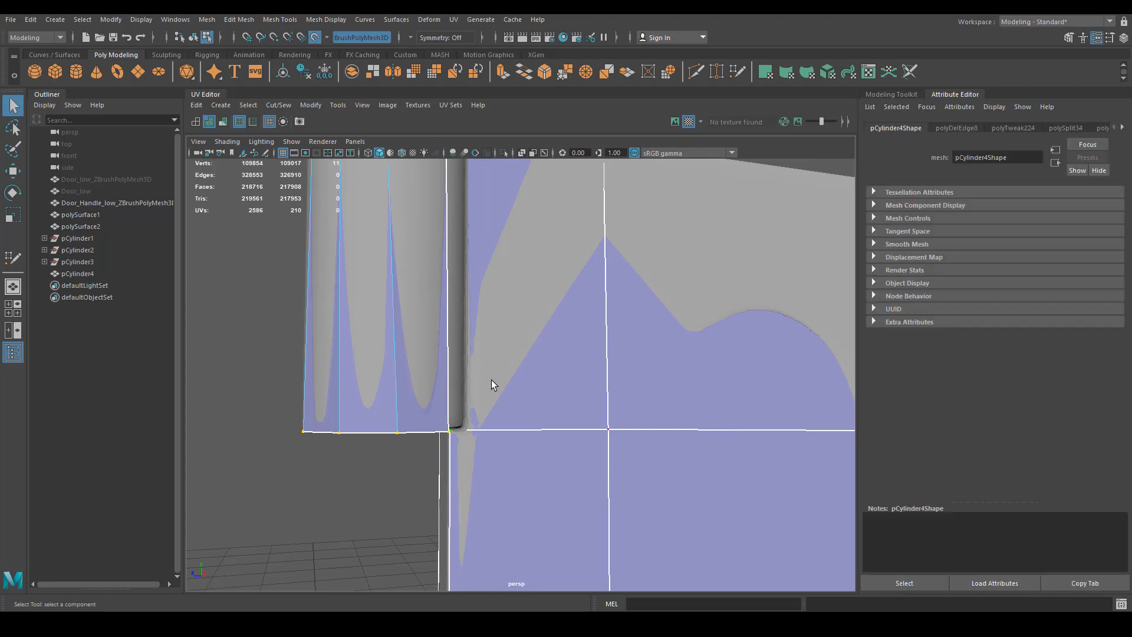
key(w)
drag(376, 374, 540, 284)
key(r)
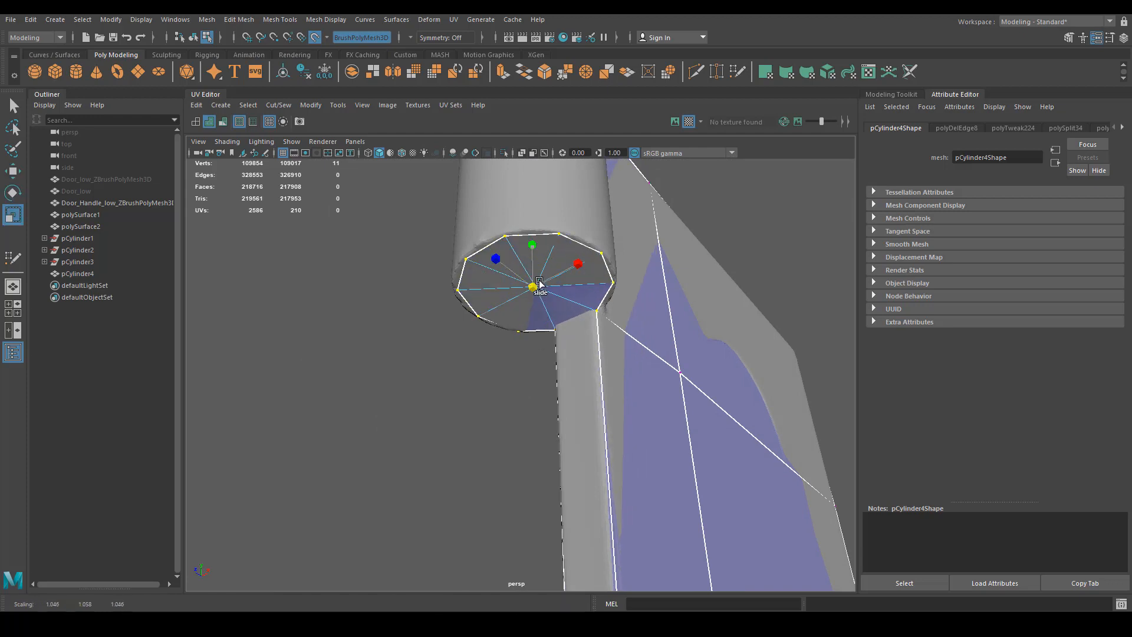
Step: Move the middle knuckle's upper rim vertices to the sculpted end and scale them to fit the cylinder
alt+drag(648, 313, 336, 407)
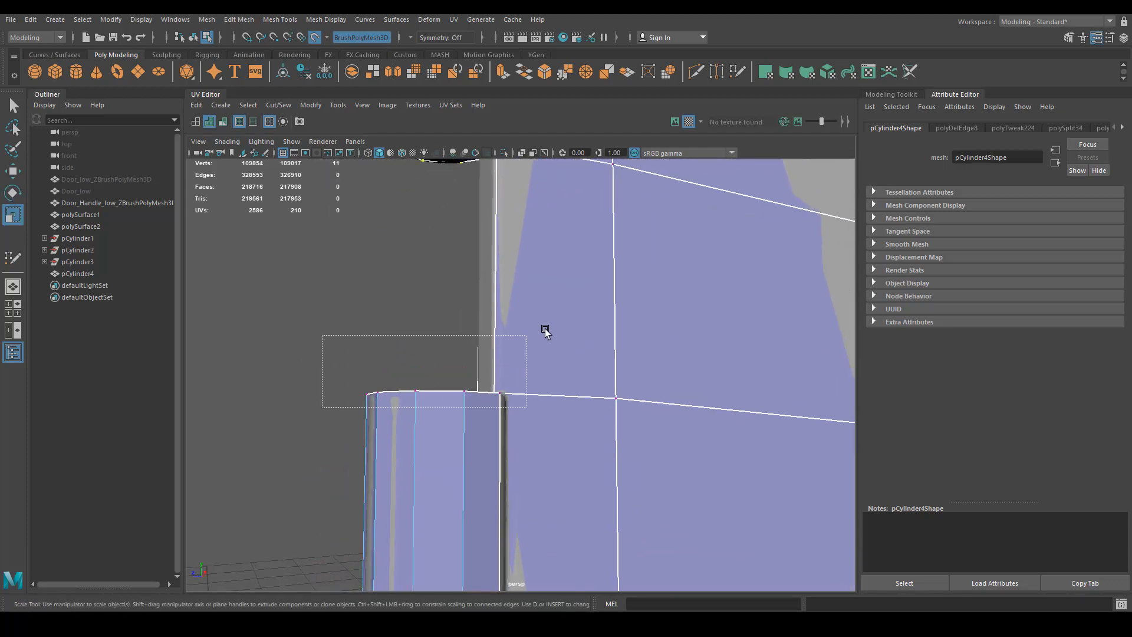
drag(545, 332, 427, 396)
key(w)
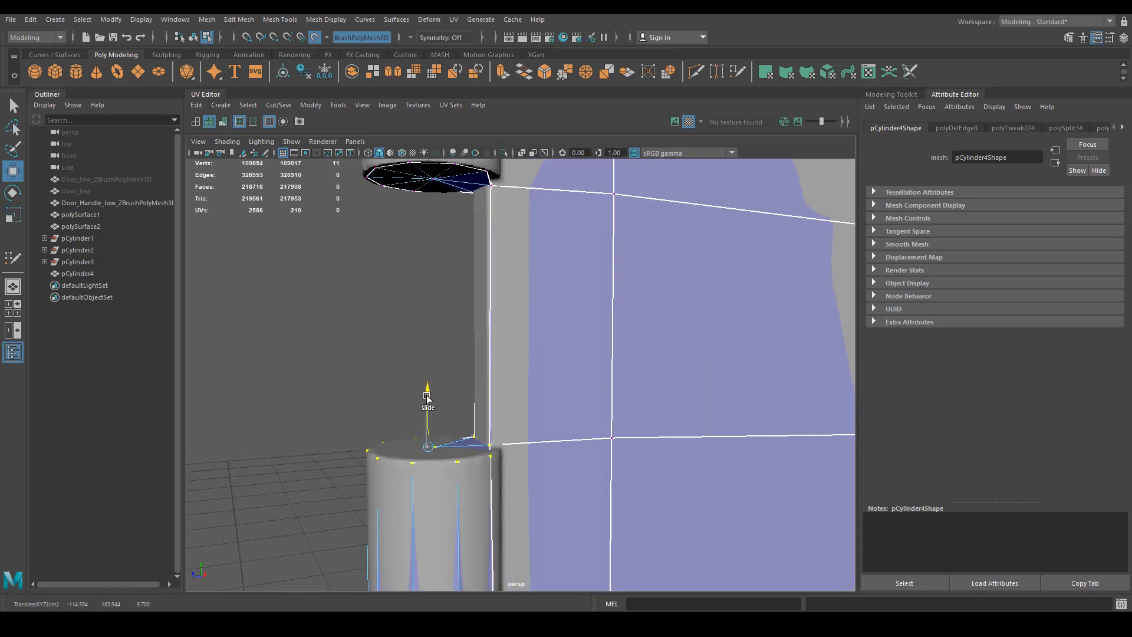
key(r)
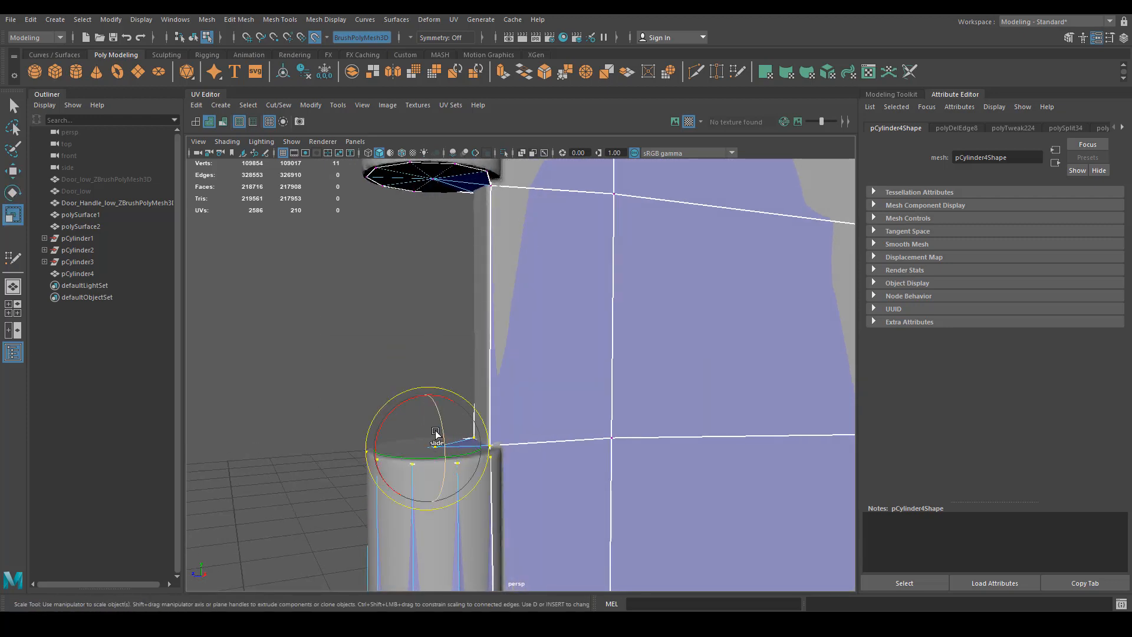
drag(435, 440, 432, 439)
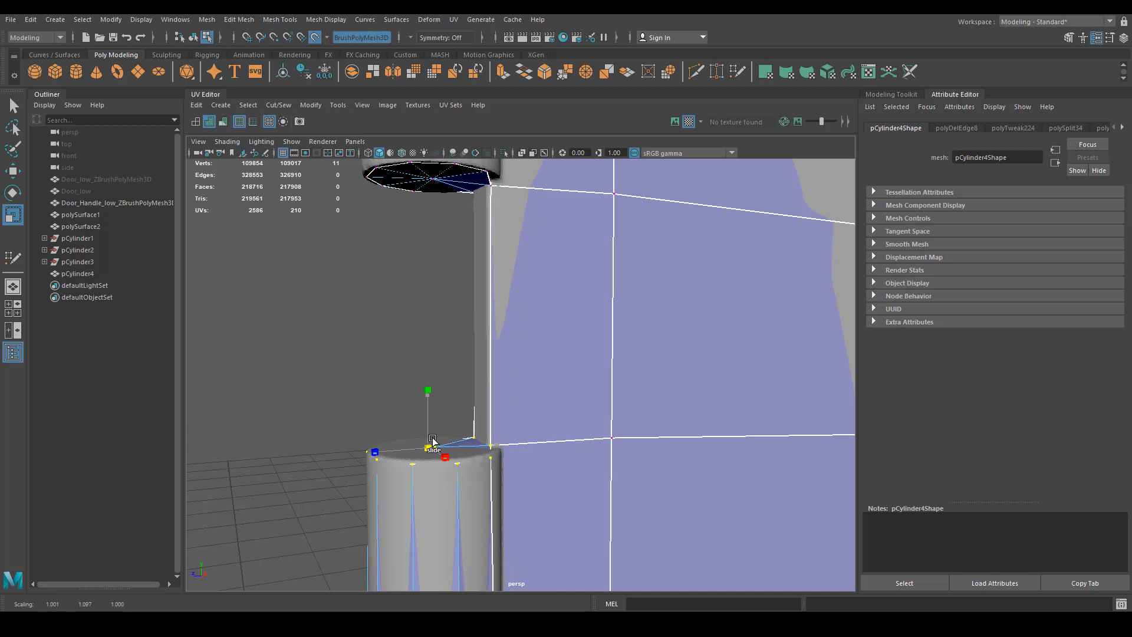
Step: Align the middle knuckle's lower rim vertices with the sculpted end and scale them to its outline
alt+drag(533, 495, 470, 374)
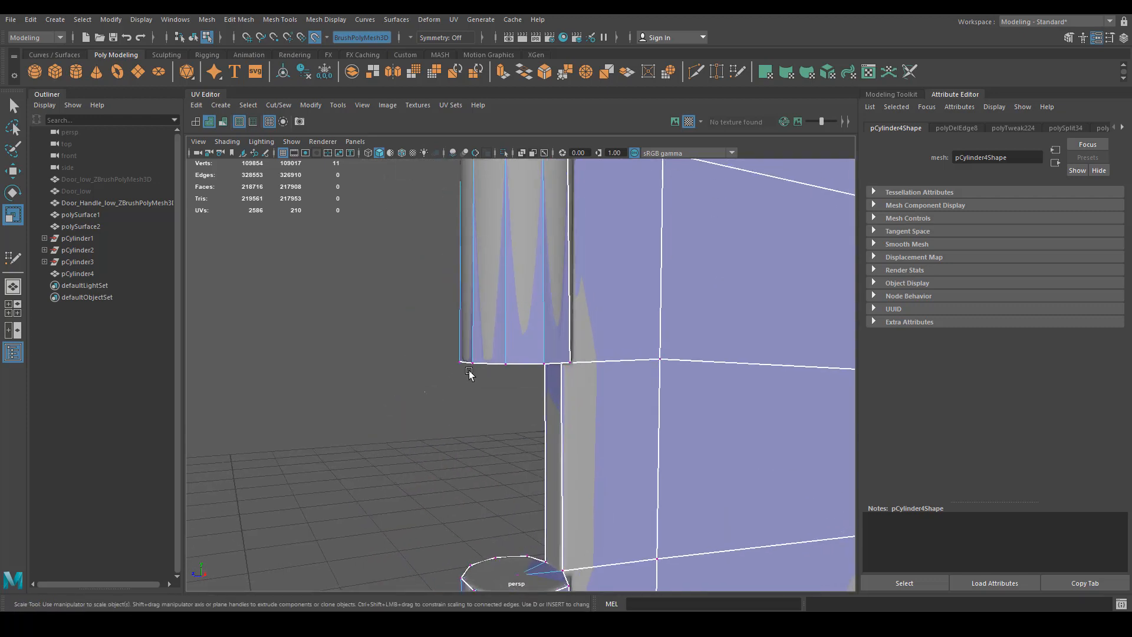
key(w)
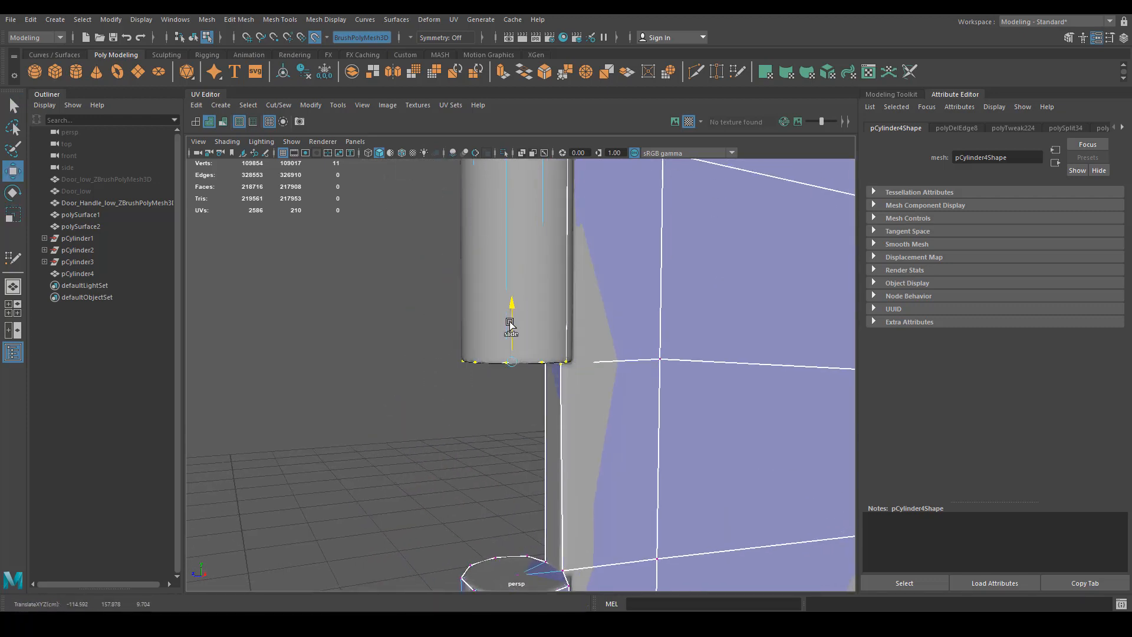
drag(509, 321, 510, 323)
key(e)
key(r)
drag(516, 363, 444, 383)
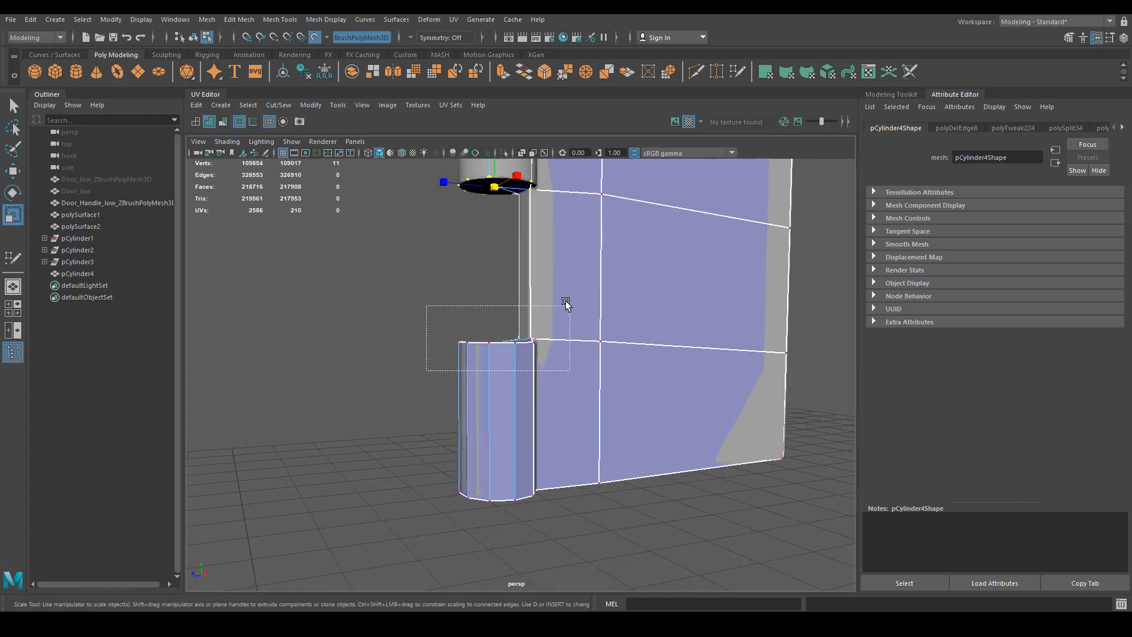
drag(495, 287, 499, 343)
key(e)
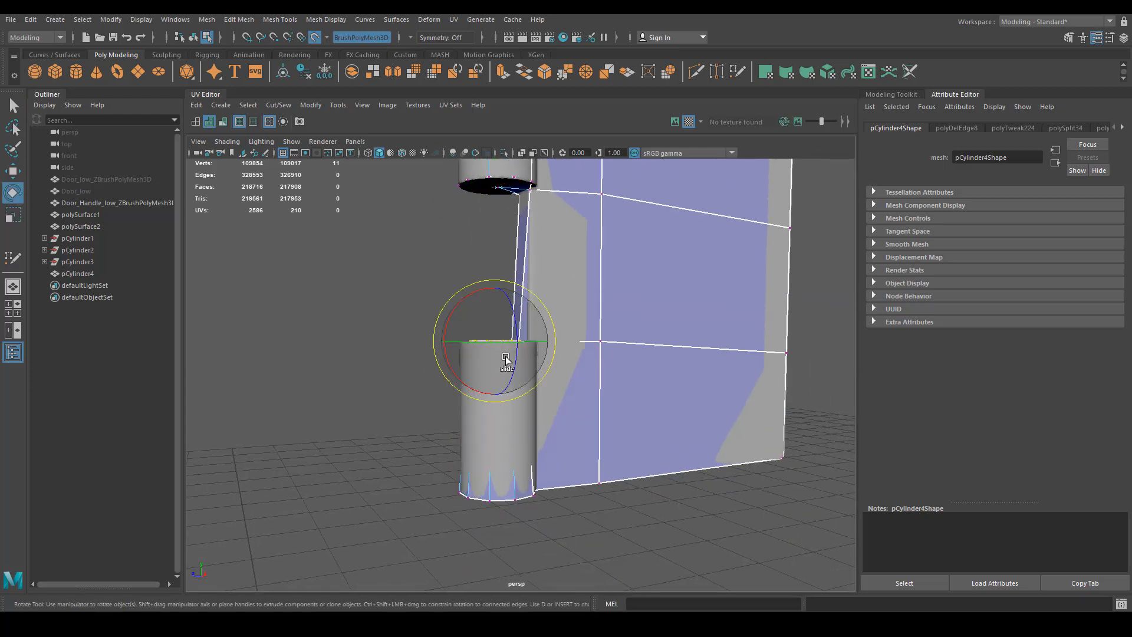
key(ctrl+z)
Step: Readjust the height of the middle knuckle's lower rim vertices against the sculpted end
alt+right_drag(494, 370, 478, 334)
alt+middle_drag(478, 334, 494, 400)
key(w)
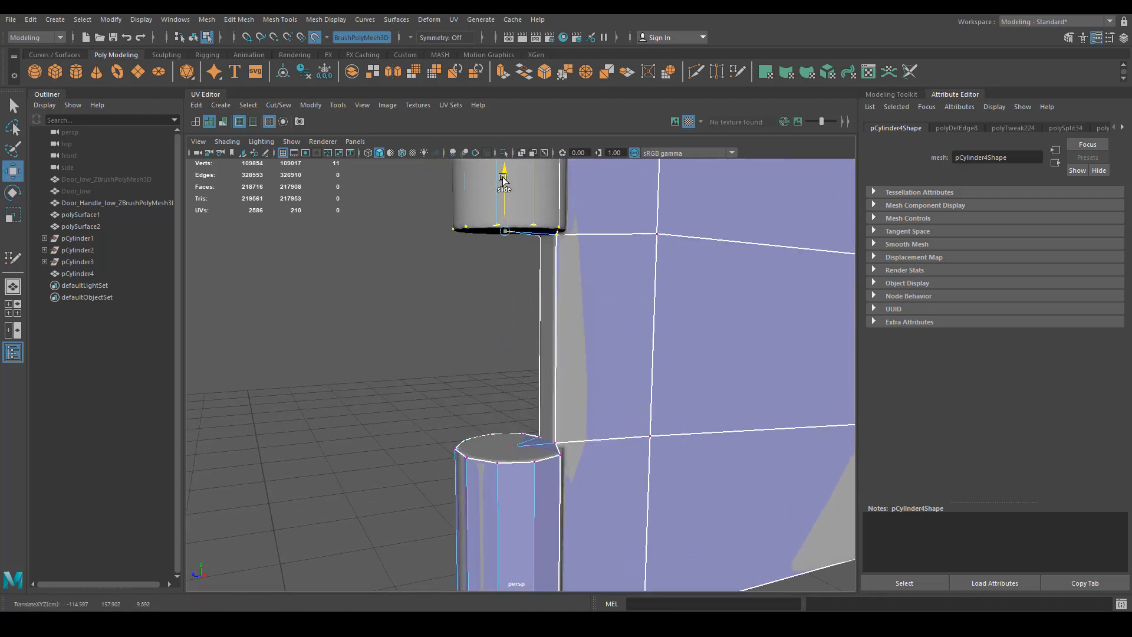
Step: Select the lowest knuckle's upper rim vertices and scale them to match the sculpted cylinder
drag(447, 493, 588, 386)
key(e)
key(r)
mouse_move(506, 396)
mouse_down()
mouse_move(506, 406)
mouse_move(513, 394)
mouse_up()
alt+drag(546, 490, 554, 467)
drag(521, 412, 528, 410)
Step: Select the vertices along the hinge's bottom edge, including the lowest knuckle's lower rim, and move them to fit the sculpt
alt+middle_drag(555, 451, 585, 295)
drag(457, 503, 646, 406)
mouse_move(605, 463)
alt+mouse_down()
mouse_move(601, 437)
mouse_move(590, 446)
alt+mouse_up()
alt+right_drag(589, 446, 581, 464)
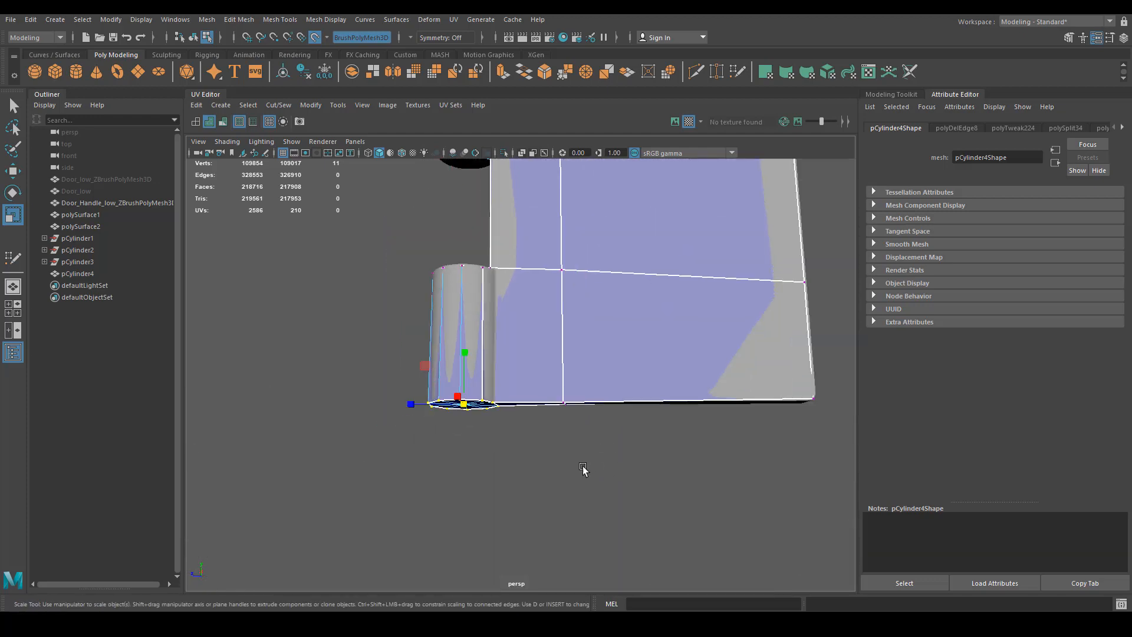
drag(407, 488, 849, 362)
key(w)
drag(602, 342, 611, 341)
mouse_move(573, 454)
alt+mouse_down()
mouse_move(589, 394)
mouse_move(590, 414)
mouse_move(559, 356)
mouse_move(583, 442)
alt+mouse_up()
right_drag(576, 314, 652, 280)
Step: Insert an edge loop with Multi-Cut just below the hinge's top edge, running around the plate and upper knuckle
alt+drag(649, 386, 627, 374)
alt+middle_drag(525, 224, 533, 382)
alt+right_drag(534, 382, 662, 322)
alt+middle_drag(662, 322, 541, 437)
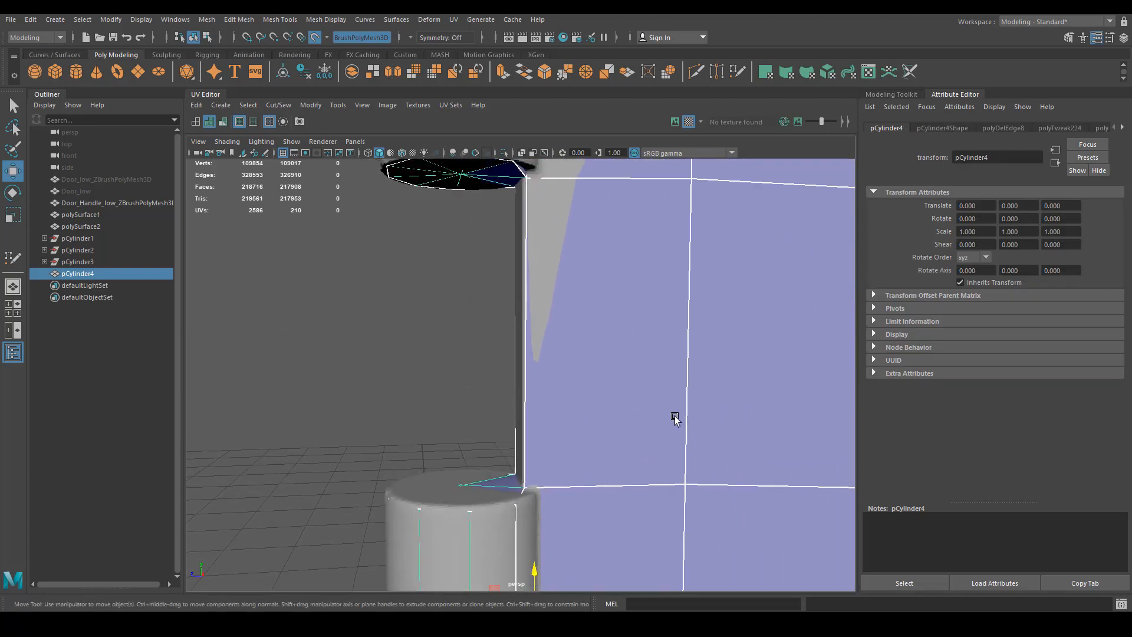
alt+right_drag(675, 417, 556, 421)
alt+middle_drag(556, 421, 577, 535)
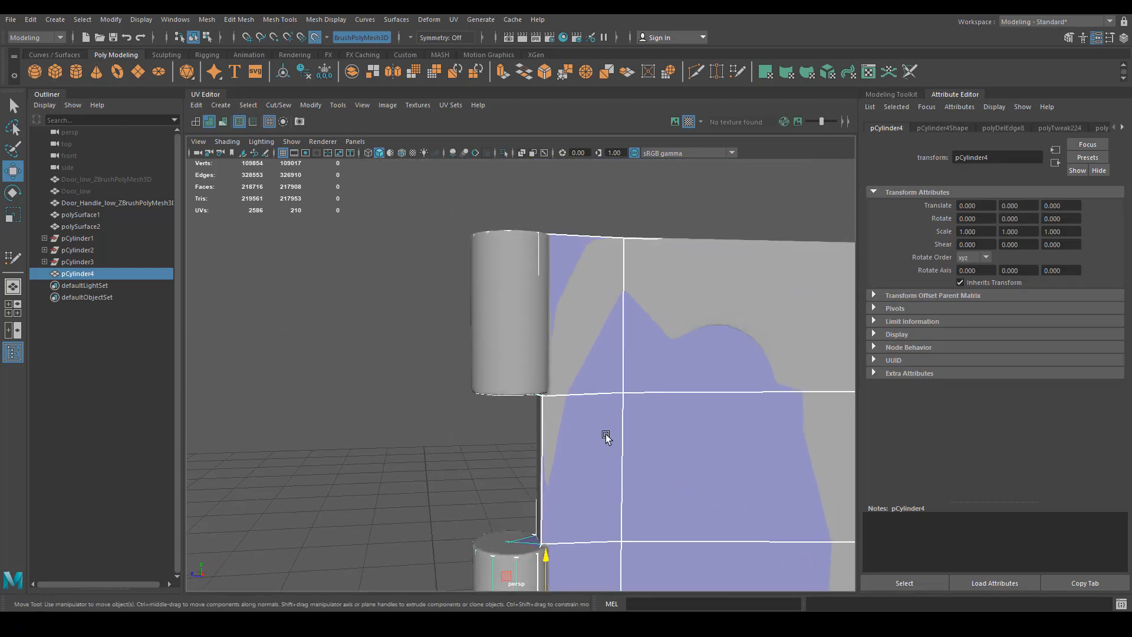
click(737, 73)
mouse_move(572, 271)
alt+mouse_down()
mouse_move(554, 301)
mouse_move(612, 319)
mouse_move(561, 235)
alt+mouse_up()
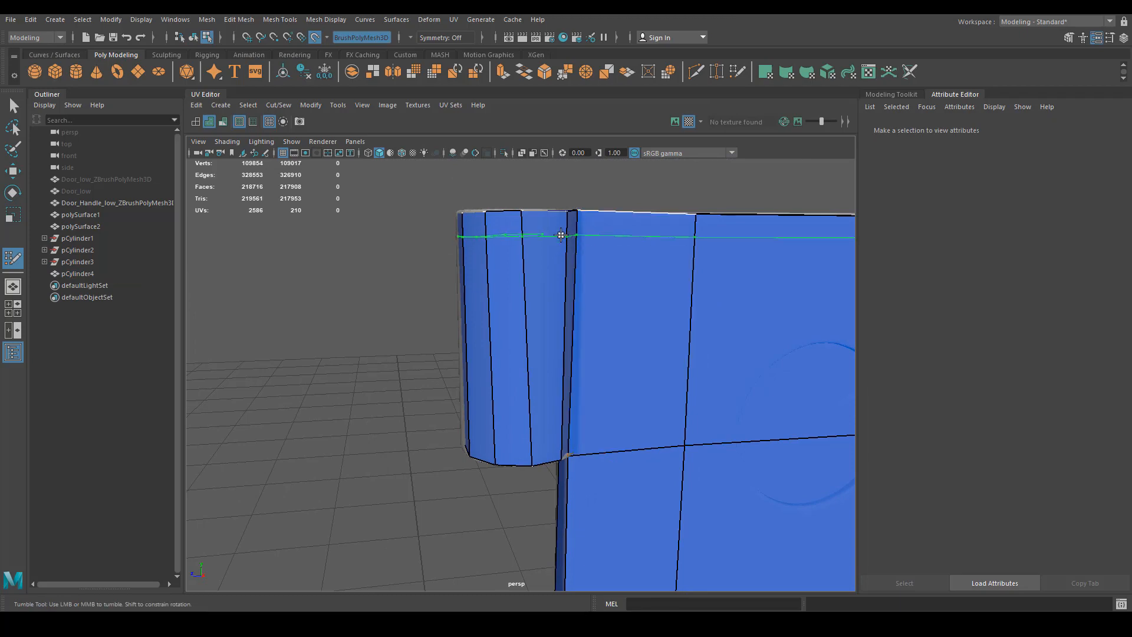
alt+drag(578, 273, 725, 342)
alt+middle_drag(725, 342, 708, 276)
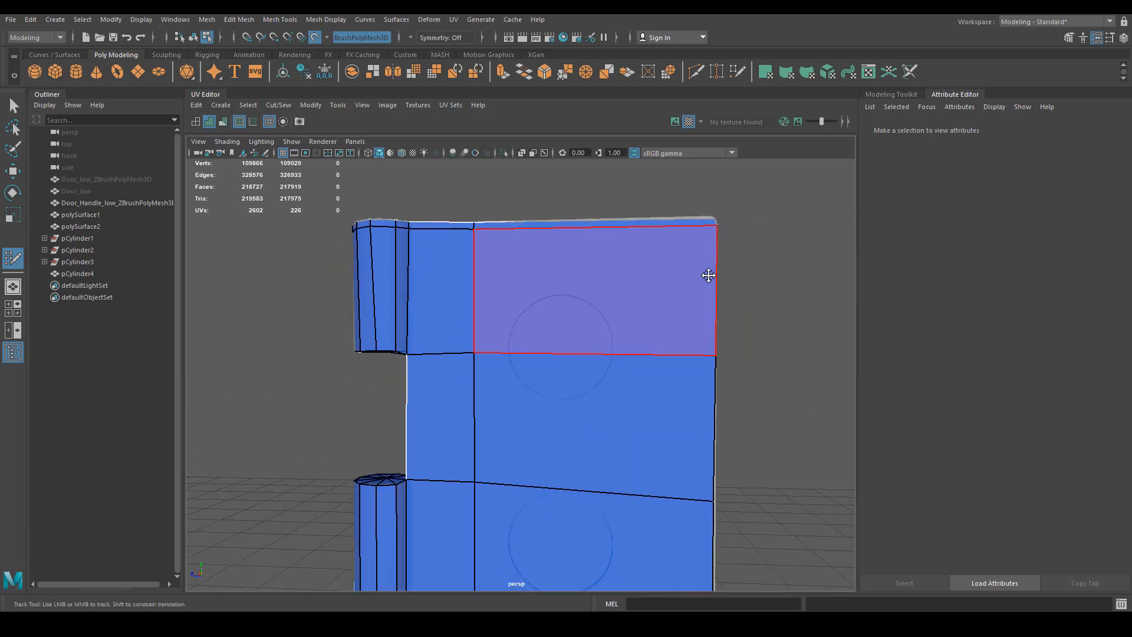
Step: Insert a vertical edge loop close to the plate's outer long edge
alt+drag(709, 226, 657, 374)
scroll(571, 347, up, 5)
alt+drag(572, 347, 637, 397)
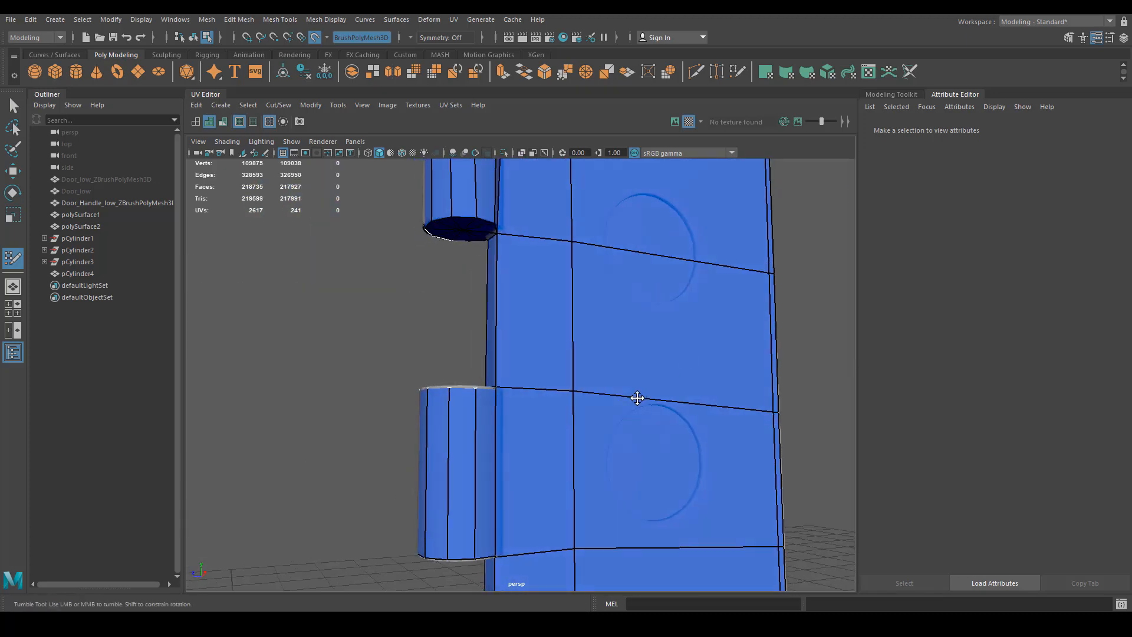
Step: Insert an edge loop just above the hinge's bottom edge, running around the plate and lowest knuckle
alt+right_drag(637, 397, 450, 402)
alt+middle_drag(526, 533, 503, 400)
alt+drag(503, 399, 498, 408)
alt+right_drag(498, 408, 582, 414)
scroll(504, 405, up, 2)
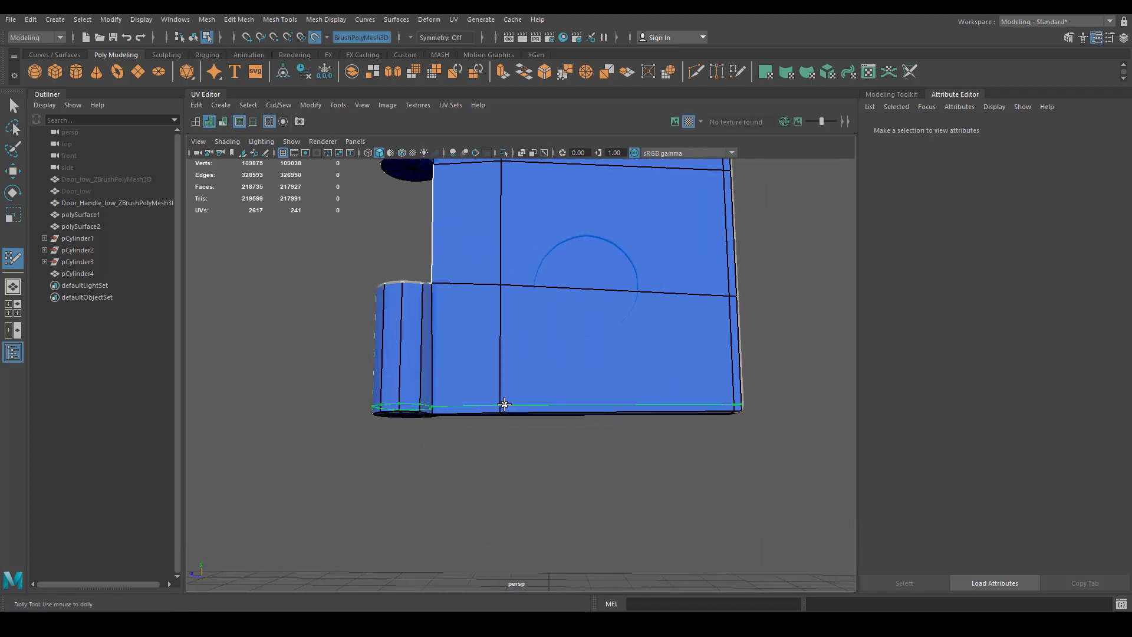
alt+drag(508, 423, 522, 370)
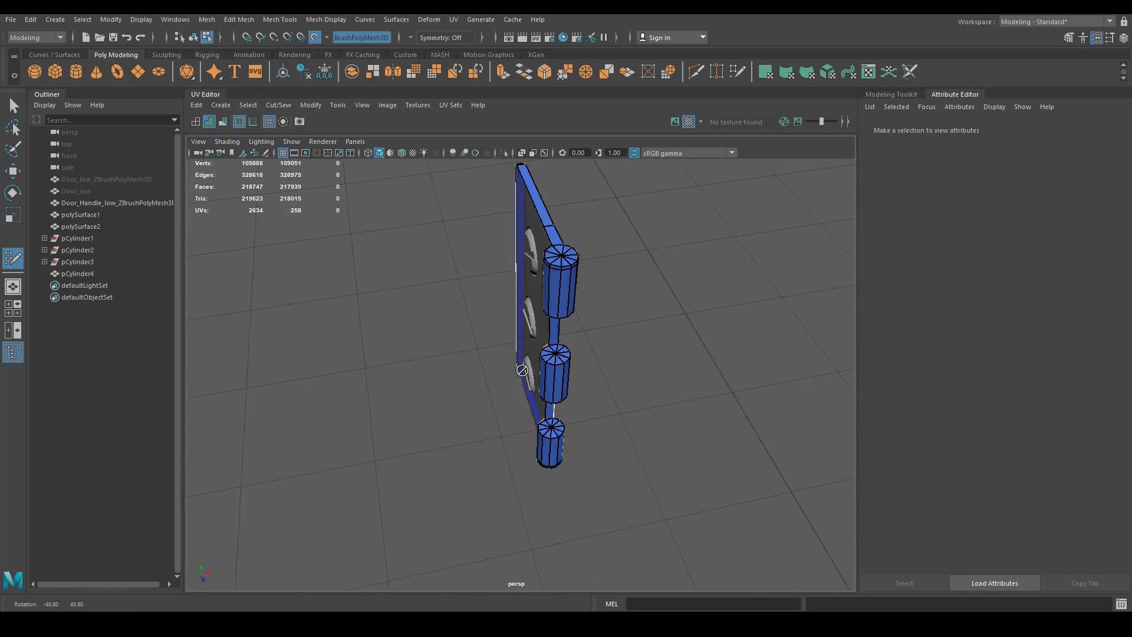
Step: Delete the vertical edge loop running through the plate's face near the knuckles and return to object mode
alt+drag(404, 343, 414, 287)
ctrl+shift+click(517, 317)
alt+drag(530, 313, 500, 374)
alt+right_drag(501, 374, 525, 371)
alt+drag(525, 371, 561, 331)
scroll(639, 345, up, 3)
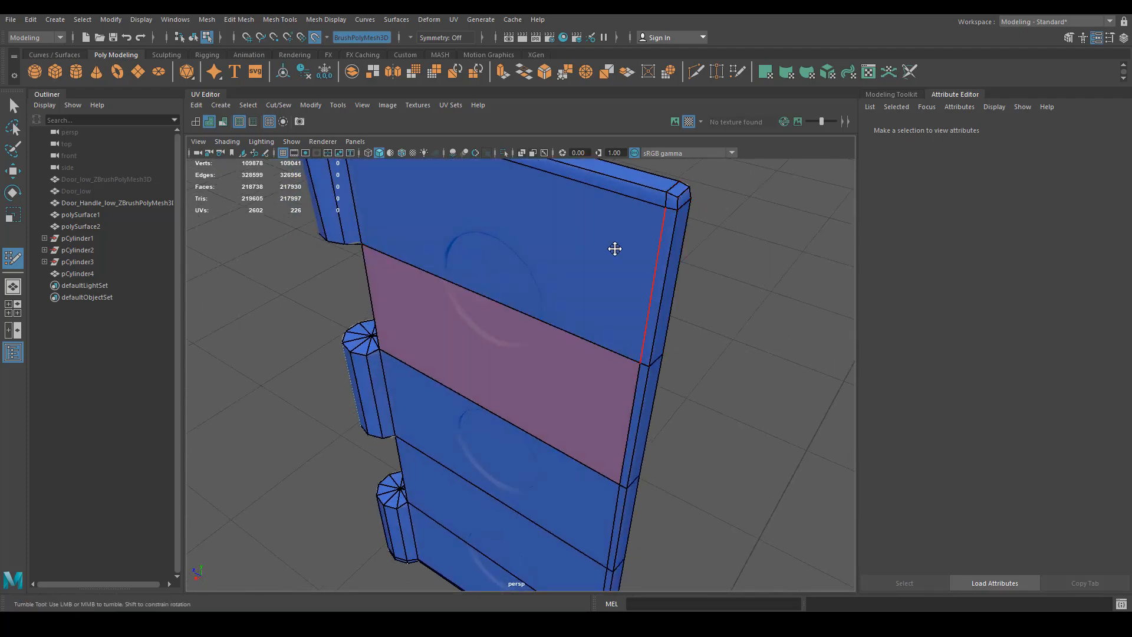
alt+drag(615, 249, 570, 331)
scroll(608, 365, up, 1)
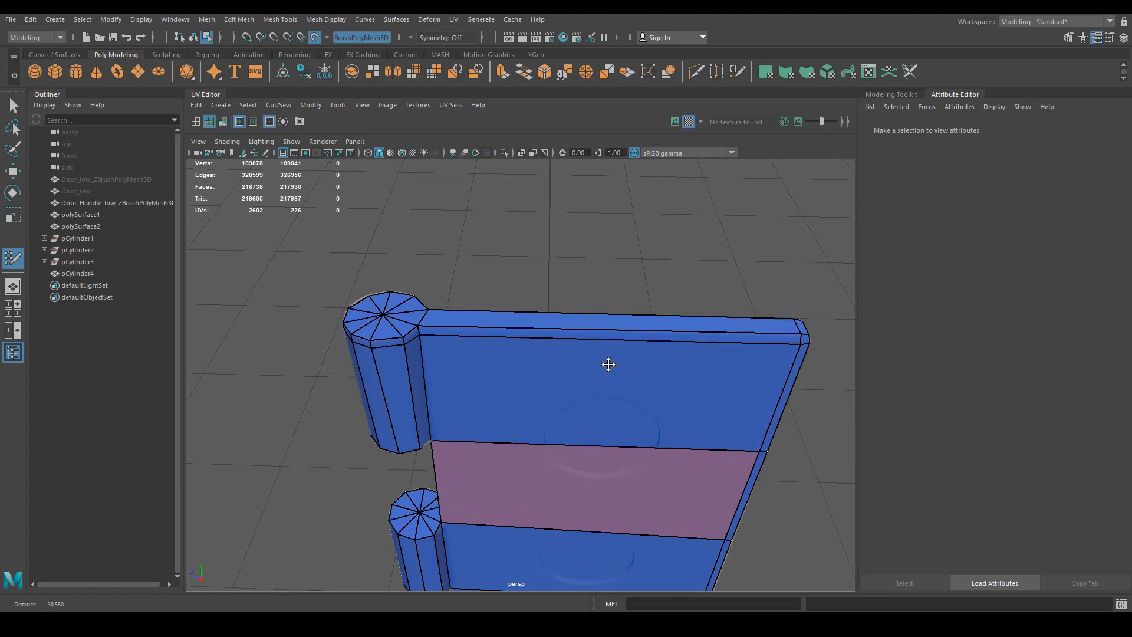
alt+drag(609, 364, 571, 348)
alt+middle_drag(571, 348, 571, 265)
click(11, 100)
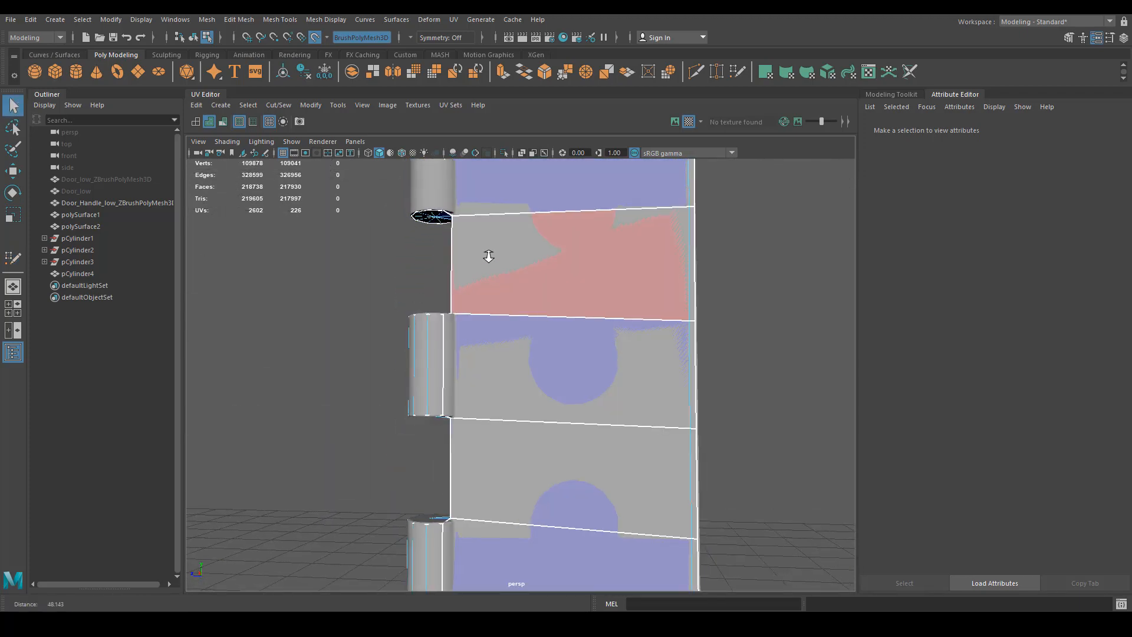
scroll(508, 280, down, 3)
right_drag(530, 303, 595, 278)
Step: Select the outer-edge vertices of the plate's lowest interior crosswise edge and raise them to straighten it
scroll(590, 312, down, 4)
mouse_move(581, 316)
alt+mouse_down()
mouse_move(555, 323)
mouse_move(641, 394)
alt+mouse_up()
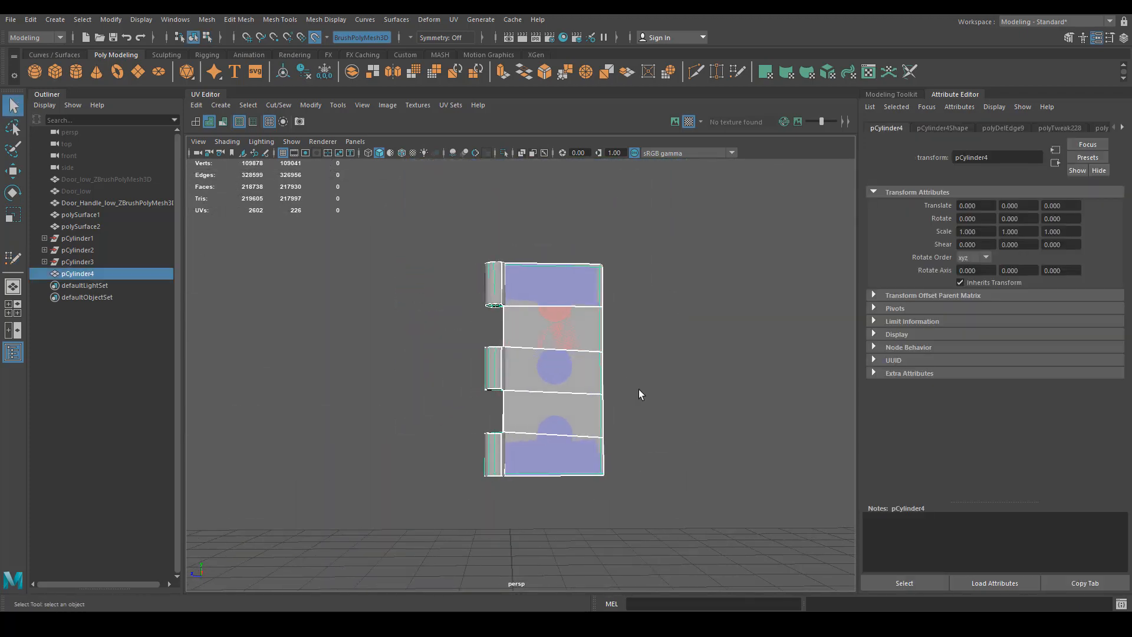
right_drag(579, 370, 537, 303)
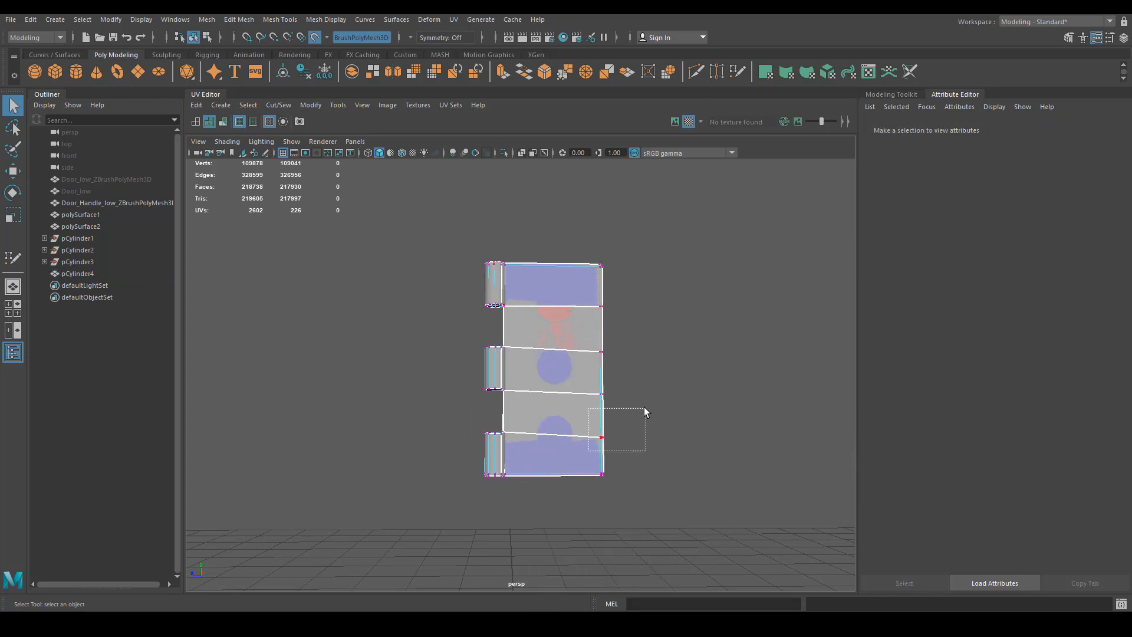
drag(644, 411, 647, 436)
key(w)
scroll(644, 438, up, 1)
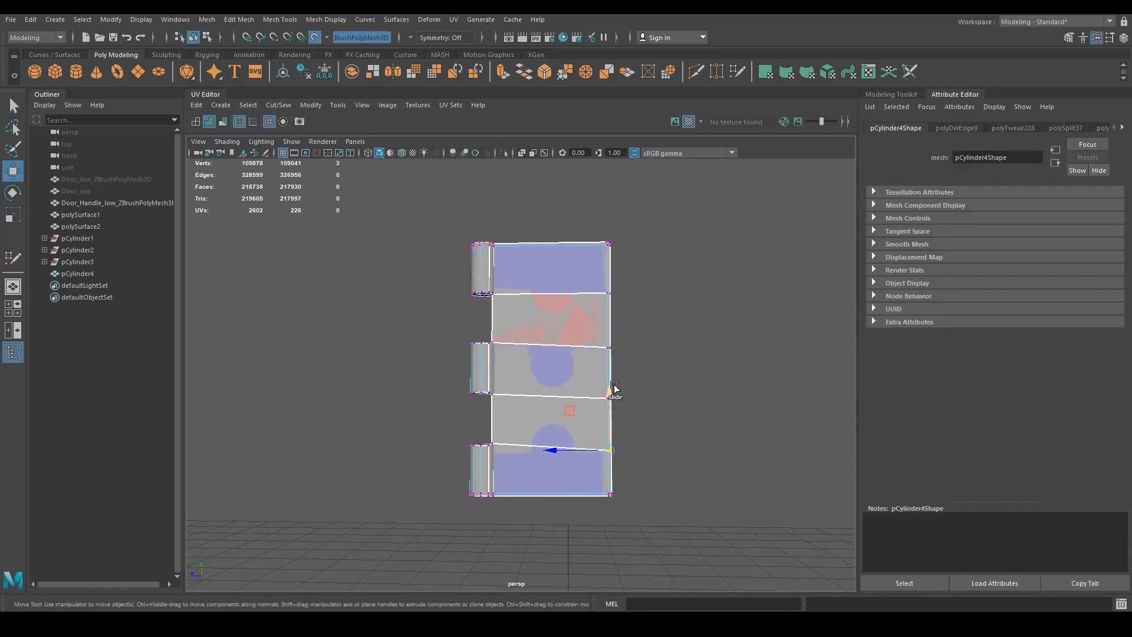
ctrl+shift+middle_drag(613, 387, 613, 384)
Step: Switch to the side view and fine-tune the height of the selected outer-edge vertices until the lowest crosswise edge is level
key(space)
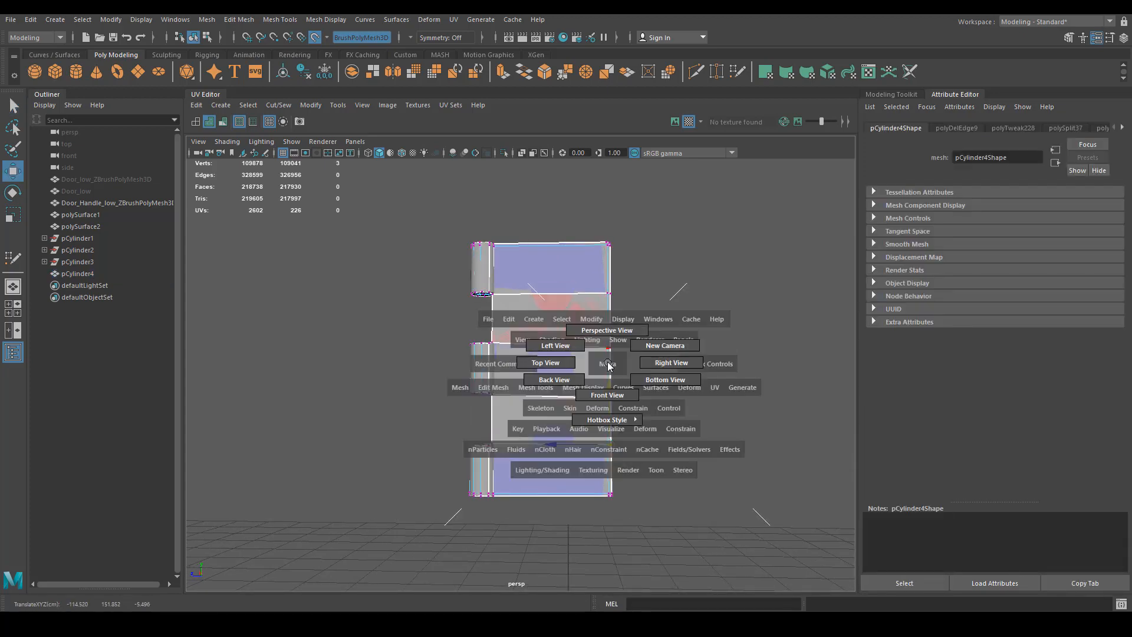
click(615, 393)
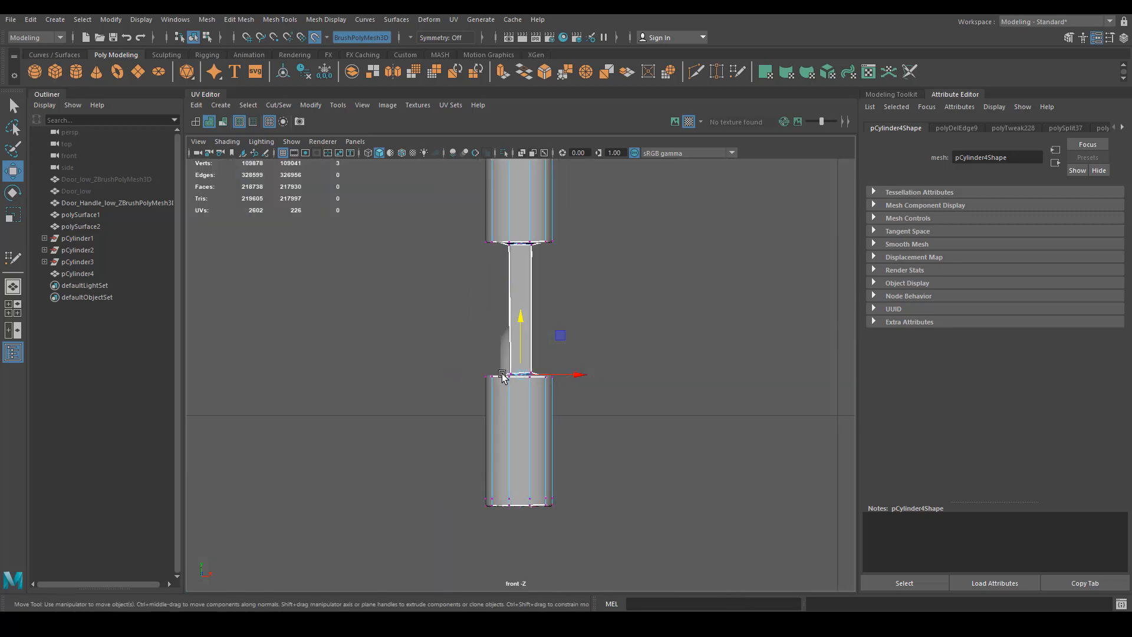
key(space)
drag(502, 377, 593, 388)
key(f)
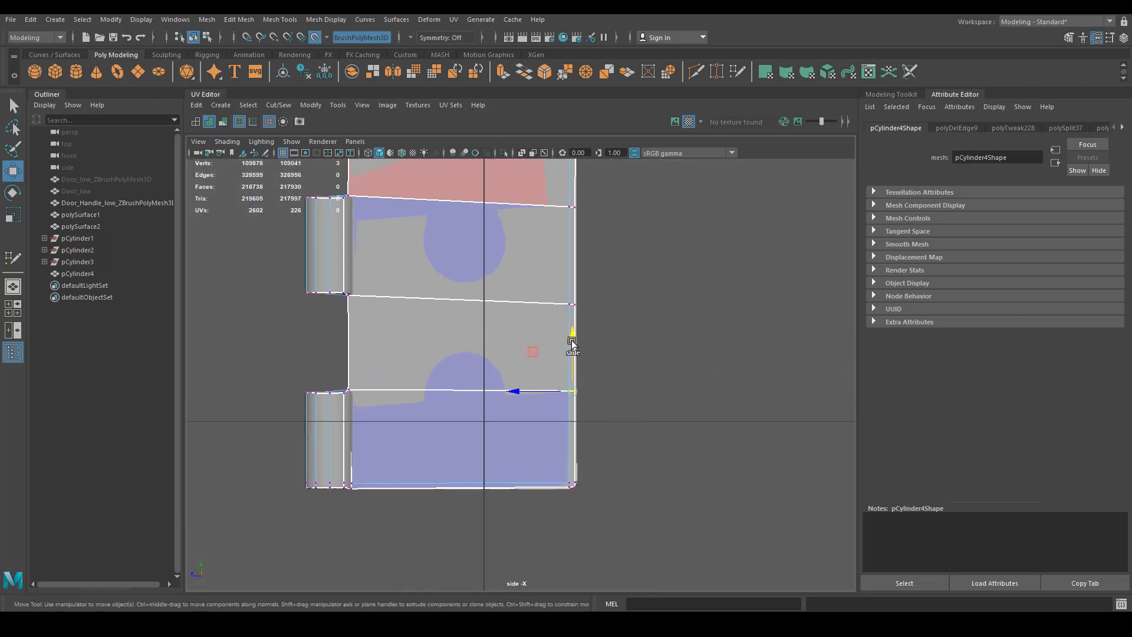
drag(575, 337, 575, 332)
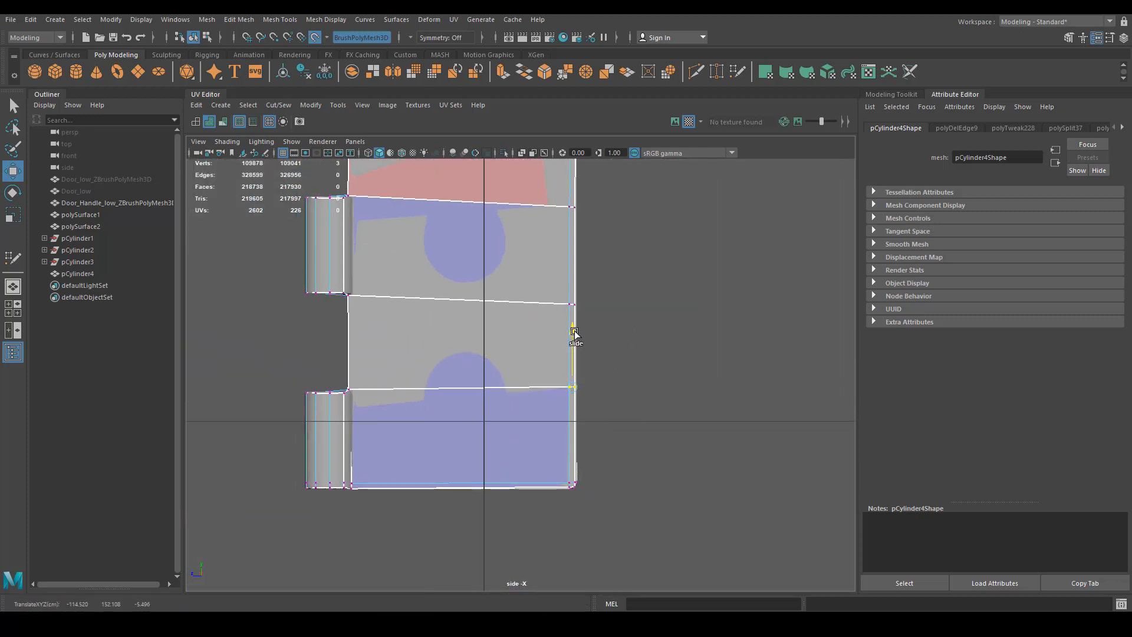
Step: Raise the outer-edge vertices of the three remaining interior crosswise edges to level them with their knuckle ends
click(538, 313)
drag(574, 253, 577, 244)
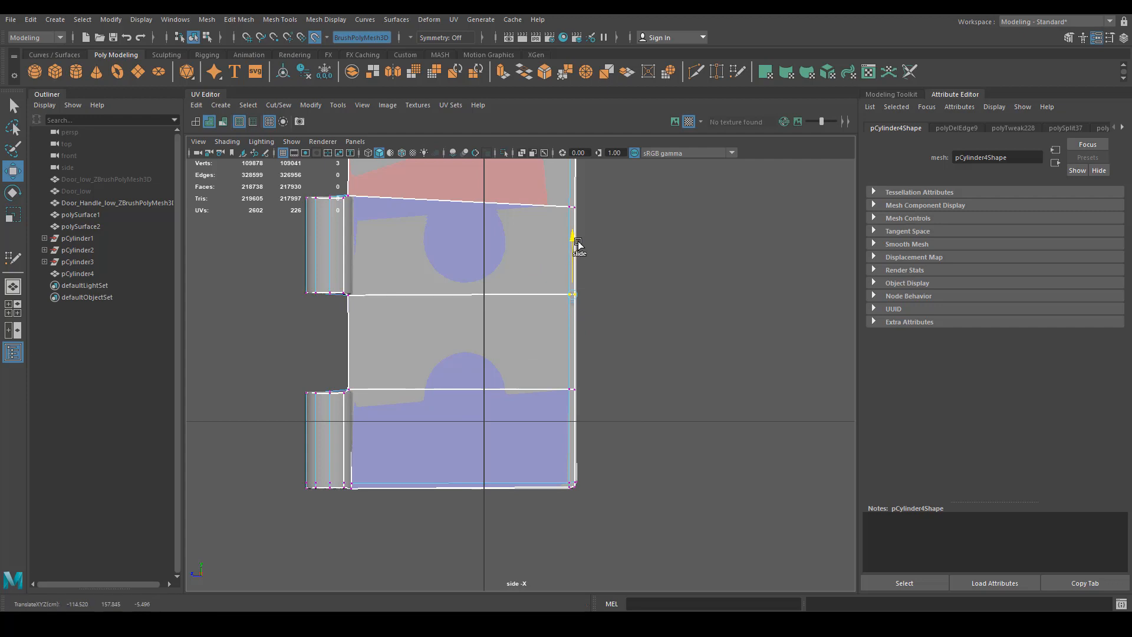
alt+middle_drag(579, 244, 553, 318)
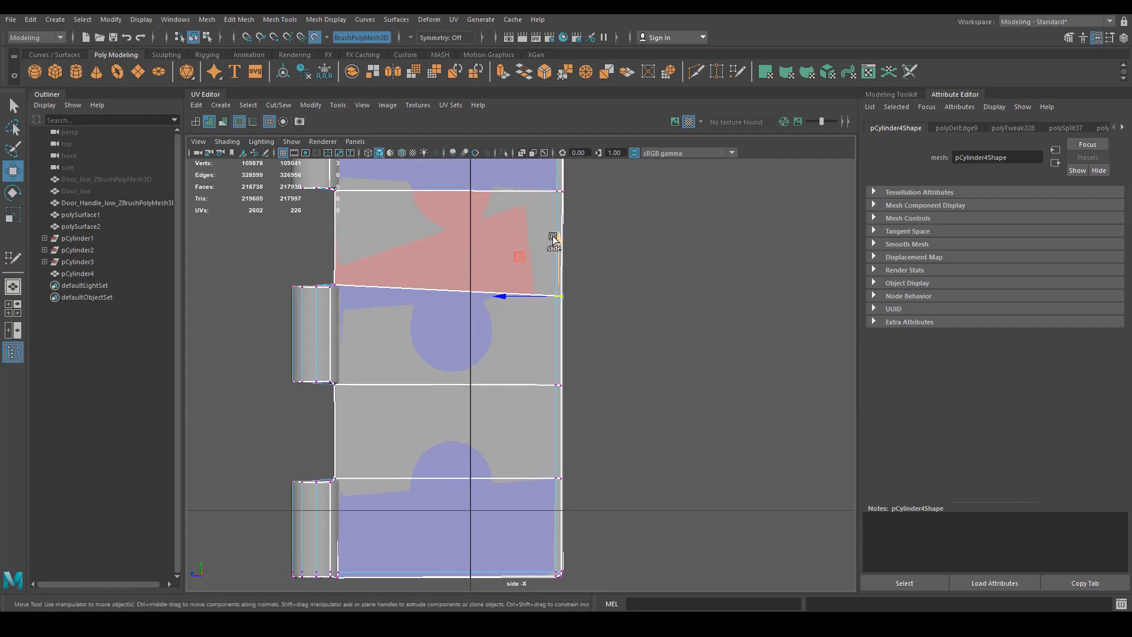
drag(553, 239, 559, 229)
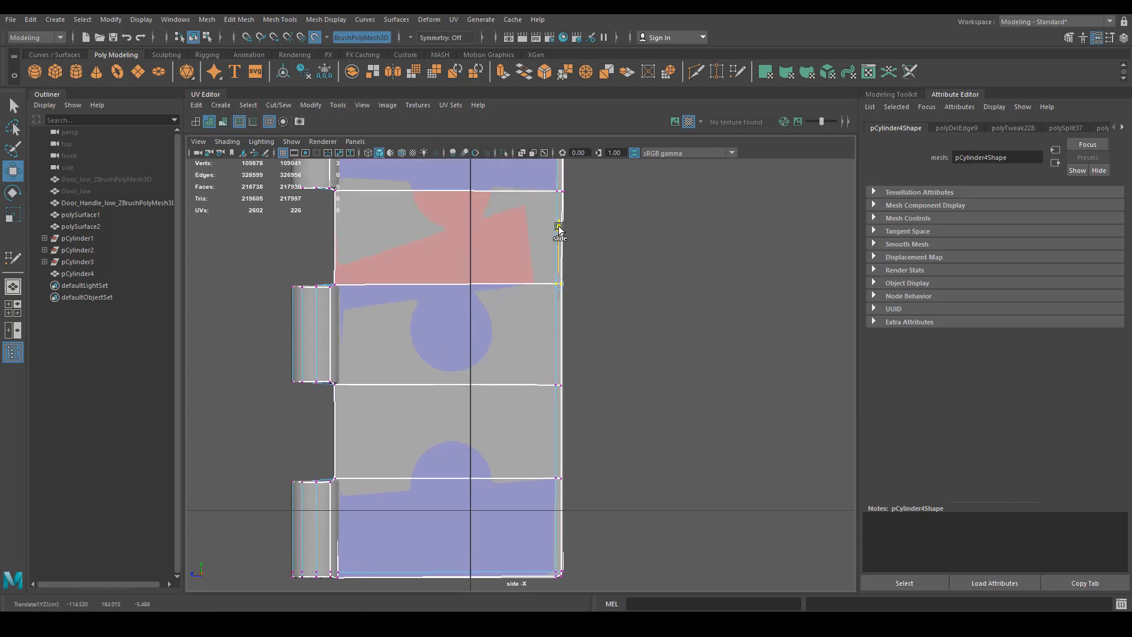
alt+middle_drag(497, 262, 512, 273)
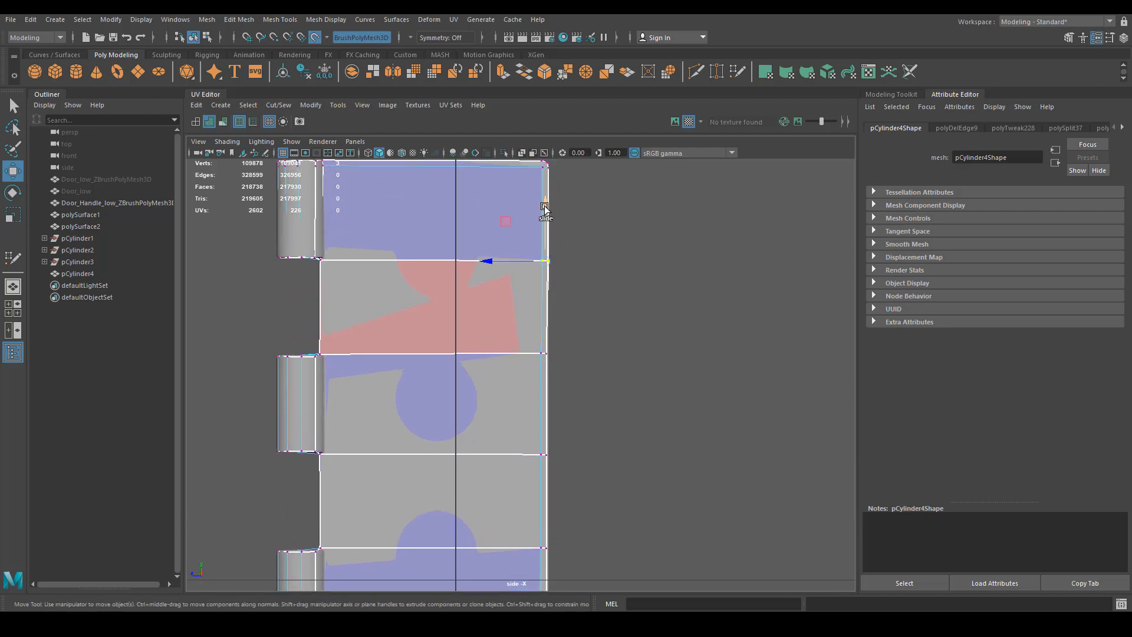
drag(544, 208, 544, 204)
alt+right_drag(546, 207, 502, 326)
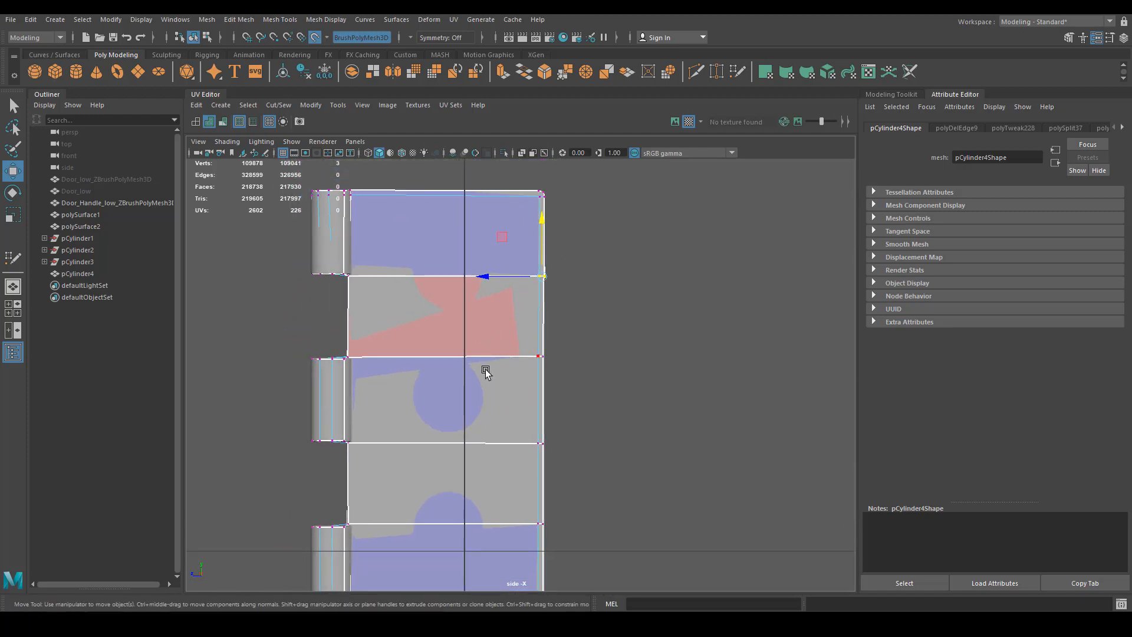
Step: Return to the perspective view in object mode and isolate the low-poly hinge to inspect its topology
key(space)
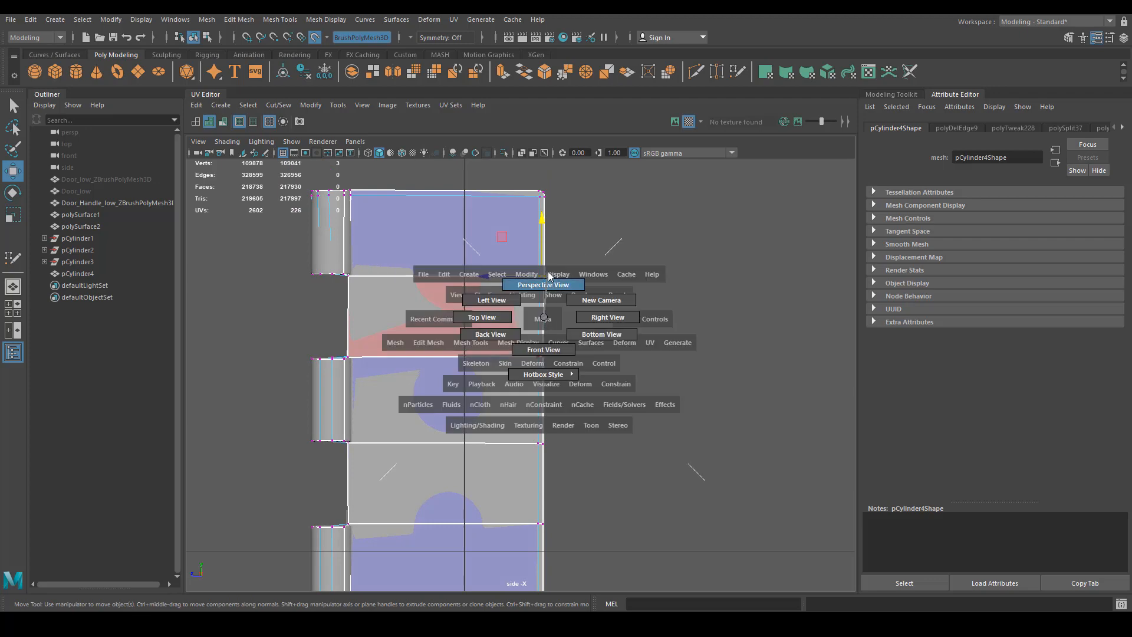
click(542, 321)
right_drag(637, 314, 703, 280)
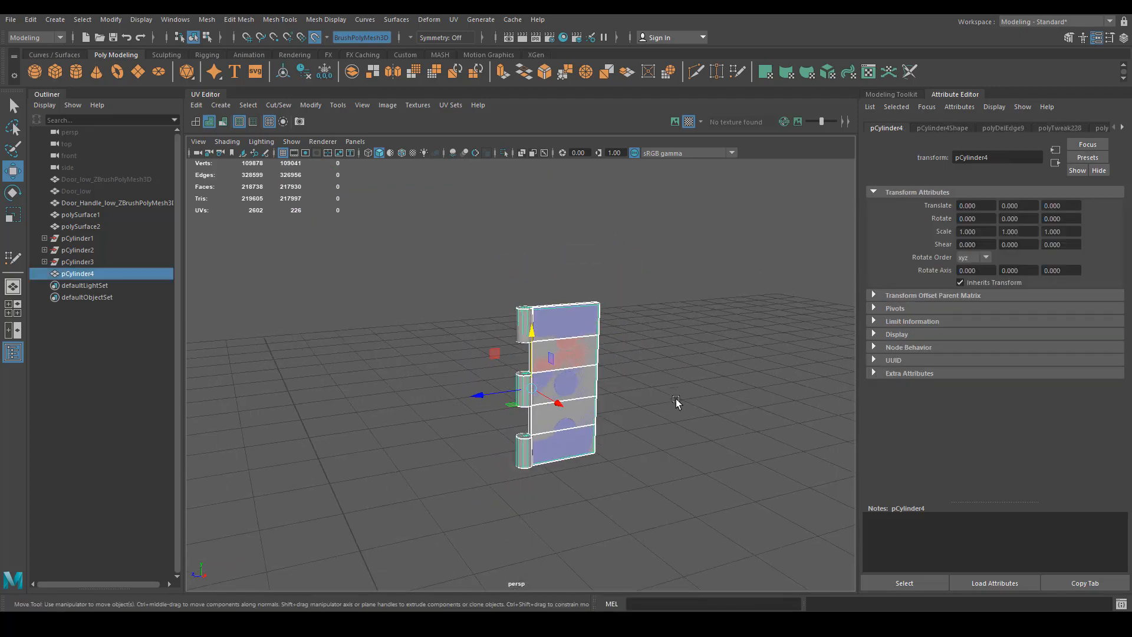
key(ctrl+1)
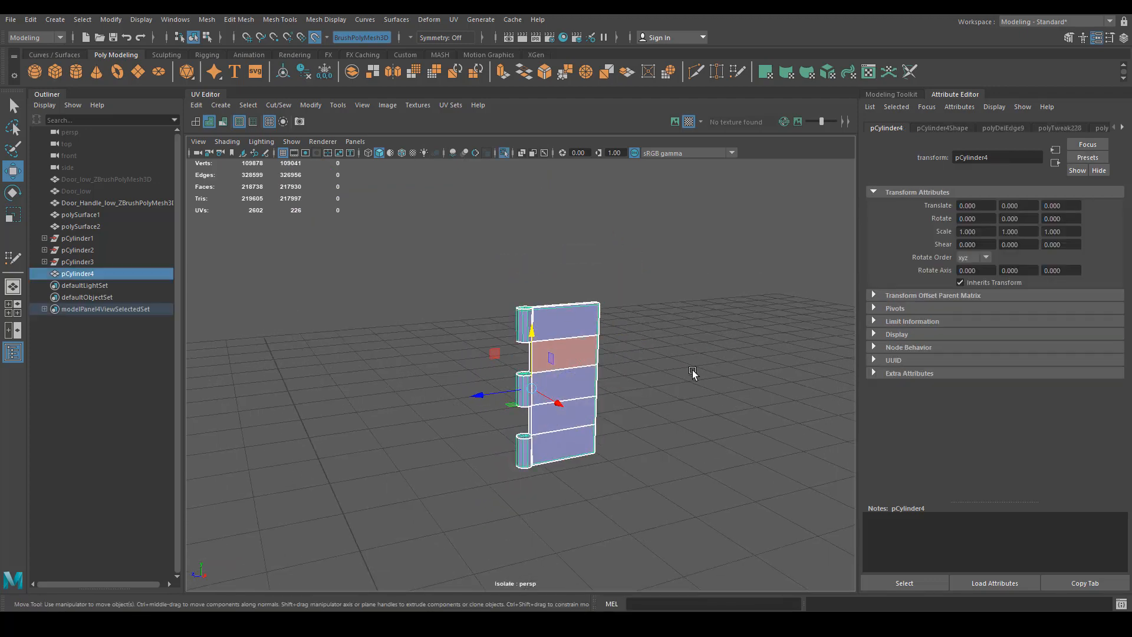
key(ctrl+1)
alt+drag(400, 371, 405, 392)
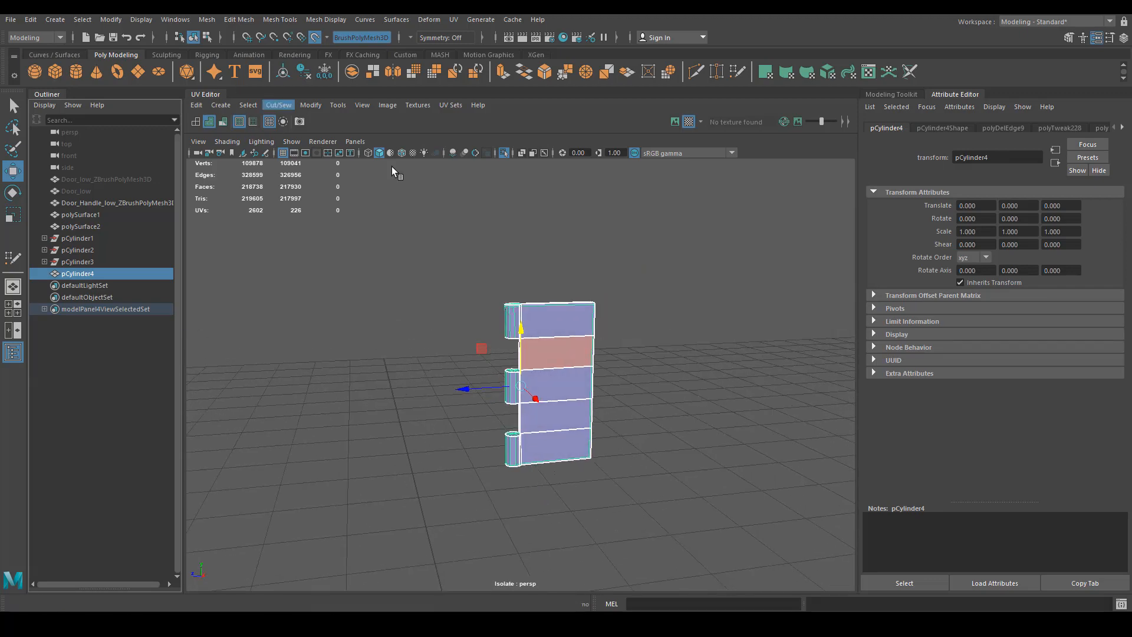
key(ctrl+1)
Step: Show all hidden objects in the scene so the full door surrounds the hinge
click(141, 20)
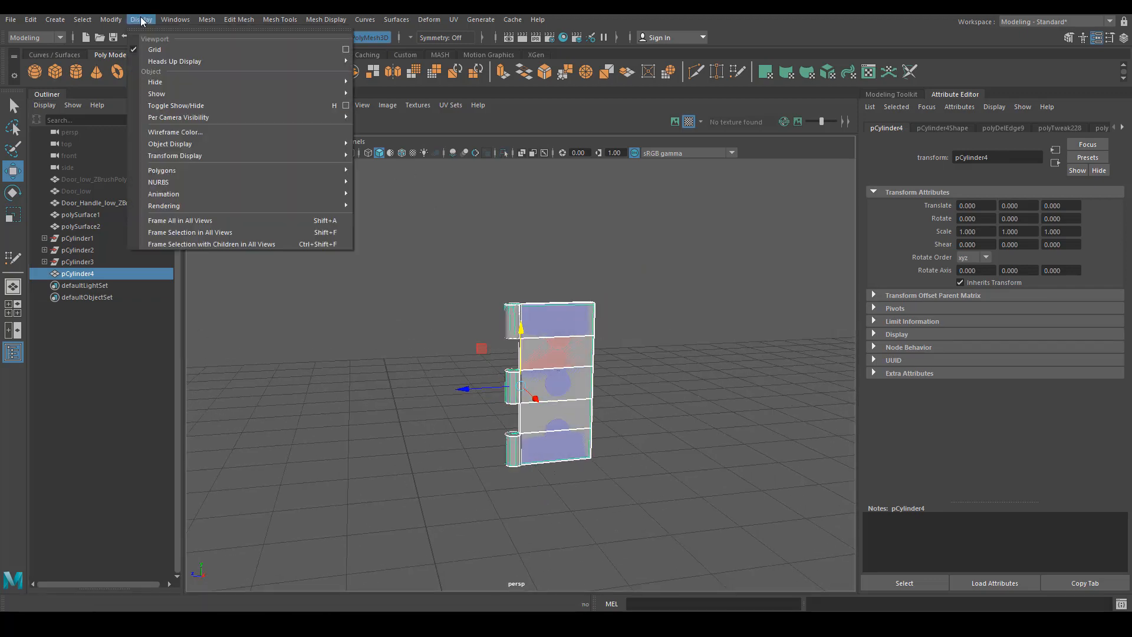
mouse_move(195, 94)
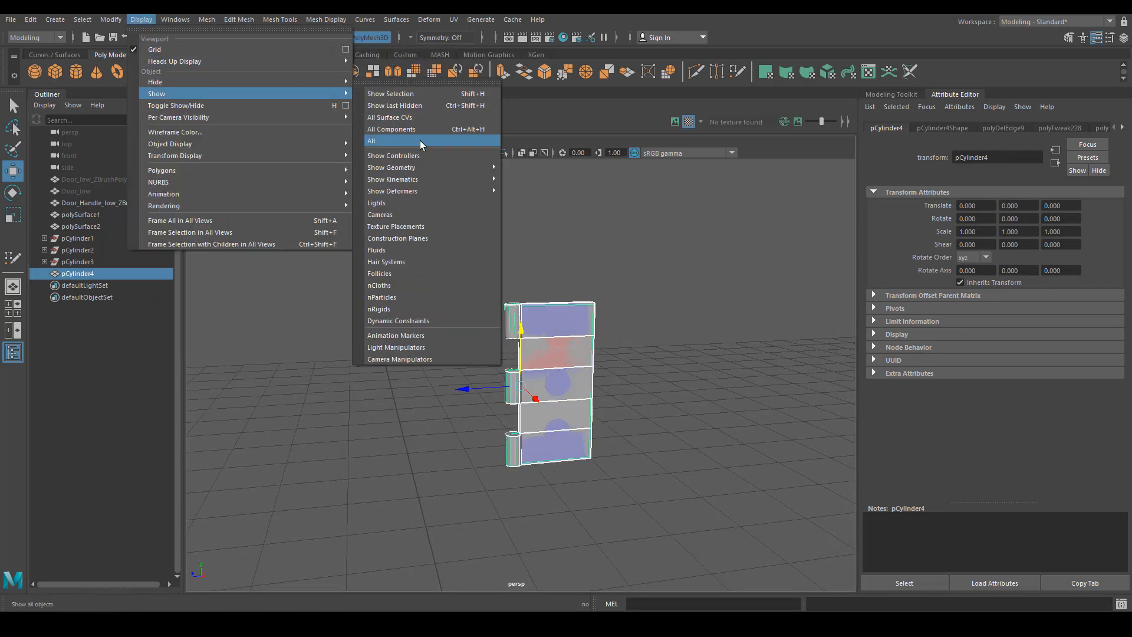
click(372, 141)
alt+drag(489, 311, 149, 250)
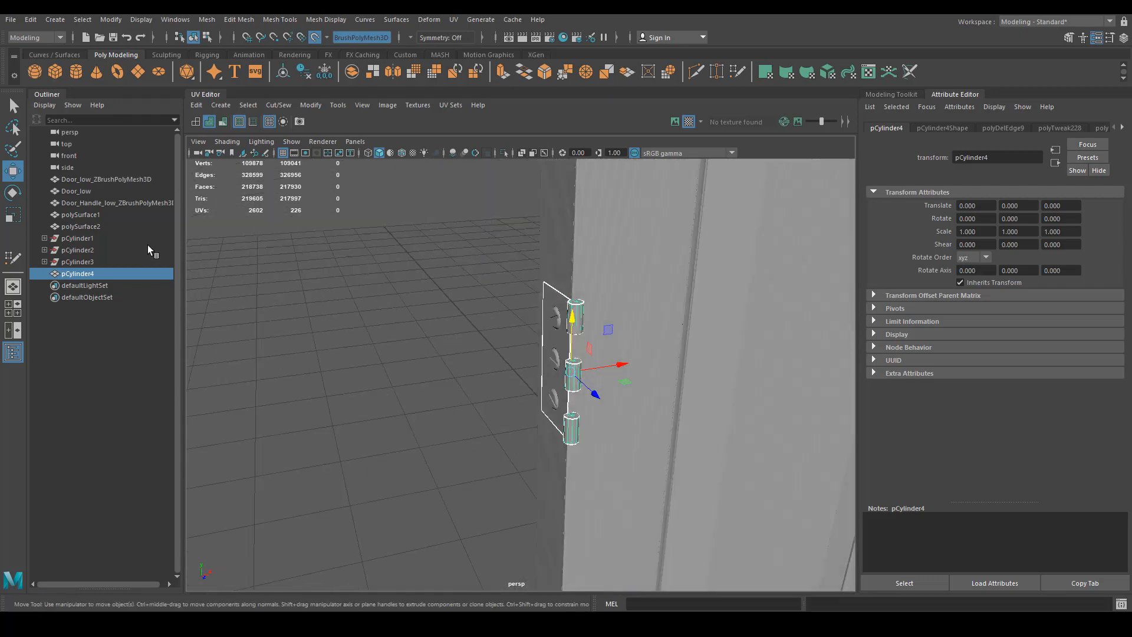
alt+drag(259, 342, 200, 354)
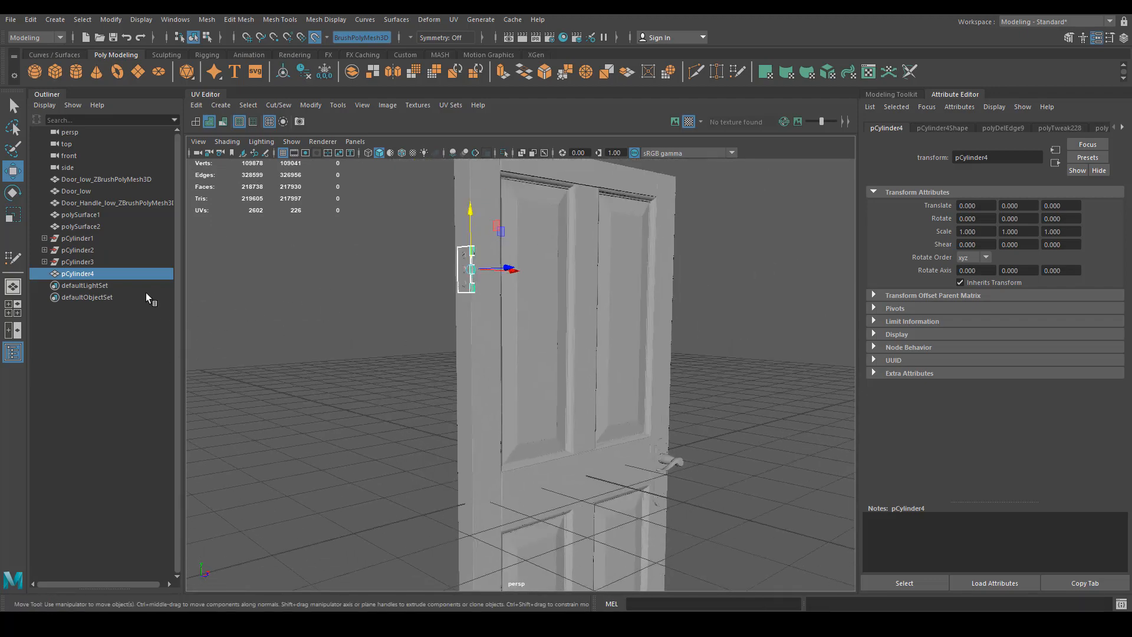
Step: Delete the construction history of all door, handle and hinge objects in the scene, clearing the leftover cylinder transform groups
click(52, 265)
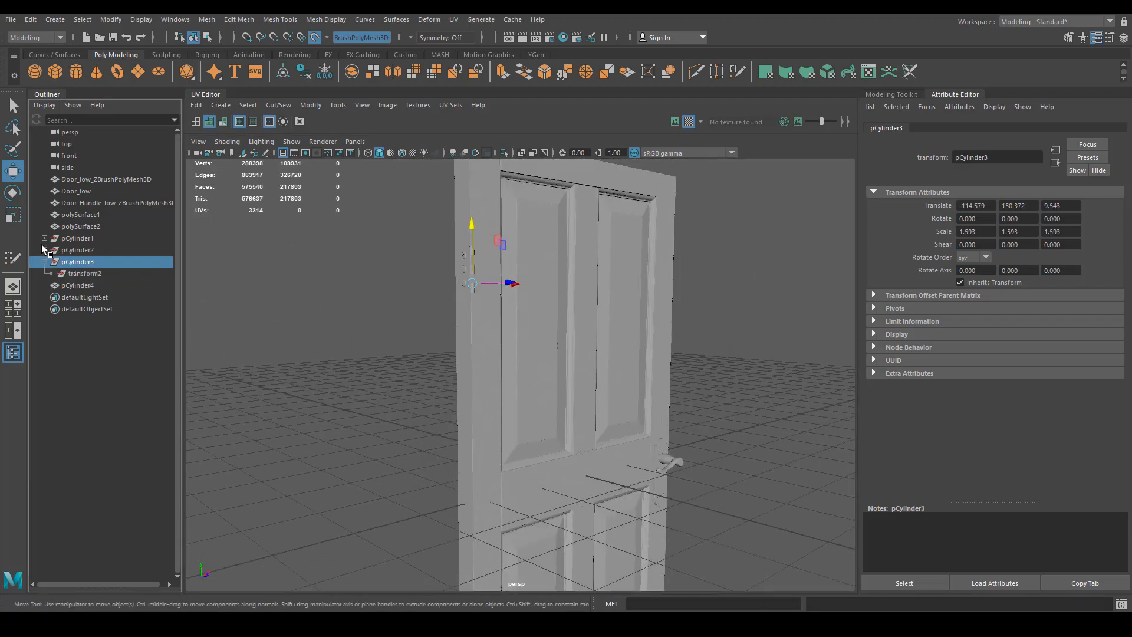
click(44, 250)
click(86, 297)
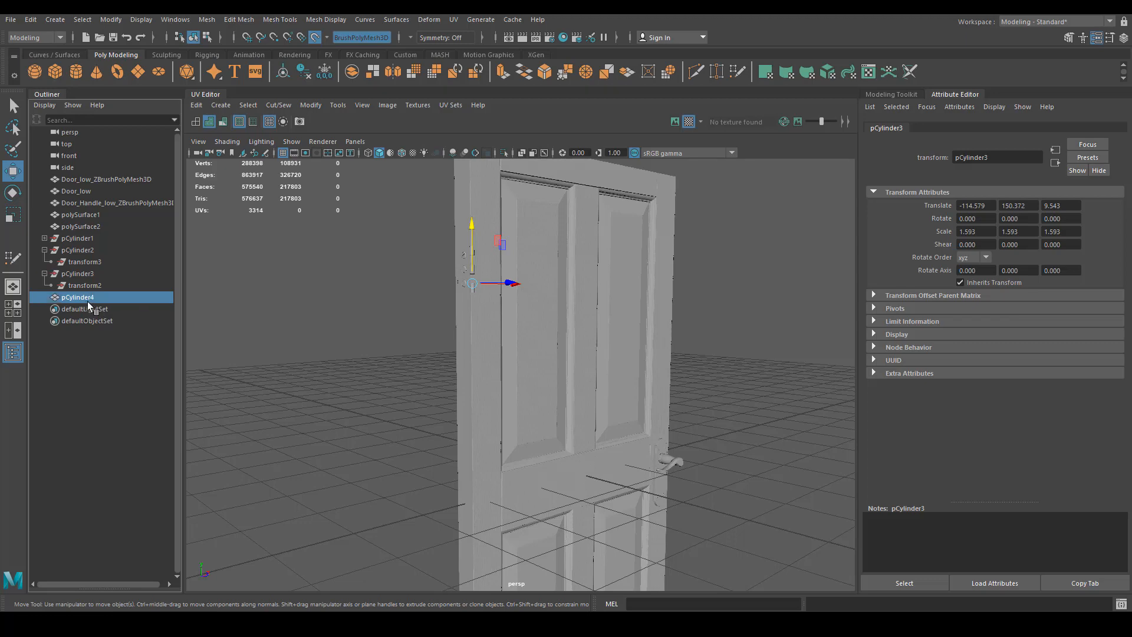
shift+click(101, 180)
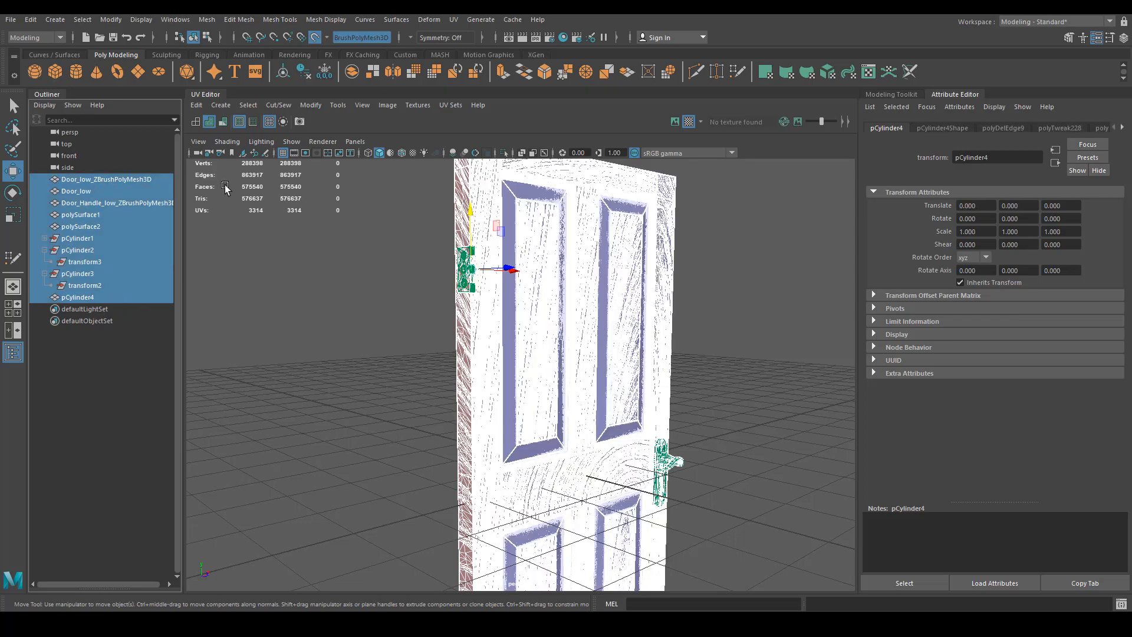
click(99, 292)
shift+click(106, 180)
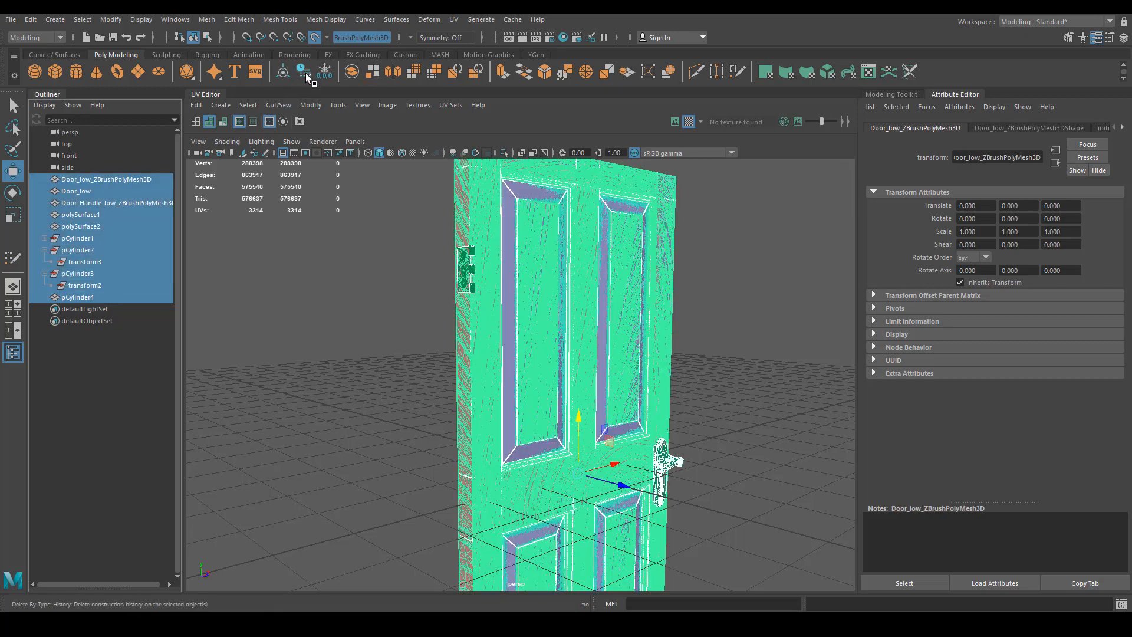
click(306, 73)
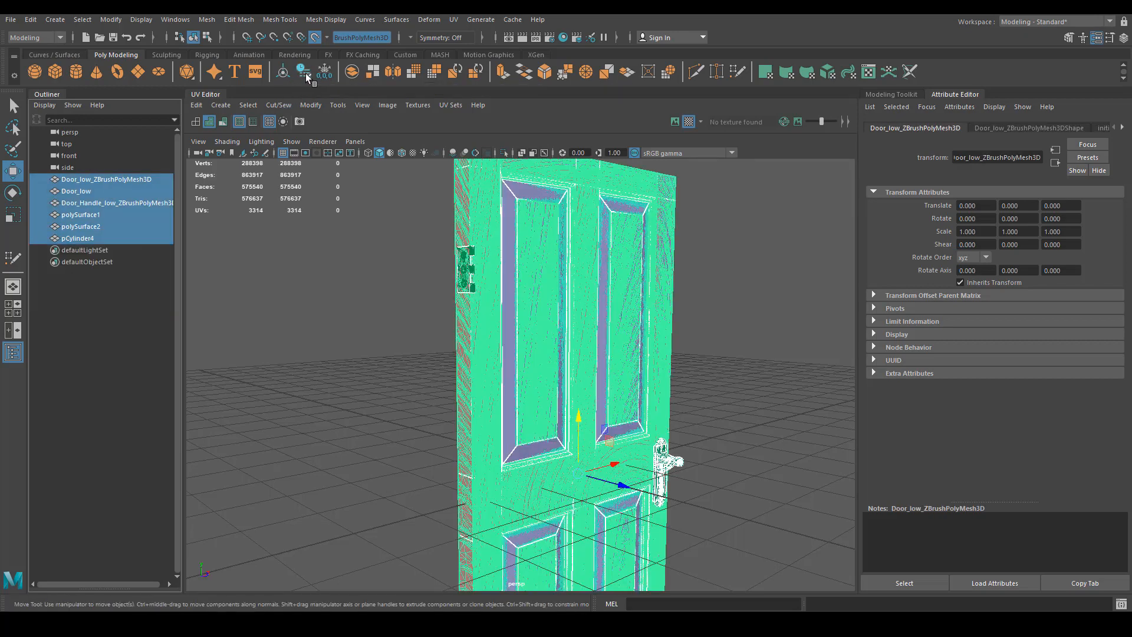
Step: Combine polySurface1, polySurface2 and pCylinder4 into one handle-and-hinge mesh and delete its construction history
click(107, 239)
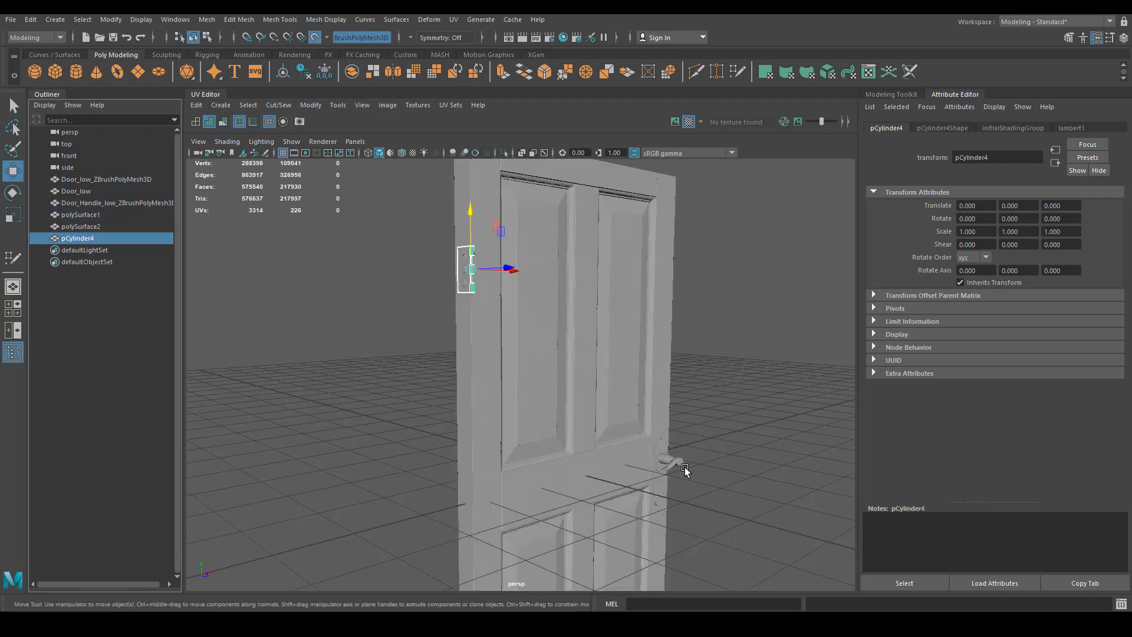
click(71, 228)
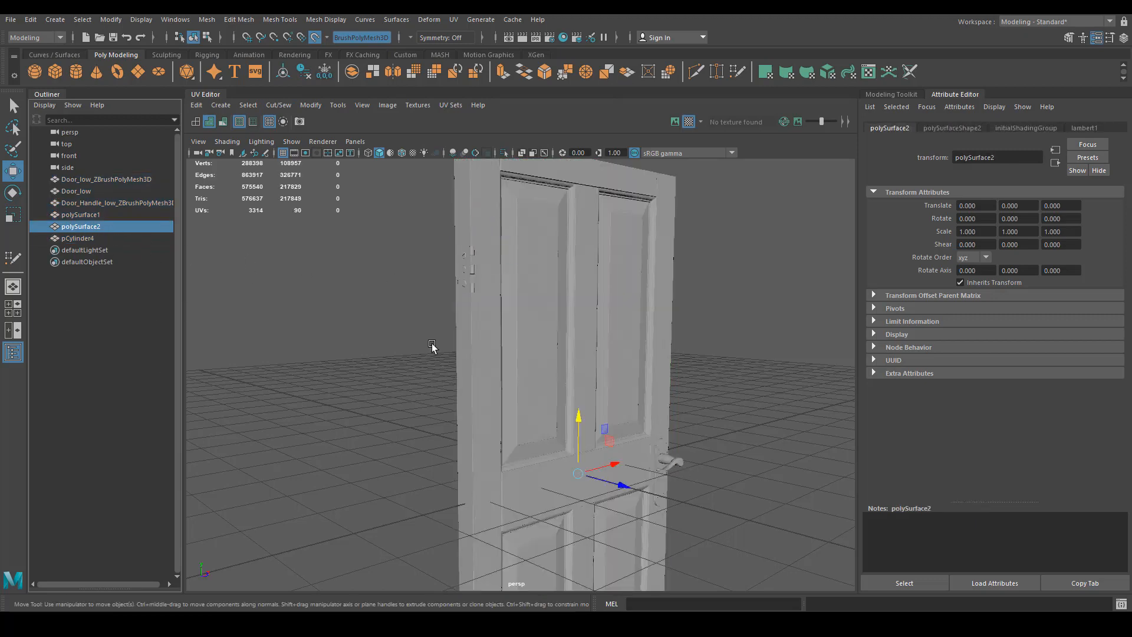
alt+drag(432, 347, 300, 313)
ctrl+click(81, 215)
alt+drag(381, 316, 407, 507)
ctrl+click(96, 239)
alt+drag(351, 399, 159, 195)
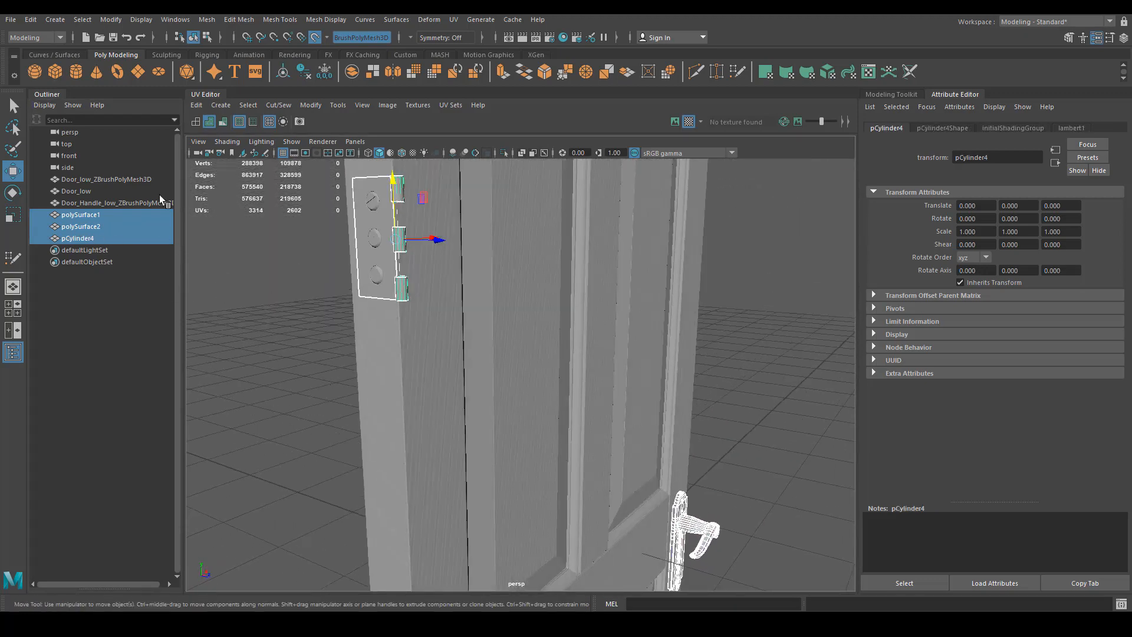
click(352, 72)
alt+drag(307, 284, 323, 306)
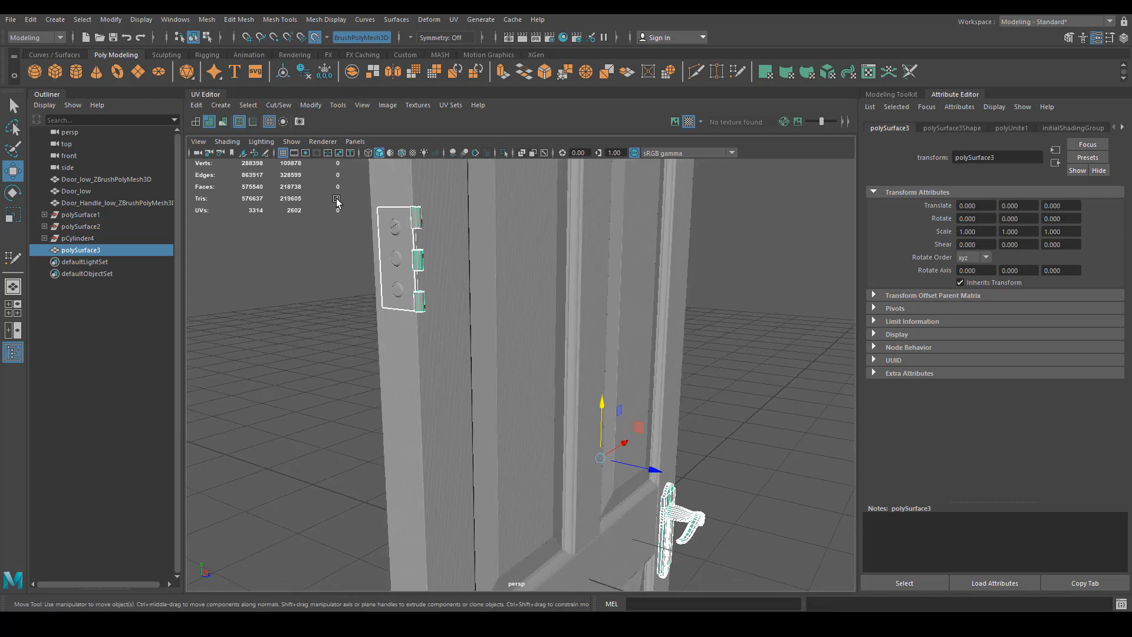
key(alt+shift+d)
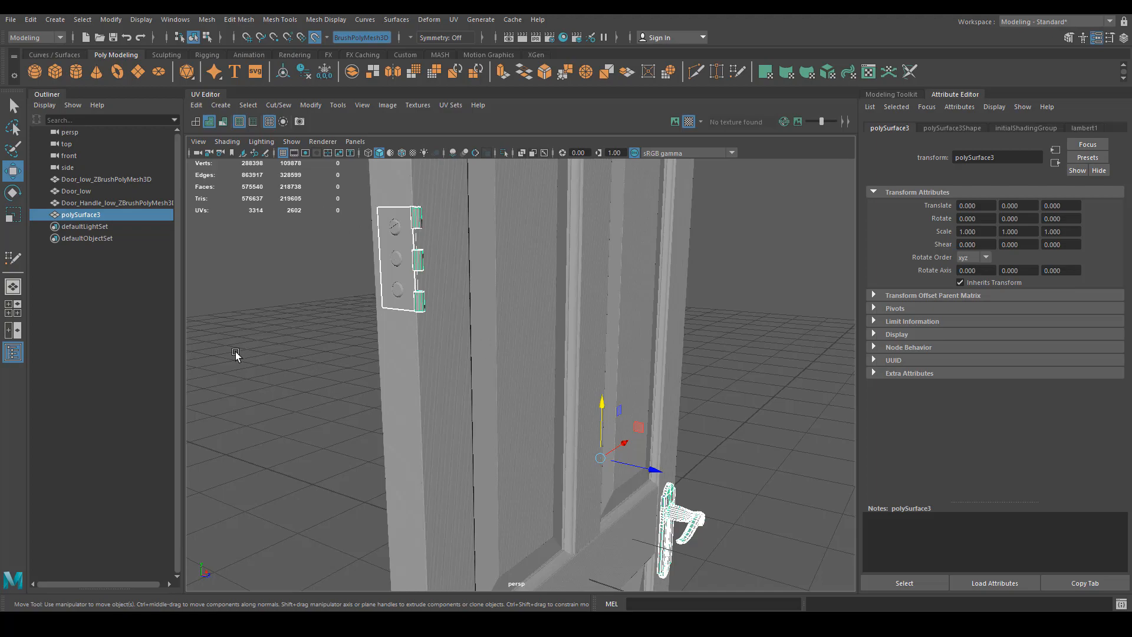
Step: Rename the combined handle-and-hinge mesh as handle
alt+drag(238, 356, 476, 358)
alt+right_drag(476, 359, 411, 336)
alt+drag(411, 336, 491, 361)
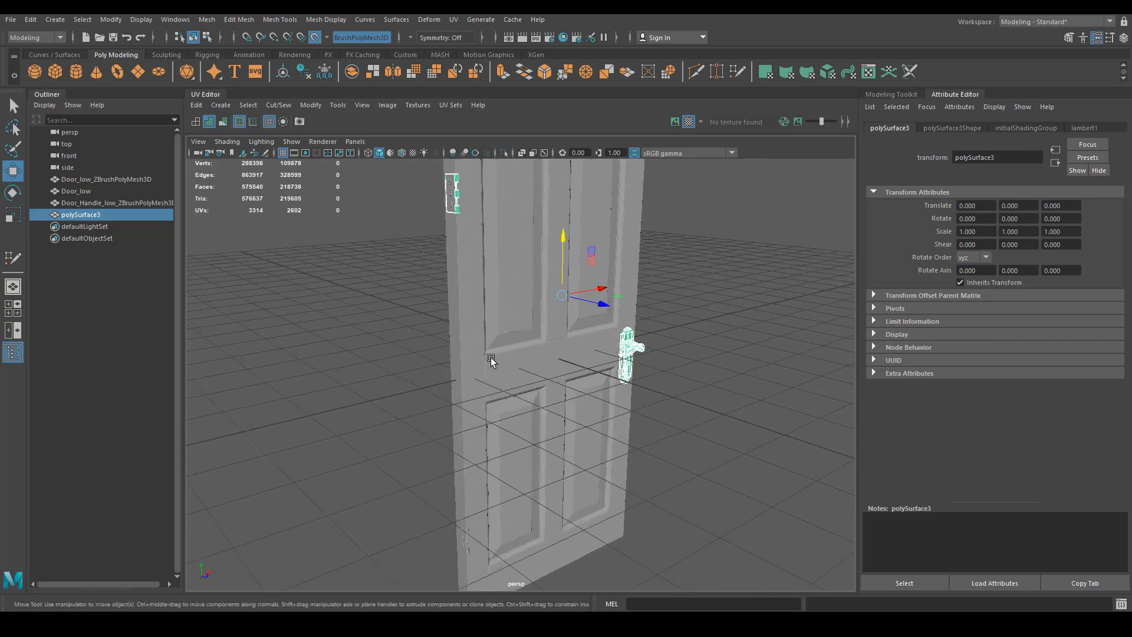
alt+drag(465, 297, 330, 331)
click(83, 191)
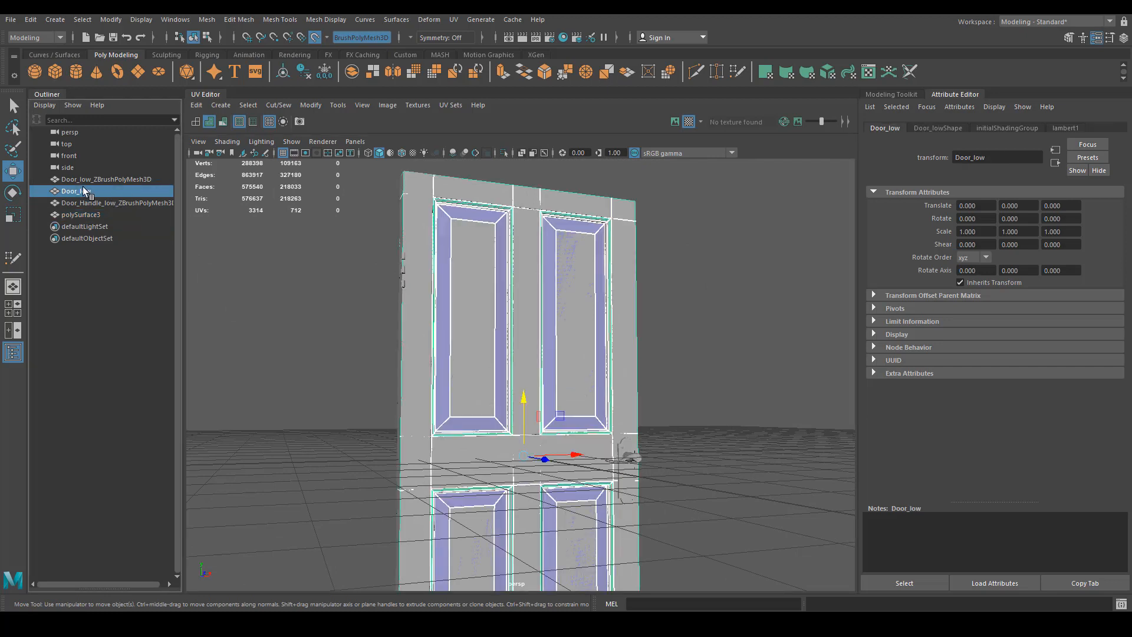
click(80, 215)
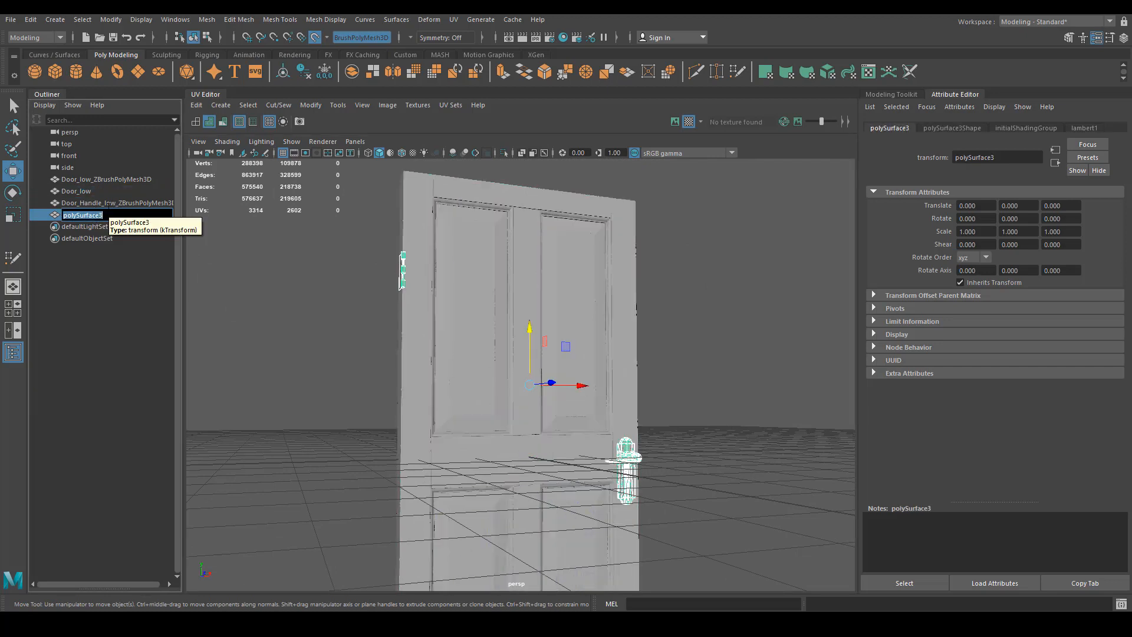
key(Return)
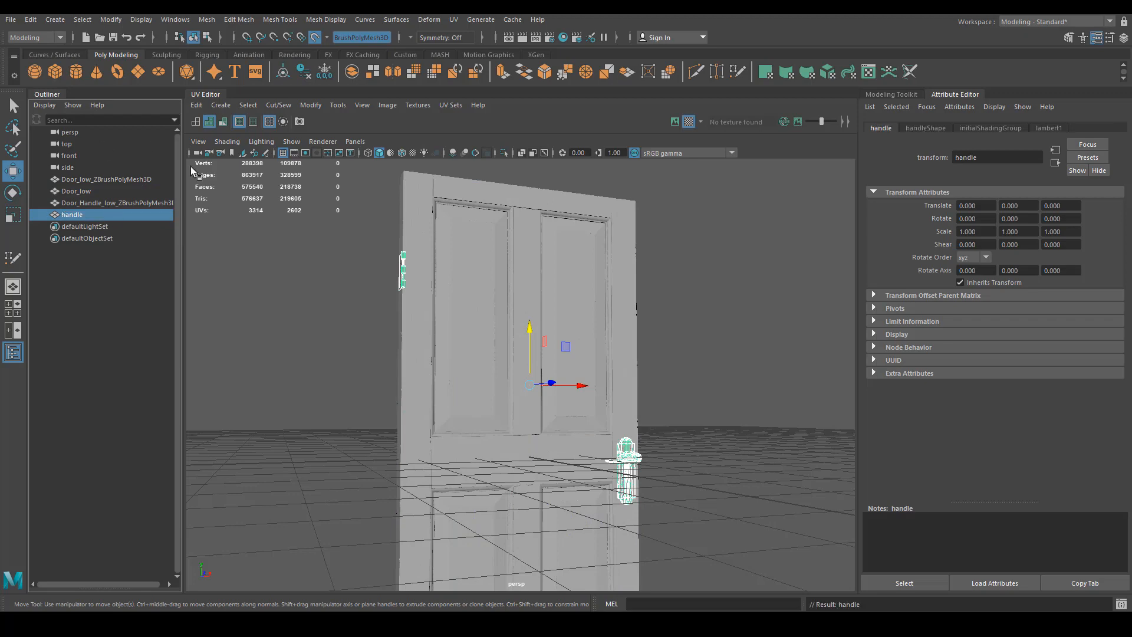
Step: Insert supporting edge loops on the low-poly door with Multi-Cut, close to its top edge and its hinge-side vertical edge
alt+drag(191, 171, 417, 472)
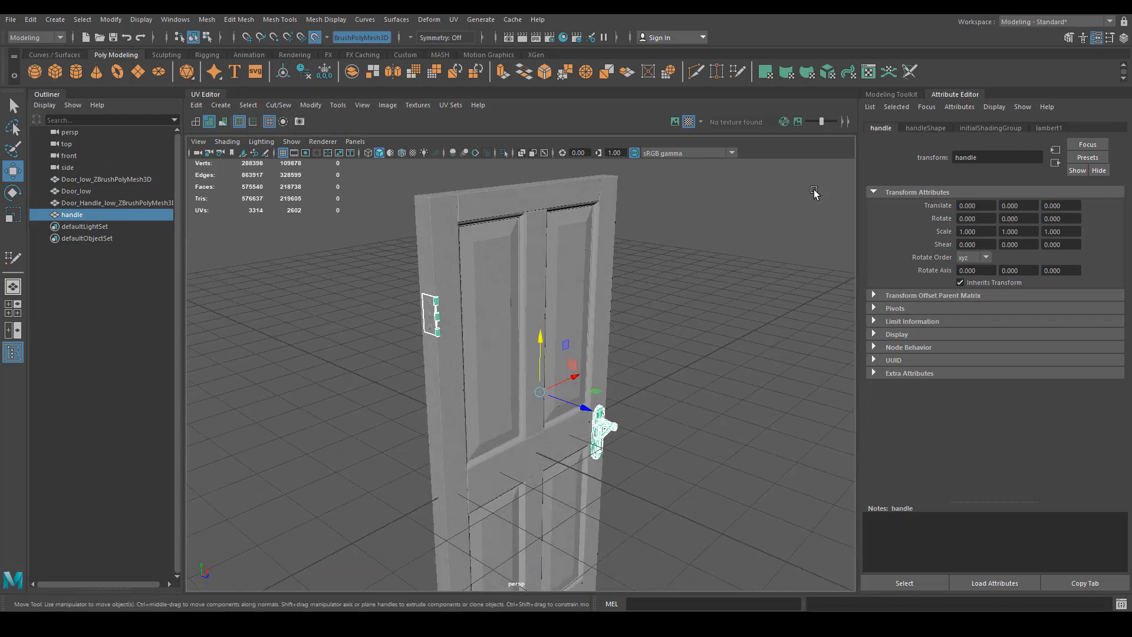
key(t)
alt+drag(813, 193, 568, 348)
click(533, 367)
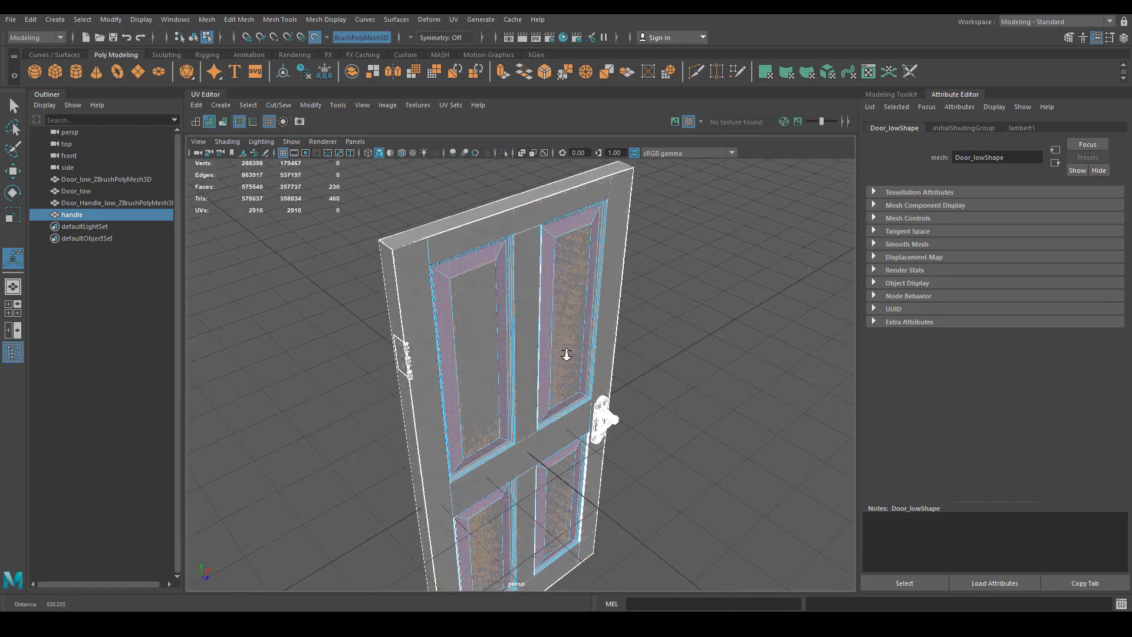
scroll(591, 419, up, 5)
scroll(572, 390, down, 5)
alt+drag(576, 407, 475, 361)
scroll(519, 337, down, 6)
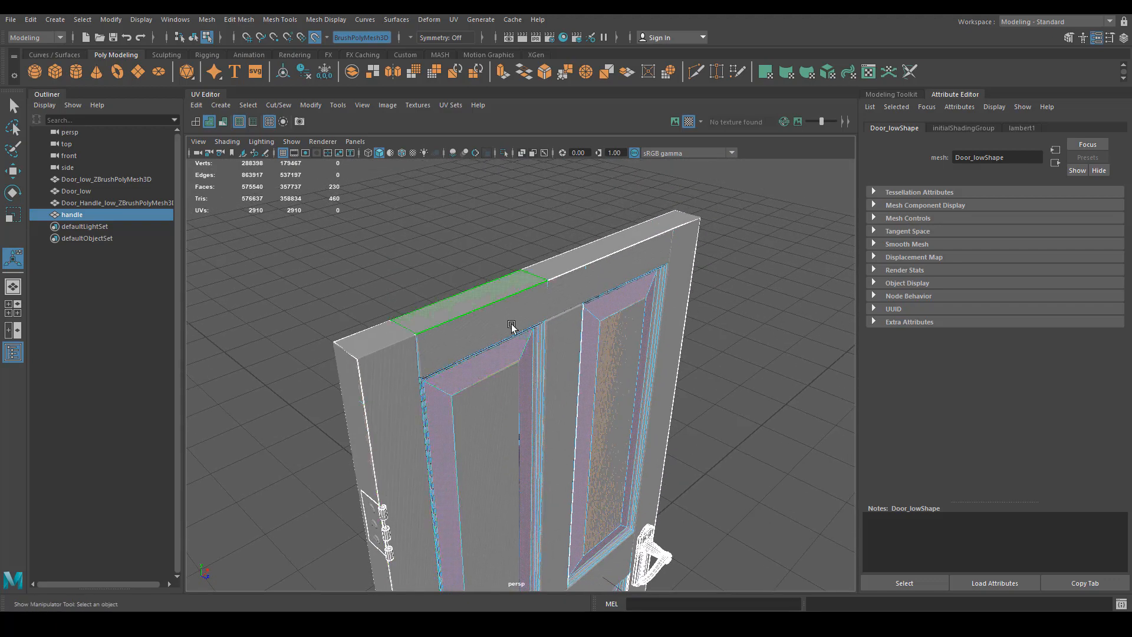
alt+right_drag(525, 341, 525, 385)
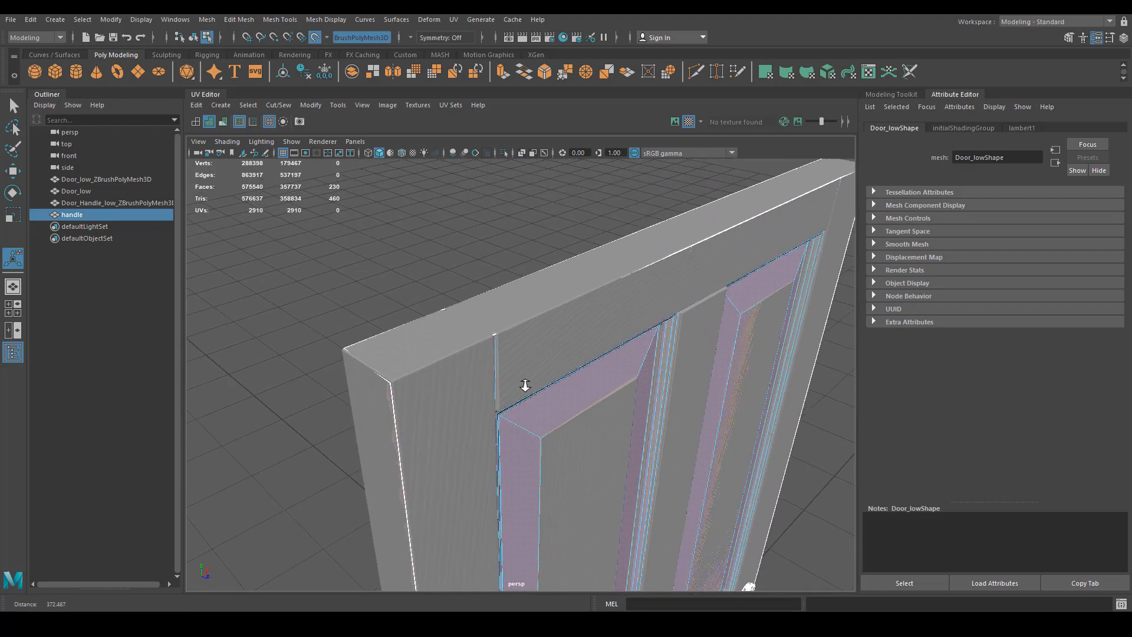
click(696, 73)
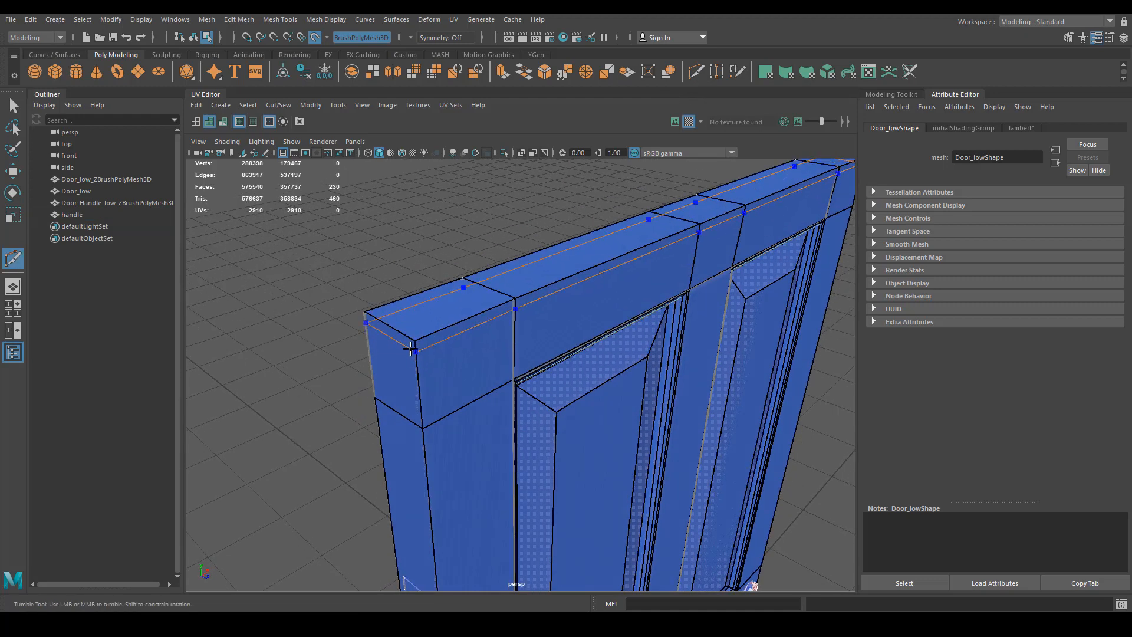
ctrl+click(411, 349)
alt+drag(511, 392, 362, 327)
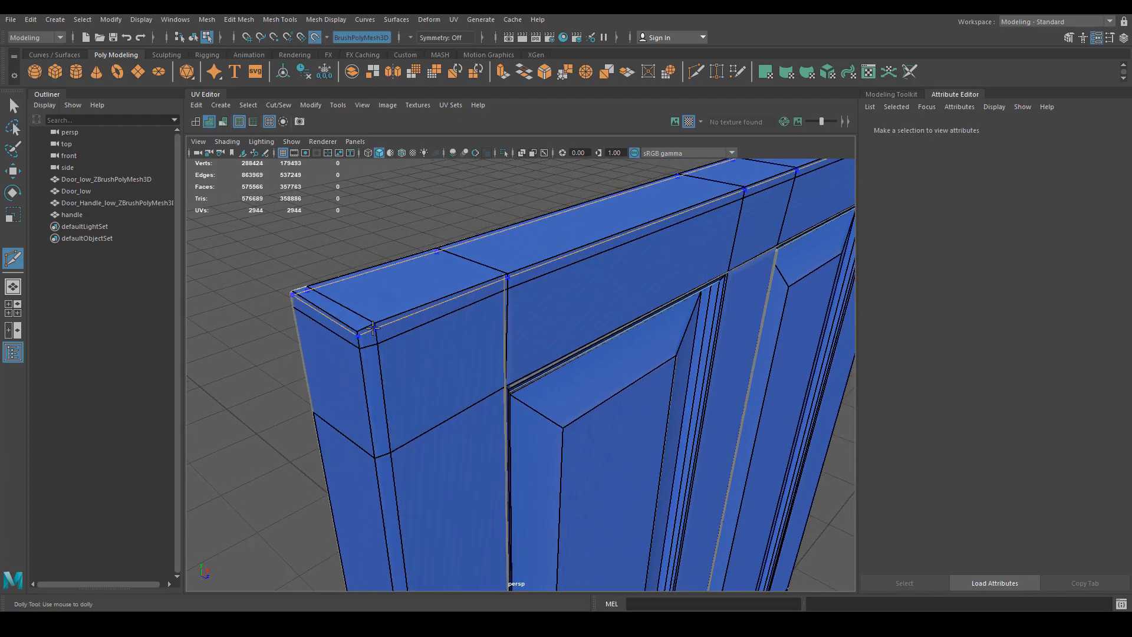
Step: Insert a supporting edge loop on the door's front close to its handle-side vertical edge
scroll(596, 338, down, 5)
alt+middle_drag(737, 312, 548, 392)
scroll(548, 392, up, 6)
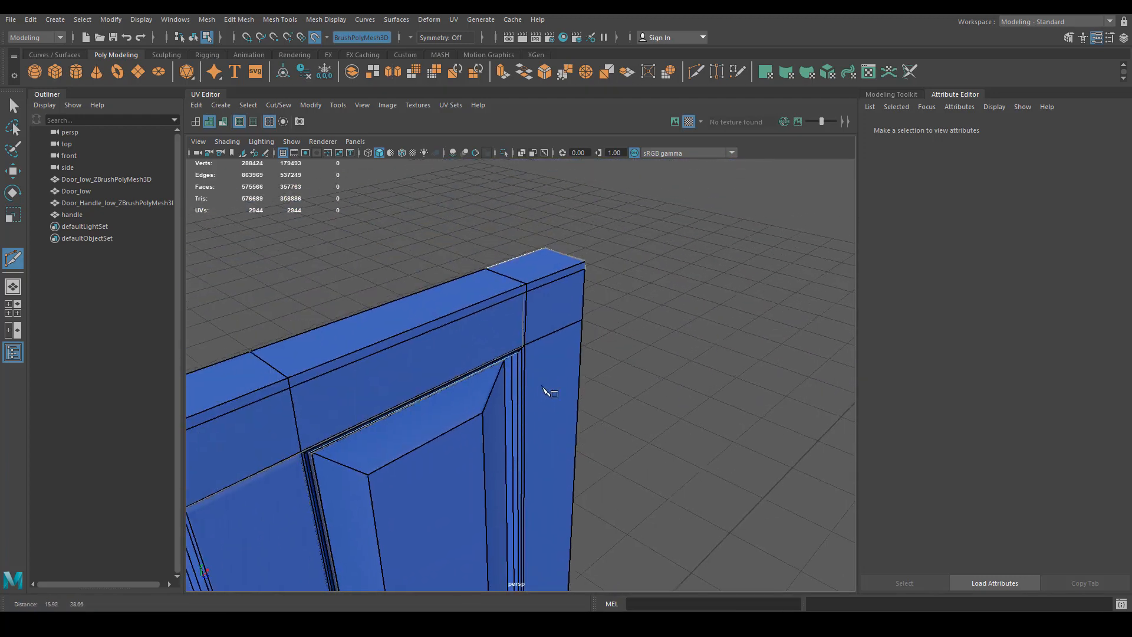
click(637, 272)
scroll(615, 291, down, 3)
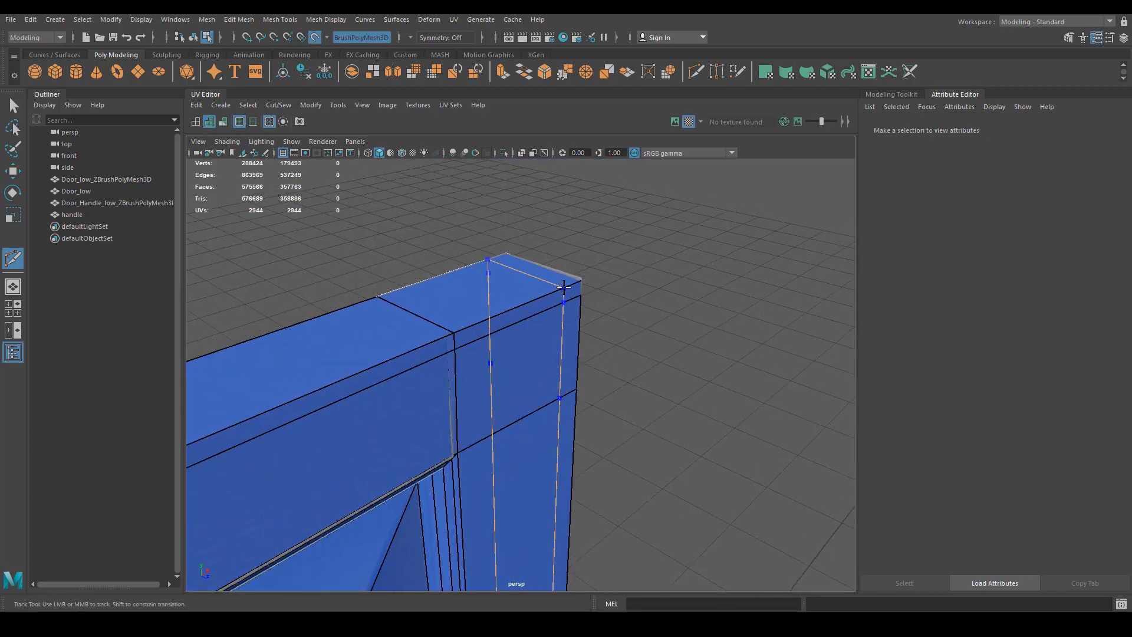
alt+drag(613, 391, 480, 409)
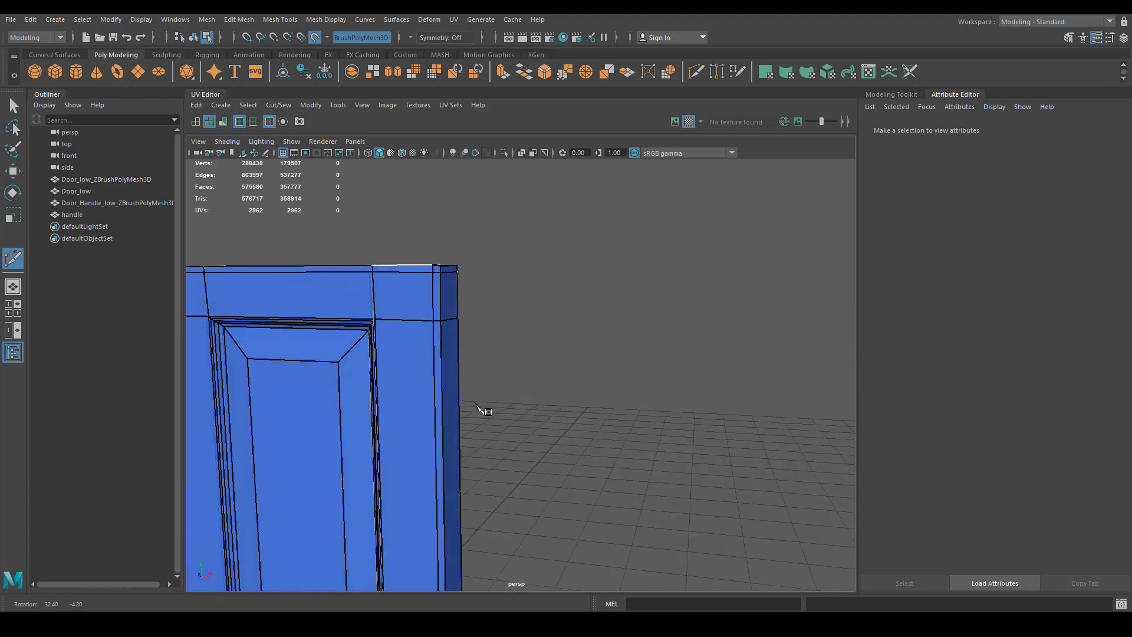
Step: Insert a horizontal supporting edge loop close to the door's bottom edge
alt+middle_drag(421, 507, 548, 385)
scroll(549, 384, down, 5)
alt+middle_drag(455, 371, 477, 288)
alt+drag(415, 429, 518, 463)
scroll(611, 349, up, 5)
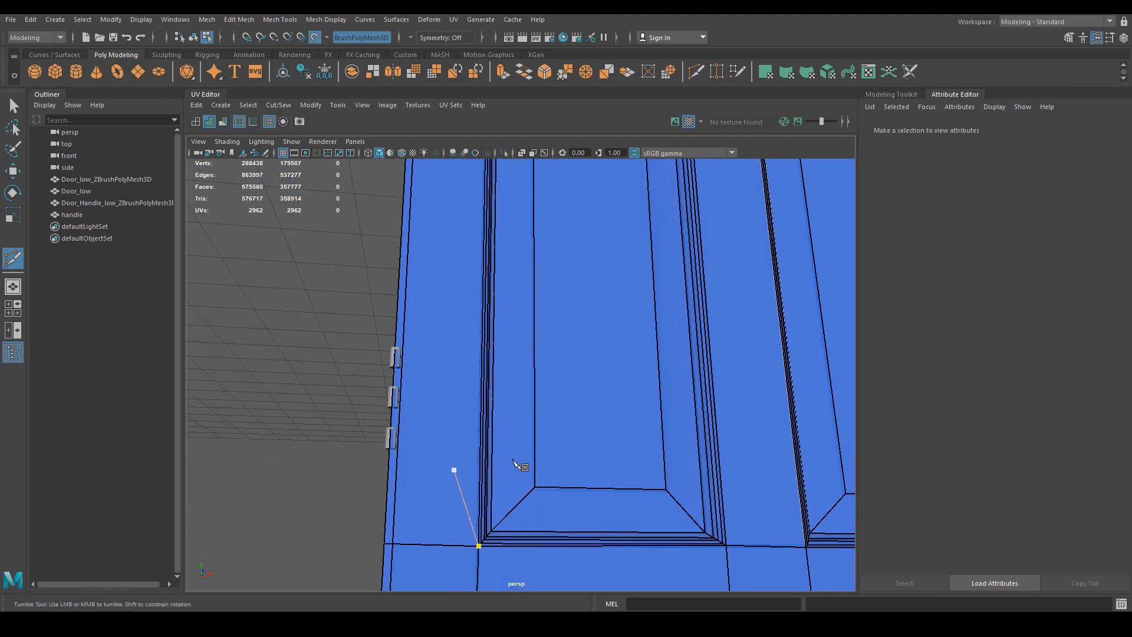
scroll(518, 463, up, 2)
alt+middle_drag(533, 434, 588, 278)
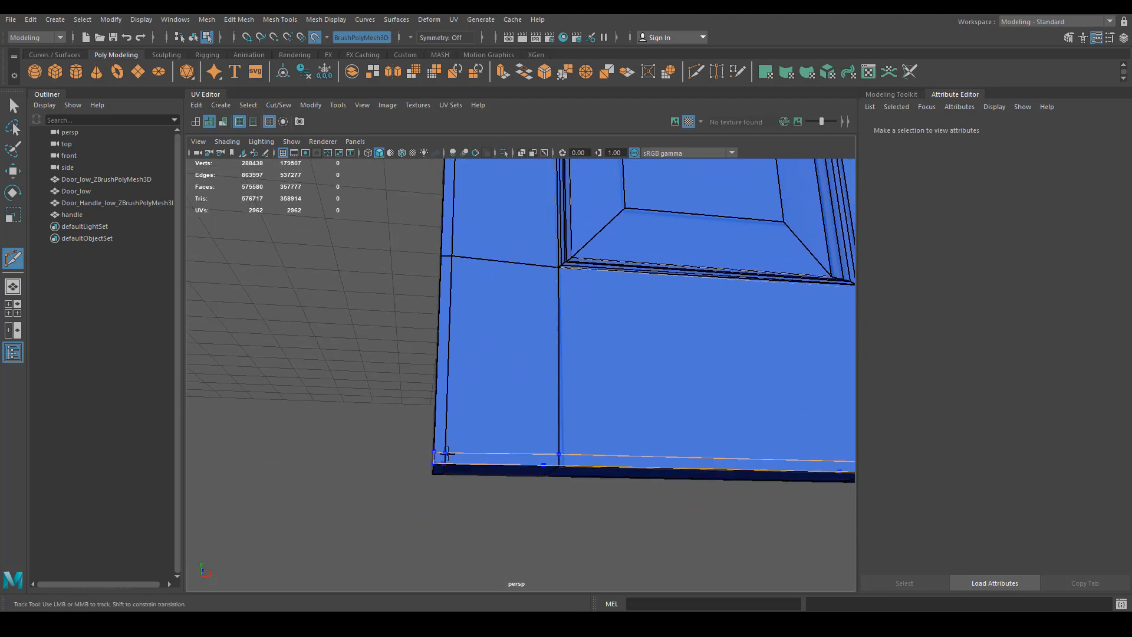
alt+middle_drag(446, 457, 519, 354)
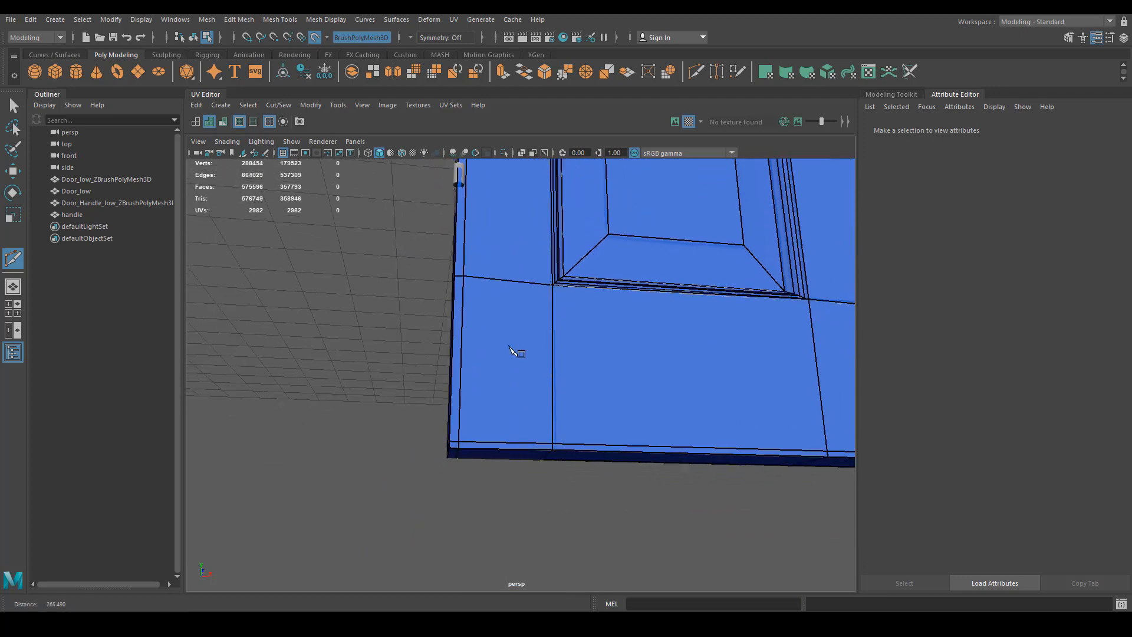
Step: Examine the topology of the door's panel mouldings and the upper handle-side corner up close
alt+drag(518, 354, 377, 513)
alt+middle_drag(378, 513, 397, 461)
scroll(448, 464, up, 4)
alt+middle_drag(443, 490, 470, 442)
alt+right_drag(470, 442, 517, 443)
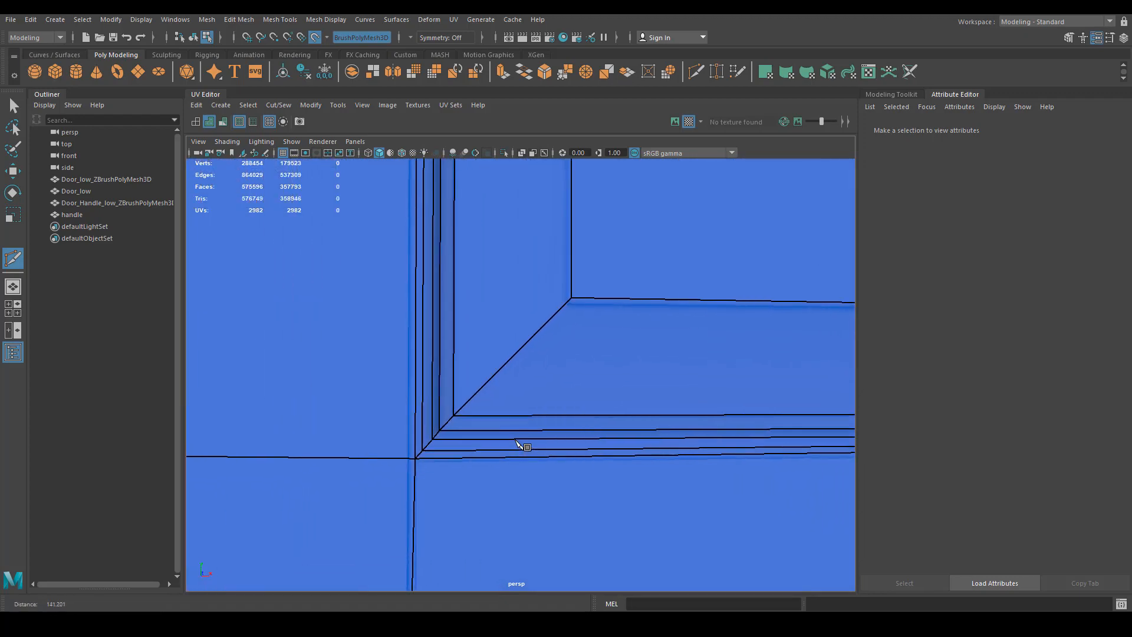
alt+drag(604, 428, 483, 472)
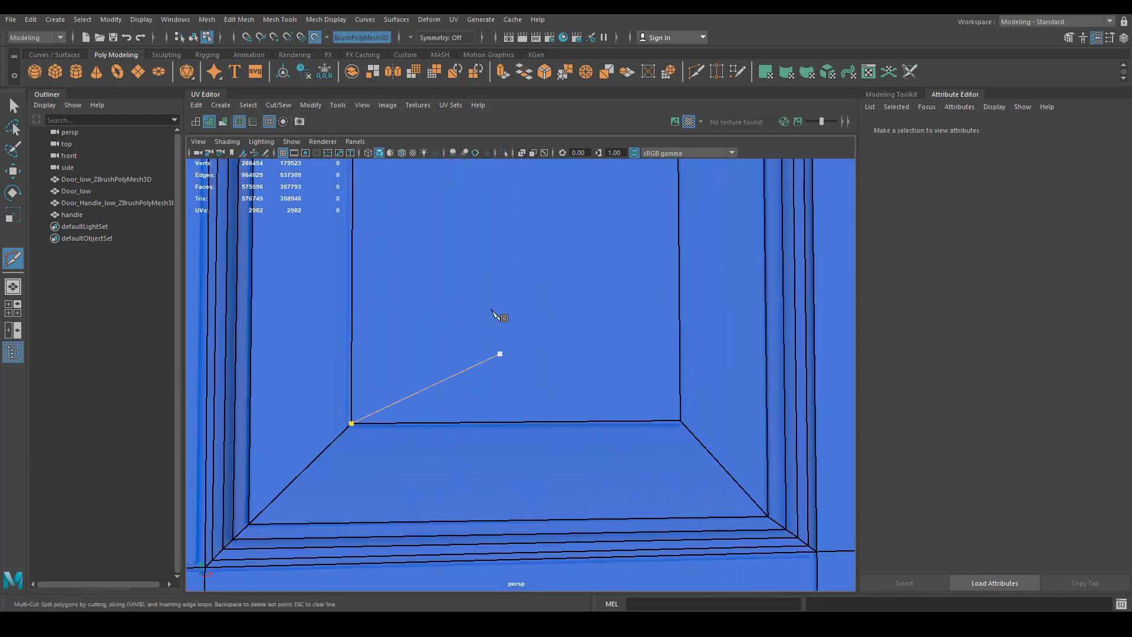
alt+middle_drag(492, 309, 495, 403)
scroll(488, 361, down, 10)
alt+drag(488, 361, 472, 321)
alt+middle_drag(440, 380, 435, 416)
scroll(435, 417, up, 4)
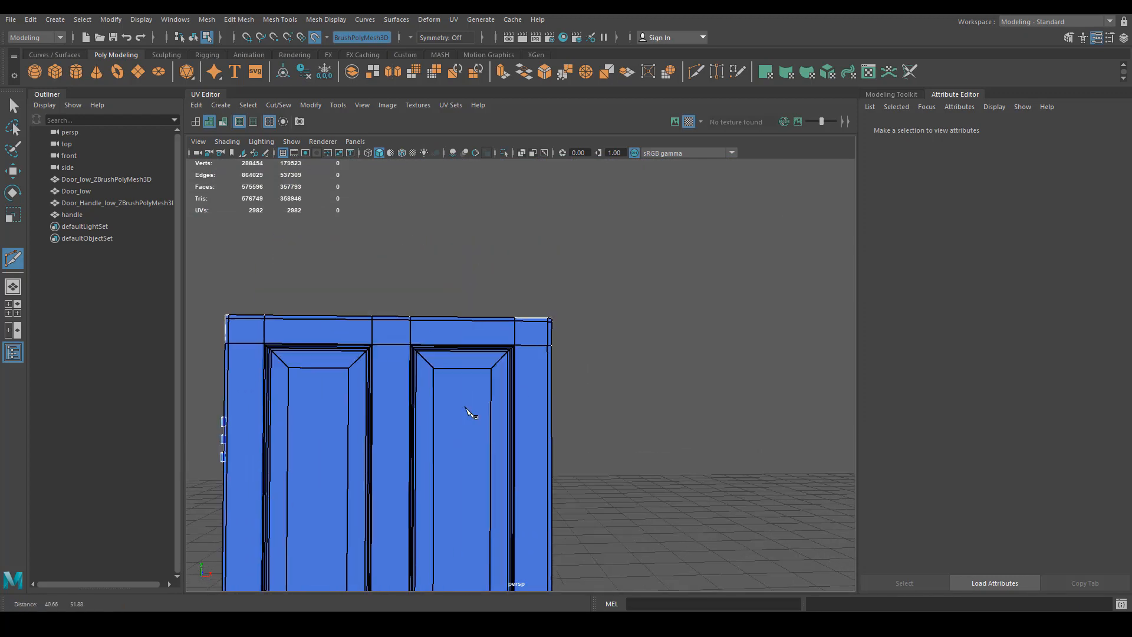
scroll(729, 442, up, 5)
alt+middle_drag(729, 443, 427, 433)
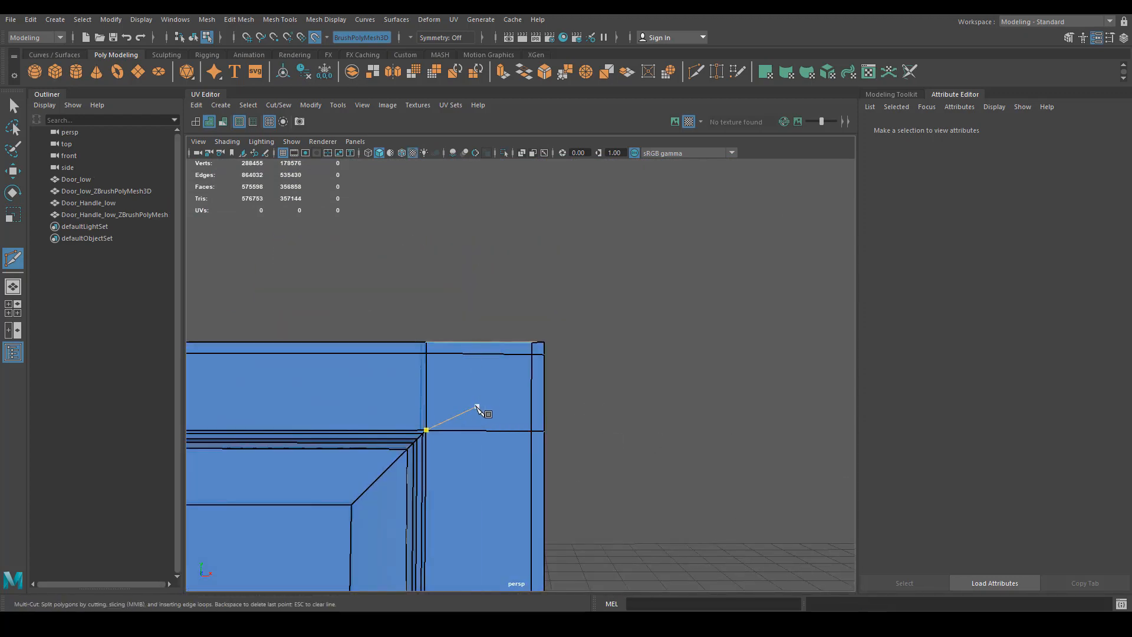
Step: Hide the high-poly ZBrush meshes of the door and the door handle so only the low-poly meshes remain
alt+drag(577, 295, 602, 379)
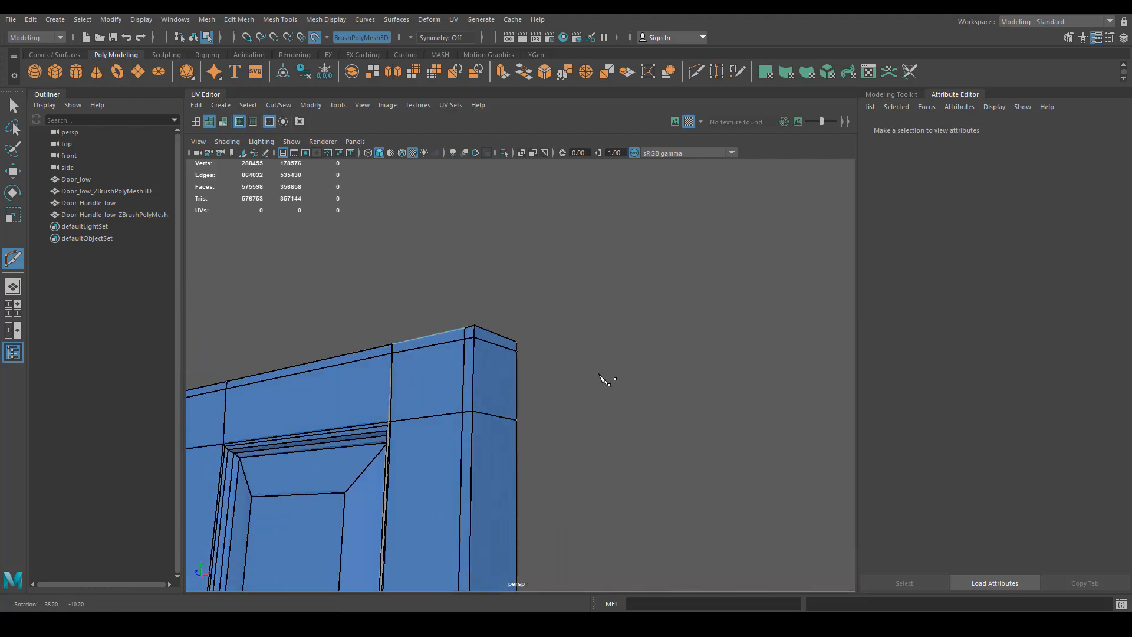
alt+right_drag(602, 379, 561, 377)
alt+drag(560, 378, 513, 392)
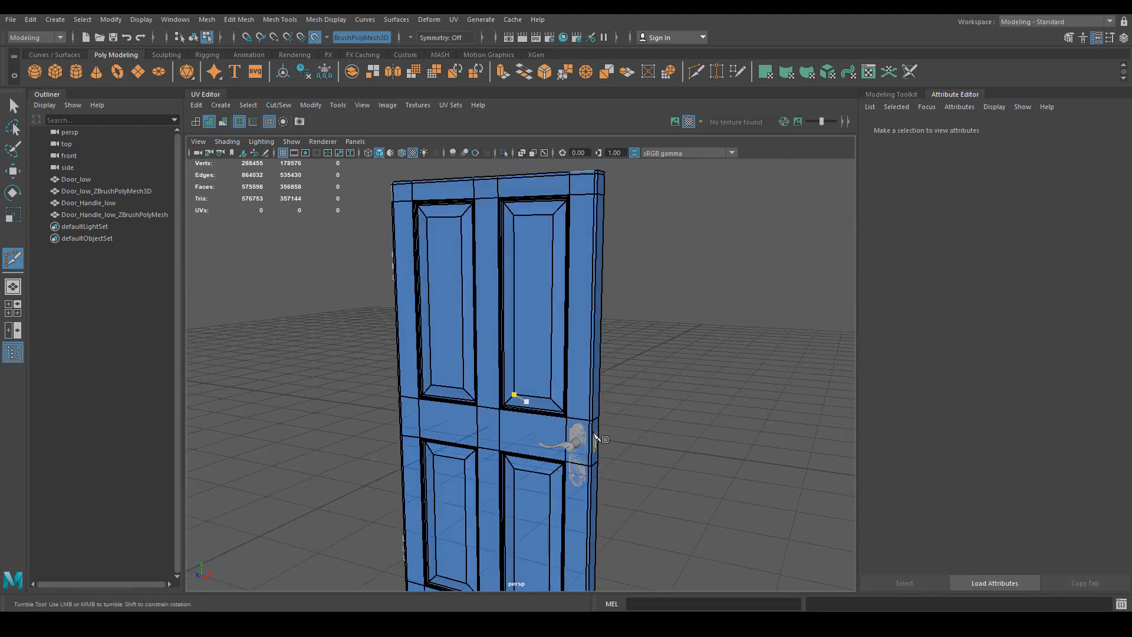
alt+drag(564, 441, 687, 439)
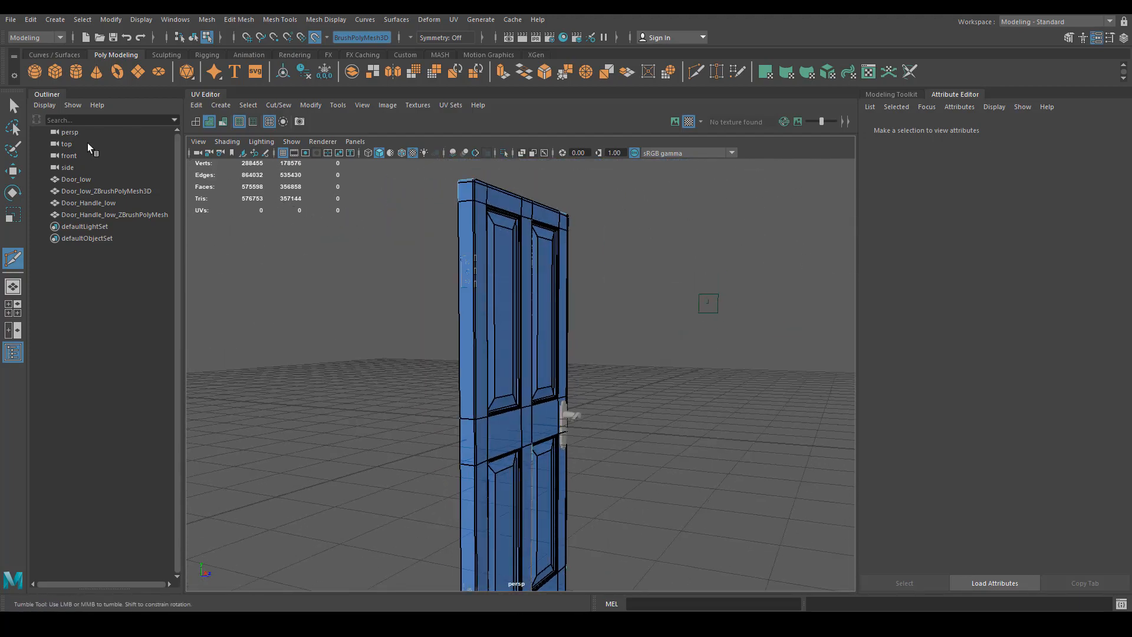
click(105, 190)
ctrl+click(123, 214)
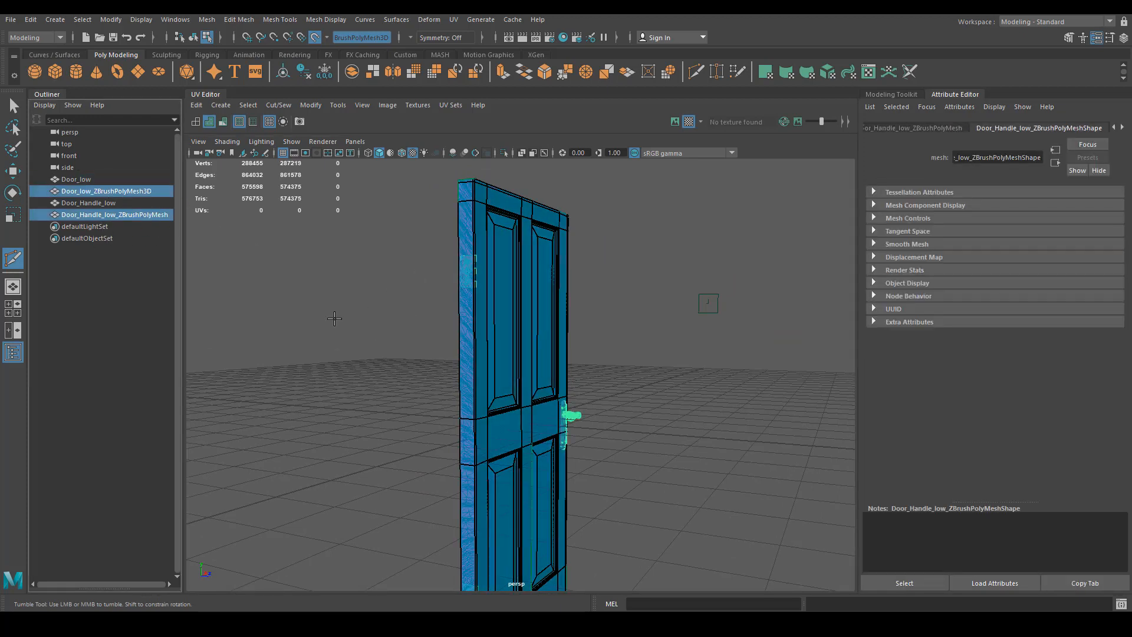
key(ctrl+h)
alt+drag(484, 301, 570, 410)
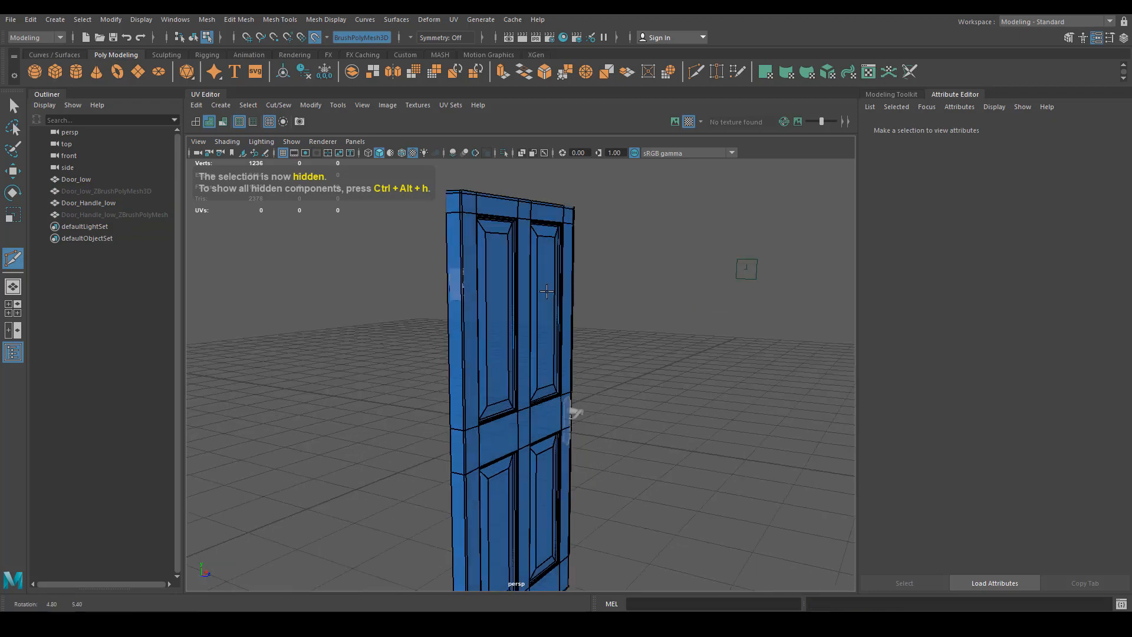
Step: Disable the live surface and select the low-poly door handle mesh as an object
click(313, 37)
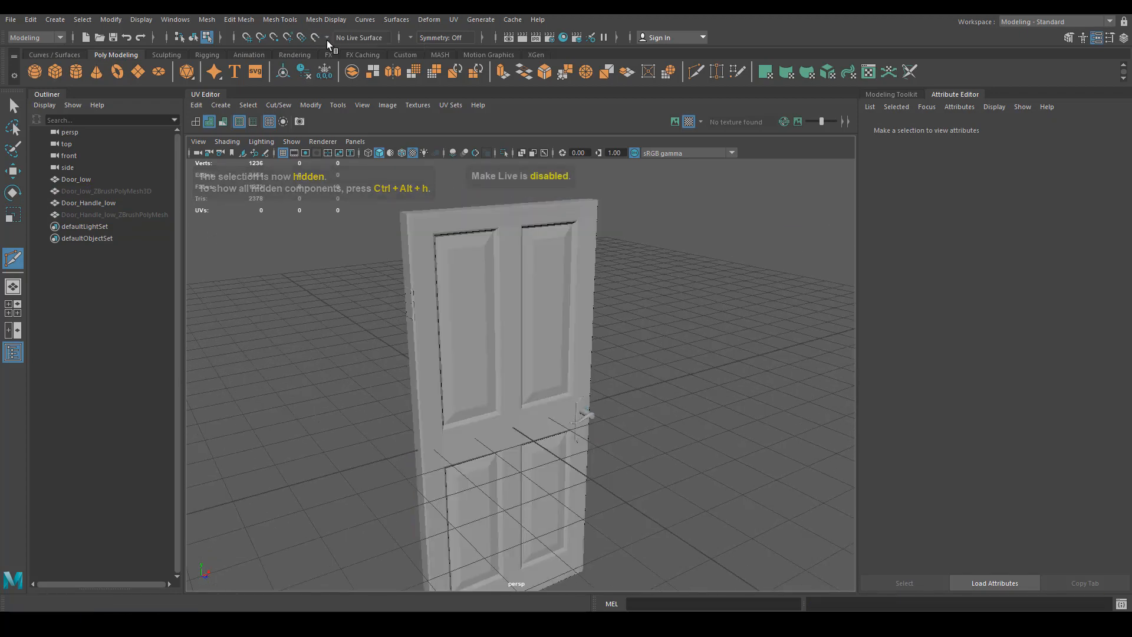
alt+drag(501, 330, 550, 371)
key(q)
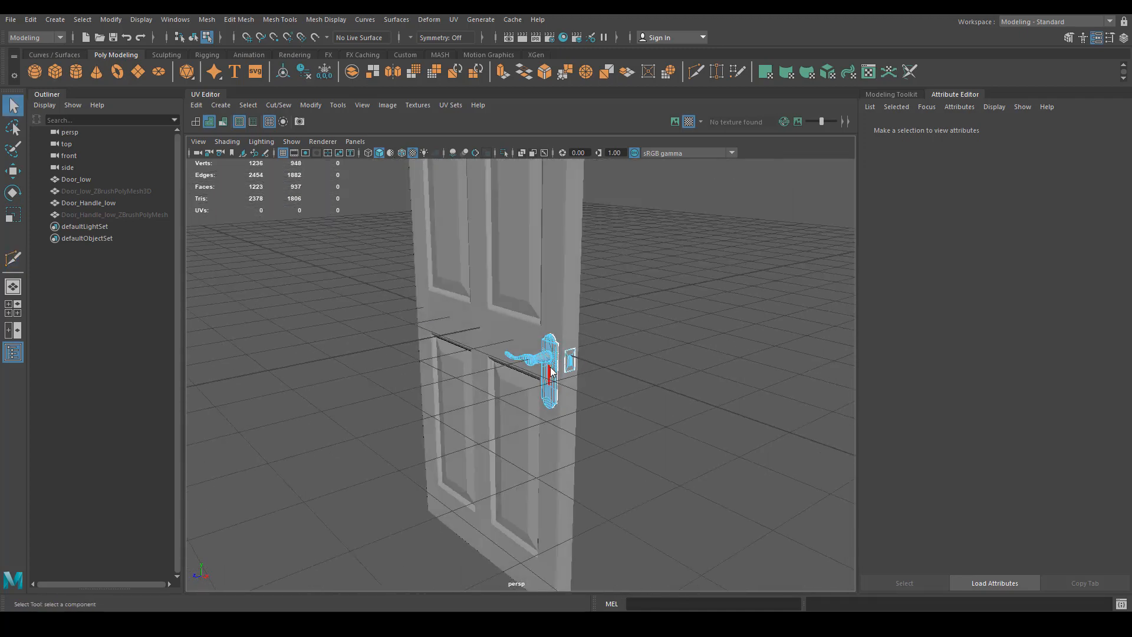
key(F8)
alt+drag(584, 324, 559, 367)
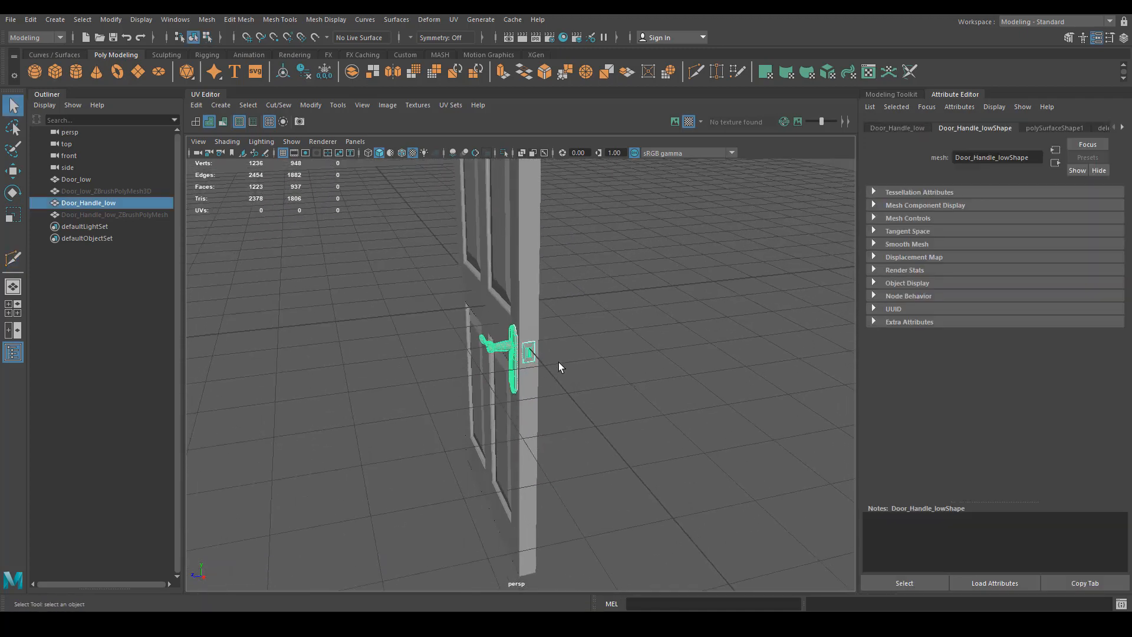
Step: Duplicate the low-poly door handle mesh and move the copy along Z, clear of the door's opposite side
key(w)
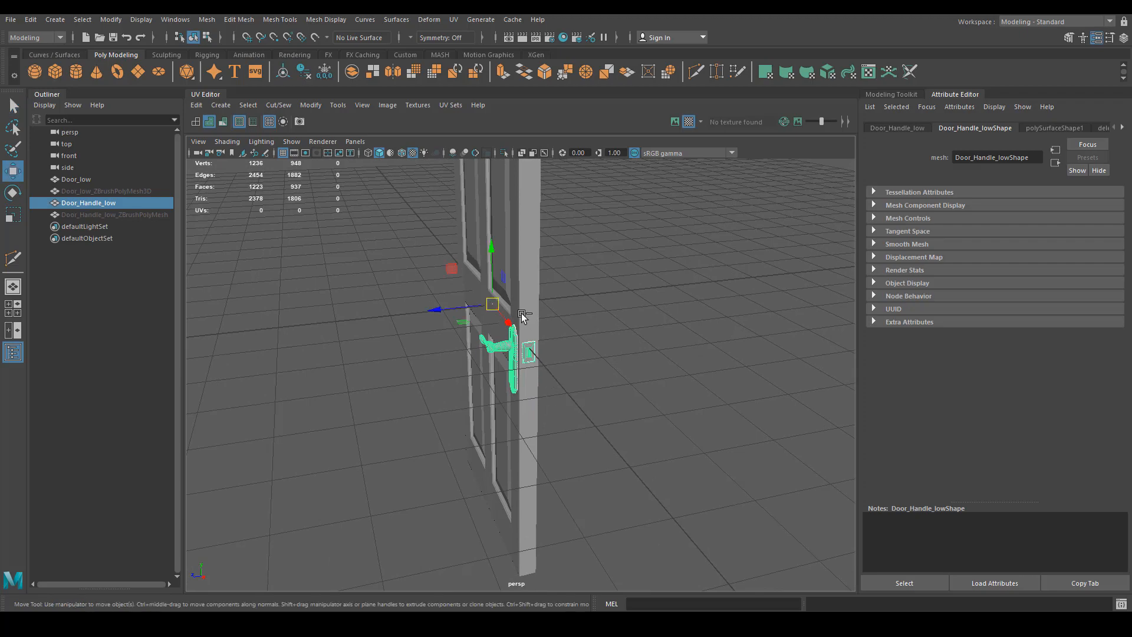
key(ctrl+d)
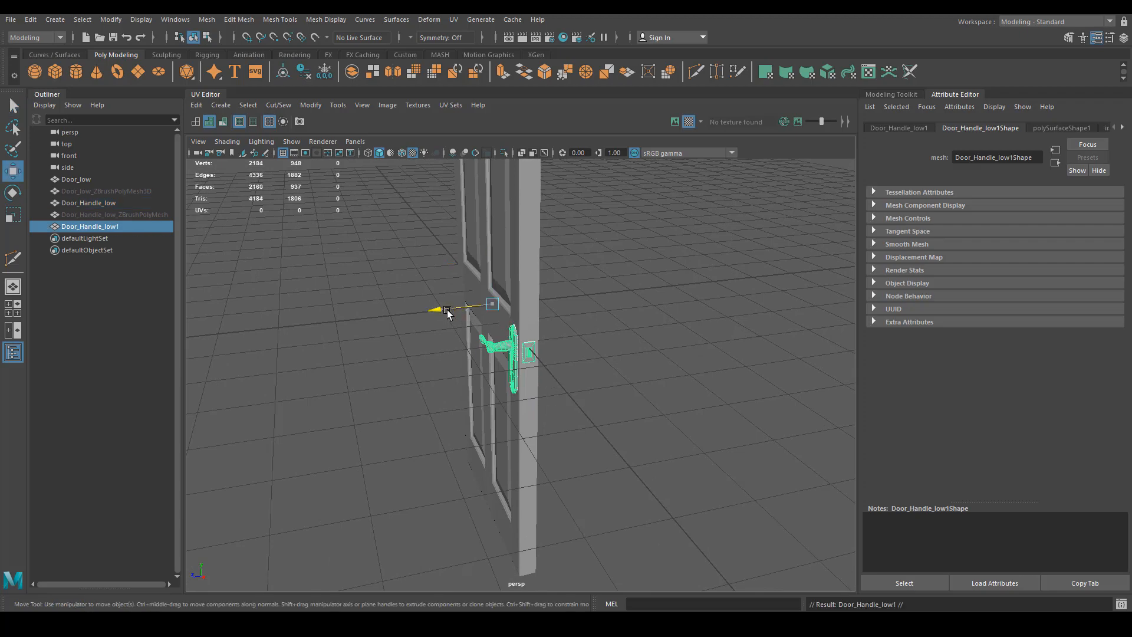
drag(450, 309, 479, 392)
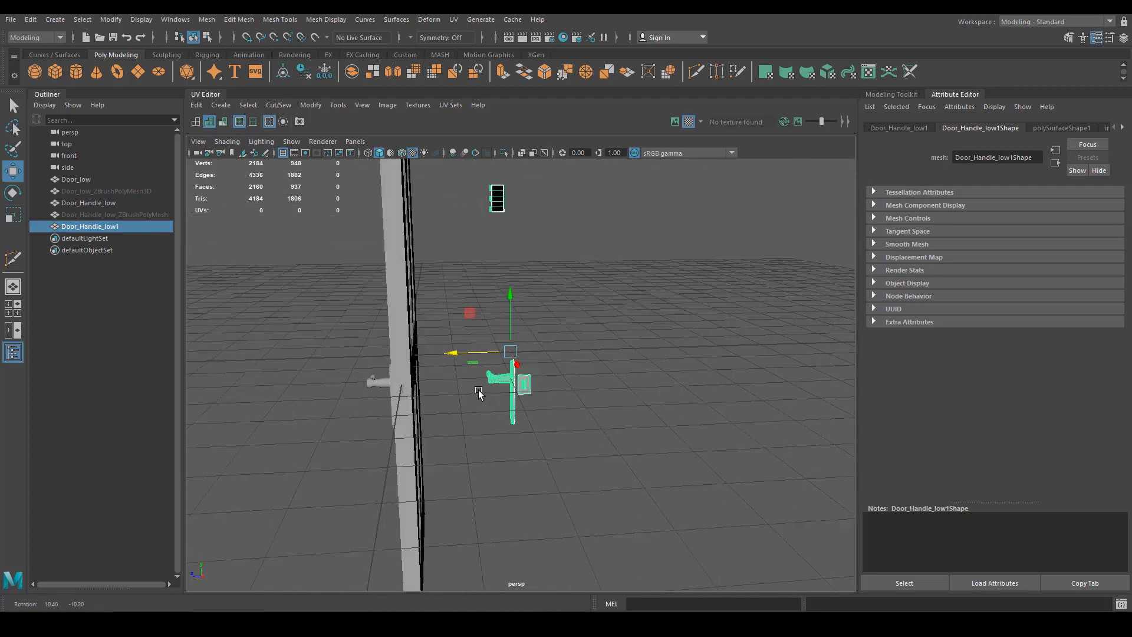
alt+right_drag(479, 392, 619, 369)
alt+drag(619, 370, 570, 352)
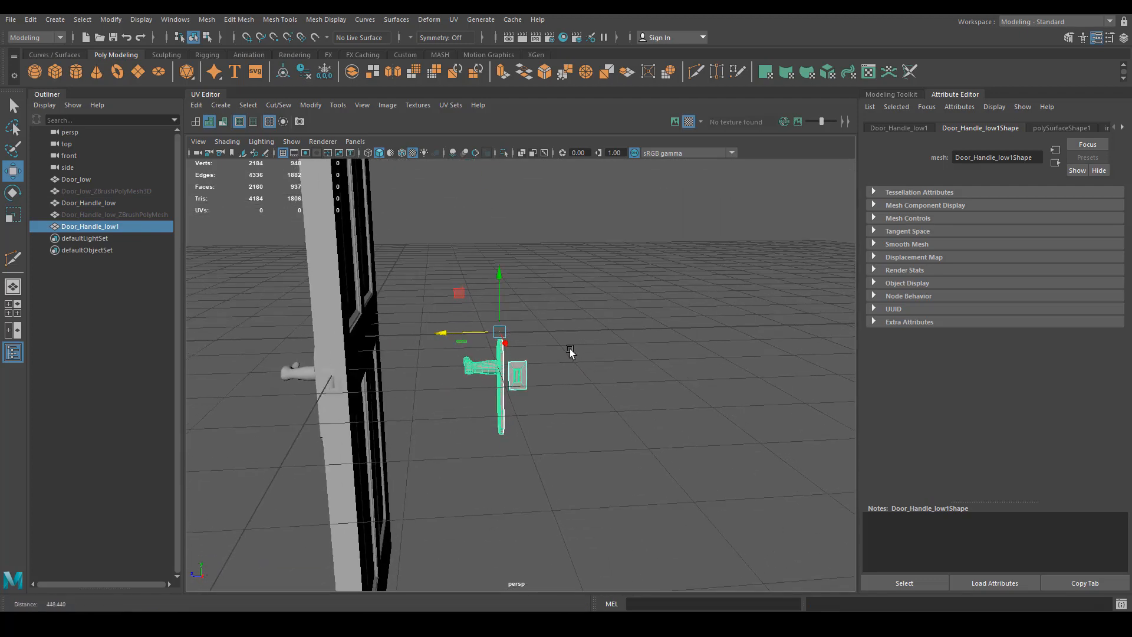
Step: Delete the latch plate and the hinge geometry from the duplicated handle mesh, keeping only the handle and its backplate
right_click(517, 365)
click(524, 349)
drag(541, 400, 509, 349)
key(Delete)
alt+drag(585, 350, 539, 423)
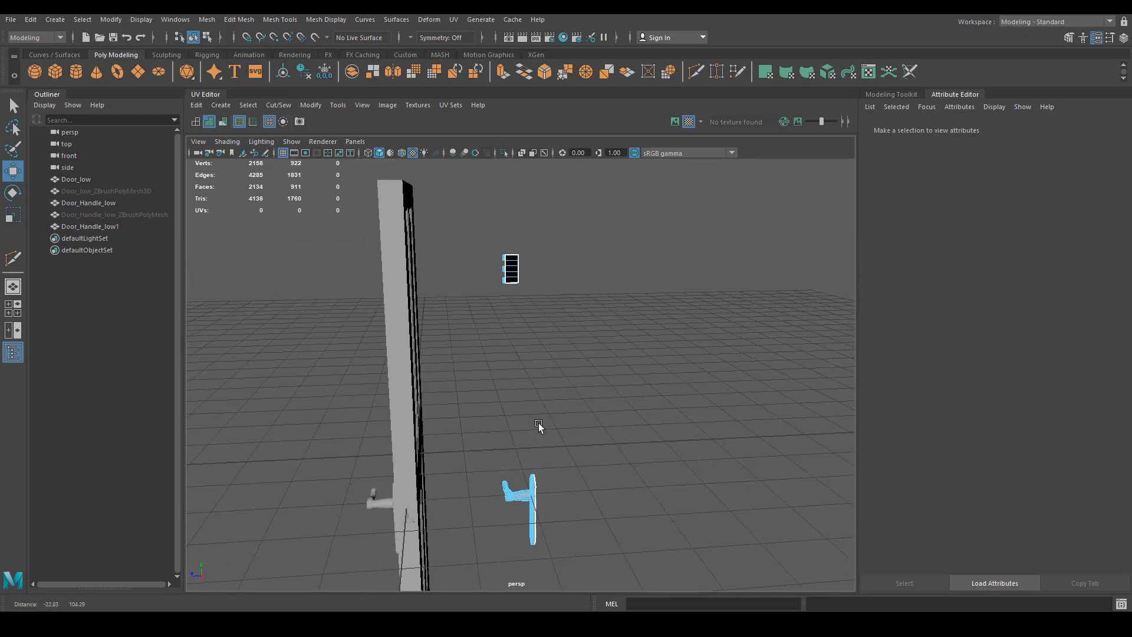
drag(496, 292, 599, 237)
key(Delete)
alt+drag(551, 462, 448, 391)
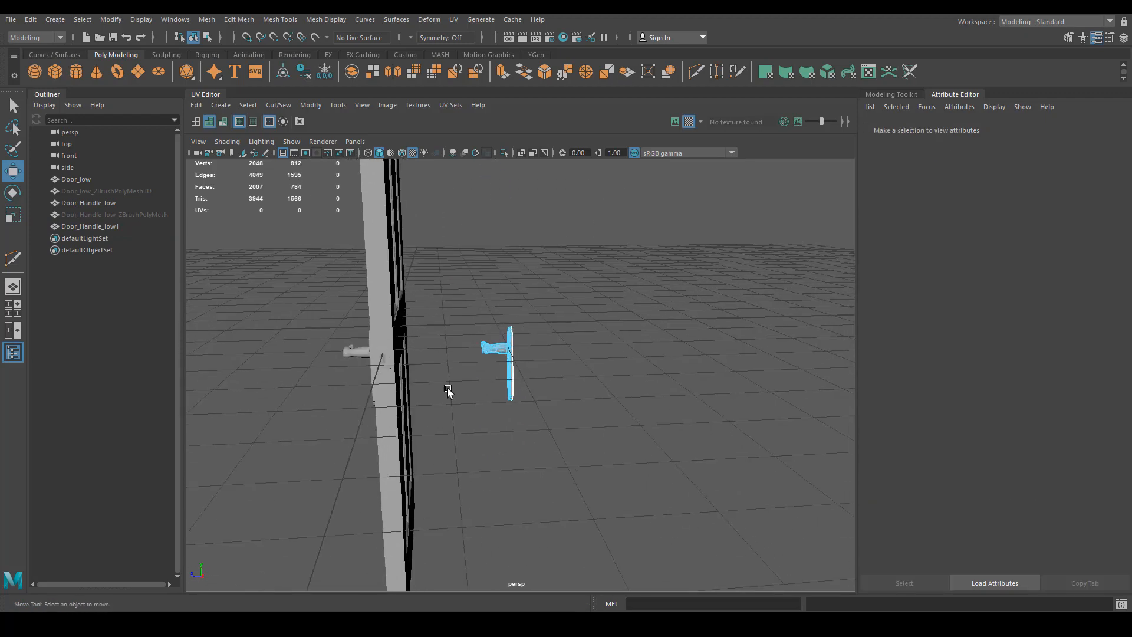
Step: Snap the duplicated handle's pivot to a vertex on the open back edge of its backplate
scroll(448, 391, up, 2)
right_drag(504, 316, 533, 296)
alt+drag(534, 296, 509, 312)
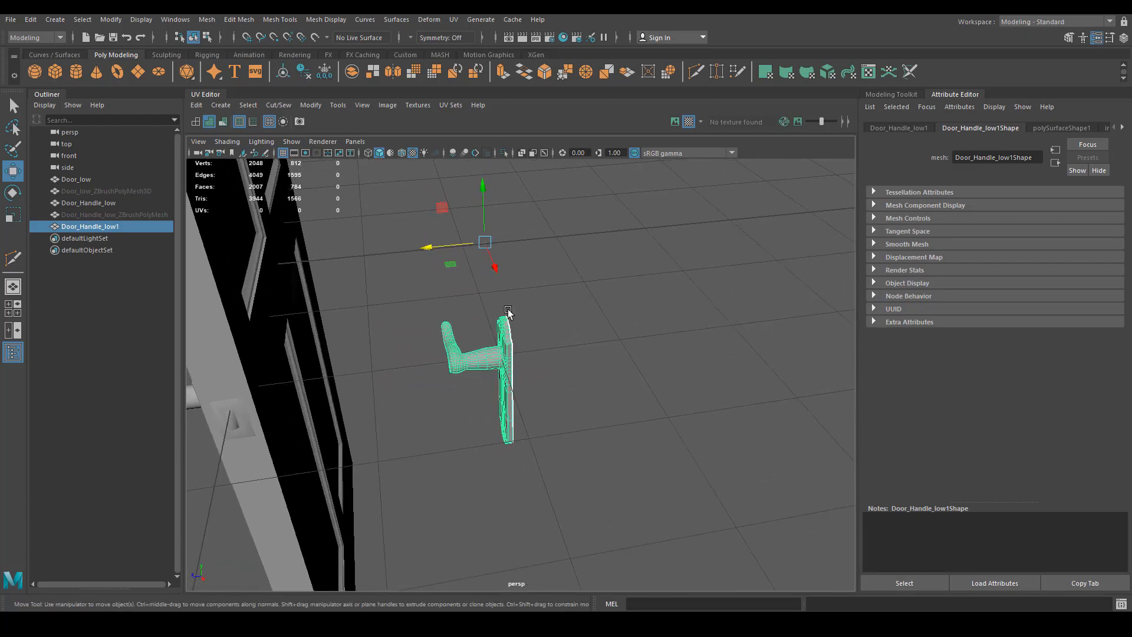
key(d)
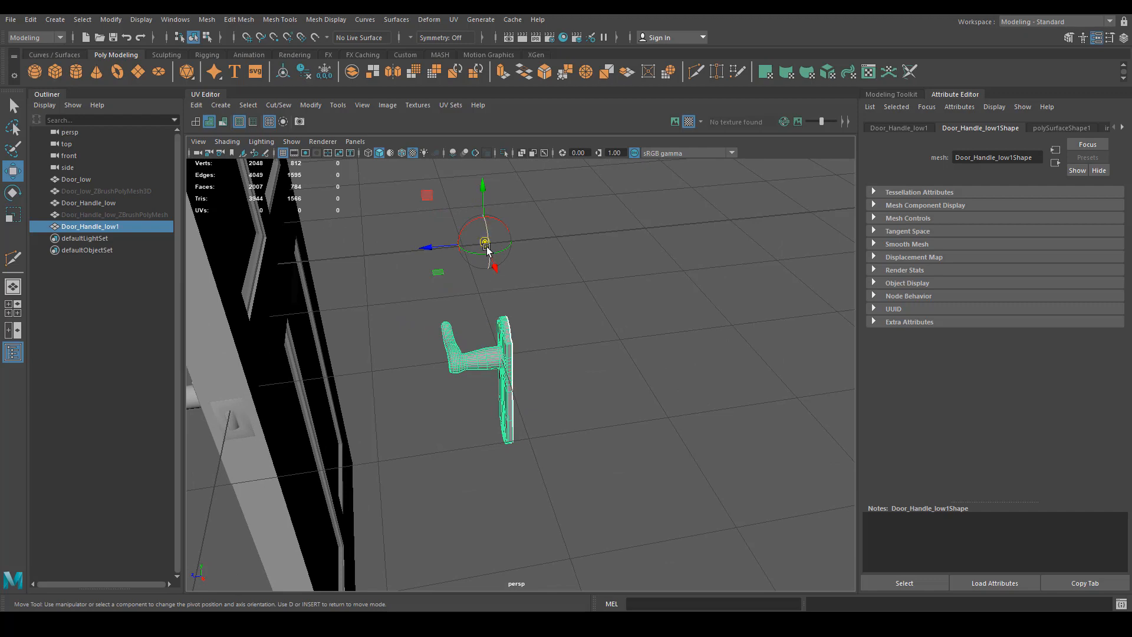
key(v)
drag(487, 250, 484, 246)
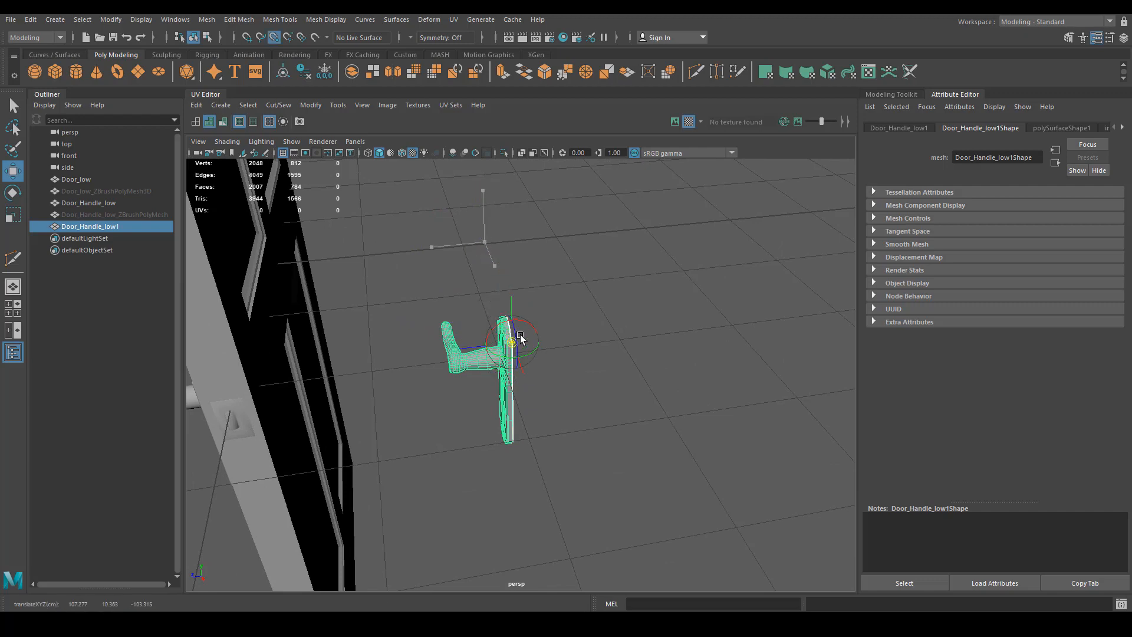
alt+drag(566, 379, 545, 333)
Step: Mirror the duplicated handle across the Z axis with Object axis position and Do not merge borders
click(395, 73)
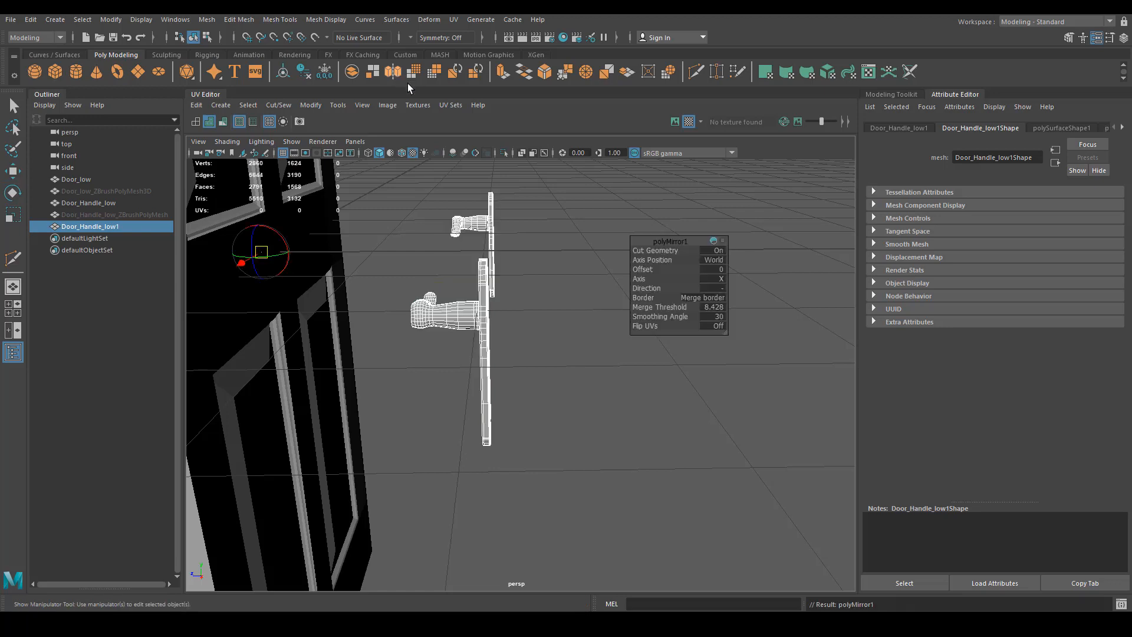
click(714, 278)
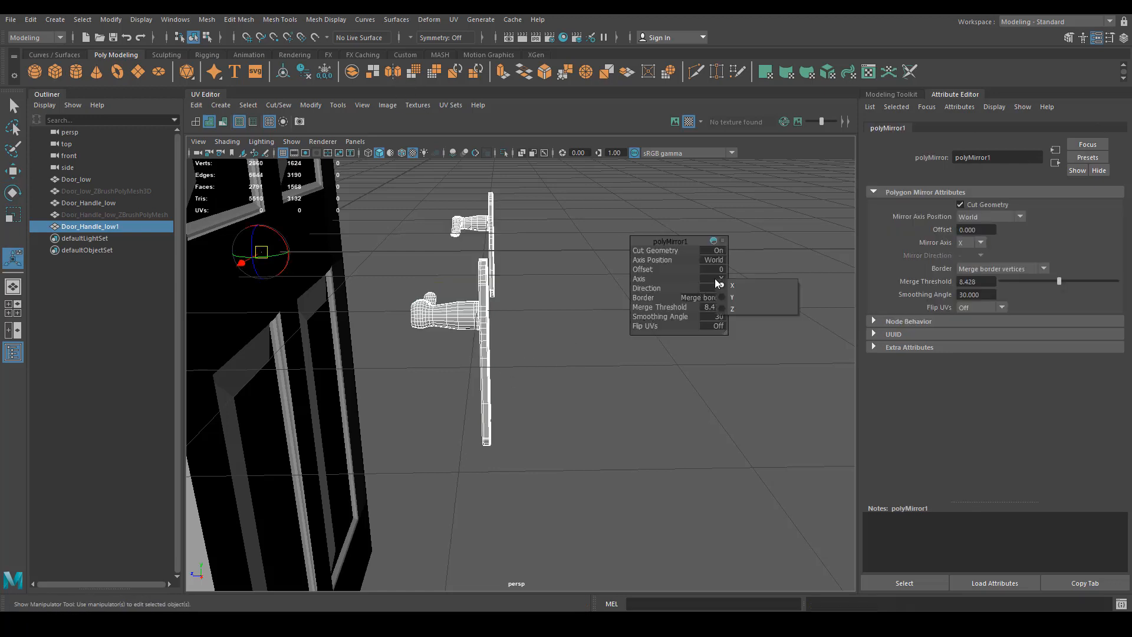
click(738, 312)
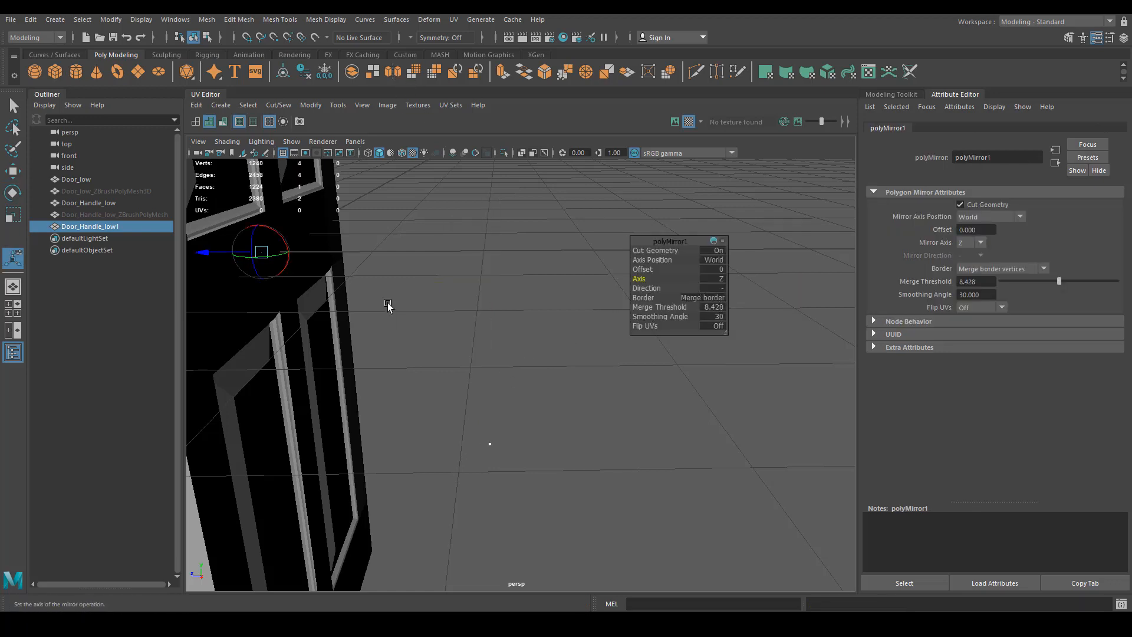
click(710, 261)
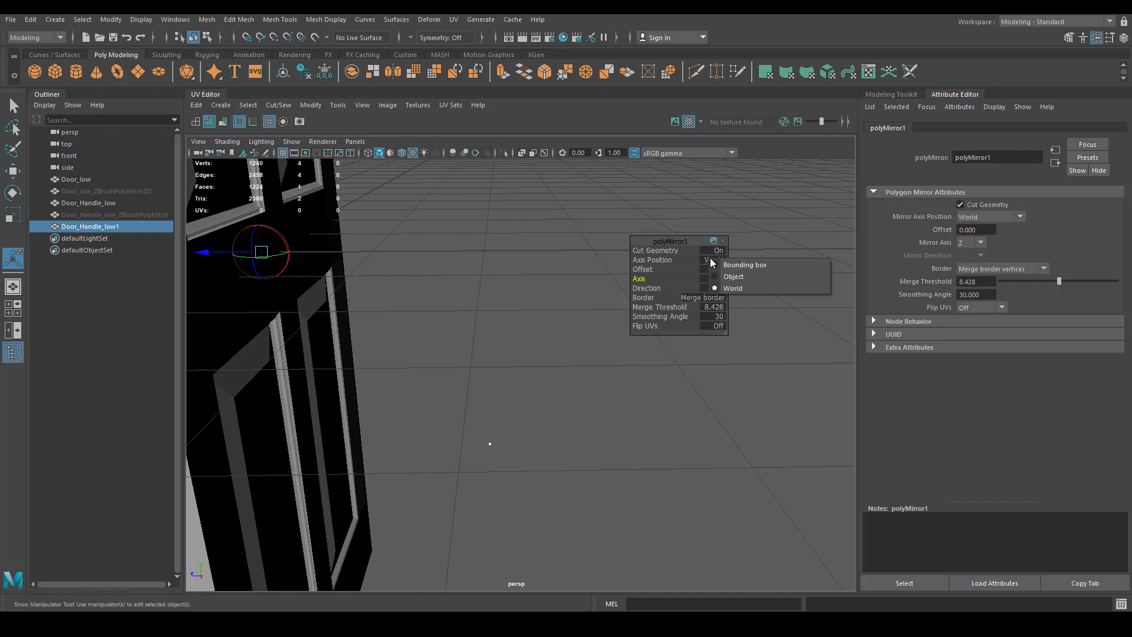
click(737, 277)
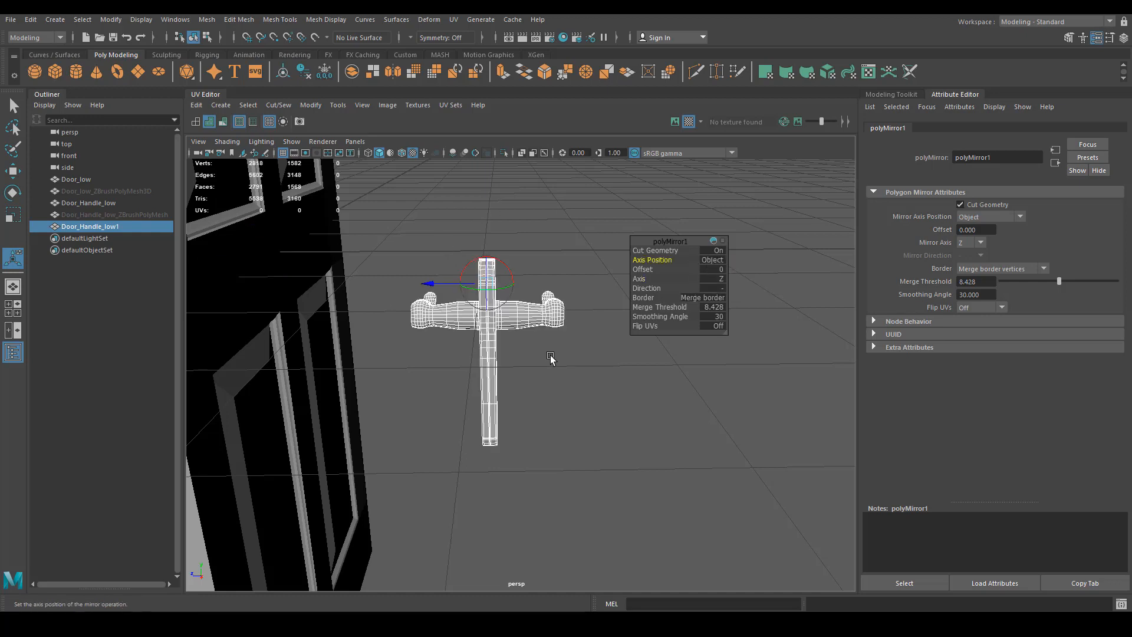
click(709, 300)
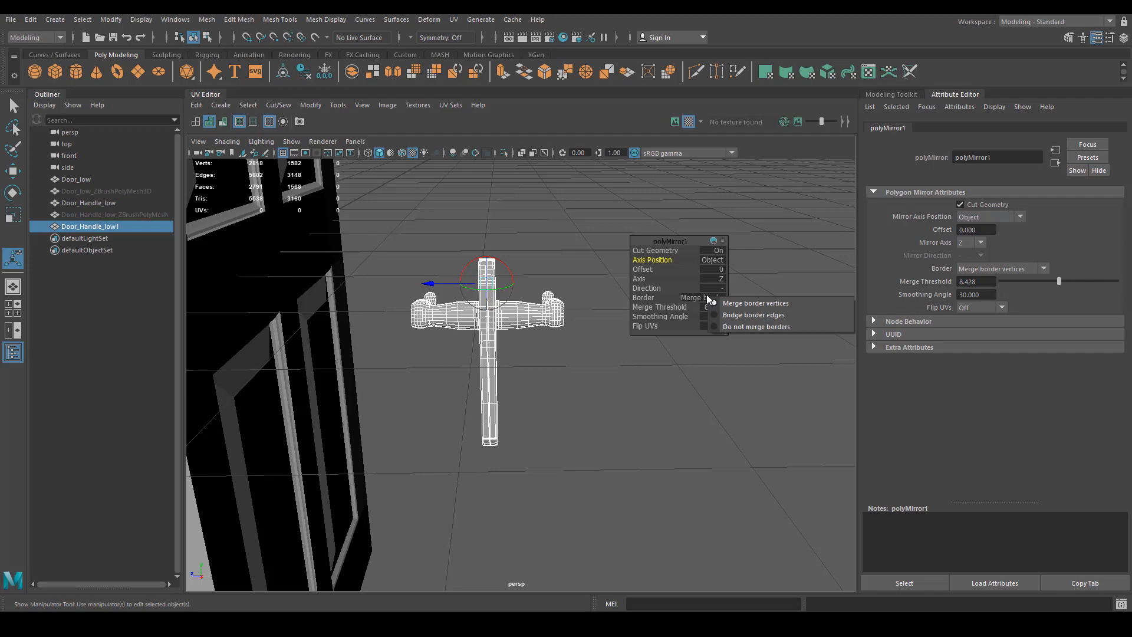
click(735, 328)
scroll(463, 364, up, 3)
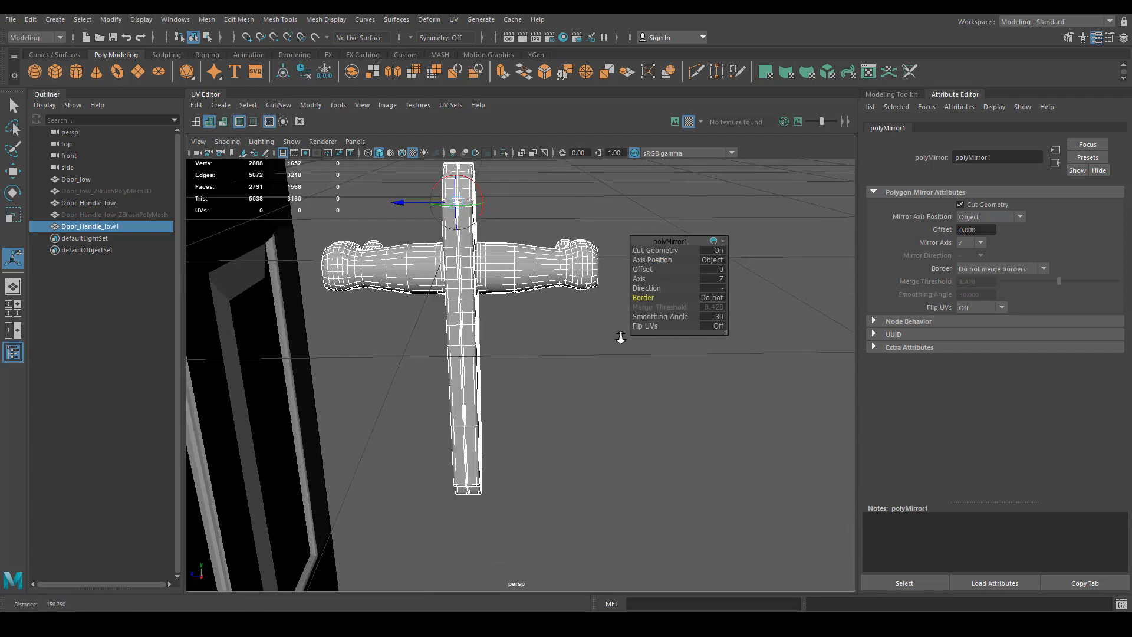
Step: Set the mirror offset to -3.042 to separate the two handles and delete the unmirrored one
drag(428, 244, 527, 315)
right_drag(527, 315, 537, 341)
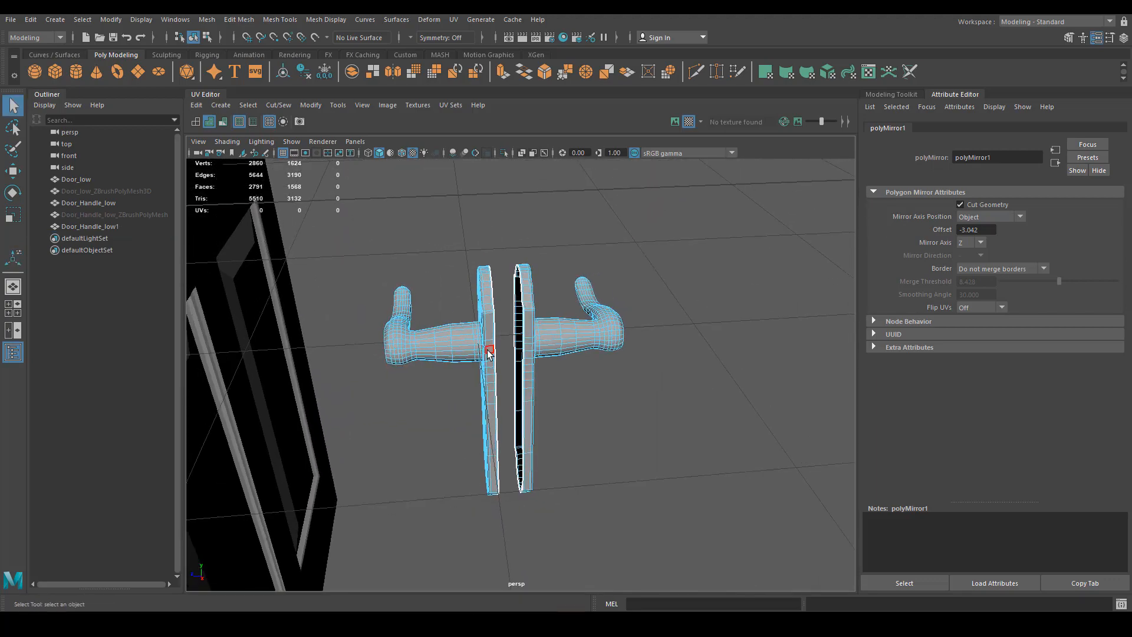
key(Delete)
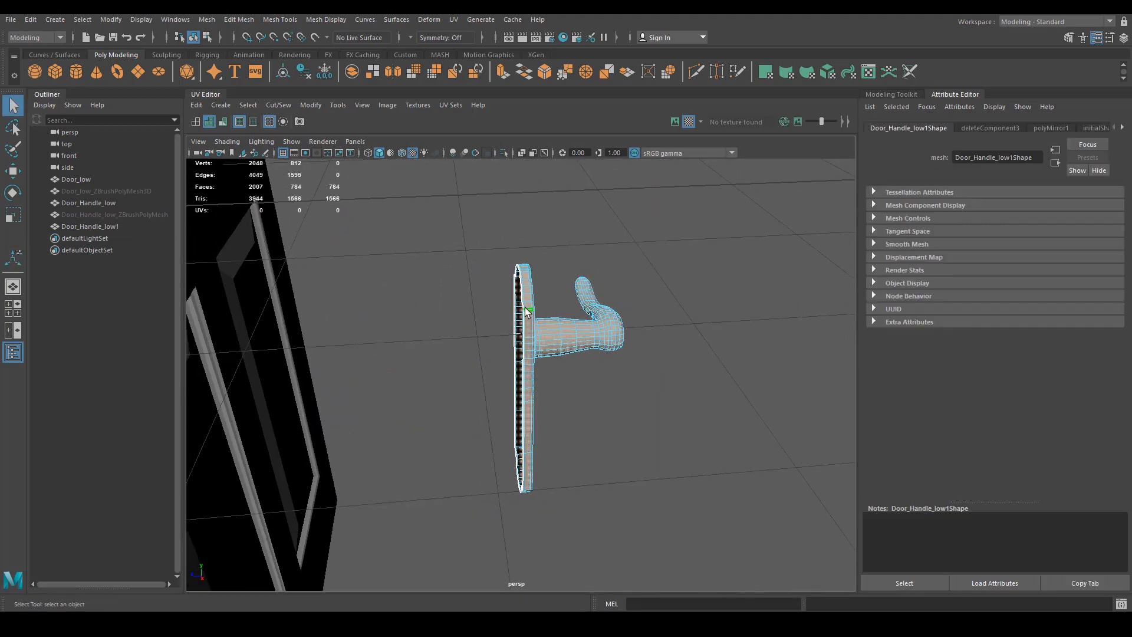
Step: Move the mirrored handle along Z until its backplate rests against the door's opposite face
alt+drag(466, 366, 405, 295)
key(w)
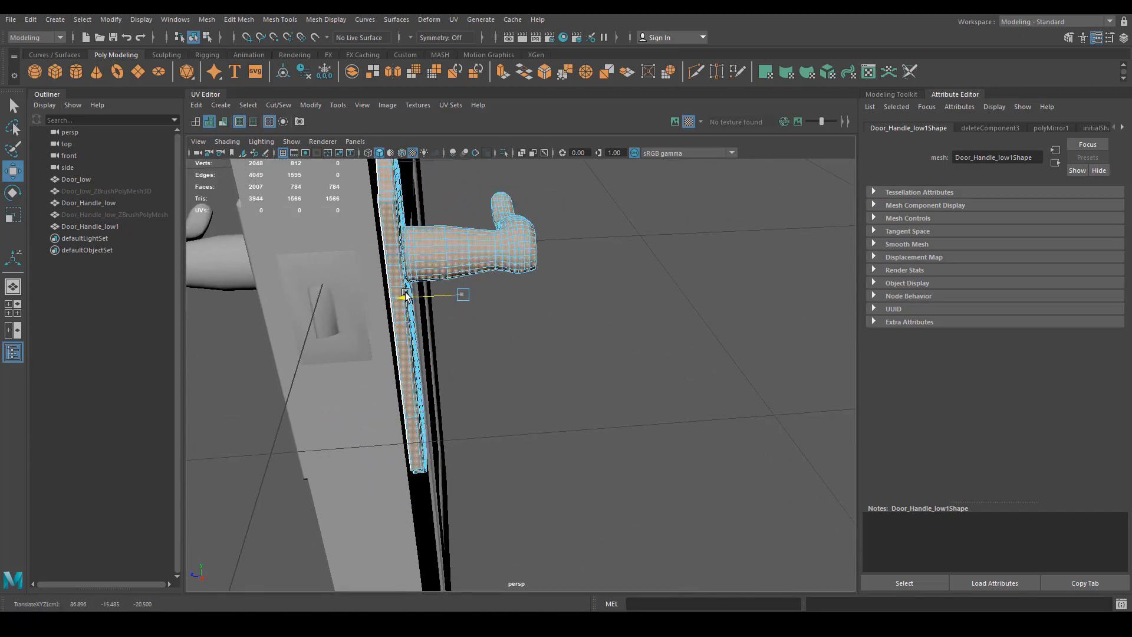
alt+drag(444, 223, 483, 292)
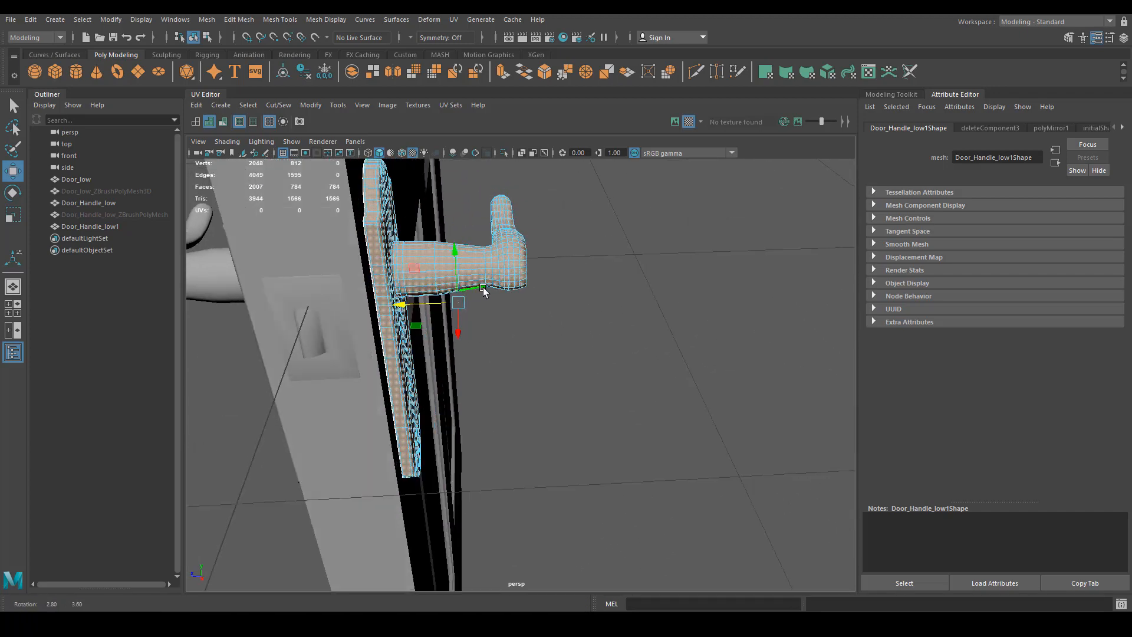
Step: Show all hidden objects so the high-poly door and handle sculpts can be compared with the low-poly meshes
click(122, 213)
ctrl+click(124, 192)
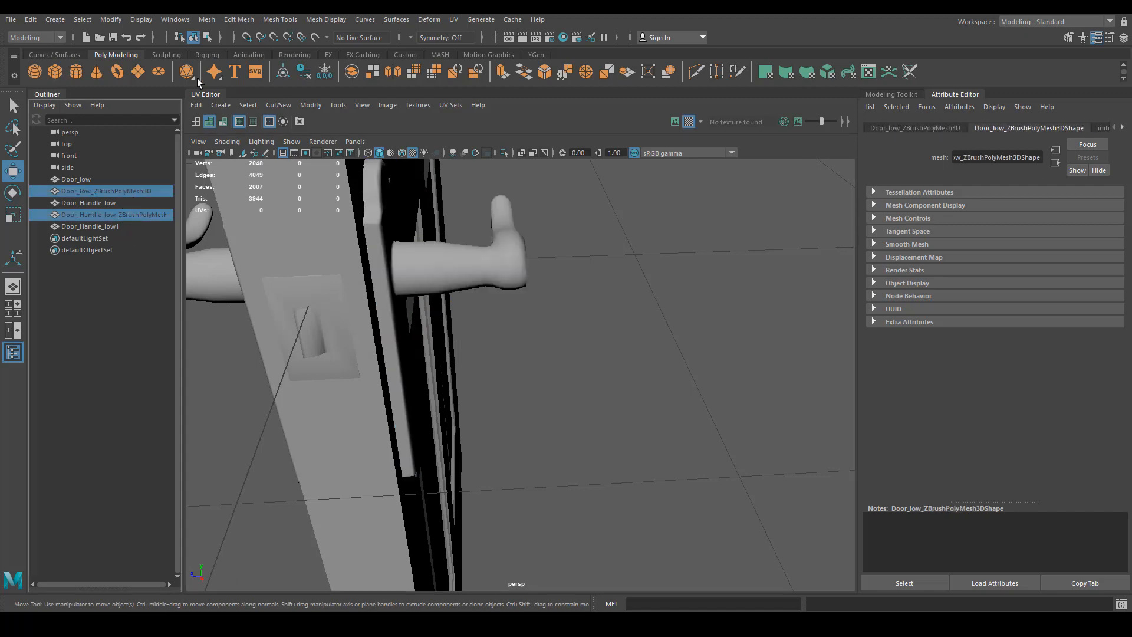
click(140, 19)
mouse_move(239, 99)
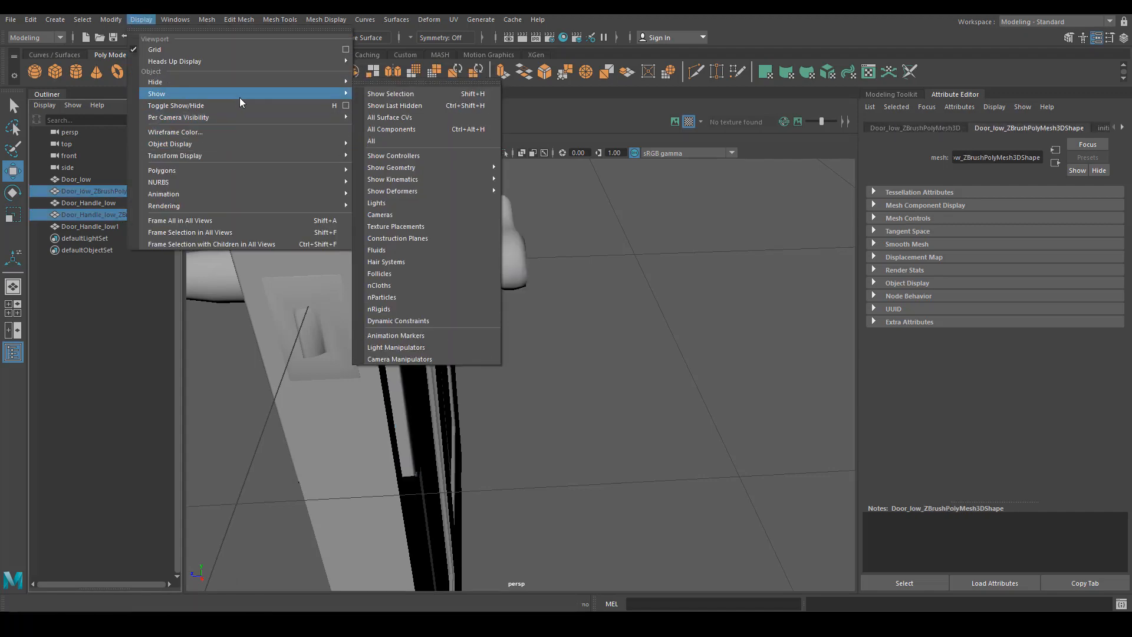
click(381, 142)
alt+drag(448, 307, 590, 387)
click(589, 387)
click(383, 353)
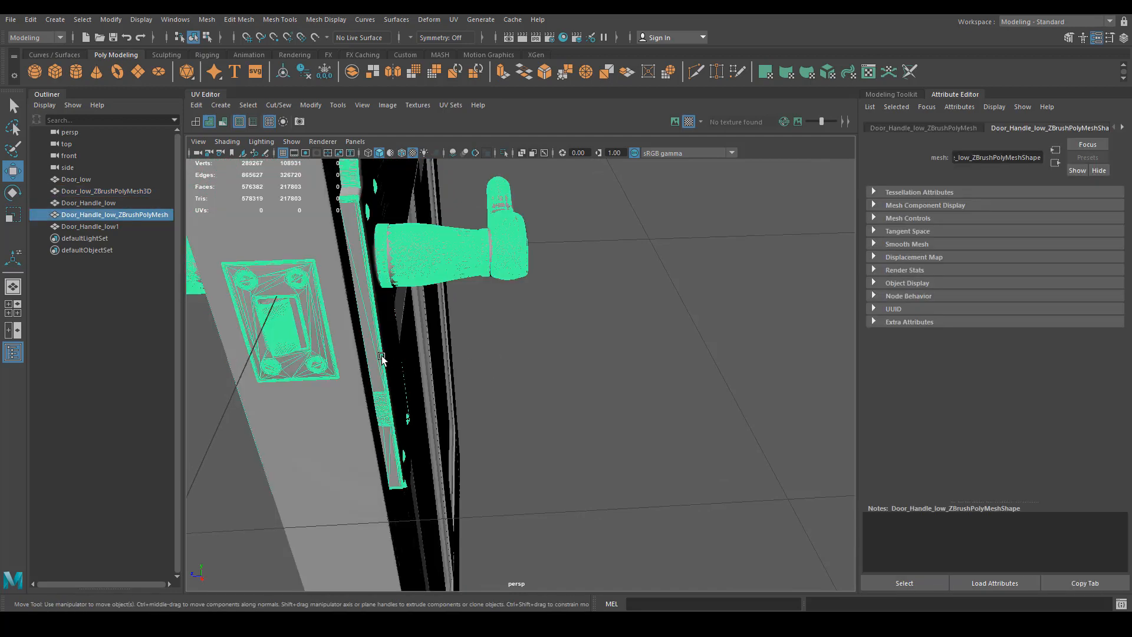
Step: Center the pivot of the mirrored low-poly handle and frame it in the view
click(114, 227)
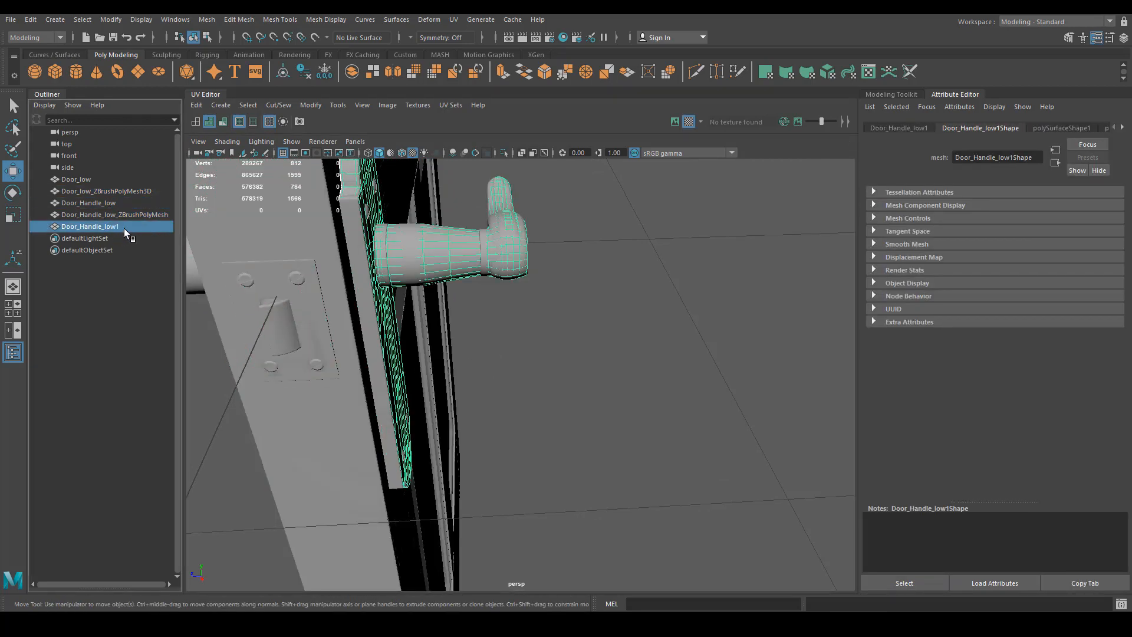
alt+drag(412, 317, 448, 330)
scroll(640, 265, down, 3)
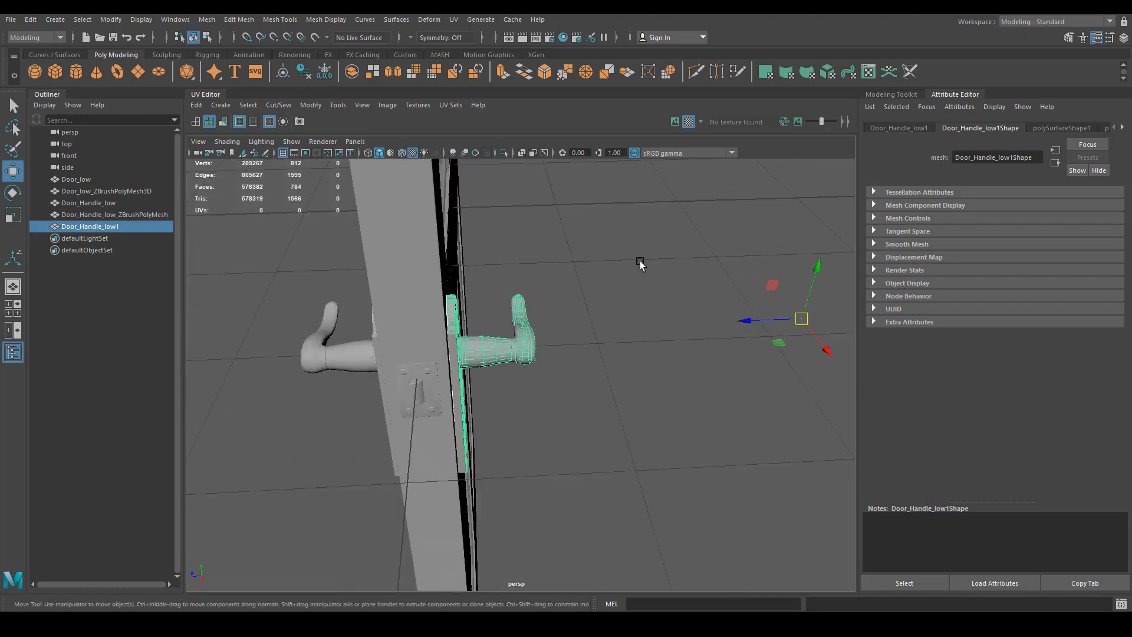
click(282, 85)
key(f)
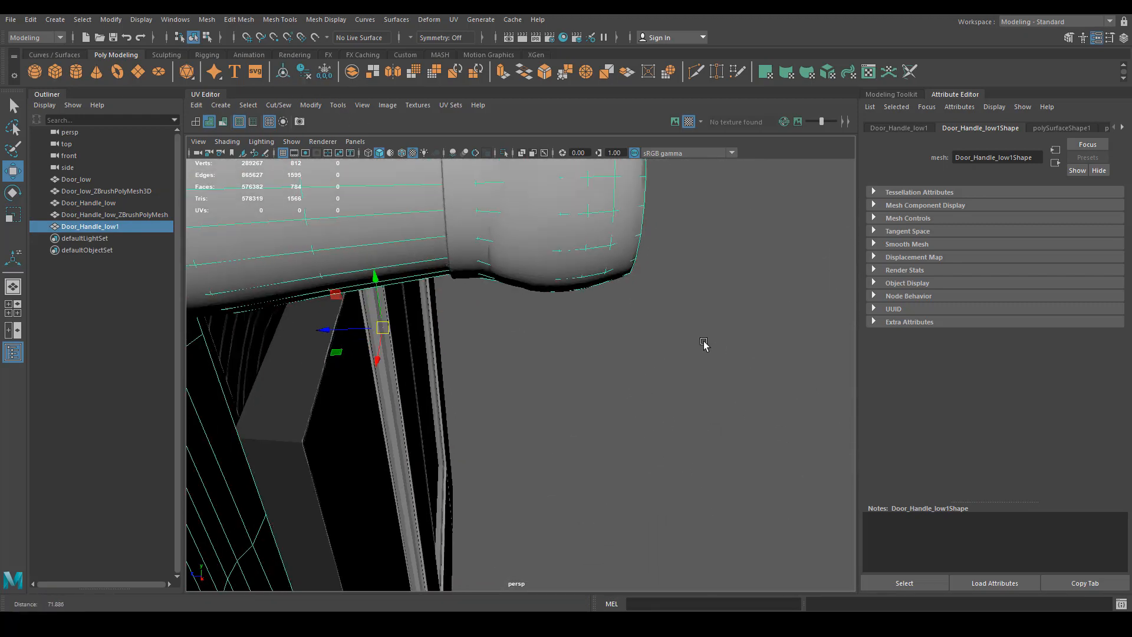
Step: Nudge the mirrored low-poly handle along Z to line it up with the high-poly handle
alt+drag(702, 346, 397, 344)
drag(399, 345, 394, 345)
scroll(395, 343, down, 2)
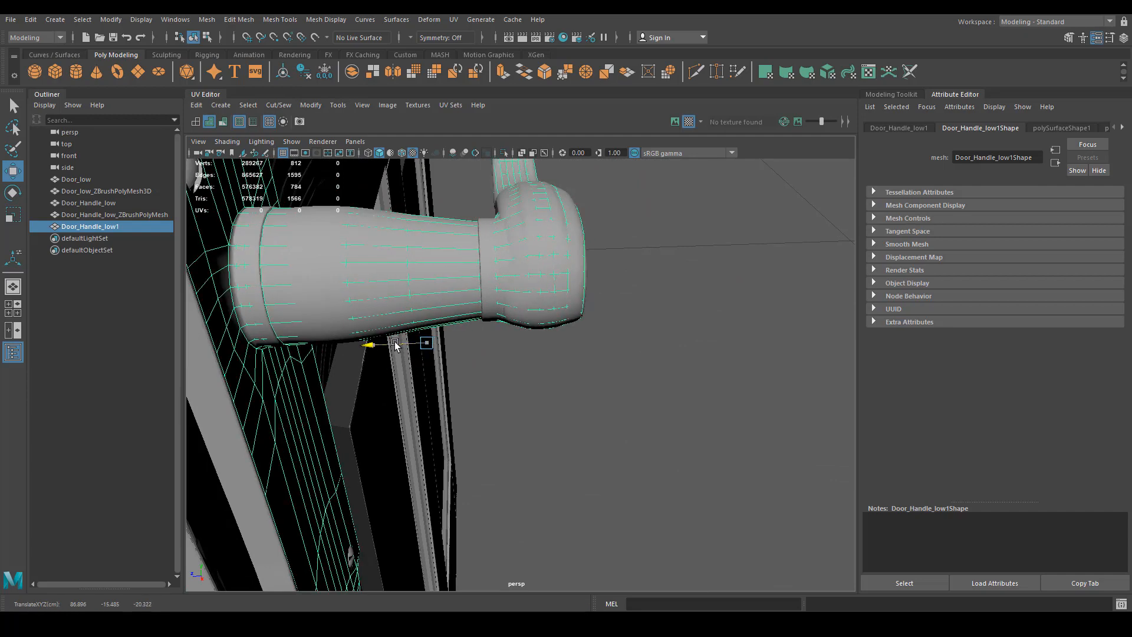
scroll(564, 412, down, 6)
alt+drag(542, 401, 521, 352)
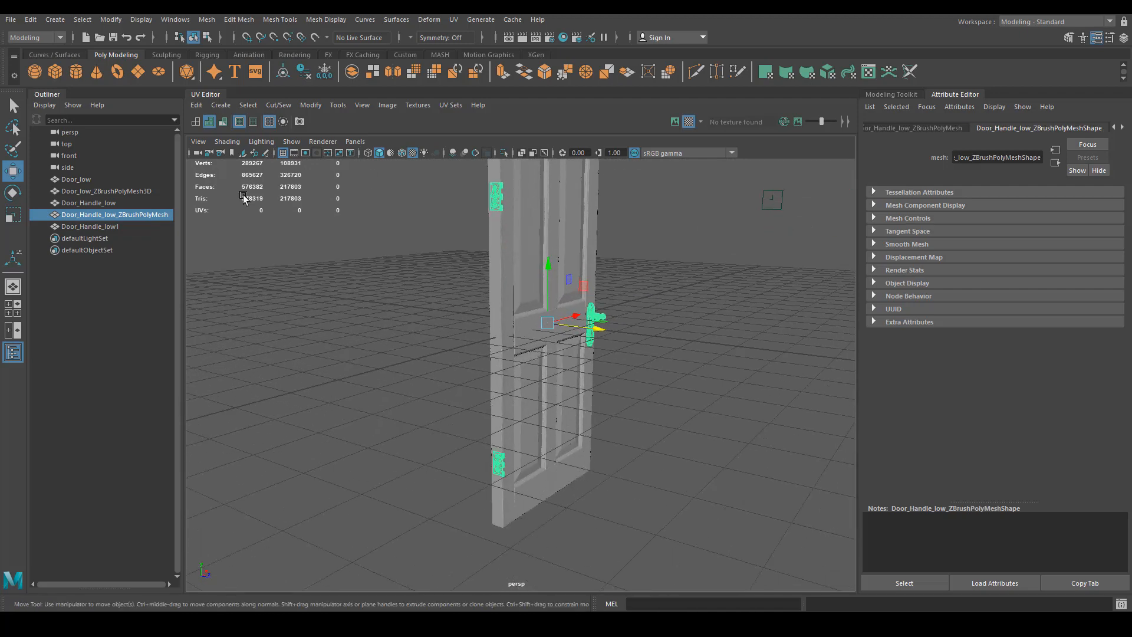
Step: Duplicate the original low-poly handle and hinge mesh and lower the copy so its hinge sits at the door's lower hinge
key(Down)
click(118, 206)
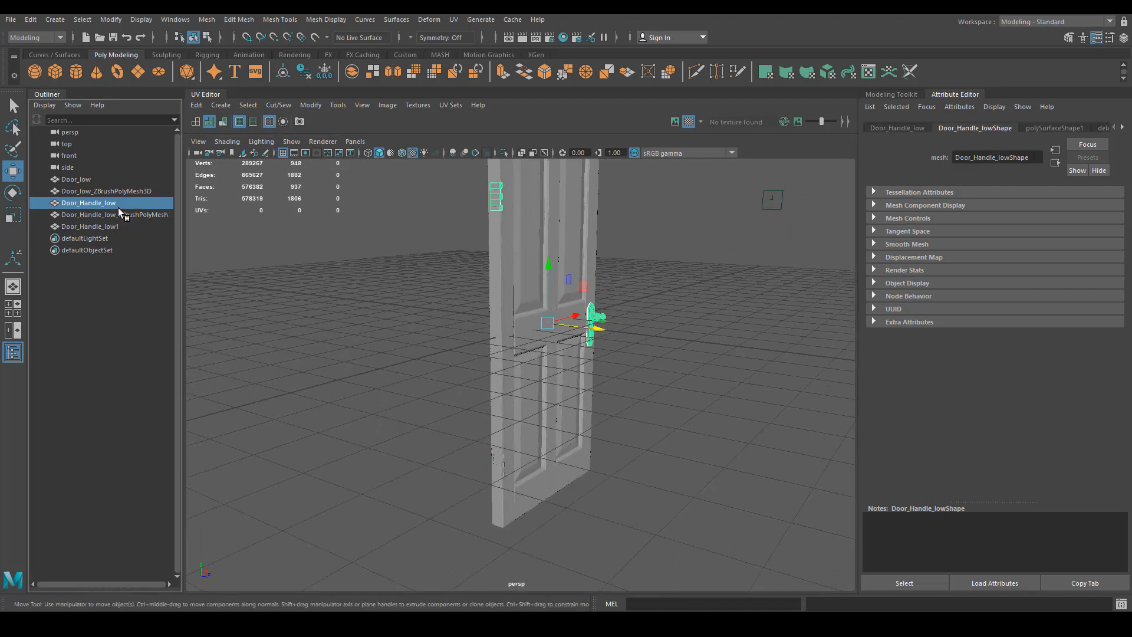
key(ctrl+d)
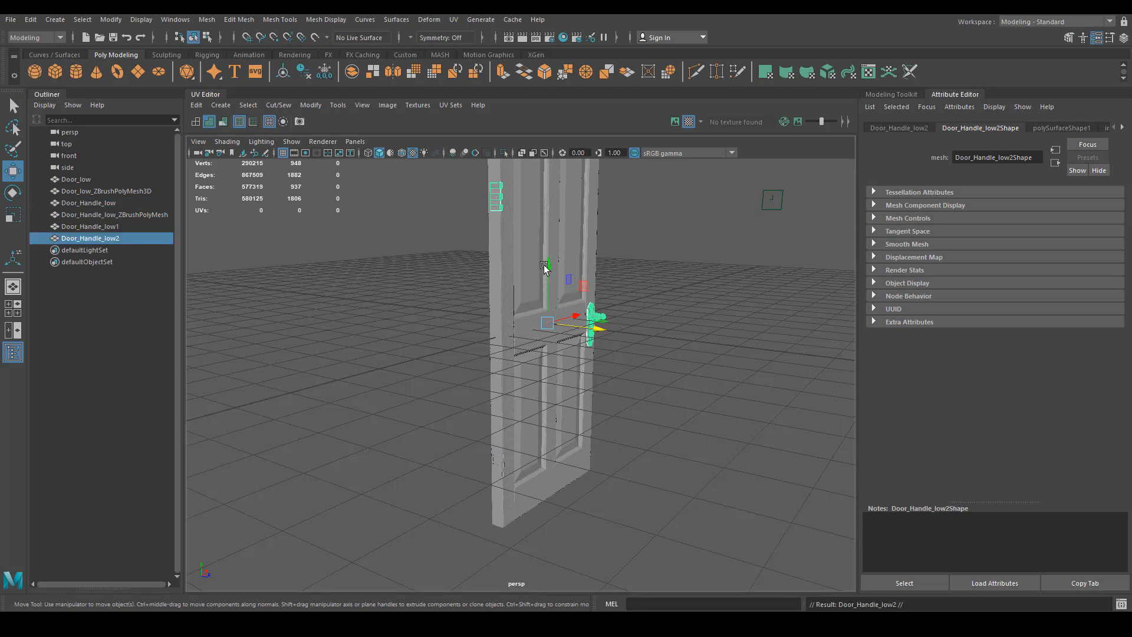
drag(544, 267, 652, 318)
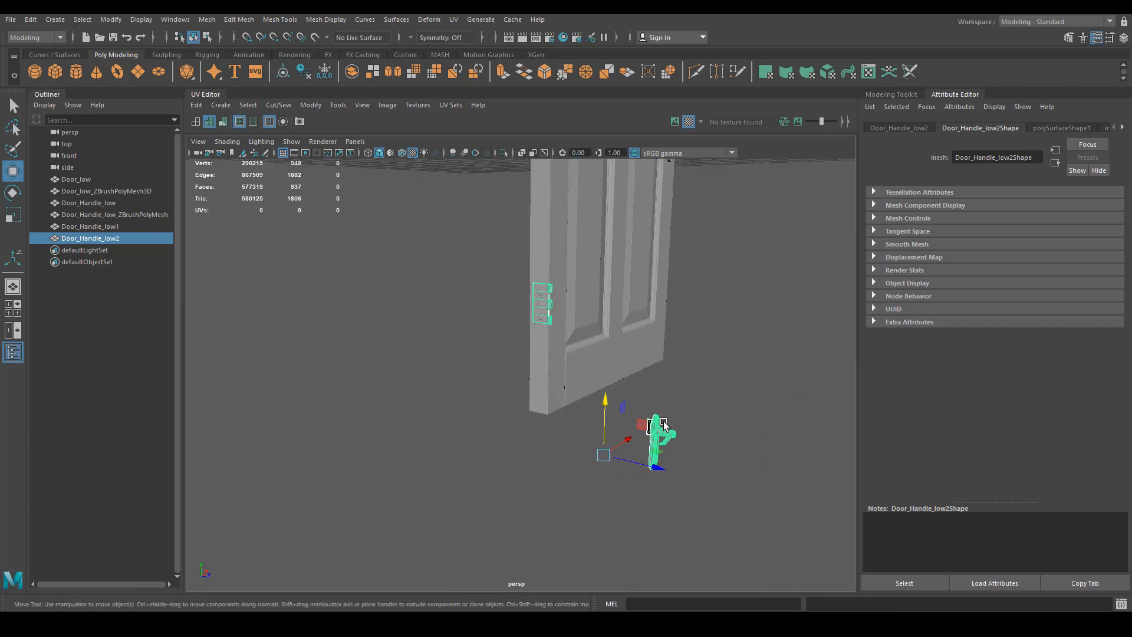
right_drag(652, 318, 662, 348)
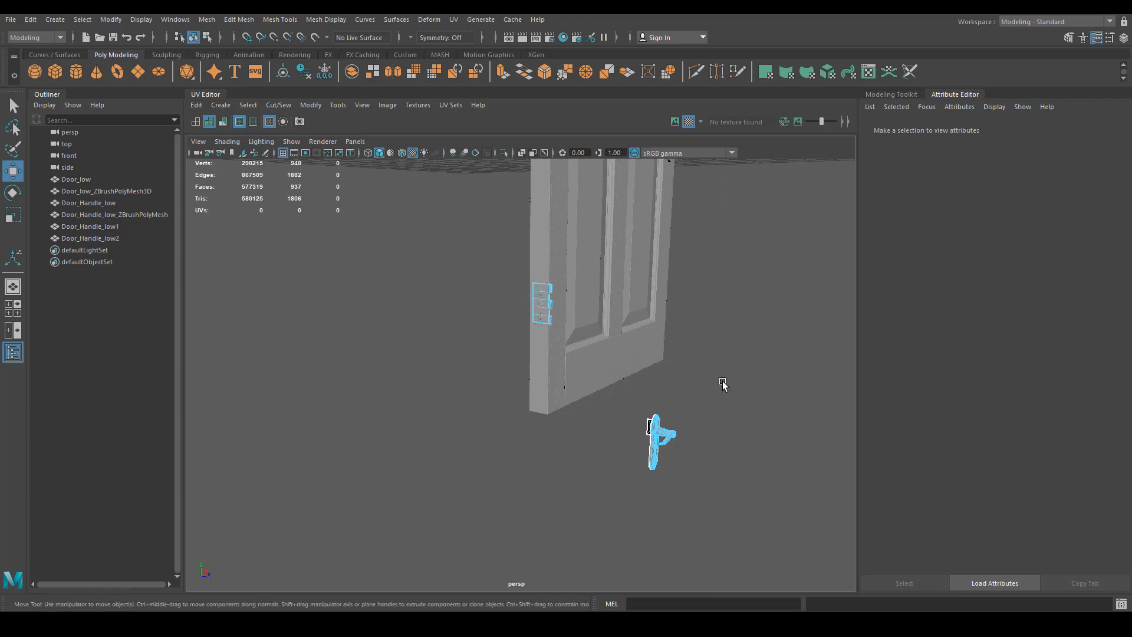
Step: Delete the handle geometry from the lowered low-poly copy, keeping only the lower hinge, and return to object selection
key(ctrl+z)
key(Delete)
alt+right_drag(475, 379, 608, 295)
alt+middle_drag(608, 294, 604, 360)
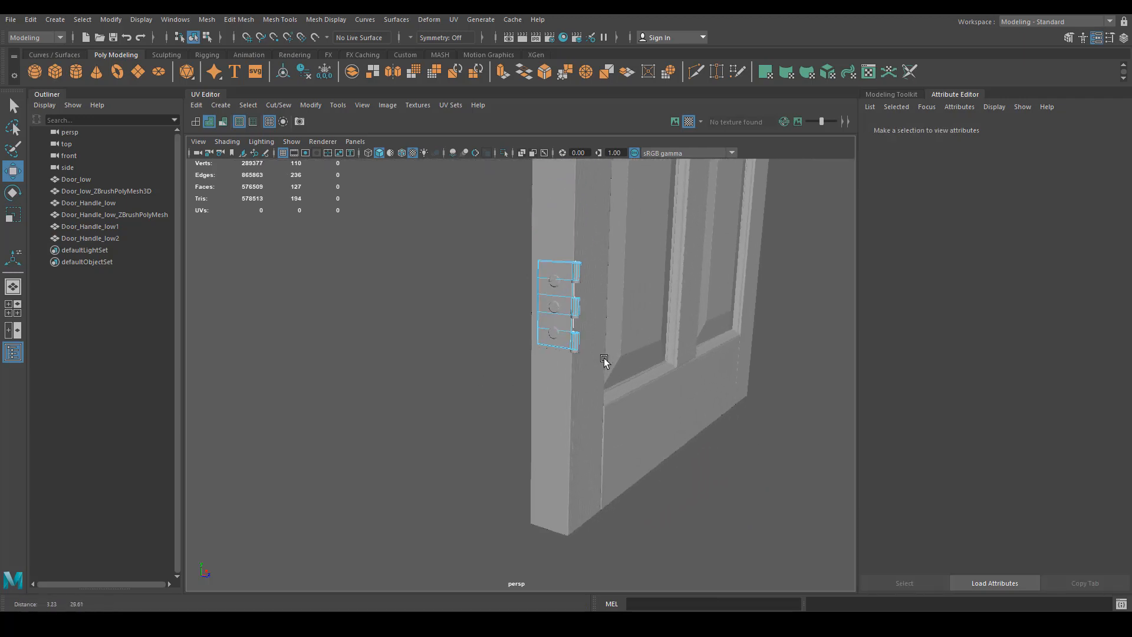
alt+right_drag(604, 359, 637, 330)
alt+middle_drag(637, 330, 608, 416)
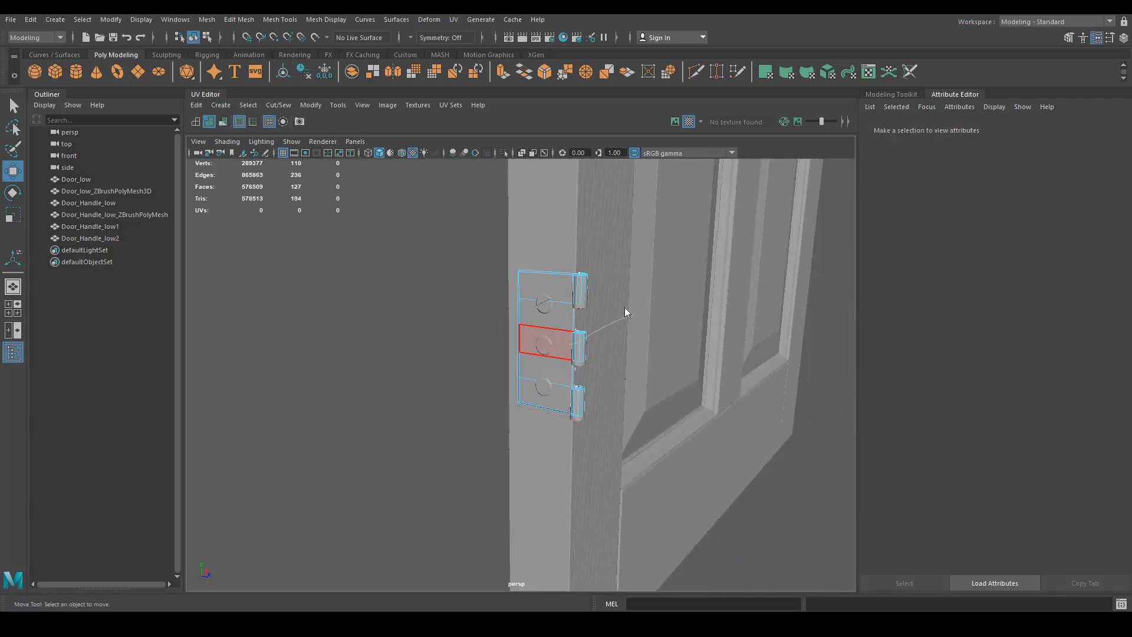
right_drag(625, 312, 633, 280)
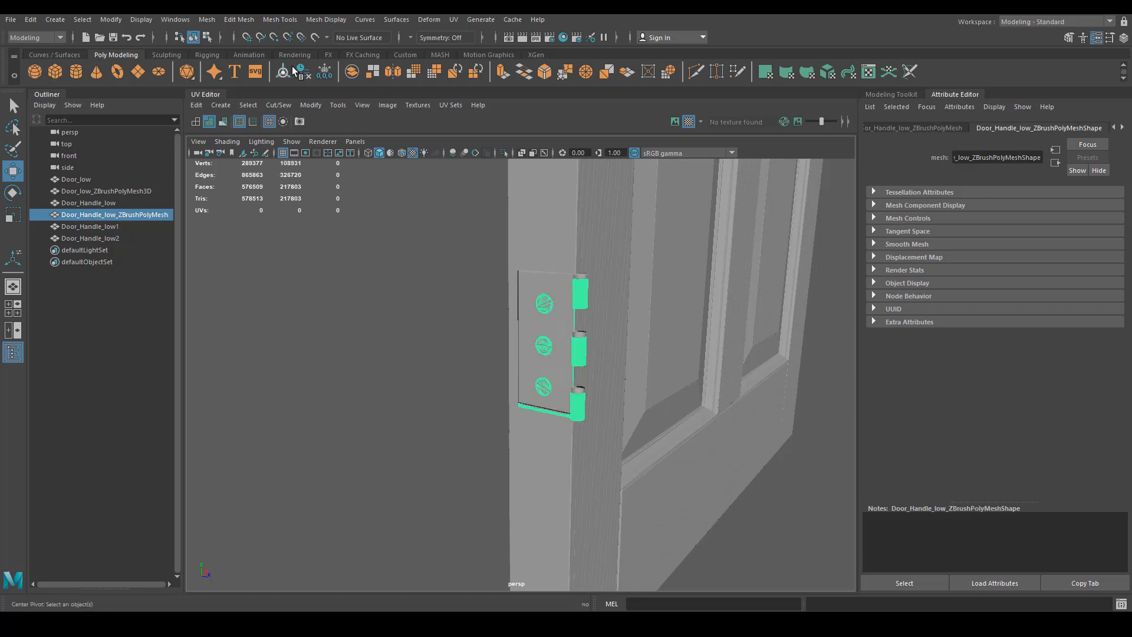
Step: Select the low-poly lower hinge Door_Handle_low2 instead of the high-poly sculpts and center its pivot
alt+drag(548, 306, 568, 283)
click(568, 283)
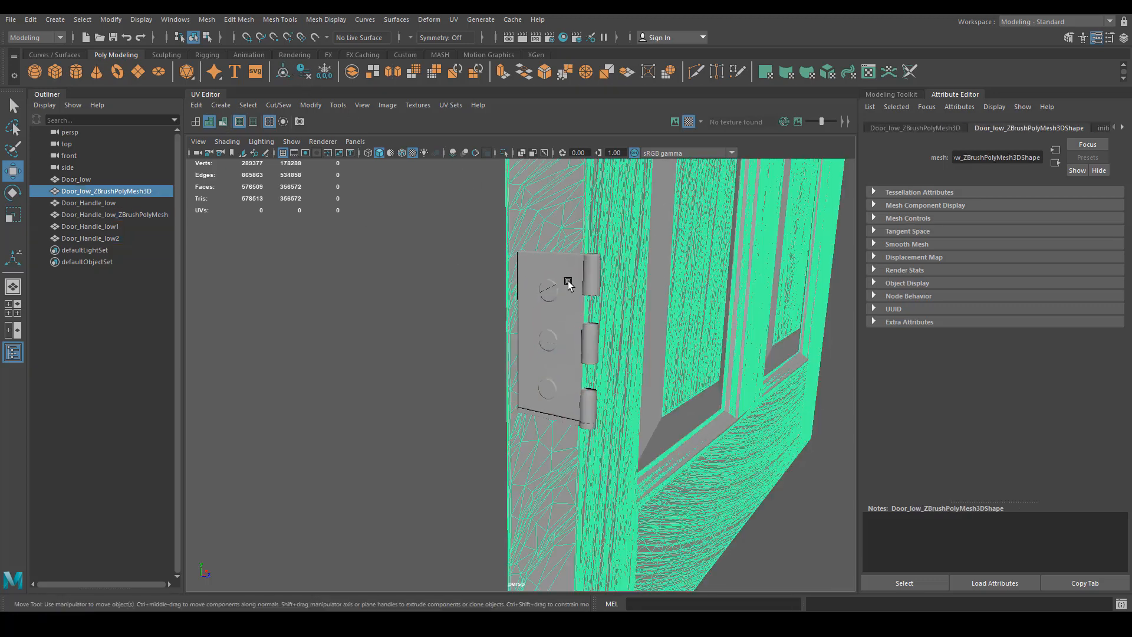
click(519, 264)
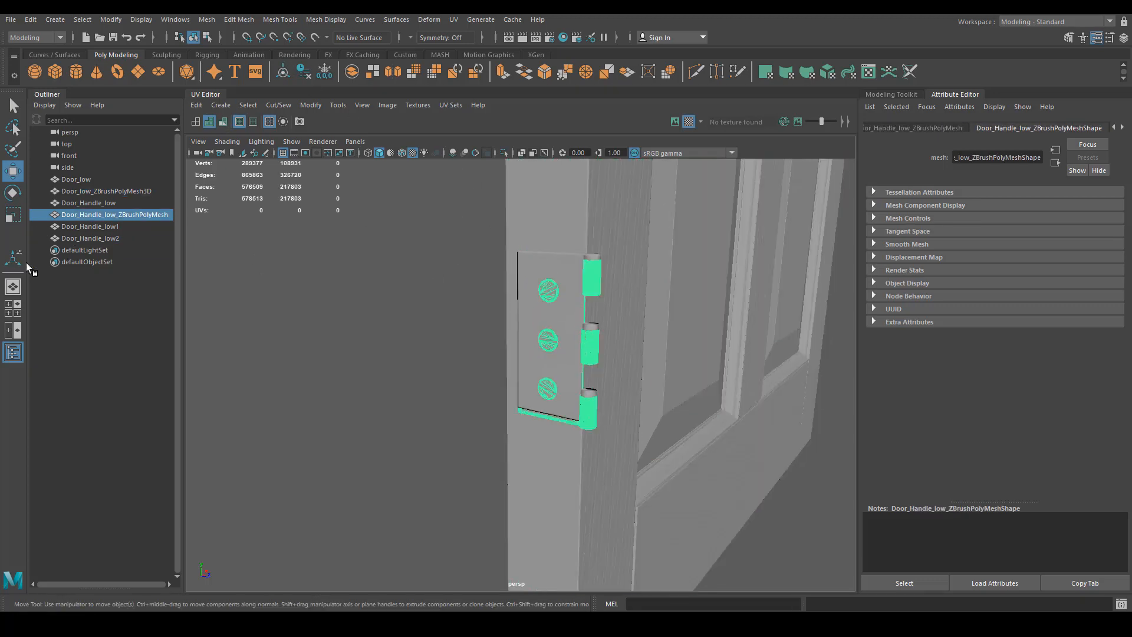
click(97, 223)
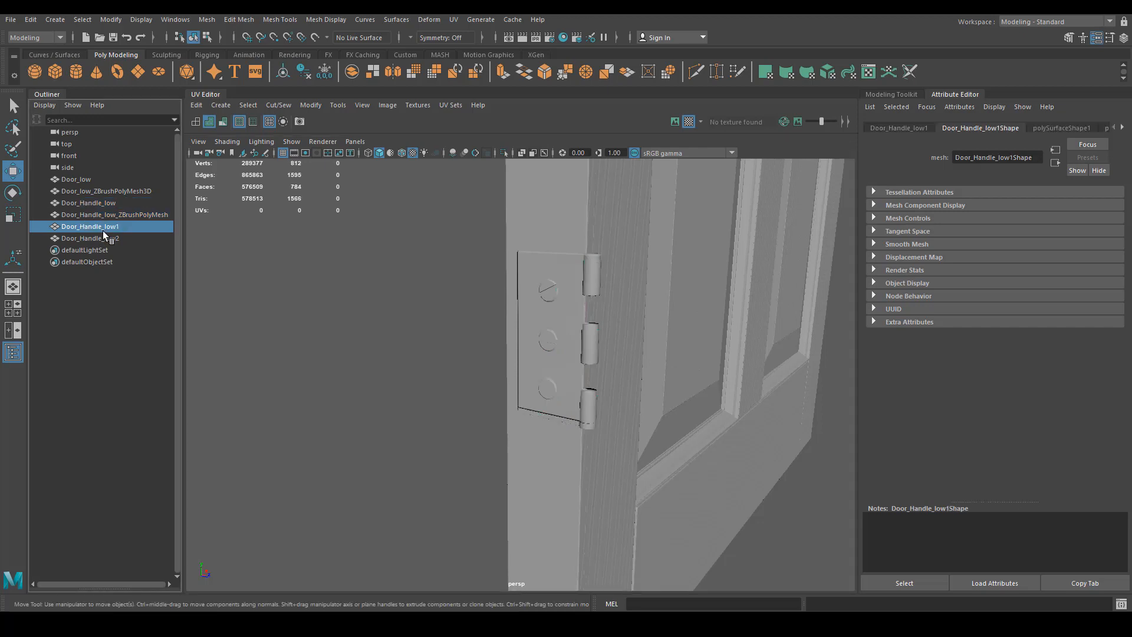
click(113, 238)
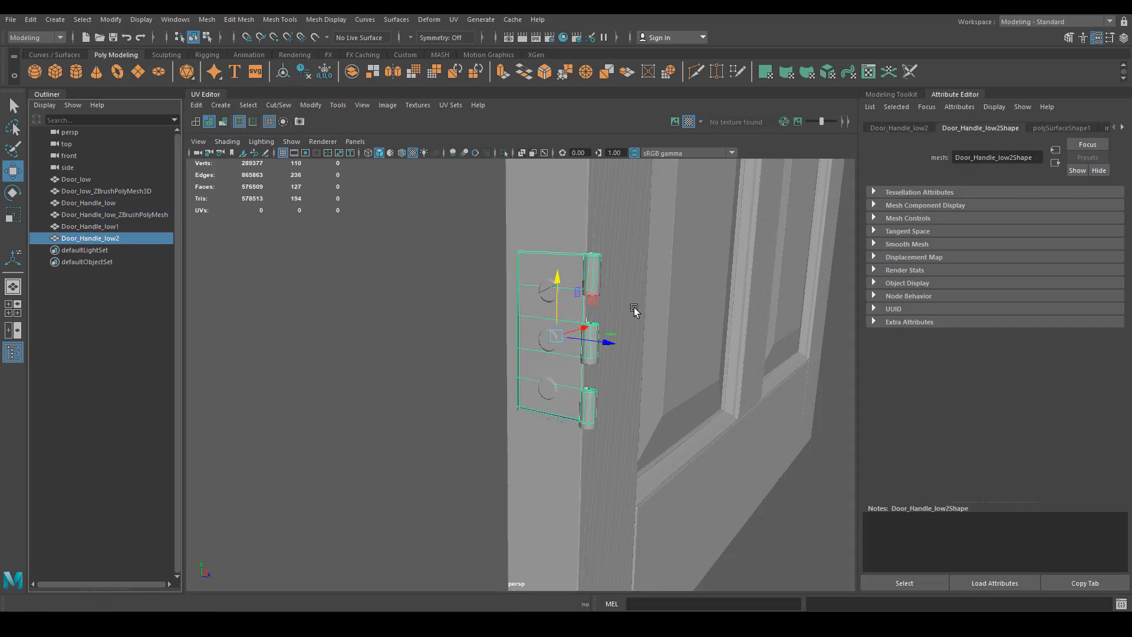
scroll(596, 330, up, 5)
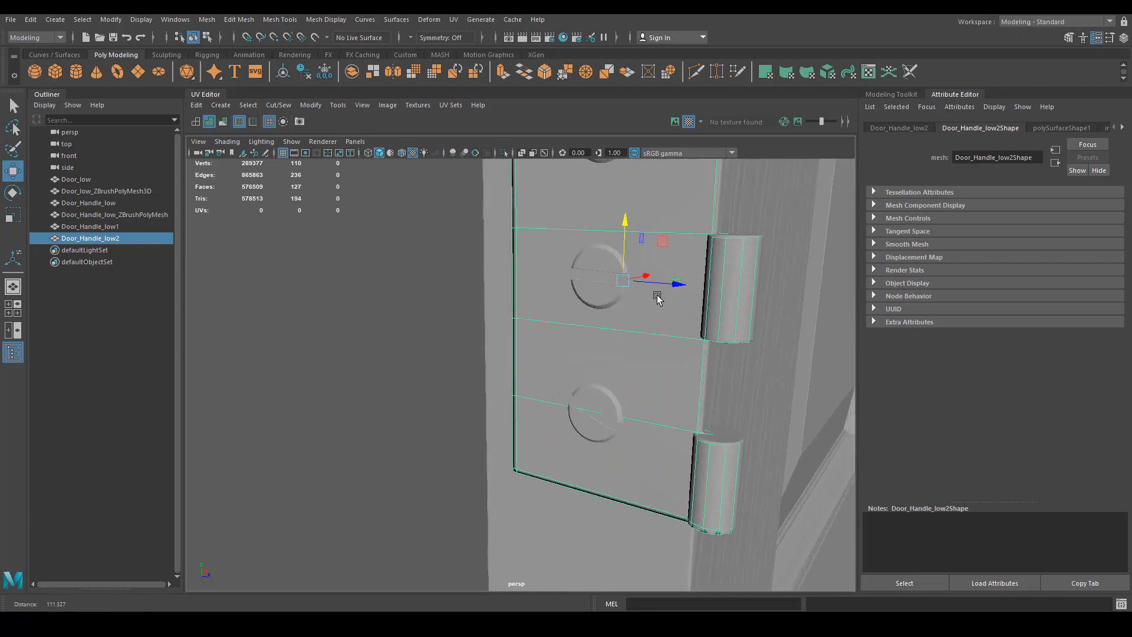
Step: Nudge the lower low-poly hinge (Door_Handle_low2) vertically to line it up with the high-poly hinge on the door edge
drag(512, 366, 510, 361)
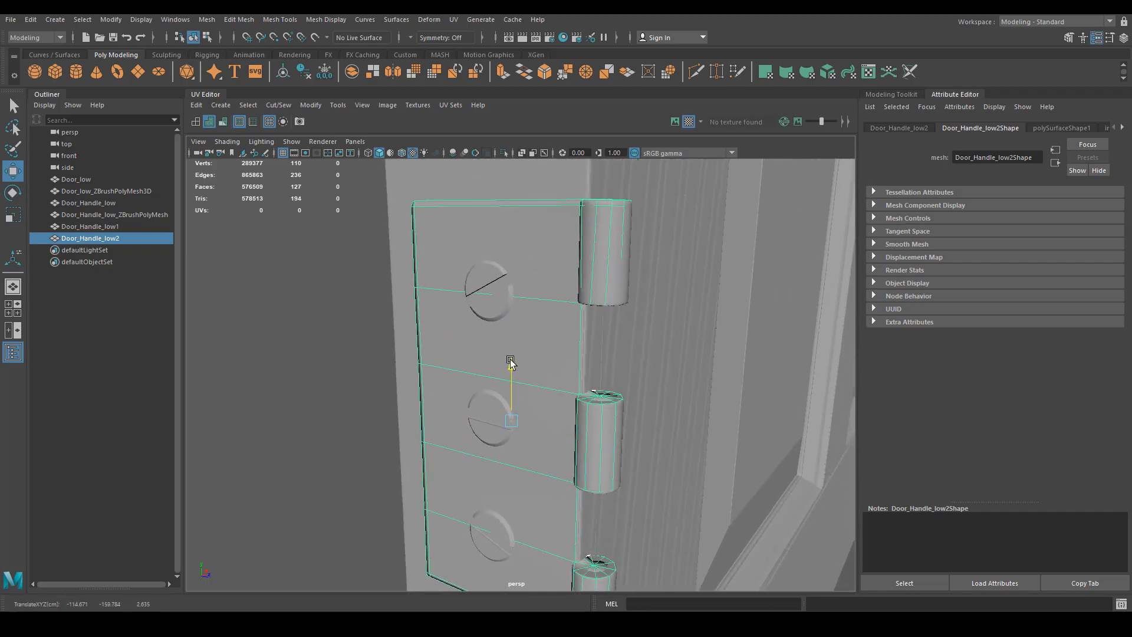
alt+drag(544, 344, 485, 374)
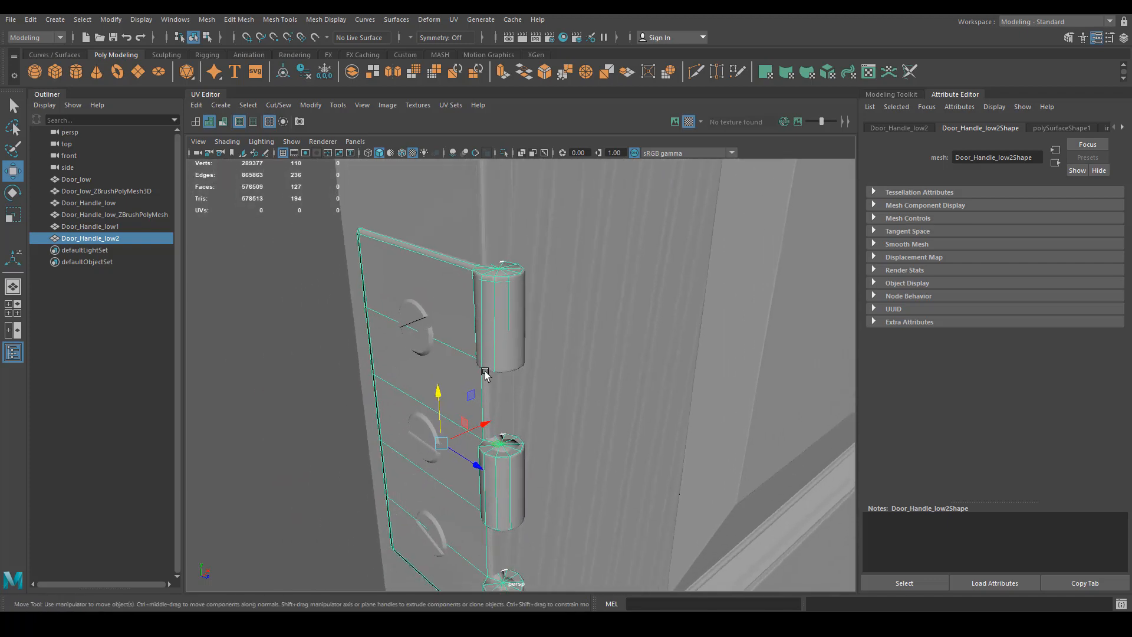
scroll(546, 364, down, 10)
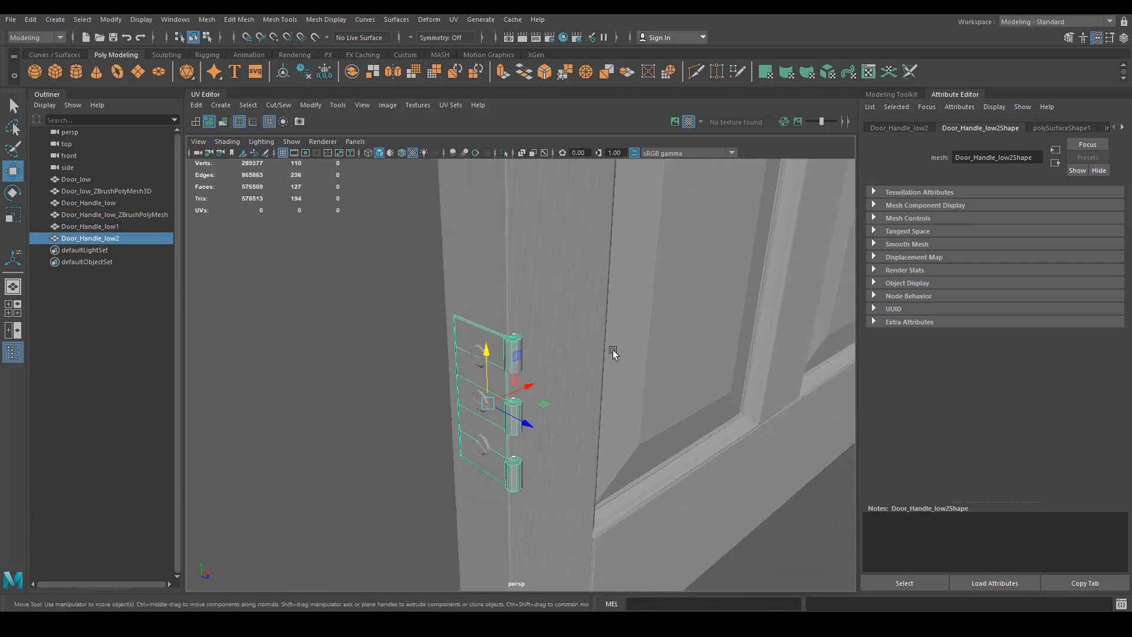
alt+drag(482, 293, 475, 330)
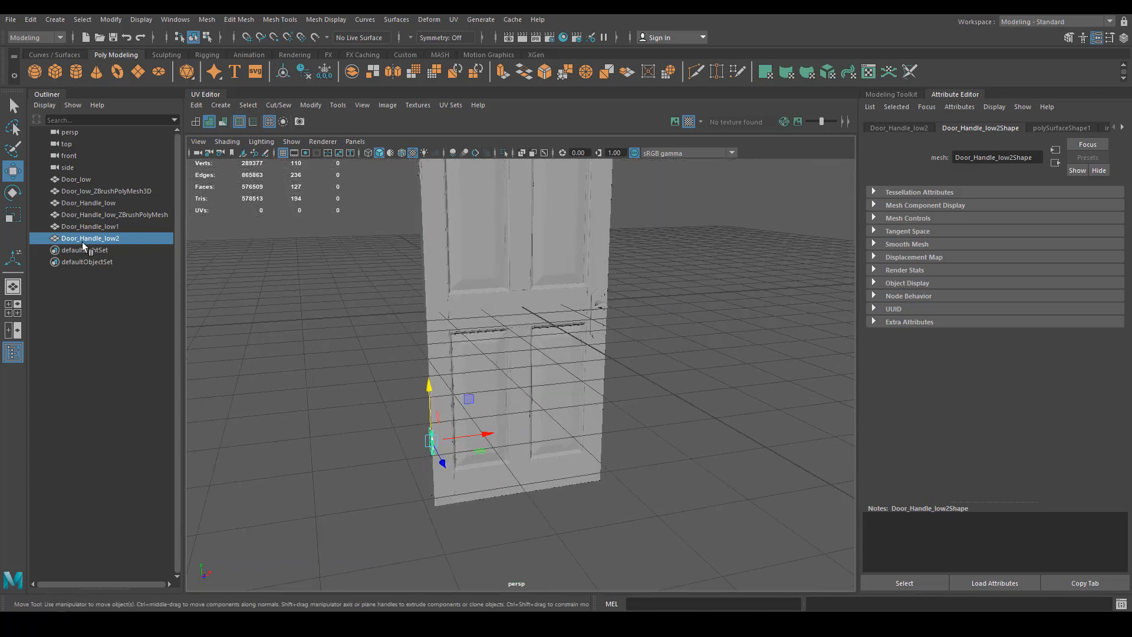
Step: Hide the two high-poly meshes, Door_low_ZBrushPolyMesh3D and Door_Handle_low_ZBrushPolyMesh
click(596, 307)
alt+drag(644, 336, 338, 293)
ctrl+click(108, 192)
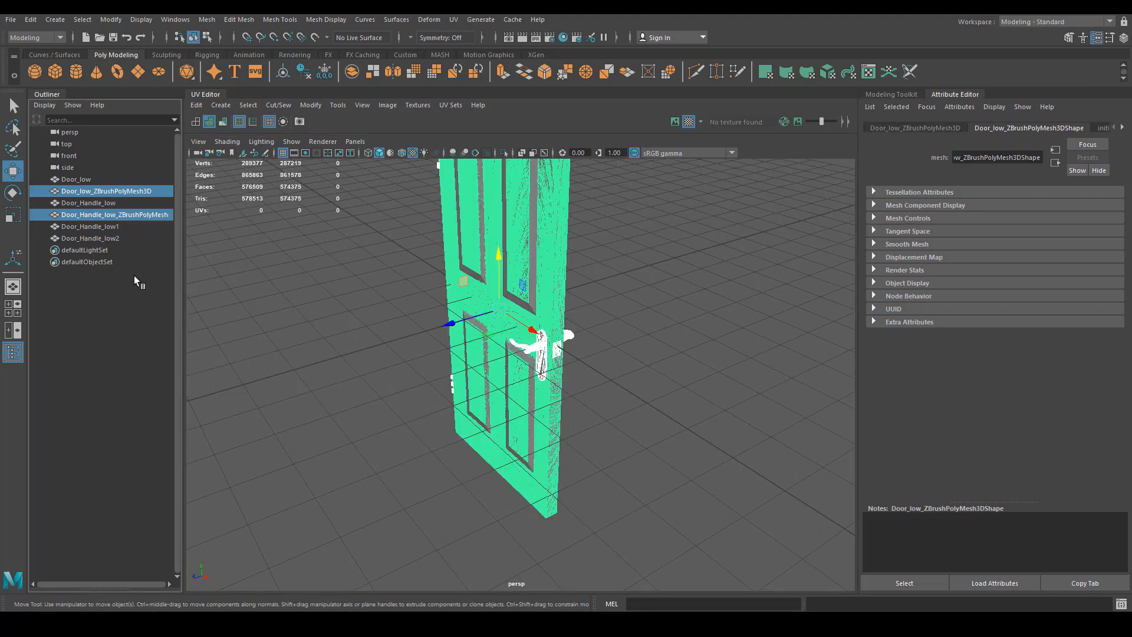
alt+drag(372, 347, 566, 392)
key(ctrl+h)
Step: Combine the low-poly door handle and both hinges into one mesh, leaving the door itself out
click(600, 314)
shift+click(495, 374)
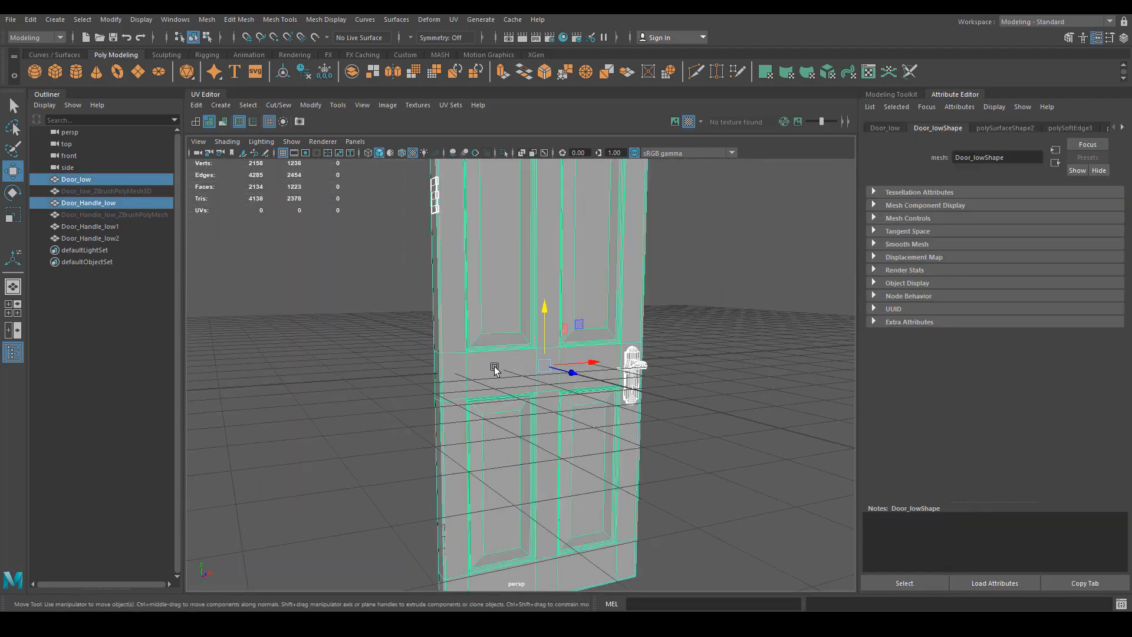
alt+drag(495, 374, 434, 450)
shift+click(578, 540)
ctrl+click(554, 399)
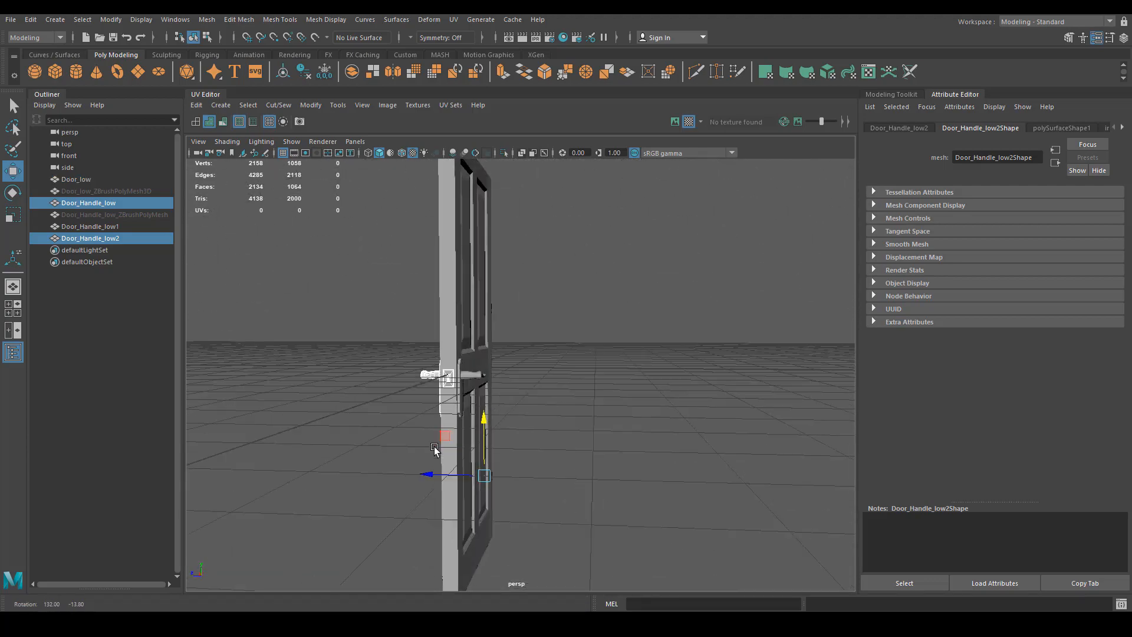
shift+click(472, 375)
alt+drag(472, 375, 752, 442)
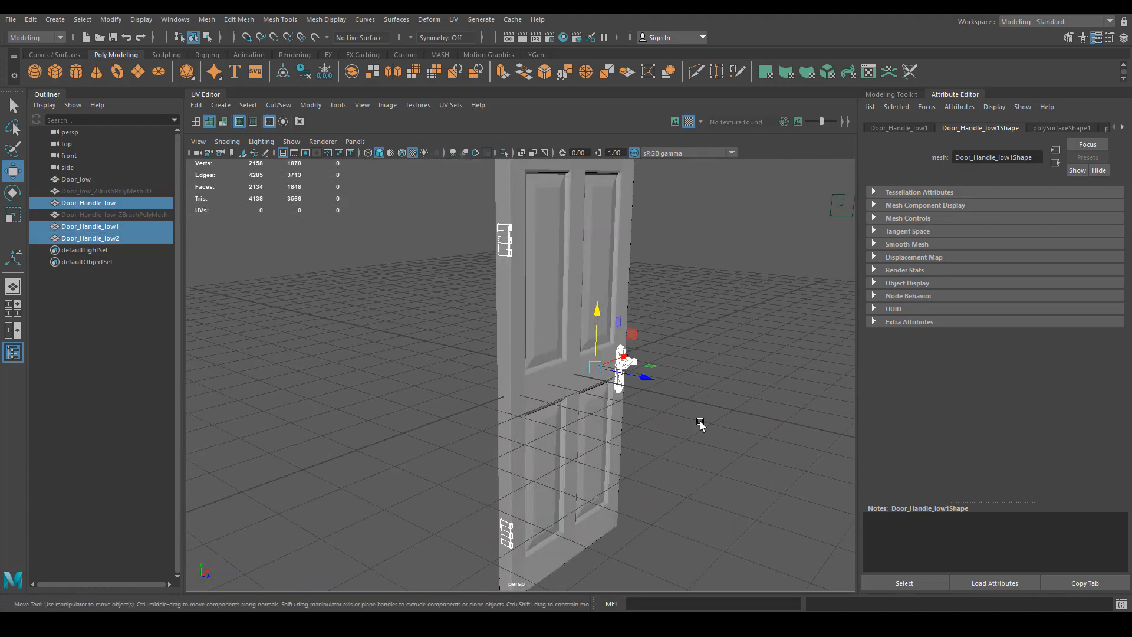
click(353, 72)
alt+drag(578, 430, 354, 391)
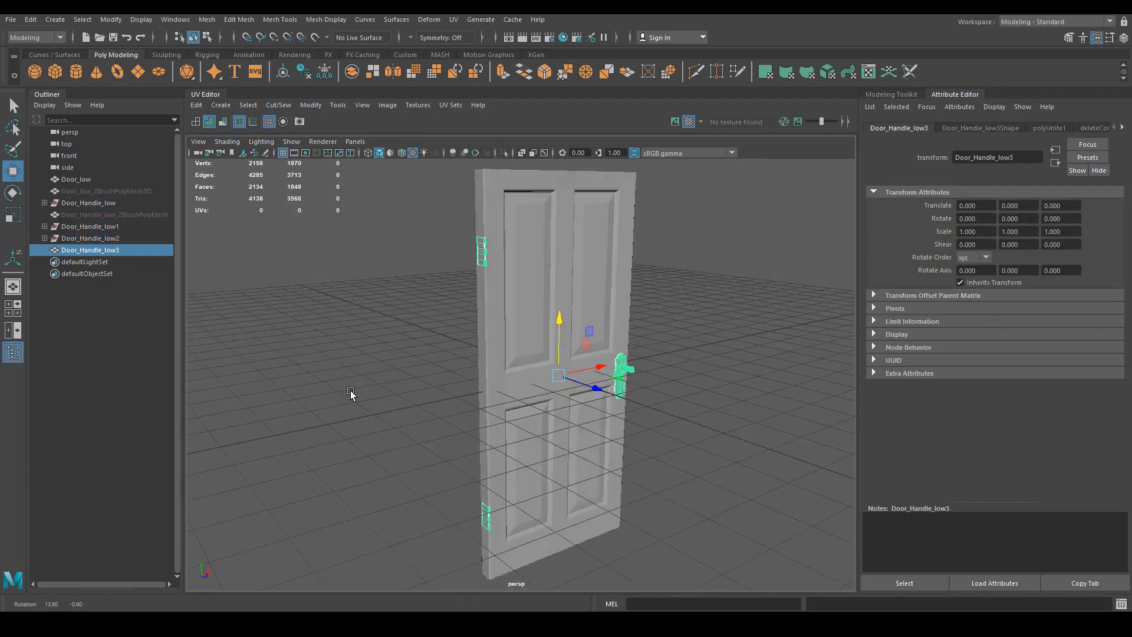
Step: Rename the combined handle and hinge mesh as Door_Handle_low4
double_click(130, 250)
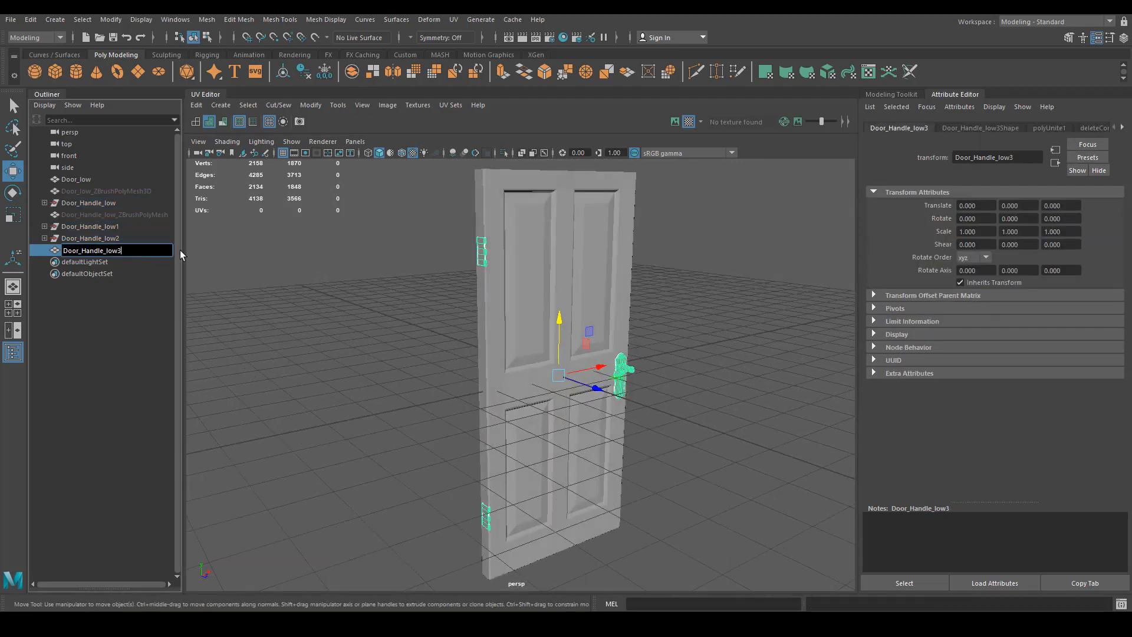
key(BackSpace)
text(4)
key(Return)
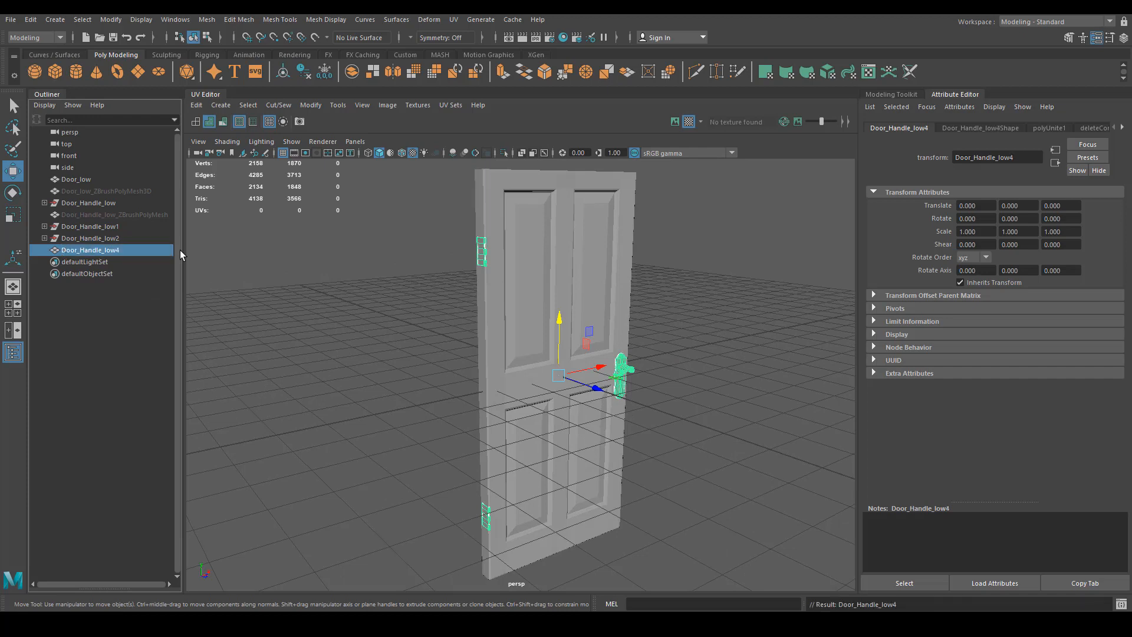
Step: Delete the construction history of all door objects and remove the leftover empty Door_Handle_low1 and Door_Handle_low2 nodes
shift+click(108, 181)
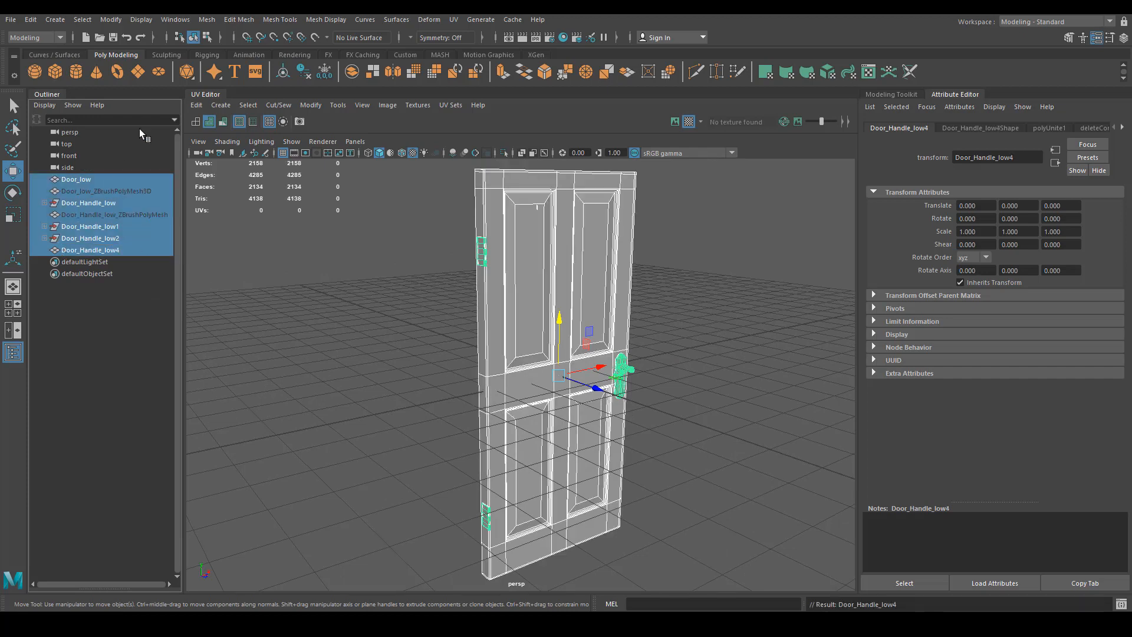
click(309, 73)
click(122, 216)
shift+click(111, 226)
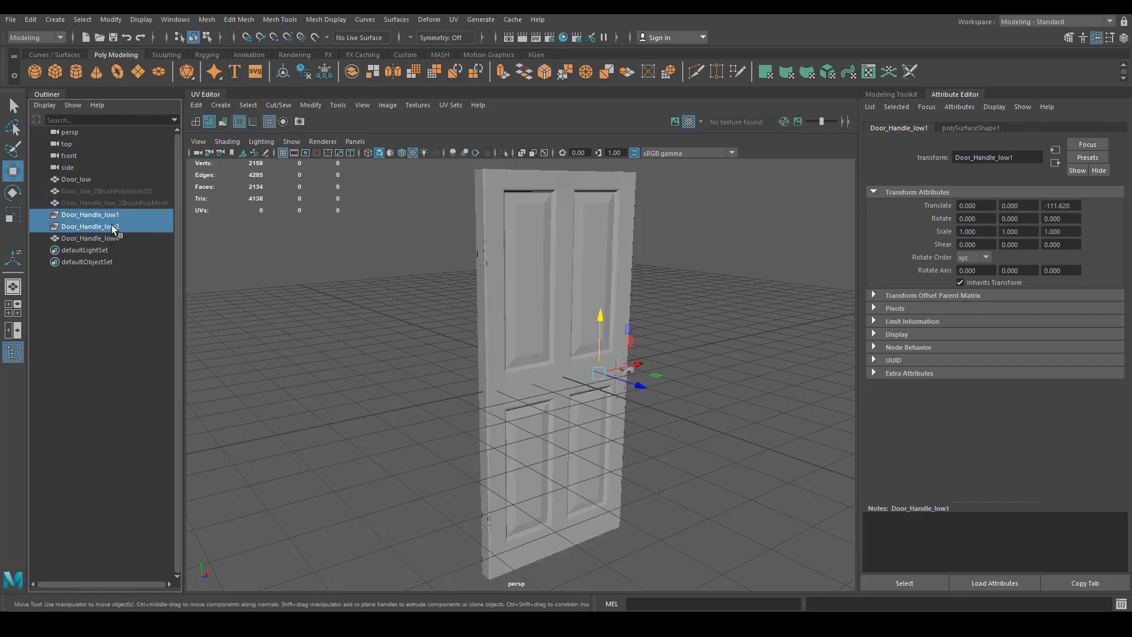
key(Delete)
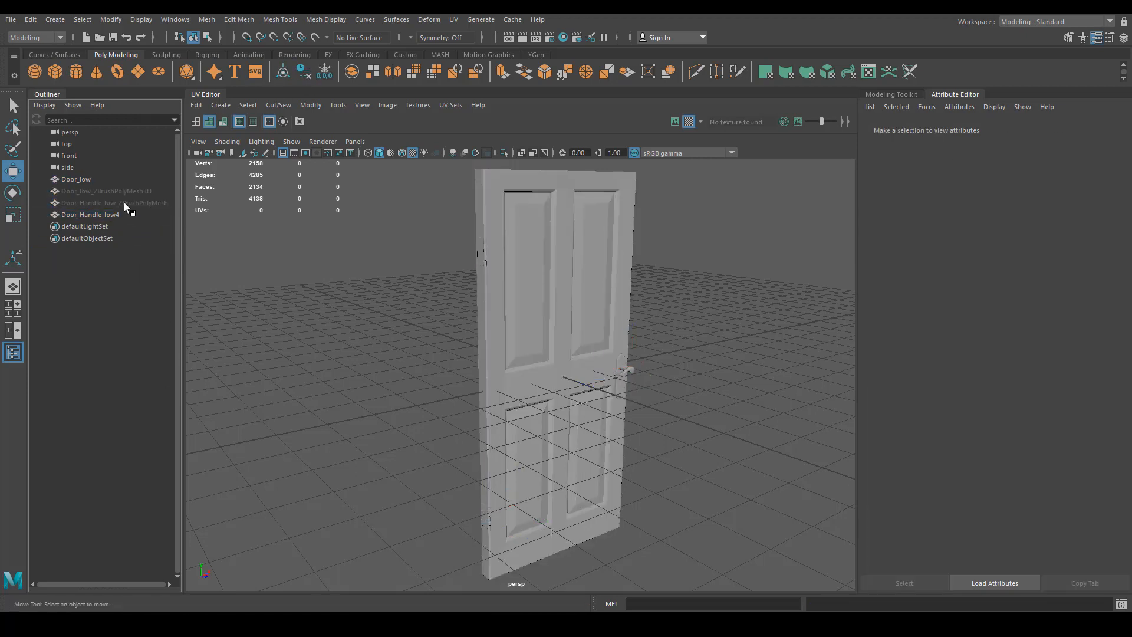
Step: Rename the combined handle and hinge mesh as Door_Handle_low
click(130, 214)
double_click(130, 214)
key(BackSpace)
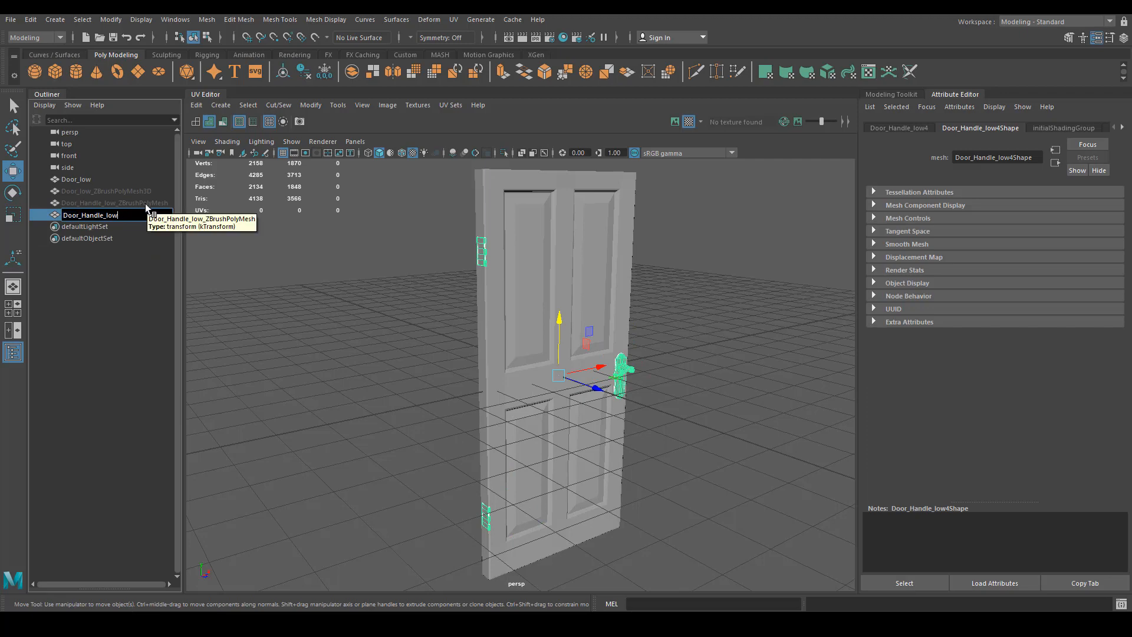
key(Return)
Step: Select the Door_low mesh and switch to the UV Editing workspace
alt+drag(441, 367, 464, 377)
alt+right_drag(463, 376, 612, 387)
alt+drag(613, 387, 498, 450)
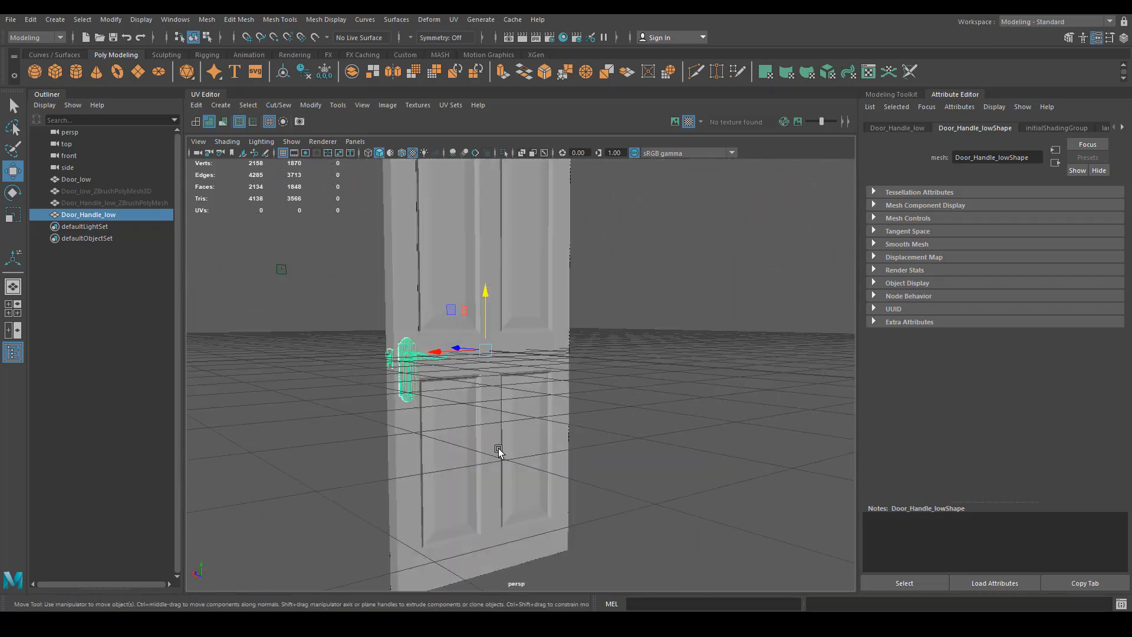
click(498, 449)
alt+drag(250, 400, 435, 467)
alt+drag(289, 289, 619, 342)
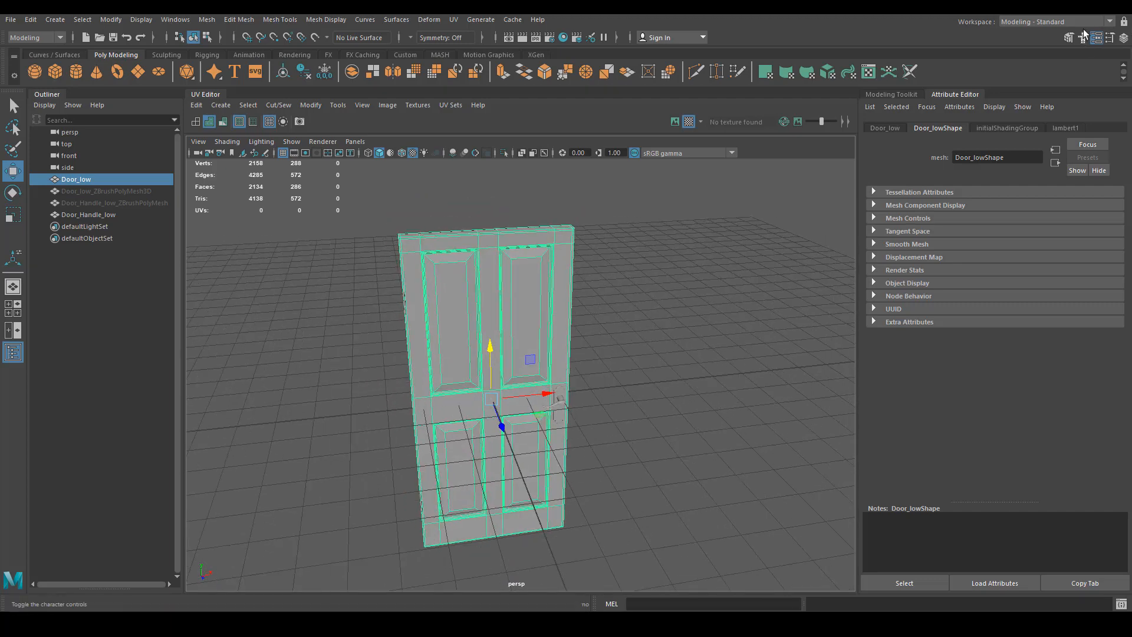
click(1110, 22)
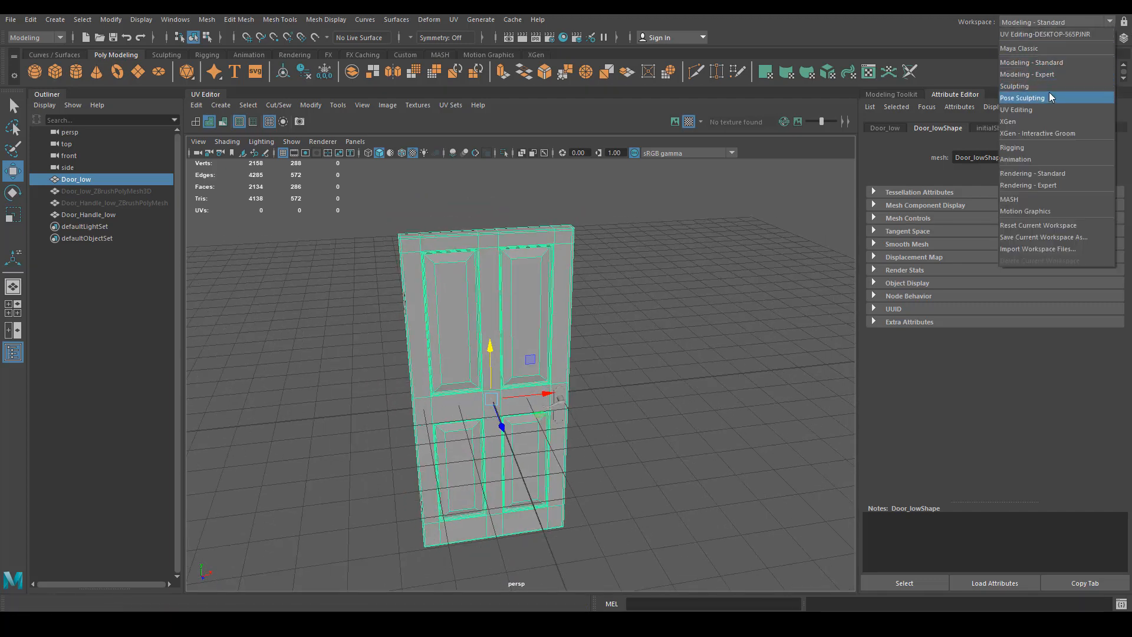
click(1037, 111)
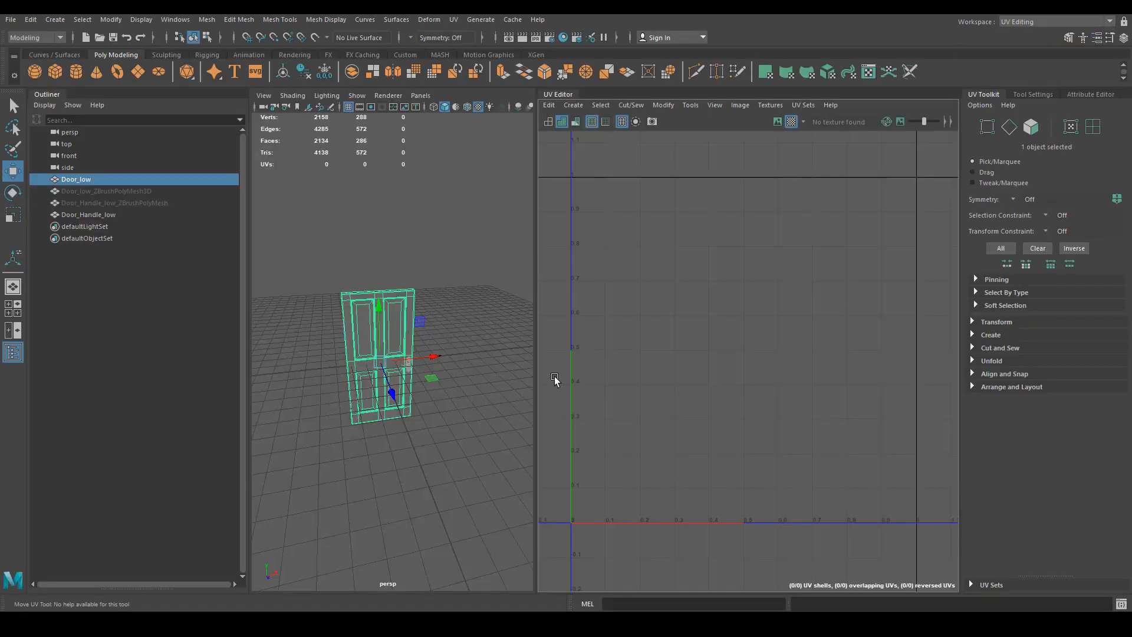
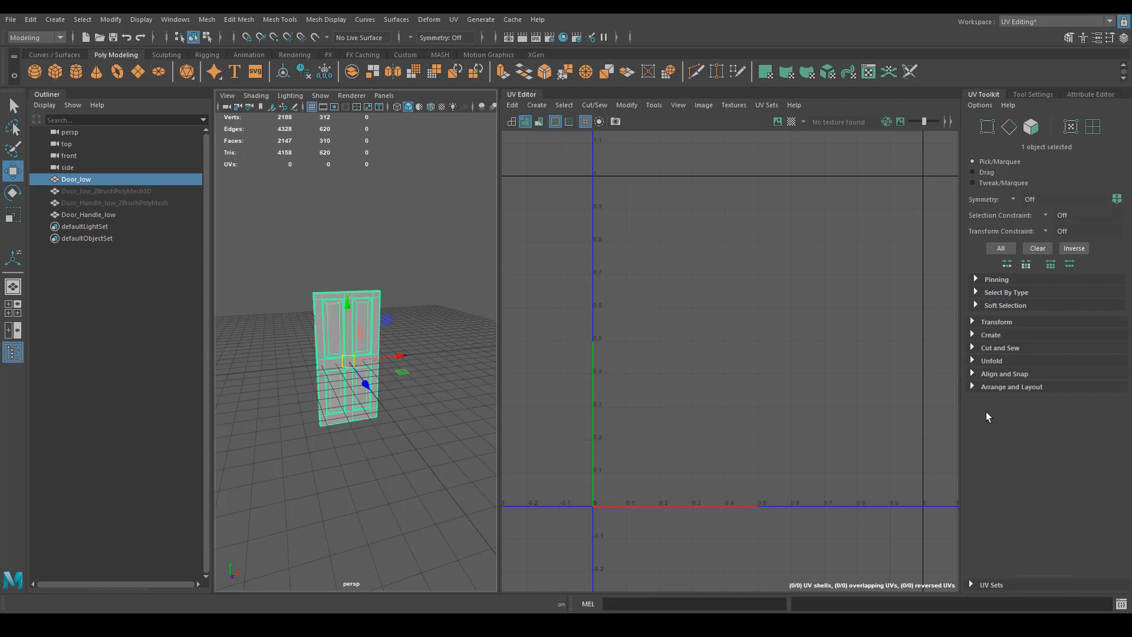
Step: Create UVs for the Door_low mesh with an Automatic projection
click(974, 345)
click(975, 345)
click(974, 334)
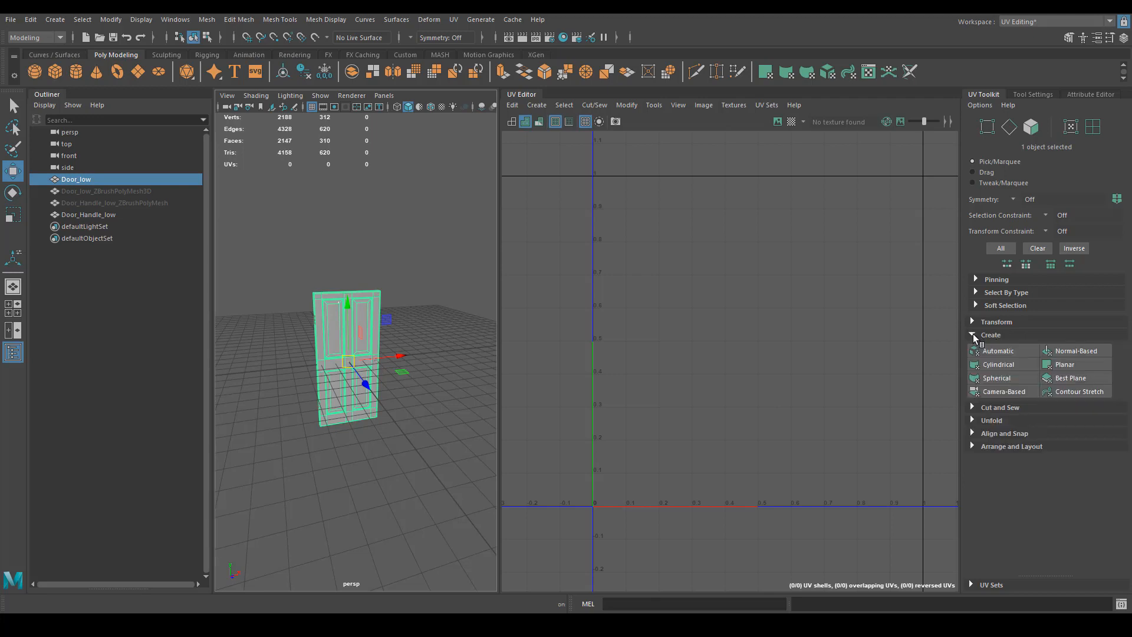
click(1006, 351)
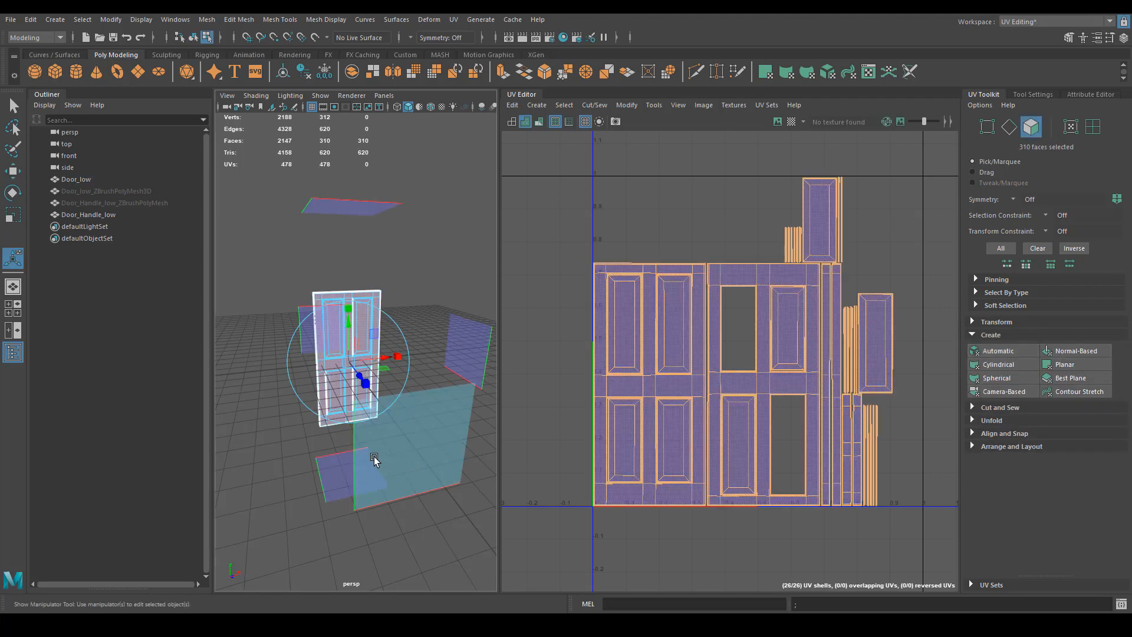
Step: Examine the projection planes around the door and the layout of its generated UV shells
alt+drag(374, 458, 398, 392)
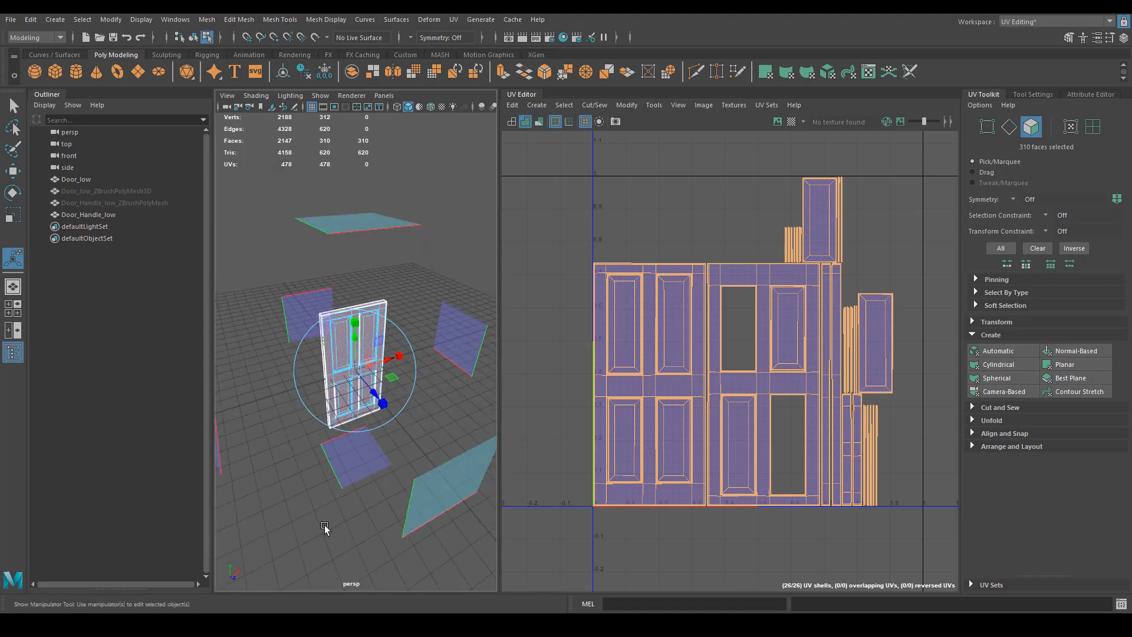
alt+drag(325, 528, 419, 376)
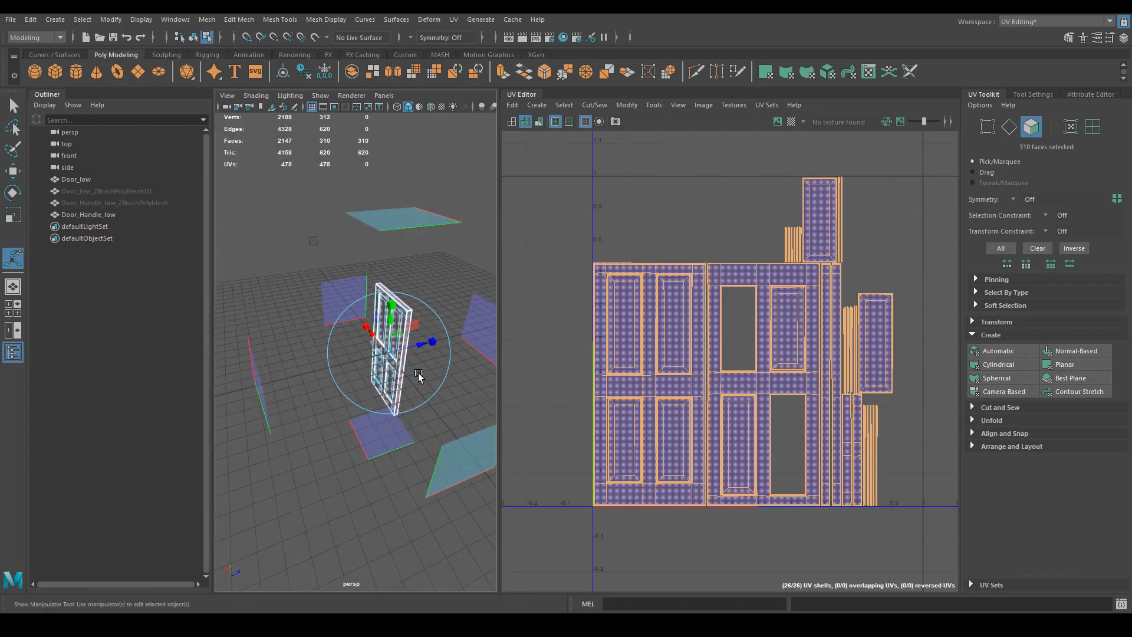
alt+drag(366, 526, 277, 514)
scroll(841, 367, up, 5)
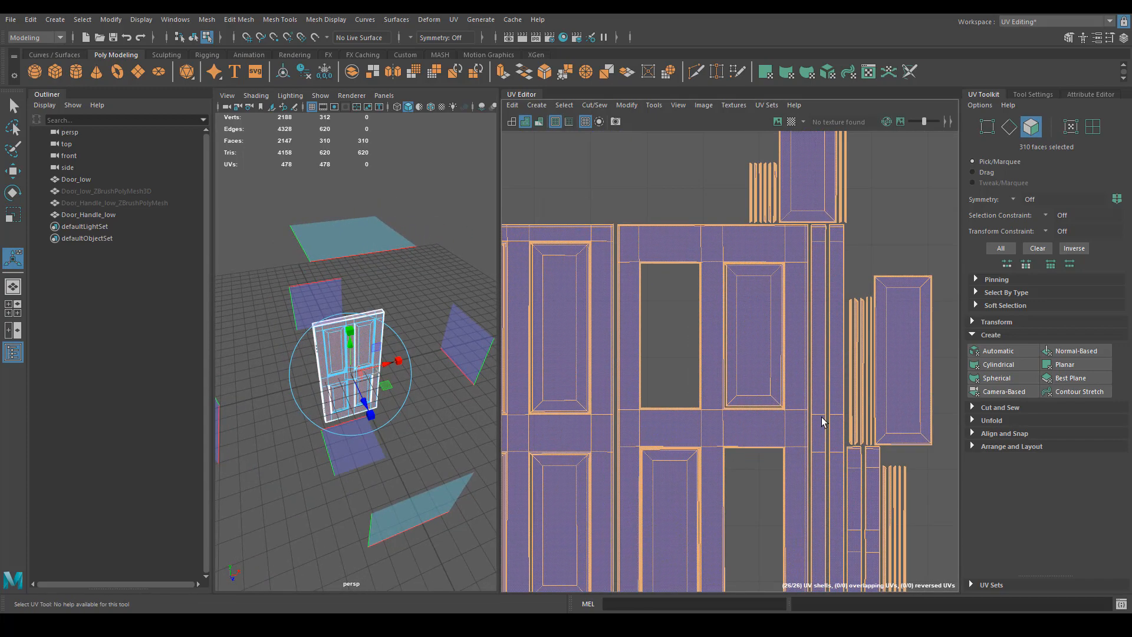
scroll(841, 367, down, 4)
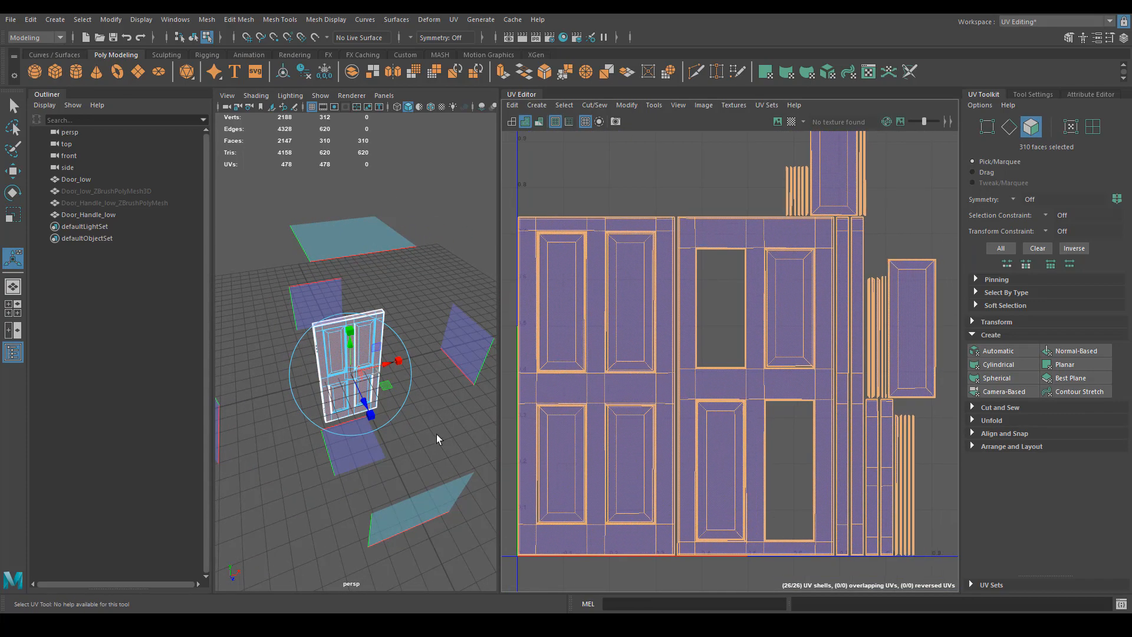
alt+drag(436, 434, 348, 448)
scroll(756, 386, down, 3)
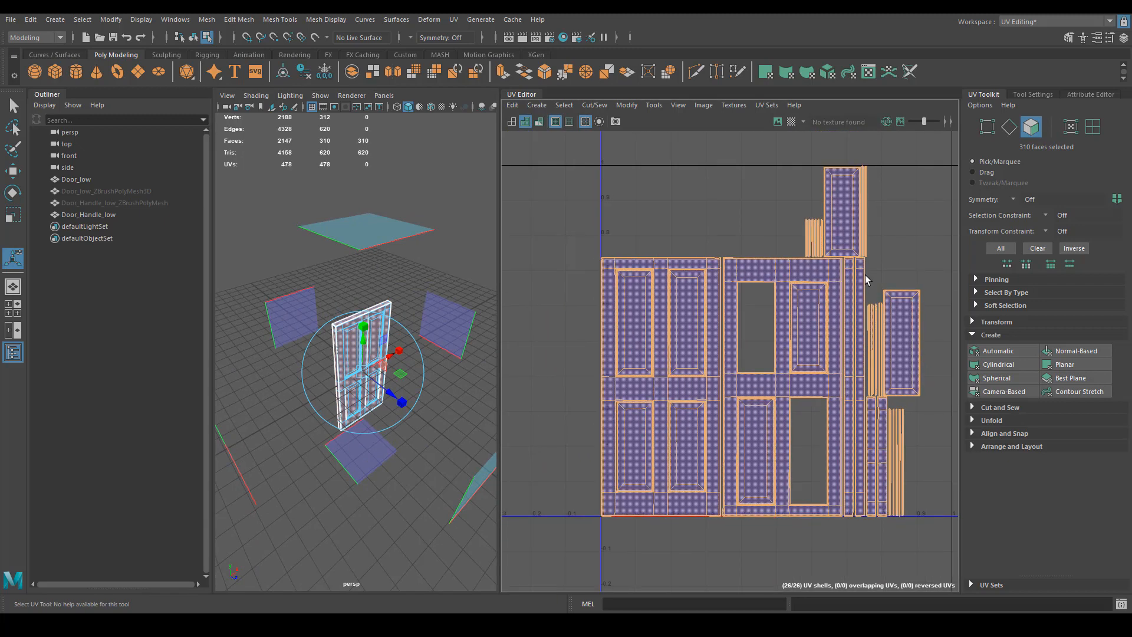
alt+middle_drag(932, 426, 904, 394)
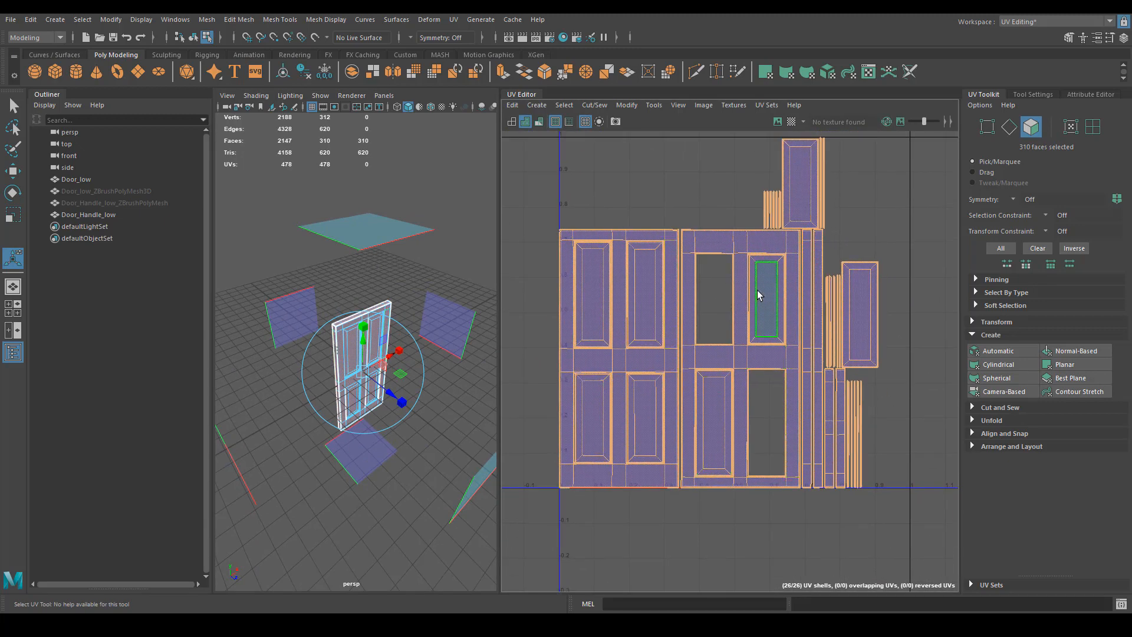
Step: Select the door's four long side-strip UV shells and move them away to the left of the main UV layout
right_drag(760, 264, 722, 248)
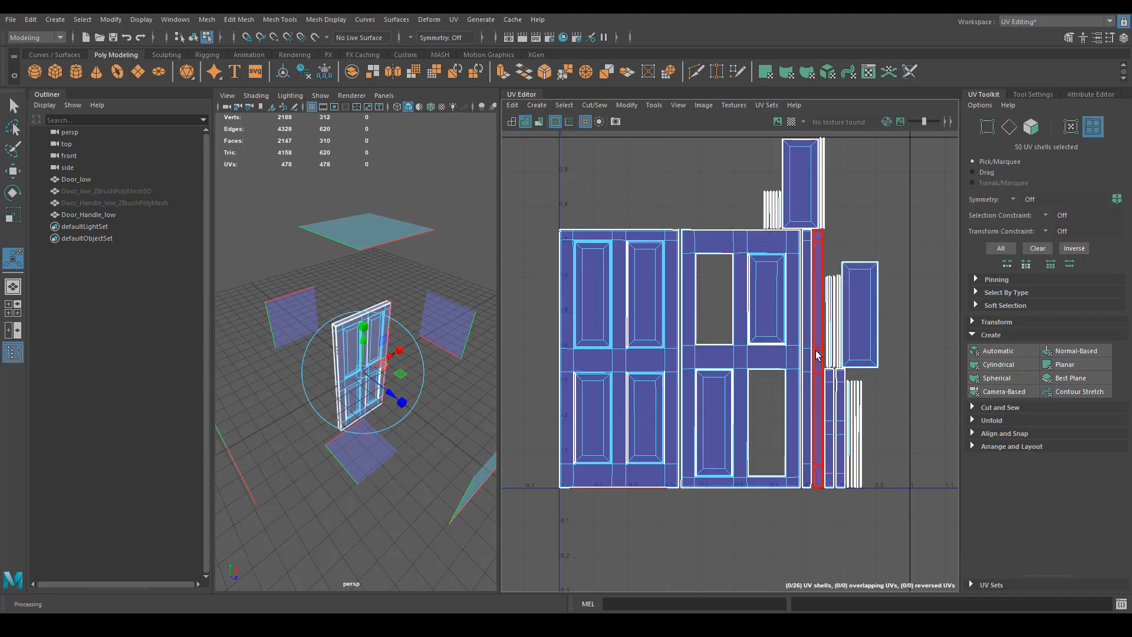
scroll(745, 424, up, 2)
click(816, 378)
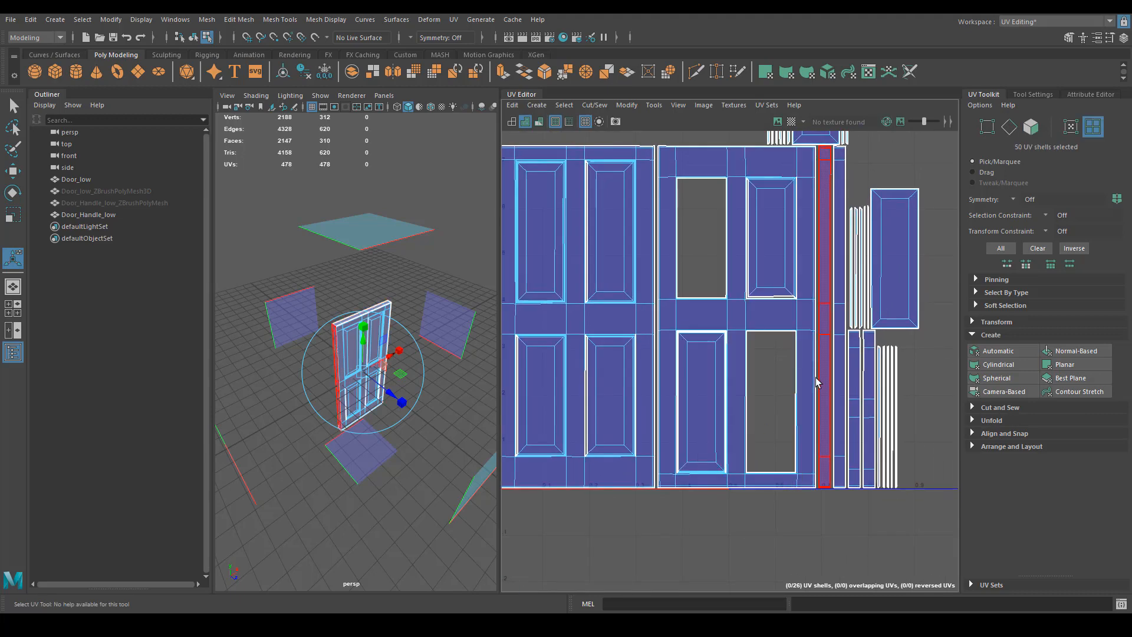
shift+click(831, 377)
shift+click(841, 380)
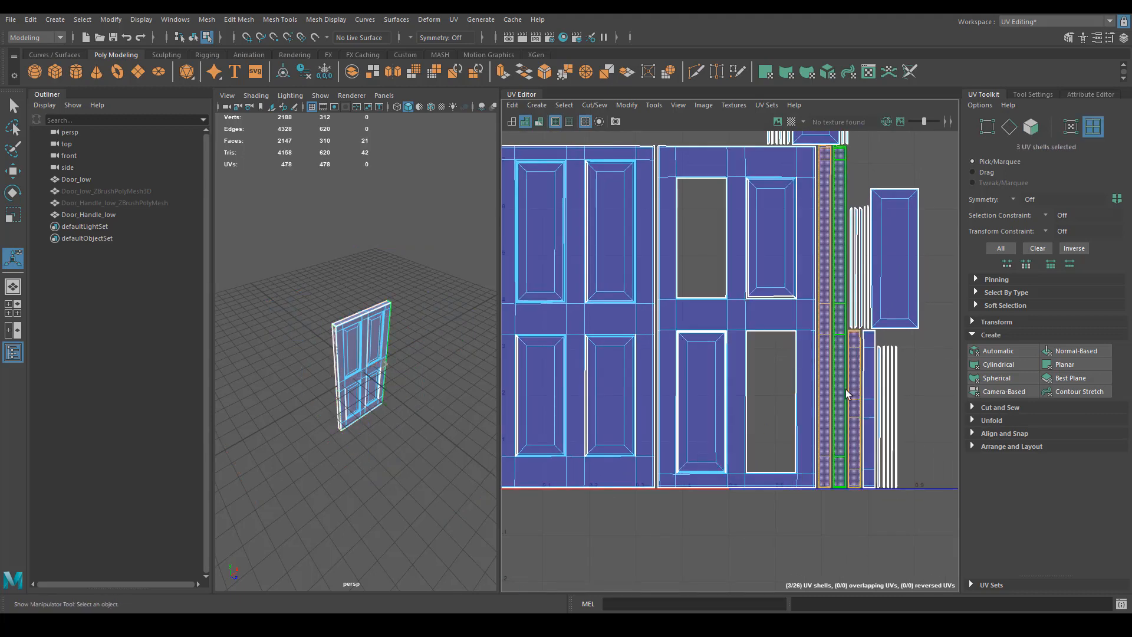
shift+click(870, 396)
alt+drag(401, 448, 471, 269)
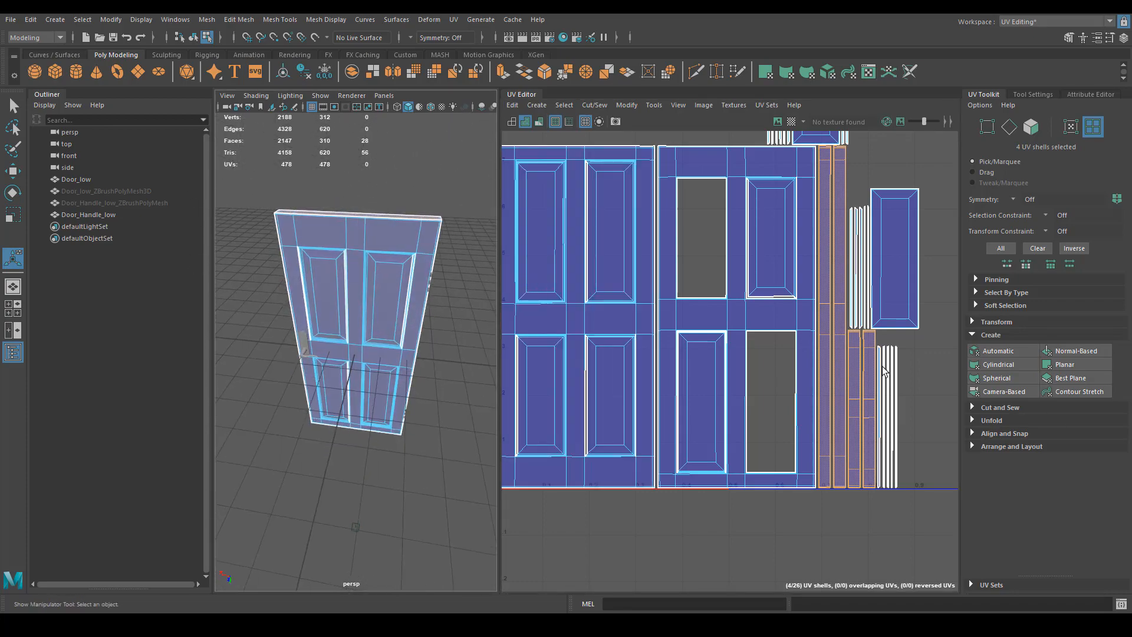
key(w)
key(a)
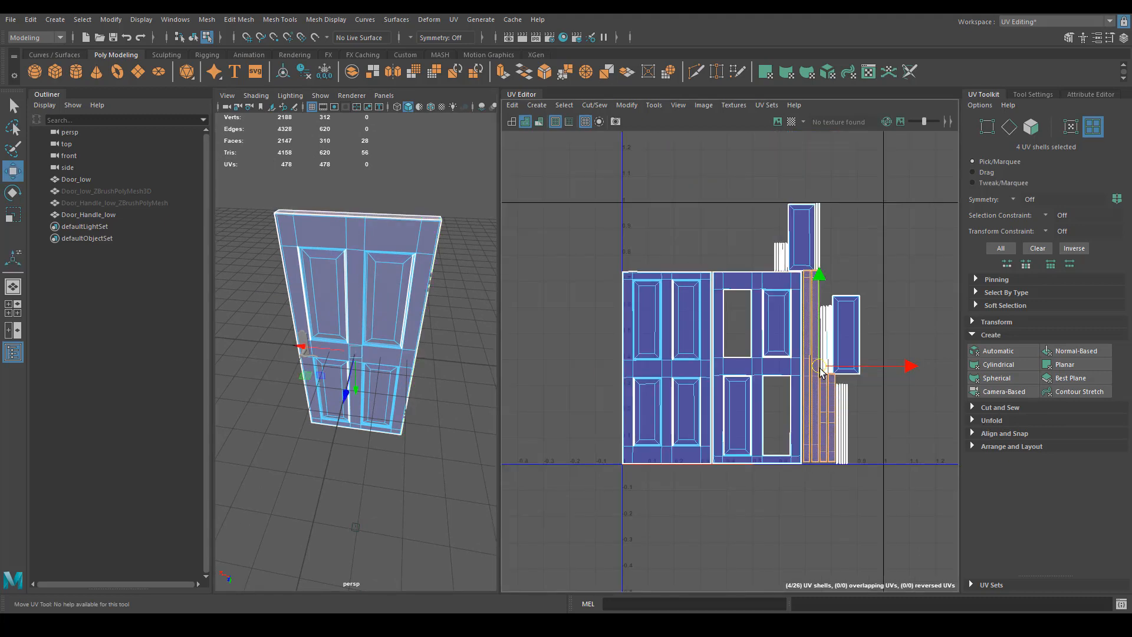
drag(821, 371, 489, 351)
alt+middle_drag(694, 370, 738, 364)
Step: Select all the UV edges of the door's main layout, leaving out the four long side strips in the UV view
right_click(806, 352)
click(804, 318)
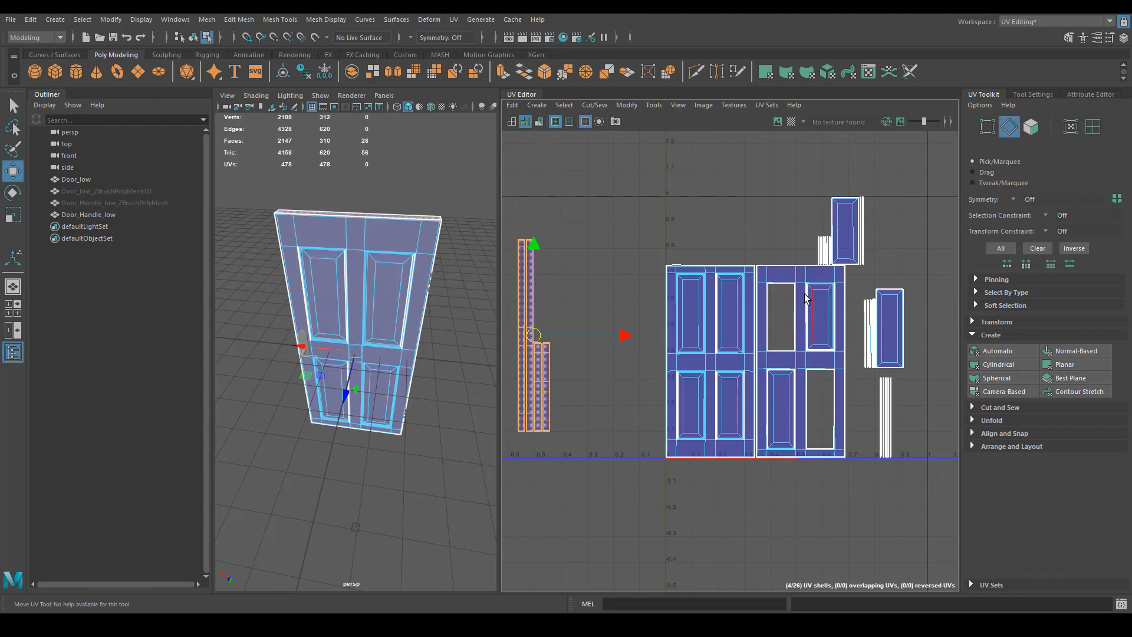
drag(621, 526, 952, 172)
alt+middle_drag(737, 340, 843, 340)
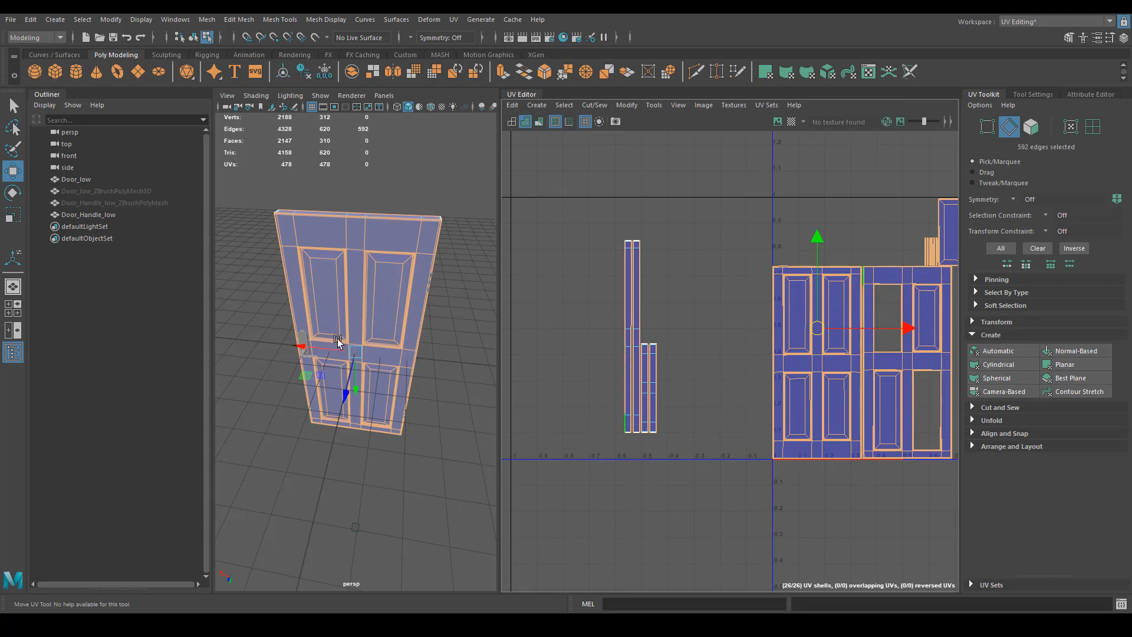
alt+middle_drag(739, 436, 709, 421)
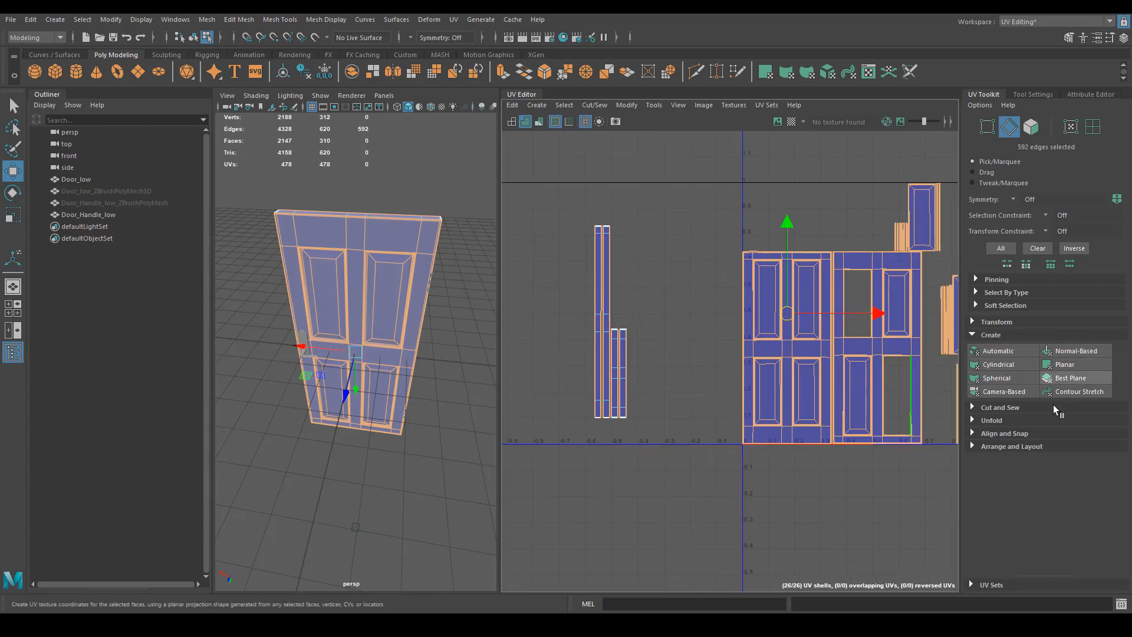
Step: Try to stitch together all the selected UV edges of the door, and undo the stitch
click(974, 407)
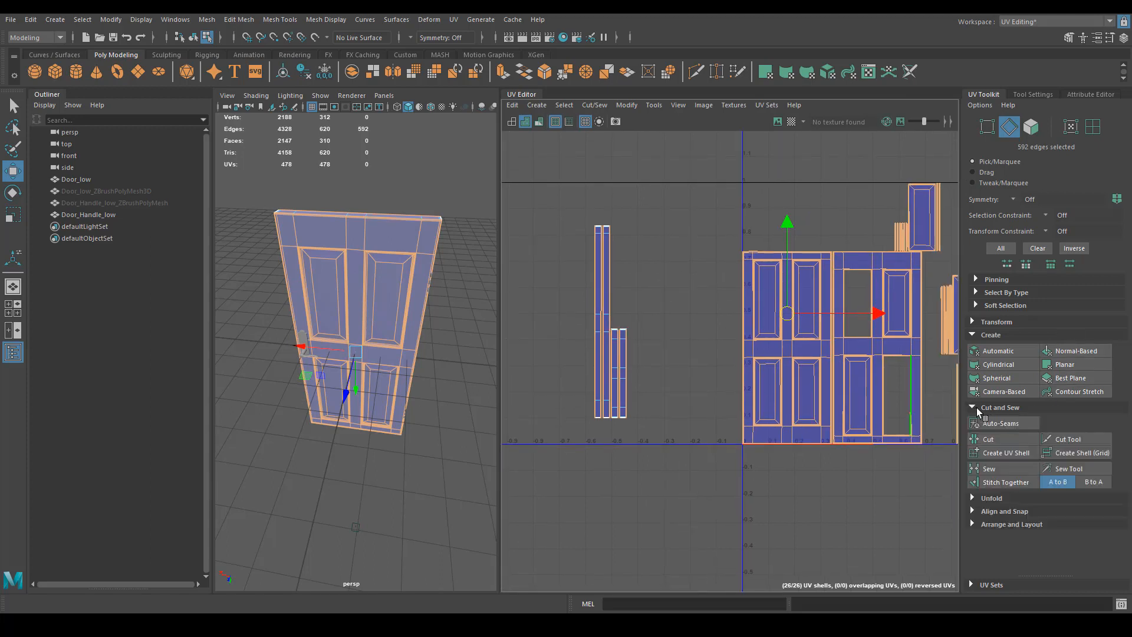
click(1020, 484)
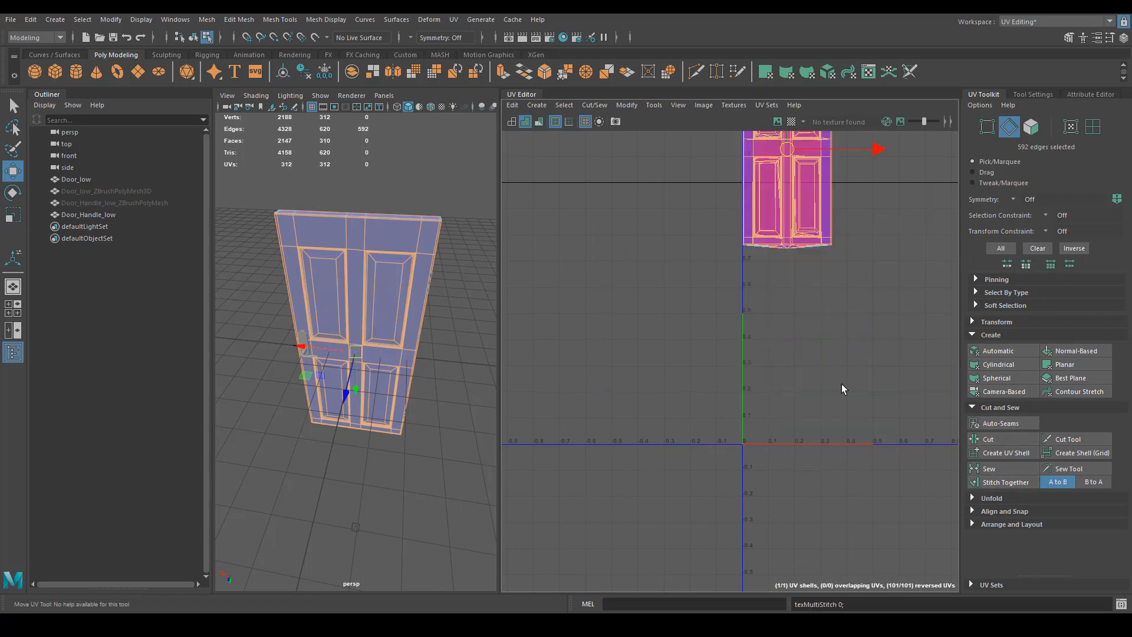
alt+middle_drag(802, 273, 742, 406)
alt+middle_drag(719, 276, 642, 331)
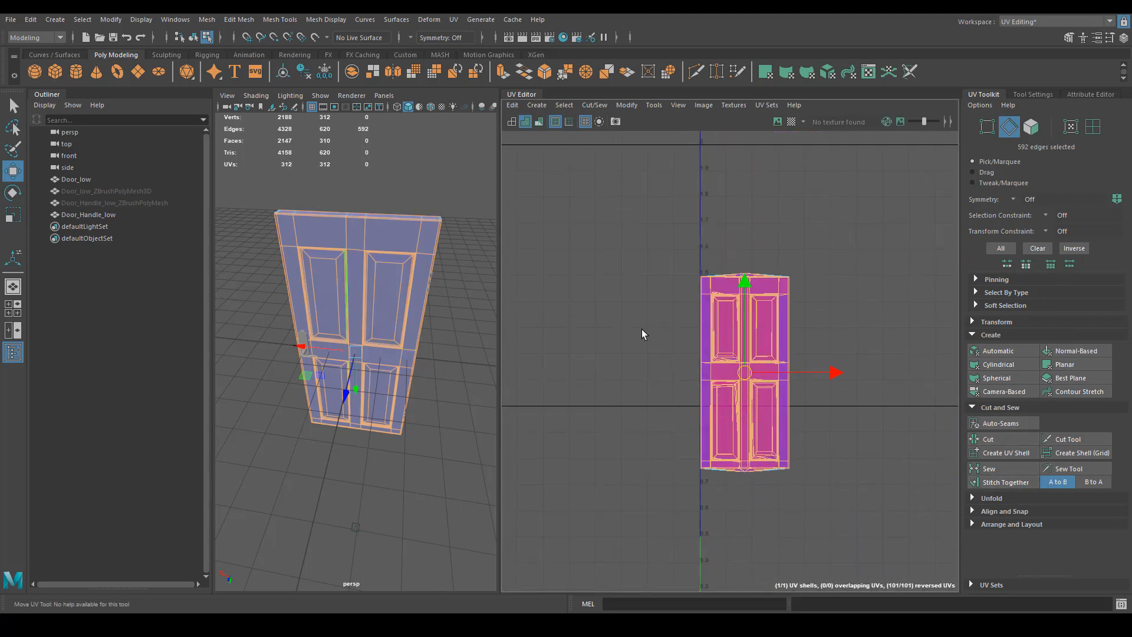
alt+right_drag(643, 331, 738, 413)
scroll(748, 383, down, 5)
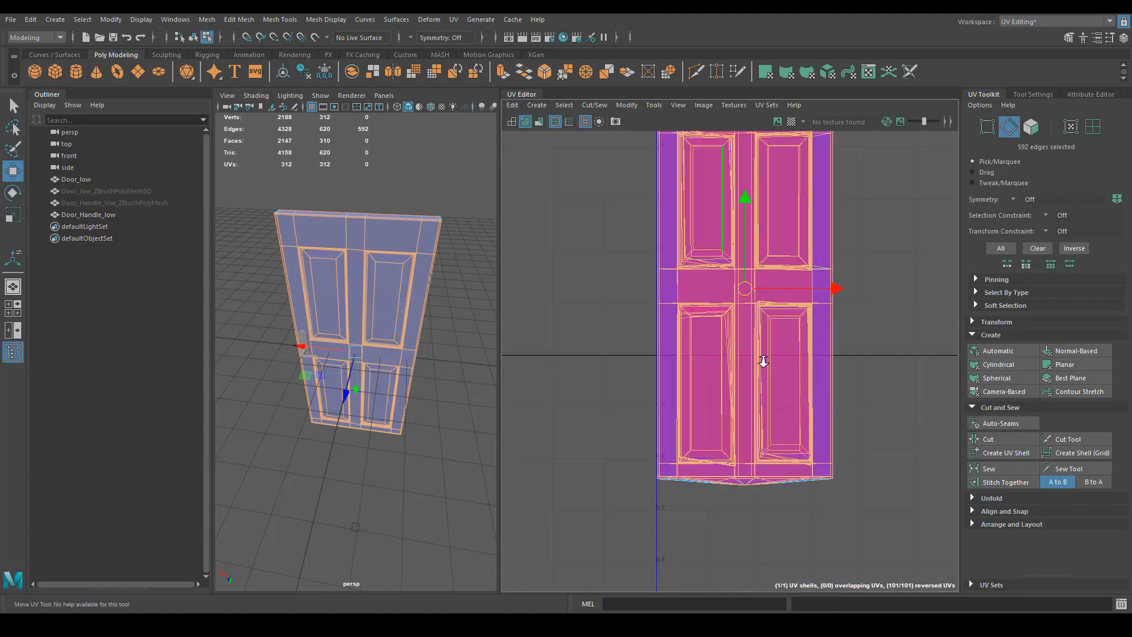
key(ctrl+z)
scroll(699, 412, down, 4)
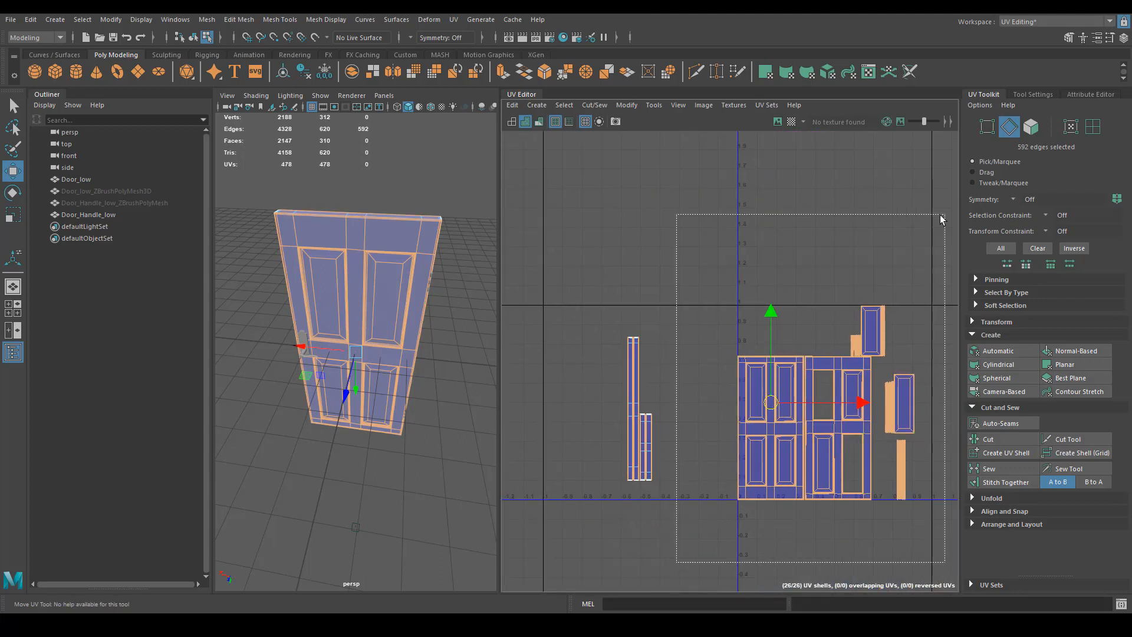
Step: Remove the four side strips' edges from the edge selection and stitch the remaining selected UV edges together
key(w)
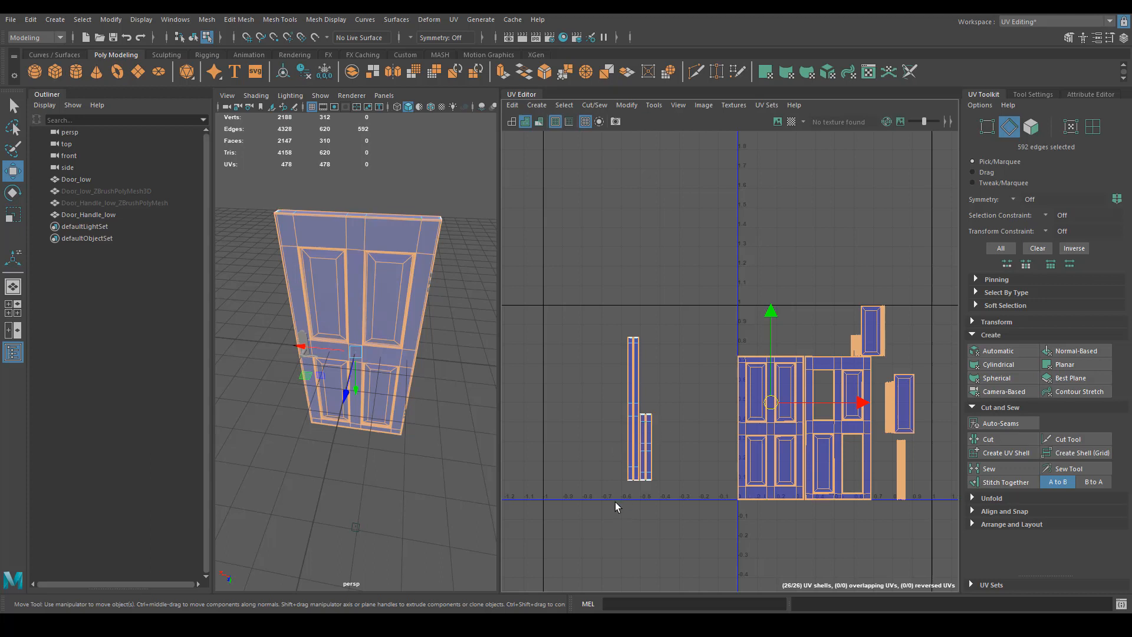
ctrl+drag(591, 522, 704, 253)
alt+middle_drag(689, 414, 634, 373)
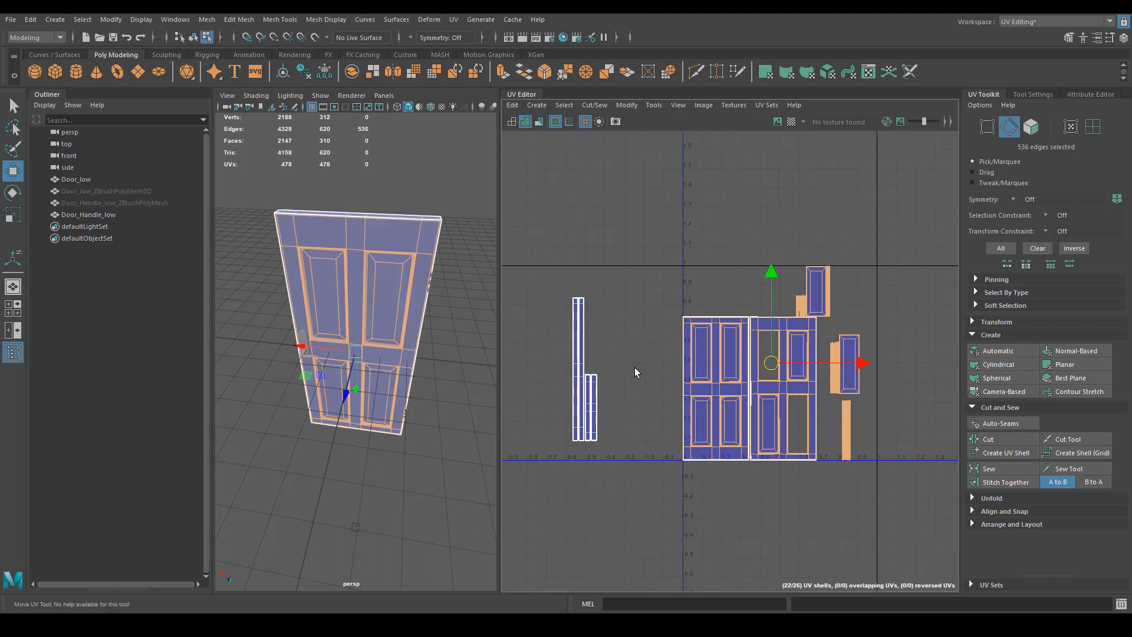
click(1006, 482)
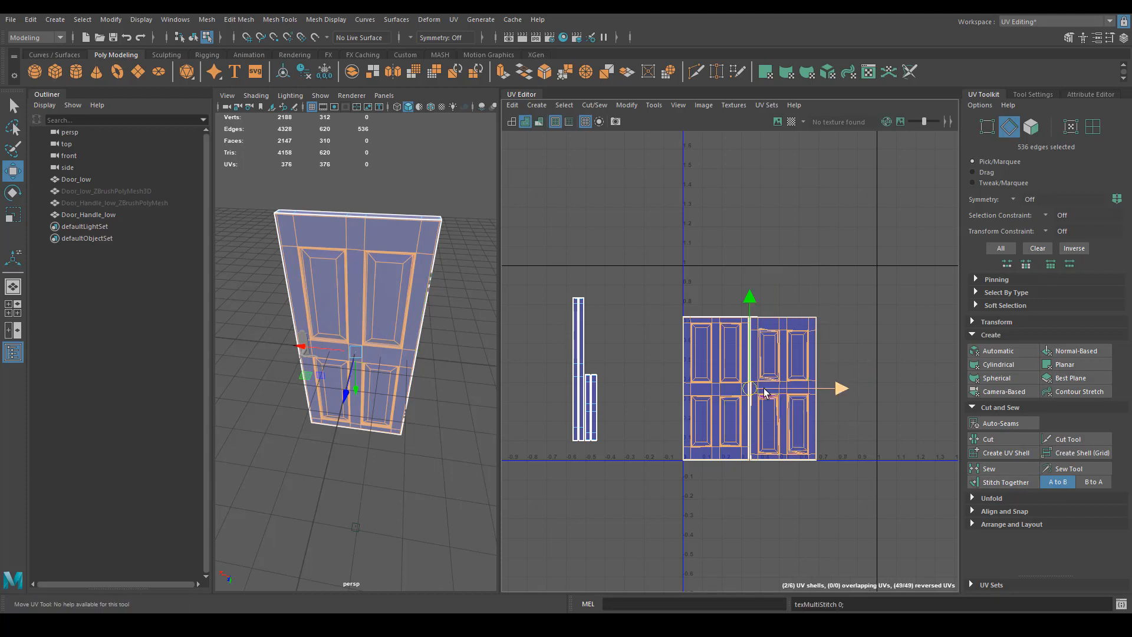
scroll(764, 392, up, 4)
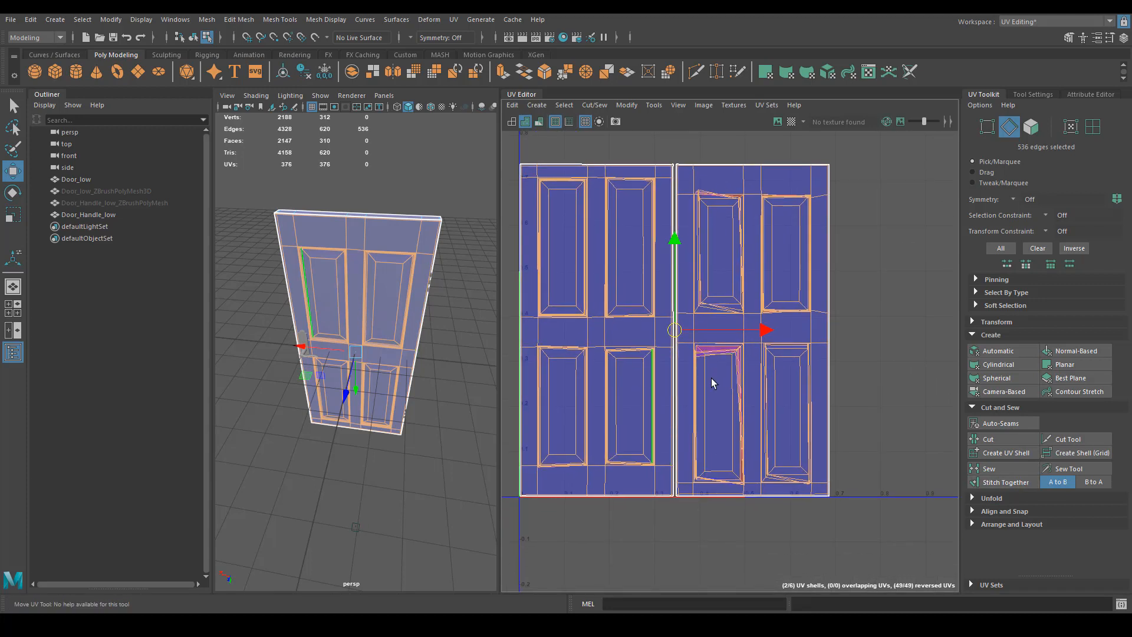
mouse_move(710, 368)
alt+middle_down()
mouse_move(705, 341)
mouse_move(701, 357)
alt+middle_up()
scroll(811, 387, down, 3)
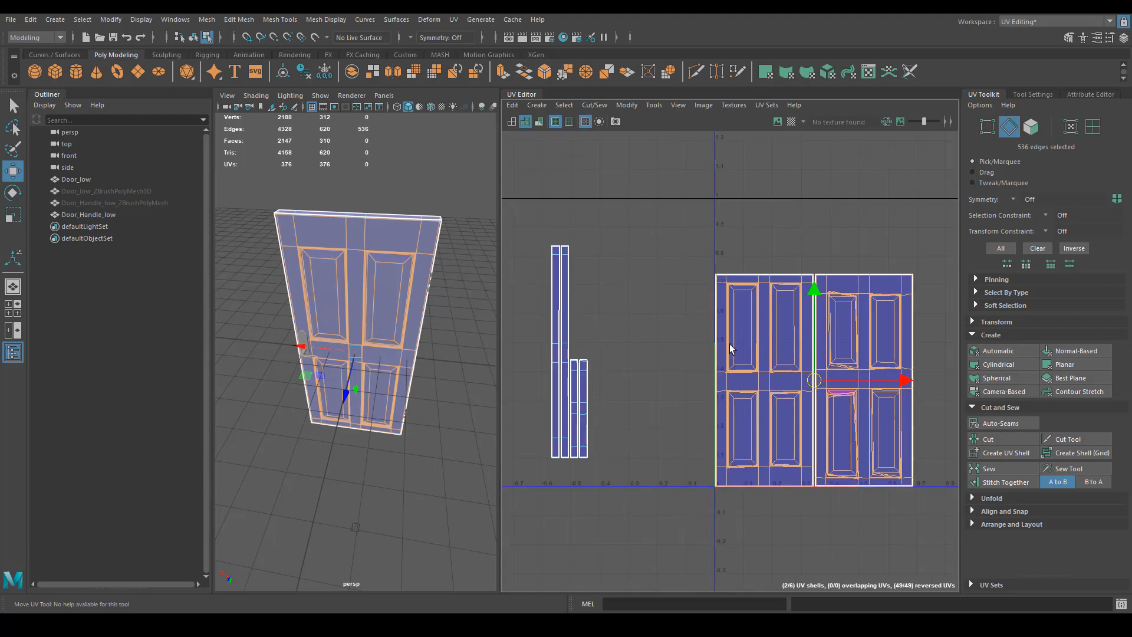
Step: Select the inner UVs of both large door shells, excluding their outer borders, and unfold them
scroll(801, 389, up, 4)
right_click(788, 310)
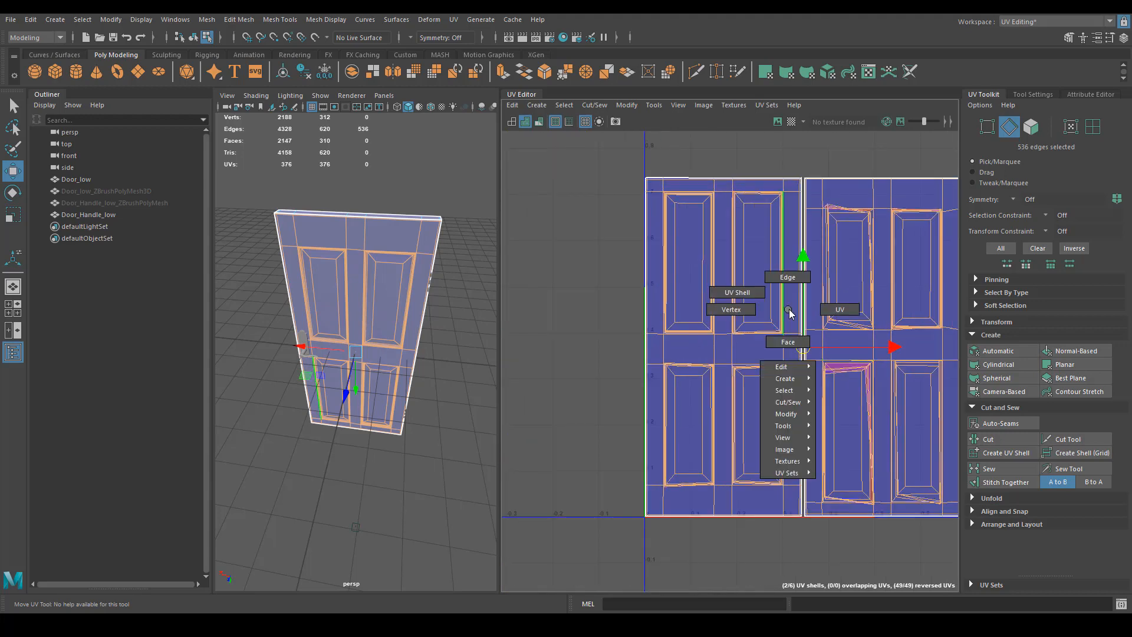
click(840, 310)
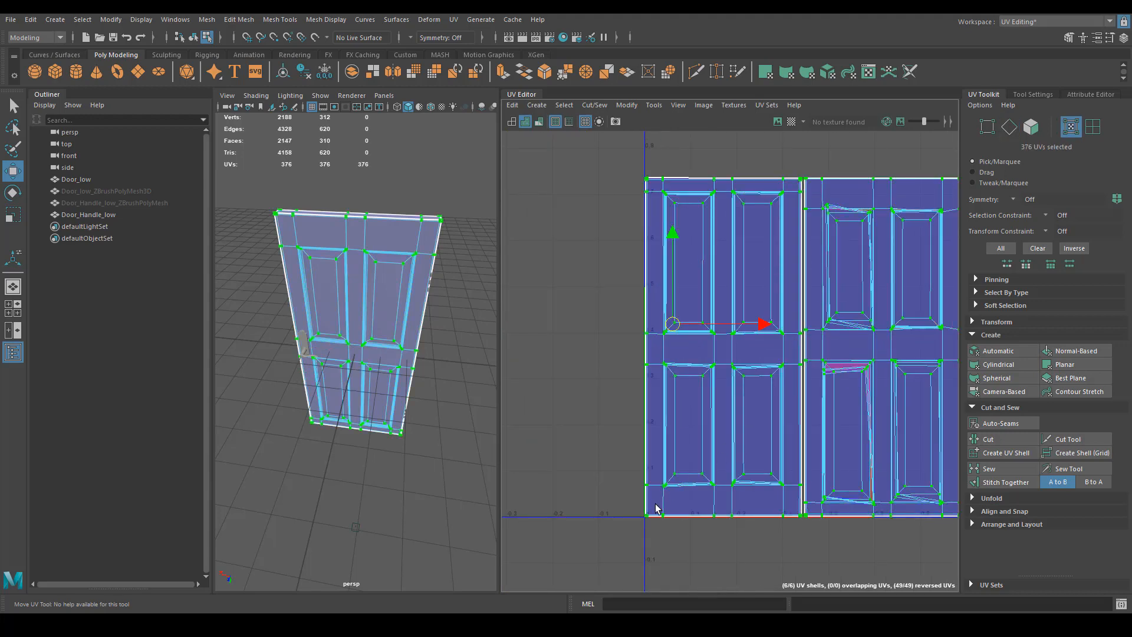
drag(792, 188, 792, 189)
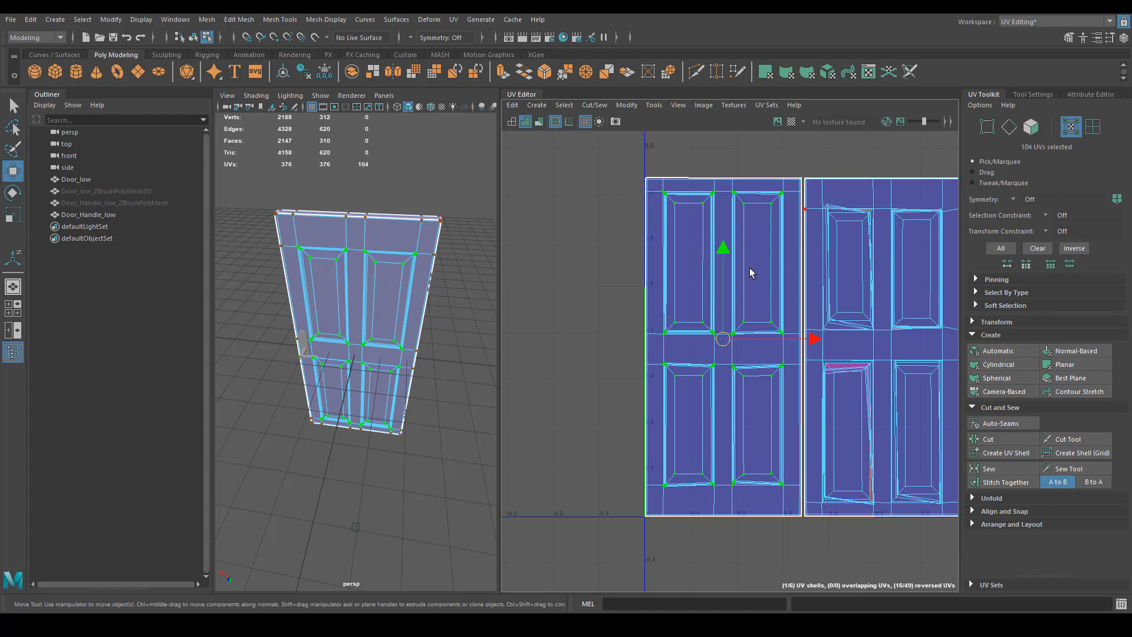
alt+middle_drag(751, 270, 664, 243)
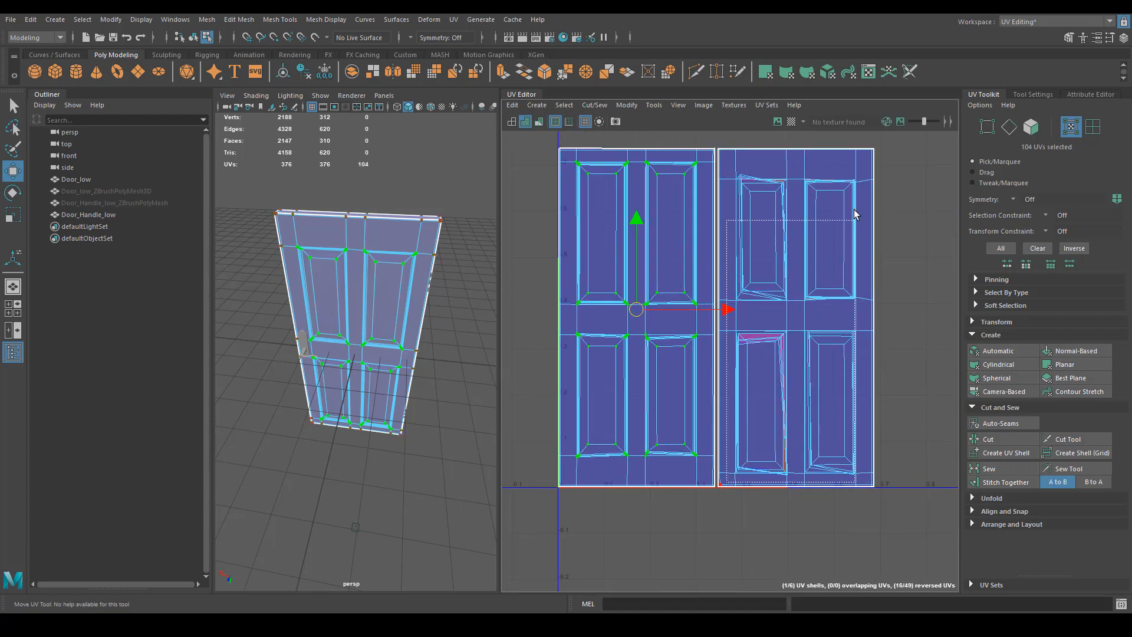
shift+drag(861, 171, 861, 171)
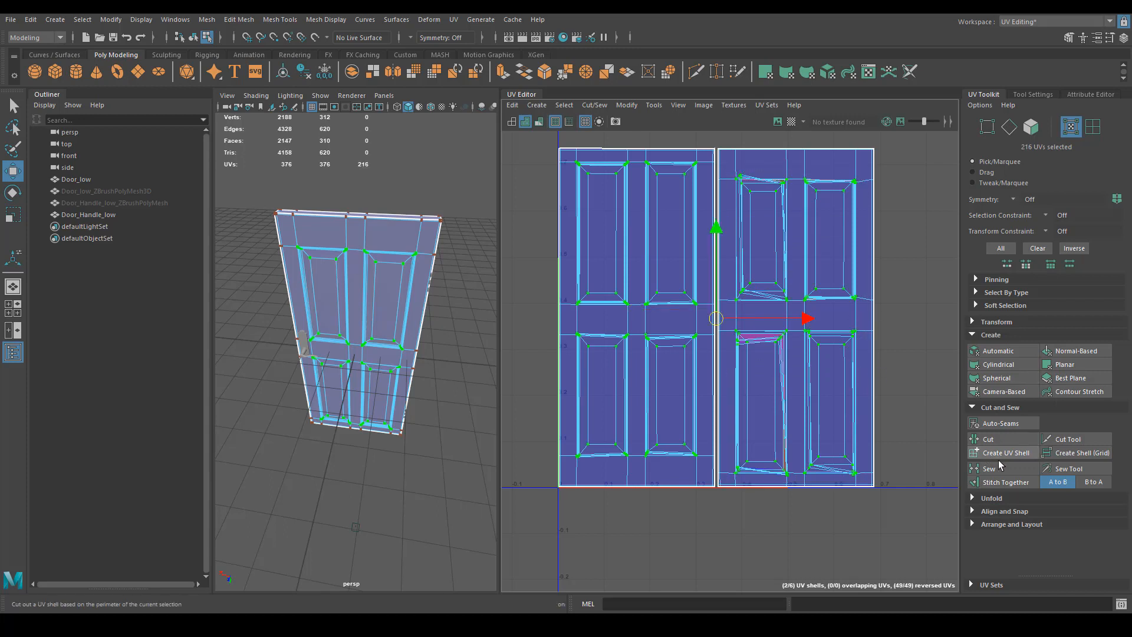
click(974, 499)
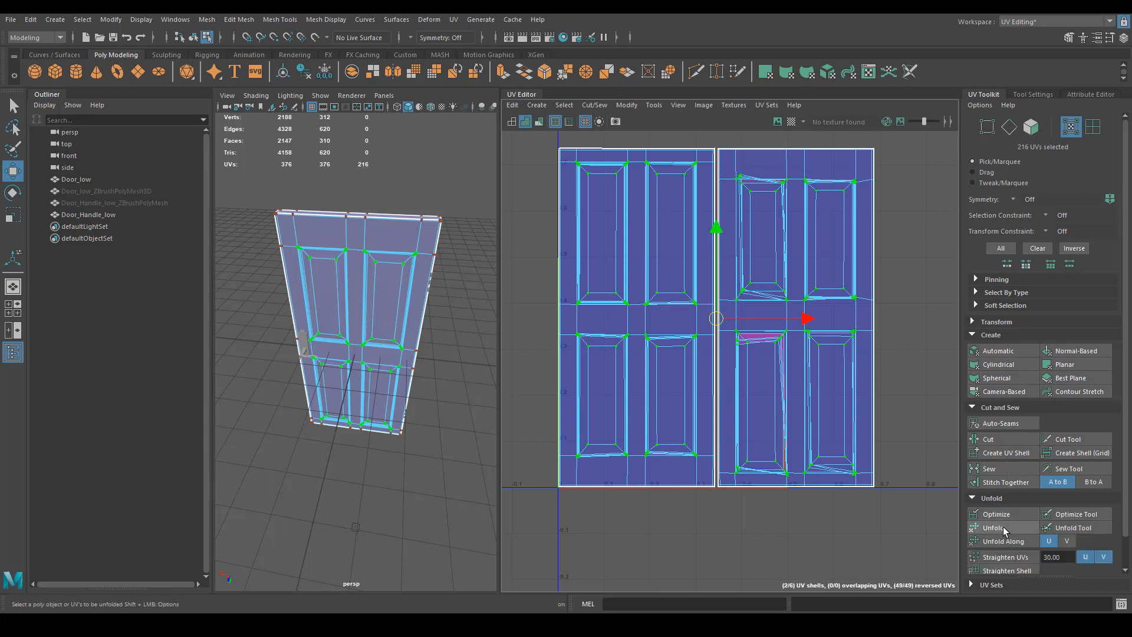
click(1004, 530)
Step: Turn on the checker map and inspect the pattern on both sides of the door
alt+right_drag(844, 445, 733, 401)
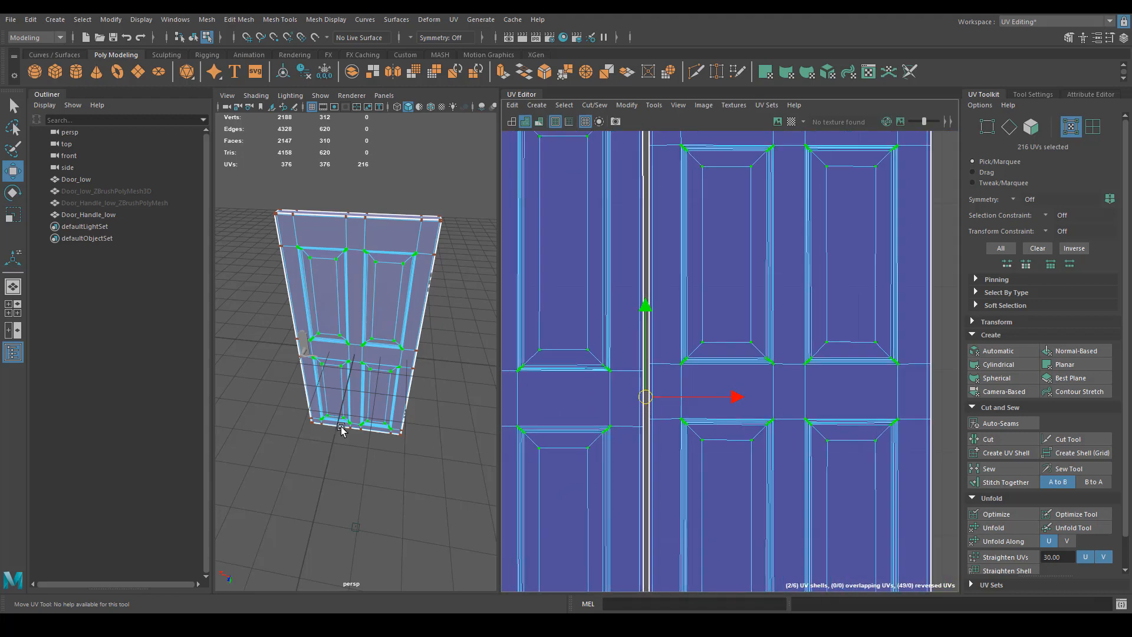
alt+right_drag(342, 430, 322, 385)
click(791, 122)
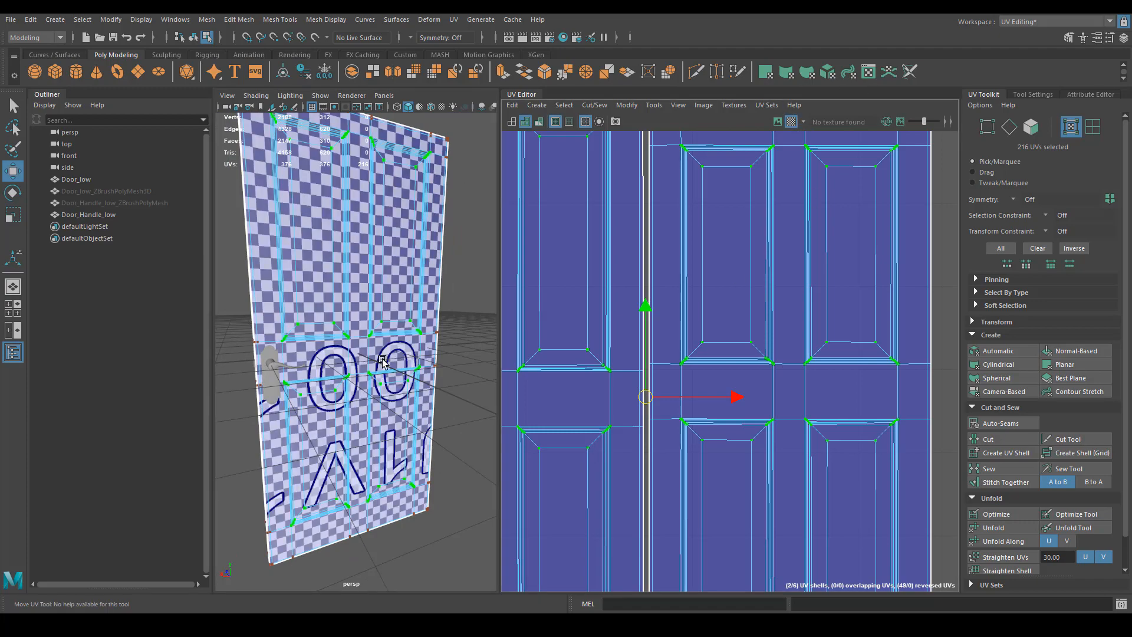
alt+drag(386, 363, 365, 431)
alt+right_drag(365, 431, 302, 406)
alt+drag(302, 406, 319, 354)
key(f)
Step: Rotate the second large door UV shell by half a turn to match the first shell's panel orientation
right_drag(816, 386, 808, 362)
click(788, 380)
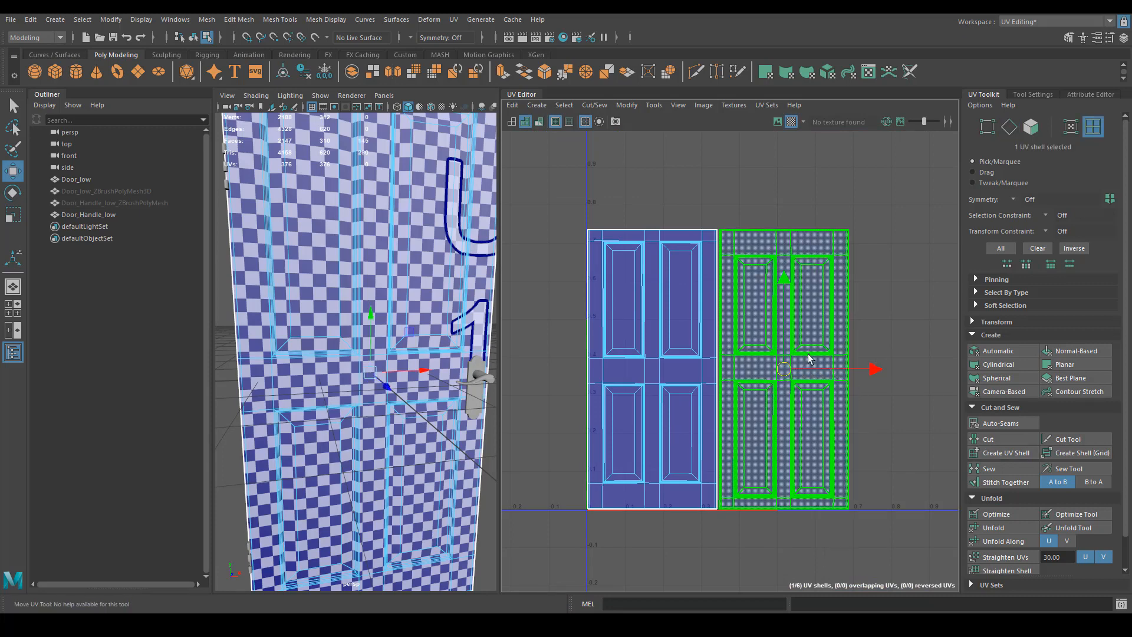
key(e)
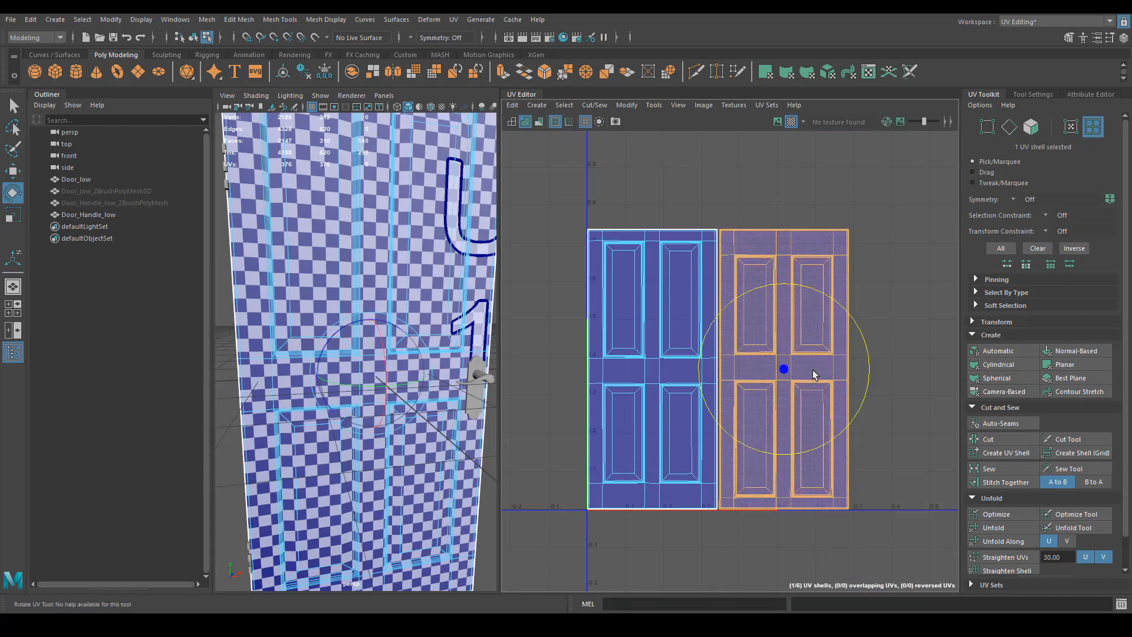
drag(875, 333, 686, 468)
click(877, 497)
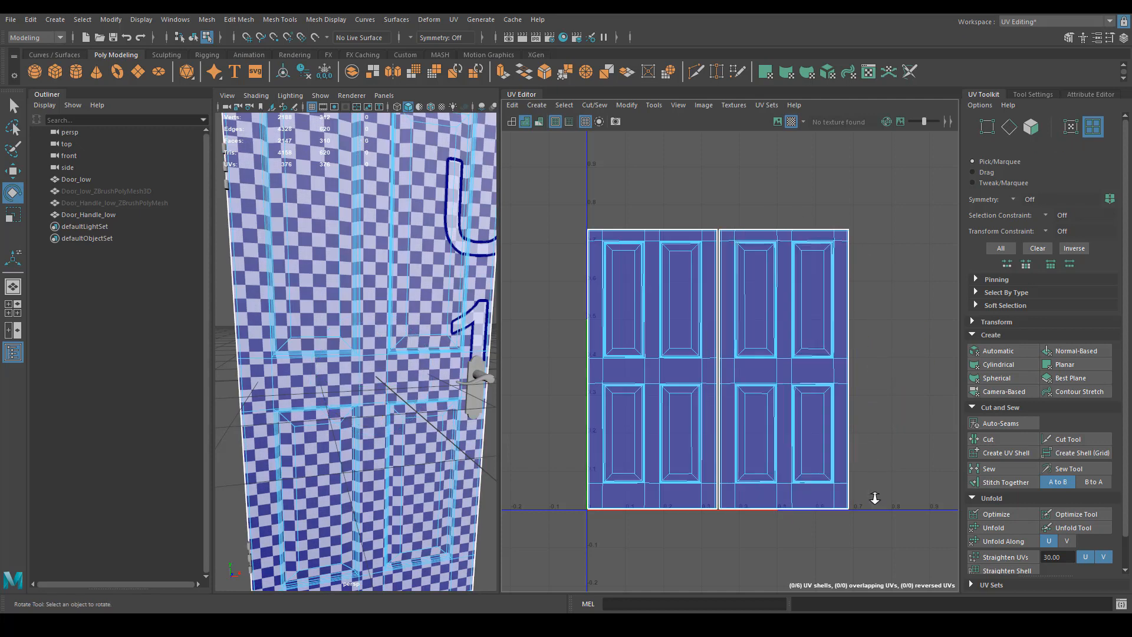
Step: Select the four side-strip UV shells and move them directly beside the second large door shell, aligned with its base
key(a)
drag(543, 506, 643, 248)
key(w)
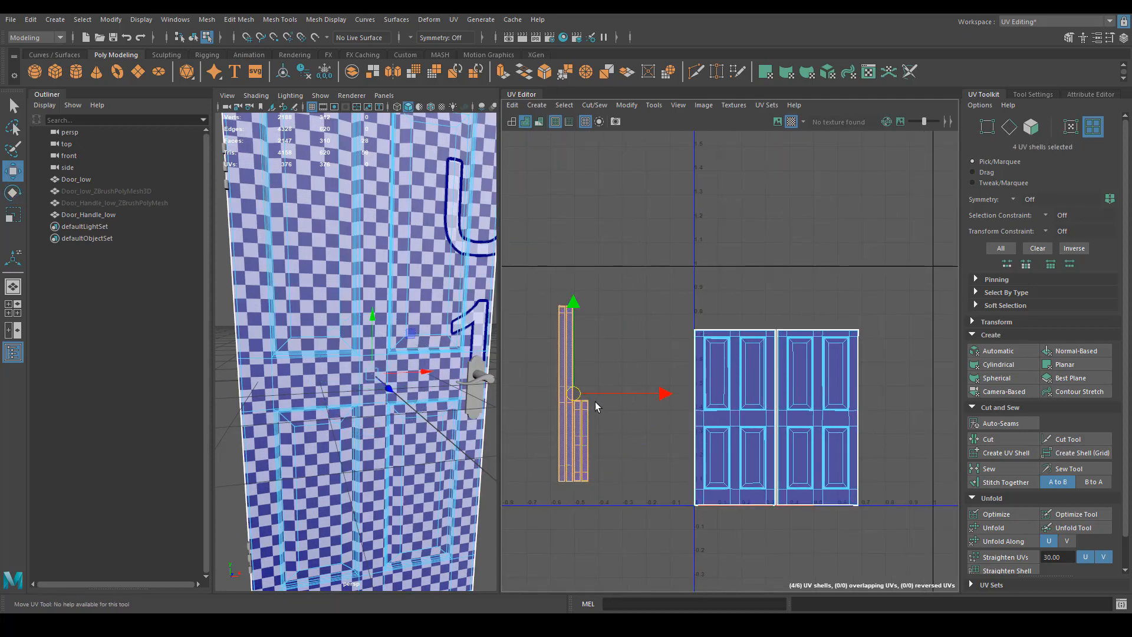
drag(576, 395, 876, 415)
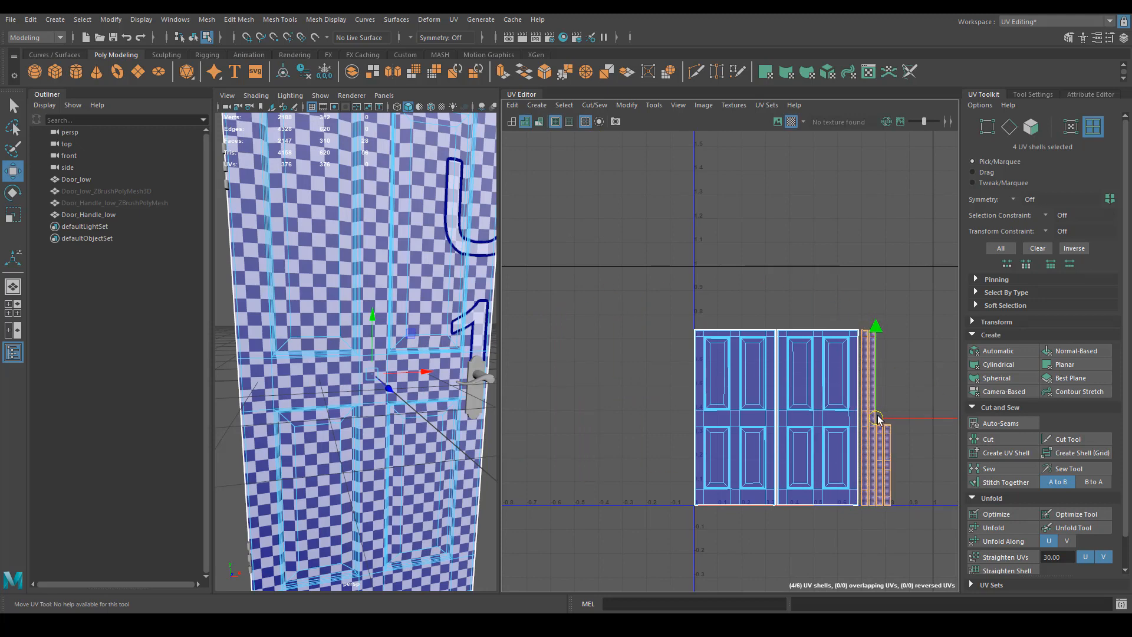
Step: Select the Door_Handle_low mesh in object mode and create its UVs with an Automatic projection
alt+right_drag(472, 422, 439, 421)
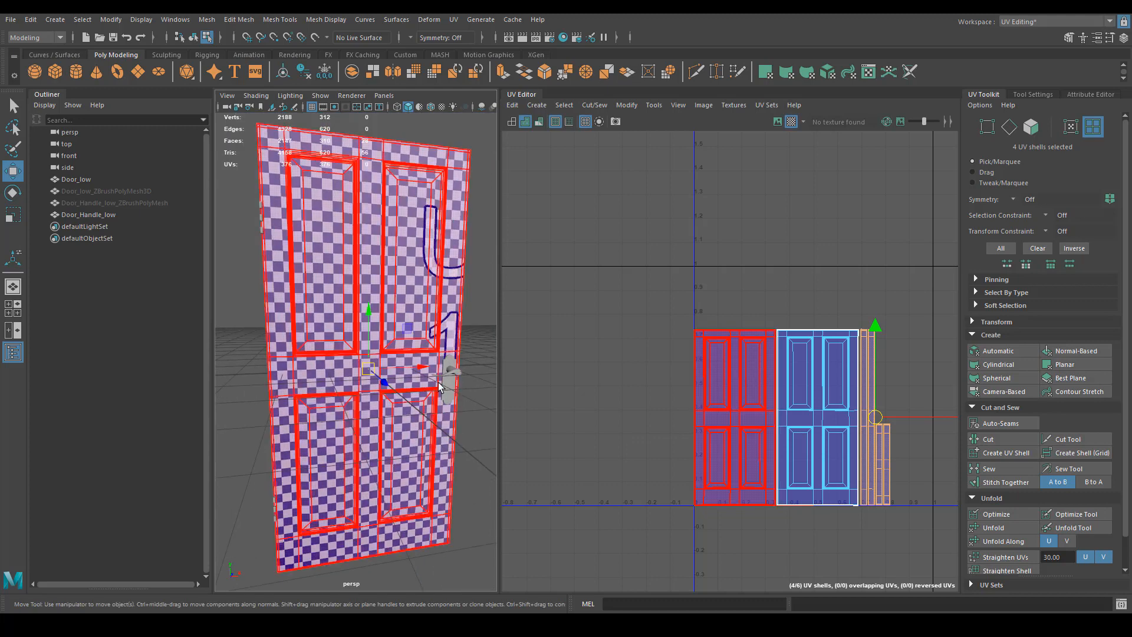
alt+drag(451, 421, 412, 414)
alt+middle_drag(413, 415, 334, 426)
scroll(354, 401, up, 2)
right_drag(396, 314, 395, 411)
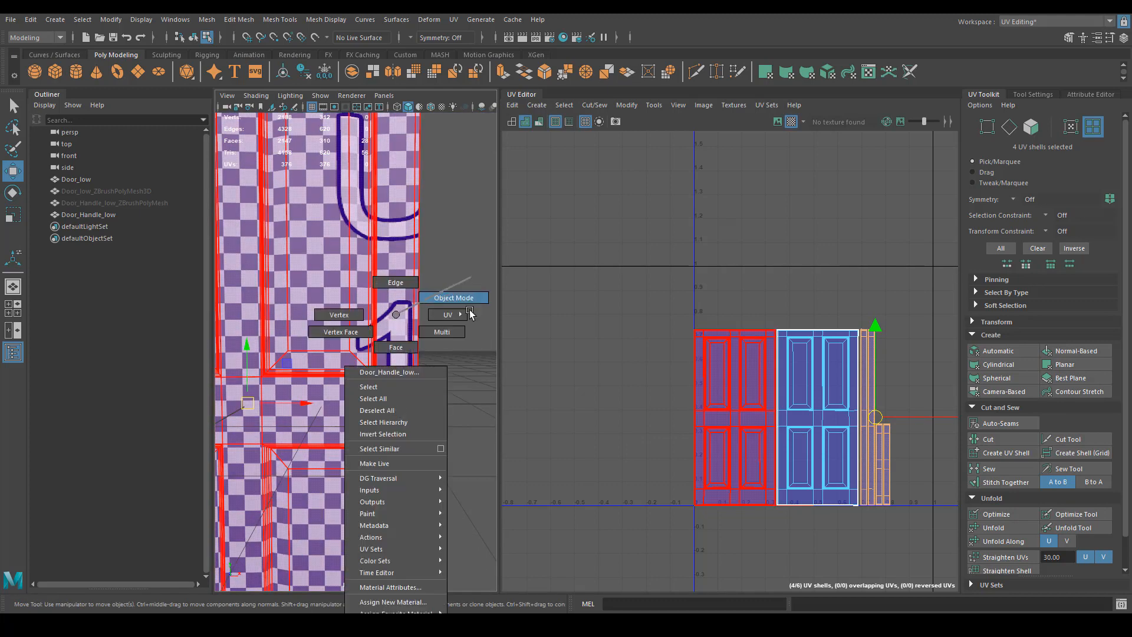
right_drag(470, 313, 470, 313)
click(401, 420)
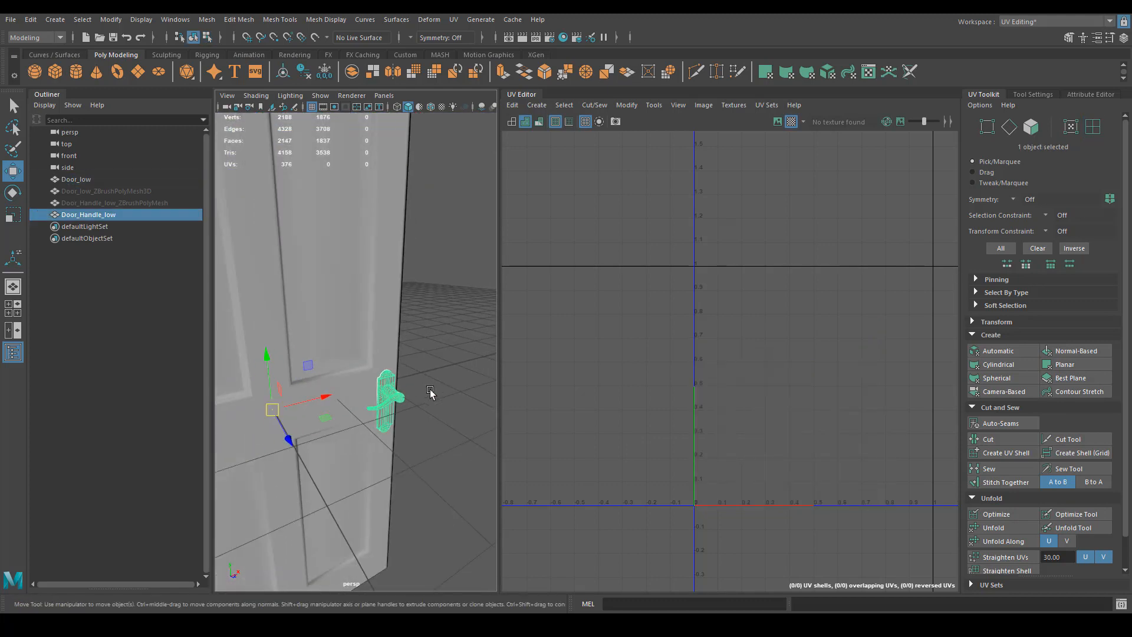
alt+drag(431, 394, 438, 386)
click(1019, 355)
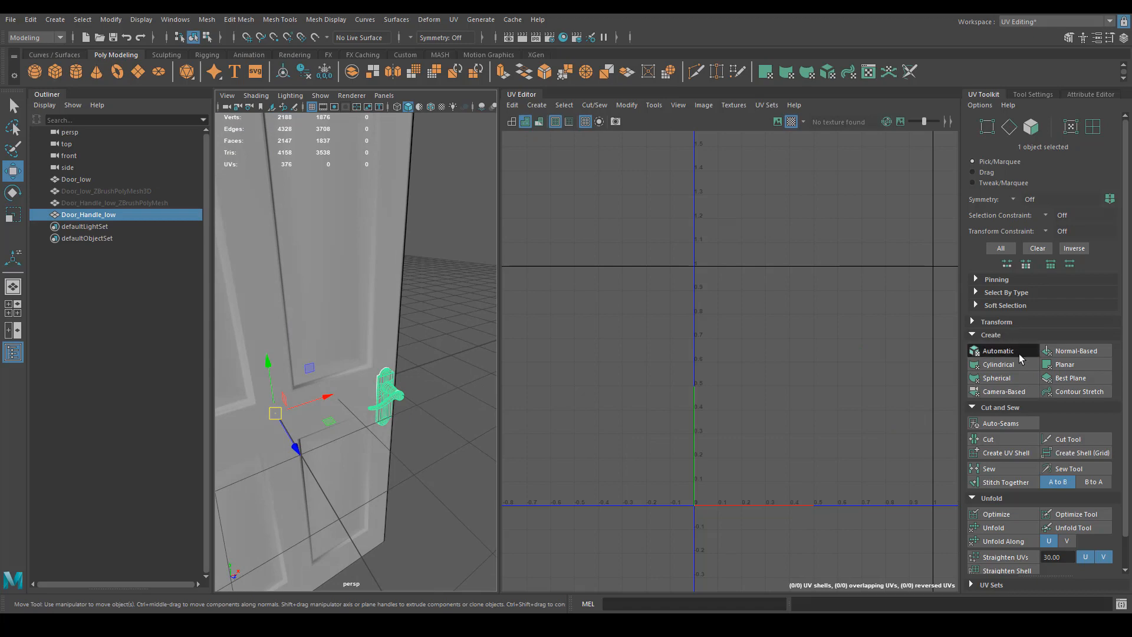
Step: Examine the generated UV shells of the Door_Handle_low mesh and its projection planes around the handle, lock plate and hinges
alt+middle_drag(790, 415, 723, 404)
scroll(723, 404, up, 4)
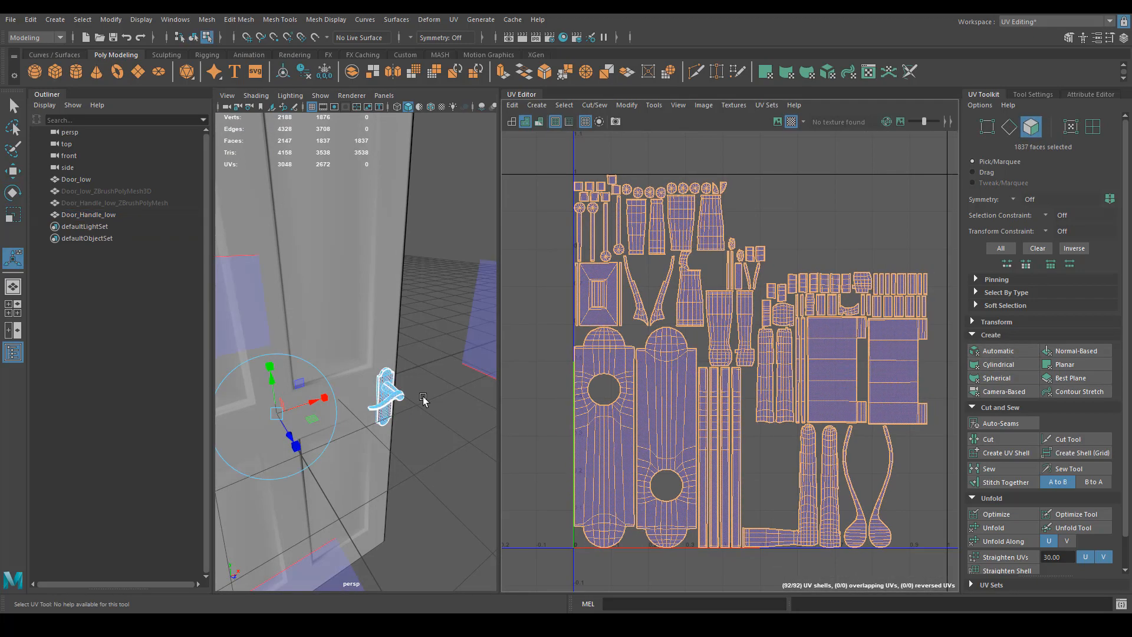
alt+drag(424, 399, 406, 384)
alt+middle_drag(609, 293, 574, 292)
scroll(705, 323, down, 2)
scroll(706, 323, down, 2)
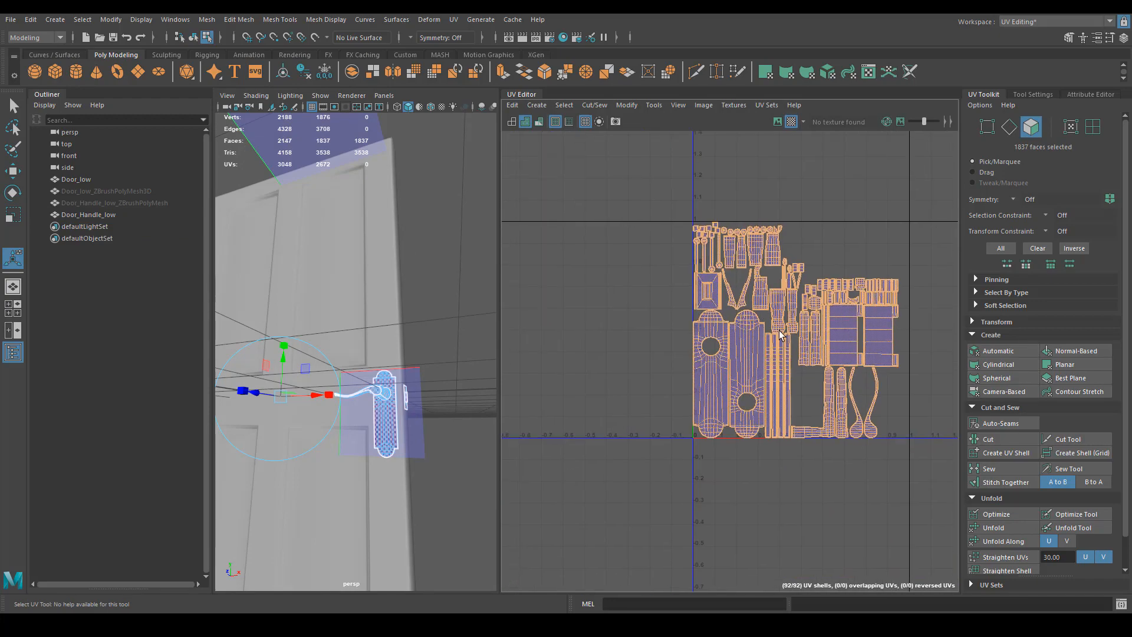
alt+drag(431, 508, 283, 480)
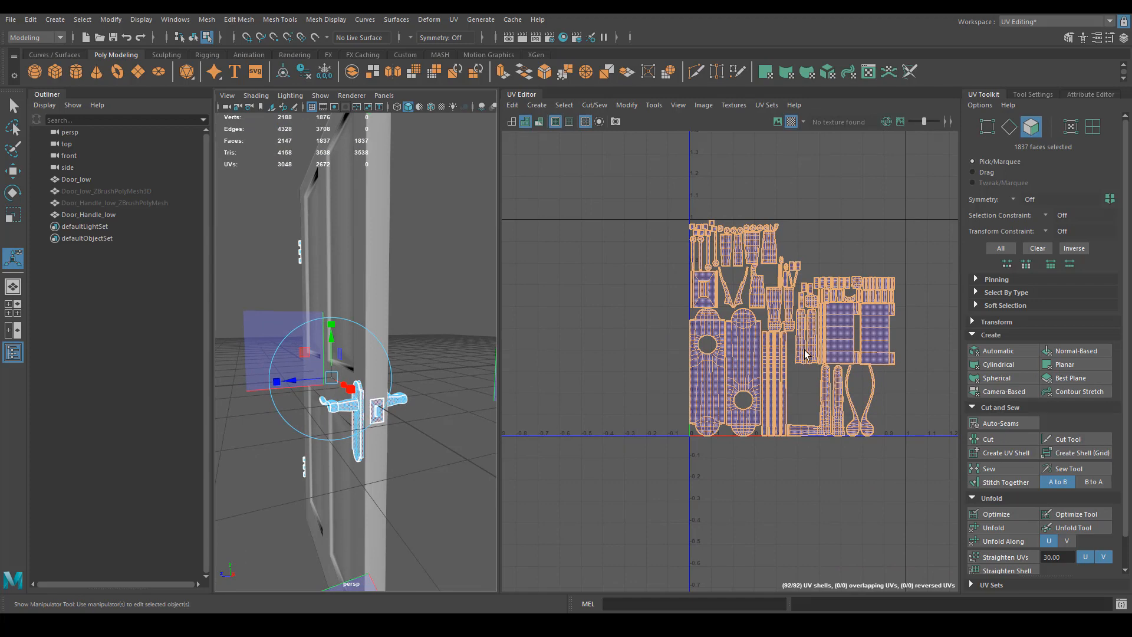
scroll(805, 354, up, 1)
alt+drag(331, 354, 448, 342)
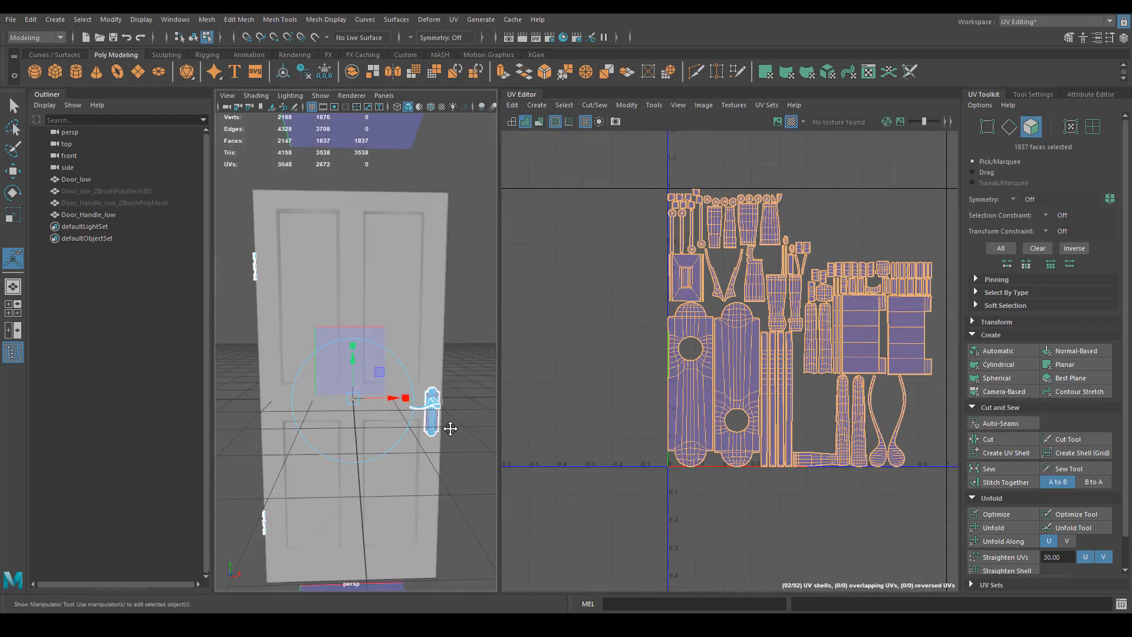
Step: Select all faces of the upper and lower hinges in face mode and move their UV shells above and right of the 0–1 tile
alt+drag(450, 429, 298, 219)
right_click(298, 215)
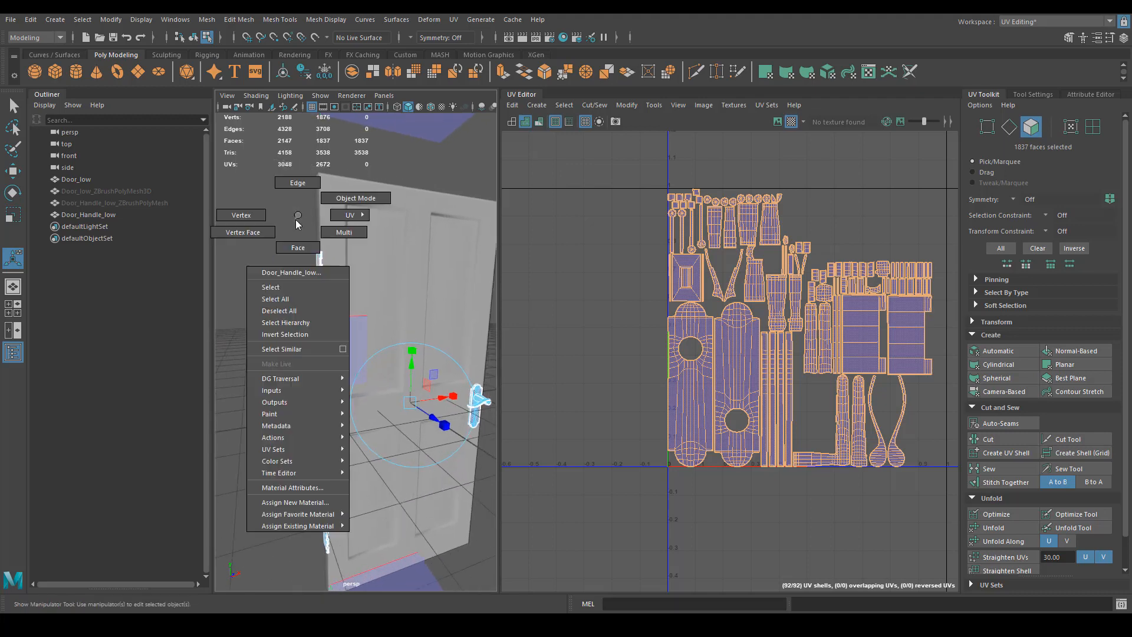
click(313, 258)
alt+drag(313, 258, 290, 314)
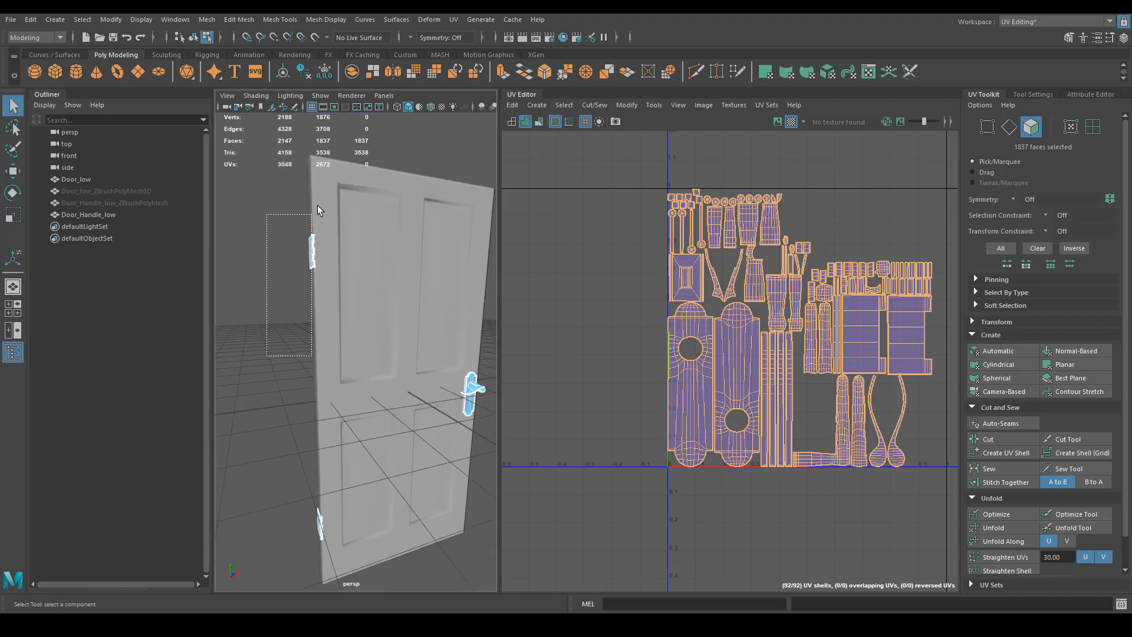
drag(317, 205, 318, 205)
alt+drag(302, 431, 284, 293)
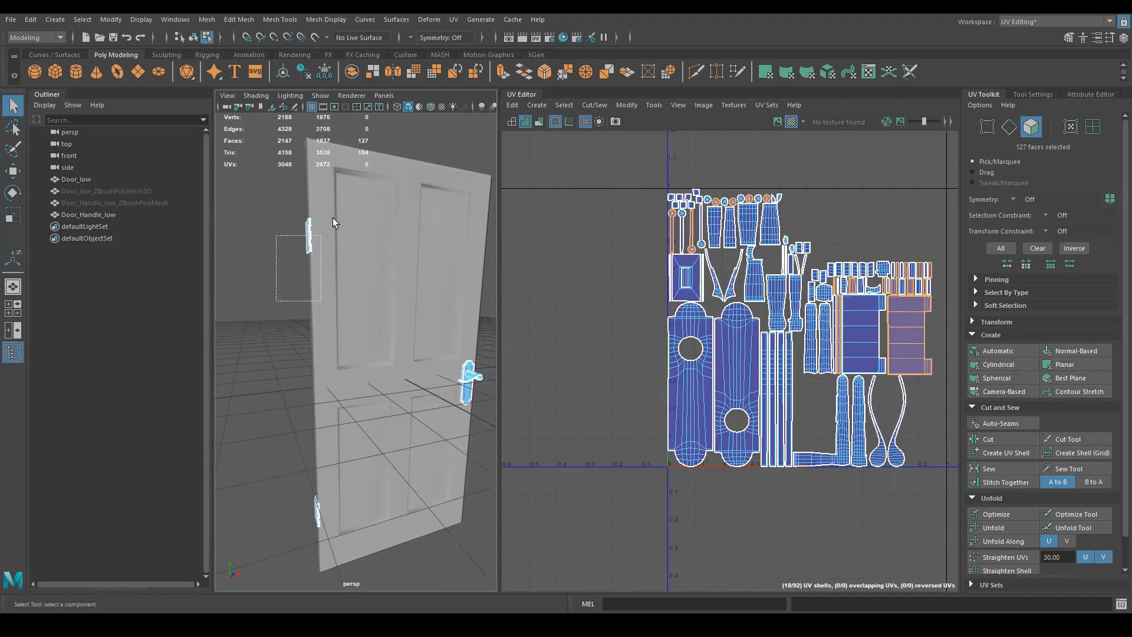
alt+drag(331, 334, 315, 265)
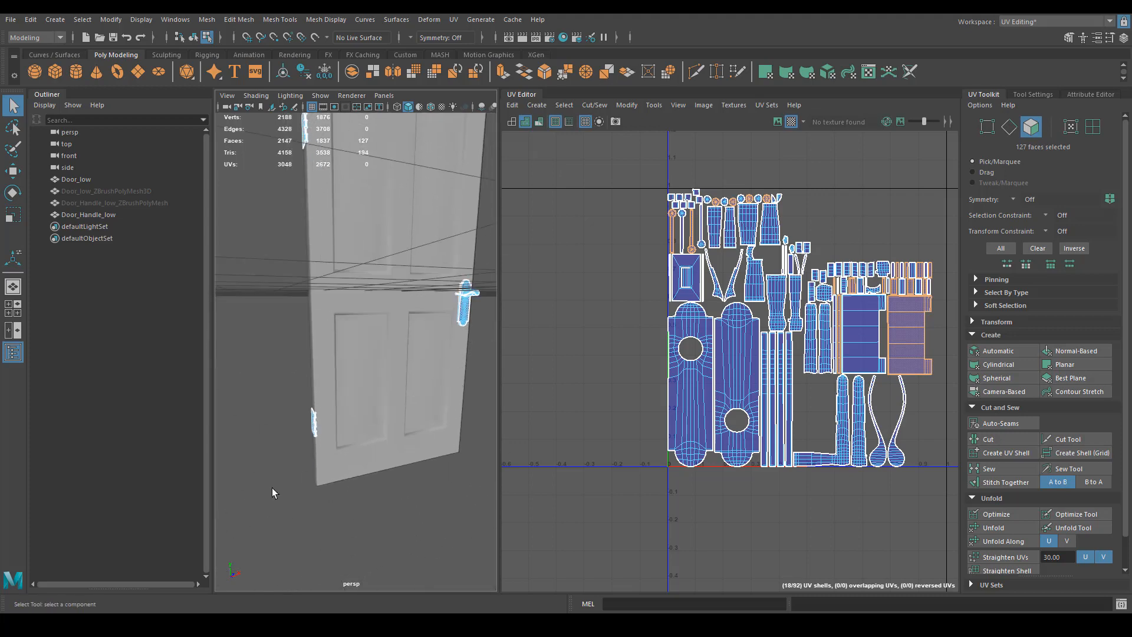
shift+drag(328, 414, 333, 369)
alt+right_drag(842, 403, 635, 344)
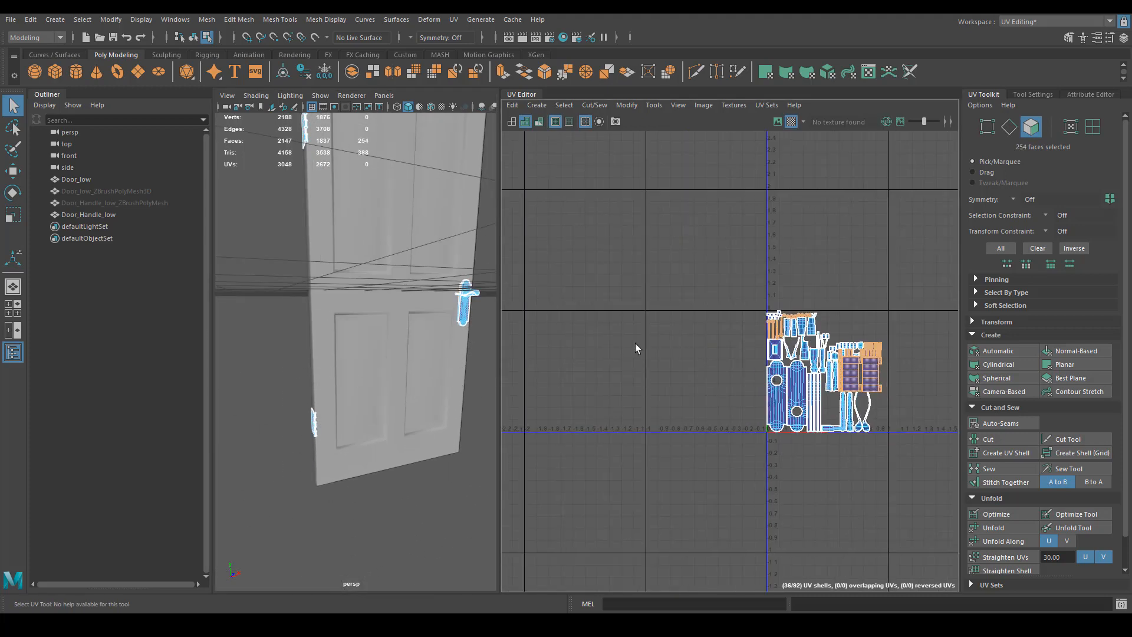
drag(824, 351, 934, 274)
alt+middle_drag(934, 274, 786, 245)
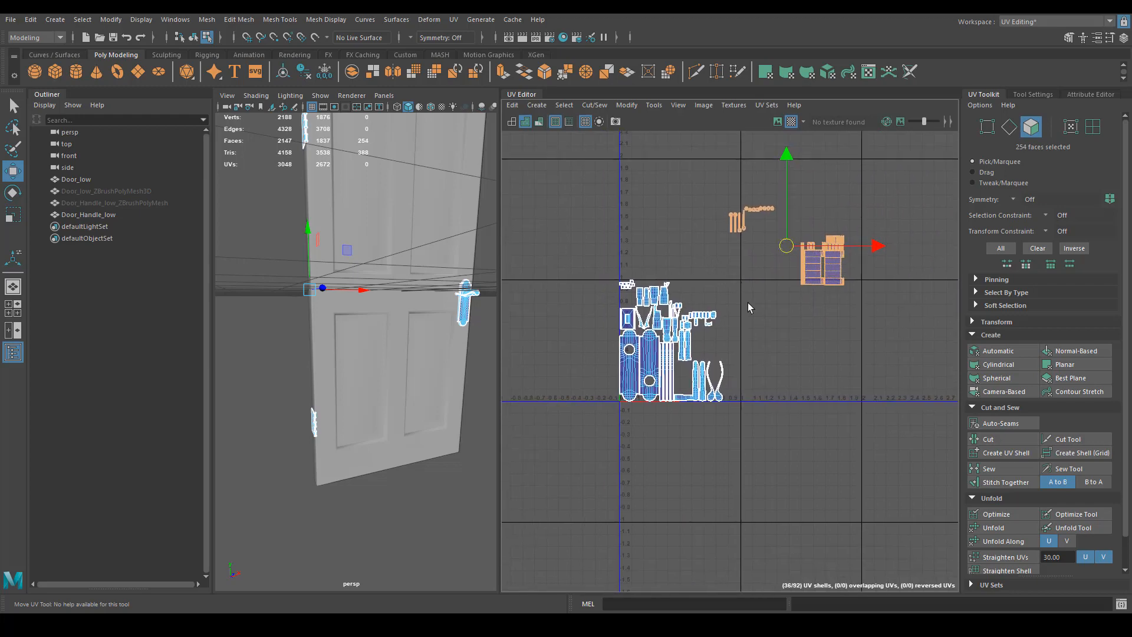
Step: Select the faces of the latch plate on the door's edge and move their UV shells above the 0–1 tile
alt+drag(383, 377, 331, 444)
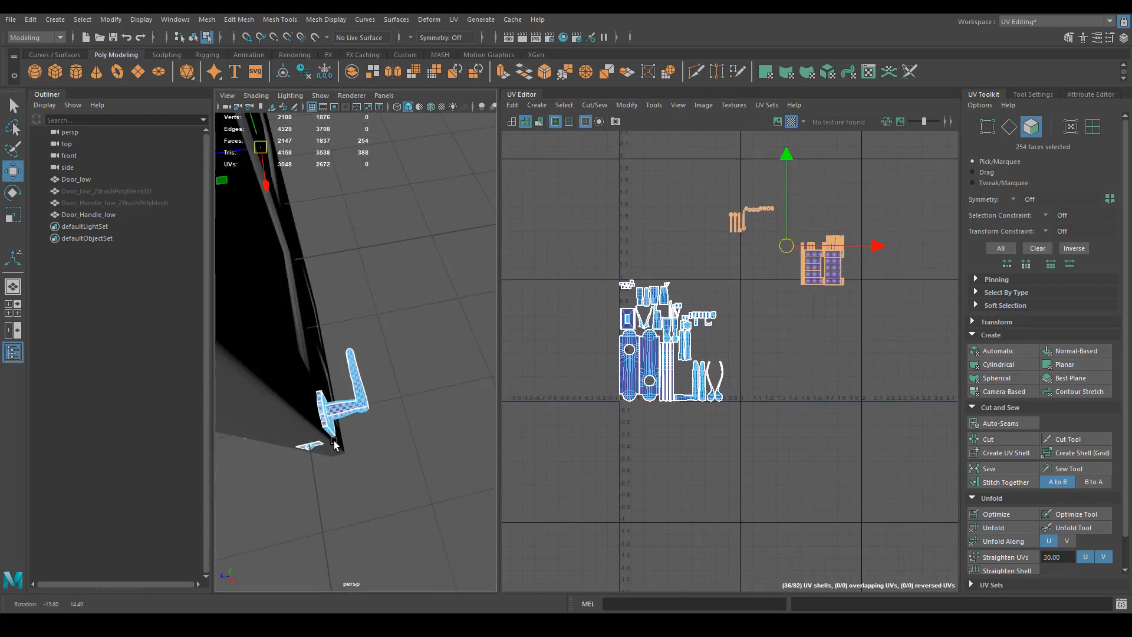
alt+right_drag(331, 445, 381, 418)
mouse_move(381, 417)
alt+mouse_down()
mouse_move(371, 432)
mouse_move(388, 402)
alt+mouse_up()
alt+right_drag(387, 402, 487, 379)
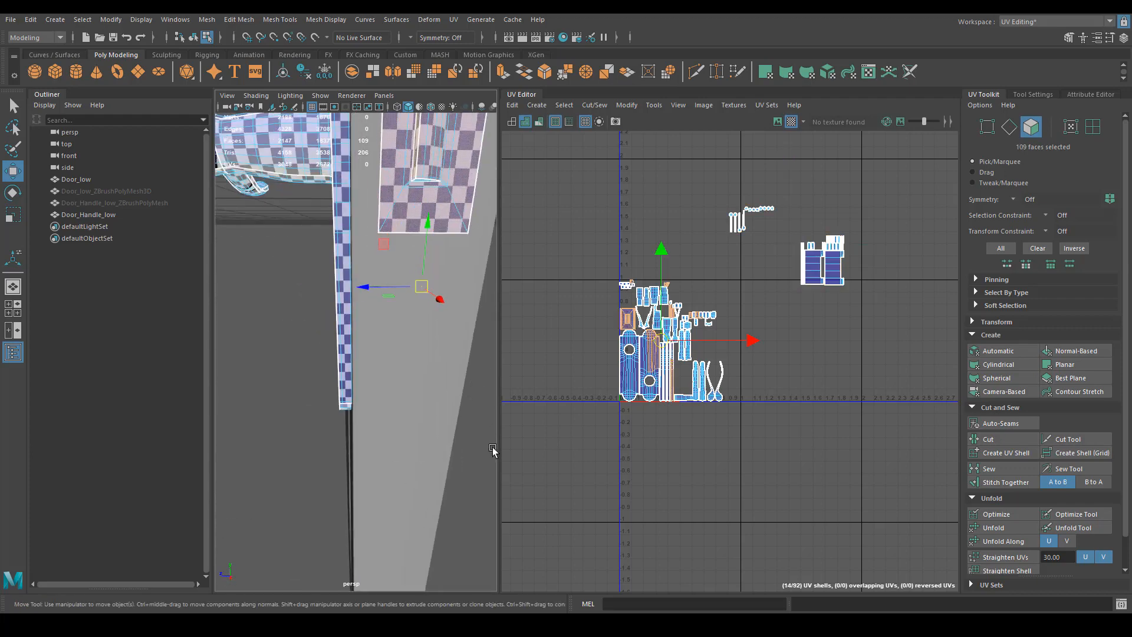
double_click(428, 218)
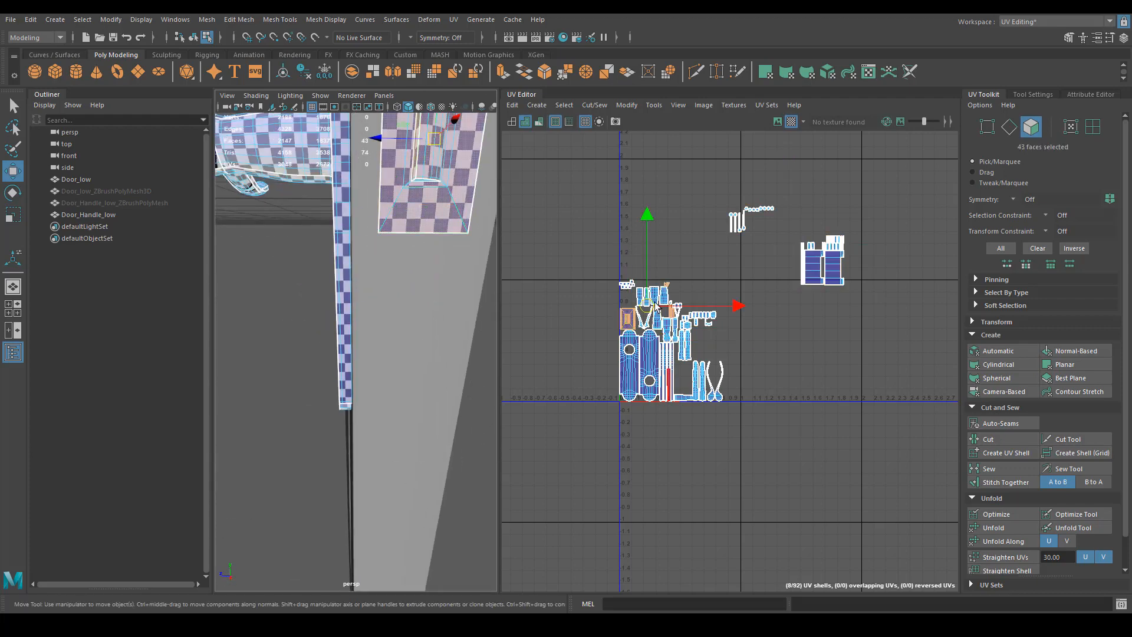
drag(656, 307, 616, 193)
Step: Select one handle's connected backplate and neck faces and move their UV shells out to the left of the 0–1 tile
alt+right_drag(322, 323, 415, 344)
double_click(418, 337)
alt+drag(417, 337, 304, 339)
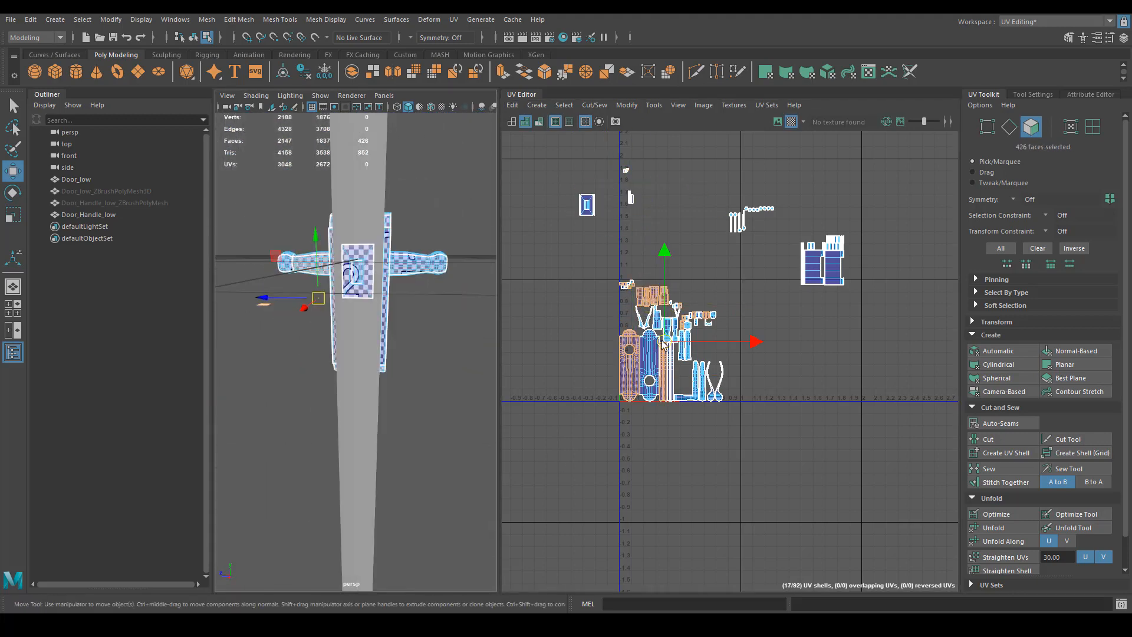
drag(664, 345, 546, 433)
alt+middle_drag(546, 434, 628, 411)
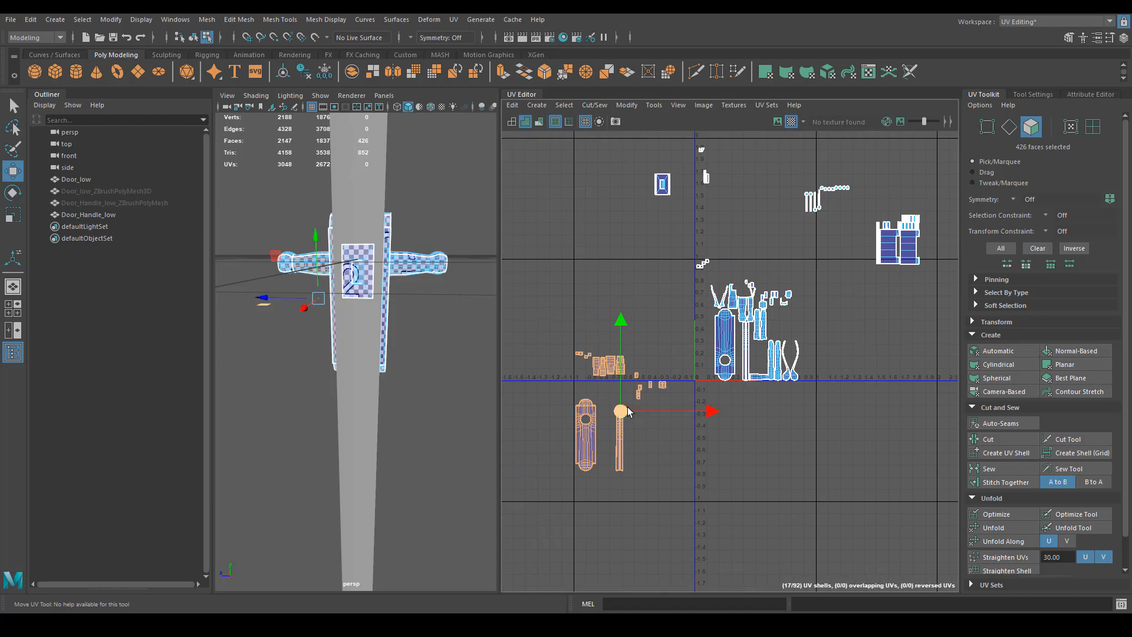
drag(628, 411, 620, 310)
Step: Hide the Outliner to give the viewport more room around the door handle
click(730, 341)
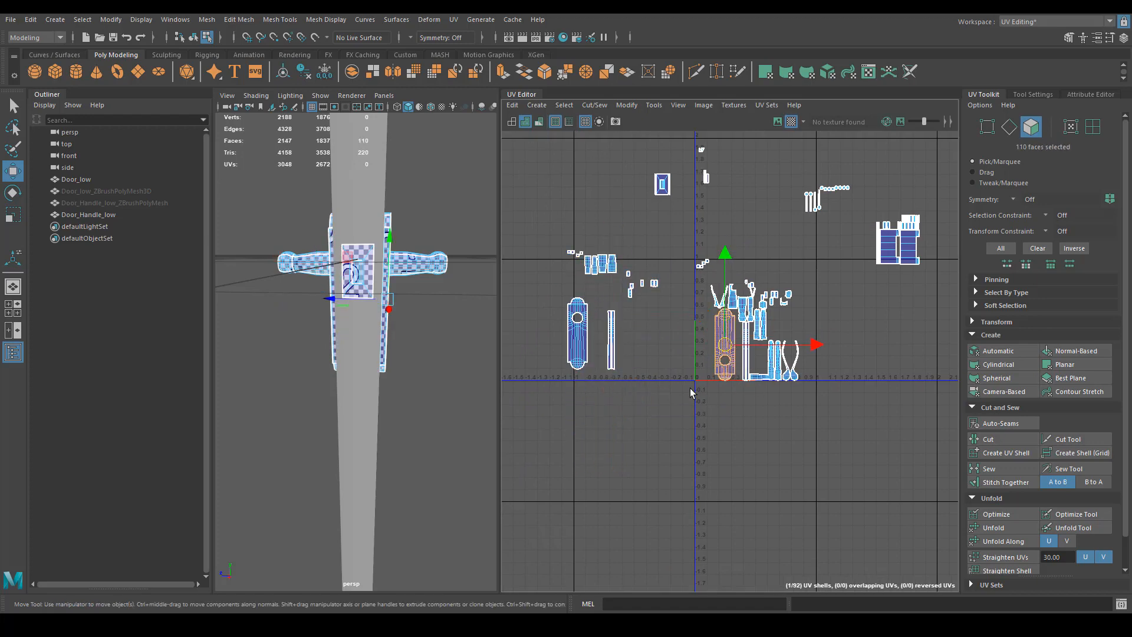
alt+drag(404, 326, 448, 330)
alt+right_drag(666, 313, 735, 306)
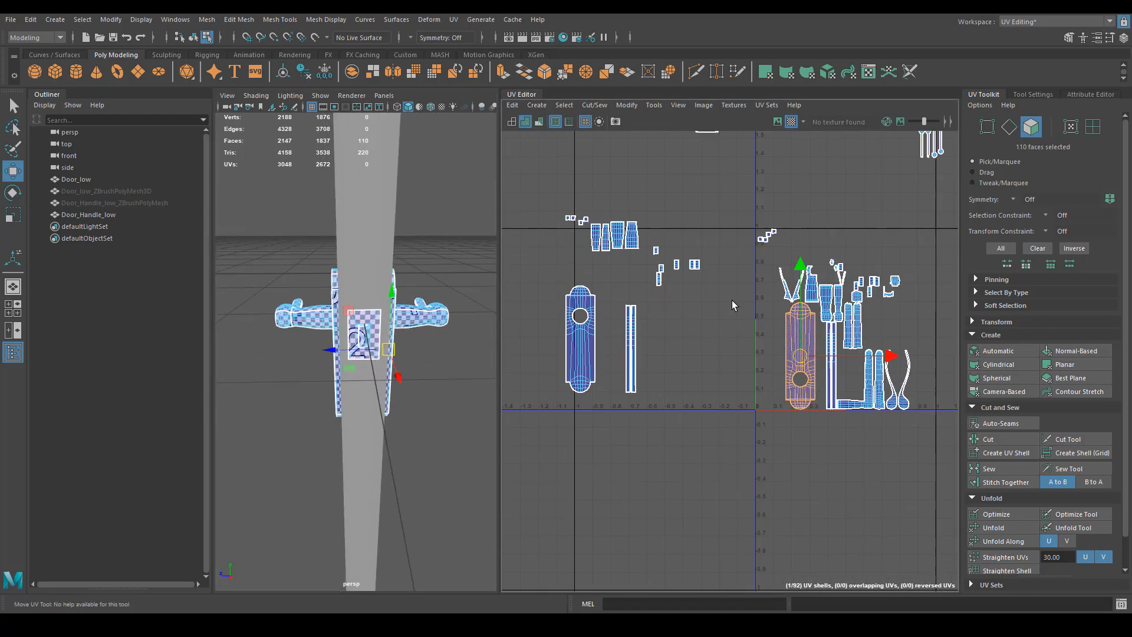
alt+middle_drag(736, 306, 627, 408)
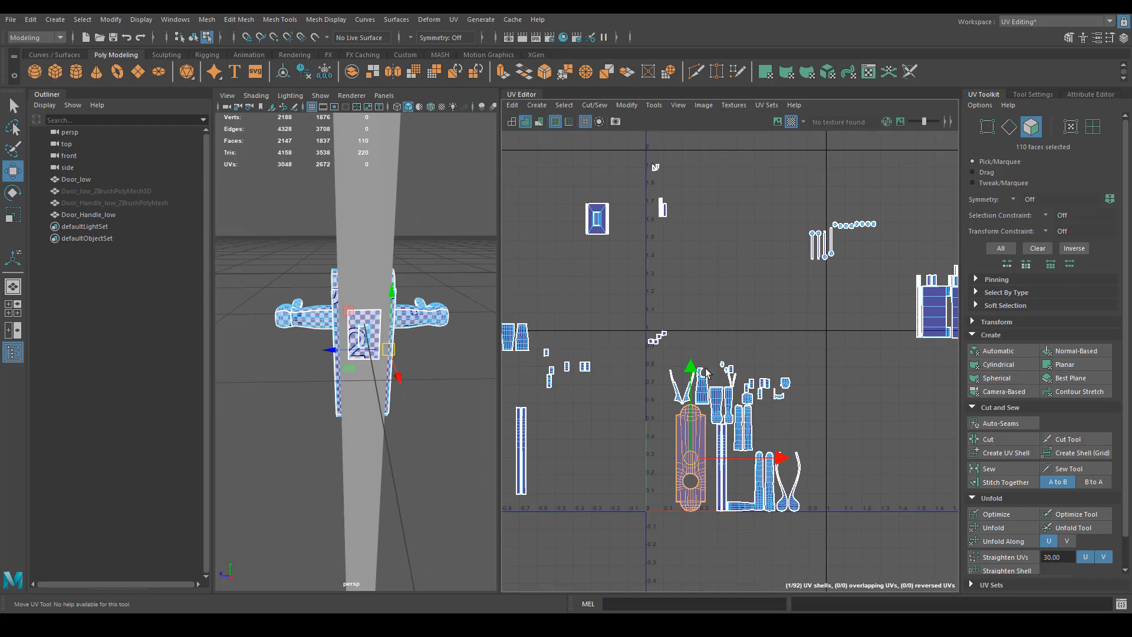
alt+middle_drag(705, 372, 758, 321)
alt+right_drag(330, 354, 354, 377)
alt+drag(354, 377, 342, 364)
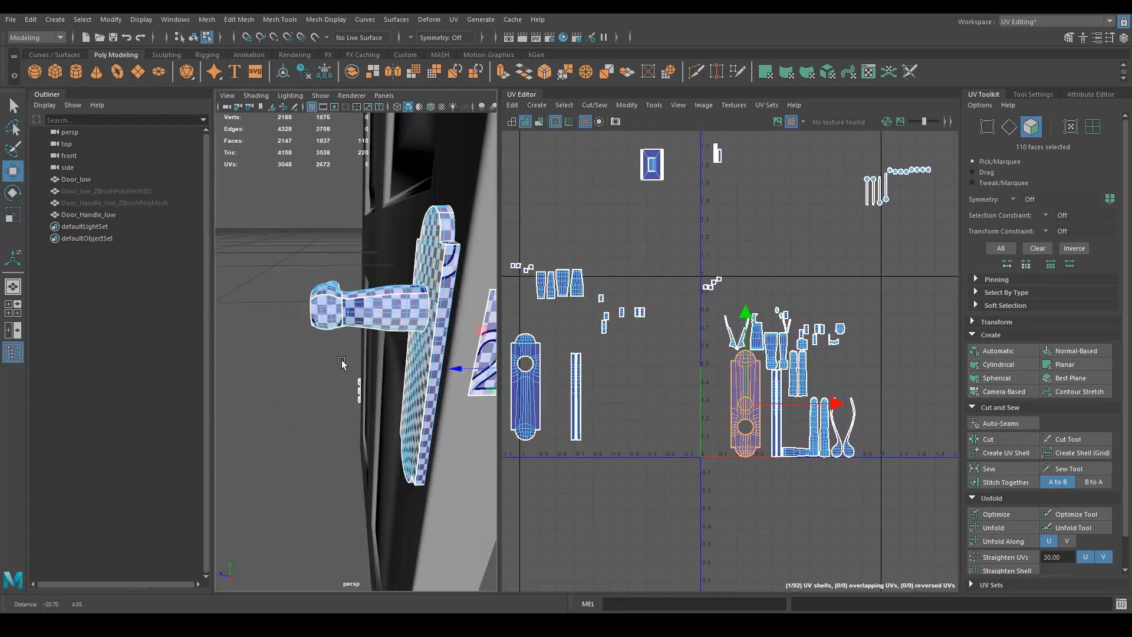
click(13, 352)
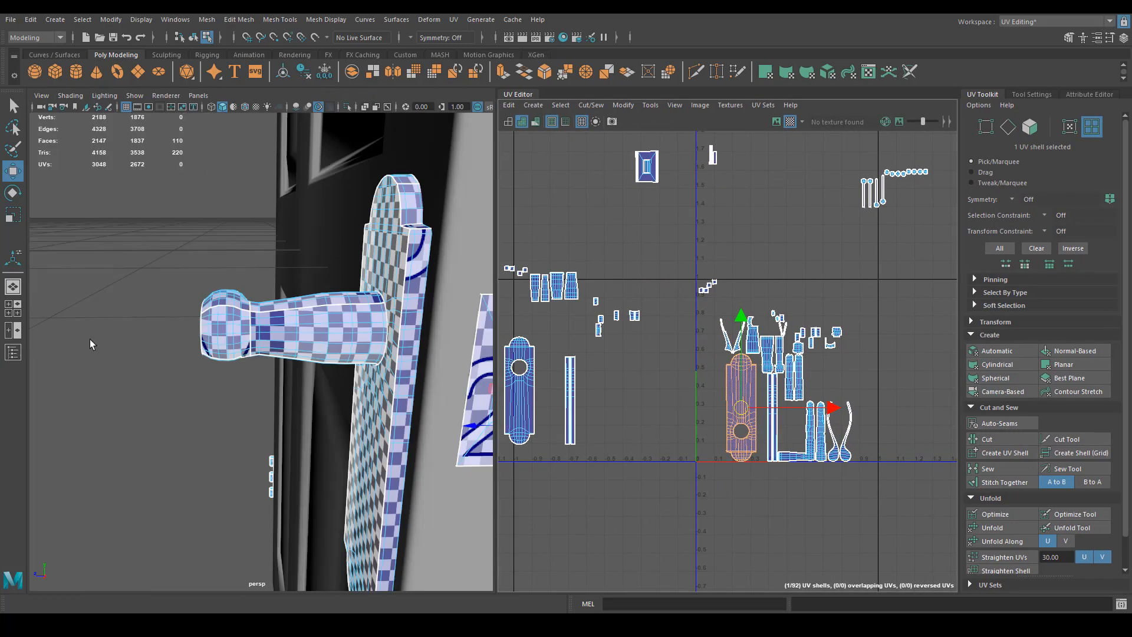
Step: Select only the faces of the lever grip in face mode, leaving out the ring where it joins the neck
right_click(236, 308)
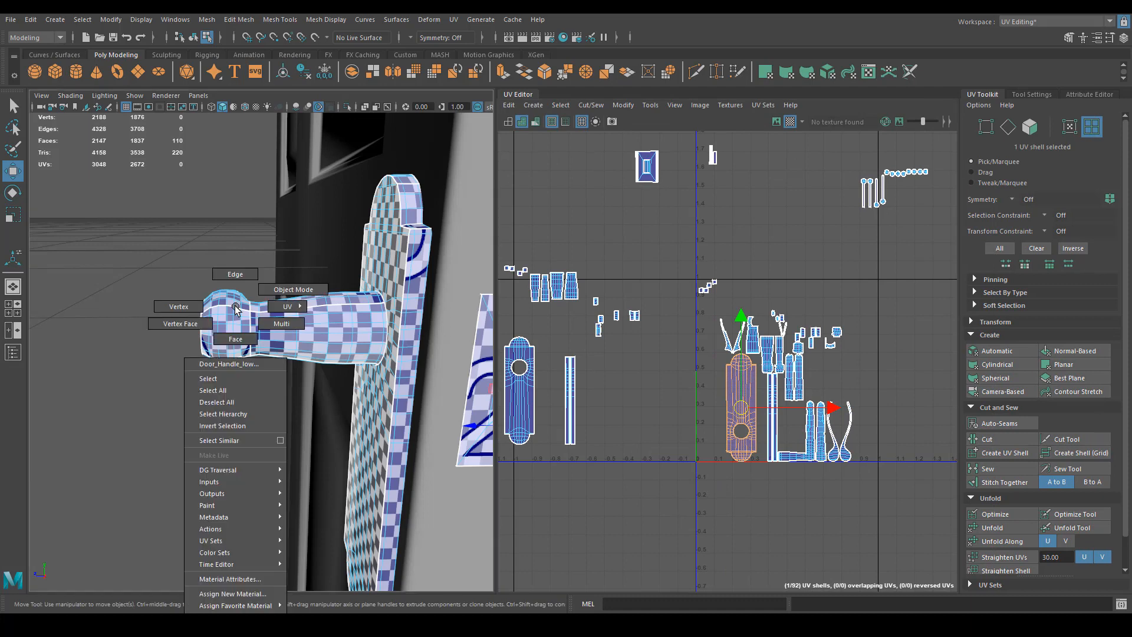
click(234, 340)
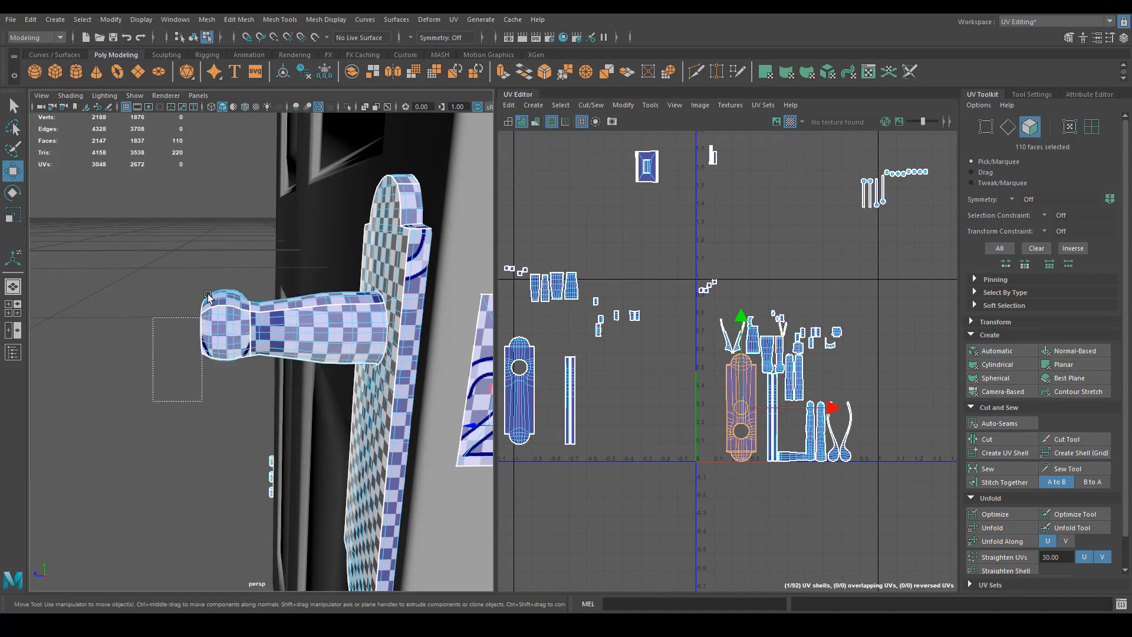
drag(255, 235, 255, 234)
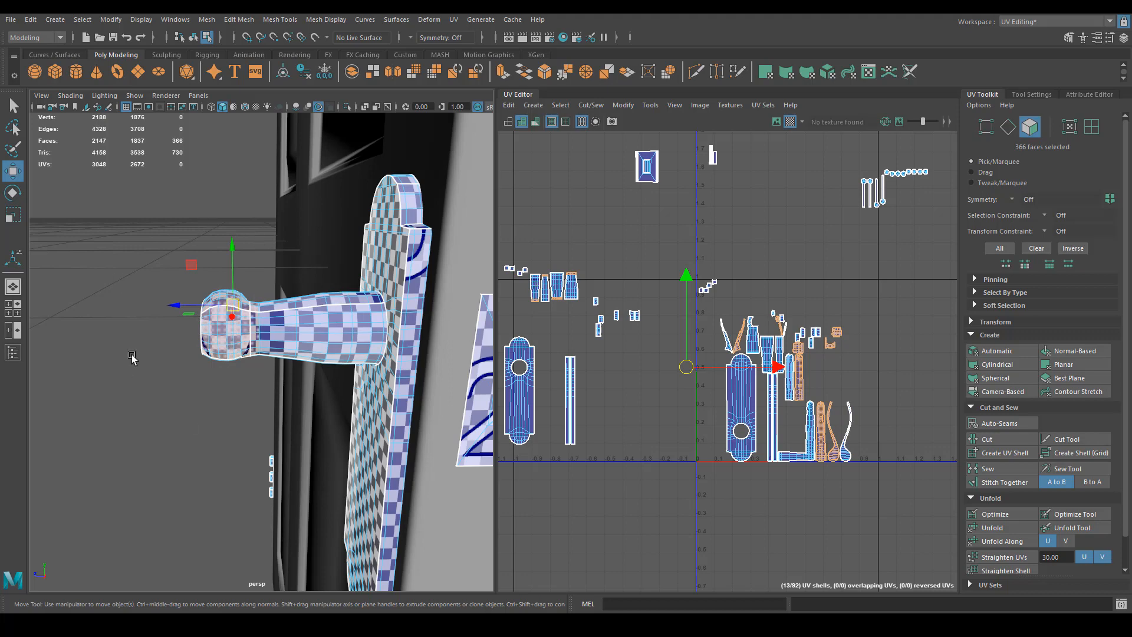
alt+drag(277, 394, 273, 376)
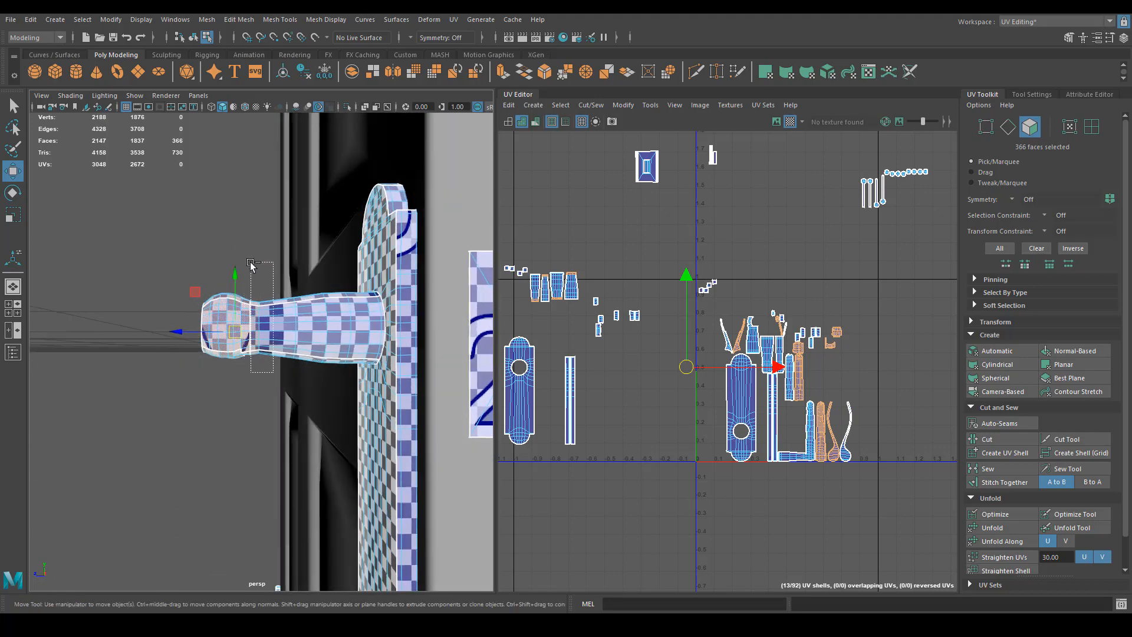
alt+drag(254, 267, 413, 298)
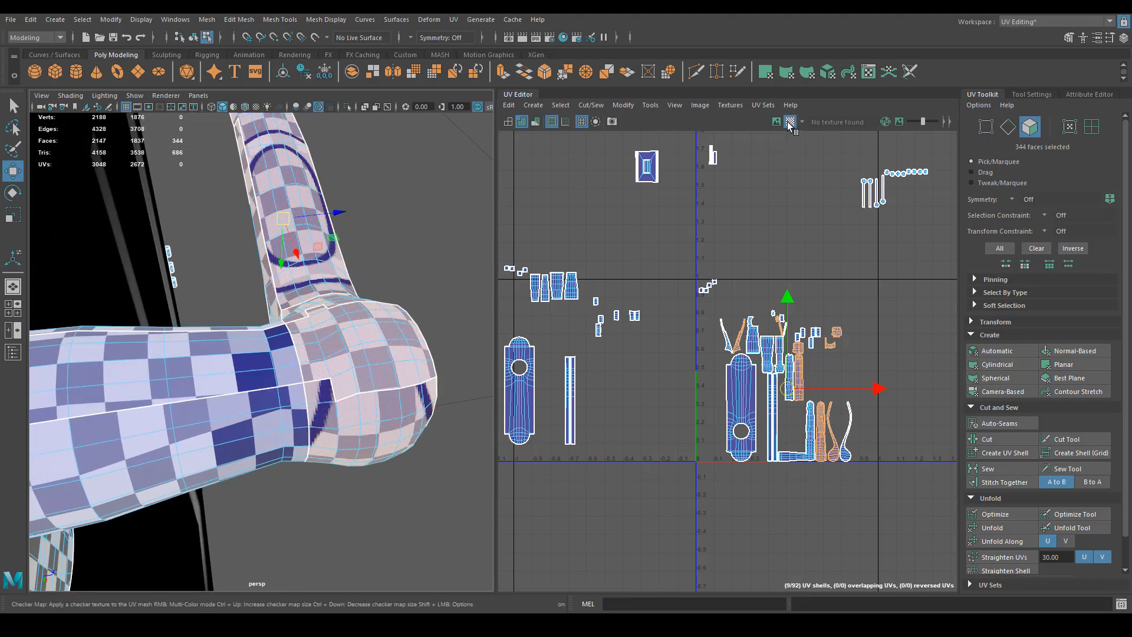
Step: Turn off the checker map, show the UV shells as wireframe and check the selected lever faces where they meet the neck
click(789, 122)
alt+drag(354, 334, 464, 239)
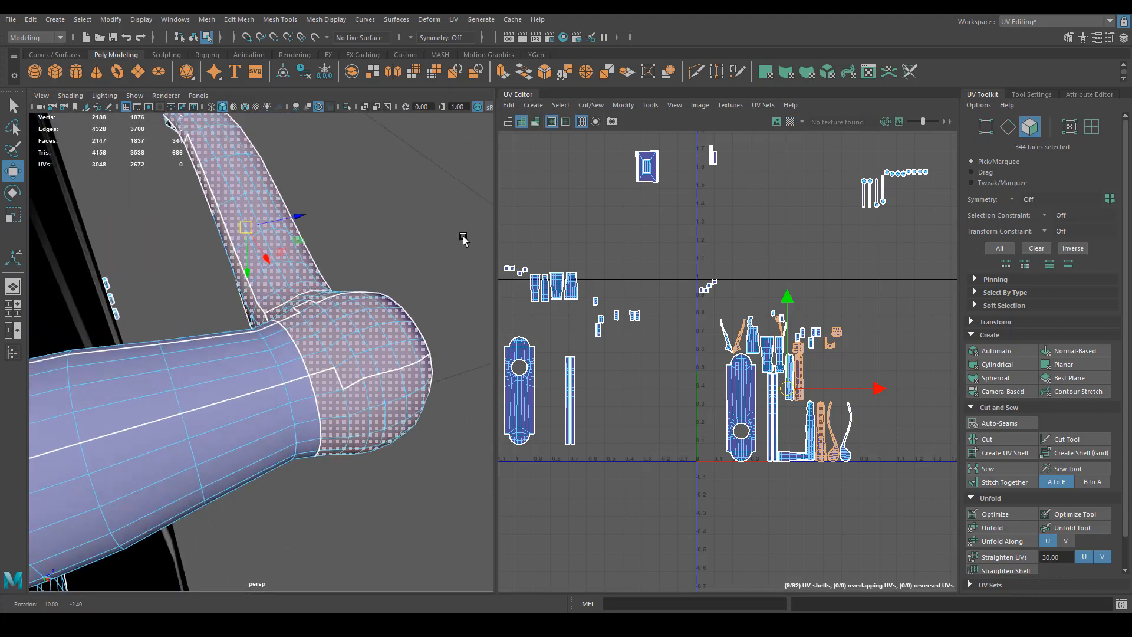
click(505, 123)
mouse_move(354, 383)
alt+mouse_down()
mouse_move(320, 452)
mouse_move(380, 503)
mouse_move(371, 523)
mouse_move(505, 397)
mouse_move(425, 398)
alt+mouse_up()
scroll(777, 410, down, 3)
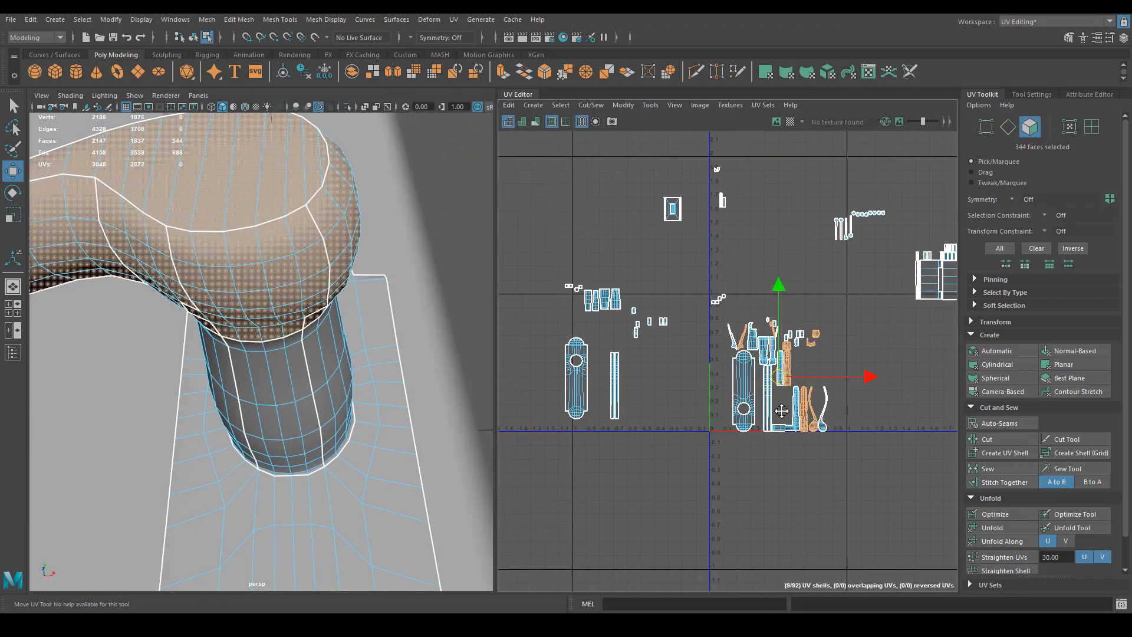
alt+middle_drag(781, 410, 738, 383)
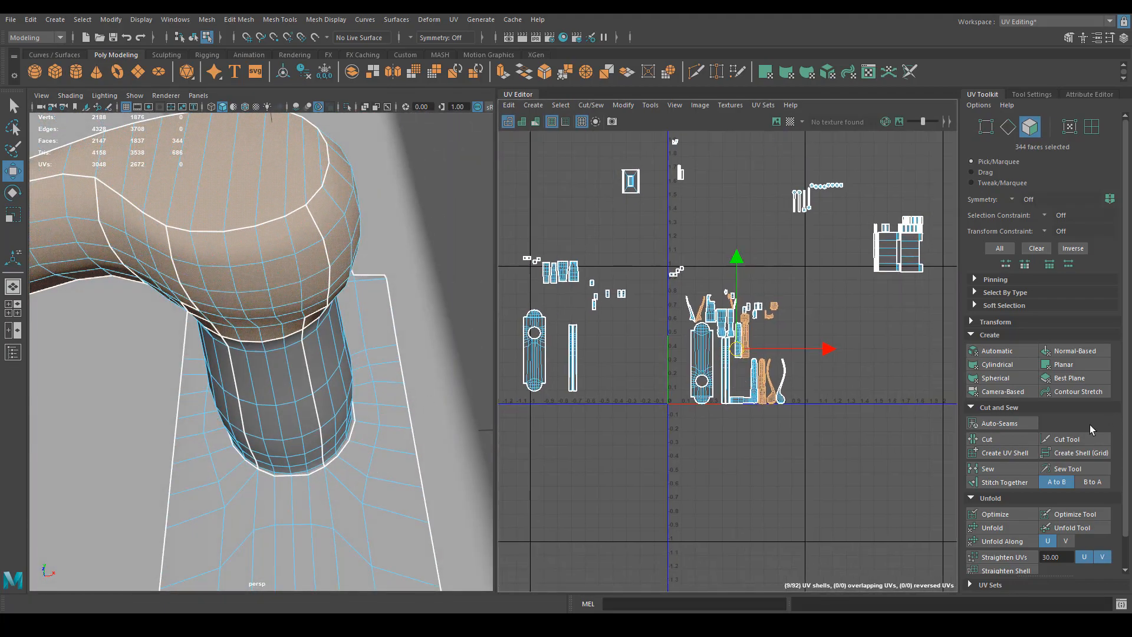
Step: Apply a Planar projection to the selected lever faces and move the new UV shell out to the right of the 0–1 tile
click(1072, 370)
alt+middle_drag(734, 357, 701, 365)
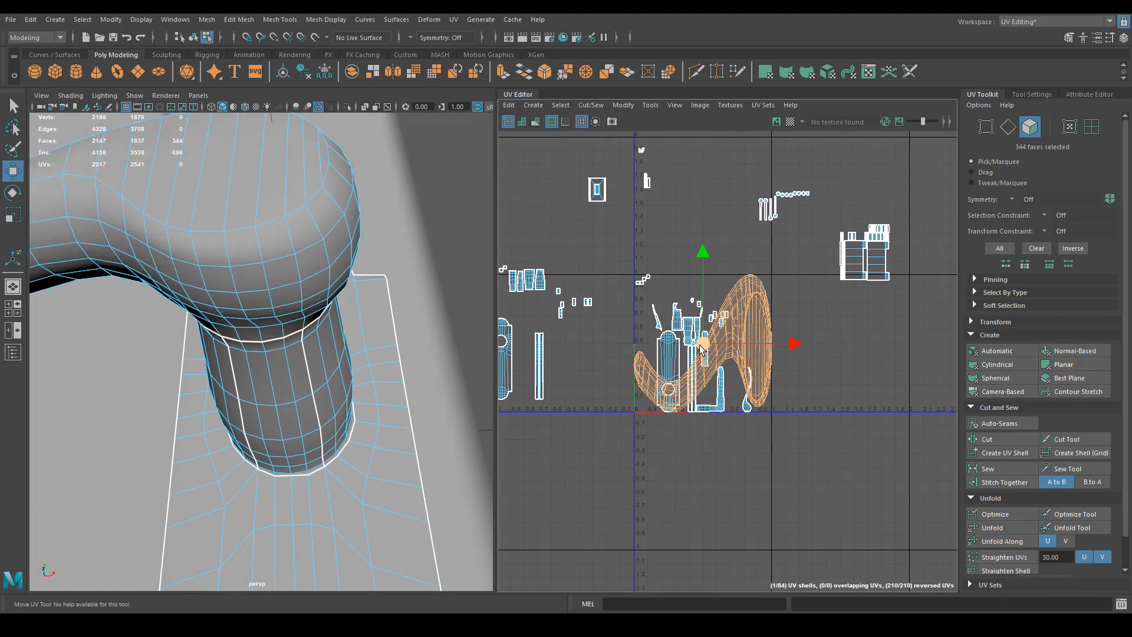
drag(700, 348, 875, 384)
alt+middle_drag(840, 412, 742, 349)
alt+right_drag(628, 349, 887, 346)
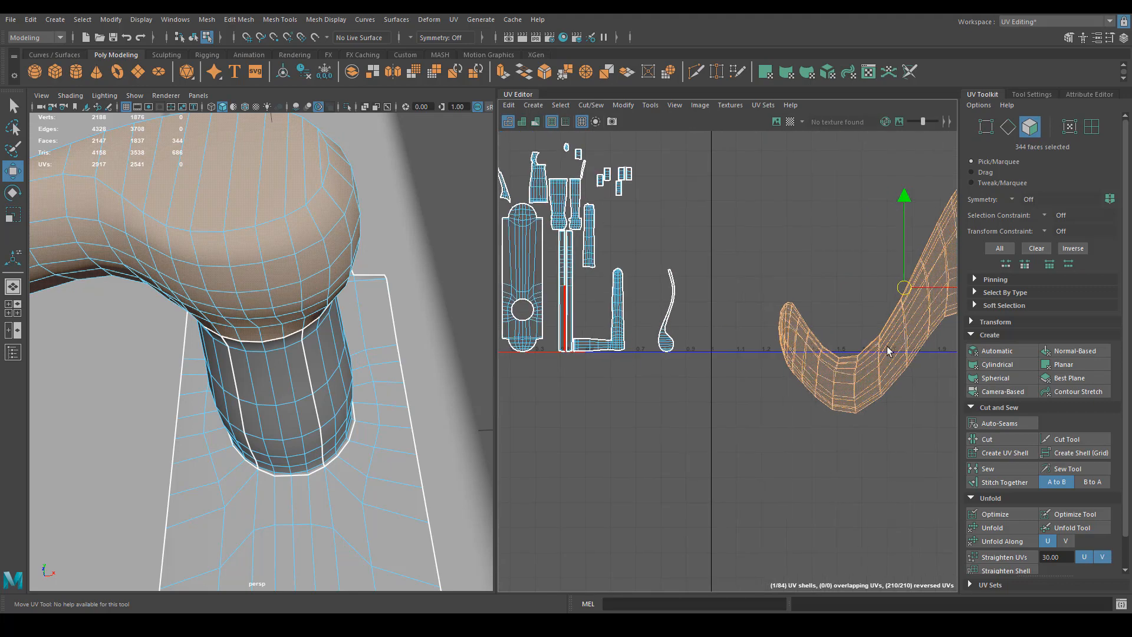
alt+middle_drag(887, 345, 819, 319)
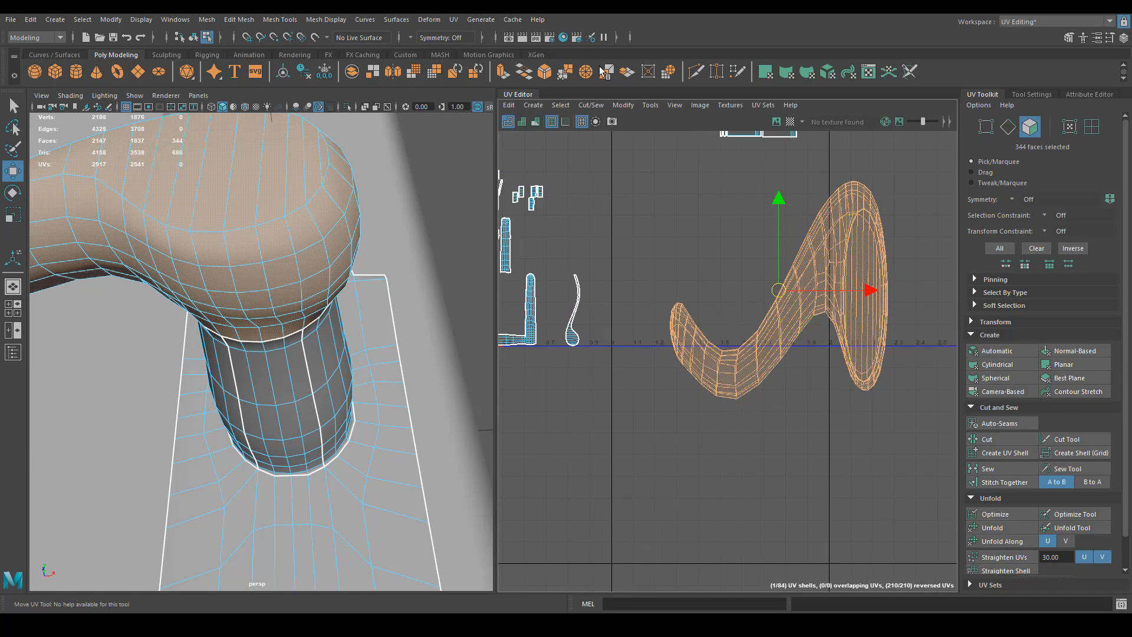
Step: Switch the UV shells back to shaded display to distinguish front-facing from reversed areas of the lever shell
click(523, 122)
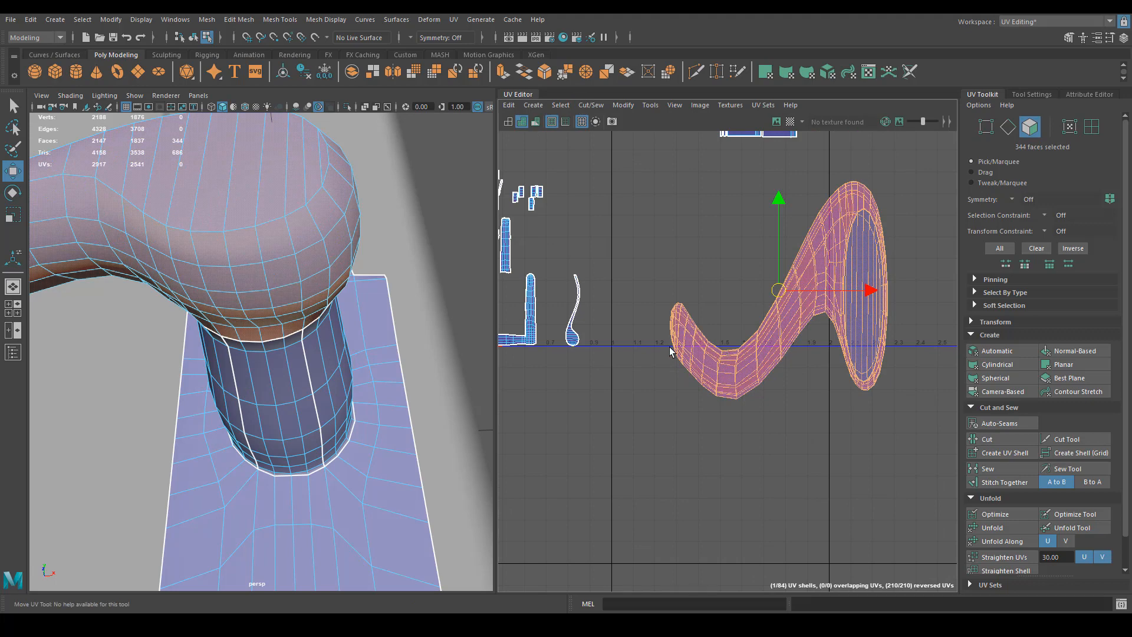
scroll(670, 347, up, 1)
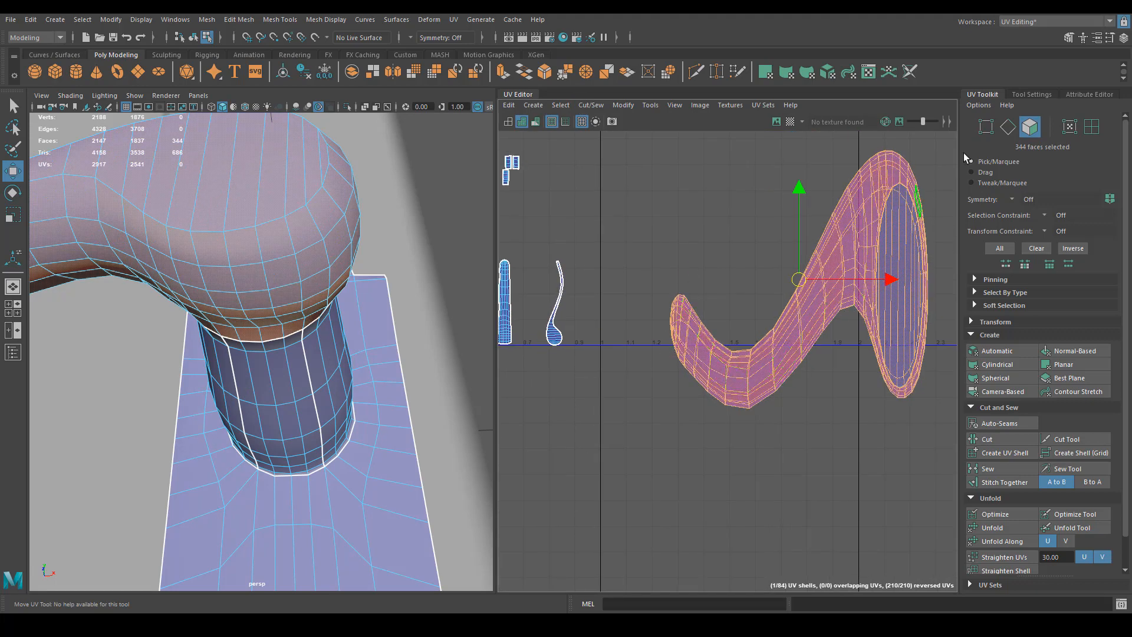
scroll(667, 355, up, 5)
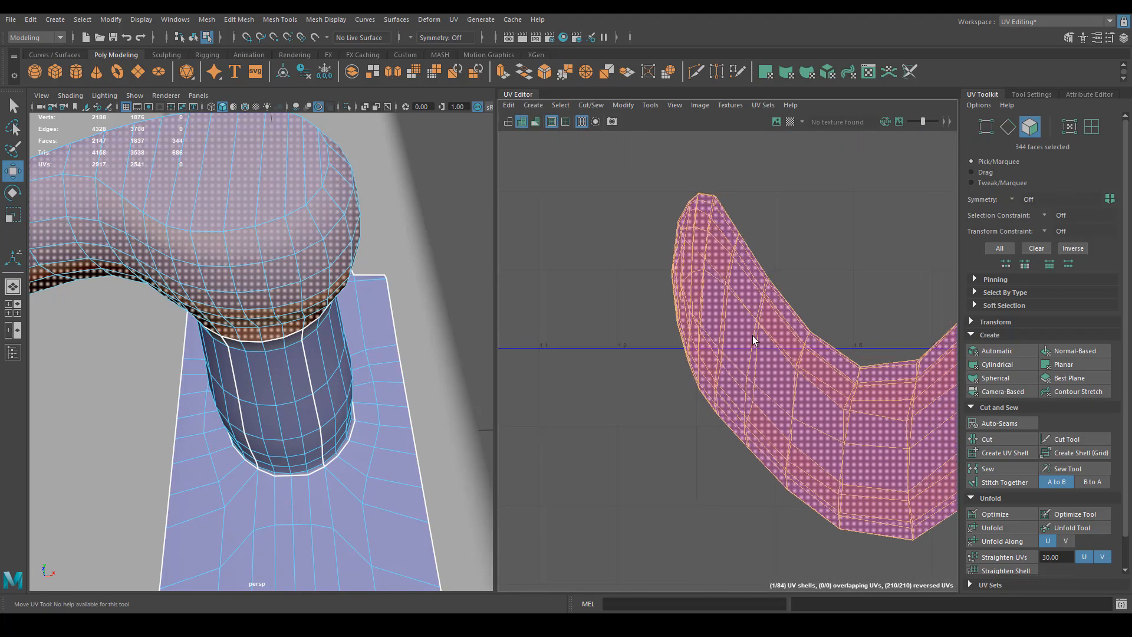
Step: Select the edge loop around the lever near its rounded tip and cut the UVs along it
right_click(712, 292)
click(711, 260)
scroll(707, 248, up, 1)
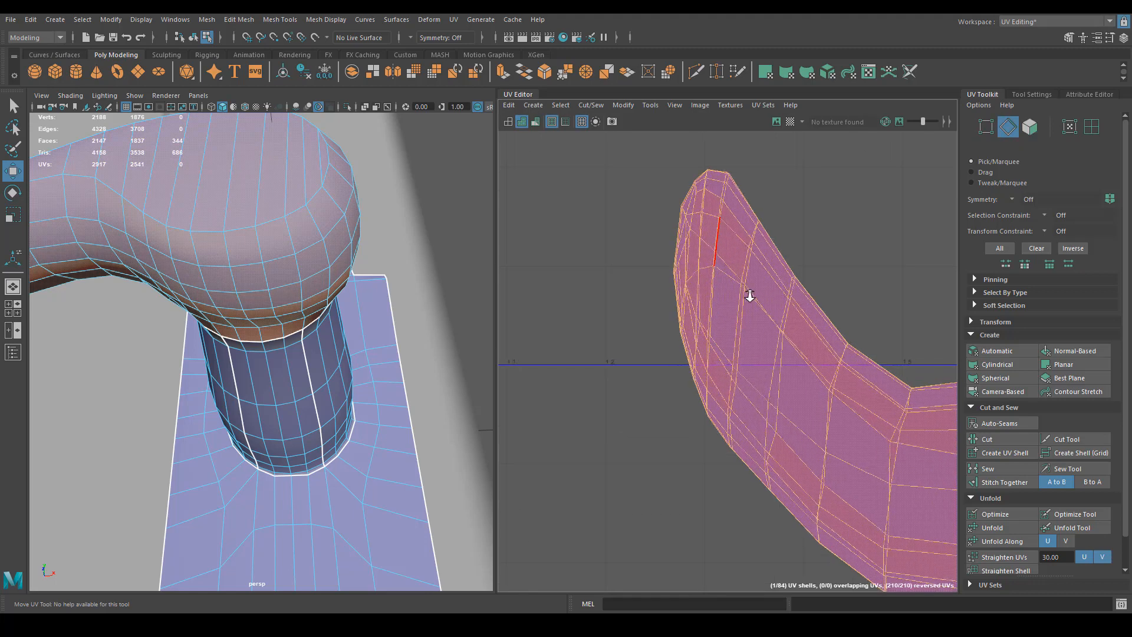
double_click(716, 254)
scroll(708, 319, down, 1)
scroll(300, 347, down, 5)
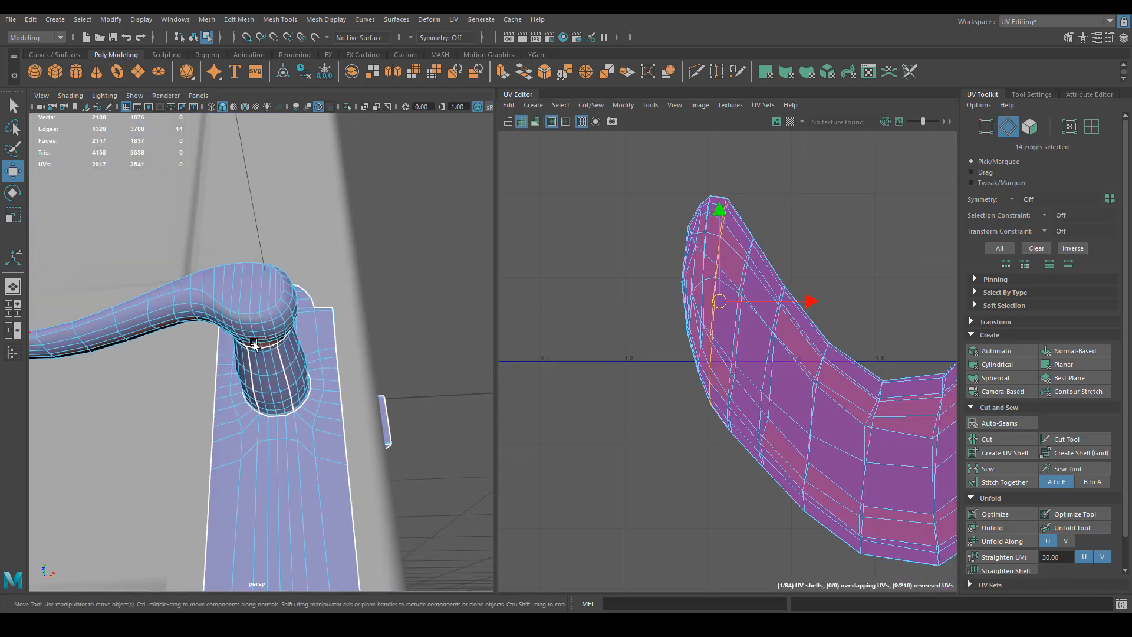
key(f)
alt+drag(301, 352, 295, 407)
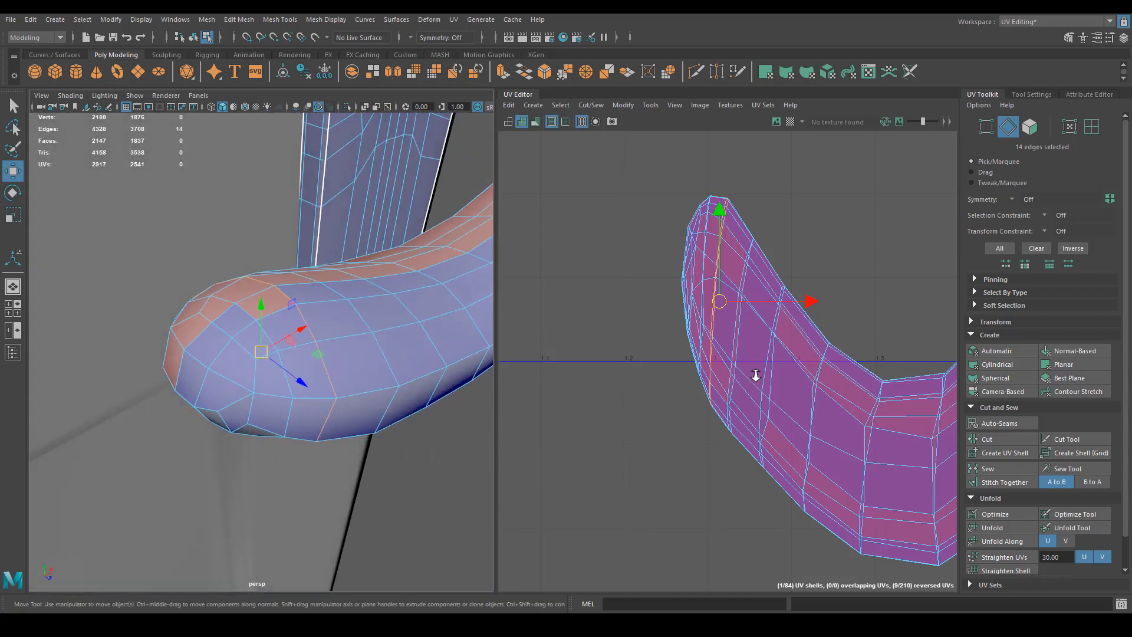
alt+right_drag(756, 375, 596, 375)
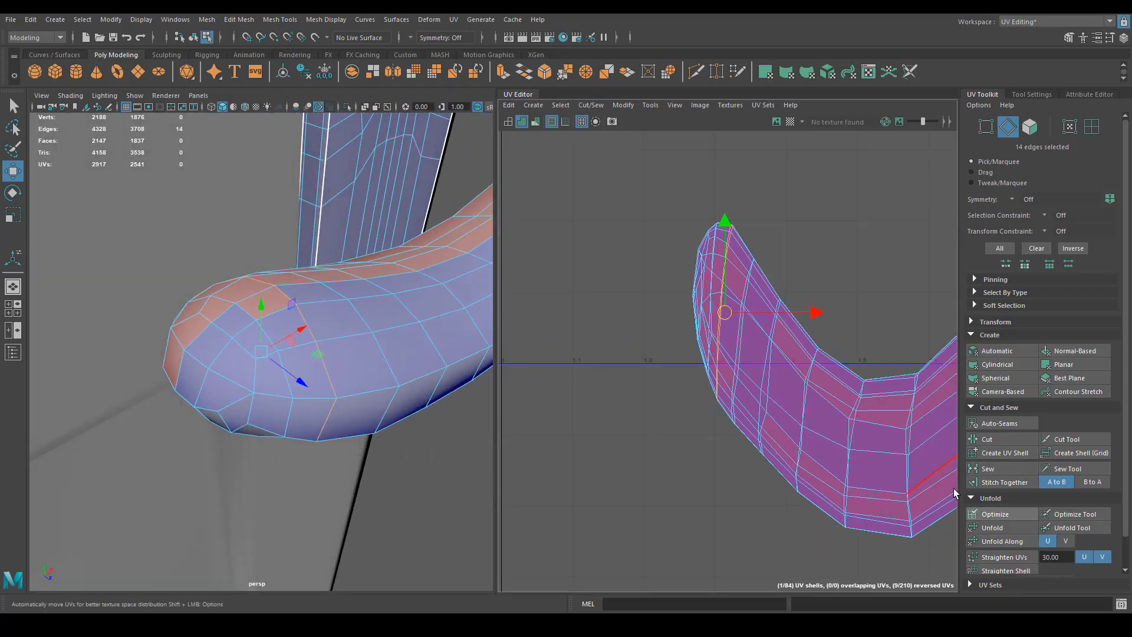
click(996, 438)
Step: Select the line of edges running along the underside of the lever from its tip to the neck and cut the UVs along it
alt+middle_drag(827, 396, 789, 392)
alt+drag(227, 409, 258, 365)
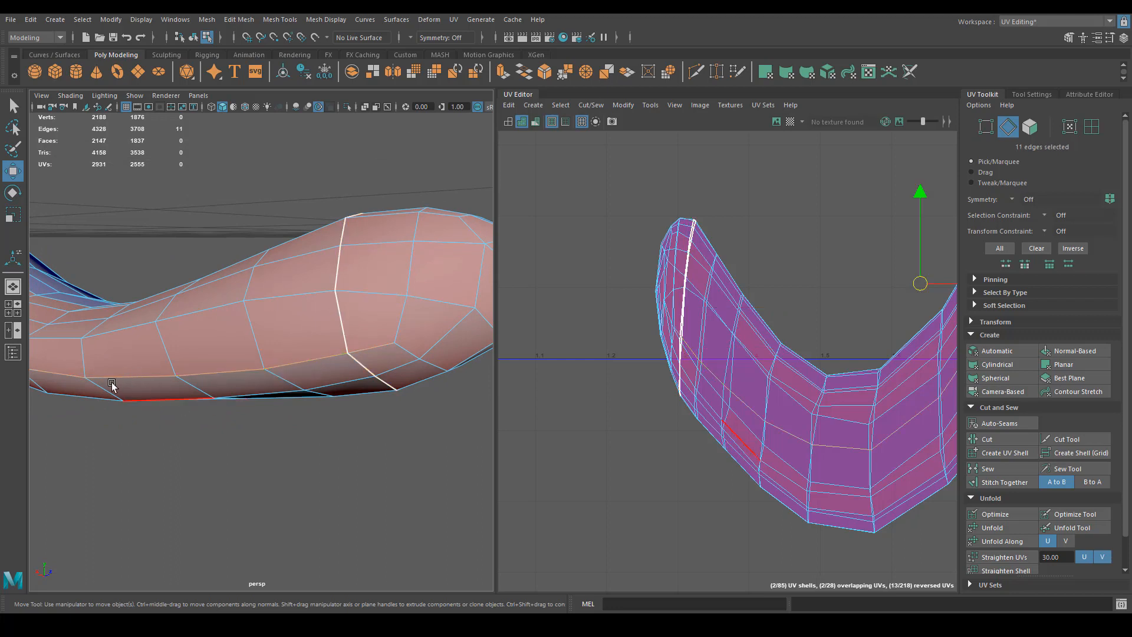
alt+middle_drag(112, 385, 126, 391)
alt+drag(395, 433, 470, 329)
alt+middle_drag(470, 329, 433, 430)
alt+drag(433, 430, 485, 422)
mouse_move(486, 422)
alt+right_down()
mouse_move(313, 409)
mouse_move(492, 401)
alt+right_up()
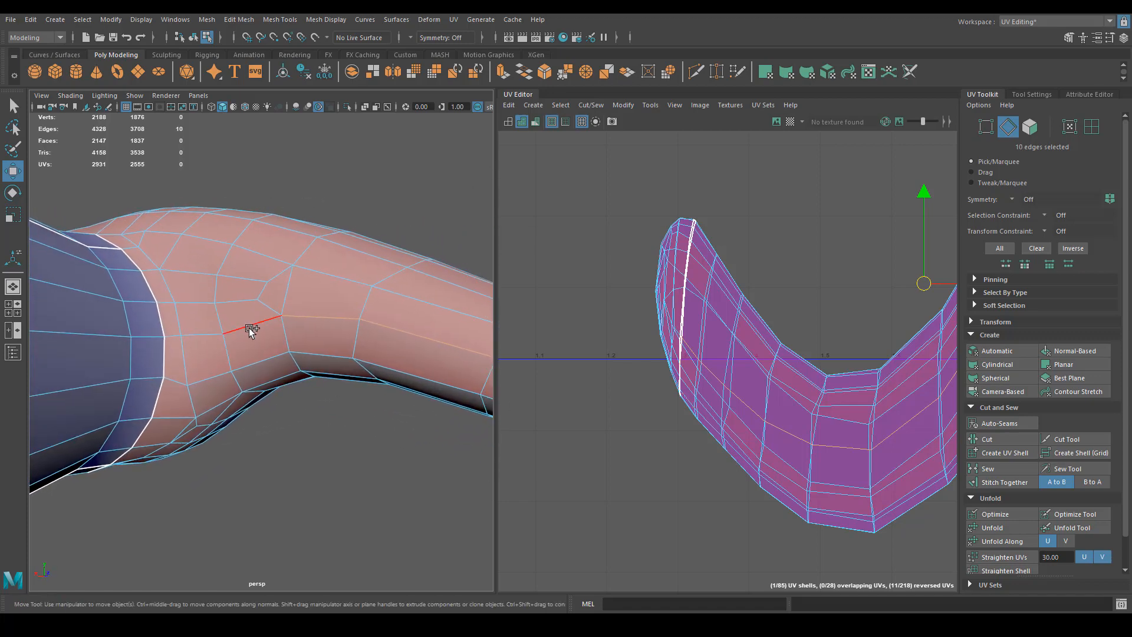
shift+double_click(173, 335)
key(f)
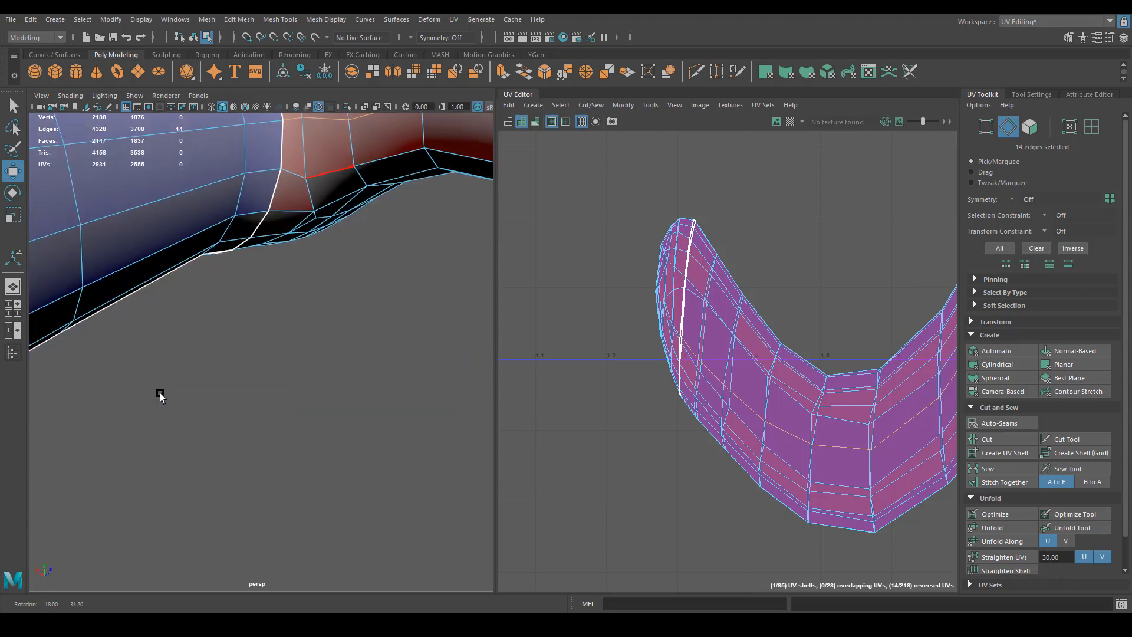
key(f)
alt+middle_drag(562, 439, 744, 384)
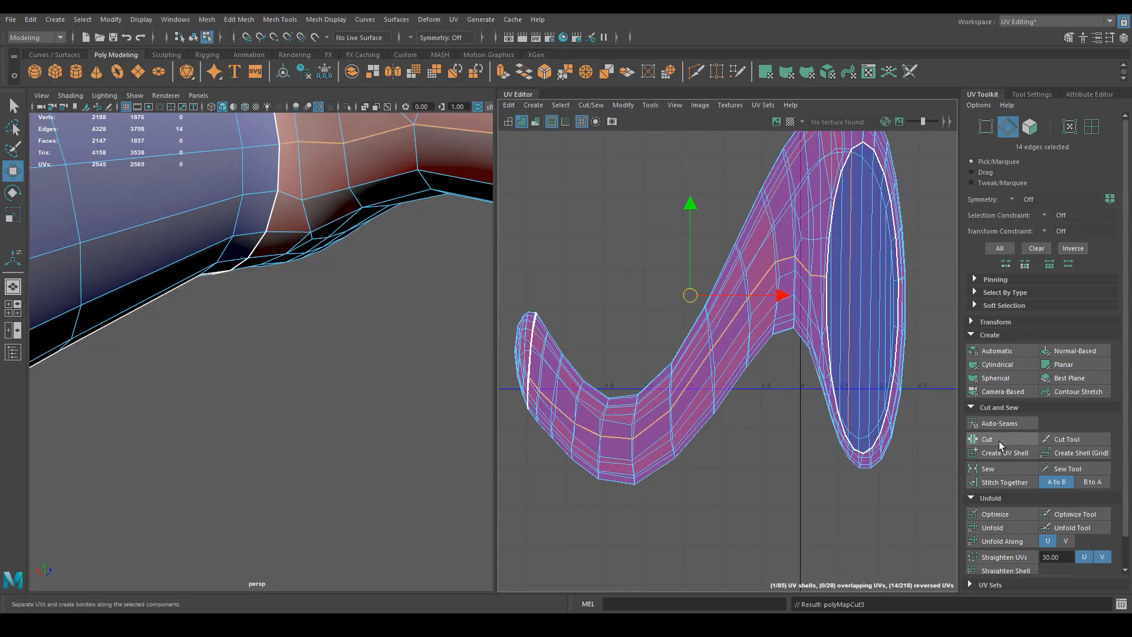
Step: Select all UVs of the projected lever and tip shells and unfold them
alt+right_drag(878, 426, 666, 416)
right_drag(798, 405, 767, 429)
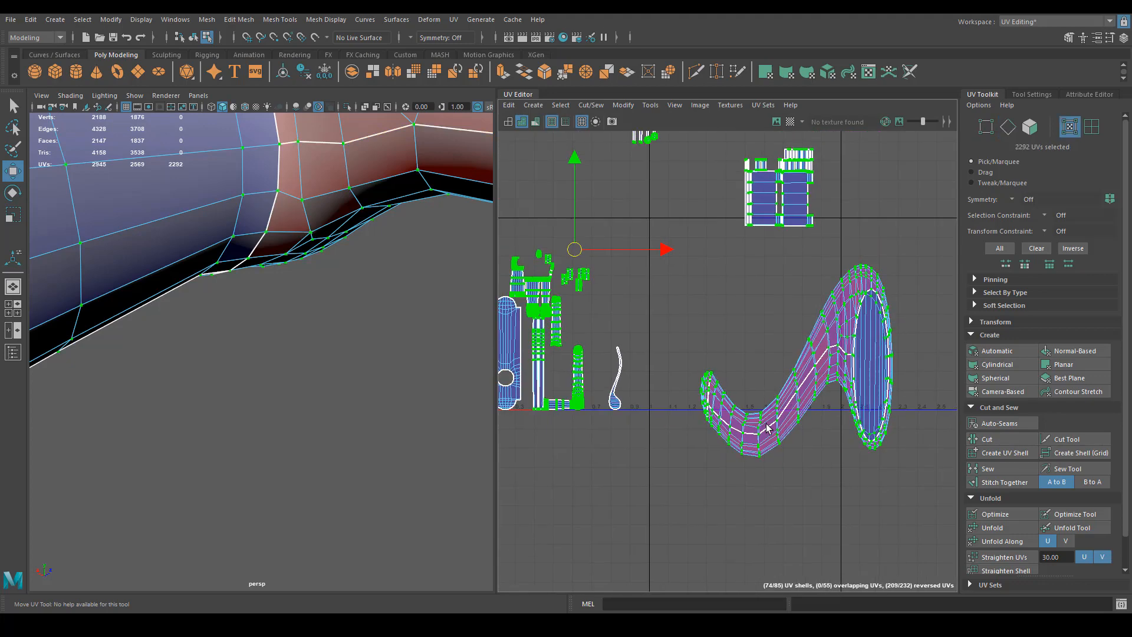
drag(930, 251, 931, 253)
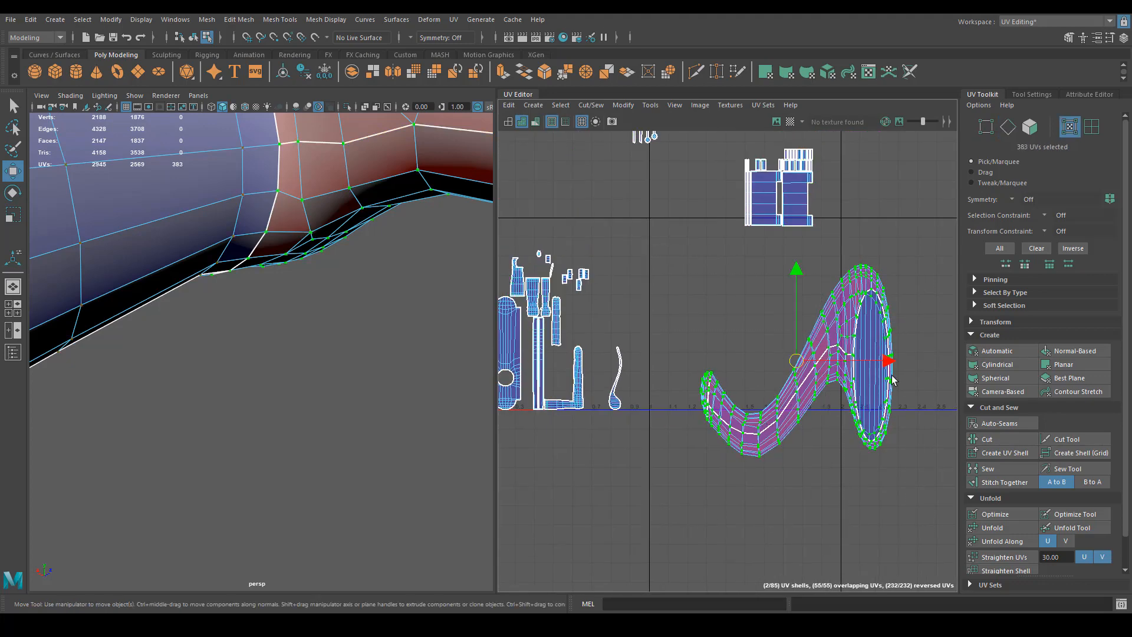
drag(798, 360, 785, 363)
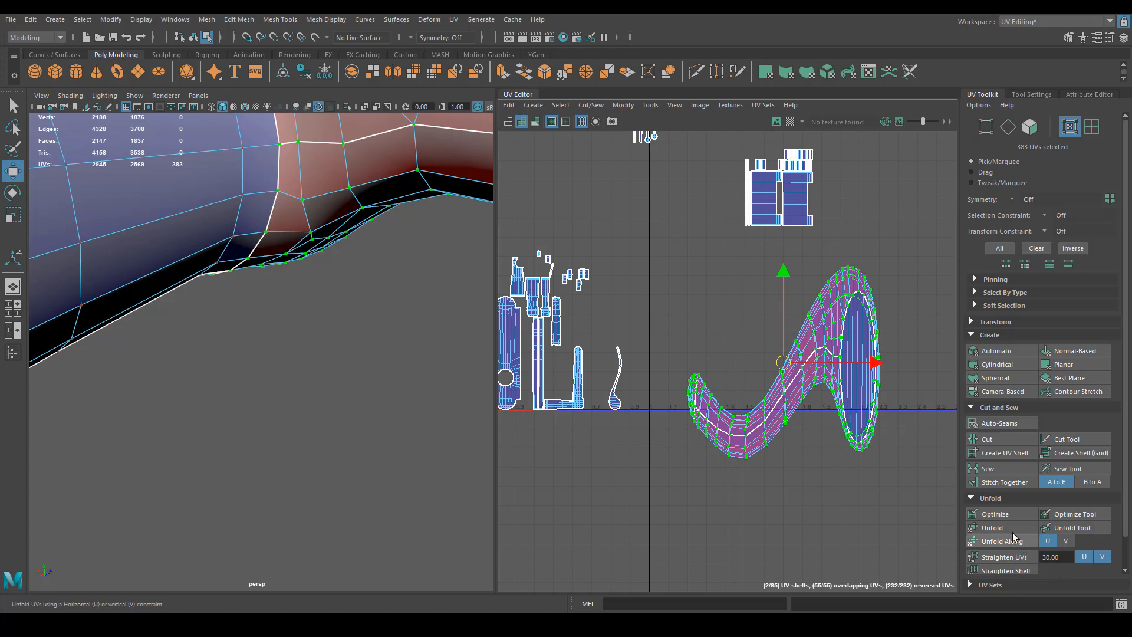
click(993, 528)
alt+right_drag(831, 408, 832, 407)
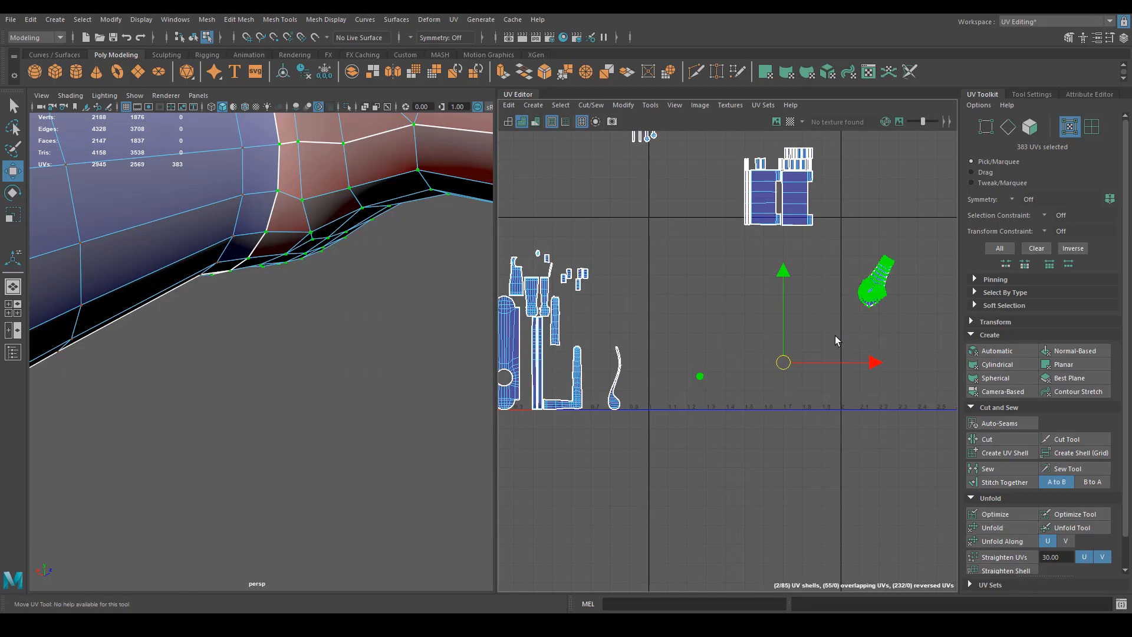
Step: Bring the unfolded lever and tip shells closer together and scale them up
drag(974, 209, 973, 210)
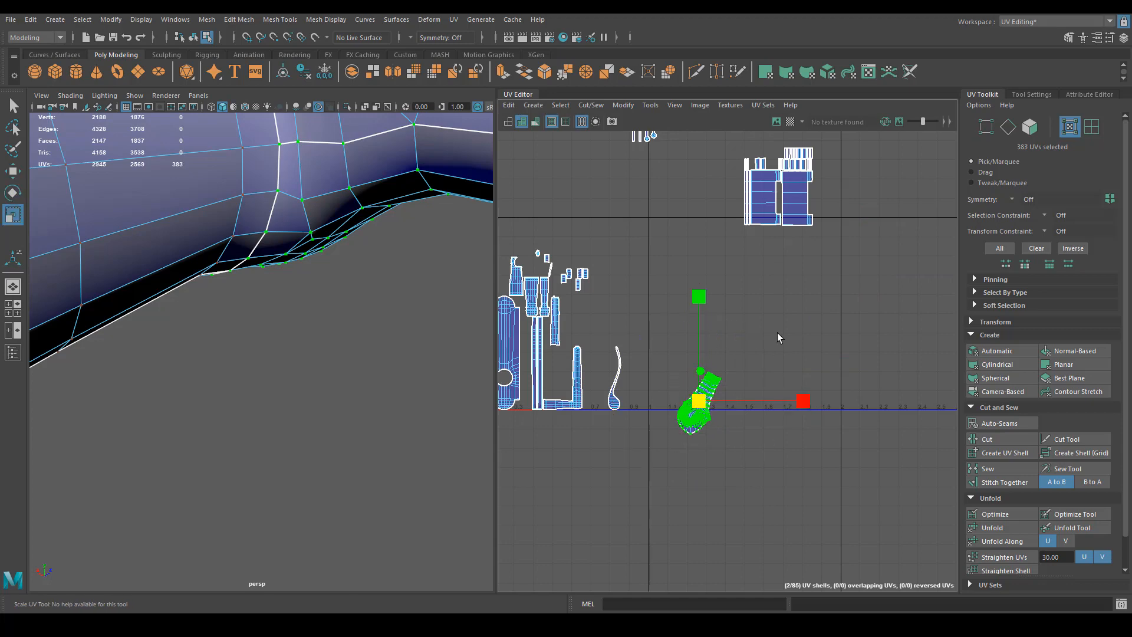
middle_drag(777, 333, 1065, 261)
alt+right_drag(643, 447, 578, 412)
alt+middle_drag(575, 410, 751, 424)
Step: Select the UV shell of the handle backplate's front face and move it clear of the neighbouring small shells
right_drag(673, 368, 647, 352)
click(691, 382)
alt+drag(330, 335, 190, 374)
click(193, 370)
alt+middle_drag(552, 365, 702, 409)
alt+right_drag(702, 409, 654, 401)
drag(655, 403, 625, 392)
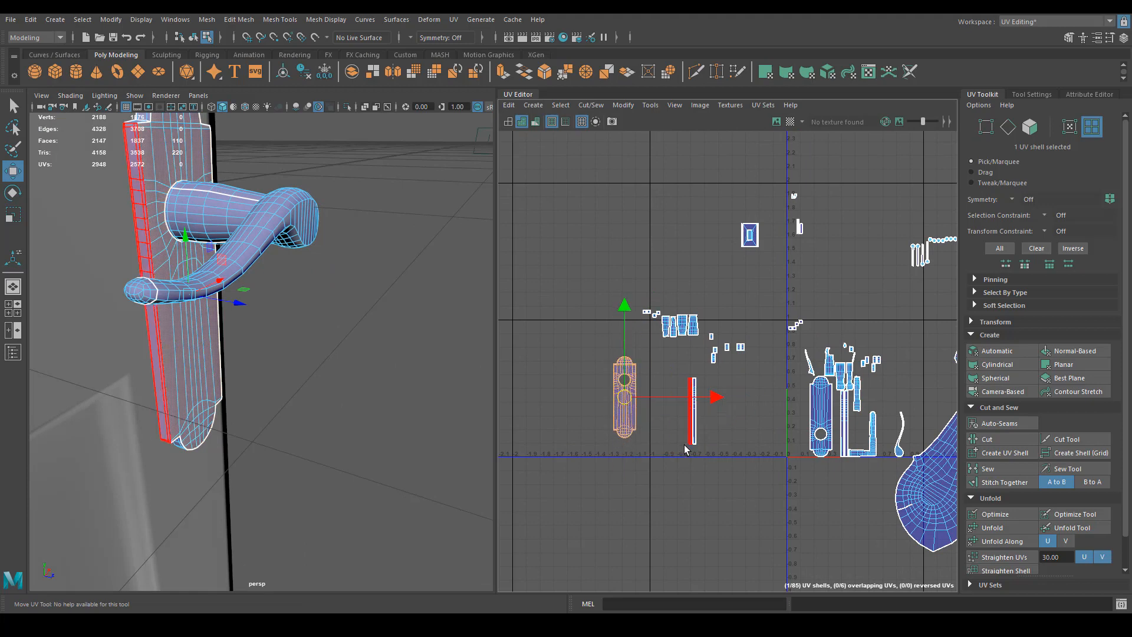
Step: Select the long border edges of the backplate shell with the edges of its two side strips, and stitch the strips on, A to B
alt+right_drag(684, 447, 687, 417)
alt+middle_drag(687, 417, 744, 431)
right_drag(720, 419, 724, 365)
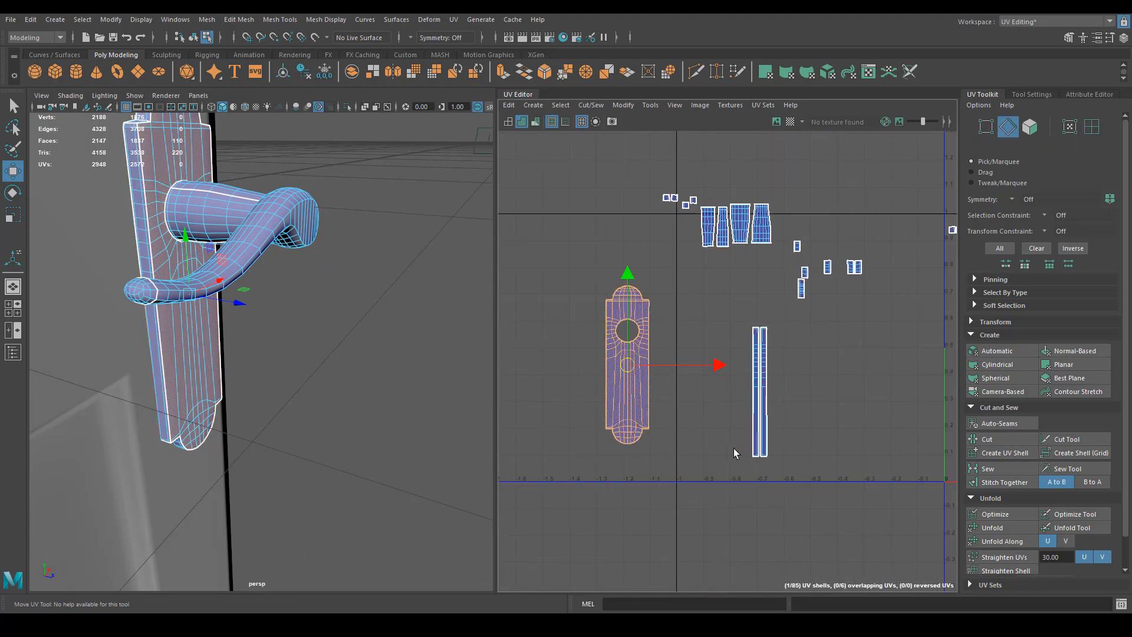
drag(813, 345, 813, 346)
mouse_move(704, 402)
alt+middle_down()
mouse_move(748, 410)
mouse_move(707, 405)
alt+middle_up()
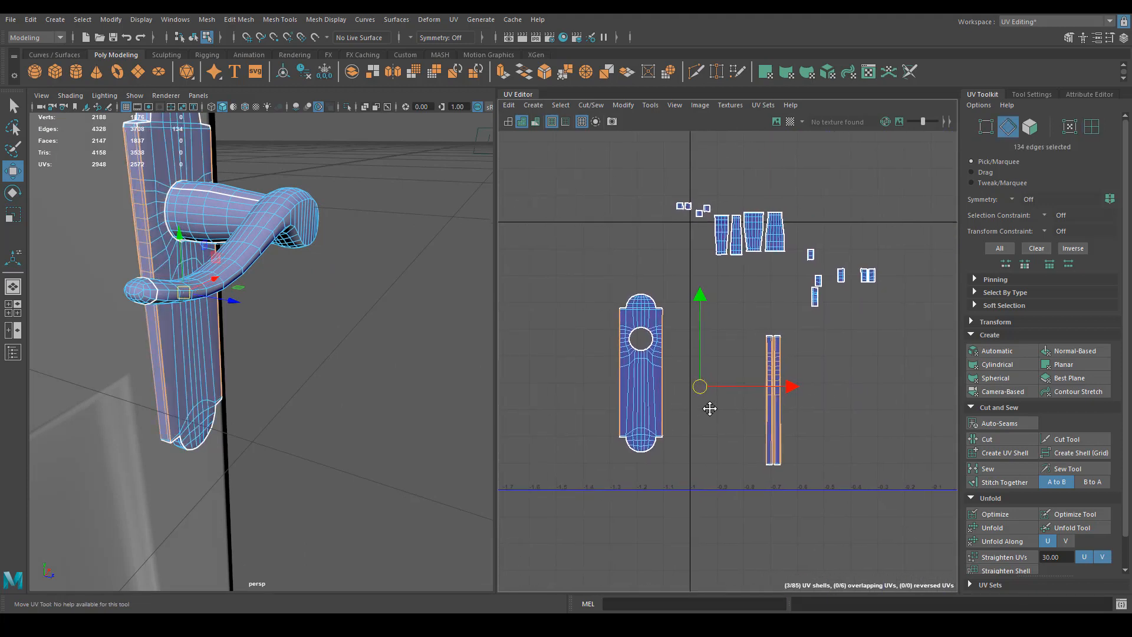
alt+right_drag(707, 405, 741, 457)
alt+middle_drag(742, 457, 691, 427)
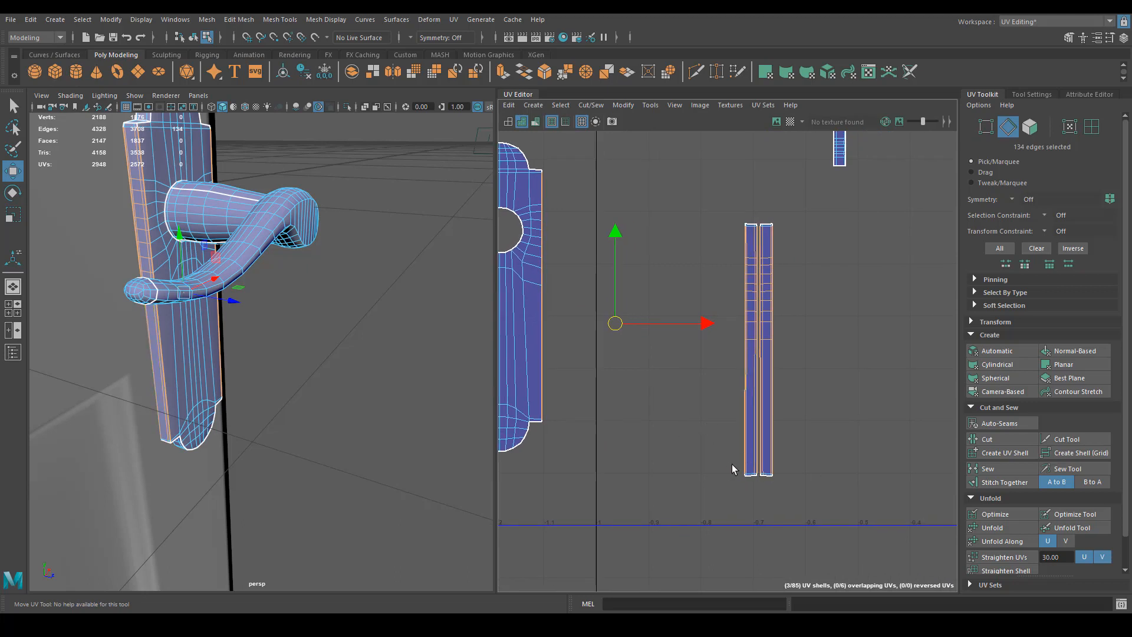
alt+right_drag(732, 465, 746, 479)
drag(737, 472, 819, 179)
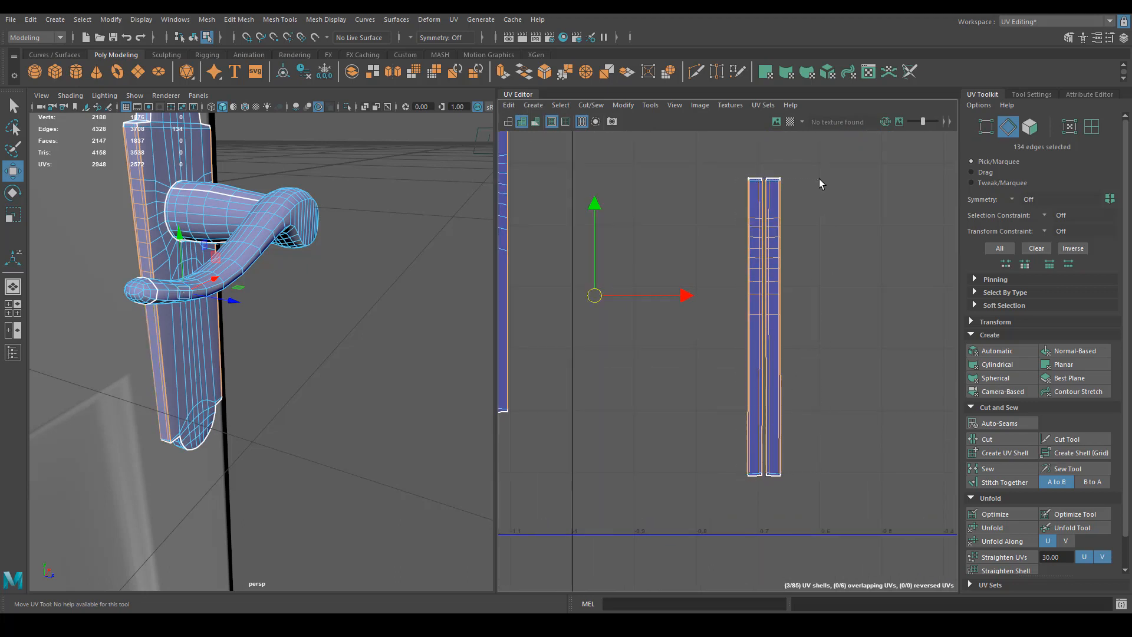
alt+middle_drag(764, 292, 729, 194)
alt+right_drag(729, 194, 935, 390)
ctrl+shift+drag(774, 410, 904, 432)
key(f)
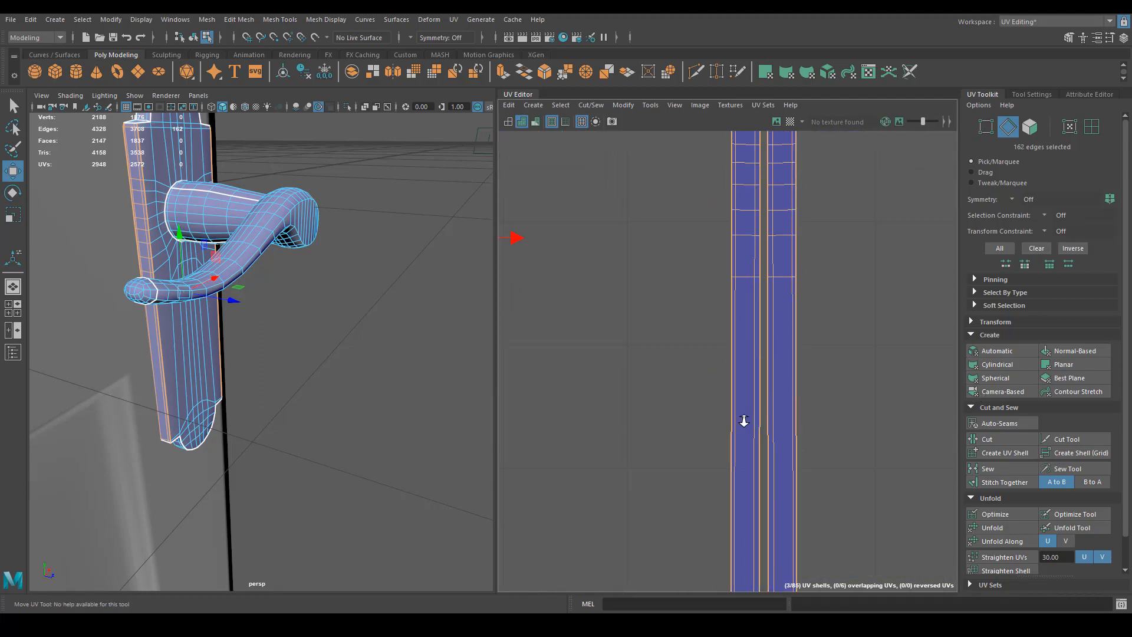
alt+right_drag(744, 420, 670, 407)
alt+middle_drag(669, 407, 677, 403)
click(1016, 483)
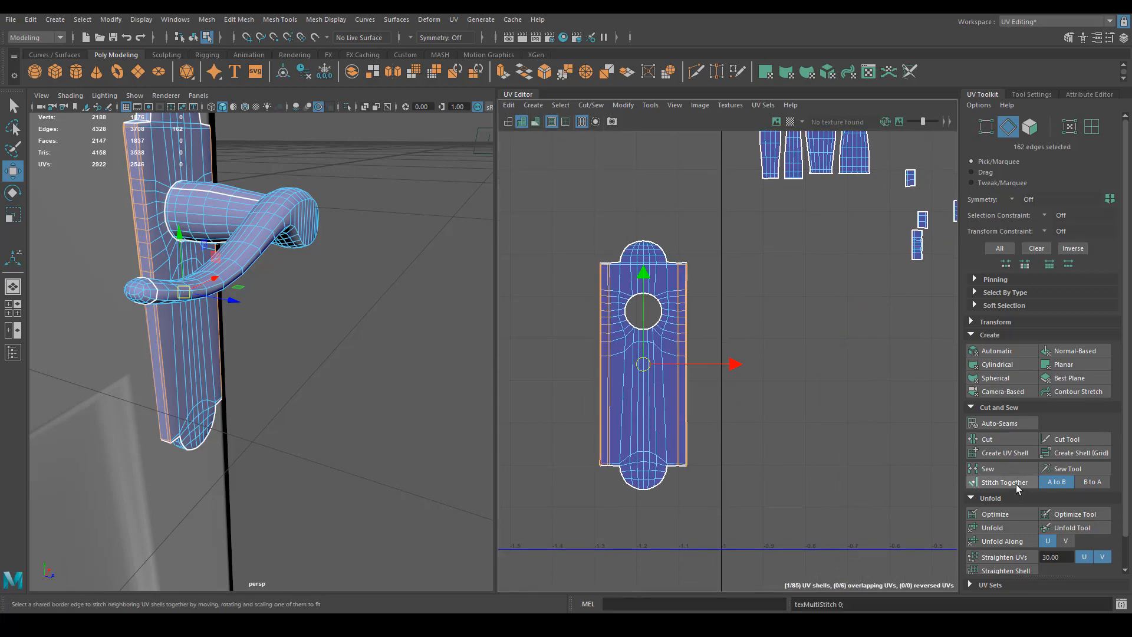
scroll(681, 333, up, 3)
scroll(653, 454, down, 3)
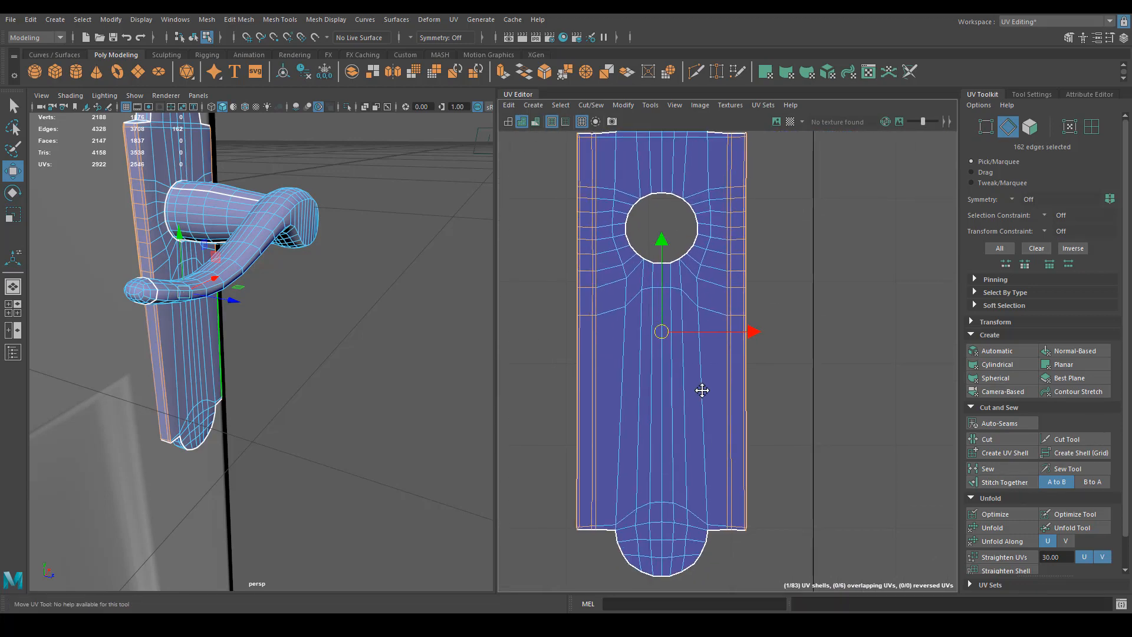
scroll(693, 317, up, 3)
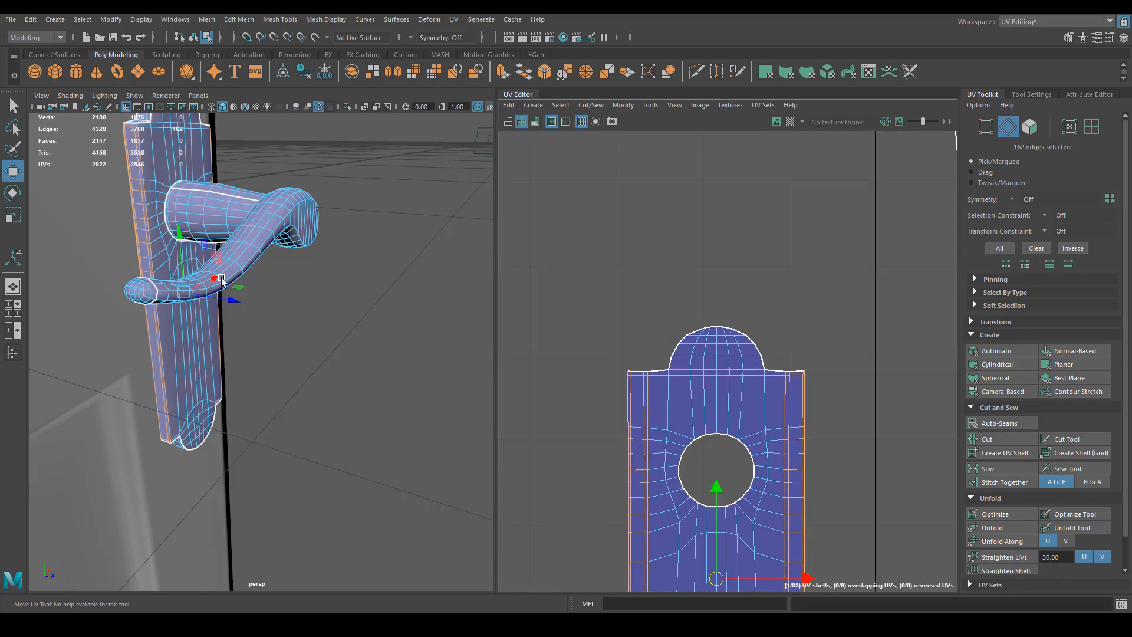
alt+drag(221, 278, 211, 317)
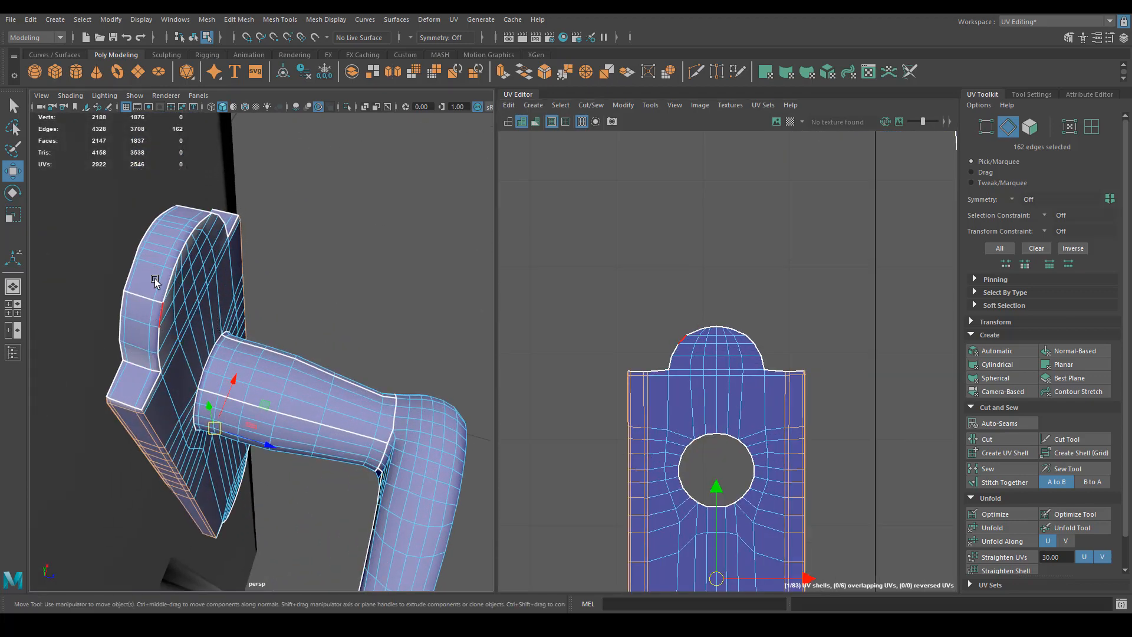
scroll(723, 433, down, 5)
alt+middle_drag(732, 383, 726, 421)
right_drag(127, 331, 137, 354)
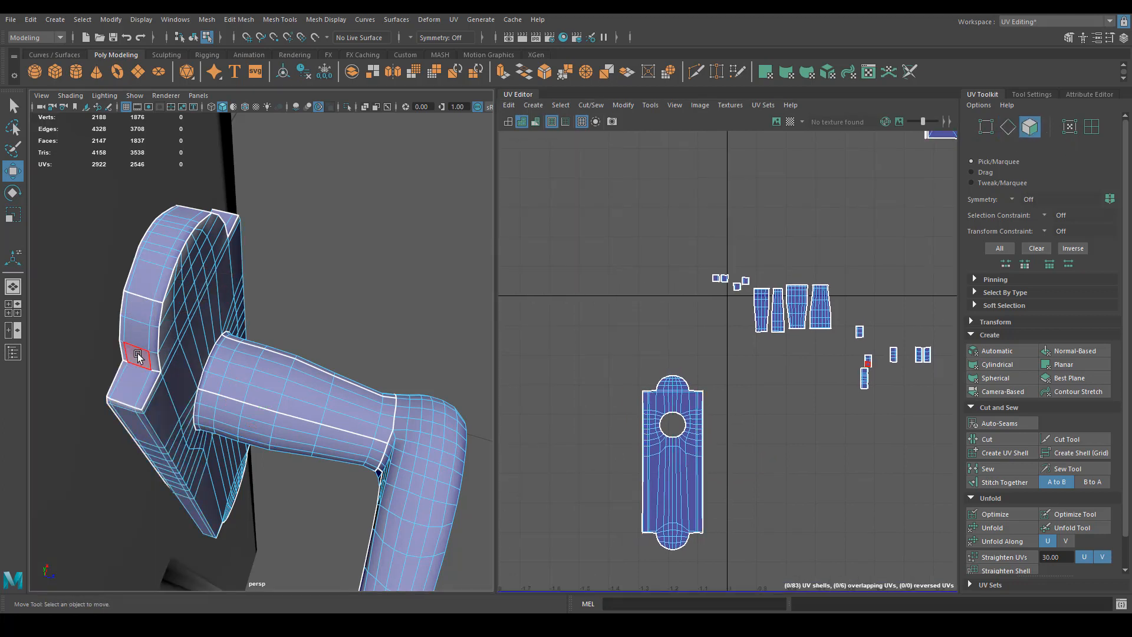
click(138, 356)
shift+click(133, 322)
shift+click(146, 278)
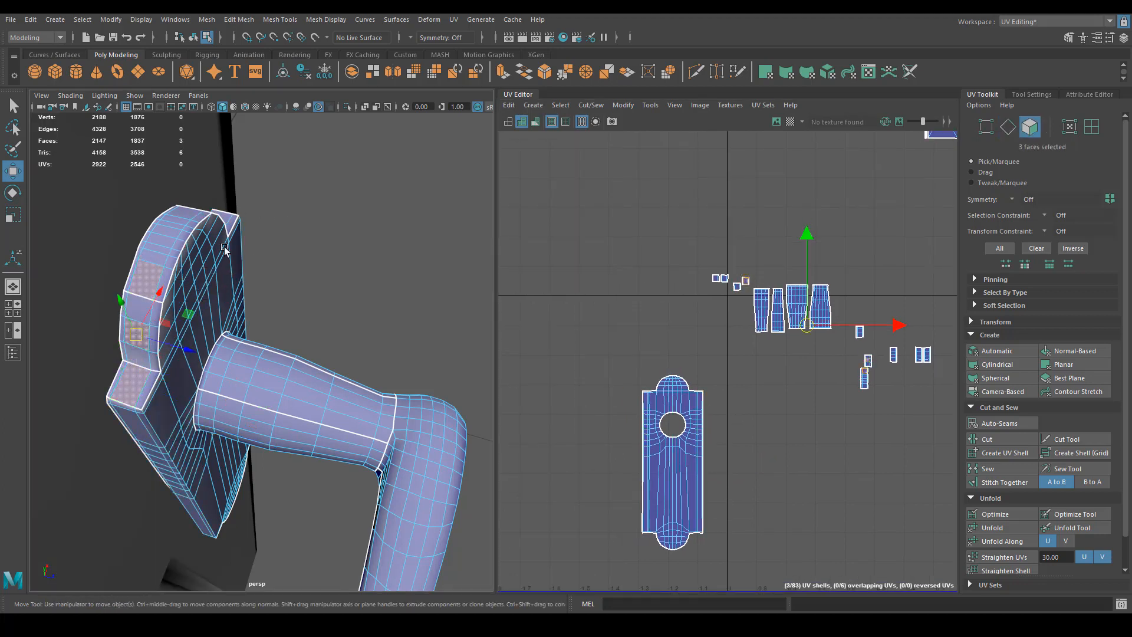
Step: Select the five UV shells that form the rim around the backplate's upper end and move them to empty UV space
right_drag(797, 306, 799, 312)
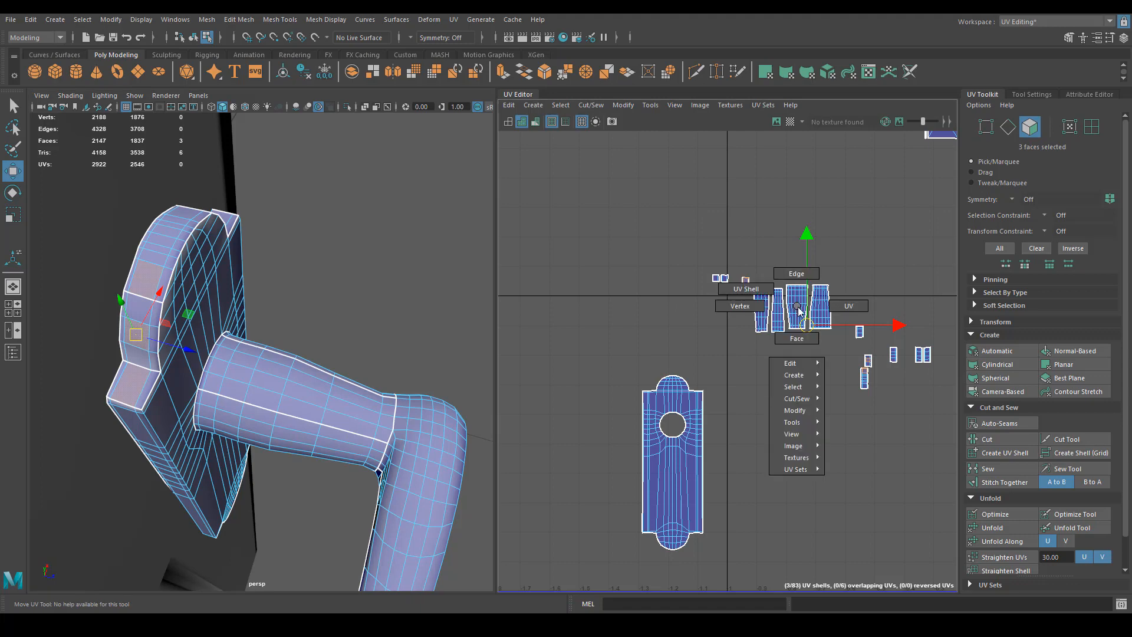
right_drag(726, 292, 726, 291)
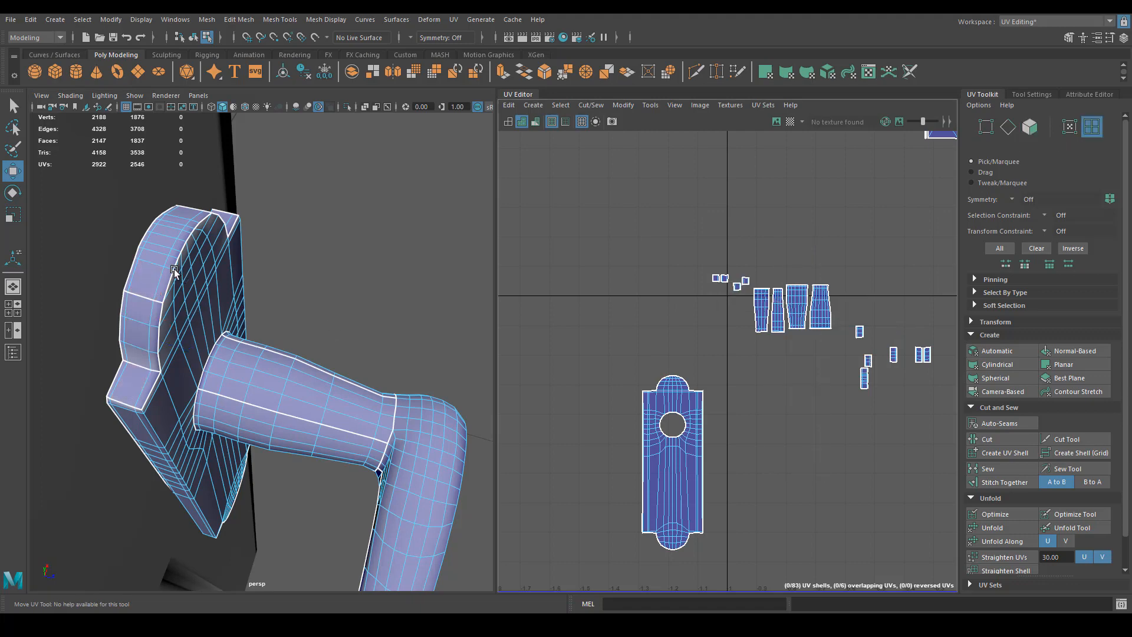
click(157, 267)
shift+click(133, 333)
shift+click(119, 378)
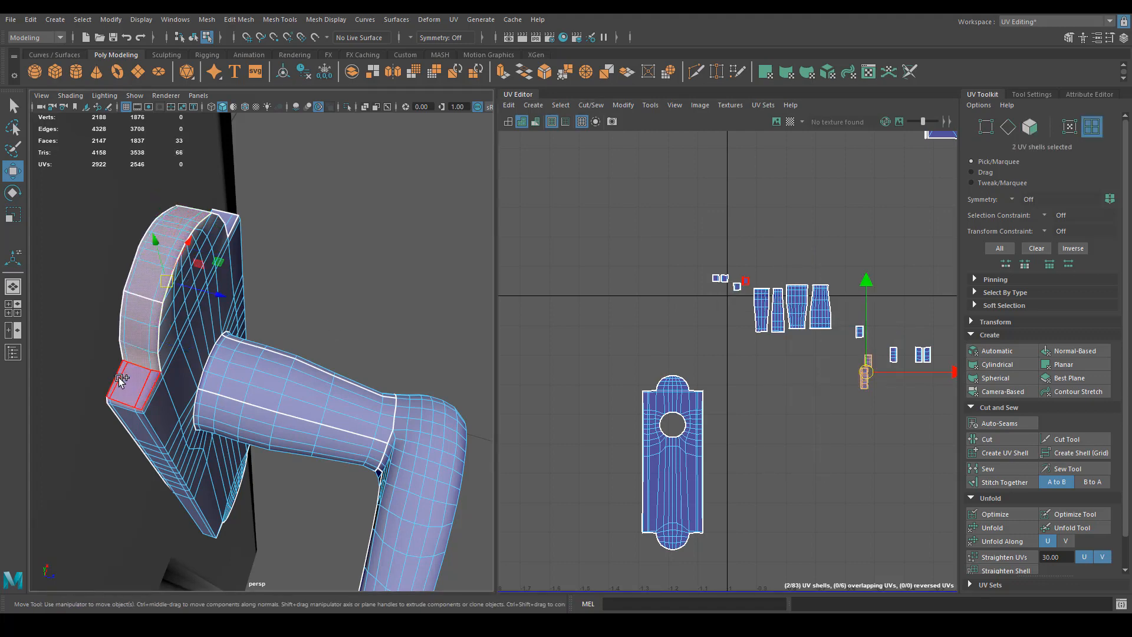
alt+drag(119, 377, 126, 302)
shift+click(178, 276)
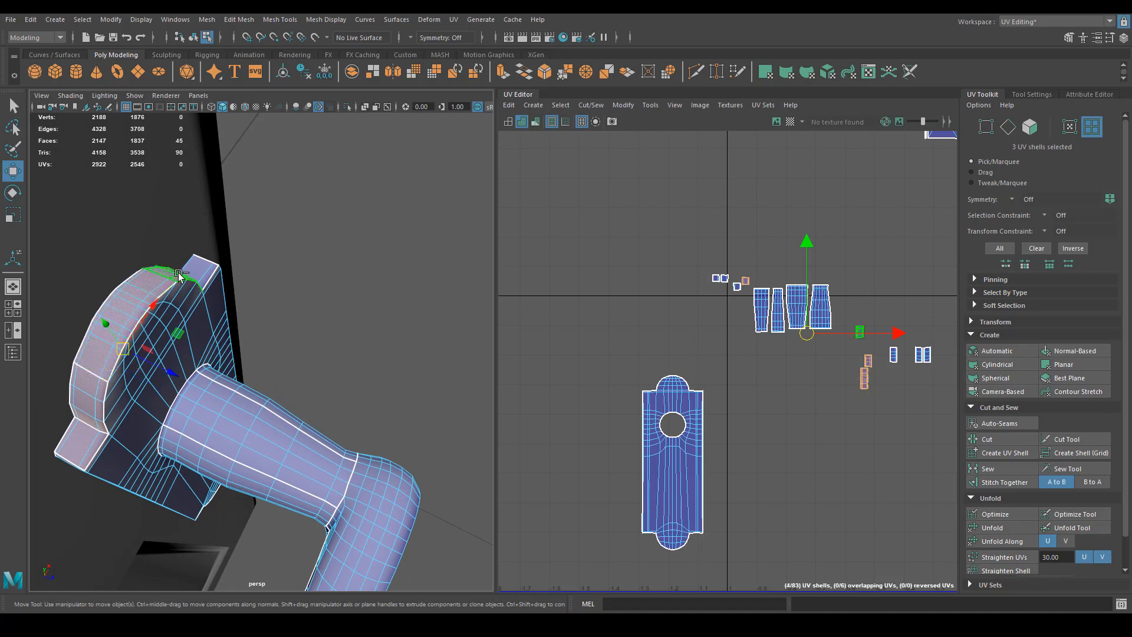
shift+click(209, 270)
drag(806, 334, 556, 264)
scroll(652, 292, down, 2)
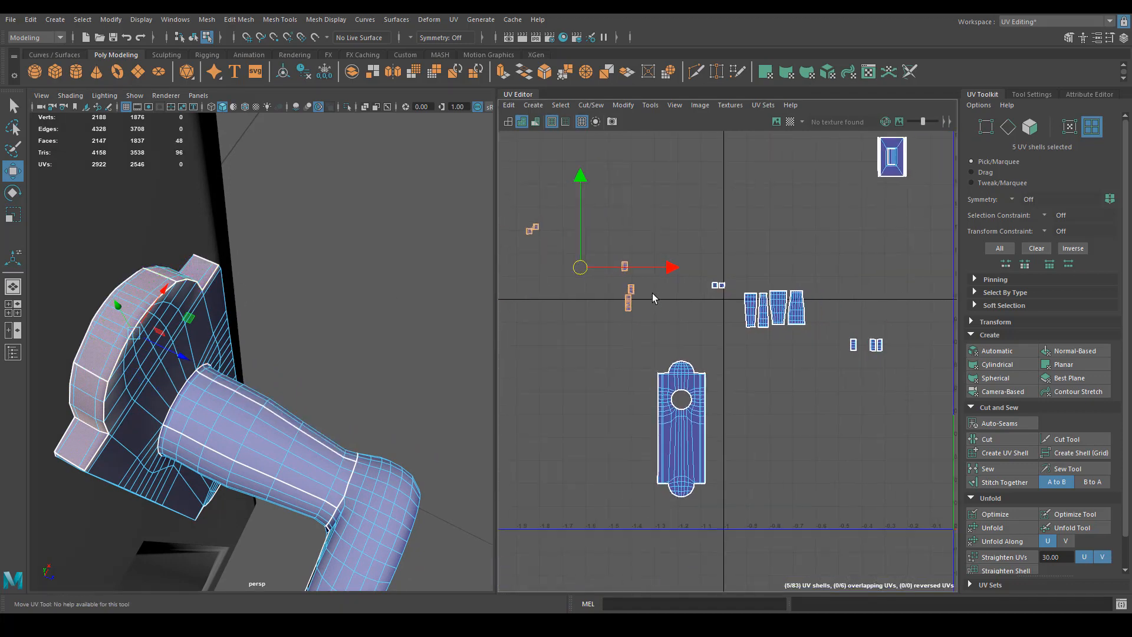
alt+middle_drag(533, 268, 659, 292)
drag(708, 288, 663, 347)
Step: Select the edges of the five upper rim shells, excluding those on the backplate shell, and stitch them together into one strip
right_drag(661, 341, 531, 431)
drag(733, 259, 729, 257)
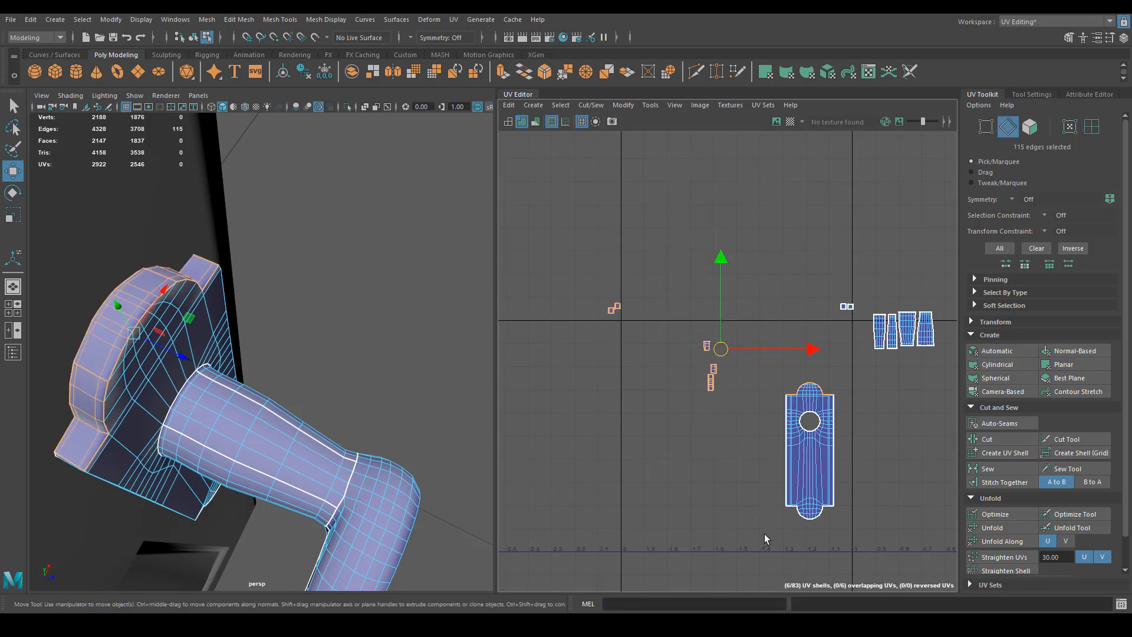
drag(772, 529, 834, 444)
ctrl+drag(858, 370, 859, 368)
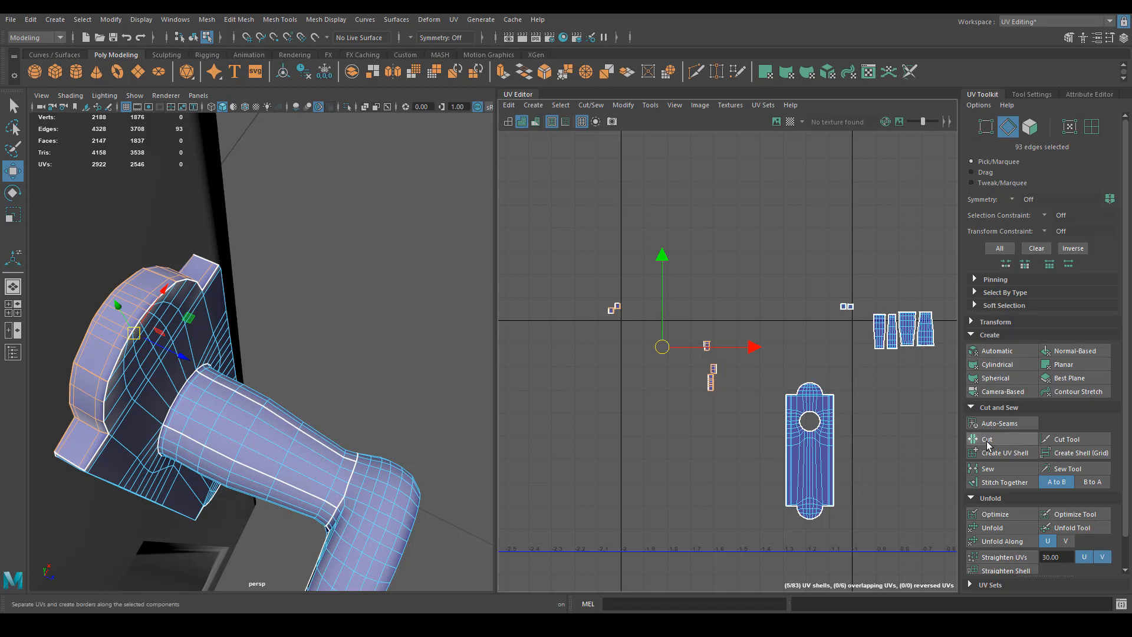
click(1022, 487)
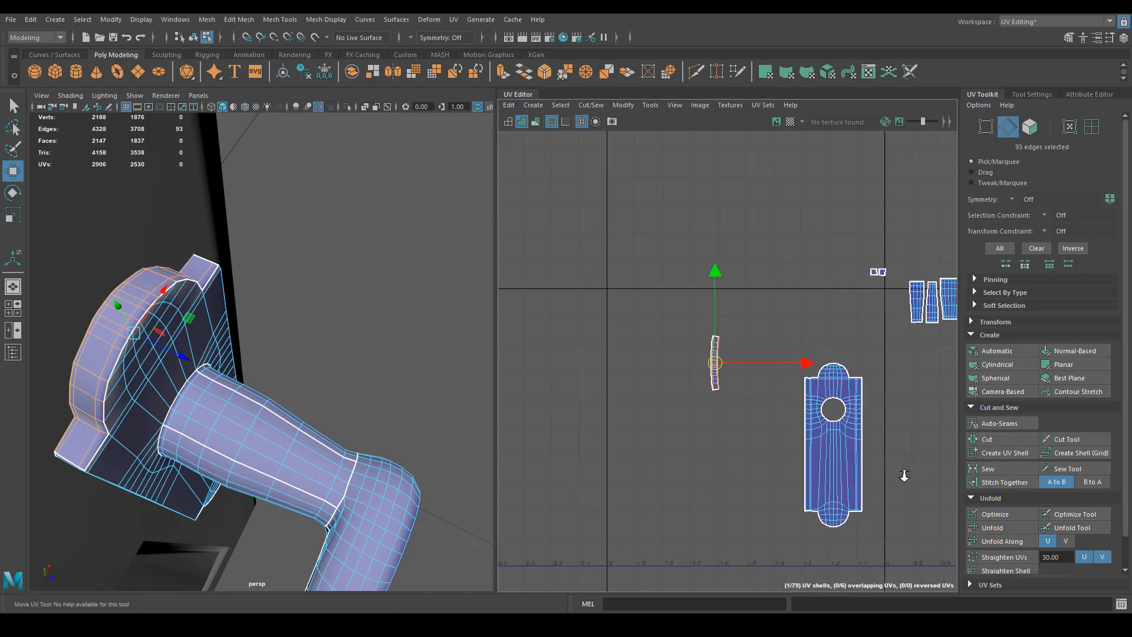
Step: Select the UVs of the stitched rim strip and straighten them in U and V with a 30-degree tolerance
key(f)
right_drag(670, 346, 659, 429)
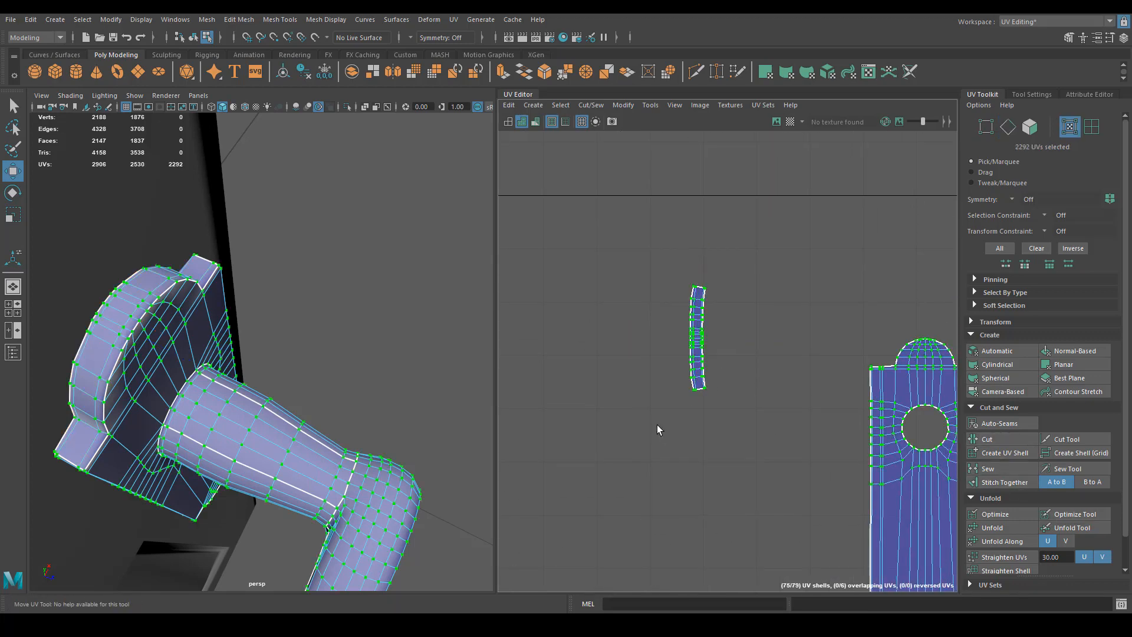
drag(719, 276, 720, 277)
key(f)
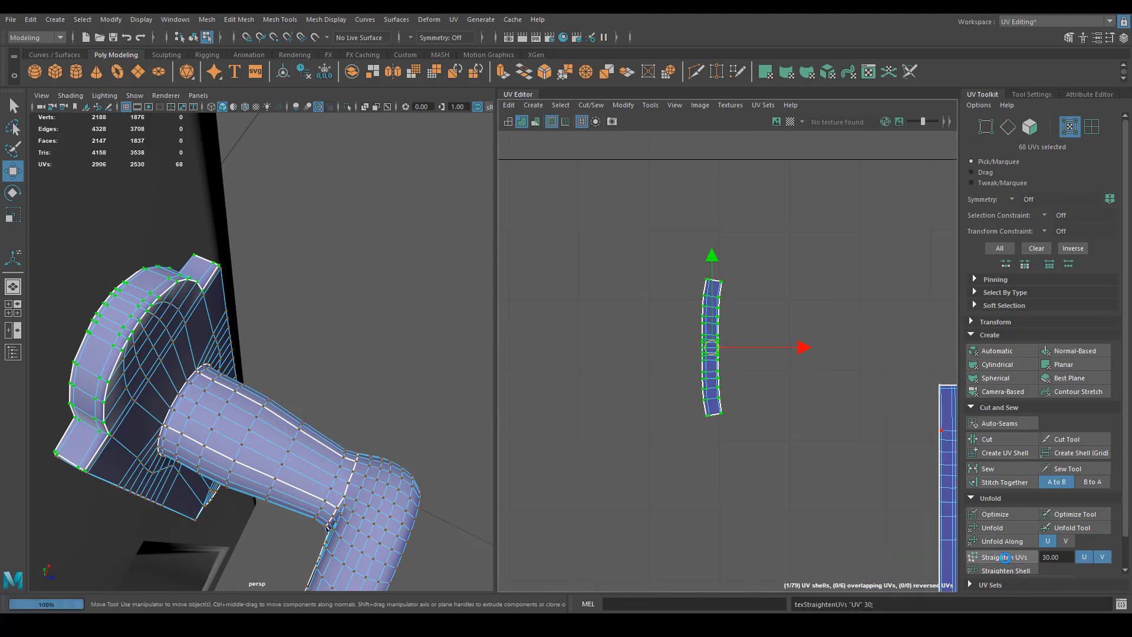
click(1009, 558)
Step: Place the straightened rim strip alongside the upper end of the backplate shell
drag(712, 356, 879, 389)
alt+middle_drag(861, 389, 658, 383)
drag(685, 369, 712, 326)
scroll(714, 330, down, 6)
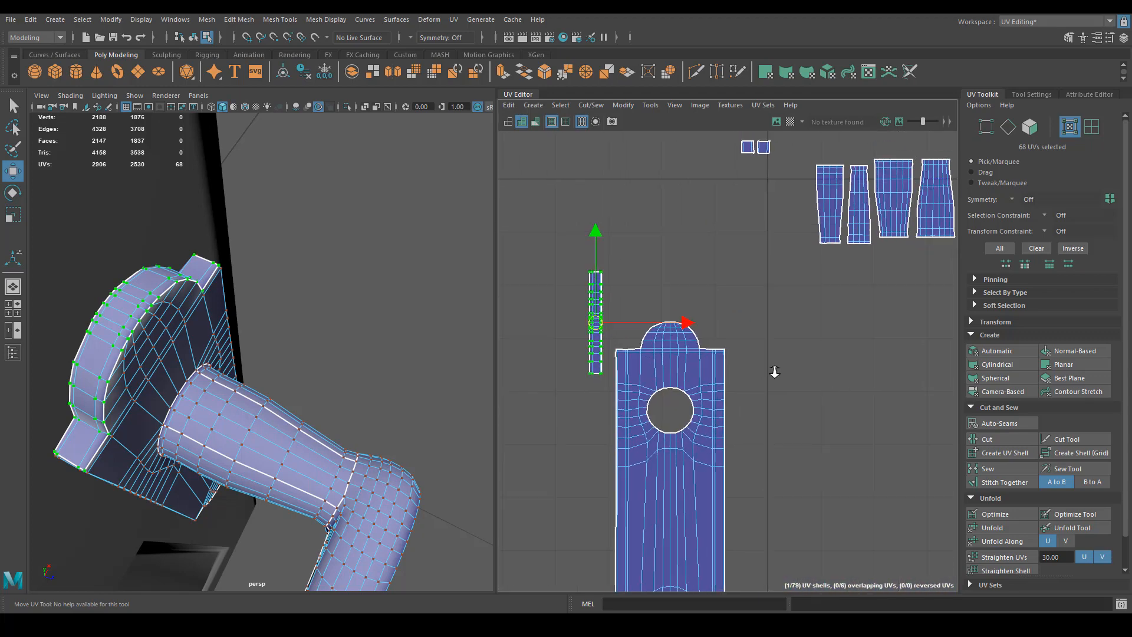
Step: Select the five UV shells that form the rim around the backplate's lower end and move them to empty UV space
alt+drag(247, 401, 183, 314)
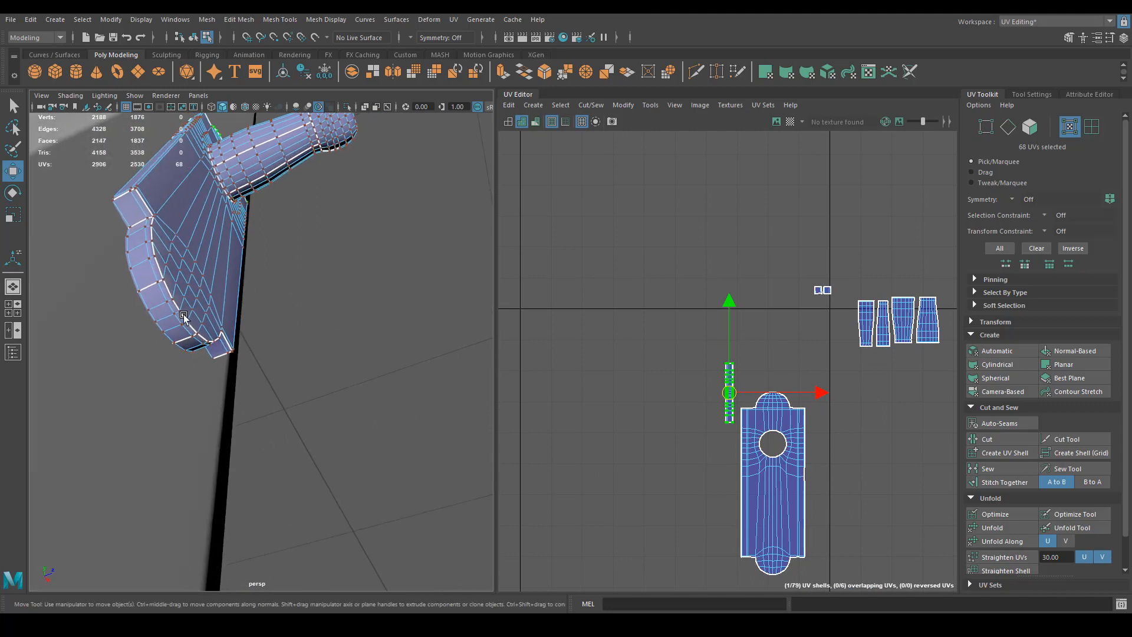
right_click(167, 265)
click(167, 295)
right_click(736, 329)
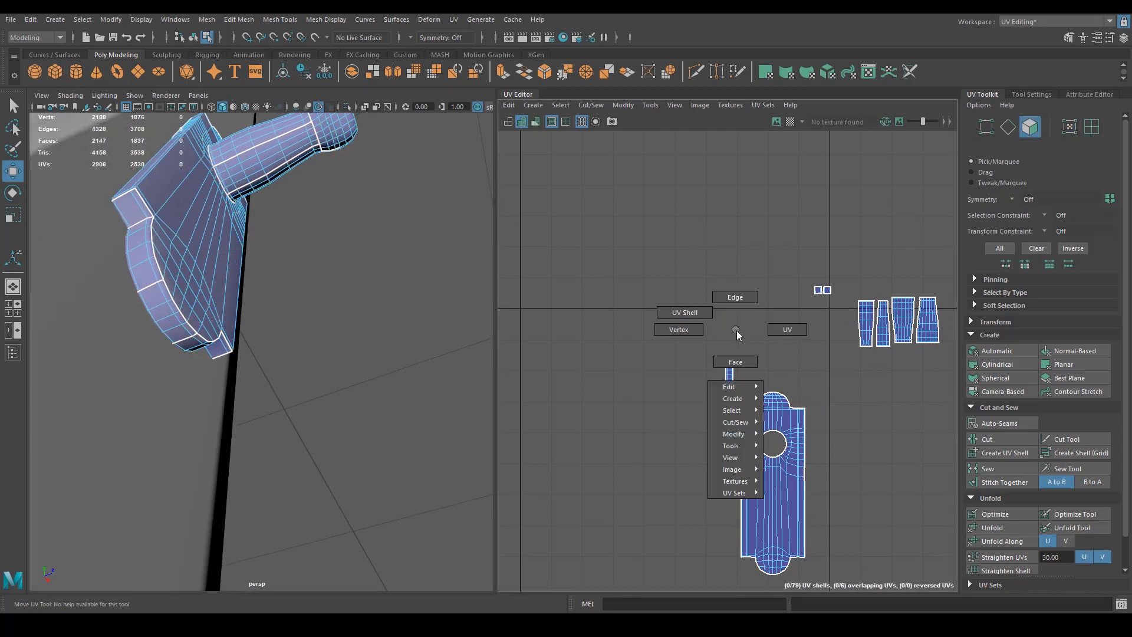
click(692, 311)
click(137, 207)
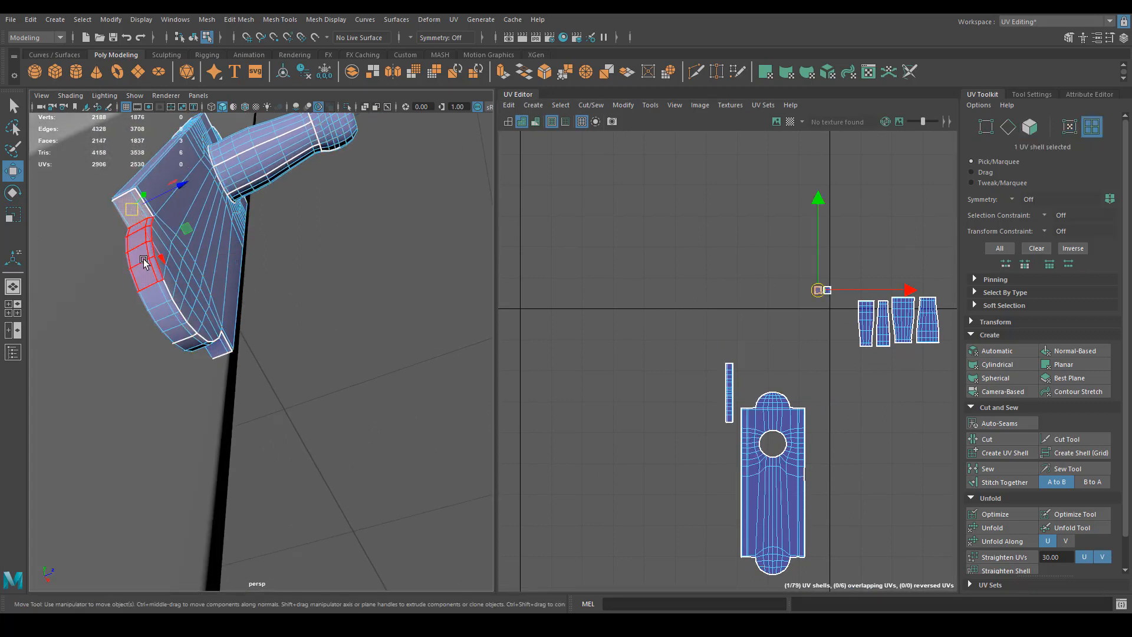
shift+click(144, 265)
shift+click(151, 300)
alt+drag(151, 299, 143, 329)
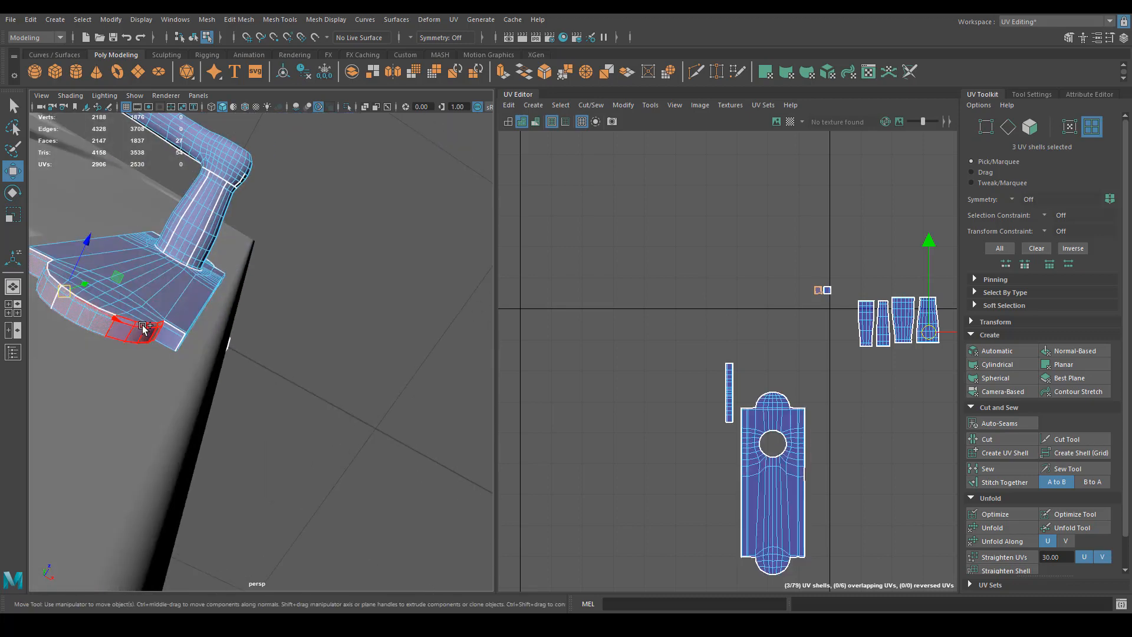
alt+right_drag(721, 381, 749, 374)
alt+middle_drag(748, 374, 525, 326)
alt+right_drag(525, 326, 567, 337)
alt+middle_drag(567, 337, 716, 357)
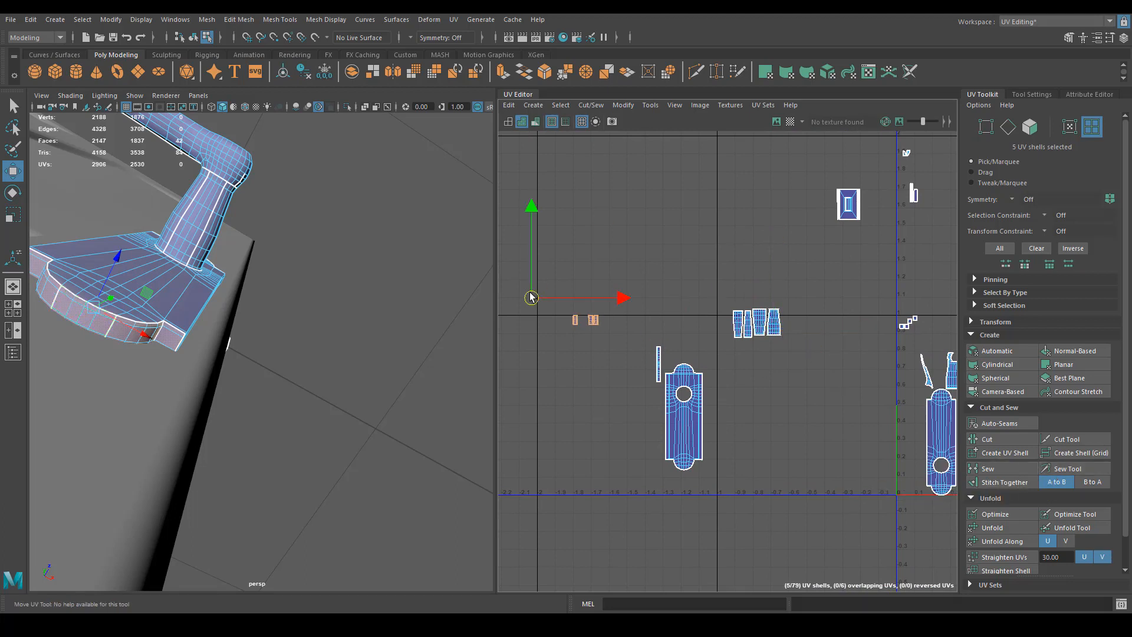
drag(589, 270, 611, 269)
alt+middle_drag(619, 276, 625, 281)
Step: Select the edges of the five lower rim shells, excluding those on the backplate shell, and stitch them together into one strip
right_click(637, 277)
click(622, 254)
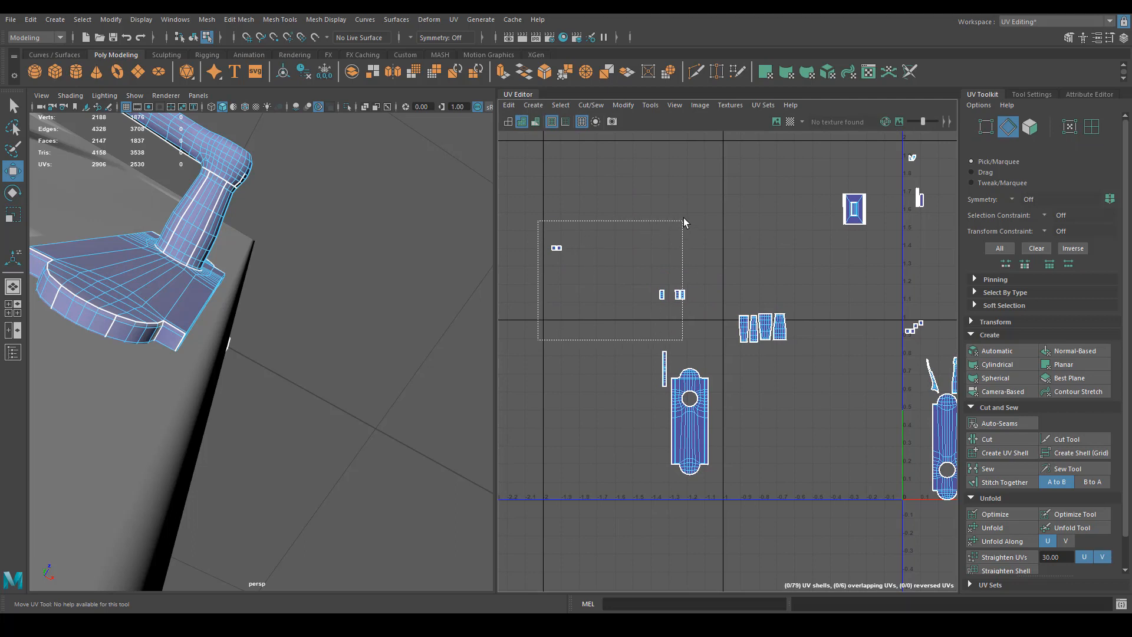
drag(684, 222, 685, 223)
ctrl+drag(624, 526, 772, 336)
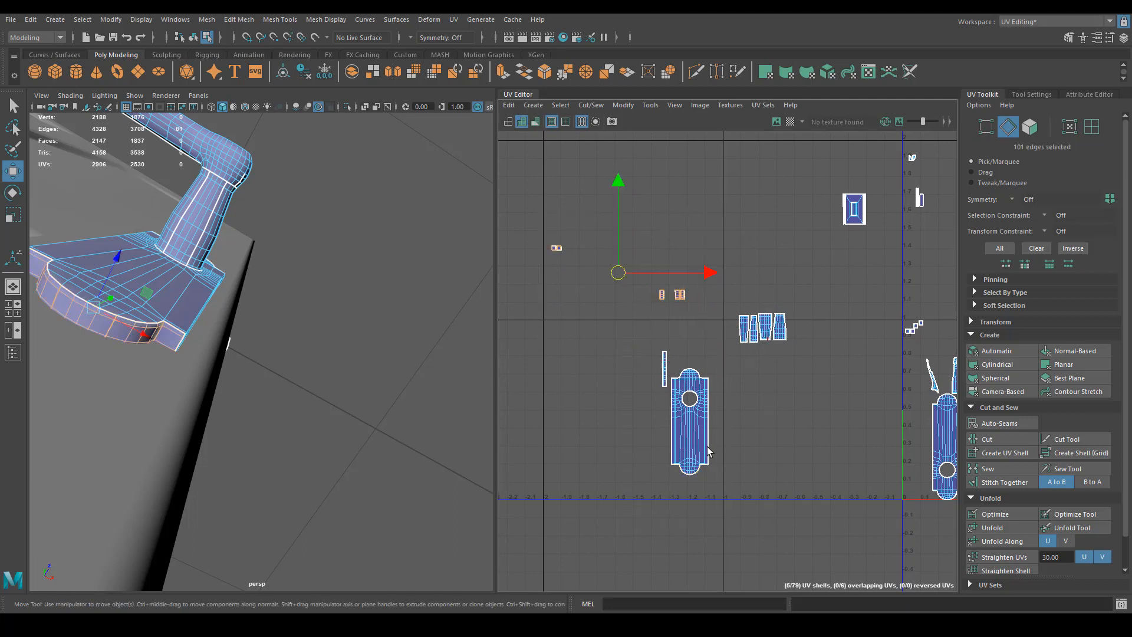
click(1015, 486)
middle_drag(691, 324, 582, 395)
key(ctrl+z)
Step: Straighten the lower rim strip's UVs in U and V with a 30-degree tolerance and place it alongside the upper rim strip
right_drag(651, 323, 695, 320)
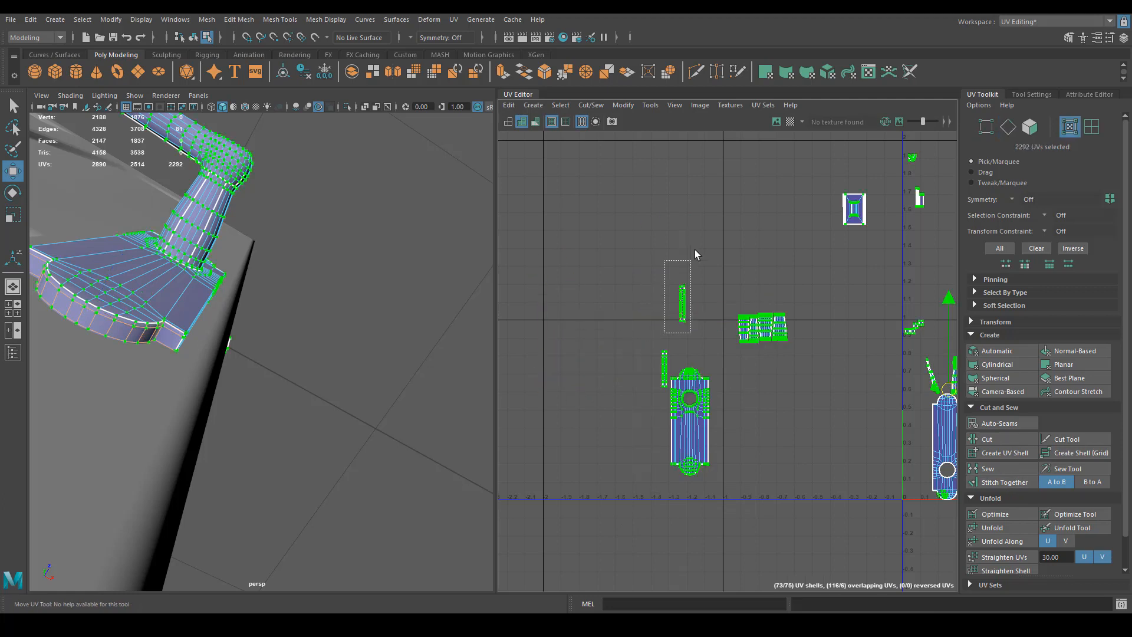
click(1018, 562)
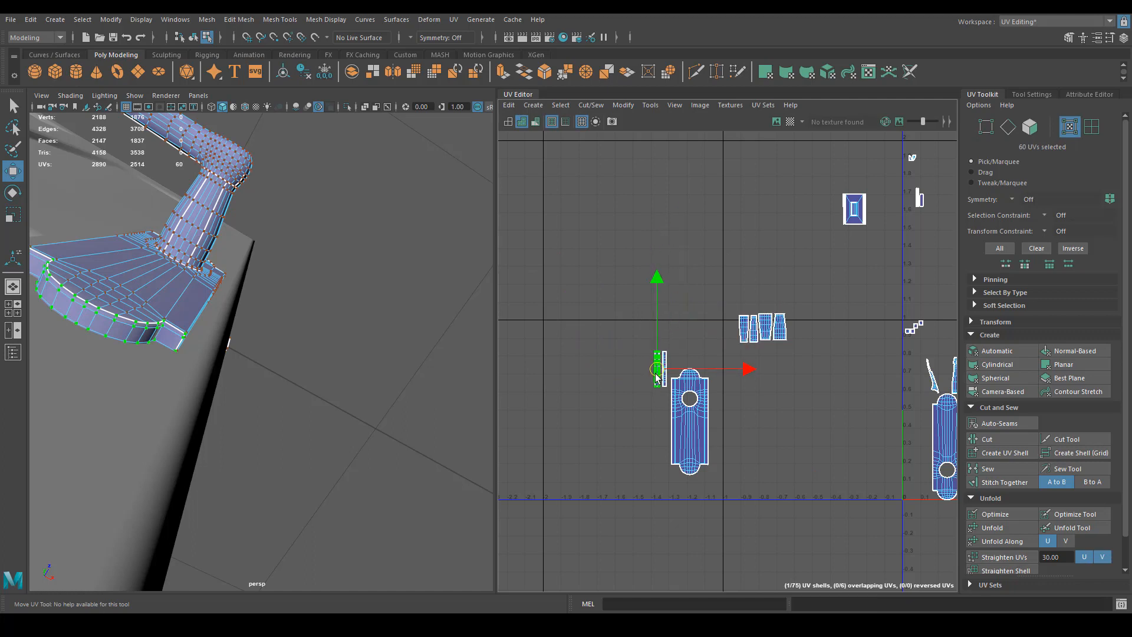
scroll(659, 377, up, 8)
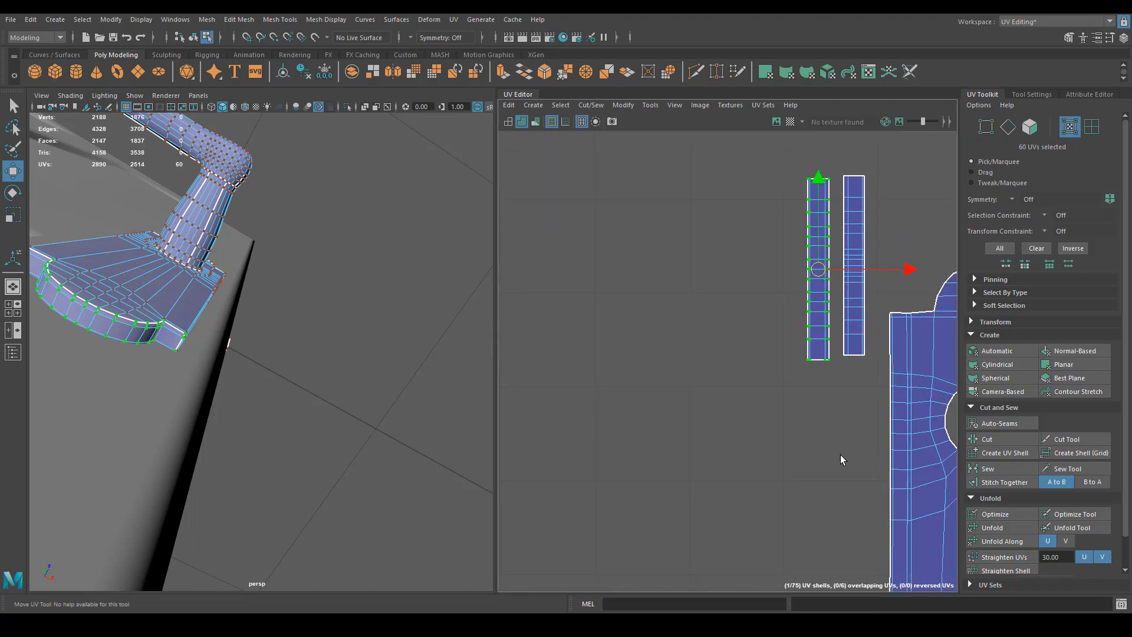
drag(766, 319, 774, 315)
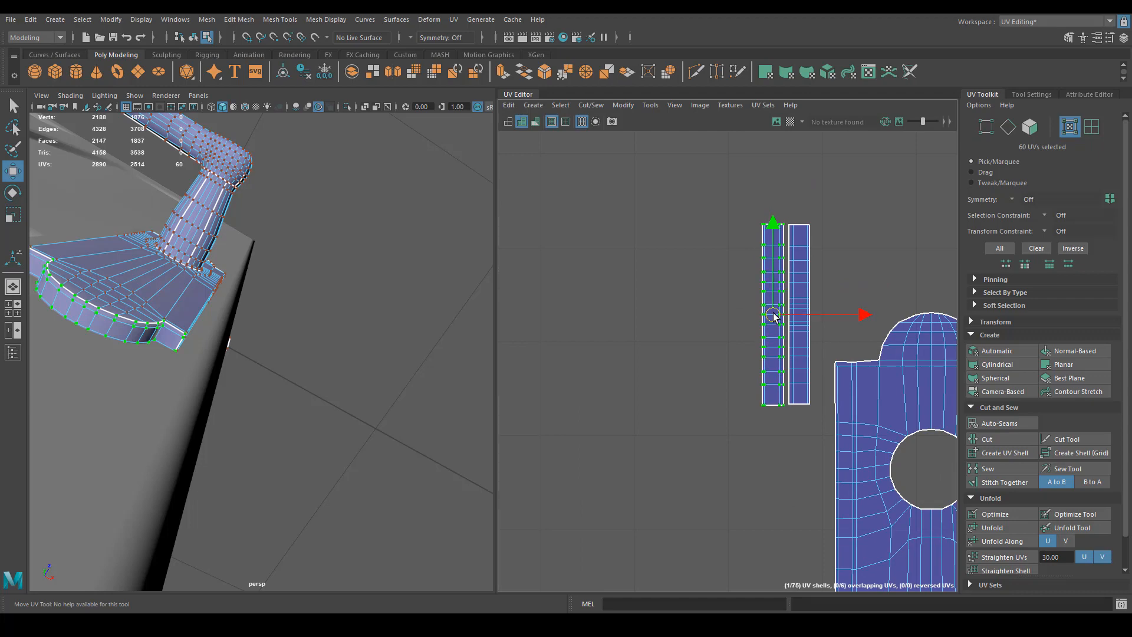
scroll(875, 424, down, 10)
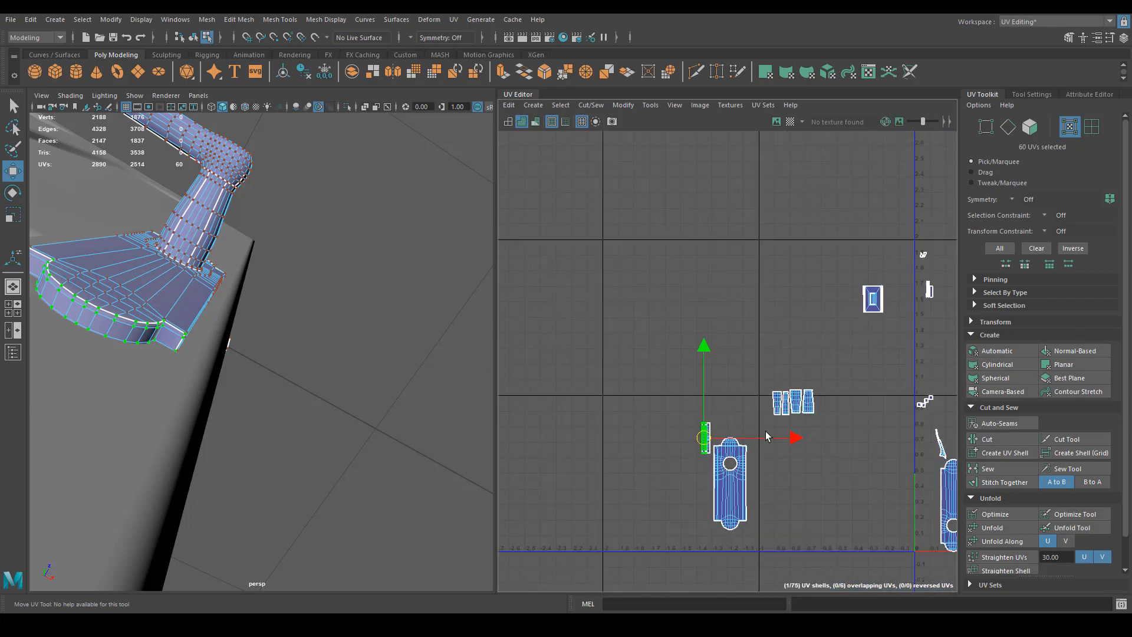
Step: Select the faces of the handle neck's four tapered shells, excluding the backplate and rim strips, and move them to empty UV space
alt+middle_drag(617, 392, 612, 389)
alt+drag(236, 298, 292, 239)
right_drag(290, 236, 294, 268)
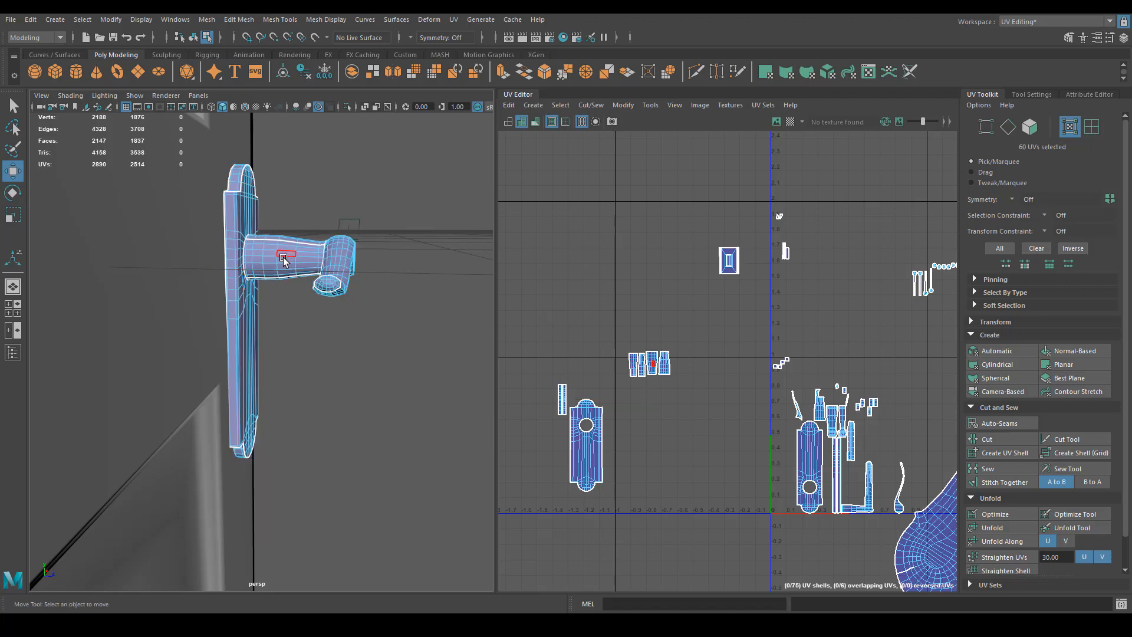
click(281, 259)
alt+drag(277, 289, 352, 290)
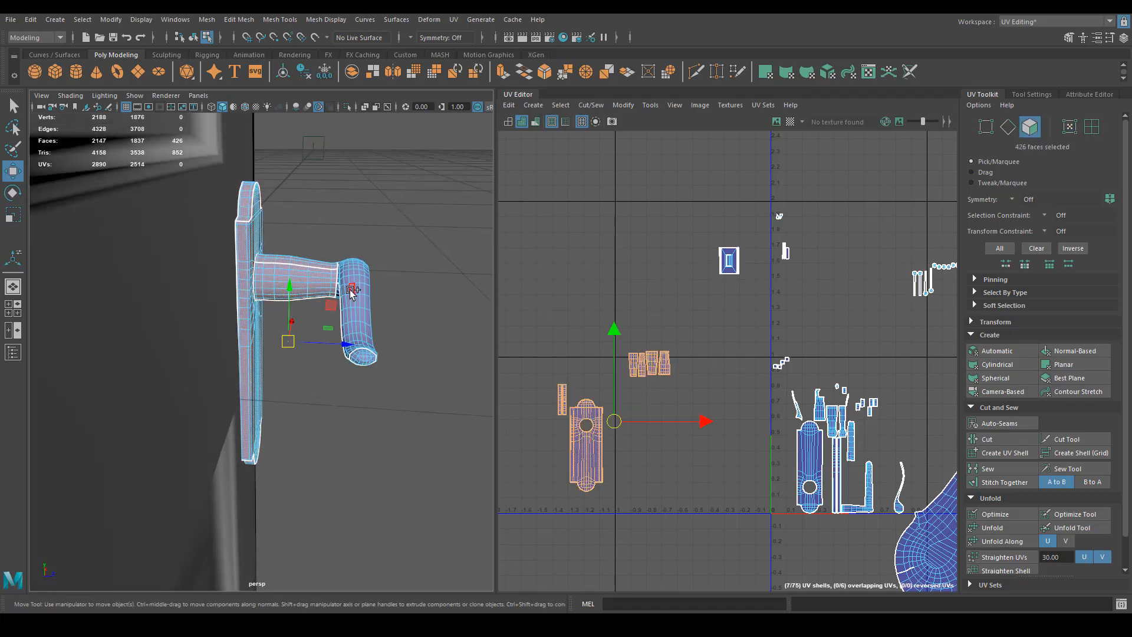
alt+middle_drag(636, 469, 715, 452)
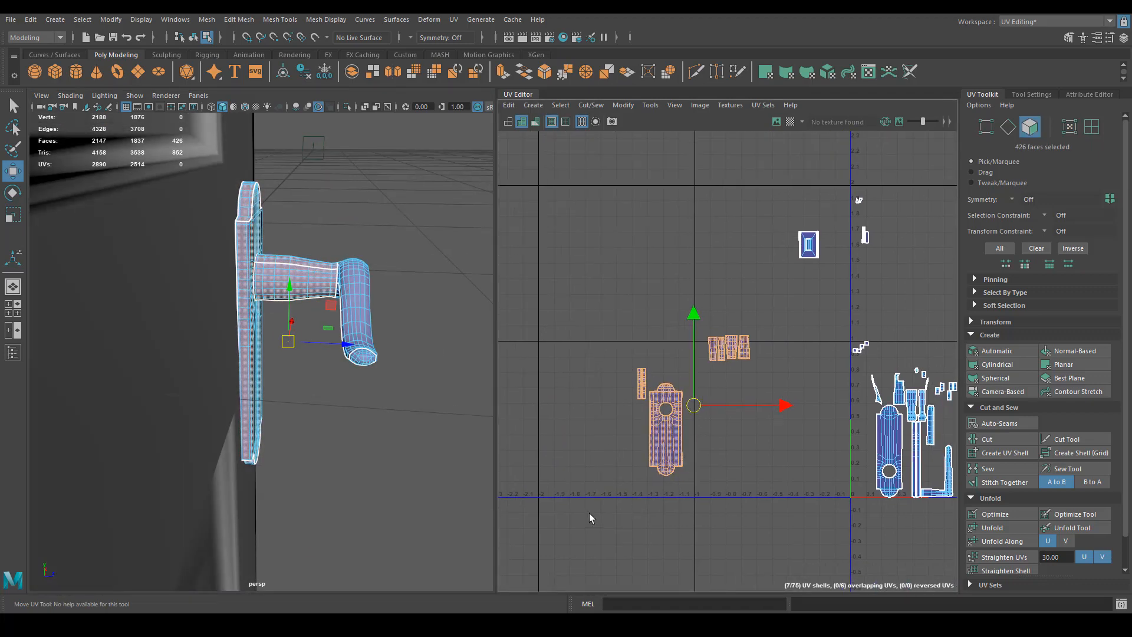
ctrl+drag(692, 349, 692, 349)
scroll(795, 461, down, 3)
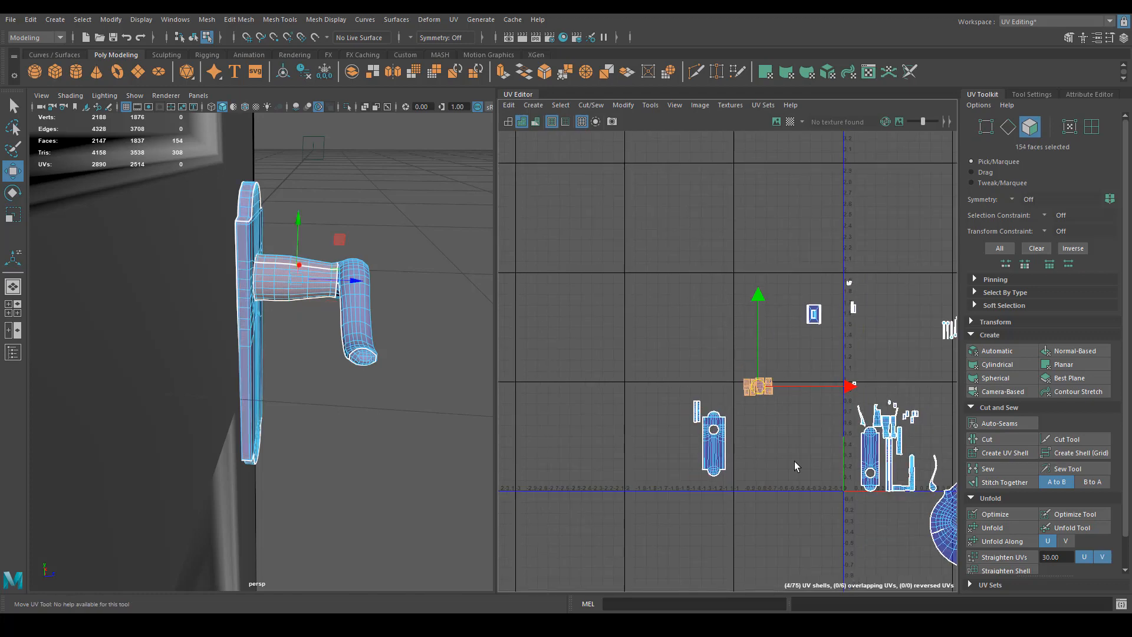
alt+middle_drag(794, 461, 612, 375)
alt+middle_drag(636, 481, 698, 541)
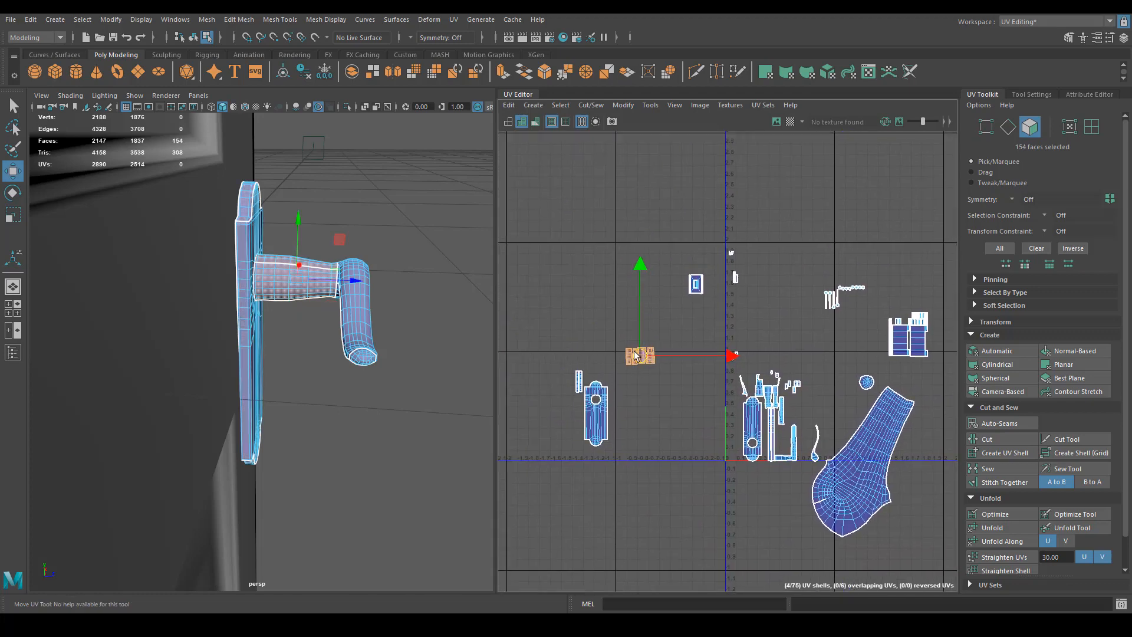
drag(636, 360, 638, 295)
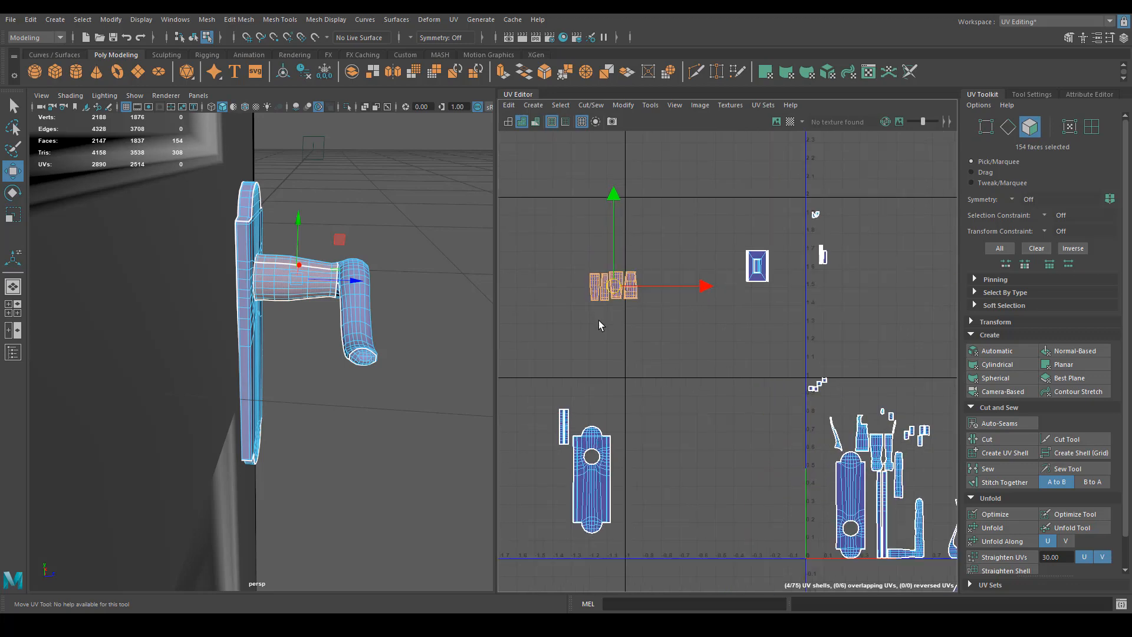
scroll(600, 317, up, 5)
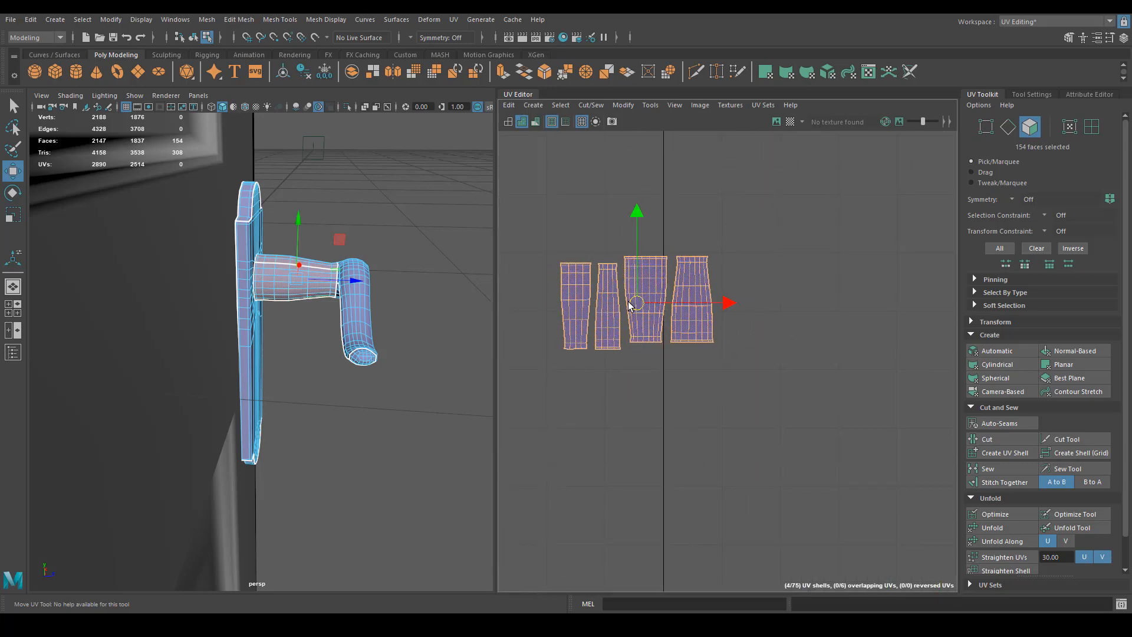
Step: Select the edges of the four tapered neck shells, excluding the edges that belong to other shells
scroll(613, 309, up, 2)
alt+middle_drag(526, 276, 561, 275)
right_drag(562, 275, 560, 245)
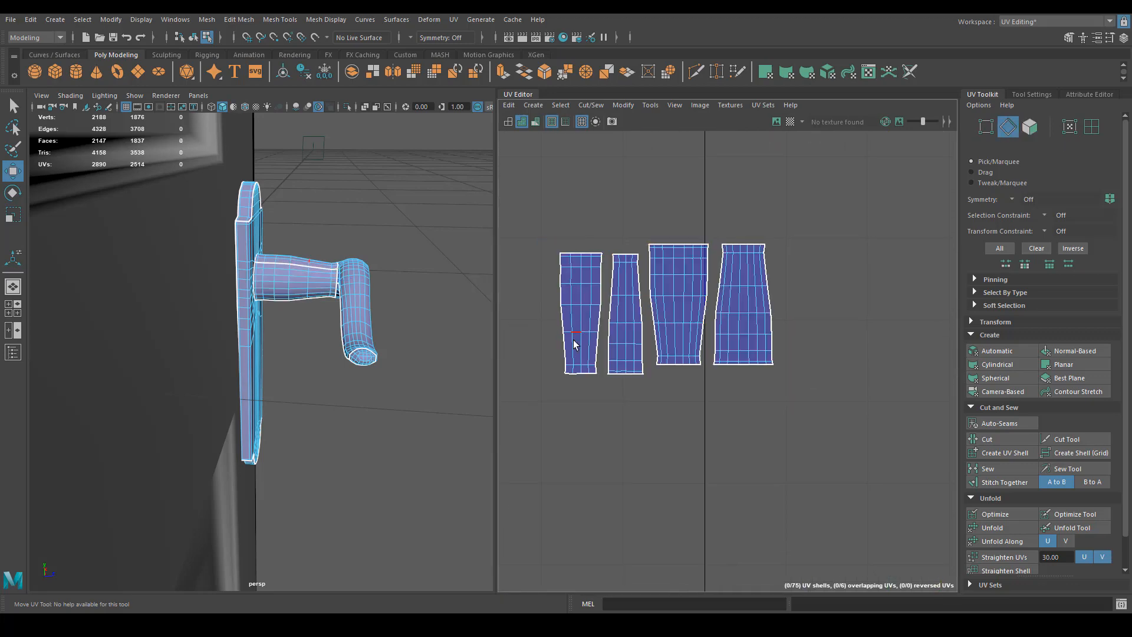
drag(806, 167, 806, 168)
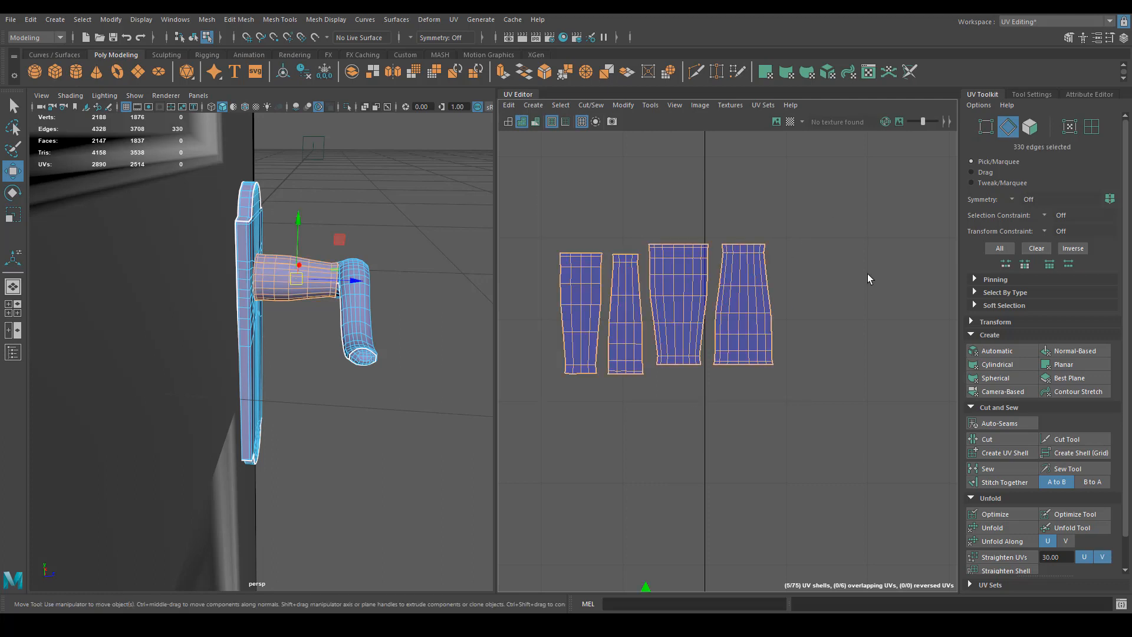
scroll(868, 273, down, 8)
alt+middle_drag(810, 381, 688, 325)
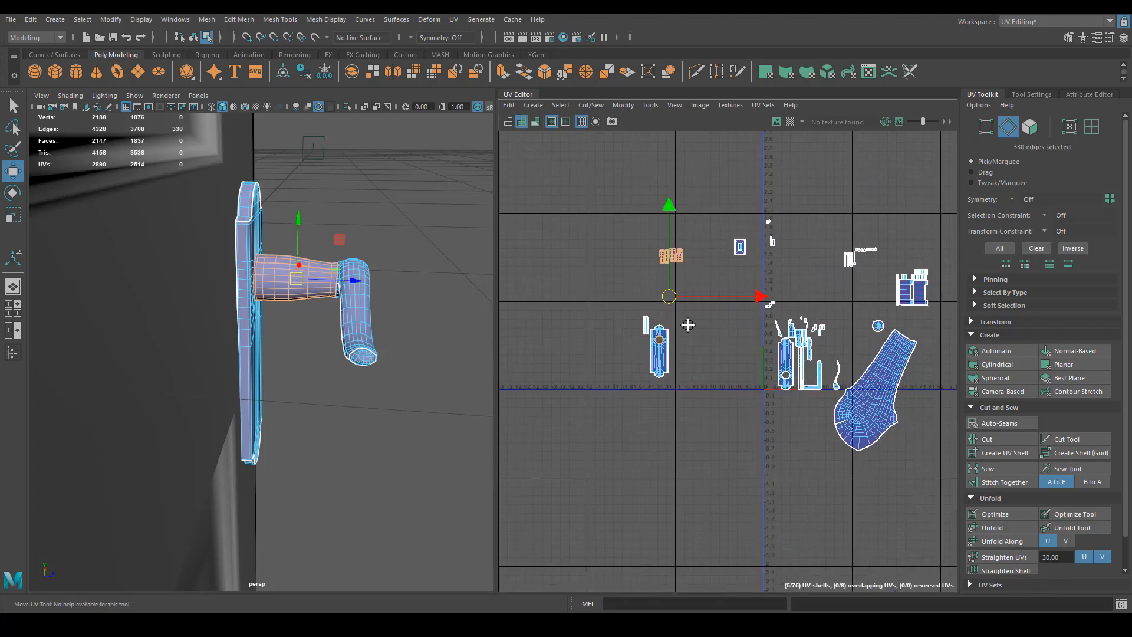
ctrl+drag(795, 320, 955, 273)
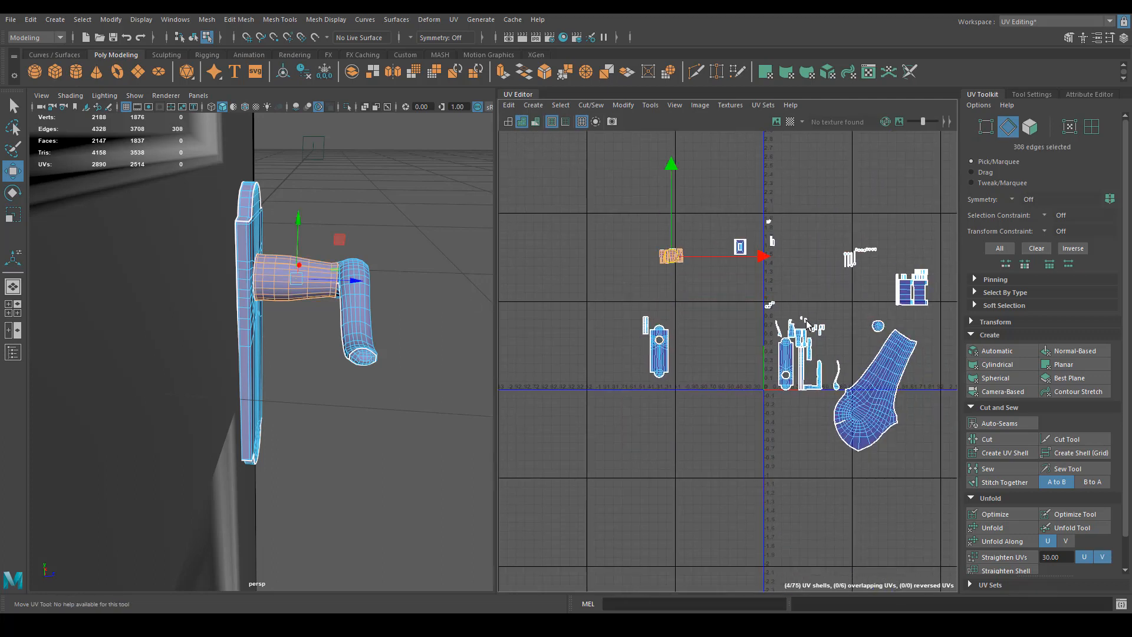
alt+middle_drag(774, 334, 764, 407)
Step: Deselect the seam edges shared by the second and fourth neck shells and the end edges of the fourth shell
scroll(699, 391, up, 8)
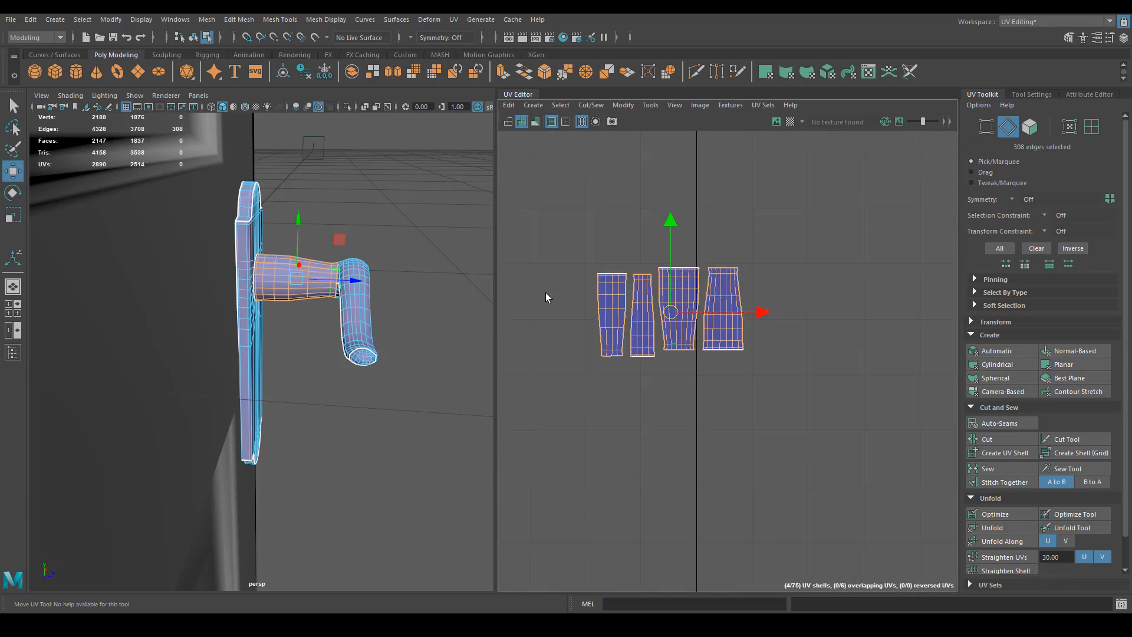
scroll(752, 341, up, 4)
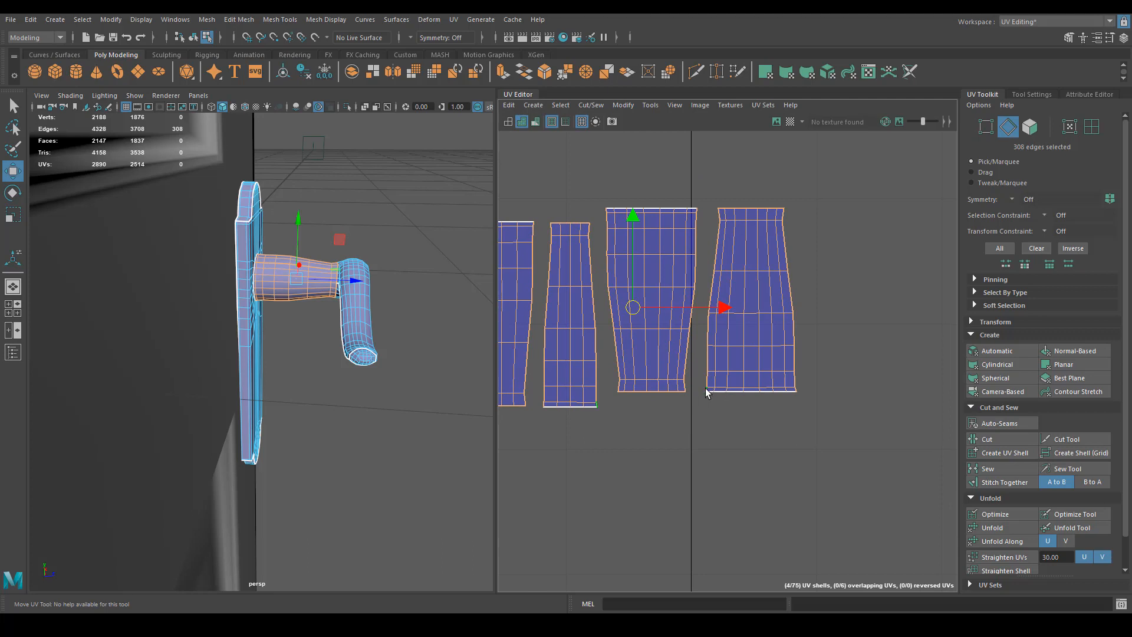
ctrl+click(705, 389)
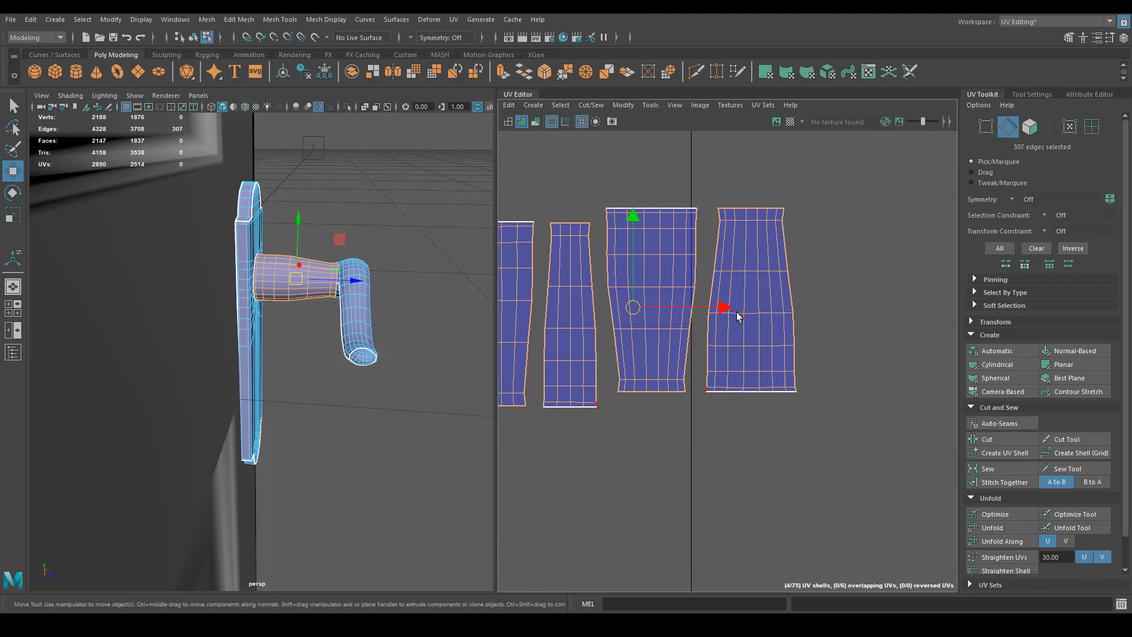
ctrl+click(719, 218)
ctrl+click(712, 380)
ctrl+click(710, 347)
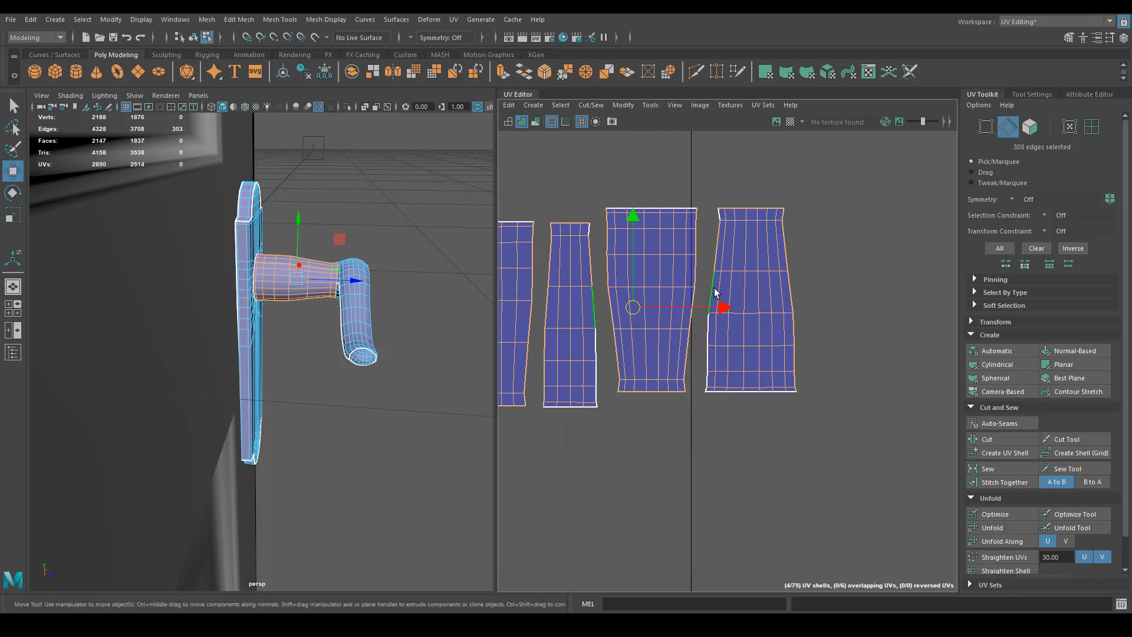
ctrl+click(717, 247)
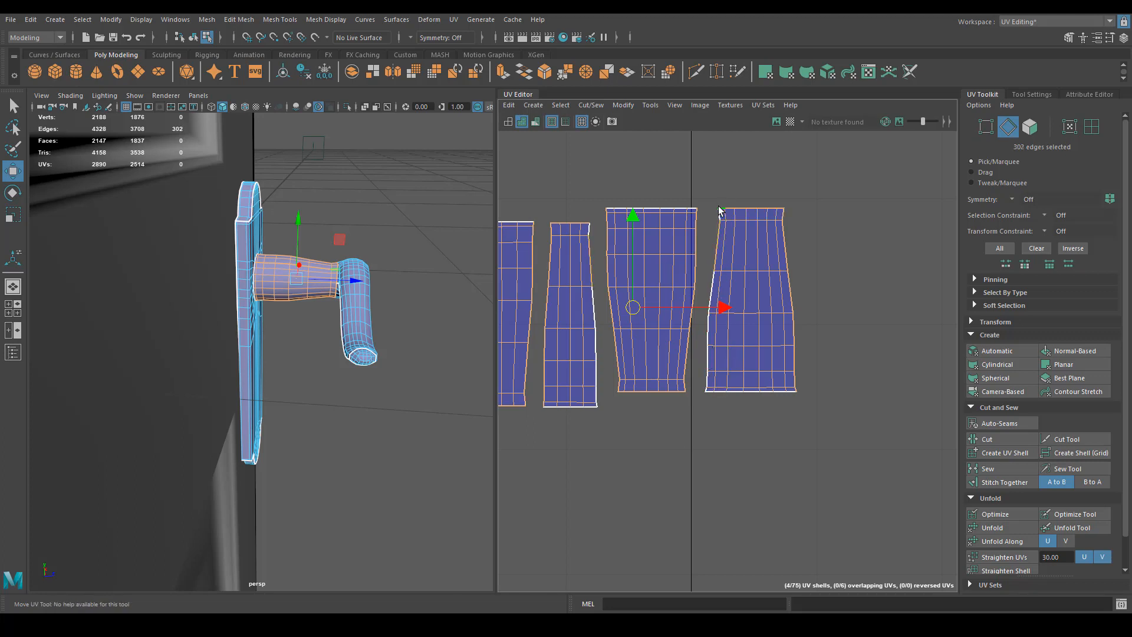
ctrl+drag(747, 194, 782, 215)
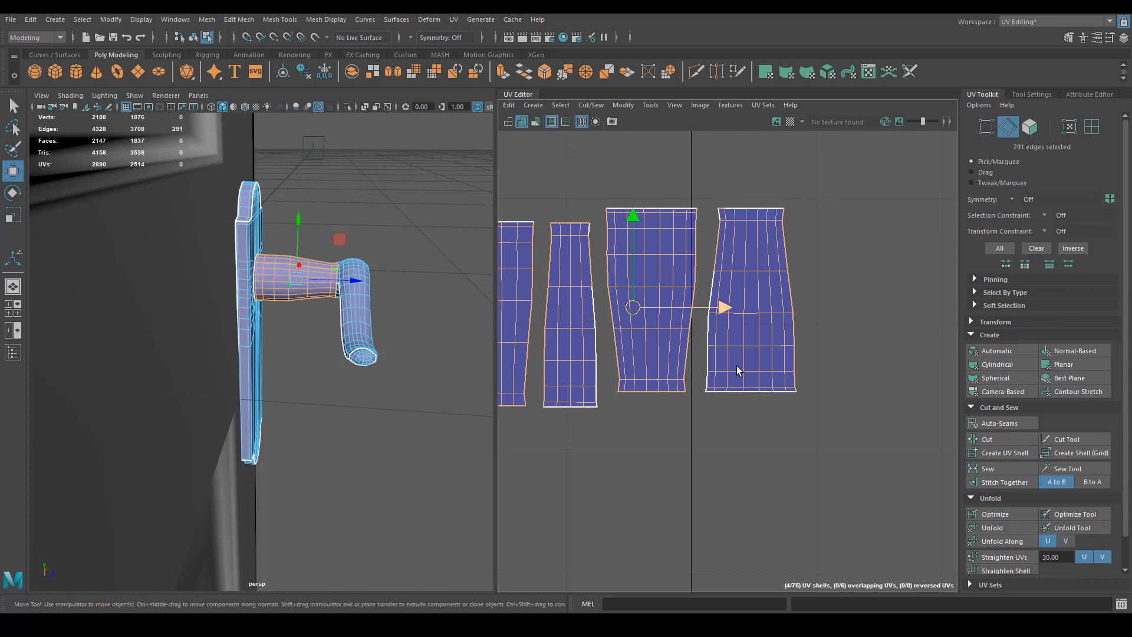
Step: Try to stitch the four neck shells together along the selected edges
scroll(737, 370, down, 8)
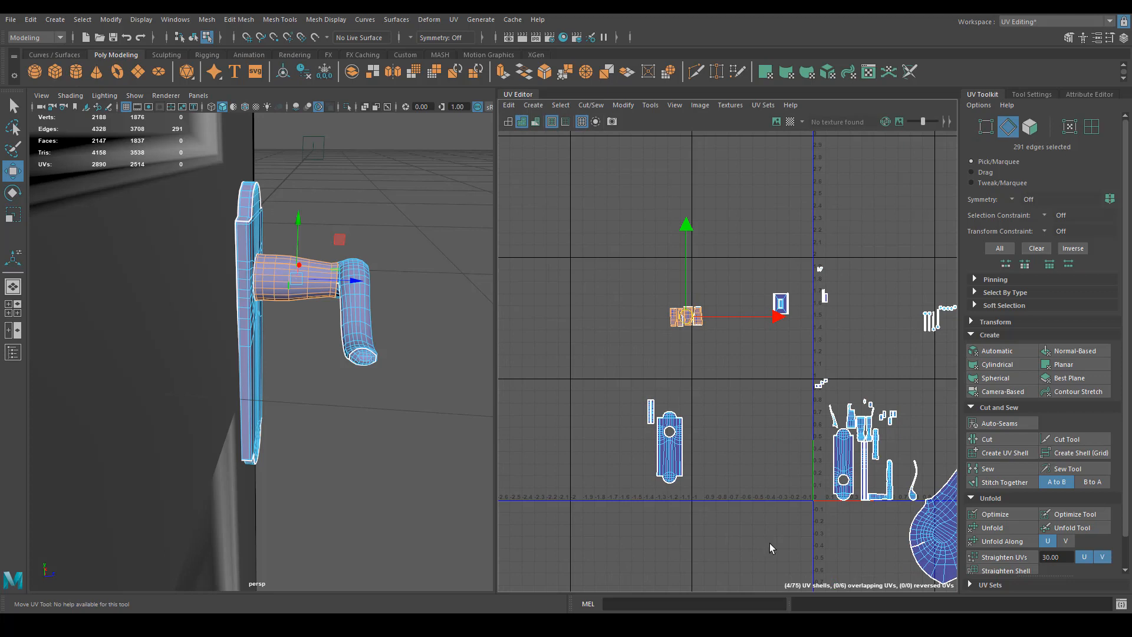
alt+middle_drag(807, 355, 658, 235)
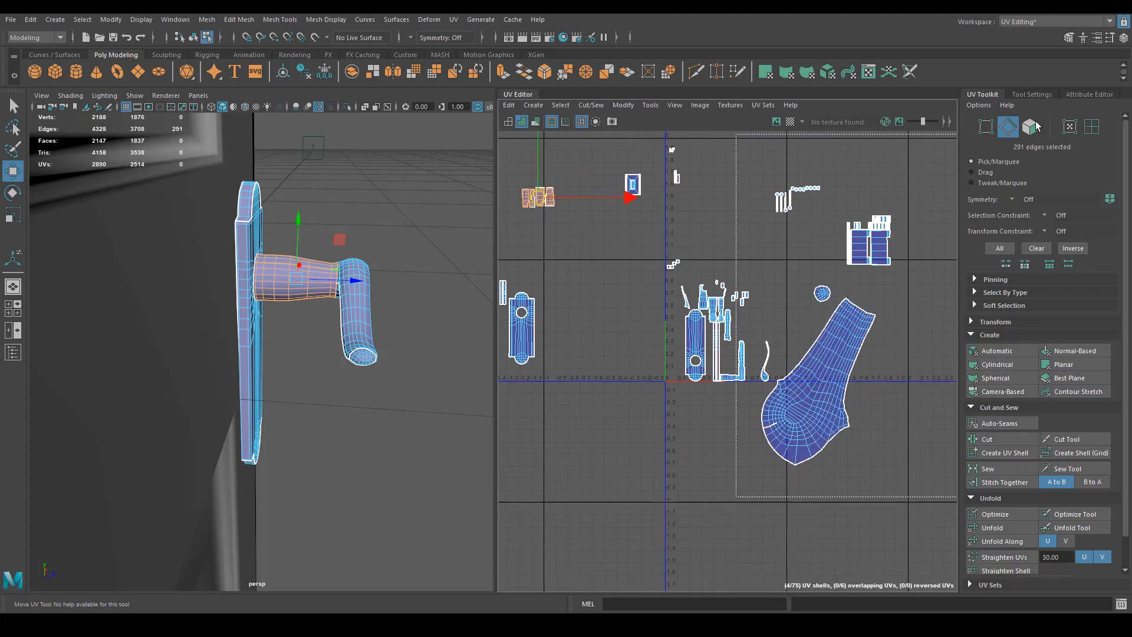
alt+middle_drag(737, 389, 842, 407)
key(f)
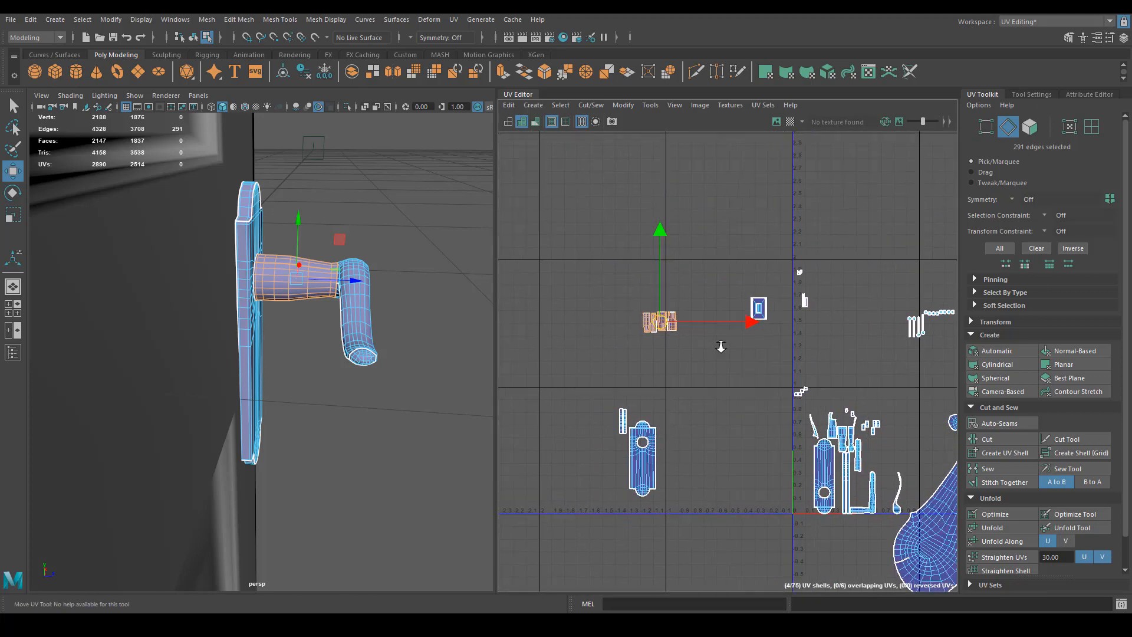
click(1024, 484)
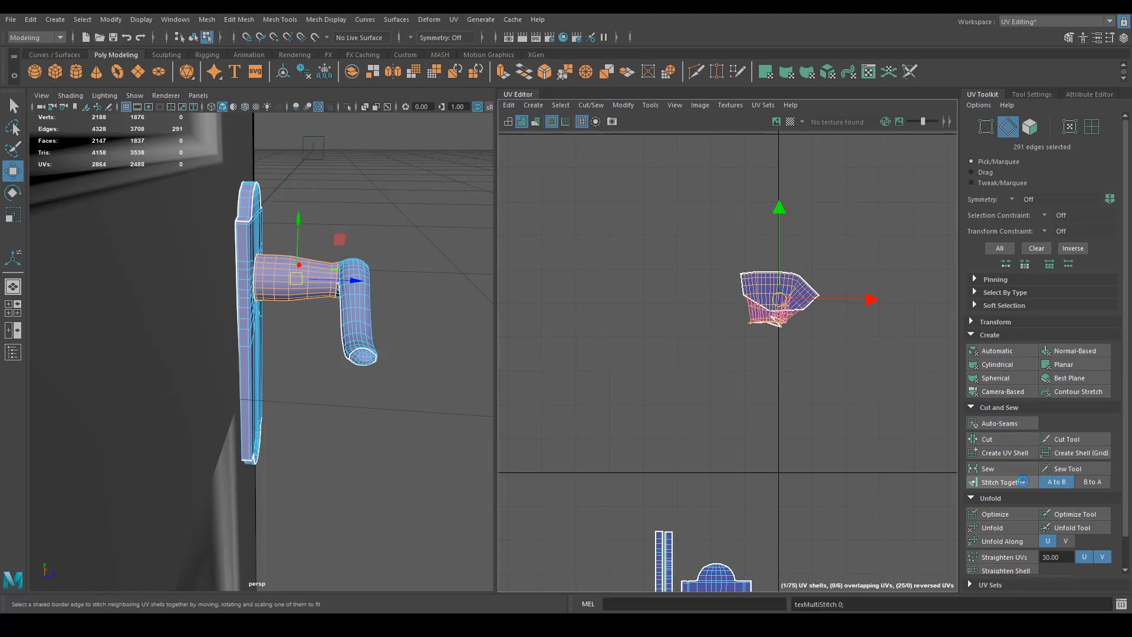
alt+middle_drag(821, 370, 706, 372)
key(ctrl+z)
Step: Undo the stitch, deselect the seam edges joining the first and fourth neck shells, and stitch the four shells into one
alt+right_drag(705, 373, 902, 440)
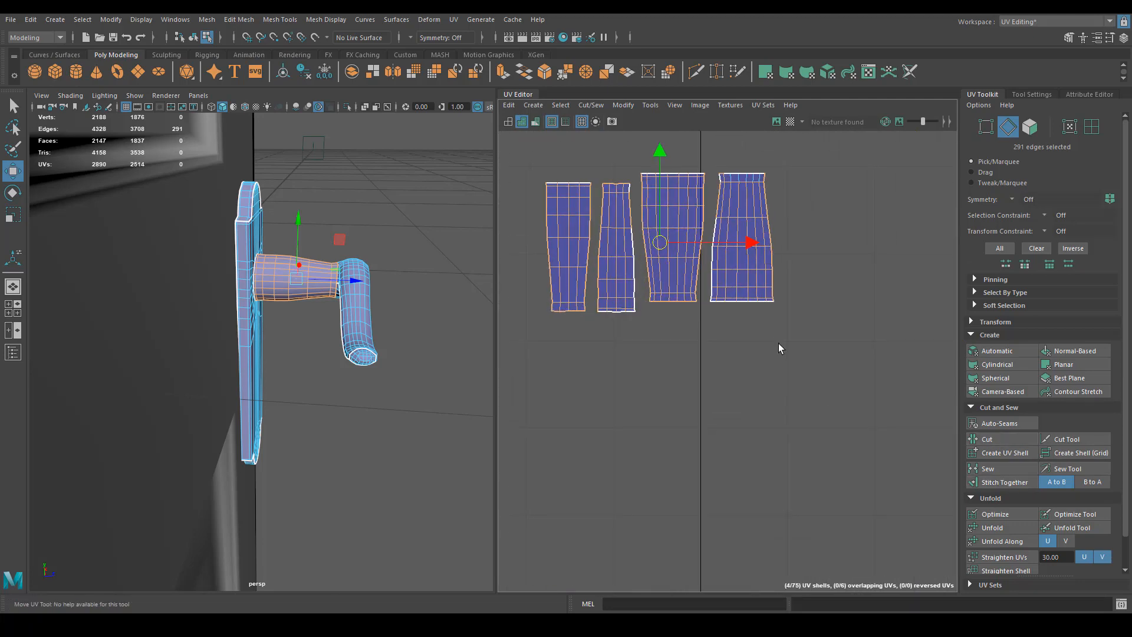
alt+middle_drag(781, 347, 806, 420)
ctrl+drag(744, 282, 791, 291)
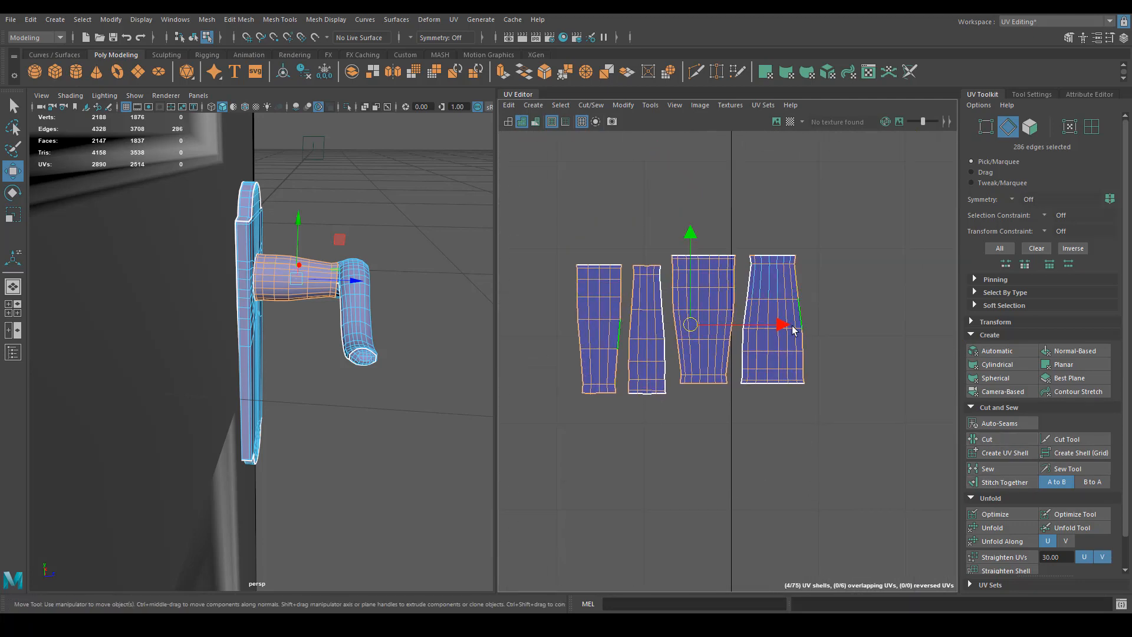
click(1009, 483)
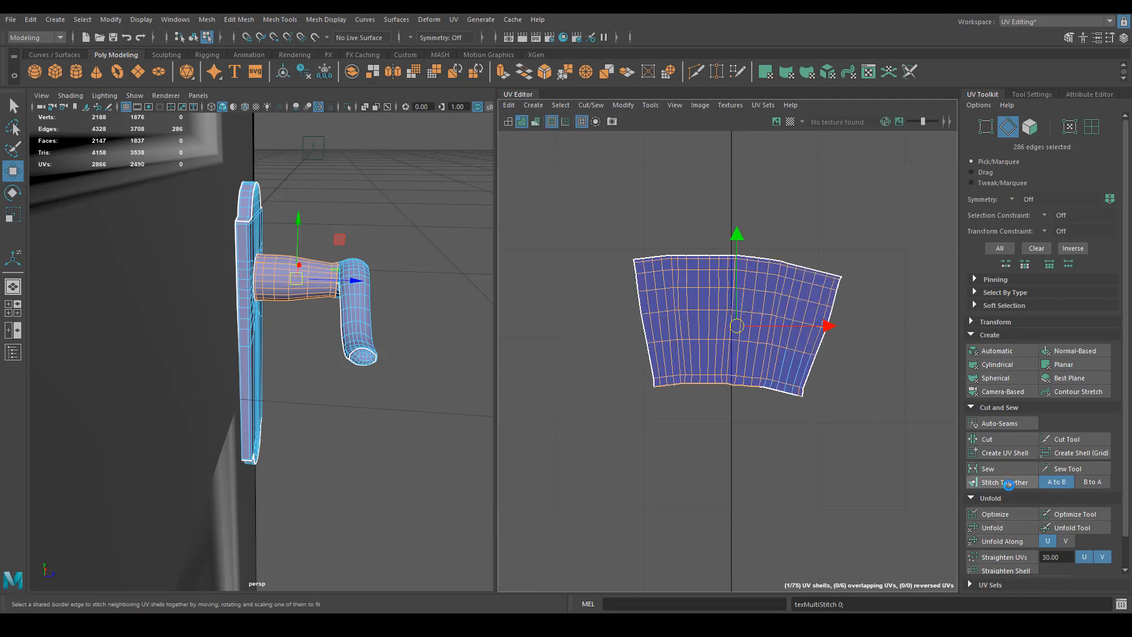
Step: Select all UVs of the stitched neck shell and unfold it
alt+right_drag(825, 405, 705, 407)
drag(647, 451, 897, 197)
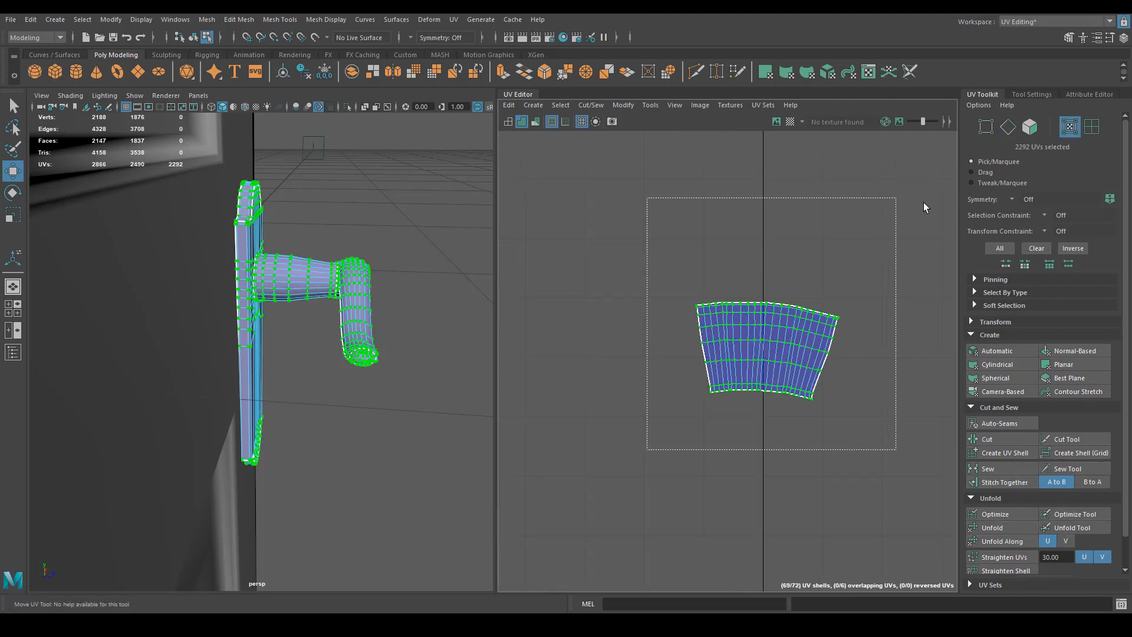
alt+middle_drag(790, 392, 759, 359)
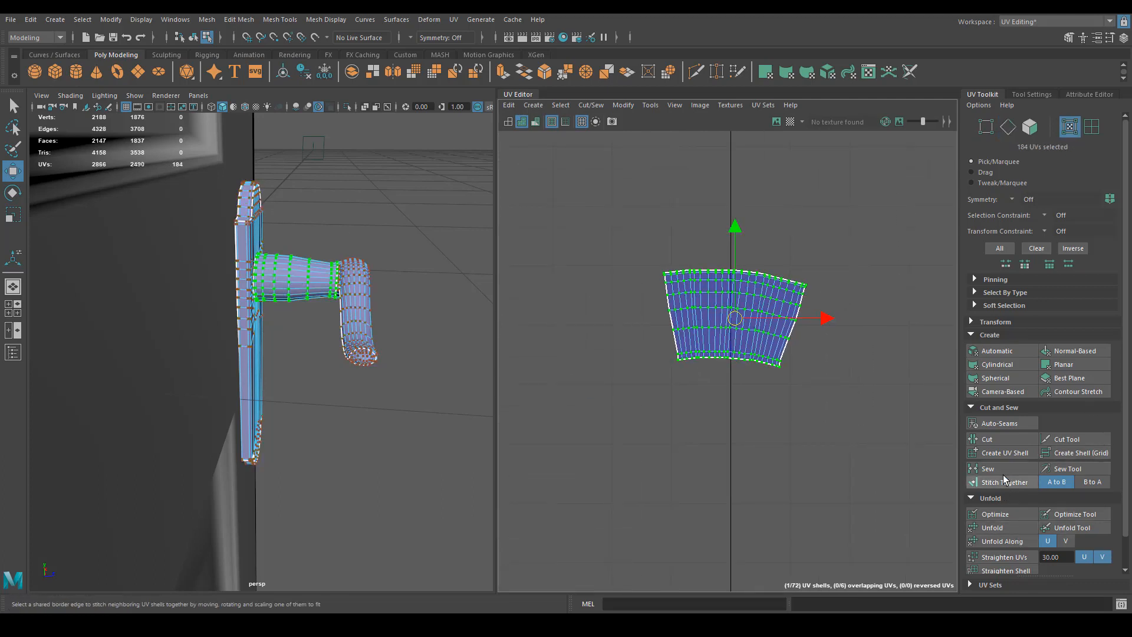
click(992, 528)
Step: Move the neck shell beside the backplate, and relocate the backplate, rim and neck shells to empty UV space near the lever shell
scroll(636, 349, down, 4)
alt+middle_drag(749, 304, 737, 400)
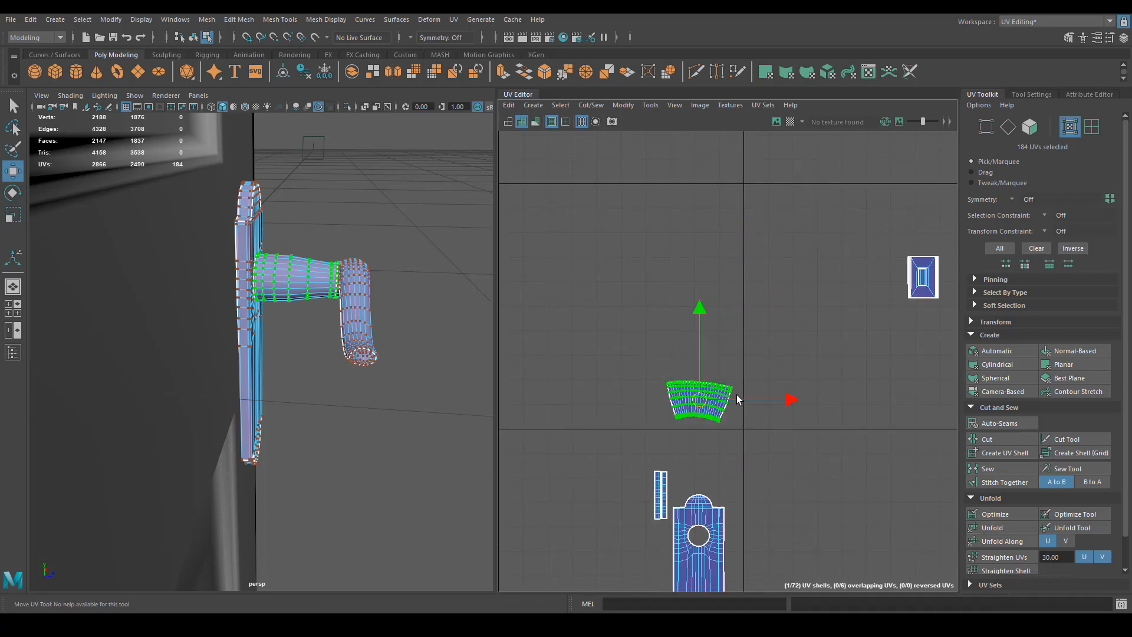
drag(737, 399, 801, 484)
scroll(690, 336, down, 3)
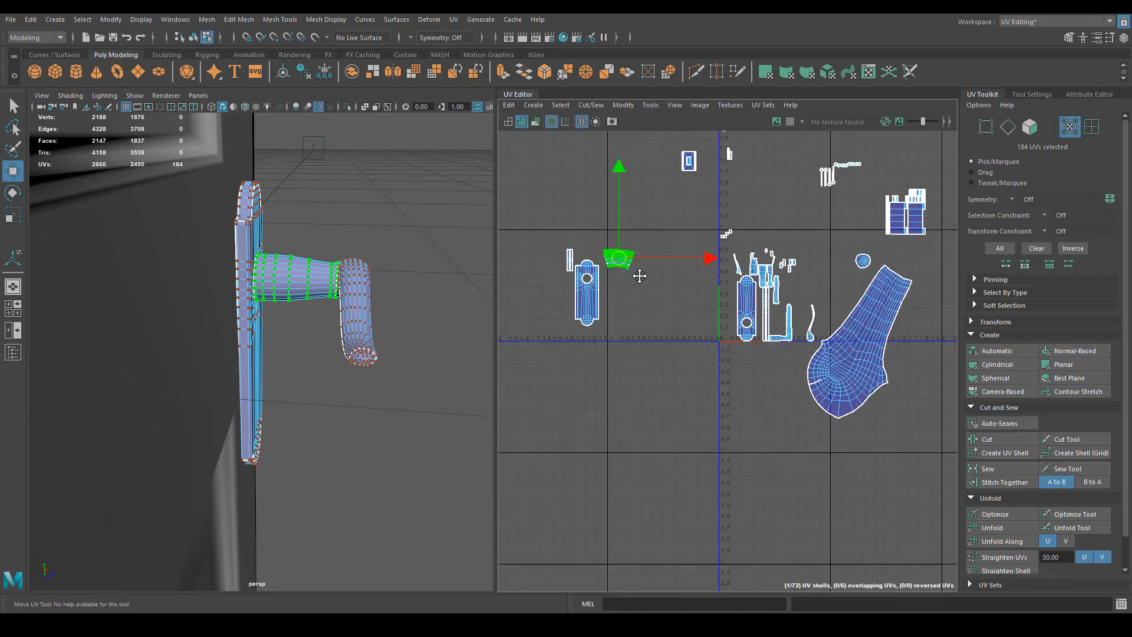
alt+middle_drag(640, 276, 646, 286)
shift+drag(676, 210, 675, 210)
drag(608, 293, 950, 454)
alt+middle_drag(852, 354, 727, 337)
Step: Scale the lever shell and its round end cap down together and place them beside the backplate shells
right_drag(726, 334, 687, 319)
click(743, 358)
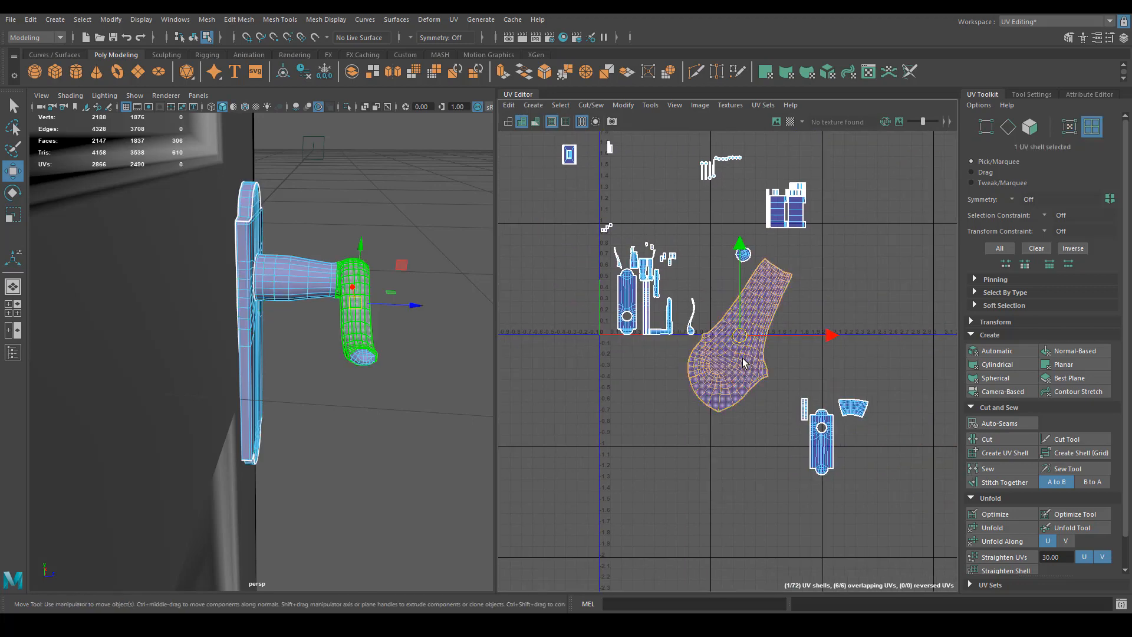
shift+click(758, 338)
key(r)
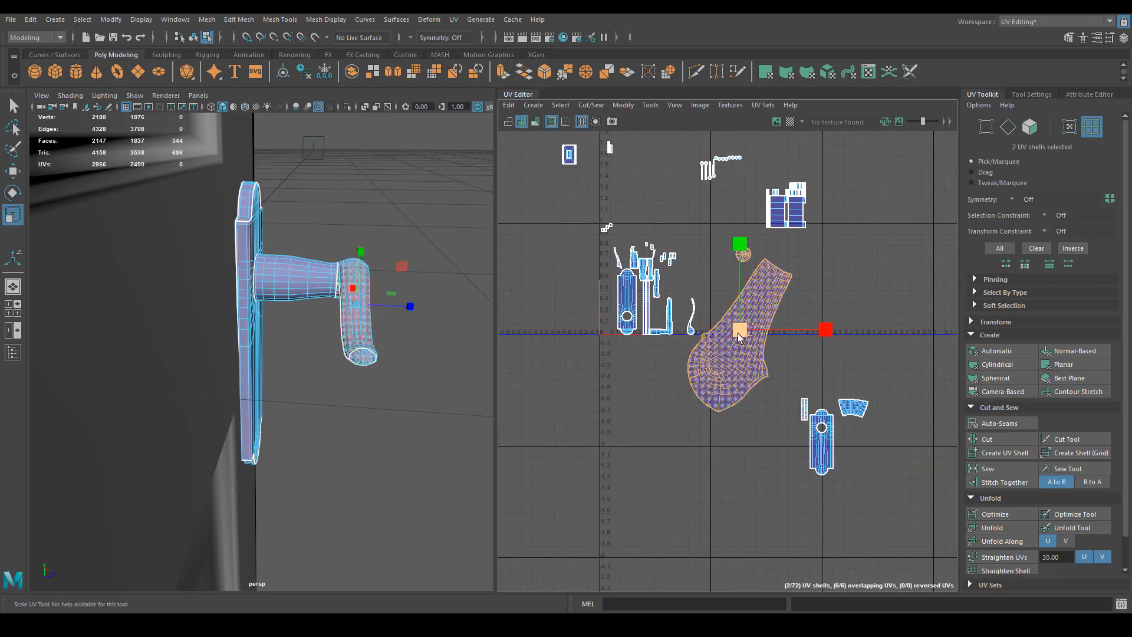
drag(740, 331, 775, 400)
key(w)
Step: Select all six laid-out handle shells and duplicate their faces as separate geometry
drag(735, 514, 923, 285)
alt+drag(470, 330, 269, 291)
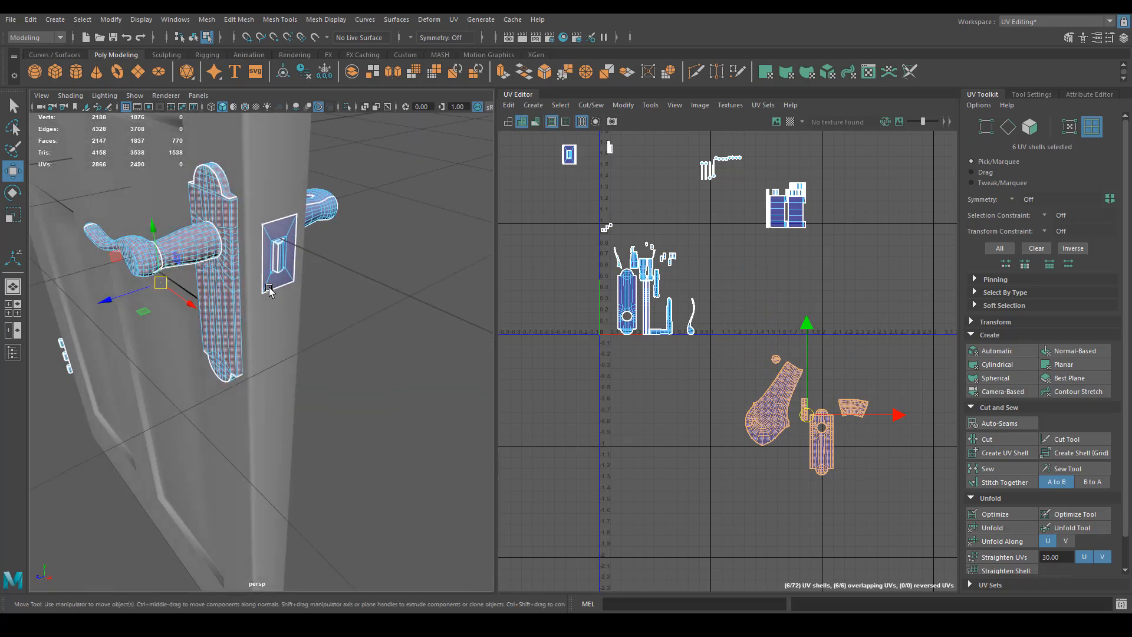
right_drag(212, 241, 216, 227)
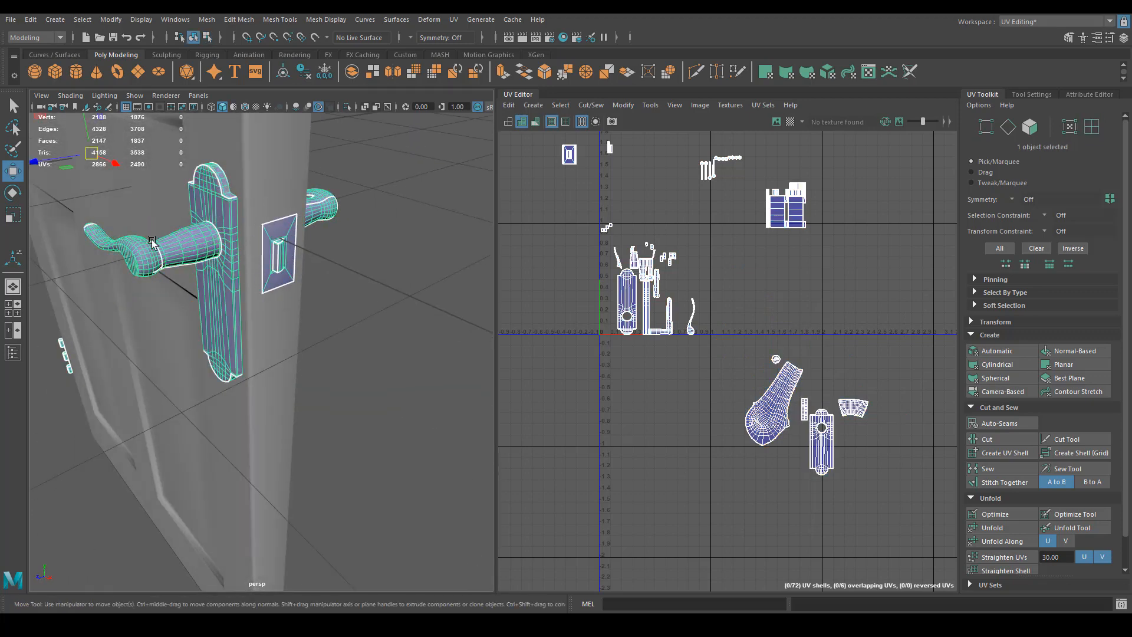
alt+drag(151, 242, 189, 244)
right_drag(189, 245, 215, 246)
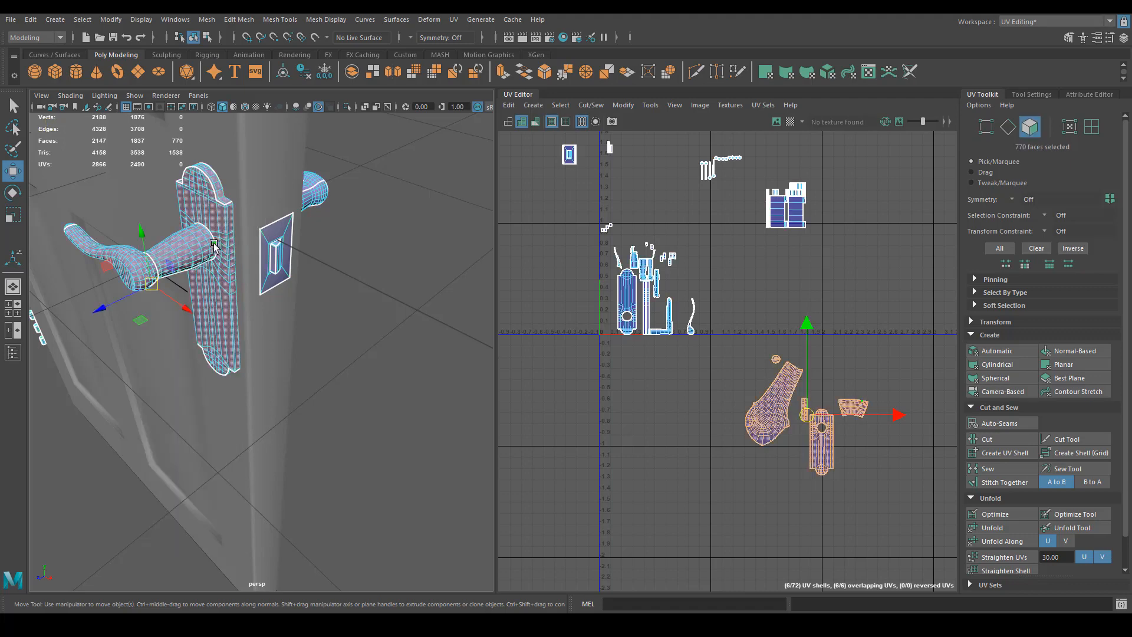
scroll(200, 280, up, 3)
alt+drag(201, 280, 253, 281)
alt+middle_drag(253, 281, 338, 306)
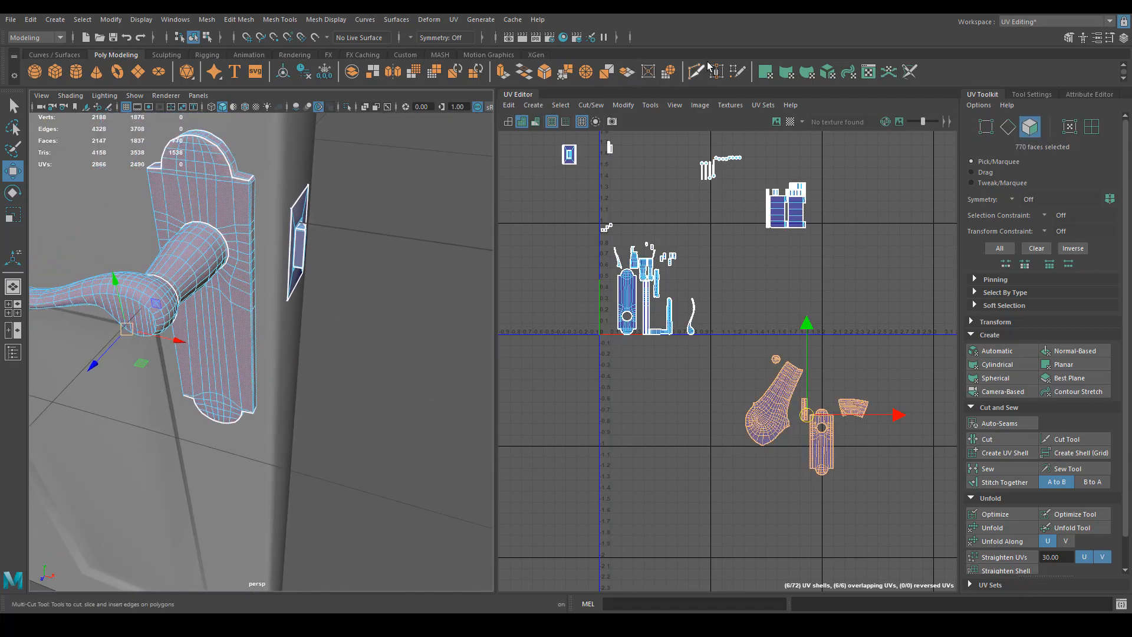
click(630, 74)
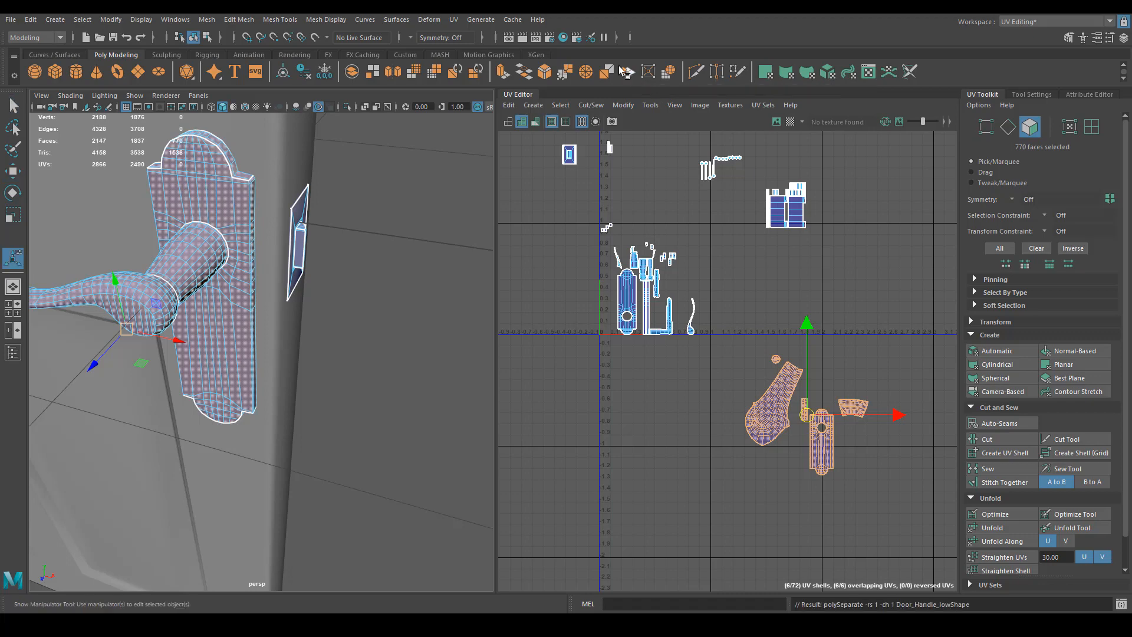
Step: Select only the duplicated handle pieces as objects, leaving out the door and the original handle mesh
alt+drag(385, 269, 306, 263)
scroll(307, 263, down, 4)
right_drag(222, 273, 281, 256)
key(q)
click(334, 351)
drag(180, 327, 305, 283)
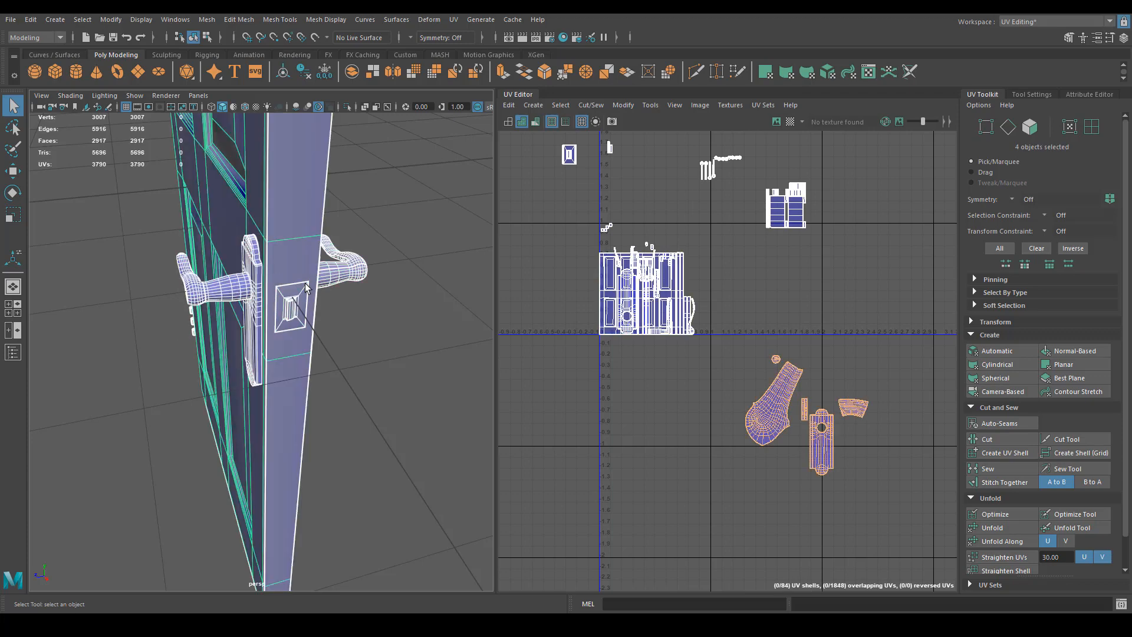
shift+click(297, 400)
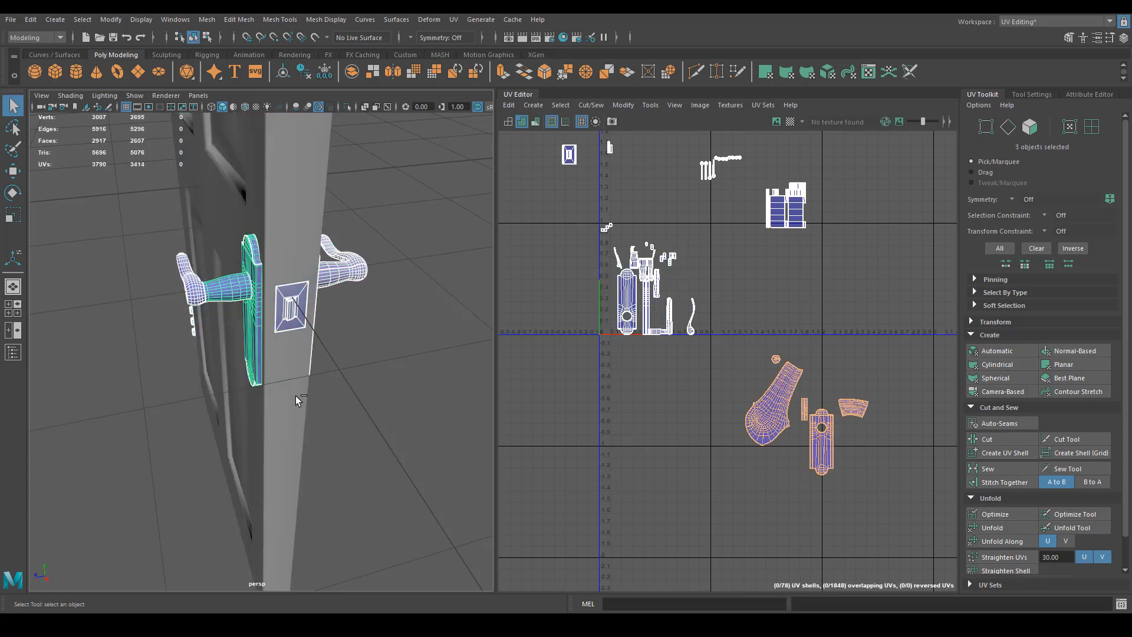
shift+click(282, 328)
alt+drag(298, 308, 210, 351)
key(w)
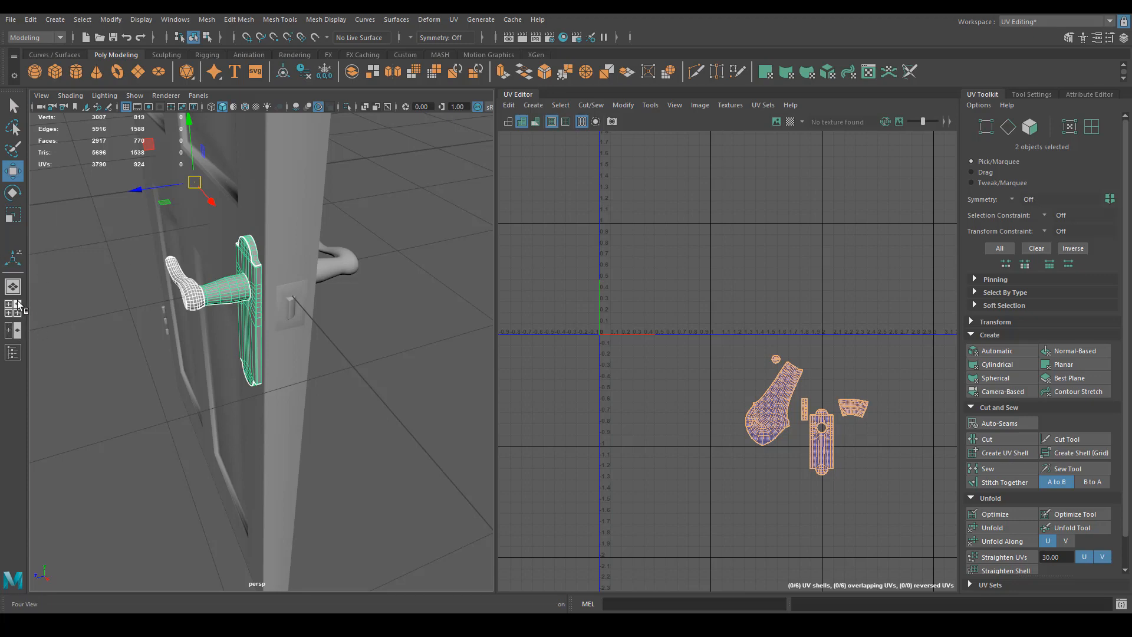
Step: Show the Outliner, expand Door_Handle_low, and combine polySurface1 and polySurface2 into one mesh
click(13, 351)
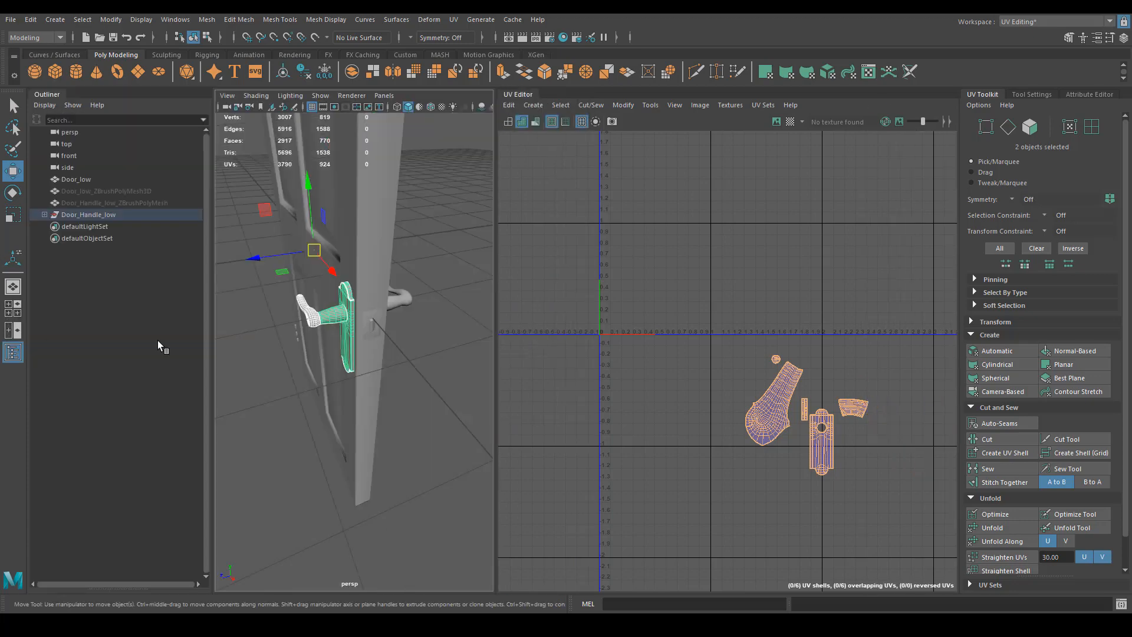
click(45, 215)
alt+drag(295, 307, 318, 304)
scroll(319, 304, up, 5)
alt+drag(267, 266, 384, 197)
scroll(383, 197, down, 2)
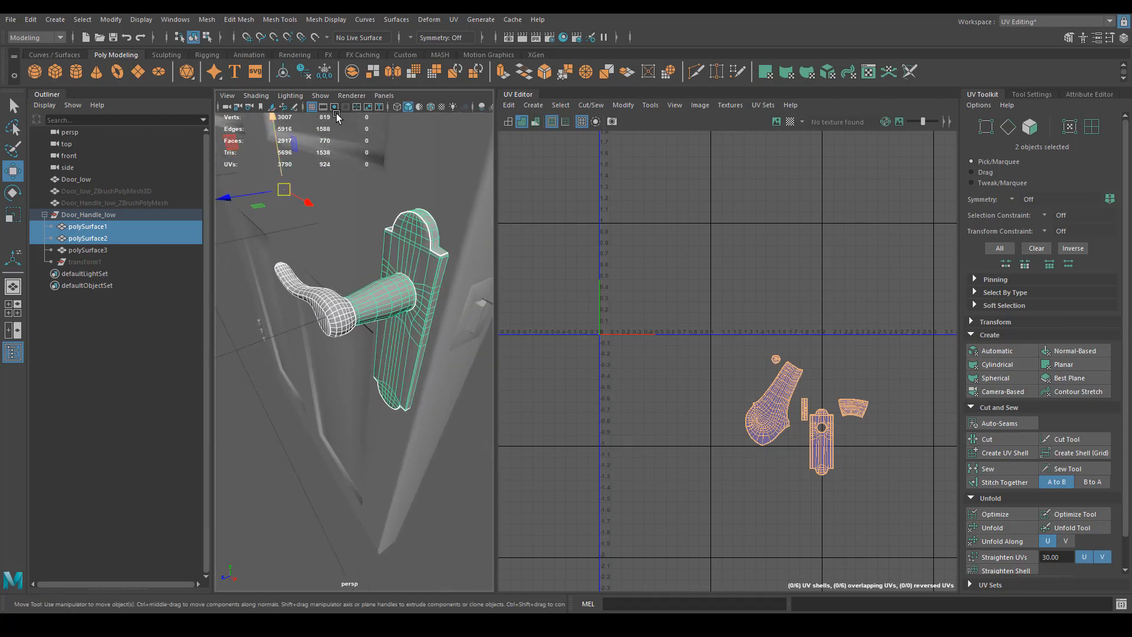
click(351, 72)
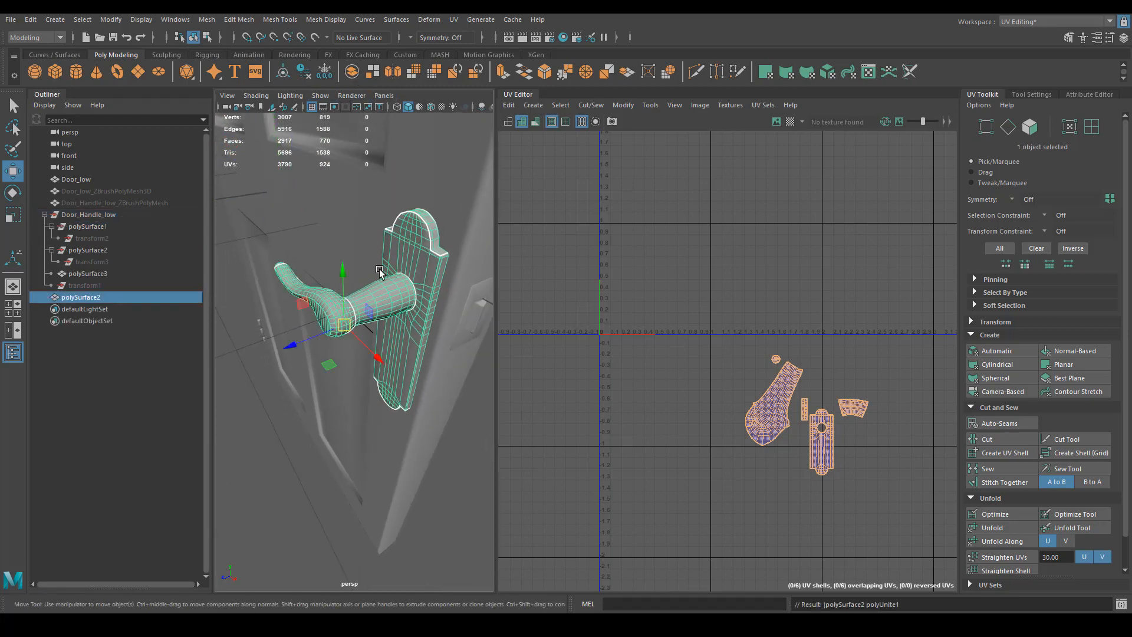
Step: Move the combined handle copy out to clear space beyond the opposite side of the door
alt+drag(330, 295, 217, 346)
drag(311, 330, 399, 348)
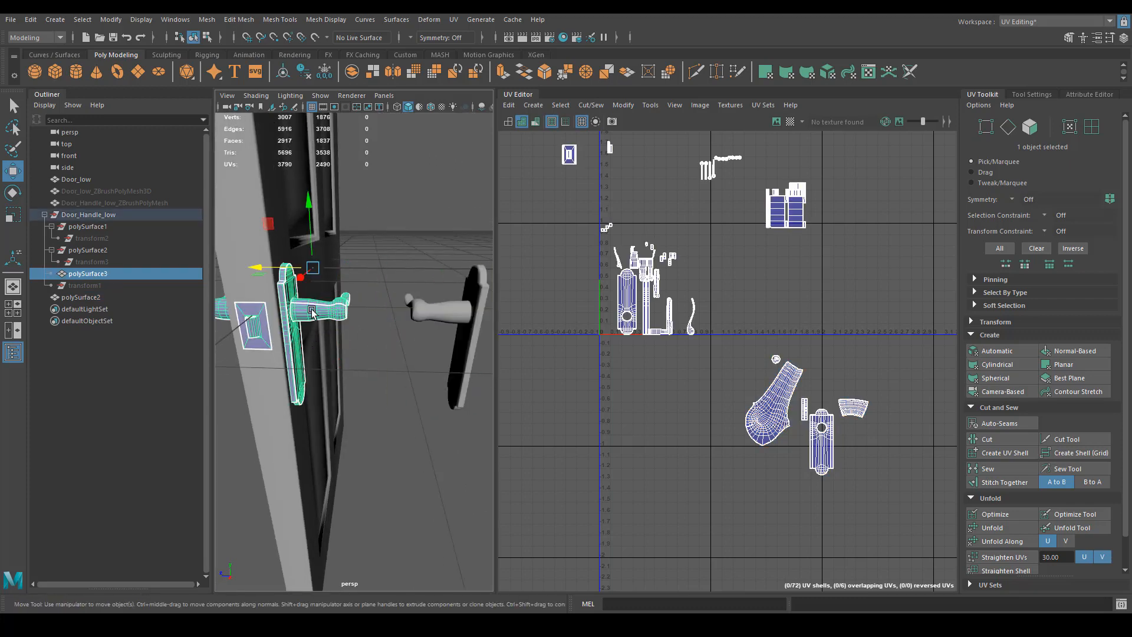
alt+drag(312, 309, 318, 315)
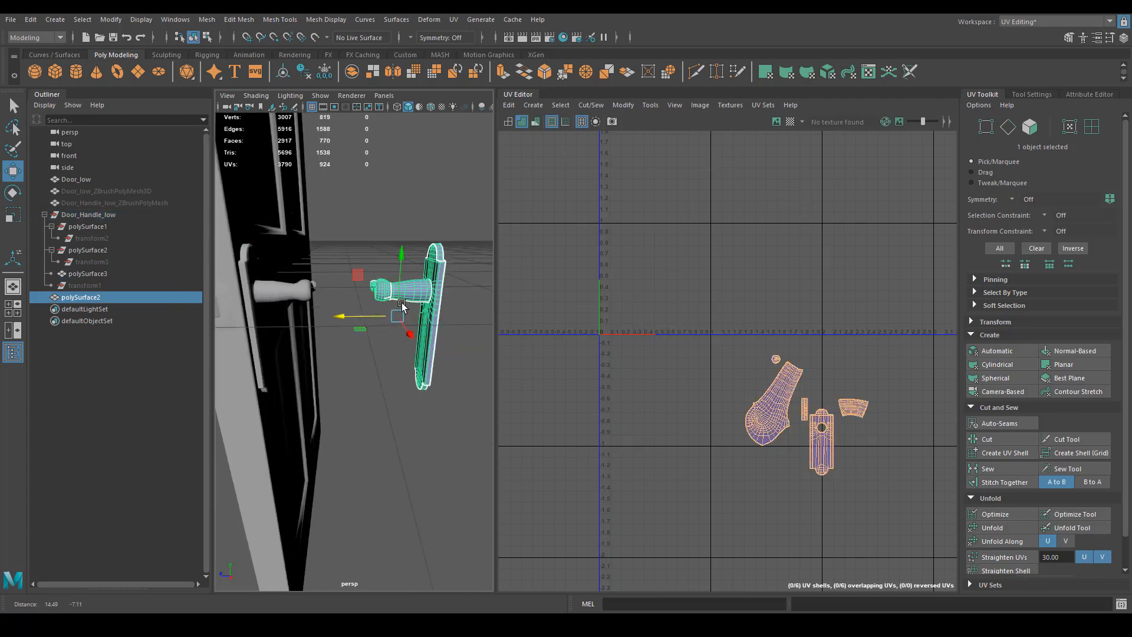
alt+drag(402, 303, 418, 311)
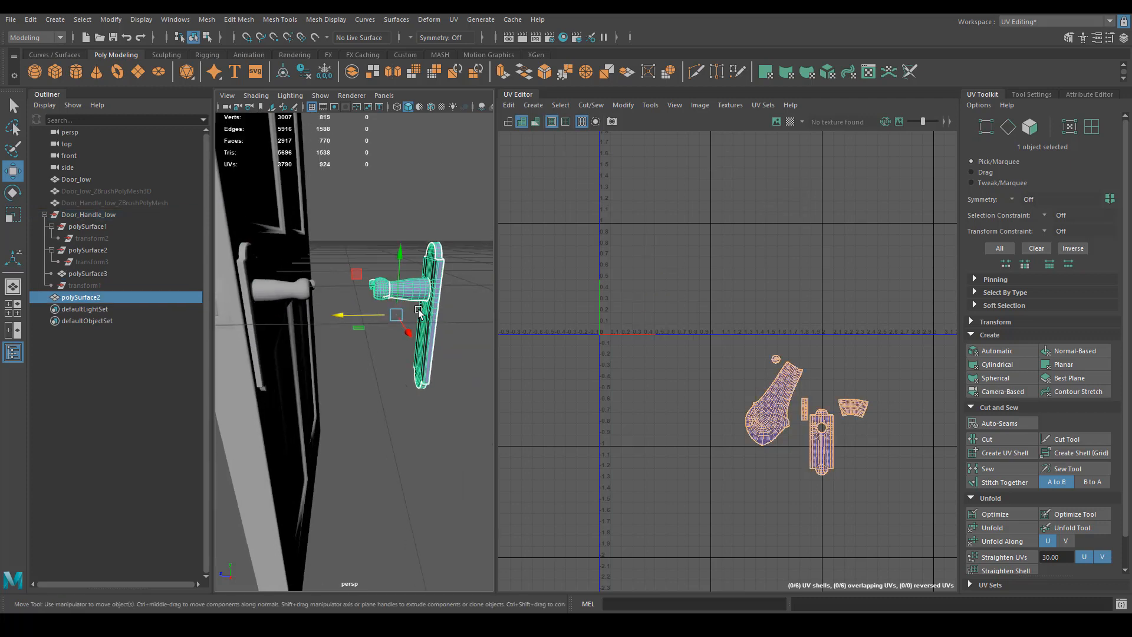
Step: Mirror the handle copy across the Z axis with the mirror plane placed just behind its backplate
click(394, 75)
alt+drag(407, 284, 330, 313)
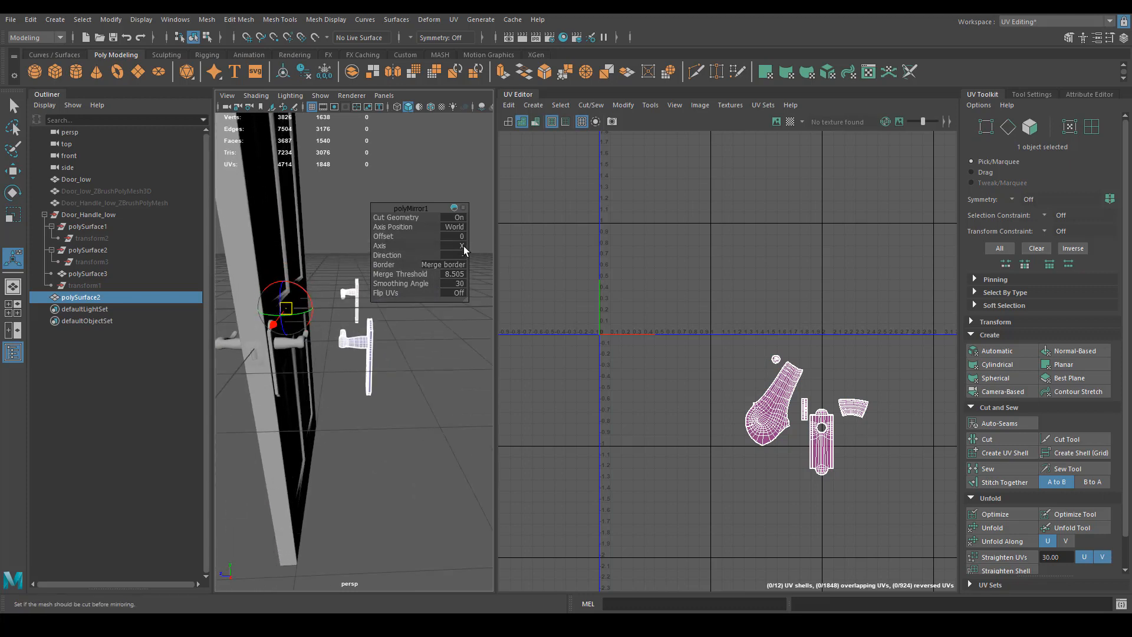
click(463, 245)
click(484, 276)
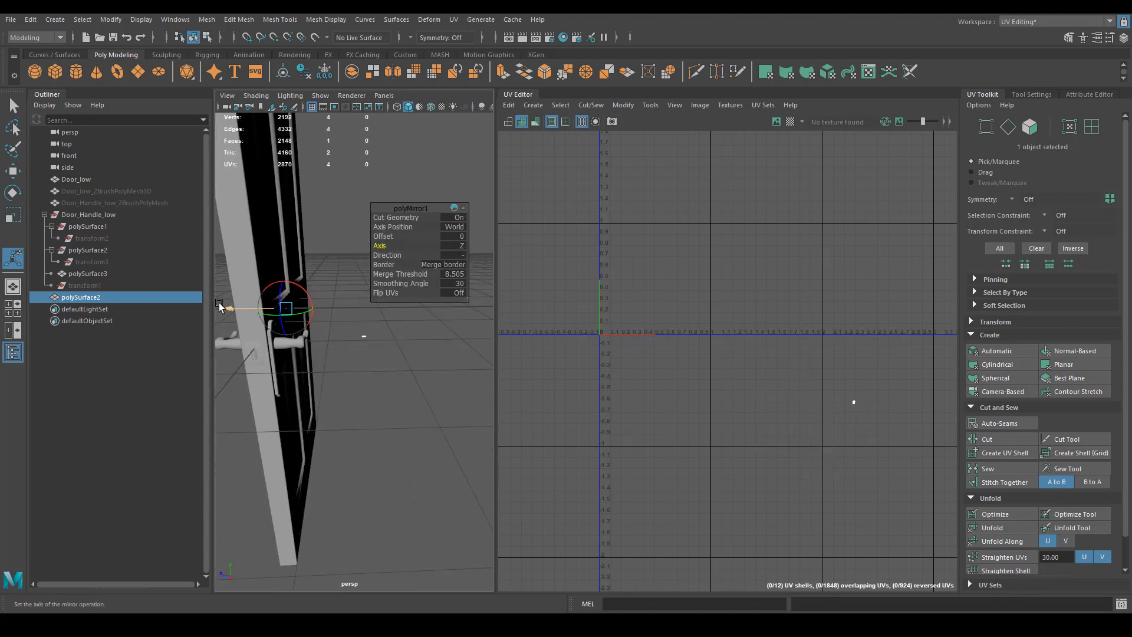
drag(226, 309, 305, 317)
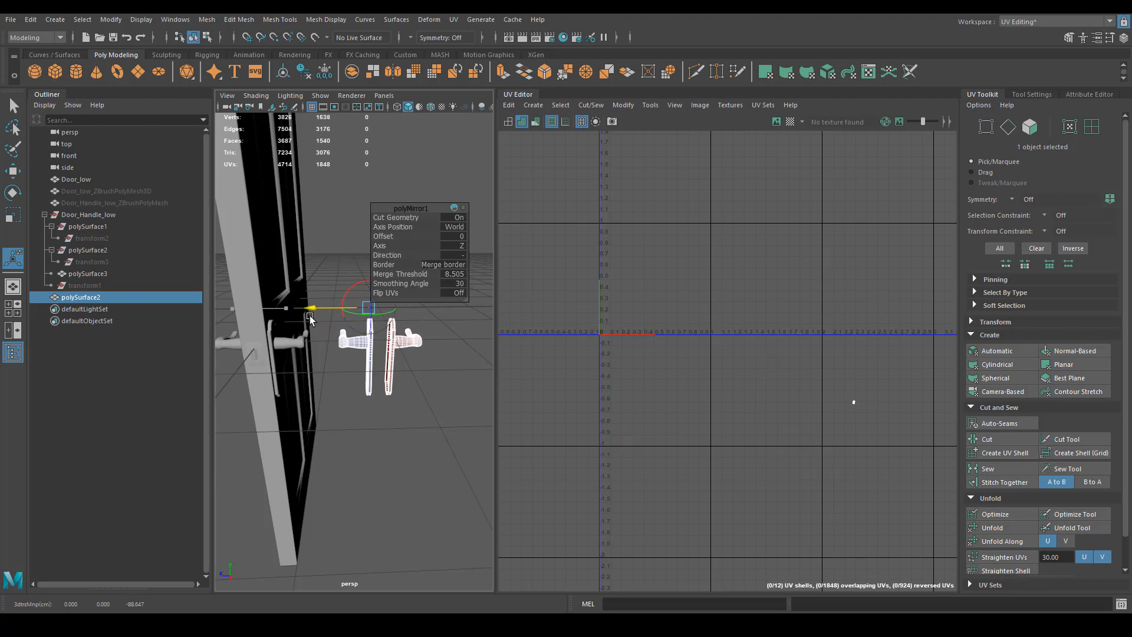
Step: Delete the faces of the unmirrored handle half and return to moving the remaining mesh as an object
right_drag(374, 315, 376, 349)
key(q)
drag(330, 423, 400, 295)
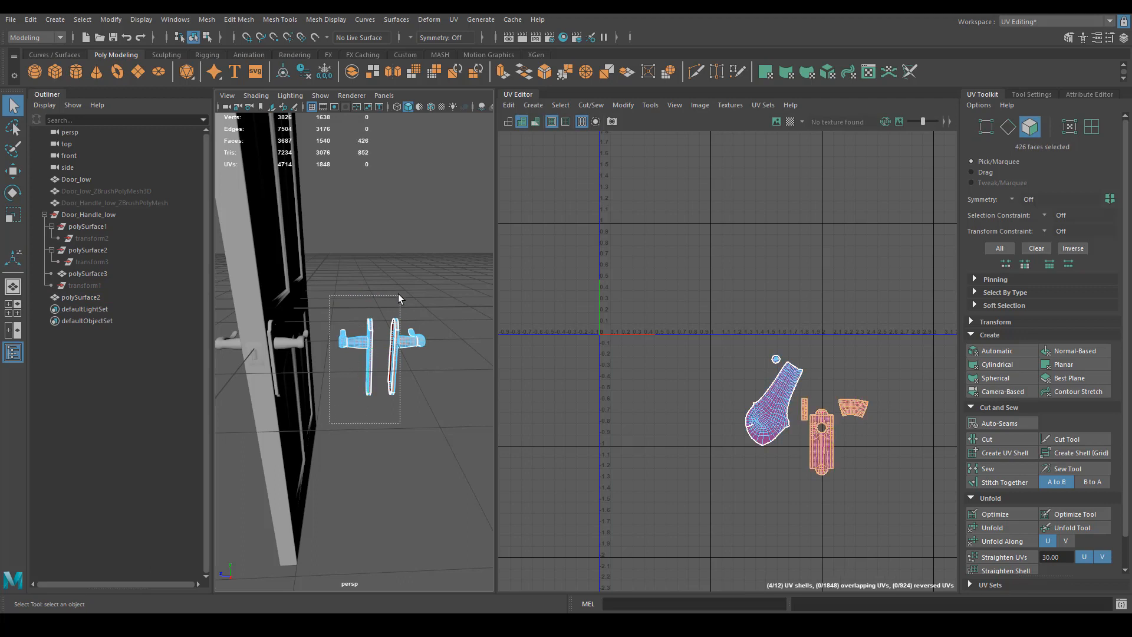
click(385, 275)
click(396, 336)
right_drag(397, 314, 463, 299)
key(w)
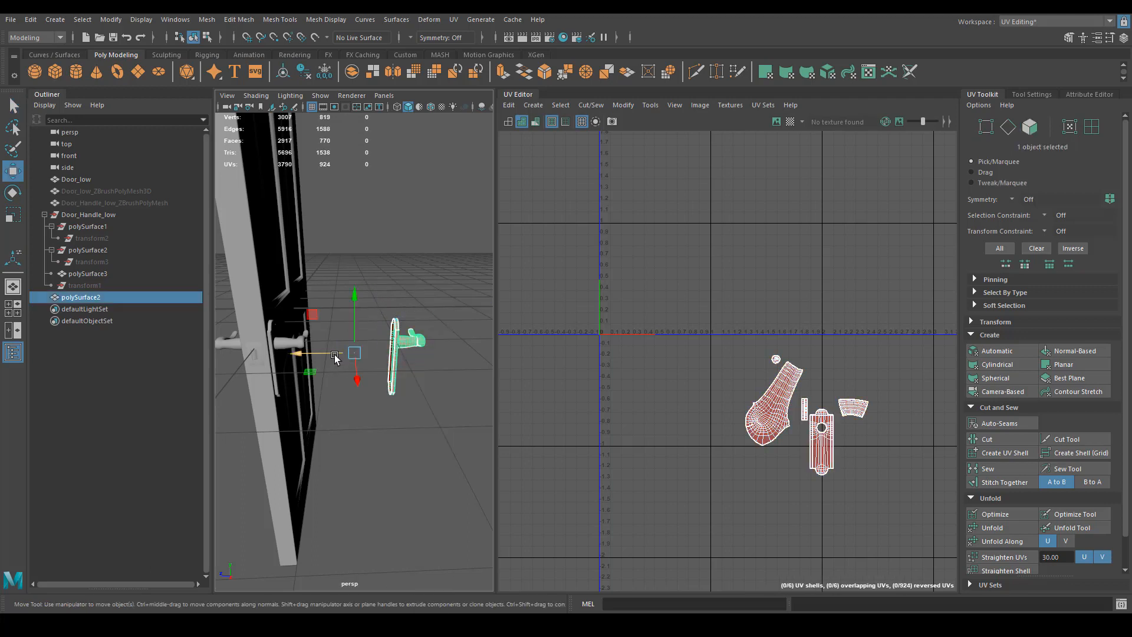
Step: Move the mirrored handle onto the opposite side of the door, roughly over the existing handle
drag(335, 358, 319, 337)
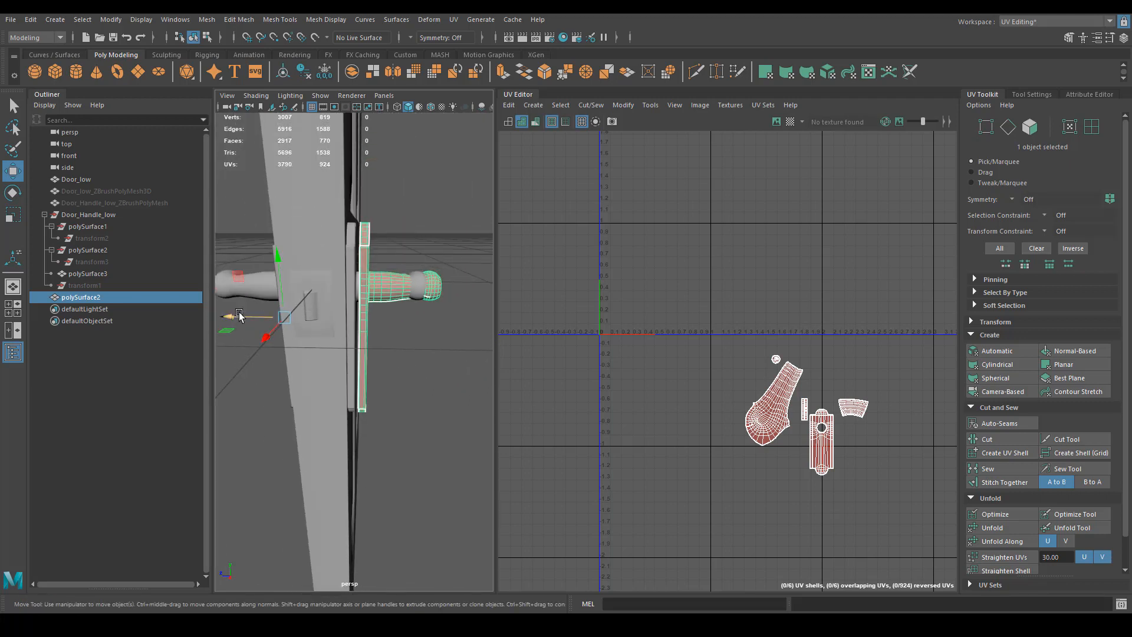
drag(239, 317, 373, 324)
drag(319, 270, 349, 354)
drag(310, 313, 307, 308)
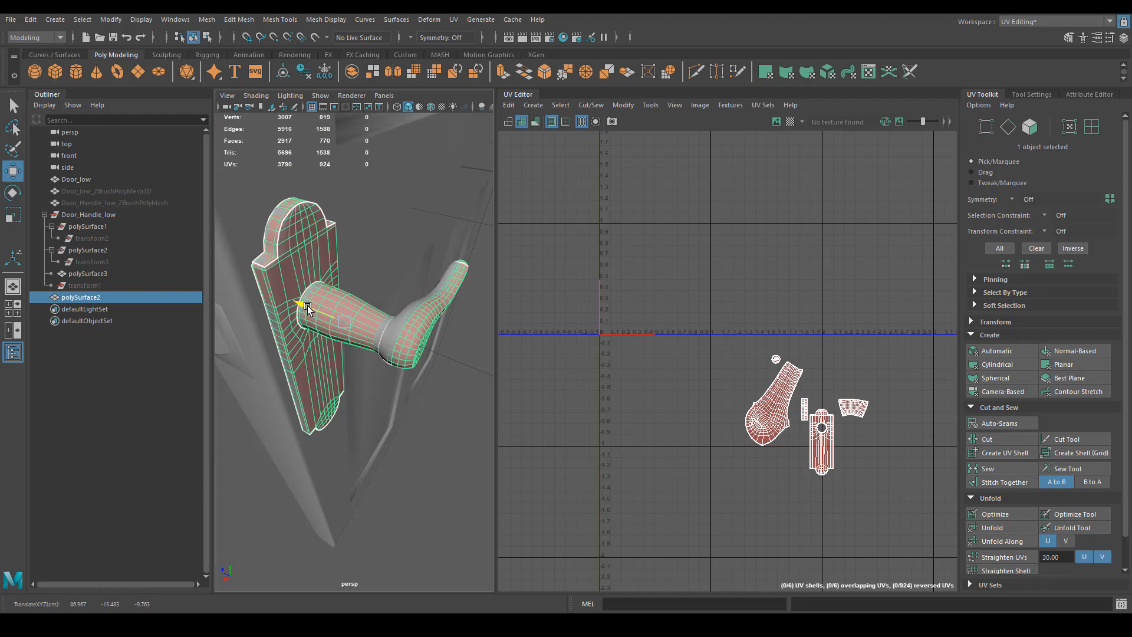
Step: Place the mirrored handle's pivot on a neck vertex and snap the handle to the matching vertex of the existing one
alt+right_drag(306, 306, 365, 339)
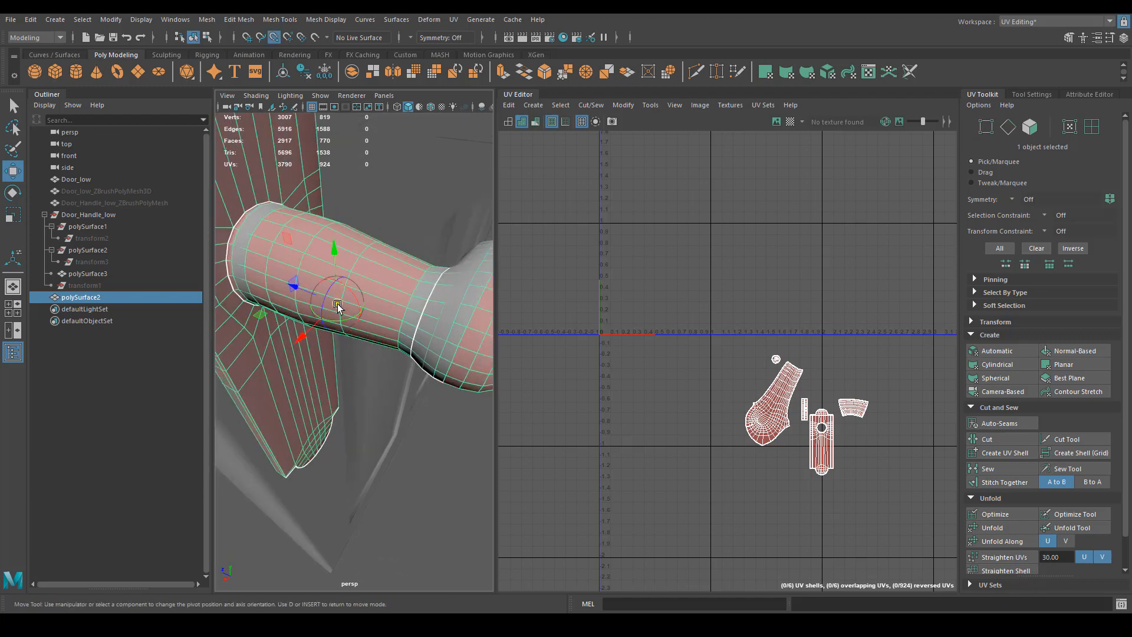
drag(337, 306, 357, 281)
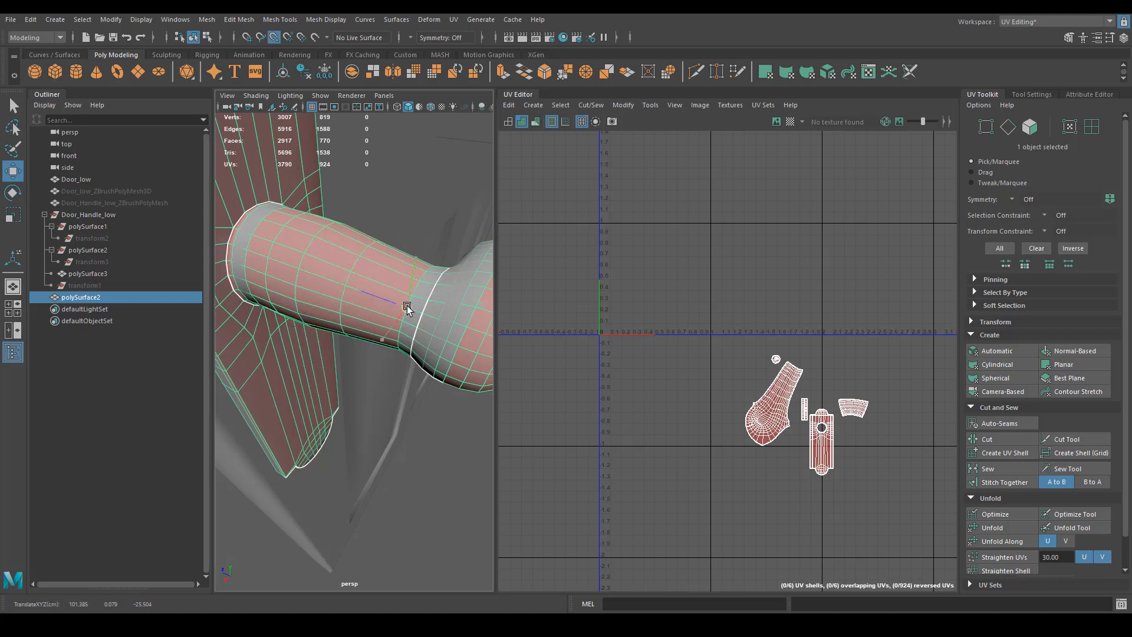
alt+right_drag(416, 310, 393, 352)
mouse_move(392, 352)
alt+mouse_down()
mouse_move(384, 371)
mouse_move(330, 377)
mouse_move(363, 335)
mouse_move(344, 335)
mouse_move(384, 354)
alt+mouse_up()
alt+right_drag(384, 354, 359, 356)
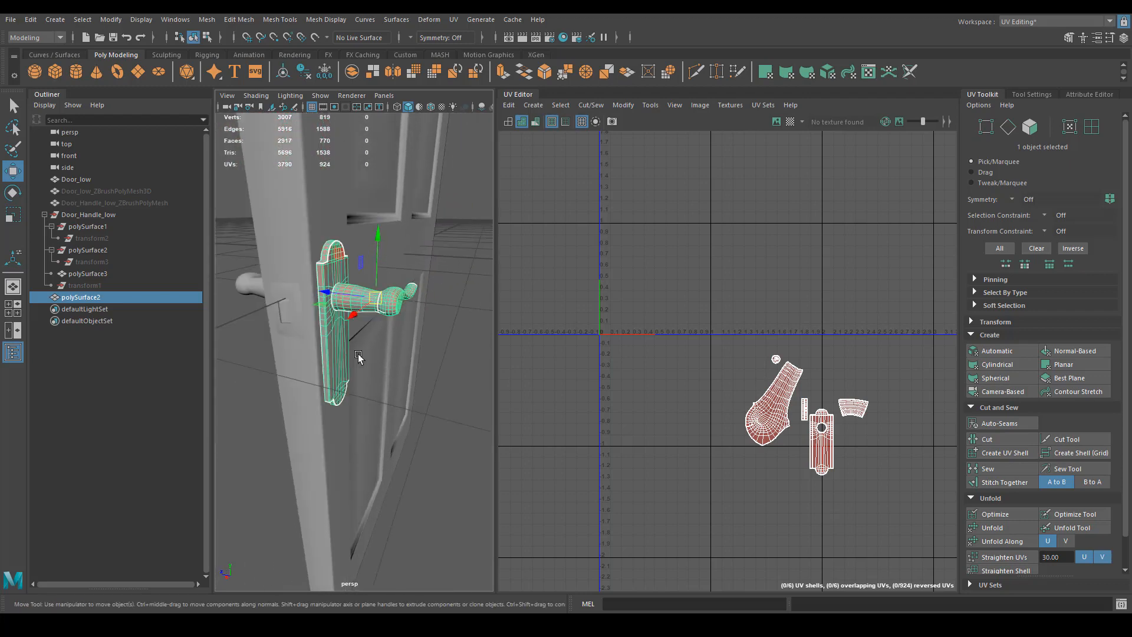
Step: Delete the old handle half's faces from the combined hardware mesh on the mirrored handle's side, keeping the latch plate and hinges
alt+drag(387, 366, 289, 342)
click(298, 317)
right_click(298, 317)
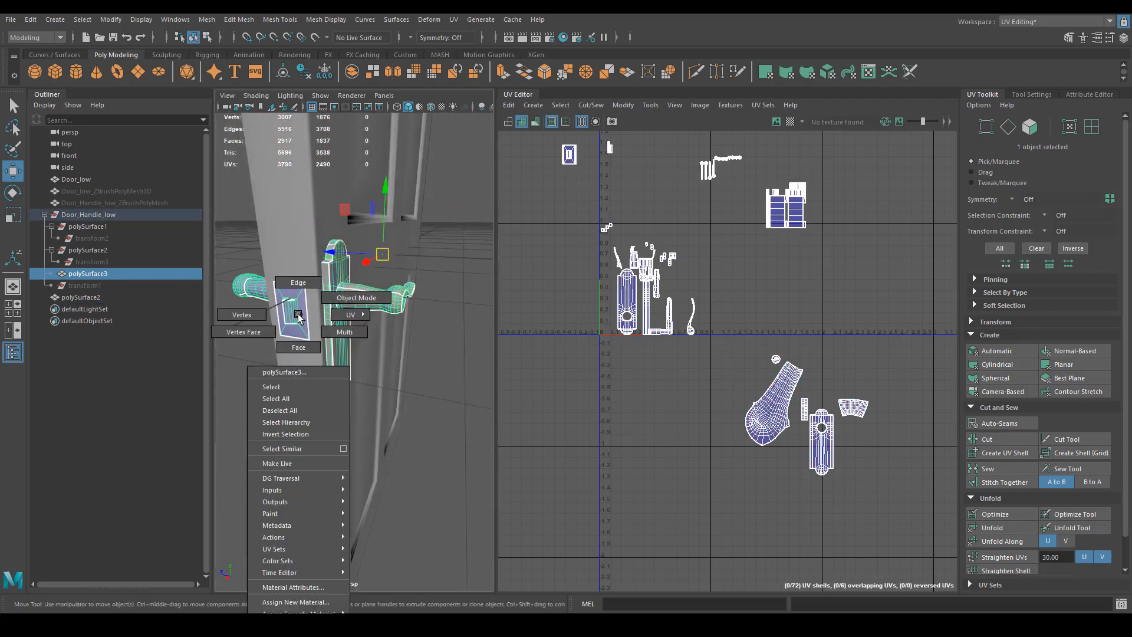
click(305, 340)
alt+drag(305, 340, 337, 445)
drag(437, 187, 436, 188)
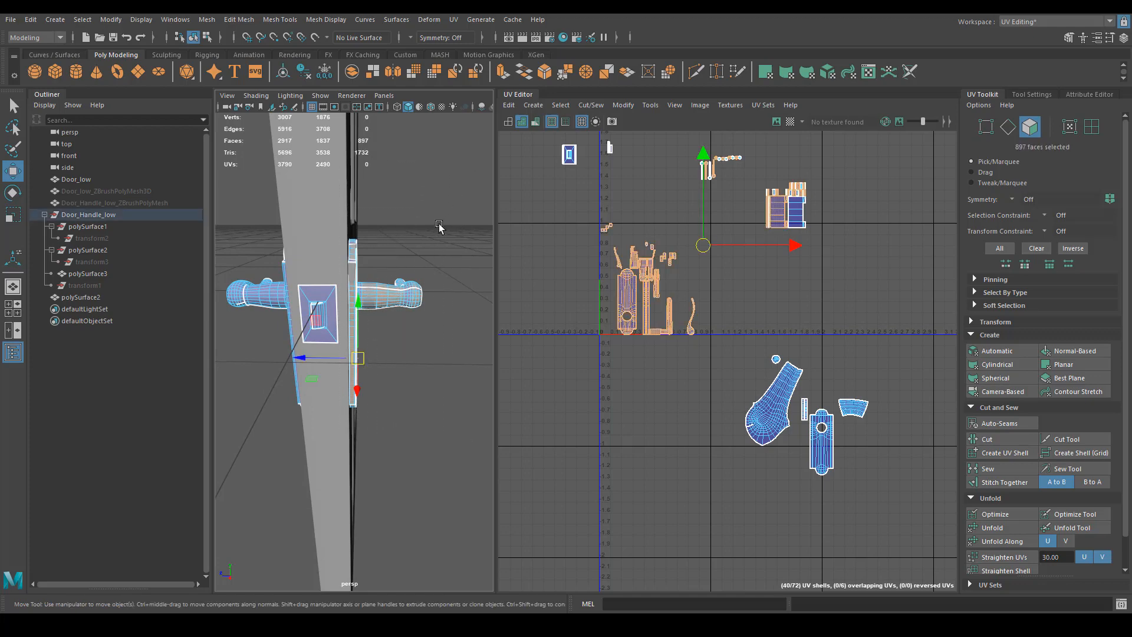
alt+drag(366, 331, 336, 331)
alt+right_drag(336, 331, 313, 321)
mouse_move(312, 321)
alt+mouse_down()
mouse_move(302, 316)
mouse_move(318, 323)
alt+mouse_up()
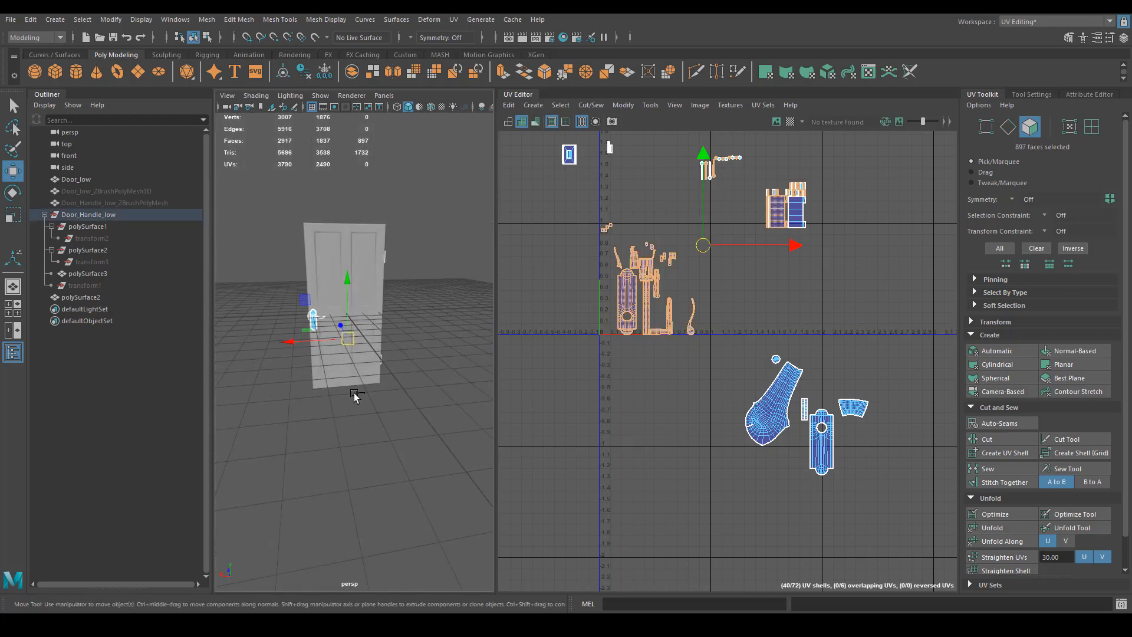
ctrl+drag(350, 413, 458, 174)
alt+drag(440, 306, 487, 313)
alt+right_drag(256, 379, 418, 379)
alt+drag(418, 378, 452, 441)
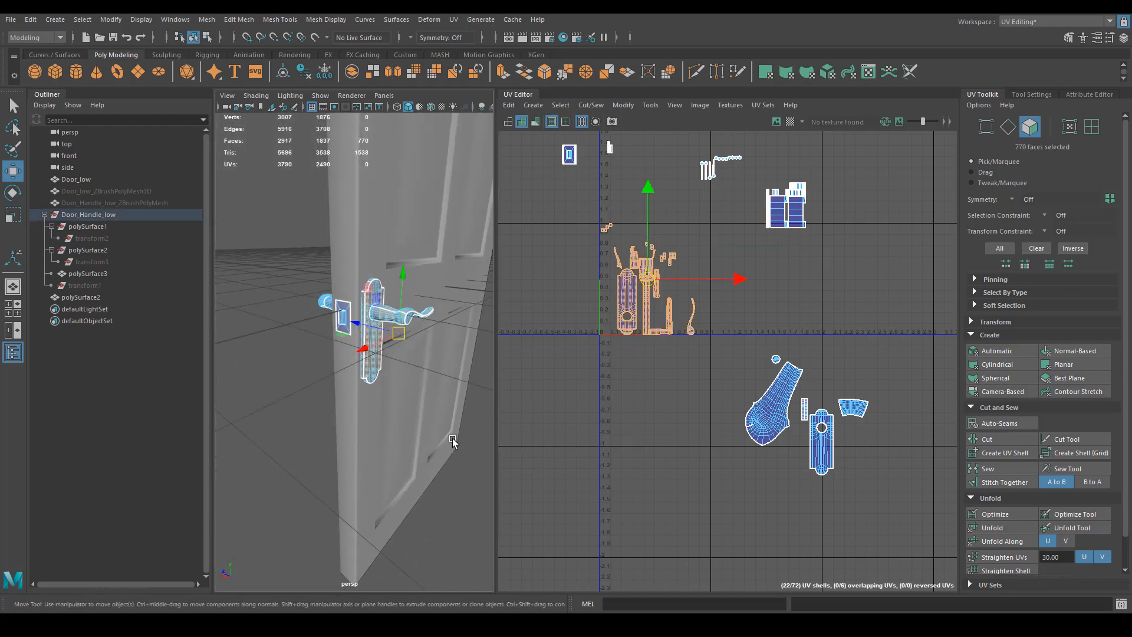
key(Delete)
Step: Flip all UVs of the mirrored handle along V
alt+drag(340, 372, 394, 407)
right_drag(394, 318, 441, 299)
click(423, 331)
alt+drag(372, 369, 433, 336)
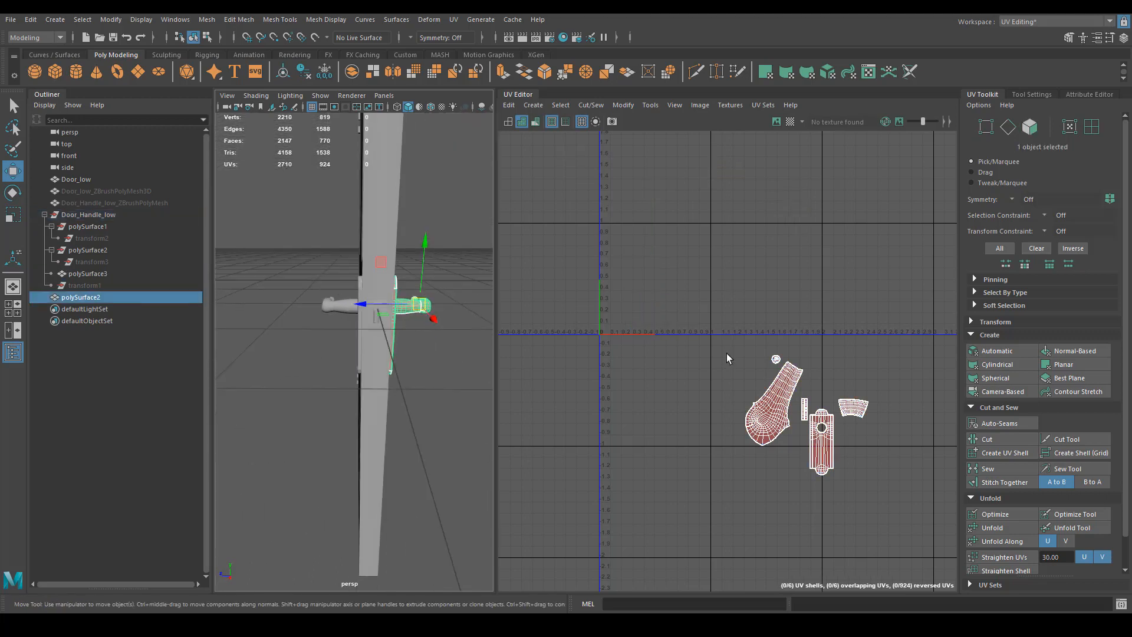
shift+click(337, 304)
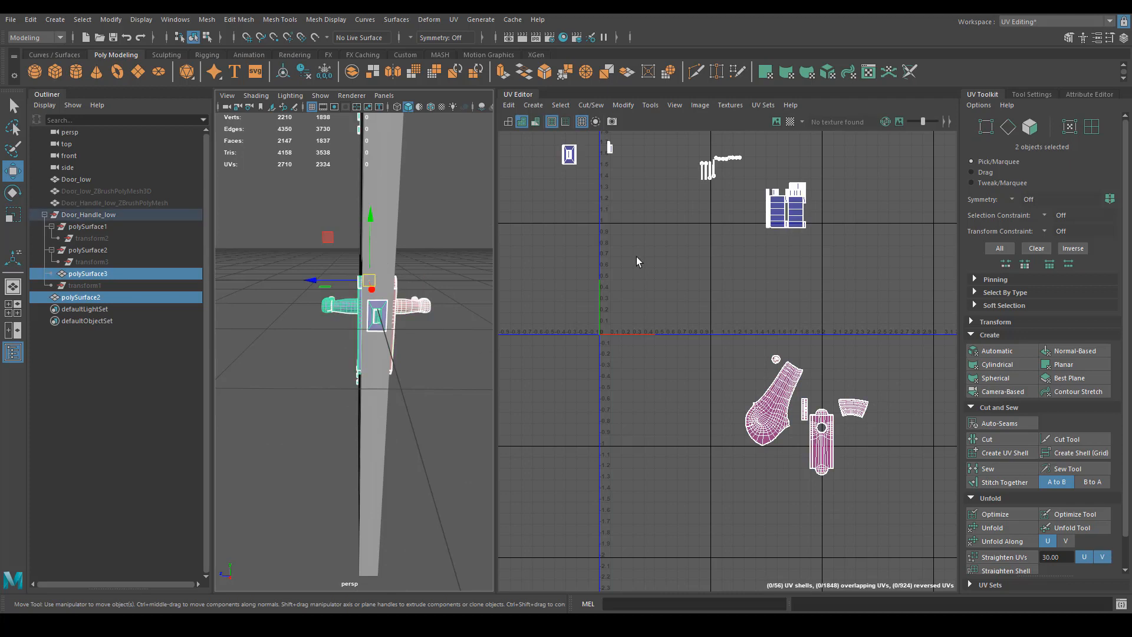
click(414, 312)
alt+middle_drag(843, 424, 754, 384)
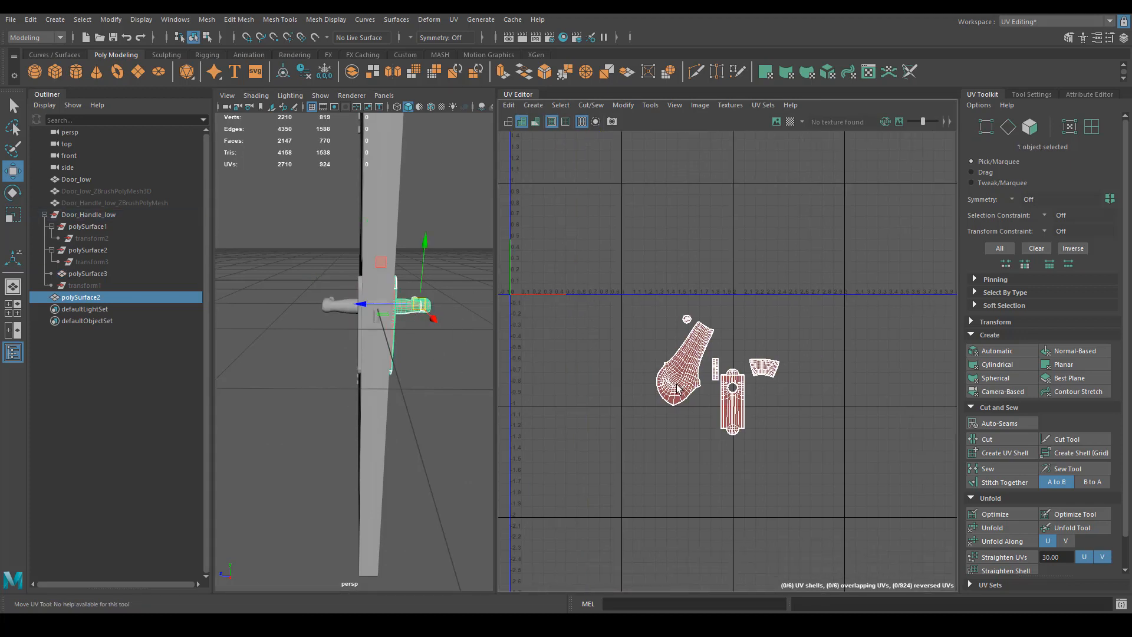
right_drag(757, 386, 573, 465)
drag(830, 268, 829, 269)
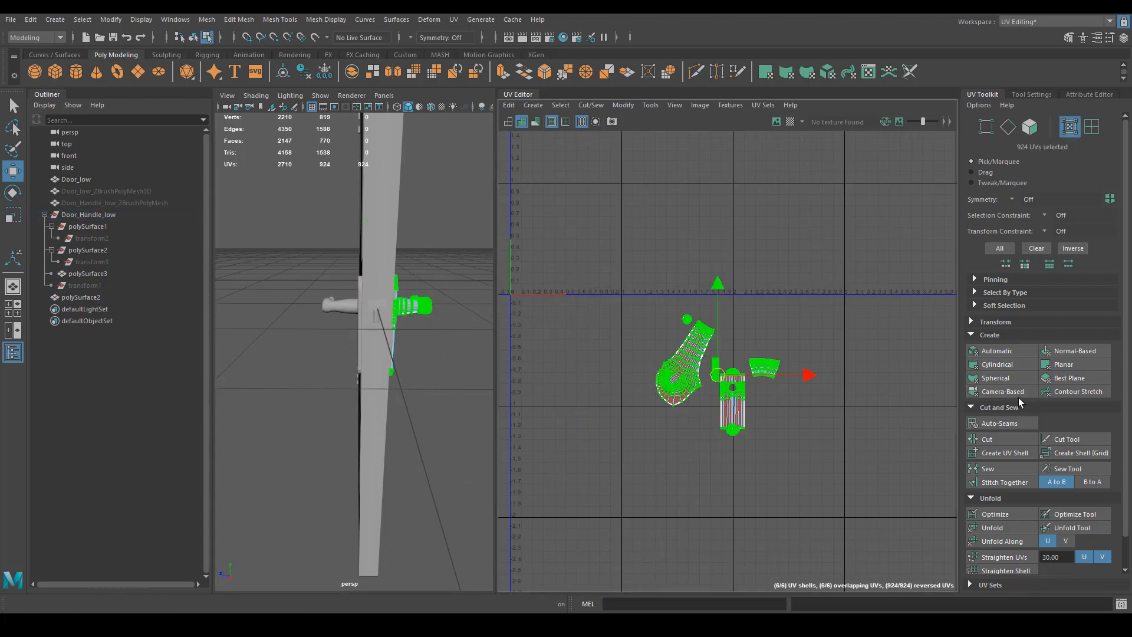
click(971, 321)
scroll(1035, 401, down, 5)
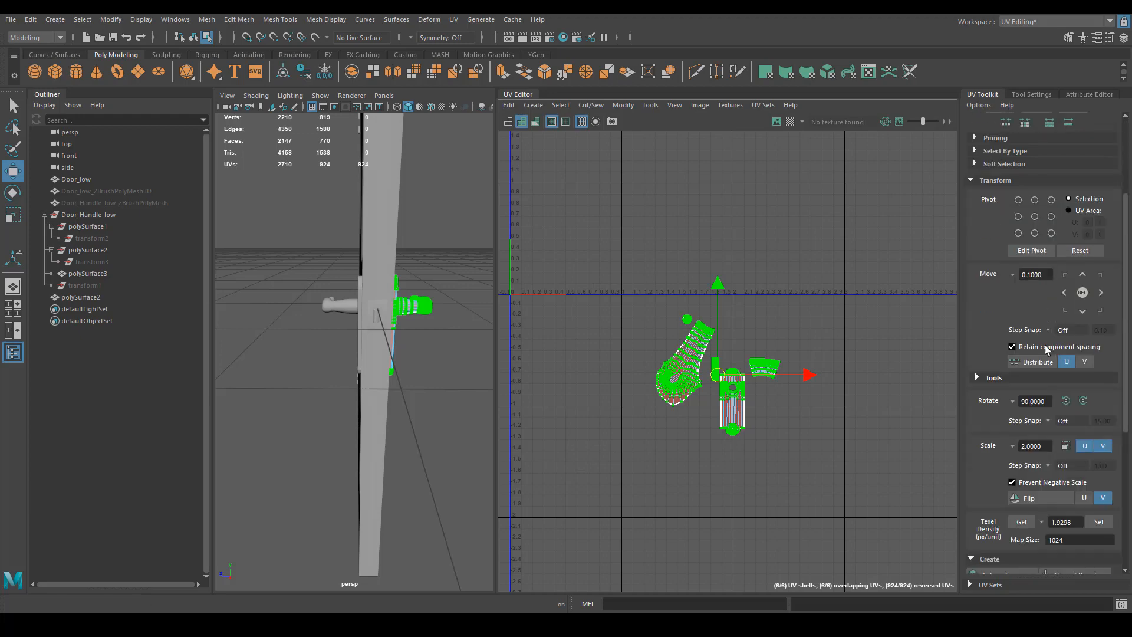
click(1056, 465)
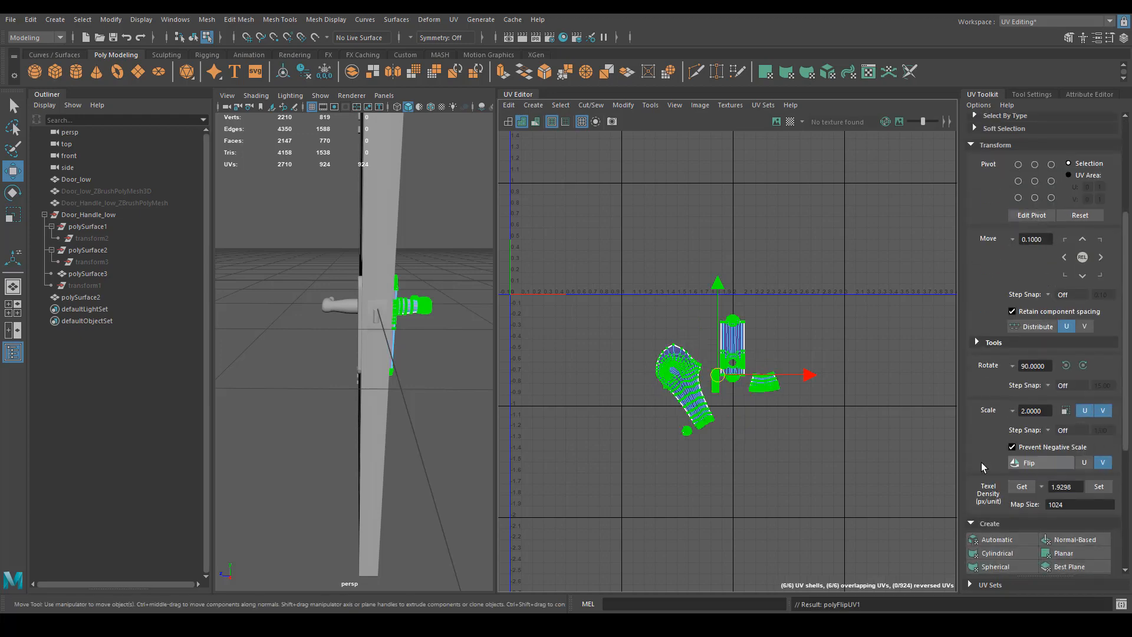
Step: Scale the mirrored handle's UV shells down and move them above the original handle's shells
scroll(820, 431, up, 3)
key(e)
key(w)
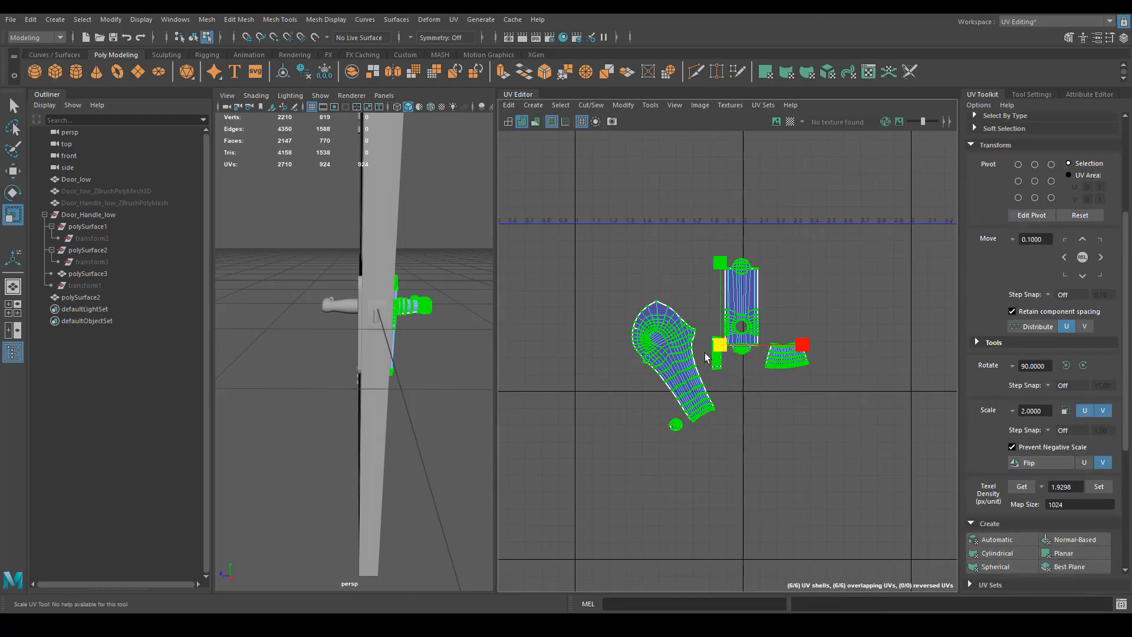
drag(715, 343, 671, 233)
alt+right_drag(687, 289, 696, 336)
alt+middle_drag(679, 313, 727, 359)
alt+right_drag(728, 359, 736, 267)
alt+middle_drag(736, 266, 765, 355)
alt+right_drag(828, 359, 598, 350)
alt+middle_drag(598, 350, 679, 356)
Step: Combine the mirrored handle with the rest of the door hardware into one mesh and delete its history
right_drag(384, 298, 421, 268)
click(441, 320)
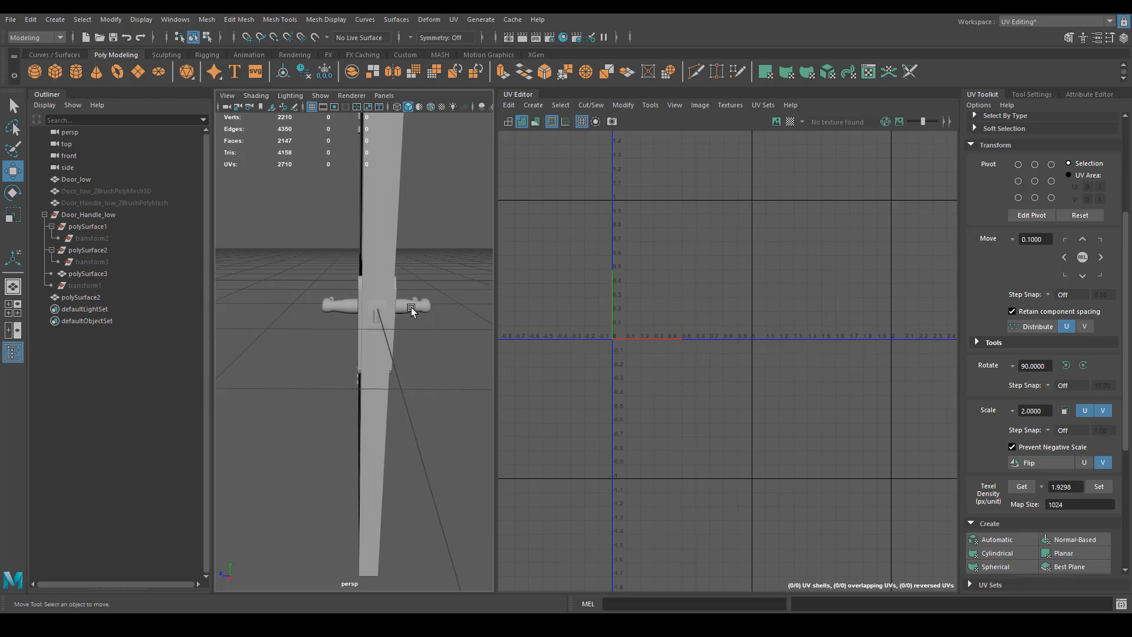
click(341, 306)
shift+click(402, 308)
alt+drag(413, 295, 361, 120)
click(352, 73)
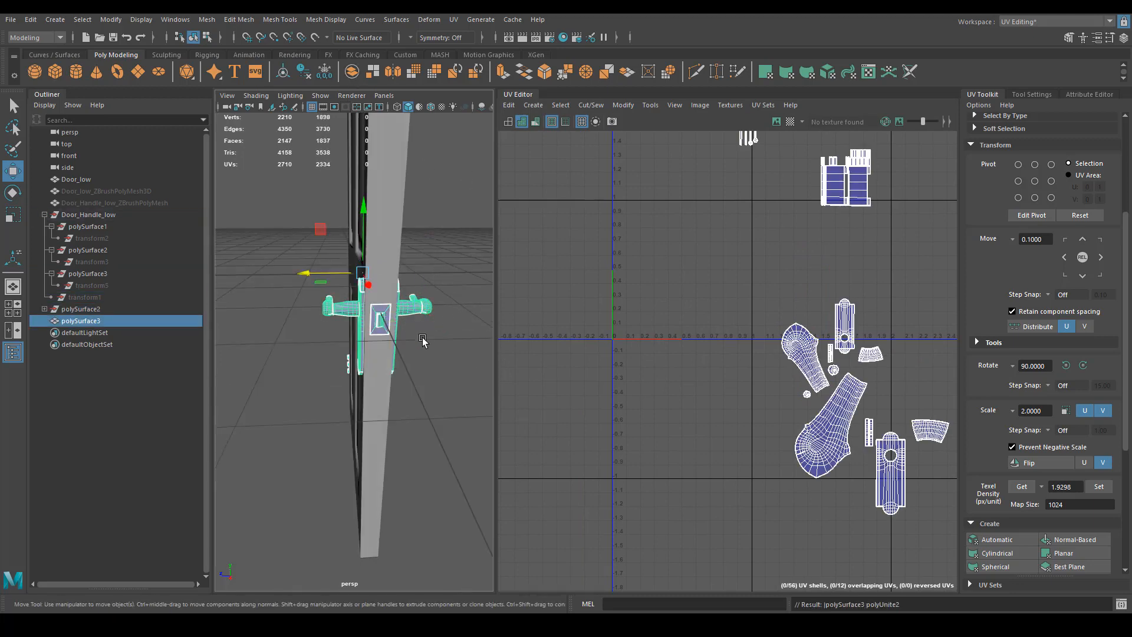
alt+drag(424, 341, 459, 319)
key(alt+shift+d)
Step: Move one large hinge leaf UV shell down into the empty space below the other hinge shells
scroll(838, 429, down, 3)
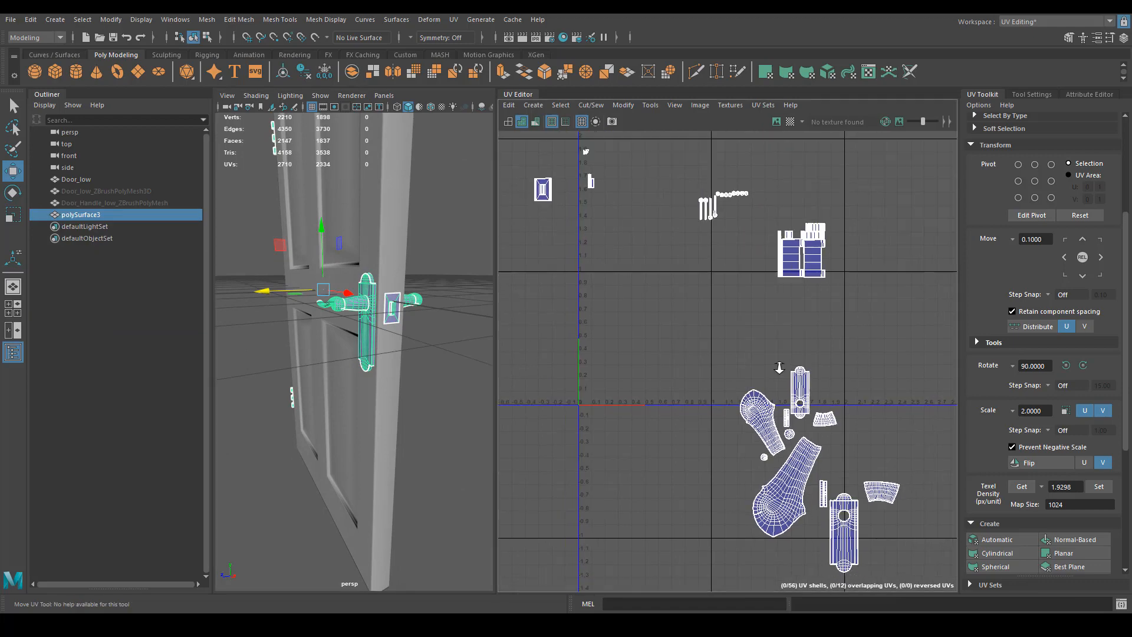
scroll(655, 369, up, 5)
alt+middle_drag(655, 369, 642, 374)
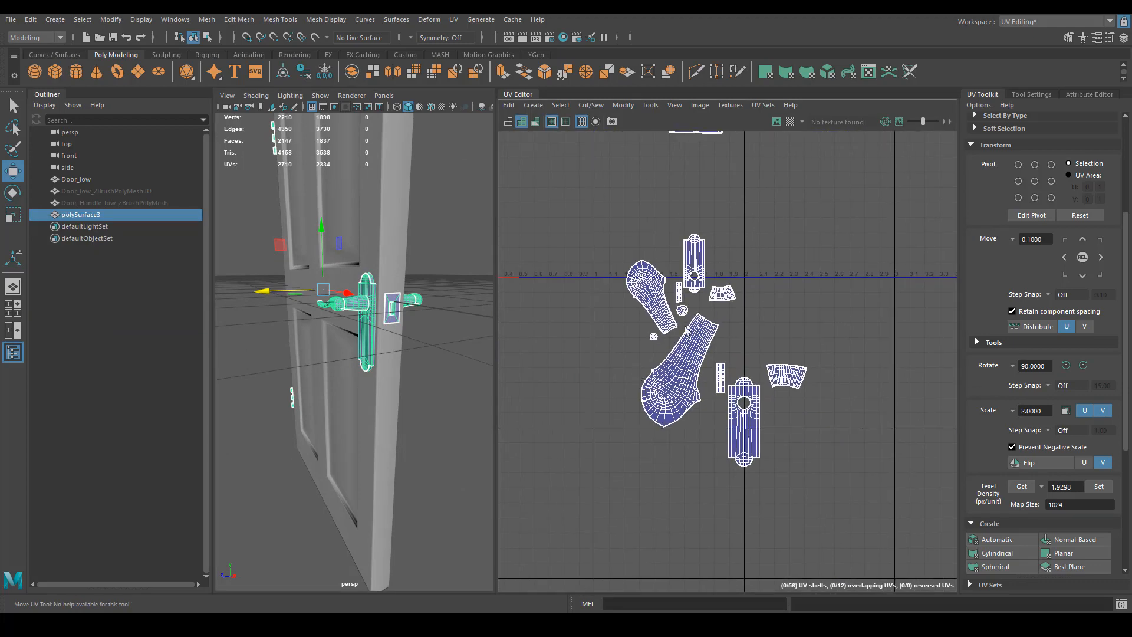
alt+middle_drag(693, 286, 693, 305)
alt+right_drag(687, 329, 667, 236)
alt+middle_drag(667, 235, 742, 407)
alt+middle_drag(745, 296, 714, 392)
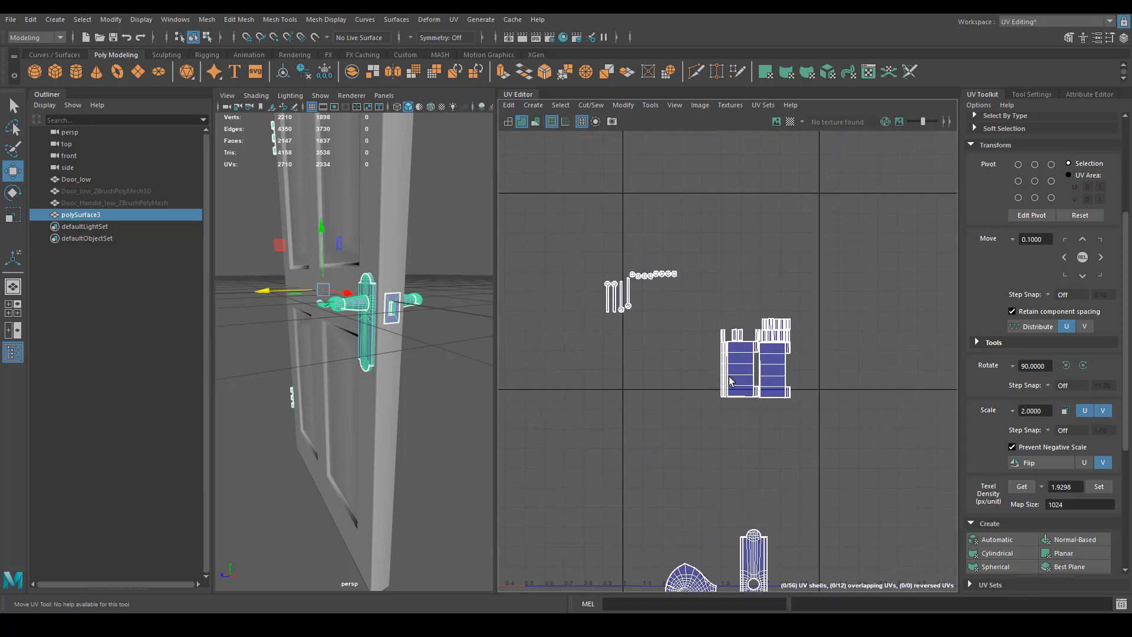
scroll(725, 392, up, 3)
scroll(529, 324, up, 2)
alt+middle_drag(529, 324, 874, 346)
alt+right_drag(875, 346, 654, 302)
alt+middle_drag(680, 352, 779, 295)
click(578, 291)
right_drag(578, 292, 544, 277)
click(635, 291)
drag(636, 294, 765, 545)
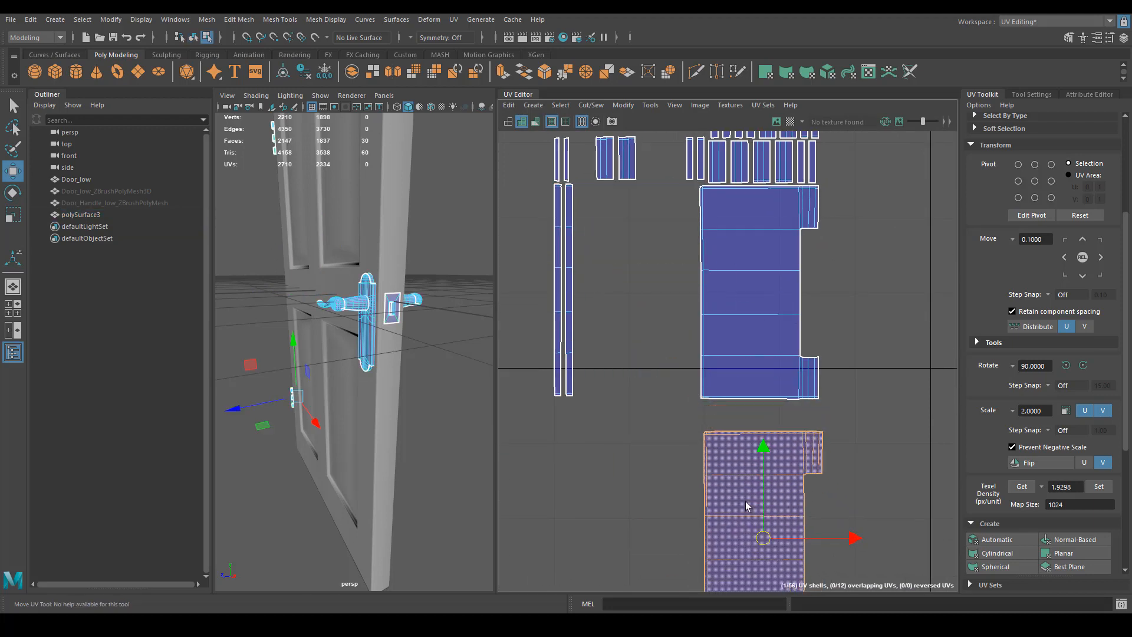
Step: Stitch the first adjoining knuckle strips onto the separated hinge leaf shell along its three toothed-side edges
alt+middle_drag(737, 434, 637, 316)
right_drag(590, 337, 589, 303)
alt+middle_drag(726, 306, 680, 323)
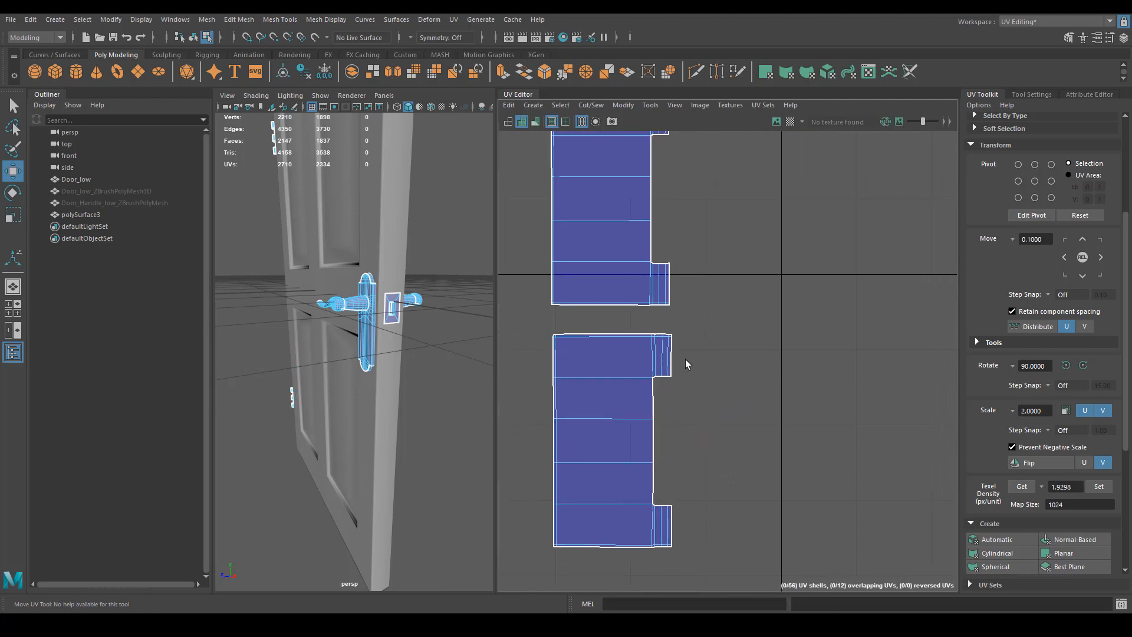
click(681, 377)
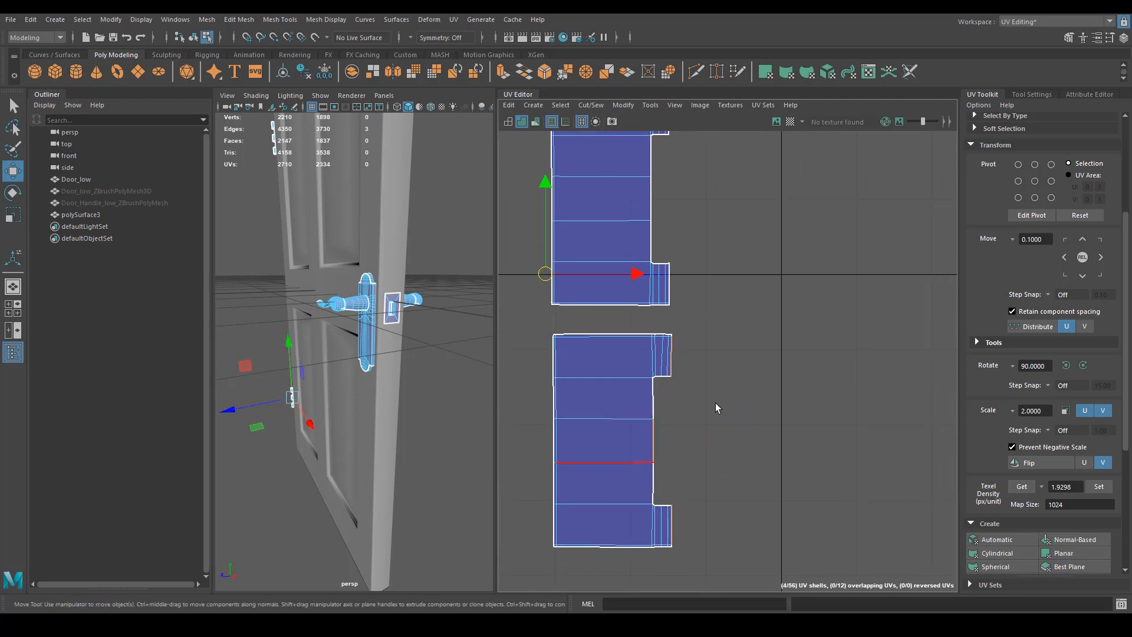
key(f)
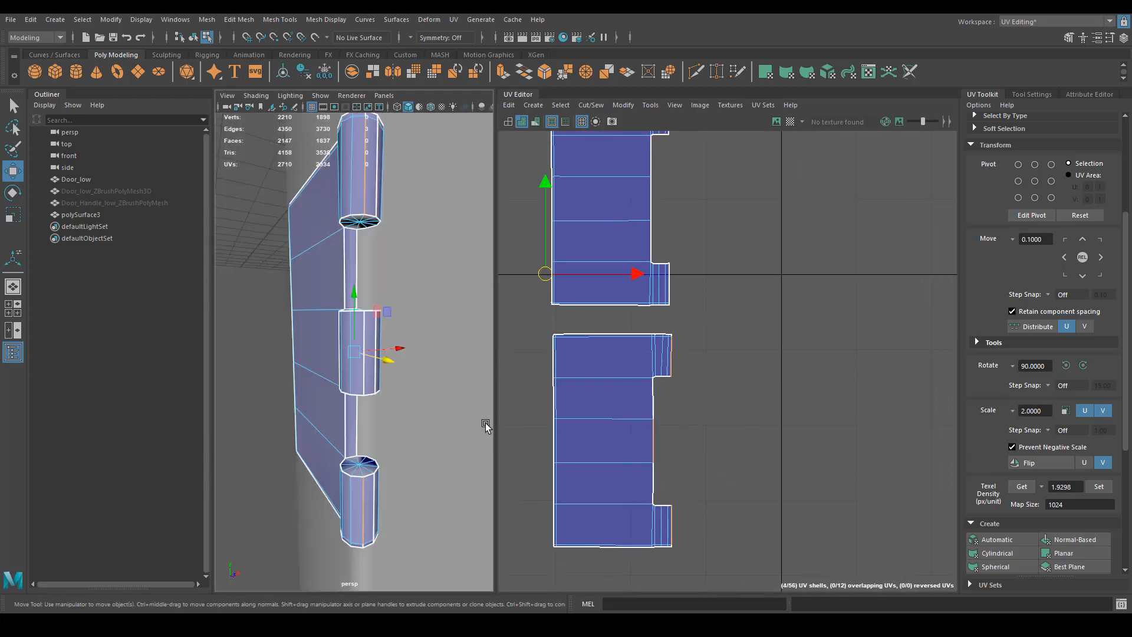
alt+drag(486, 423, 346, 361)
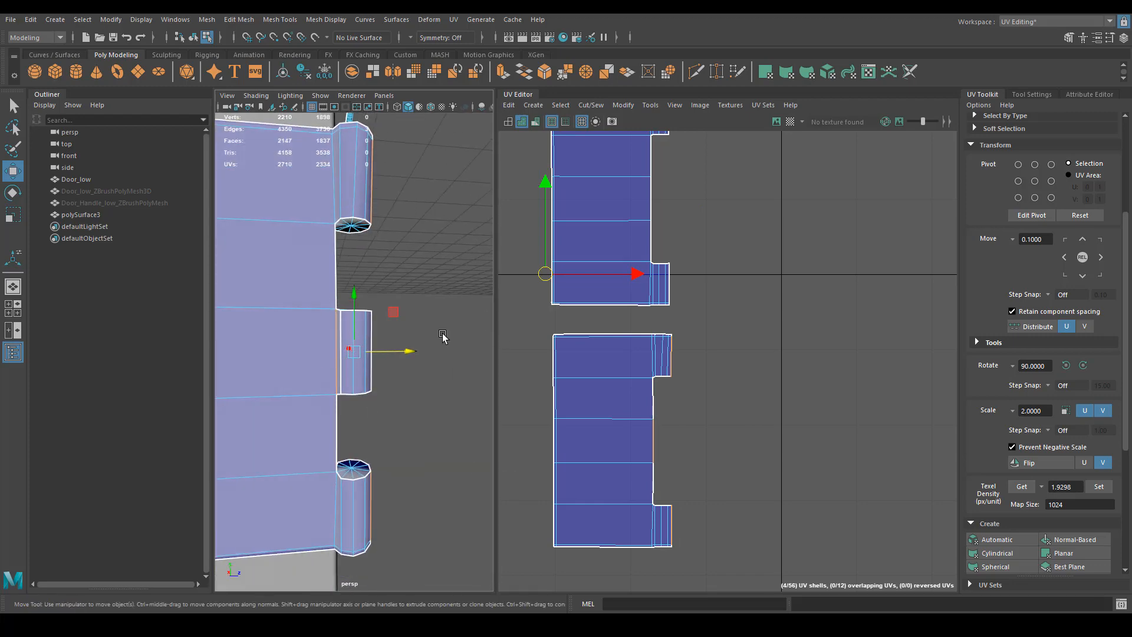
alt+drag(443, 336, 442, 354)
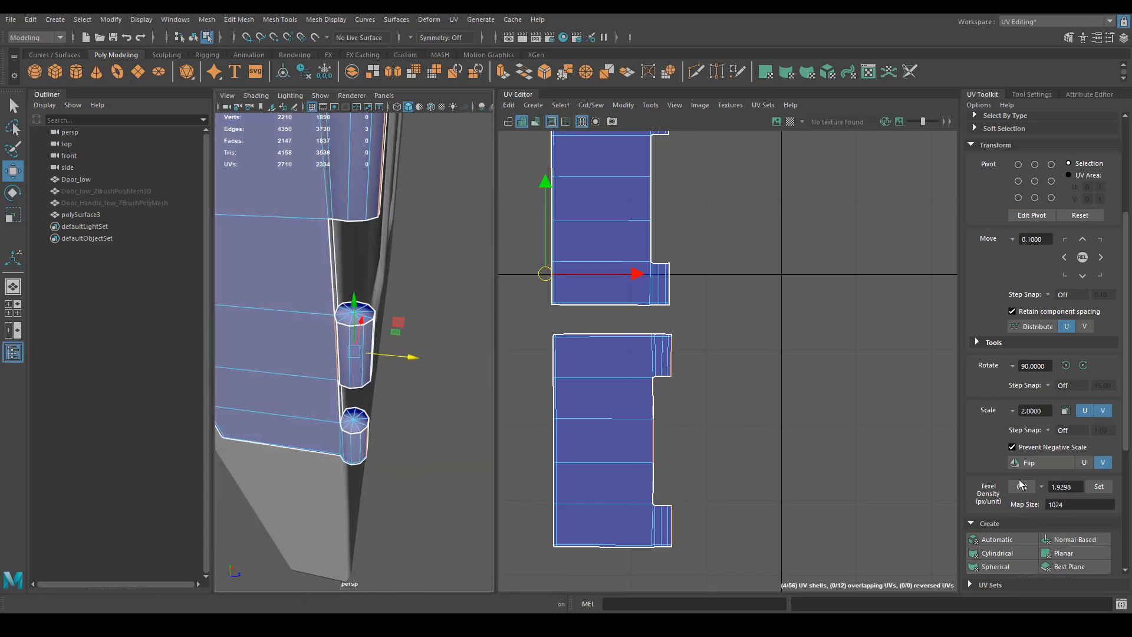
scroll(1038, 495, down, 5)
click(996, 450)
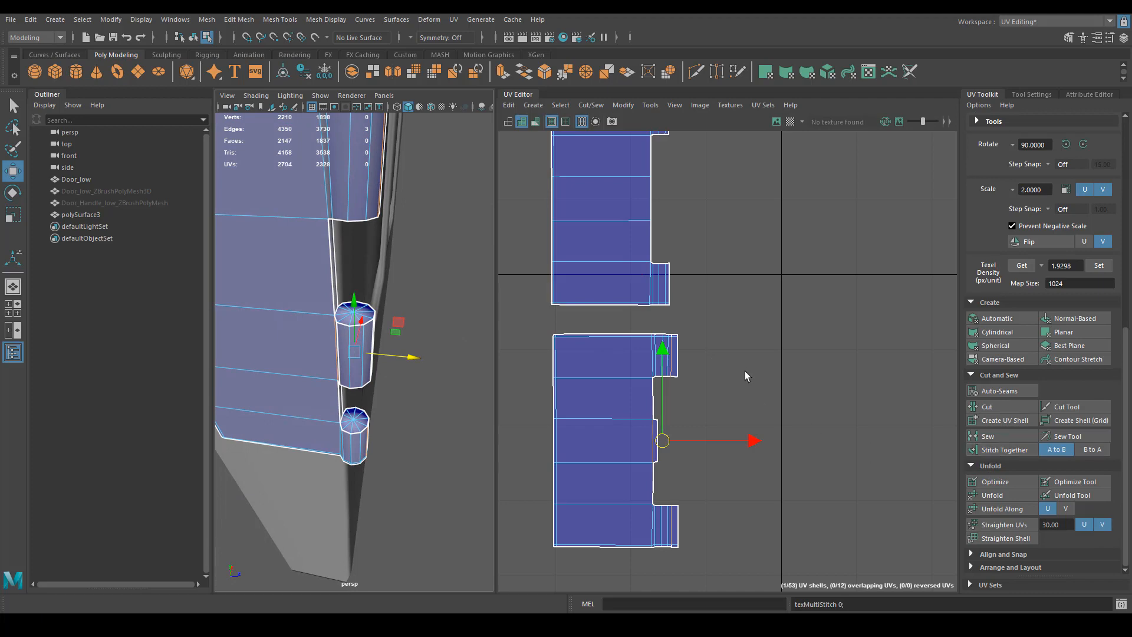
Step: Stitch the next strips onto the upper, middle and lower knuckle tabs of the hinge leaf shell
scroll(657, 357, up, 3)
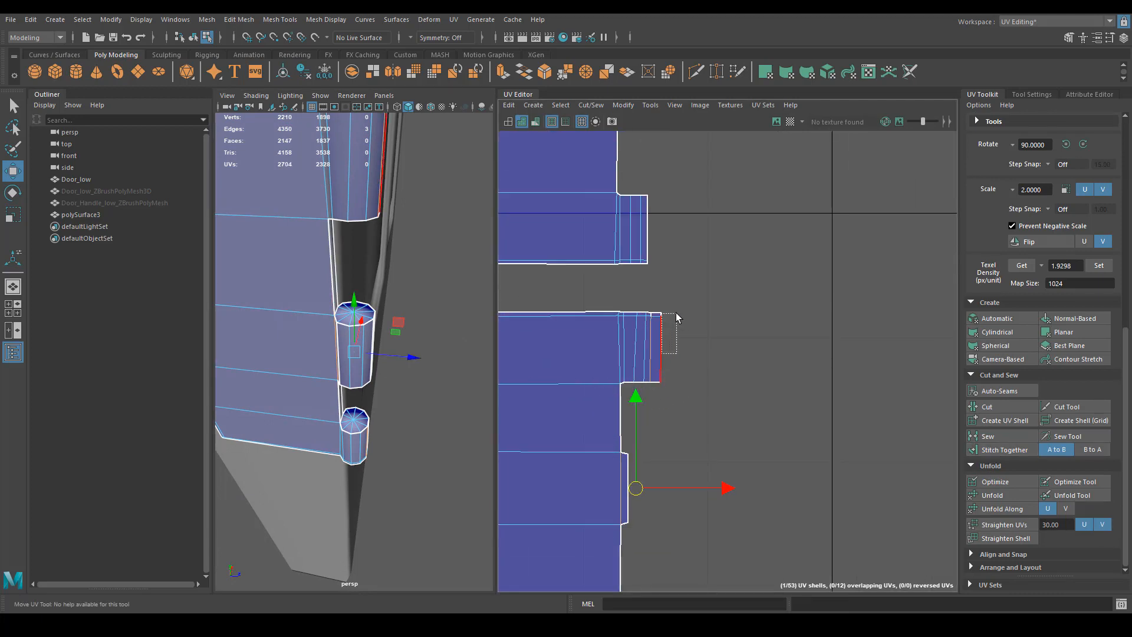
drag(682, 313, 681, 313)
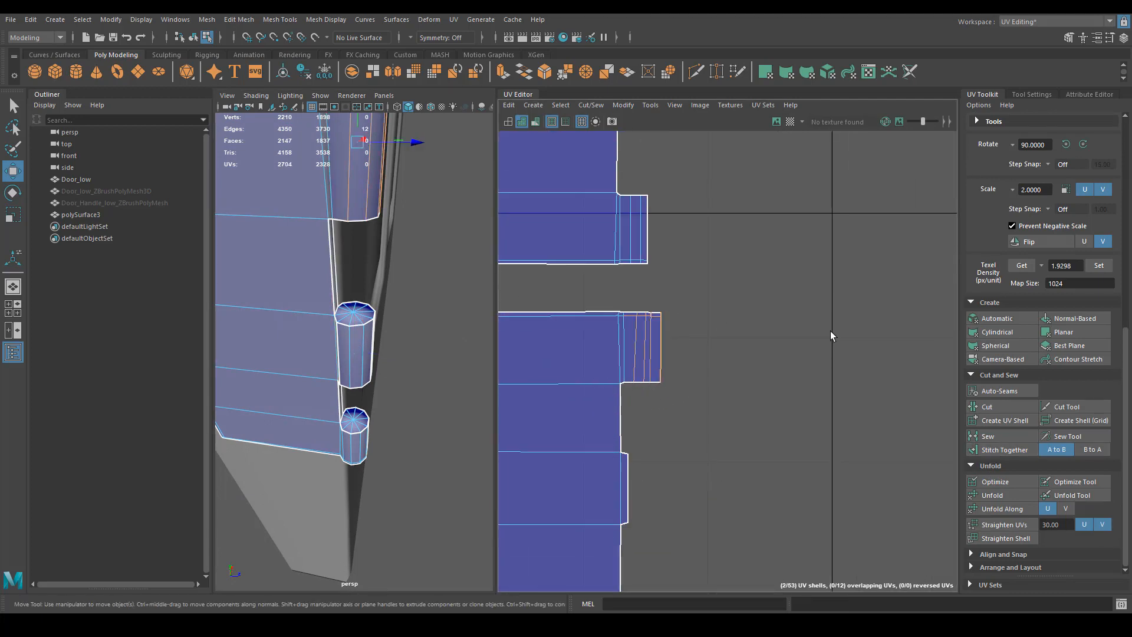
alt+middle_drag(624, 496, 618, 400)
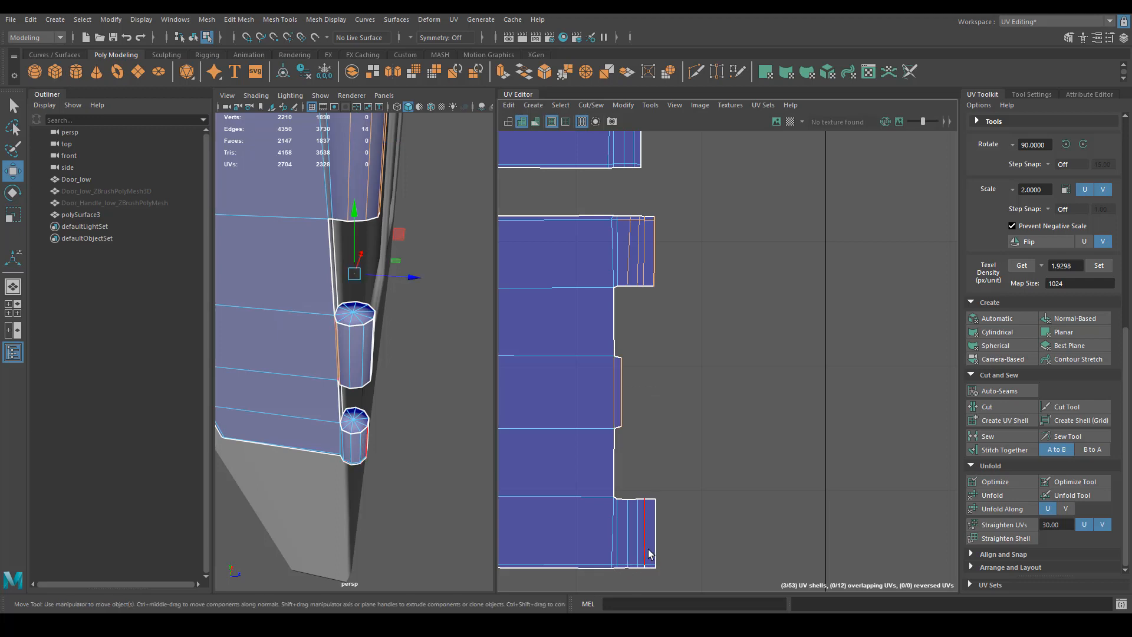
drag(695, 543, 637, 568)
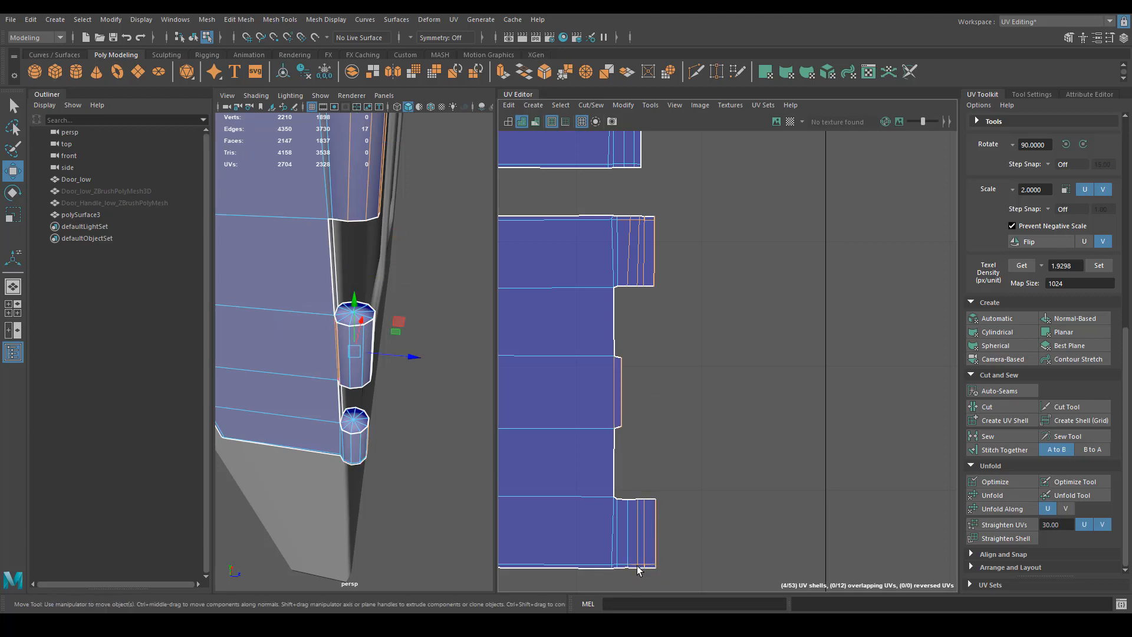
click(1005, 450)
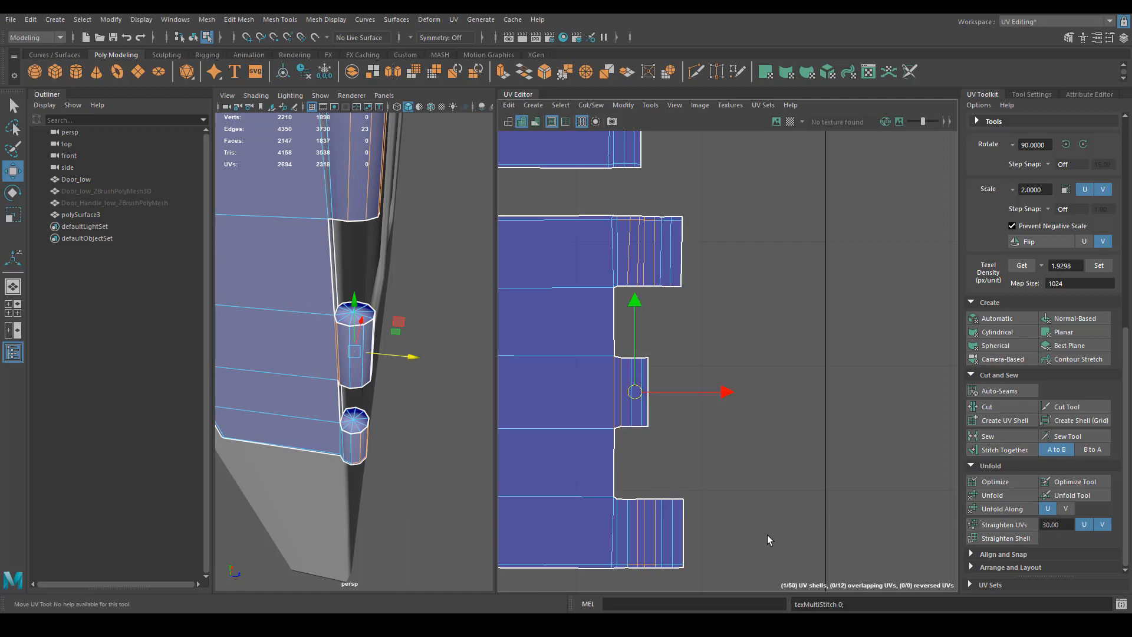
Step: Stitch the remaining strips onto the end of the middle knuckle tab
click(648, 405)
click(1005, 450)
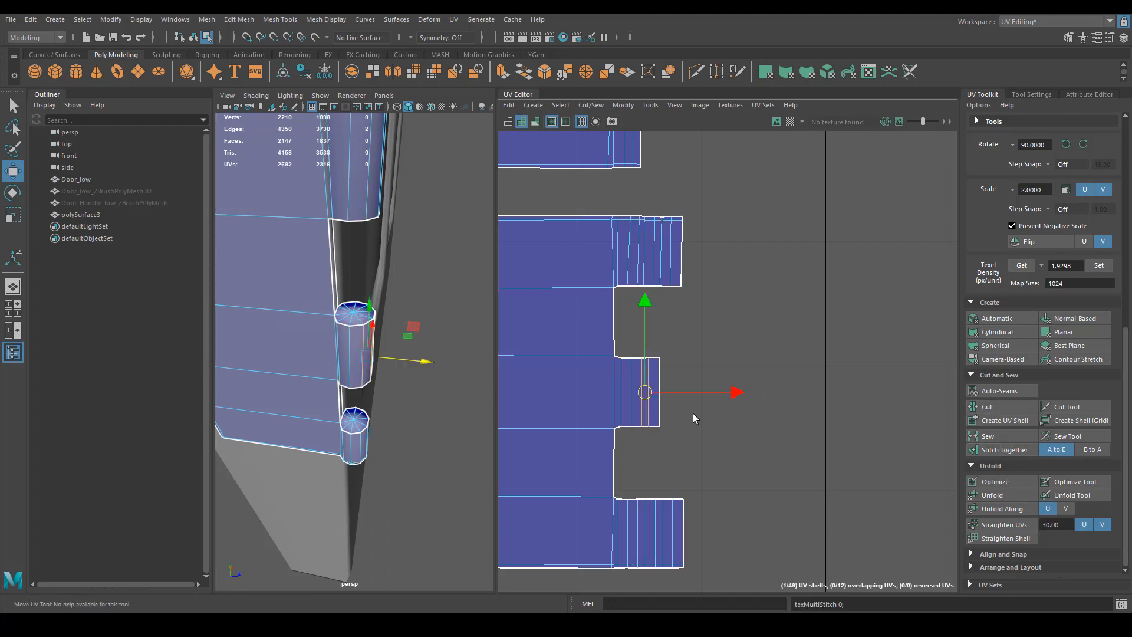
click(693, 413)
click(1020, 448)
Step: Stitch the adjoining strip onto the straight long edge of the hinge leaf shell, opposite the knuckle tabs
alt+middle_drag(733, 455, 841, 460)
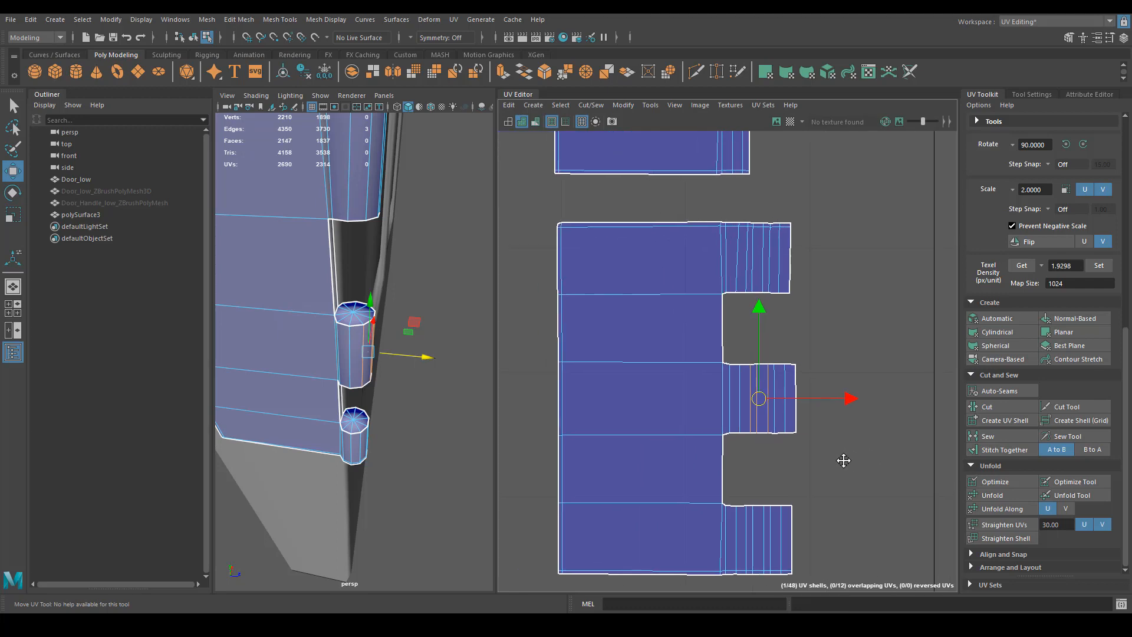
alt+right_drag(842, 459, 715, 447)
alt+middle_drag(702, 451, 759, 455)
click(668, 294)
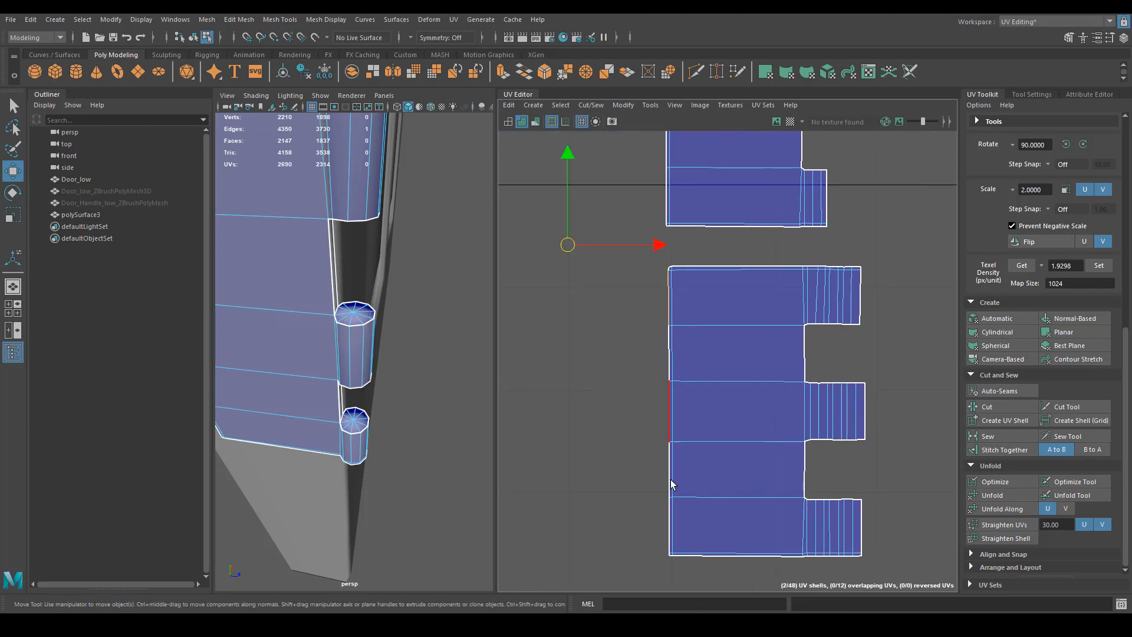
shift+double_click(668, 515)
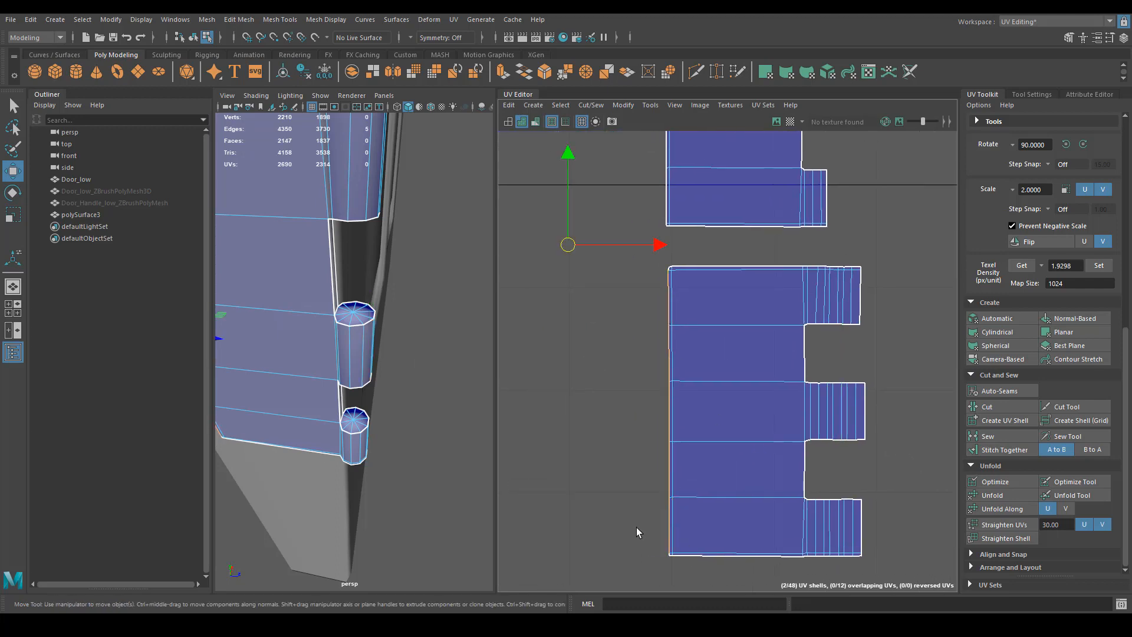
click(1005, 450)
Step: Stitch the thin side strips with their round caps onto the upper and lower edges of the hinge leaf shell
alt+middle_drag(711, 330, 696, 375)
click(713, 311)
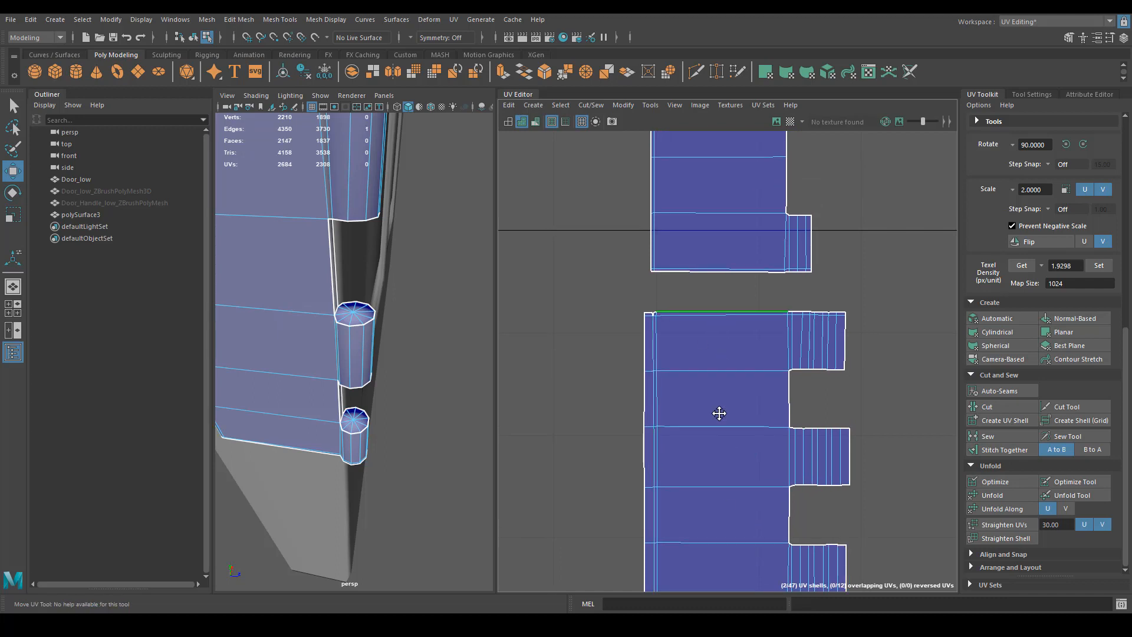
alt+middle_drag(720, 413, 713, 246)
shift+click(717, 437)
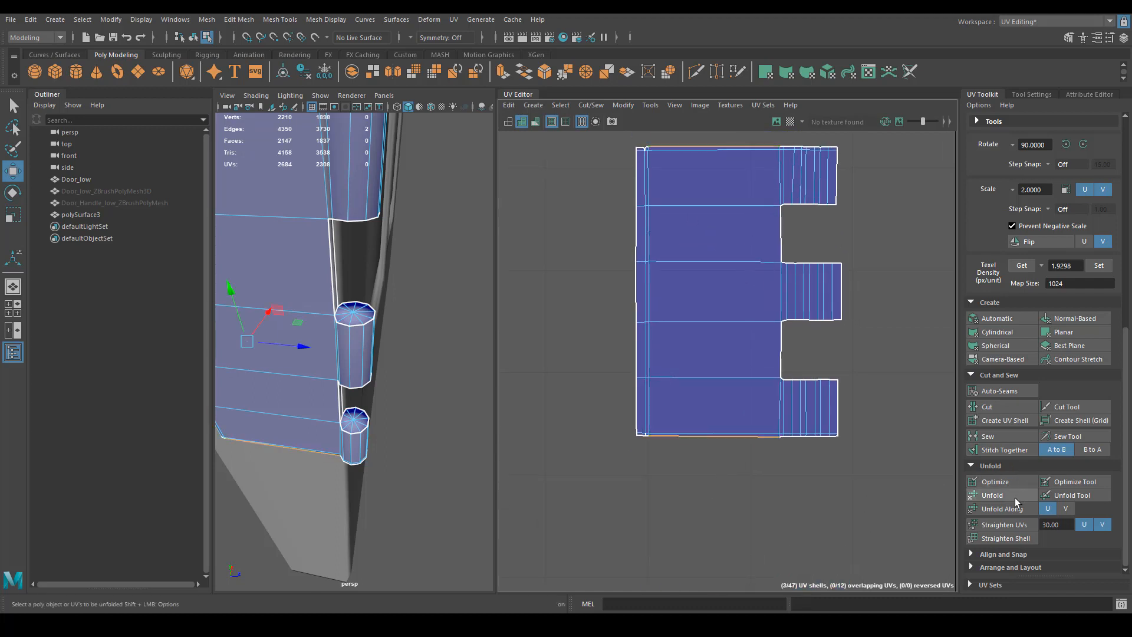
click(1003, 450)
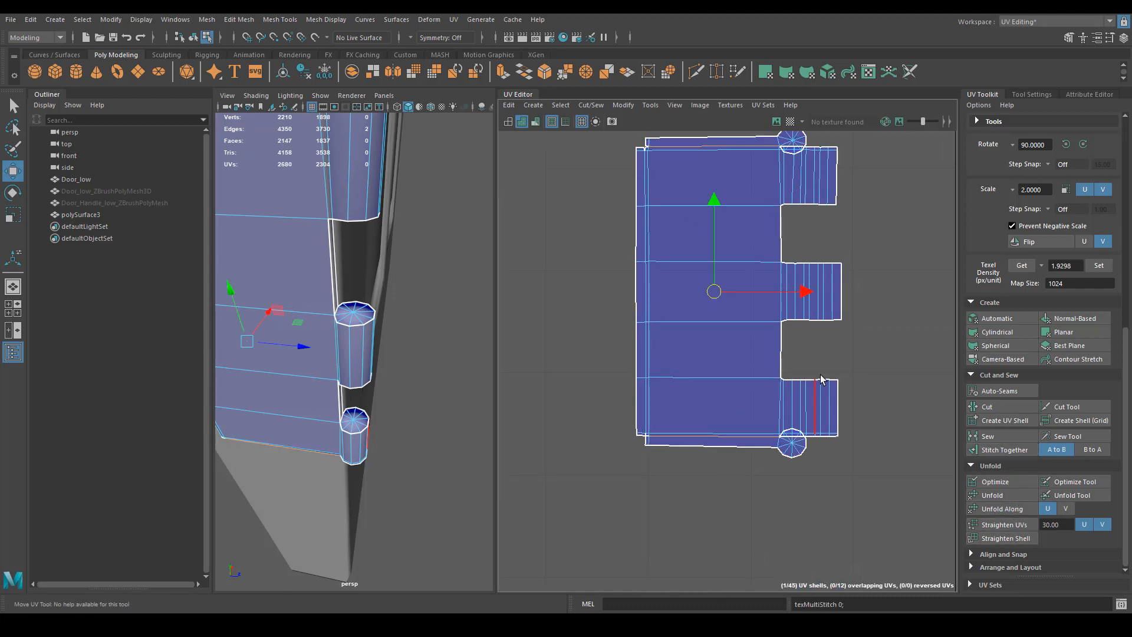
Step: Cut the edges joining the two round caps to the thin upper and lower side strips of the first hinge leaf shell
alt+middle_drag(756, 522, 735, 544)
alt+right_drag(735, 543, 822, 447)
click(863, 451)
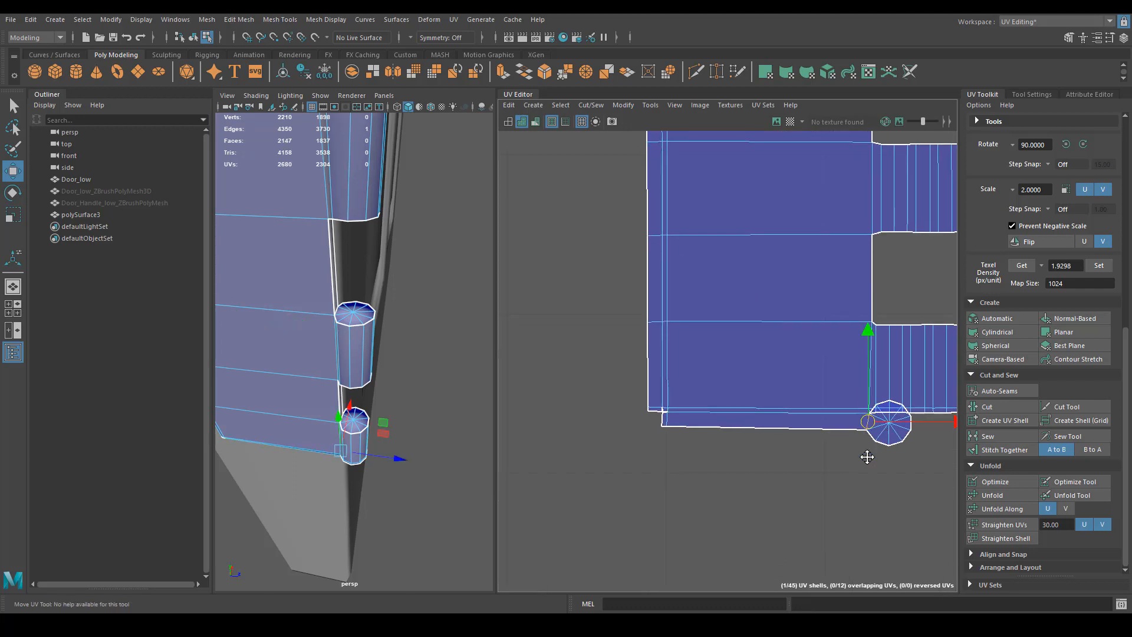
alt+middle_drag(865, 455, 800, 438)
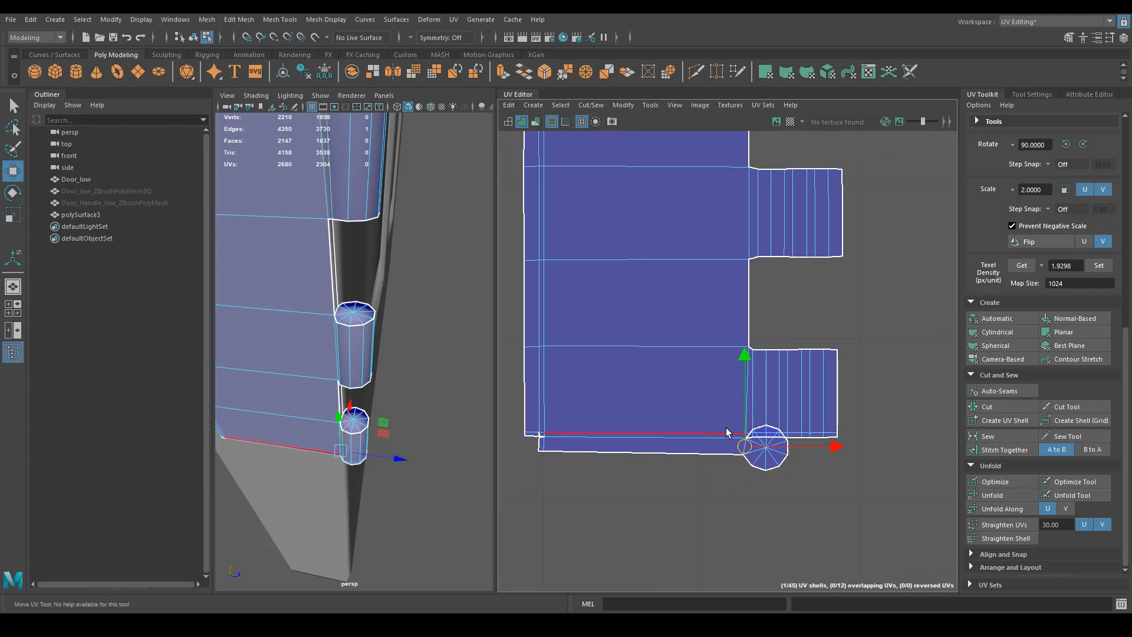
alt+middle_drag(768, 282, 743, 559)
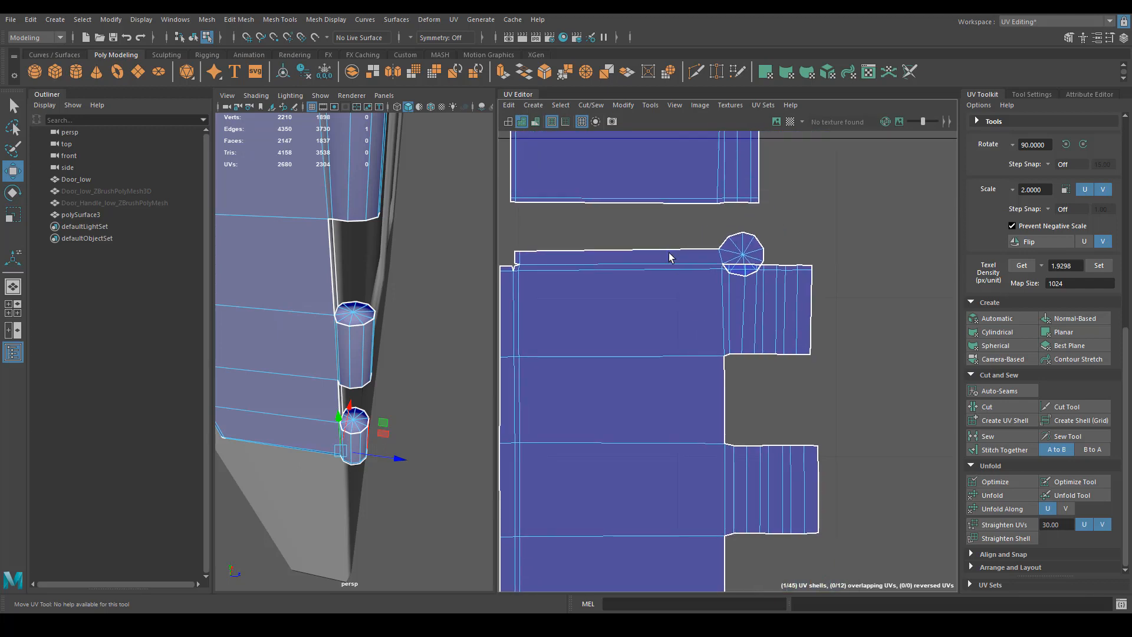
shift+click(722, 256)
alt+right_drag(738, 395, 693, 423)
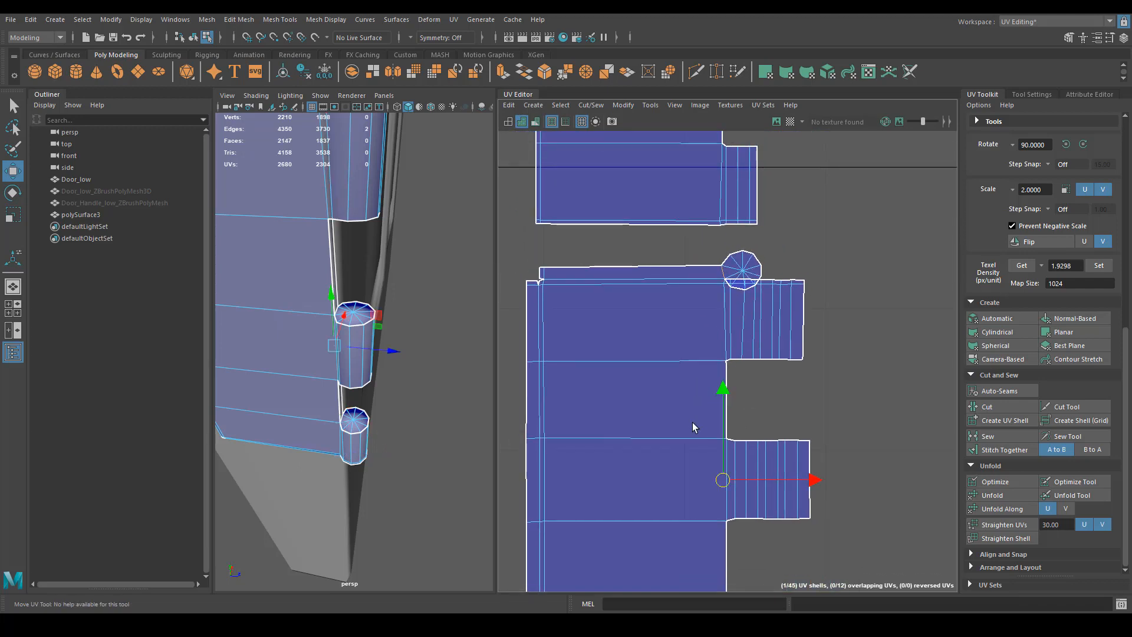
alt+middle_drag(692, 422, 688, 377)
alt+middle_drag(707, 484, 703, 369)
alt+right_drag(703, 371, 730, 427)
alt+middle_drag(731, 427, 723, 425)
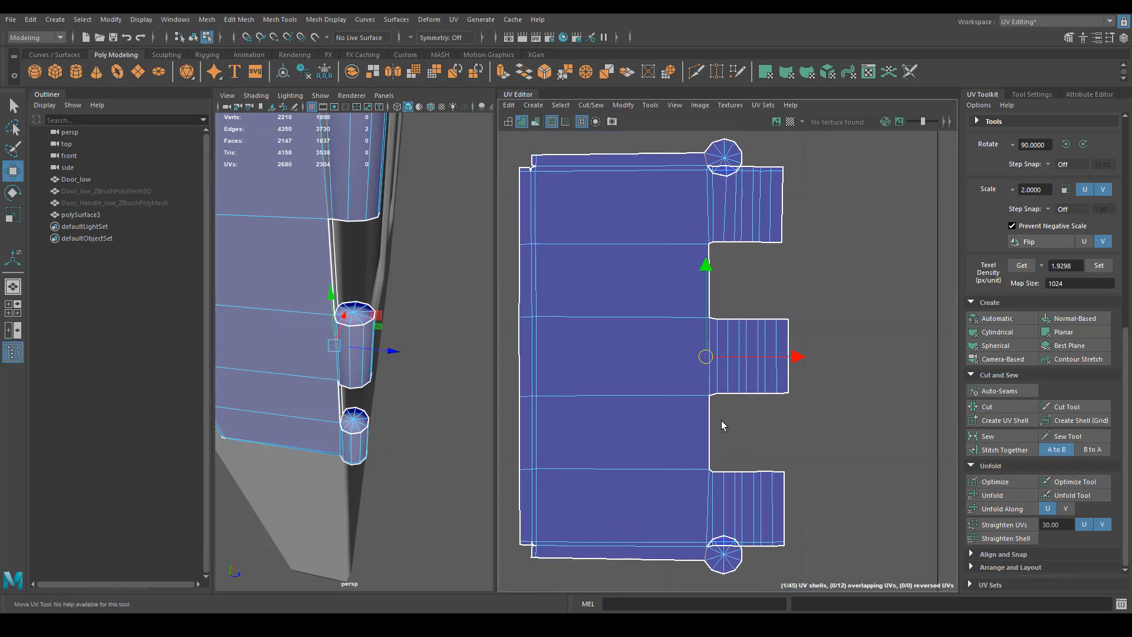
Step: Move the two detached round cap shells into the gaps between the knuckle tabs of the same hinge leaf shell
right_drag(771, 519, 727, 451)
click(732, 527)
drag(733, 531, 733, 451)
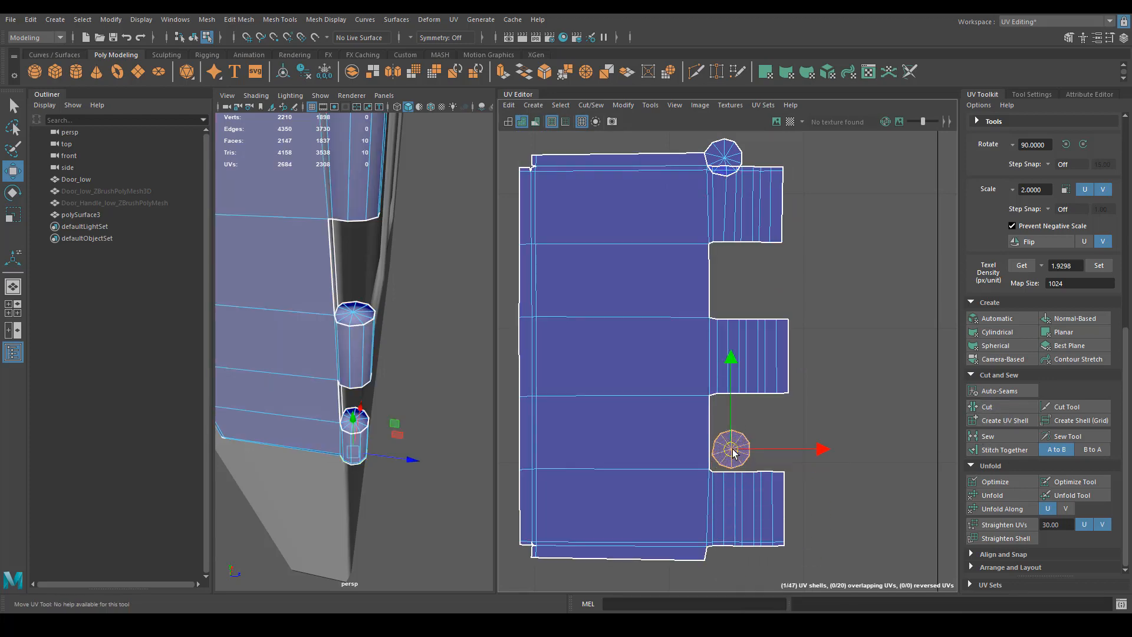
click(726, 156)
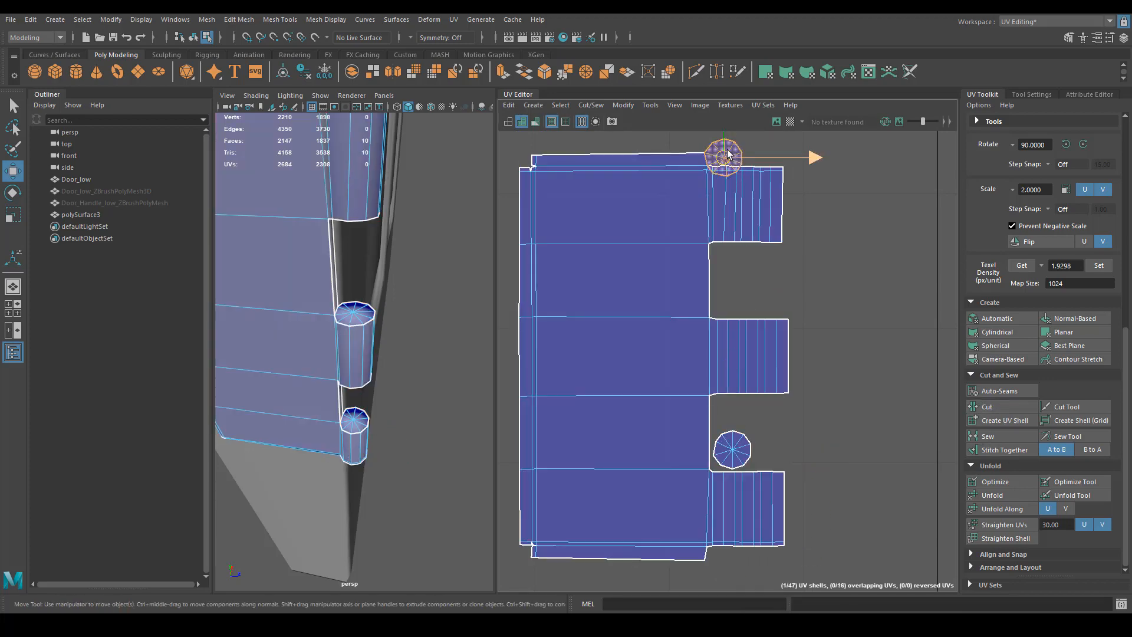
drag(727, 155, 738, 257)
Step: Stitch the adjoining strips onto the upper and lower knuckle tabs and the middle edge section of the second hinge leaf shell
alt+right_drag(805, 294, 776, 283)
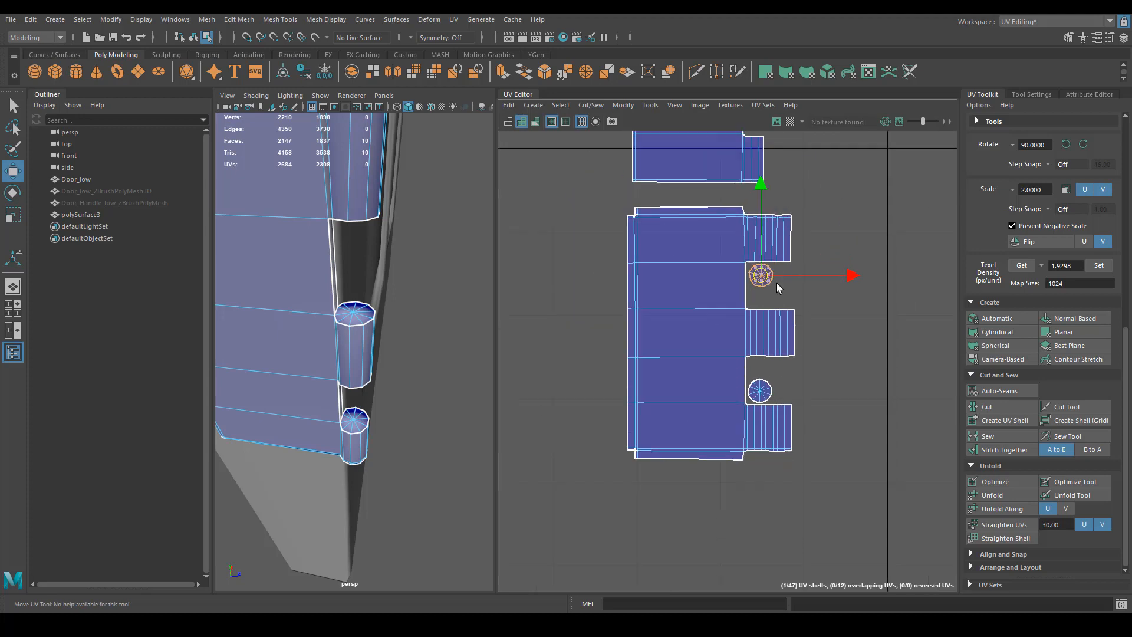
alt+middle_drag(826, 286, 789, 341)
alt+middle_drag(769, 142, 792, 330)
alt+right_drag(792, 330, 745, 319)
alt+middle_drag(670, 301, 667, 326)
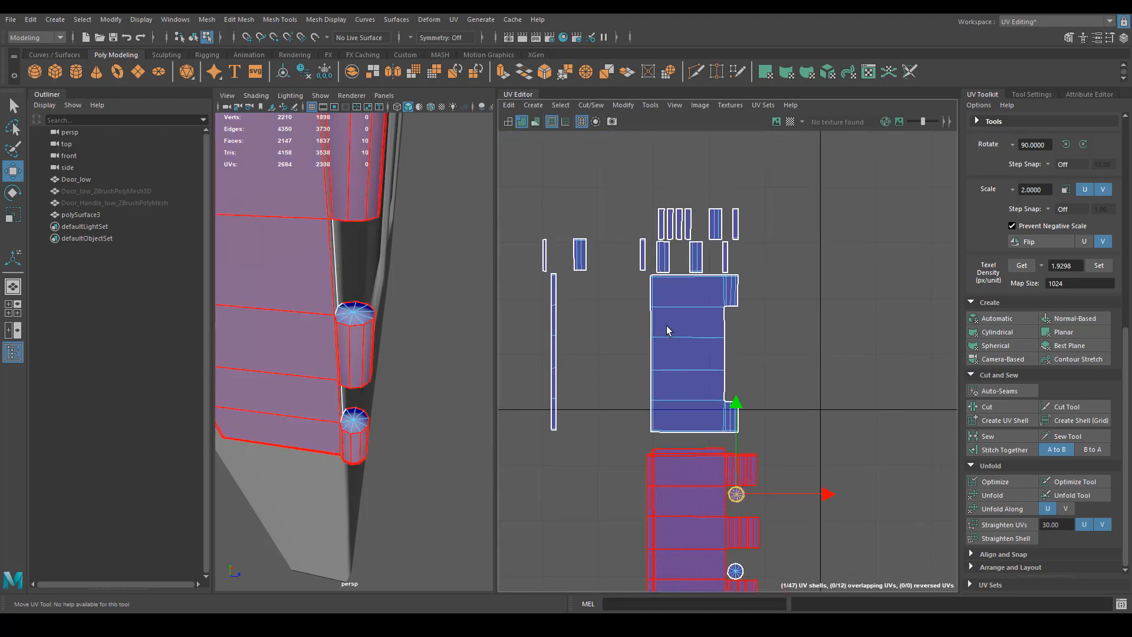
alt+right_drag(667, 326, 776, 331)
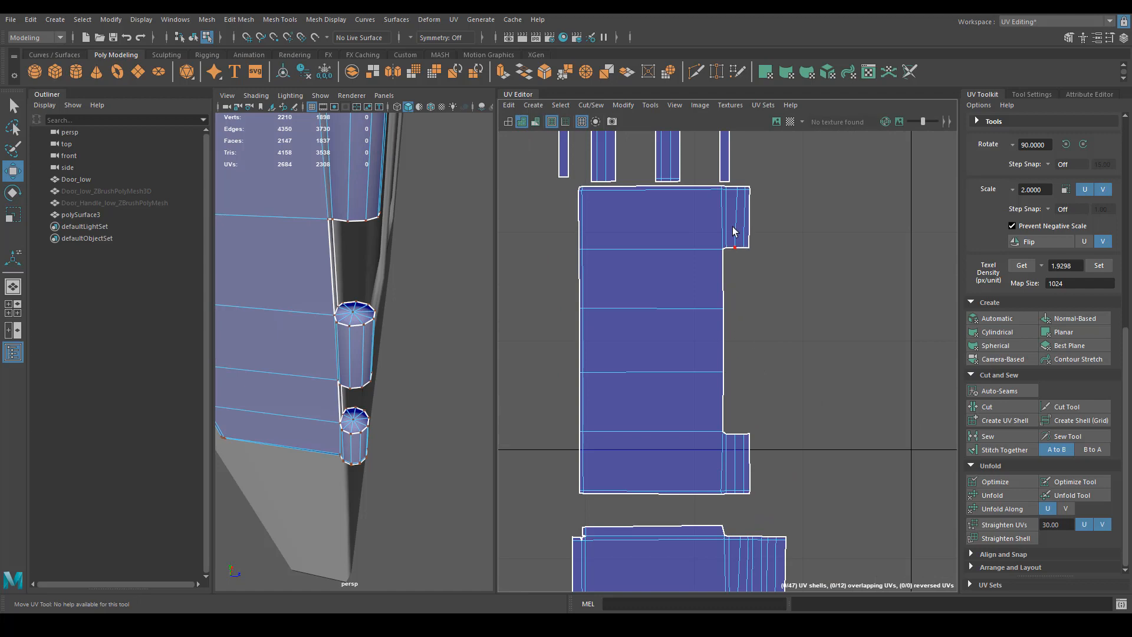
alt+right_drag(795, 269, 822, 282)
right_drag(695, 283, 681, 225)
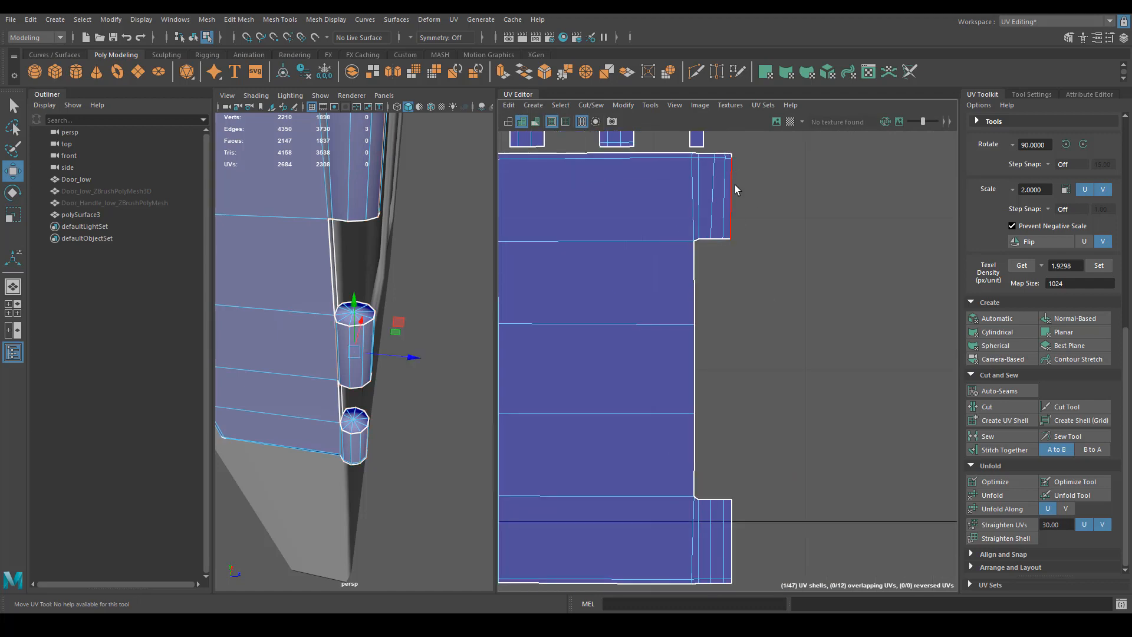
shift+drag(750, 157, 751, 156)
shift+drag(694, 375, 714, 374)
alt+middle_drag(728, 449, 703, 361)
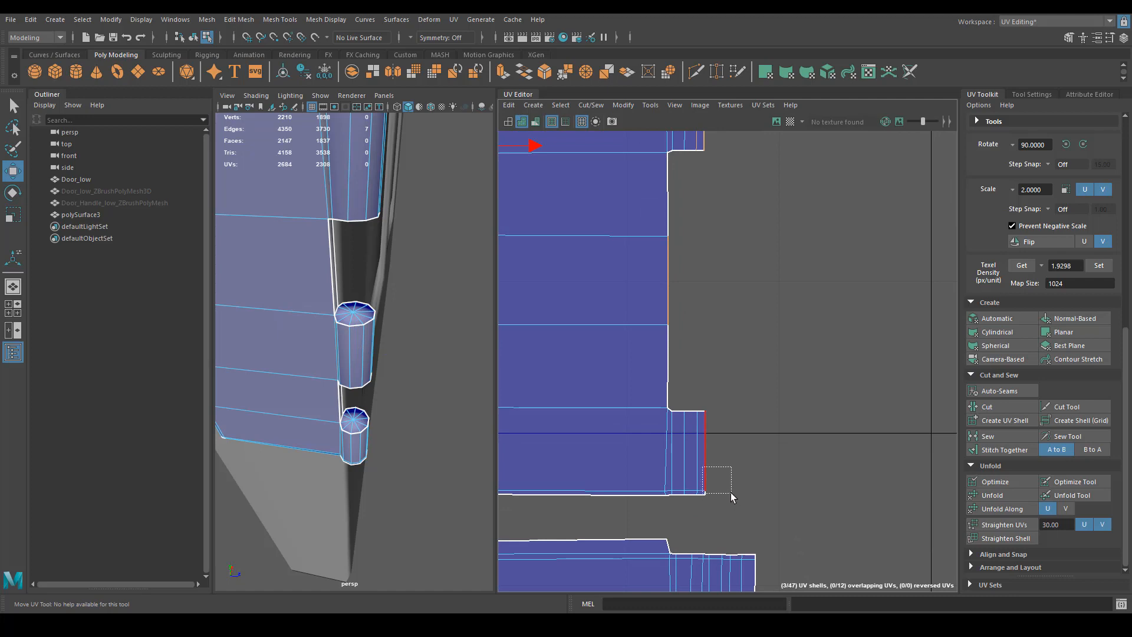
shift+drag(731, 493, 731, 493)
click(998, 452)
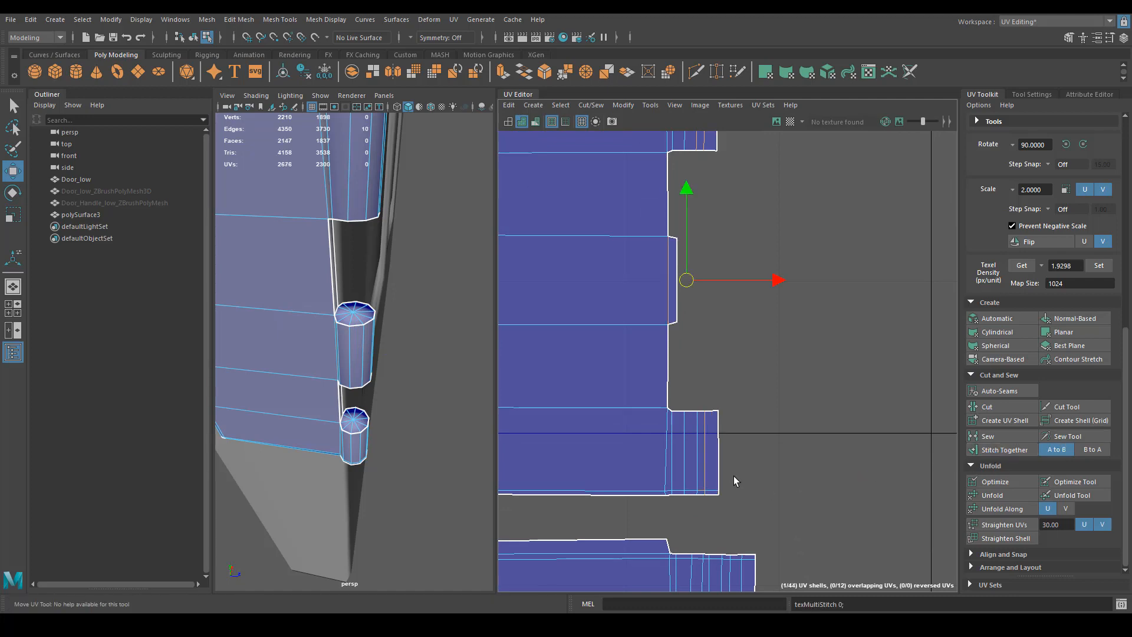
Step: Stitch the next strips onto the ends of all three knuckle tabs of the second hinge leaf shell
drag(716, 493, 715, 494)
alt+middle_drag(697, 286, 682, 340)
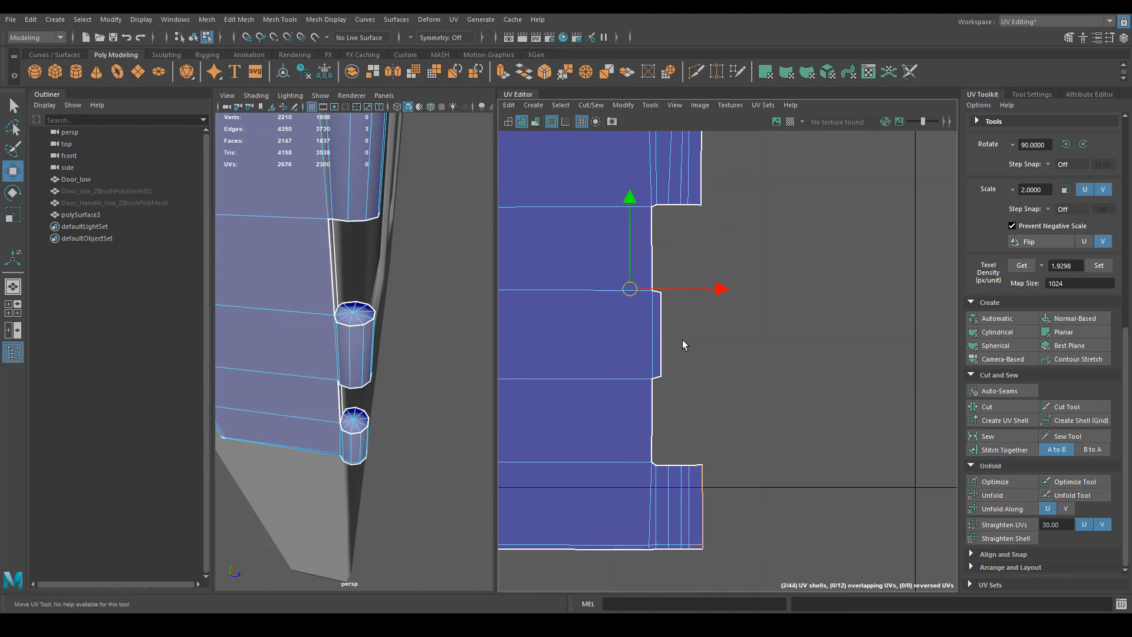
shift+drag(682, 339, 642, 319)
alt+middle_drag(714, 168, 695, 261)
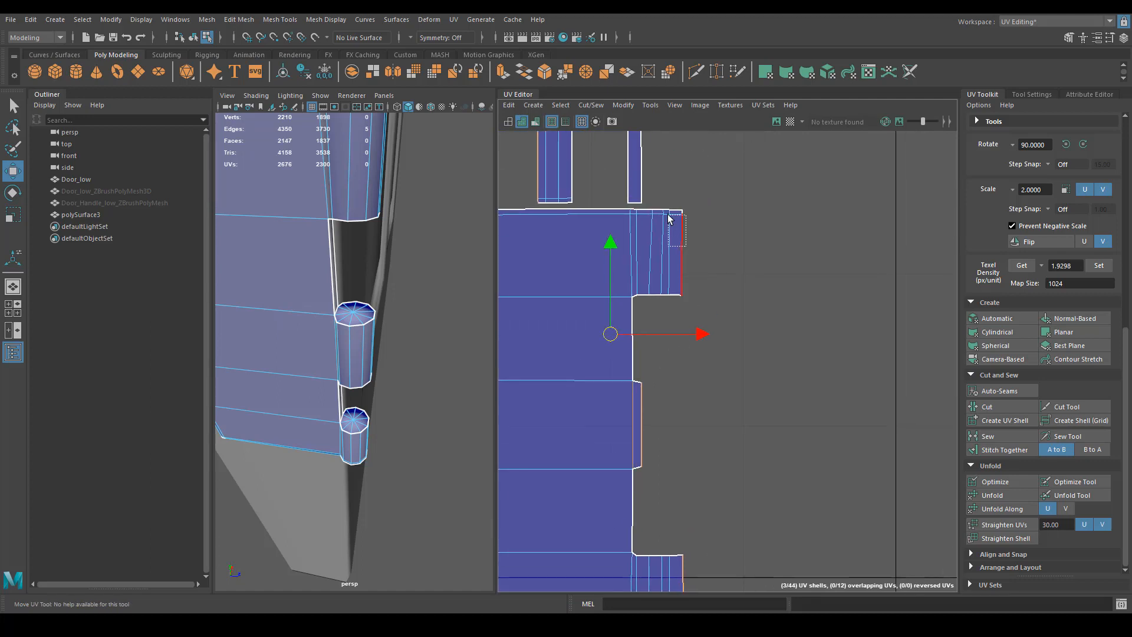
shift+drag(669, 218, 668, 215)
key(g)
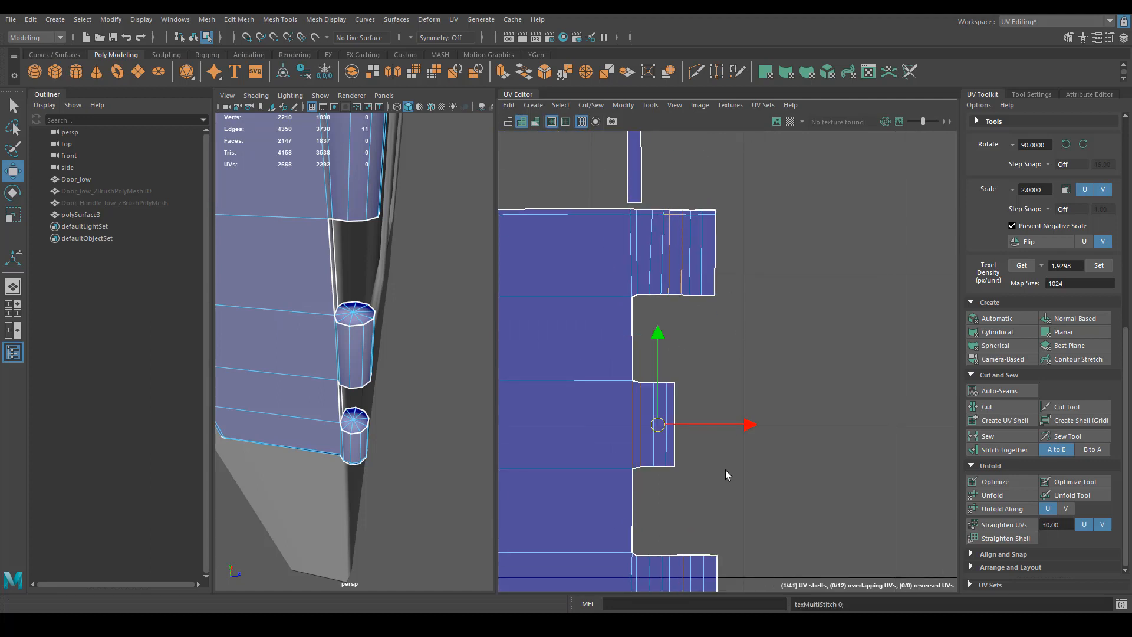
Step: Stitch the remaining strips onto the end of the second hinge leaf's middle knuckle tab
alt+middle_drag(725, 469, 691, 402)
click(651, 363)
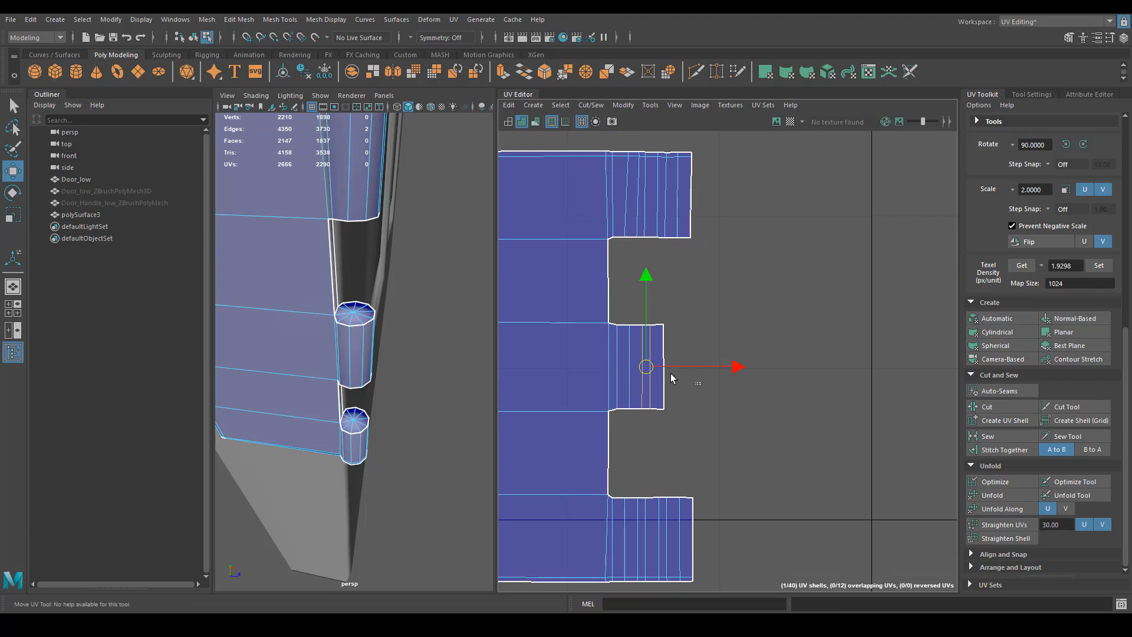
key(g)
scroll(727, 387, down, 5)
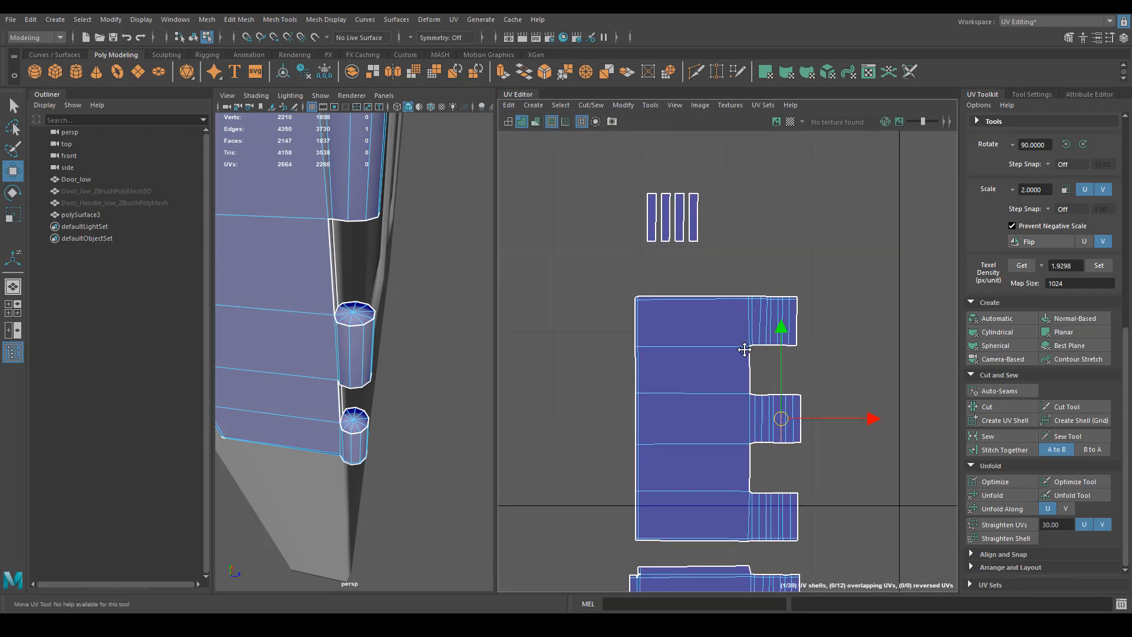
Step: Select the four small loose strip shells above the second hinge leaf and move them beside its knuckle tabs
right_drag(737, 281, 694, 263)
drag(673, 217, 815, 294)
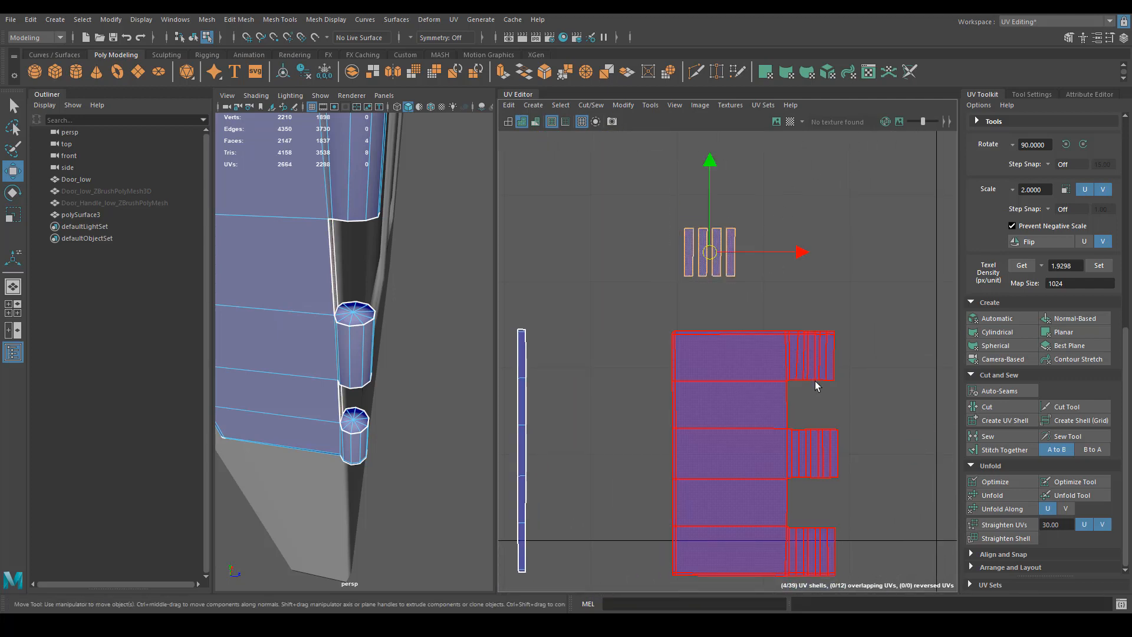
right_drag(644, 212, 634, 178)
drag(669, 270, 773, 223)
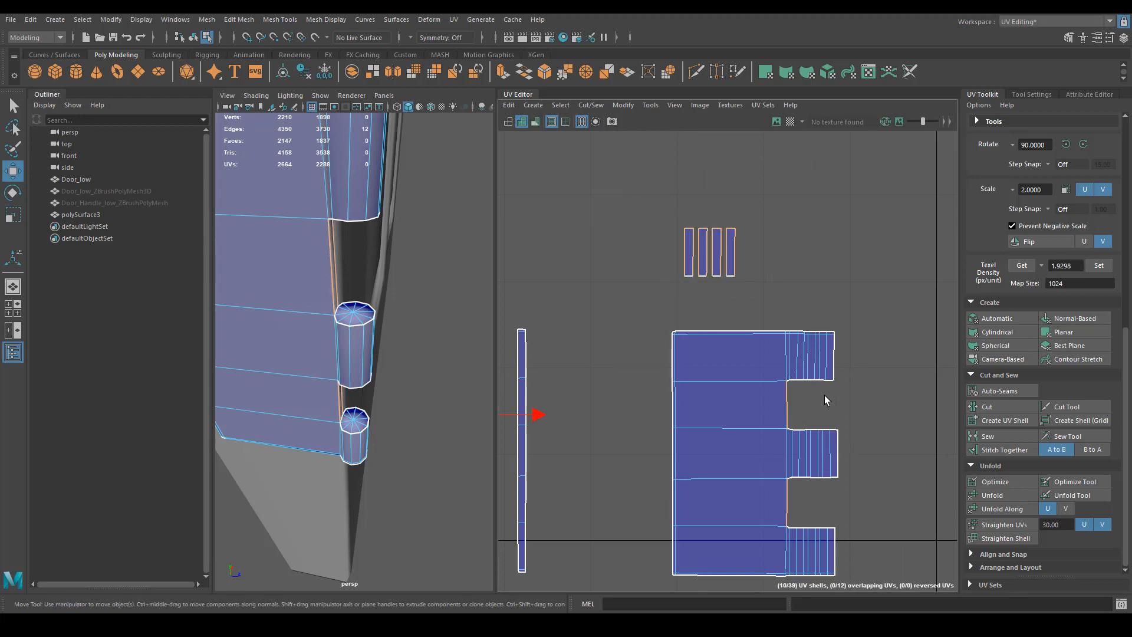
alt+middle_drag(722, 326, 680, 278)
right_drag(670, 240, 634, 219)
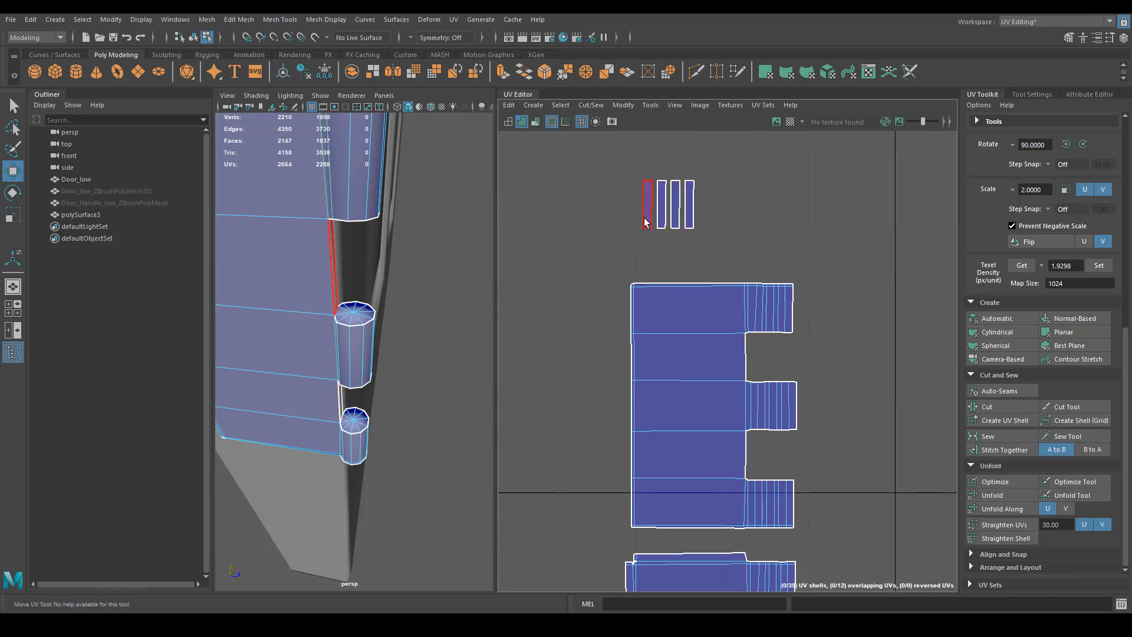
drag(635, 236, 711, 169)
drag(668, 205, 836, 436)
Step: Rotate the four loose strips a quarter turn and place three in the upper gap between the knuckle tabs and one in the lower gap
key(e)
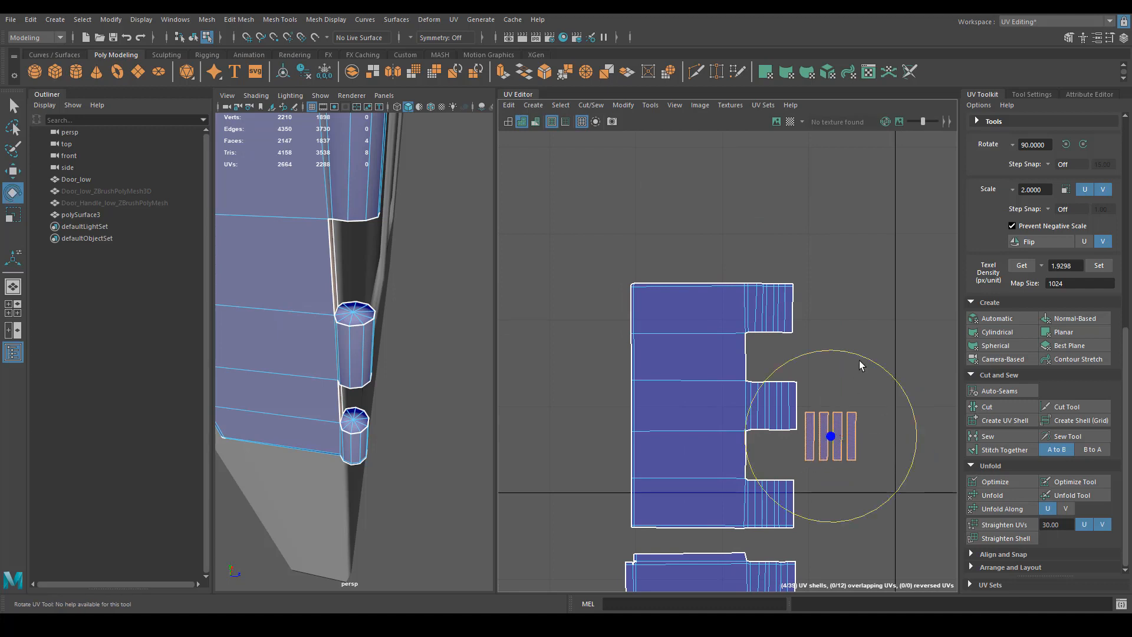
drag(859, 360, 908, 469)
key(w)
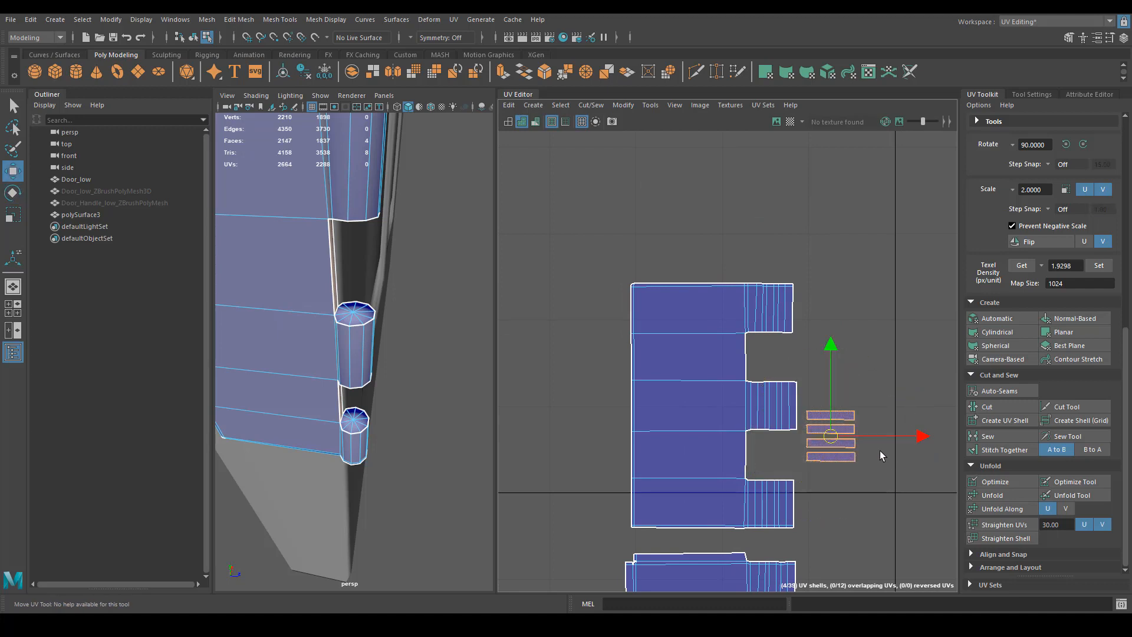
drag(834, 434, 779, 349)
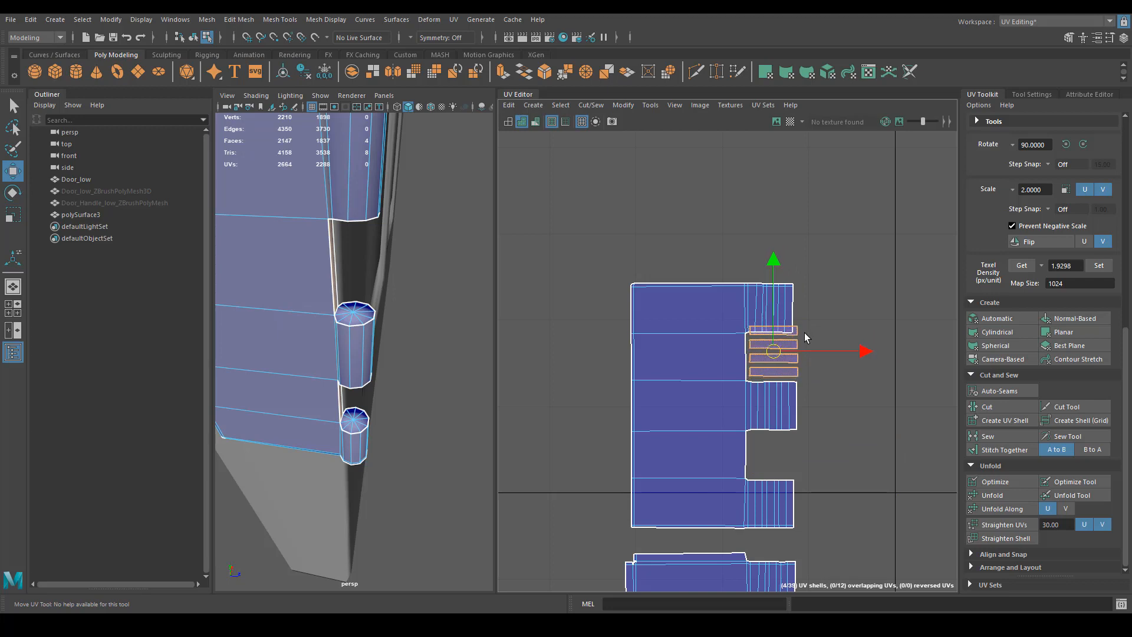
click(797, 334)
drag(773, 246, 774, 361)
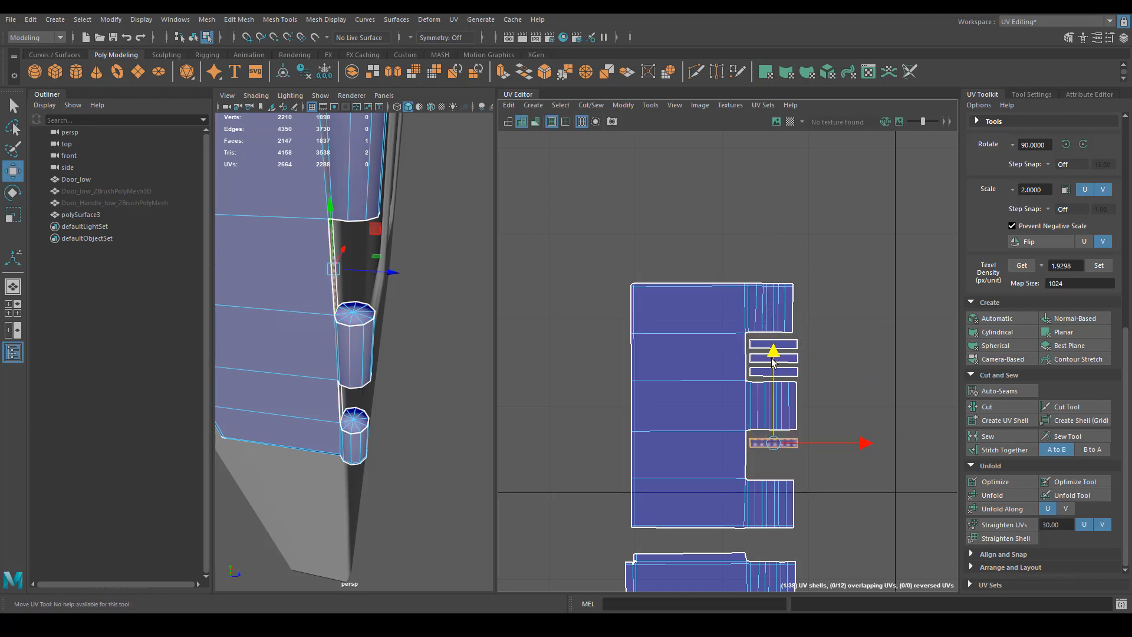
Step: Stitch the long narrow strip onto the straight long edge of the second hinge leaf shell, opposite the knuckle tabs
scroll(773, 359, up, 4)
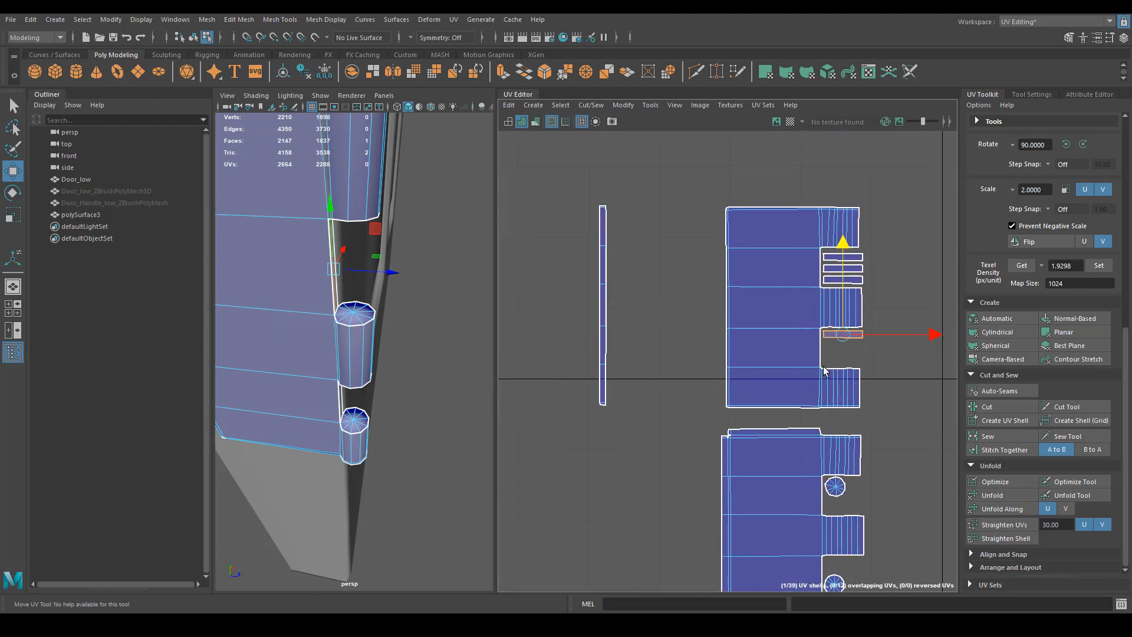
right_drag(808, 379, 809, 248)
click(803, 188)
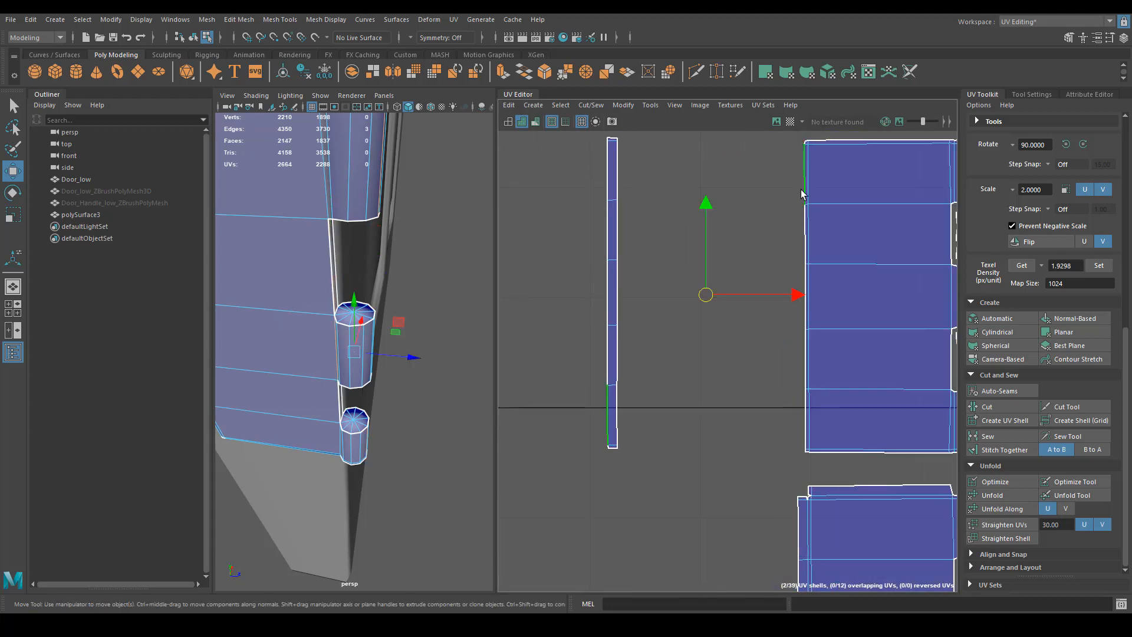
click(1004, 449)
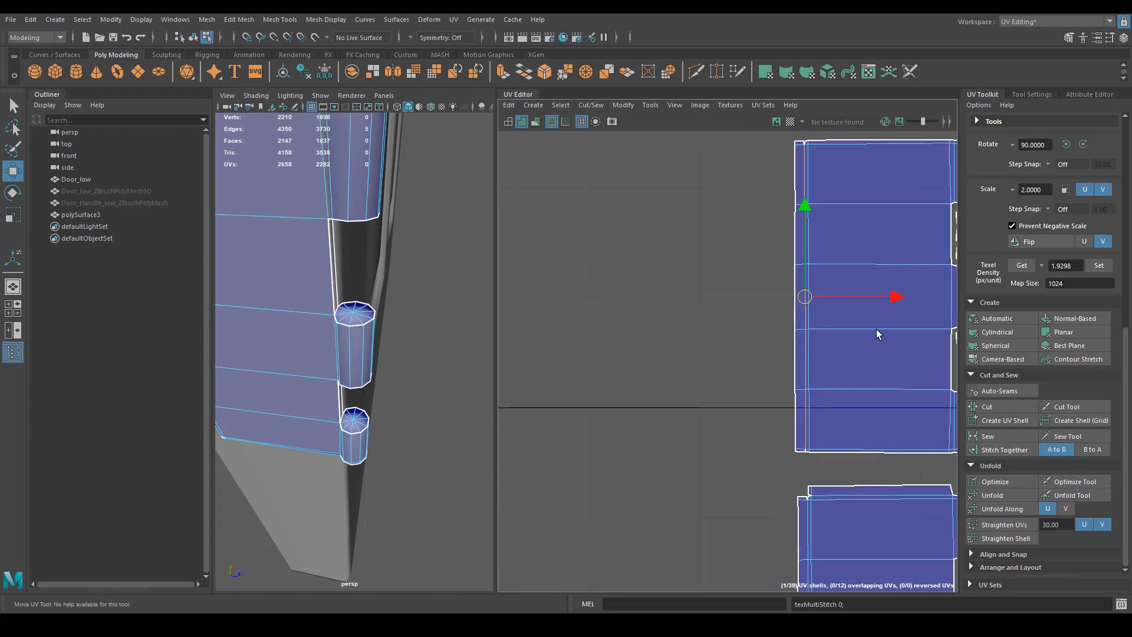
Step: Stitch the thin side strip with its round cap onto the lower edge of the second hinge leaf shell
alt+middle_drag(876, 329, 715, 443)
click(712, 252)
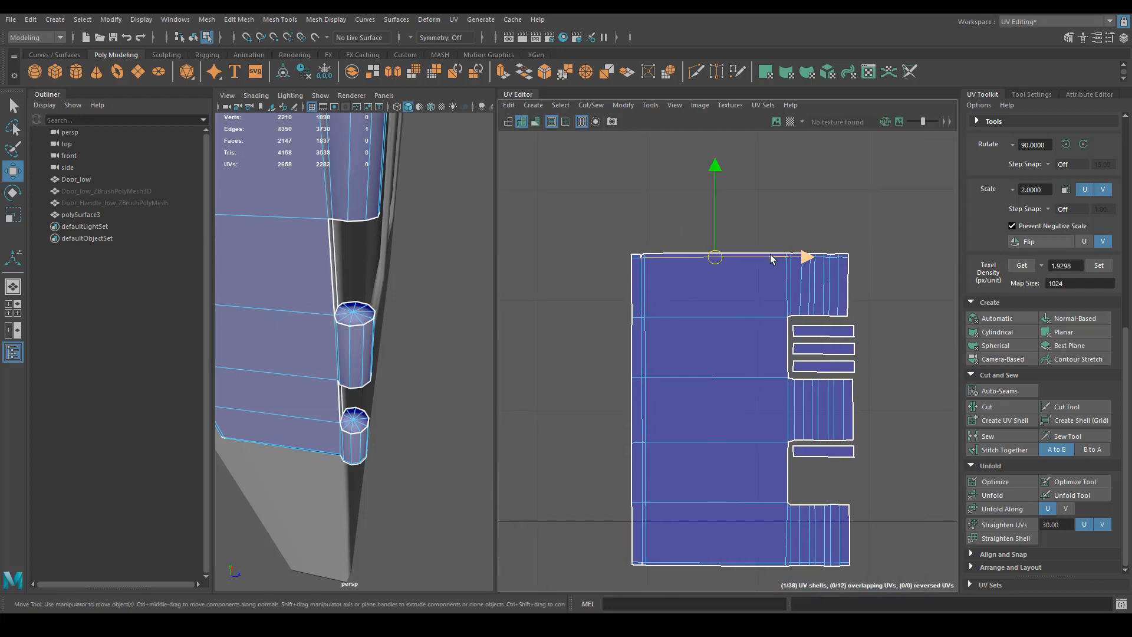
click(716, 570)
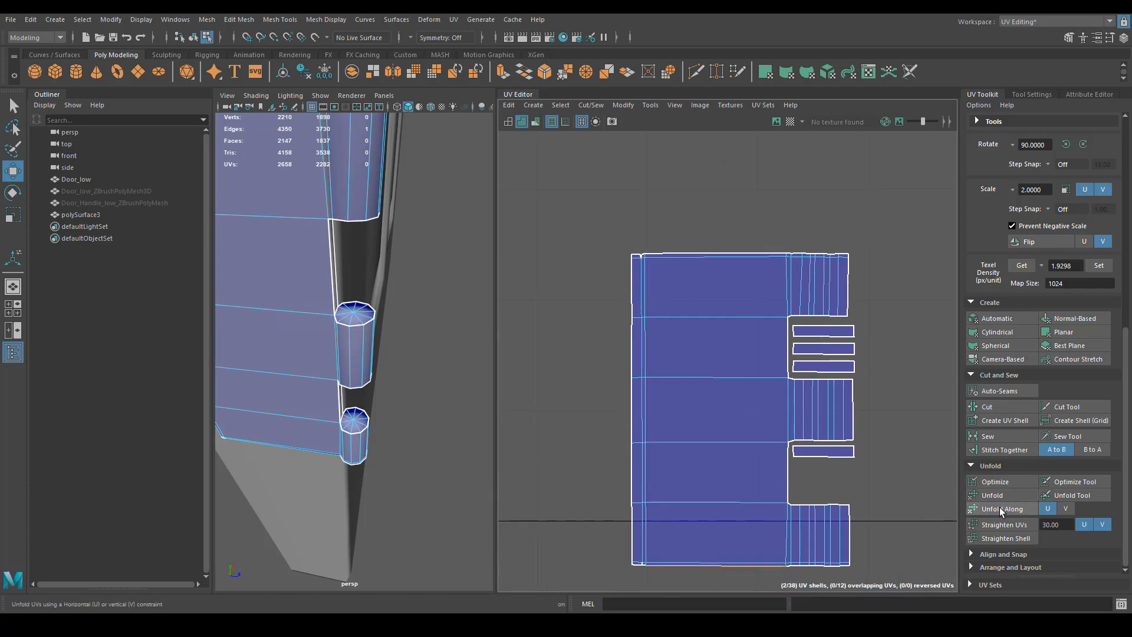
click(1027, 450)
Step: Select the edge runs at the notched upper and lower corners of the second hinge leaf shell and try to stitch them together
scroll(783, 467, up, 5)
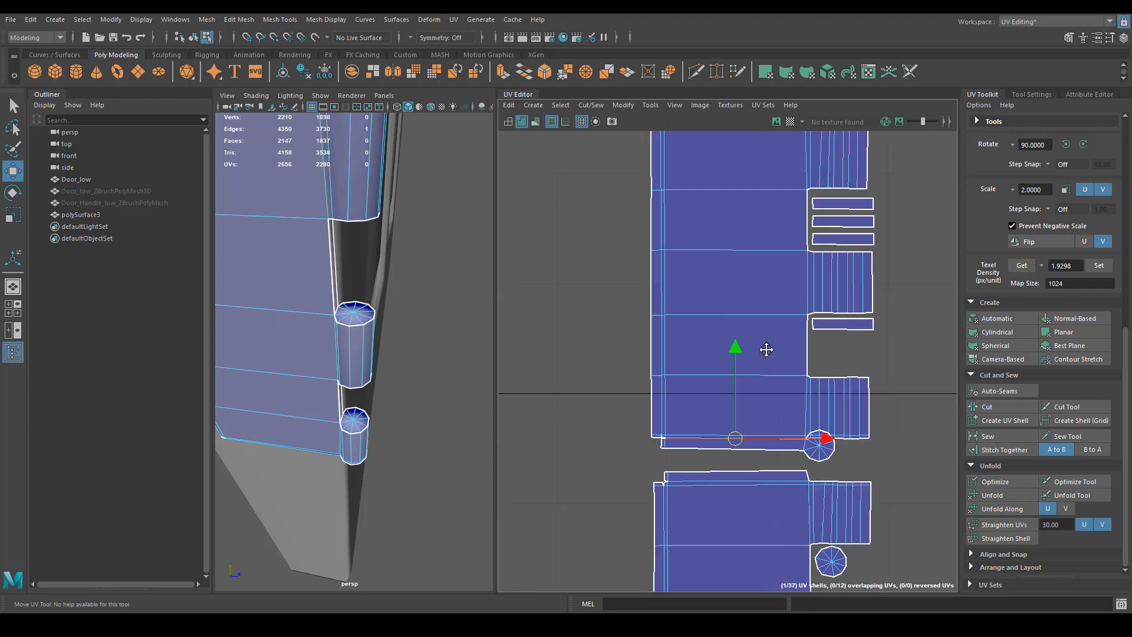
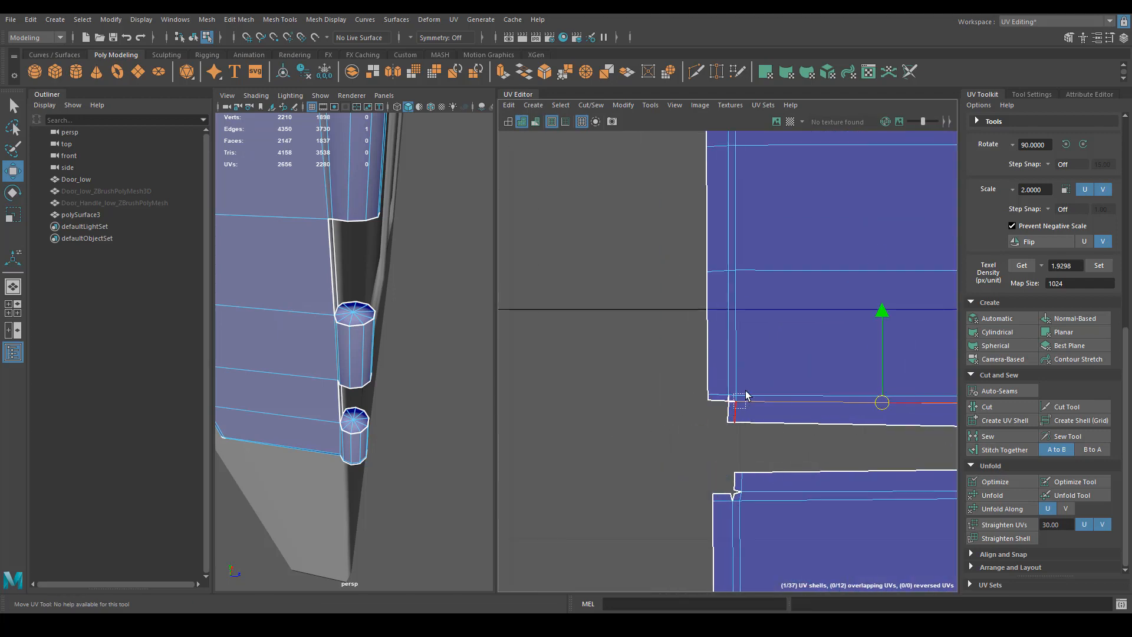
shift+double_click(736, 397)
shift+click(727, 400)
alt+middle_drag(727, 399, 726, 372)
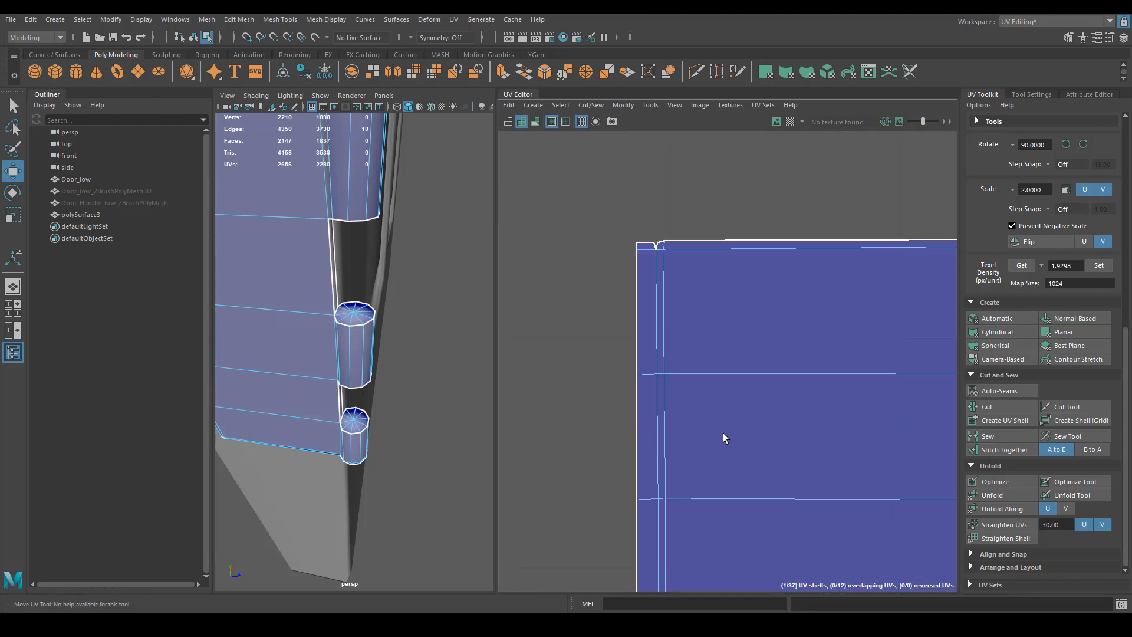
shift+double_click(666, 247)
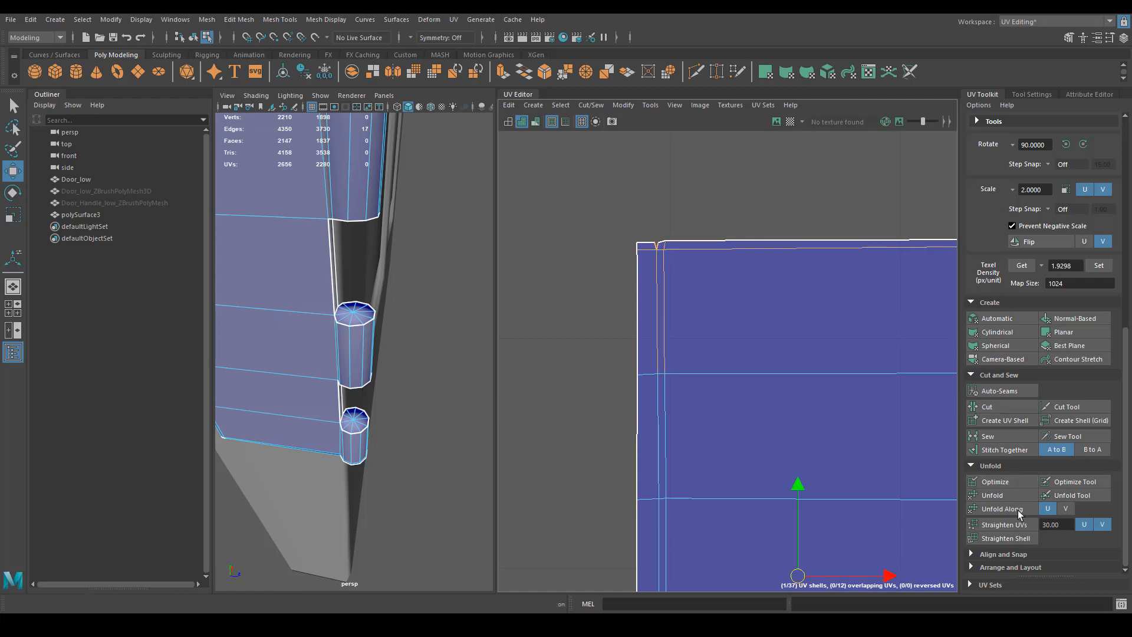
click(993, 448)
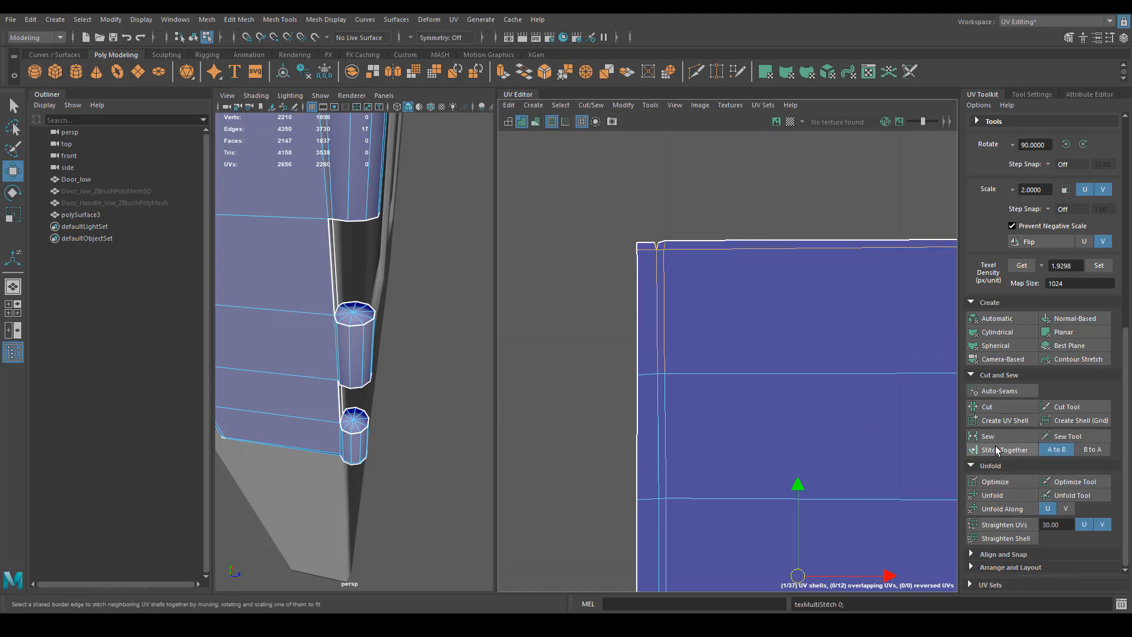
Step: Sew the selected edge runs at the notched corners of the upper hinge leaf shell and the matching runs on the lower leaf shell
click(996, 437)
scroll(766, 383, down, 4)
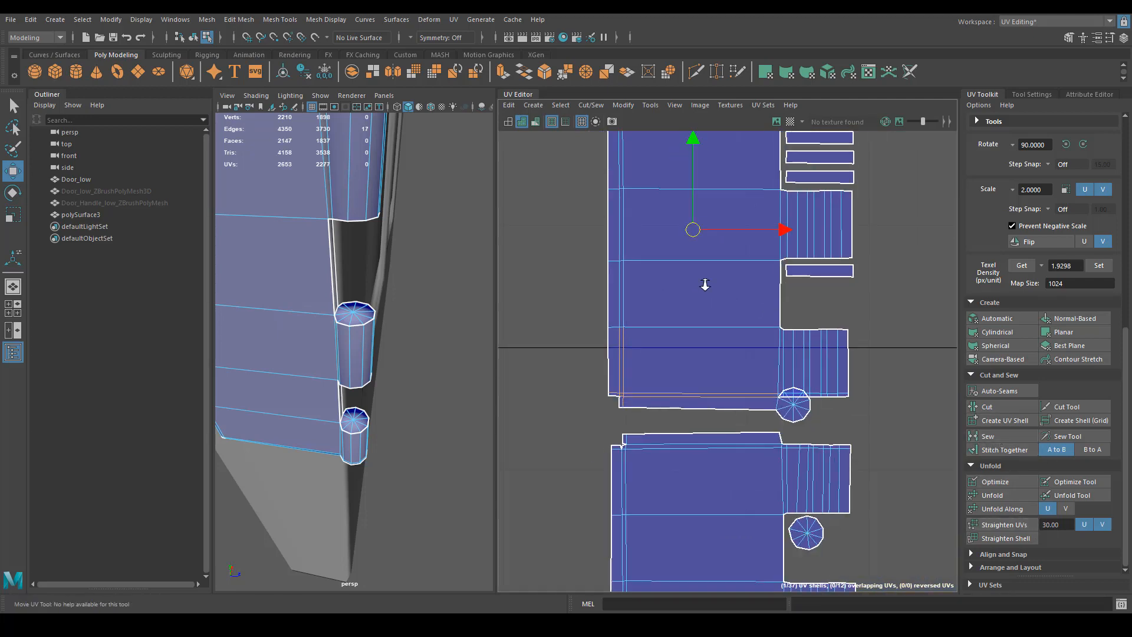
alt+middle_drag(704, 354, 718, 223)
scroll(602, 298, up, 5)
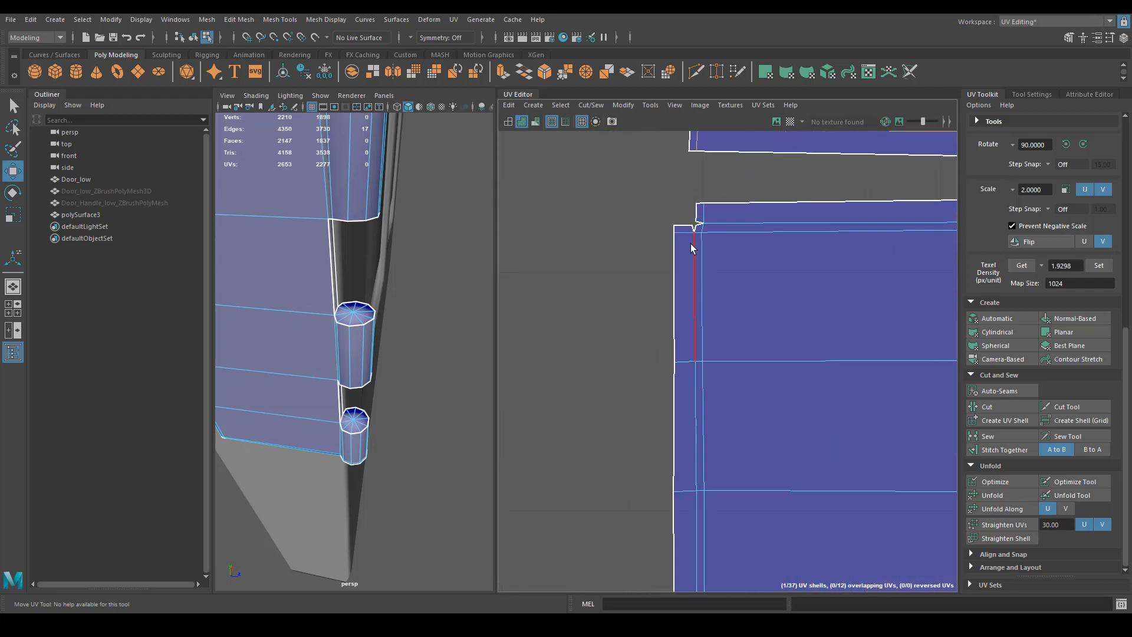
double_click(722, 231)
double_click(714, 222)
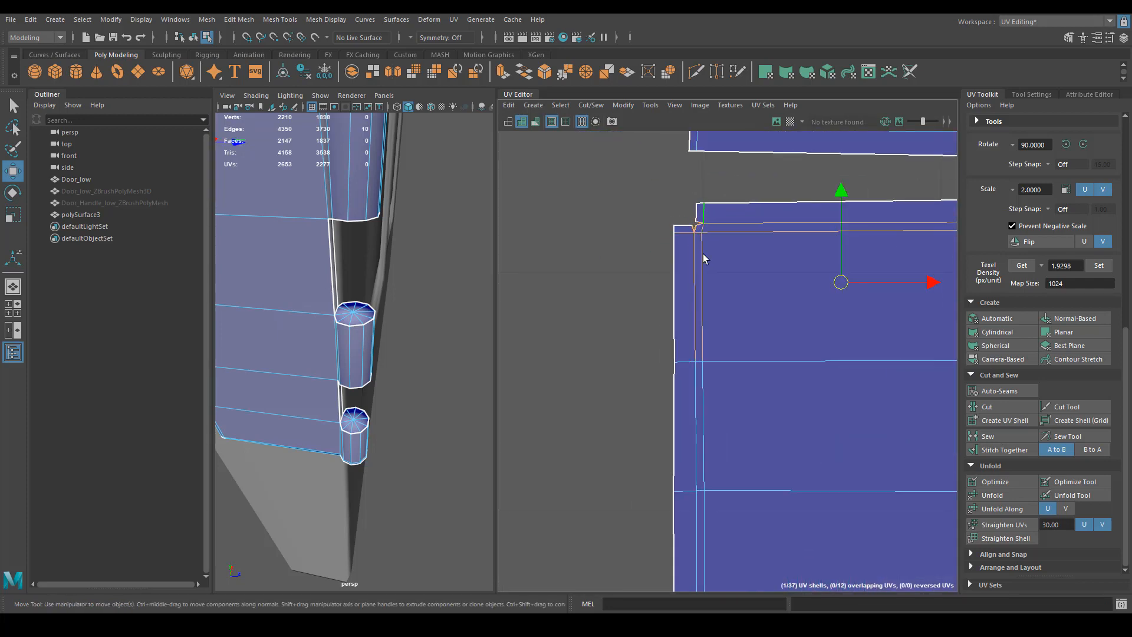
alt+middle_drag(718, 463, 668, 259)
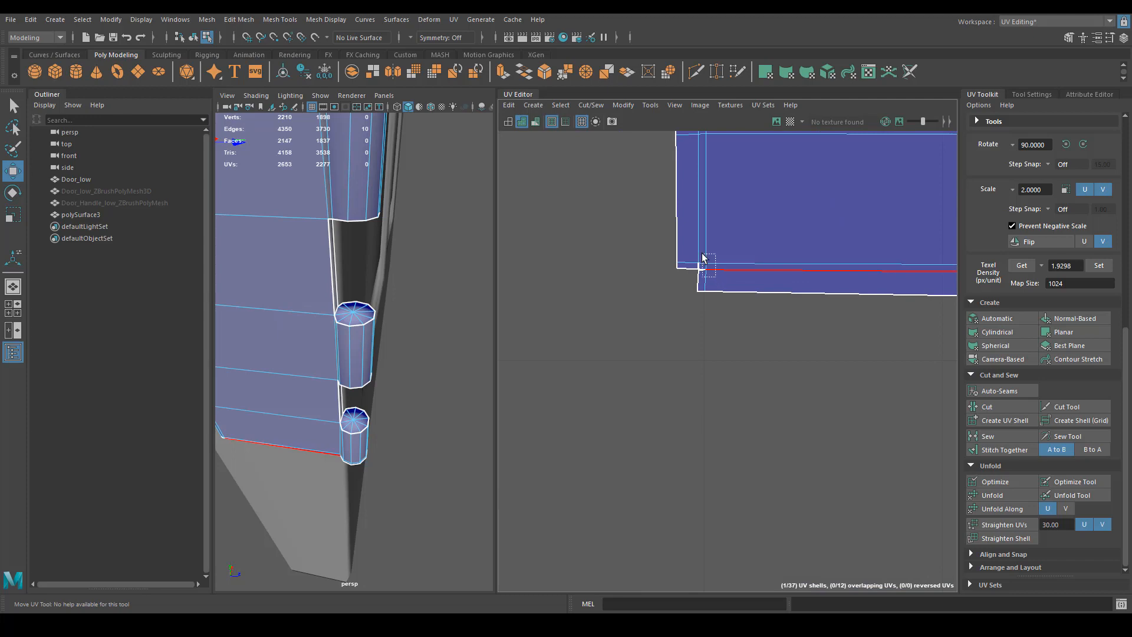
shift+drag(701, 253, 694, 254)
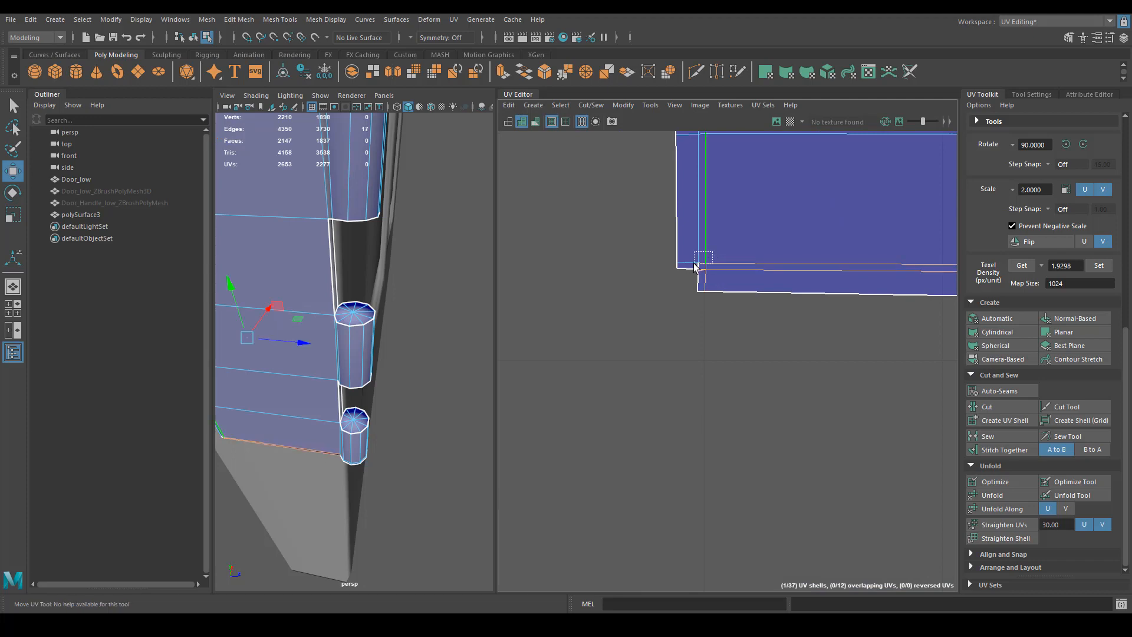
click(990, 435)
Step: Stitch the remaining thin side strip with its round cap onto the upper edge of the upper hinge leaf shell
alt+middle_drag(796, 330, 716, 342)
alt+right_drag(717, 342, 584, 257)
alt+middle_drag(696, 283, 684, 404)
right_click(731, 355)
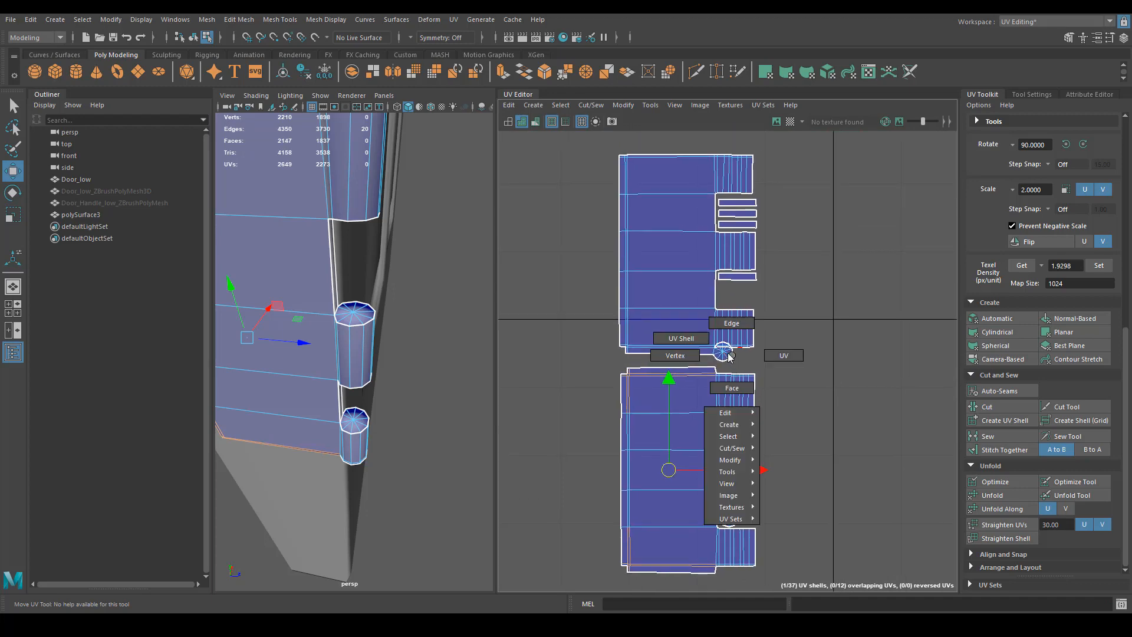
right_drag(731, 356, 746, 307)
click(727, 362)
alt+middle_drag(671, 285, 693, 395)
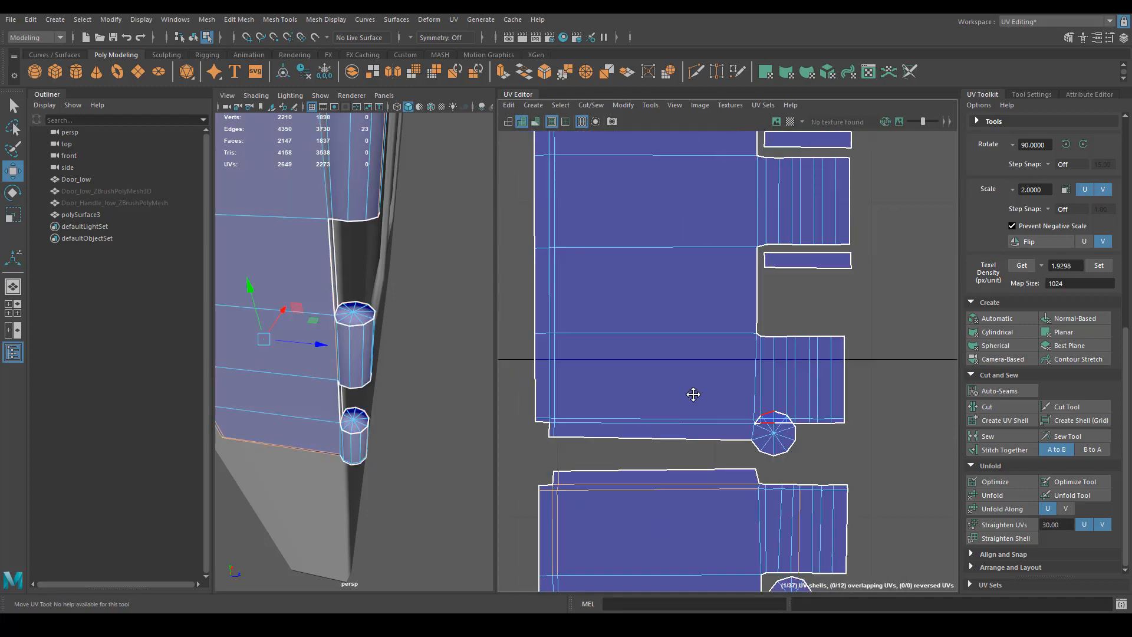
alt+right_drag(694, 395, 659, 243)
click(658, 239)
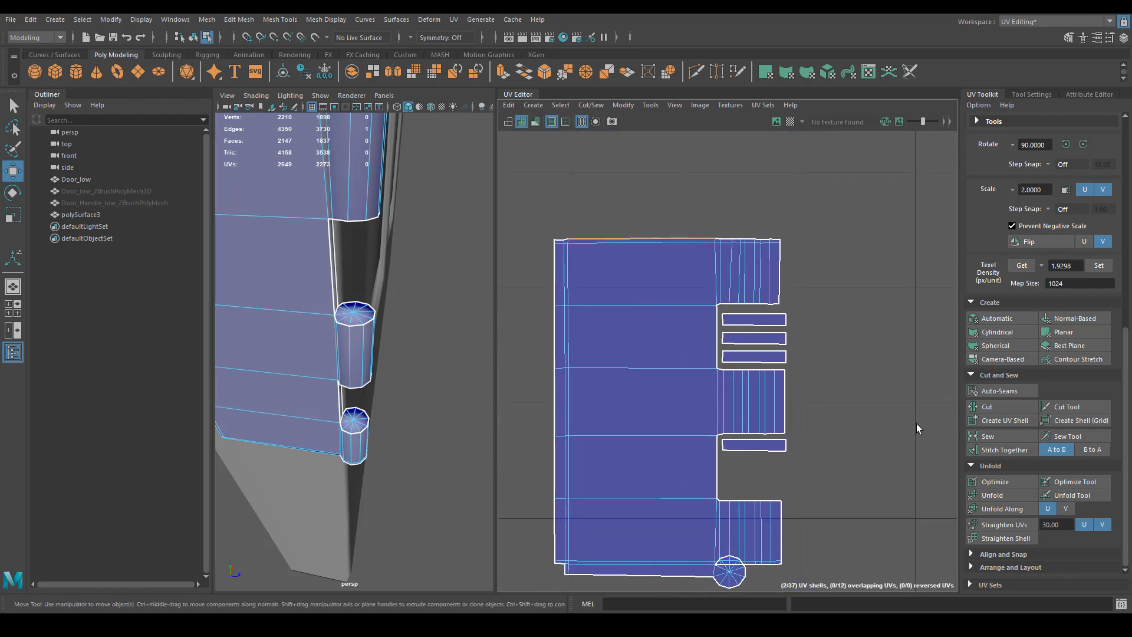
click(1009, 451)
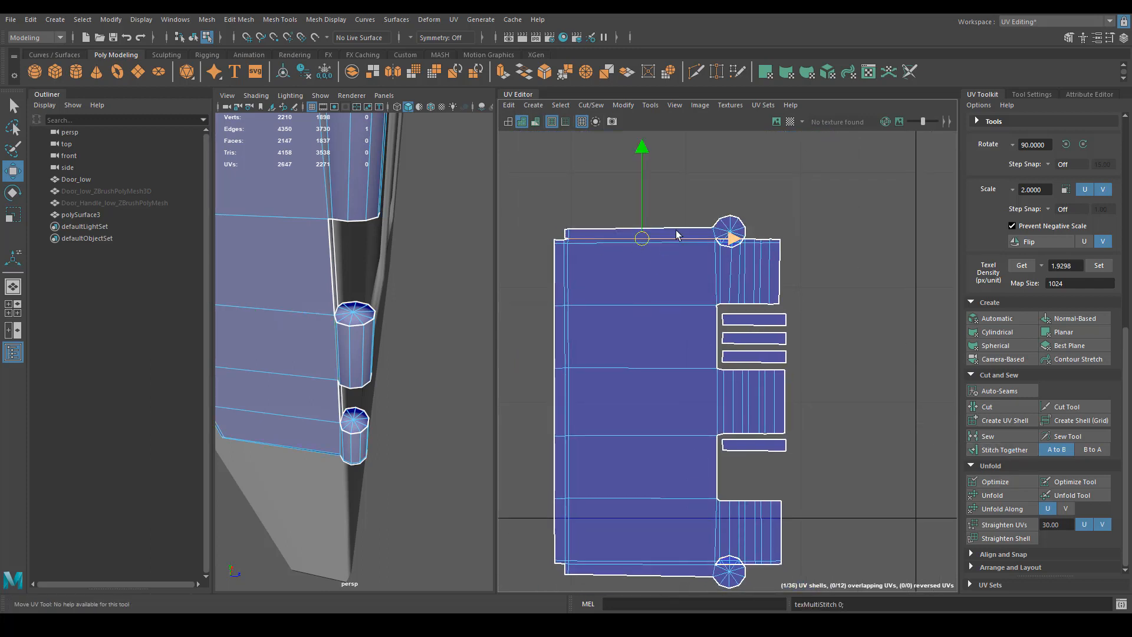
Step: Cut both round caps off the upper hinge leaf shell and place them side by side in its lower gap
click(717, 401)
alt+middle_drag(715, 526, 724, 366)
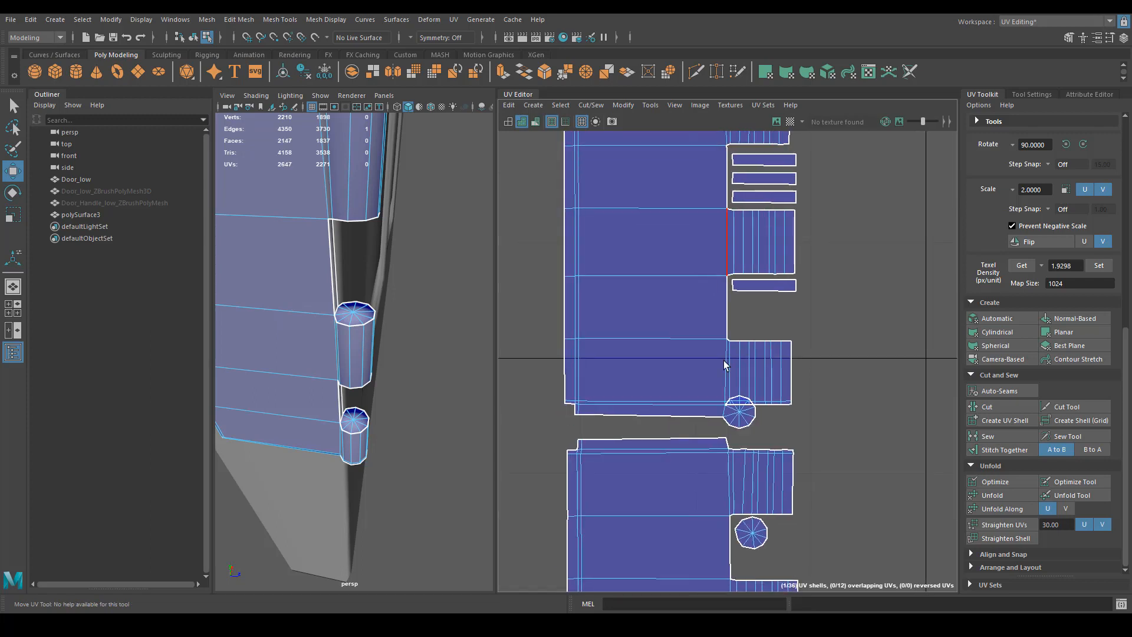
shift+click(724, 412)
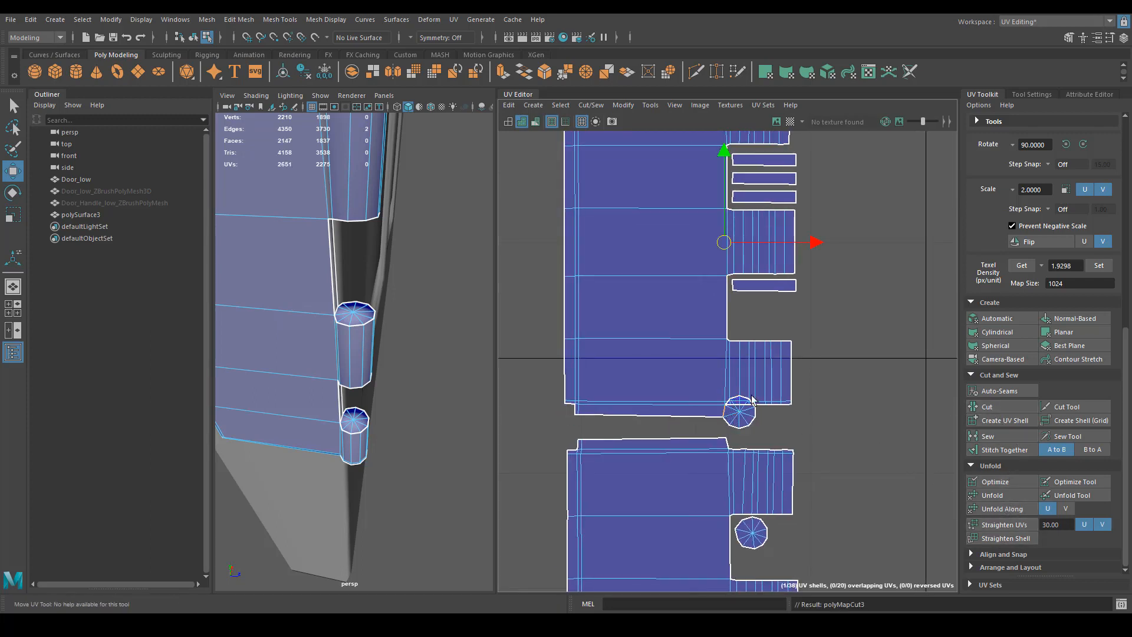
right_drag(743, 434, 684, 413)
click(739, 413)
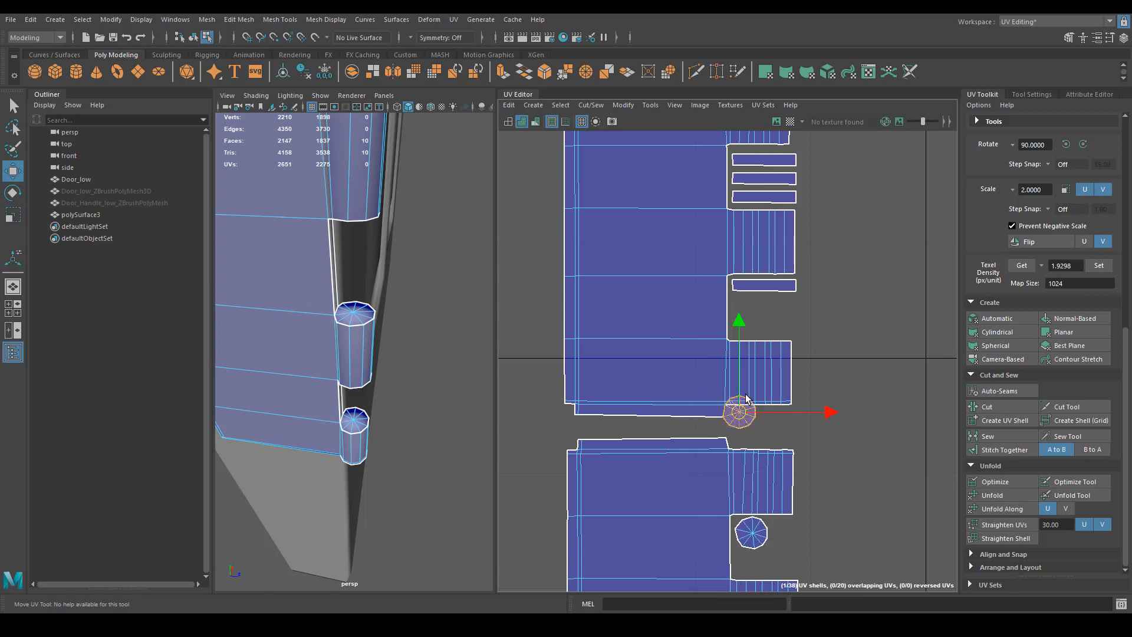
drag(741, 419, 750, 323)
scroll(842, 346, down, 1)
alt+middle_drag(810, 287, 808, 360)
click(746, 165)
drag(747, 168, 789, 417)
scroll(748, 415, down, 2)
alt+middle_drag(748, 415, 675, 380)
scroll(675, 380, down, 1)
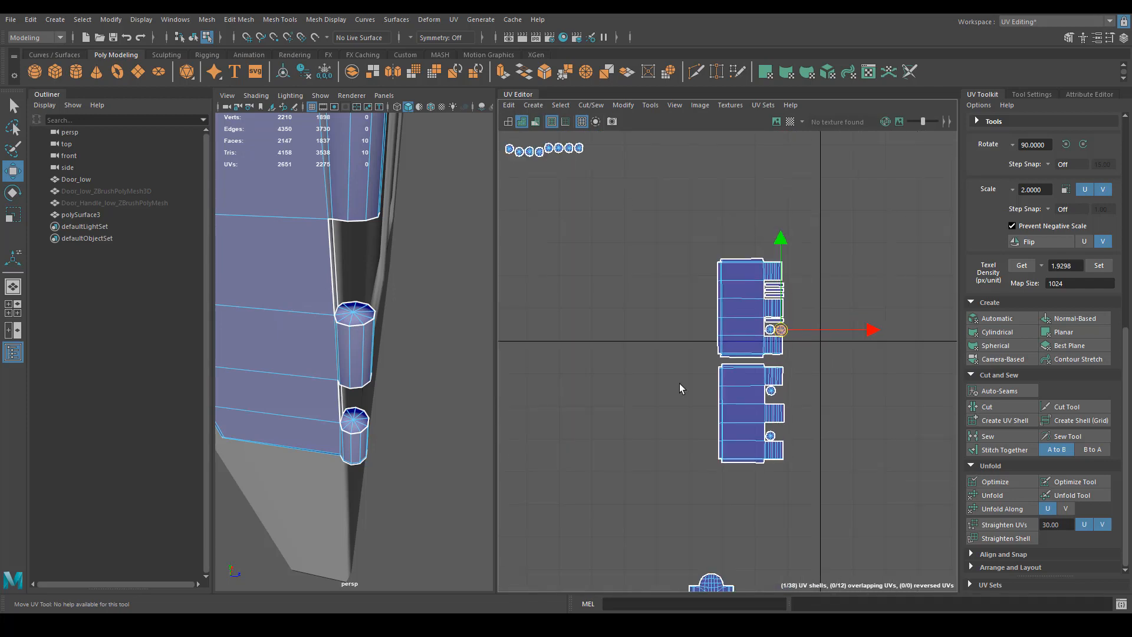
Step: Nudge the cap in the lower leaf's bottom gap and move the row of eight loose caps next to the hinge leaf shells
click(771, 437)
drag(774, 439, 776, 435)
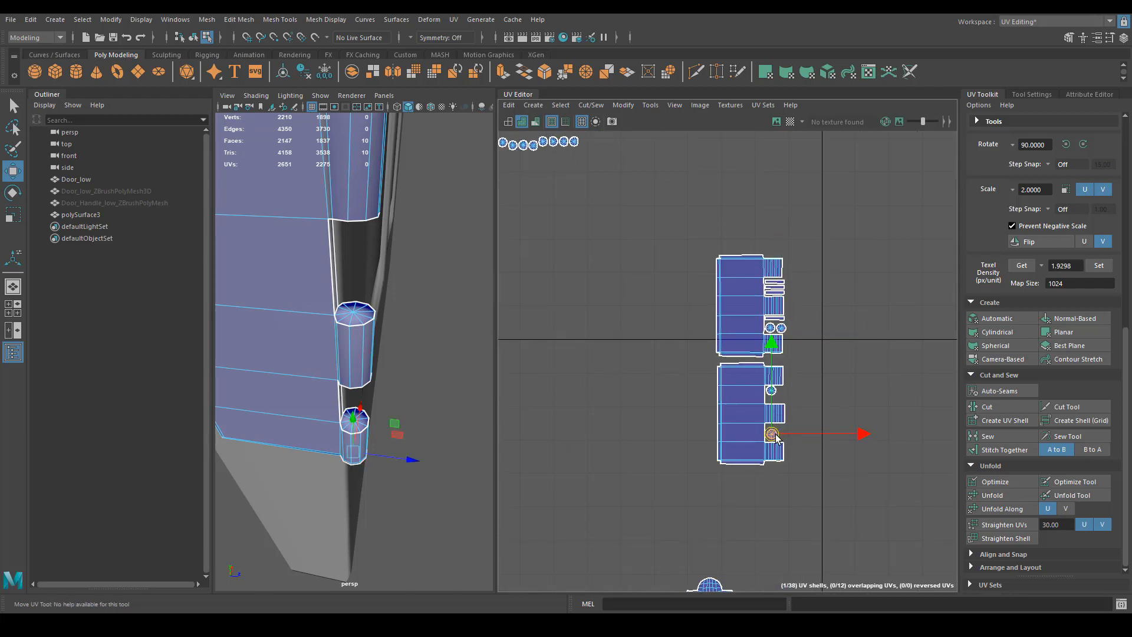
scroll(789, 455, down, 1)
alt+middle_drag(700, 472, 673, 248)
scroll(669, 283, down, 2)
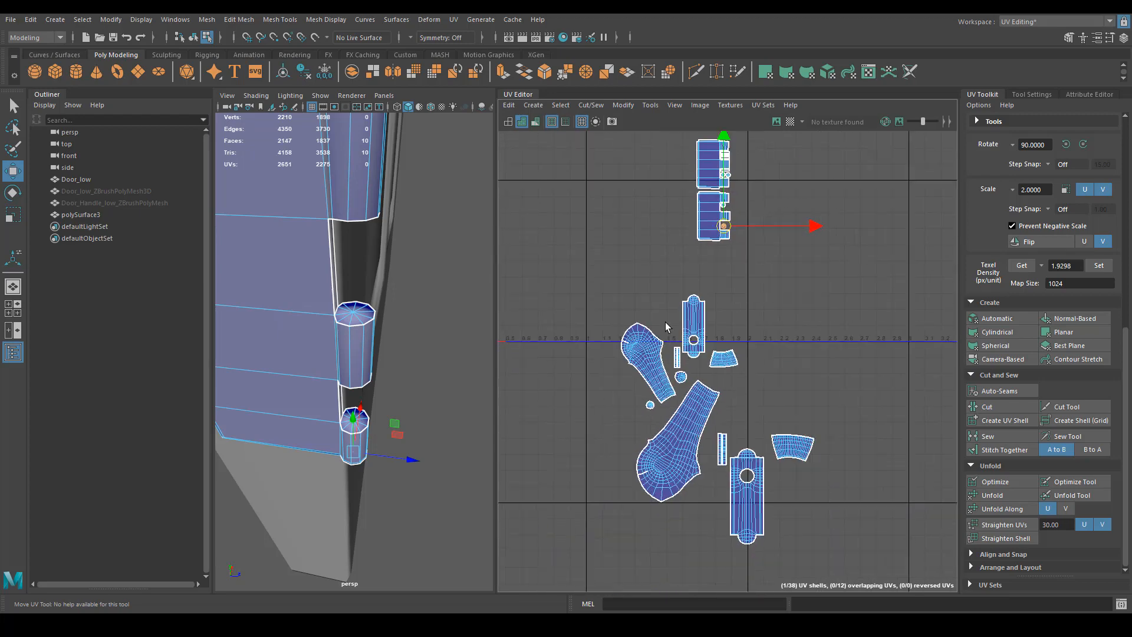
scroll(665, 322, down, 2)
alt+middle_drag(566, 334, 729, 437)
alt+middle_drag(655, 361, 597, 471)
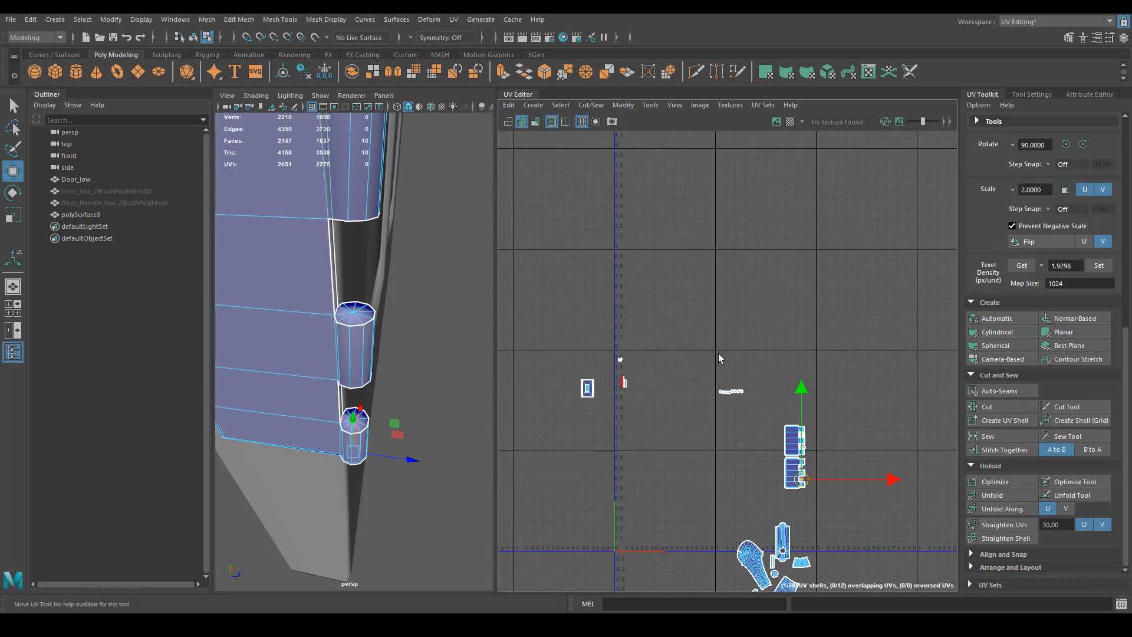
scroll(578, 407, up, 3)
alt+middle_drag(574, 403, 521, 236)
drag(766, 249, 766, 250)
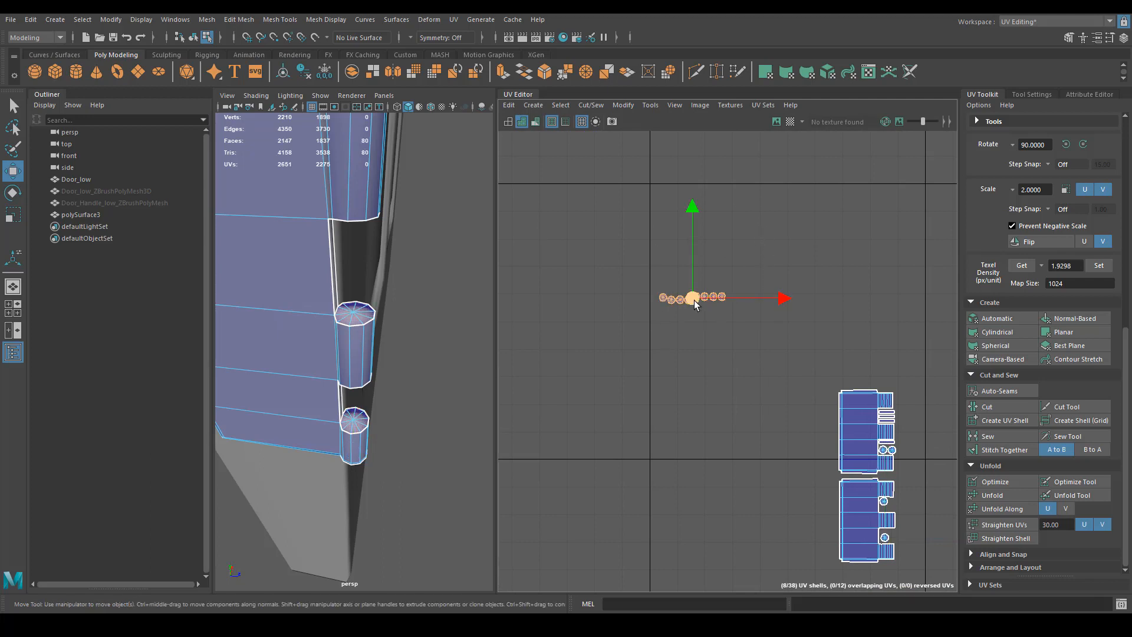
drag(694, 300, 929, 470)
alt+middle_drag(929, 471, 741, 425)
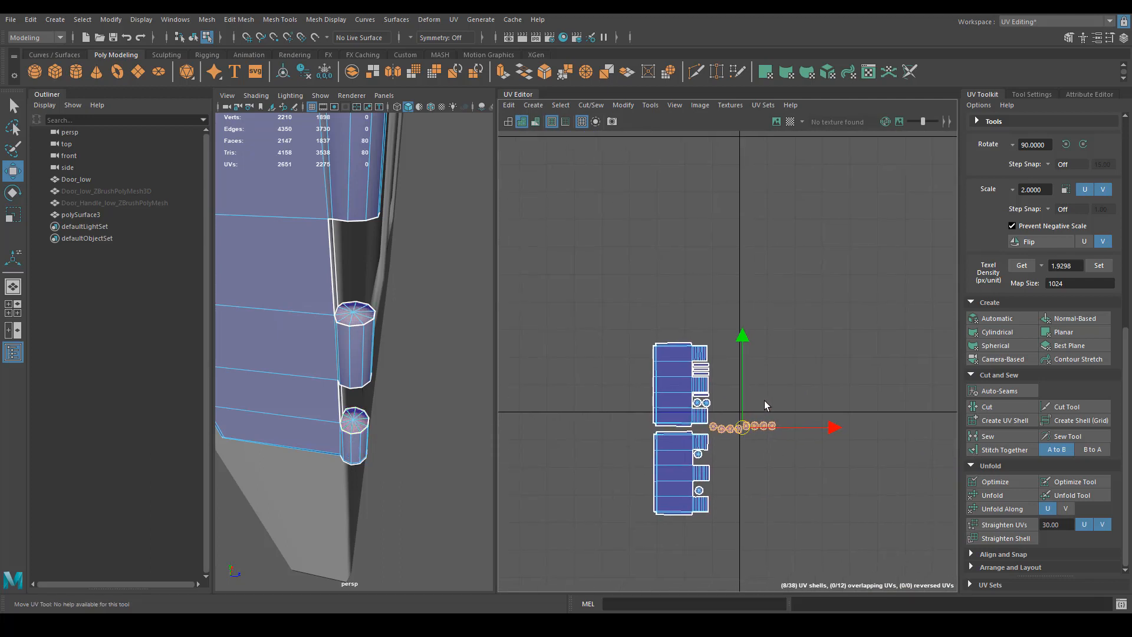
Step: Rotate the row of eight caps a quarter turn into a vertical column and place it beside the lower hinge leaf's knuckle tabs
key(e)
drag(803, 366, 787, 473)
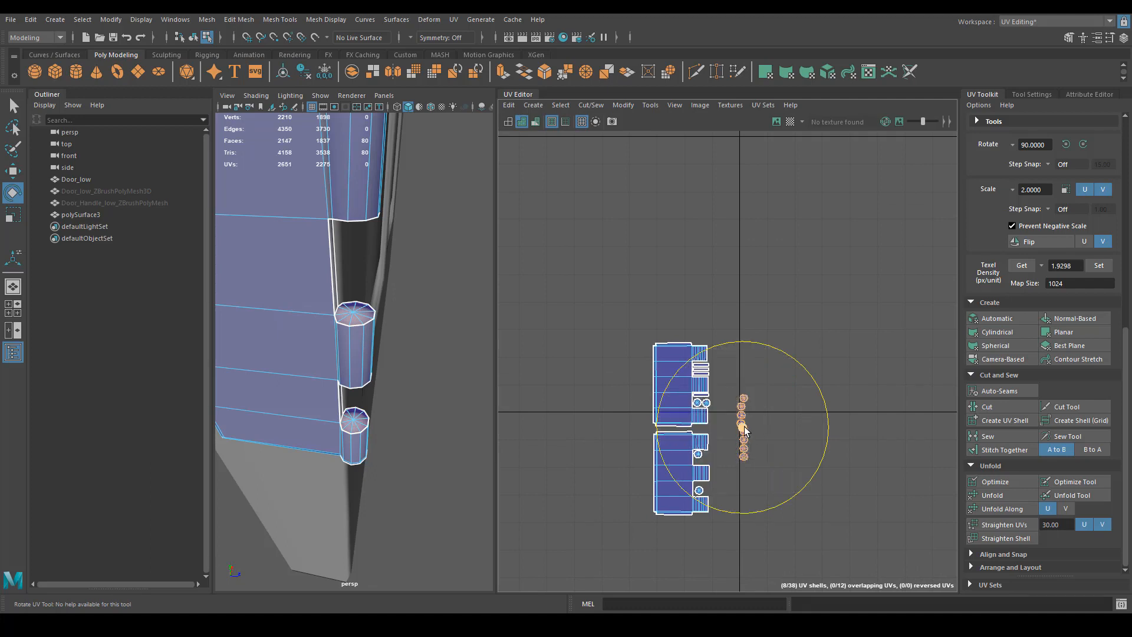
drag(743, 430, 737, 434)
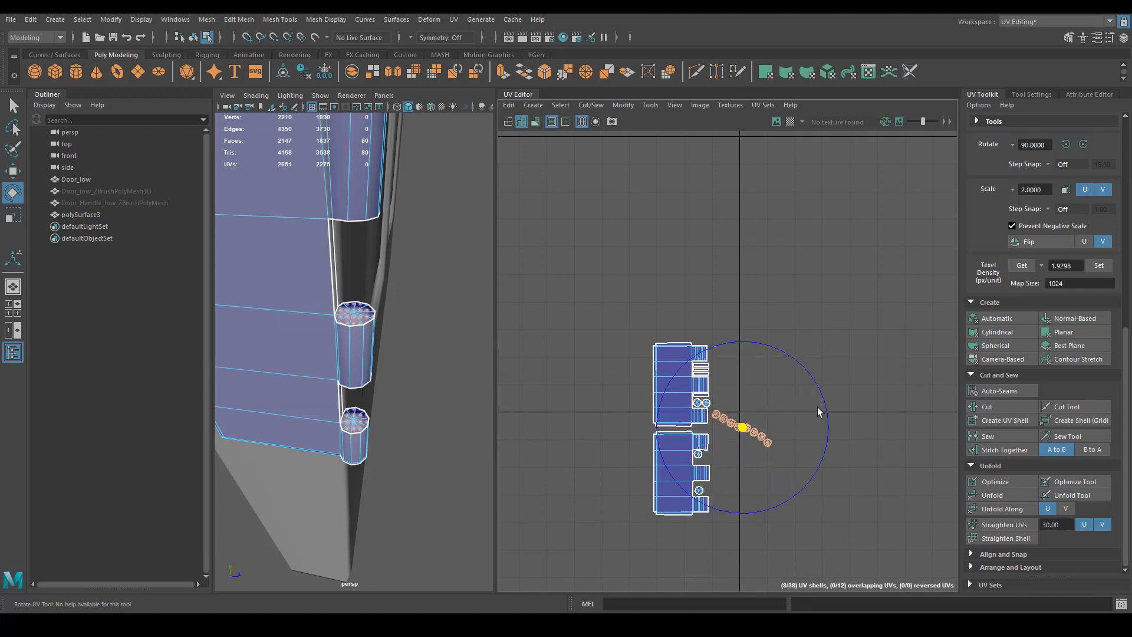
key(j)
drag(801, 364, 830, 455)
scroll(784, 455, up, 4)
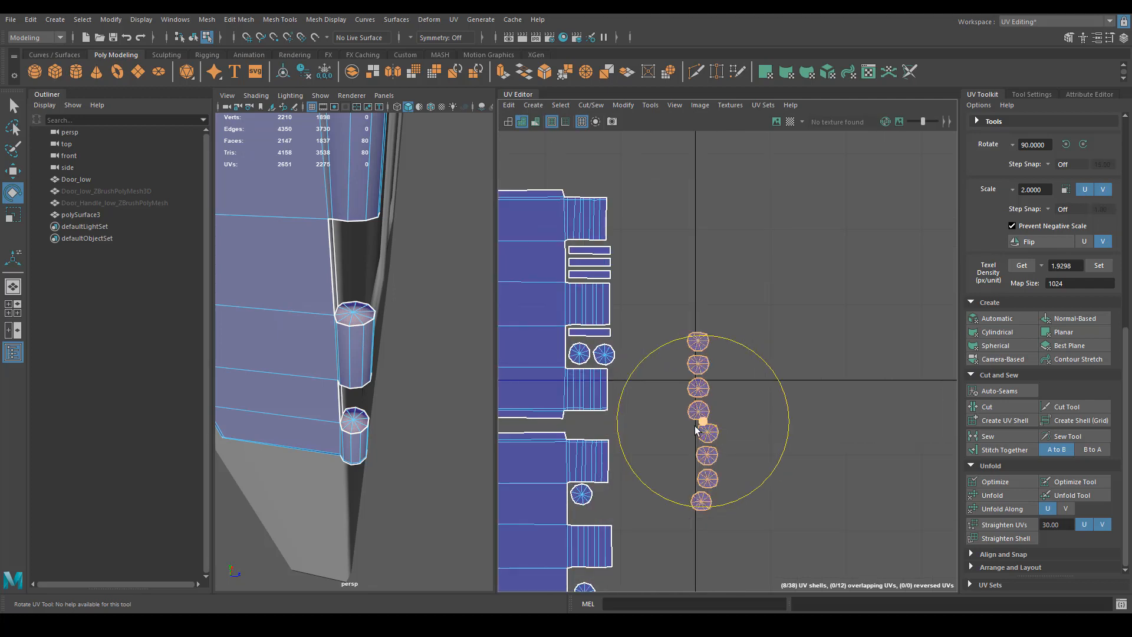
key(w)
drag(702, 426, 630, 501)
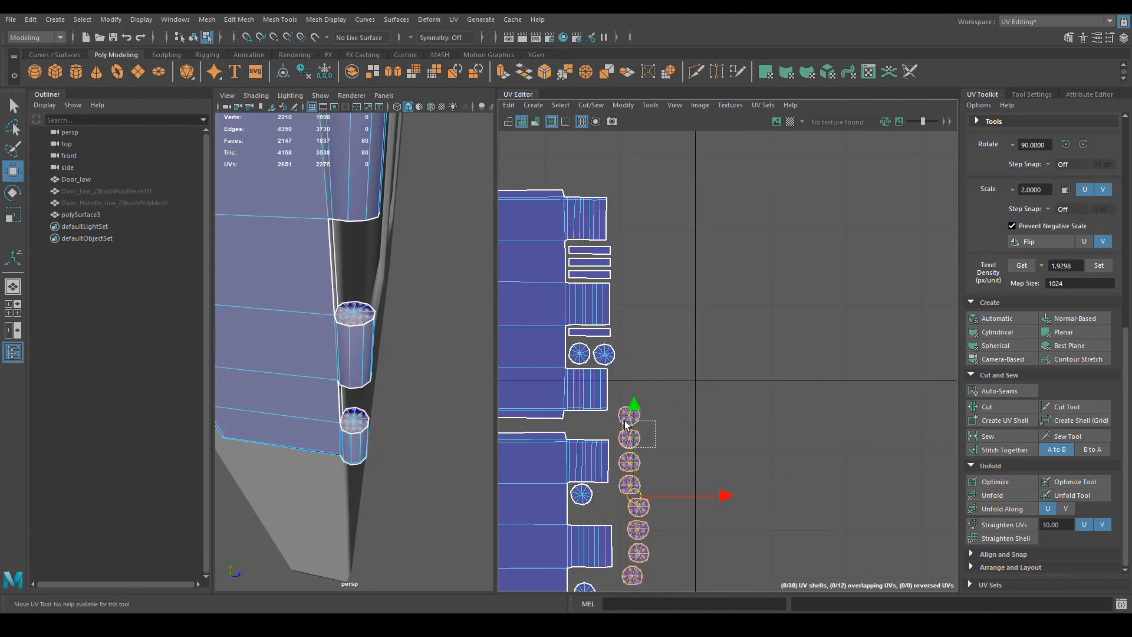
Step: Rotate the top two caps of the column to lie side by side and fit them between the two leaves' knuckle tabs
drag(626, 422, 625, 420)
key(e)
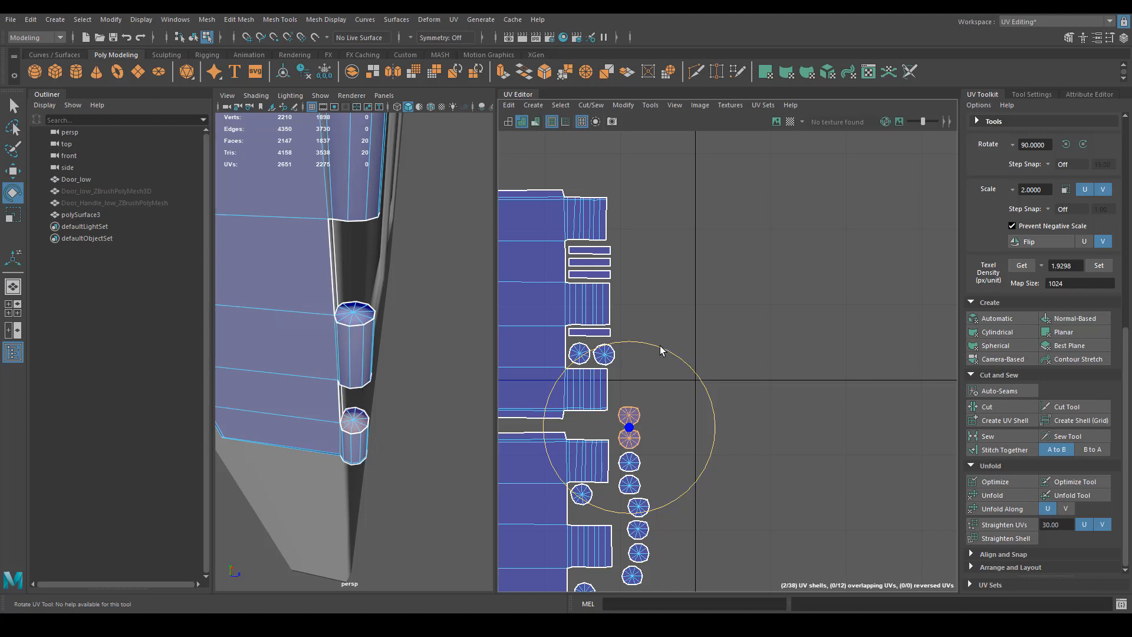
drag(661, 351, 595, 429)
key(w)
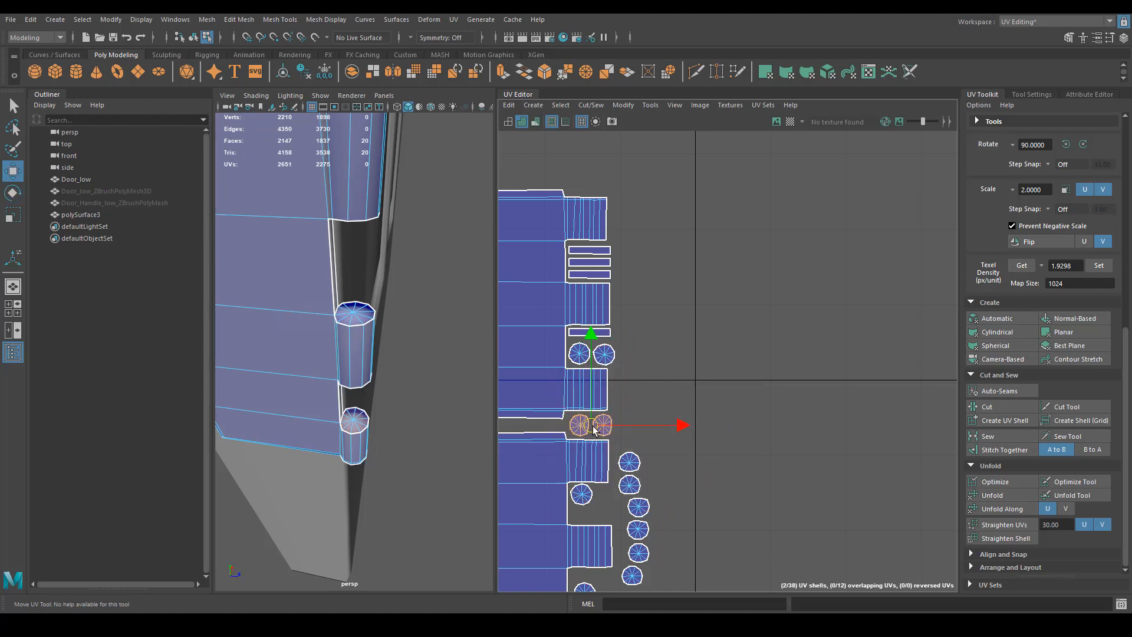
Step: Move the bottom two caps of the column into the lower hinge leaf, one in each gap between its knuckle tabs
alt+middle_drag(629, 479, 729, 315)
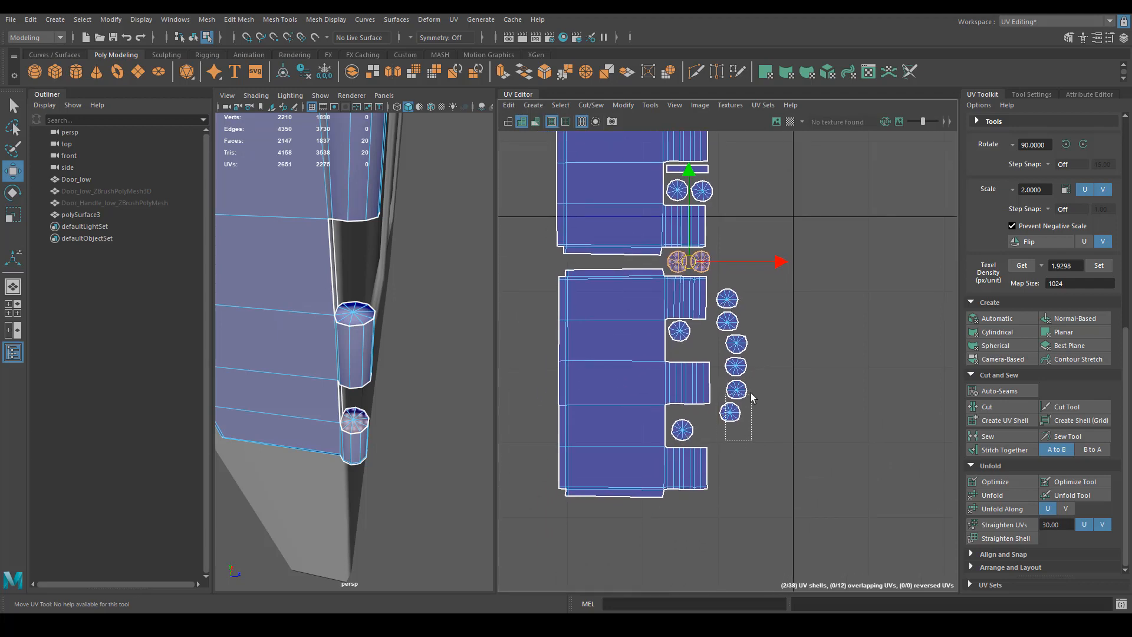
drag(751, 394, 698, 359)
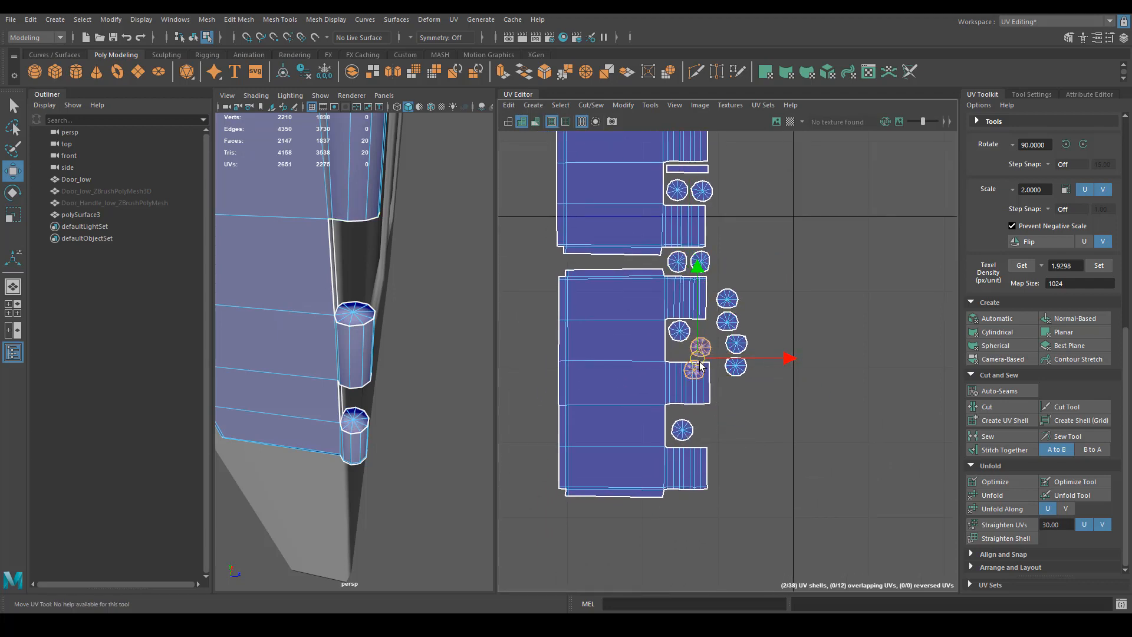
alt+middle_drag(717, 347, 708, 351)
ctrl+click(696, 349)
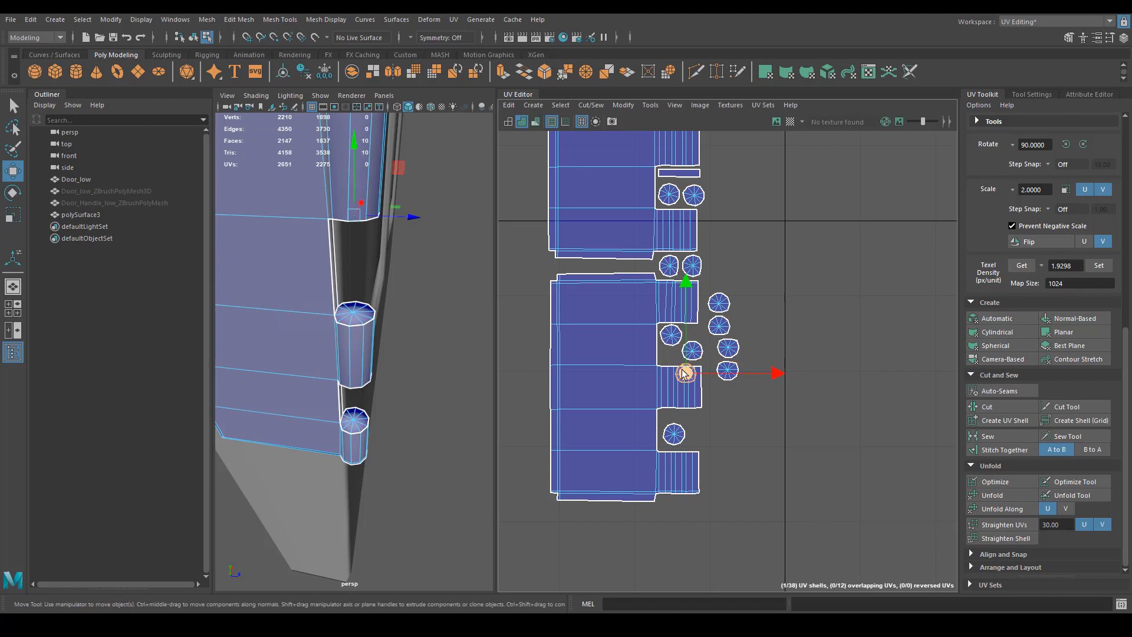
drag(686, 374, 695, 421)
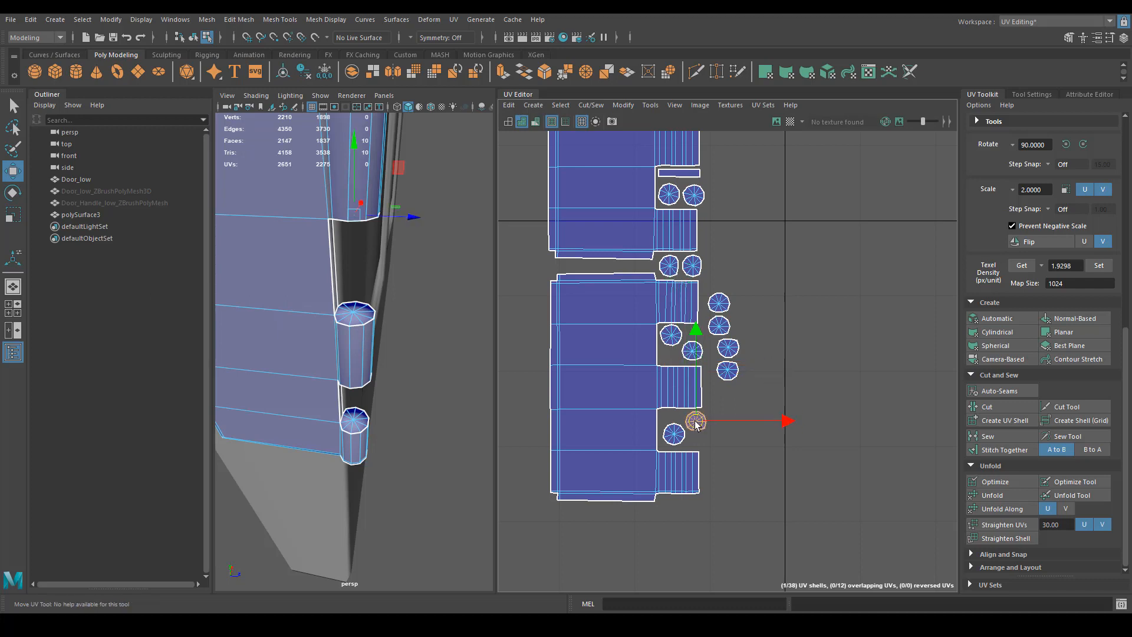
Step: Place the next two caps of the column side by side beneath the lower hinge leaf's bottom knuckle tab
click(727, 370)
drag(728, 371, 693, 512)
click(728, 347)
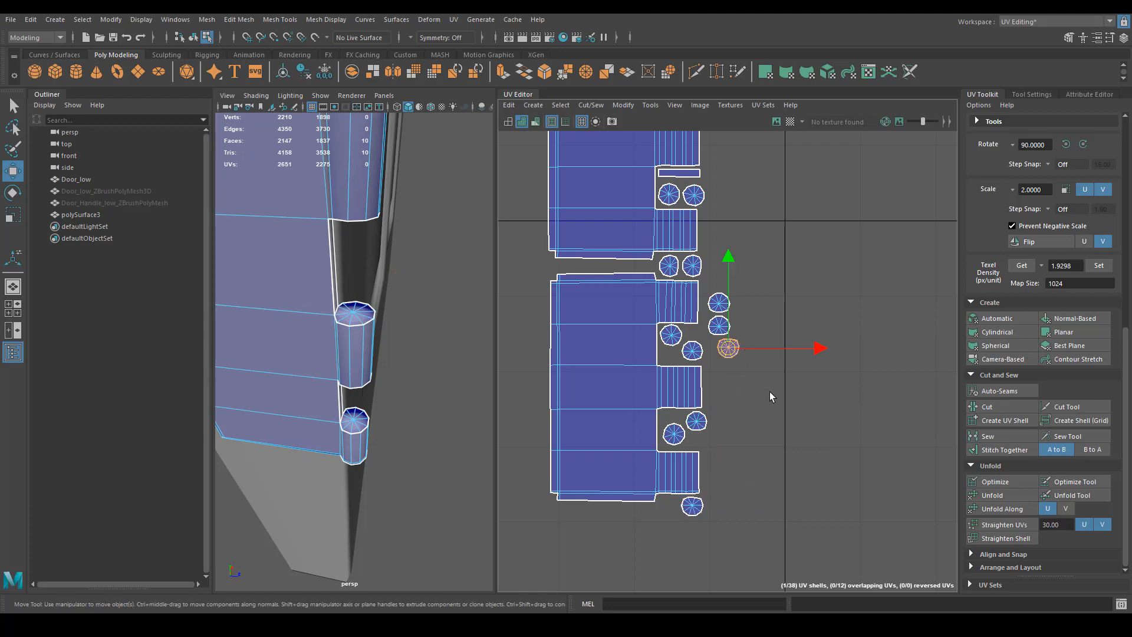
alt+middle_drag(736, 360, 782, 289)
drag(773, 277, 711, 441)
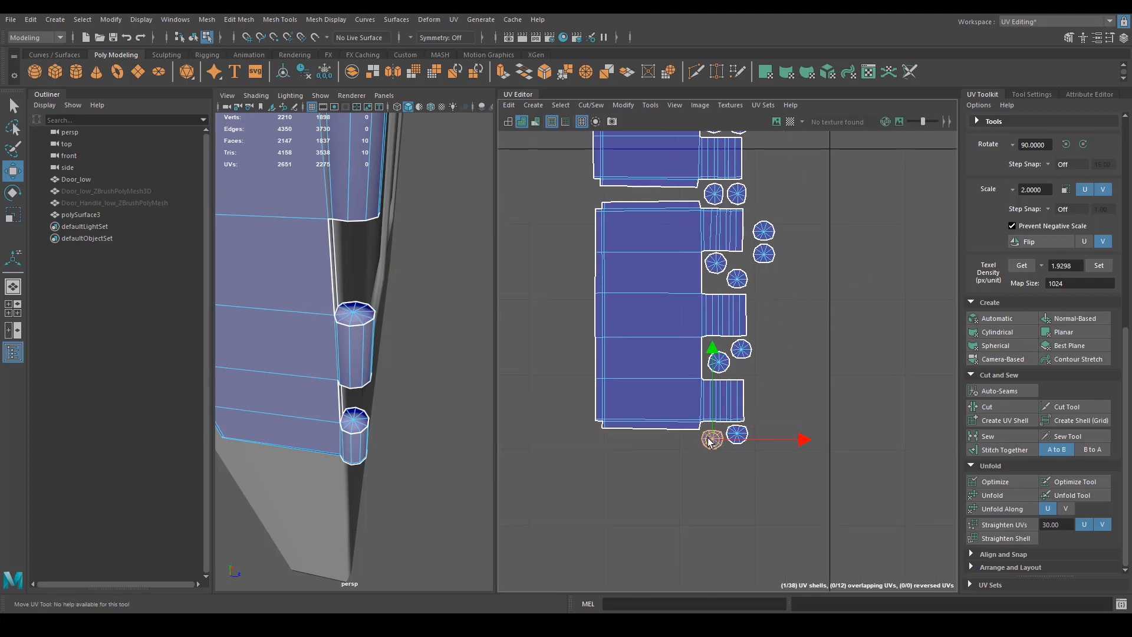
Step: Move the lower of the two remaining caps to the notch between the two leaf shells, on the side opposite the knuckle tabs
alt+middle_drag(789, 316, 761, 382)
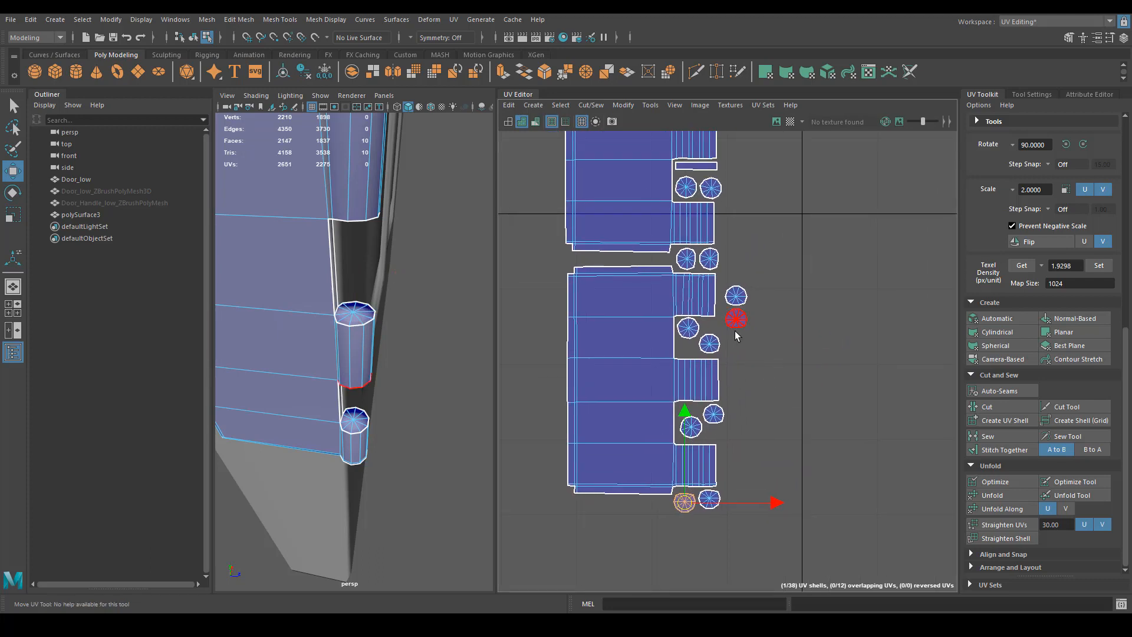
click(736, 319)
drag(736, 319, 740, 336)
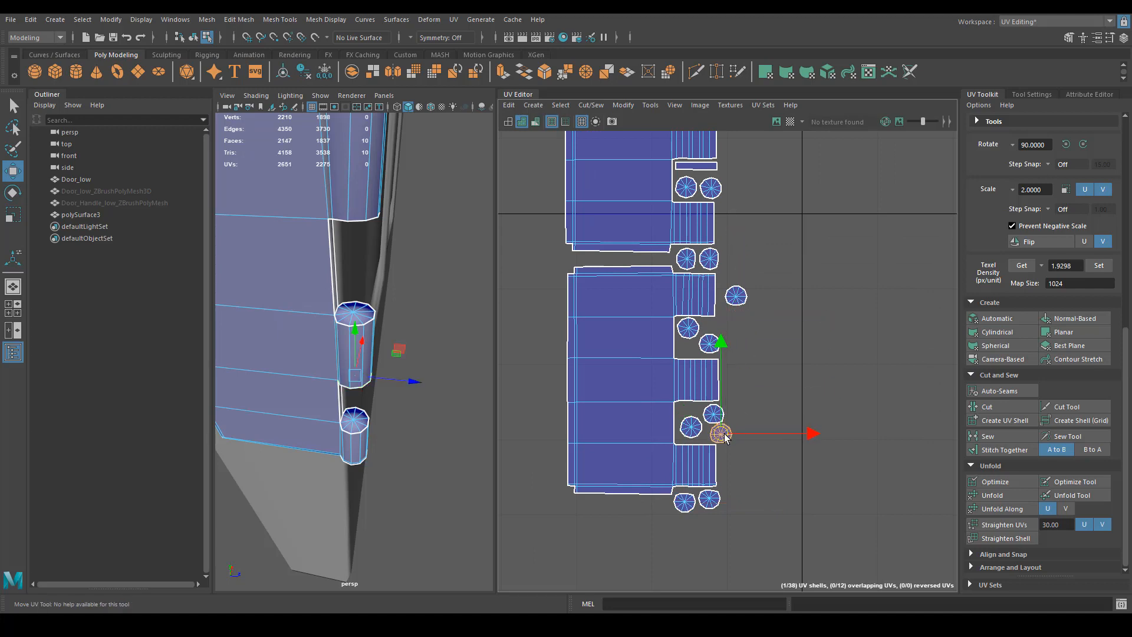
drag(739, 415, 747, 307)
alt+middle_drag(740, 341, 761, 426)
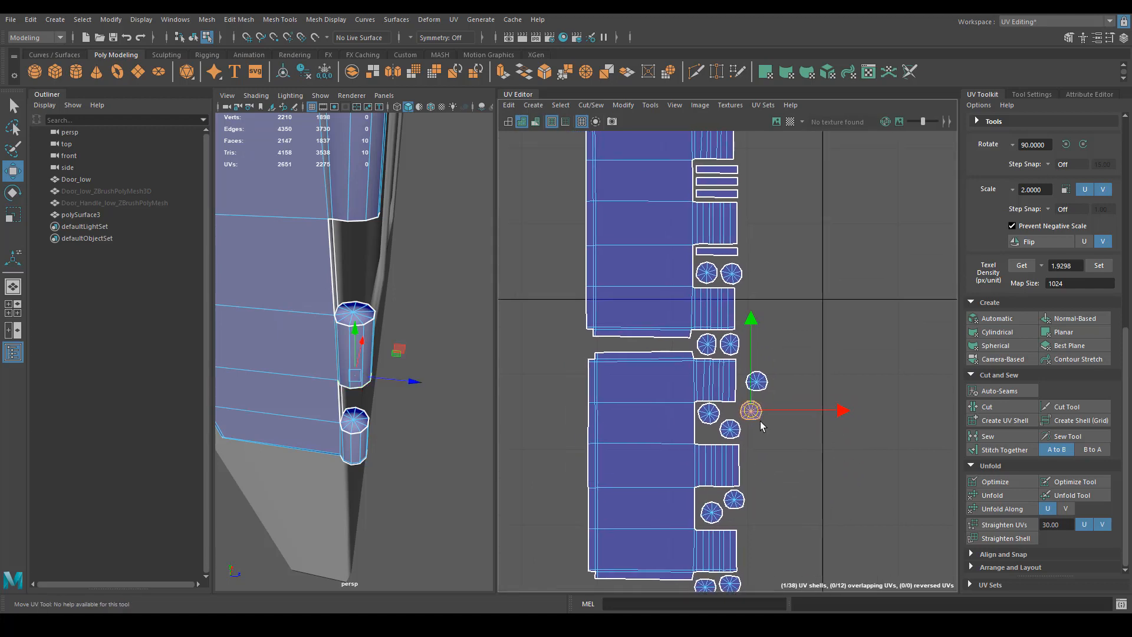
drag(749, 410, 578, 353)
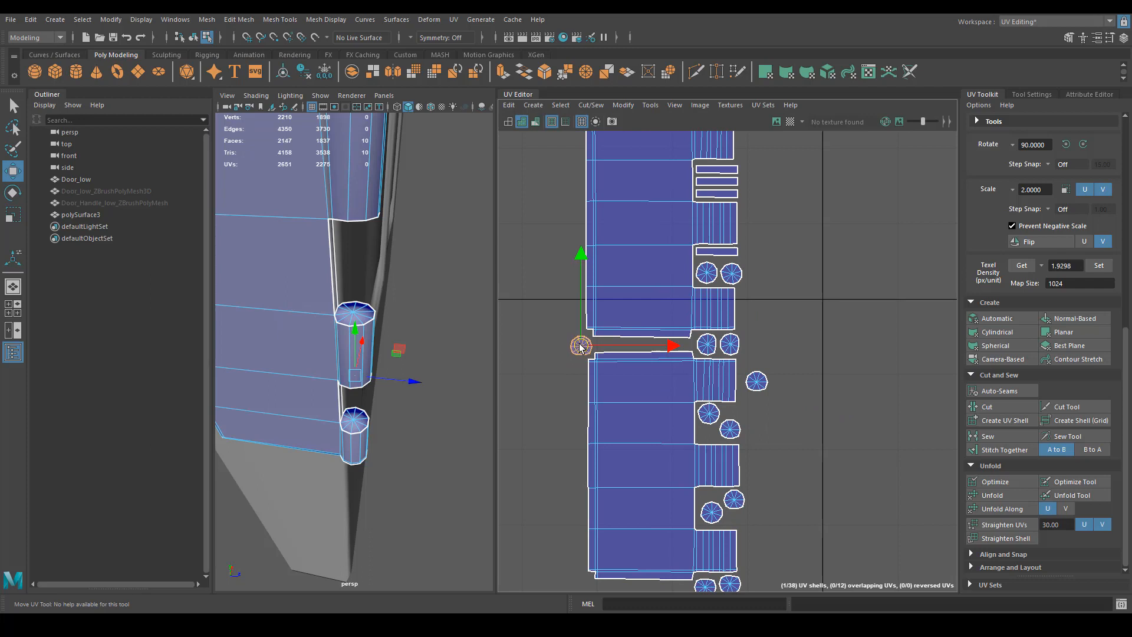
Step: Place the last loose cap just above the top knuckle tab of the upper hinge leaf shell
alt+middle_drag(657, 356, 608, 437)
click(713, 464)
drag(713, 464, 670, 178)
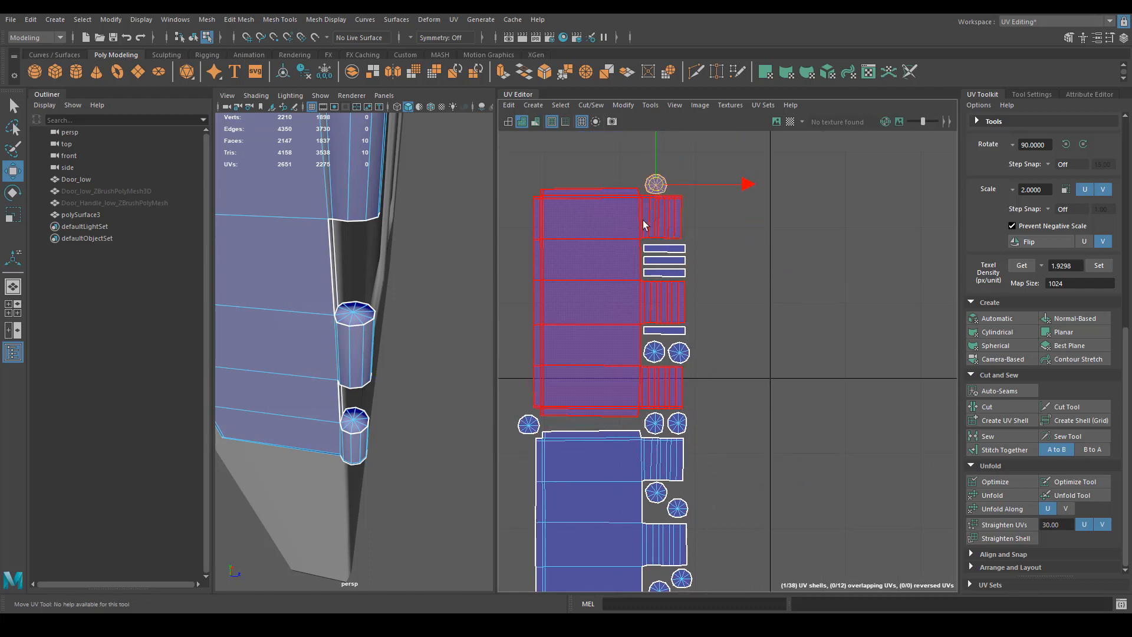
Step: Stitch the loose narrow strips onto the four outer borders of the rectangular plate shell
scroll(662, 346, down, 3)
alt+middle_drag(662, 346, 678, 330)
alt+middle_drag(640, 426, 823, 232)
scroll(744, 370, down, 4)
scroll(744, 370, down, 3)
scroll(812, 401, down, 4)
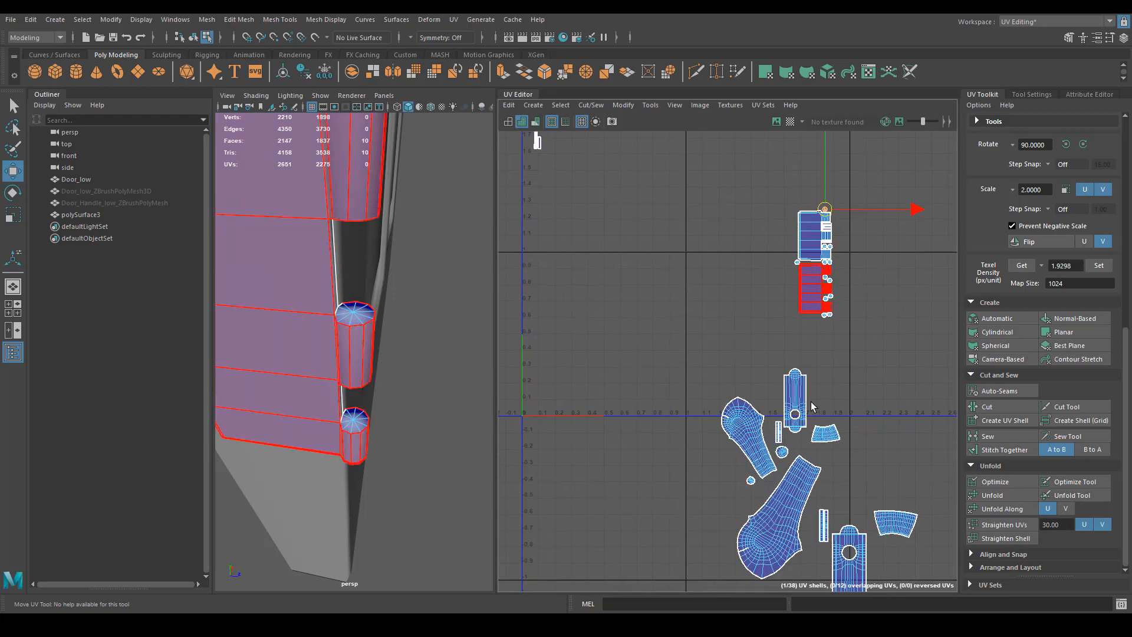
mouse_move(811, 401)
alt+middle_down()
mouse_move(750, 229)
mouse_move(731, 500)
mouse_move(804, 412)
alt+middle_up()
scroll(700, 296, up, 3)
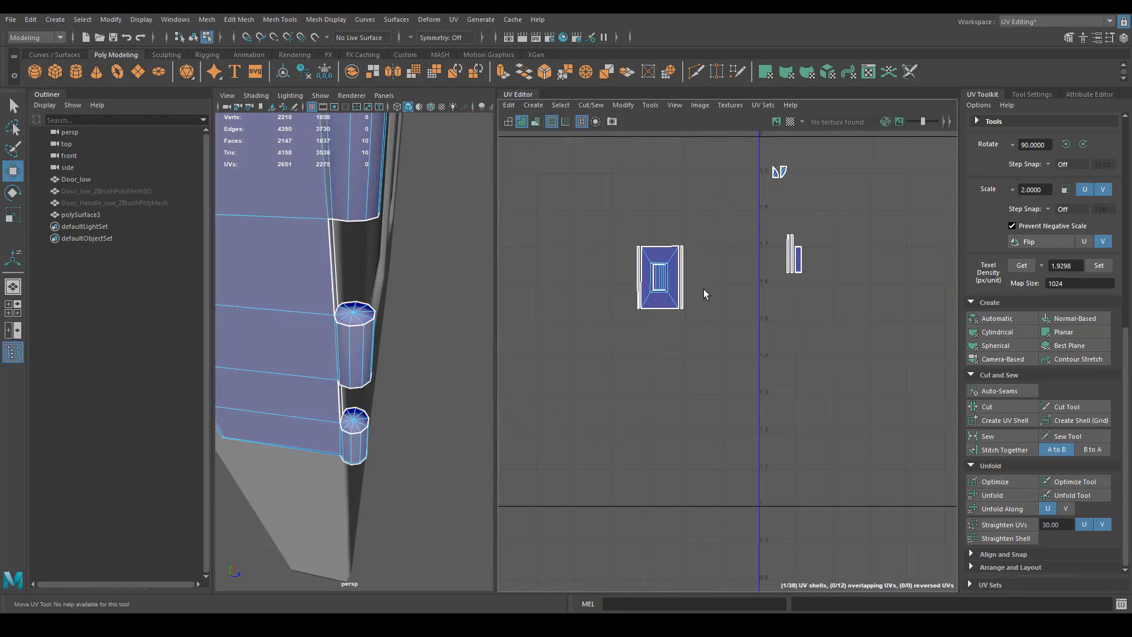
alt+middle_drag(700, 296, 687, 374)
scroll(687, 374, up, 5)
right_drag(647, 318, 645, 288)
click(627, 297)
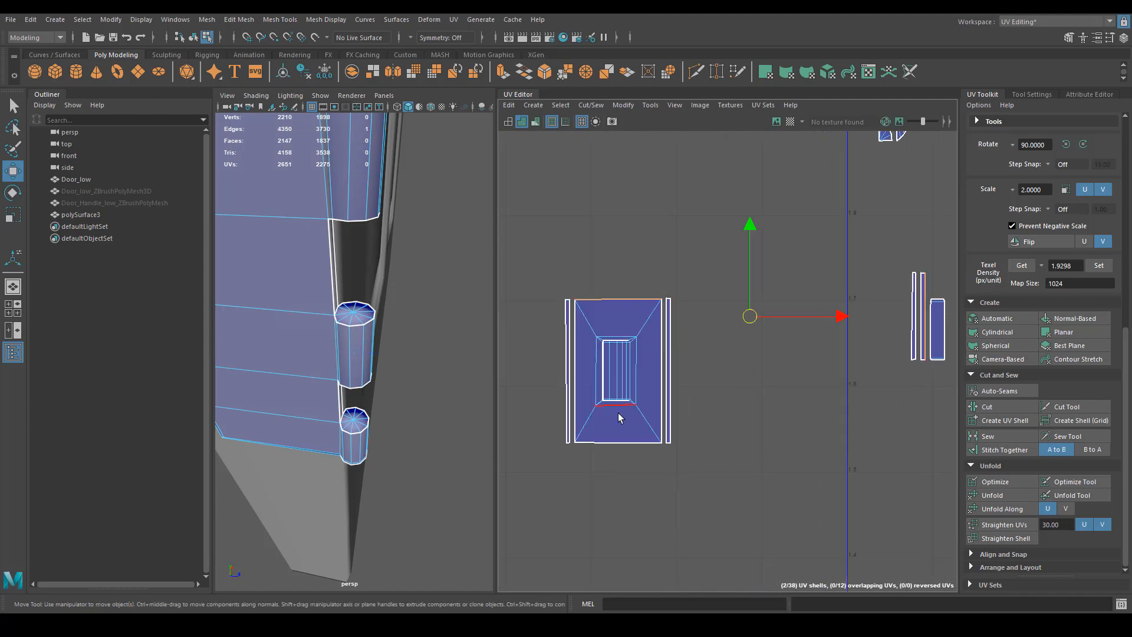
shift+click(623, 440)
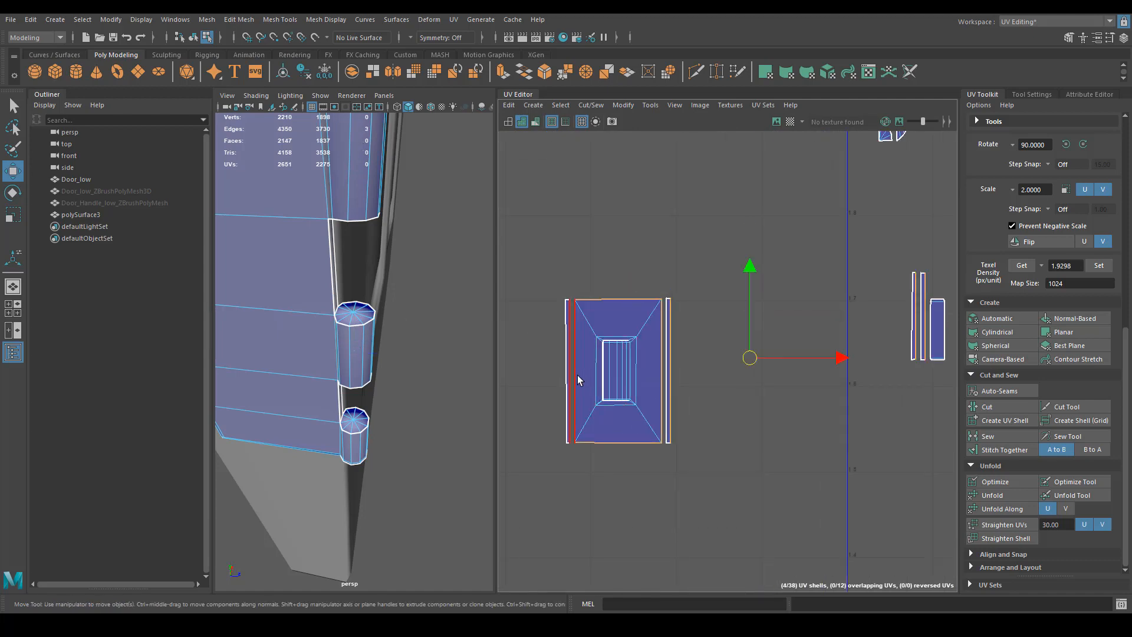
click(1014, 449)
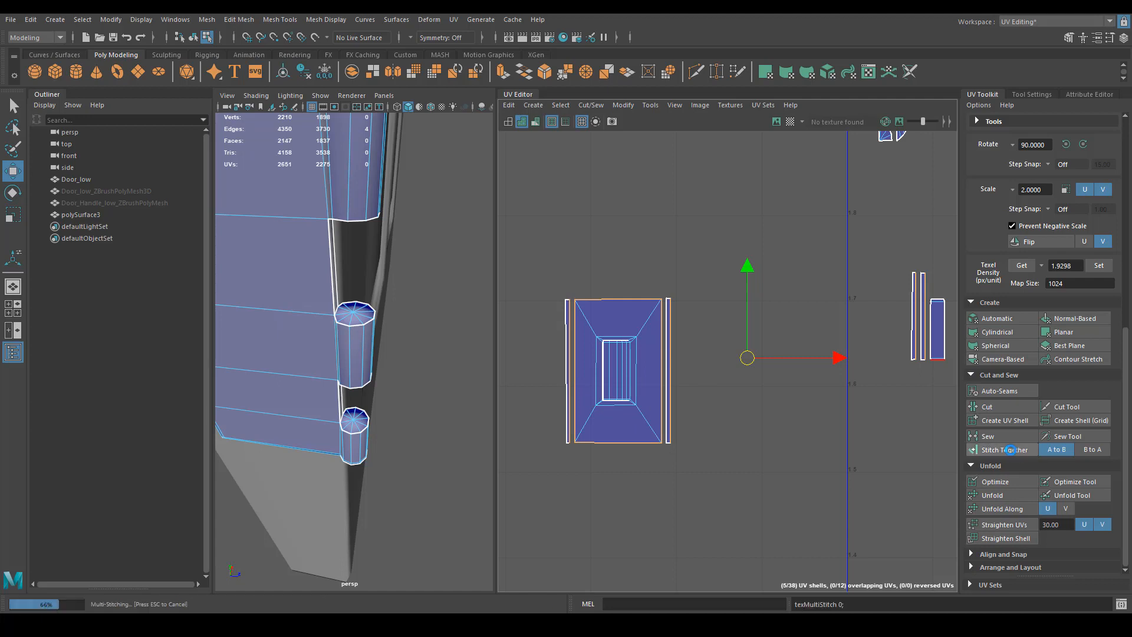
Step: Cut the remaining border edges of the narrow inner panel so that it separates from the rectangular plate shell
alt+middle_drag(758, 416, 607, 487)
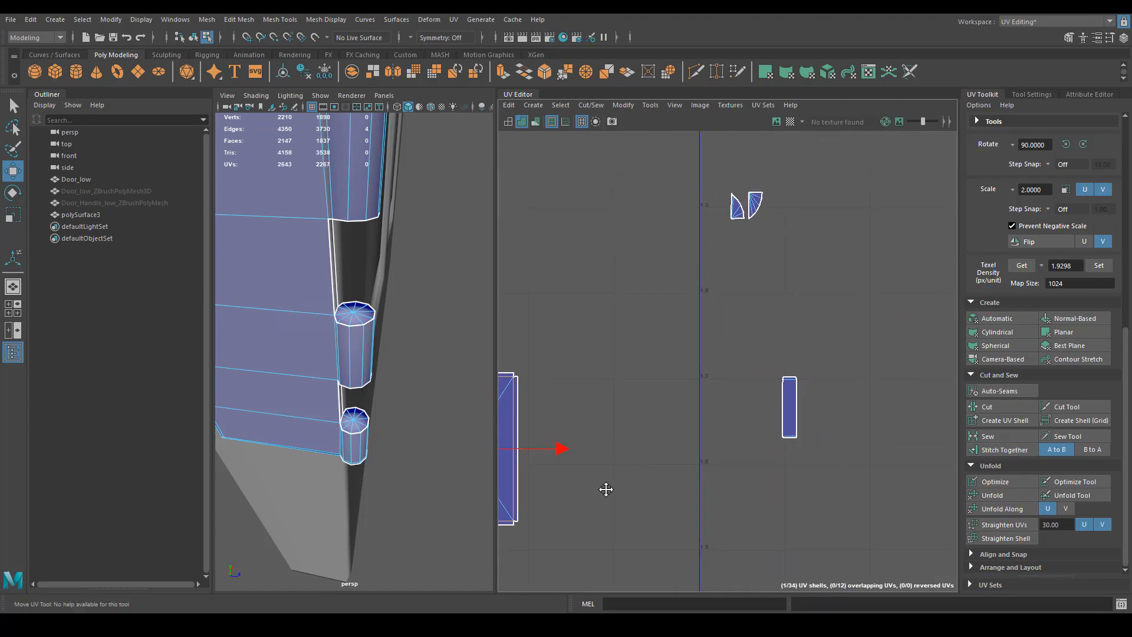
shift+drag(622, 449, 791, 278)
alt+middle_drag(718, 457, 907, 384)
scroll(649, 378, up, 5)
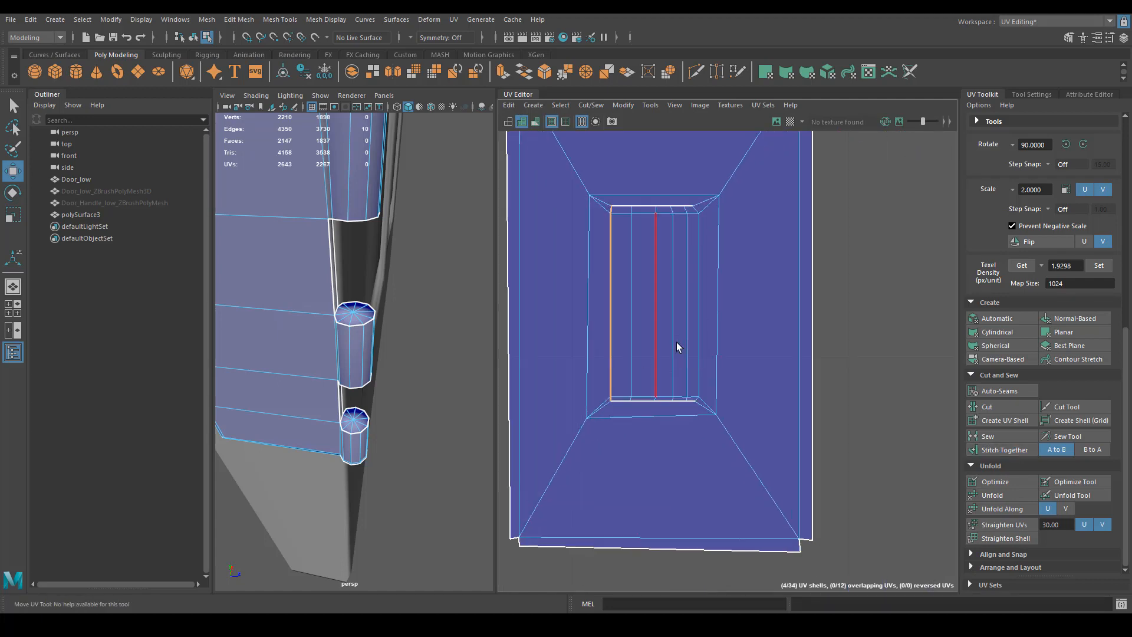
right_drag(677, 339, 701, 289)
click(699, 277)
scroll(693, 277, up, 4)
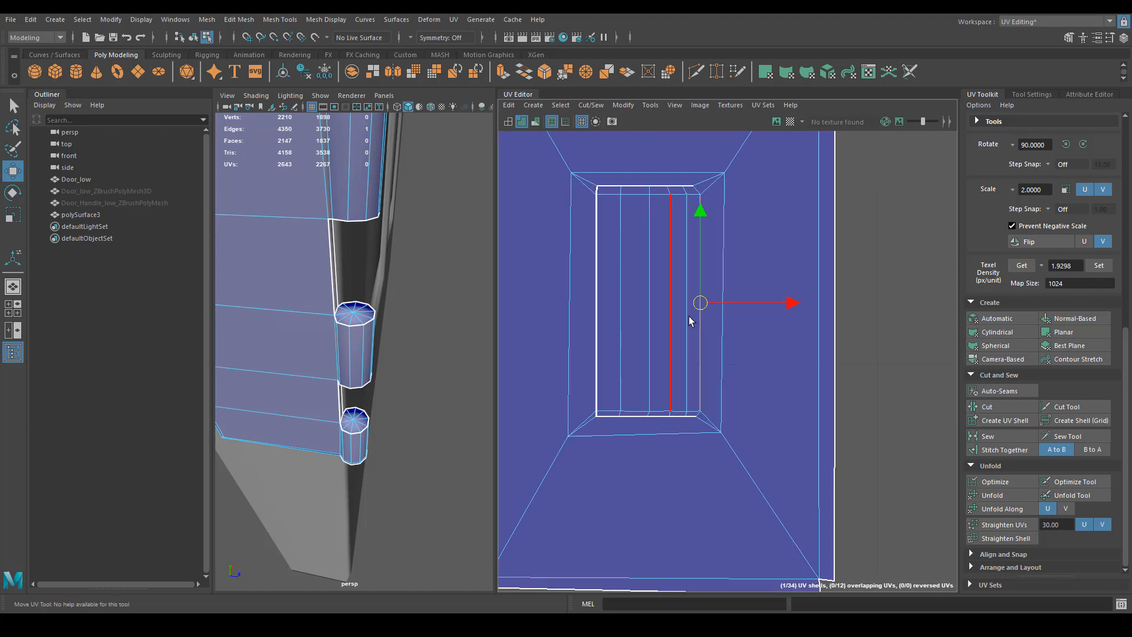
shift+click(704, 476)
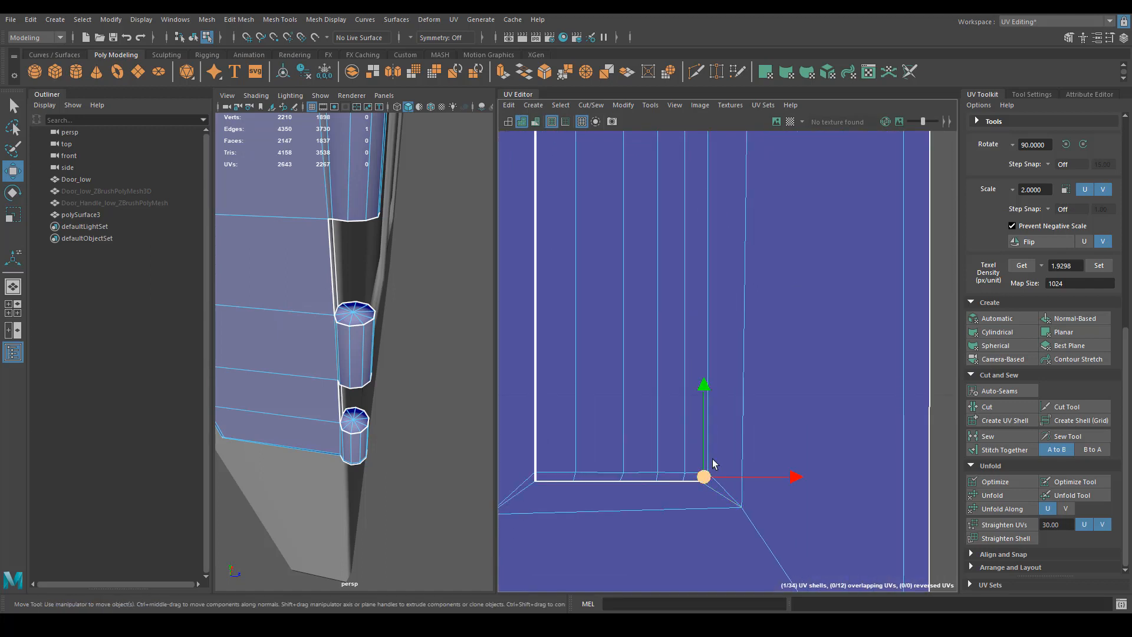
alt+middle_drag(727, 218, 716, 347)
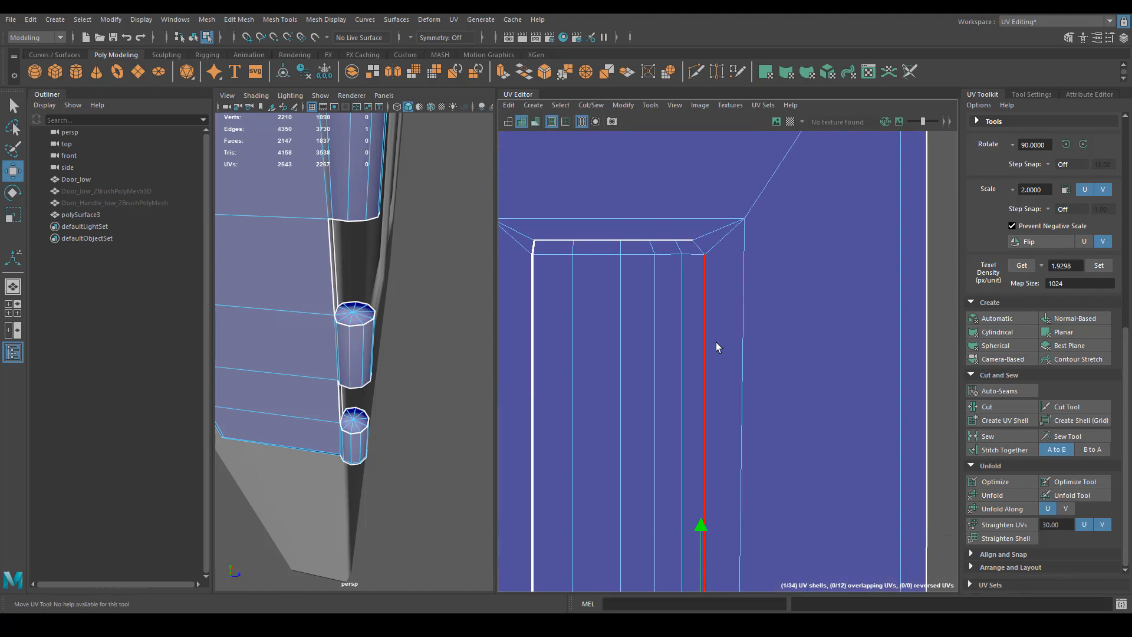
shift+click(701, 252)
scroll(723, 296, down, 2)
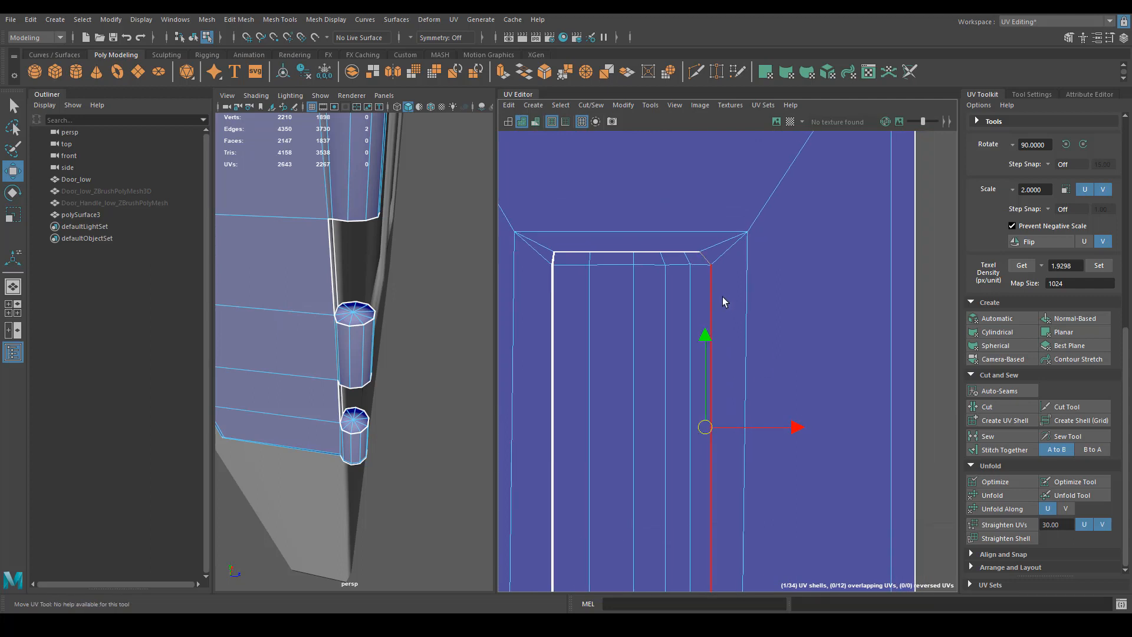
shift+click(720, 295)
scroll(765, 376, down, 2)
alt+middle_drag(765, 376, 749, 314)
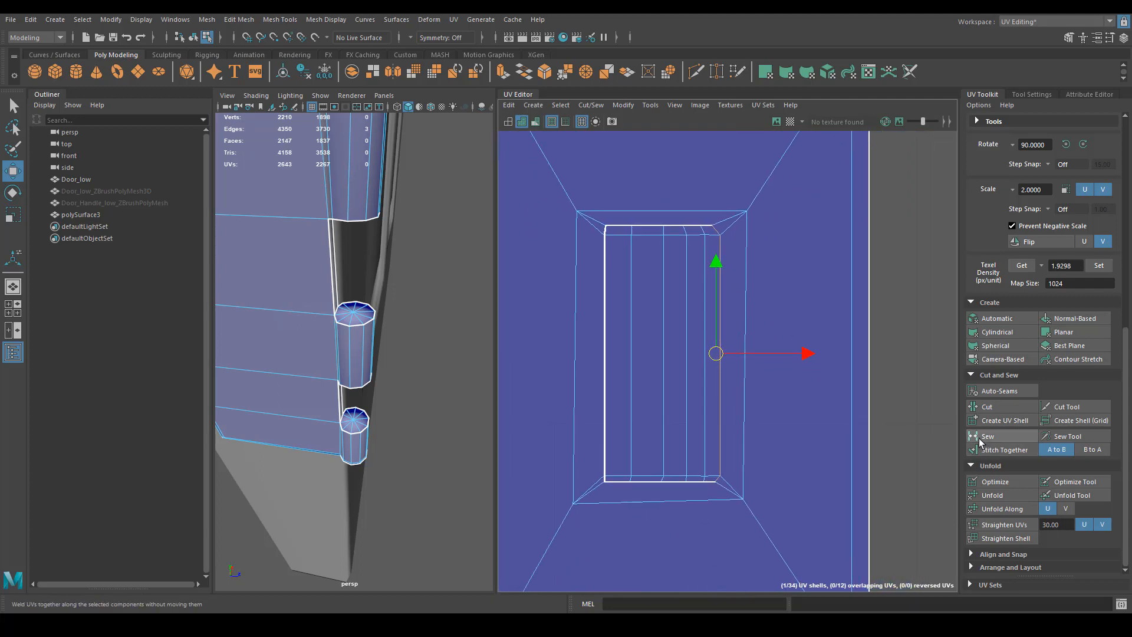
click(986, 407)
Step: Move the separated inner panel shell out of the plate's opening into the empty space beside the plate
right_drag(726, 372, 690, 360)
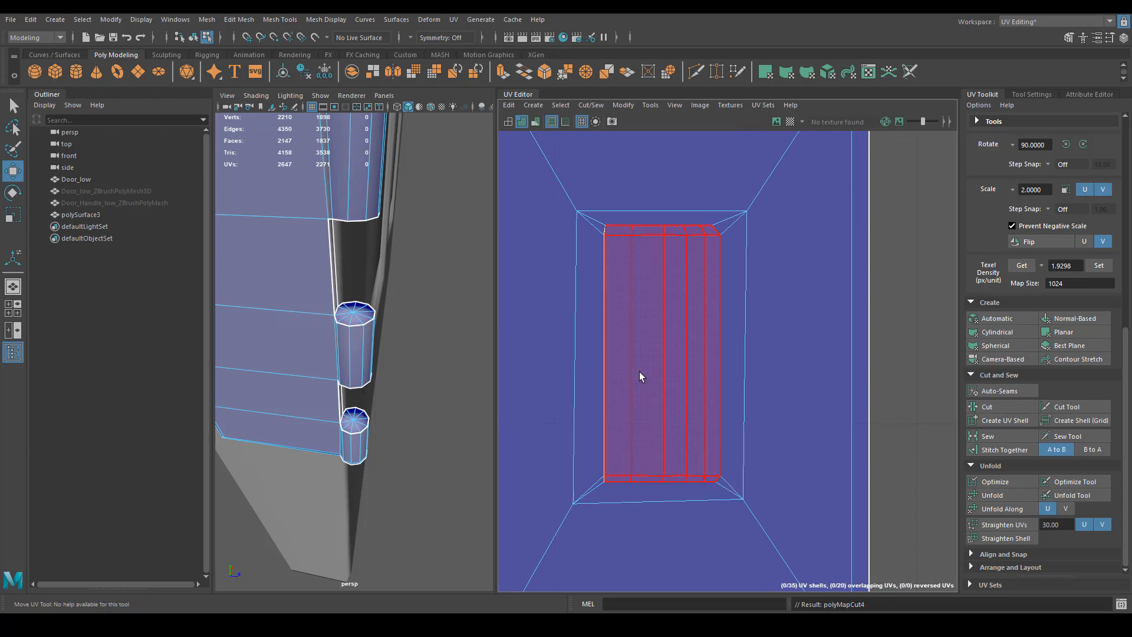
click(640, 371)
scroll(641, 371, down, 3)
alt+middle_drag(642, 371, 613, 368)
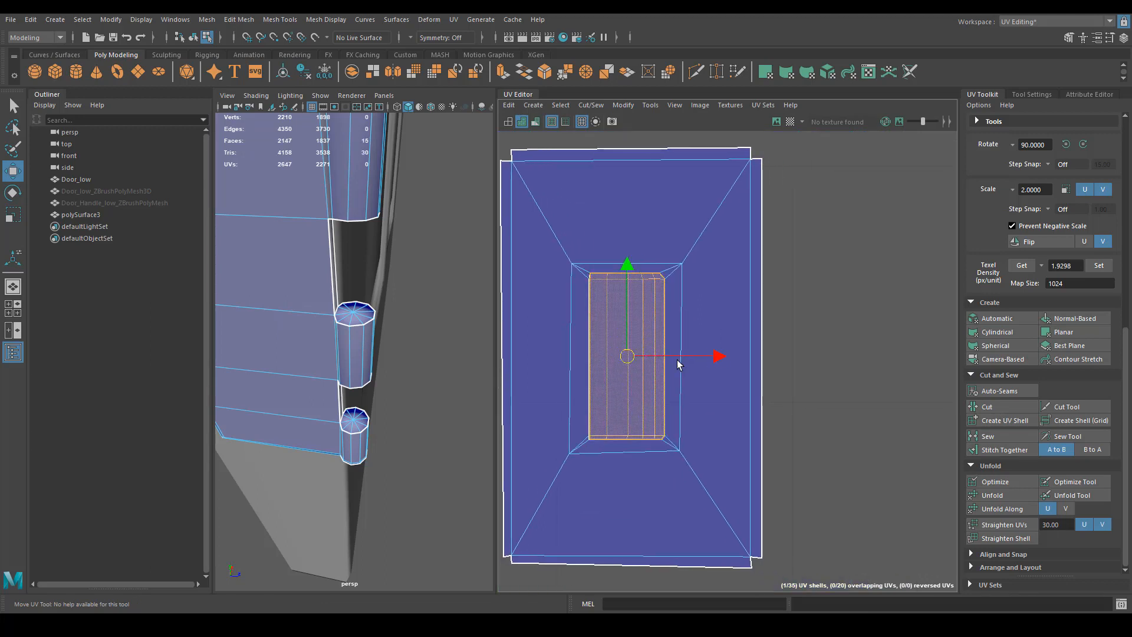
drag(678, 361, 933, 419)
alt+middle_drag(933, 419, 717, 387)
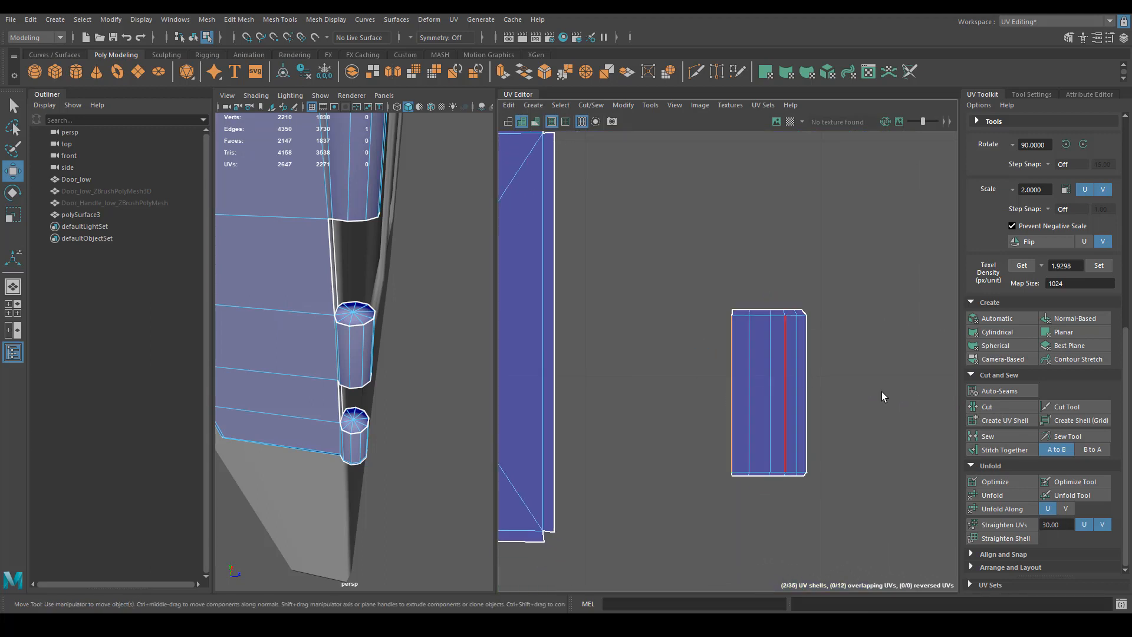
Step: Stitch the loose matching strip onto the inner panel's long edge and close the two small gaps at the seam's ends
click(1015, 450)
alt+middle_drag(790, 440, 746, 491)
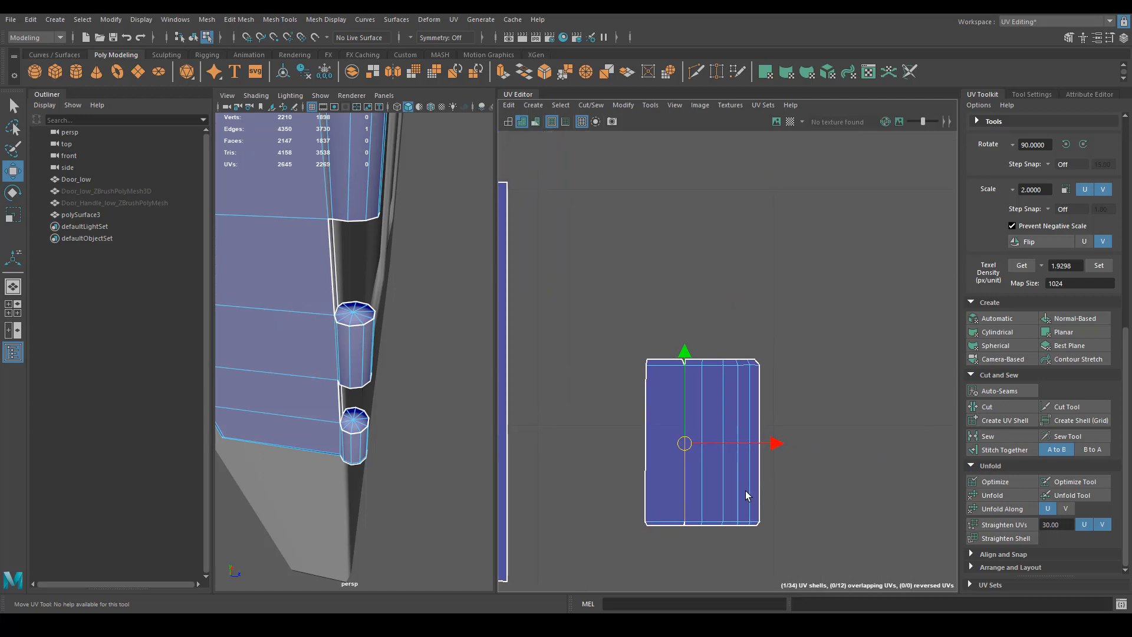
click(685, 525)
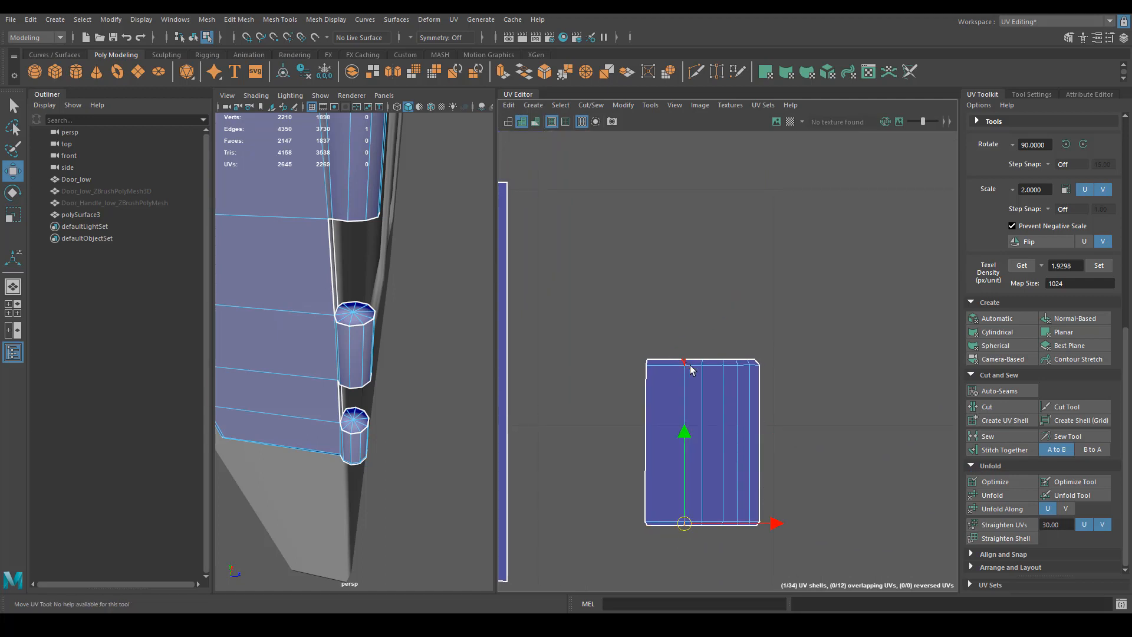
shift+click(689, 363)
scroll(811, 458, down, 1)
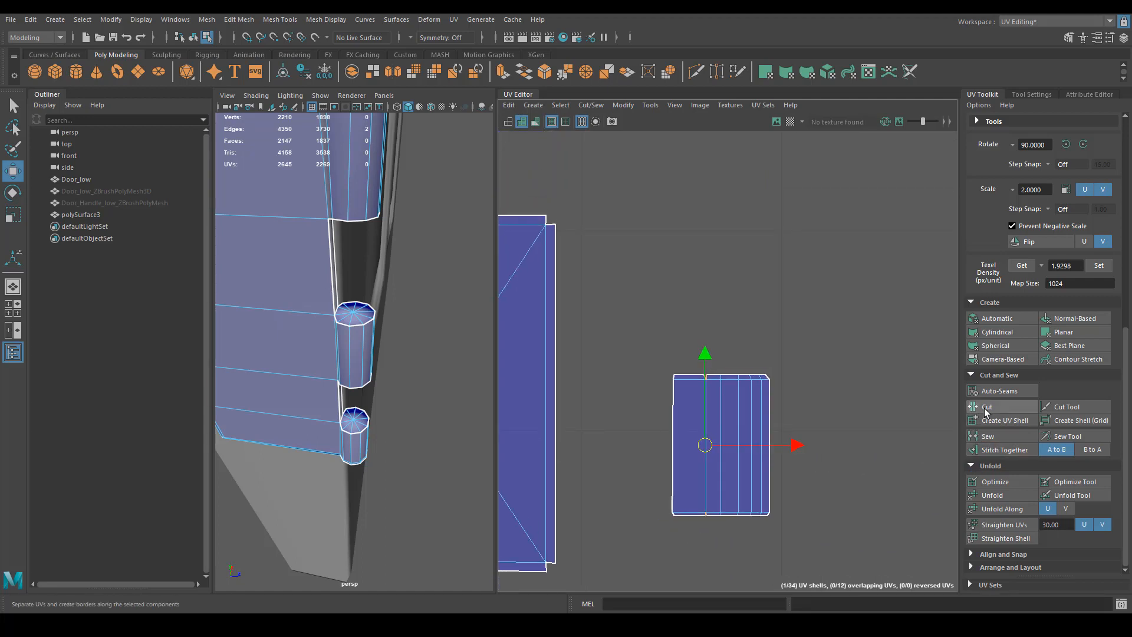
click(1010, 451)
scroll(696, 412, down, 3)
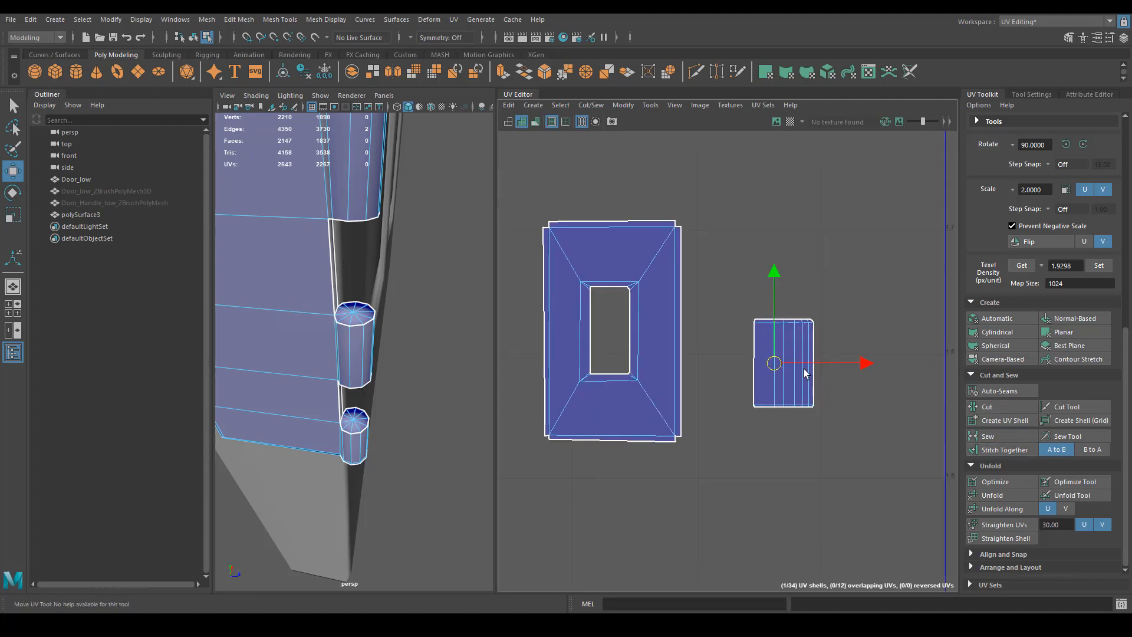
alt+middle_drag(854, 324, 665, 346)
shift+drag(728, 289, 726, 292)
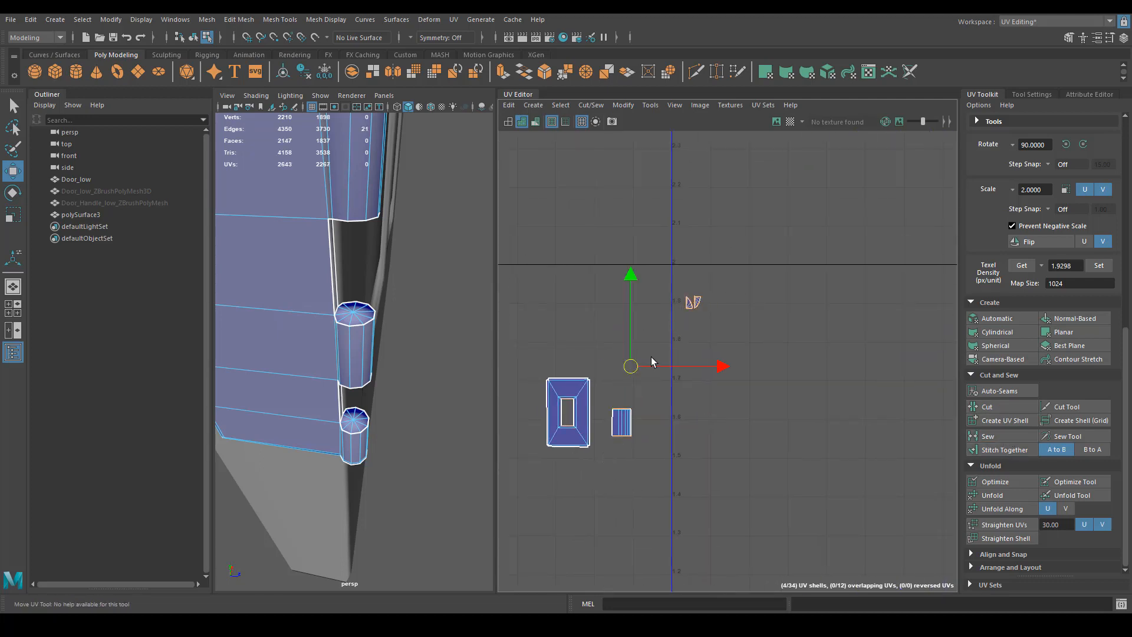
drag(630, 371, 579, 518)
key(ctrl+z)
Step: Move the two small curved cap shells together to just above the stitched inner panel
right_click(685, 316)
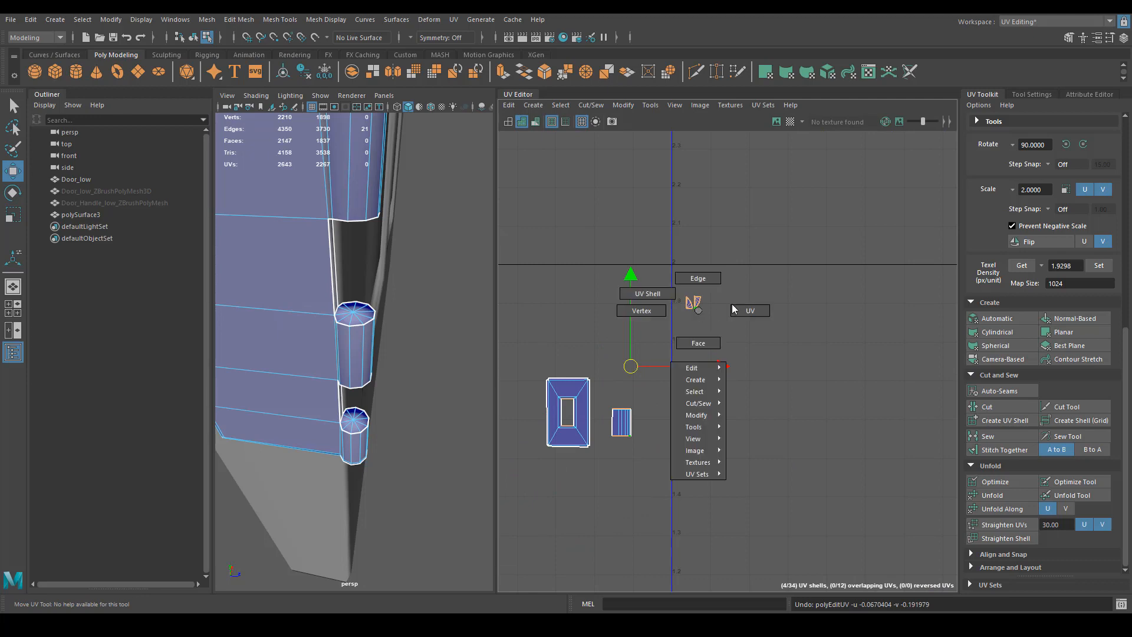
click(693, 302)
drag(695, 299, 619, 403)
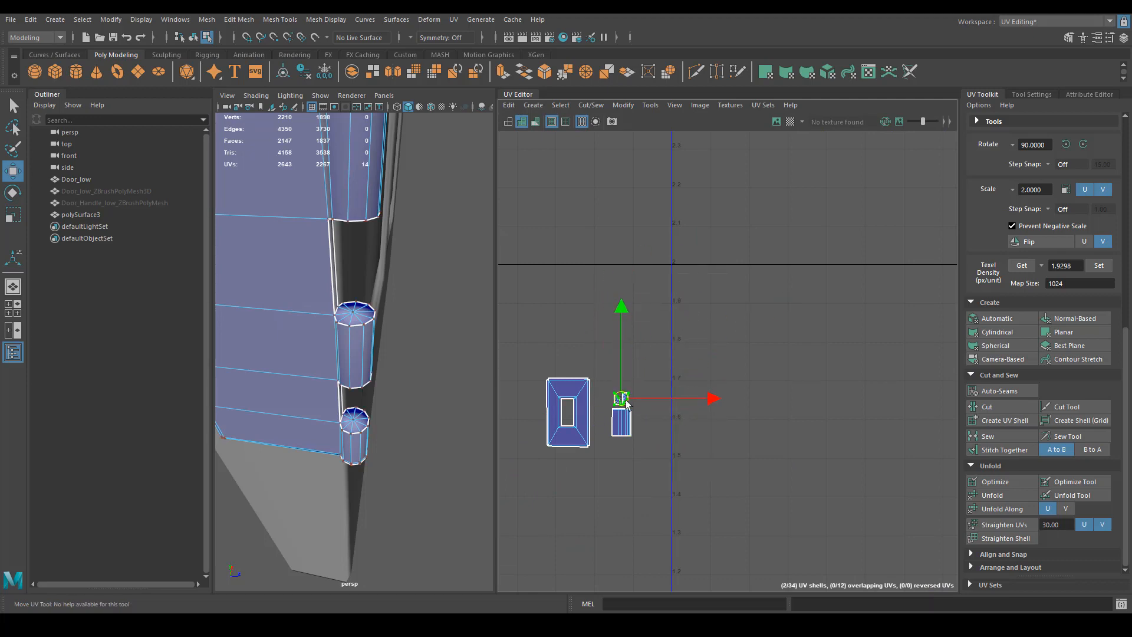
Step: Examine the door handle shells and the overall spread of the UV layout
alt+middle_drag(626, 403, 705, 370)
scroll(682, 351, down, 3)
scroll(774, 373, down, 4)
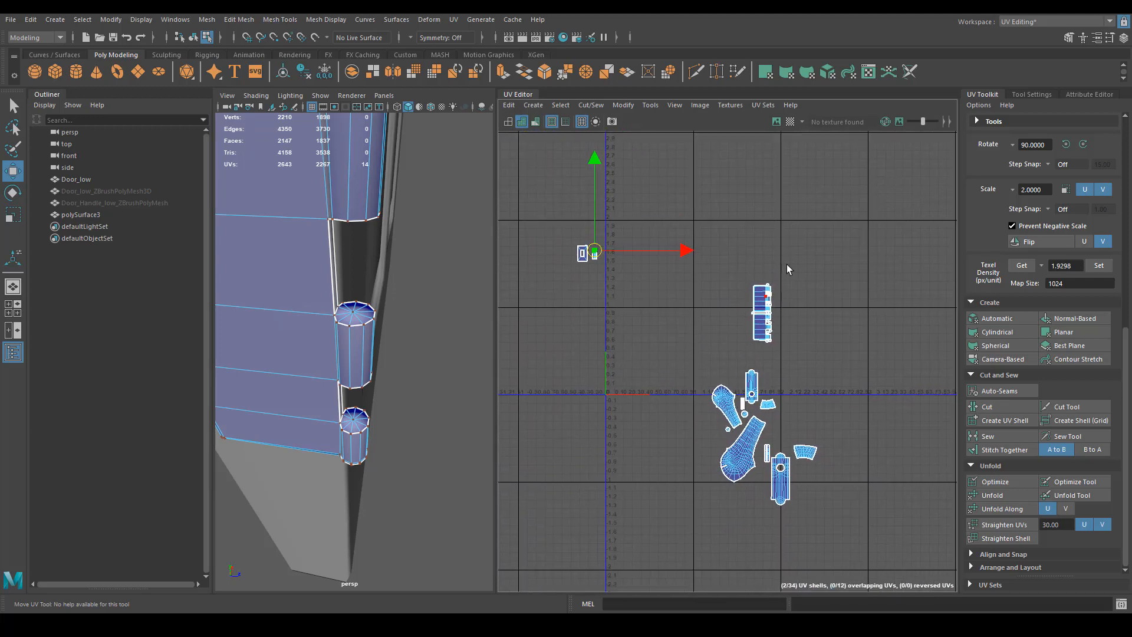
alt+middle_drag(635, 396, 666, 418)
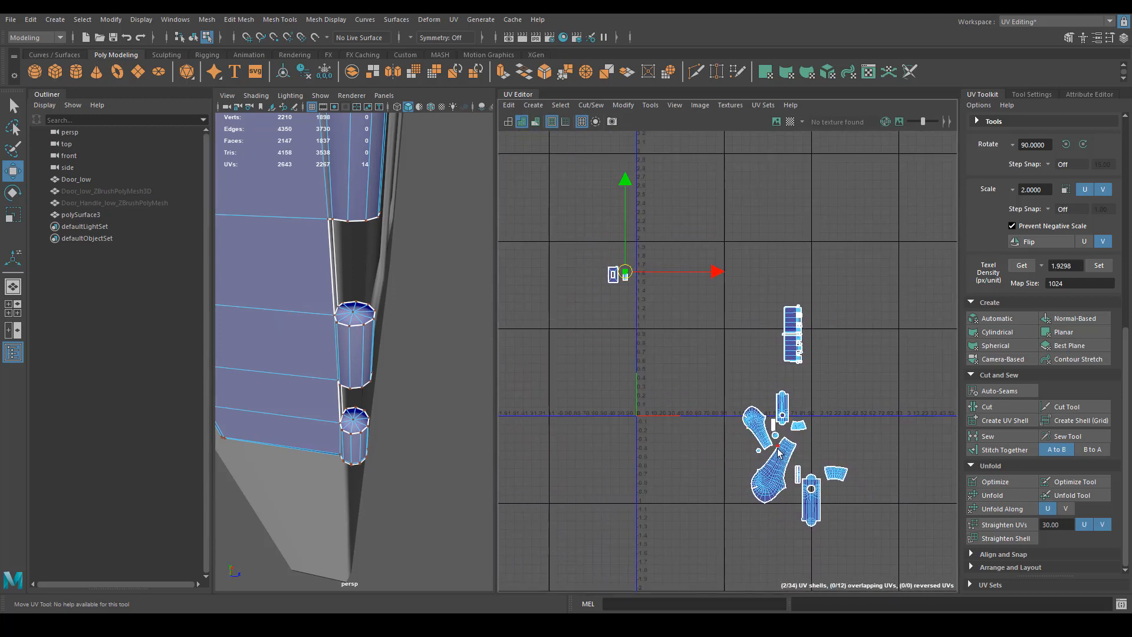
scroll(769, 503, up, 5)
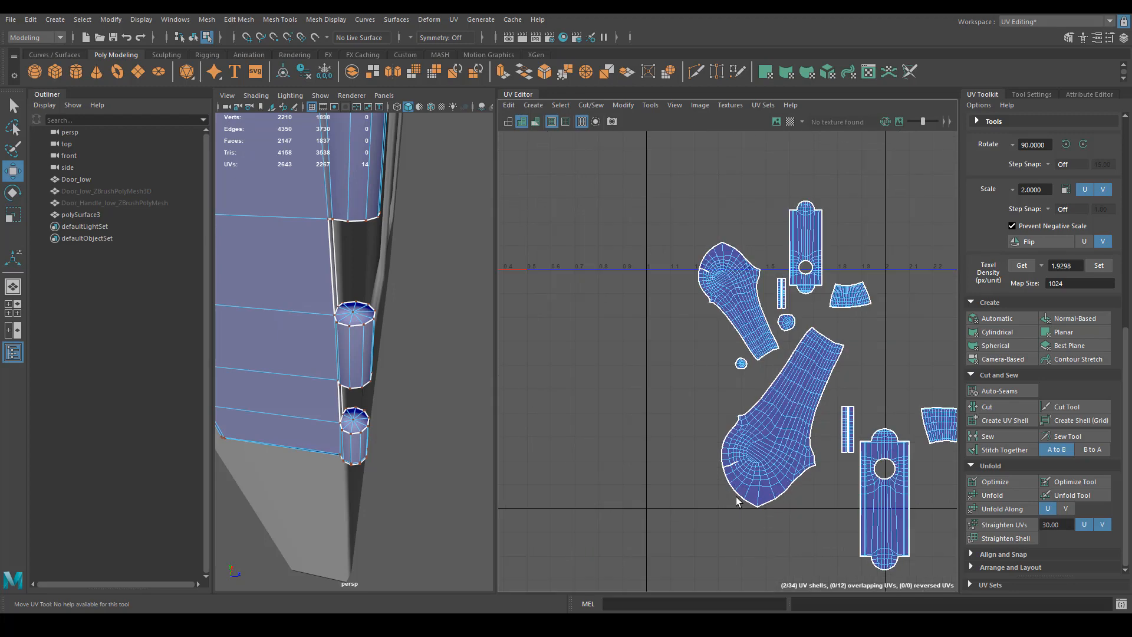
scroll(717, 498, down, 3)
right_drag(619, 394, 649, 400)
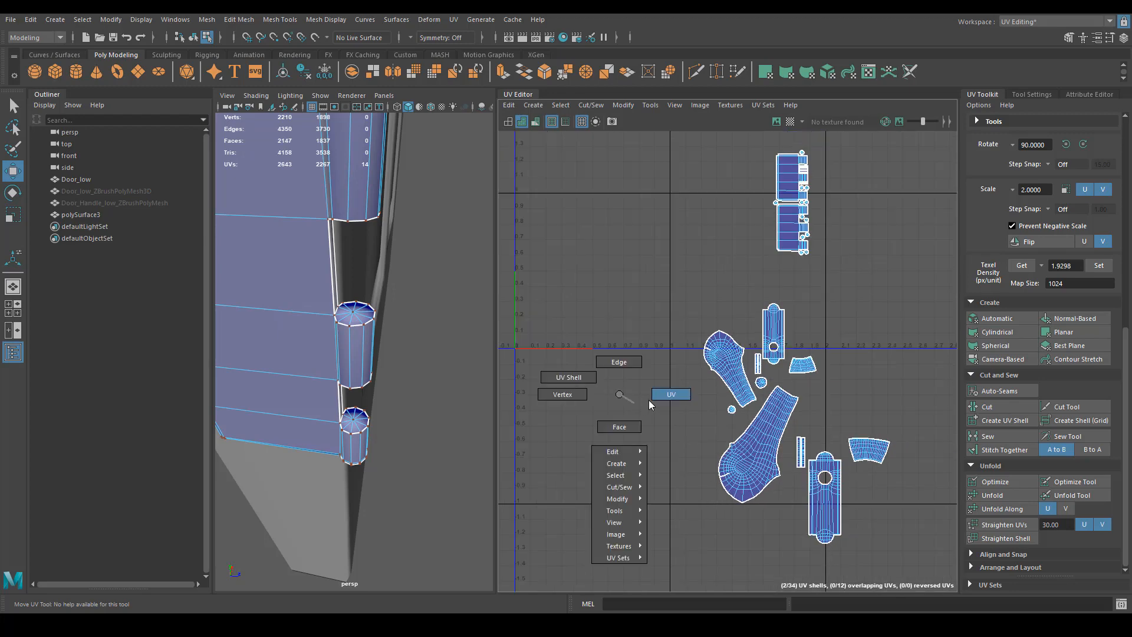
scroll(670, 377, up, 5)
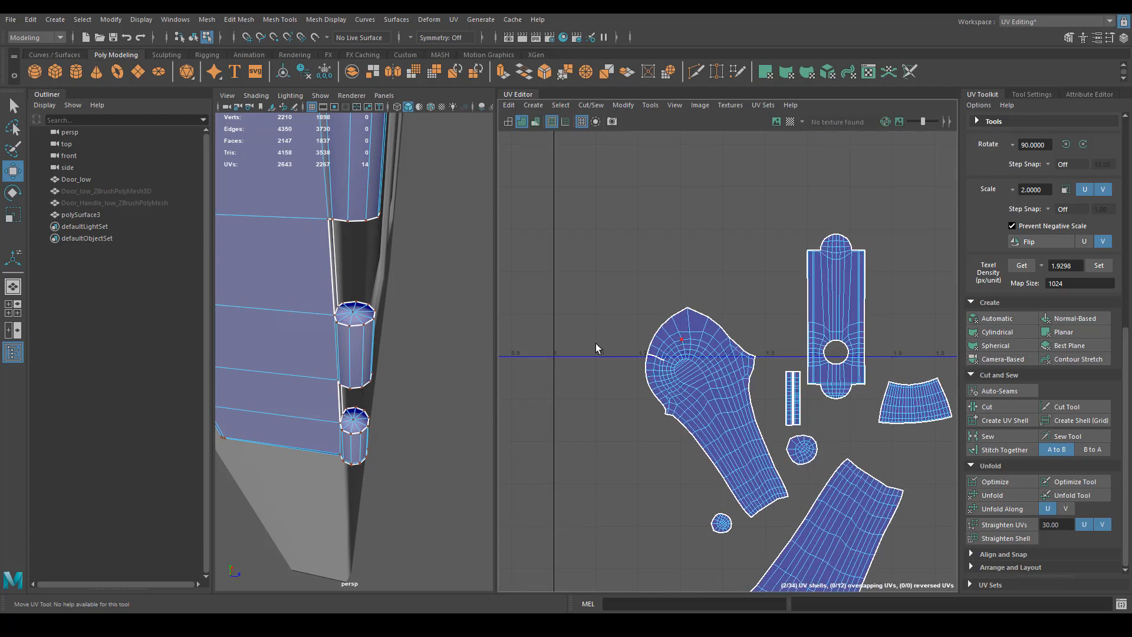
right_drag(597, 345, 592, 297)
click(656, 358)
right_drag(667, 360, 781, 340)
scroll(767, 354, down, 5)
scroll(767, 354, up, 2)
Step: Select all UVs, get their average texel density and apply 10.4098 px/unit at map size 1024 to every shell
drag(535, 518, 897, 152)
scroll(1091, 325, up, 6)
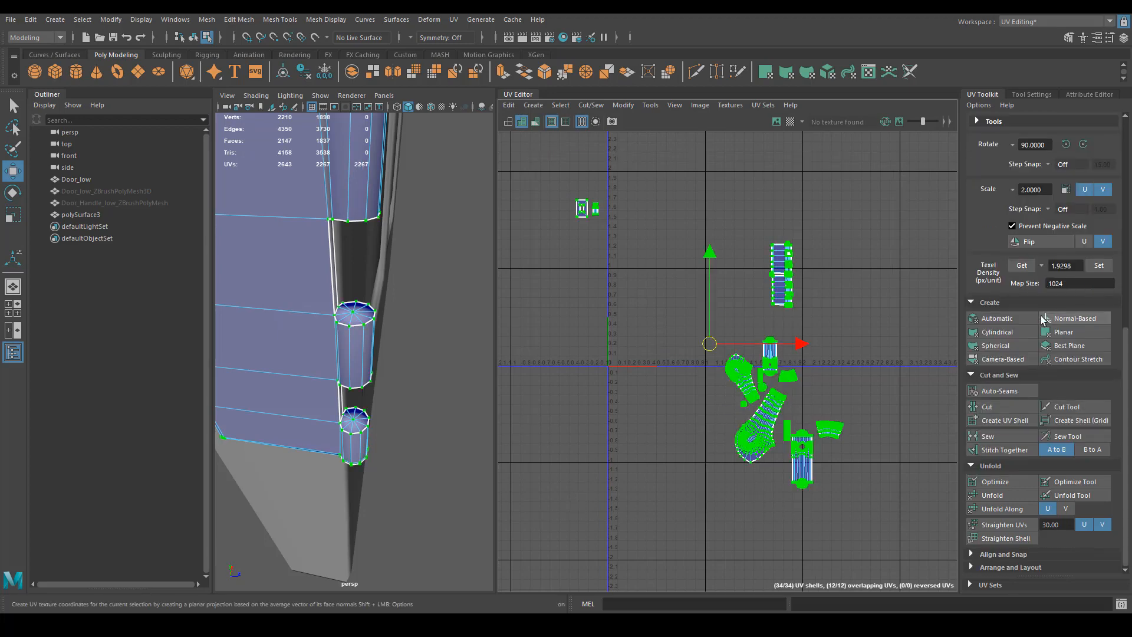
scroll(1009, 271, up, 4)
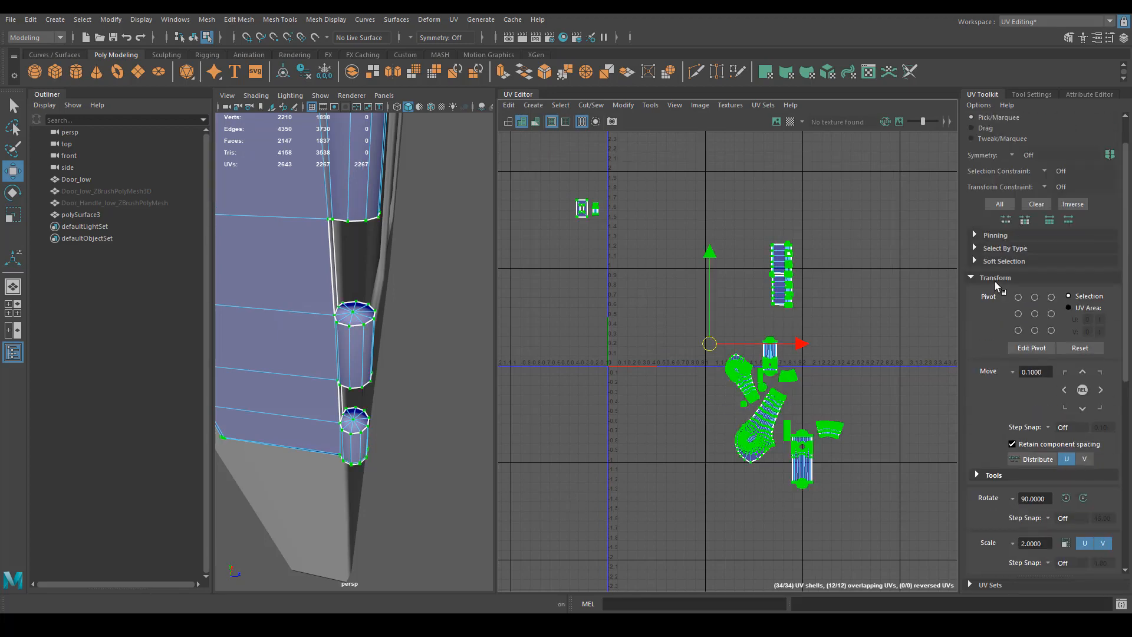
scroll(997, 279, down, 6)
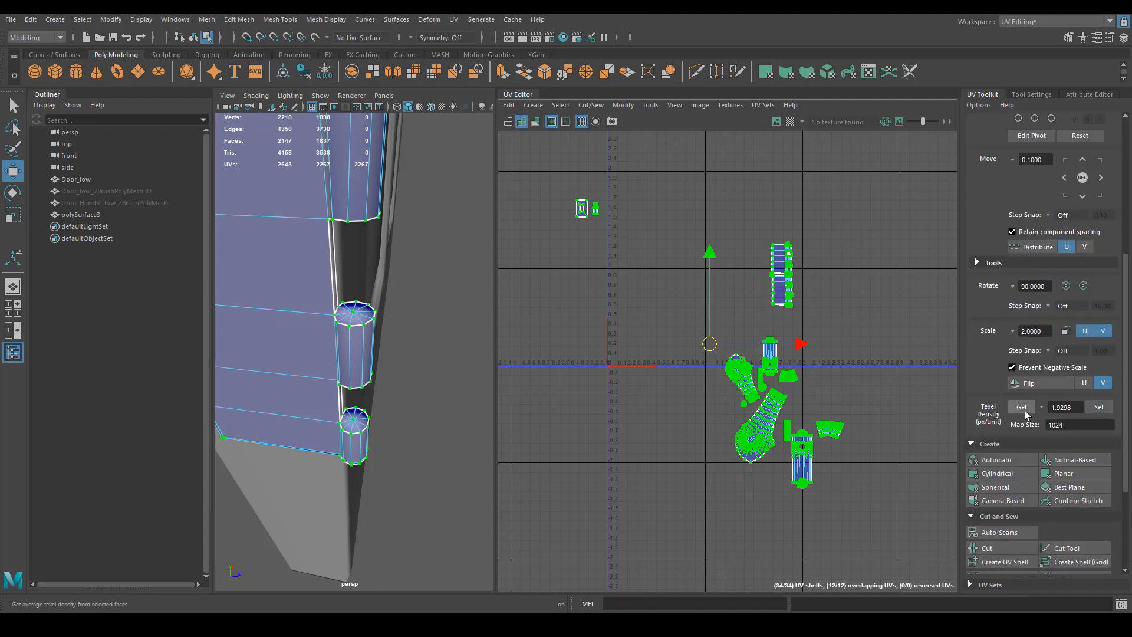
click(1099, 407)
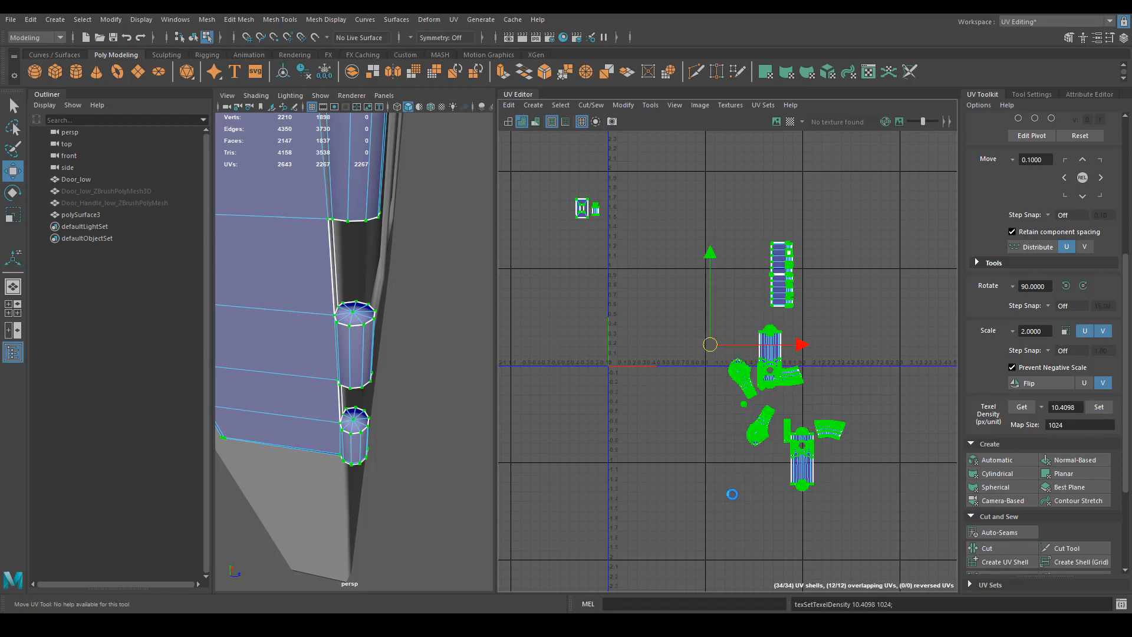
Step: Turn on the checker pattern and inspect the texture scale on the model from several angles
scroll(737, 399, up, 5)
scroll(737, 399, down, 3)
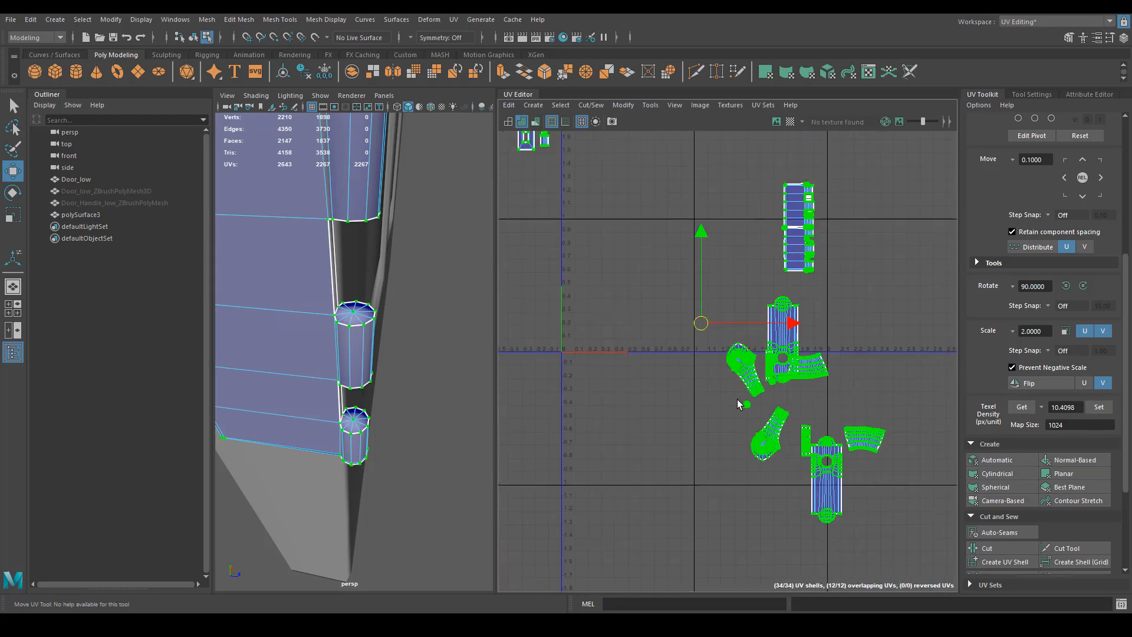
scroll(368, 347, down, 3)
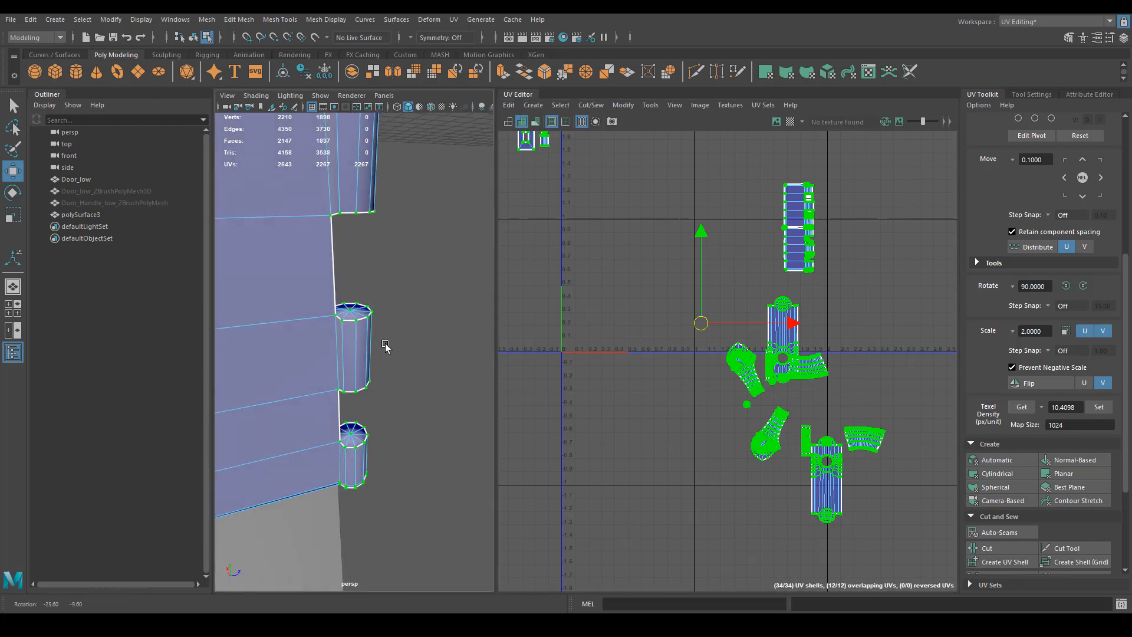
alt+drag(368, 346, 333, 373)
click(790, 121)
alt+right_drag(354, 319, 368, 348)
alt+drag(369, 349, 296, 356)
alt+right_drag(295, 356, 373, 356)
alt+drag(373, 357, 406, 377)
Step: Scale all handle and hinge shells down together and move the group upward, beside the 0–1 UV tile
alt+middle_drag(658, 315, 726, 360)
drag(759, 363, 677, 383)
key(e)
key(r)
key(w)
drag(758, 322, 819, 298)
Step: Return to object selection and add Door_low to the selected polySurface3 to show both UV layouts together
key(F8)
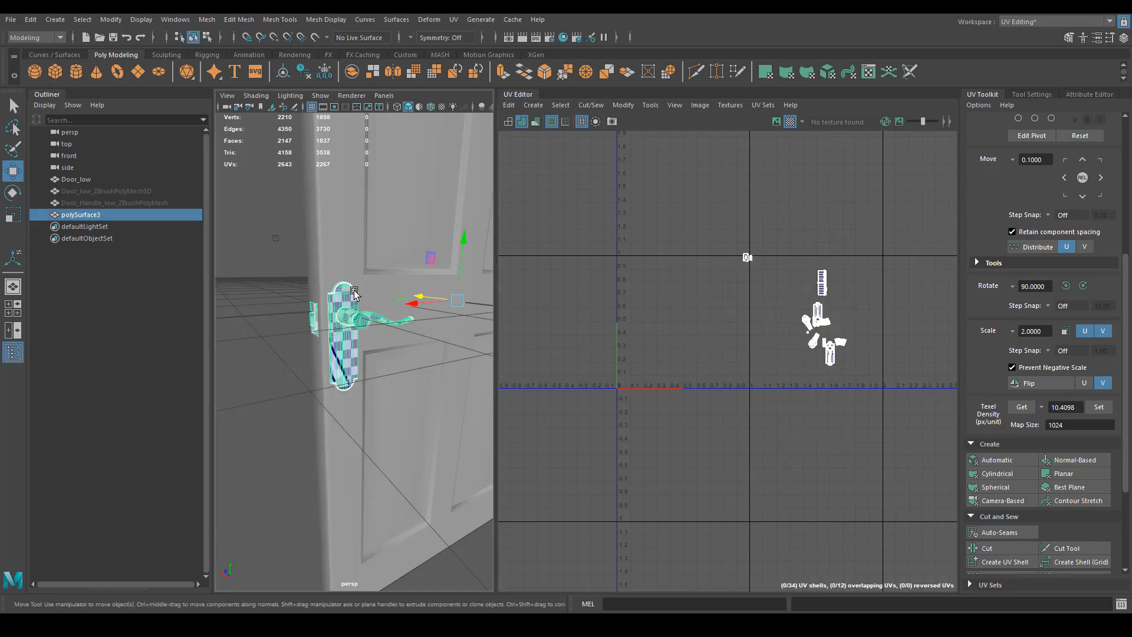
shift+click(374, 244)
scroll(693, 447, up, 4)
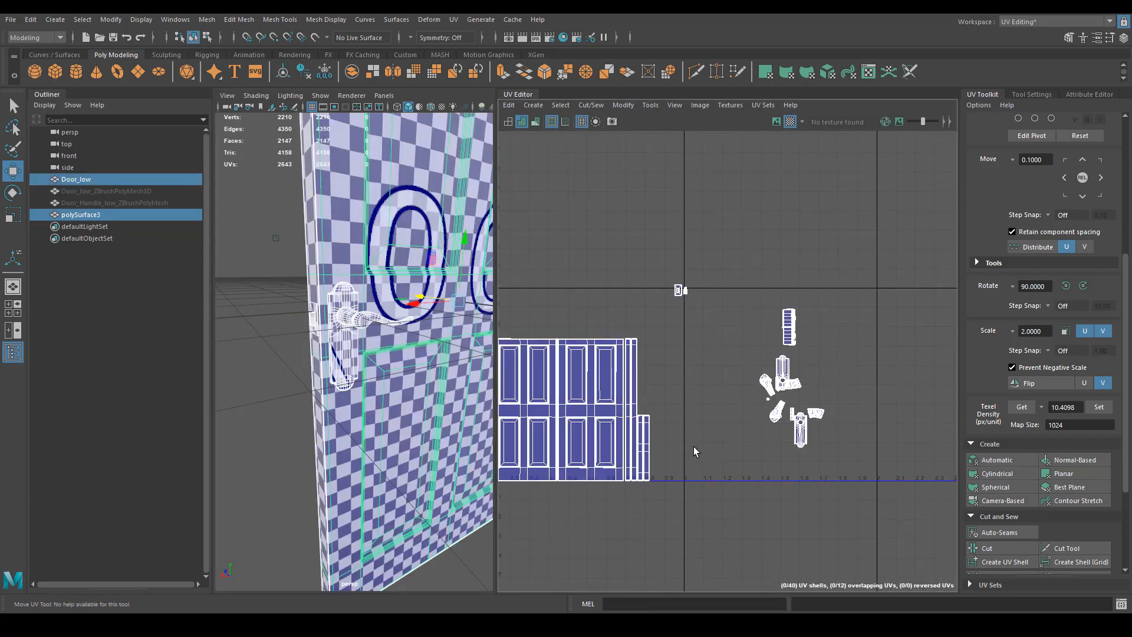
Step: Select all UVs of the door's shells, scale them up uniformly and position them to span the width of the 0–1 tile
right_drag(665, 388, 737, 378)
alt+middle_drag(723, 424, 804, 418)
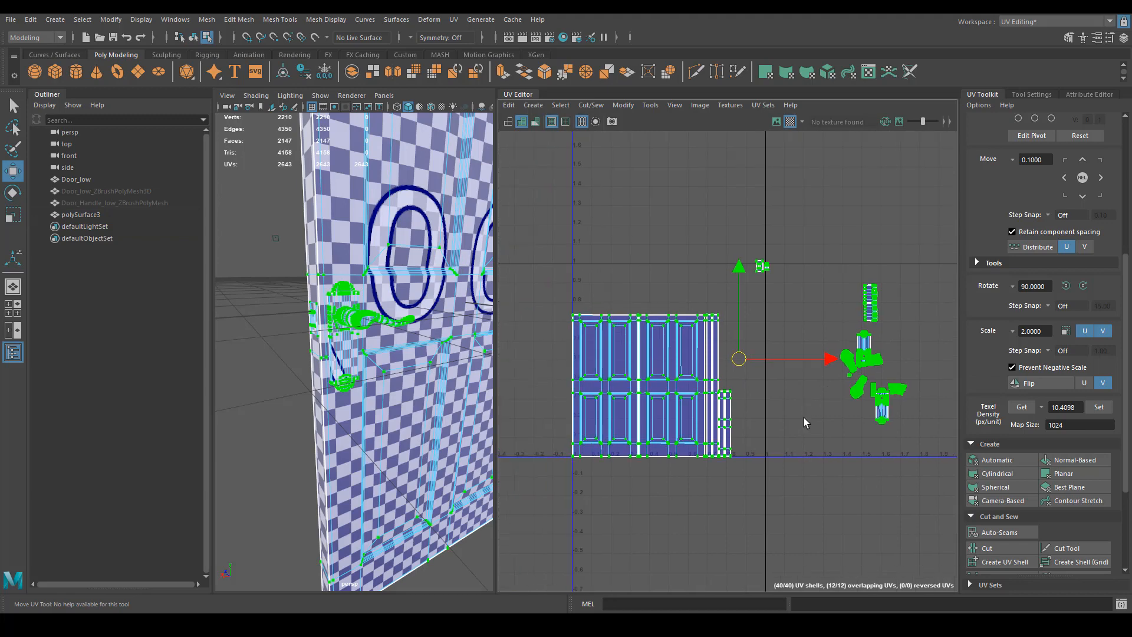
drag(731, 323, 733, 322)
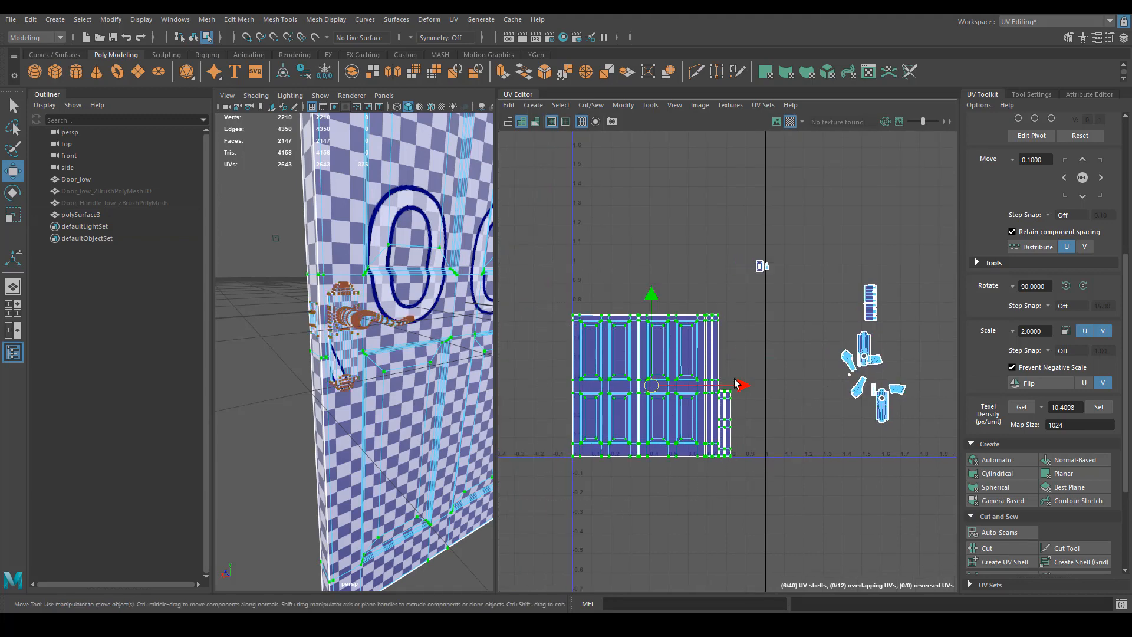
key(r)
drag(653, 387, 676, 373)
key(w)
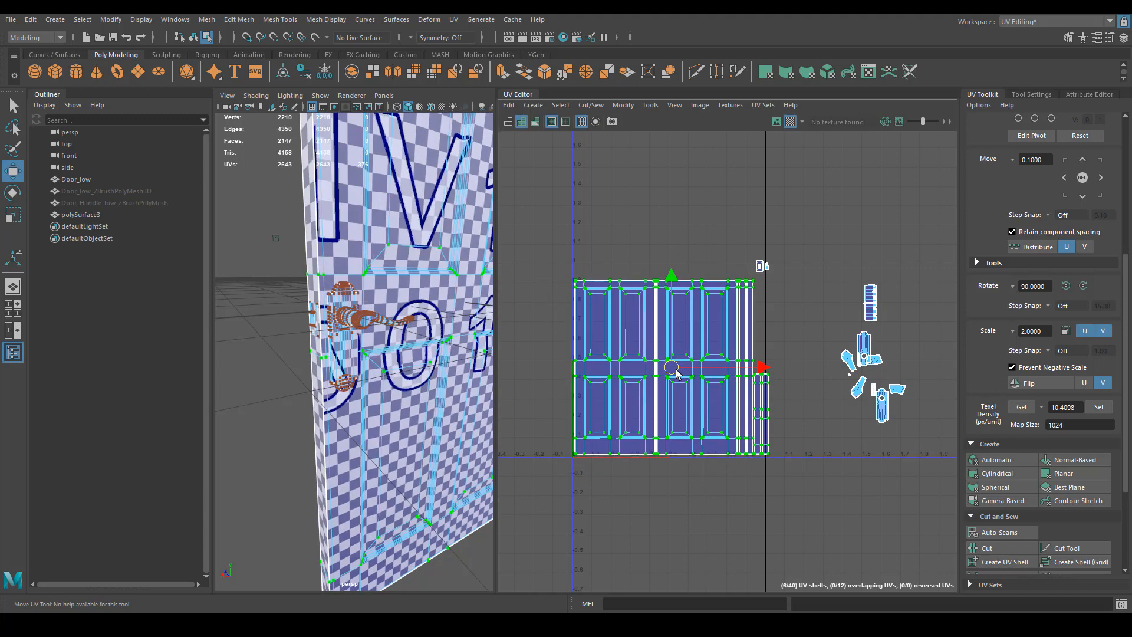
key(r)
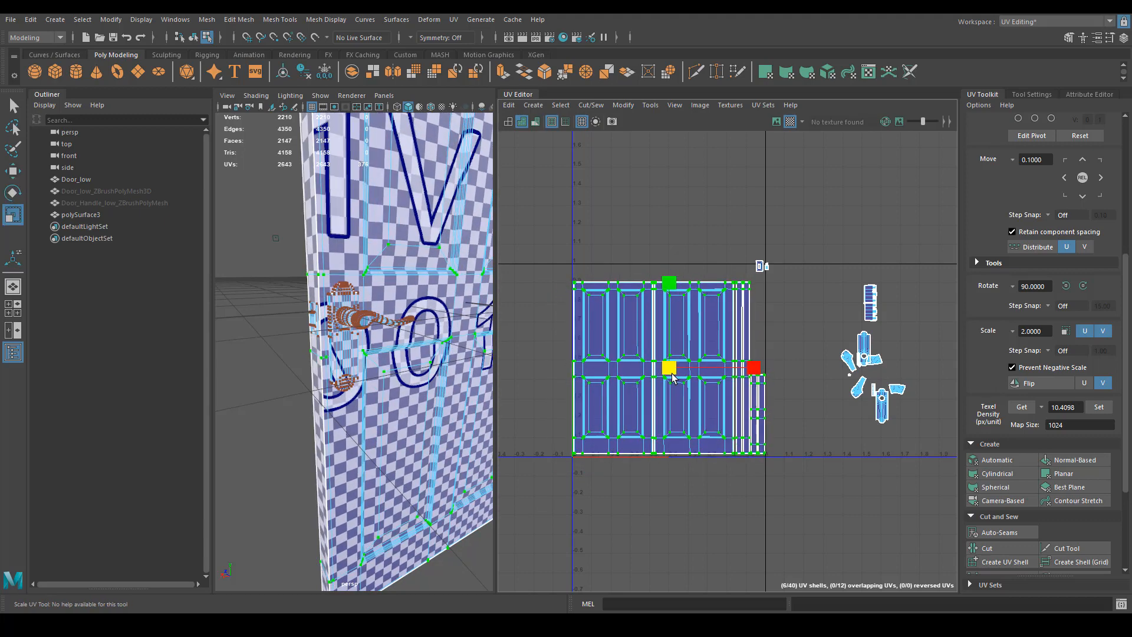
key(w)
Step: Switch to UV shell selection at the narrow edge strips beside the door panels
scroll(725, 392, up, 5)
scroll(757, 374, up, 2)
scroll(757, 373, down, 4)
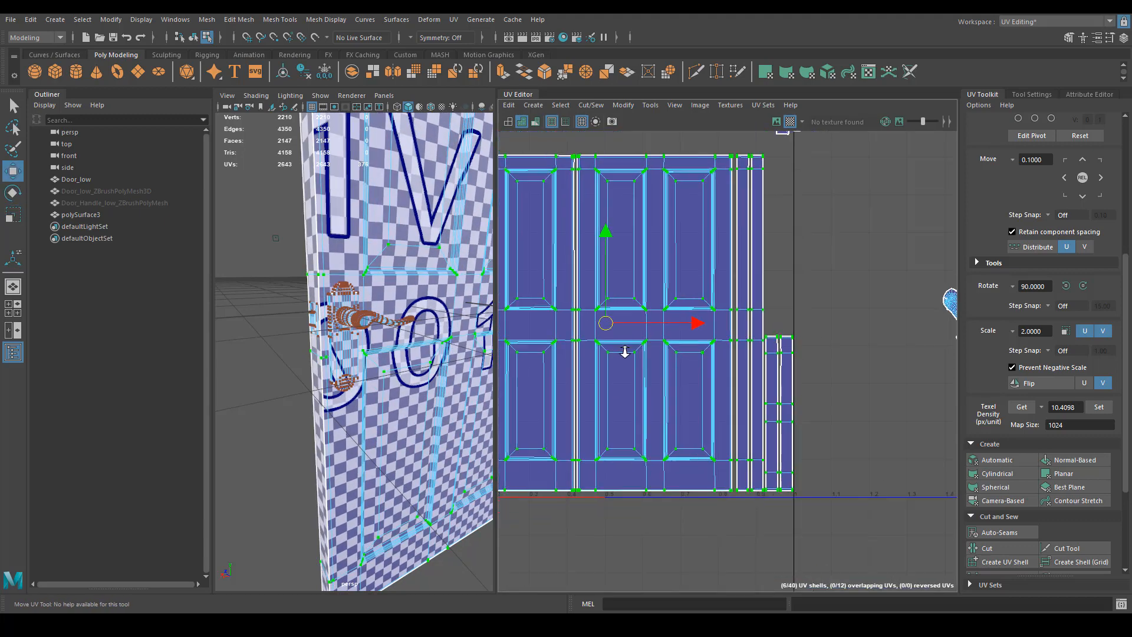
scroll(677, 383, up, 1)
right_drag(829, 394, 836, 472)
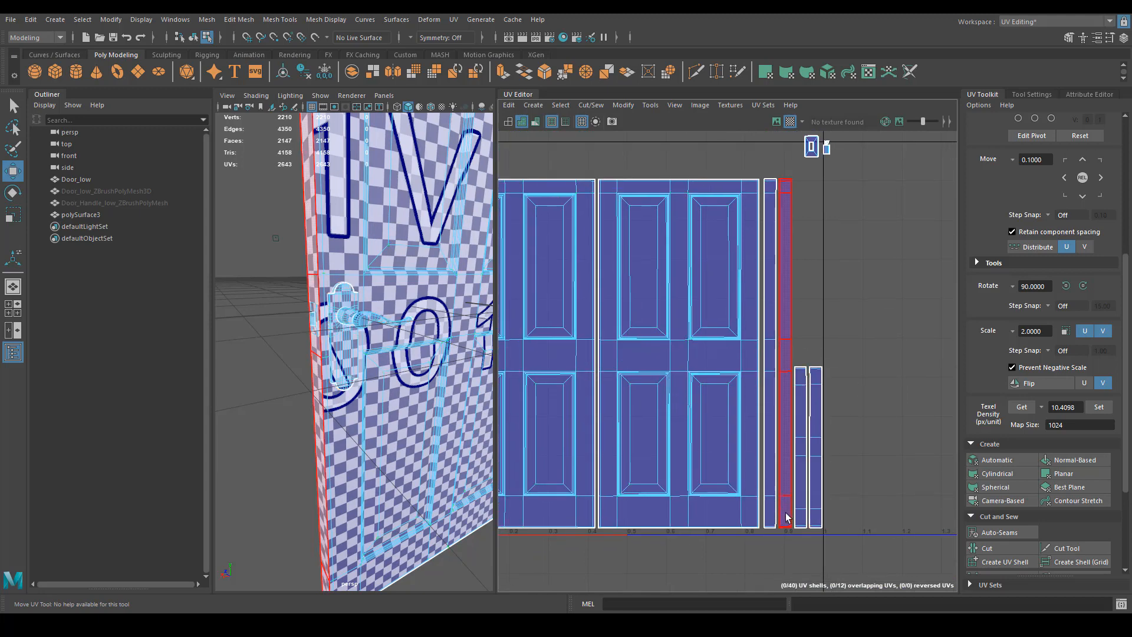
Step: Select the door panel and edge strip UV shells and lower them onto the bottom edge of the UV tile
drag(883, 353, 882, 354)
shift+drag(851, 473, 505, 409)
key(f)
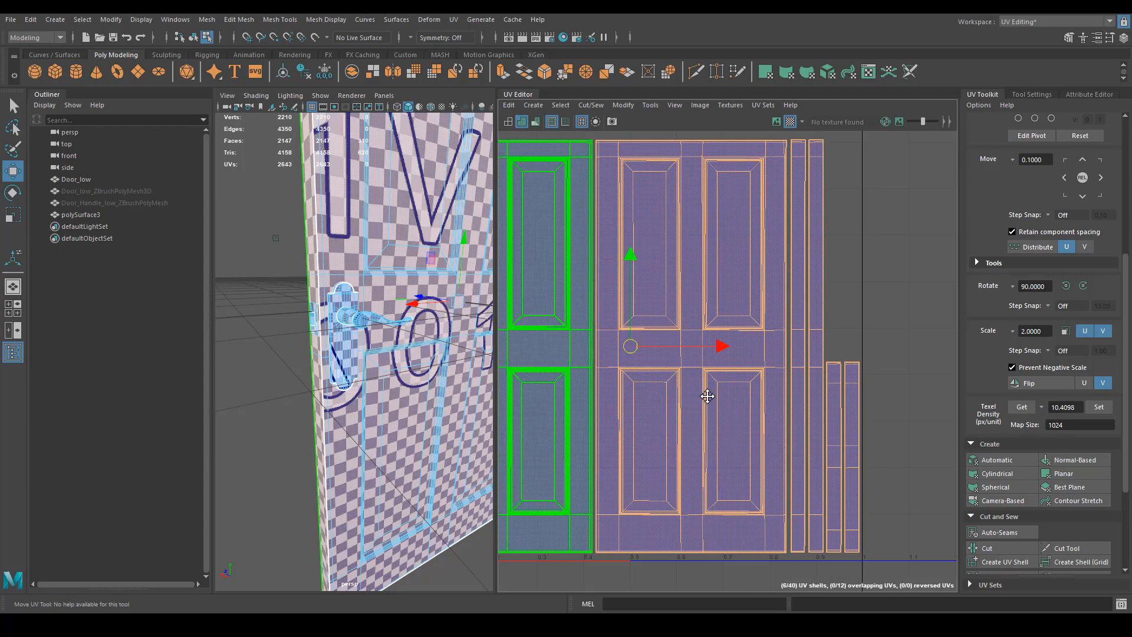
key(r)
alt+middle_drag(726, 400, 733, 392)
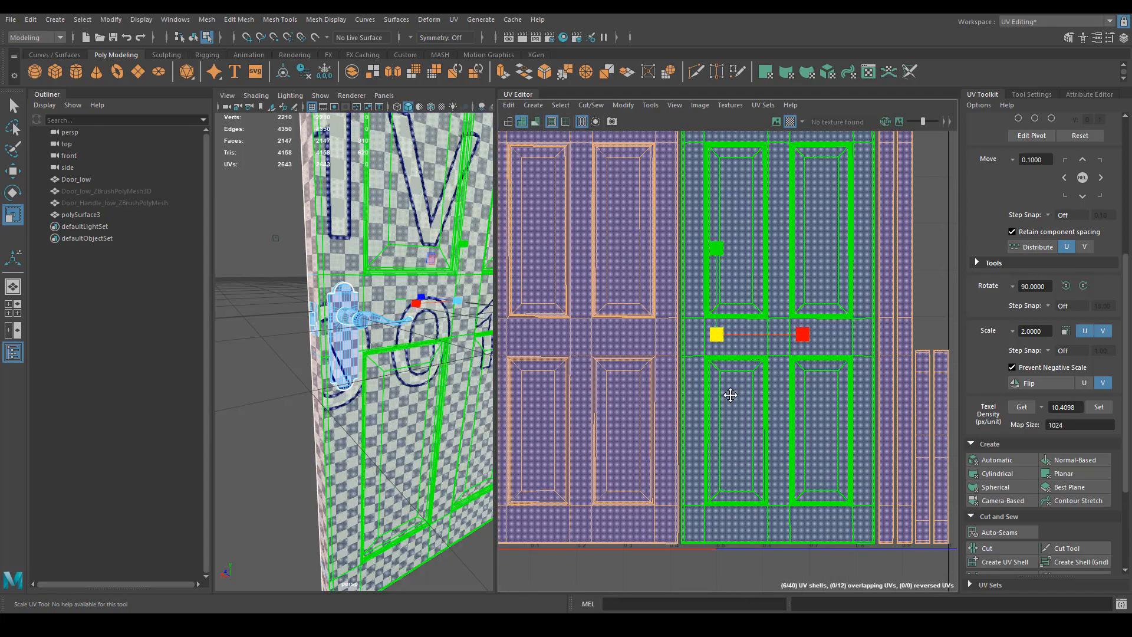
alt+right_drag(733, 393, 704, 380)
alt+middle_drag(686, 394, 714, 392)
key(e)
key(r)
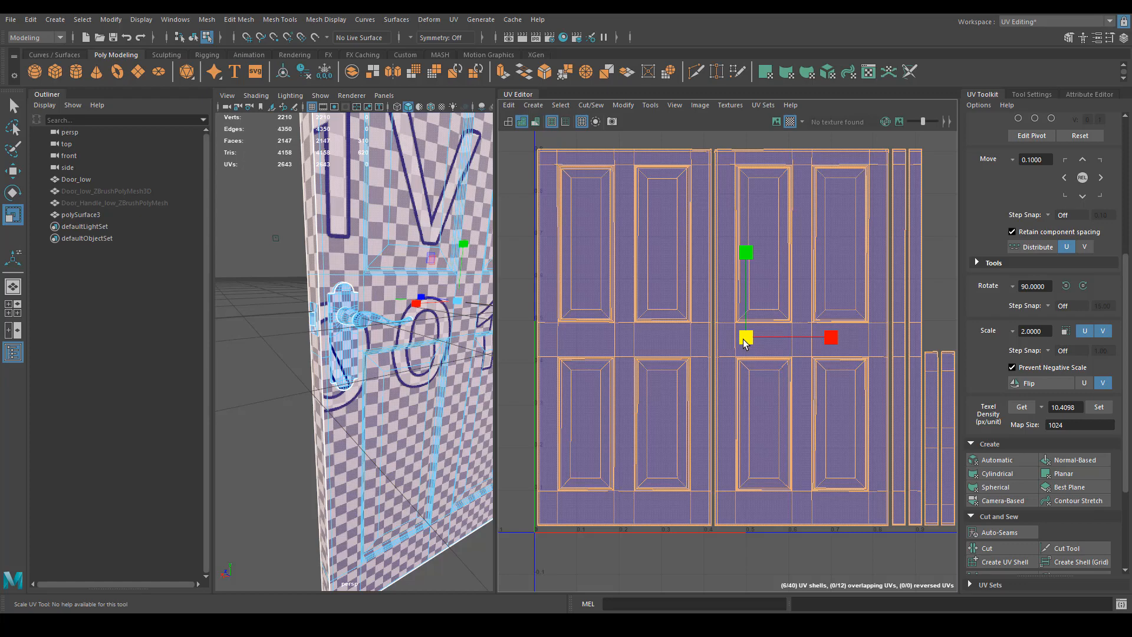
key(w)
drag(746, 246, 746, 253)
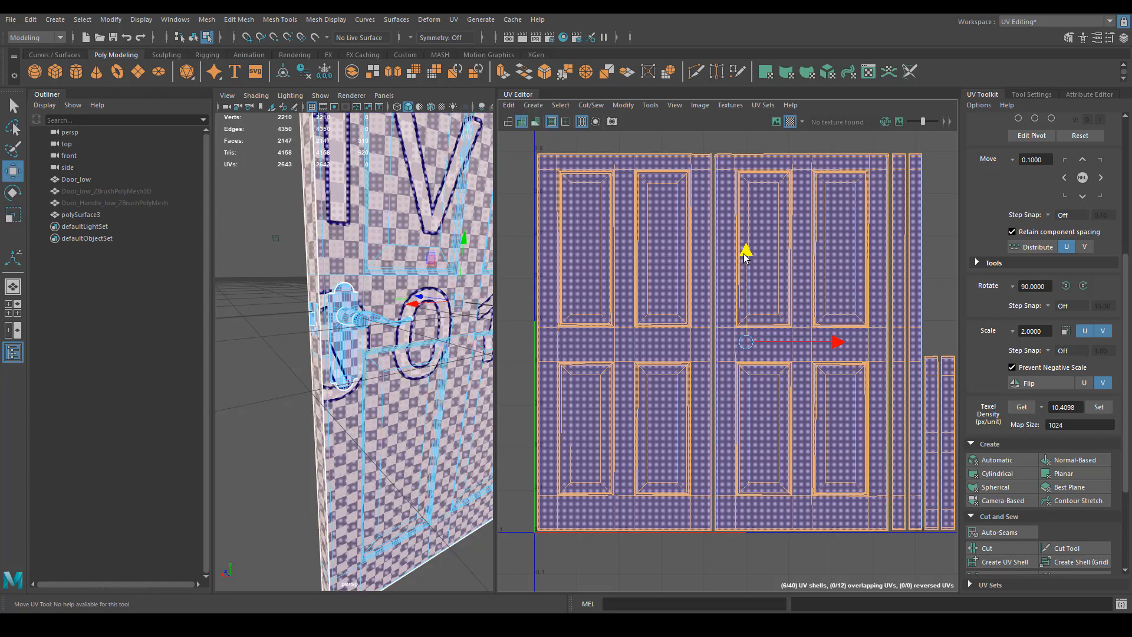
Step: Select the handle UV shells outside the tile and move them closer to its right edge
alt+right_drag(745, 258, 644, 349)
alt+middle_drag(645, 348, 713, 470)
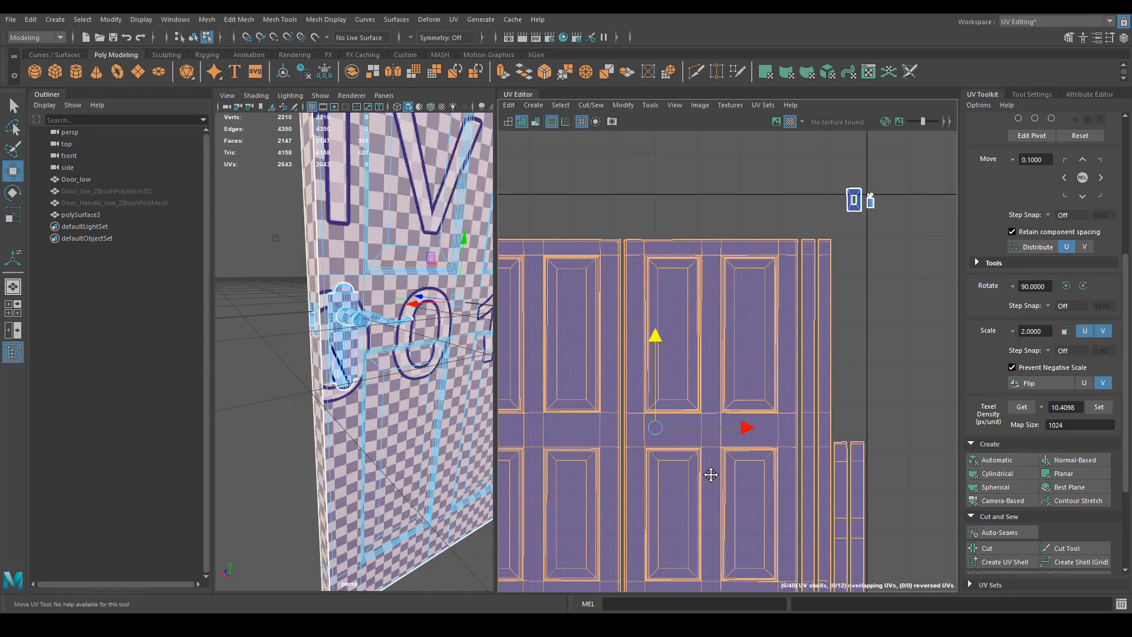
alt+right_drag(713, 470, 659, 330)
alt+middle_drag(658, 330, 618, 365)
alt+middle_drag(726, 413, 680, 354)
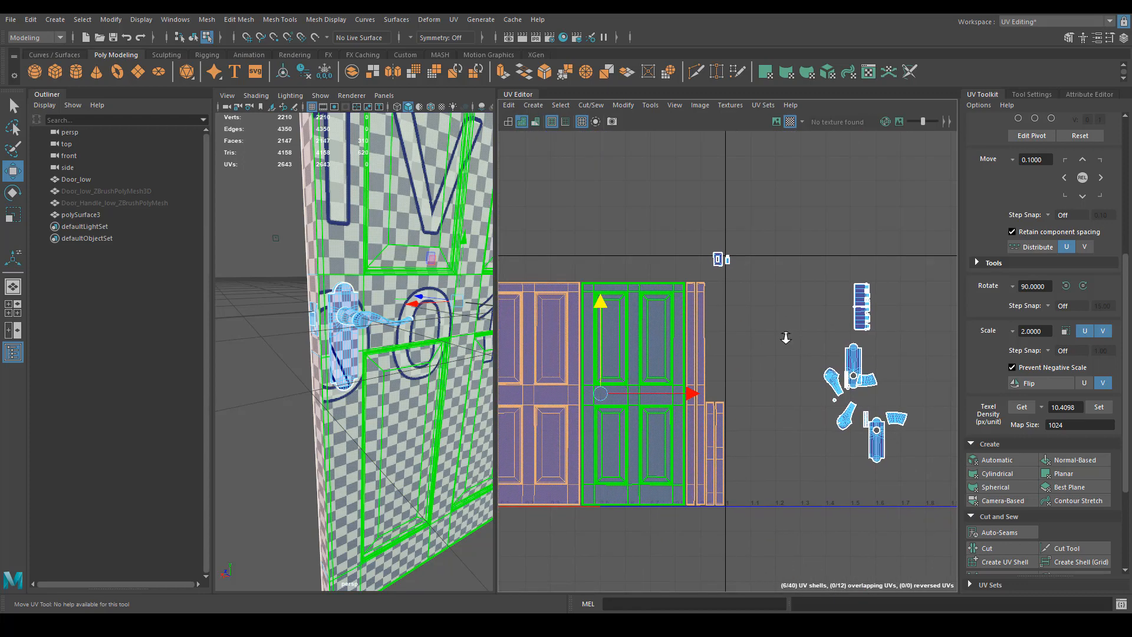
drag(936, 257, 934, 257)
middle_drag(818, 461, 742, 377)
alt+right_drag(744, 373, 844, 380)
alt+middle_drag(720, 349, 895, 406)
alt+right_drag(880, 382, 784, 344)
alt+middle_drag(785, 347, 753, 266)
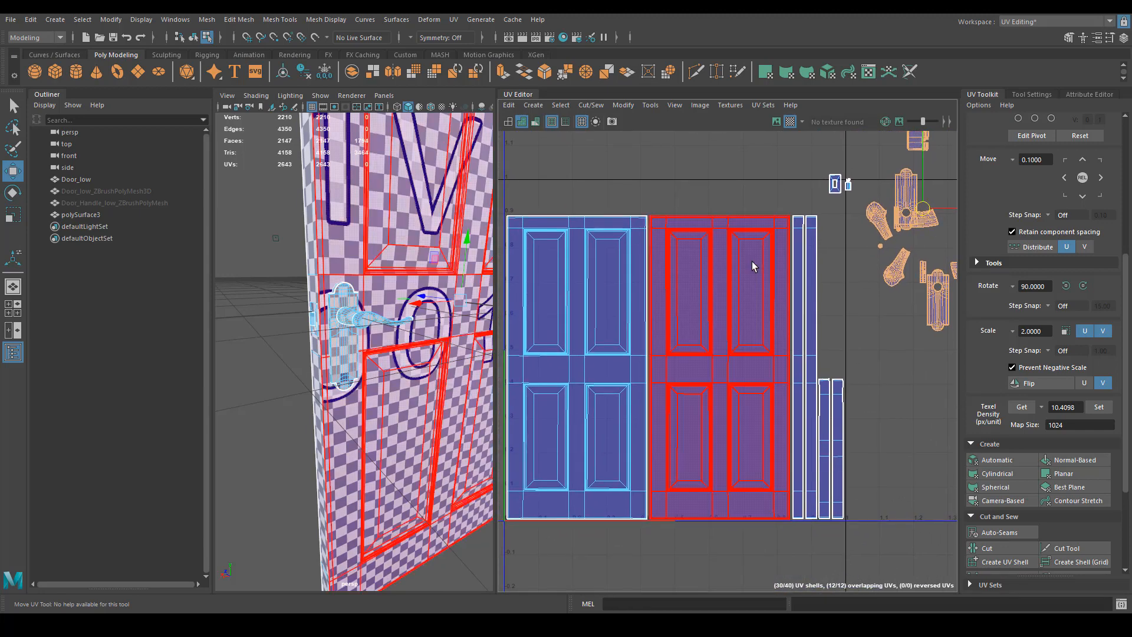
Step: Move the two short edge strips outside the tile, then slightly enlarge and reposition the door panels and long strips
drag(823, 428, 903, 468)
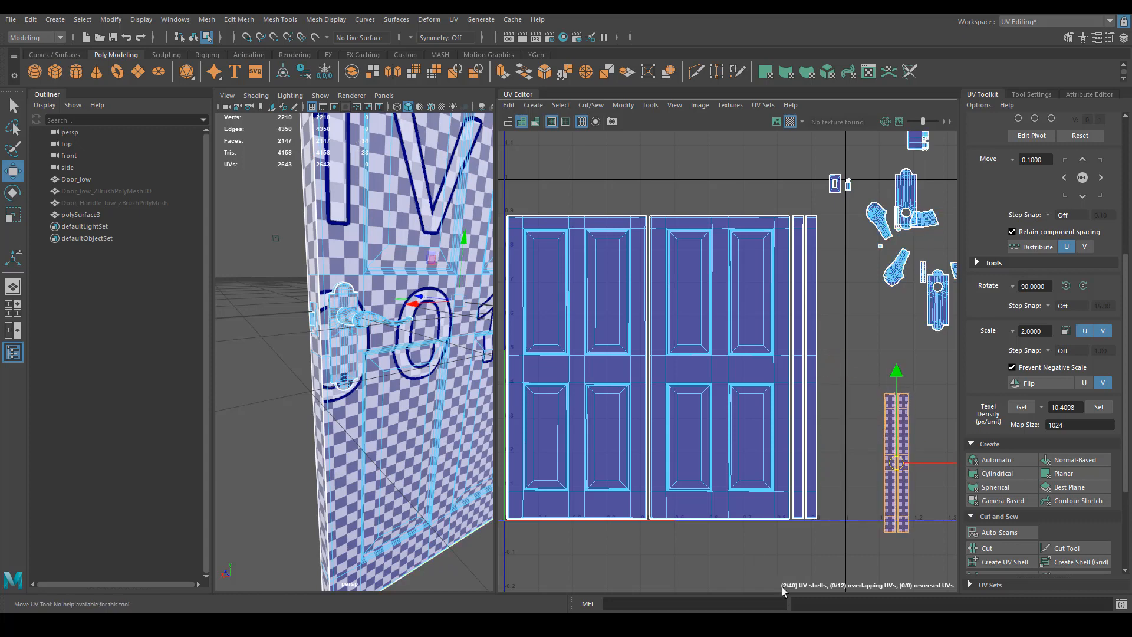
drag(682, 476, 610, 437)
key(r)
mouse_move(661, 370)
mouse_down()
mouse_move(679, 348)
mouse_move(662, 371)
mouse_up()
key(w)
key(r)
key(w)
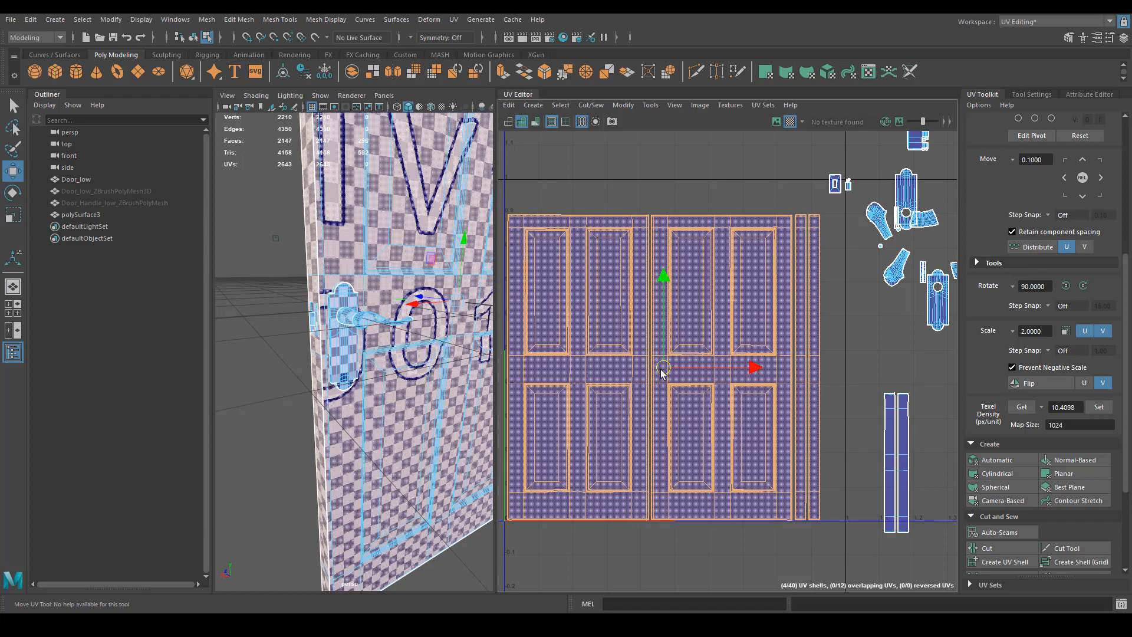
Step: Stack the two short strip shells vertically in one column beside the long edge strips
click(890, 519)
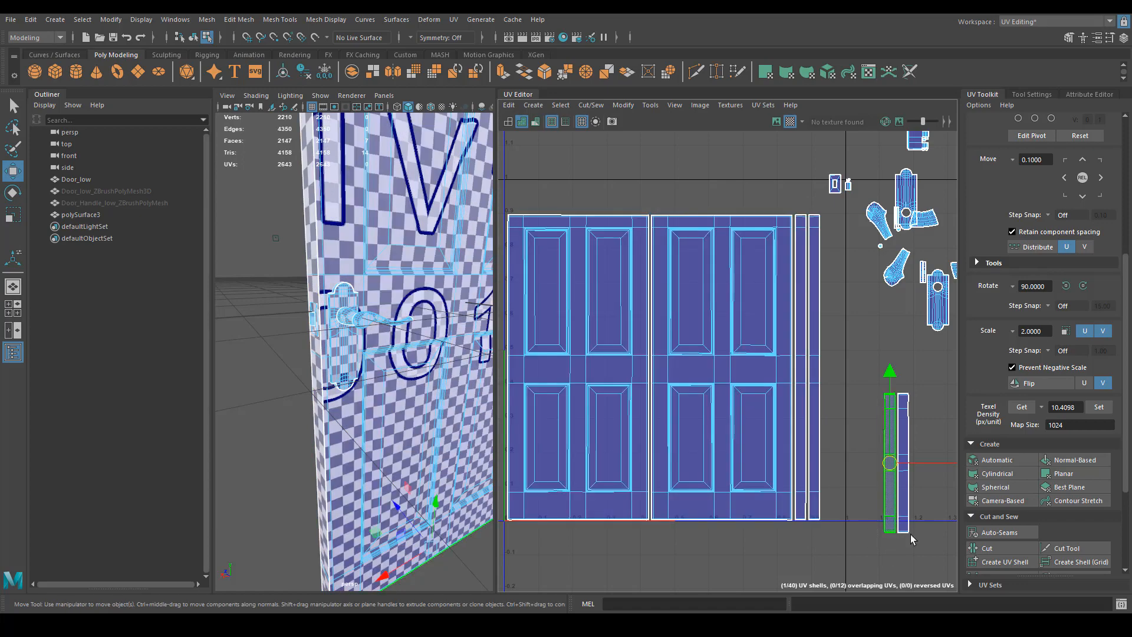
drag(923, 462, 864, 466)
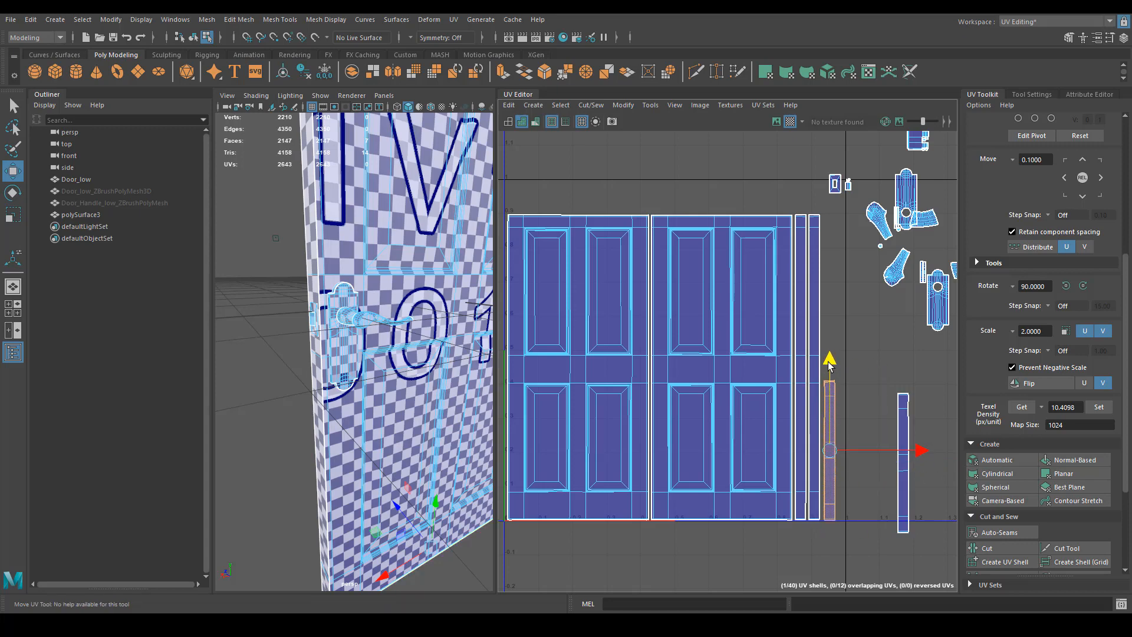
click(908, 513)
drag(902, 463, 834, 306)
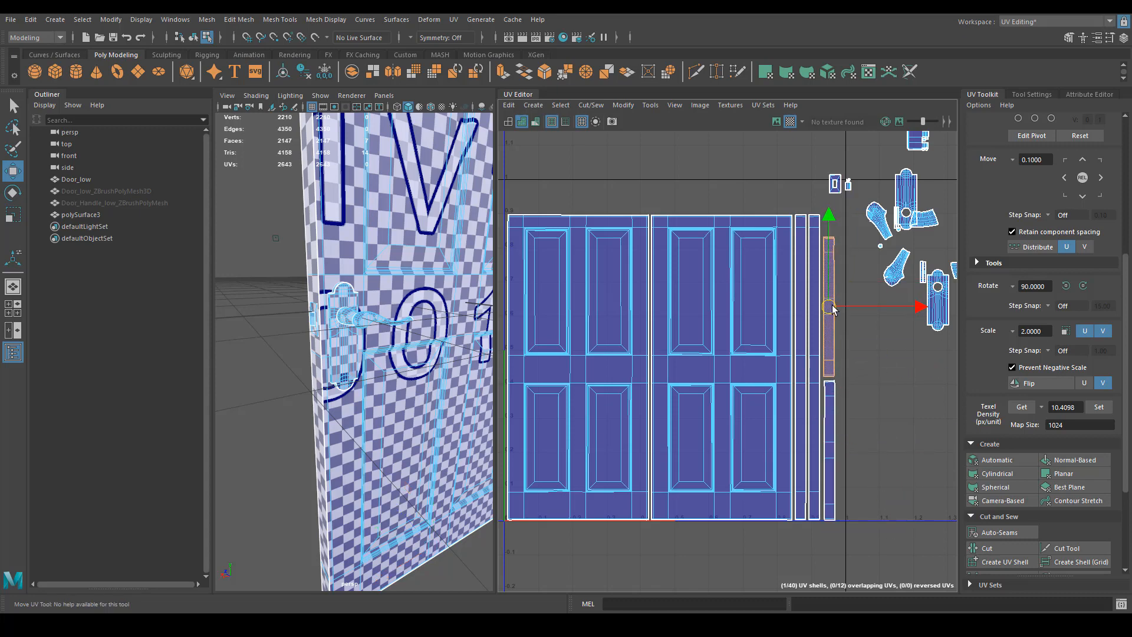
Step: Enlarge the door panel and strip shells together and align them with the tile's lower-left corner
drag(643, 325, 635, 316)
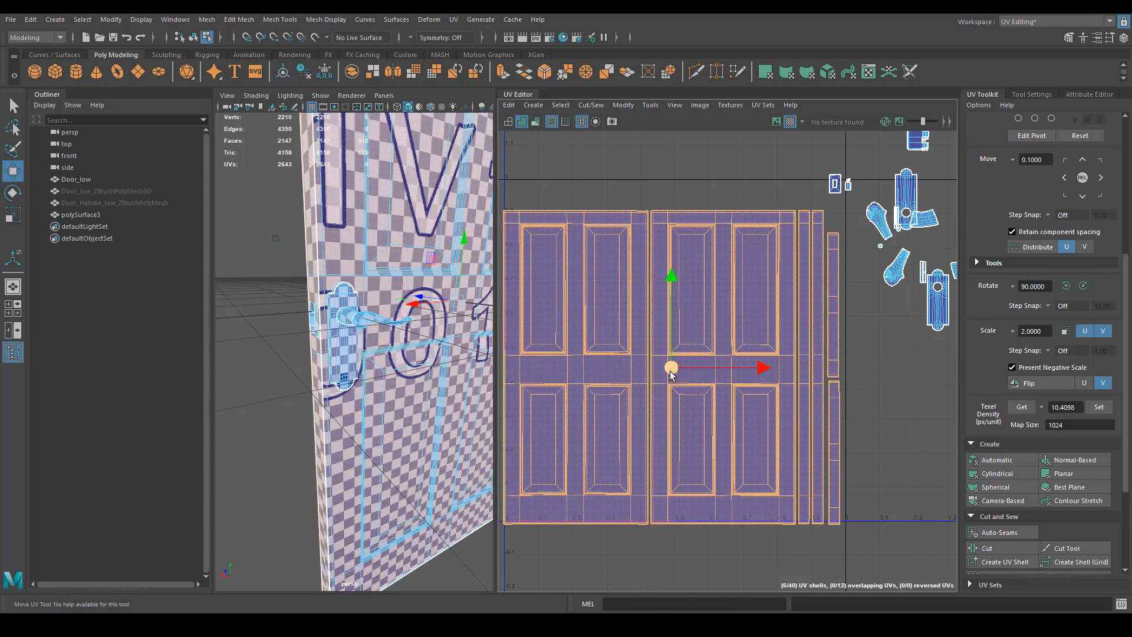
drag(671, 372, 674, 371)
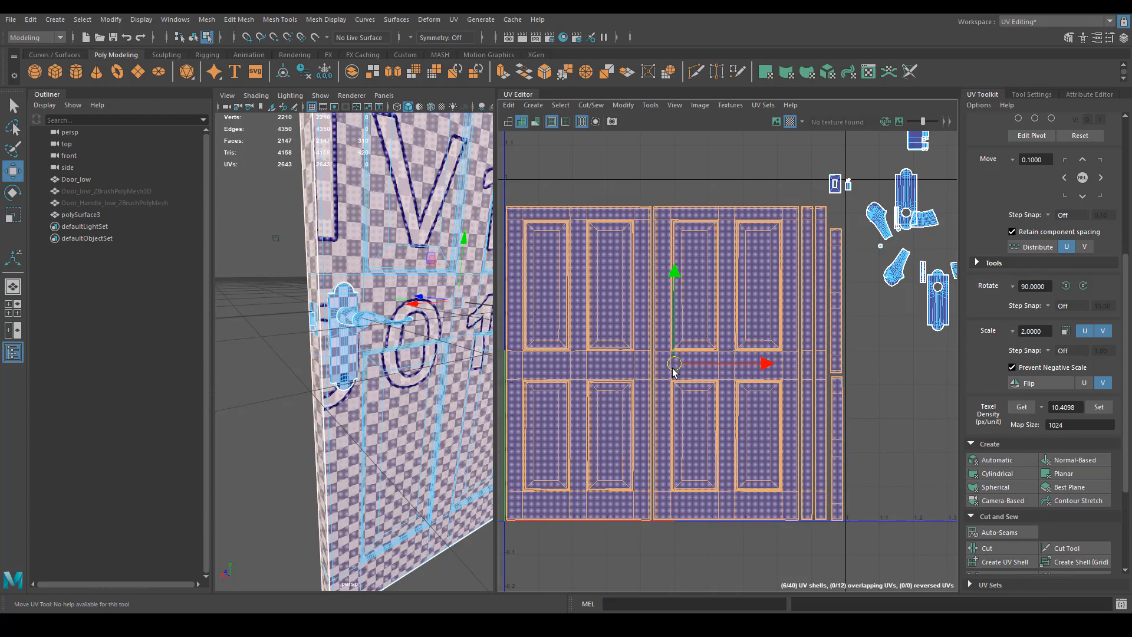
click(835, 449)
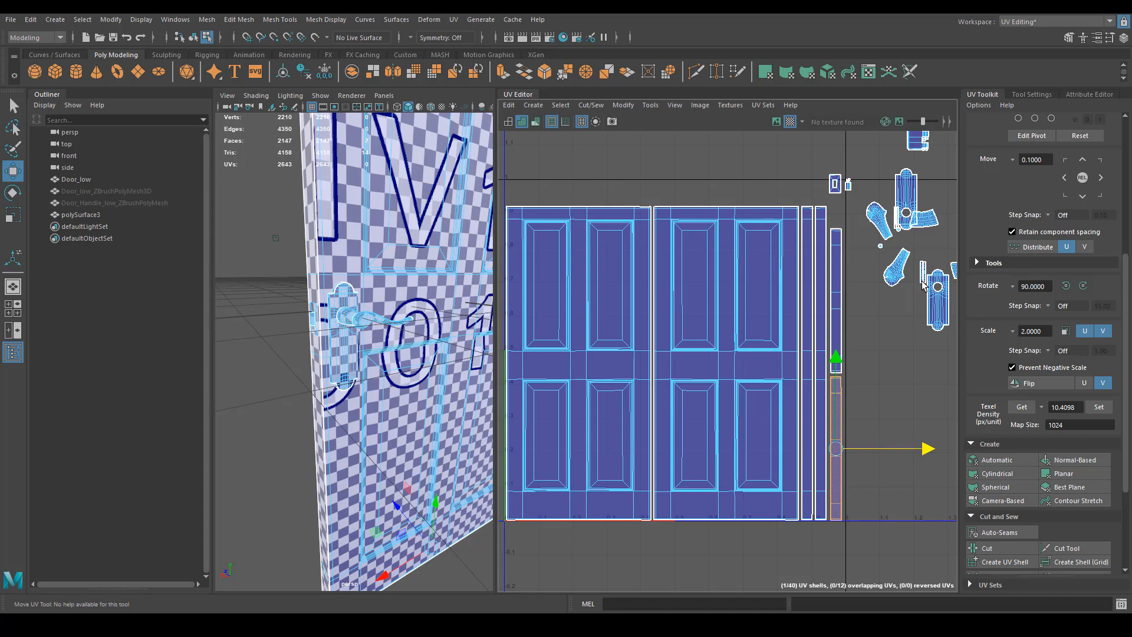
Step: Move the two handle plate shells above the door panels and rotate them to lie horizontally
click(699, 445)
scroll(742, 396, up, 4)
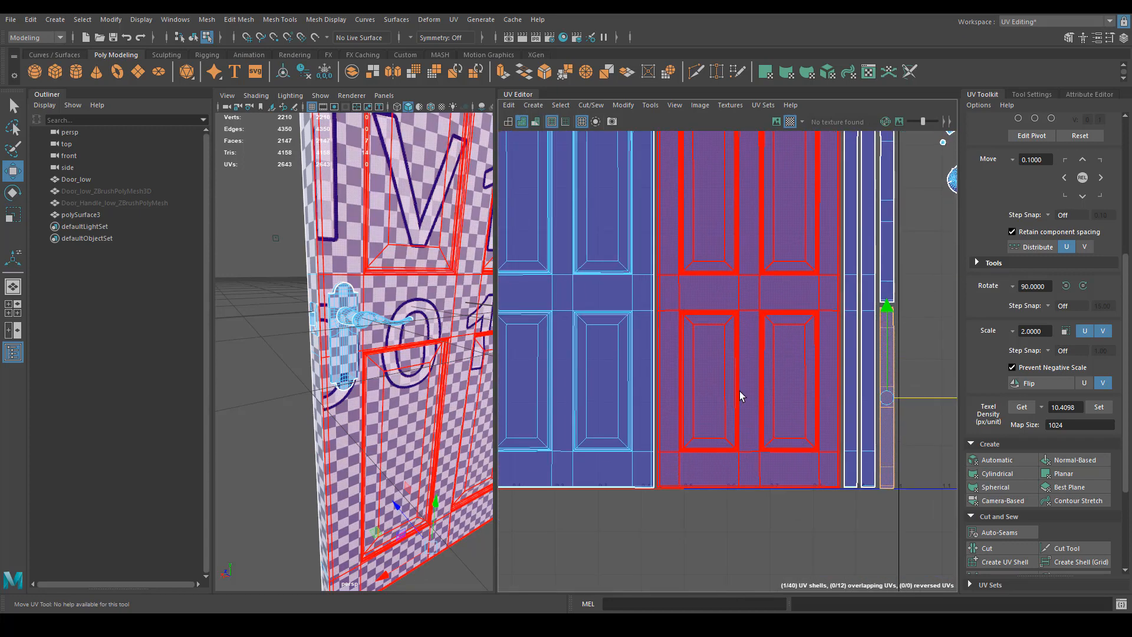
alt+middle_drag(717, 342, 726, 526)
scroll(726, 526, down, 4)
alt+middle_drag(876, 333, 720, 322)
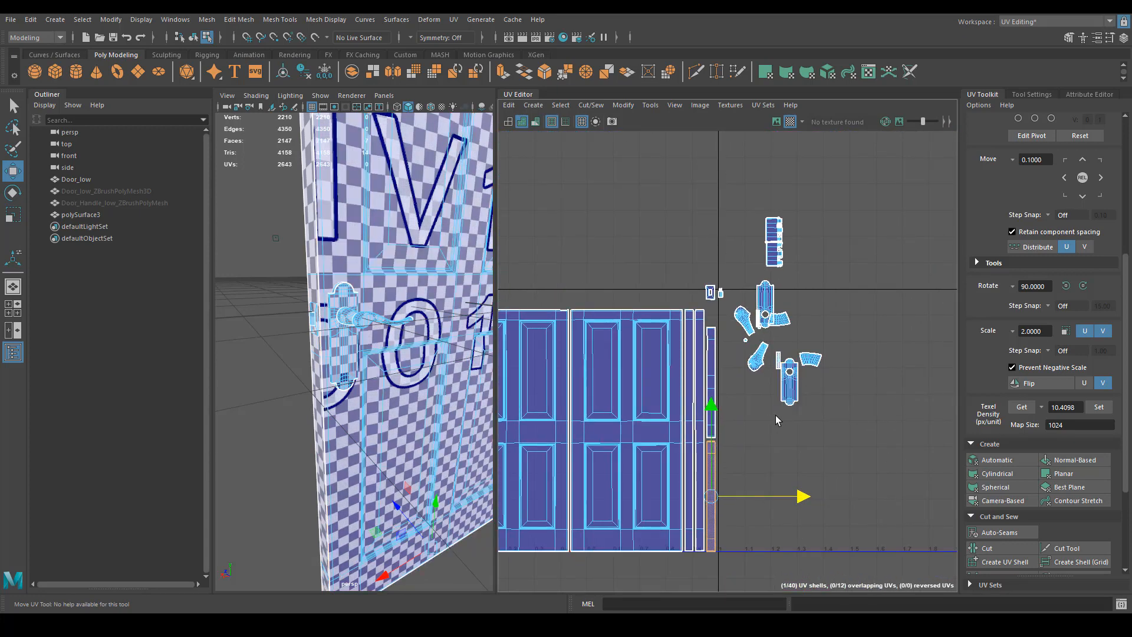
click(791, 384)
shift+click(764, 298)
drag(786, 348, 628, 238)
key(e)
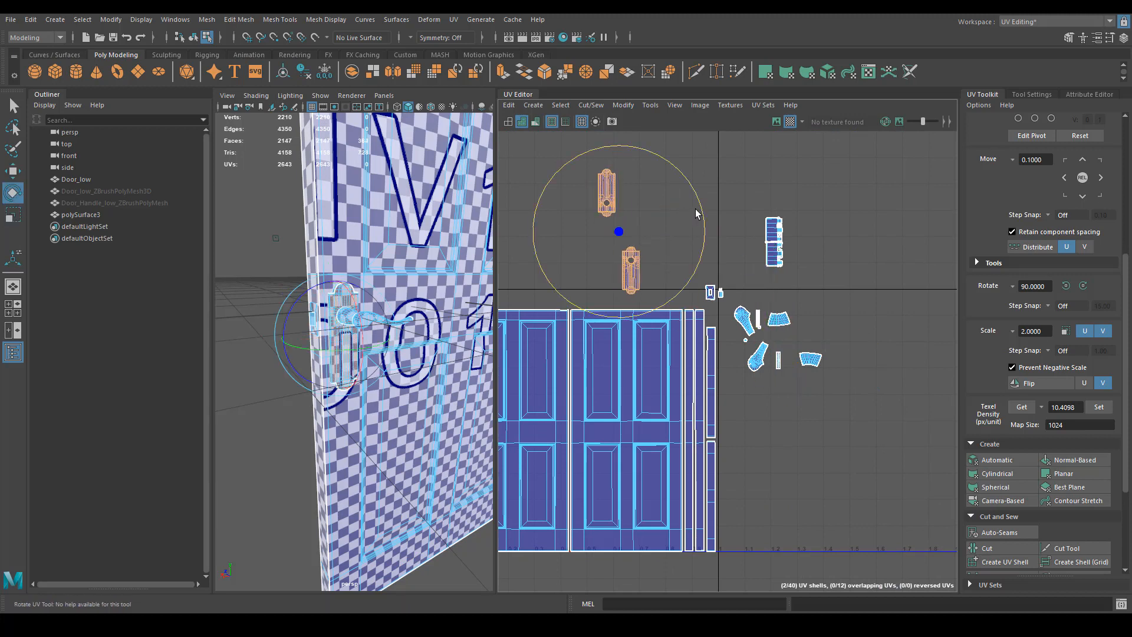
drag(692, 208, 544, 151)
key(w)
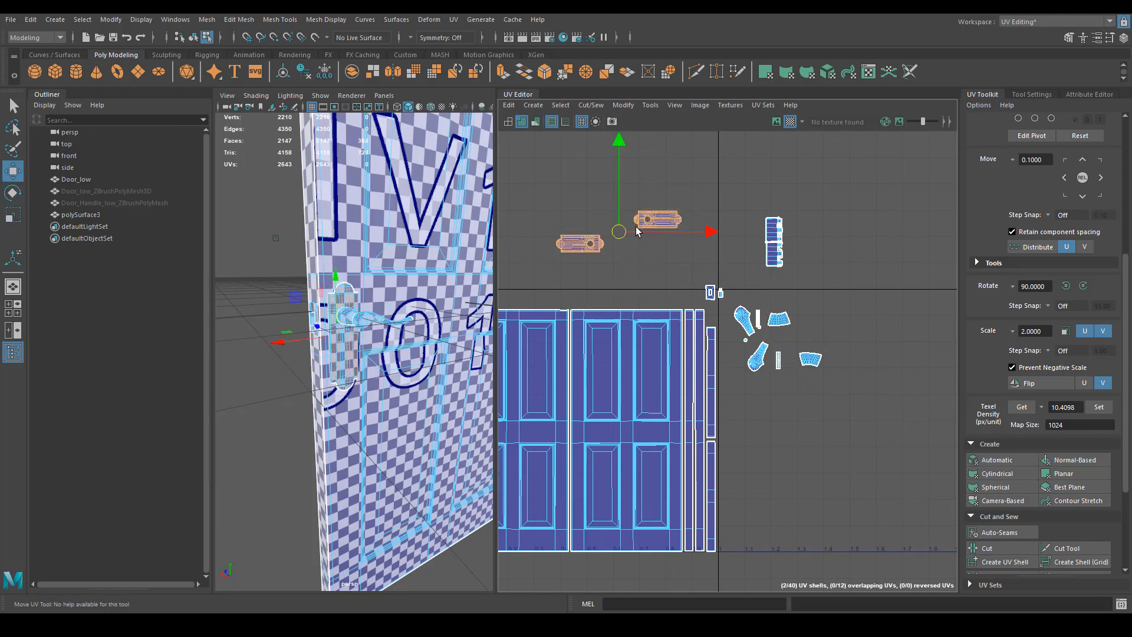
Step: Place the two handle plate shells side by side in the free strip above the first door panel
drag(617, 236, 548, 283)
scroll(790, 366, up, 5)
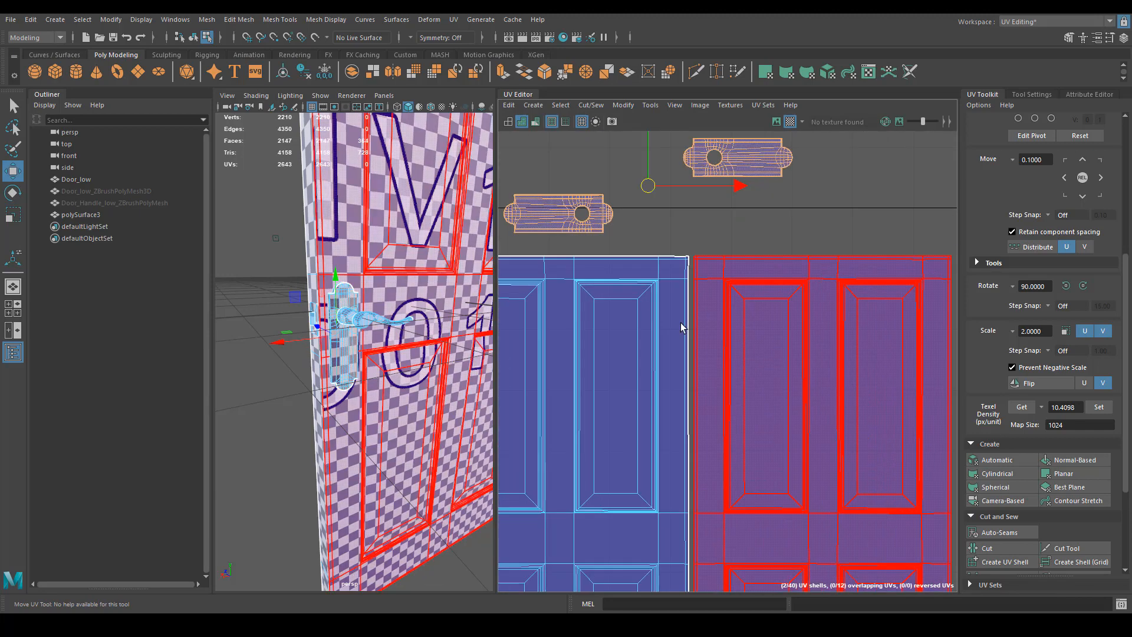
drag(801, 300, 727, 319)
click(811, 285)
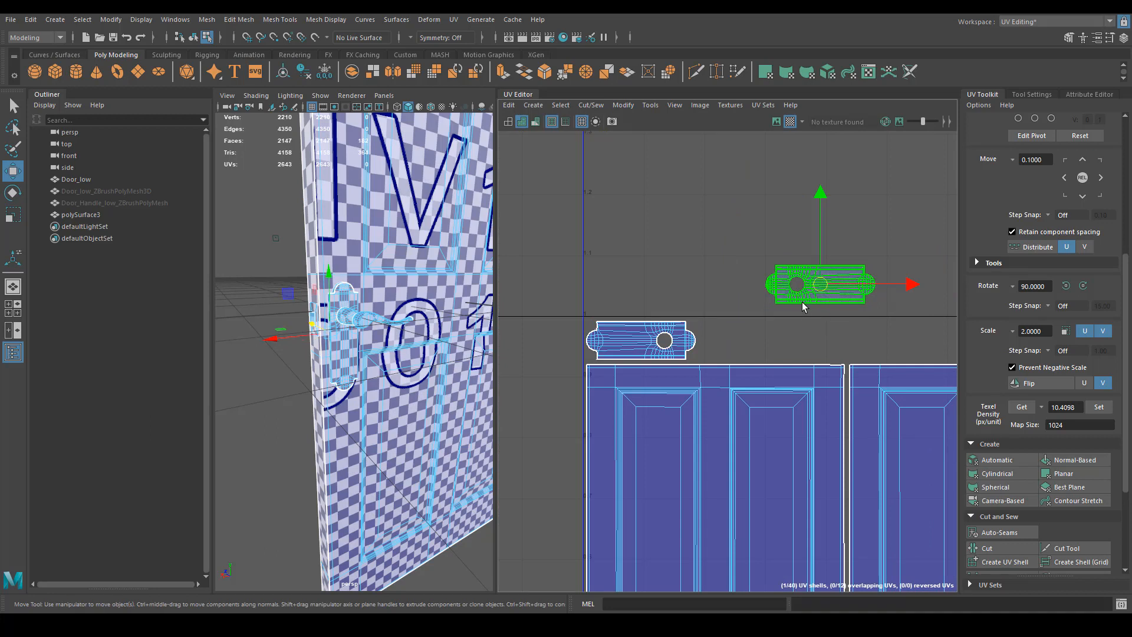
drag(811, 285, 749, 342)
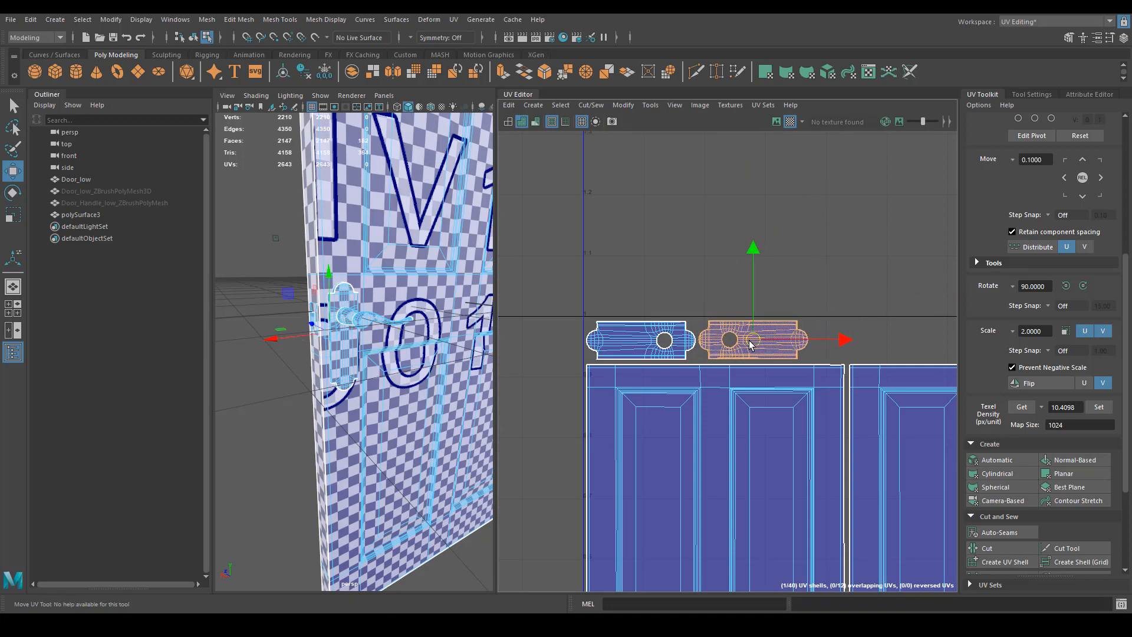
Step: Scale both handle plate shells up together to fill the height of the gap above the door panel
scroll(616, 342, up, 2)
alt+middle_drag(677, 303, 639, 260)
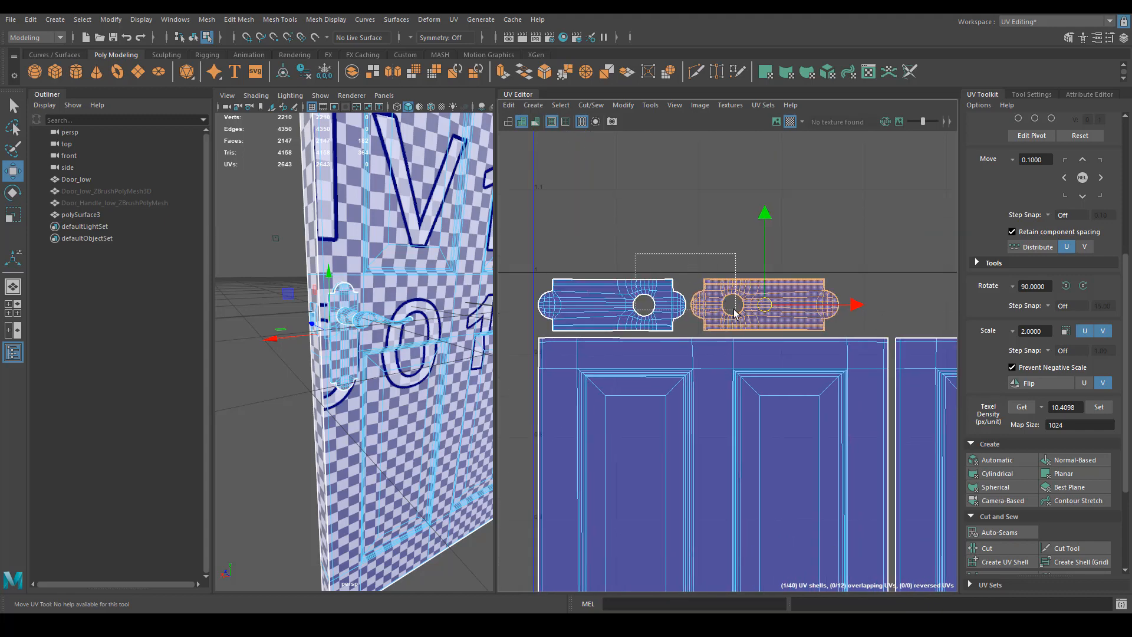
shift+click(670, 311)
key(r)
drag(688, 306, 705, 306)
key(w)
key(e)
key(r)
key(w)
drag(791, 302, 793, 302)
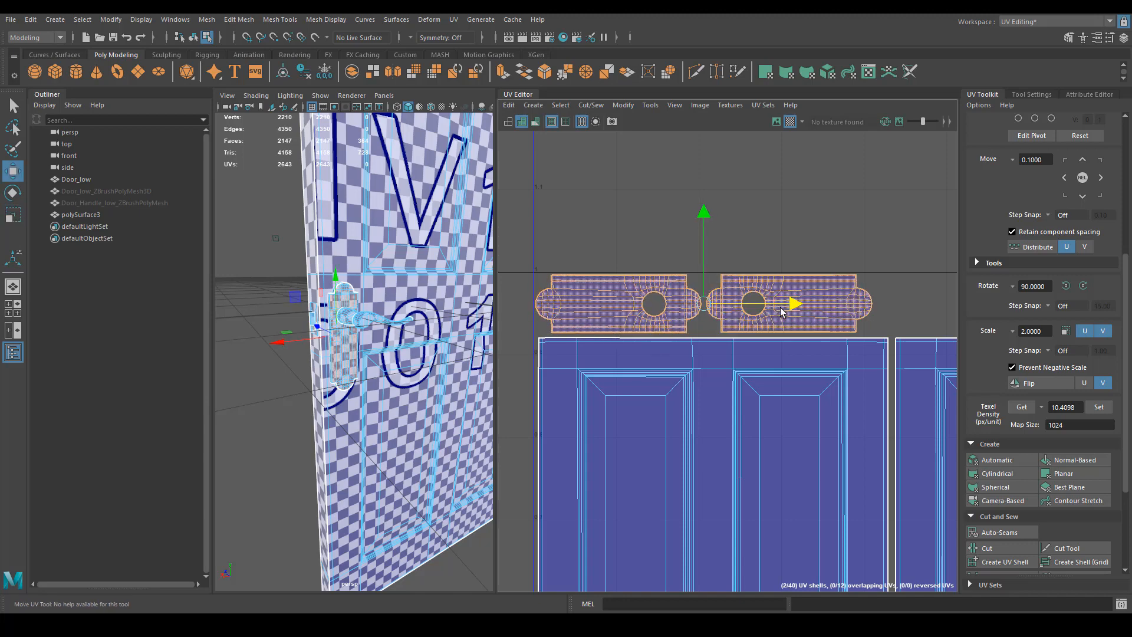
key(r)
drag(700, 302, 764, 305)
key(w)
Step: Slightly enlarge the right handle plate shell and adjust its position within the gap
click(809, 295)
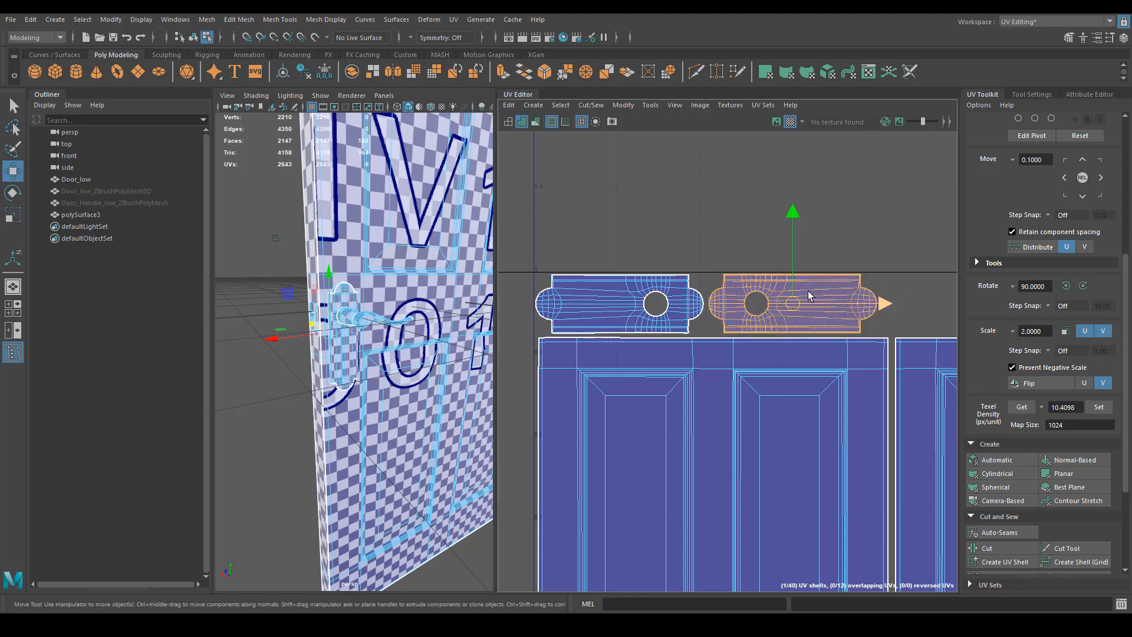
drag(791, 225, 790, 226)
key(e)
key(r)
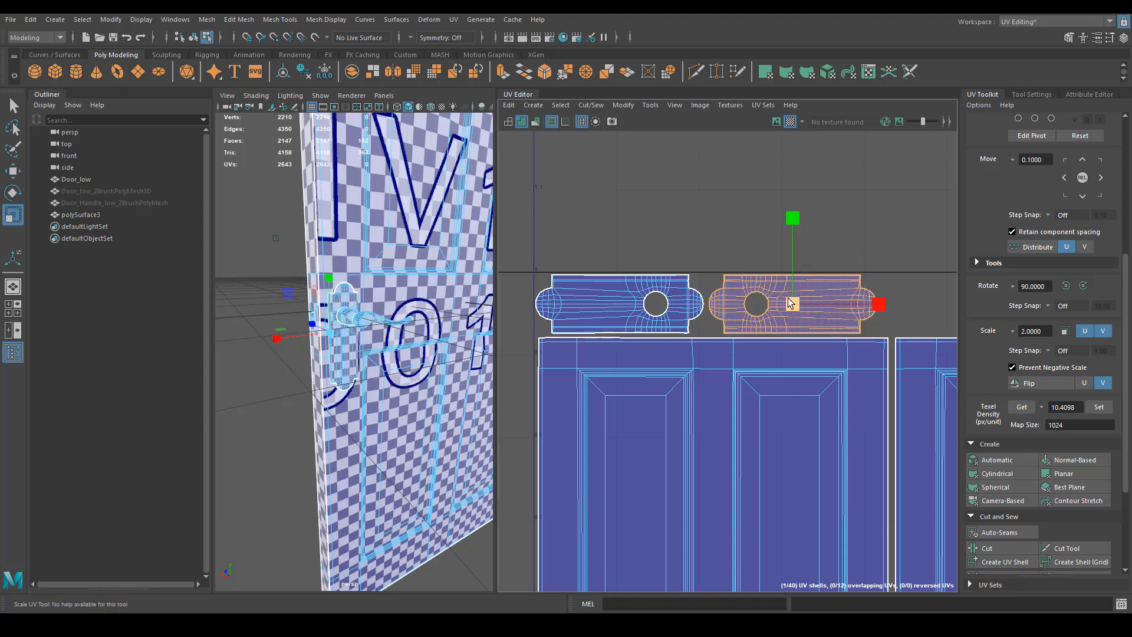
drag(792, 303, 790, 307)
key(w)
scroll(841, 395, down, 2)
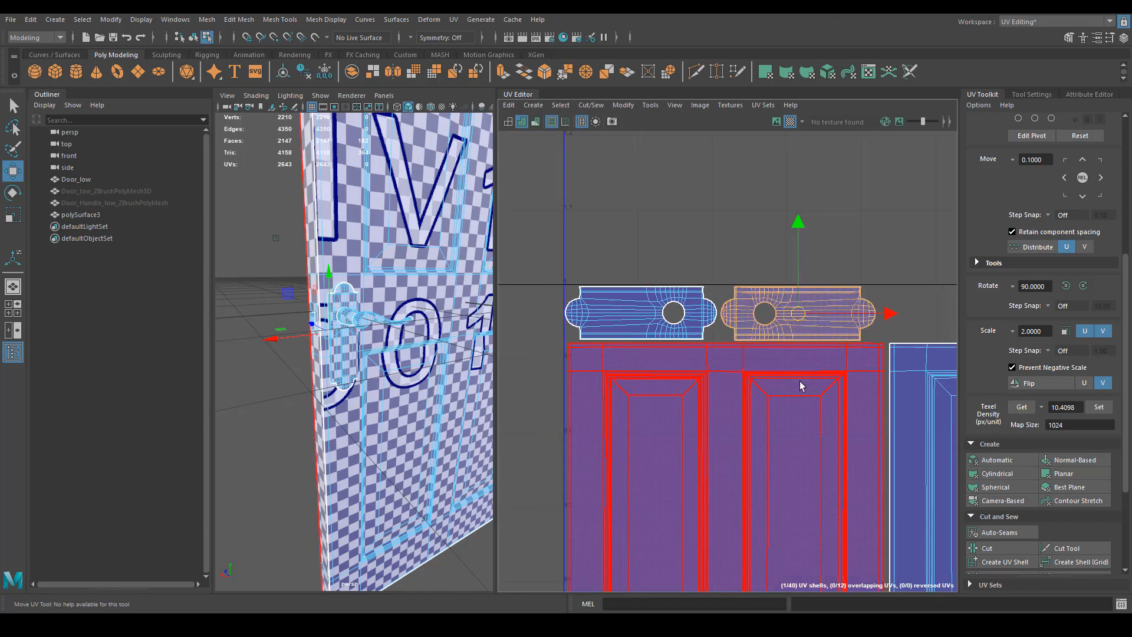
Step: Enlarge the left handle plate shell to match the other plate and space the two plates apart
click(648, 313)
key(r)
key(w)
drag(647, 308, 643, 313)
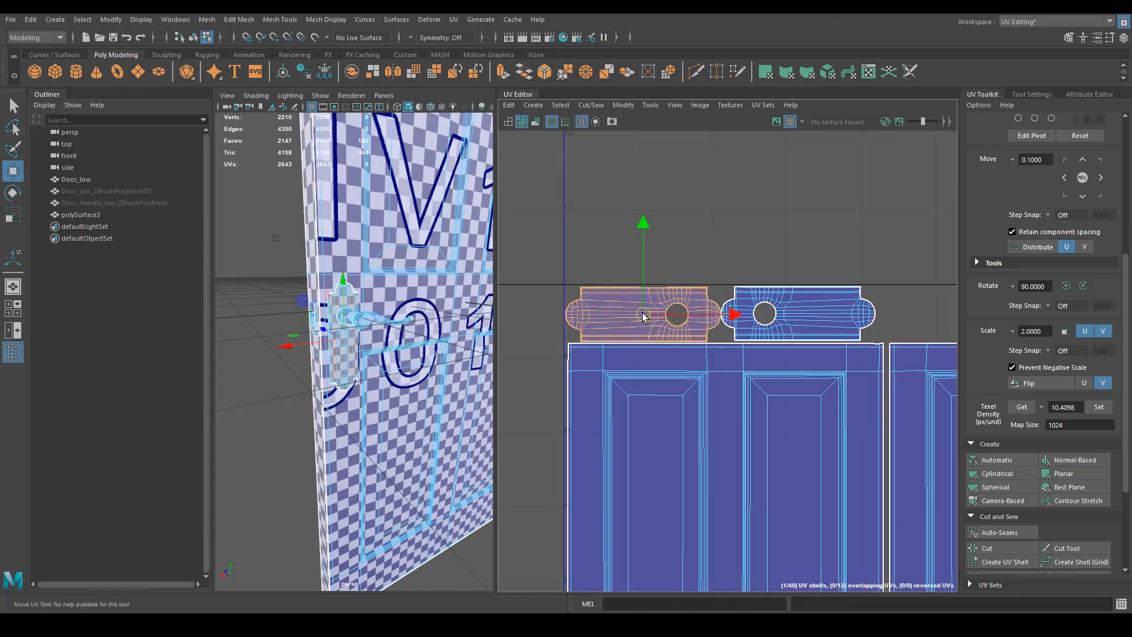
click(643, 242)
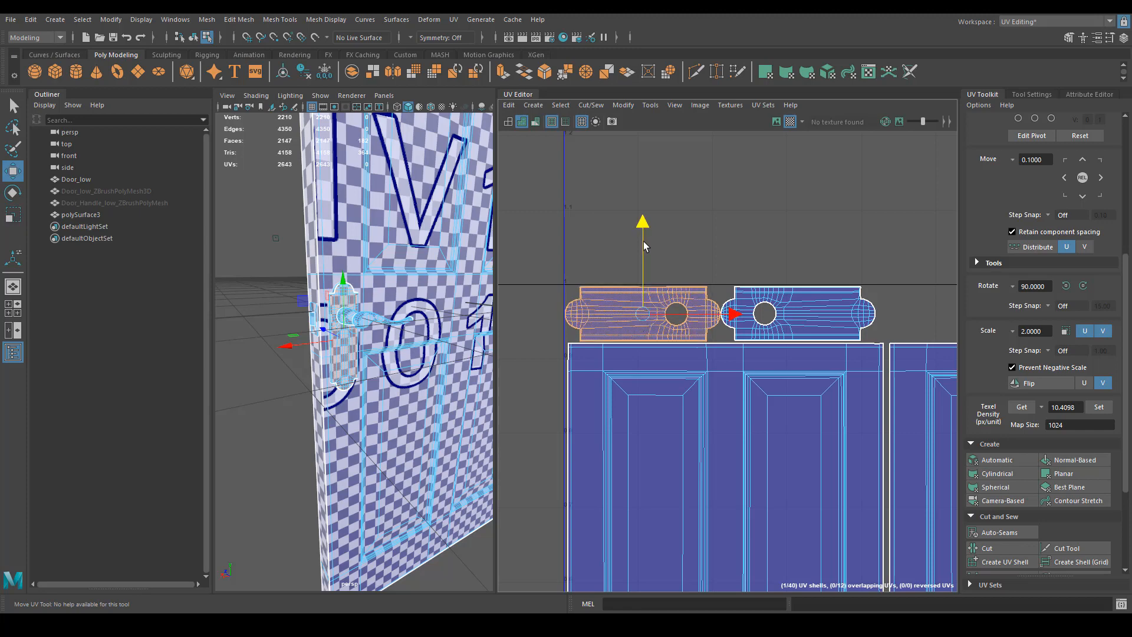
click(742, 329)
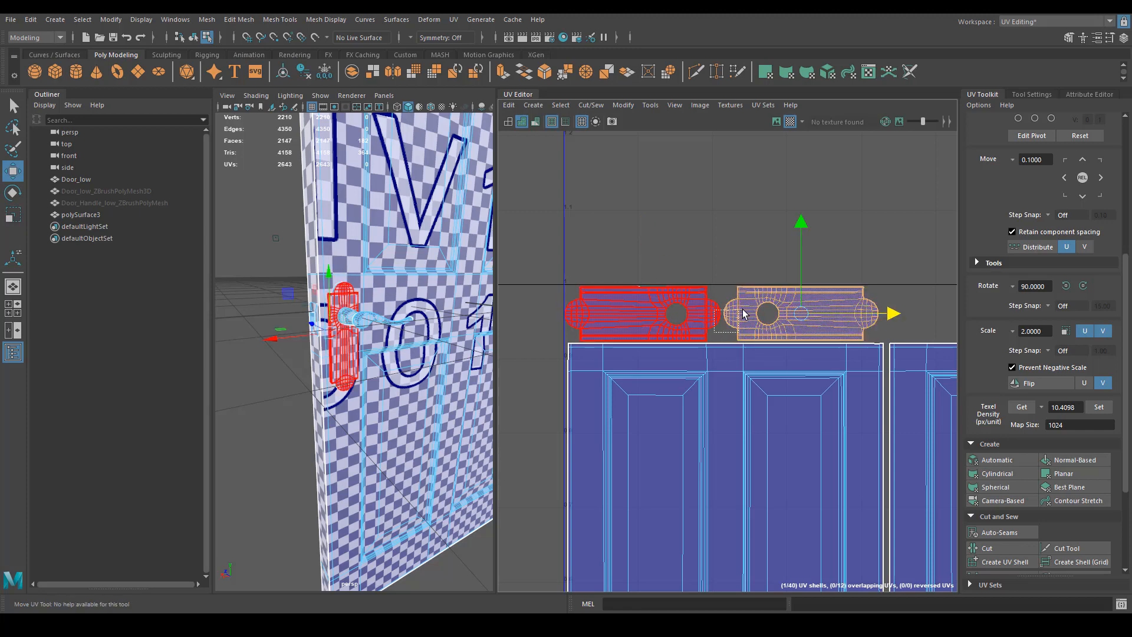
shift+click(649, 319)
drag(778, 314, 780, 314)
Step: Move the rectangular frame shell and its small neighbouring shells beside the handle plates above the door panels
scroll(825, 343, down, 2)
alt+middle_drag(784, 339, 440, 357)
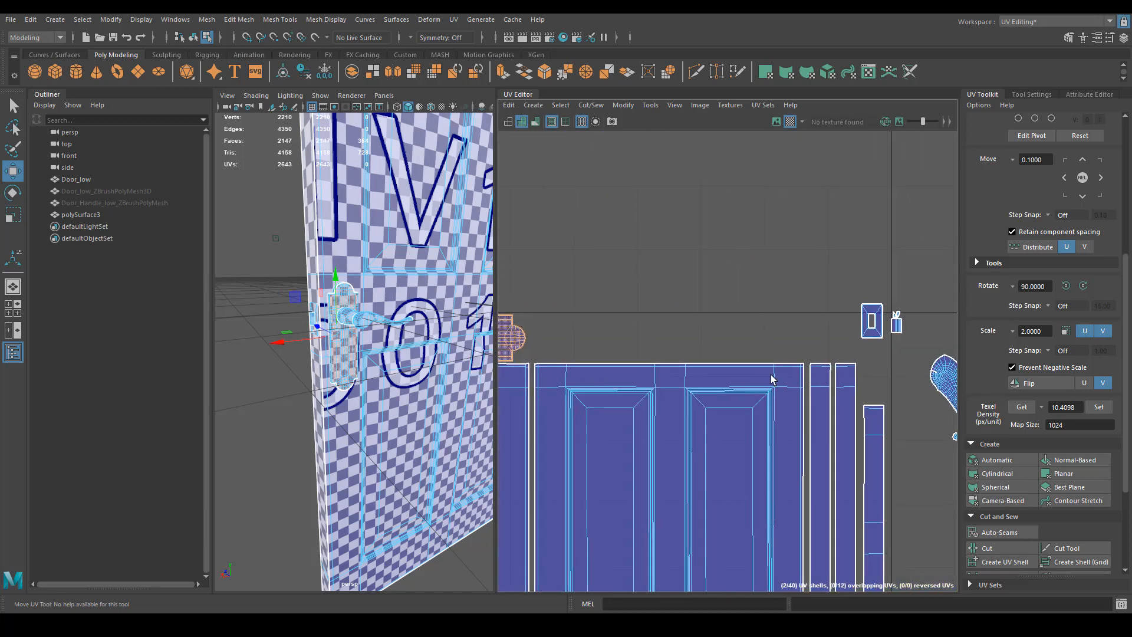
scroll(773, 379, down, 2)
drag(901, 315, 600, 351)
key(r)
key(w)
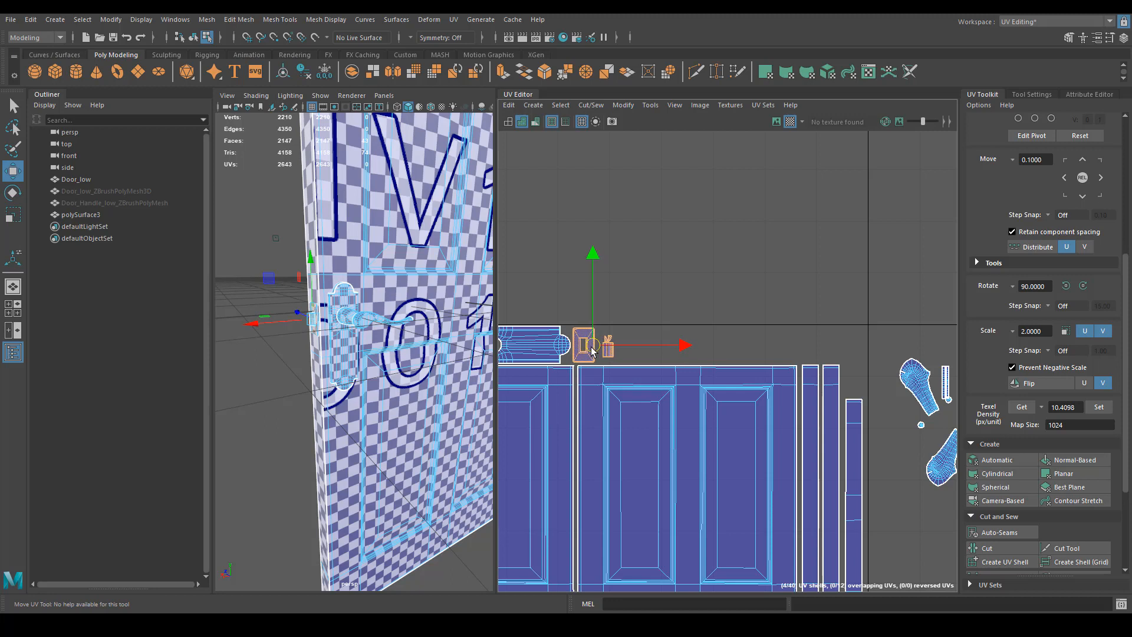
Step: Enlarge the small latch shells and pack them beside the rectangular frame, with the curved pieces above the striped one
scroll(591, 349, up, 3)
key(r)
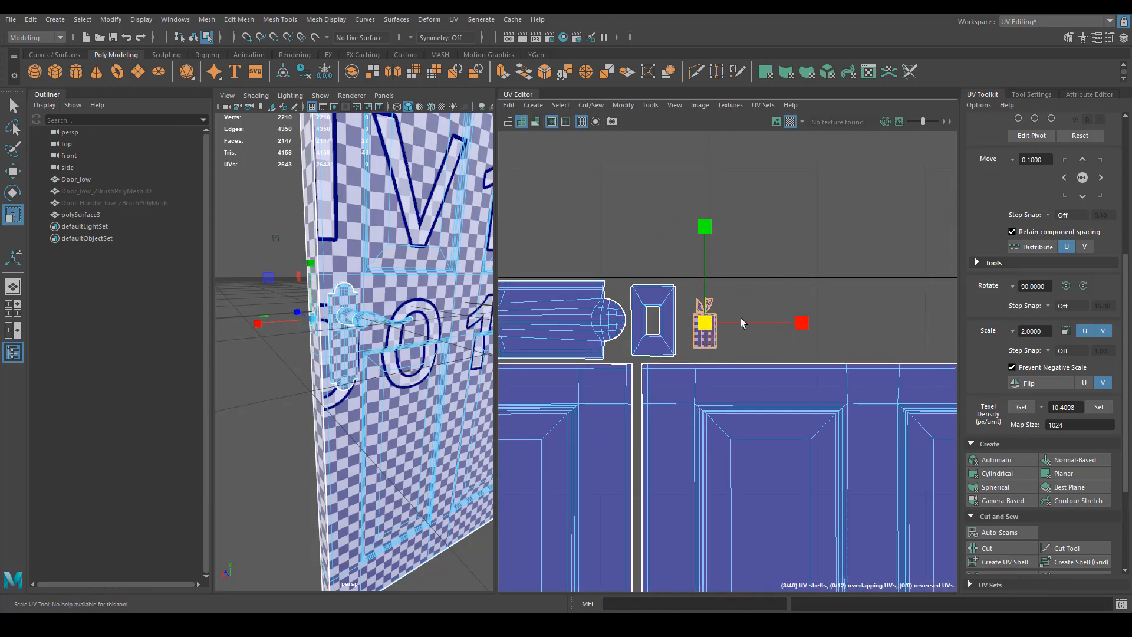
key(w)
drag(704, 329, 684, 303)
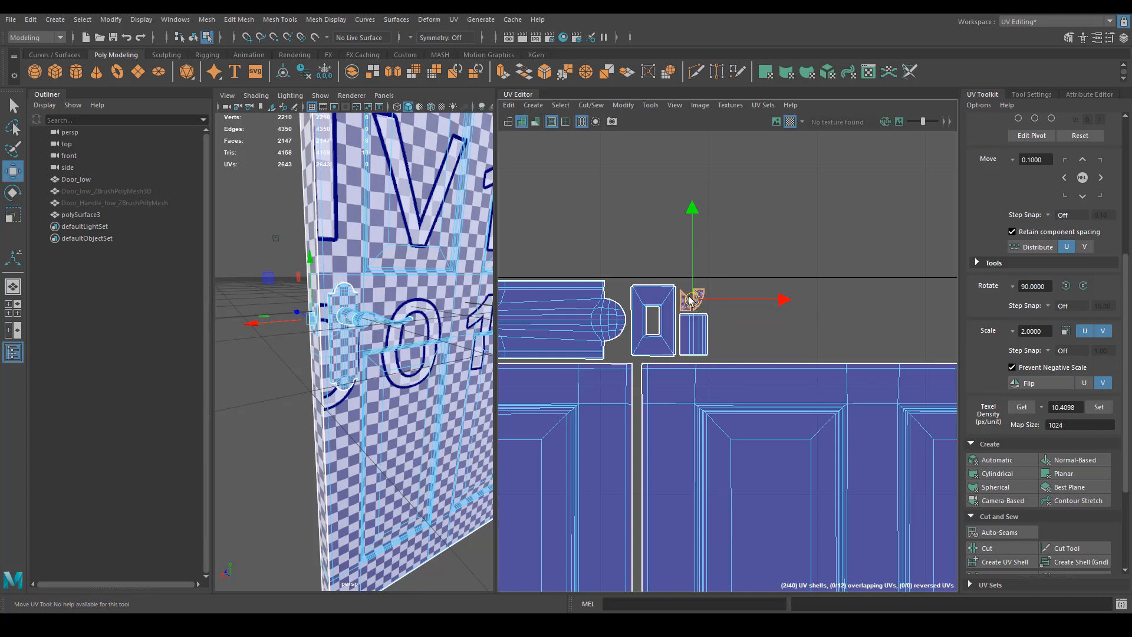
scroll(784, 352, up, 2)
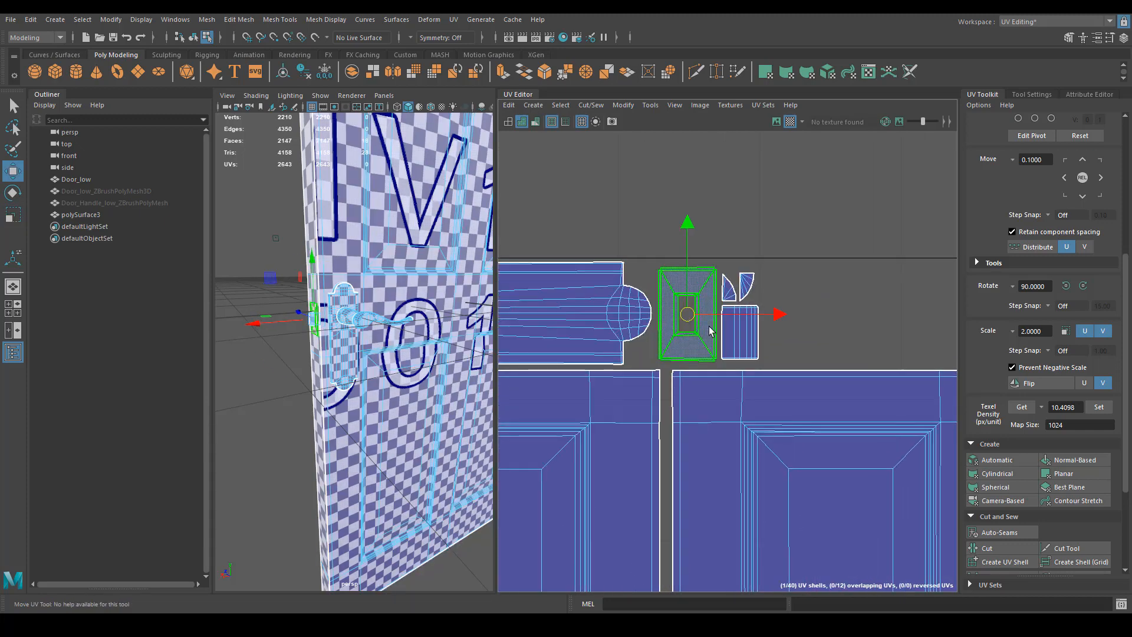
Step: Move the tall group of stacked shells to just above the UV tile's upper-right corner
click(687, 324)
scroll(767, 307, down, 5)
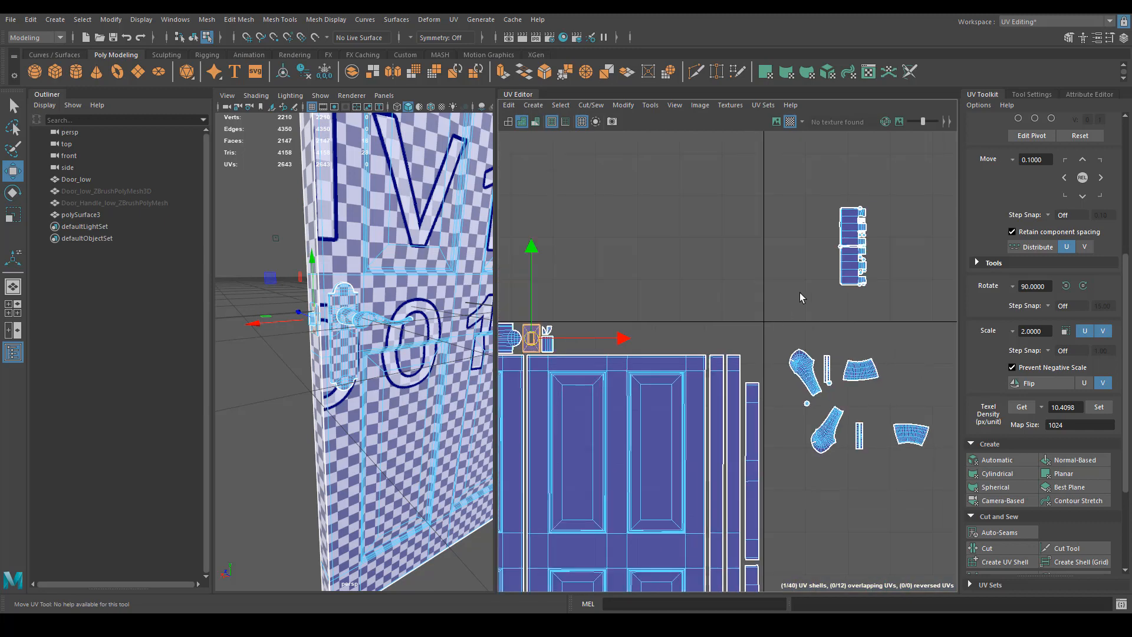
drag(925, 174, 925, 175)
middle_drag(738, 292, 503, 357)
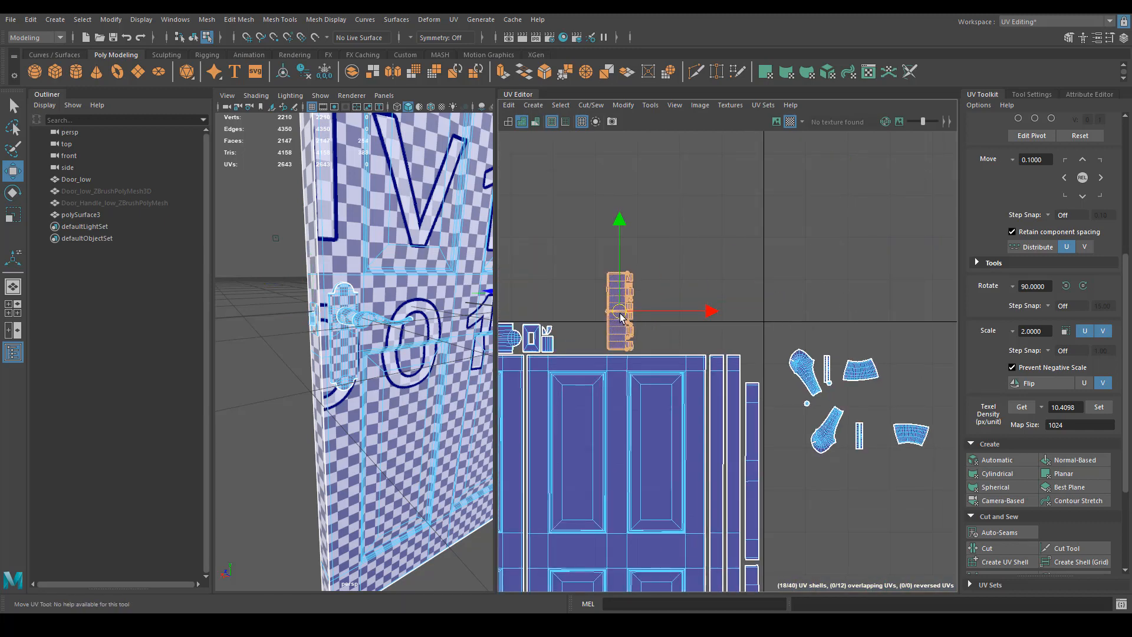
key(e)
key(w)
middle_drag(634, 305, 785, 237)
Step: Move the upper lever handle shell above the door panels and rotate it to lie horizontally
click(812, 361)
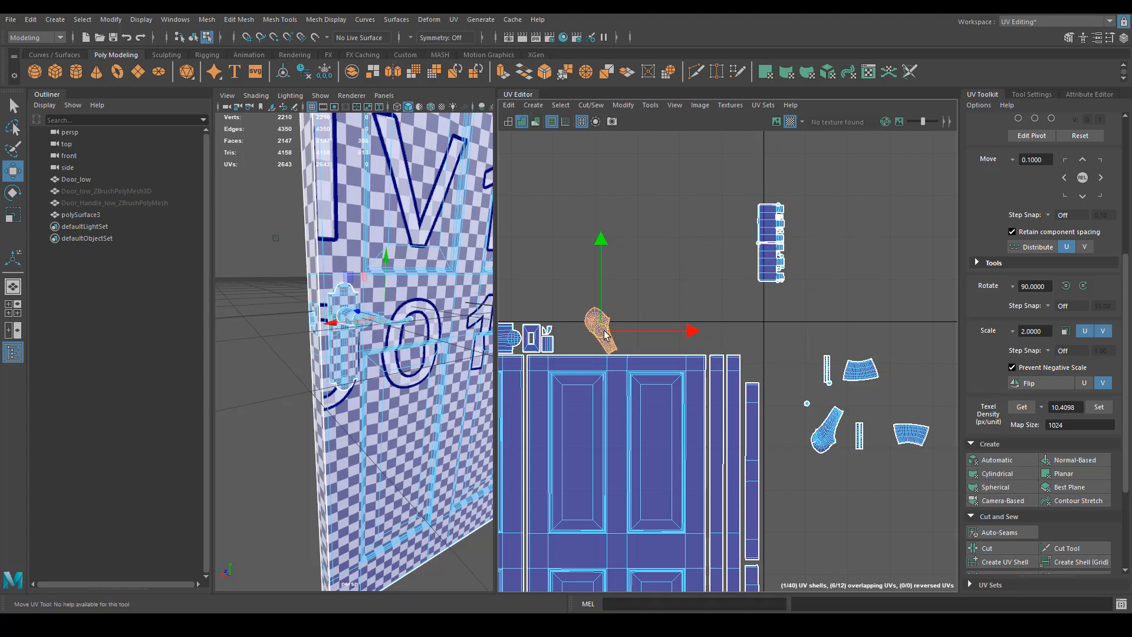
key(e)
drag(653, 266, 677, 316)
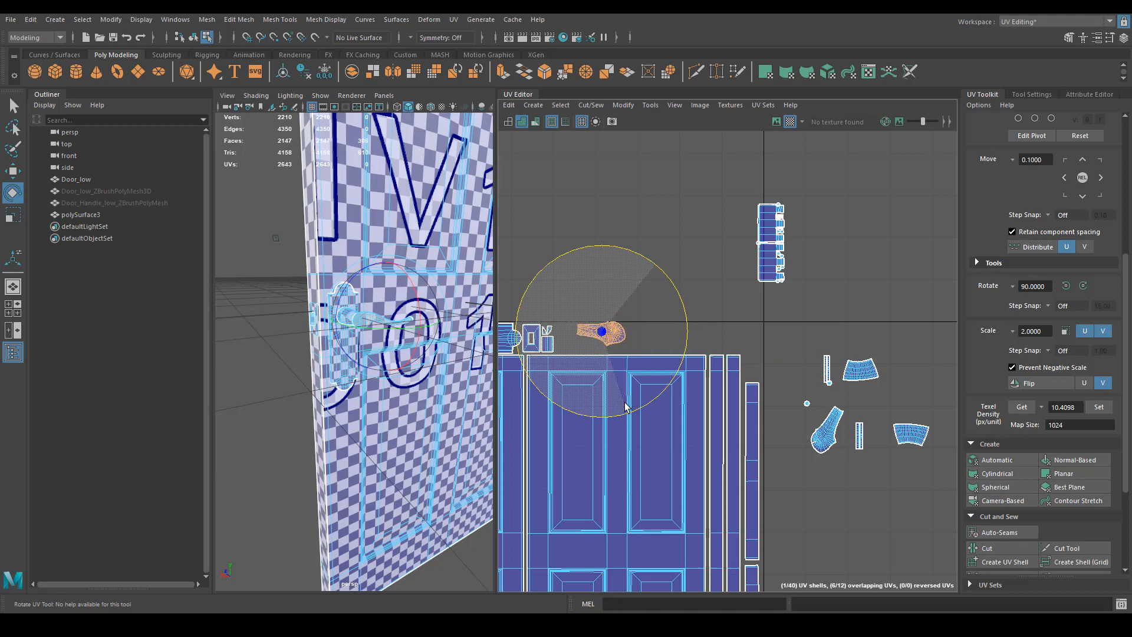
Step: Enlarge the lever handle shell and place it above the narrow strips near the tile's upper-right corner
key(r)
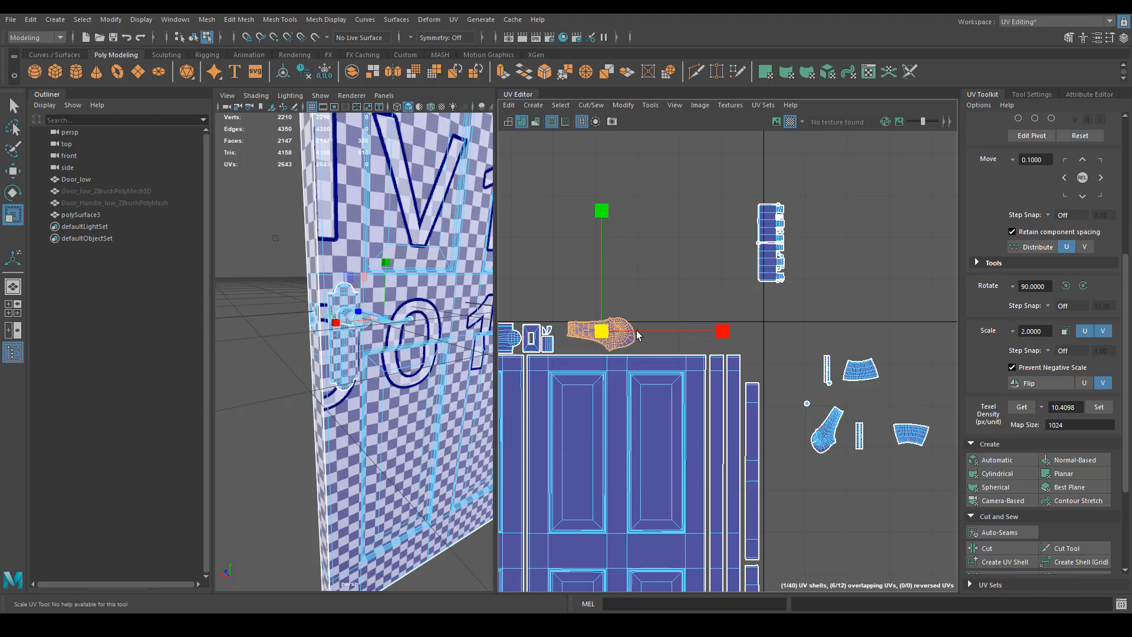
drag(606, 335, 714, 311)
scroll(716, 365, up, 3)
key(r)
key(w)
scroll(745, 389, down, 3)
alt+middle_drag(758, 448, 681, 359)
scroll(683, 358, up, 5)
alt+middle_drag(691, 306, 667, 344)
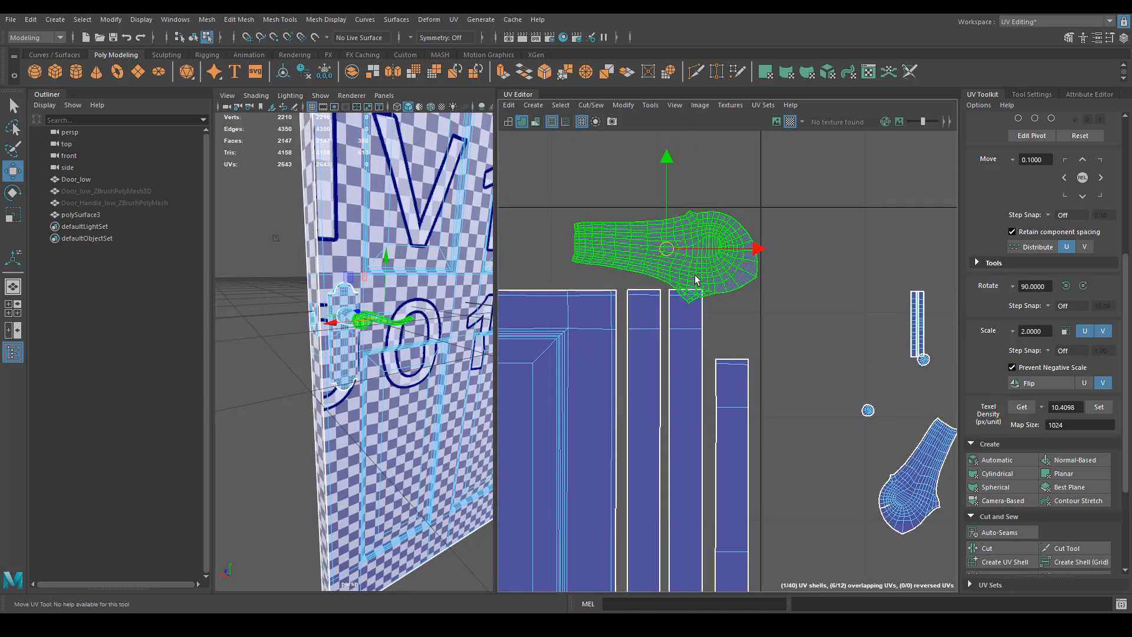
Step: Tilt the lever handle shell slightly and fit its rounded end against the tile's right border
key(e)
key(r)
key(w)
drag(662, 250, 672, 246)
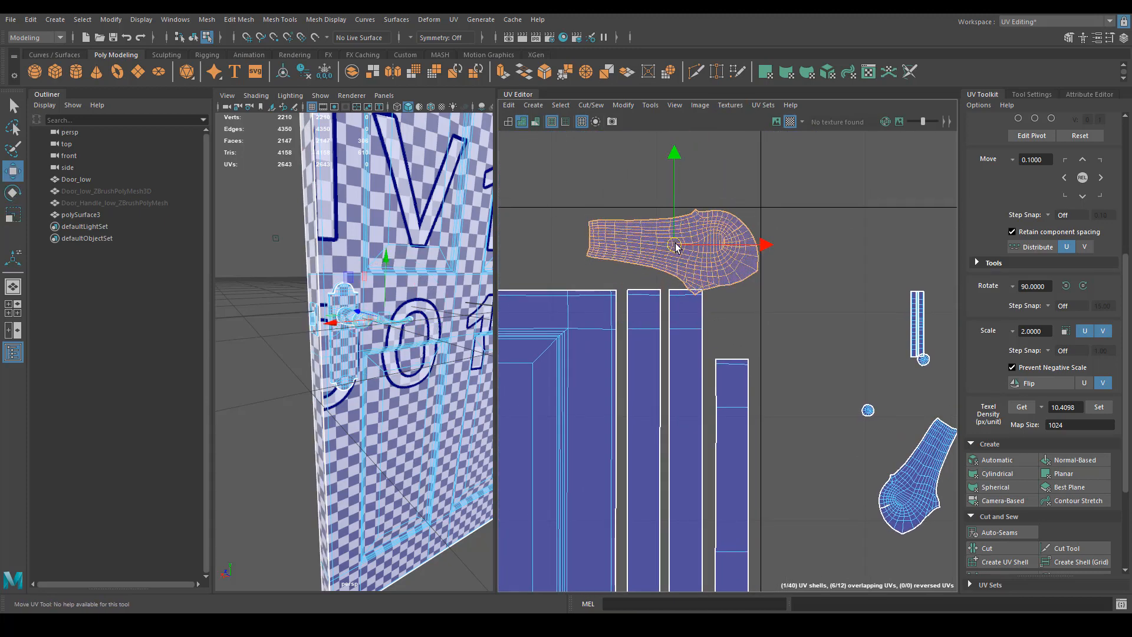
key(e)
mouse_move(733, 187)
mouse_down()
mouse_move(718, 222)
mouse_move(752, 173)
mouse_move(742, 195)
mouse_up()
key(w)
key(e)
key(w)
scroll(668, 277, up, 4)
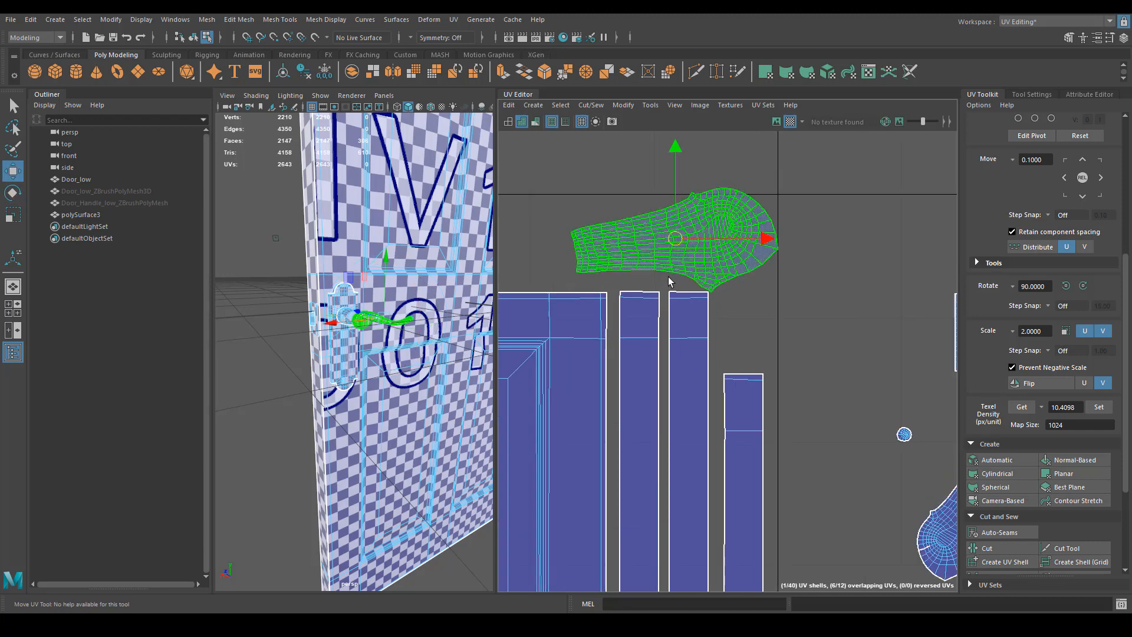
Step: Shift the two long narrow strip shells closer together and nearer to the door panel shell
click(690, 354)
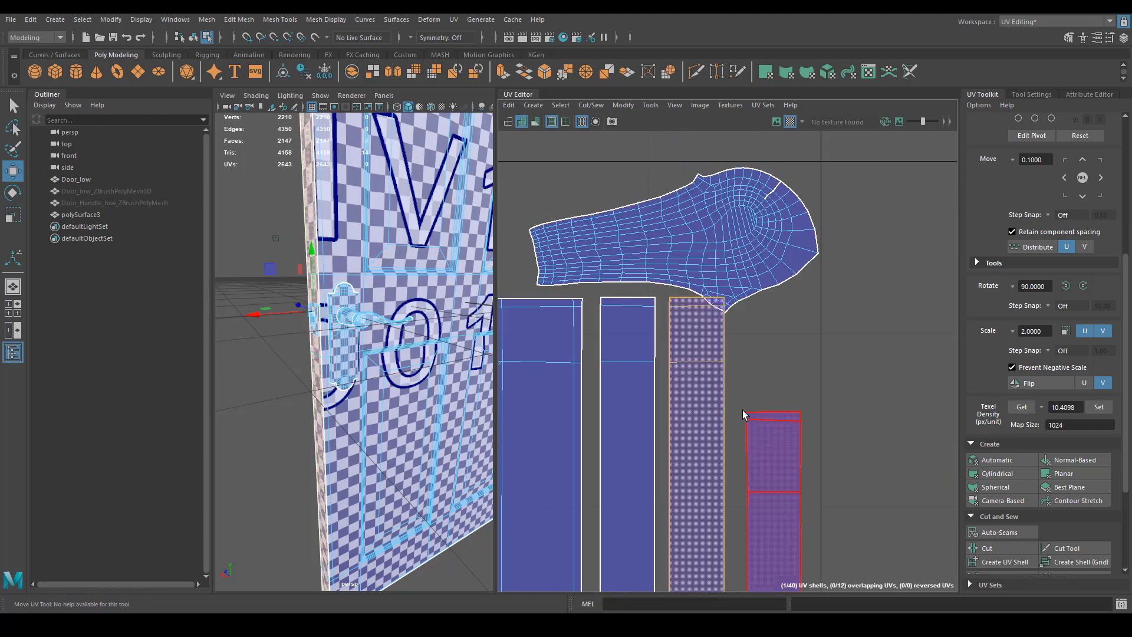
scroll(707, 294, down, 4)
drag(711, 342, 697, 361)
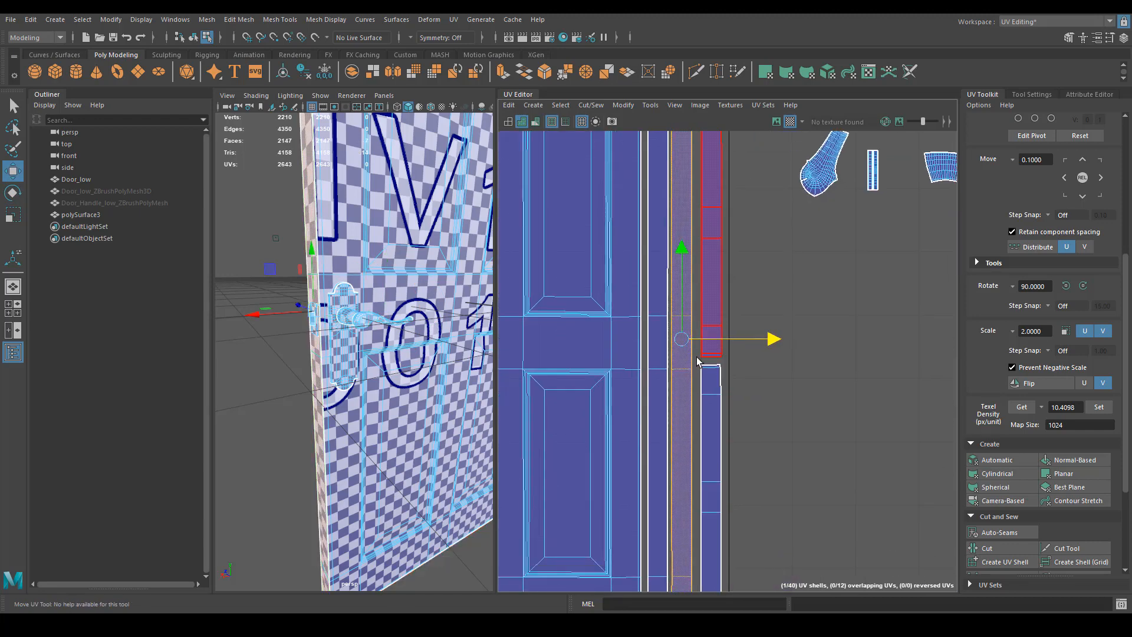
shift+click(660, 339)
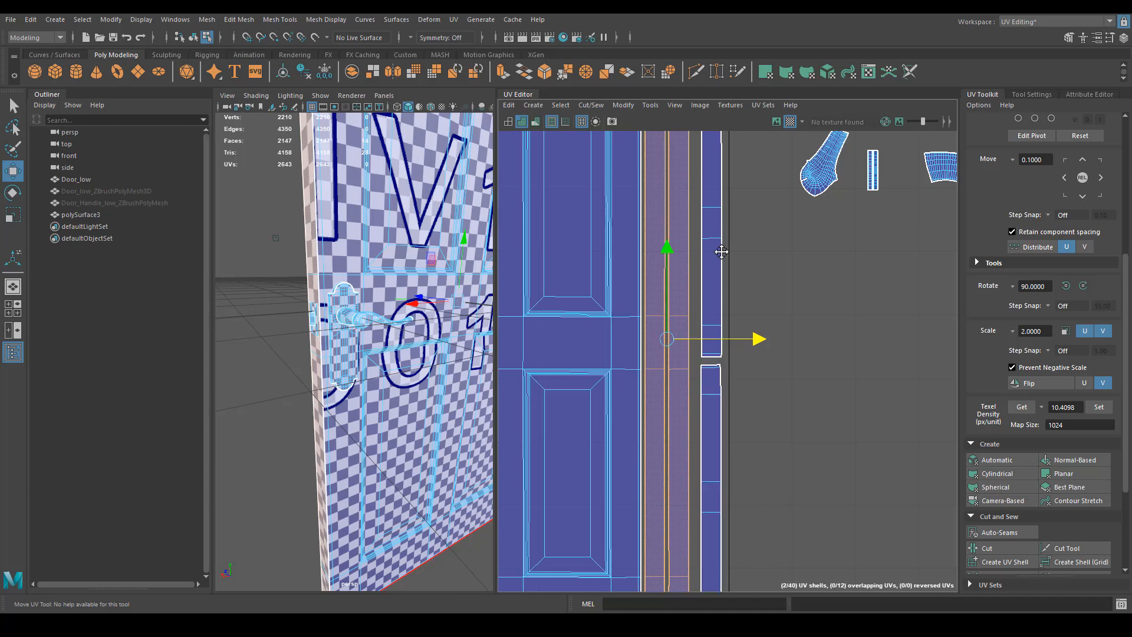
alt+middle_drag(721, 252, 735, 449)
click(723, 320)
alt+middle_drag(702, 286, 697, 366)
scroll(697, 367, up, 3)
Step: Shrink the lever handle shell slightly and reposition it in the tile's upper-right corner
click(664, 290)
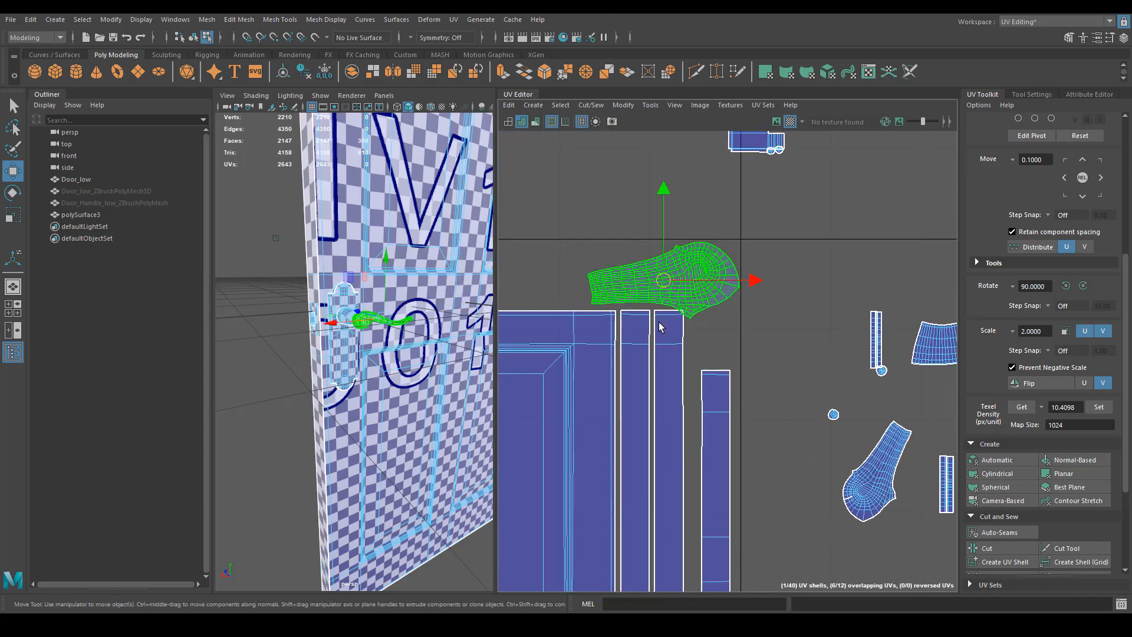
scroll(664, 323, up, 3)
key(r)
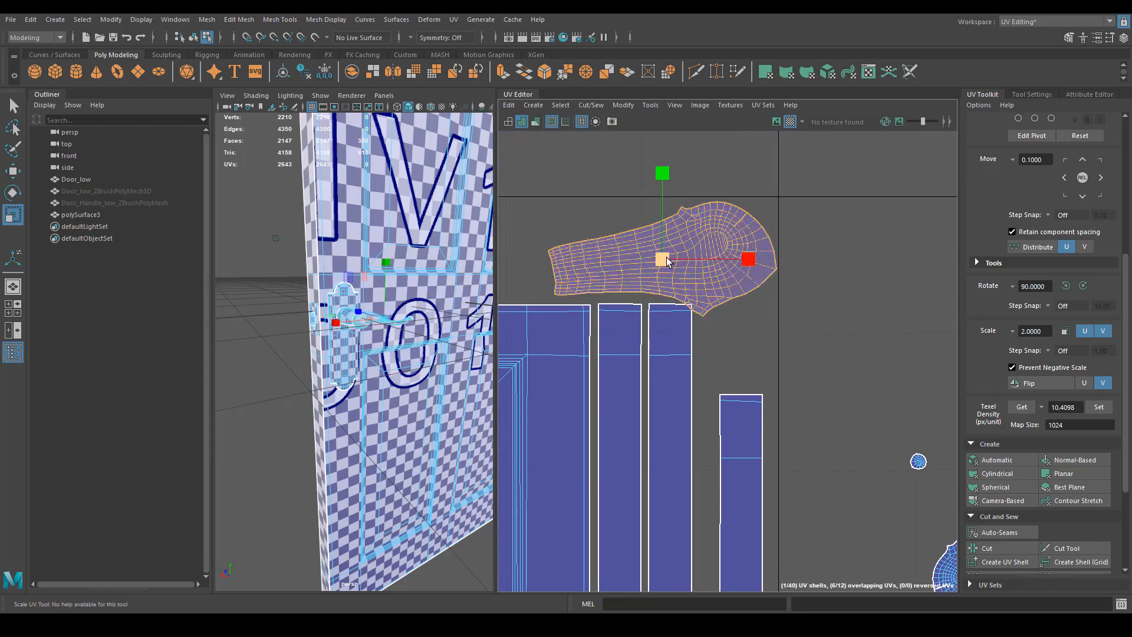
mouse_move(666, 262)
mouse_down()
mouse_move(654, 263)
mouse_move(664, 258)
mouse_up()
key(w)
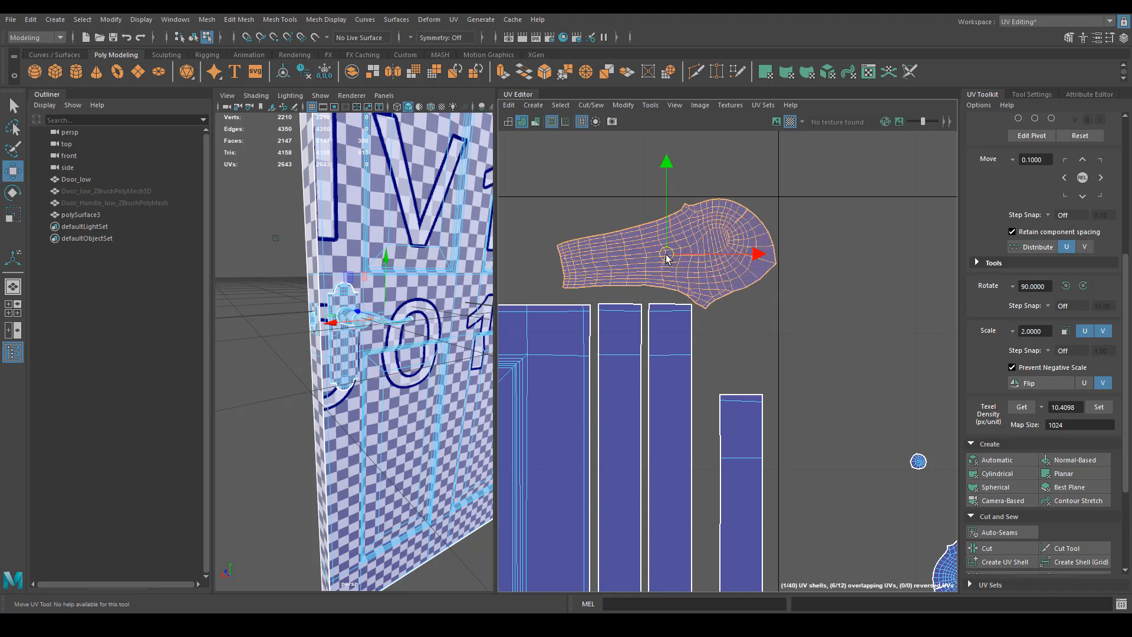
Step: Place the second lever handle shell beside the first, laid horizontally with narrow ends facing, and enlarge it to match
scroll(713, 266, down, 5)
alt+middle_drag(714, 265, 753, 233)
click(889, 364)
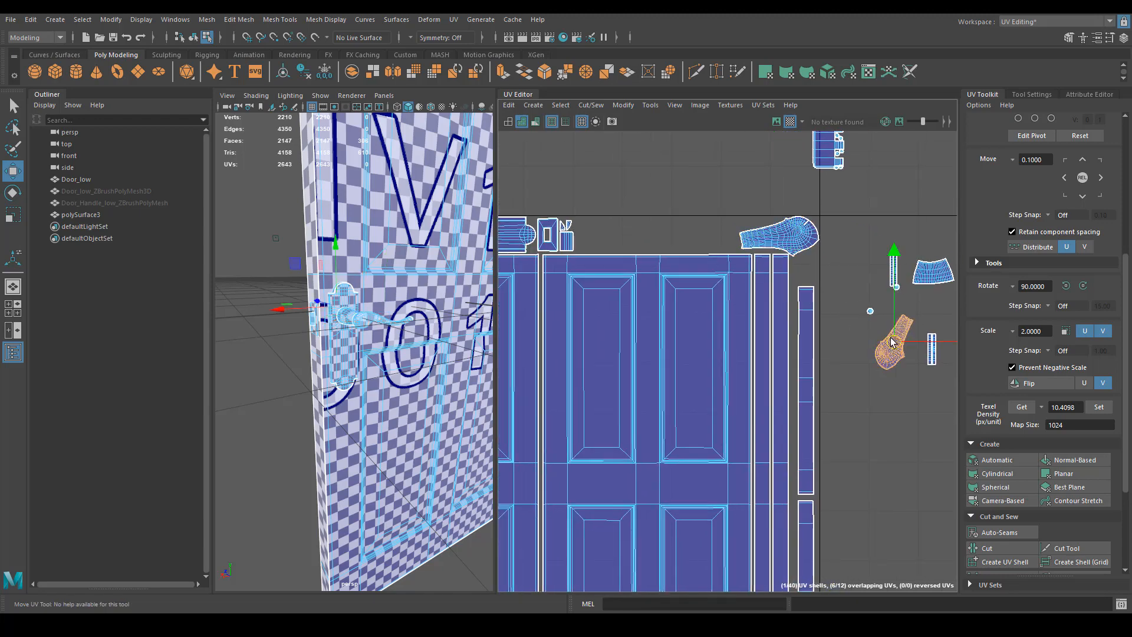
key(e)
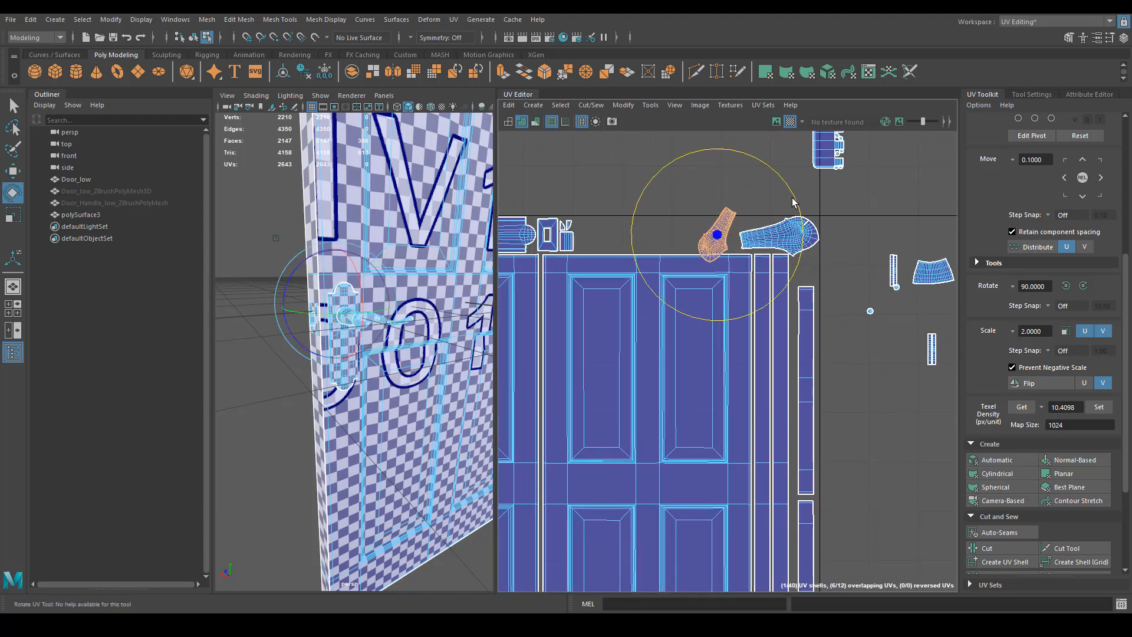
drag(792, 202, 760, 298)
key(r)
scroll(738, 249, up, 5)
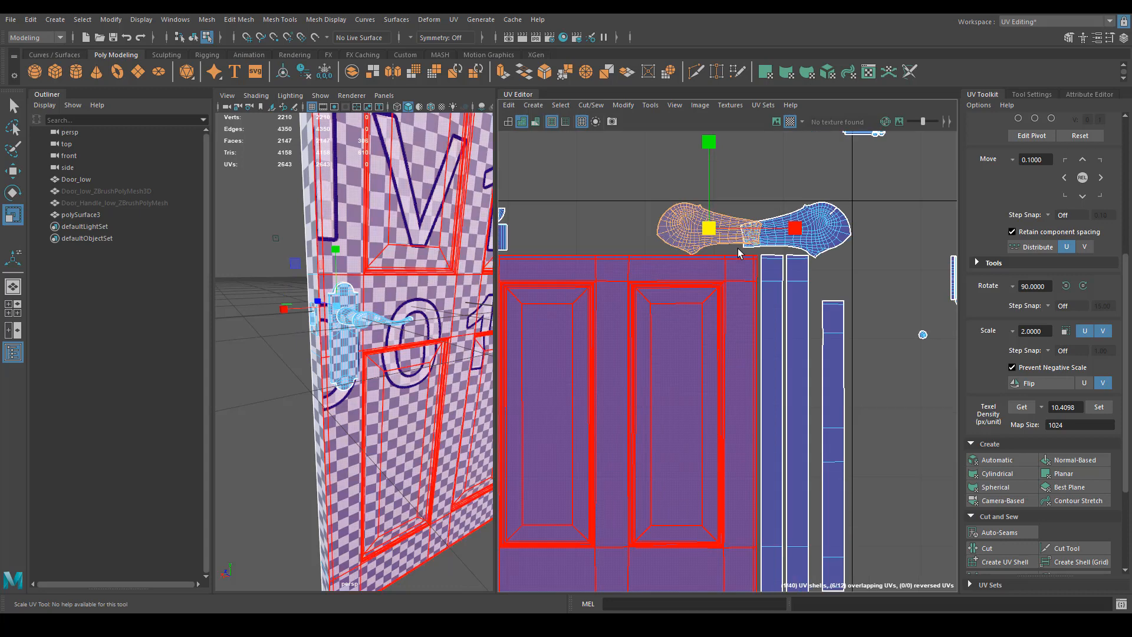
key(e)
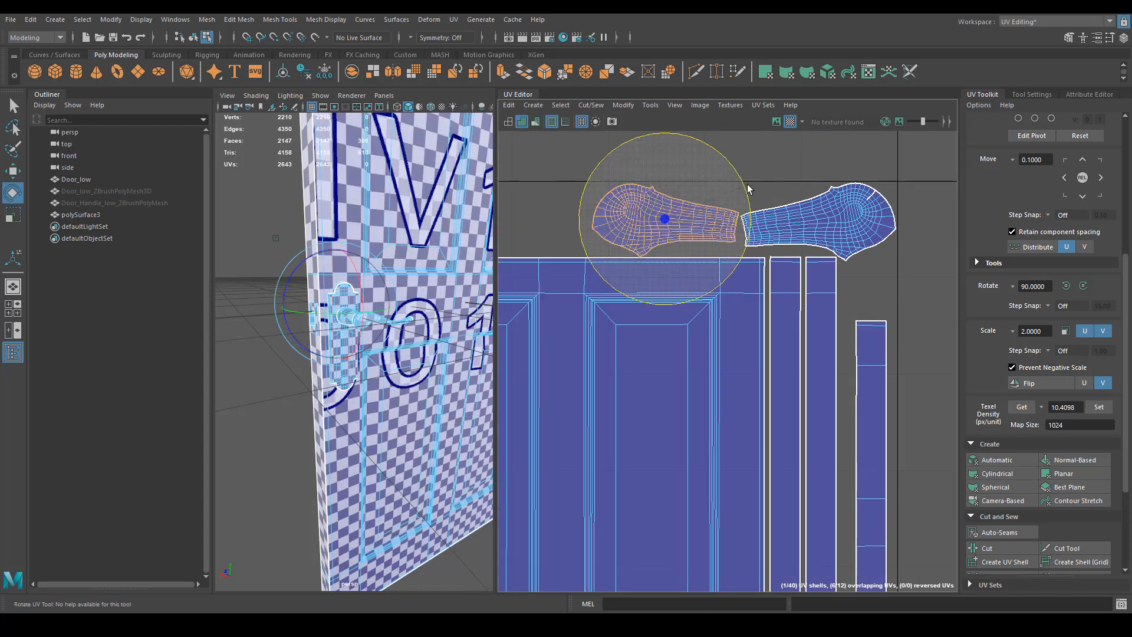
scroll(793, 223, up, 3)
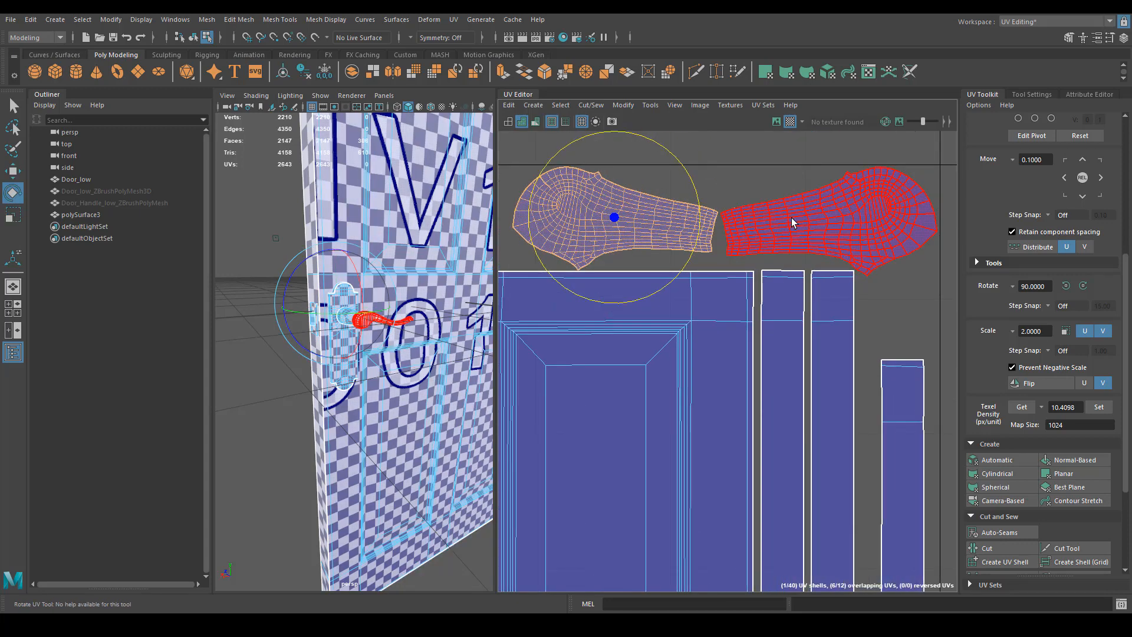
Step: Scale both lever handle shells down slightly and leave a small gap between their narrow ends
key(r)
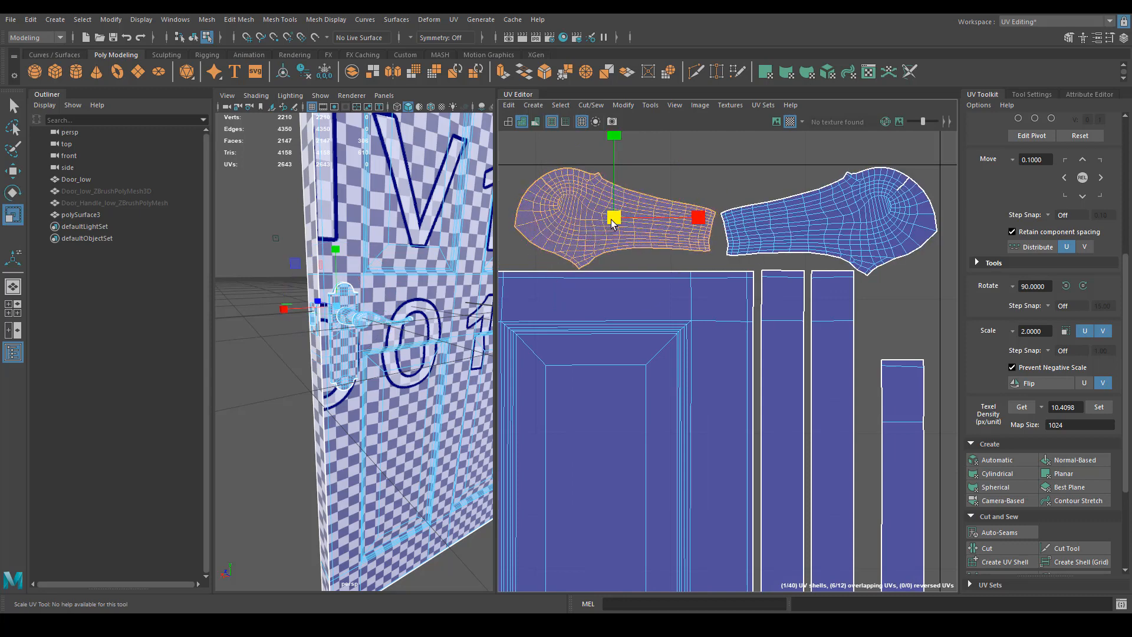
click(825, 215)
key(e)
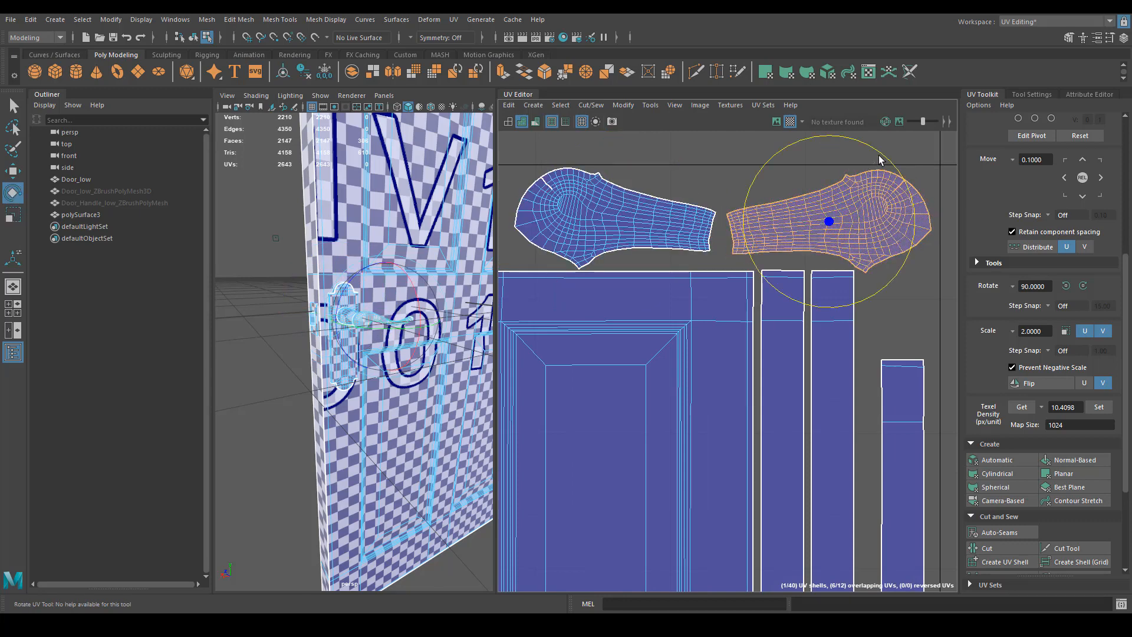
key(w)
drag(834, 223, 837, 221)
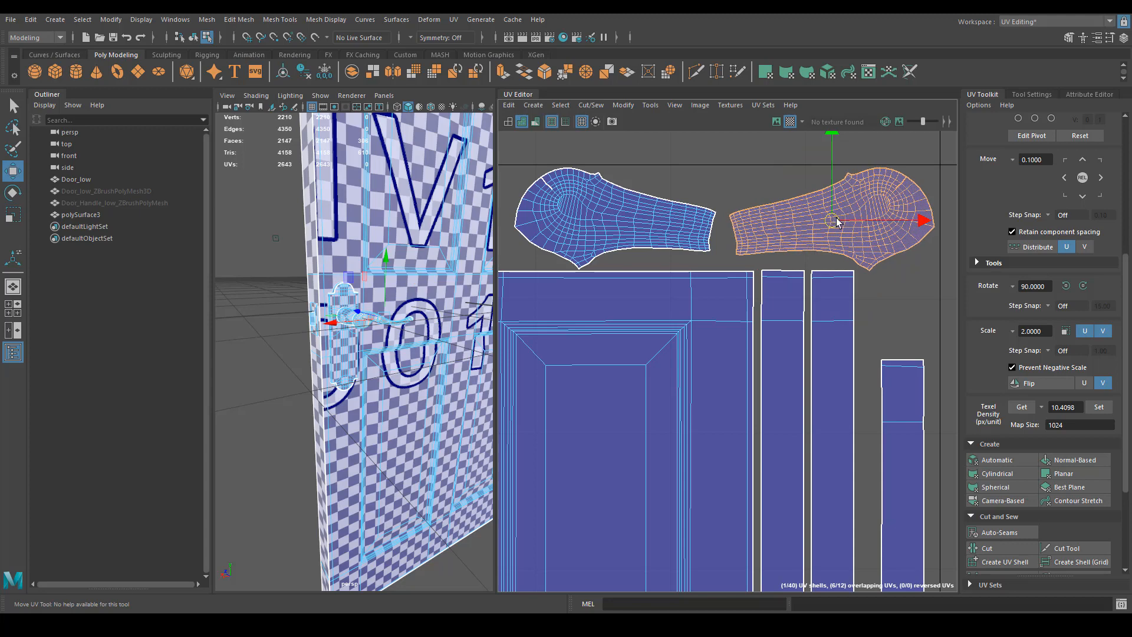
scroll(837, 221, down, 5)
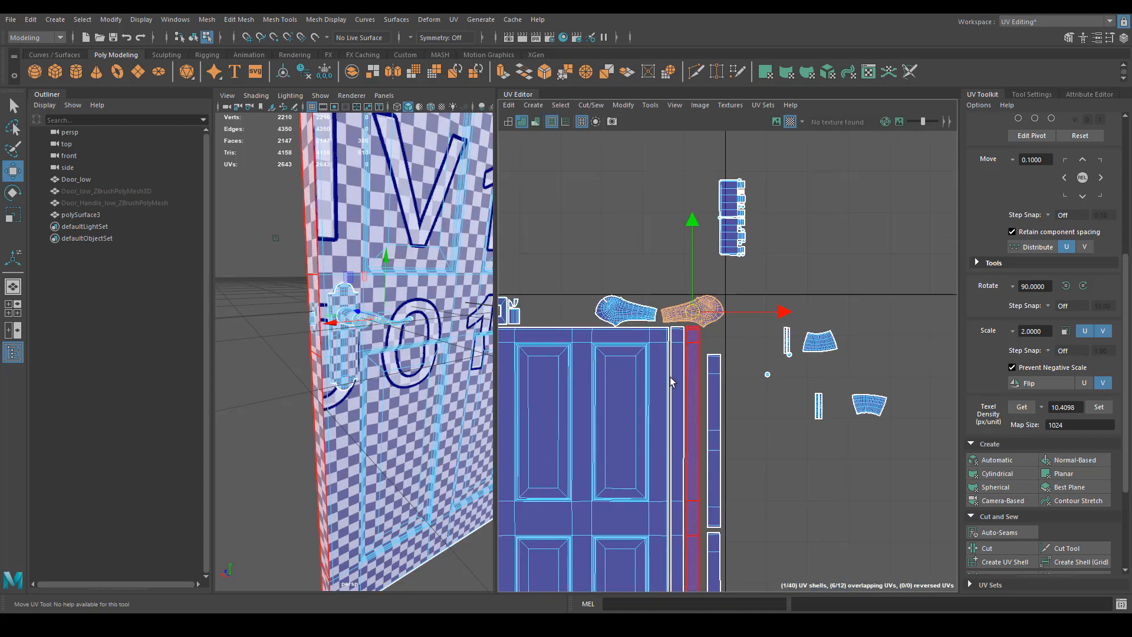
Step: Move the lower curved fan-shaped shell directly beneath the other fan-shaped shell
alt+middle_drag(777, 420, 766, 349)
click(867, 330)
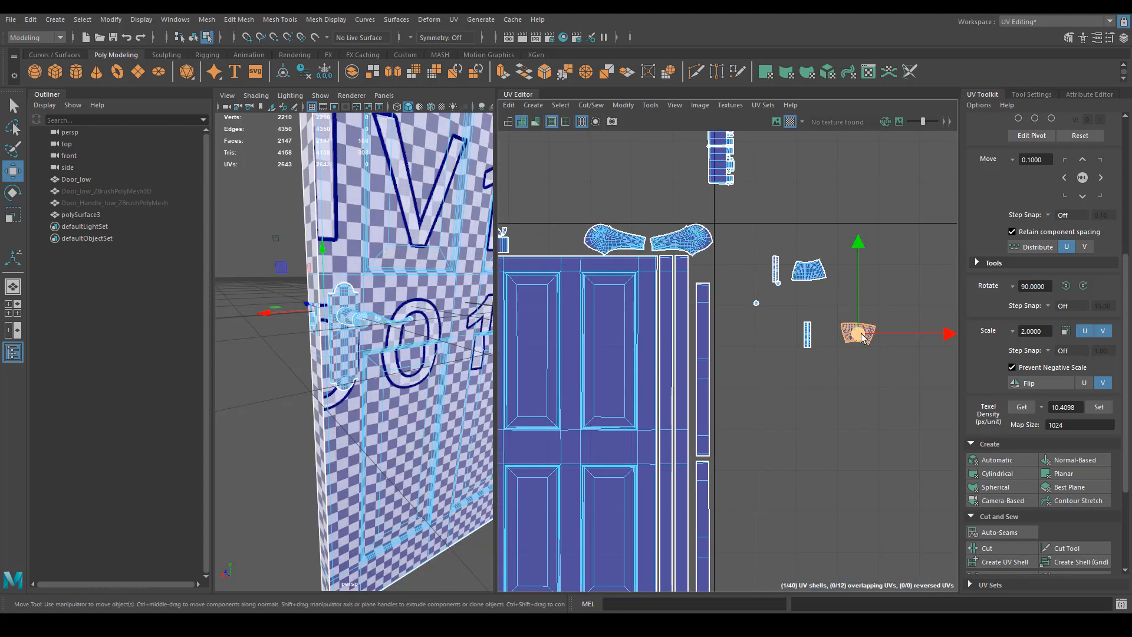
drag(862, 338, 811, 312)
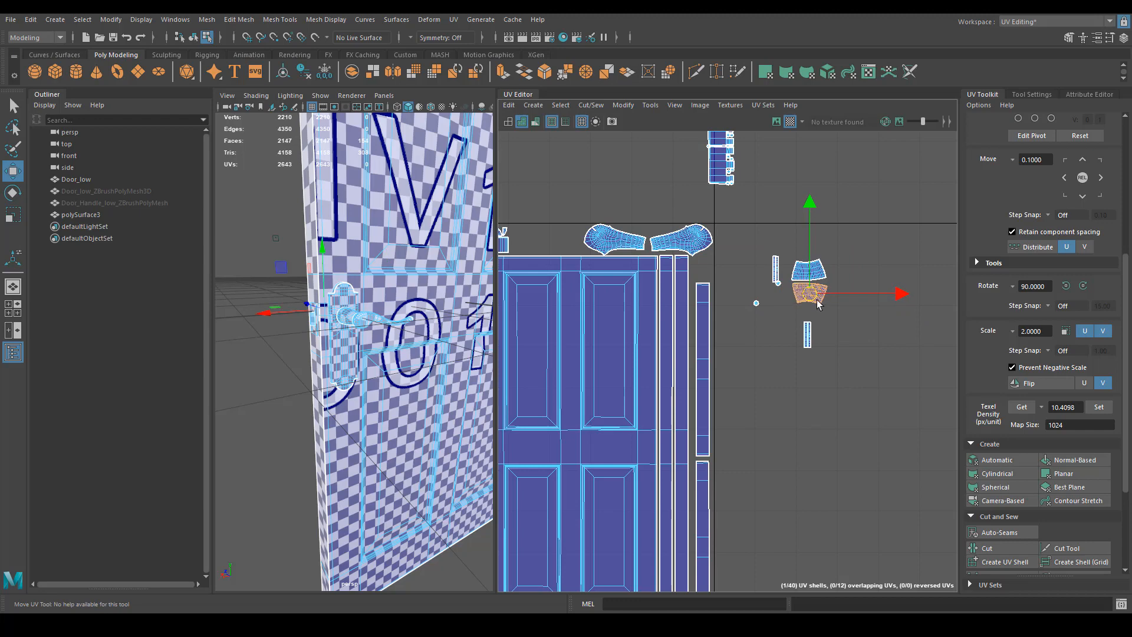
scroll(816, 306, up, 3)
alt+middle_drag(816, 310, 822, 366)
Step: Select the UVs of both fan-shaped shells and straighten them along U and V with a 30 angle tolerance
right_drag(719, 358, 734, 361)
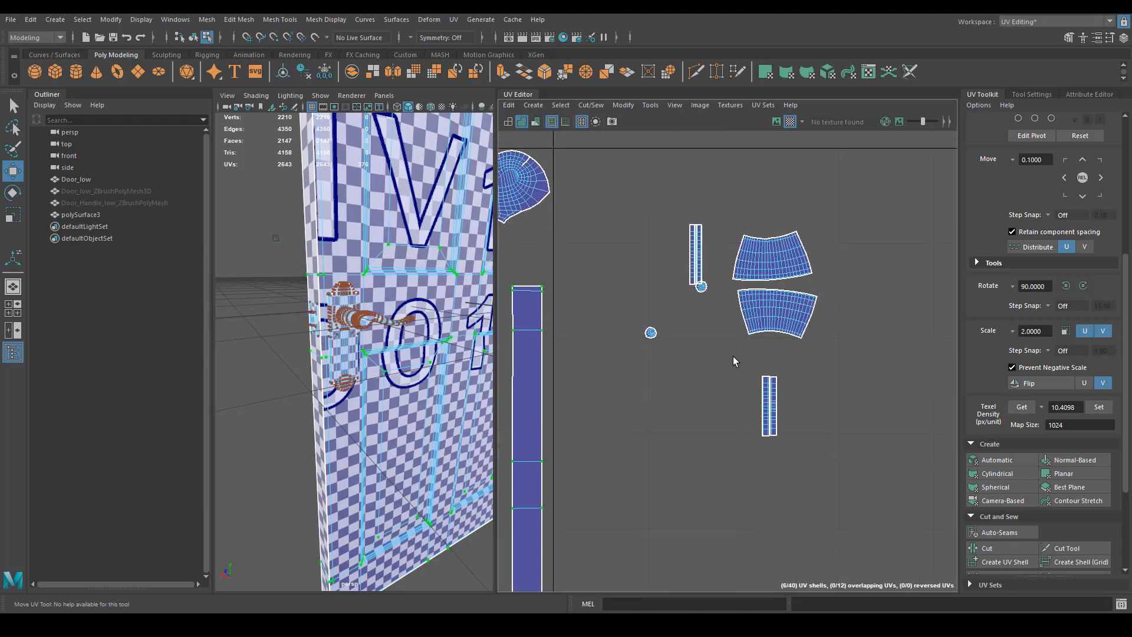
drag(856, 202, 861, 206)
key(w)
scroll(1031, 546, down, 4)
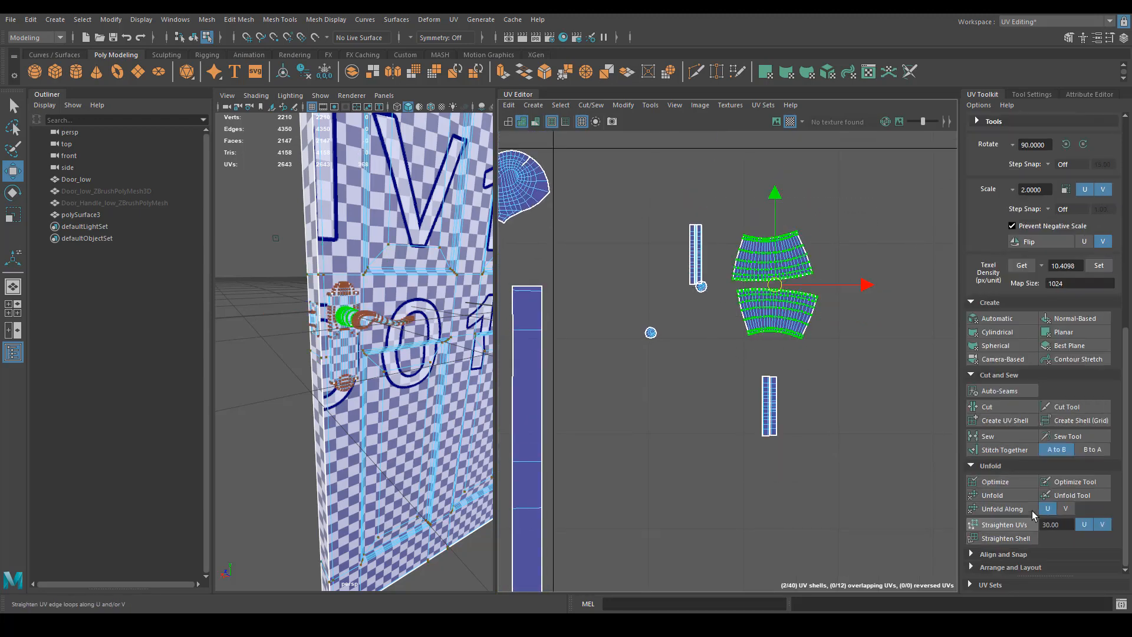
click(1025, 525)
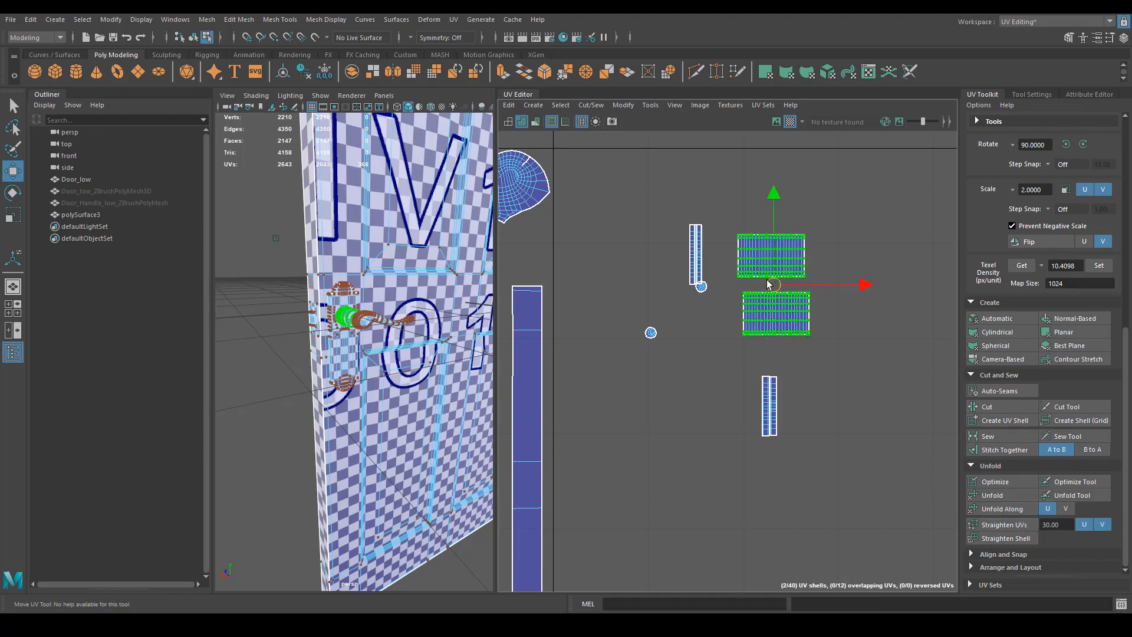
Step: Move the two straightened rectangular shells above the door panels and set them side by side next to the lever handle shell
drag(768, 284, 590, 262)
alt+middle_drag(590, 263, 906, 285)
drag(906, 285, 521, 240)
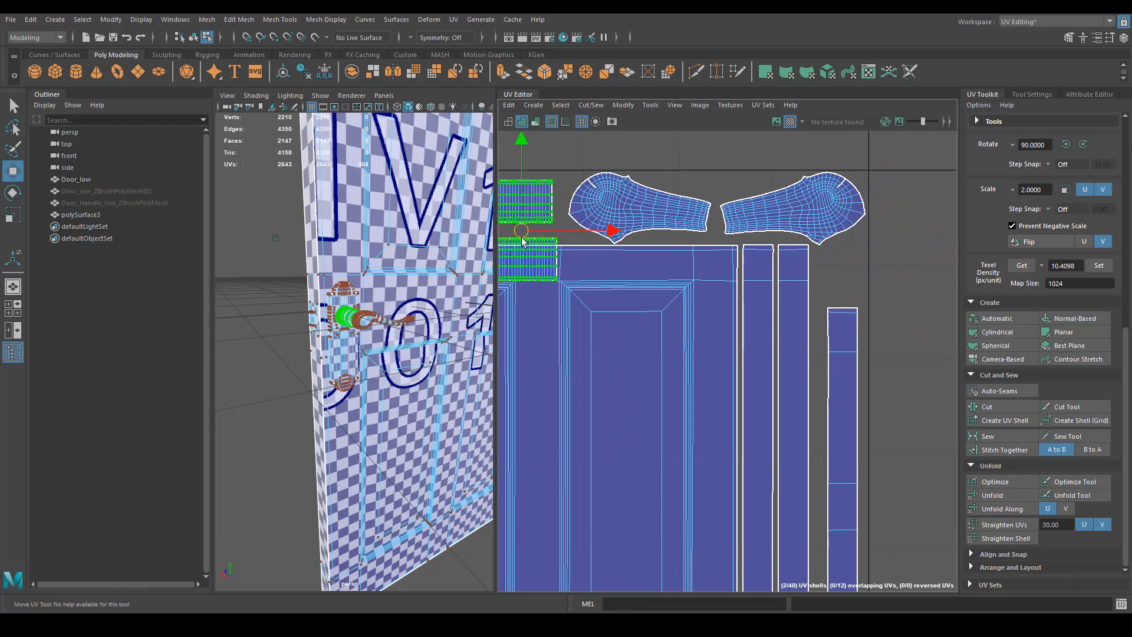
alt+middle_drag(522, 241, 708, 253)
drag(708, 243, 719, 236)
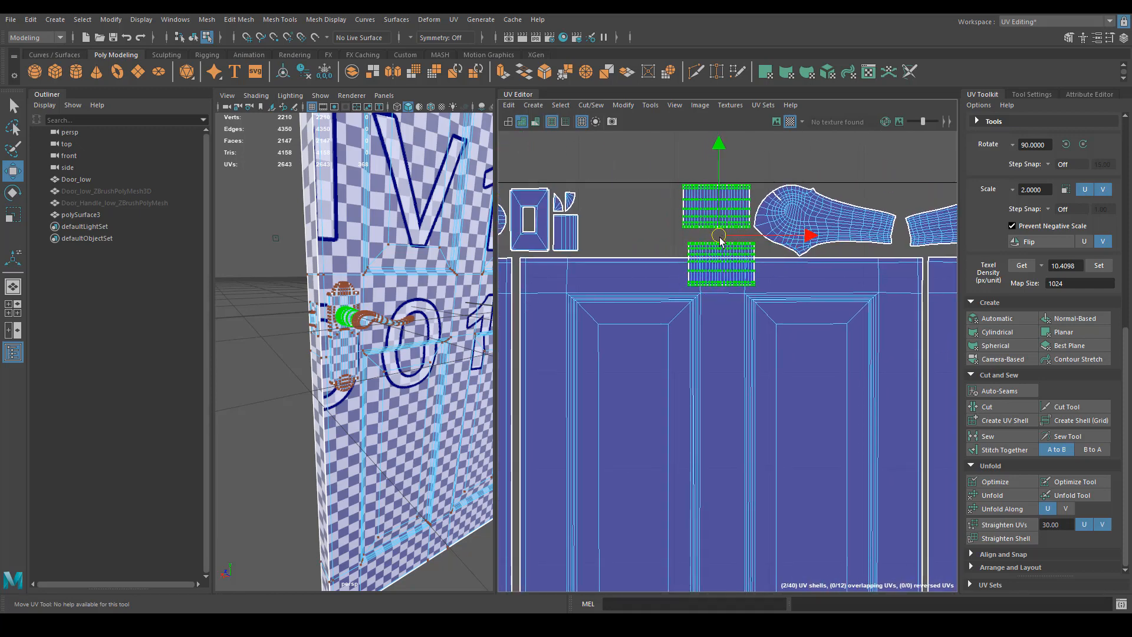
right_drag(718, 256, 672, 241)
drag(720, 266, 646, 209)
Step: Shift the two short strip shells at the tile's right border closer to the long narrow strips
scroll(712, 254, down, 3)
alt+middle_drag(712, 254, 496, 119)
click(700, 341)
alt+middle_drag(763, 453, 778, 320)
click(714, 365)
drag(804, 418, 796, 417)
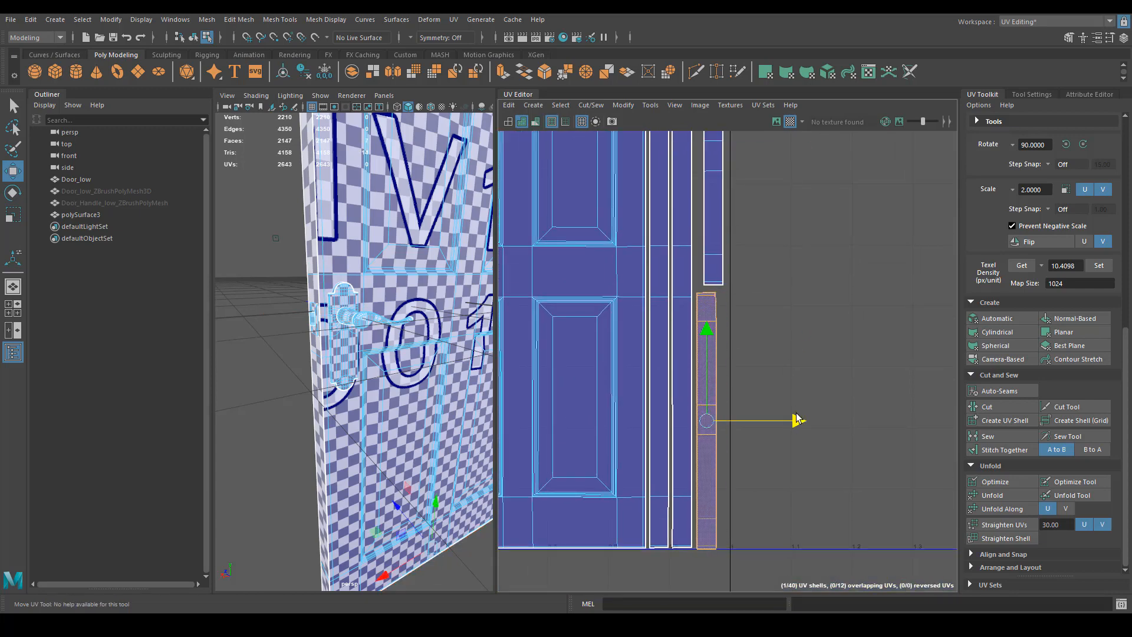
alt+middle_drag(743, 324, 754, 417)
click(728, 348)
drag(812, 251, 803, 247)
Step: Move the tall group of stacked shells into the row above the door panels and rotate it to lie horizontally
alt+middle_drag(766, 240, 887, 498)
alt+middle_drag(654, 321, 781, 299)
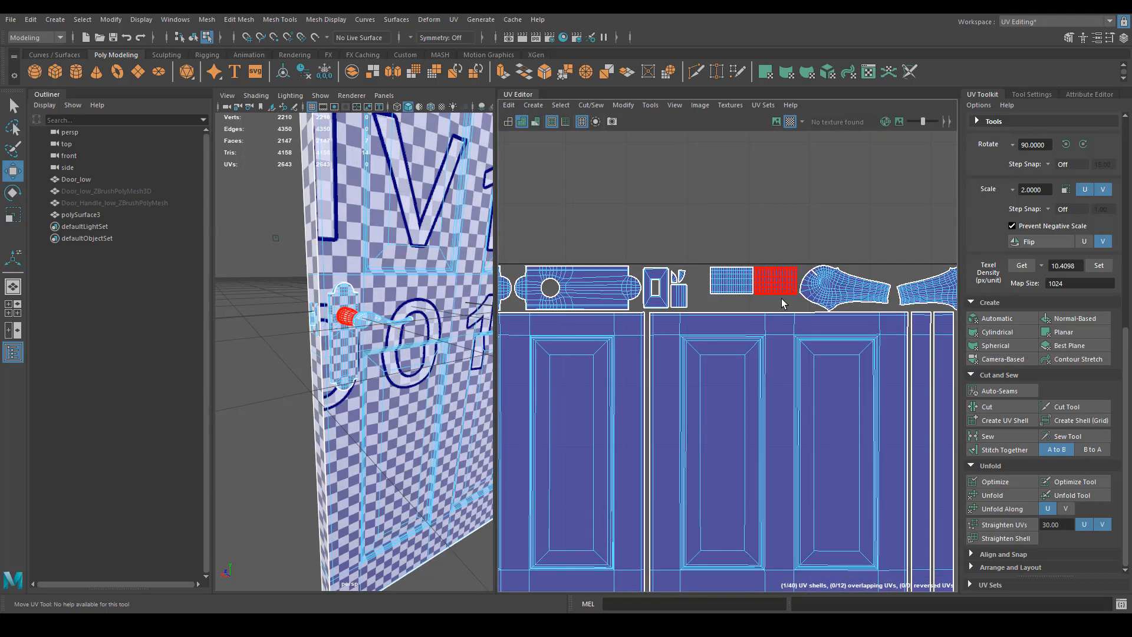
alt+middle_drag(941, 215, 793, 266)
click(854, 202)
key(r)
key(w)
drag(855, 204, 881, 367)
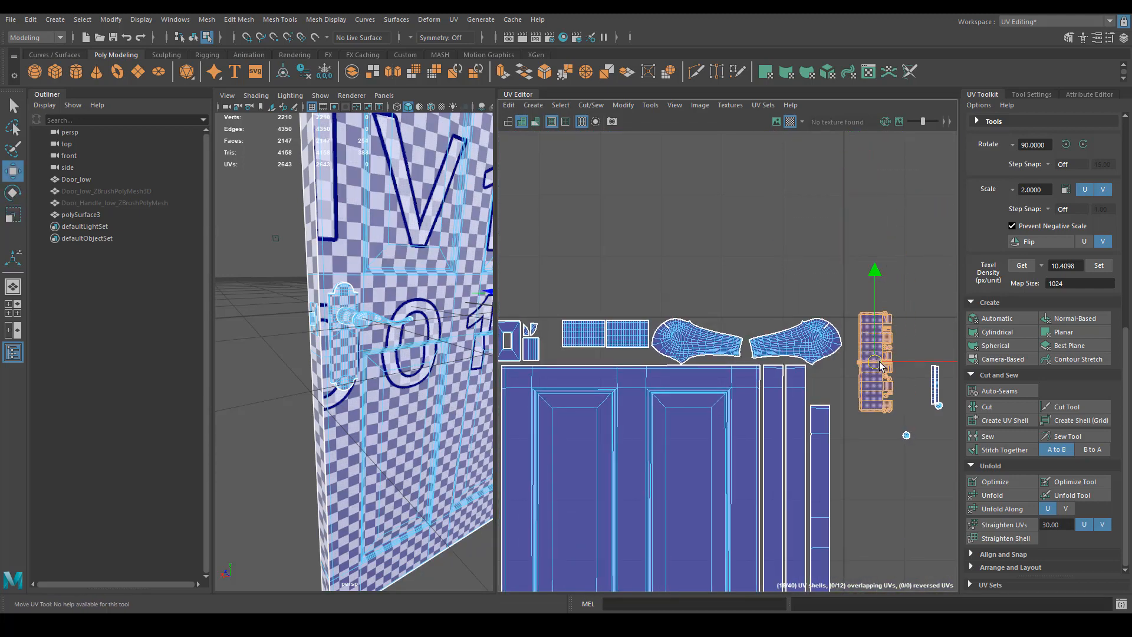
alt+middle_drag(855, 434, 903, 314)
drag(923, 239, 639, 211)
key(e)
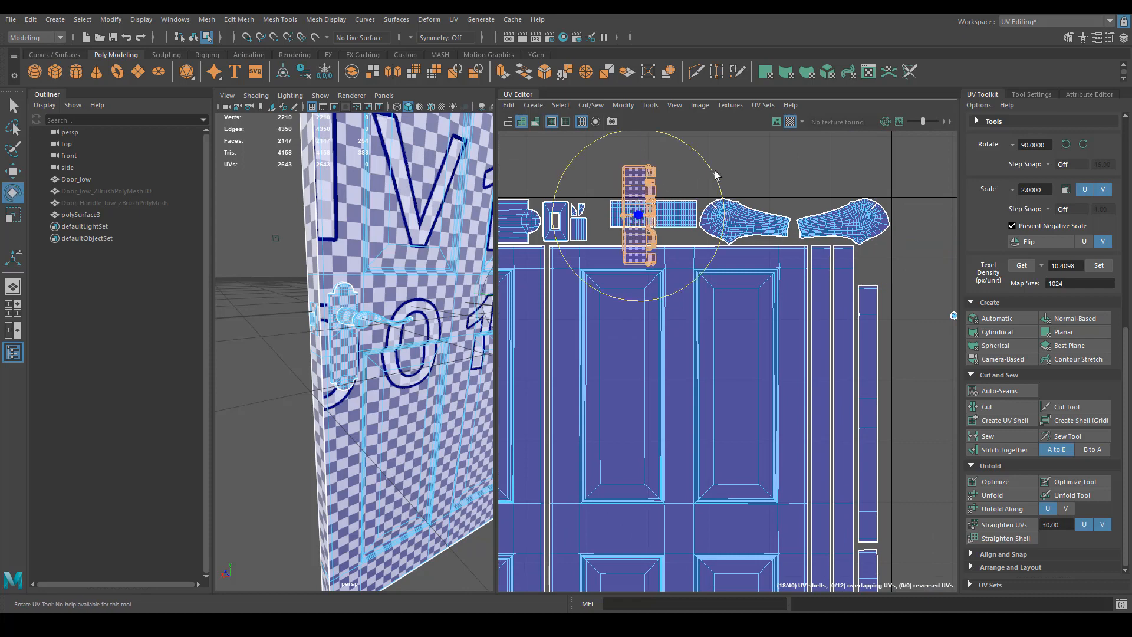
drag(708, 177, 592, 176)
key(w)
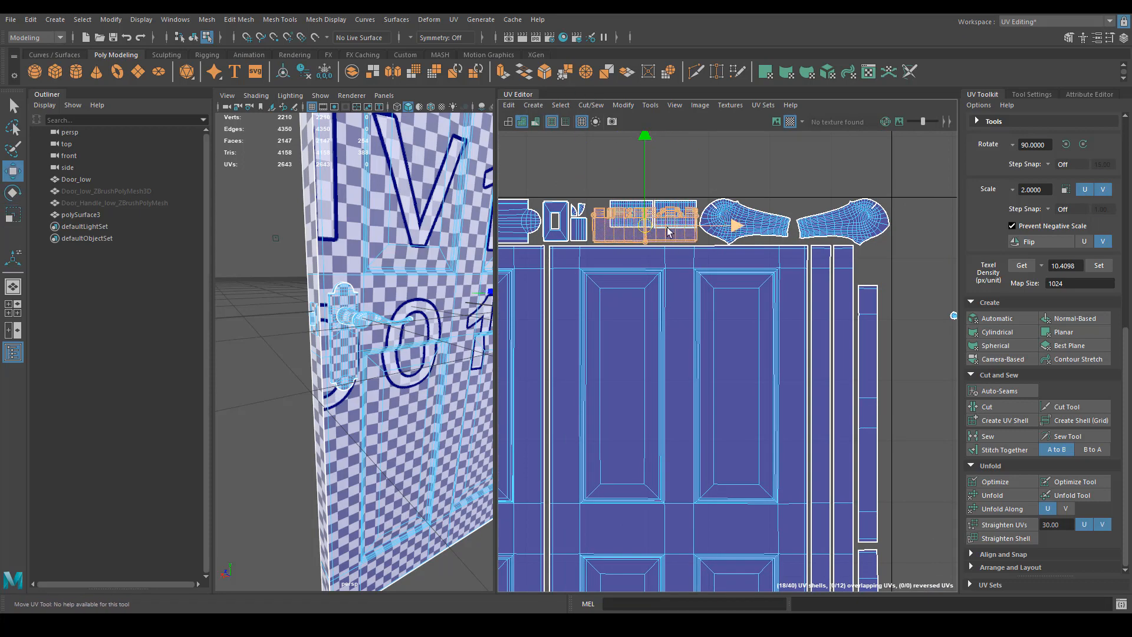
Step: Move the two straightened rectangular shells out of the stacked group to the free space below the lever shells at the tile's right border
drag(647, 197, 822, 182)
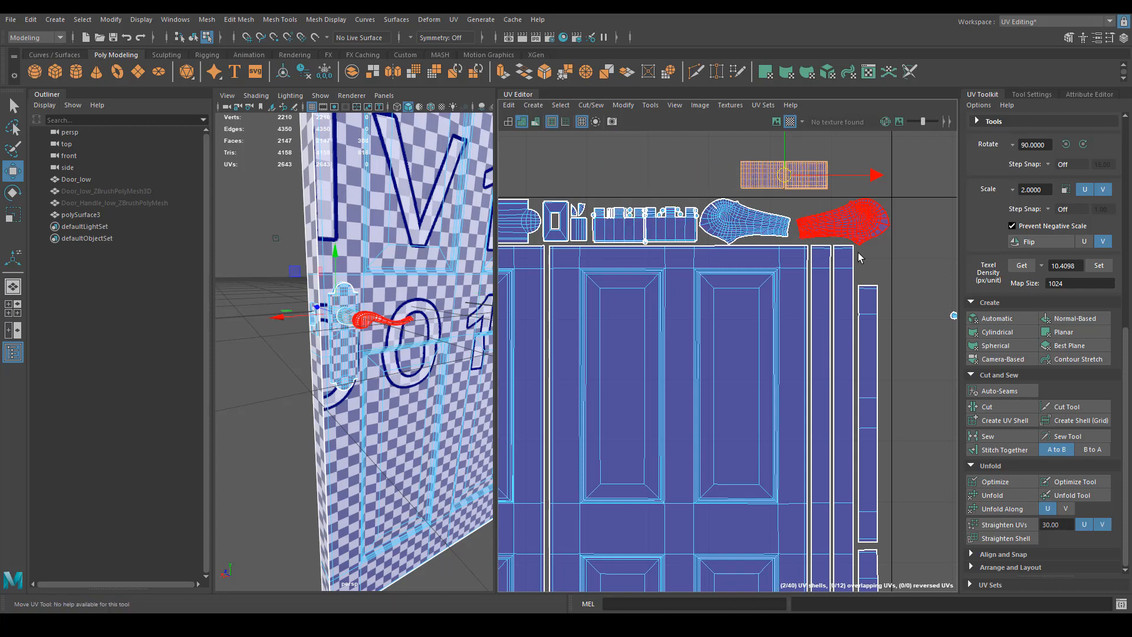
alt+right_drag(859, 255, 716, 319)
alt+middle_drag(716, 318, 824, 189)
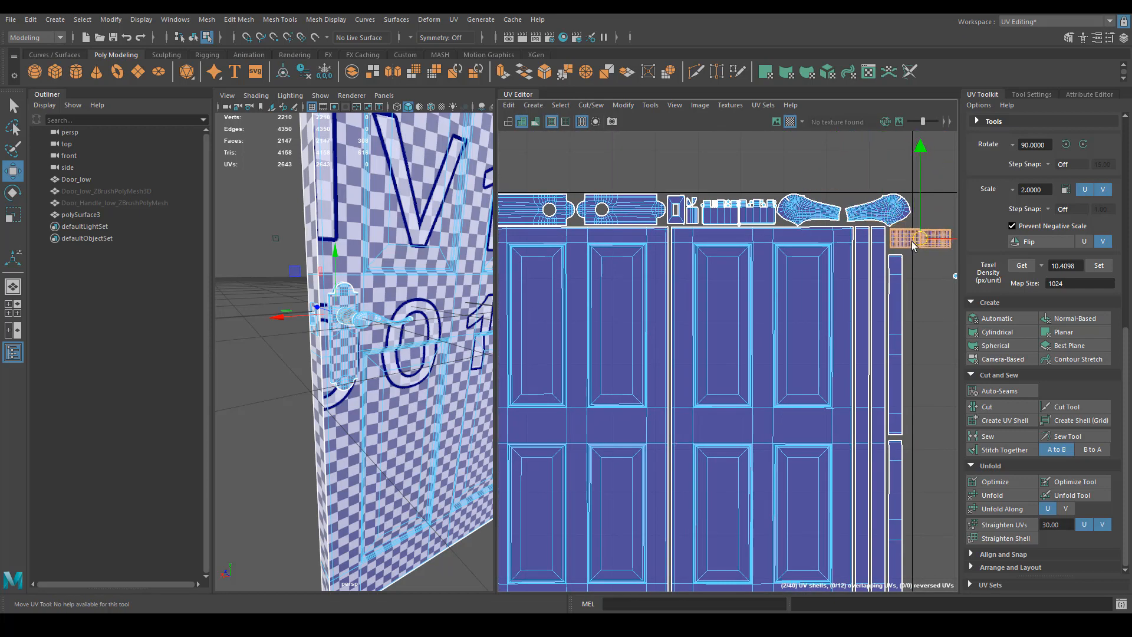
scroll(912, 245, up, 5)
Step: Separate the two rectangular shells, rotate one upright and fit it between the lever shell and the upper short strip
click(758, 233)
key(e)
mouse_move(823, 202)
mouse_down()
mouse_move(804, 249)
mouse_move(836, 207)
mouse_up()
click(816, 237)
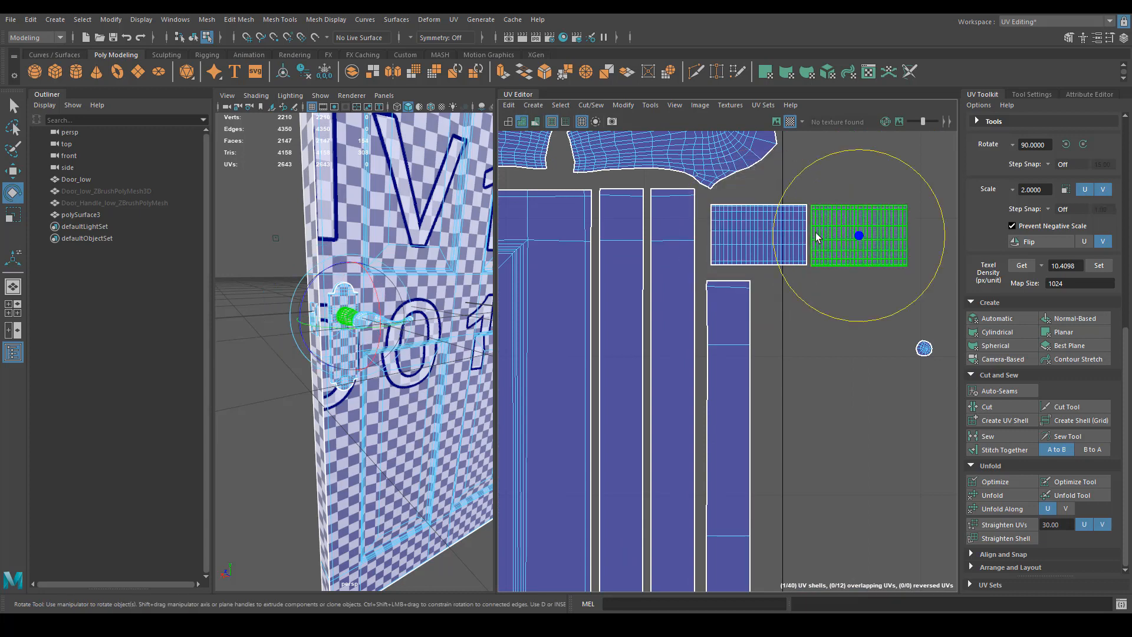
drag(882, 158, 902, 247)
key(w)
drag(822, 220, 908, 230)
click(794, 248)
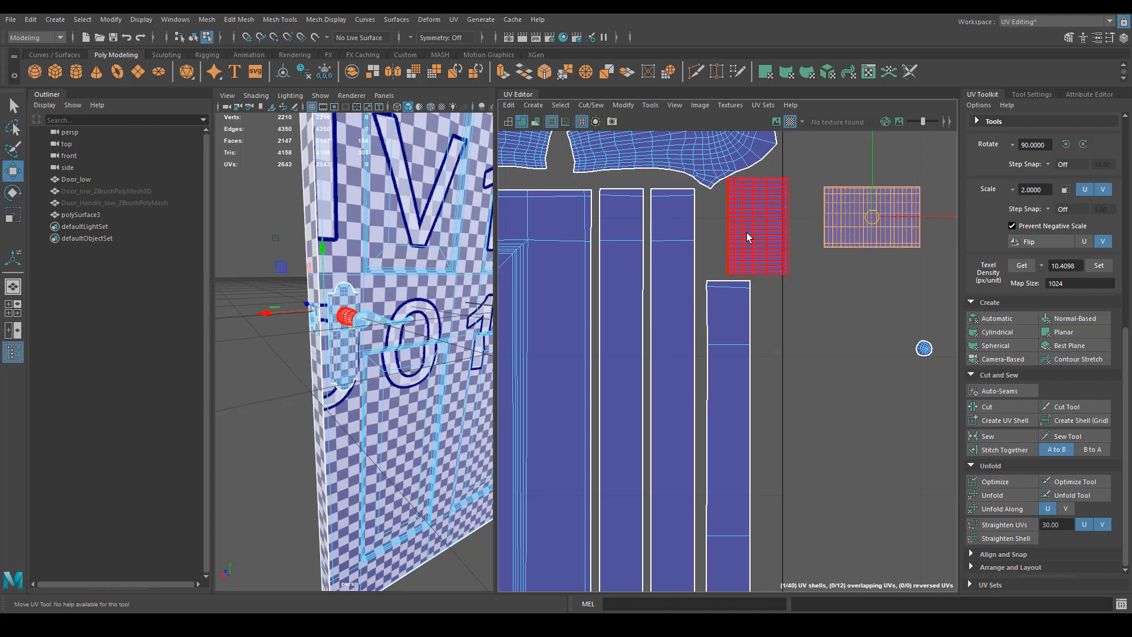
drag(752, 231, 744, 236)
scroll(745, 236, down, 3)
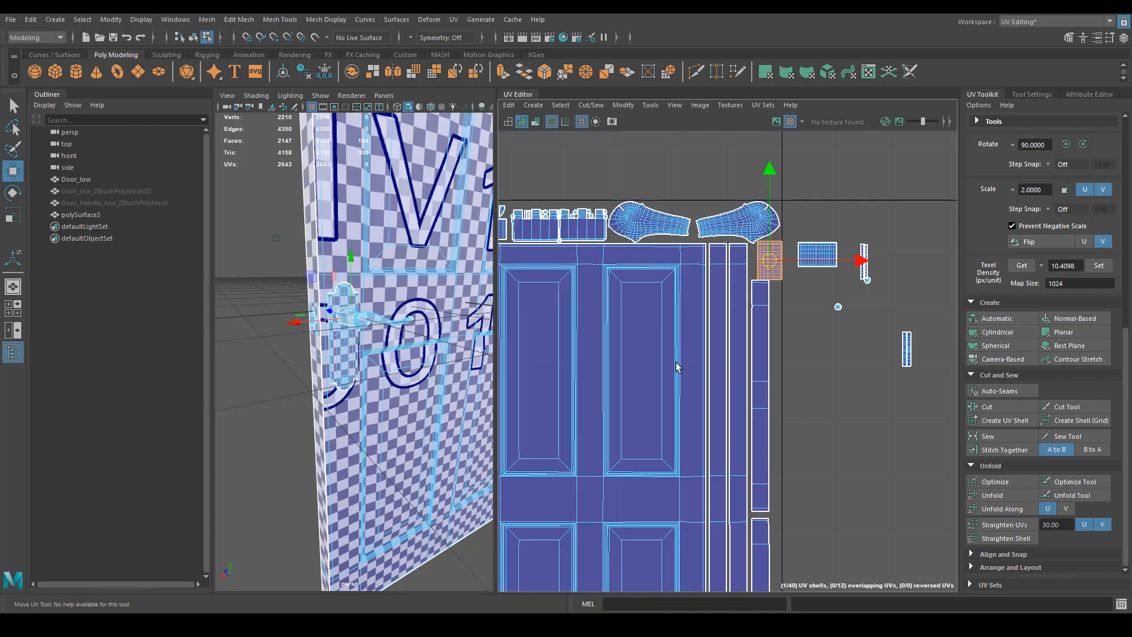
scroll(788, 265, up, 3)
scroll(766, 307, down, 3)
Step: Select both door panel shells with the four strips, scale them down slightly and shift them towards the tile's origin corner
click(802, 304)
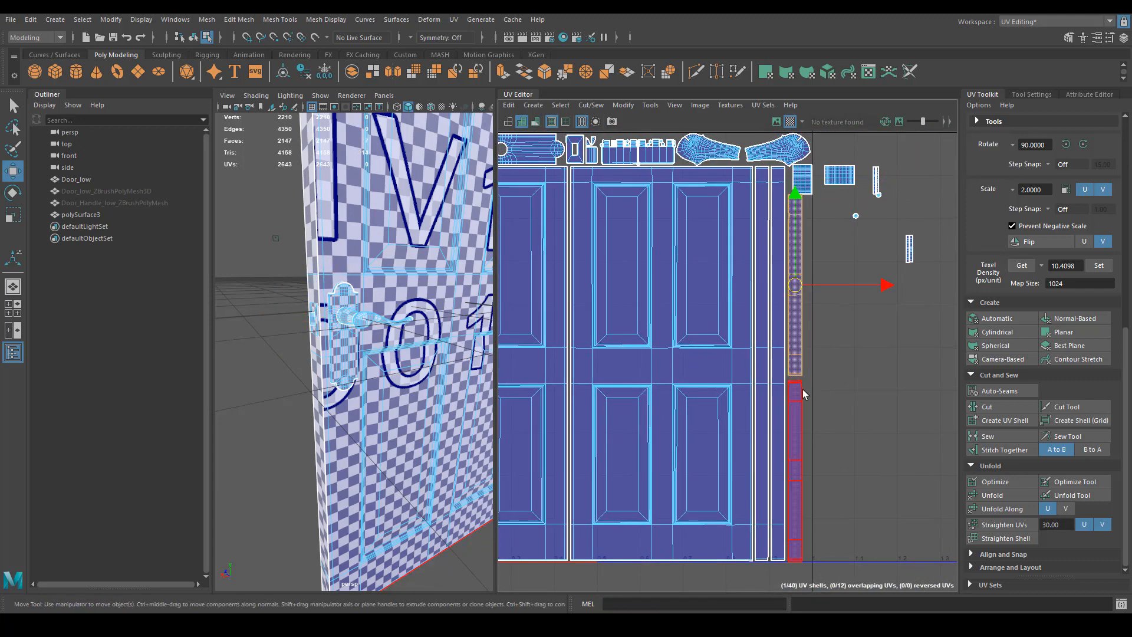
shift+click(801, 397)
drag(824, 417, 529, 332)
alt+middle_drag(596, 333, 686, 348)
drag(667, 367, 675, 361)
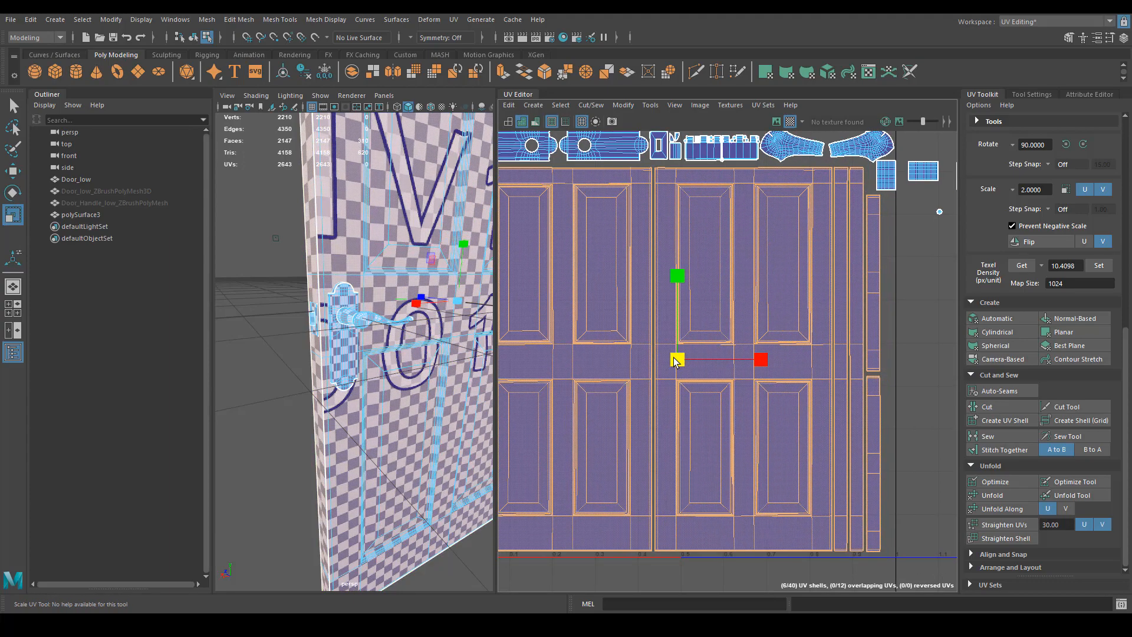
key(w)
alt+middle_drag(677, 360, 761, 347)
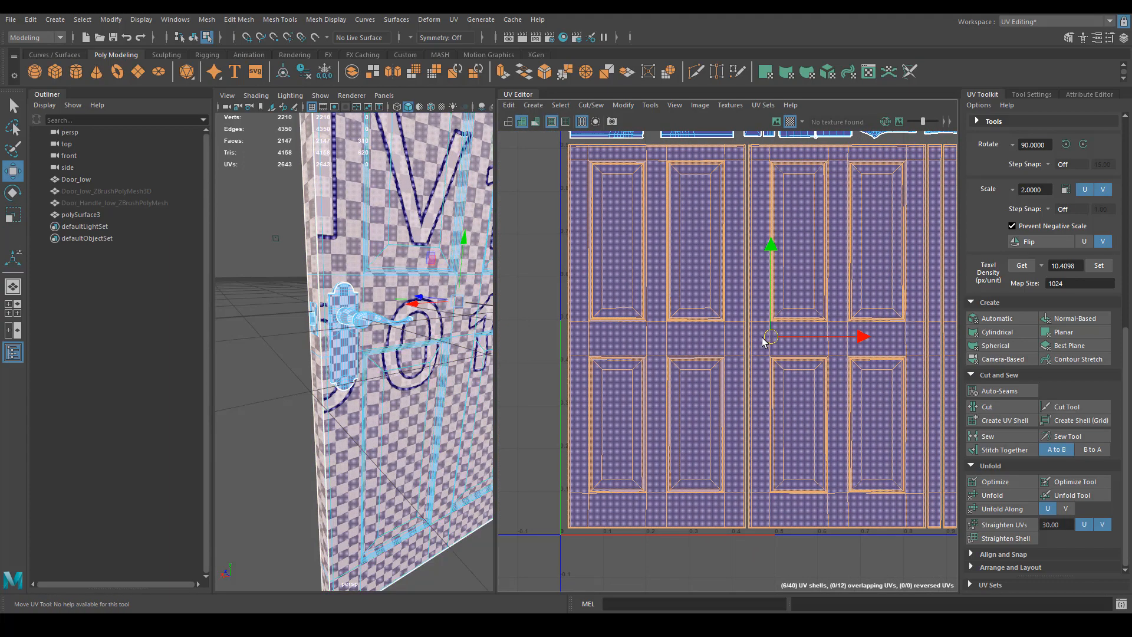
drag(761, 346, 759, 346)
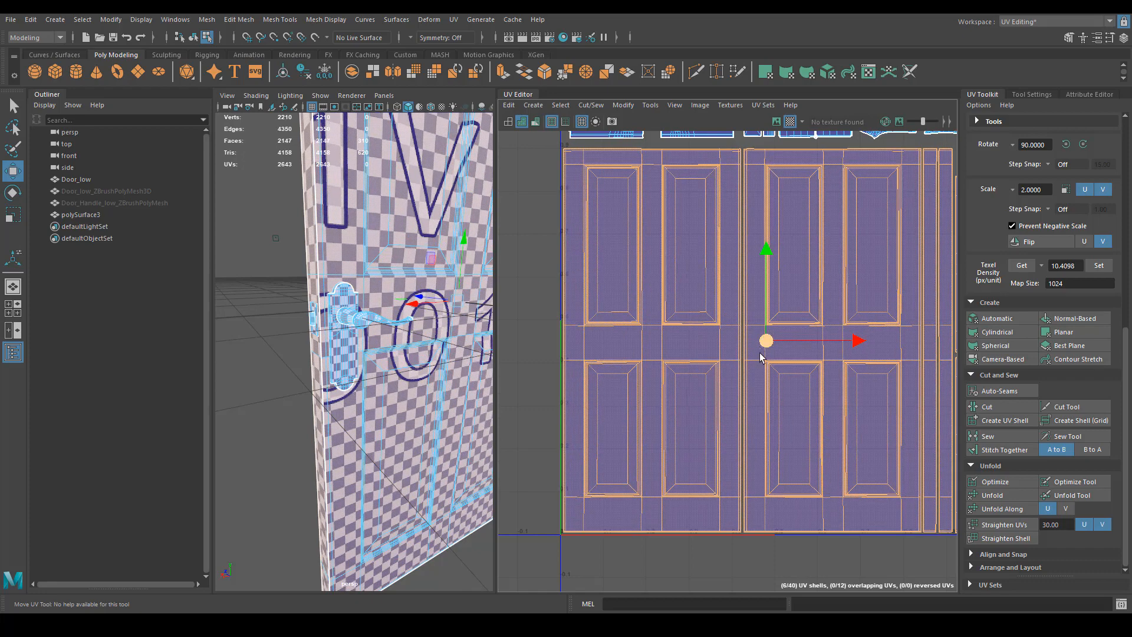
alt+middle_drag(761, 356, 551, 434)
Step: Rotate the second rectangular shell upright and place it below the first one, beside the upper short strip
click(792, 250)
key(e)
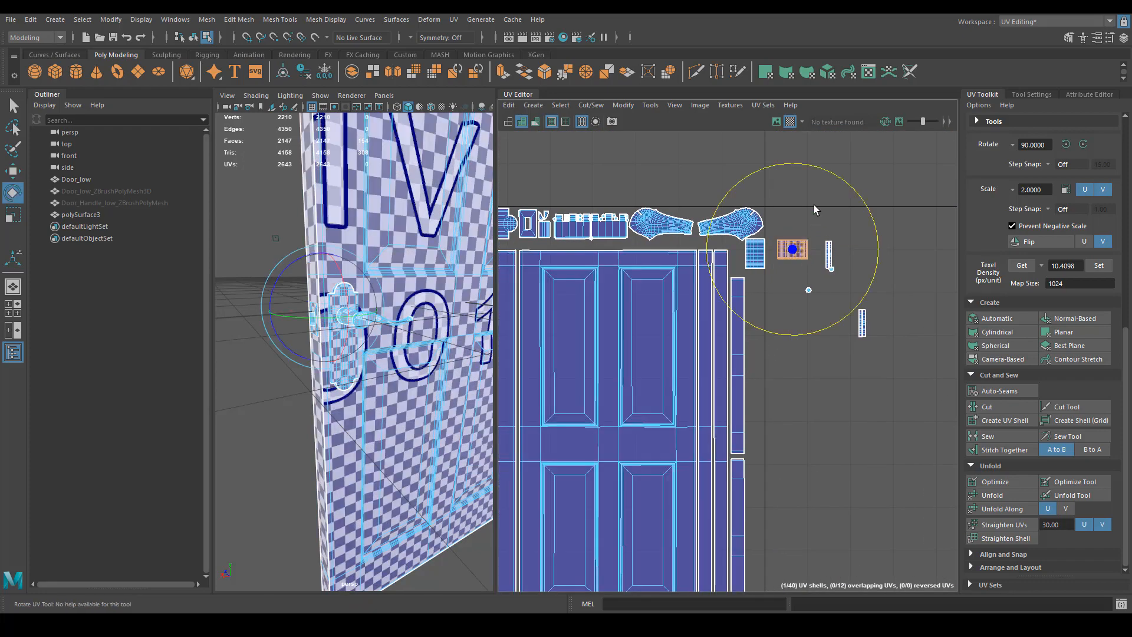
mouse_move(855, 198)
mouse_down()
mouse_move(816, 288)
mouse_move(836, 280)
mouse_up()
key(w)
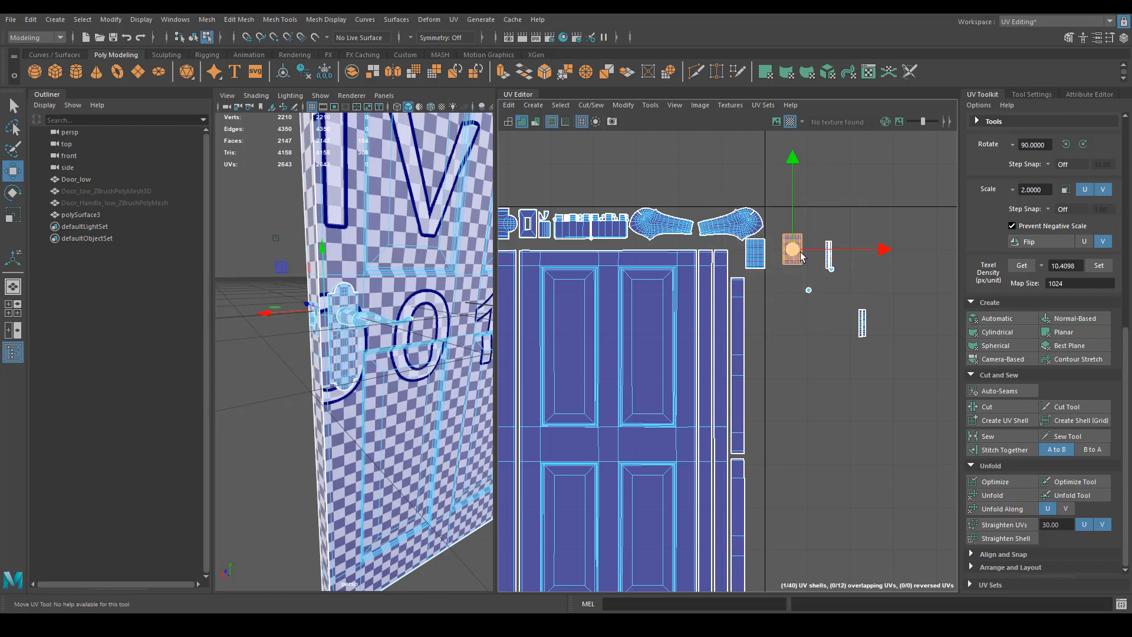
scroll(771, 353, up, 3)
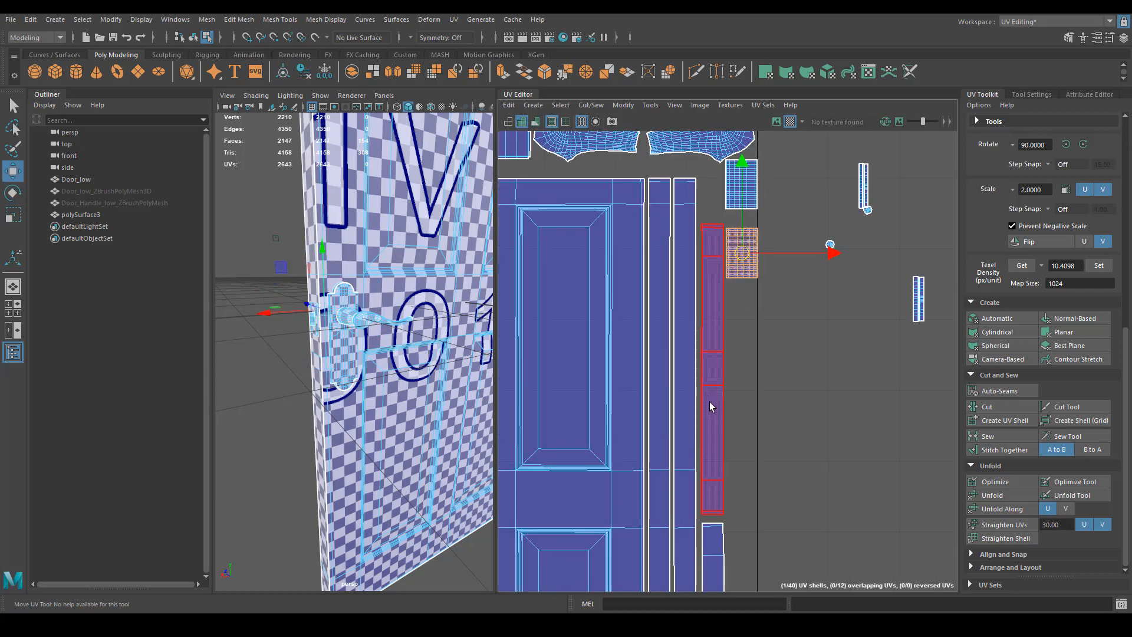
Step: Move the upper short strip down beside the lower one, and shift both rectangular shells into the freed space above them
alt+middle_drag(710, 453, 709, 338)
click(709, 337)
scroll(814, 369, down, 2)
drag(738, 289, 767, 505)
alt+middle_drag(766, 504, 742, 390)
drag(742, 391, 740, 395)
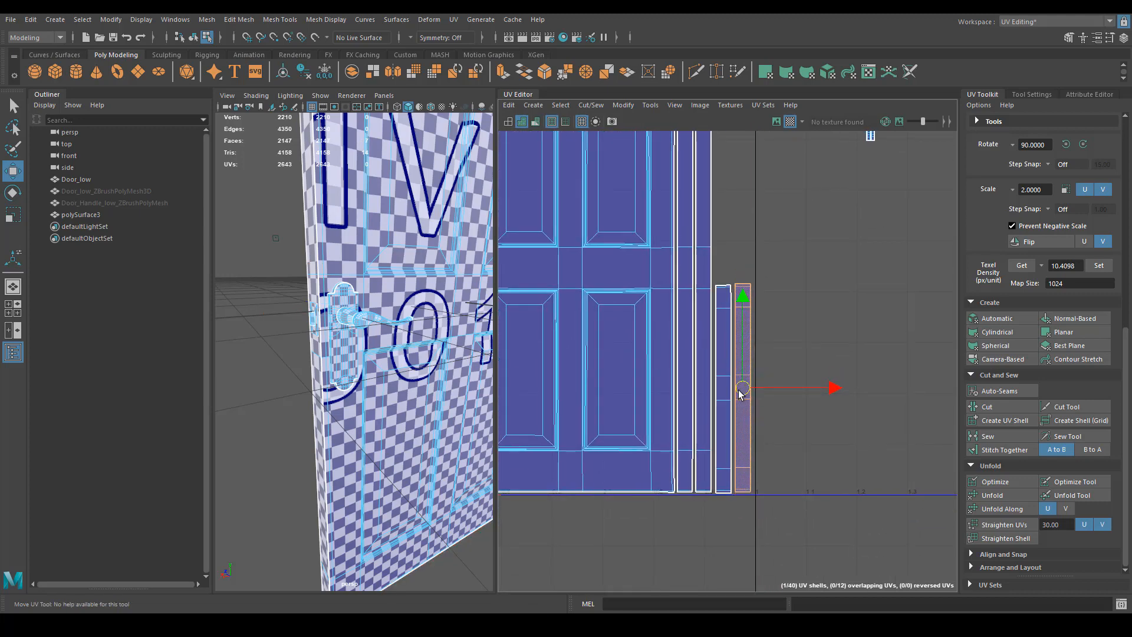
alt+middle_drag(740, 393, 736, 568)
drag(716, 177, 728, 381)
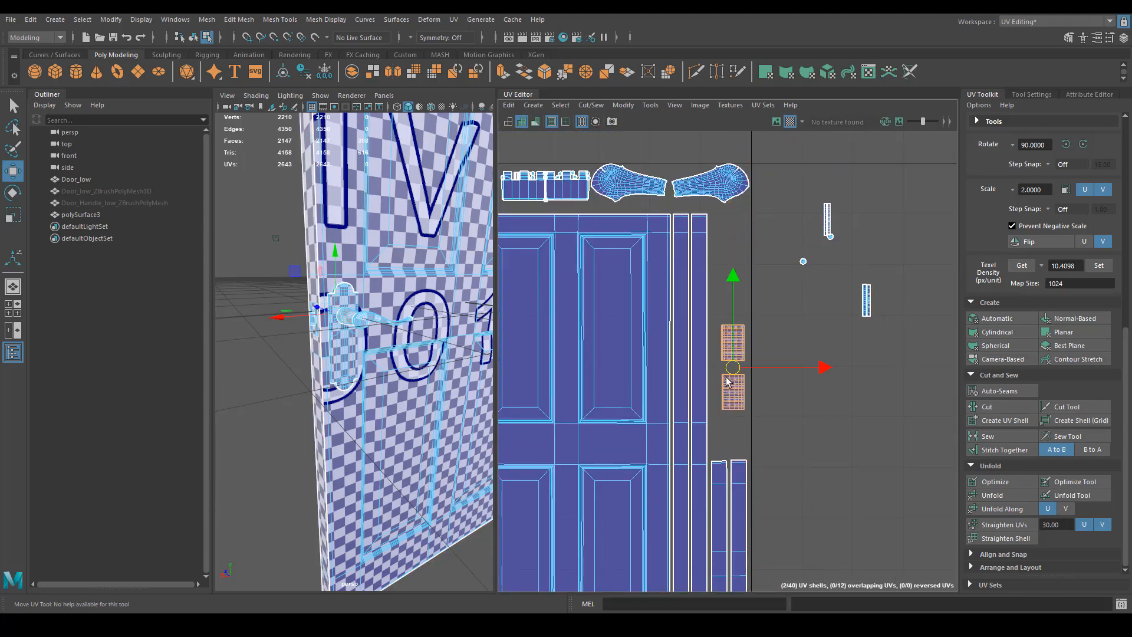
Step: Move both lever shells, the frame shell and the small stacked shells to the right to open space beside the handle plate shells
drag(842, 328, 888, 301)
alt+middle_drag(763, 253, 1000, 263)
alt+middle_drag(883, 292, 962, 346)
alt+middle_drag(905, 231, 721, 234)
drag(773, 272, 929, 249)
alt+middle_drag(717, 270, 817, 289)
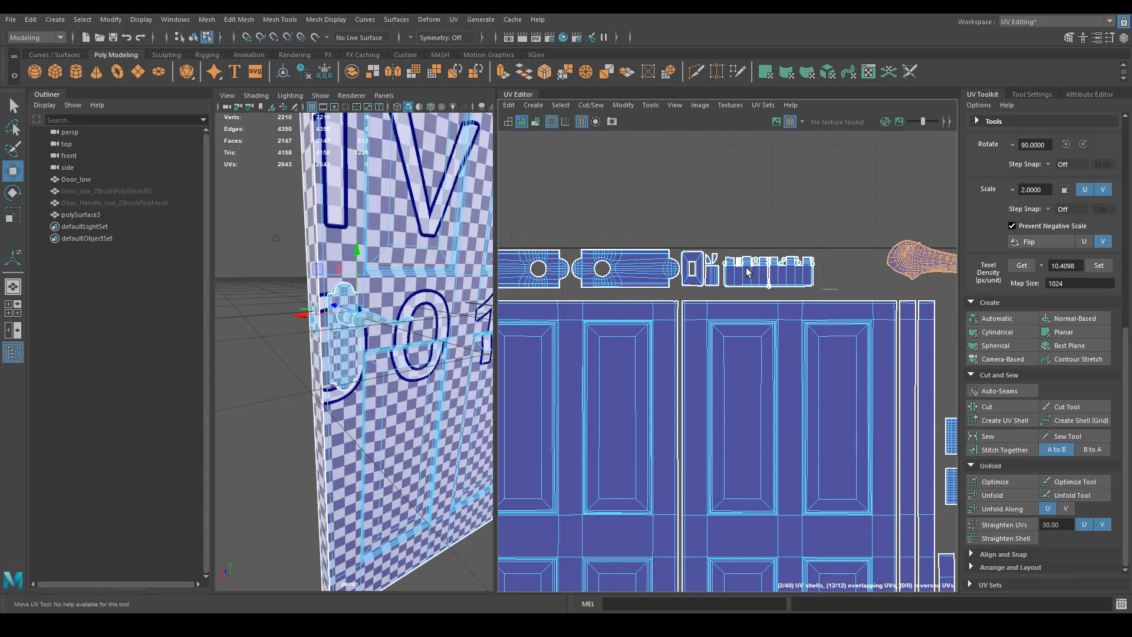
drag(747, 271, 880, 270)
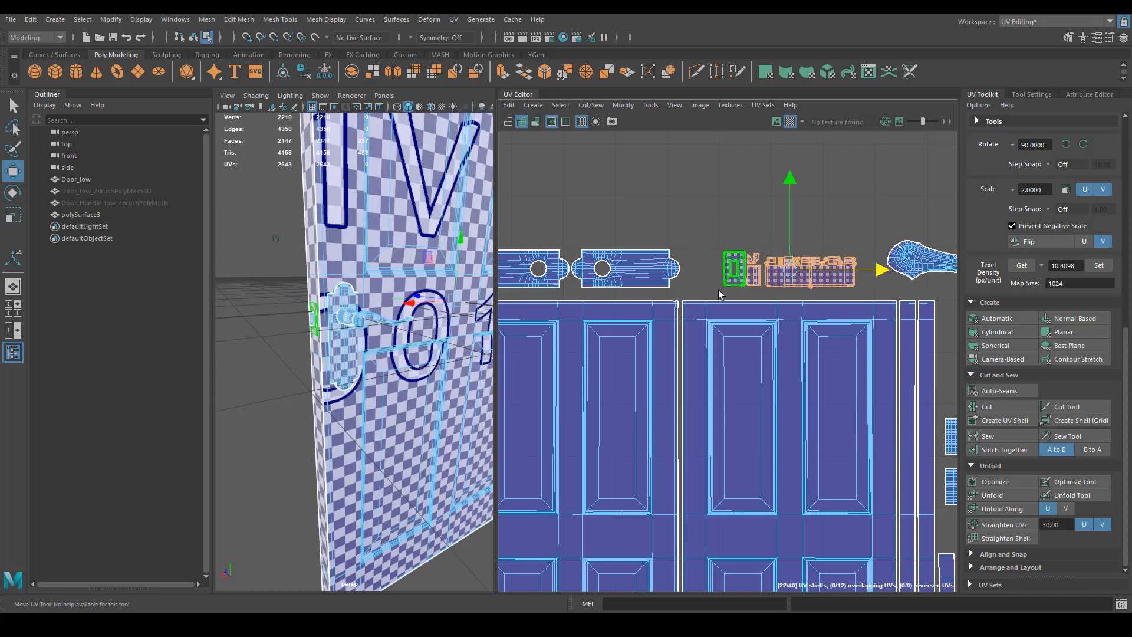
Step: Scale up both handle plate shells and position them in the row above the door panels
alt+middle_drag(718, 295, 806, 289)
key(r)
drag(694, 250, 679, 269)
key(w)
key(r)
key(w)
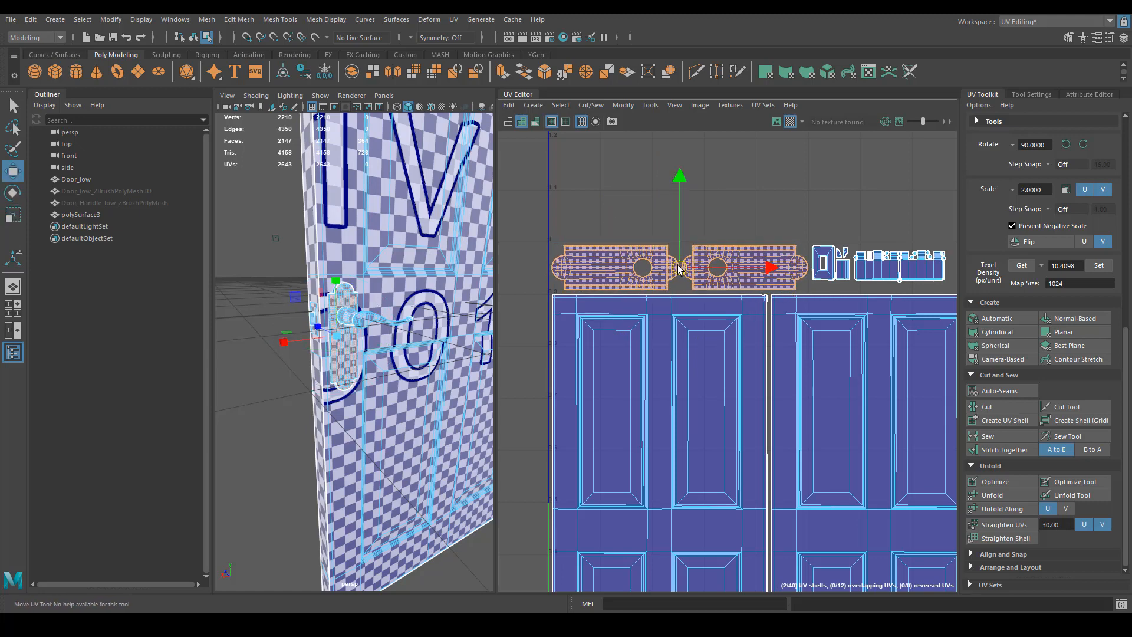
key(e)
key(r)
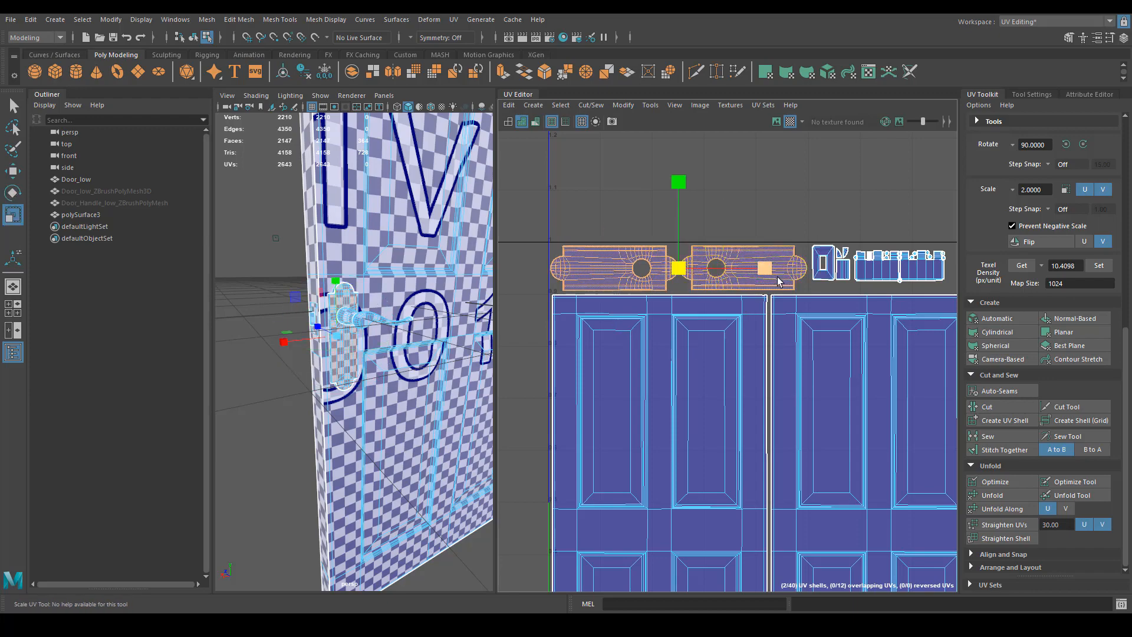
Step: Compare the handle plate's checker size with the door in the viewport and fine-tune the scale of both plate shells
alt+middle_drag(811, 303, 724, 319)
scroll(724, 230, down, 1)
scroll(339, 380, up, 5)
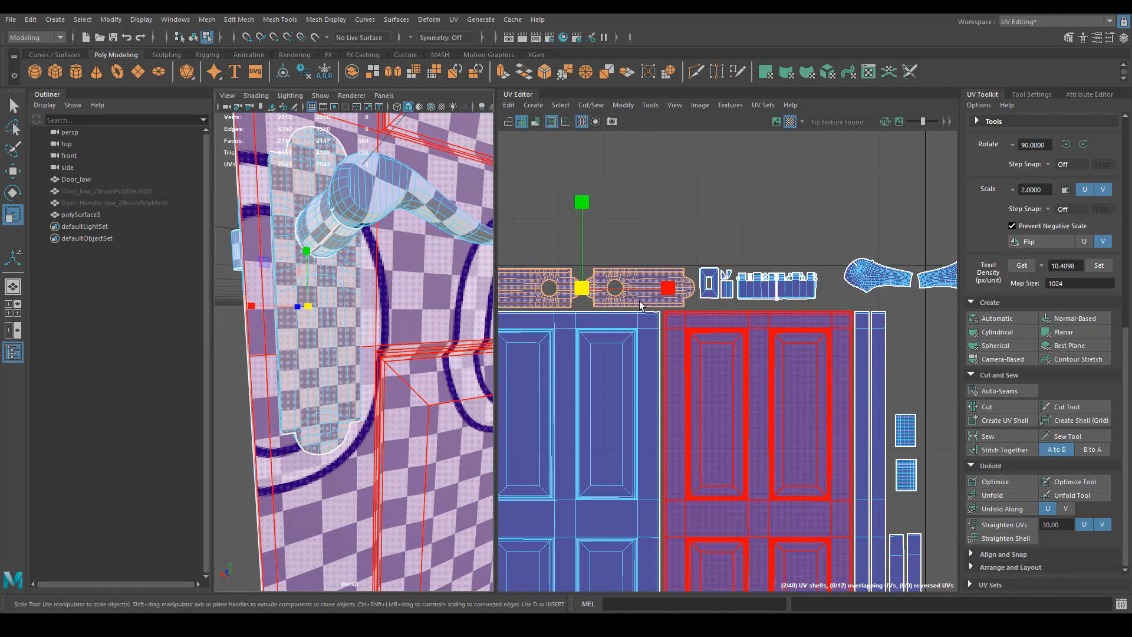
scroll(649, 308, up, 2)
scroll(774, 272, up, 1)
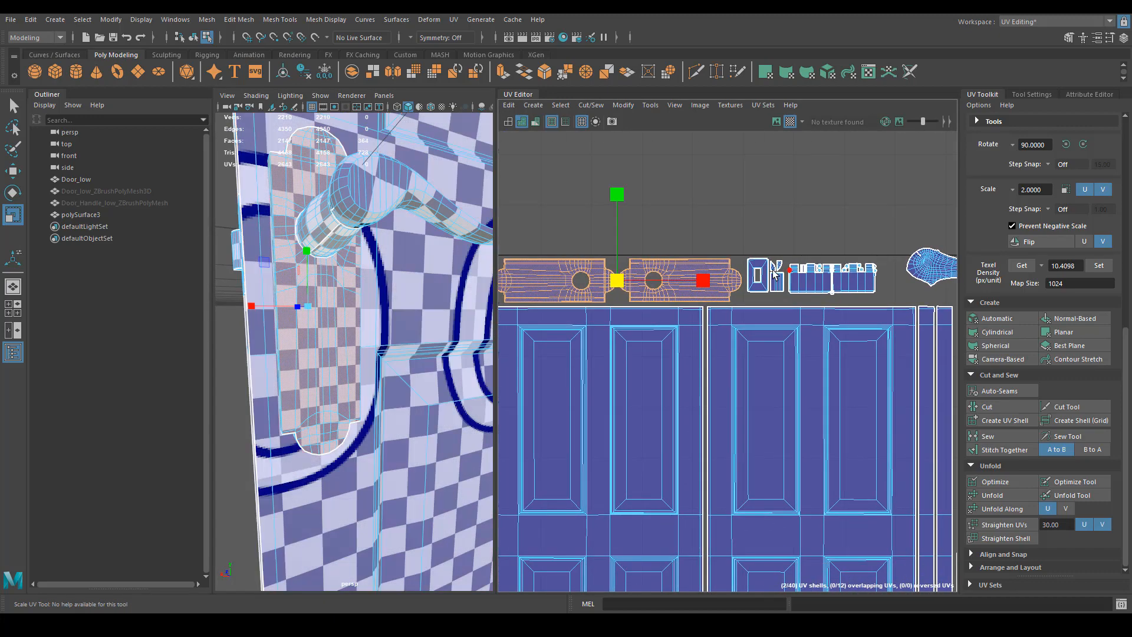
click(589, 277)
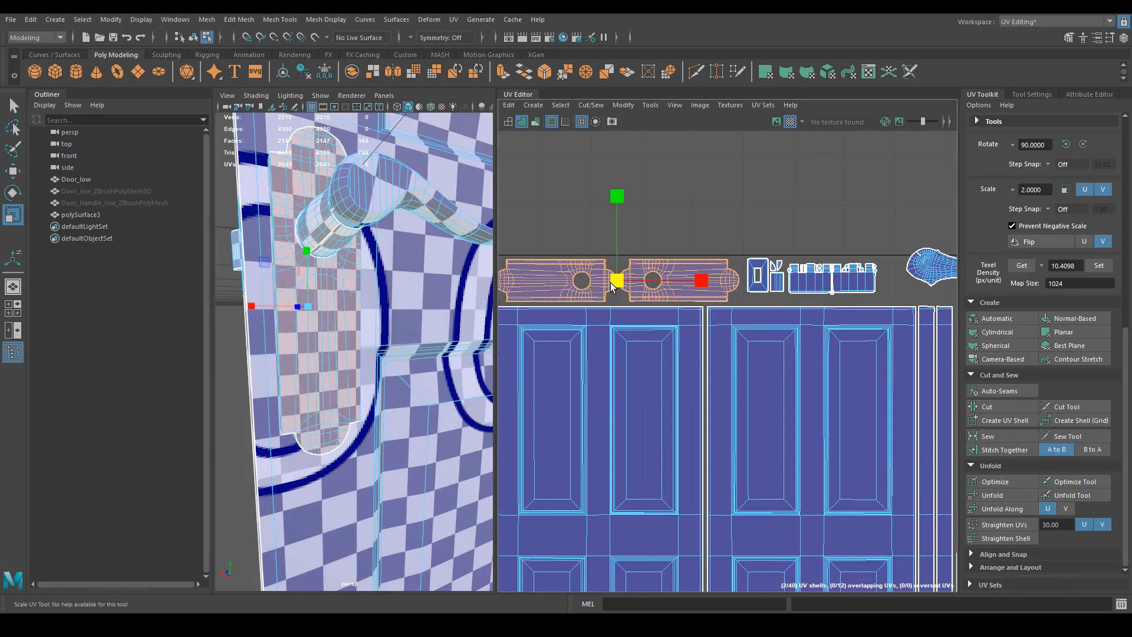
scroll(725, 331, down, 3)
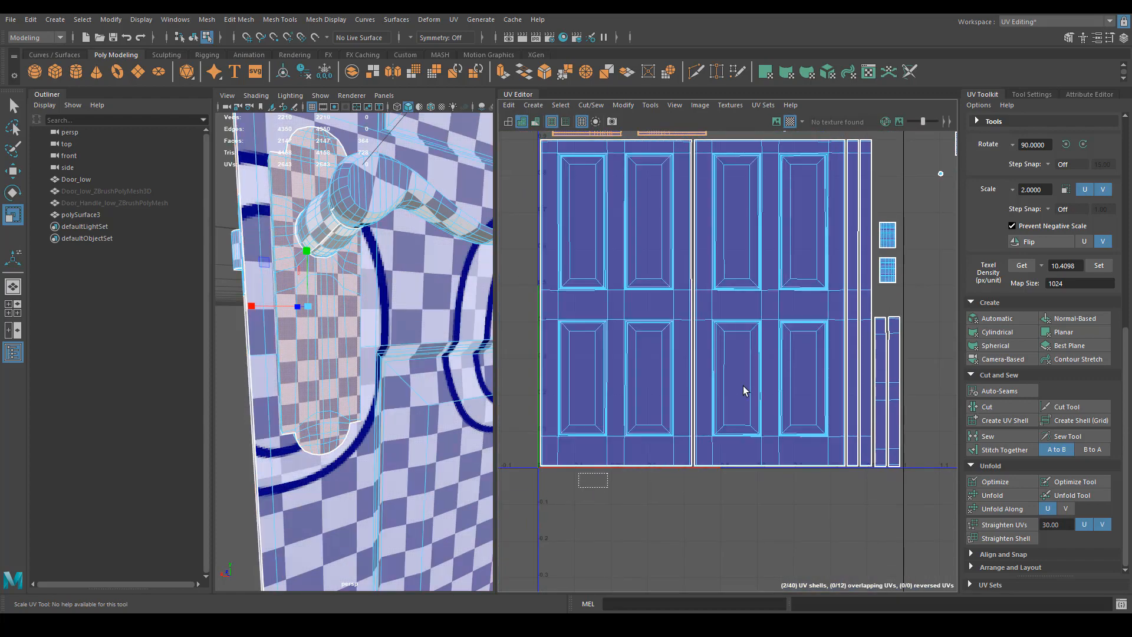
Step: Select the six door panel and strip shells and enlarge them slightly to span the tile's width
drag(902, 342, 581, 486)
drag(717, 304, 718, 303)
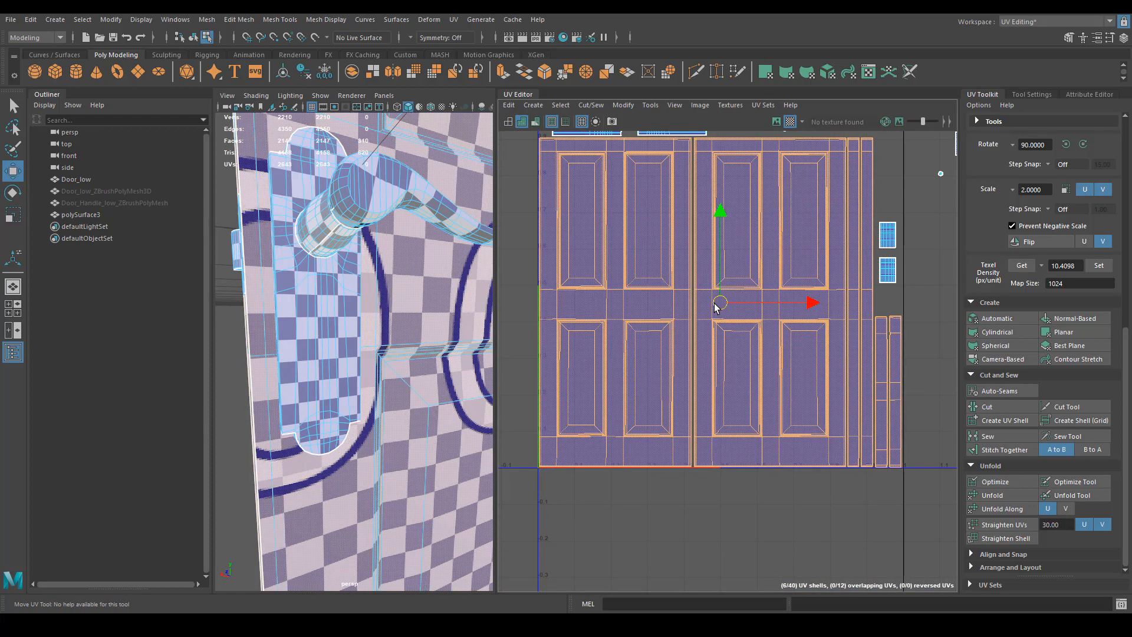
alt+middle_drag(821, 378, 687, 348)
alt+right_drag(687, 348, 674, 286)
alt+middle_drag(673, 287, 731, 353)
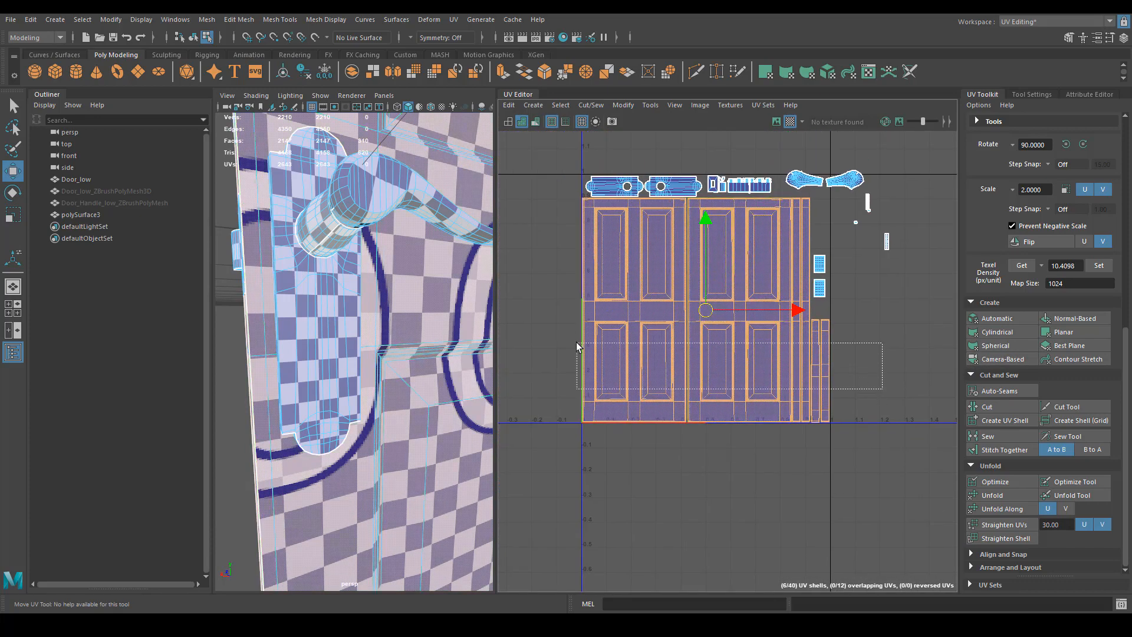
Step: Pack the six selected door shells with the Layout operation and inspect the spacing along the tile's lower border
drag(577, 345, 578, 347)
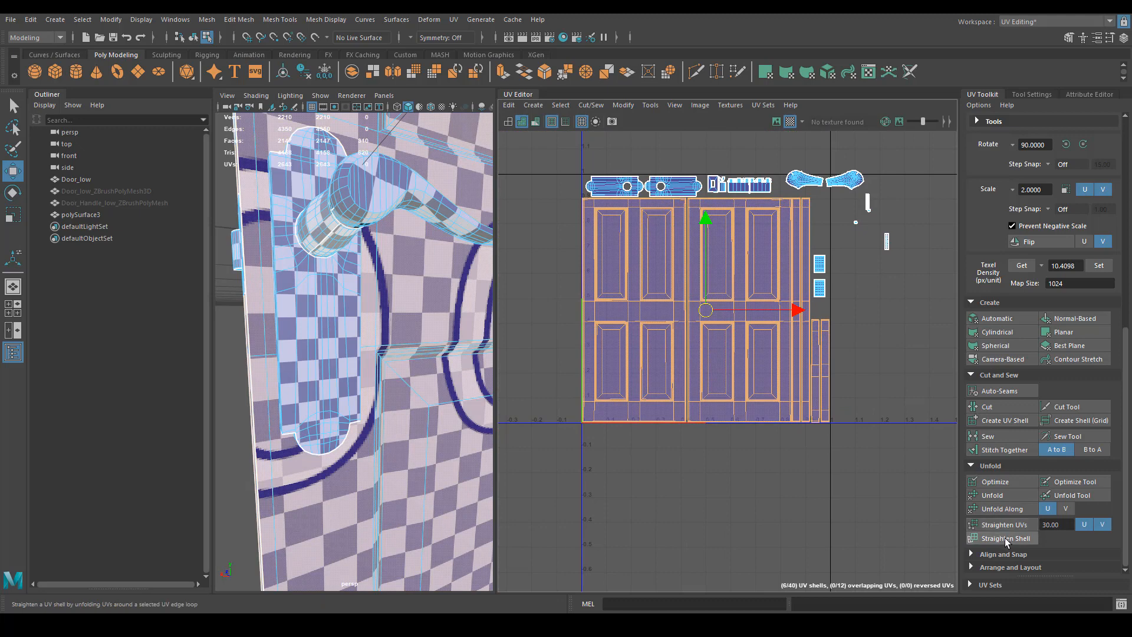
scroll(989, 543, down, 3)
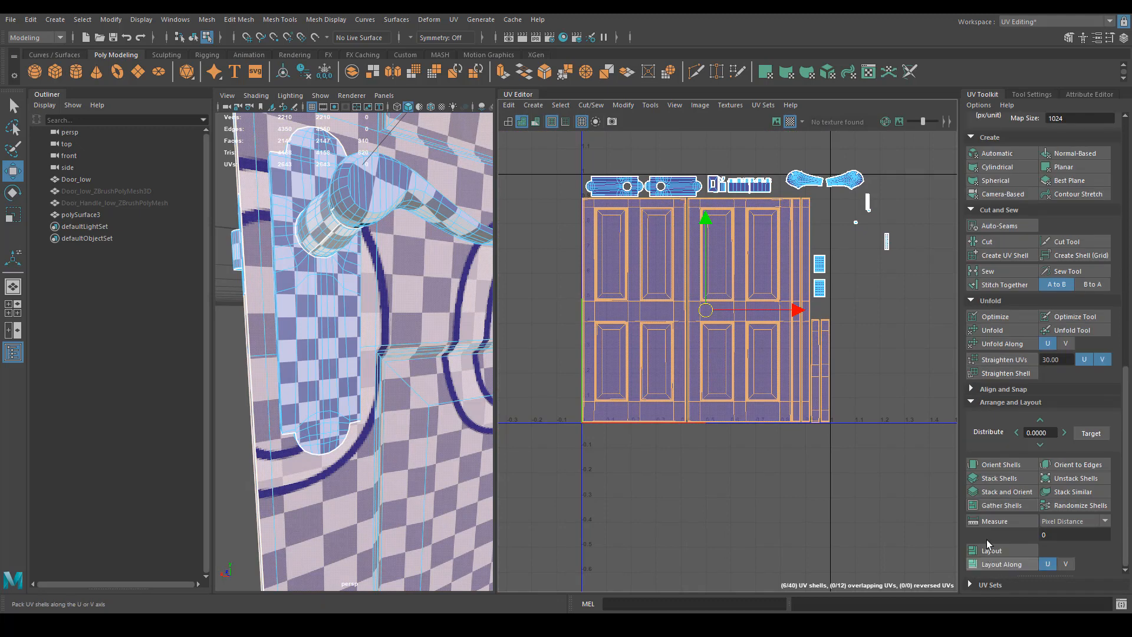
click(1003, 551)
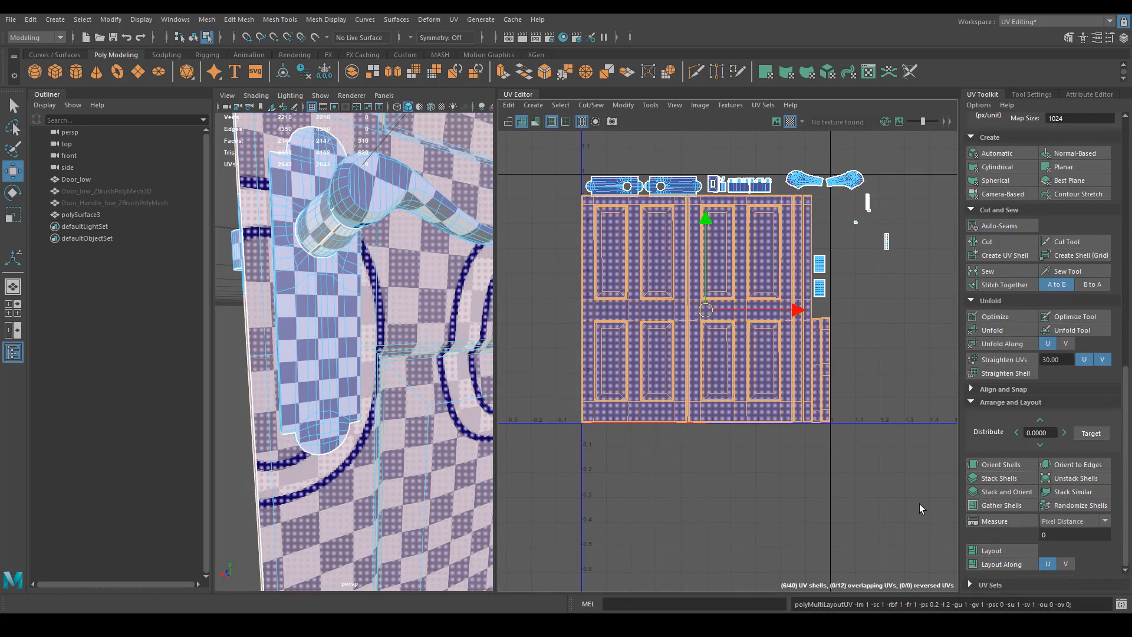
scroll(805, 460, up, 5)
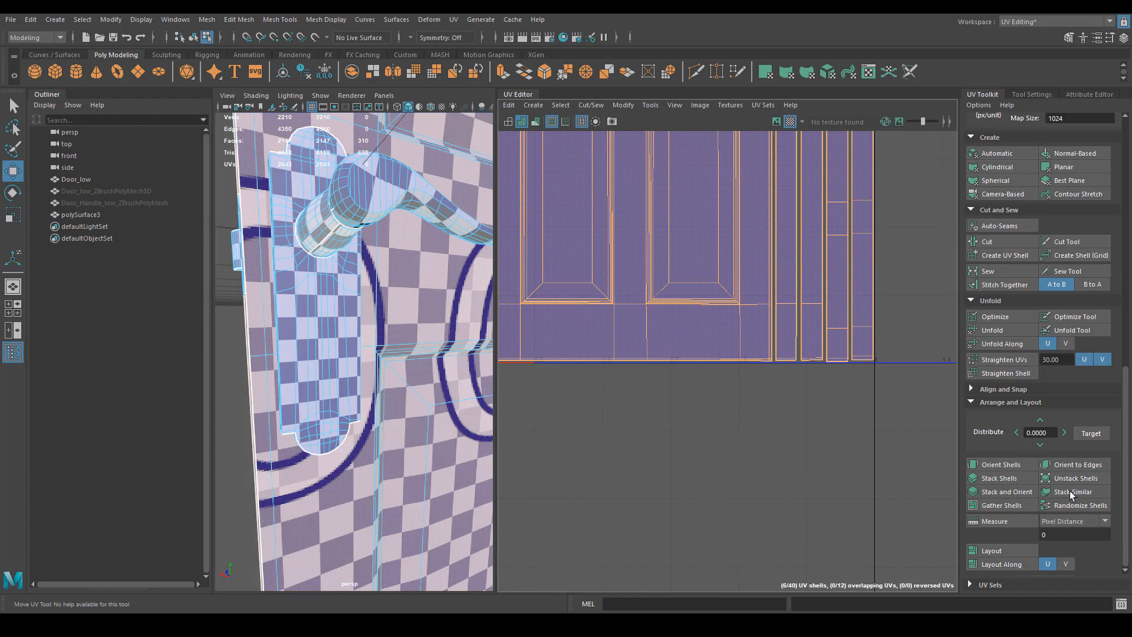
scroll(703, 390, down, 5)
Step: Select both handle plate shells, scale them down slightly and shift them left towards the tile's border
click(703, 390)
scroll(705, 395, up, 5)
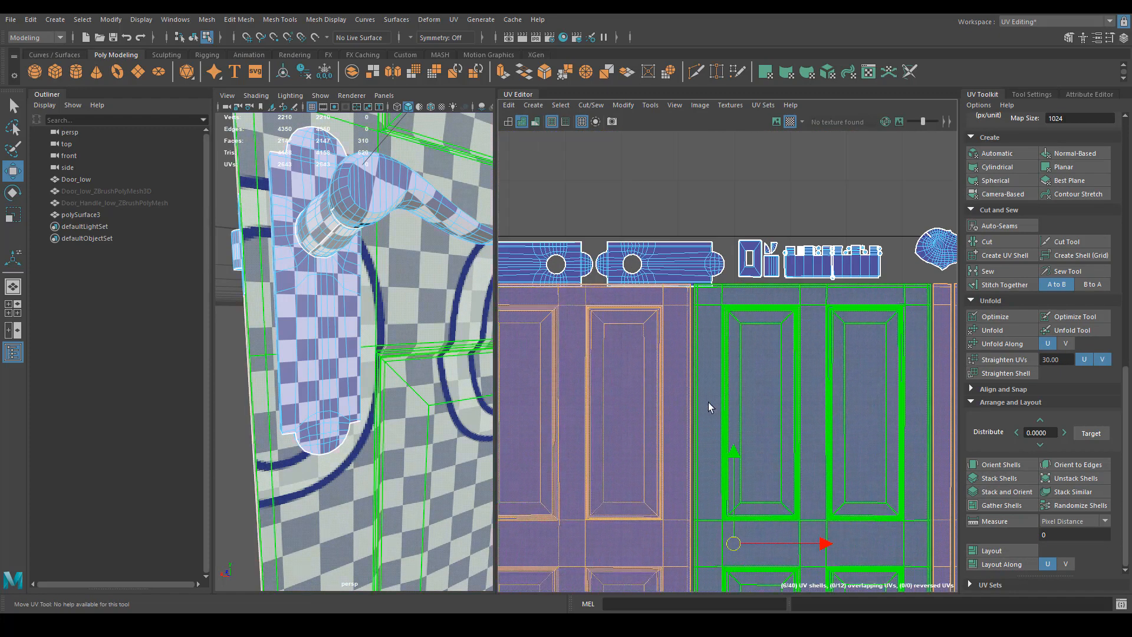
alt+middle_drag(654, 355, 789, 316)
drag(776, 250, 731, 224)
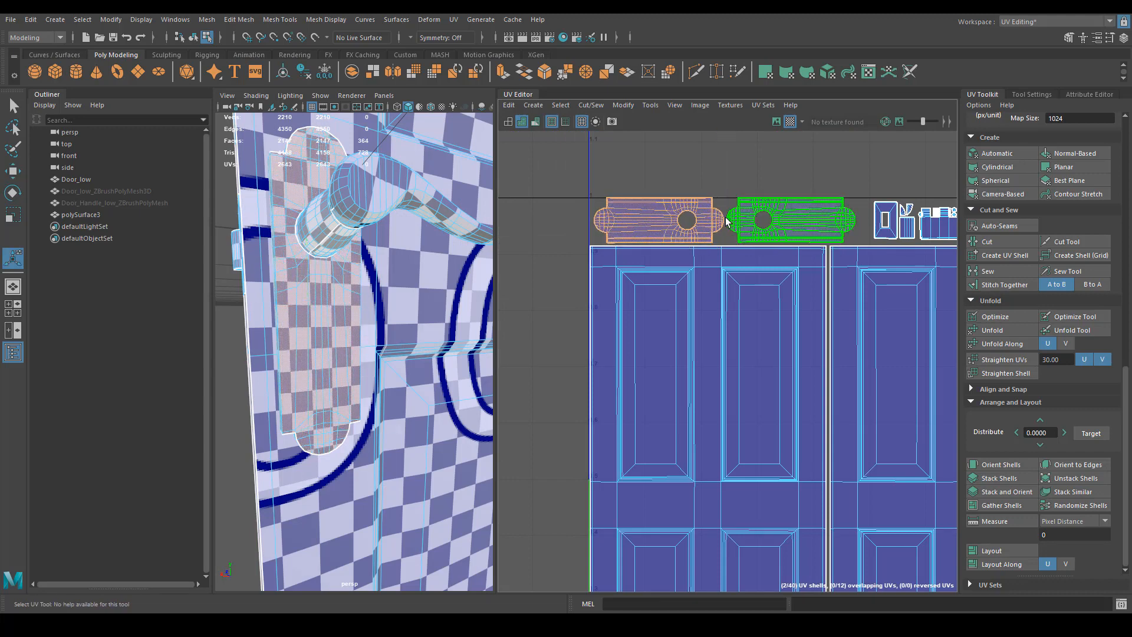
click(734, 220)
key(r)
shift+click(707, 230)
key(e)
key(w)
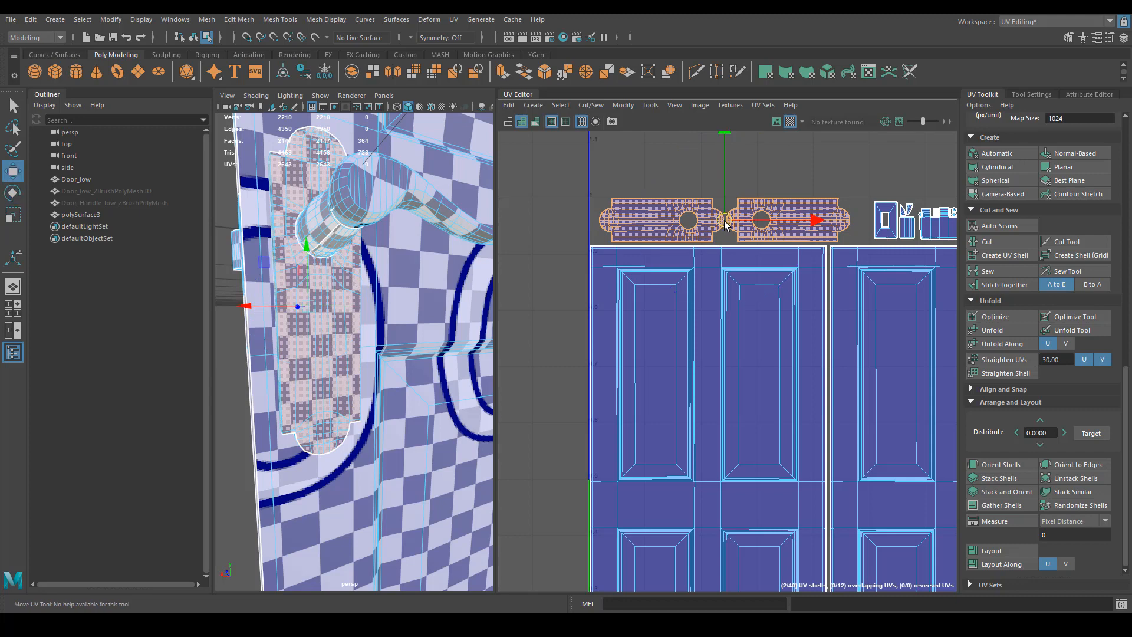
drag(724, 225, 721, 225)
drag(807, 222, 803, 222)
alt+middle_drag(803, 222, 556, 243)
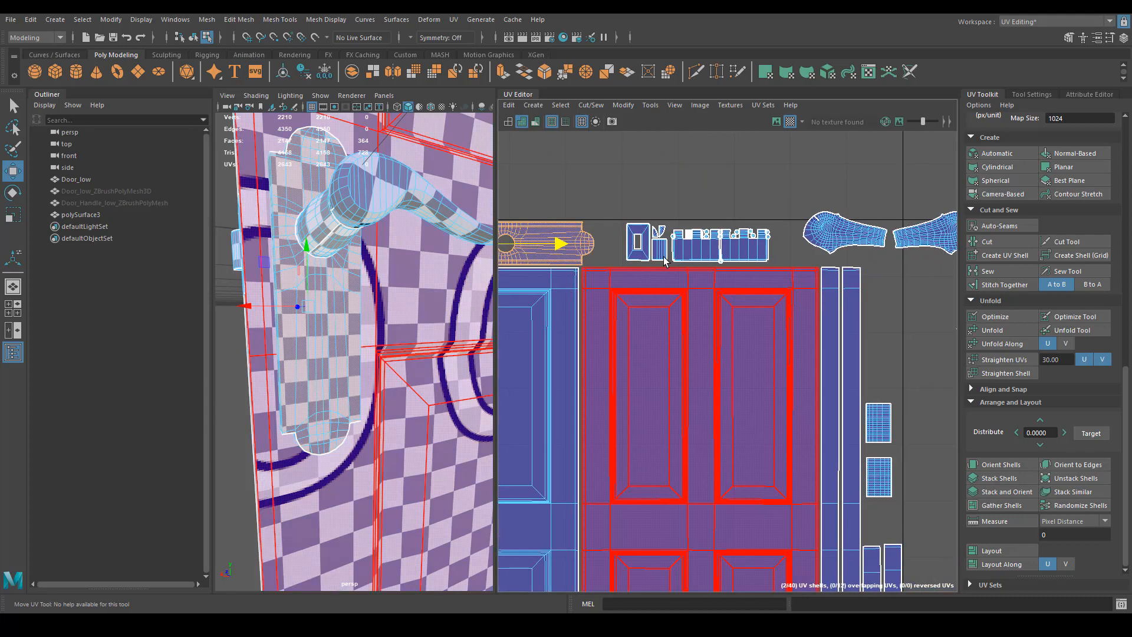
Step: Move the frame shell and its small neighbouring shells next to the handle plates and scale them up slightly
click(665, 225)
key(r)
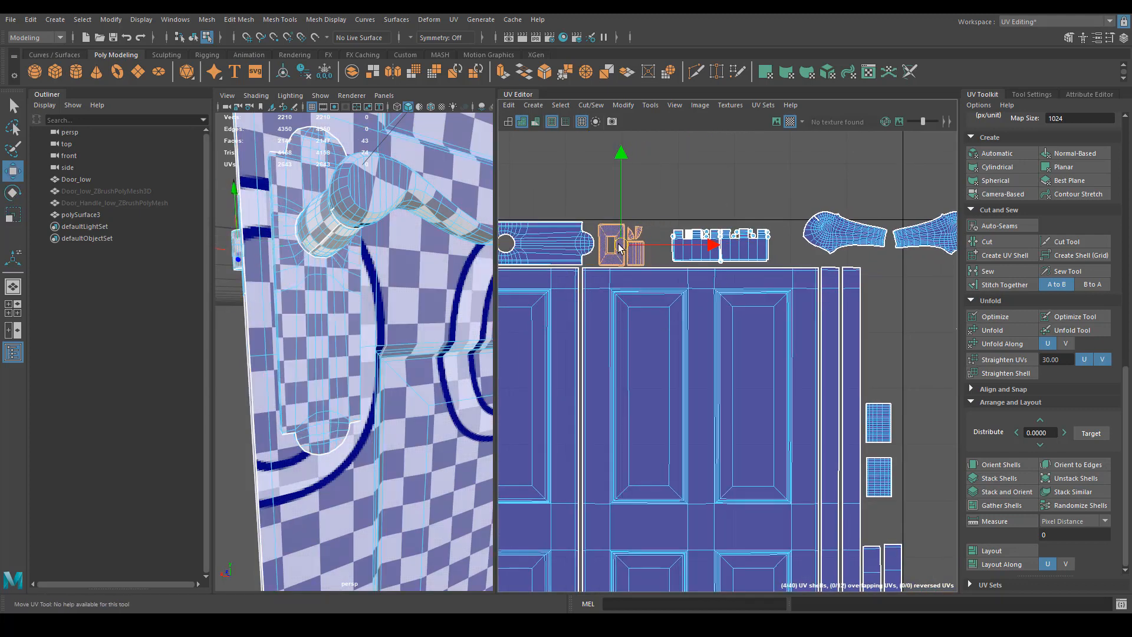
key(r)
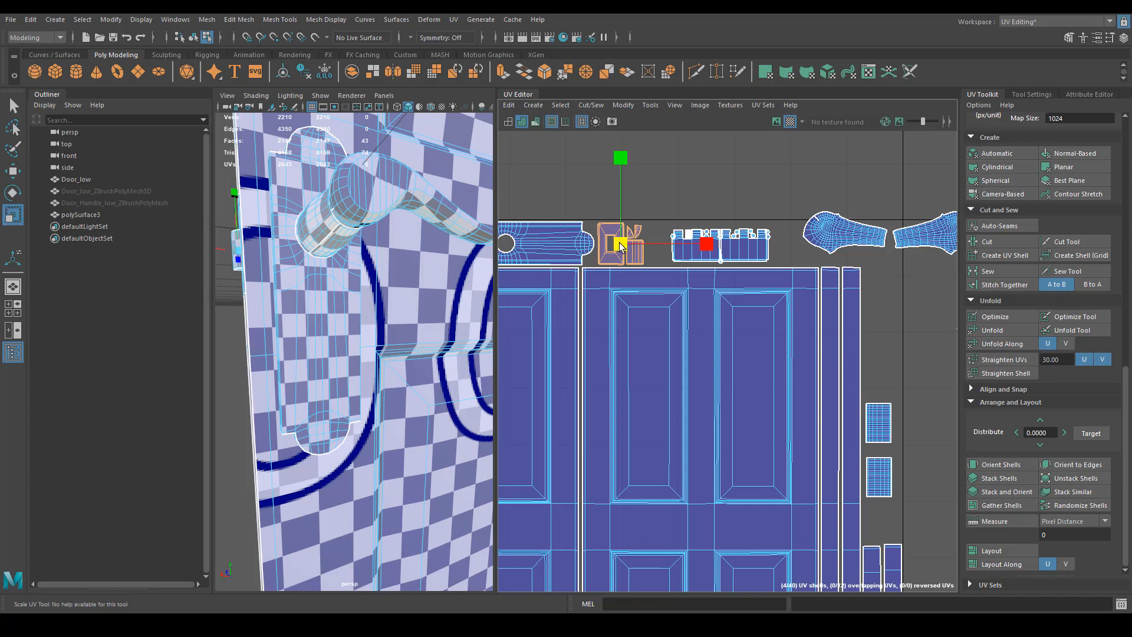
Step: Move the frame shell and its small neighbours to the tile's right border, and the box shell cluster above the tile
drag(623, 247, 904, 361)
drag(762, 208, 763, 210)
drag(771, 171, 701, 159)
Step: Move both lever shells together into the space beside the handle plates and scale them up slightly
drag(899, 236, 801, 259)
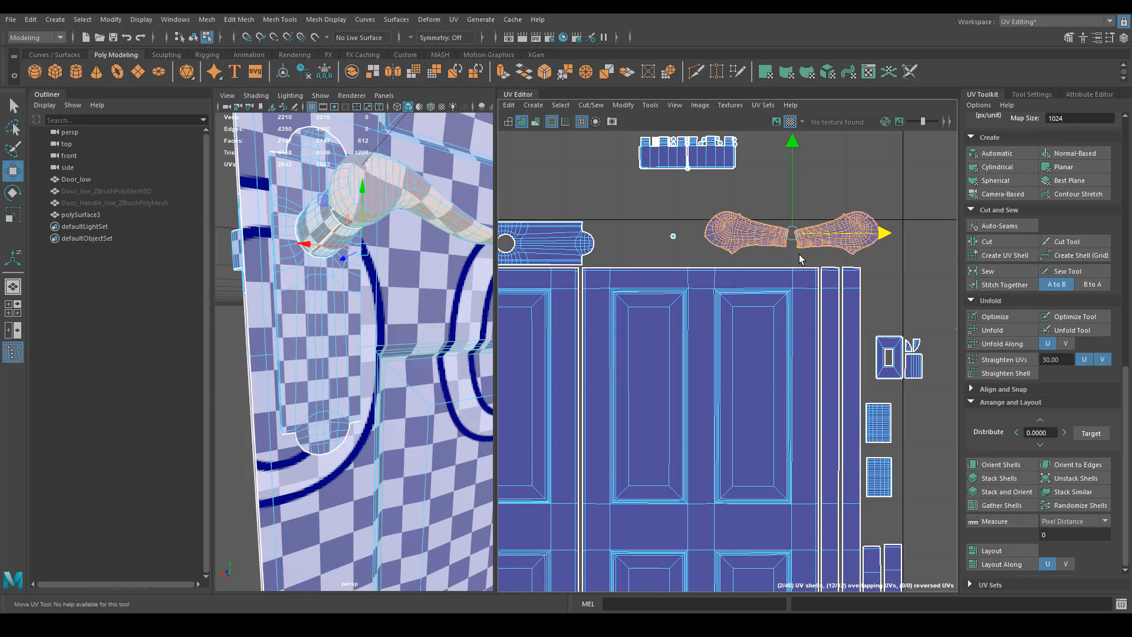
click(688, 224)
click(802, 231)
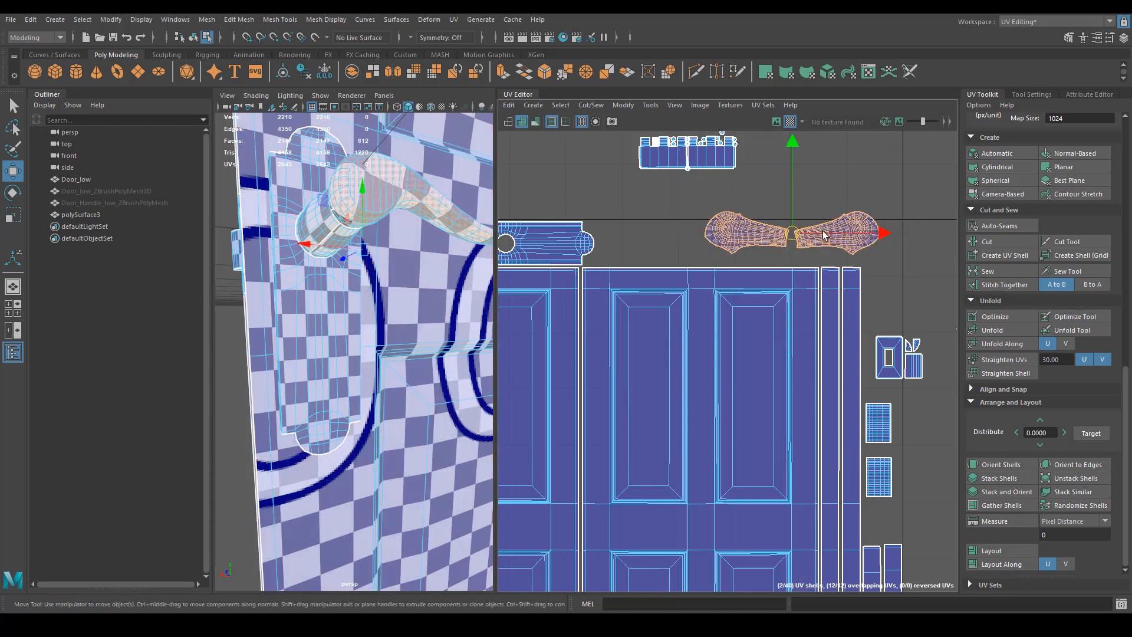
key(r)
drag(806, 228, 807, 228)
key(w)
drag(731, 245, 634, 256)
key(r)
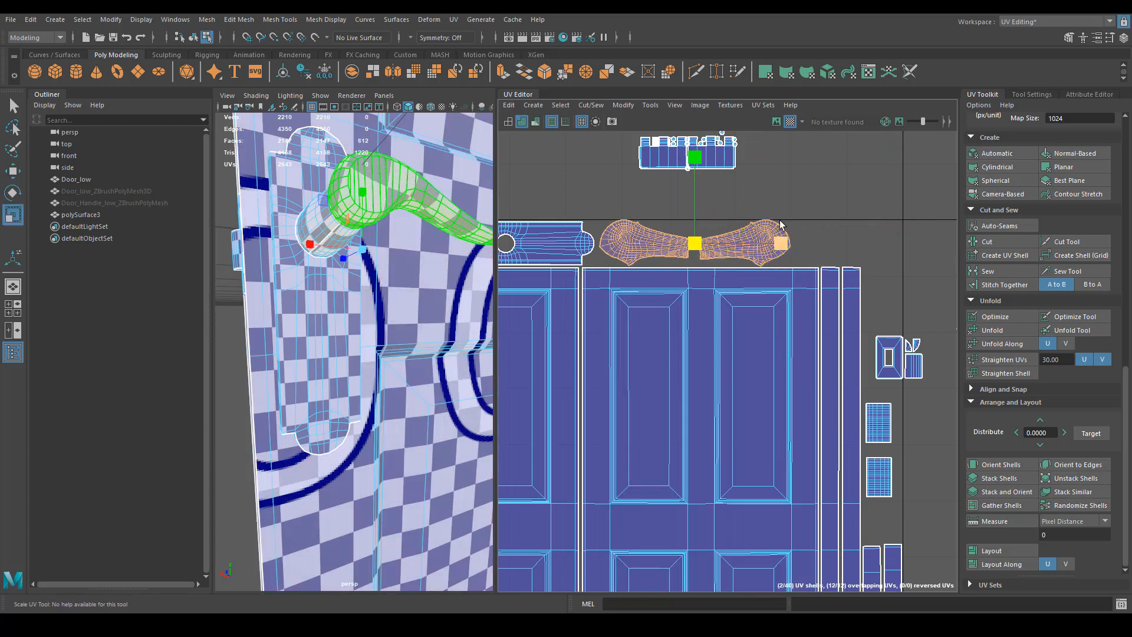
Step: Rotate the right lever shell slightly to level it and move it towards the tile's upper right corner
click(777, 227)
key(e)
drag(829, 217, 830, 228)
key(w)
drag(744, 242, 854, 241)
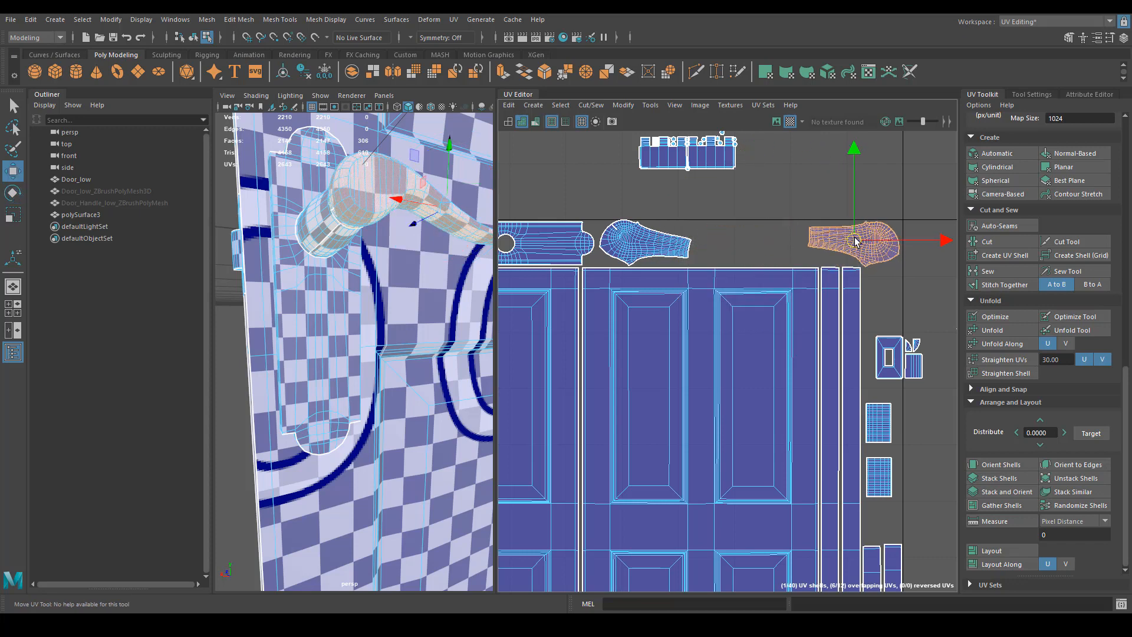
Step: Level the left lever shell with a slight rotation and place both levers side by side at the tile's upper right corner
click(646, 241)
mouse_move(725, 245)
mouse_down()
mouse_move(761, 248)
mouse_move(730, 228)
mouse_up()
key(e)
key(w)
scroll(781, 258, up, 4)
alt+middle_drag(780, 239, 628, 240)
click(761, 203)
scroll(766, 167, down, 3)
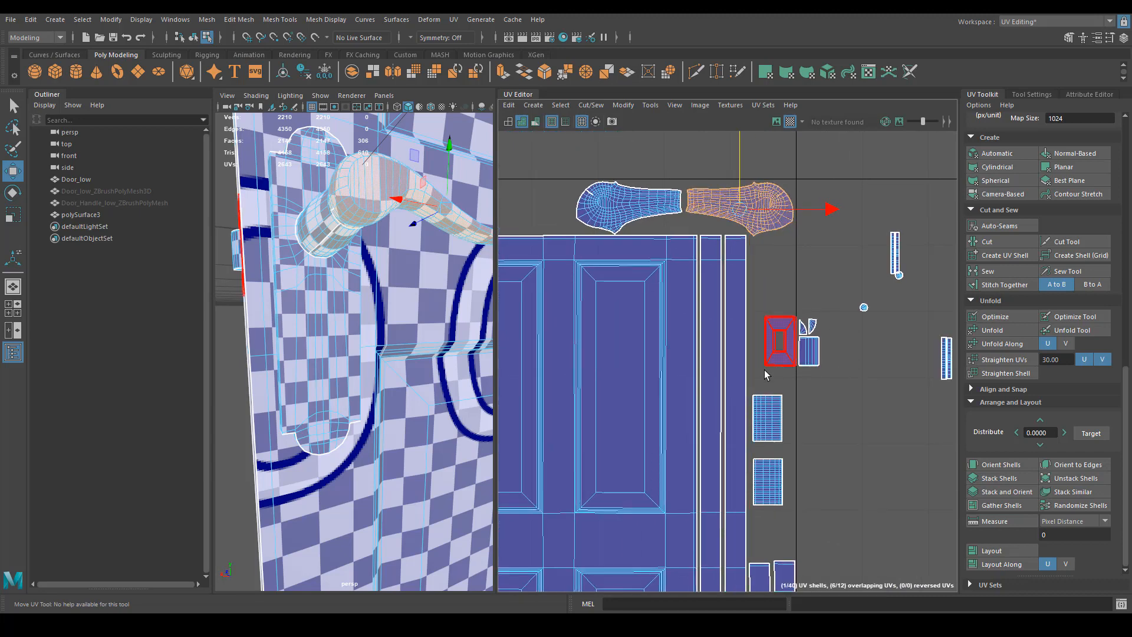
Step: Move the frame shell and its small neighbours into the column beside the door strips, with the small rectangular shell below the frame
drag(765, 370, 821, 311)
drag(792, 348, 769, 318)
click(794, 288)
drag(761, 395, 760, 392)
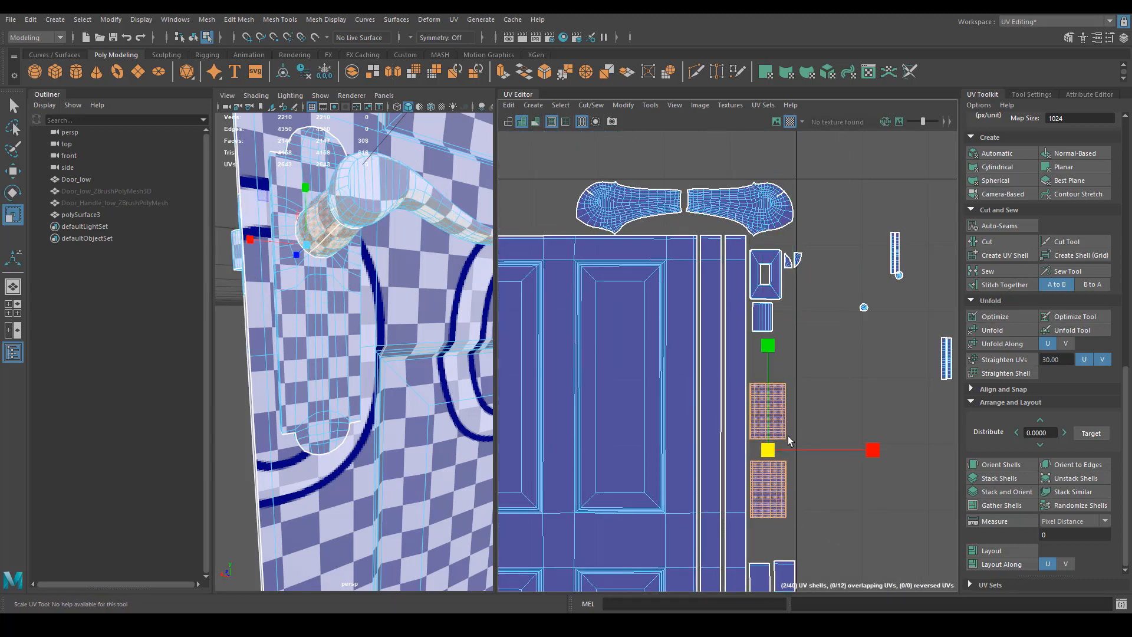
Step: Scale up both grid-patterned cylinder shells to the column's width and stack them closely below the small rectangular shell
key(r)
drag(766, 448, 776, 407)
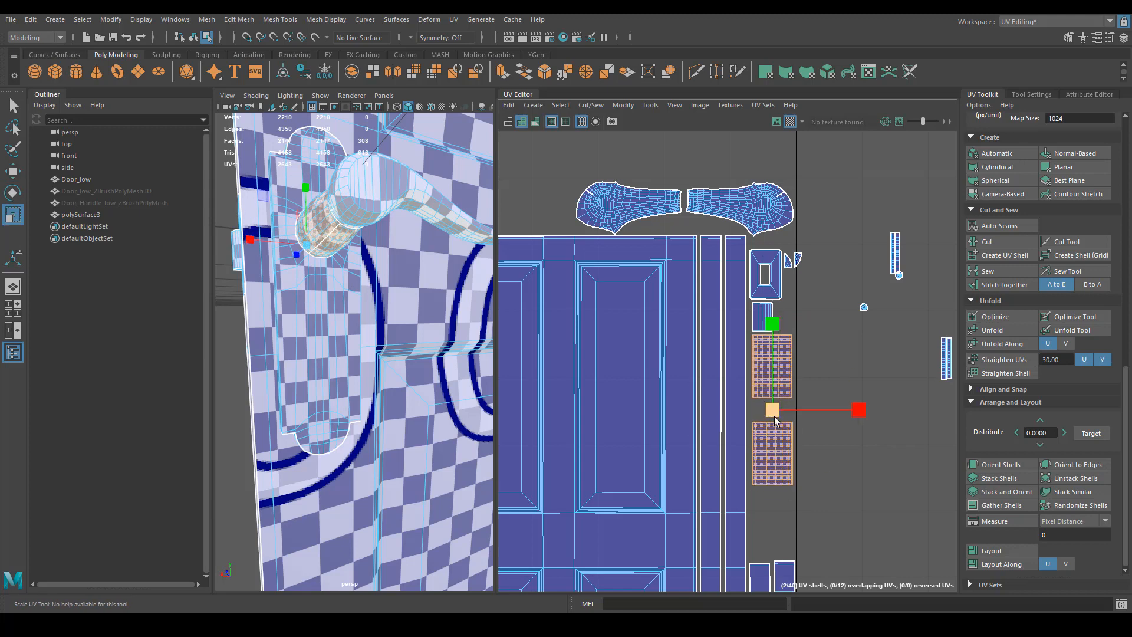
key(w)
click(773, 451)
drag(773, 455, 773, 439)
key(r)
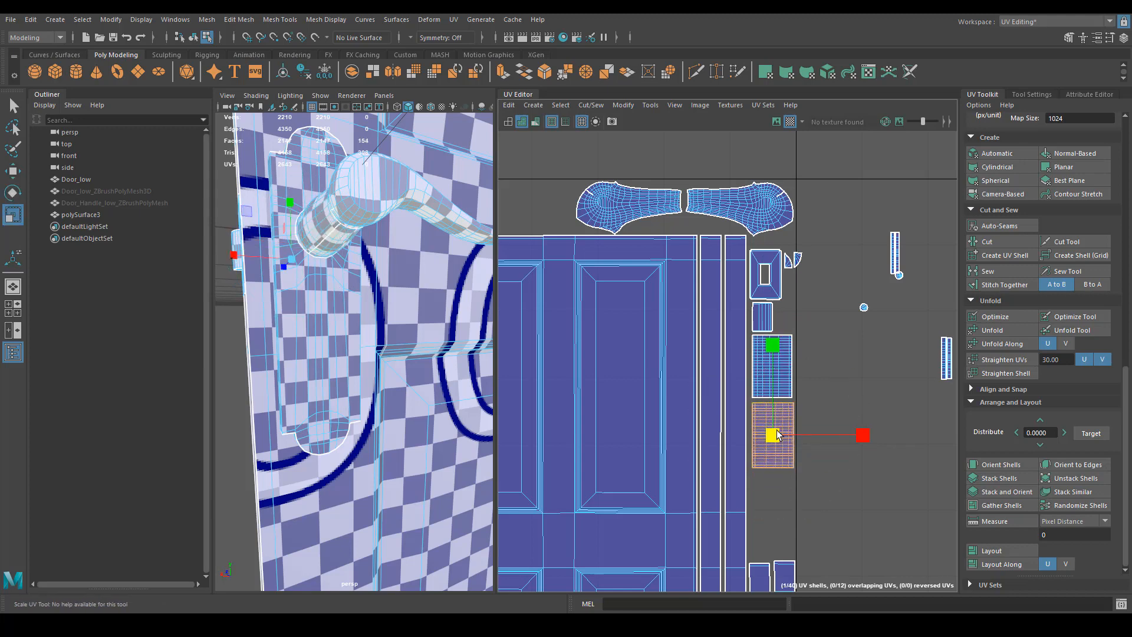
key(w)
scroll(675, 356, down, 4)
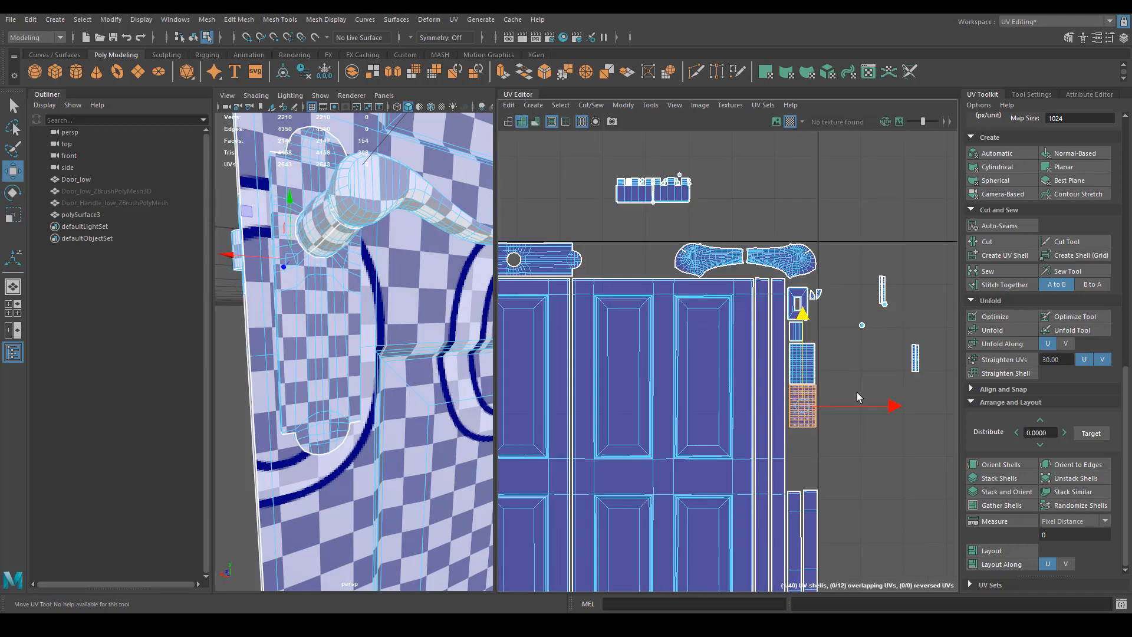
Step: Set a narrow strip pair above the tile, and rotate the box shell cluster upright, enlarge it and place it in the right-hand column
click(852, 357)
drag(853, 357, 774, 452)
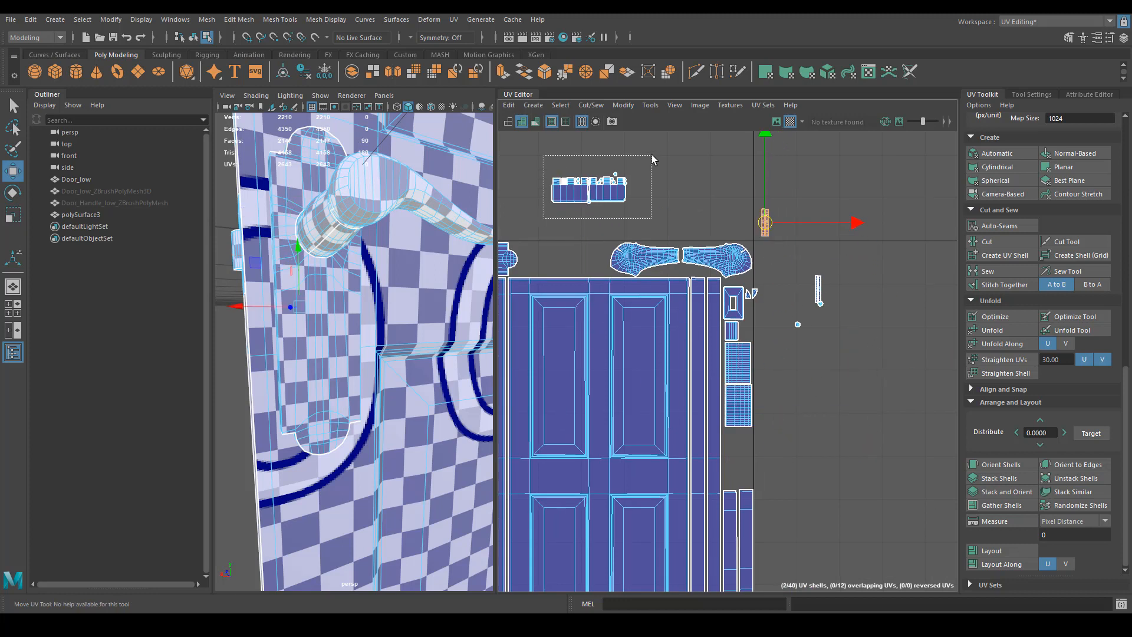
key(r)
drag(653, 159, 632, 293)
key(e)
key(w)
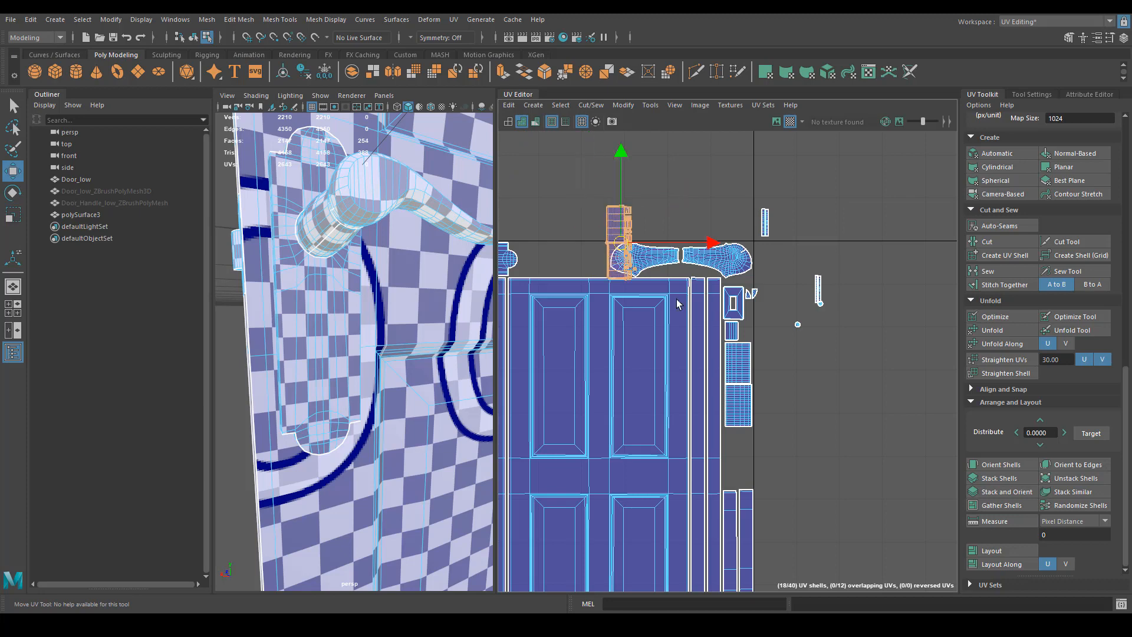
drag(624, 244, 741, 448)
key(w)
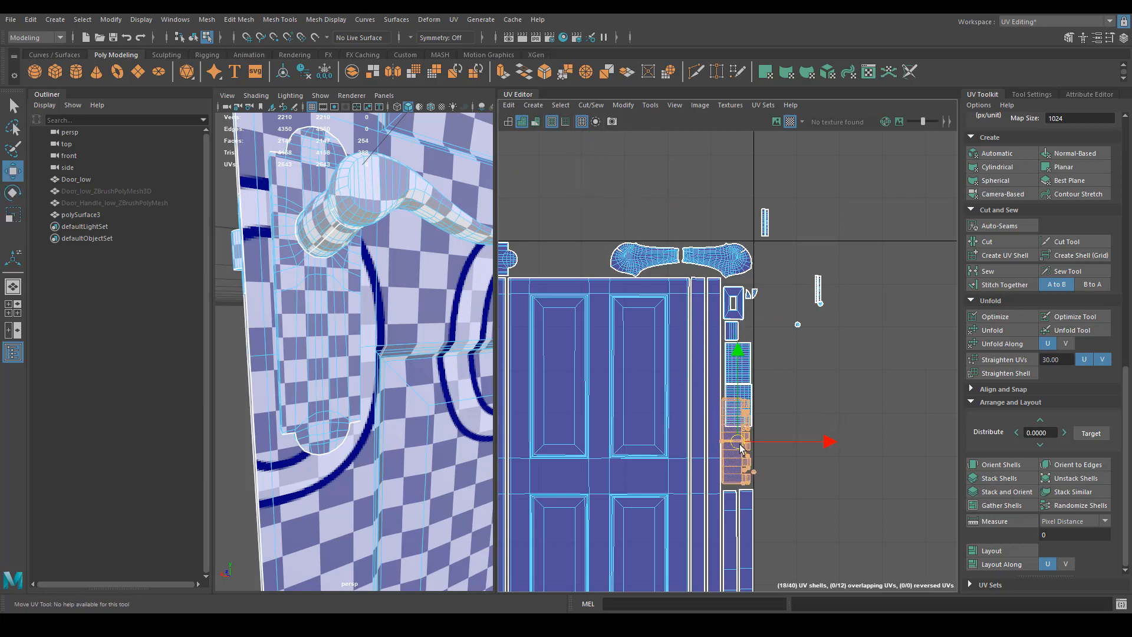
scroll(741, 447, up, 5)
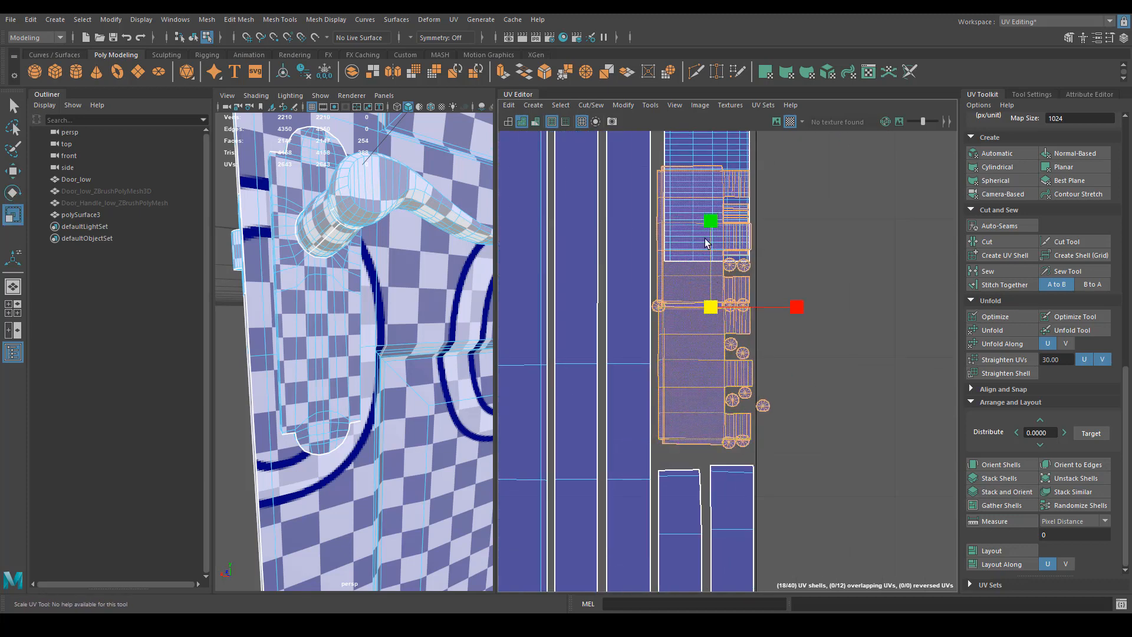
key(w)
drag(710, 222, 712, 235)
alt+middle_drag(792, 229, 783, 364)
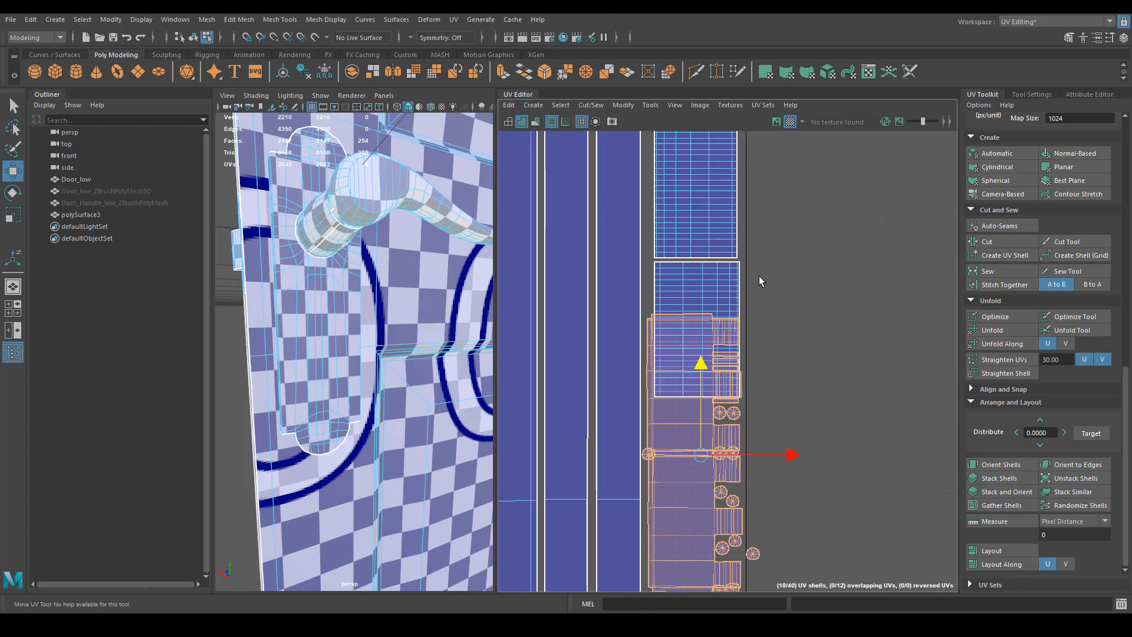
Step: Move both grid-patterned cylinder shells out of the column and rotate them horizontally between the handle plates and levers
drag(759, 277, 716, 237)
scroll(758, 293, down, 5)
alt+middle_drag(759, 293, 858, 386)
drag(827, 383, 526, 208)
key(e)
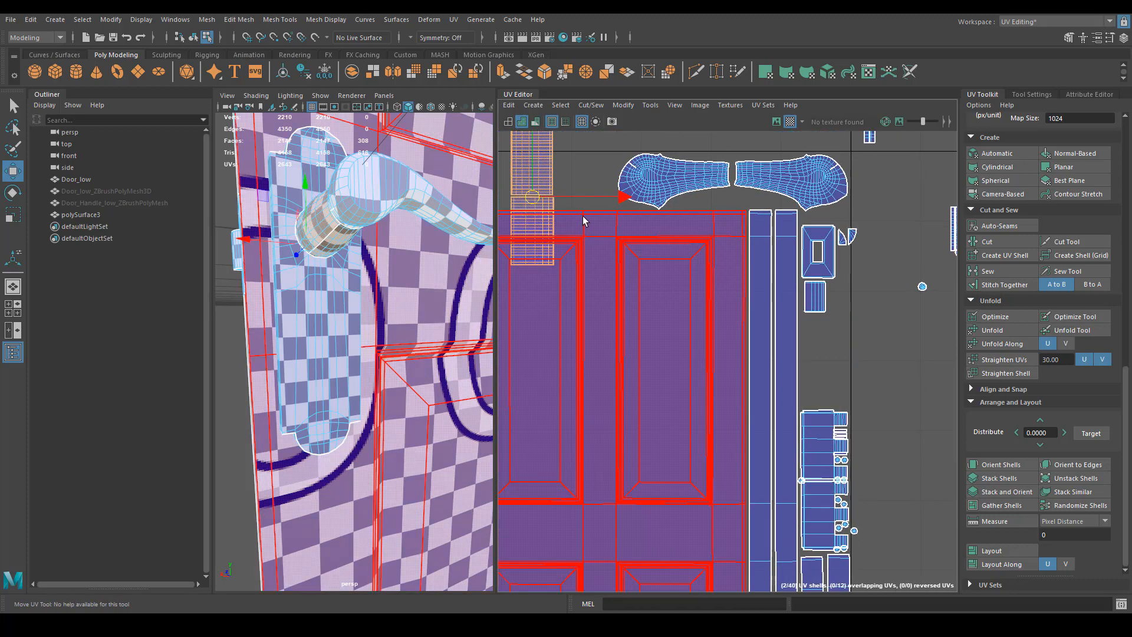
alt+middle_drag(592, 161, 702, 250)
drag(710, 238, 581, 197)
key(w)
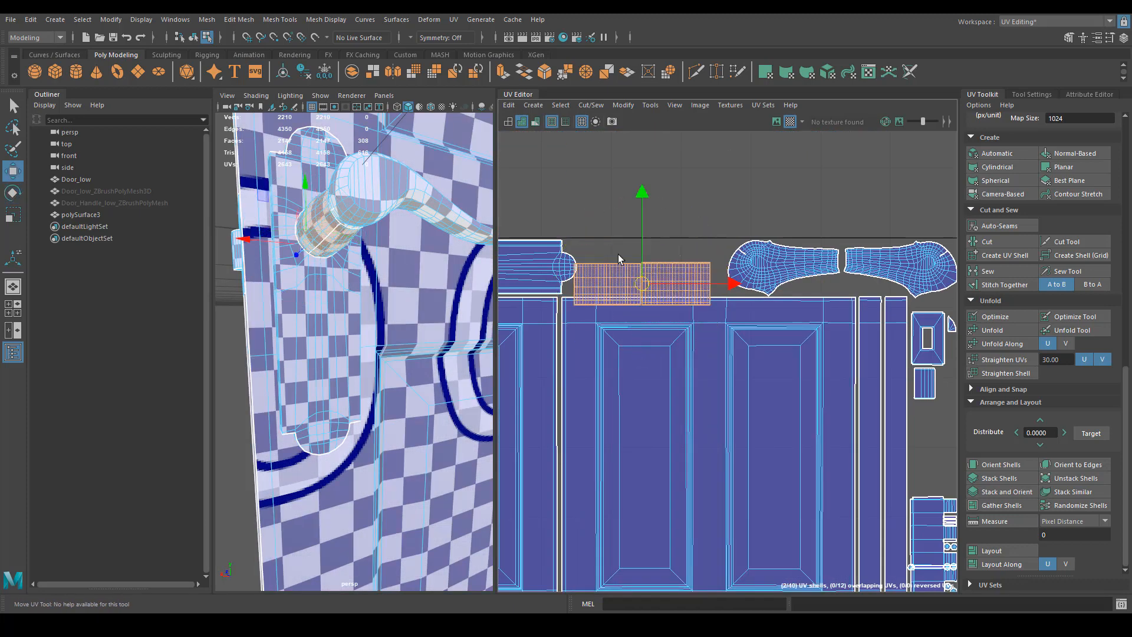
Step: Enlarge both cylinder shells to fill the gap between plates and levers, and stretch the left one vertically to match its neighbour
drag(618, 254, 663, 272)
key(r)
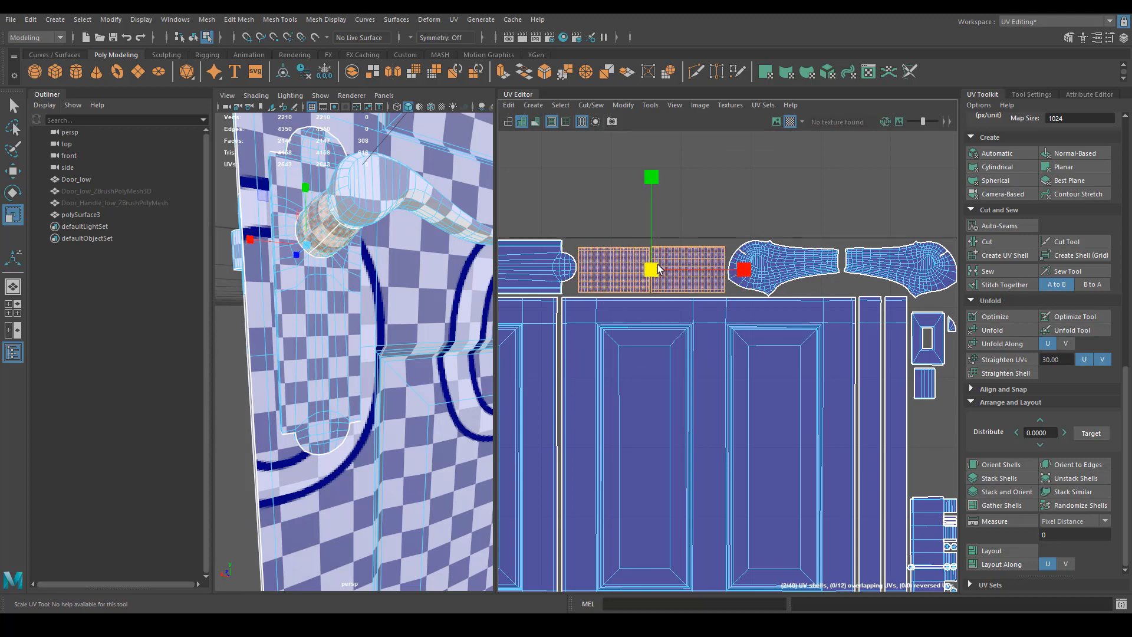
key(w)
scroll(671, 286, up, 5)
alt+middle_drag(670, 286, 766, 308)
click(684, 265)
key(r)
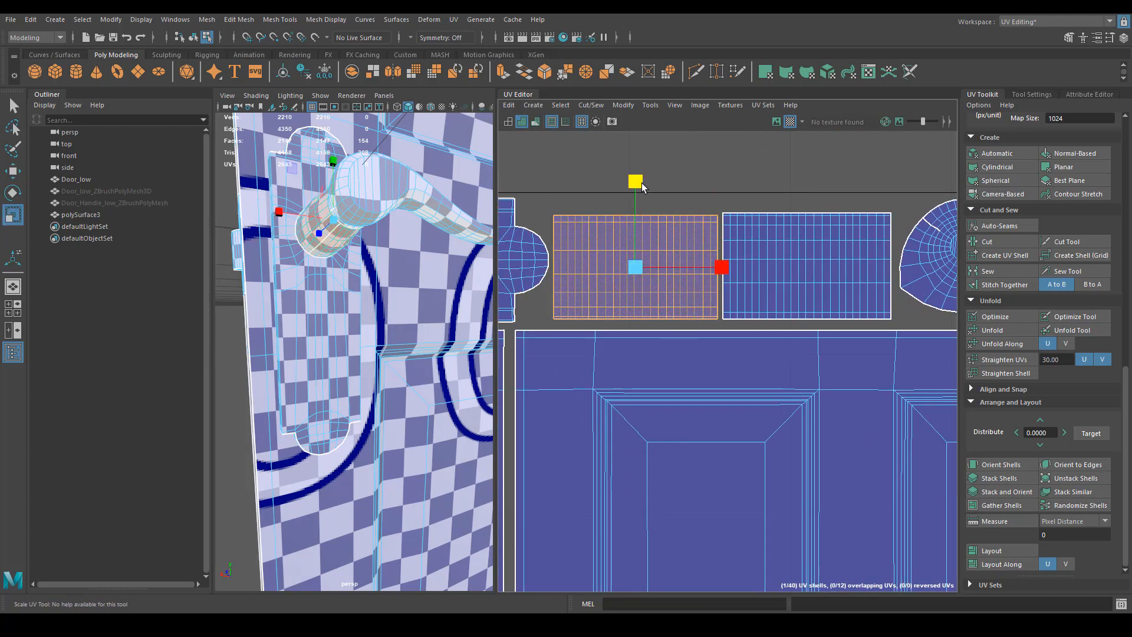
drag(637, 182, 638, 185)
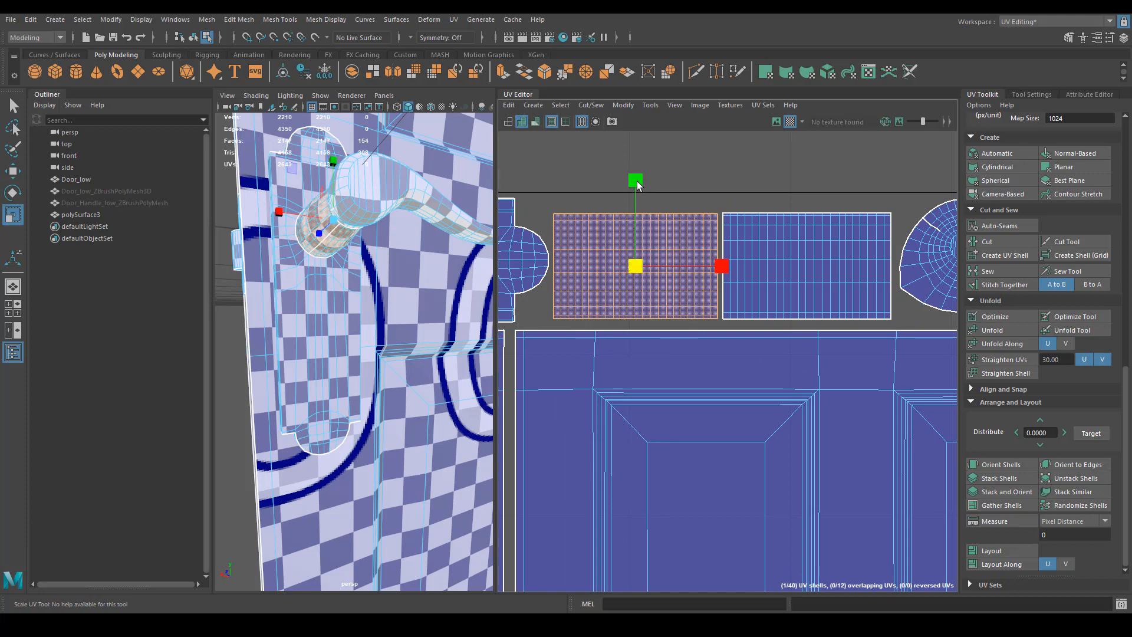
Step: Move the four small strip and round cap shells from outside the tile into the column above the box shell cluster
scroll(823, 246, down, 5)
drag(712, 341, 813, 224)
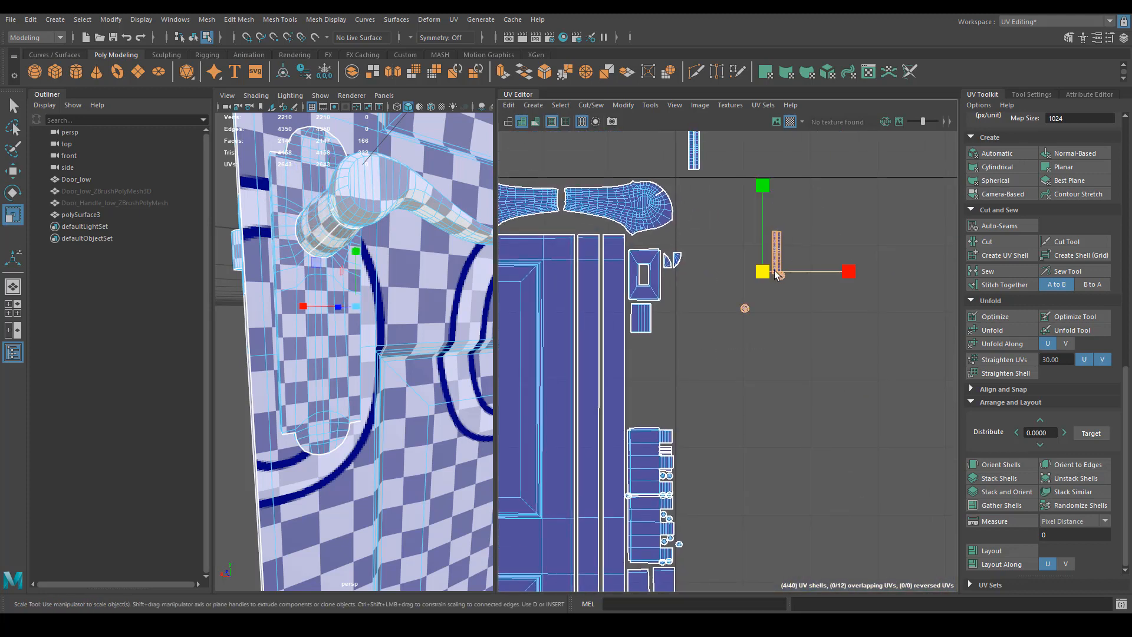
key(w)
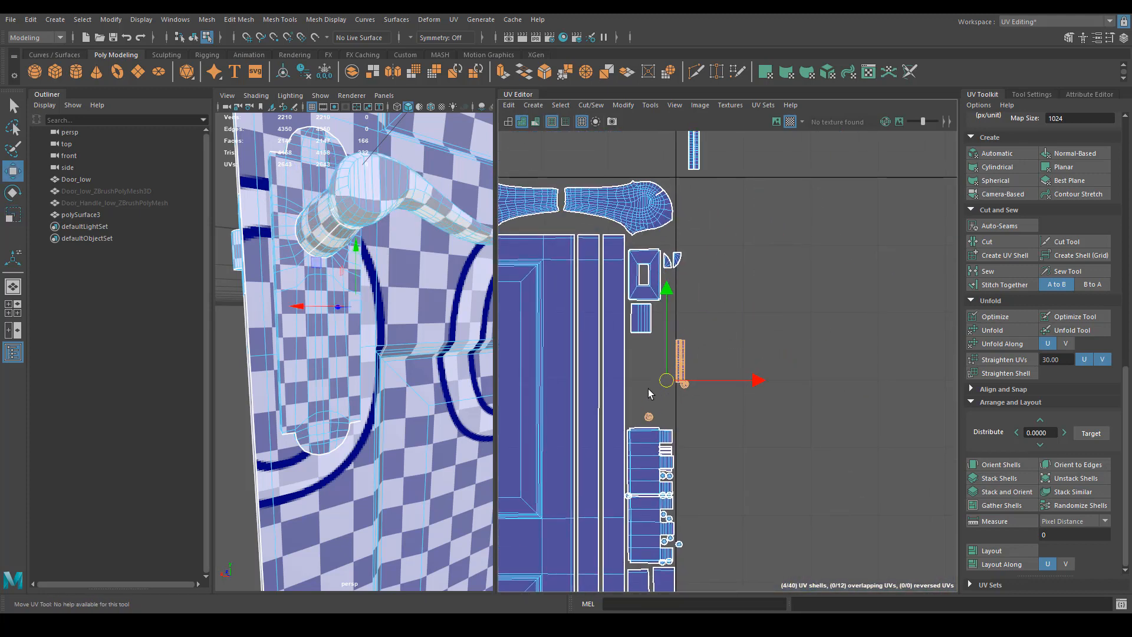
Step: Move the remaining narrow strip pair from above the tile into the column beside the other strip pair
drag(727, 132, 729, 133)
alt+middle_drag(734, 148, 891, 359)
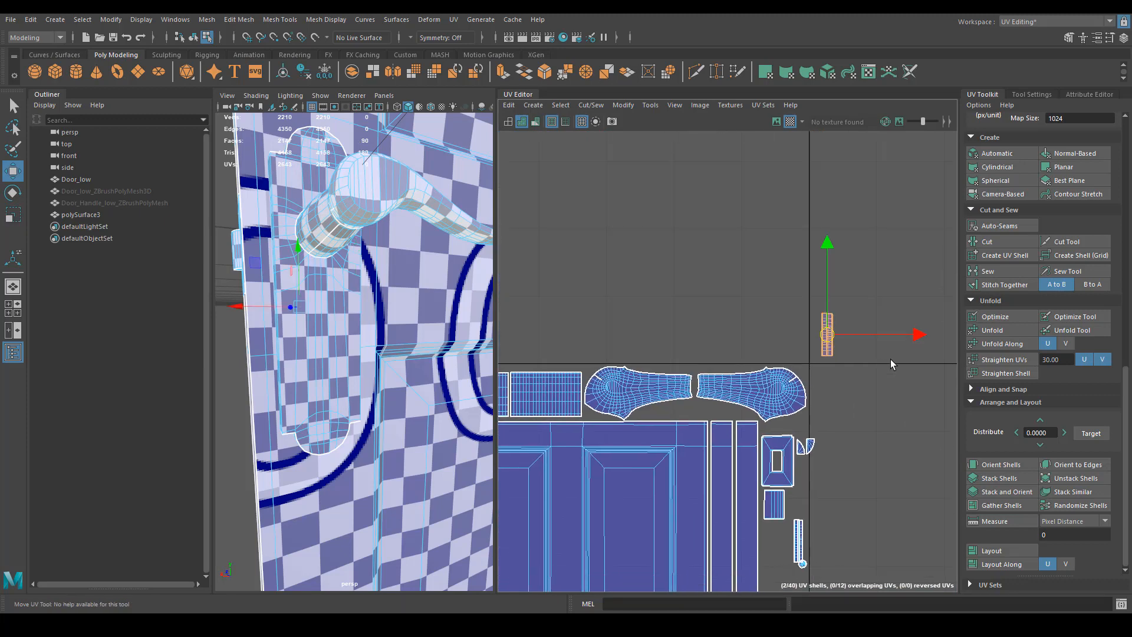
scroll(702, 420, down, 6)
alt+middle_drag(701, 420, 551, 347)
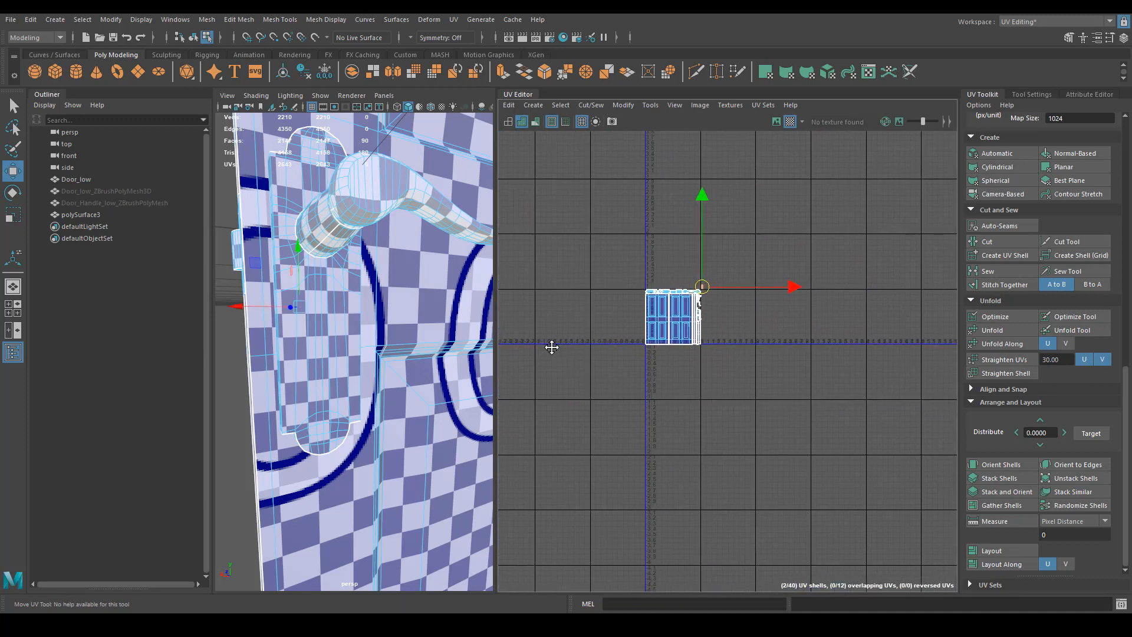
scroll(551, 346, up, 4)
alt+middle_drag(822, 359, 760, 407)
scroll(760, 407, up, 3)
scroll(760, 407, up, 4)
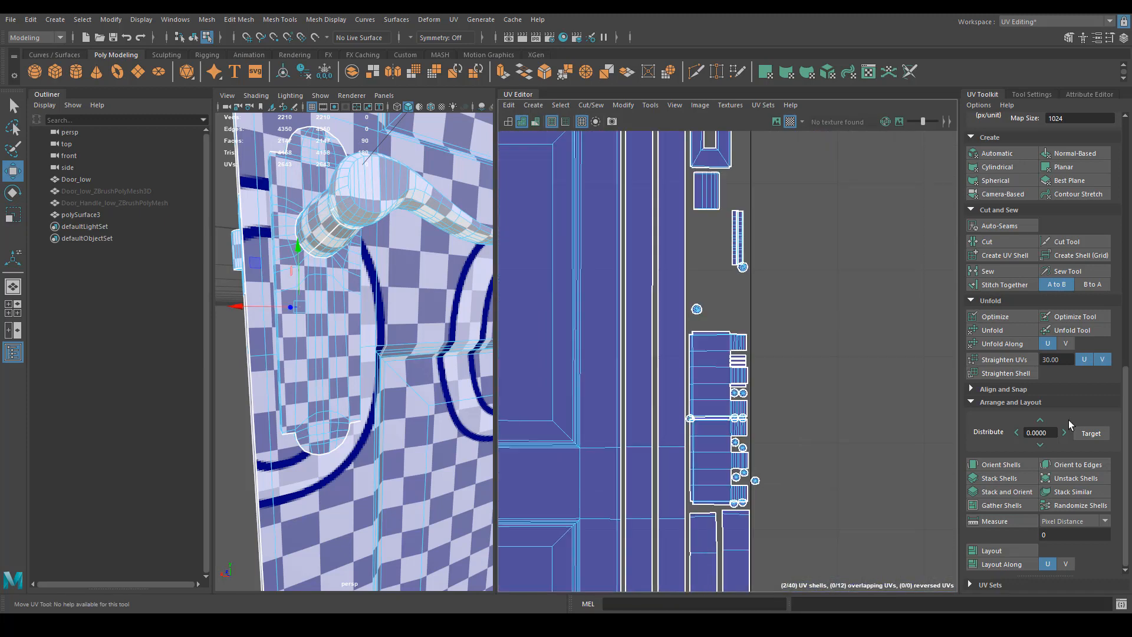
alt+middle_drag(769, 305, 759, 293)
alt+middle_drag(779, 246, 810, 377)
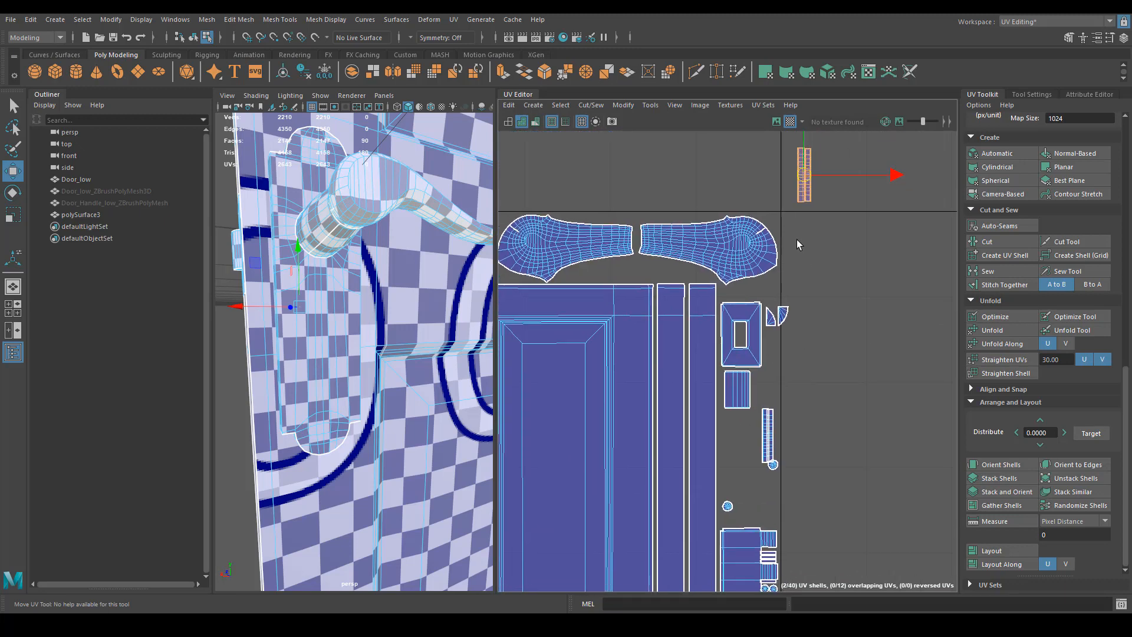
drag(775, 406, 755, 445)
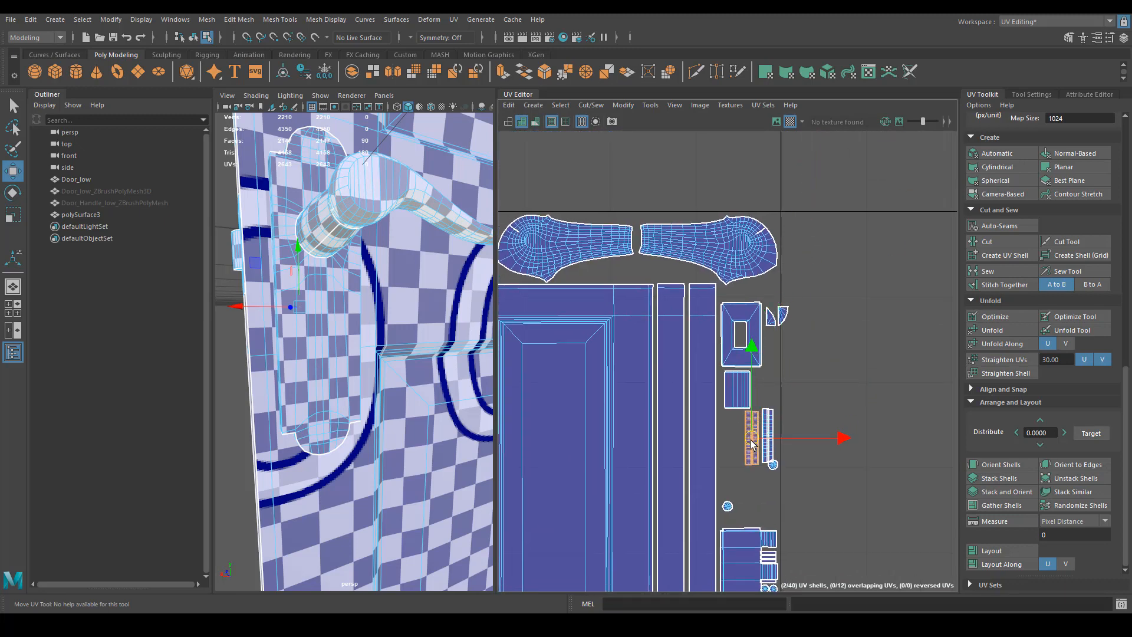
Step: Place the second narrow strip pair beside the first below the small rectangular shell and adjust the spacing of its strips
click(768, 452)
key(r)
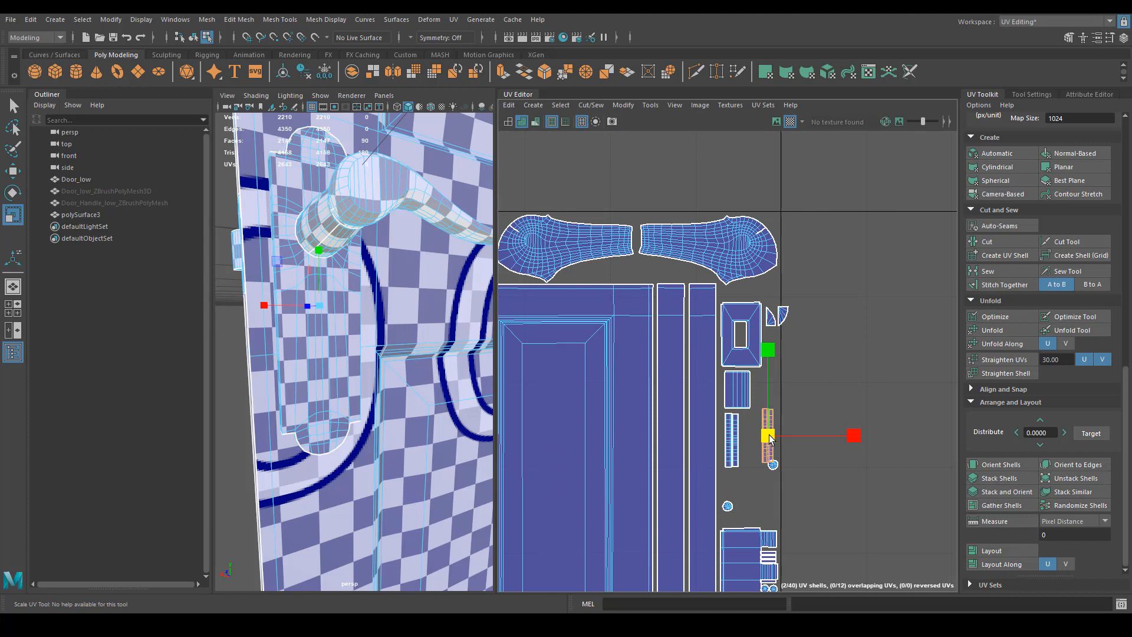
drag(766, 436, 754, 440)
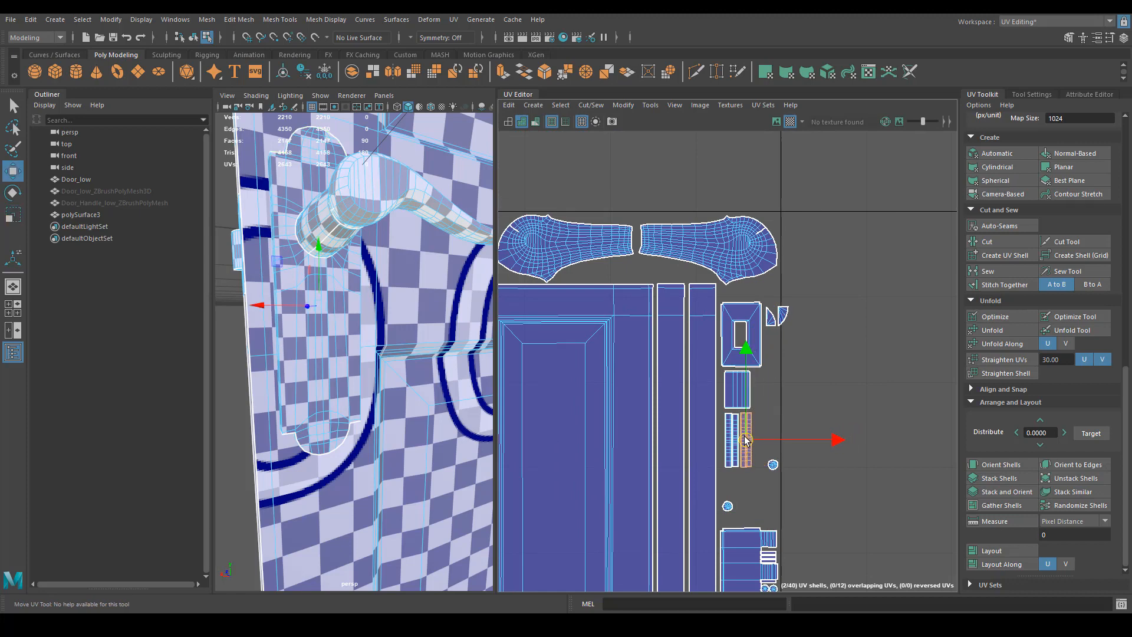
scroll(746, 439, up, 5)
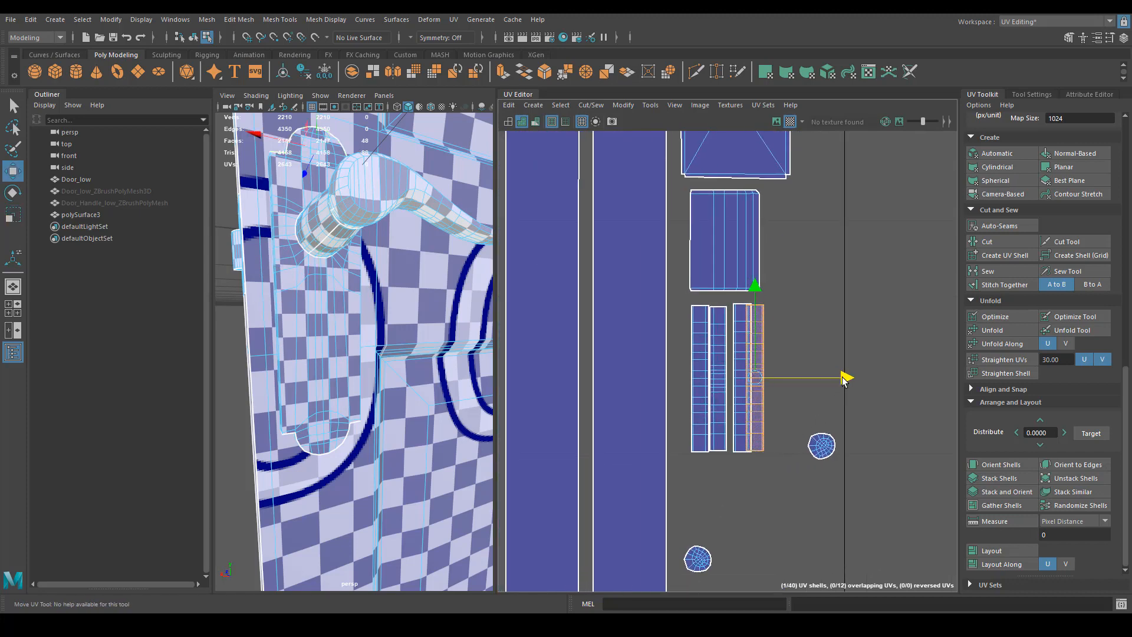
drag(844, 380, 808, 381)
Step: Select all four narrow strips, scale them up and fit them in the column between the rectangular shell and the box cluster
drag(695, 455, 770, 369)
key(e)
key(r)
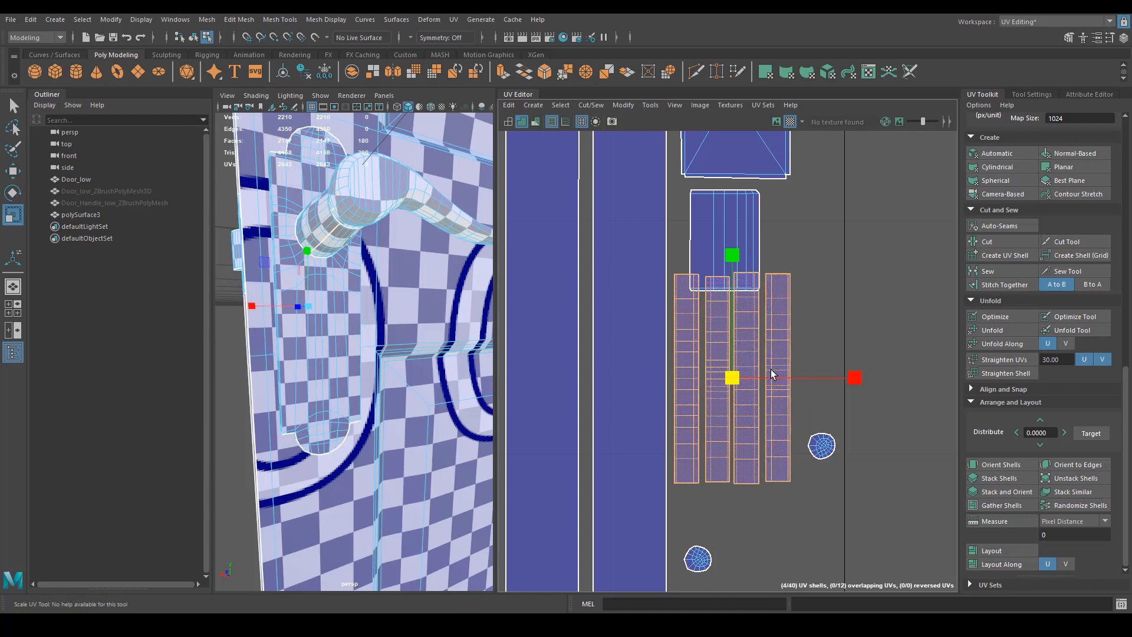
key(w)
alt+drag(371, 333, 406, 375)
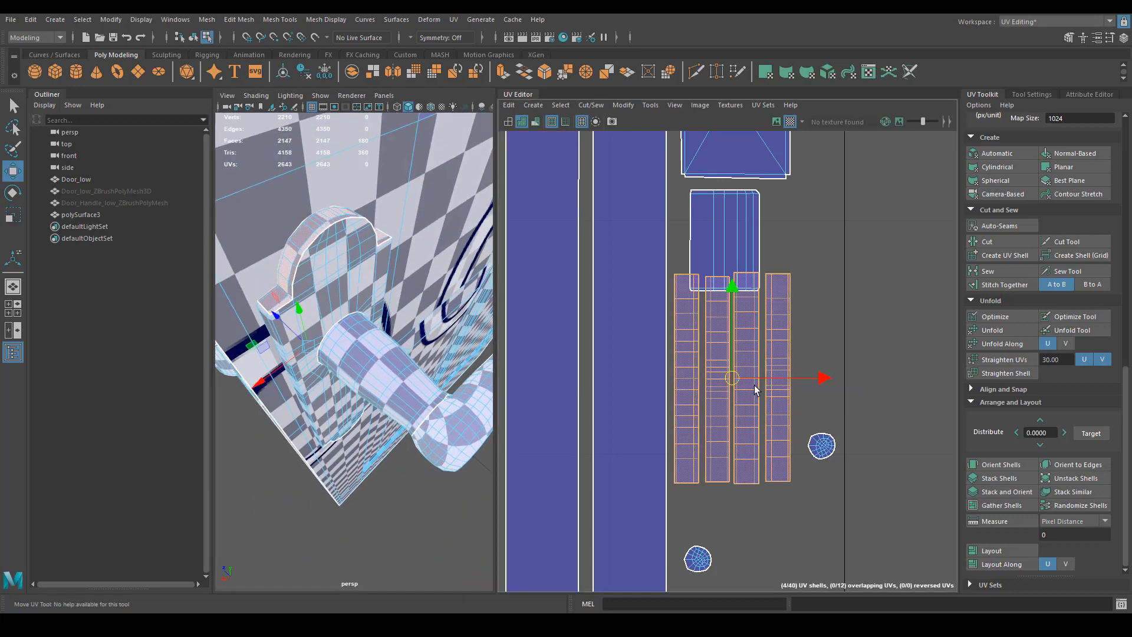
scroll(753, 387, down, 3)
drag(744, 378, 759, 432)
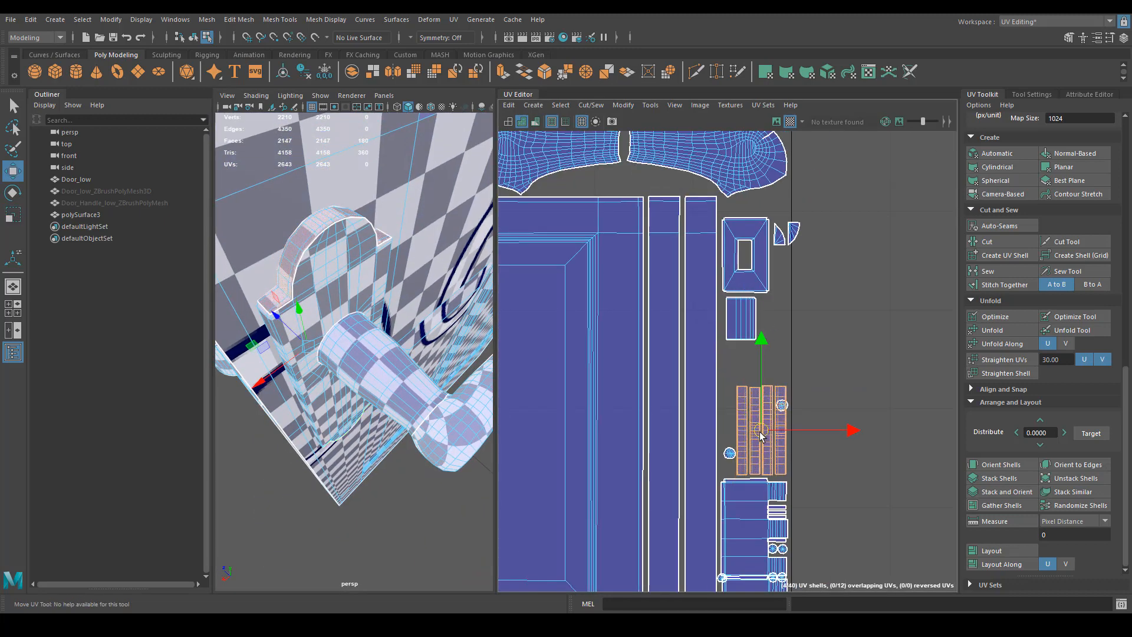
key(r)
key(w)
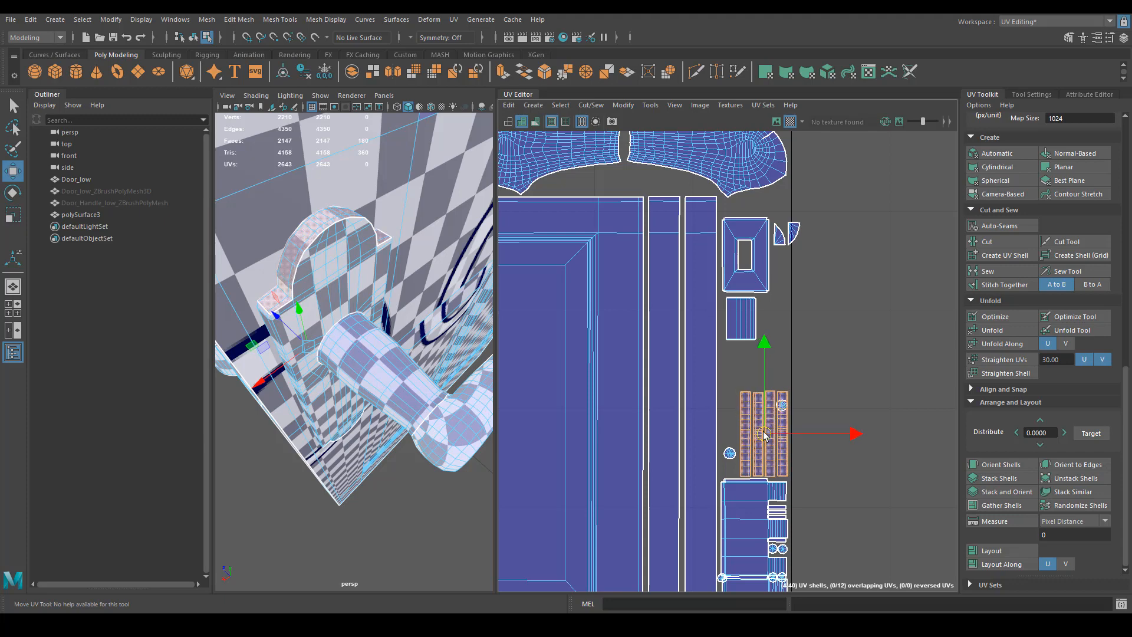
drag(763, 430, 745, 387)
Step: Reposition the three small strips and the strip with two round caps inside the notches beside the upper box shell
click(782, 405)
alt+right_drag(784, 407, 843, 429)
drag(746, 389, 745, 388)
scroll(745, 389, up, 5)
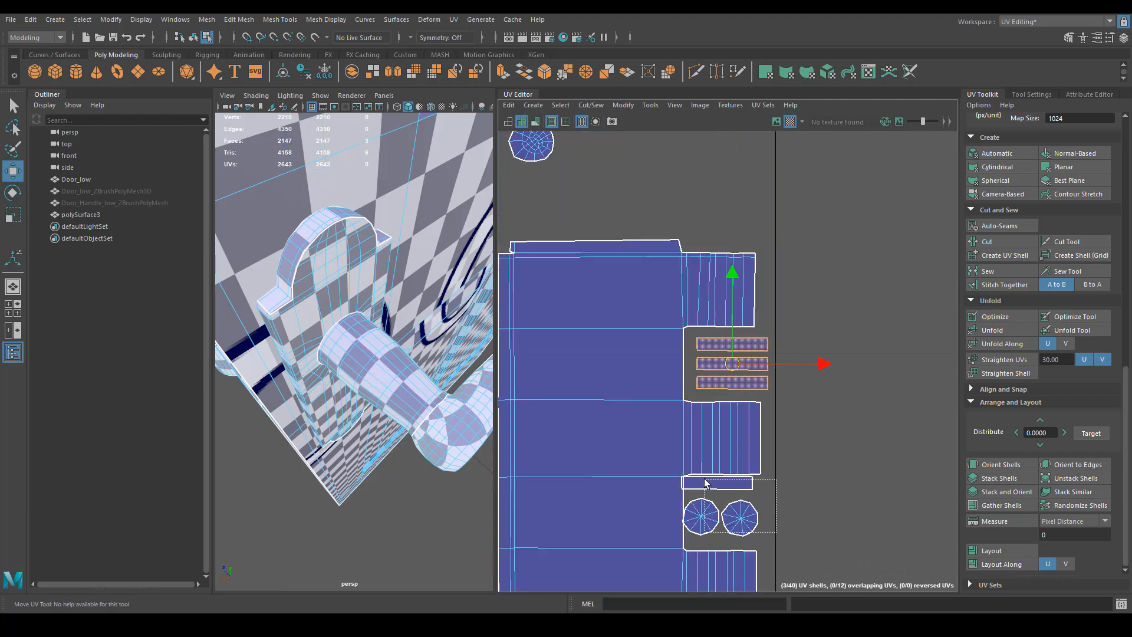
drag(706, 482, 705, 480)
scroll(735, 515, down, 1)
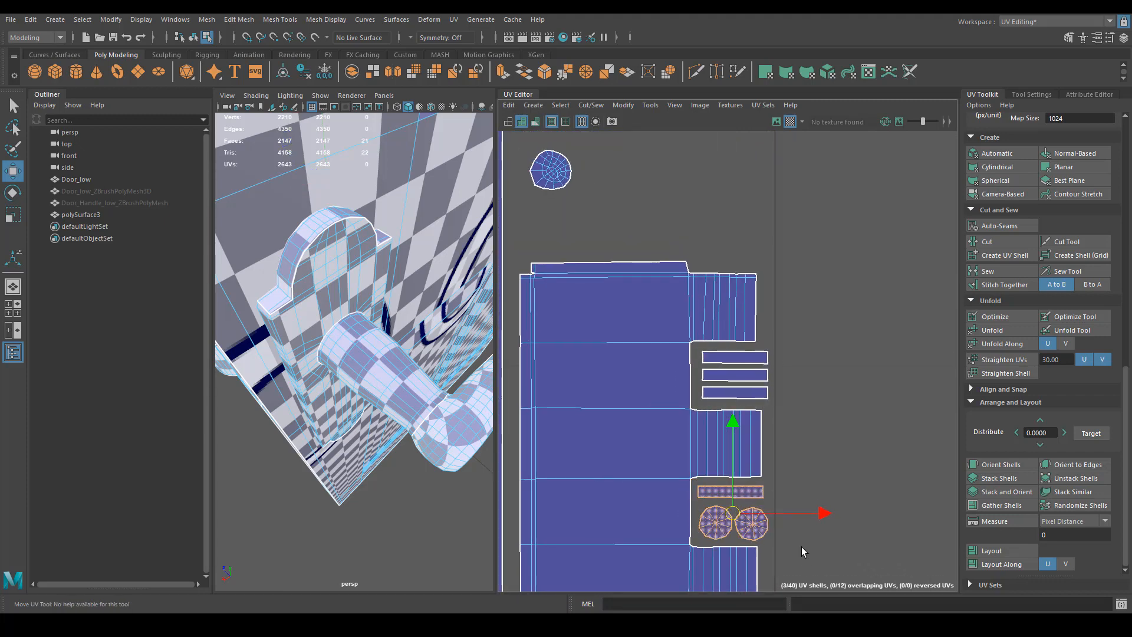
scroll(801, 551, down, 1)
alt+middle_drag(780, 420, 827, 226)
Step: Shift the upper box cluster upward to open a gap above the lower one, and centre two round caps in that gap
click(605, 383)
scroll(616, 377, down, 1)
alt+middle_drag(643, 363, 659, 412)
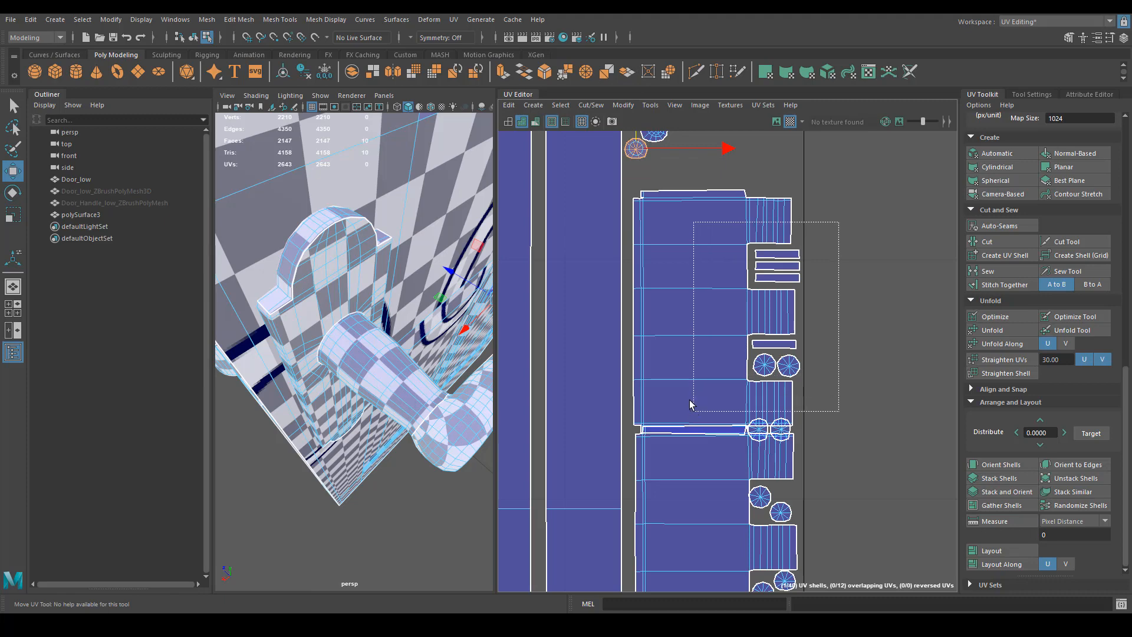
drag(691, 405, 692, 407)
drag(716, 222, 717, 200)
drag(801, 411, 757, 428)
drag(768, 363, 768, 357)
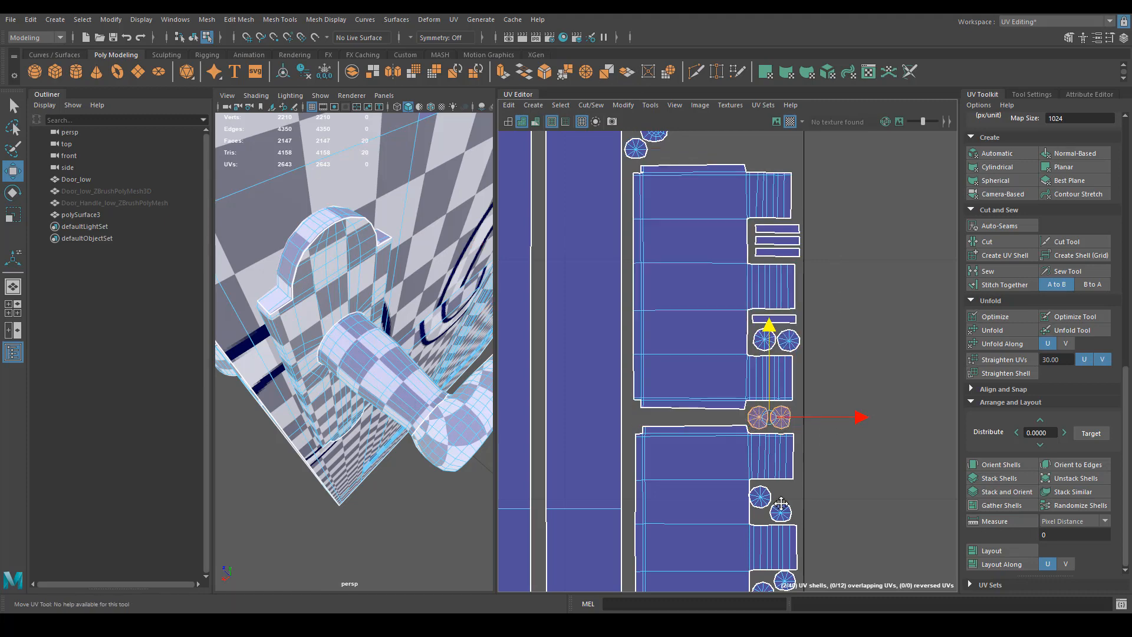
Step: Place the loose small round caps in the free space just above the upper box cluster
alt+middle_drag(782, 504, 773, 419)
alt+middle_drag(829, 501, 823, 428)
drag(823, 429, 804, 466)
alt+middle_drag(658, 236, 653, 347)
drag(642, 372, 712, 168)
alt+middle_drag(712, 167, 709, 357)
click(634, 270)
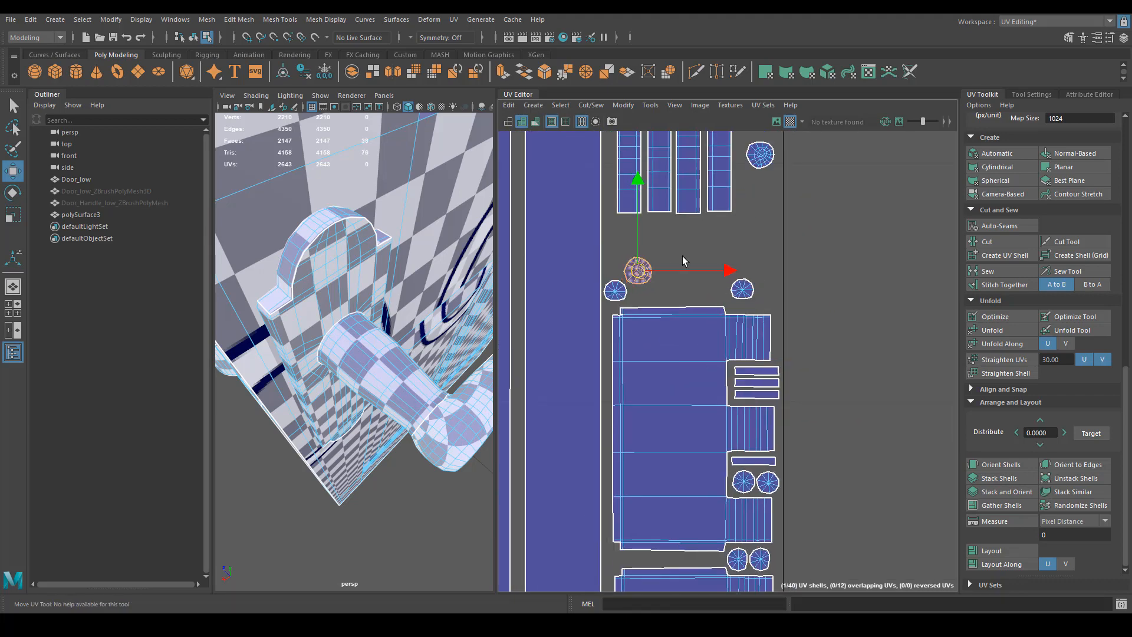
drag(627, 293, 640, 289)
Step: Move the two larger round cap shells into the gap beneath the two lever shells
click(688, 259)
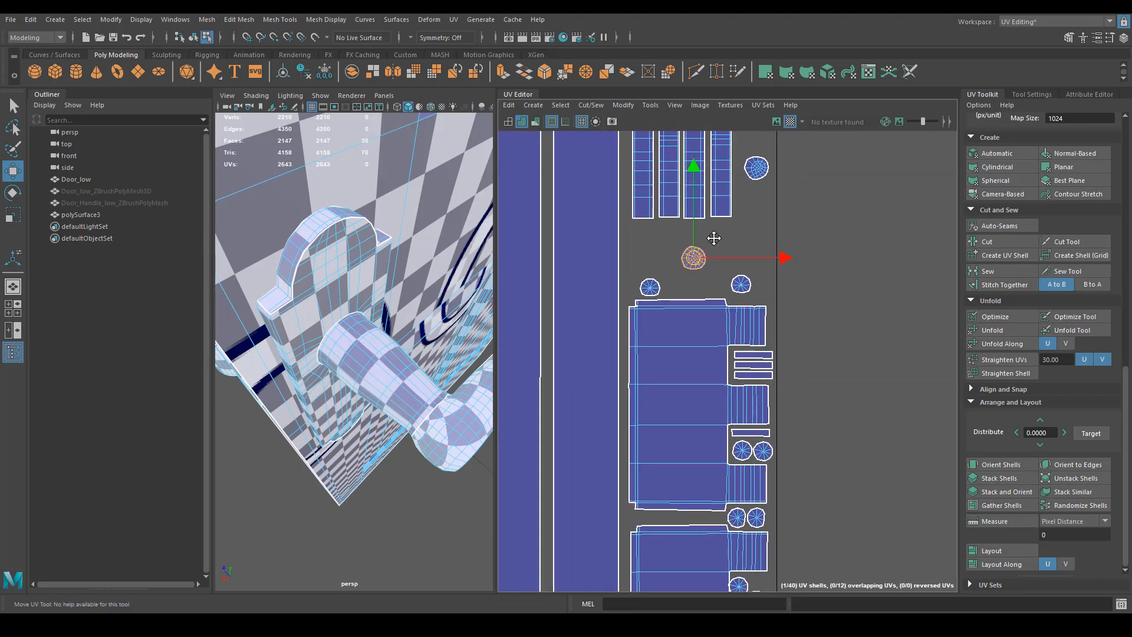
scroll(688, 259, down, 1)
alt+middle_drag(688, 259, 633, 358)
scroll(823, 329, down, 3)
alt+middle_drag(823, 329, 803, 426)
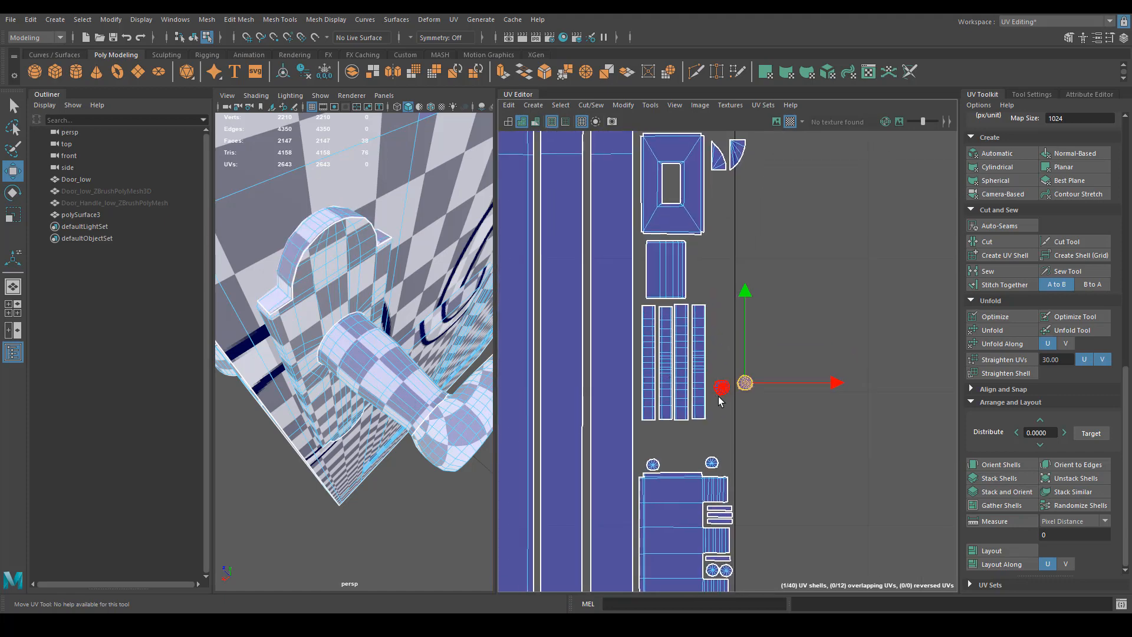
shift+click(719, 389)
drag(732, 384, 791, 194)
alt+middle_drag(792, 198, 796, 416)
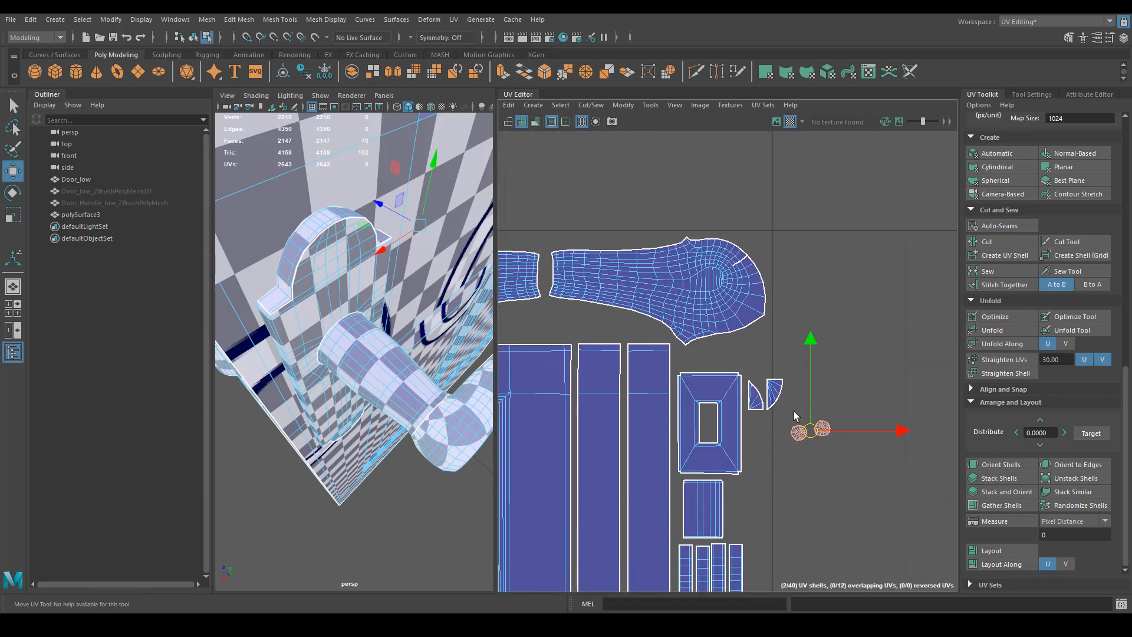
alt+middle_drag(550, 330, 691, 362)
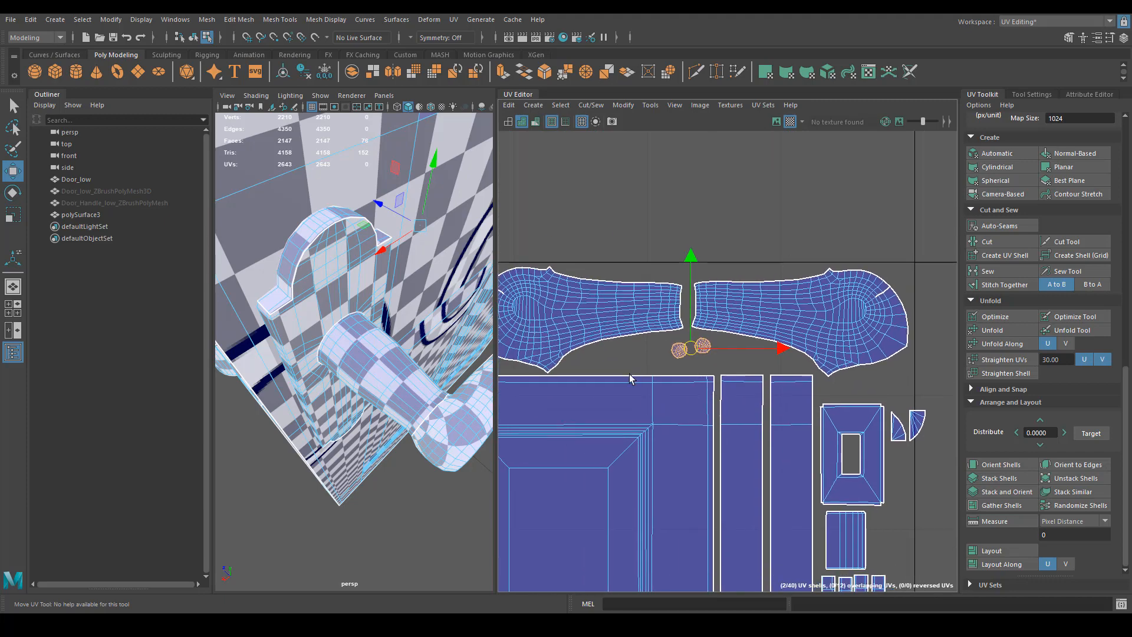
Step: Scale up the two round caps beneath the lever shells and rotate the pair level
scroll(631, 379, up, 3)
key(r)
drag(721, 333, 747, 332)
key(e)
drag(790, 284, 797, 330)
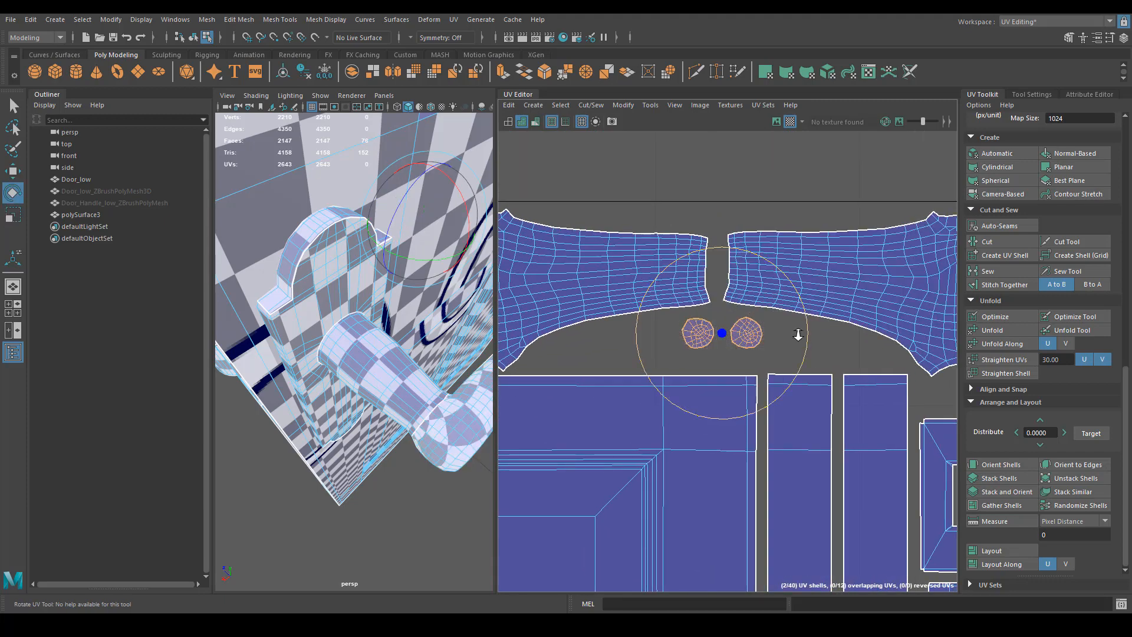
Step: Fit the two quarter-fan shells as a half disc beside the hollow rectangular shell, inside the tile edge
scroll(837, 354, down, 4)
alt+middle_drag(909, 378, 774, 152)
key(w)
mouse_move(727, 172)
mouse_down()
mouse_move(722, 200)
mouse_move(714, 159)
mouse_up()
key(e)
key(r)
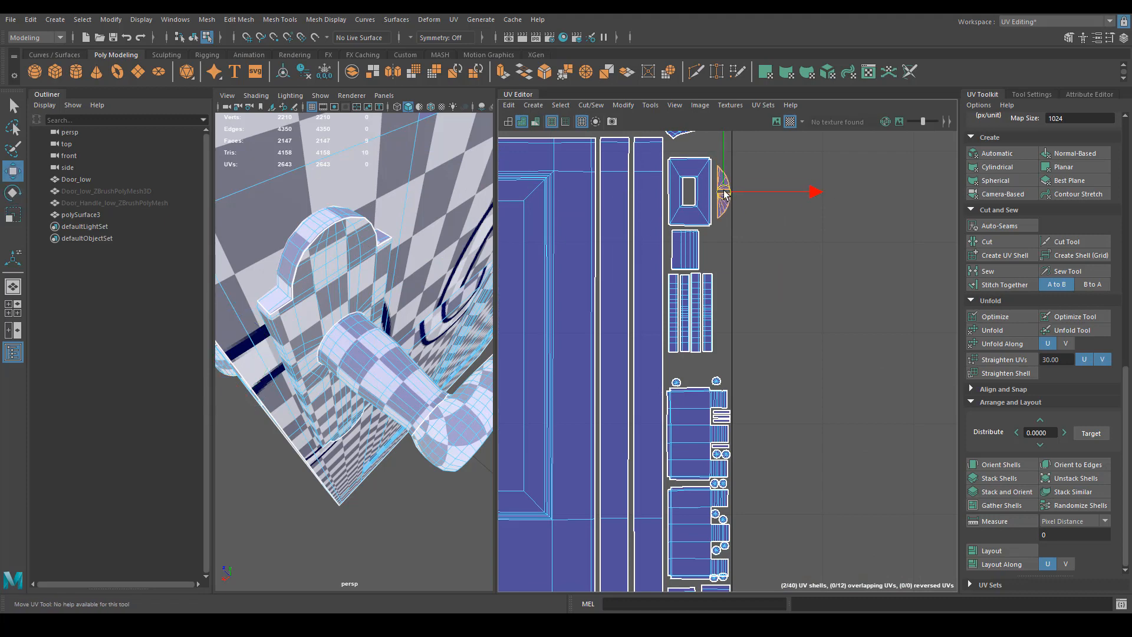
Step: Move the two round caps from the base of the lower box shell to the space above the upper box cluster
scroll(789, 327, up, 3)
alt+middle_drag(744, 477, 735, 321)
scroll(736, 330, up, 1)
alt+middle_drag(690, 580, 700, 488)
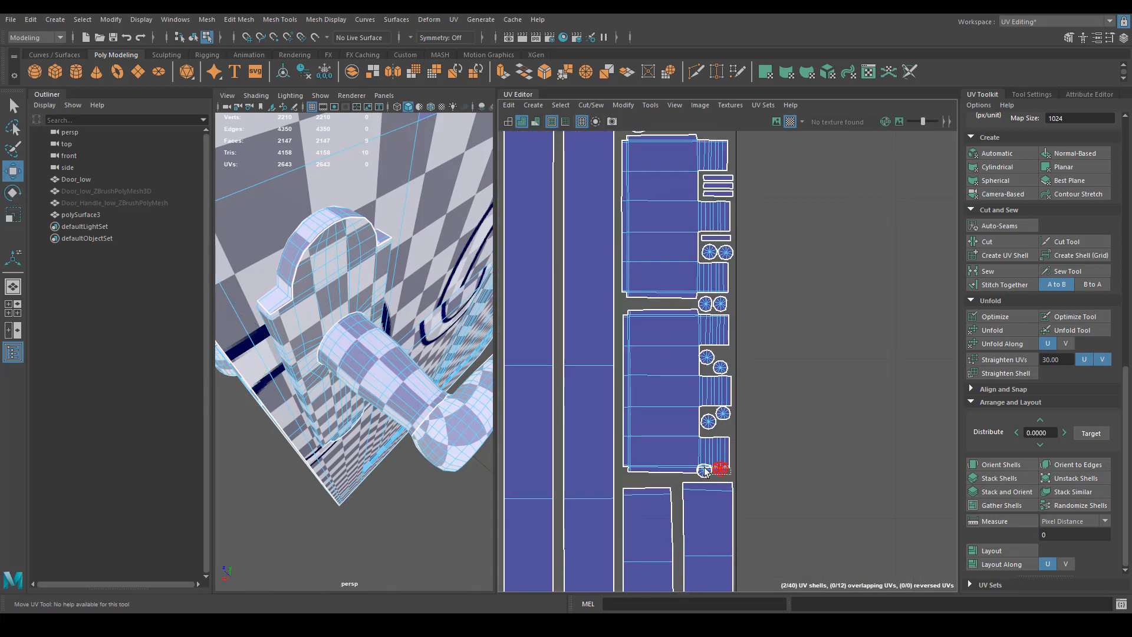
click(705, 472)
drag(710, 468, 710, 192)
alt+middle_drag(702, 177, 726, 295)
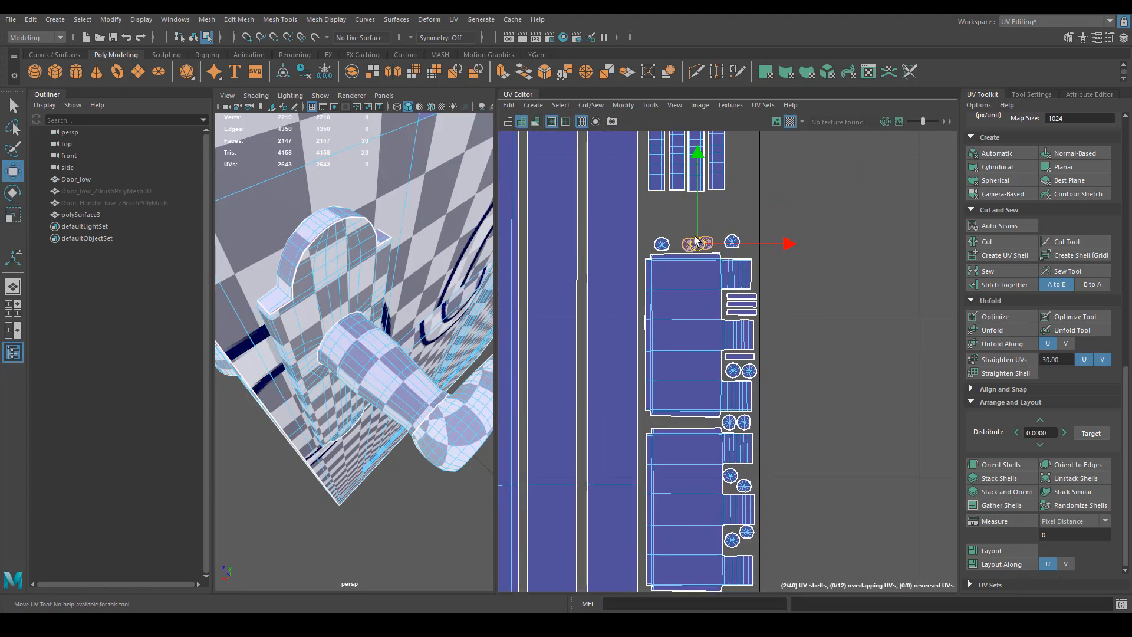
Step: Gather more round caps from the box shell notches and arrange them in two rows below the four narrow strips
drag(660, 228, 698, 235)
drag(732, 362, 687, 249)
click(743, 489)
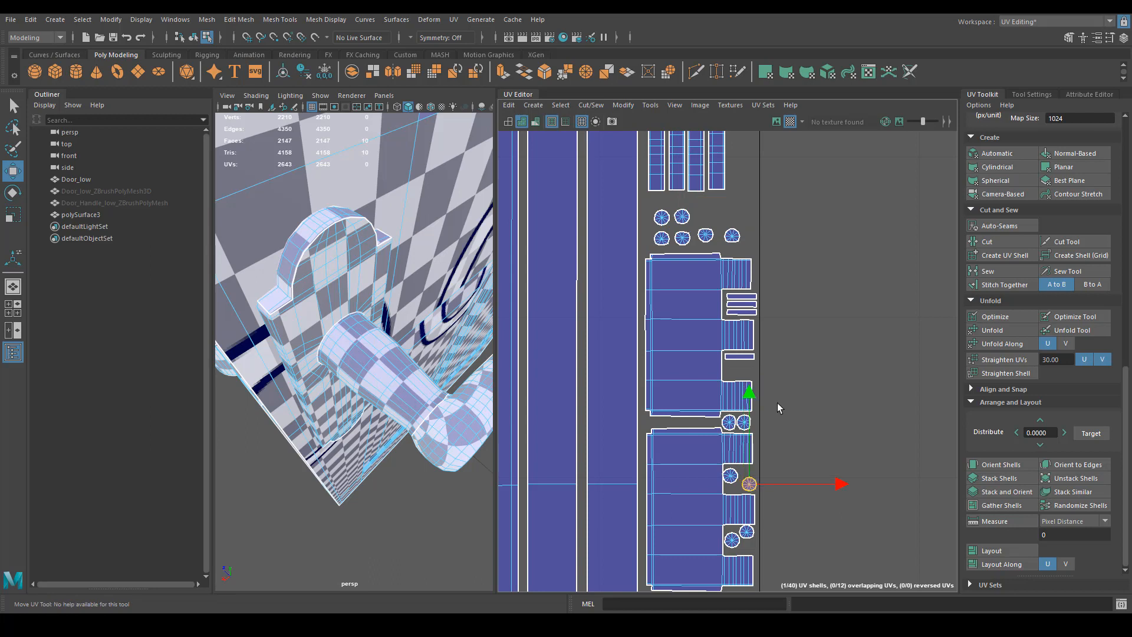
click(747, 531)
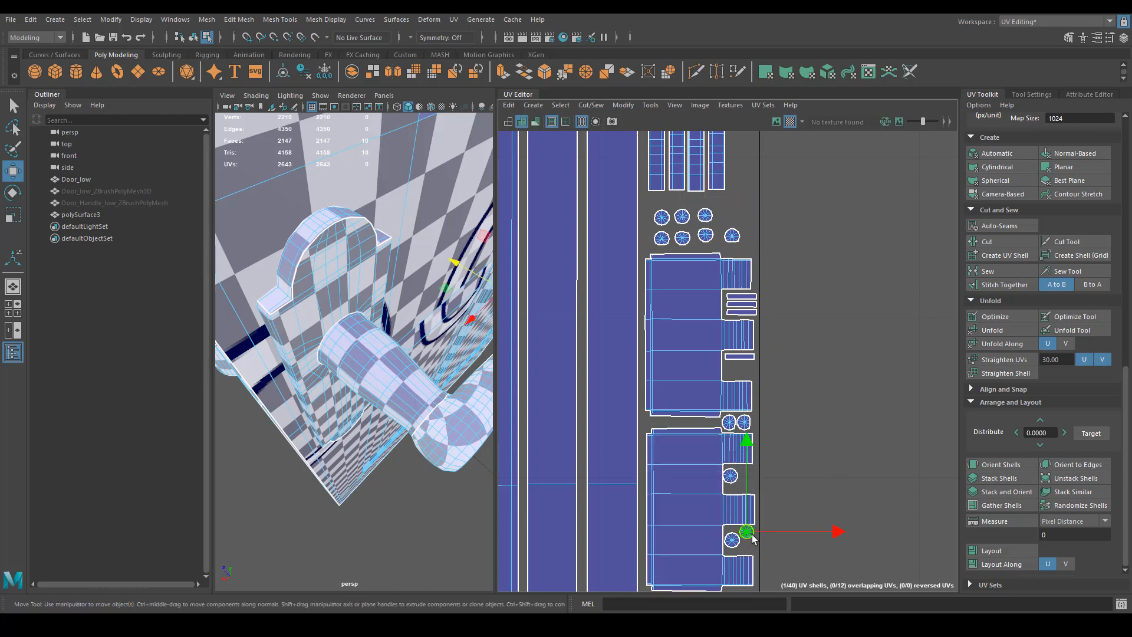
drag(745, 536, 733, 221)
click(744, 422)
drag(747, 427, 757, 219)
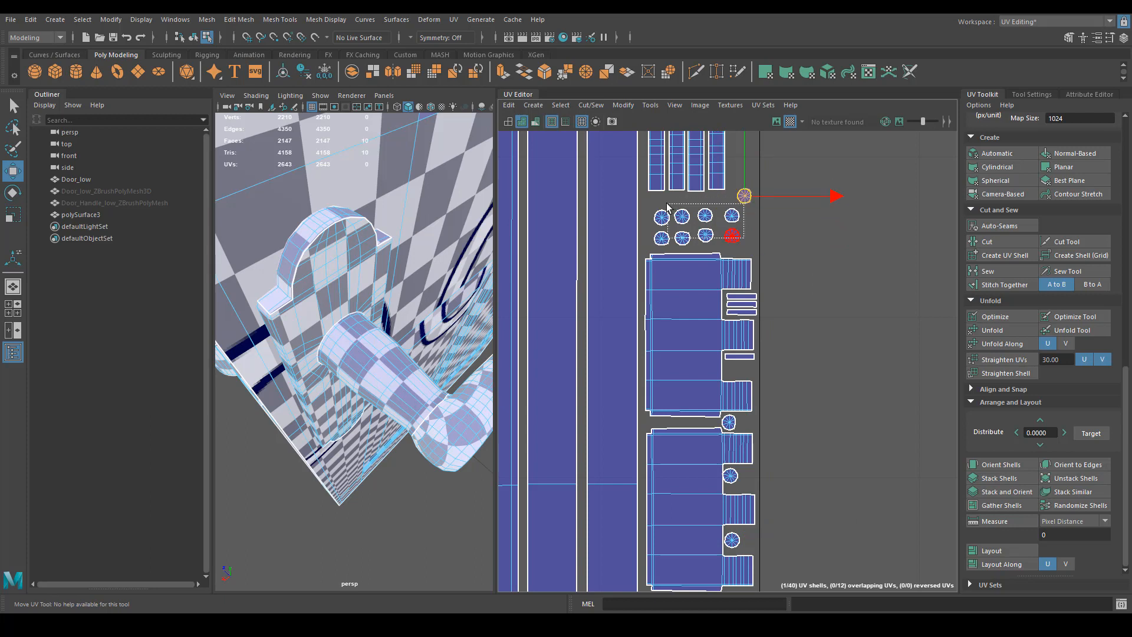
Step: Enlarge and spread the two rows of round caps, and bring two further caps into the space beside them
drag(666, 205, 699, 219)
key(e)
key(w)
click(750, 193)
drag(749, 193, 738, 198)
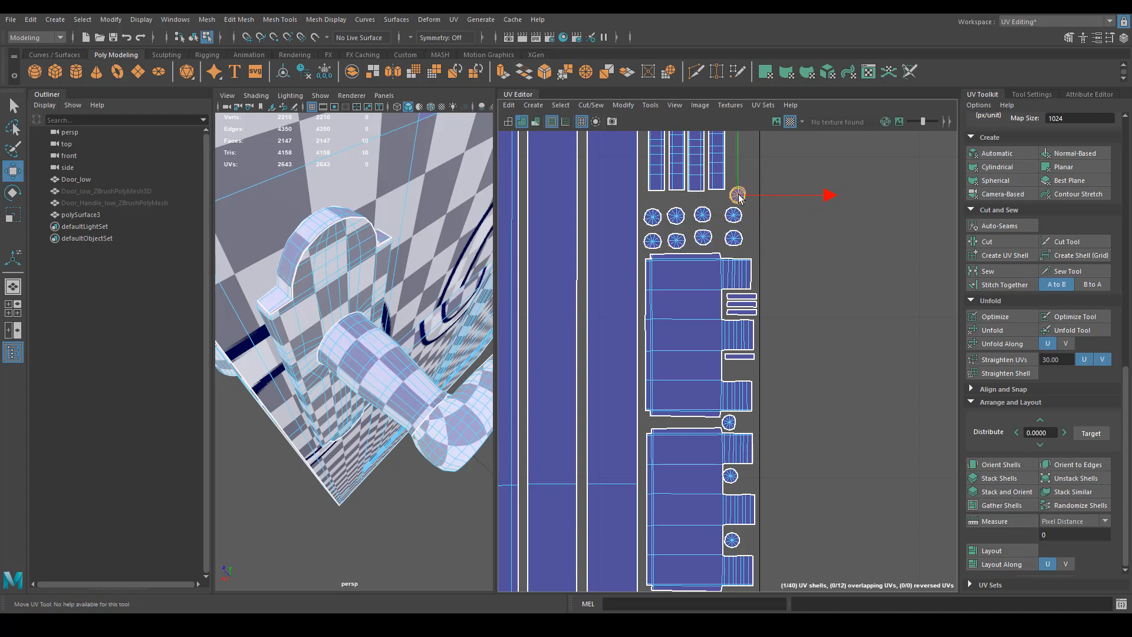
click(729, 423)
drag(731, 425, 734, 409)
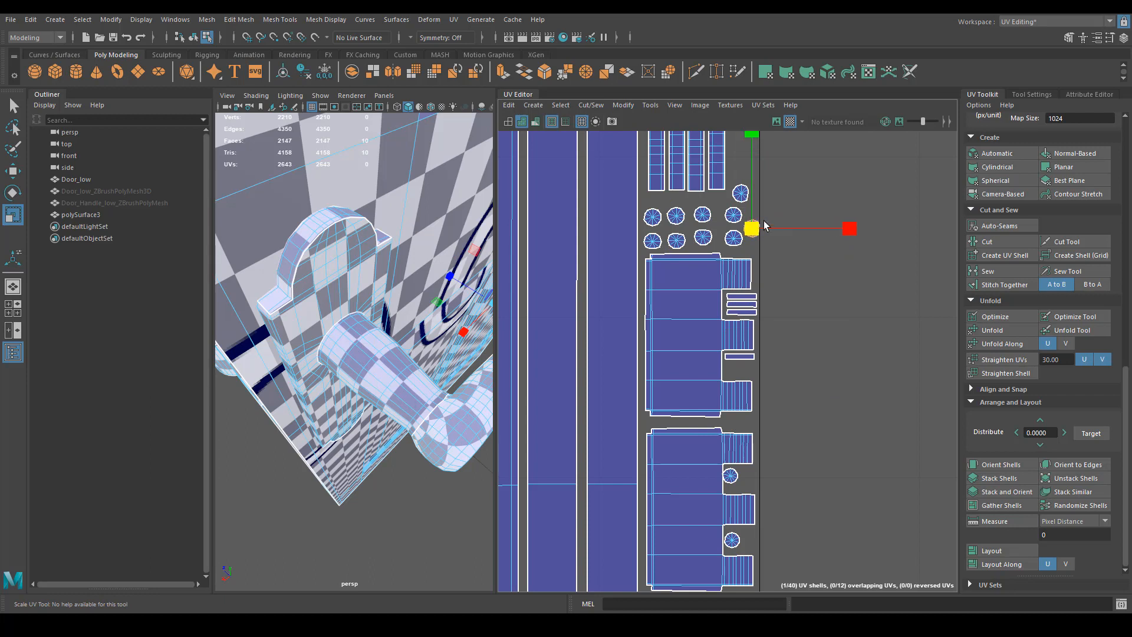
Step: Enlarge the last two round caps and centre them in the lower box shell's notches
click(730, 476)
shift+click(732, 540)
drag(731, 506, 739, 501)
key(w)
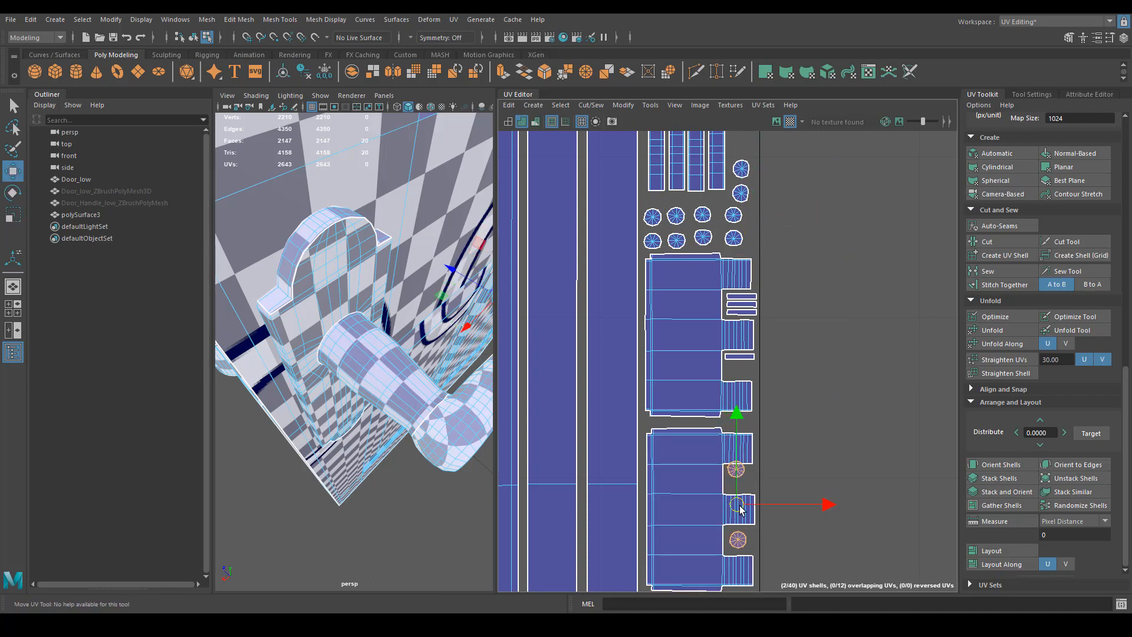
click(745, 475)
Step: Nudge the second rectangular grid shell away from its neighbour in the top row of the tile
scroll(746, 381, down, 6)
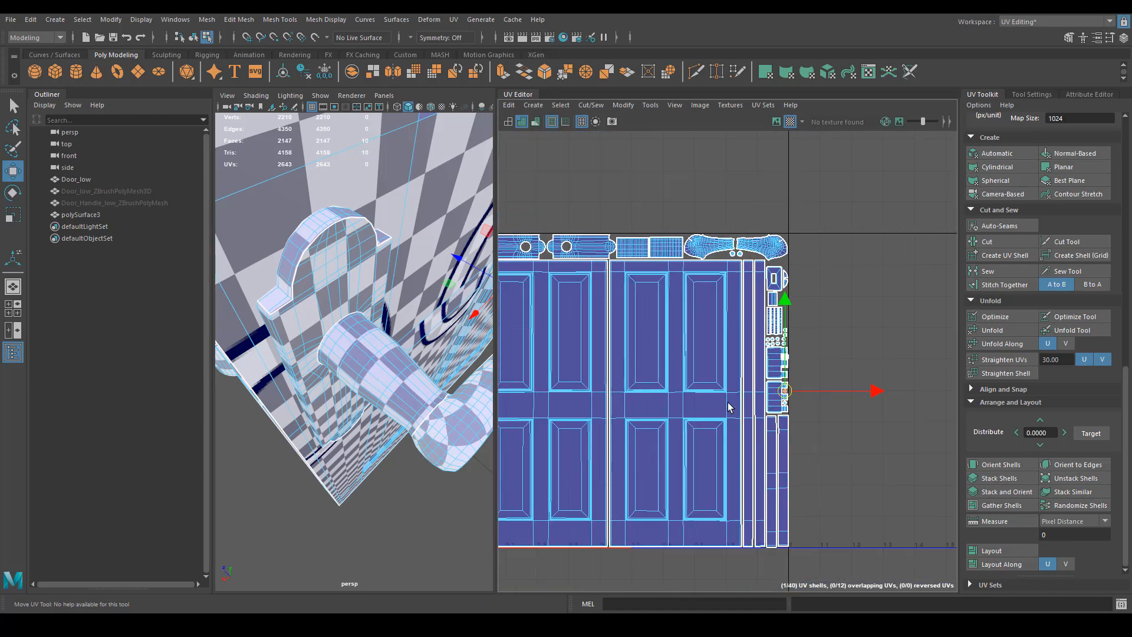
scroll(746, 381, up, 1)
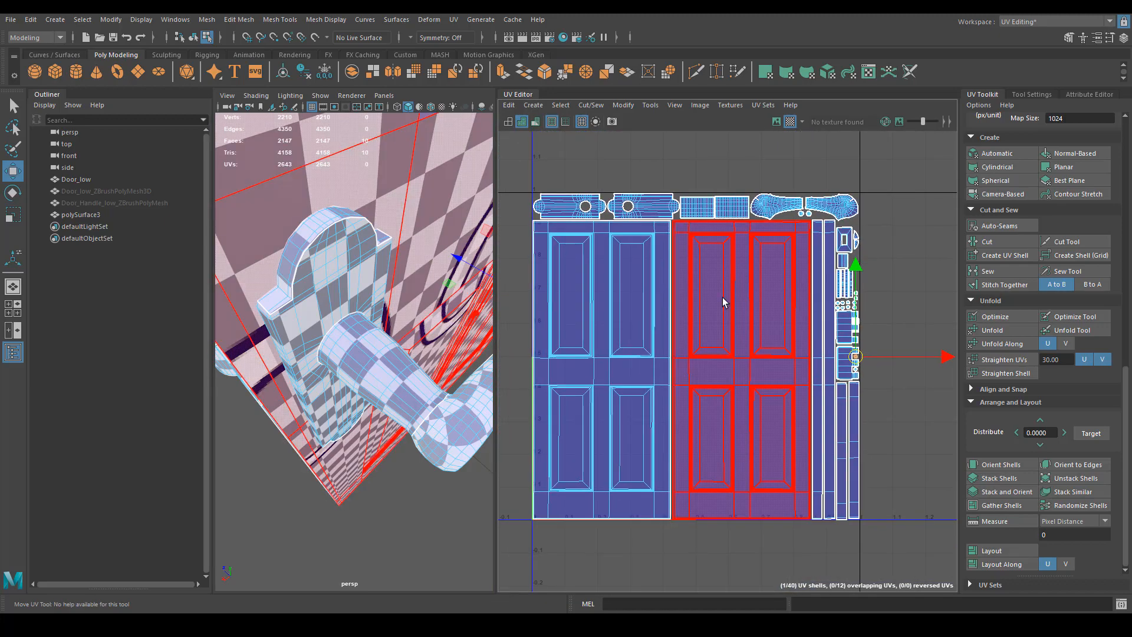
scroll(725, 302, up, 3)
alt+middle_drag(753, 242, 753, 394)
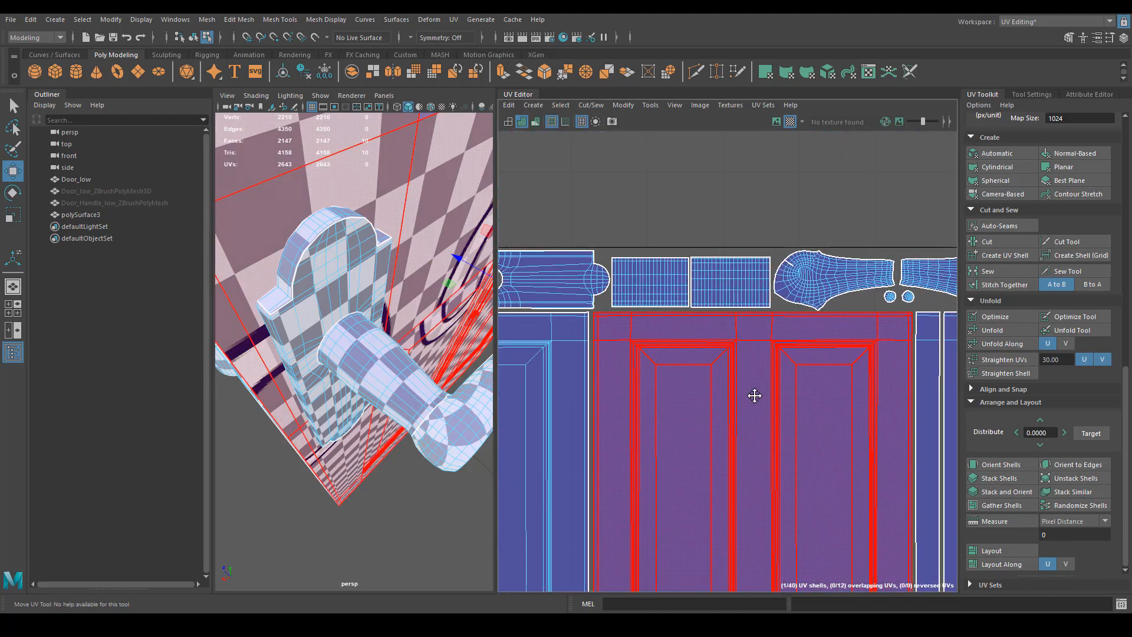
click(761, 294)
scroll(760, 294, up, 2)
drag(817, 265, 816, 263)
Step: Inspect the spacing of the packed UV shells and the checker pattern across the door and handle
scroll(858, 297, down, 1)
alt+middle_drag(625, 299, 916, 324)
alt+middle_drag(552, 361, 723, 339)
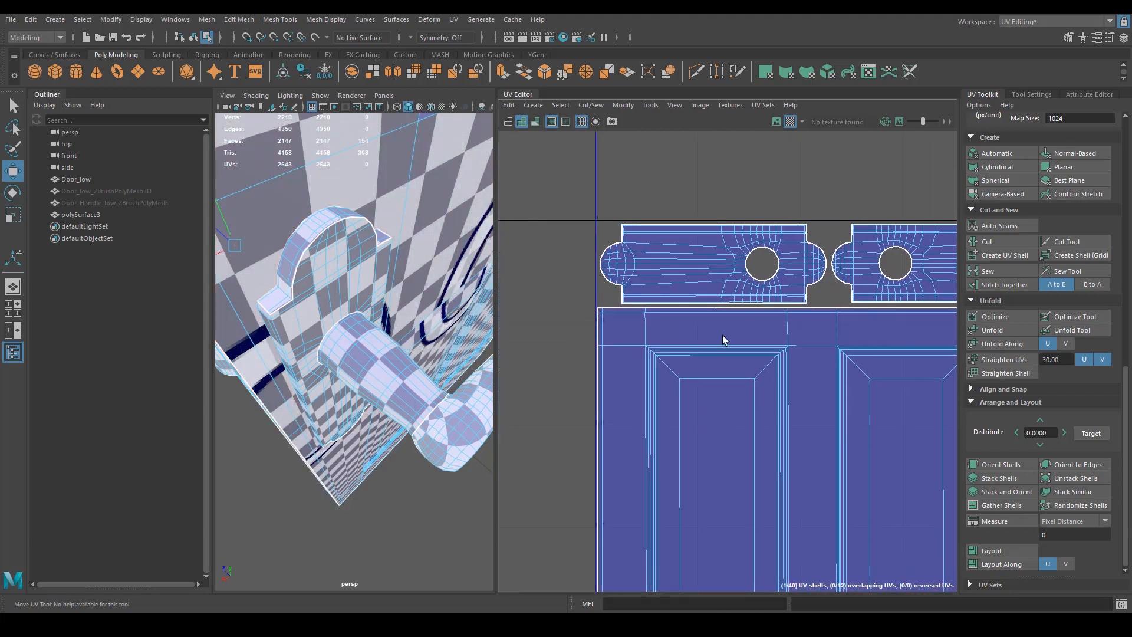
alt+middle_drag(844, 360, 795, 307)
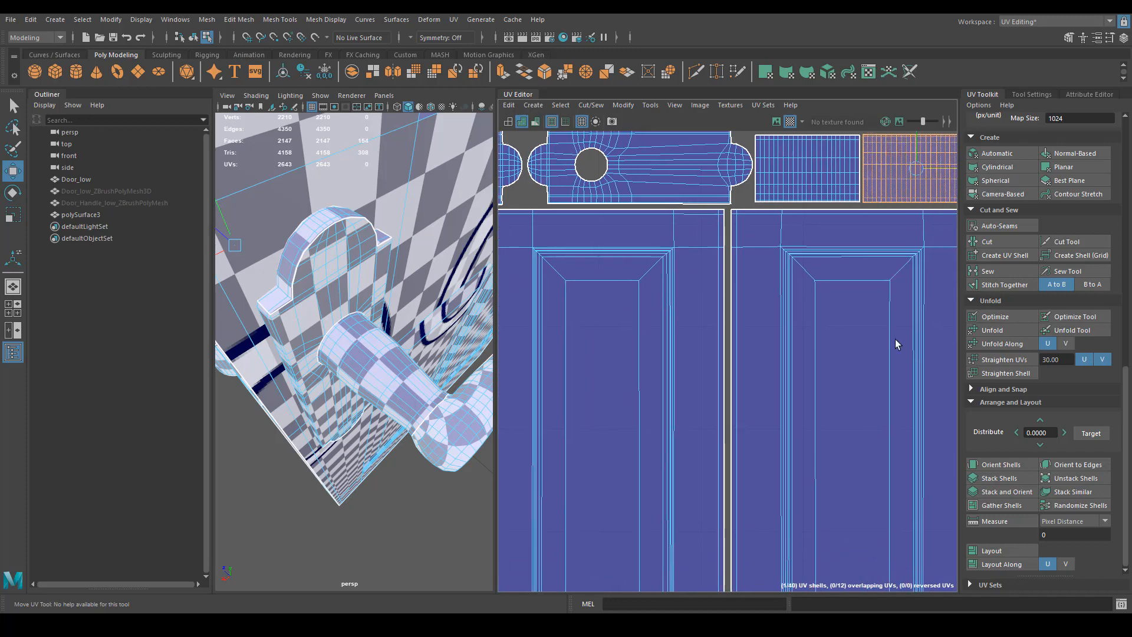
alt+middle_drag(896, 339, 736, 405)
alt+middle_drag(879, 393, 799, 404)
alt+middle_drag(897, 417, 745, 404)
alt+middle_drag(804, 437, 743, 350)
mouse_move(731, 422)
alt+middle_down()
mouse_move(712, 389)
mouse_move(717, 448)
alt+middle_up()
alt+right_drag(682, 409, 866, 434)
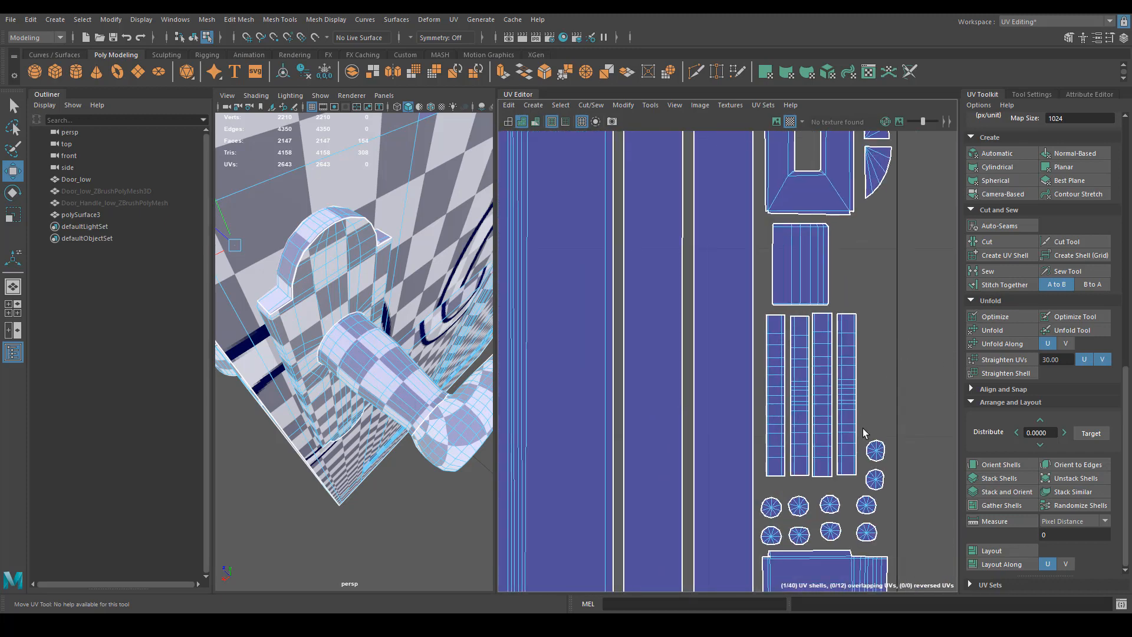
alt+middle_drag(839, 406, 858, 377)
alt+right_drag(860, 377, 789, 497)
alt+middle_drag(789, 497, 813, 339)
alt+right_drag(814, 340, 761, 378)
alt+middle_drag(761, 377, 760, 470)
alt+right_drag(761, 470, 761, 392)
alt+drag(377, 377, 311, 414)
alt+right_drag(311, 414, 364, 427)
alt+drag(364, 427, 354, 378)
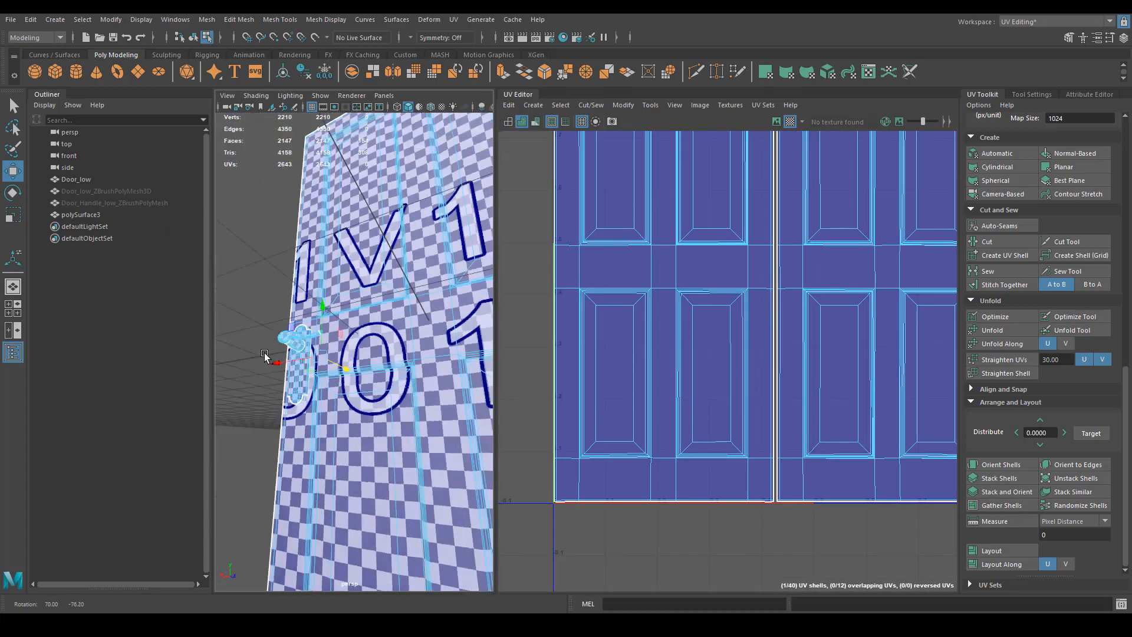
alt+right_drag(354, 378, 329, 397)
alt+drag(328, 396, 362, 319)
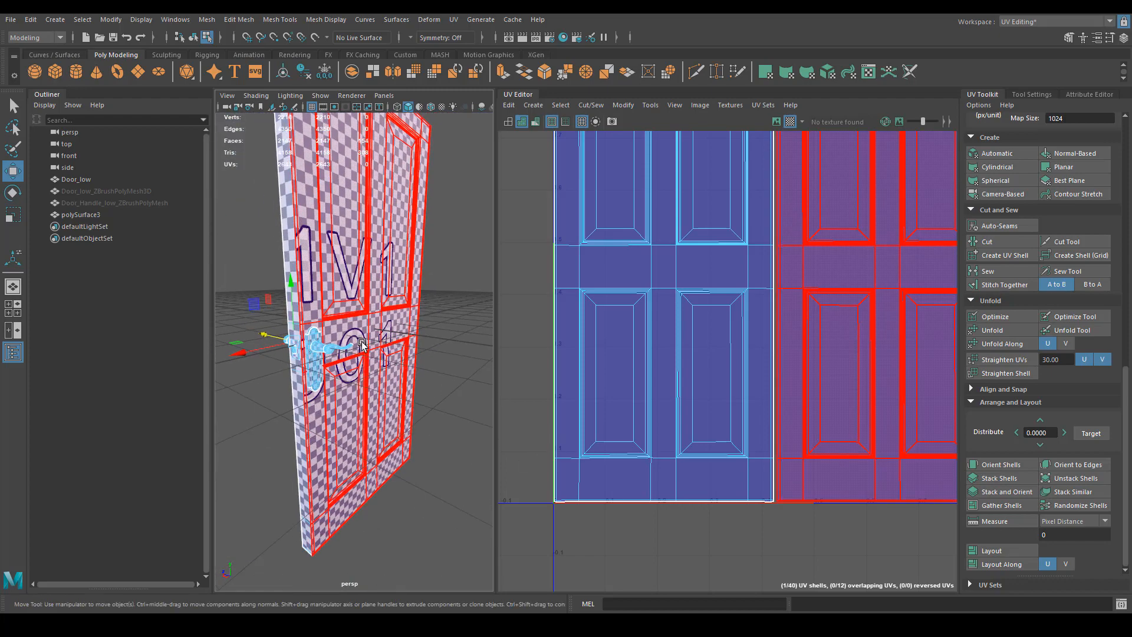
Step: Return to object mode with the door and handle meshes selected, and switch to the Maya Classic workspace
right_drag(362, 314, 444, 283)
key(ctrl+shift+a)
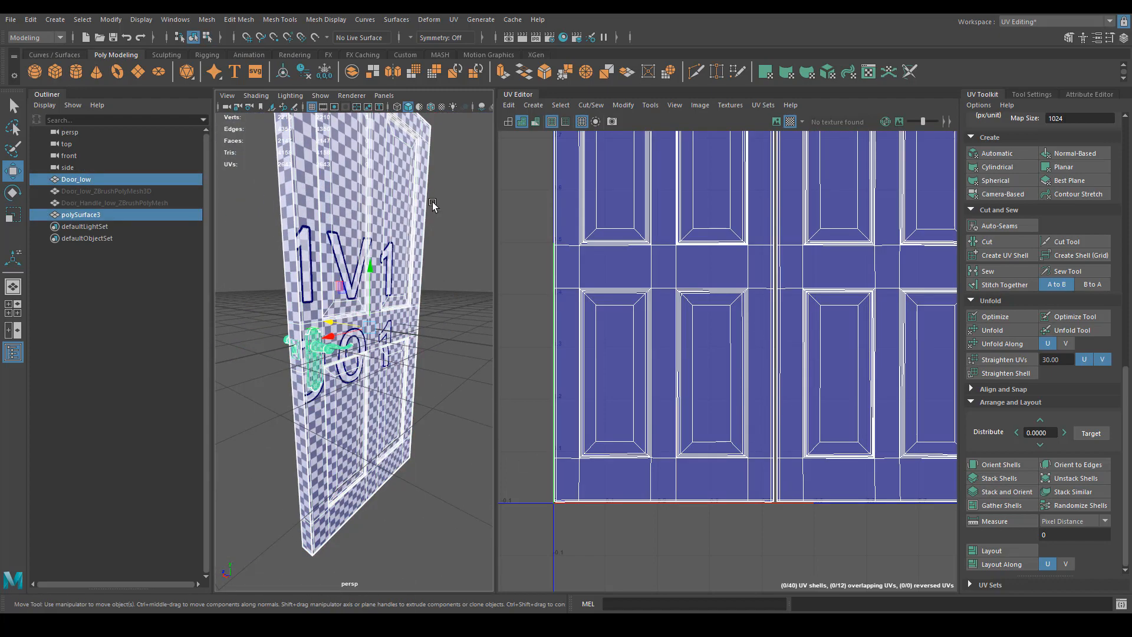
alt+drag(432, 319, 197, 580)
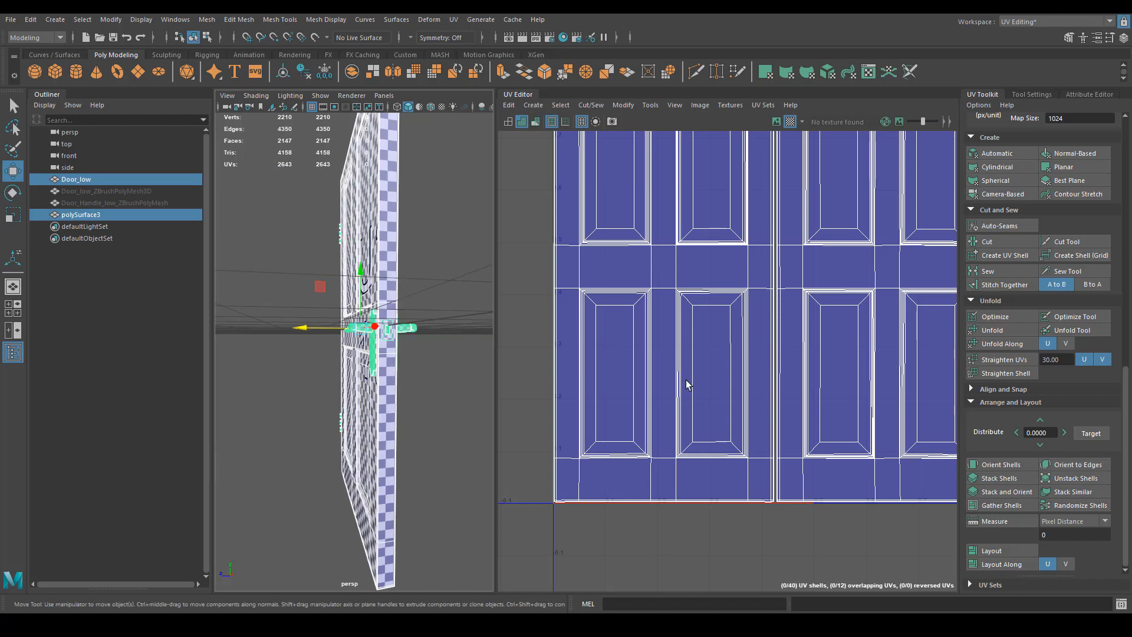
click(1060, 21)
click(1061, 49)
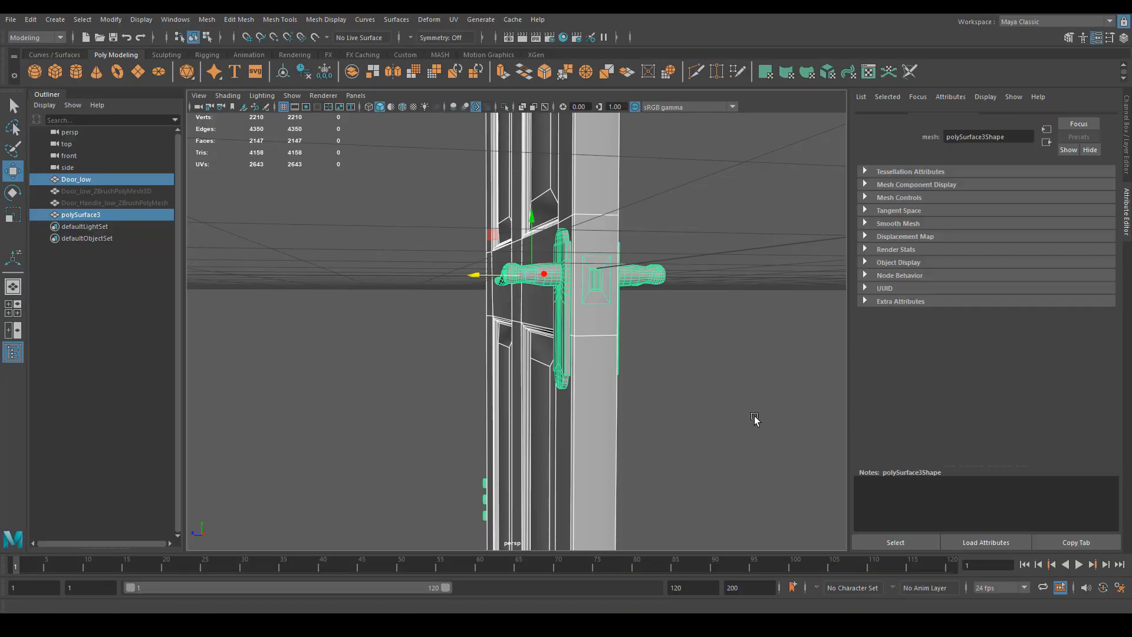
alt+drag(753, 423, 586, 396)
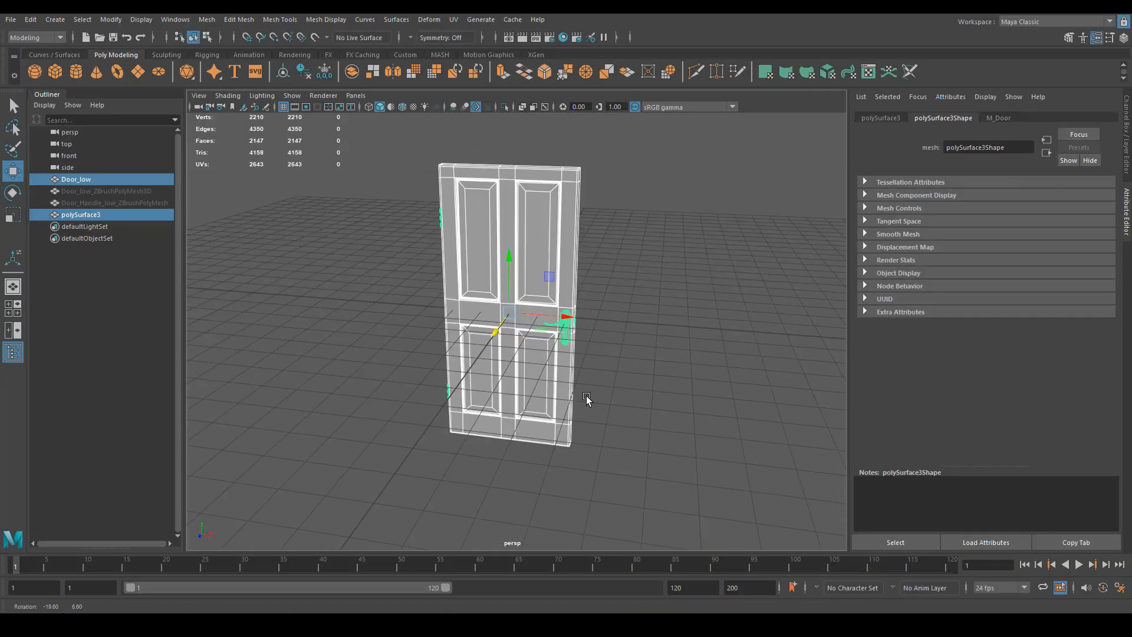
Step: Rename the handle mesh polySurface3 as Door_Handle_low
click(107, 214)
click(101, 180)
click(112, 215)
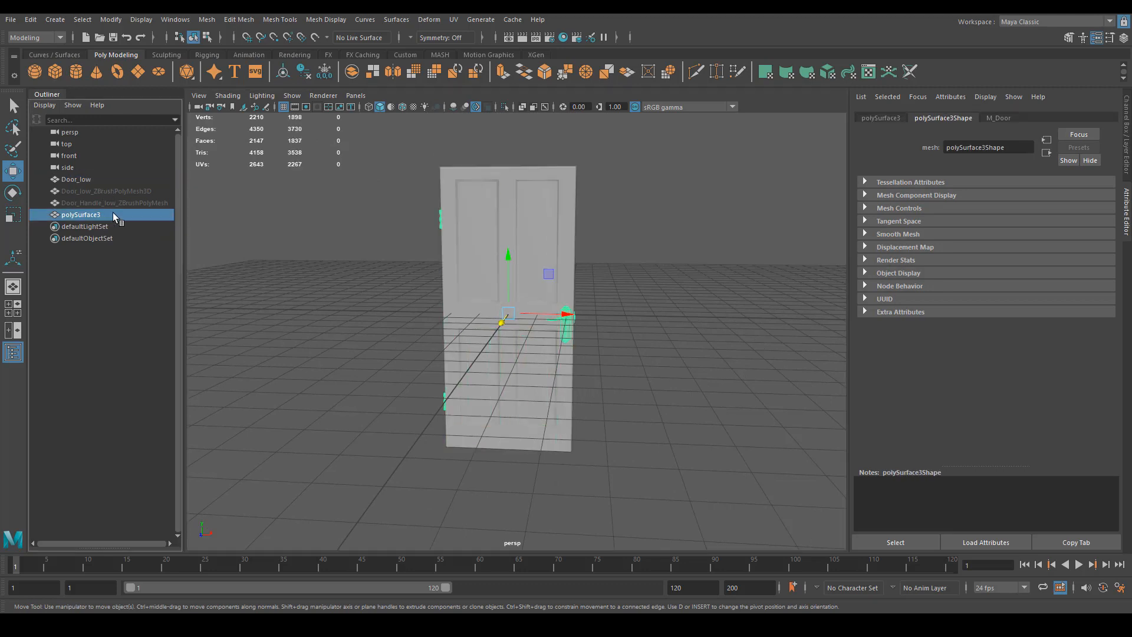
double_click(142, 215)
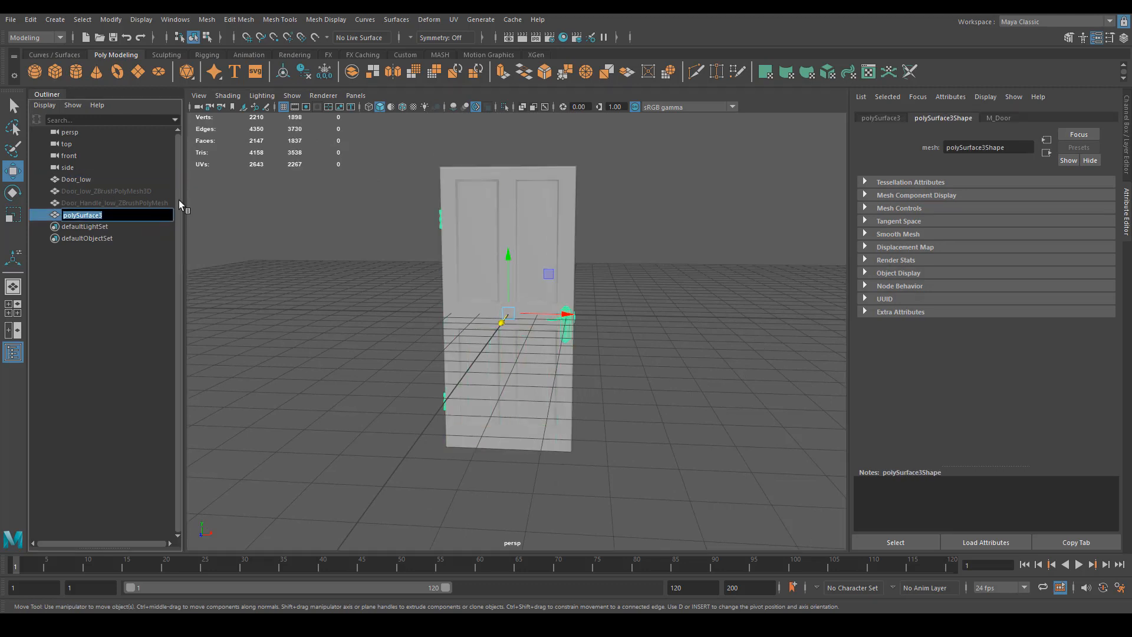
text(Door_Handle_low)
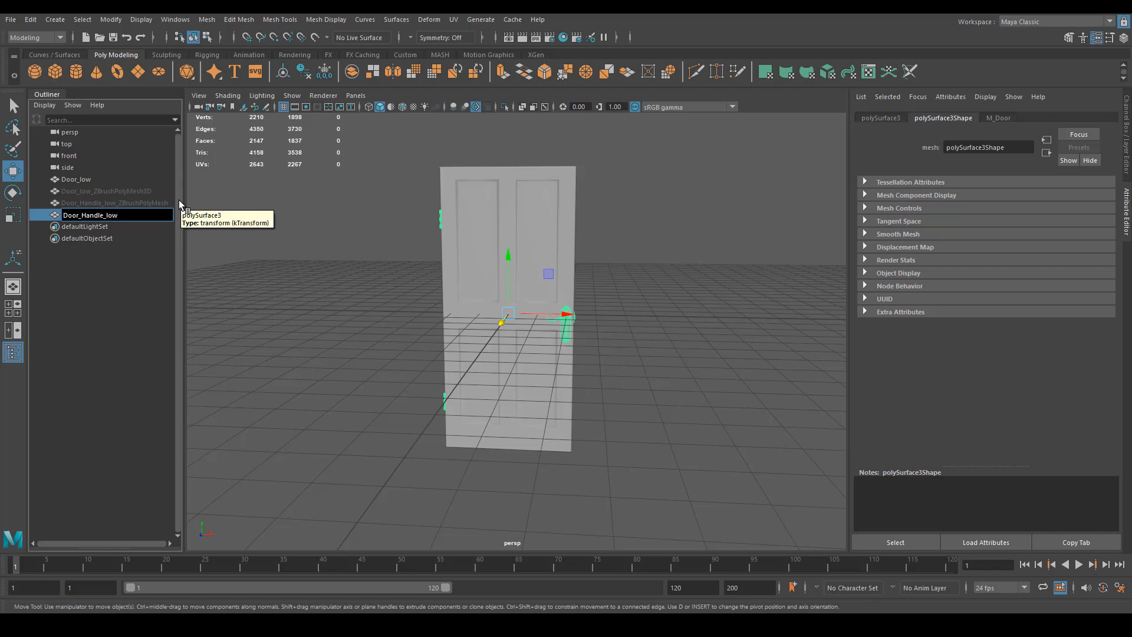
key(Return)
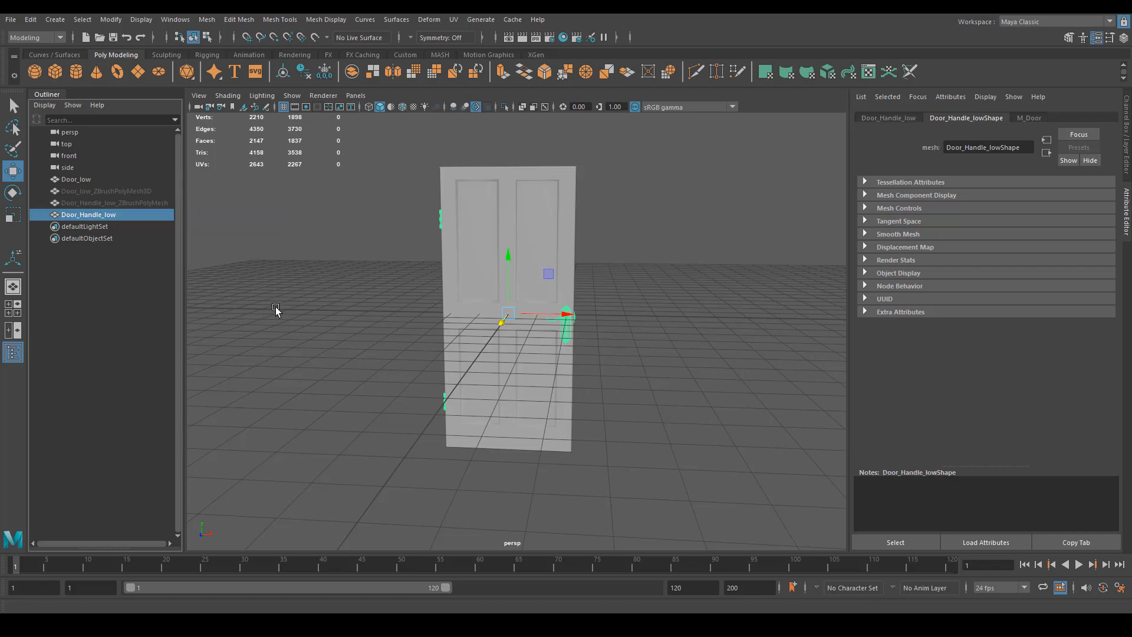
Step: Soften the edges of the Door_low and Door_Handle_low meshes together
alt+drag(278, 313, 381, 366)
drag(392, 467, 627, 180)
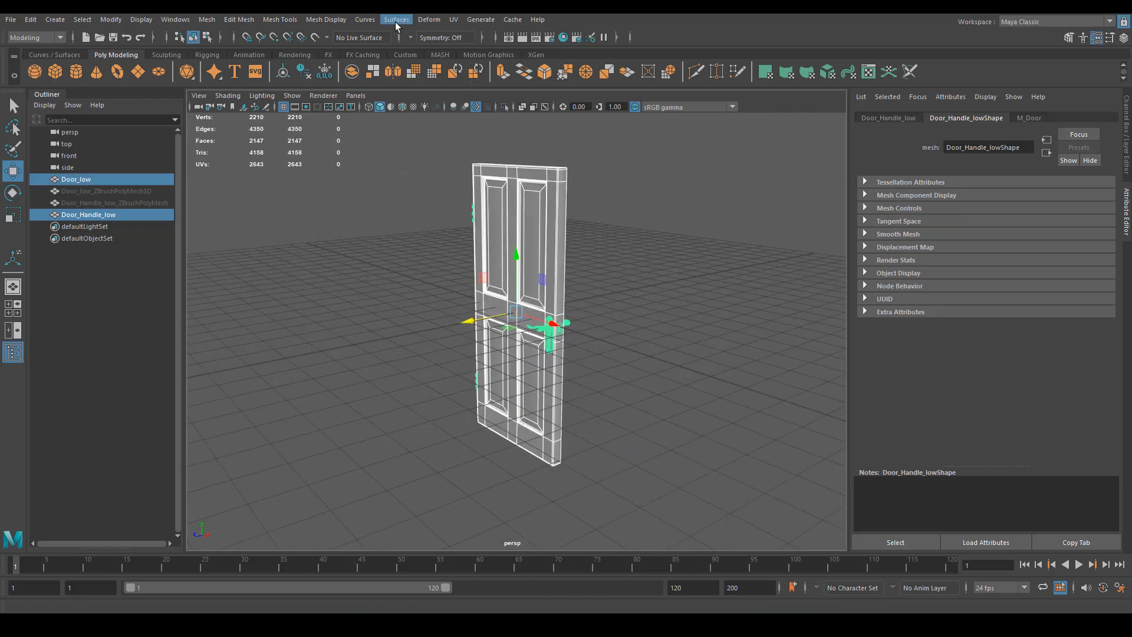
click(338, 22)
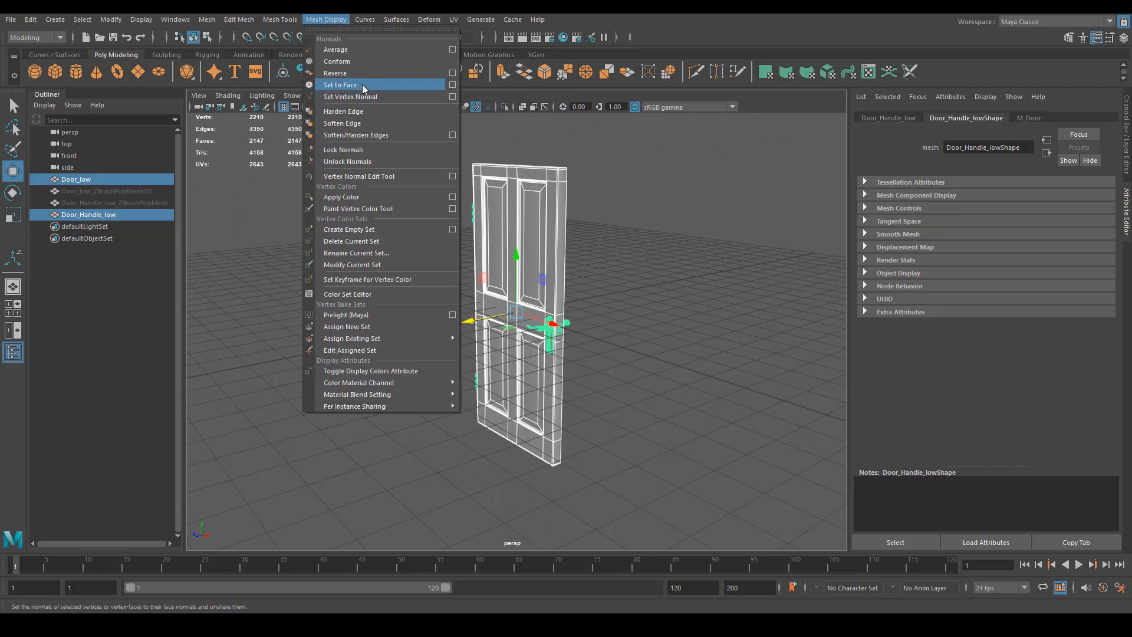
click(367, 124)
click(701, 373)
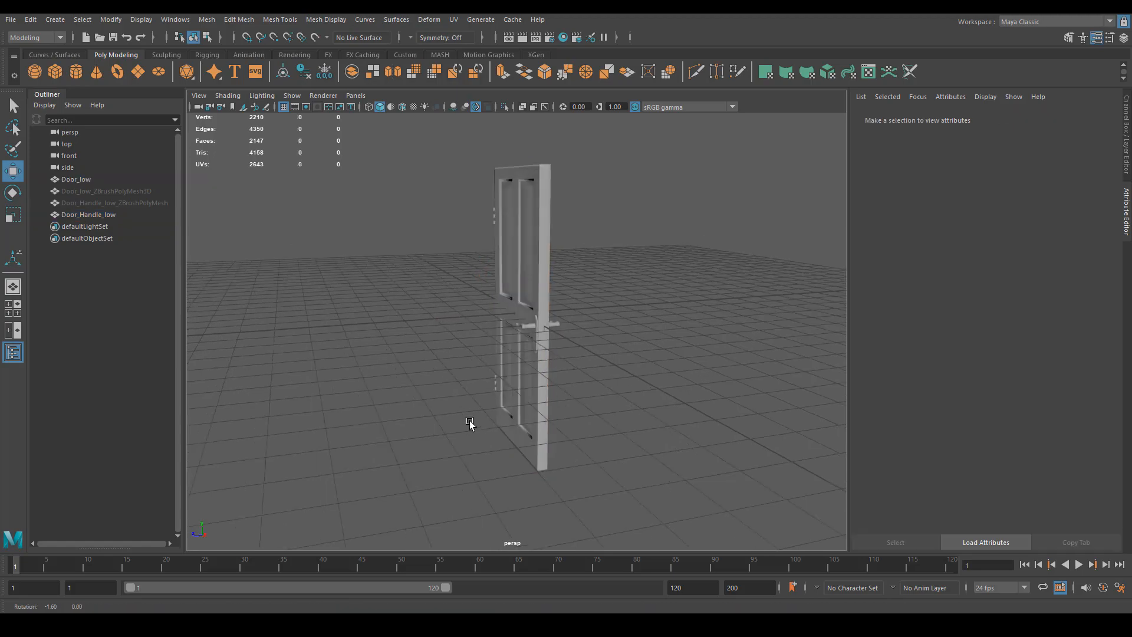
Step: Export the door and handle meshes together as an OBJ file named Door_low
alt+drag(470, 424, 522, 408)
drag(507, 413, 698, 165)
alt+drag(606, 254, 554, 289)
alt+right_drag(560, 289, 688, 289)
alt+drag(689, 290, 590, 289)
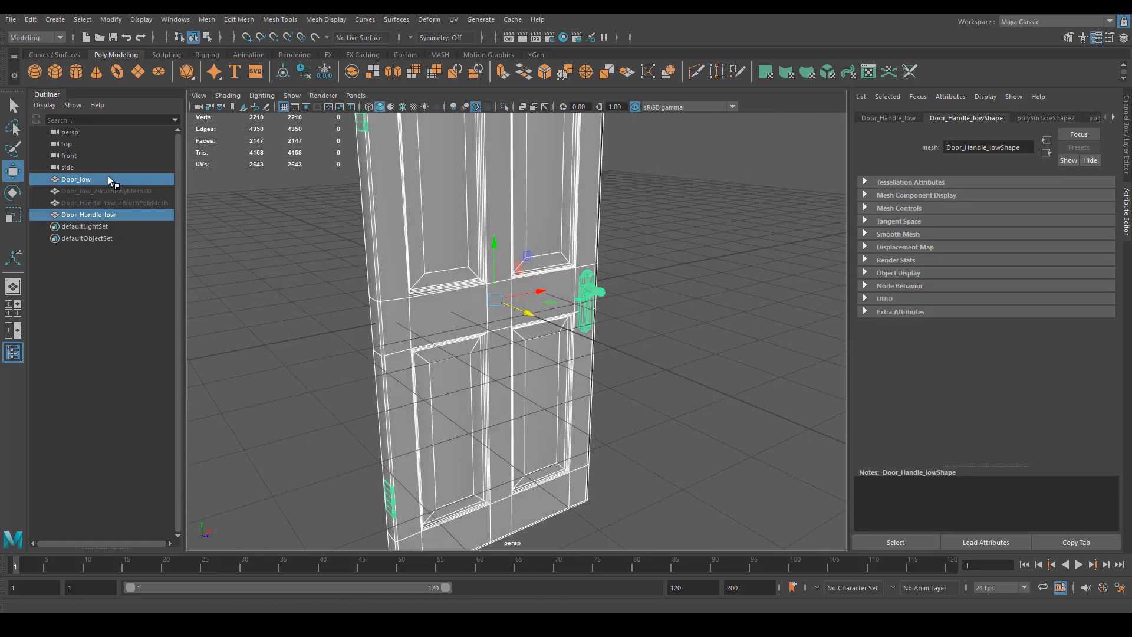
click(9, 20)
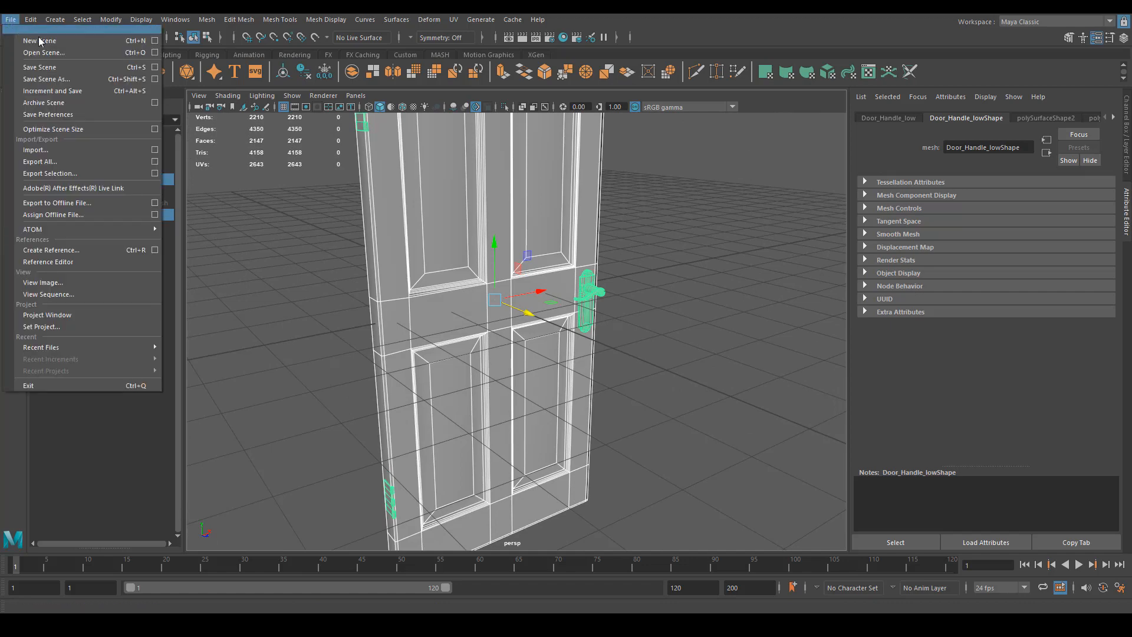
click(81, 172)
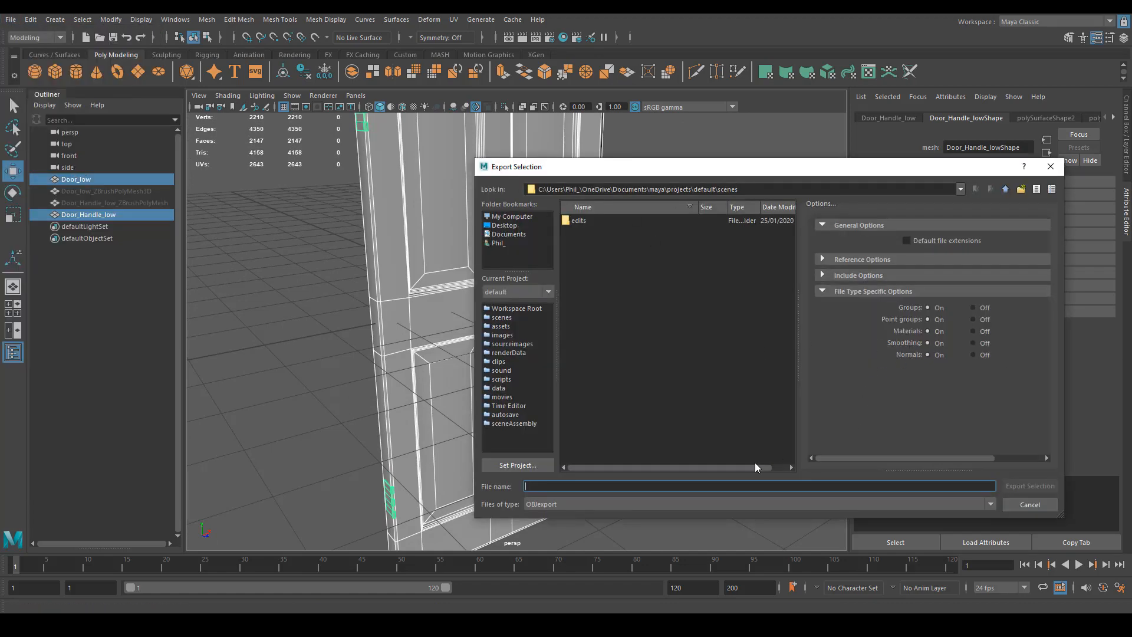
drag(759, 467, 773, 467)
click(563, 487)
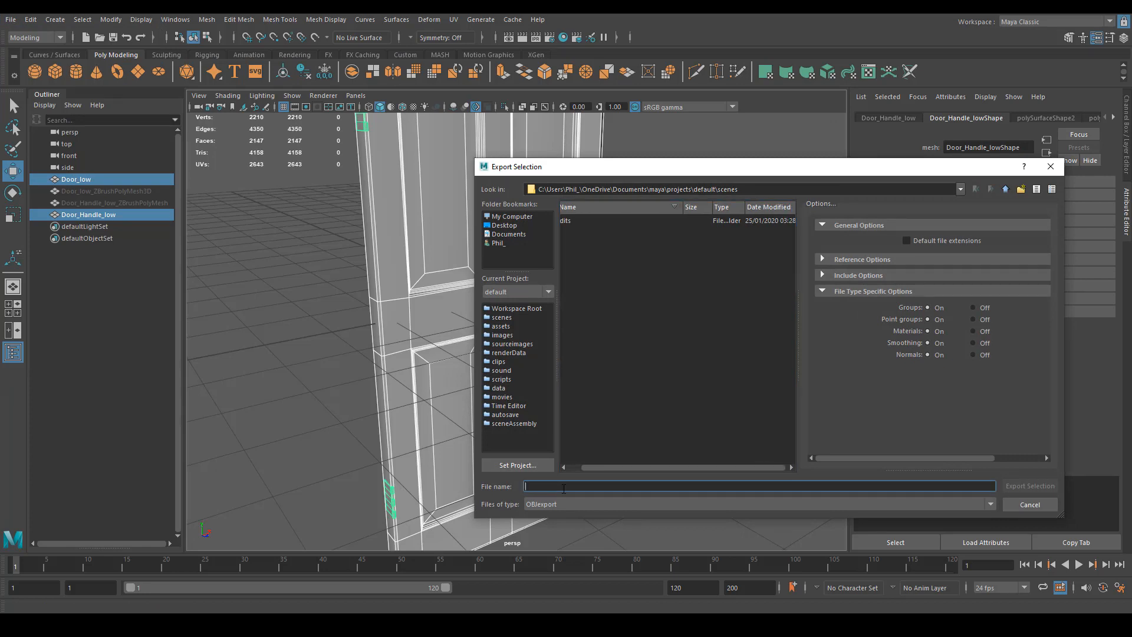
text(Door_low)
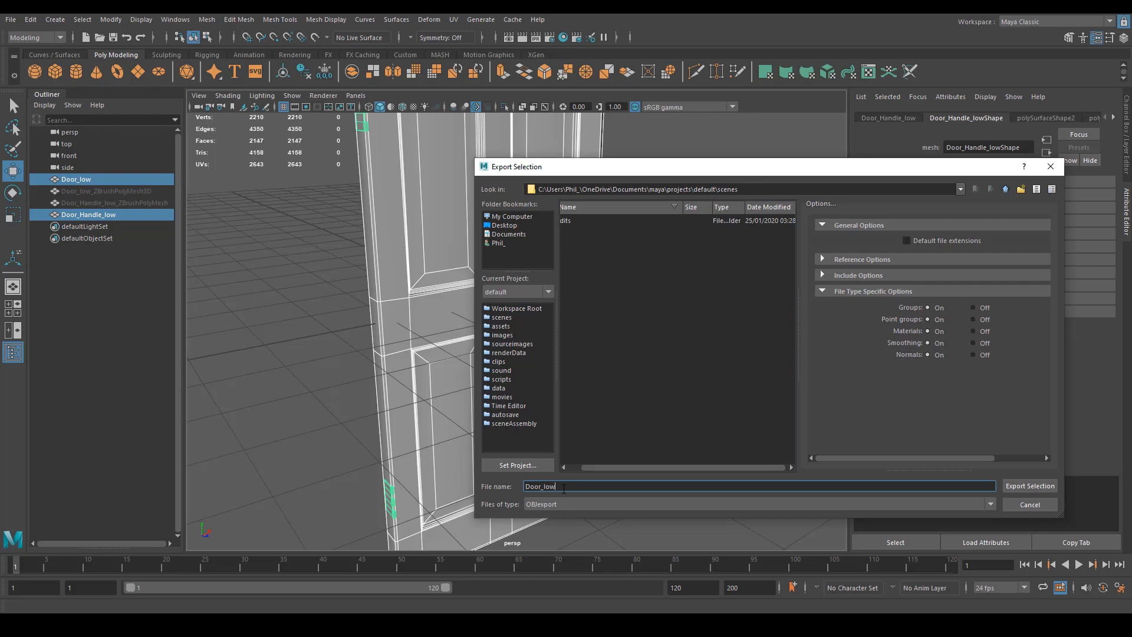
click(1029, 486)
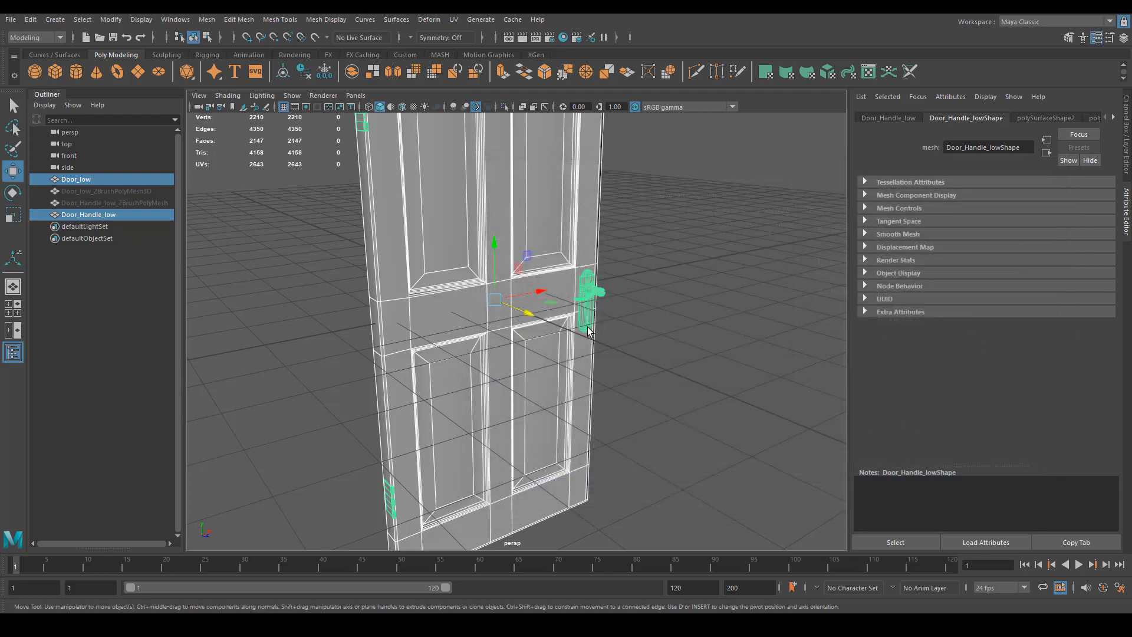
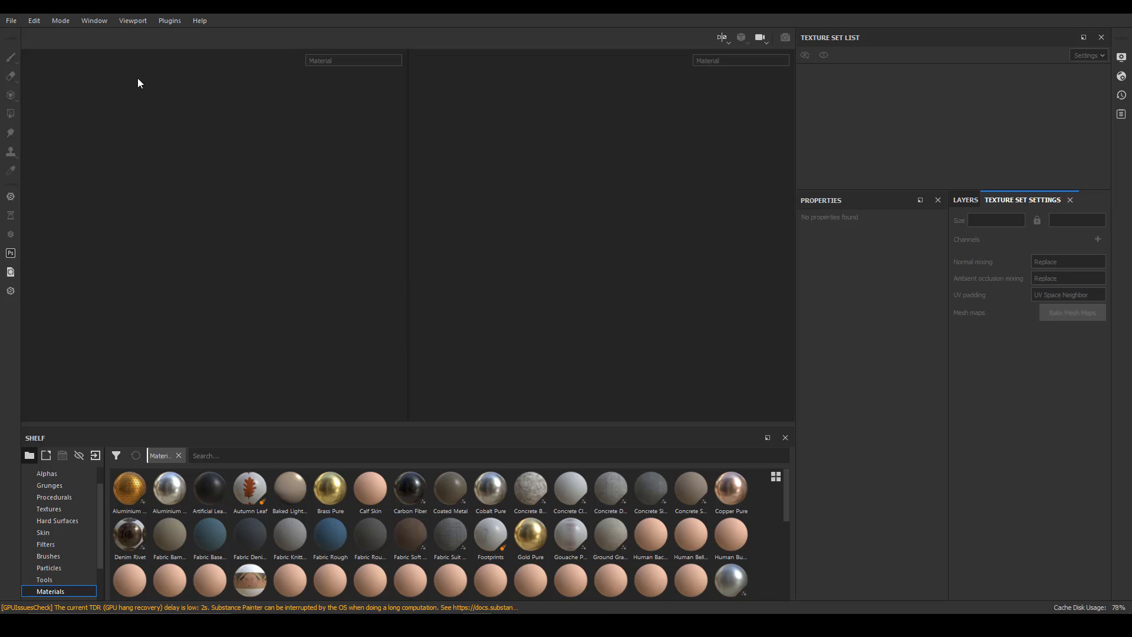
Step: Switch to Substance Painter and create a project from the Door_low mesh with the Unreal Engine 4 (allegorithmic) template
click(11, 21)
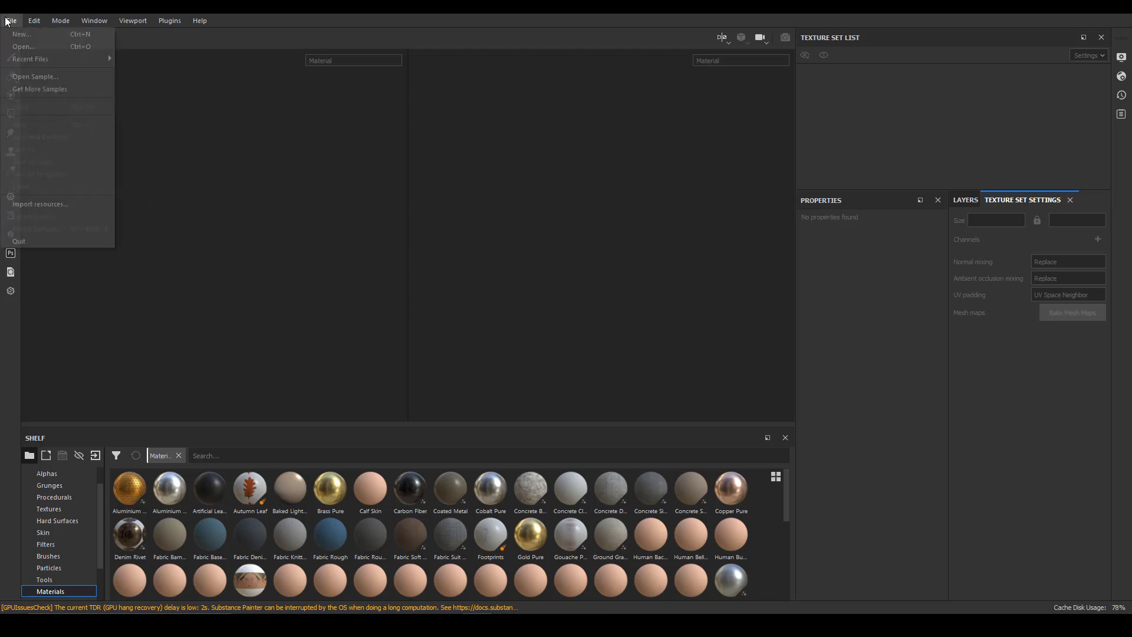
click(34, 36)
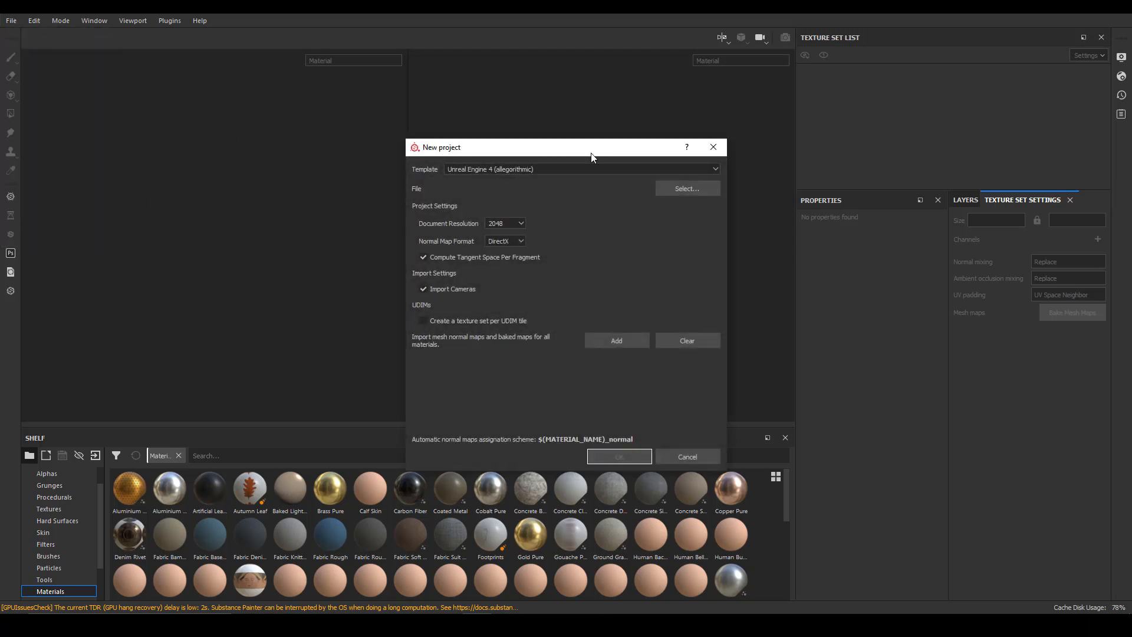
click(533, 170)
click(477, 171)
click(695, 189)
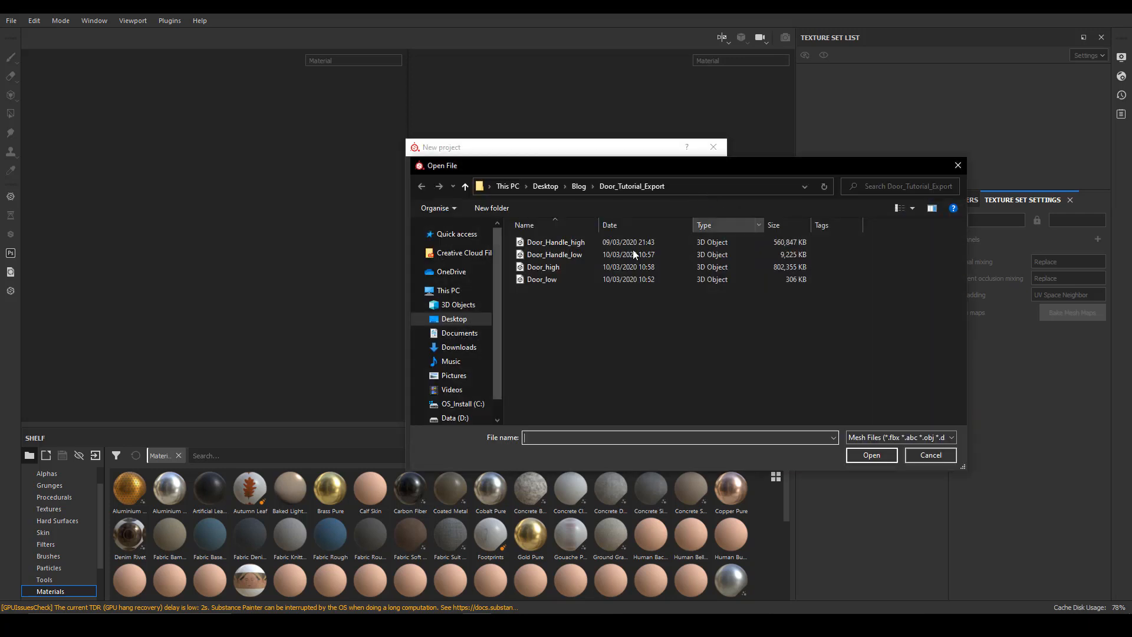
click(573, 284)
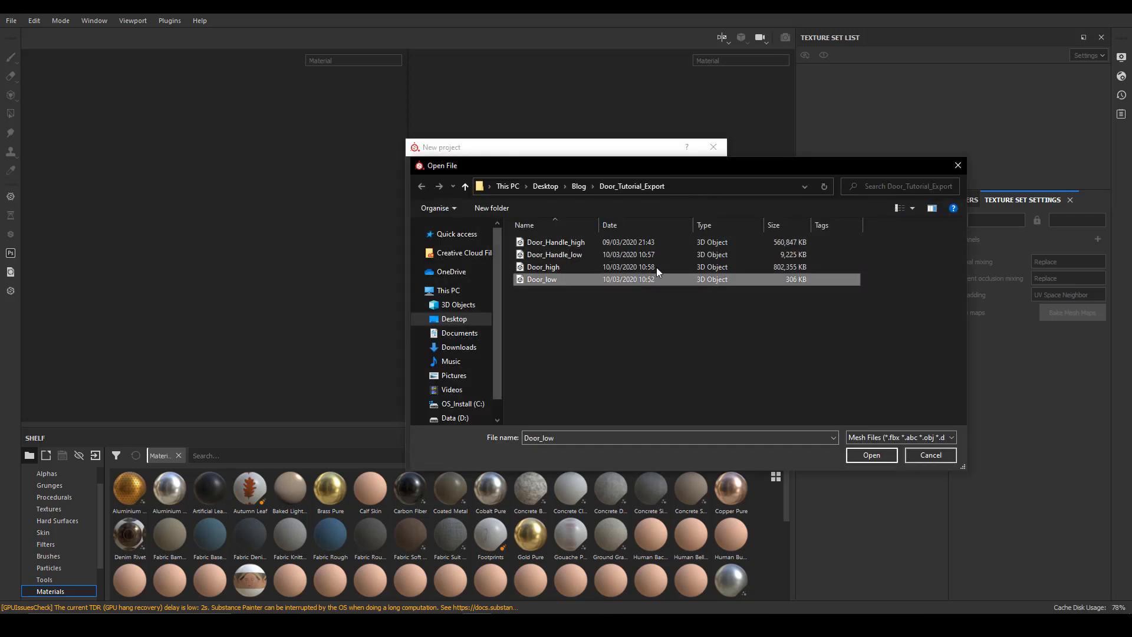
click(876, 462)
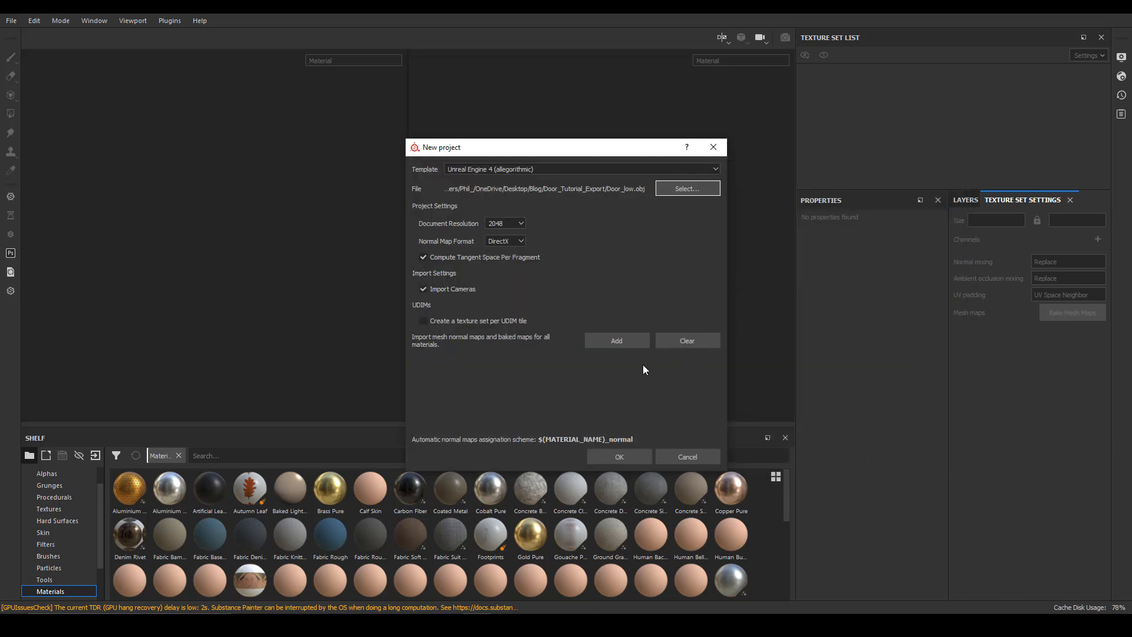
click(639, 455)
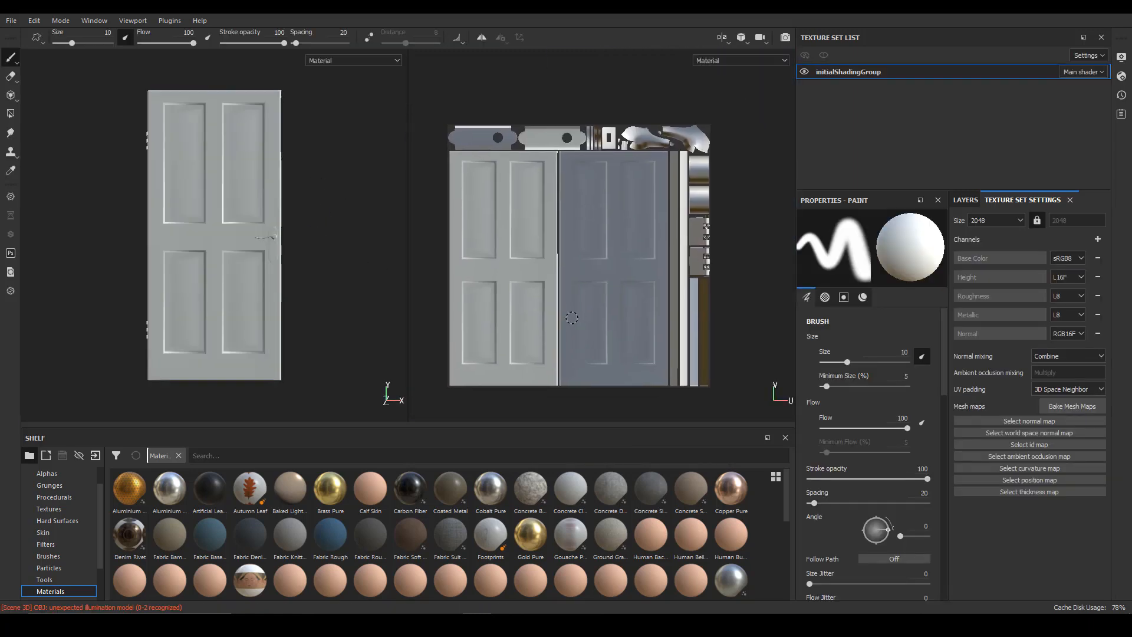
Step: Open the mesh map baking settings for the door's texture set and set the output size to 512
scroll(577, 277, up, 3)
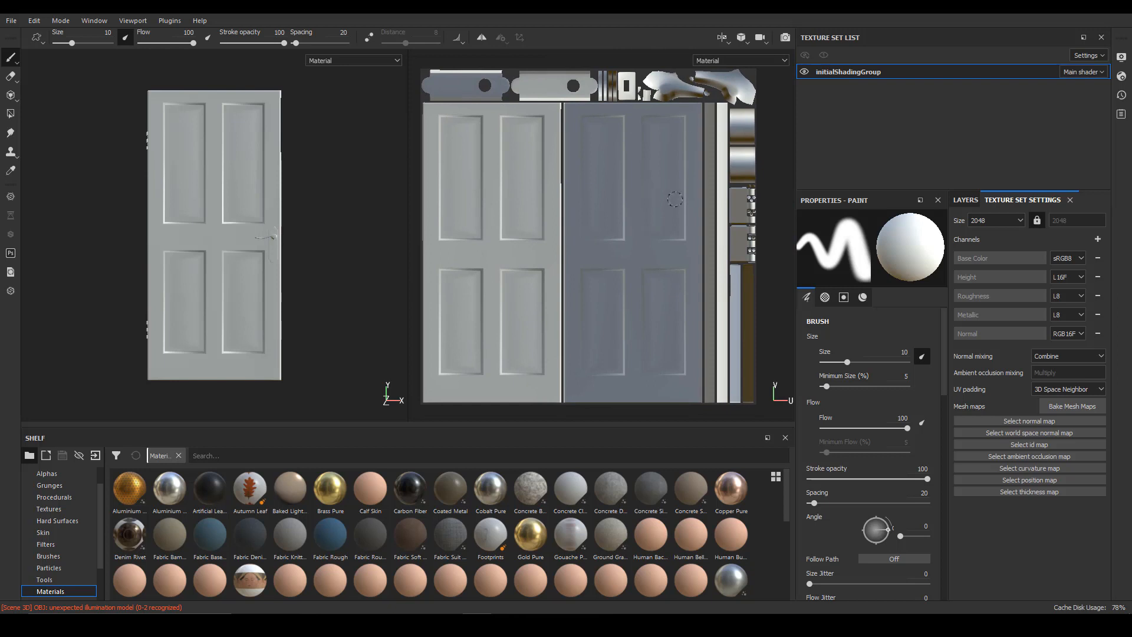
scroll(590, 201, down, 1)
mouse_move(321, 215)
alt+mouse_down()
mouse_move(294, 257)
mouse_move(324, 235)
mouse_move(343, 285)
mouse_move(316, 256)
alt+mouse_up()
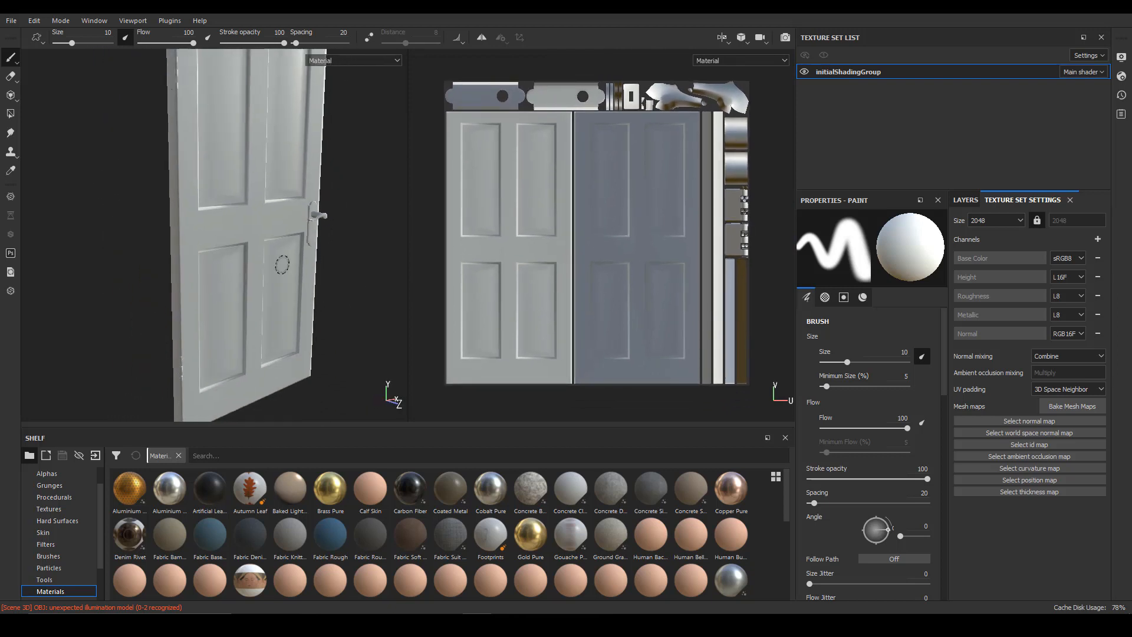
click(973, 203)
click(1025, 204)
click(1073, 407)
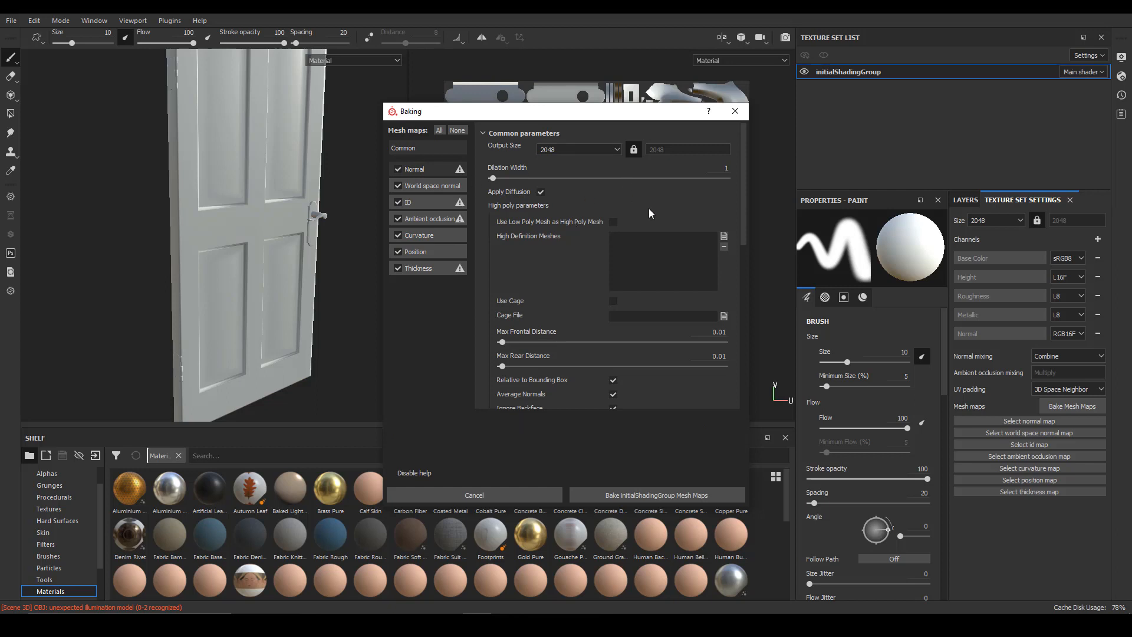
scroll(536, 253, down, 1)
scroll(535, 253, up, 1)
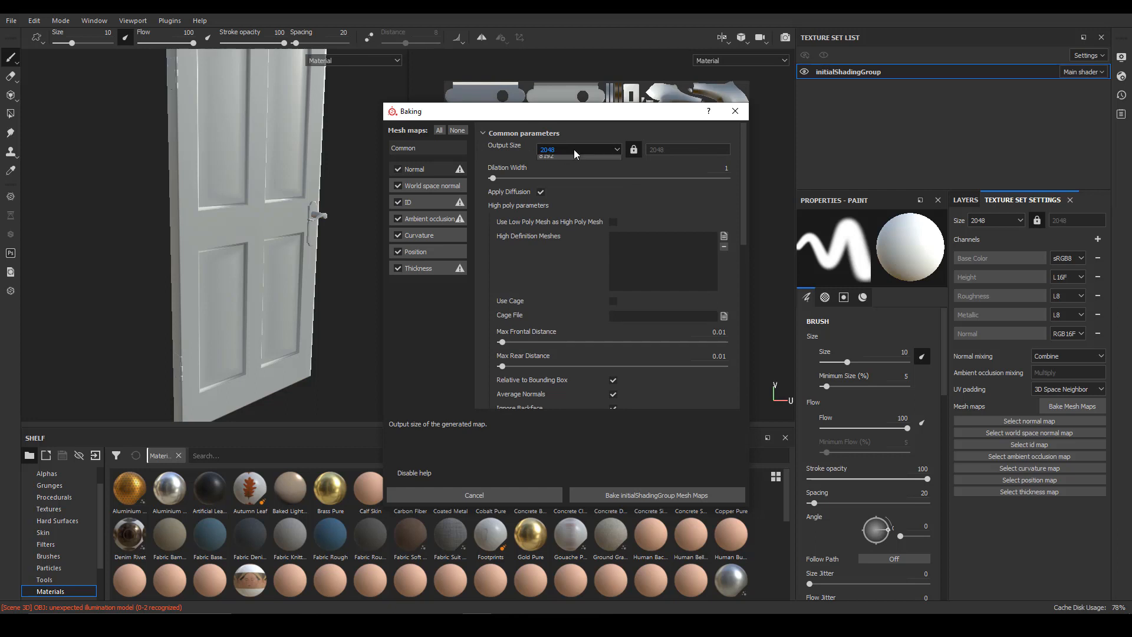
click(574, 150)
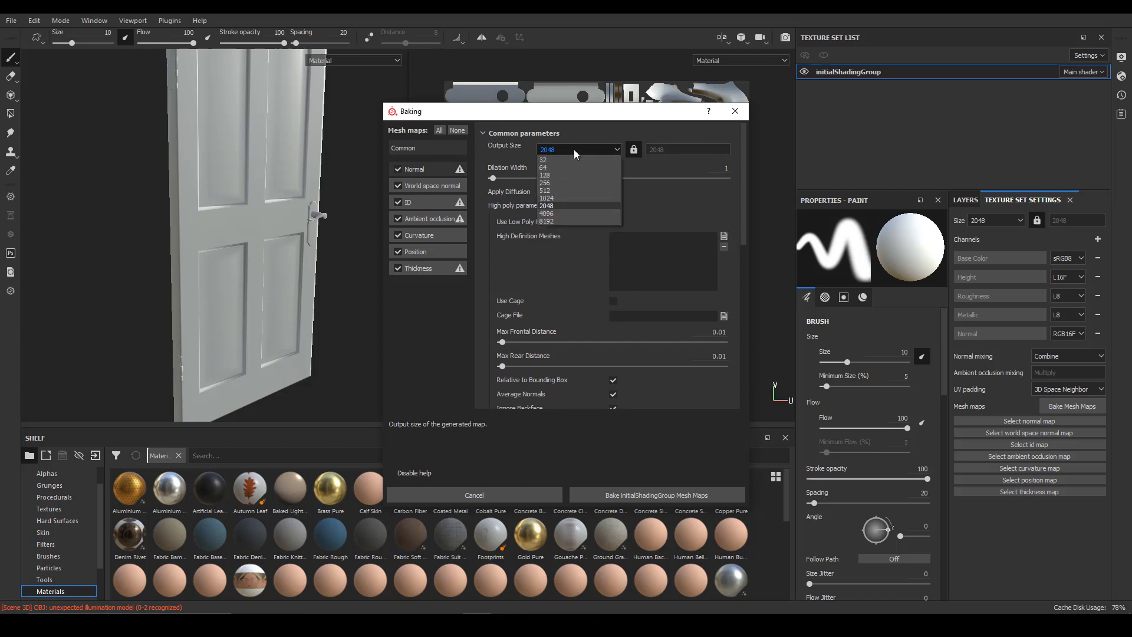
click(579, 191)
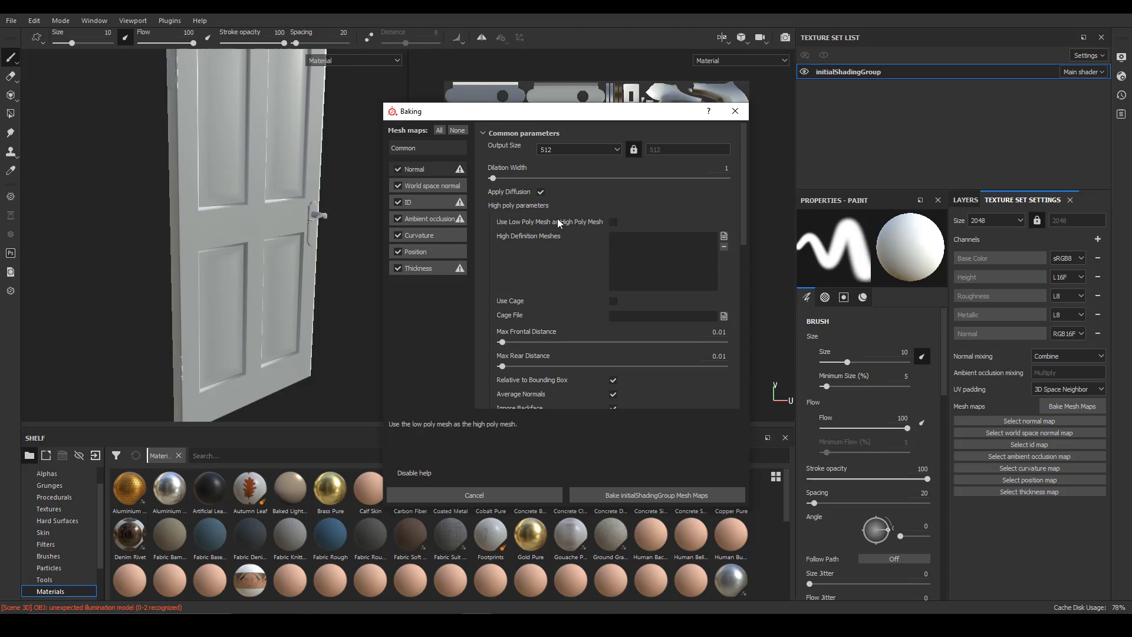
Step: Load Door_high and Door_Handle_high as the high definition meshes for the bake
click(724, 237)
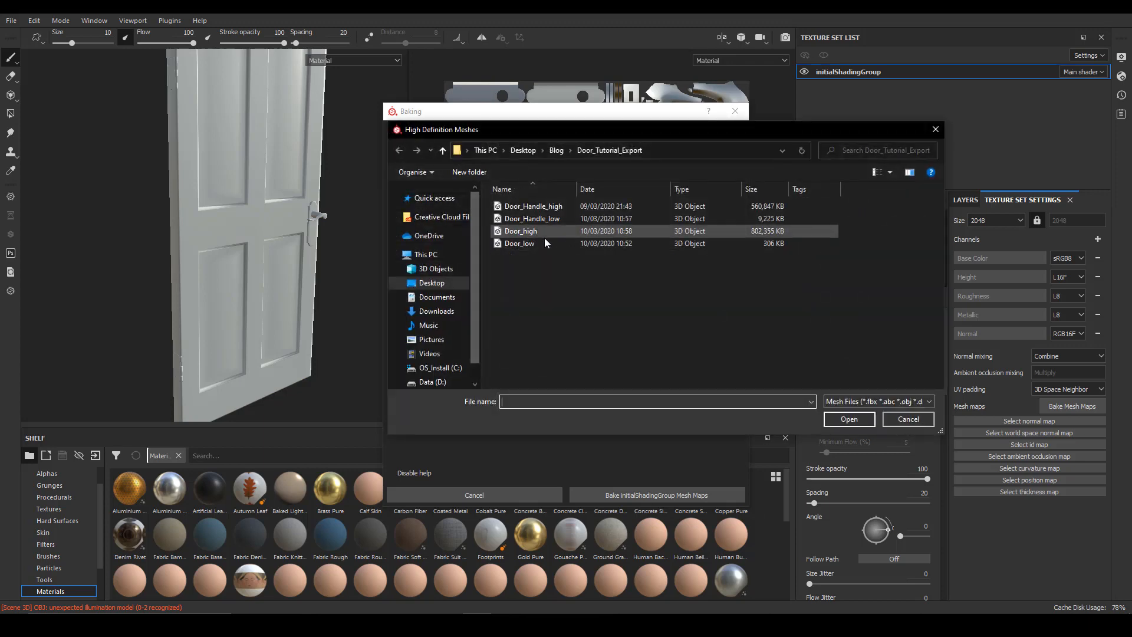
click(555, 207)
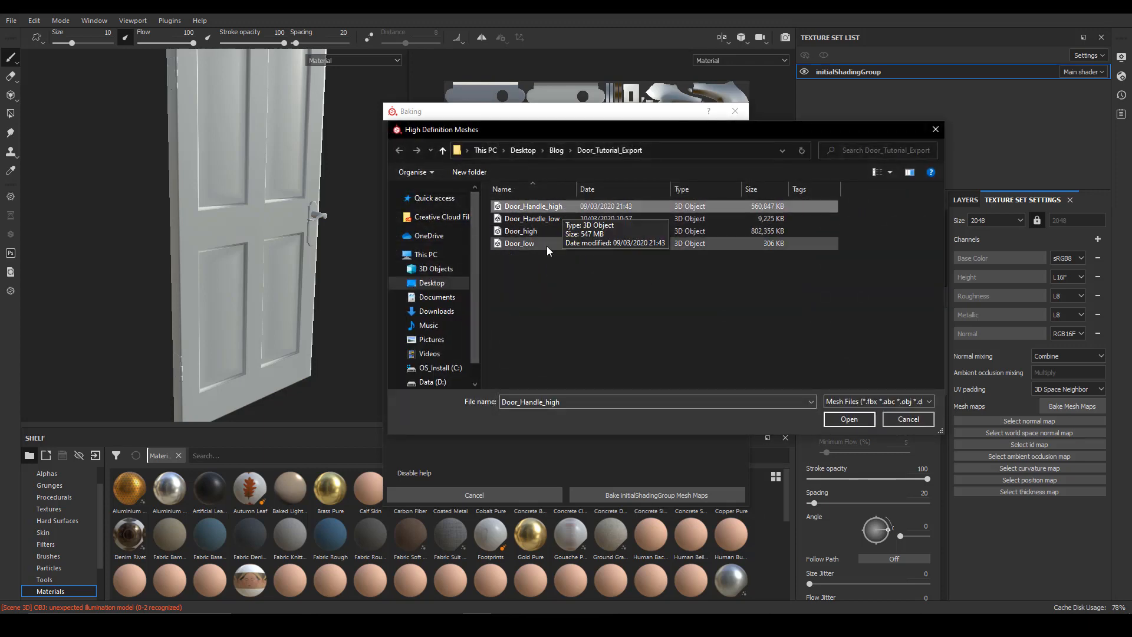
ctrl+click(546, 231)
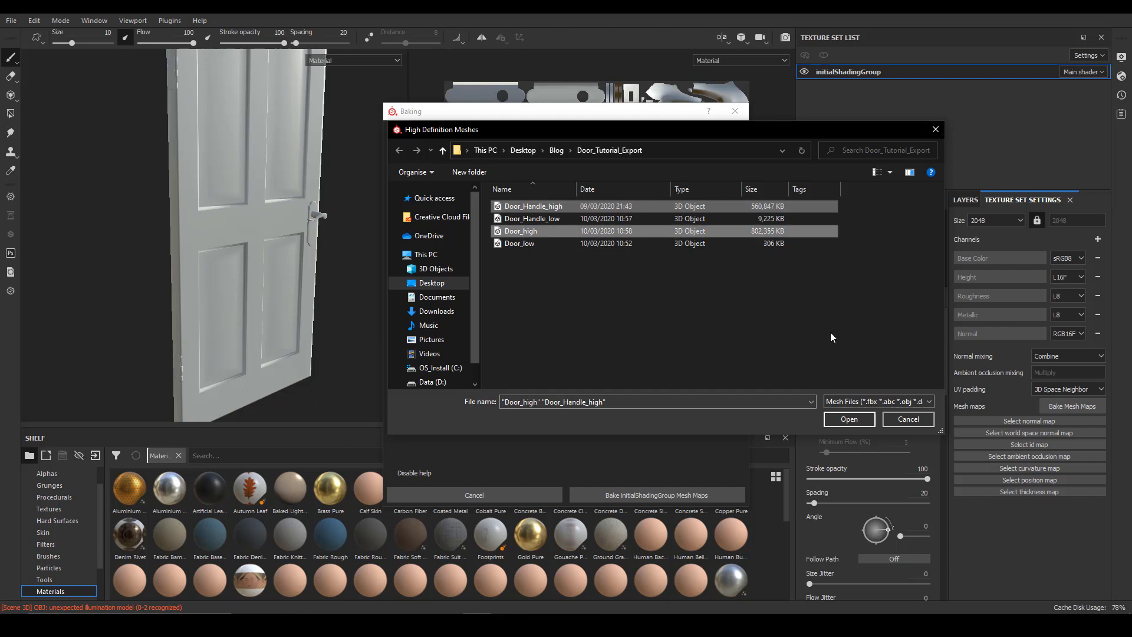
click(849, 418)
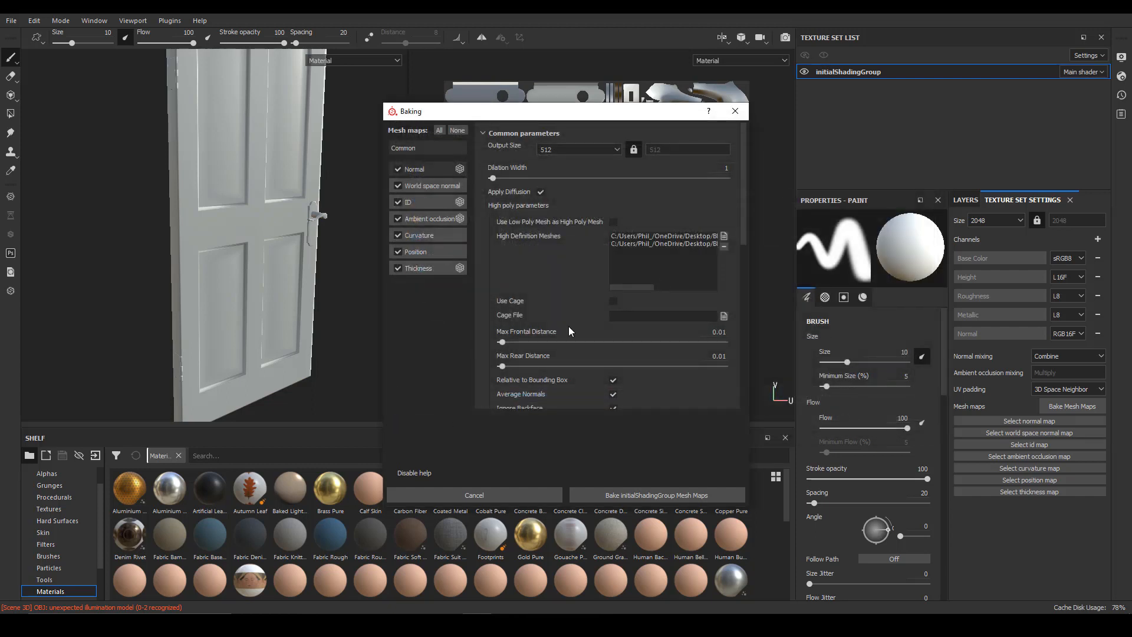
Step: Set the bake's mesh matching to By Mesh Name
scroll(570, 326, down, 1)
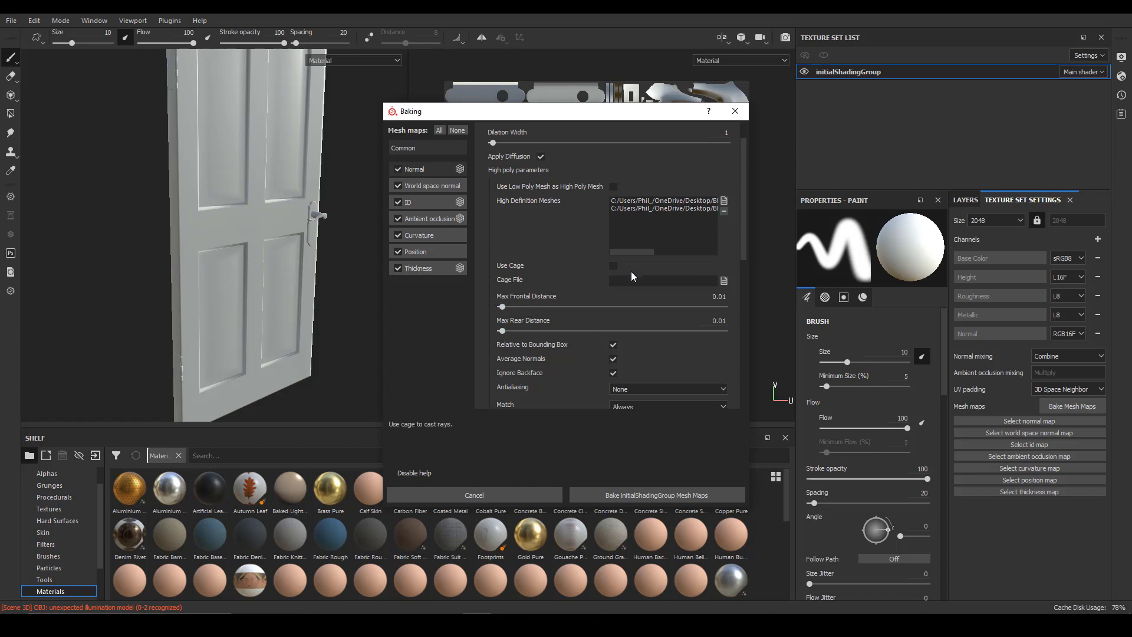
scroll(571, 326, down, 2)
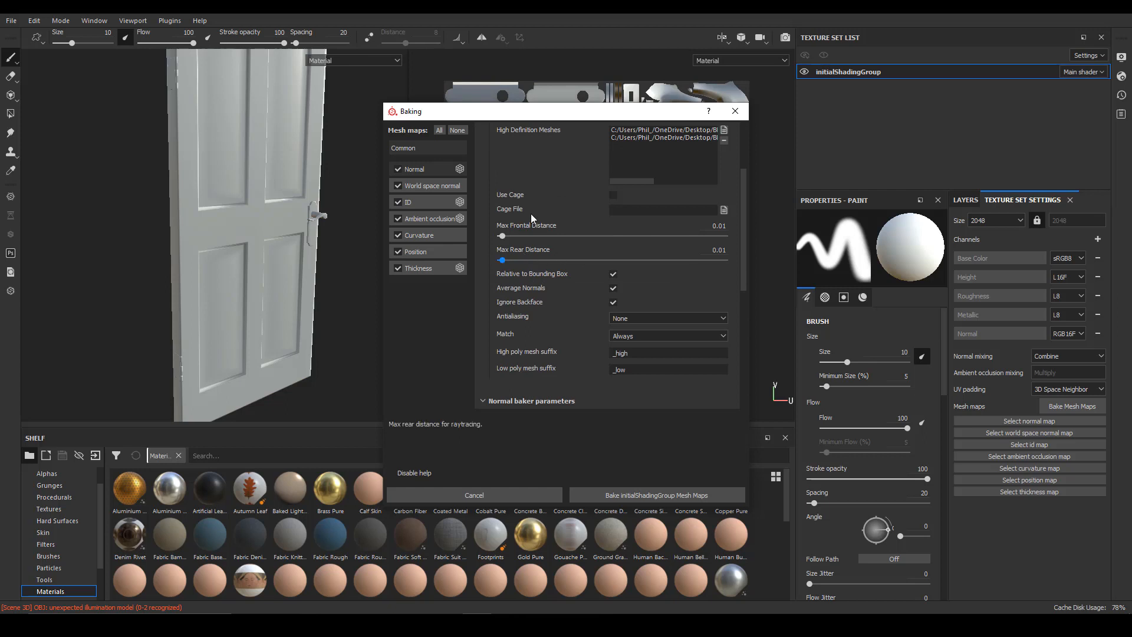
scroll(577, 257, down, 1)
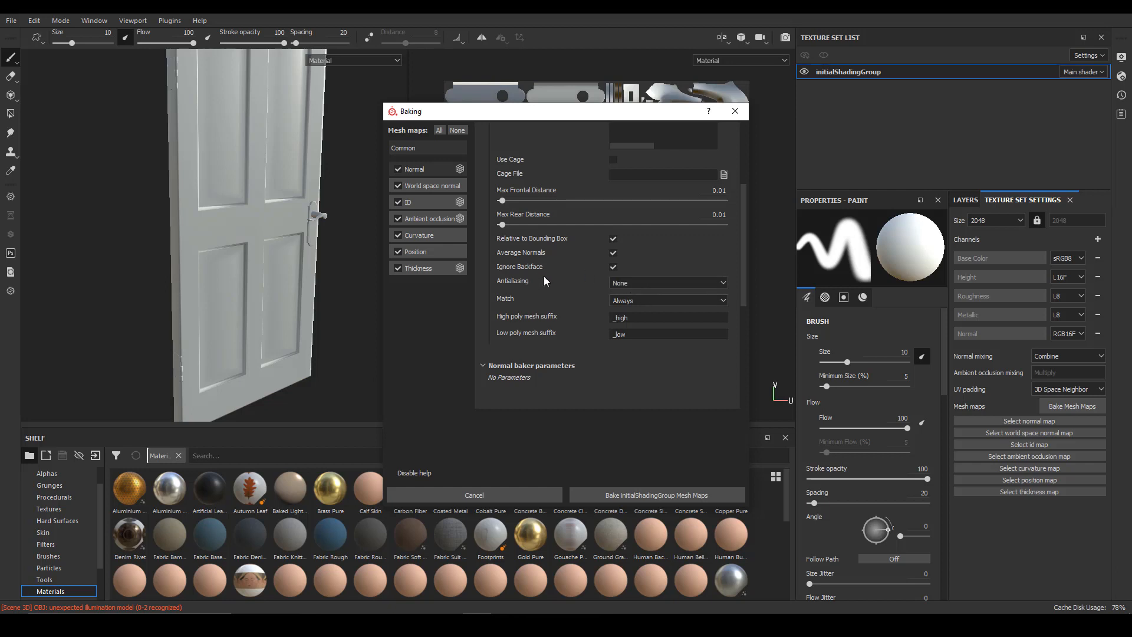
click(673, 299)
click(642, 319)
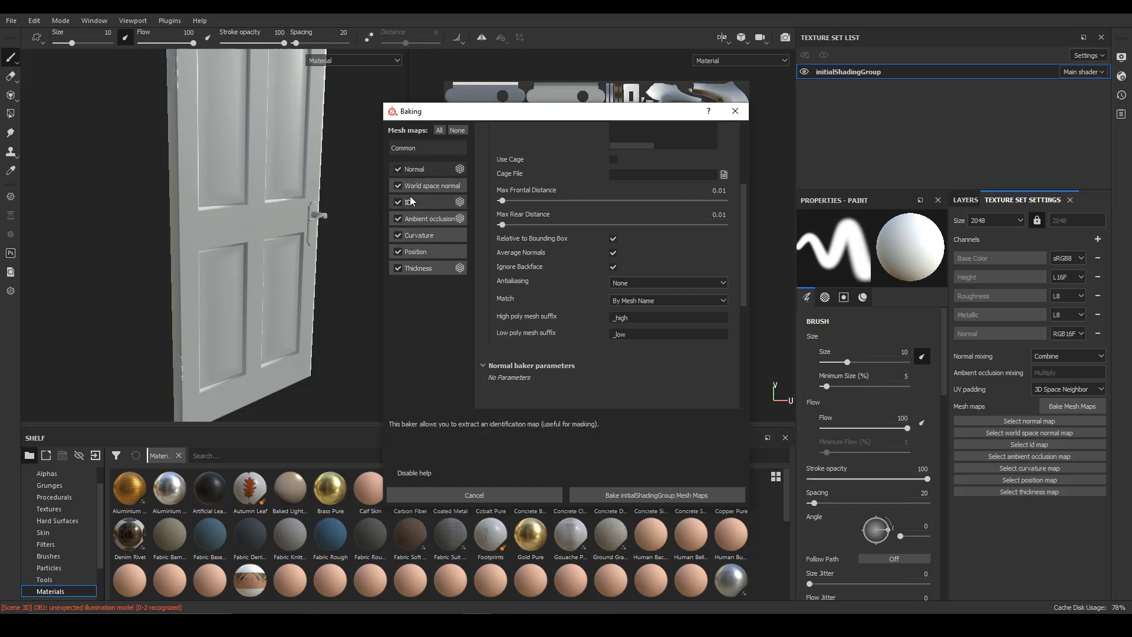
Step: Exclude every mesh map except Normal from the bake
scroll(675, 188, up, 4)
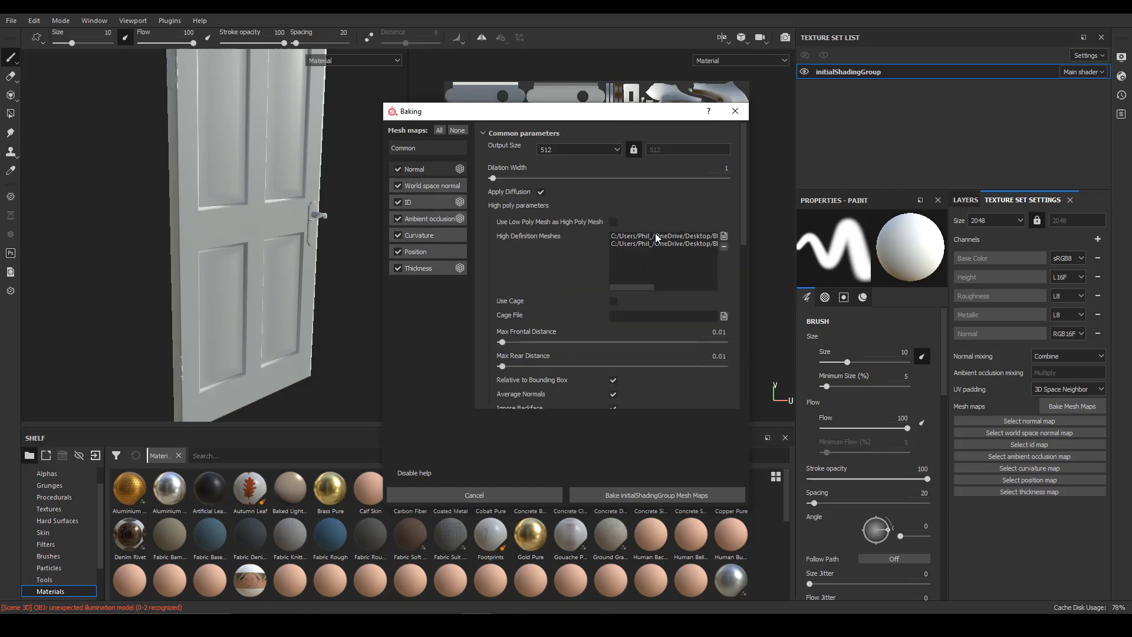
click(398, 268)
click(398, 252)
click(397, 234)
click(399, 218)
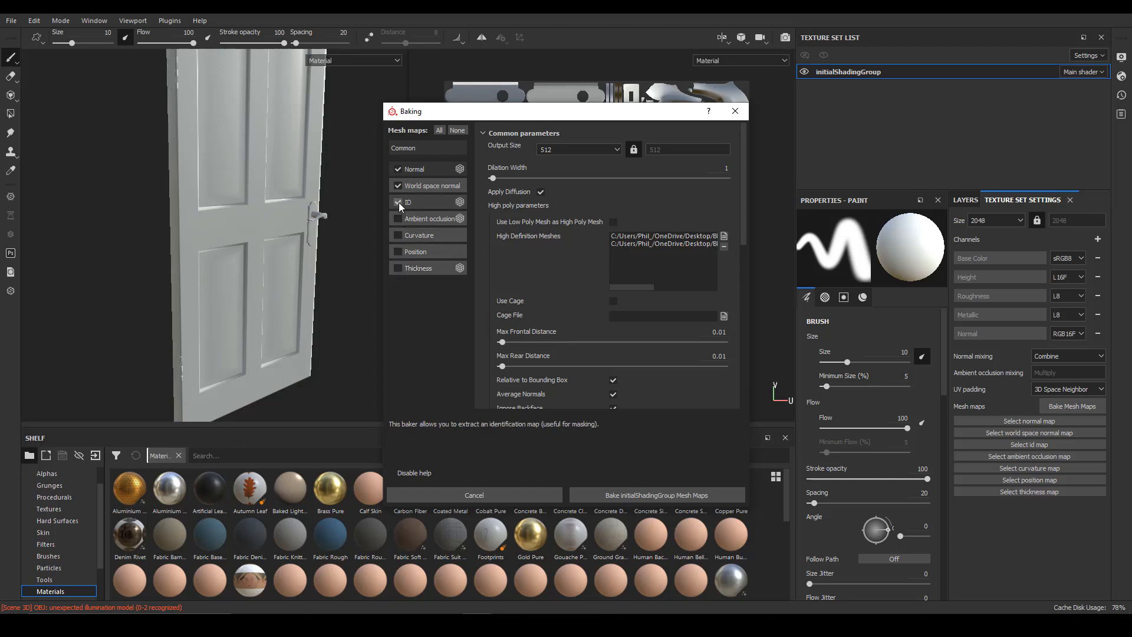
click(397, 202)
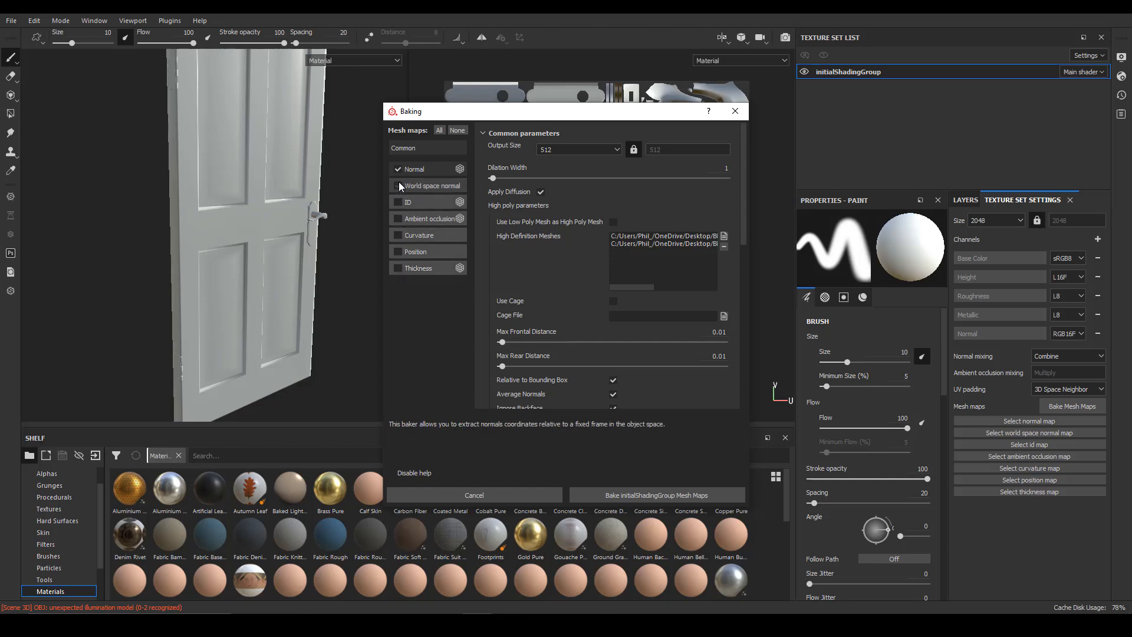
click(399, 184)
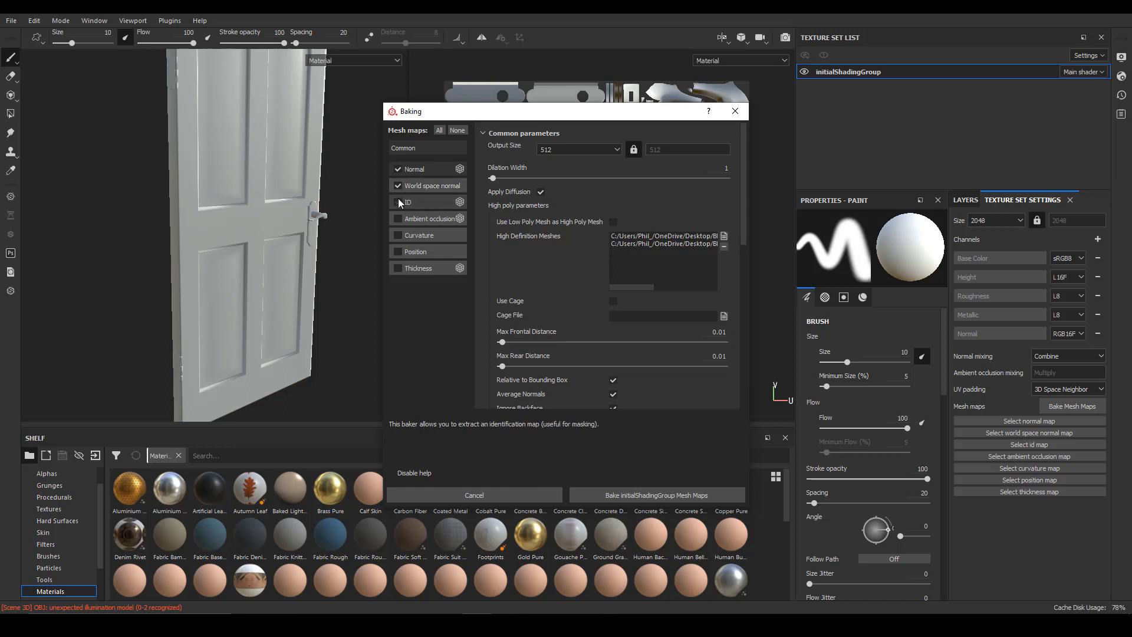
click(398, 185)
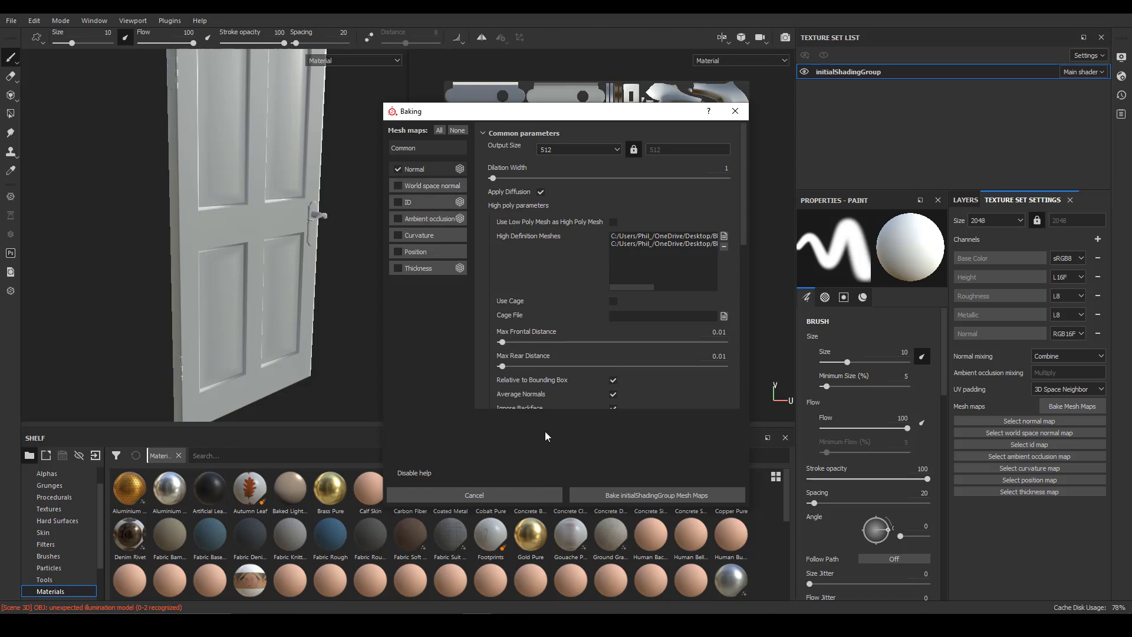
Step: Bake the normal map for the door's texture set and dismiss the finished bake's progress dialog
click(636, 496)
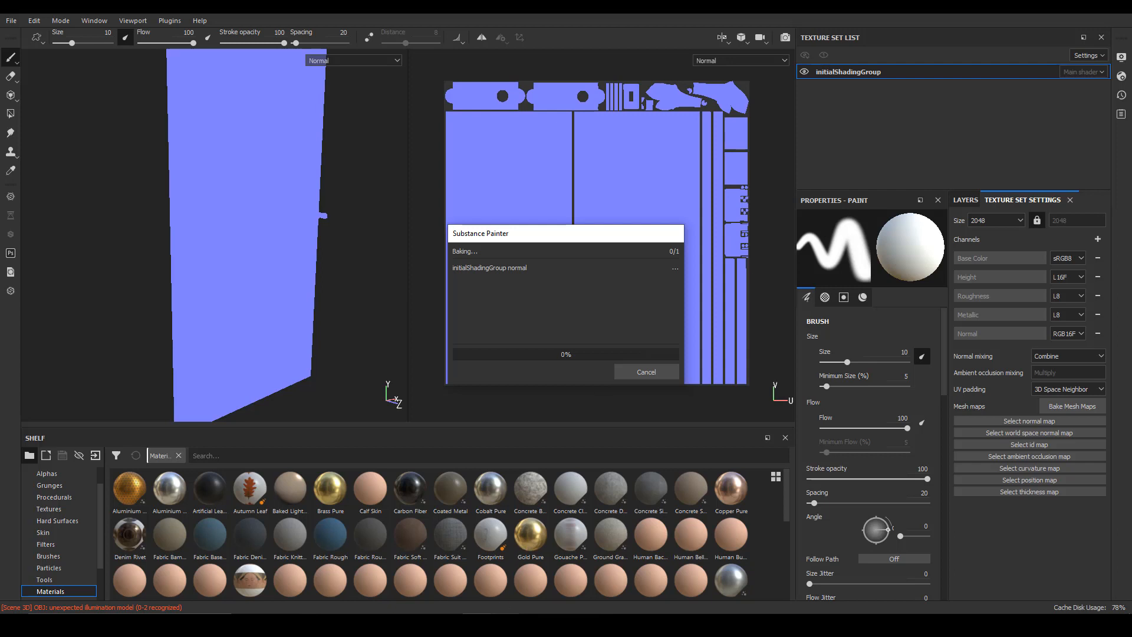
click(508, 584)
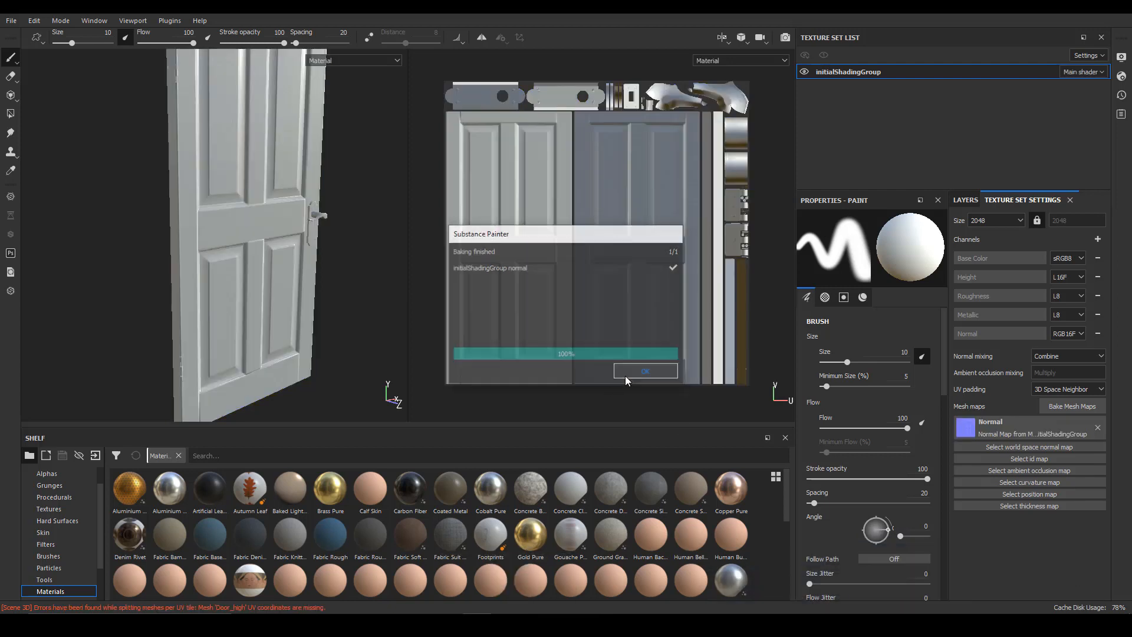
click(625, 376)
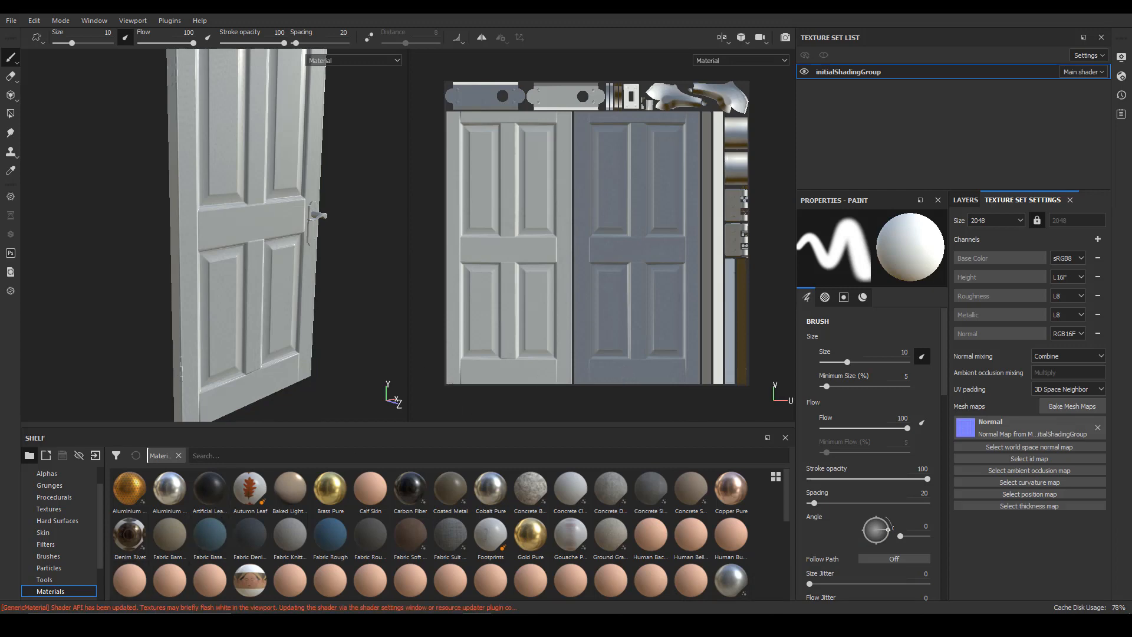
Step: Review the log messages and examine the baked normal detail on both sides of the door and around the handle
click(168, 609)
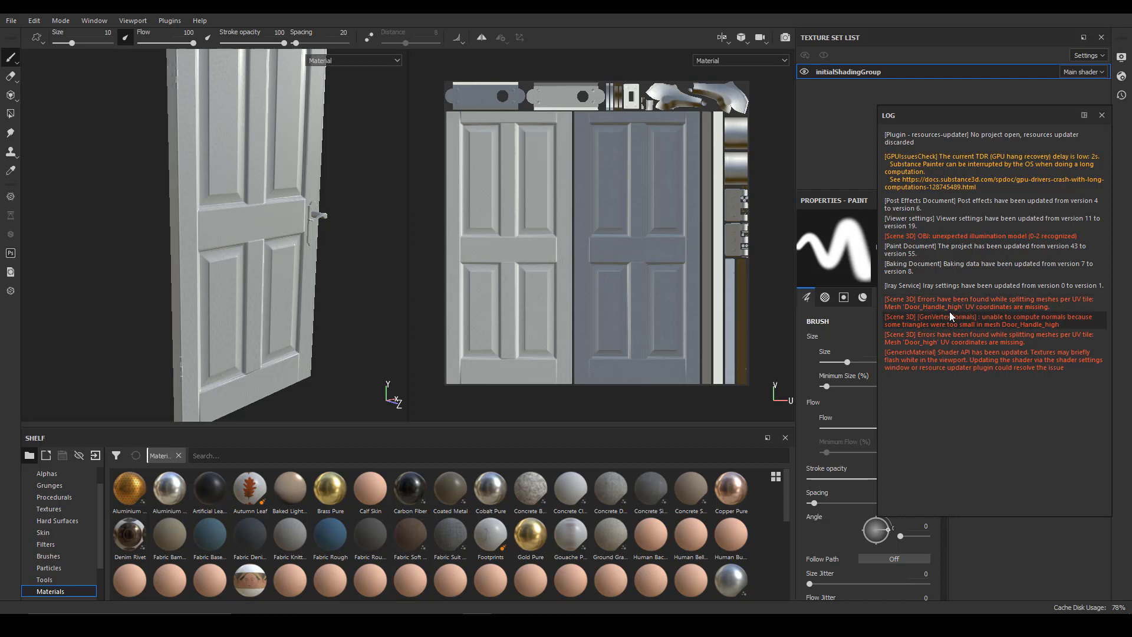
scroll(597, 307, up, 5)
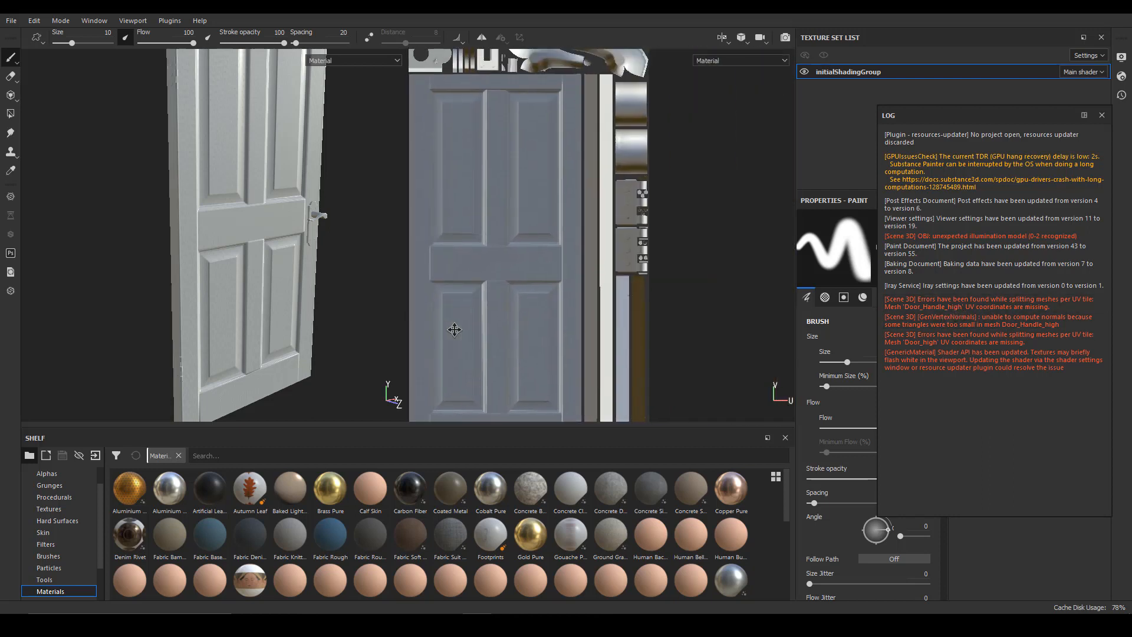
alt+drag(369, 271, 380, 260)
scroll(387, 253, up, 6)
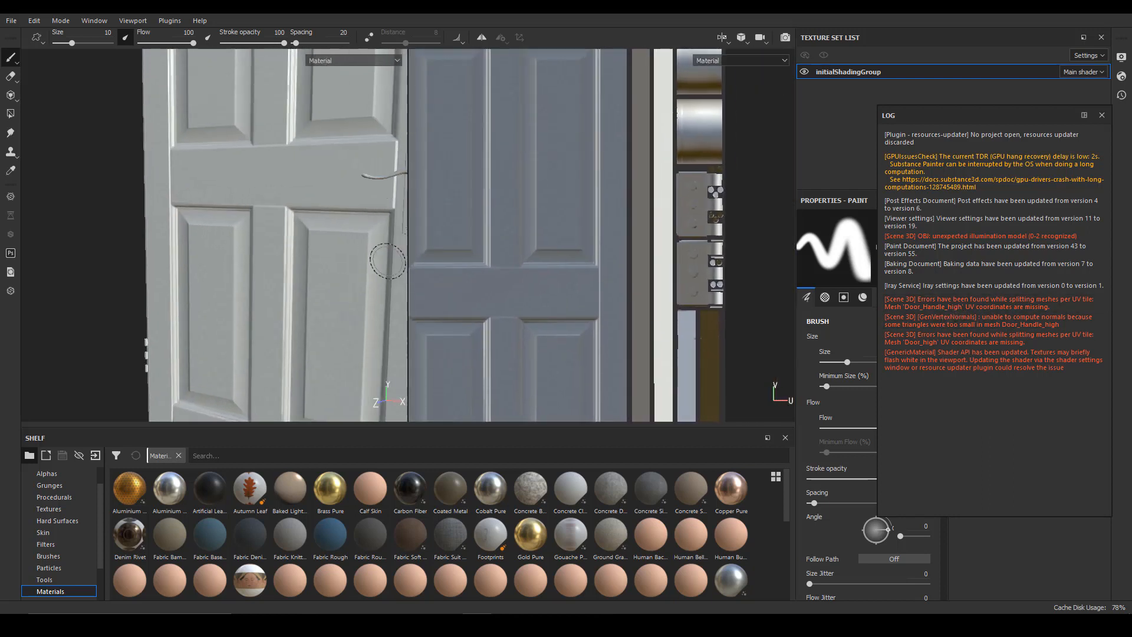
mouse_move(289, 315)
alt+mouse_down()
mouse_move(265, 341)
mouse_move(224, 294)
mouse_move(142, 280)
mouse_move(200, 276)
alt+mouse_up()
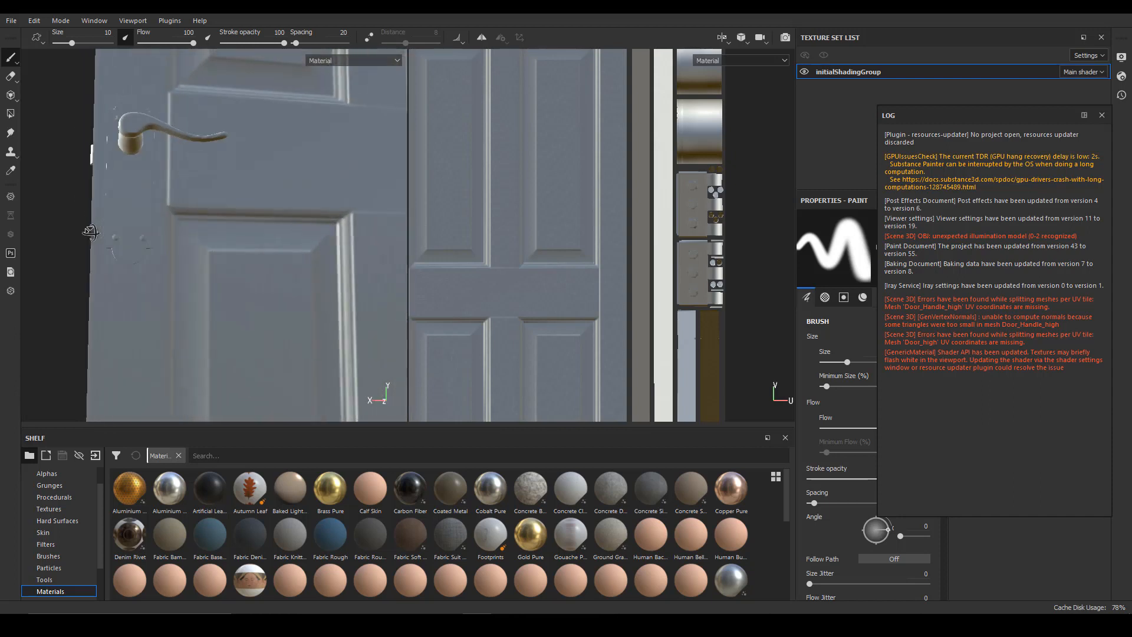
alt+right_drag(264, 212, 257, 226)
alt+right_drag(645, 226, 472, 226)
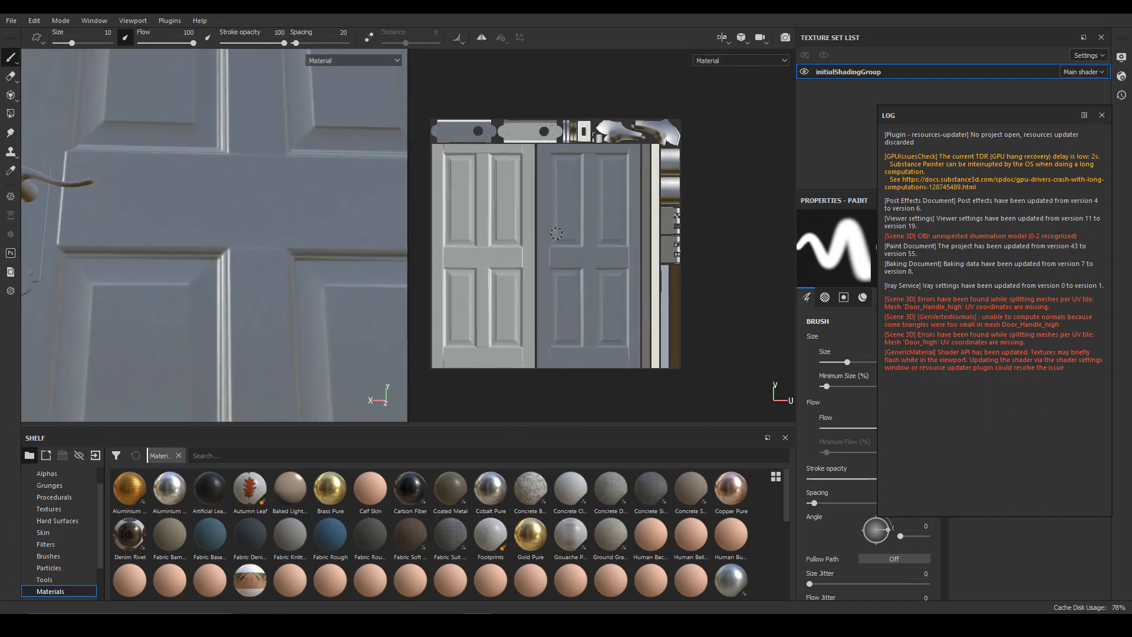
alt+middle_drag(312, 236, 294, 328)
alt+right_drag(260, 283, 144, 269)
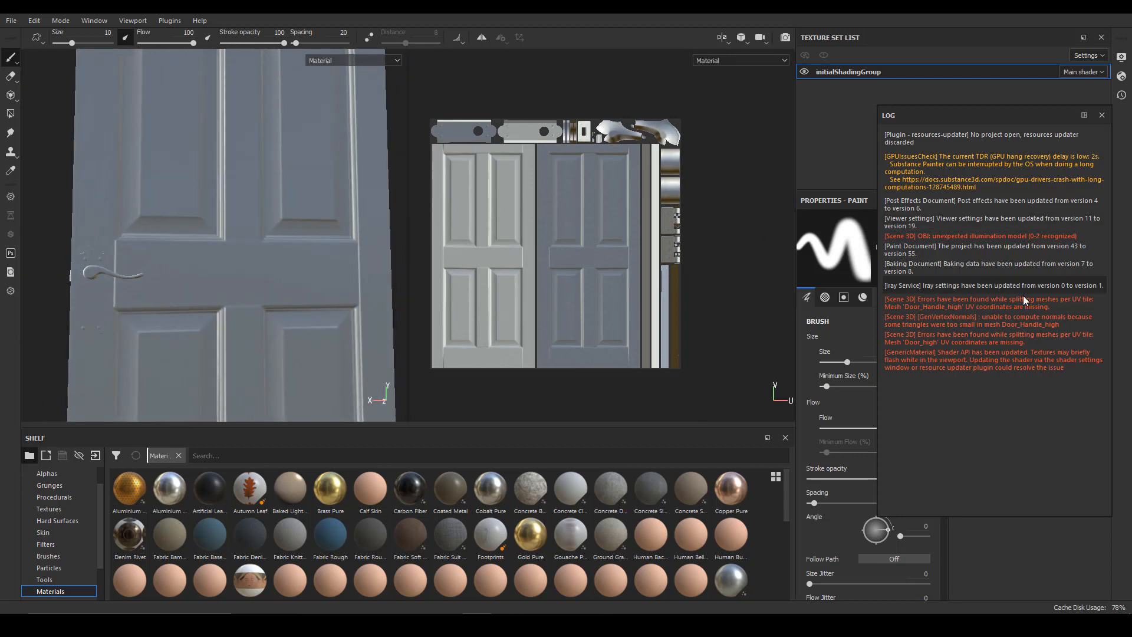
mouse_move(315, 248)
alt+mouse_down()
mouse_move(377, 251)
mouse_move(307, 250)
alt+mouse_up()
alt+right_drag(307, 251, 289, 253)
alt+middle_drag(289, 253, 315, 225)
alt+right_drag(315, 225, 316, 228)
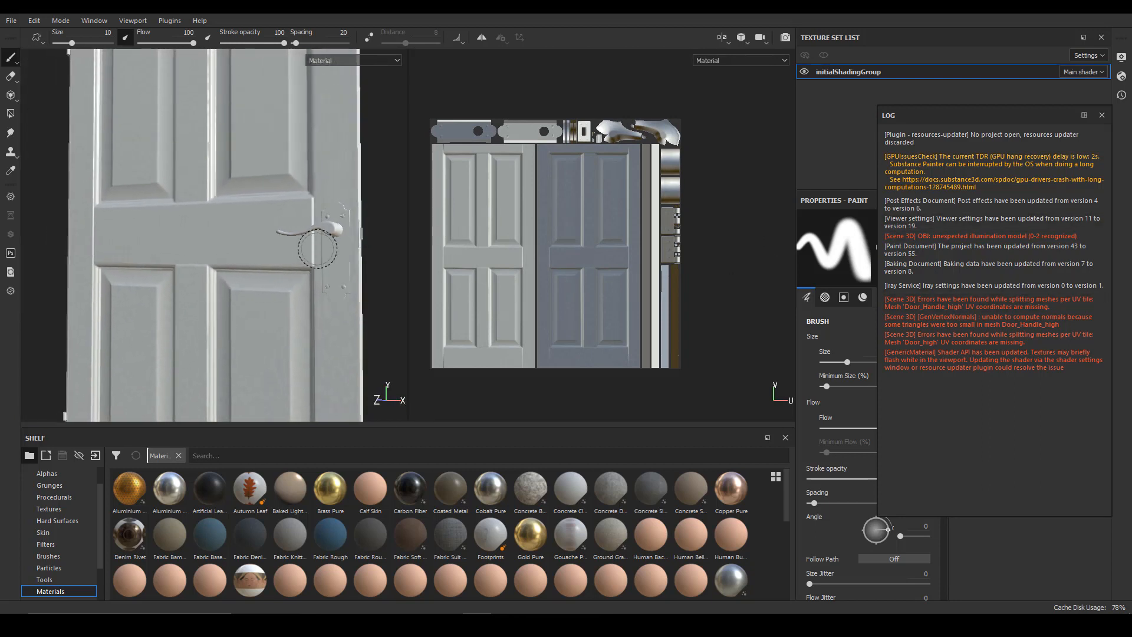
alt+right_drag(293, 281, 291, 269)
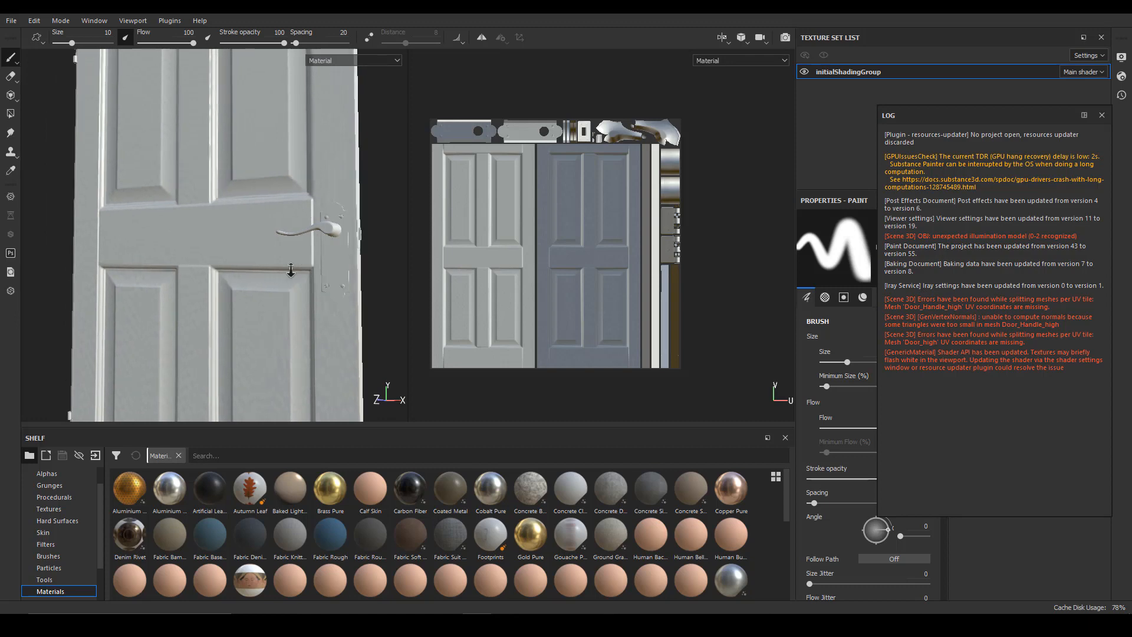
click(1102, 116)
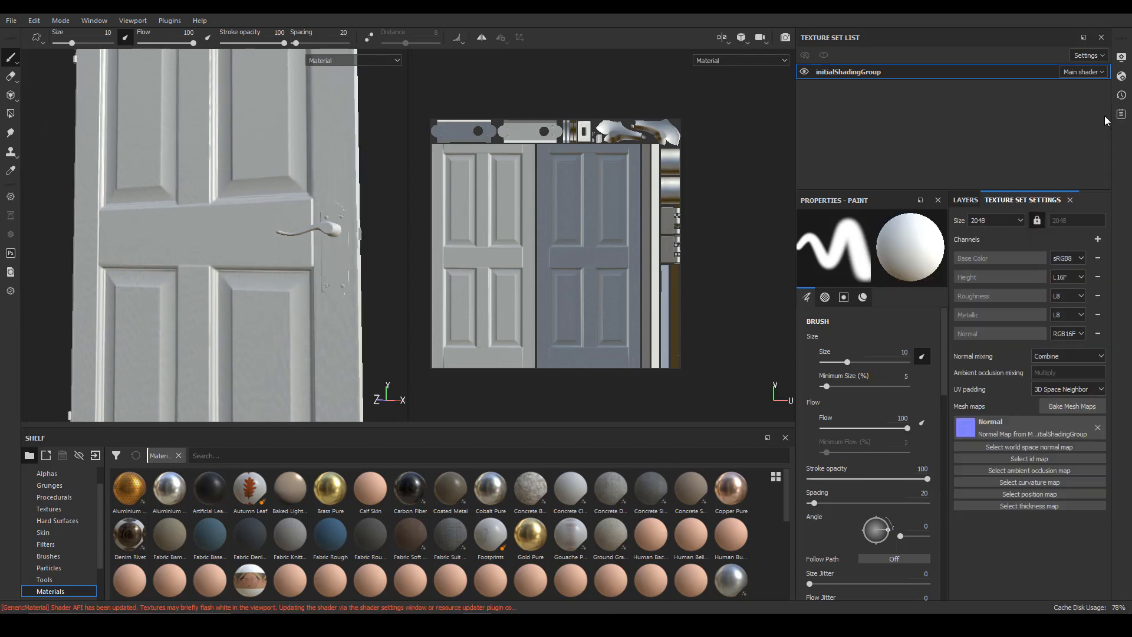
Step: Reopen the mesh map baking settings and set the output size to 4096 and antialiasing to Subsampling 8x8
click(1065, 405)
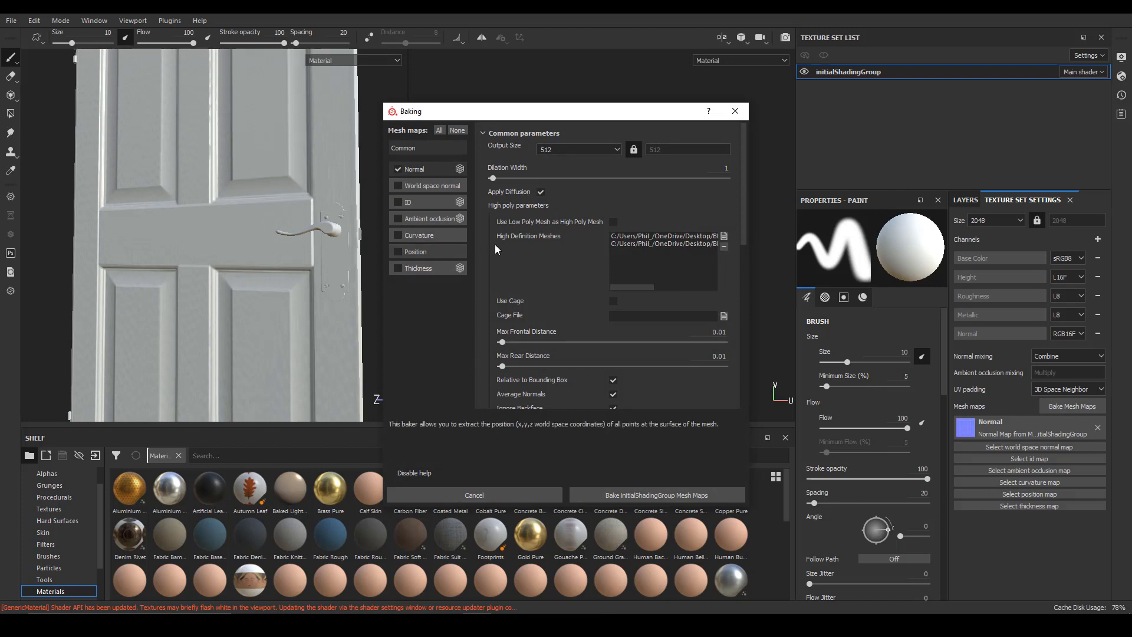
click(584, 151)
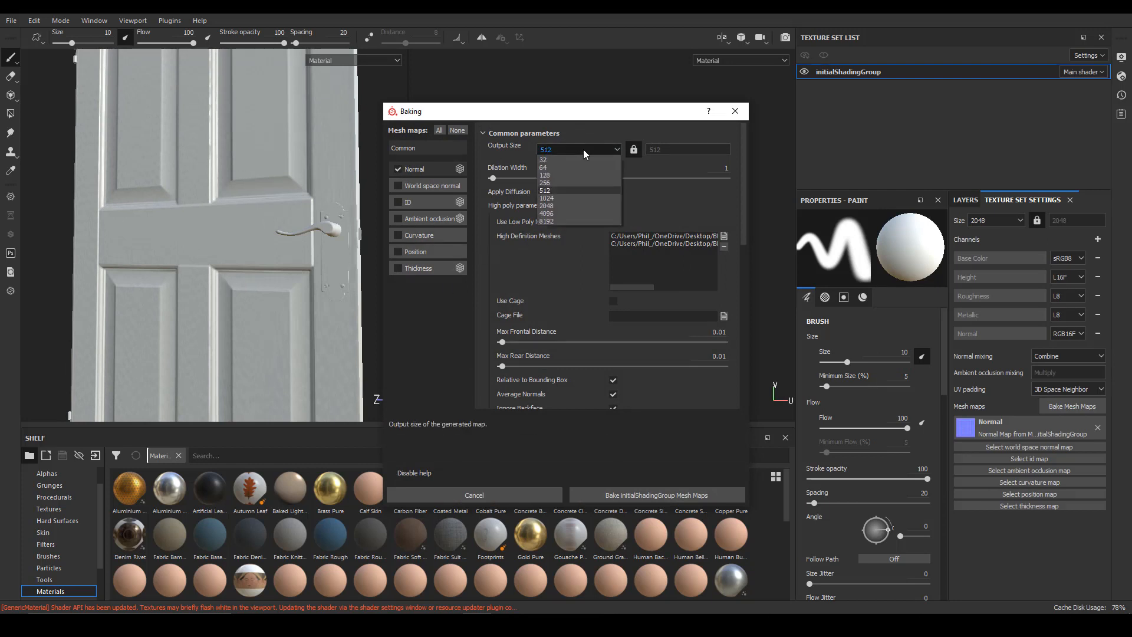
click(563, 214)
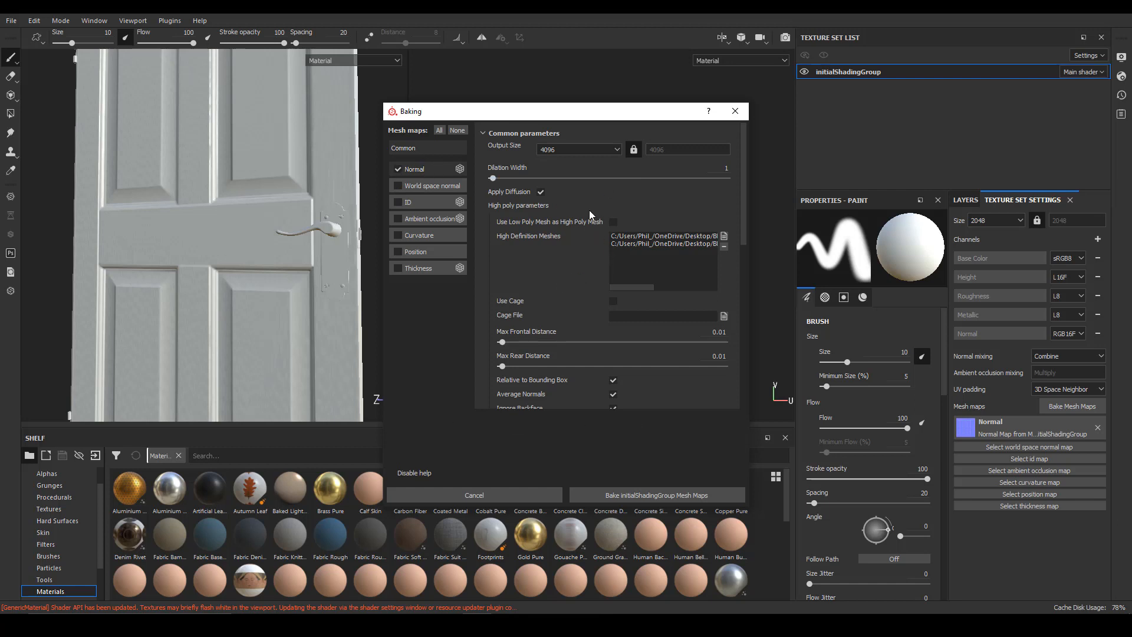
scroll(598, 216, down, 2)
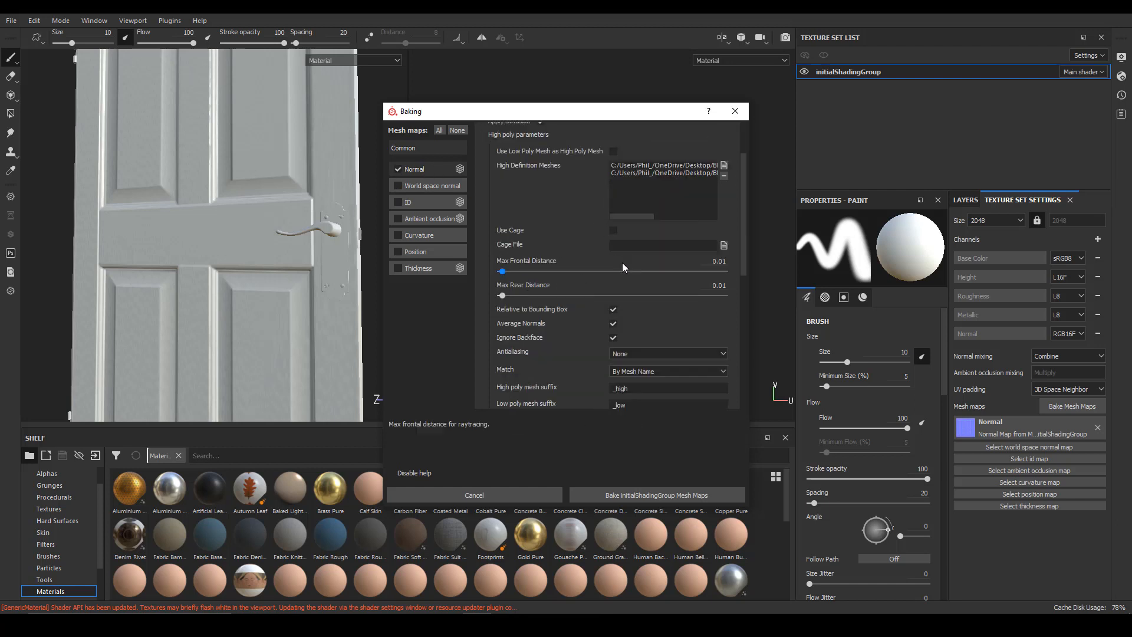
scroll(593, 285, down, 2)
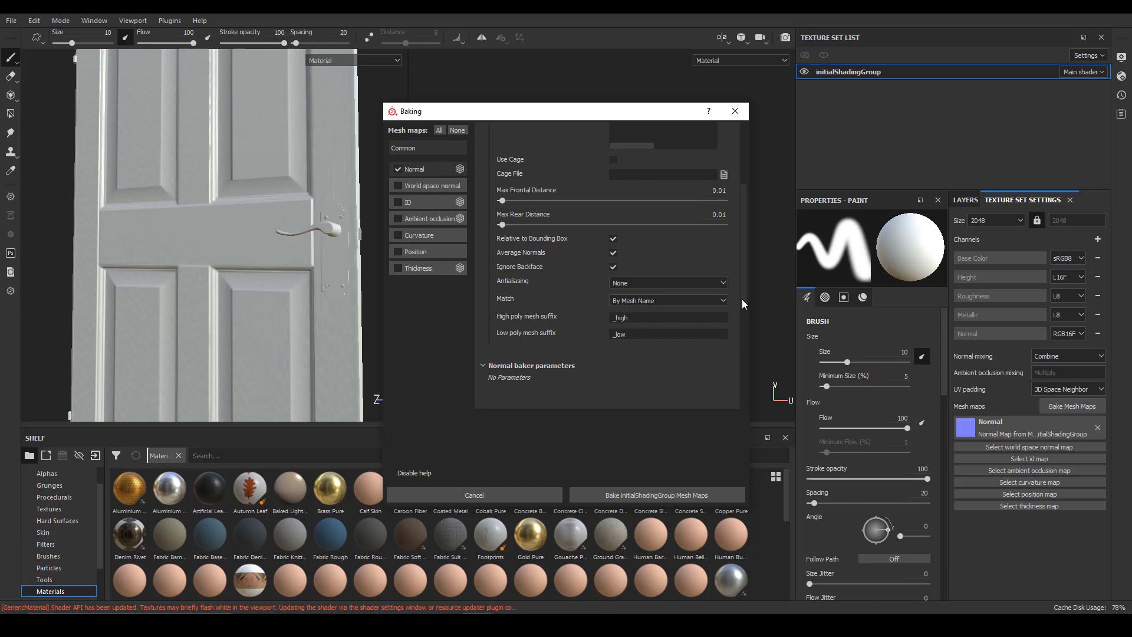
click(702, 284)
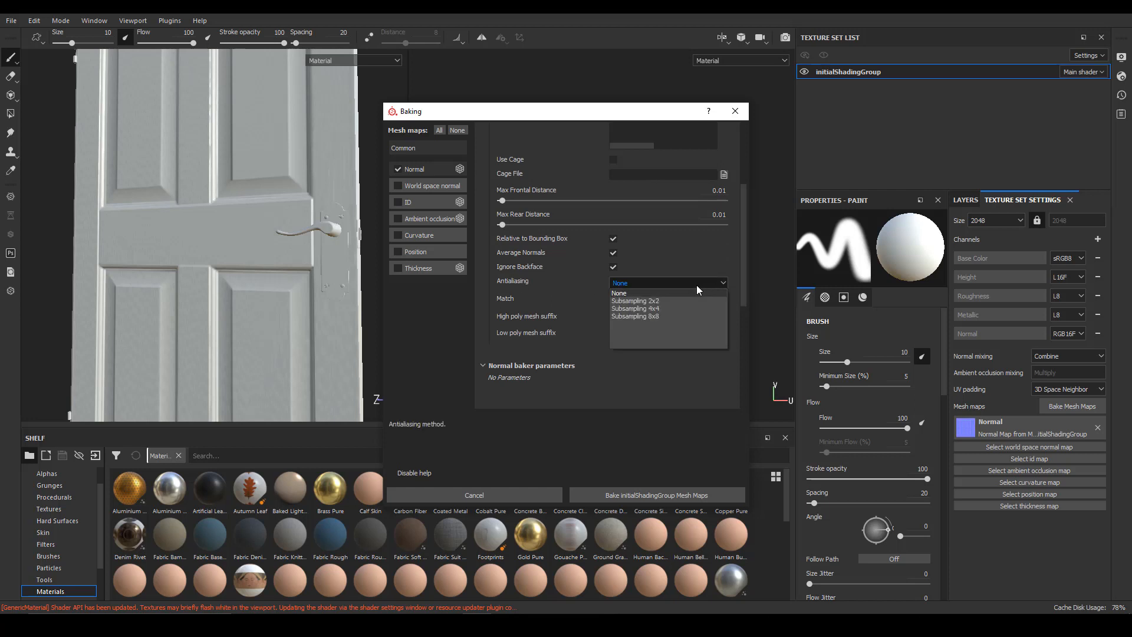
click(661, 318)
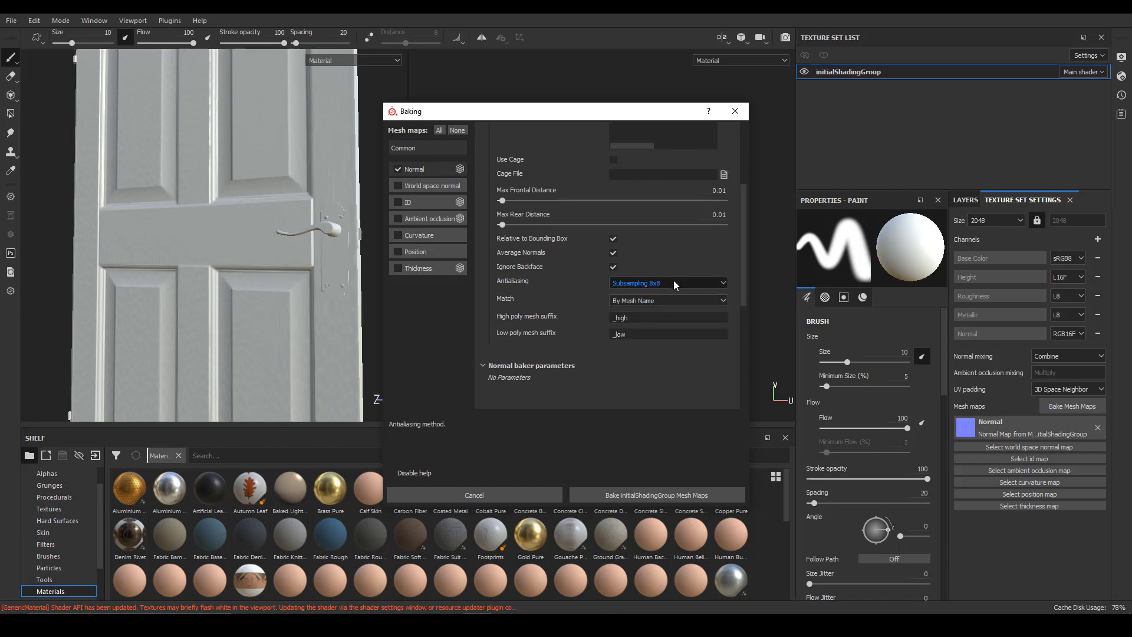
Step: Review the output size, antialiasing and mesh matching options in the common bake parameters
scroll(660, 289, up, 4)
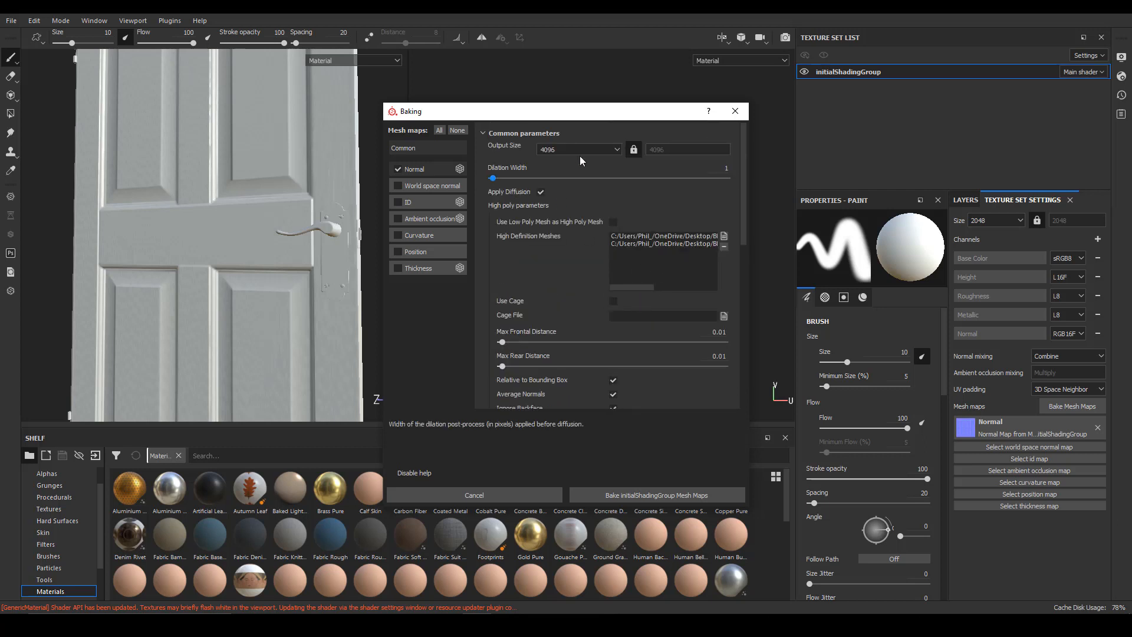
click(547, 151)
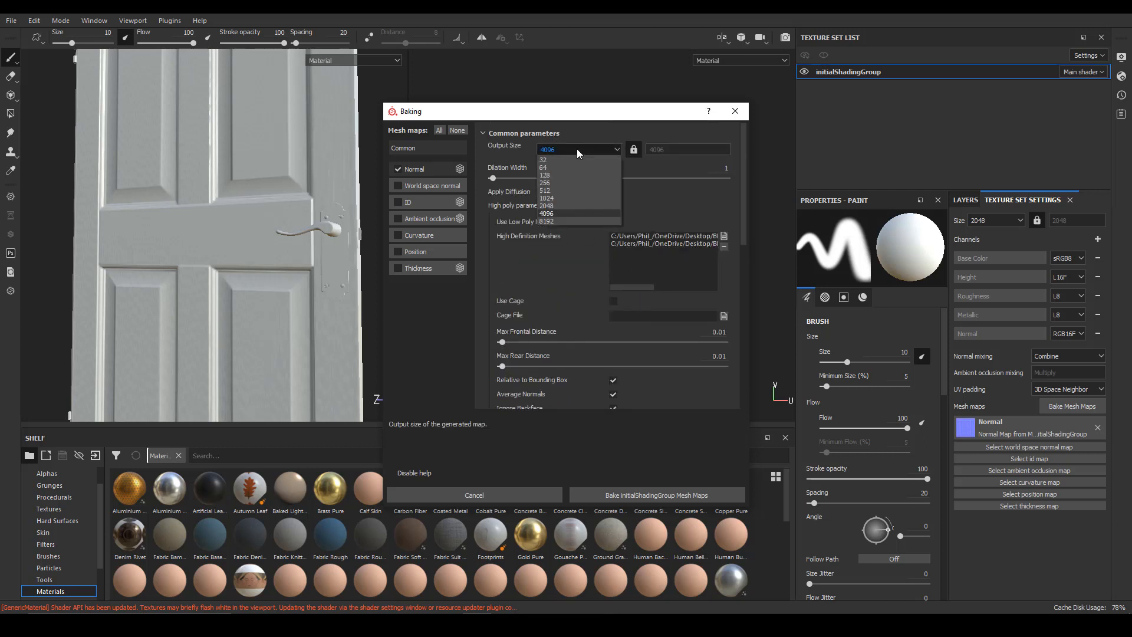
click(619, 151)
scroll(641, 314, down, 4)
click(651, 283)
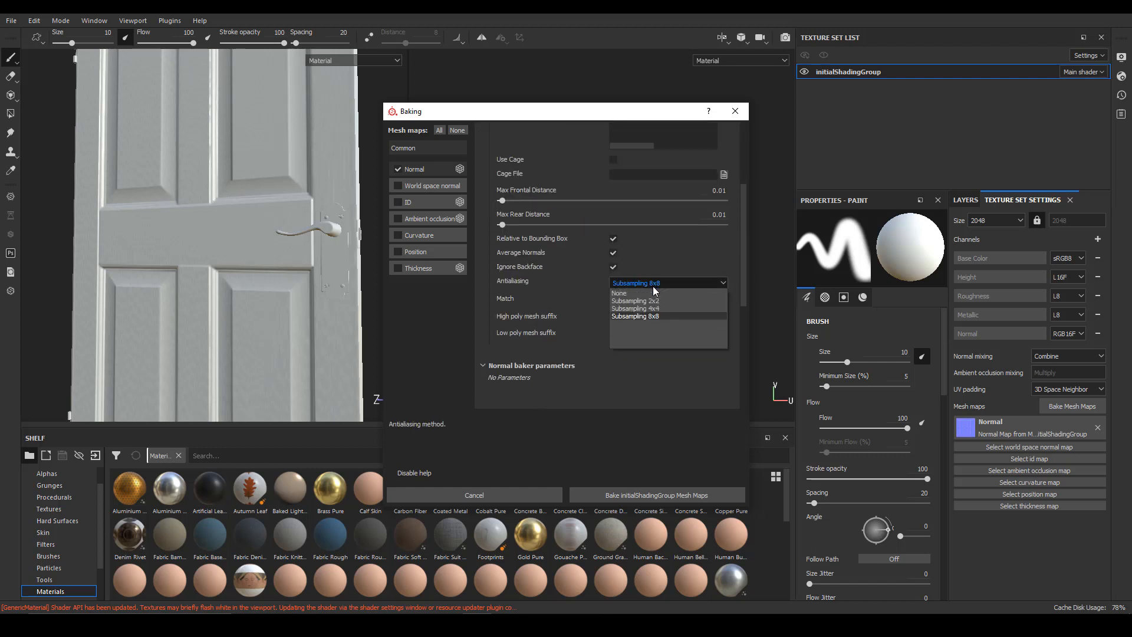
click(656, 317)
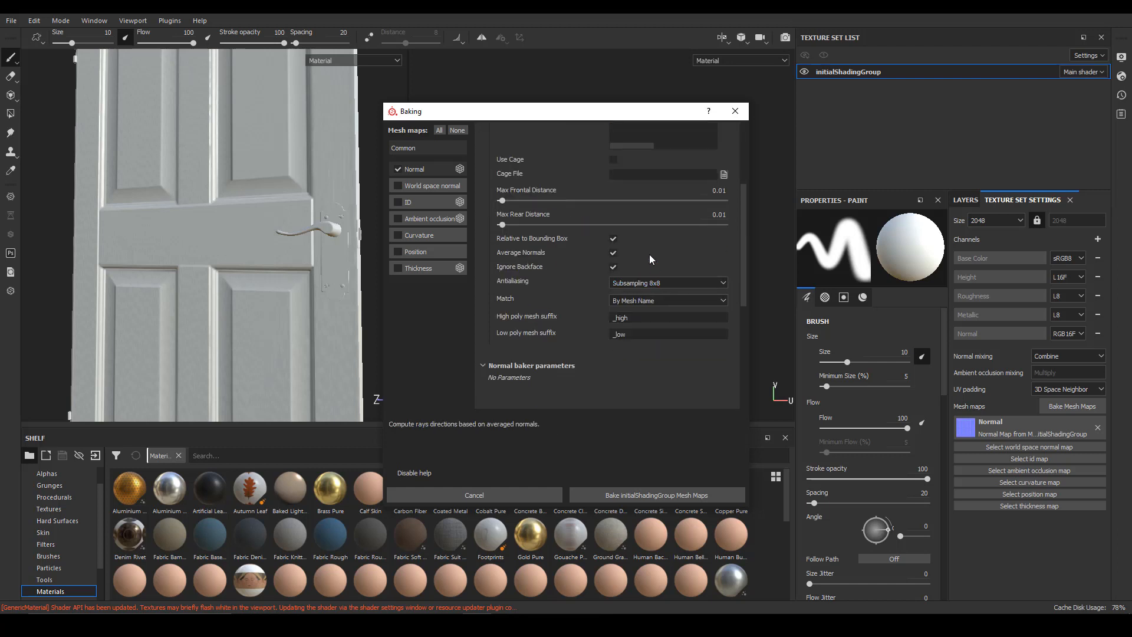
scroll(670, 271, down, 1)
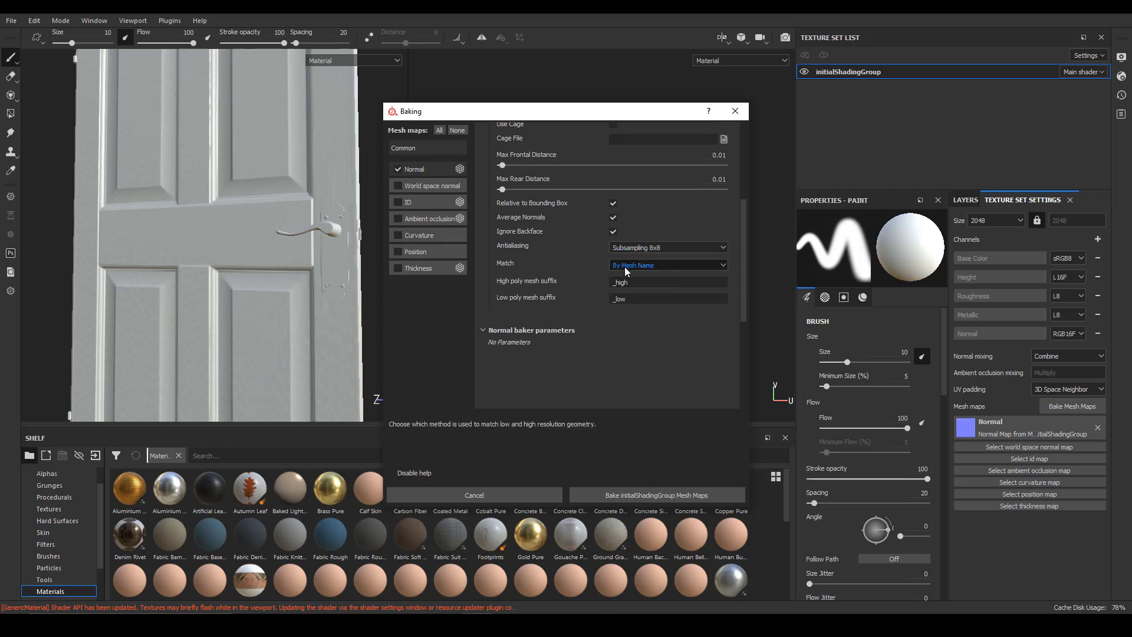
scroll(634, 328, down, 1)
scroll(621, 337, up, 1)
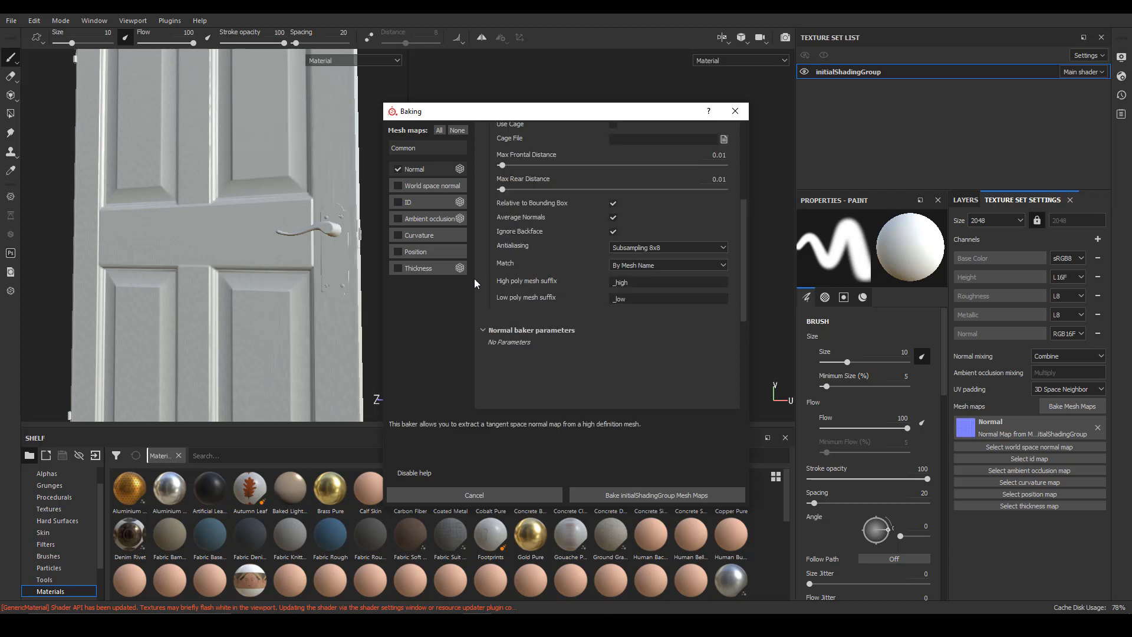
Step: Include the World space normal, ID, Ambient occlusion, Curvature, Position and Thickness maps in the bake
click(397, 185)
click(397, 202)
click(398, 219)
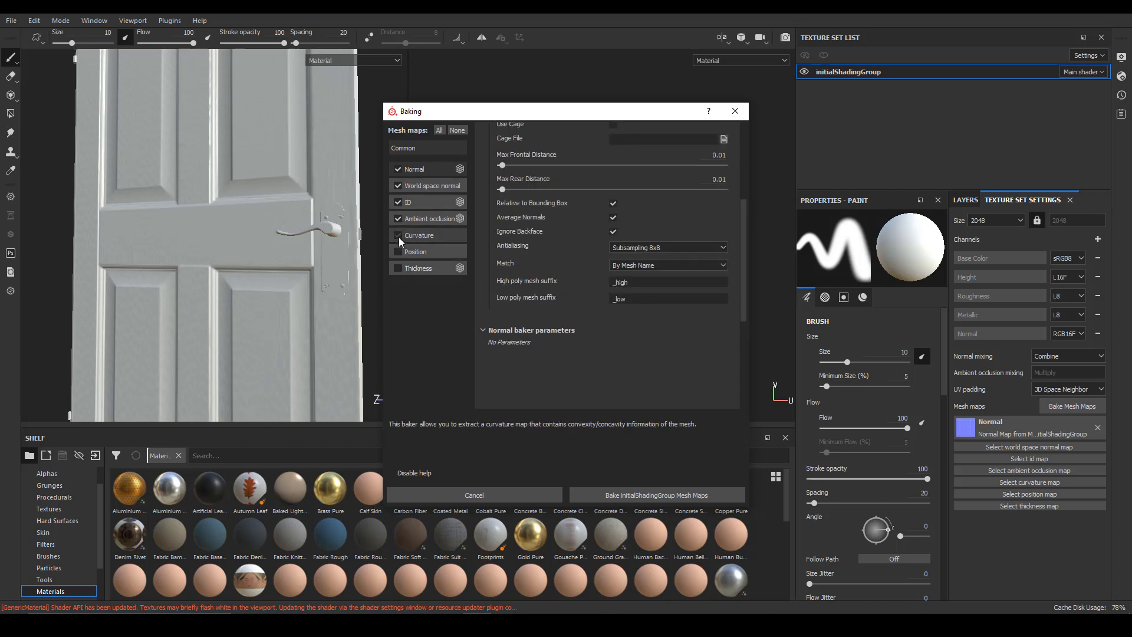
click(399, 236)
click(398, 252)
click(398, 268)
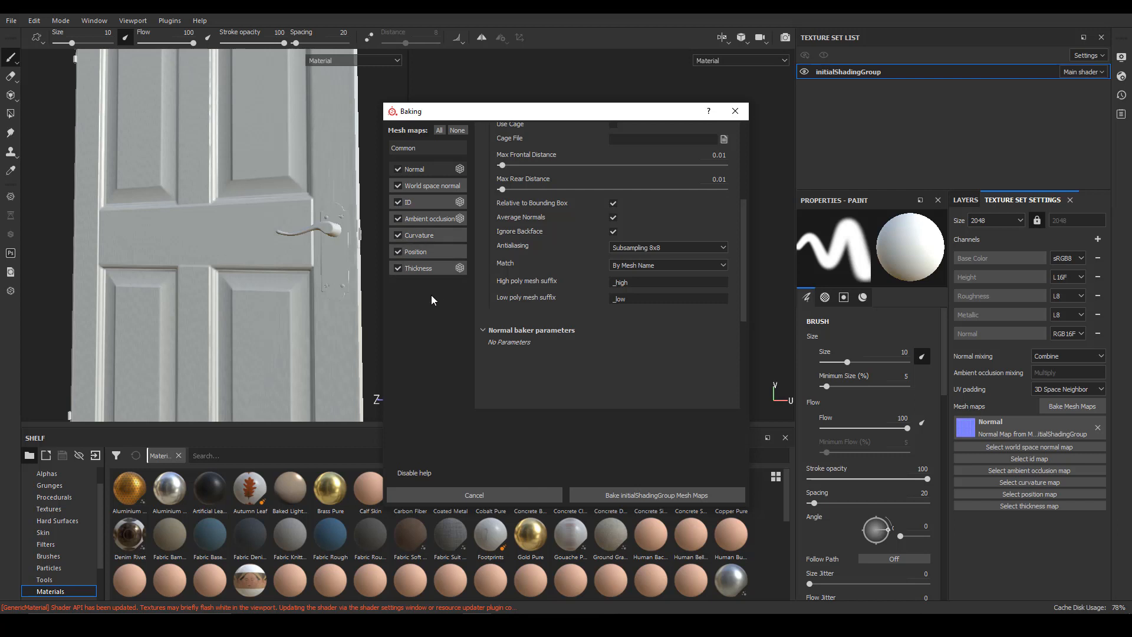
Step: Examine the ID baker's color source options and recheck the common bake parameters
click(425, 203)
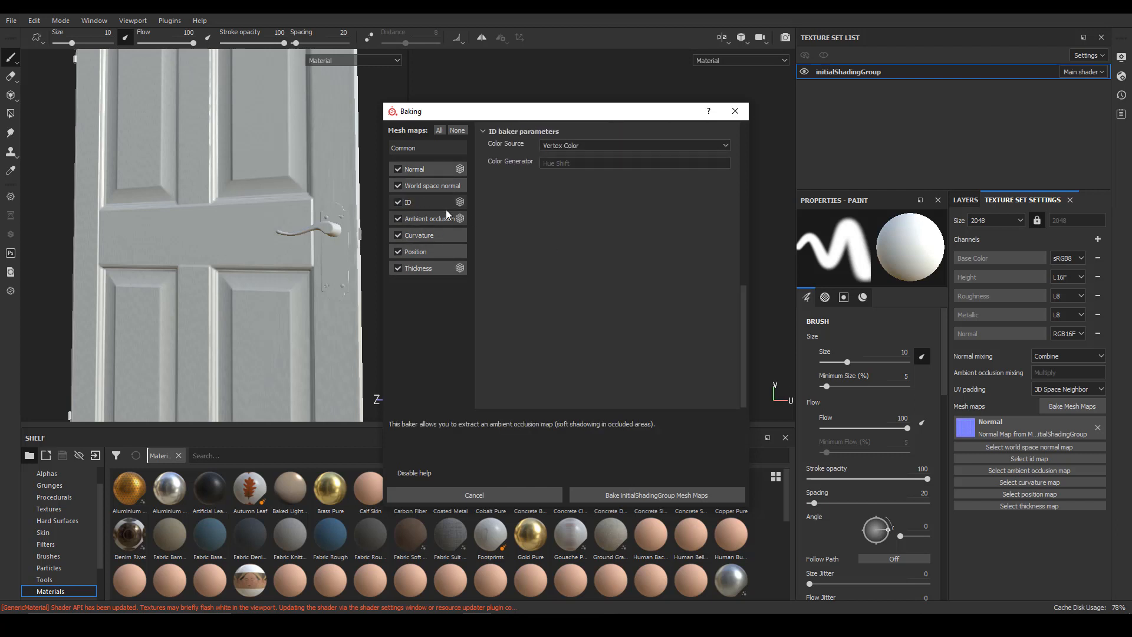
scroll(600, 270, up, 2)
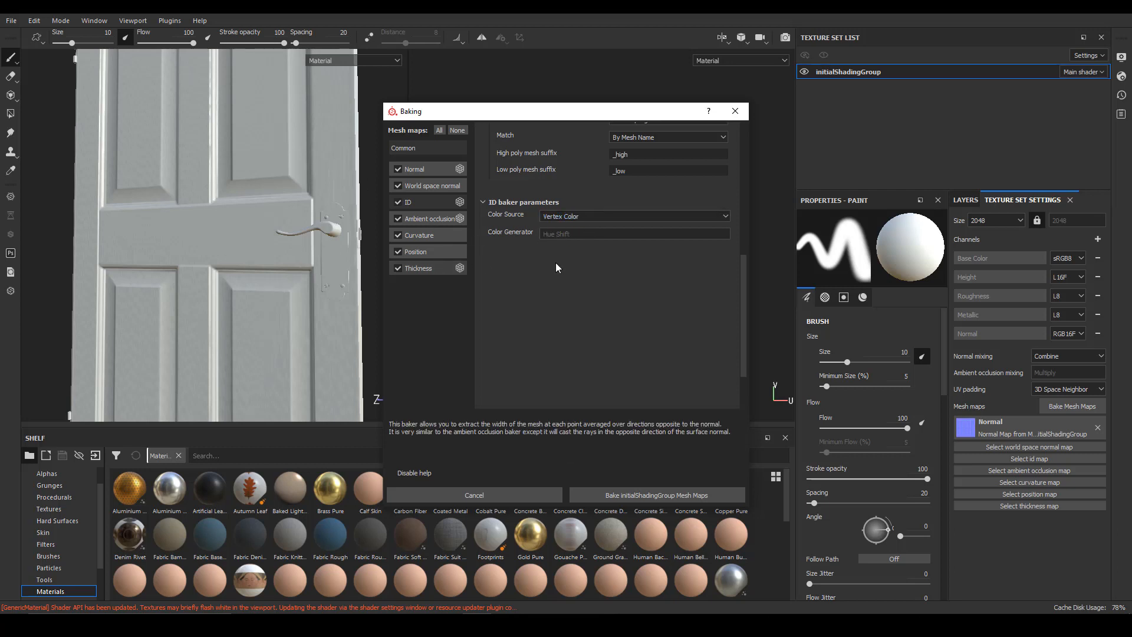
scroll(593, 260, up, 2)
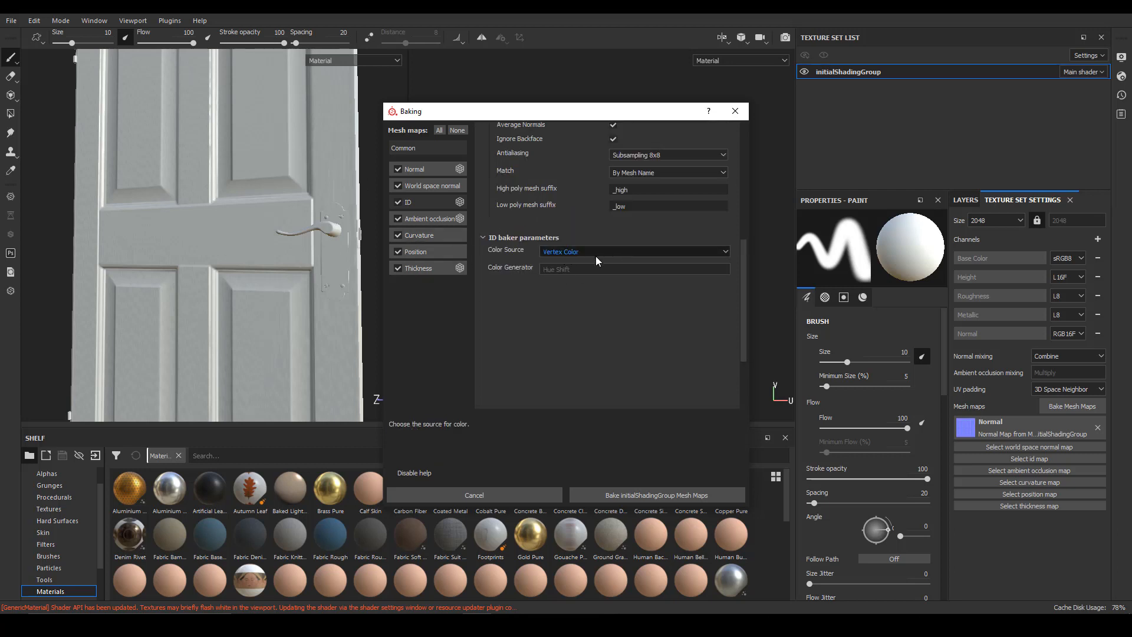
click(587, 250)
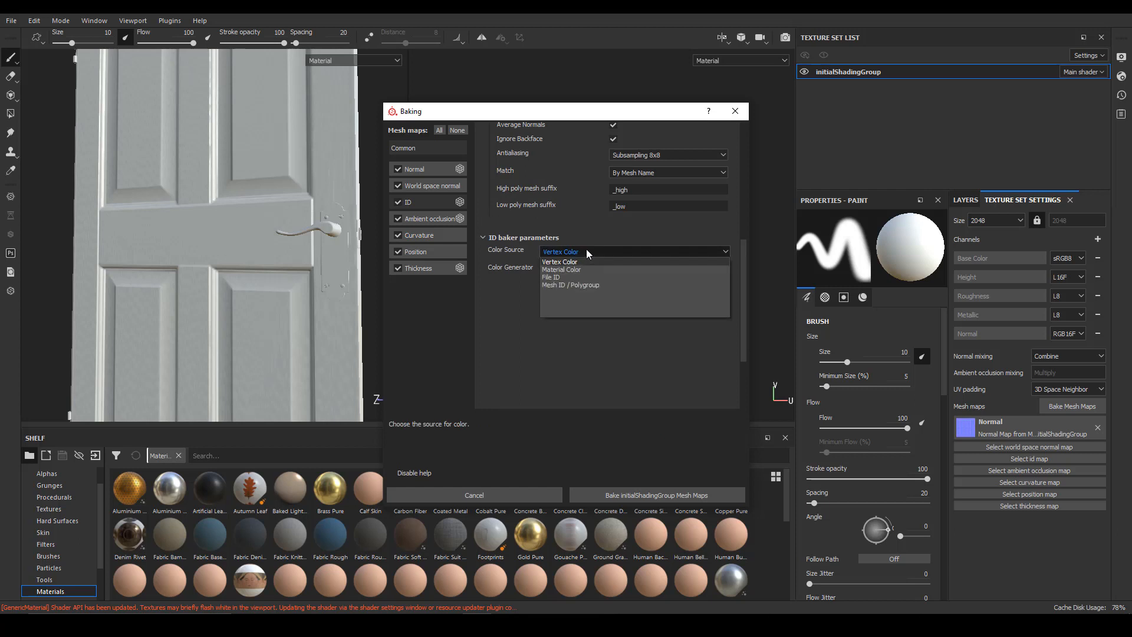
click(586, 249)
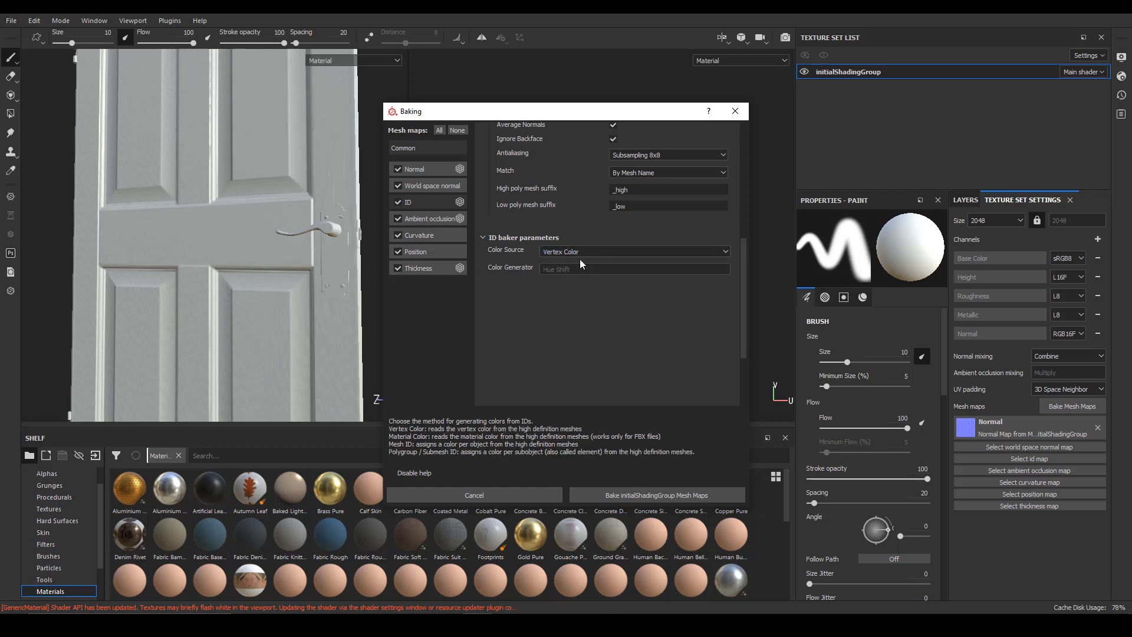
scroll(616, 291, up, 4)
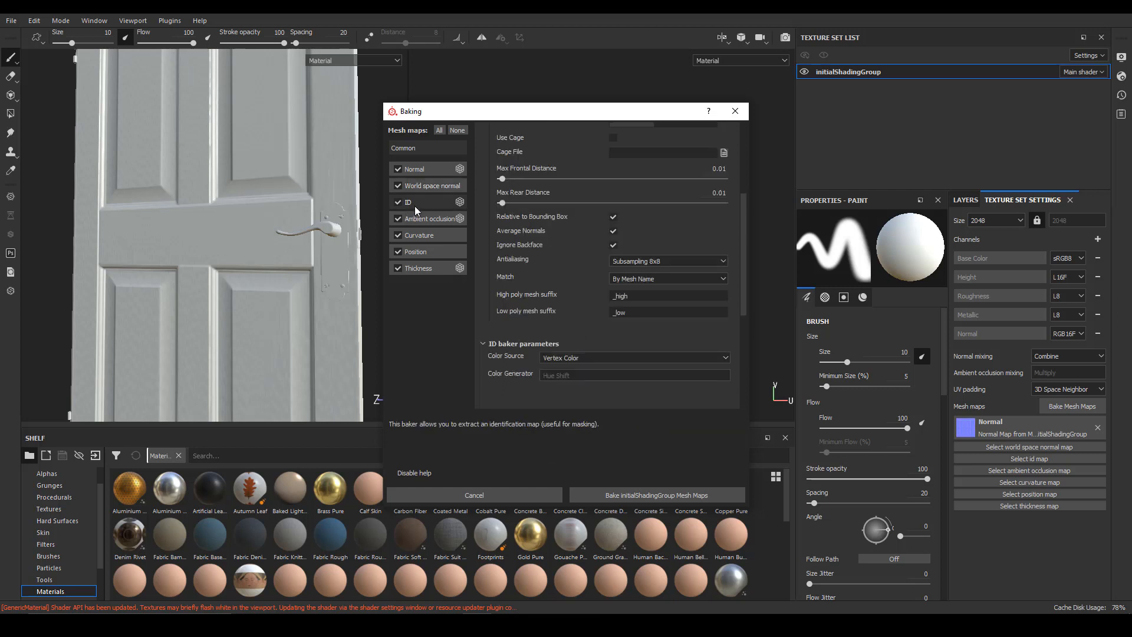
scroll(562, 388, up, 2)
scroll(669, 346, up, 9)
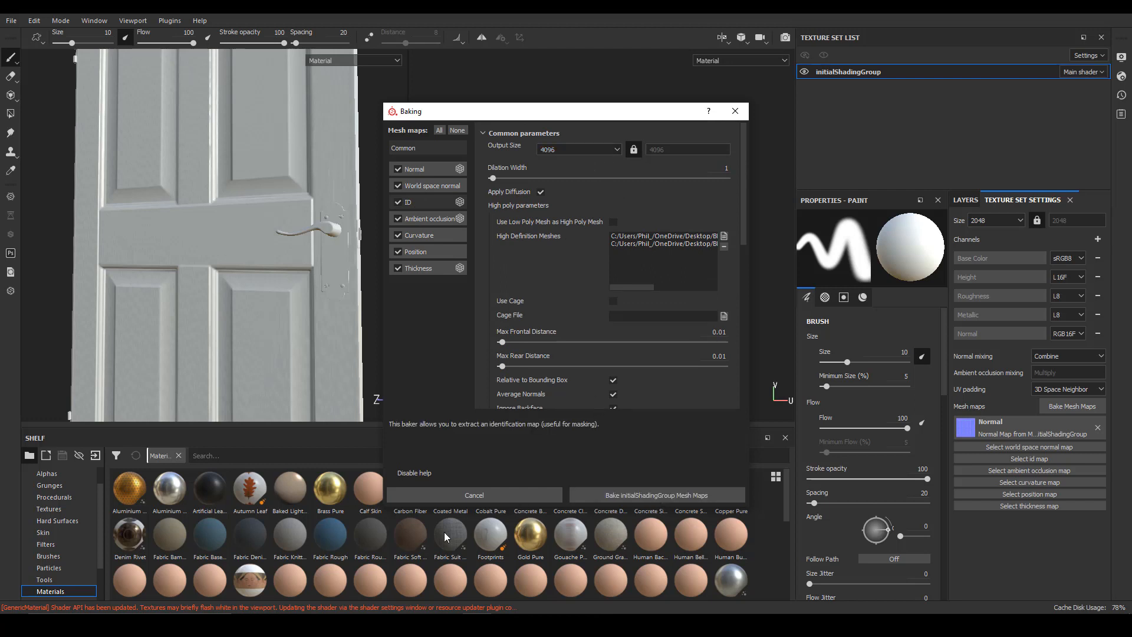
Step: Switch to Maya, save the low-poly door scene accepting the student version notice, and return to Substance Painter
click(485, 568)
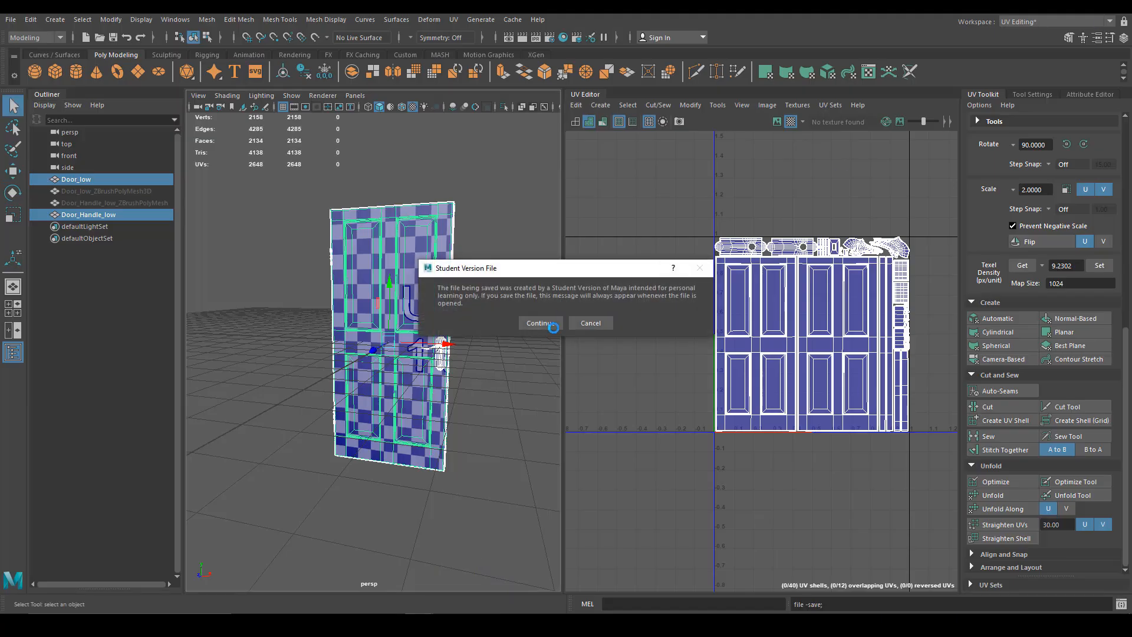
click(541, 322)
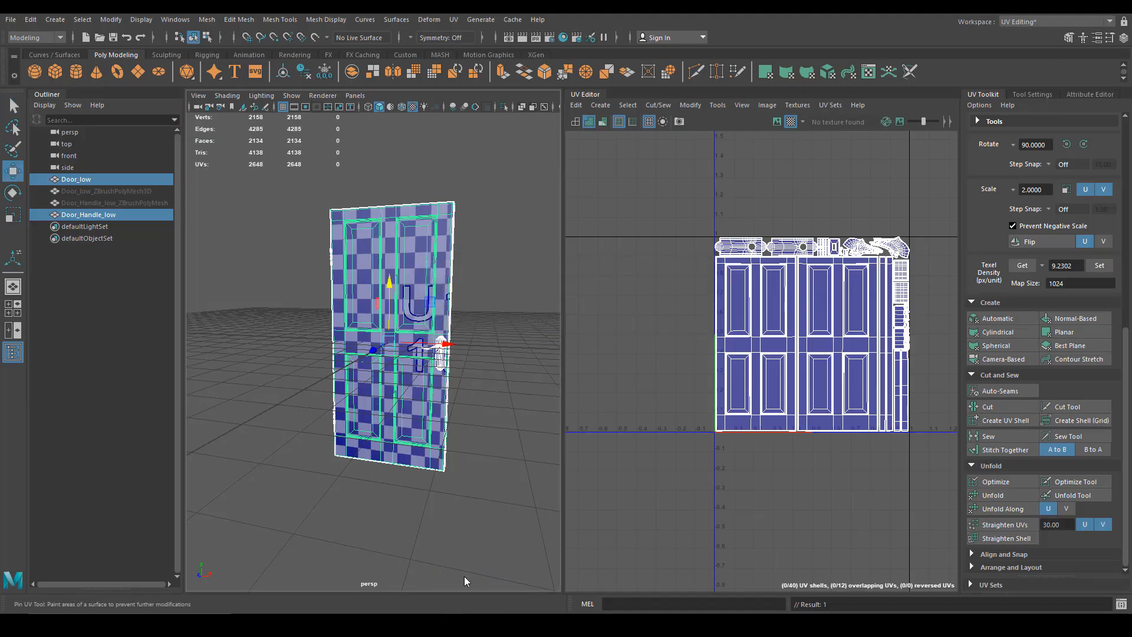
click(420, 572)
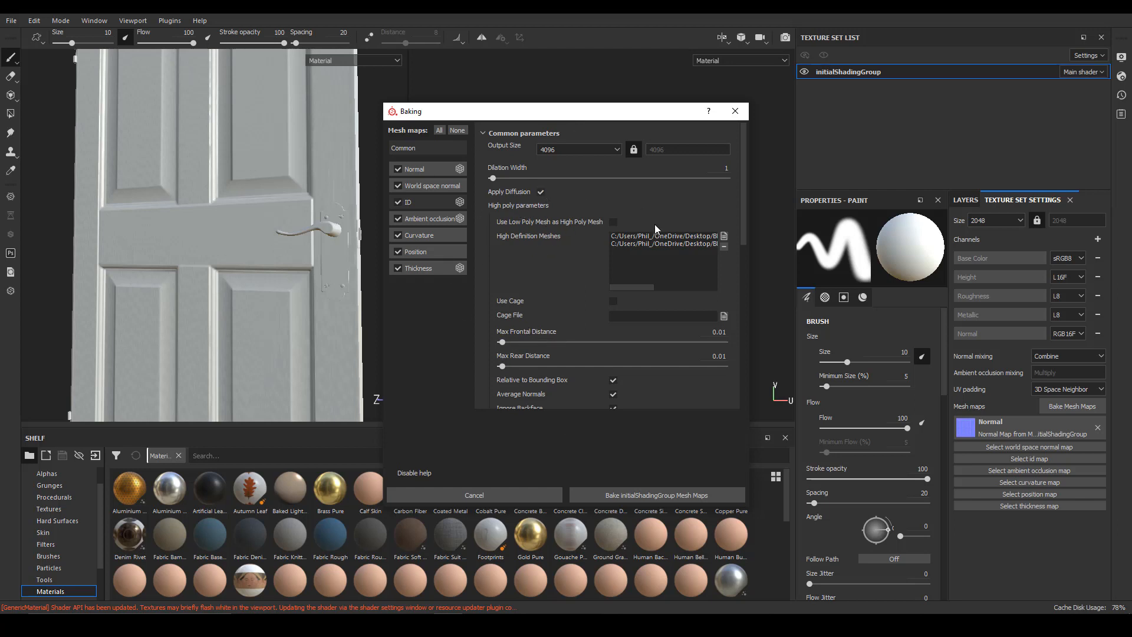
Step: Bake all seven selected mesh maps for initialShadingGroup at 4096 and close the finished baking report
click(636, 496)
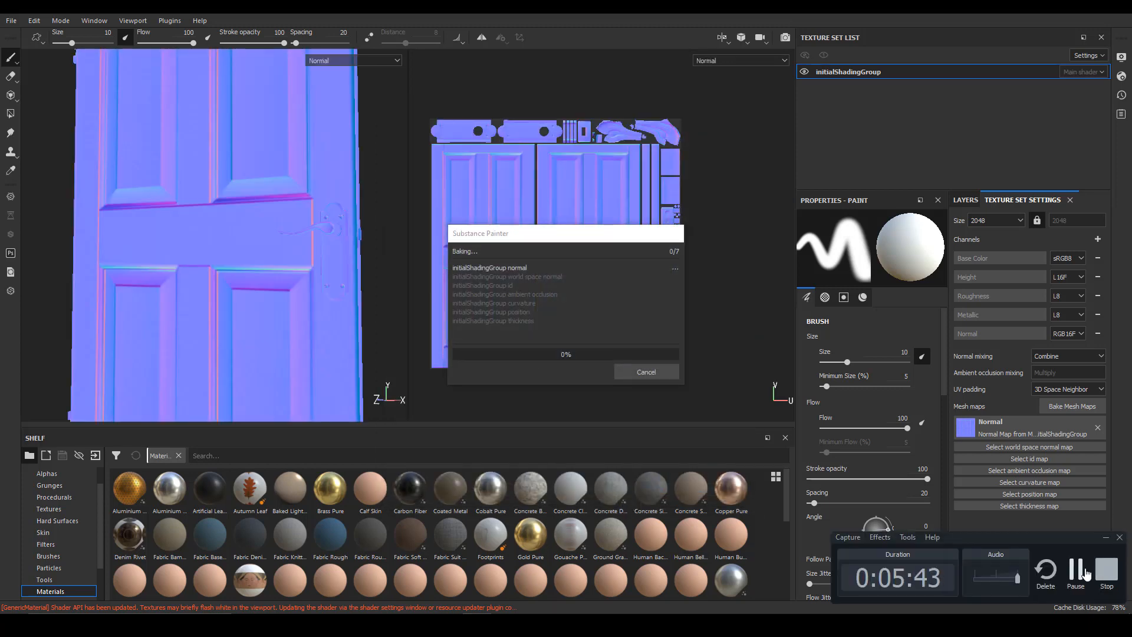
click(1087, 570)
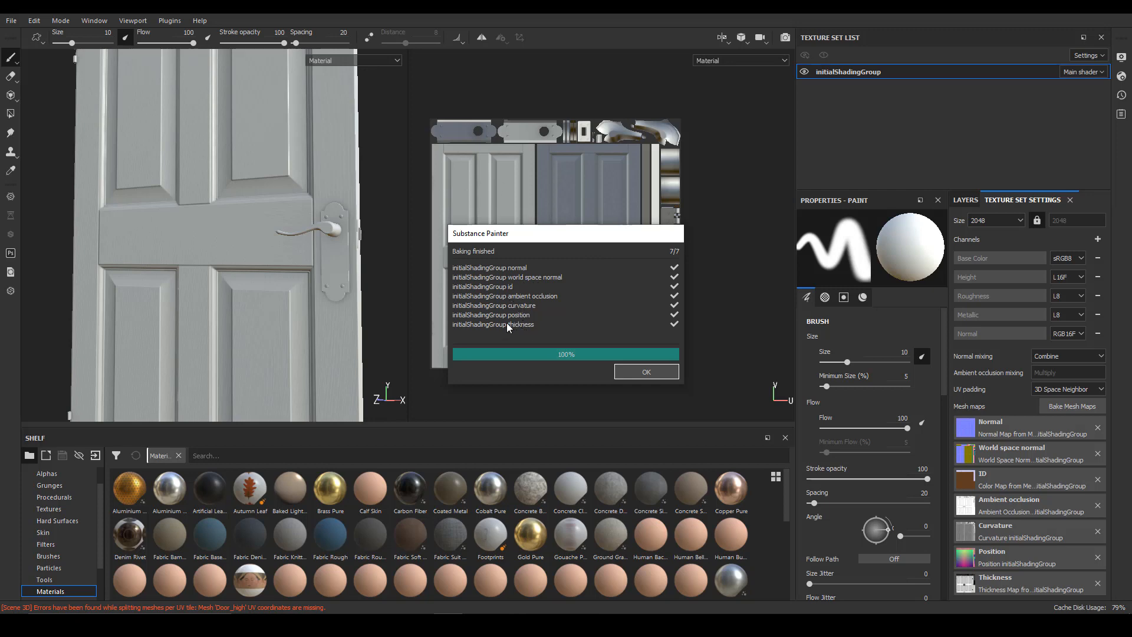
click(646, 371)
Step: Shrink the shelf to give the viewports more height and inspect the screws on the lower end of the handle's backplate
alt+drag(319, 378, 341, 403)
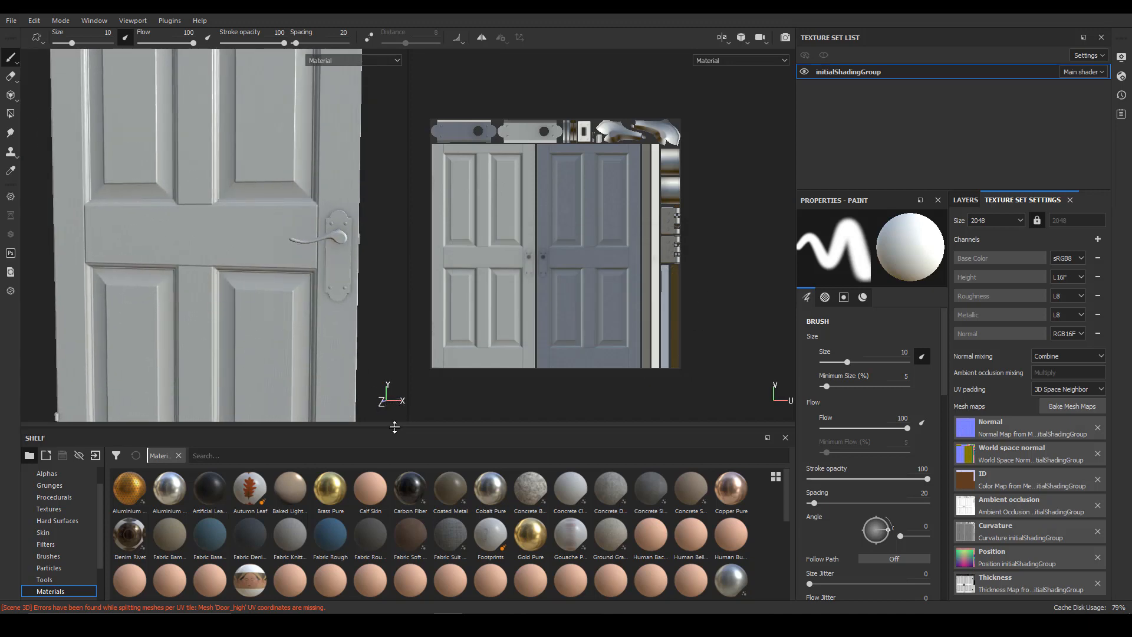
drag(395, 430, 395, 508)
alt+middle_drag(334, 356, 313, 347)
scroll(259, 378, up, 2)
scroll(256, 381, up, 2)
alt+middle_drag(273, 383, 154, 327)
scroll(236, 354, up, 2)
scroll(311, 382, up, 2)
alt+middle_drag(314, 383, 242, 370)
alt+right_drag(242, 370, 401, 372)
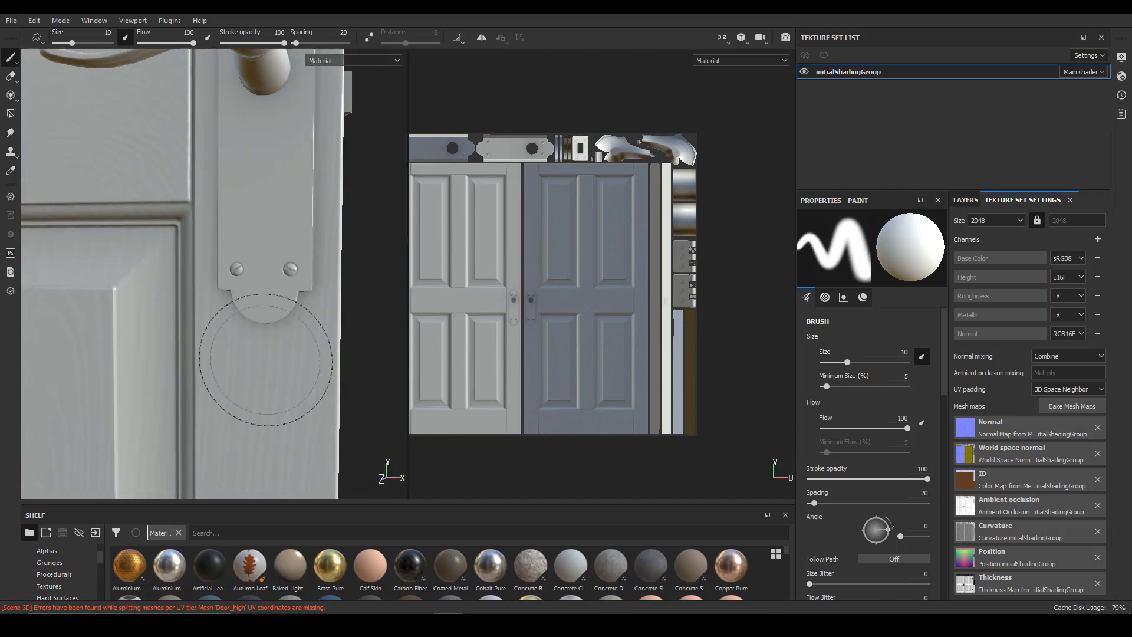
Step: Inspect the baked detail on the handle, its backplate and the latch plate from several angles
alt+drag(253, 372, 210, 313)
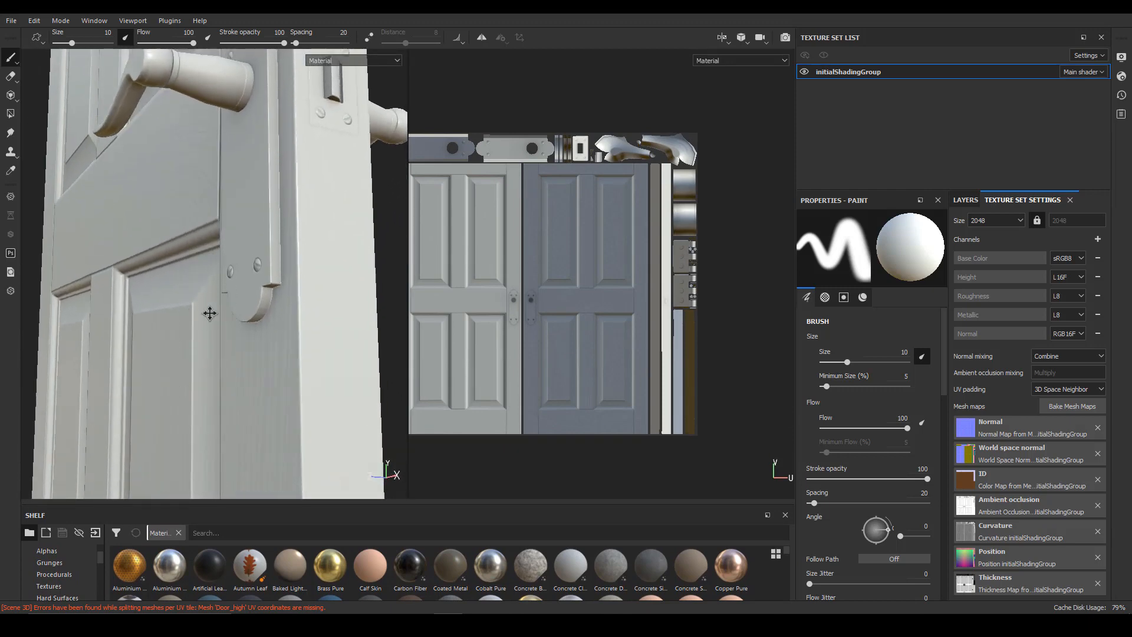
alt+middle_drag(210, 313, 195, 364)
mouse_move(195, 364)
alt+mouse_down()
mouse_move(223, 392)
mouse_move(228, 423)
mouse_move(196, 374)
alt+mouse_up()
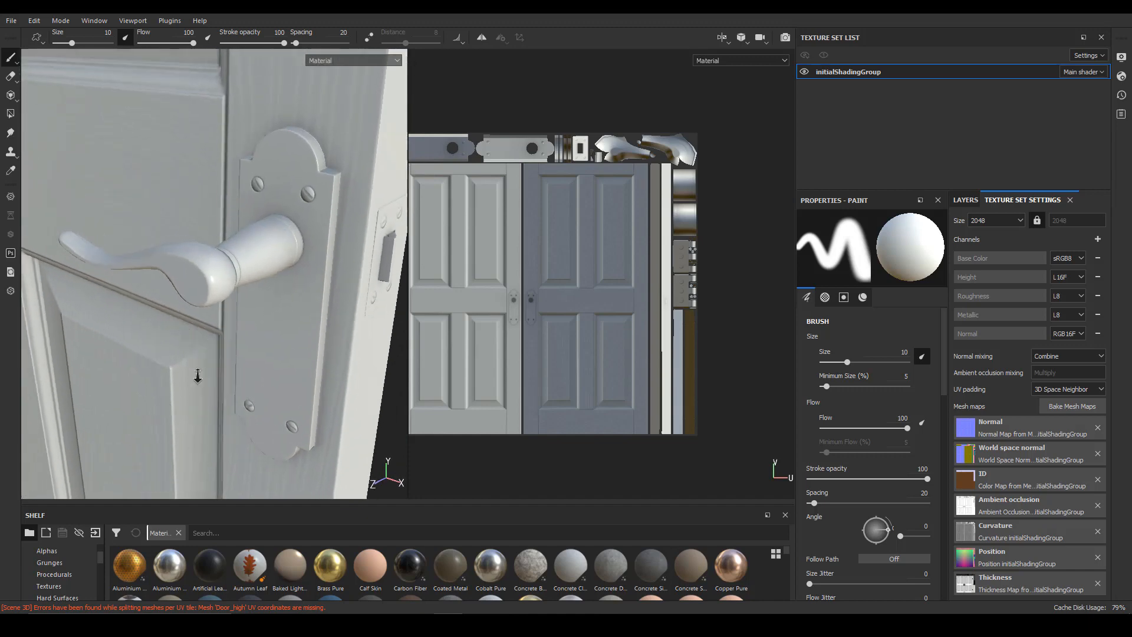
alt+right_drag(197, 373, 206, 391)
alt+drag(206, 391, 252, 415)
alt+drag(257, 394, 234, 347)
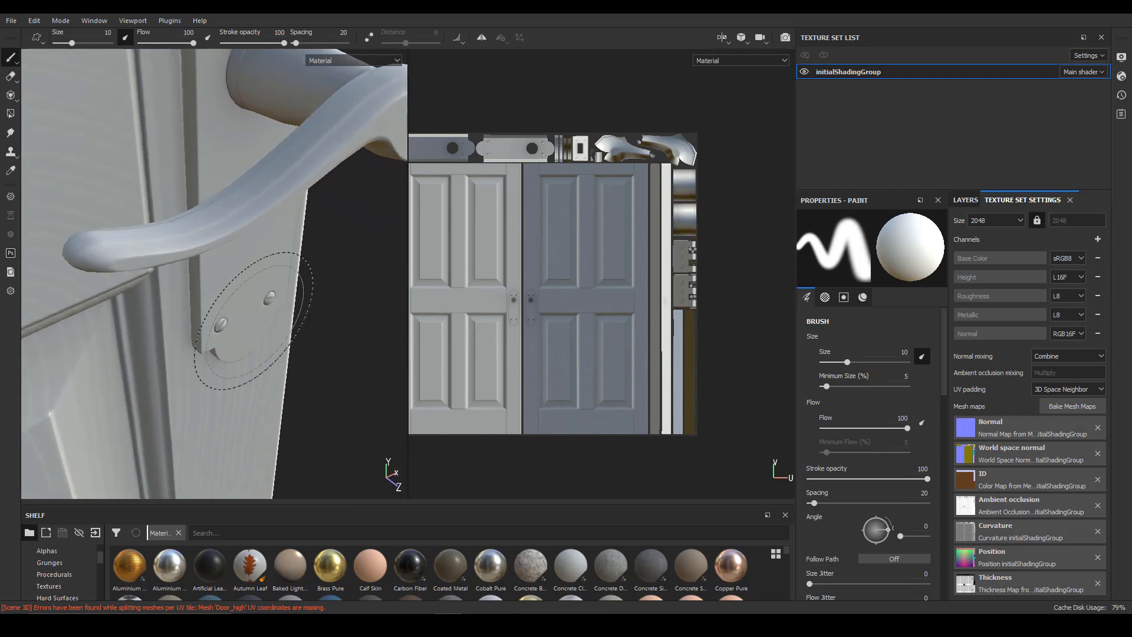
alt+right_drag(254, 321, 126, 333)
alt+middle_drag(127, 333, 233, 338)
alt+right_drag(233, 337, 101, 298)
Step: Inspect the baked hinges along the door's side edge and the wood grain on its panels
alt+drag(101, 298, 362, 354)
alt+middle_drag(362, 353, 325, 381)
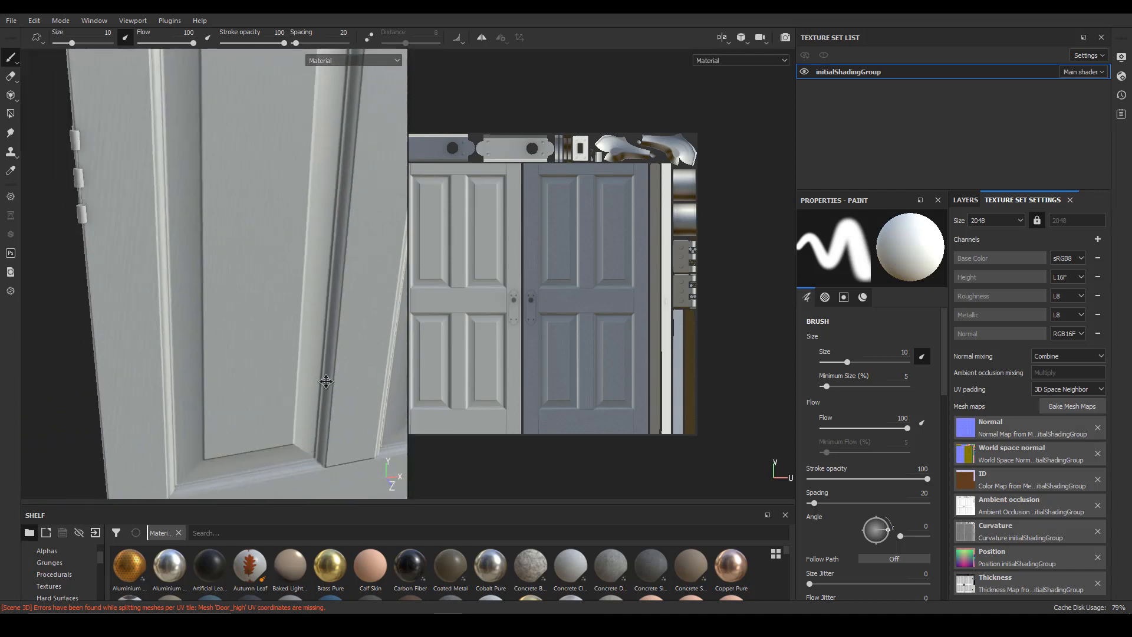
alt+right_drag(325, 381, 191, 324)
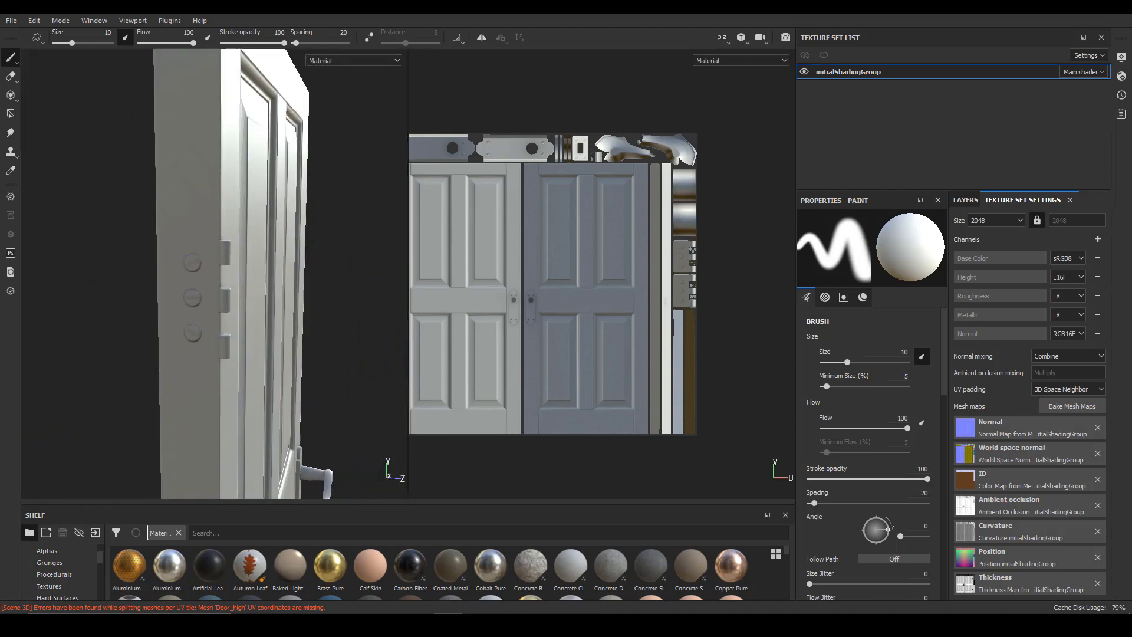
alt+drag(300, 401, 239, 310)
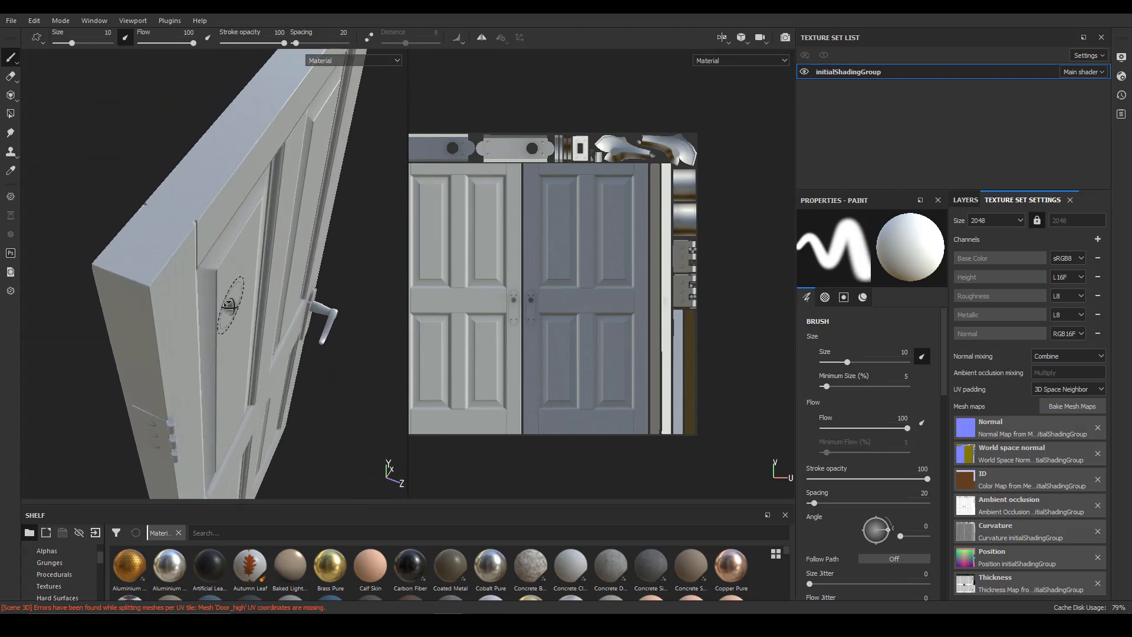
mouse_move(229, 305)
alt+mouse_down()
mouse_move(73, 313)
mouse_move(145, 401)
alt+mouse_up()
alt+middle_drag(168, 439, 217, 225)
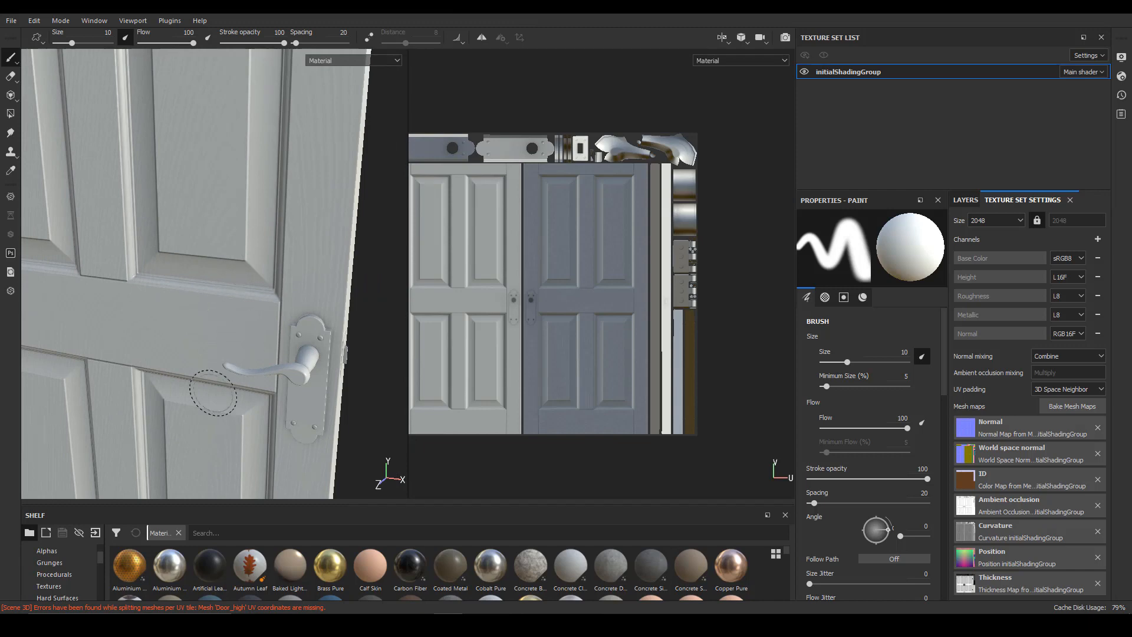
Step: Examine the door's lower panels, the UV layout and the front of the handle for baking errors
alt+drag(213, 393, 283, 361)
scroll(505, 252, down, 1)
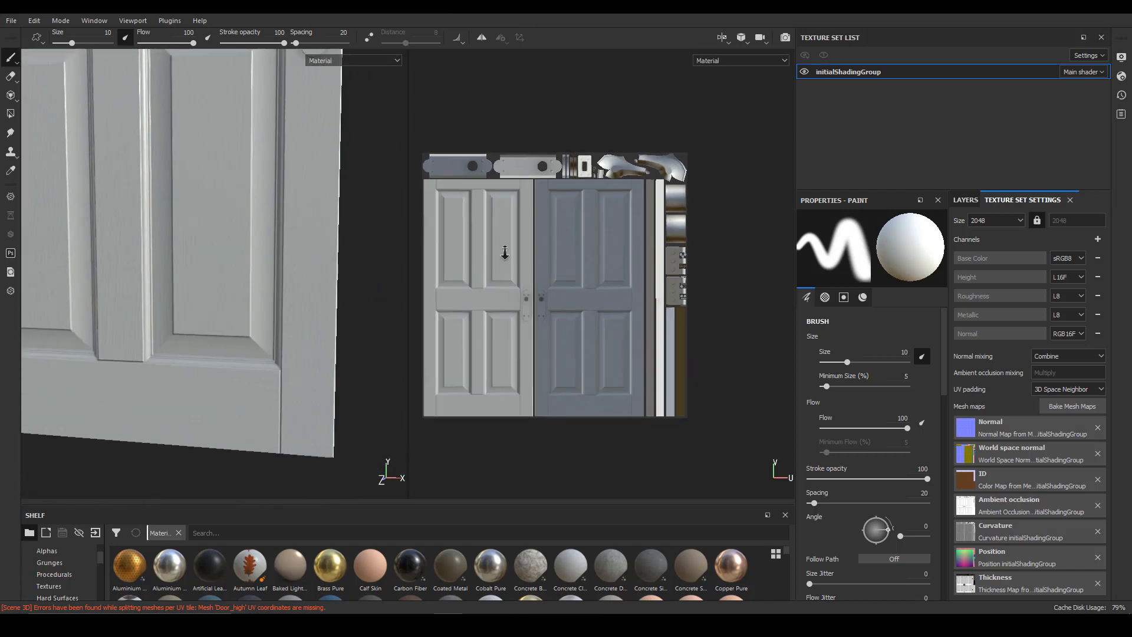
alt+right_drag(505, 252, 512, 276)
alt+middle_drag(511, 275, 538, 285)
alt+middle_drag(280, 274, 345, 389)
alt+right_drag(275, 313, 490, 369)
alt+middle_drag(342, 308, 276, 382)
alt+right_drag(275, 382, 293, 367)
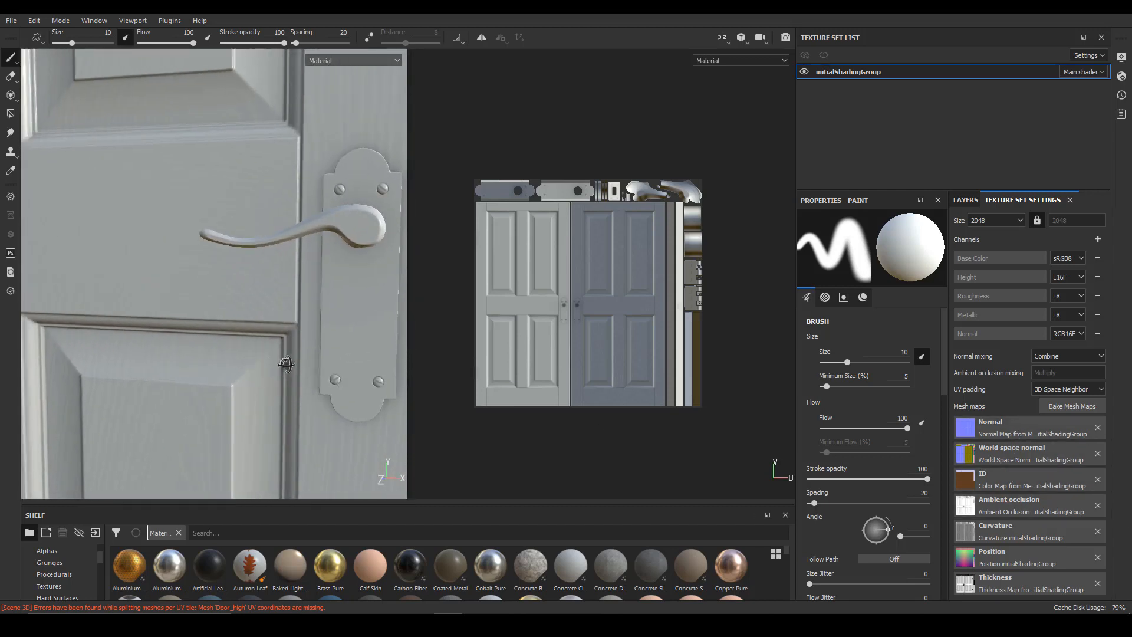
Step: Try a texture set size of 4096, check it on the handle up close, and restore the size to 2048
click(1003, 219)
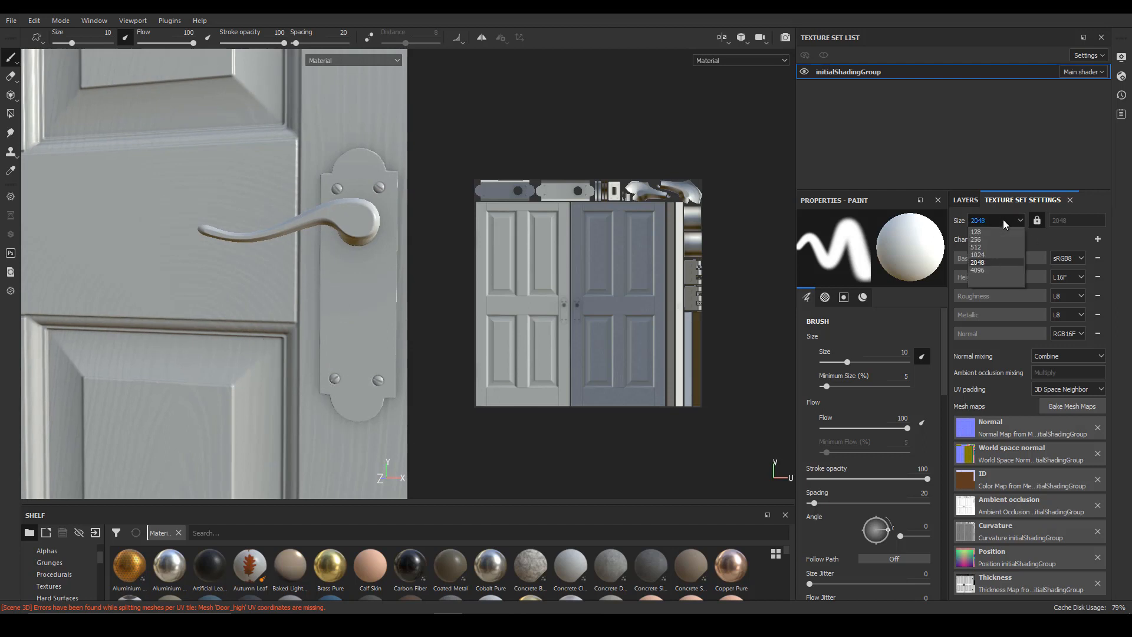
click(1001, 269)
alt+drag(356, 373, 114, 364)
scroll(270, 413, up, 5)
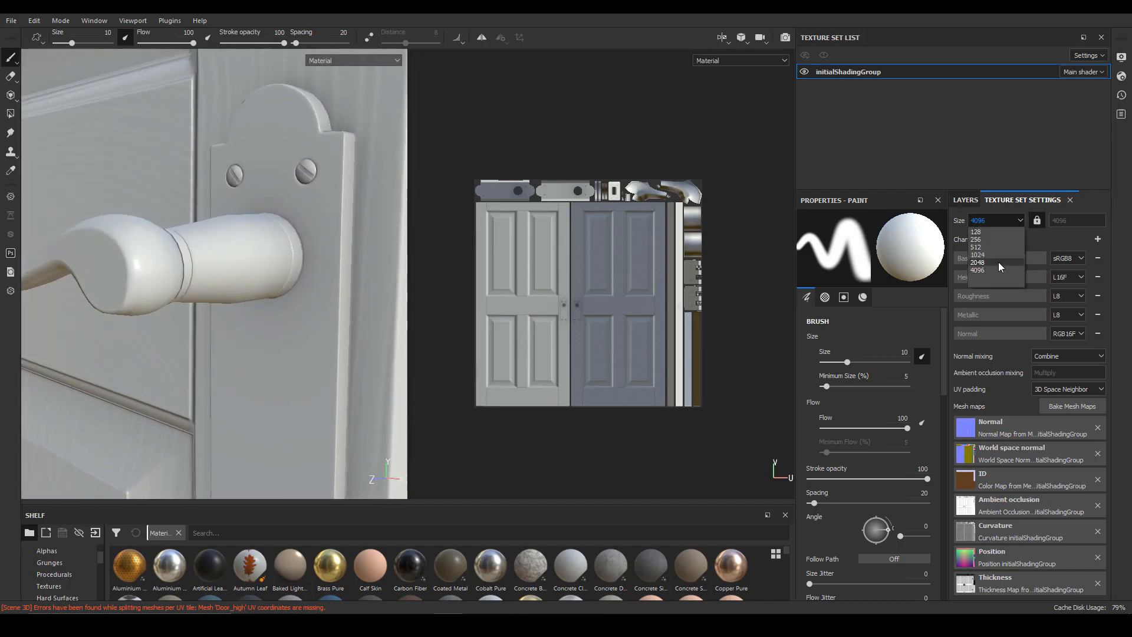
click(999, 262)
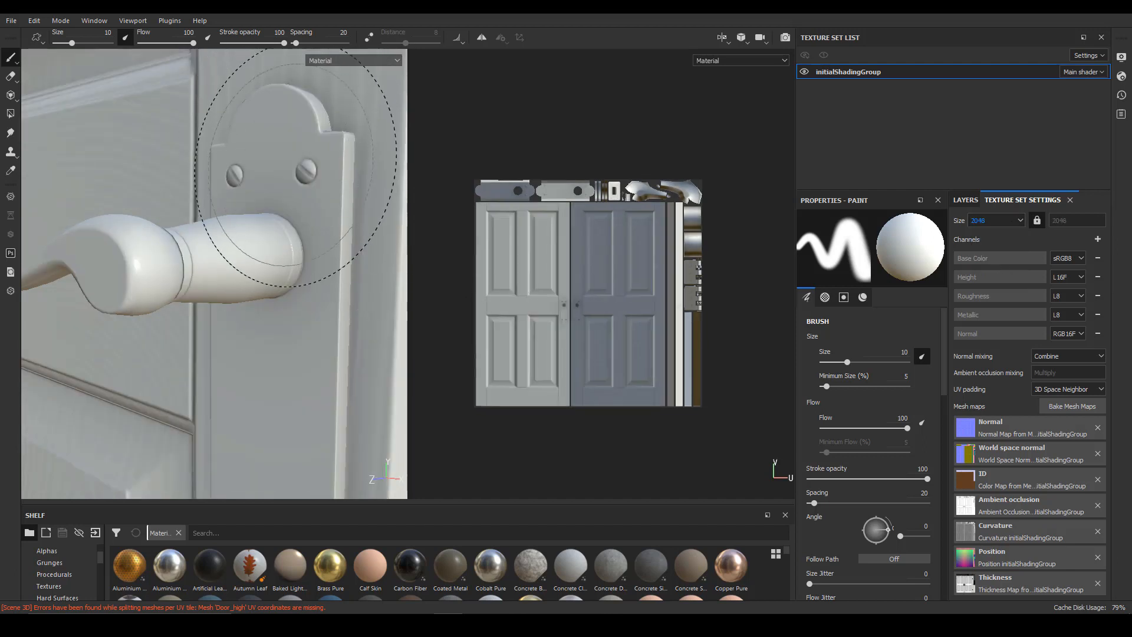
Step: View the whole door beside its UV layout and preview the Base Color and Height channels
scroll(281, 201, down, 6)
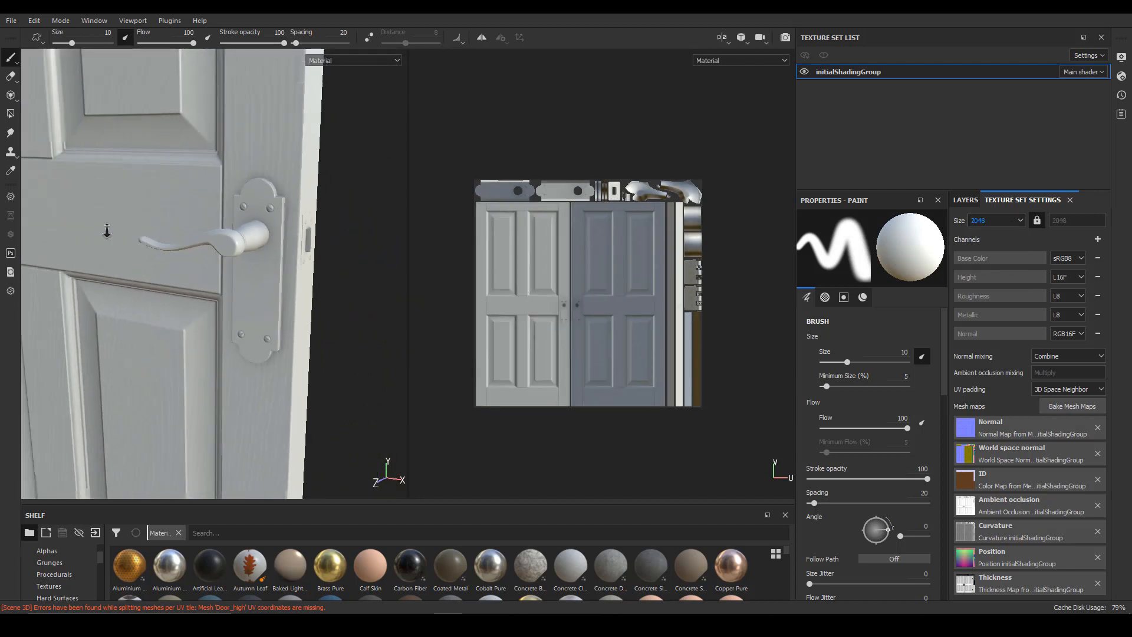
mouse_move(281, 201)
alt+mouse_down()
mouse_move(240, 303)
mouse_move(139, 362)
mouse_move(260, 416)
mouse_move(184, 371)
mouse_move(235, 333)
mouse_move(168, 282)
mouse_move(177, 295)
mouse_move(236, 295)
alt+mouse_up()
scroll(621, 353, up, 4)
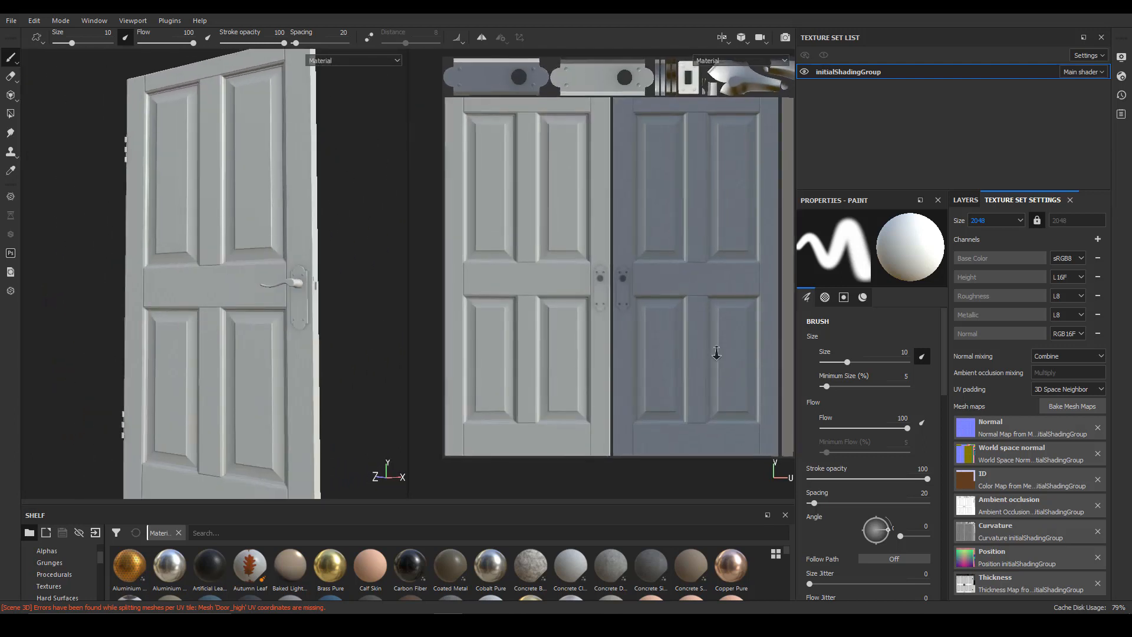
scroll(621, 352, up, 3)
mouse_move(341, 314)
alt+mouse_down()
mouse_move(319, 295)
mouse_move(310, 343)
mouse_move(261, 308)
mouse_move(296, 268)
mouse_move(351, 264)
alt+mouse_up()
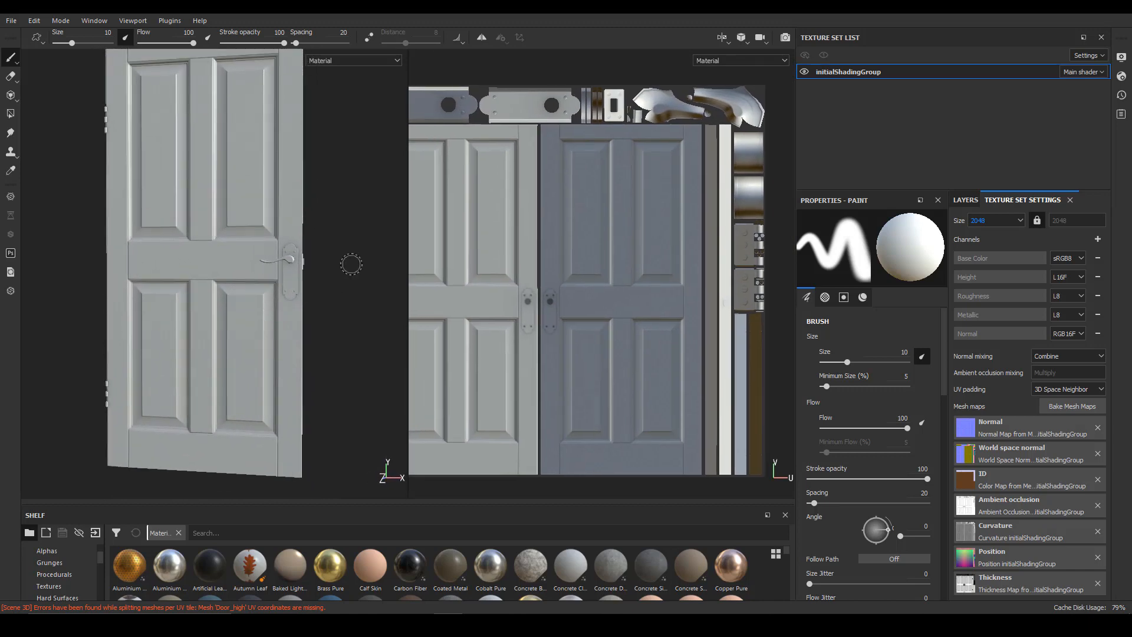
click(348, 62)
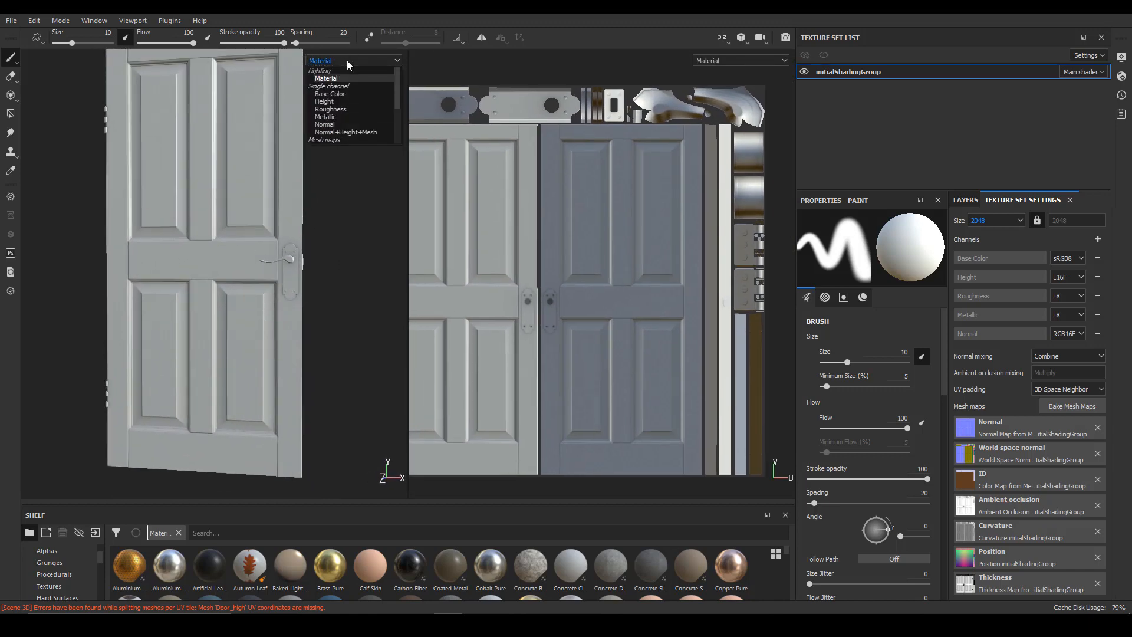
click(360, 94)
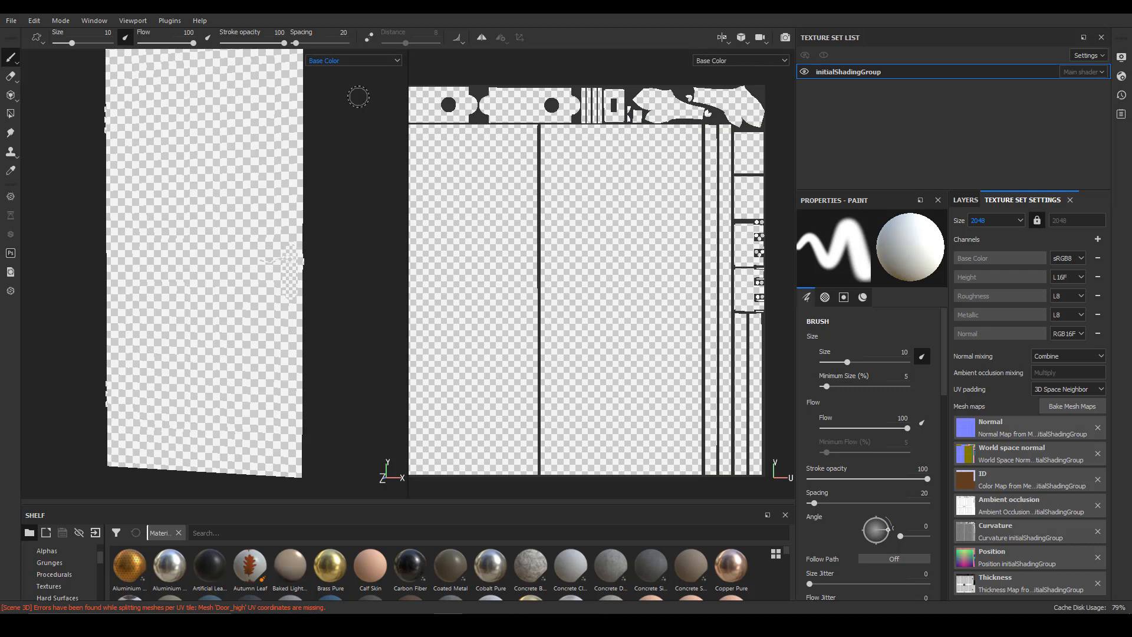
click(376, 61)
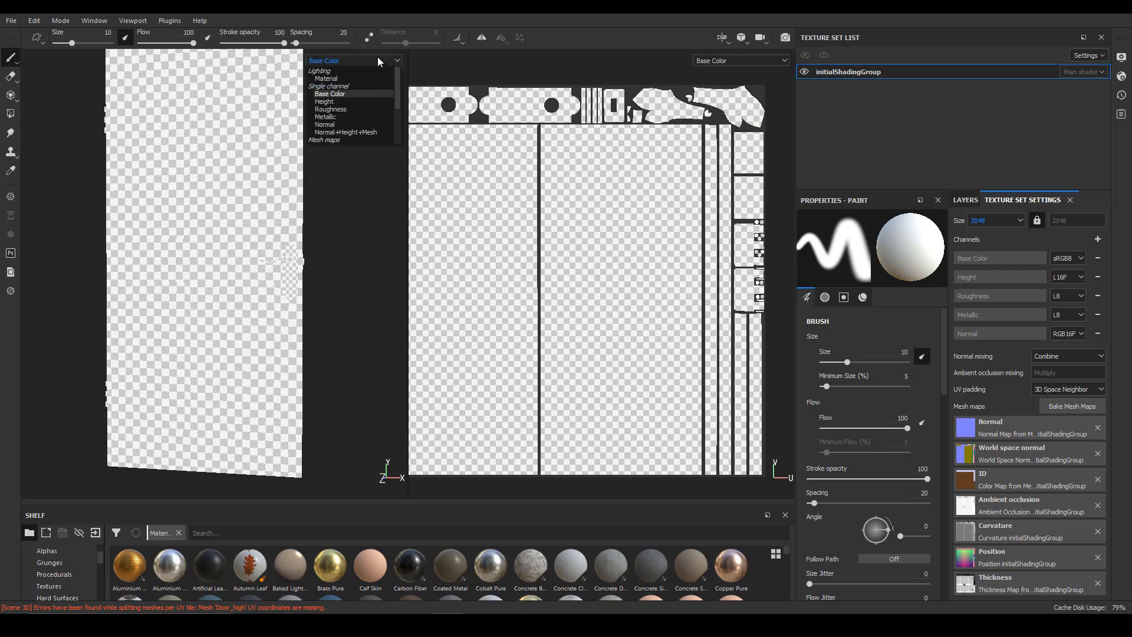
click(362, 103)
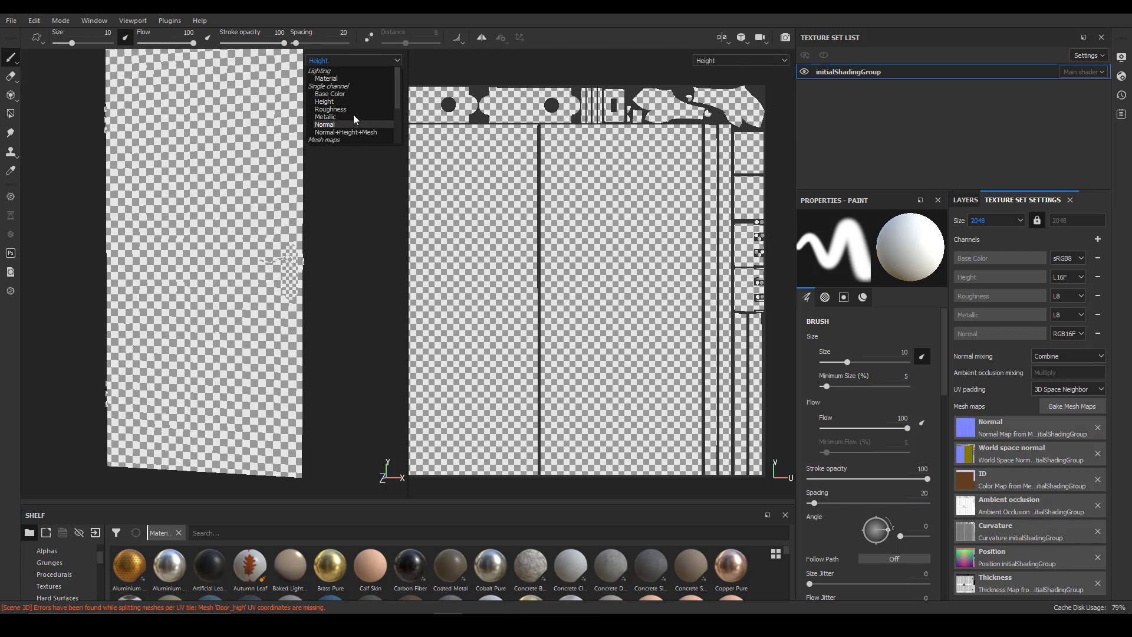
Step: Preview the World space normal map on the door and look at the baked normal map among the project's mesh maps
scroll(361, 139, down, 1)
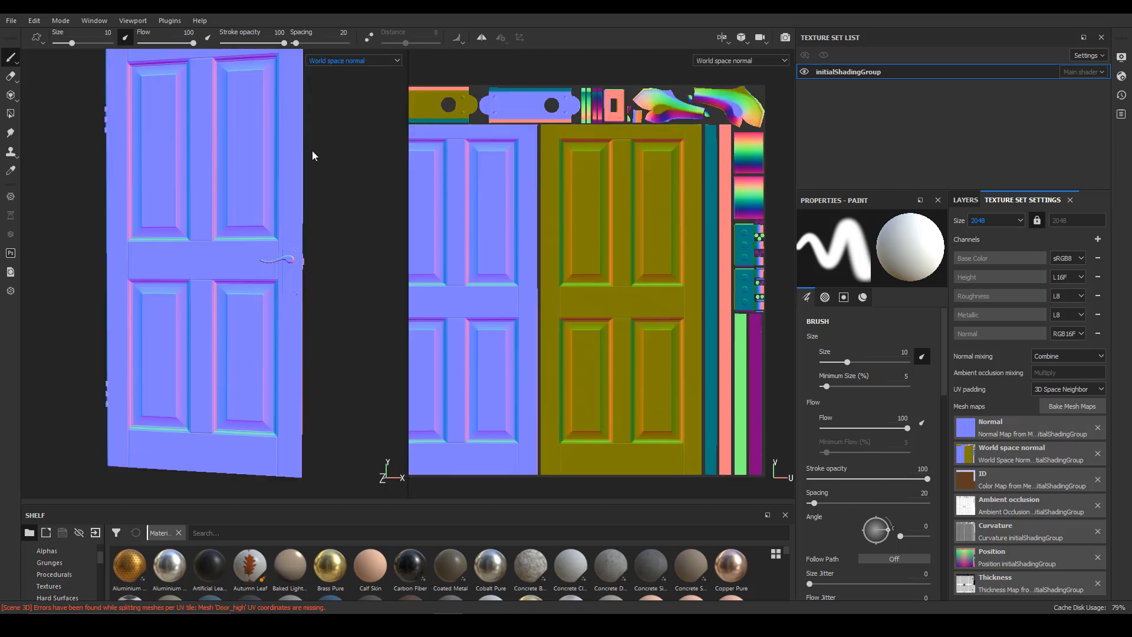
alt+drag(176, 276, 244, 249)
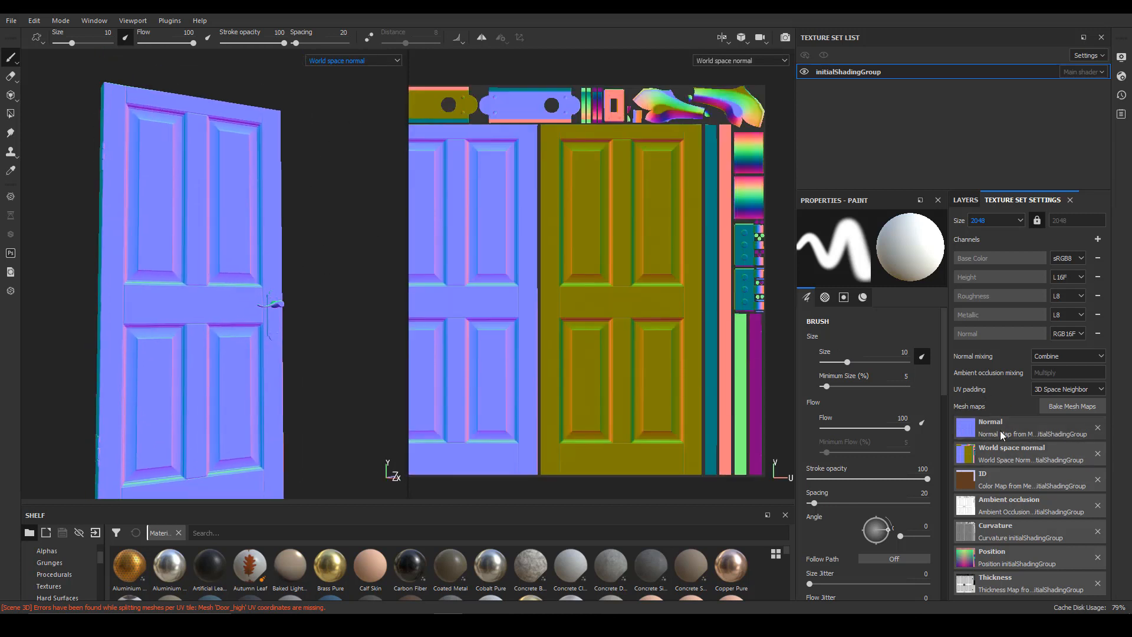
click(972, 428)
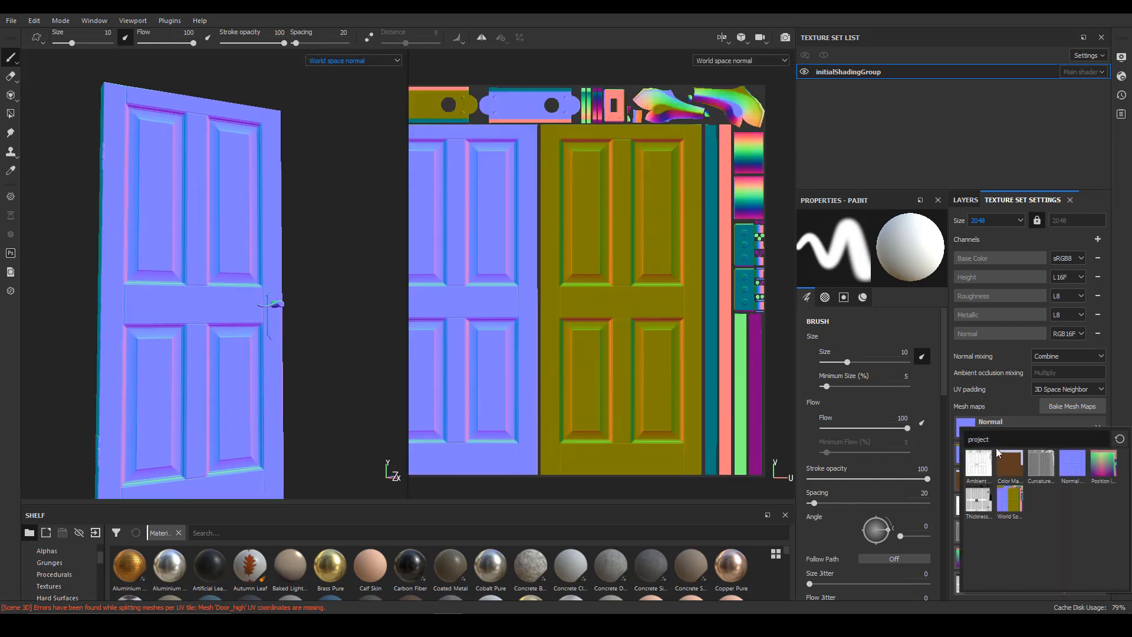
mouse_move(1074, 465)
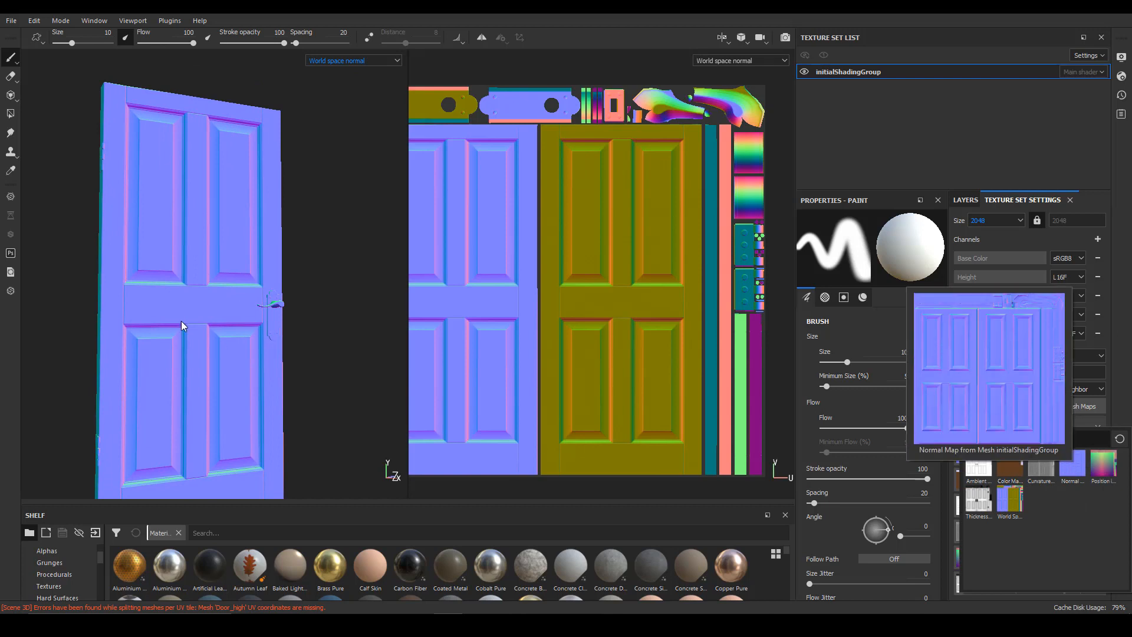
scroll(212, 342, down, 10)
scroll(175, 384, down, 5)
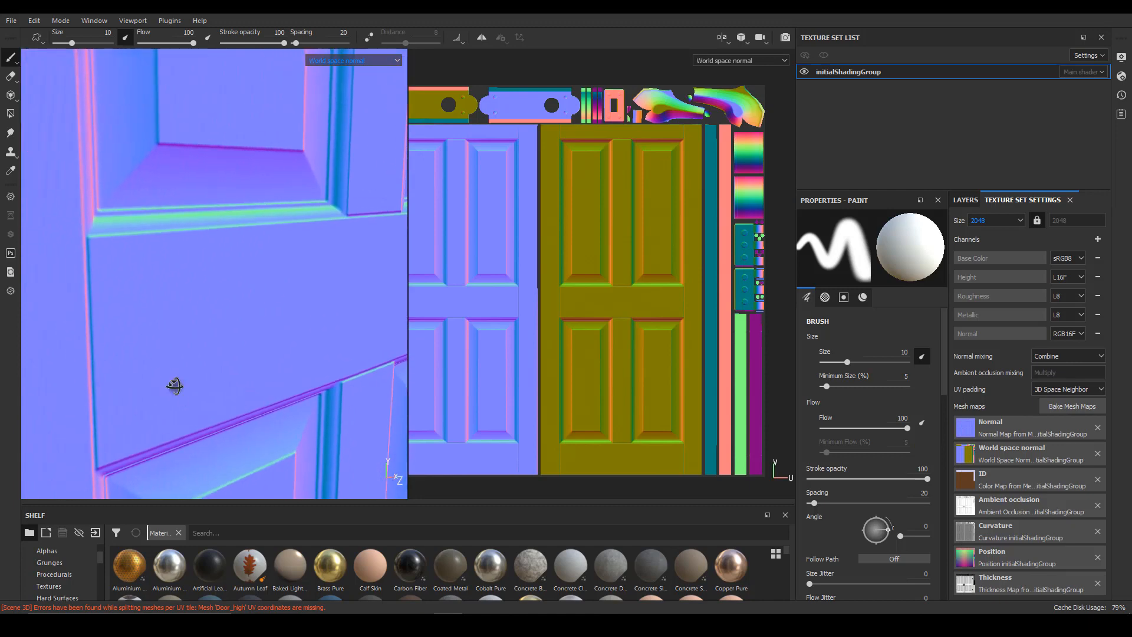
scroll(523, 298, down, 3)
Step: Display the baked Normal mesh map and examine it on the door and across the panel and latch plate UV shells
click(370, 62)
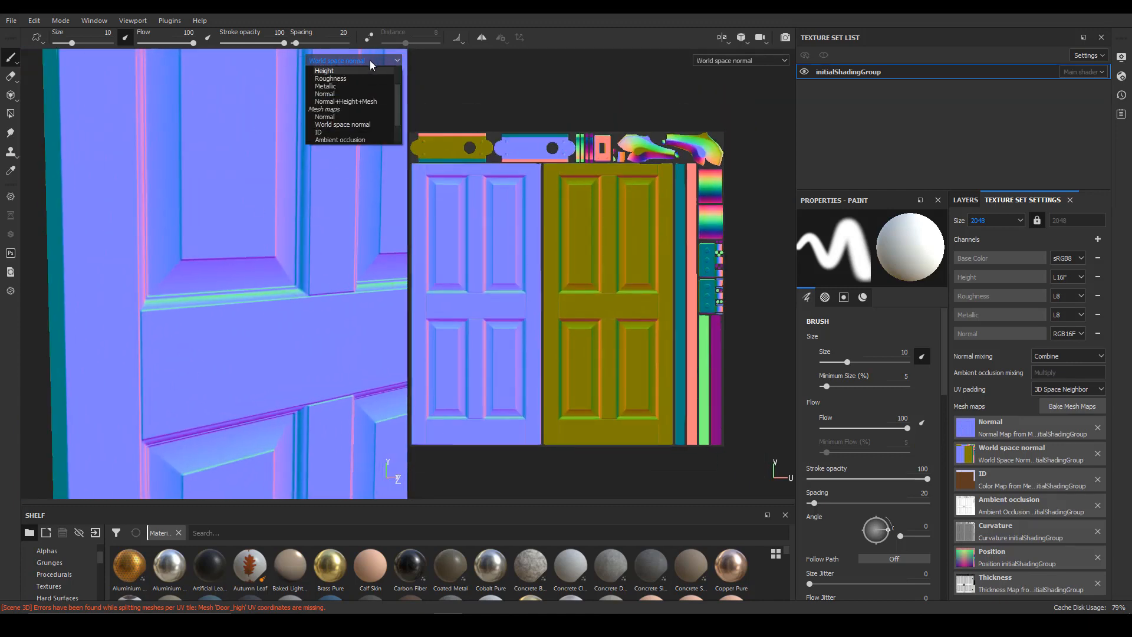
click(355, 114)
alt+drag(349, 87, 136, 278)
alt+middle_drag(320, 324, 242, 304)
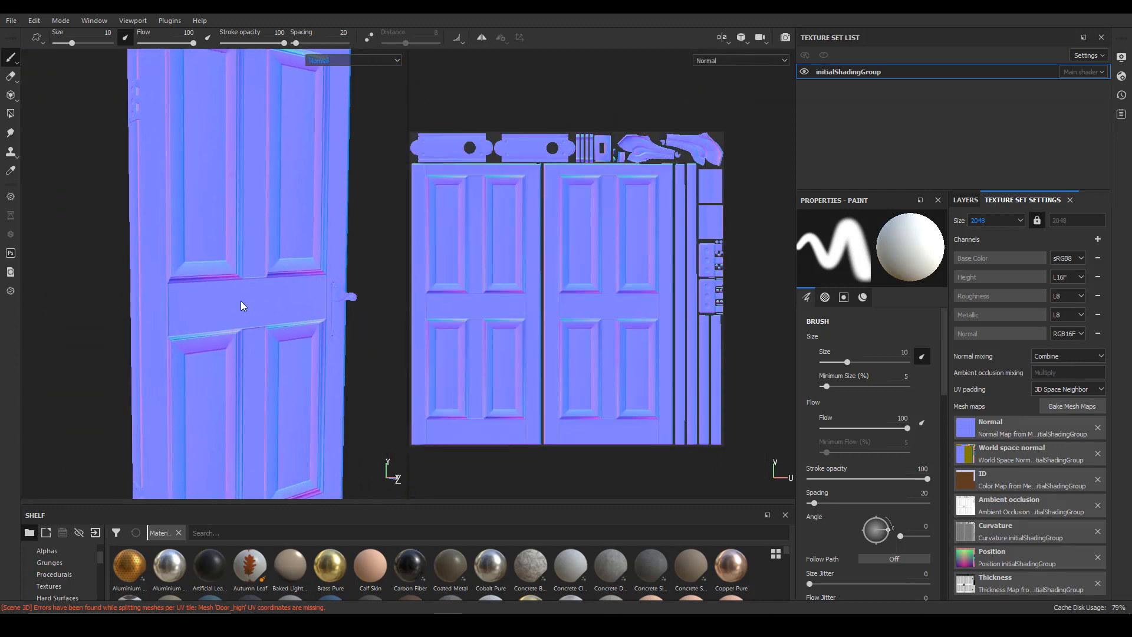
mouse_move(243, 305)
alt+mouse_down()
mouse_move(220, 293)
mouse_move(239, 303)
alt+mouse_up()
scroll(544, 306, up, 4)
alt+middle_drag(666, 251, 559, 419)
alt+right_drag(556, 348, 622, 259)
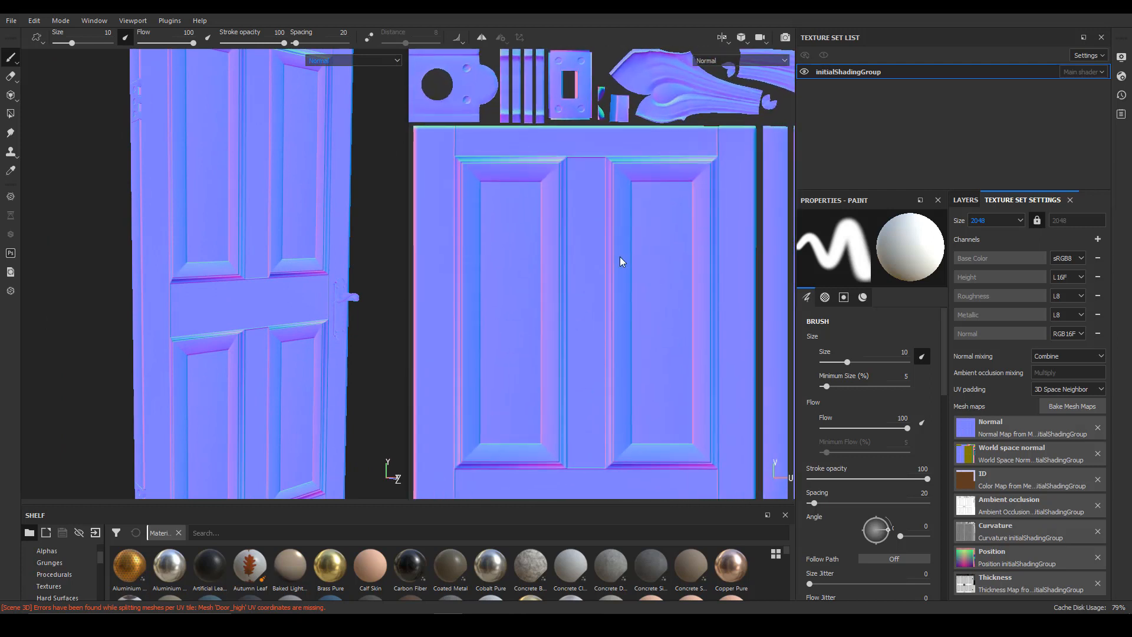
alt+middle_drag(607, 153, 553, 348)
alt+right_drag(553, 348, 608, 298)
alt+middle_drag(431, 276, 555, 289)
alt+right_drag(555, 289, 606, 275)
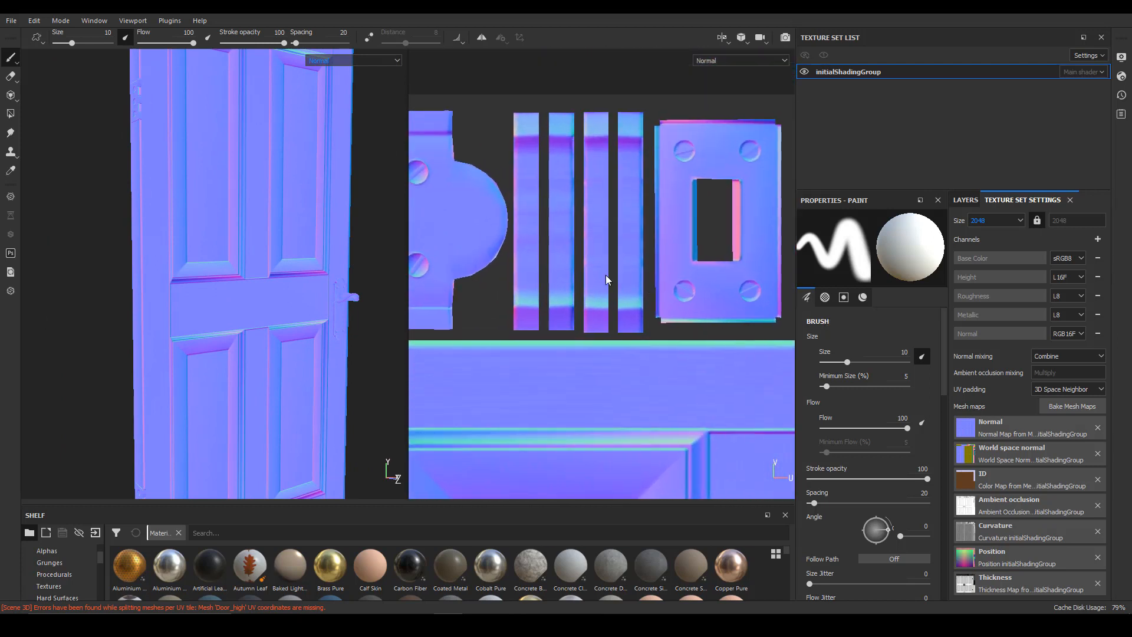
Step: Set the texture set size to 4096 and inspect the Normal map across the latch plate and panel UV shells
alt+middle_drag(581, 274, 654, 302)
alt+right_drag(654, 302, 637, 300)
alt+middle_drag(547, 293, 612, 282)
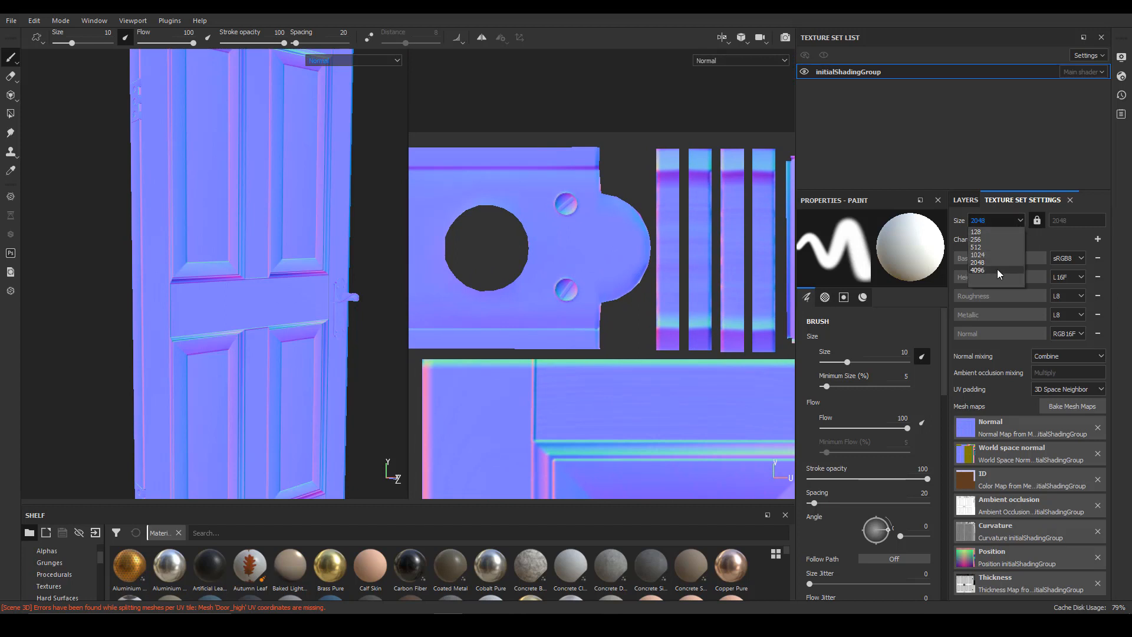
click(997, 269)
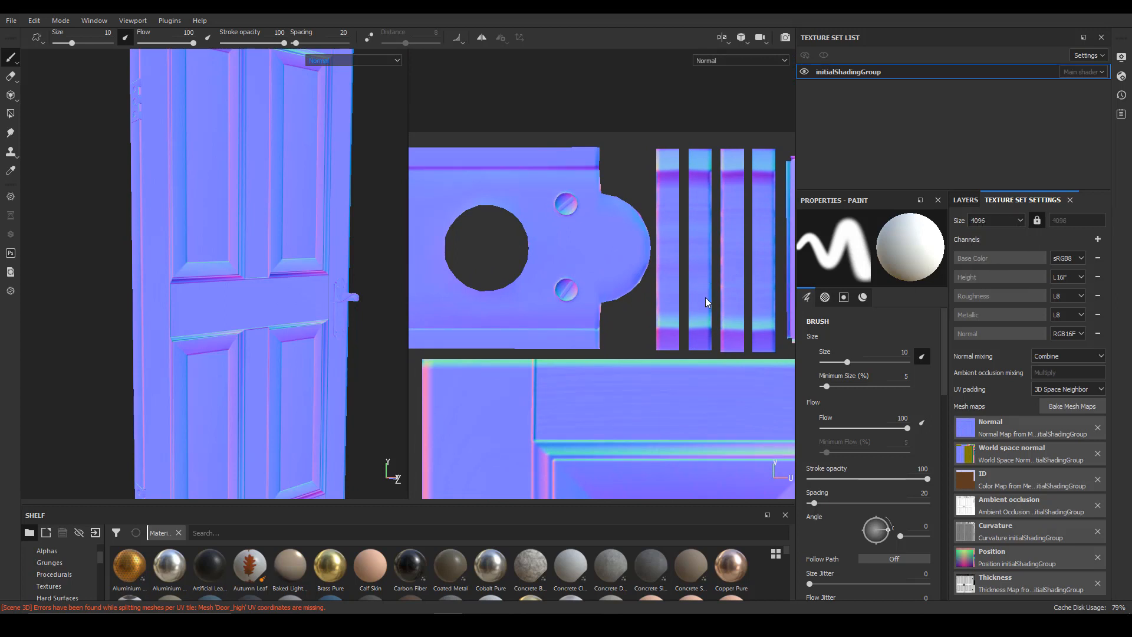
alt+right_drag(744, 306, 607, 285)
alt+right_drag(503, 261, 533, 285)
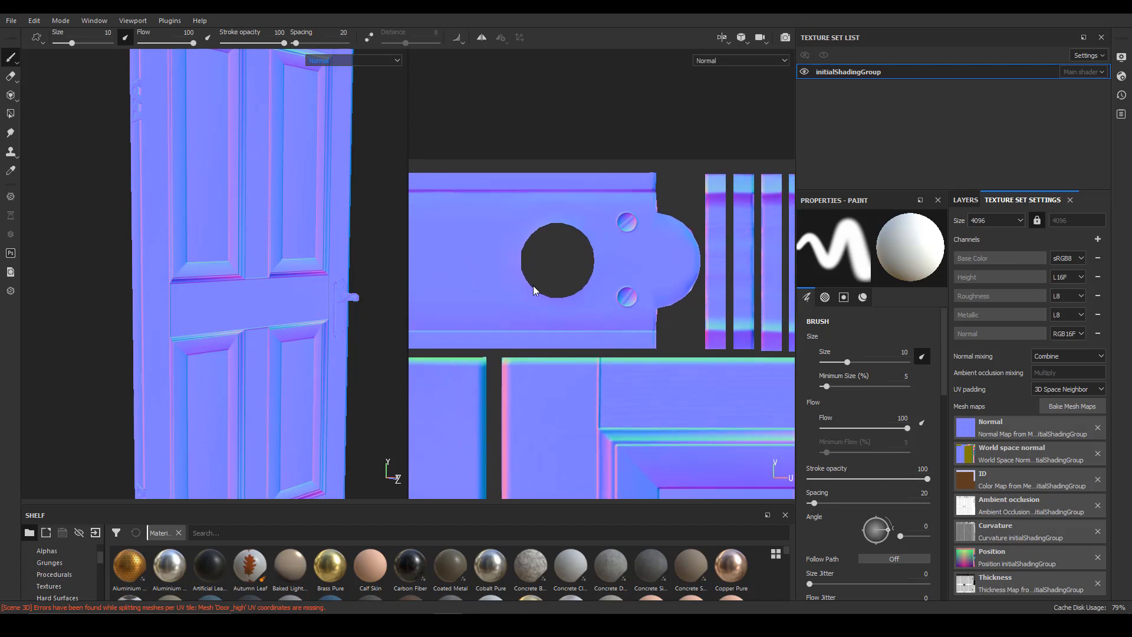
alt+middle_drag(544, 355, 671, 232)
alt+right_drag(639, 297, 476, 273)
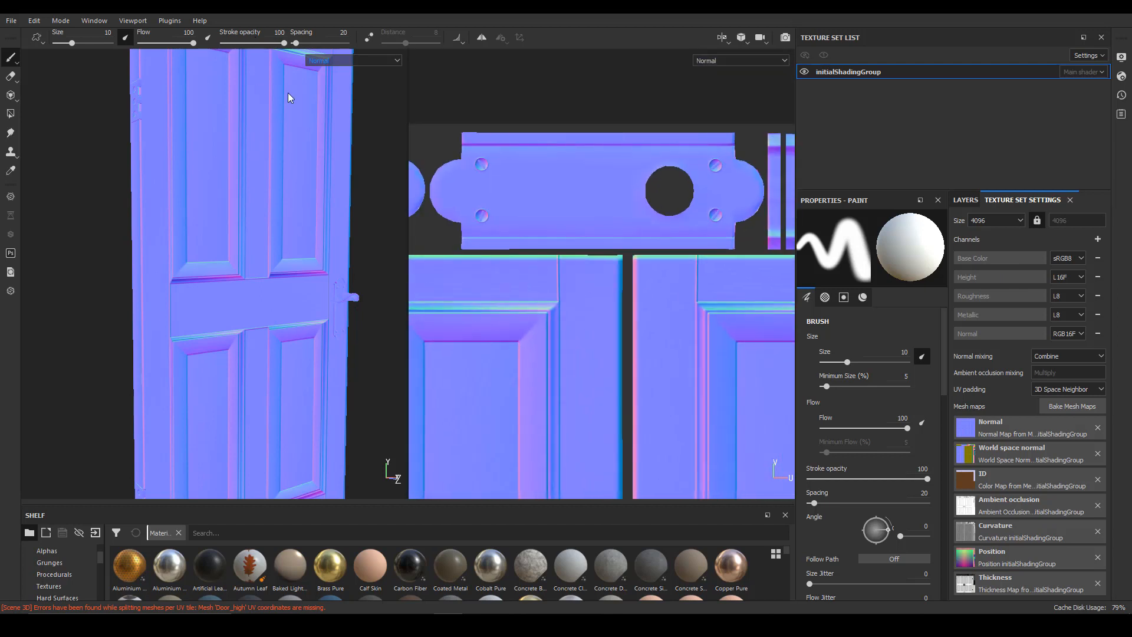
Step: Display the World space normal mesh map and examine it on the door panels and across the UV layout
click(384, 59)
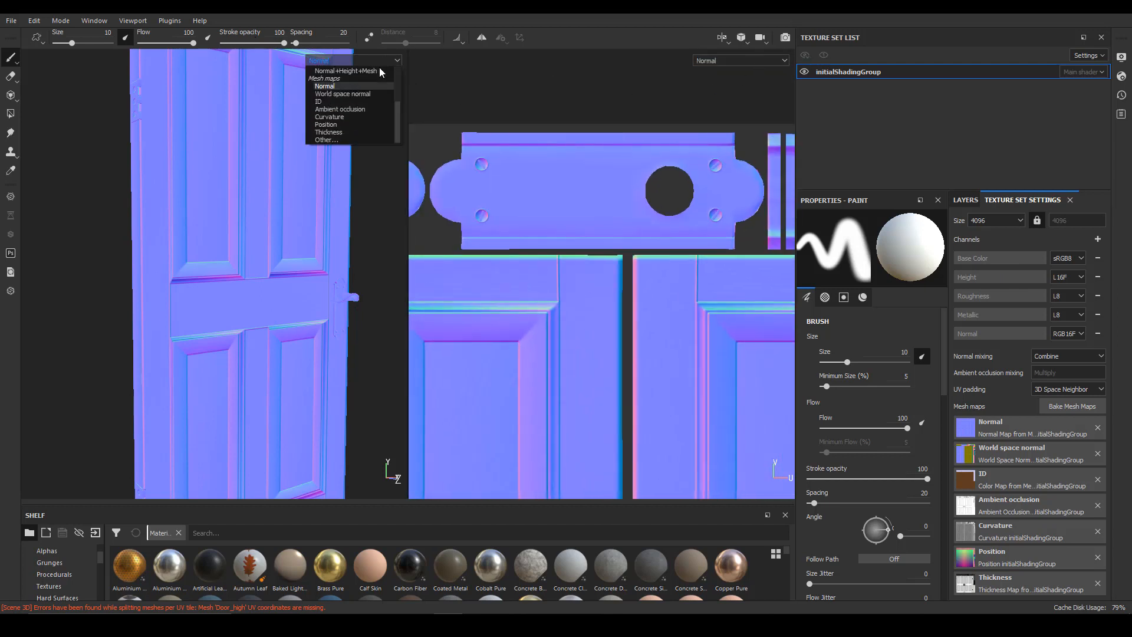
click(358, 94)
alt+right_drag(334, 288, 300, 291)
alt+middle_drag(300, 291, 284, 268)
alt+right_drag(508, 309, 591, 303)
alt+middle_drag(591, 303, 554, 183)
alt+right_drag(554, 183, 575, 263)
alt+middle_drag(575, 263, 507, 268)
alt+right_drag(508, 268, 592, 248)
alt+right_drag(245, 273, 238, 306)
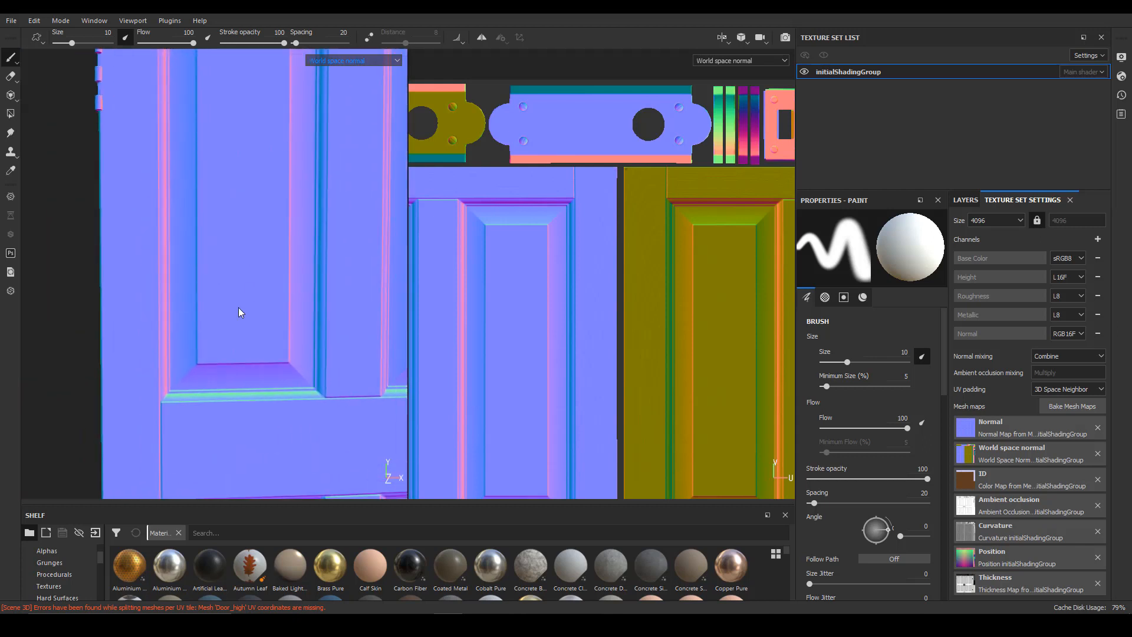
alt+drag(259, 259, 291, 253)
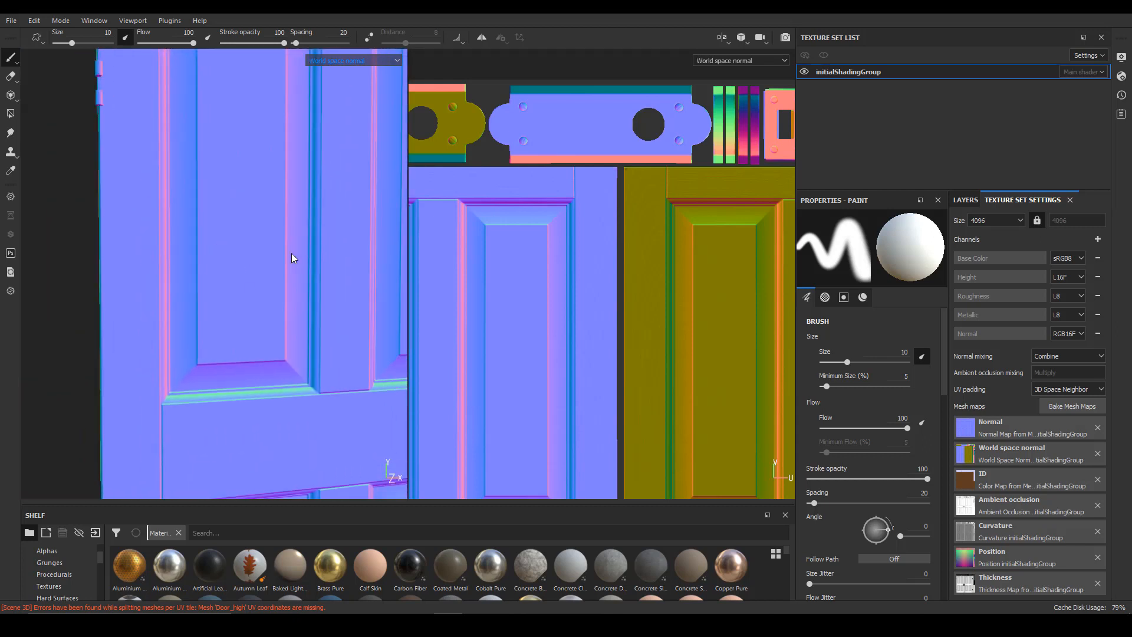
alt+right_drag(600, 272, 455, 301)
alt+middle_drag(454, 300, 493, 259)
alt+right_drag(271, 260, 247, 252)
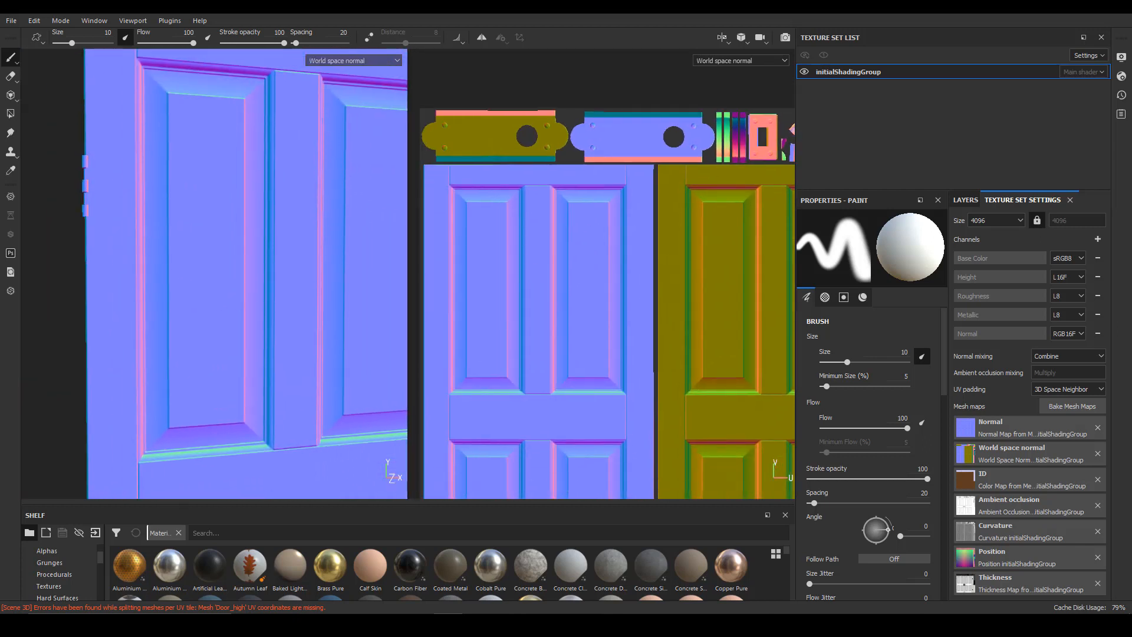
Step: Display the ID mesh map and check how it separates the handle hardware from the wooden door
click(375, 59)
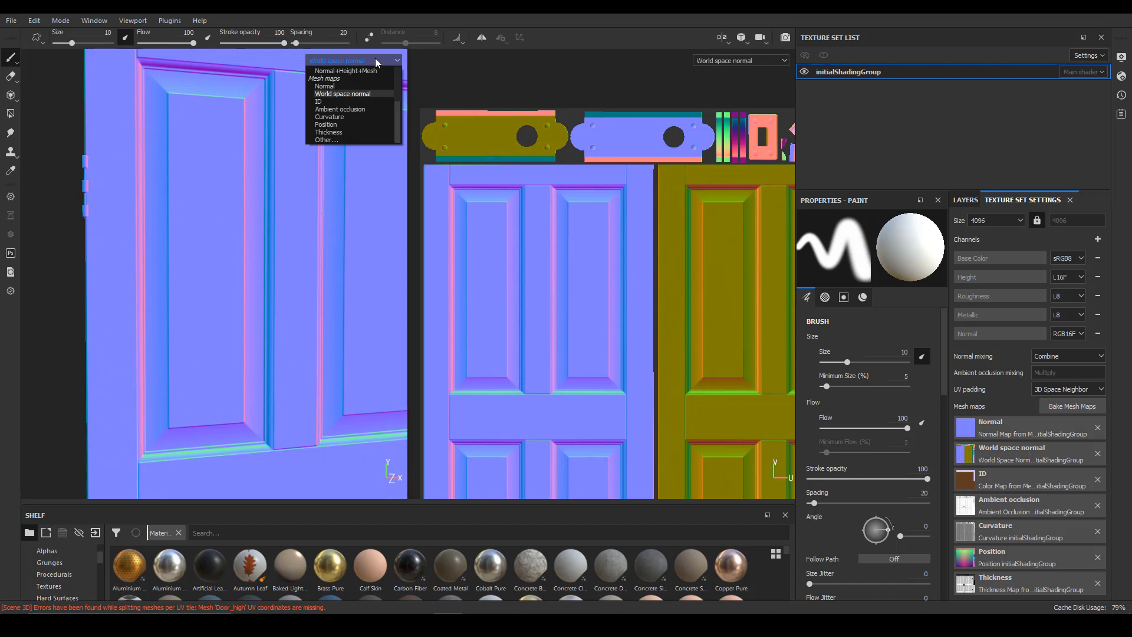
click(357, 102)
alt+drag(370, 311, 66, 341)
scroll(66, 341, up, 3)
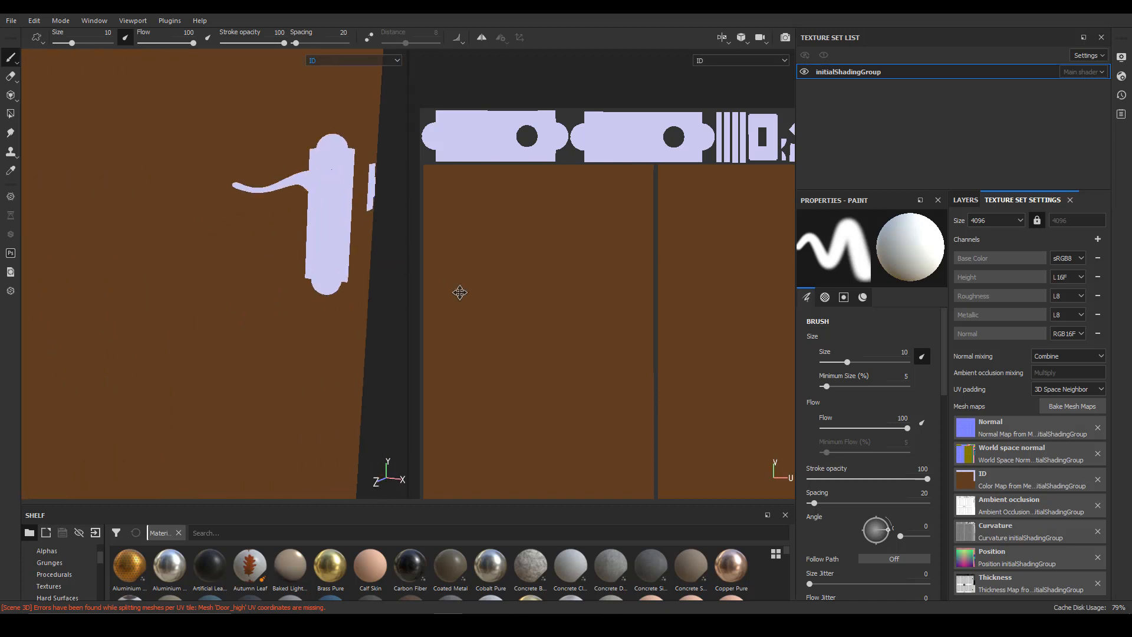
alt+middle_drag(460, 291, 463, 350)
scroll(233, 246, down, 3)
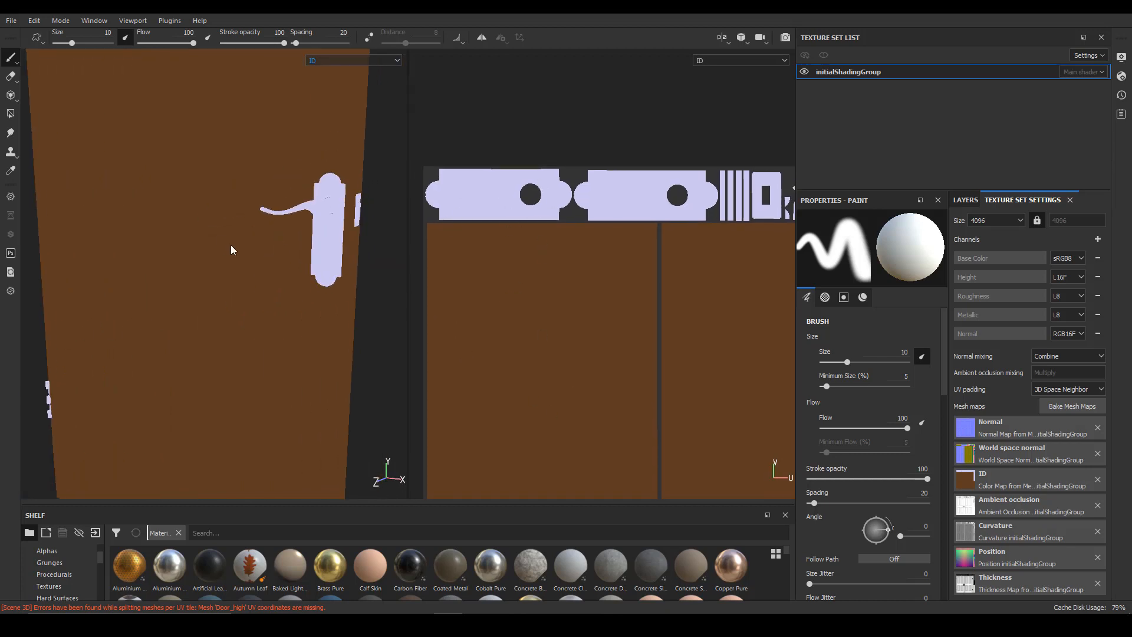
alt+middle_drag(233, 246, 187, 292)
Step: Display the Ambient occlusion mesh map and inspect the shading around the handle, panel recesses and mouldings
click(354, 61)
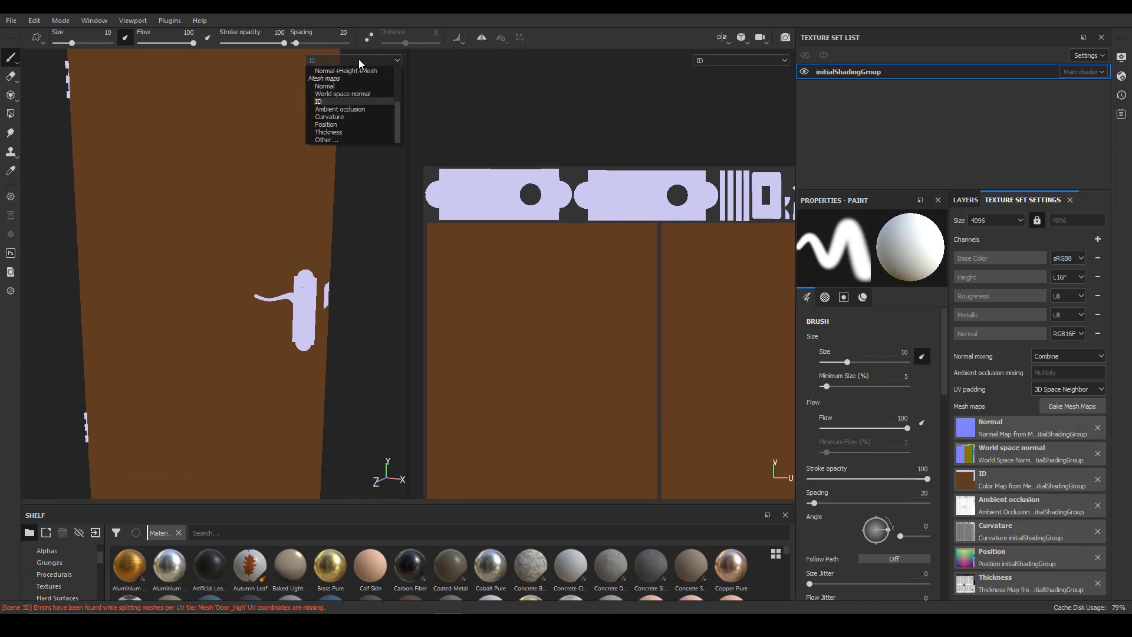
click(362, 108)
alt+drag(318, 279, 321, 224)
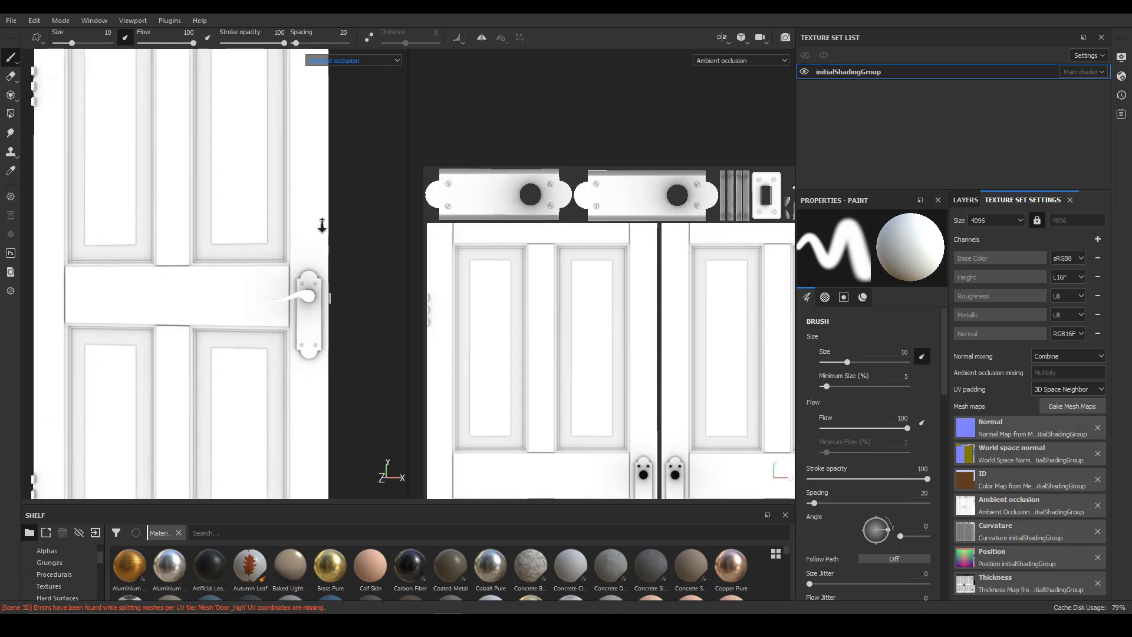
alt+right_drag(321, 225, 307, 248)
alt+middle_drag(307, 247, 286, 314)
alt+middle_drag(230, 259, 225, 296)
alt+drag(225, 296, 162, 271)
alt+right_drag(161, 271, 235, 242)
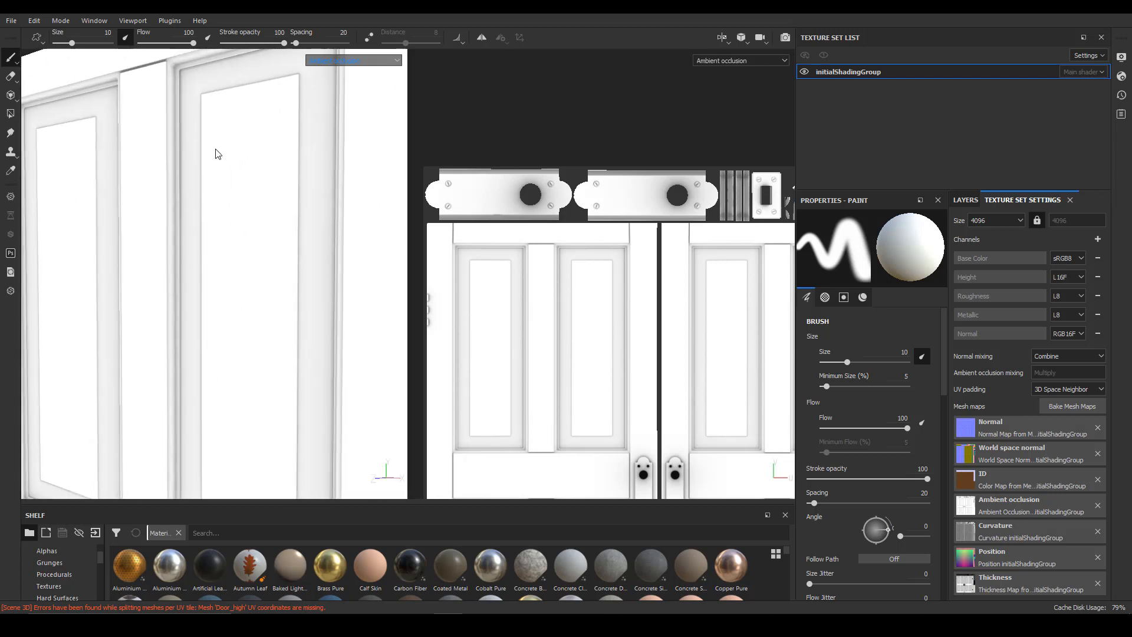
alt+drag(277, 234, 134, 250)
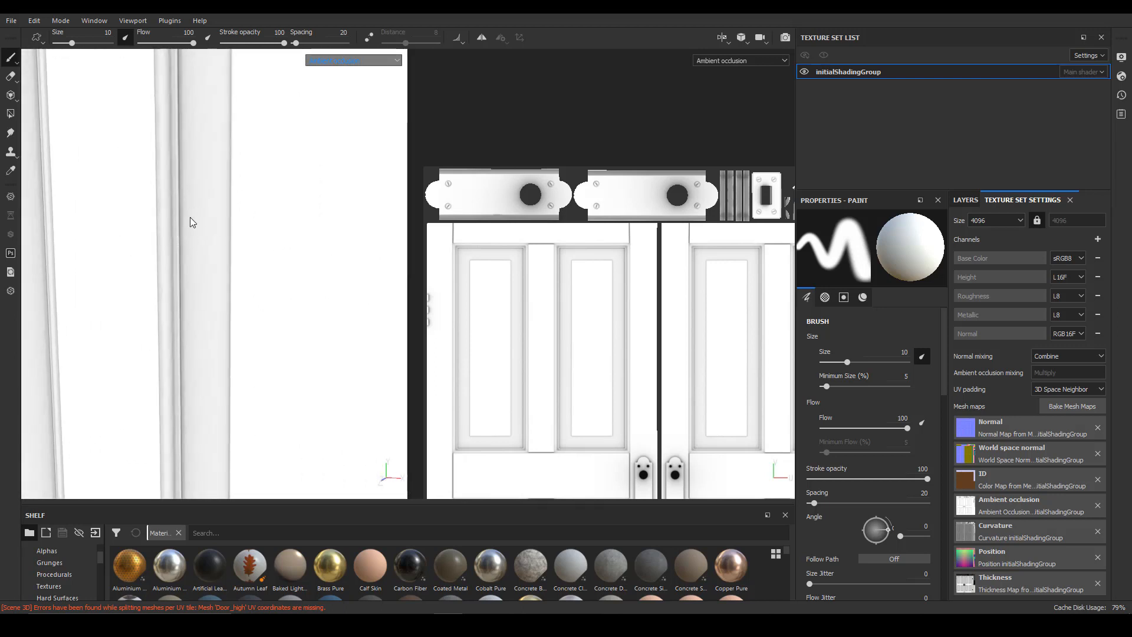
alt+drag(189, 218, 248, 283)
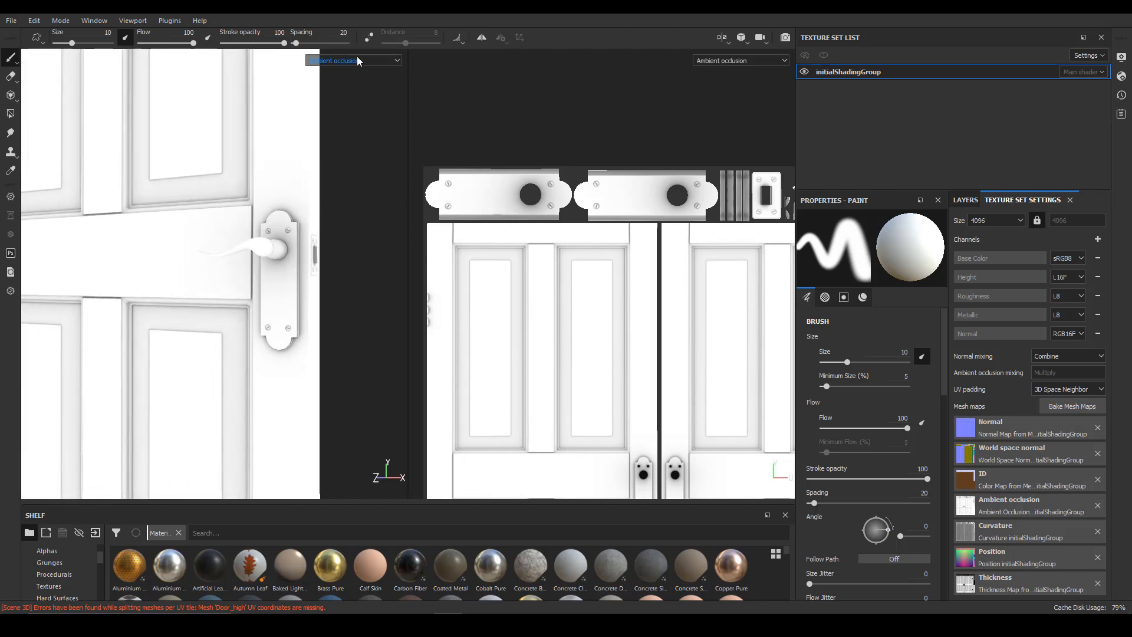
Step: Display the Curvature mesh map and inspect the wood grain, panel edges and handle plate up close
click(357, 60)
click(360, 116)
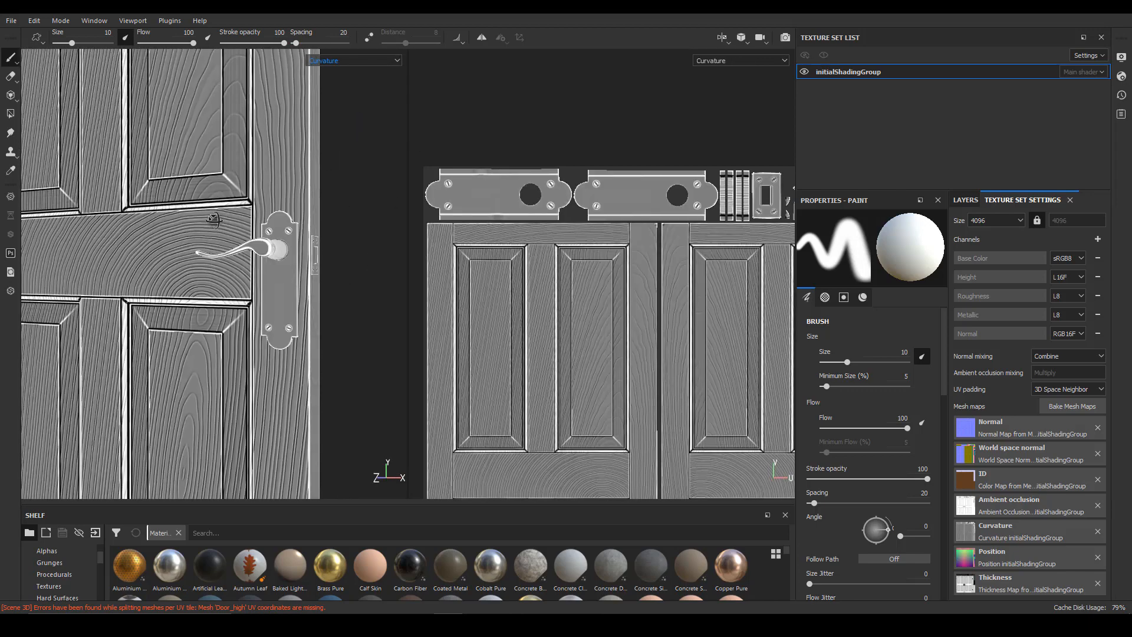
alt+drag(214, 219, 196, 234)
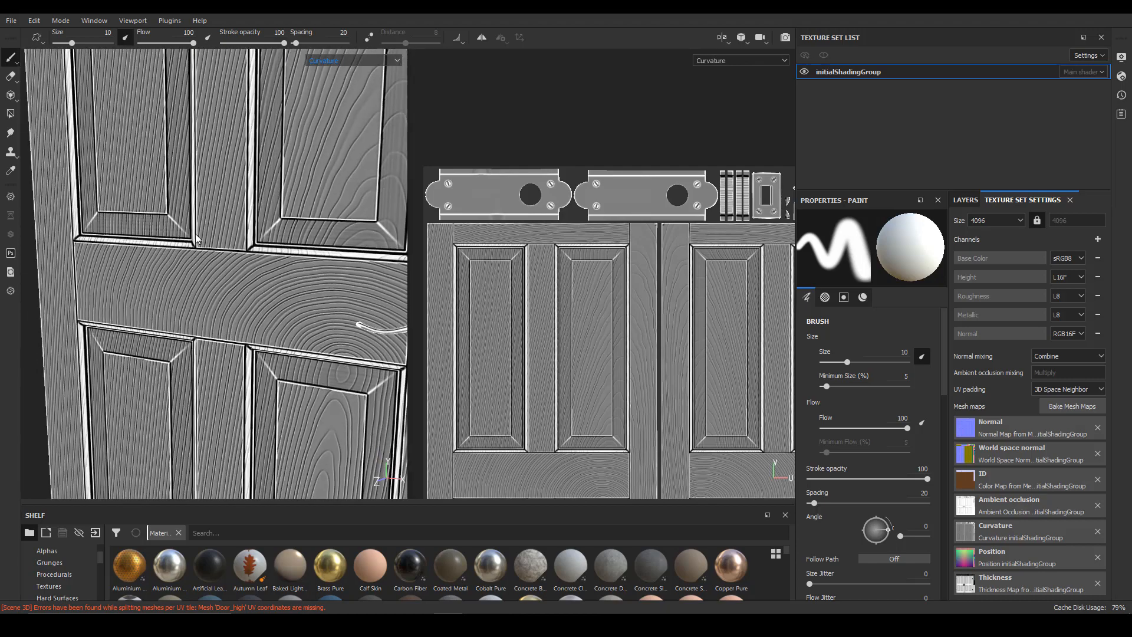
alt+drag(312, 318, 330, 123)
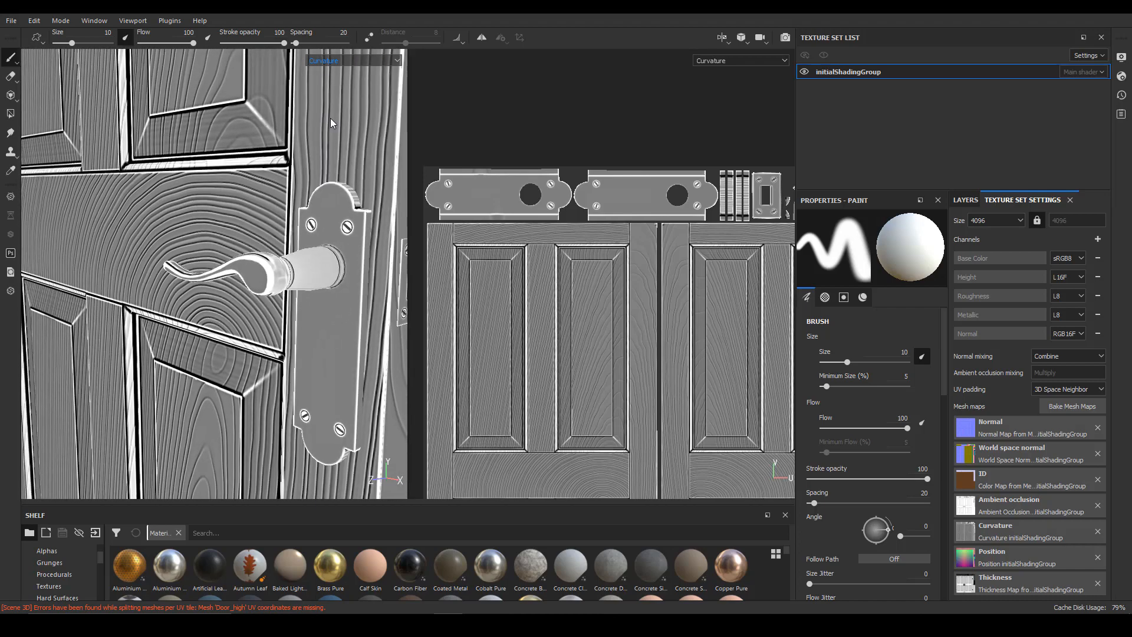
Step: Display the Position mesh map and examine its gradient over the whole door from several angles
click(353, 61)
click(357, 123)
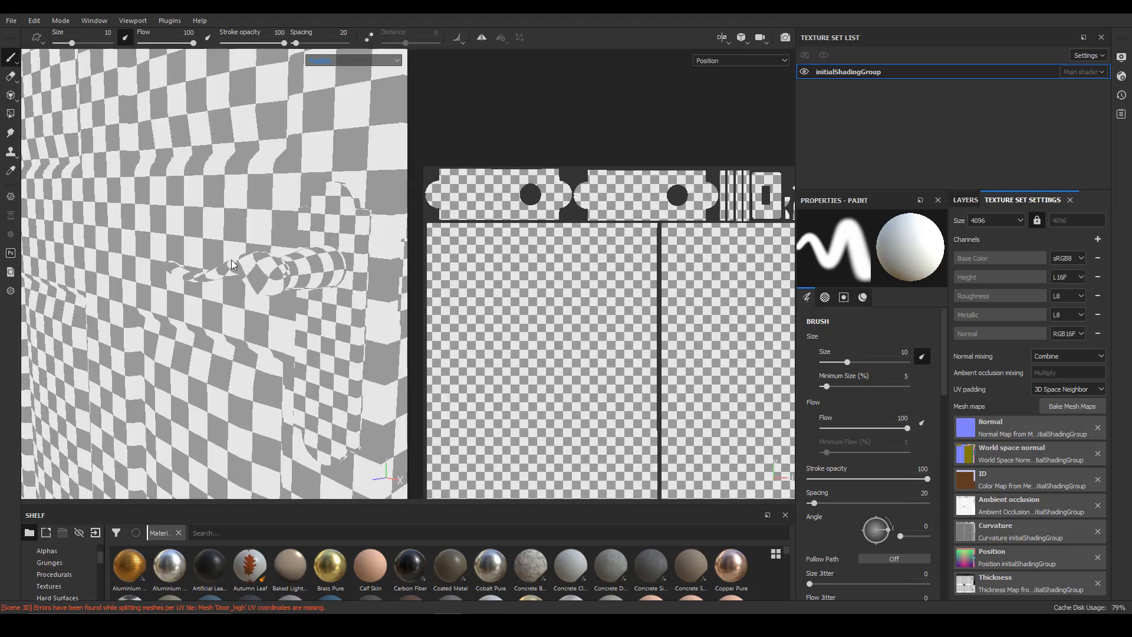
alt+drag(270, 227, 262, 288)
scroll(292, 161, down, 3)
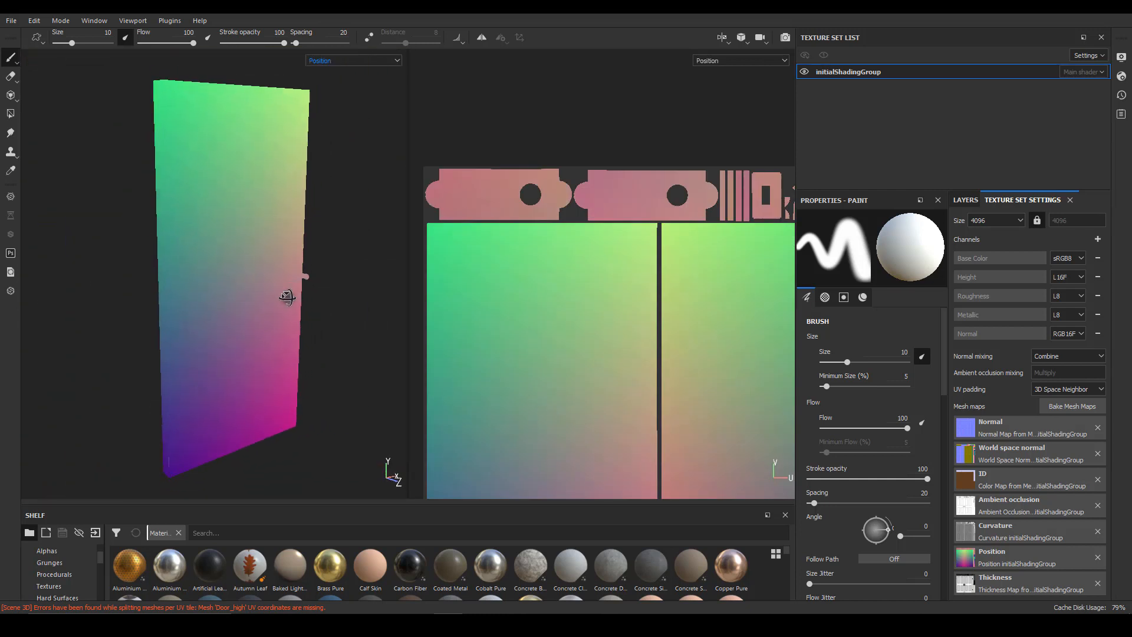
alt+right_drag(251, 285, 270, 386)
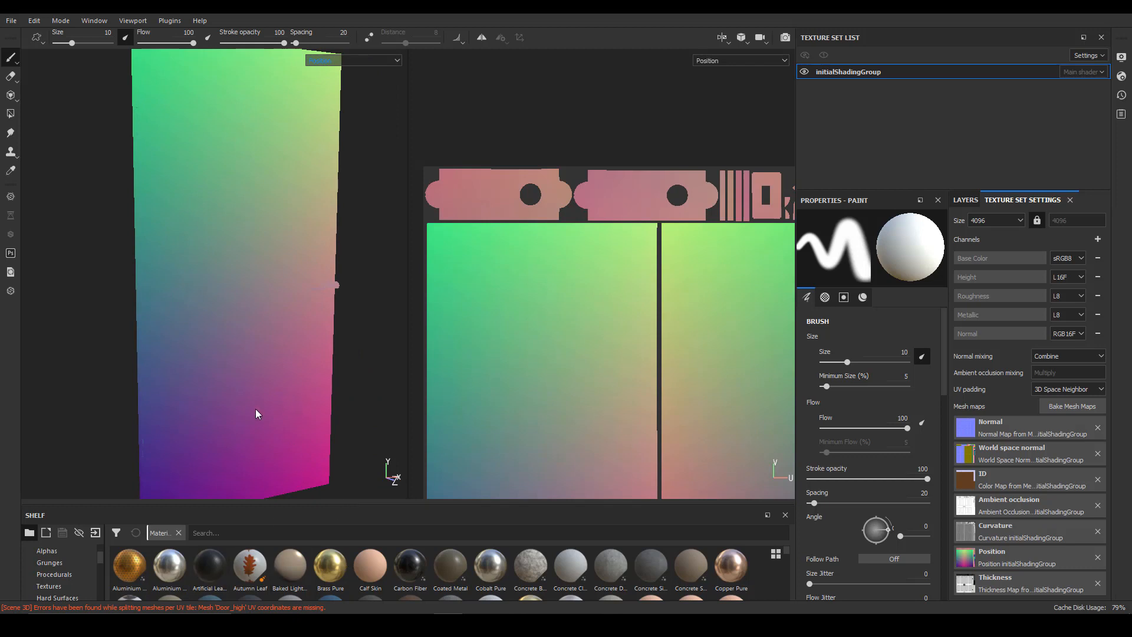
alt+drag(138, 296, 170, 282)
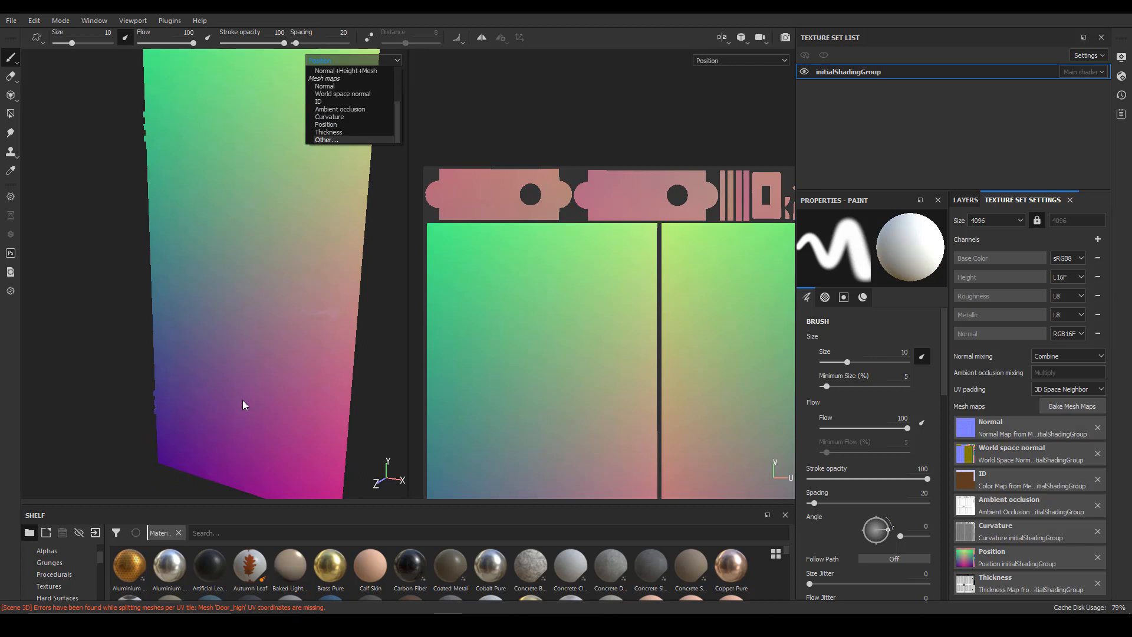
Step: Display the Thickness mesh map and examine it on the door panels, handle and latch plate
click(345, 131)
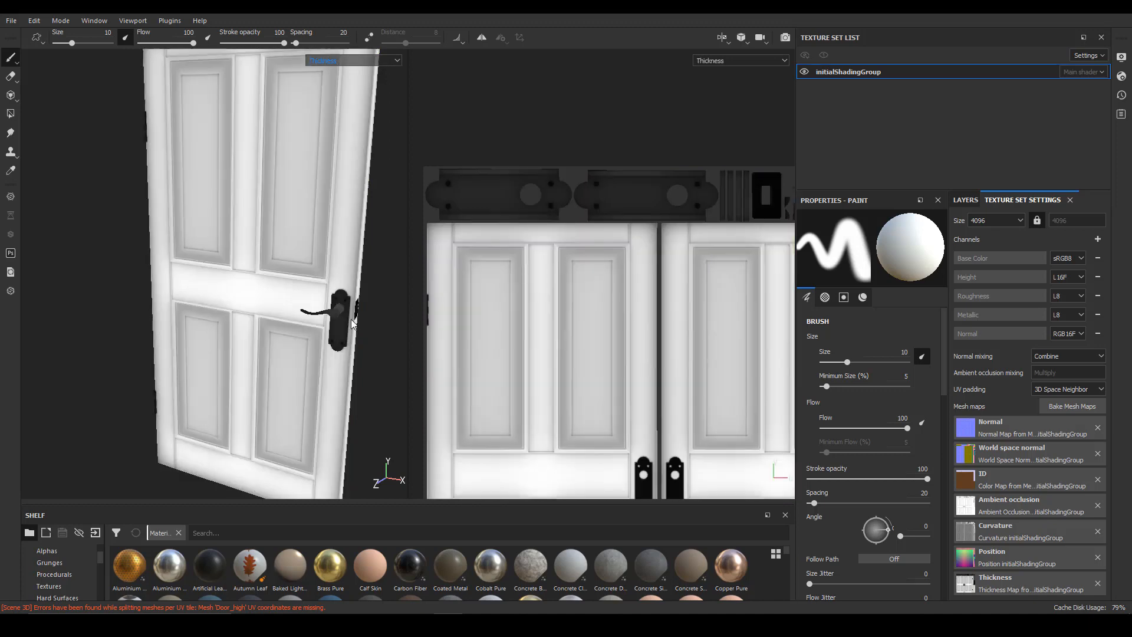
alt+drag(352, 324, 305, 231)
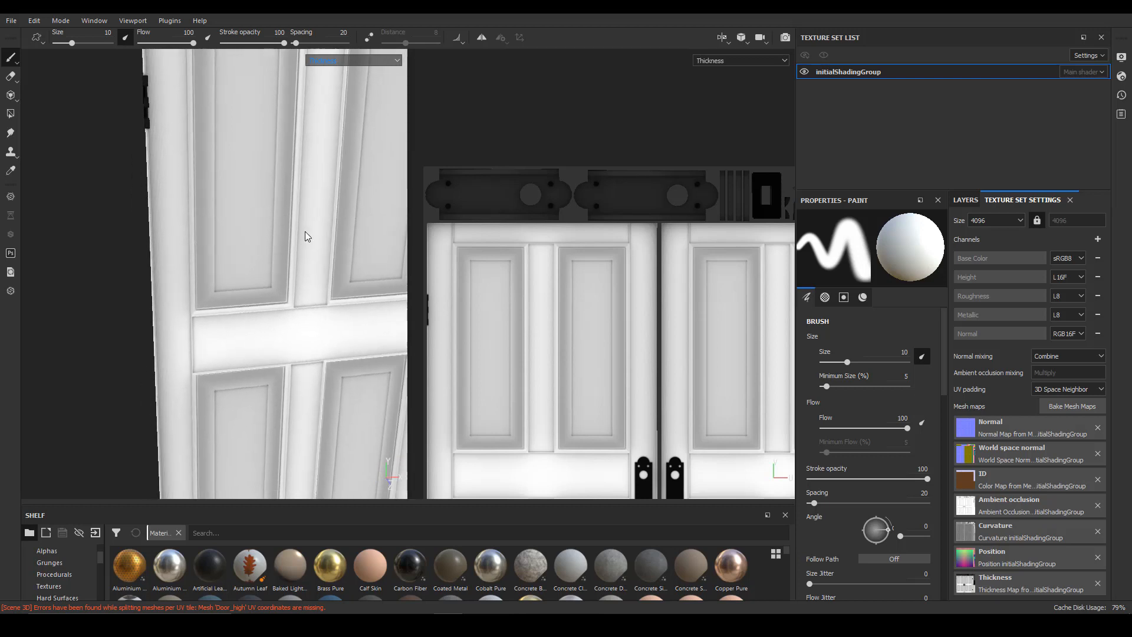
alt+right_drag(305, 231, 275, 229)
alt+drag(275, 229, 306, 242)
scroll(221, 252, up, 3)
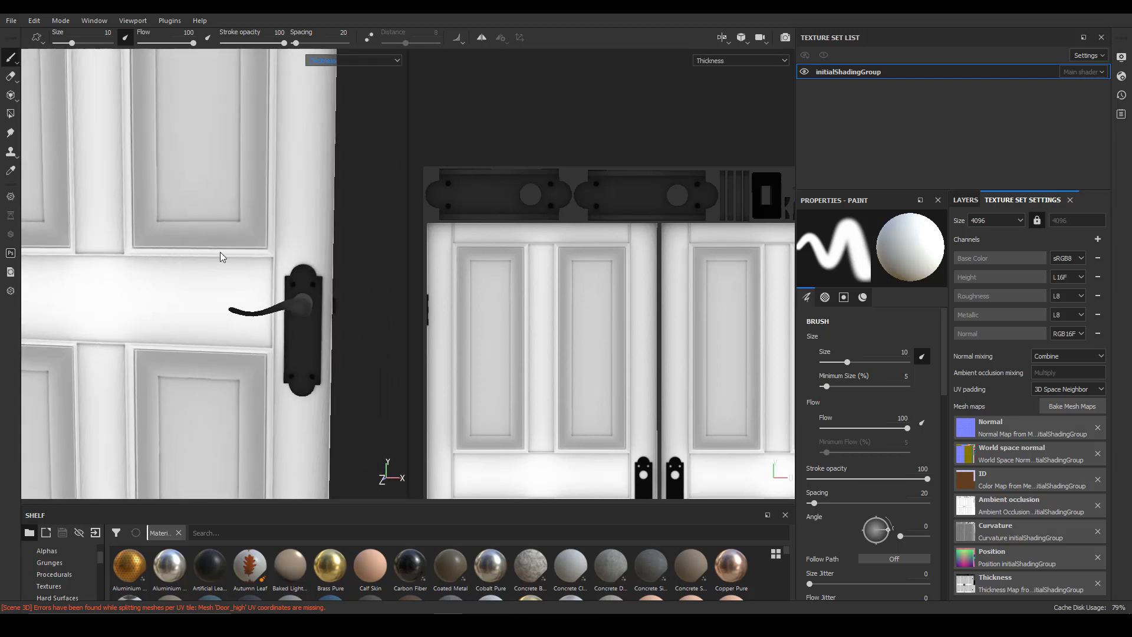
scroll(212, 213, down, 3)
alt+drag(213, 212, 181, 289)
alt+middle_drag(180, 289, 209, 316)
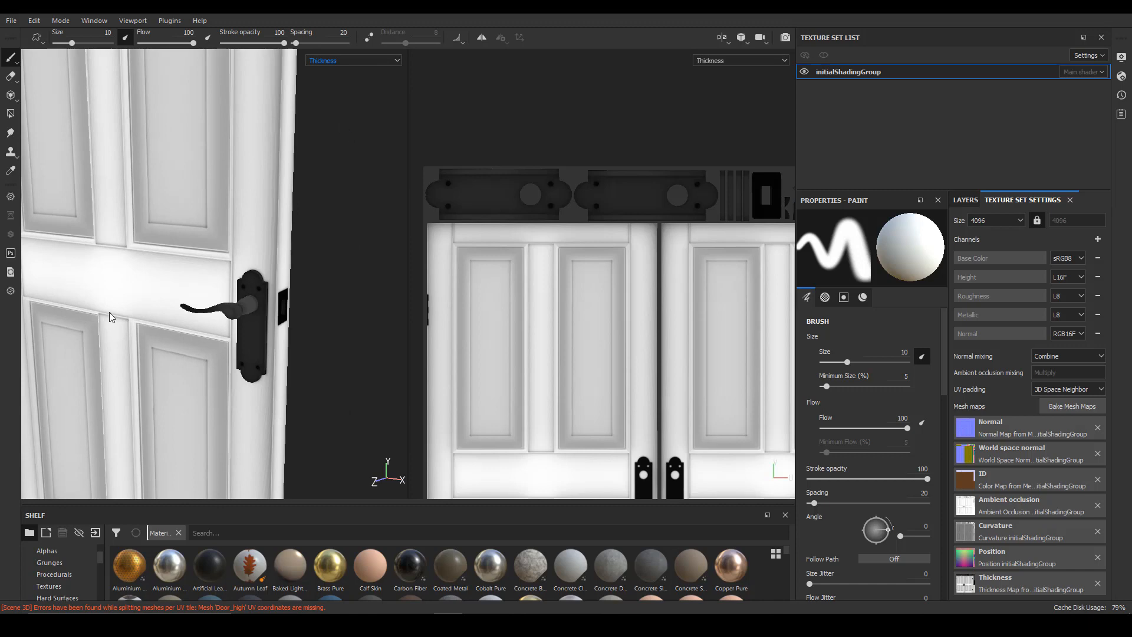
Step: Display the Normal mesh map again and frame the whole door
click(355, 61)
click(342, 91)
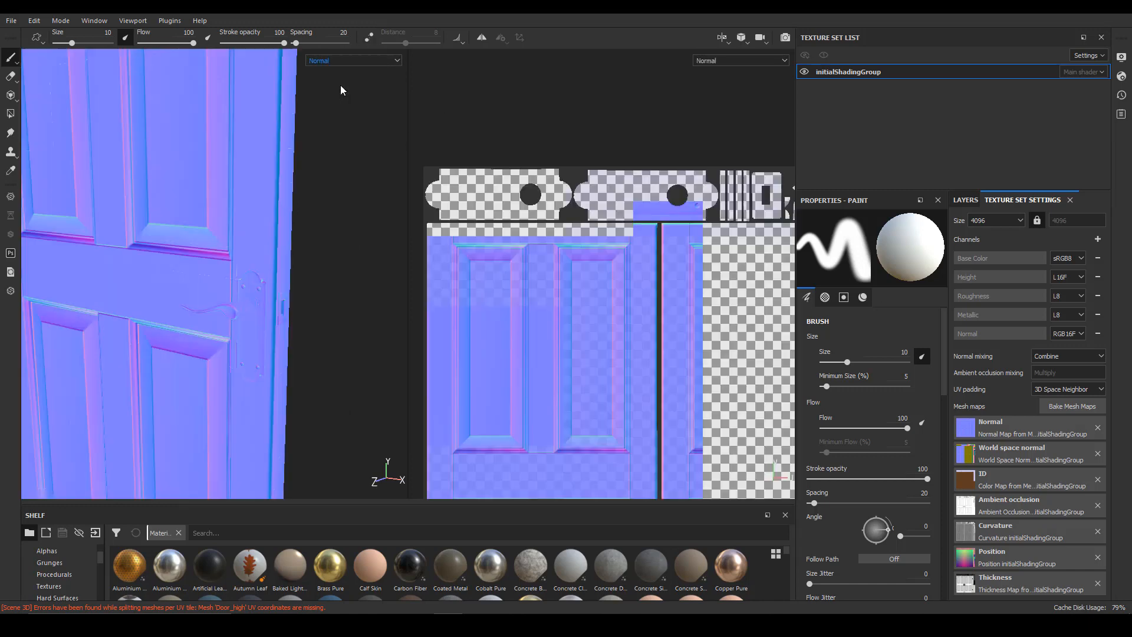
key(f)
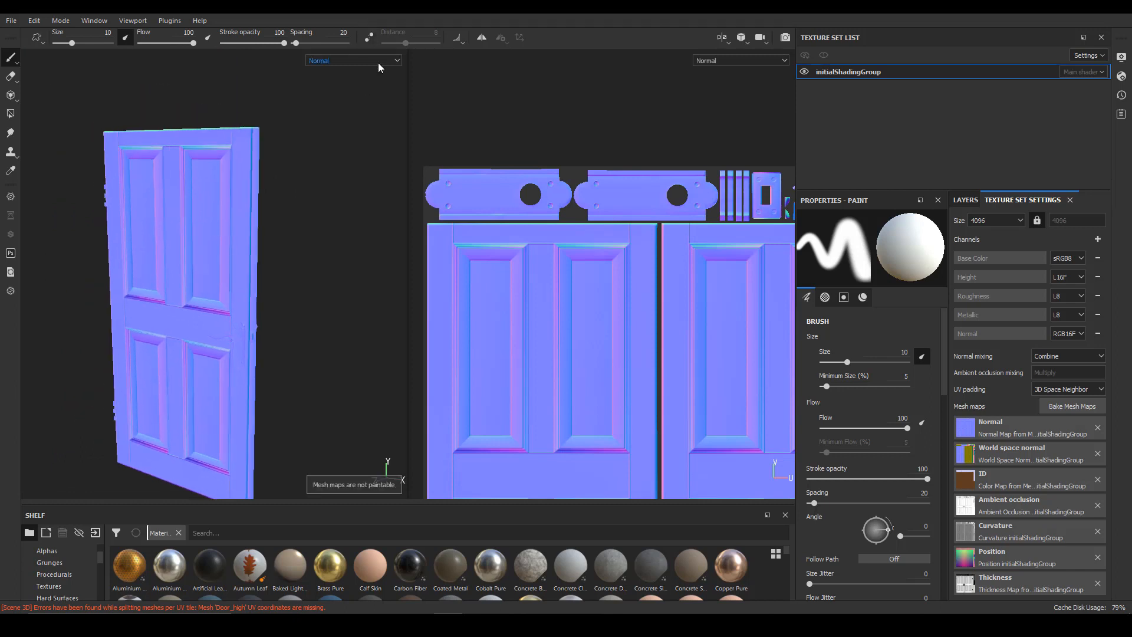
Step: Return the viewports to the lit Material display and inspect the baked detail on the door's panels, hinges and lower edge
click(378, 62)
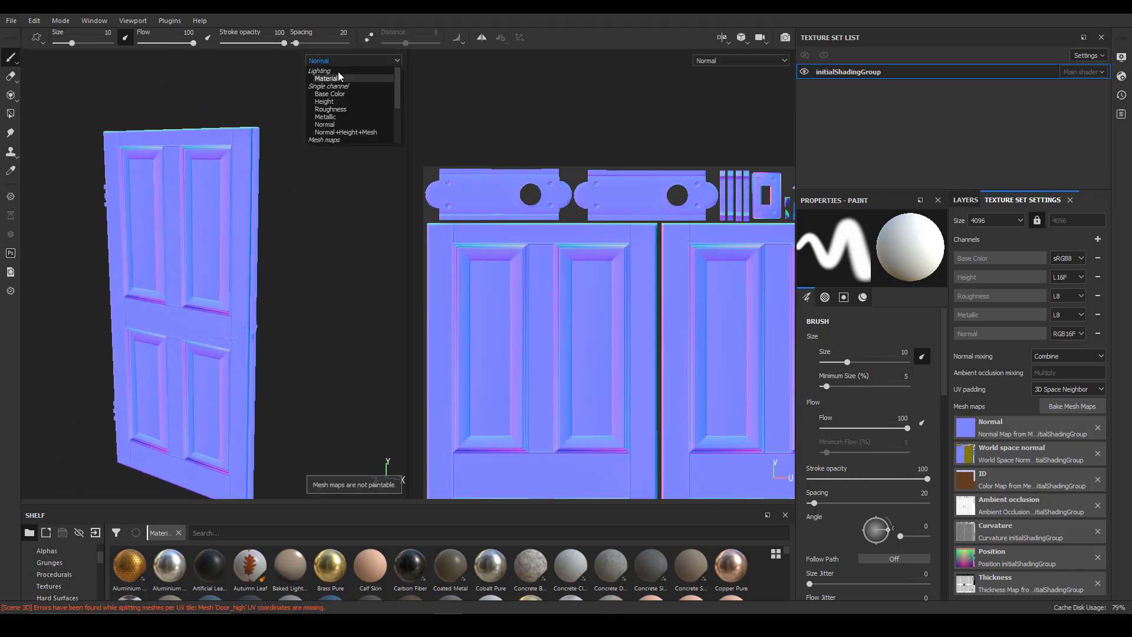
click(340, 77)
alt+drag(295, 289, 330, 247)
alt+middle_drag(72, 429, 179, 339)
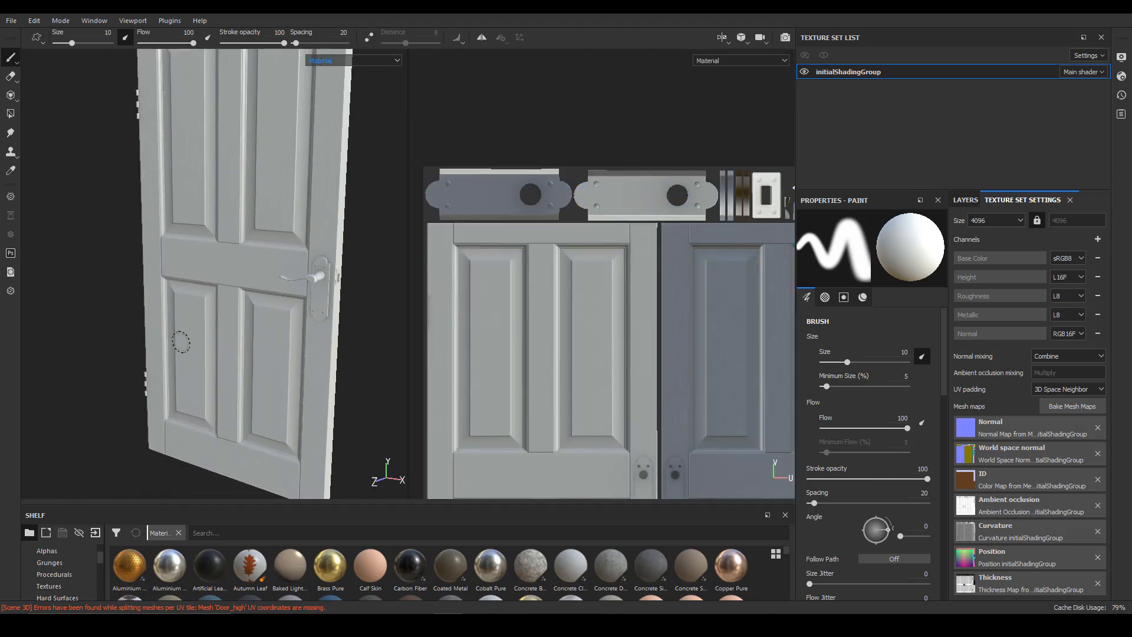
alt+right_drag(179, 338, 248, 313)
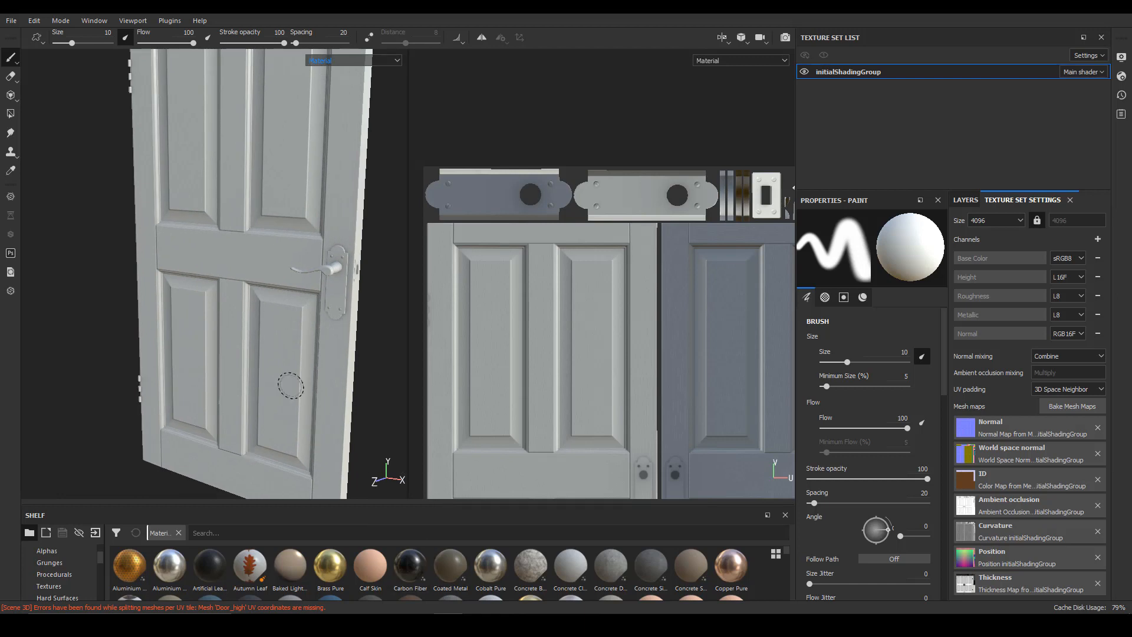
scroll(291, 387, up, 4)
alt+drag(219, 393, 182, 356)
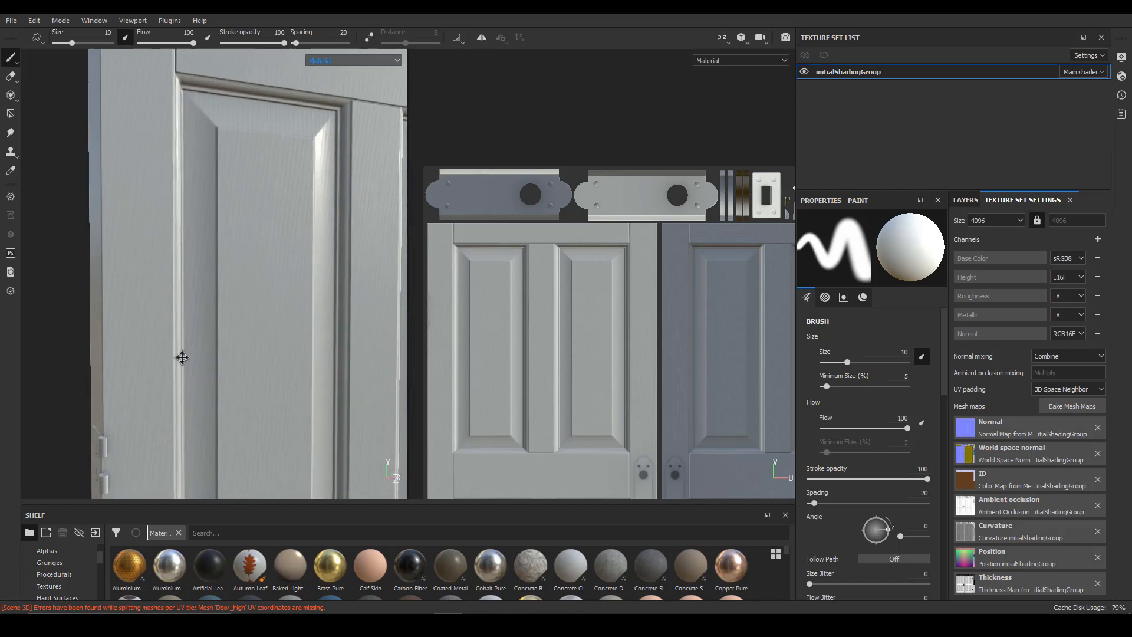
alt+right_drag(182, 356, 238, 364)
alt+drag(242, 300, 224, 360)
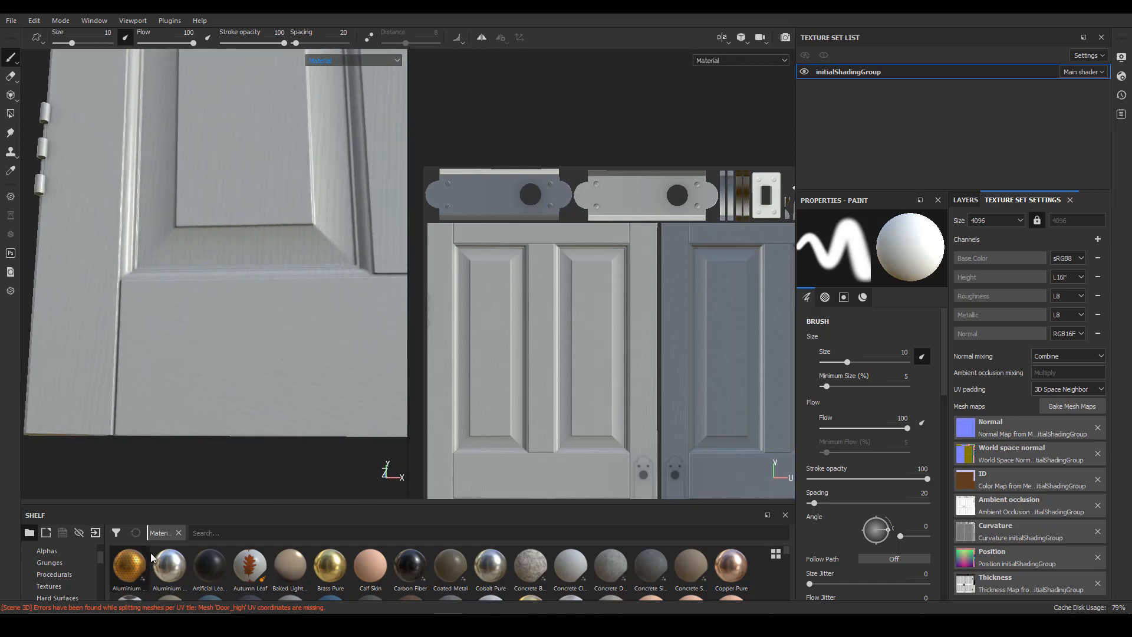
Step: Enlarge the shelf to show more rows of materials
drag(179, 499, 180, 382)
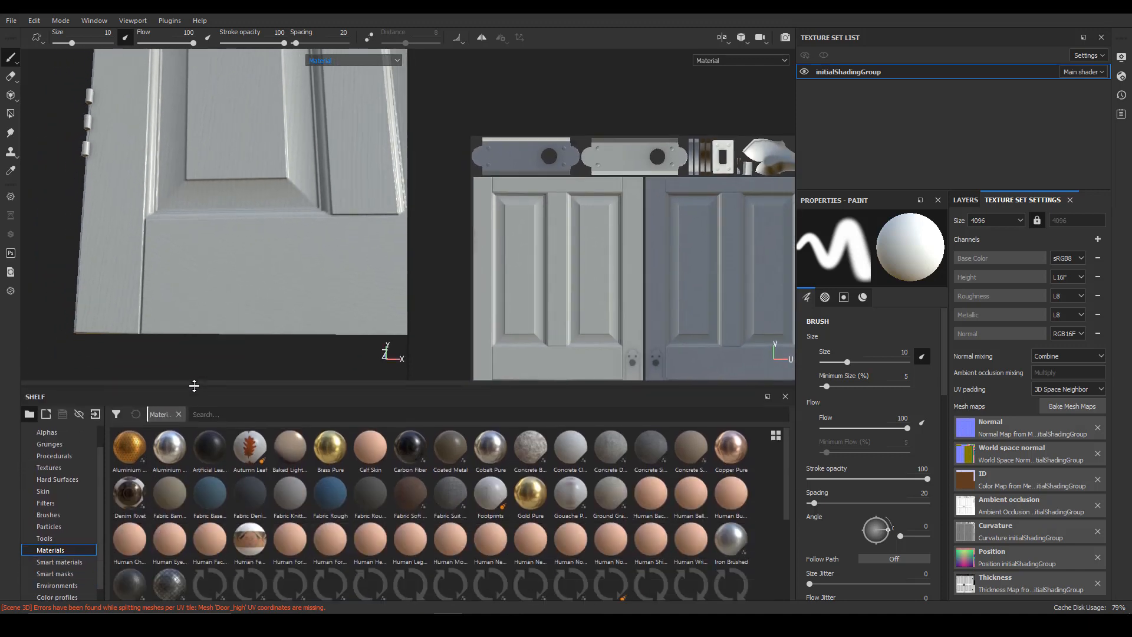
Step: Show the shelf's smart materials and bring the wood ones into view
scroll(265, 477, down, 3)
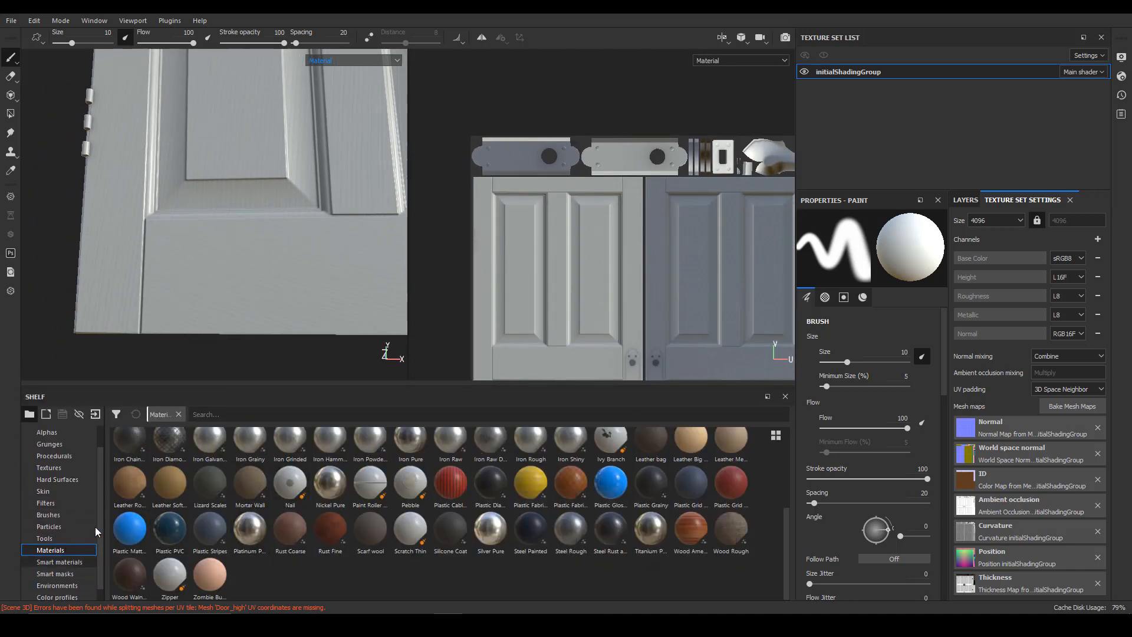
click(60, 561)
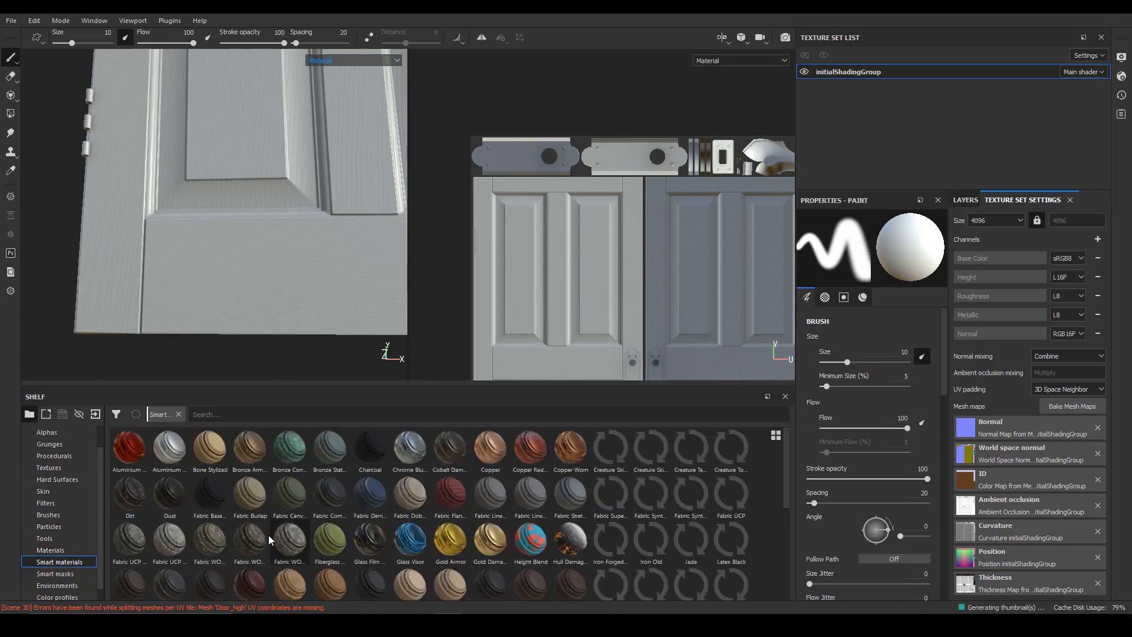
scroll(786, 497, down, 5)
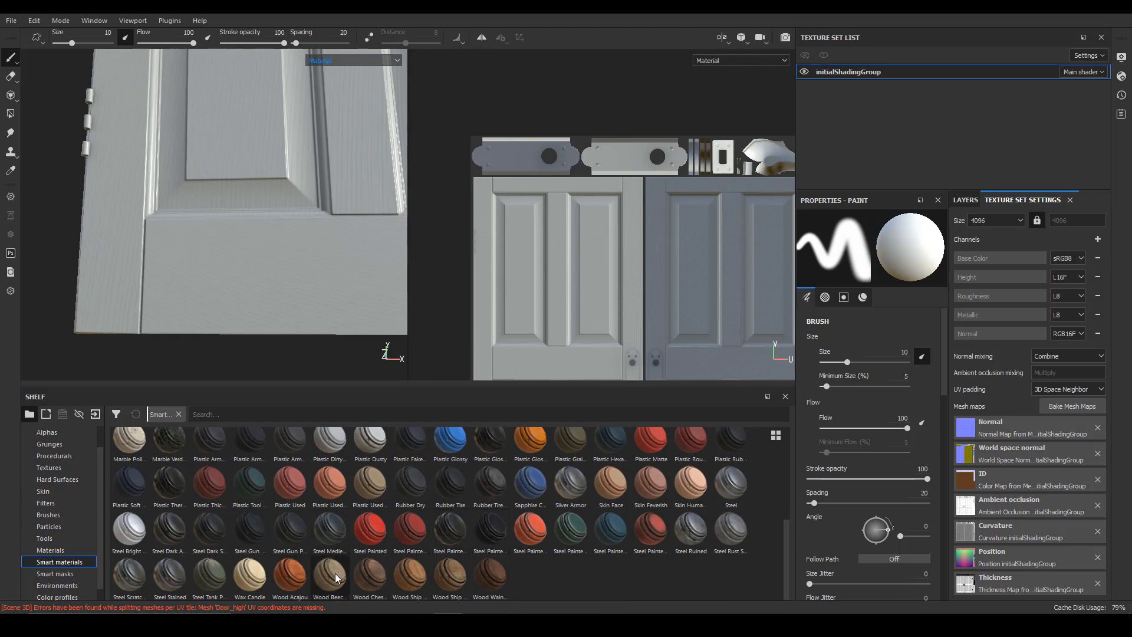
Step: Try the Wood Beech smart material on the whole door, inspect it around the panels and handle, and undo it
mouse_move(335, 578)
mouse_down()
mouse_move(289, 519)
mouse_move(256, 245)
mouse_up()
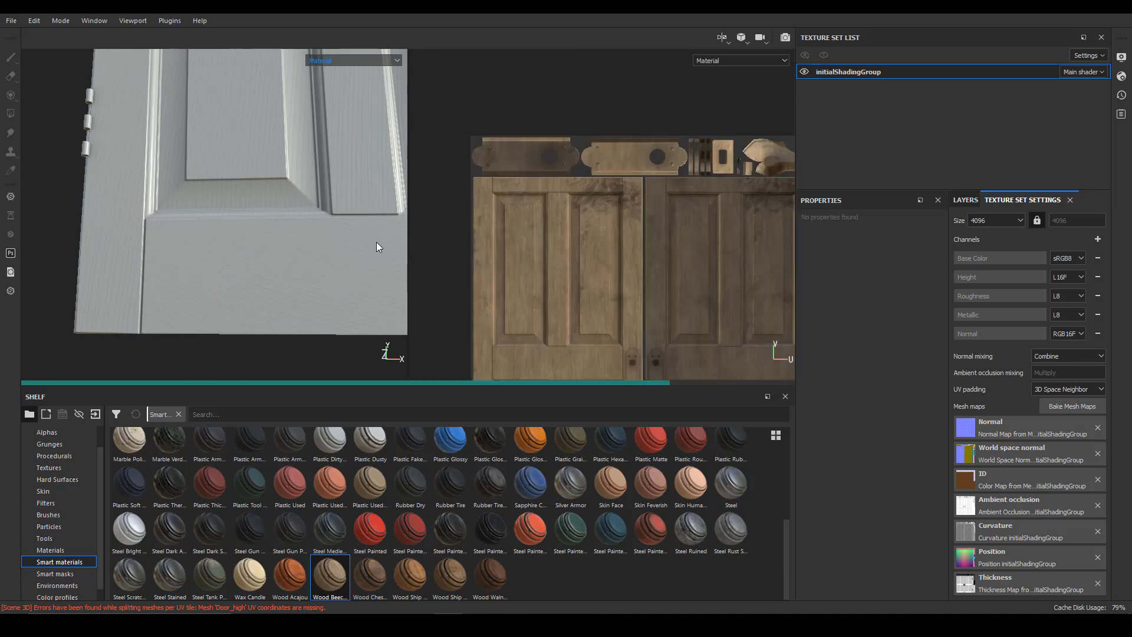
scroll(283, 242, down, 2)
alt+middle_drag(280, 242, 255, 283)
scroll(265, 285, up, 3)
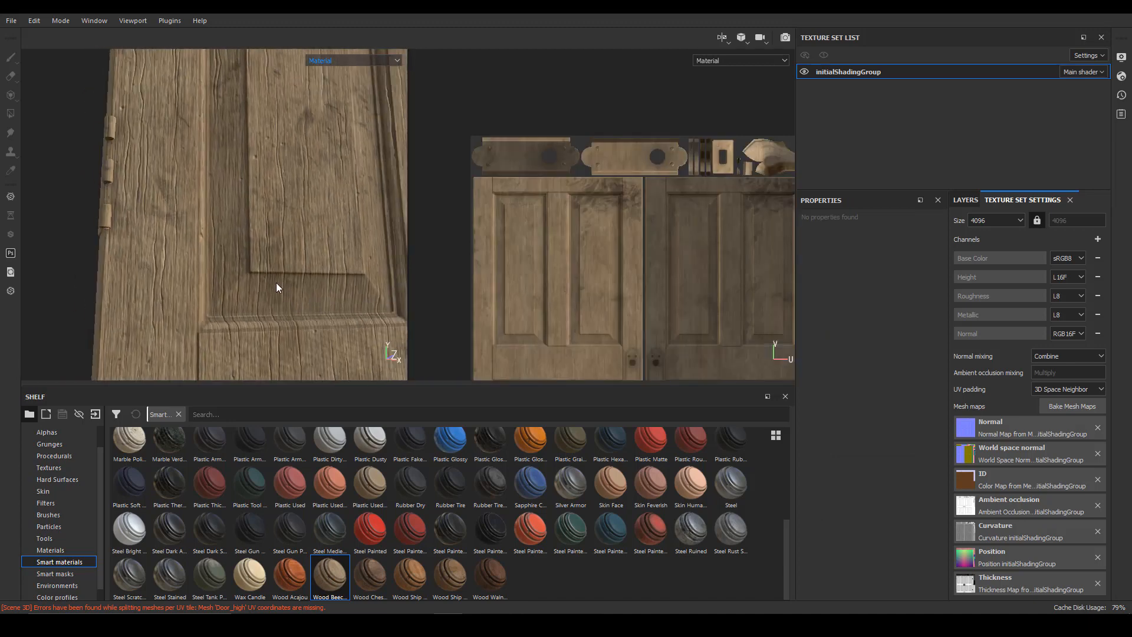
alt+drag(312, 275, 177, 250)
scroll(295, 292, down, 3)
alt+right_drag(177, 250, 271, 242)
alt+drag(255, 233, 251, 198)
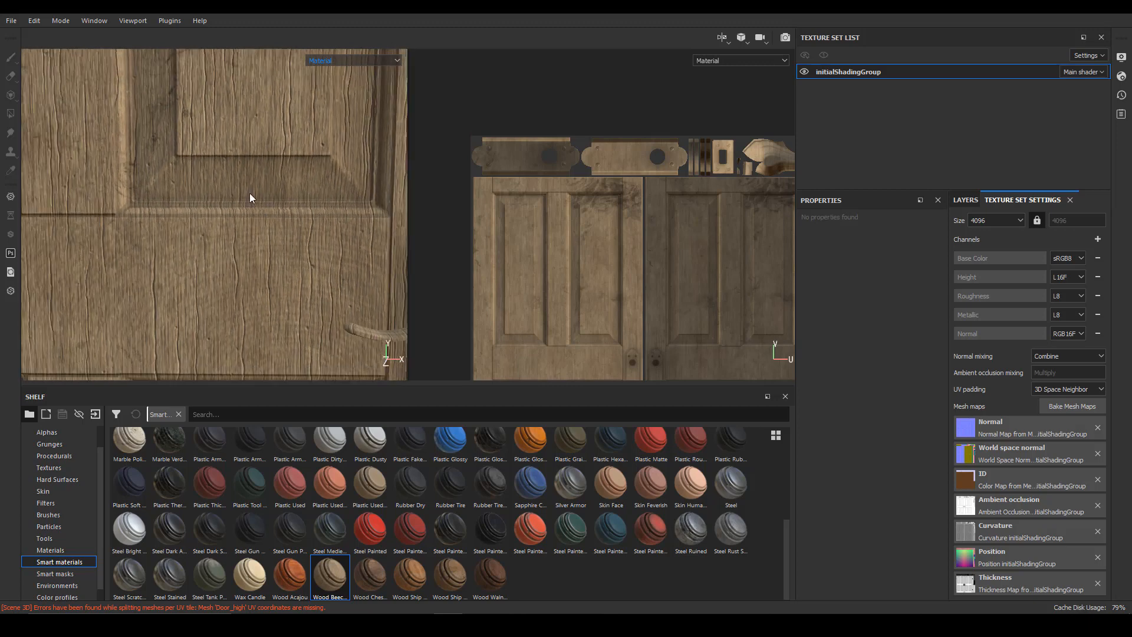
alt+middle_drag(297, 276, 184, 235)
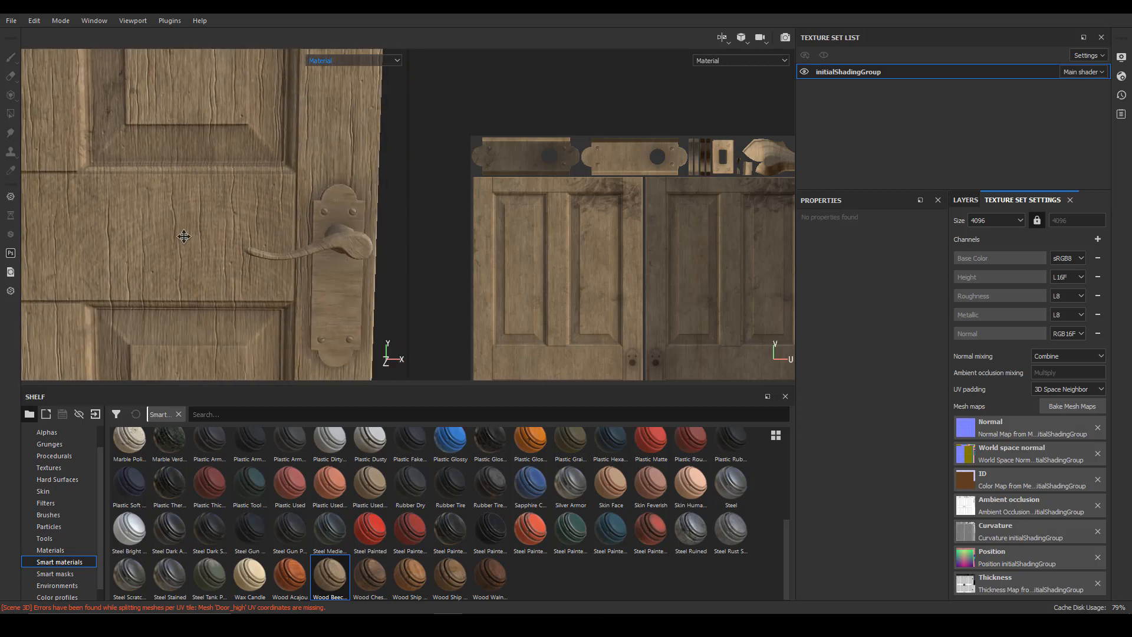
alt+right_drag(185, 236, 149, 111)
alt+drag(149, 111, 89, 83)
key(ctrl+z)
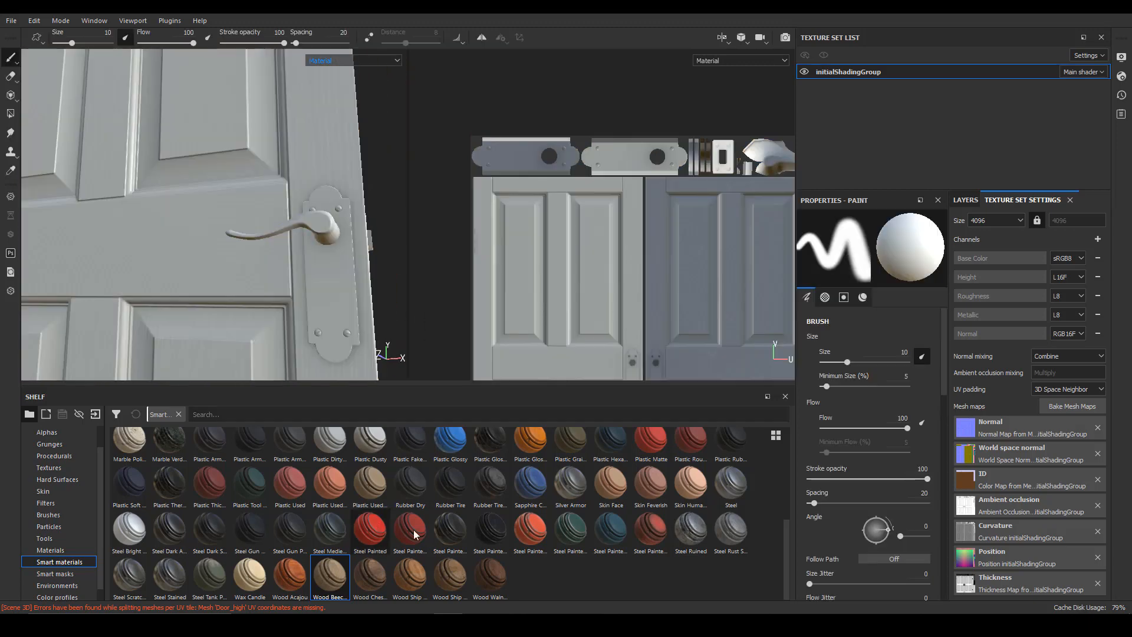
Step: Apply the Wood Ship Hull Nordic smart material to the door and inspect the grain around the handle
drag(412, 592, 274, 321)
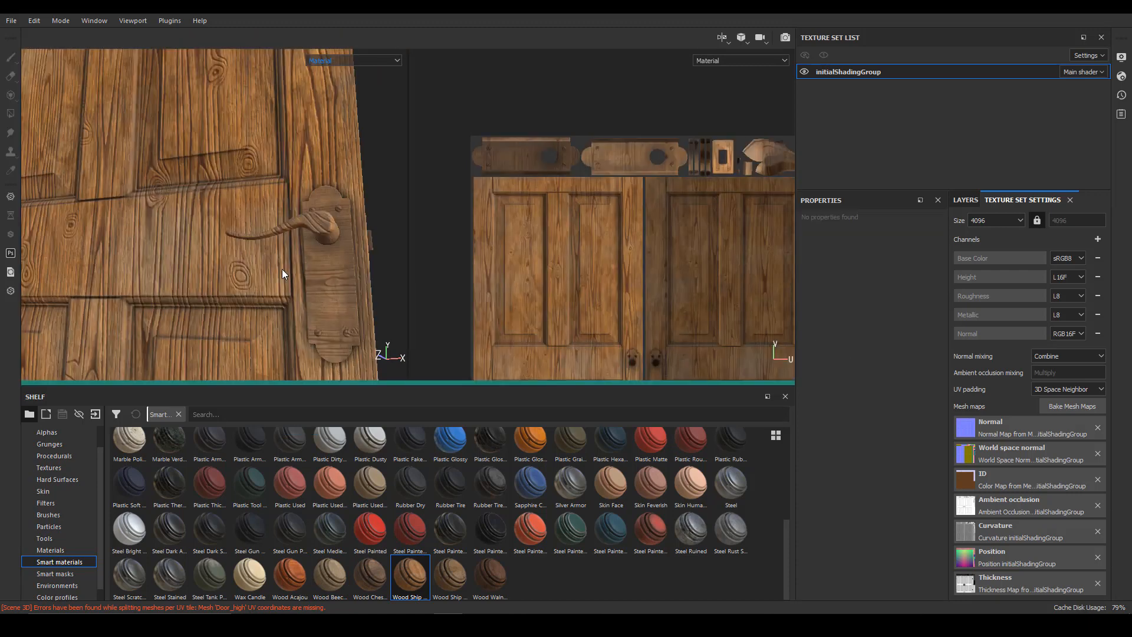
alt+drag(282, 268, 150, 304)
alt+middle_drag(151, 304, 20, 308)
alt+right_drag(20, 308, 179, 308)
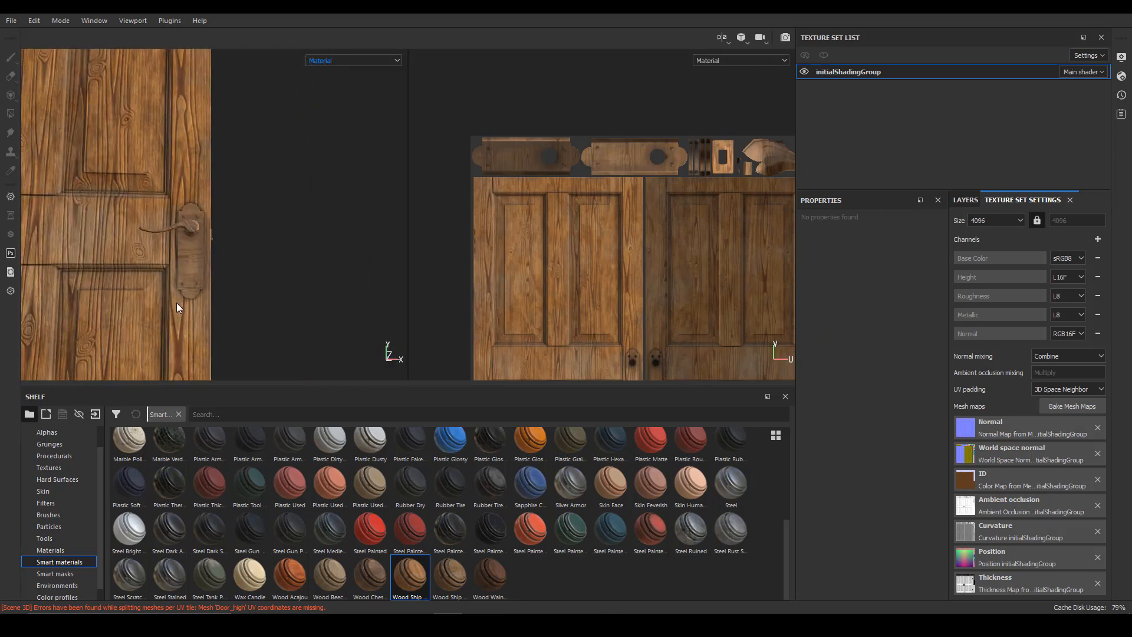
alt+drag(178, 308, 239, 292)
alt+right_drag(239, 292, 267, 282)
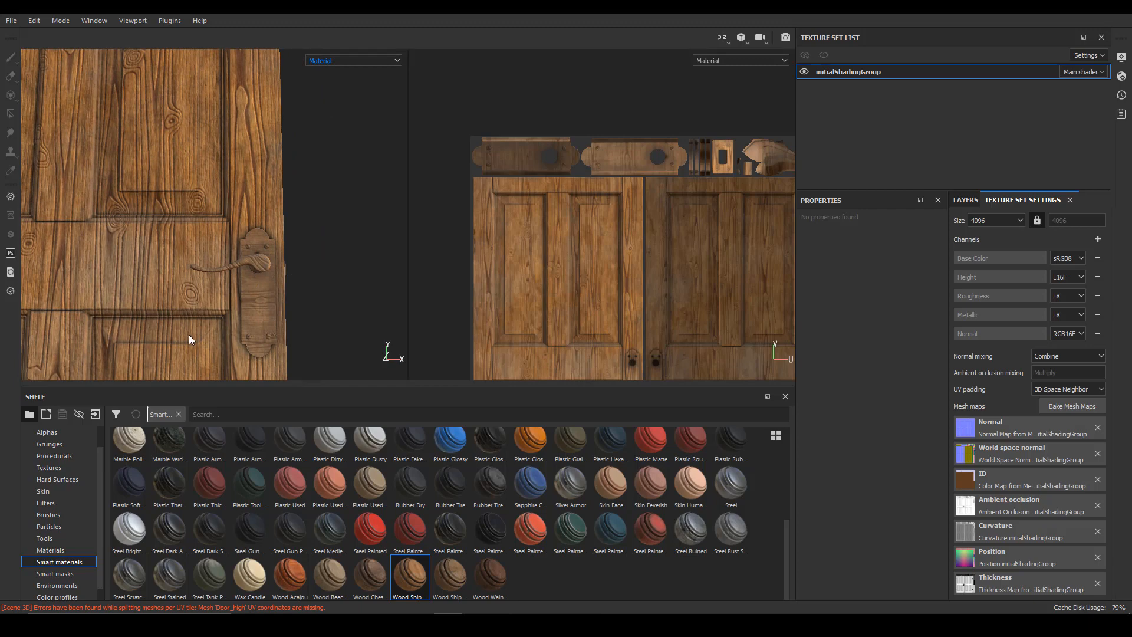
alt+drag(189, 339, 233, 334)
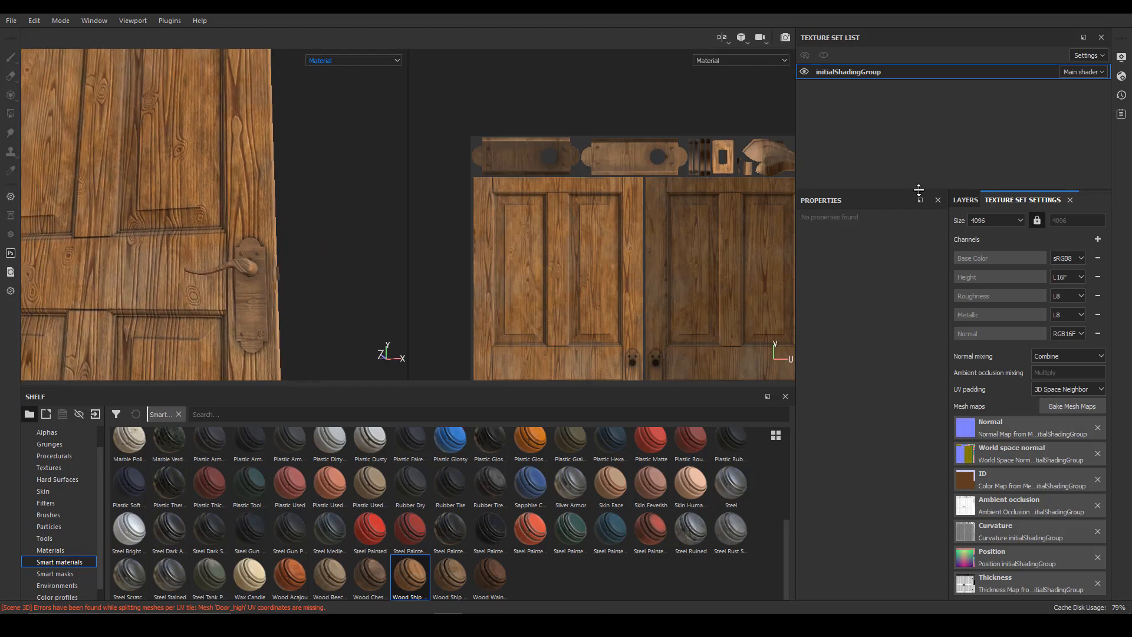
Step: Add the Steel Stained smart material above the Wood Ship Hull Nordic layer
click(964, 200)
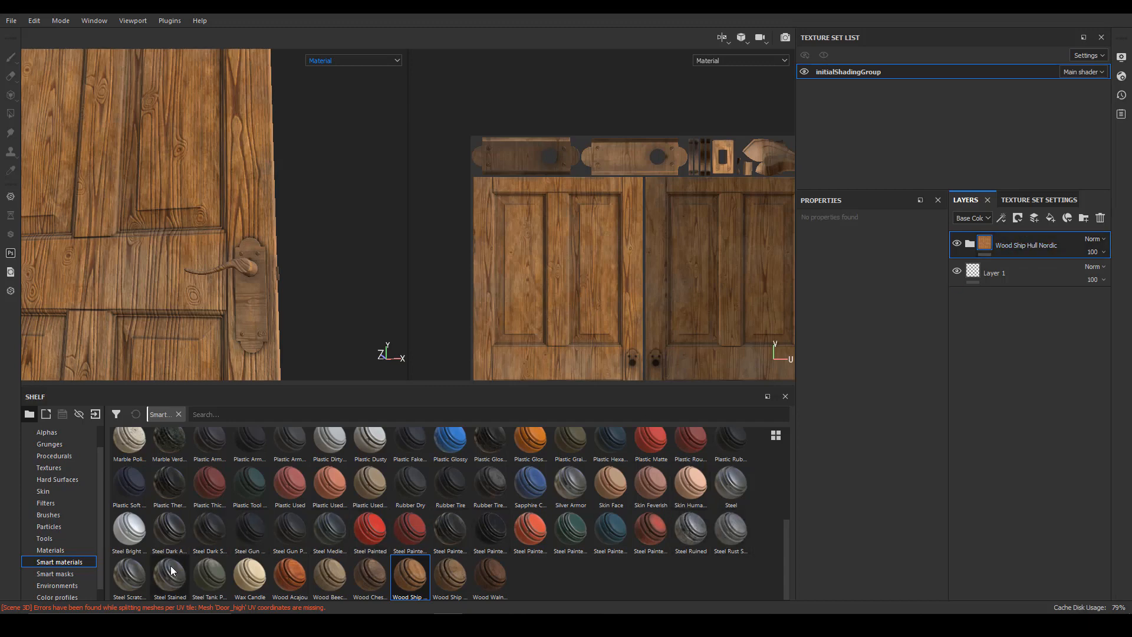
drag(167, 581, 1020, 235)
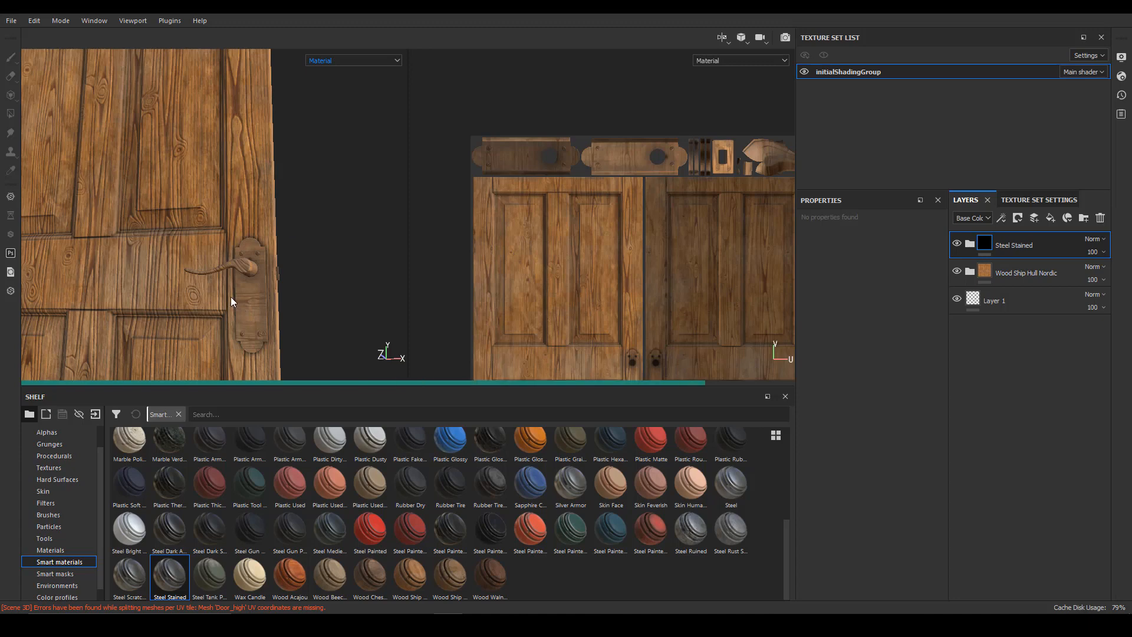
alt+drag(250, 240, 351, 245)
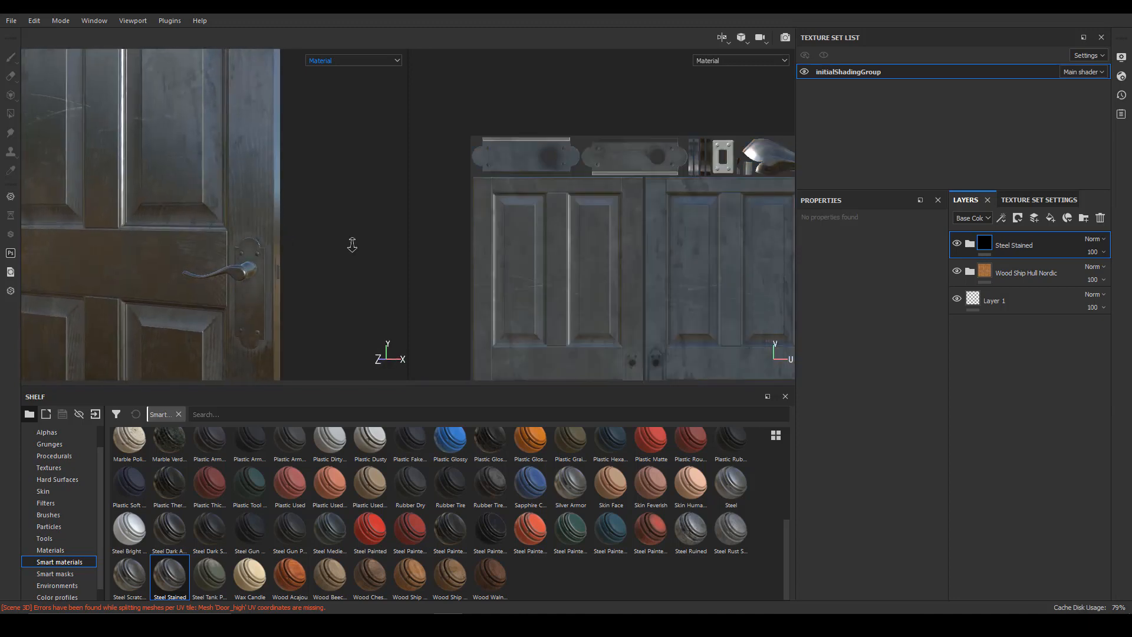
alt+right_drag(351, 245, 347, 258)
alt+middle_drag(348, 258, 327, 181)
Step: Add a color selection mask to the Steel Stained folder and pick the handle hardware's pale lavender ID color
right_click(1016, 243)
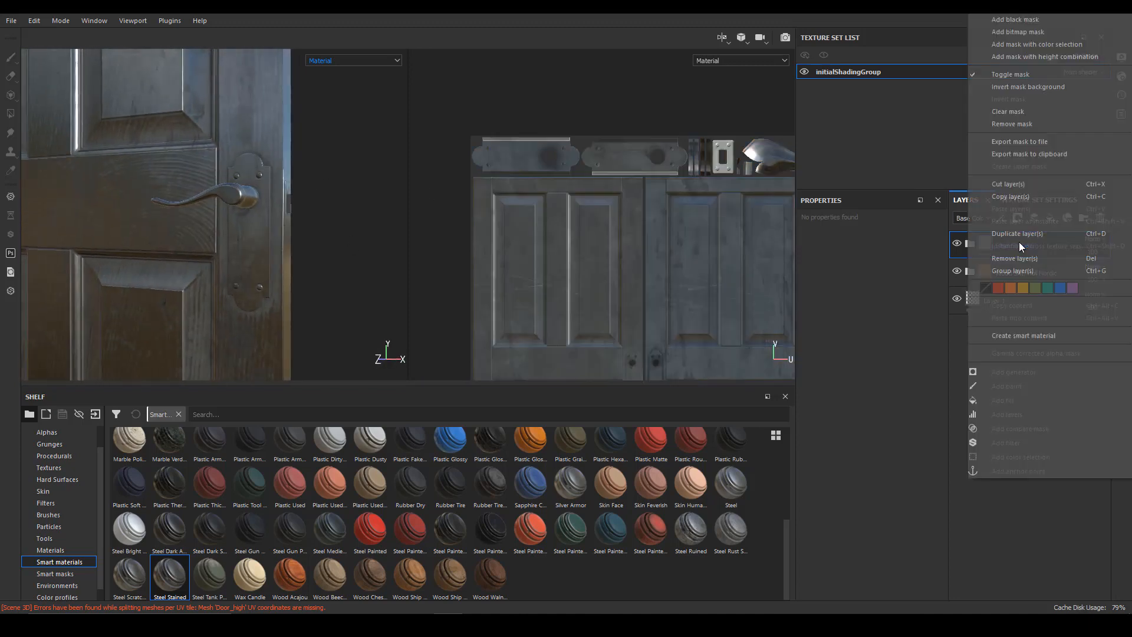
click(1056, 43)
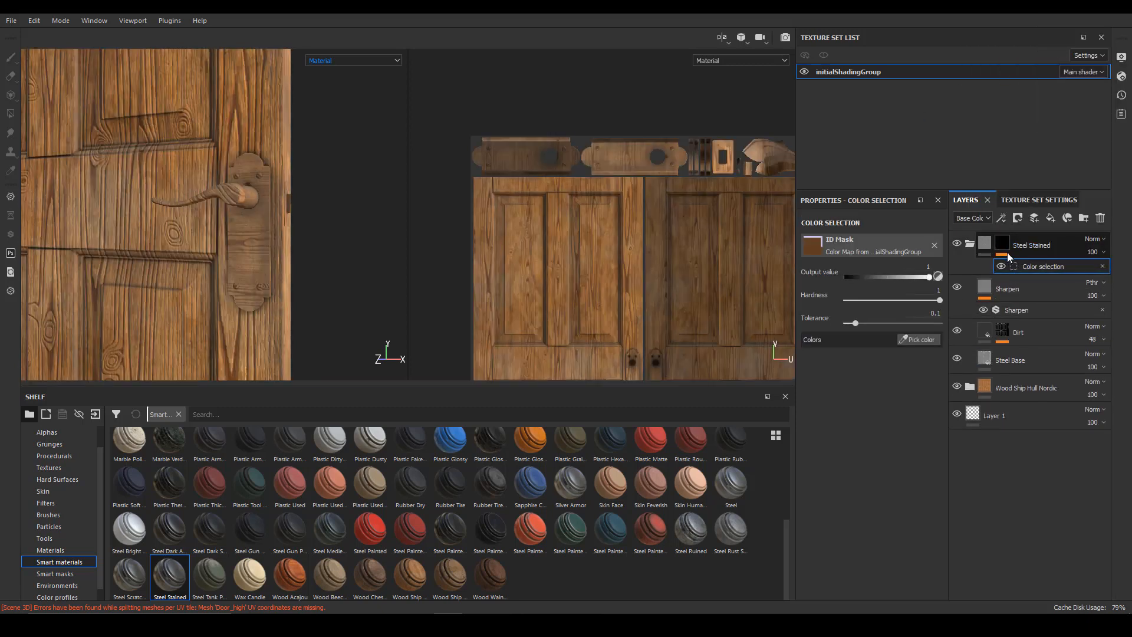
click(918, 340)
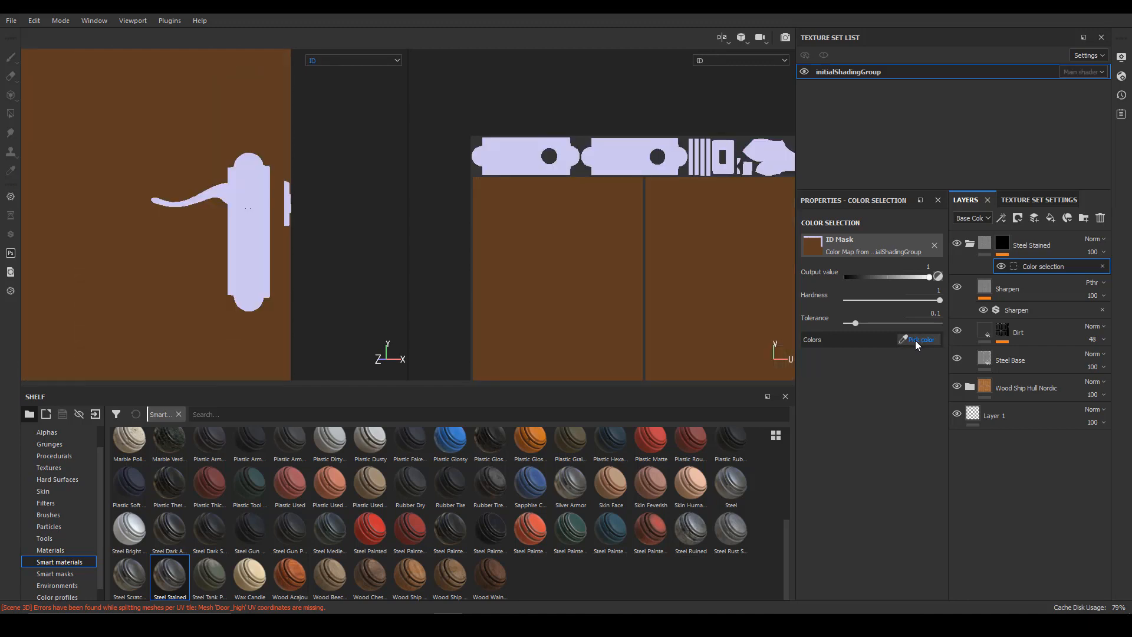
click(253, 248)
mouse_move(321, 266)
alt+mouse_down()
mouse_move(326, 286)
mouse_move(351, 179)
mouse_move(319, 257)
alt+mouse_up()
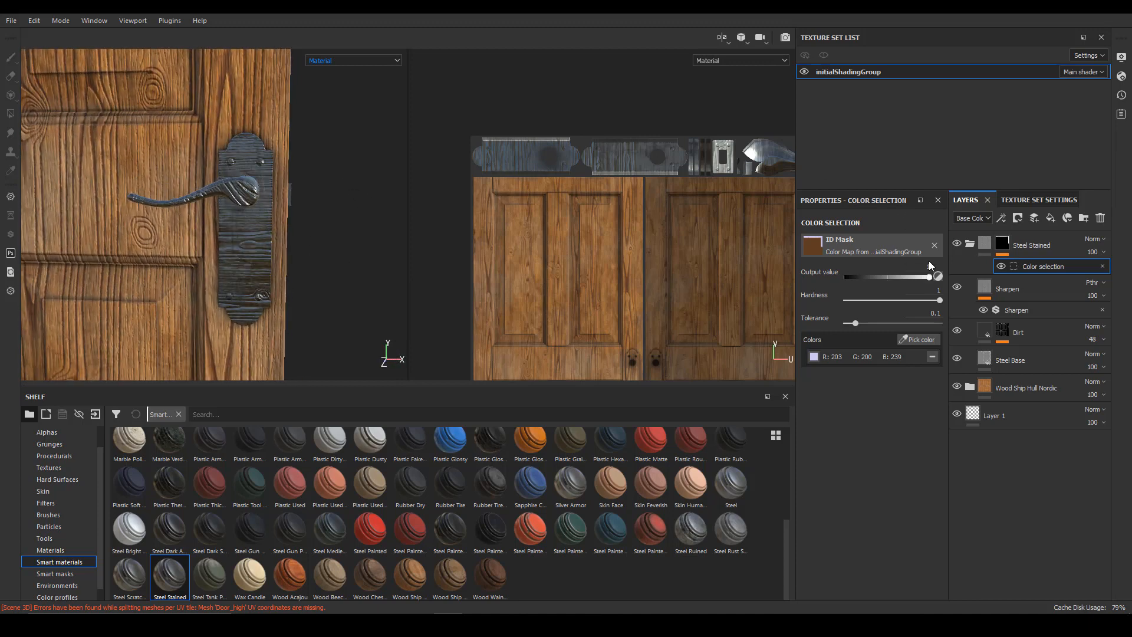
alt+drag(362, 225, 377, 219)
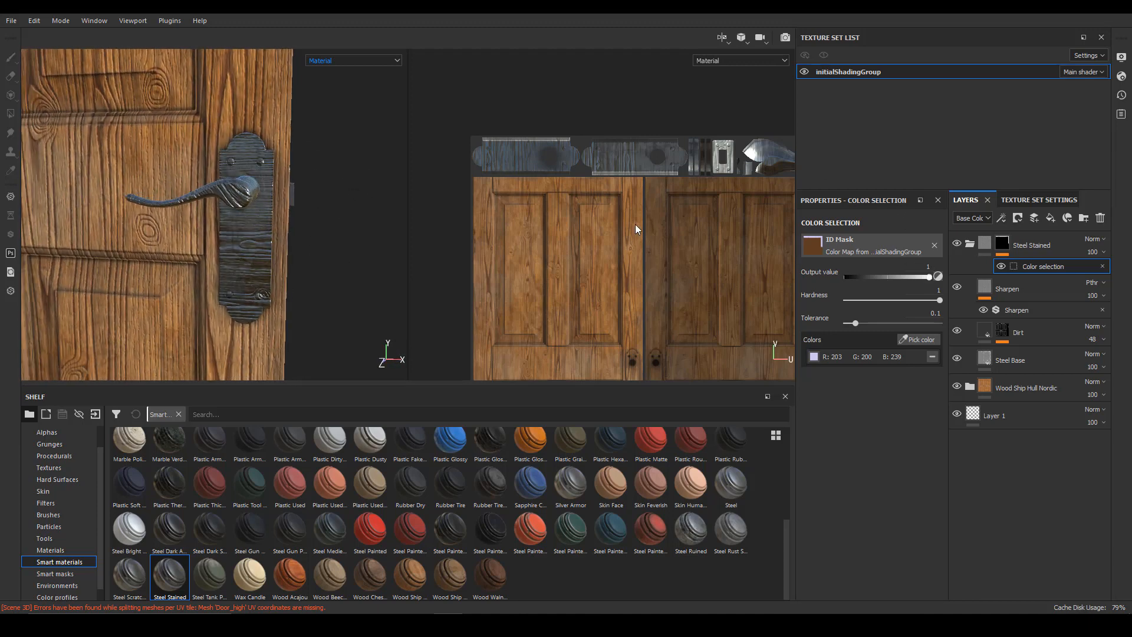
Step: Add a color selection mask to the Wood Ship Hull Nordic folder and pick the door's brown ID color
click(1024, 394)
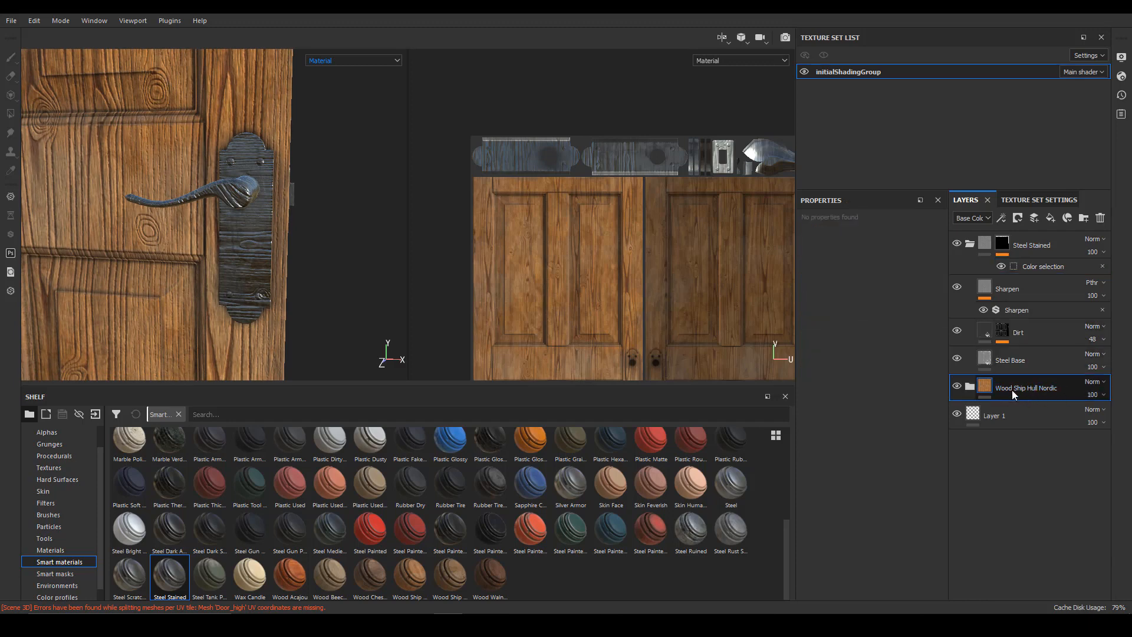
right_click(1042, 386)
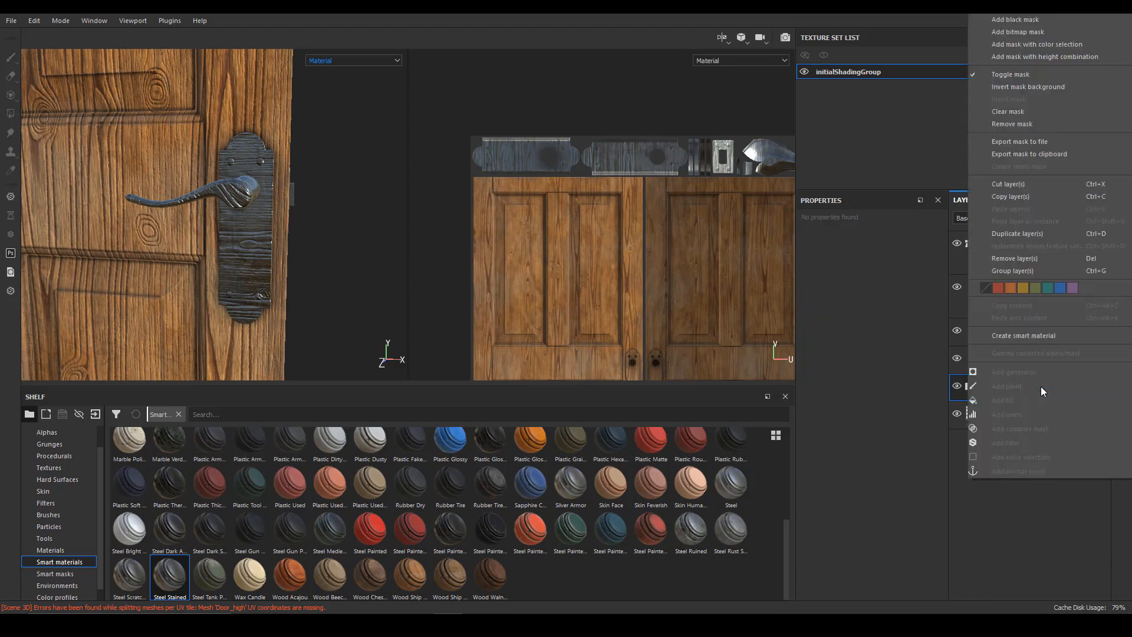
click(1052, 44)
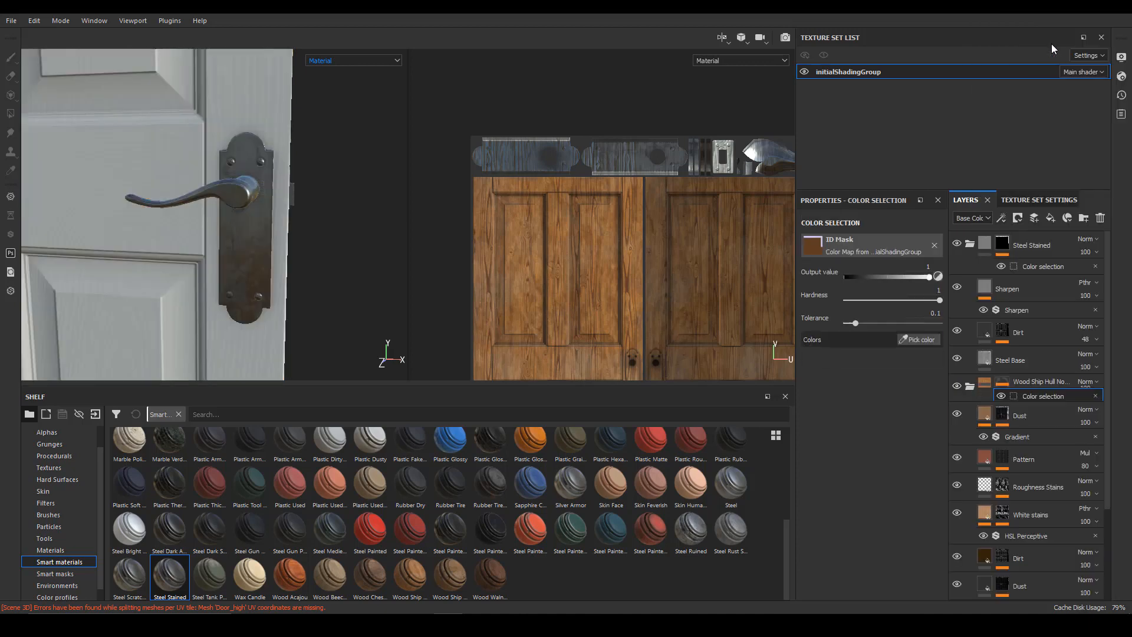
click(921, 340)
click(98, 259)
Step: Examine the masked wood and steel materials on the door's front, back, handle and latch plate
alt+drag(230, 282, 250, 260)
alt+right_drag(250, 259, 196, 246)
alt+drag(196, 246, 262, 270)
alt+middle_drag(263, 271, 256, 306)
alt+right_drag(256, 305, 347, 286)
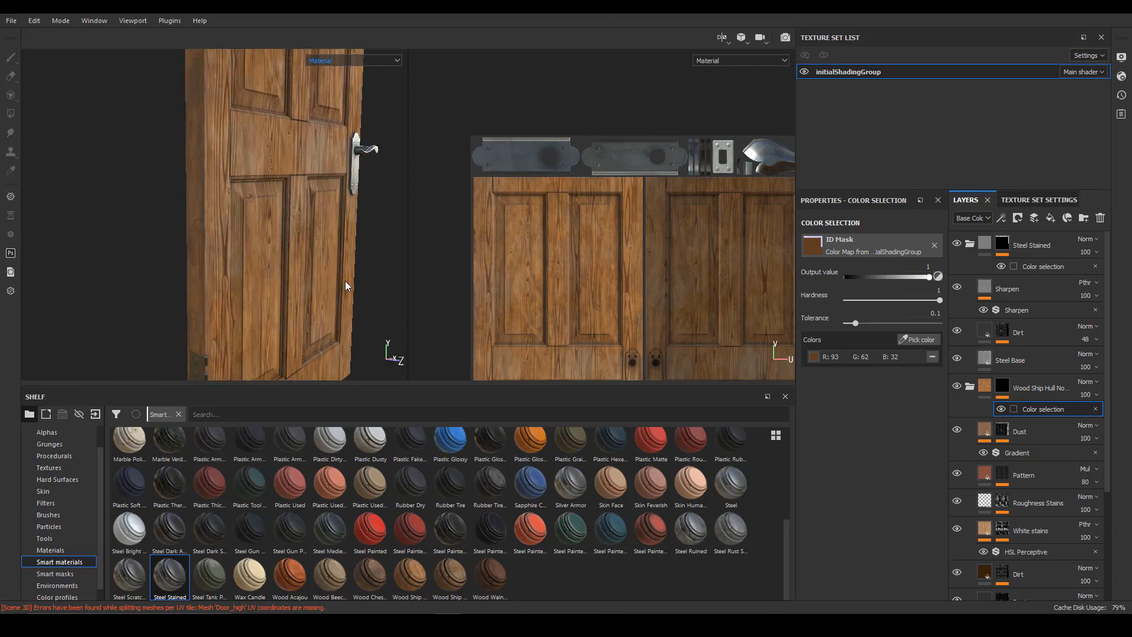
alt+drag(347, 286, 292, 284)
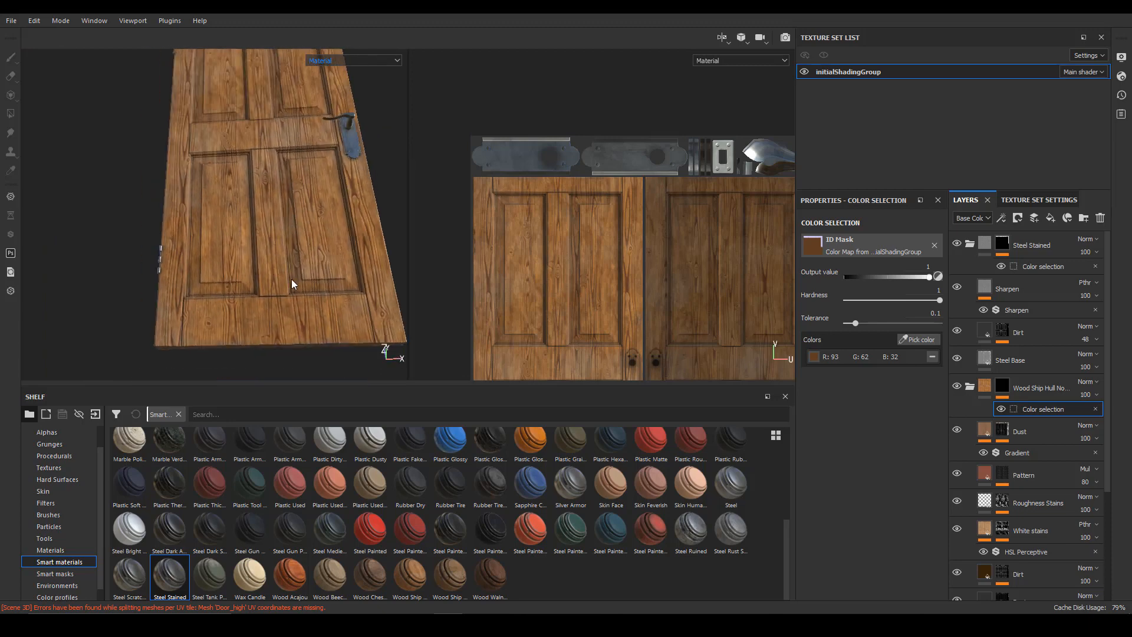
alt+drag(239, 257, 270, 315)
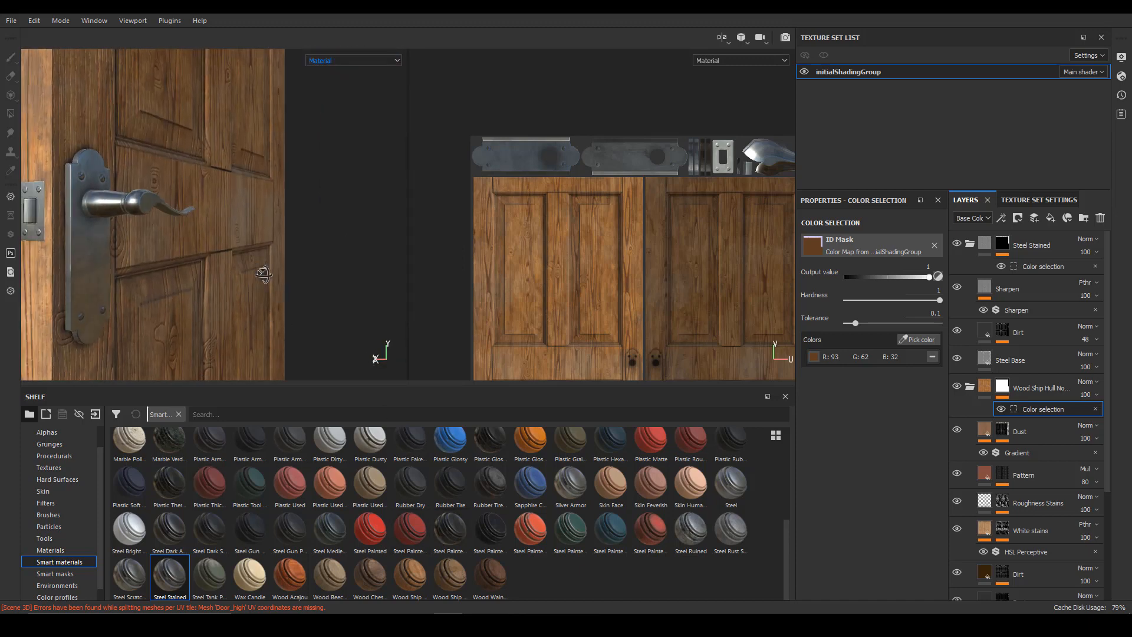
alt+drag(262, 274, 221, 257)
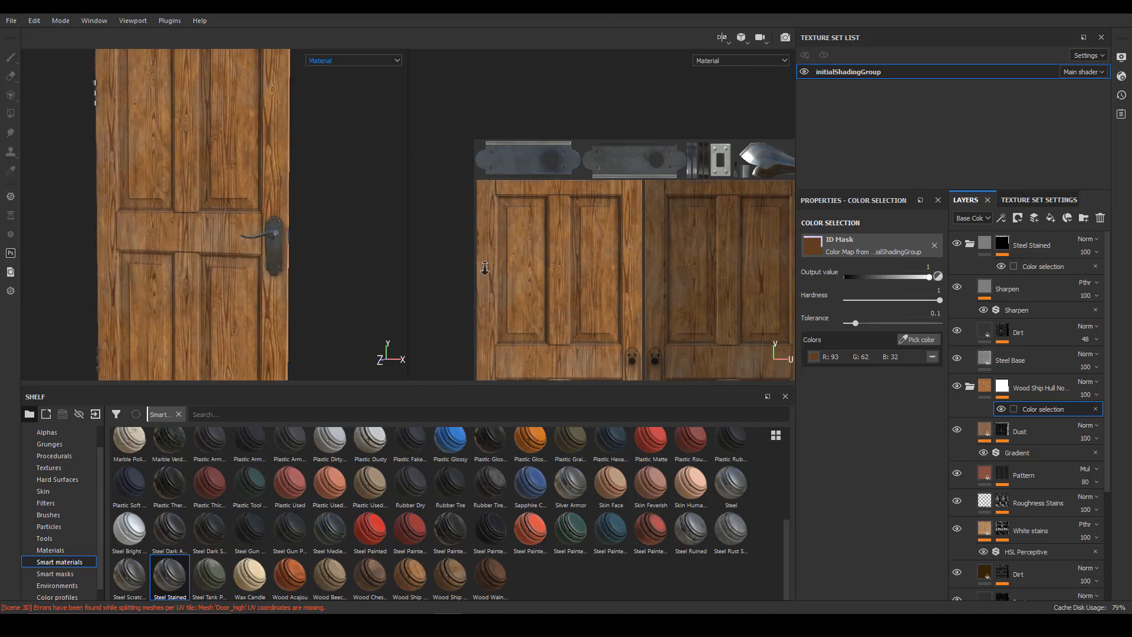
Step: Examine the wood texture on the door's UV layout and frame the whole door in the 3D view
scroll(610, 270, down, 3)
alt+middle_drag(613, 274, 556, 172)
scroll(681, 269, up, 2)
scroll(682, 270, up, 2)
alt+middle_drag(581, 237, 600, 271)
alt+drag(203, 251, 312, 234)
scroll(230, 250, up, 2)
alt+middle_drag(217, 220, 246, 278)
alt+drag(236, 276, 260, 312)
alt+middle_drag(266, 316, 246, 281)
alt+right_drag(246, 282, 227, 278)
alt+middle_drag(333, 346, 335, 289)
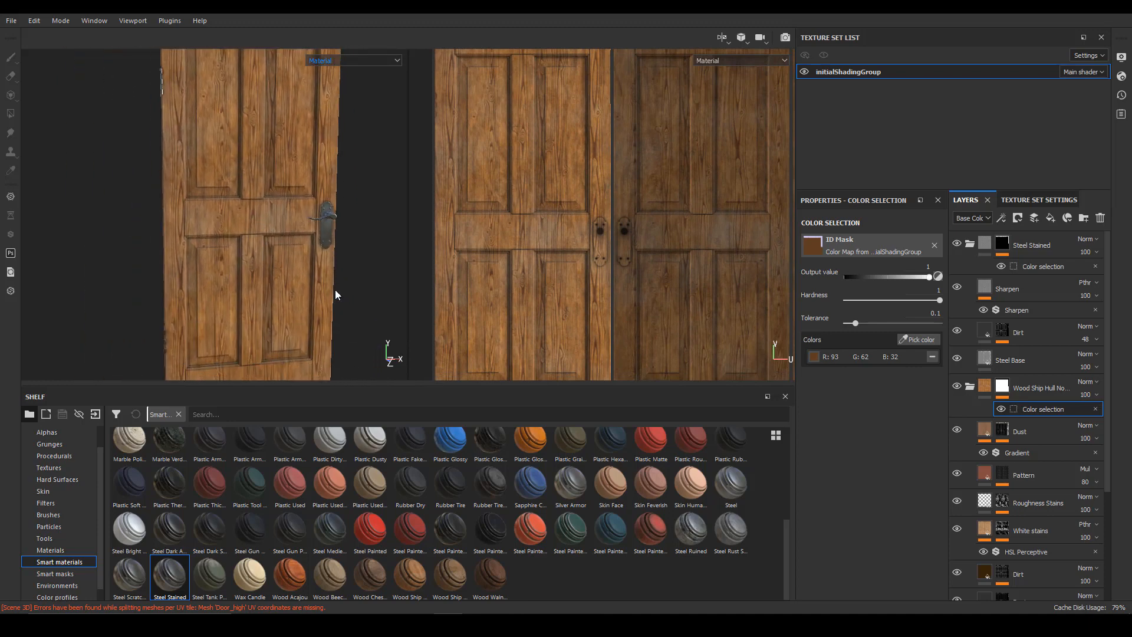
alt+right_drag(335, 289, 293, 292)
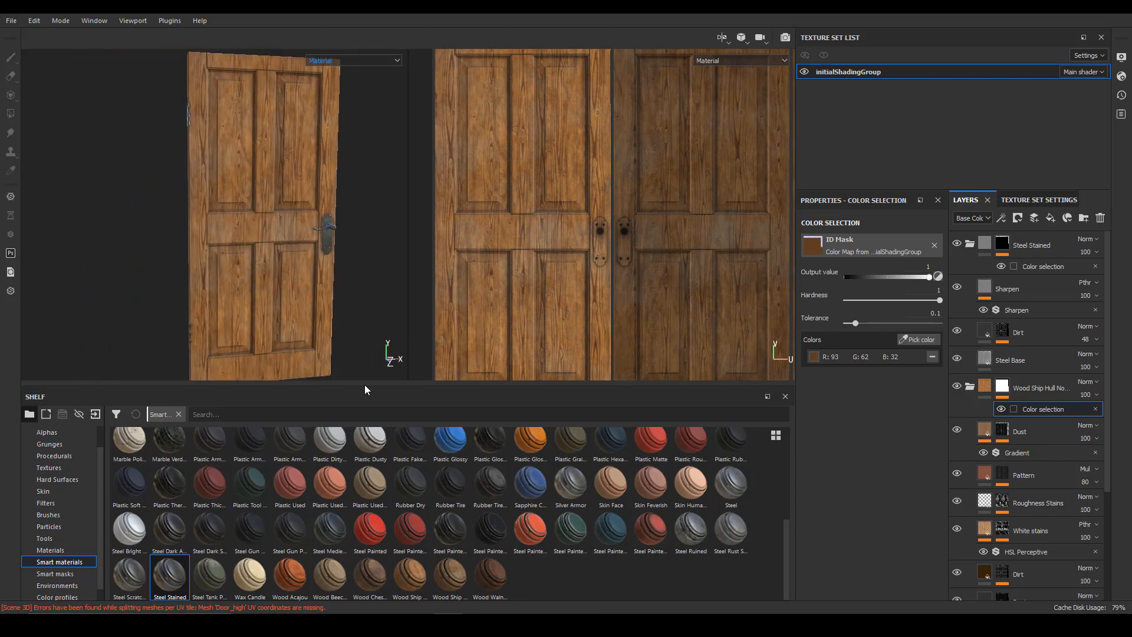
Step: Shrink the shelf to enlarge the viewports and examine the whole textured door
drag(365, 388, 360, 475)
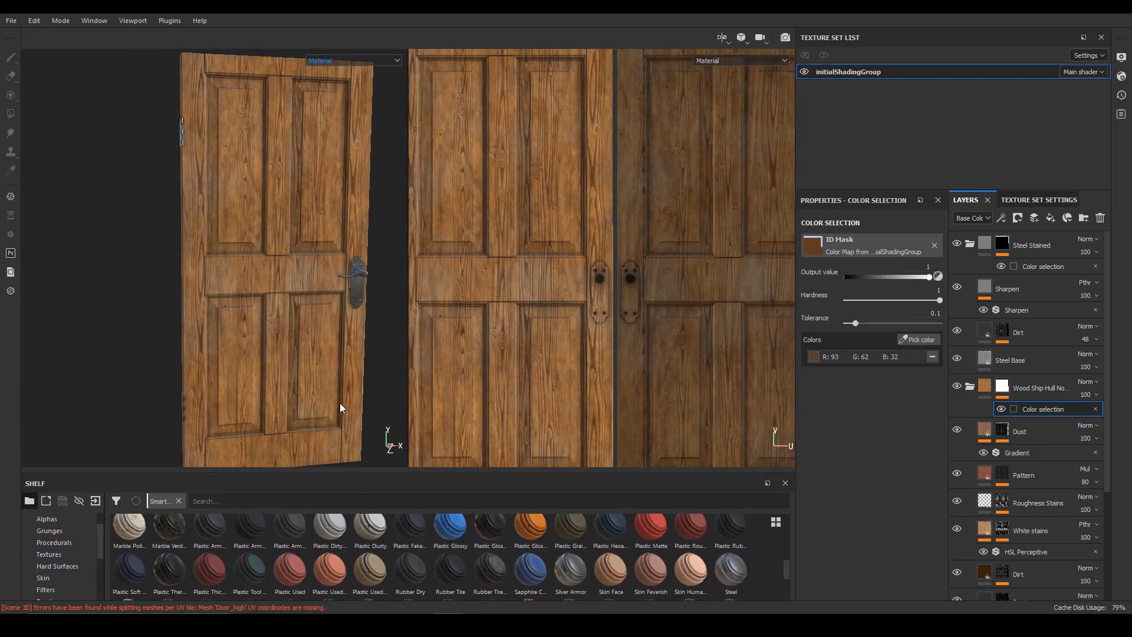
alt+drag(340, 407, 271, 309)
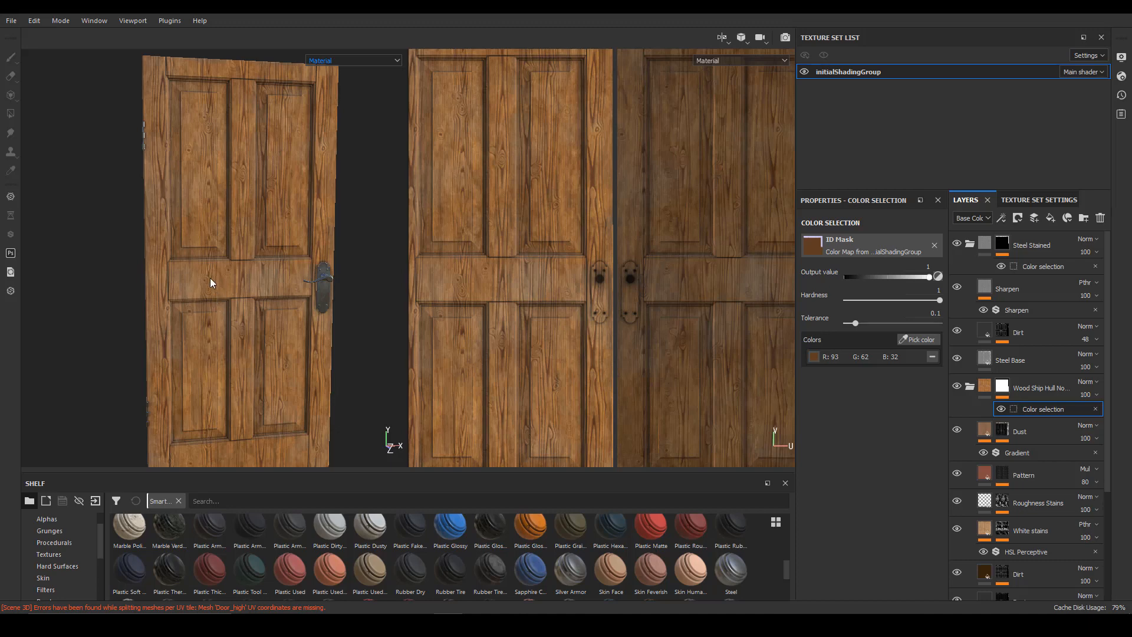
alt+drag(341, 308, 222, 346)
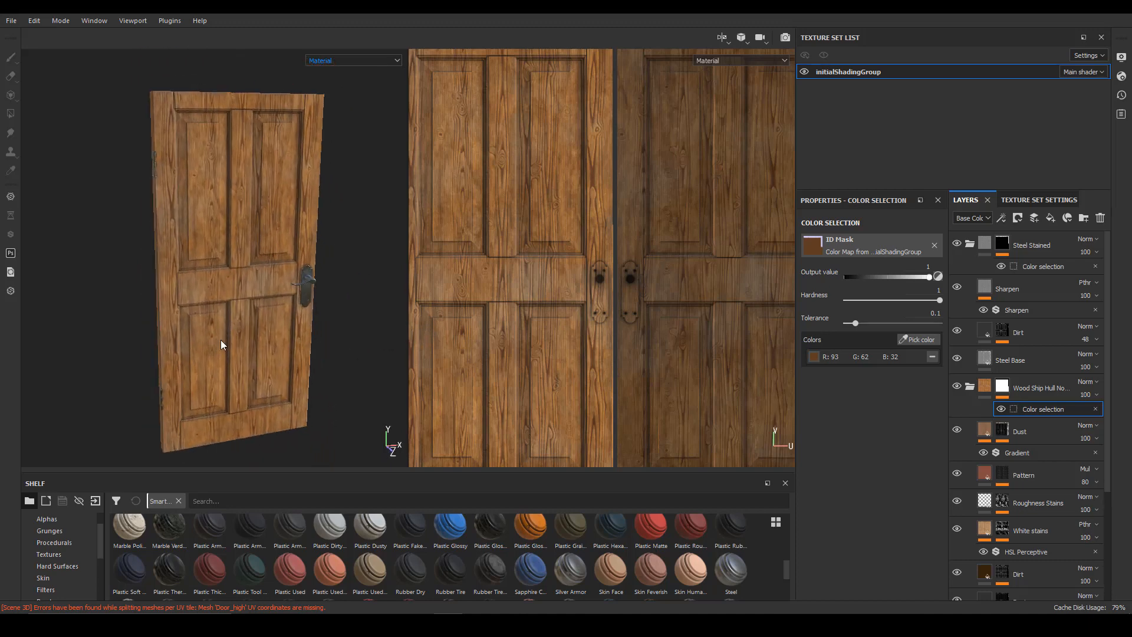
alt+right_drag(222, 346, 251, 352)
alt+middle_drag(252, 352, 245, 332)
mouse_move(246, 332)
alt+mouse_down()
mouse_move(271, 317)
mouse_move(275, 342)
mouse_move(160, 286)
mouse_move(261, 316)
alt+mouse_up()
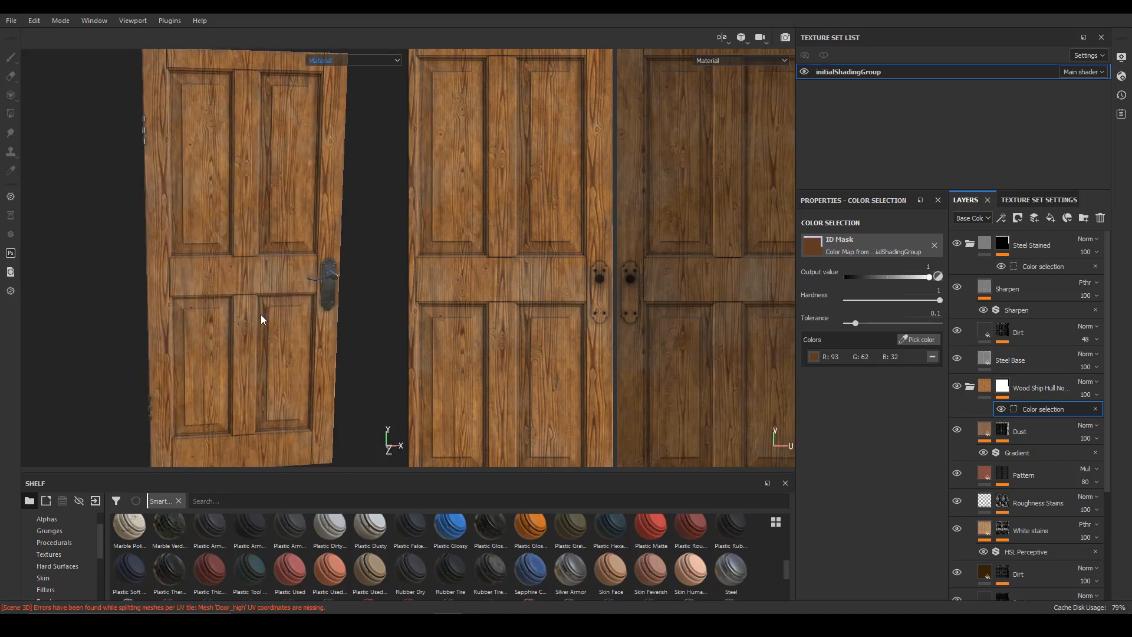